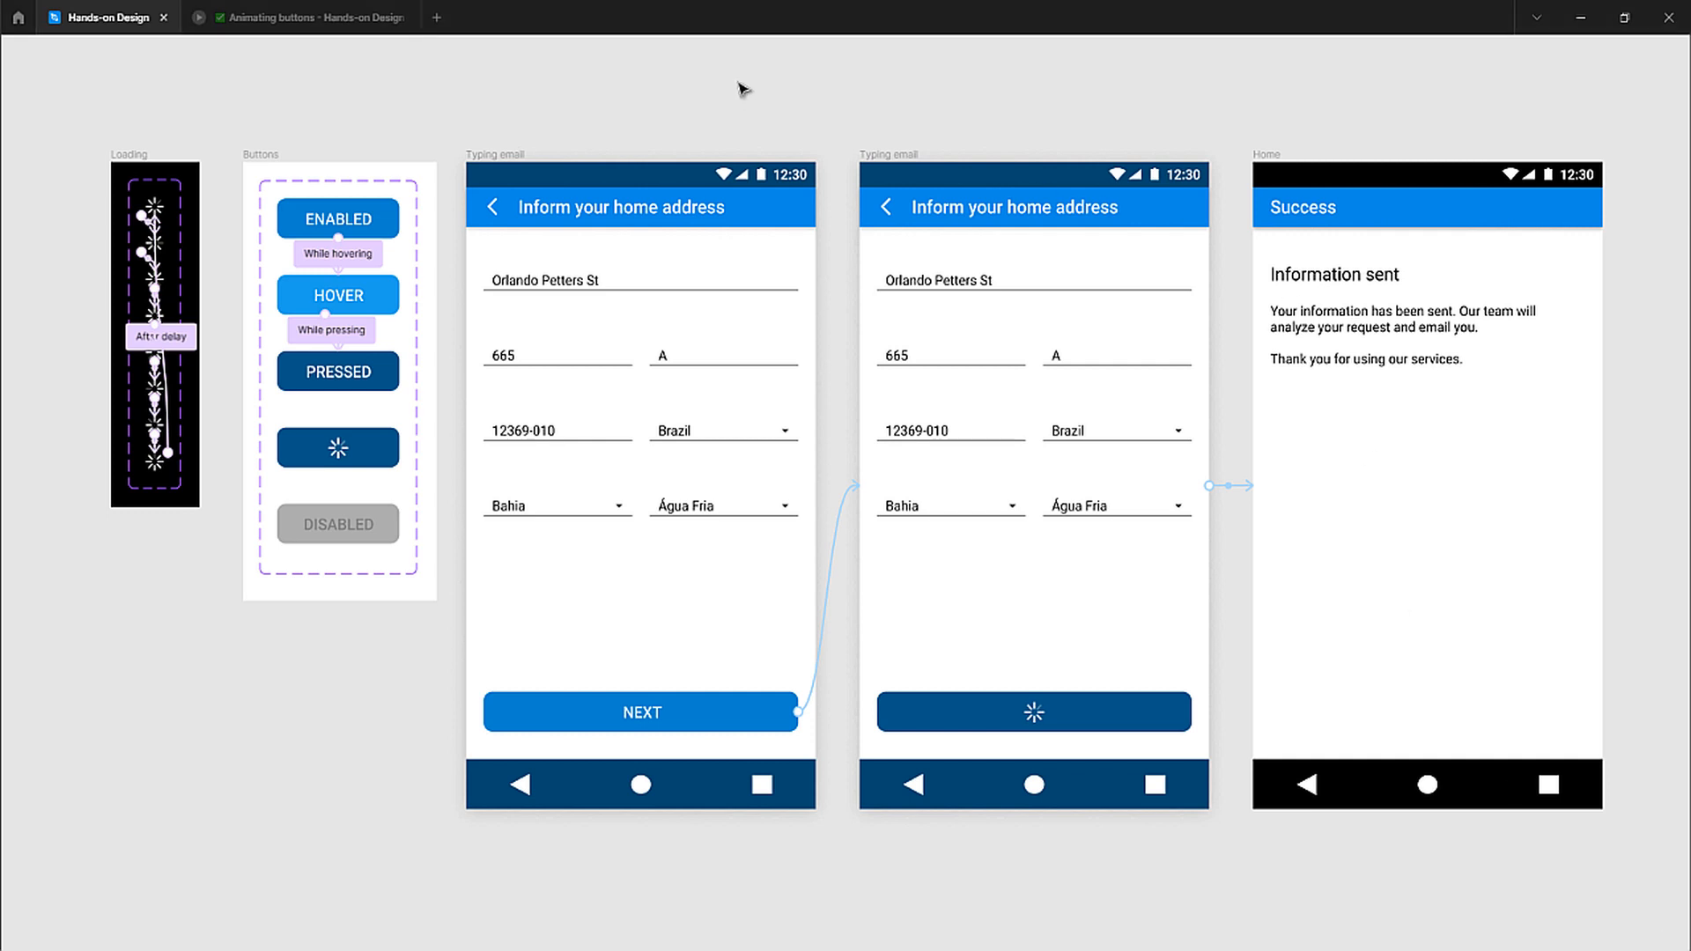
- Examine the interaction linking the first address screen's NEXT button to the loading version of the screen
key(ctrl+backslash)
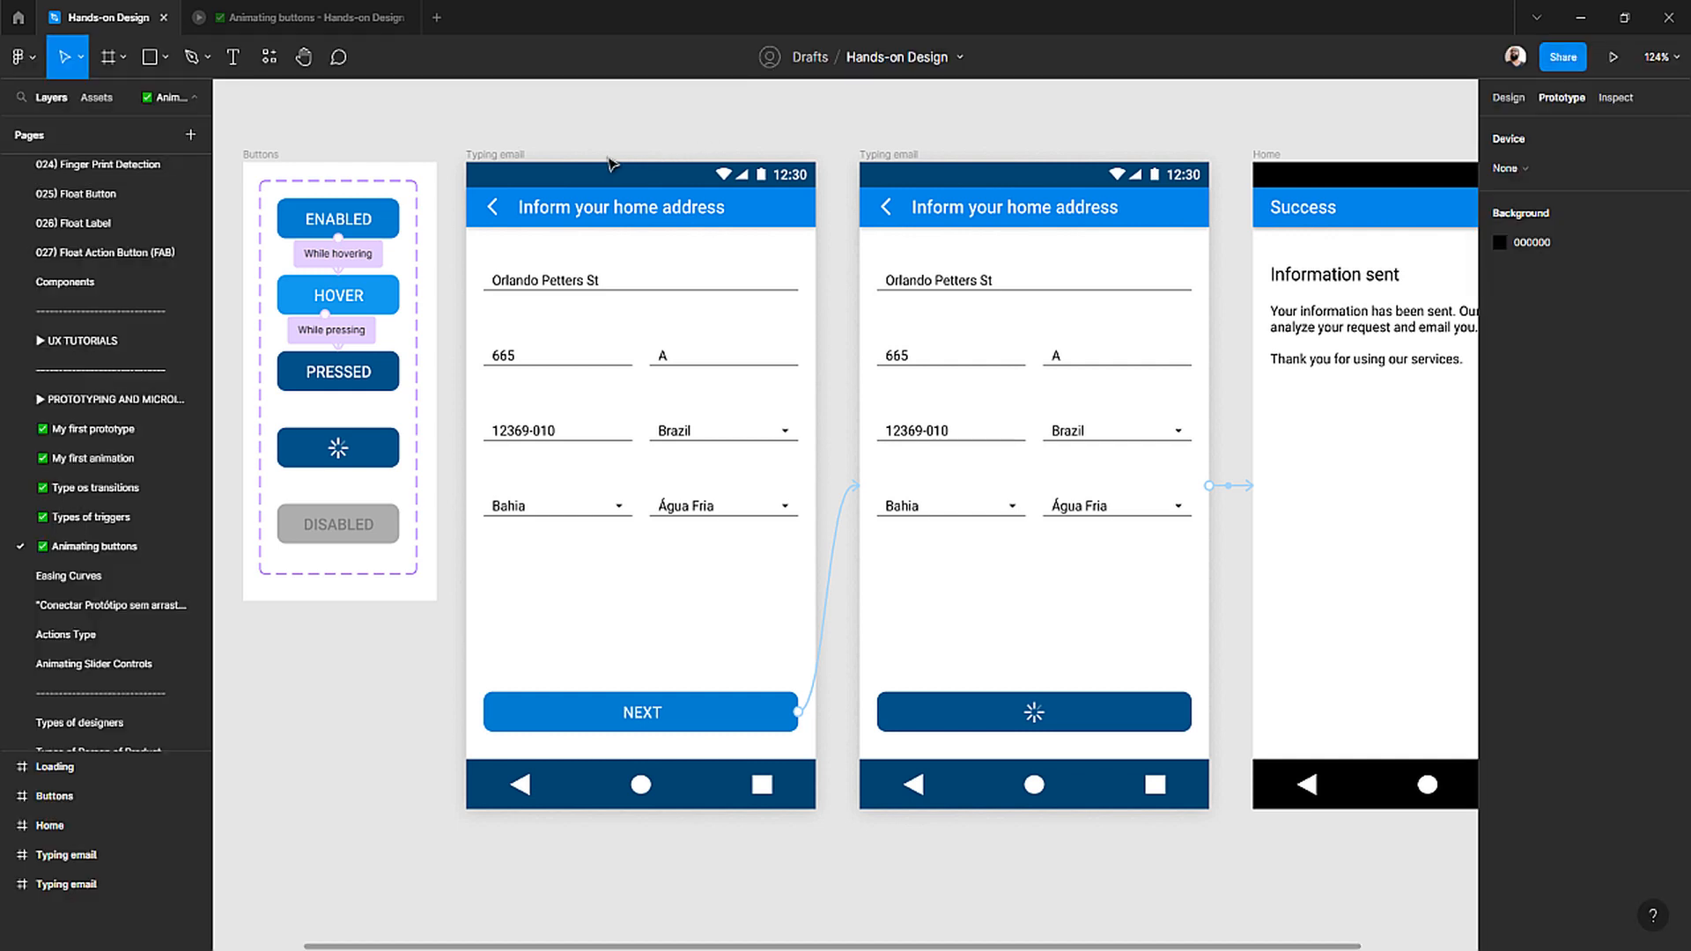
scroll(610, 163, down, 5)
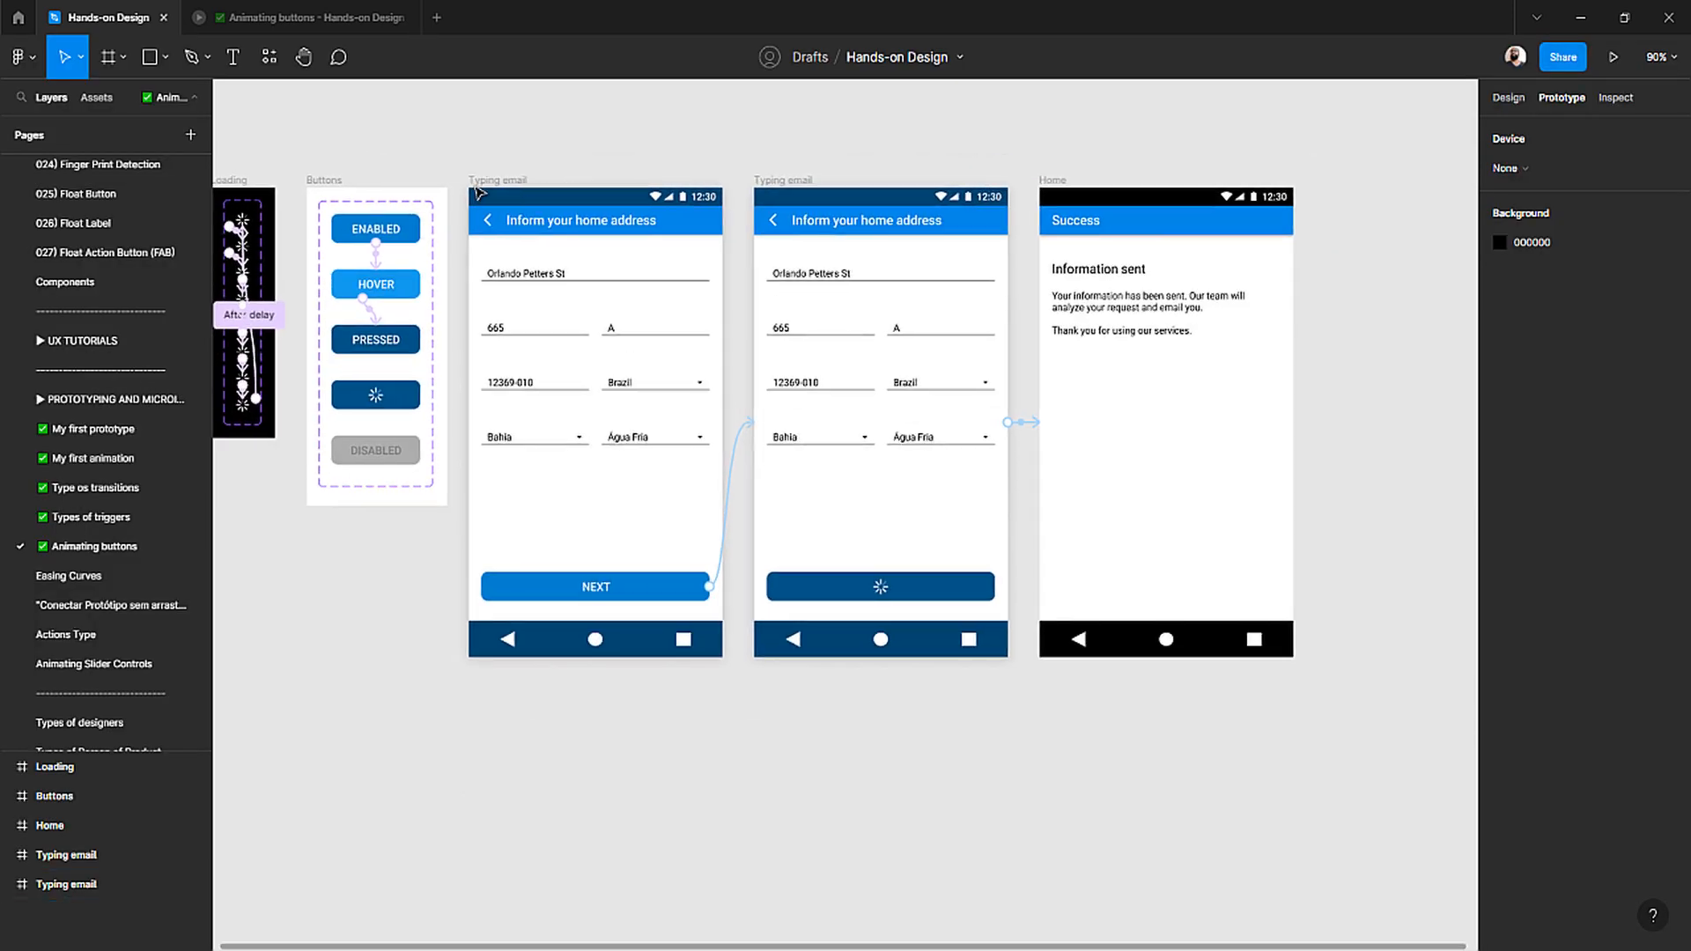
click(480, 183)
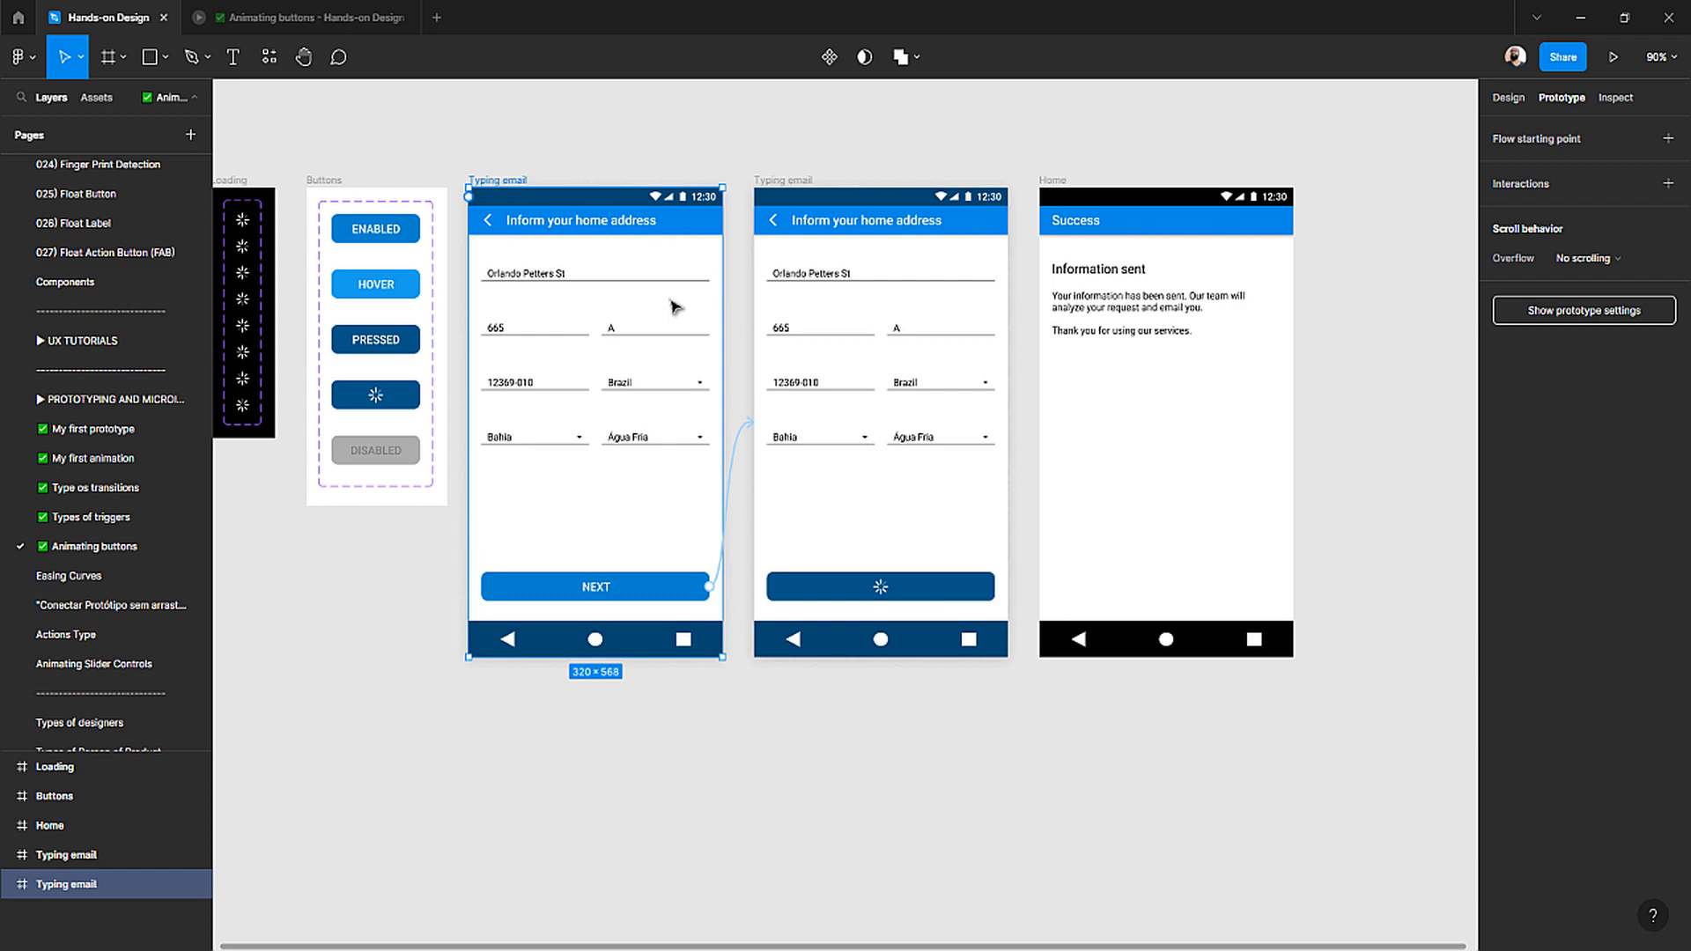
scroll(456, 236, up, 5)
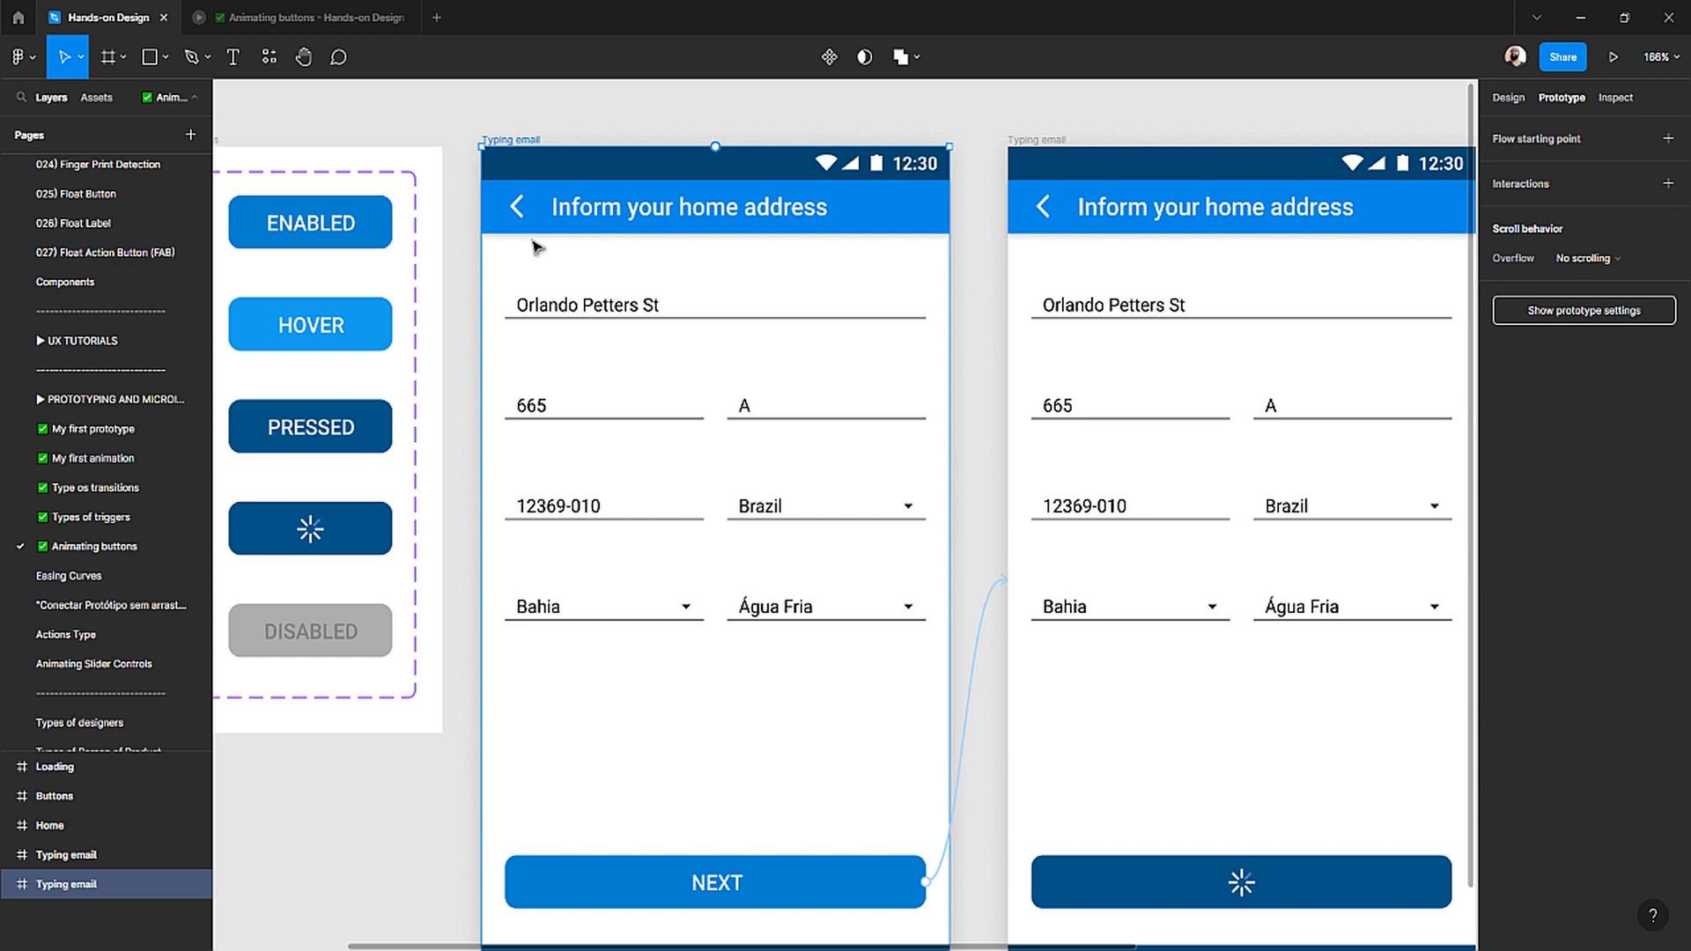
scroll(518, 256, down, 1)
scroll(518, 255, down, 2)
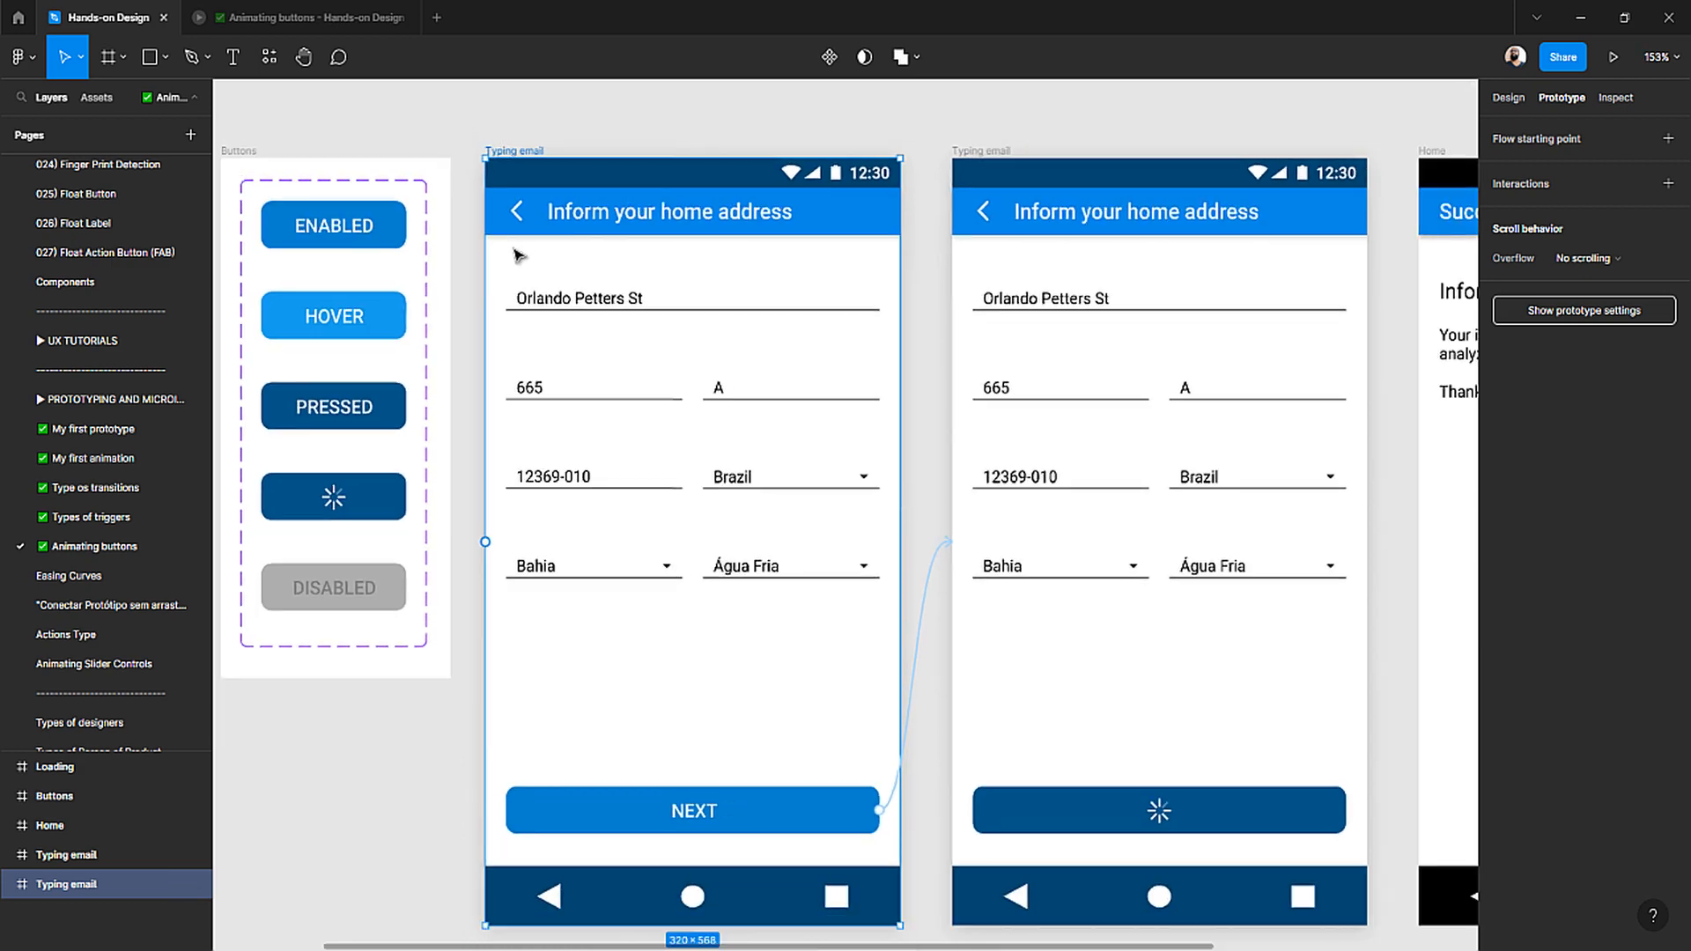
click(480, 119)
click(484, 146)
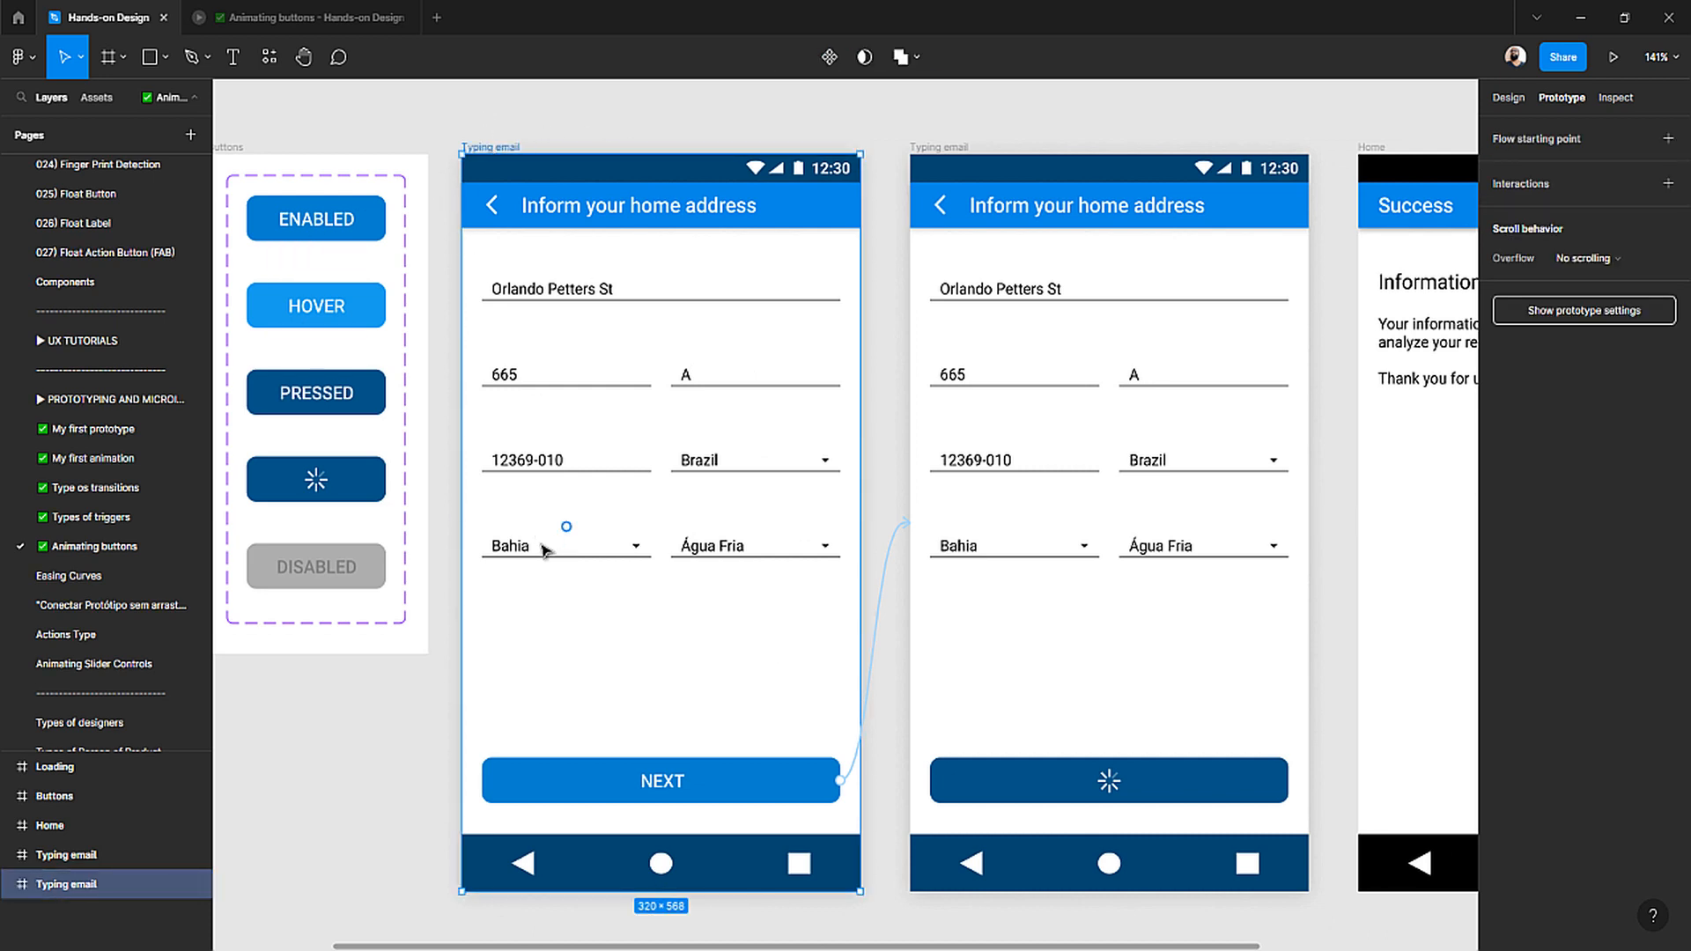
click(876, 618)
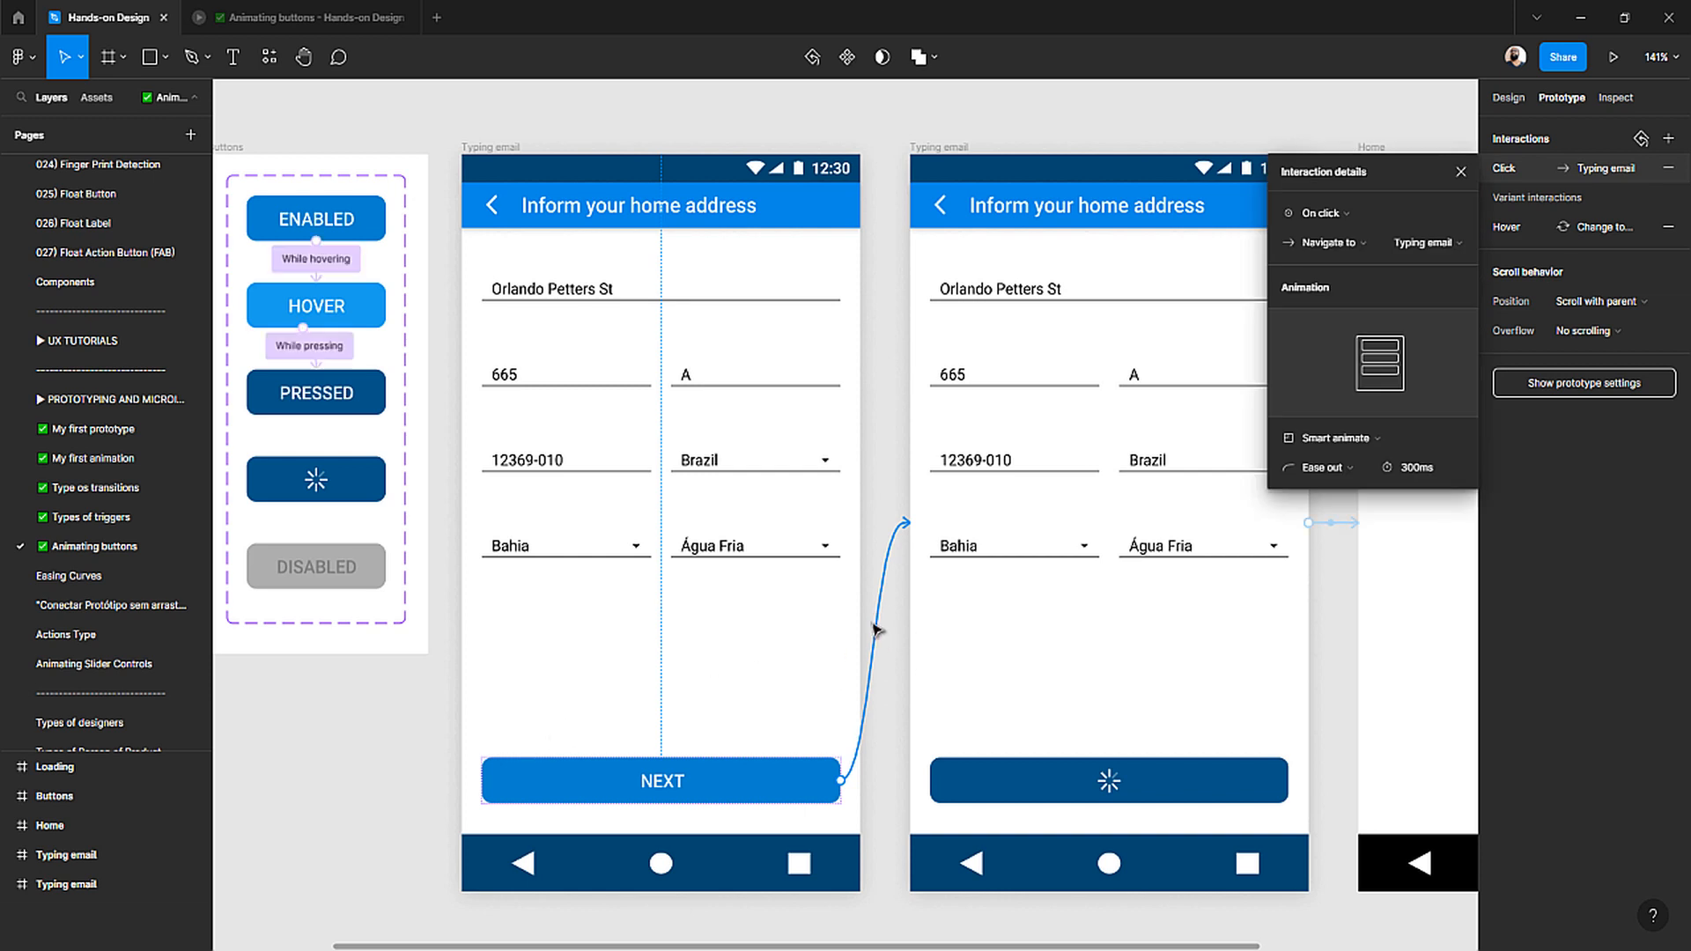
- Examine the delay interaction linking the loading address screen to the Success screen
scroll(775, 480, right, 5)
click(584, 148)
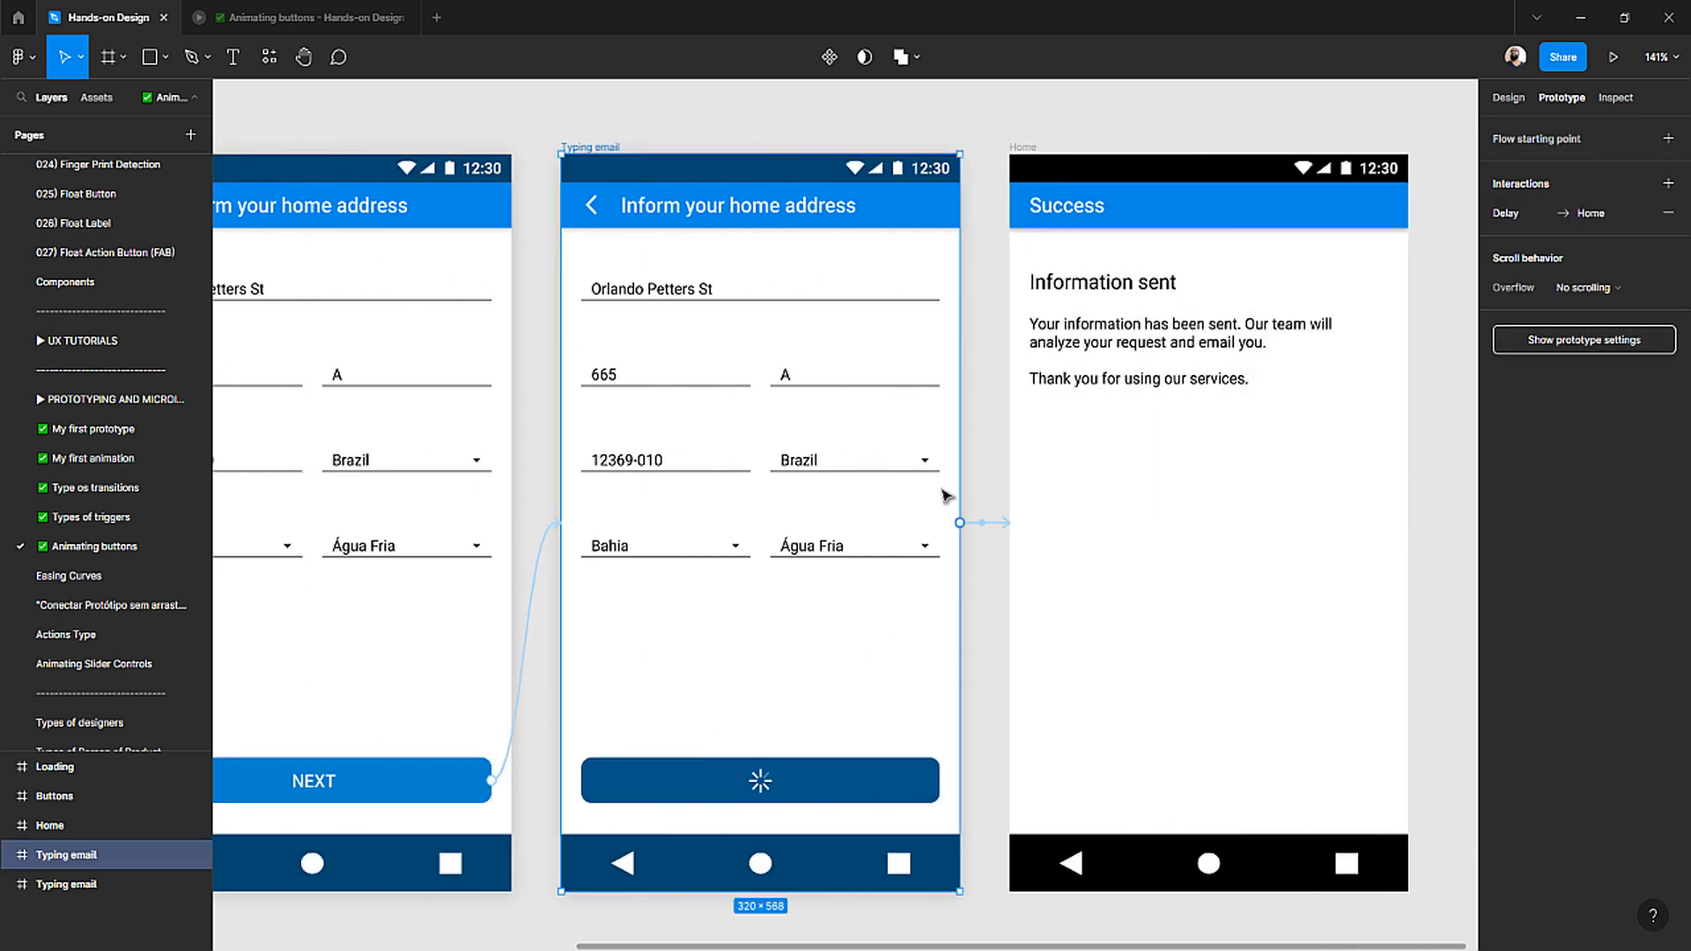
click(980, 526)
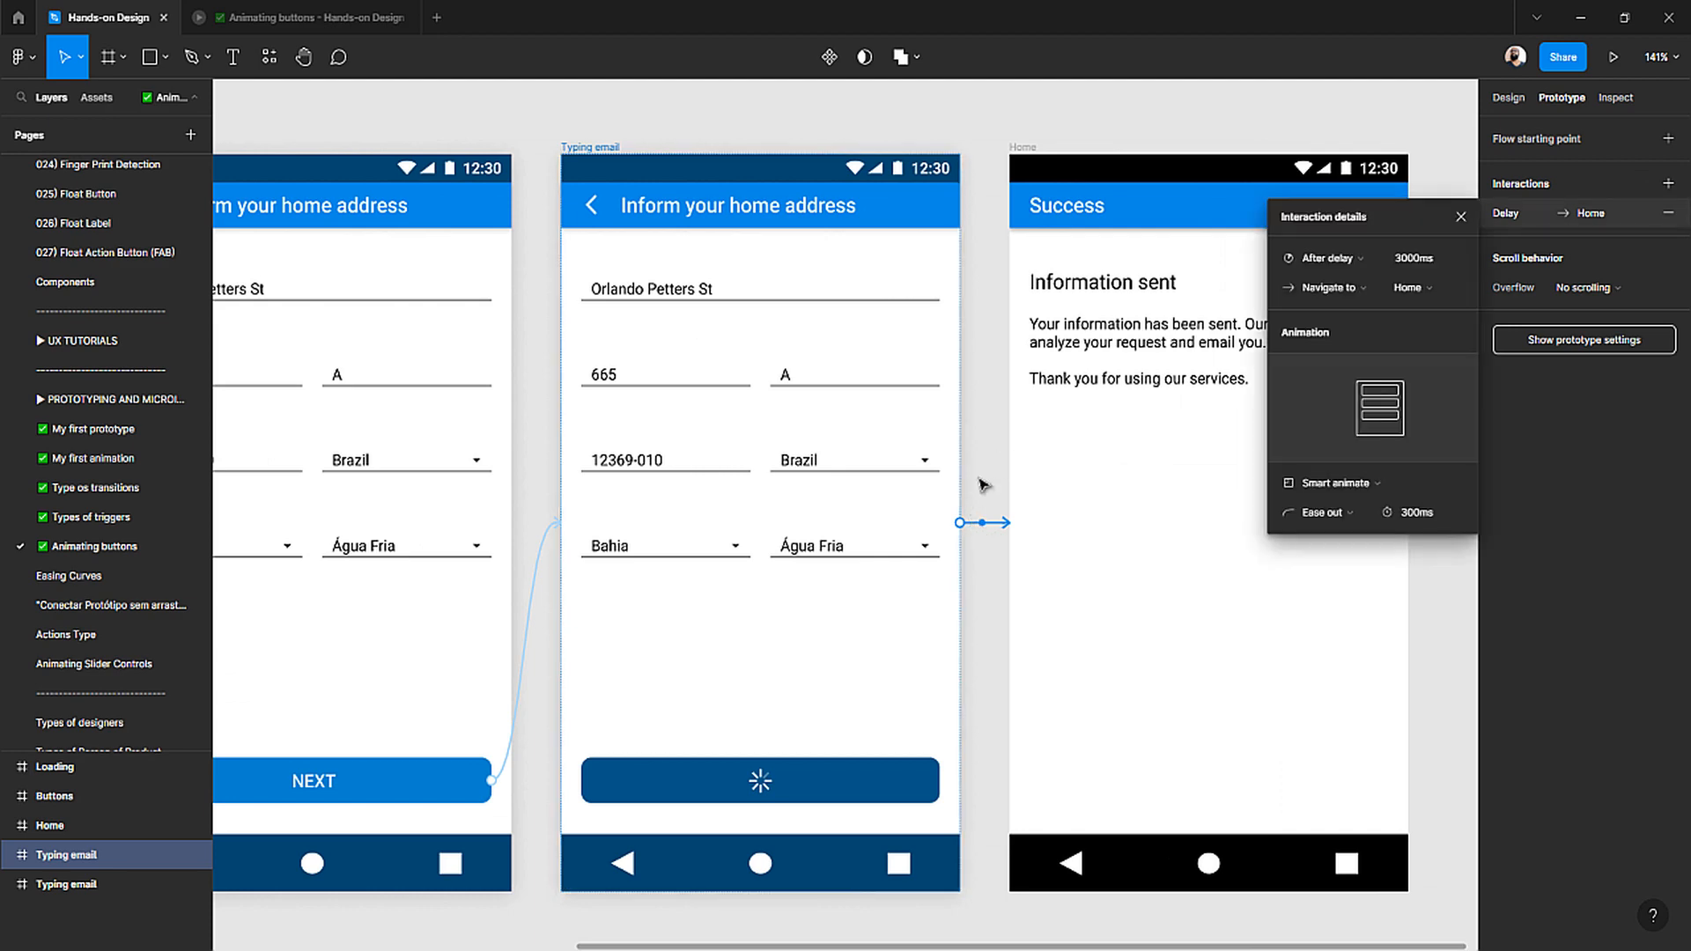
click(766, 119)
scroll(766, 119, down, 3)
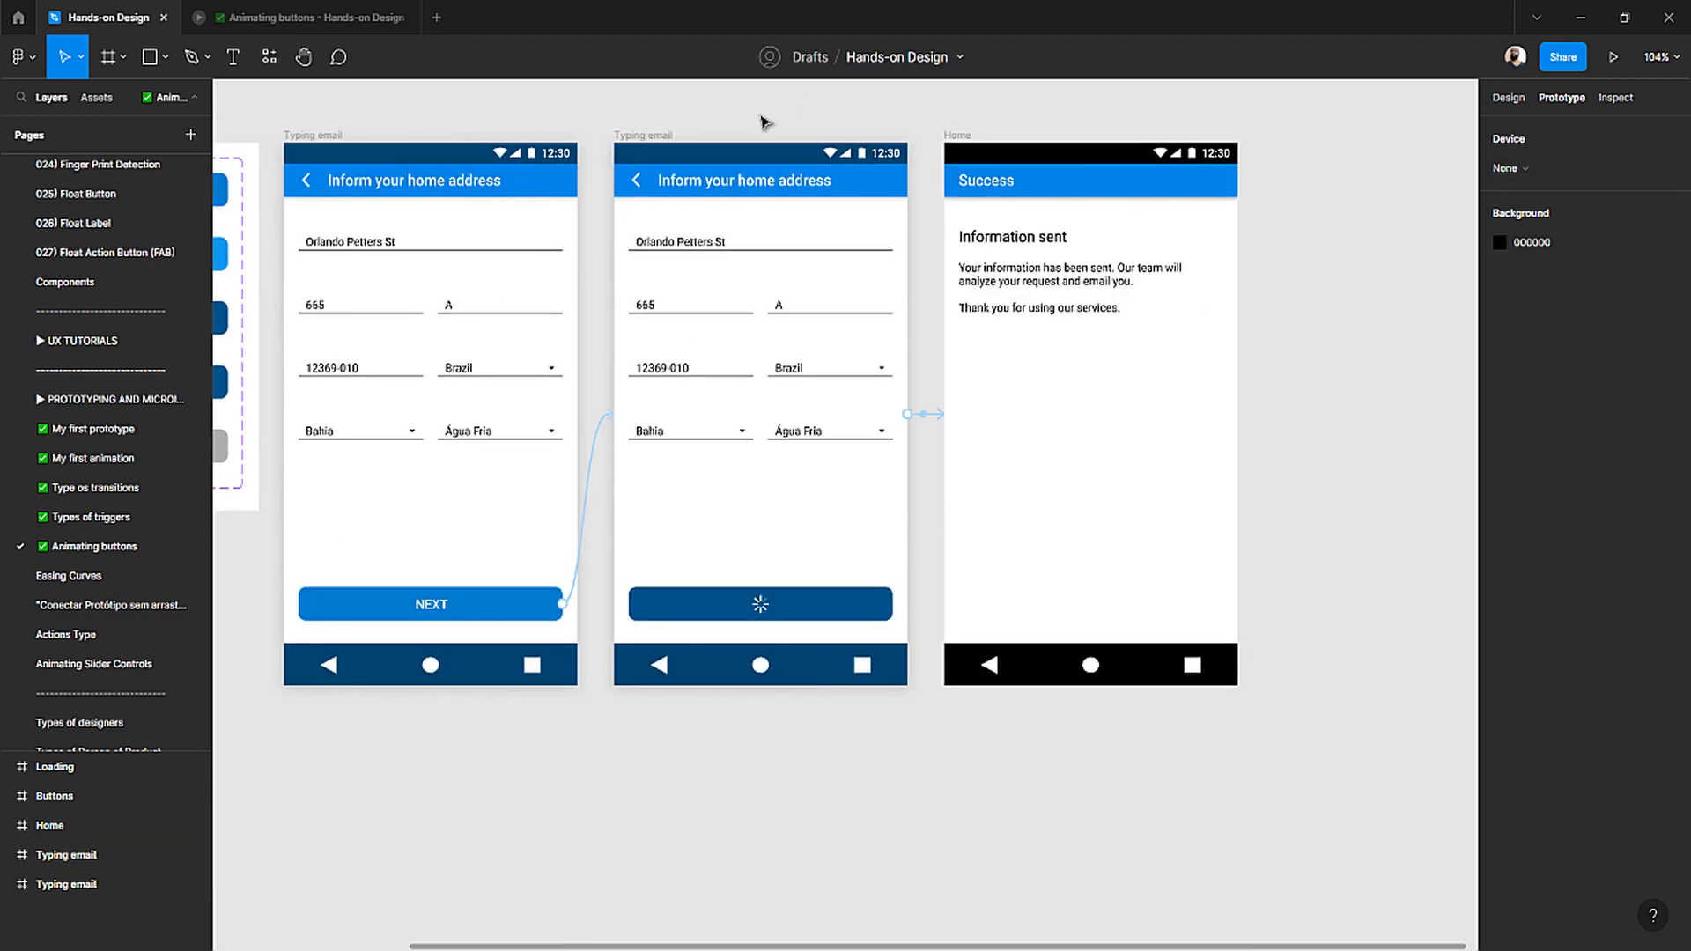
scroll(767, 118, left, 2)
scroll(758, 212, down, 2)
scroll(755, 218, up, 2)
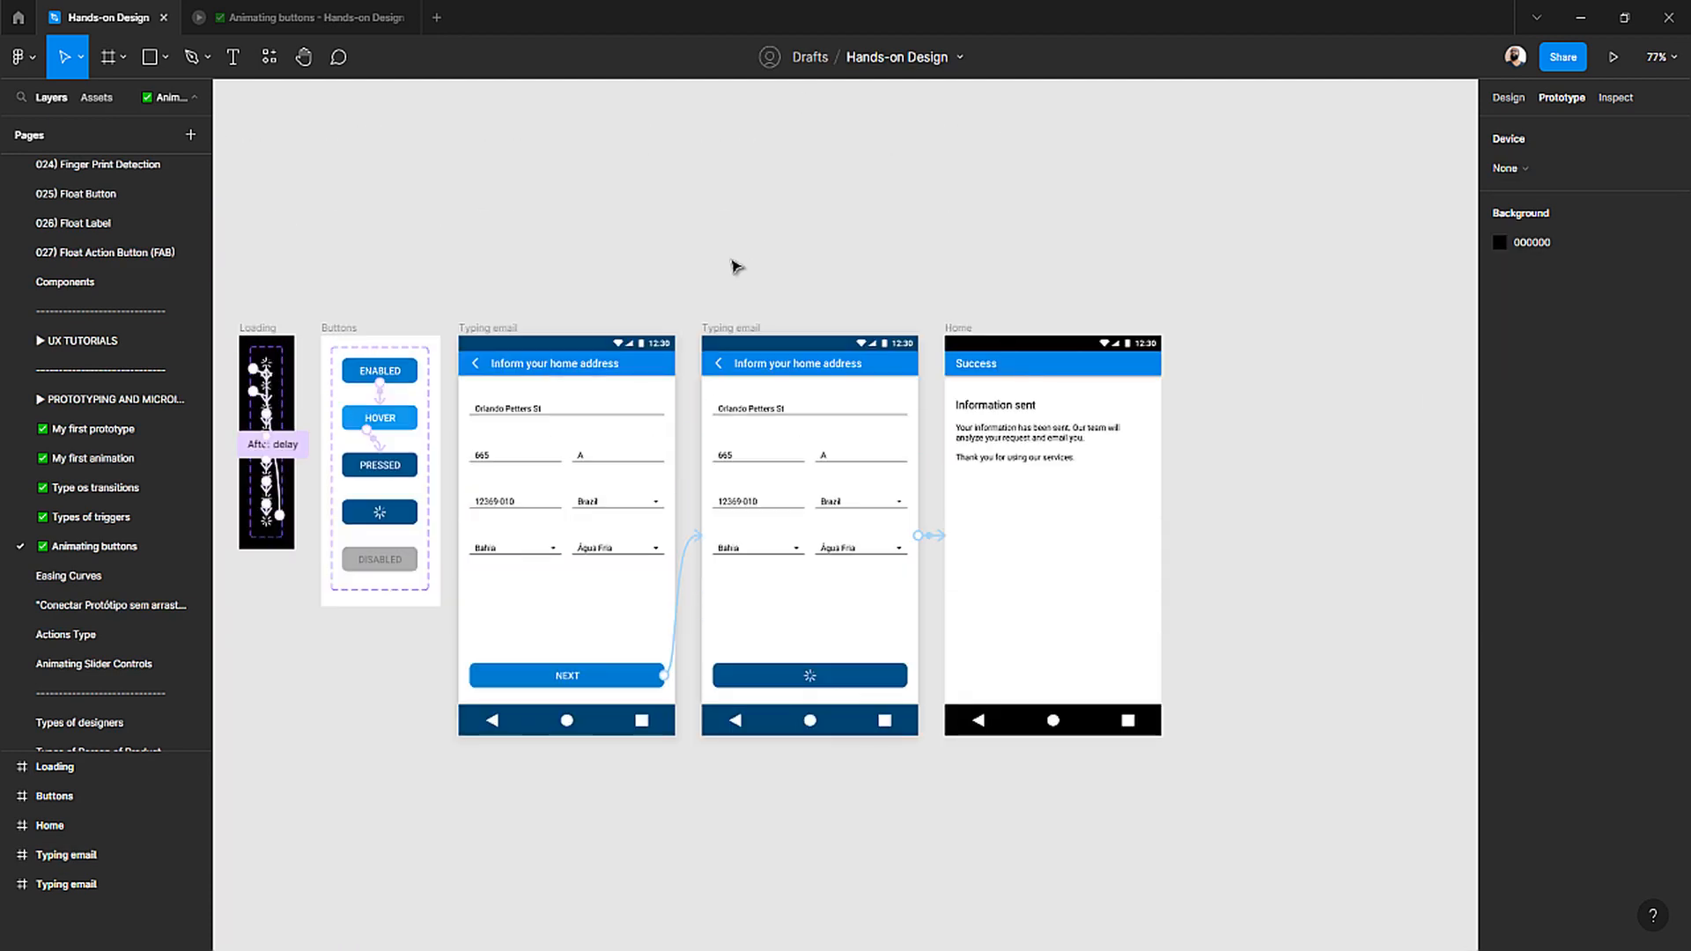
scroll(538, 382, up, 3)
scroll(537, 382, right, 2)
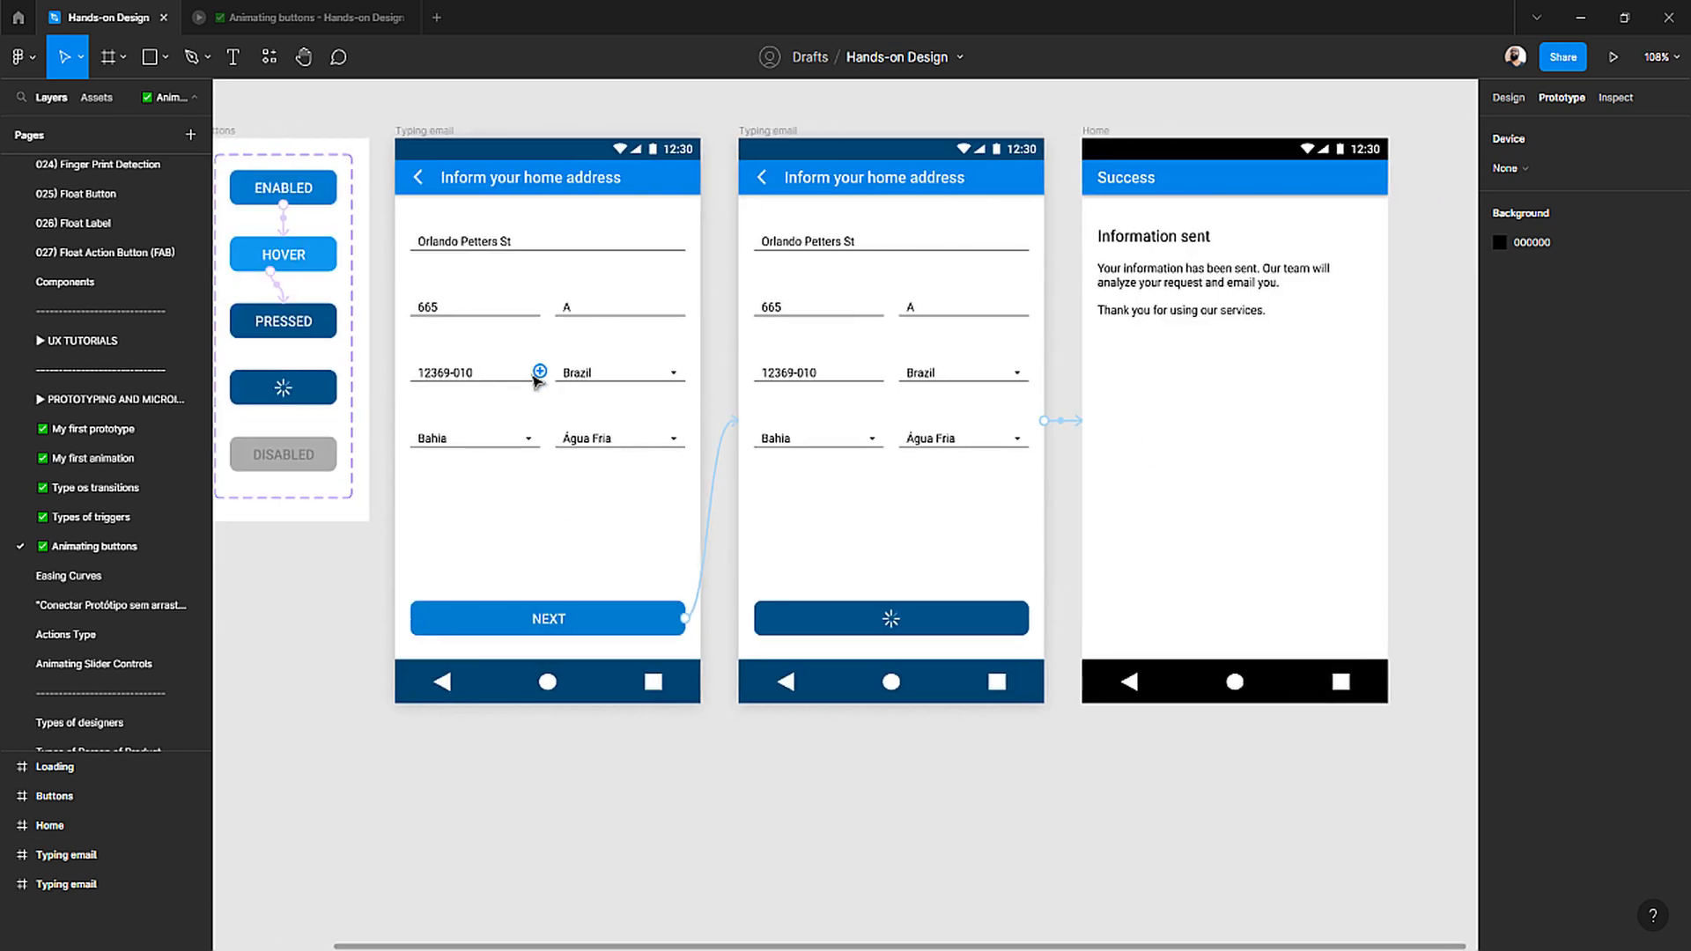
scroll(538, 382, up, 1)
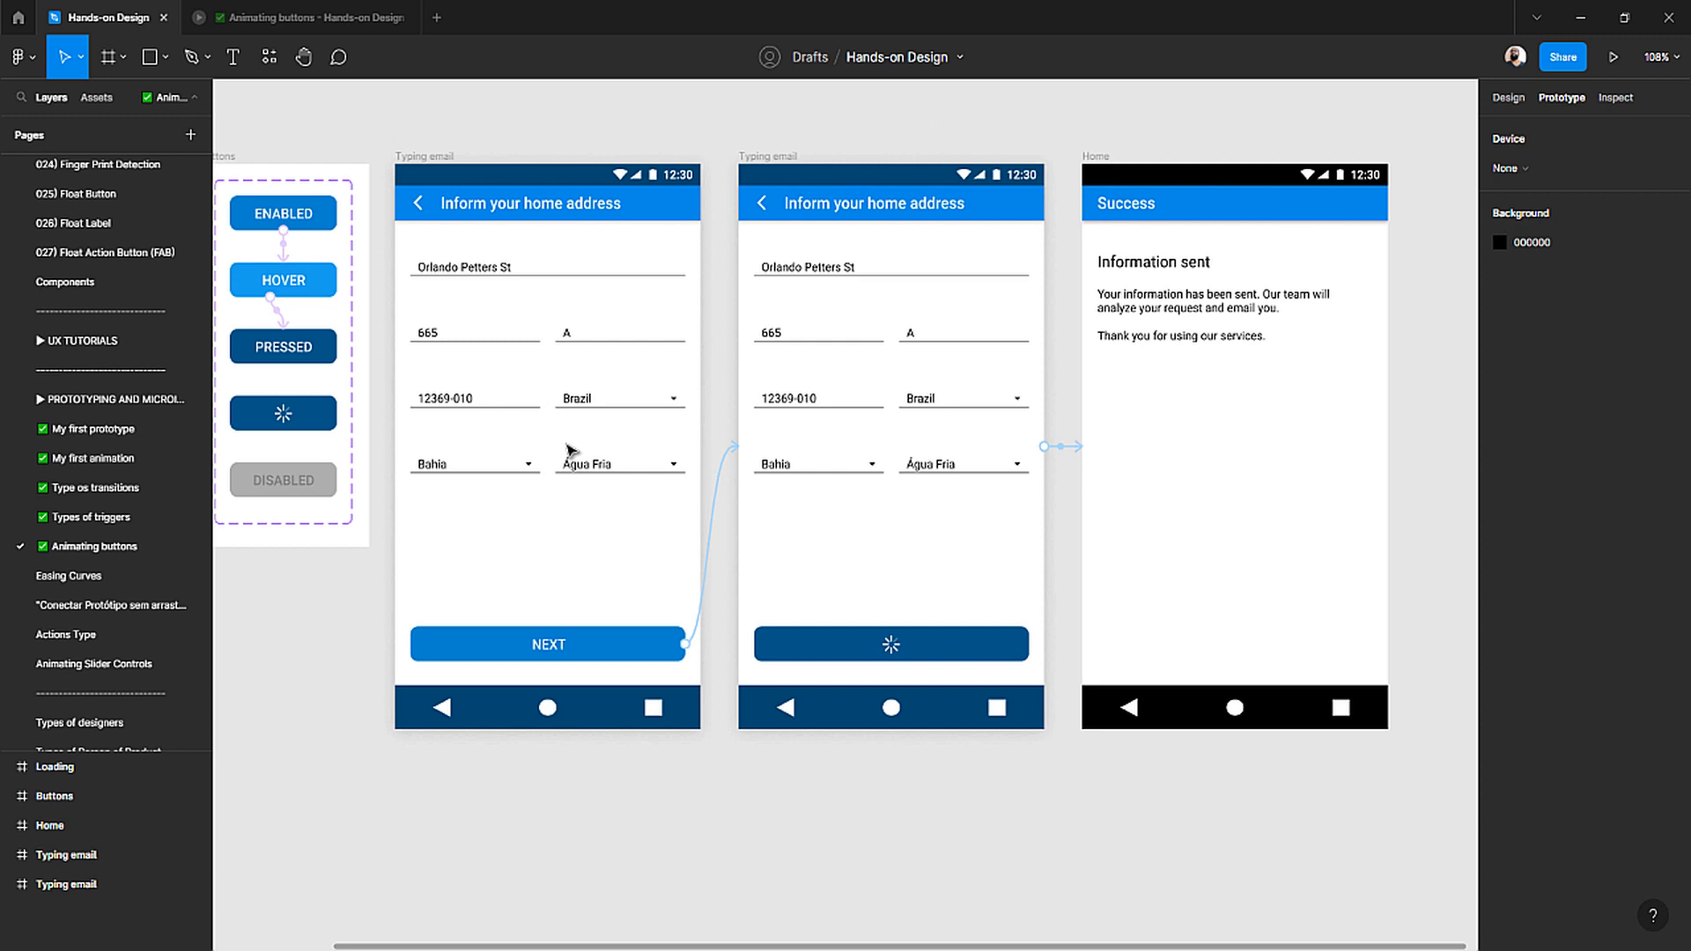
- Play the prototype from the first address screen and test the NEXT button through to the screen after Success
click(430, 158)
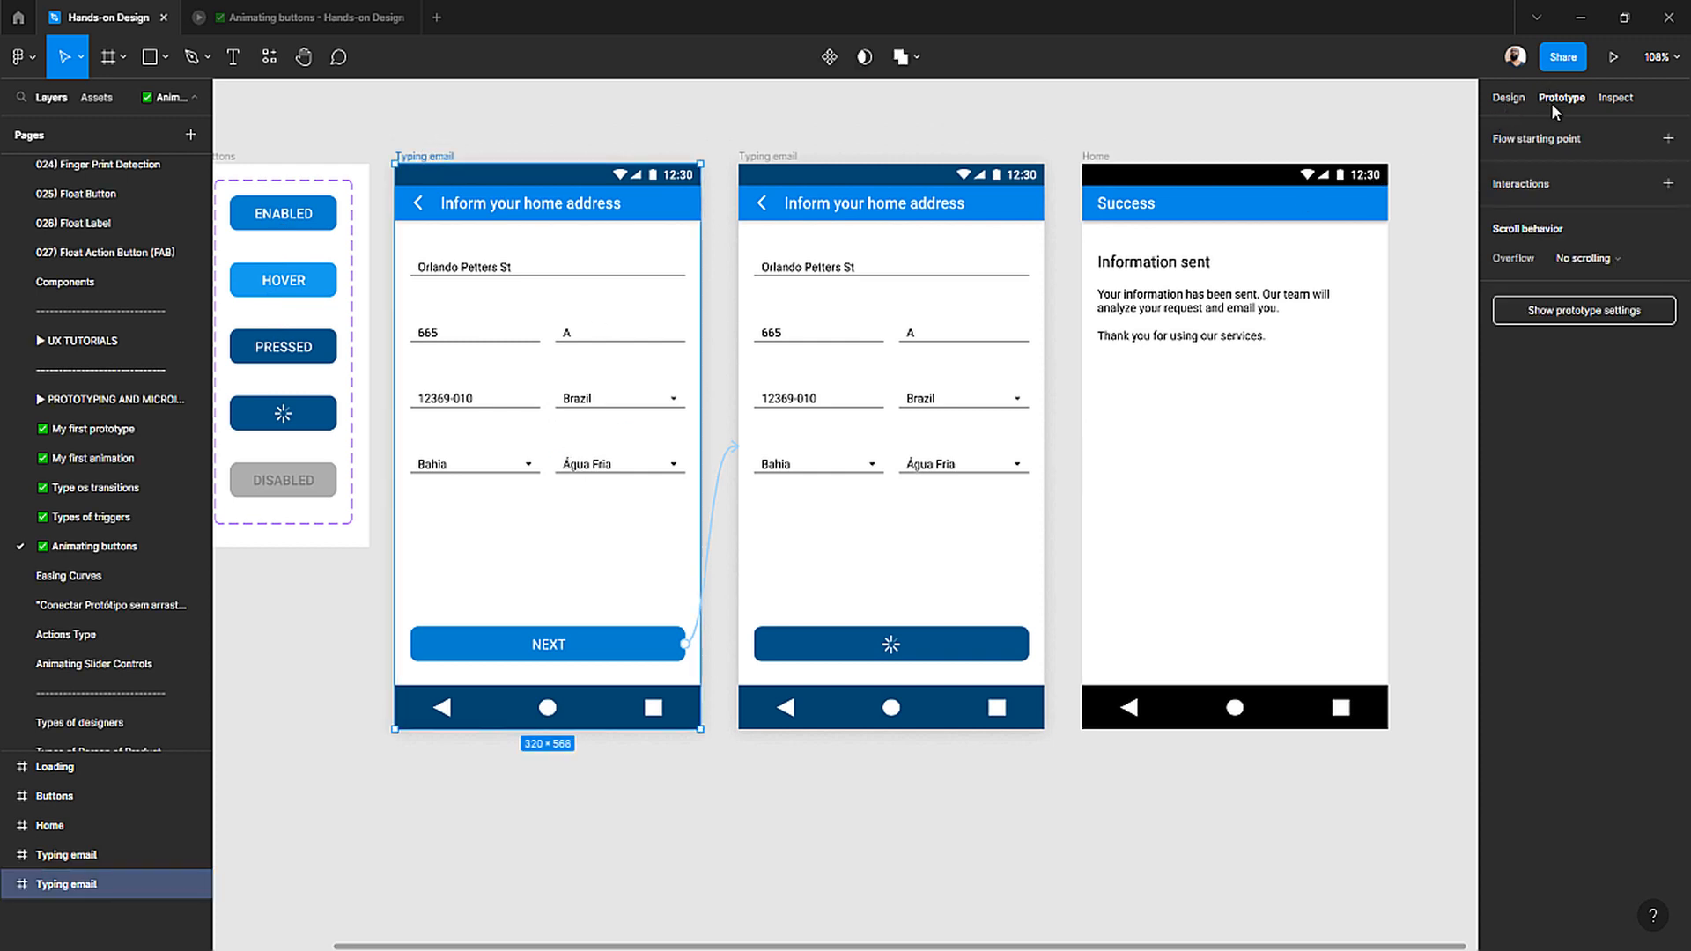
click(1615, 60)
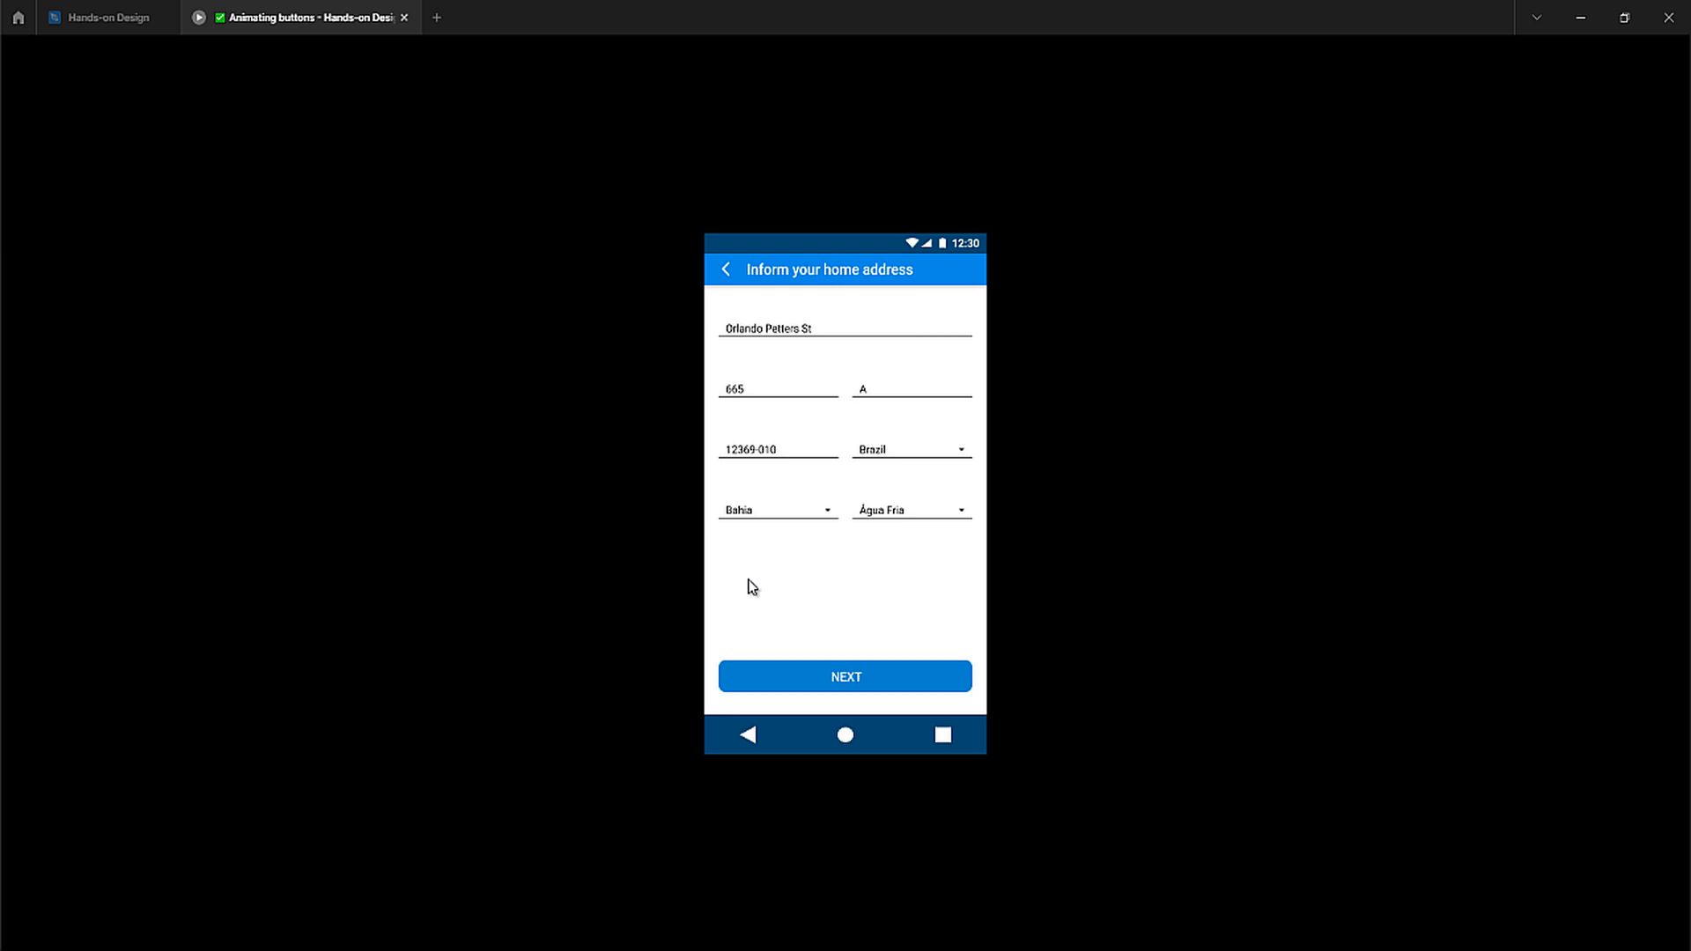
click(861, 680)
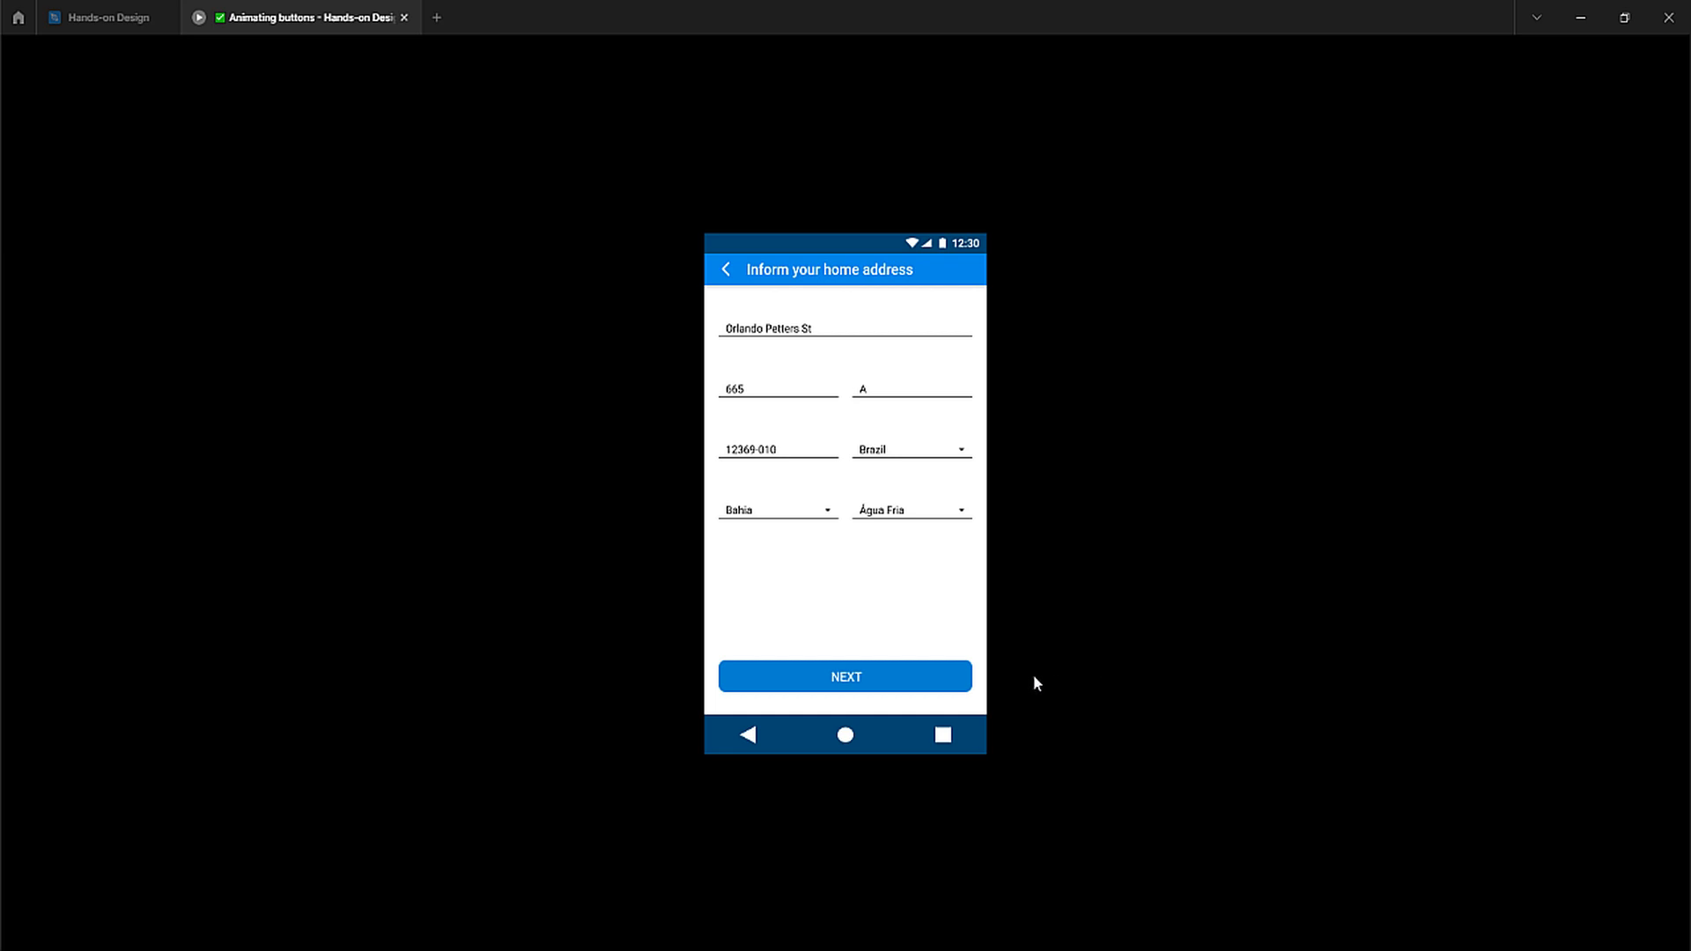
click(937, 677)
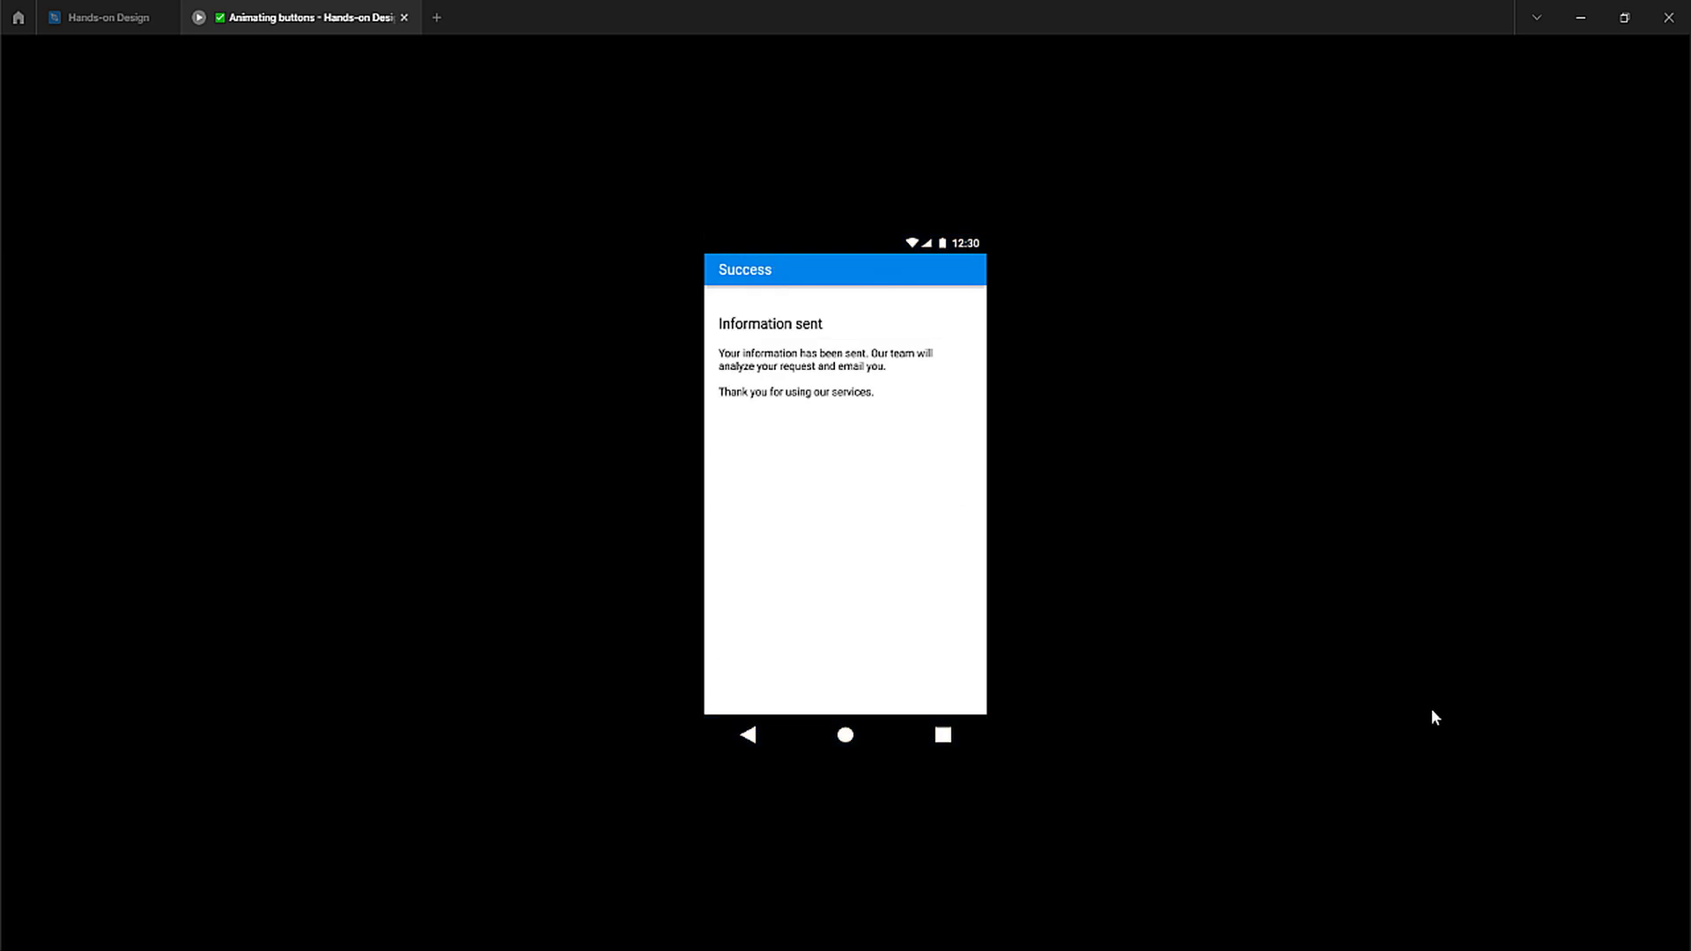
key(Right)
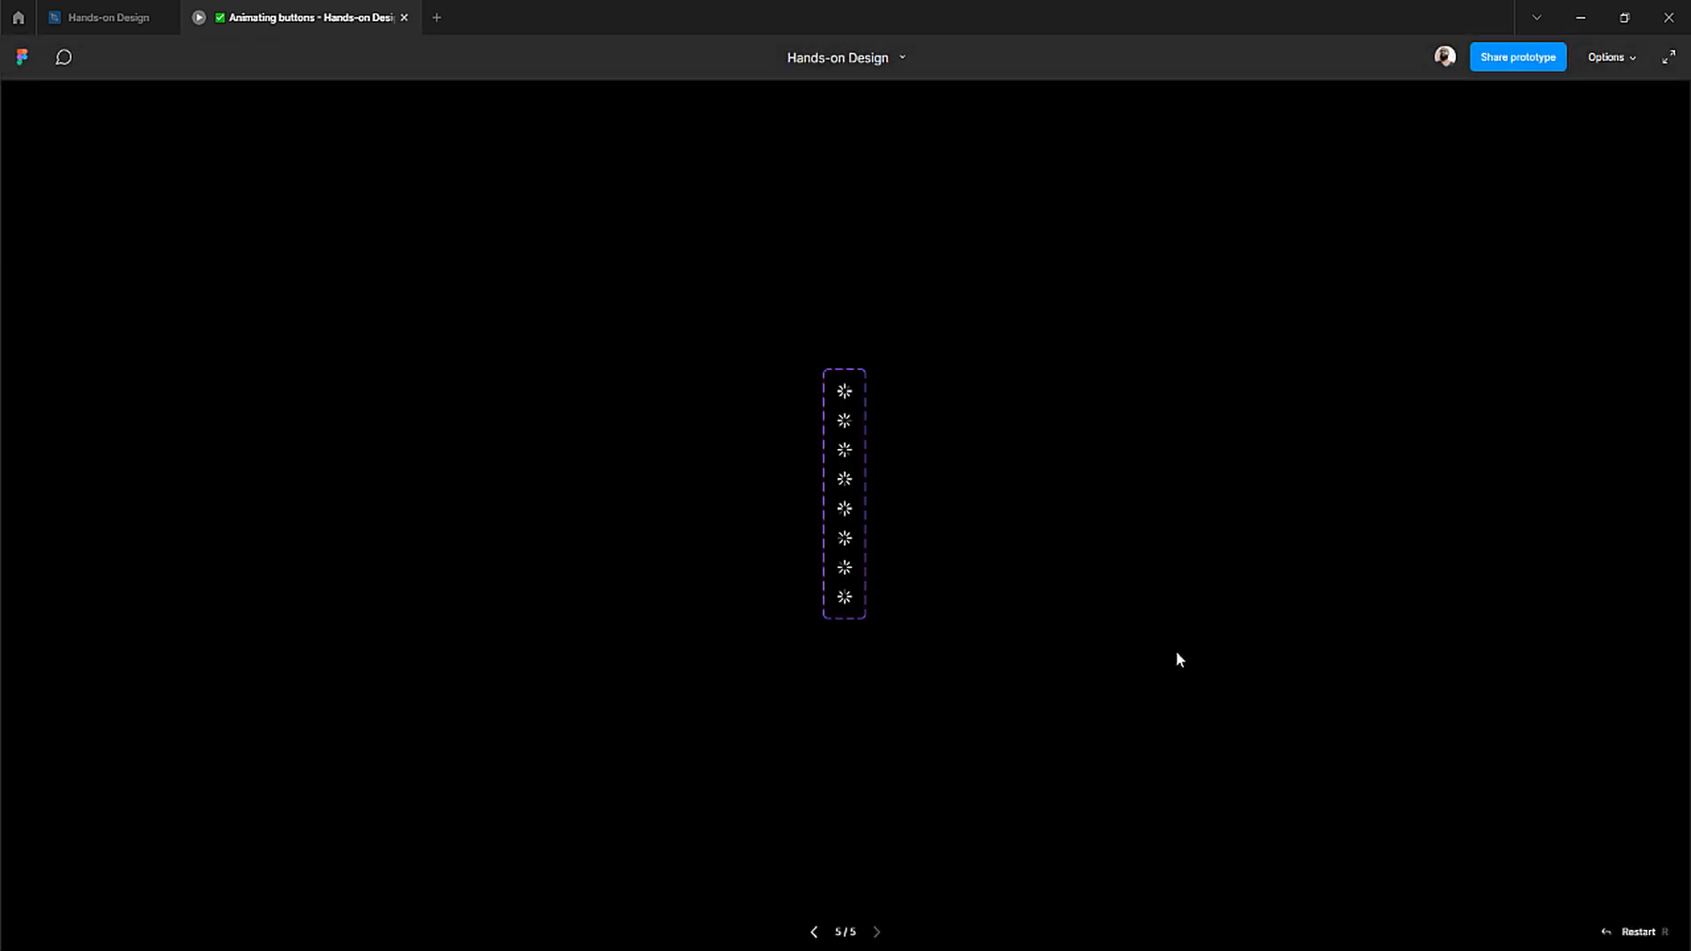
- Return to the design file and add a flow starting point to the first address screen
click(111, 17)
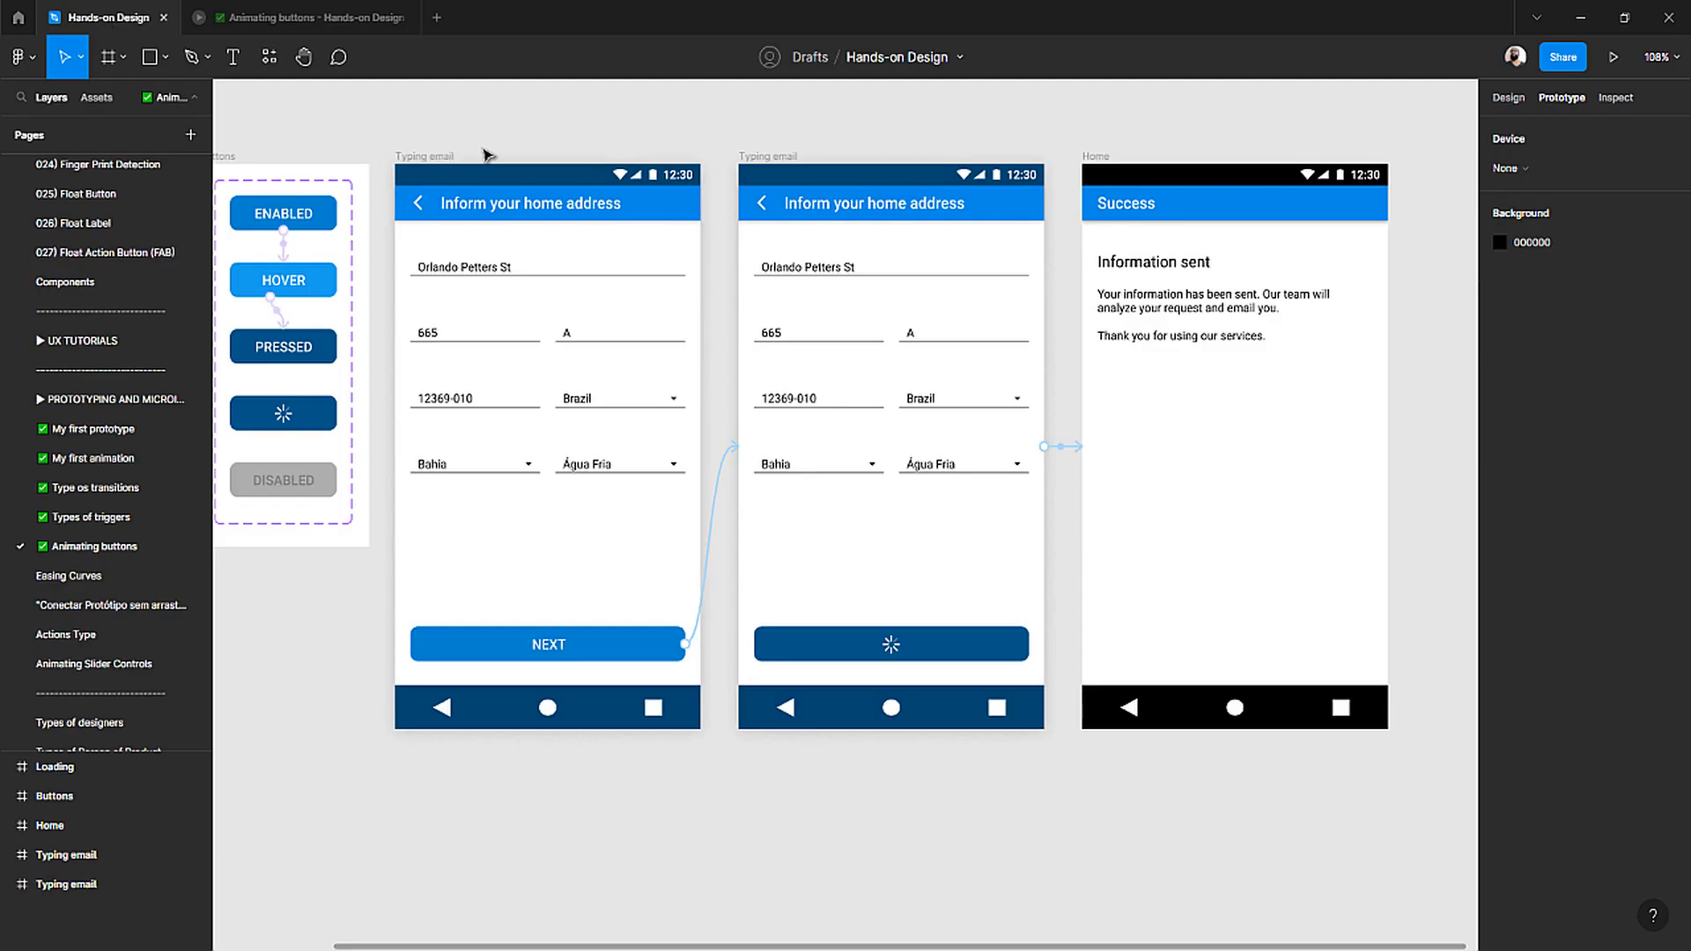
click(433, 157)
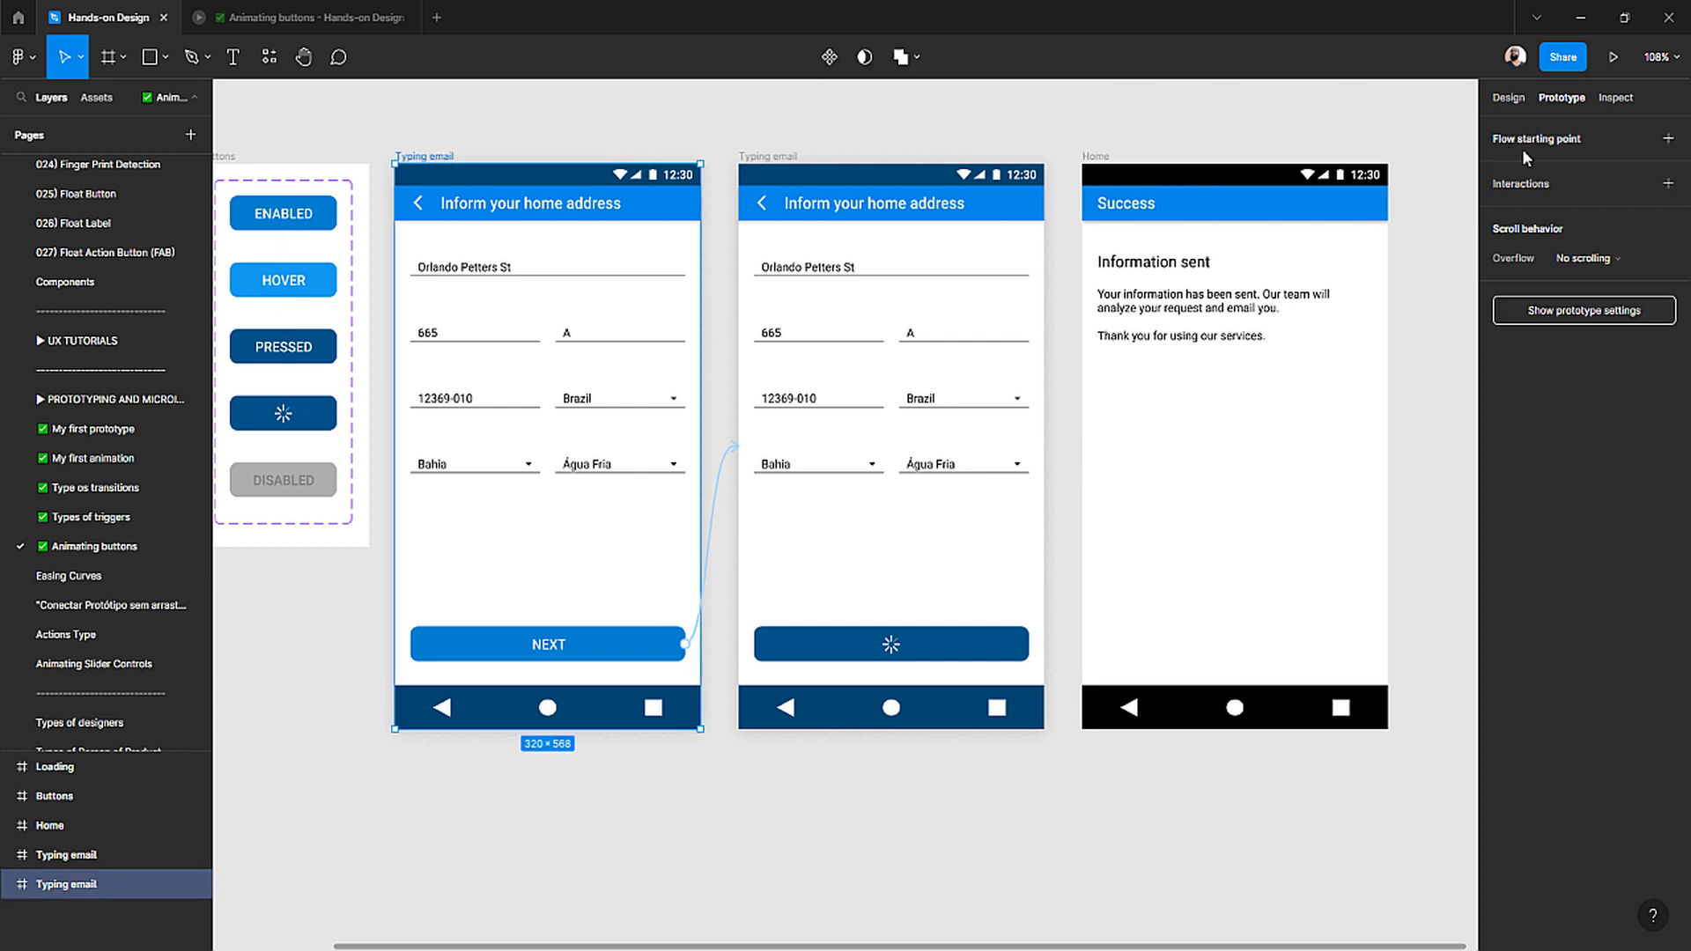
click(1566, 148)
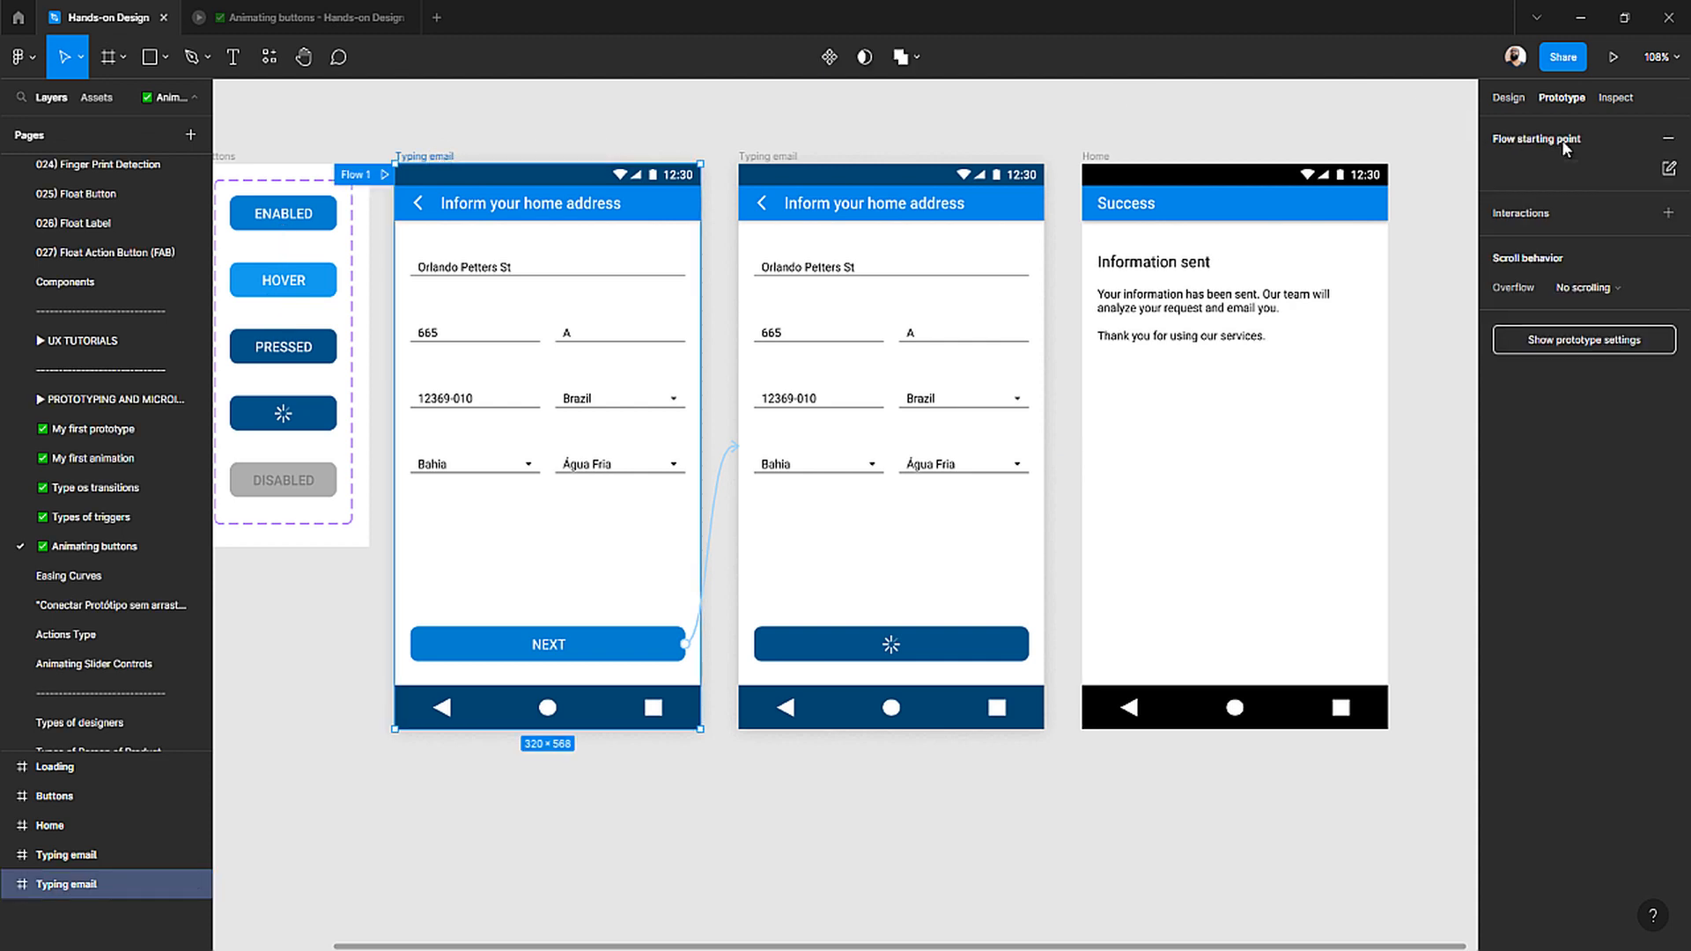
- Rename the first address screen's flow as "Animating buttons"
double_click(1517, 168)
text(Anita)
key(BackSpace)
key(BackSpace)
text(mating)
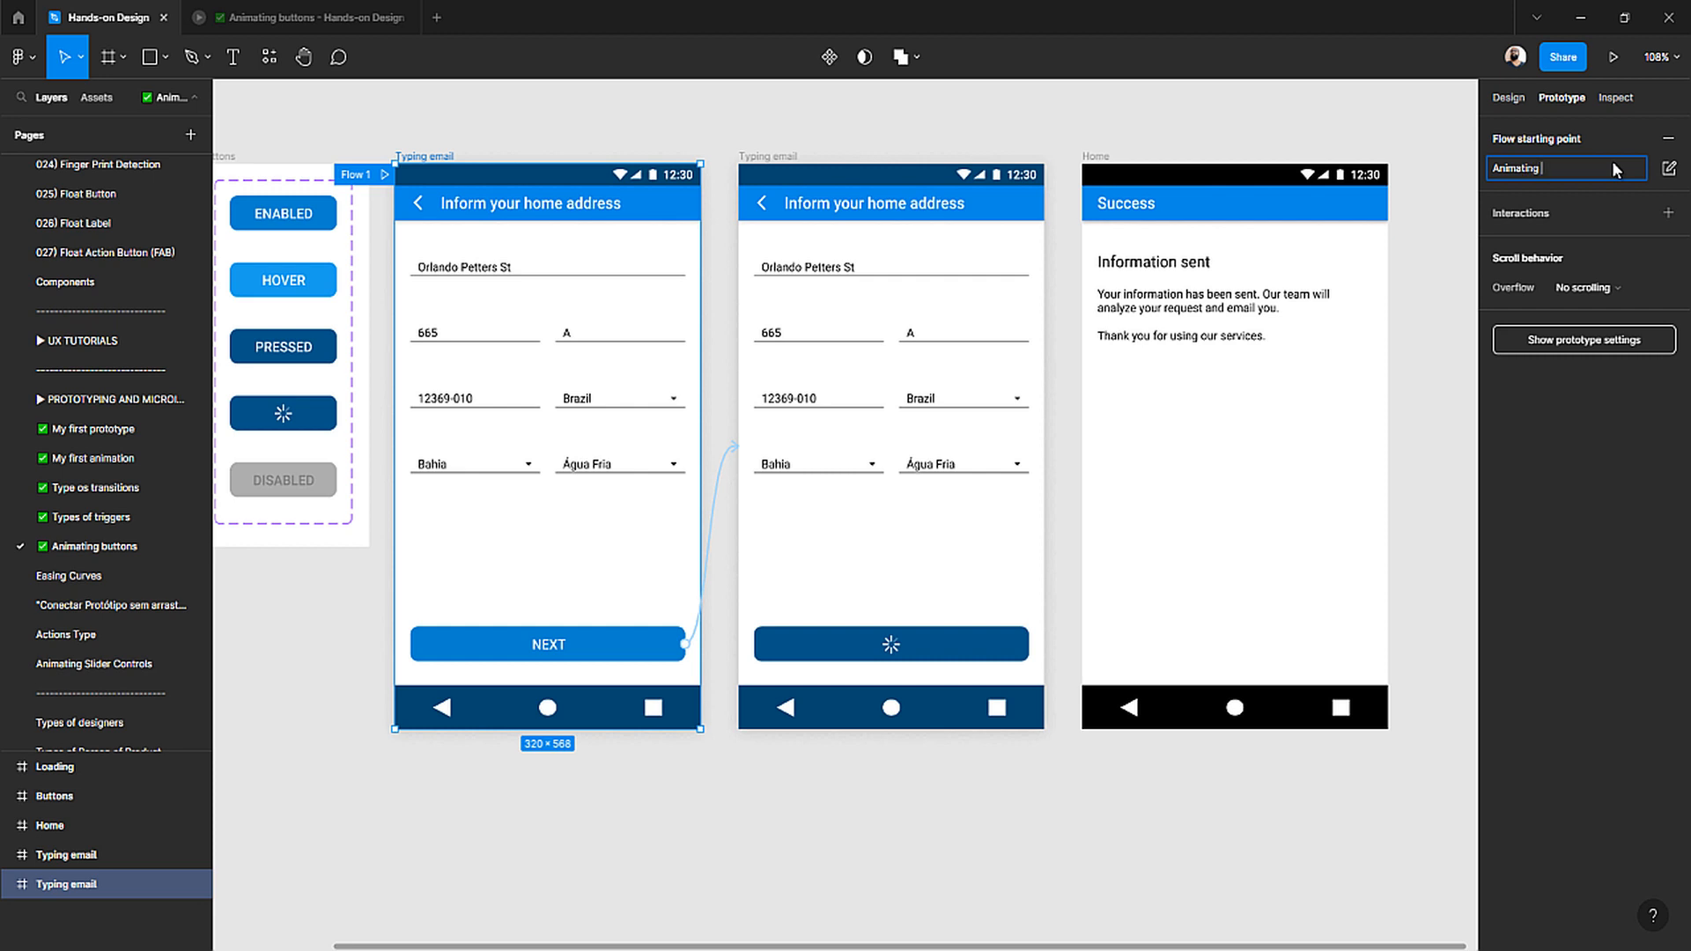
text( buttons)
key(Return)
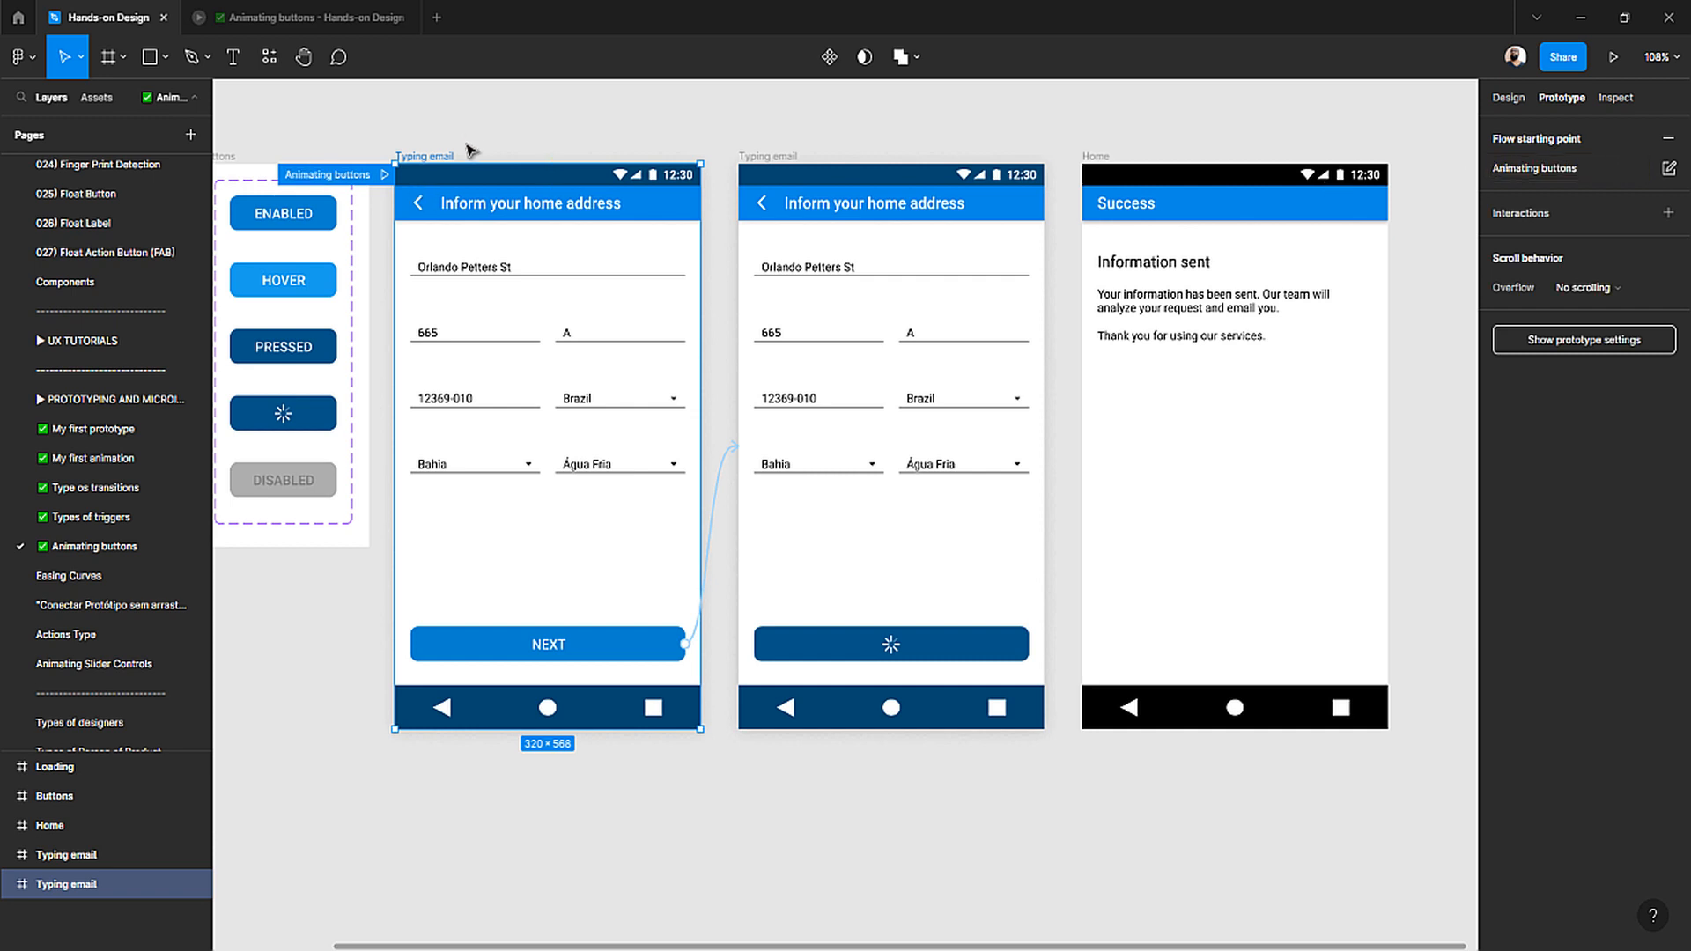
- Switch to the prototype preview, test the NEXT button through to the Success screen, and restart the flow
click(333, 33)
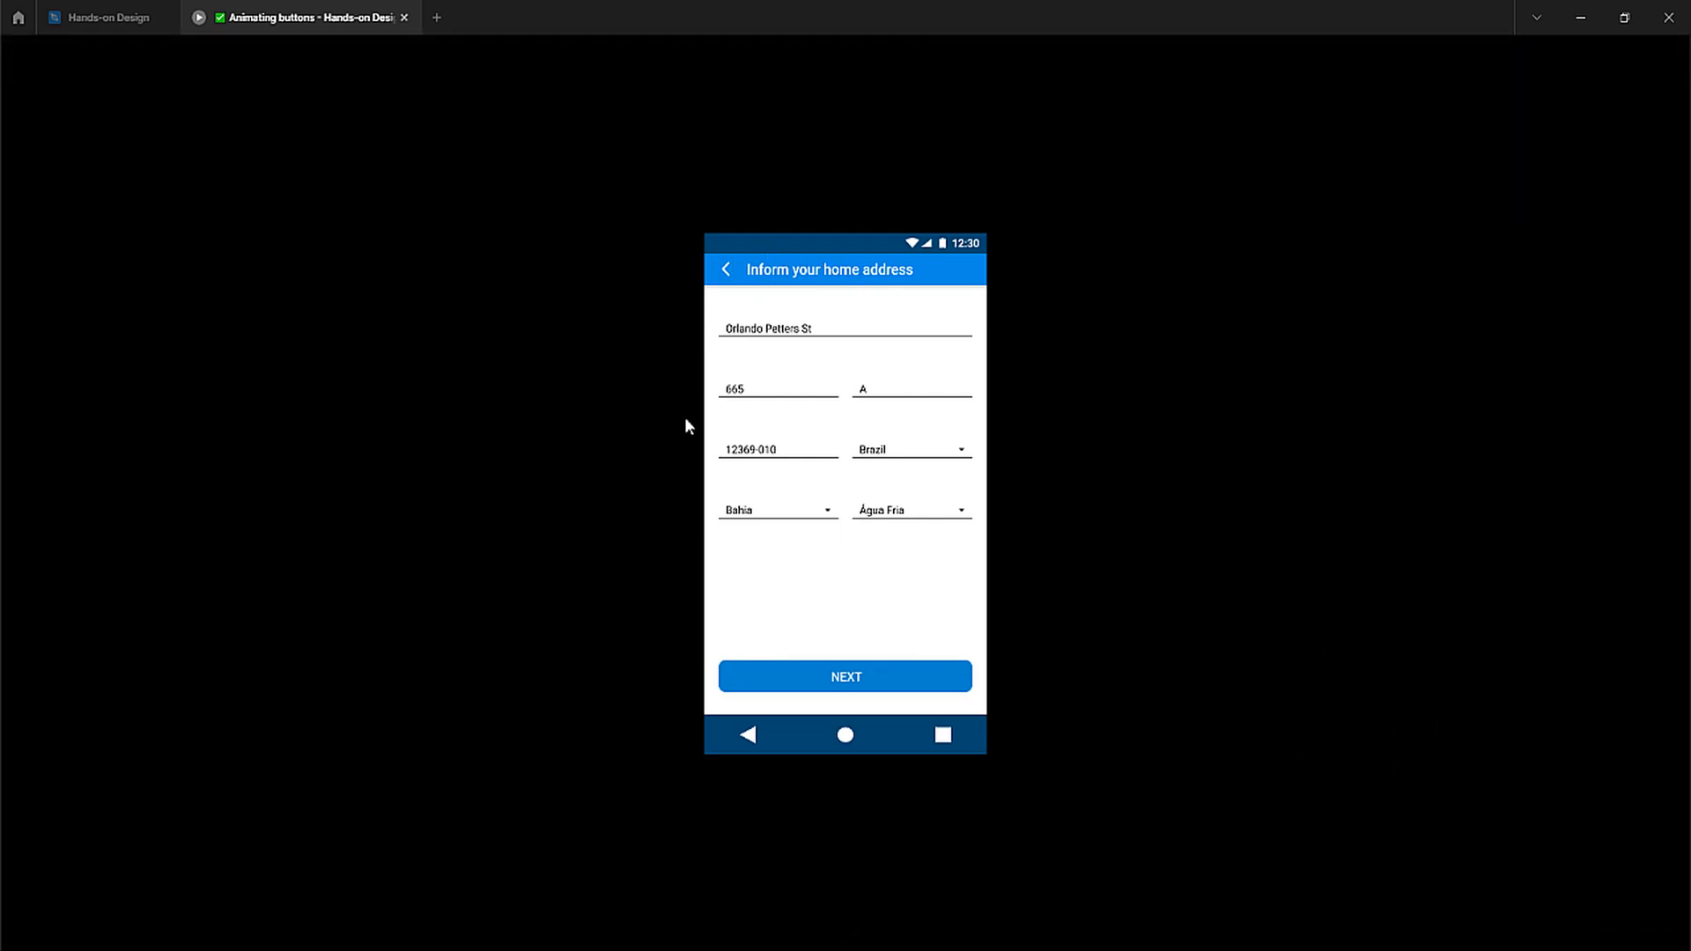
click(781, 681)
click(802, 683)
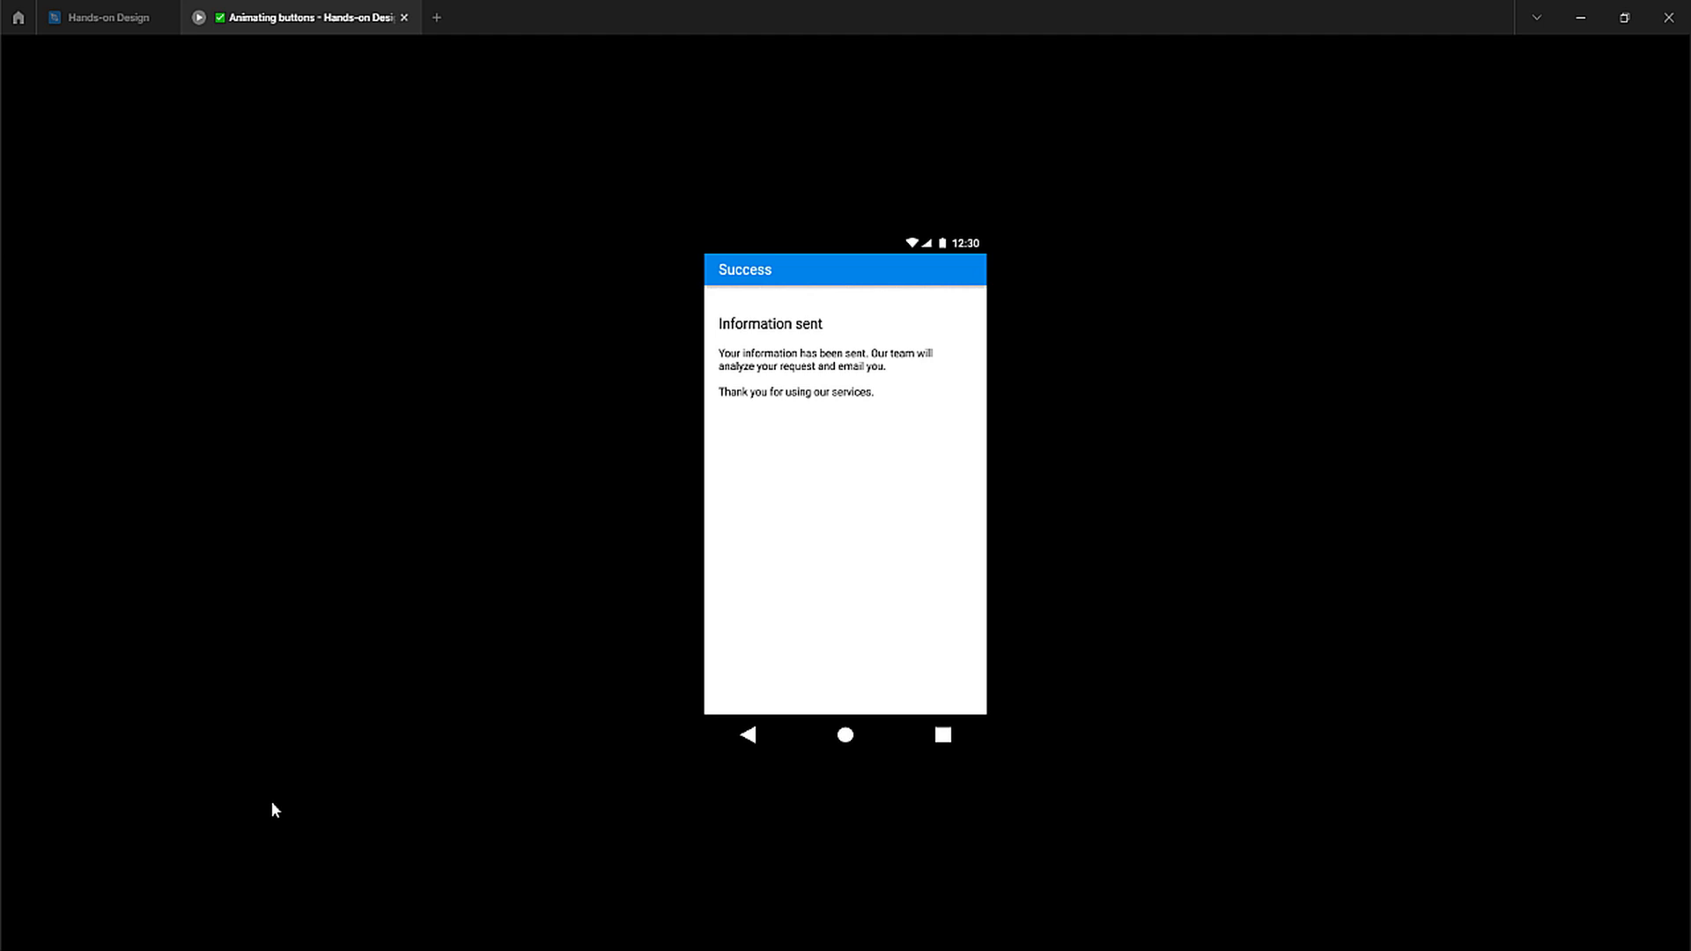
key(r)
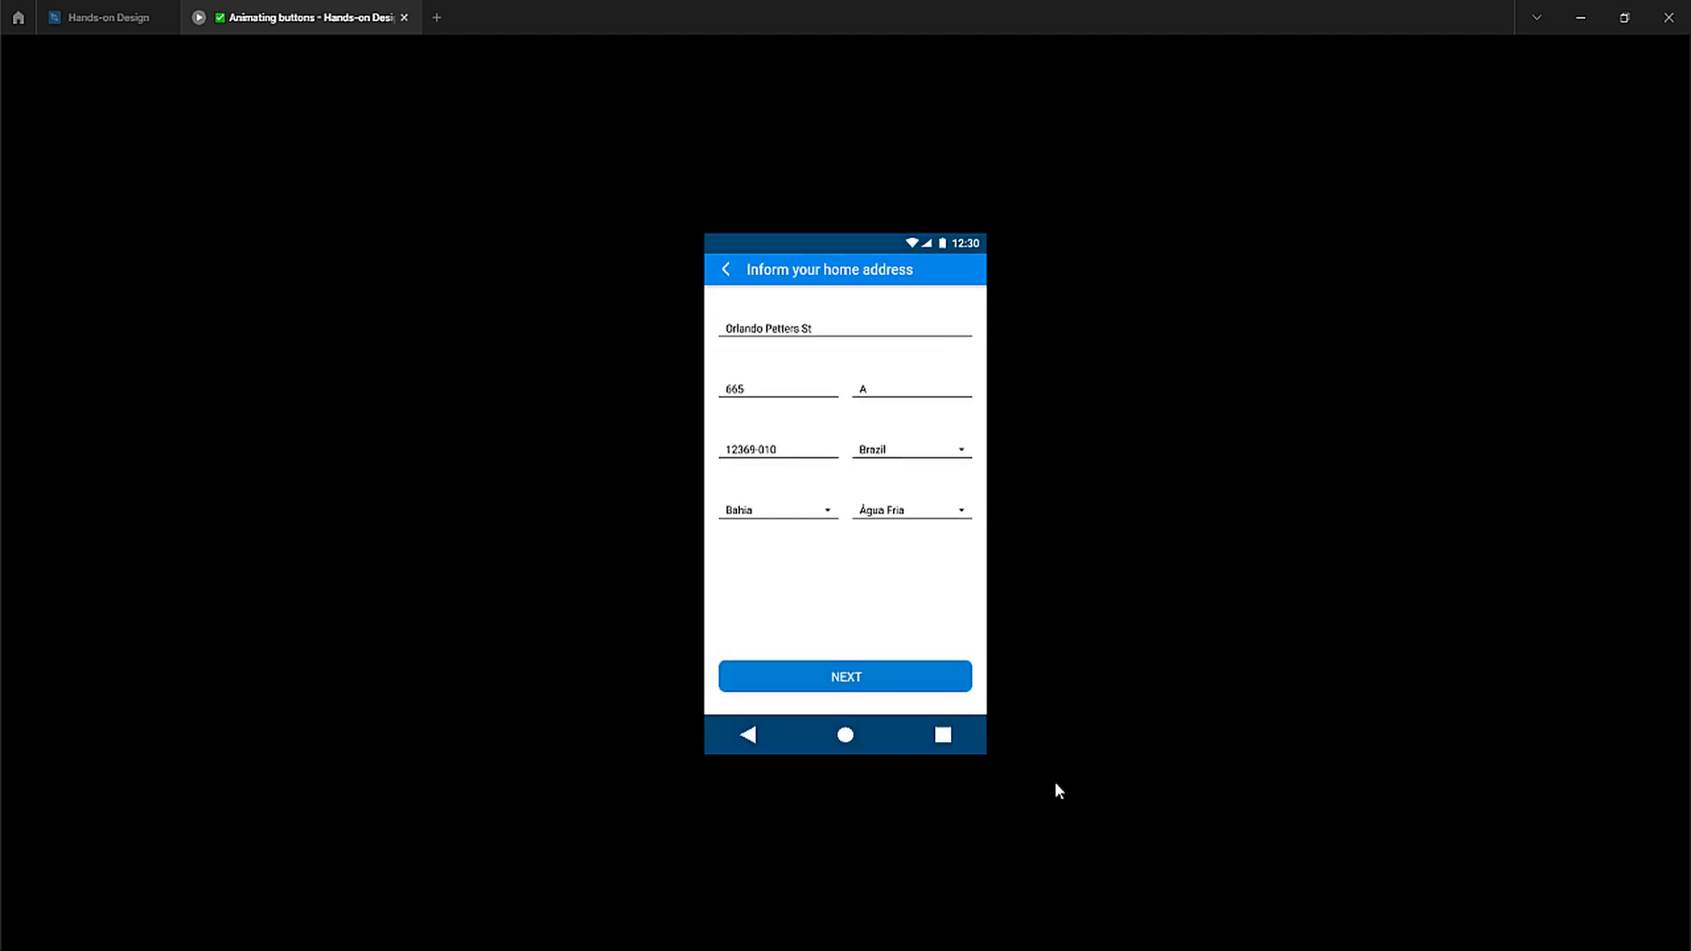
- Back in the design file, recolour the Success screen's black status bar with the dark blue 004870 sampled from the loading address screen's status bar
click(102, 17)
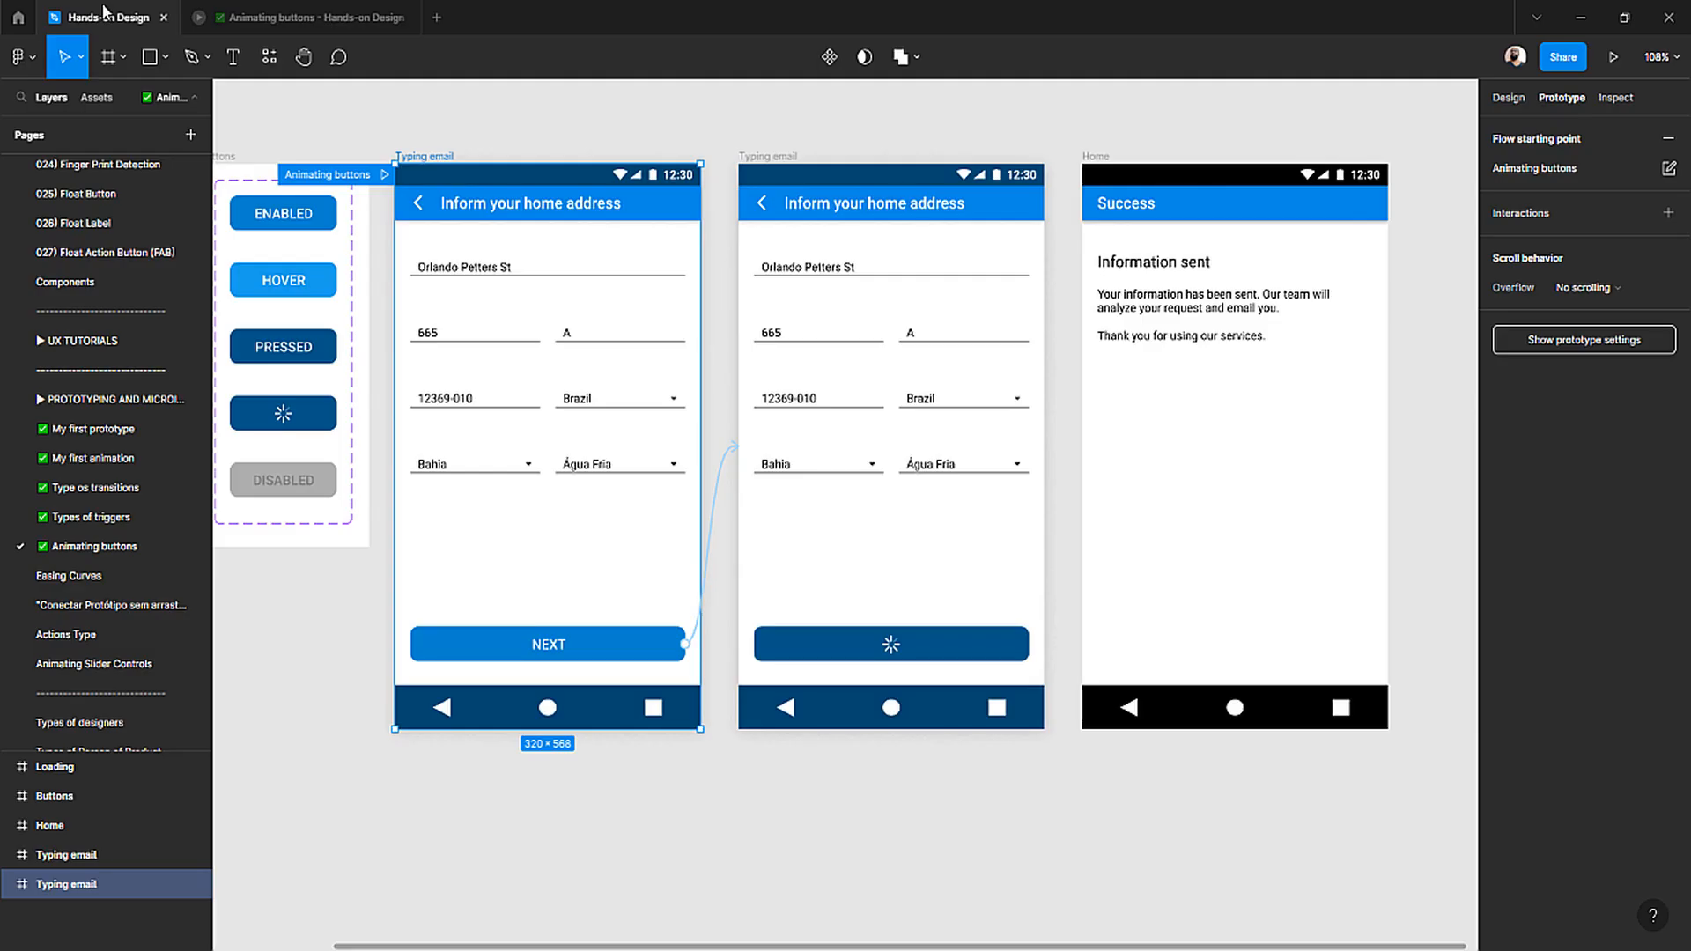
click(680, 798)
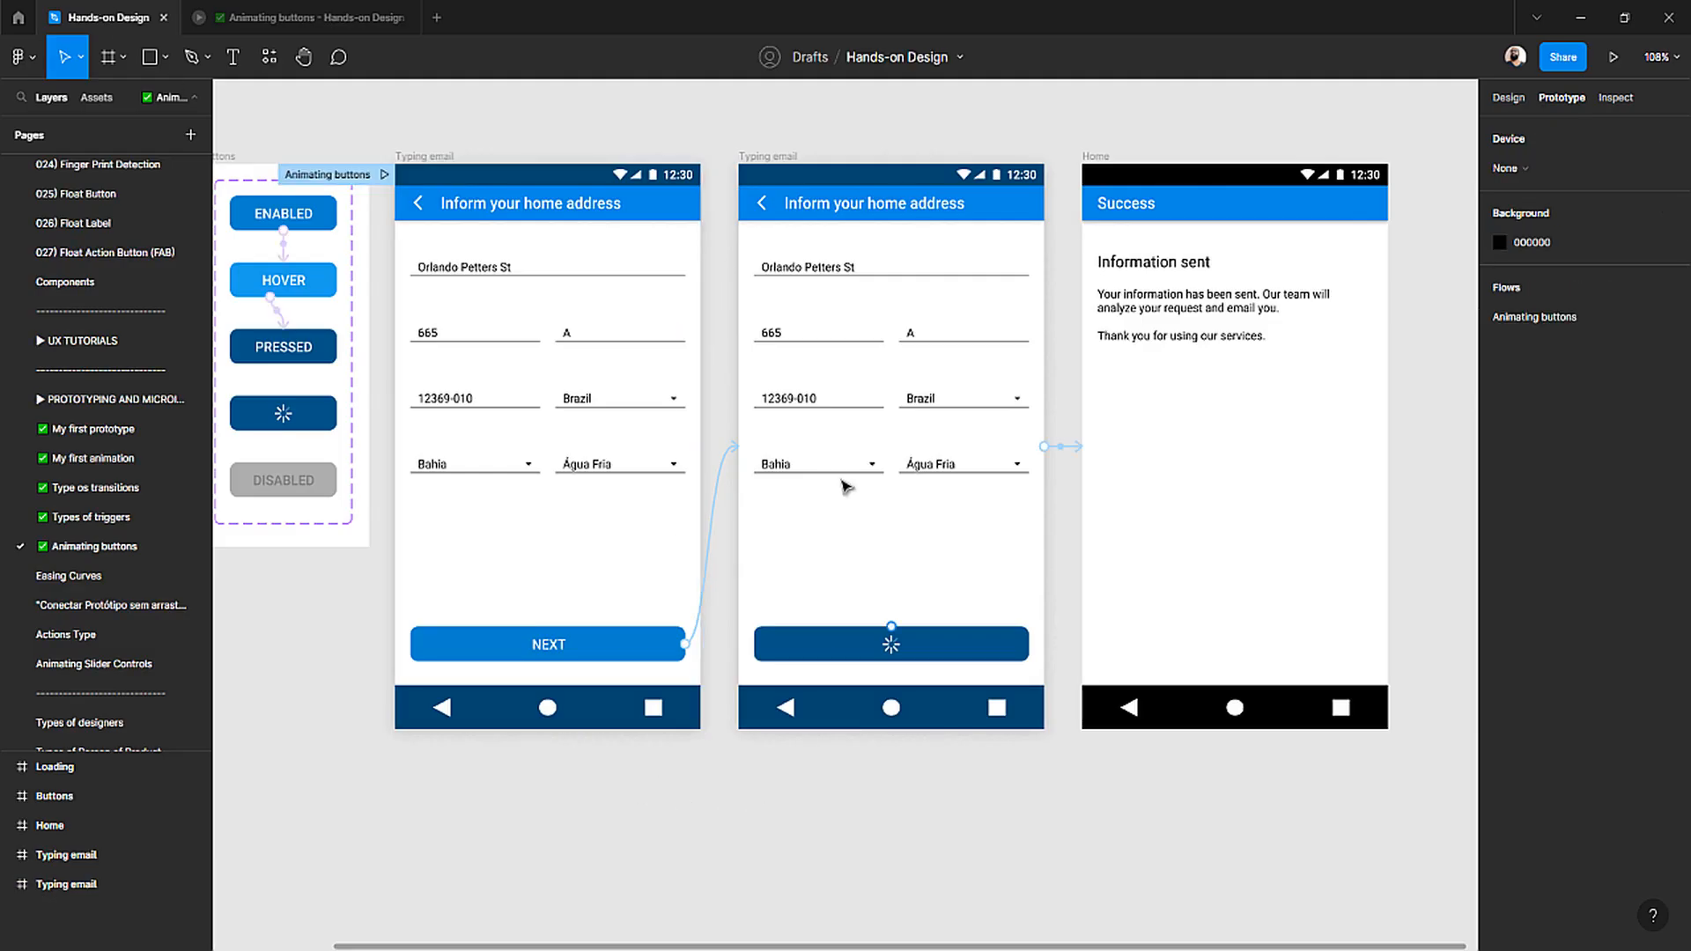
scroll(791, 378, right, 1)
scroll(791, 379, right, 1)
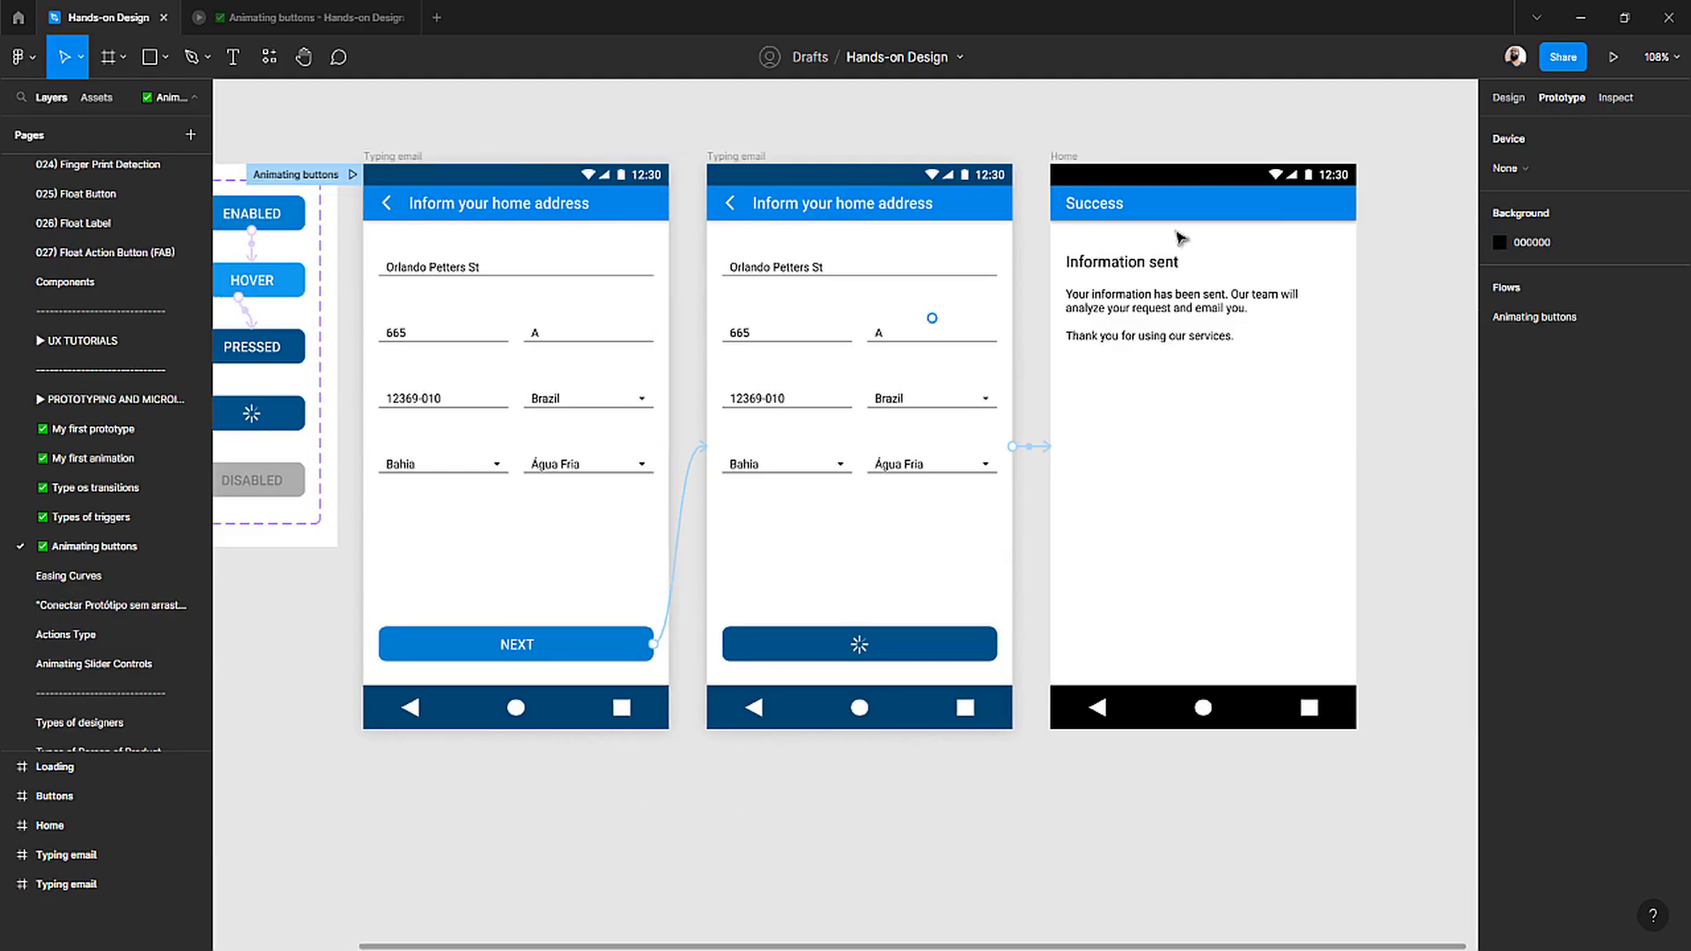
click(1127, 179)
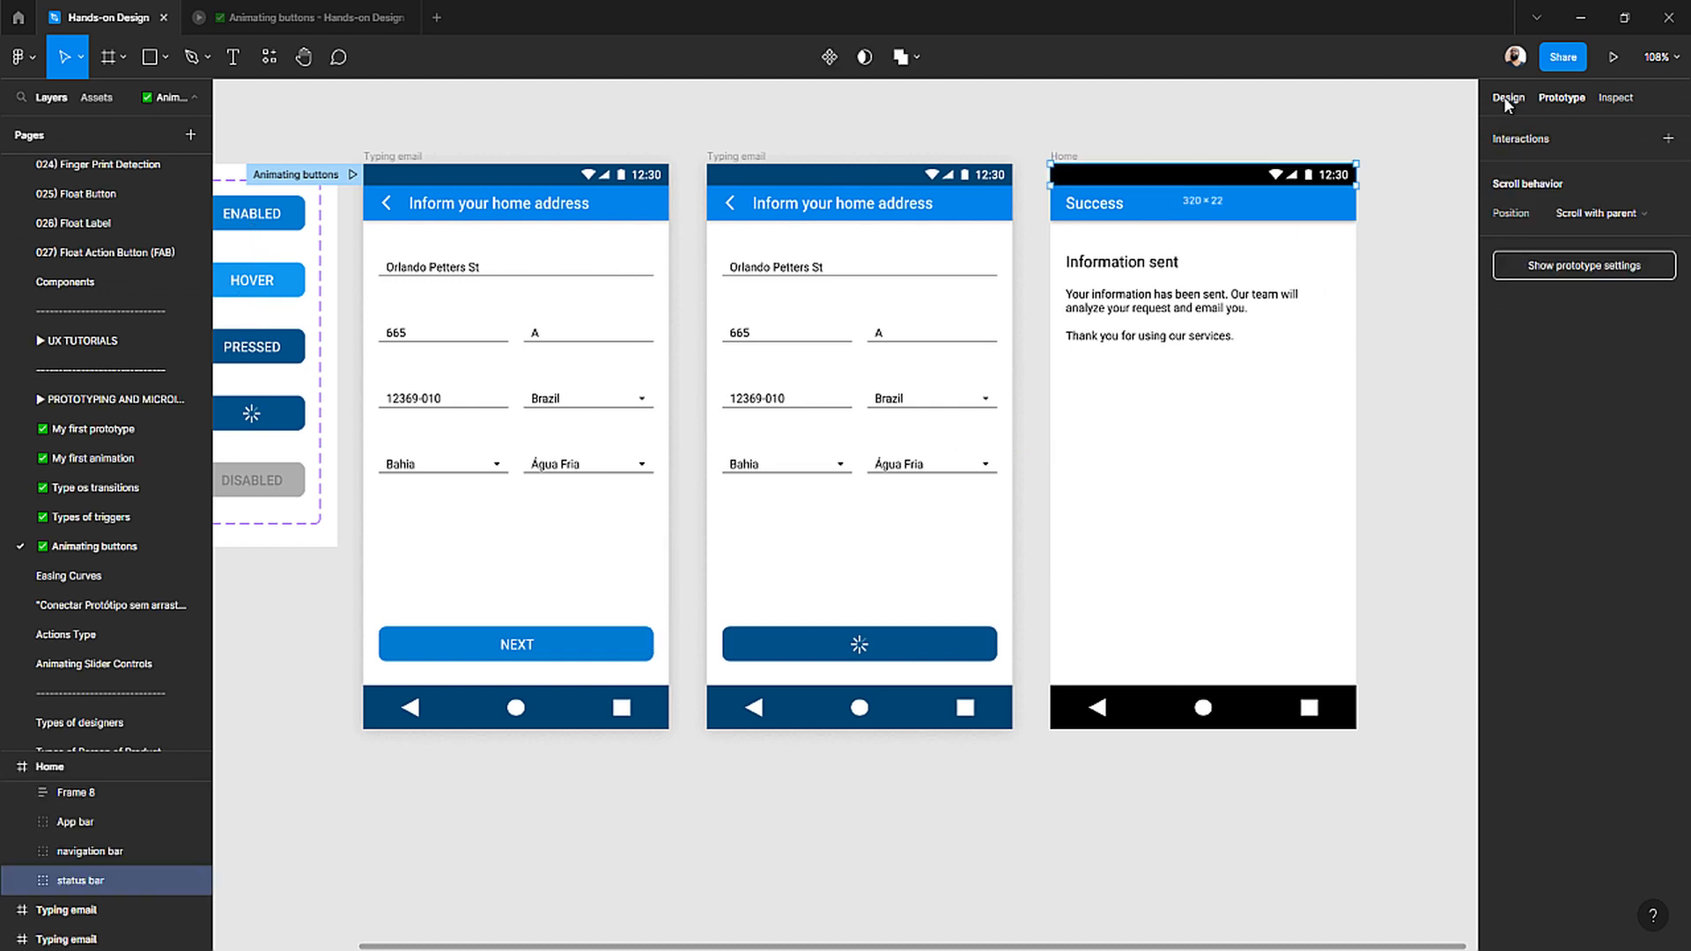
click(1507, 98)
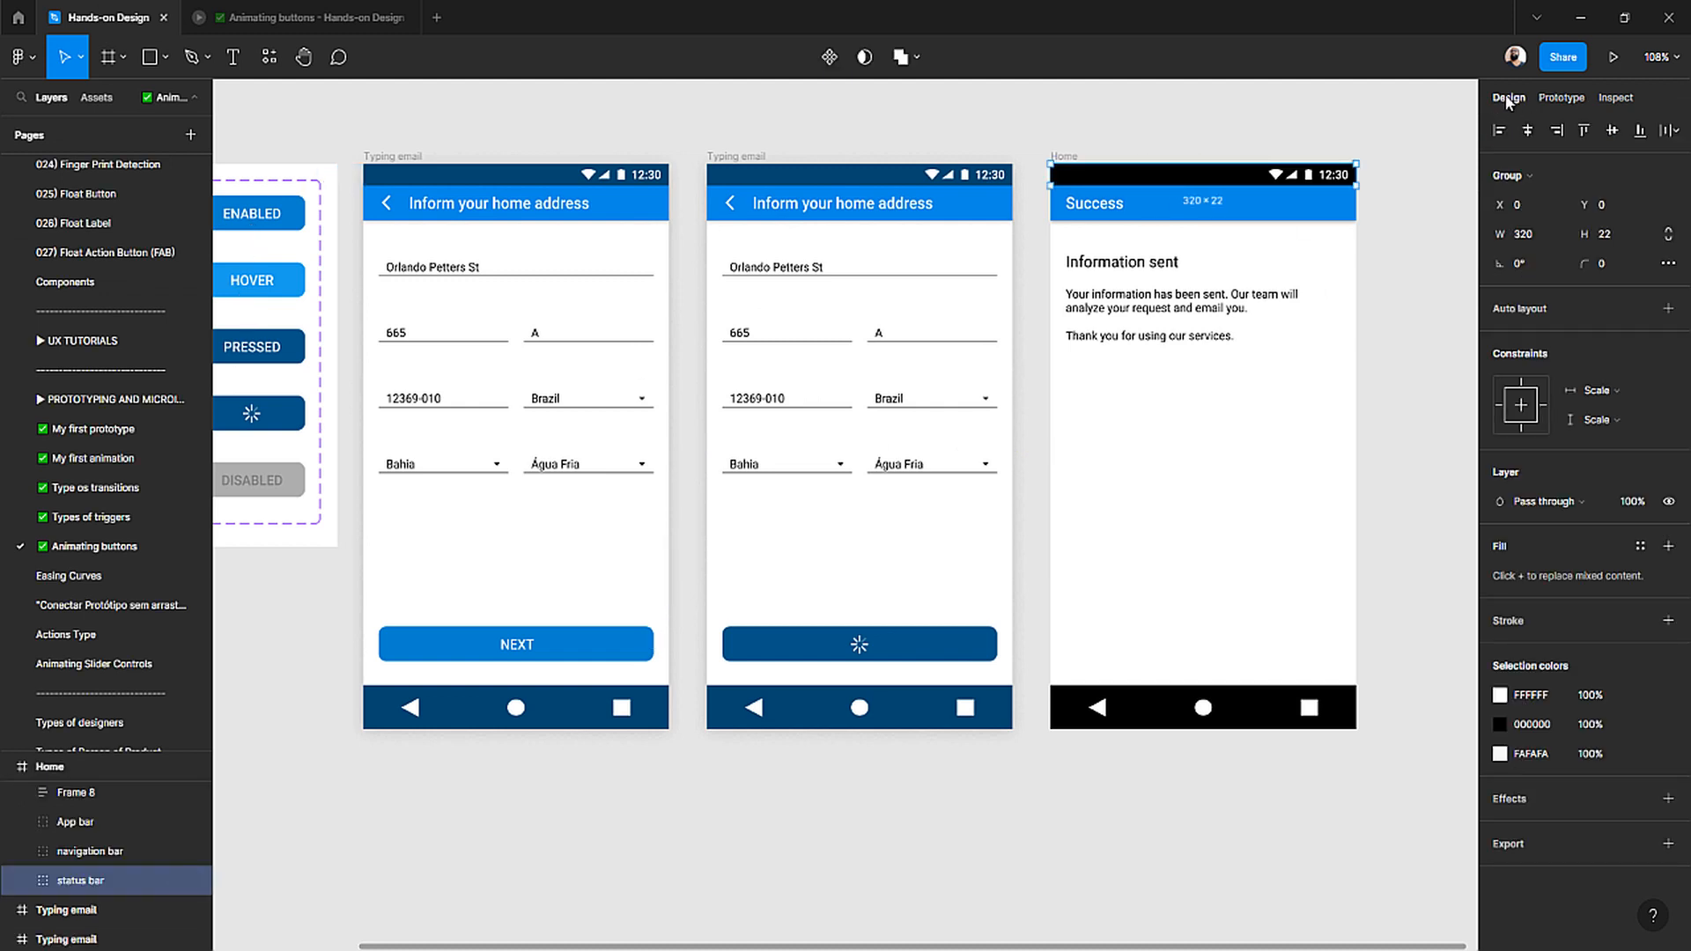
click(1501, 725)
click(1292, 750)
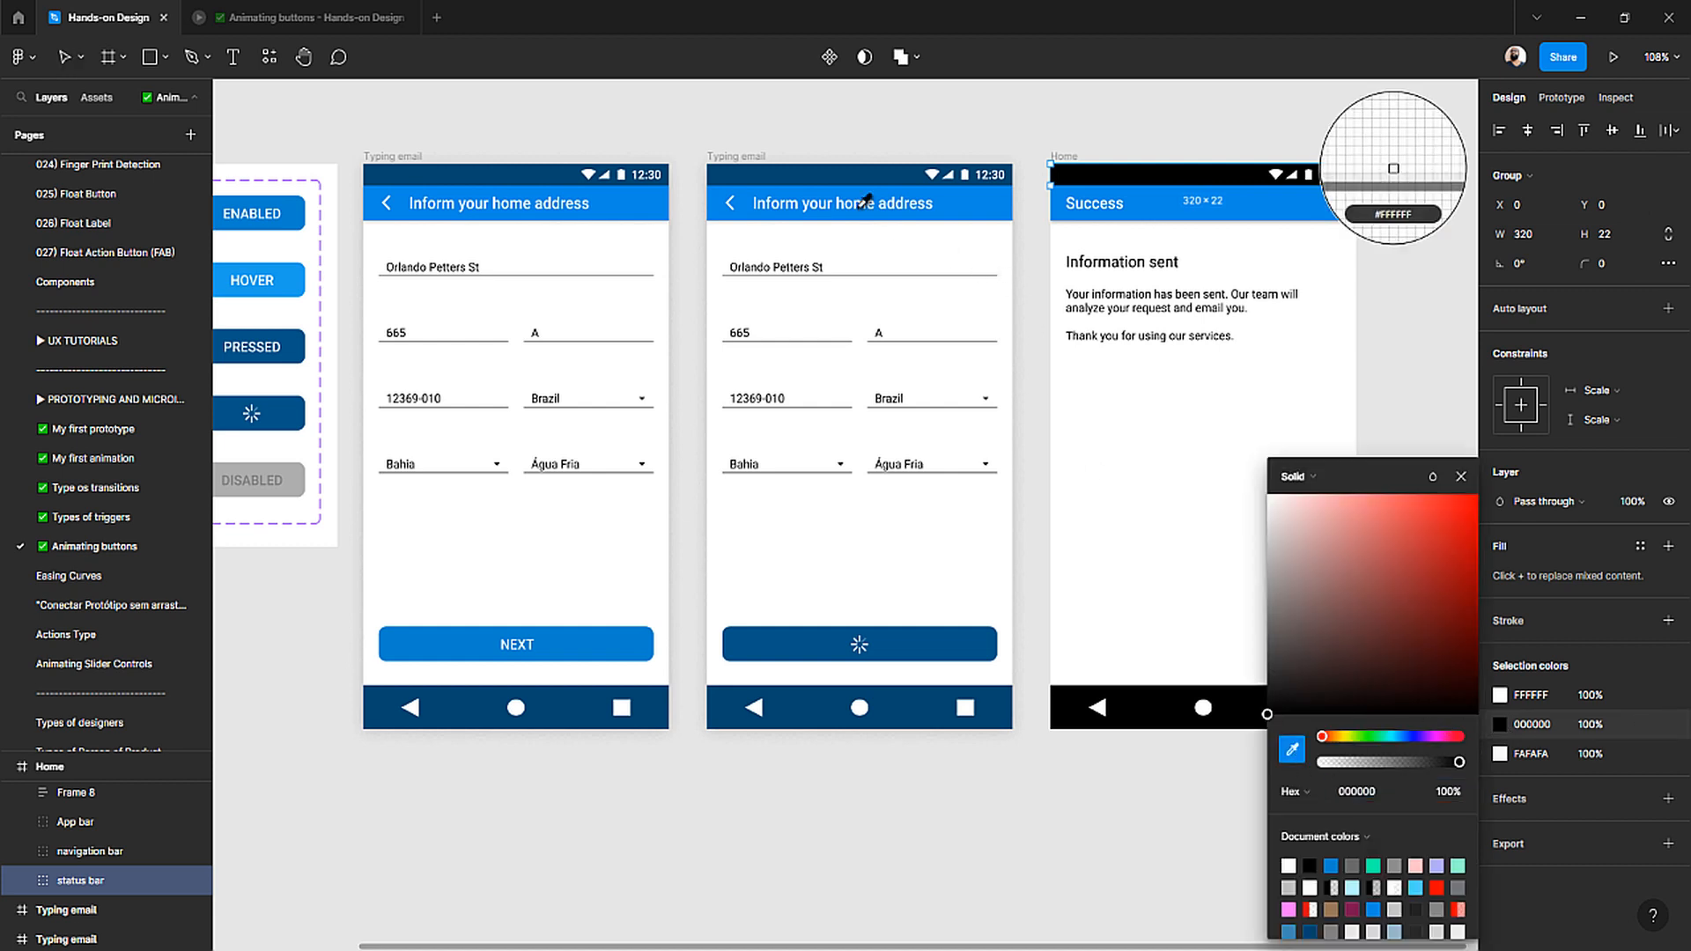
click(836, 171)
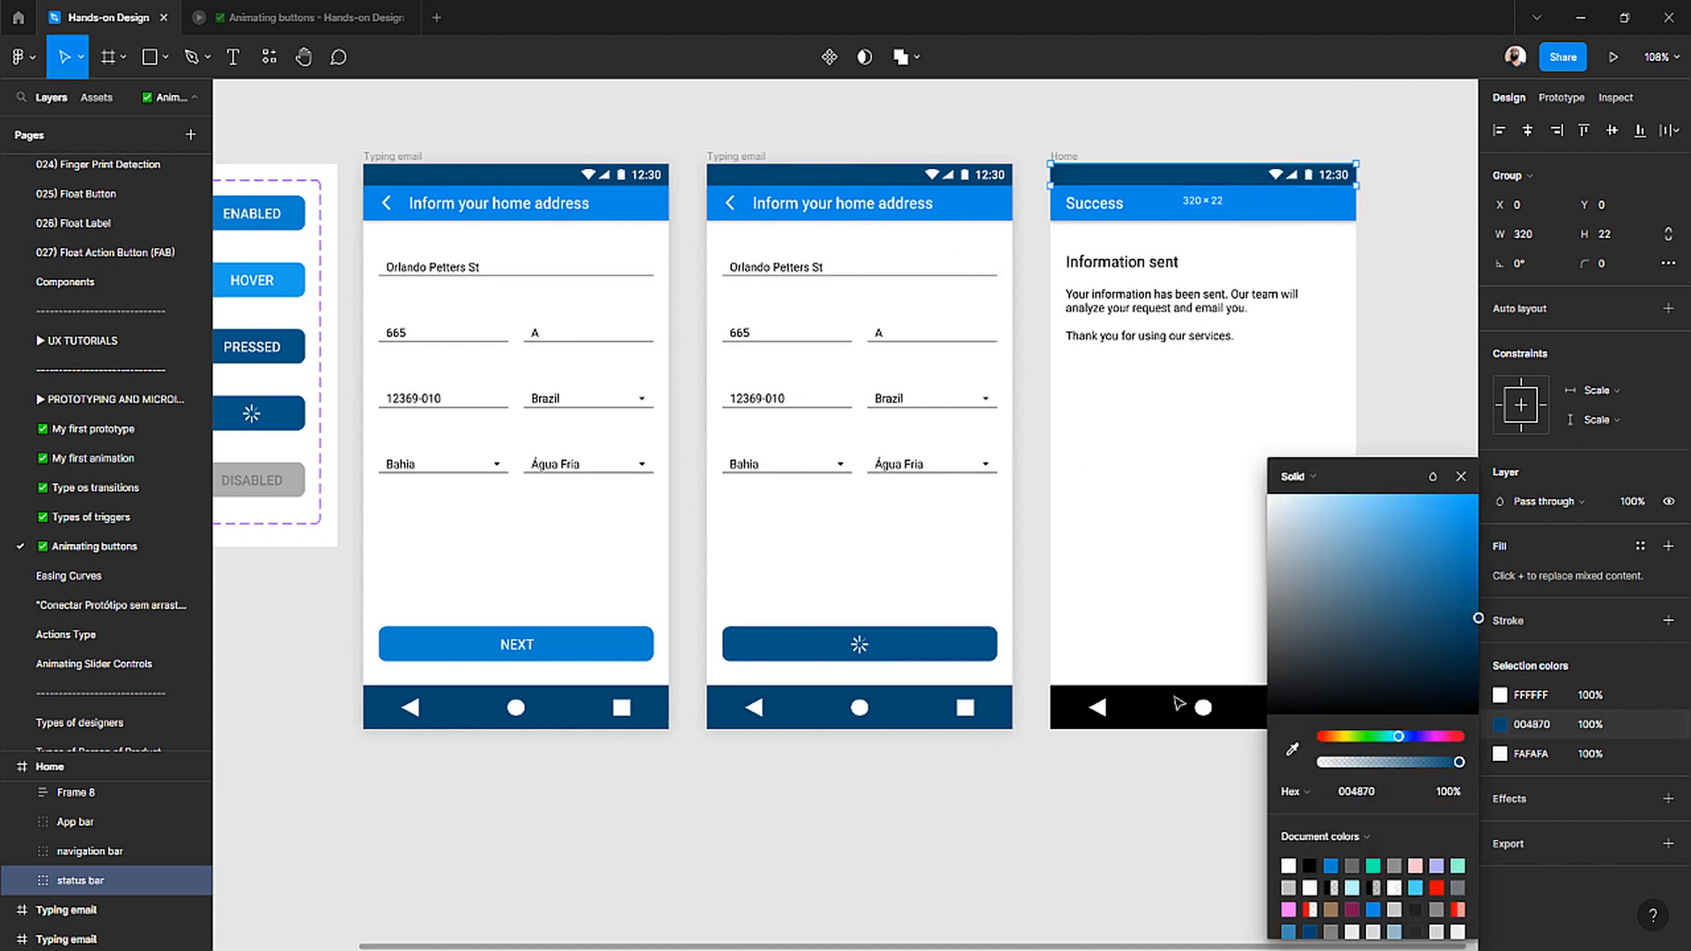
- Recolour the Success screen's black navigation bar with the dark blue sampled from the loading address screen's navigation bar
click(1071, 707)
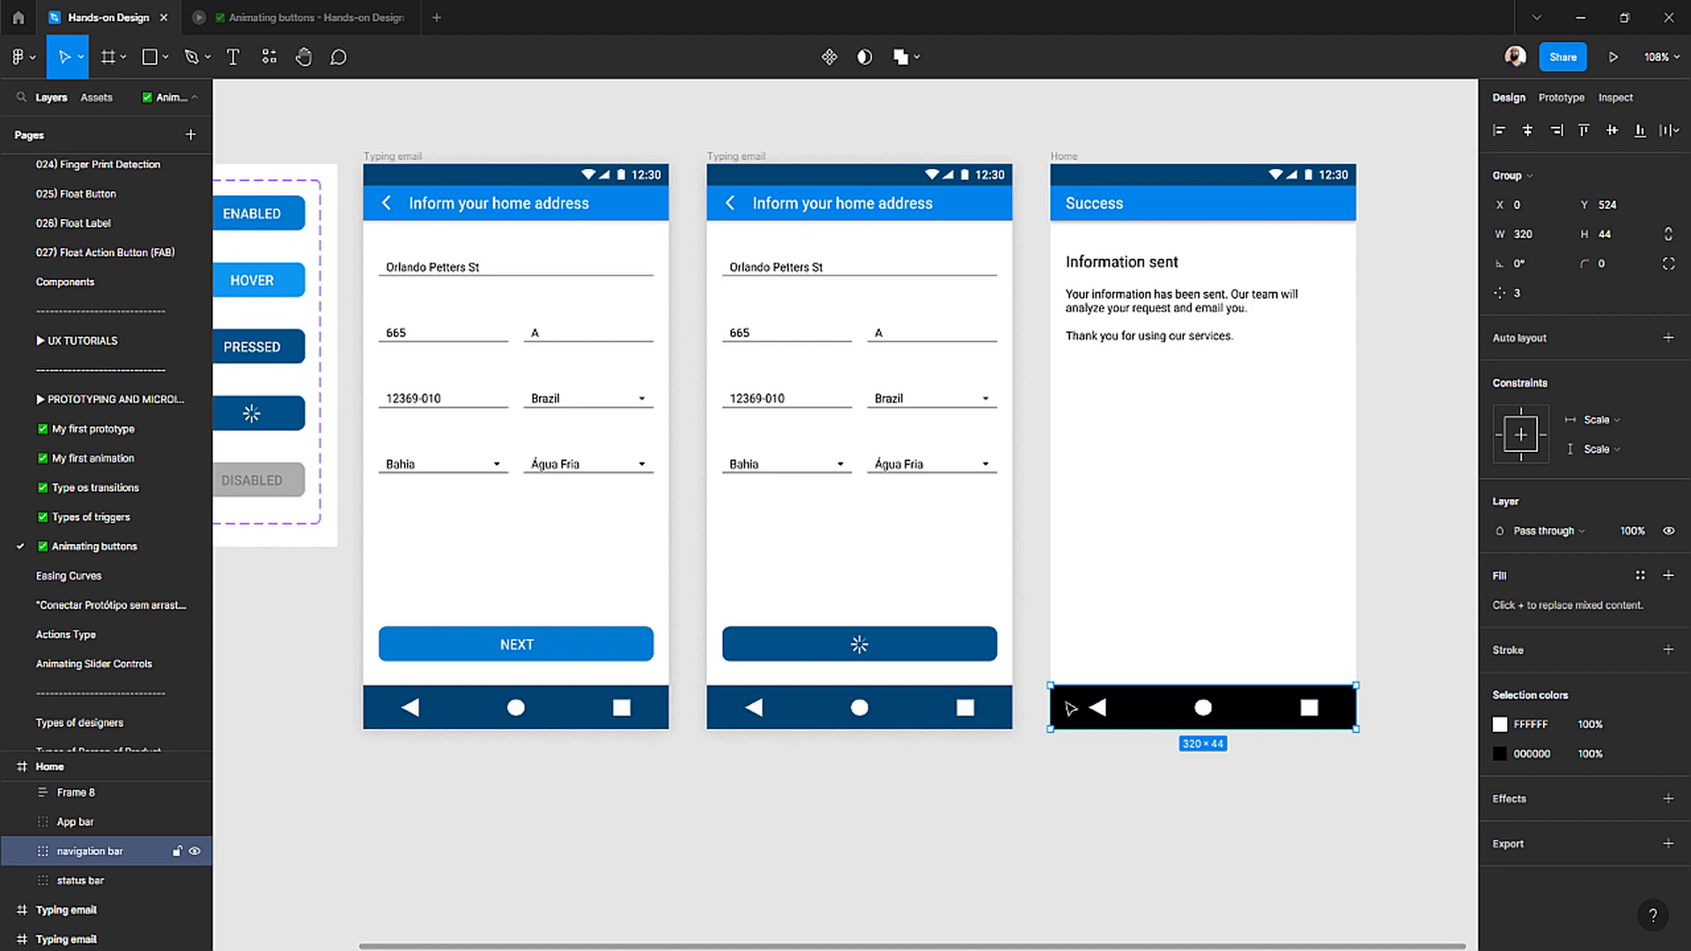
click(1501, 754)
click(1292, 750)
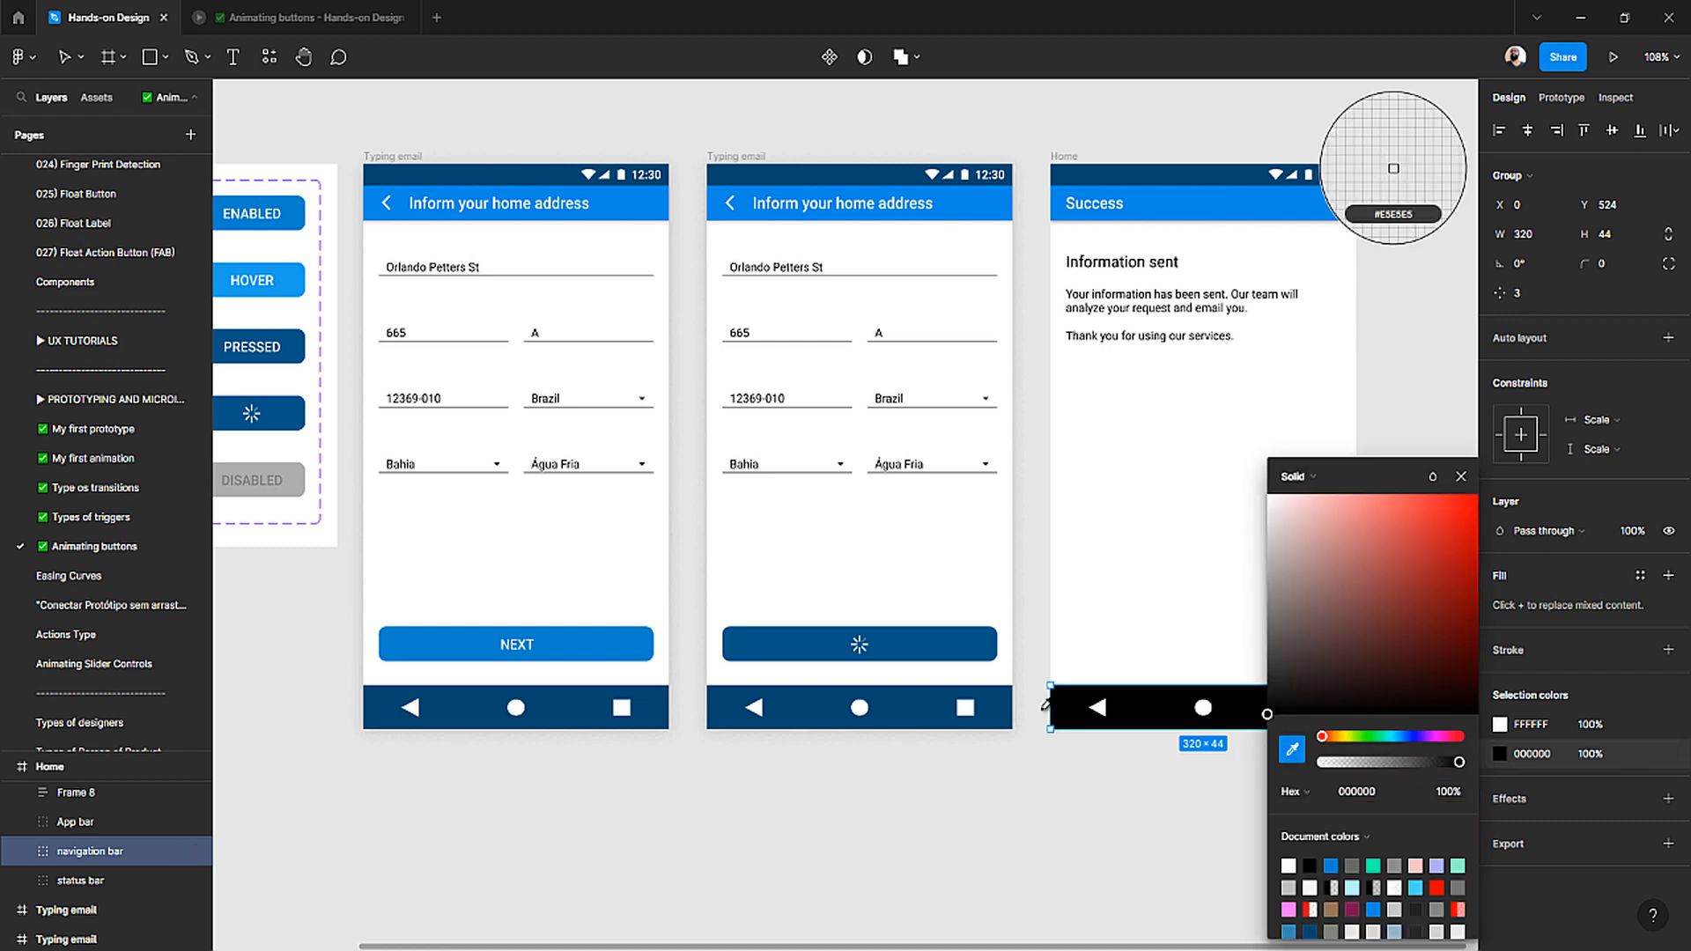
click(944, 701)
click(907, 787)
- Examine the loading spinner variants, the button state variants, and how both are used on the address screens
scroll(925, 766, down, 3)
scroll(926, 764, up, 3)
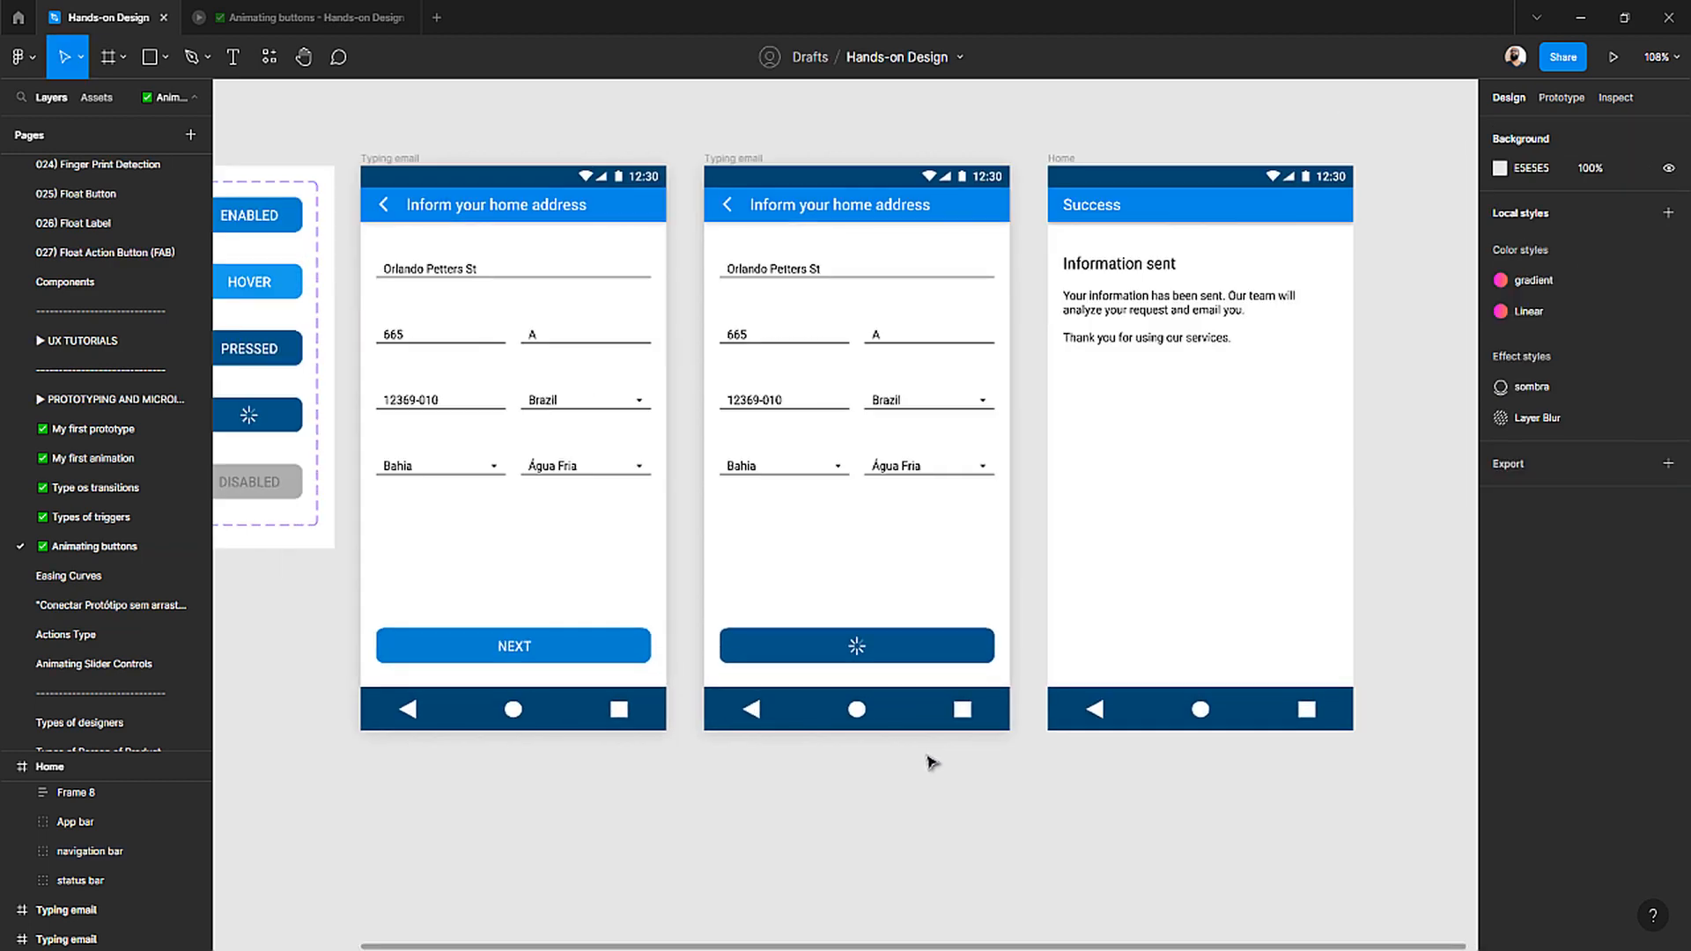
scroll(927, 764, down, 4)
scroll(565, 440, left, 2)
scroll(608, 434, up, 5)
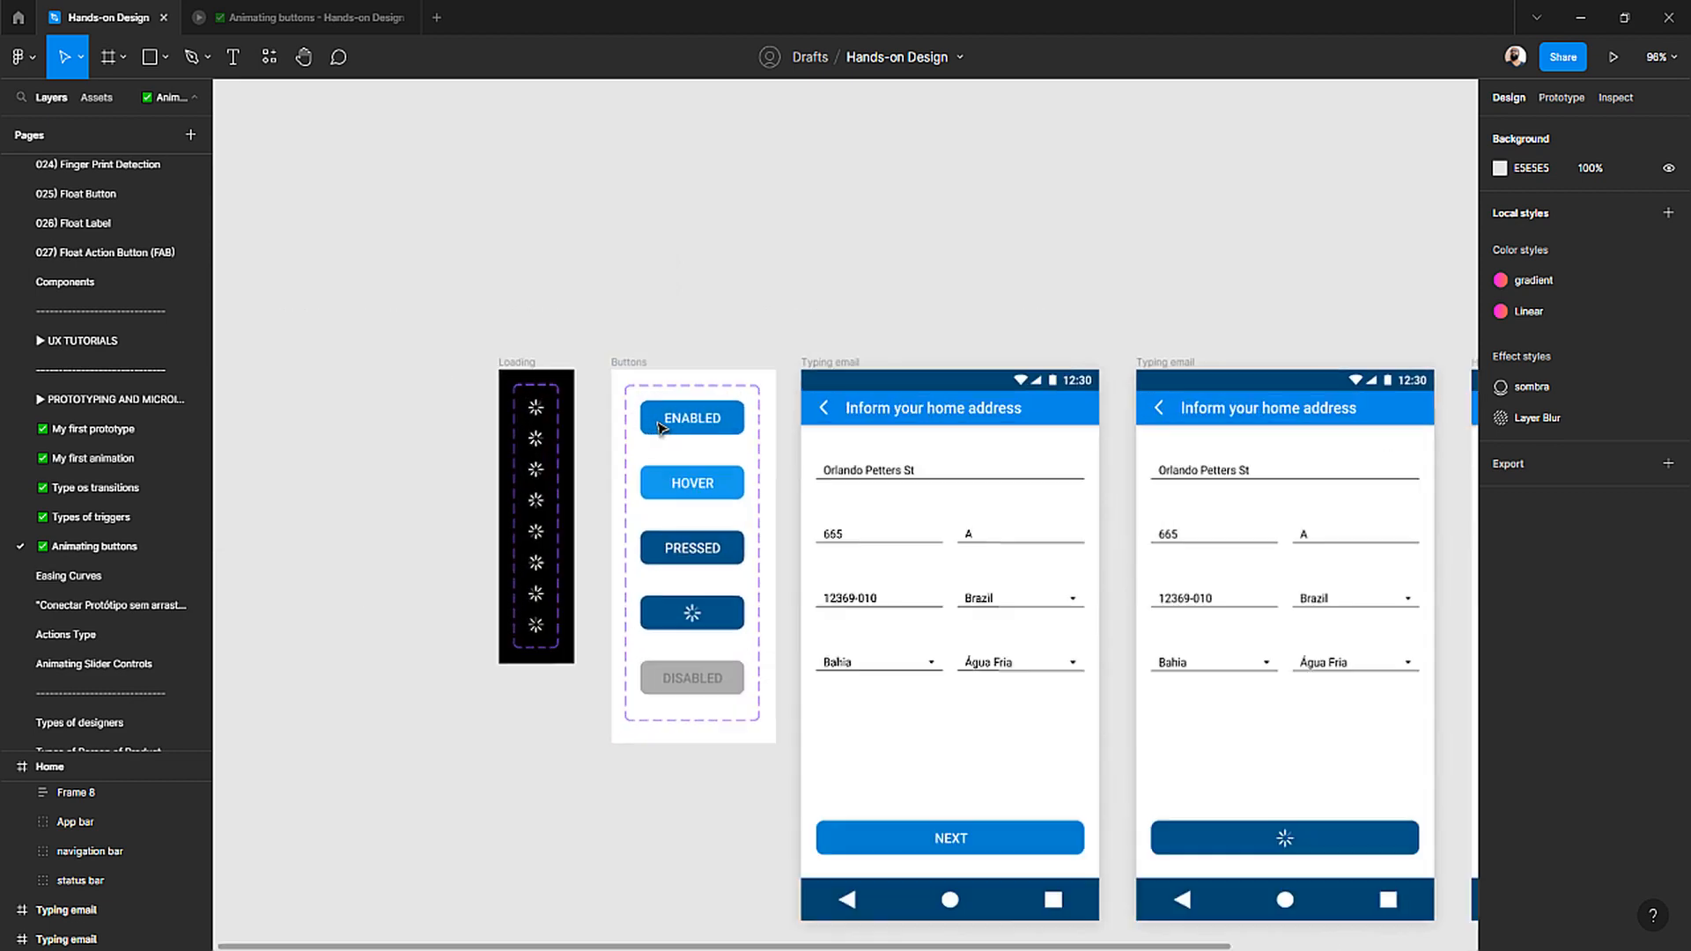
scroll(526, 403, up, 3)
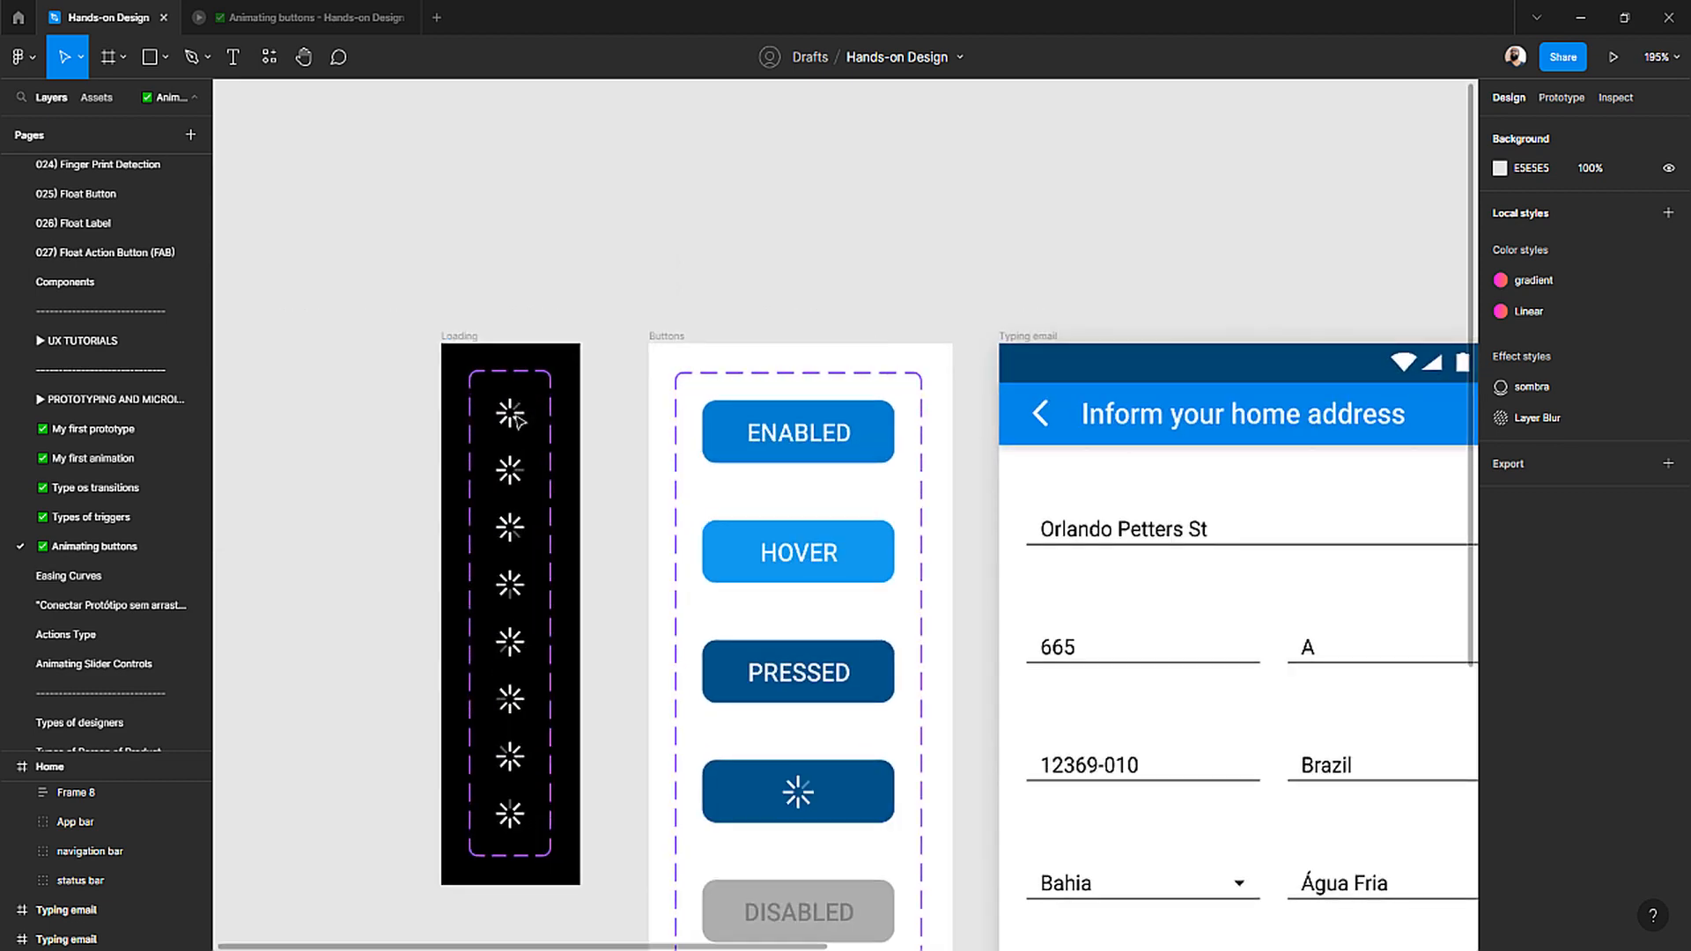
scroll(521, 751, up, 2)
scroll(515, 573, down, 3)
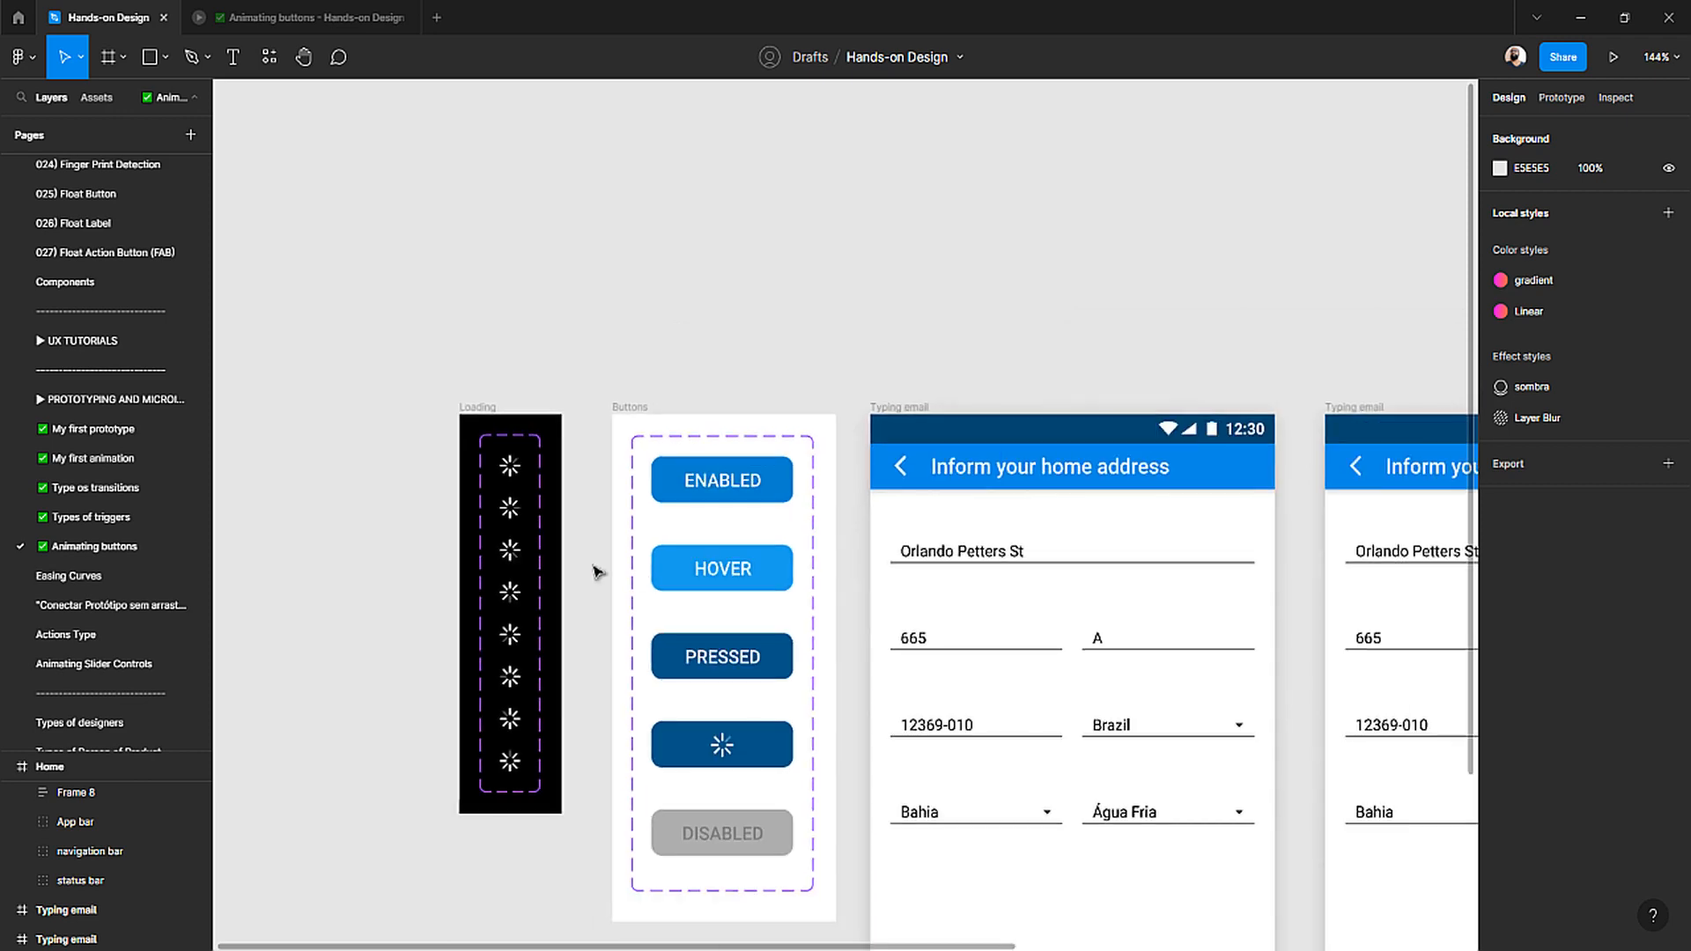
scroll(700, 734, down, 5)
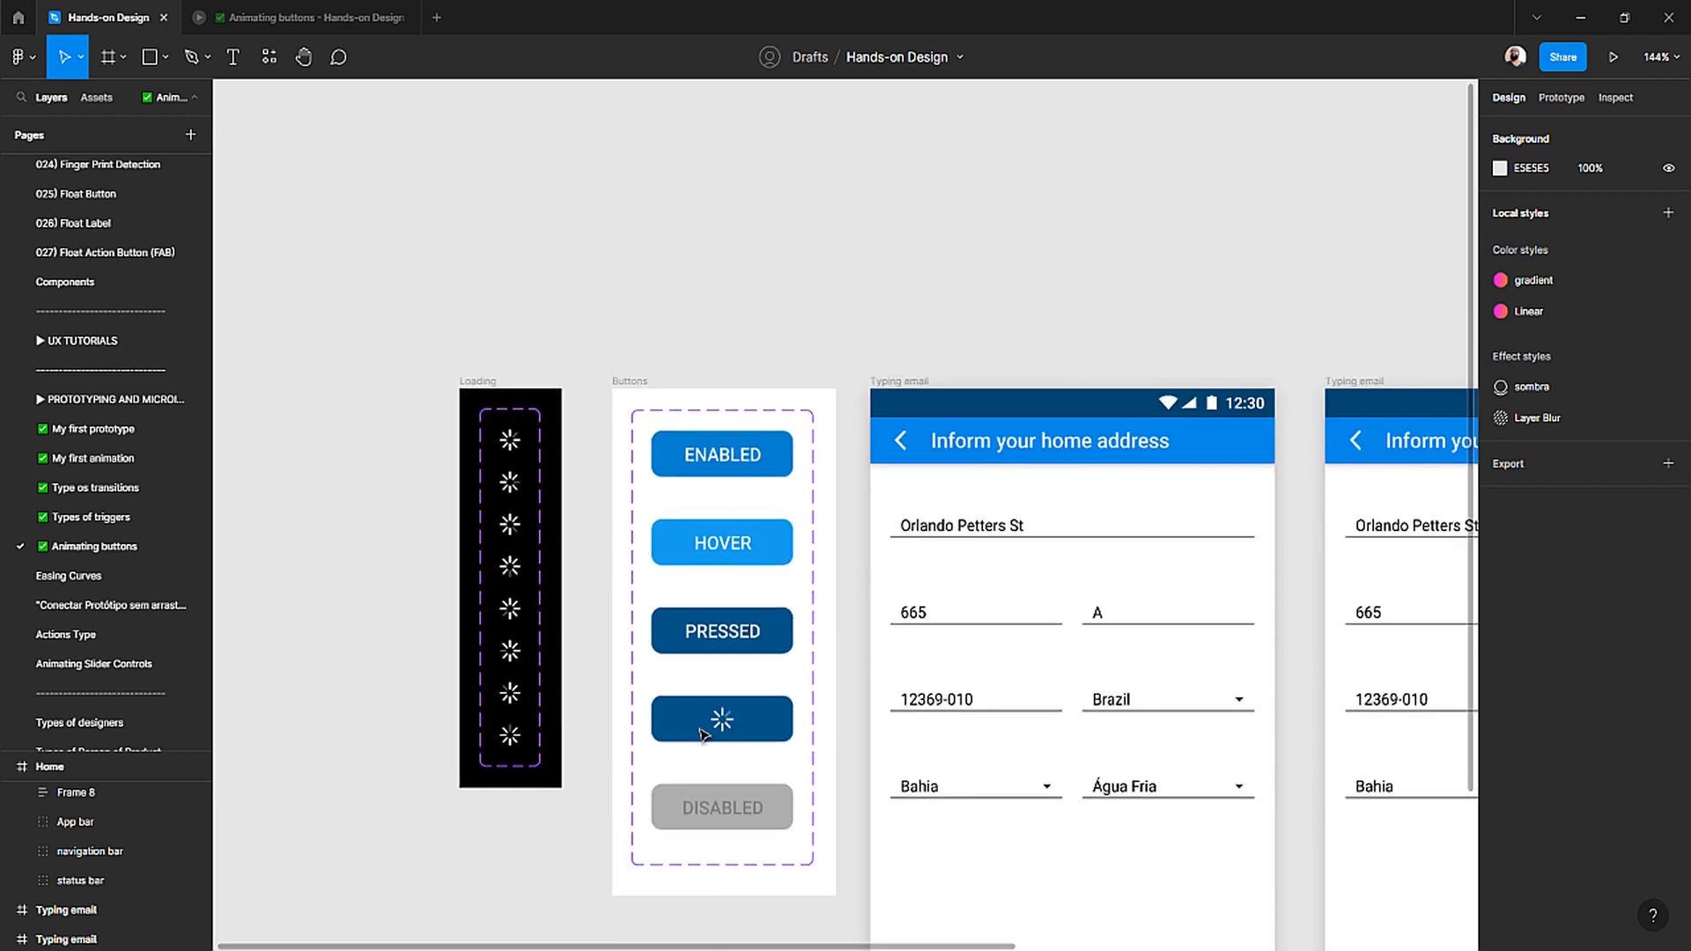
scroll(702, 733, right, 3)
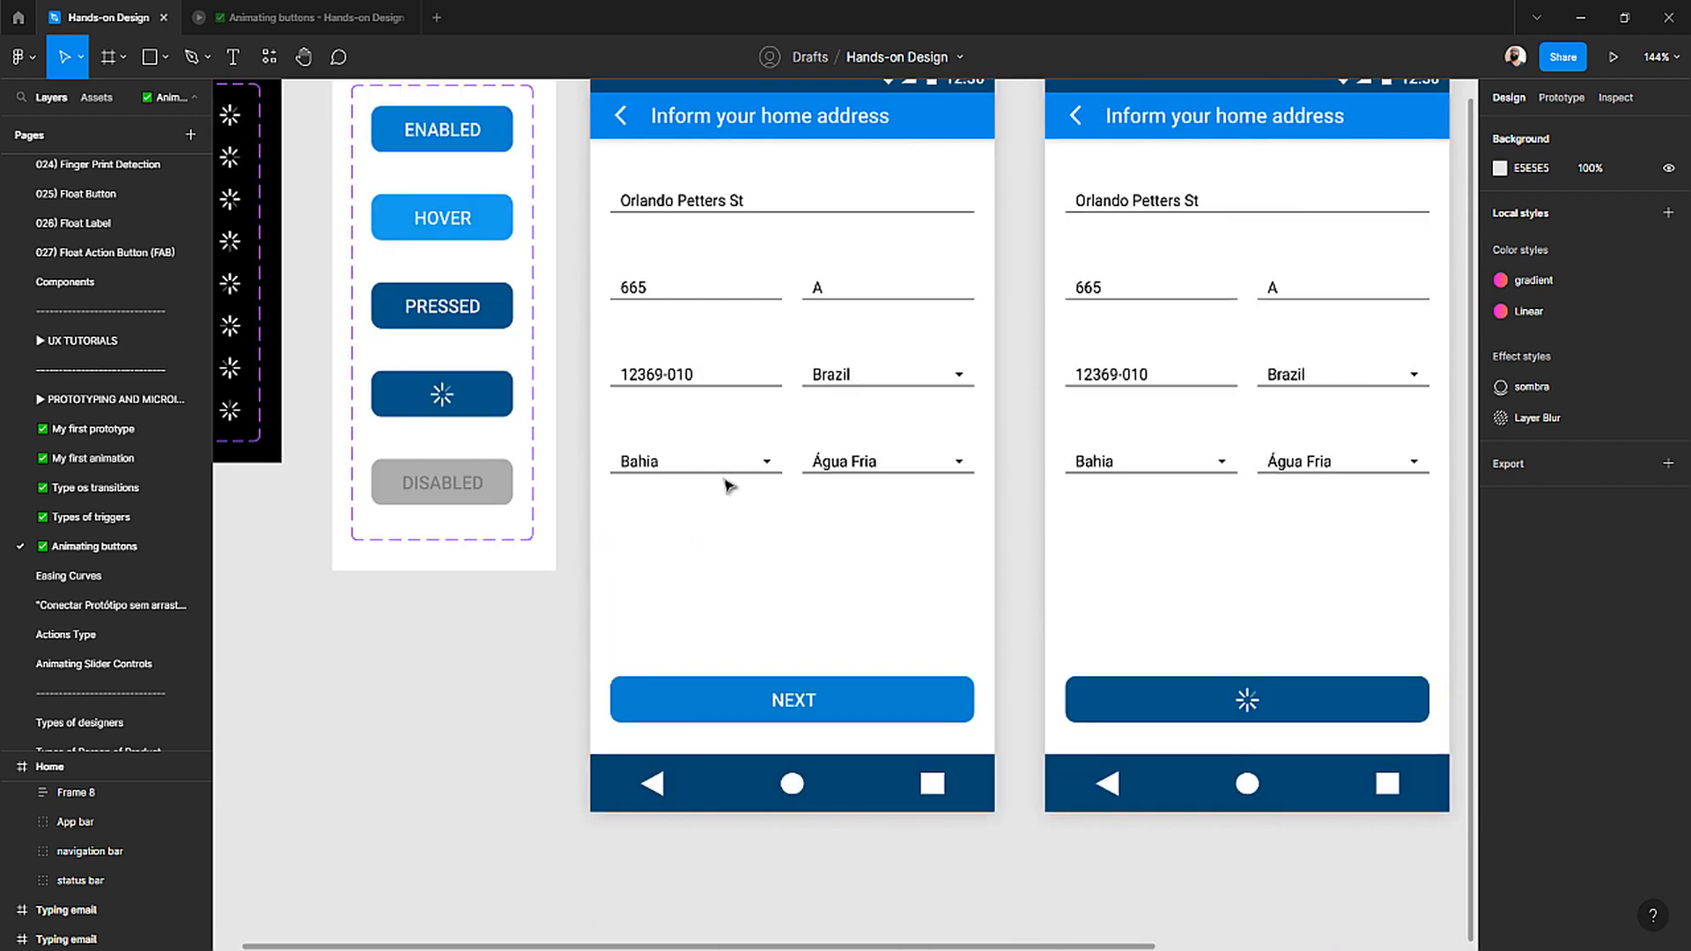
scroll(727, 482, down, 4)
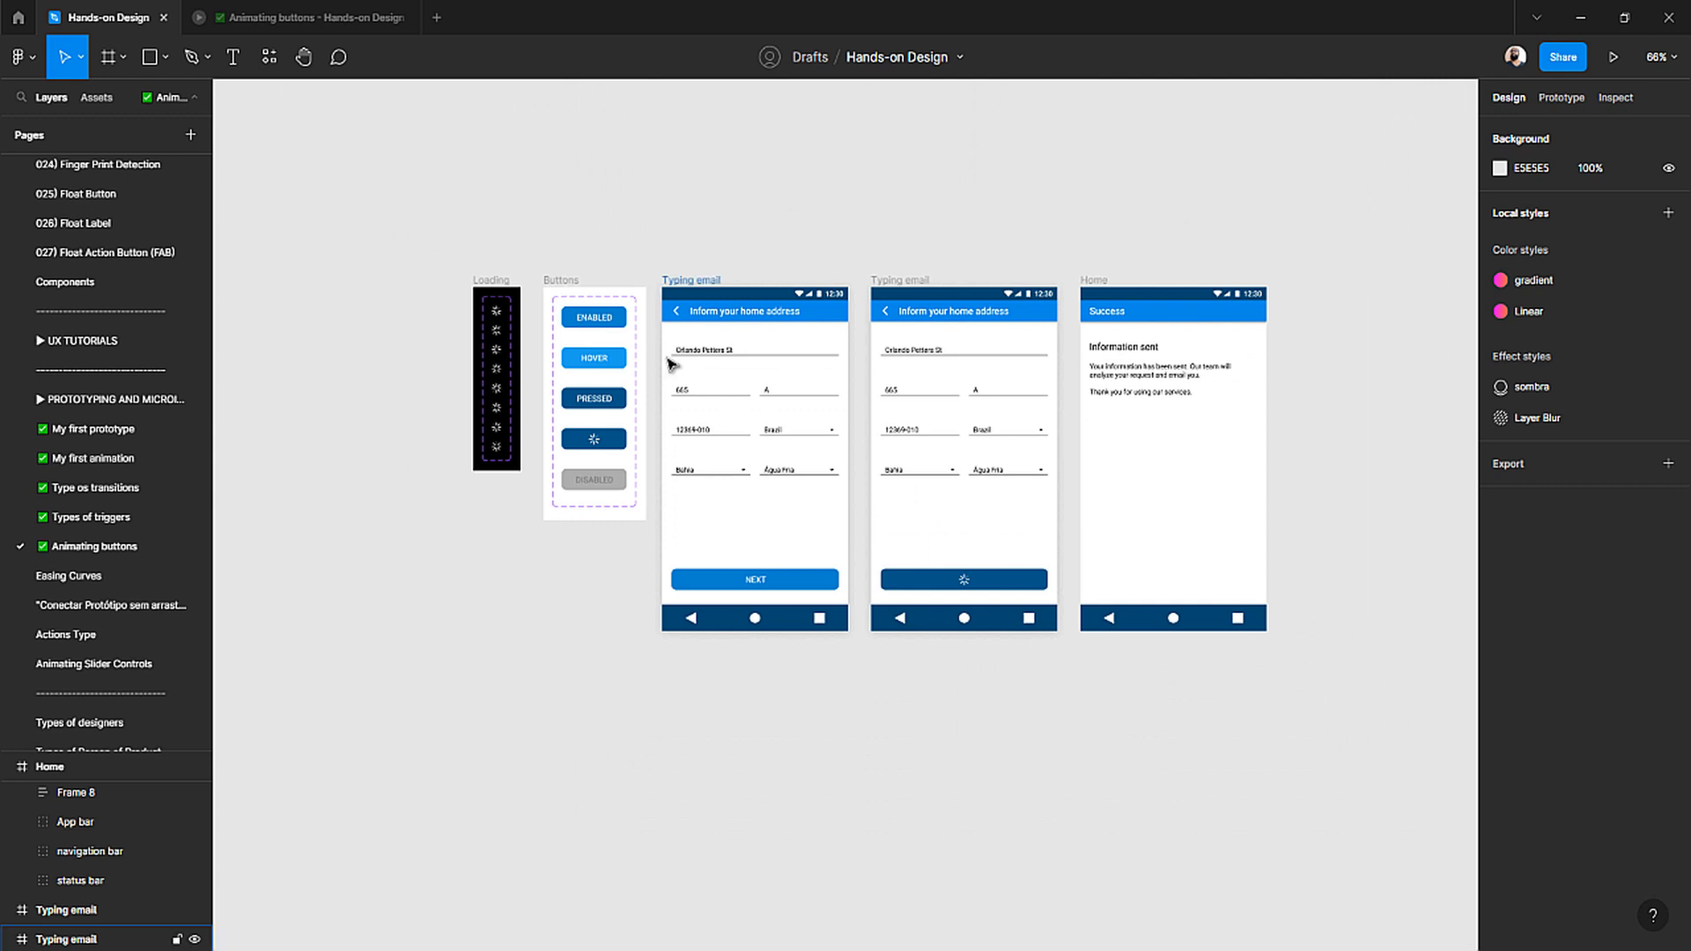
- Inspect the first address screen's street, number, complement, ZIP code and country fields by selecting each one in turn
scroll(670, 351, up, 4)
click(707, 345)
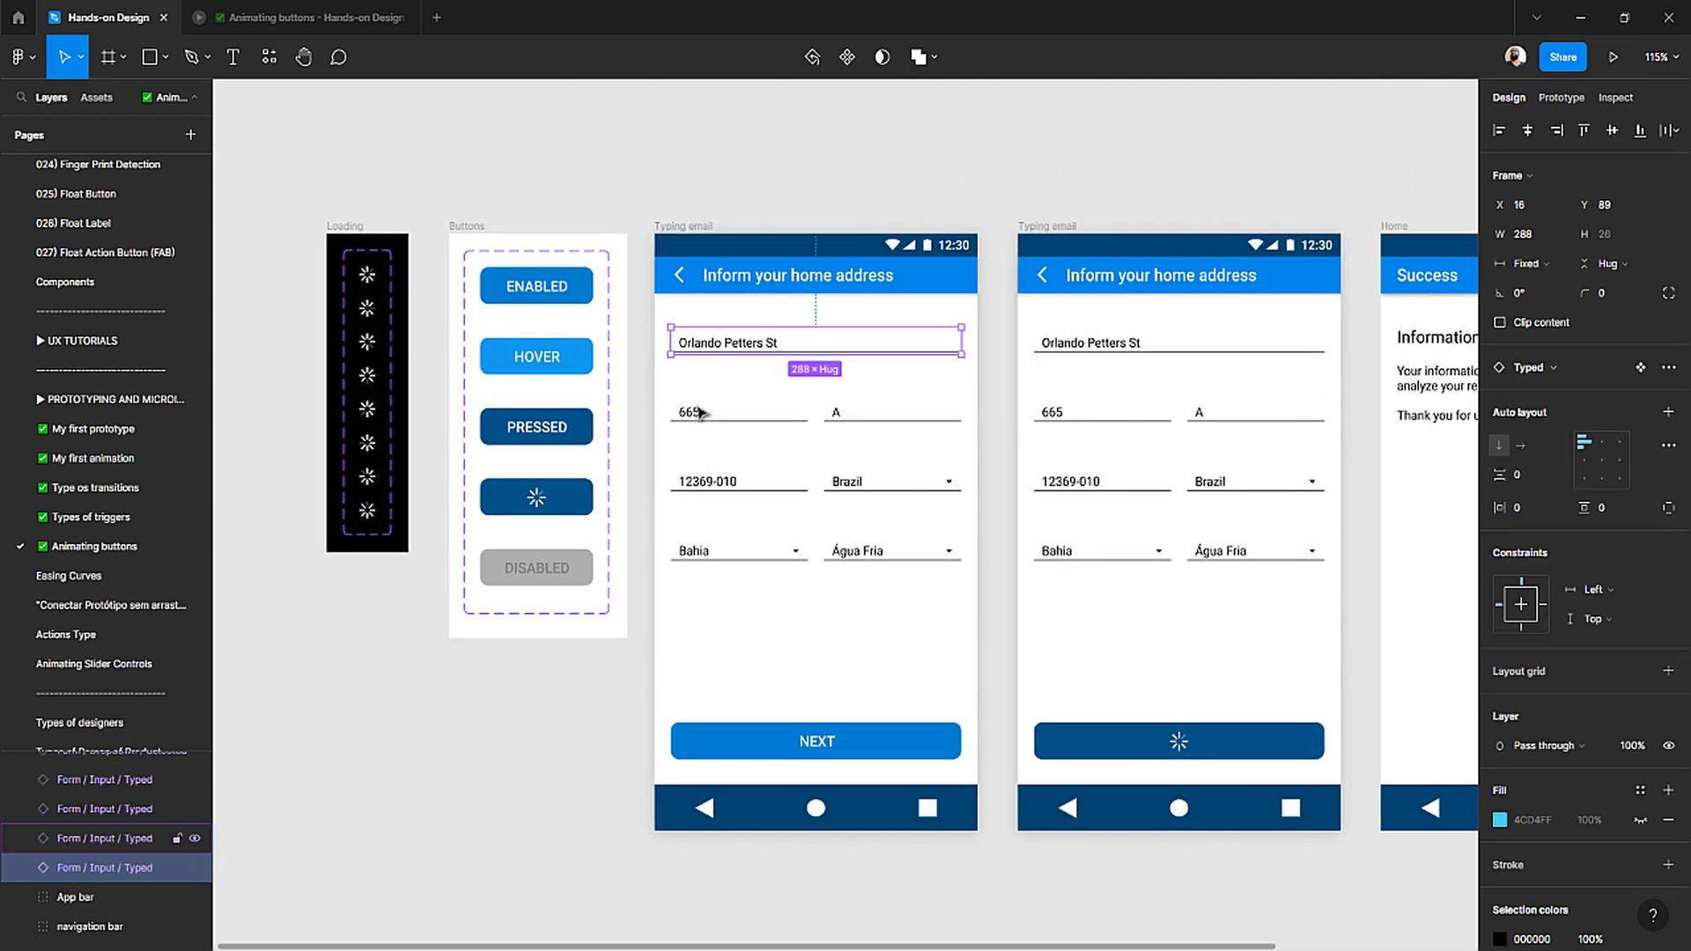
click(702, 411)
click(842, 407)
click(743, 480)
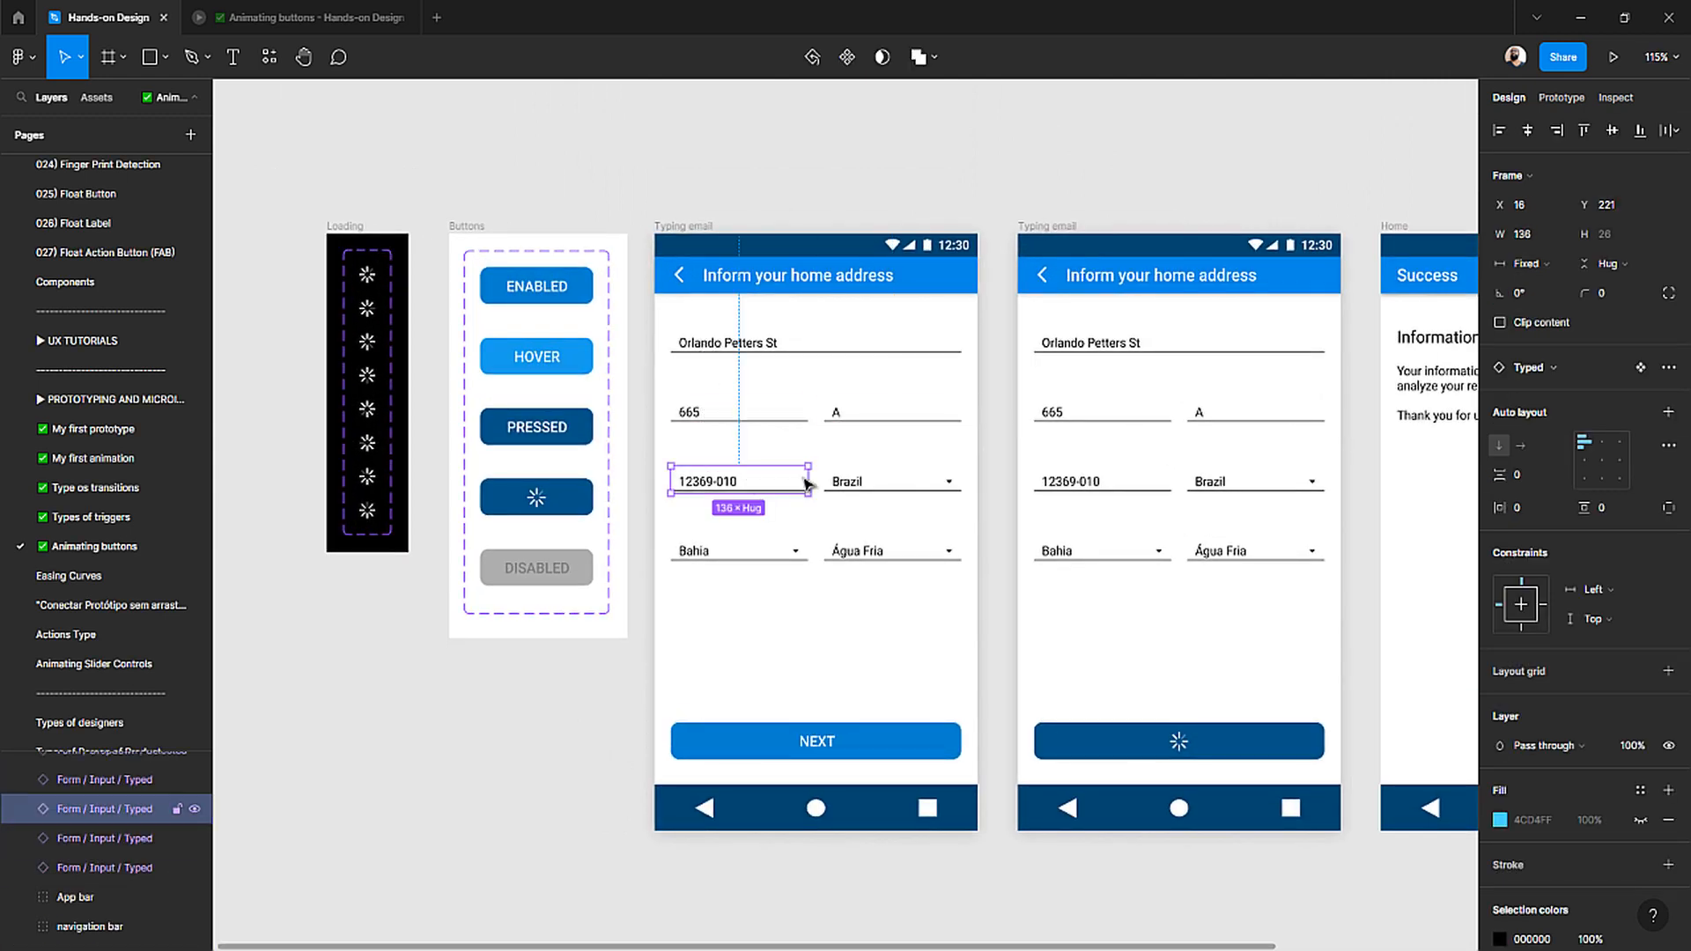
click(846, 484)
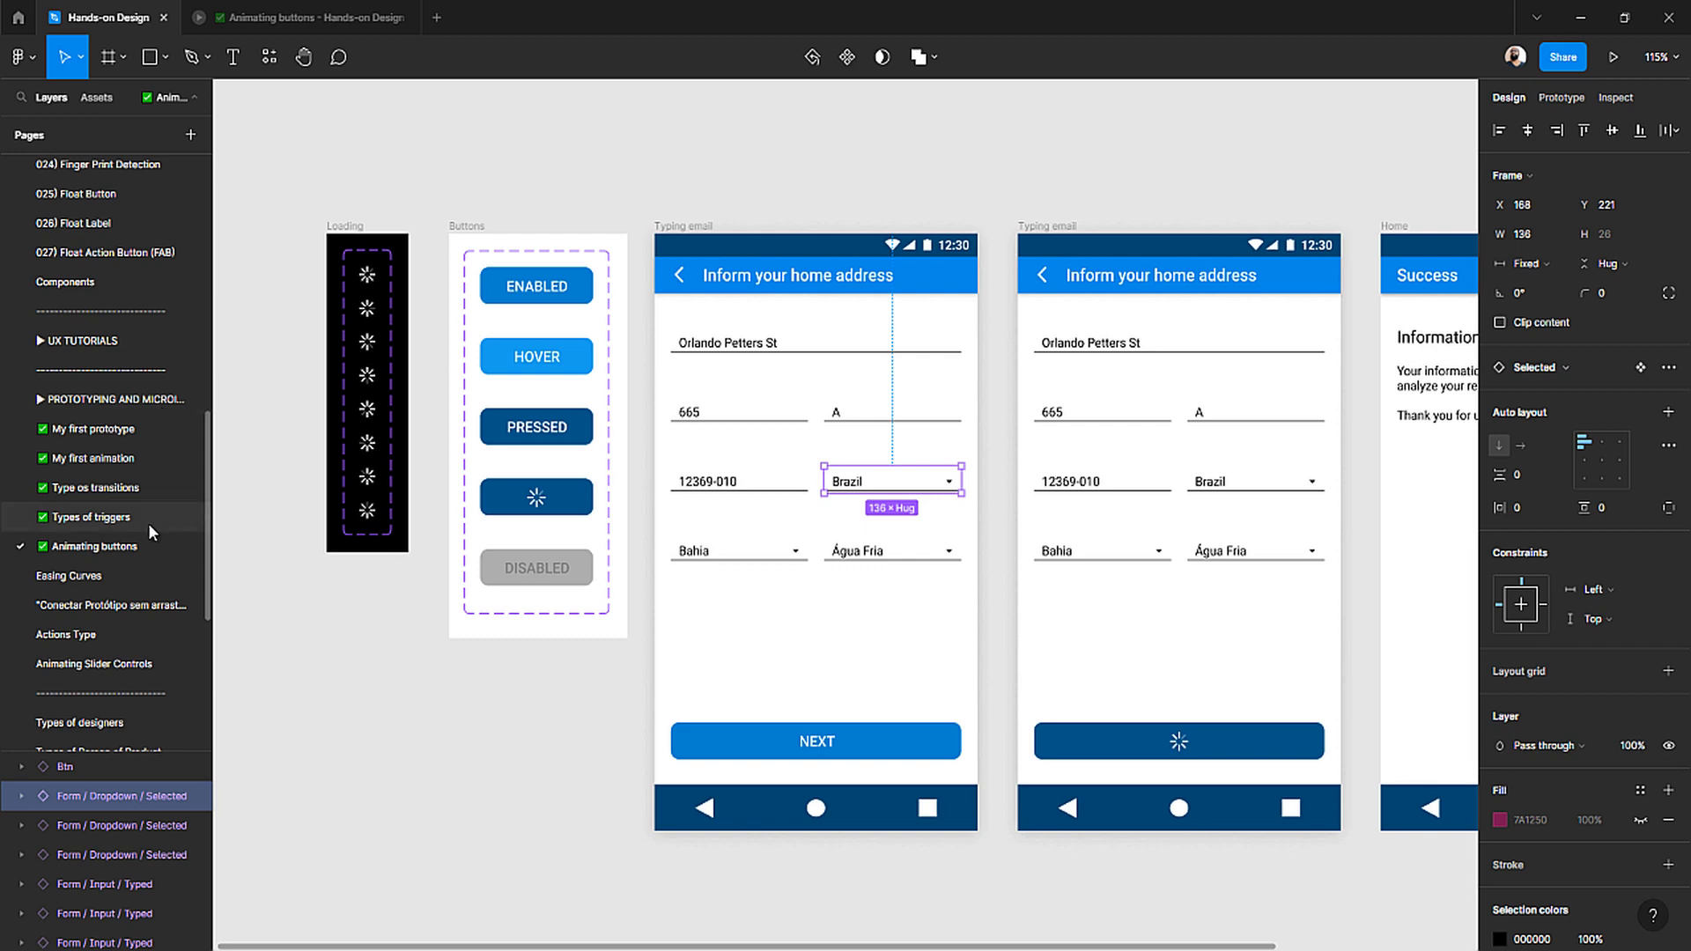
- Look through the tutorial pages in order from 001) Android Navigation Bar to 011) Button
scroll(148, 523, up, 10)
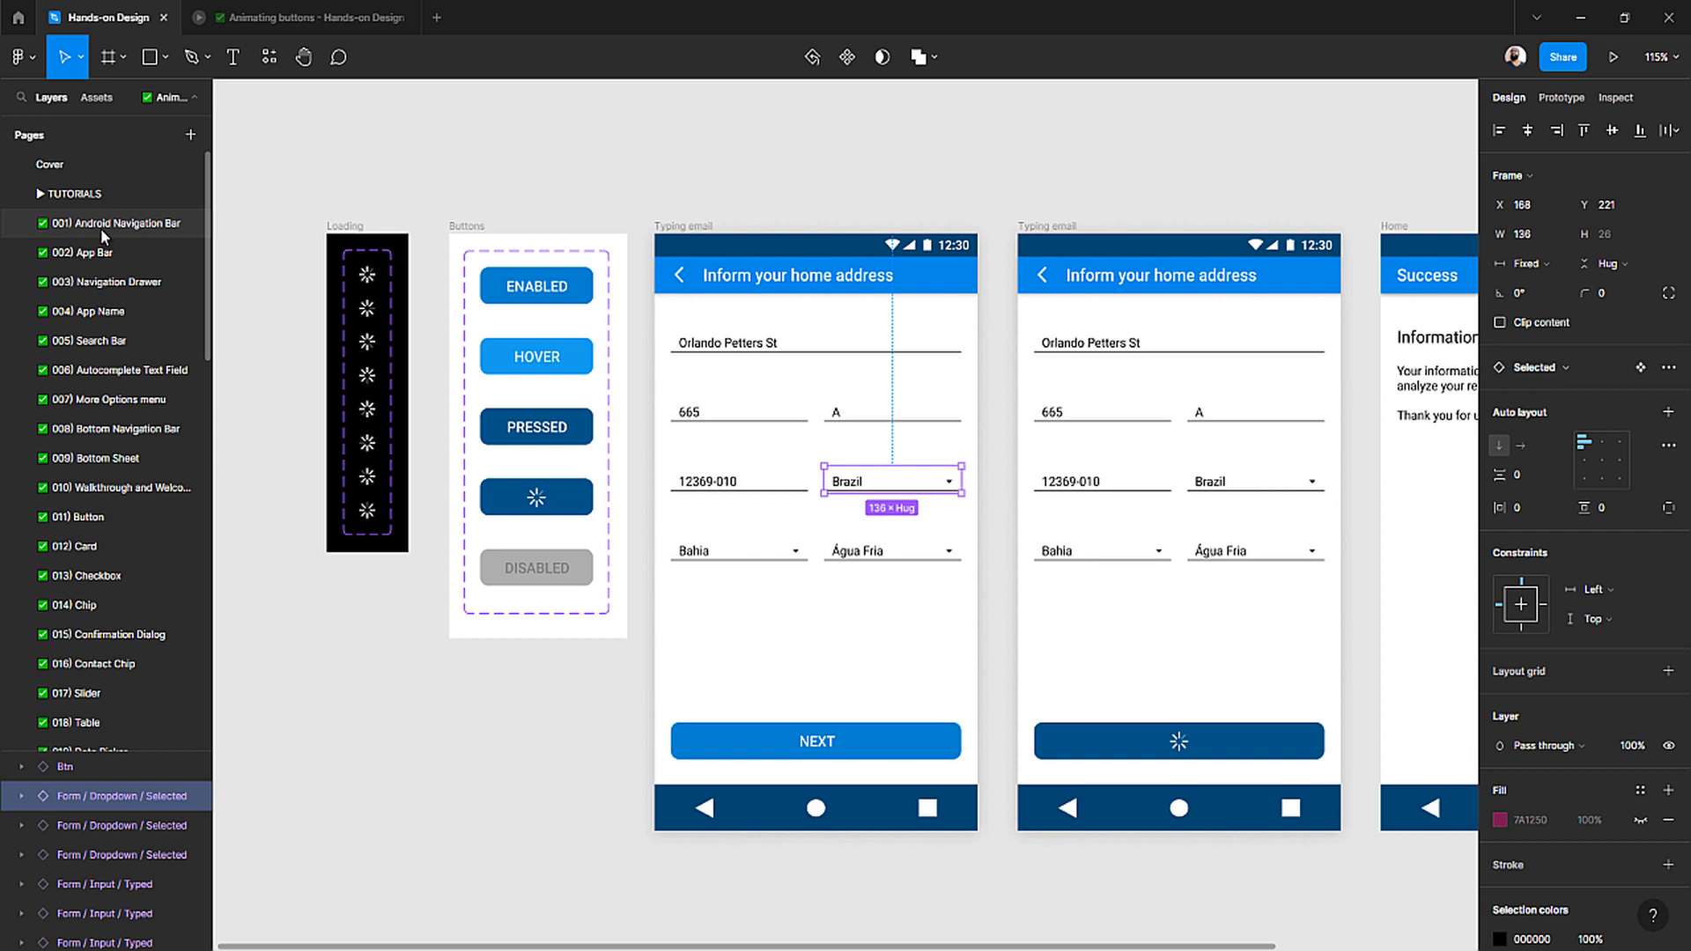
click(106, 223)
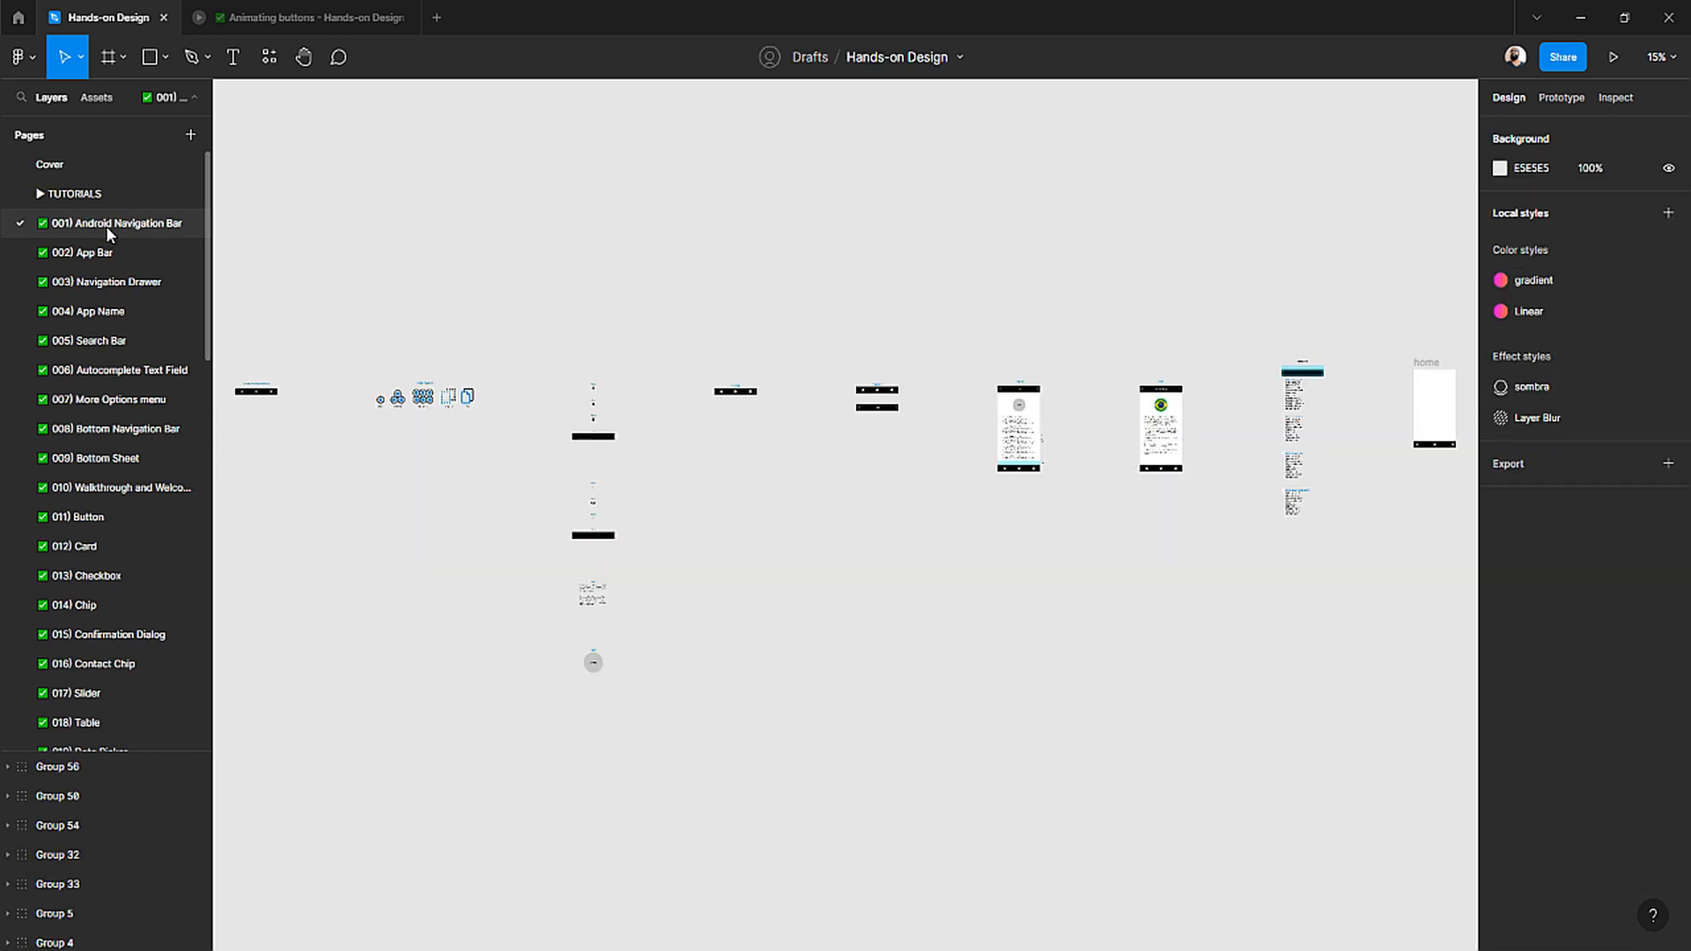
click(95, 251)
click(88, 281)
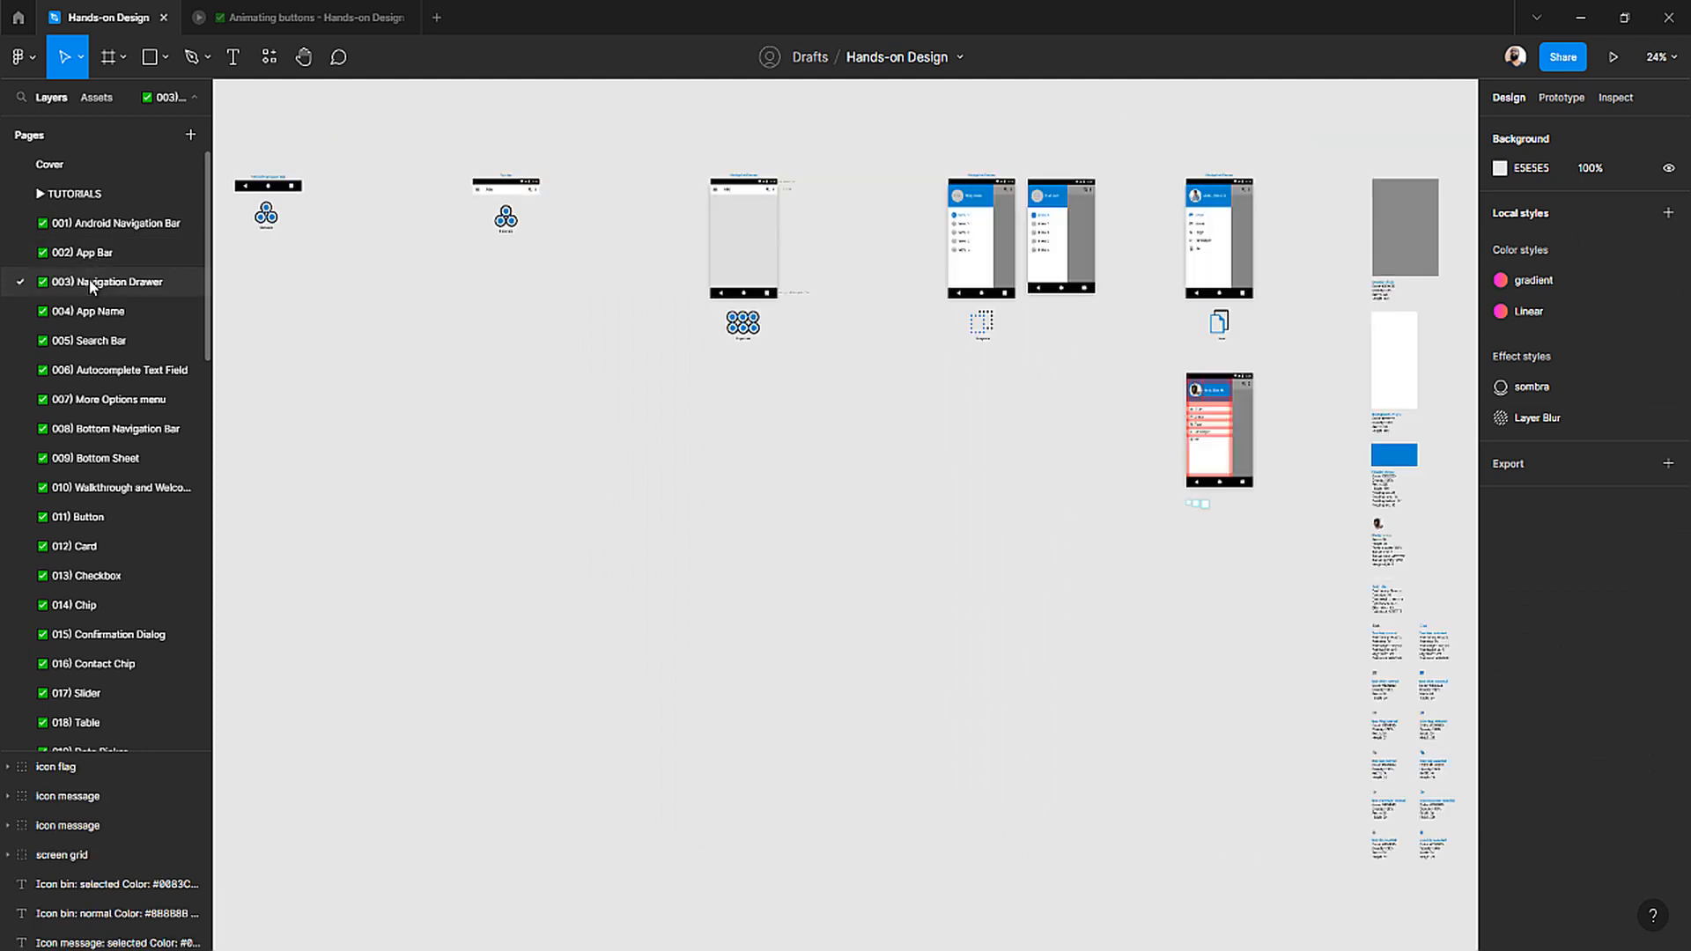
click(89, 311)
click(94, 342)
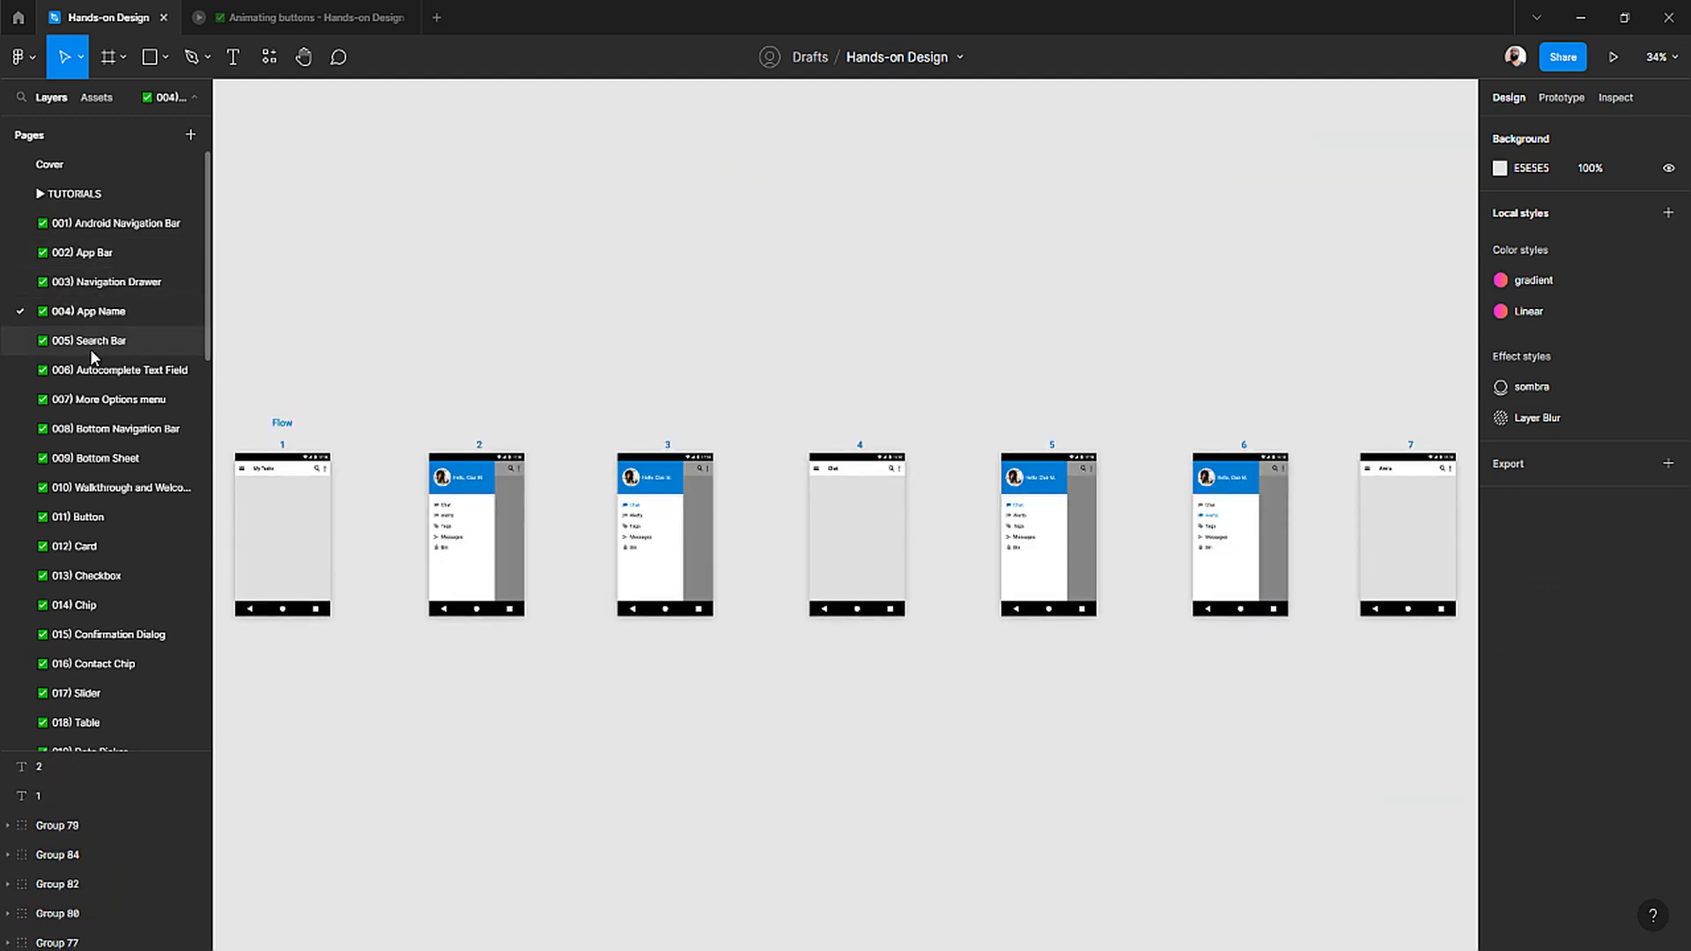
click(90, 371)
click(89, 401)
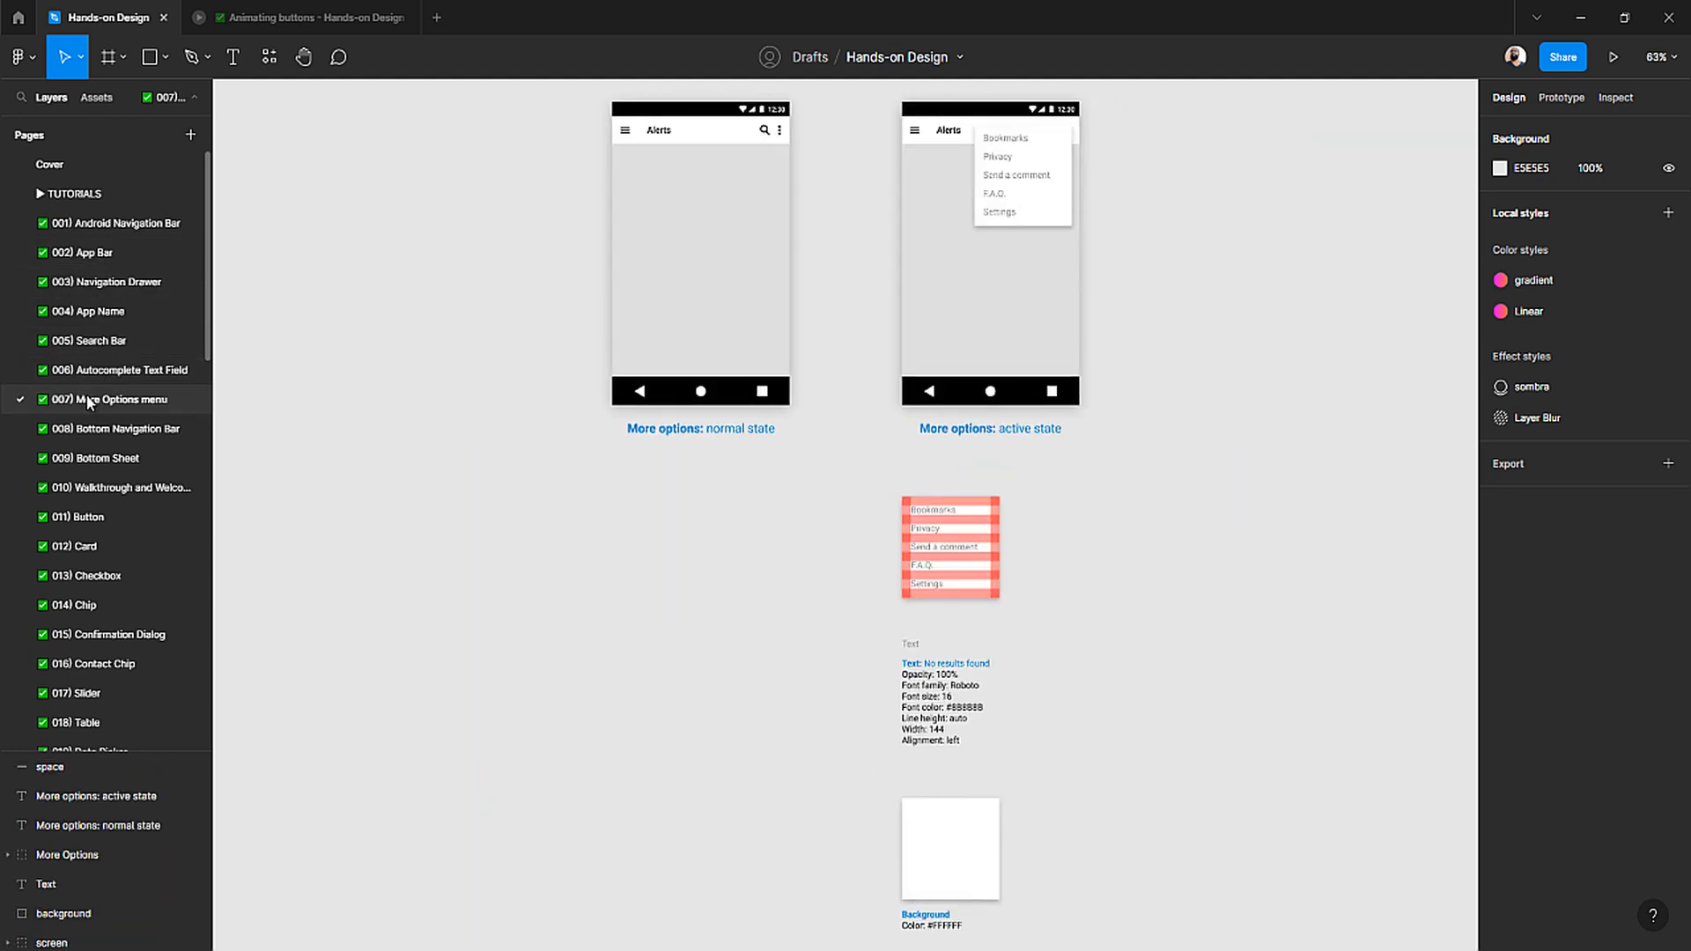
click(94, 428)
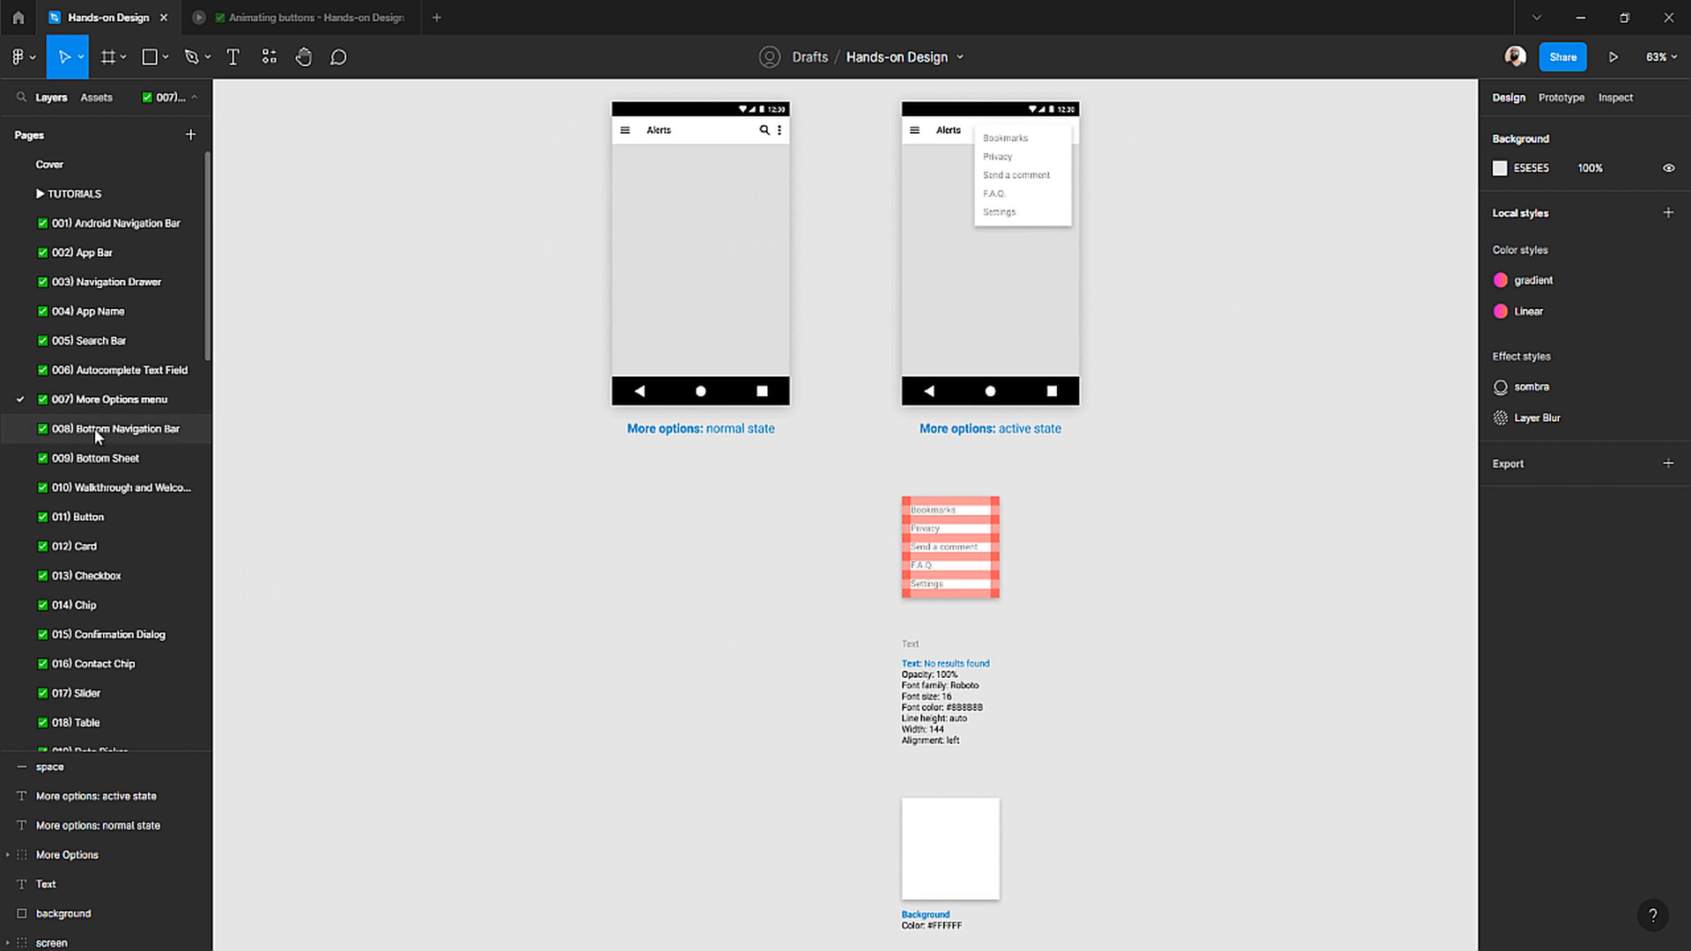
click(90, 460)
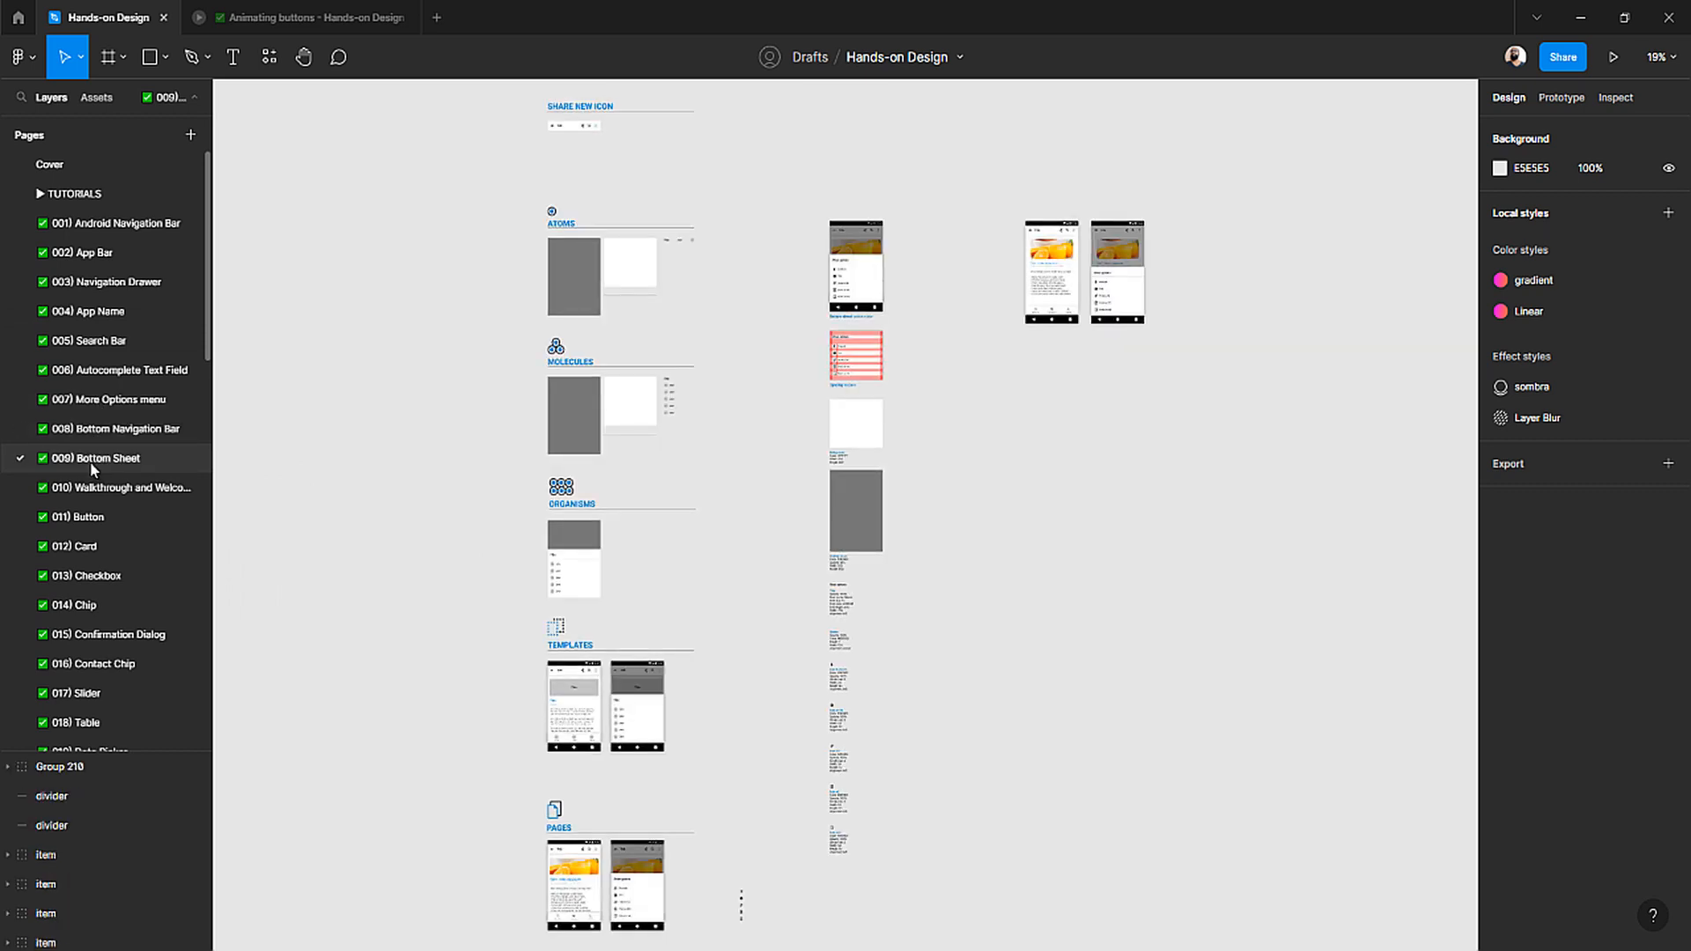
click(89, 485)
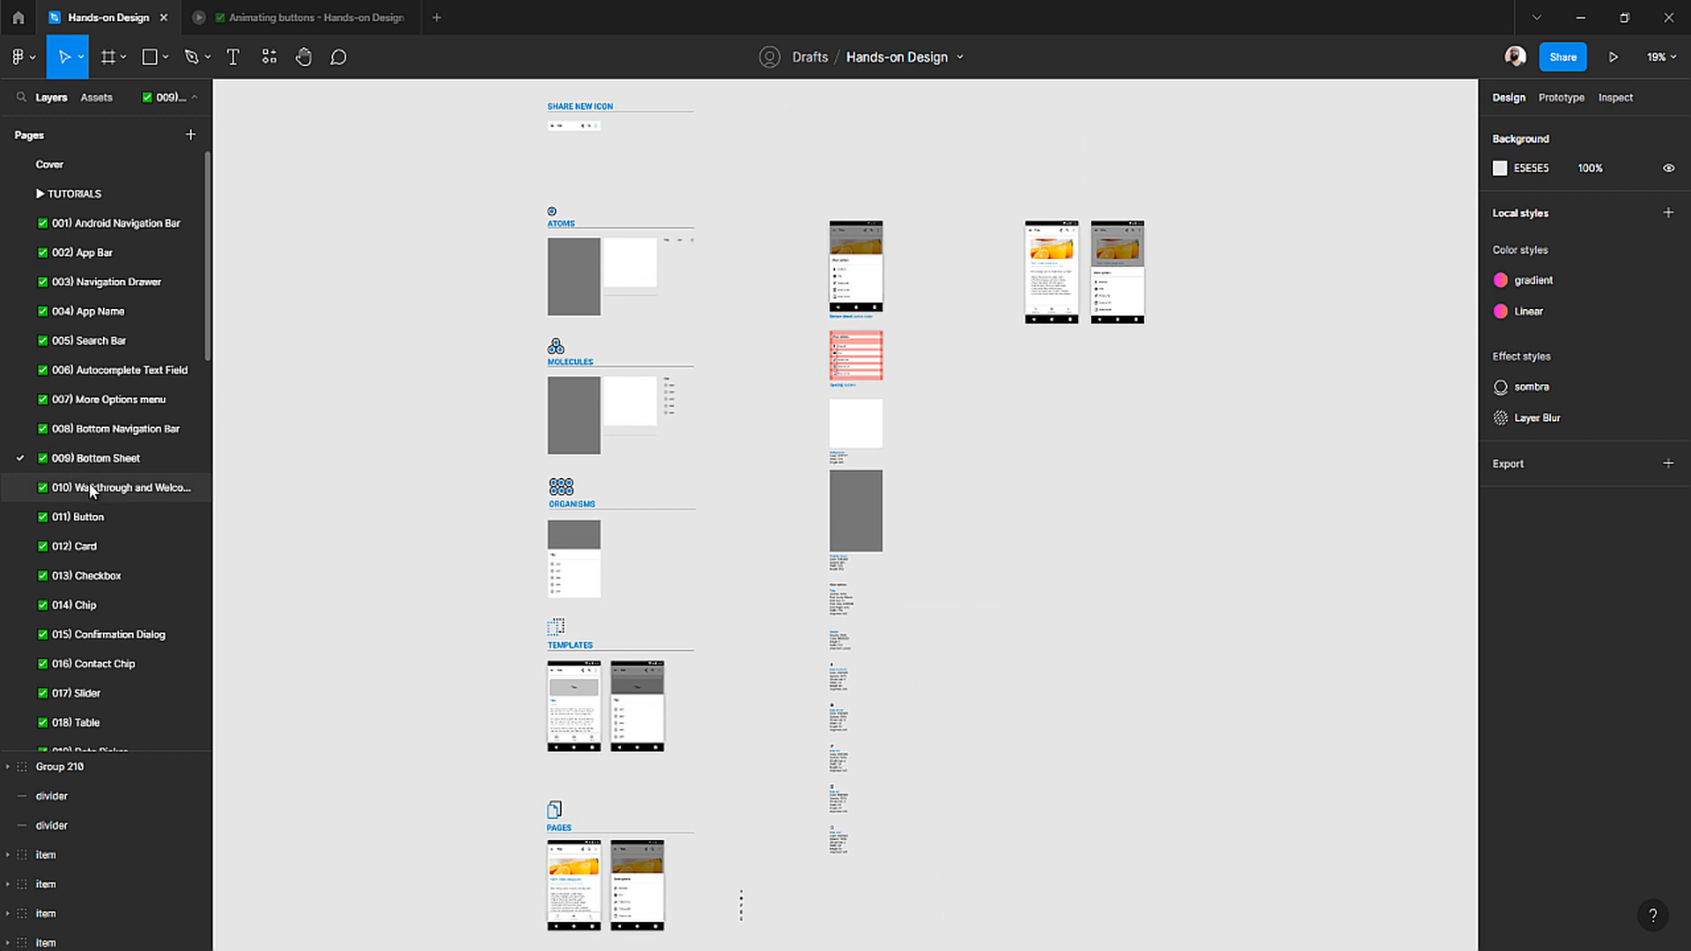
click(81, 516)
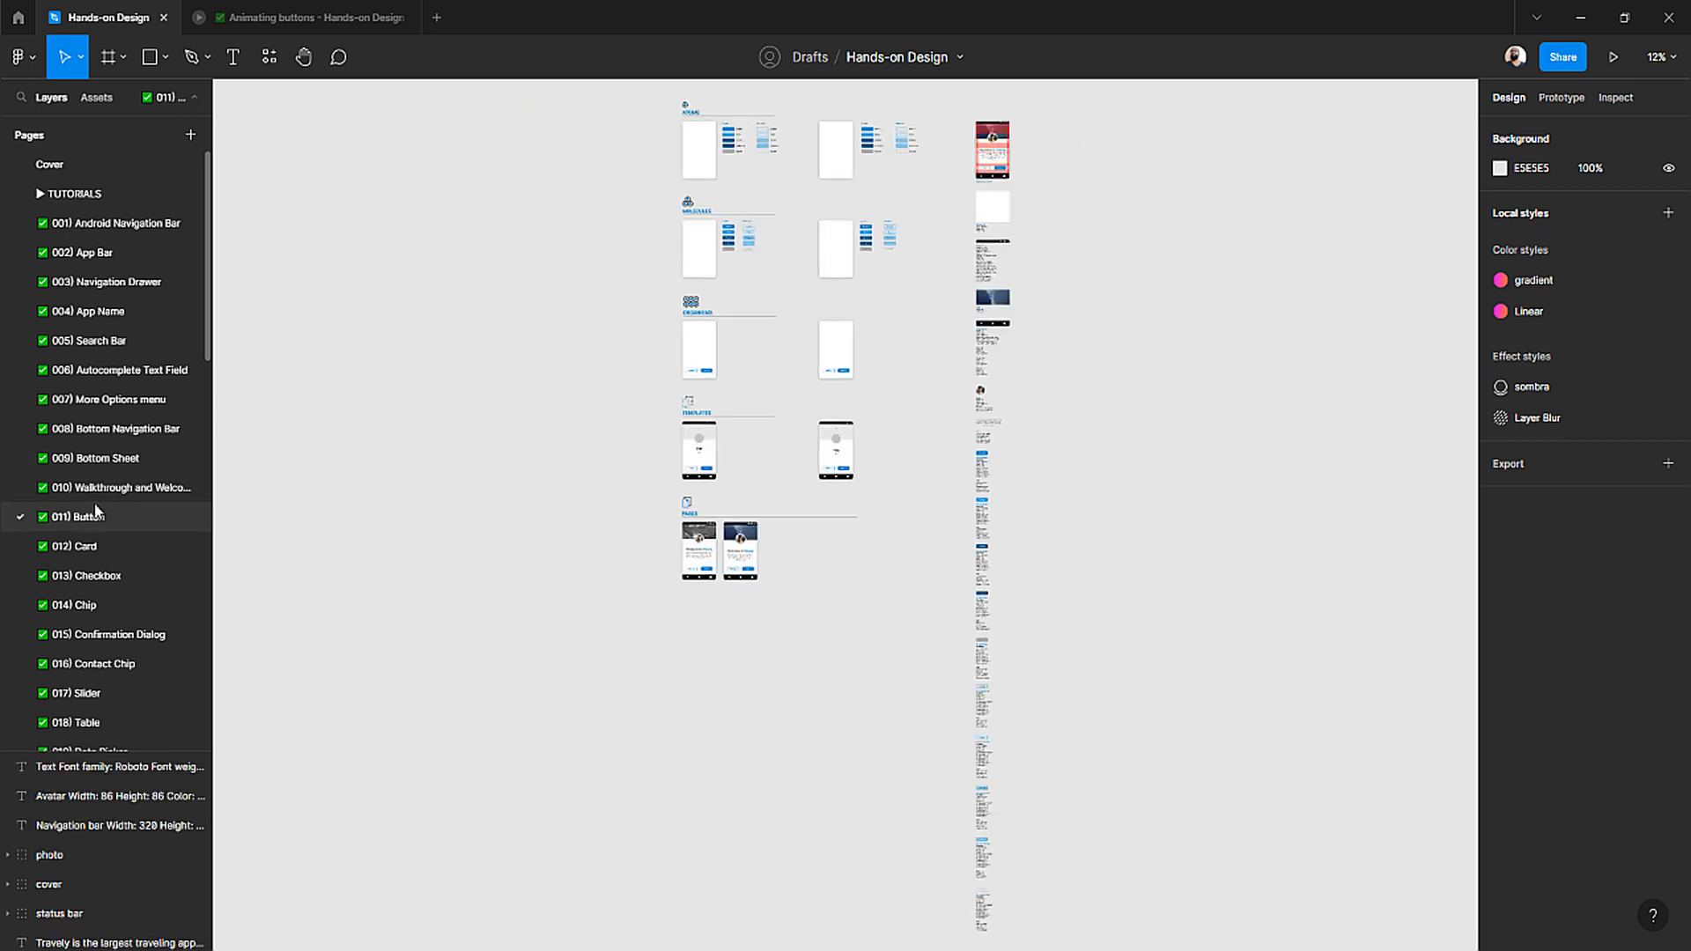
- Open the 021) Empty State page and examine its finished "No notes yet!" screens up close
scroll(99, 500, down, 5)
scroll(99, 493, up, 2)
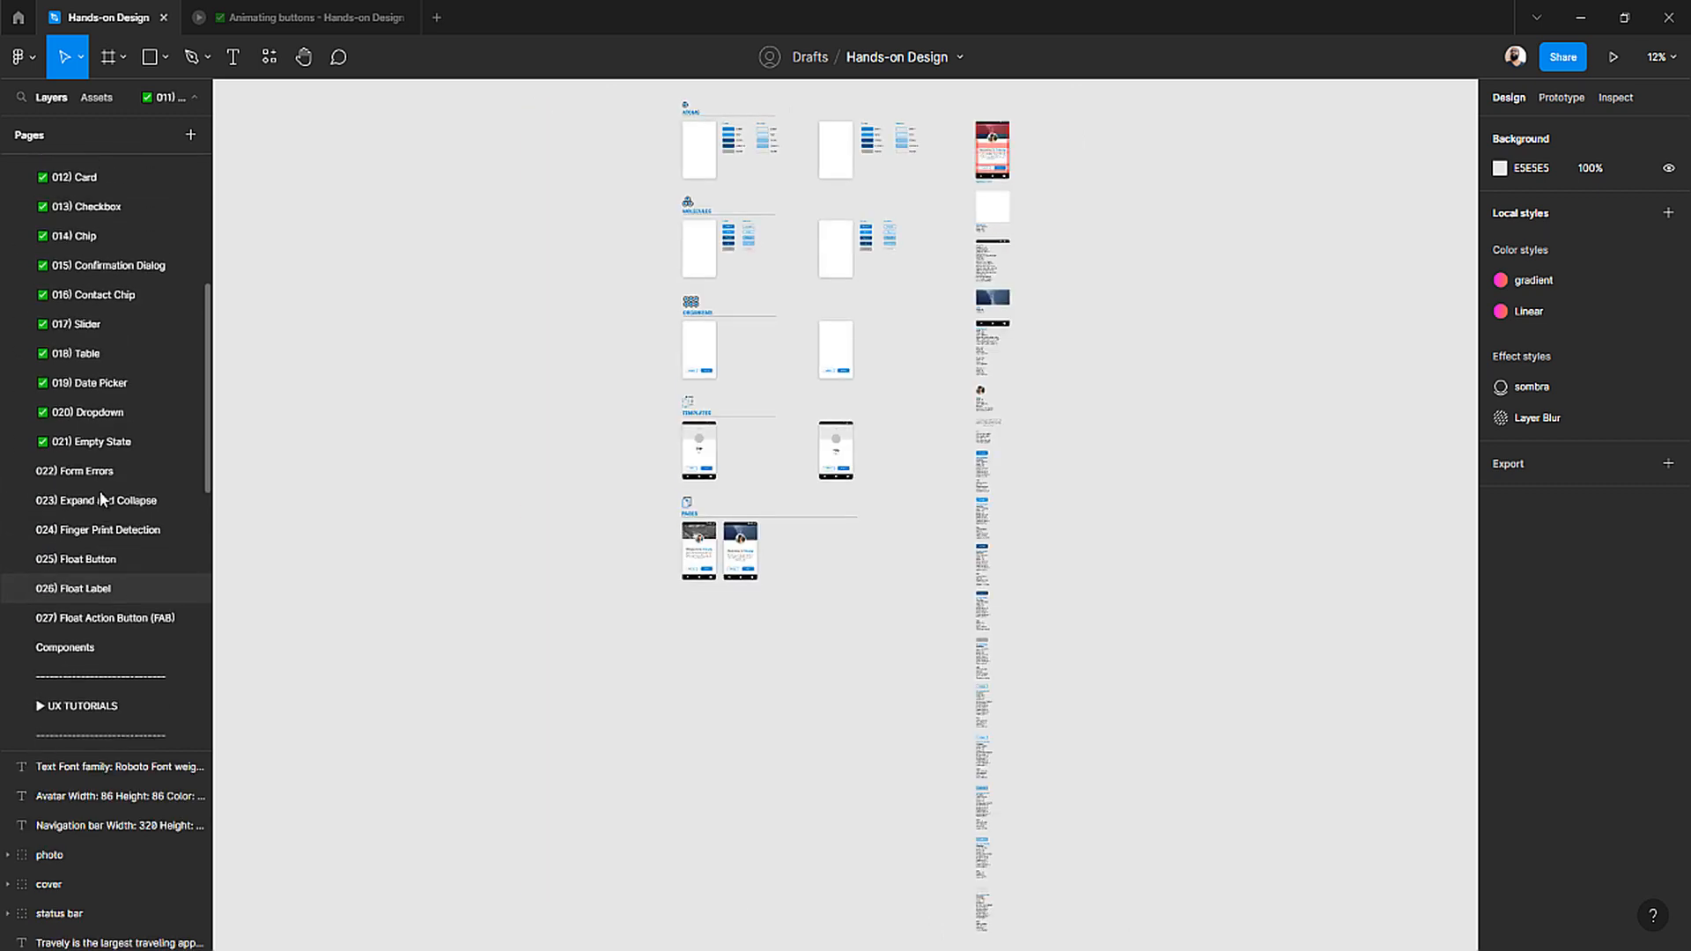
click(106, 443)
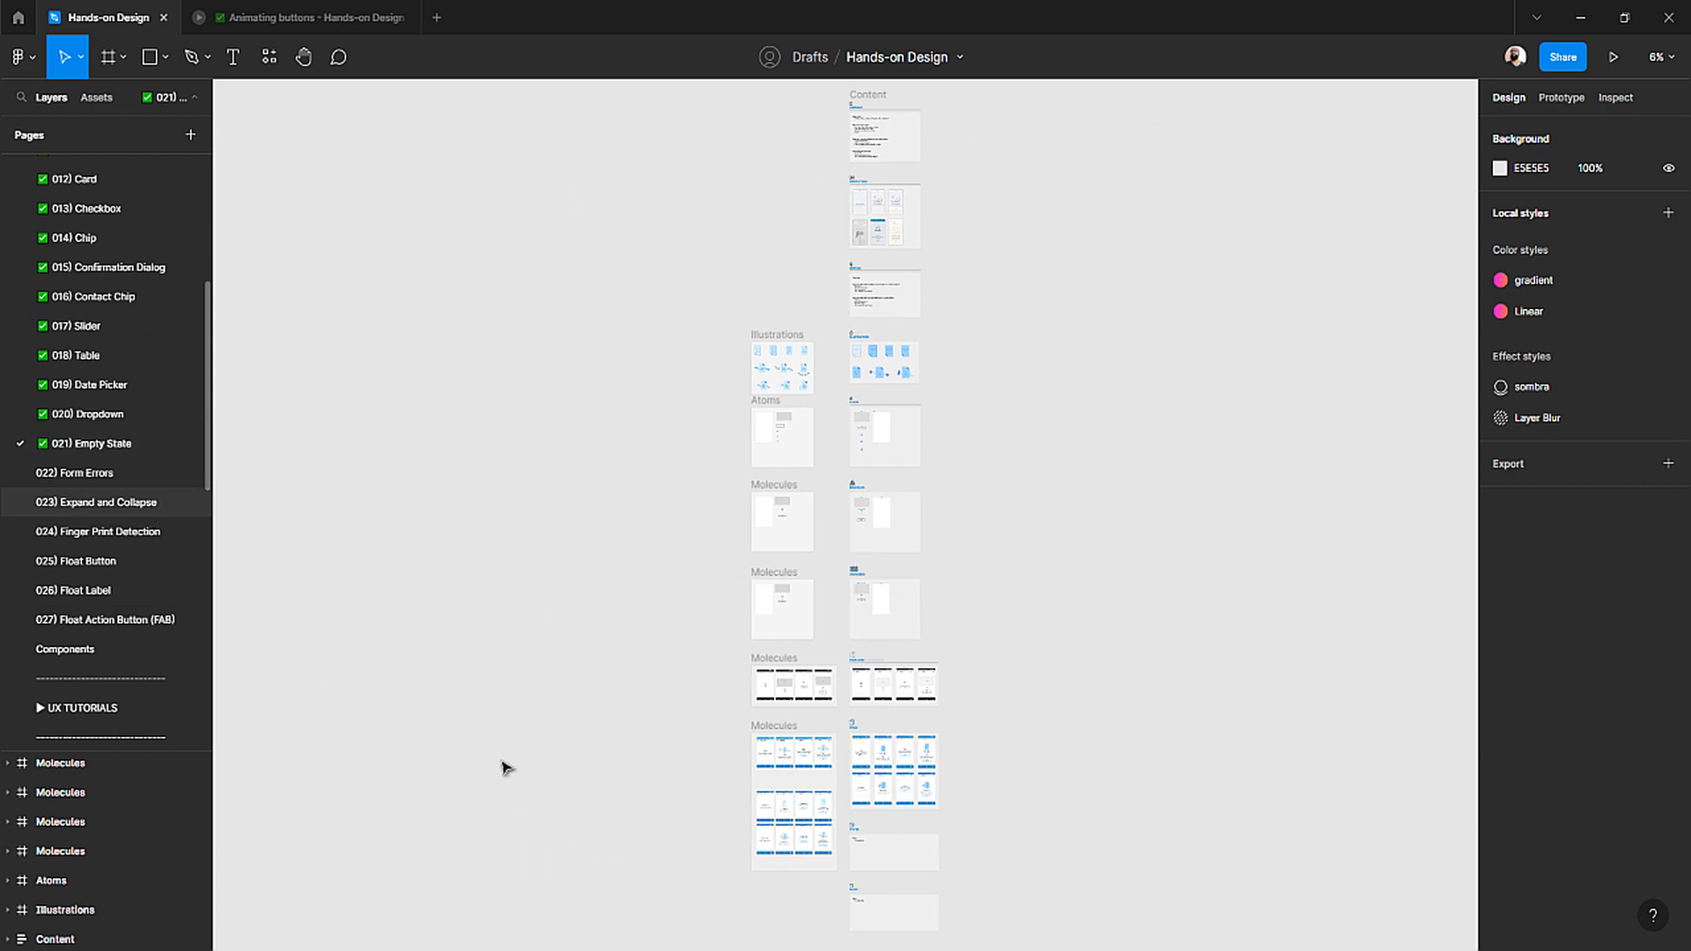
scroll(790, 742, down, 1)
scroll(795, 736, up, 5)
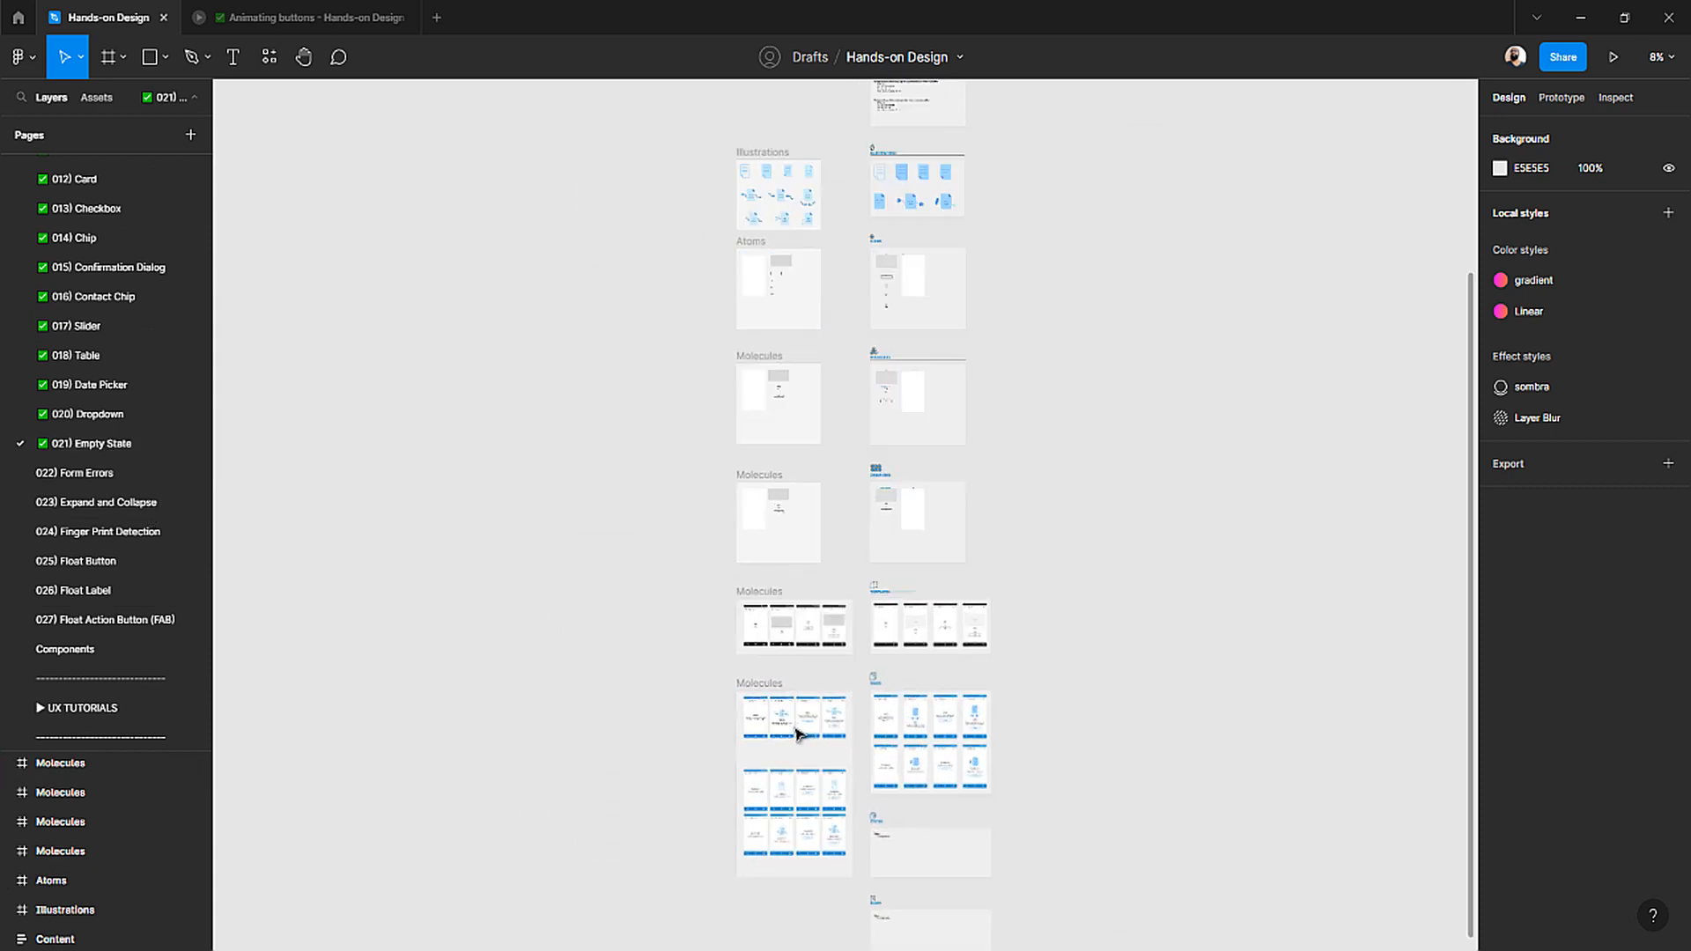
scroll(793, 731, down, 5)
scroll(775, 749, up, 4)
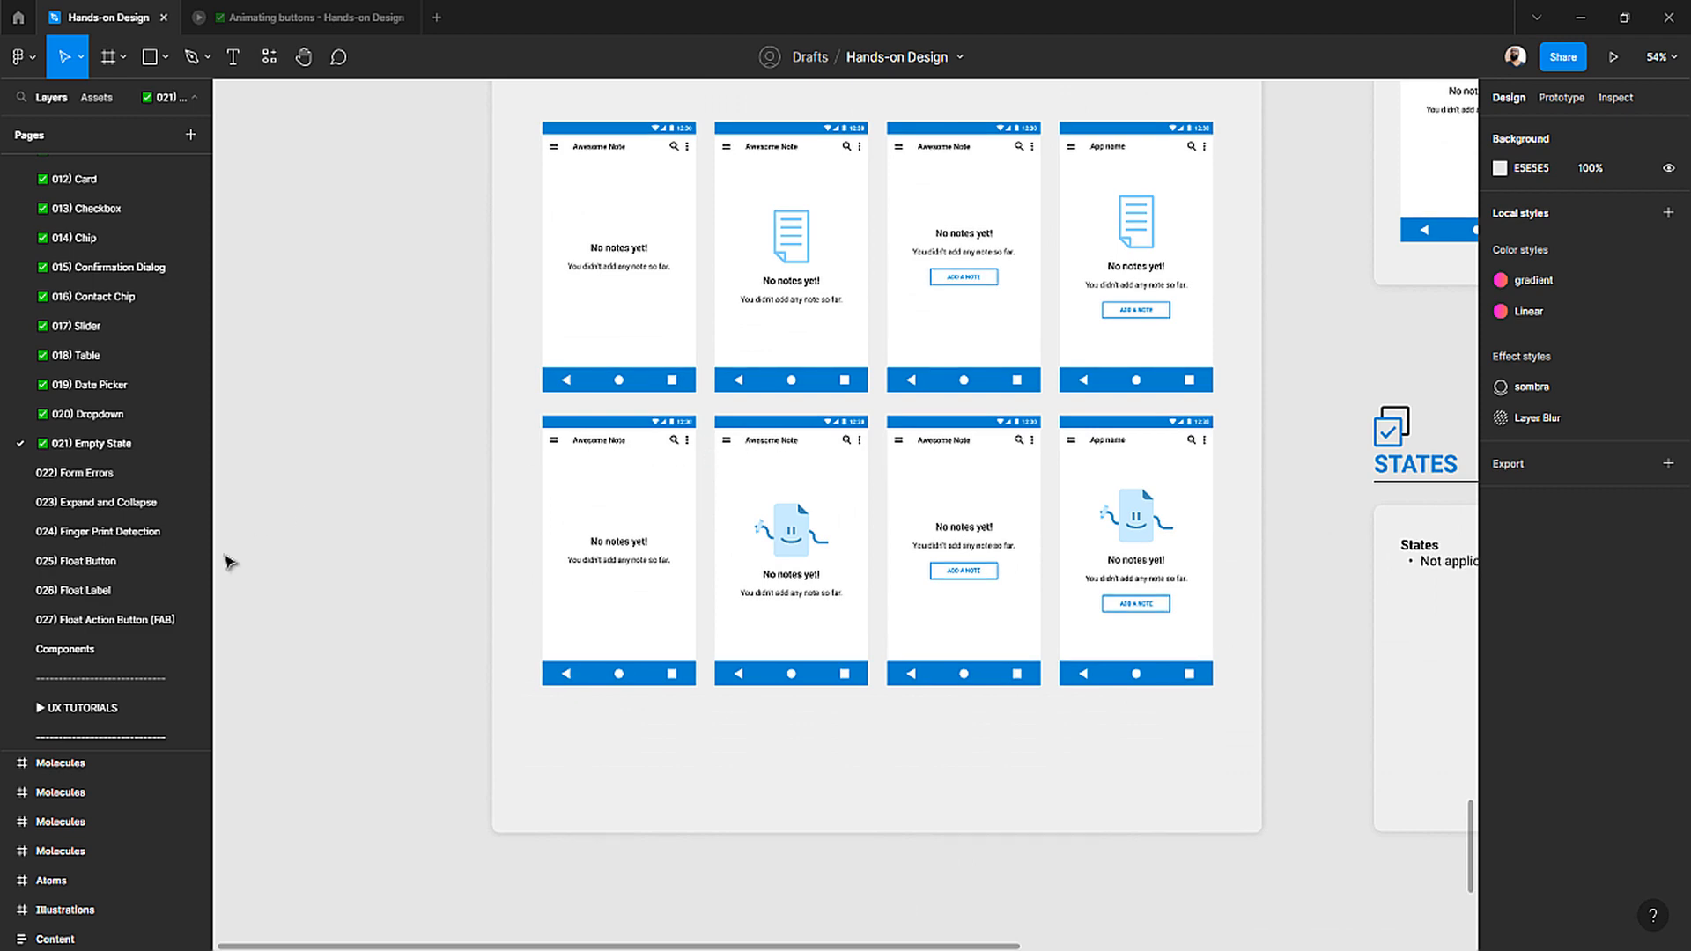
- Open the 020) Dropdown page and examine the home address screens in its Flows section
click(99, 414)
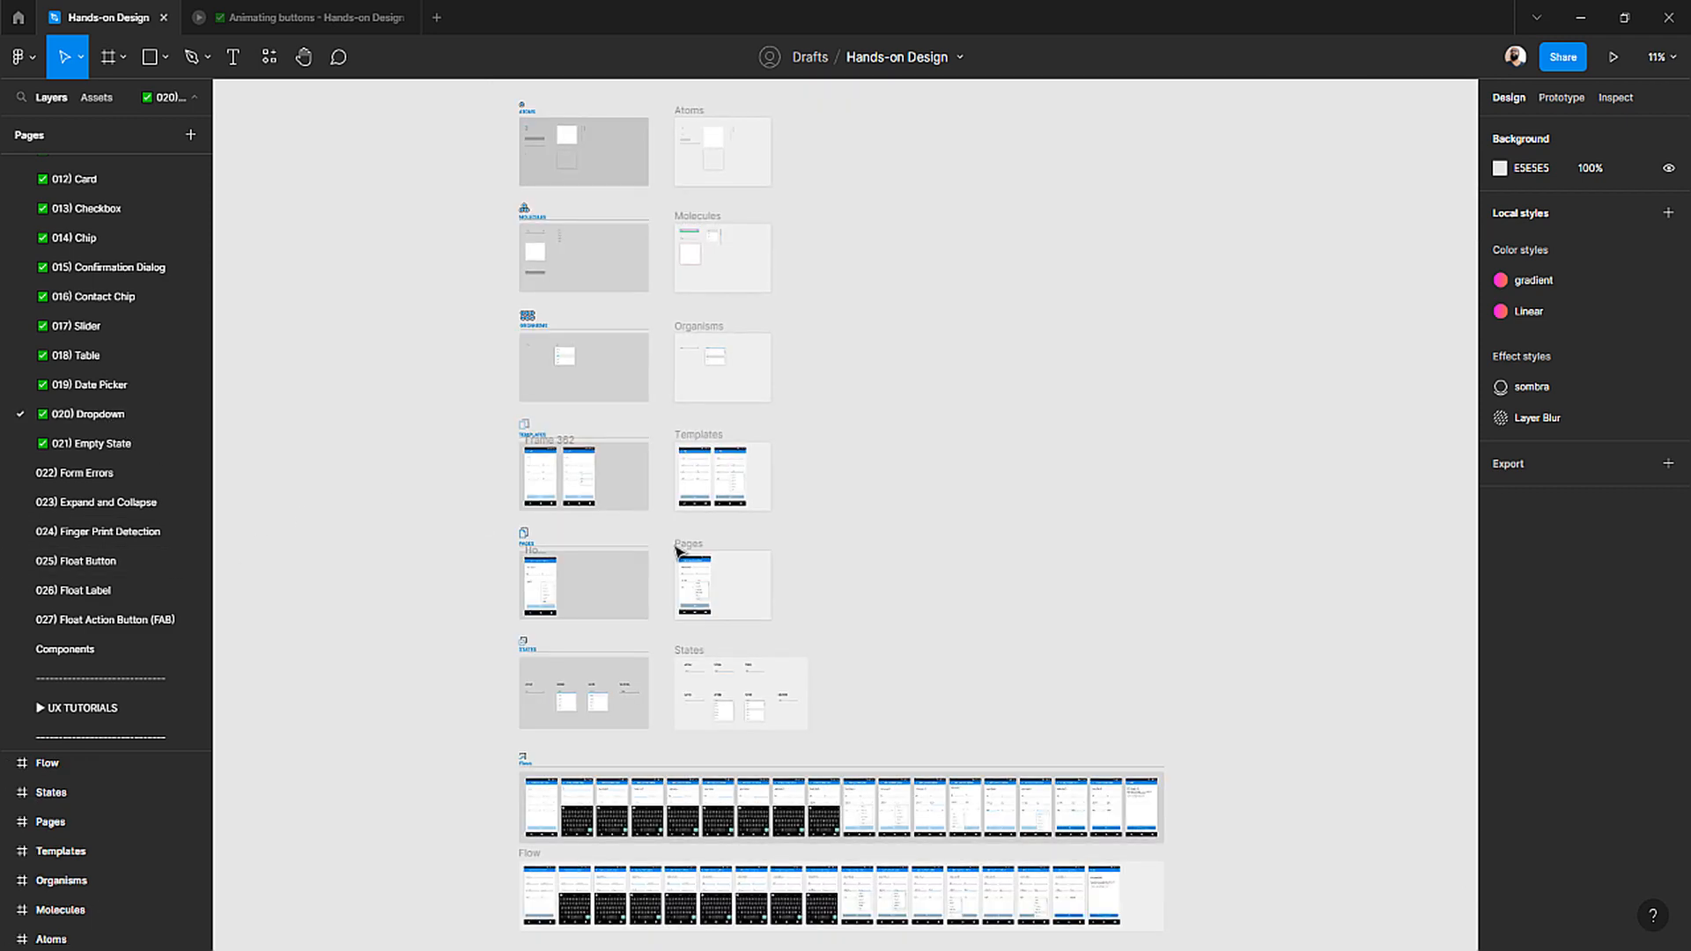
scroll(682, 551, down, 3)
scroll(875, 559, up, 5)
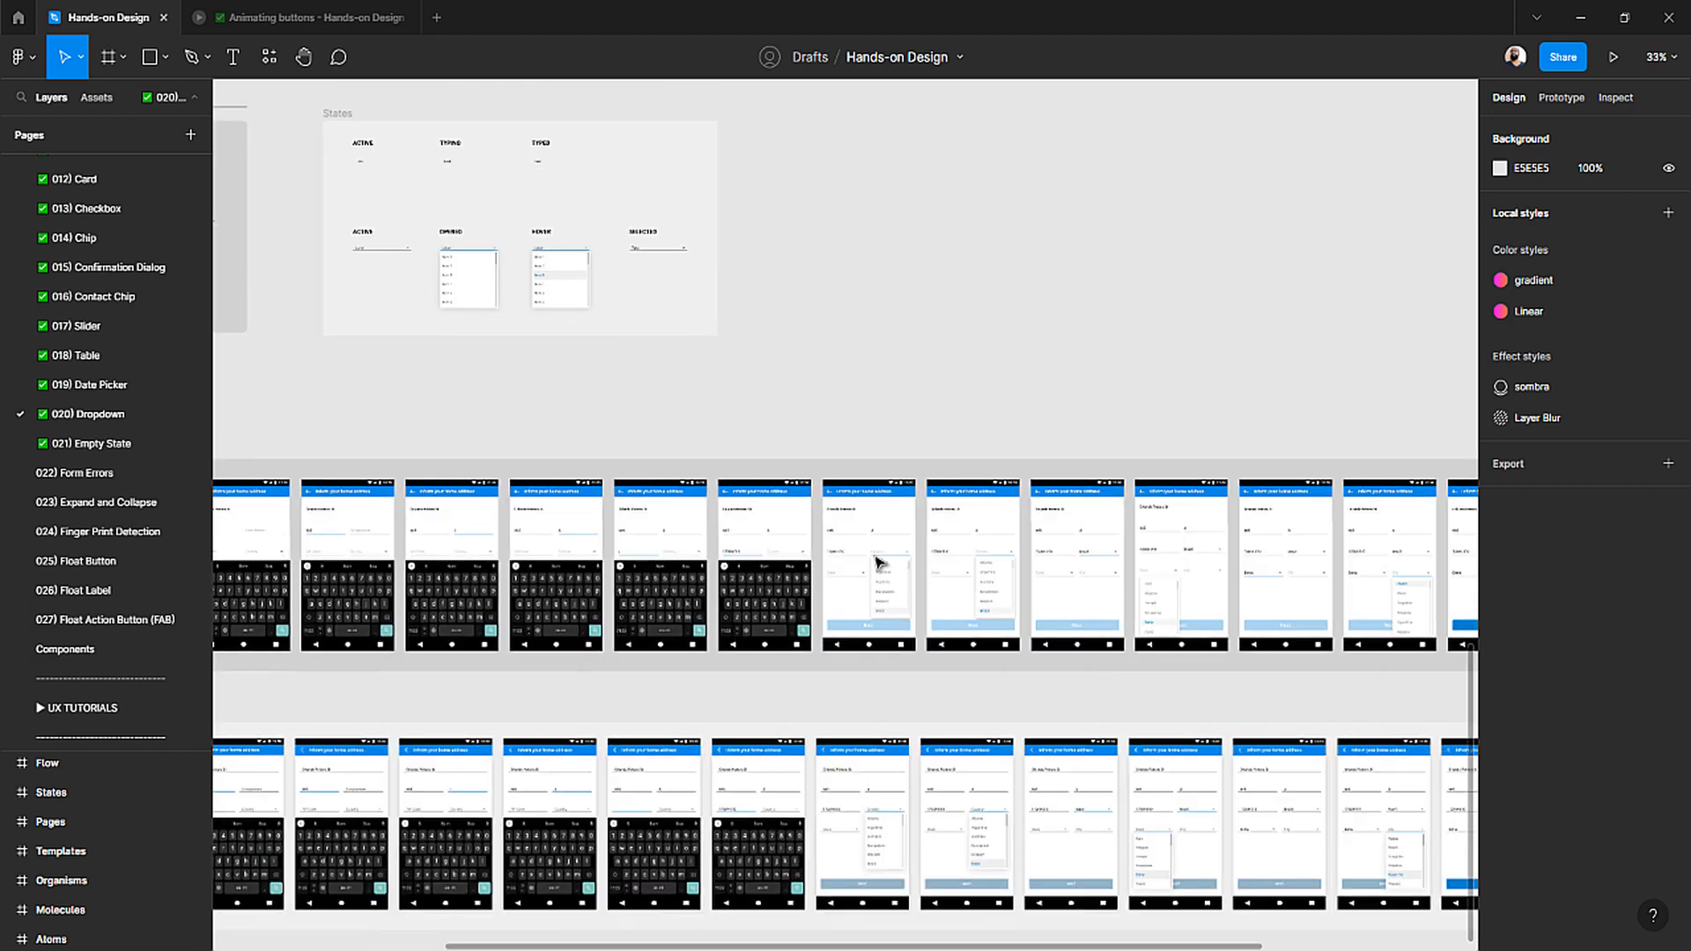
scroll(876, 559, down, 3)
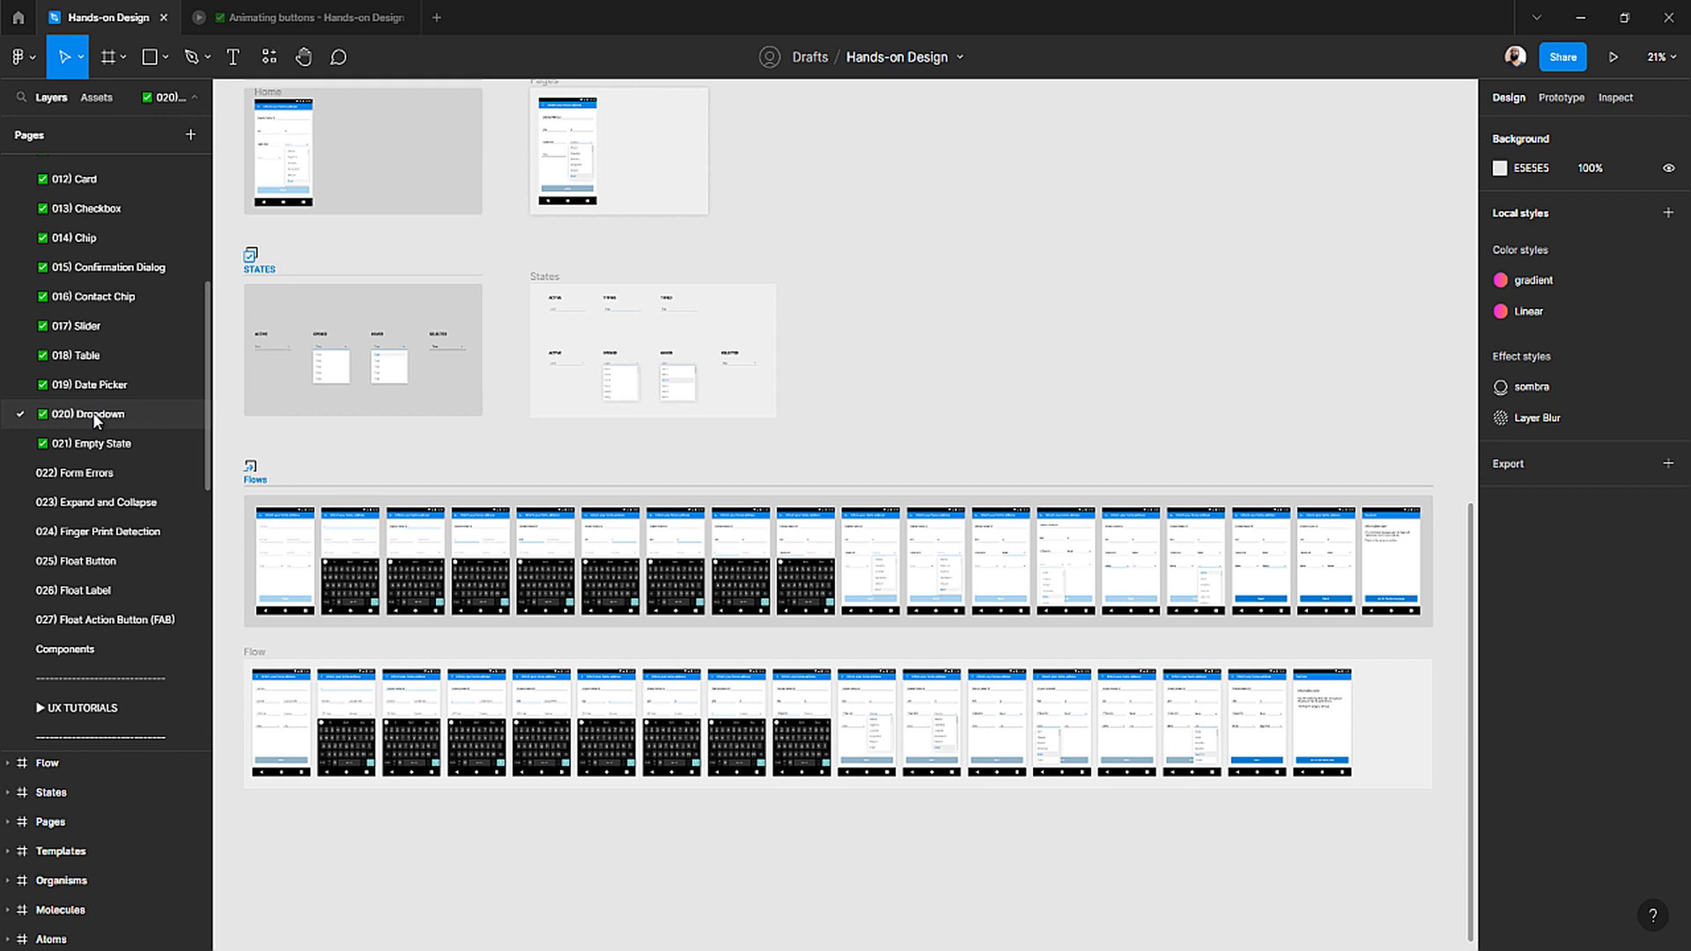
scroll(368, 530, left, 3)
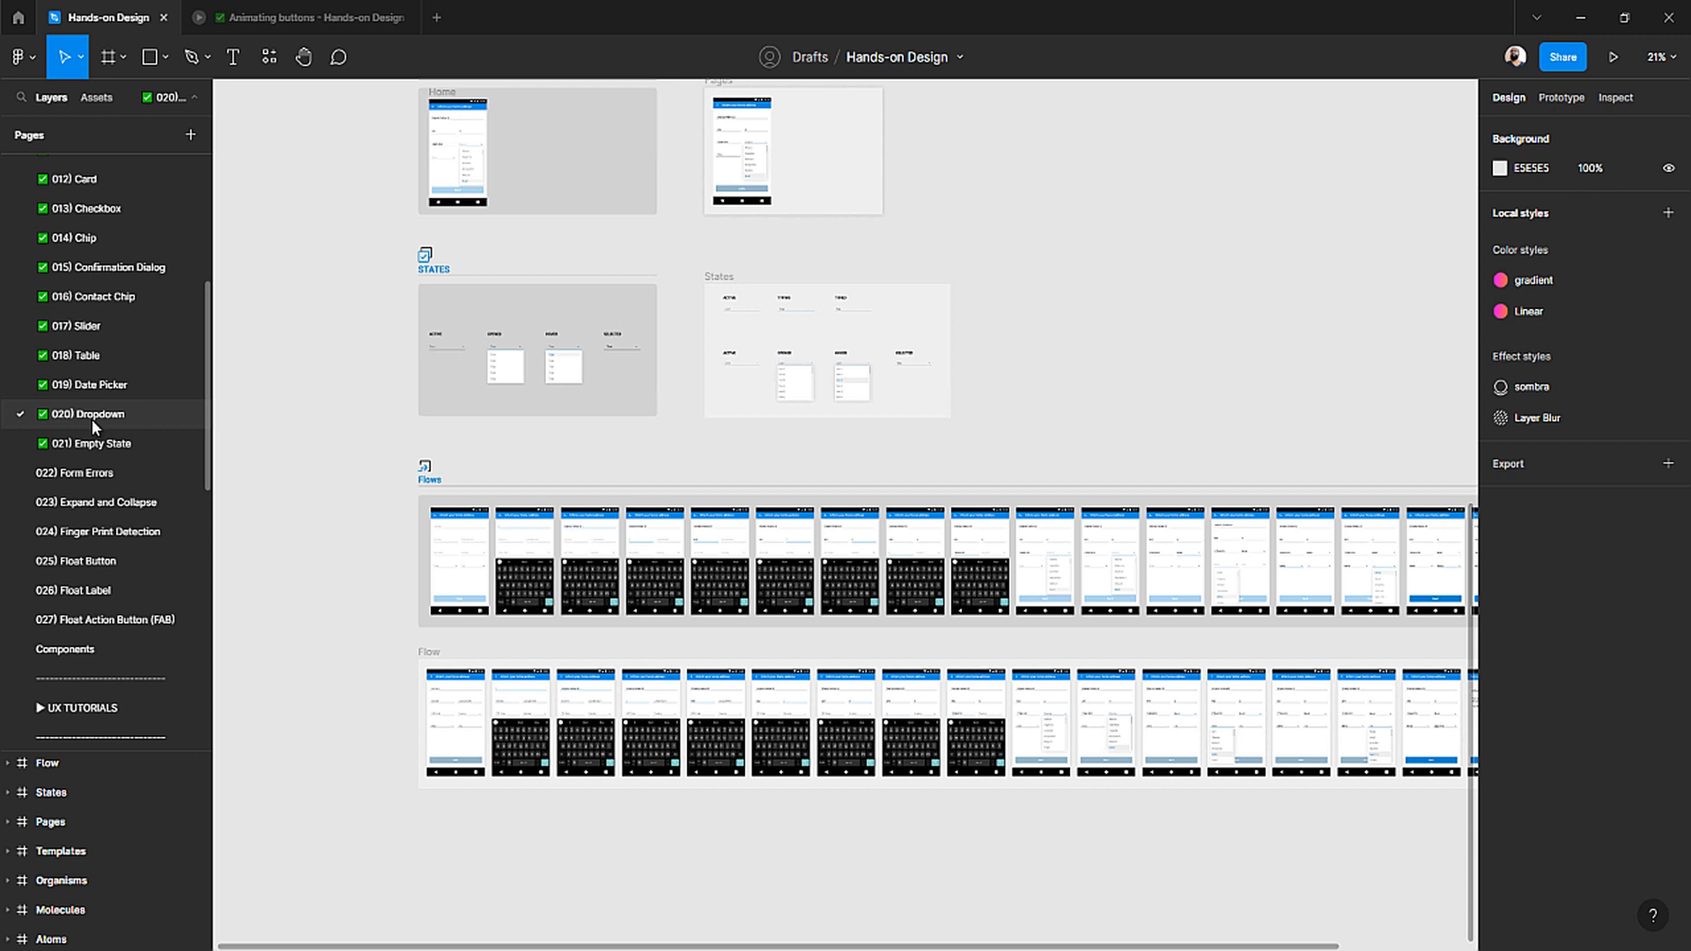
scroll(465, 527, up, 3)
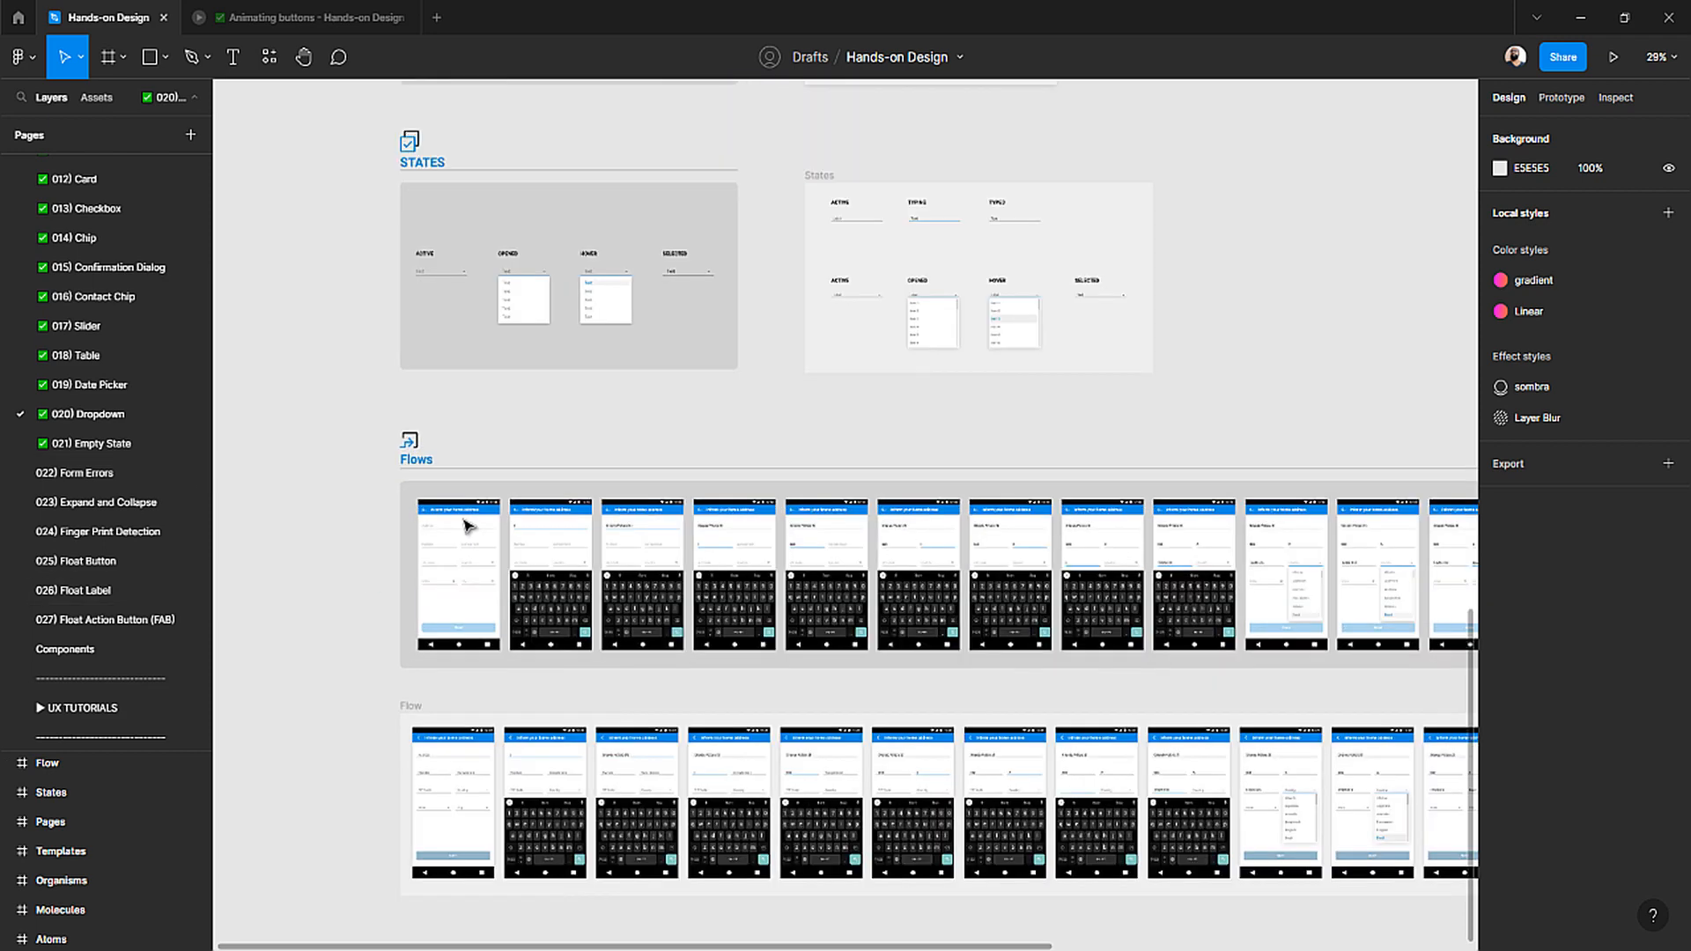
scroll(467, 526, up, 8)
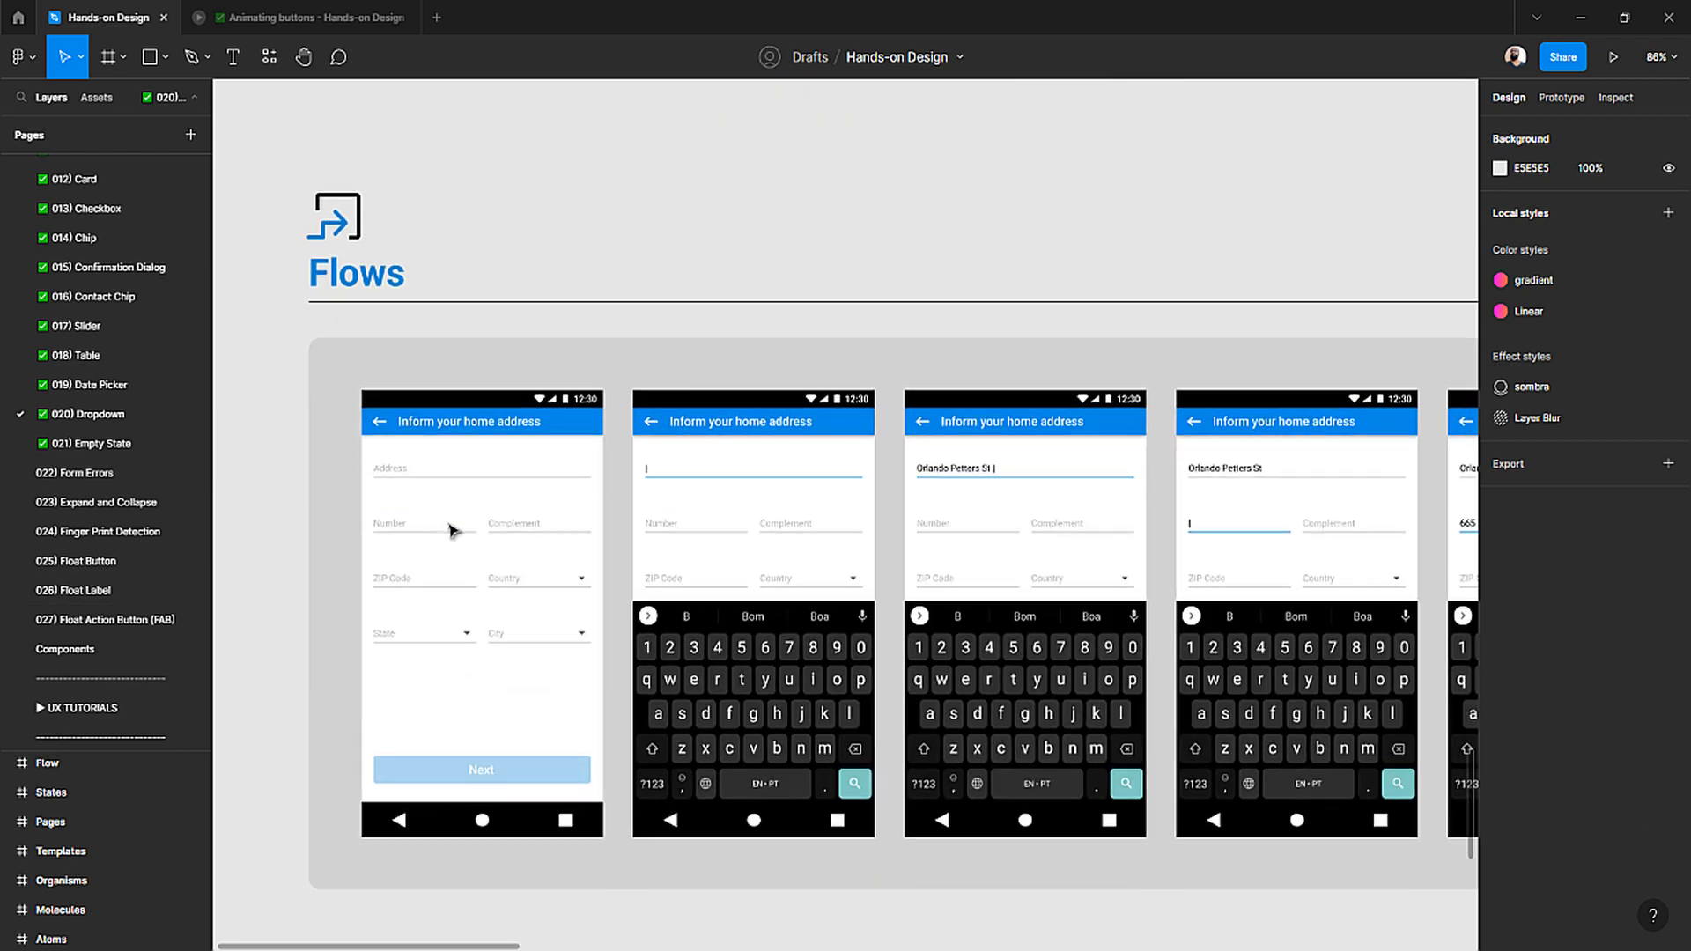
scroll(450, 529, left, 2)
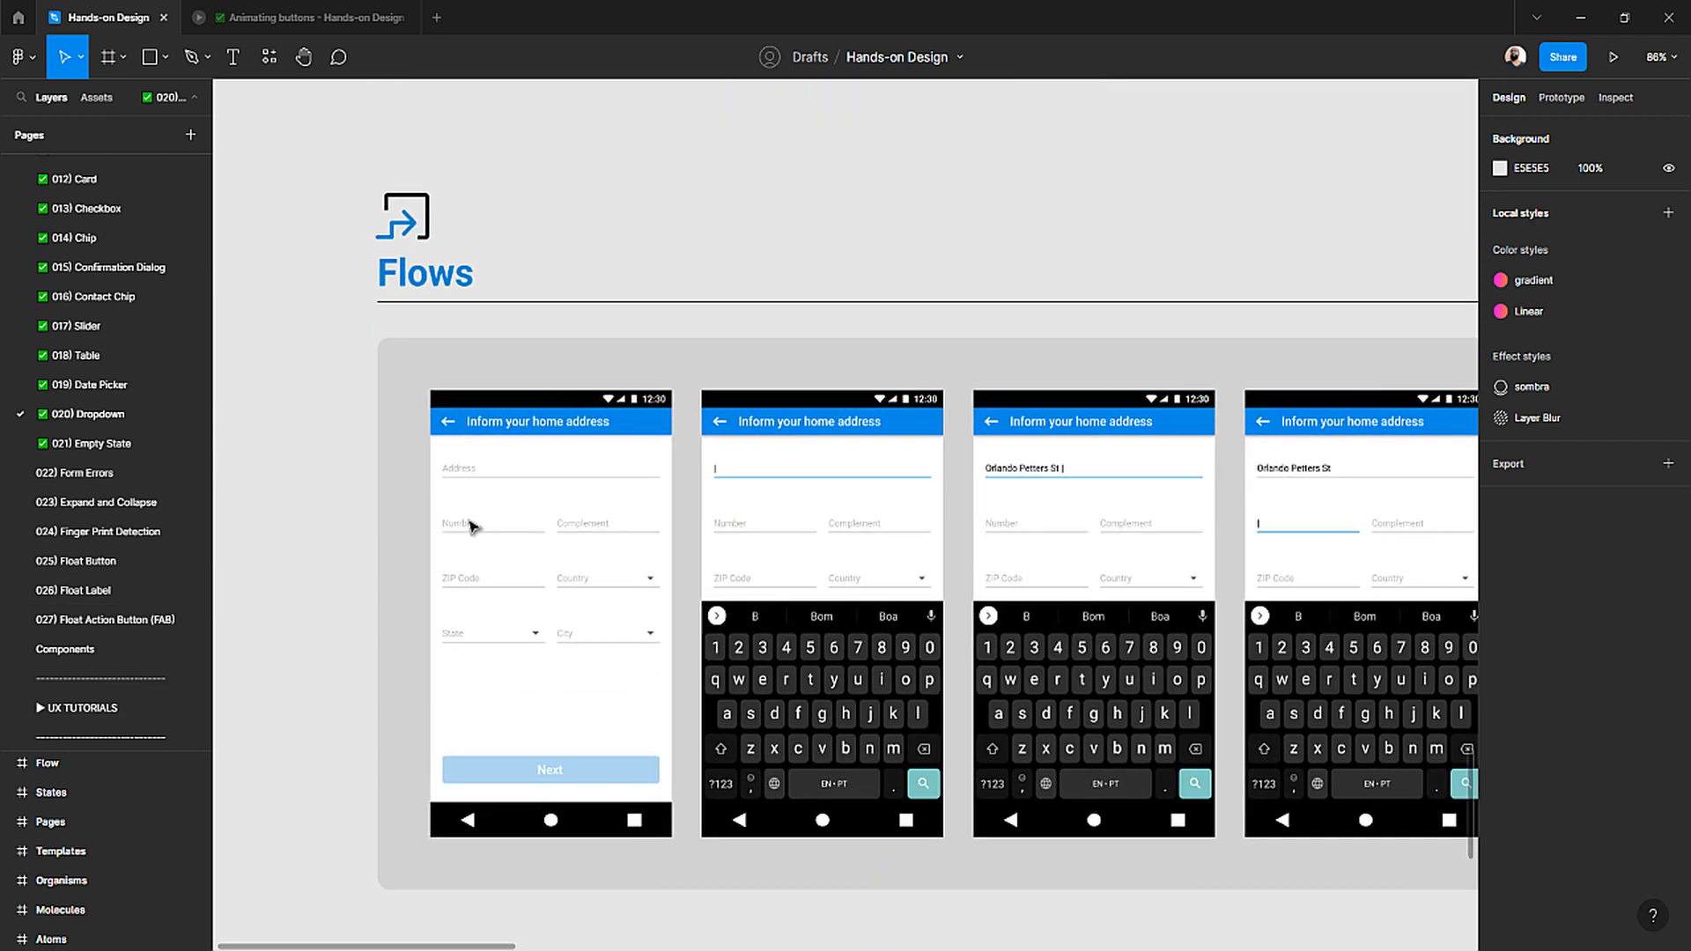
- Select the nested Address field in the first screen of the Flows section and view it within the whole flow
click(473, 474)
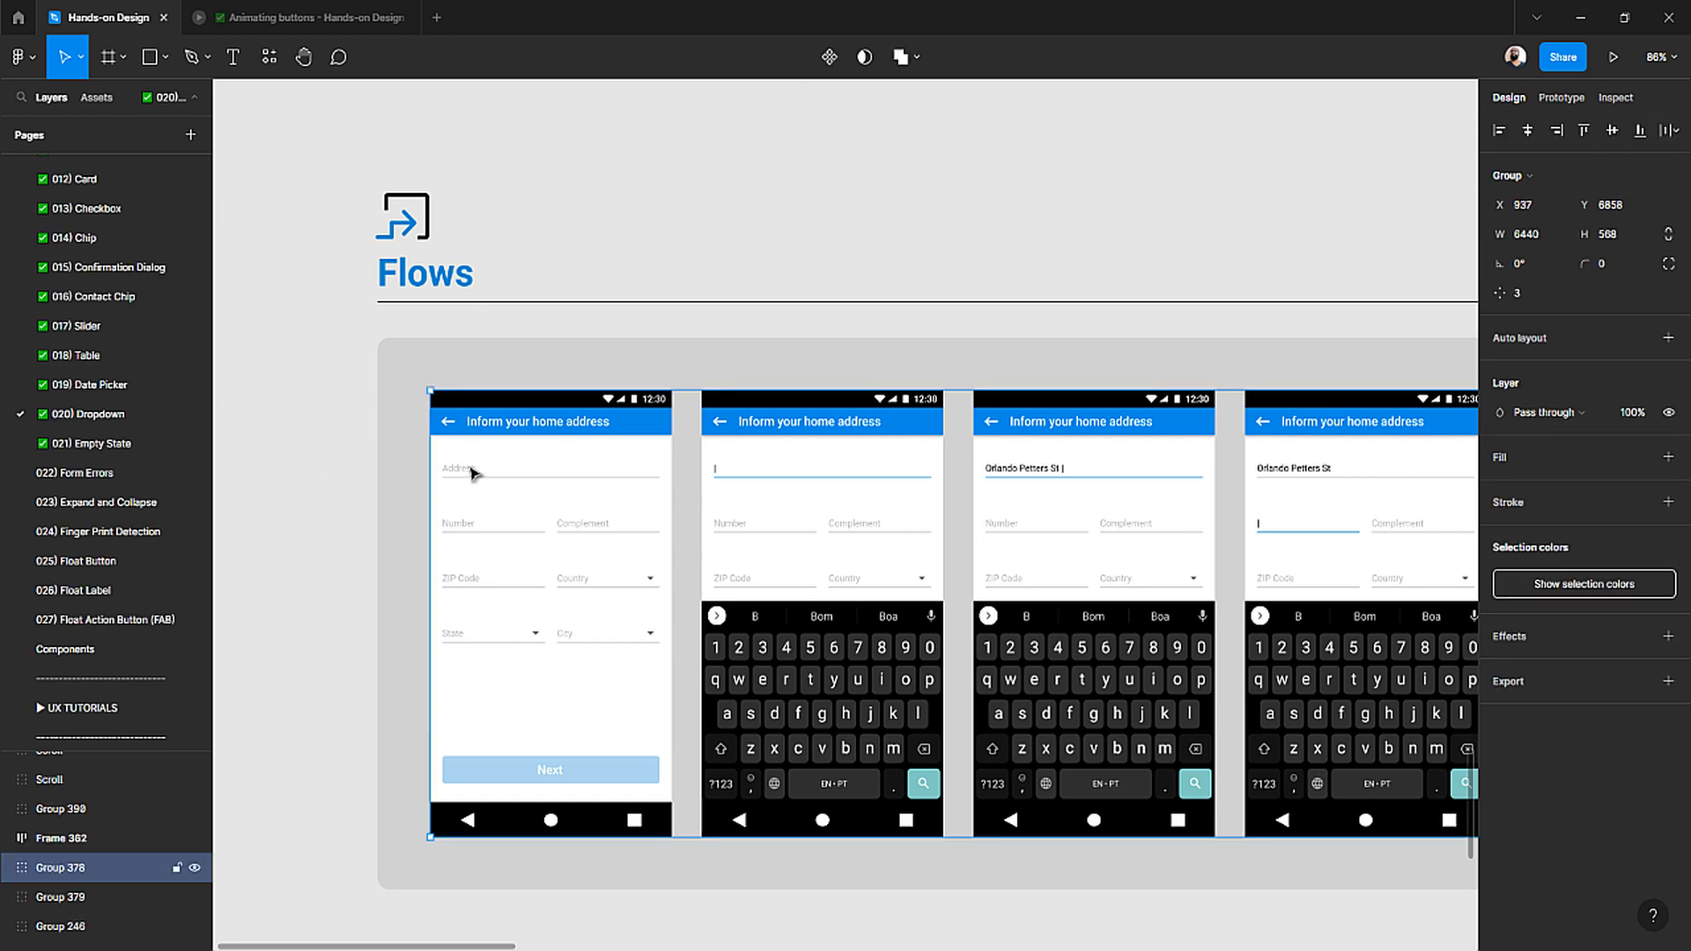
double_click(474, 474)
double_click(474, 474)
double_click(474, 474)
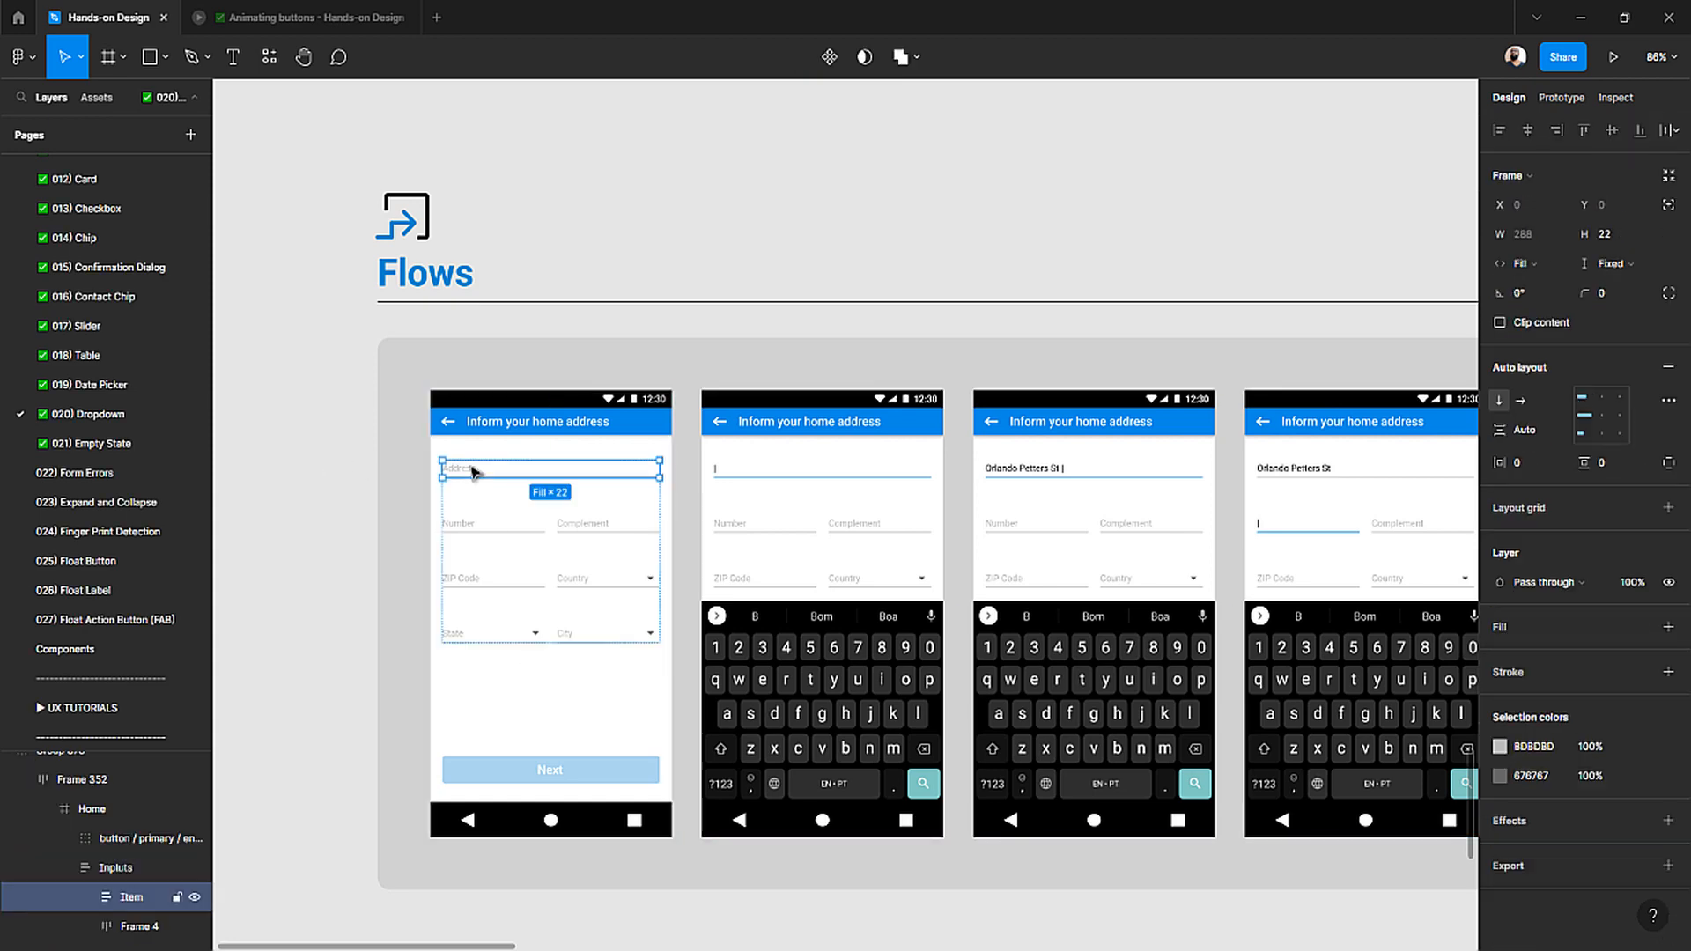
scroll(473, 483, down, 5)
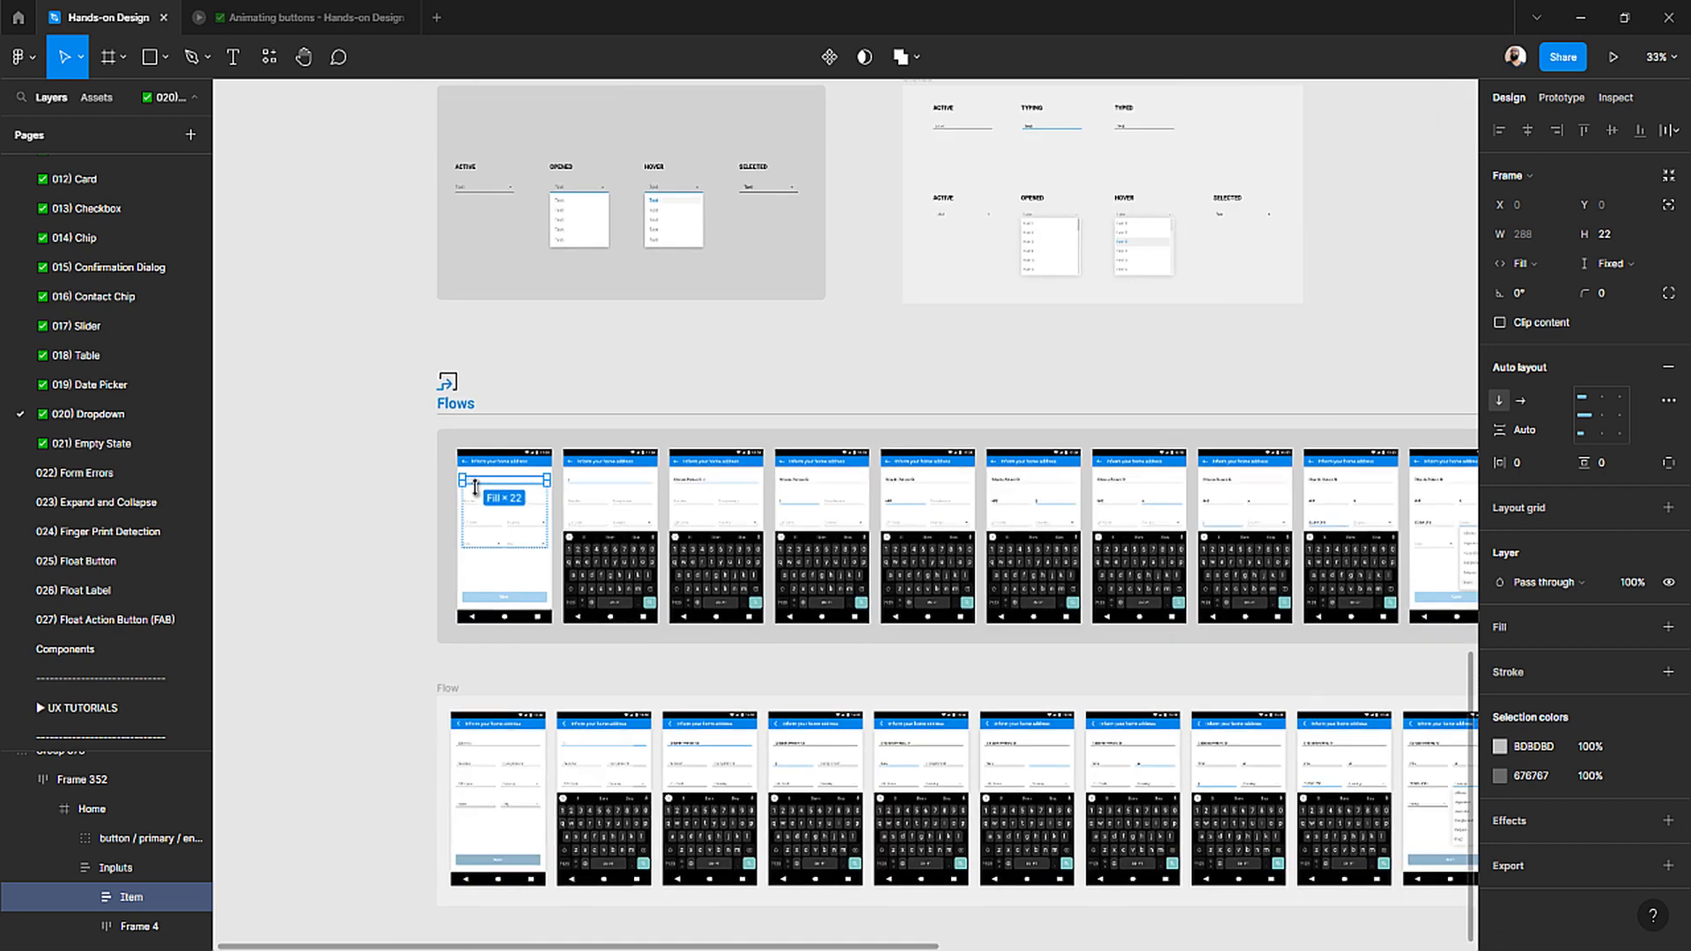
- Inspect the Address, Number, Complement and Country component instances in the first screen of the lower Flow frame
scroll(483, 495, up, 5)
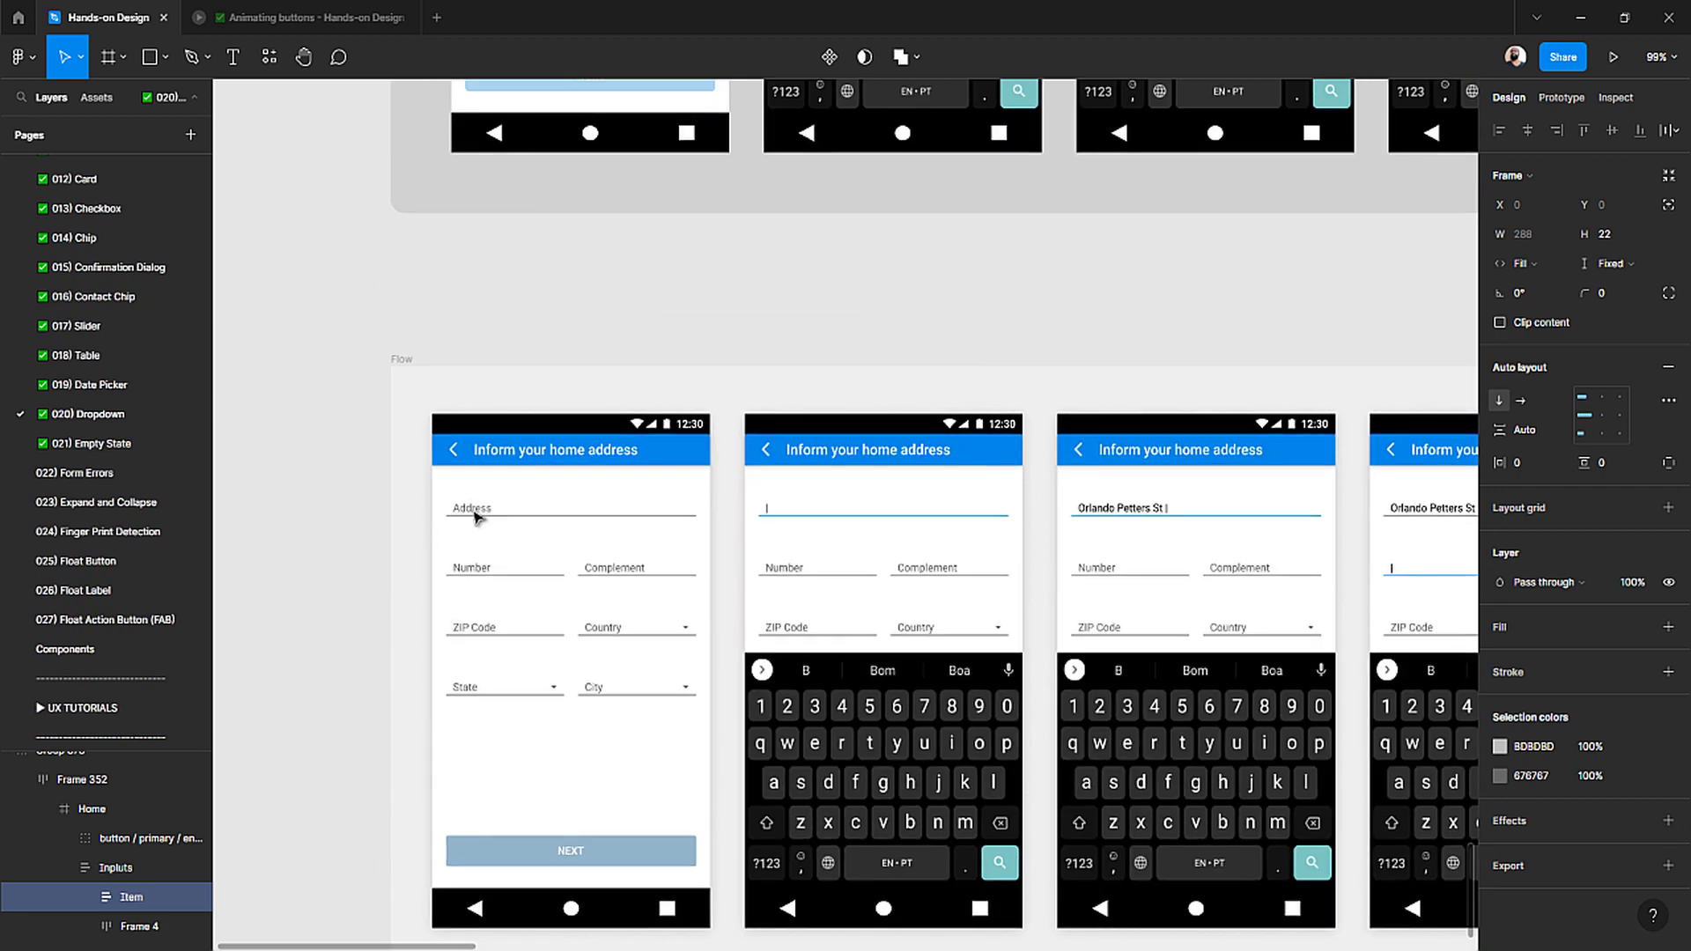
click(476, 518)
double_click(476, 513)
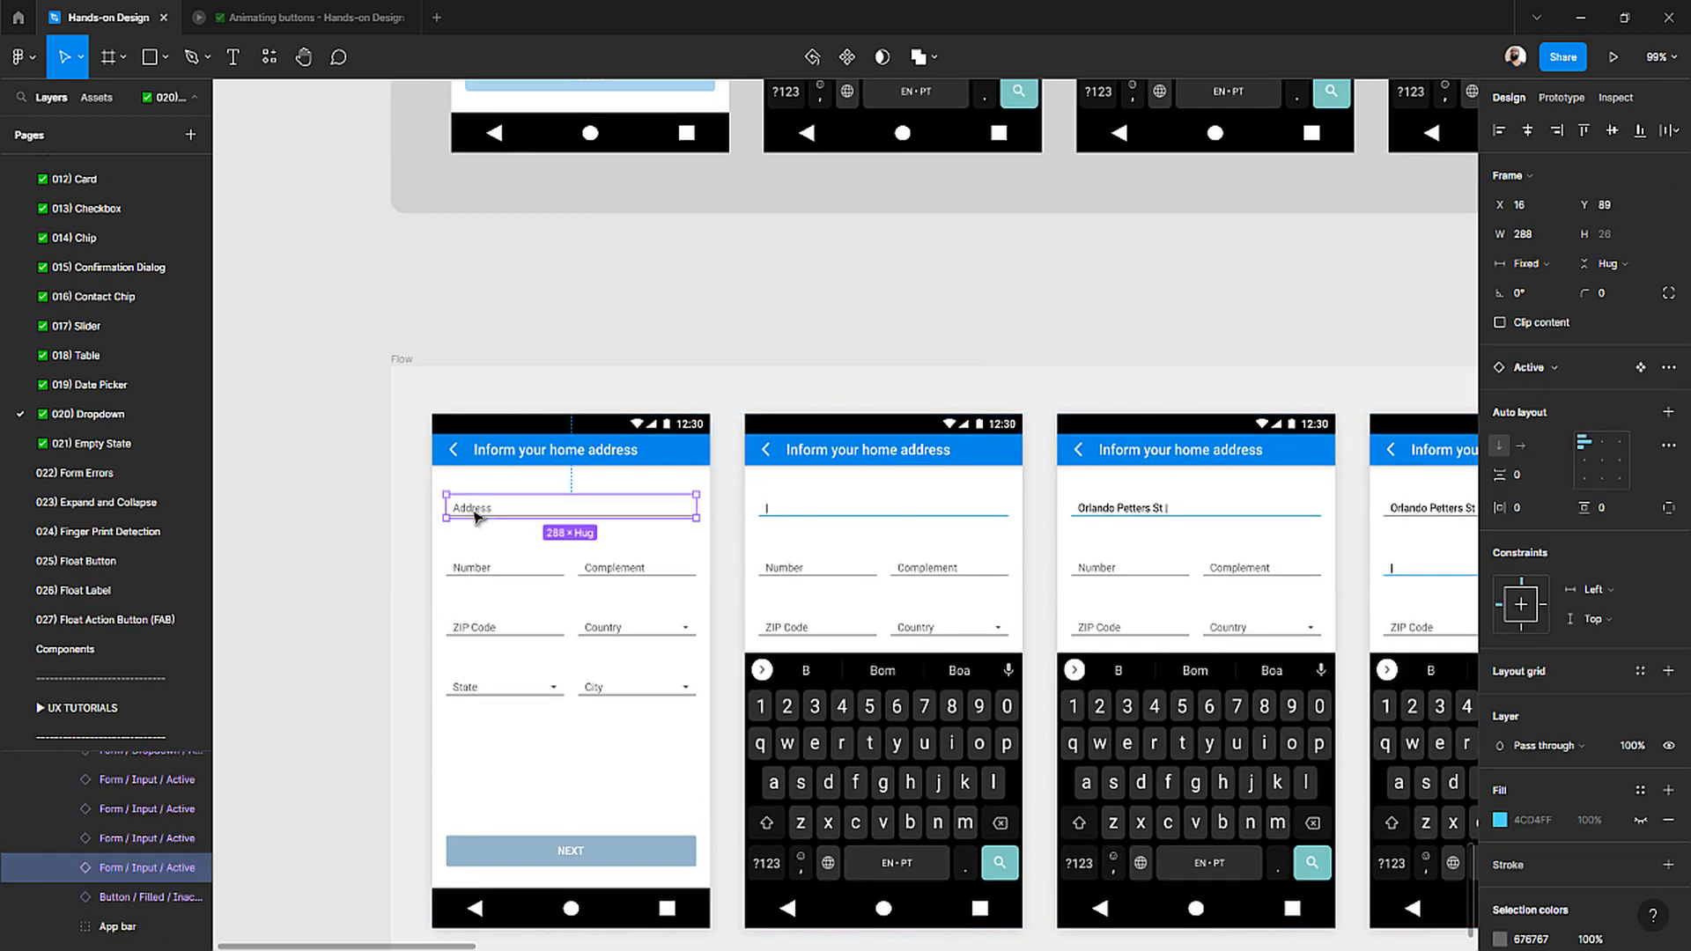
click(475, 571)
click(597, 573)
scroll(604, 631, up, 4)
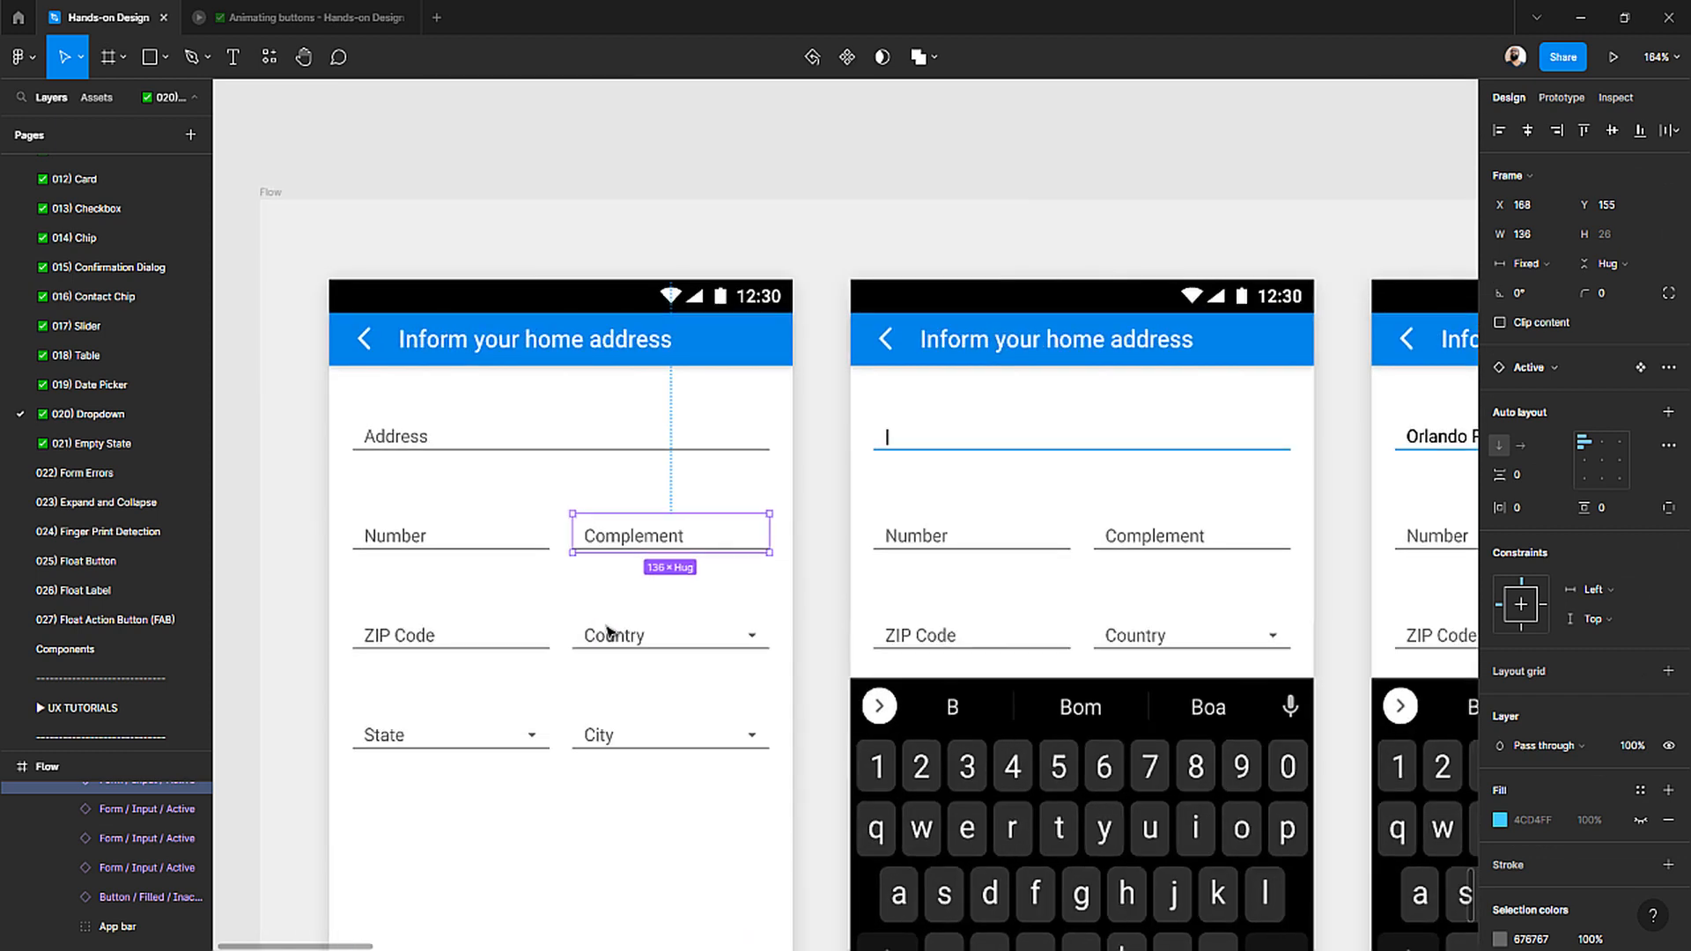
scroll(616, 631, down, 1)
click(644, 579)
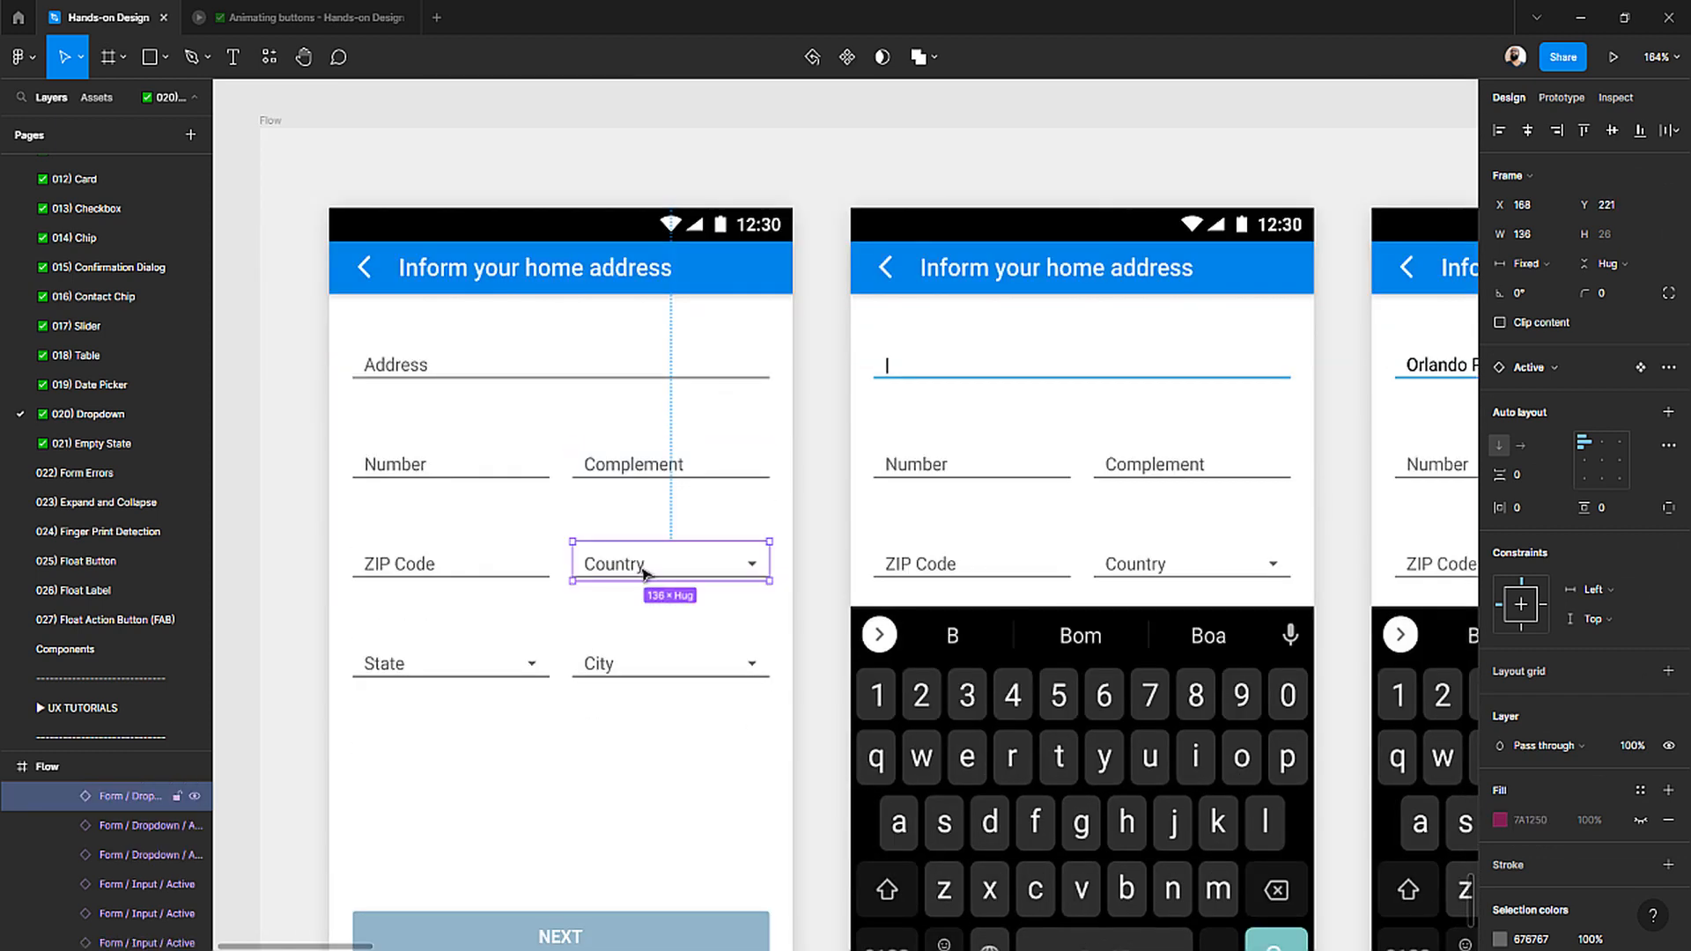
- Try swapping the Country dropdown instance to its Hover, Opened and Selected components in turn
scroll(644, 579, down, 1)
scroll(656, 509, up, 2)
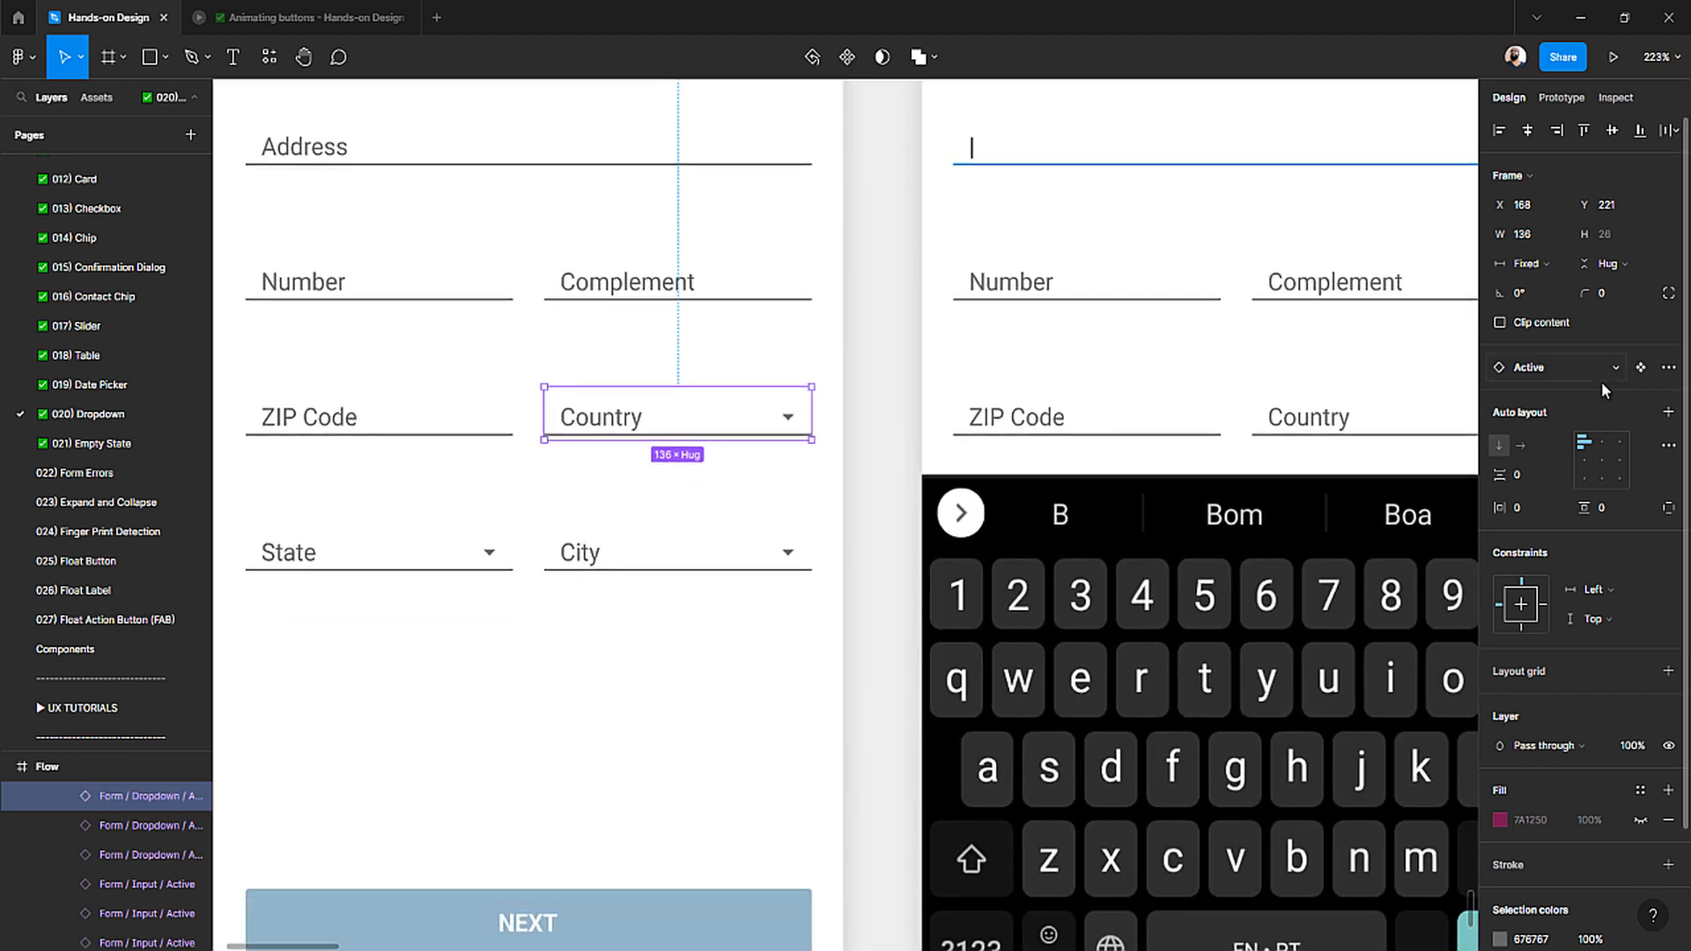
click(1608, 370)
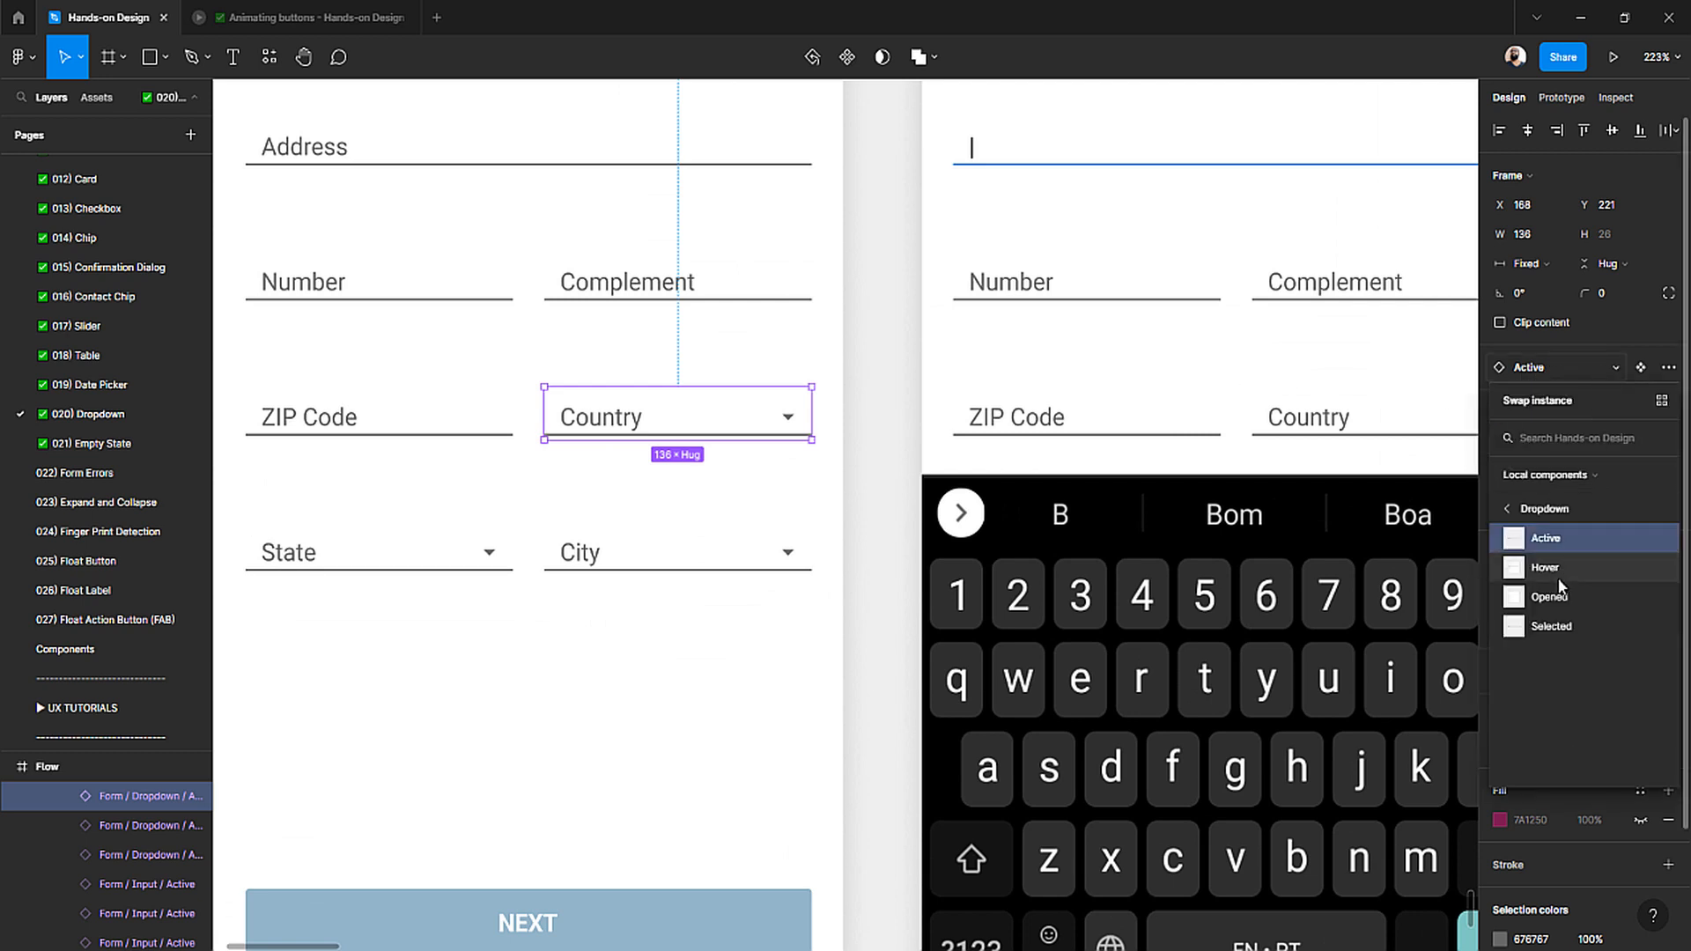
click(1562, 586)
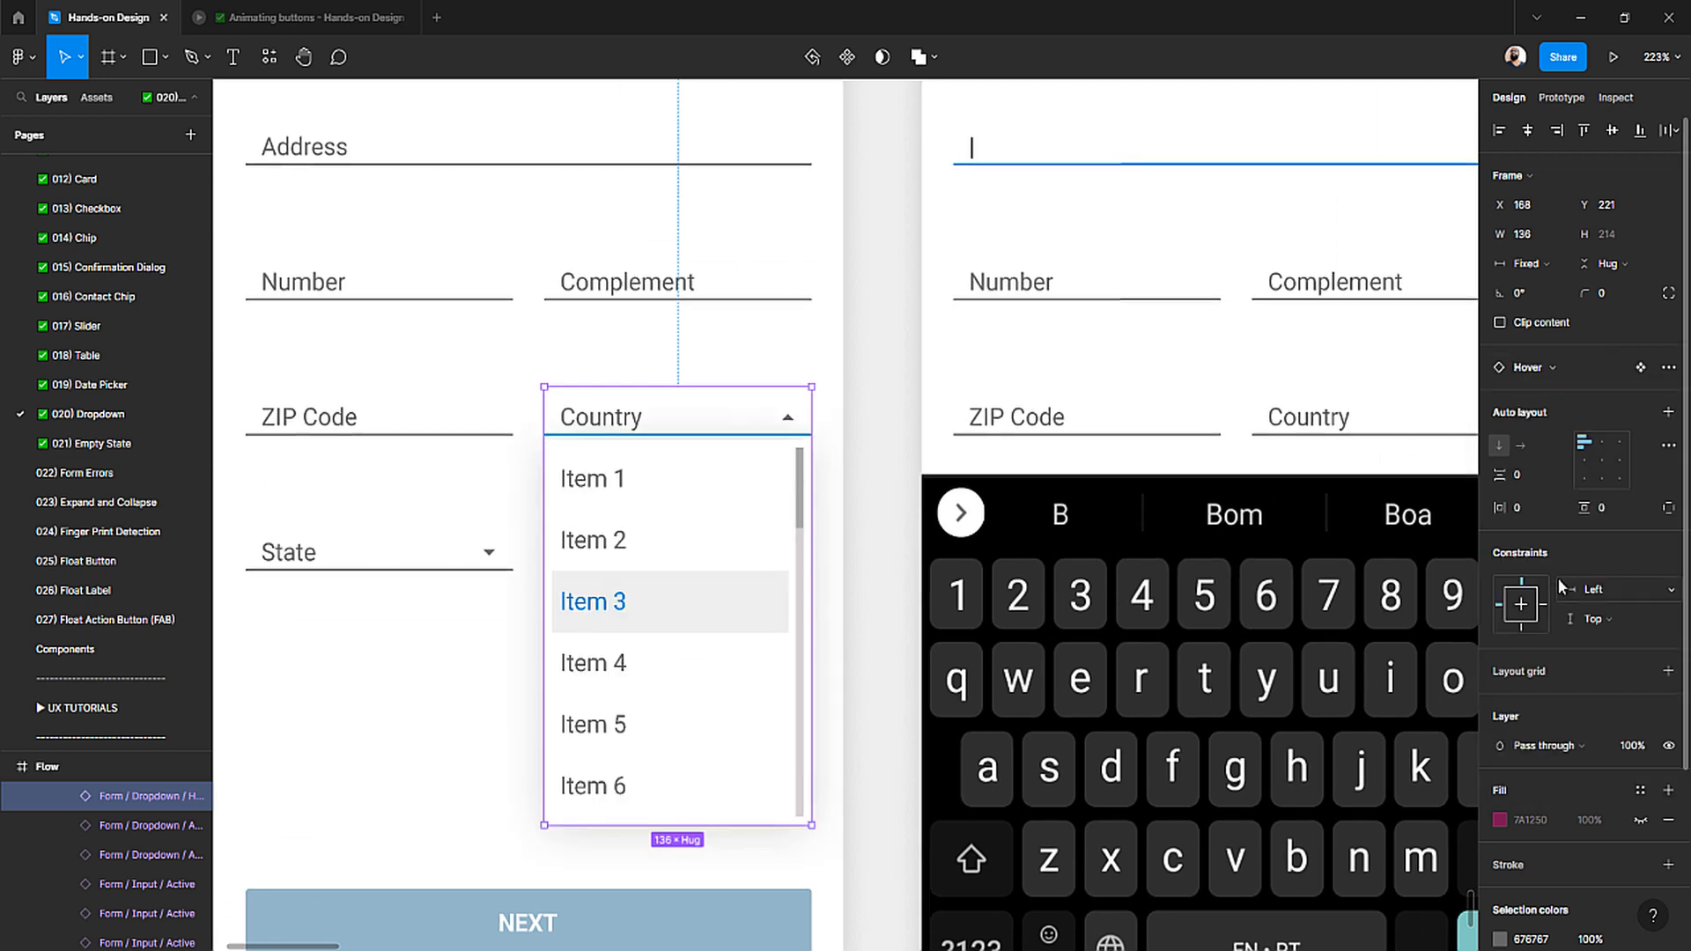
click(1547, 370)
click(1554, 598)
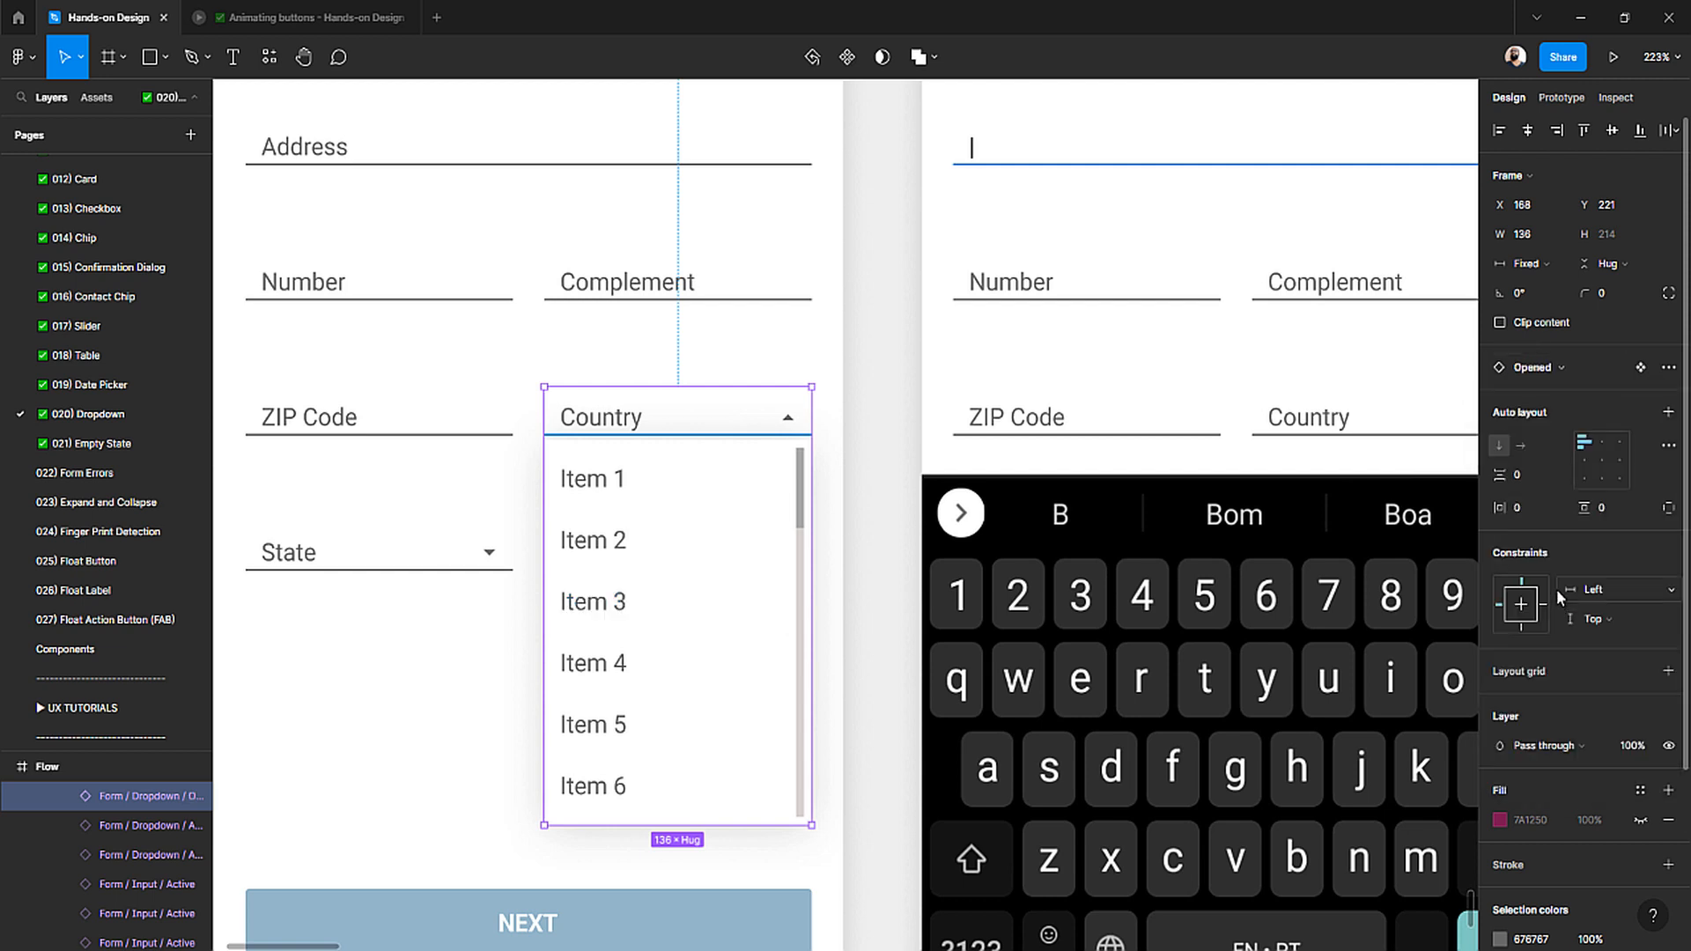
click(1558, 379)
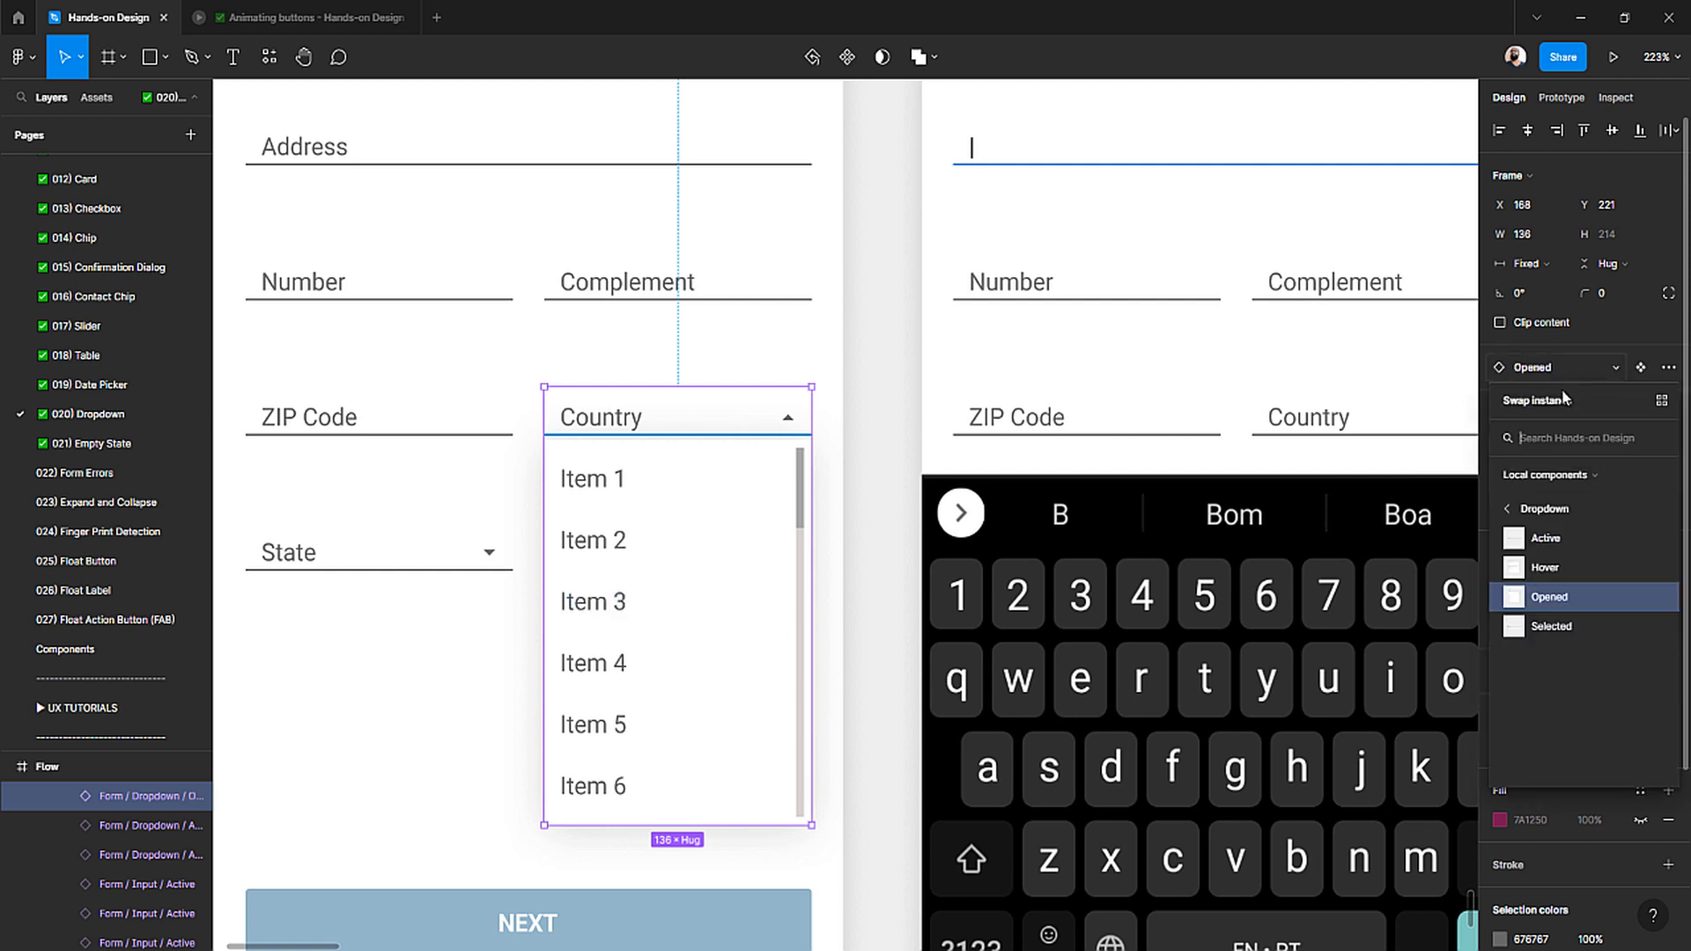
click(1566, 625)
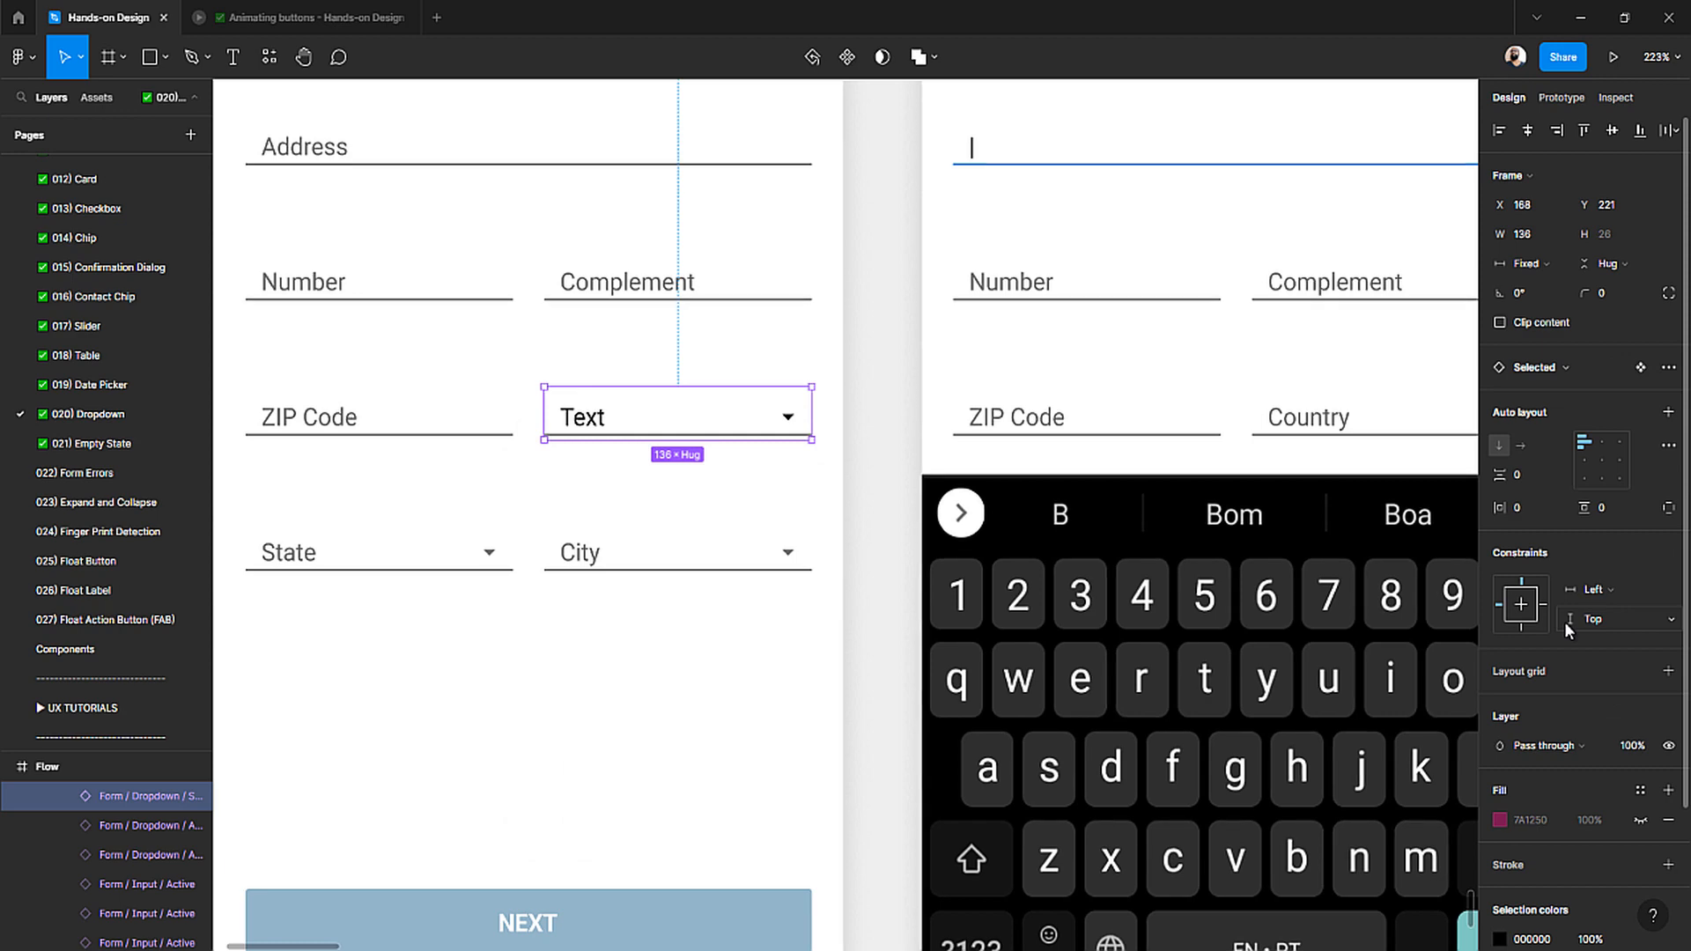
- Undo the three Country dropdown swaps back to the Active component and clear the selection
key(ctrl+z)
key(ctrl+z)
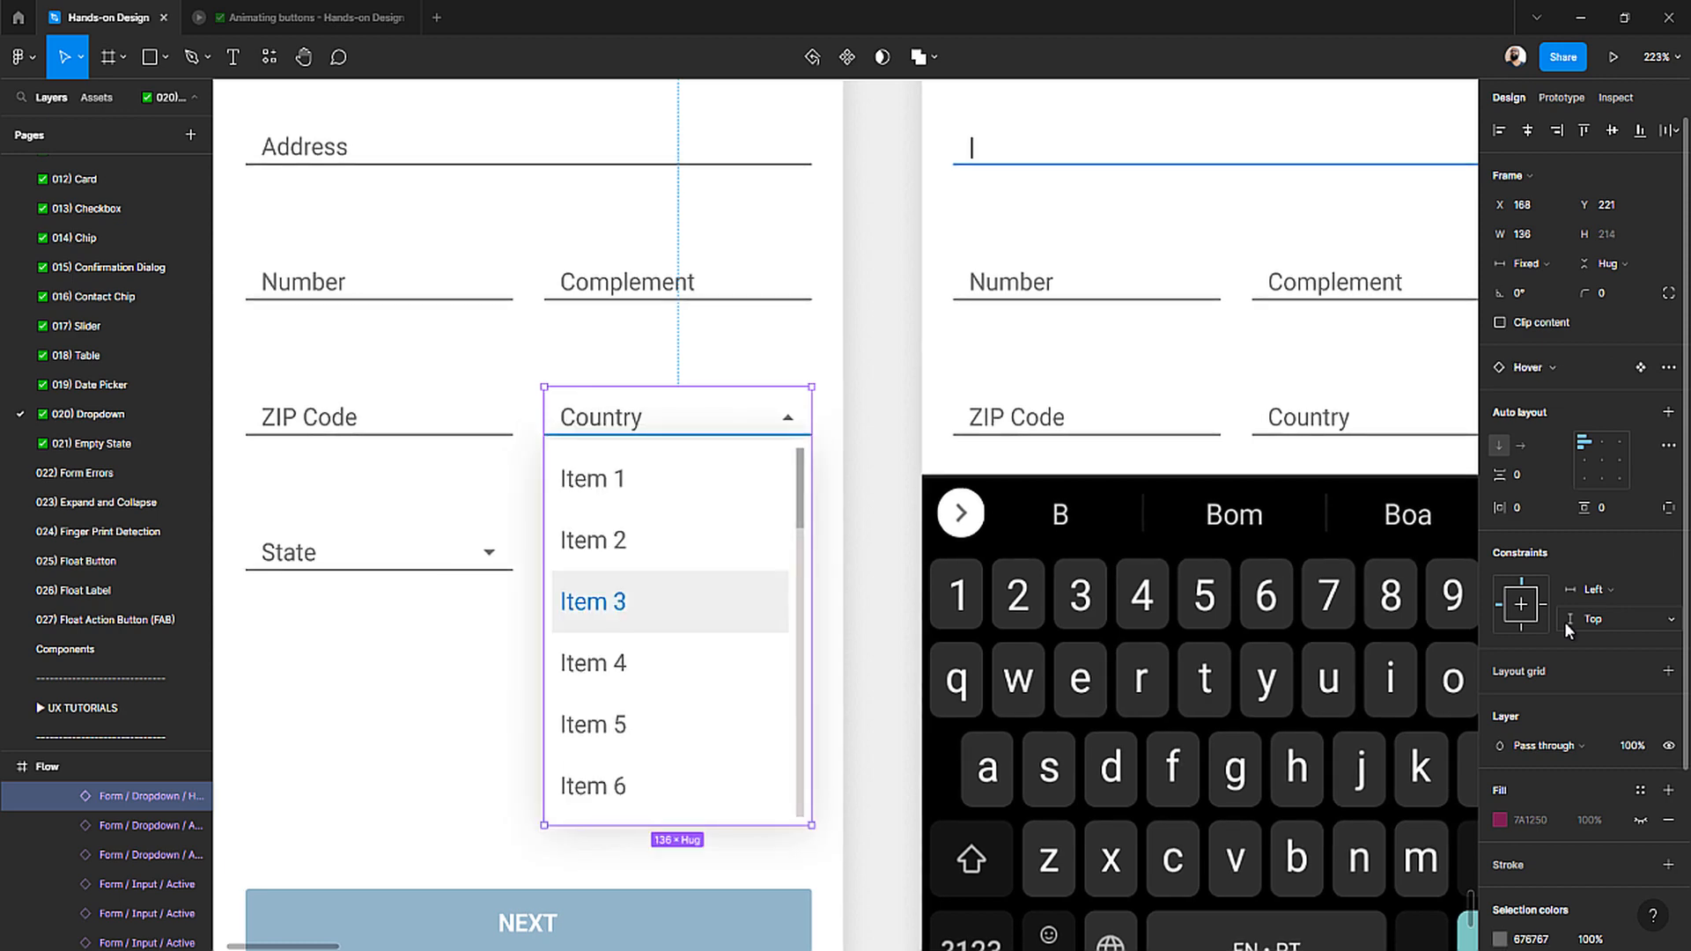
key(ctrl+z)
scroll(843, 529, down, 4)
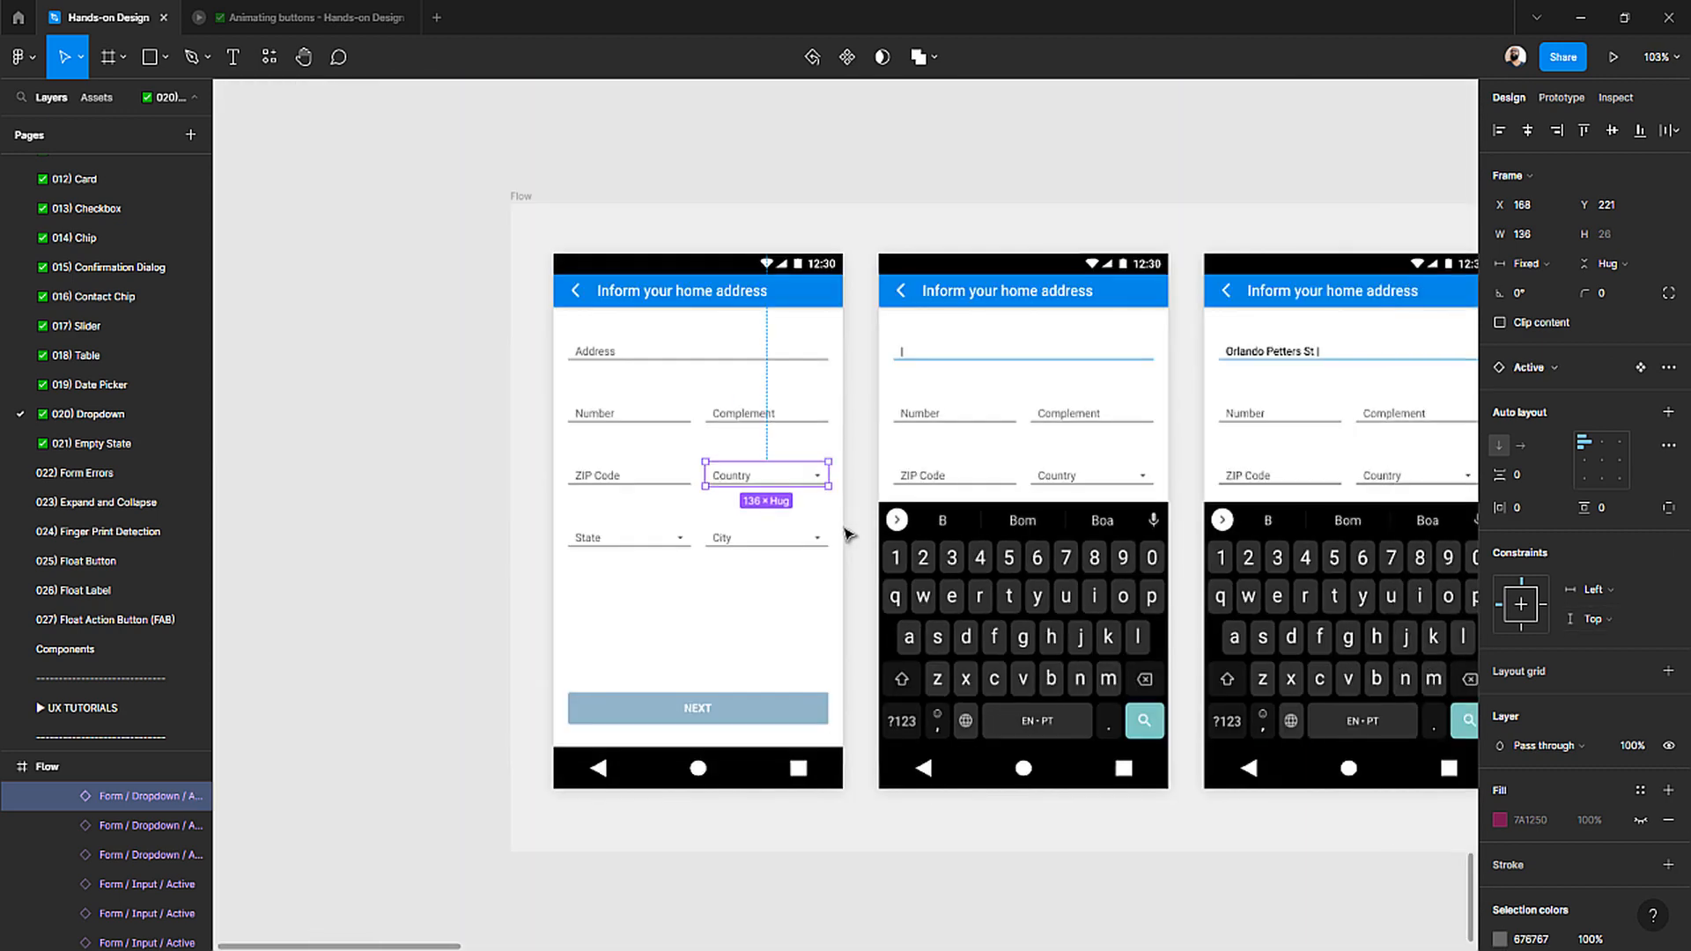
click(299, 484)
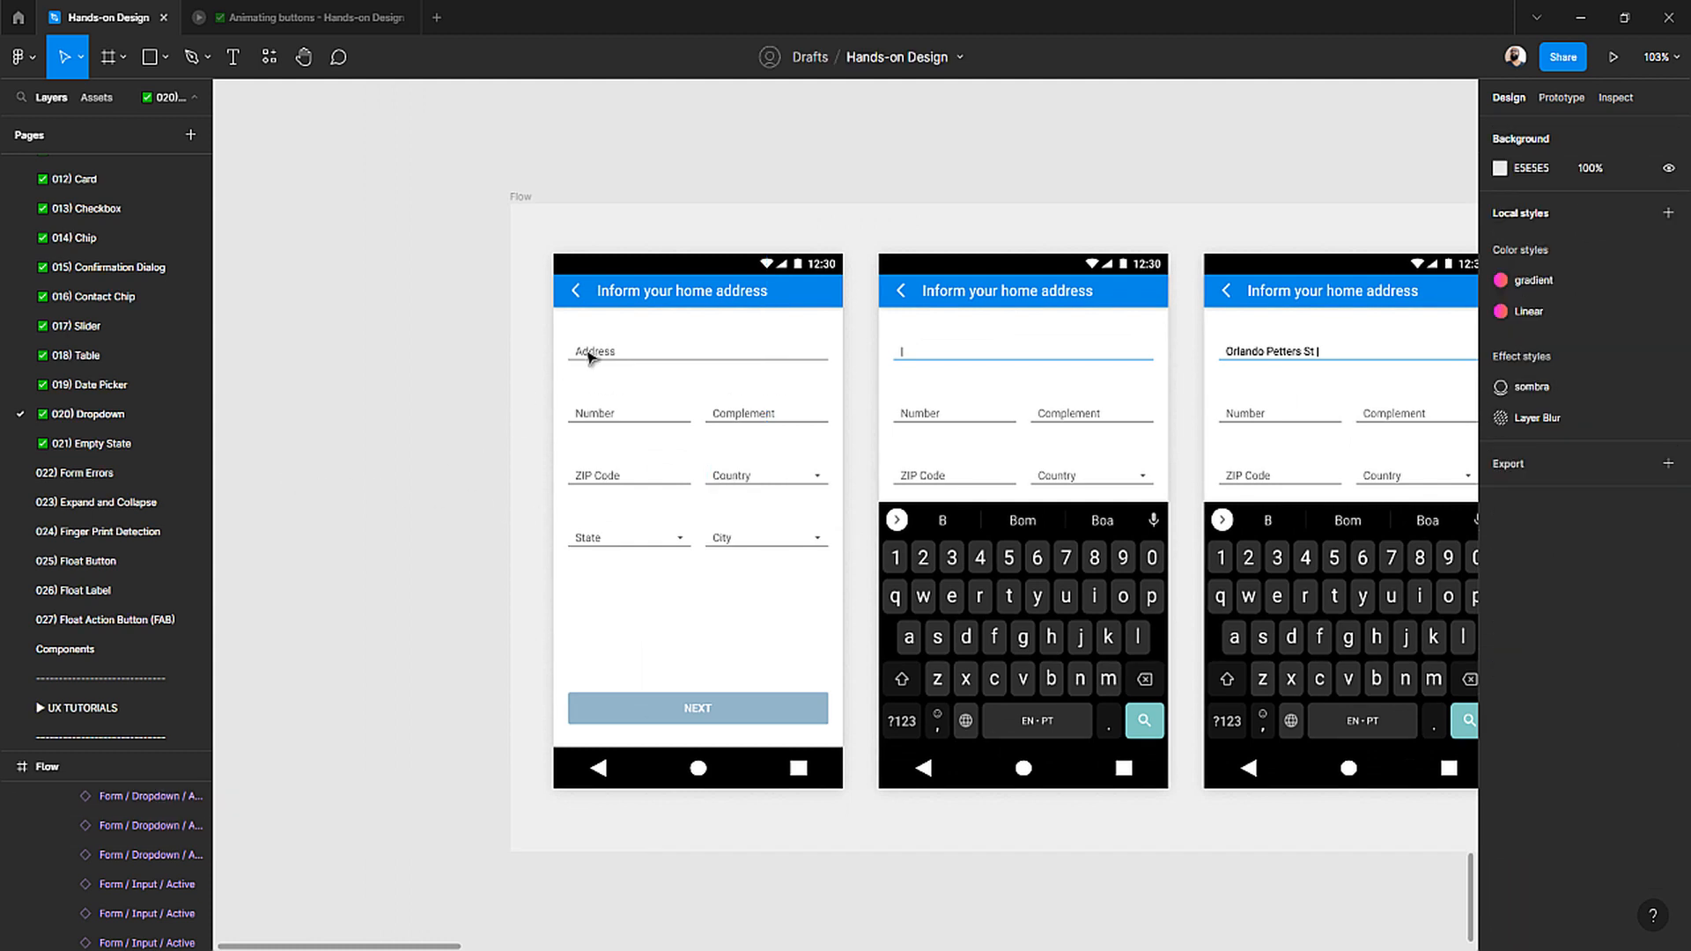
- Copy the first, empty home address screen of the lower Flow frame and check the Animating buttons prototype preview
click(640, 278)
double_click(634, 296)
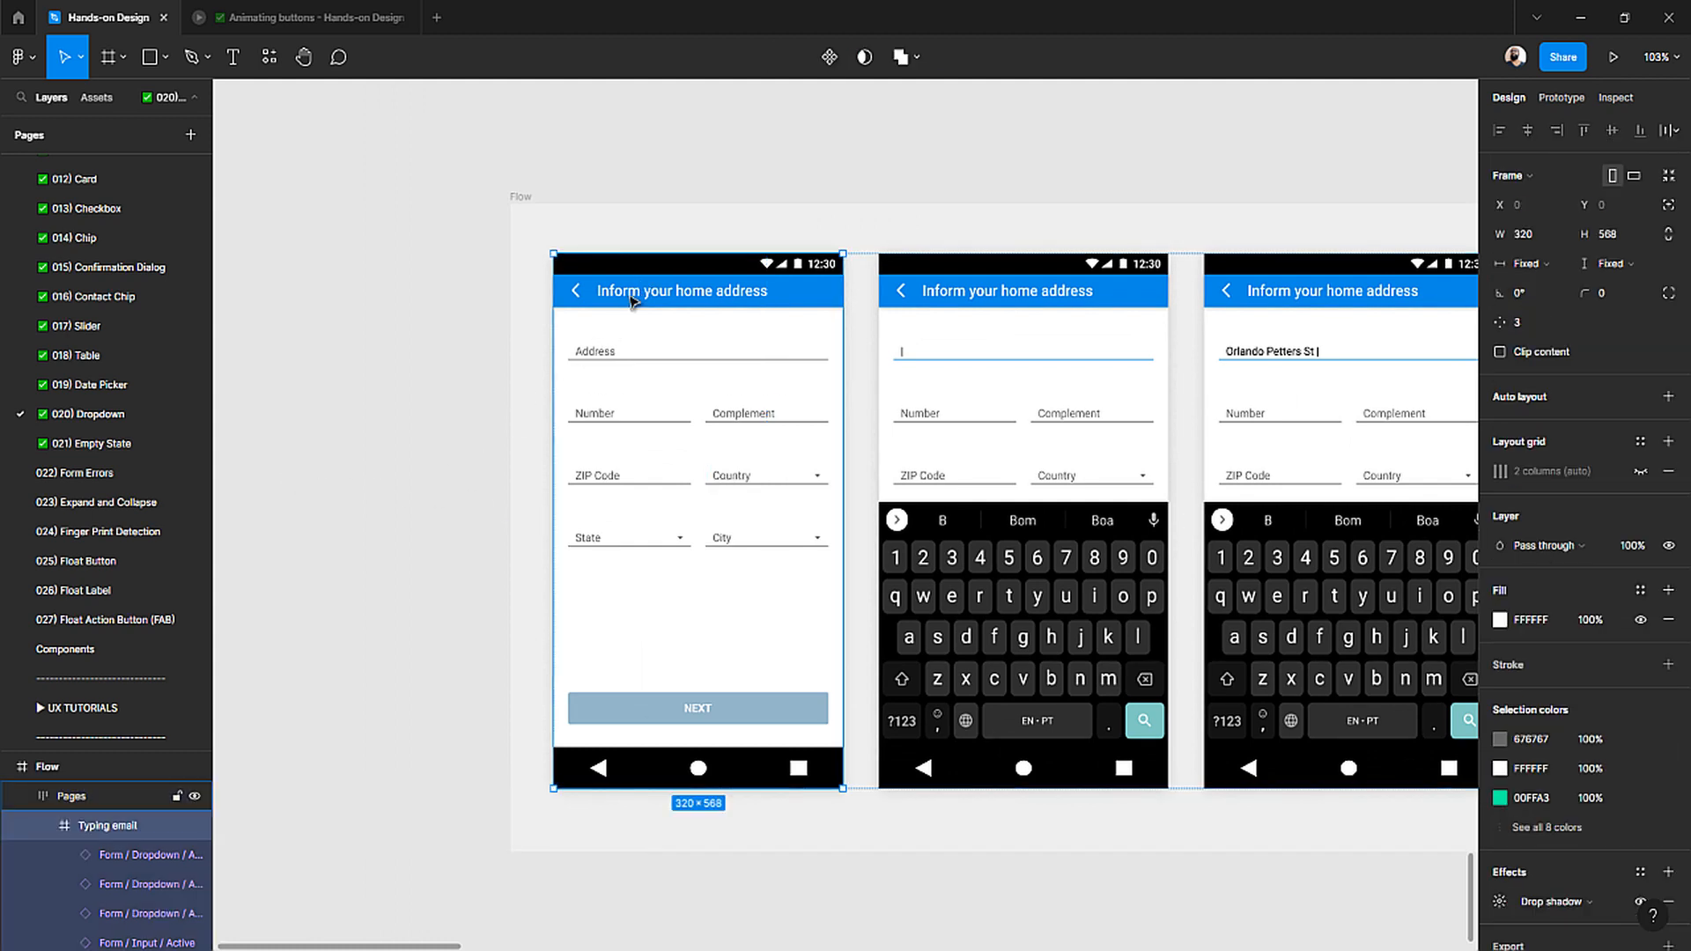
click(273, 17)
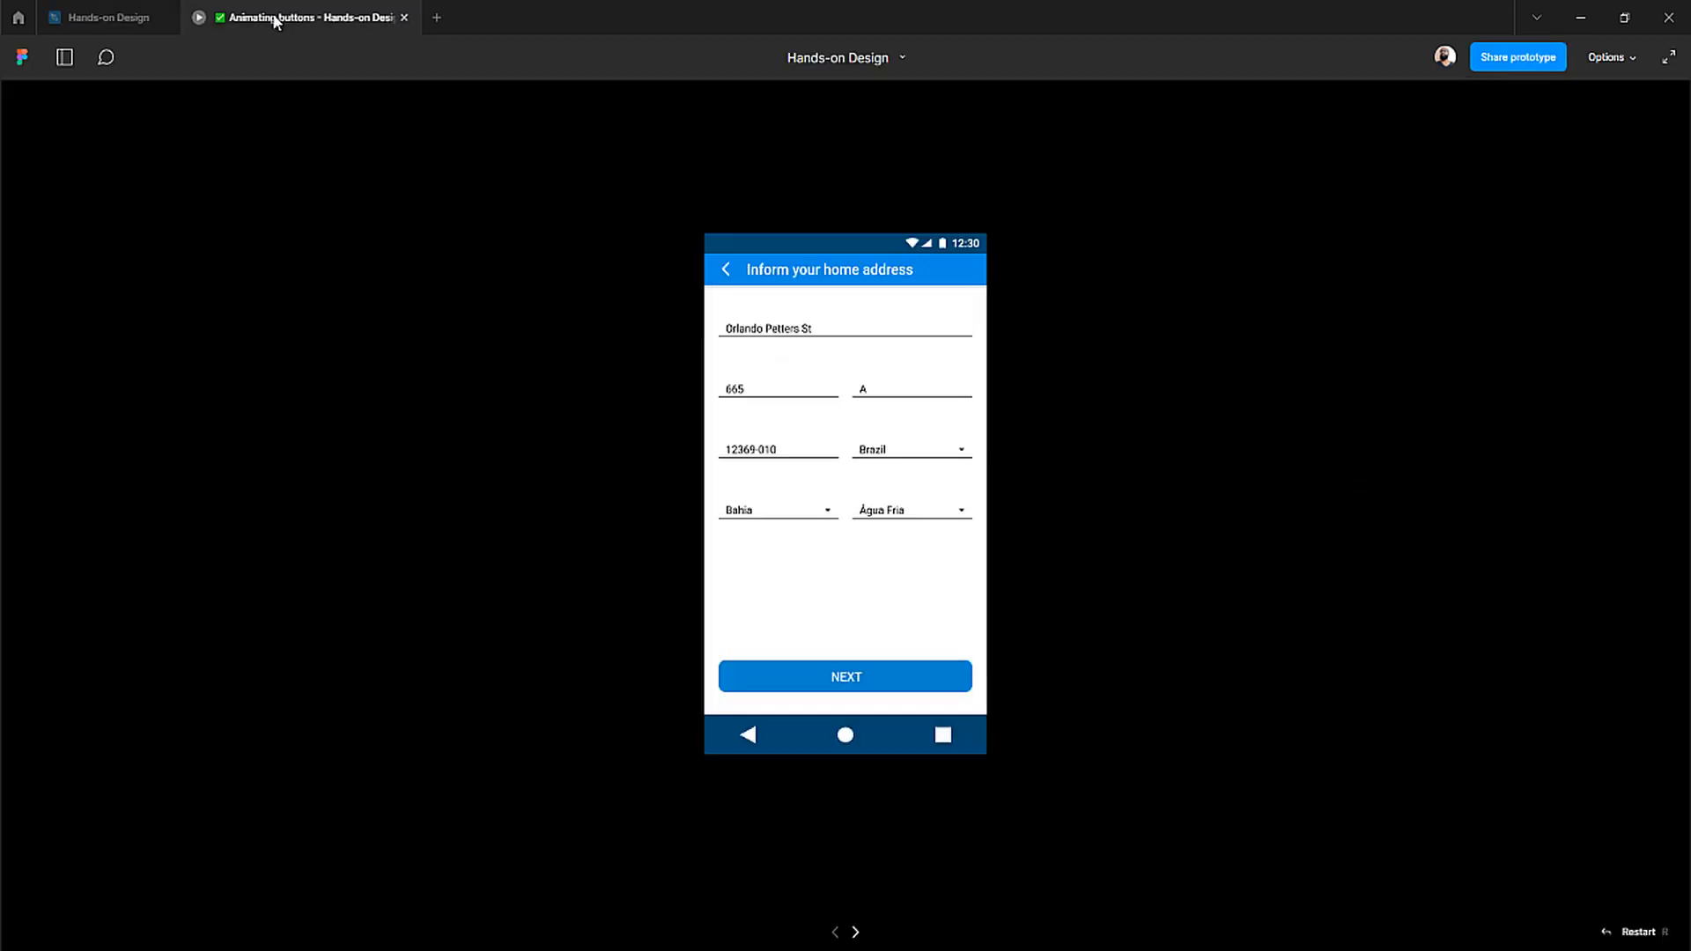
click(110, 18)
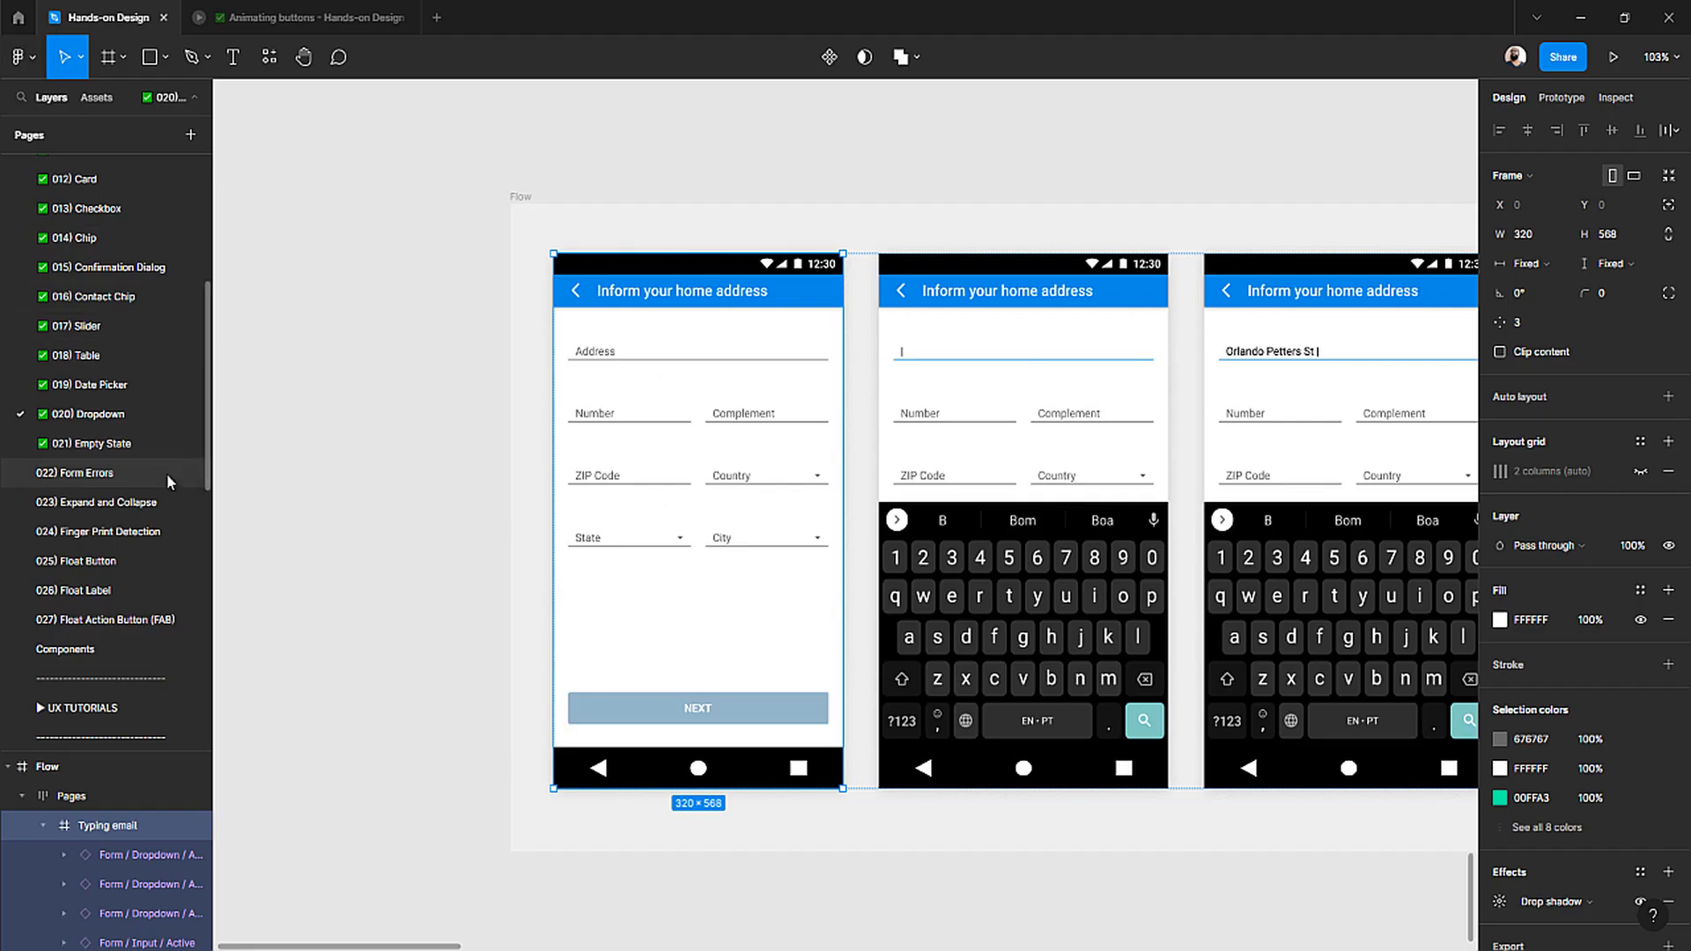
- Paste the copied empty address screen into the Animating buttons page, directly below the first home address screen
scroll(167, 473, down, 6)
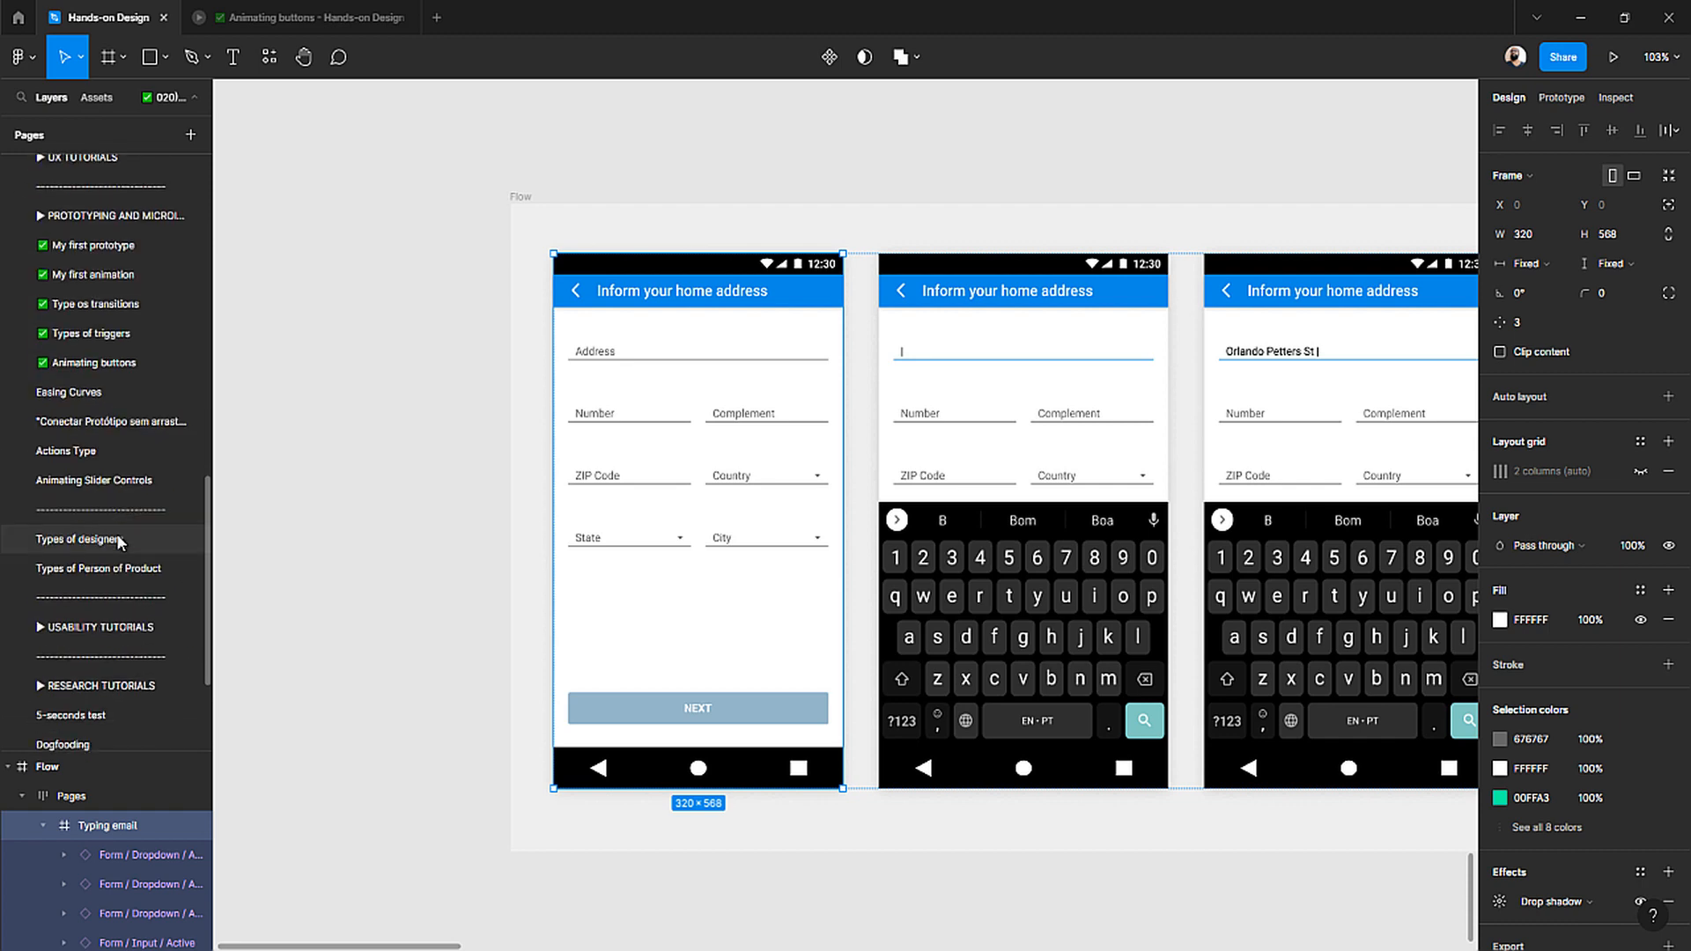
scroll(119, 542, up, 1)
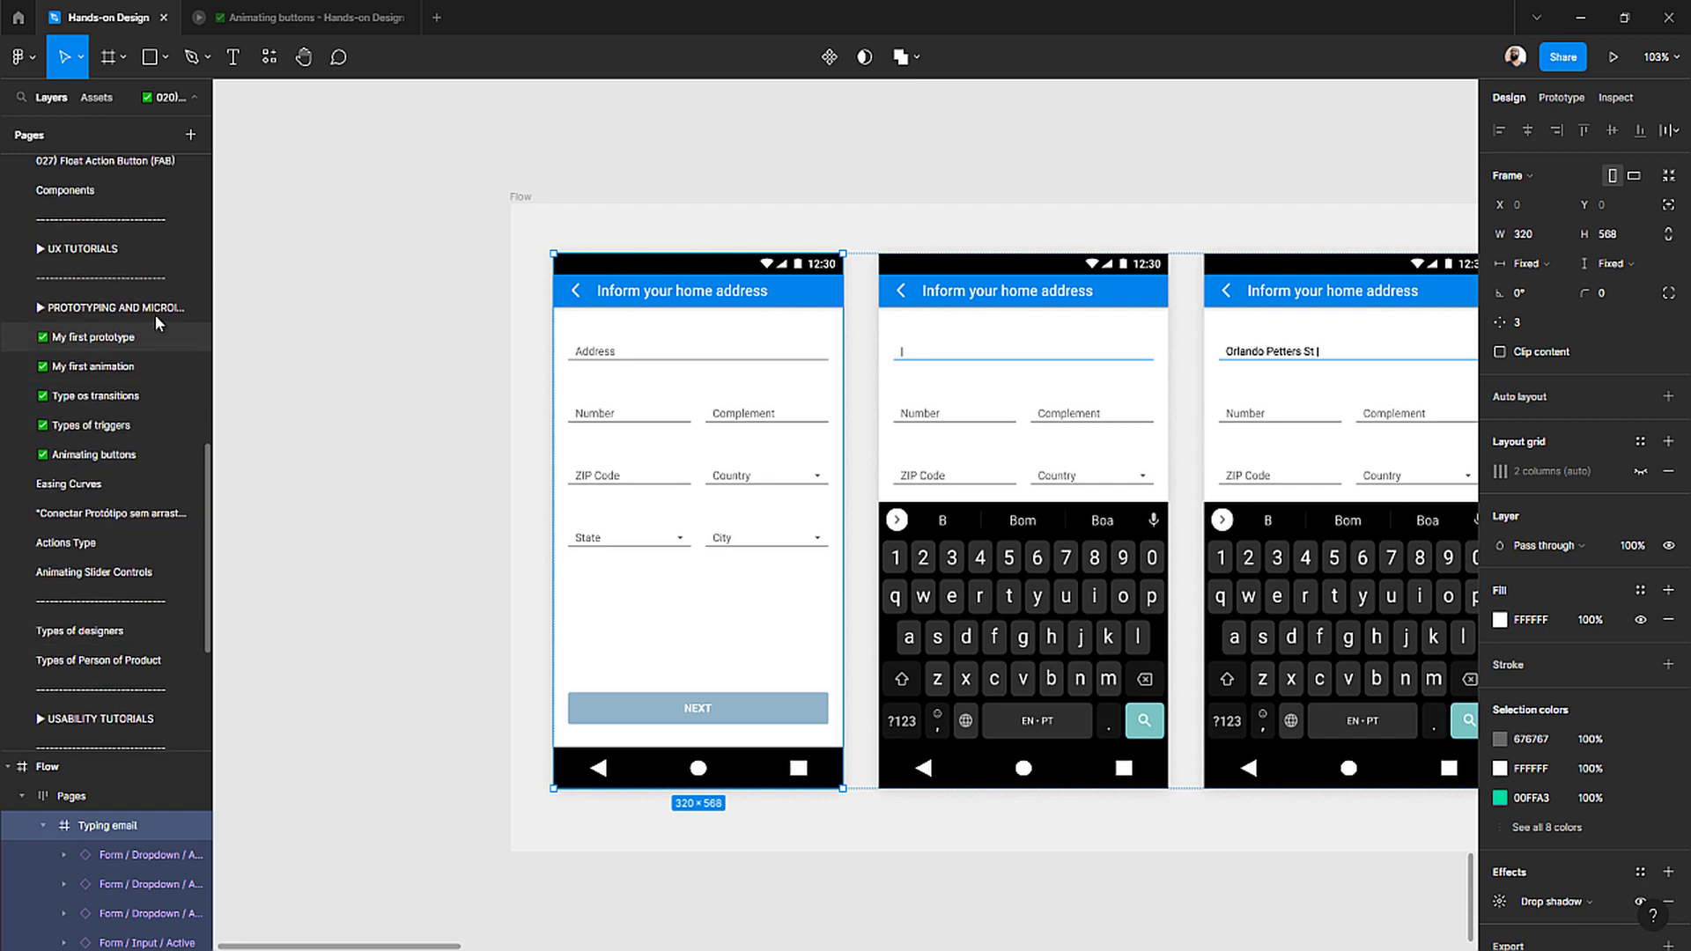
click(117, 455)
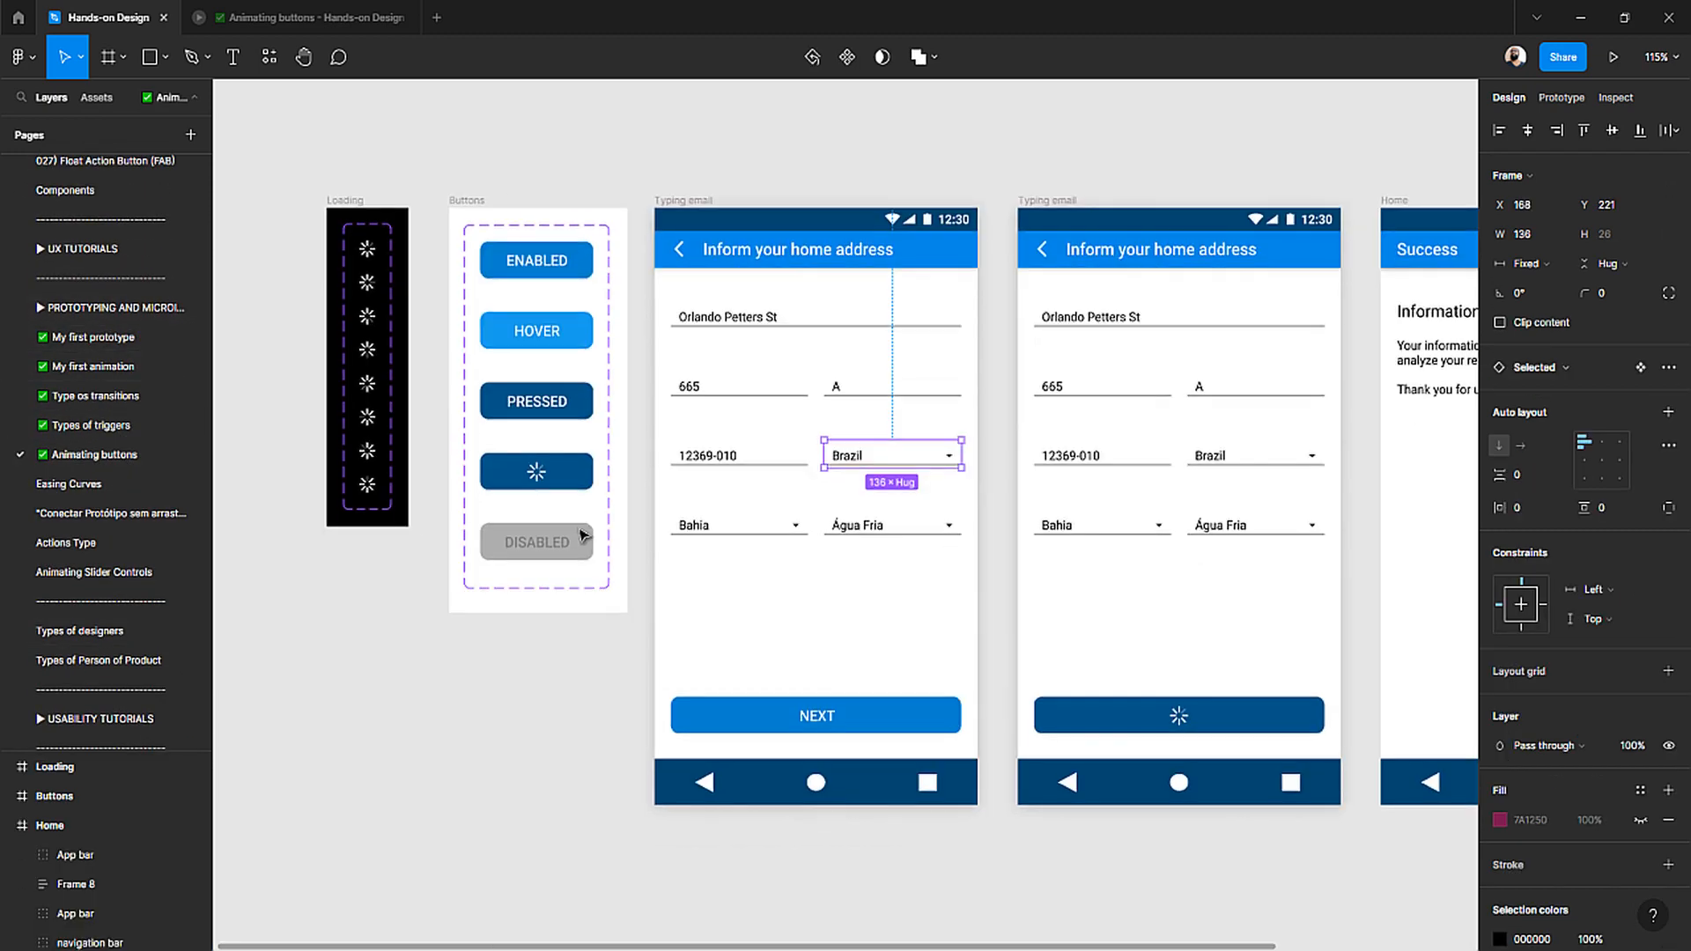
click(640, 667)
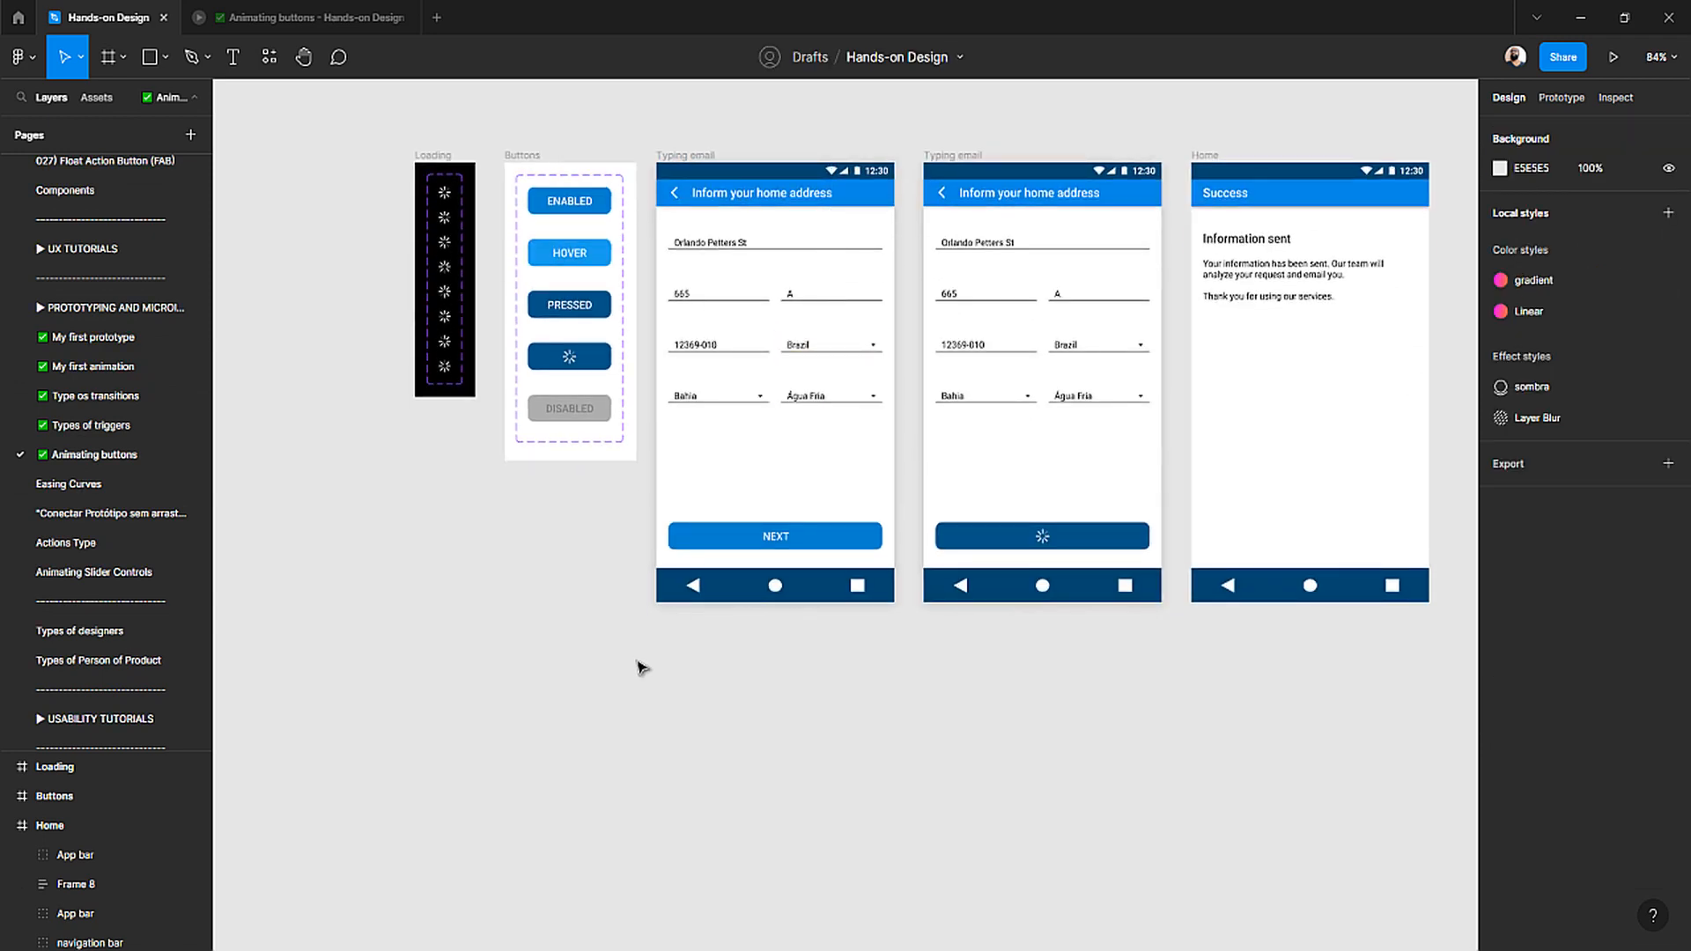
key(ctrl+v)
drag(828, 324, 750, 651)
scroll(748, 631, down, 1)
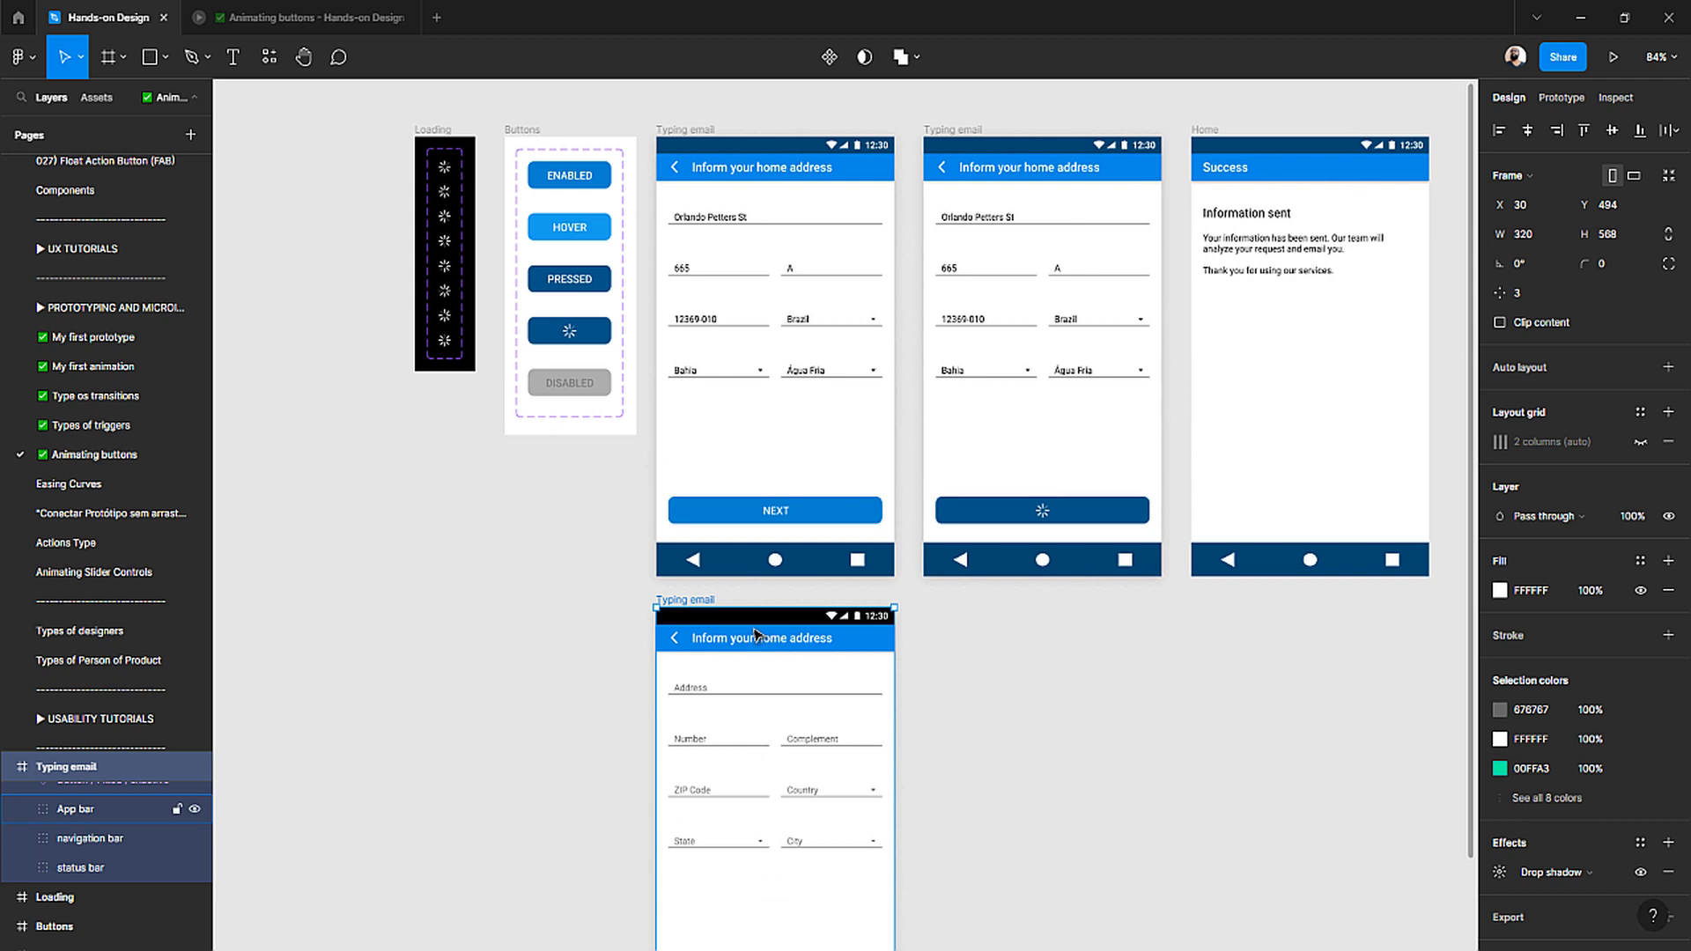
- Compare the pasted empty address form and its inactive NEXT button with the filled-in screens above it
scroll(755, 633, down, 8)
scroll(753, 583, up, 3)
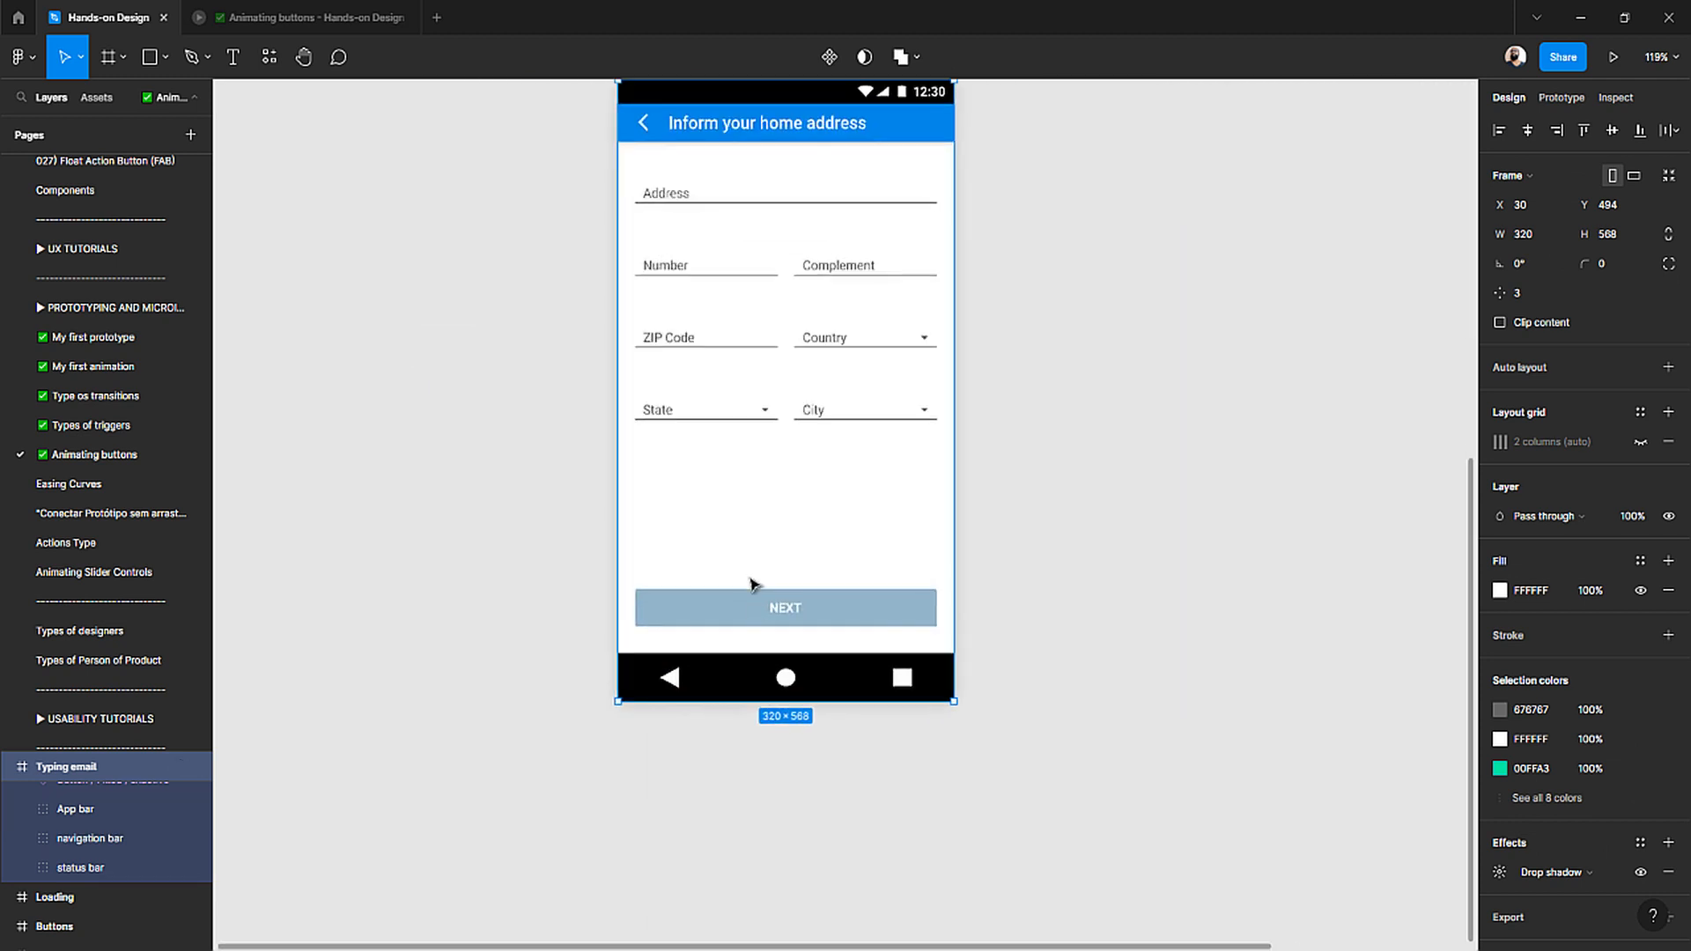
scroll(740, 582, up, 4)
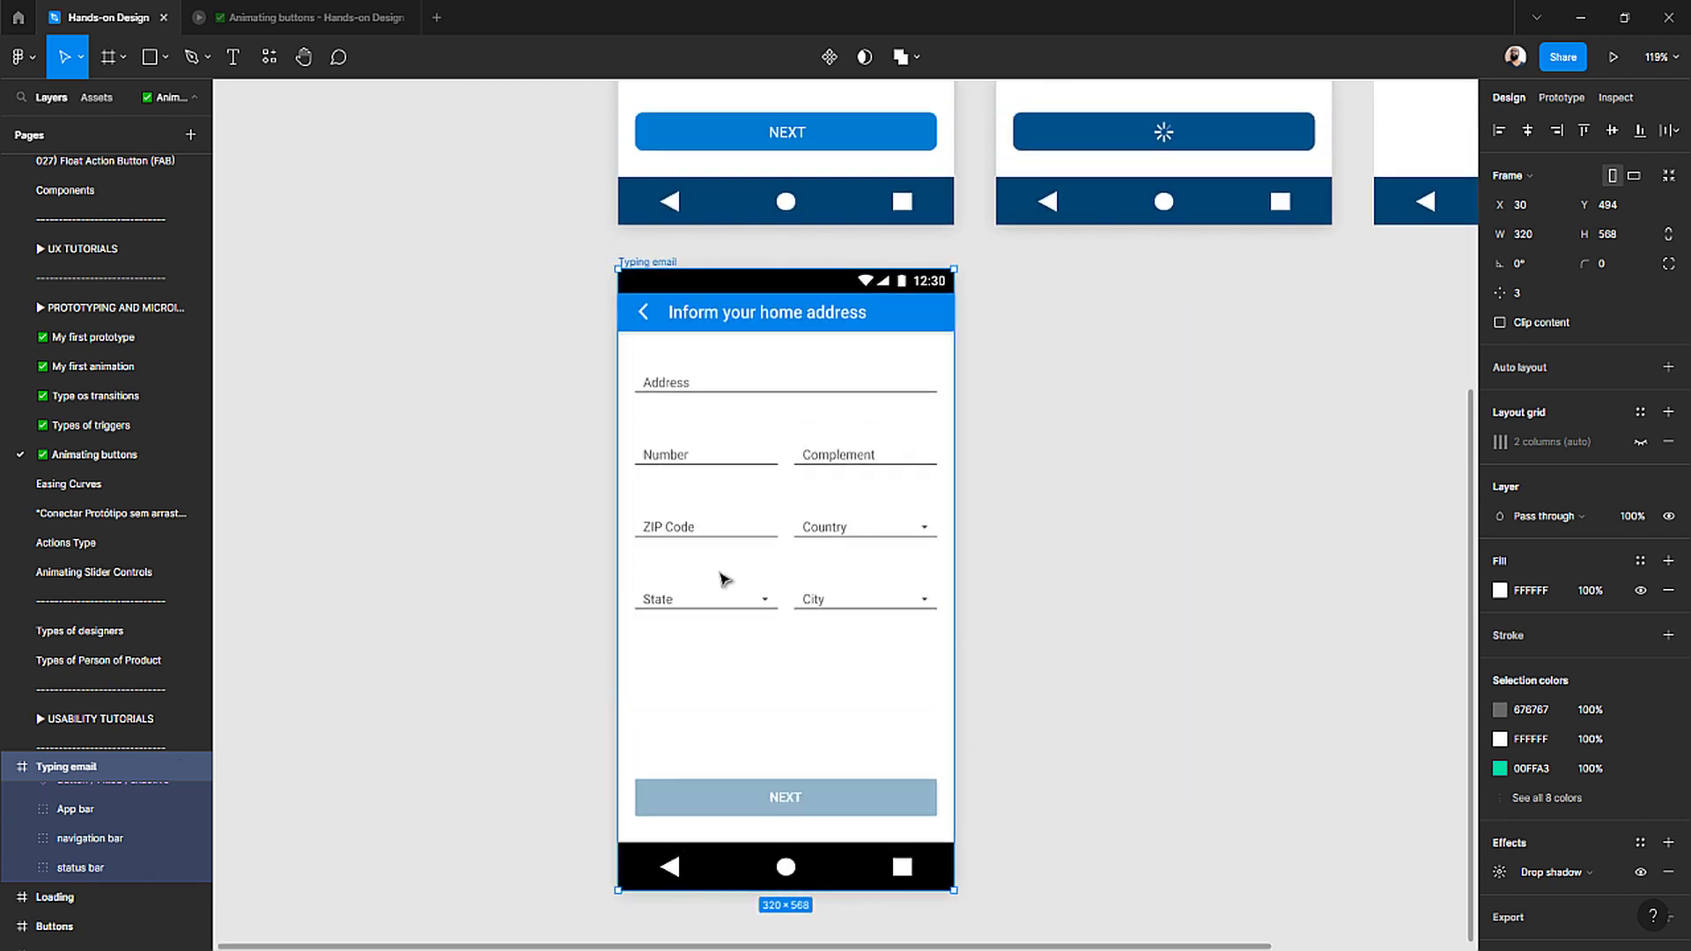
scroll(722, 579, down, 3)
scroll(723, 579, up, 4)
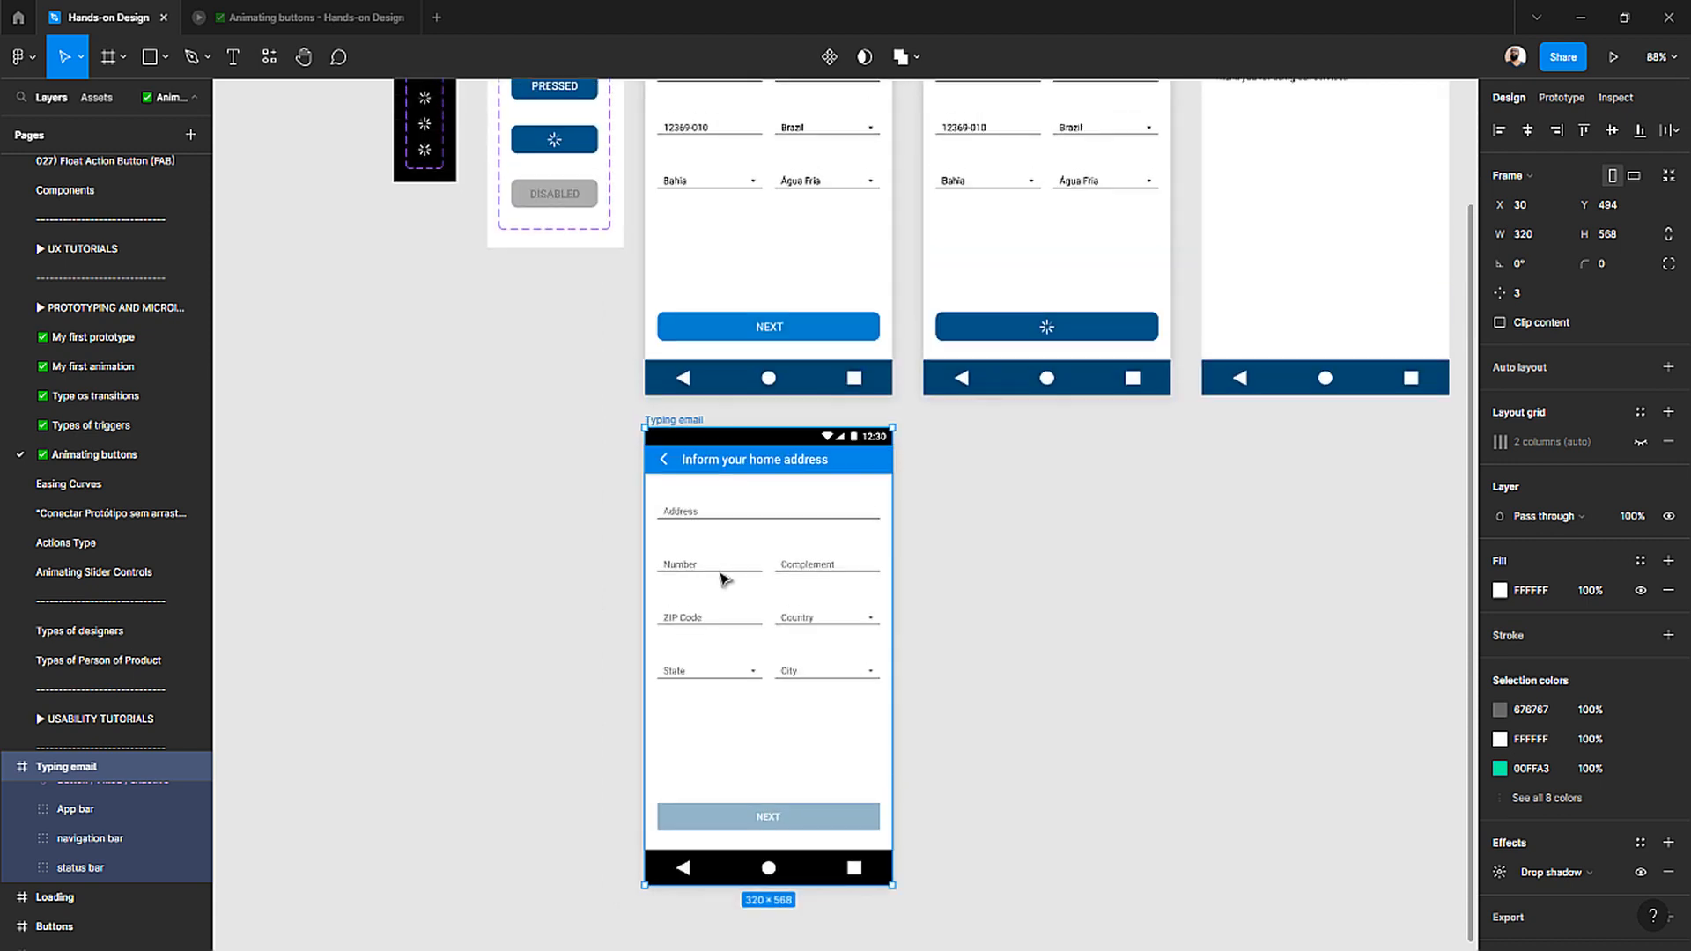
scroll(719, 577, down, 2)
scroll(719, 577, down, 2)
scroll(698, 500, up, 1)
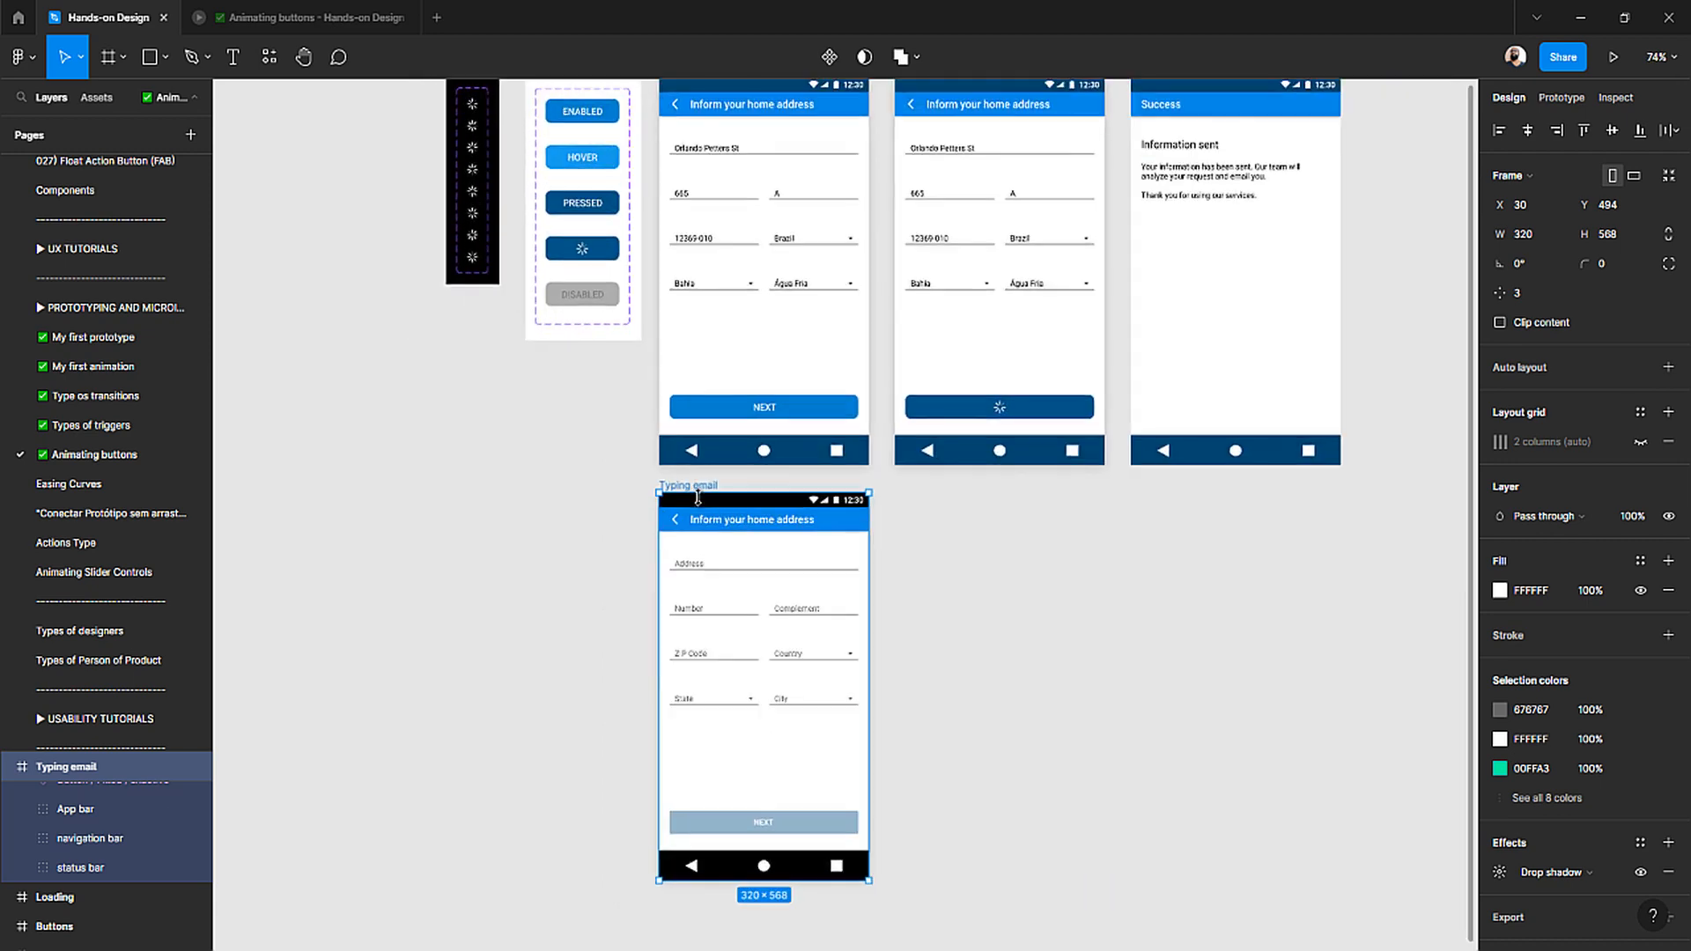
scroll(702, 511, down, 2)
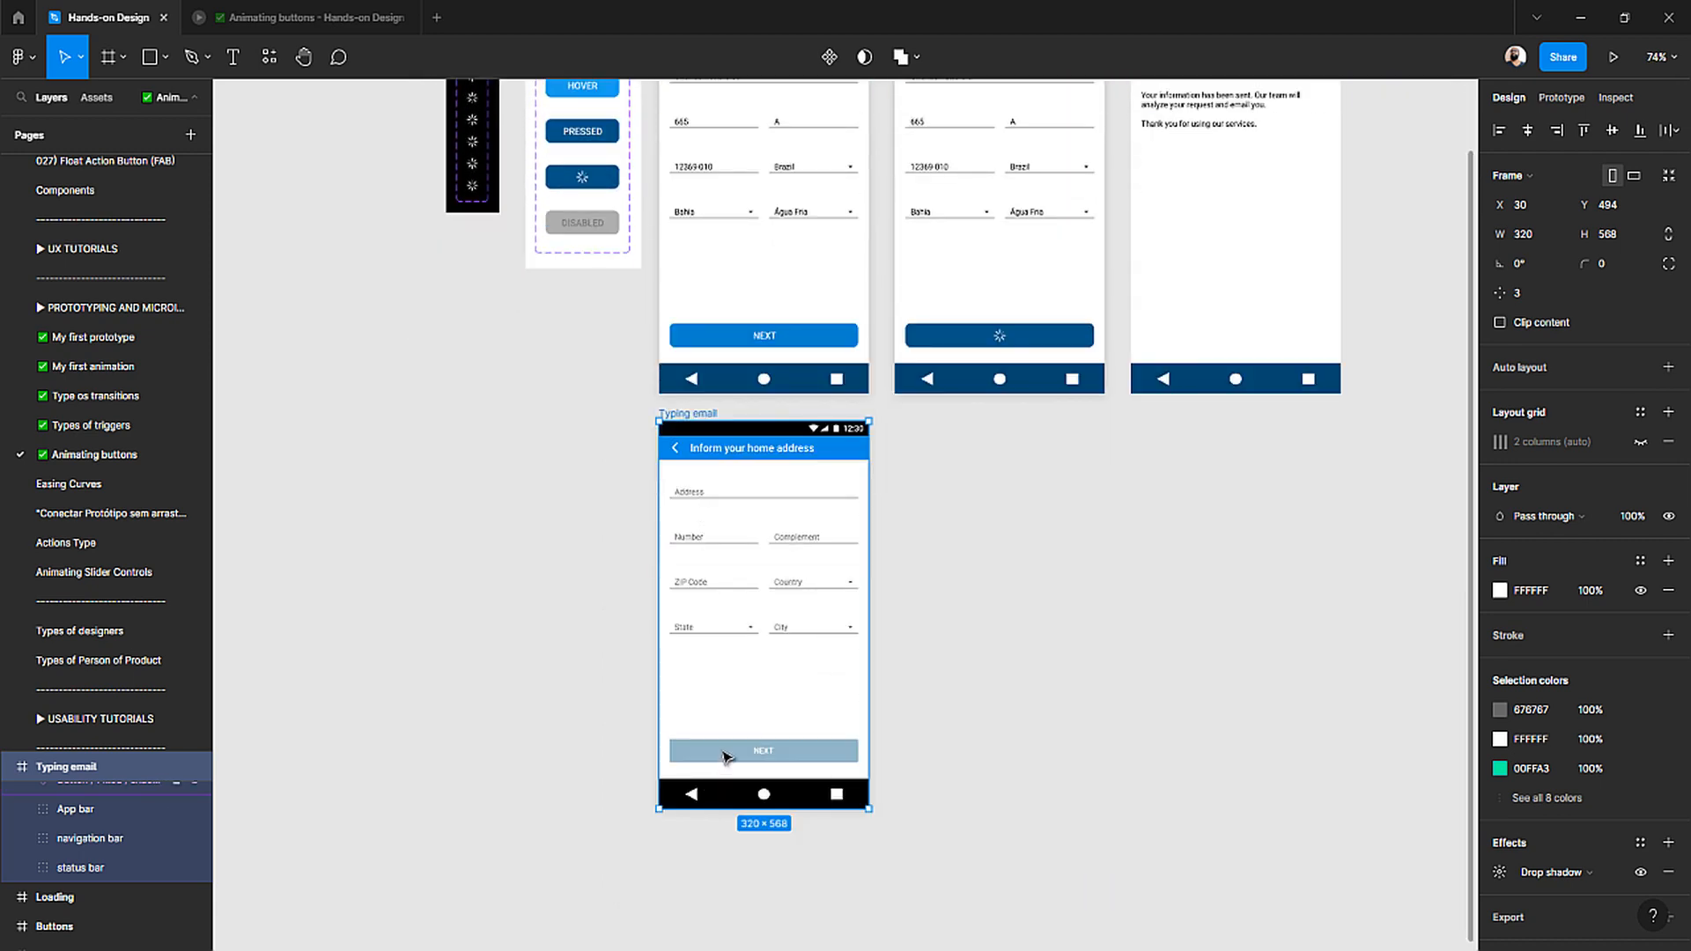
- Go to the main component of the pasted screen's inactive NEXT button and clear the selection there
click(724, 756)
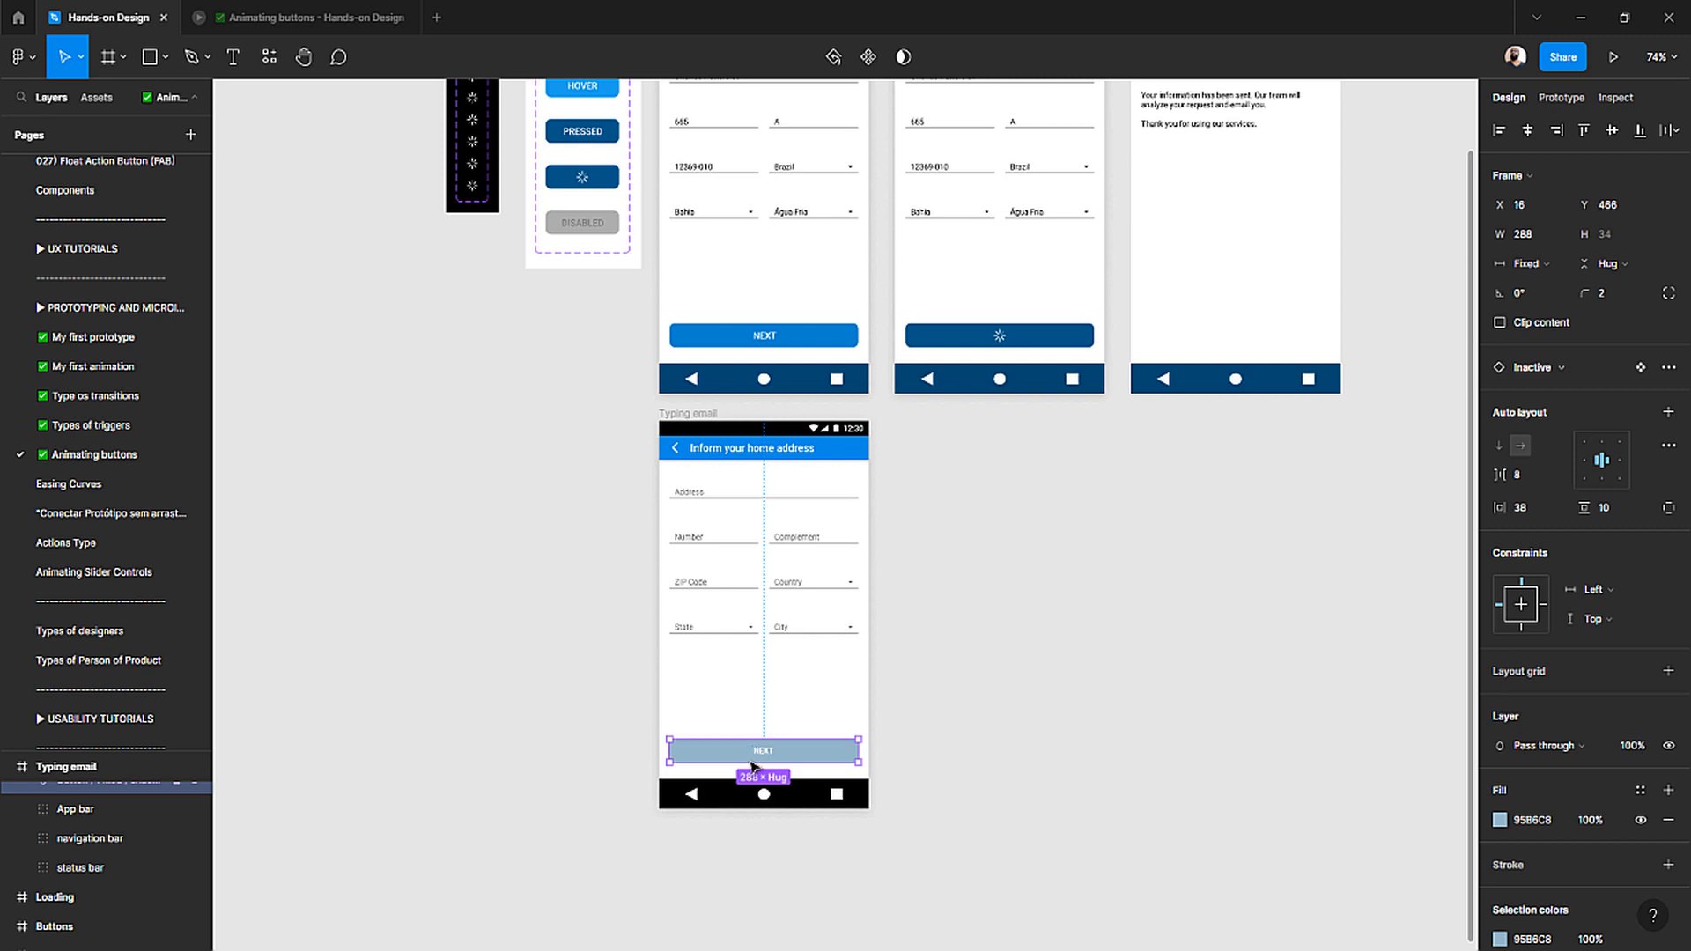
click(1642, 370)
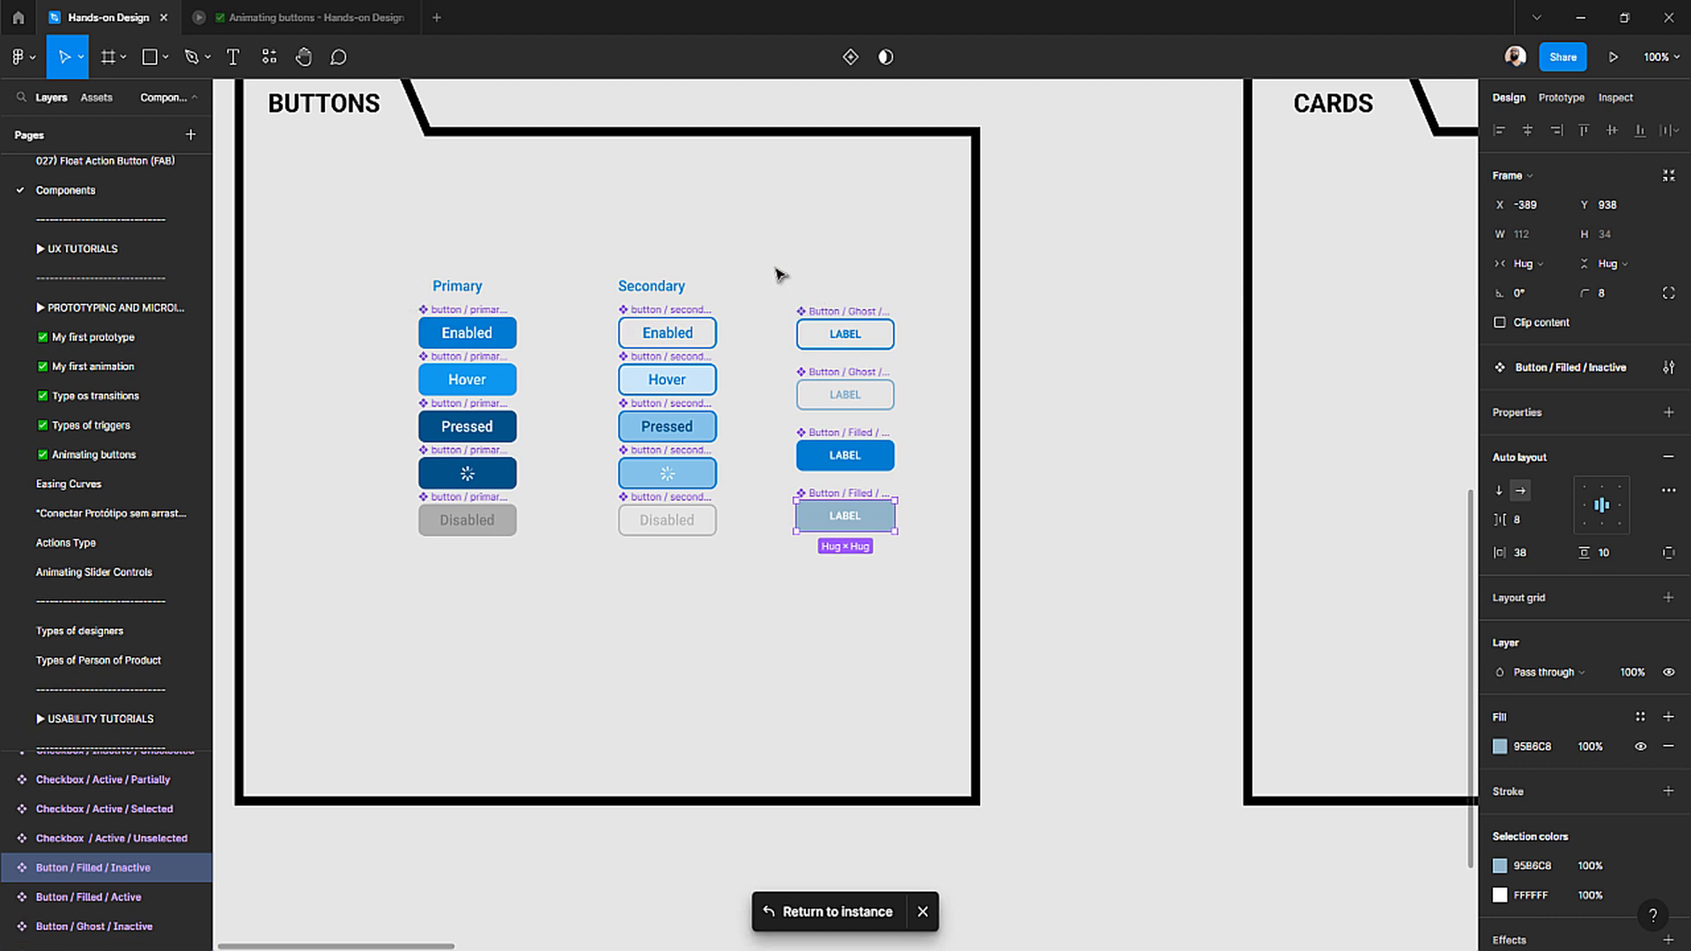
click(449, 283)
click(355, 251)
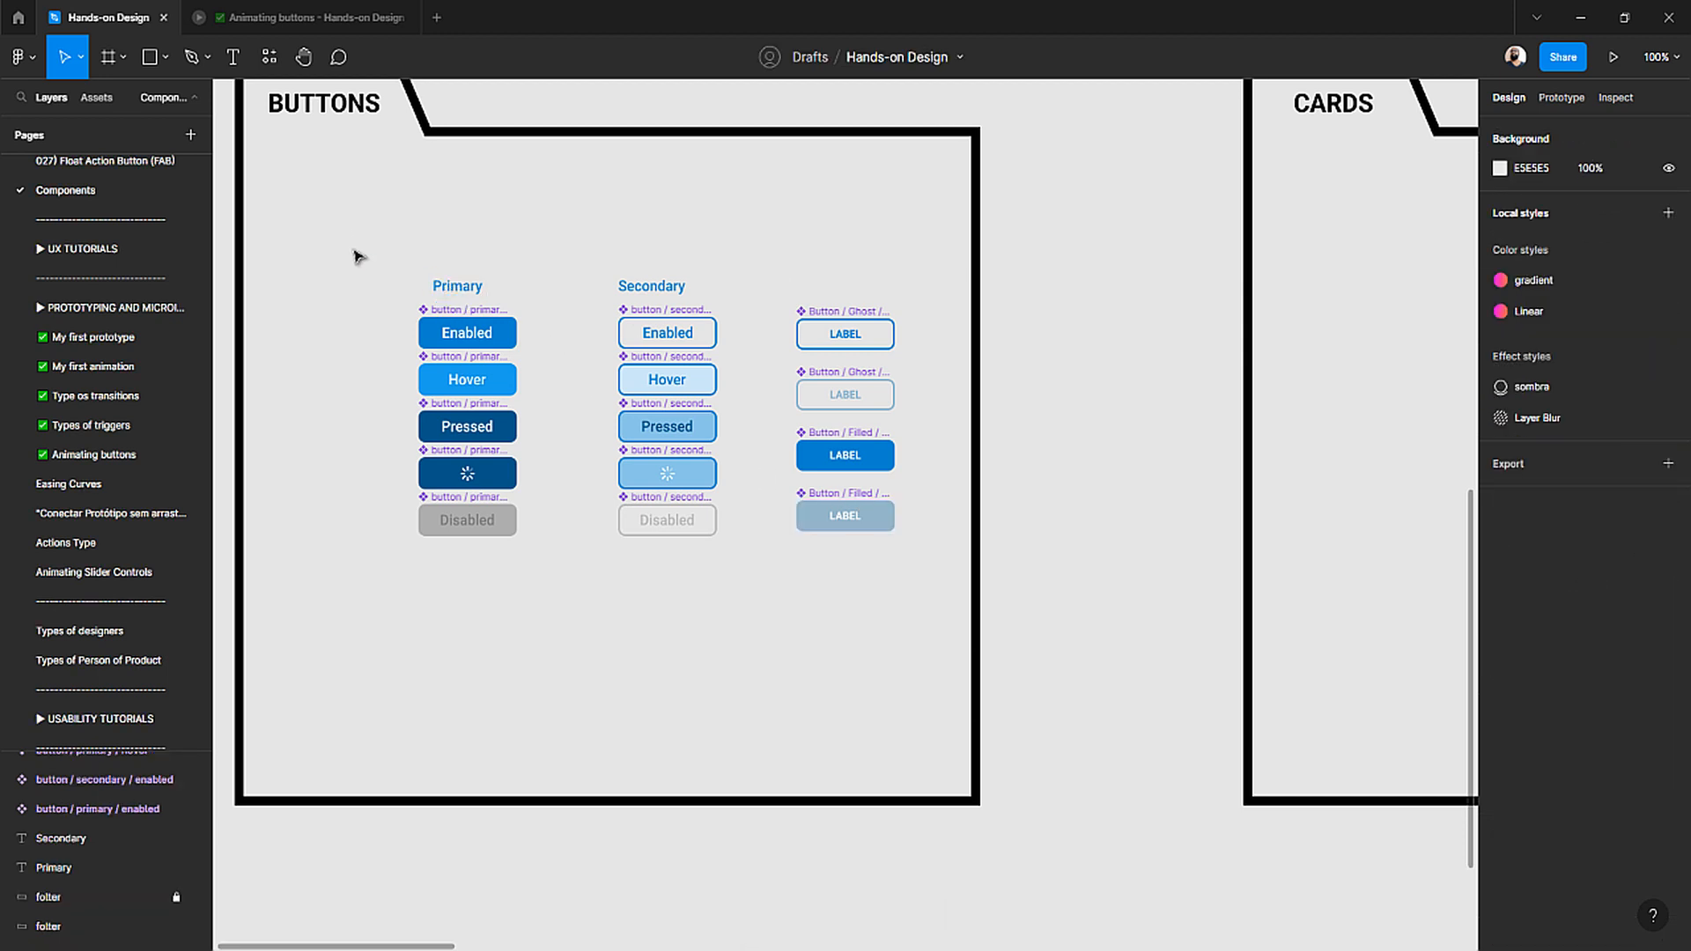
- Lock the BUTTONS folder outline on the Components page so it stays out of selections of the button components
drag(345, 237, 737, 626)
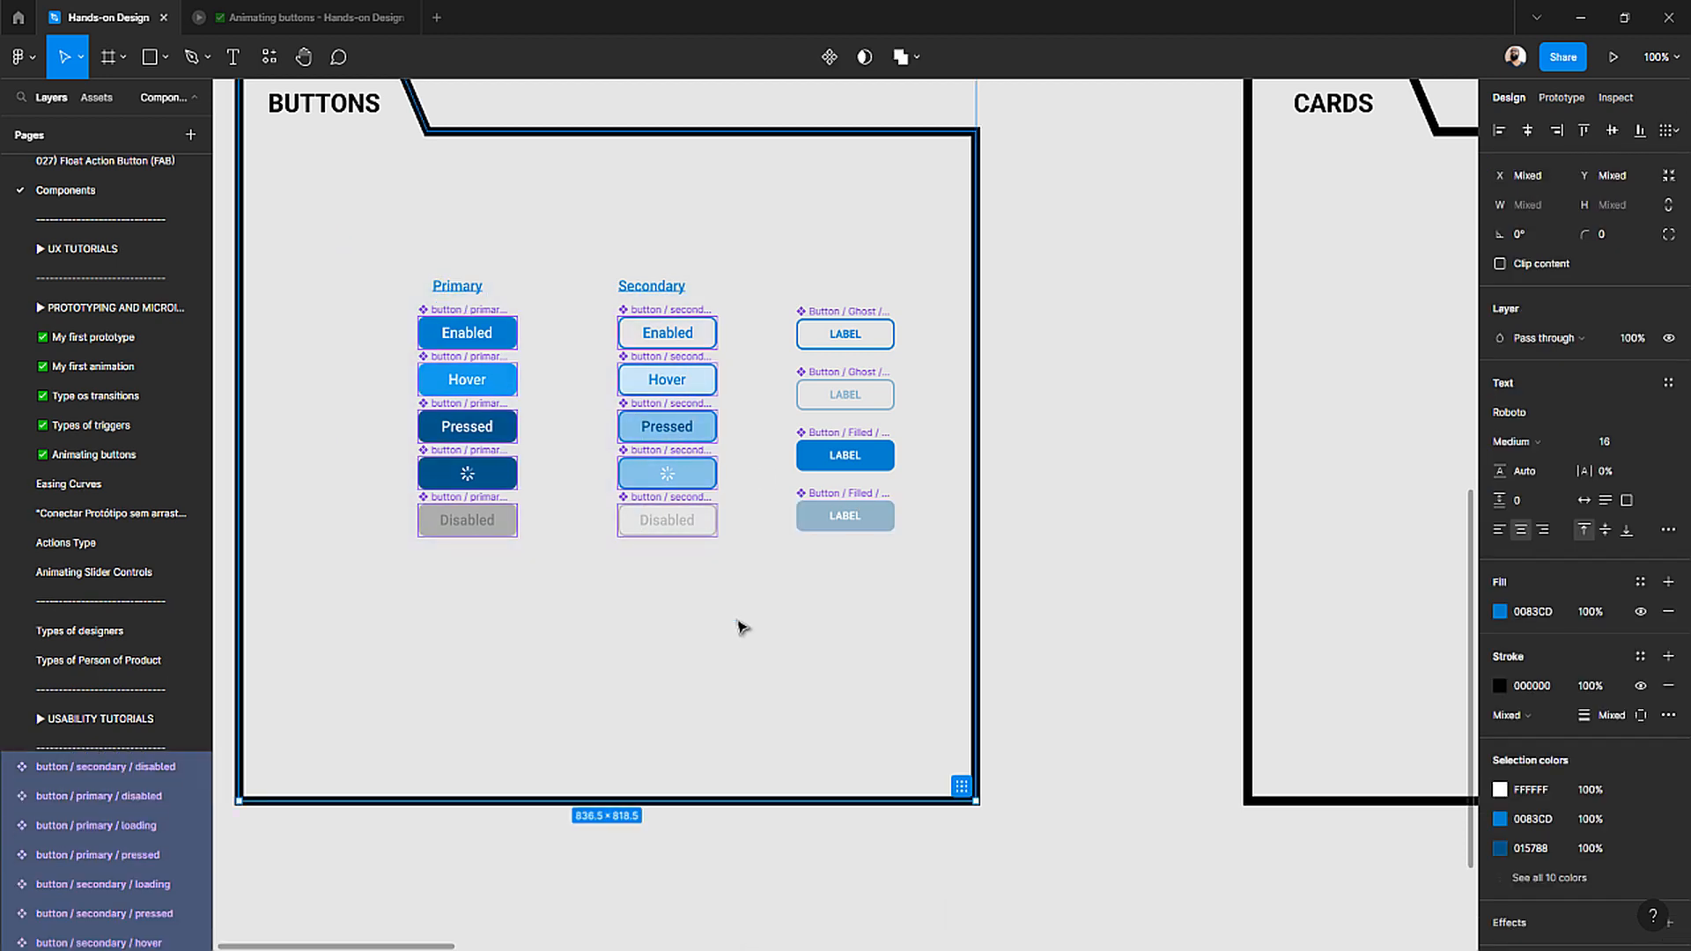
click(769, 262)
click(977, 284)
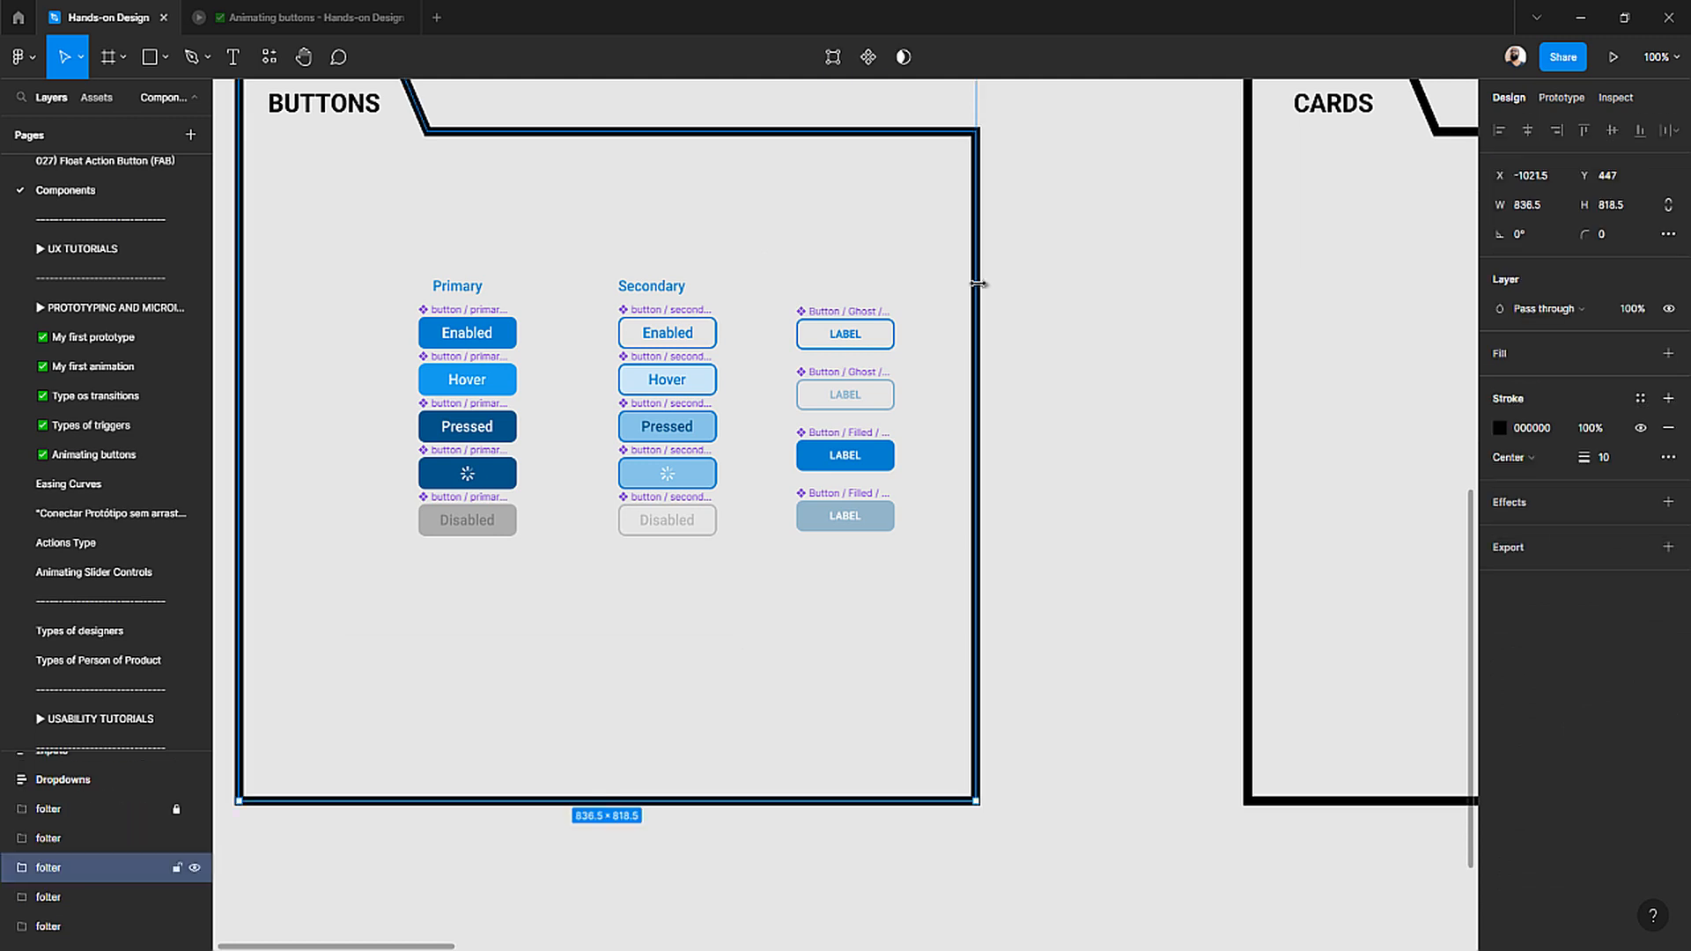
scroll(891, 321, down, 3)
scroll(753, 353, up, 3)
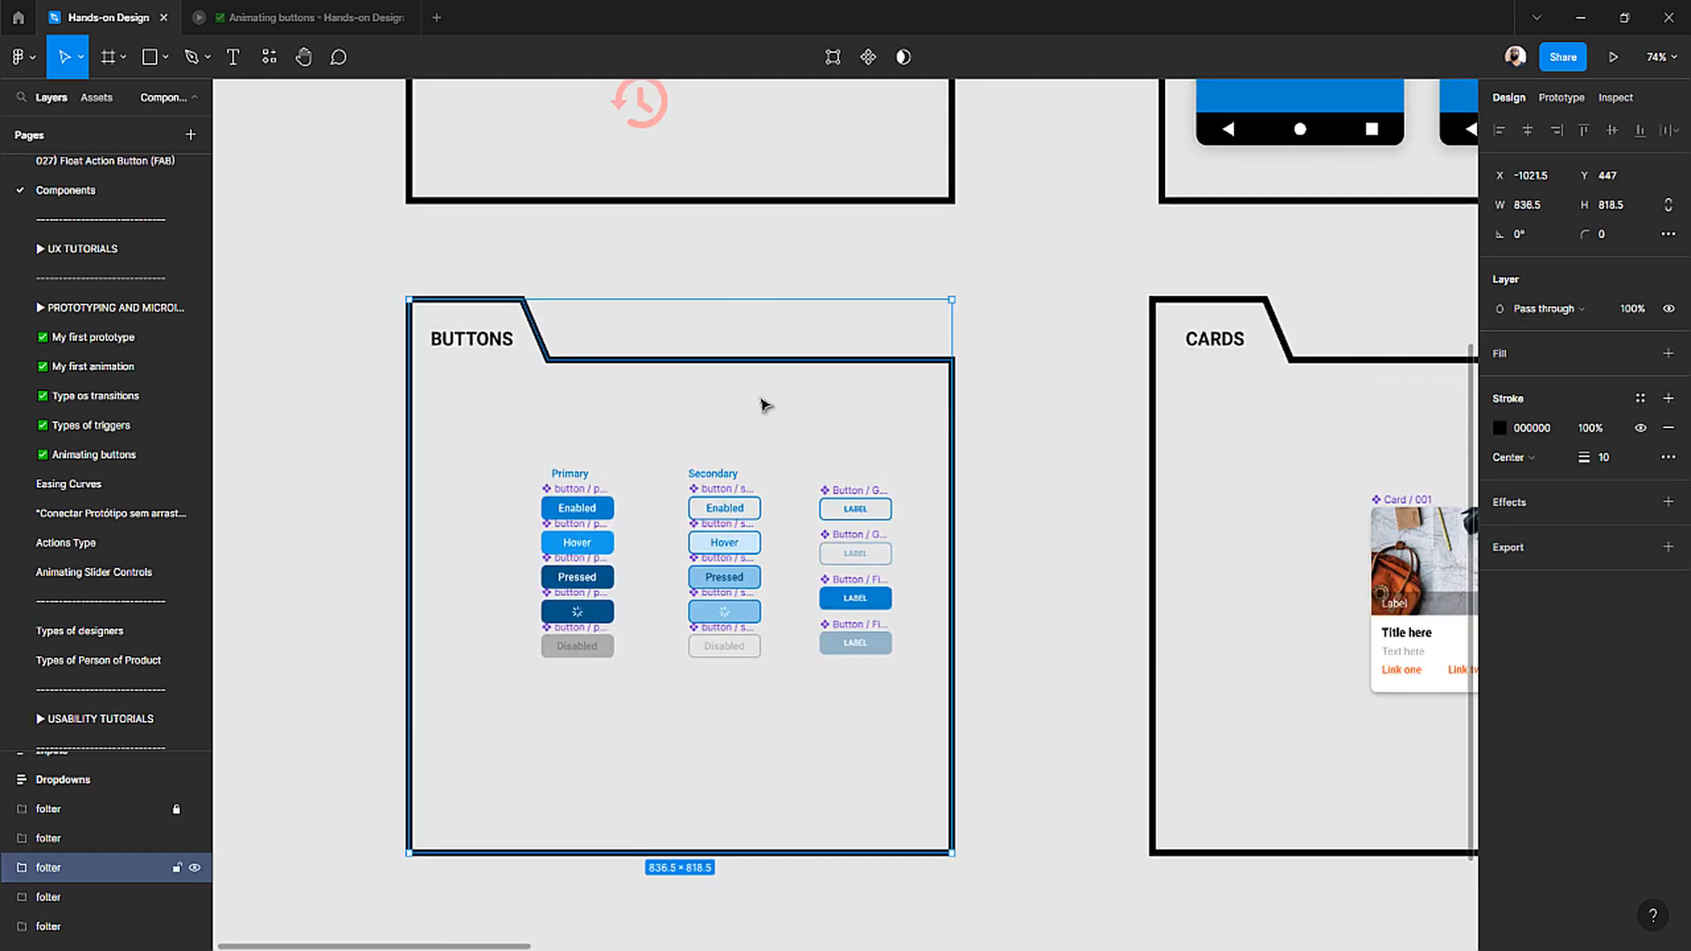
key(ctrl+shift+l)
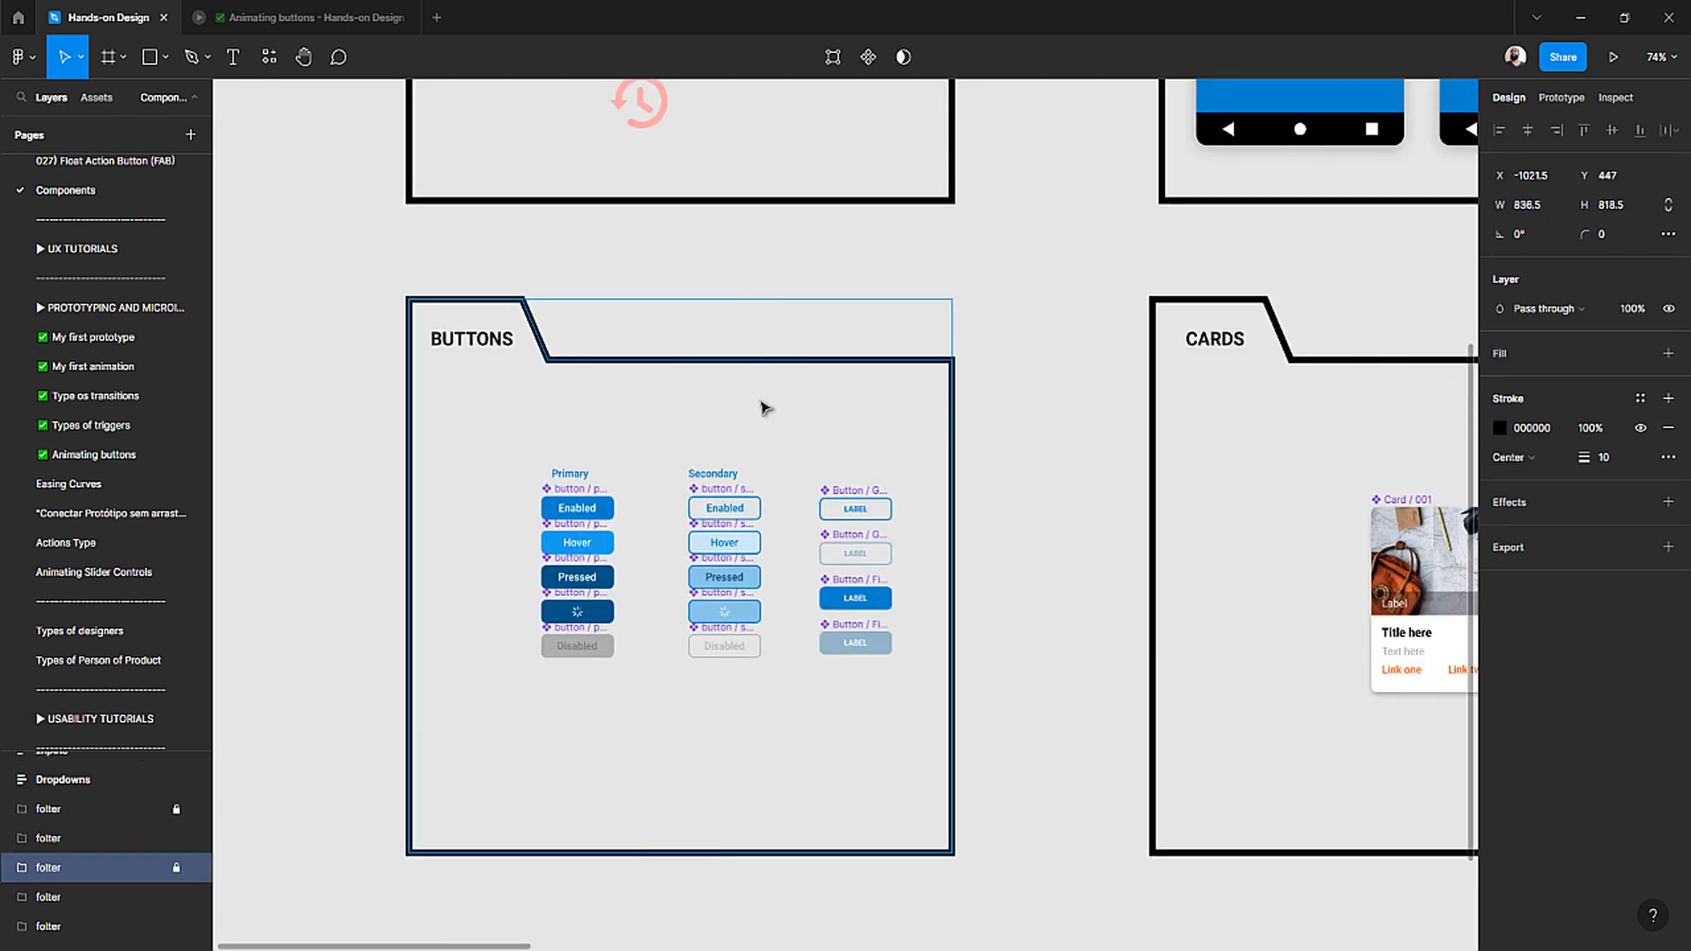
click(345, 441)
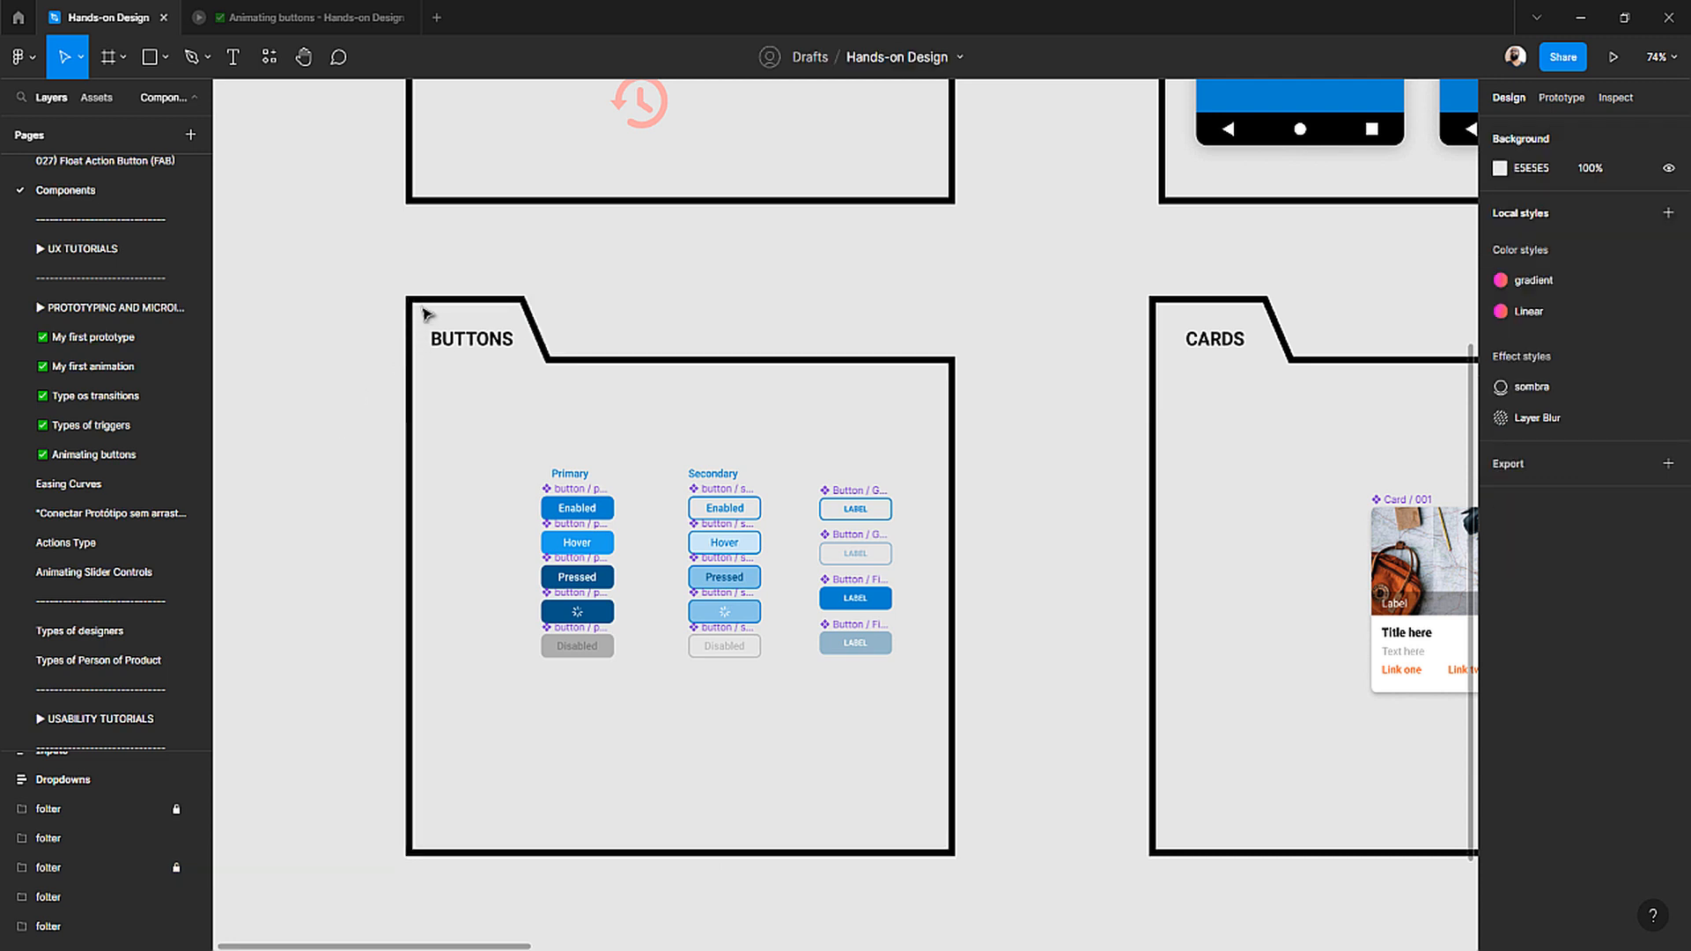
scroll(620, 386, down, 1)
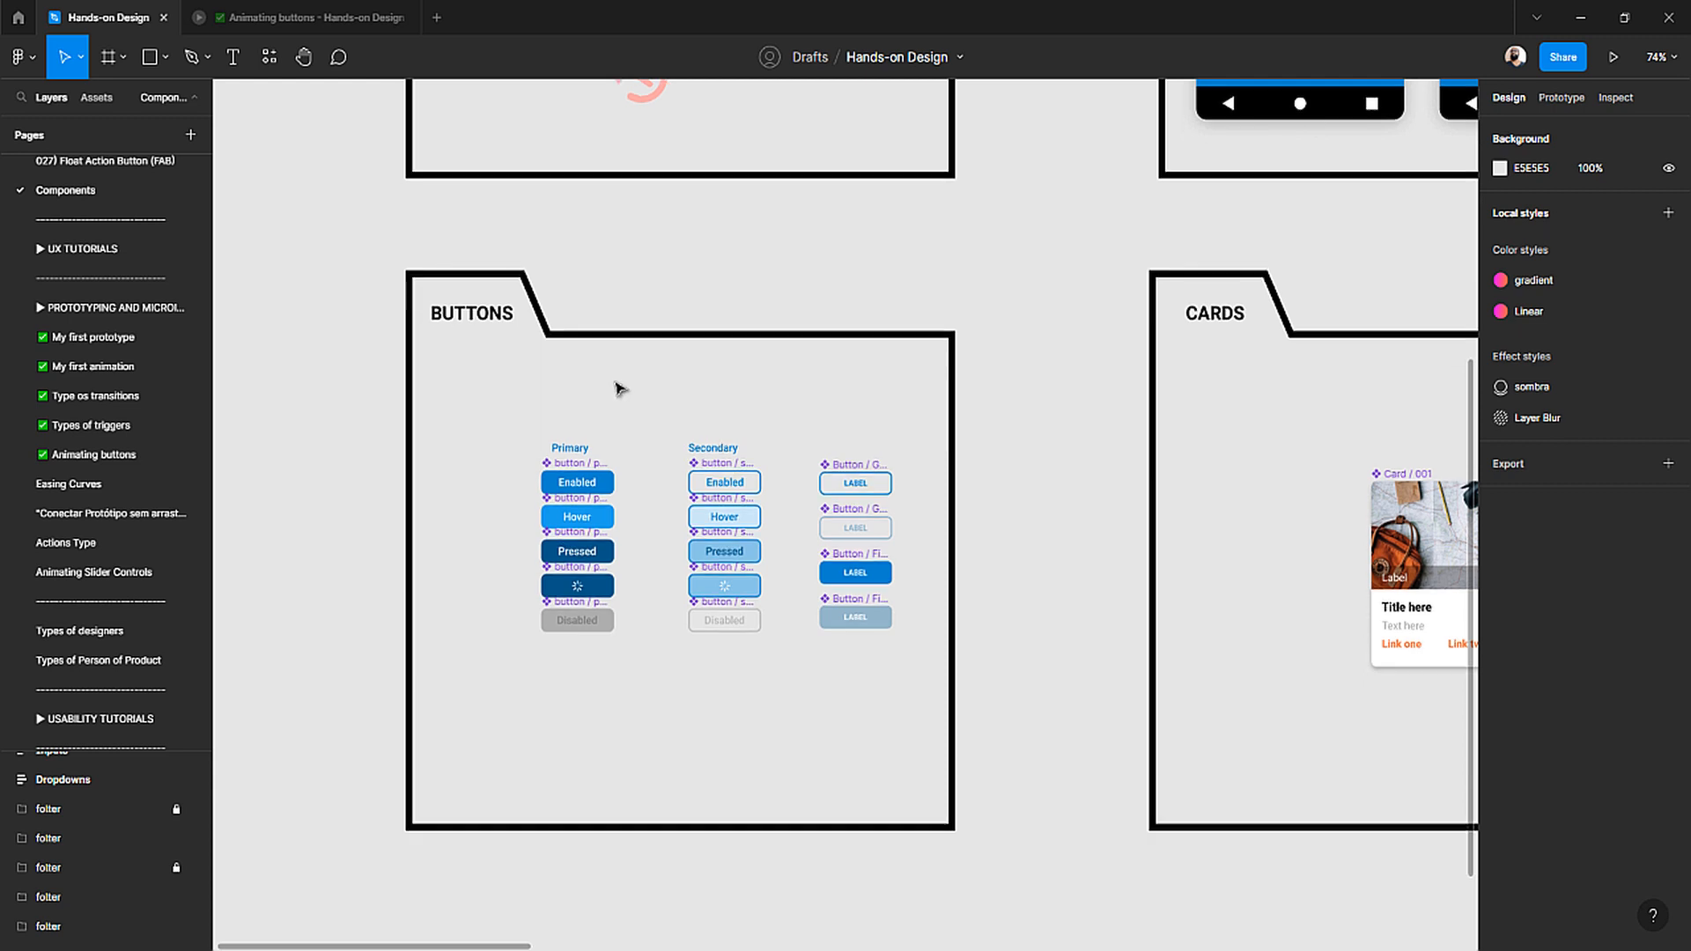
- Copy the Button / Filled / Active component from the Components page and paste an instance of it into the Animating buttons page
ctrl+scroll(876, 503, up, 3)
scroll(872, 487, down, 1)
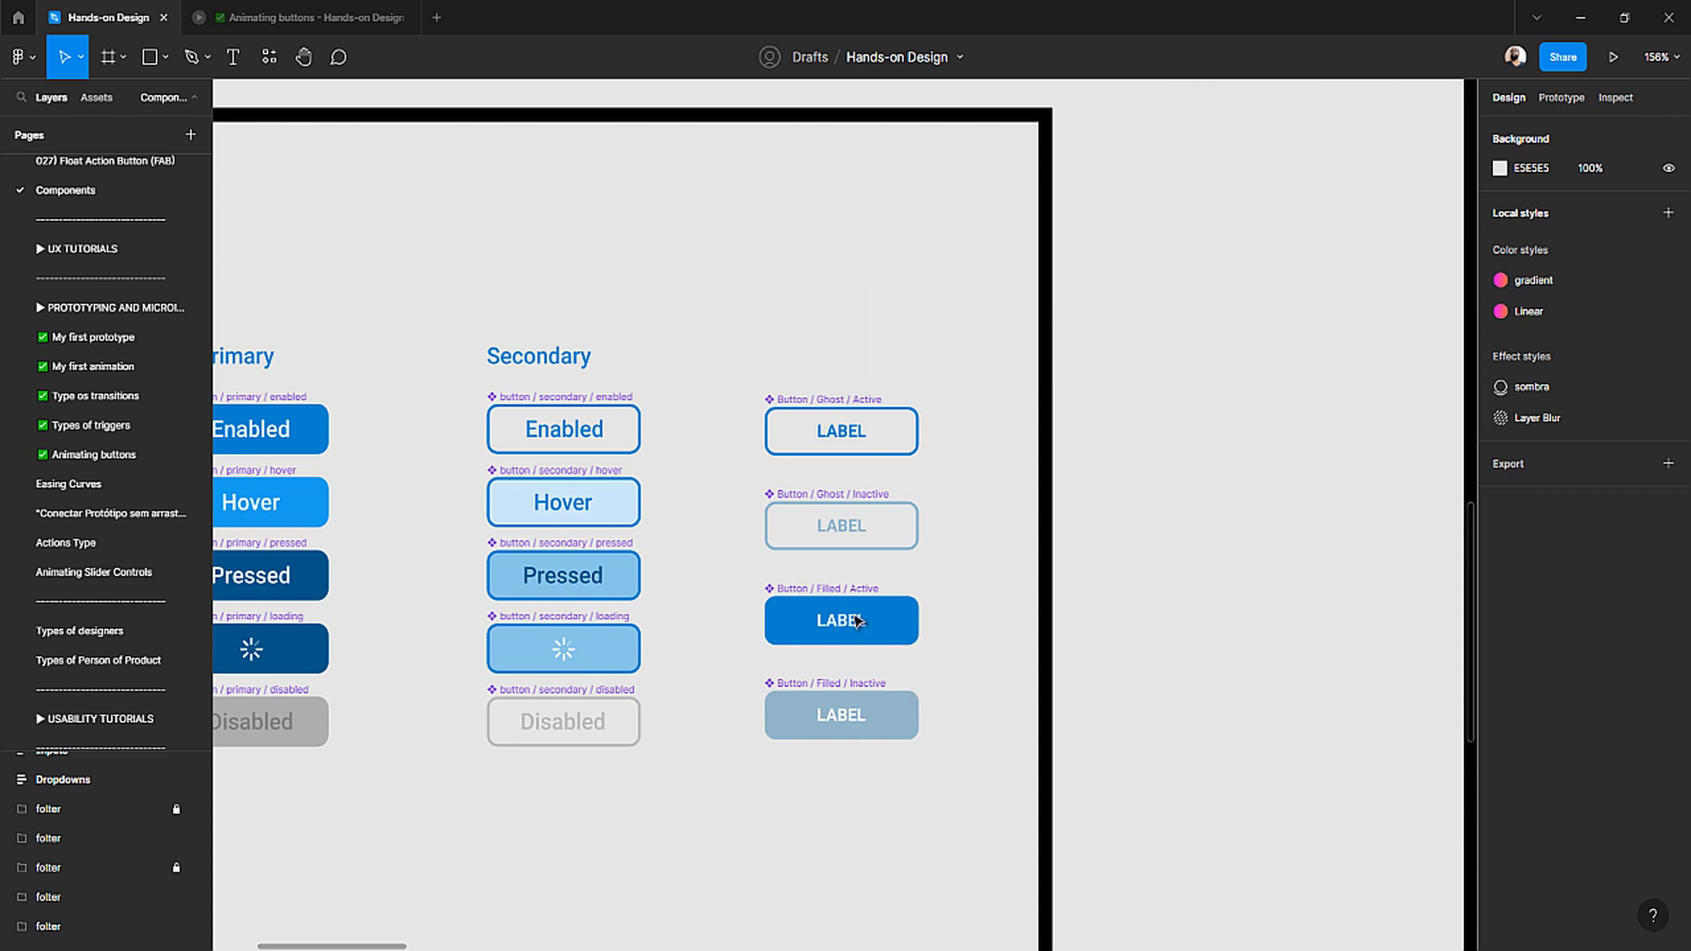
click(820, 622)
click(954, 577)
click(872, 622)
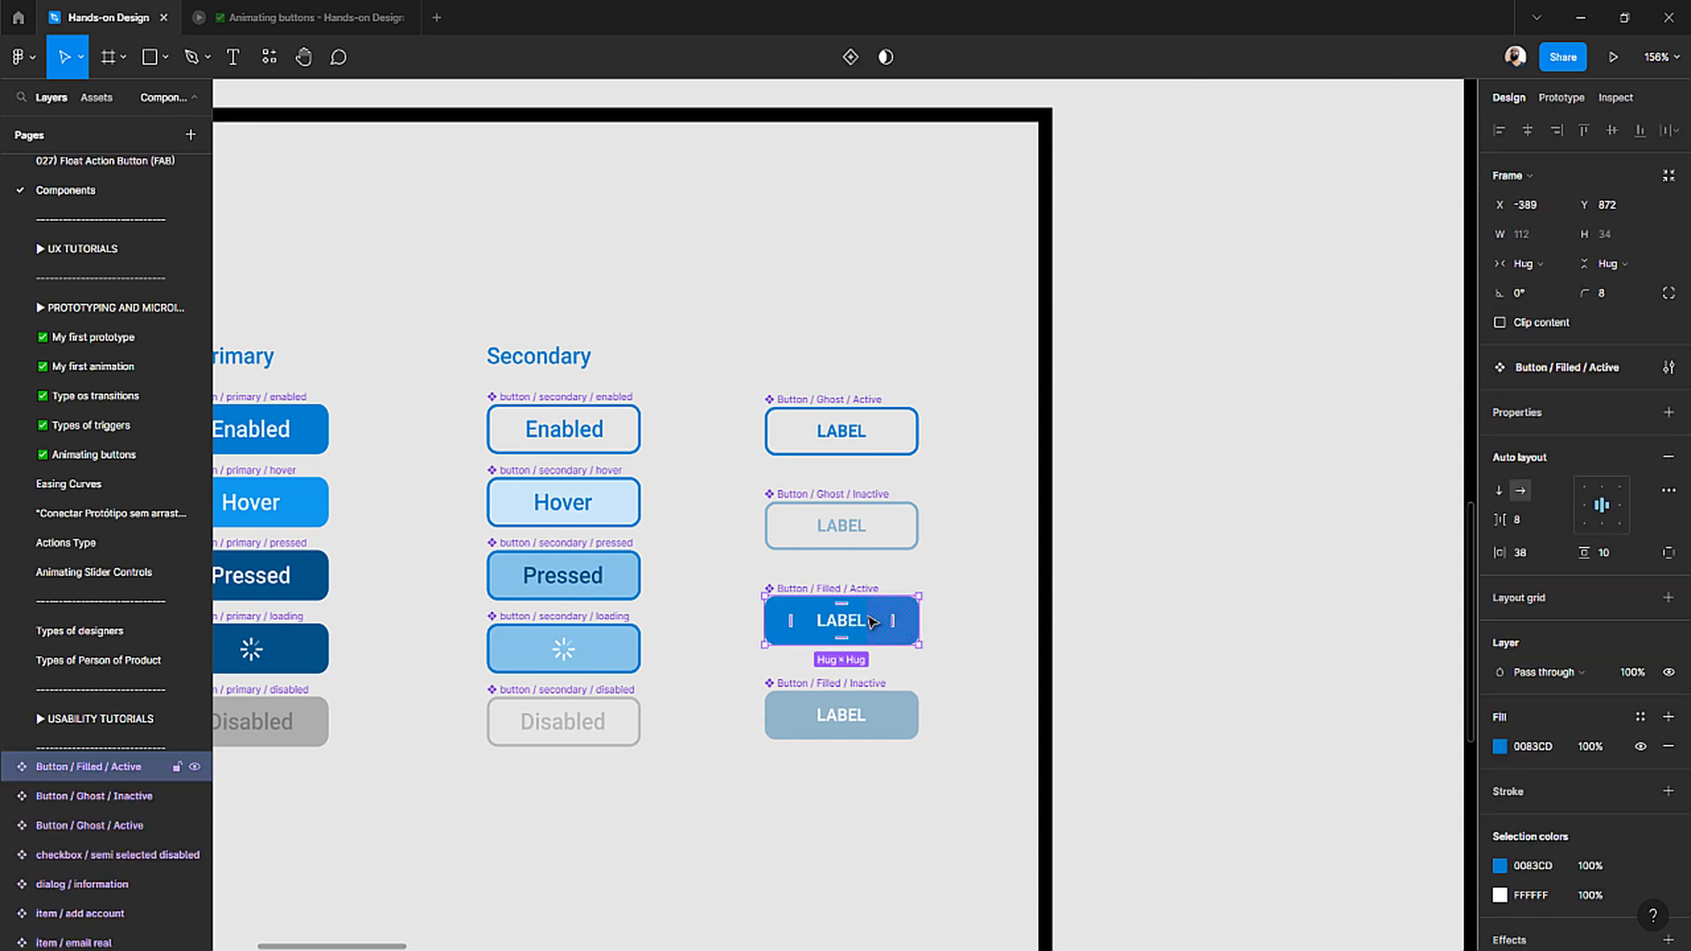
click(95, 455)
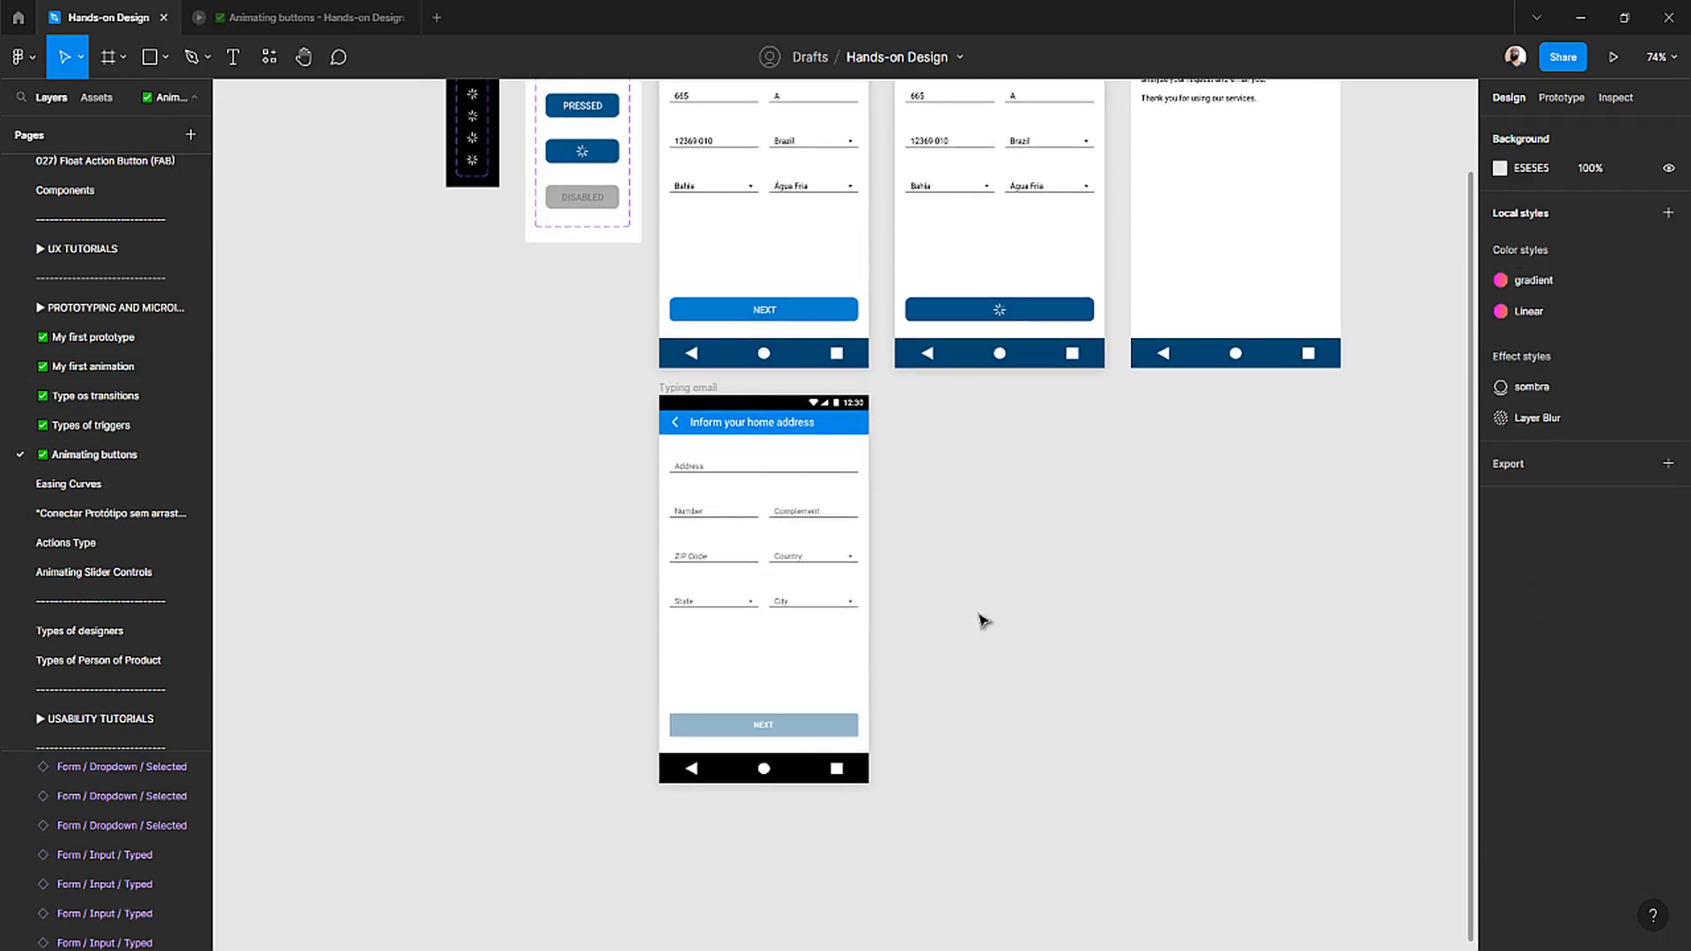
key(ctrl+v)
scroll(826, 533, up, 5)
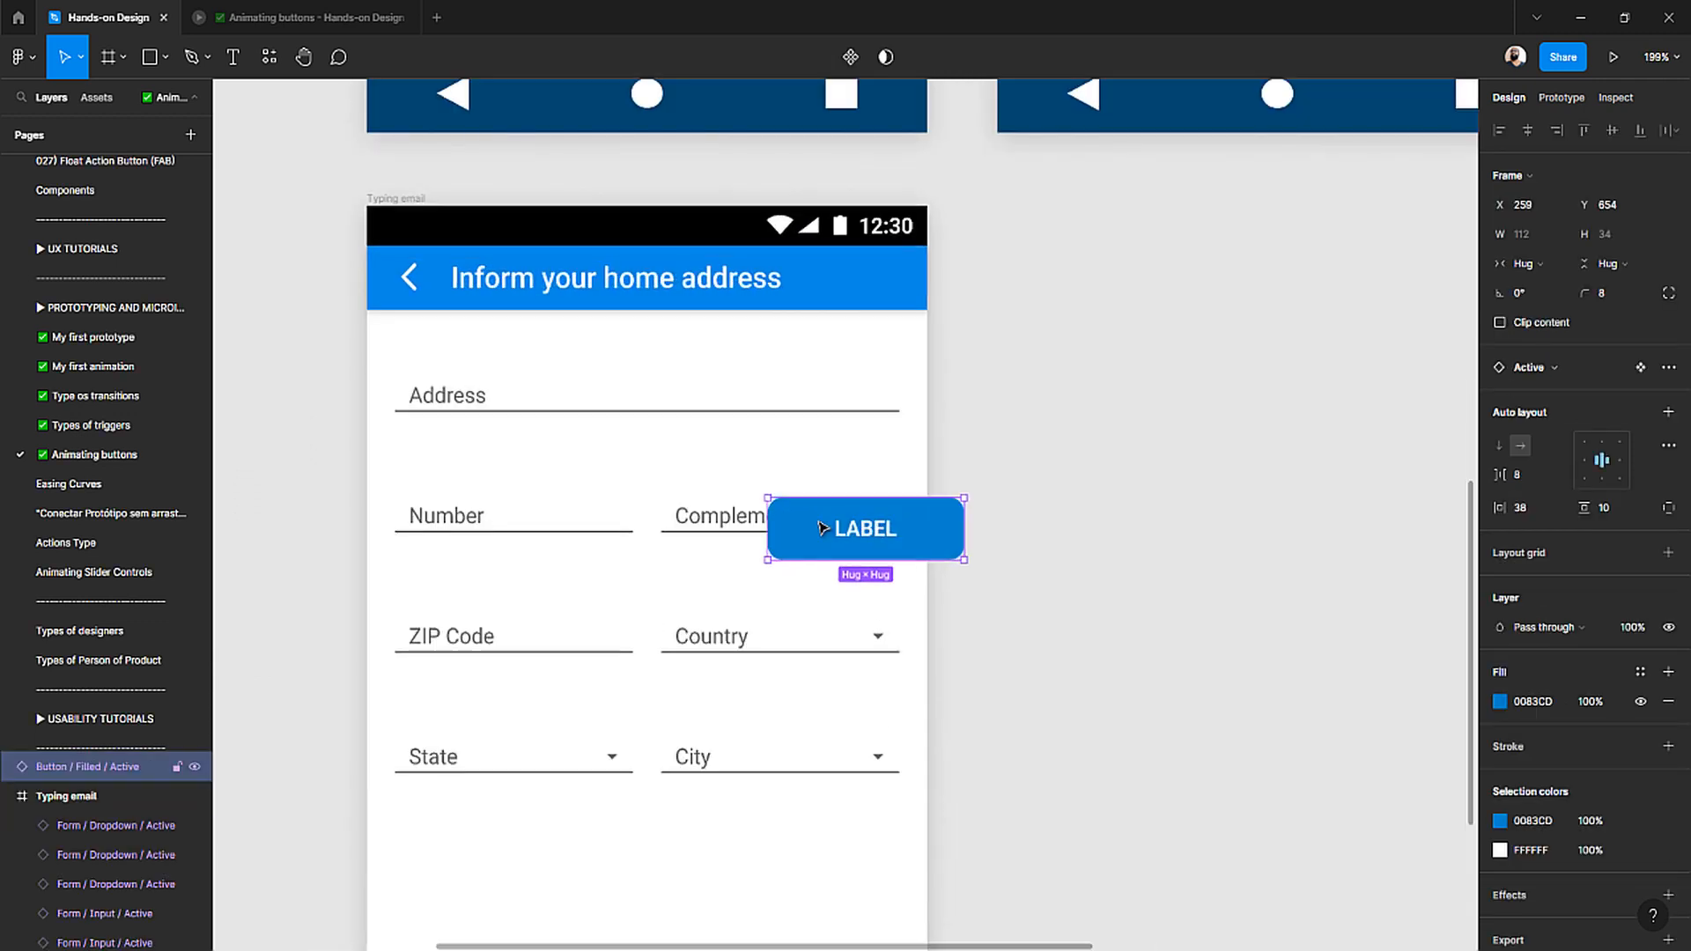
- Move the pasted LABEL button beside the inactive NEXT button of the empty address screen and set its corner radius to 2
scroll(819, 527, down, 2)
drag(815, 451, 1026, 740)
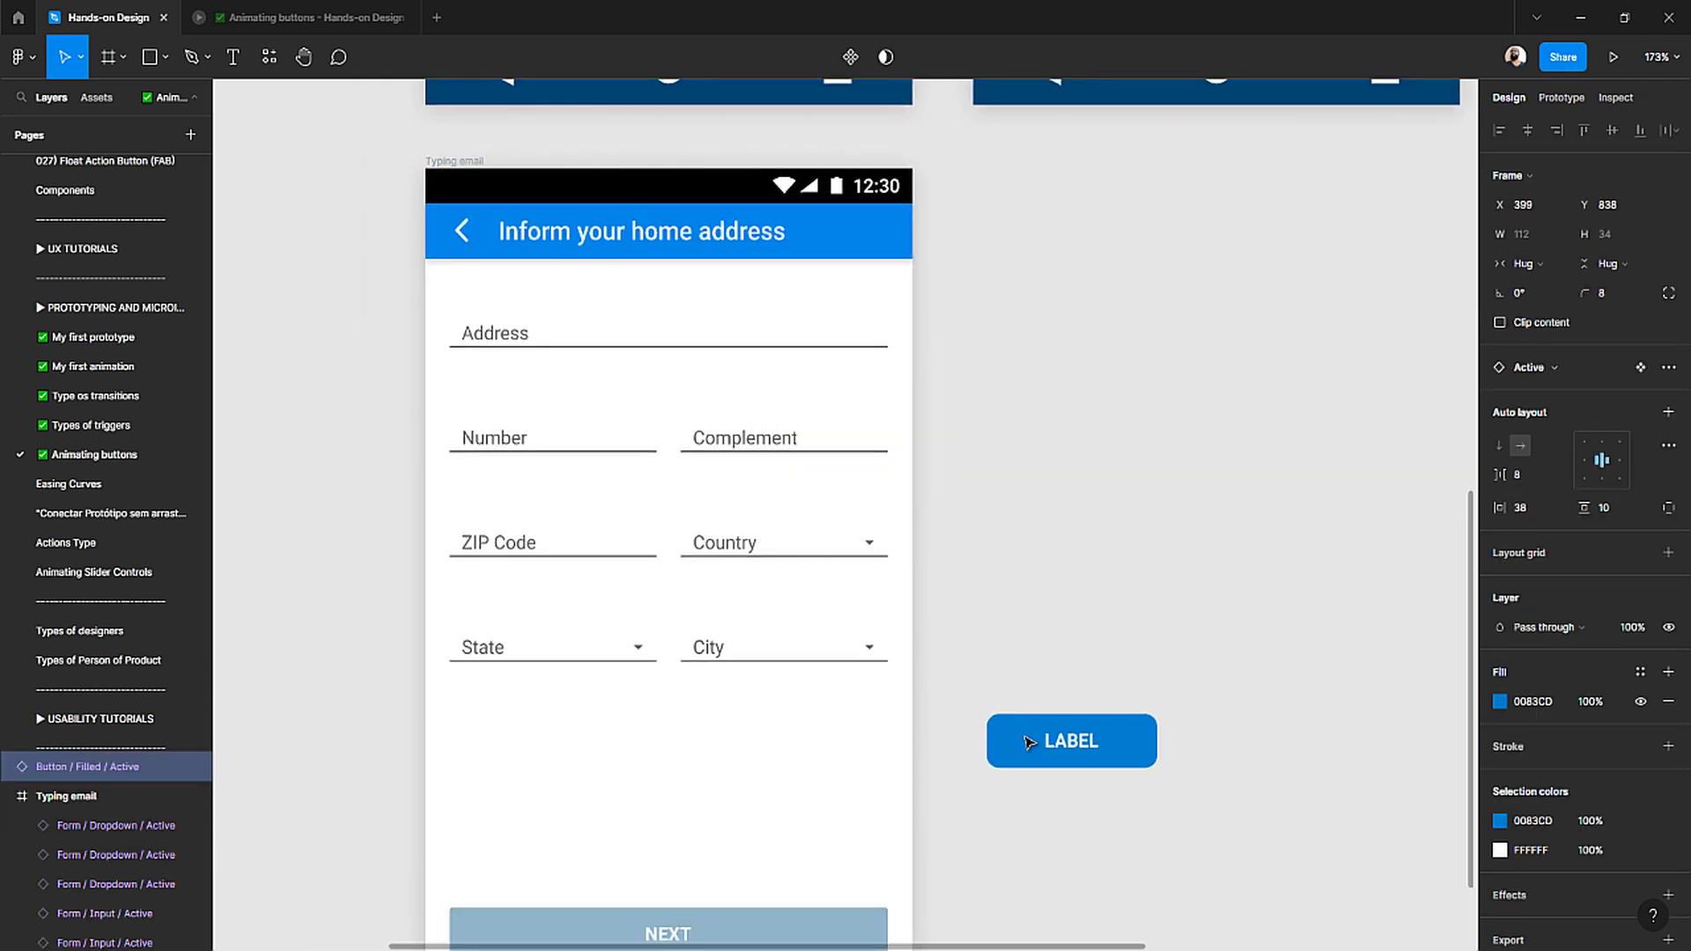
scroll(1019, 649, down, 3)
click(1022, 617)
drag(1022, 510, 965, 692)
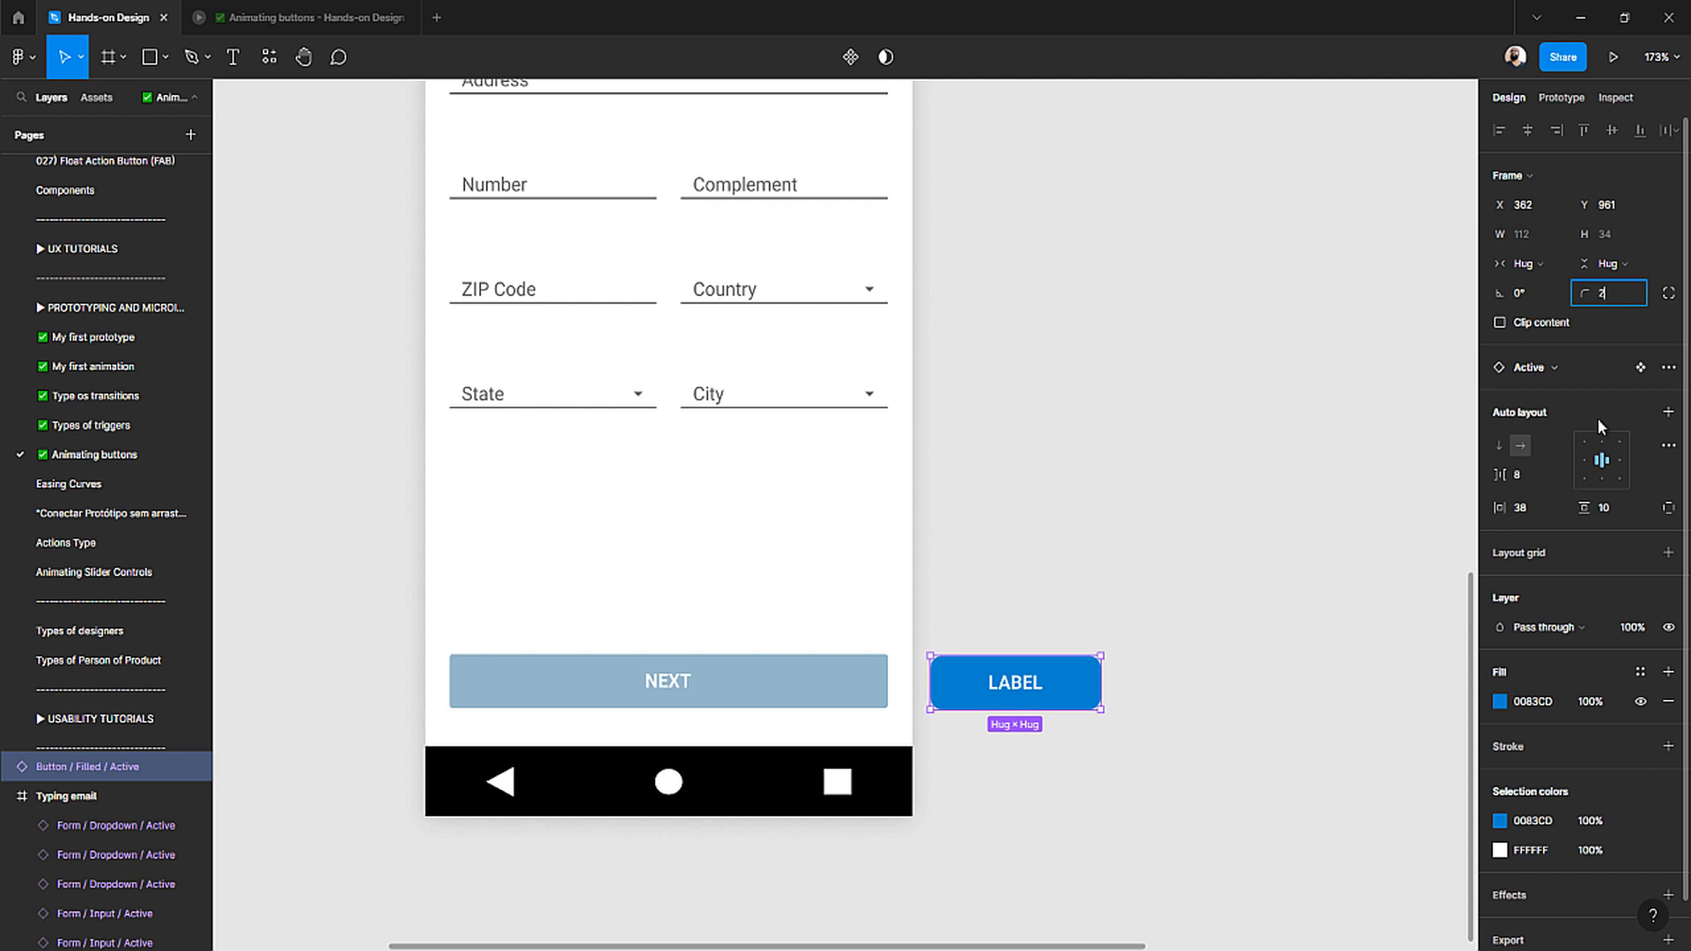
click(1106, 608)
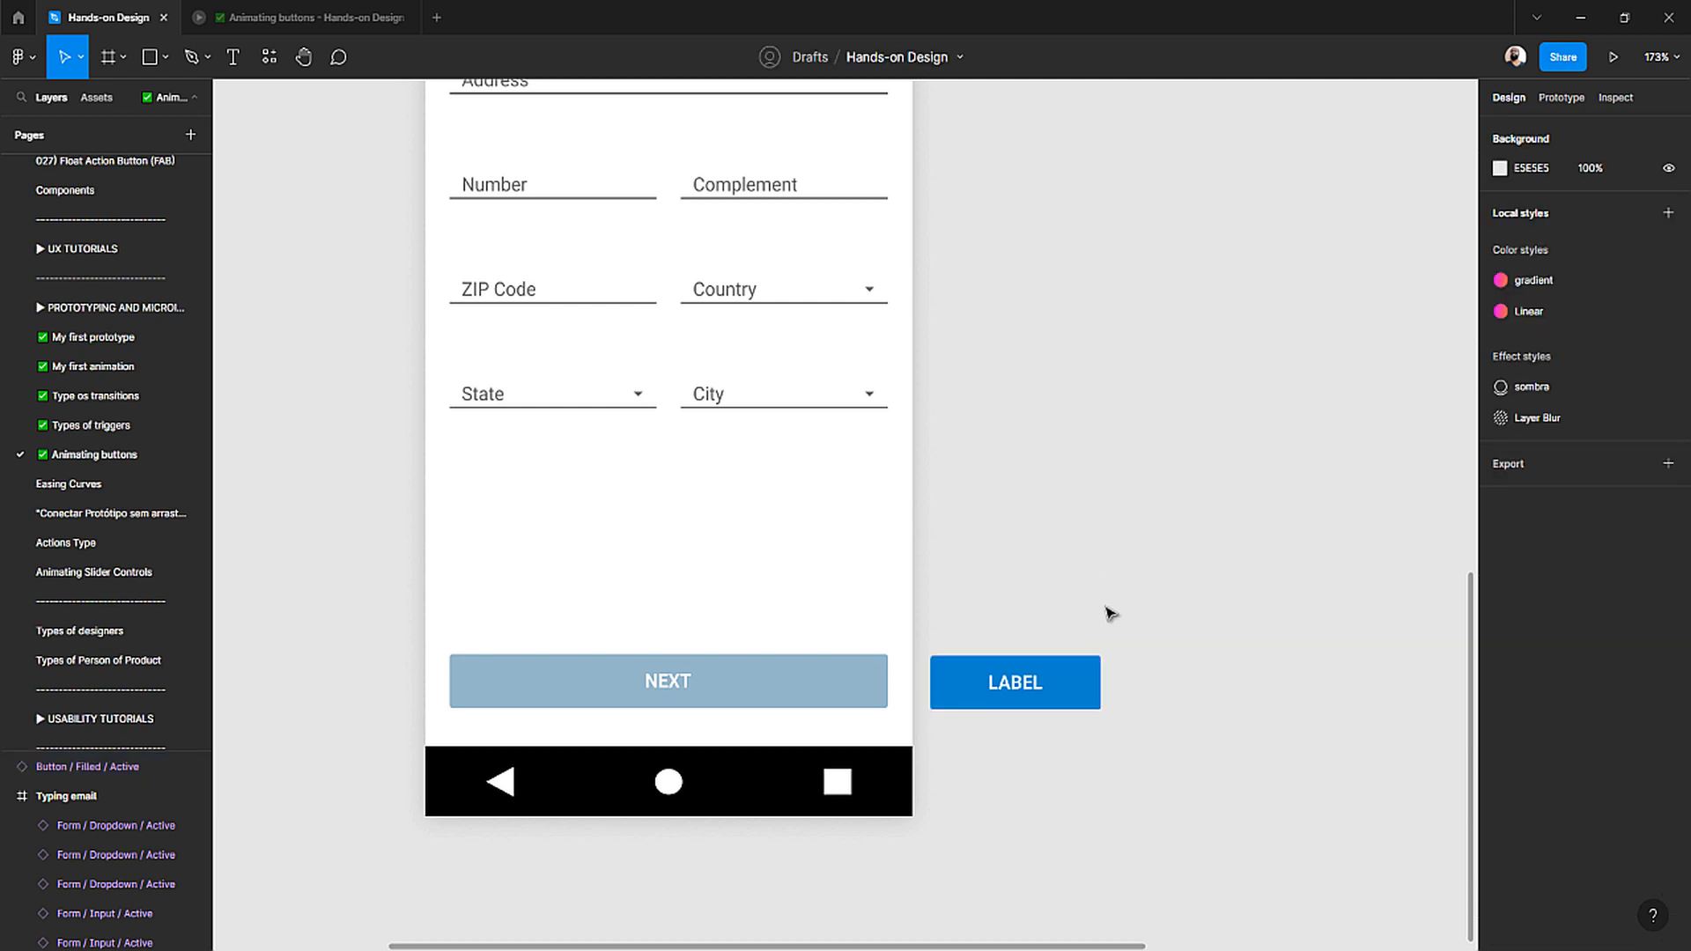
click(753, 705)
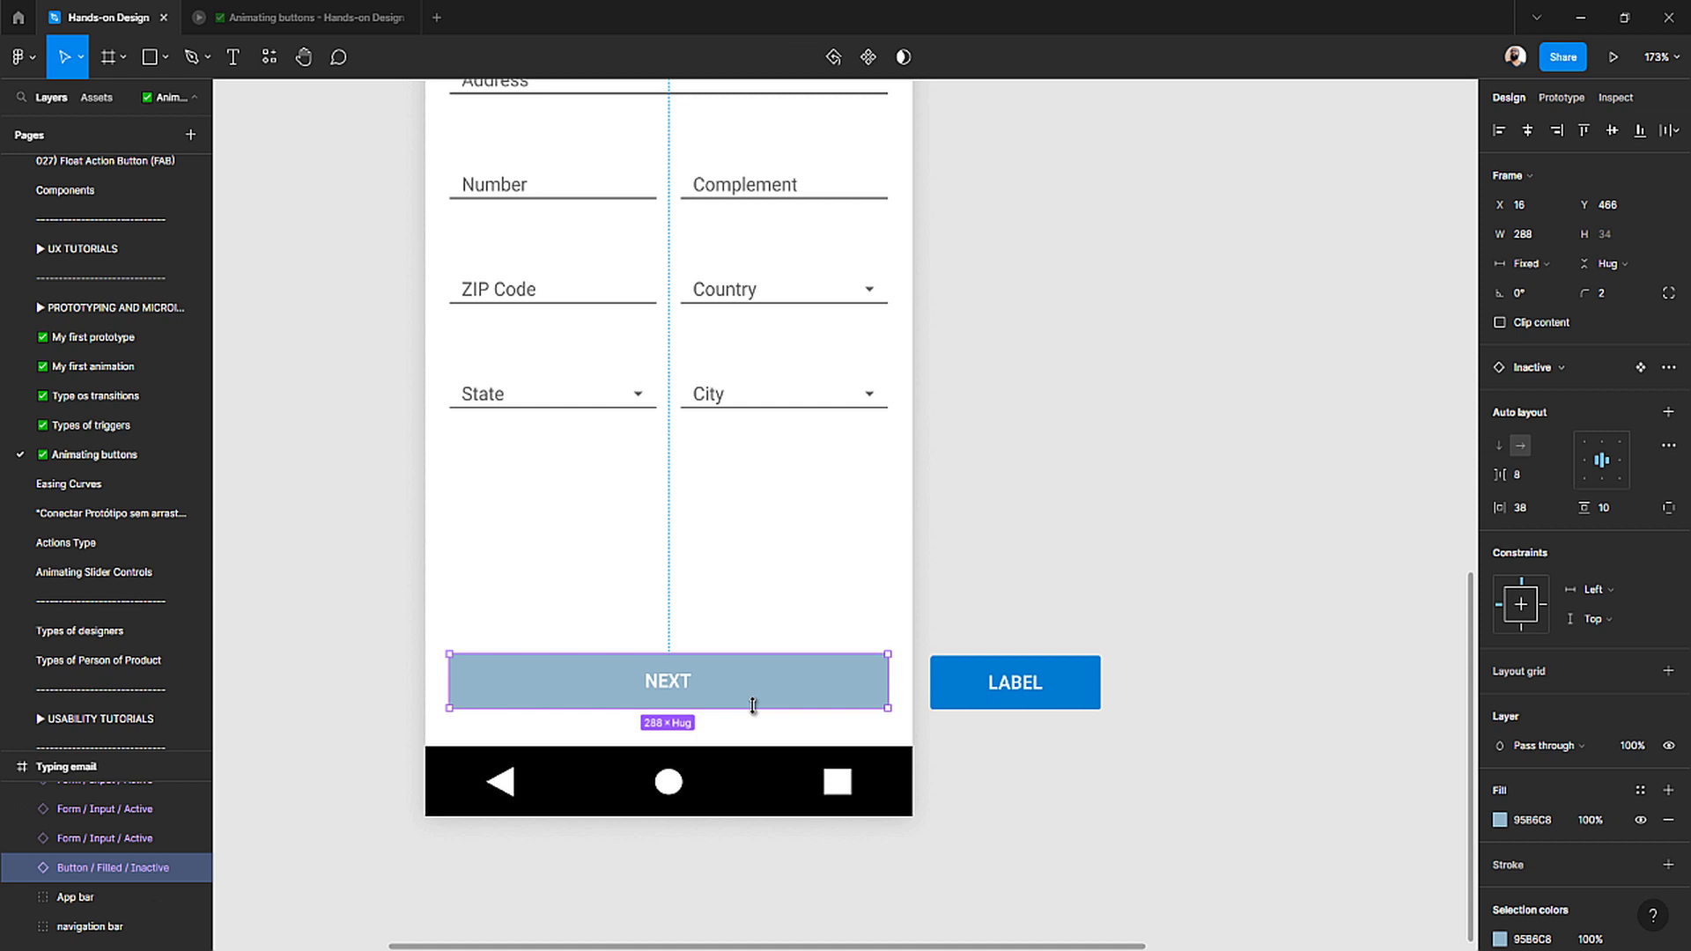
key(Delete)
scroll(786, 625, down, 3)
key(ctrl+z)
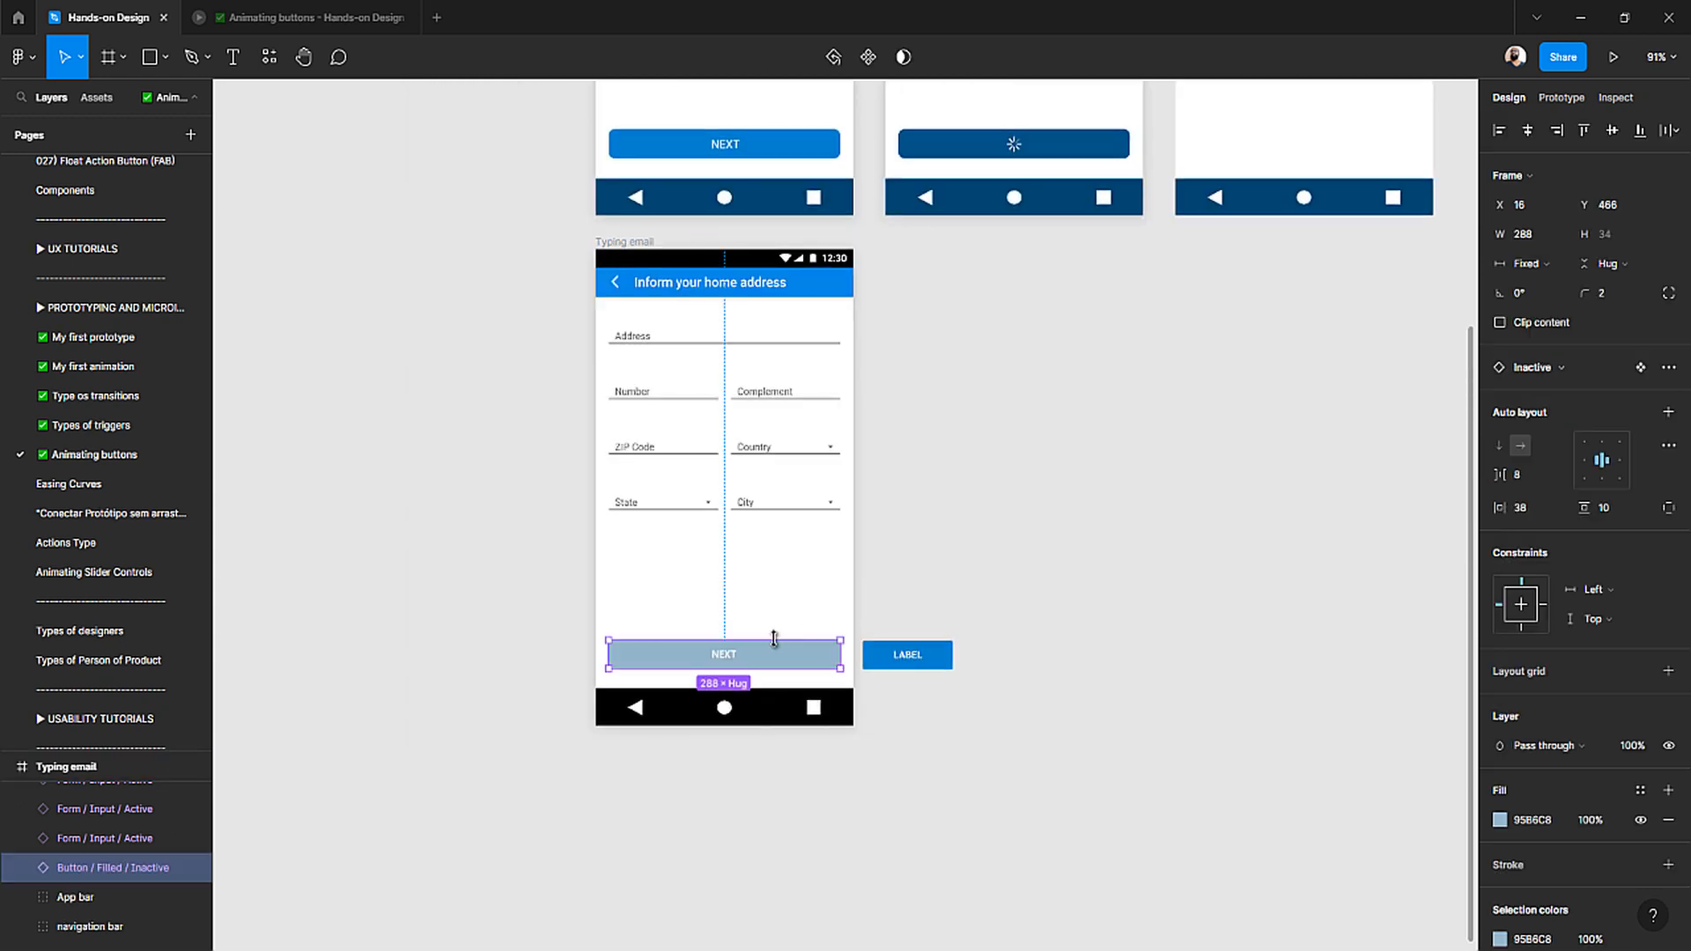
- Delete the inactive NEXT button from the empty address screen
click(972, 742)
click(784, 651)
key(Delete)
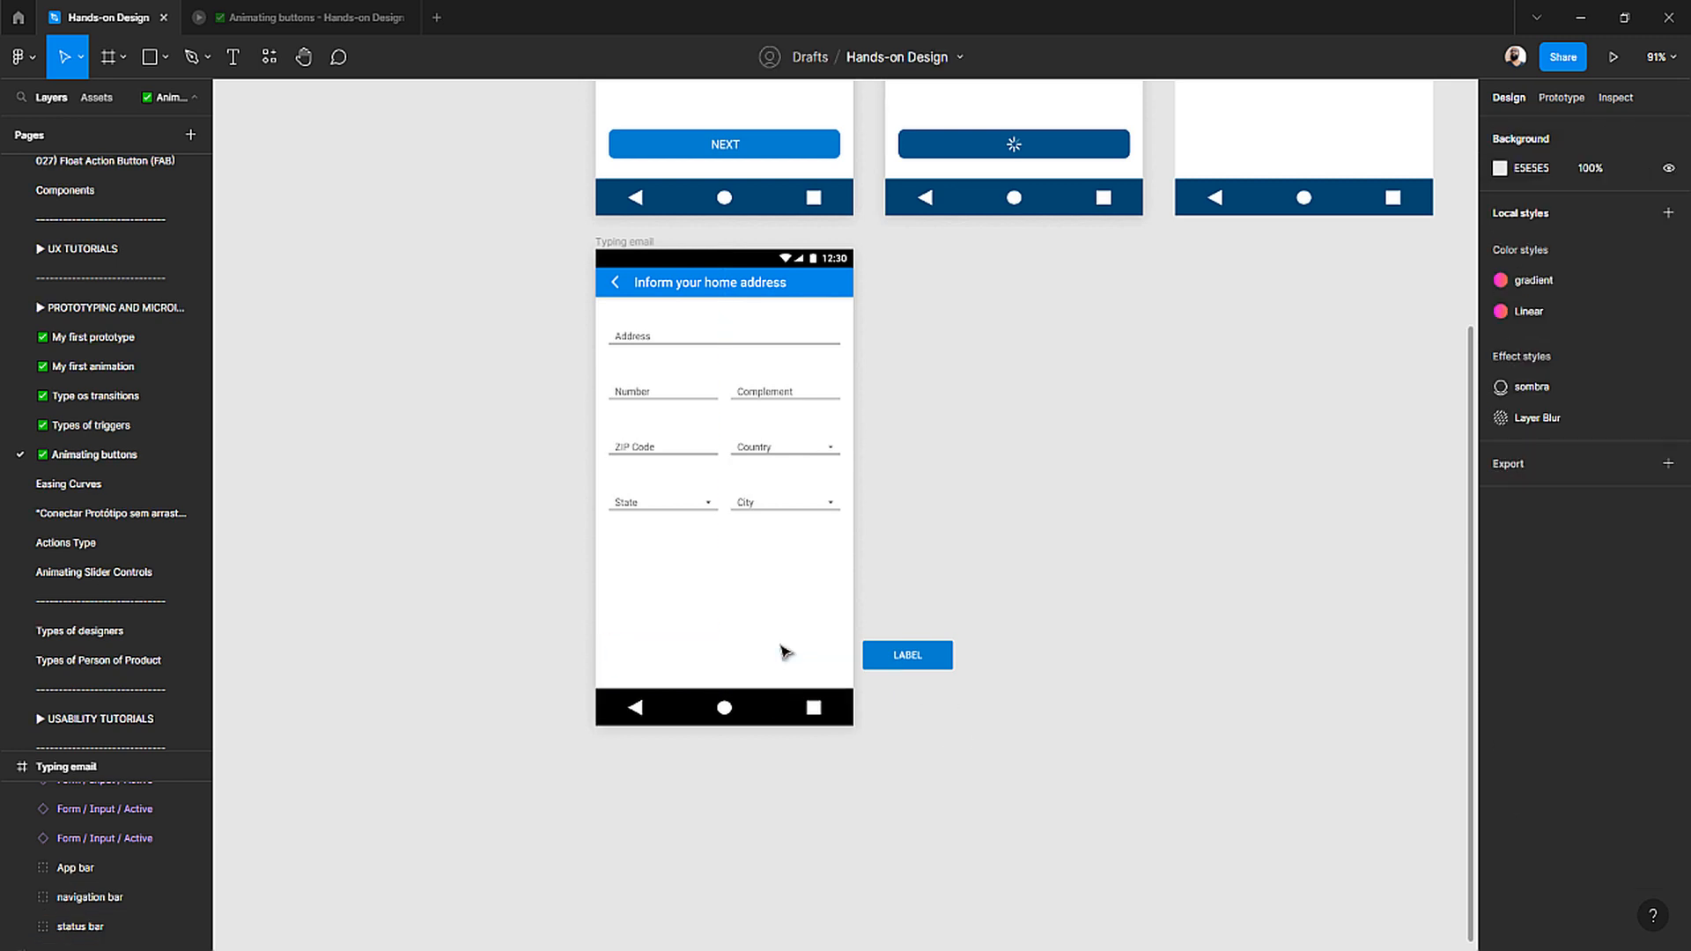
- Place the active LABEL button inside the empty address screen, centred horizontally above the navigation bar
scroll(781, 649, up, 5)
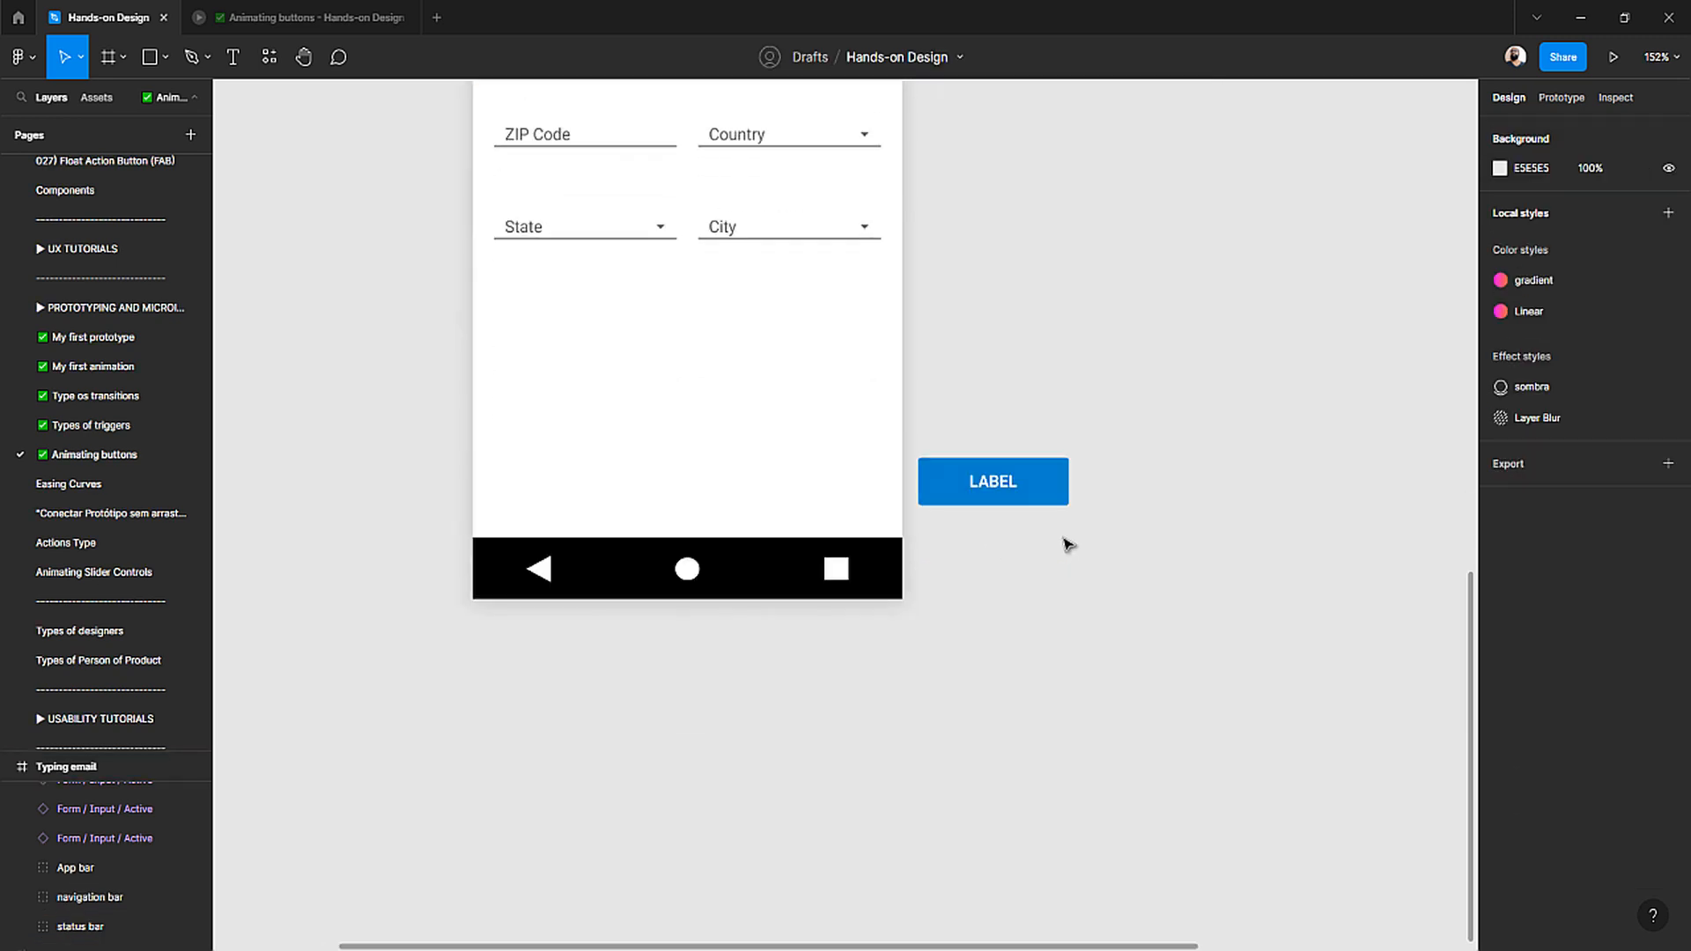
click(1020, 478)
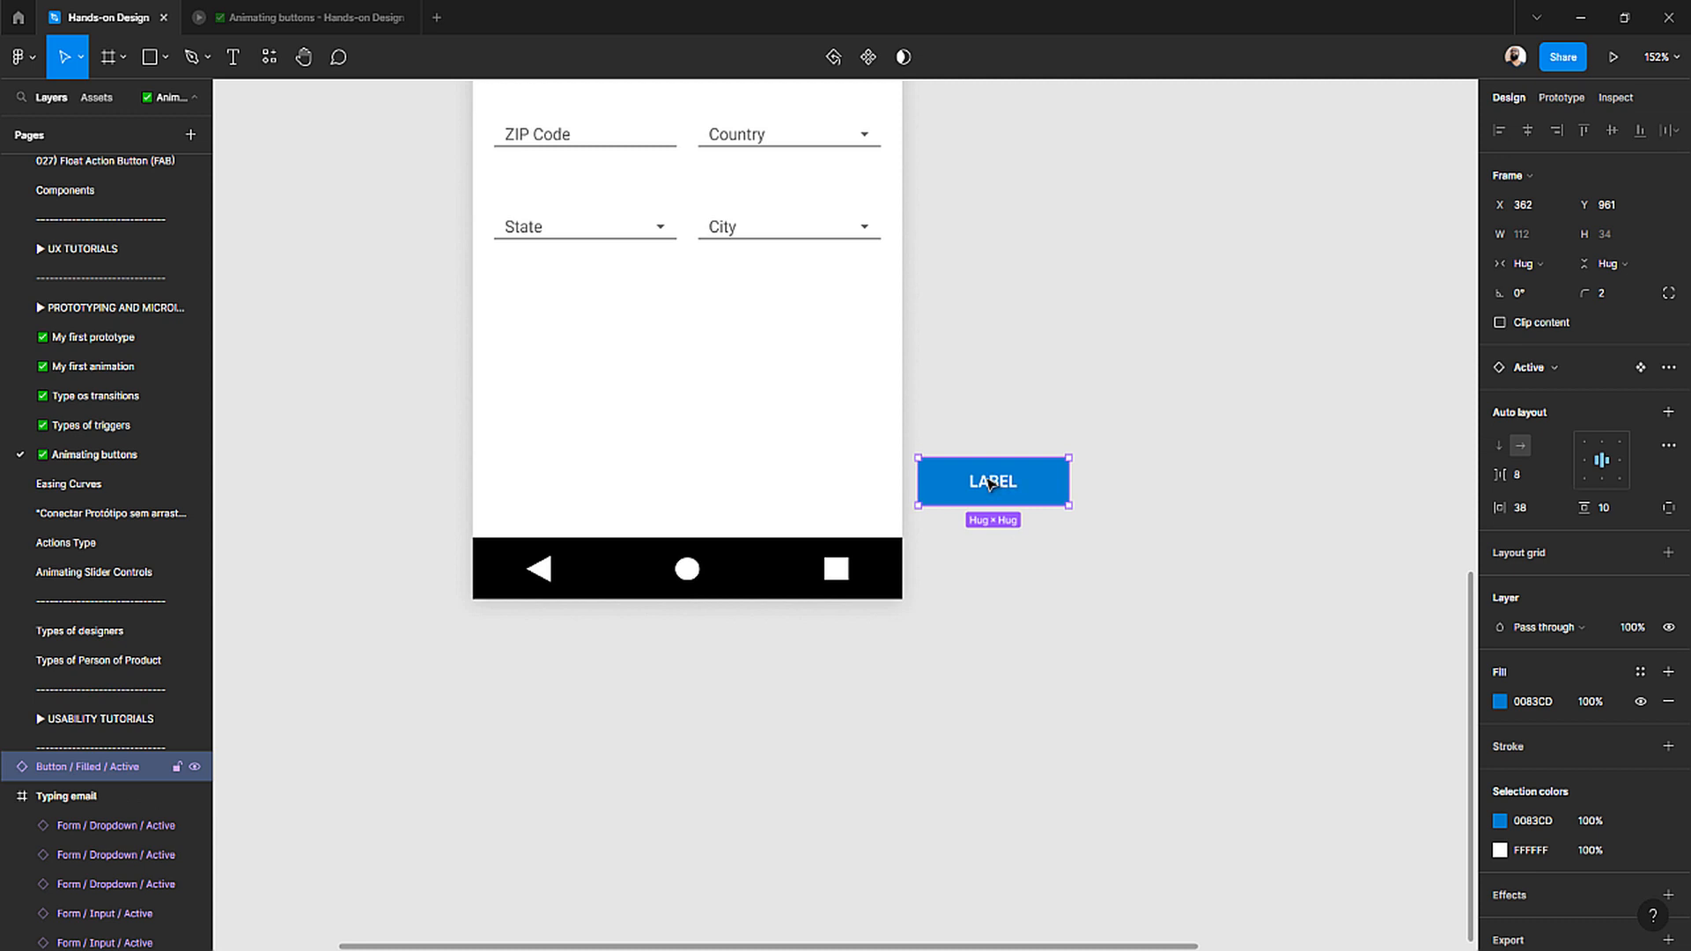
drag(989, 484, 697, 432)
click(1057, 400)
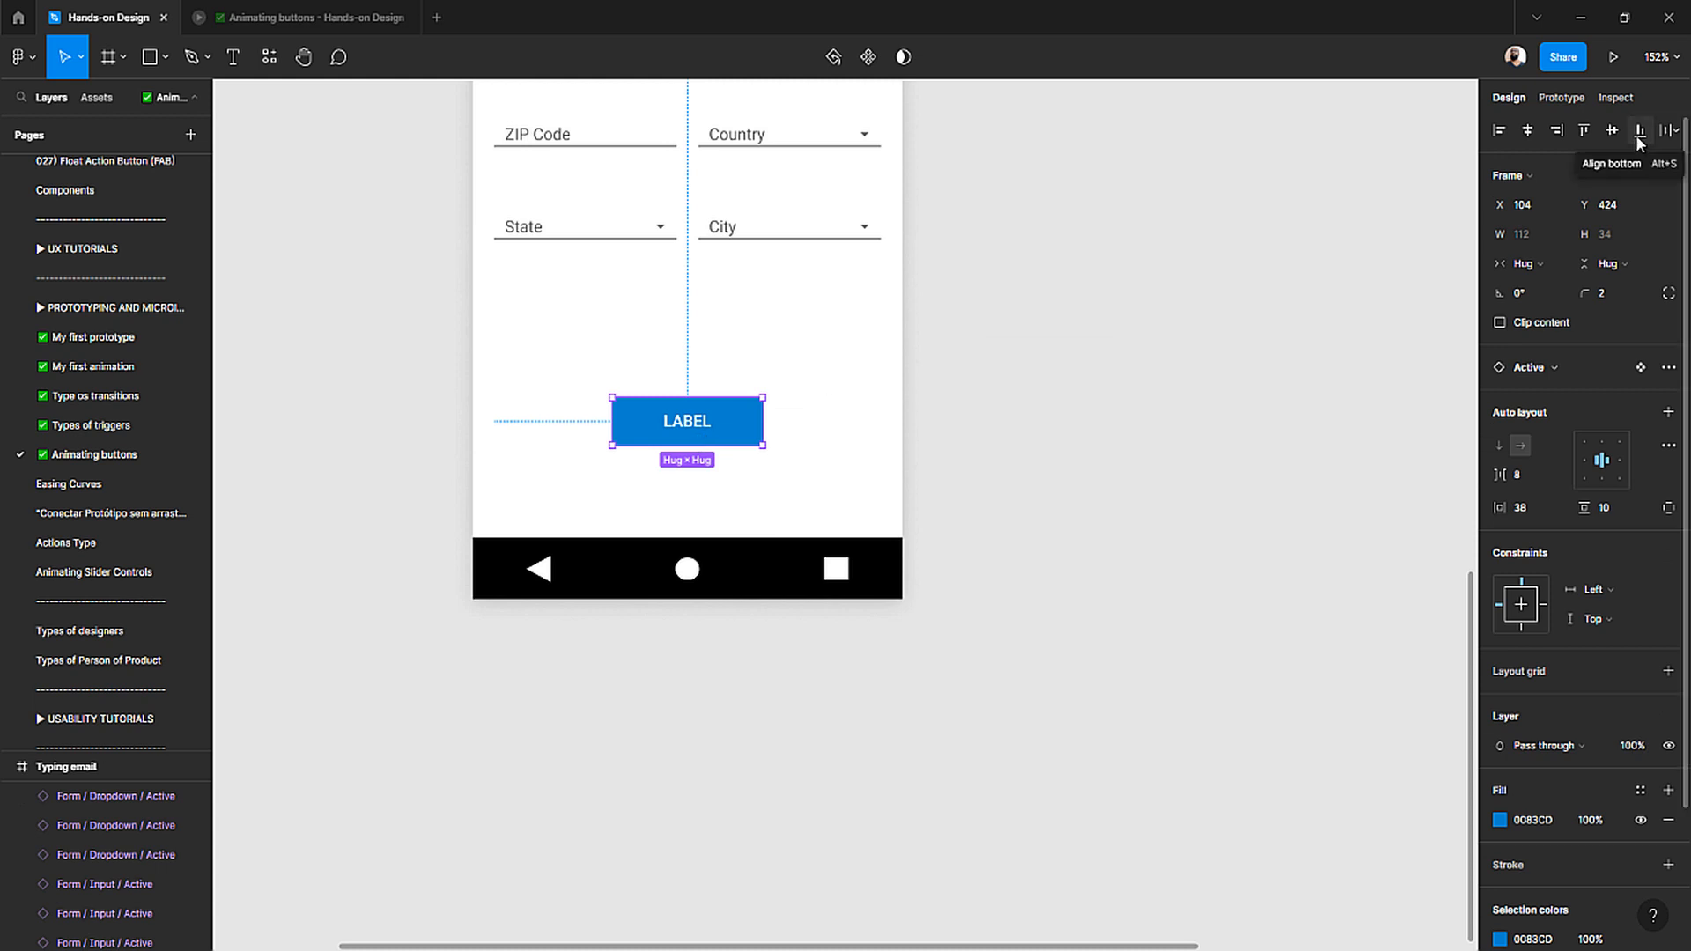
- Try to align the LABEL button with the bottom of the screen frame and offset its Y position by -24
click(1639, 132)
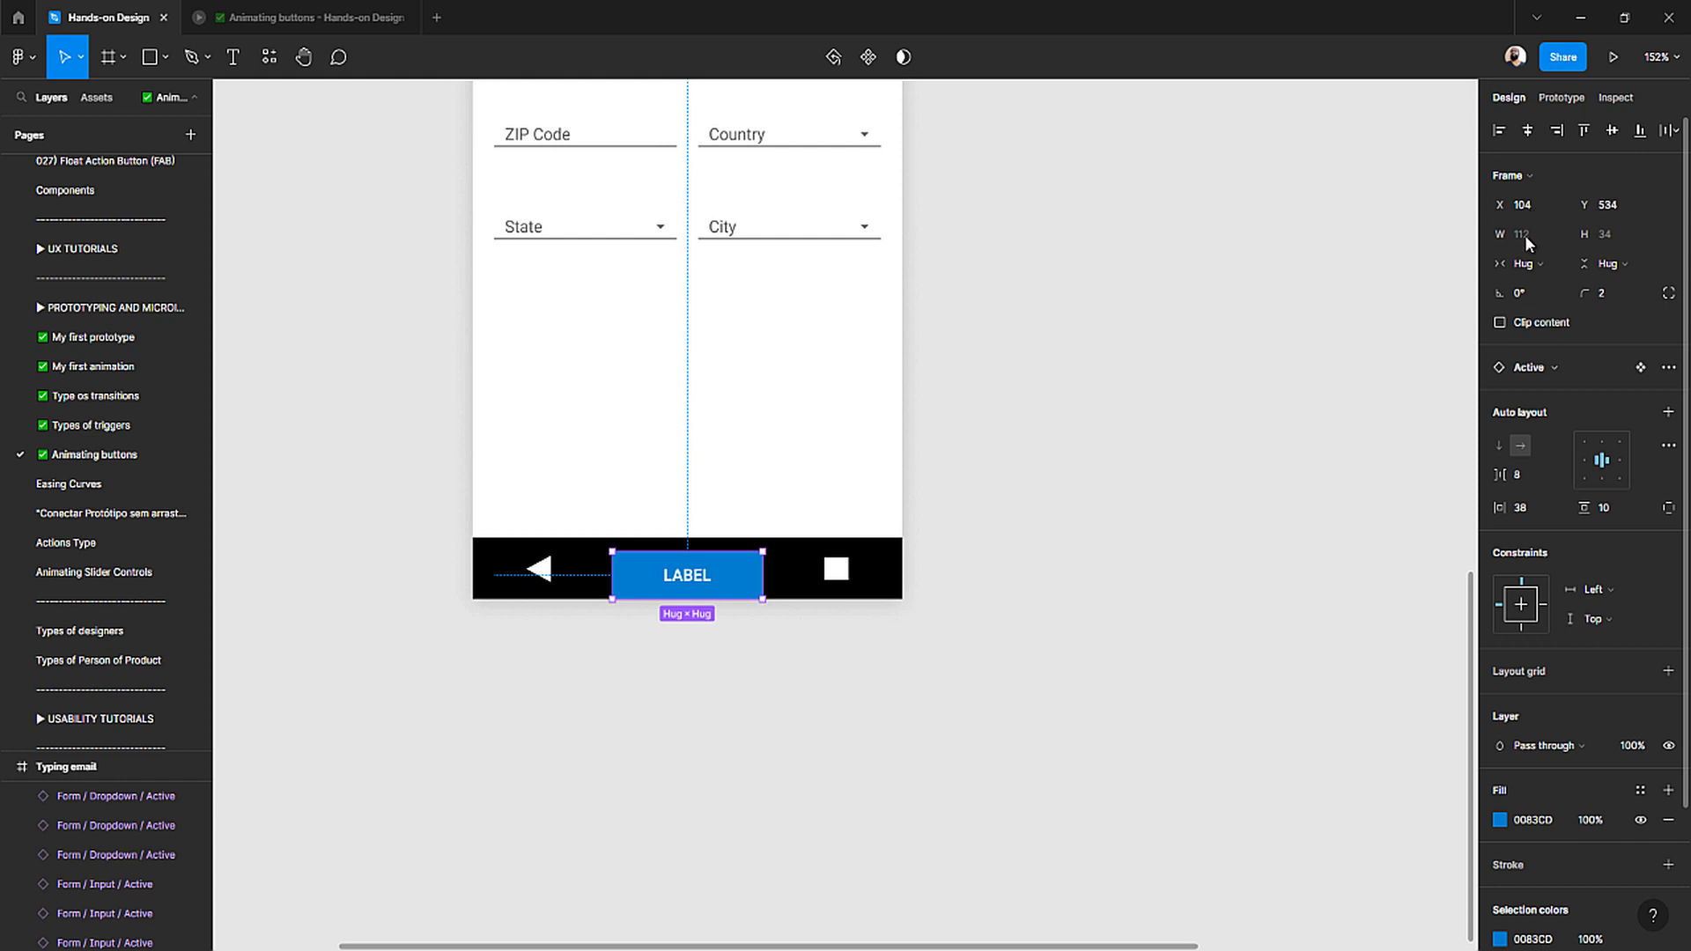
click(1609, 206)
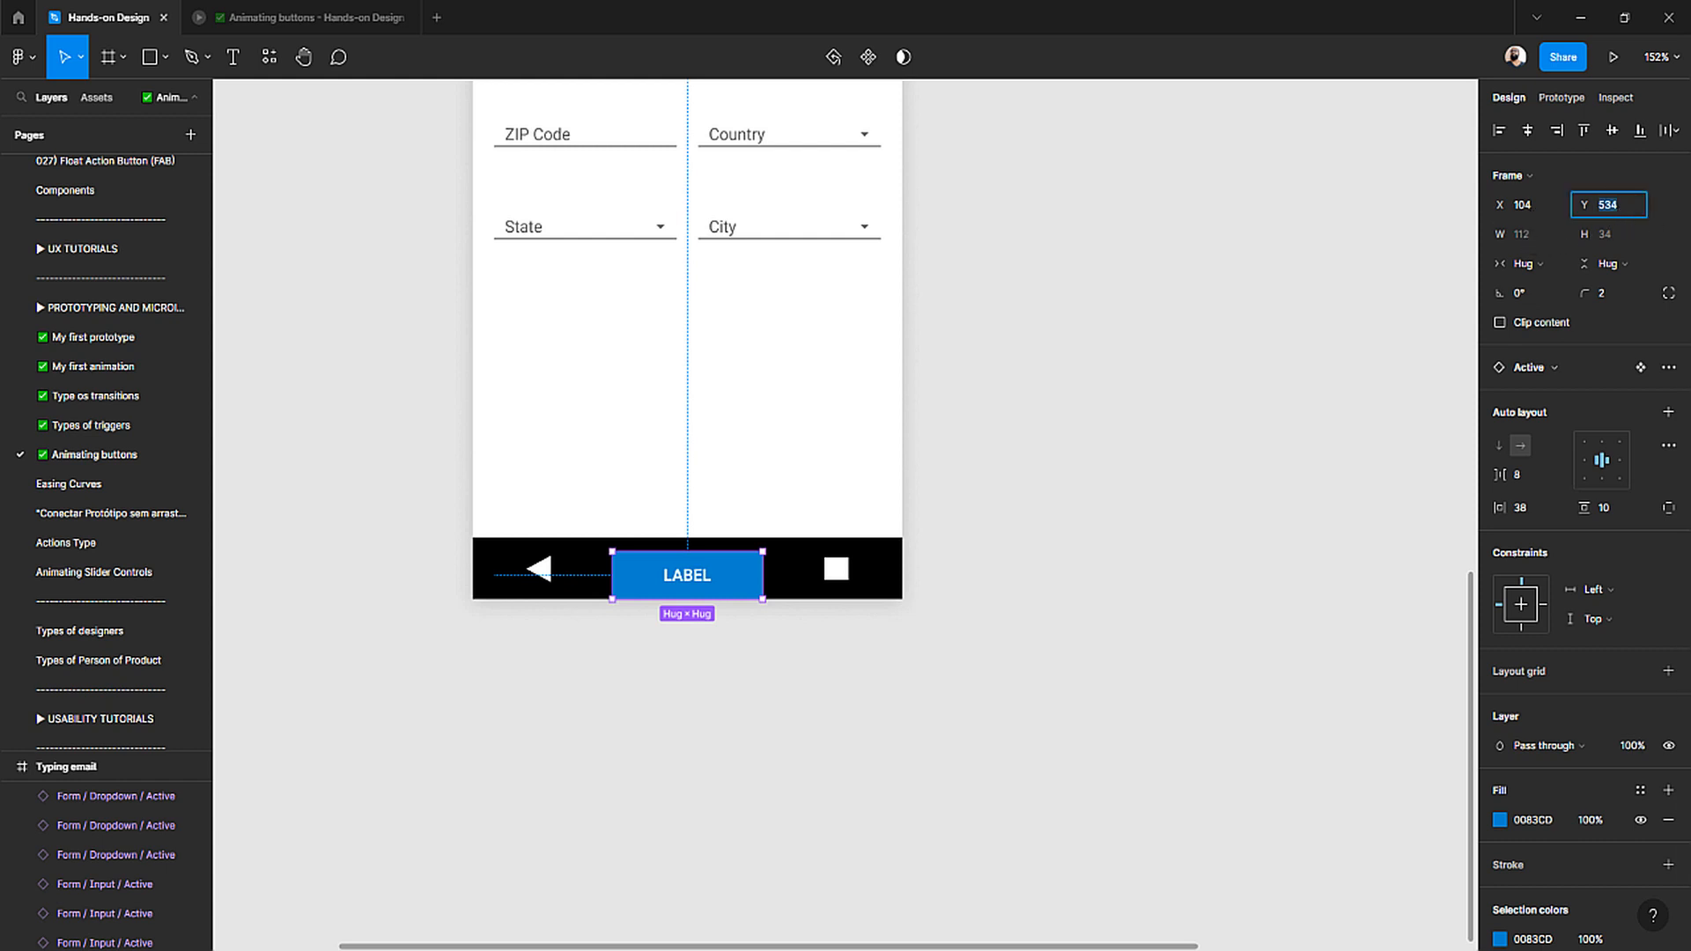
text(526)
key(Return)
key(ctrl+z)
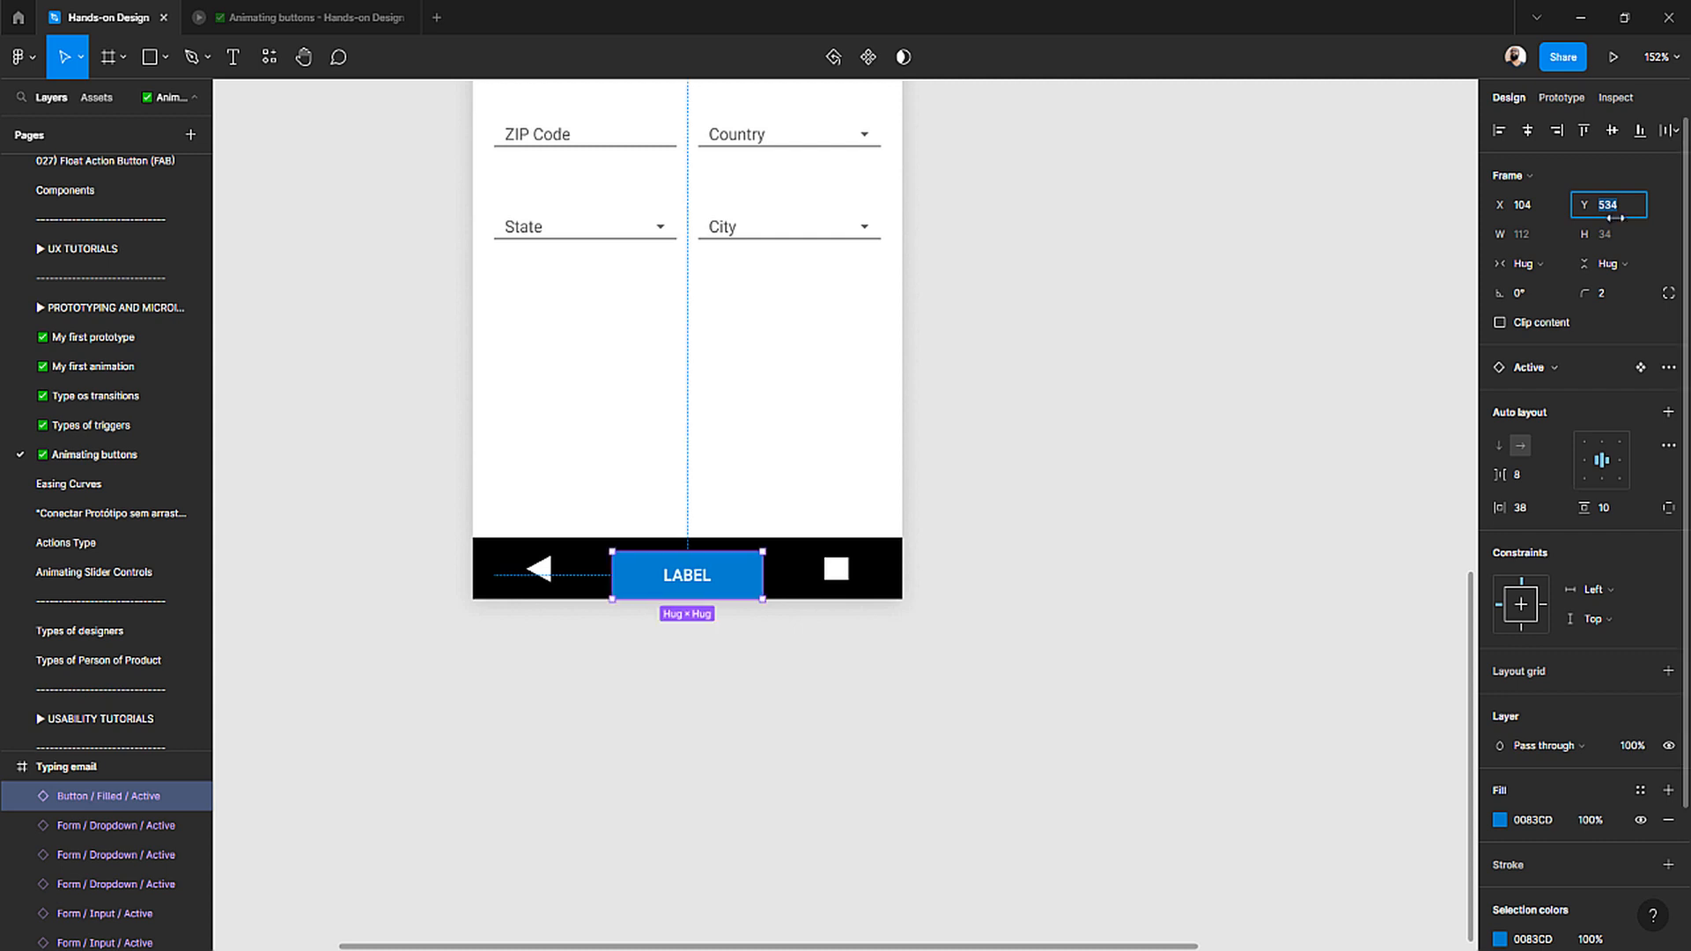
text(-24)
key(Return)
key(ctrl+z)
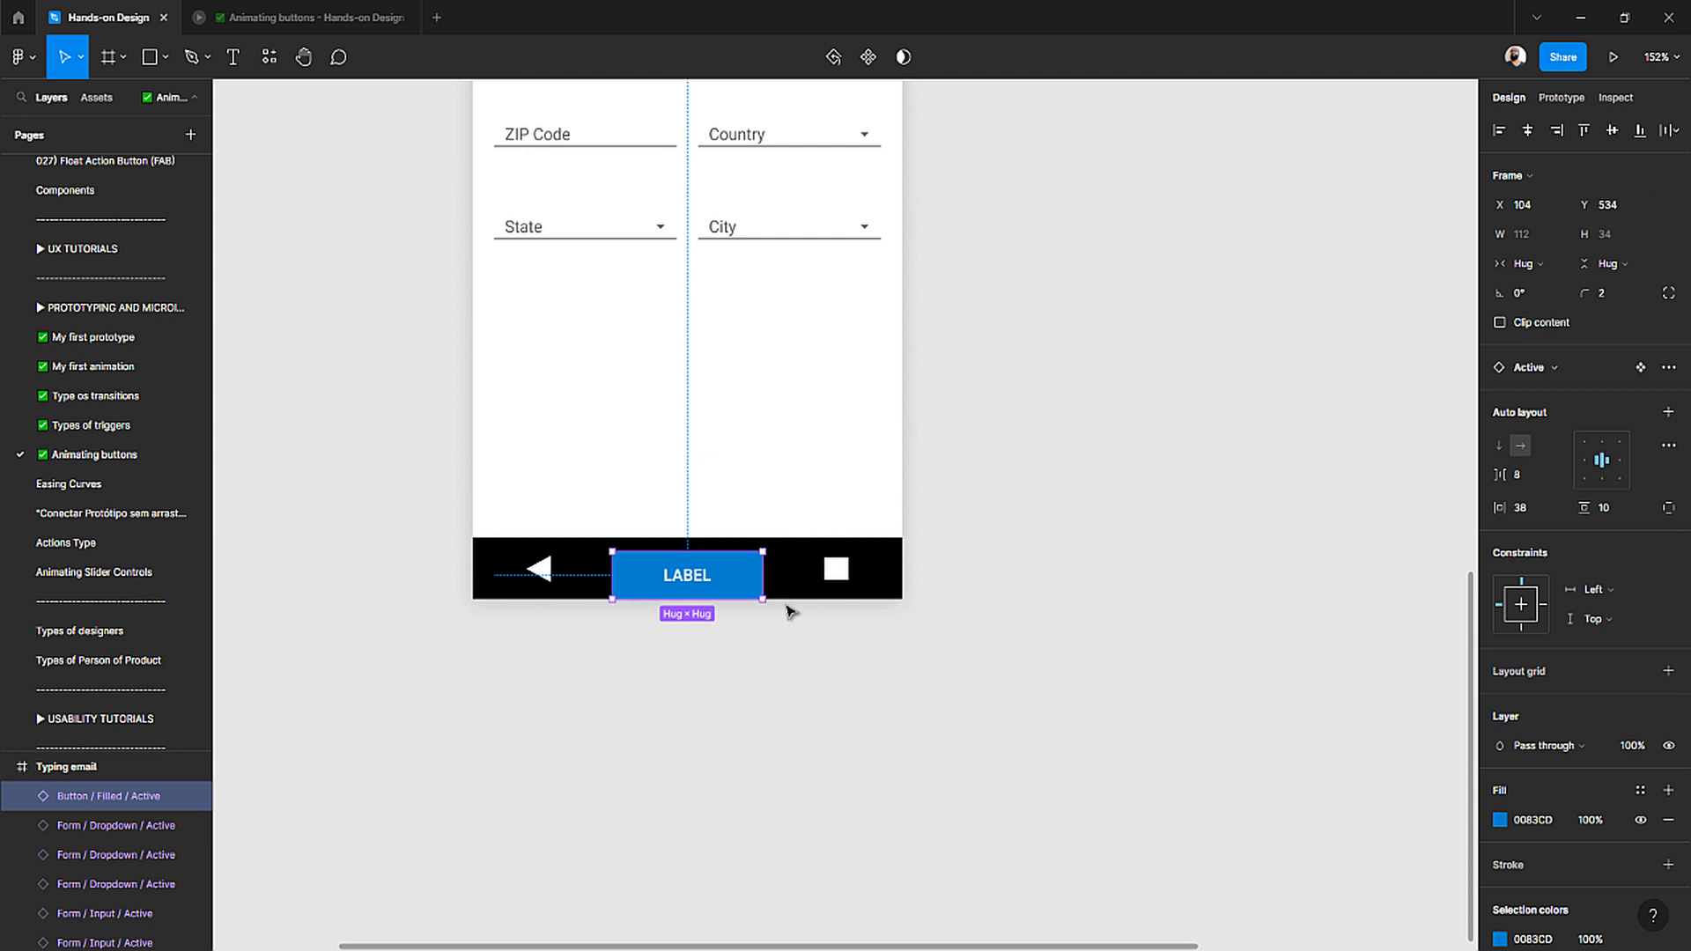
- Rest the LABEL button on the navigation bar's top edge and offset its Y position by -24
click(789, 712)
drag(714, 577, 710, 518)
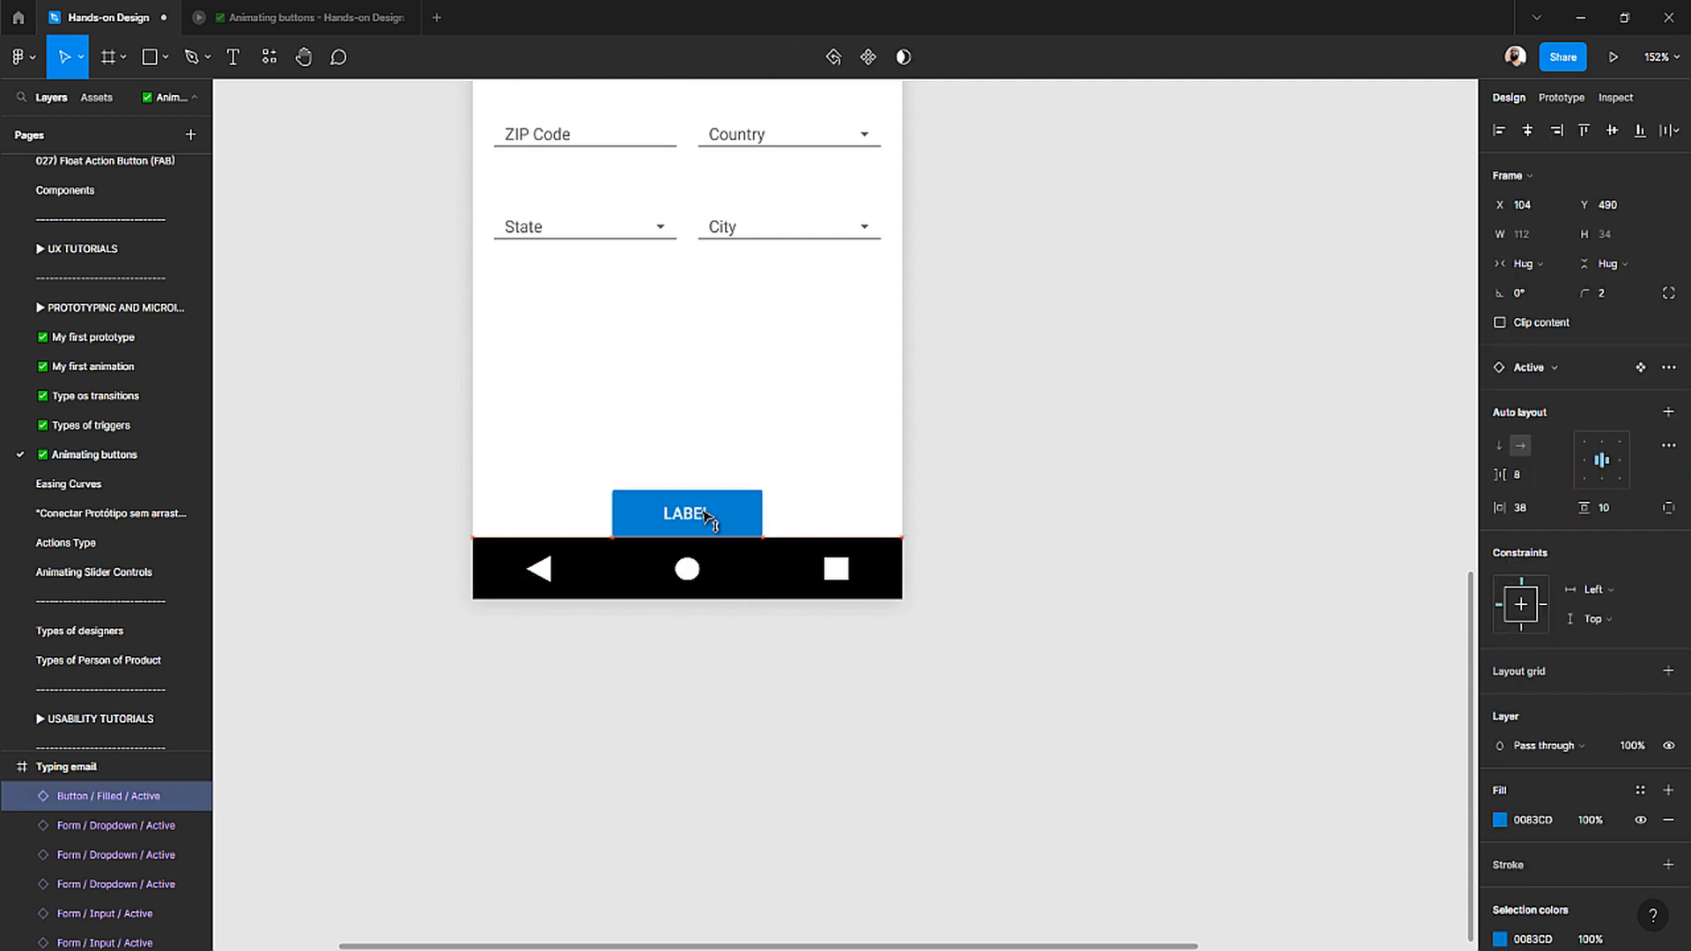
scroll(638, 528, up, 5)
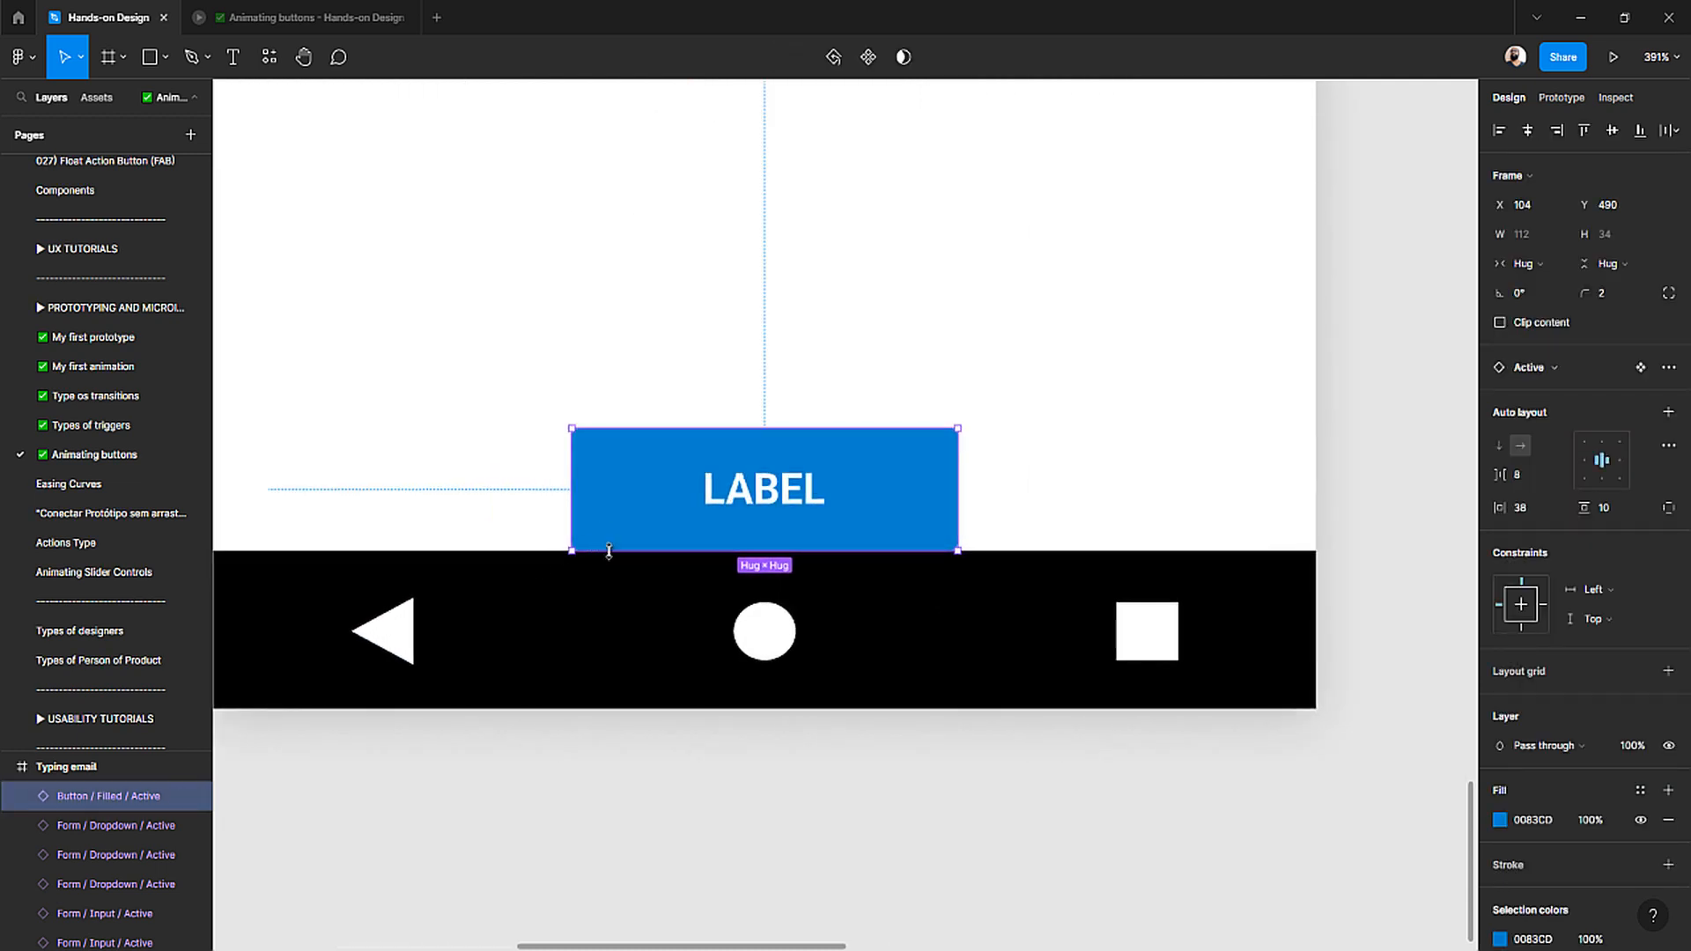
mouse_move(672, 517)
mouse_down()
mouse_move(675, 460)
mouse_move(671, 517)
mouse_up()
click(1629, 207)
text(-24)
key(Return)
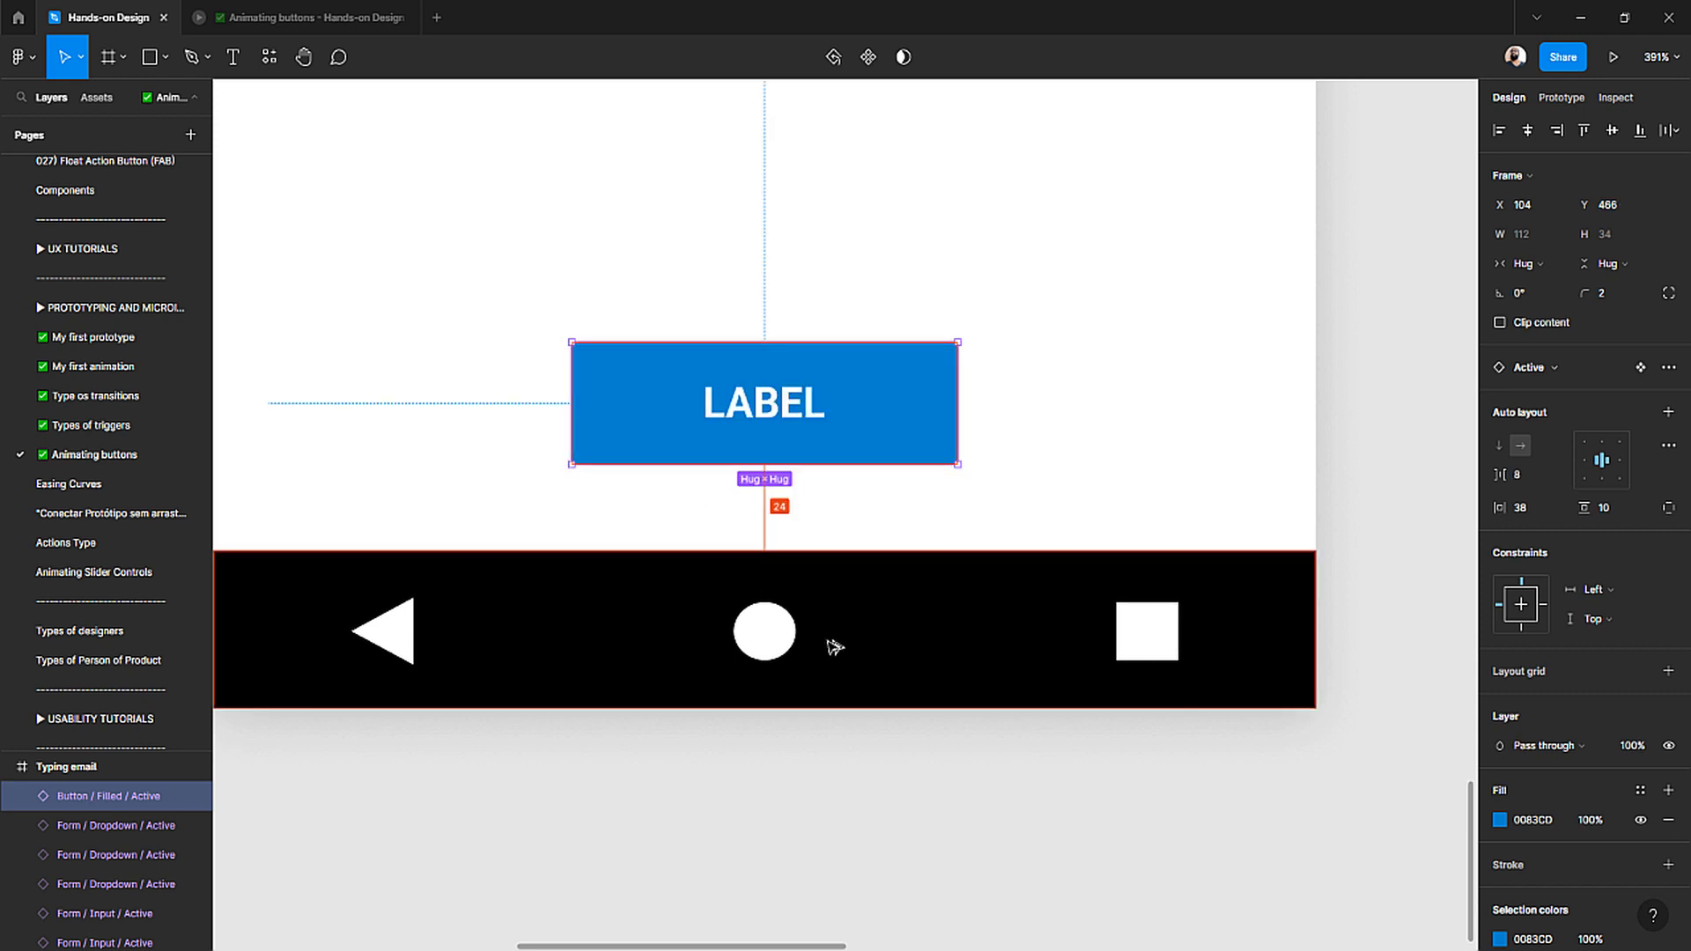
click(740, 521)
drag(704, 425, 716, 461)
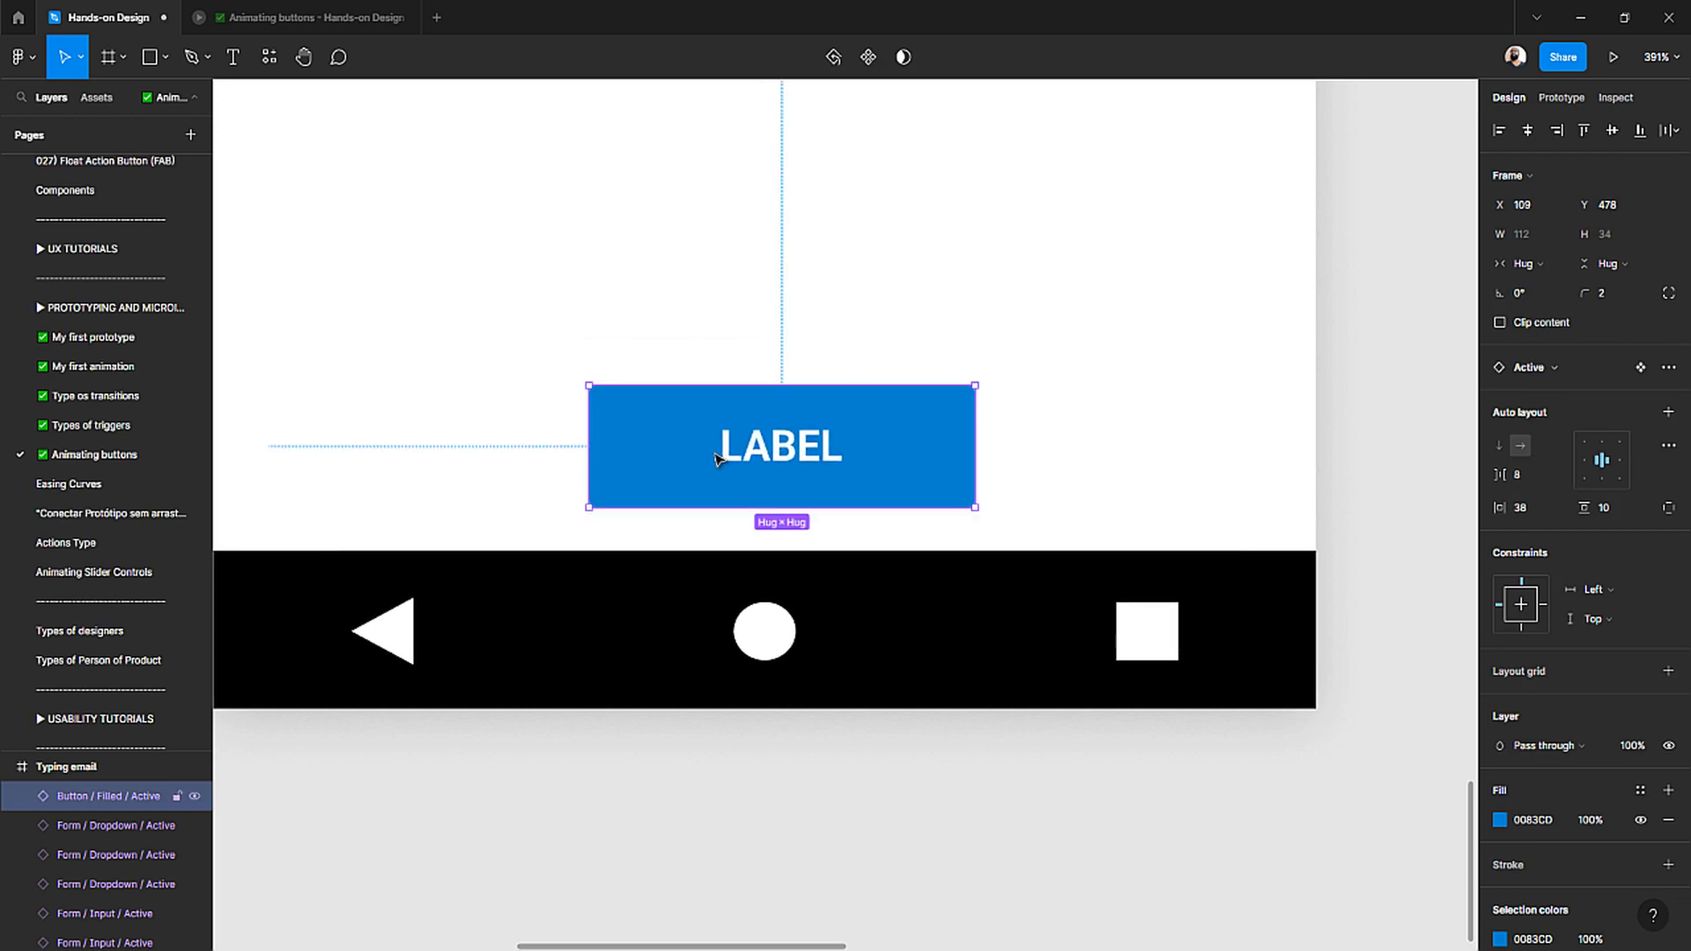
key(ctrl+z)
click(672, 770)
- Move the LABEL button to the address screen's left edge and offset its X position by +24
scroll(681, 608, down, 3)
scroll(684, 608, down, 1)
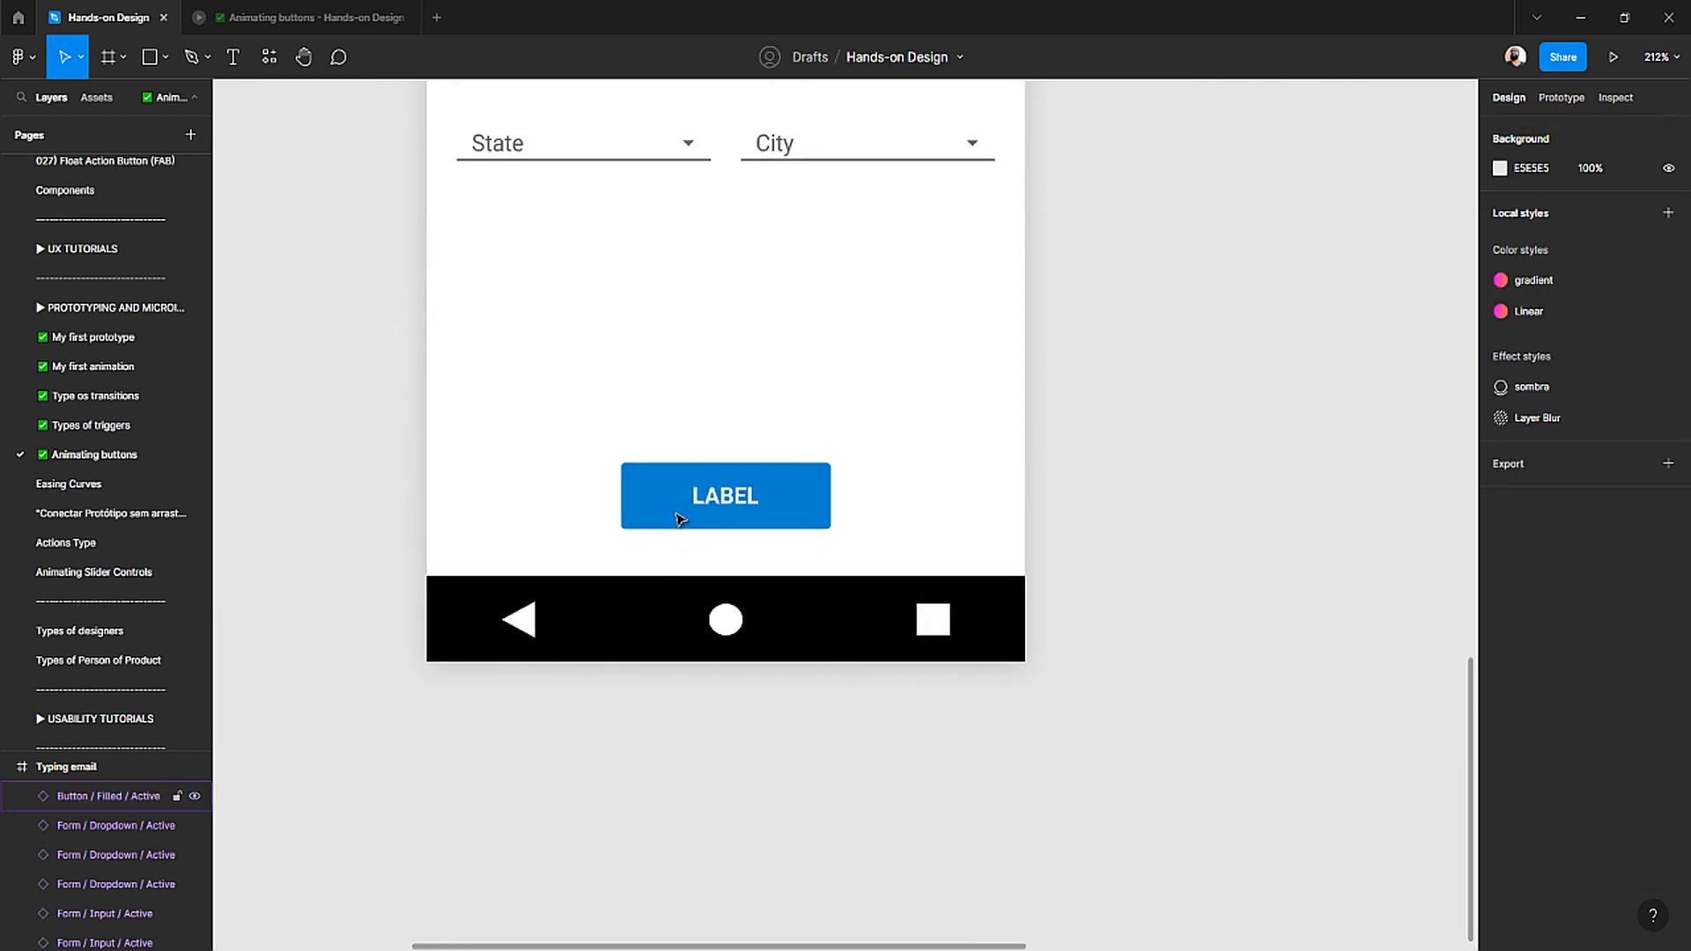
click(657, 515)
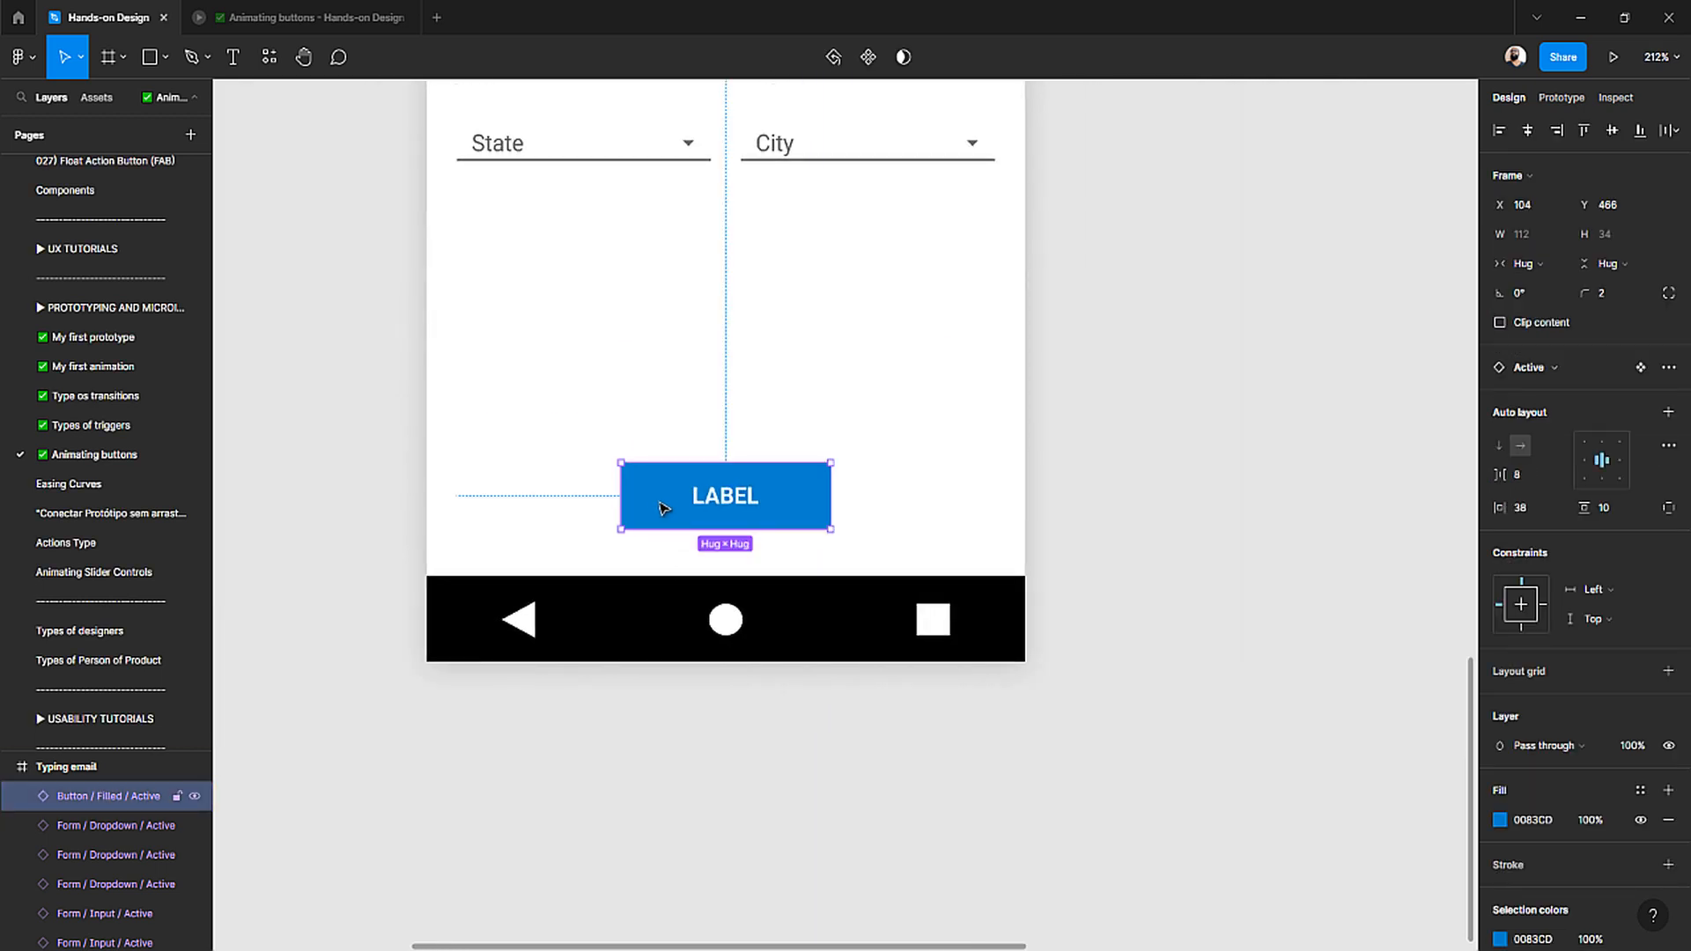
drag(663, 508, 470, 509)
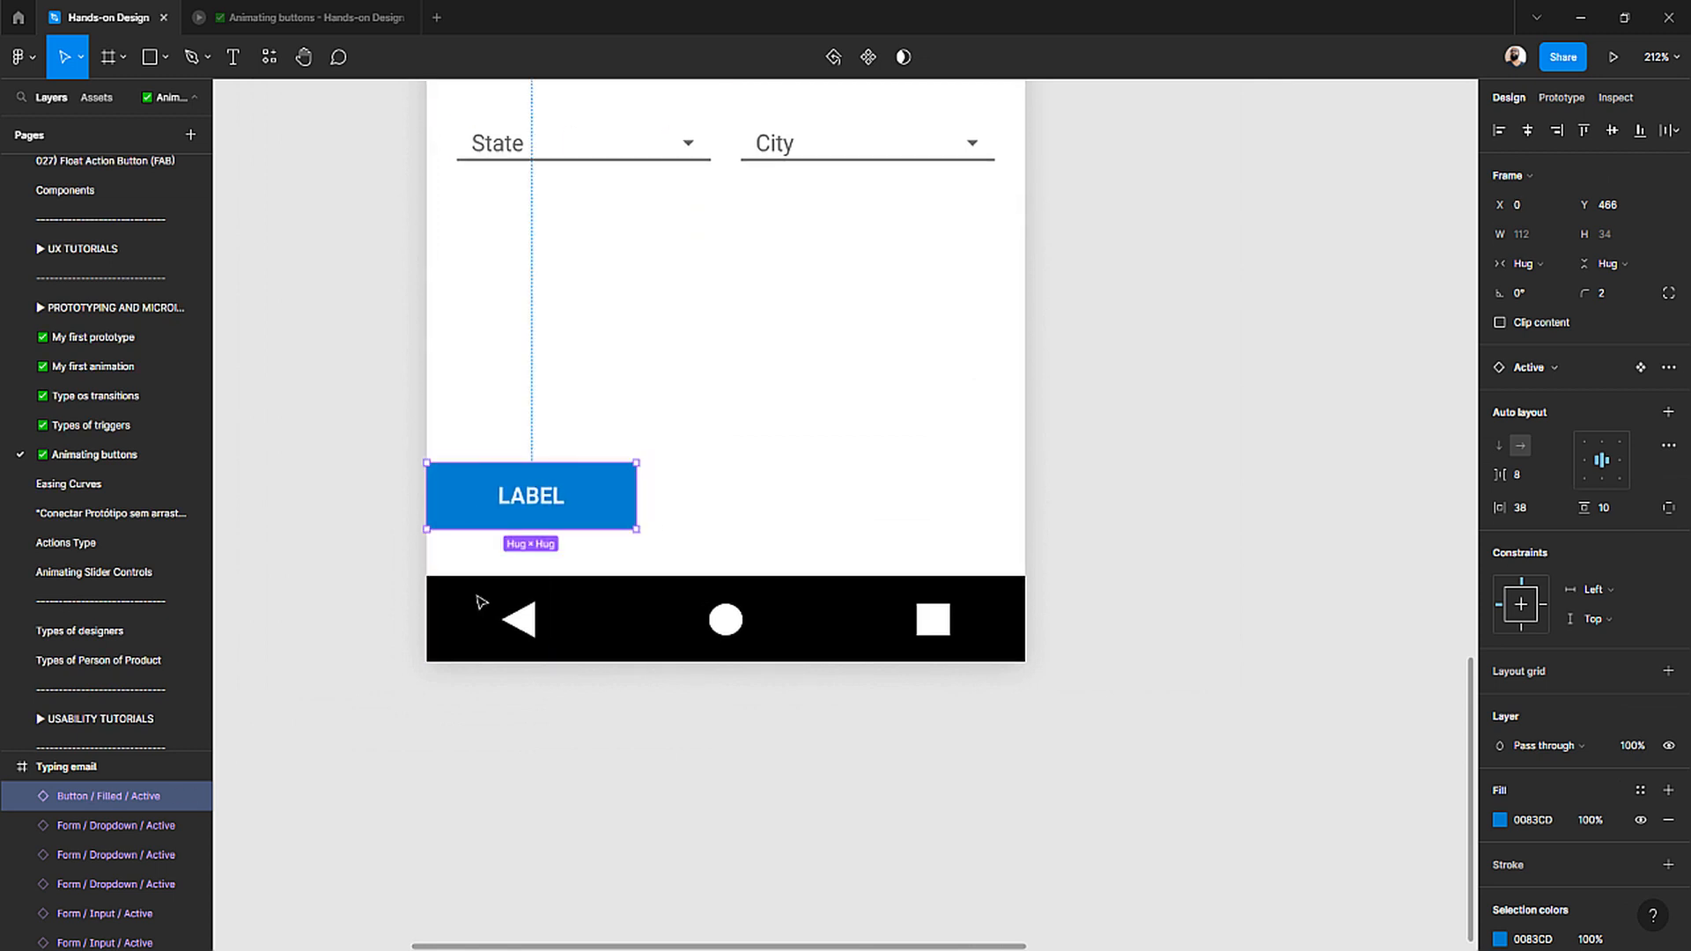
click(1529, 206)
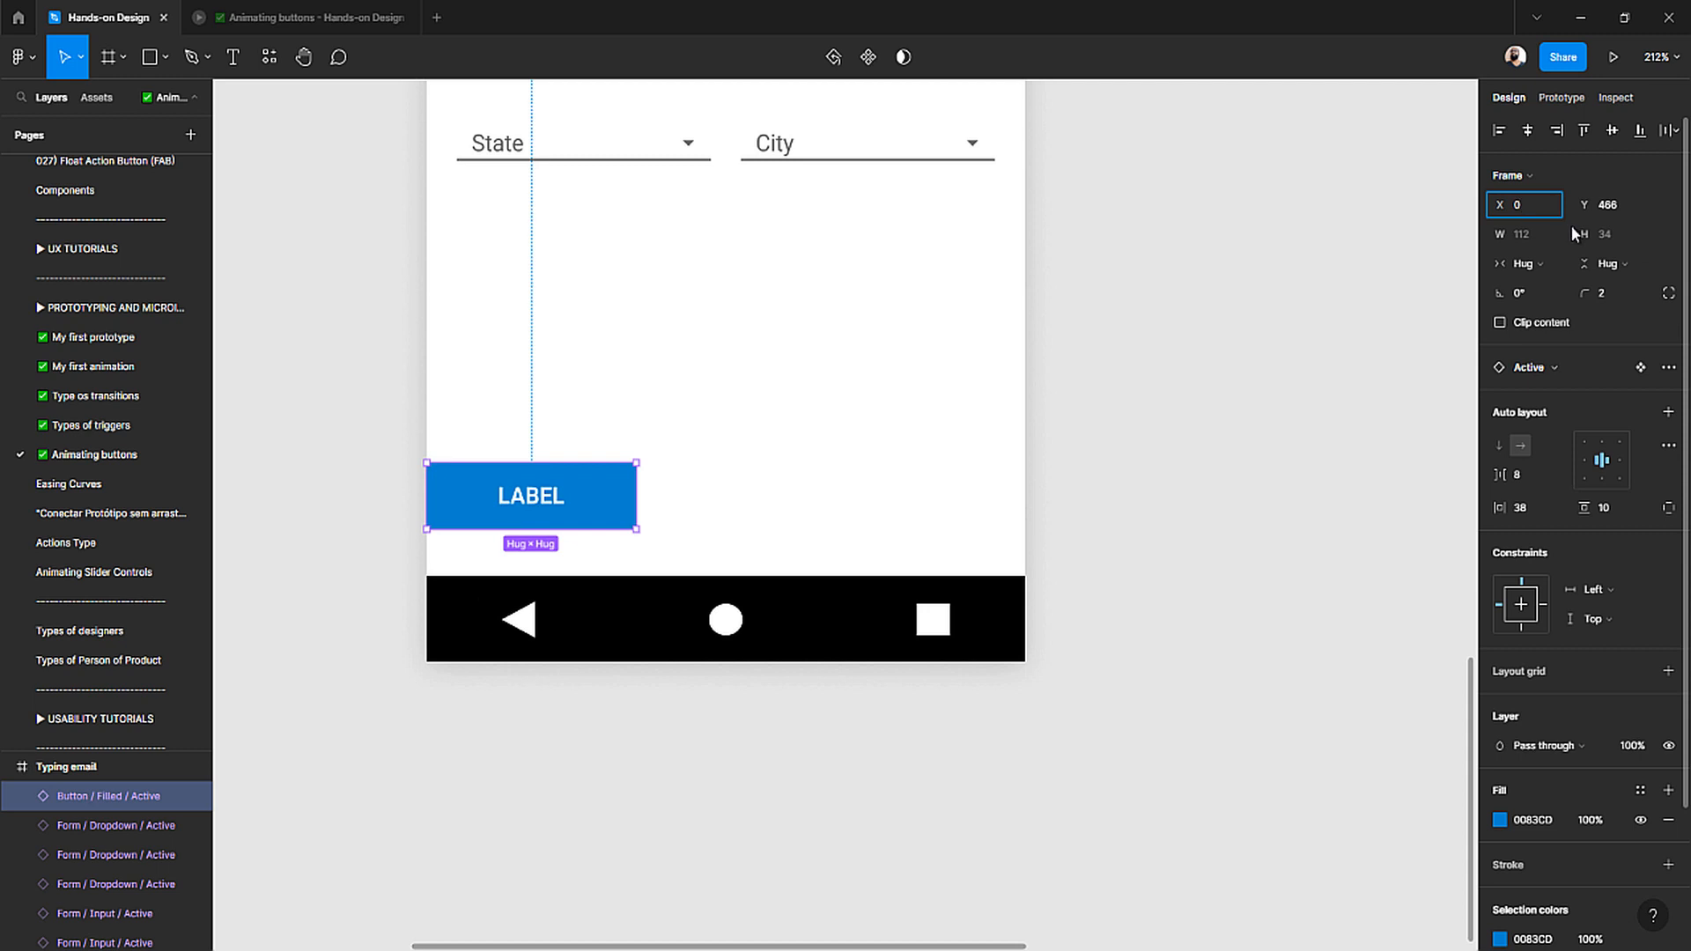
text(+24)
key(Return)
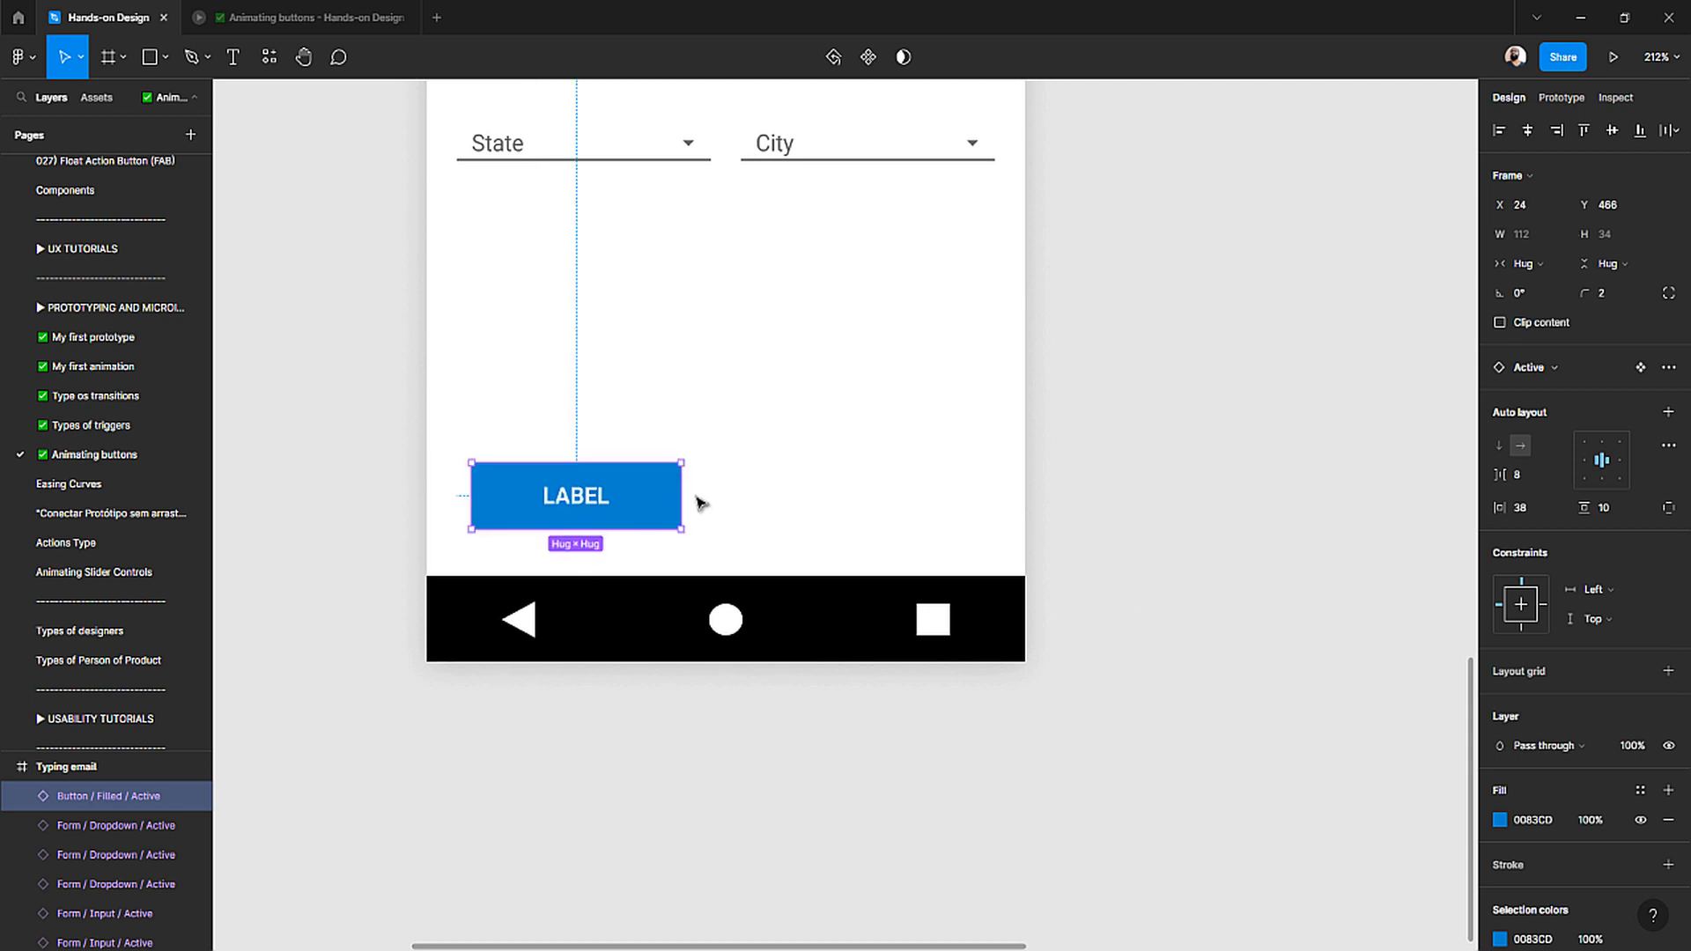
- Stretch the LABEL button to the address screen's right edge and set its width to 272
drag(683, 495, 1027, 493)
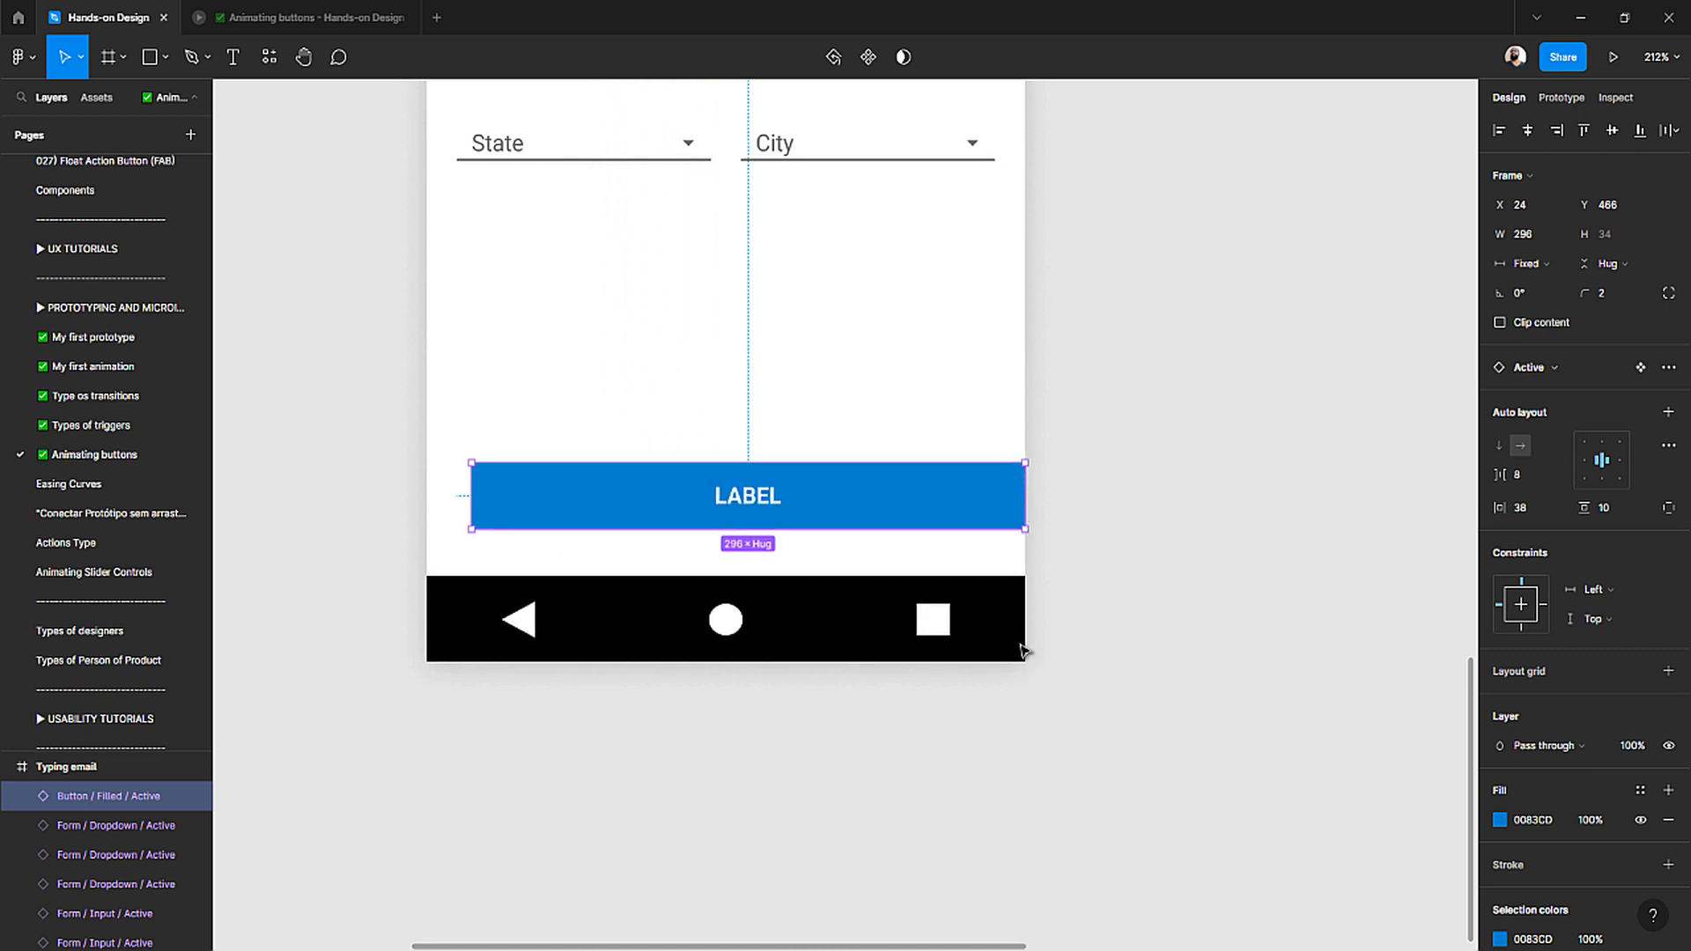
click(1527, 235)
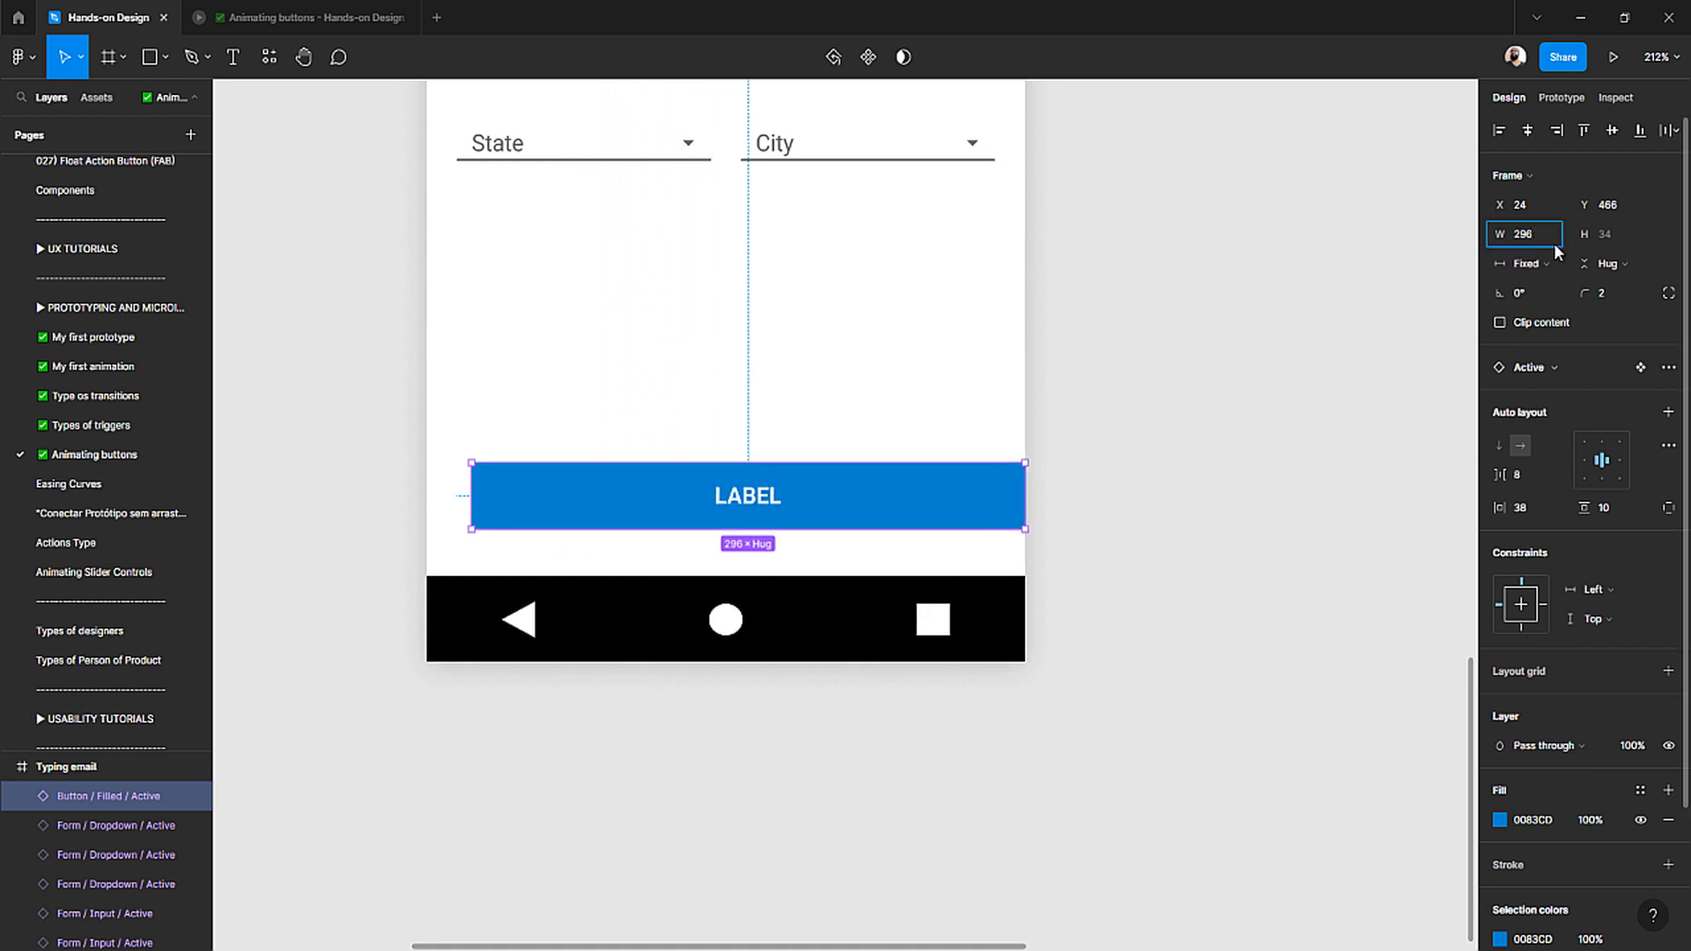
text(272)
key(Return)
click(1268, 567)
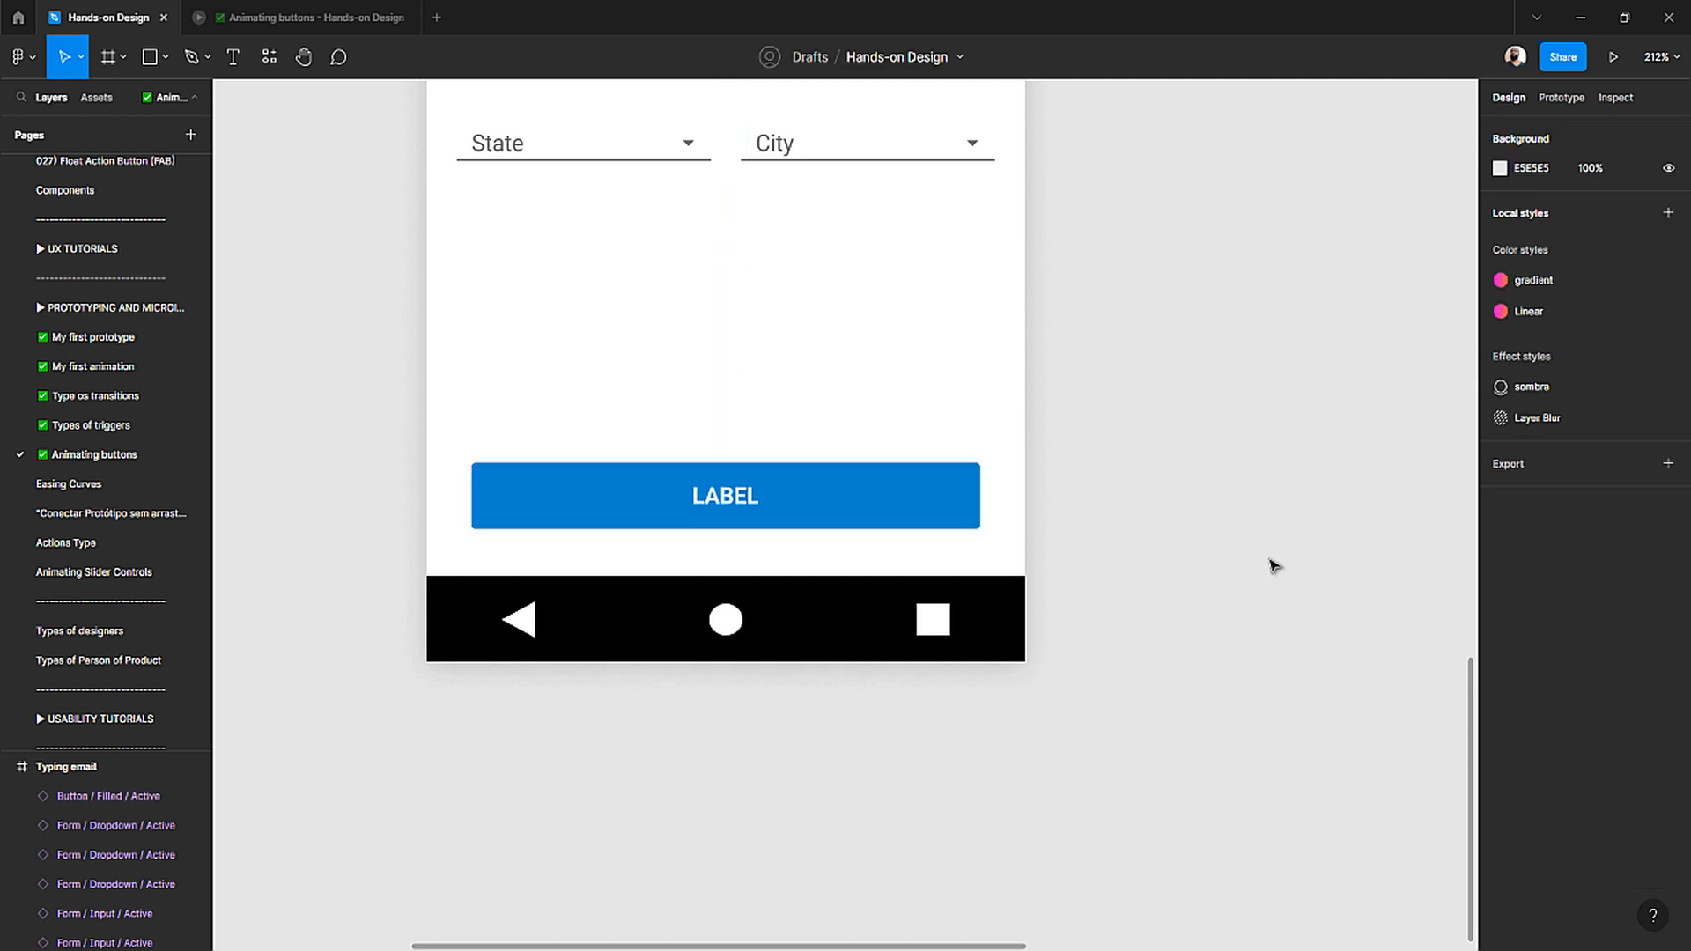
- Compare the empty address screen and its resized LABEL button with the filled-in screens above it
click(796, 508)
scroll(795, 509, down, 10)
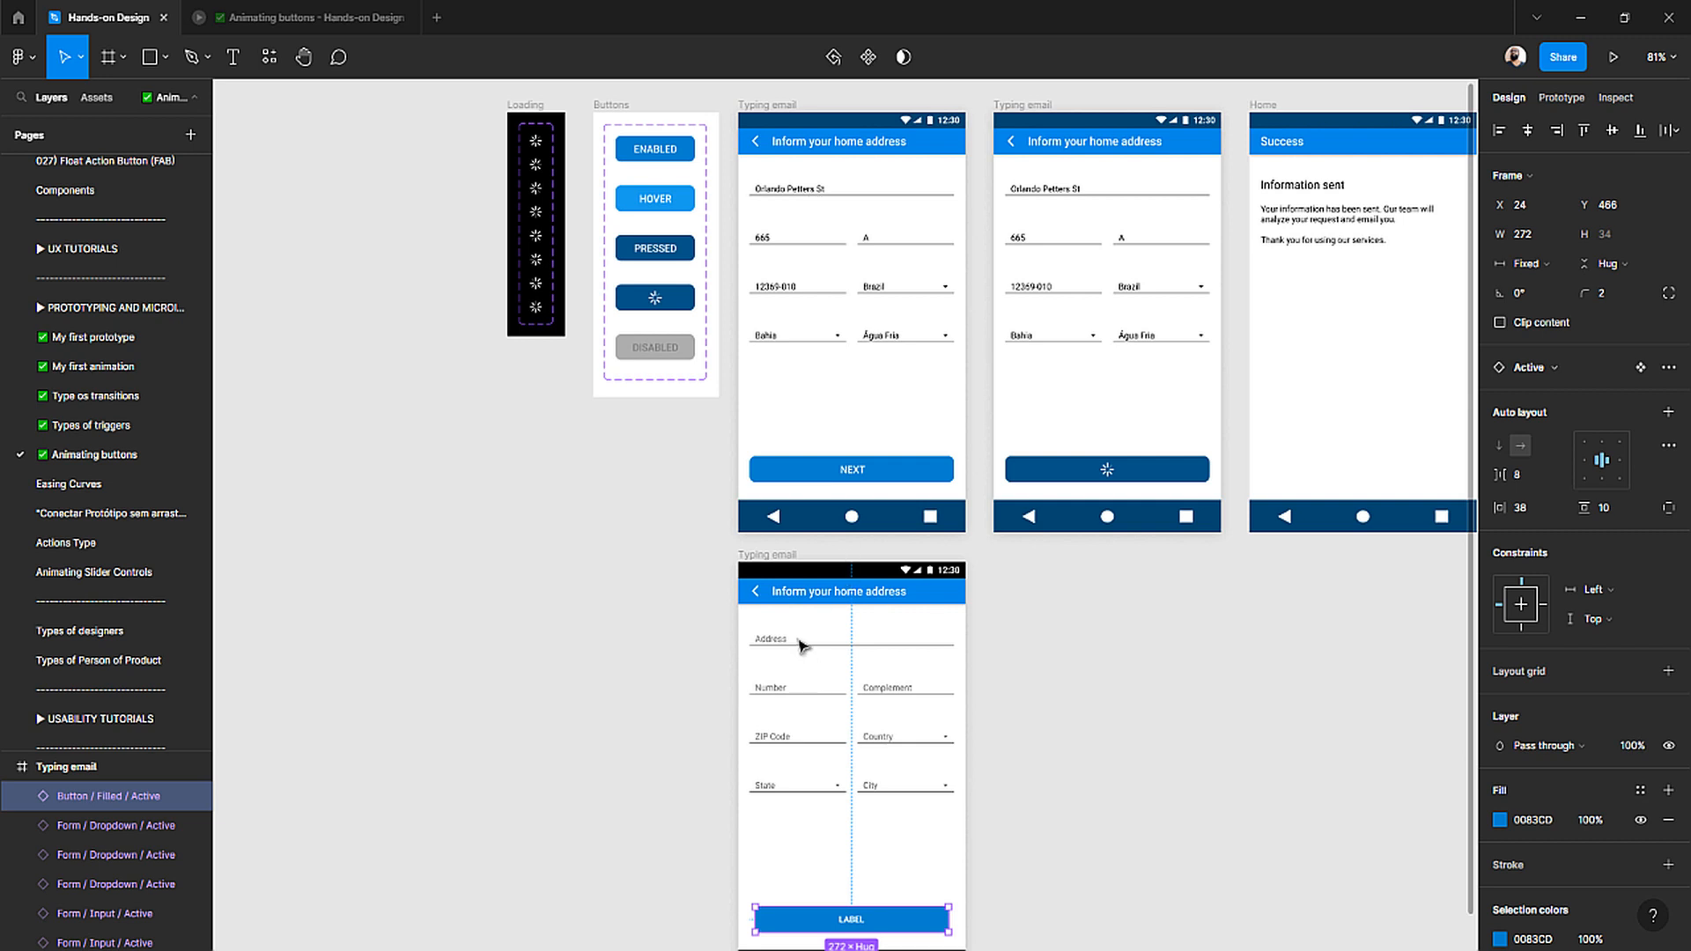
click(799, 646)
scroll(693, 671, down, 2)
scroll(692, 671, right, 1)
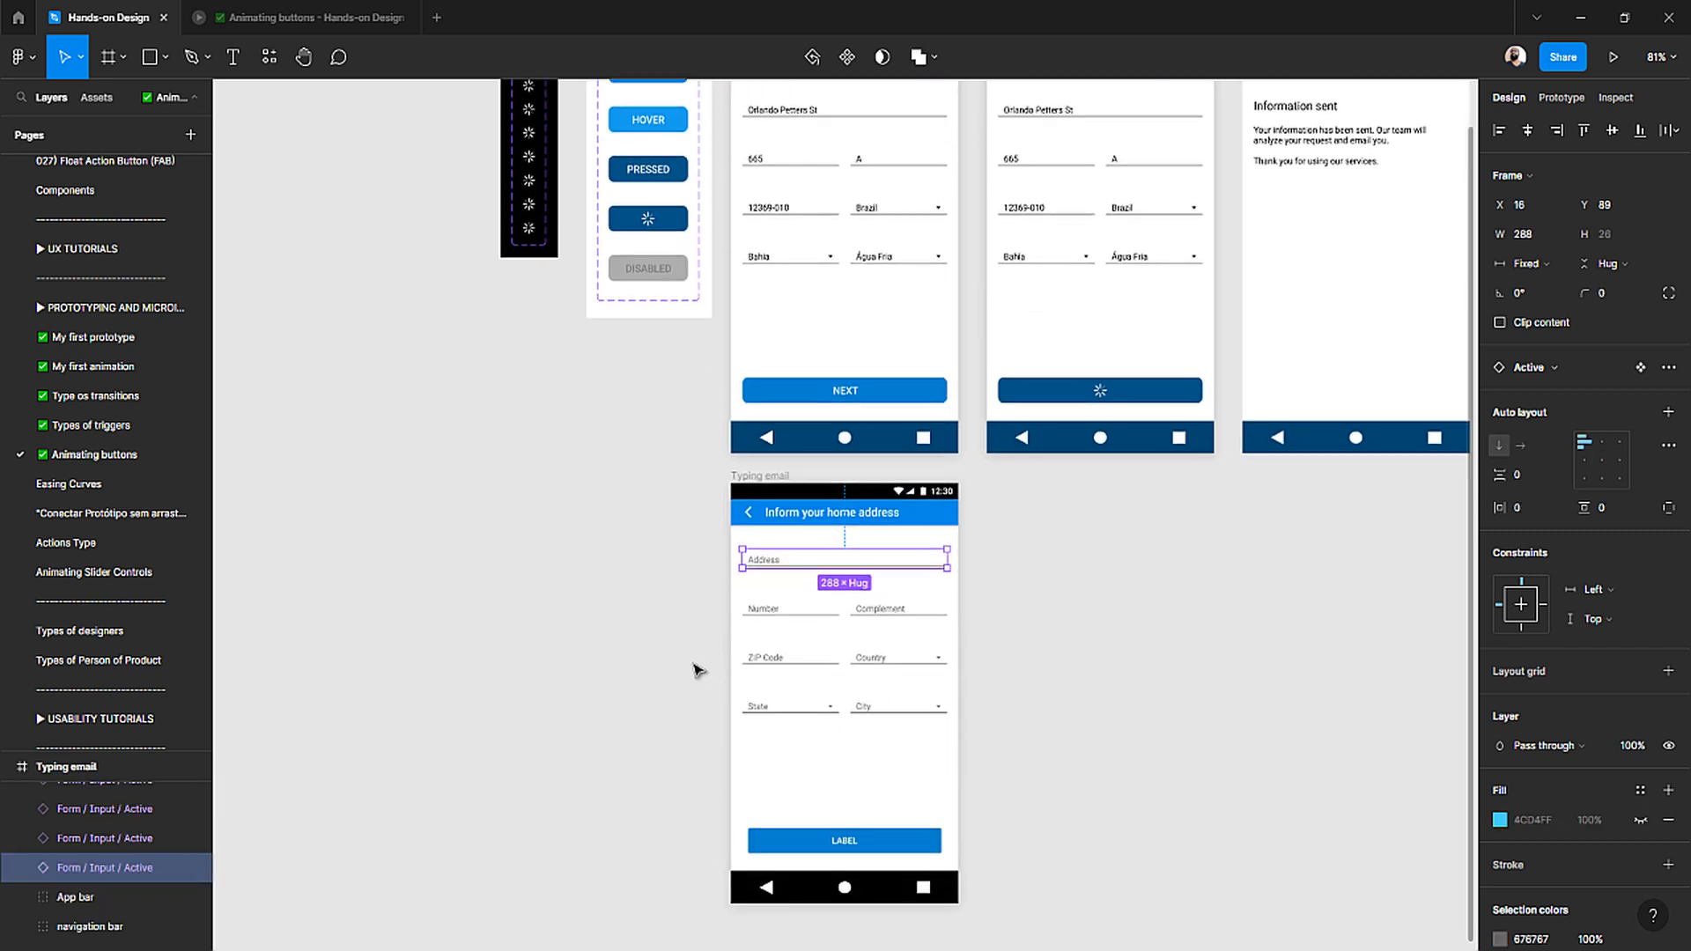
scroll(671, 662, up, 1)
click(664, 649)
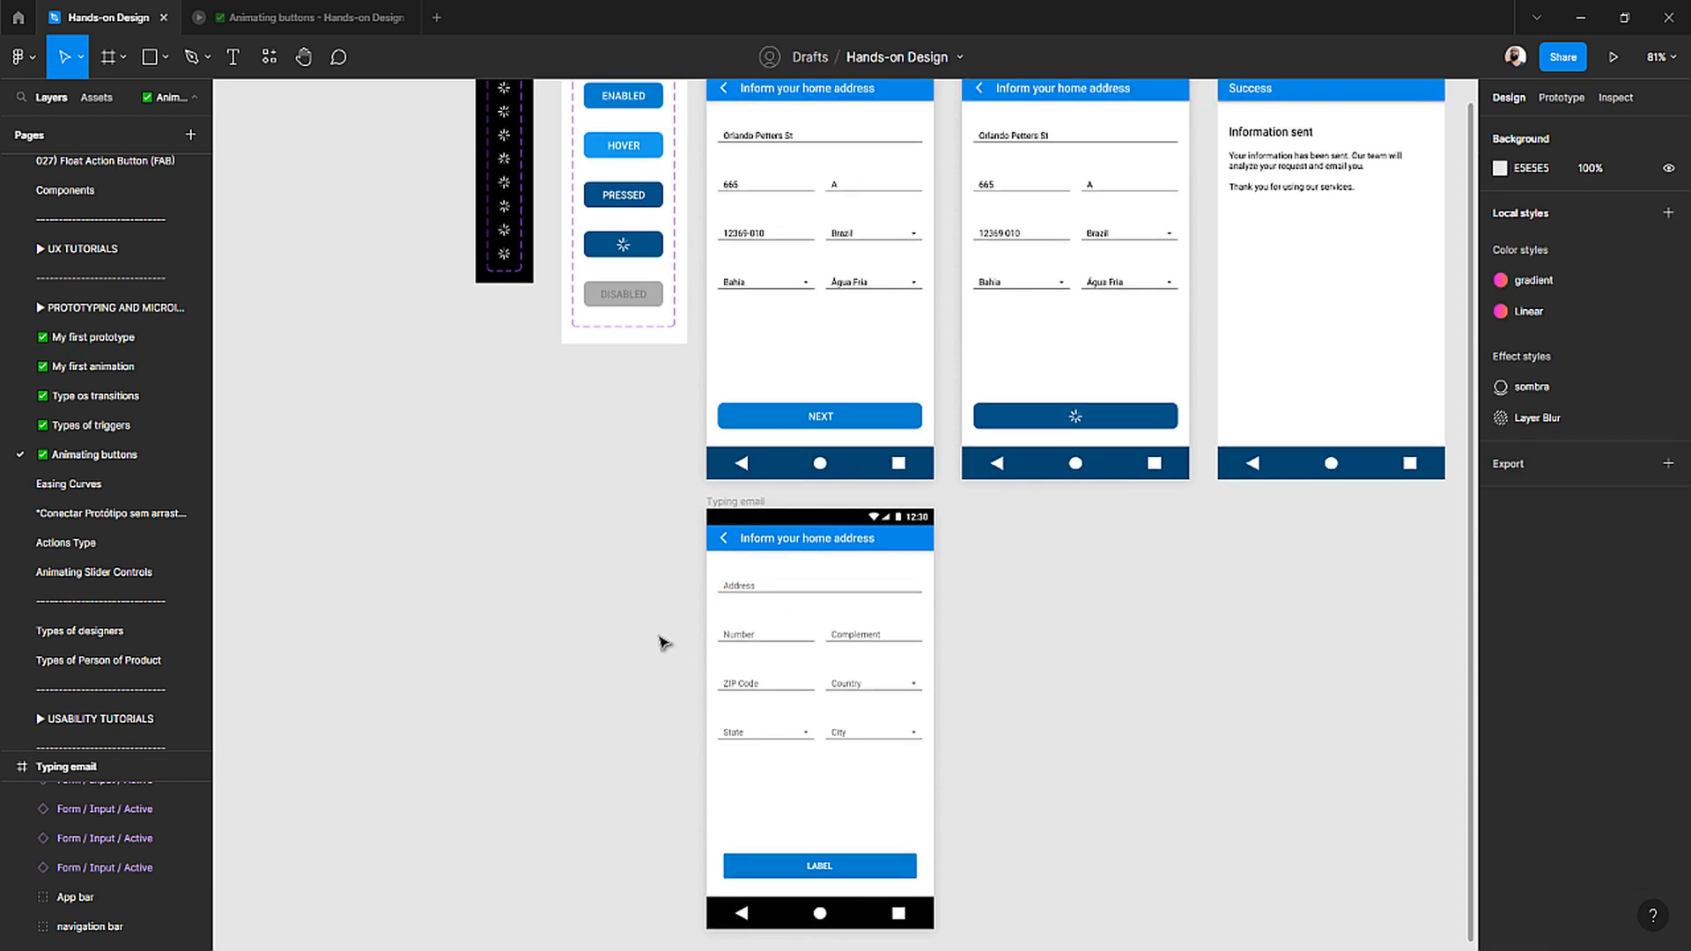
- Check the component swap options for all seven address-screen form fields selected together
ctrl+scroll(791, 615, up, 5)
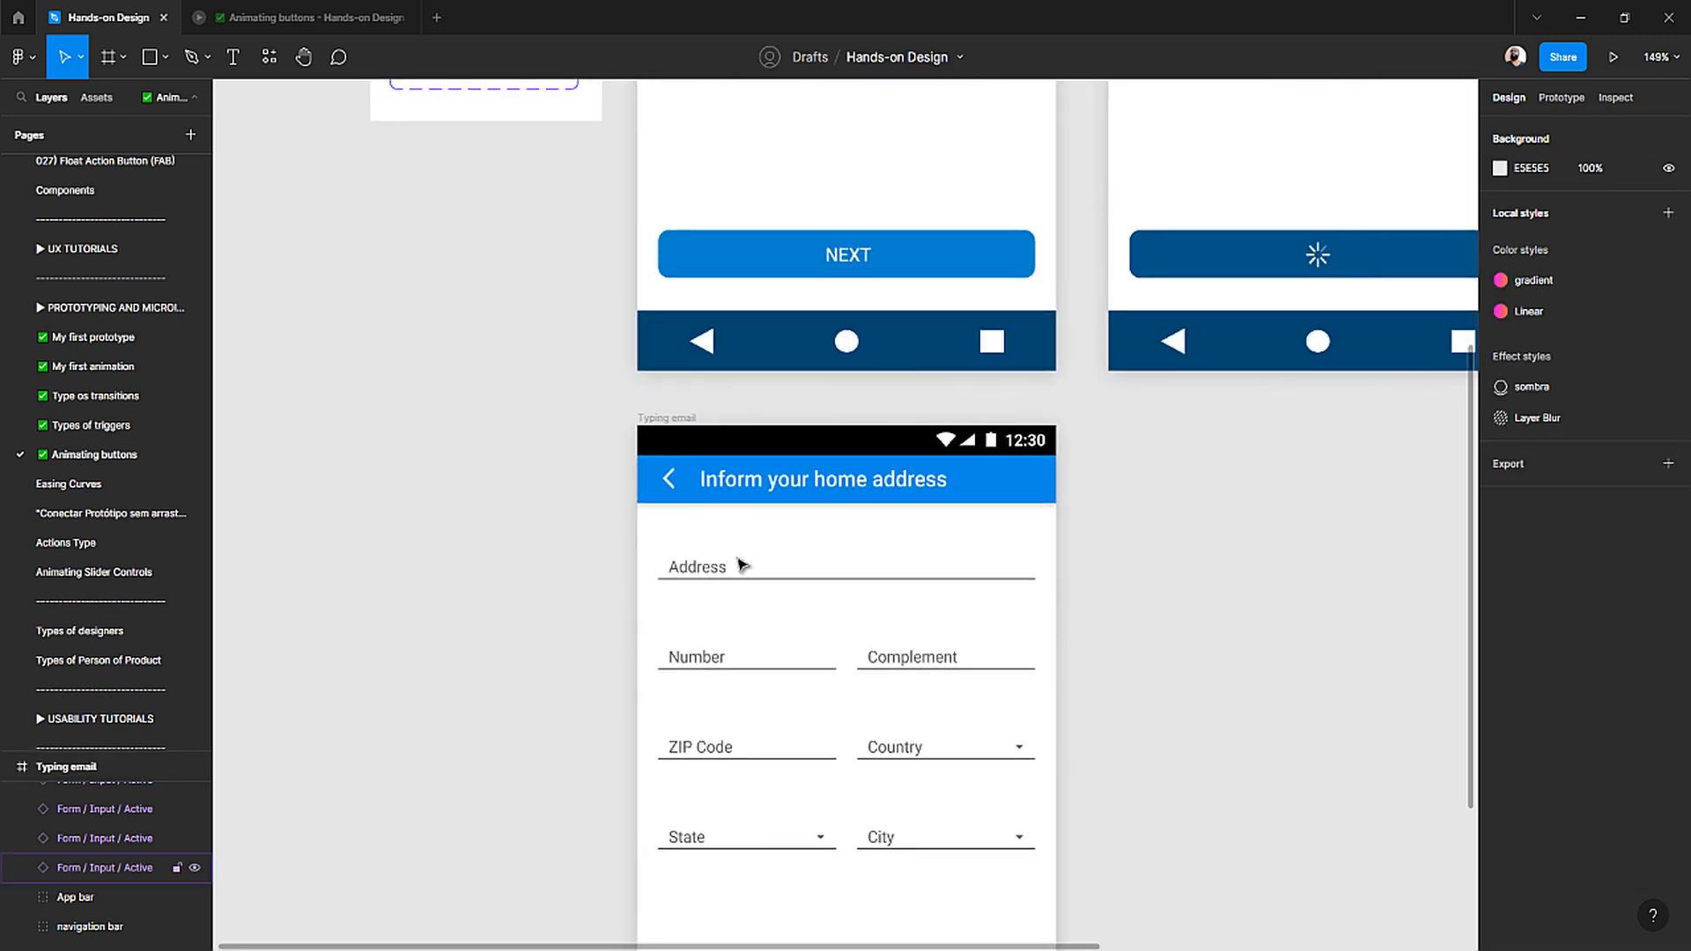
scroll(744, 563, down, 3)
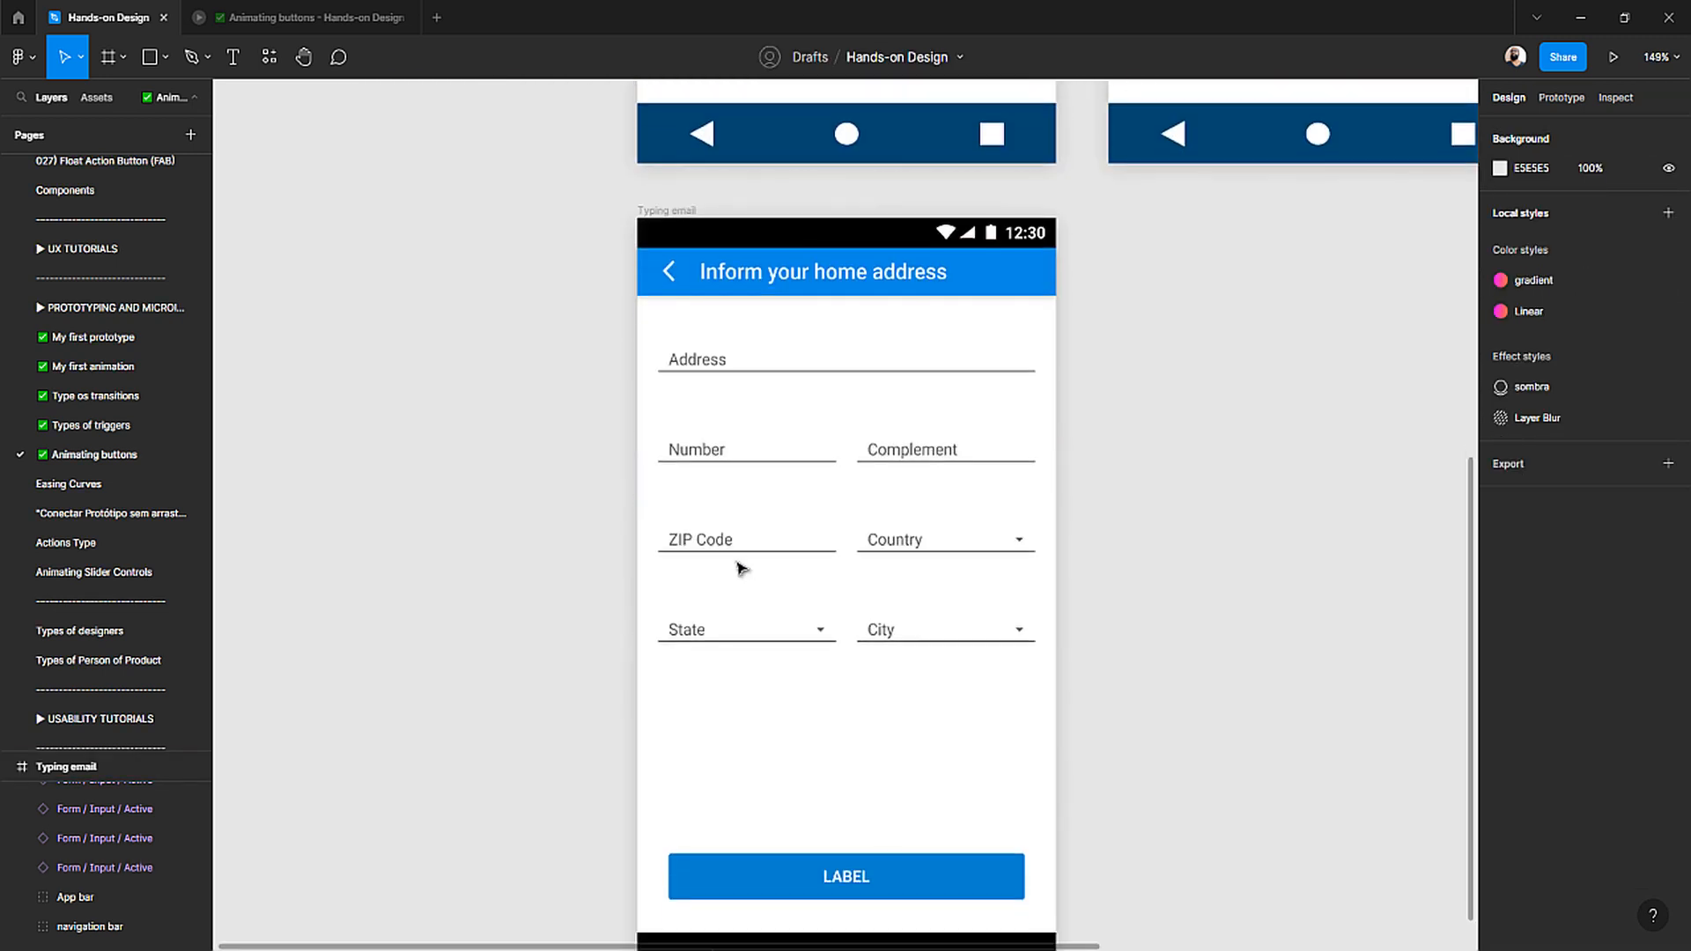
click(688, 361)
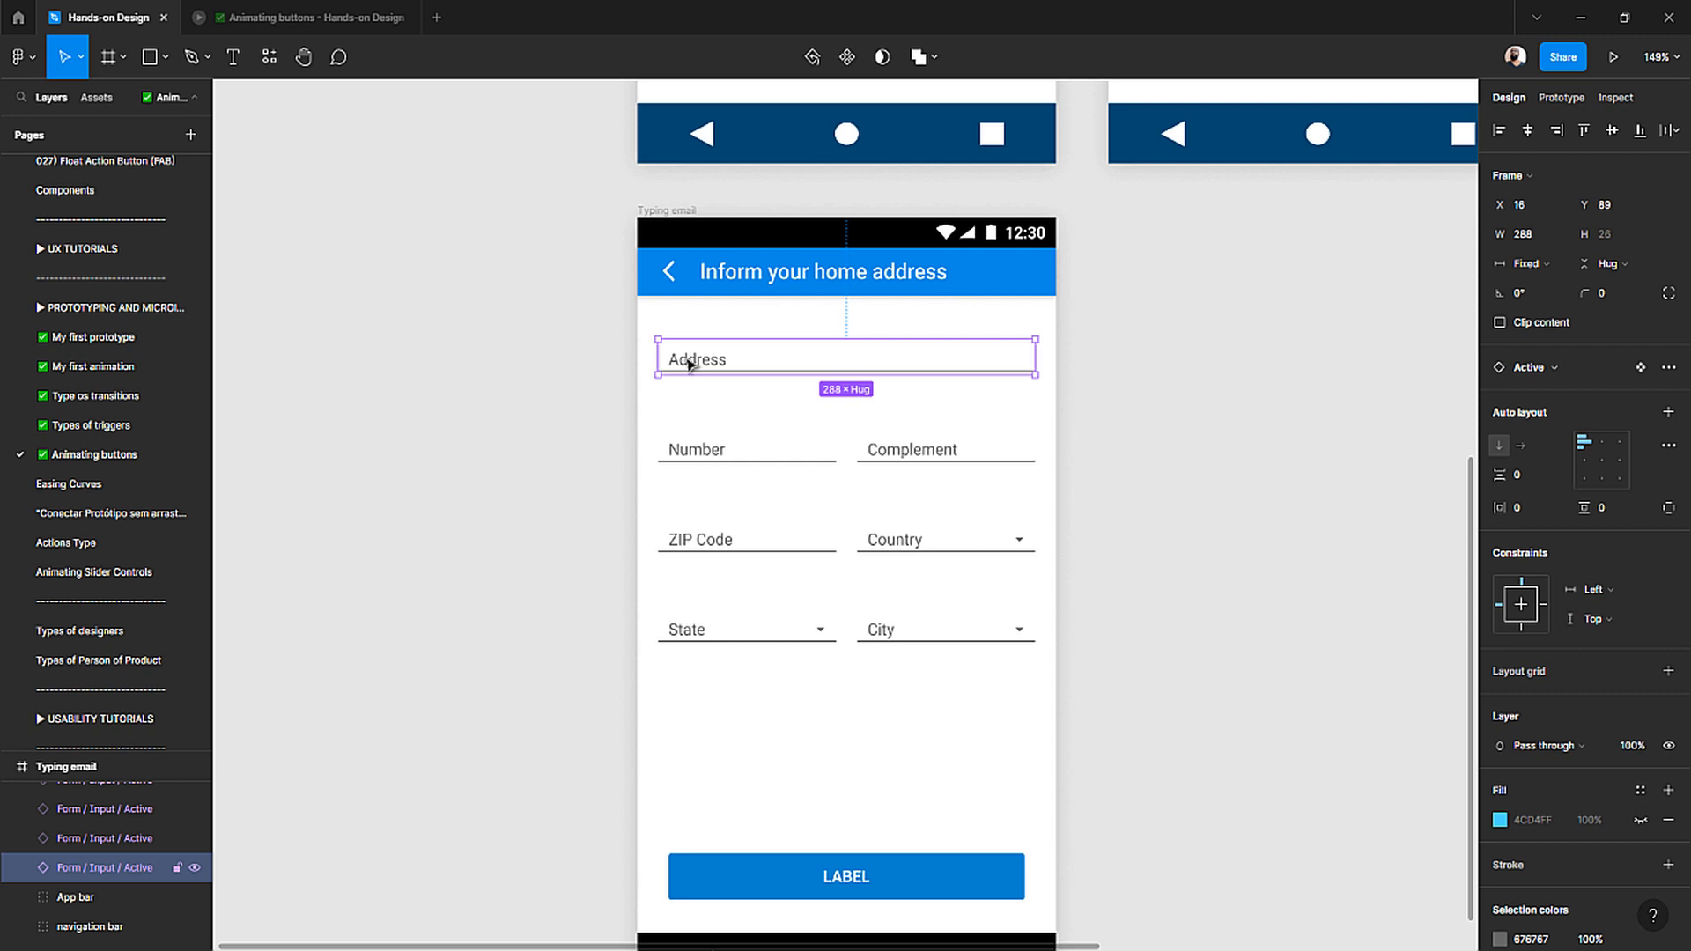
click(535, 370)
drag(557, 351, 1137, 724)
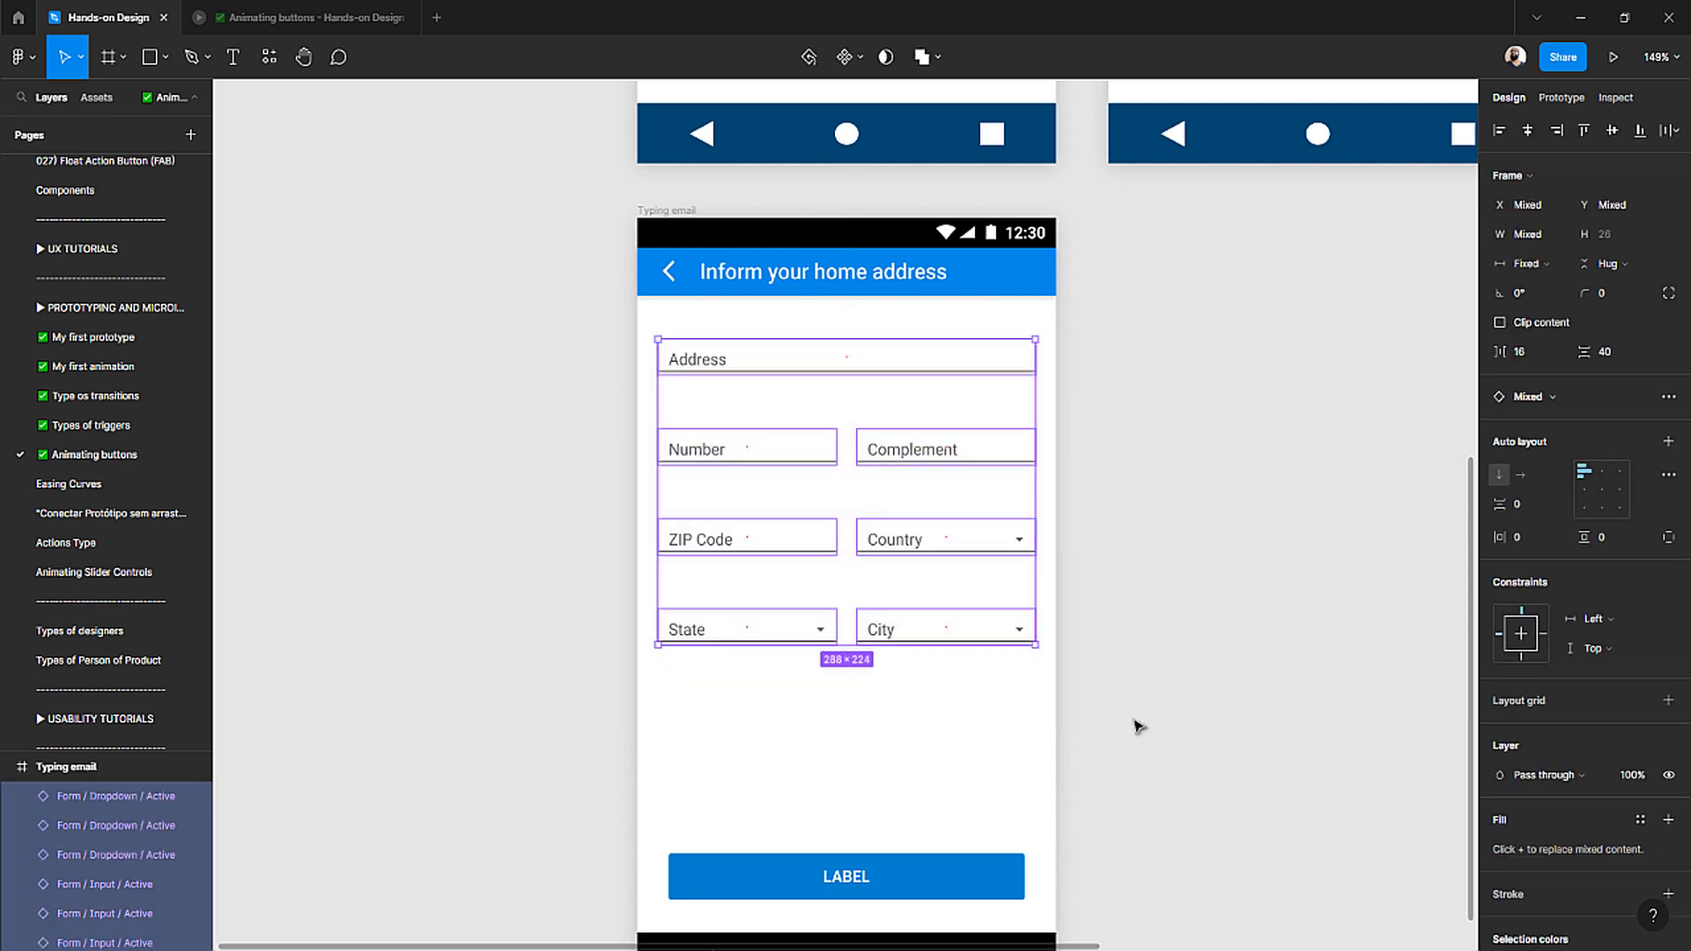
click(1567, 398)
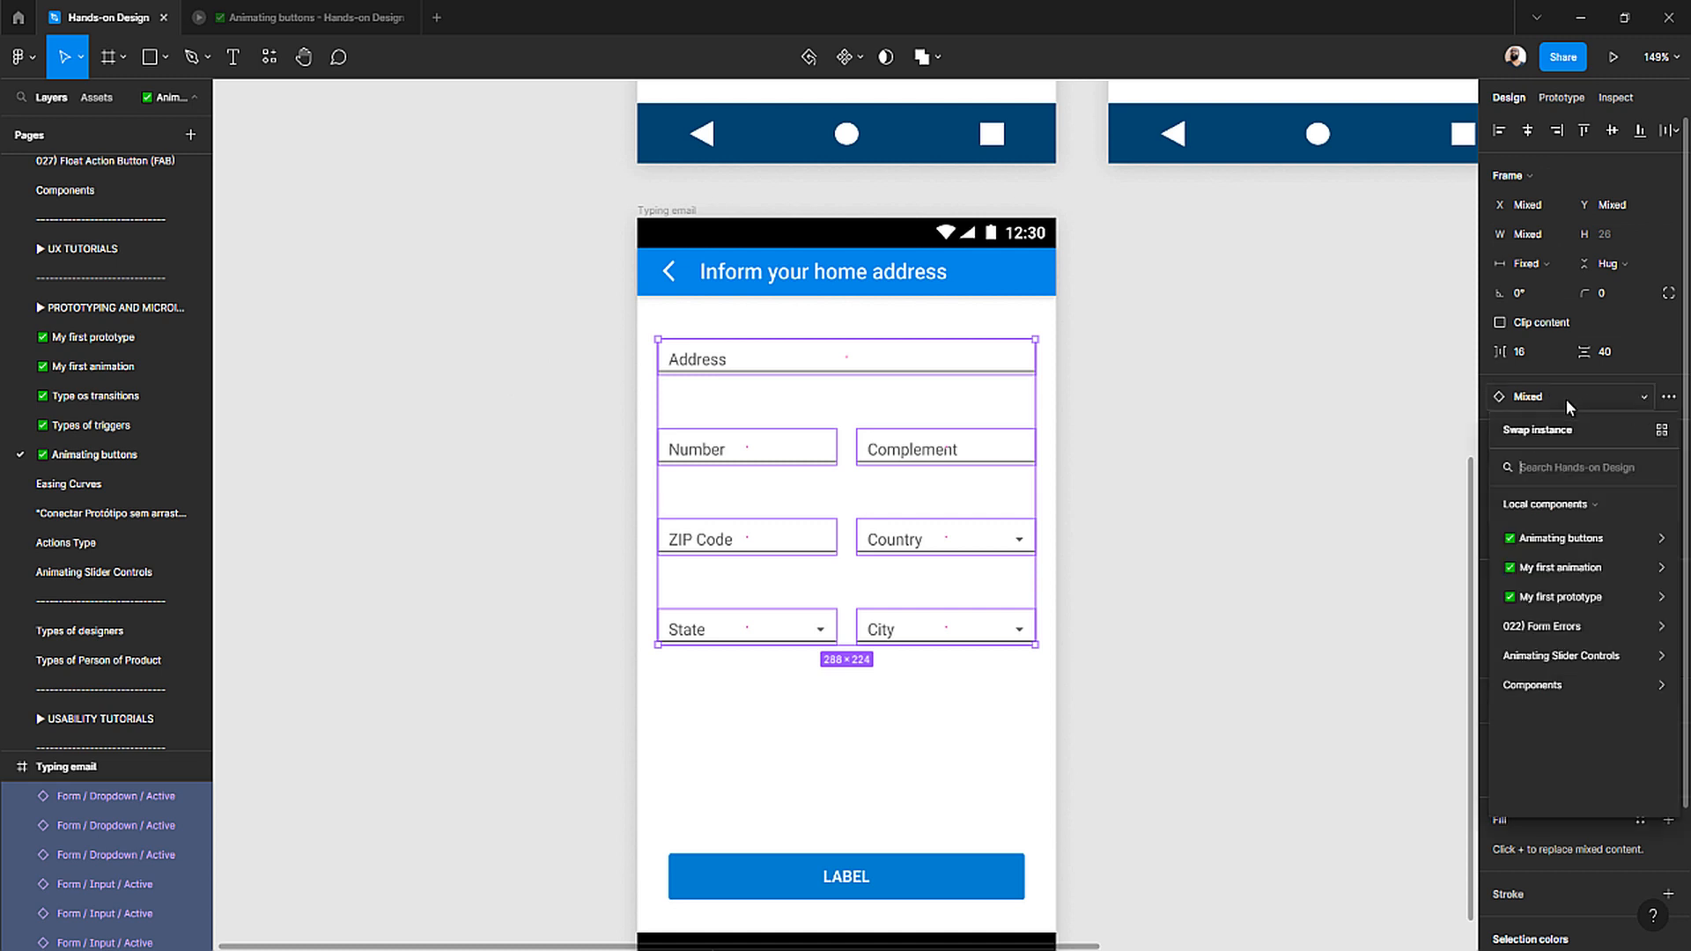
click(1318, 382)
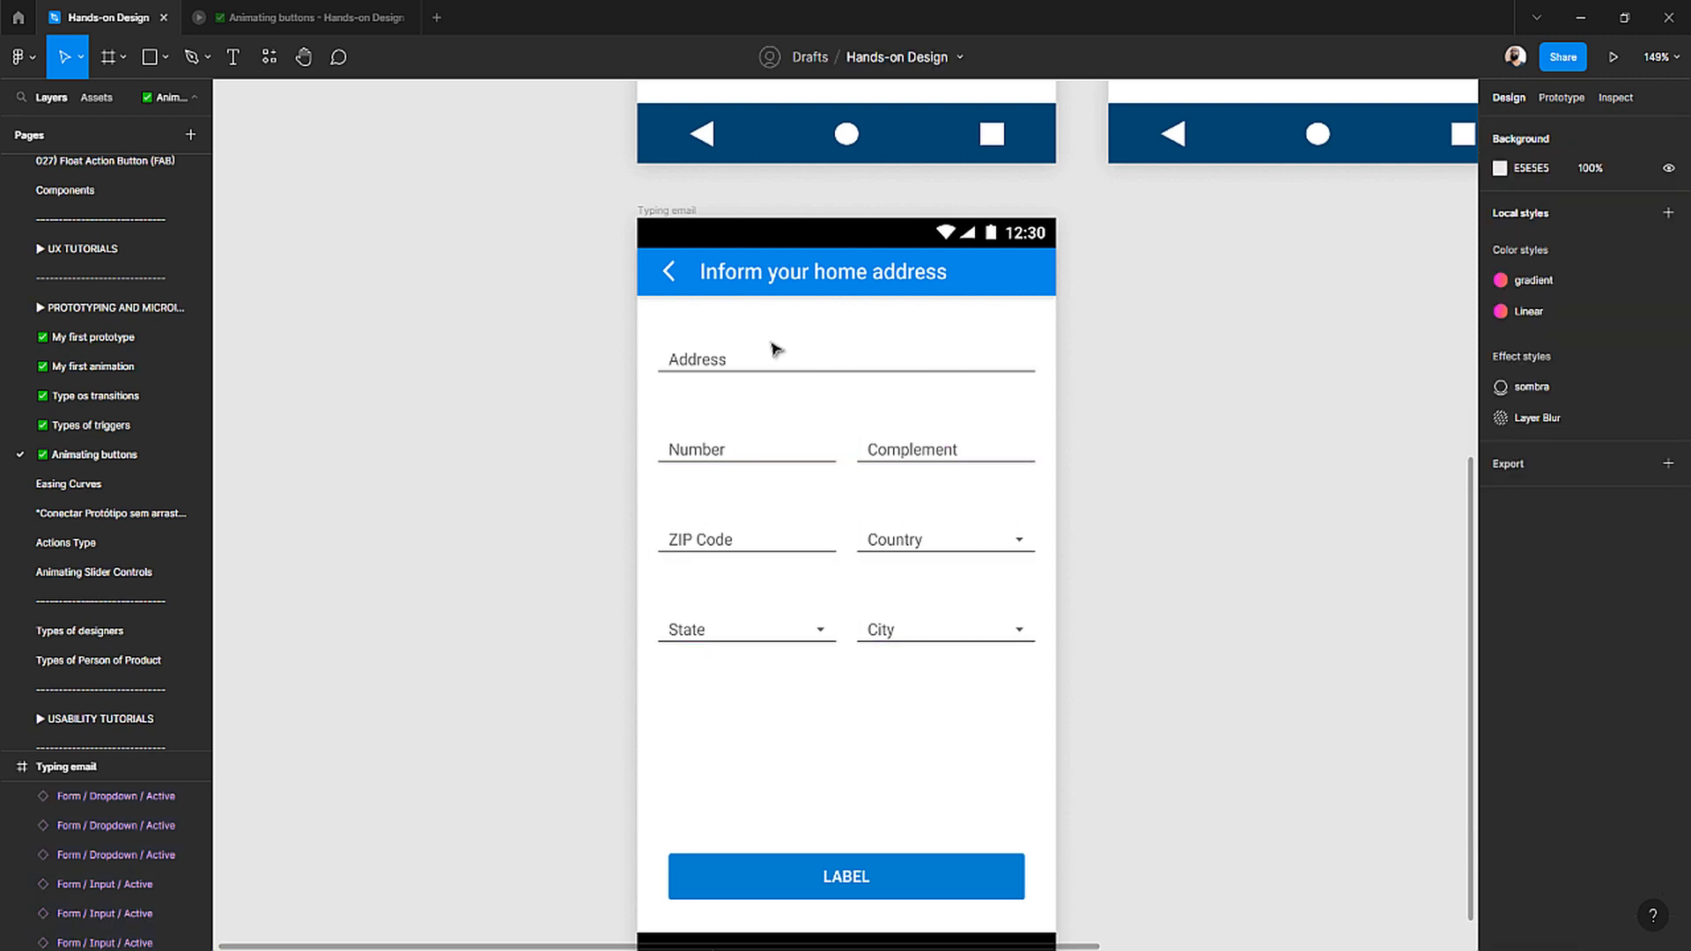
- Inspect which address-screen fields are Input components and which are Dropdown components
click(712, 356)
shift+click(702, 456)
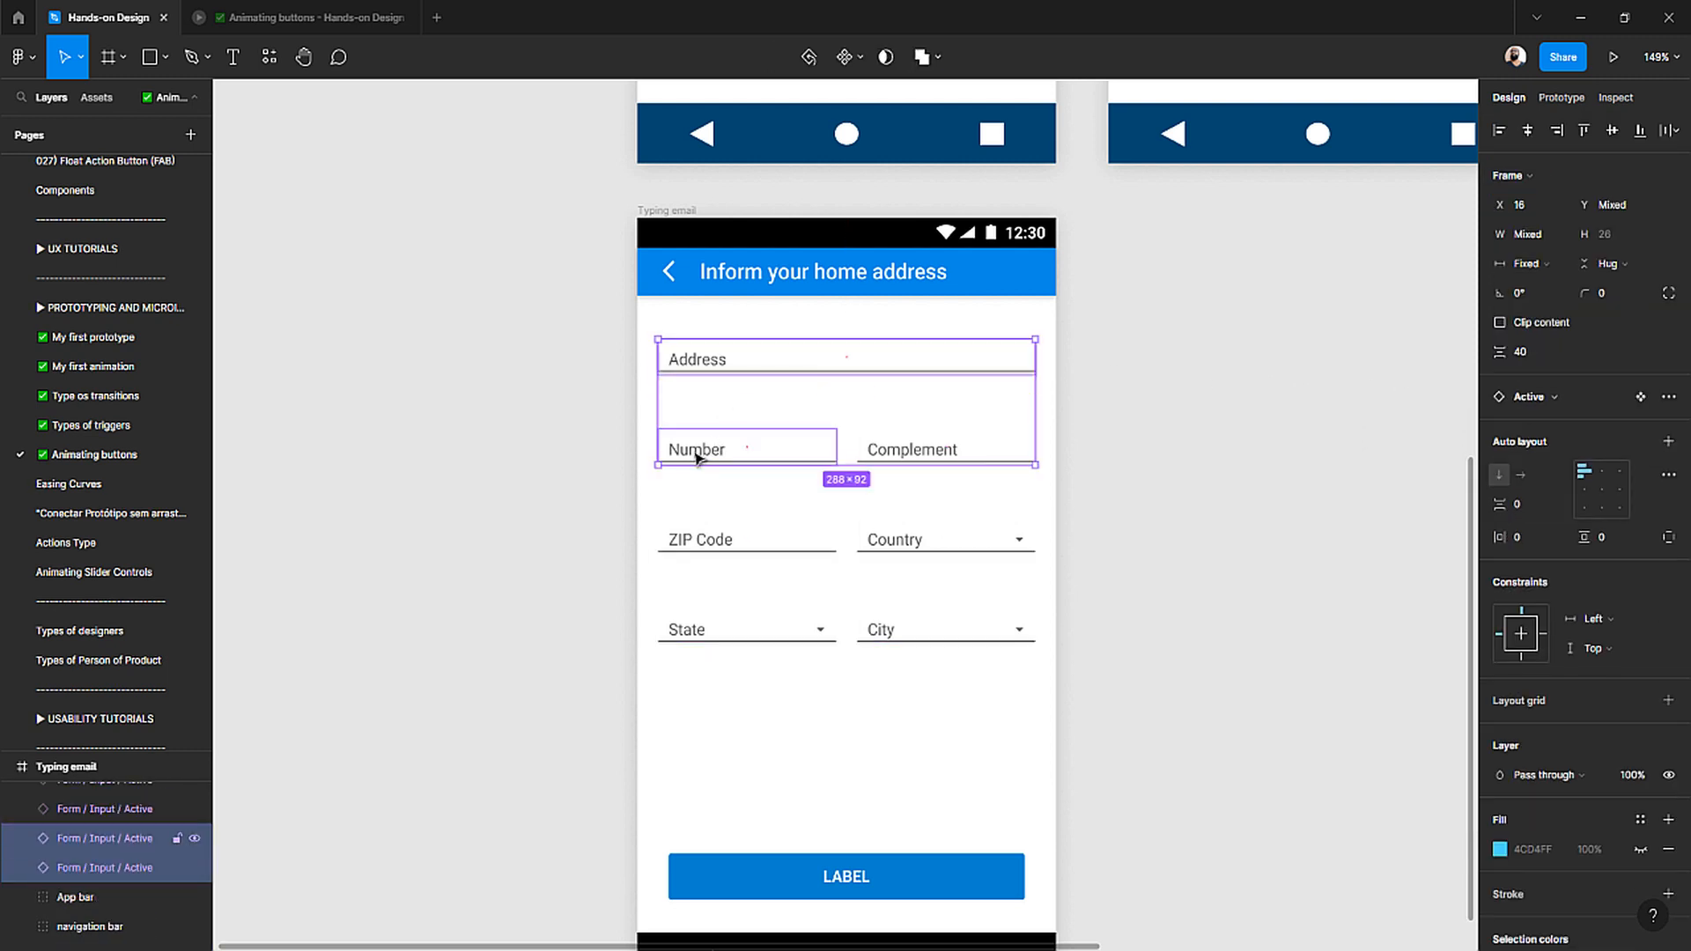
shift+click(969, 460)
shift+click(742, 540)
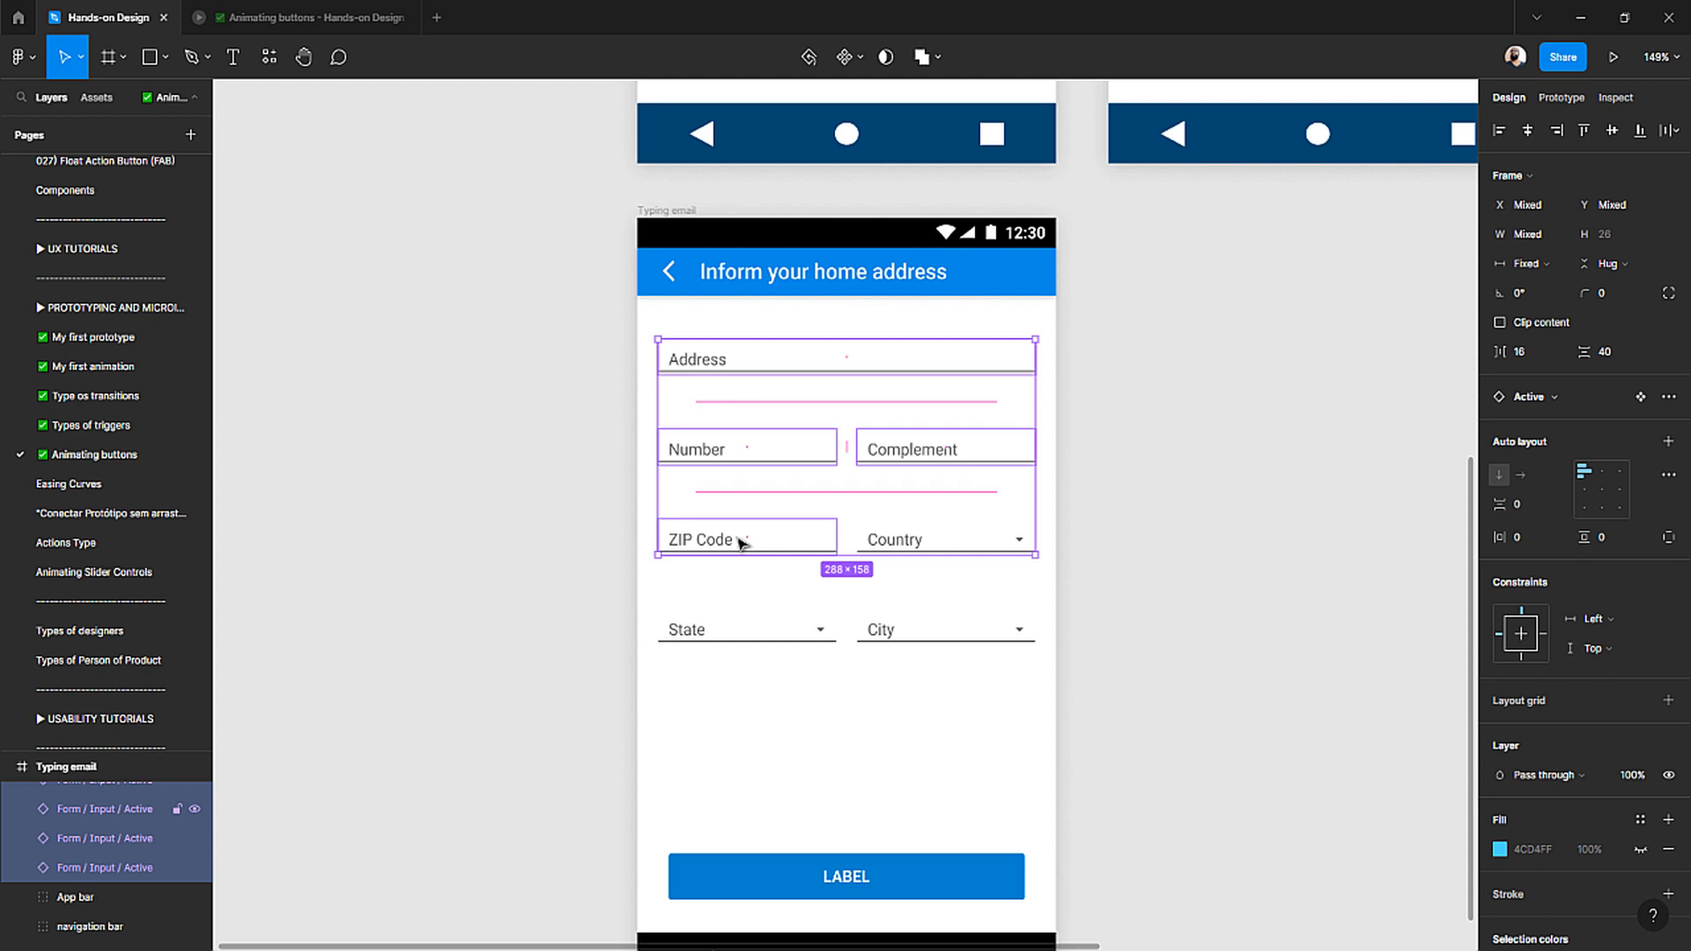
click(623, 570)
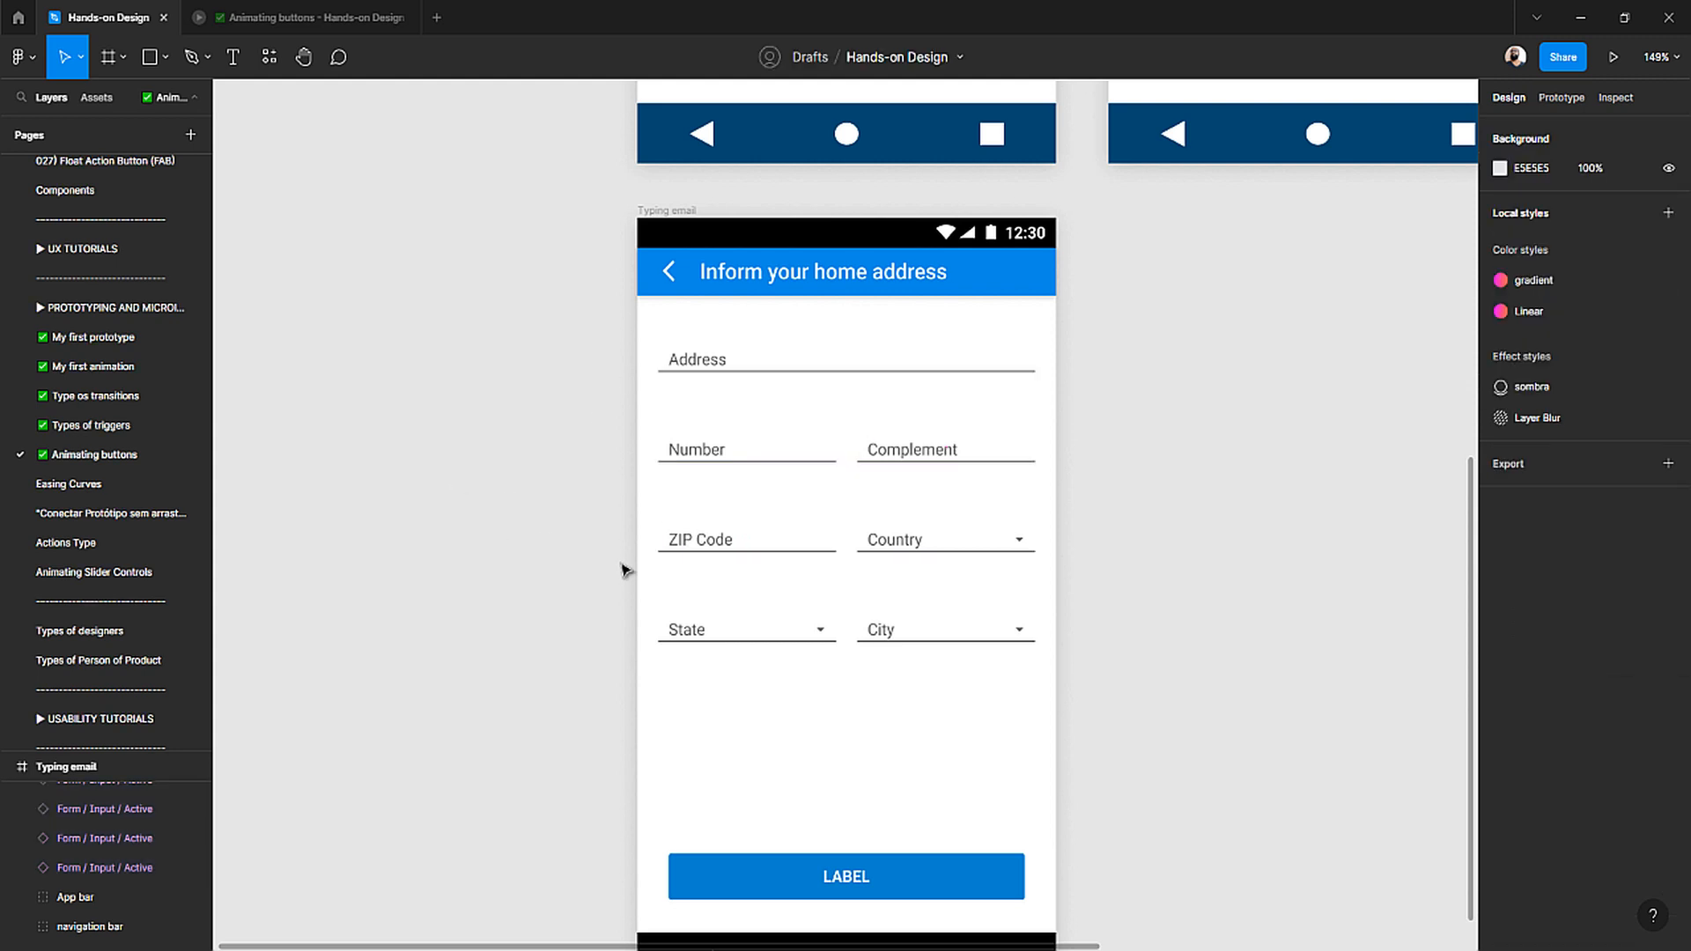
click(939, 550)
click(912, 629)
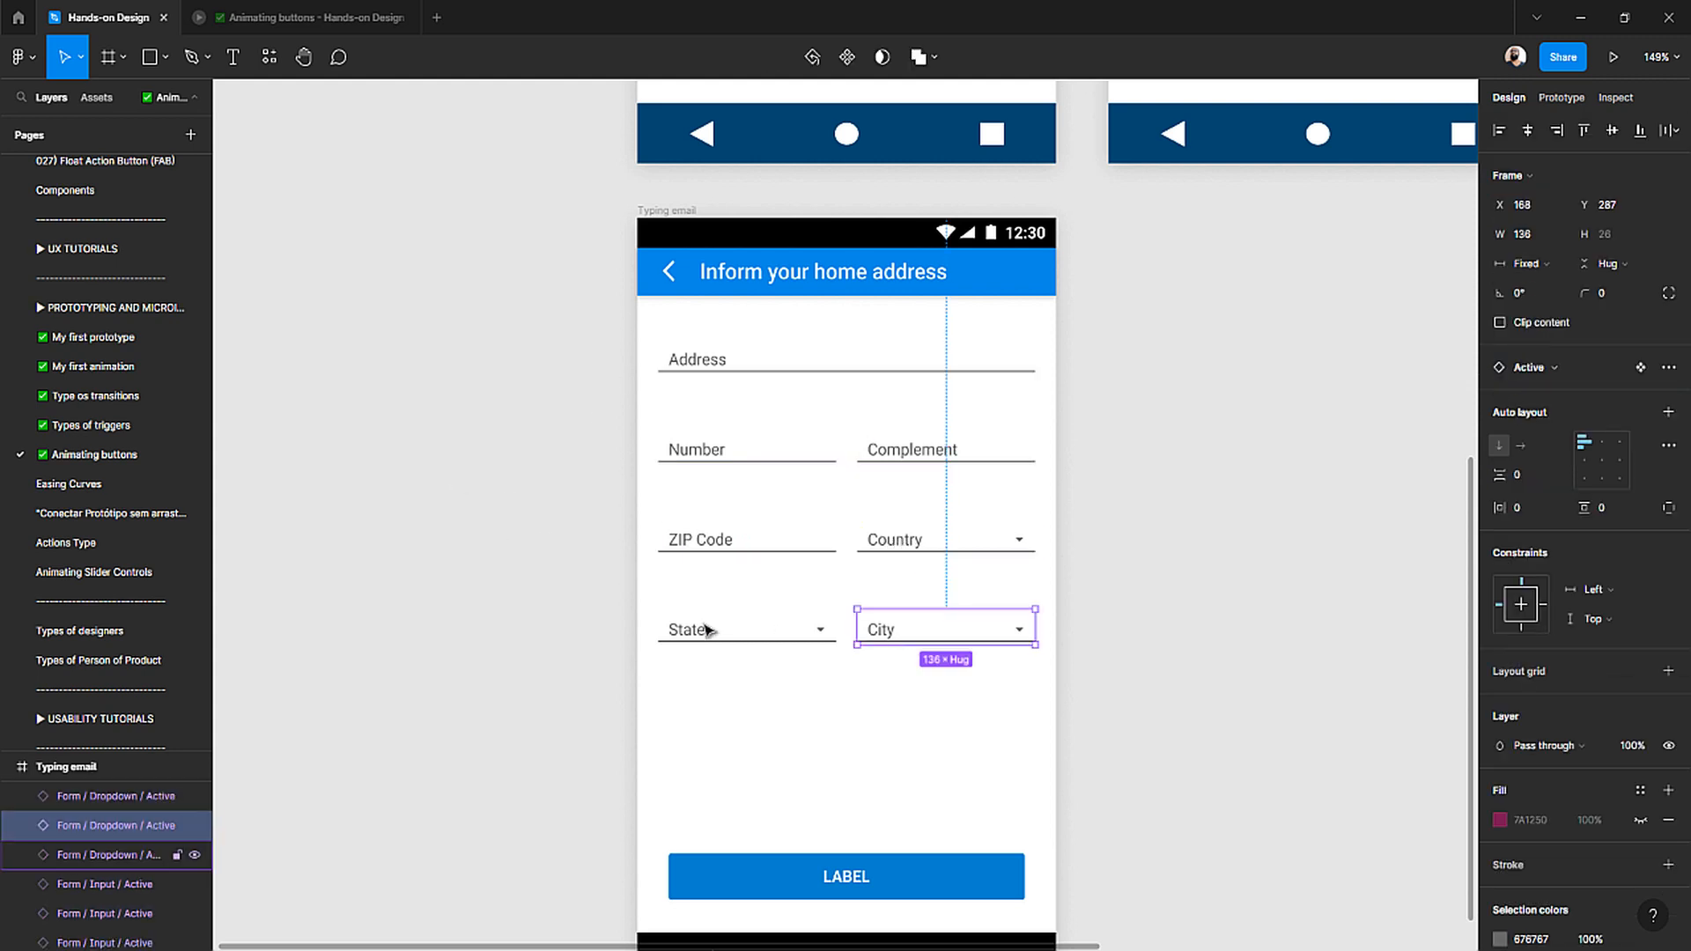
click(706, 631)
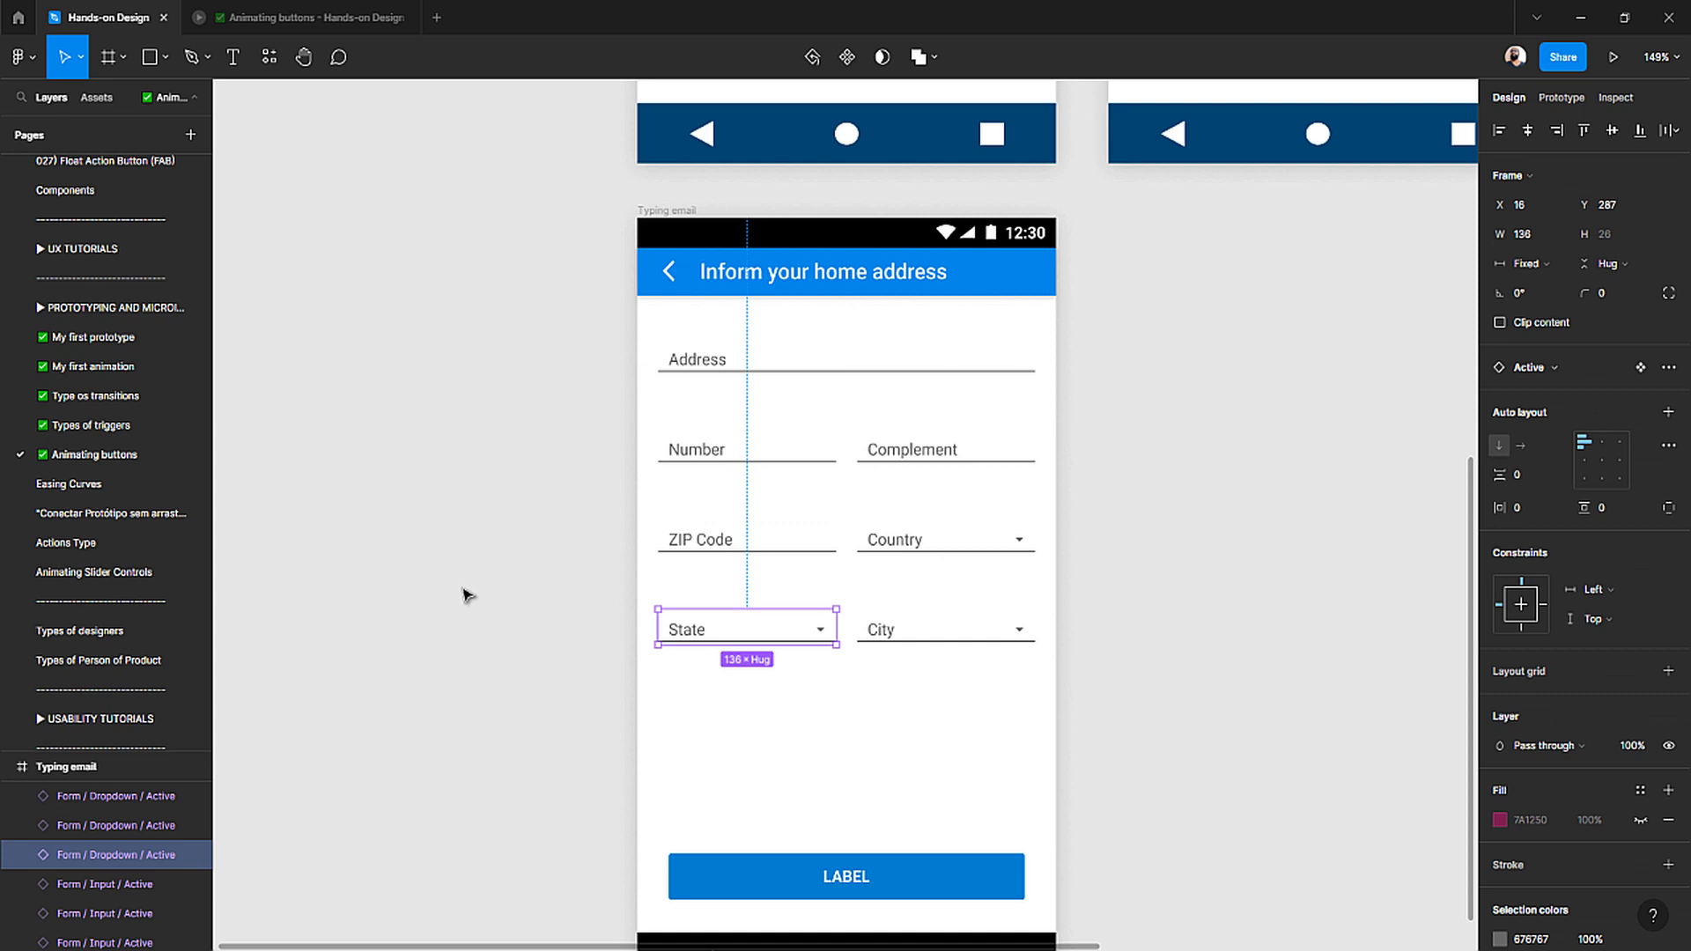
- Swap the Address, Number, Complement and ZIP Code fields from the Active to the Typed input component
click(686, 373)
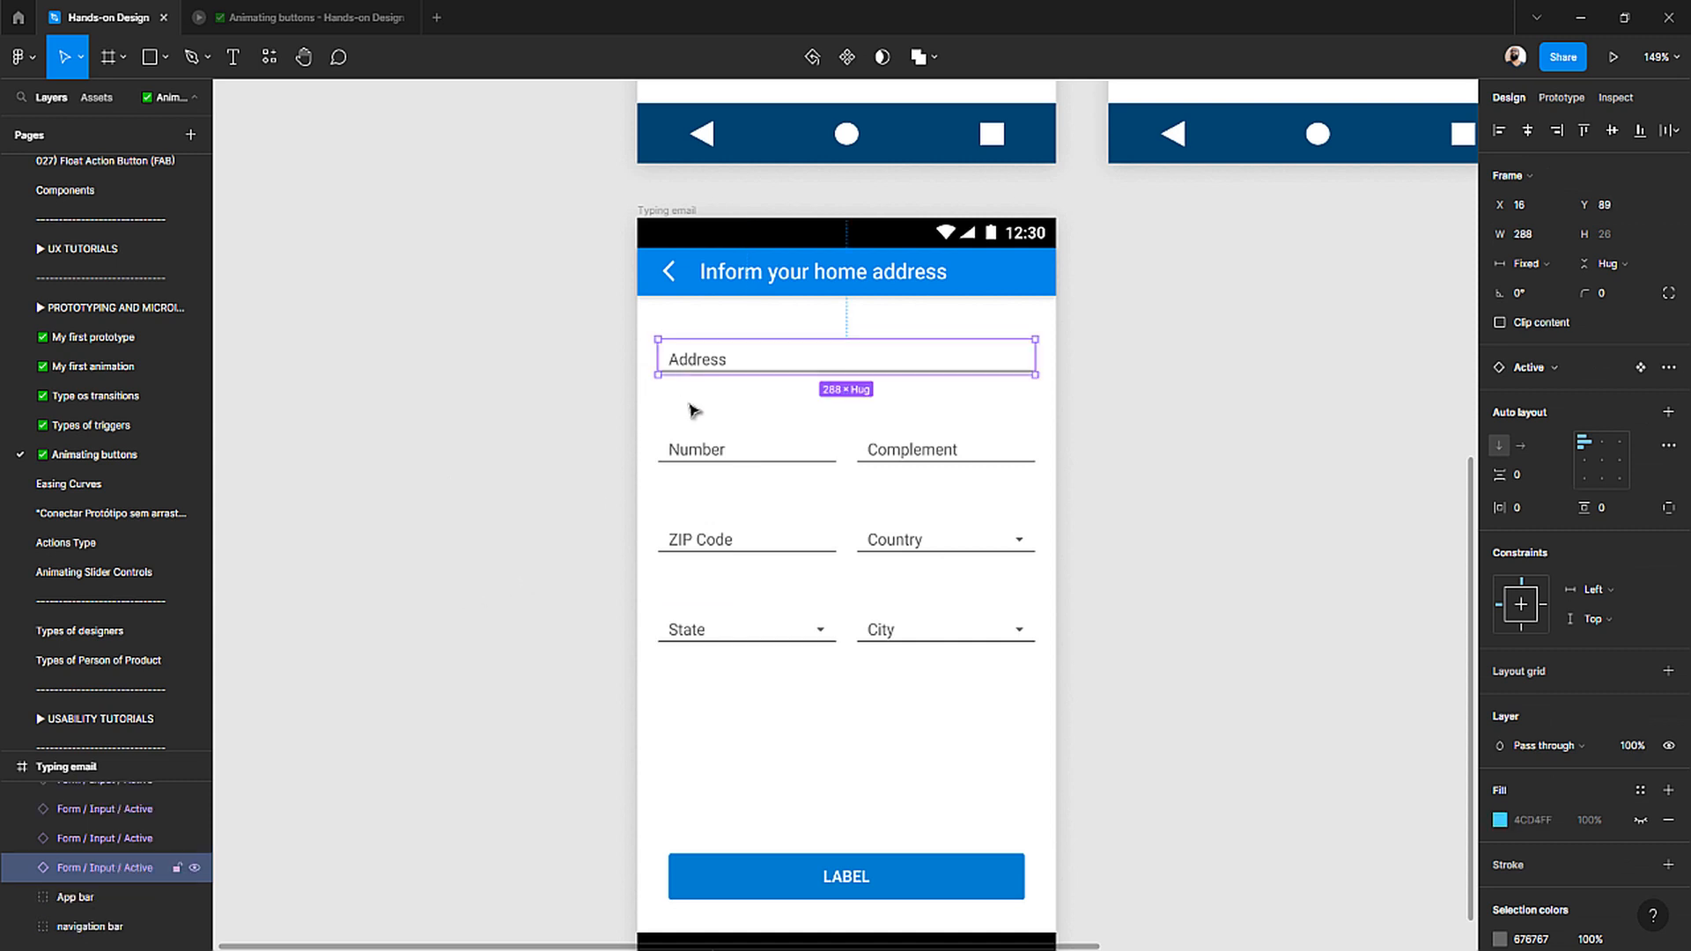
shift+click(681, 446)
shift+click(876, 451)
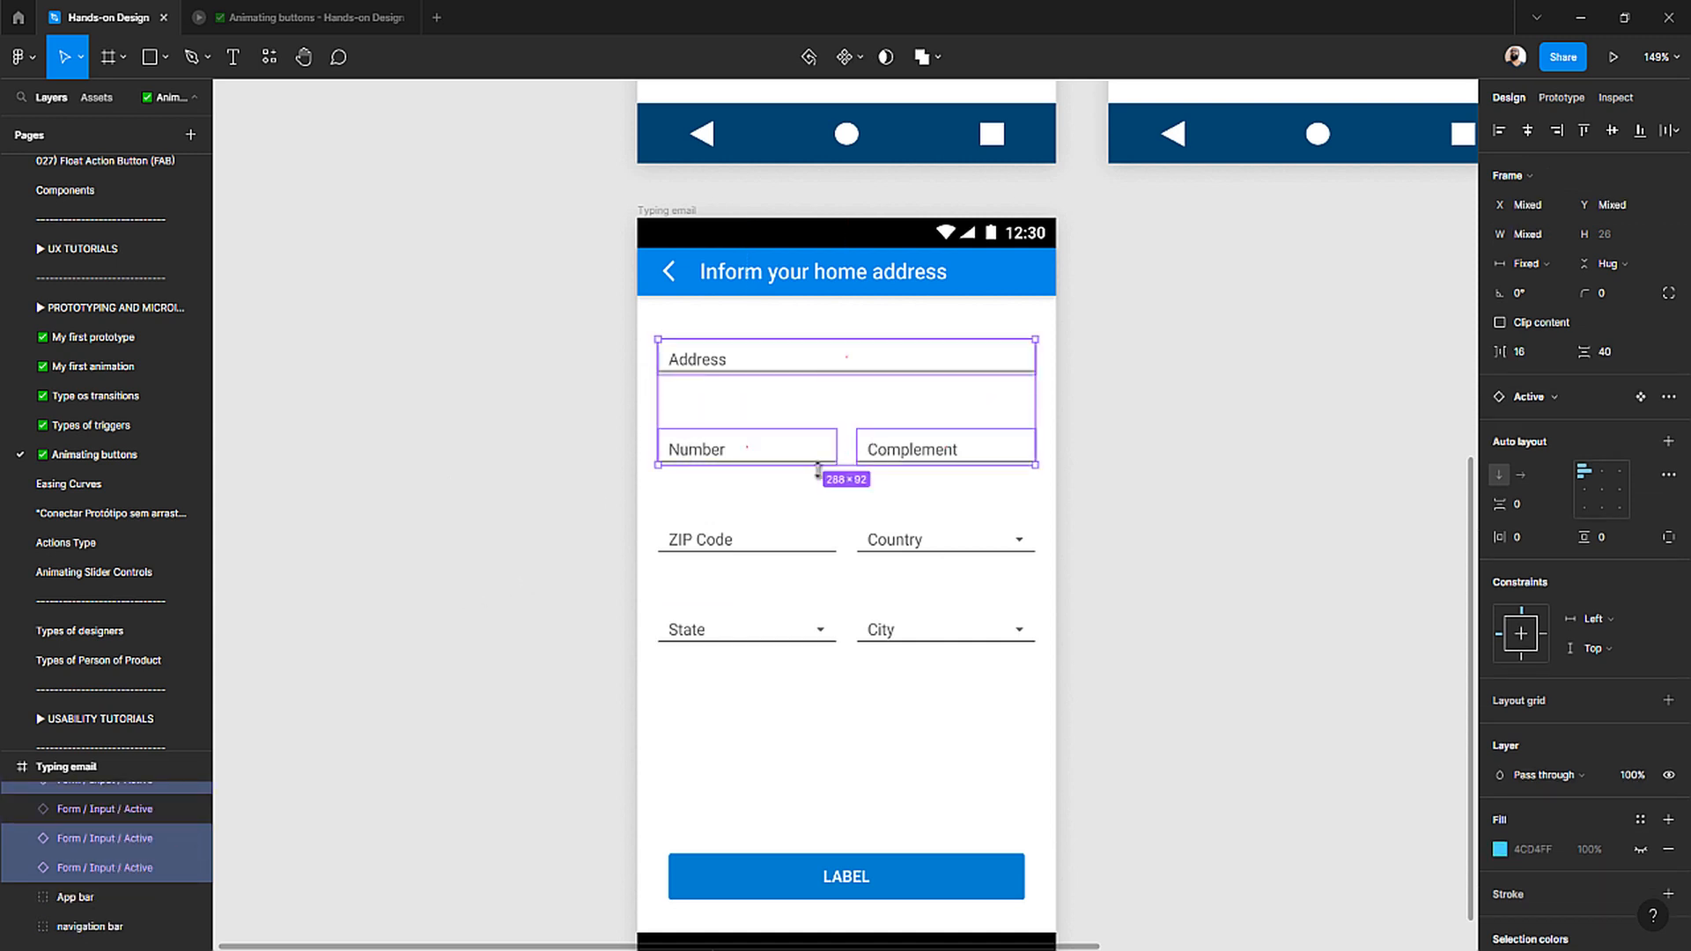
shift+click(703, 544)
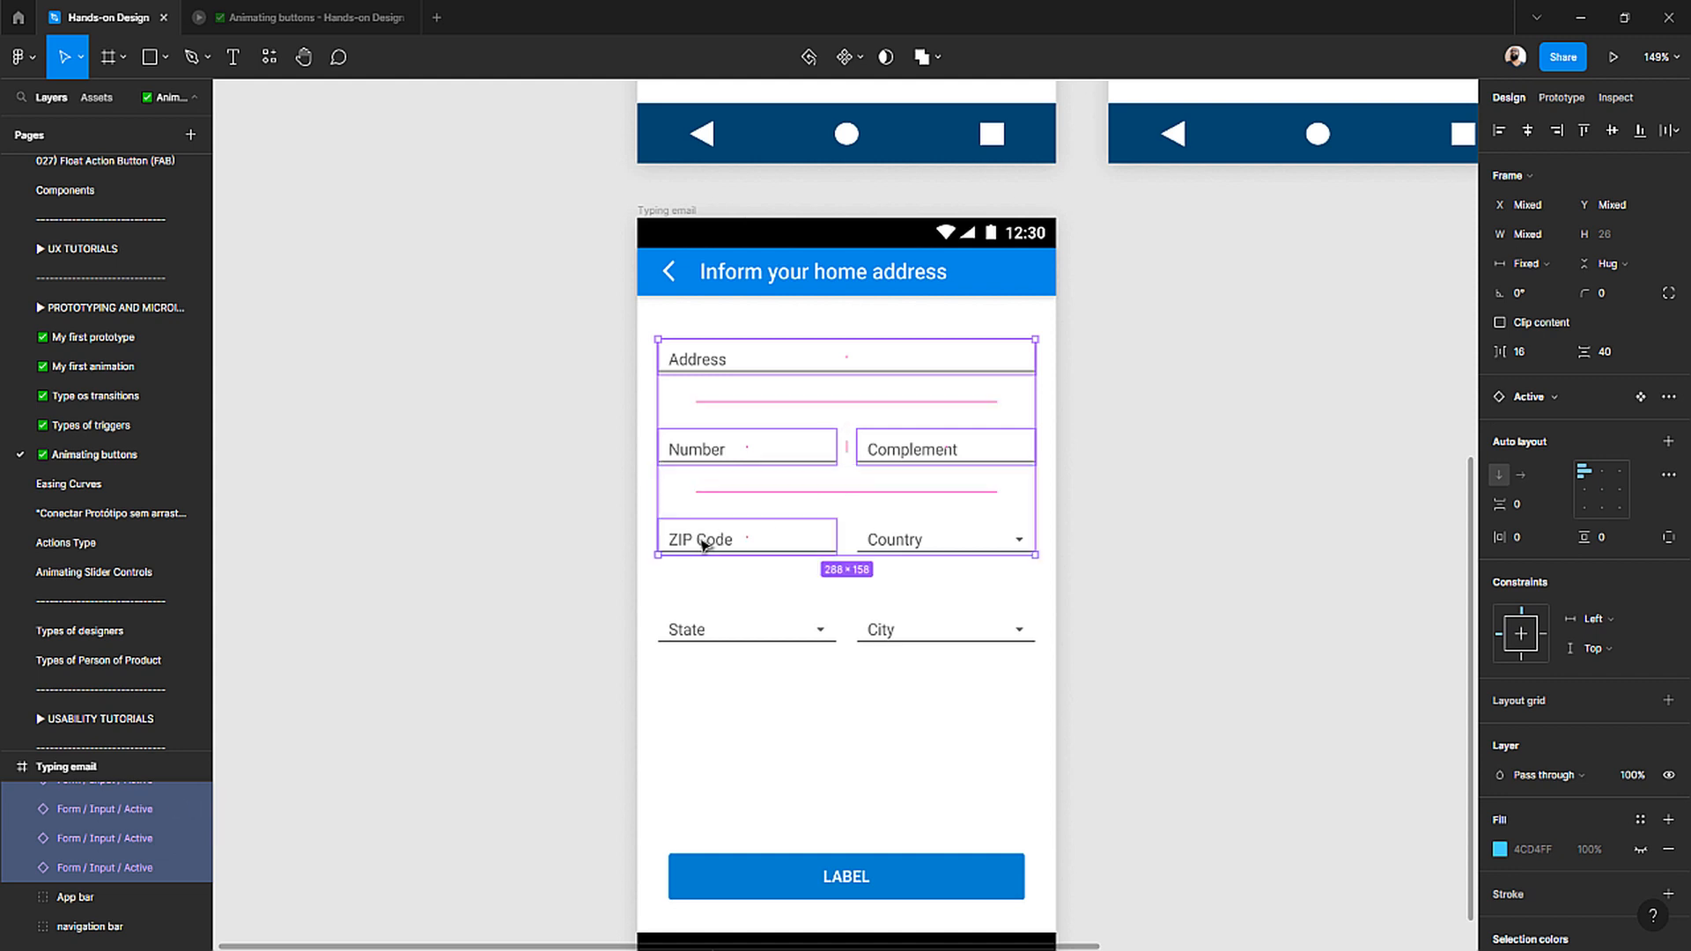
click(1575, 393)
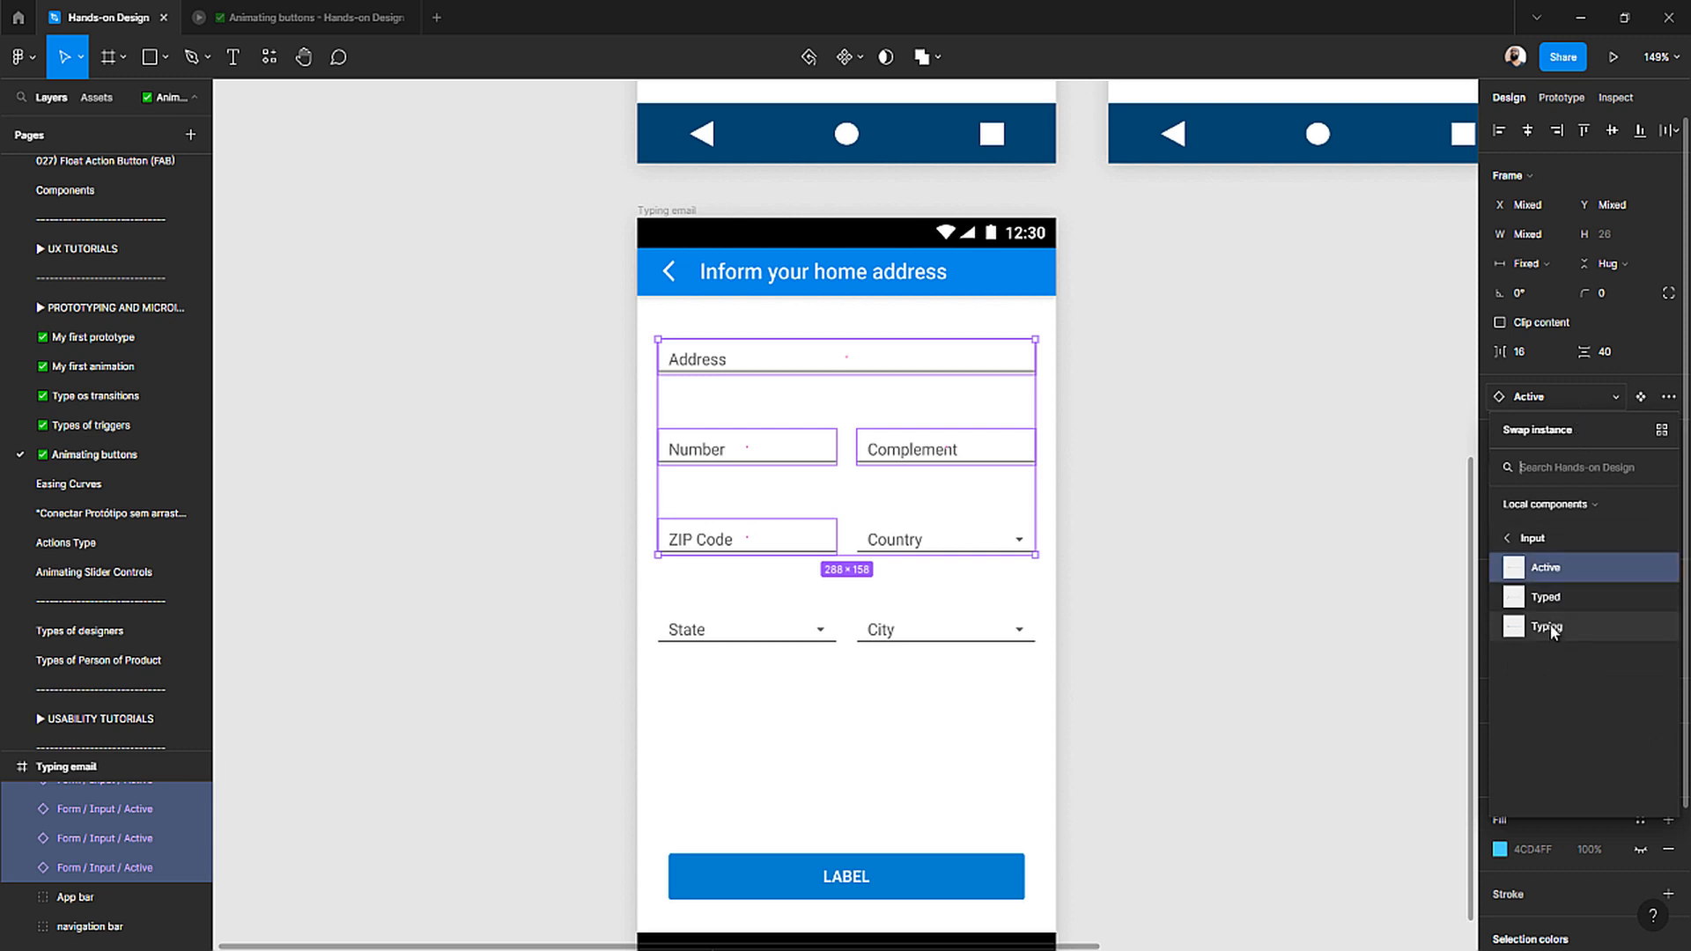
click(1550, 598)
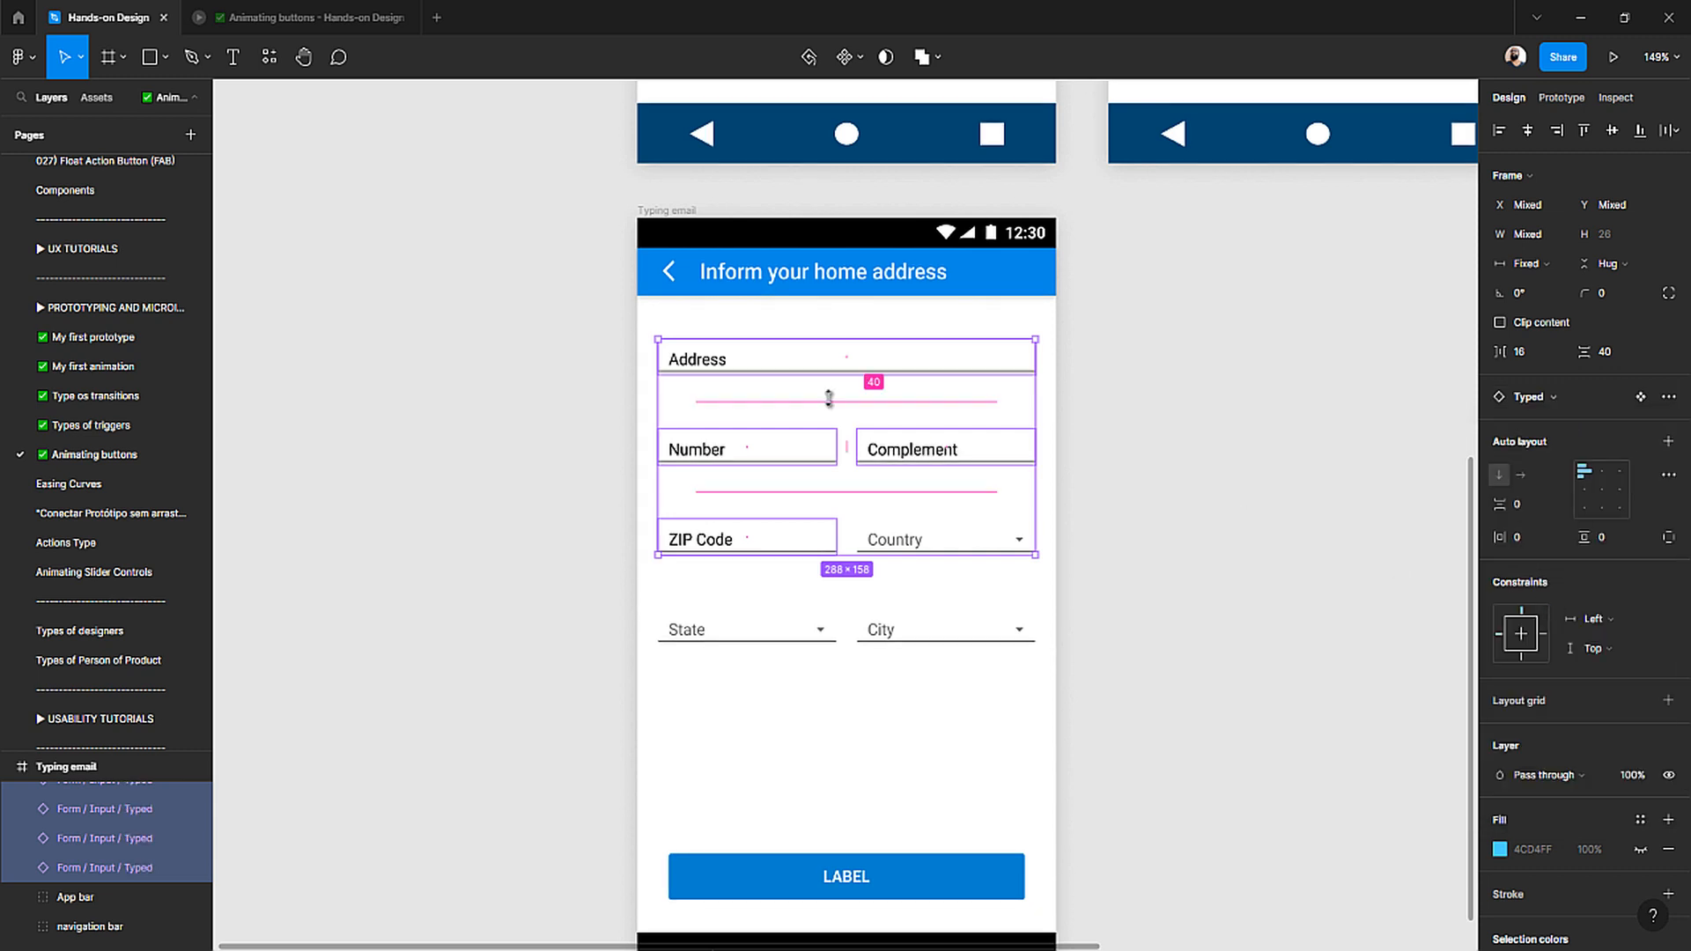
click(552, 407)
- Copy the street name from the filled-in screen above and replace the Address placeholder with it
scroll(656, 368, up, 3)
scroll(657, 368, down, 2)
scroll(656, 368, down, 4)
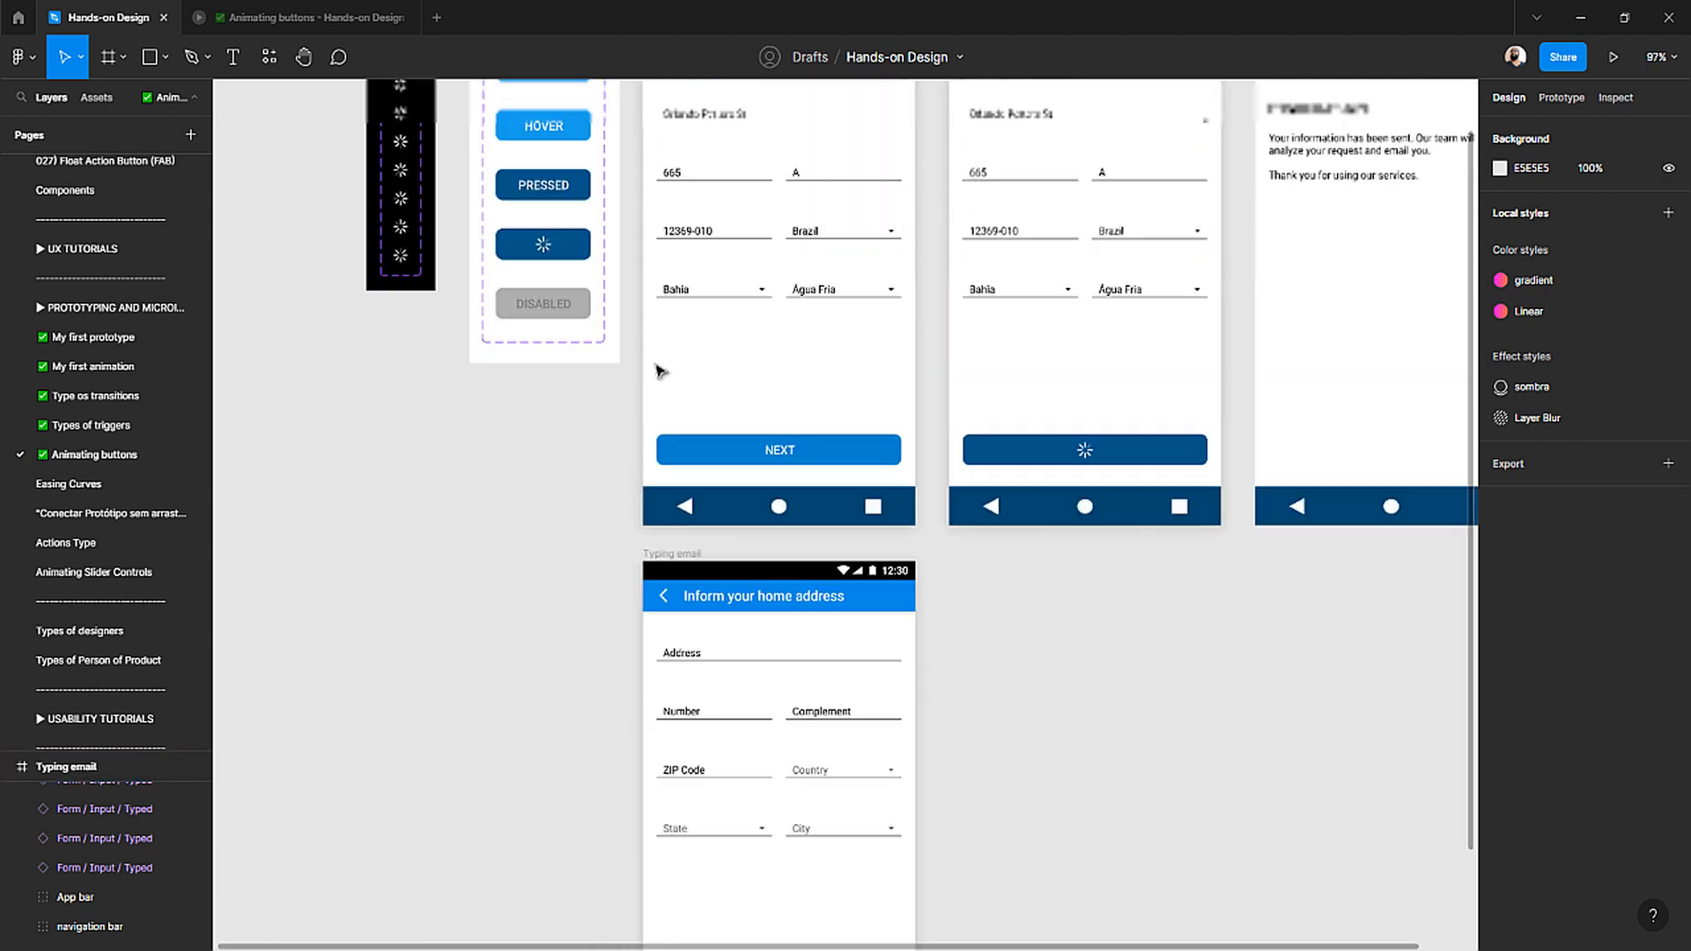
scroll(660, 367, up, 2)
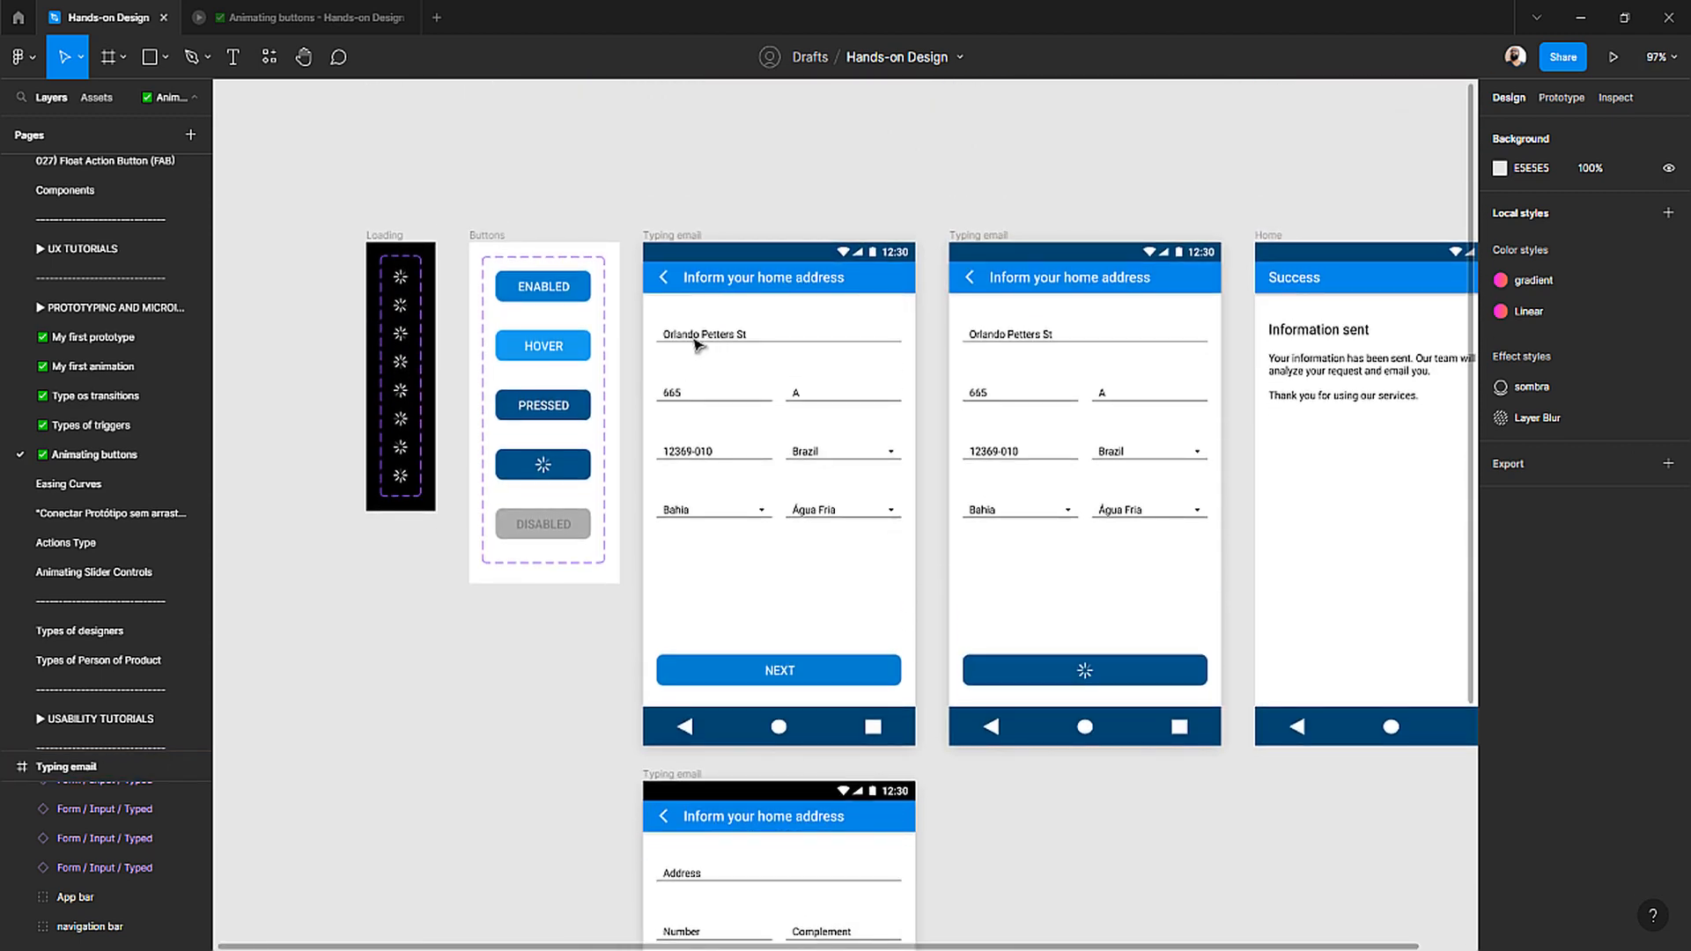
scroll(691, 355, up, 3)
scroll(702, 543, down, 1)
scroll(702, 543, up, 4)
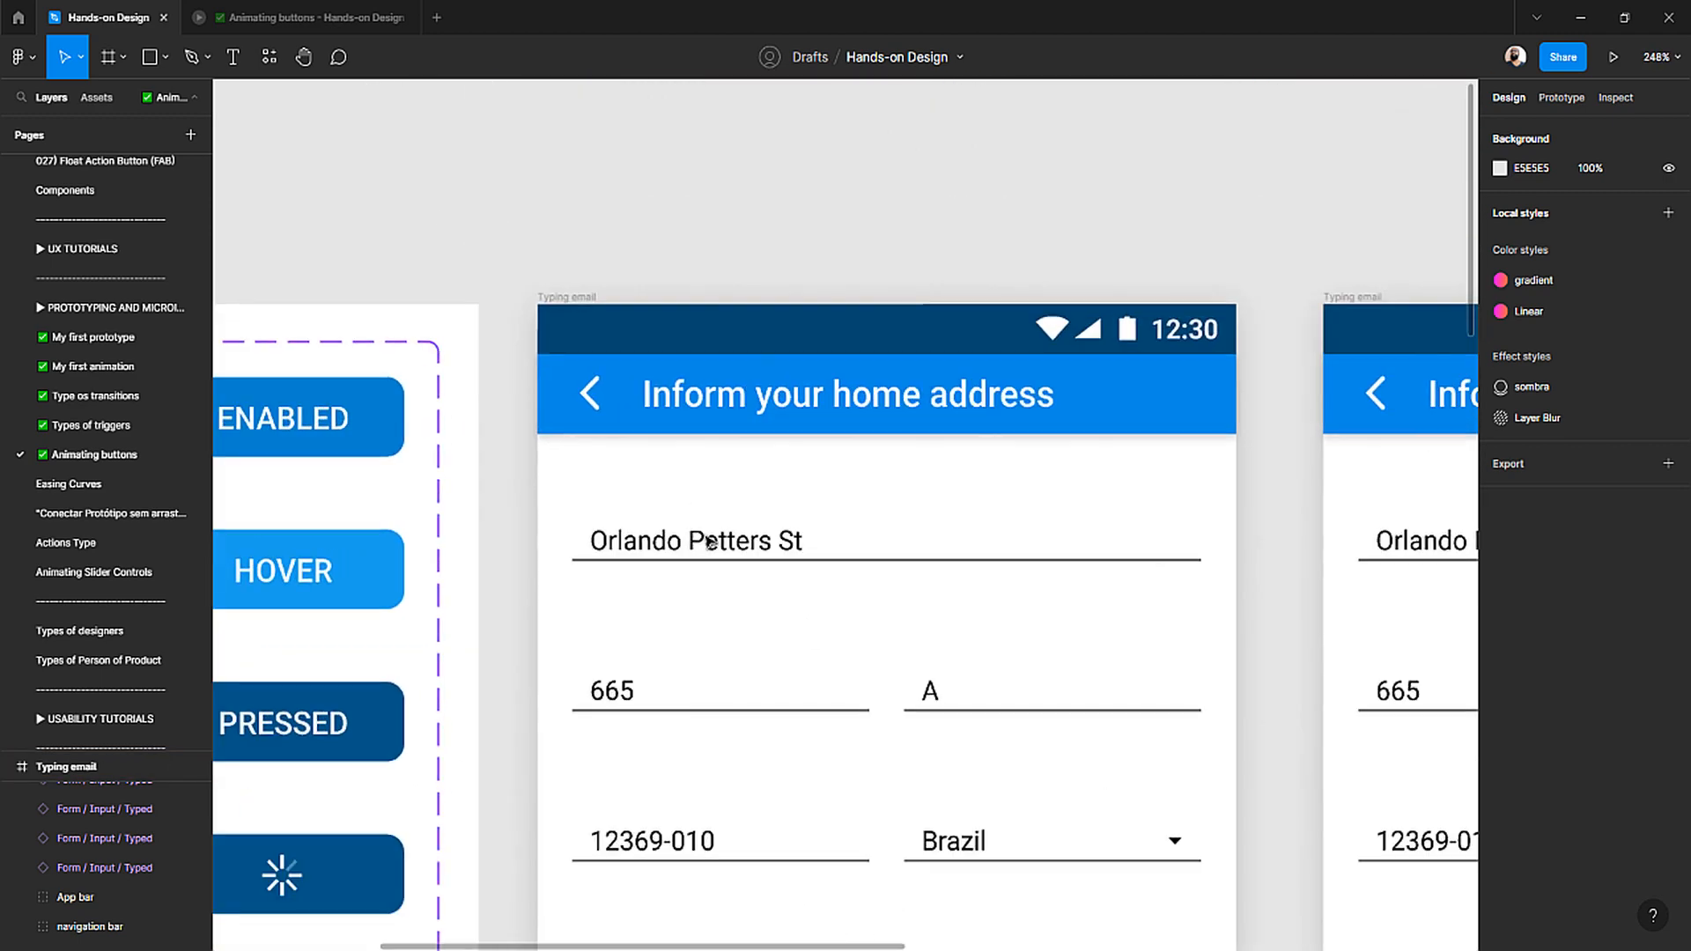
double_click(702, 544)
double_click(702, 543)
double_click(702, 543)
key(ctrl+c)
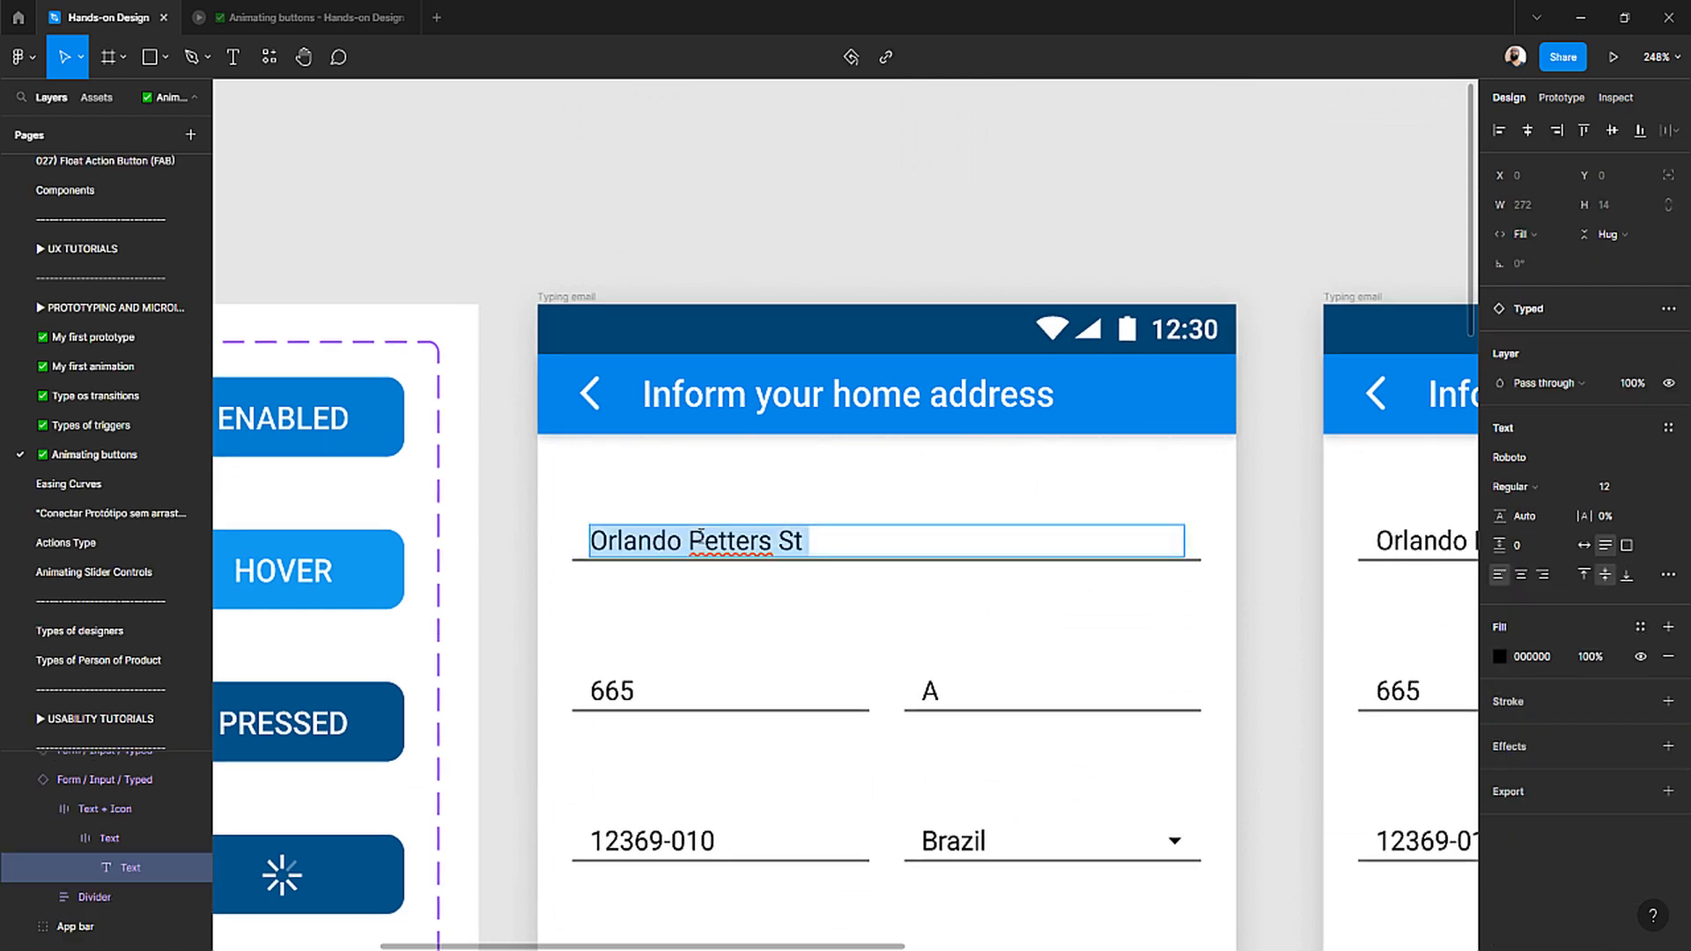
scroll(710, 540, down, 15)
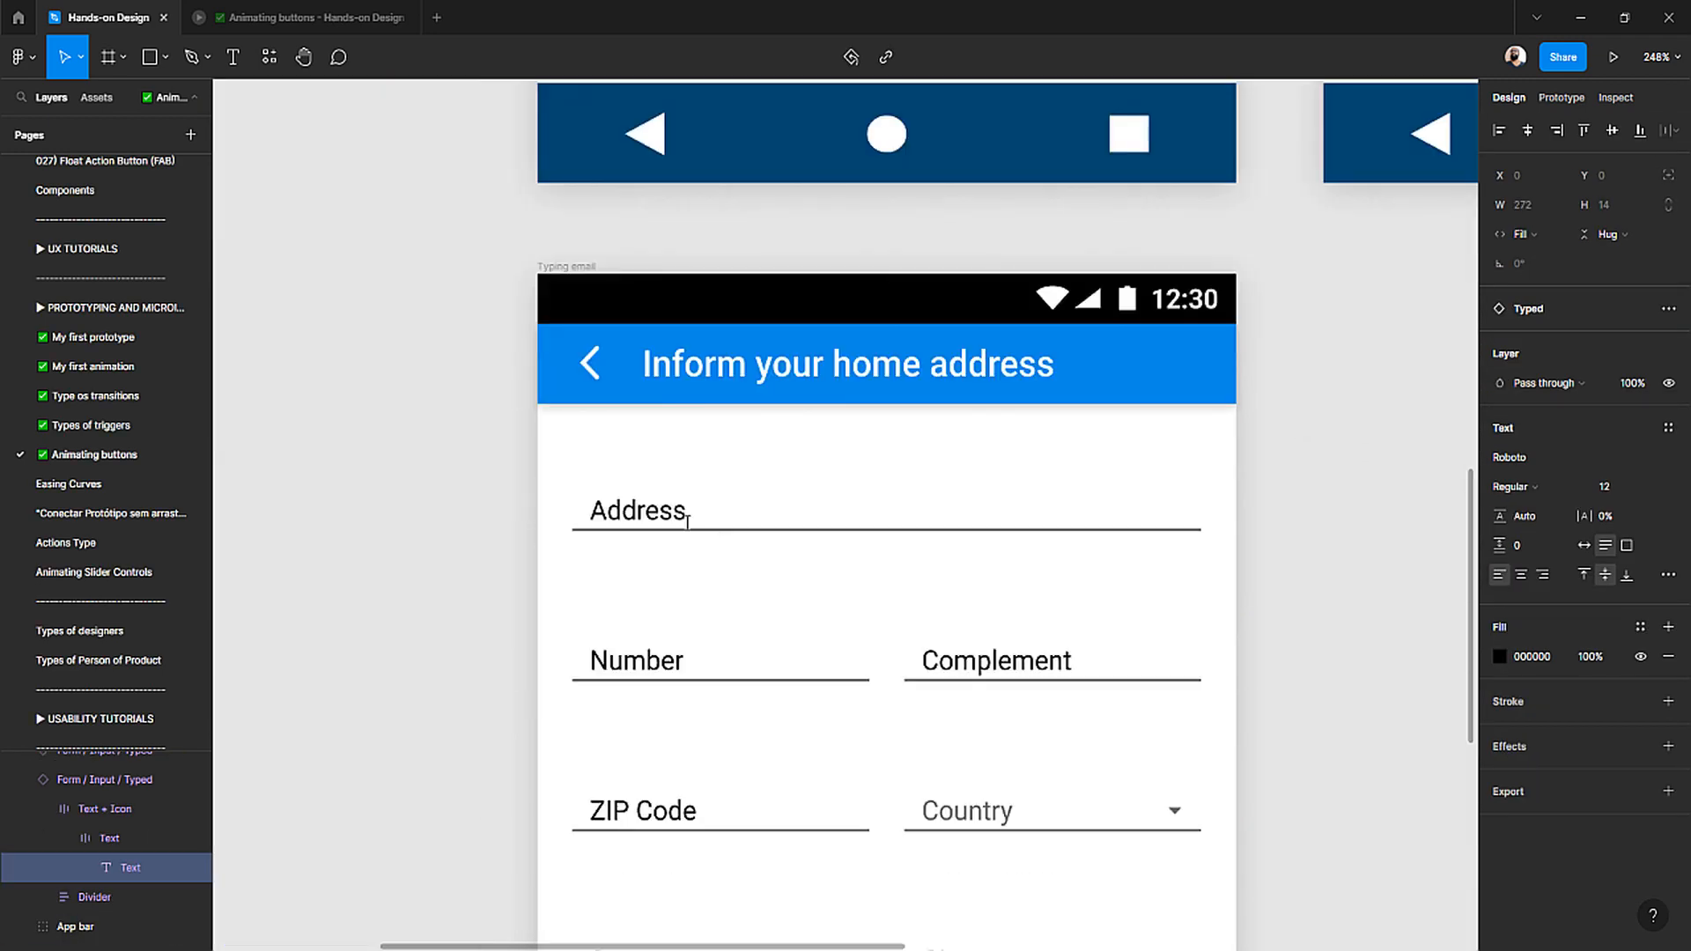
double_click(687, 513)
key(ctrl+v)
- Replace the Number placeholder with the house number used on the filled-in screen above
scroll(653, 510, up, 3)
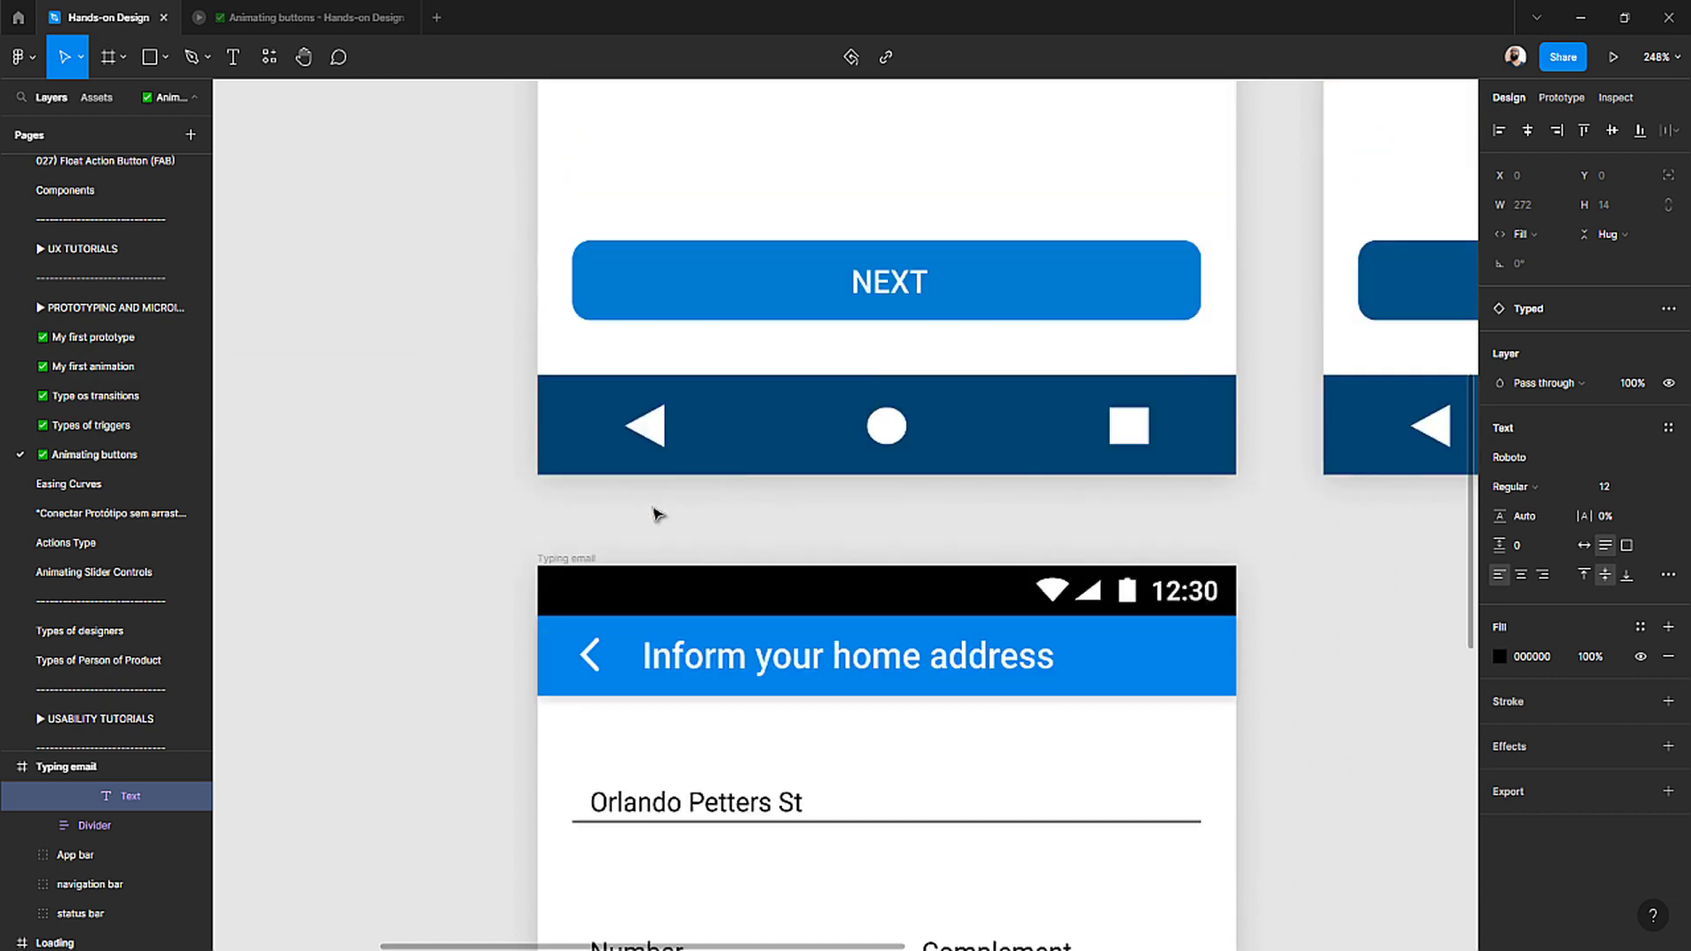
scroll(653, 510, down, 20)
scroll(658, 515, up, 4)
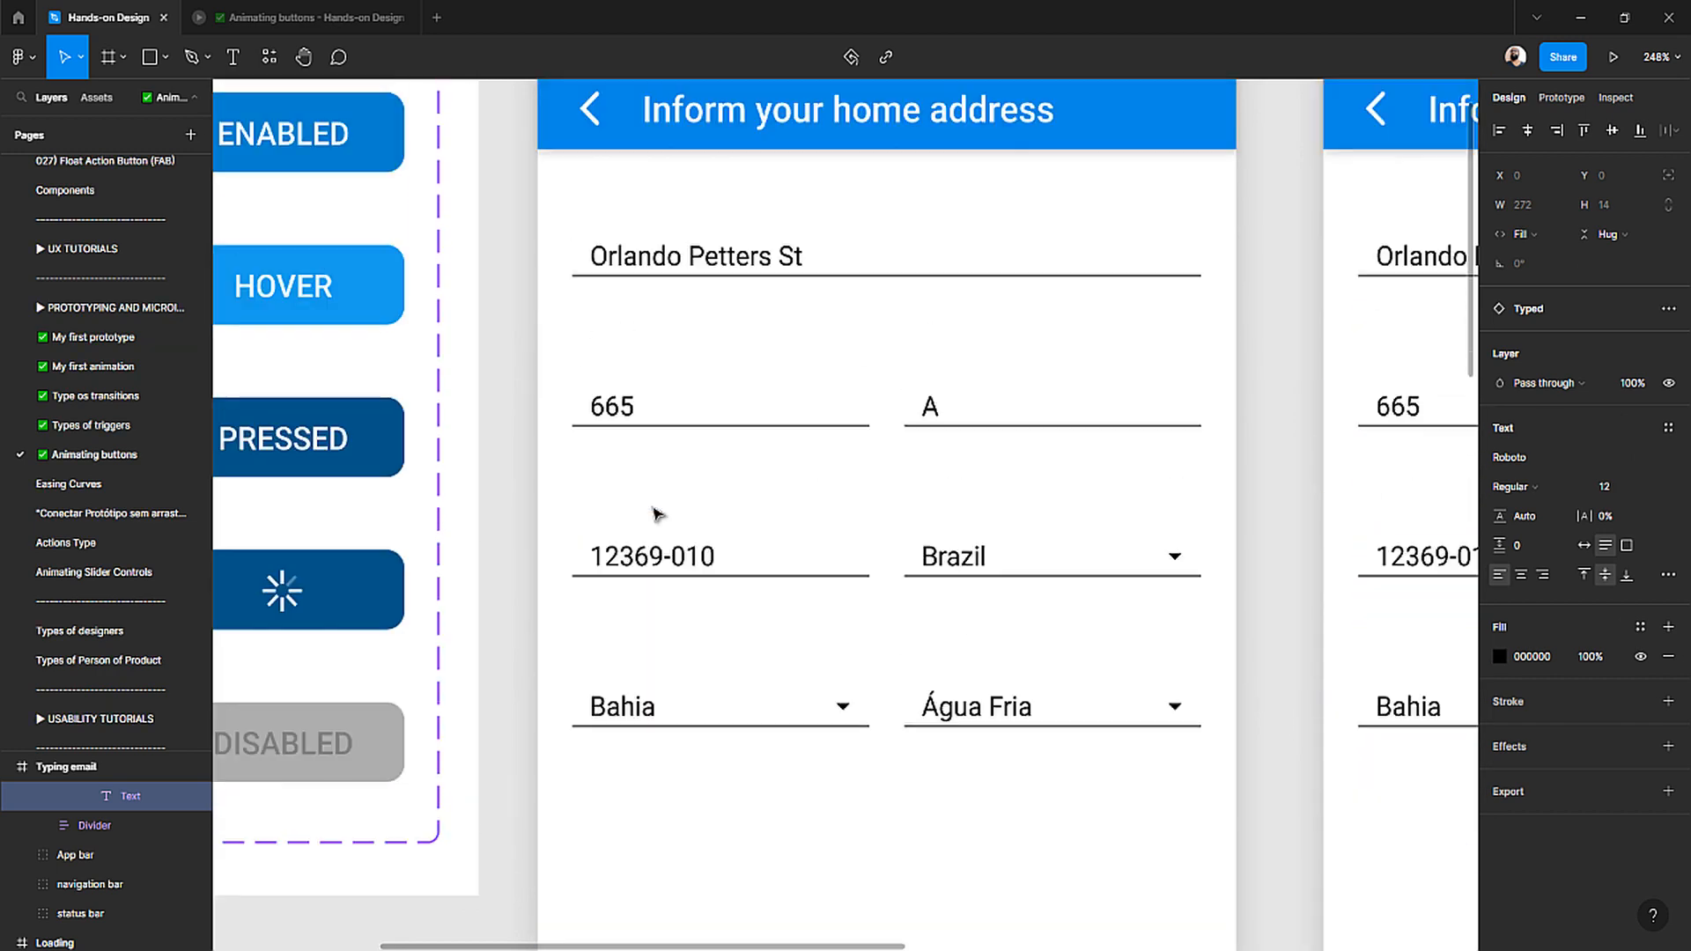
double_click(621, 408)
scroll(622, 408, down, 15)
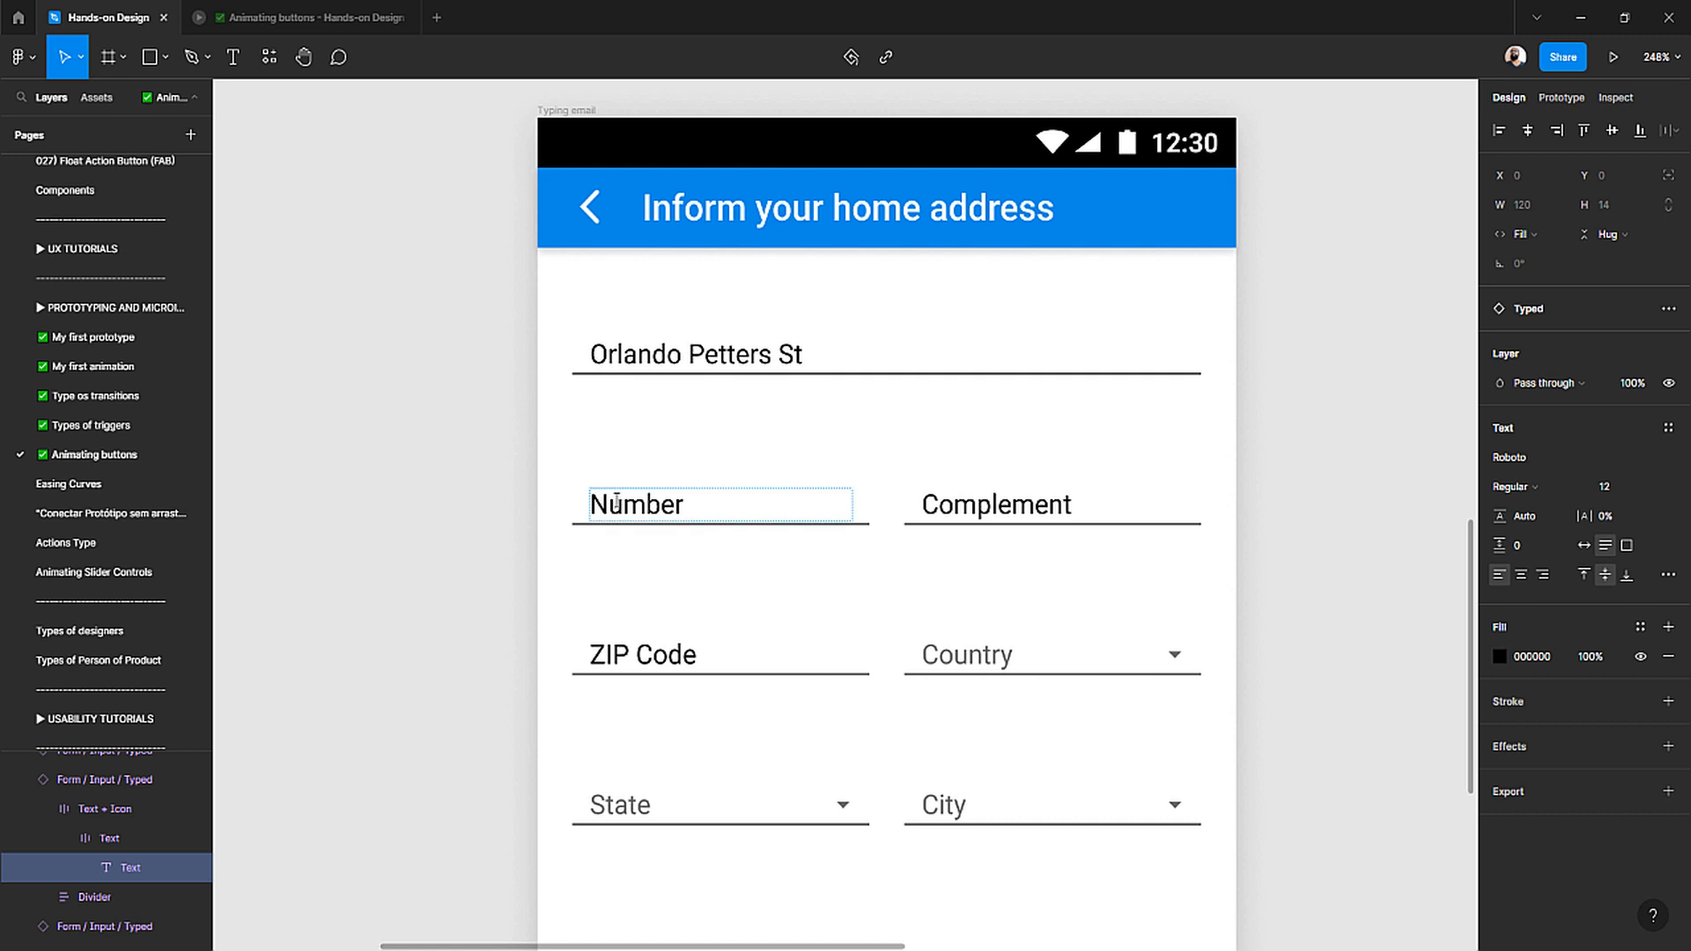
double_click(616, 503)
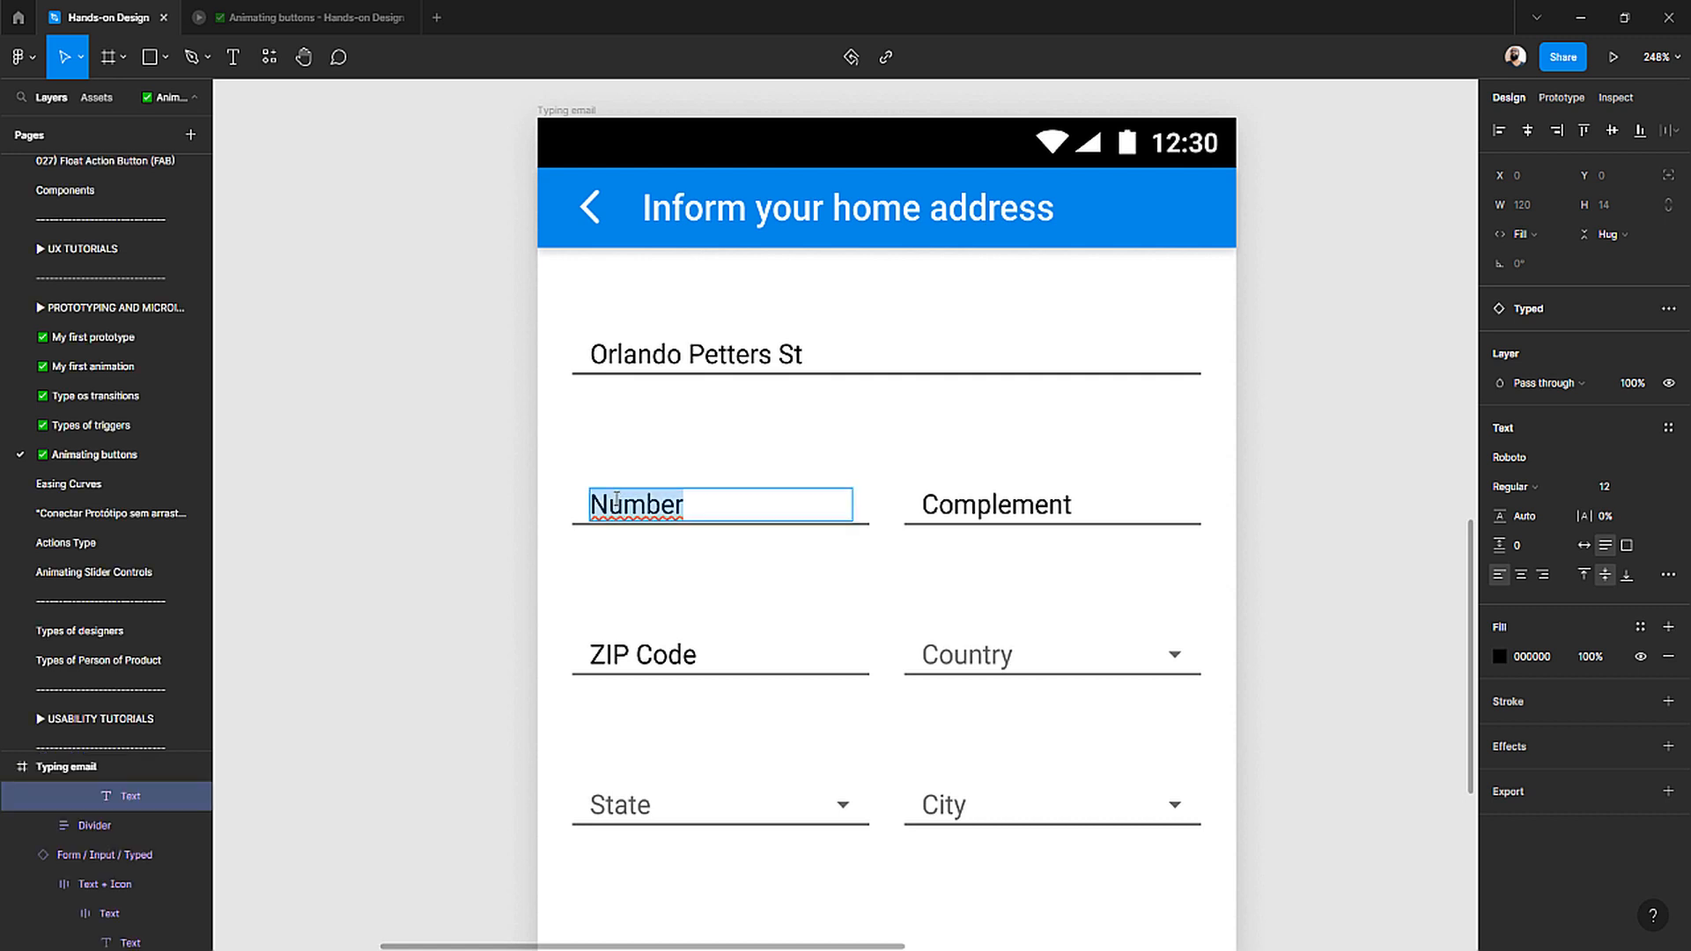
text(665)
- Replace the Complement placeholder with the complement value used on the filled-in screen above
scroll(616, 502, down, 15)
scroll(773, 452, up, 1)
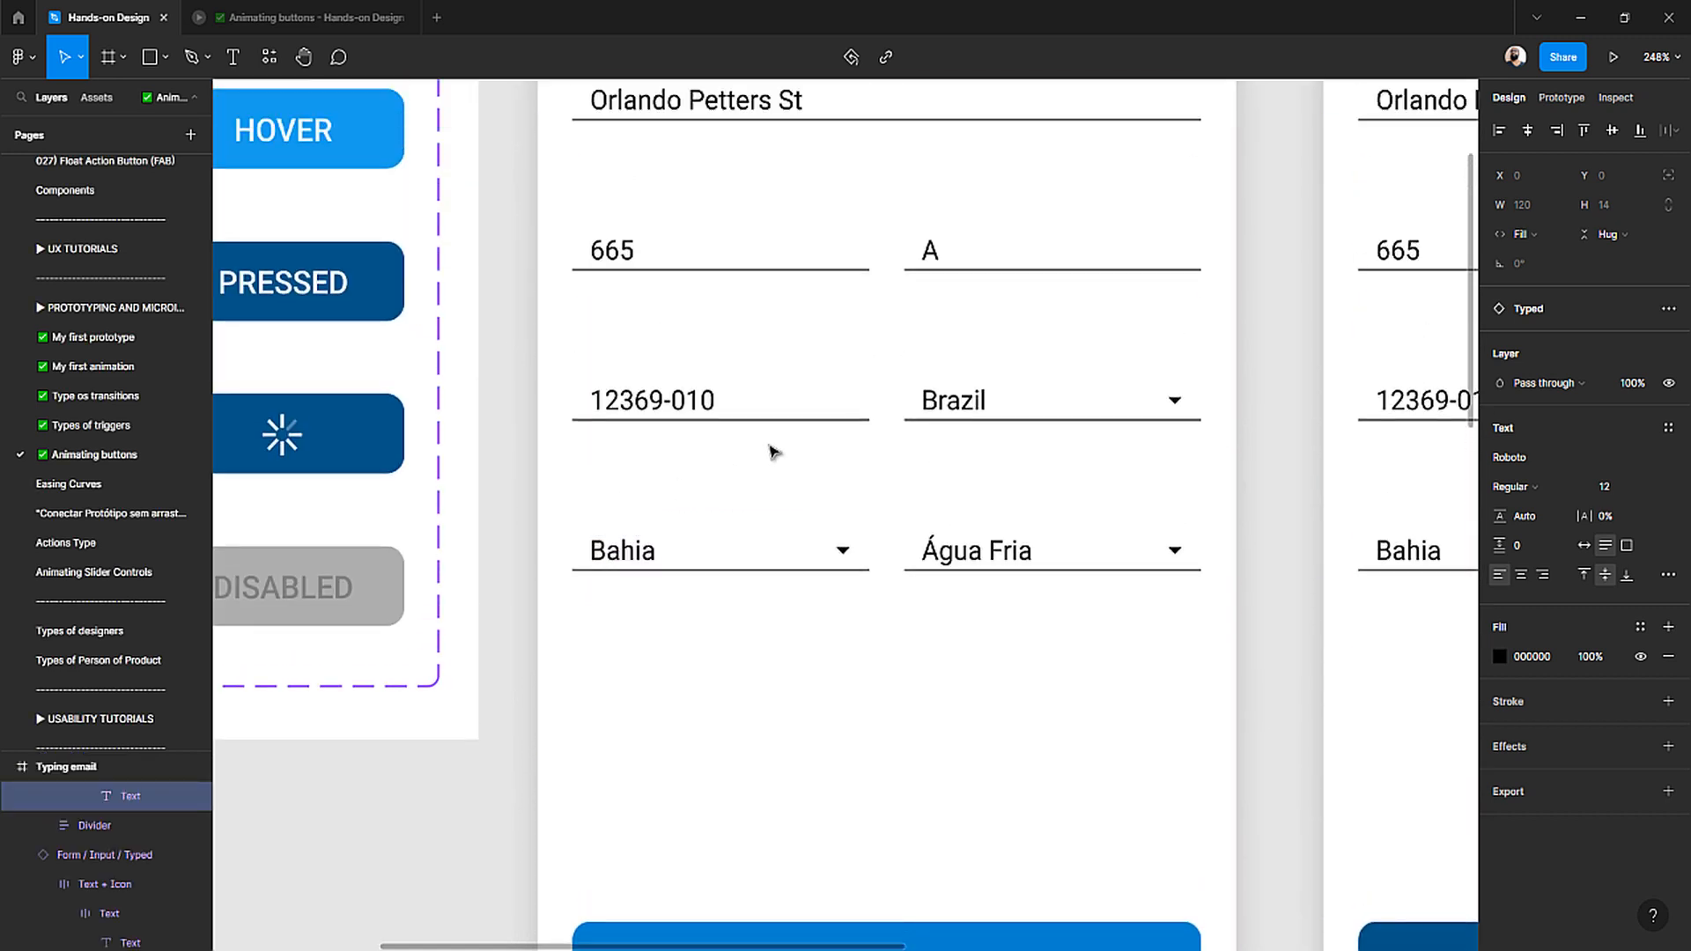
scroll(772, 452, up, 2)
double_click(930, 432)
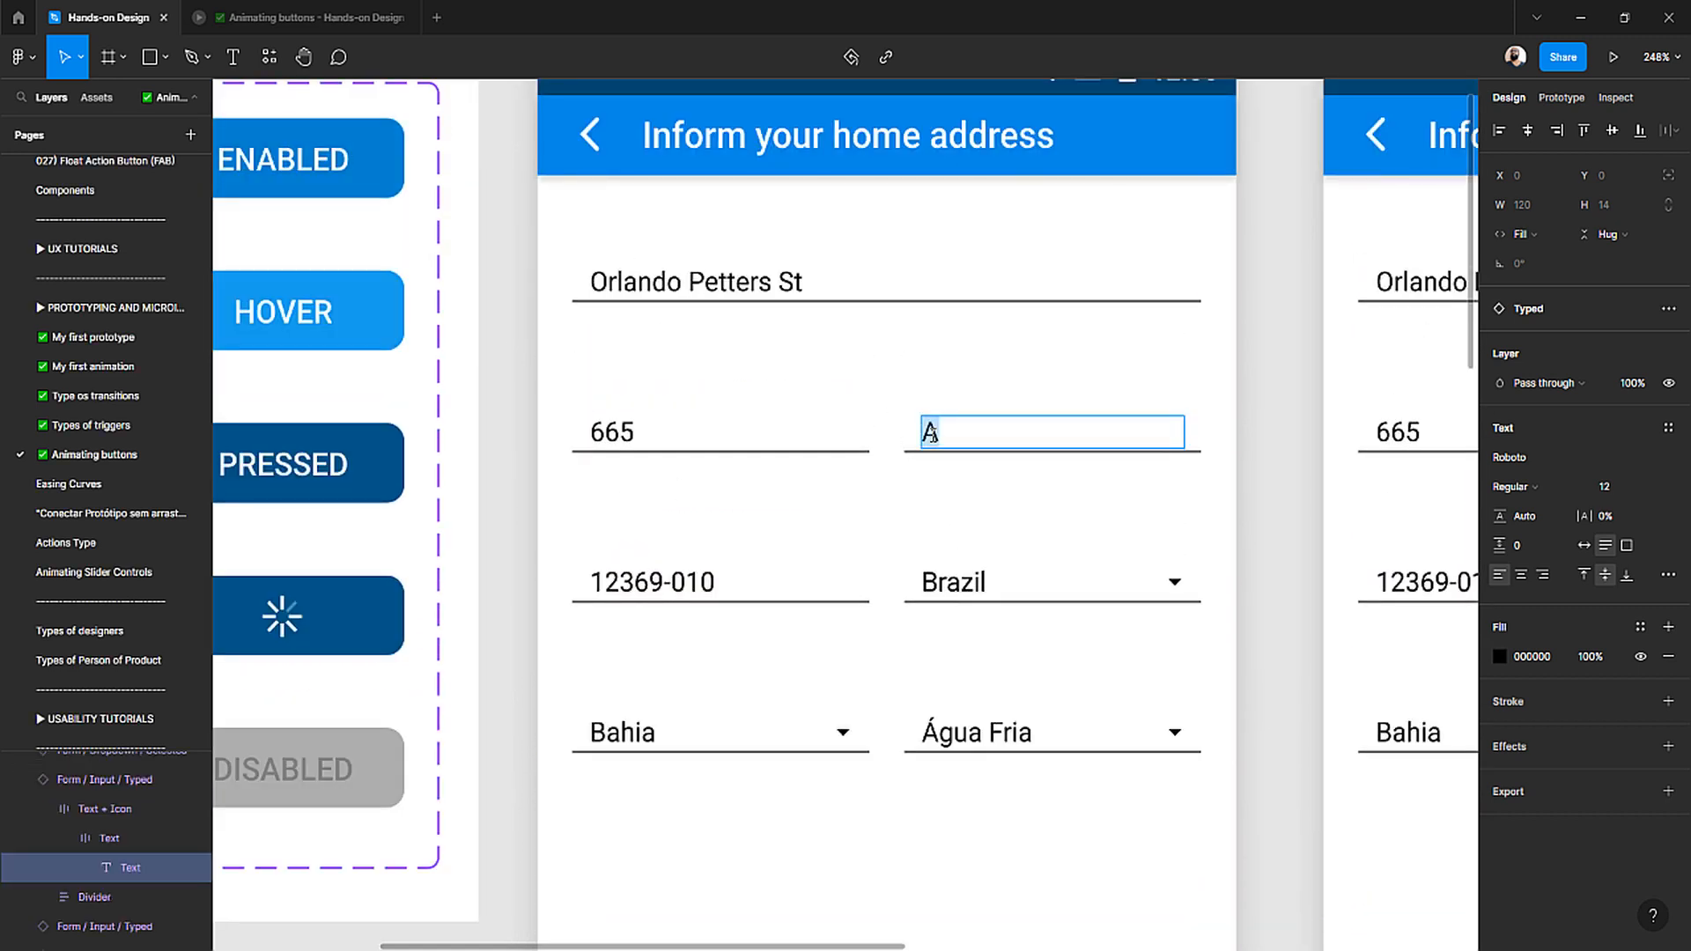
scroll(793, 472, down, 15)
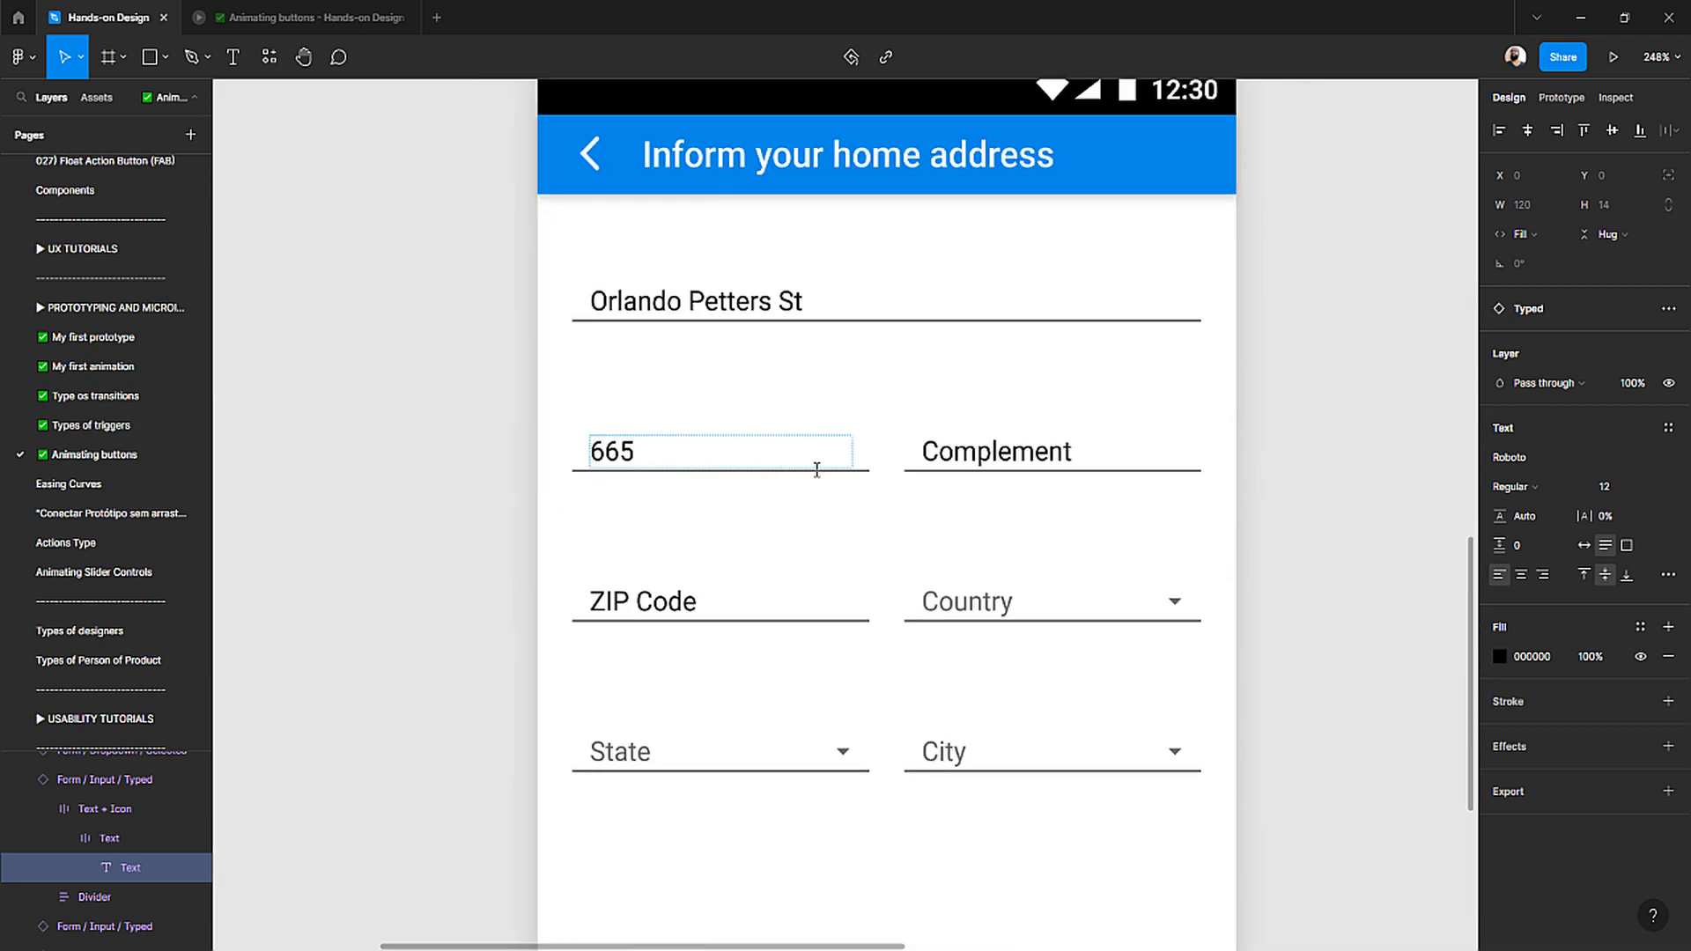
double_click(963, 462)
text(A)
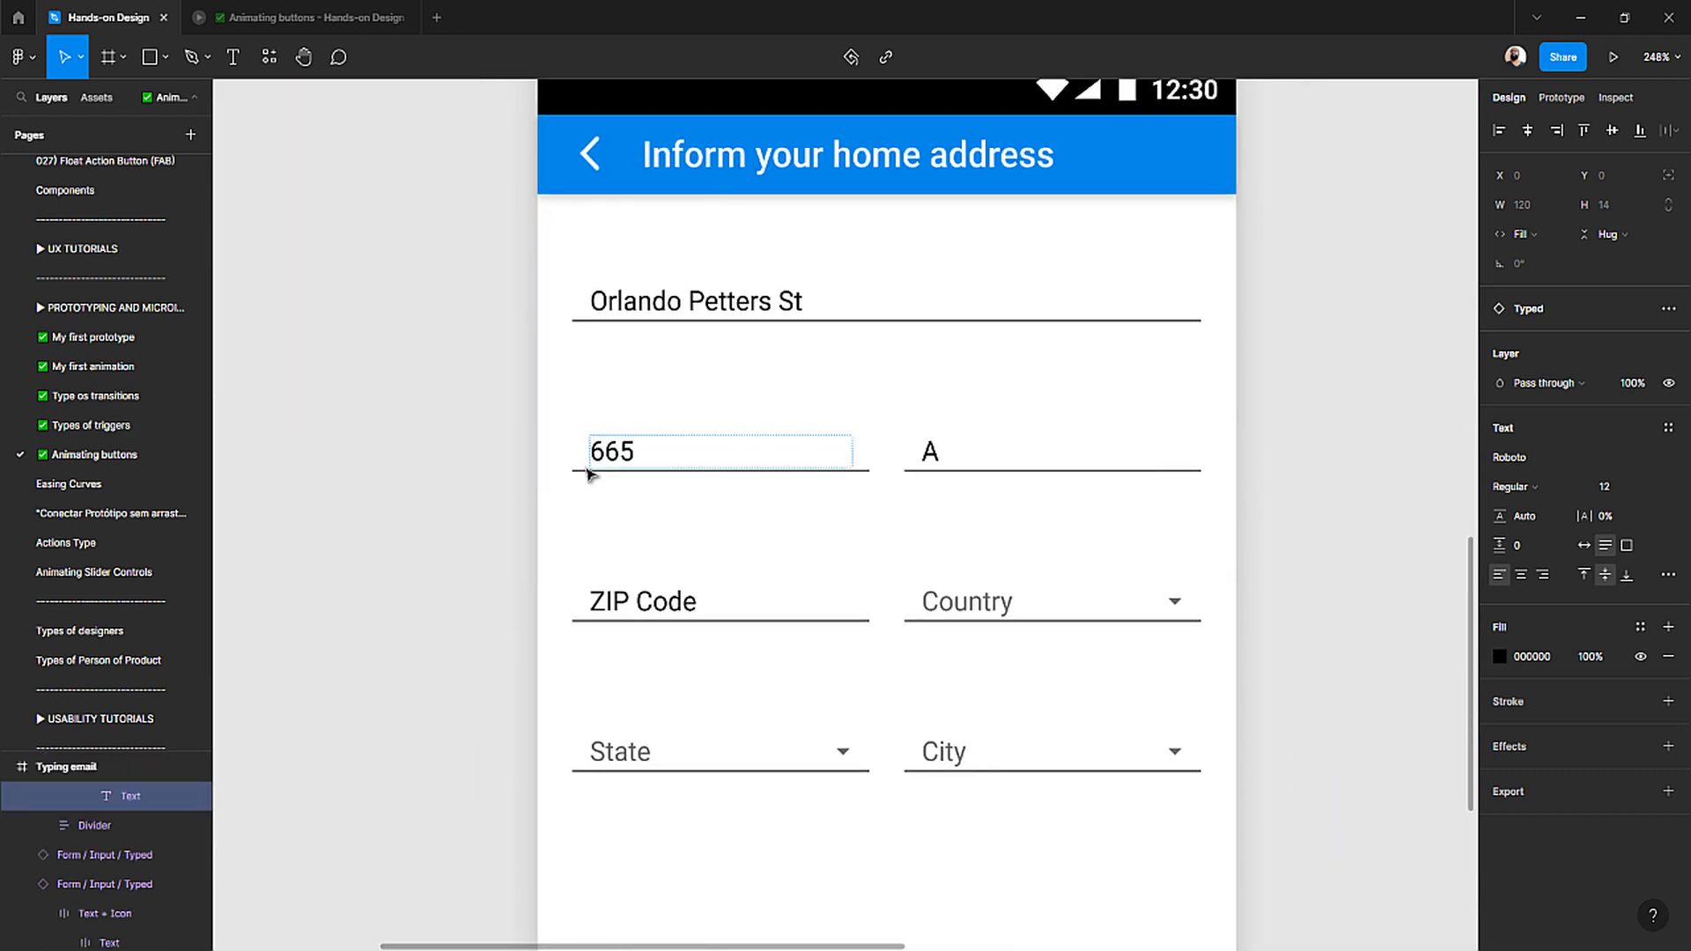
- Copy the postal code from the filled-in screen above and replace the ZIP Code placeholder with it
scroll(589, 476, up, 15)
scroll(589, 476, up, 1)
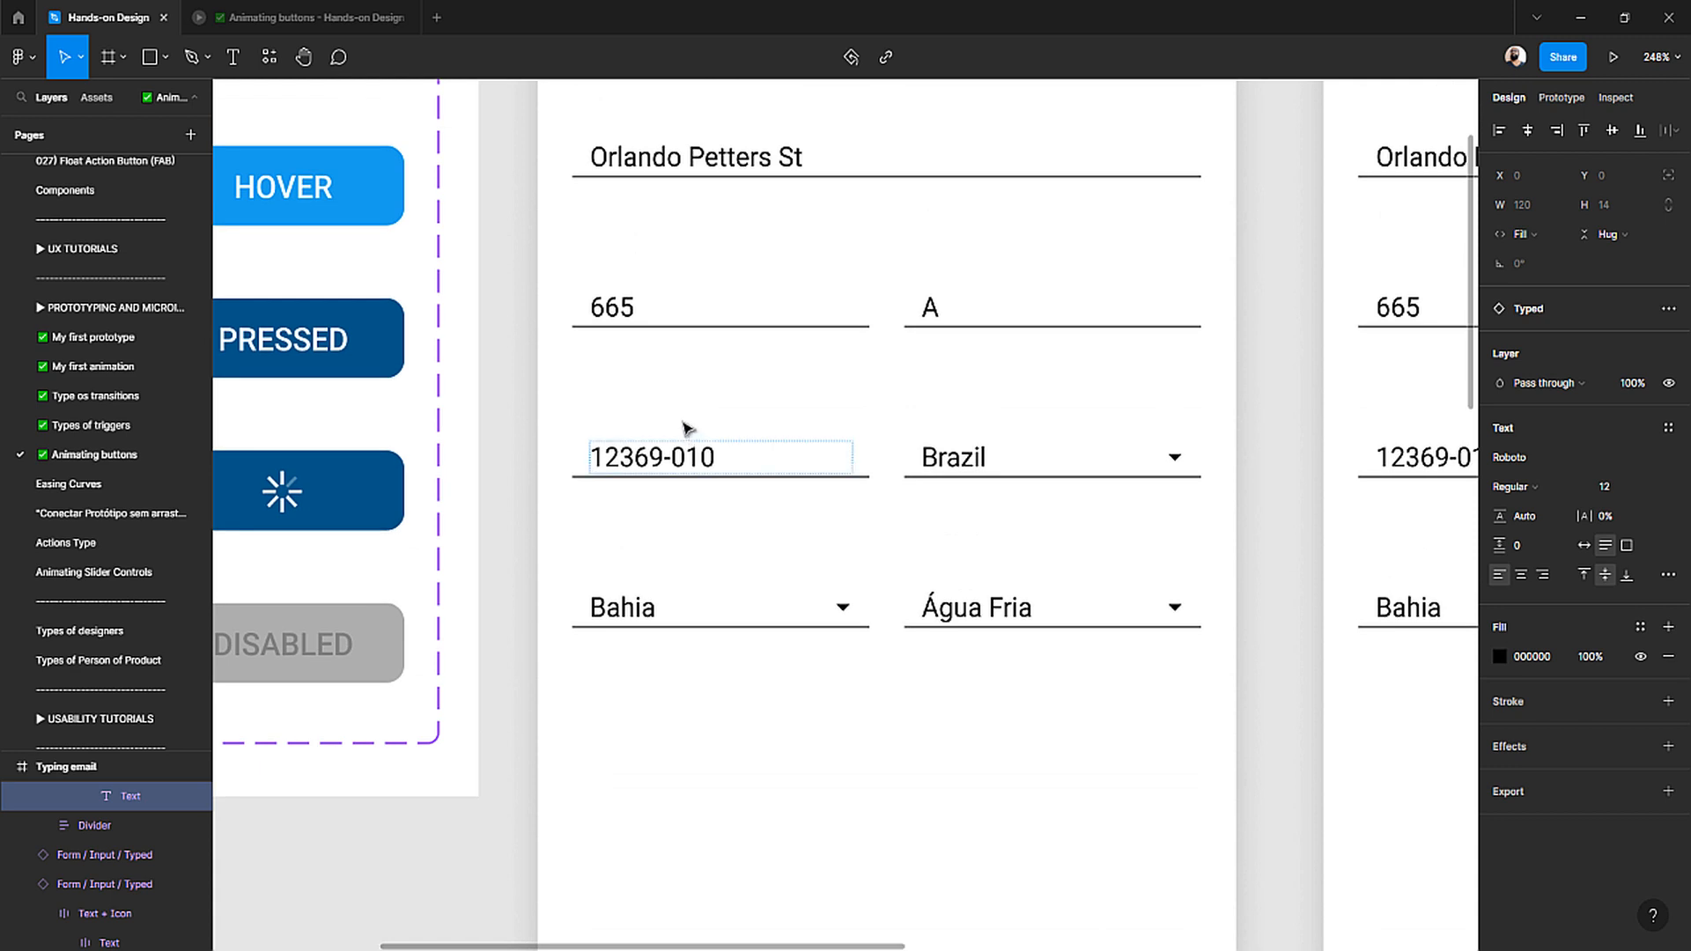
double_click(667, 459)
key(ctrl+c)
scroll(667, 476, down, 15)
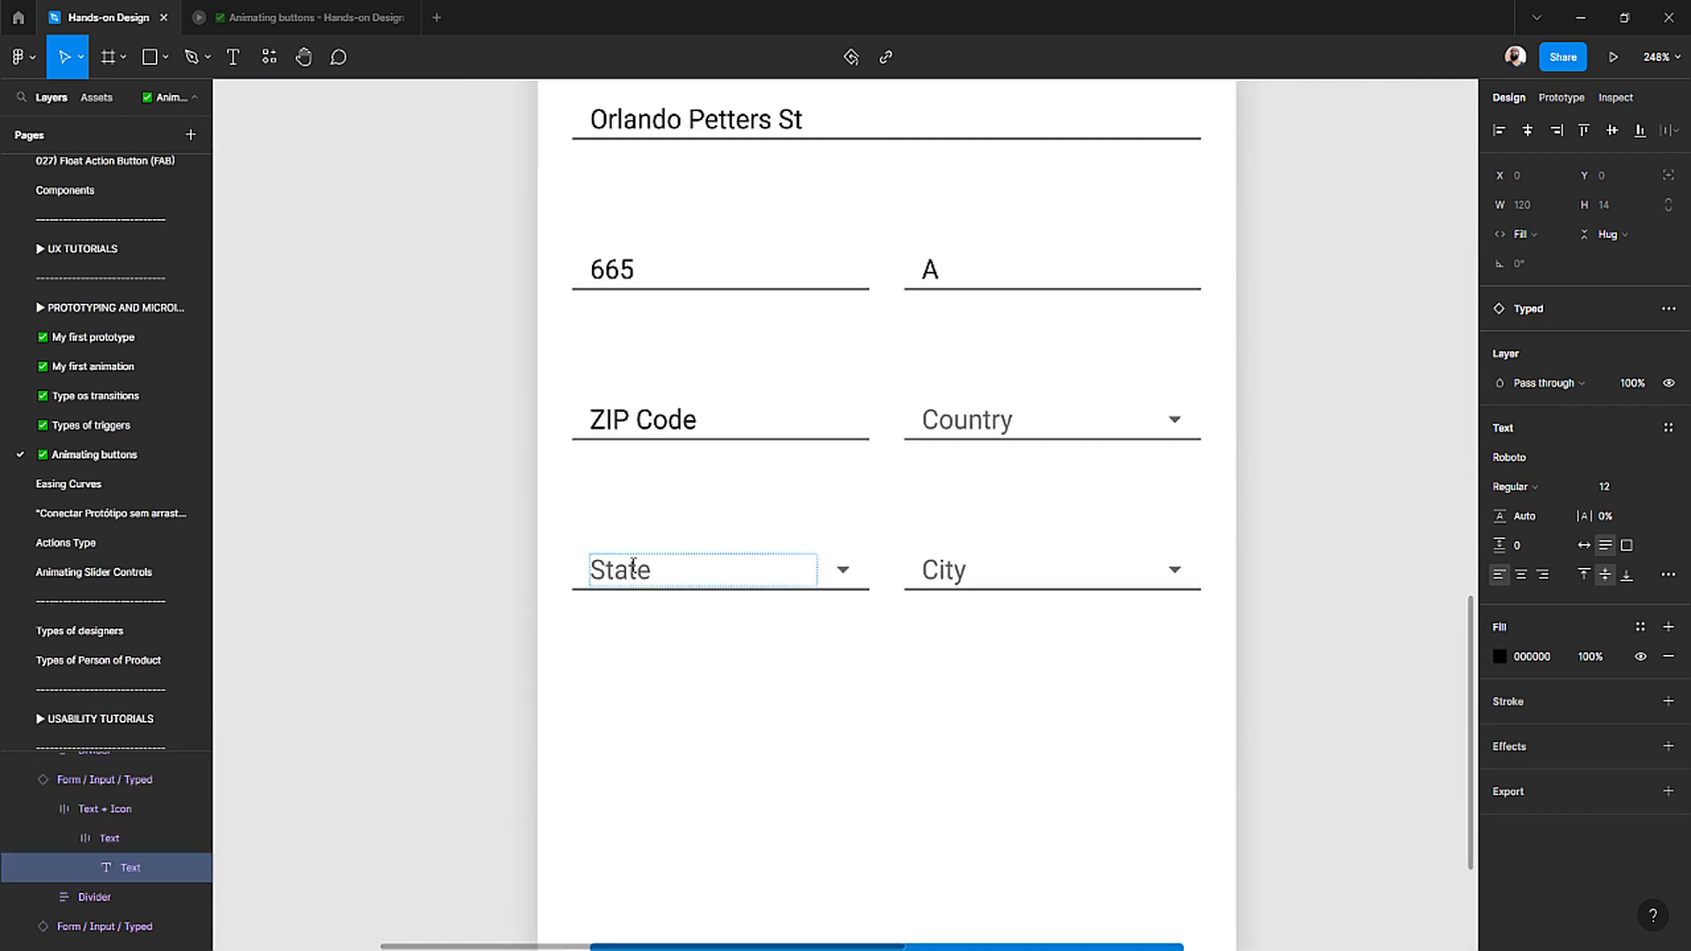
double_click(647, 416)
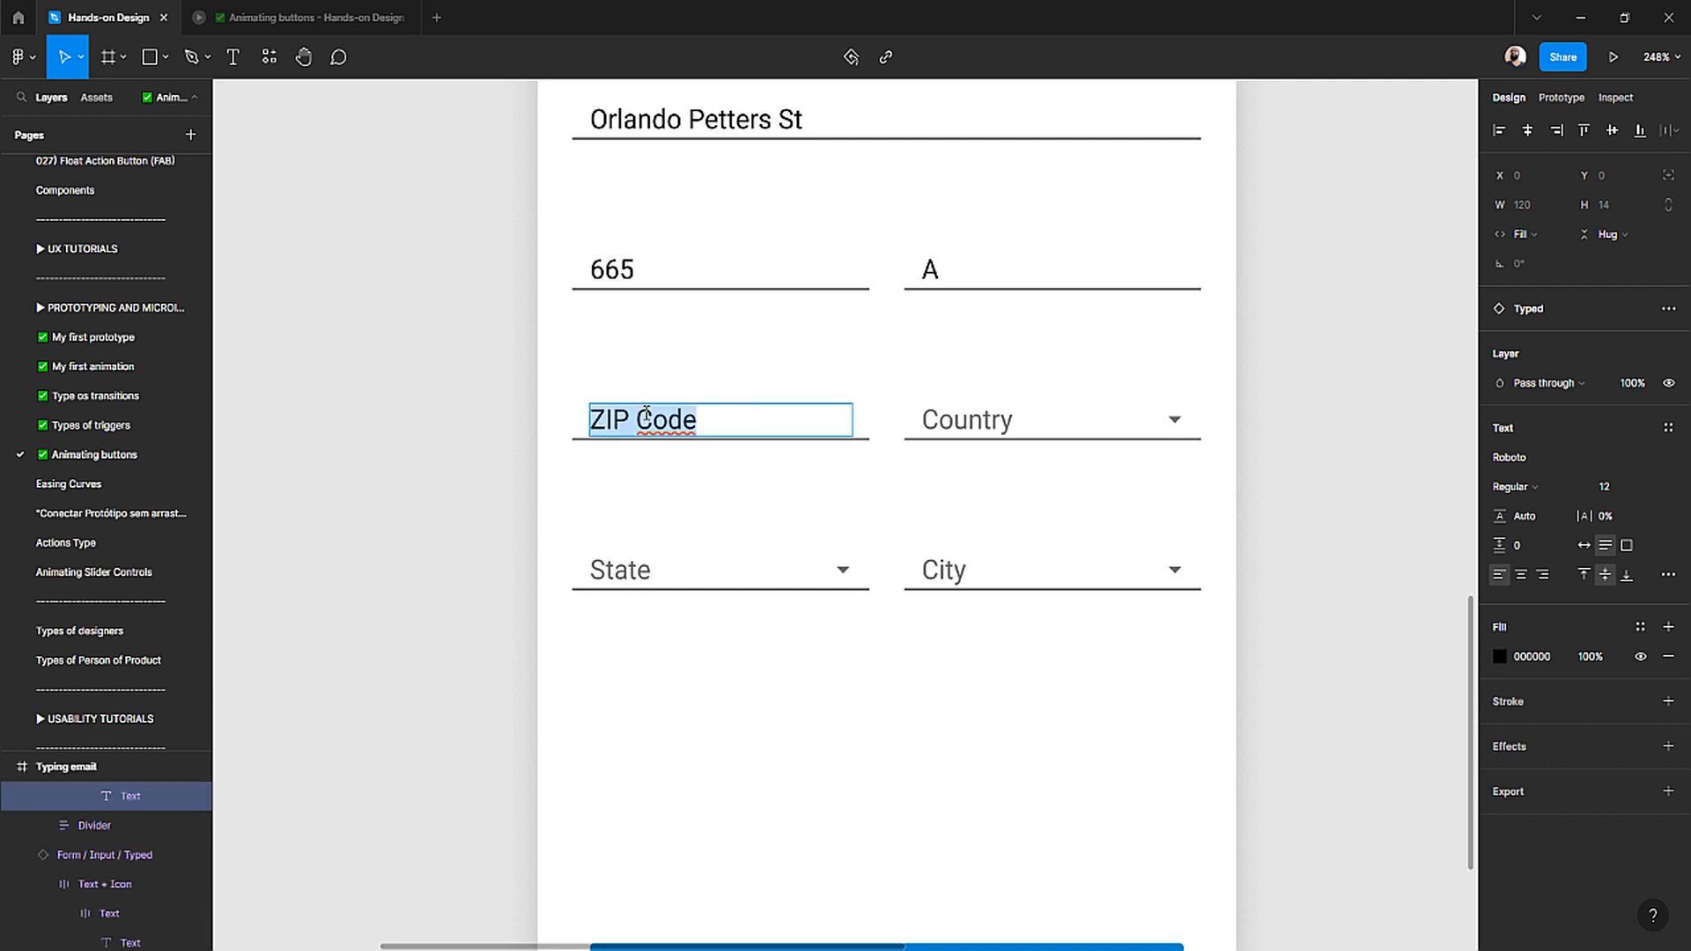
key(ctrl+v)
key(Escape)
scroll(511, 469, up, 10)
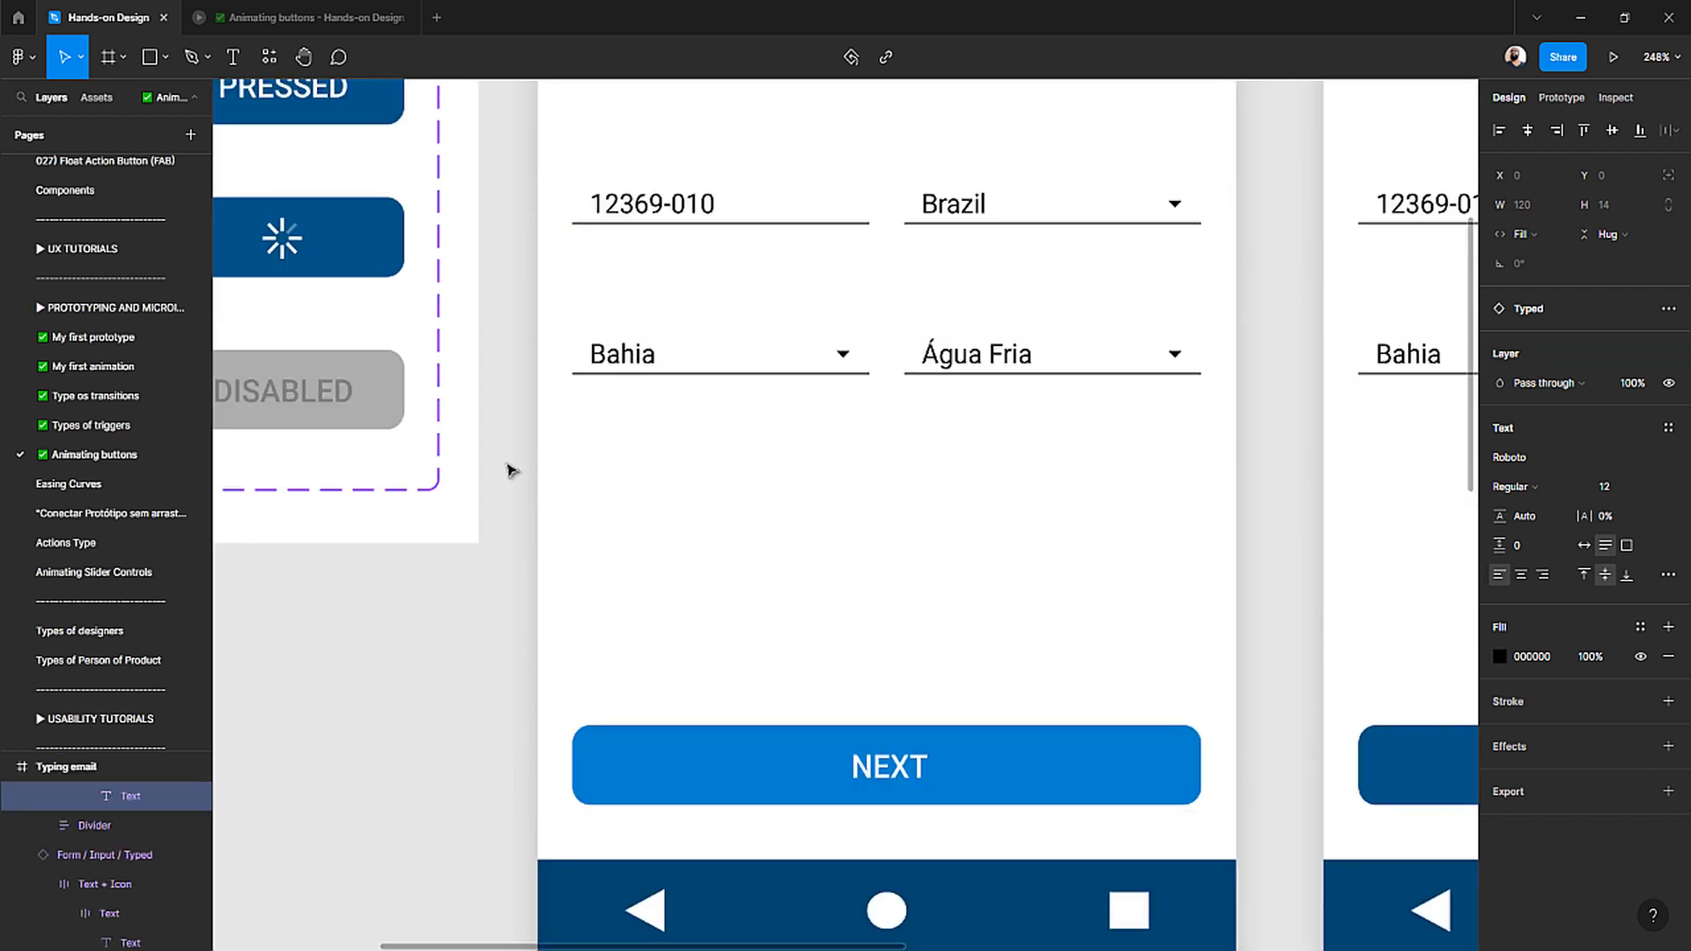
scroll(508, 470, up, 4)
scroll(509, 470, down, 20)
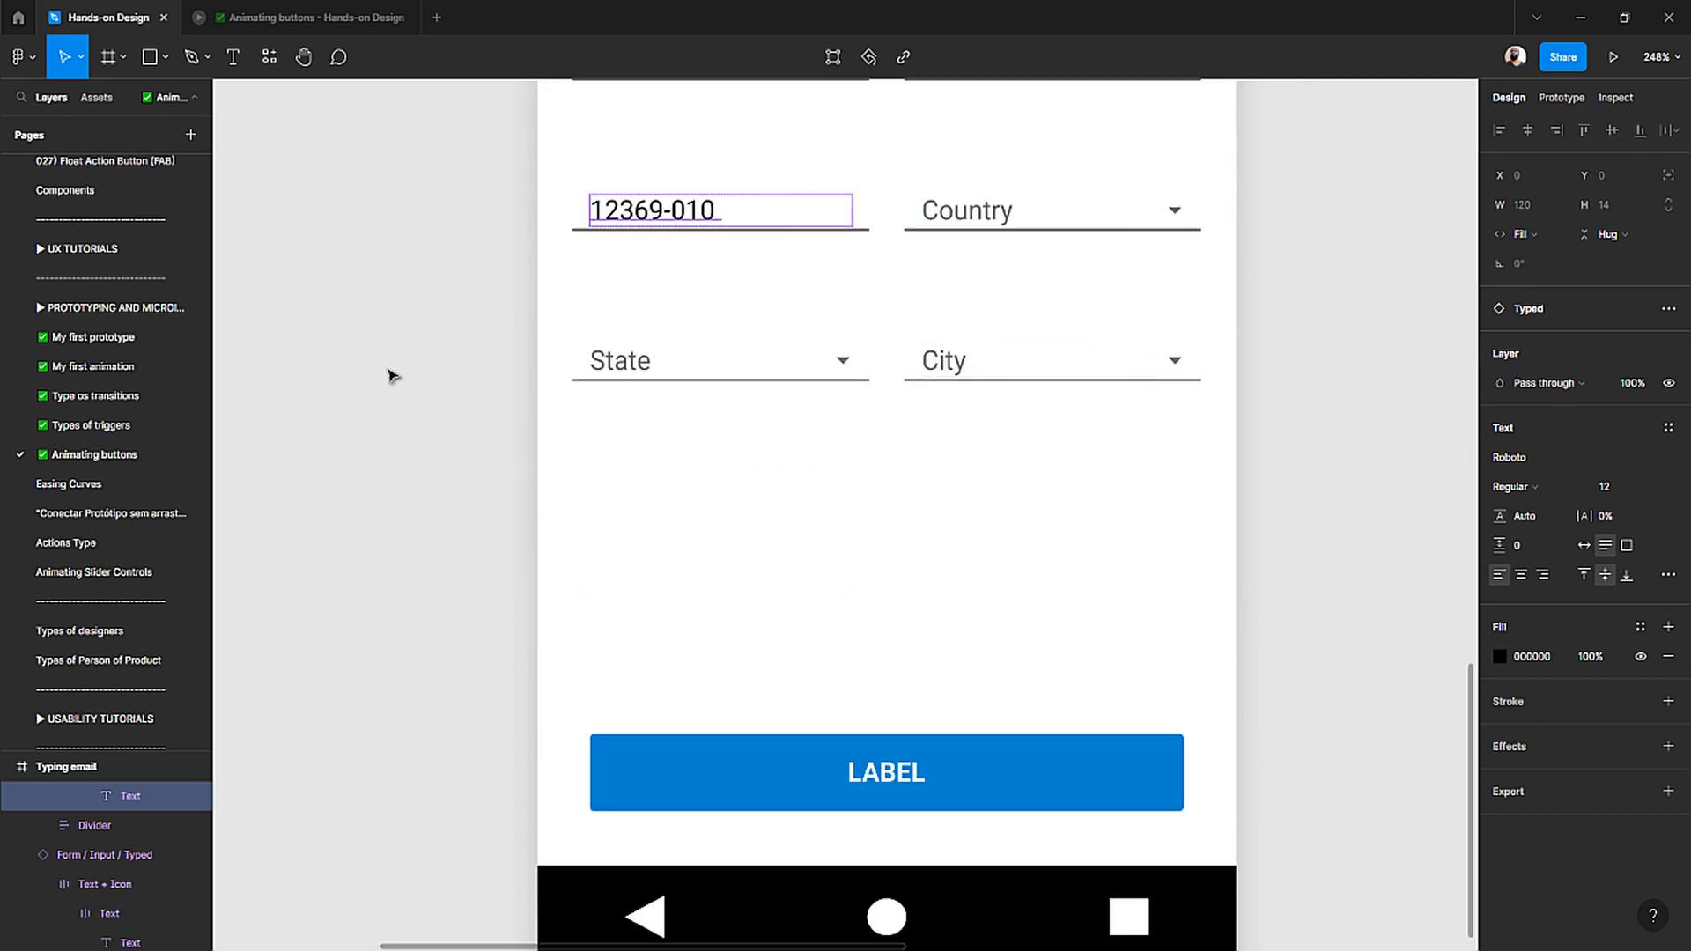
click(949, 218)
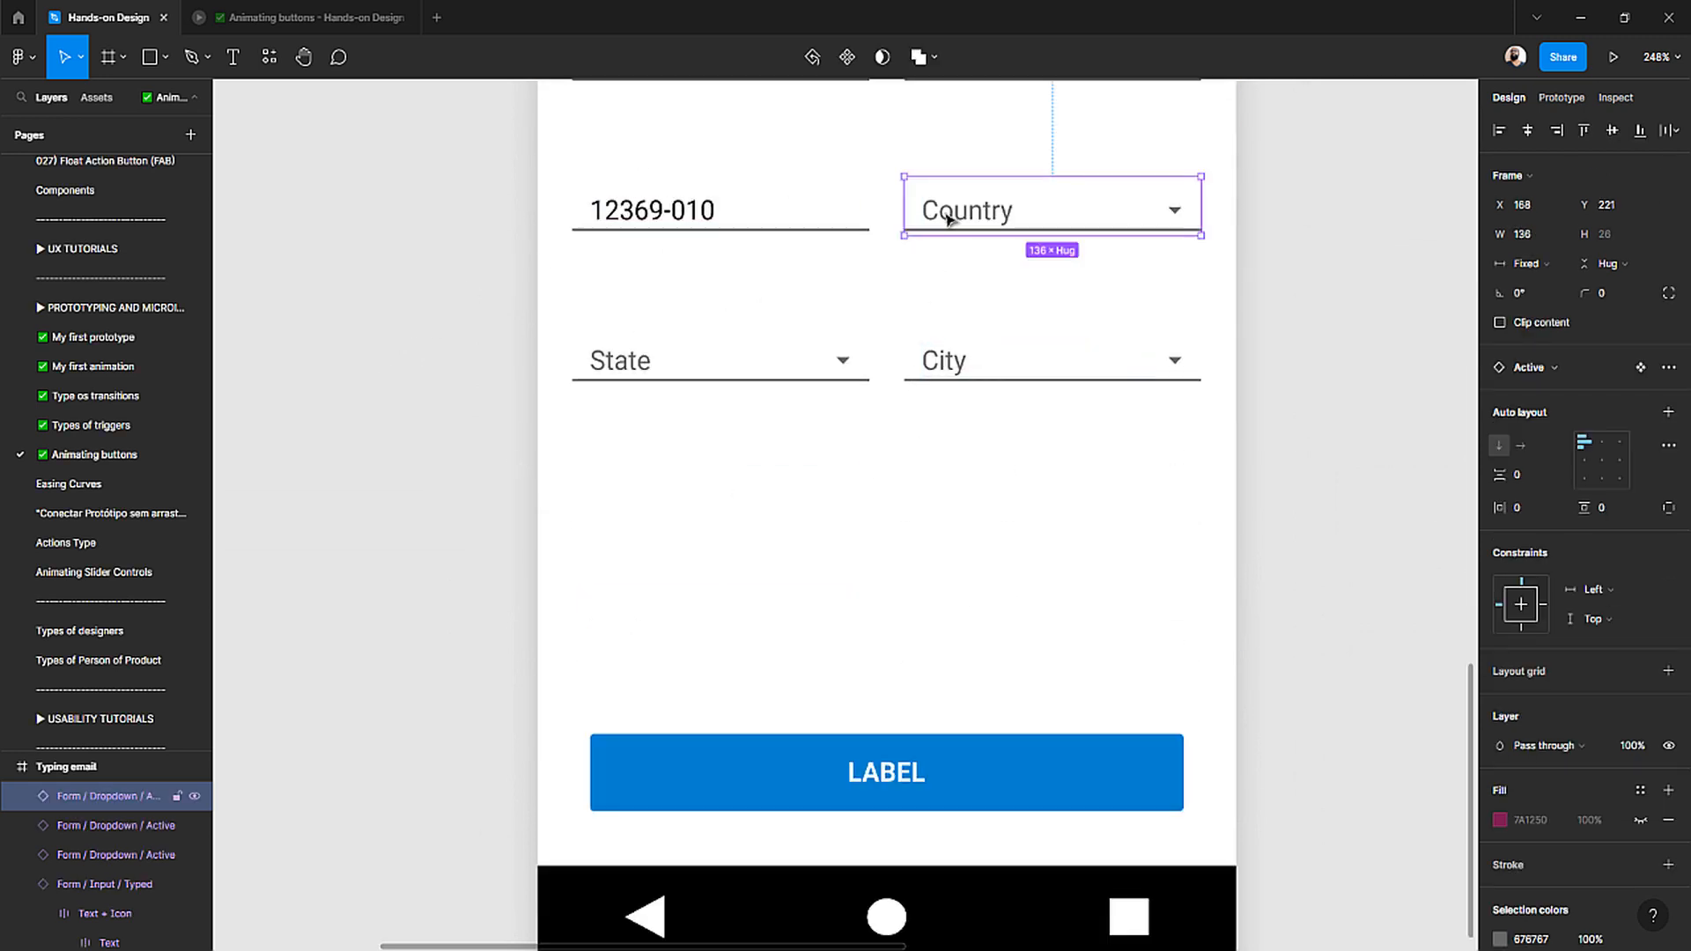
shift+click(647, 363)
shift+click(1032, 376)
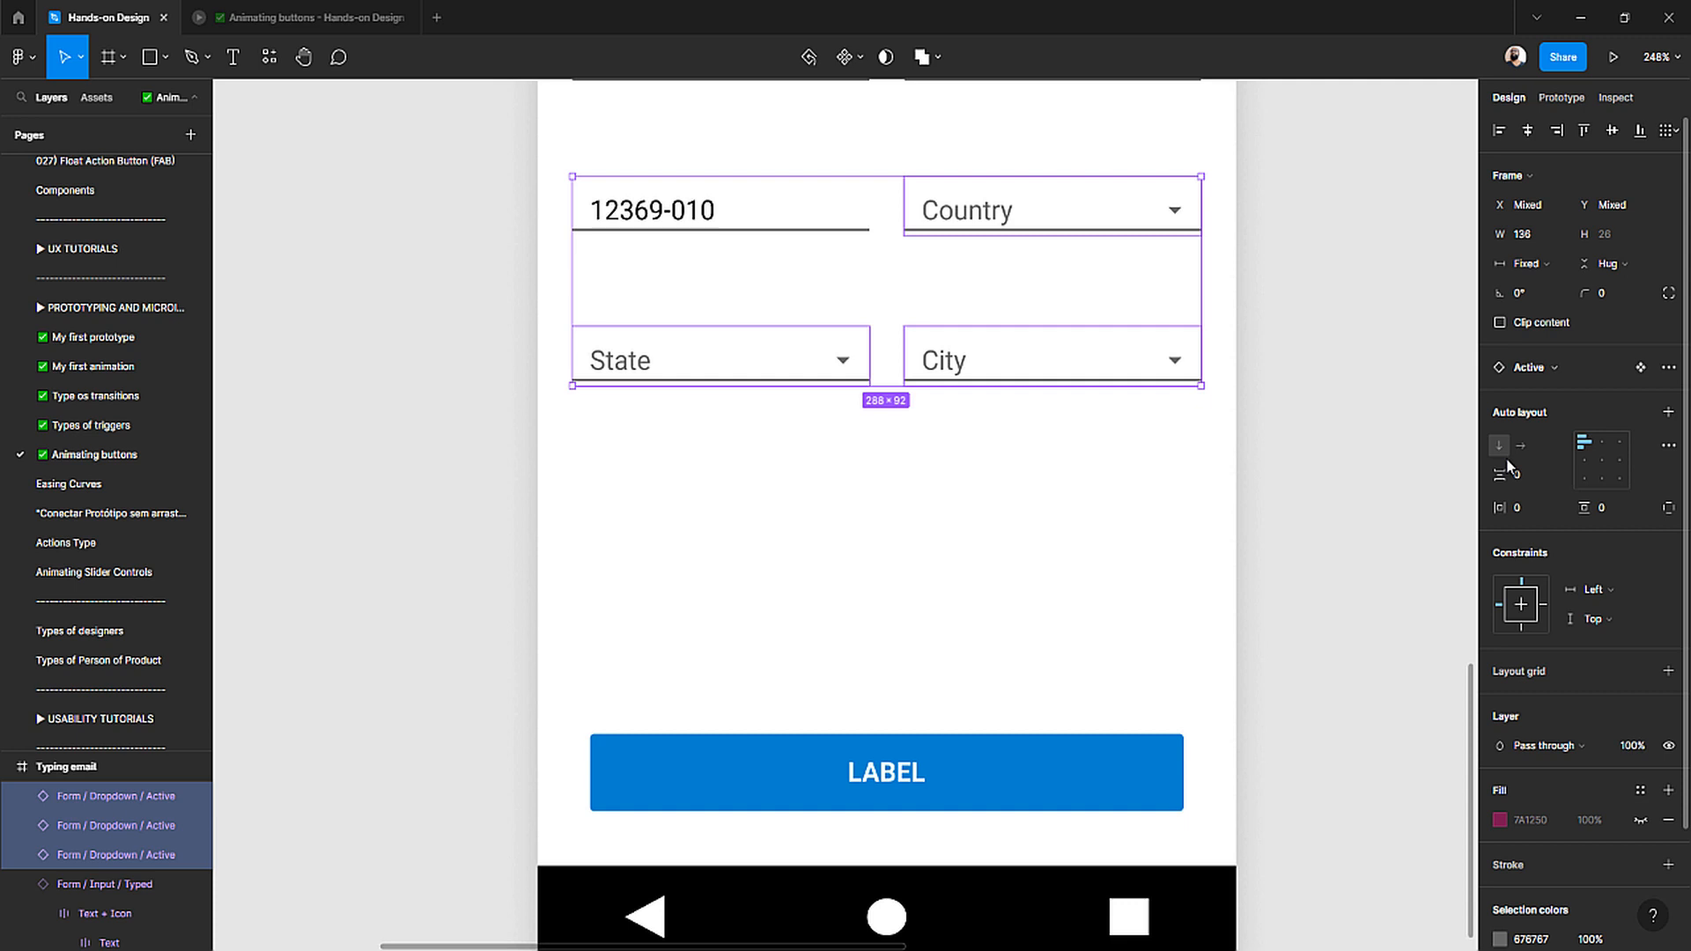
click(1261, 370)
click(1021, 231)
shift+click(762, 370)
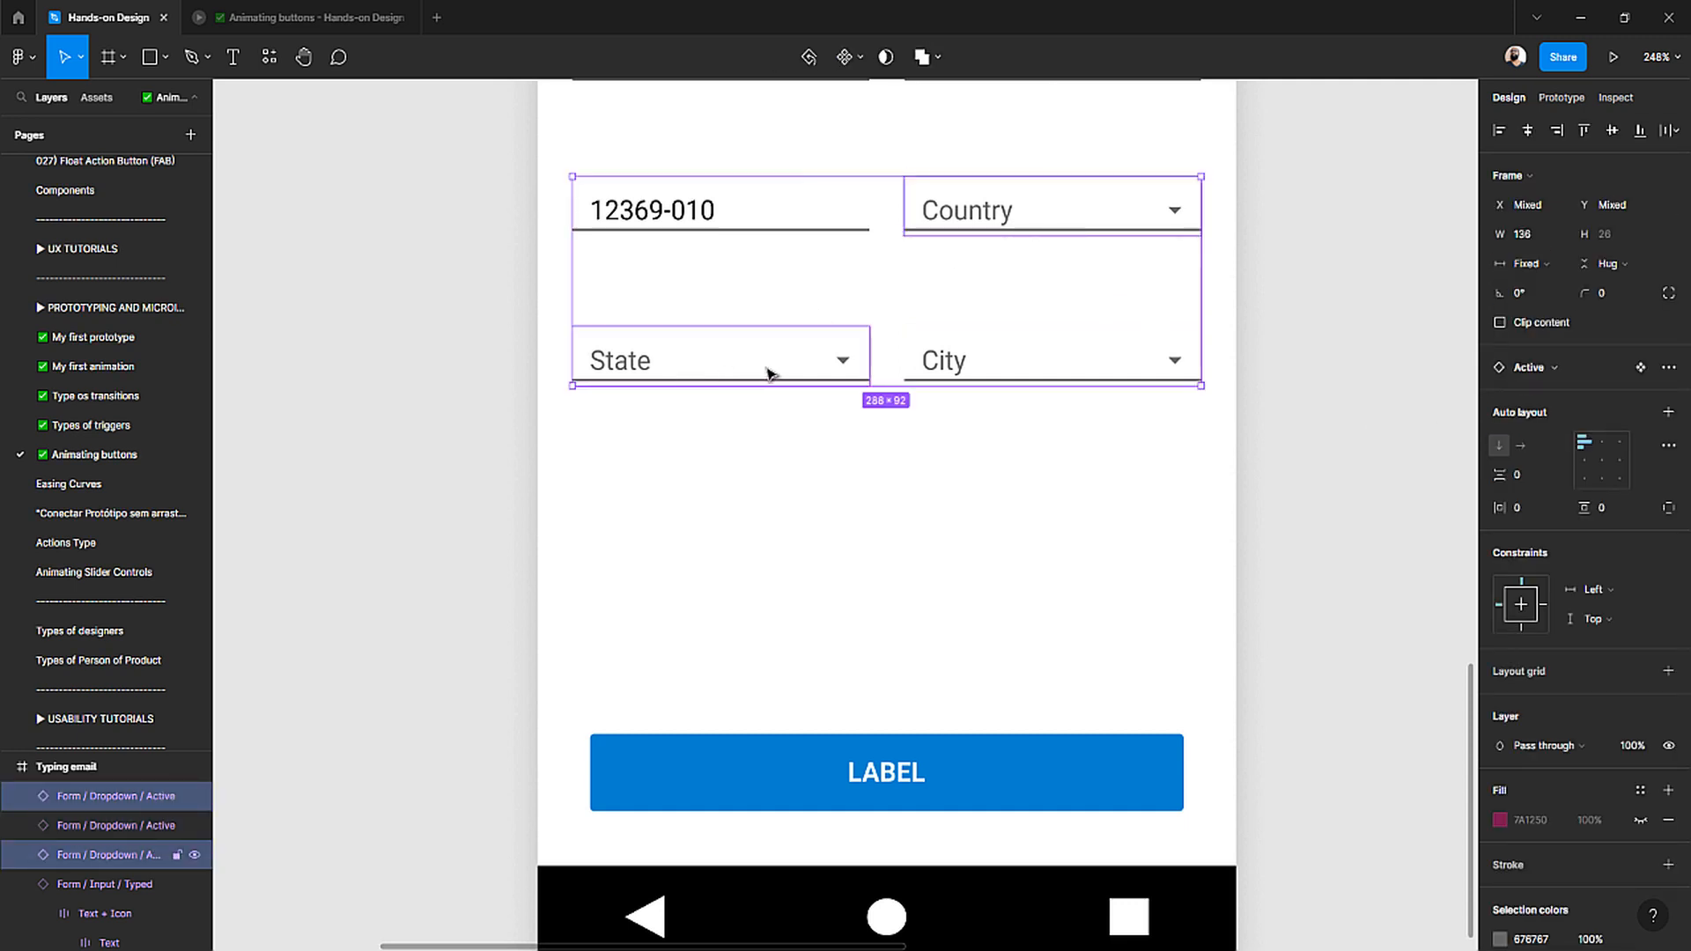
shift+click(996, 372)
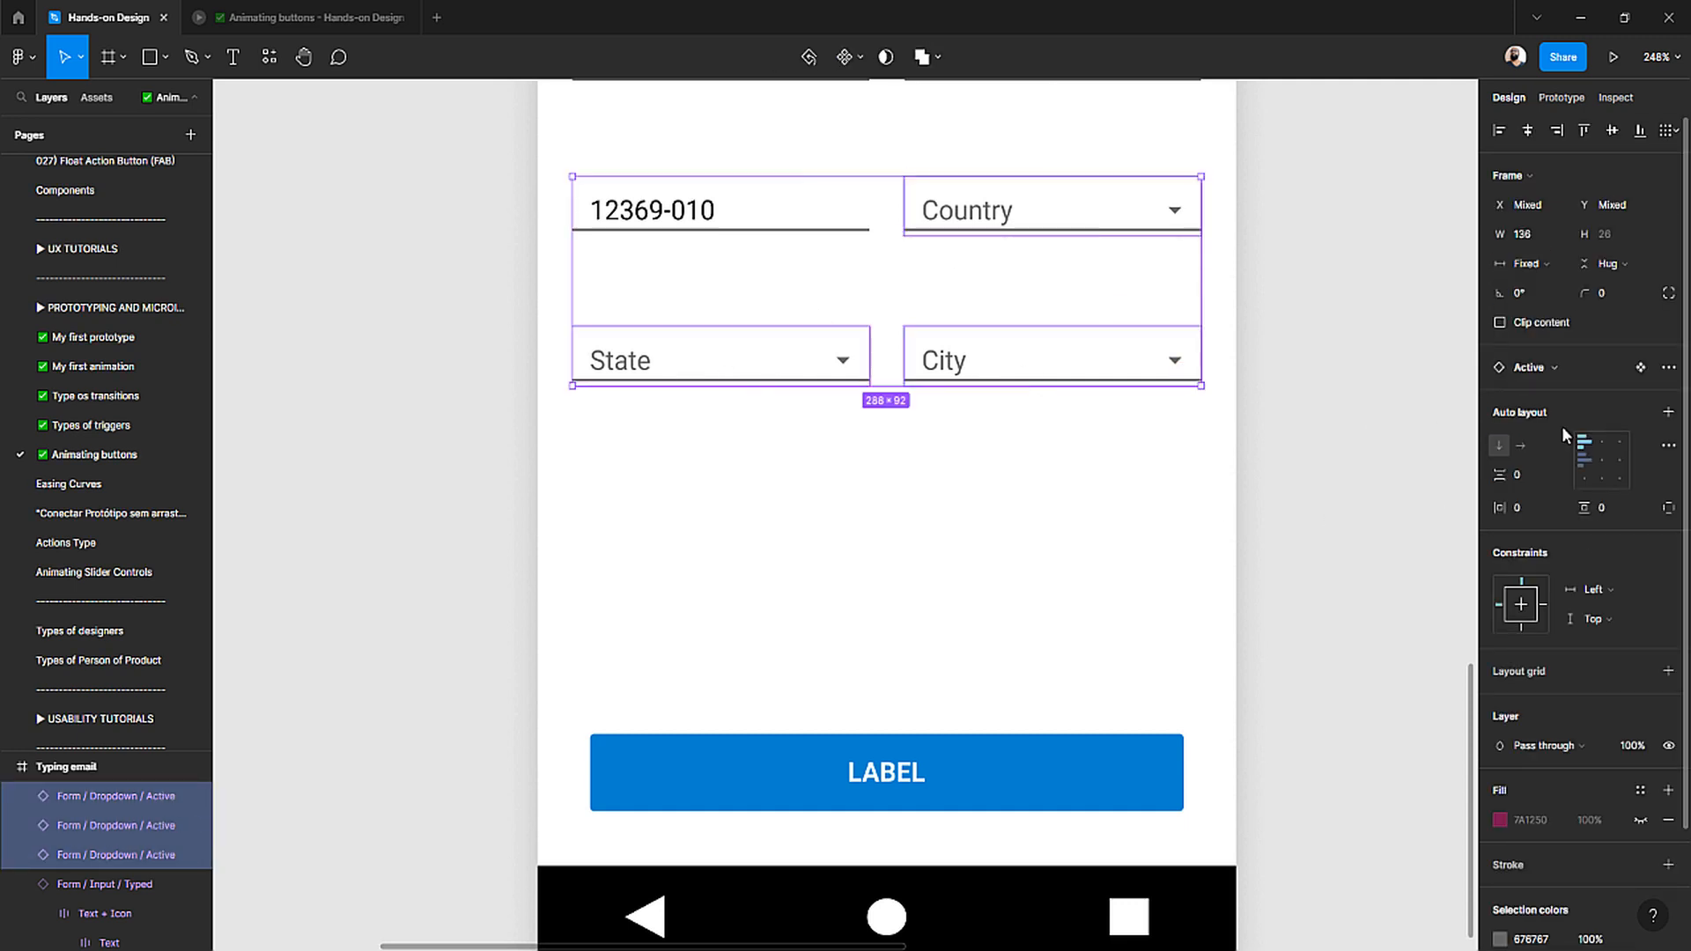
click(1572, 367)
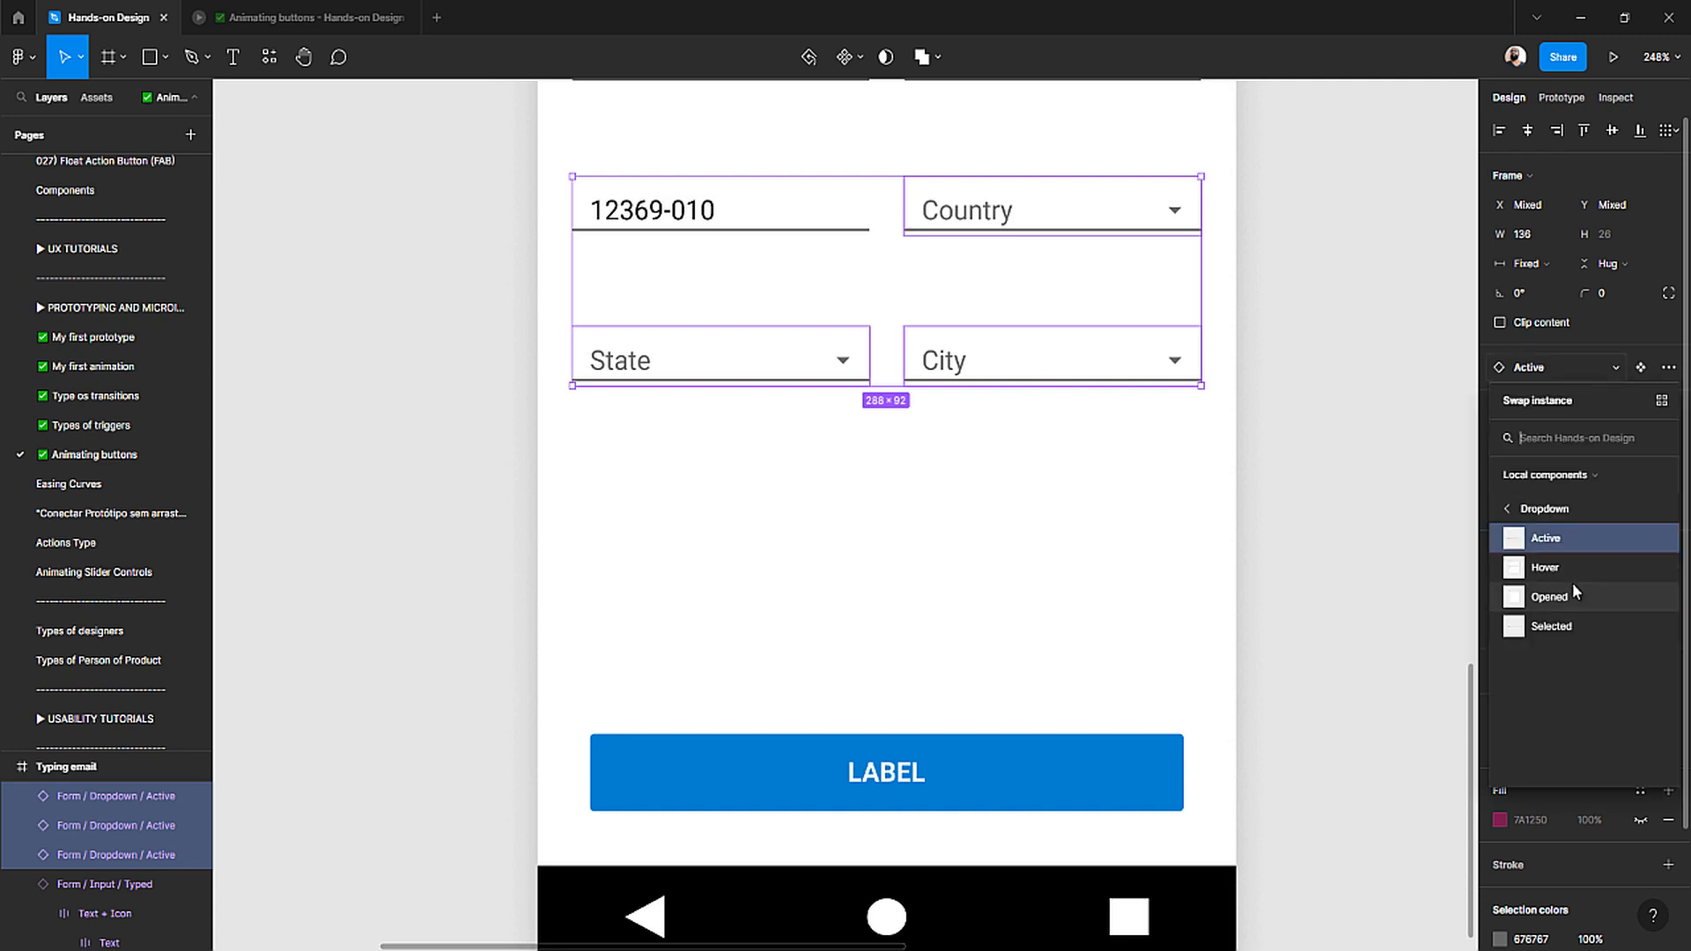
click(1363, 559)
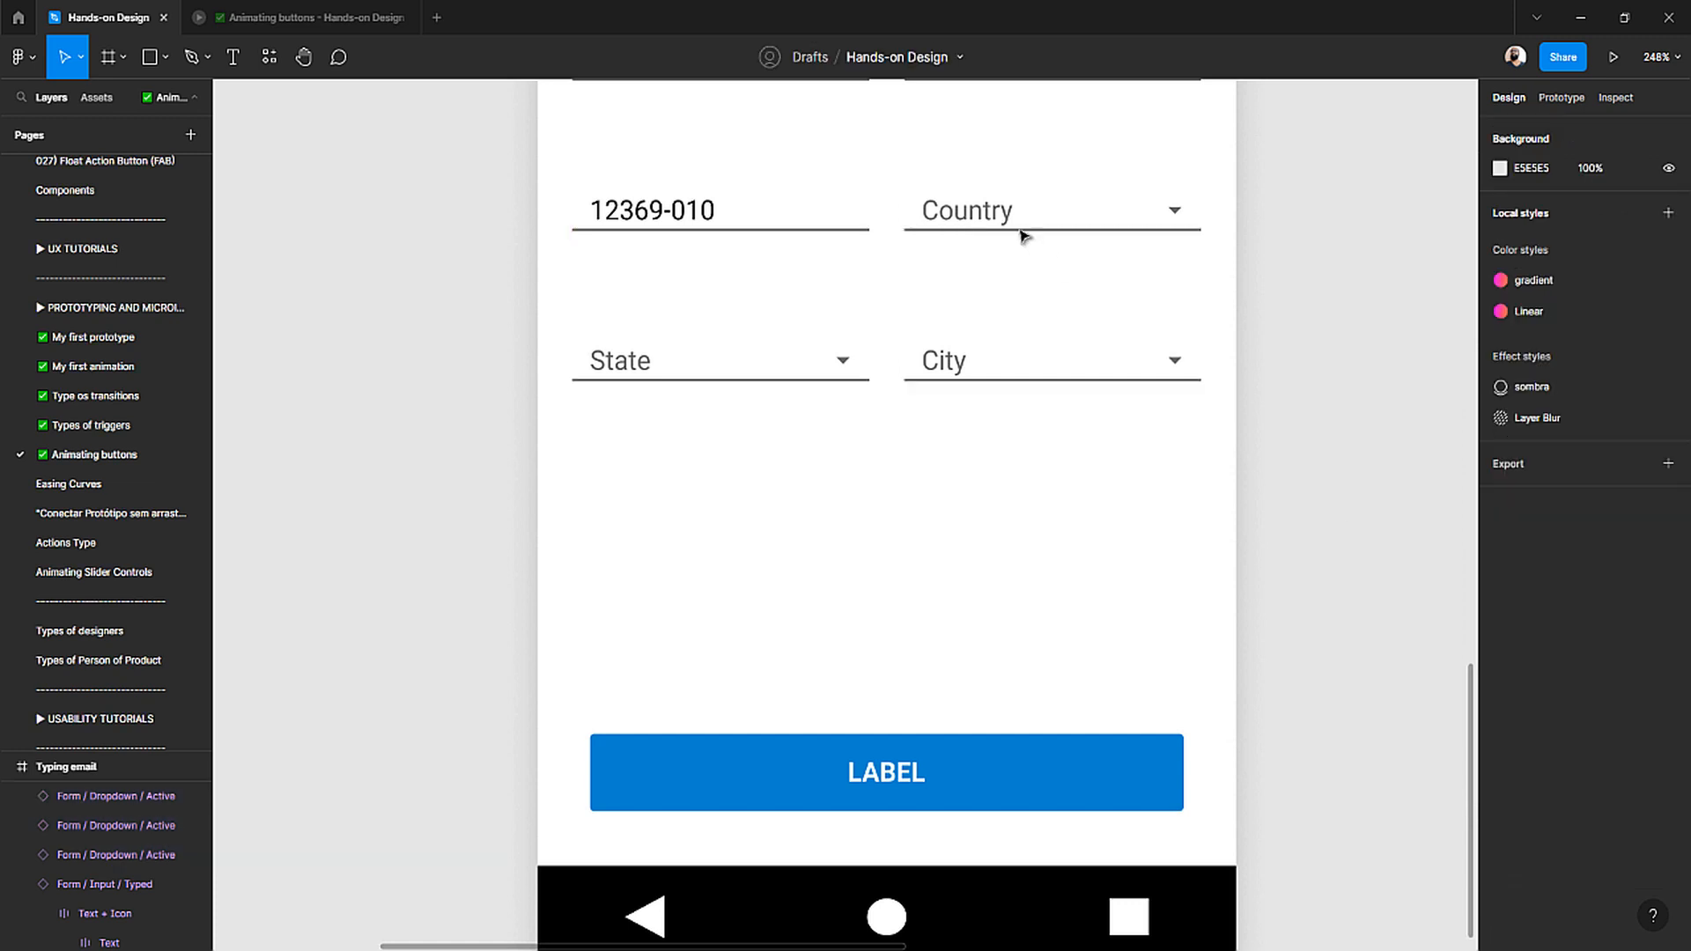
- Swap the Country, State and City dropdown instances on the rebuilt screen to the Selected component
click(984, 216)
shift+click(960, 359)
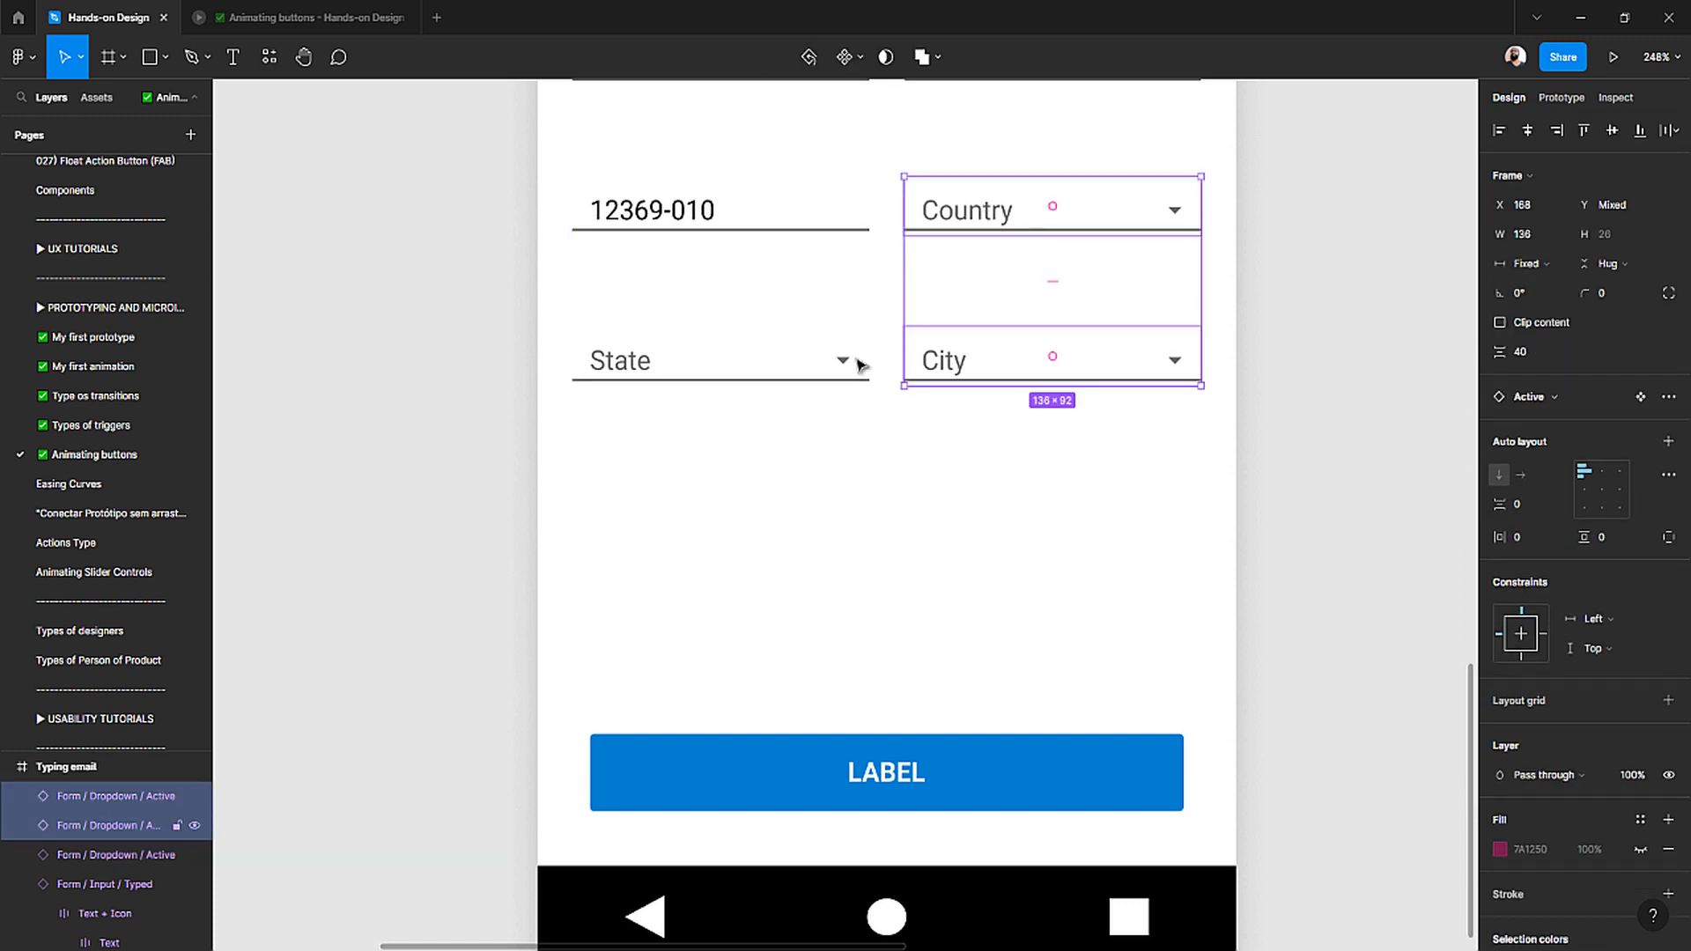
shift+click(802, 369)
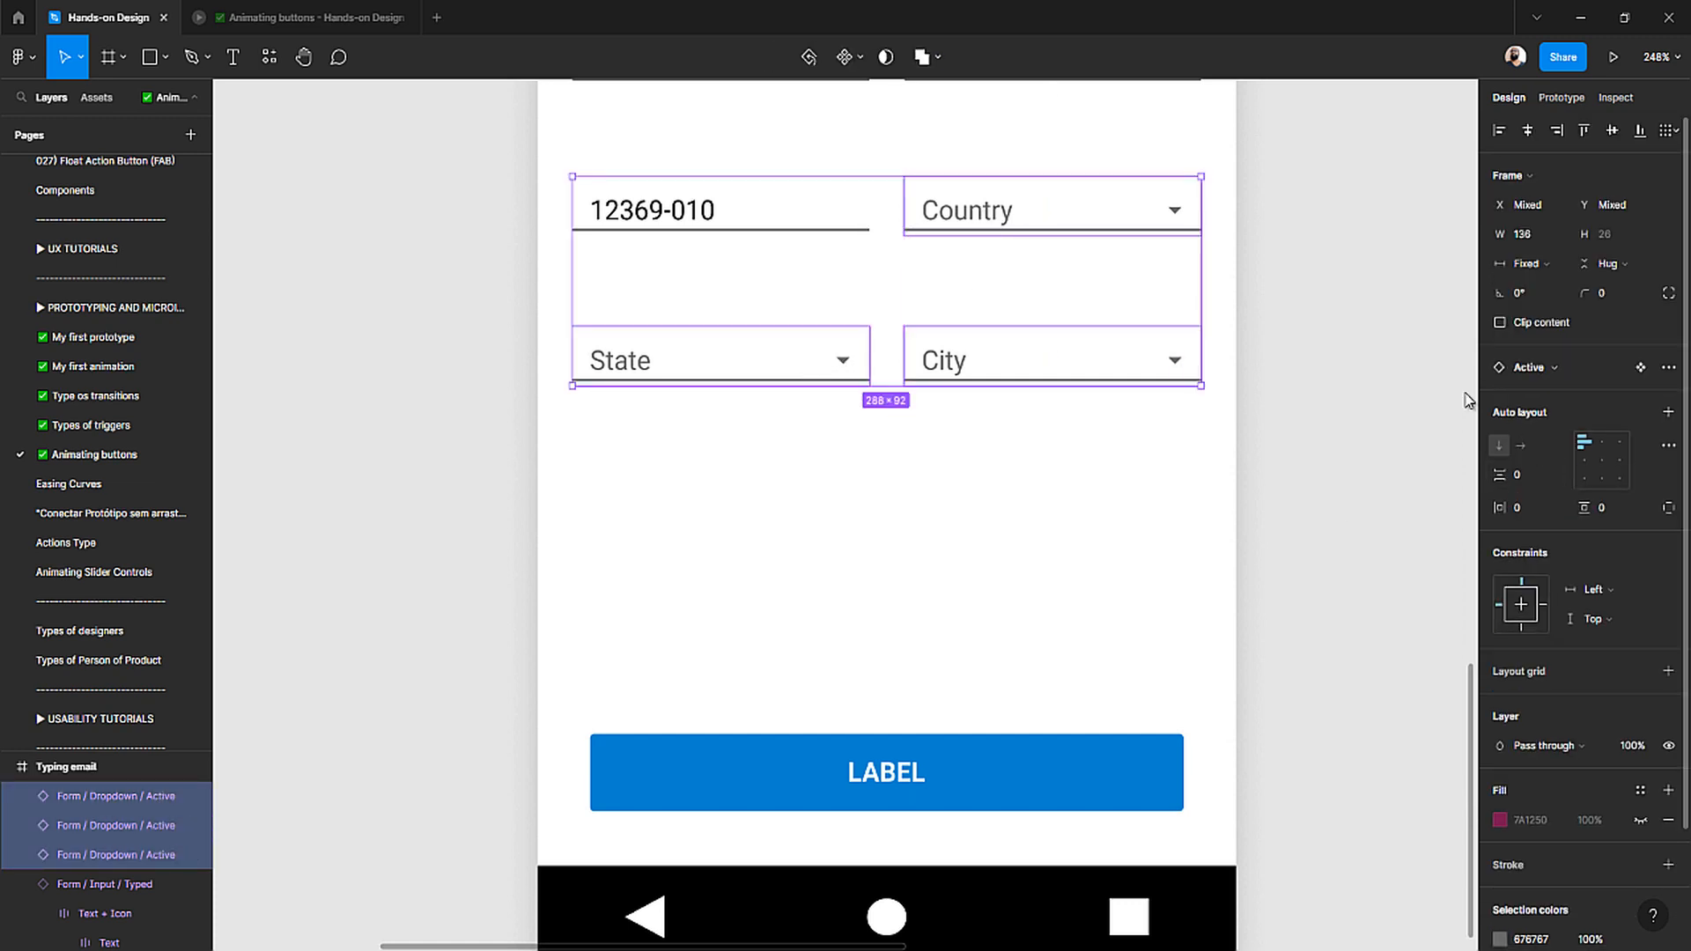
click(1546, 369)
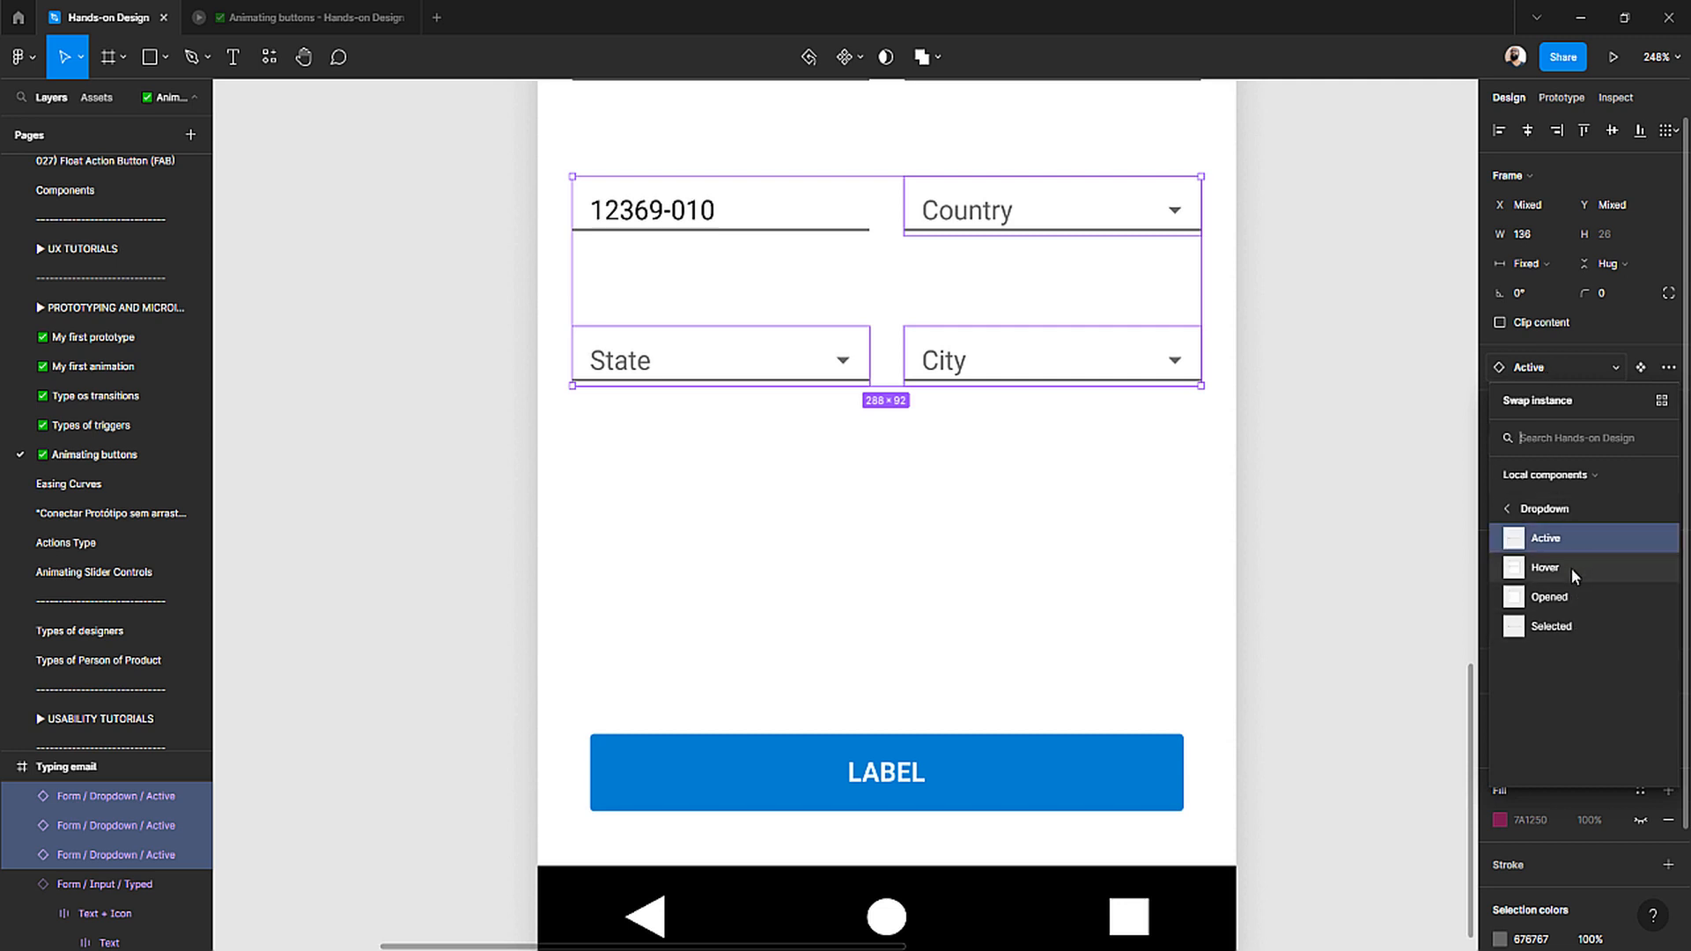
click(1567, 595)
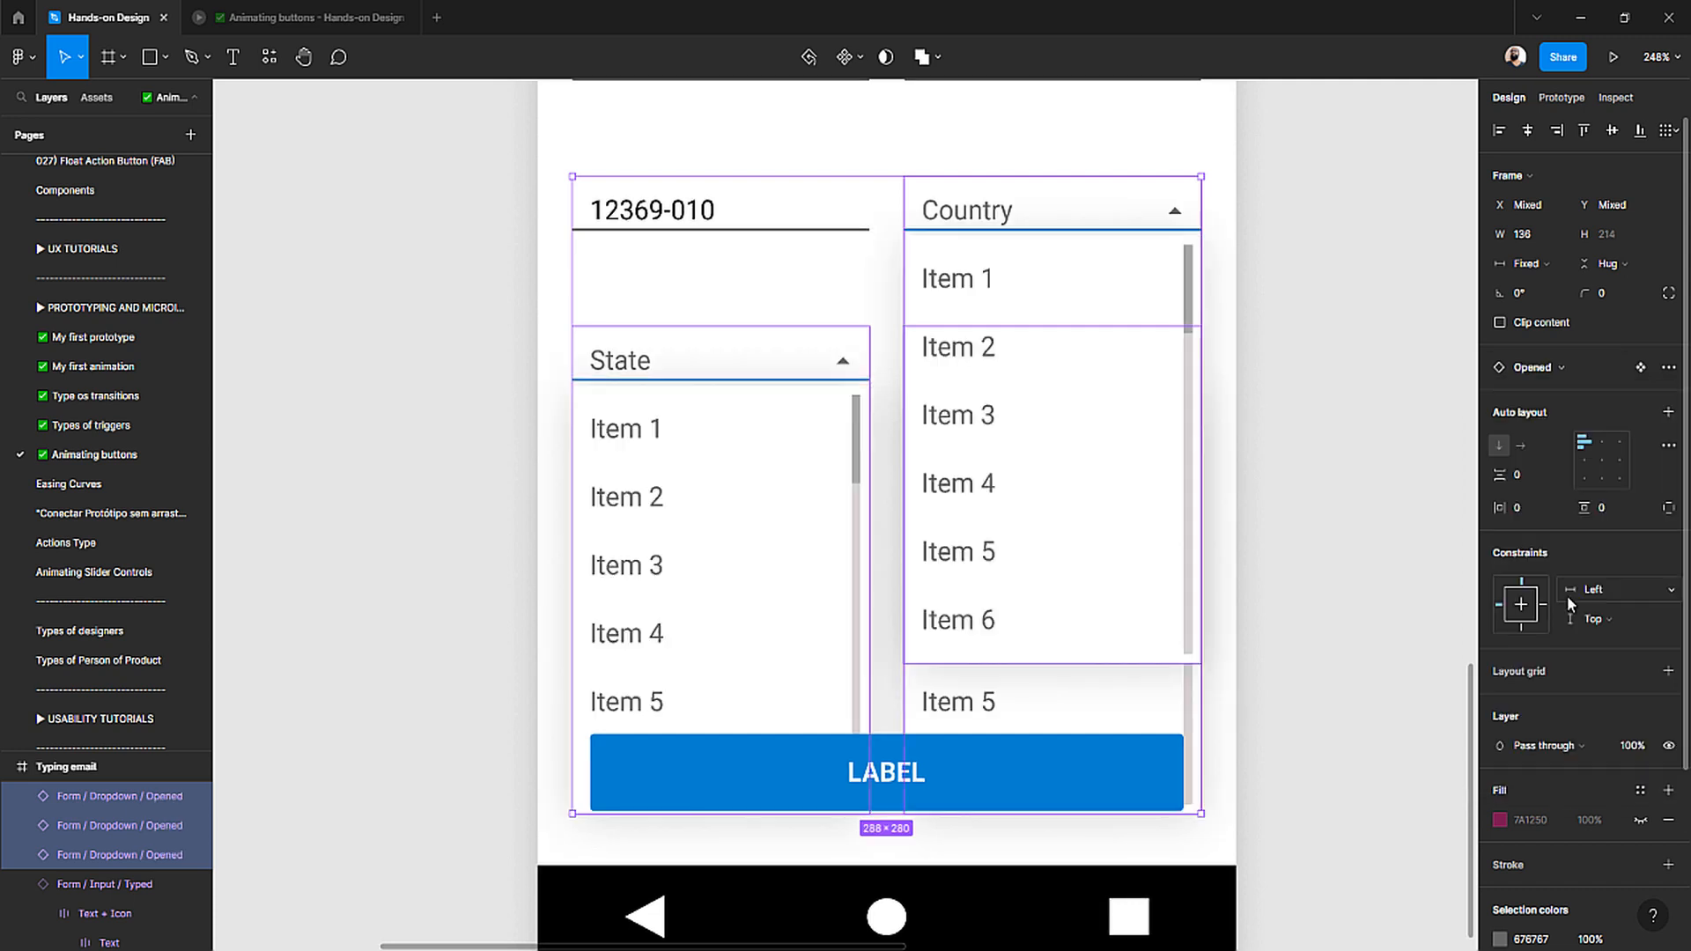
key(ctrl+z)
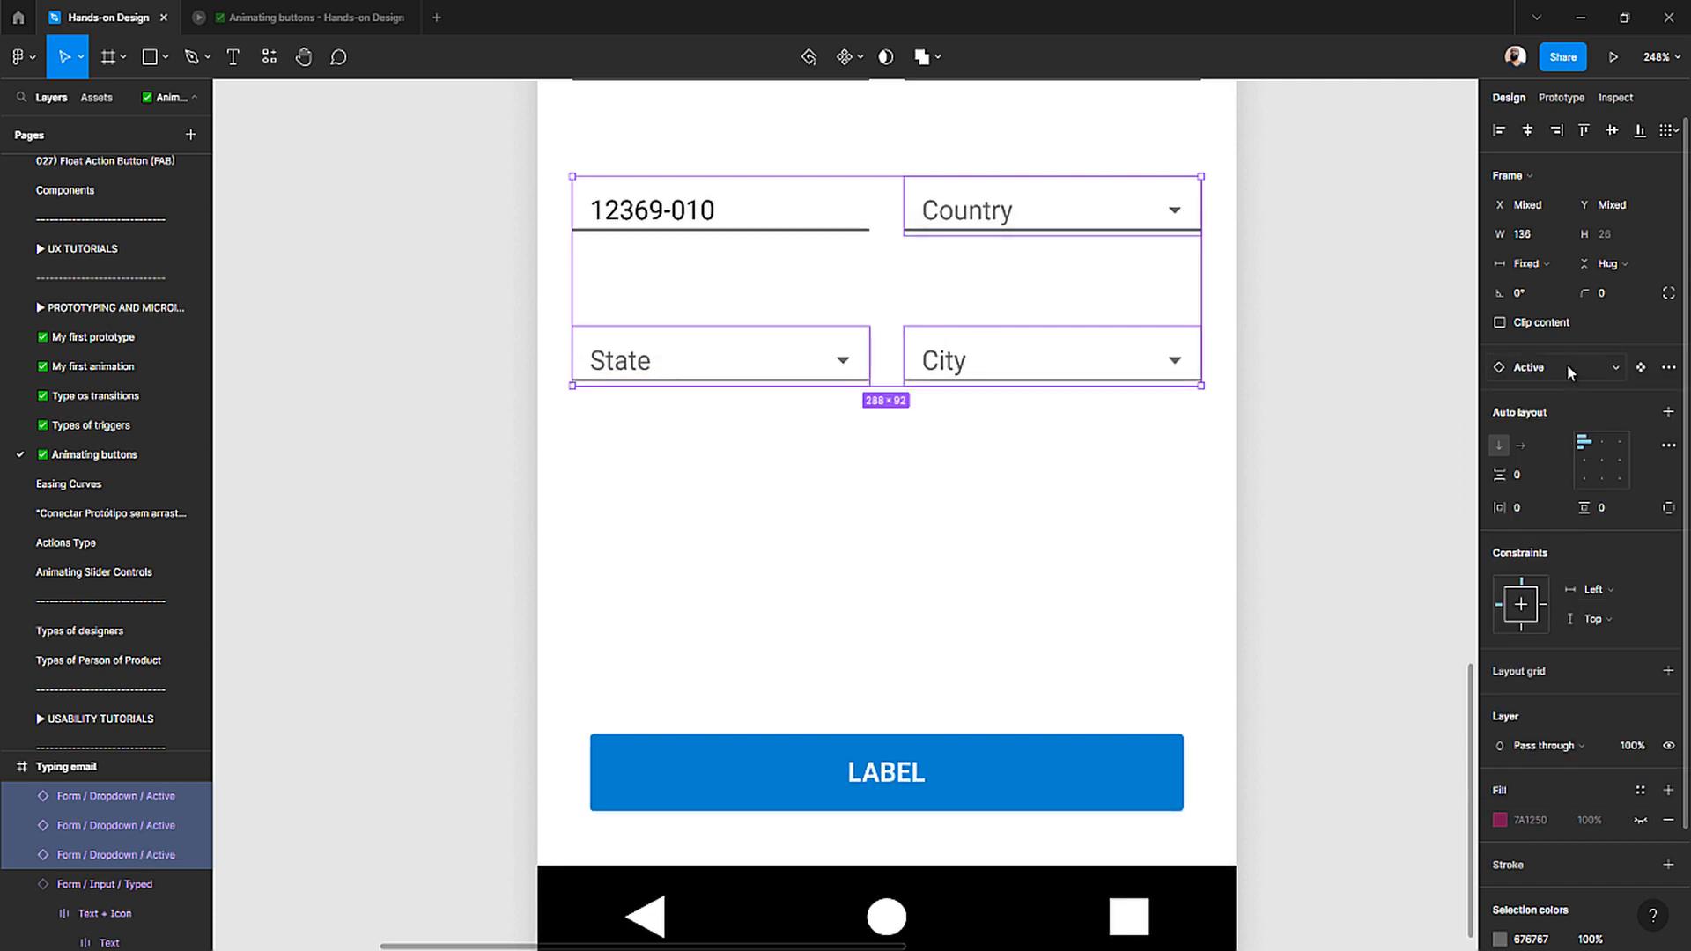
click(1567, 366)
click(1555, 626)
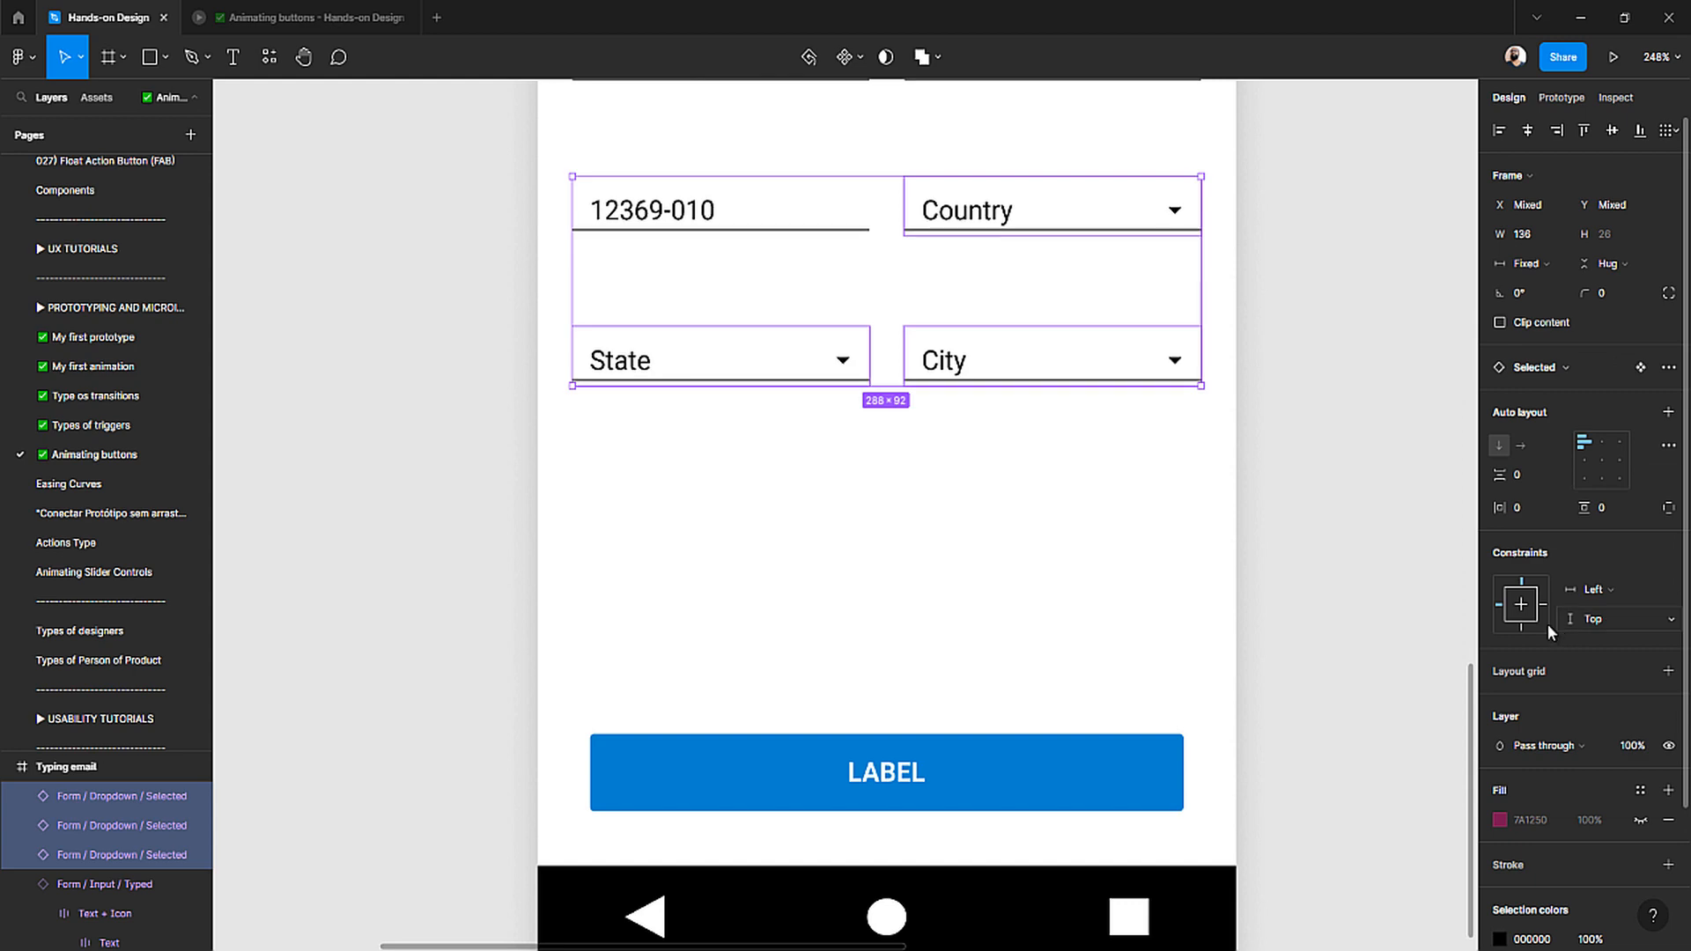
click(1348, 357)
- Copy the country from the filled-in screen above and replace the Country placeholder with it
scroll(871, 393, up, 8)
scroll(870, 393, down, 4)
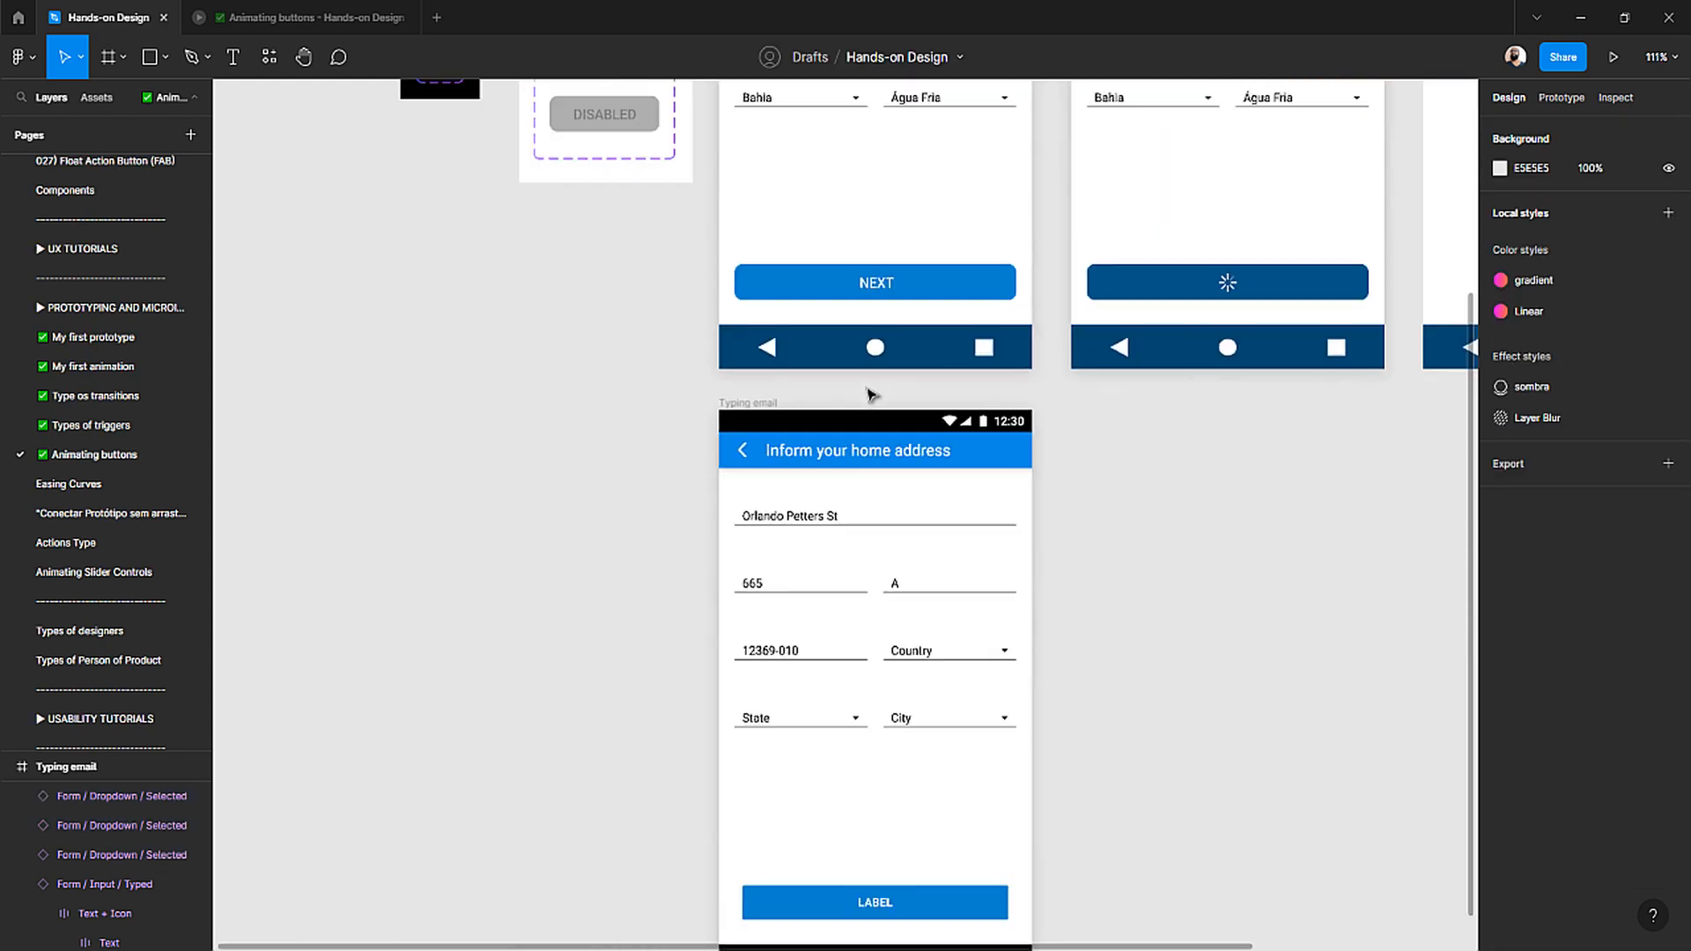
scroll(870, 393, up, 4)
scroll(819, 406, down, 5)
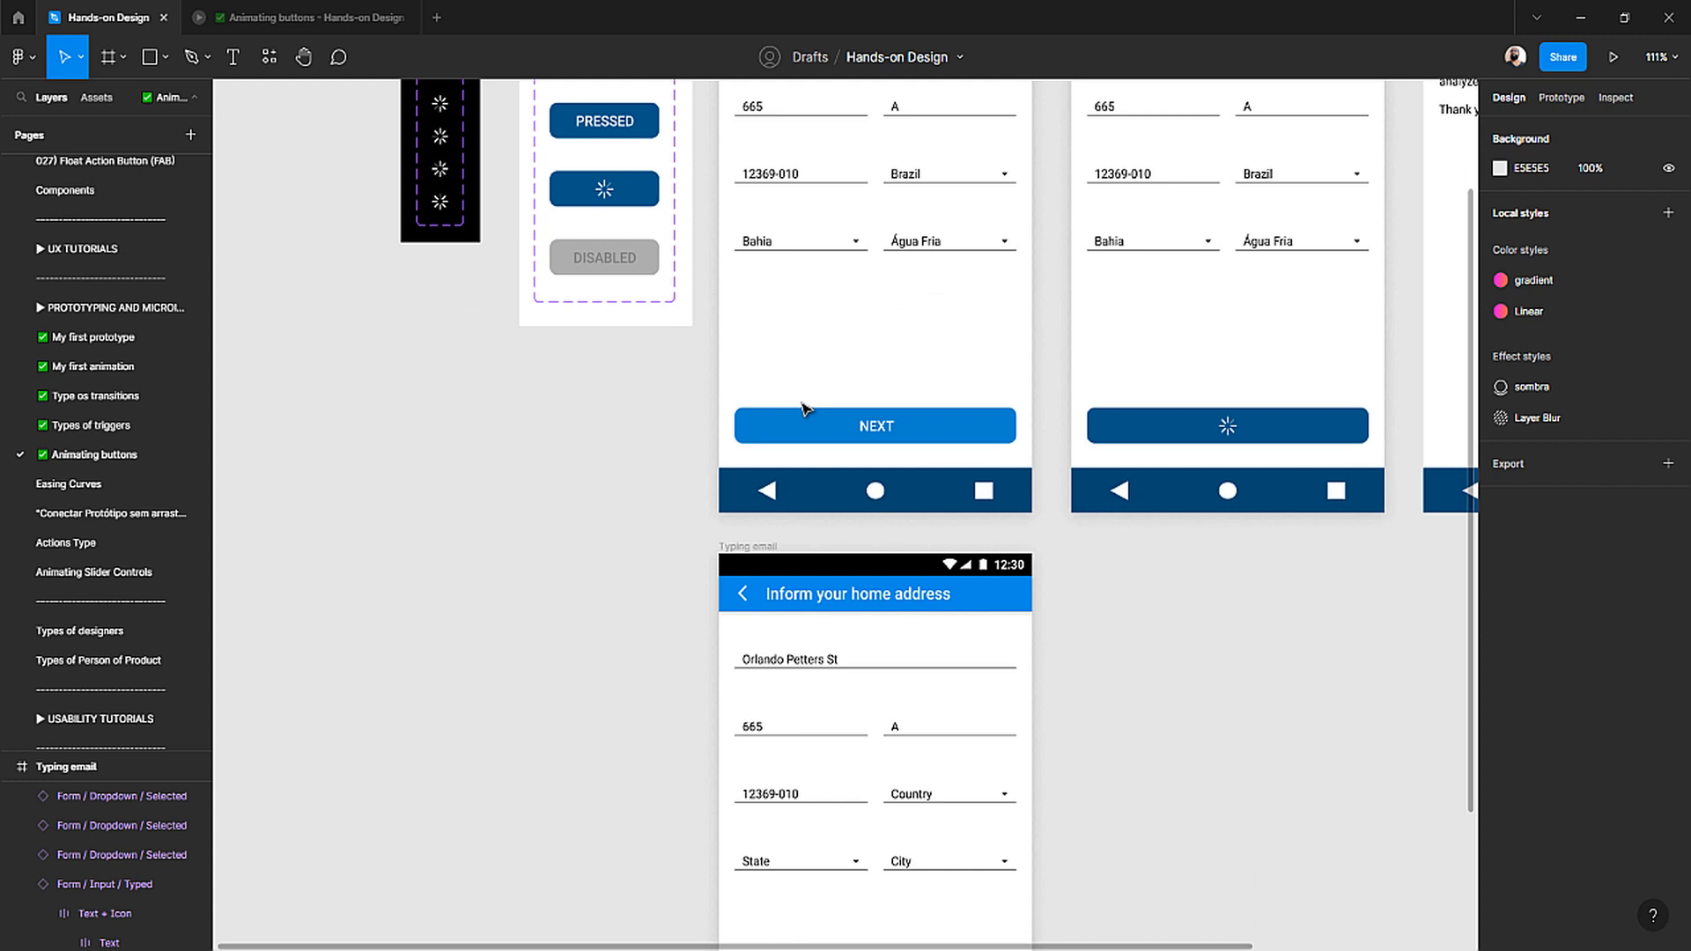
scroll(803, 407, up, 7)
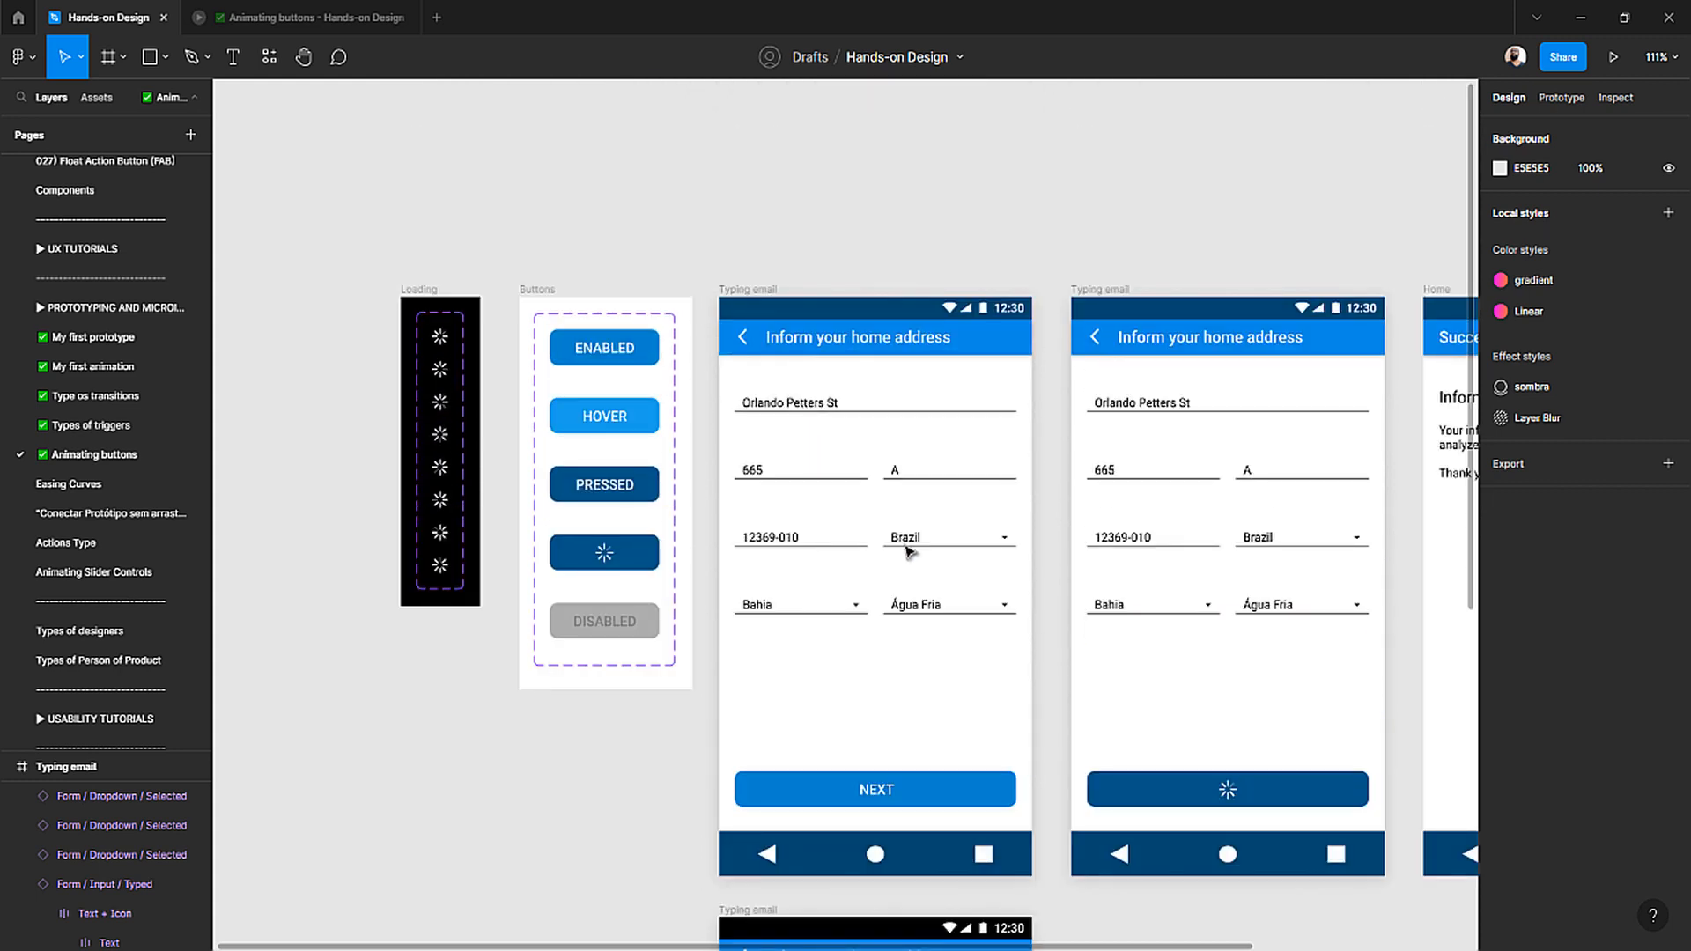
ctrl+click(910, 539)
scroll(912, 541, down, 8)
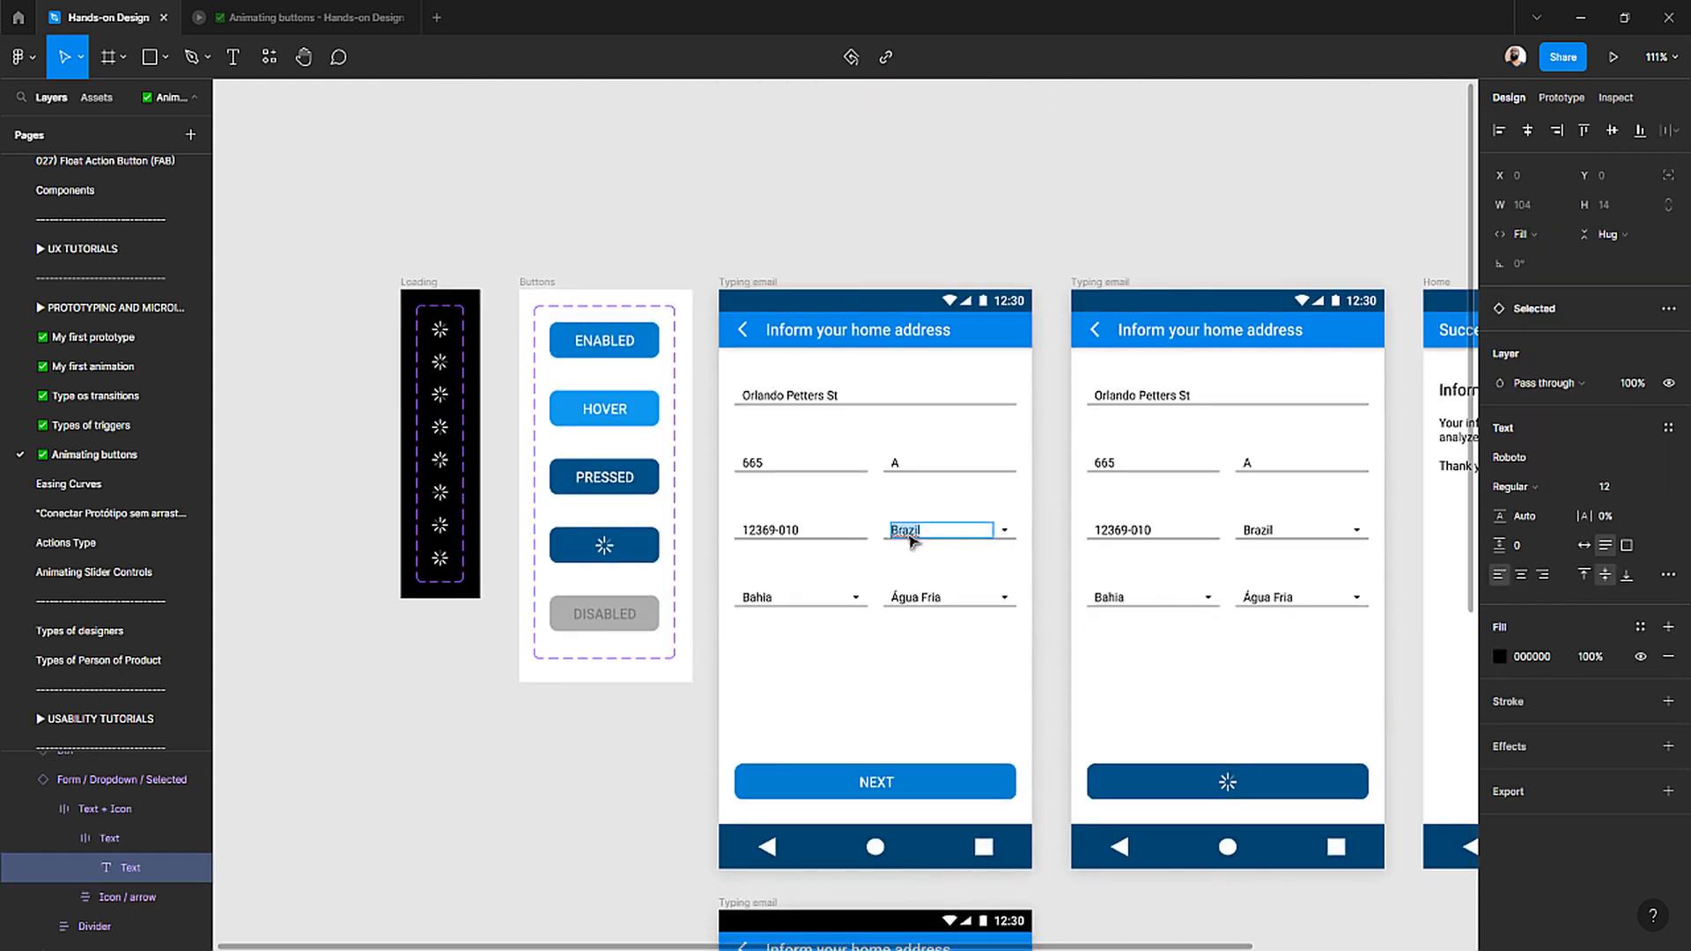
scroll(913, 541, down, 7)
ctrl+click(913, 412)
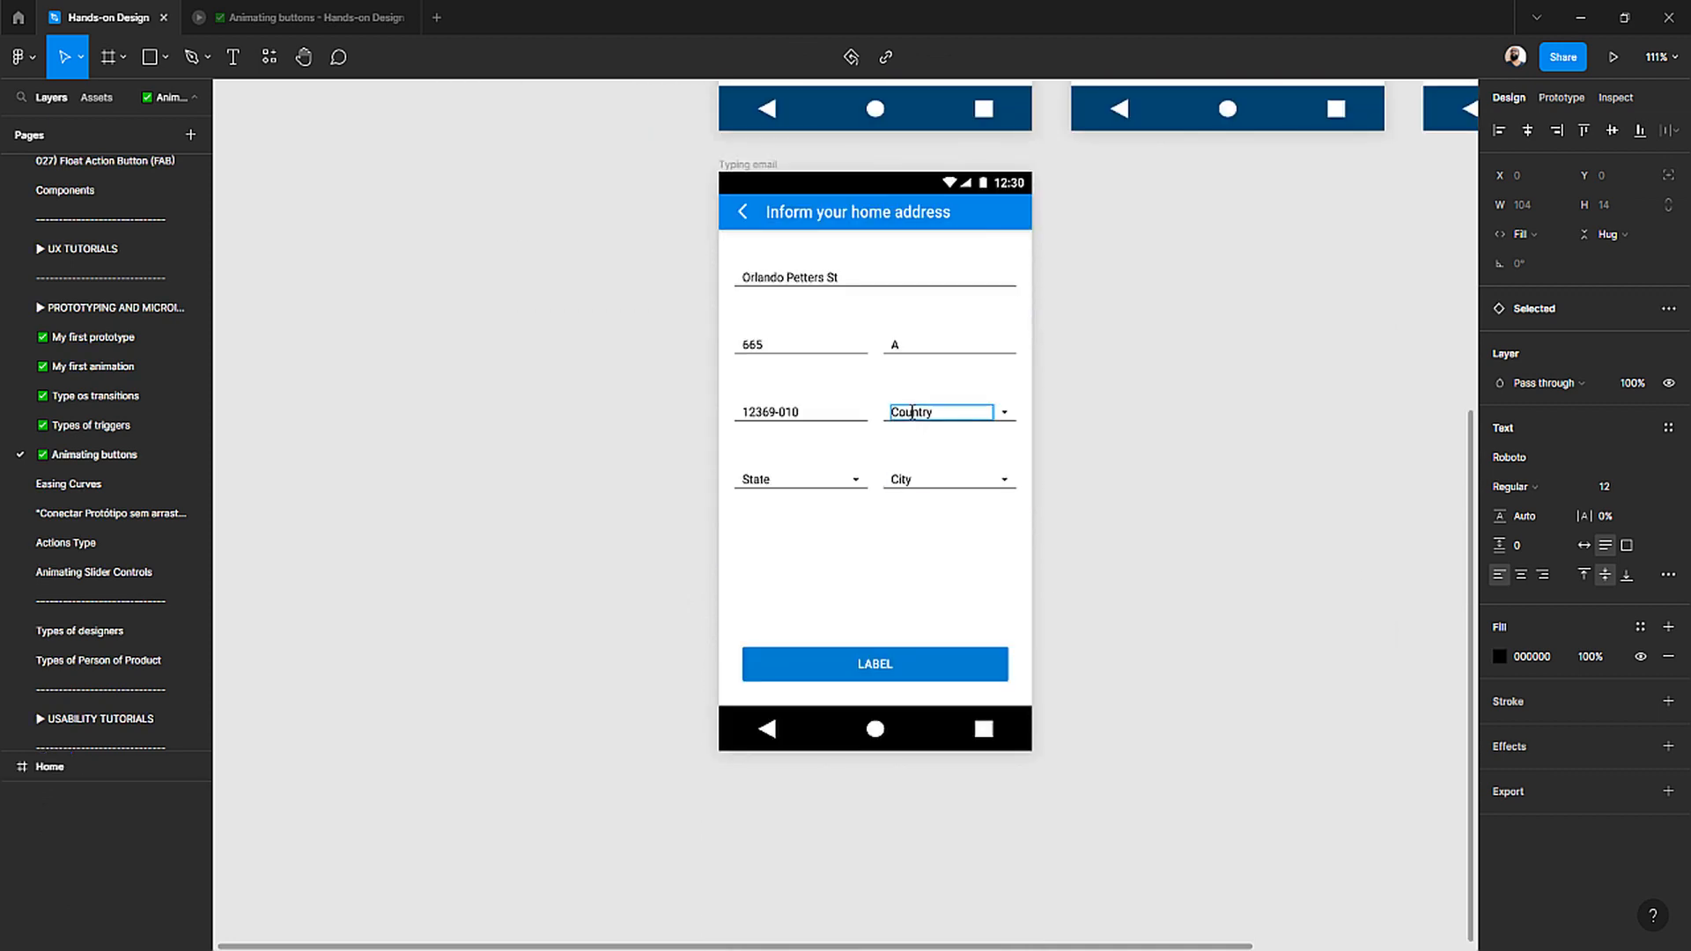
text(Brazil)
- Copy the state from the filled-in screen above and replace the State placeholder with it
scroll(906, 445, up, 9)
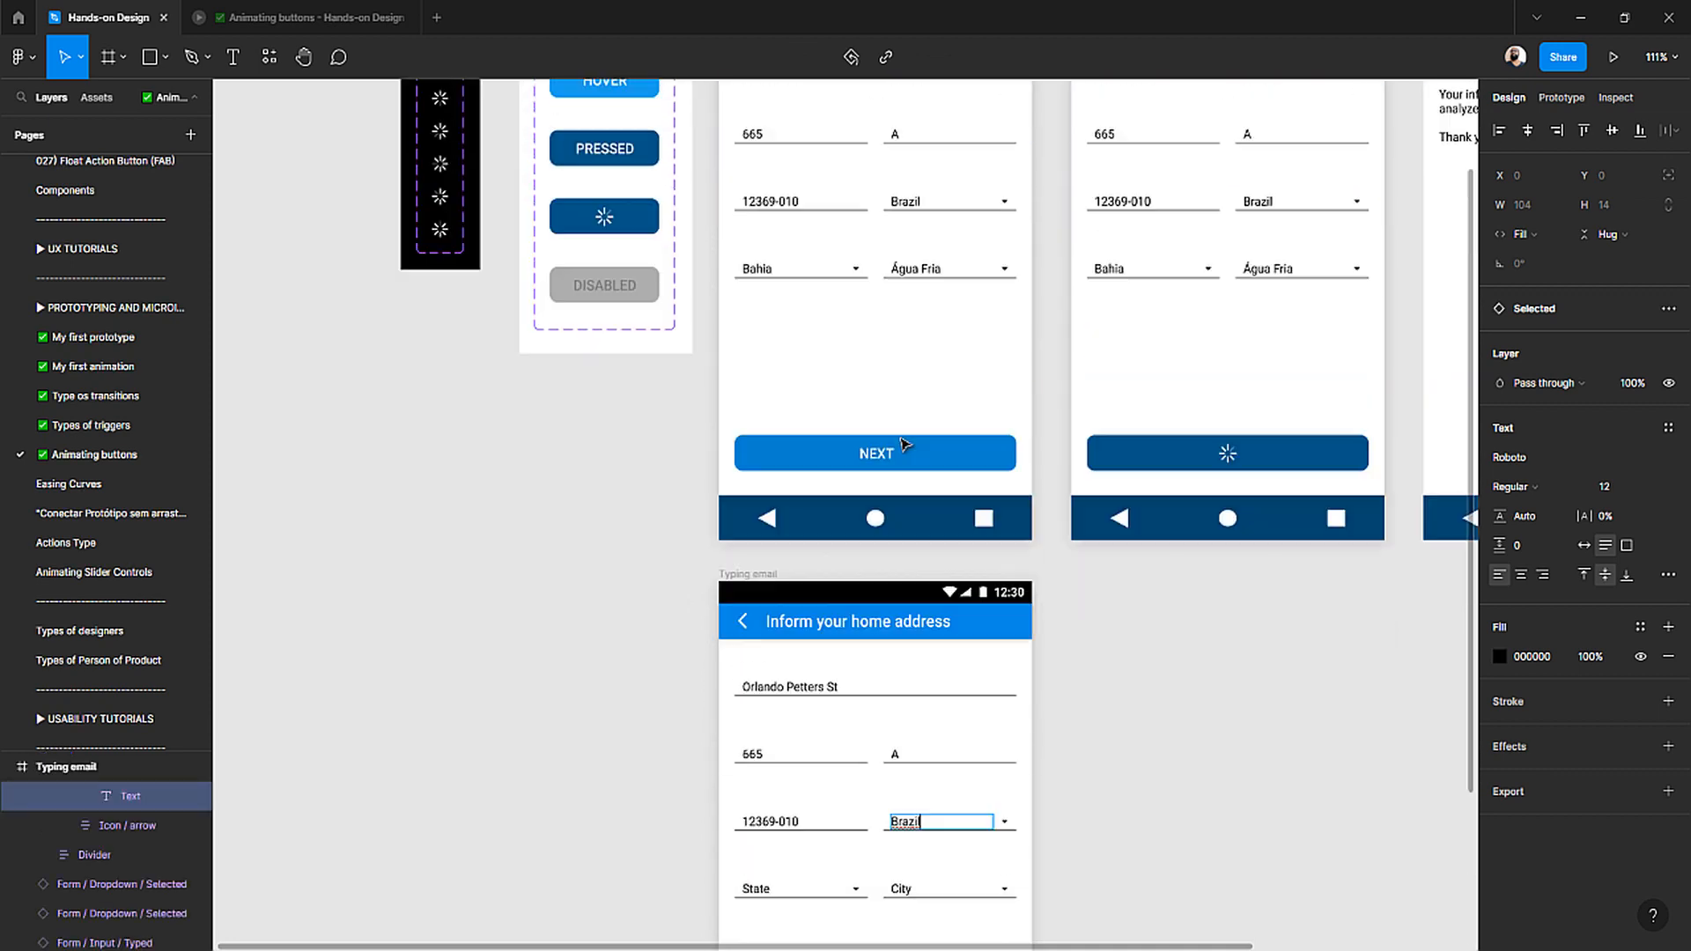
ctrl+click(763, 349)
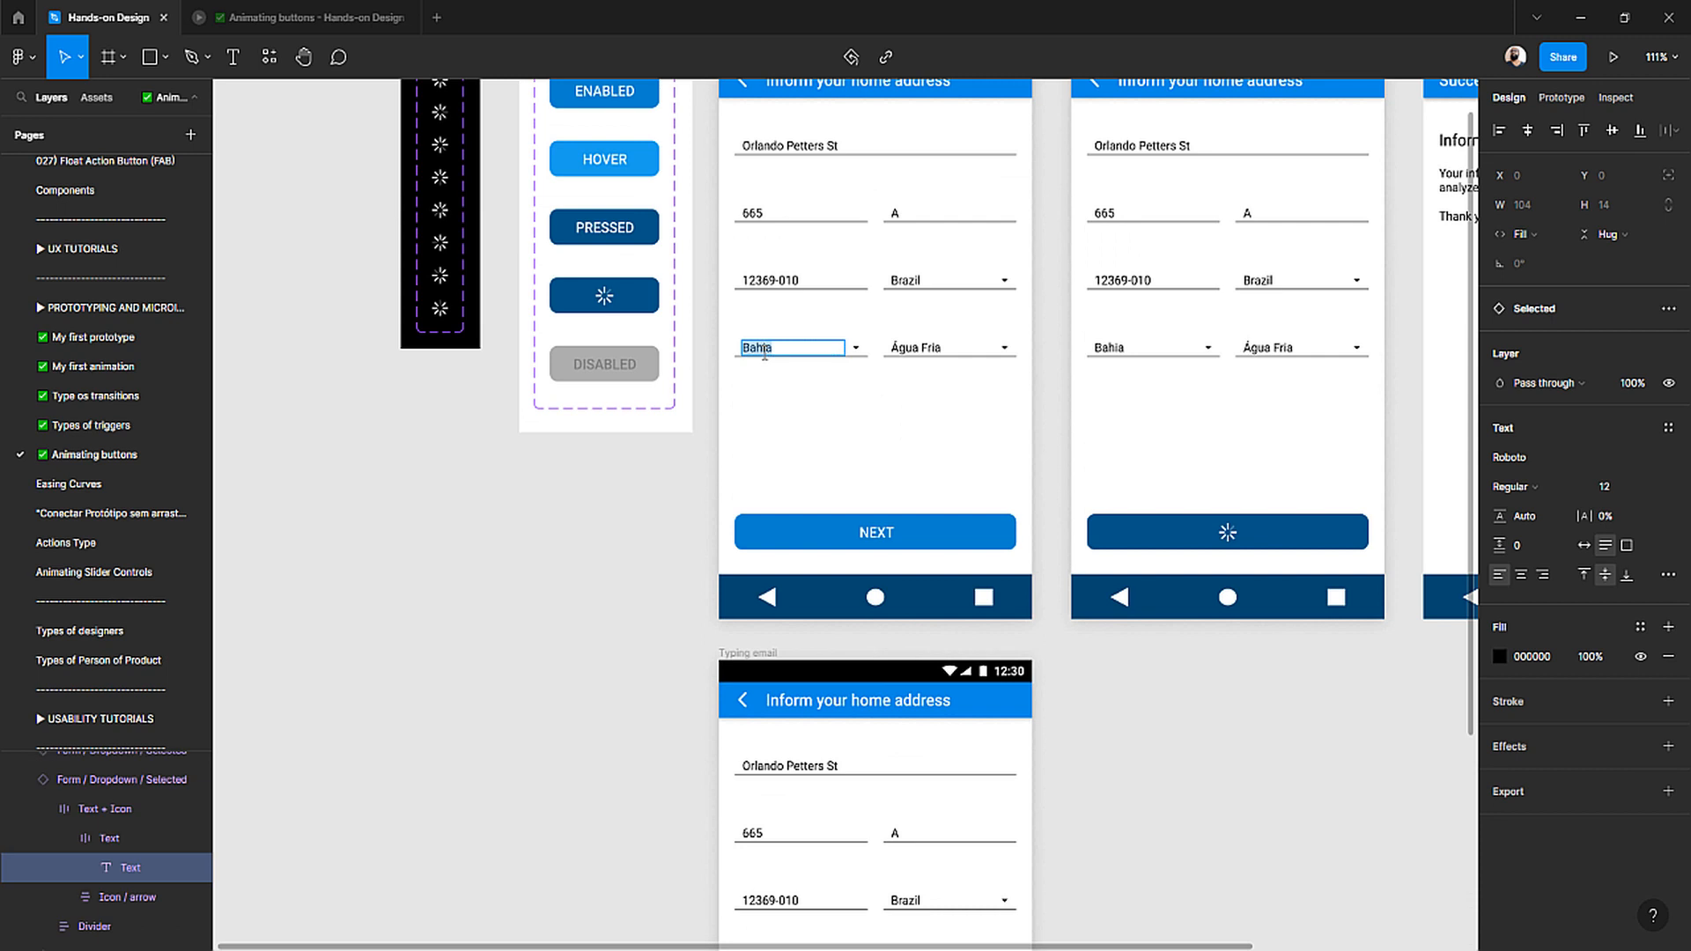
scroll(797, 485, down, 13)
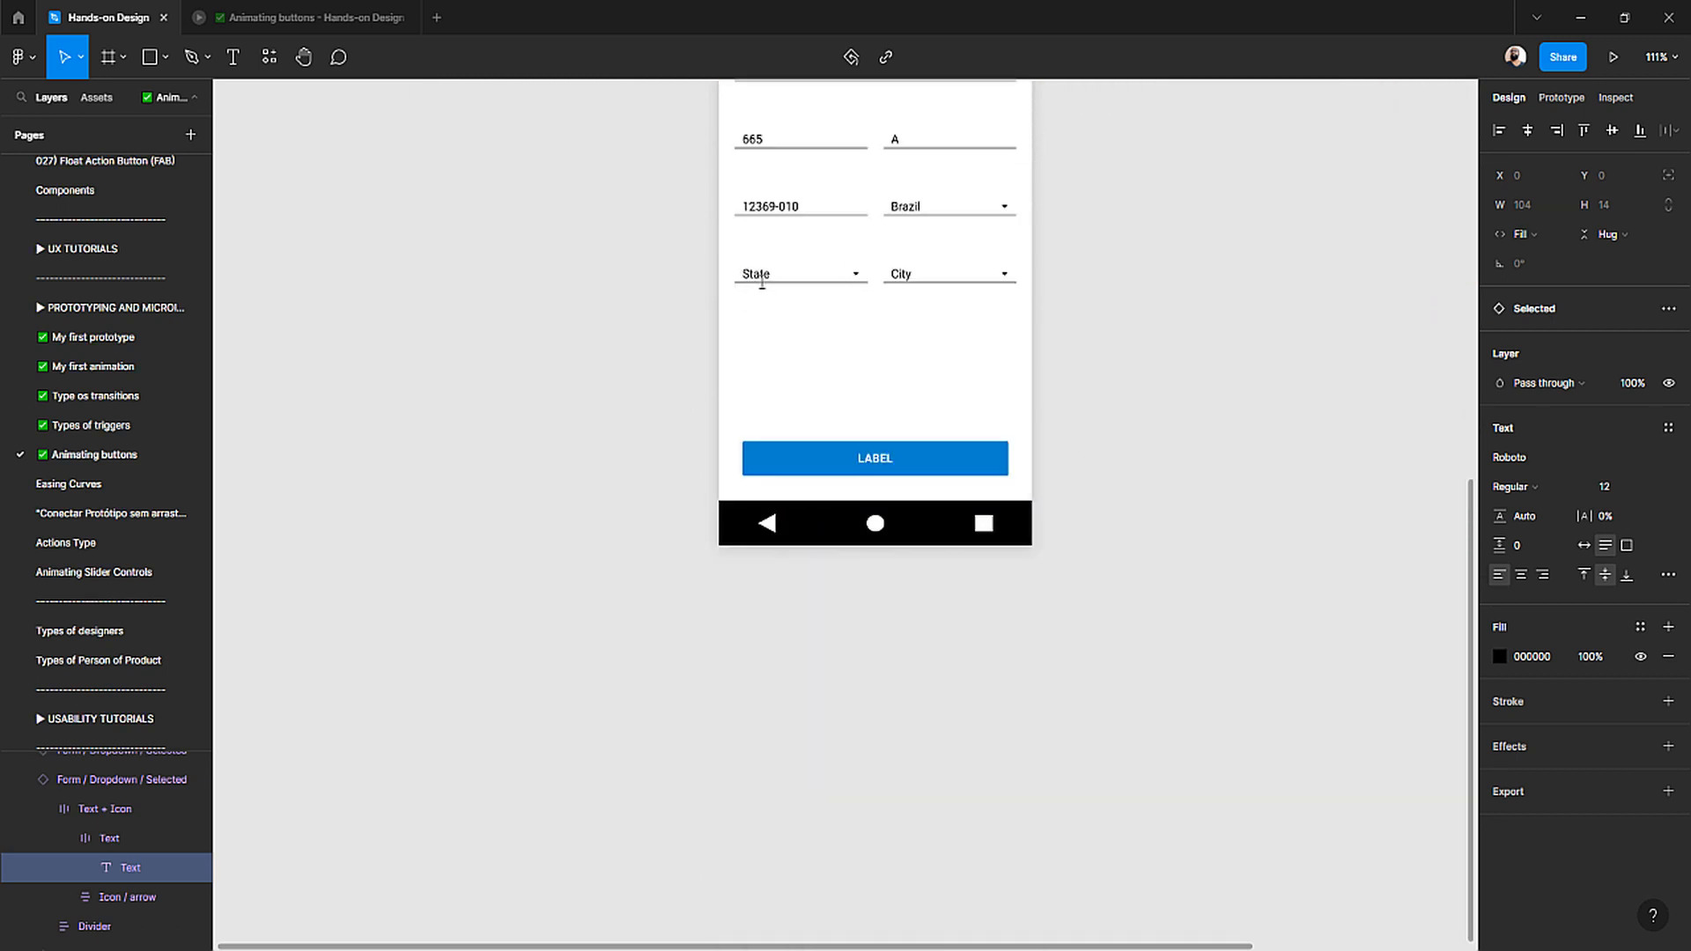
ctrl+click(760, 278)
text(Bahia)
- Copy the city from the filled-in screen above and replace the City placeholder with it
scroll(784, 421, up, 9)
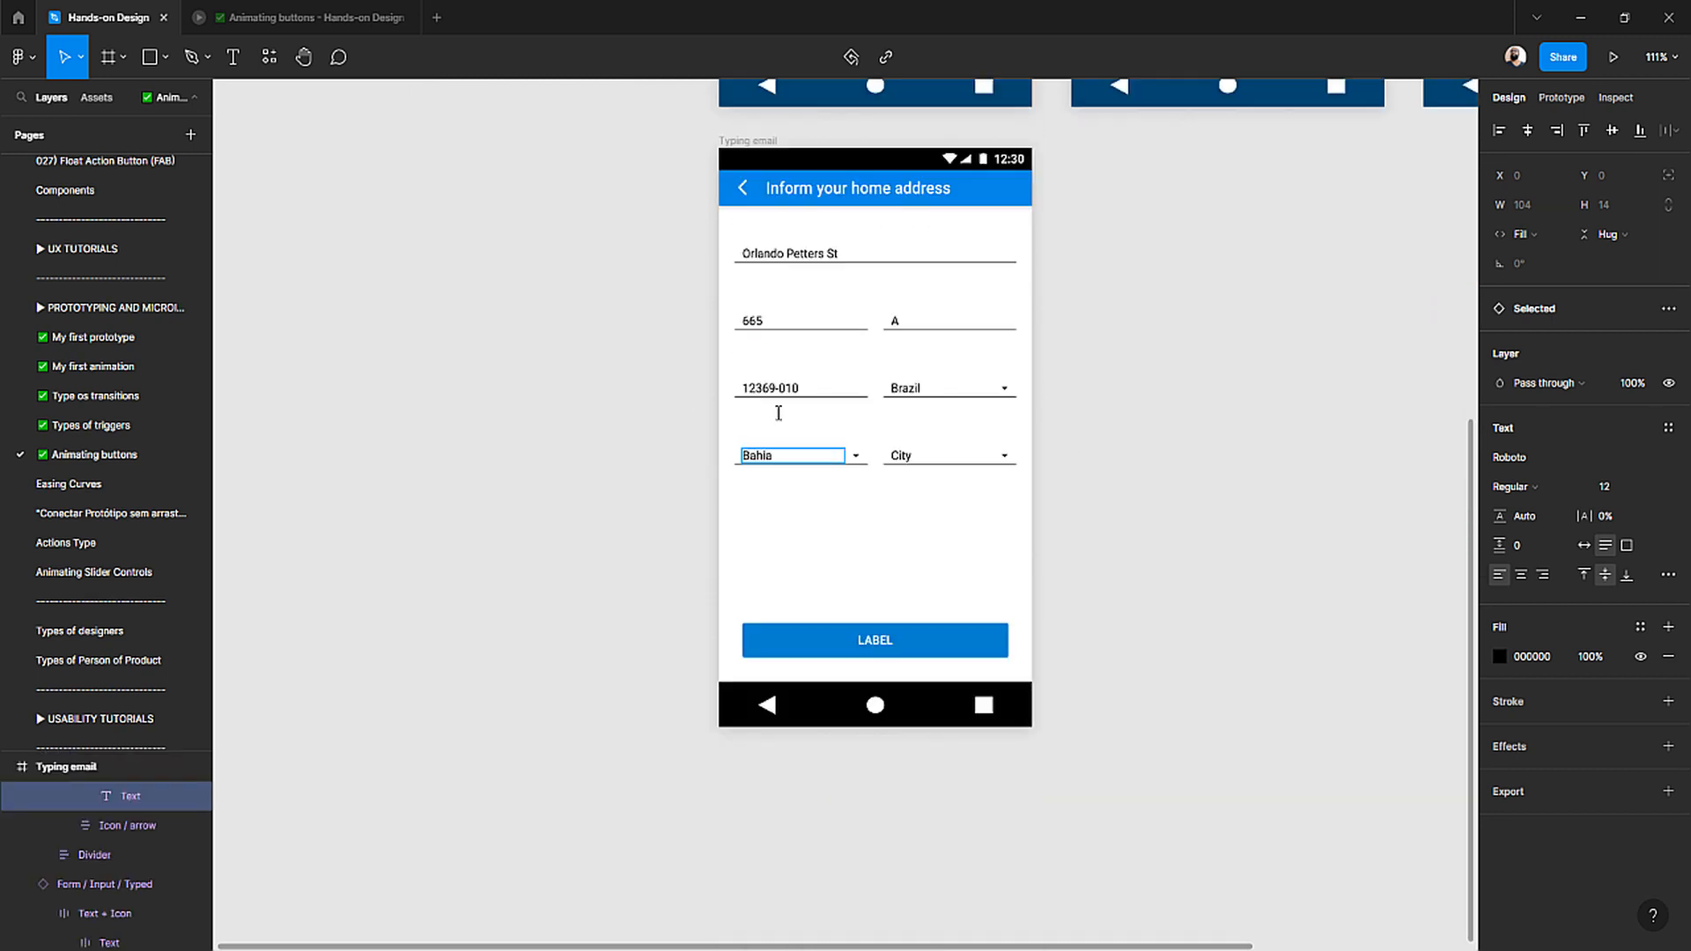
ctrl+click(929, 154)
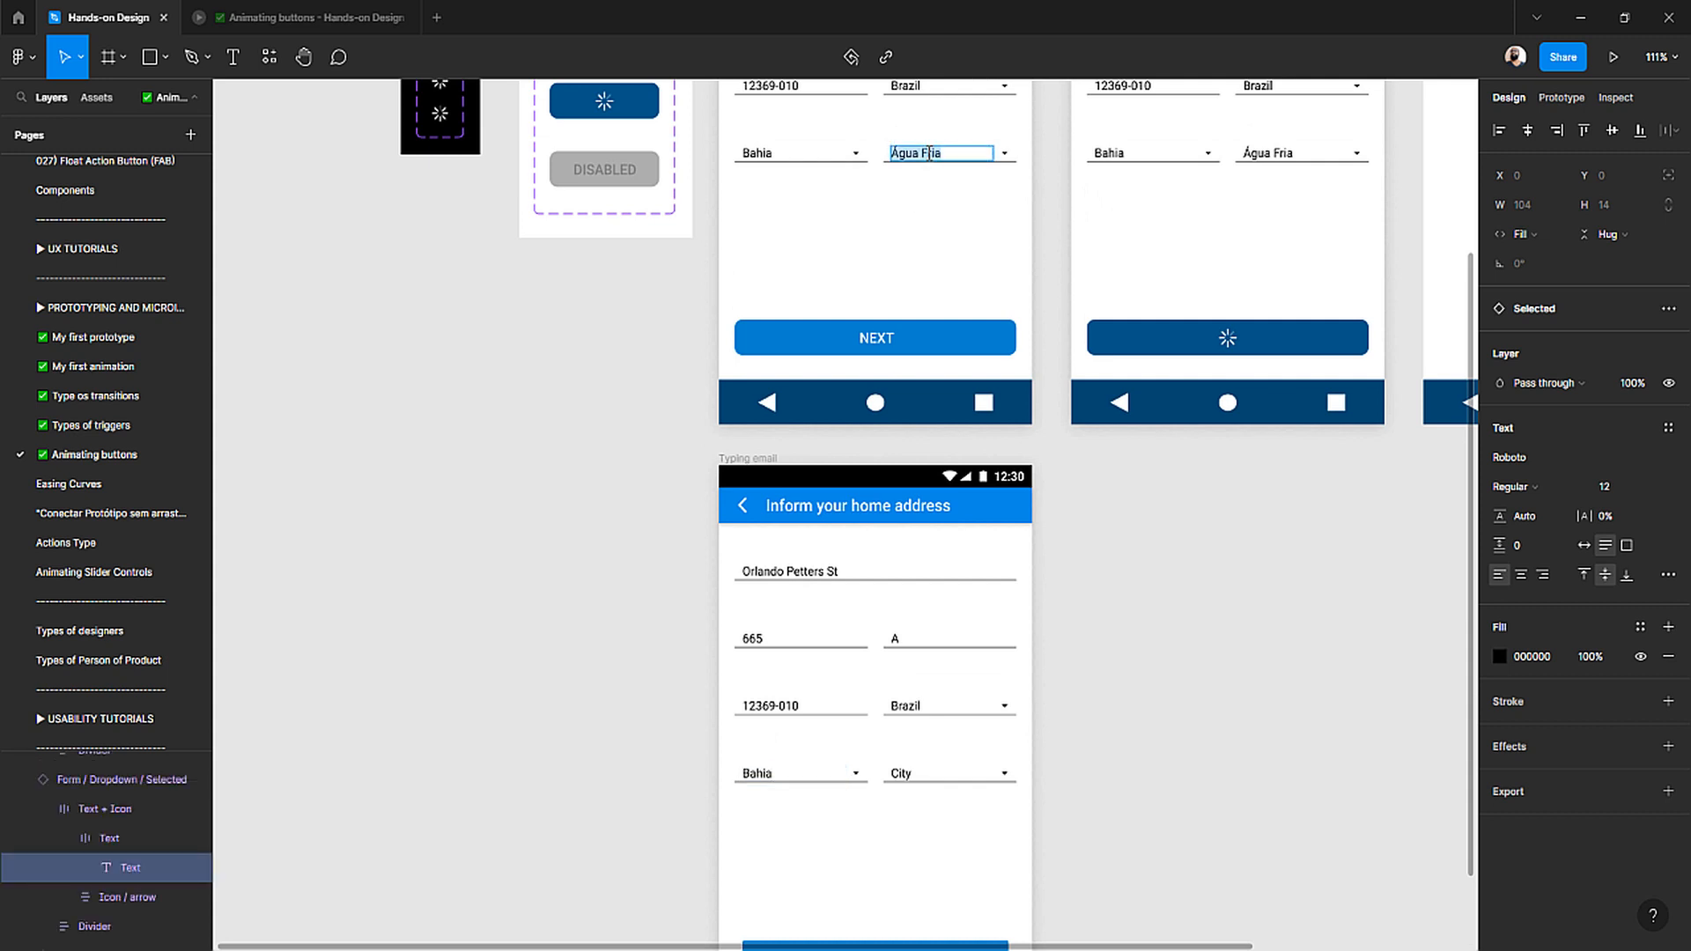
scroll(921, 359, down, 6)
scroll(910, 362, up, 5)
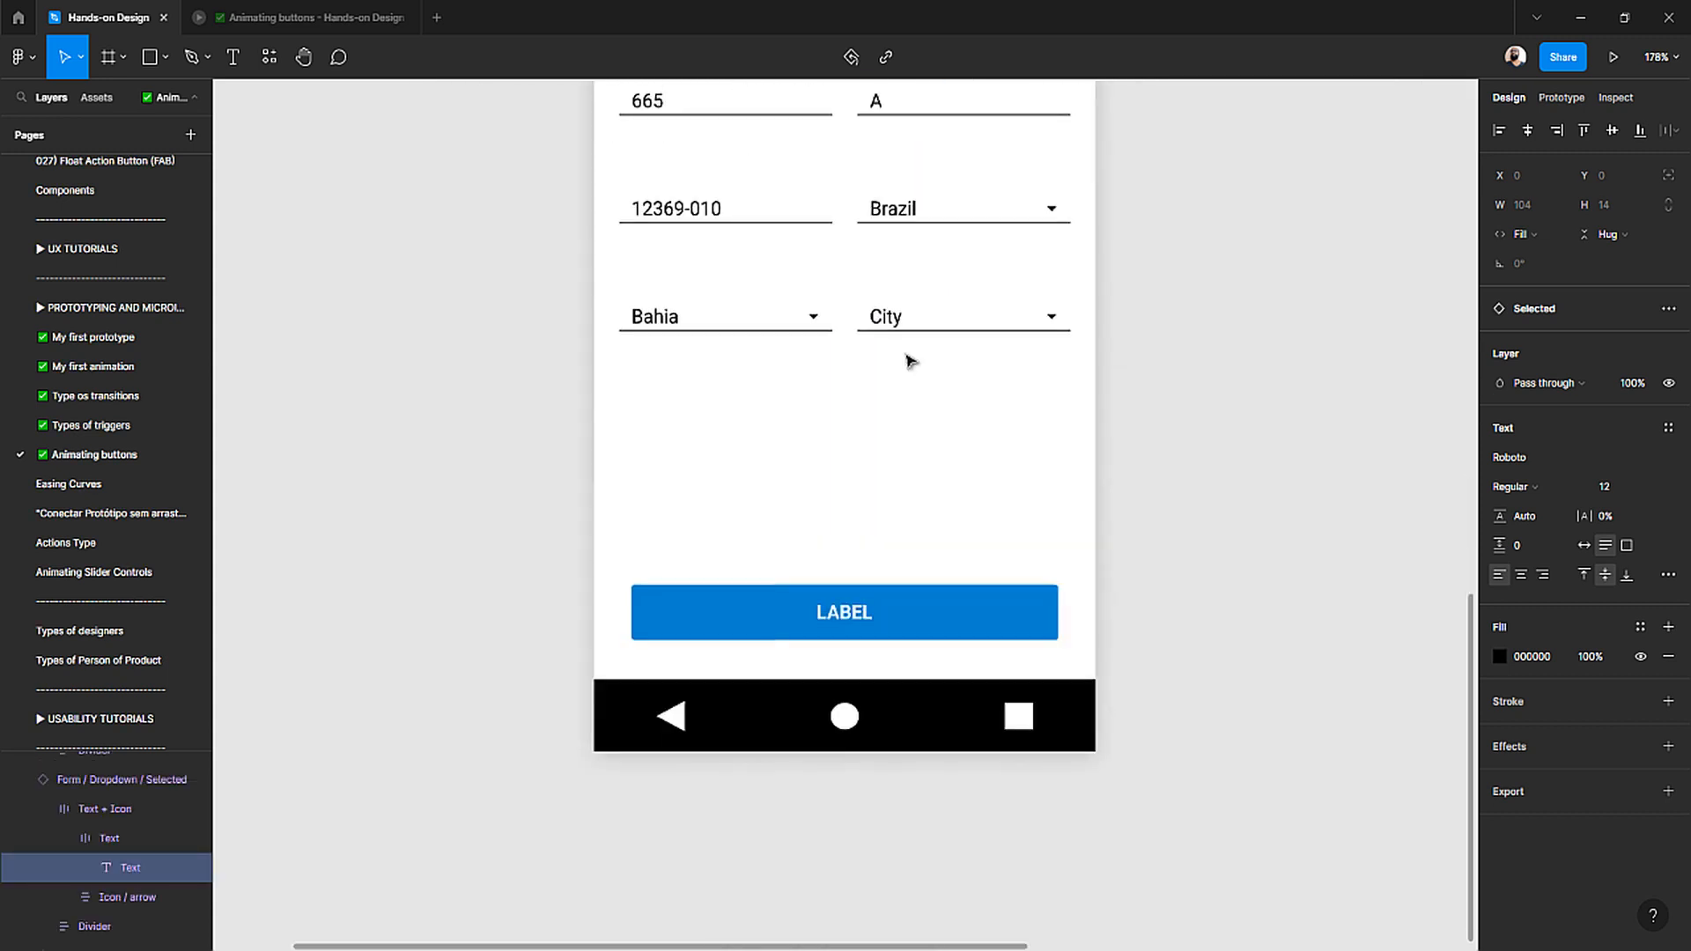
ctrl+click(894, 312)
double_click(894, 313)
text(Água Fria)
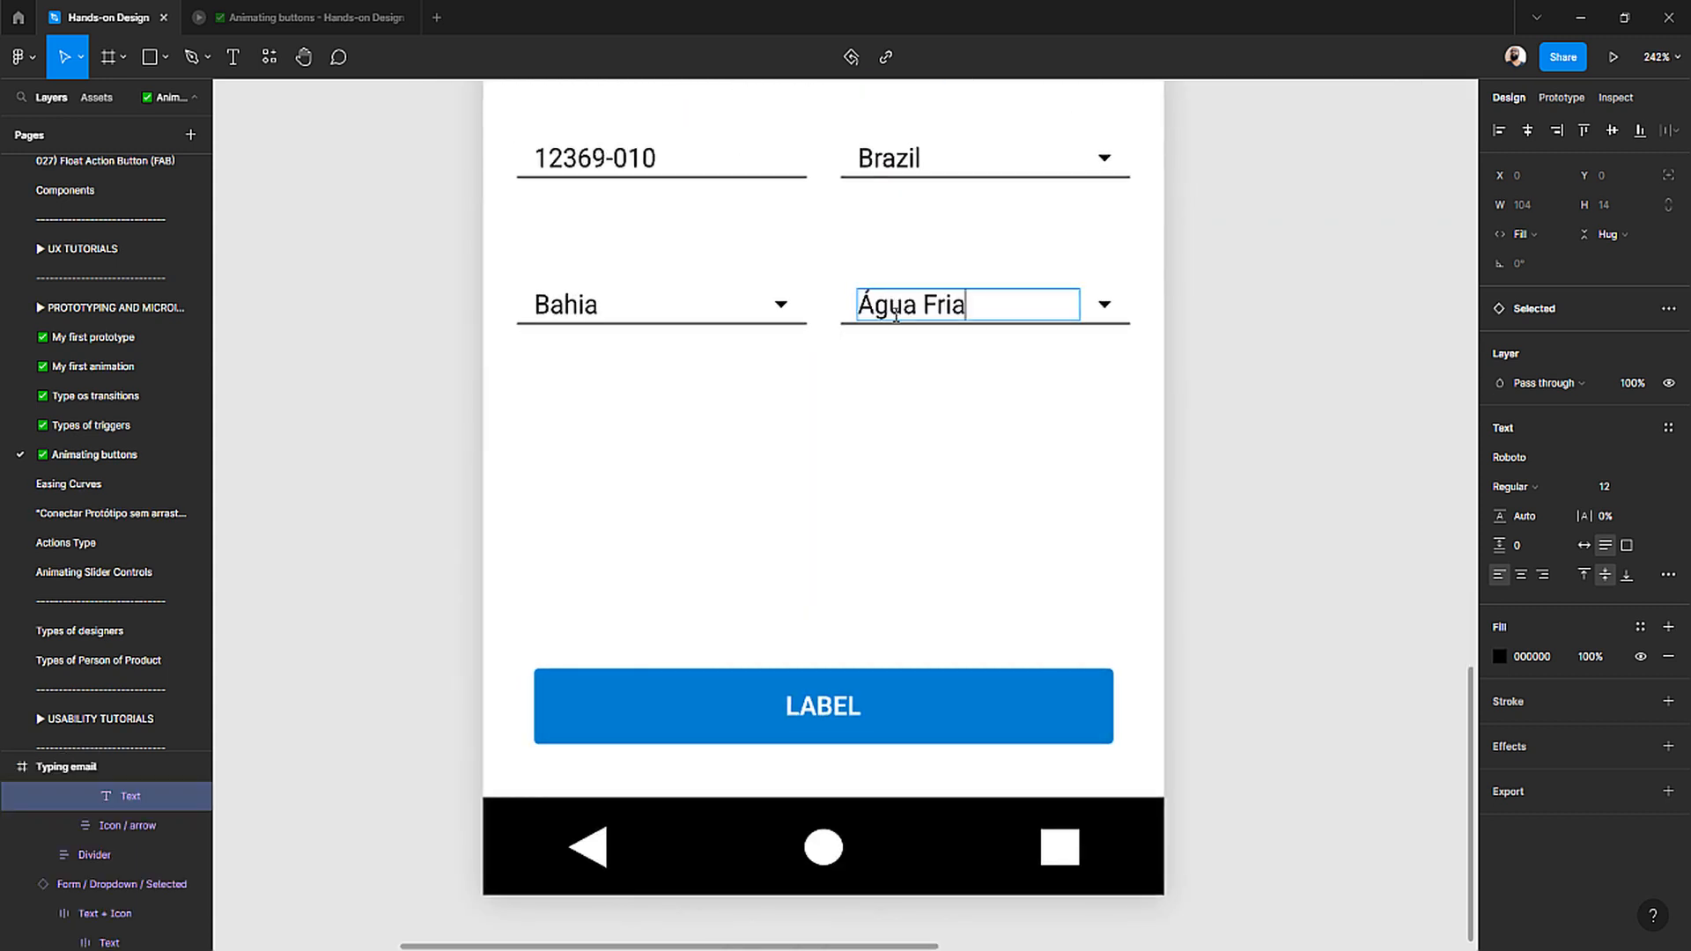
- Change the LABEL text on the rebuilt screen's button to NEXT
scroll(911, 399, down, 1)
scroll(911, 400, down, 4)
scroll(1042, 476, up, 5)
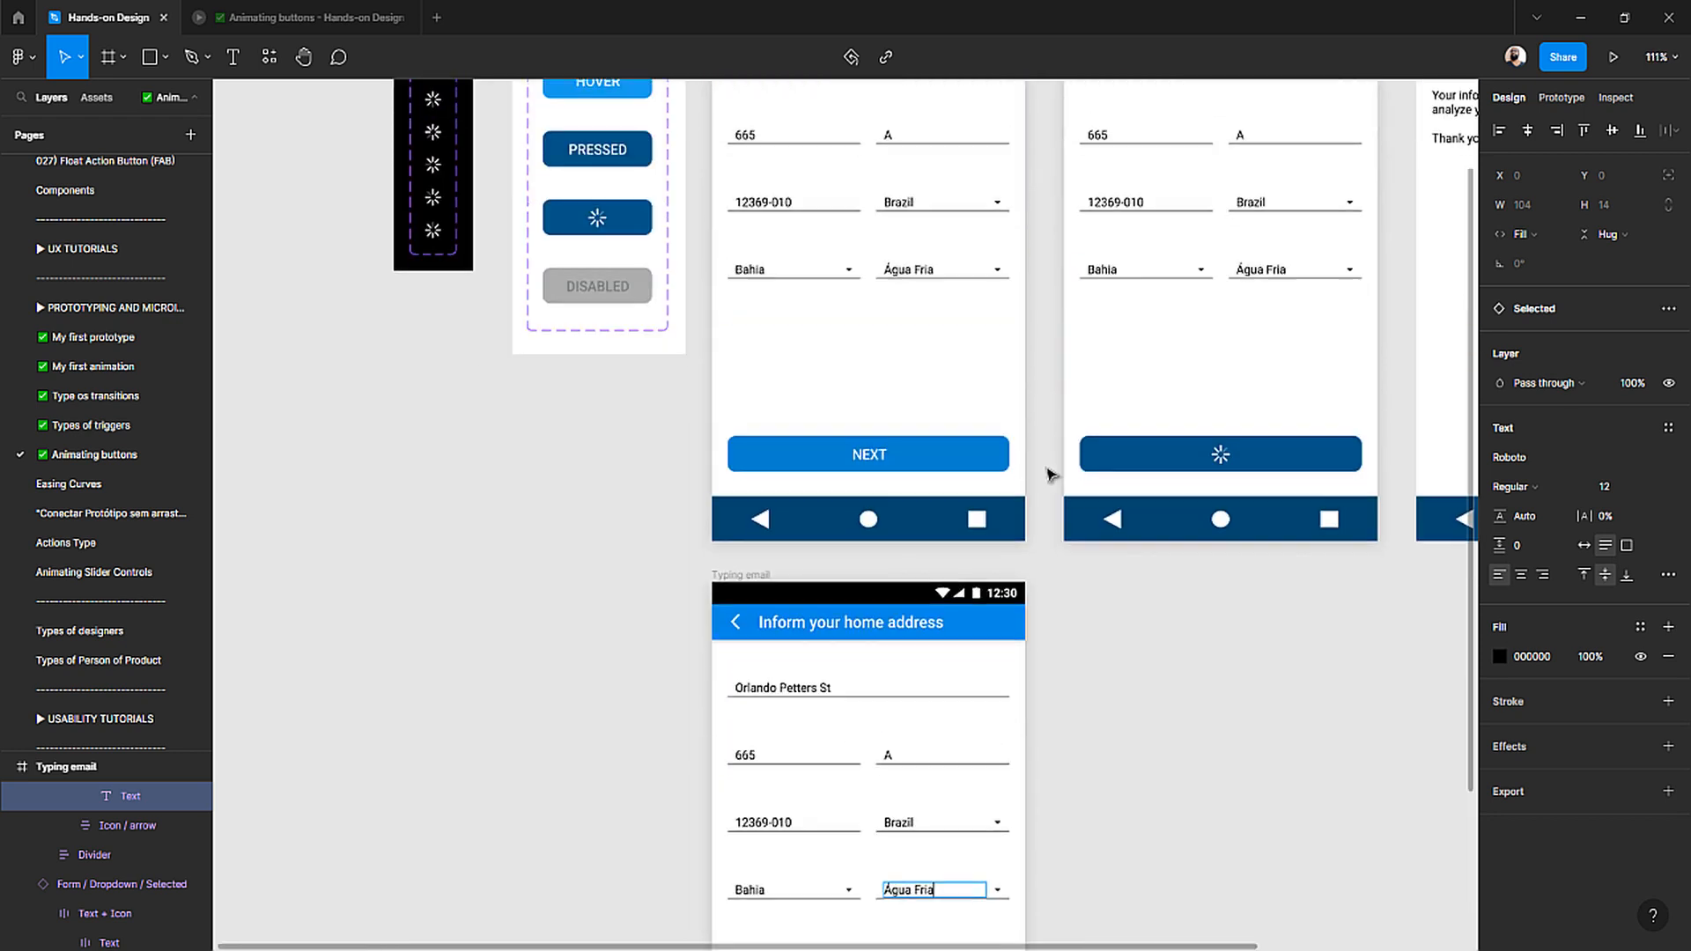
scroll(1054, 476, down, 2)
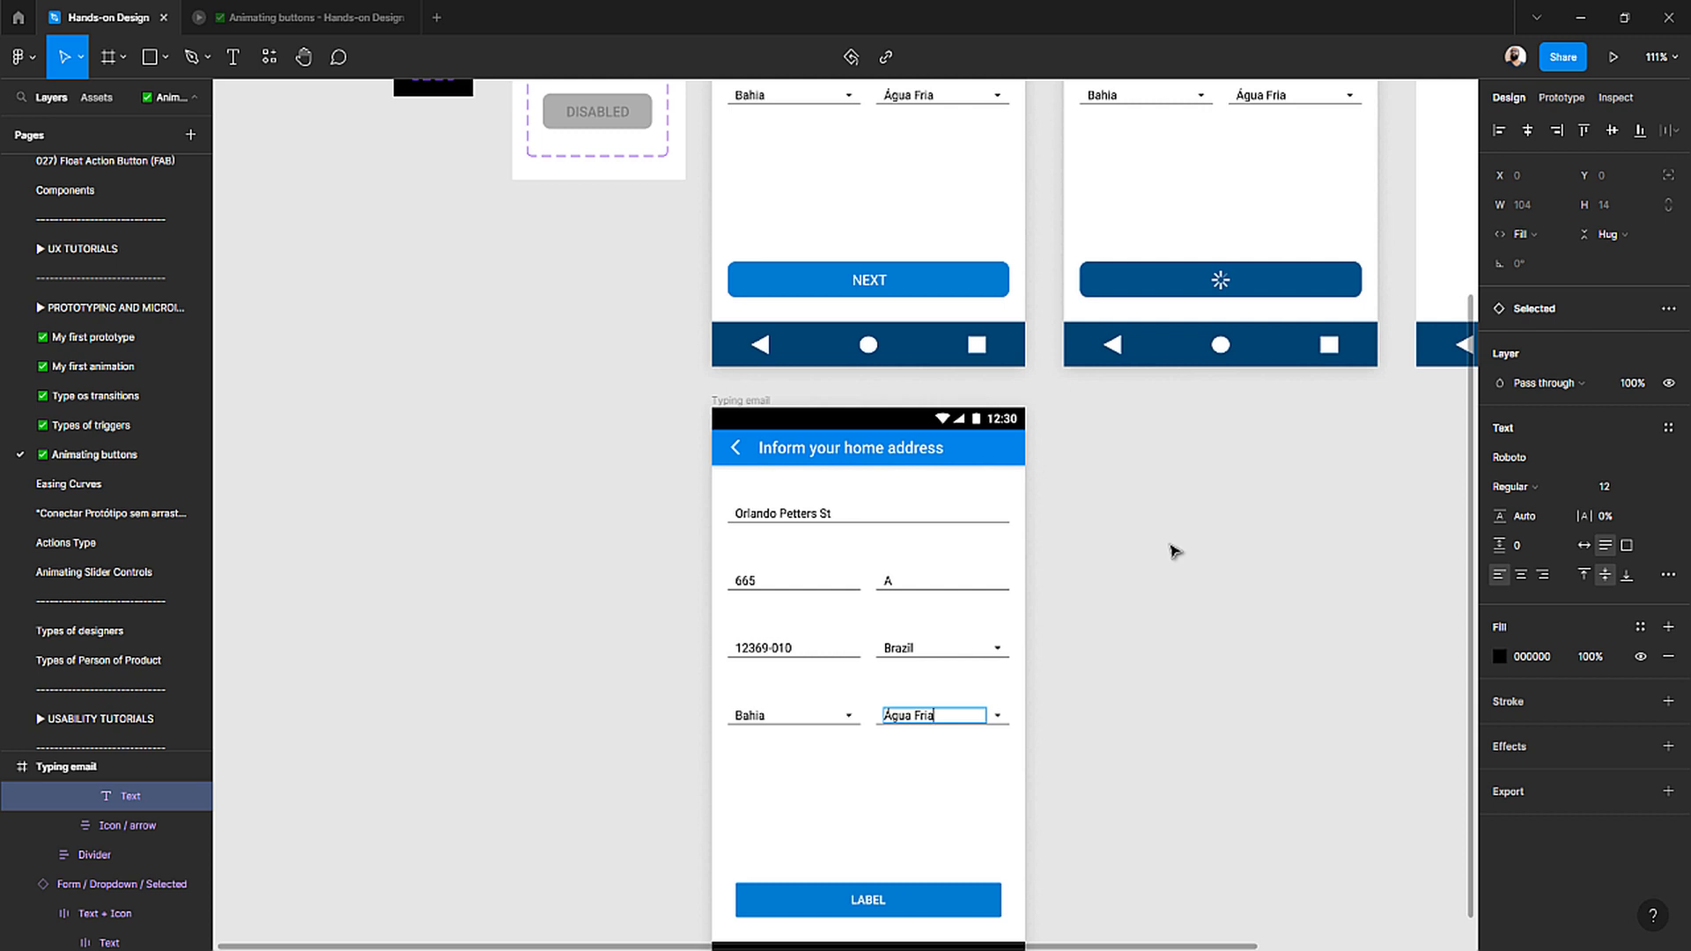
scroll(1110, 567, down, 2)
double_click(861, 710)
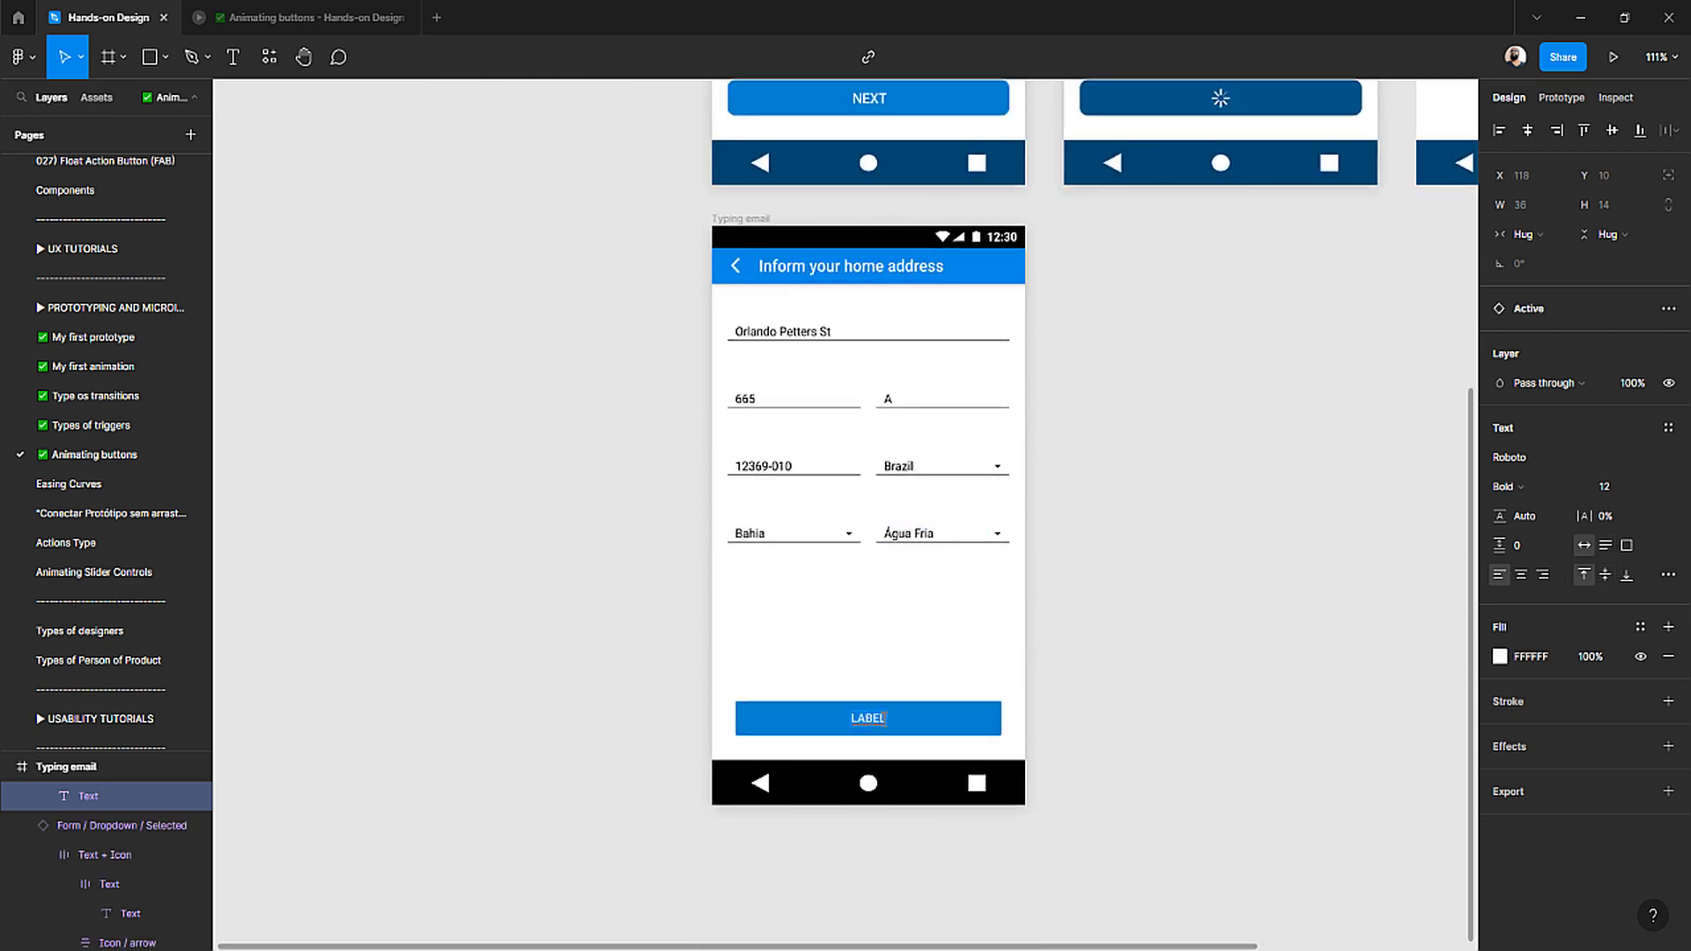
text(NEXT)
click(934, 688)
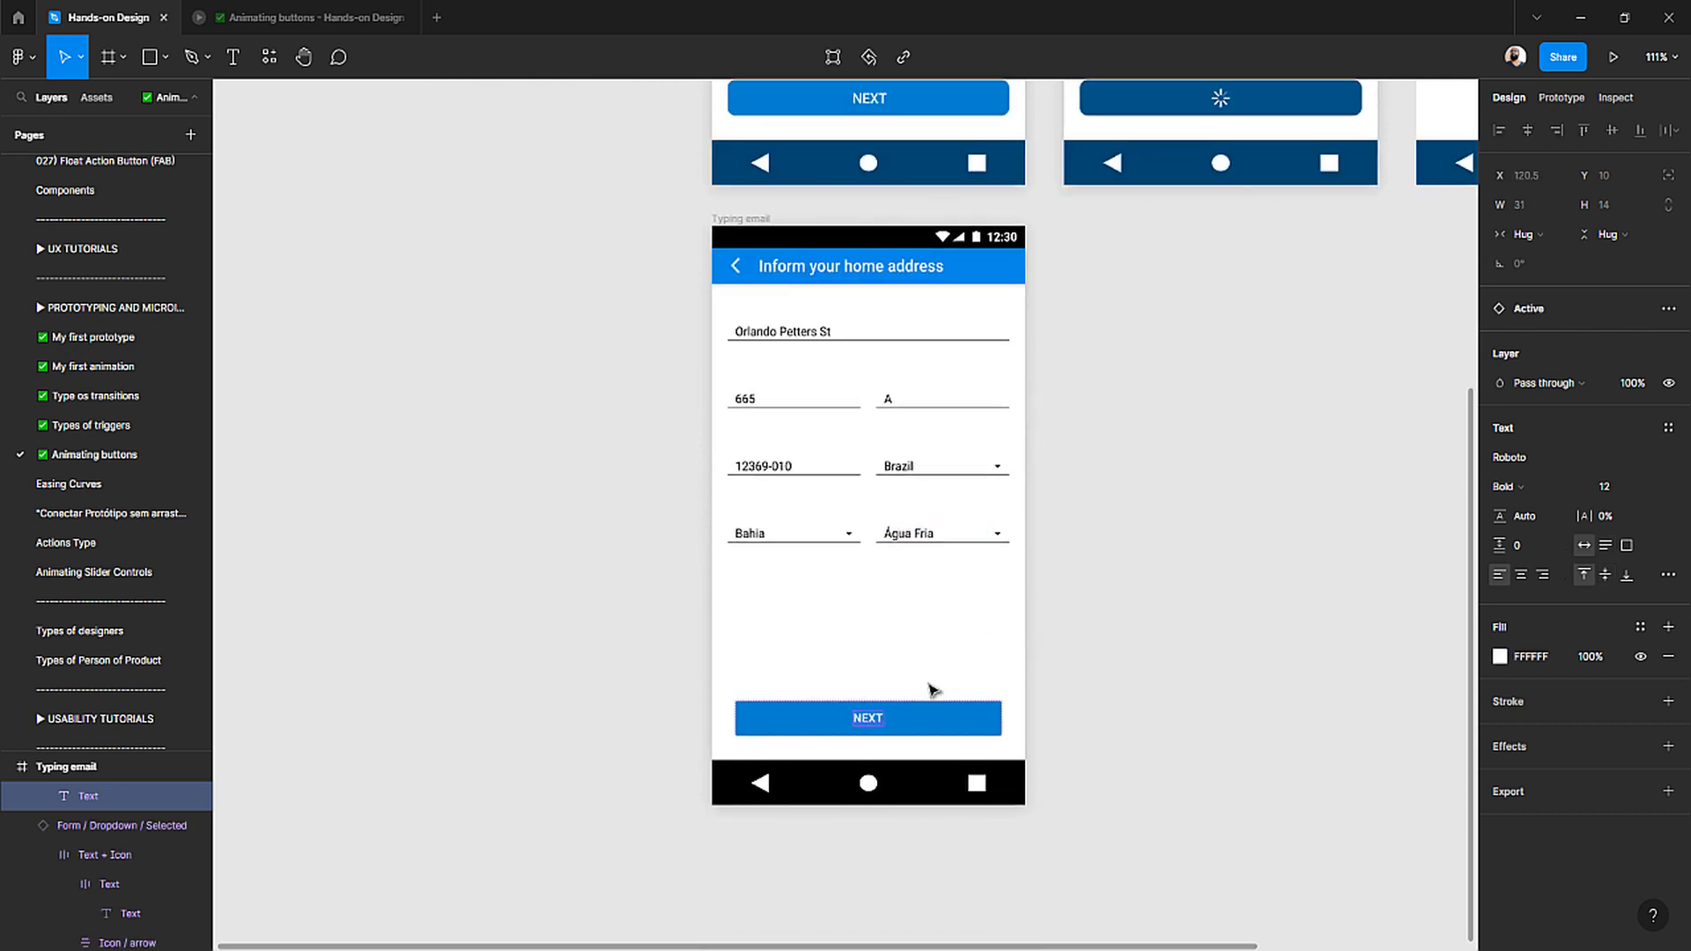
- Move the rebuilt address screen frame straight down to about Y 552, widening its gap from the screens above
scroll(508, 351, down, 3)
scroll(661, 347, up, 1)
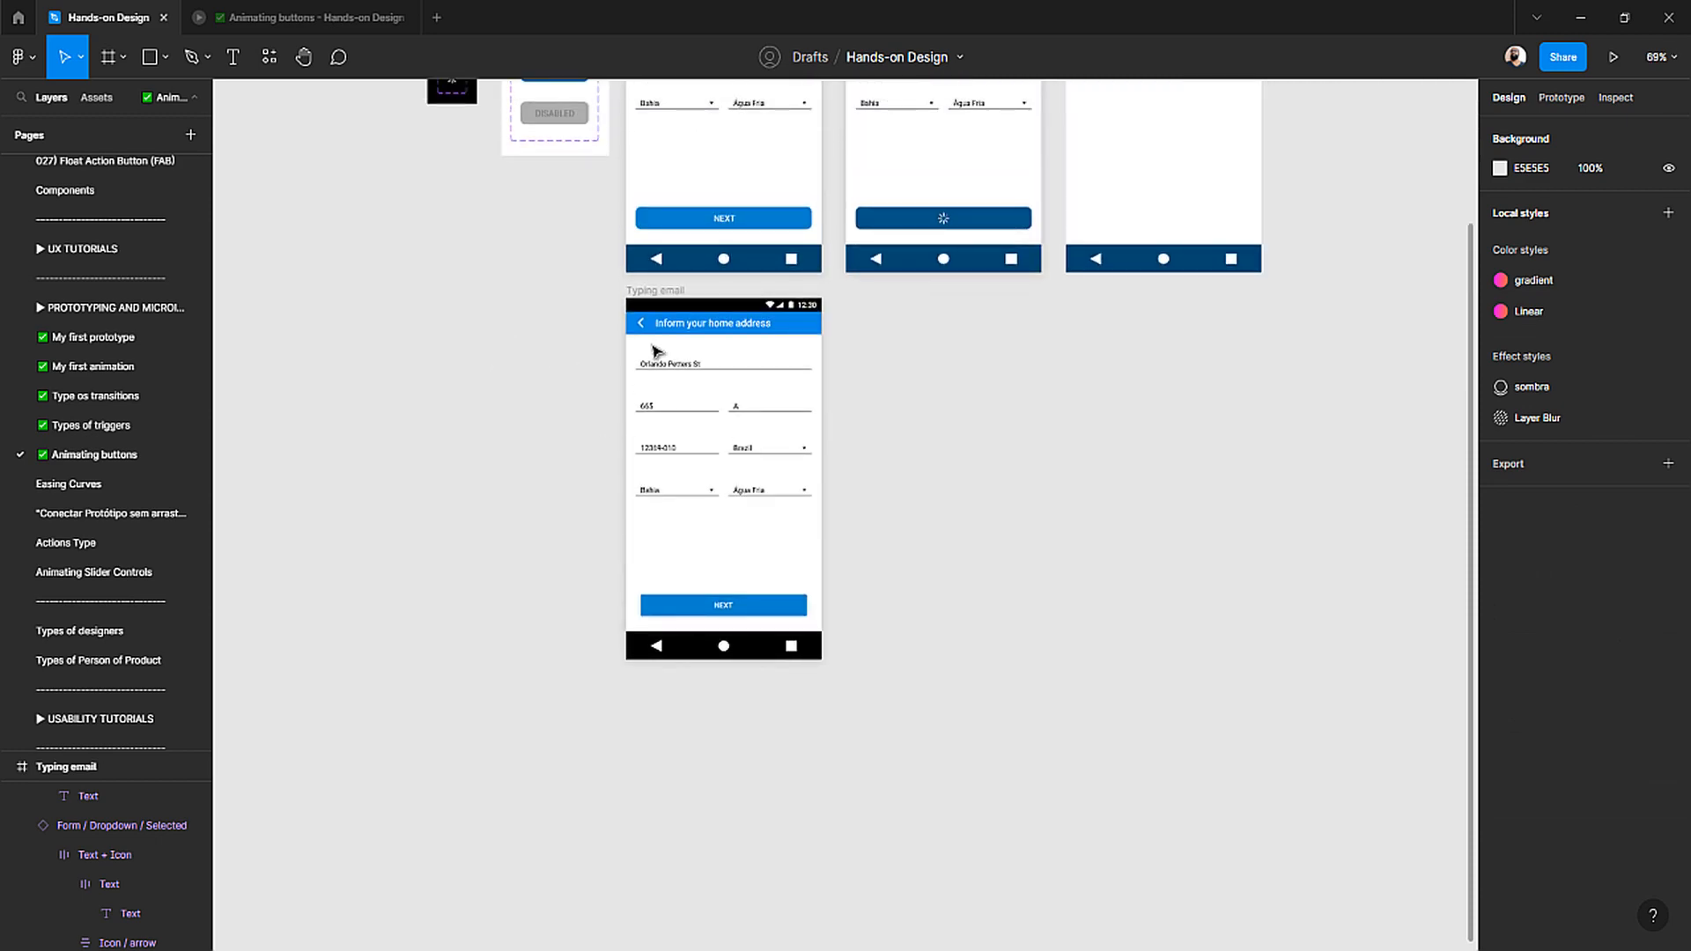
click(648, 319)
drag(647, 319, 649, 354)
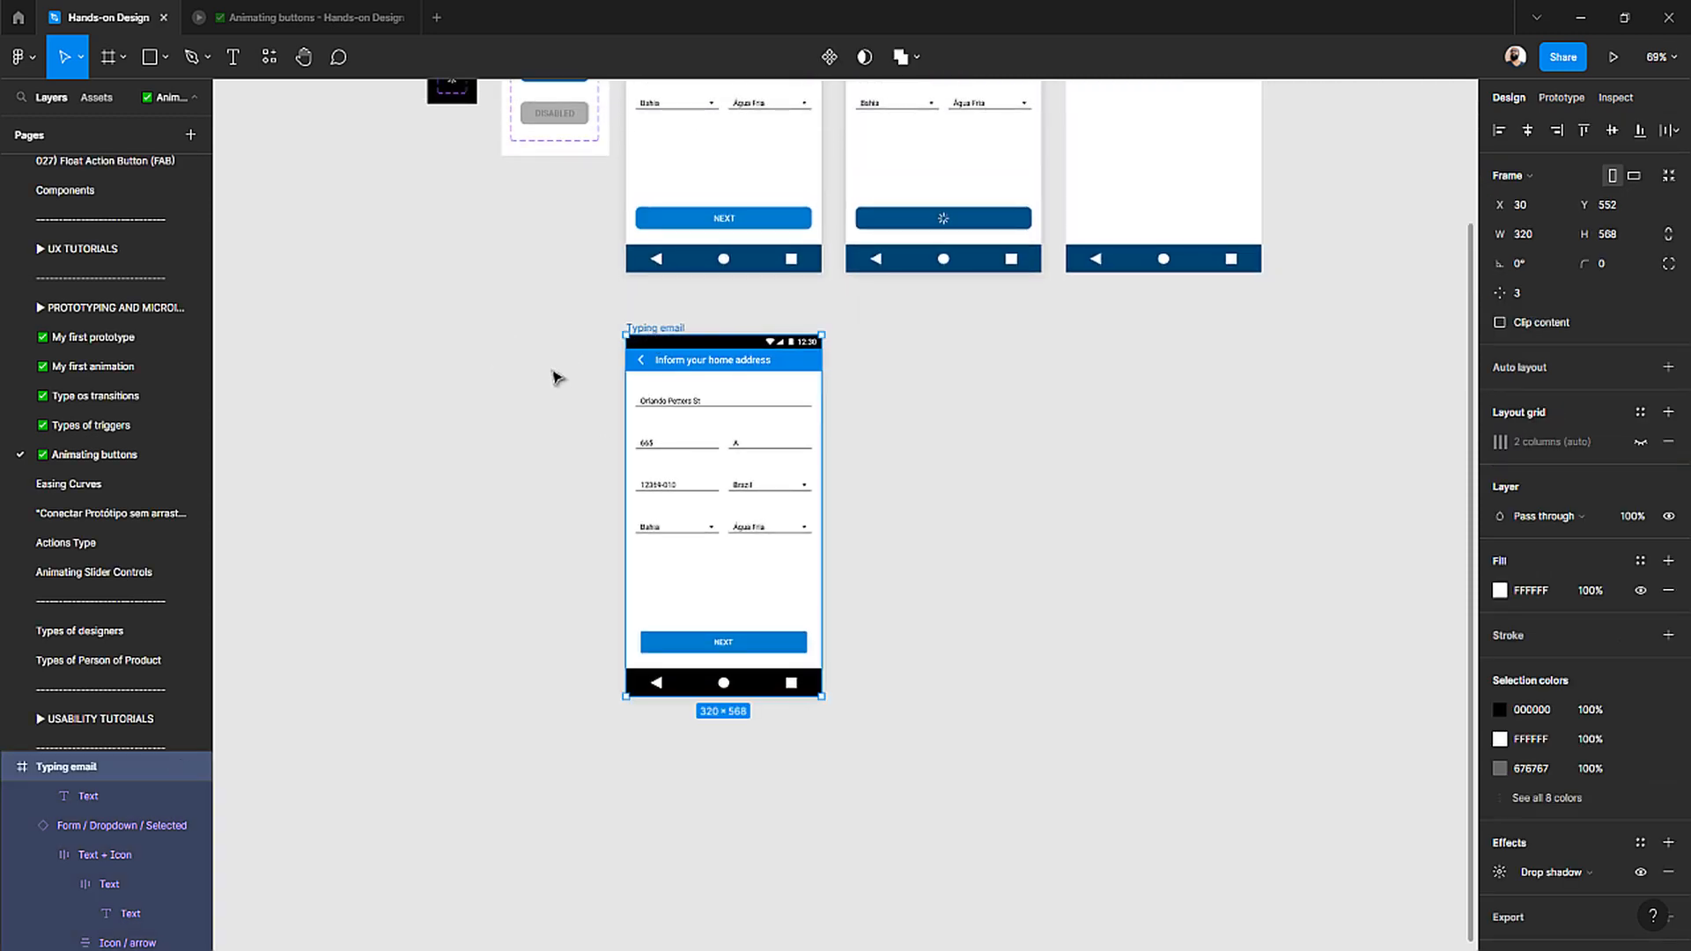
- Rename the rebuilt address screen's frame as 1-Animating Buttons
scroll(554, 374, up, 4)
scroll(653, 195, up, 2)
scroll(653, 178, up, 4)
scroll(654, 179, down, 9)
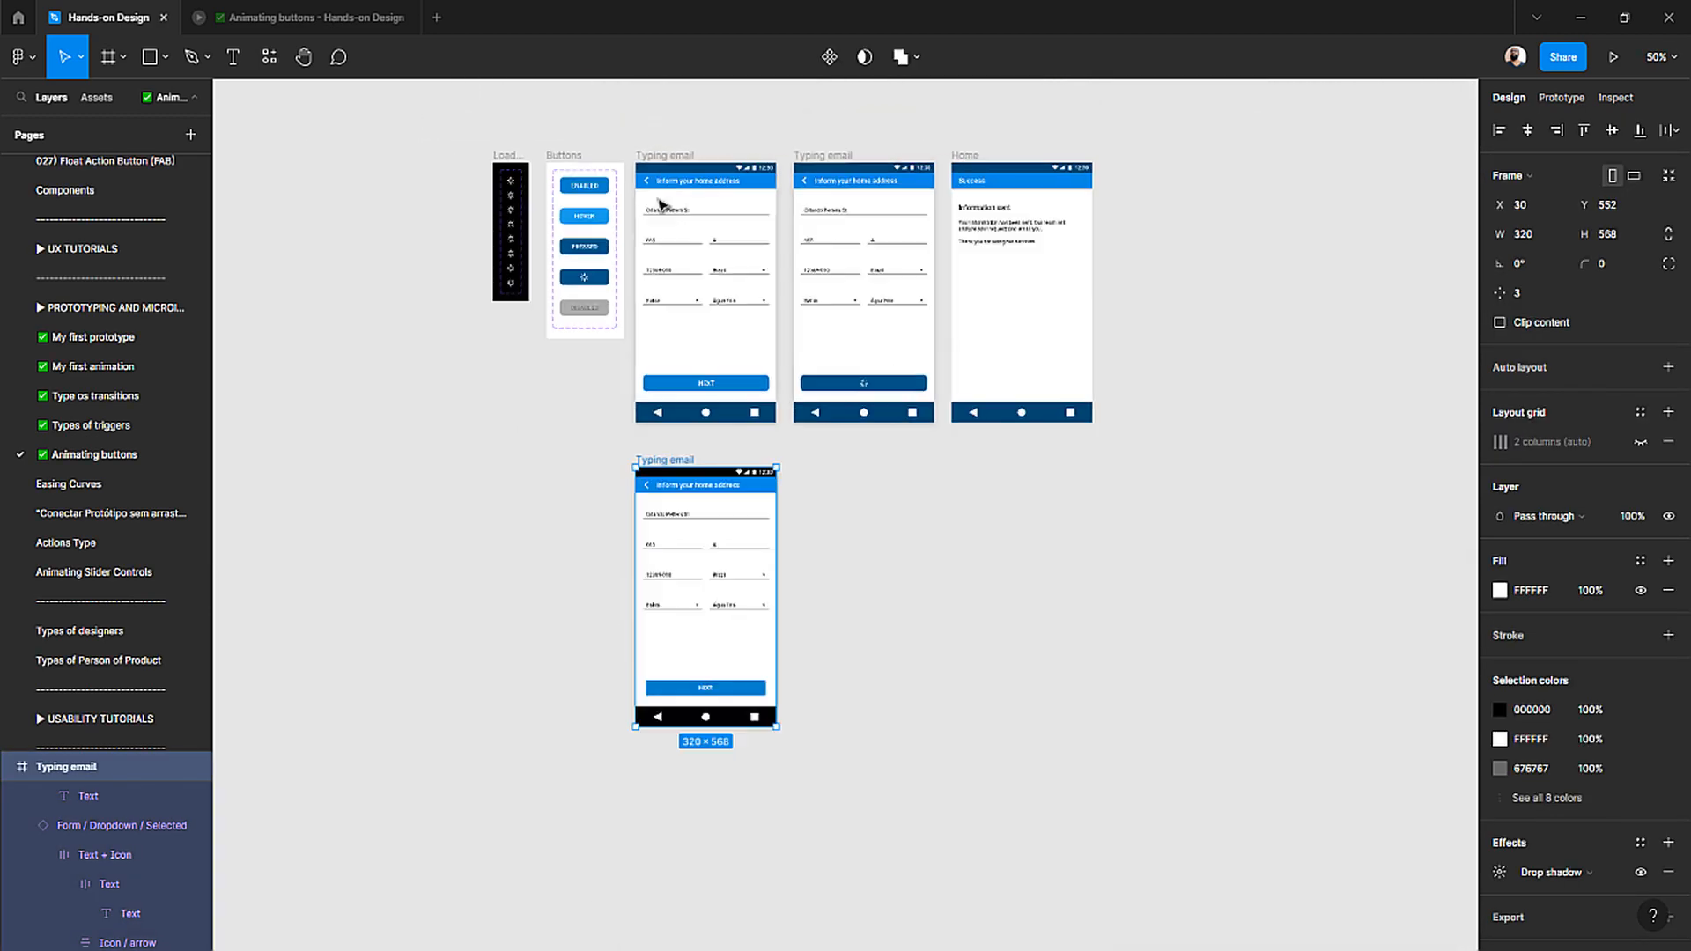
scroll(657, 447, up, 1)
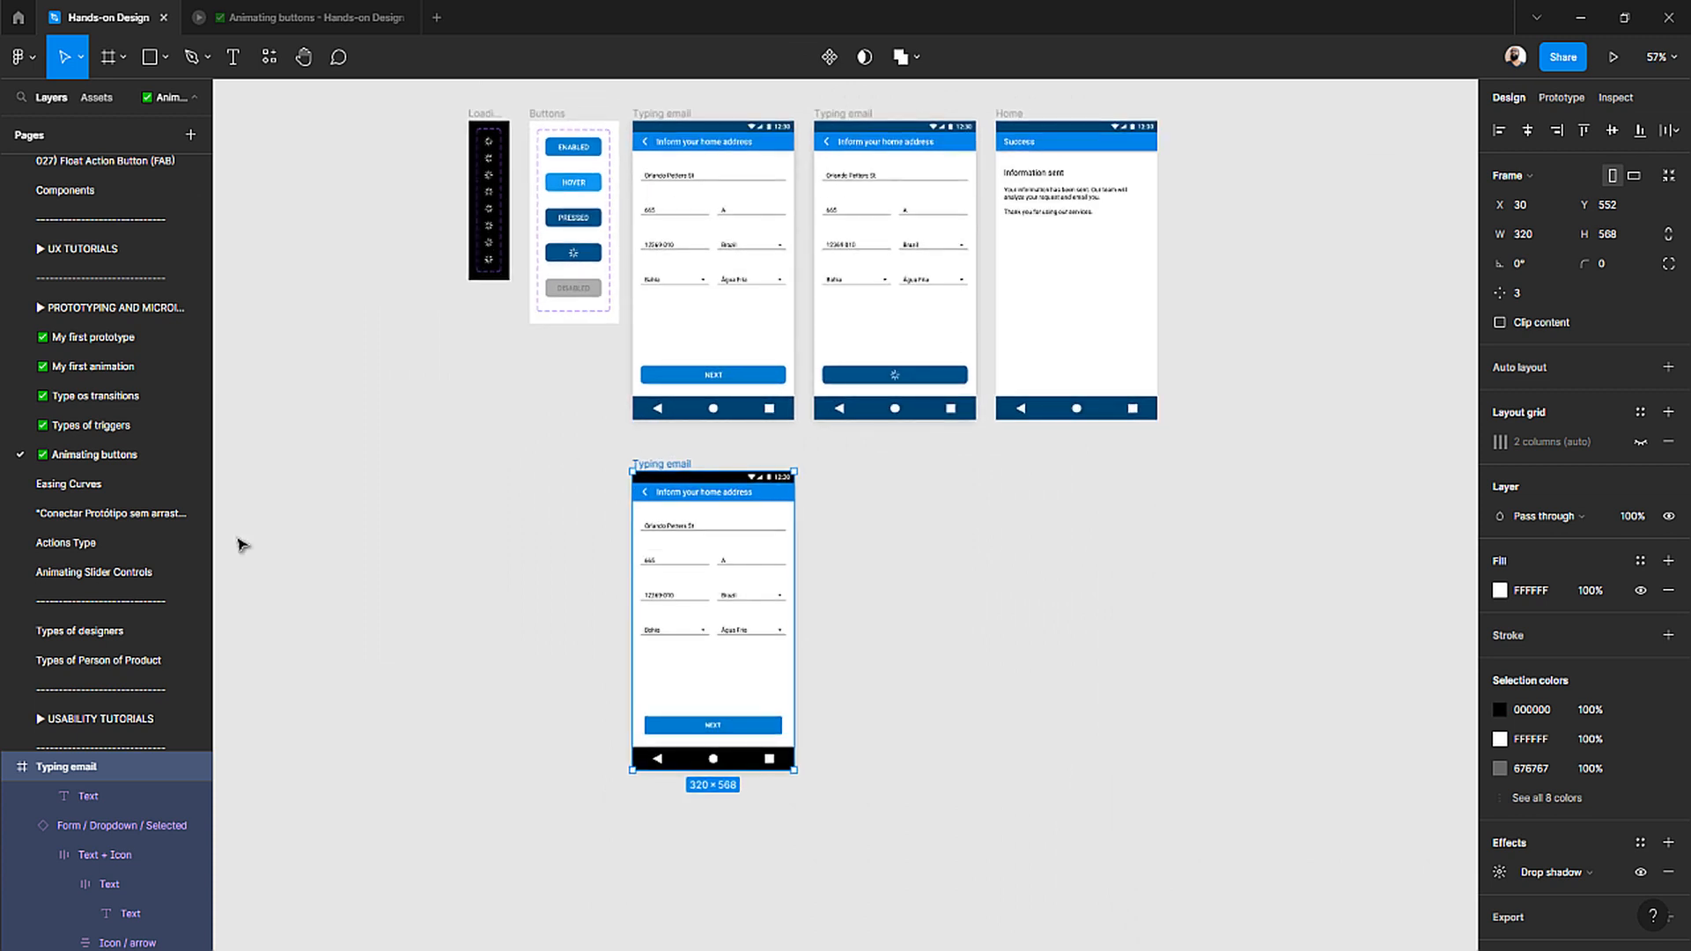
double_click(118, 771)
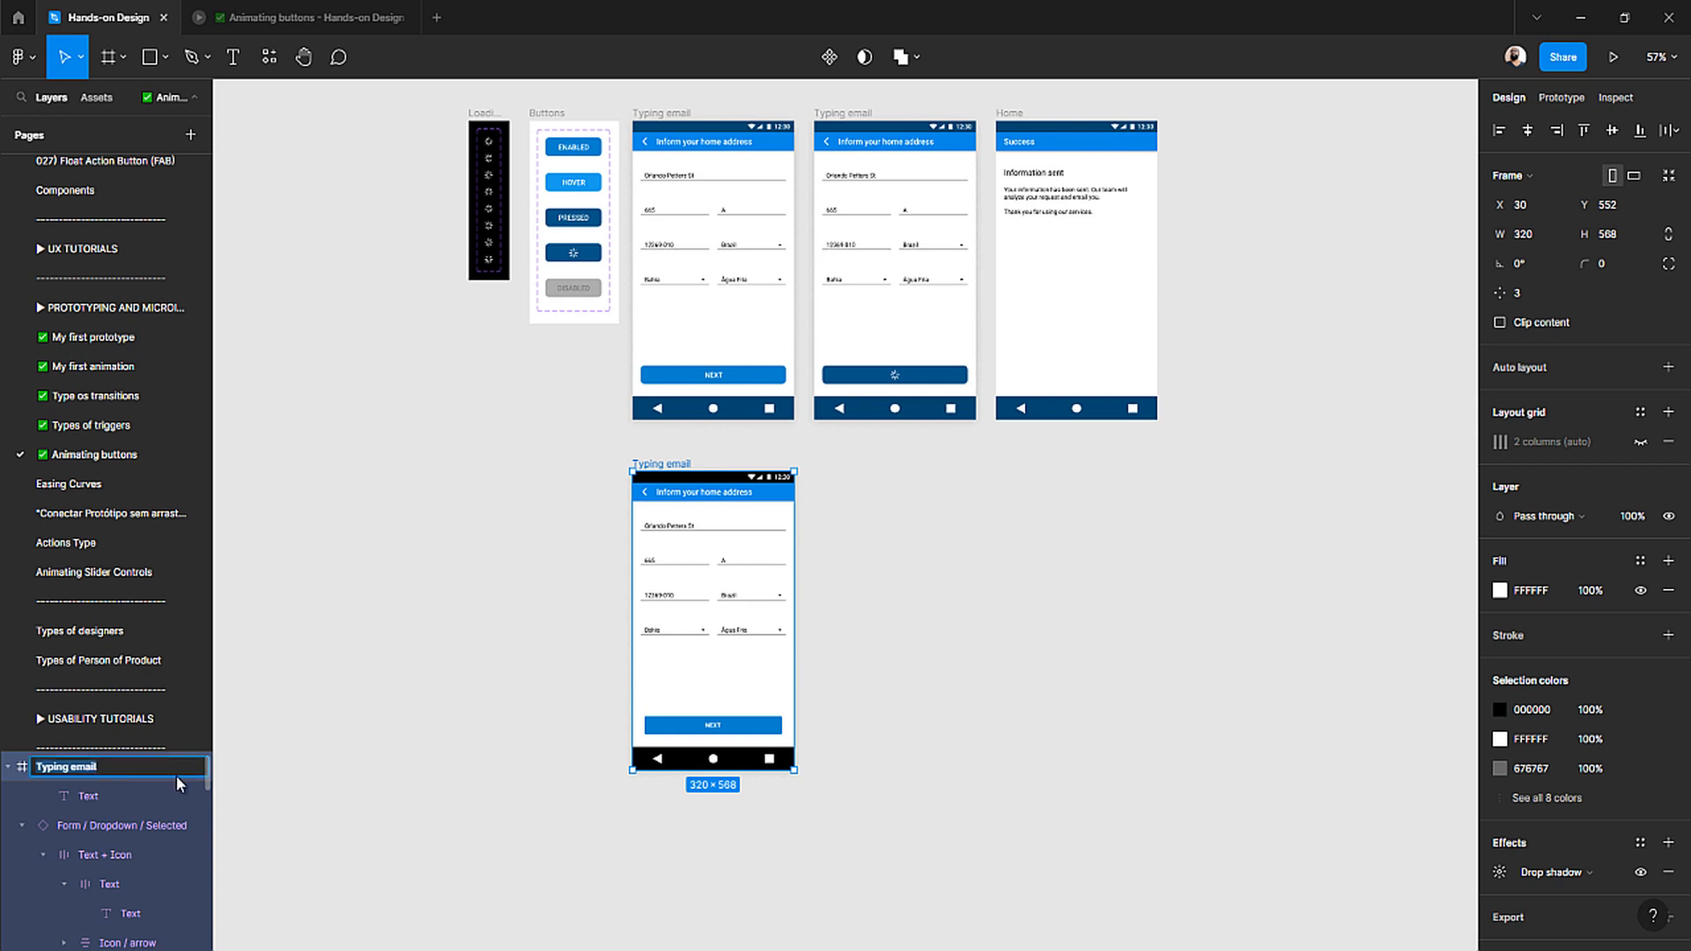
text(1-)
text(with)
key(BackSpace)
key(BackSpace)
key(BackSpace)
key(BackSpace)
text(Animating Buttons)
key(Return)
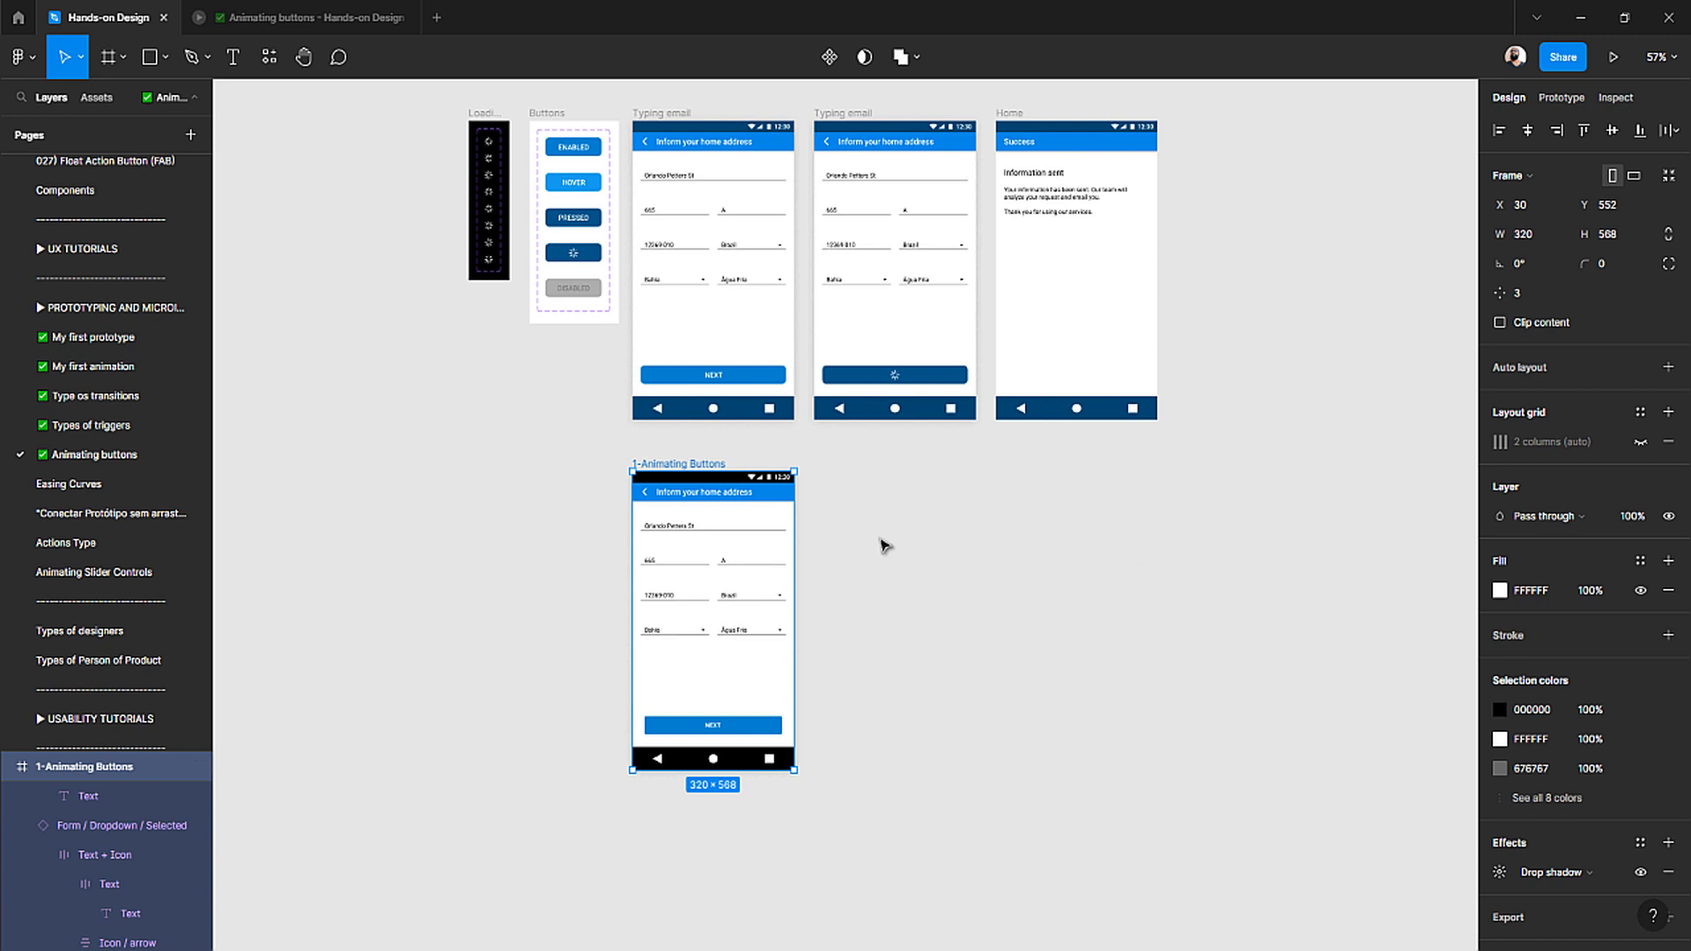
- Examine the button state variants in the Buttons frame beside the original address screens
scroll(886, 544, up, 2)
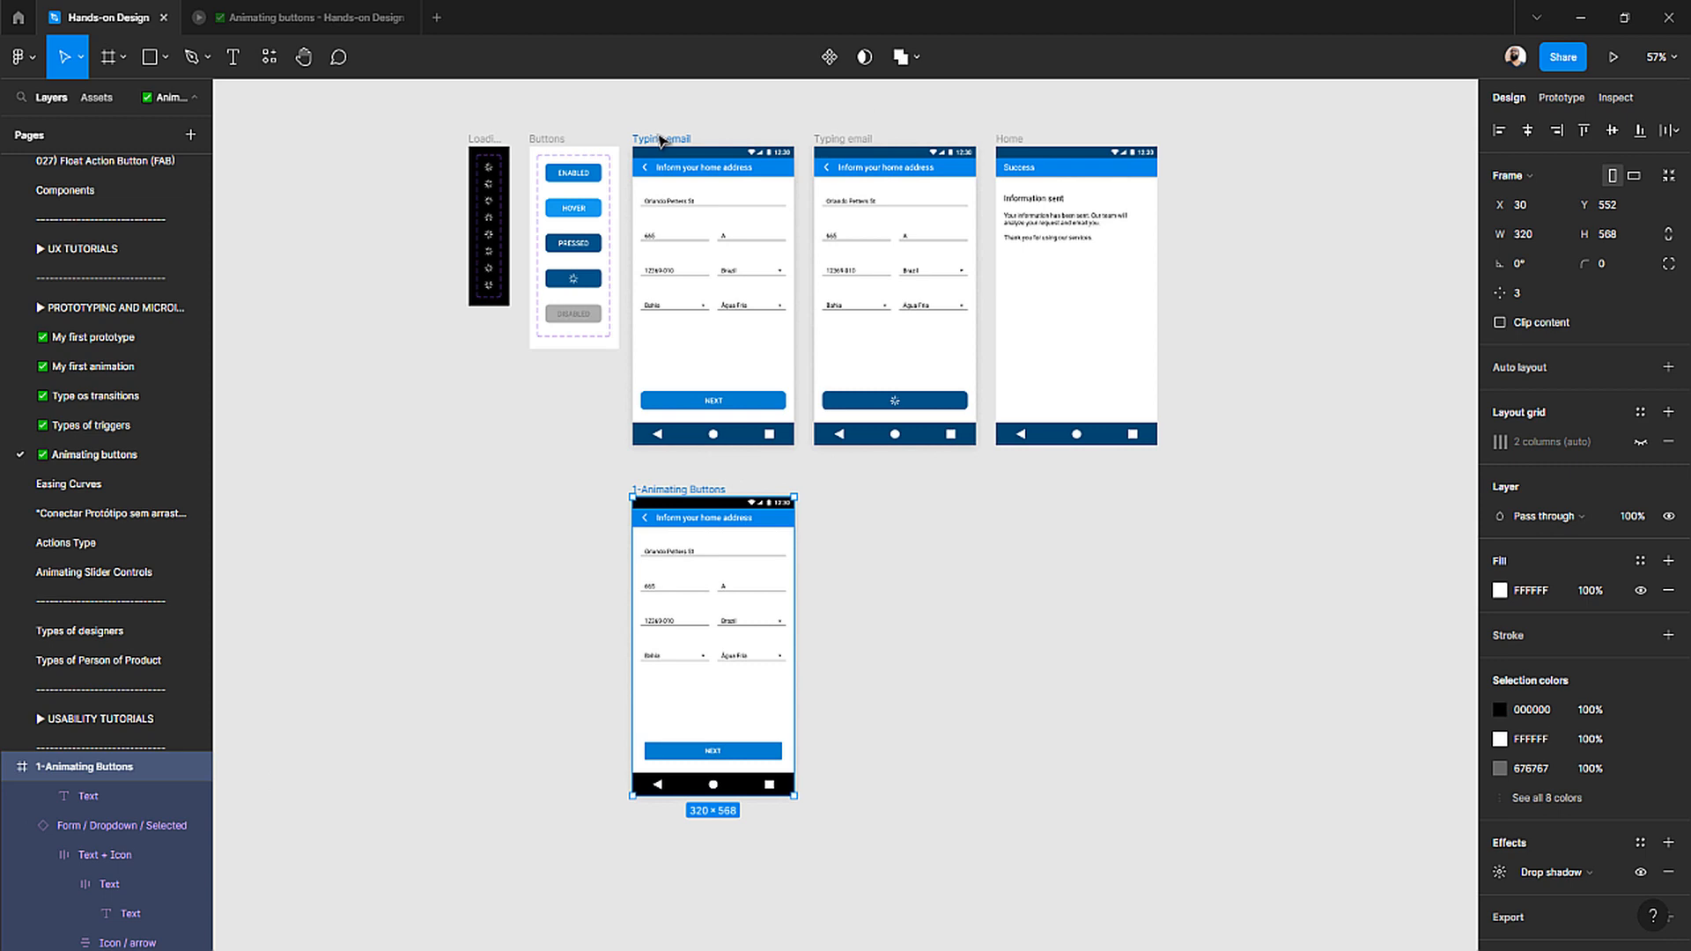
scroll(573, 283, up, 5)
scroll(568, 291, up, 5)
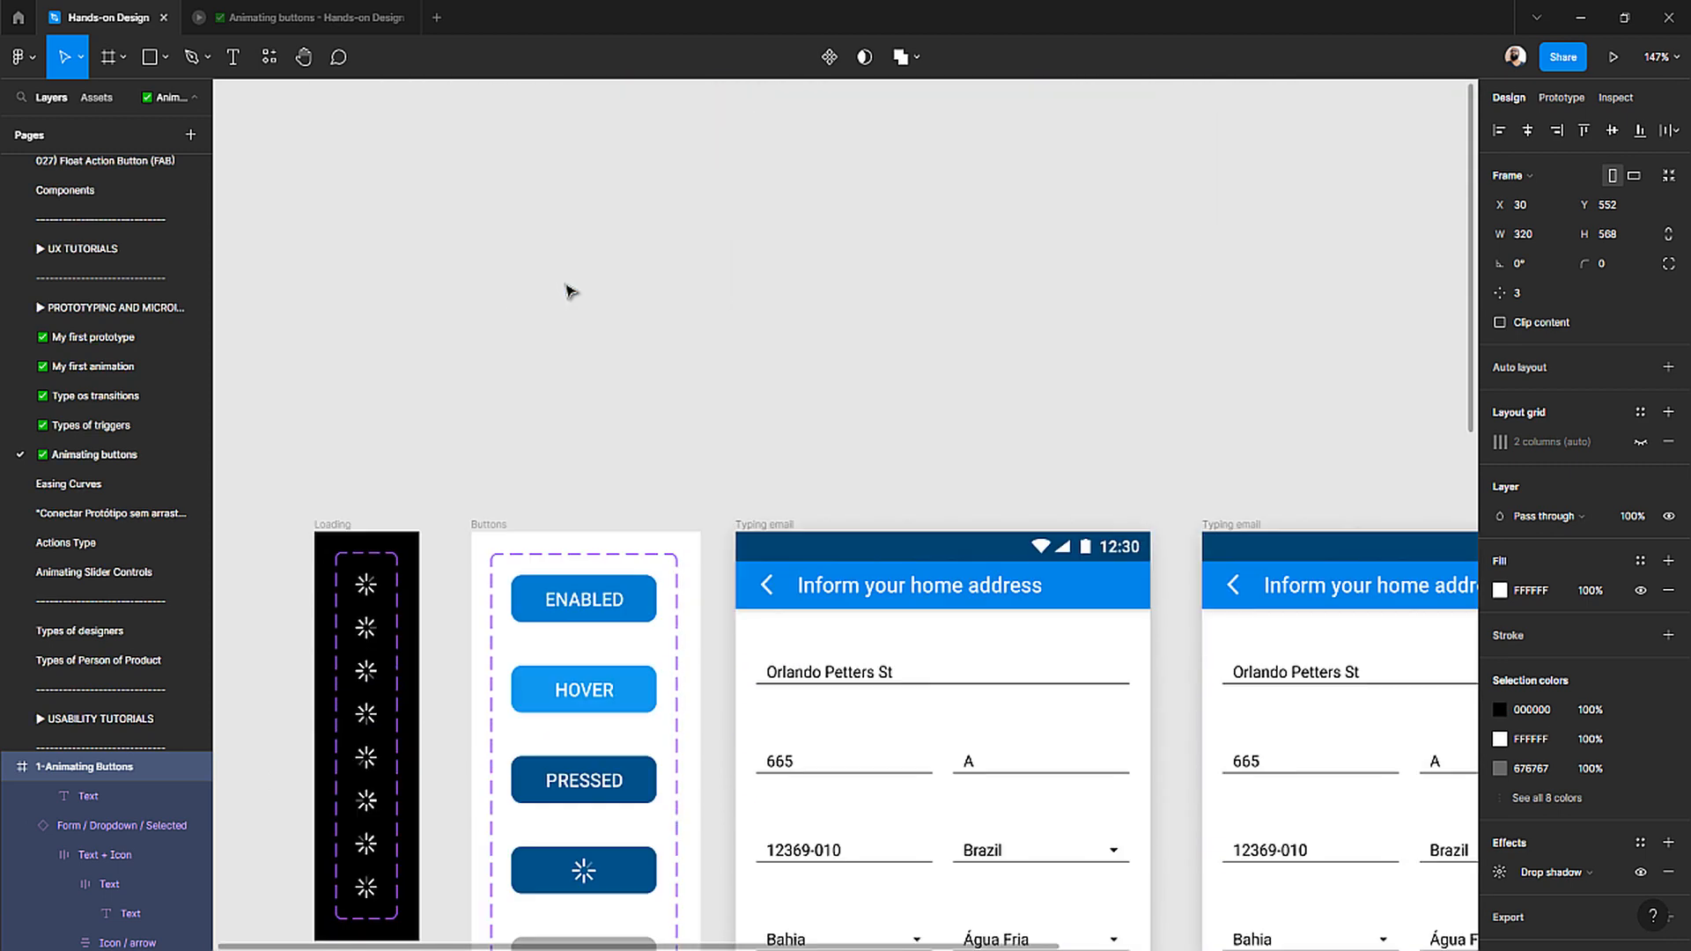
scroll(570, 328, down, 5)
scroll(568, 333, up, 2)
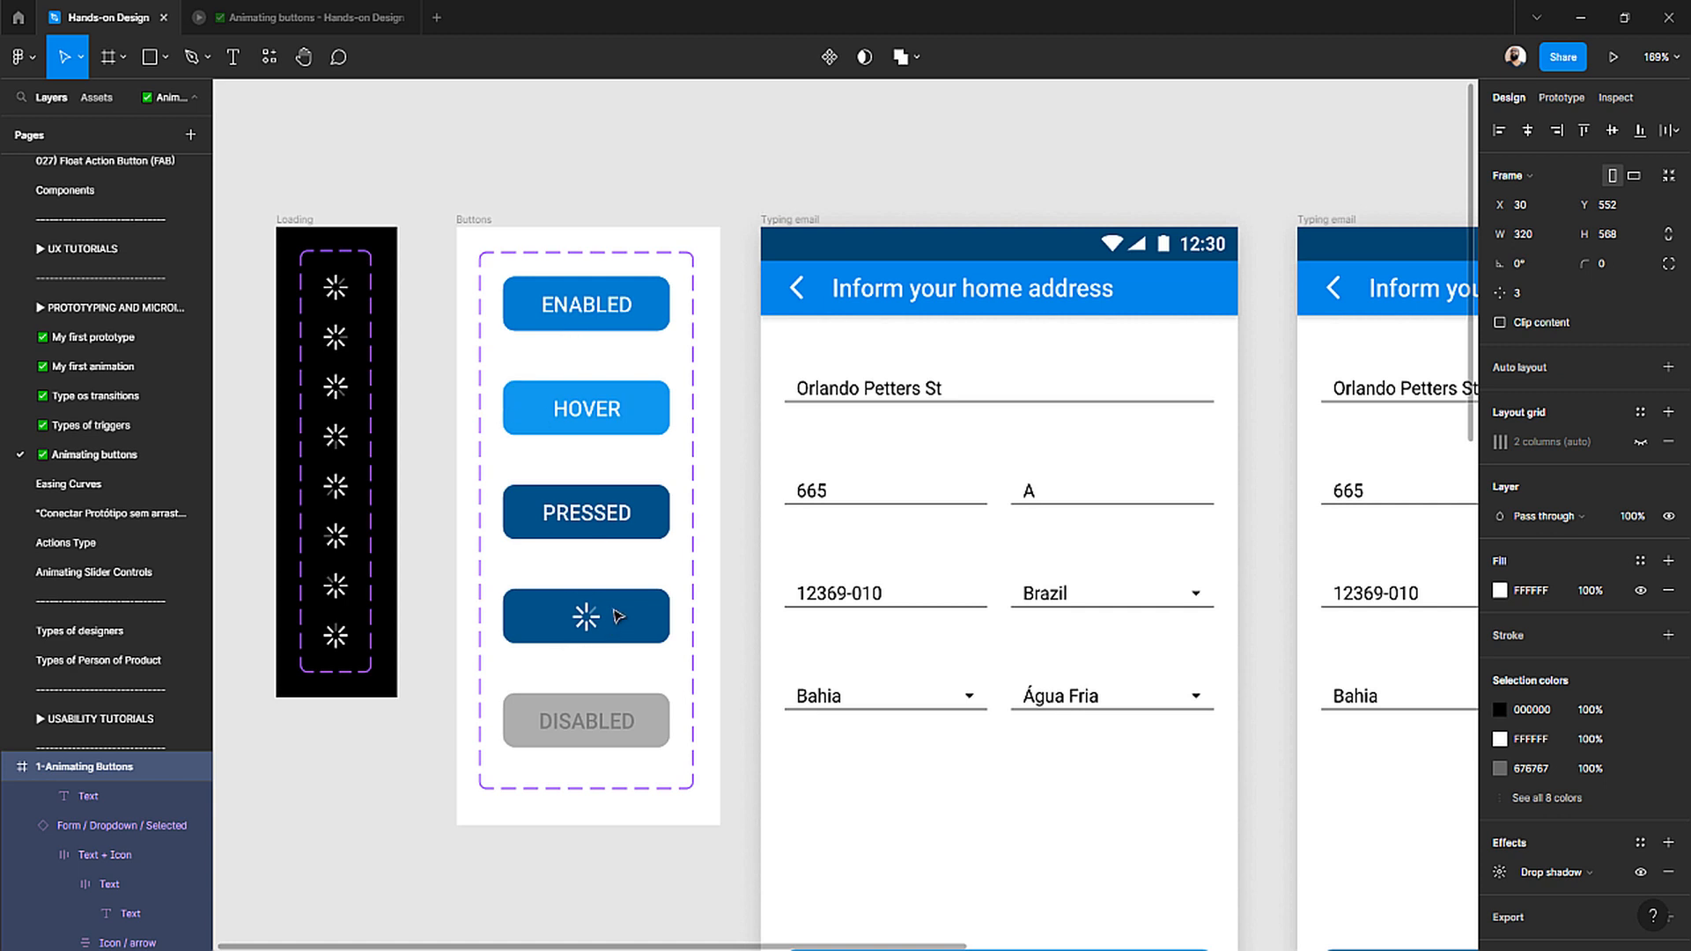
click(555, 632)
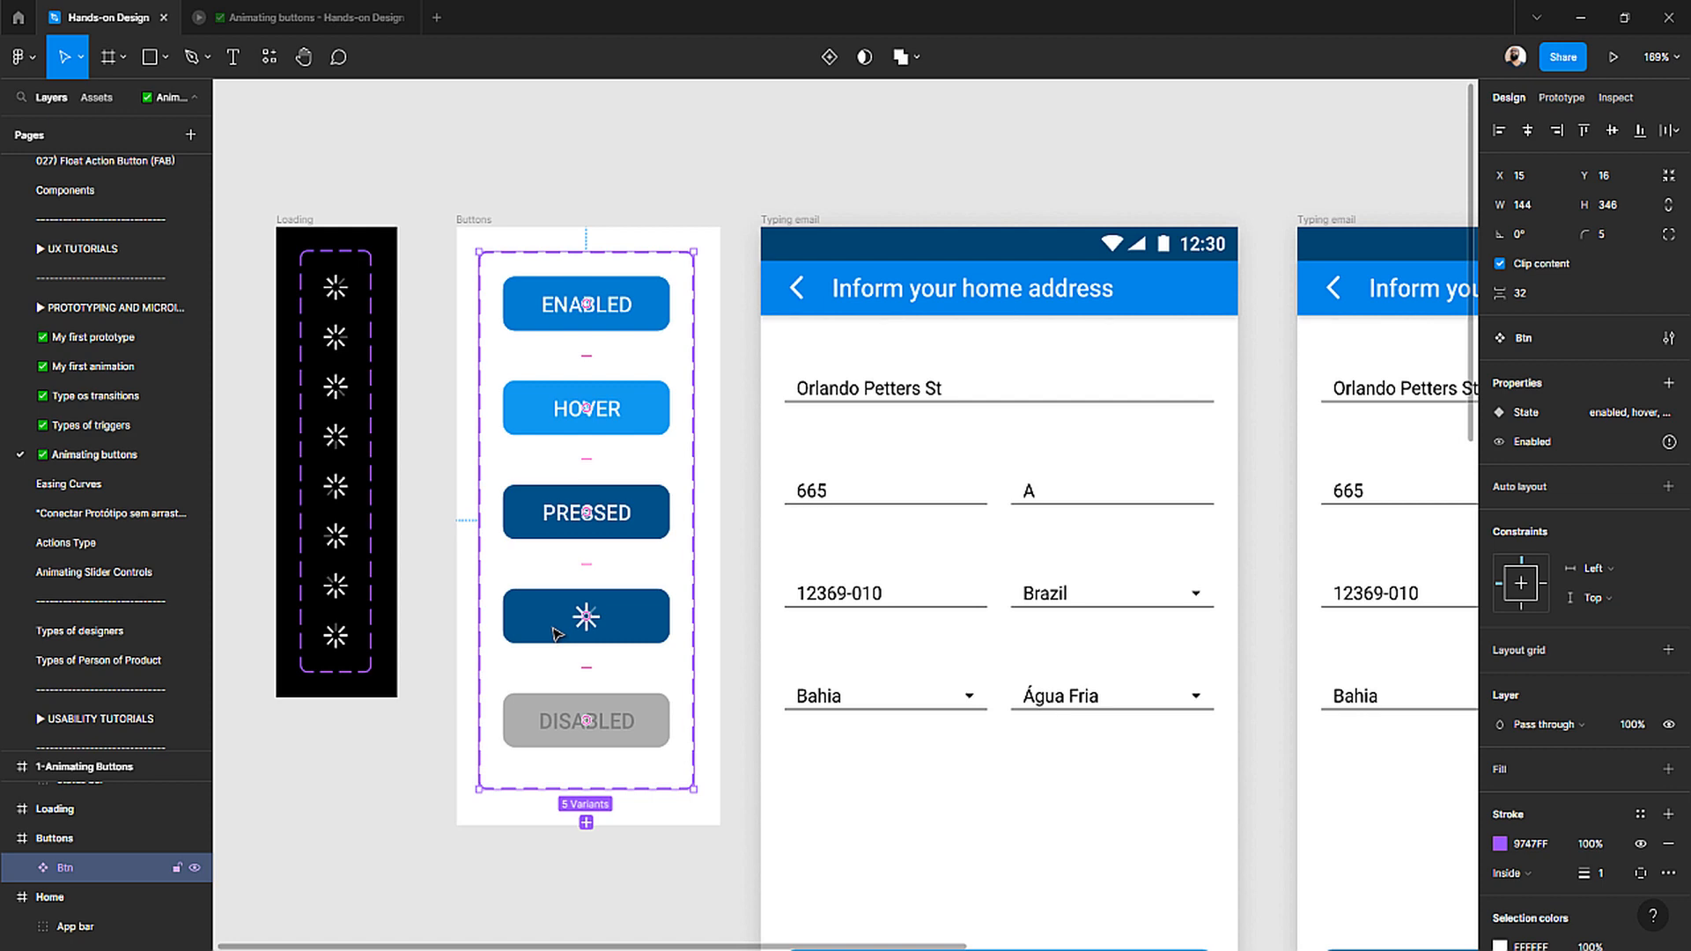
- Go to the main component of the NEXT button on the 1-Animating Buttons screen
scroll(623, 619, down, 10)
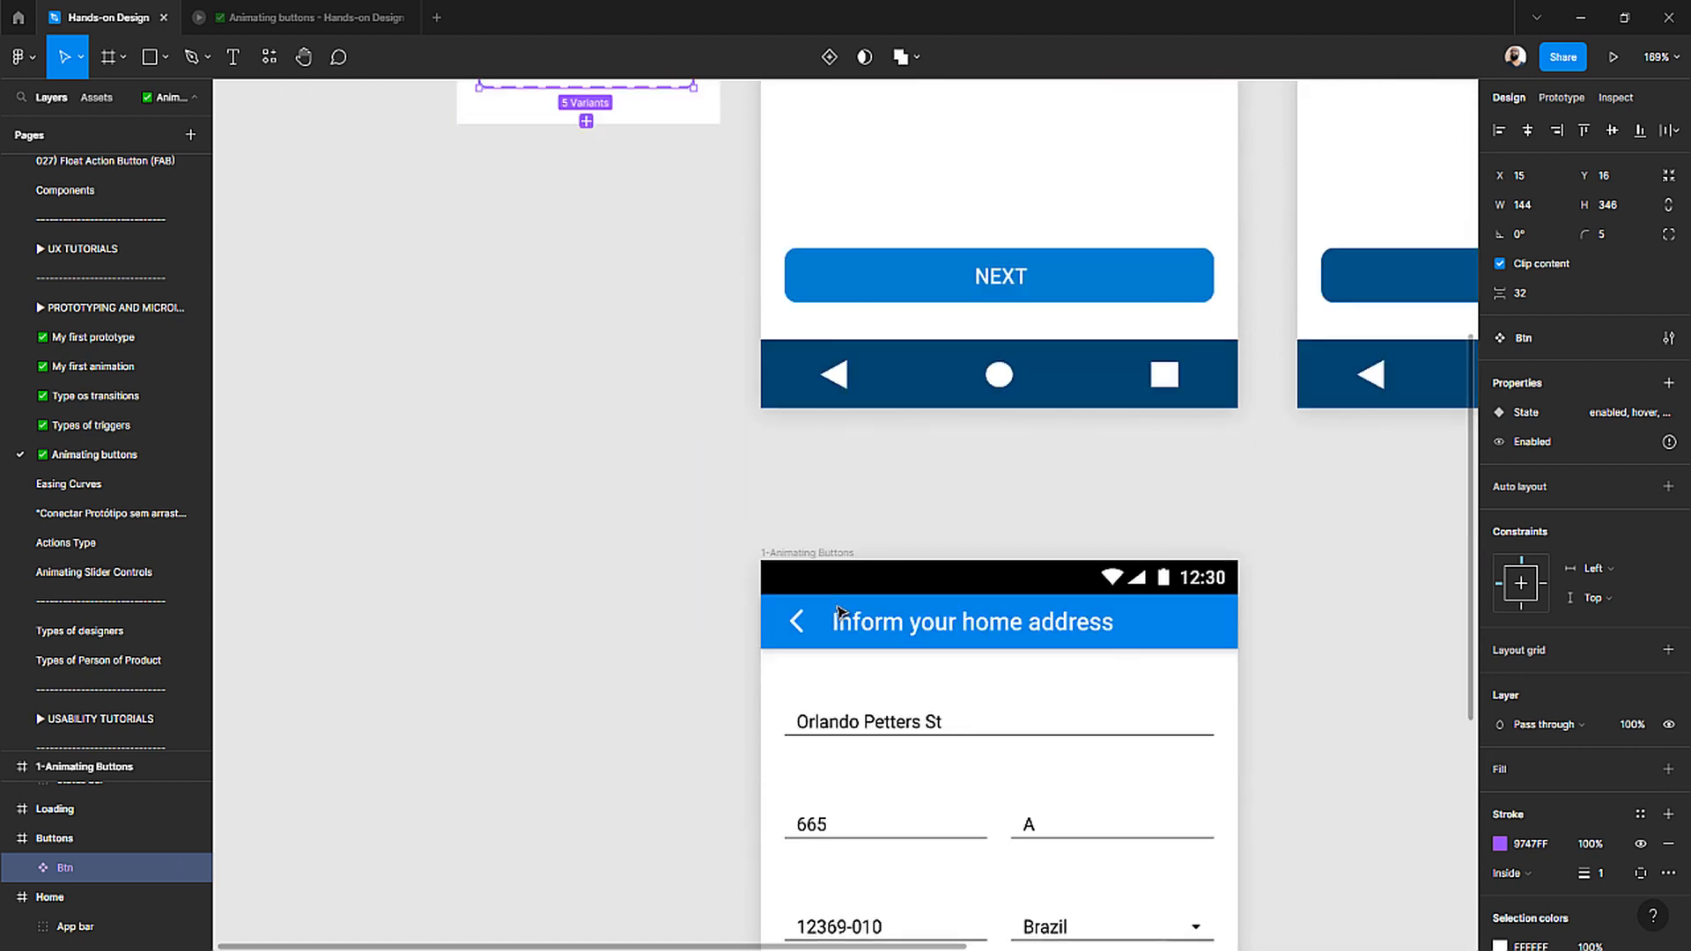
scroll(840, 613, down, 3)
scroll(839, 612, down, 5)
click(906, 648)
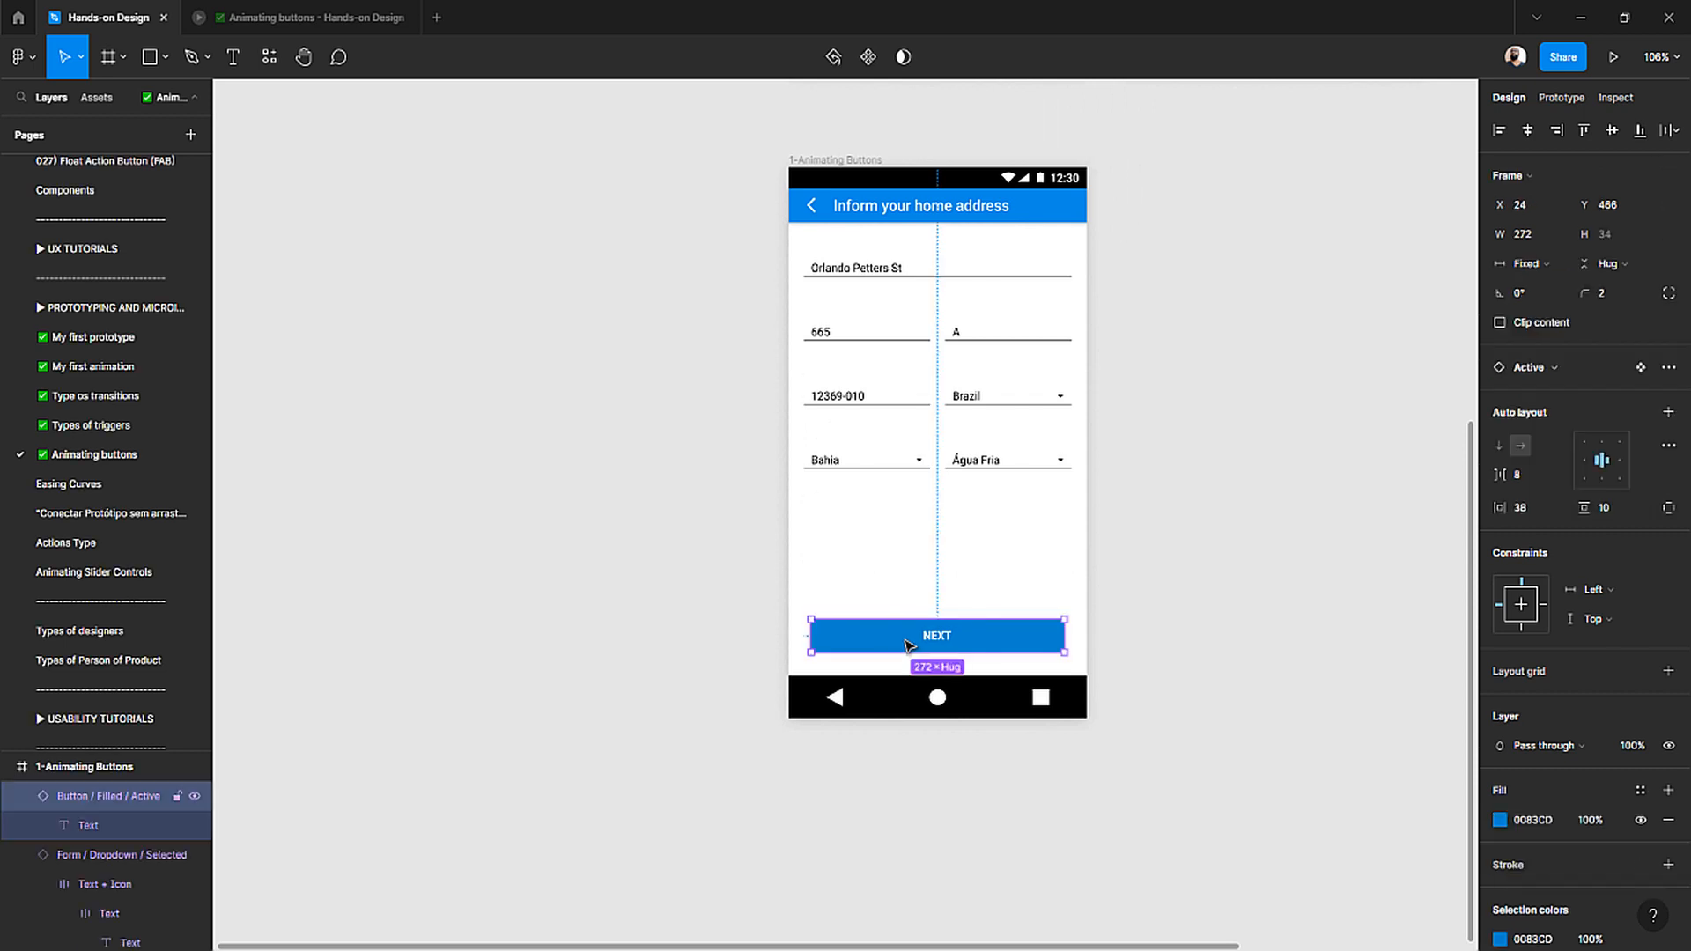
click(1641, 368)
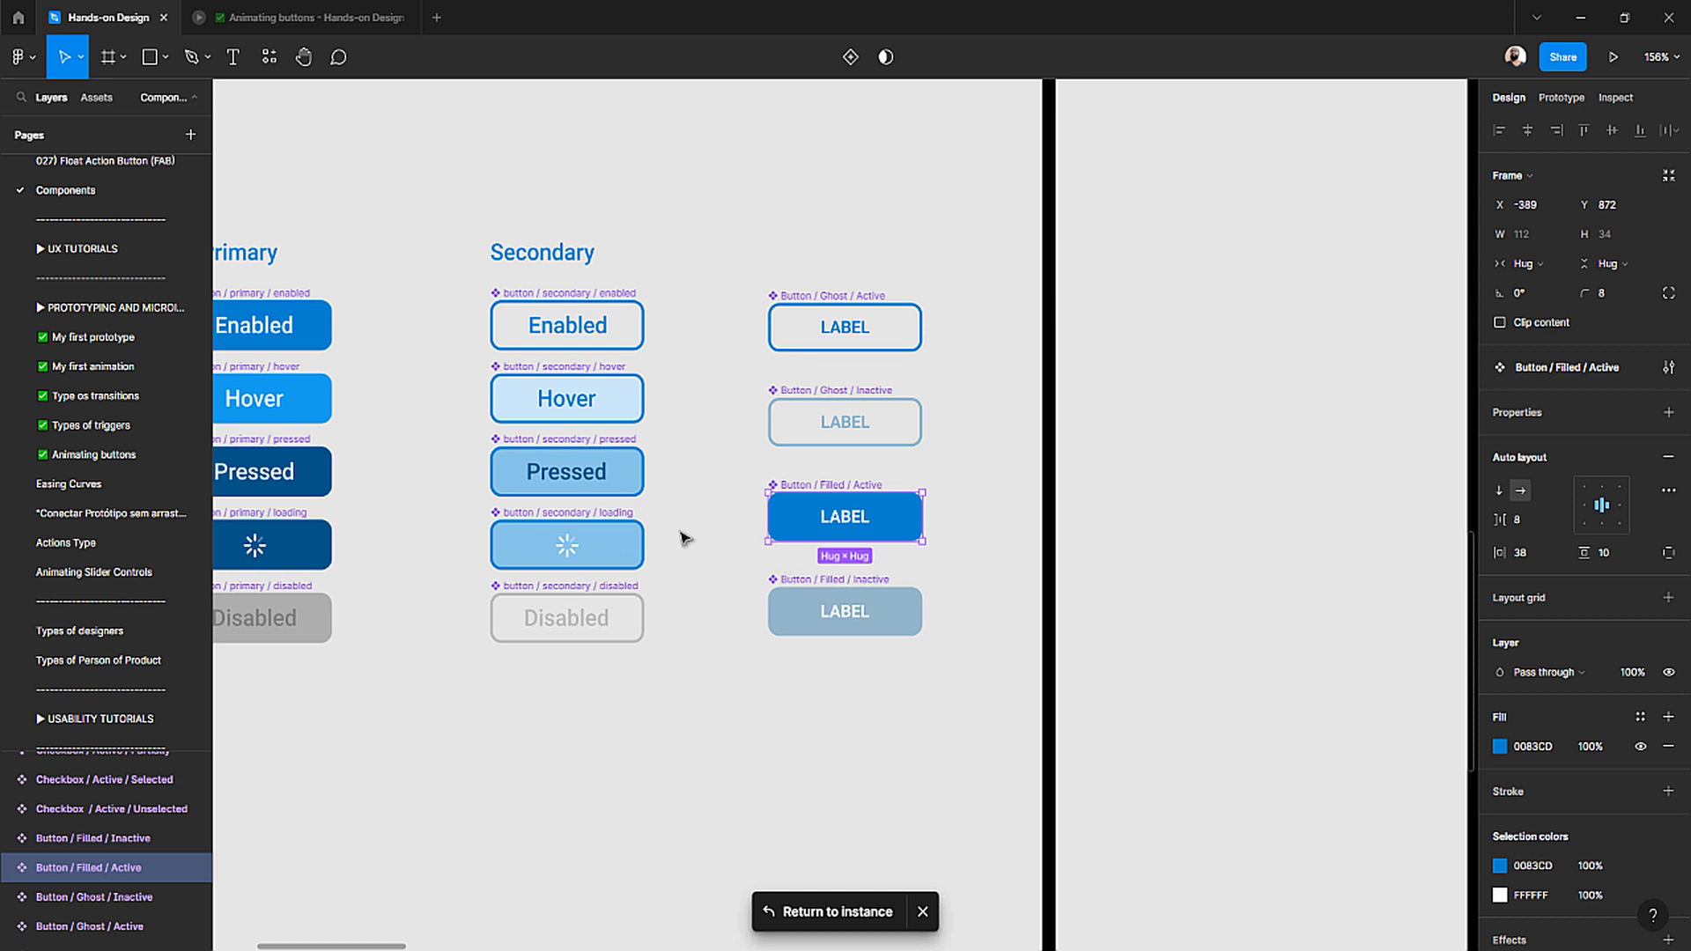
- Review the primary and secondary button states and copy the button / primary / enabled component
click(555, 545)
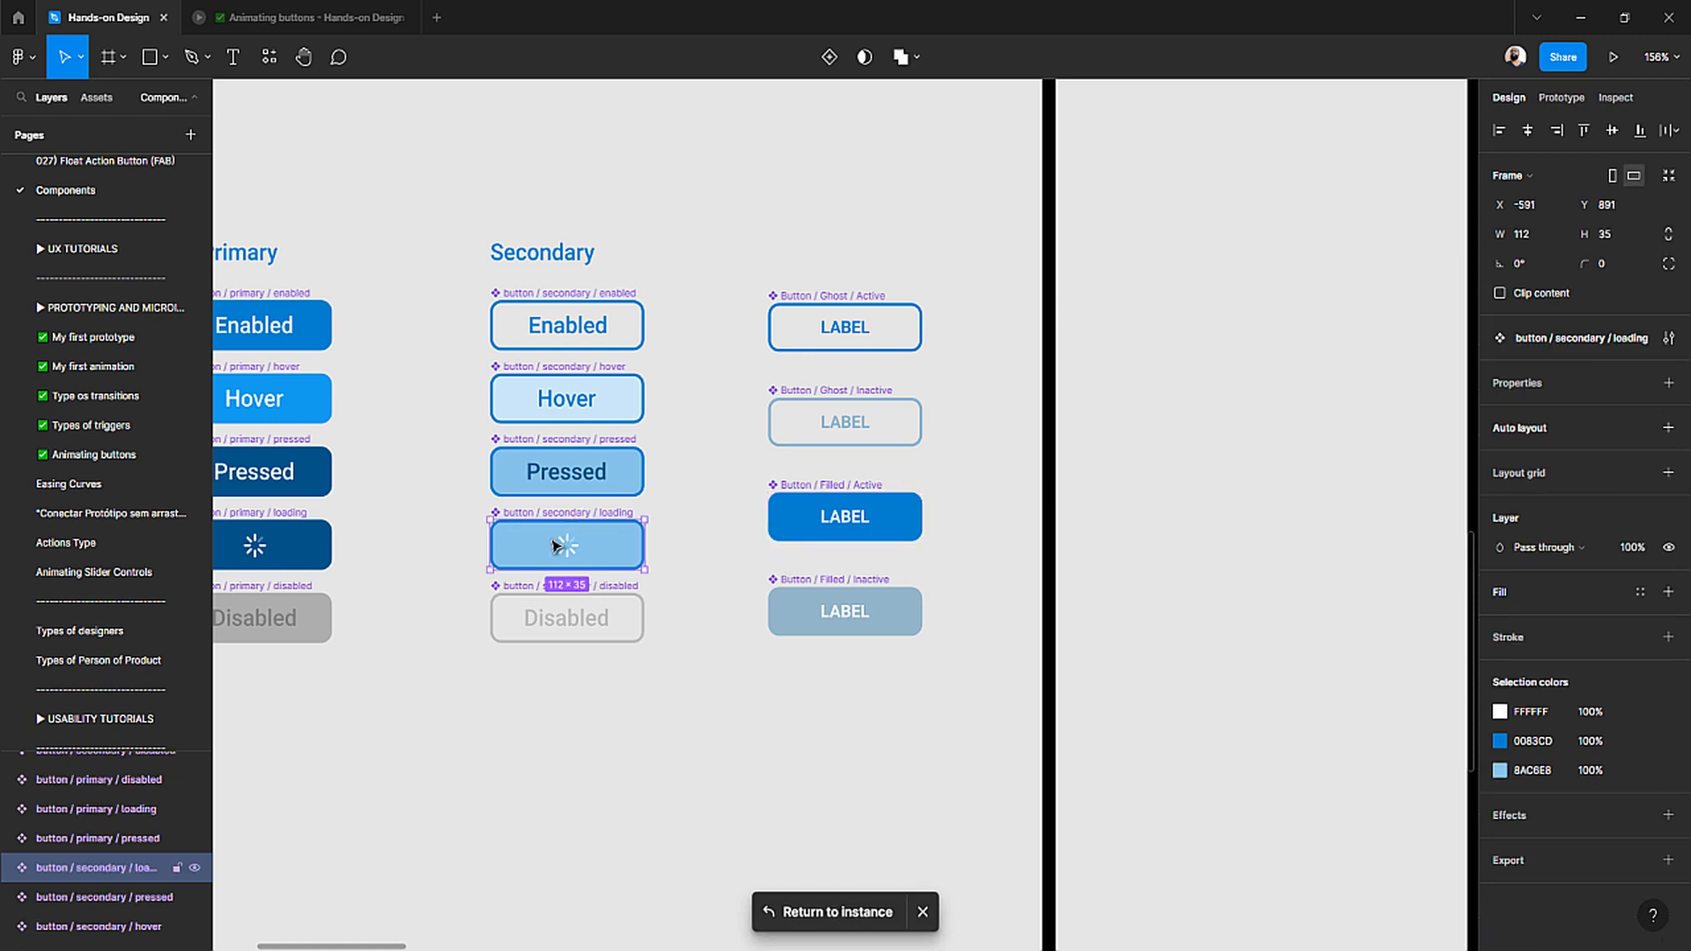
scroll(557, 548, left, 5)
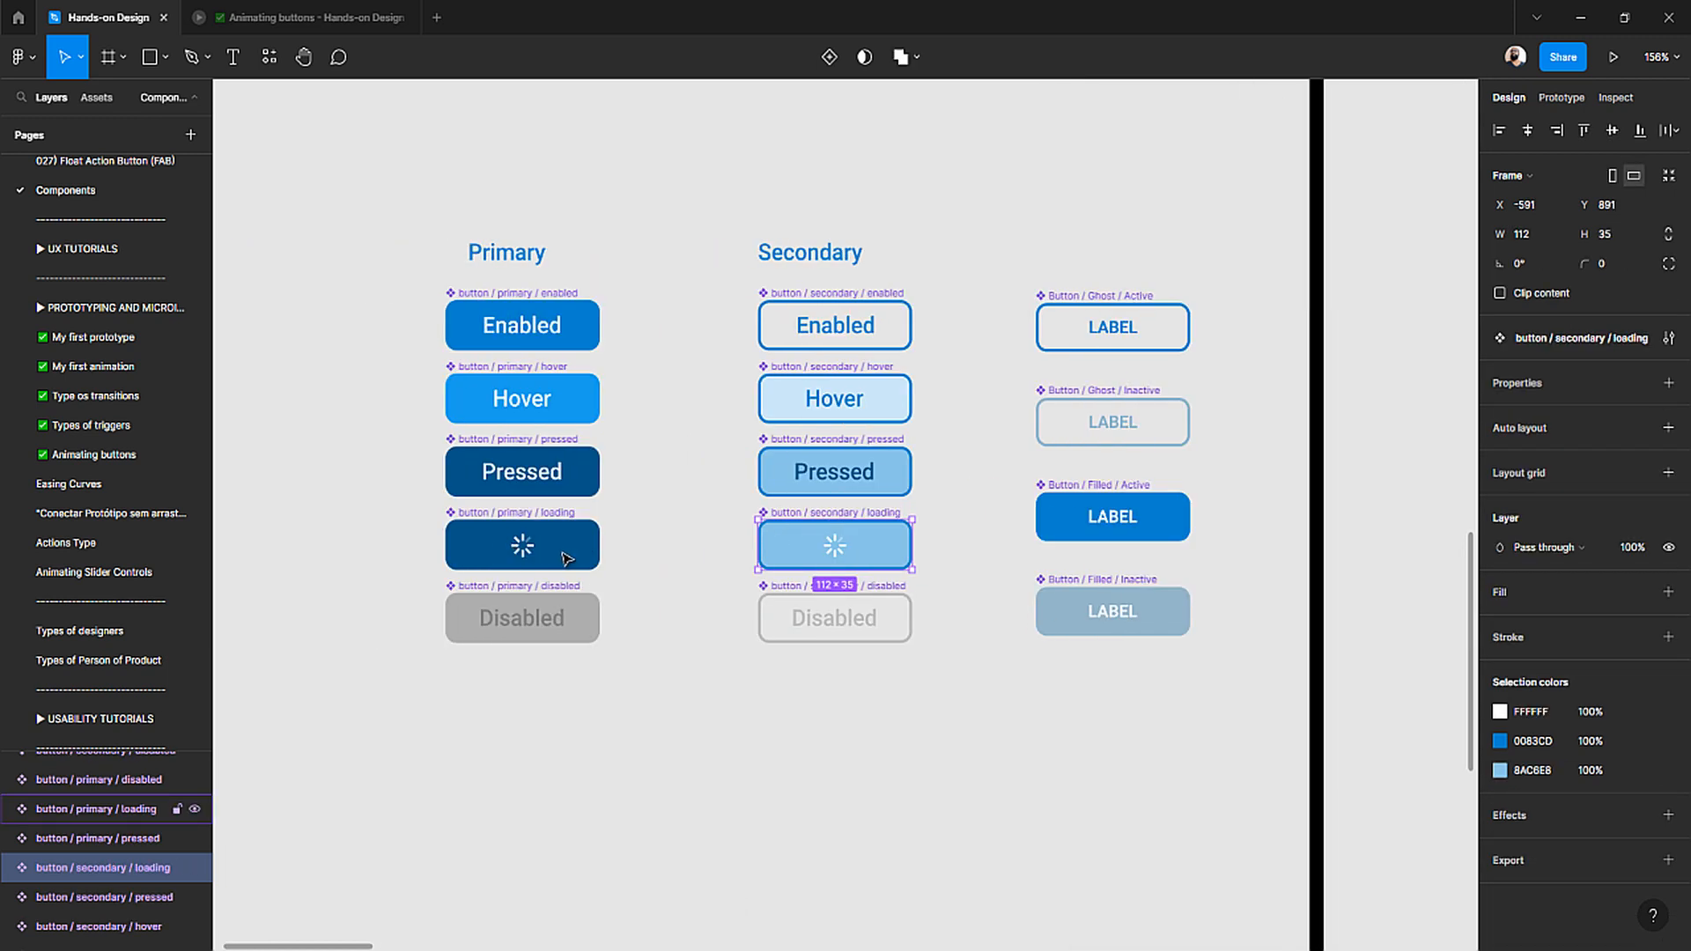
click(525, 553)
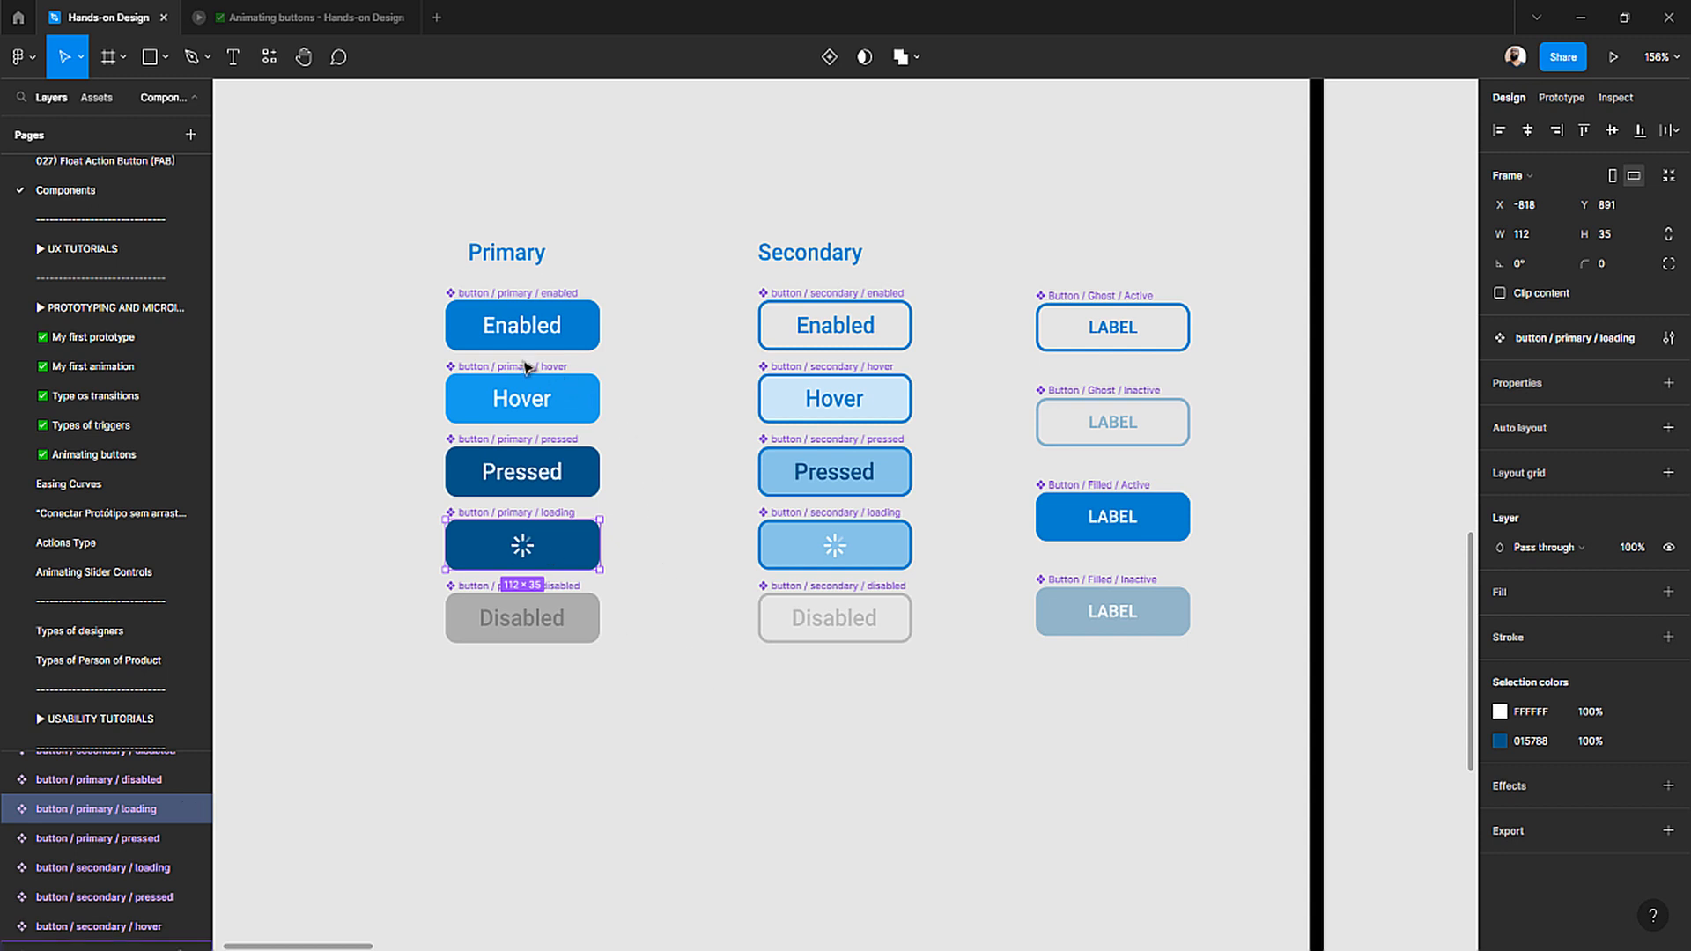
click(541, 337)
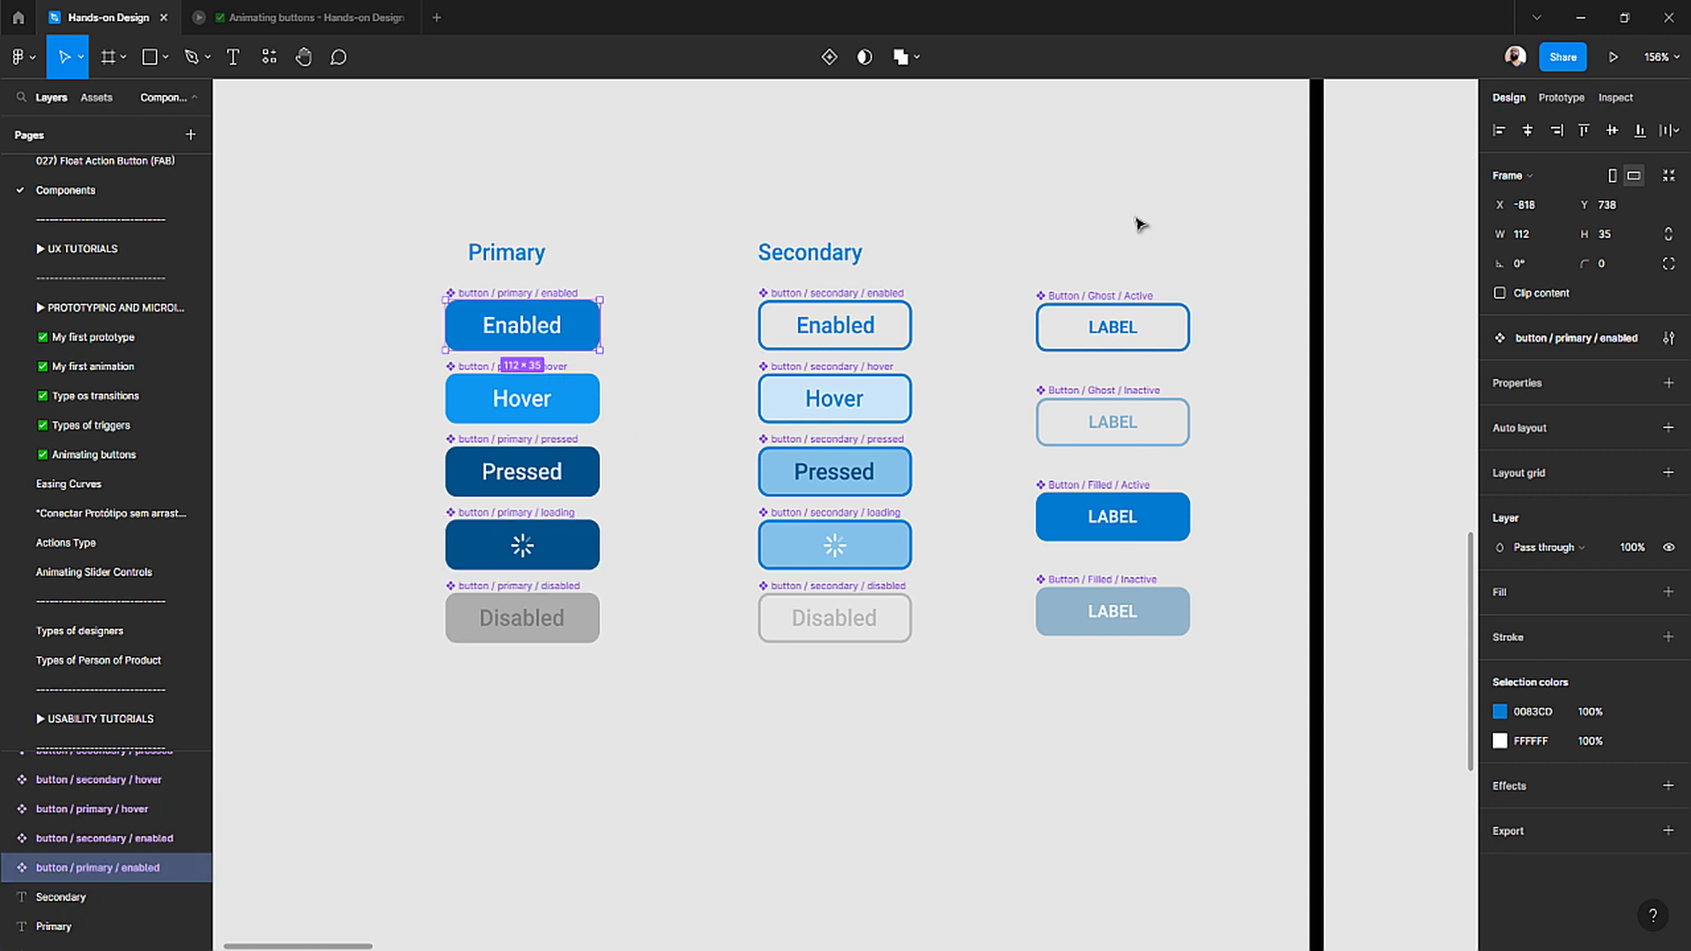
click(652, 319)
click(542, 328)
click(352, 506)
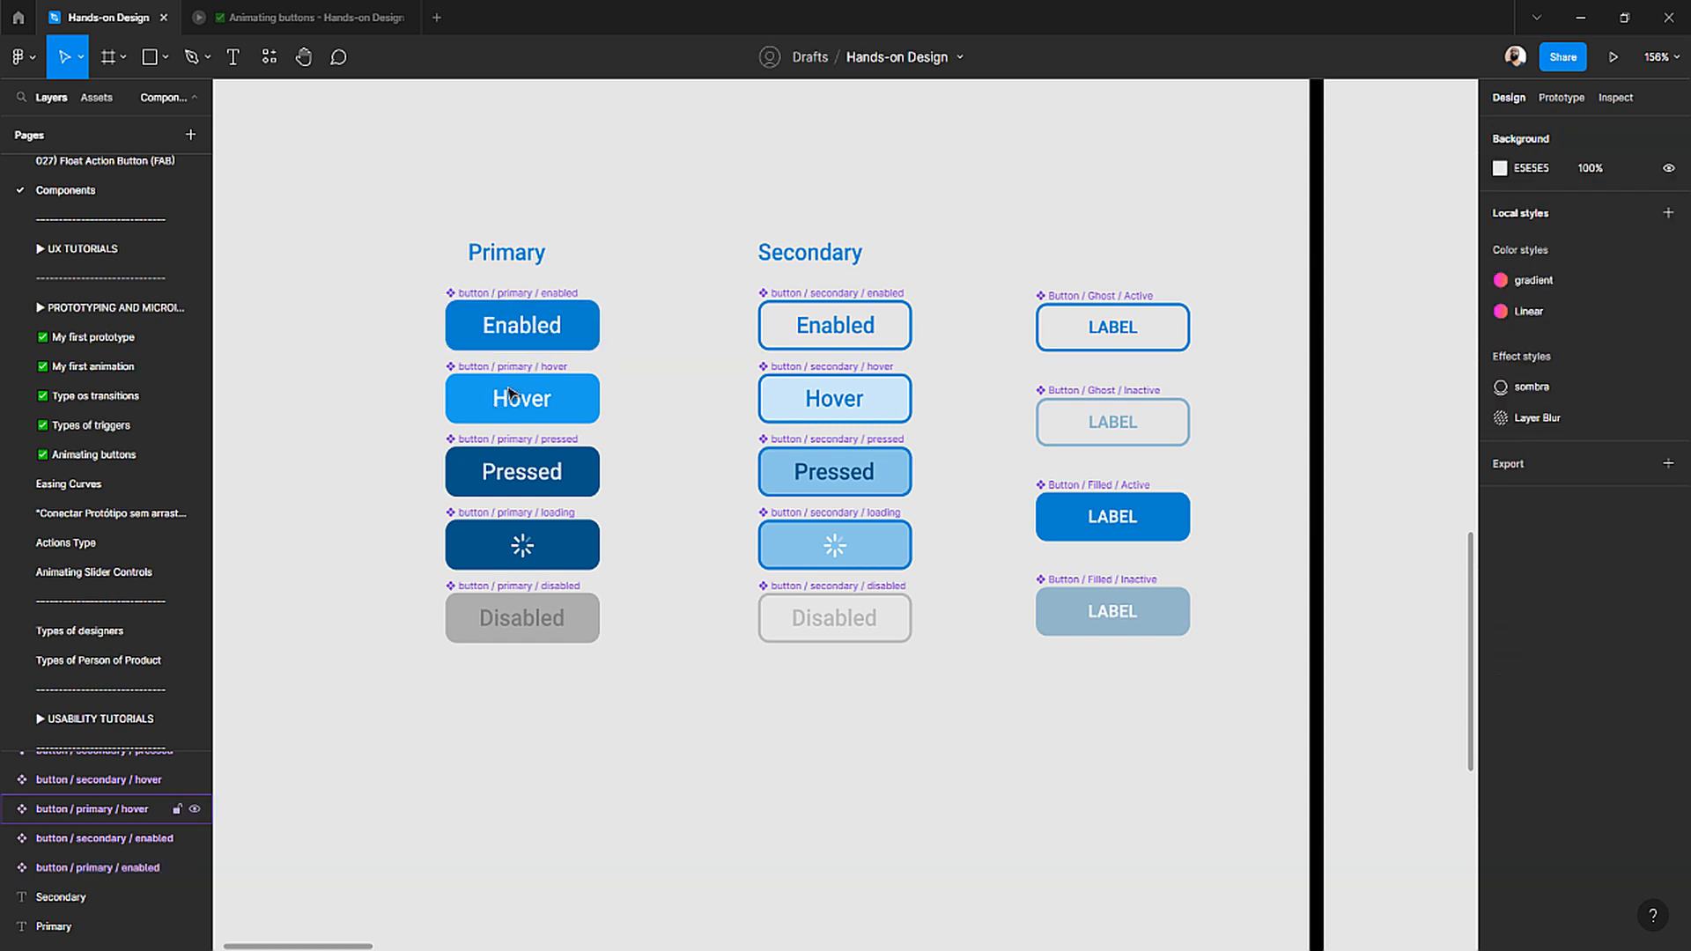
click(526, 335)
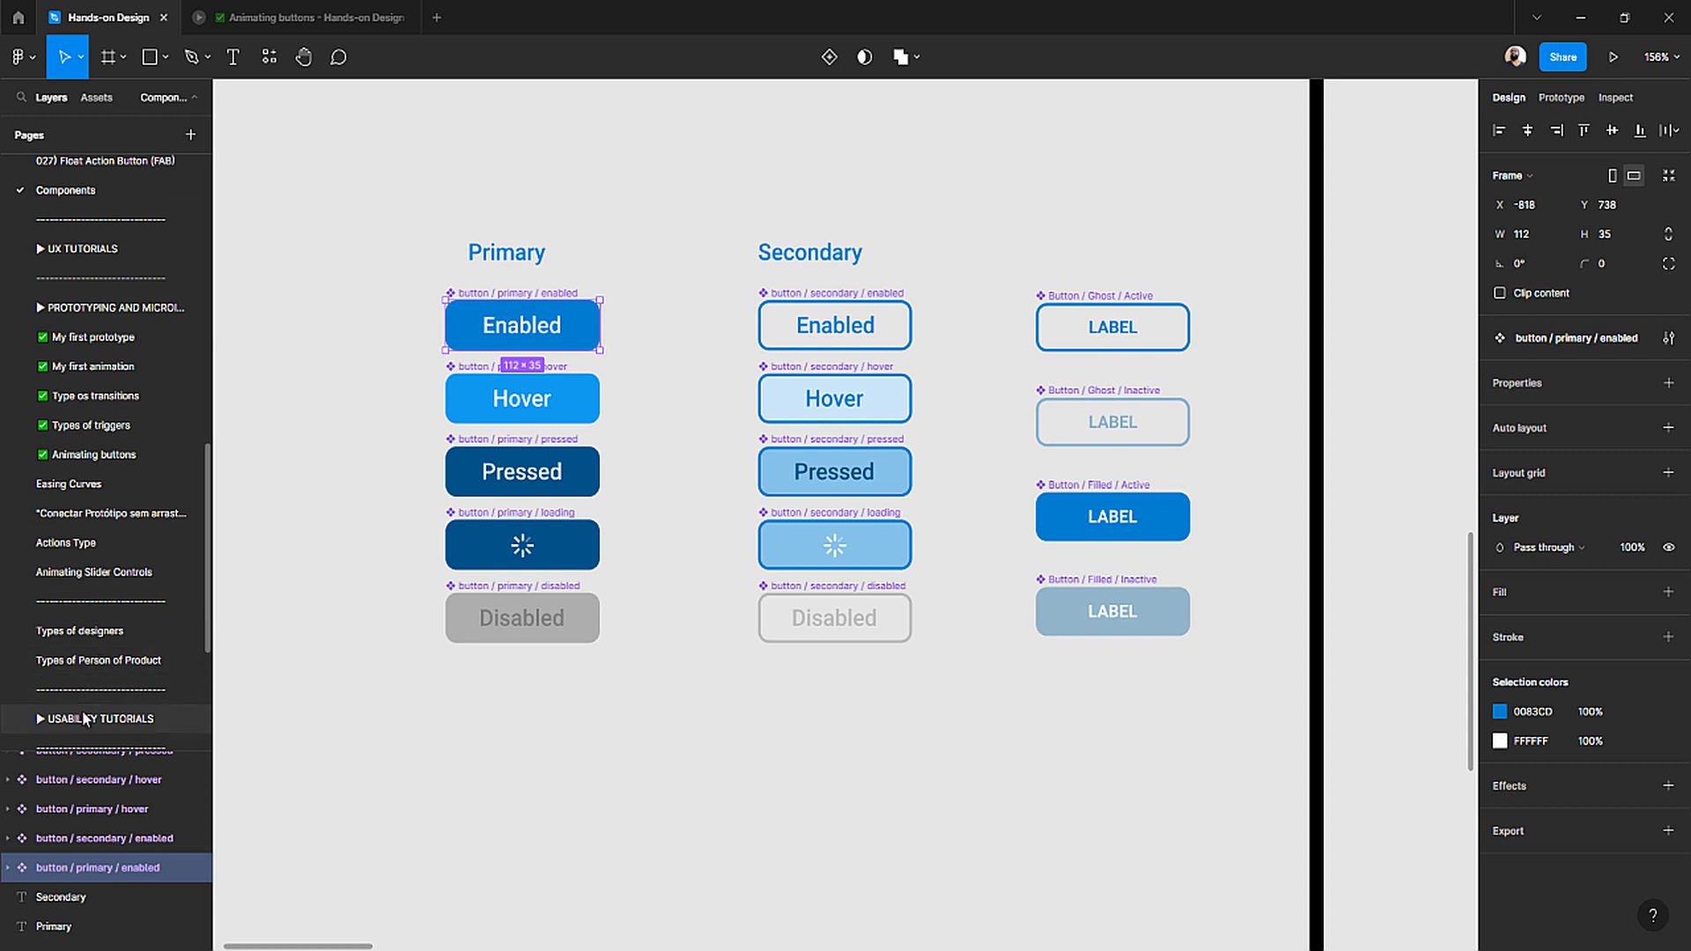
- Paste the copied button on the Animating buttons page and centre it just above the 1-Animating Buttons screen's NEXT button, at about Y 407
scroll(110, 529, down, 3)
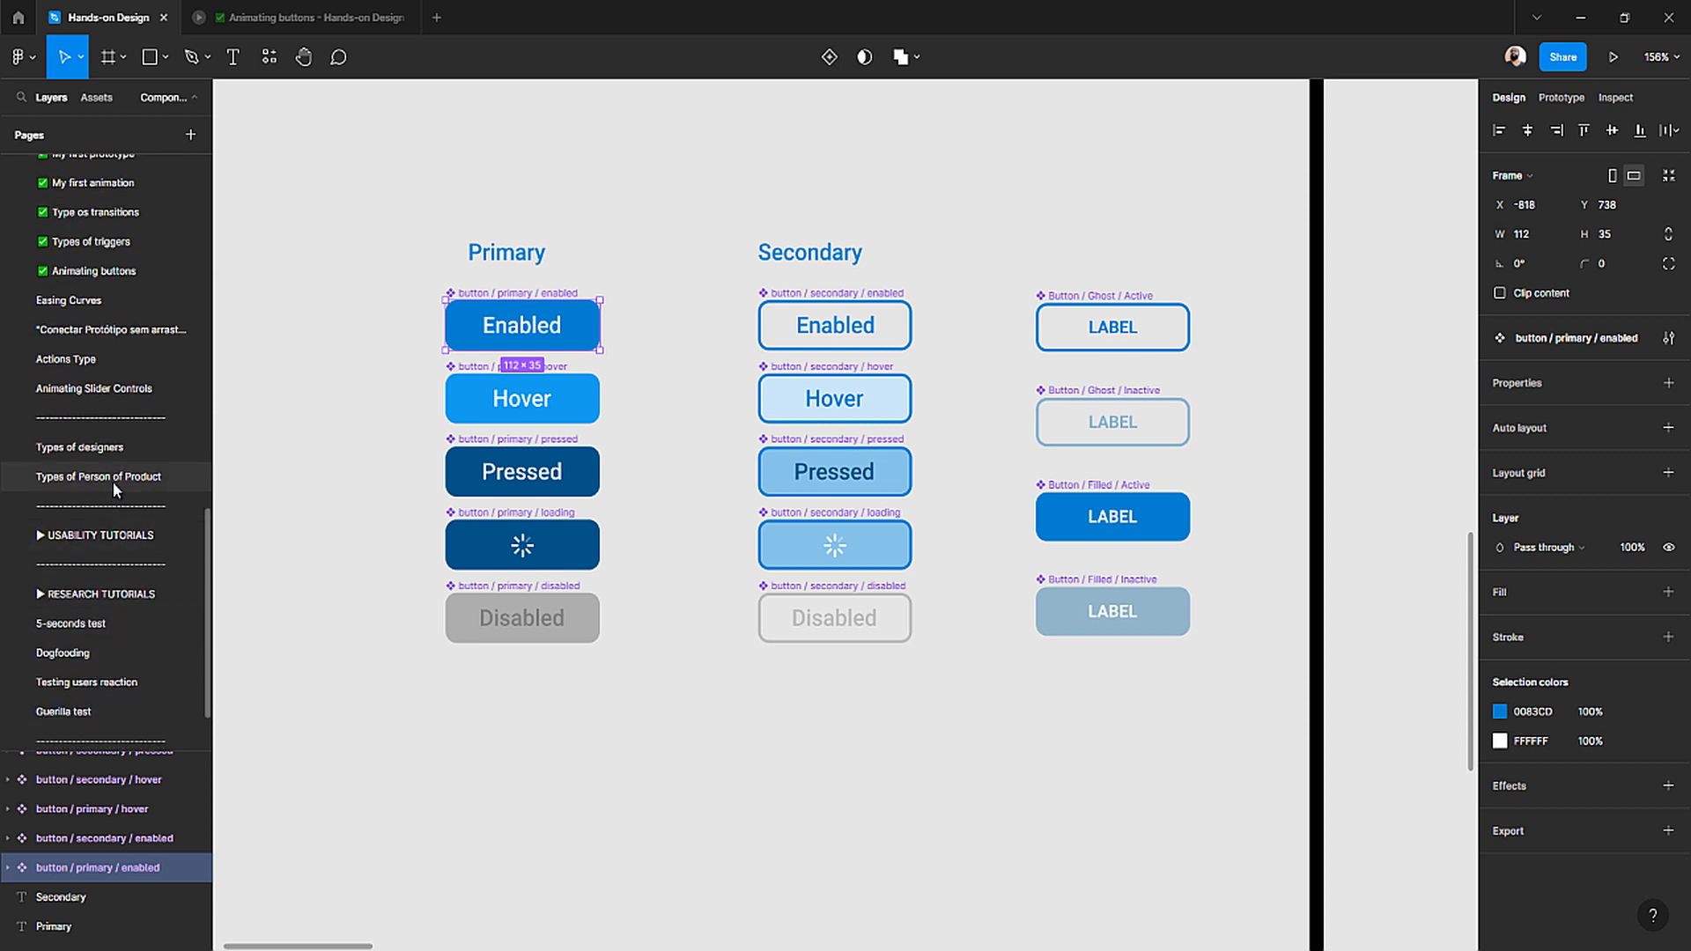
click(82, 301)
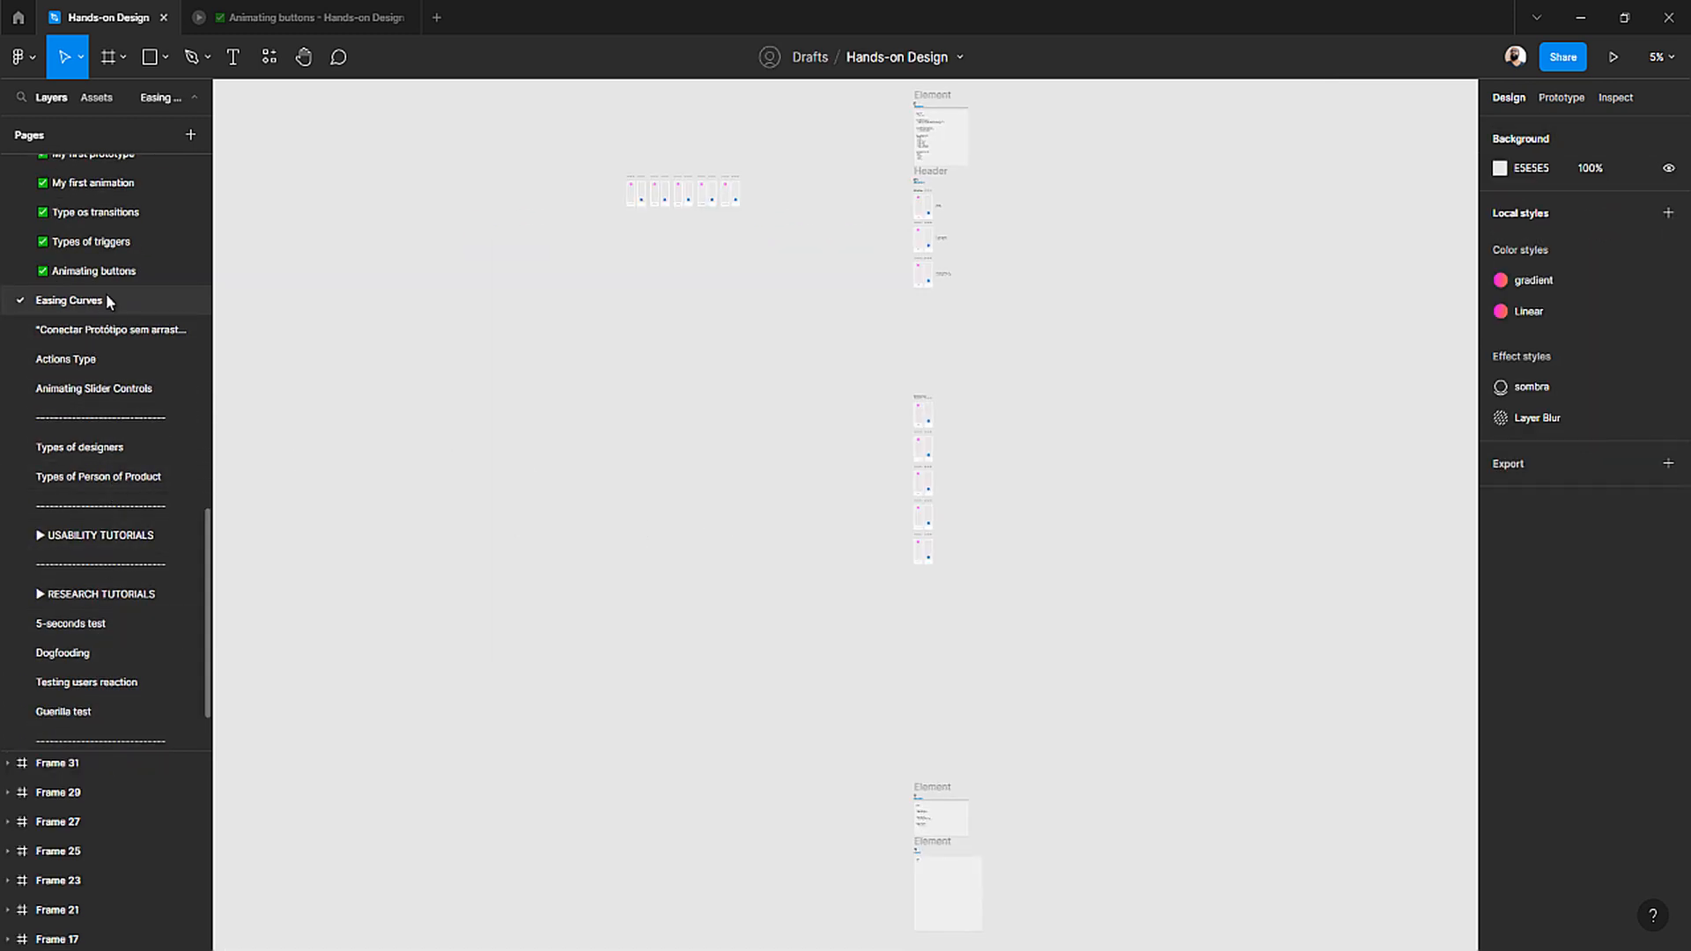
click(106, 272)
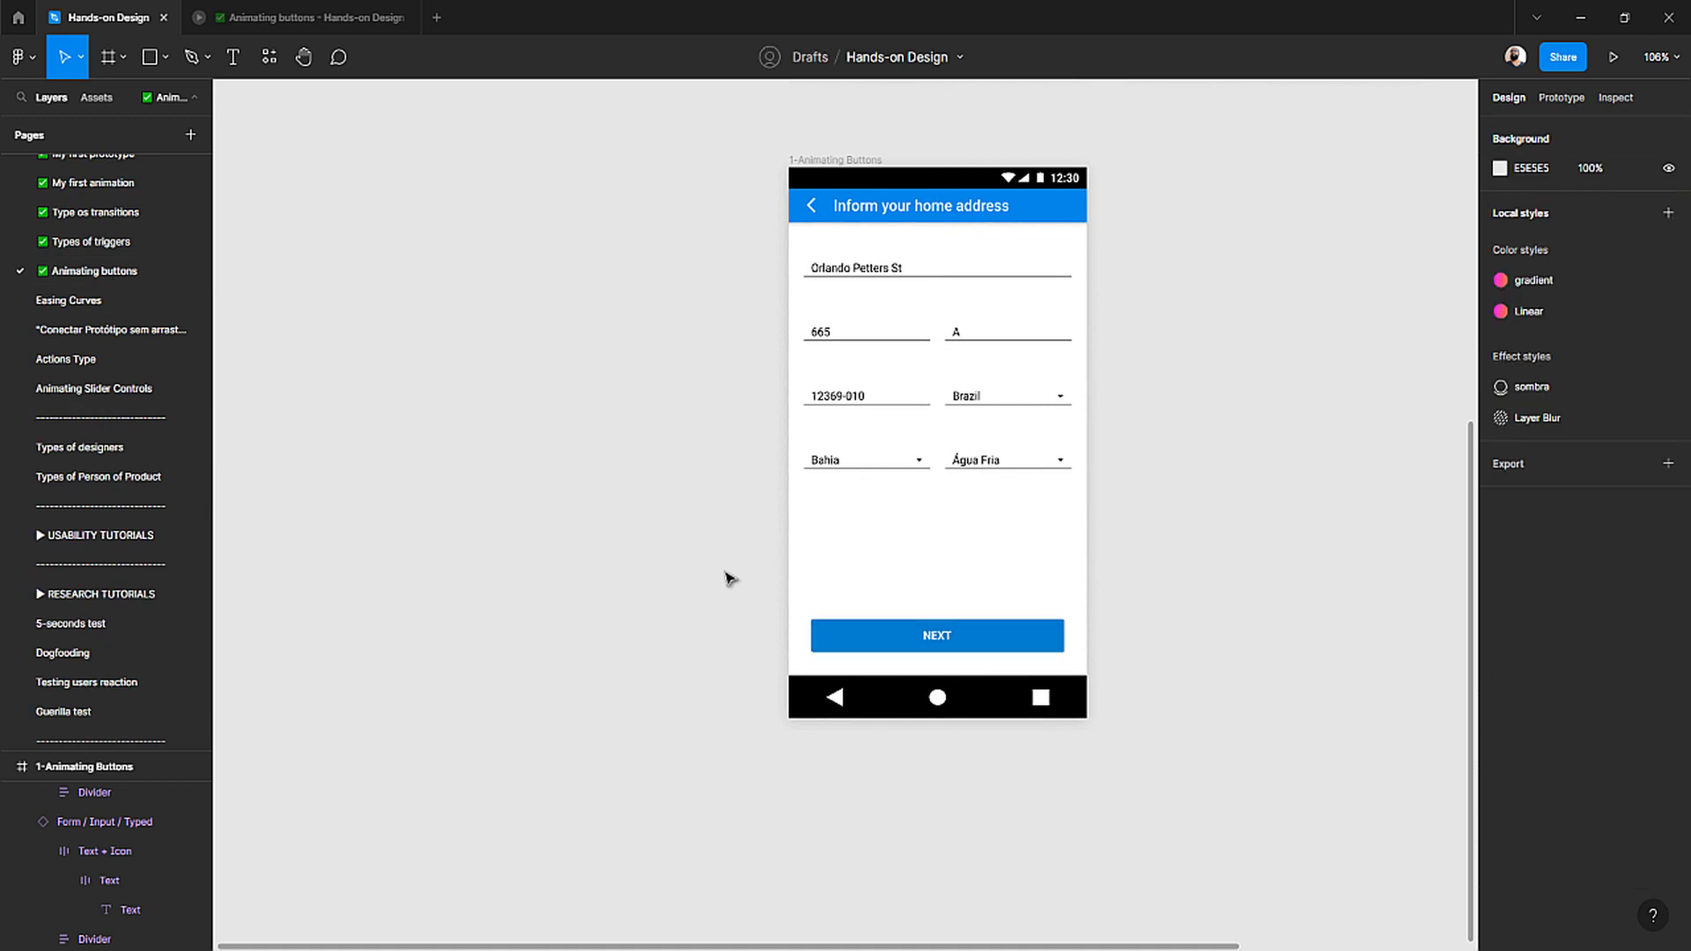
key(ctrl+v)
drag(853, 520, 933, 581)
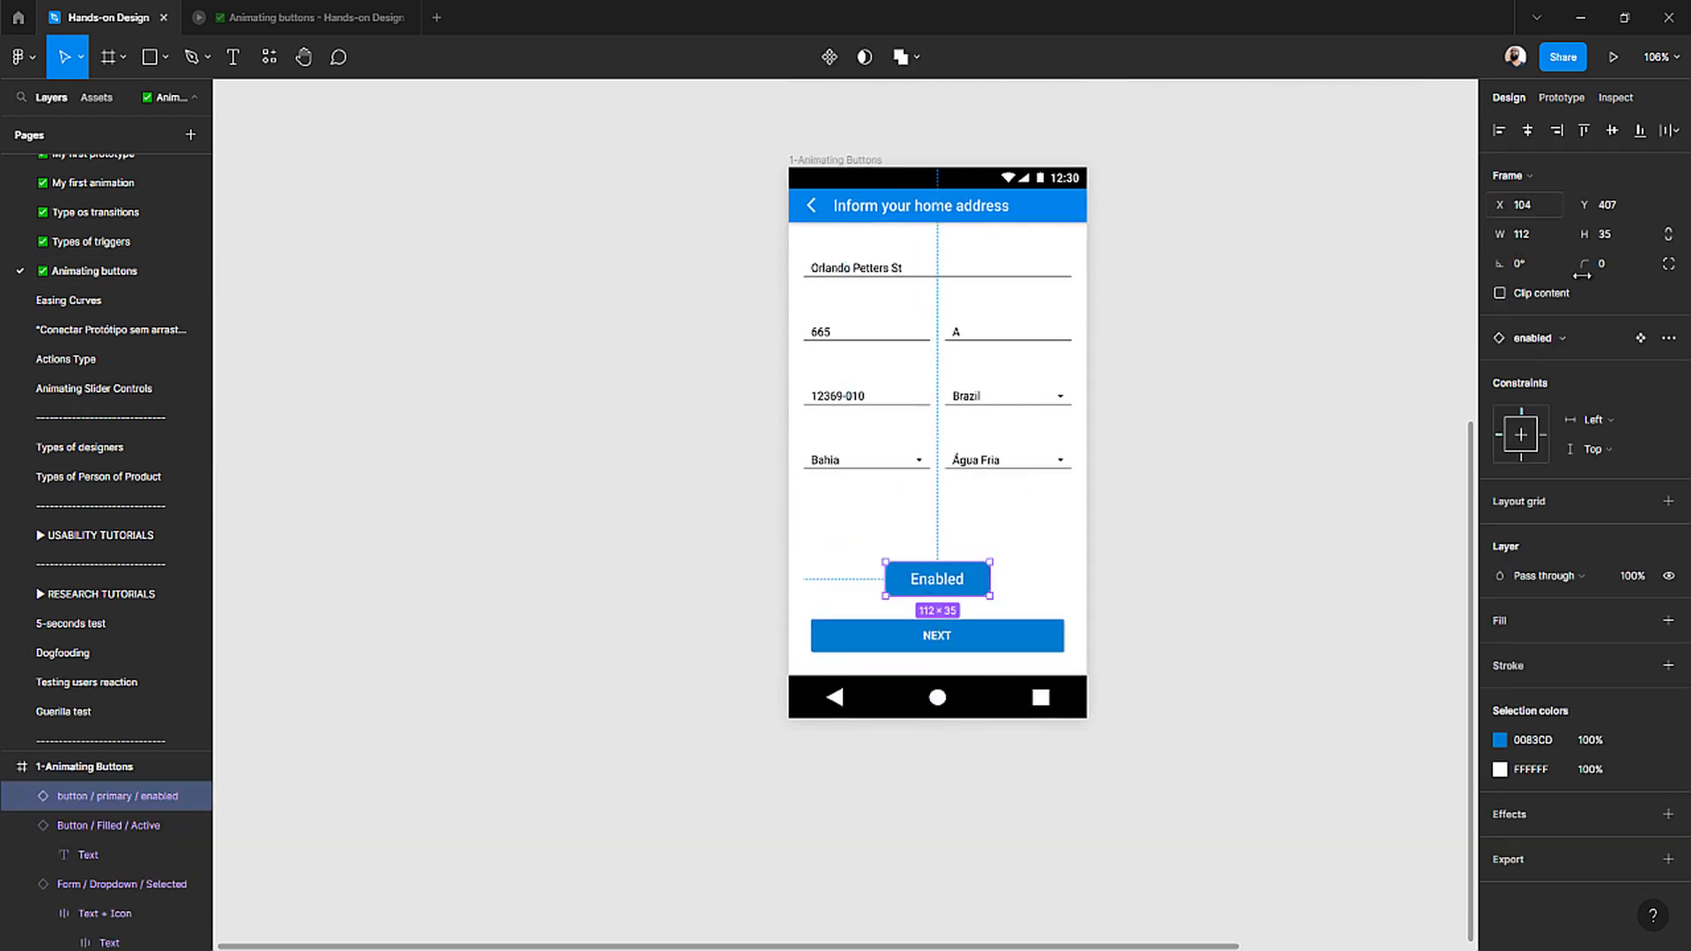
- Change the pasted button's Enabled text to NEXT
double_click(949, 588)
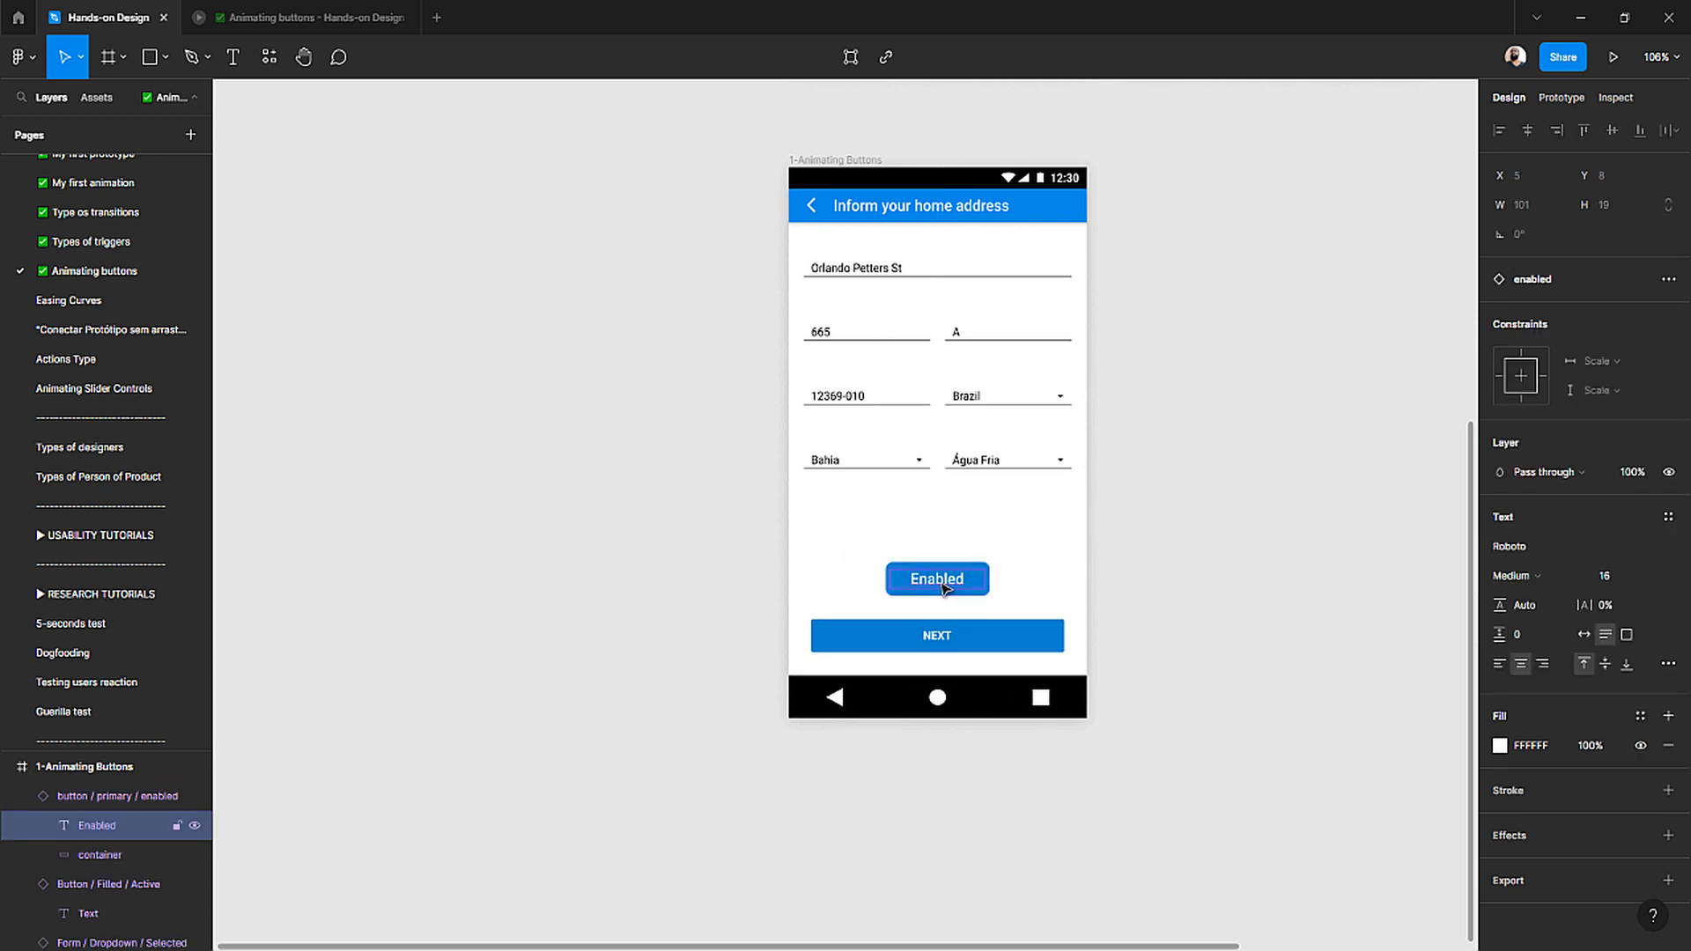
scroll(944, 588, up, 5)
key(Escape)
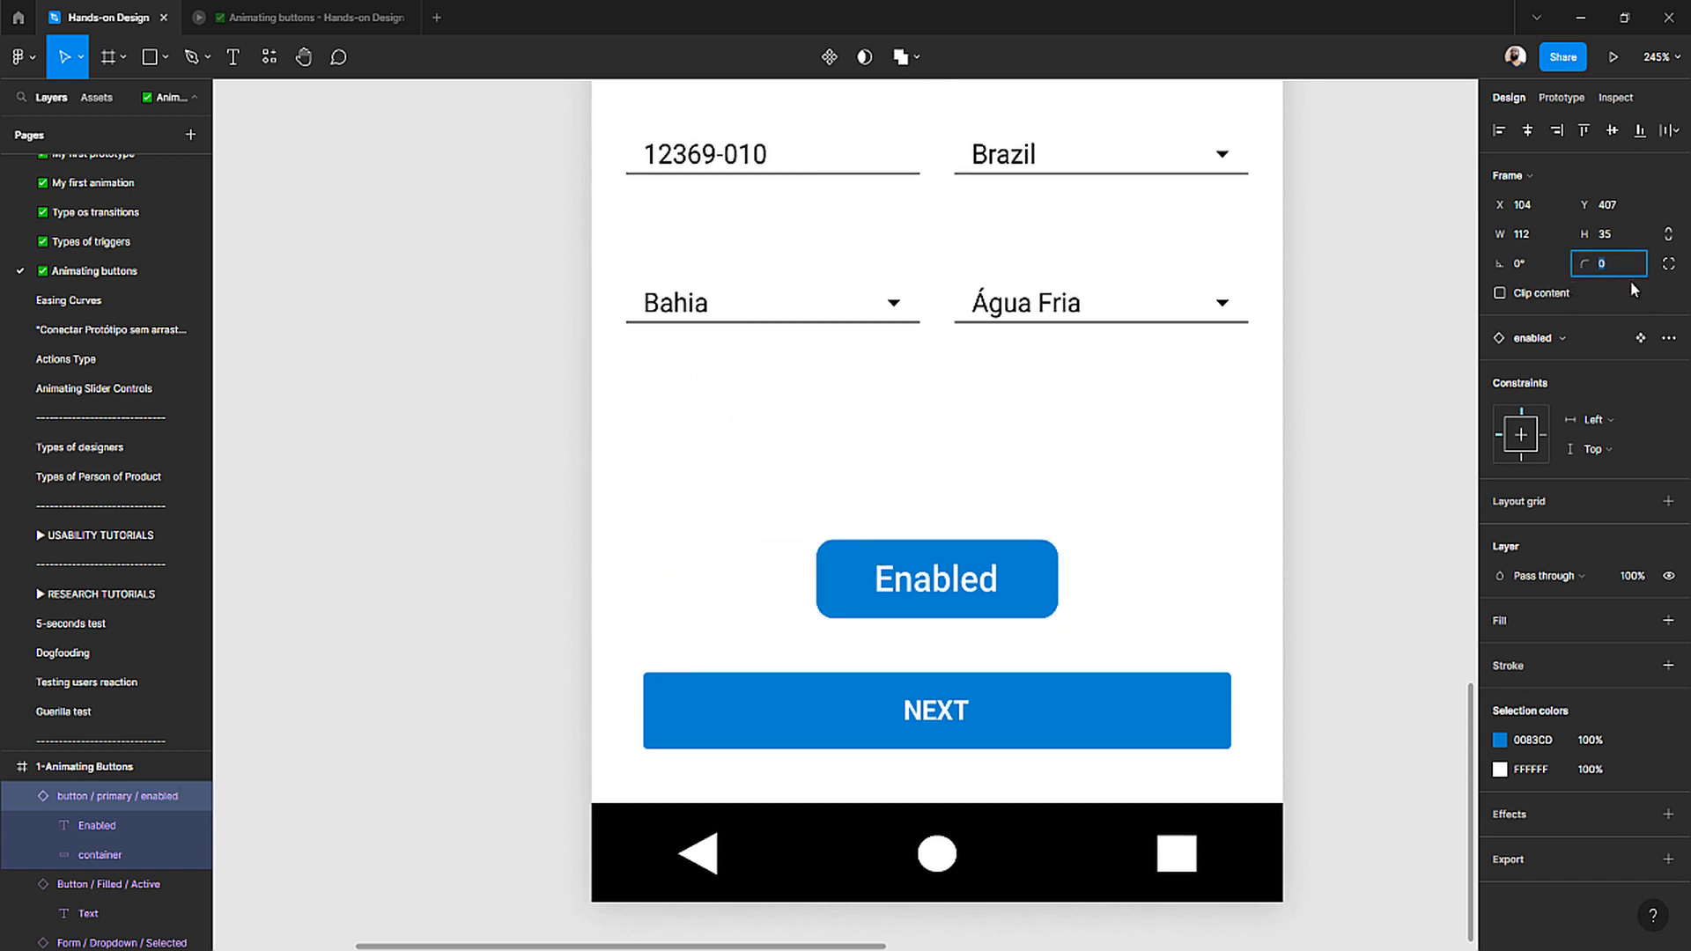
click(1118, 543)
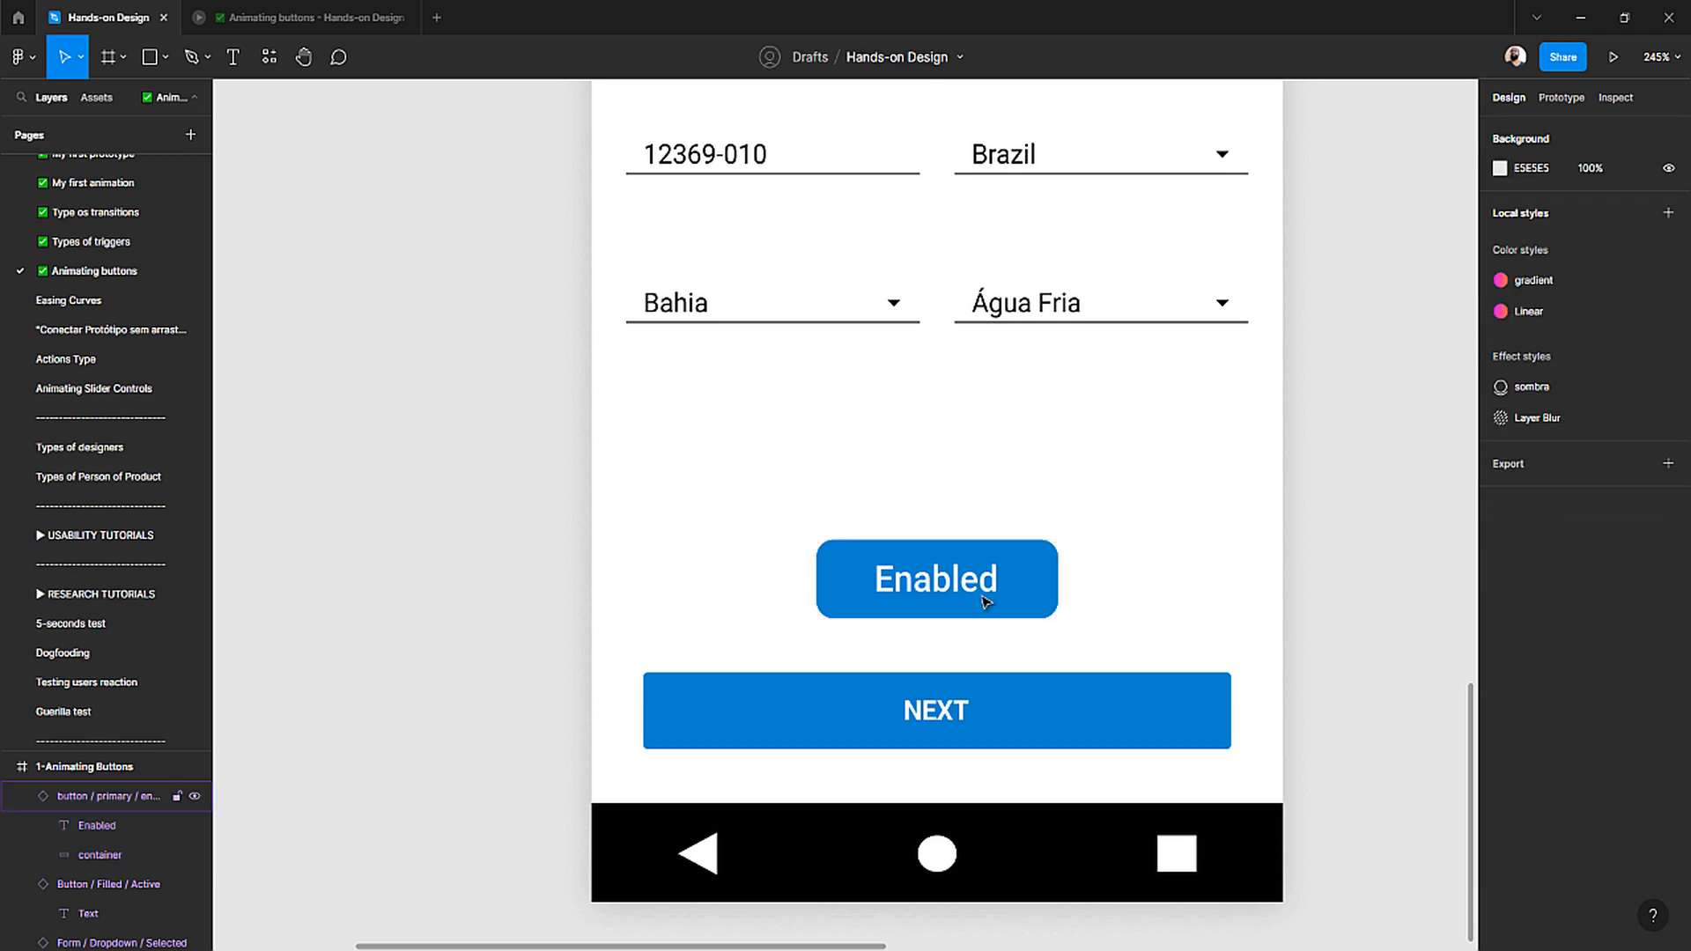
click(1028, 566)
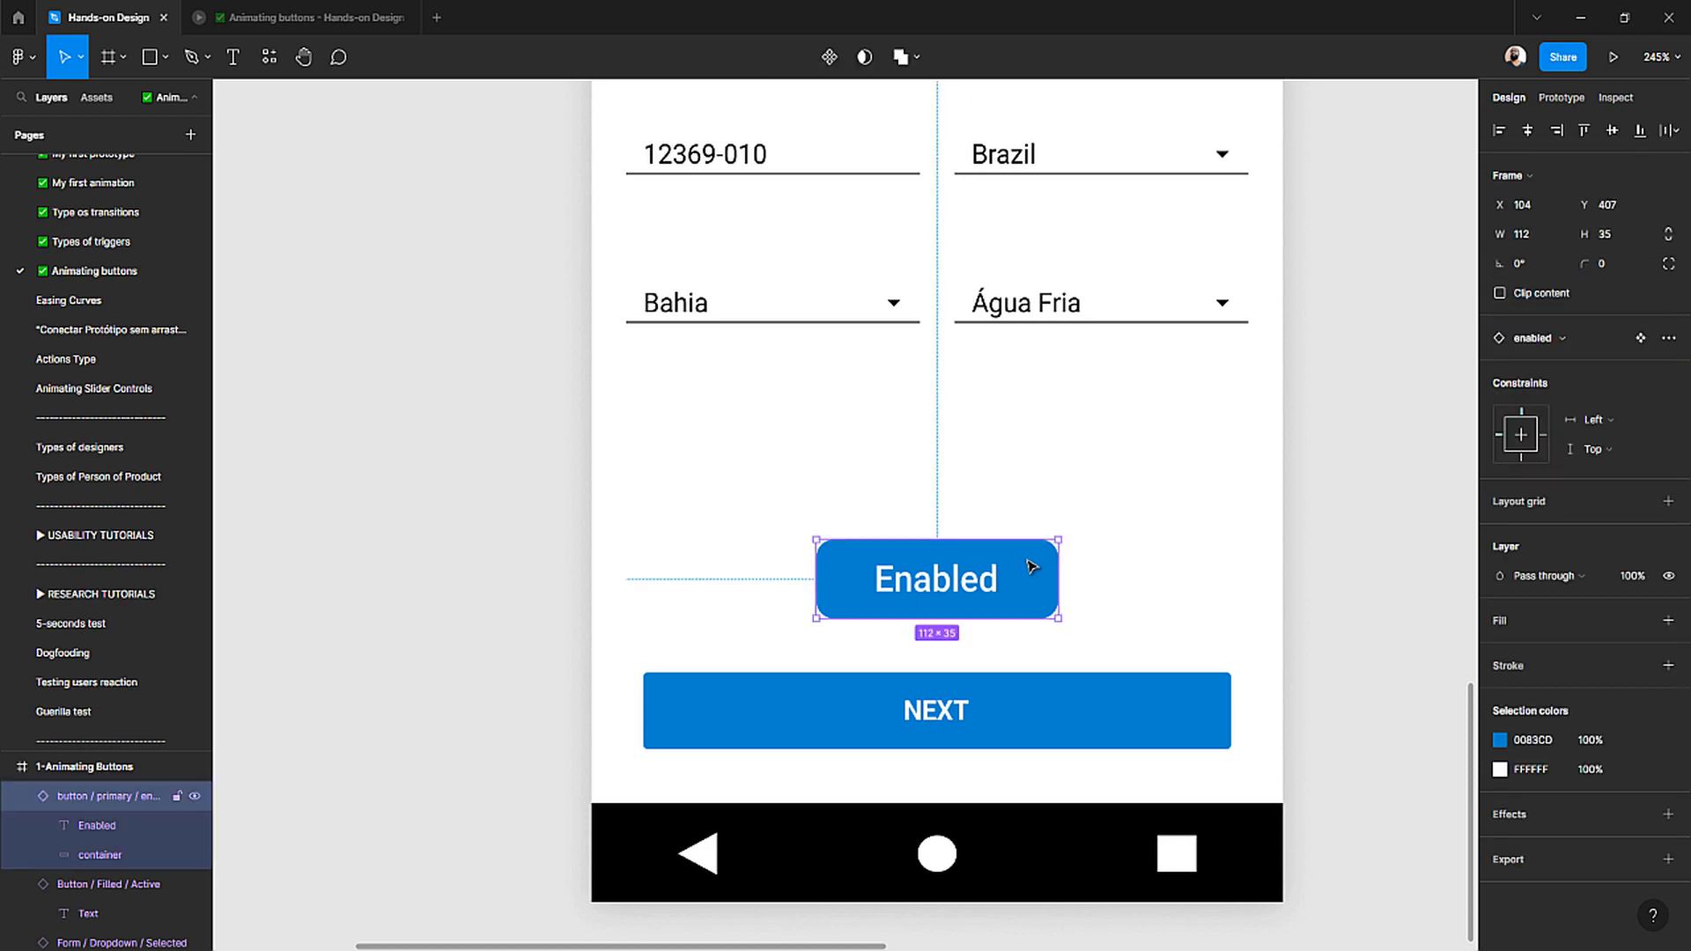
double_click(951, 597)
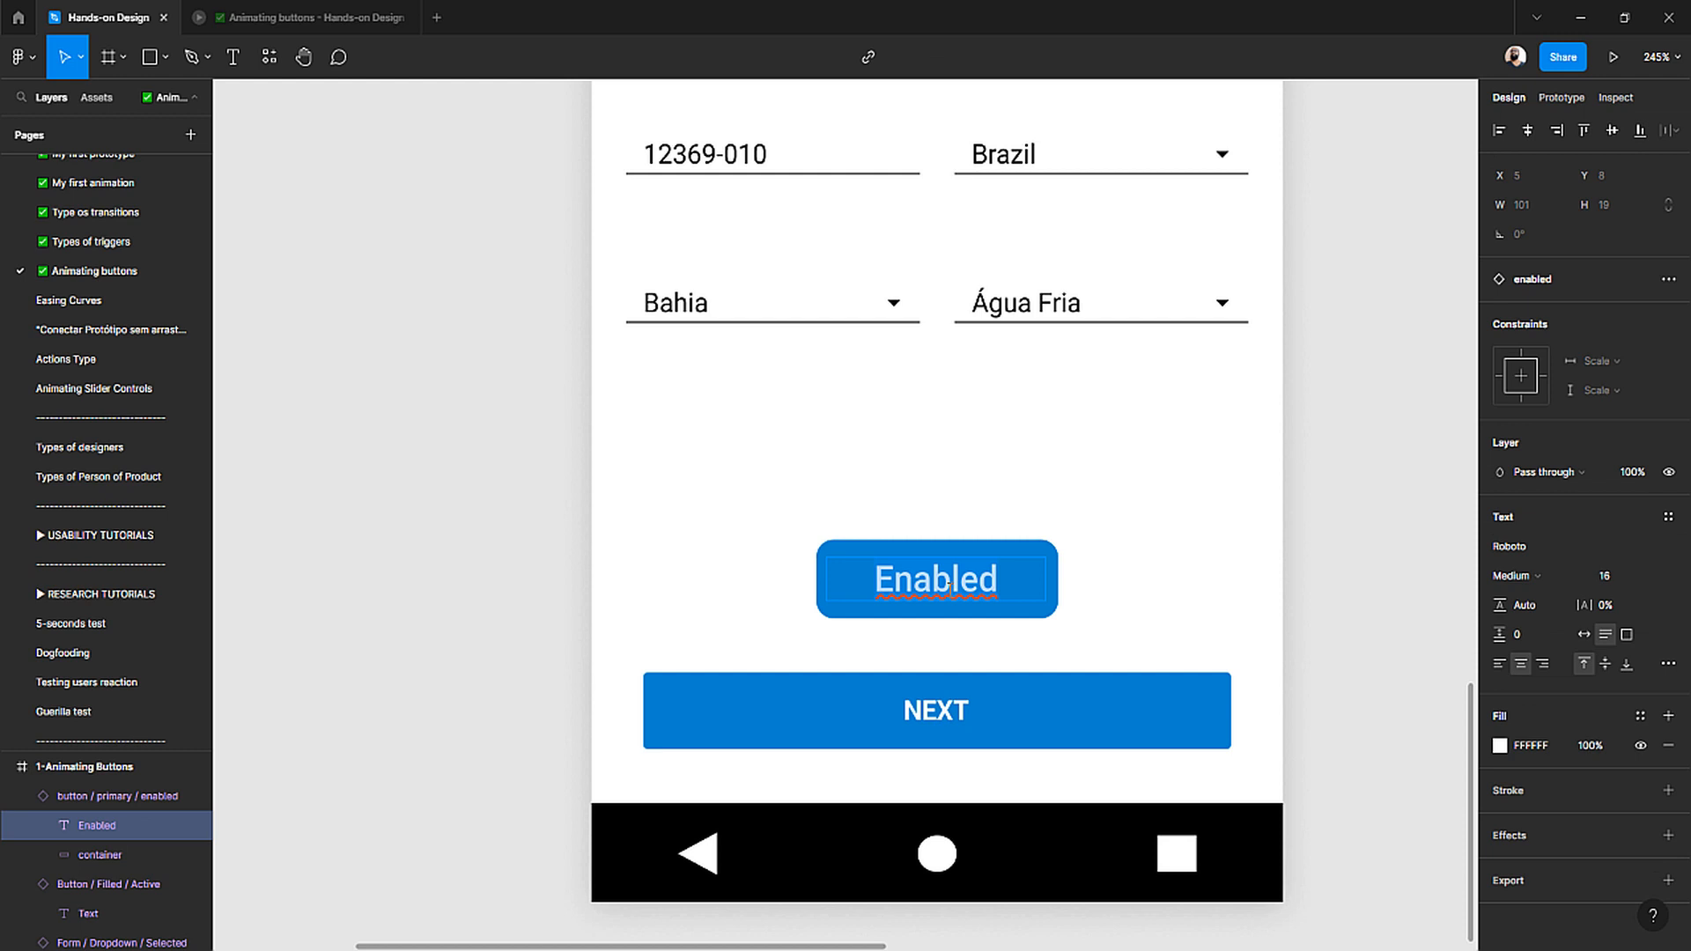
text(nex)
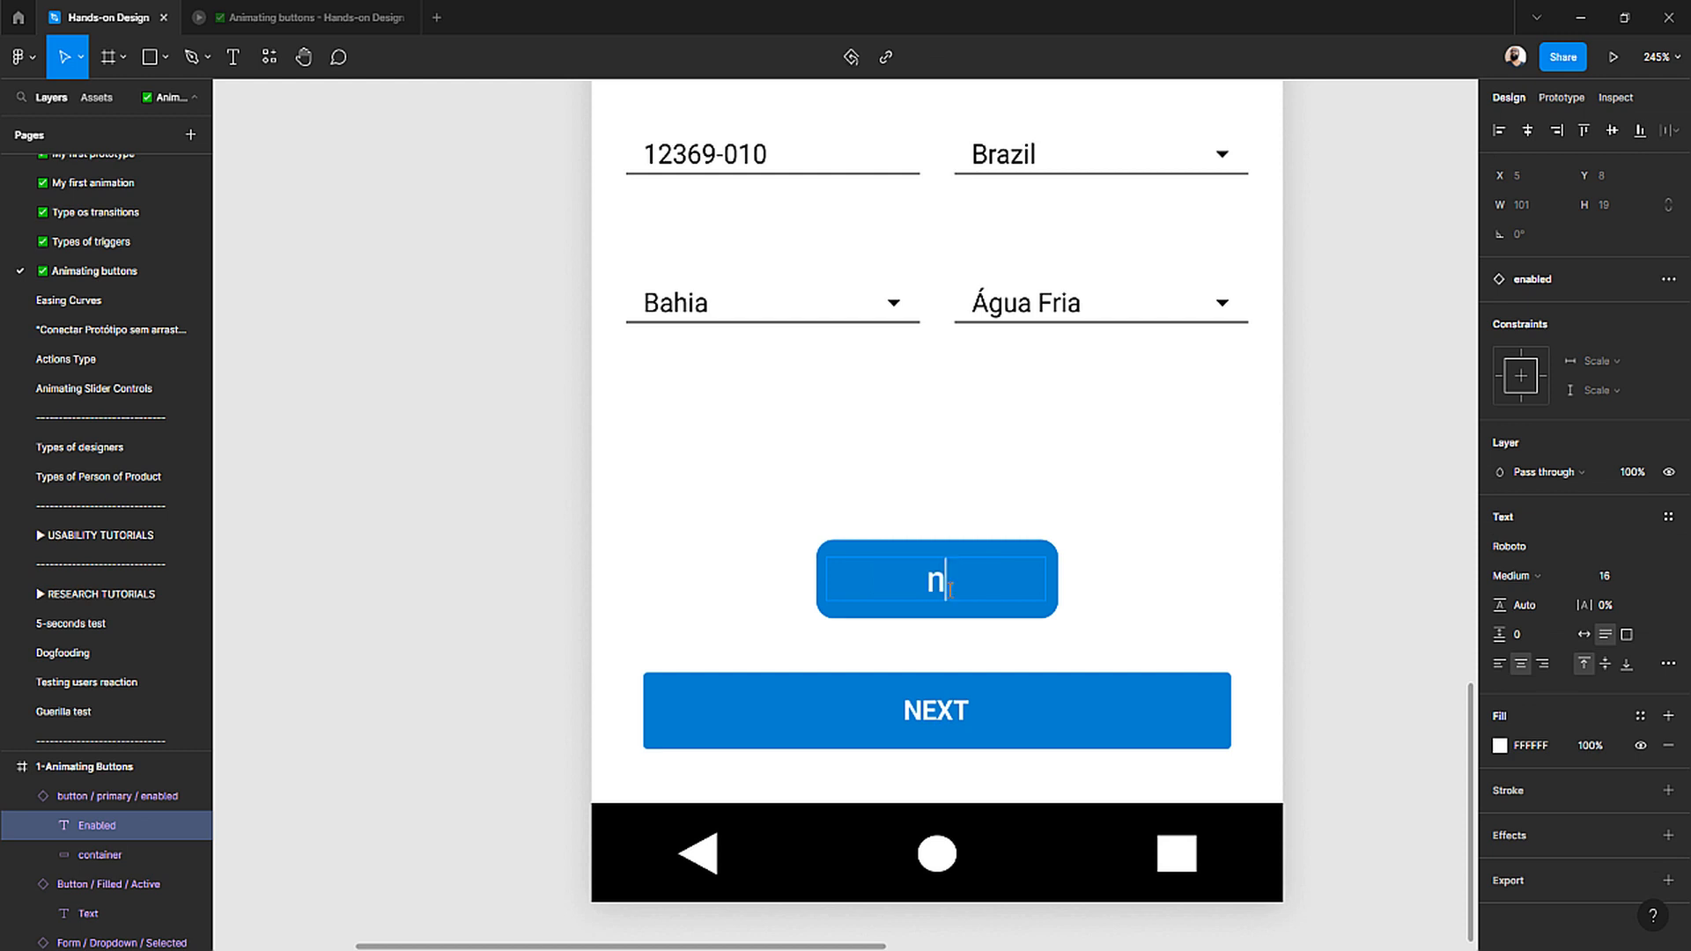
key(BackSpace)
key(BackSpace)
key(BackSpace)
text(NEXT)
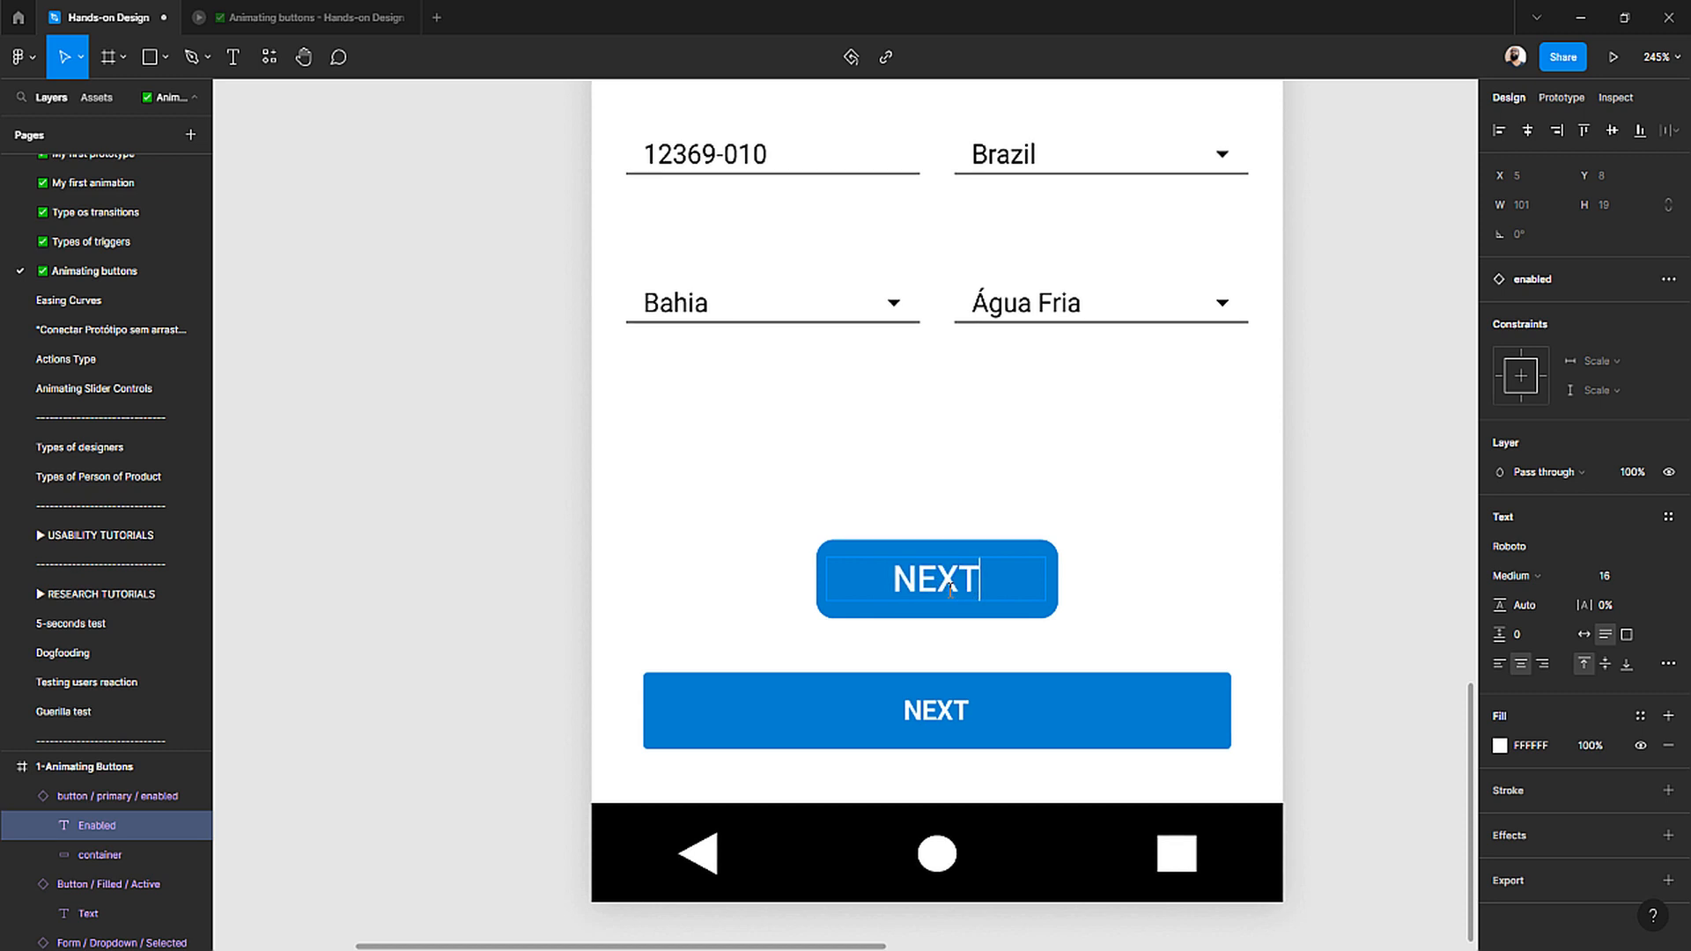
key(Escape)
key(Escape)
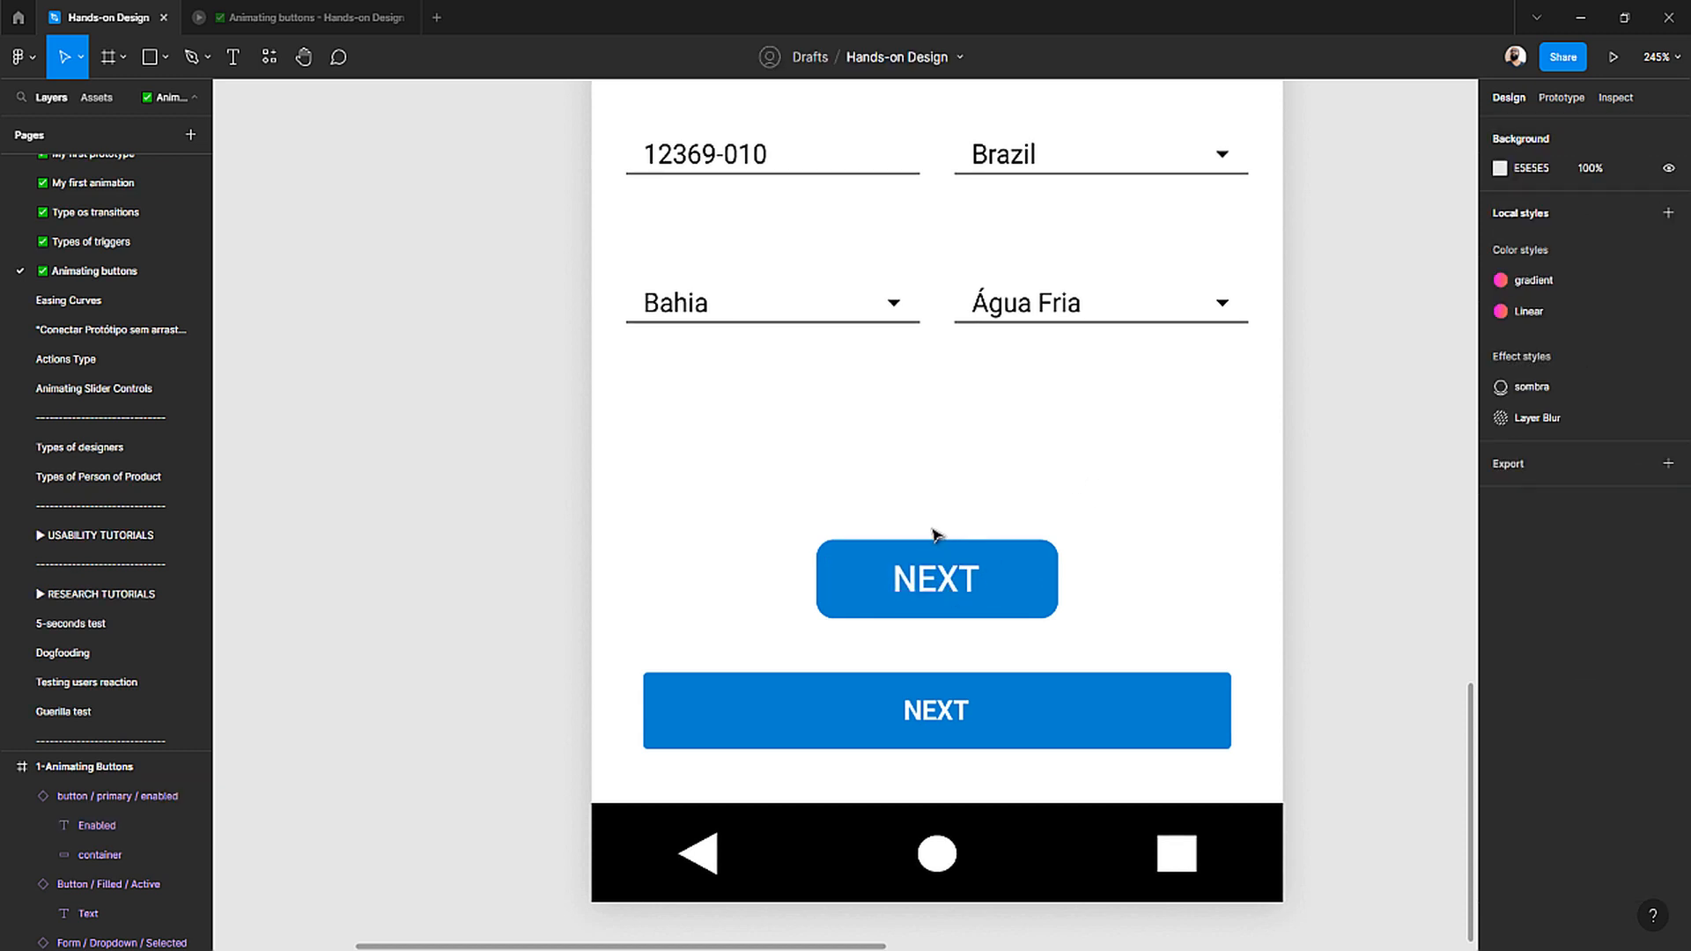
- Widen the rounded NEXT button on both sides to 272, aligned with the edges of the old button below it
click(878, 589)
drag(878, 588, 705, 604)
drag(1005, 589, 1233, 595)
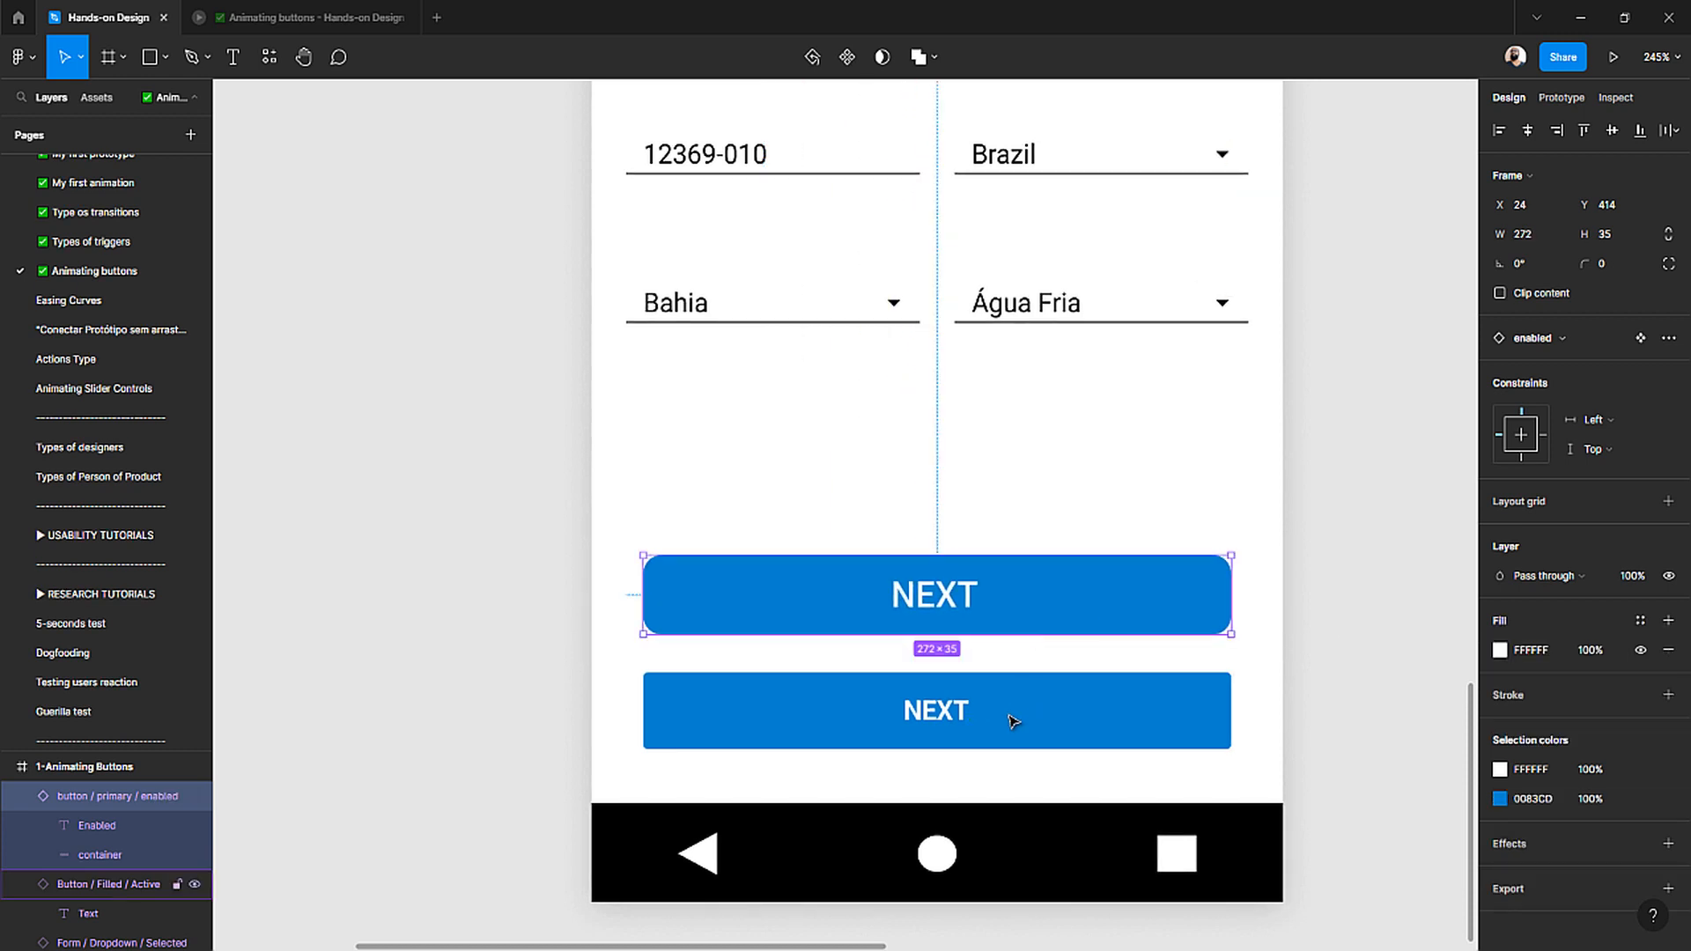
- Delete the old square-cornered NEXT button and move the rounded one down into its place at Y 465
click(995, 731)
key(Delete)
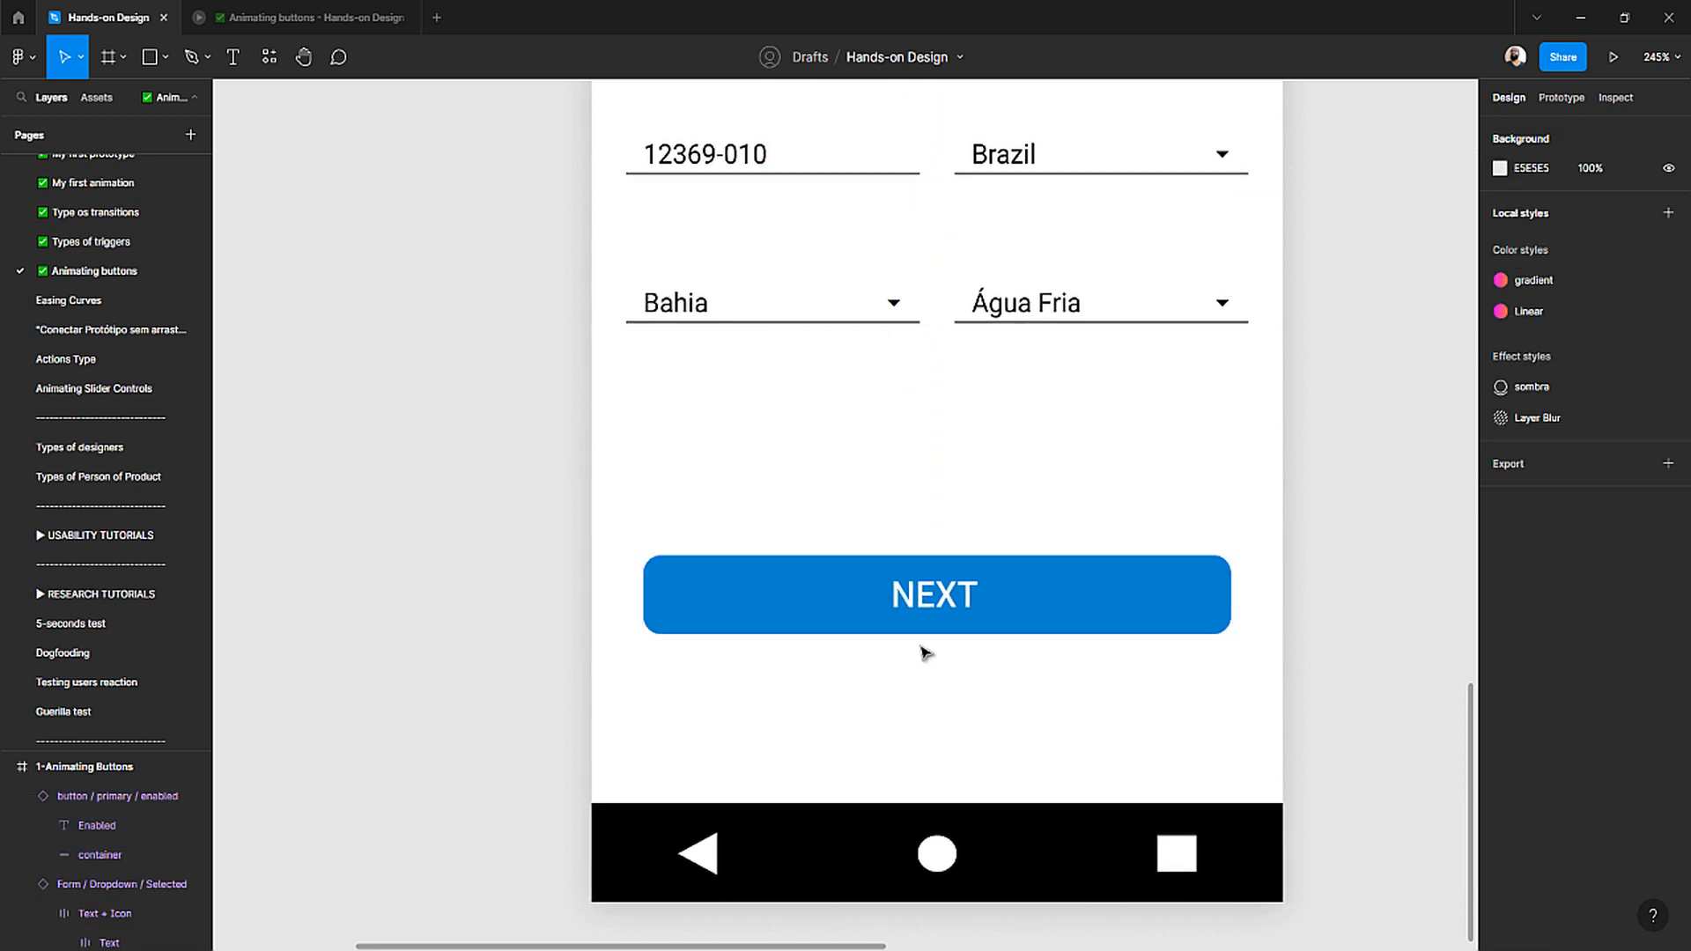
drag(923, 612, 924, 718)
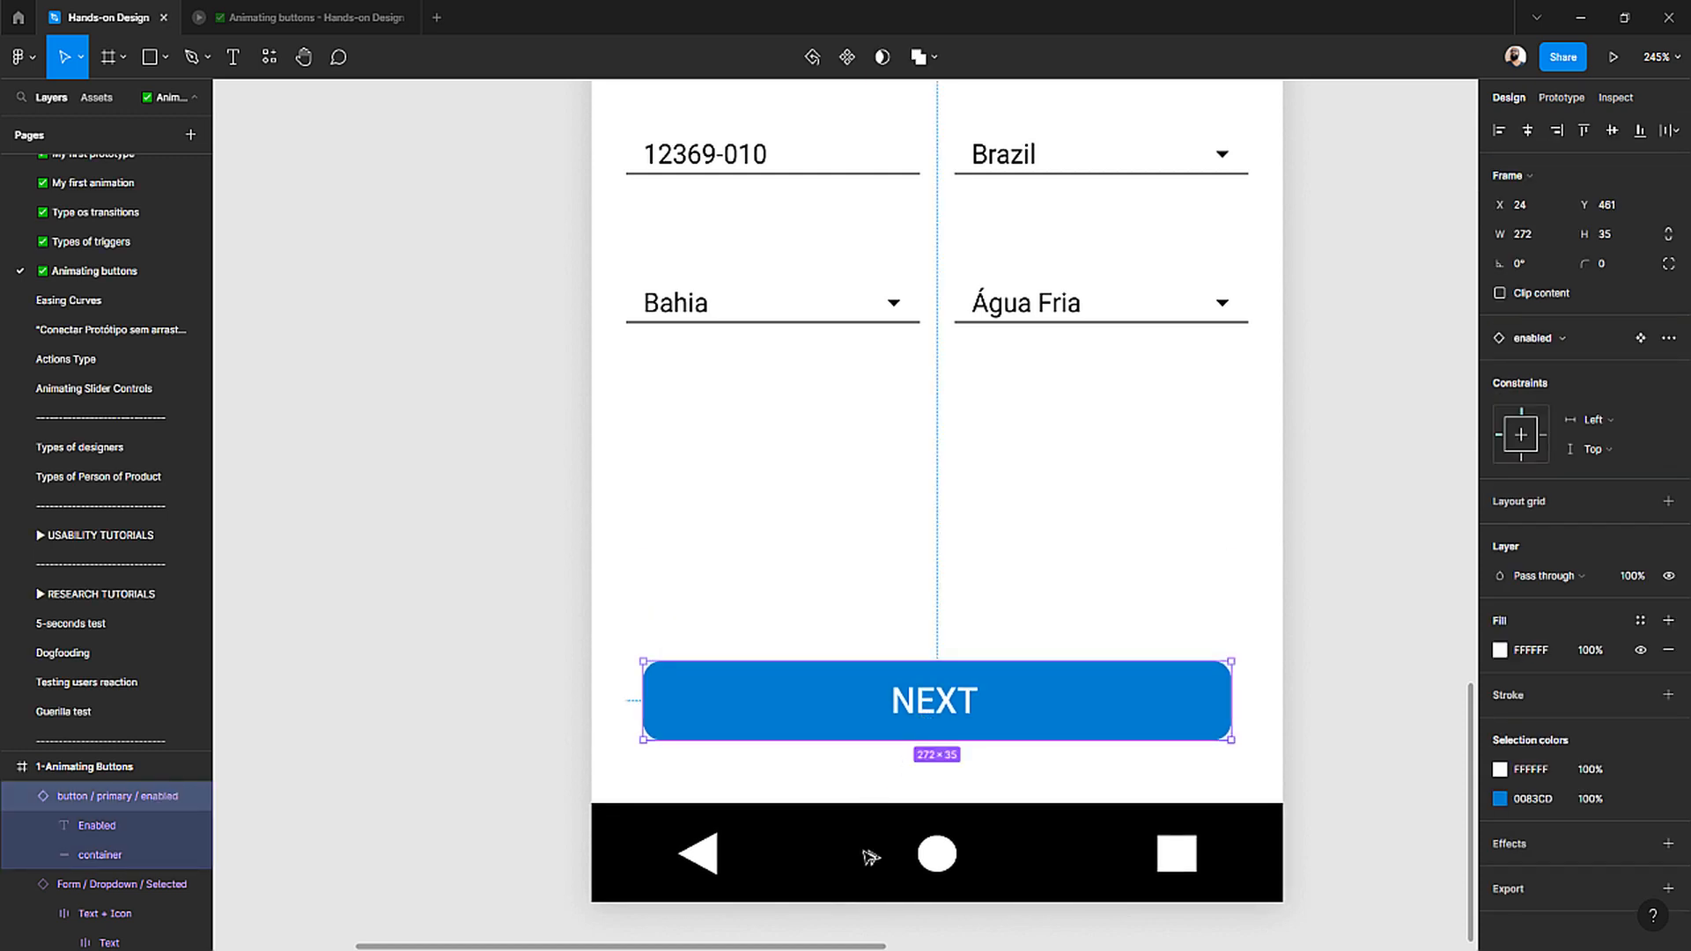
key(alt)
key(Down)
key(Down)
key(Down)
key(Down)
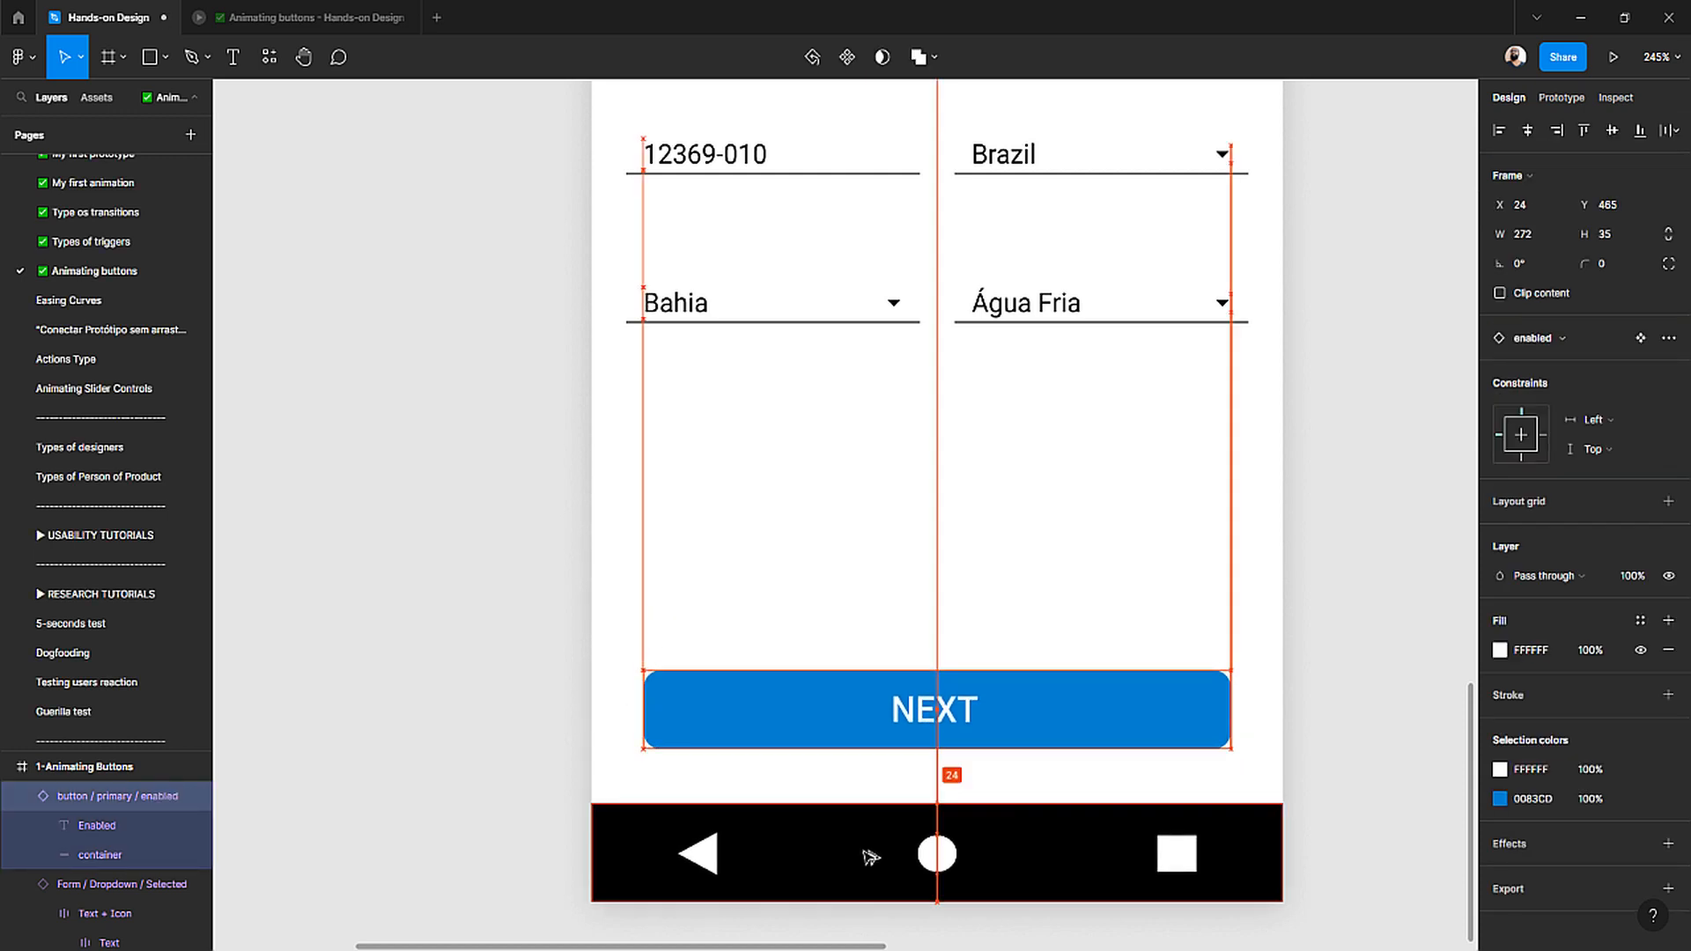
- Measure the screen margins of the State dropdown and the NEXT button to compare their alignment
click(568, 604)
click(767, 325)
key(alt)
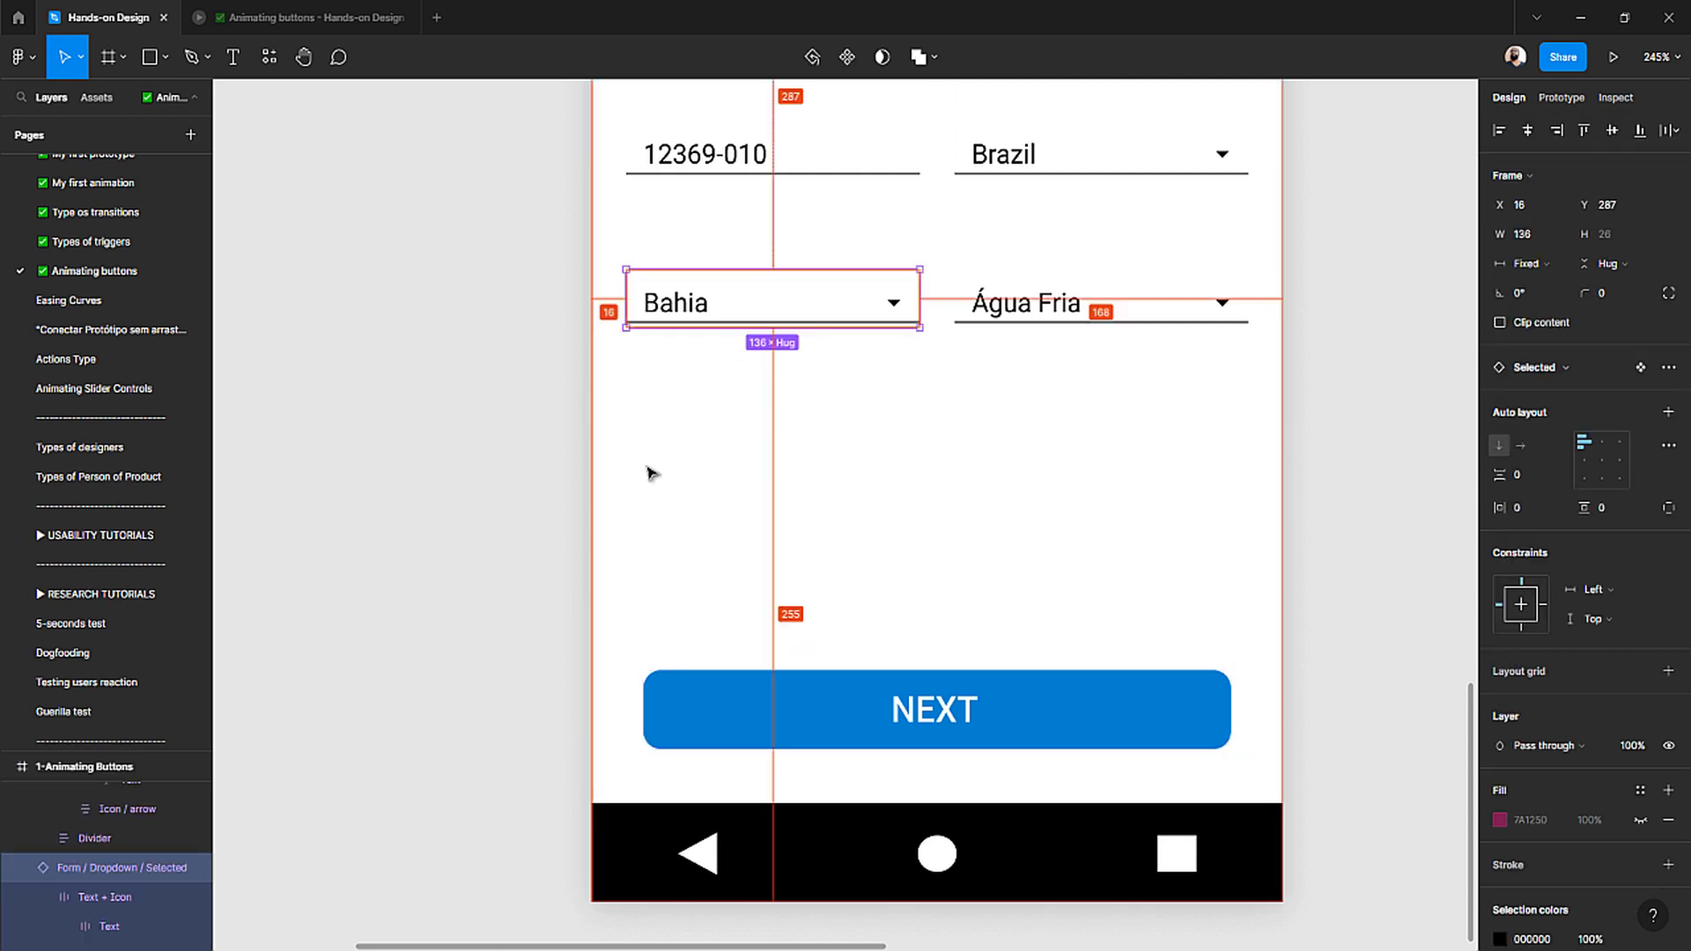
click(705, 712)
key(alt)
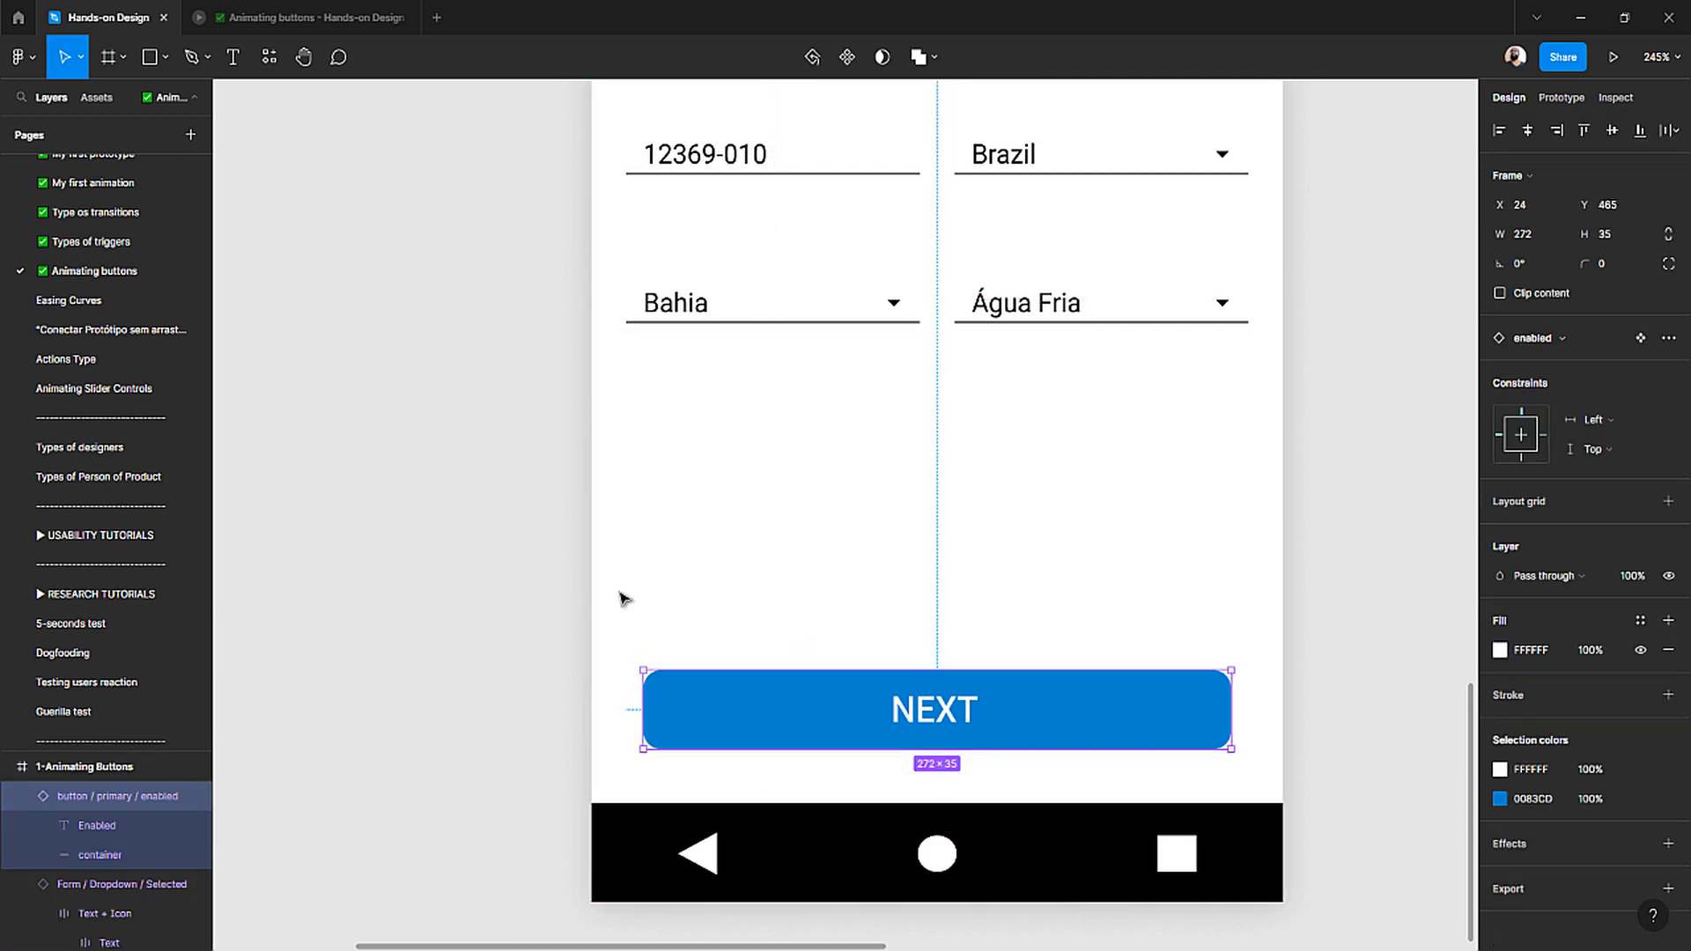
- Shift the rounded NEXT button left to X 16 so its edge lines up with the form fields above it
key(Left)
key(Left)
key(Left)
key(Left)
key(Left)
key(Left)
key(Left)
key(Left)
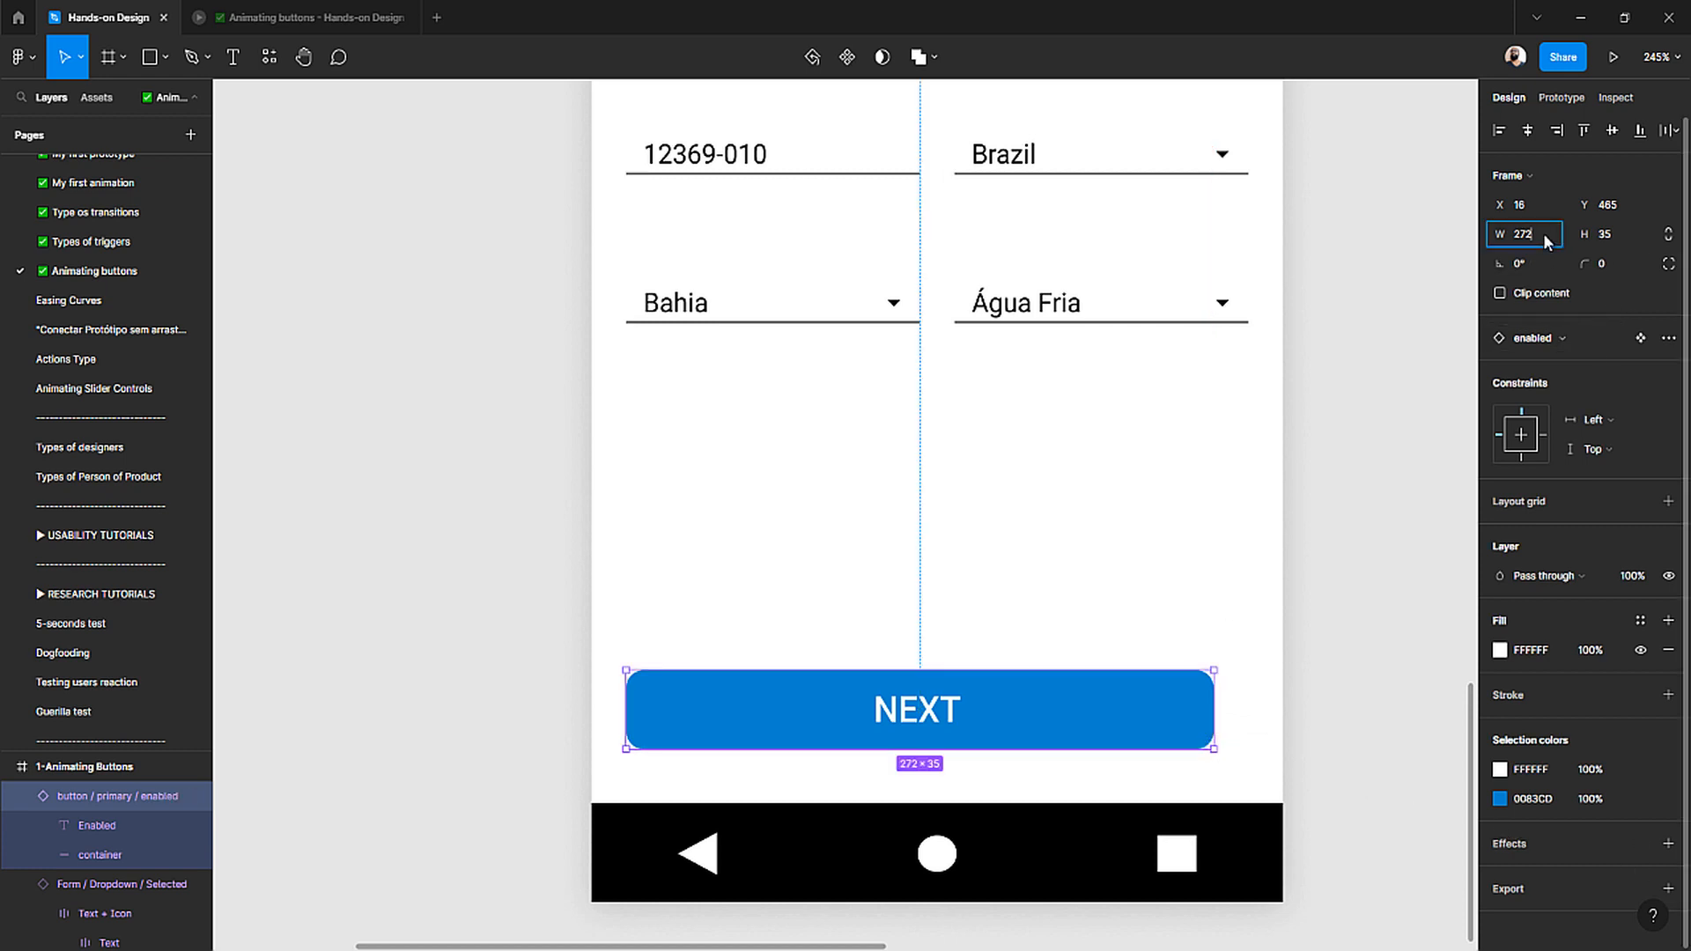
- Set the NEXT button's width to 288 and check that its screen margins are equal on both sides
text(280)
key(Return)
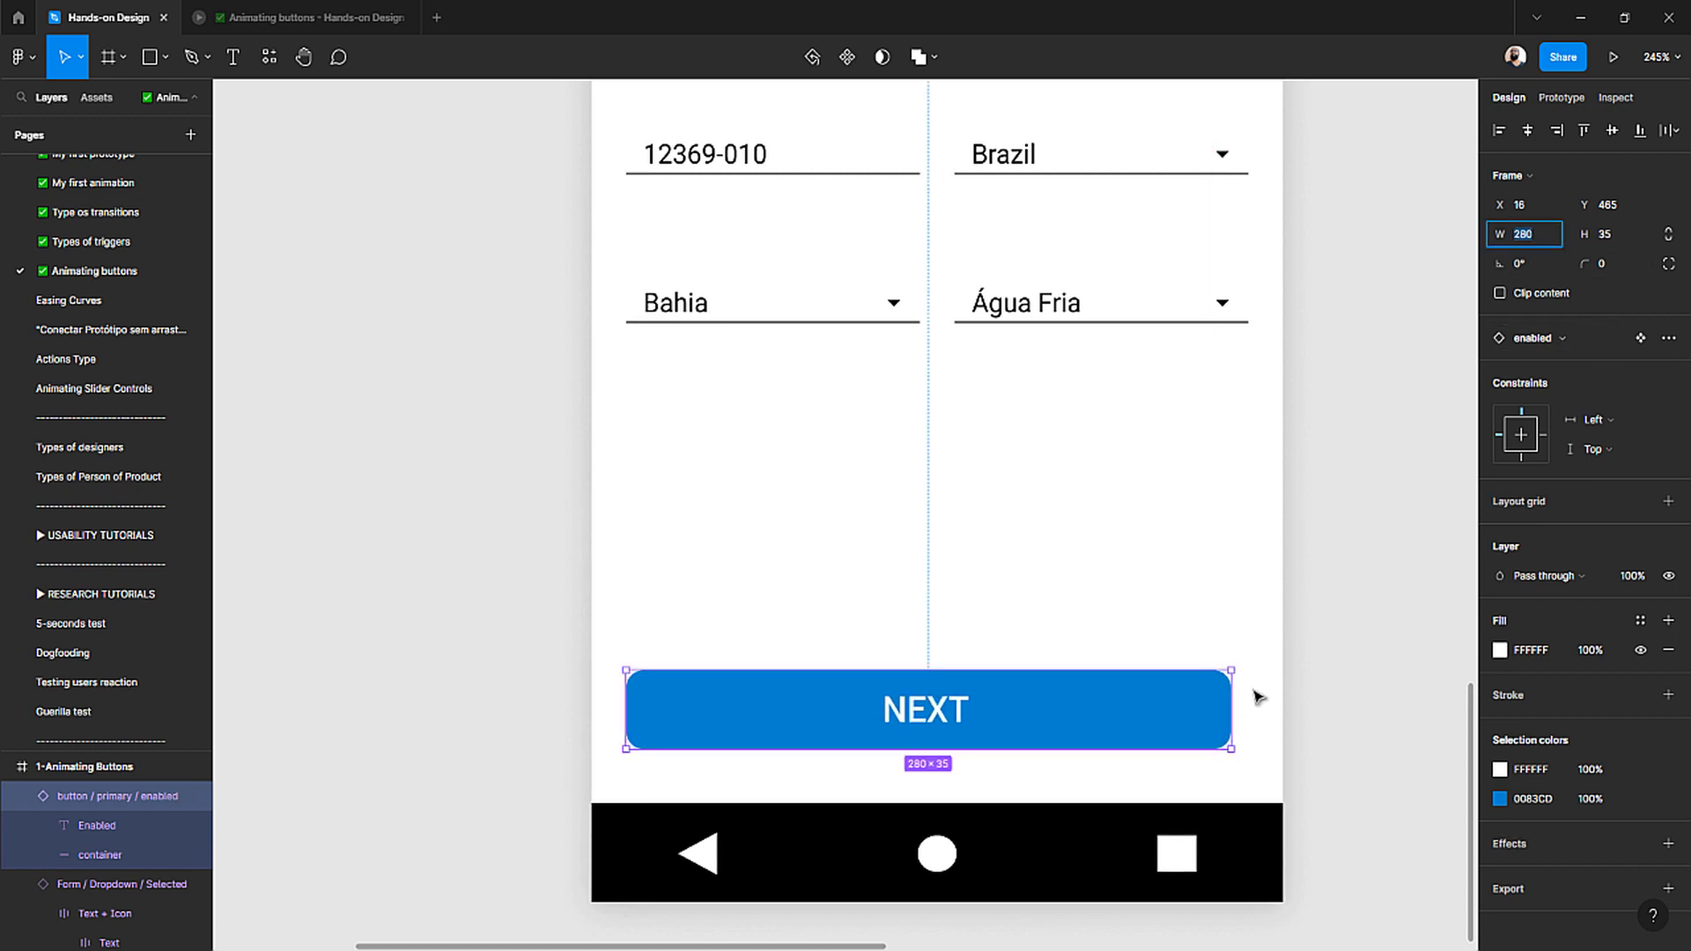
key(alt)
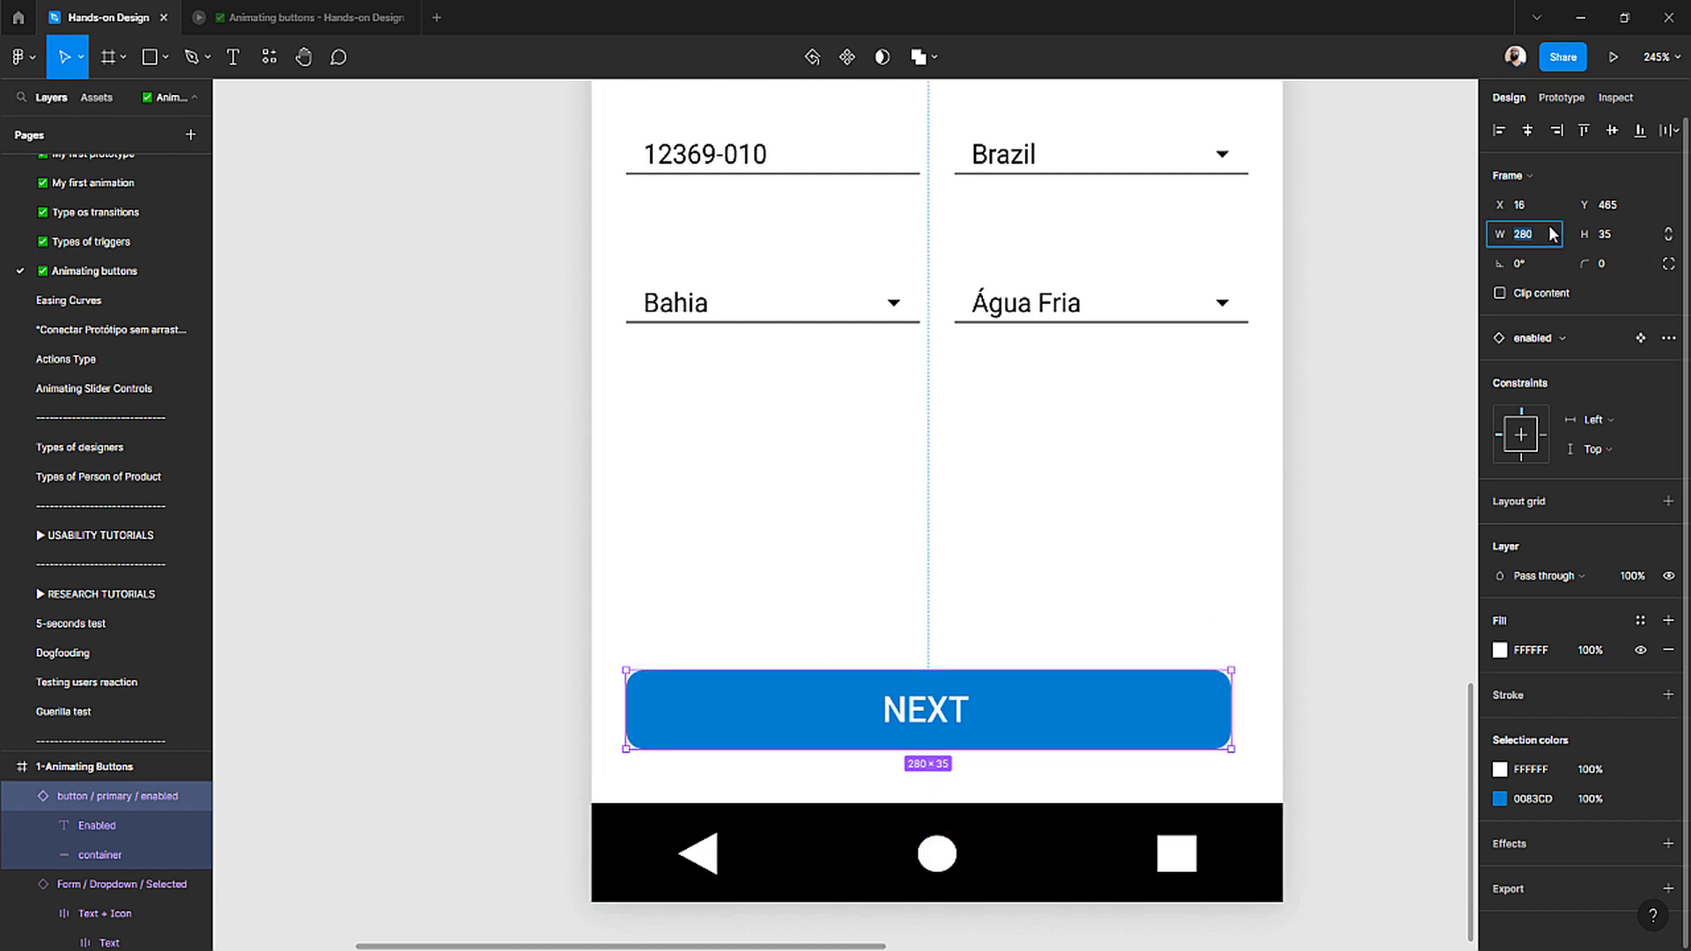
text(288)
key(Return)
key(alt)
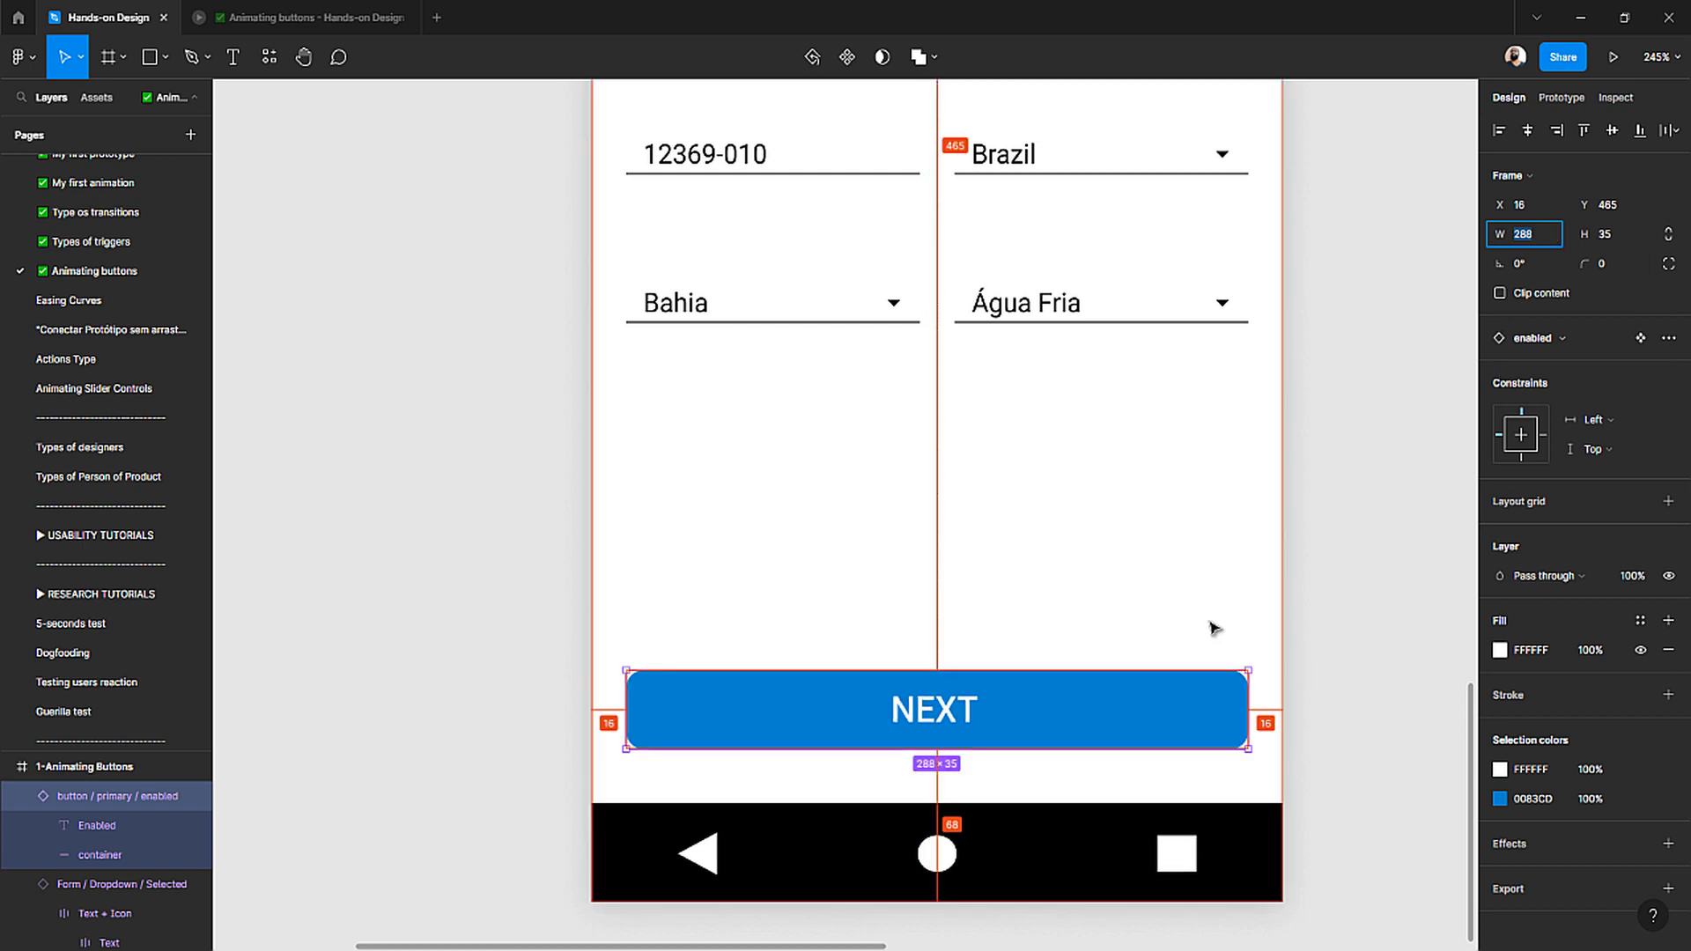
click(1354, 639)
click(1042, 699)
- Duplicate the NEXT button onto the empty canvas right of the address screen and swap the copy to the primary loading component
scroll(717, 611, down, 5)
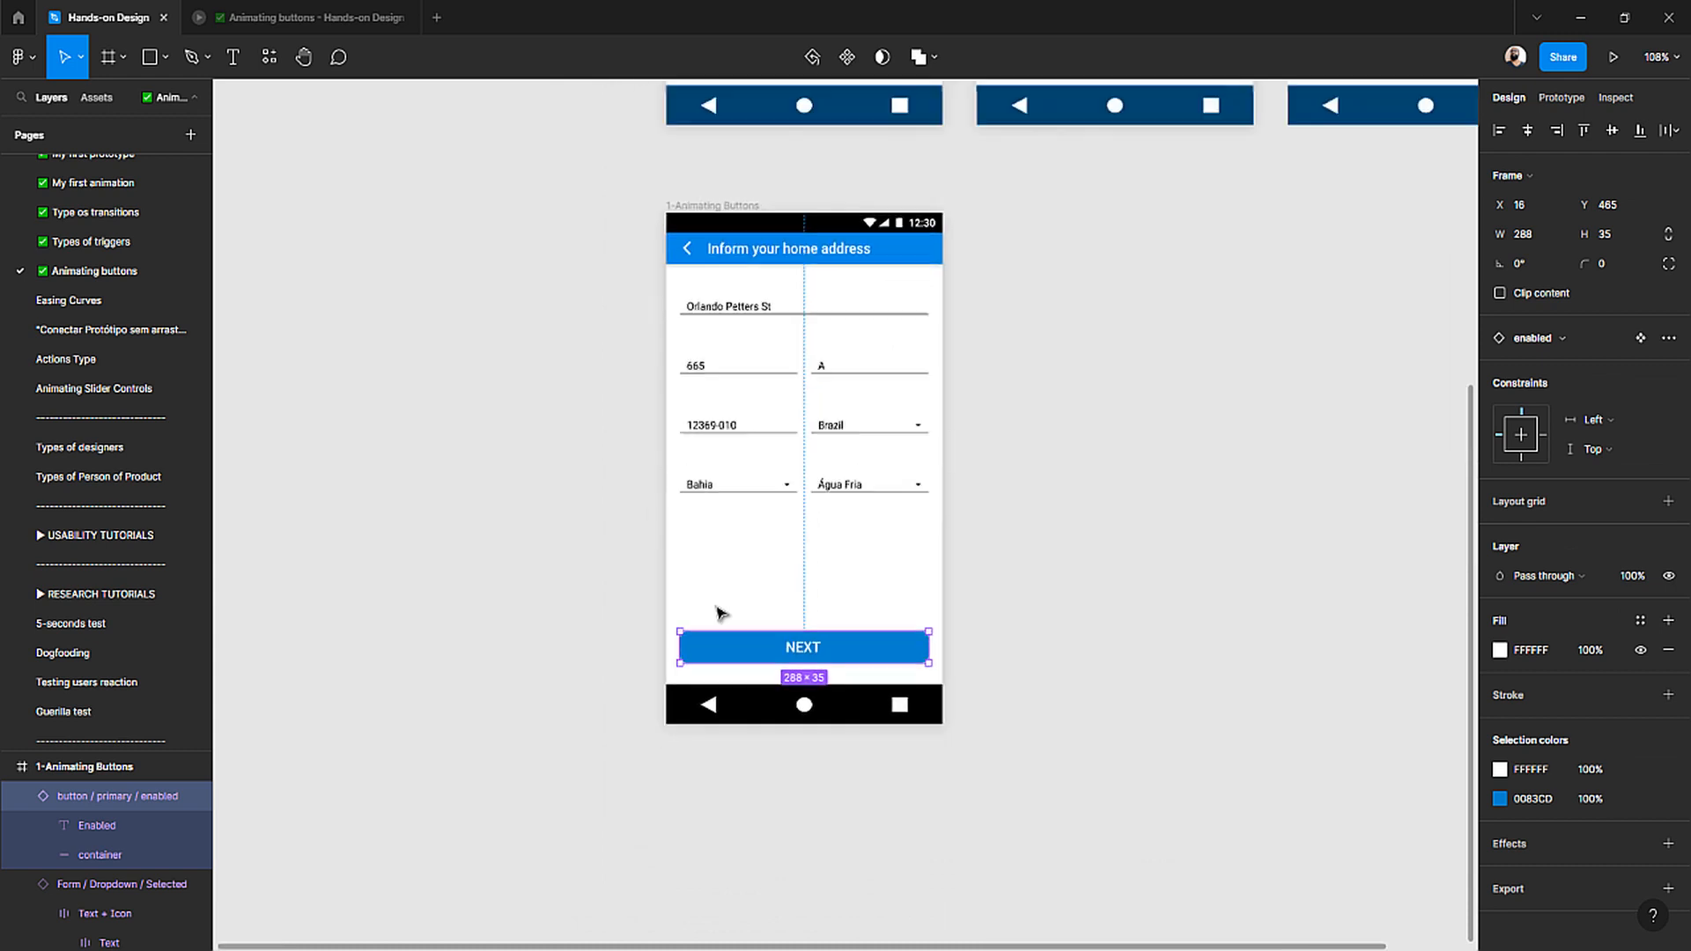
scroll(717, 612, down, 3)
scroll(740, 621, down, 2)
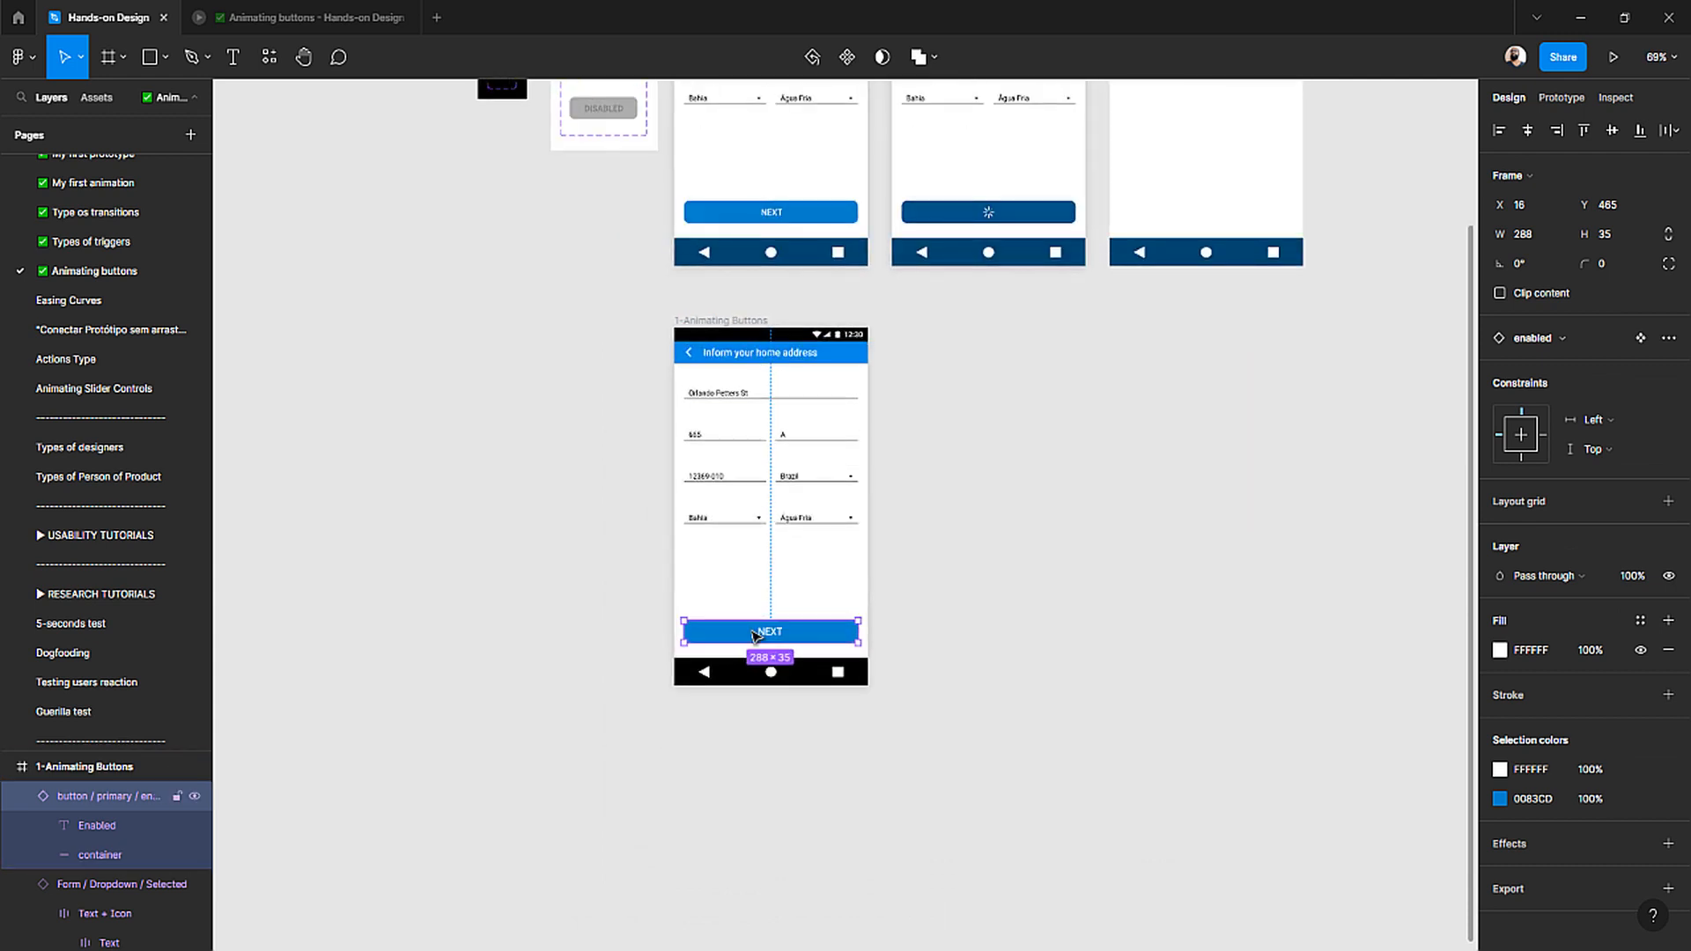
scroll(755, 636, up, 3)
drag(775, 627, 1108, 650)
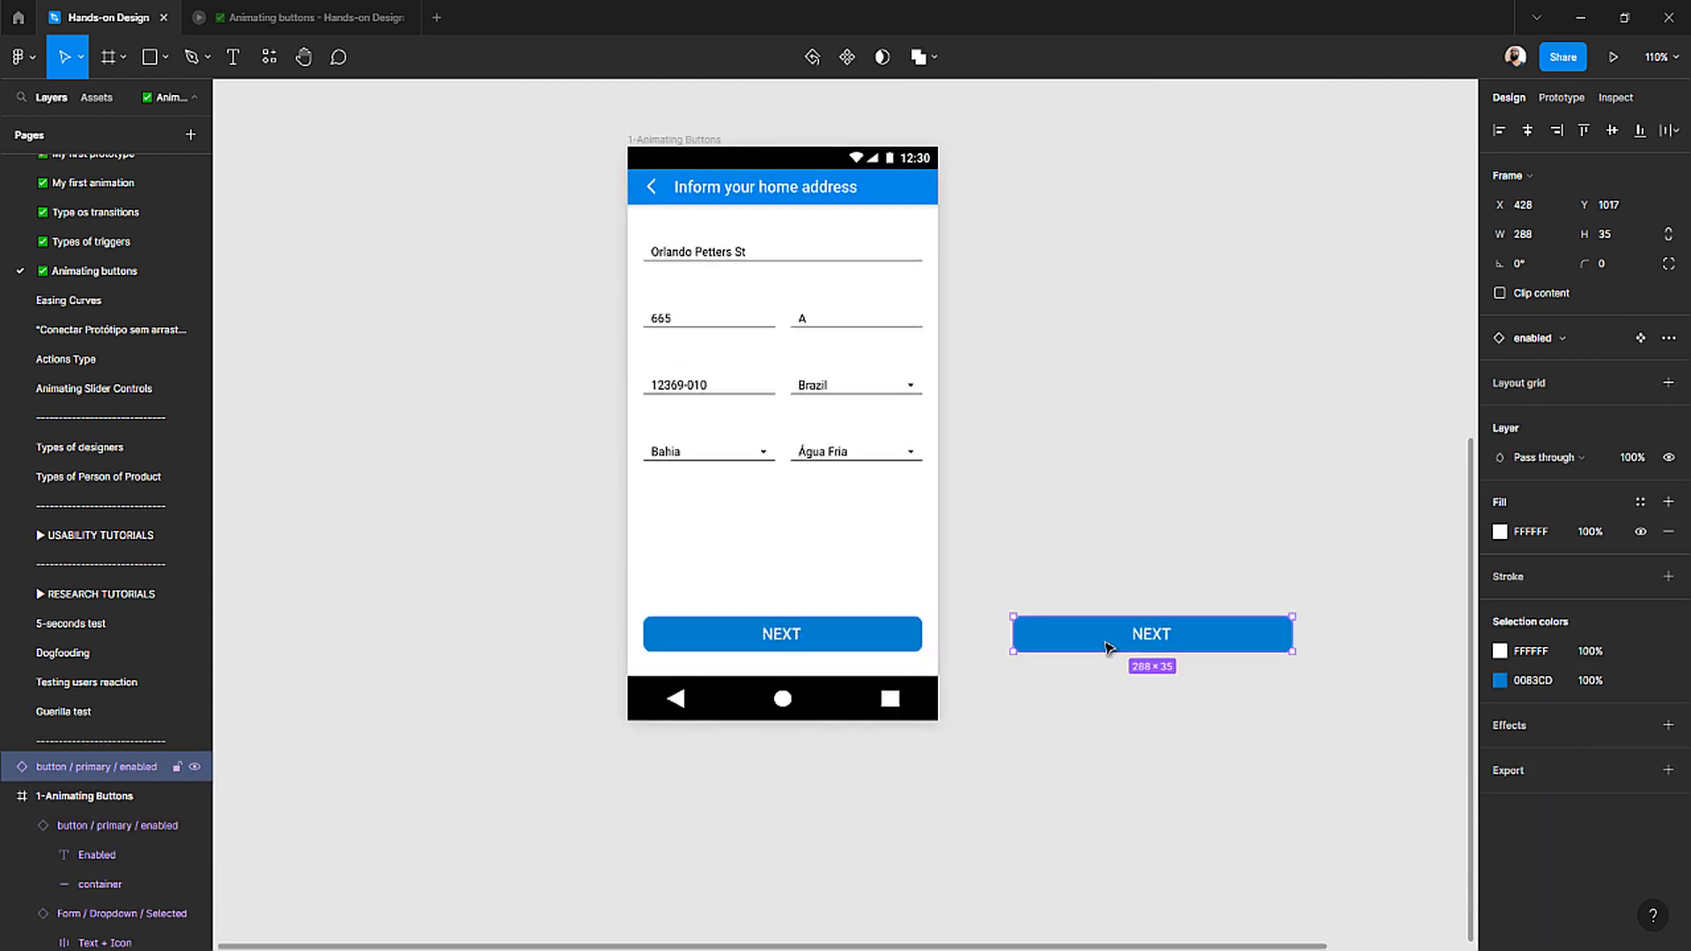
click(1563, 340)
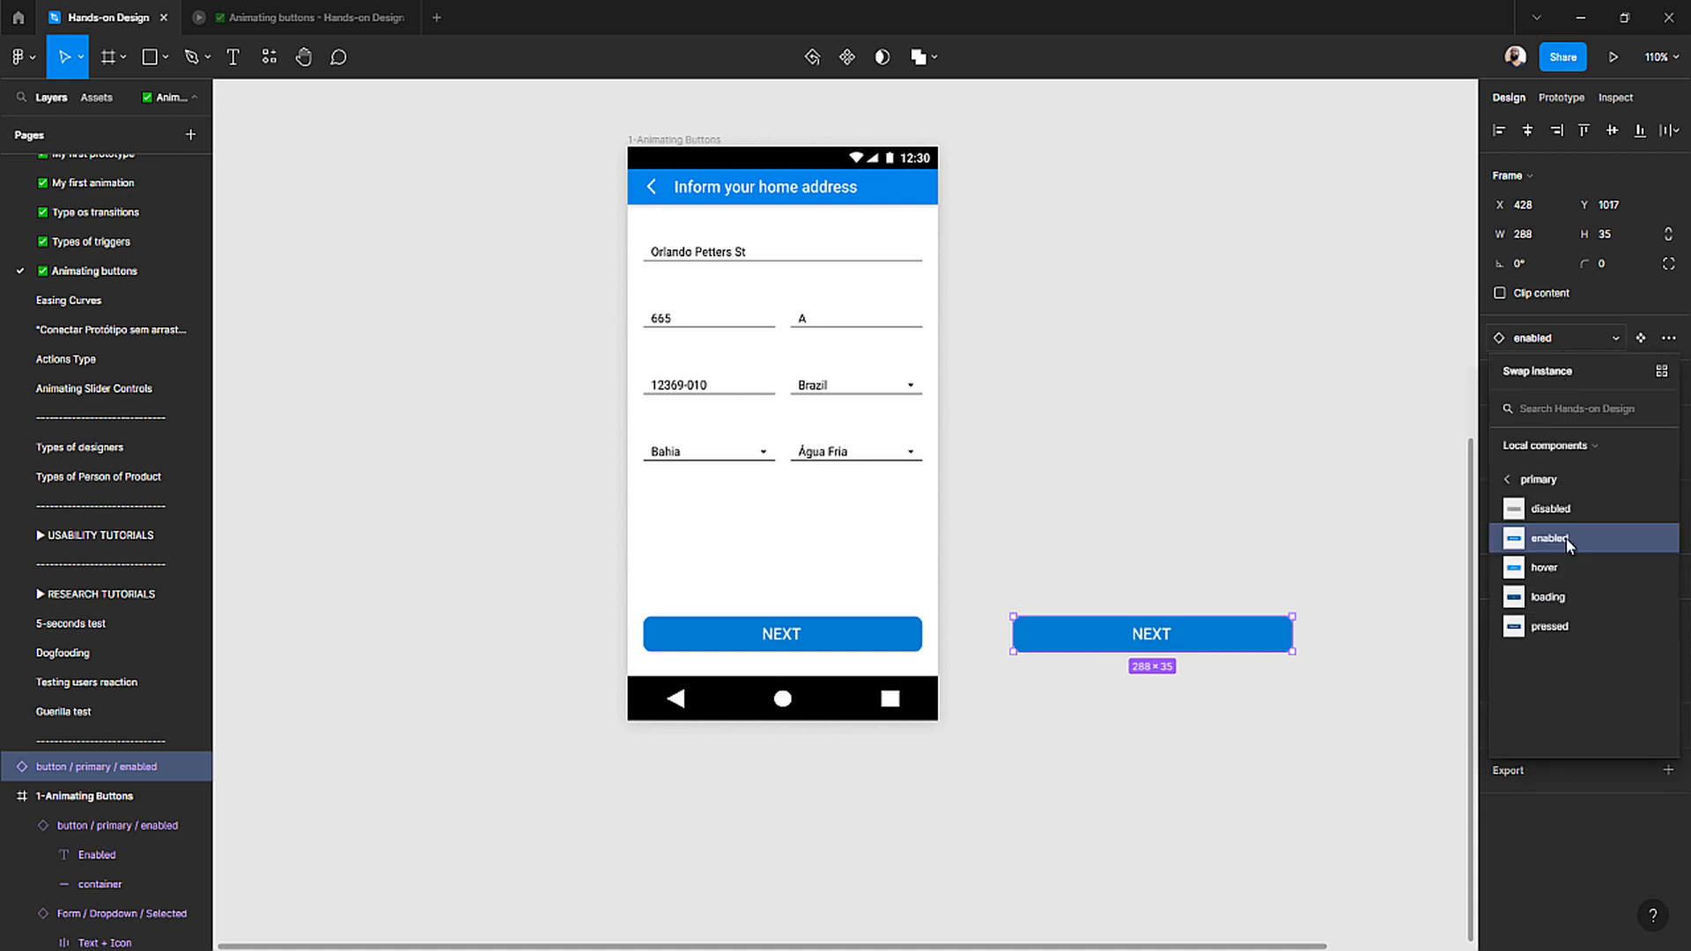
click(1579, 596)
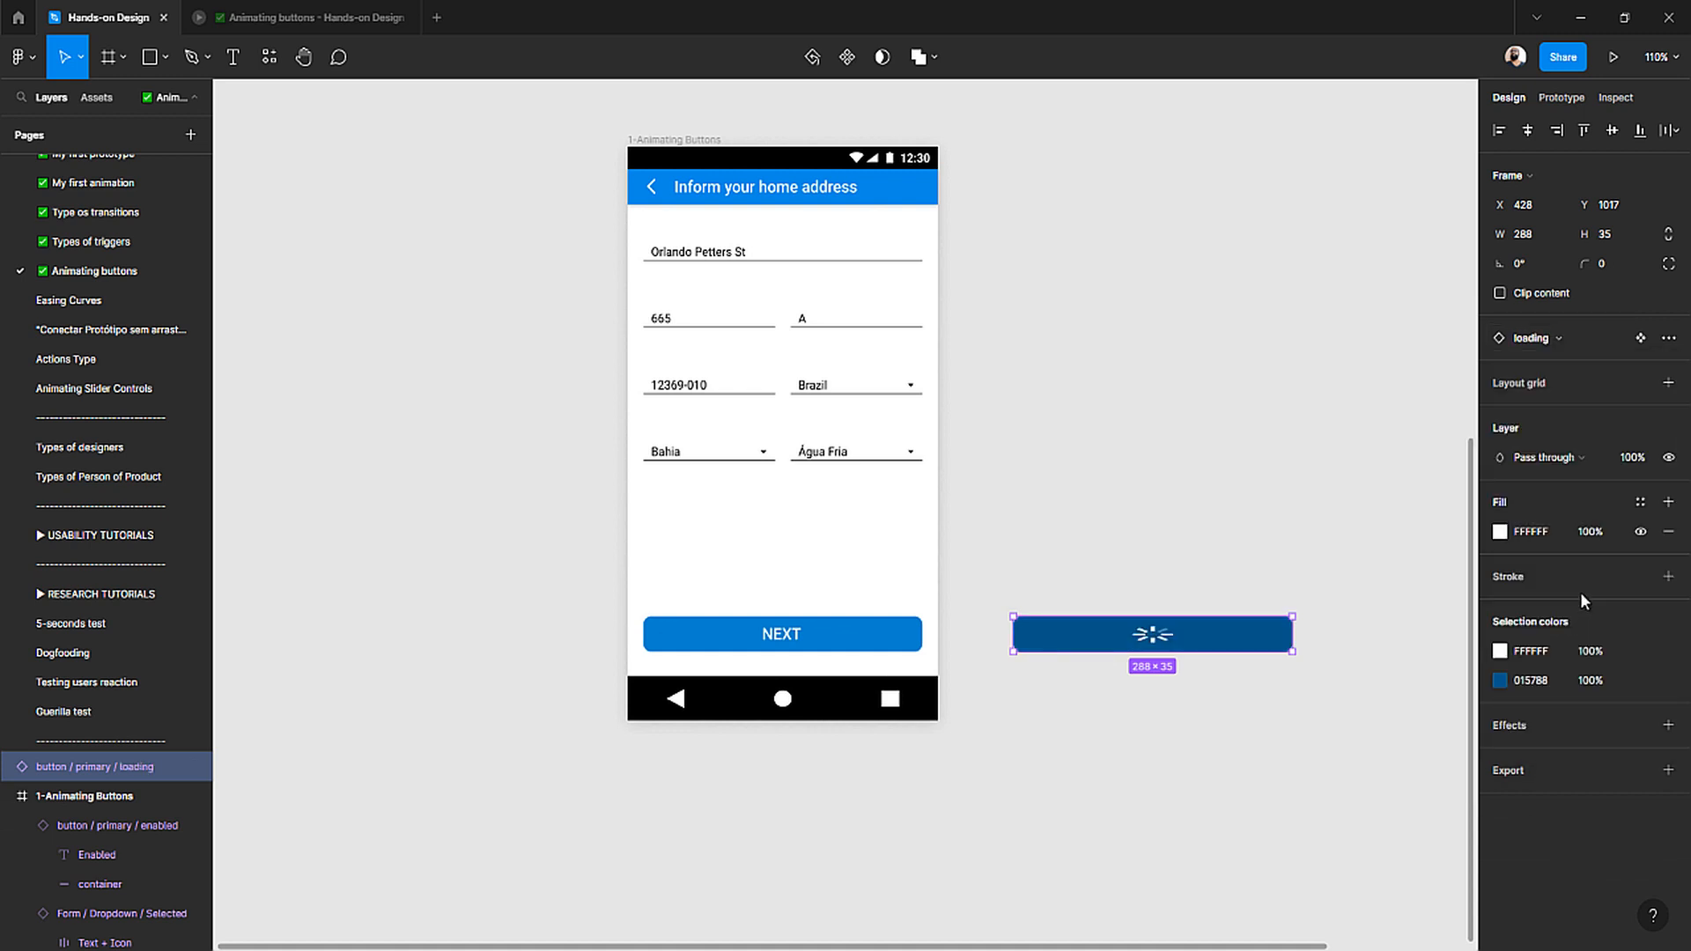
- In the primary loading button's main component, set the spinner group's horizontal and vertical constraints to Center, and return to the instance
scroll(1258, 647, up, 8)
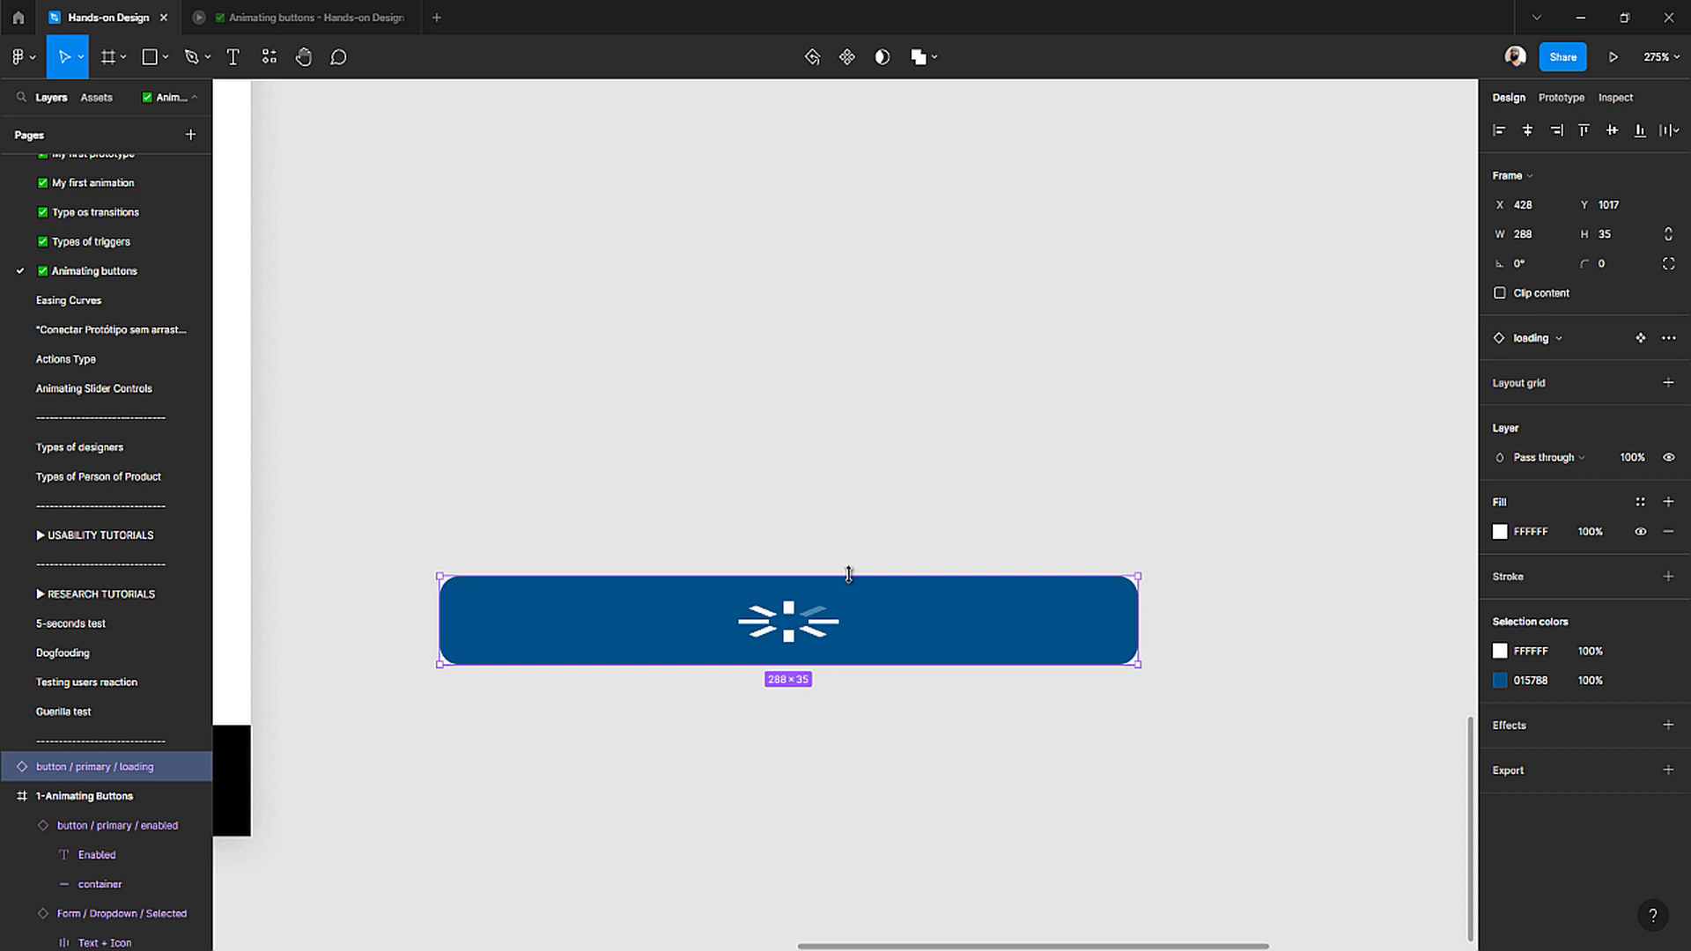
click(894, 509)
click(809, 631)
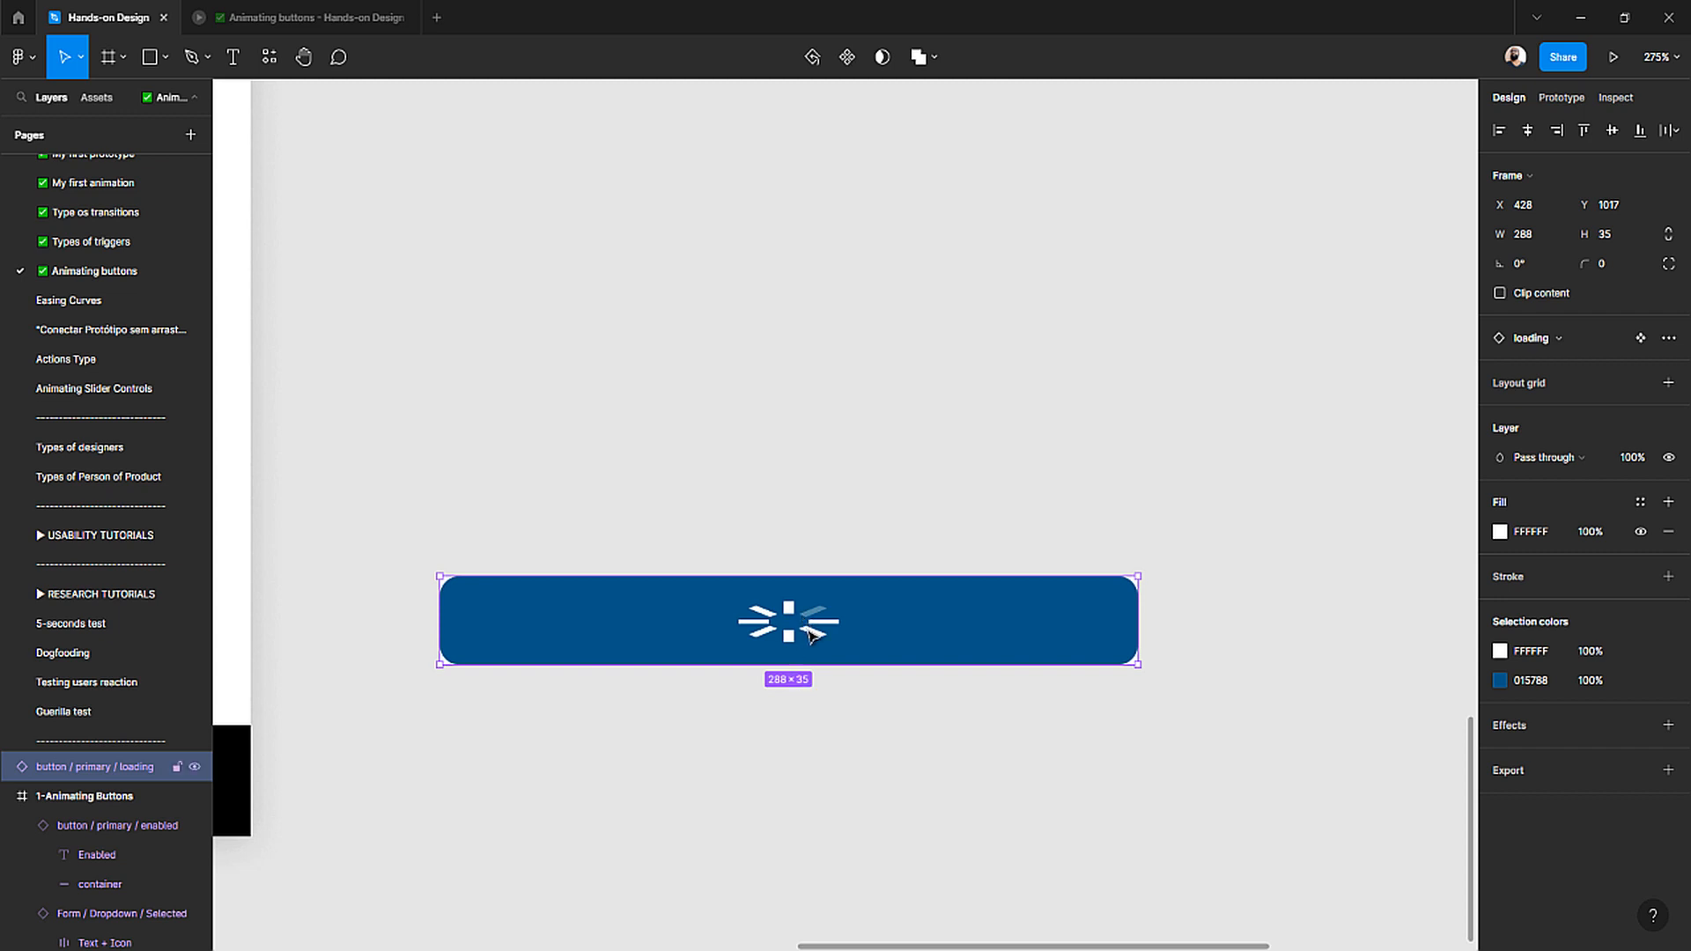
click(1642, 339)
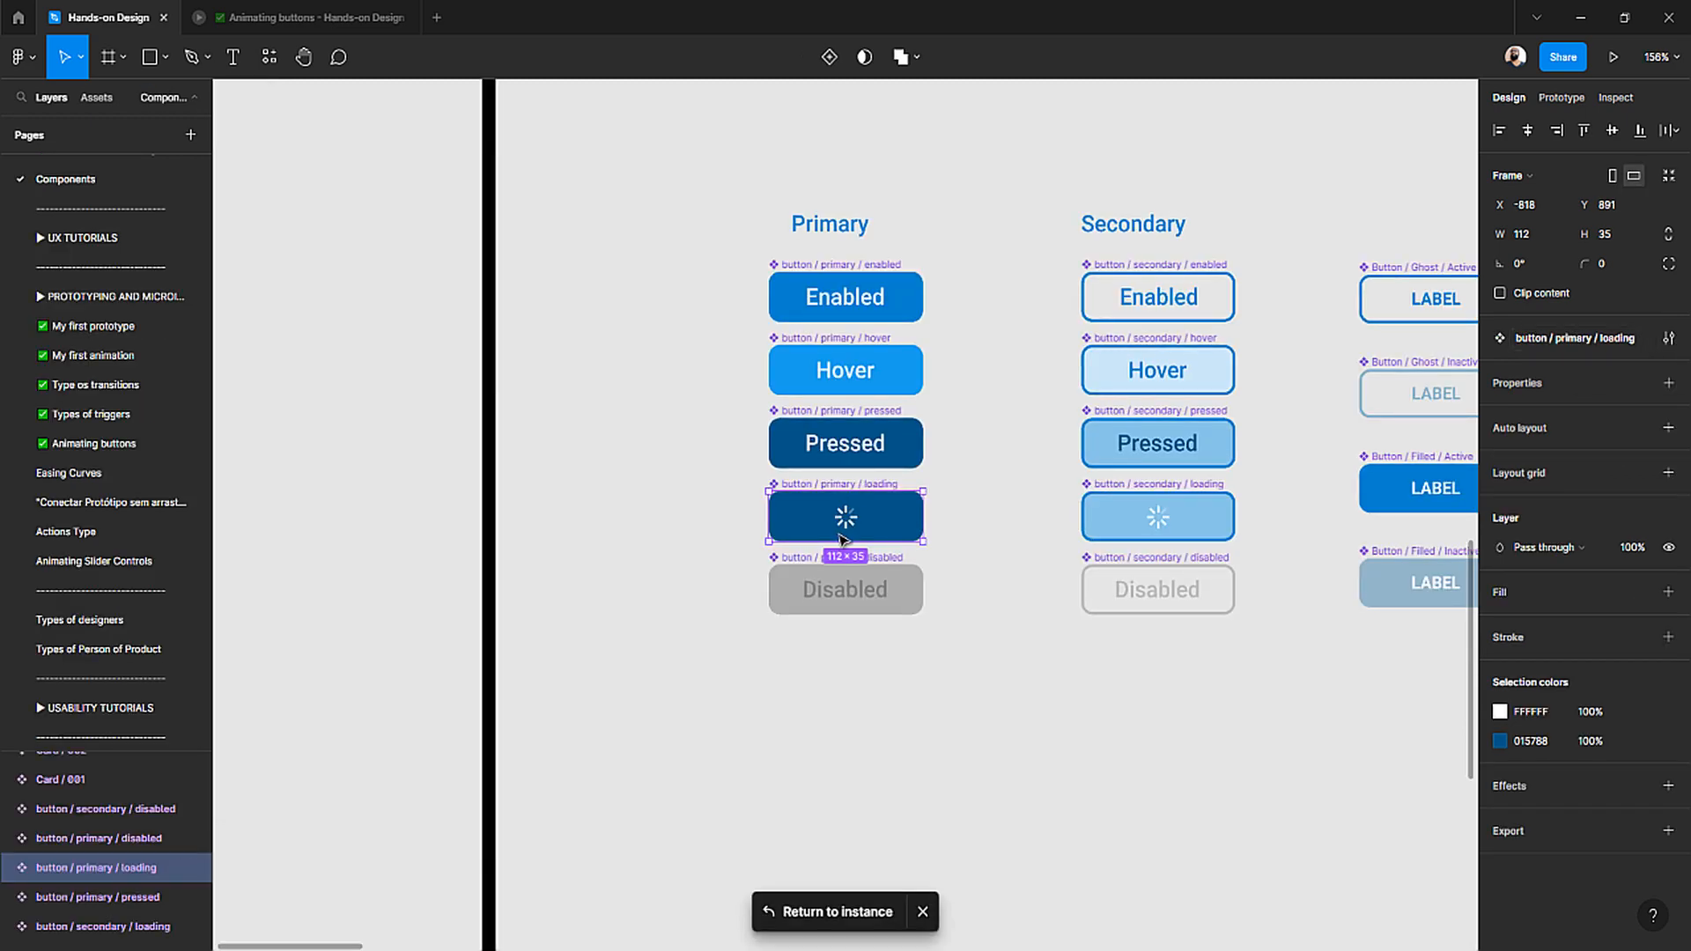
scroll(881, 471, up, 10)
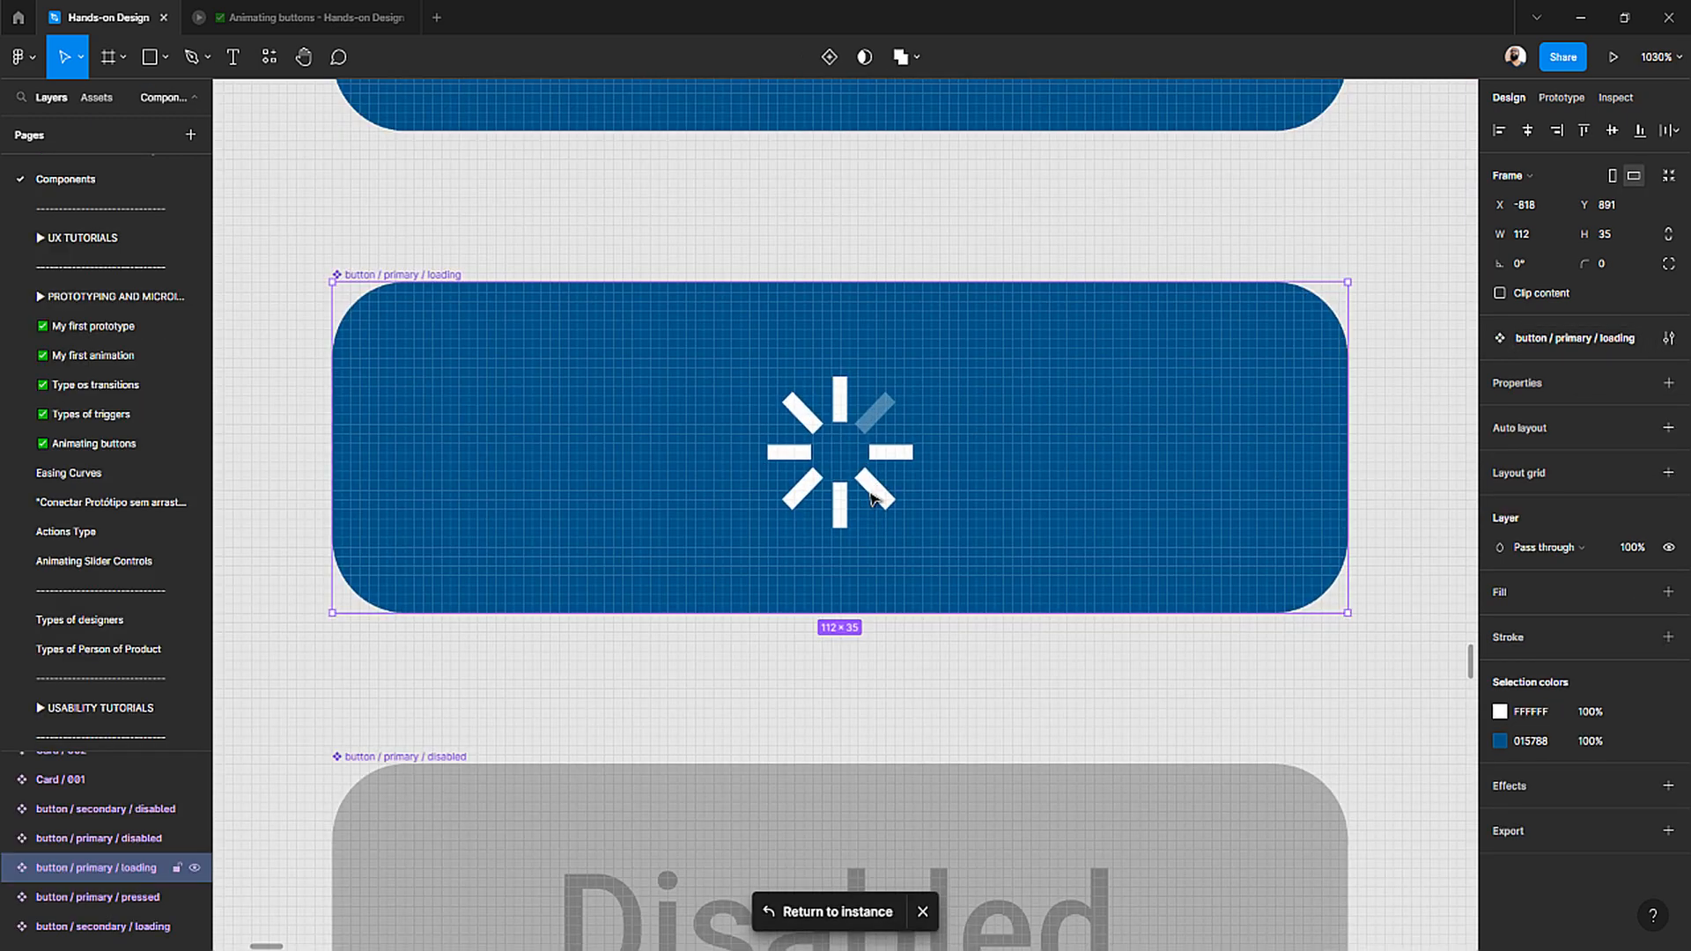
double_click(873, 499)
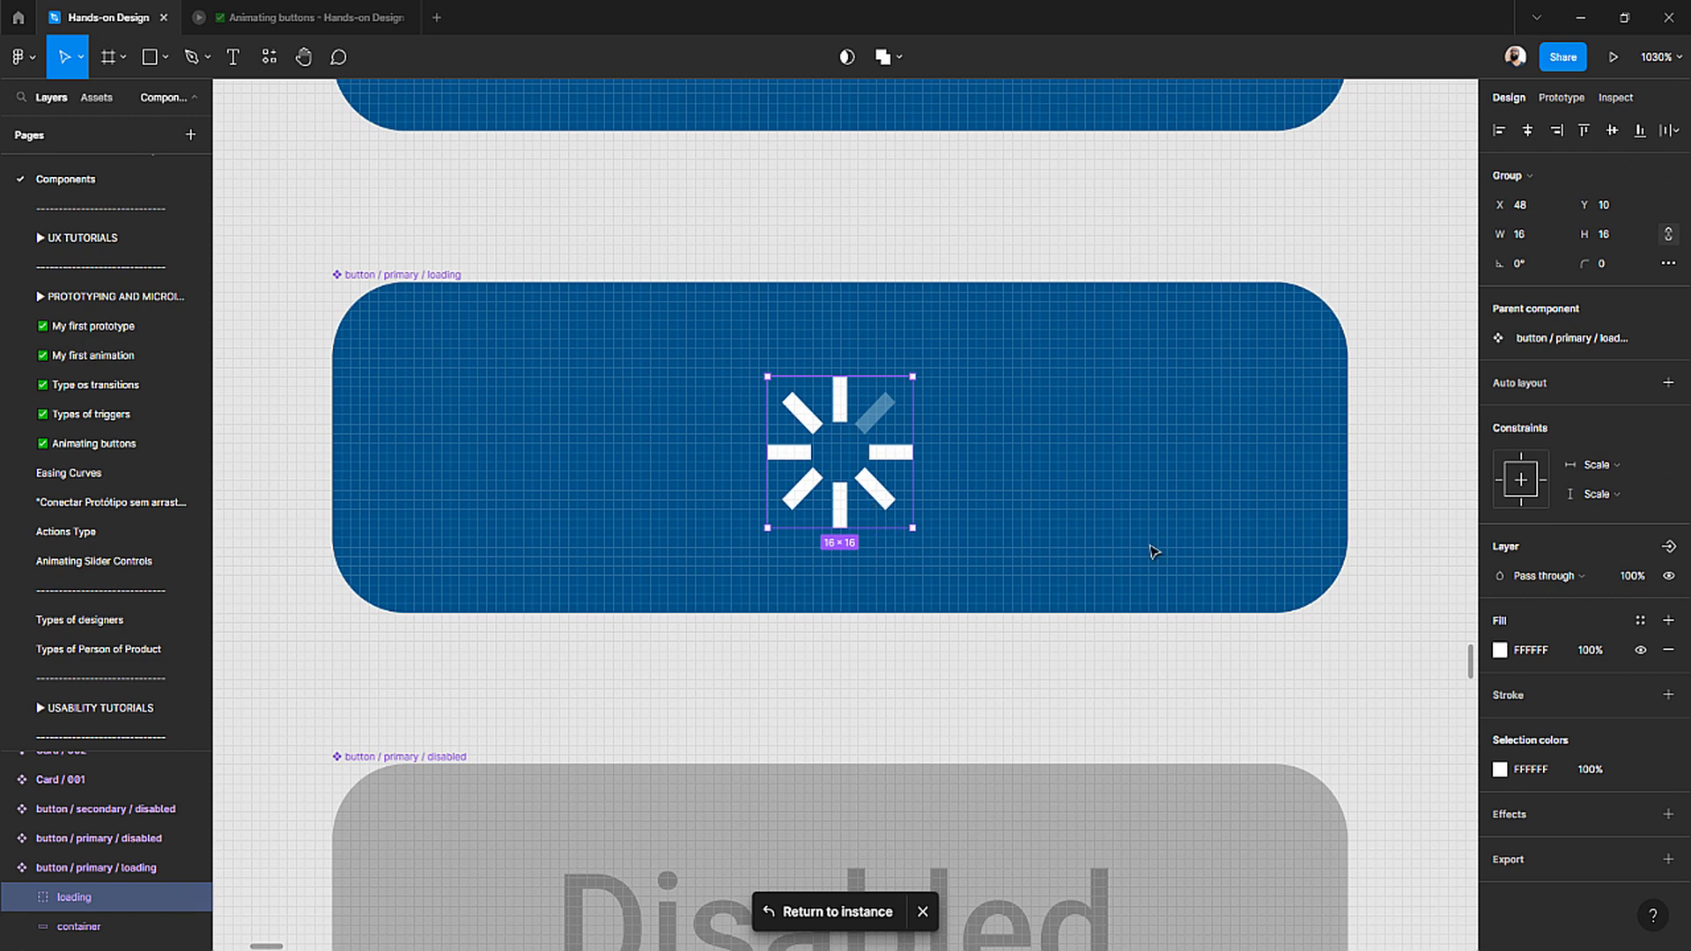
click(1522, 479)
click(1524, 480)
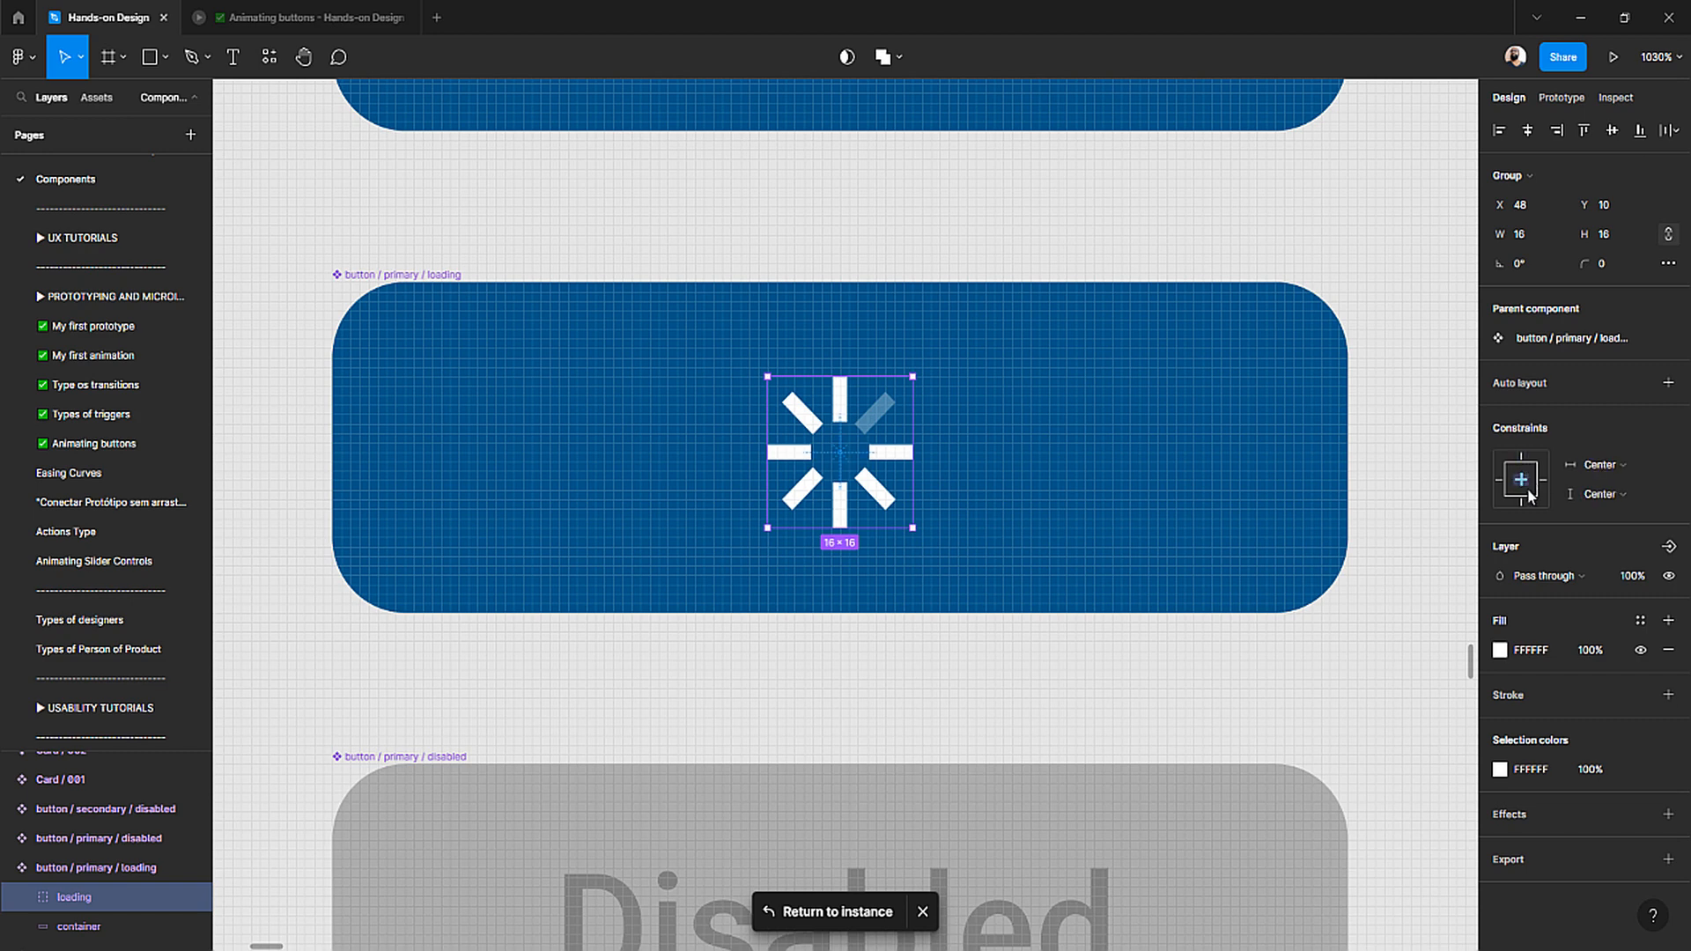
click(815, 916)
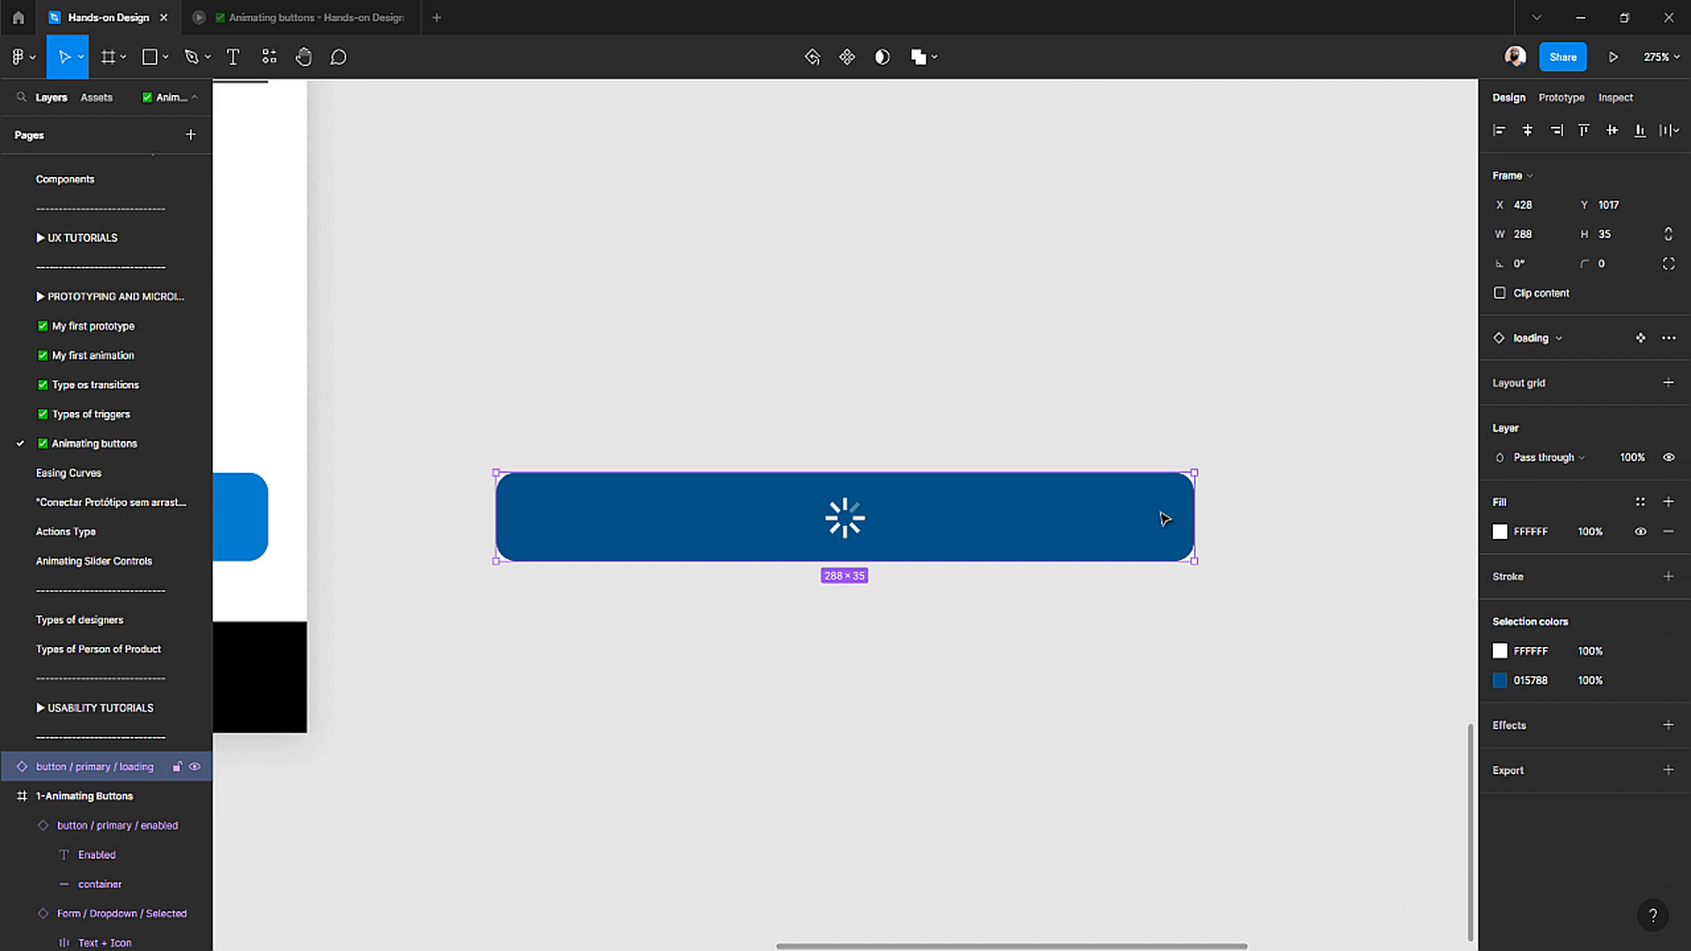
- Examine the spinner's proportions in the widened loading button beside the address screen
mouse_move(1189, 516)
mouse_down()
mouse_move(863, 507)
mouse_move(1188, 520)
mouse_up()
click(906, 759)
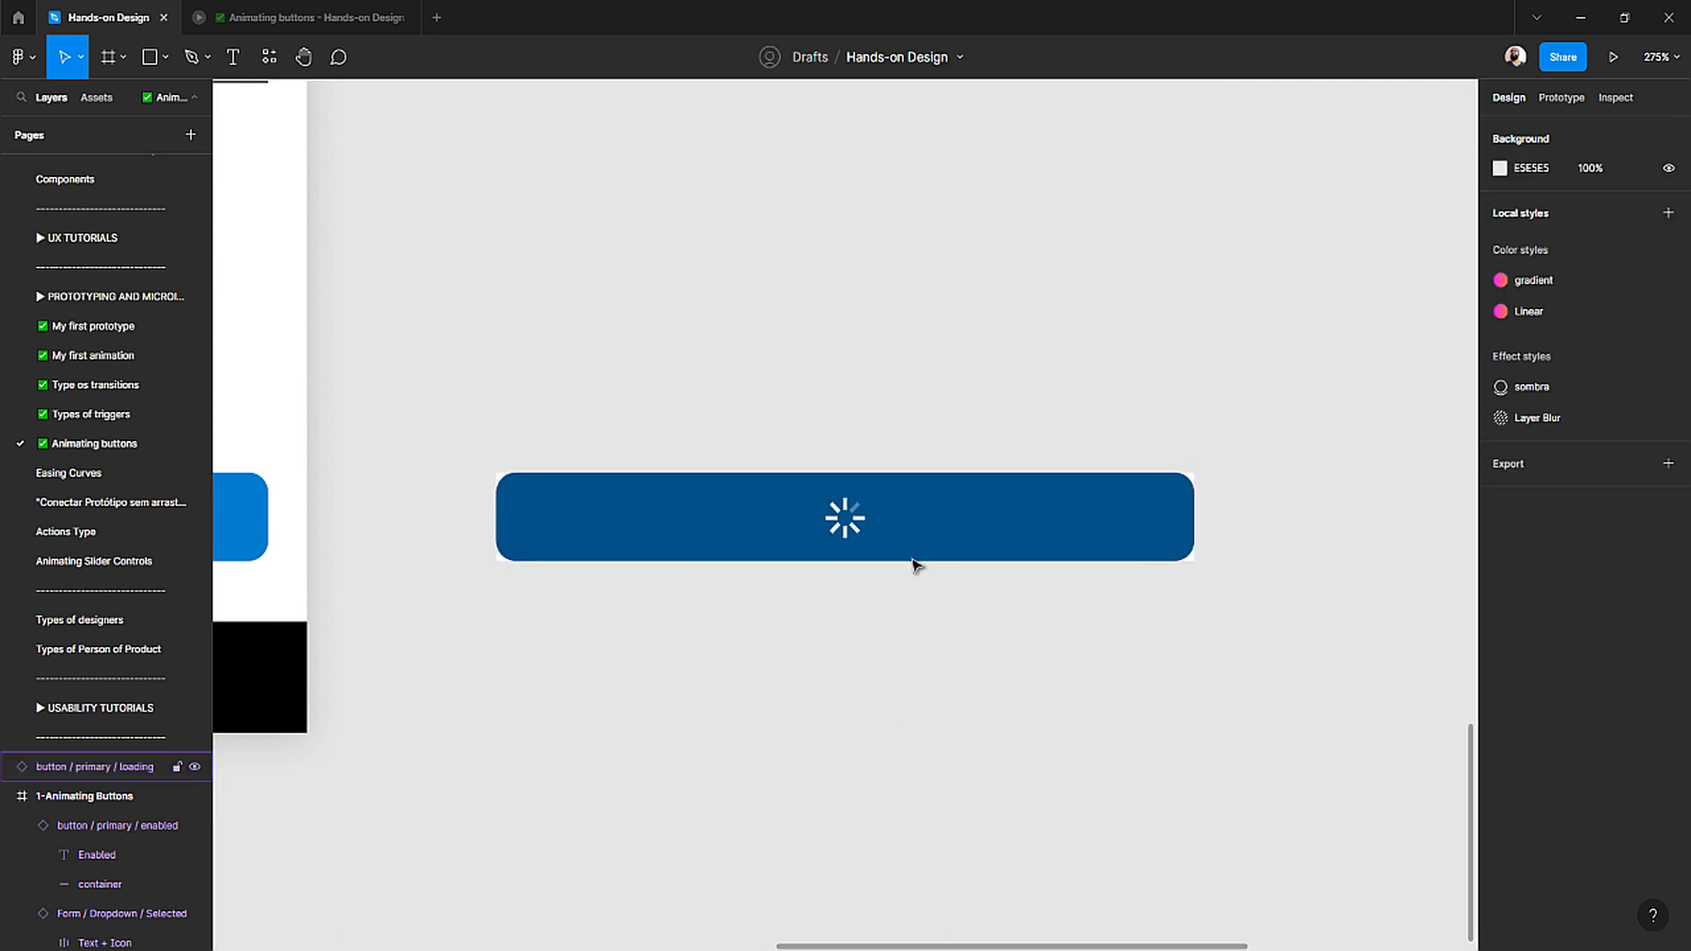
scroll(913, 562, left, 3)
scroll(913, 562, left, 2)
scroll(914, 562, down, 5)
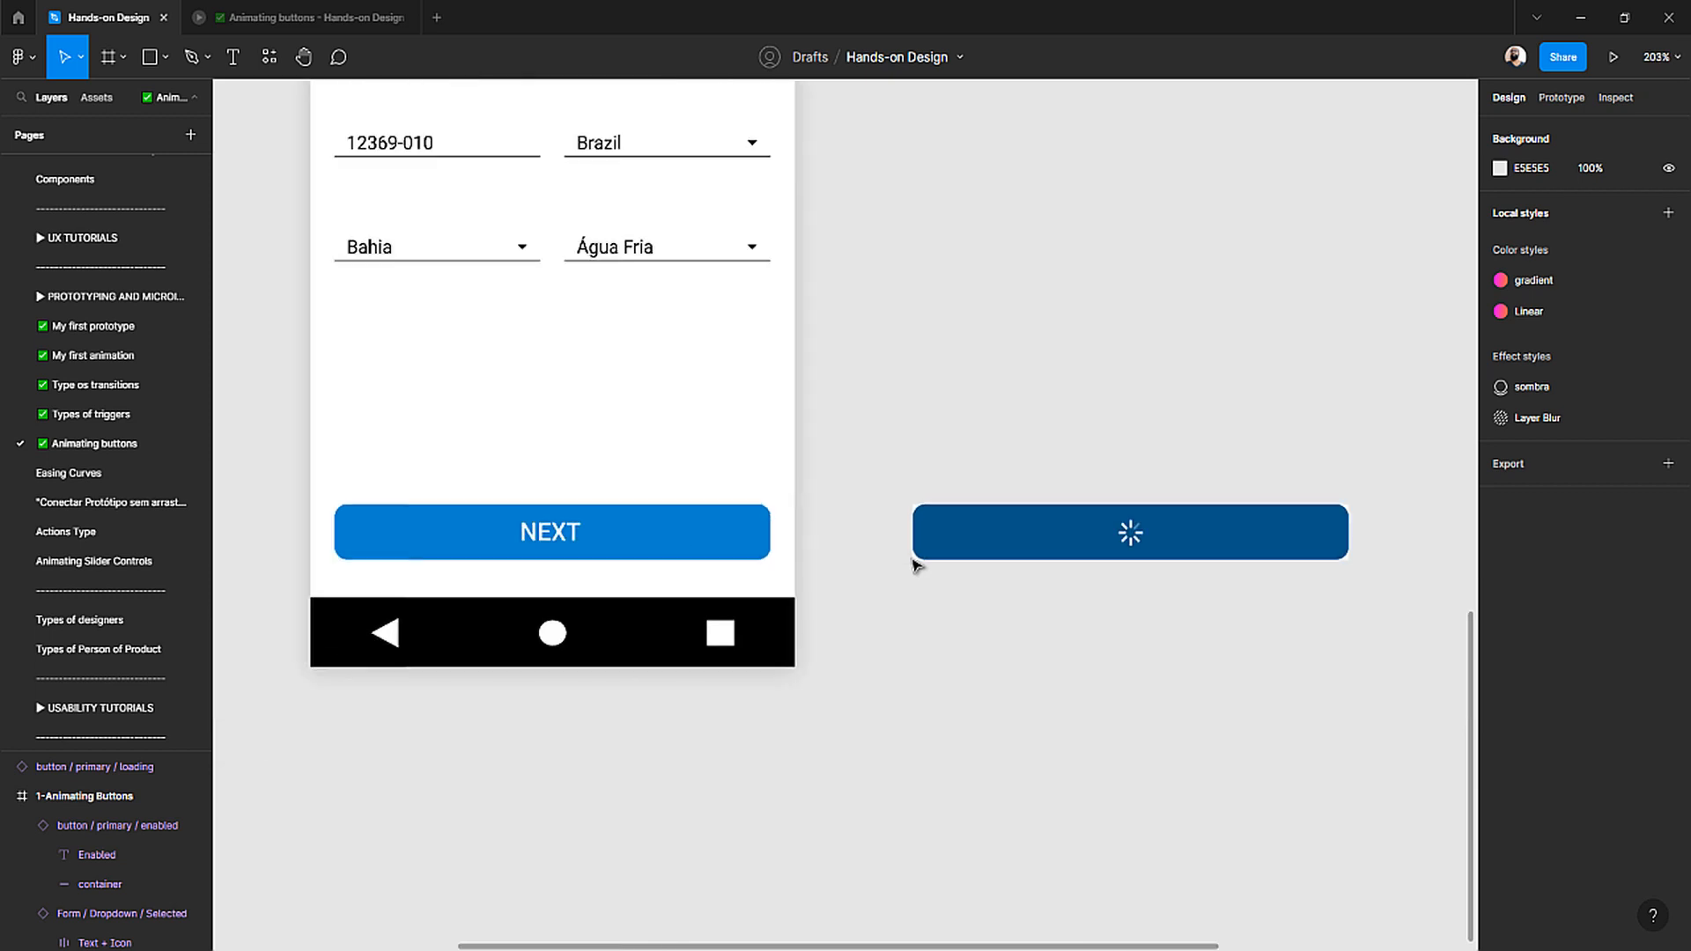
scroll(991, 553, up, 4)
scroll(991, 553, up, 3)
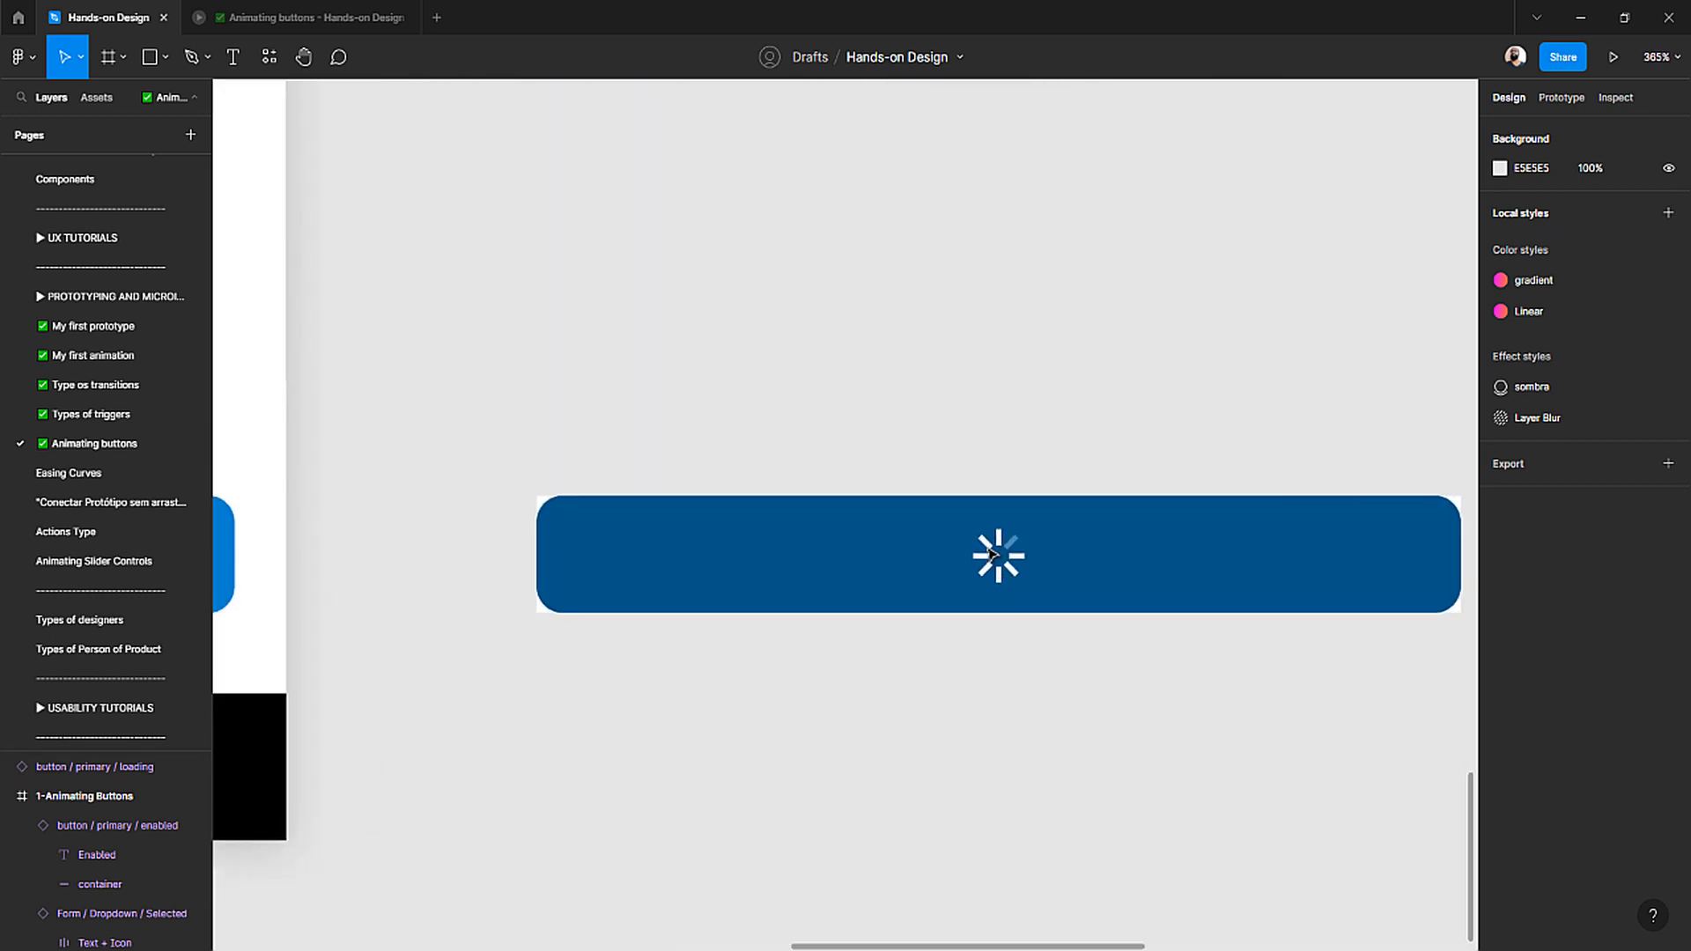
click(991, 554)
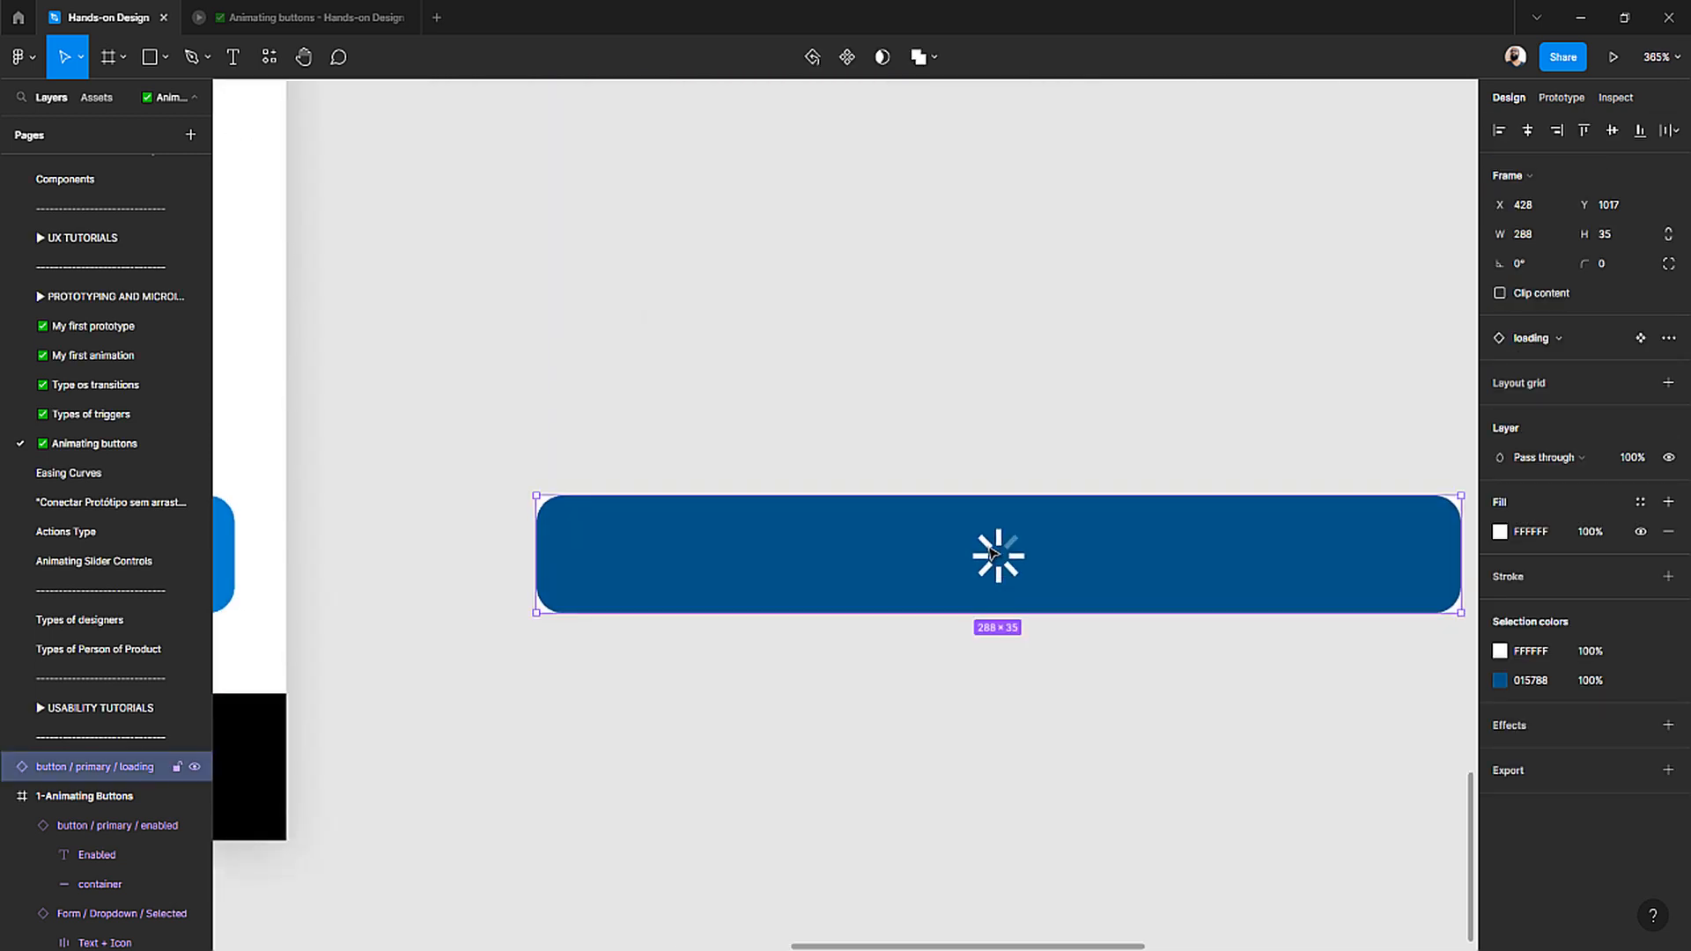
scroll(984, 553, down, 10)
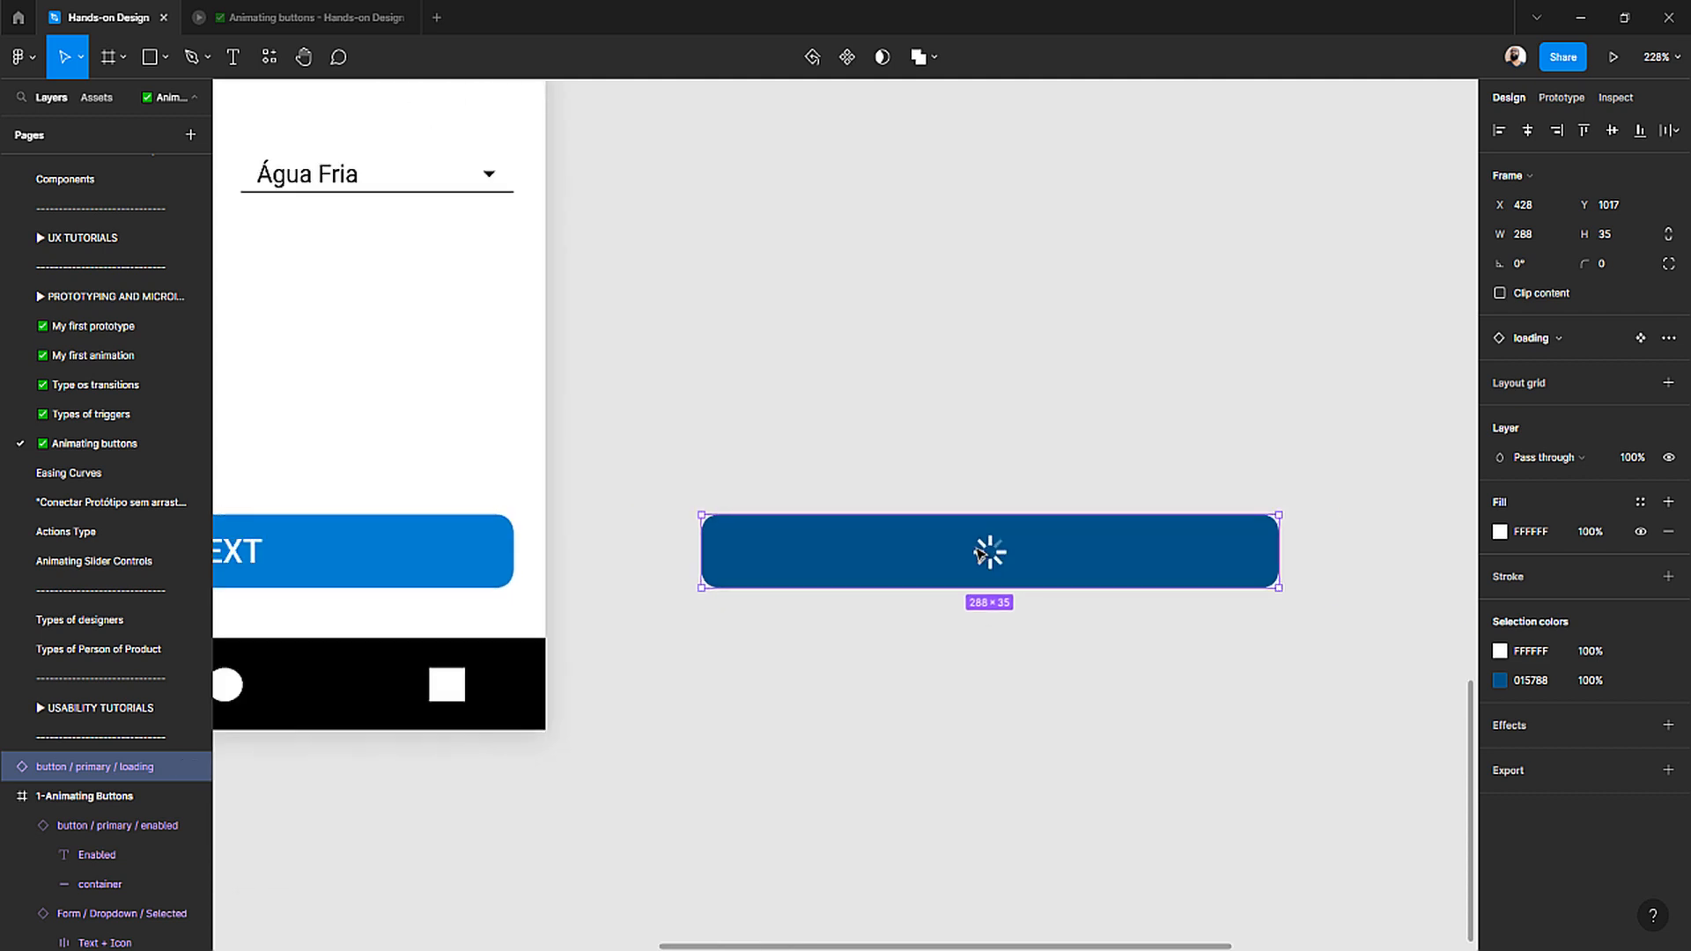
- Preview the prototype from the first Typing email screen, trigger its NEXT button, and return to the design file
scroll(726, 392, up, 3)
scroll(726, 392, up, 8)
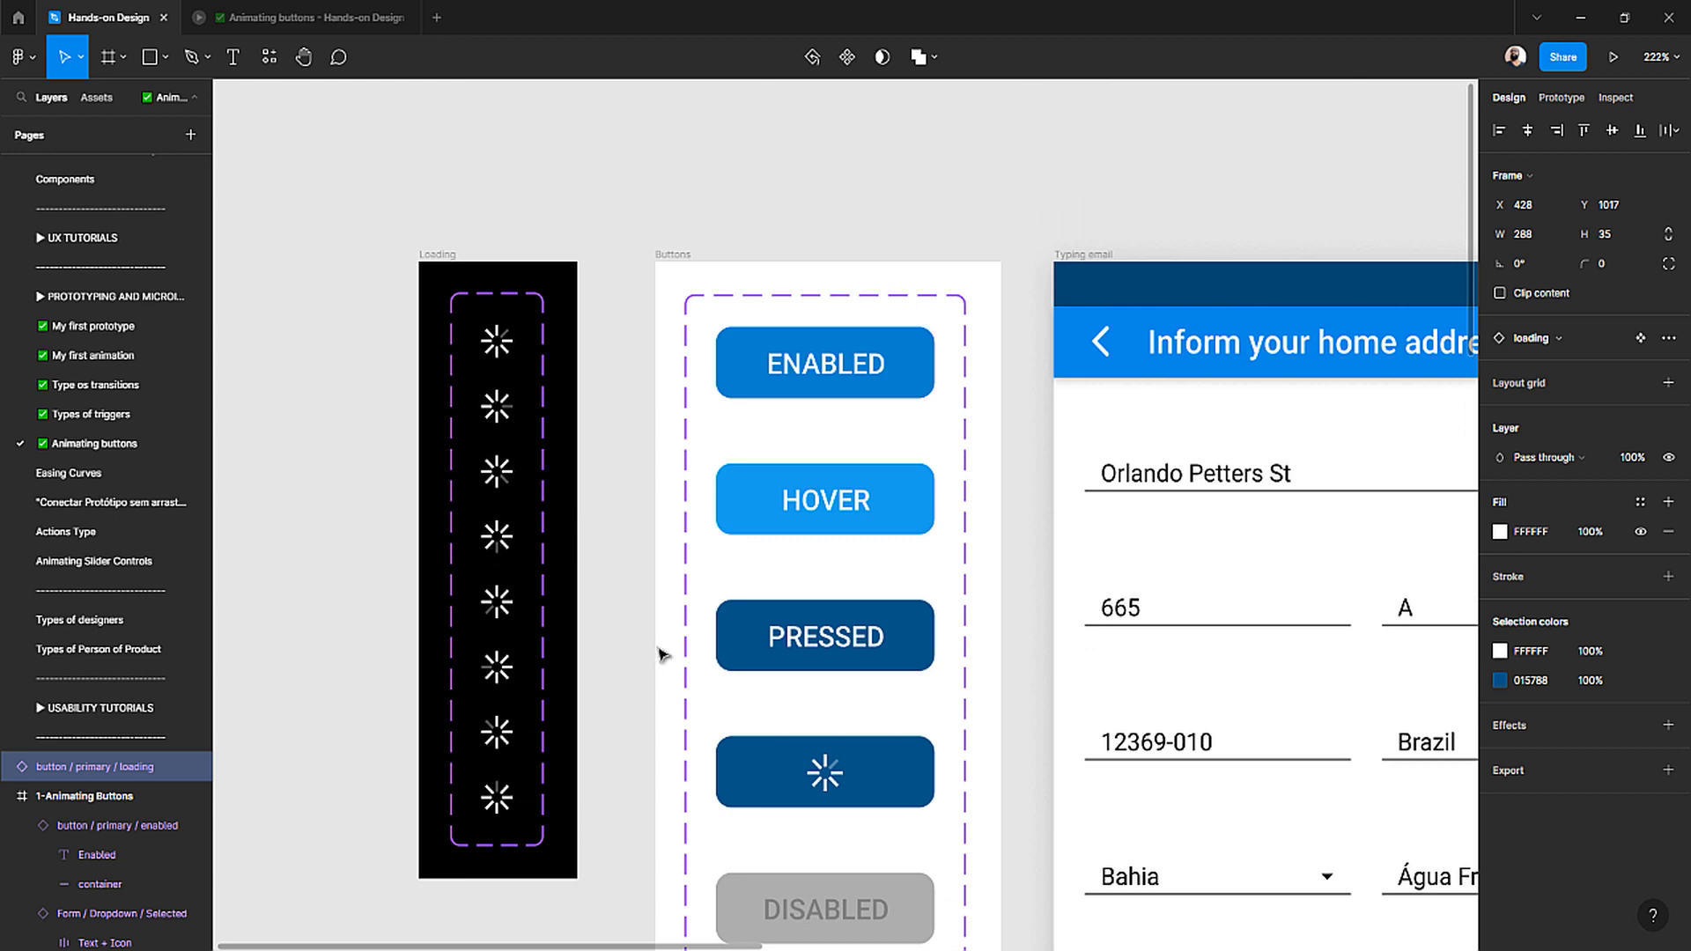
scroll(815, 718, down, 2)
scroll(820, 720, right, 5)
scroll(815, 718, right, 3)
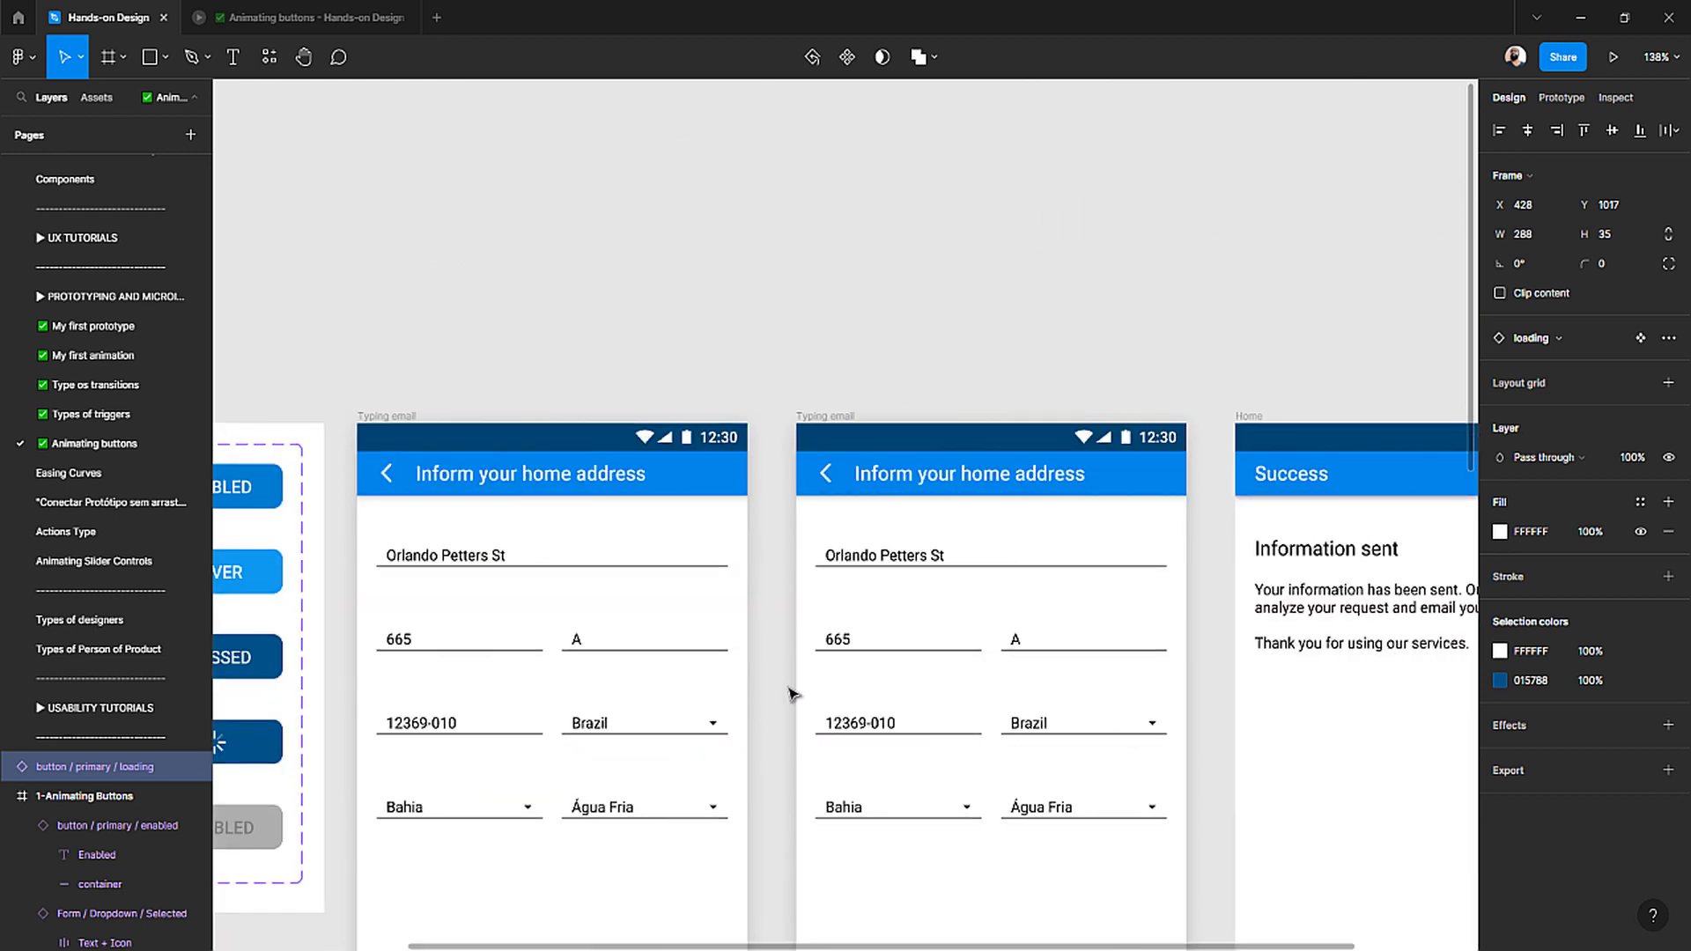
scroll(789, 692, down, 2)
click(570, 471)
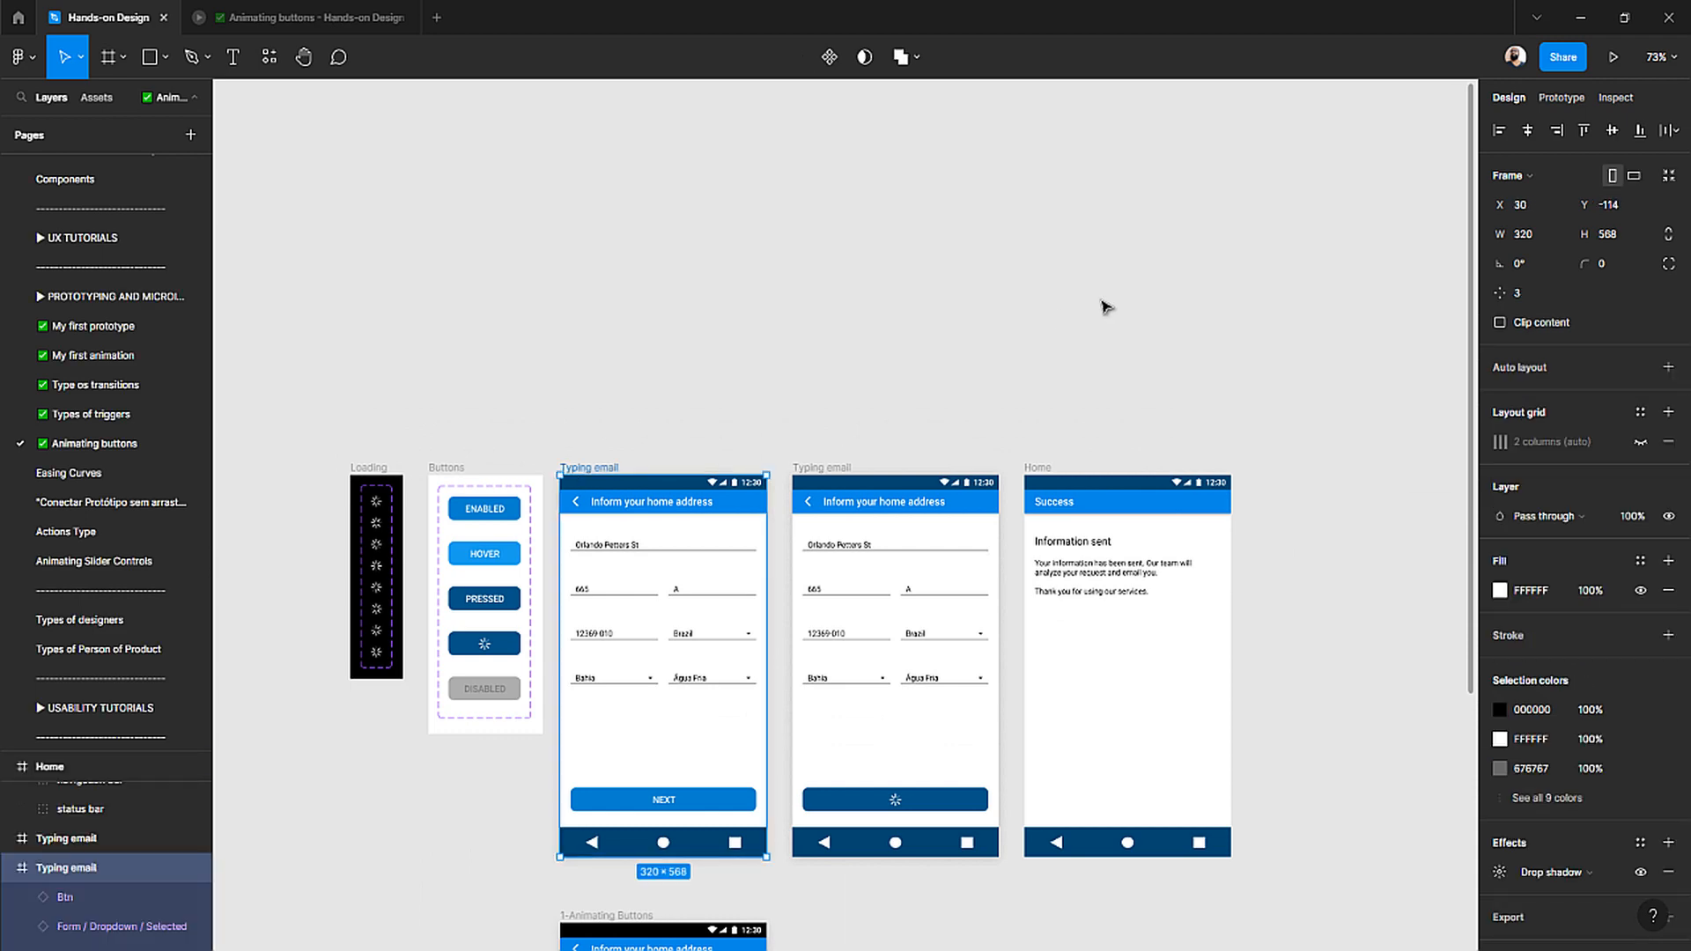
click(1613, 57)
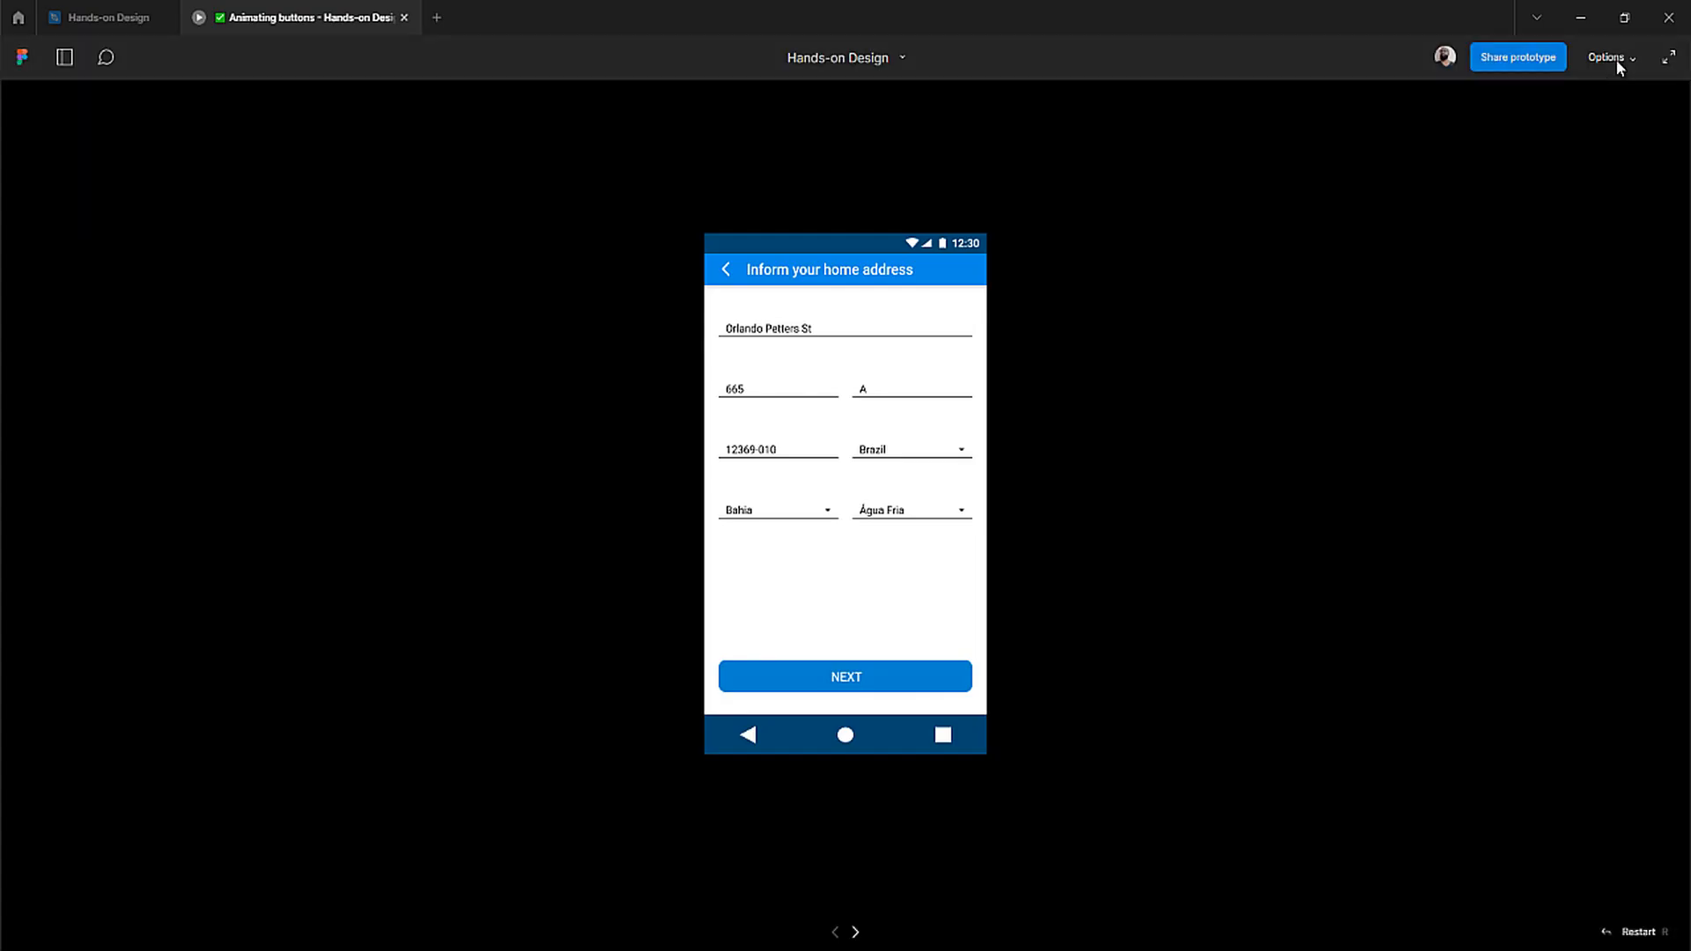
click(917, 675)
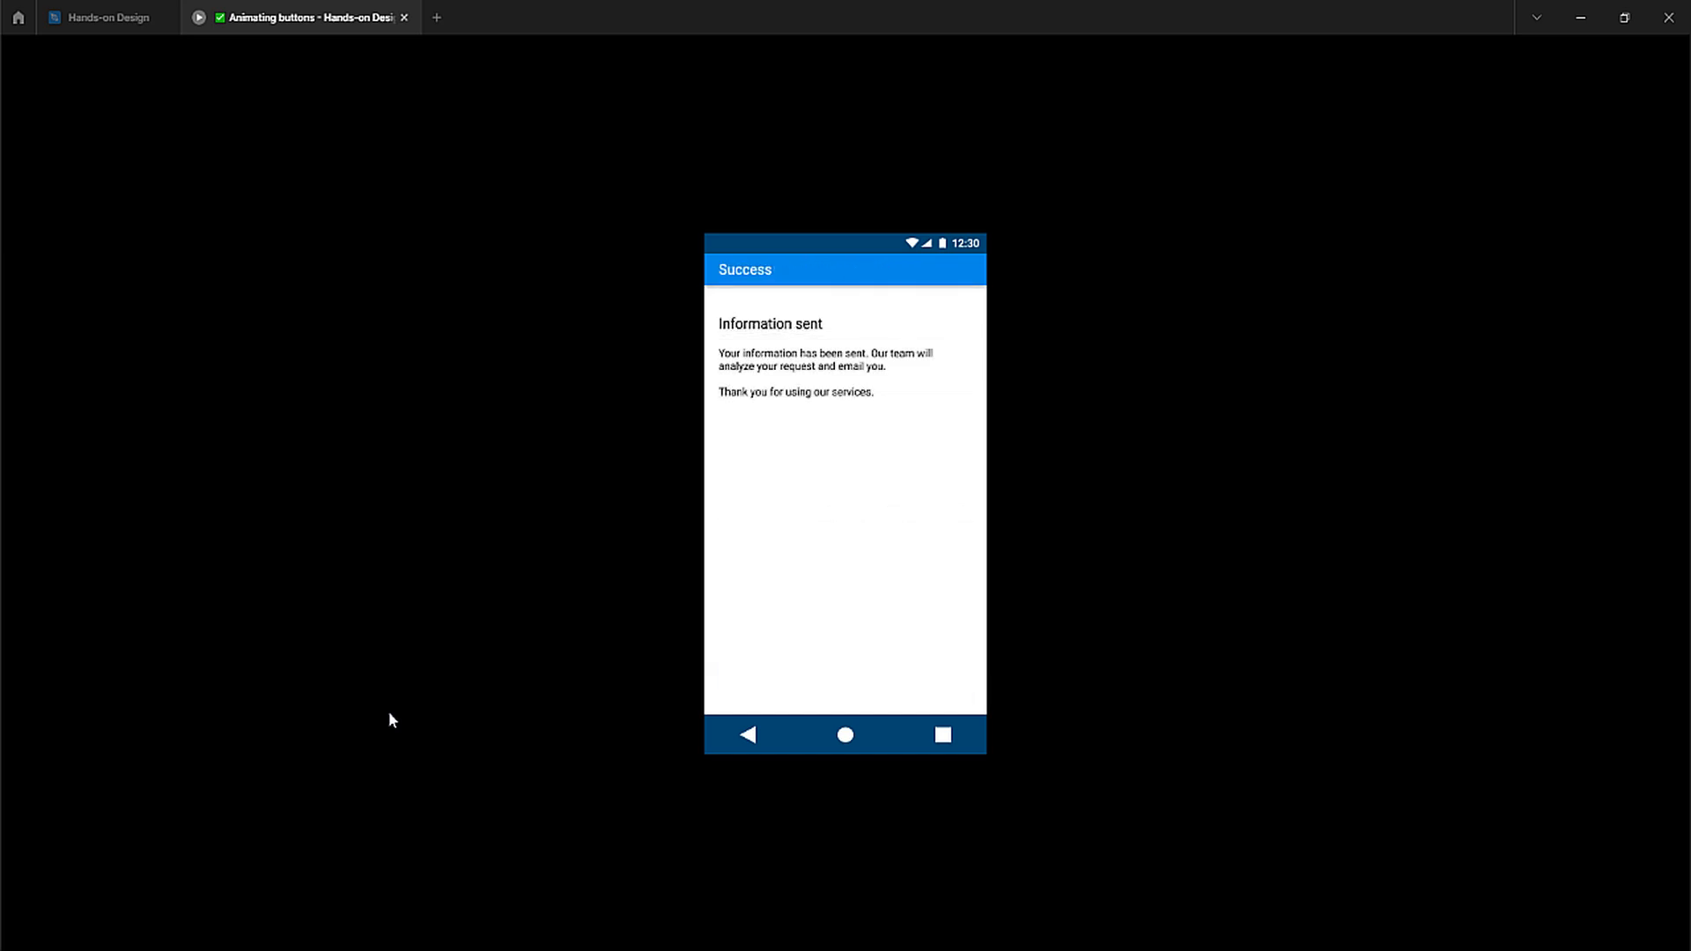
click(106, 17)
click(758, 442)
- Examine the reference Loading and Buttons component sets in relation to the new NEXT and loading buttons
scroll(765, 444, down, 8)
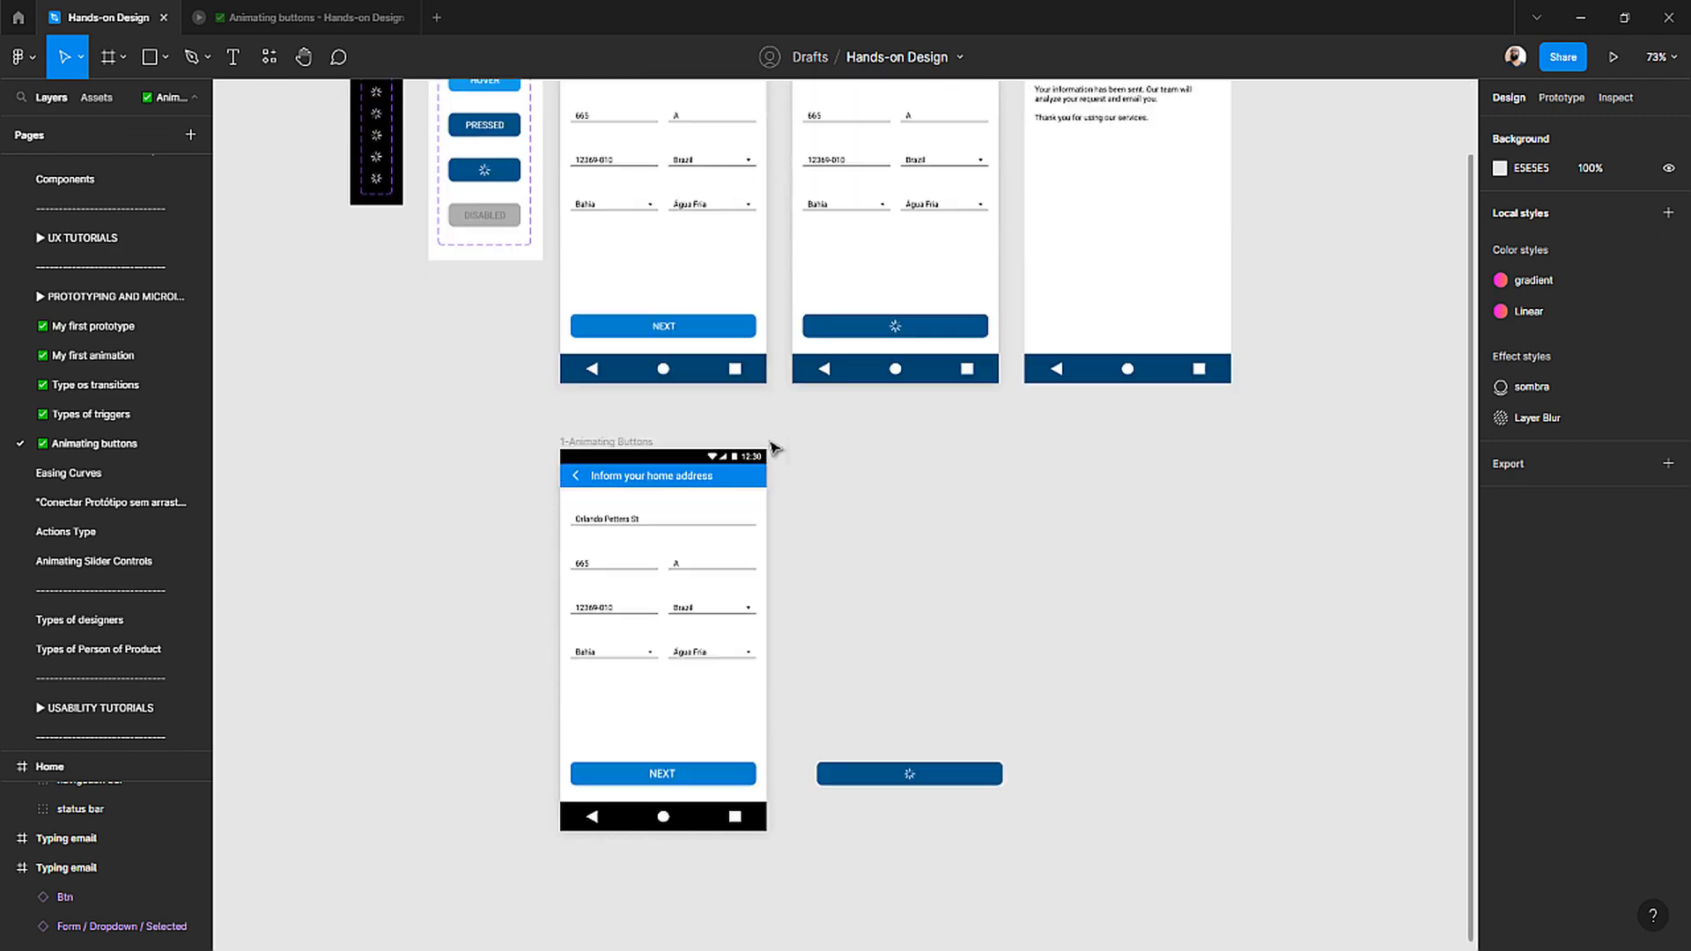
scroll(753, 504, up, 5)
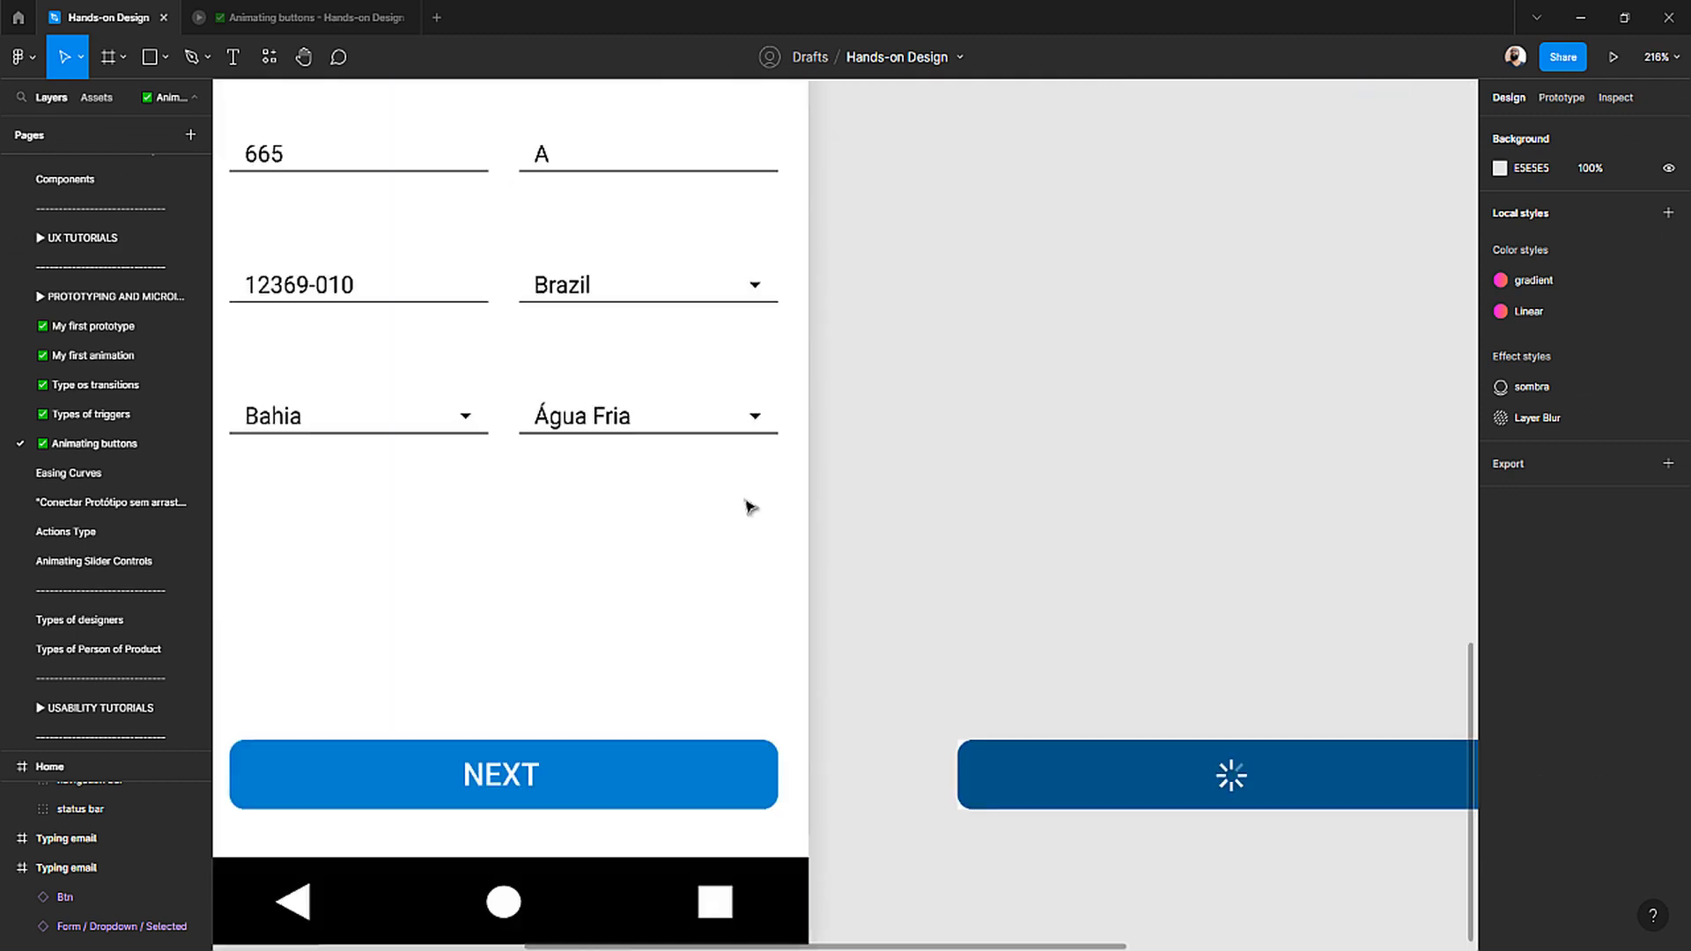
scroll(749, 504, down, 6)
scroll(747, 504, down, 5)
scroll(747, 504, up, 2)
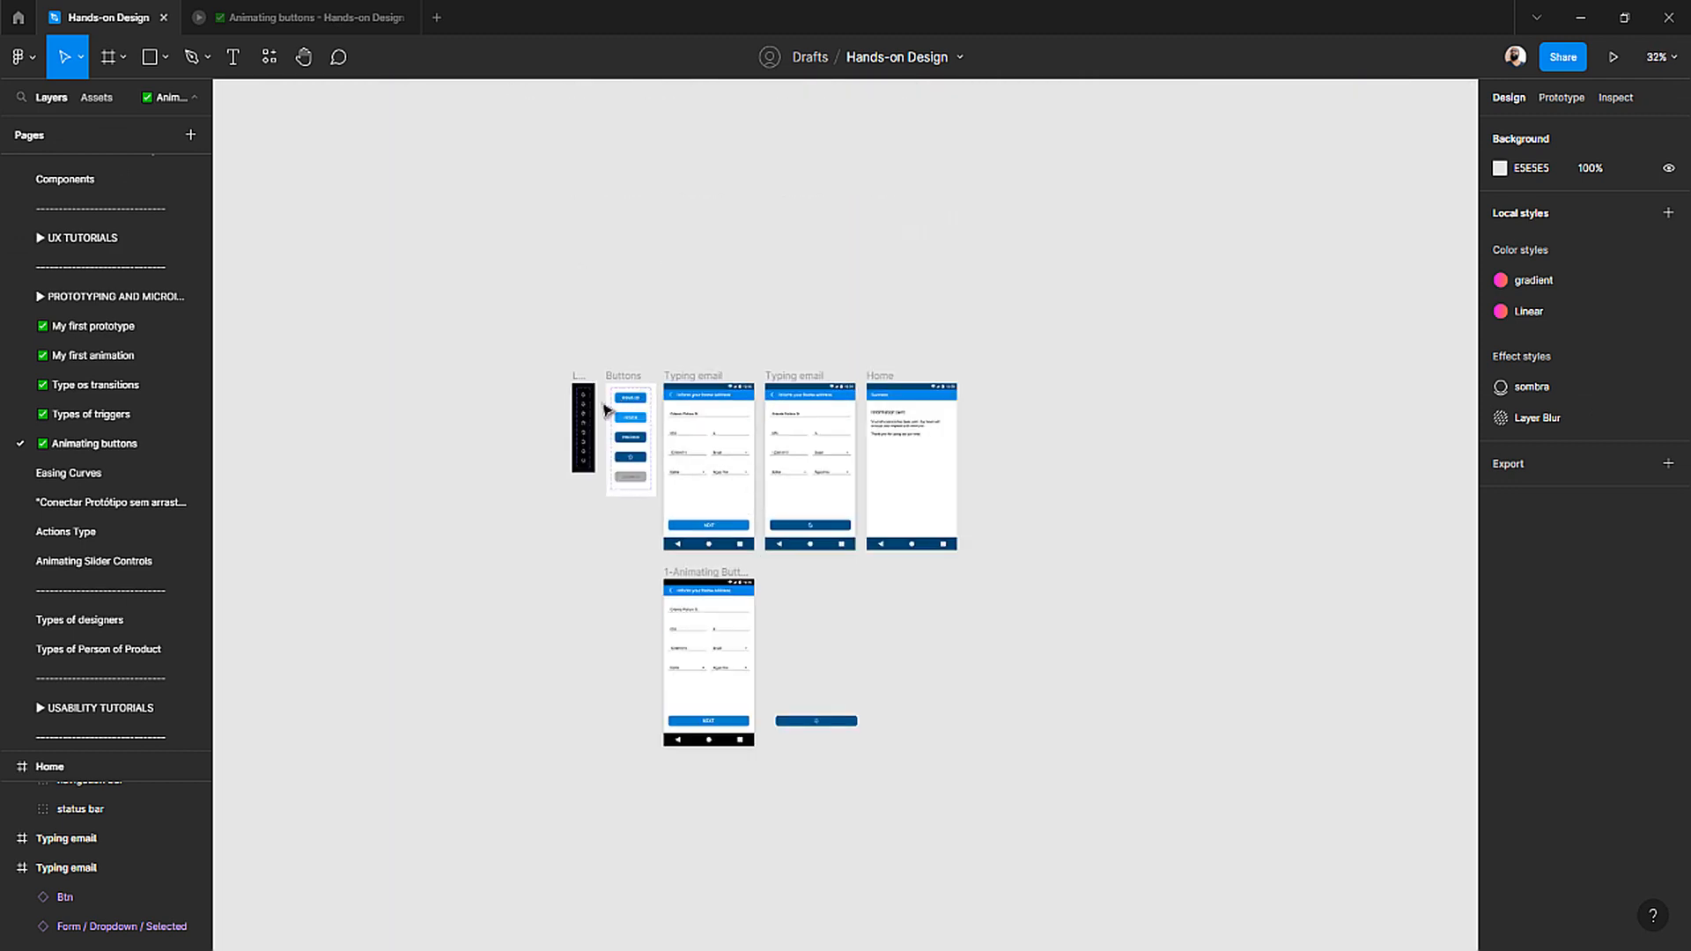
scroll(587, 438, up, 10)
scroll(589, 438, up, 1)
scroll(591, 440, down, 2)
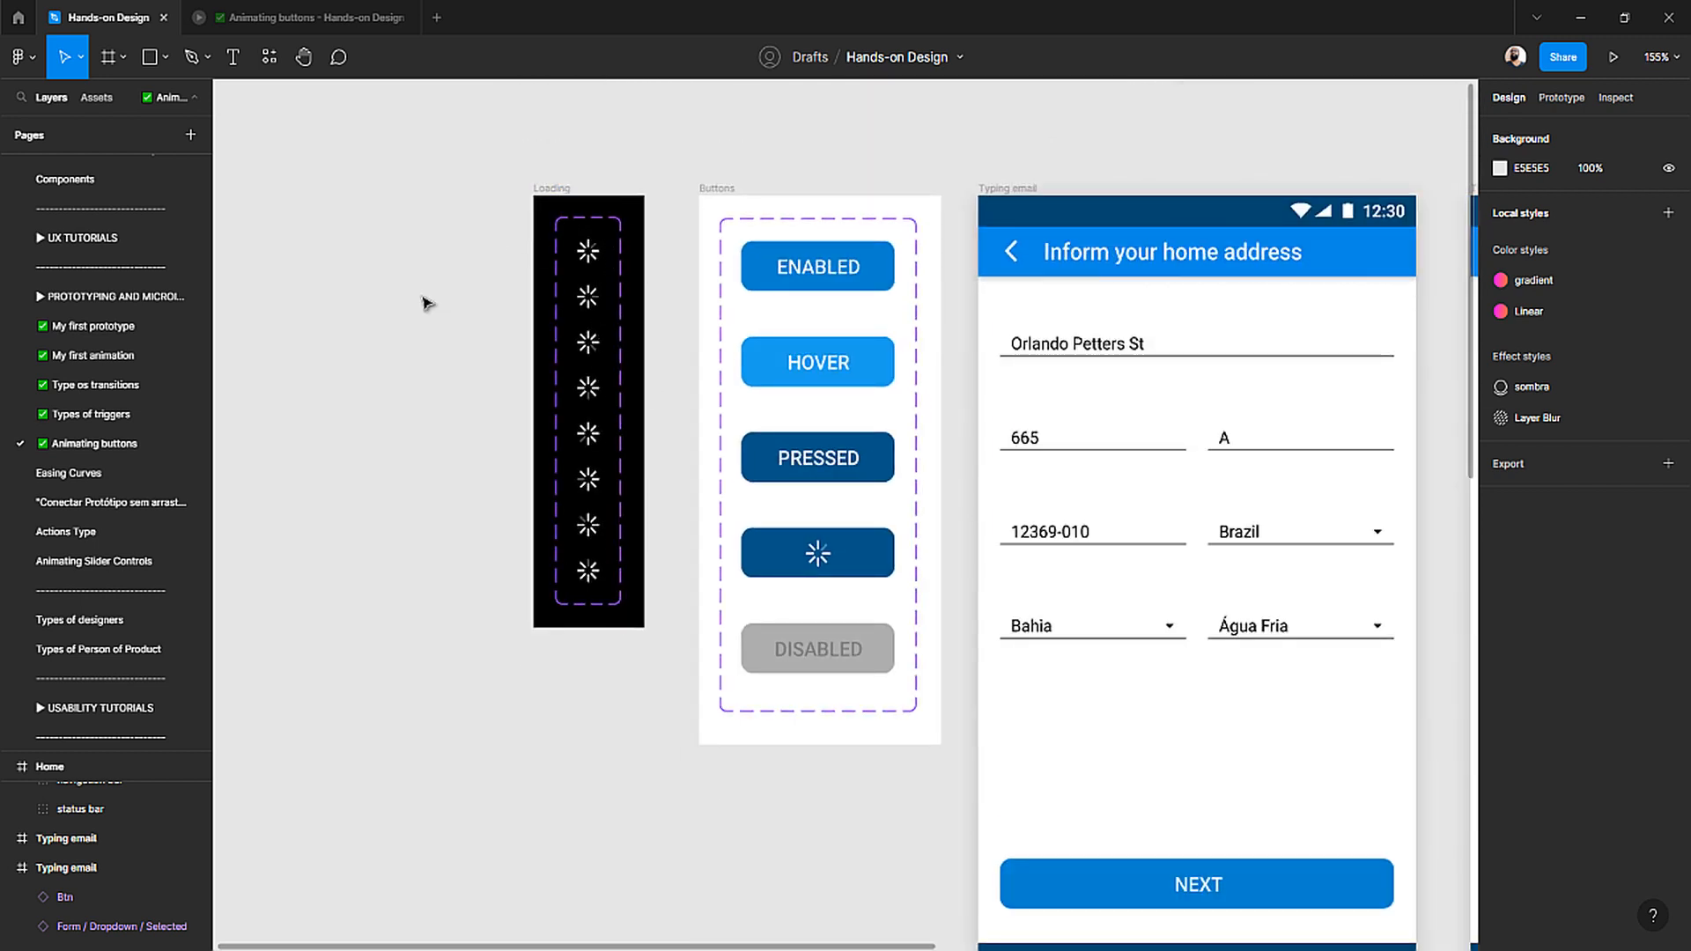
scroll(634, 510, down, 2)
scroll(636, 513, up, 3)
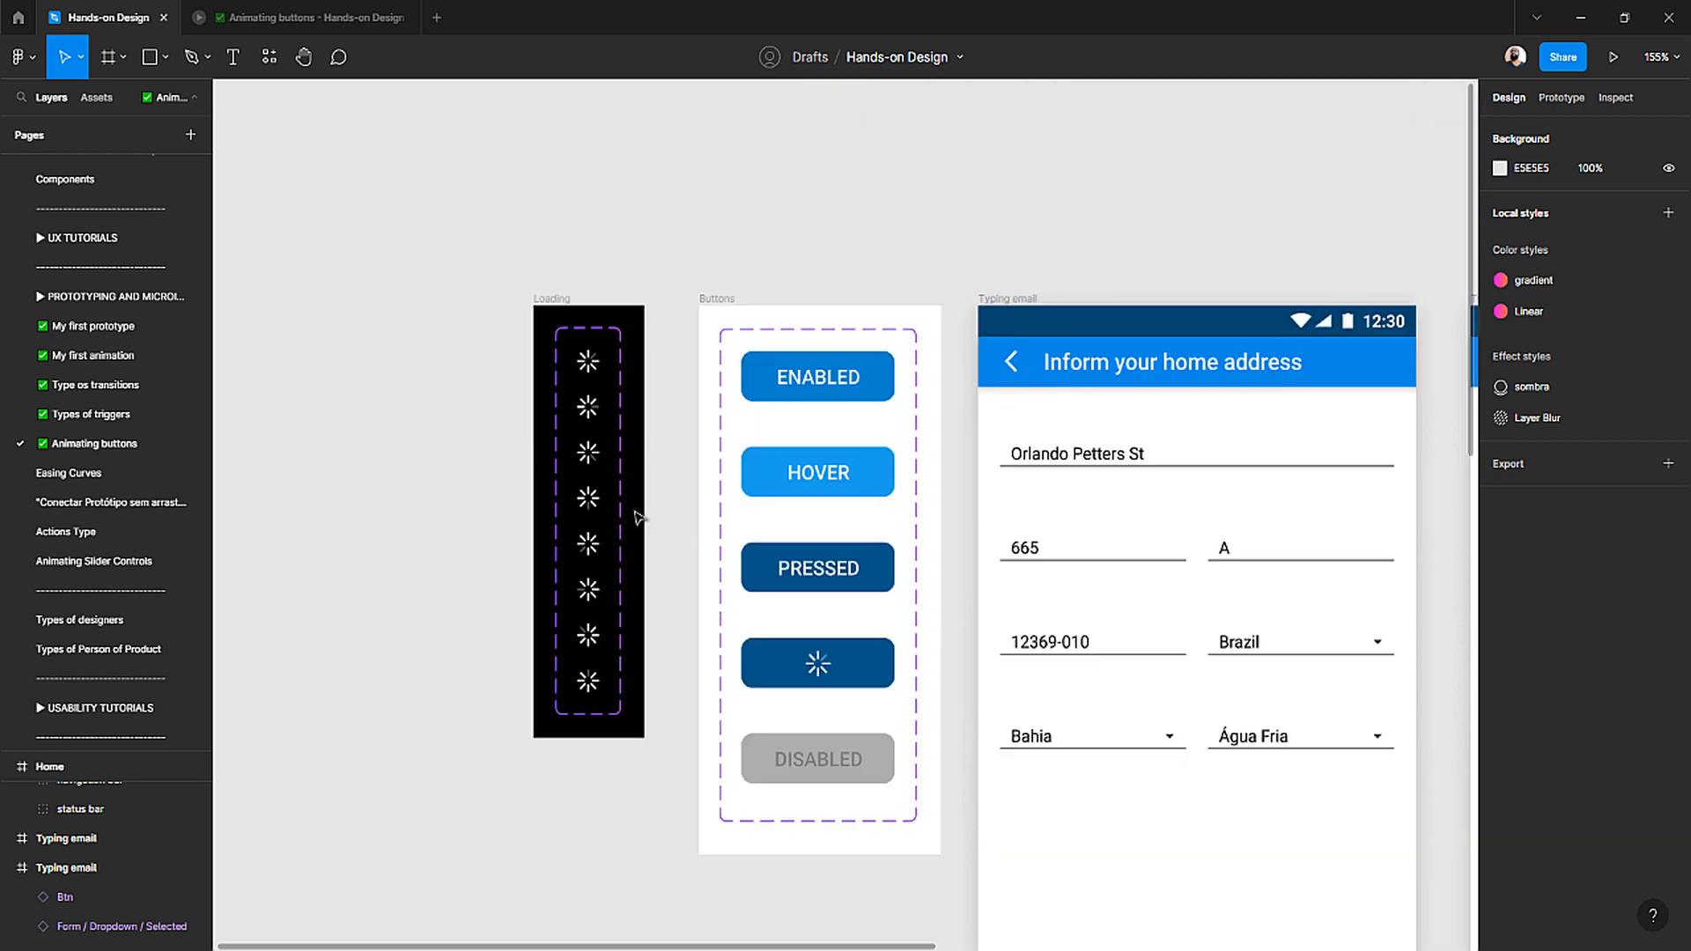
scroll(635, 514, left, 1)
scroll(636, 515, down, 6)
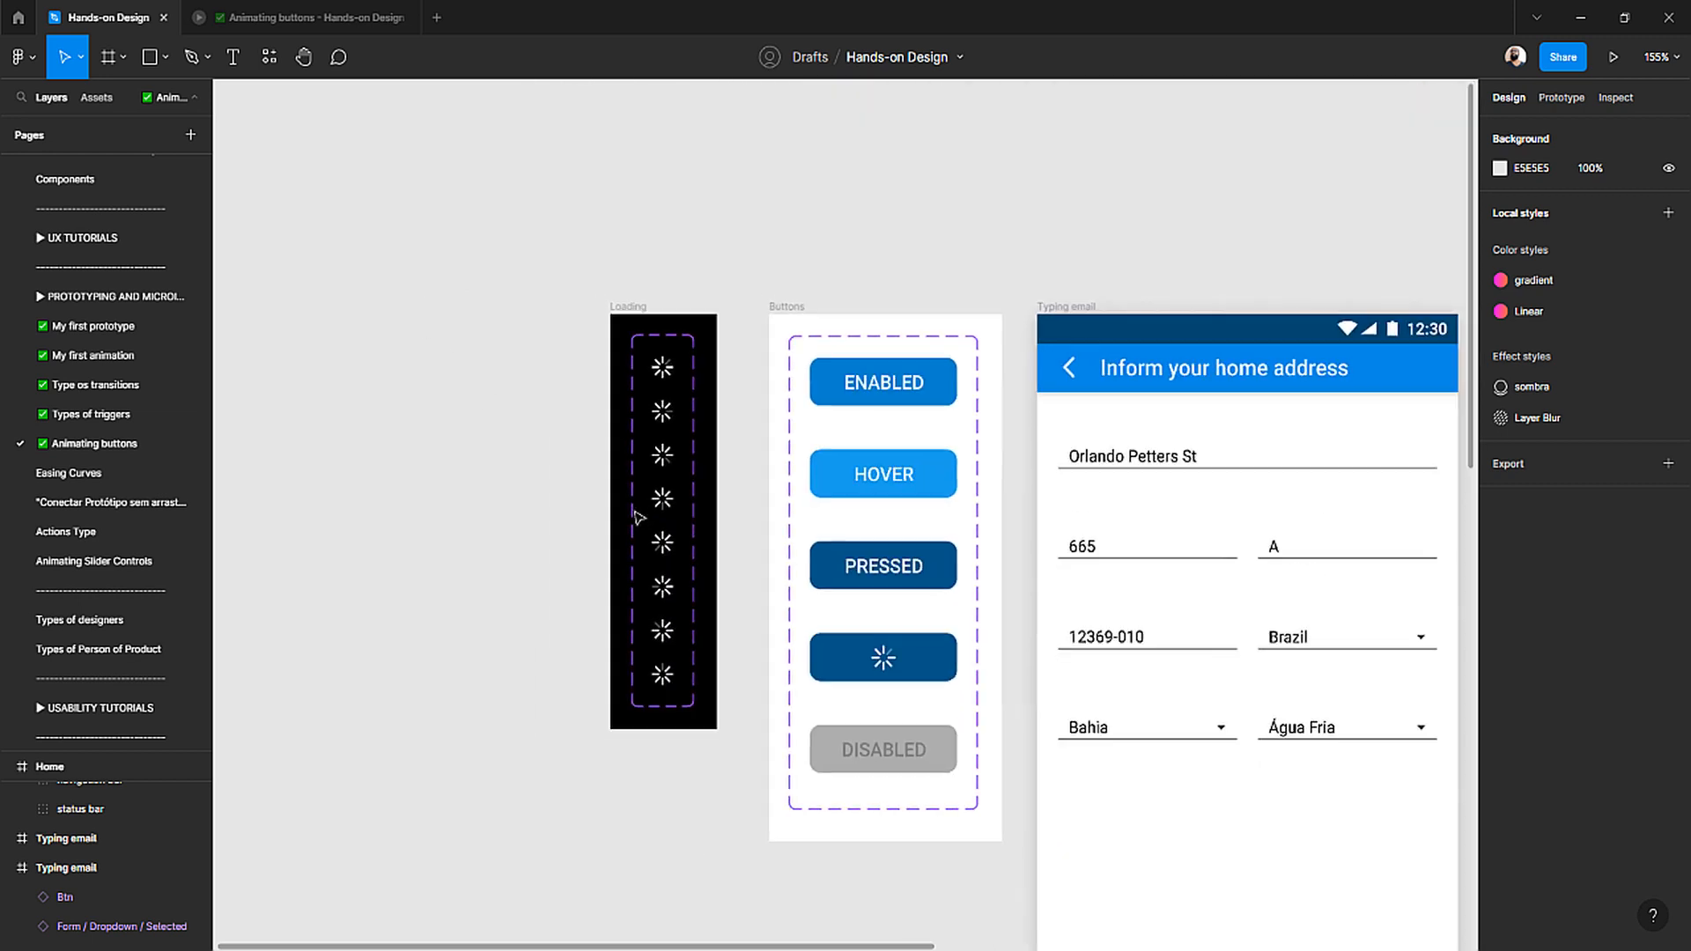
scroll(676, 544, down, 5)
scroll(1125, 672, right, 4)
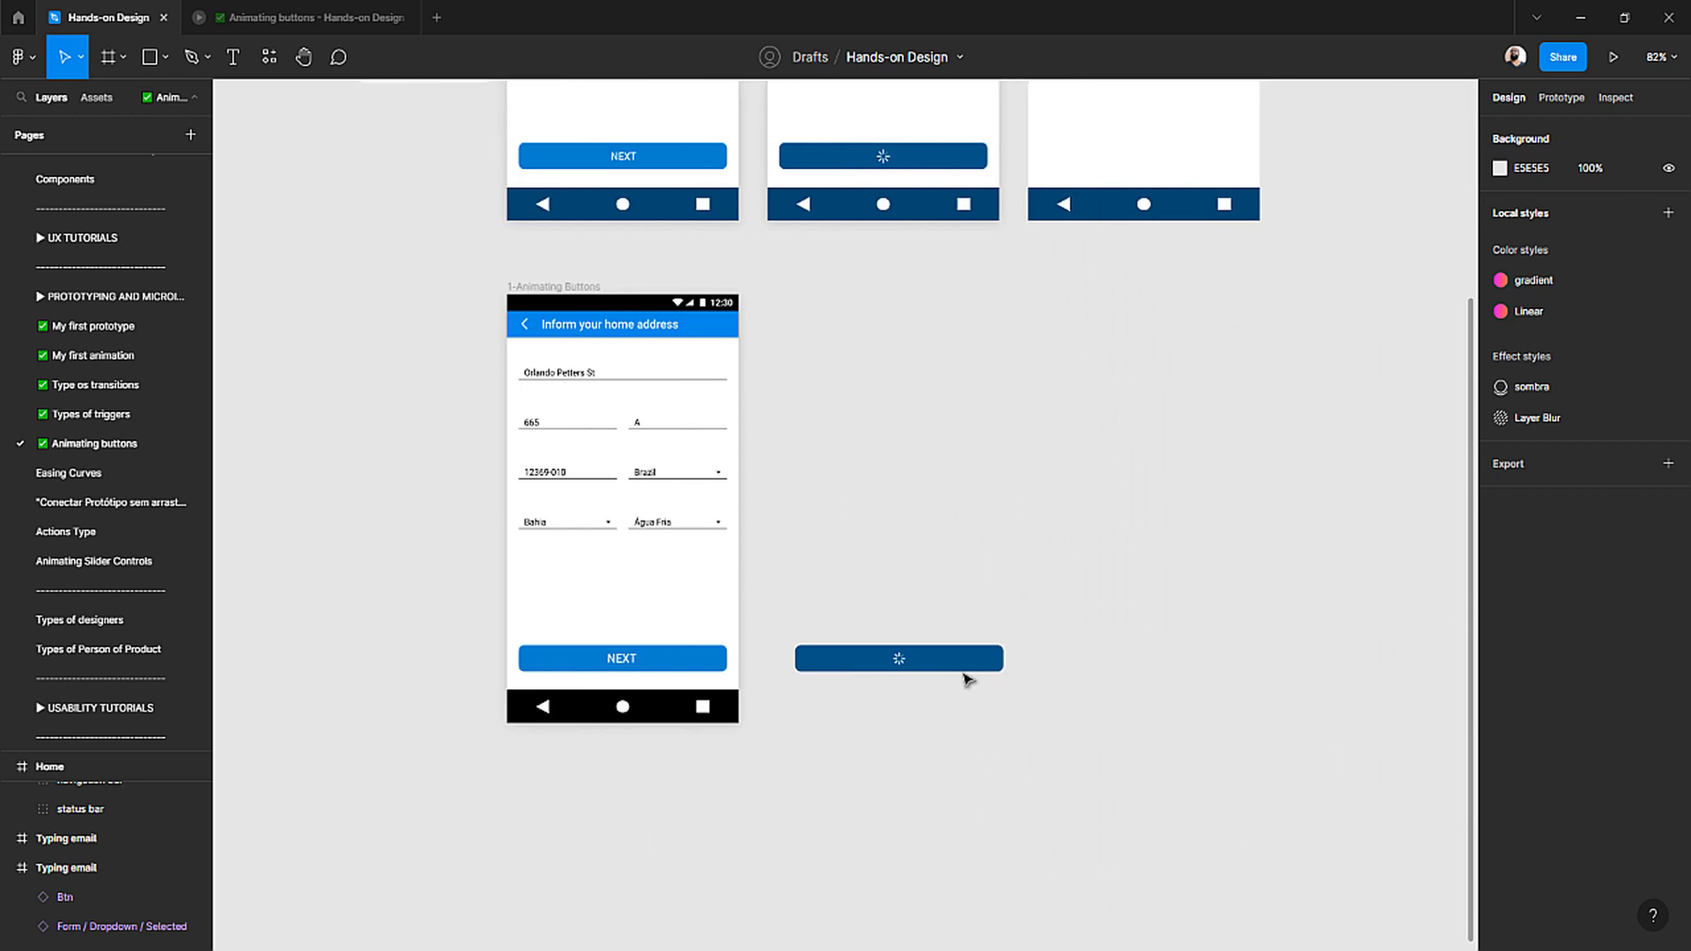
- Copy the spinner group from the primary loading button and place the copy on the canvas just outside the address screen
scroll(895, 663, up, 6)
scroll(896, 665, up, 4)
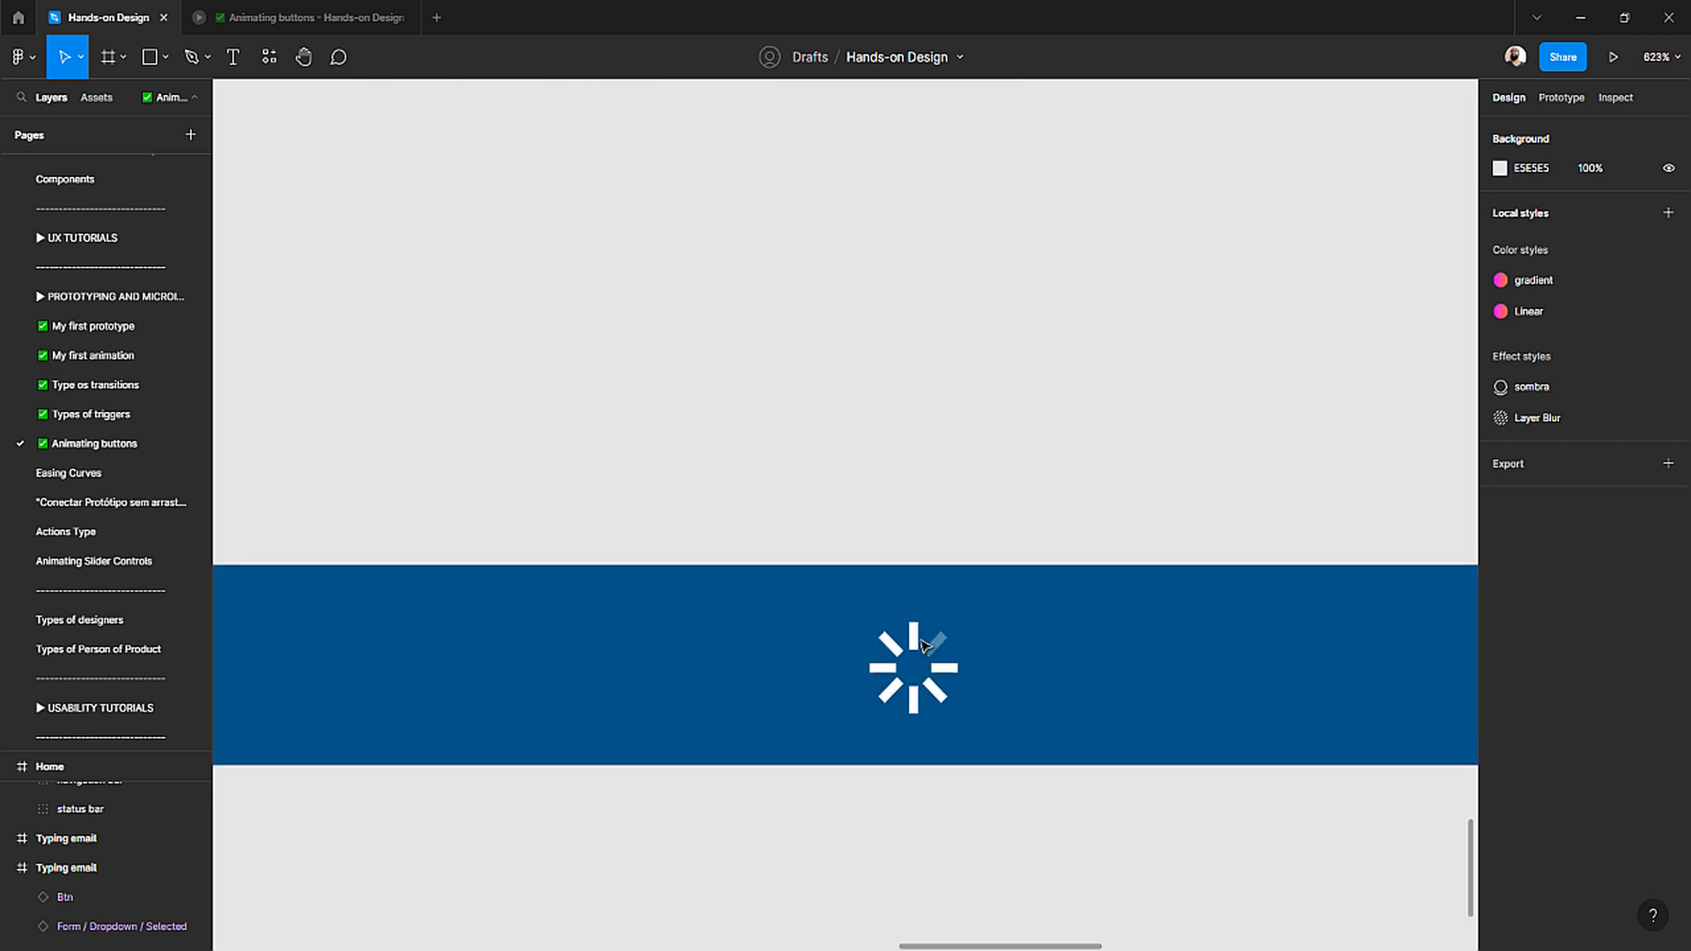
click(916, 645)
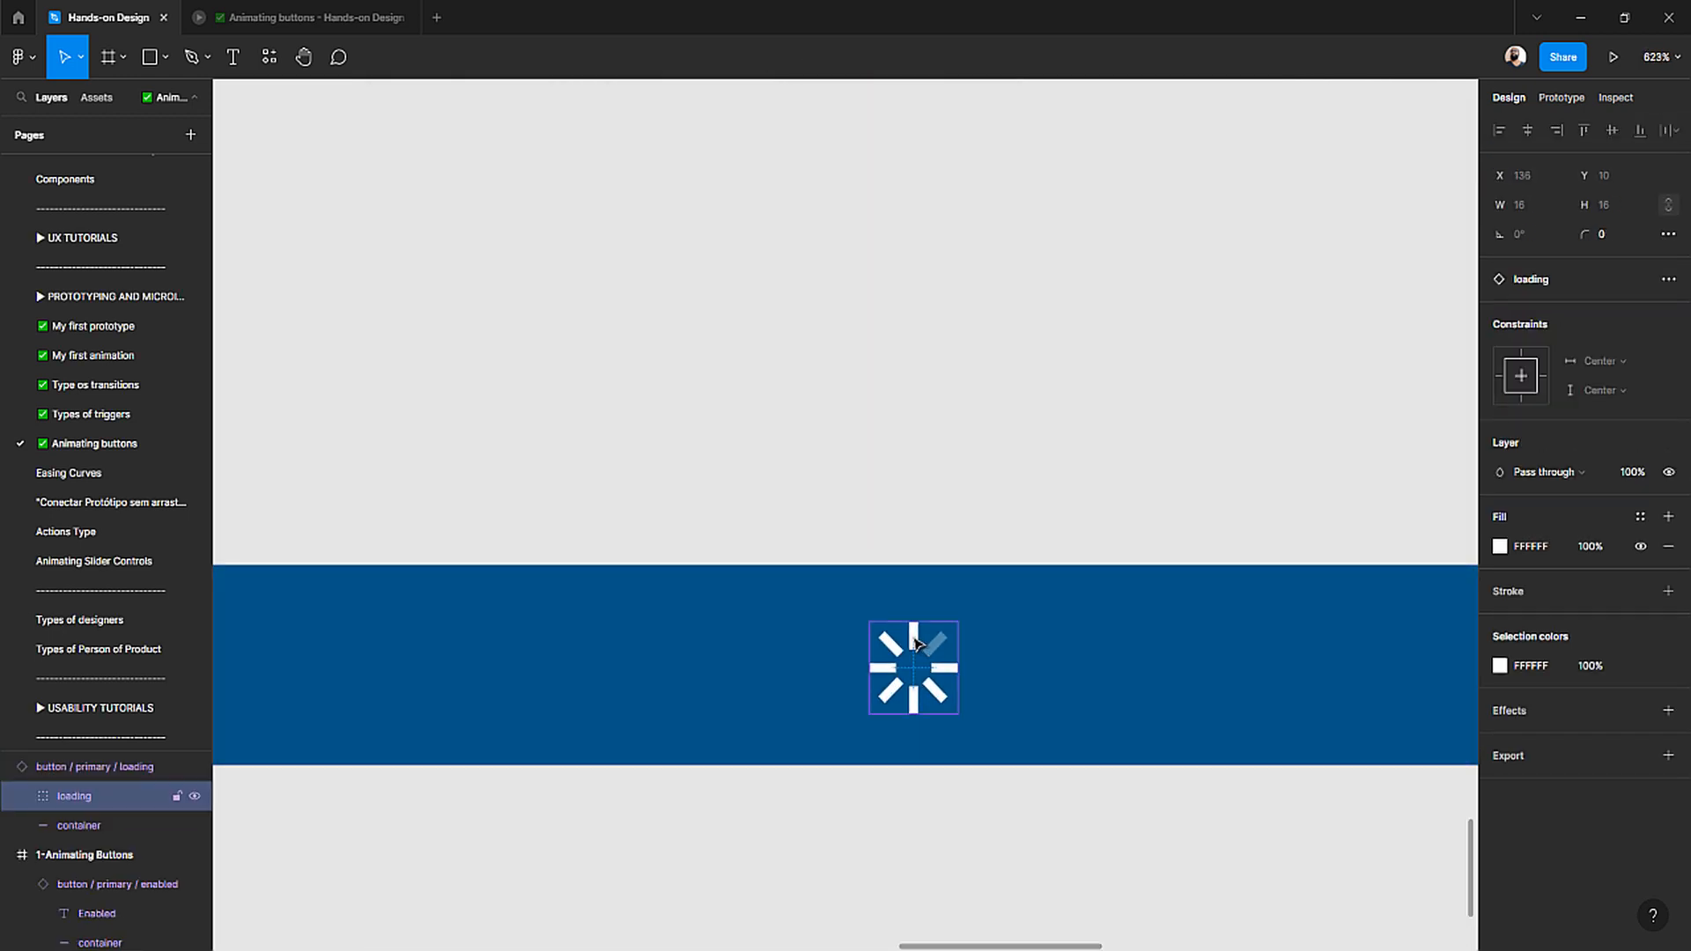
click(907, 352)
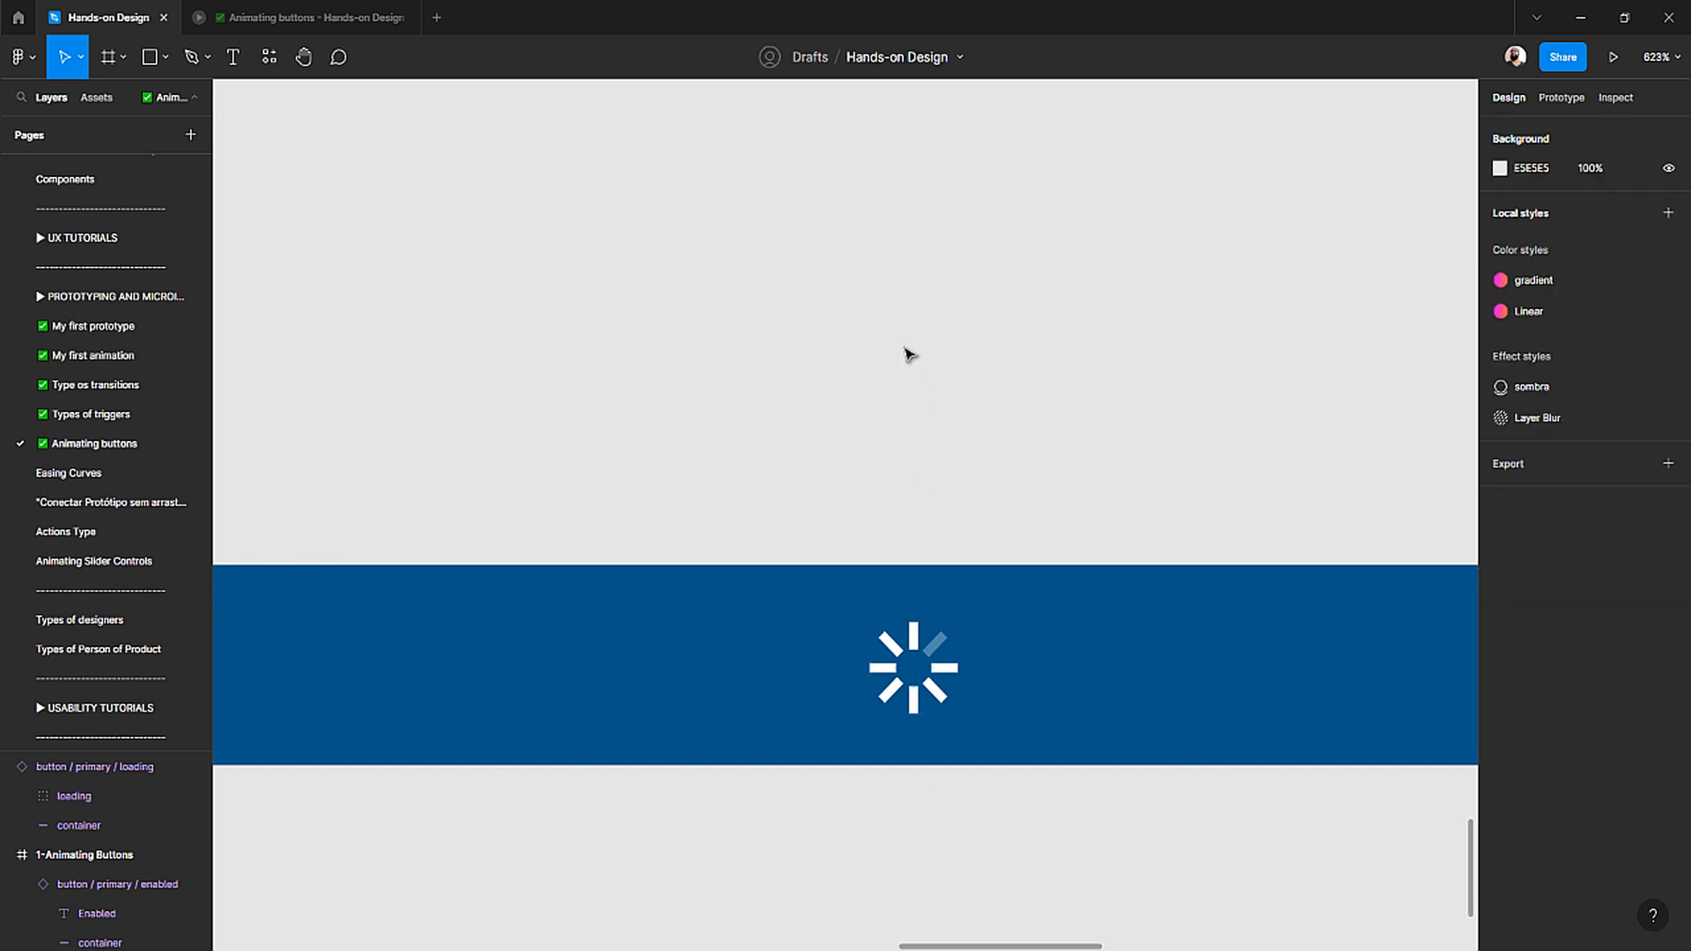
key(ctrl+v)
drag(918, 656, 392, 160)
scroll(916, 421, down, 10)
drag(449, 335, 767, 762)
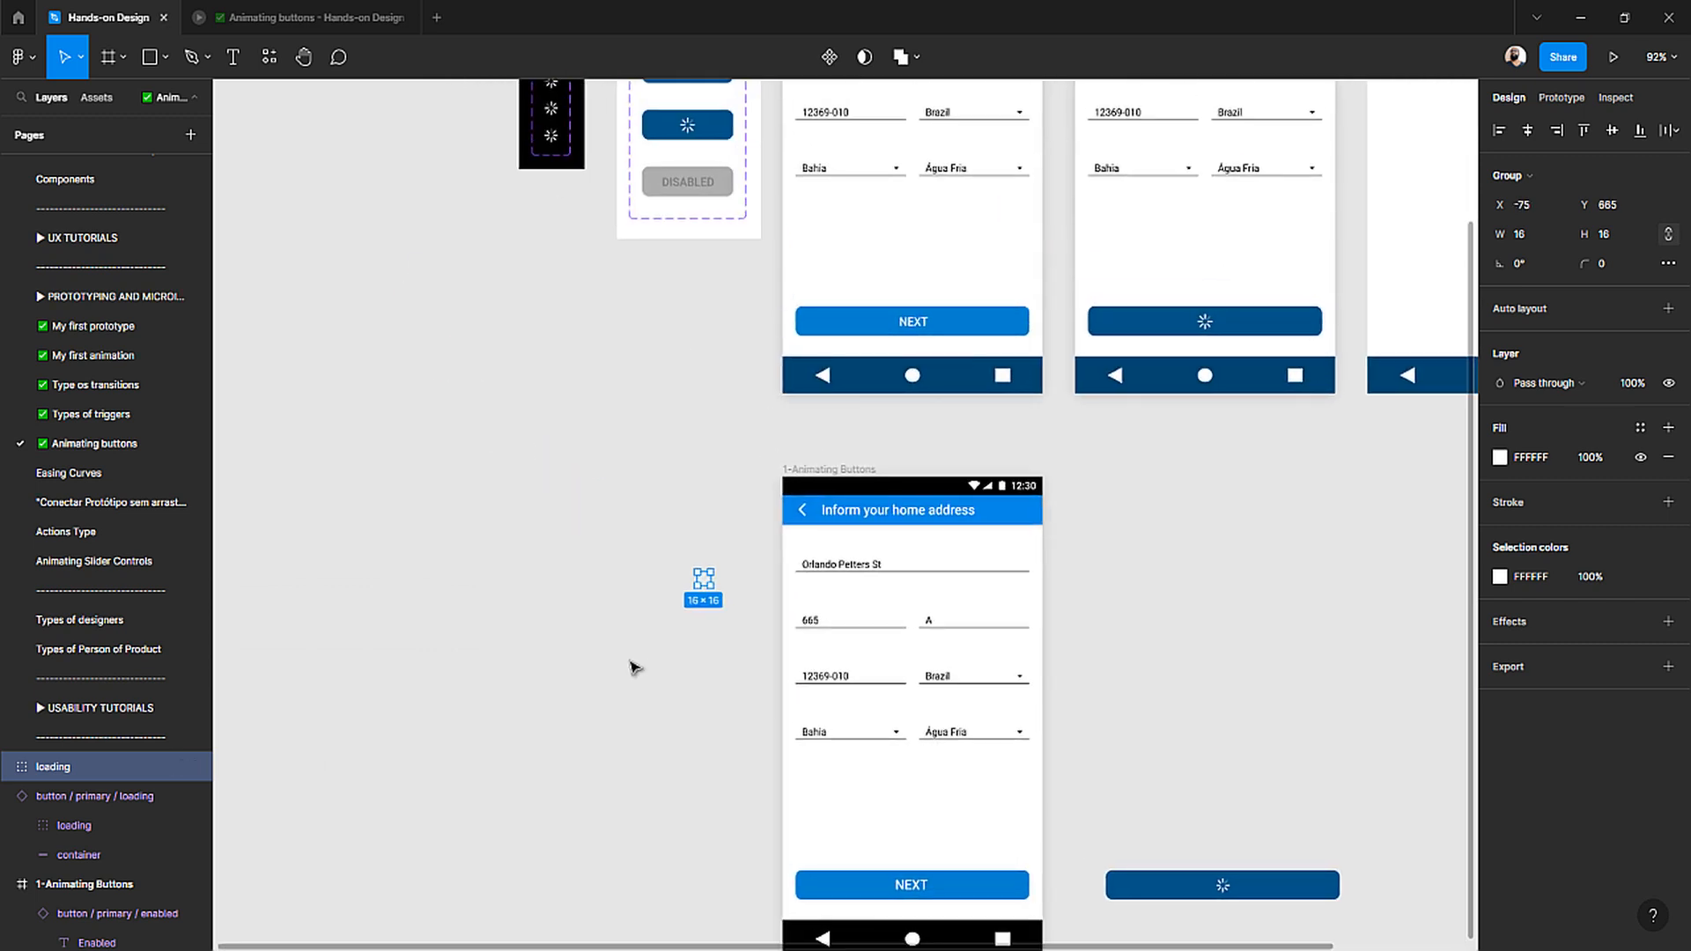
click(634, 664)
drag(705, 584, 731, 518)
click(645, 511)
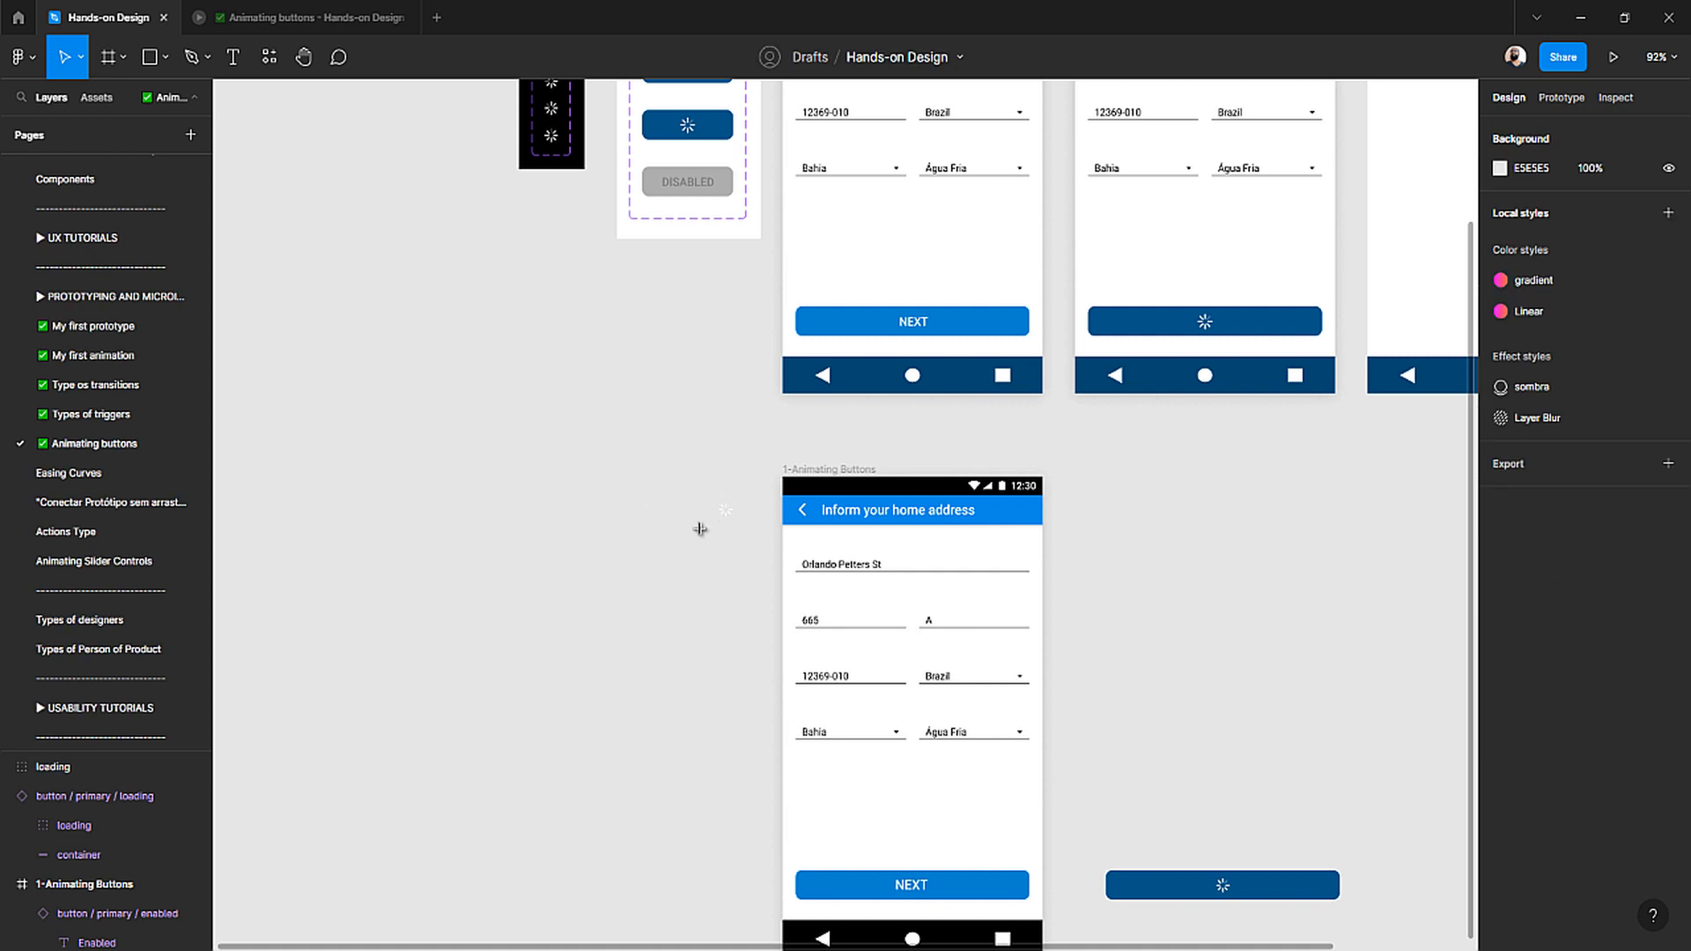
- Draw a frame about 89 × 335 around the copied spinner beside the address screen and fill it with black (000000)
key(f)
drag(688, 477, 760, 756)
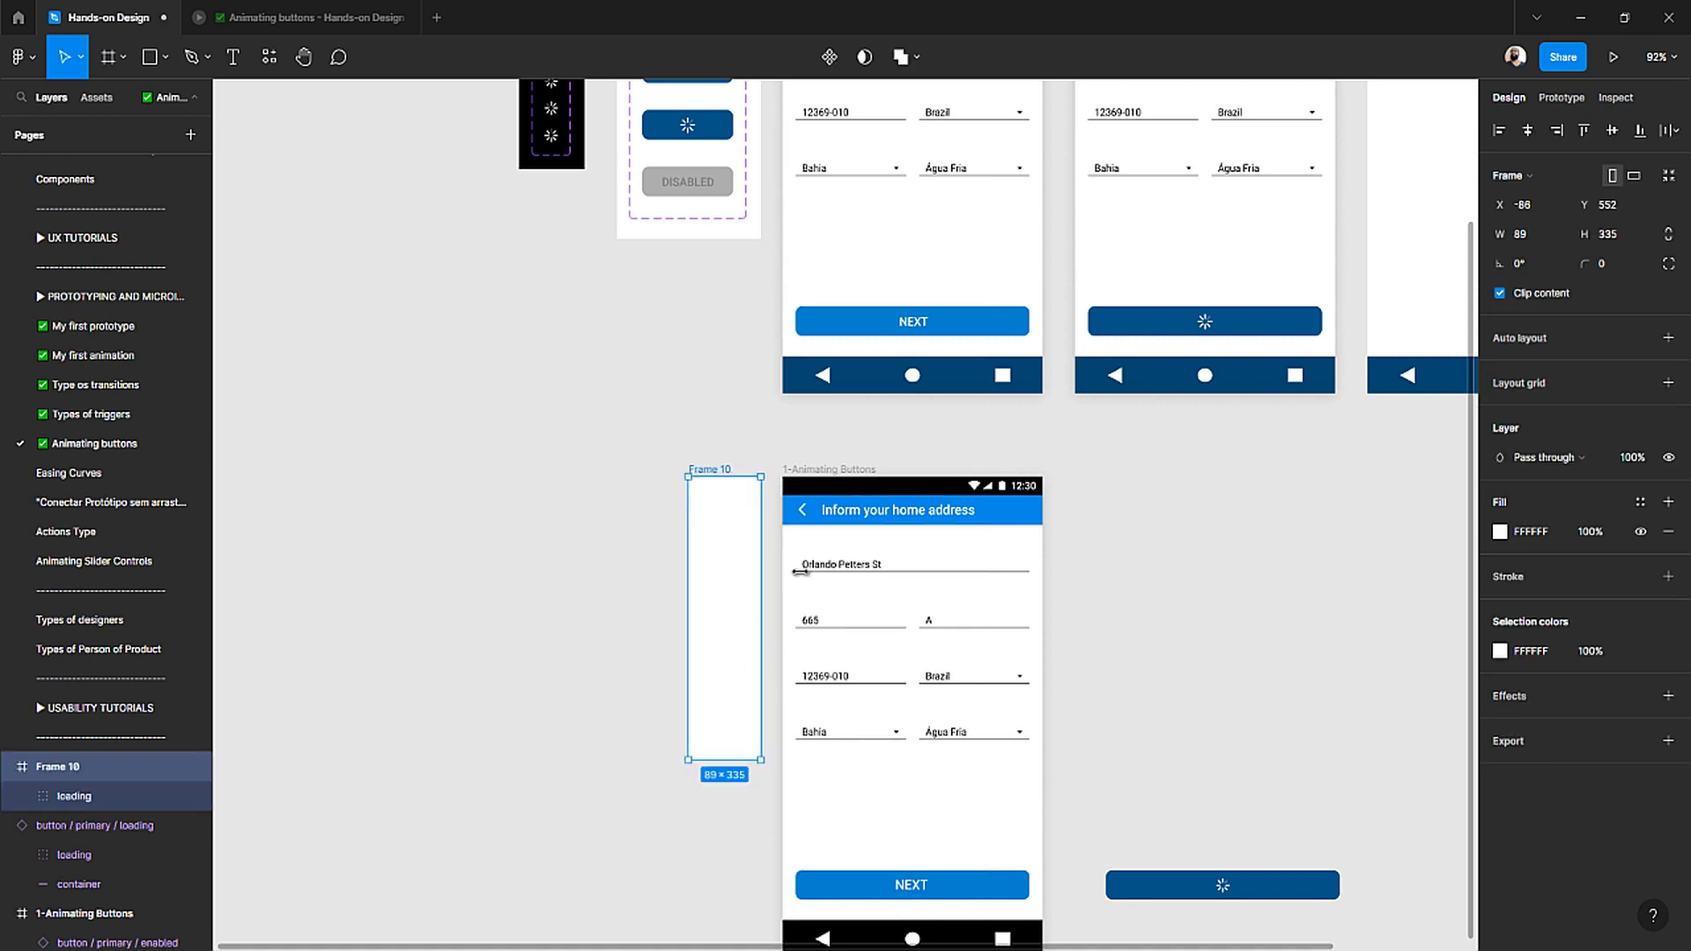
click(1500, 532)
drag(1464, 548, 1488, 660)
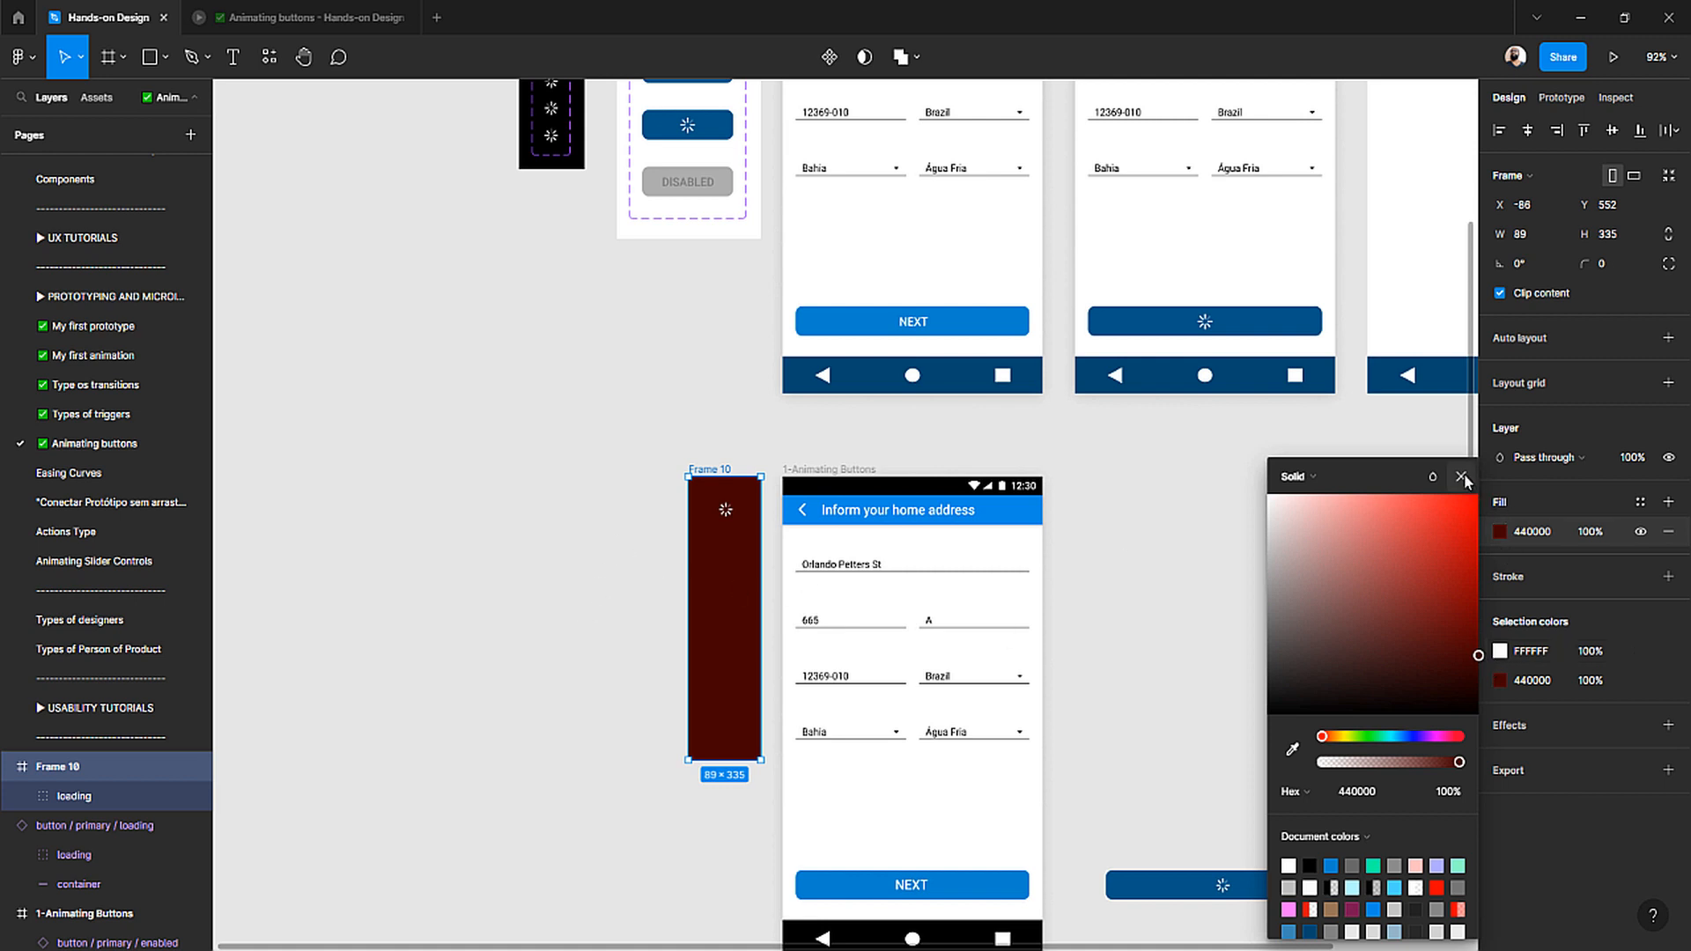
drag(1478, 656, 1471, 673)
click(522, 432)
scroll(663, 488, up, 5)
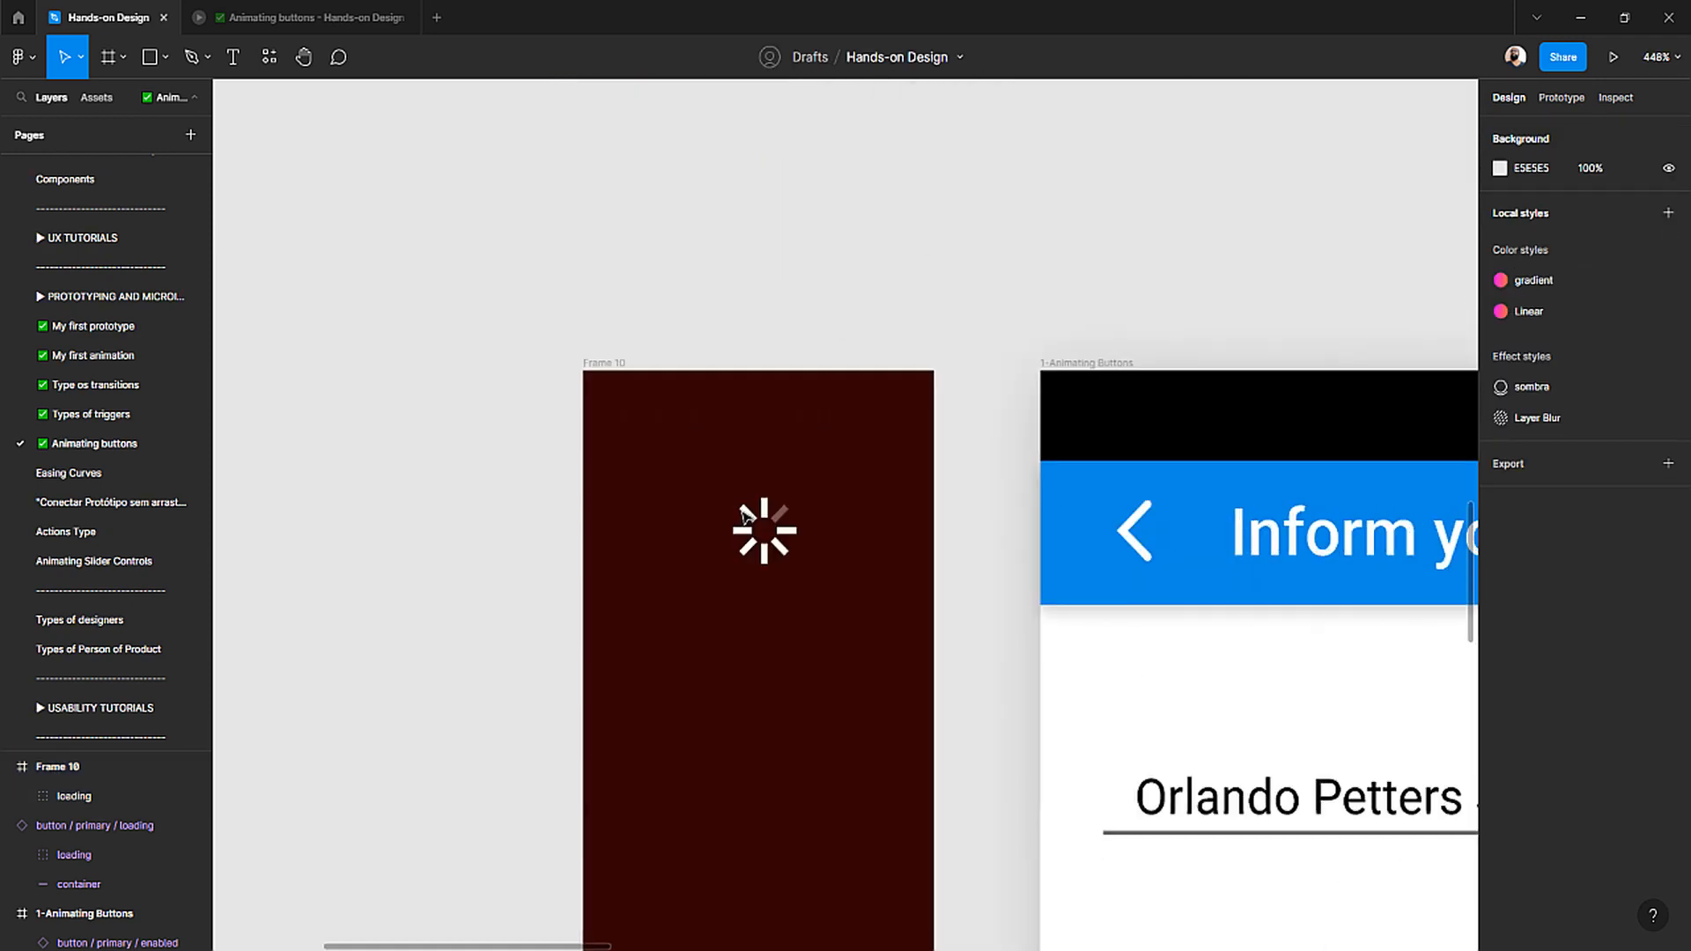
click(729, 480)
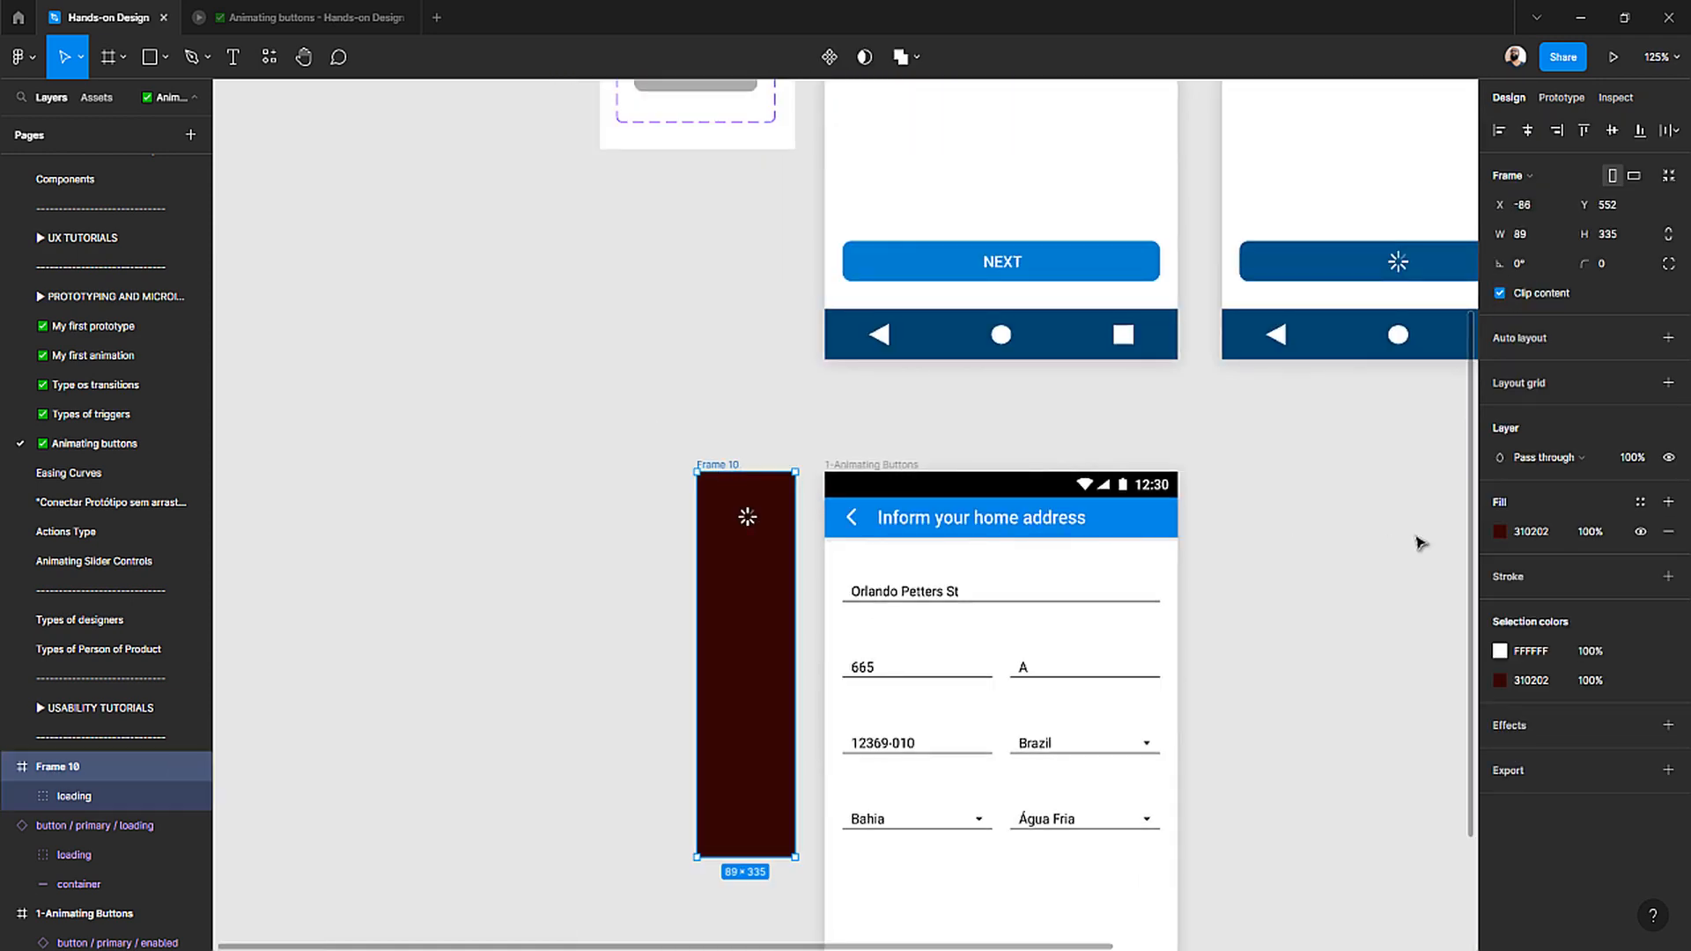
click(1488, 535)
drag(1445, 696, 1639, 811)
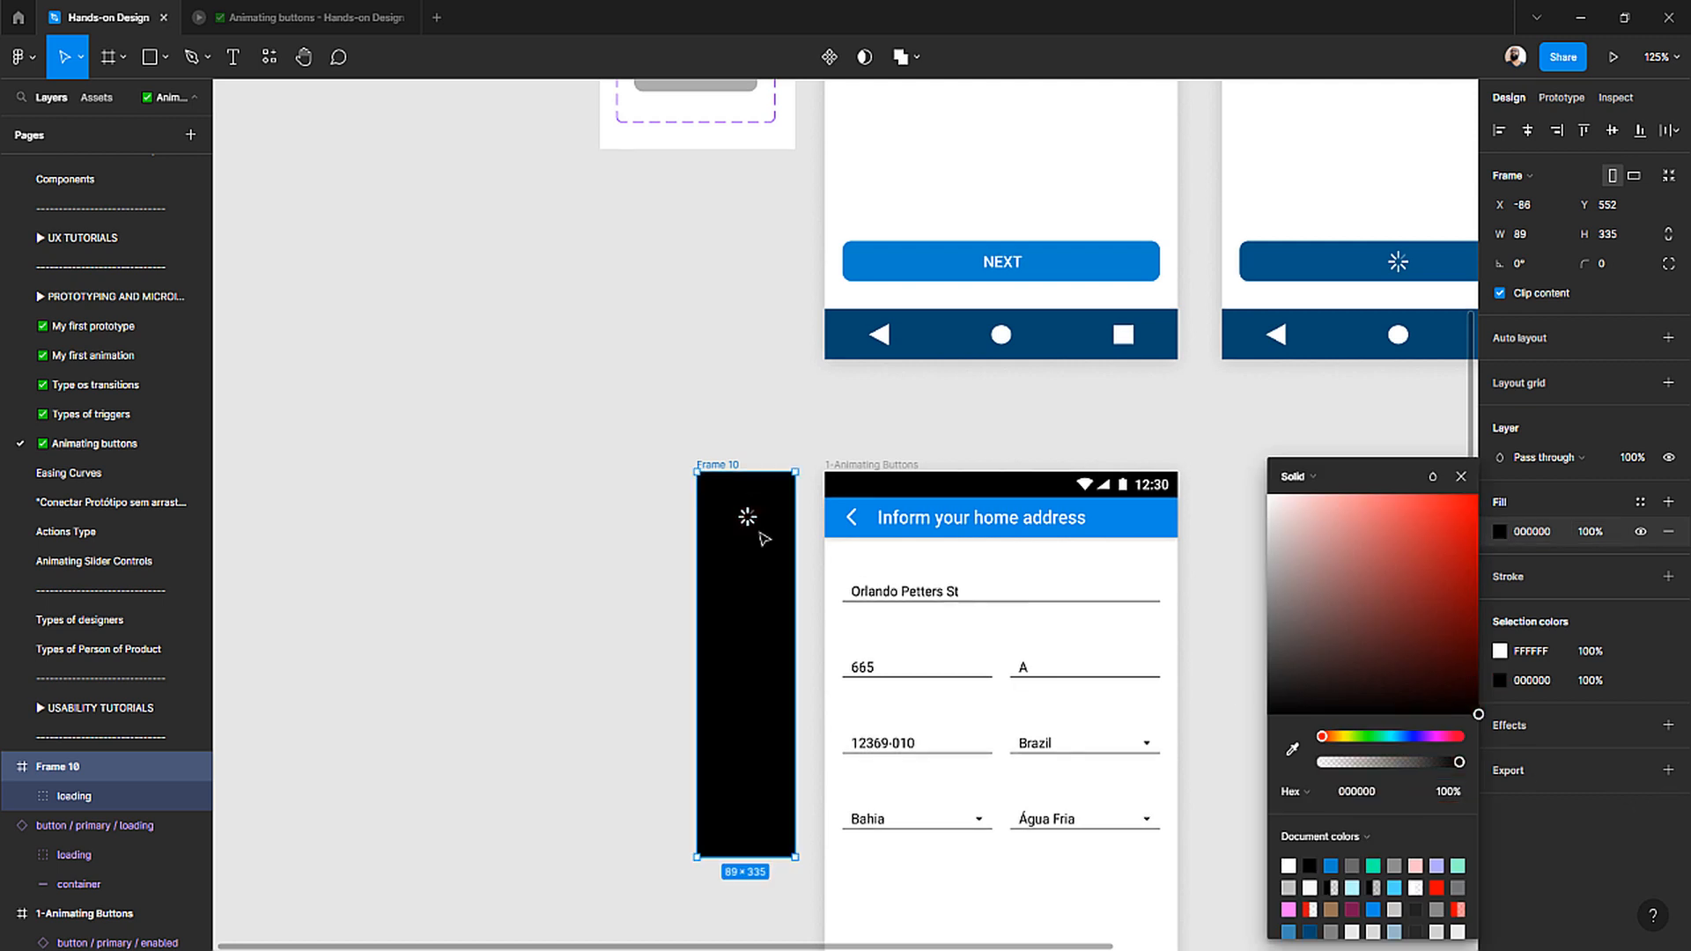
click(577, 429)
scroll(732, 491, up, 10)
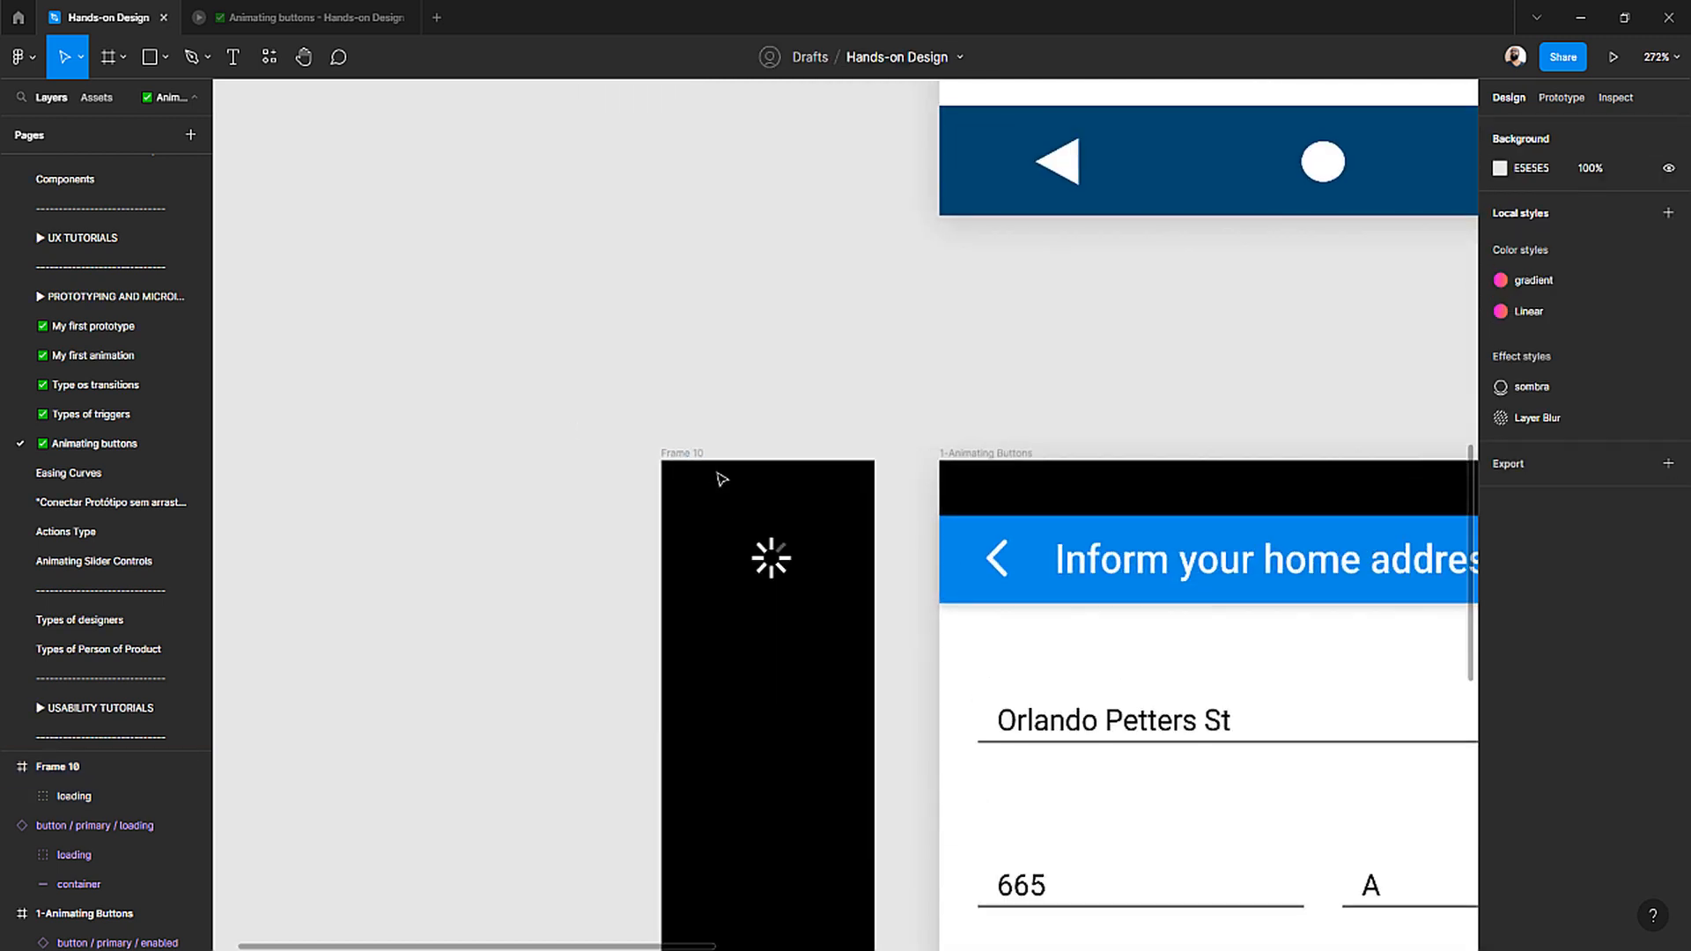
- Move the spinner to X 30, Y 24 inside the black frame and expand its group in an enlarged layer list
click(783, 558)
drag(778, 548, 760, 531)
click(21, 797)
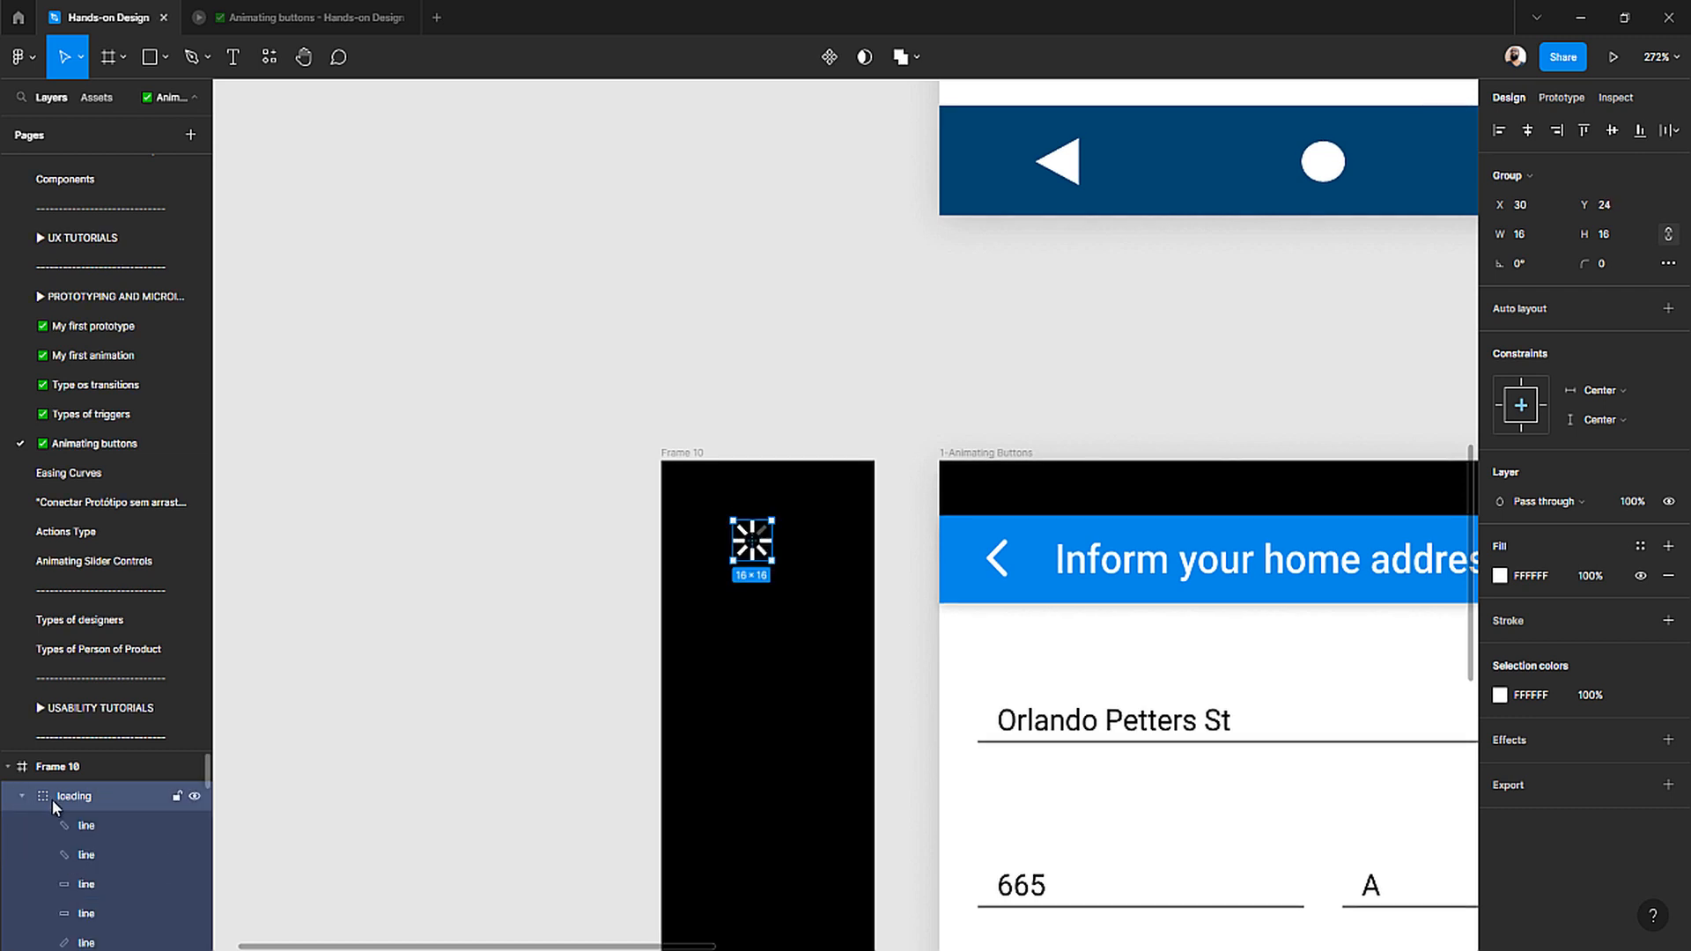
scroll(53, 801, down, 3)
scroll(53, 798, up, 3)
click(93, 754)
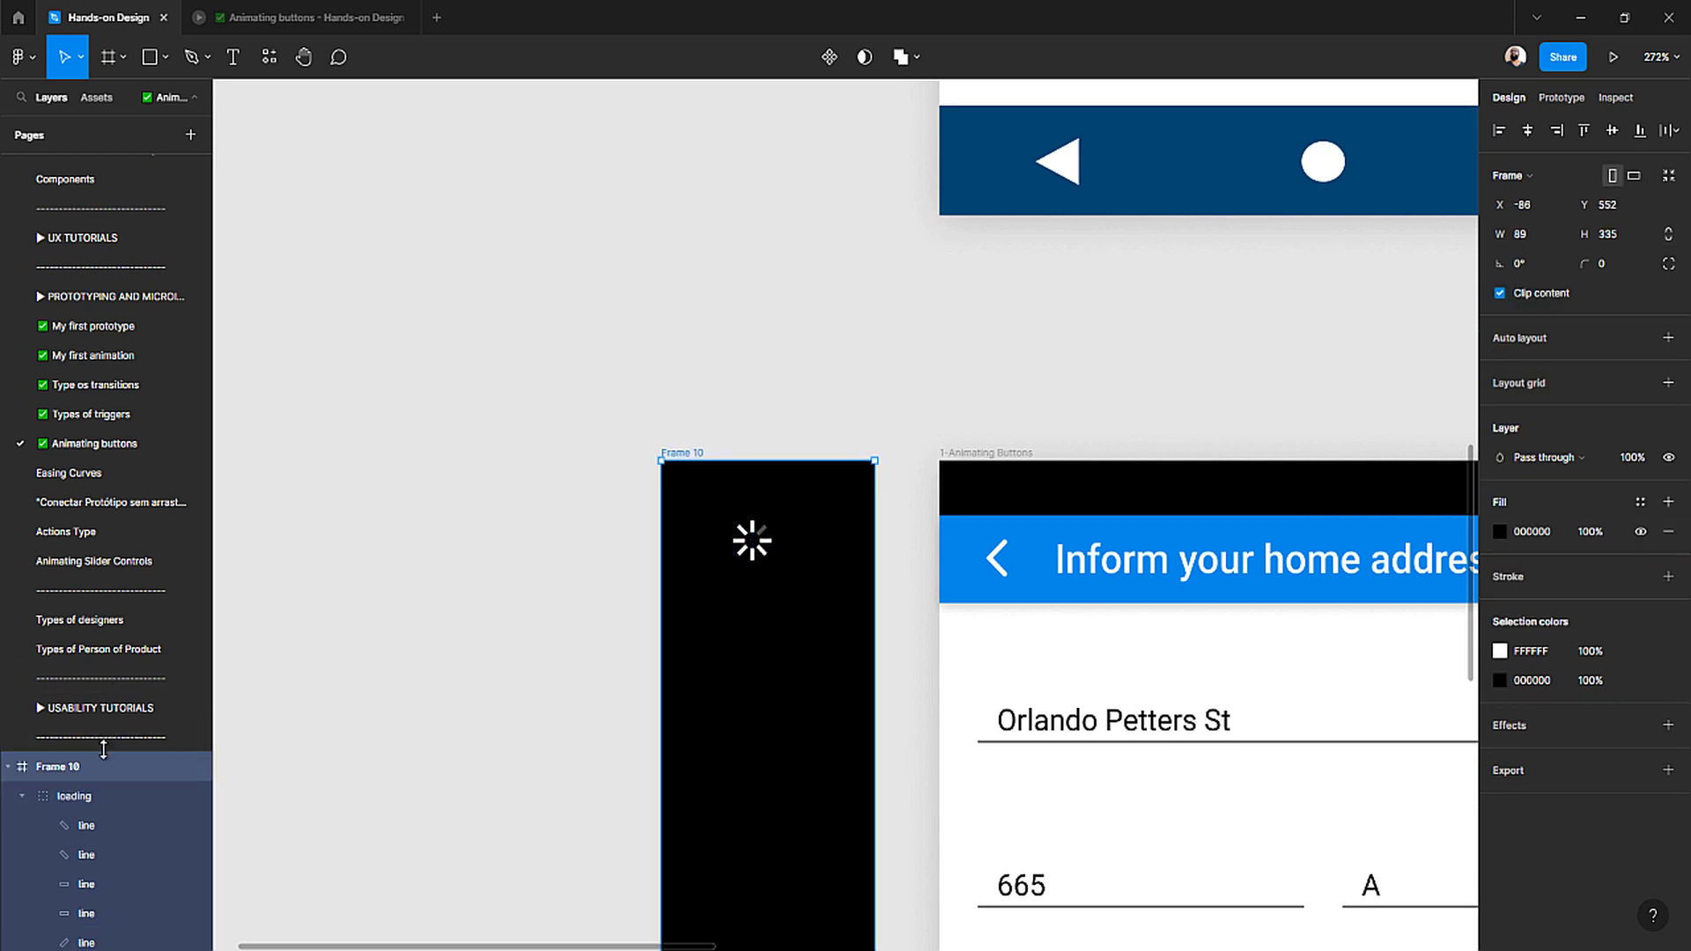
drag(103, 749, 103, 401)
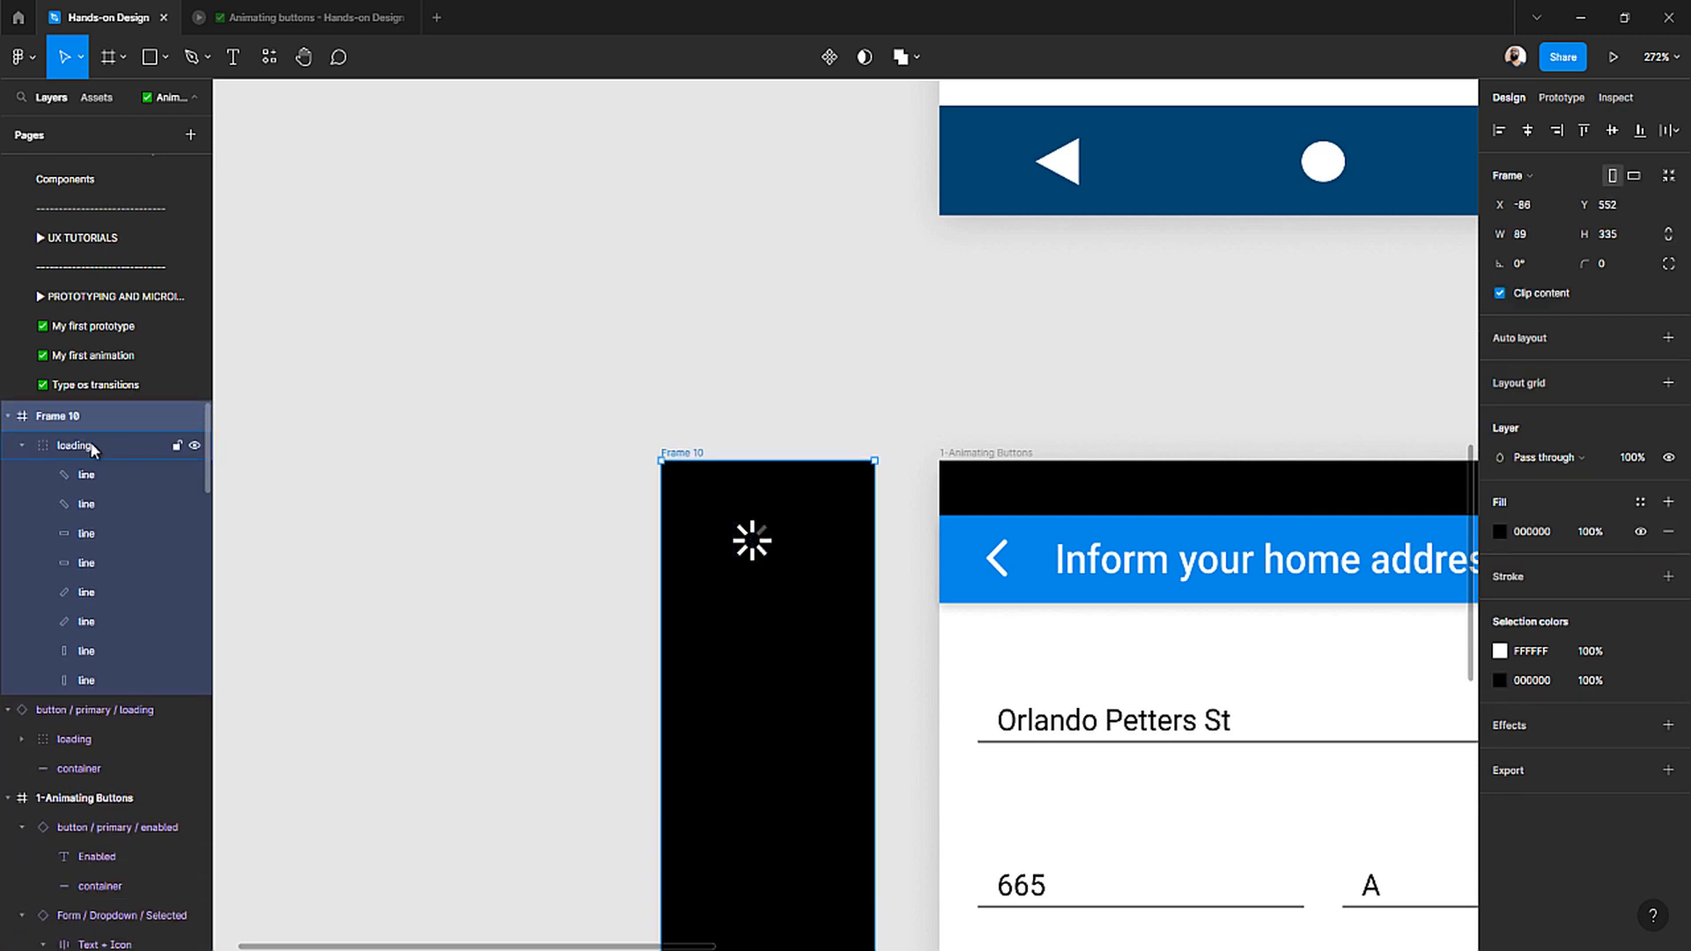
- Rename all eight "line" layers in the copied spinner's loading group to "shape"
double_click(83, 475)
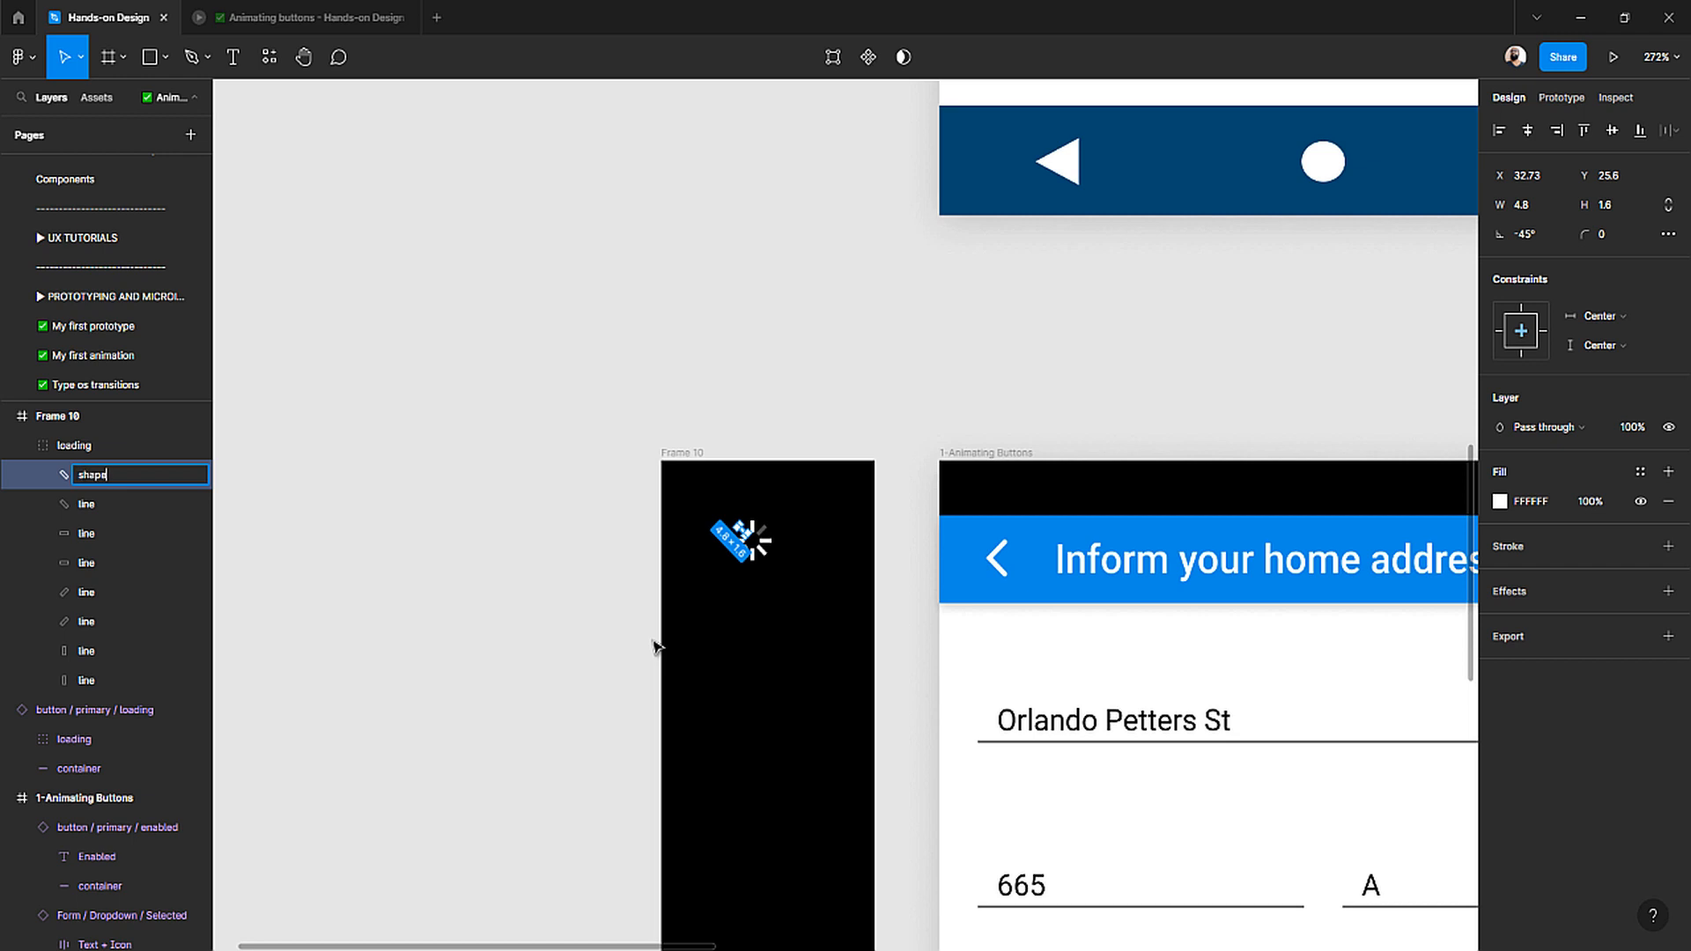
key(ctrl+a)
double_click(92, 502)
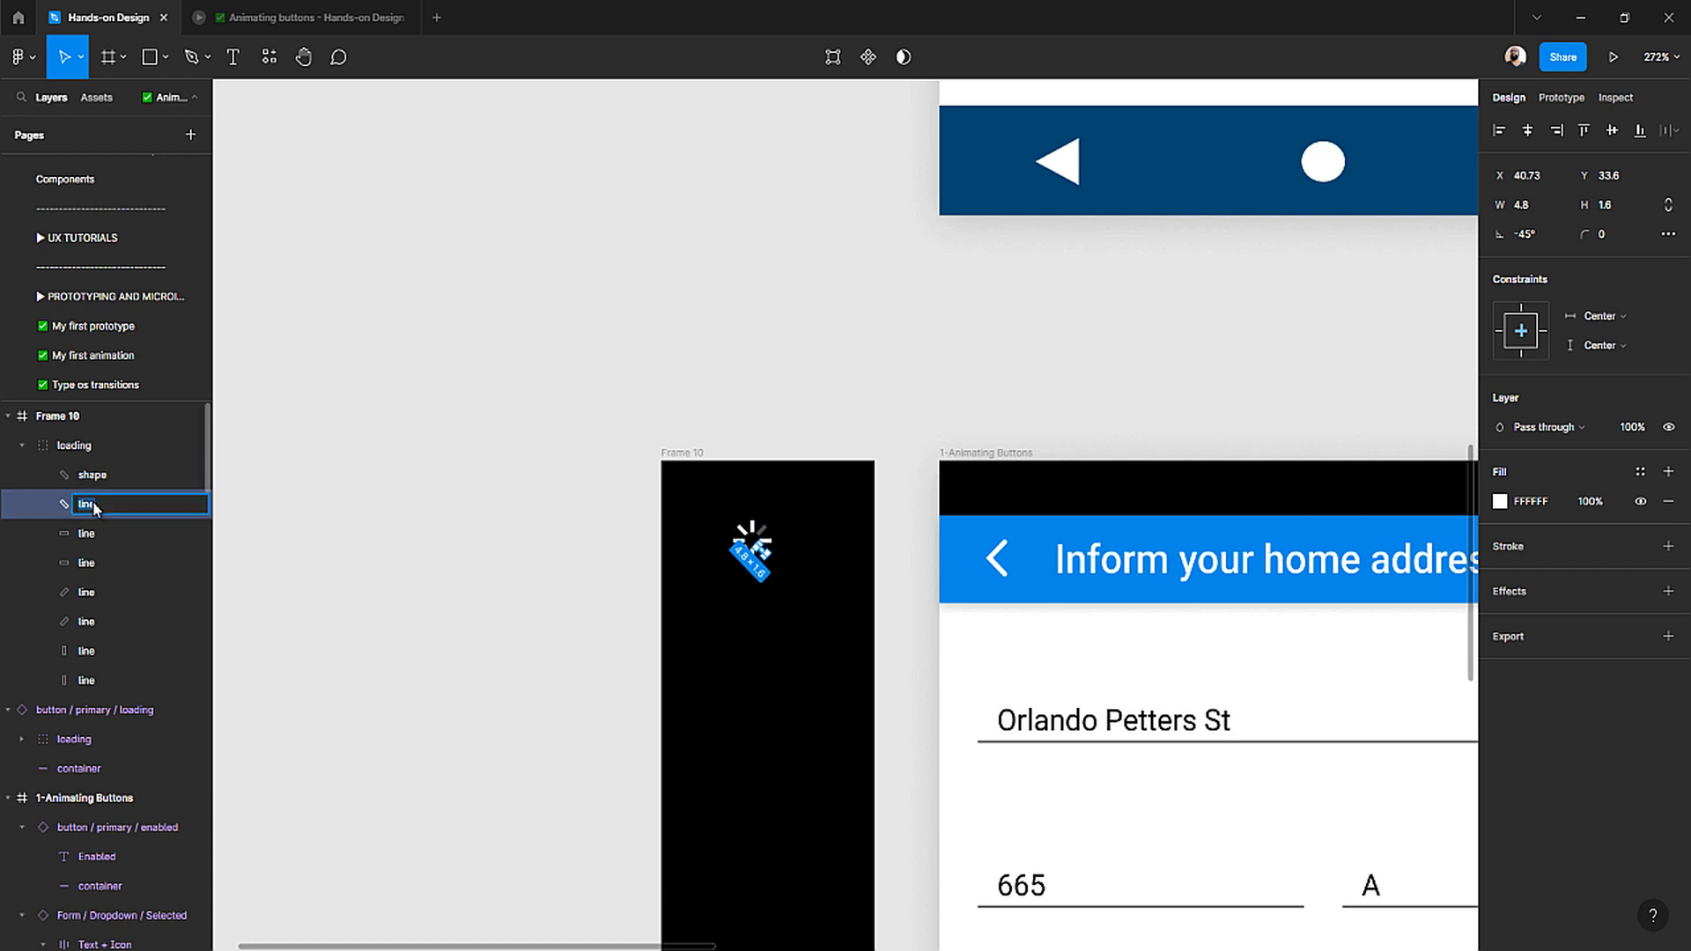
text(shape)
double_click(90, 523)
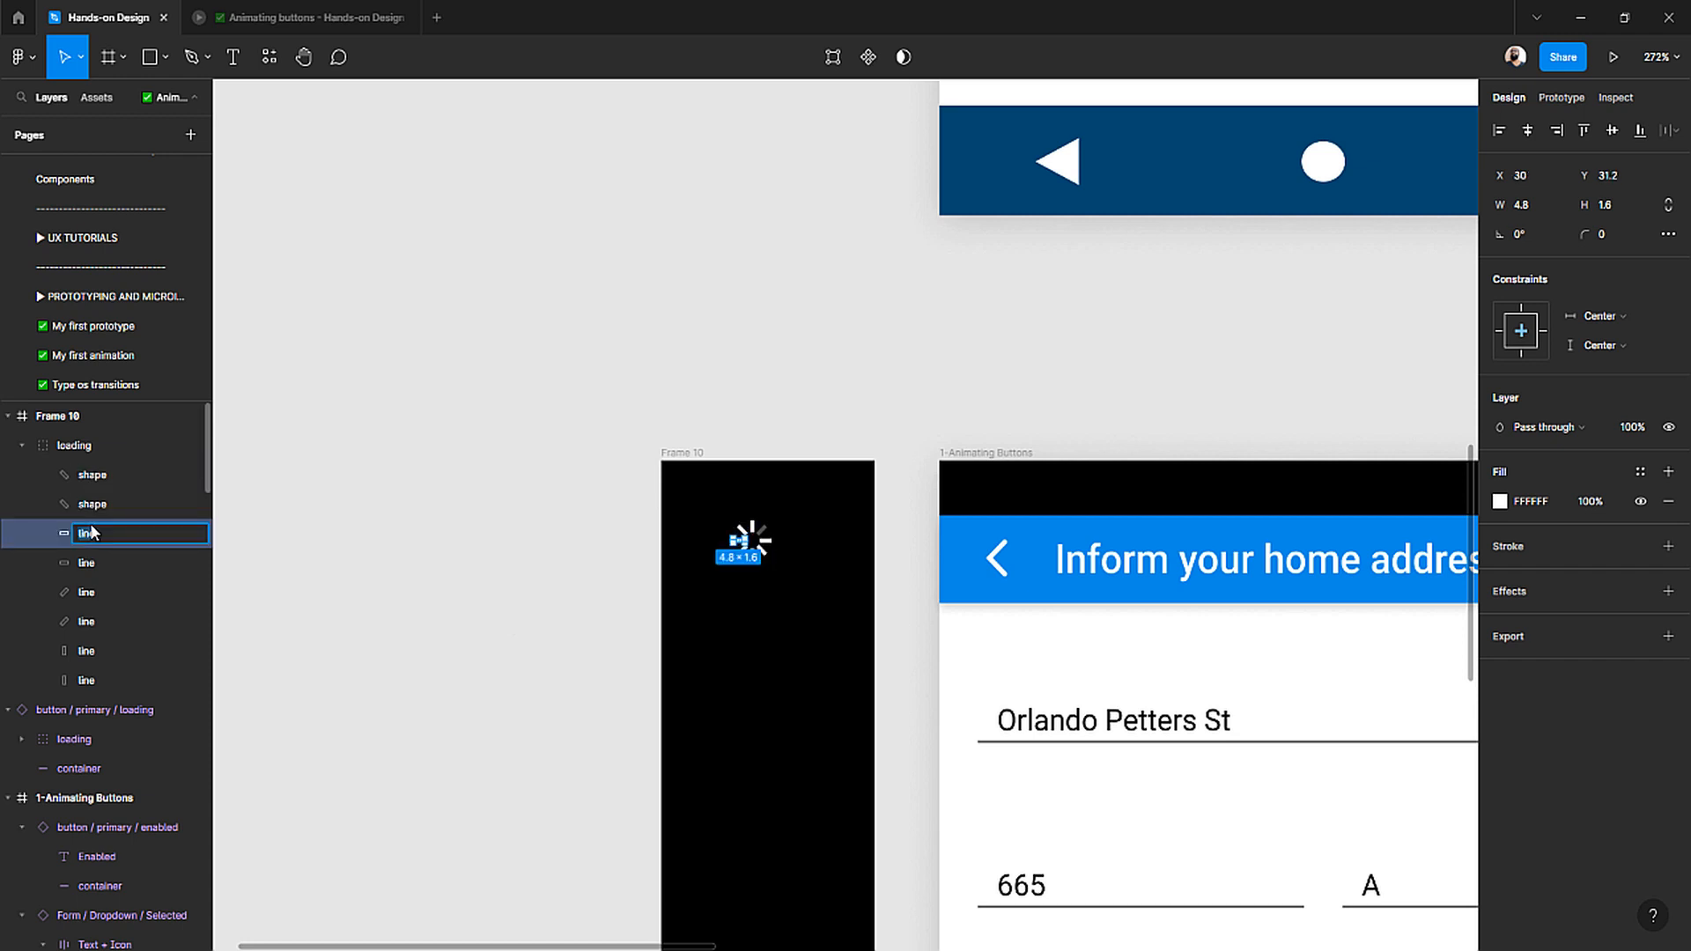
text(shape)
double_click(93, 561)
text(shape)
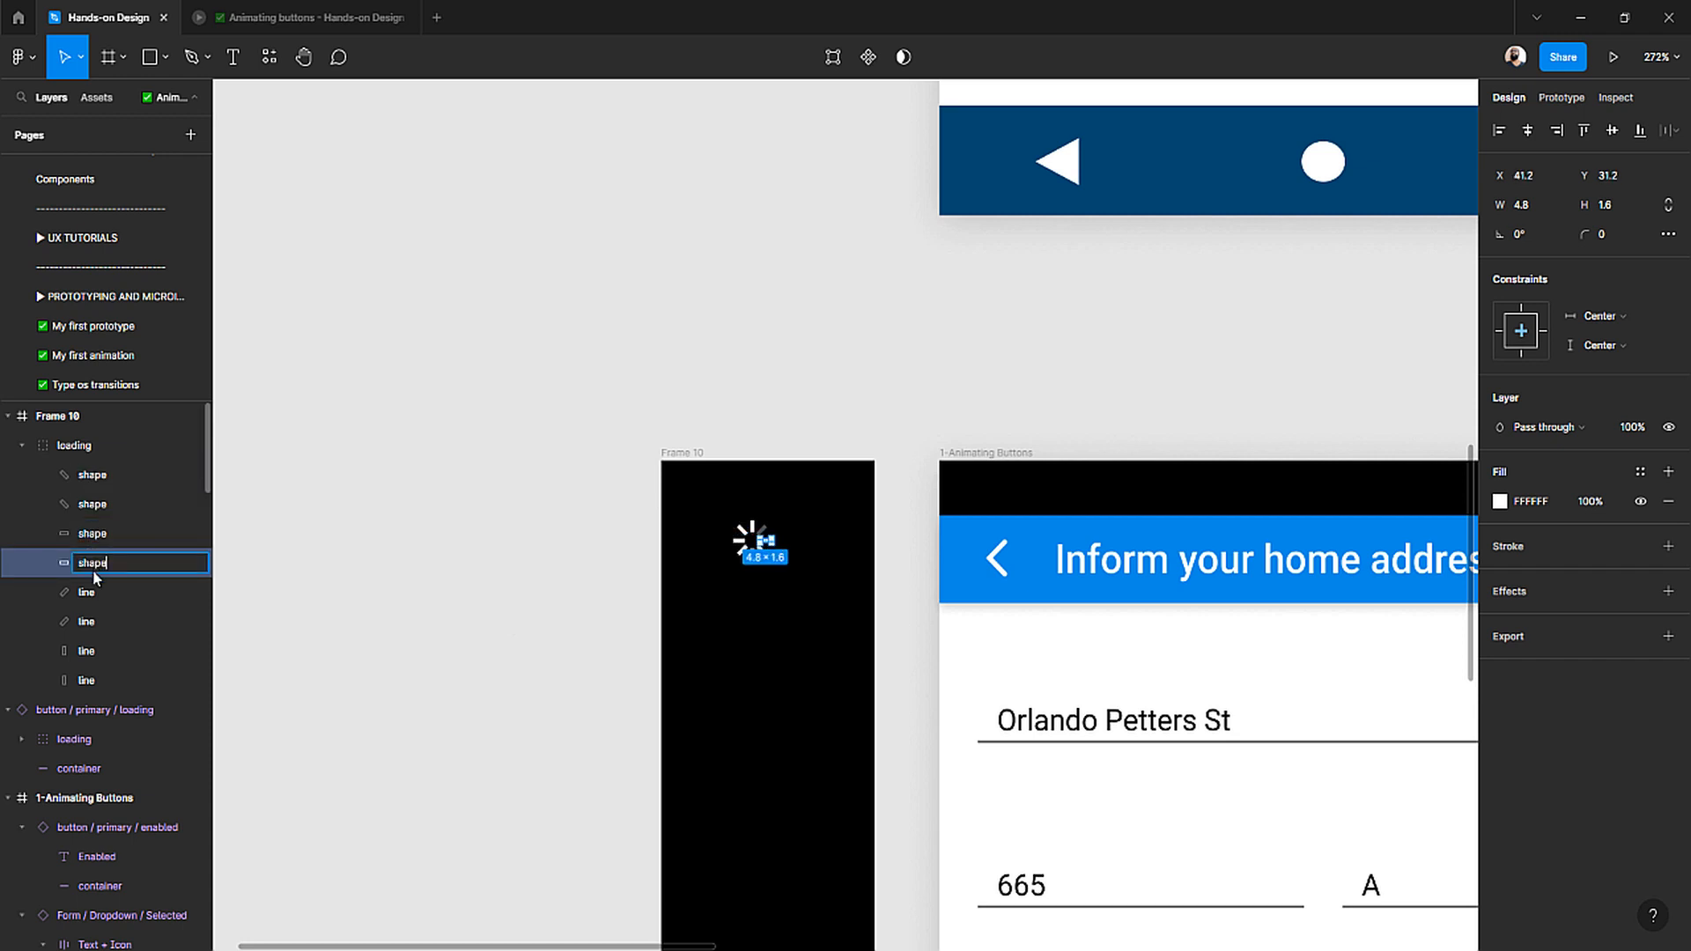
double_click(92, 590)
text(shape)
double_click(92, 622)
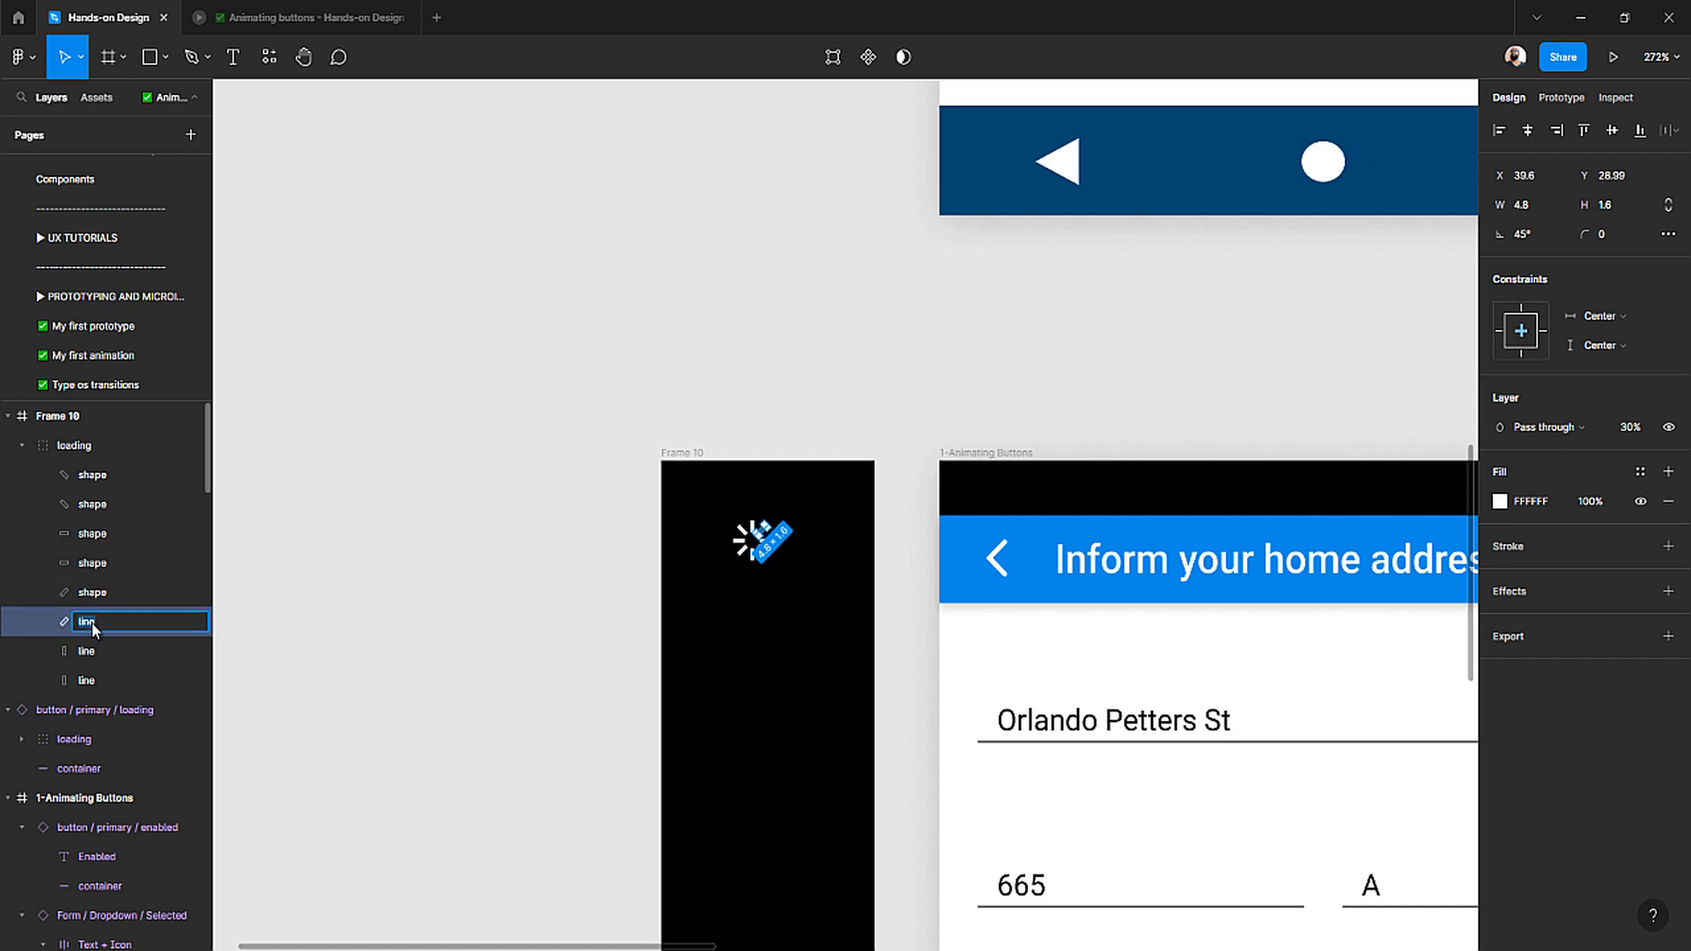
text(shape)
double_click(95, 651)
text(shape)
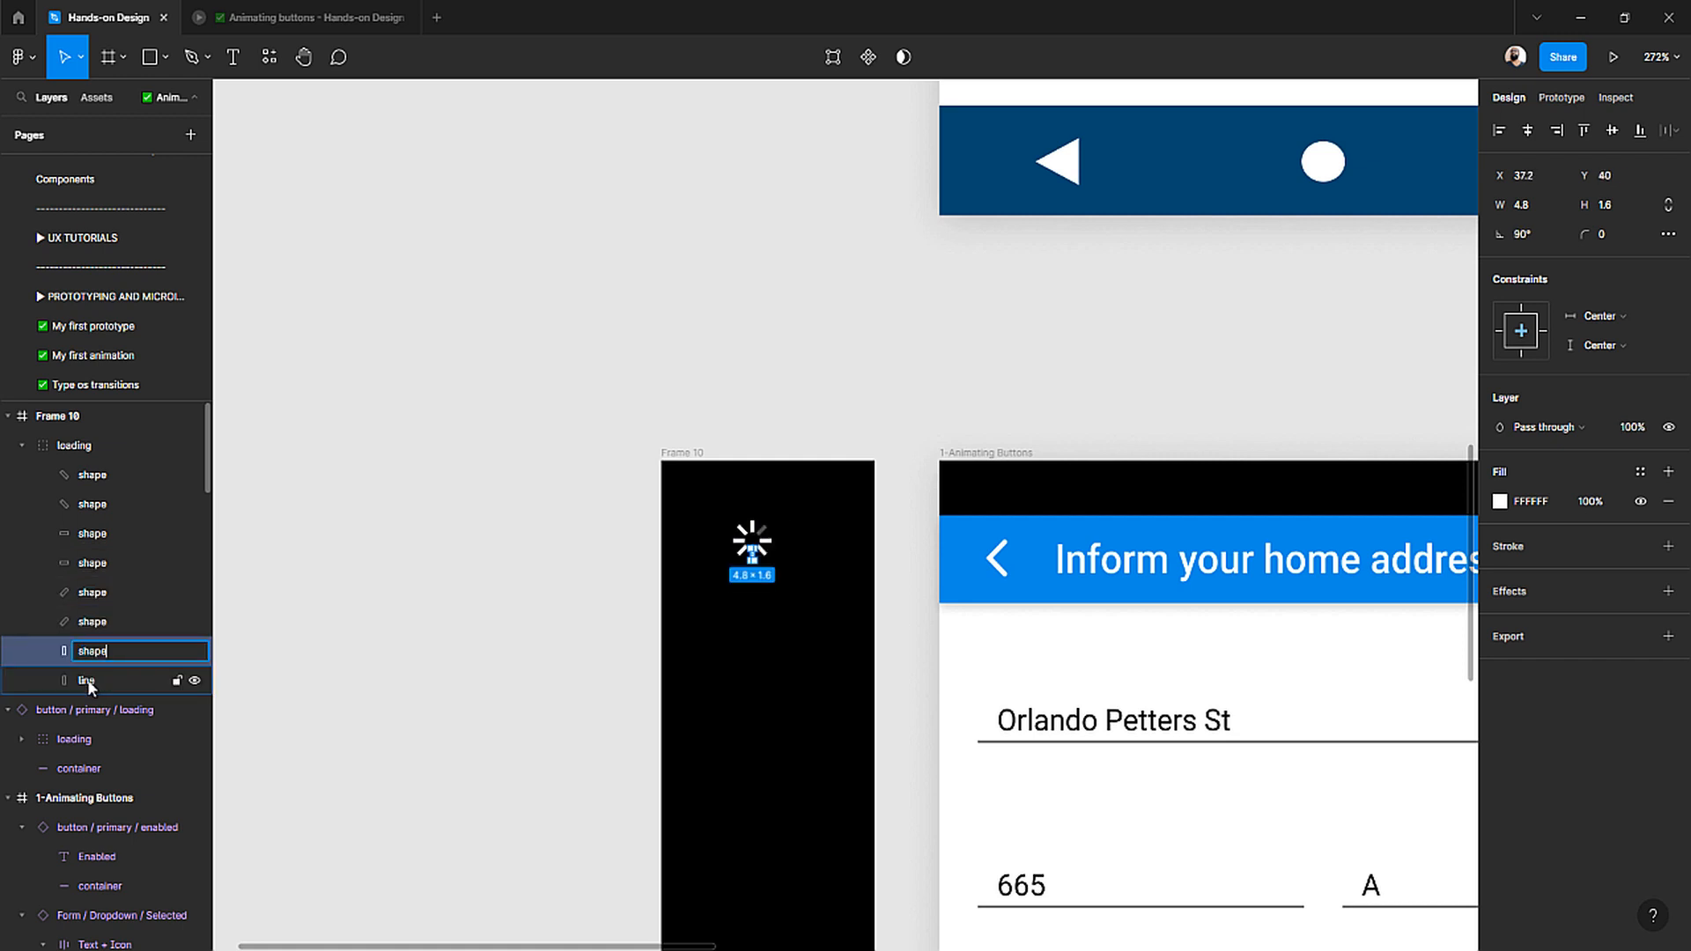
double_click(87, 679)
text(shape)
click(349, 548)
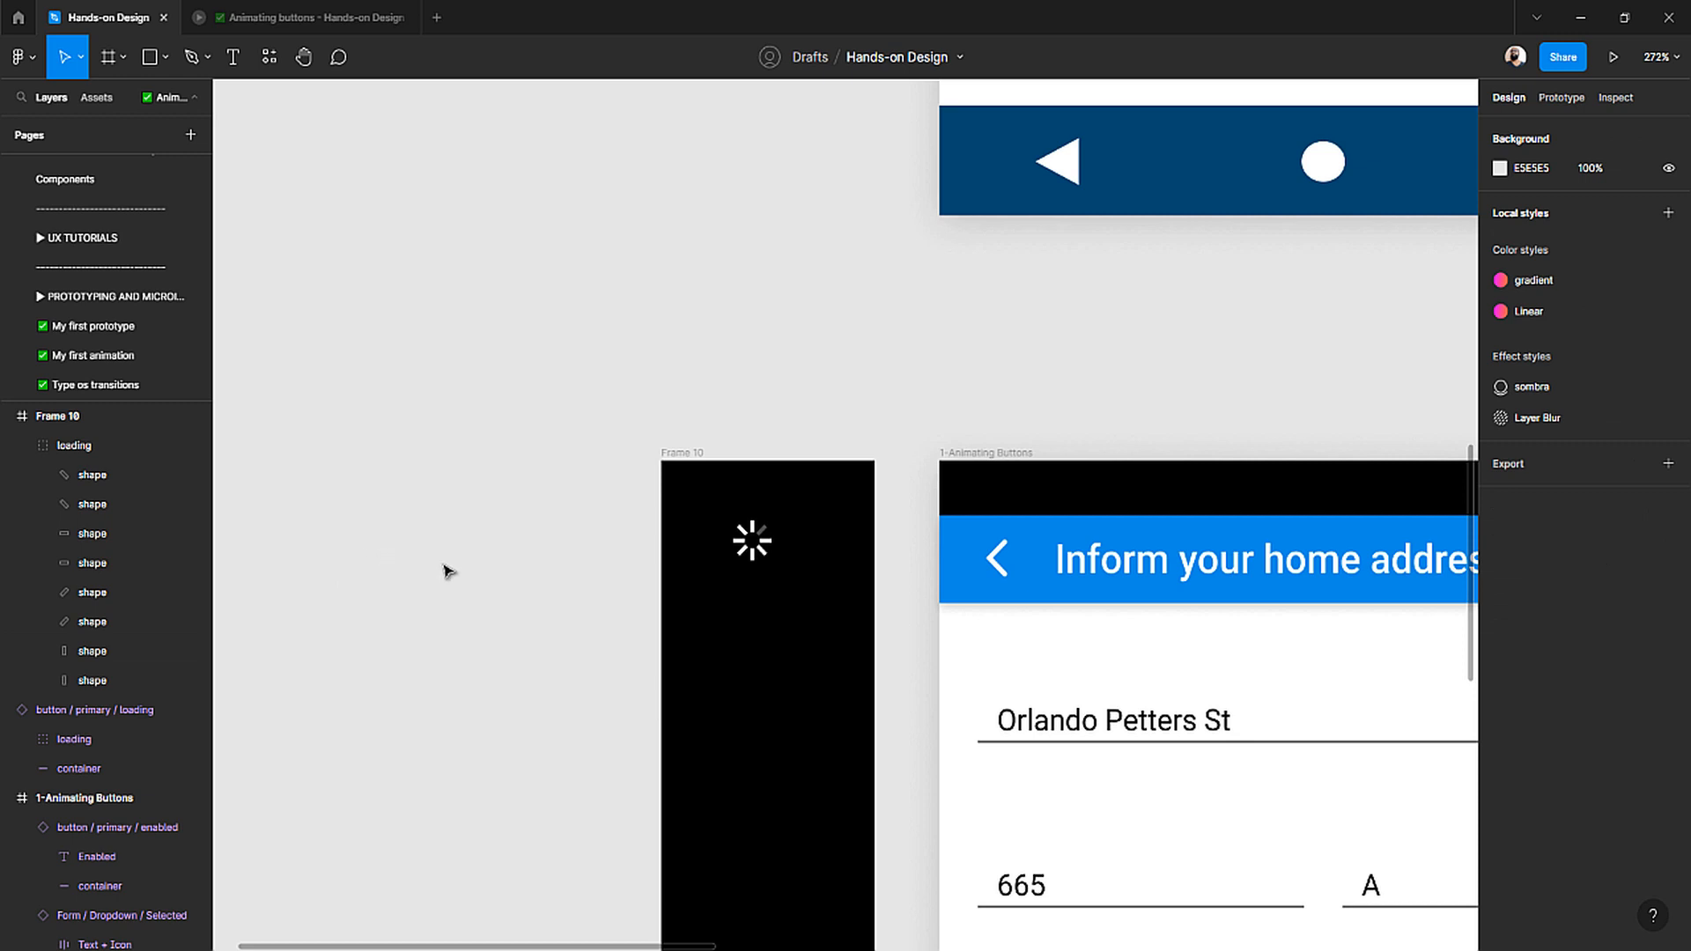
- Examine the stacked spinners in the reference Loading component set in comparison with the spinner in the black frame
scroll(678, 551, down, 3)
scroll(737, 542, up, 2)
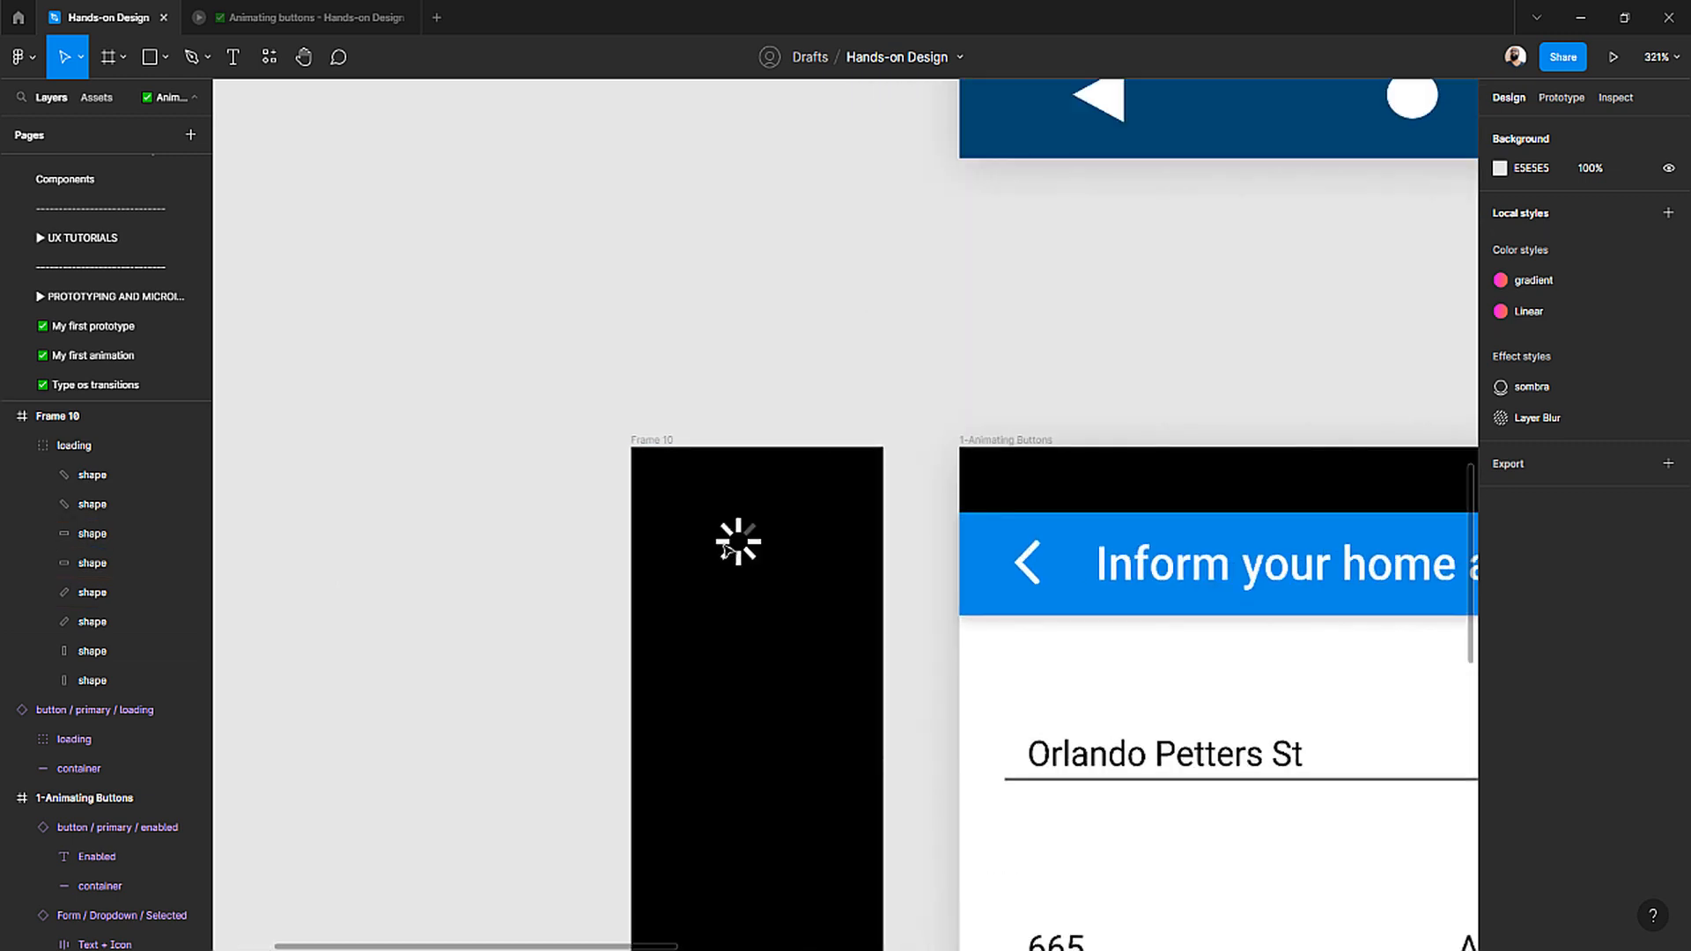
scroll(731, 546, down, 4)
scroll(725, 553, up, 5)
scroll(488, 286, up, 2)
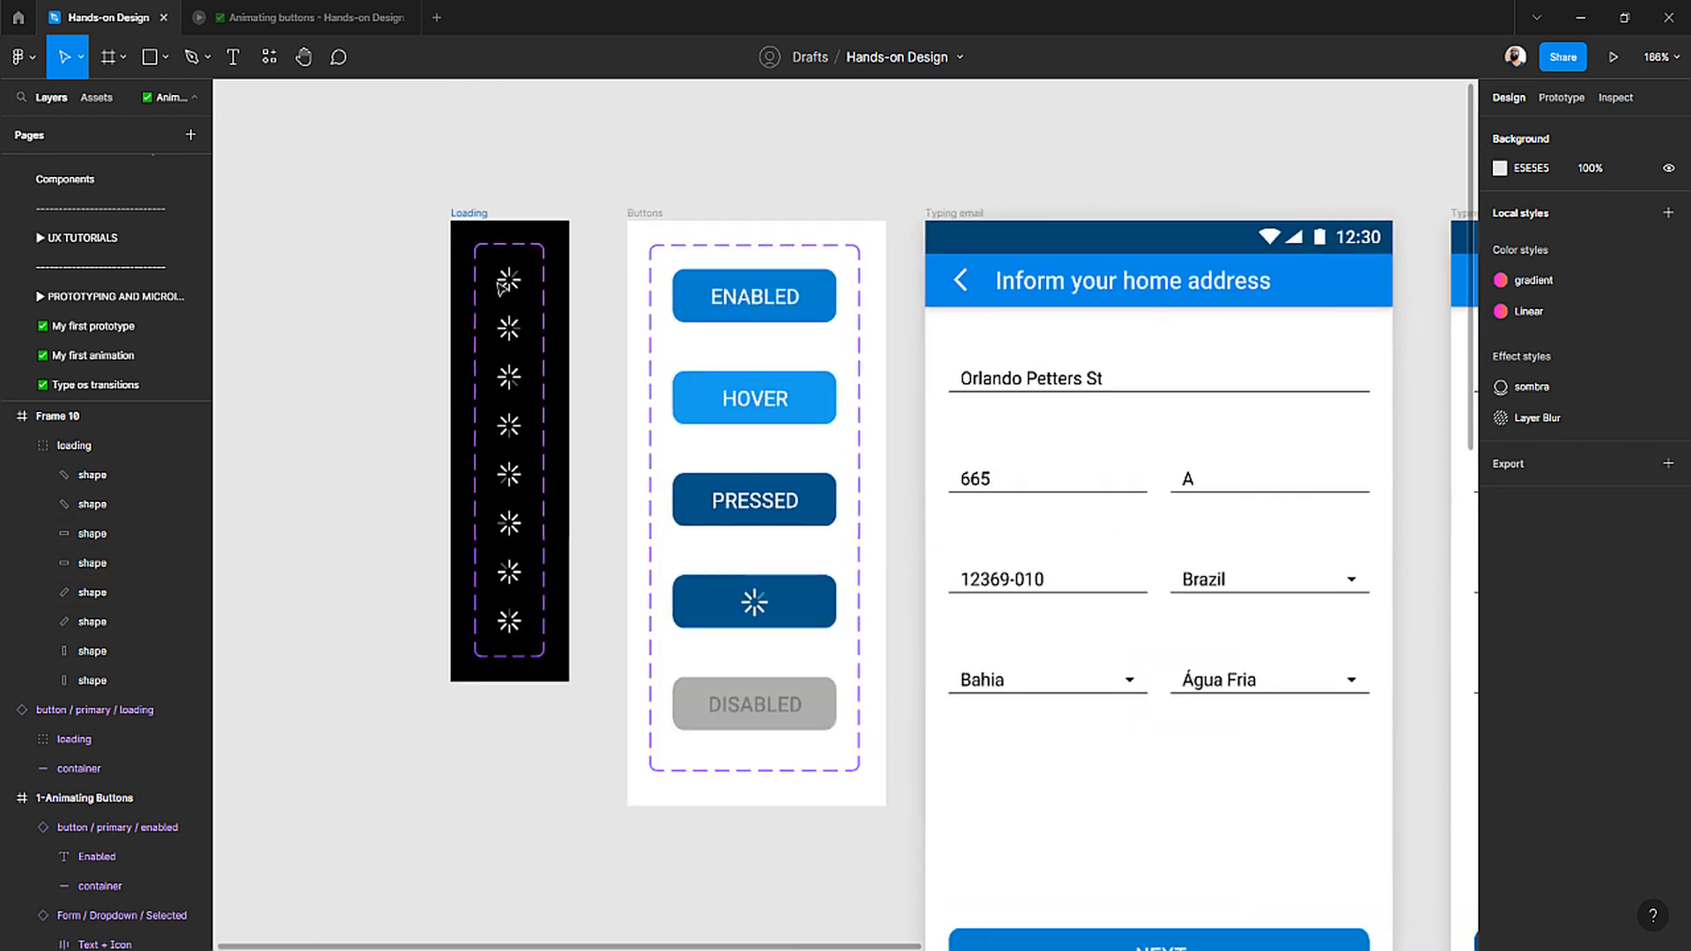
scroll(649, 784, down, 6)
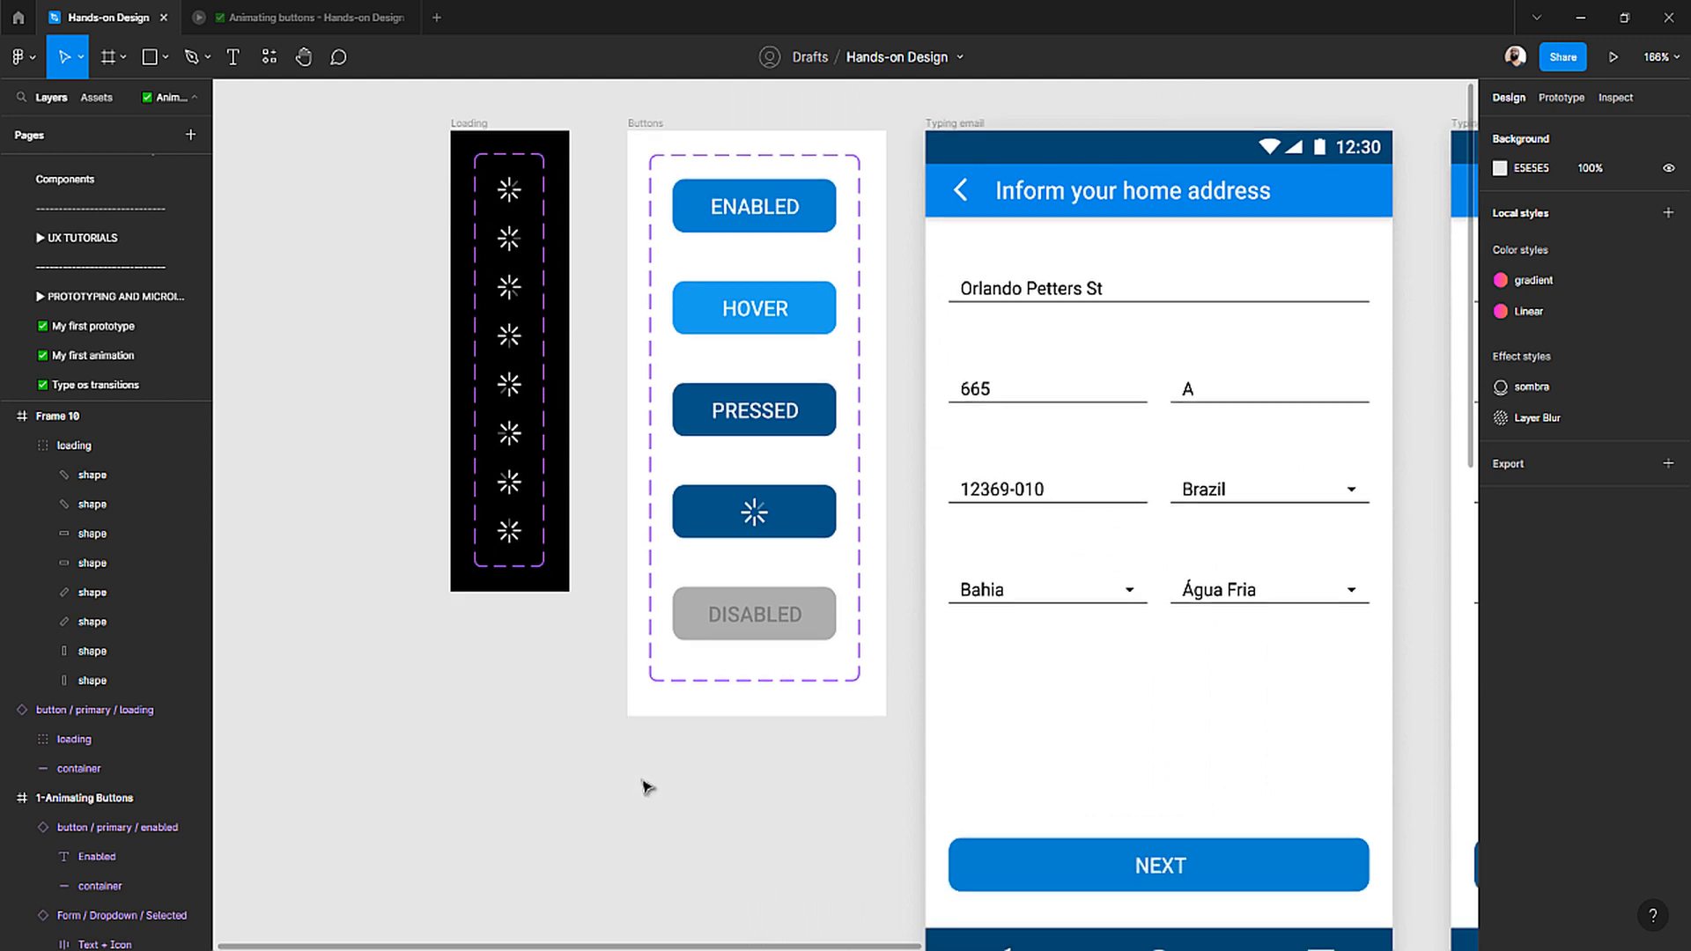
scroll(831, 622, up, 5)
scroll(831, 622, up, 5)
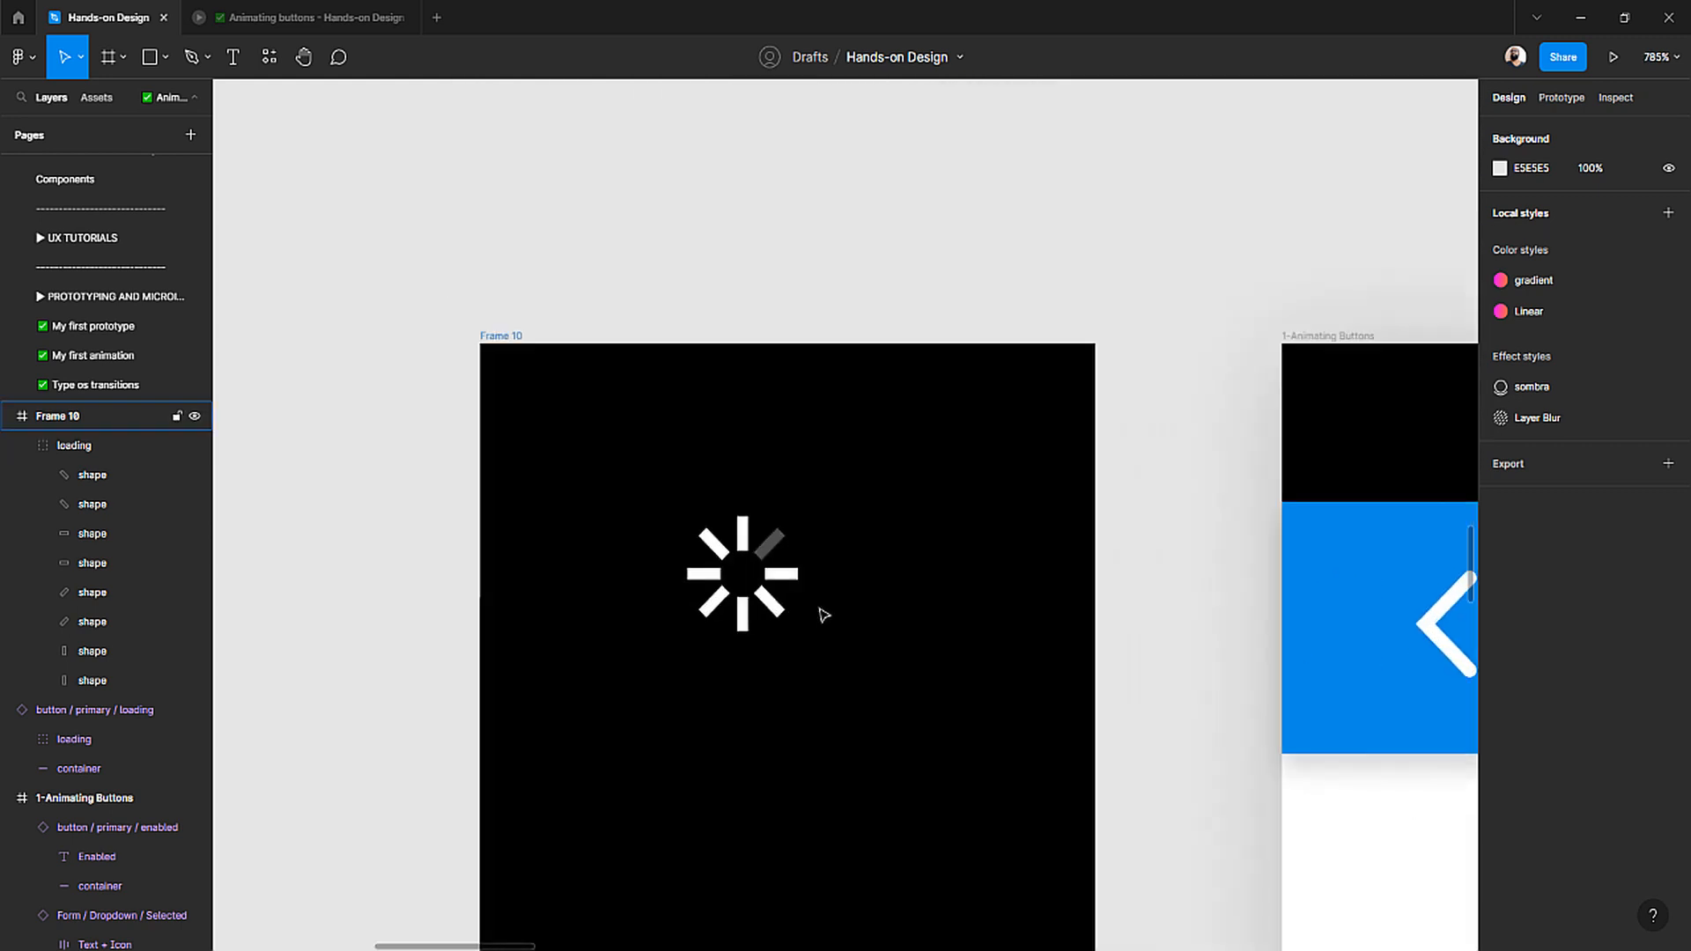
- Center the spinner group horizontally within the black frame
click(772, 581)
drag(780, 582, 828, 581)
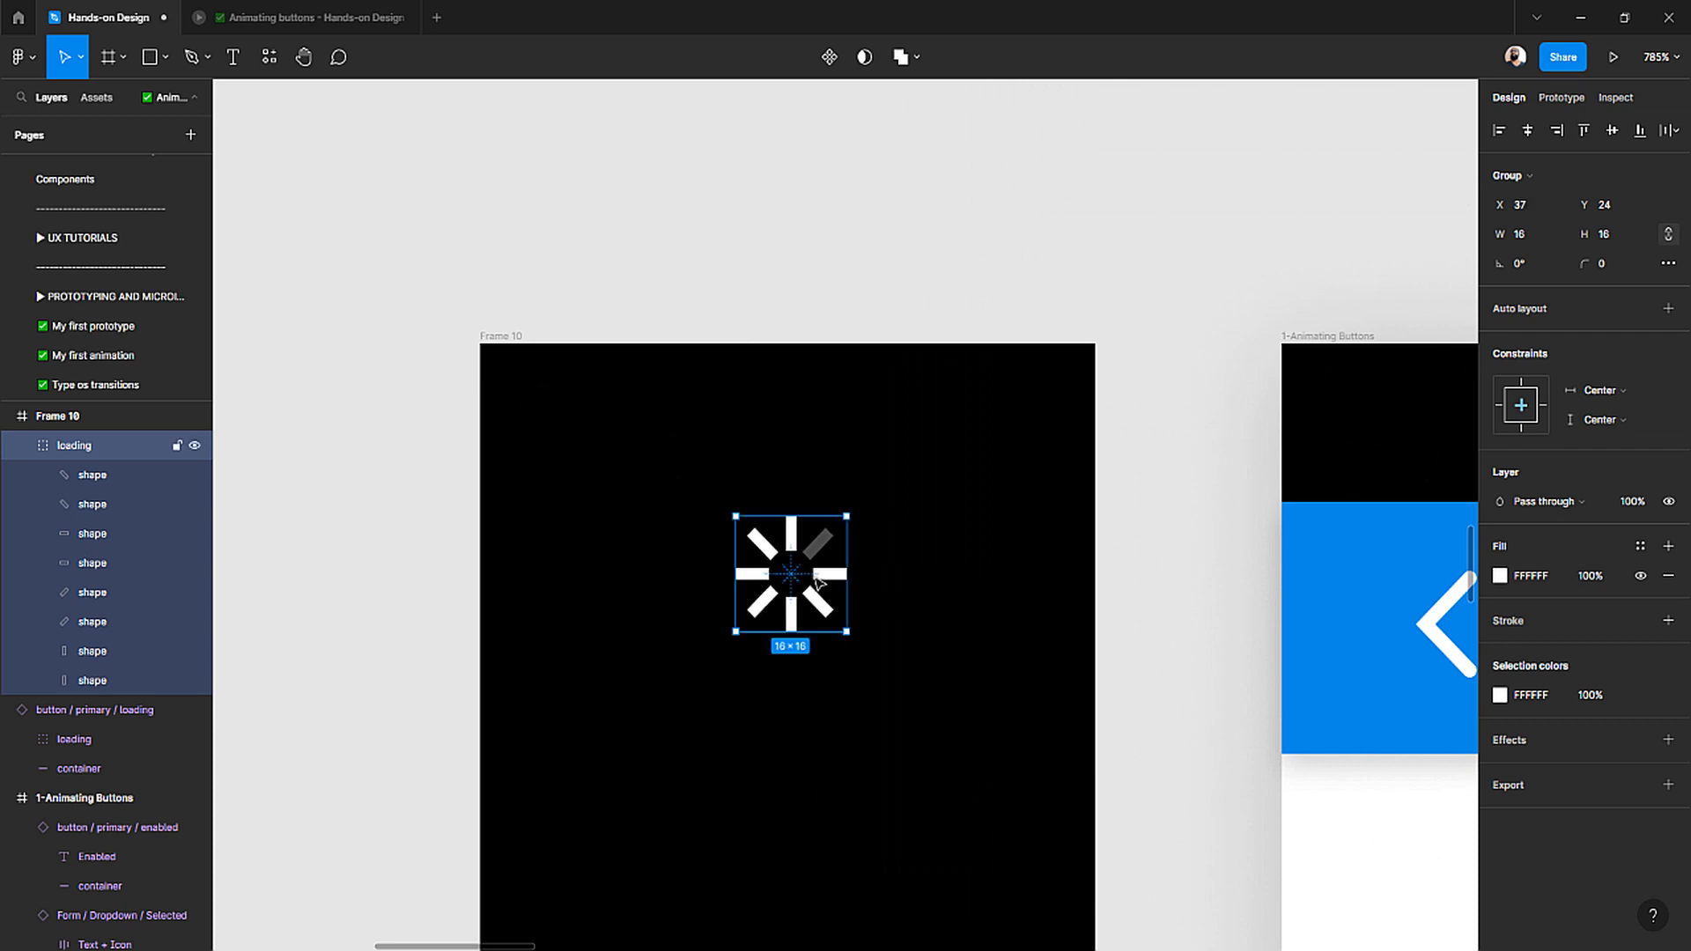
click(1527, 131)
scroll(755, 630, down, 1)
scroll(759, 635, down, 2)
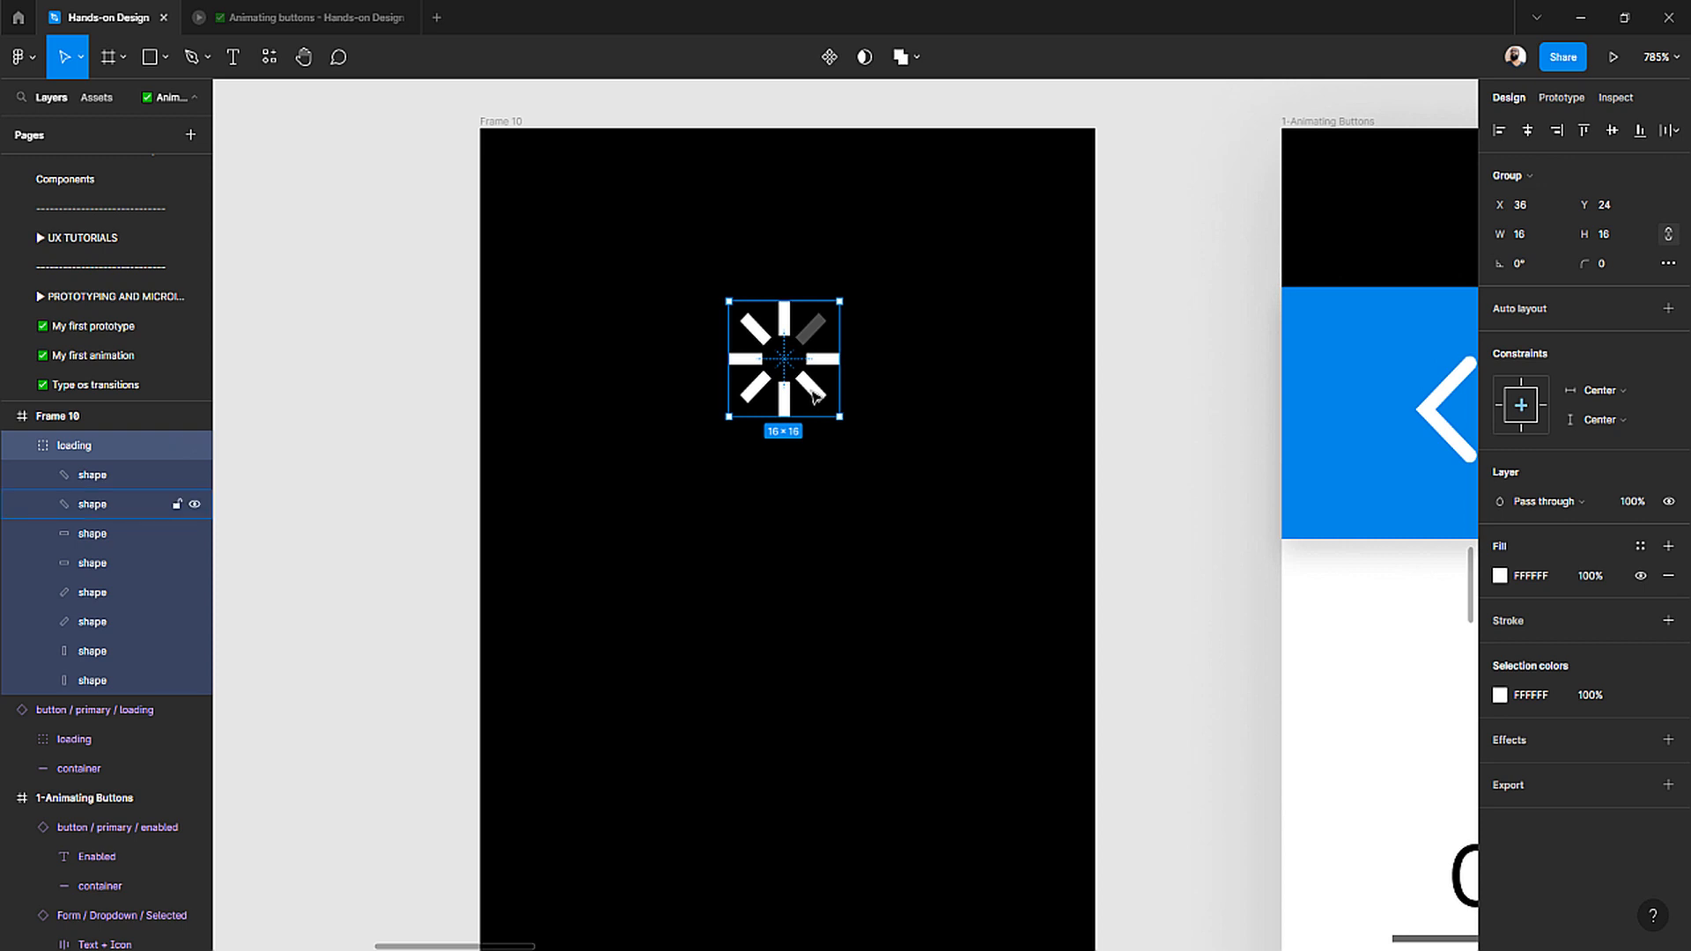
- Duplicate the spinner group and move the copy straight down to Y 47, below the original
key(ctrl+d)
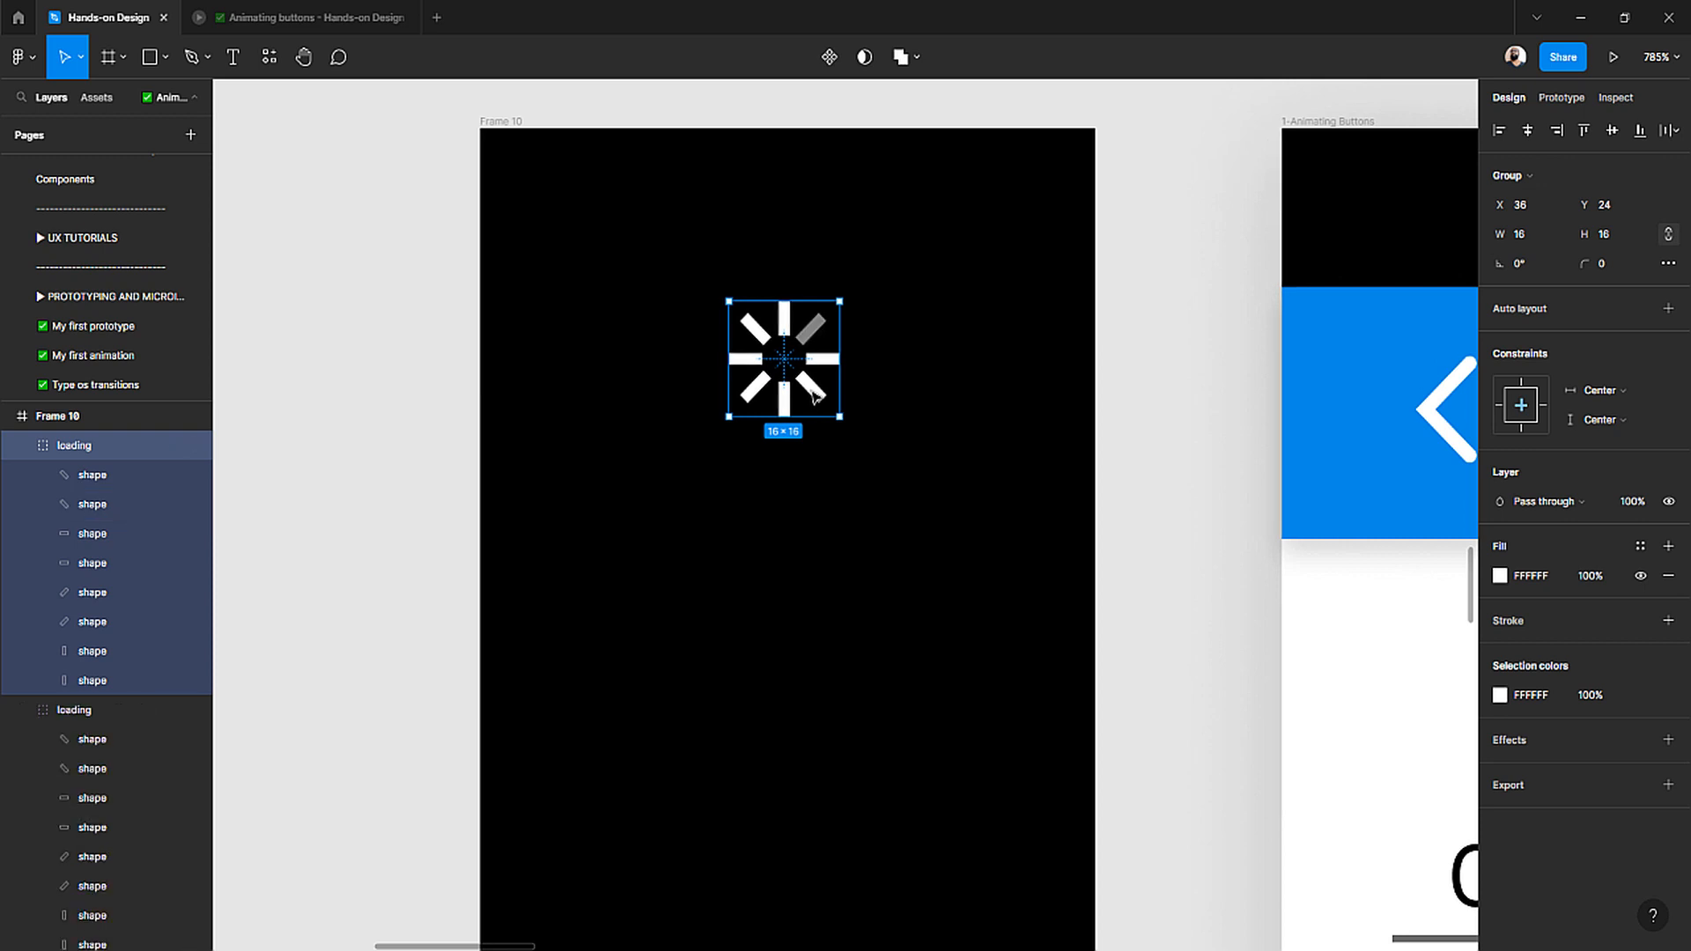
click(1143, 401)
drag(812, 388, 815, 535)
scroll(804, 524, up, 3)
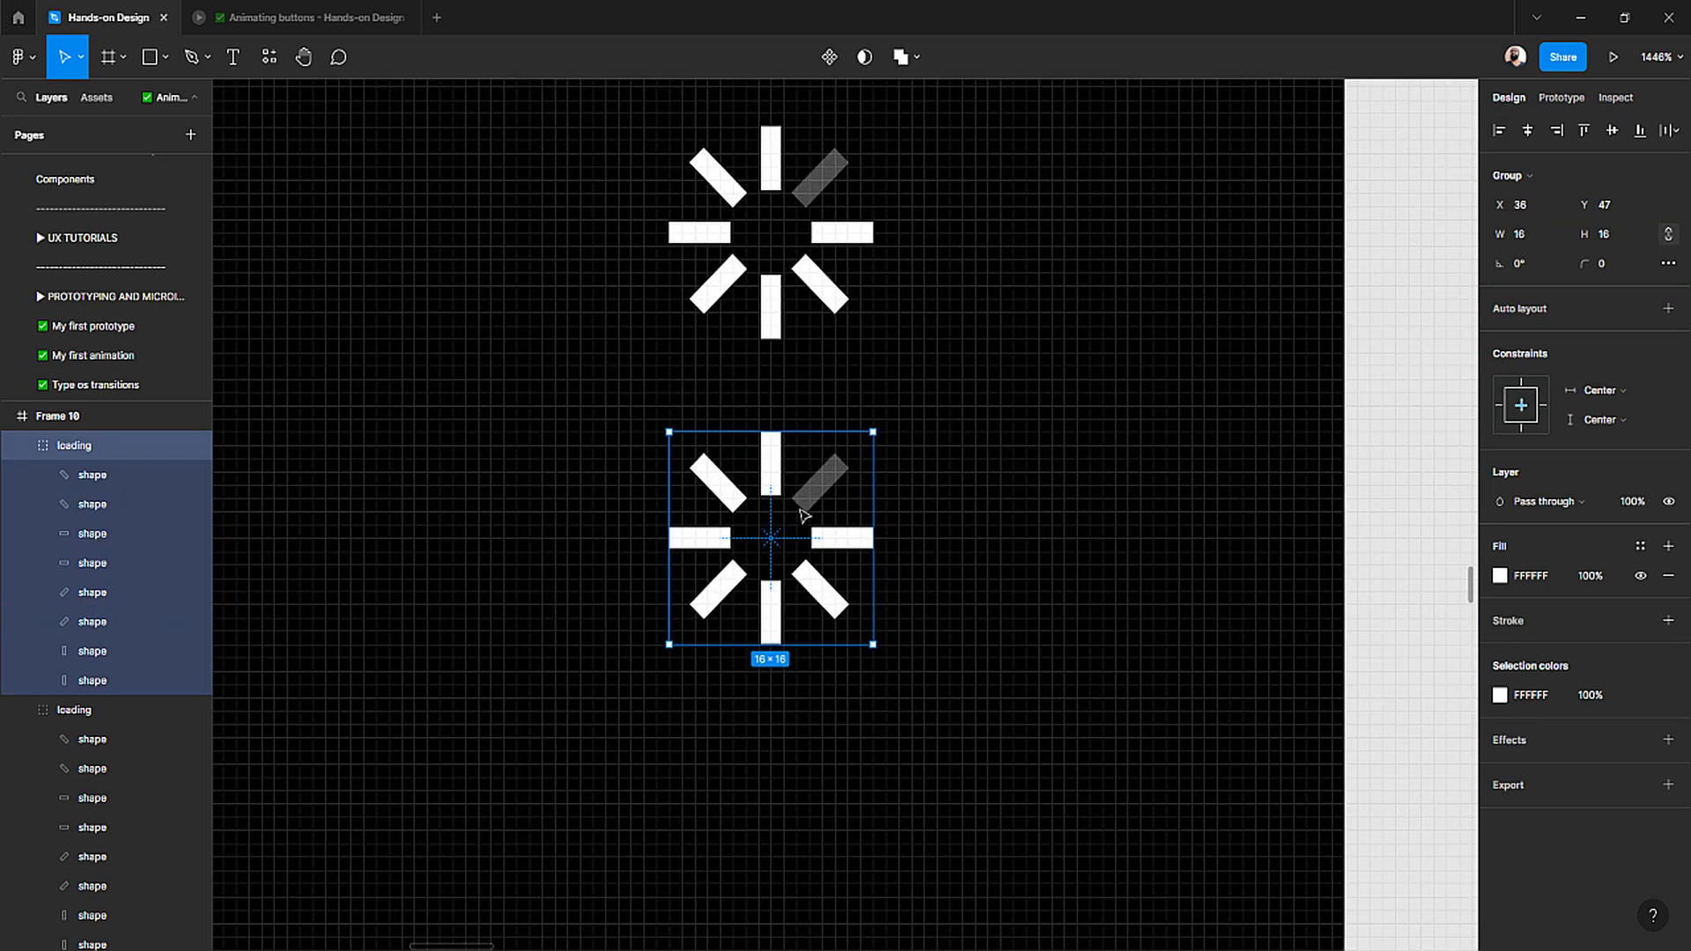
scroll(801, 536, up, 2)
scroll(797, 551, left, 1)
scroll(798, 551, down, 2)
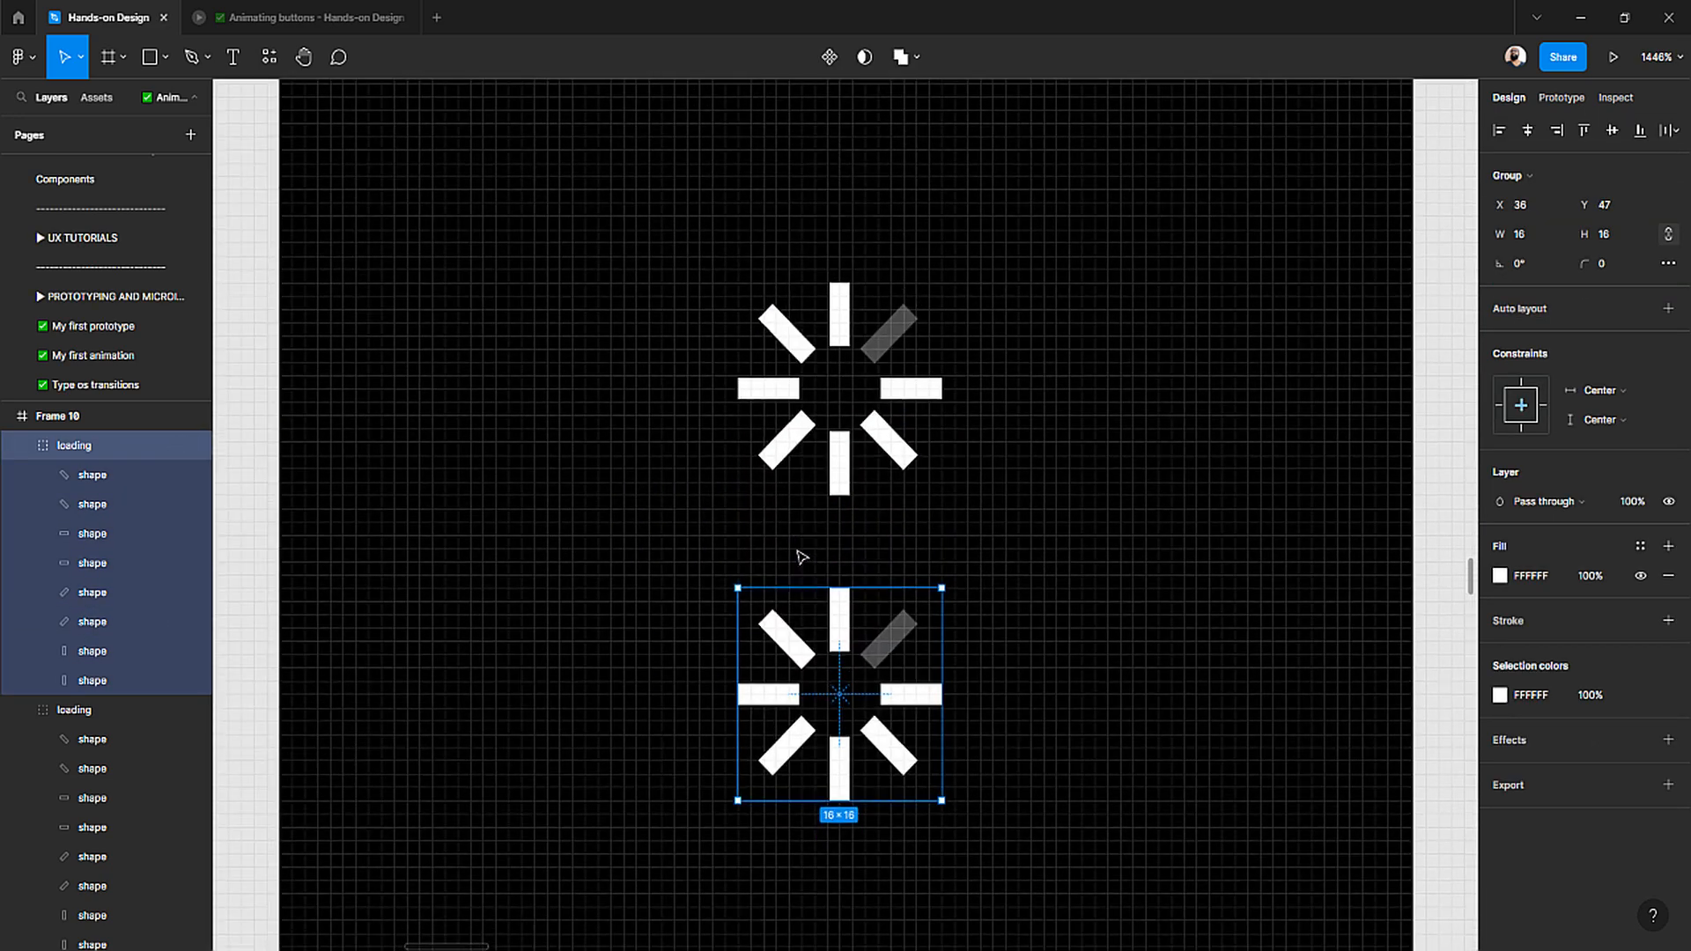
scroll(800, 555, down, 2)
- Apply a vertical auto layout to the two spinner groups and set the spacing between them to 8
shift+click(826, 406)
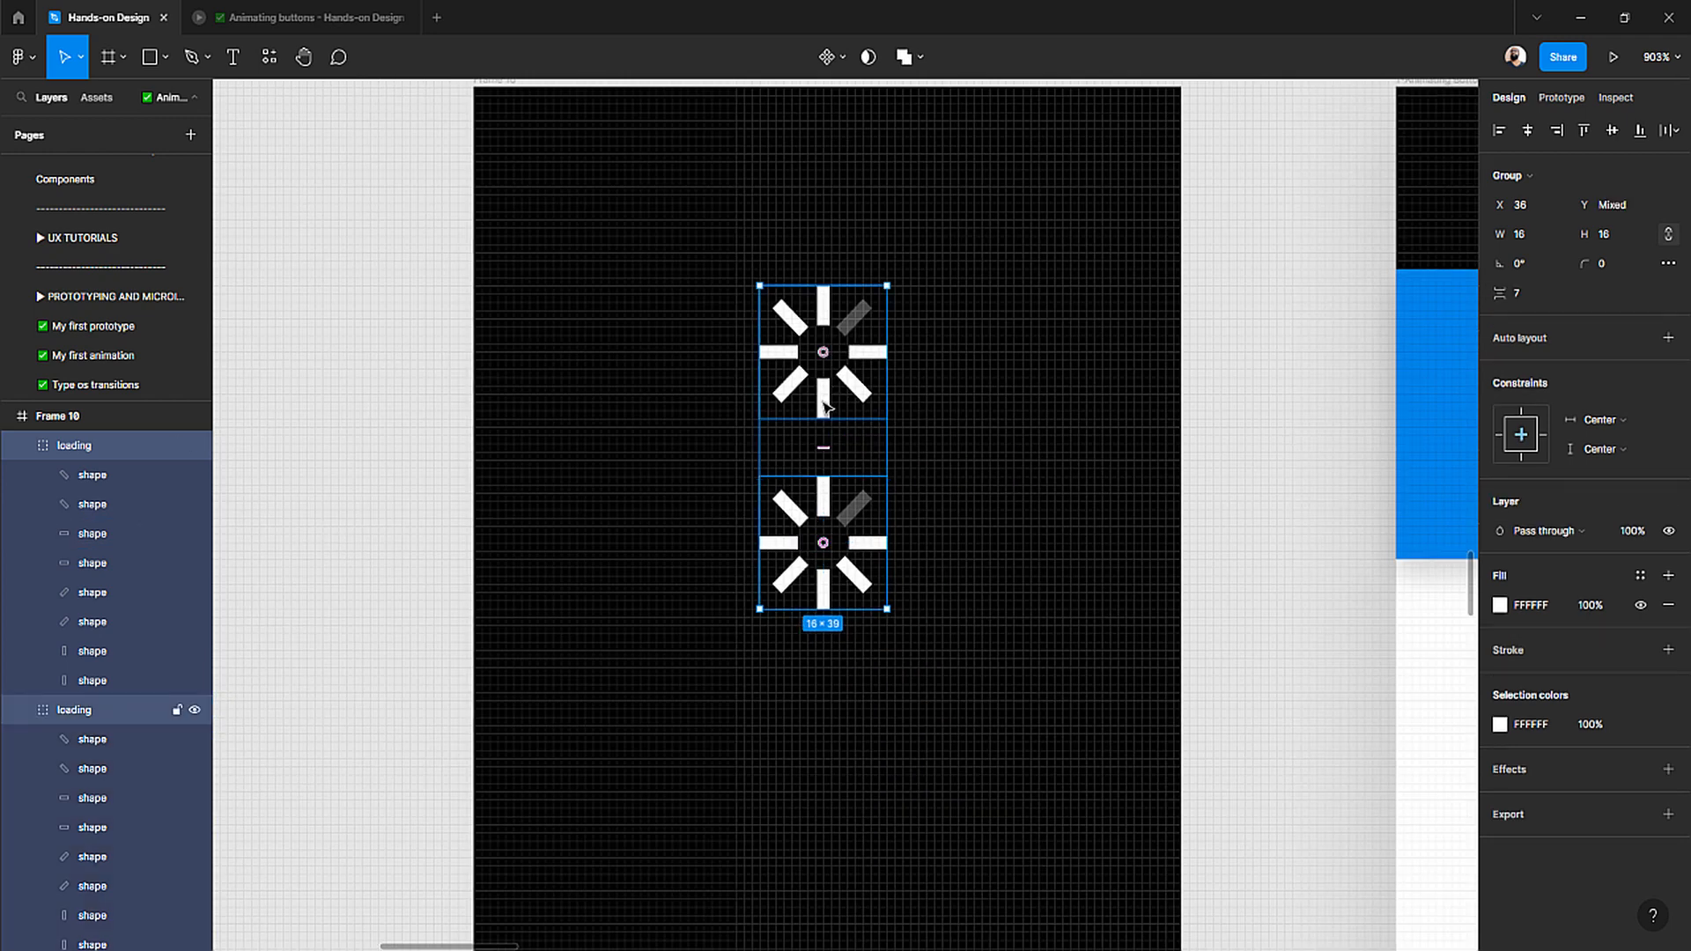
click(722, 468)
click(822, 393)
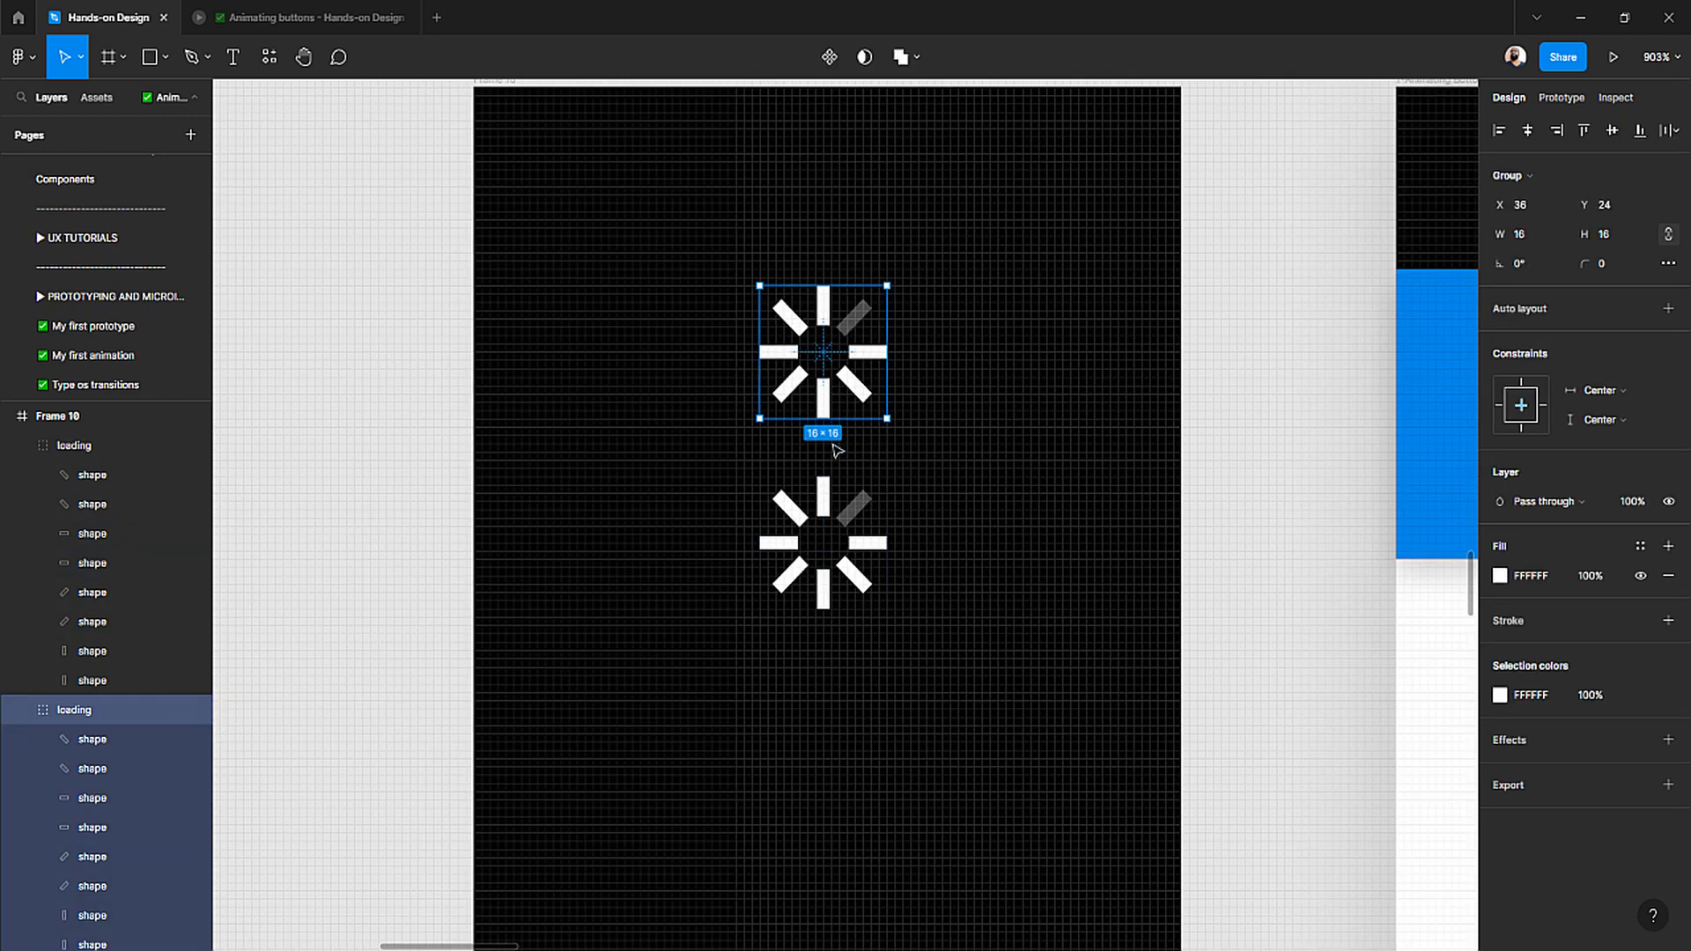
shift+click(822, 502)
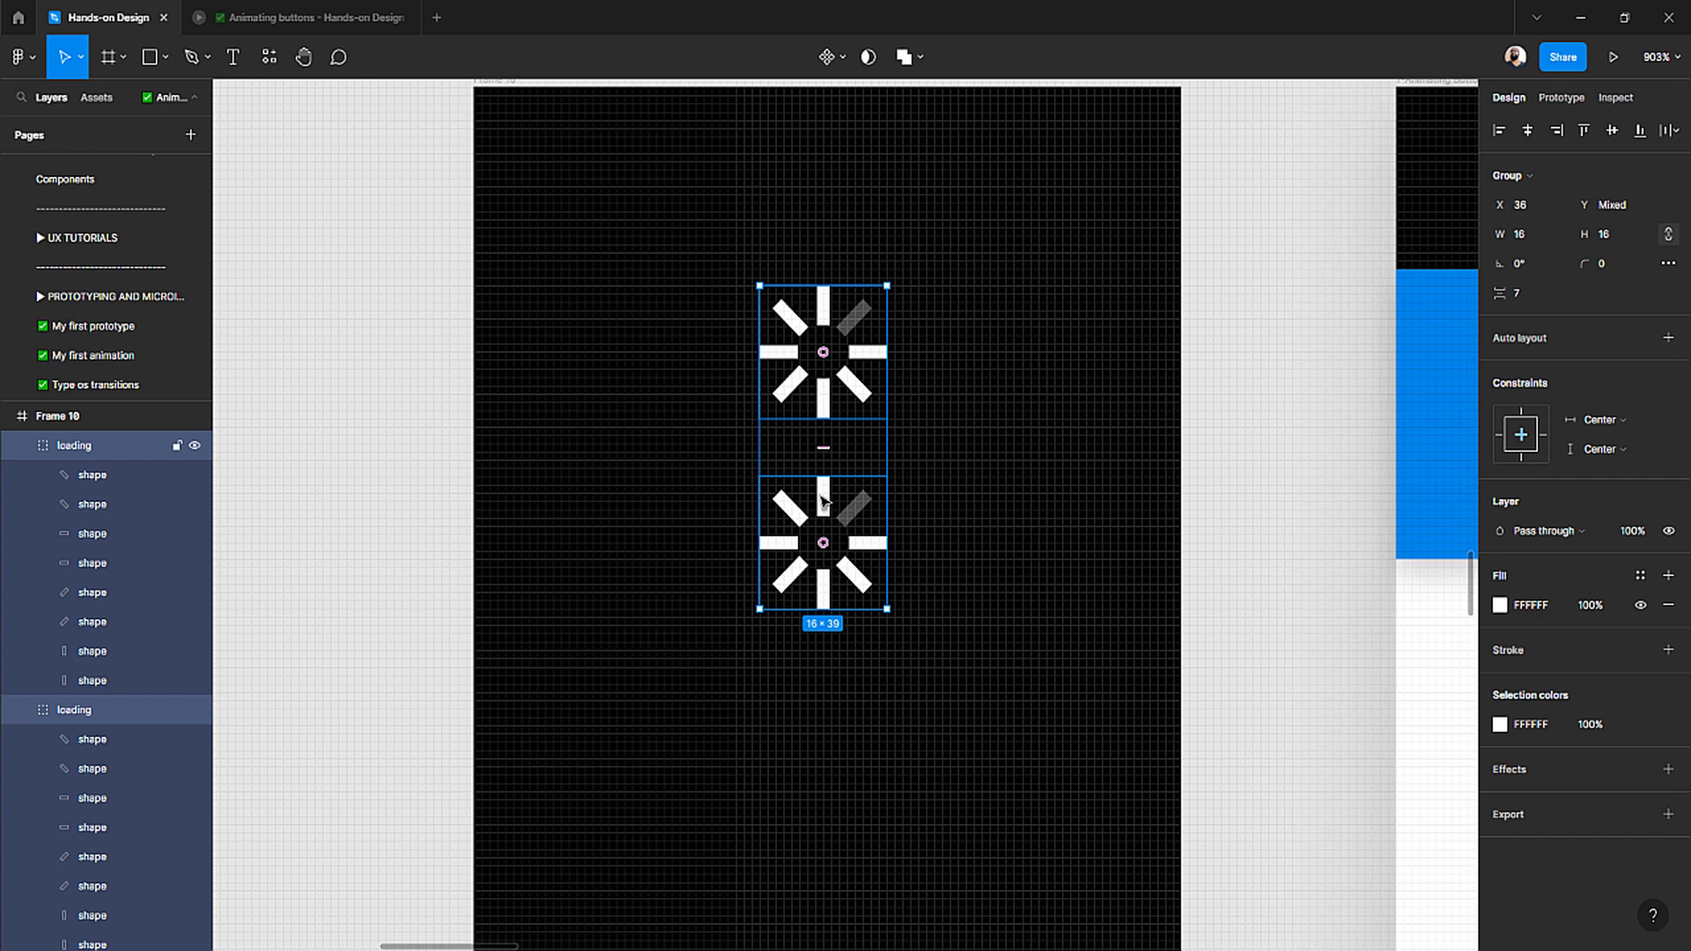
key(shift+a)
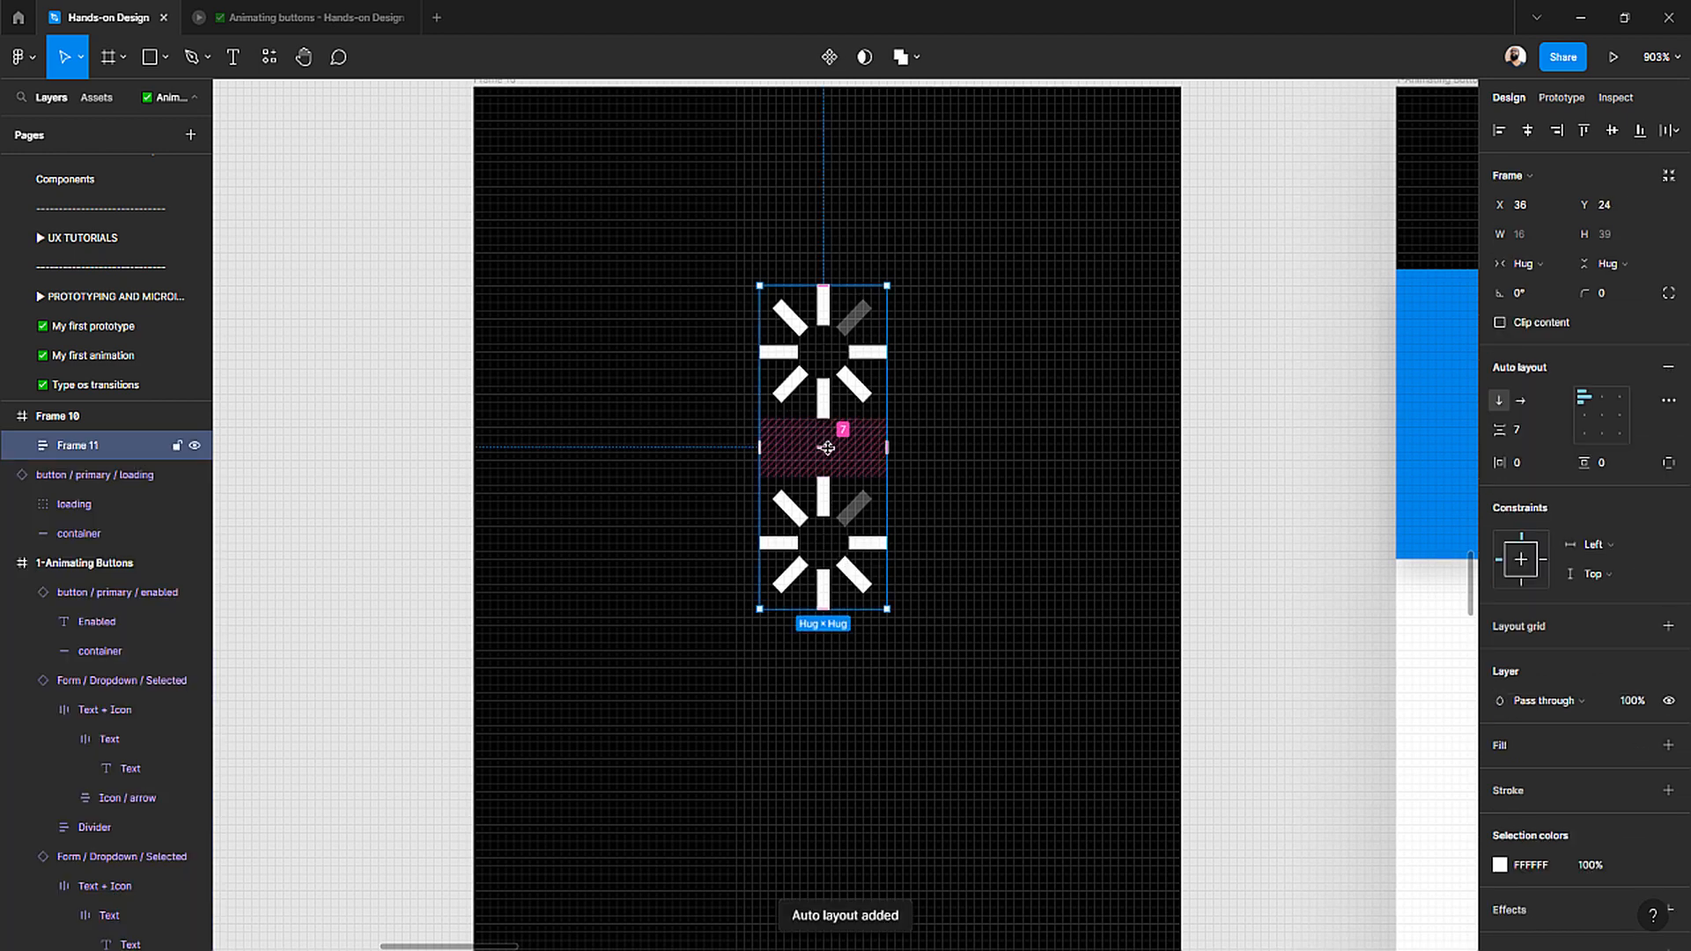
mouse_move(823, 445)
mouse_down()
mouse_move(825, 460)
mouse_move(825, 443)
mouse_up()
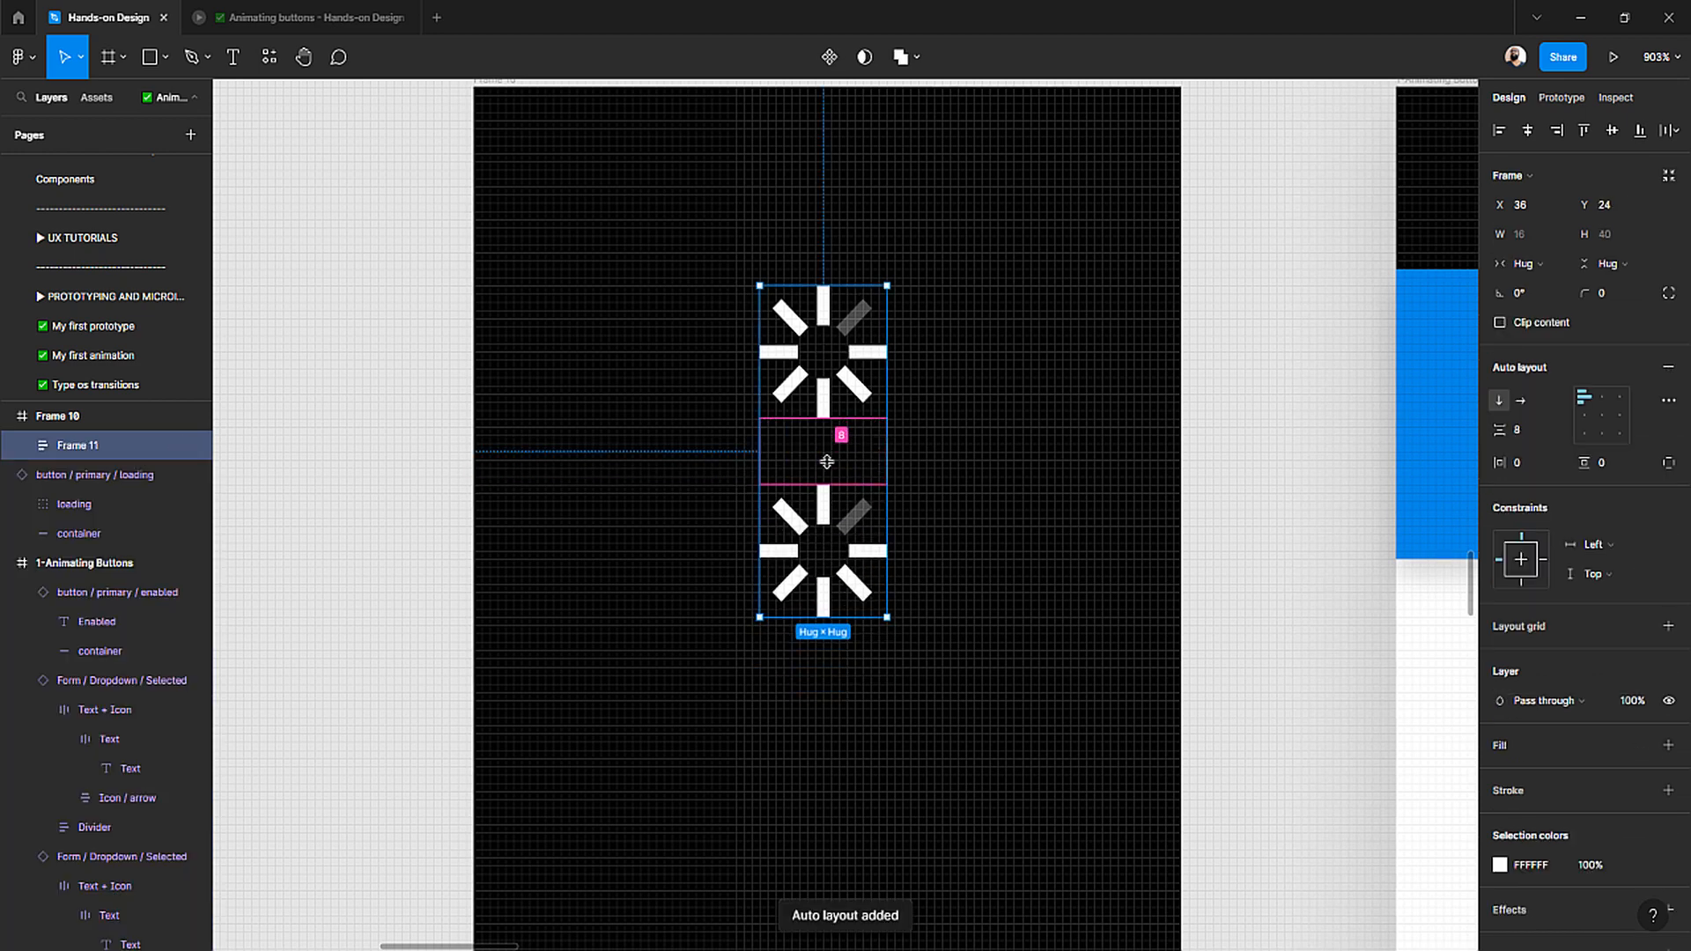
- Duplicate the lower spinner group to add a third spinner at the end of the vertical stack
double_click(826, 511)
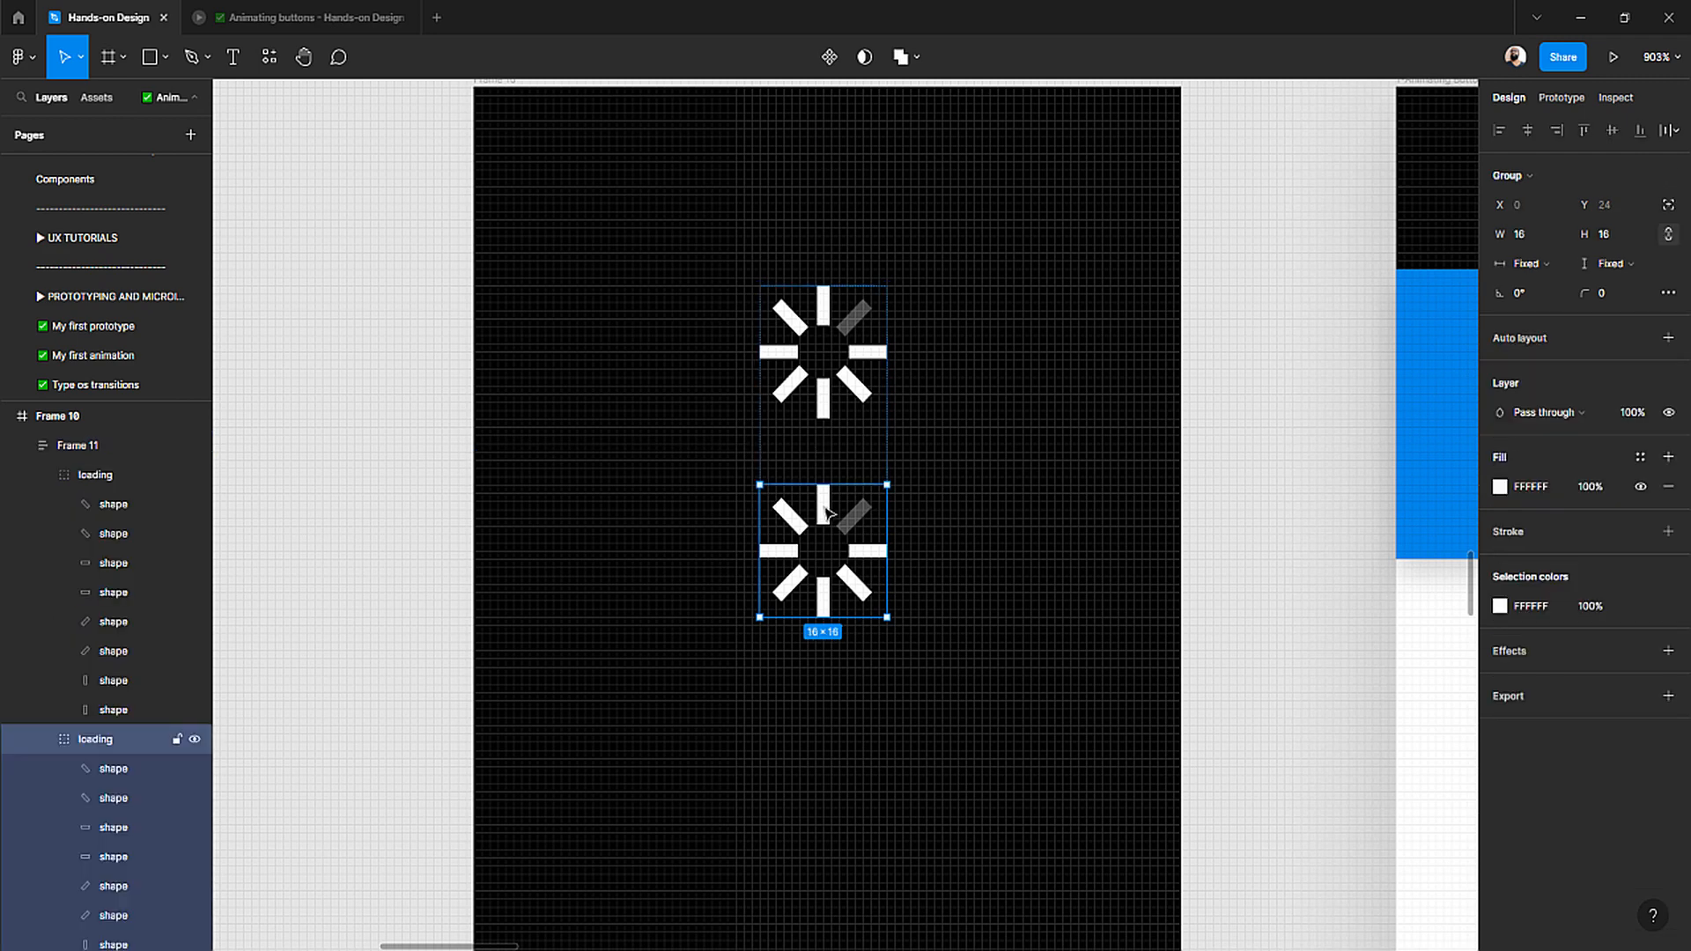
key(ctrl+d)
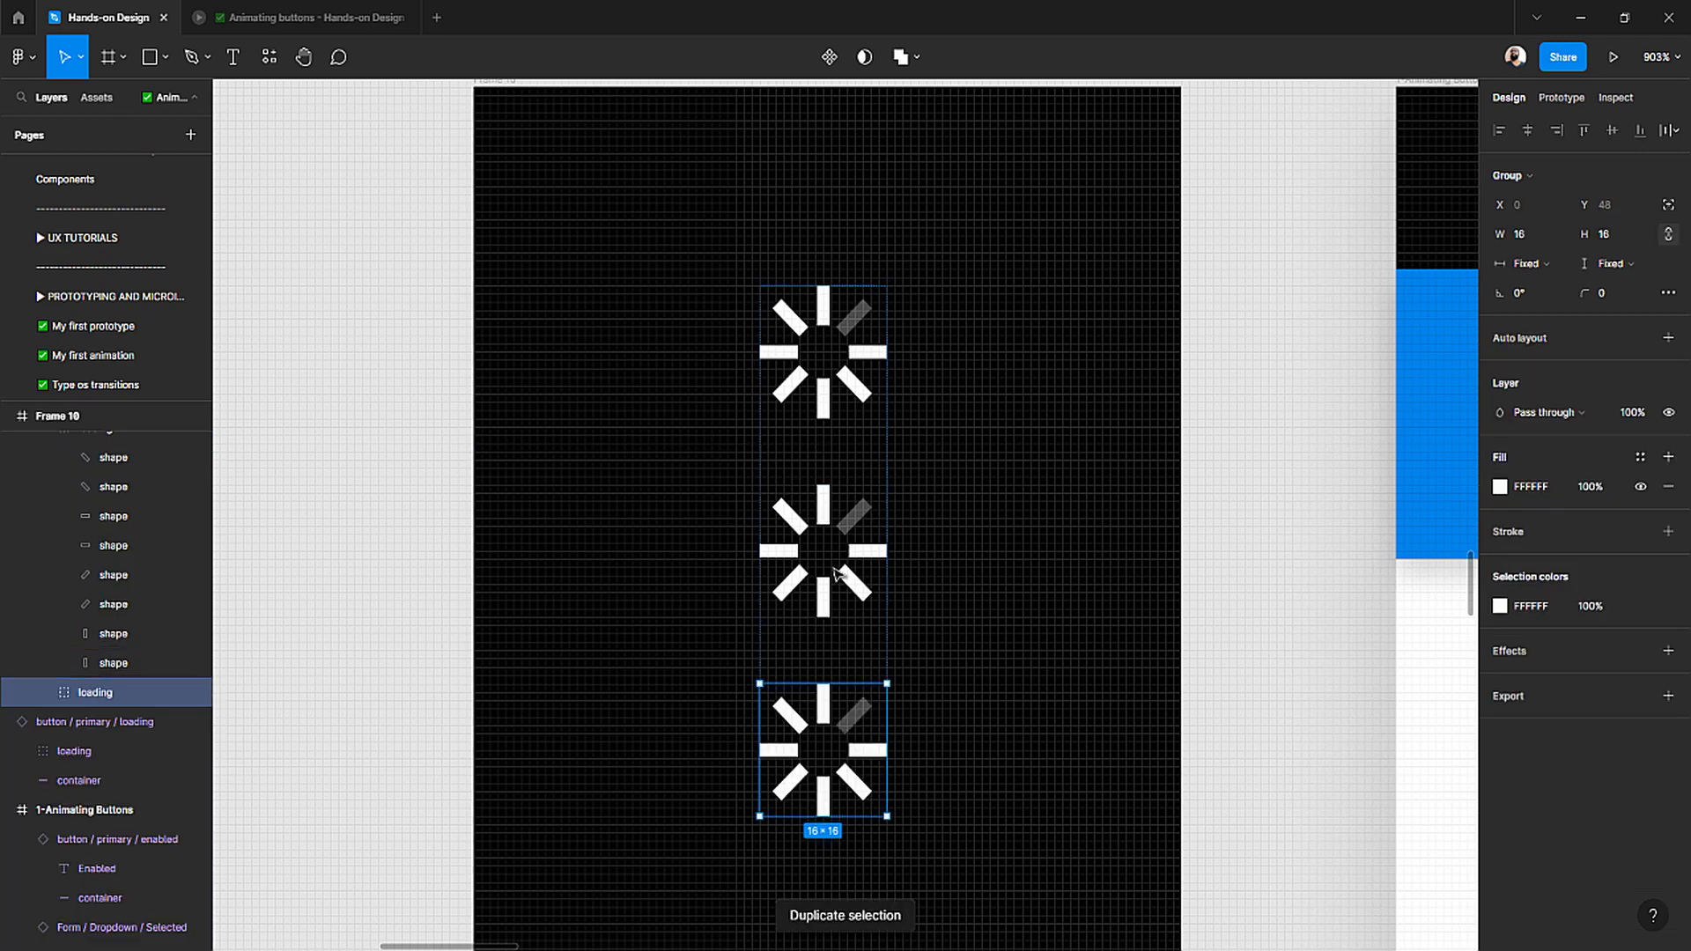
scroll(830, 519, down, 1)
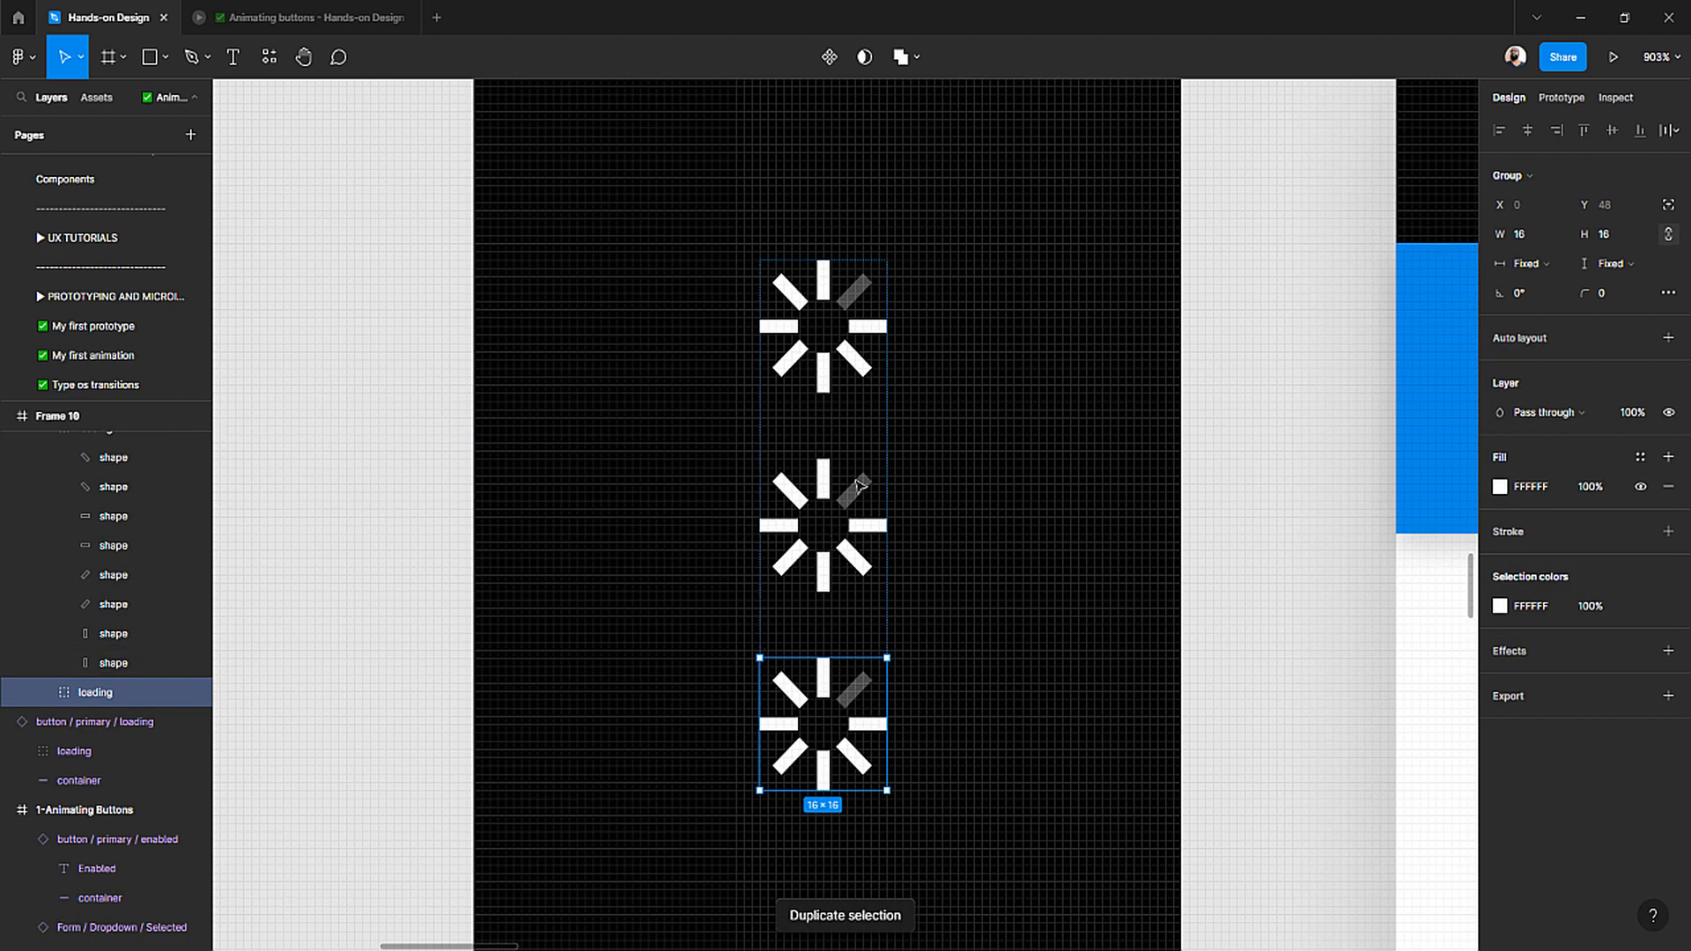
- In the second spinner, set the upper-right bar's layer opacity to 100% and the right horizontal bar's to 30%
scroll(859, 485, up, 5)
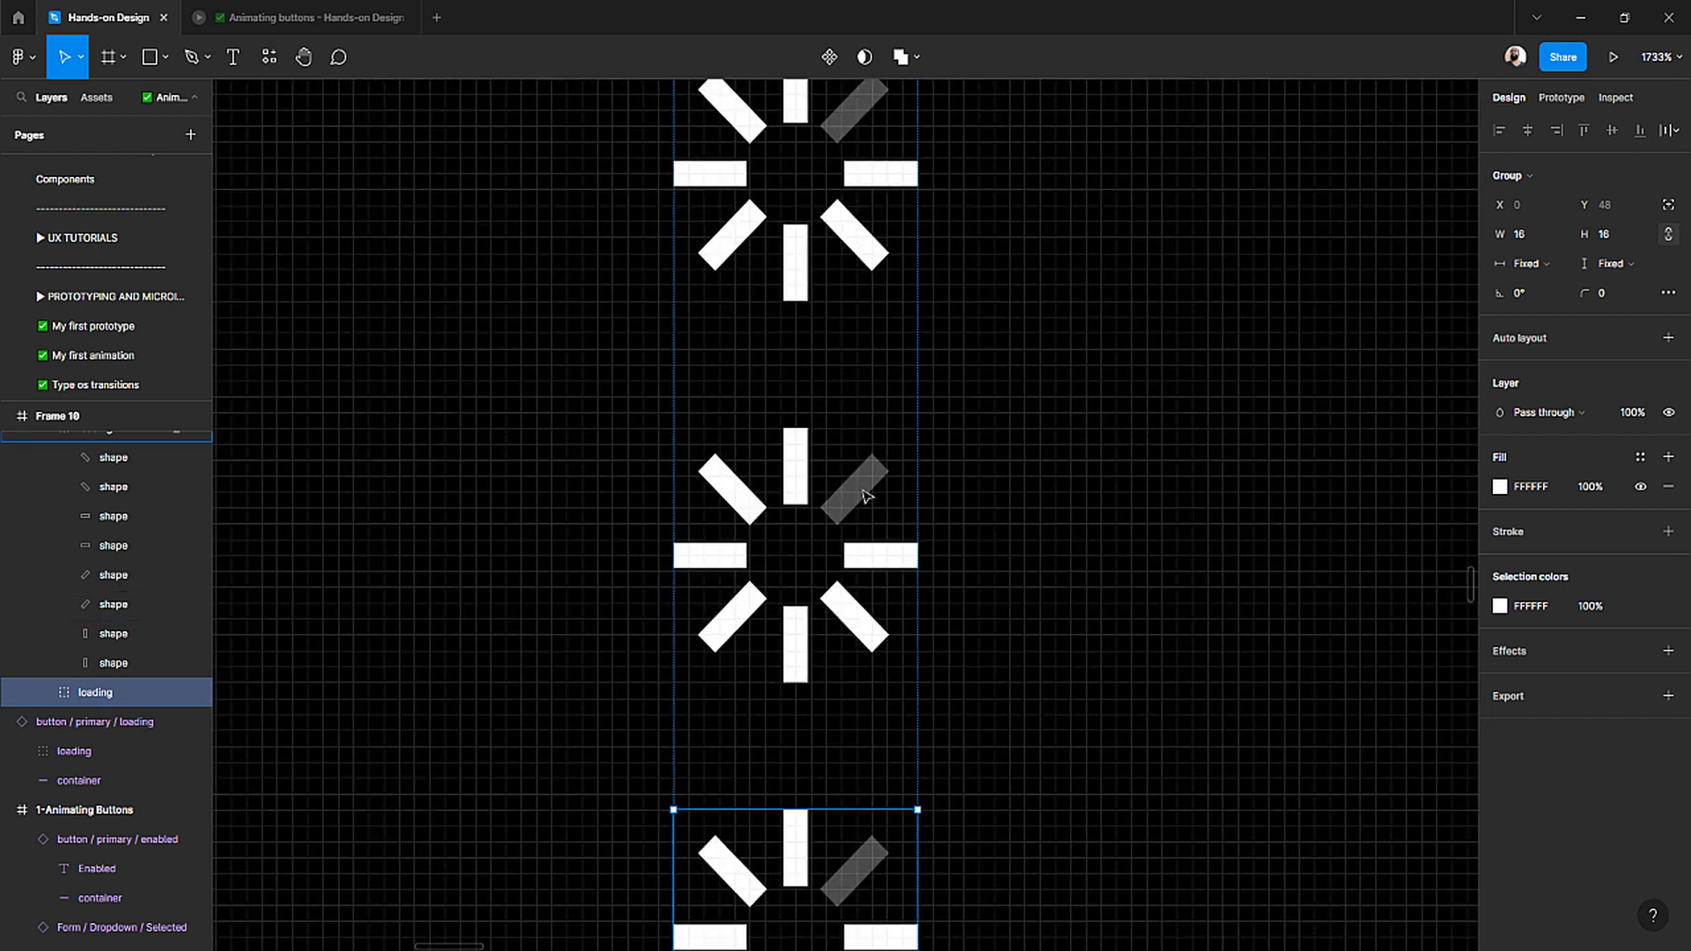
click(866, 495)
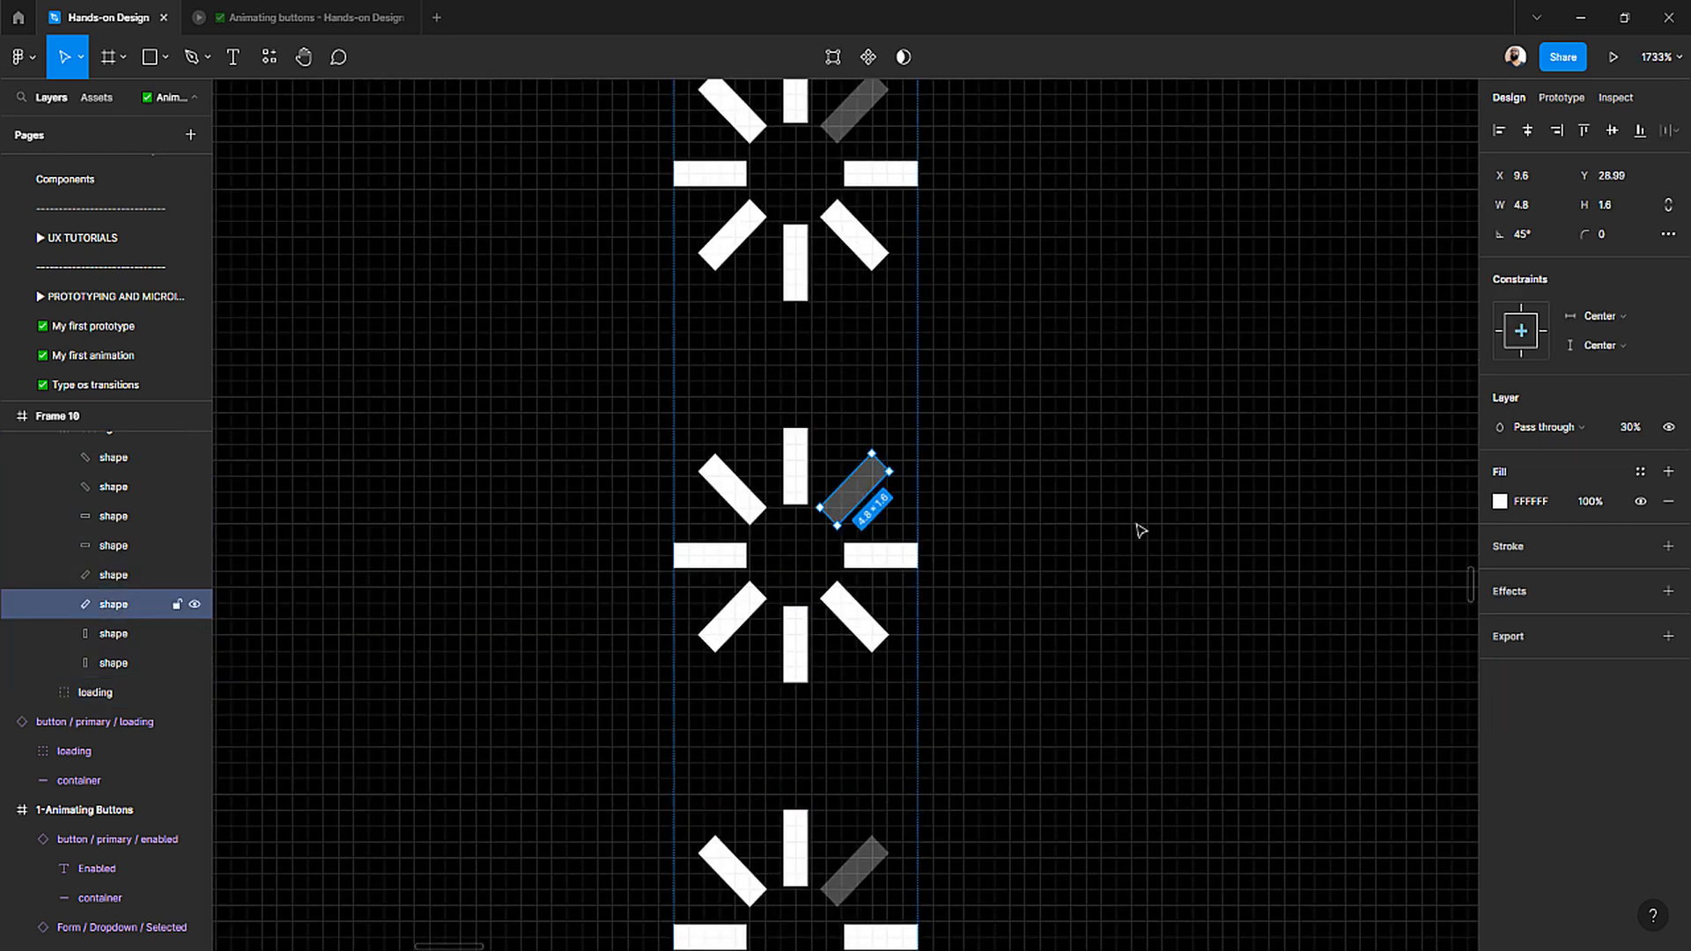
click(1630, 429)
text(100)
key(Return)
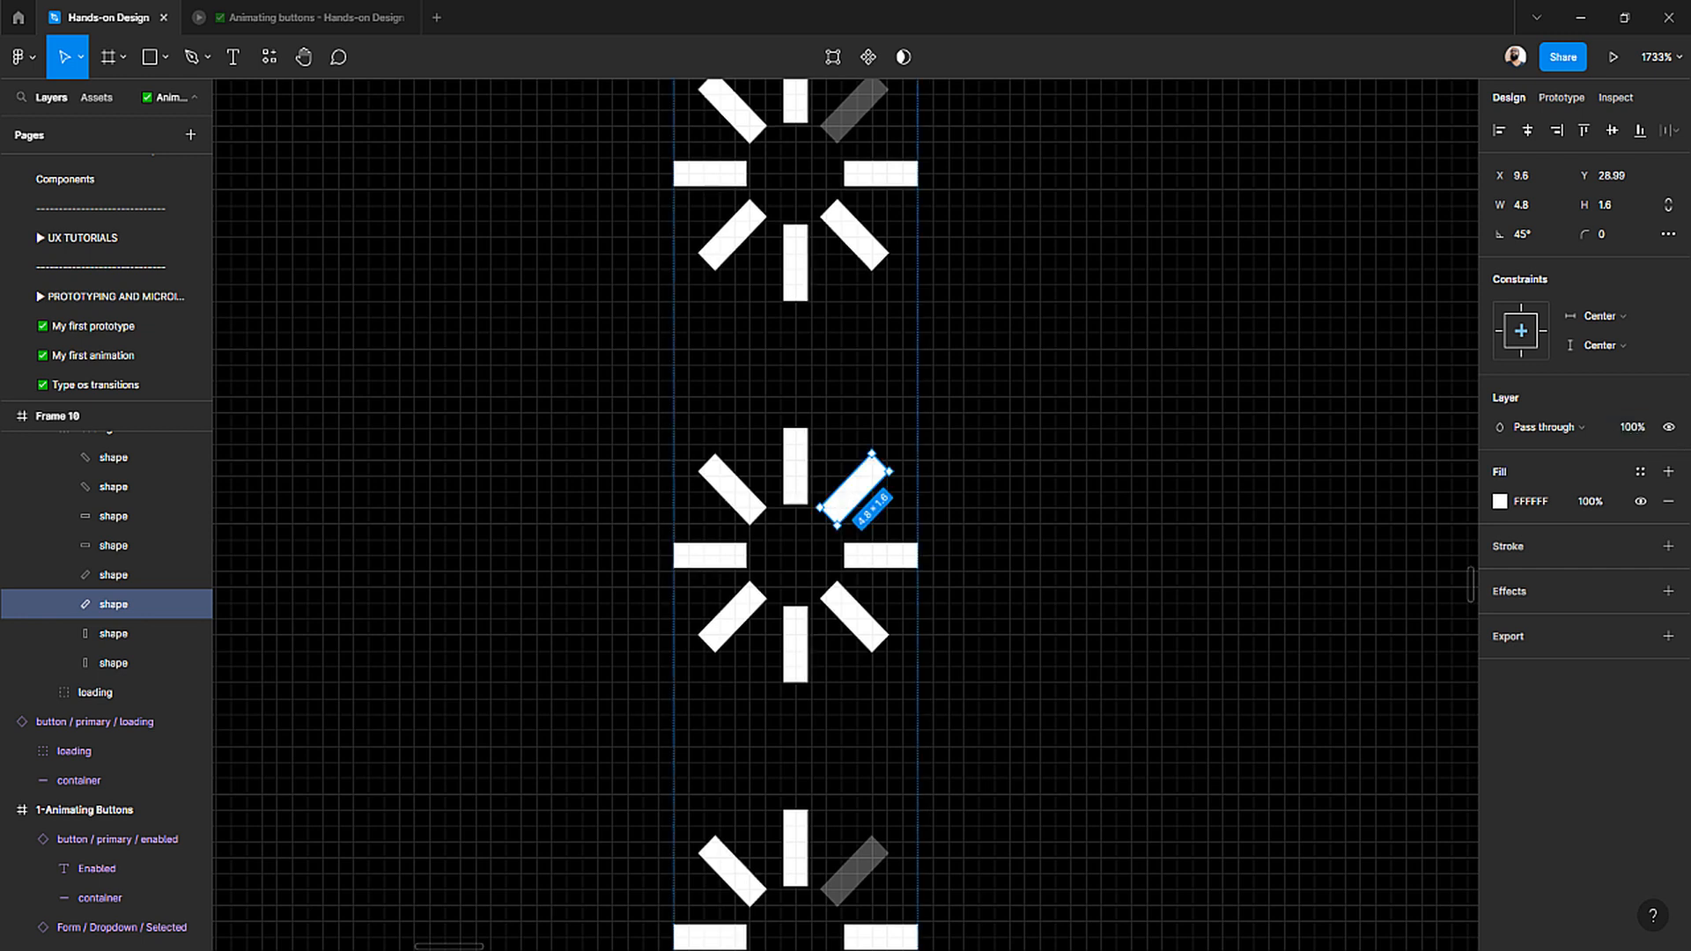
double_click(872, 564)
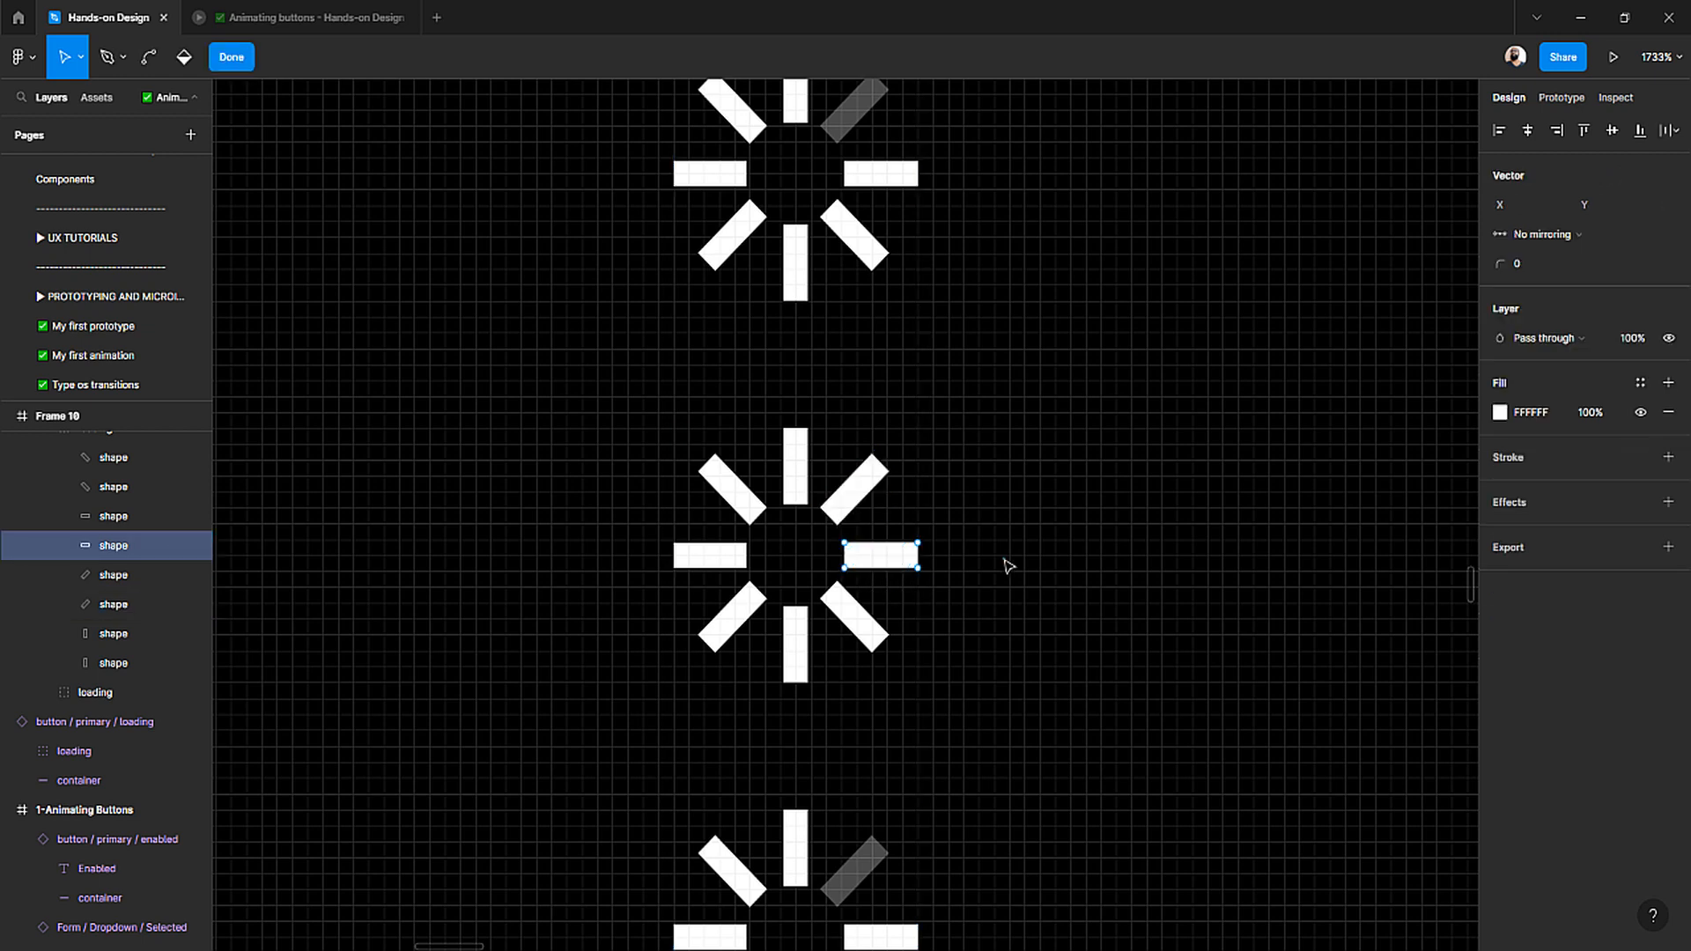
key(Escape)
click(1652, 432)
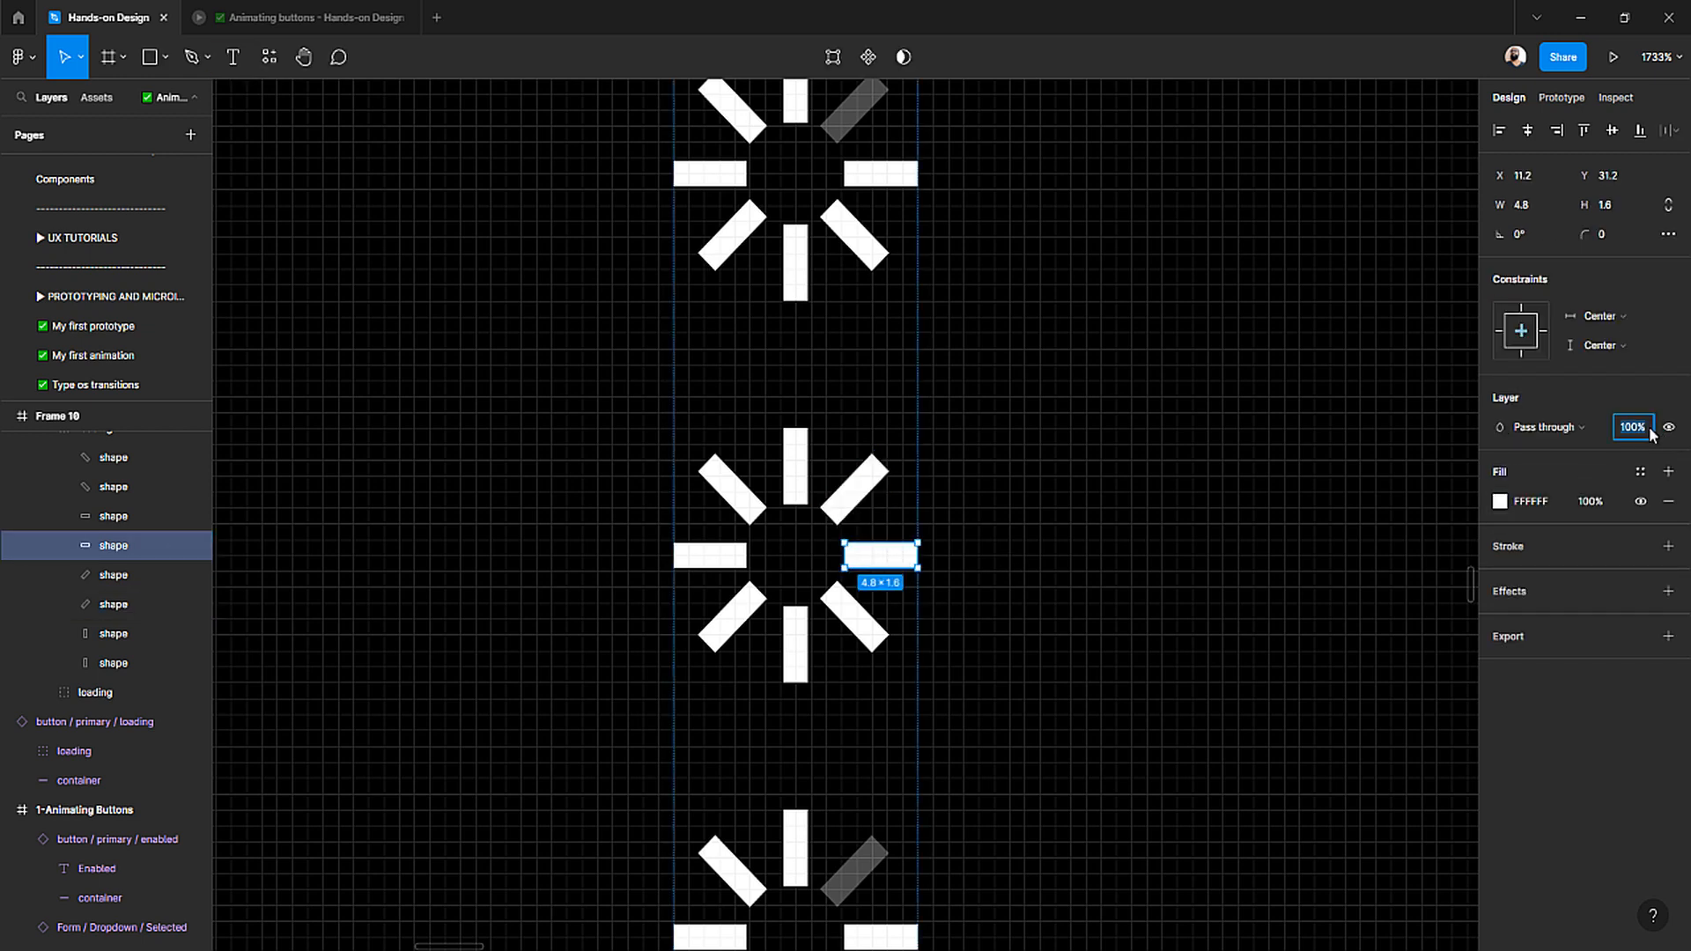
text(30)
key(Return)
- In the third spinner, set the lower-right diagonal bar's opacity to 30% and the upper-right bar's to 100%
scroll(1144, 574, down, 5)
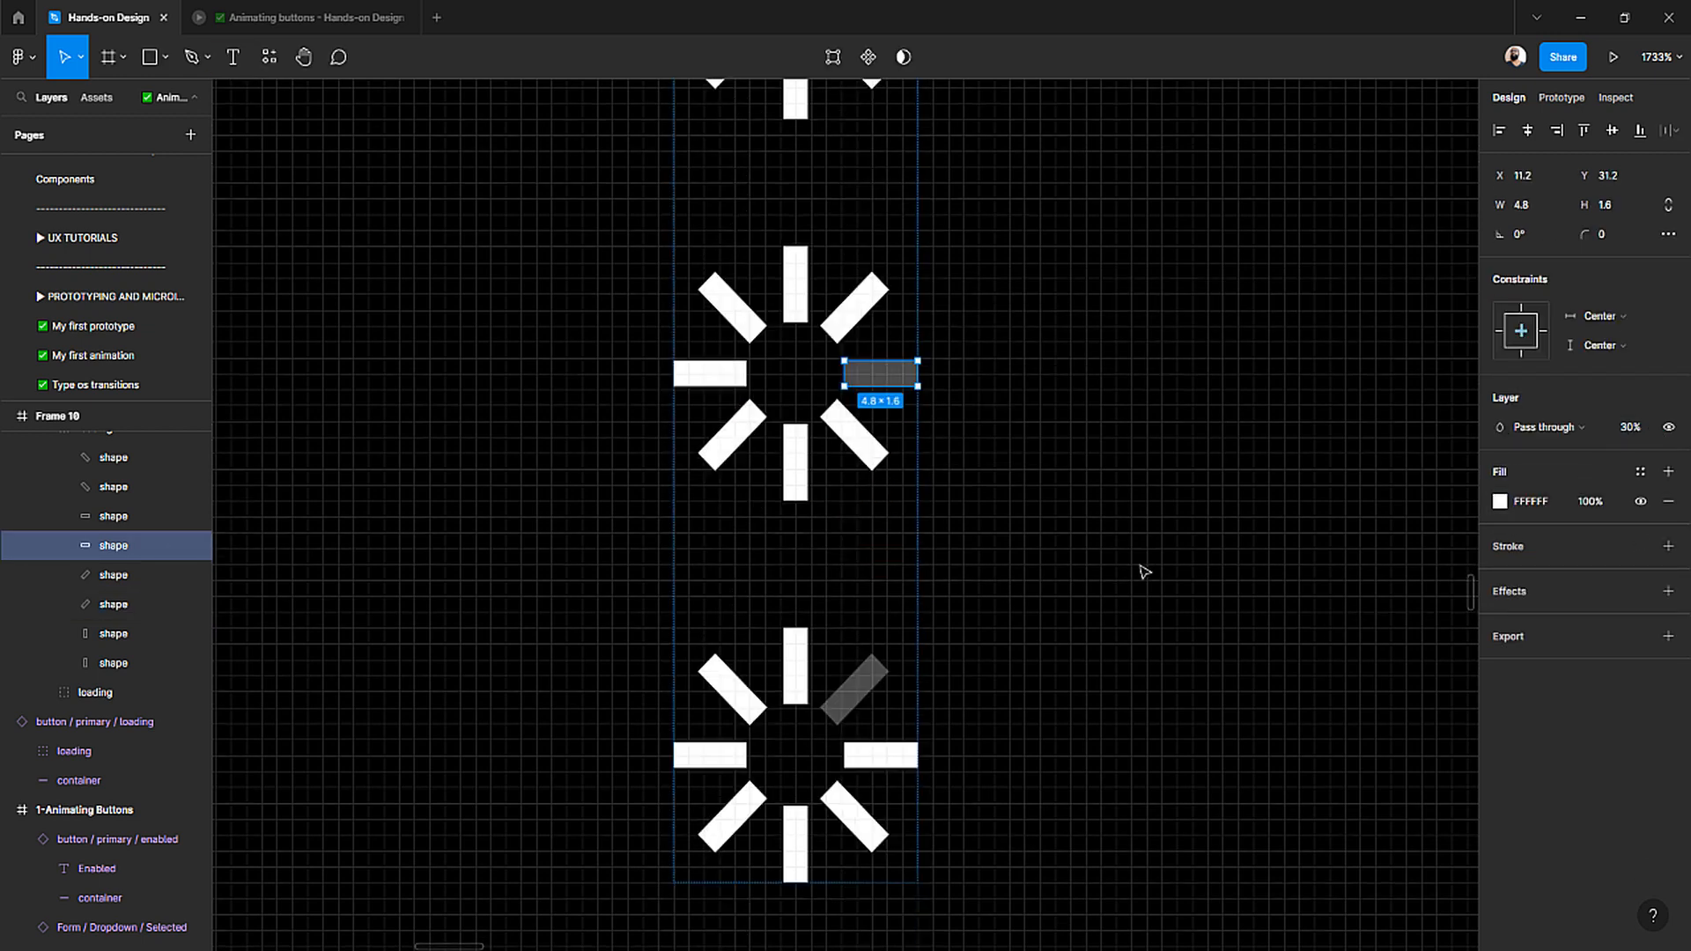
scroll(863, 583, down, 1)
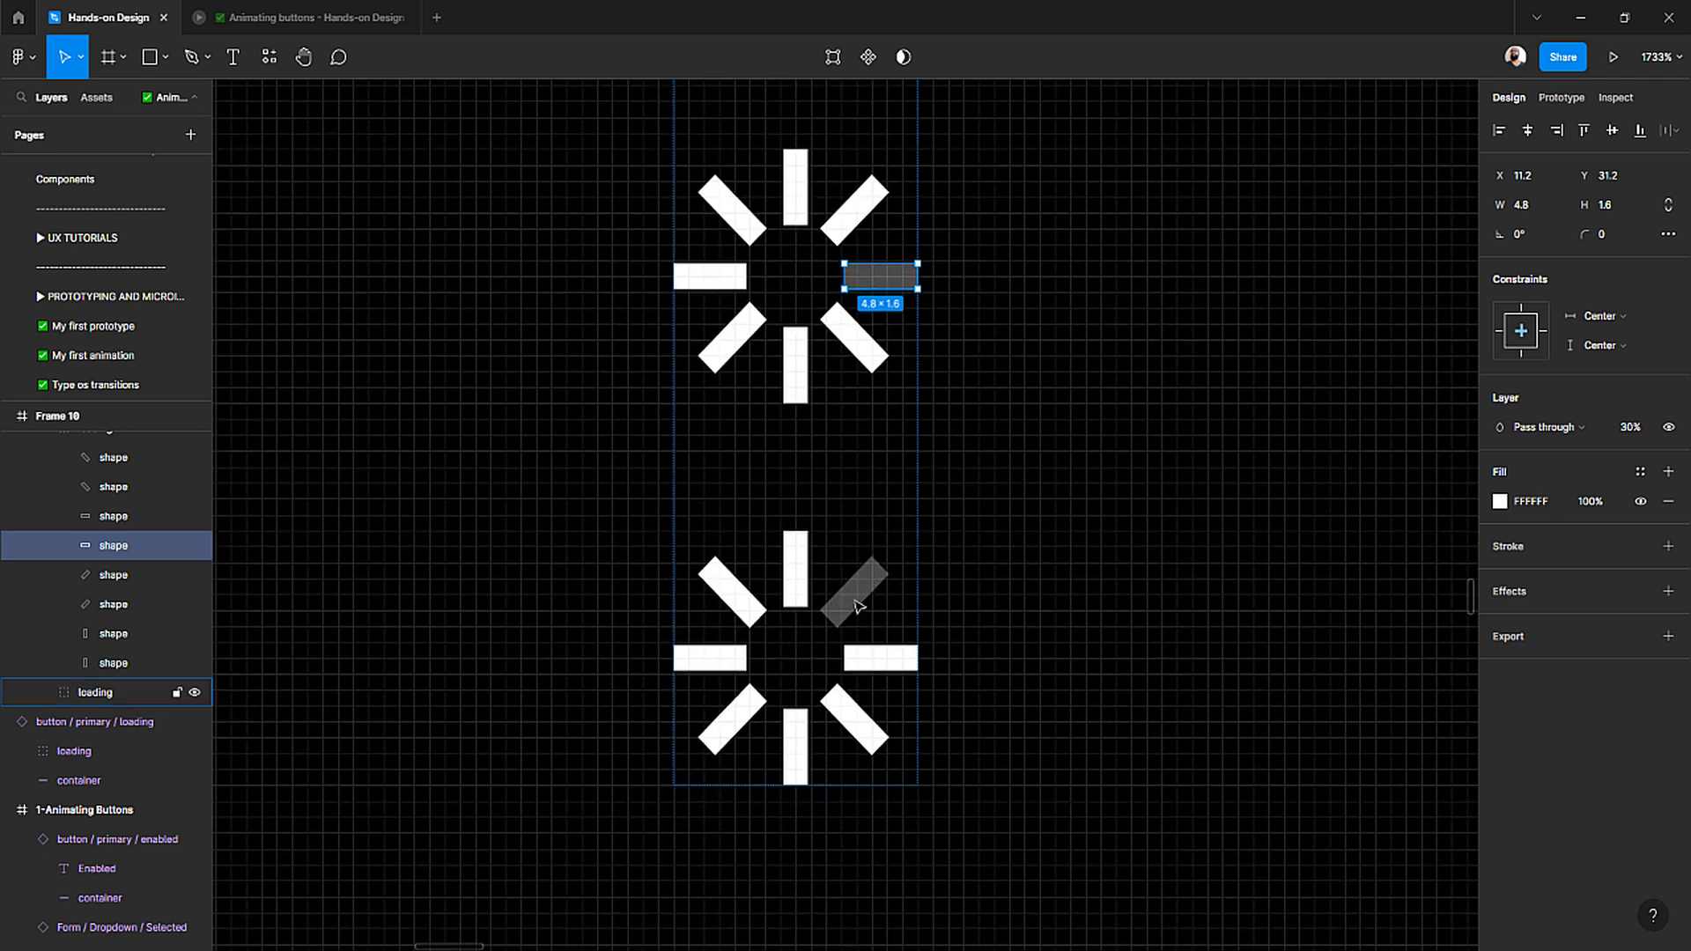
click(854, 722)
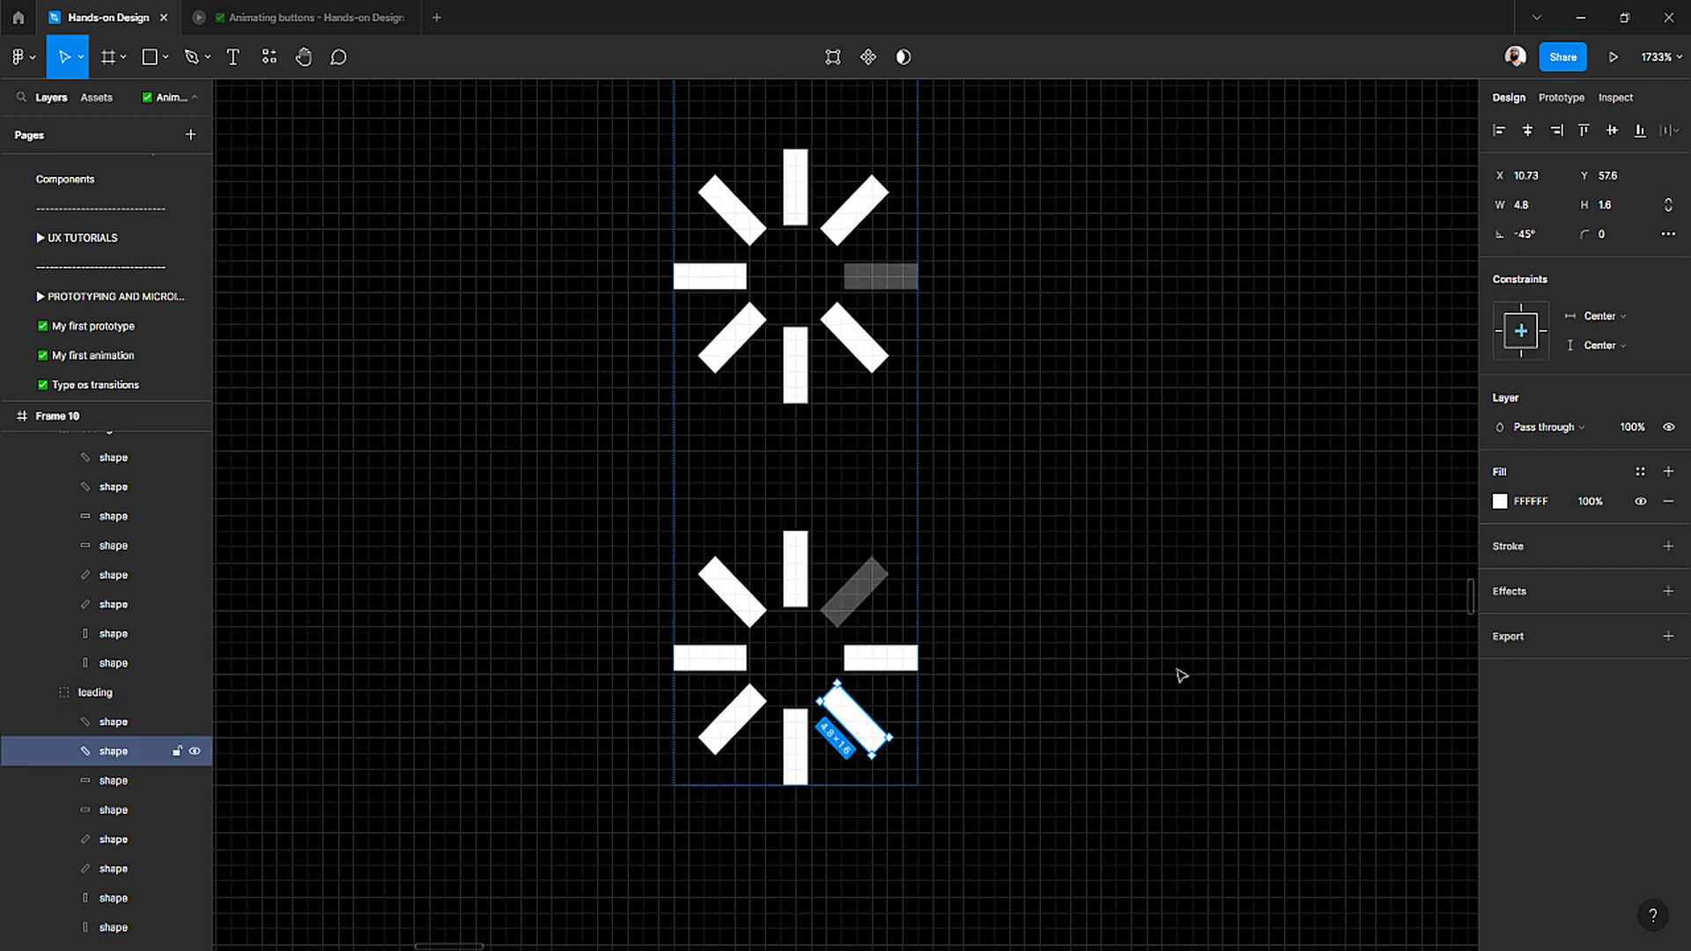
click(1639, 431)
text(30)
key(Return)
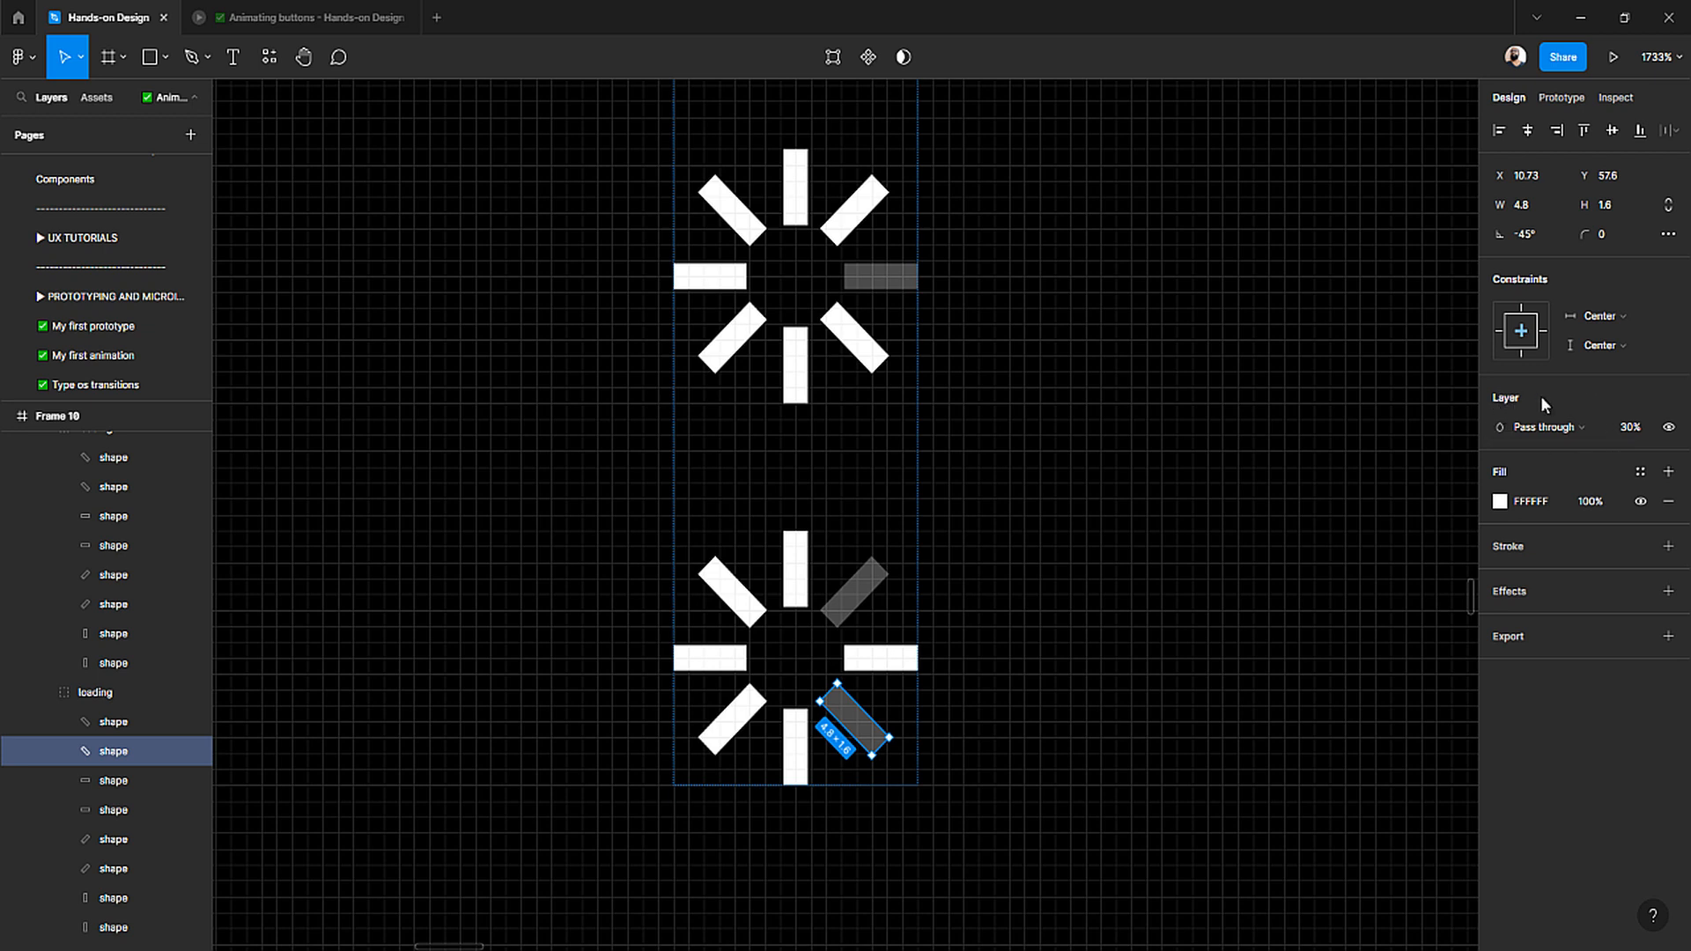
click(124, 869)
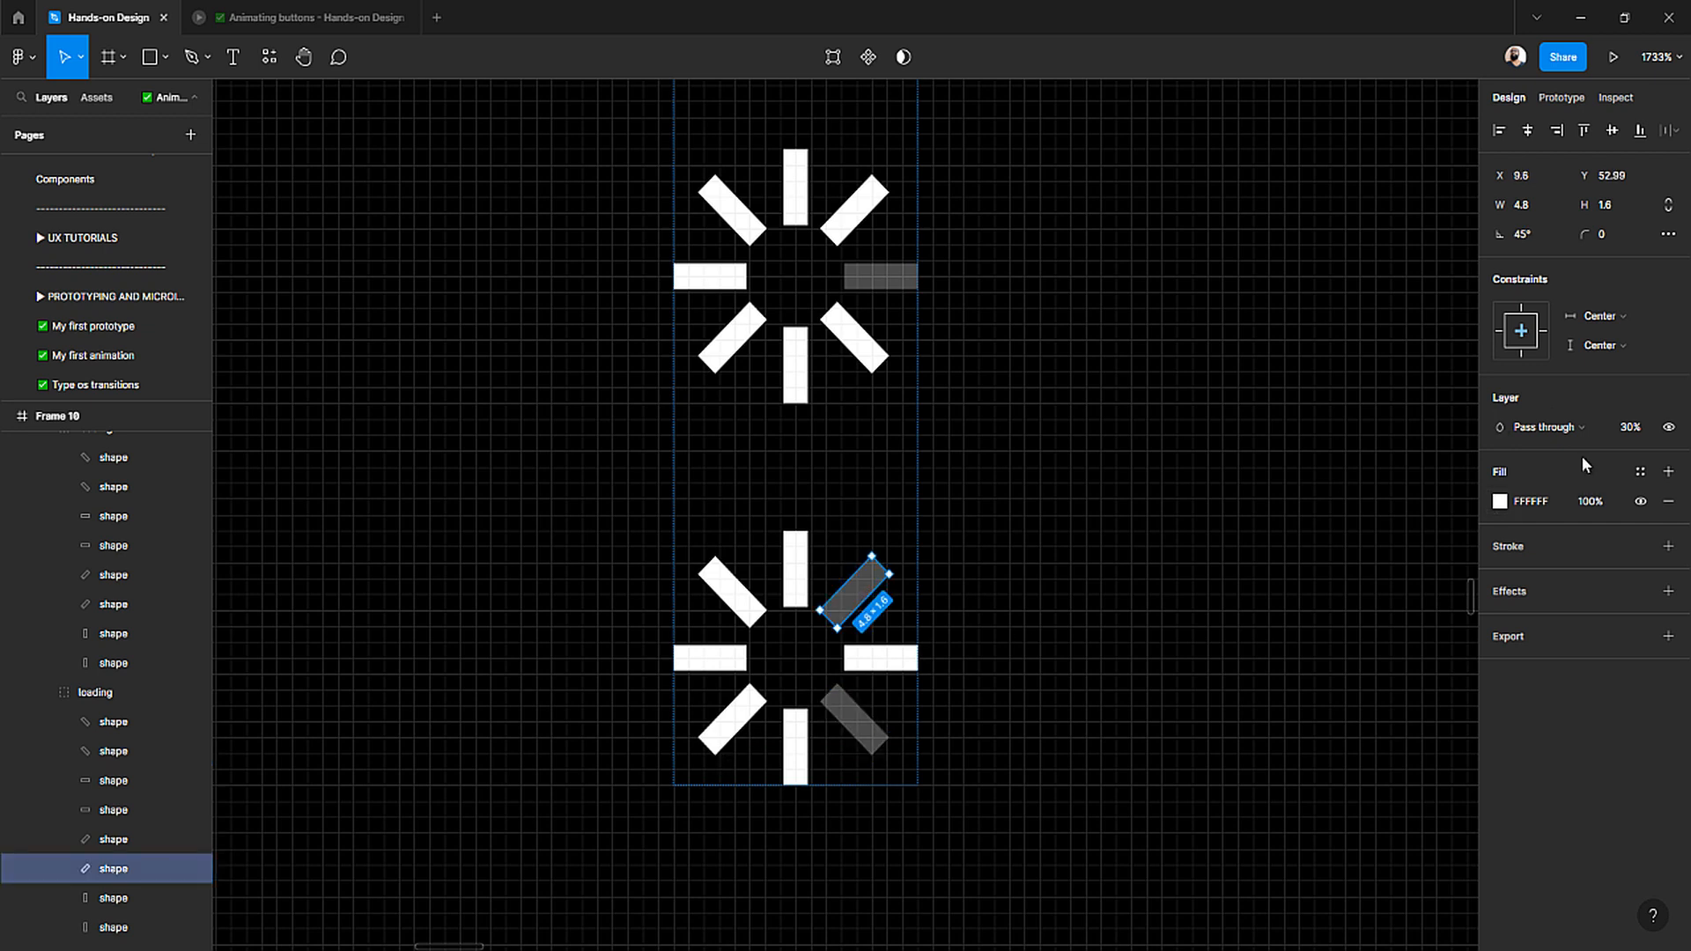
click(1651, 435)
key(Return)
- Duplicate the third spinner group to add a fourth spinner below it in the stack
scroll(934, 572, down, 2)
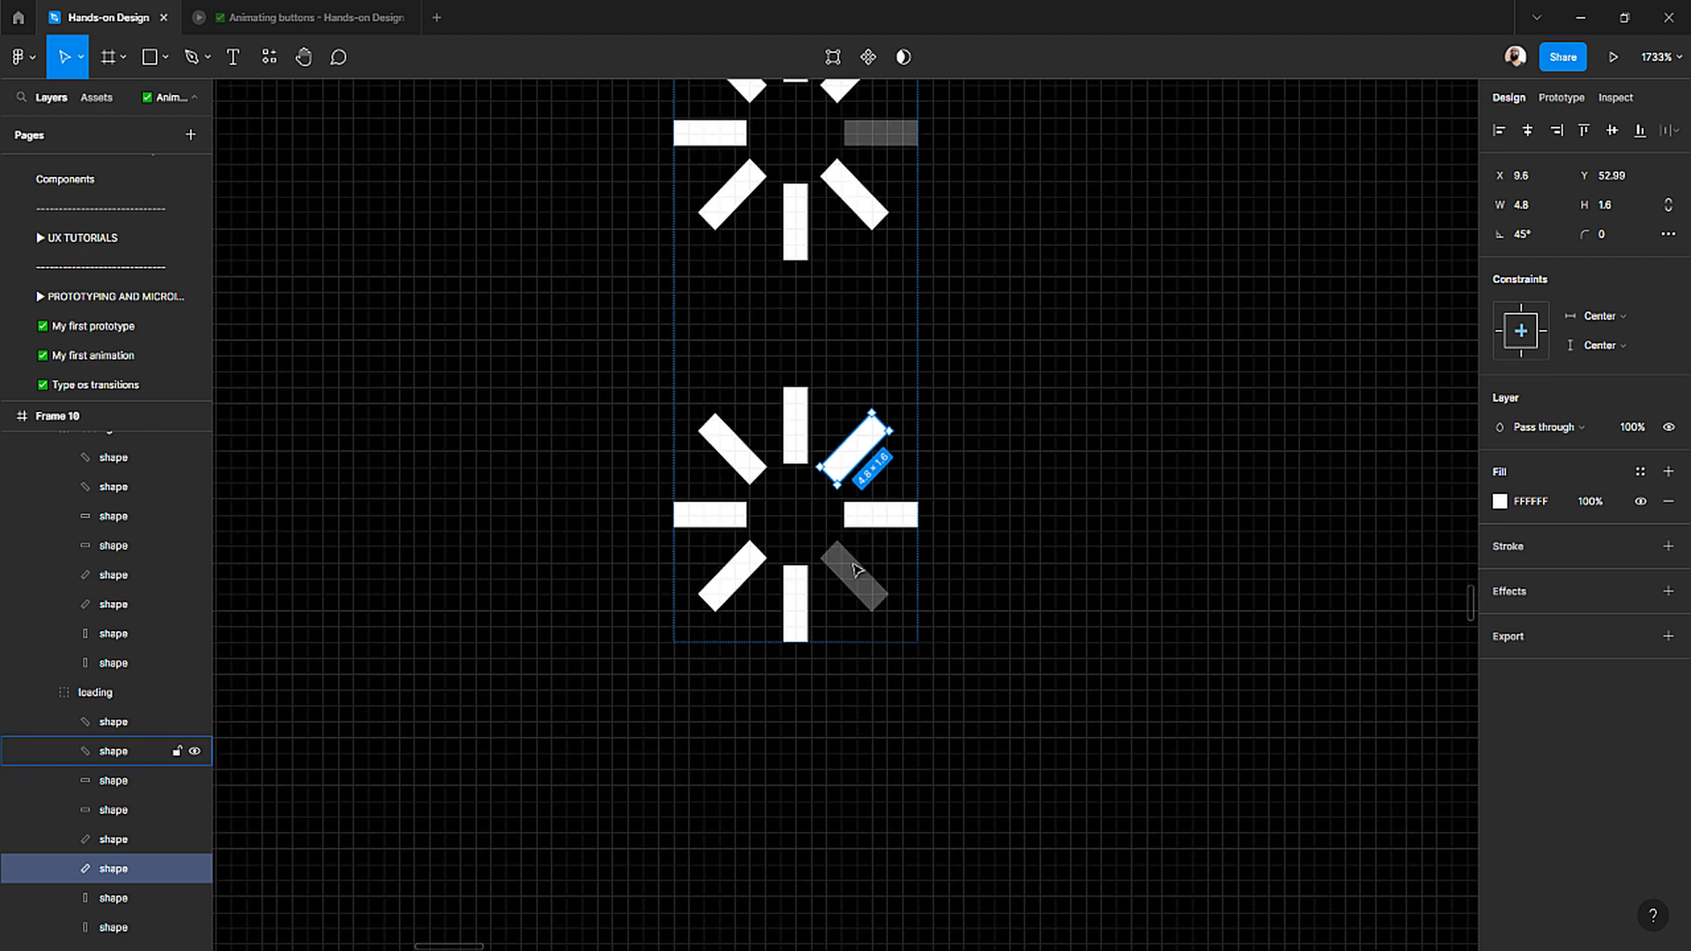
click(1014, 511)
click(878, 520)
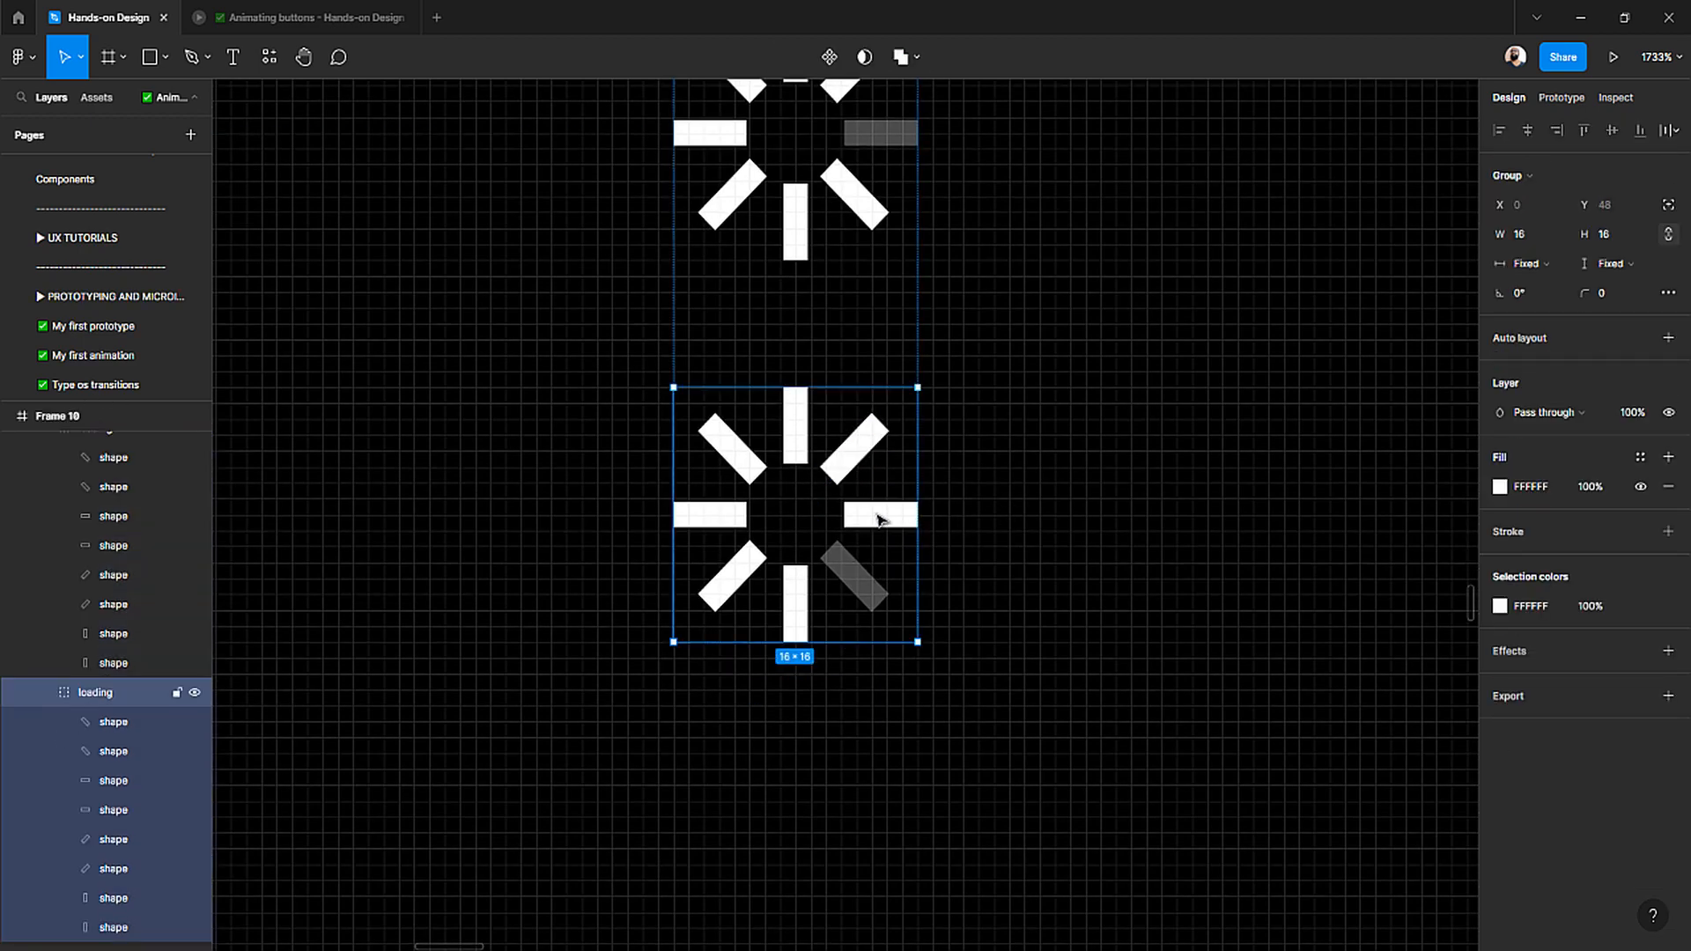
key(ctrl+d)
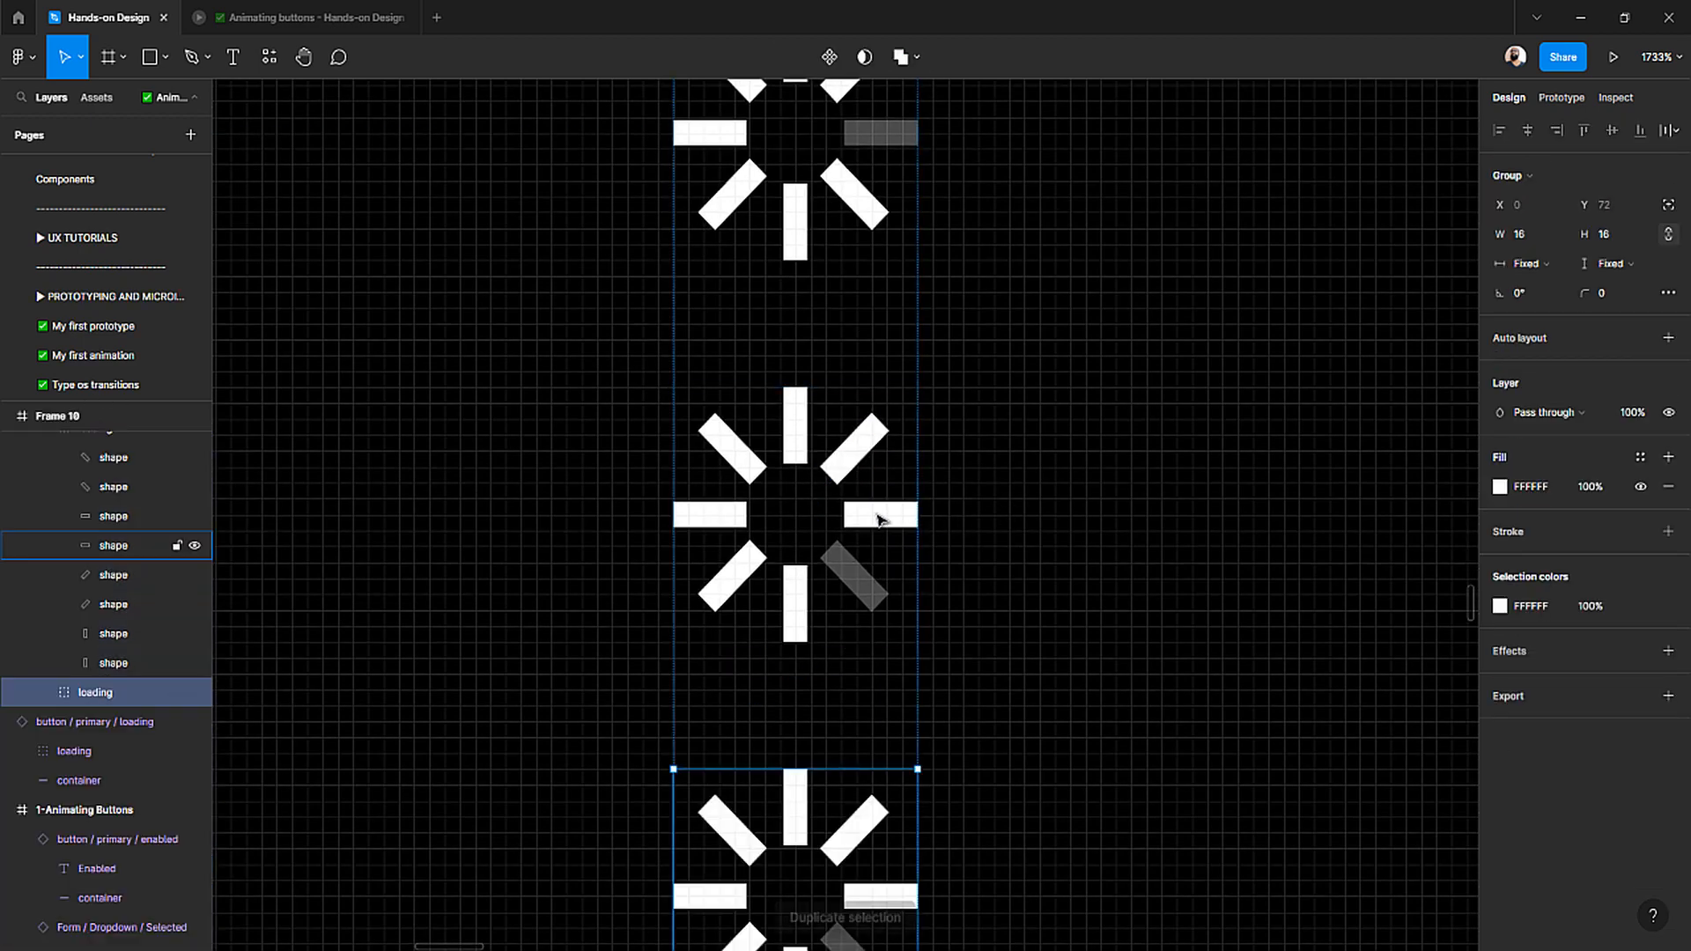
- In the fourth spinner, set the bottom vertical bar's opacity to 30% and the lower-right diagonal bar's to 100%
scroll(880, 529, down, 5)
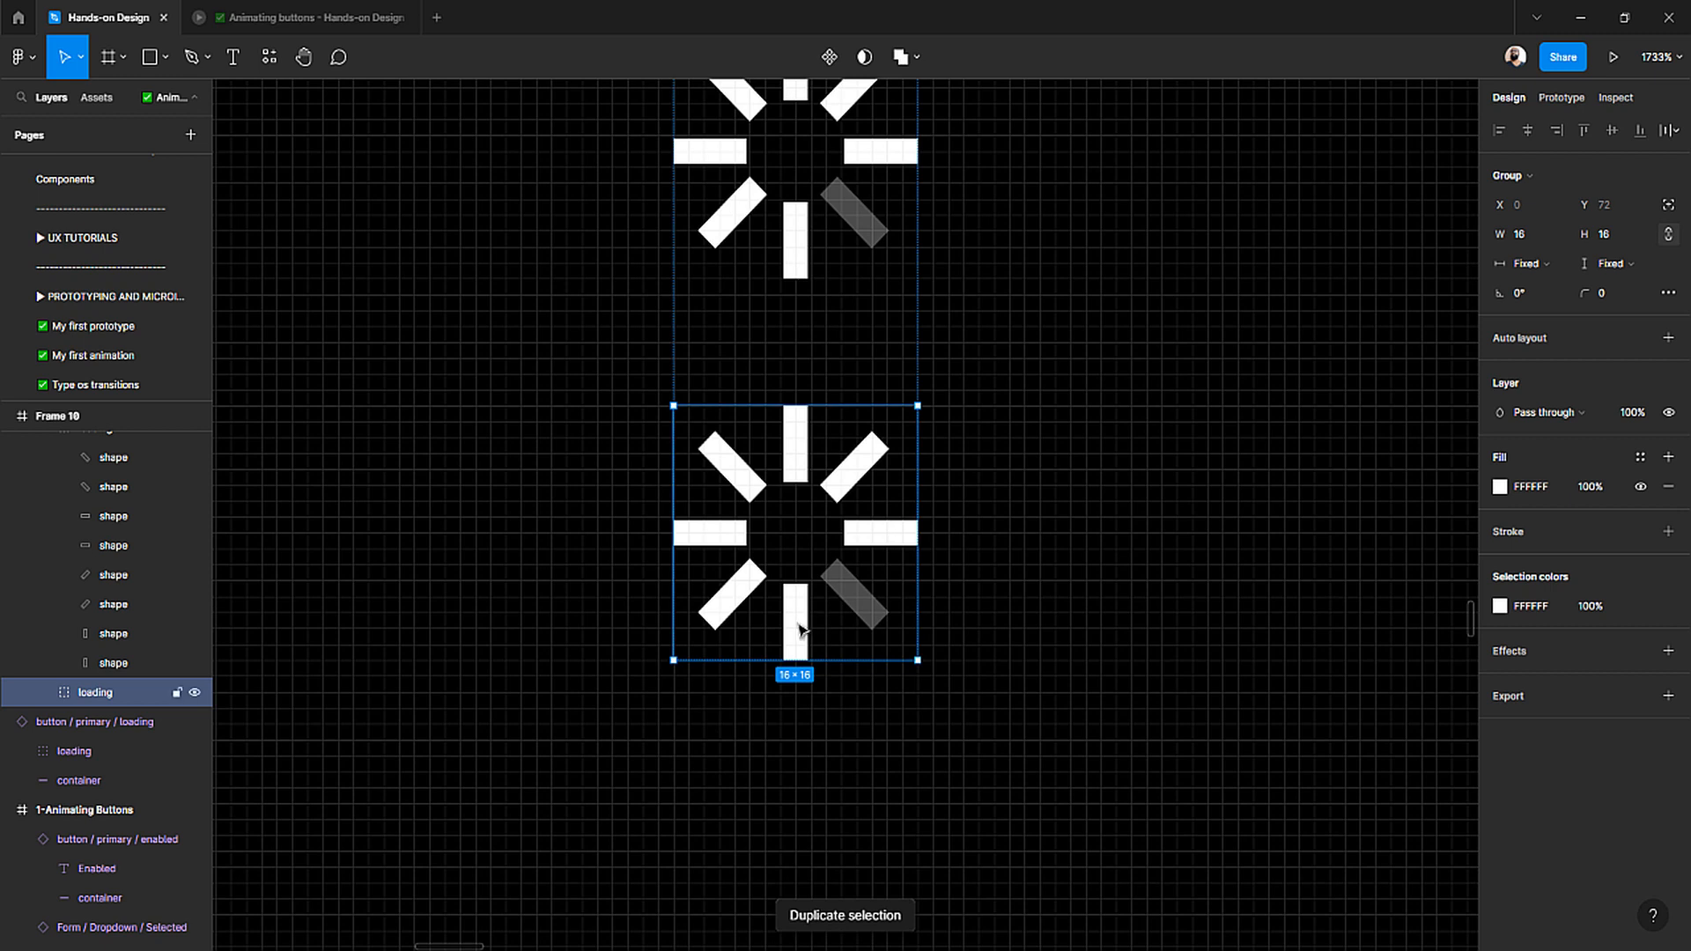
double_click(799, 629)
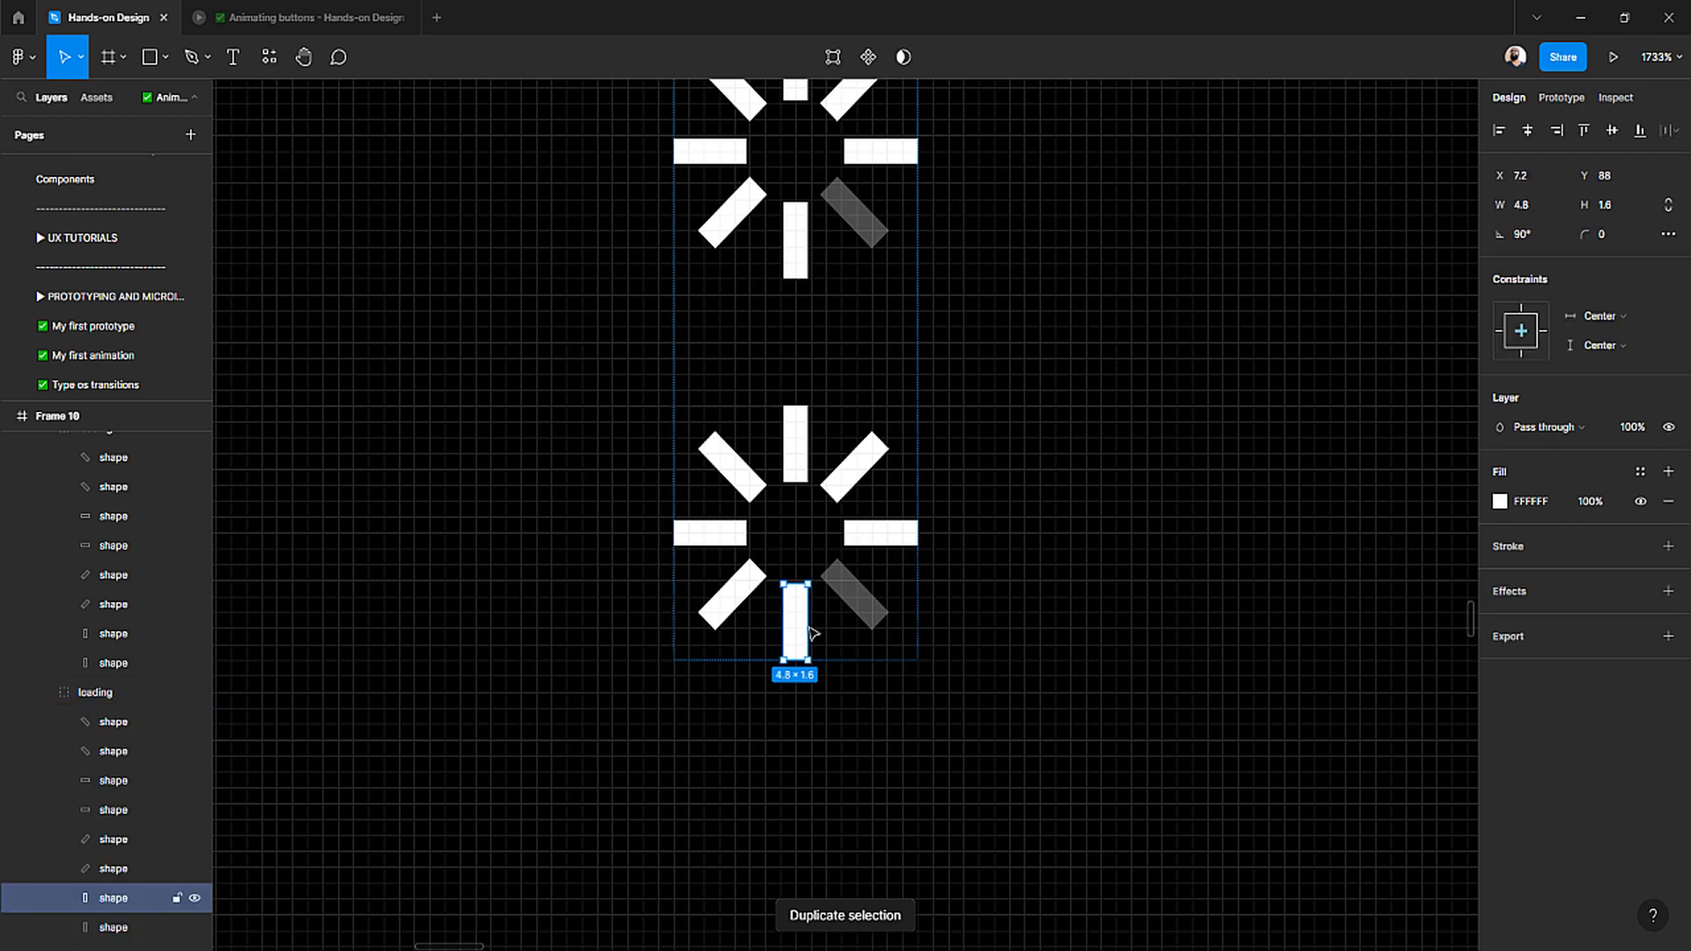
click(1640, 435)
text(30)
key(Return)
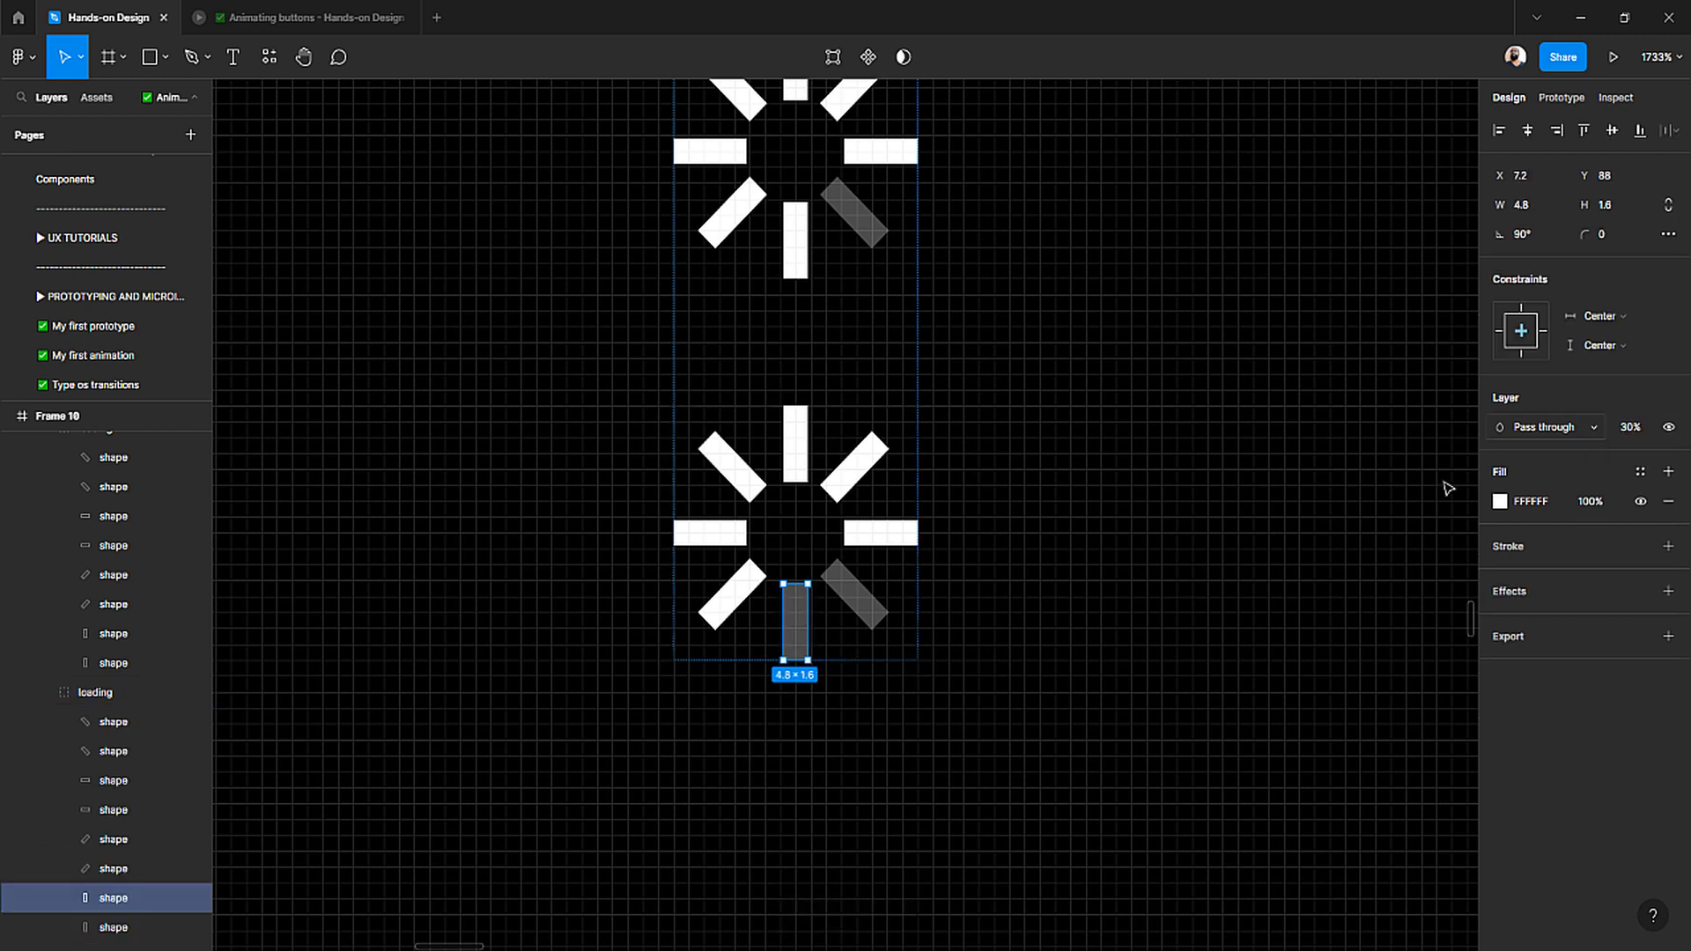
click(123, 751)
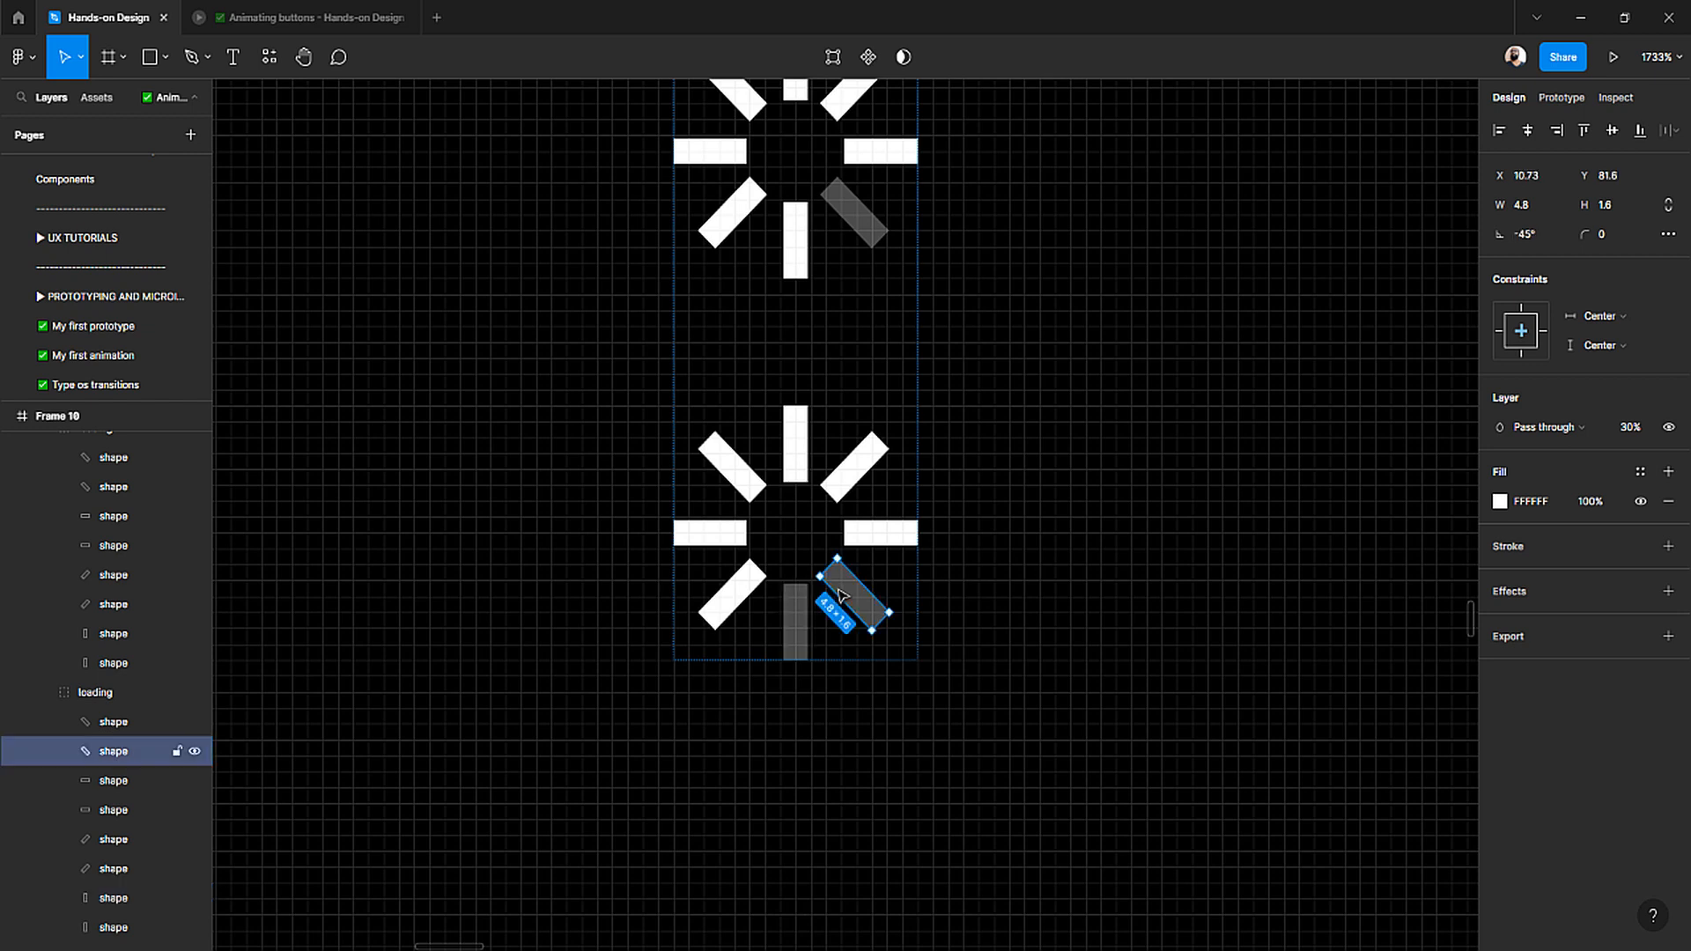
click(1630, 427)
key(Return)
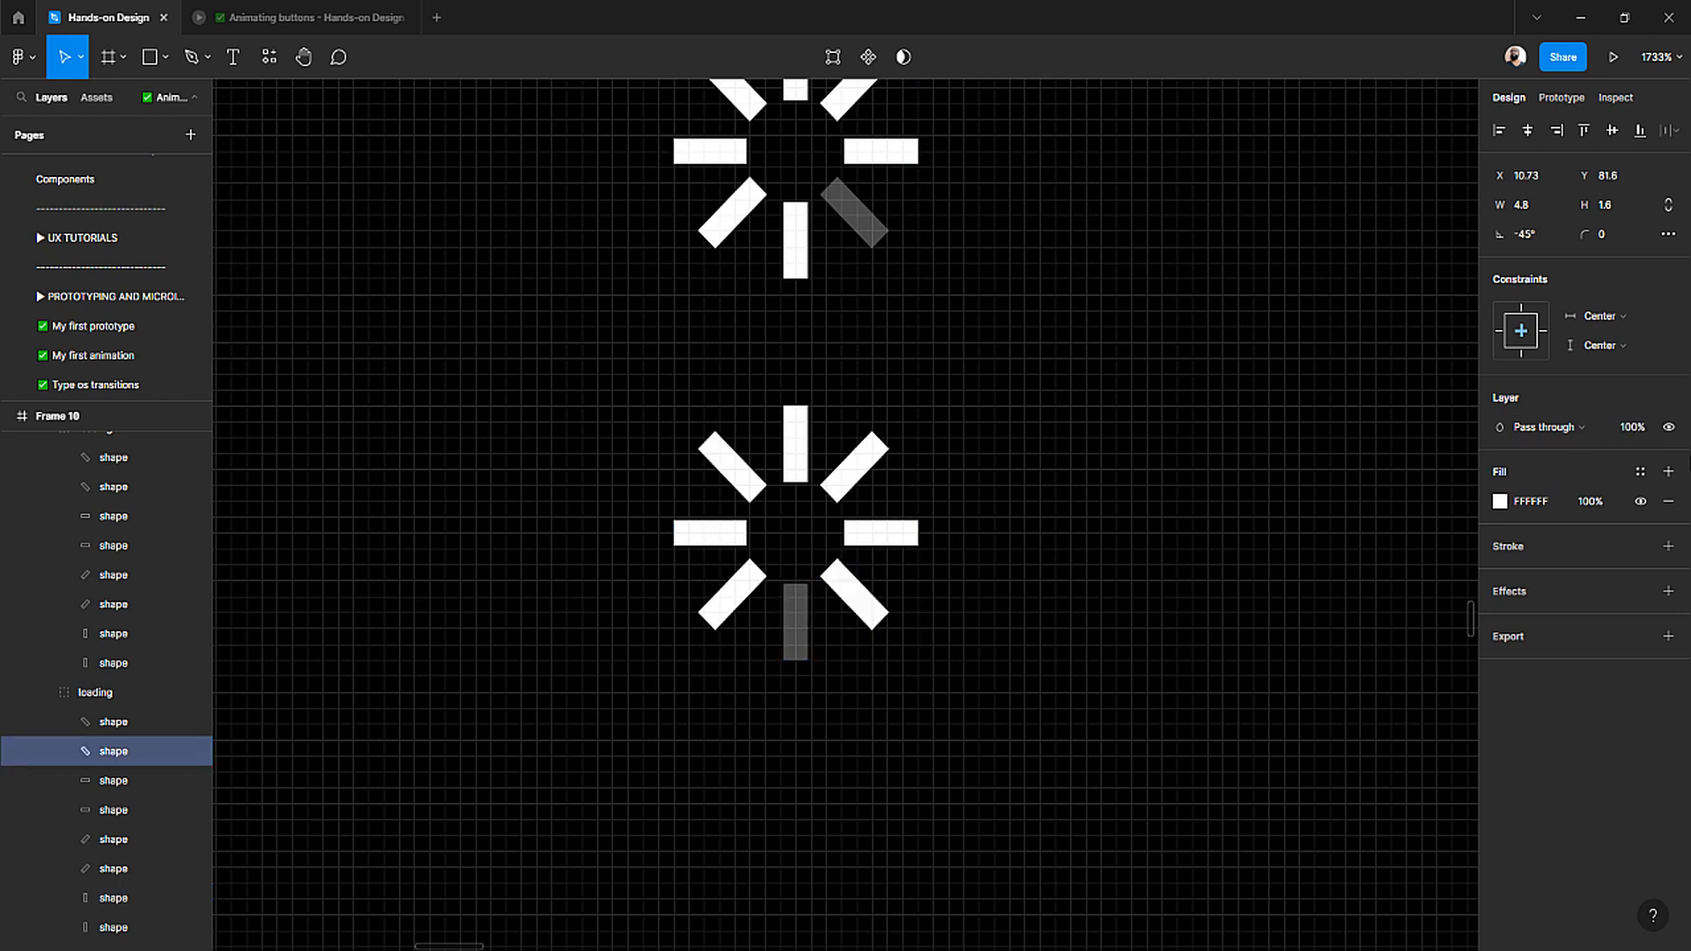
click(1188, 671)
- Duplicate the fourth spinner group to add a fifth spinner below it in the stack
scroll(789, 591, down, 2)
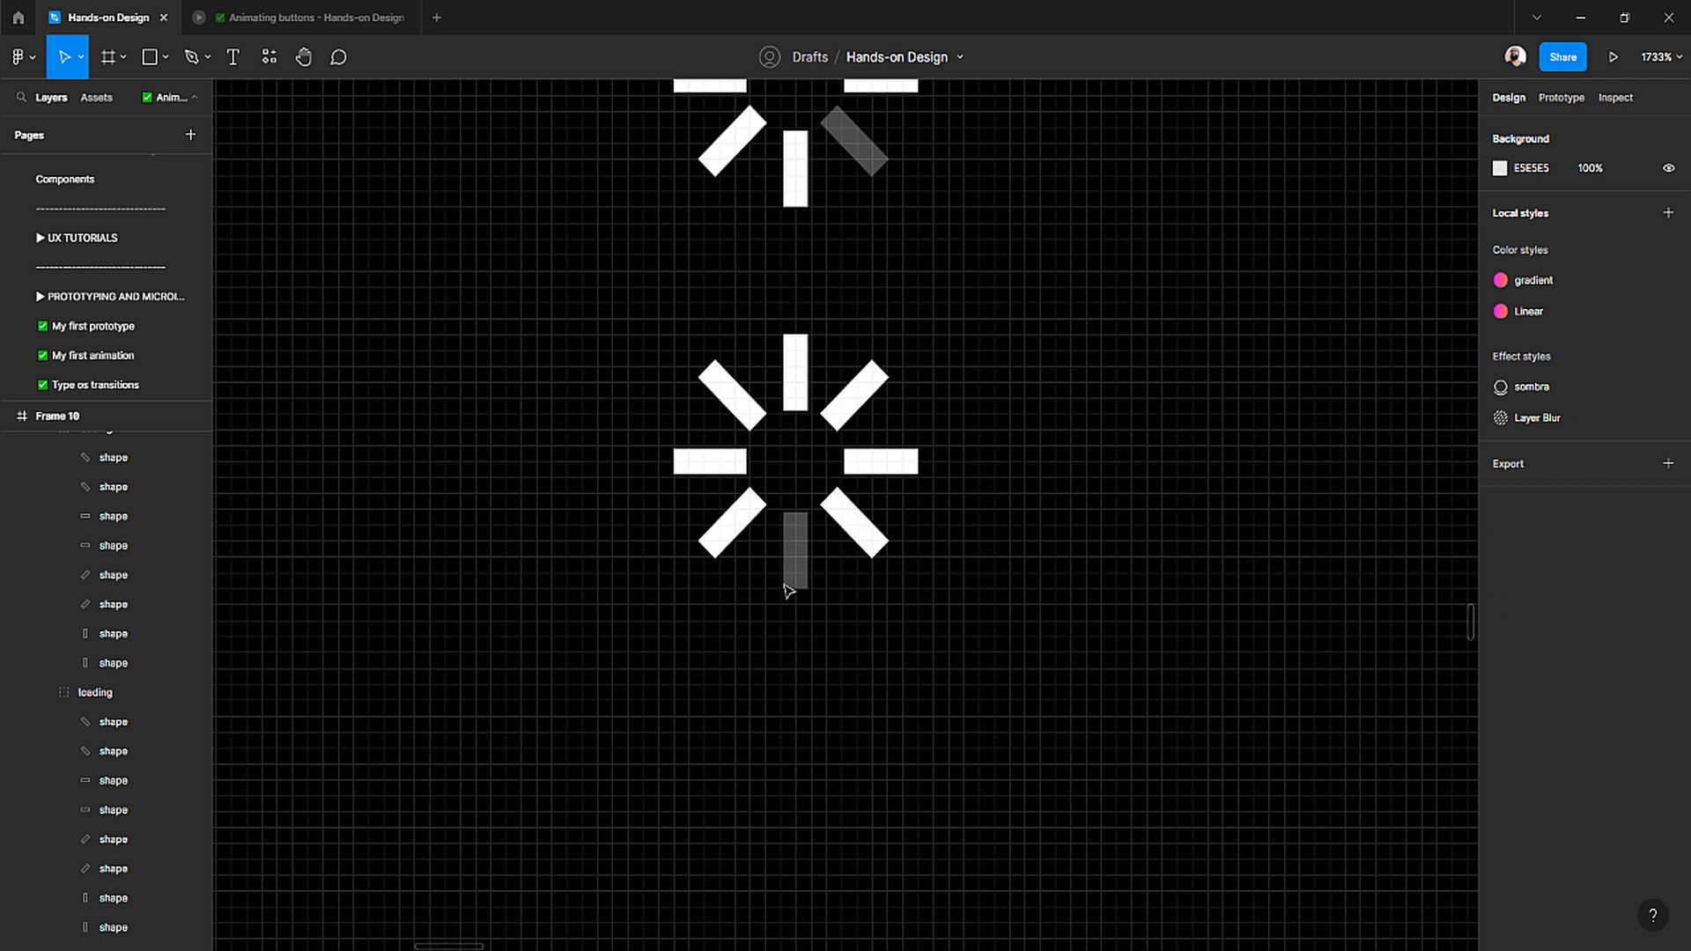
click(846, 526)
key(ctrl+d)
scroll(842, 573, down, 4)
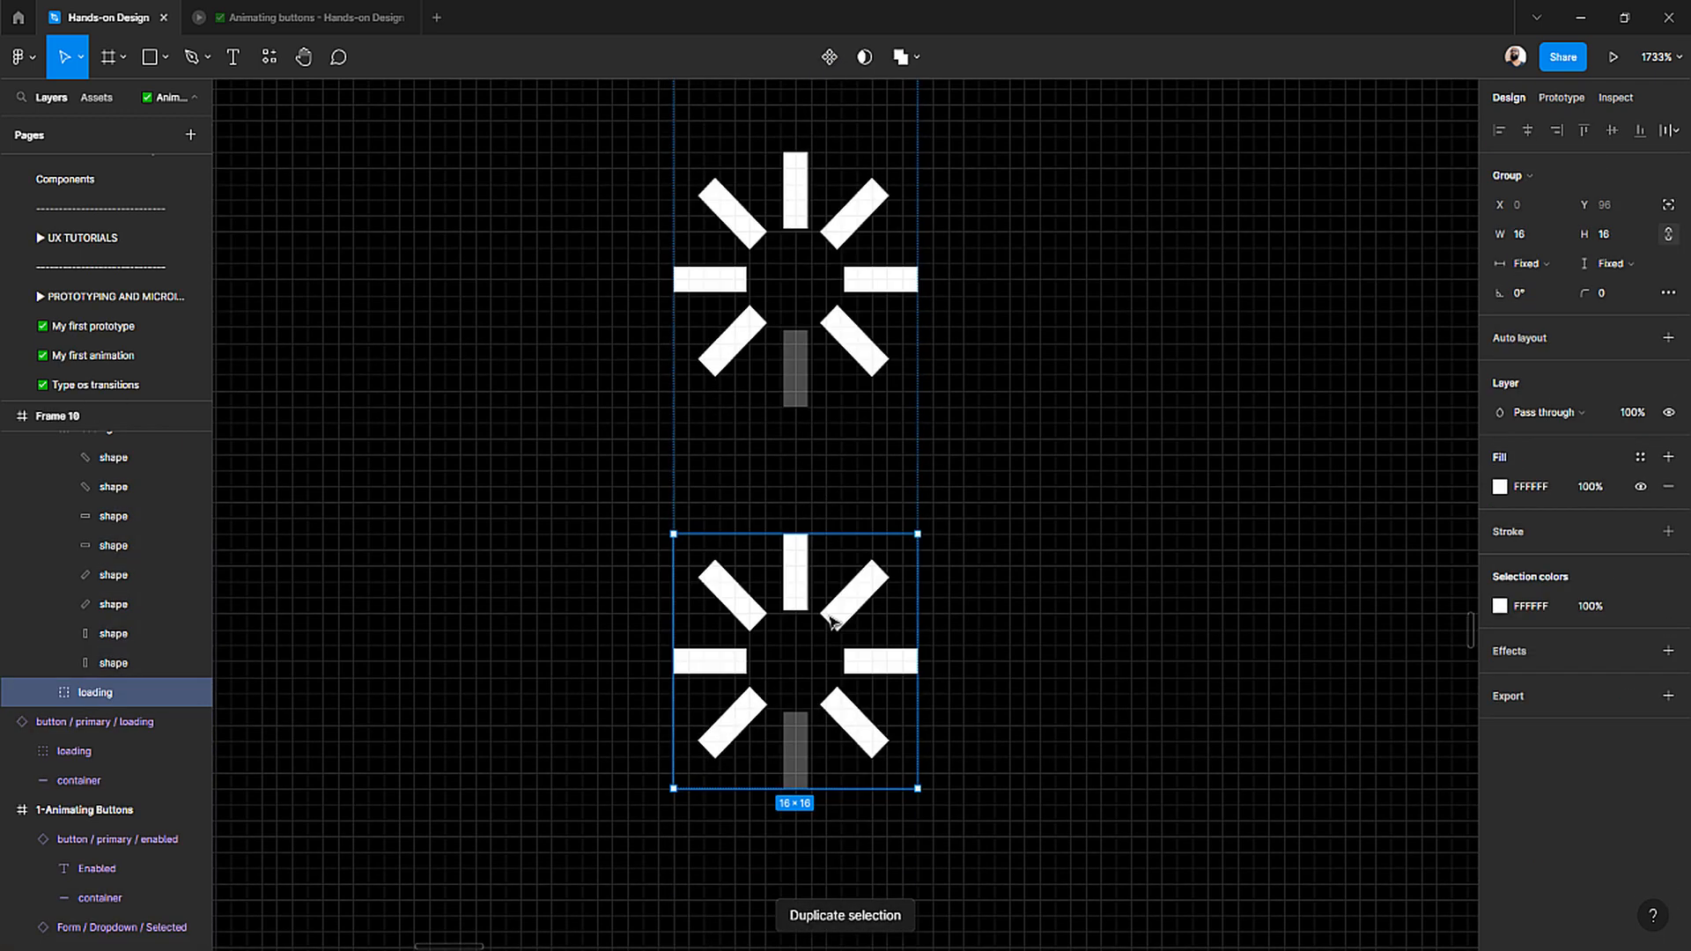
- In the fifth spinner, set the lower-left diagonal bar's opacity to 30% and the bottom vertical bar's to 100%
scroll(832, 621, down, 2)
double_click(742, 659)
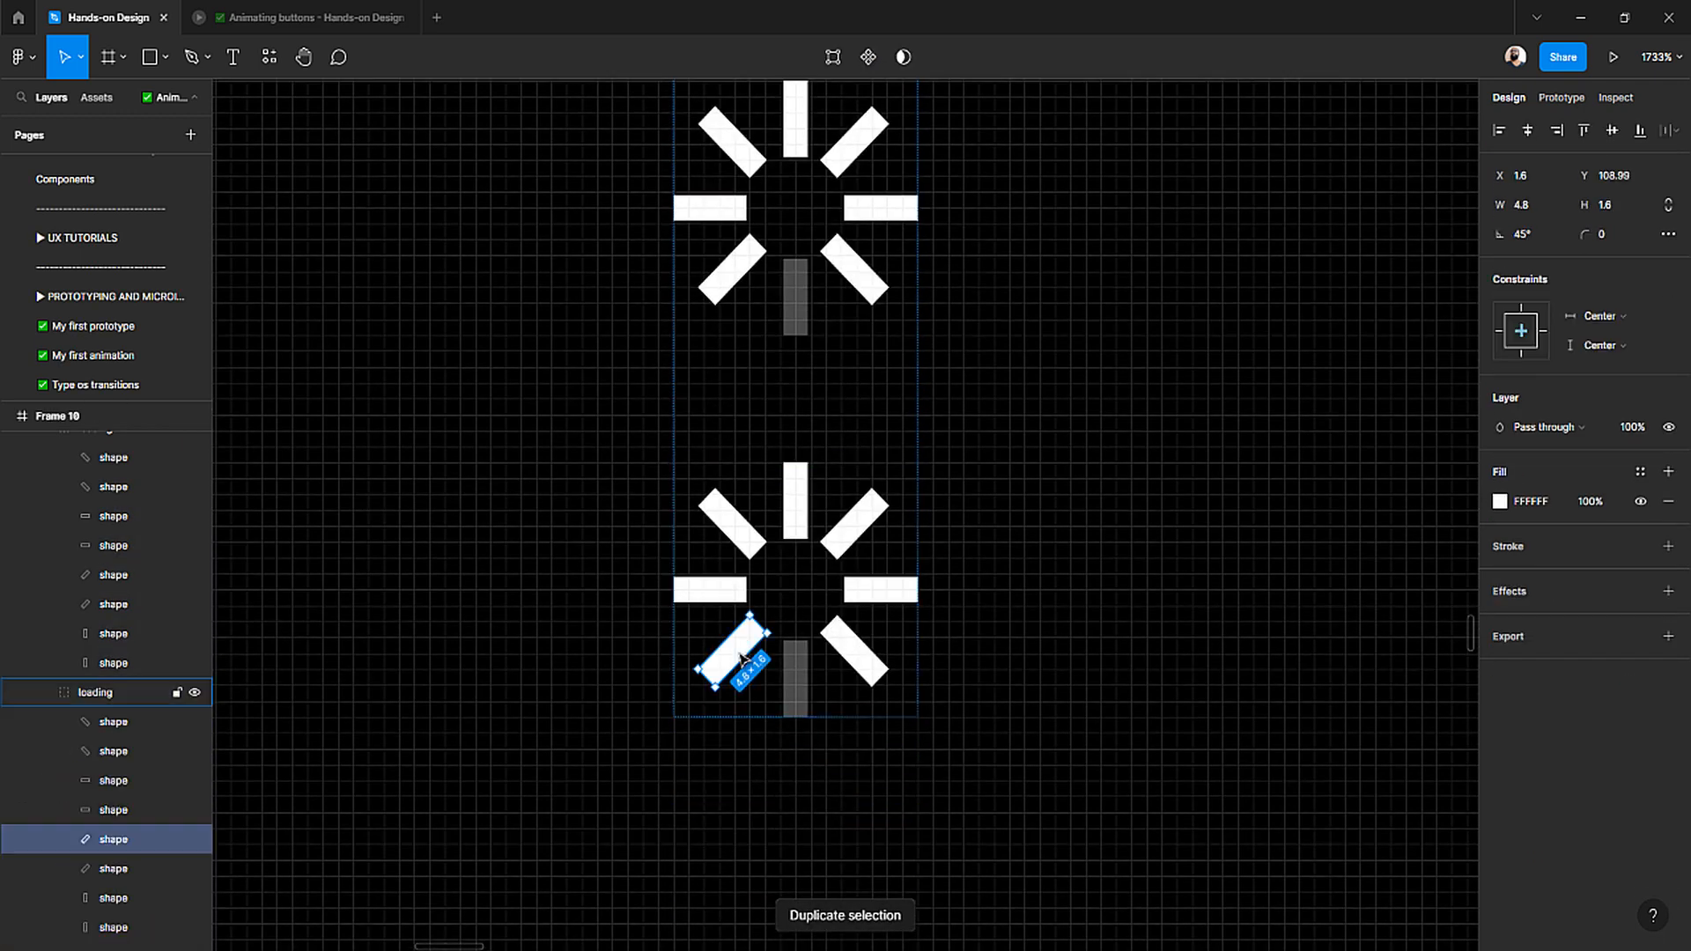
click(1634, 431)
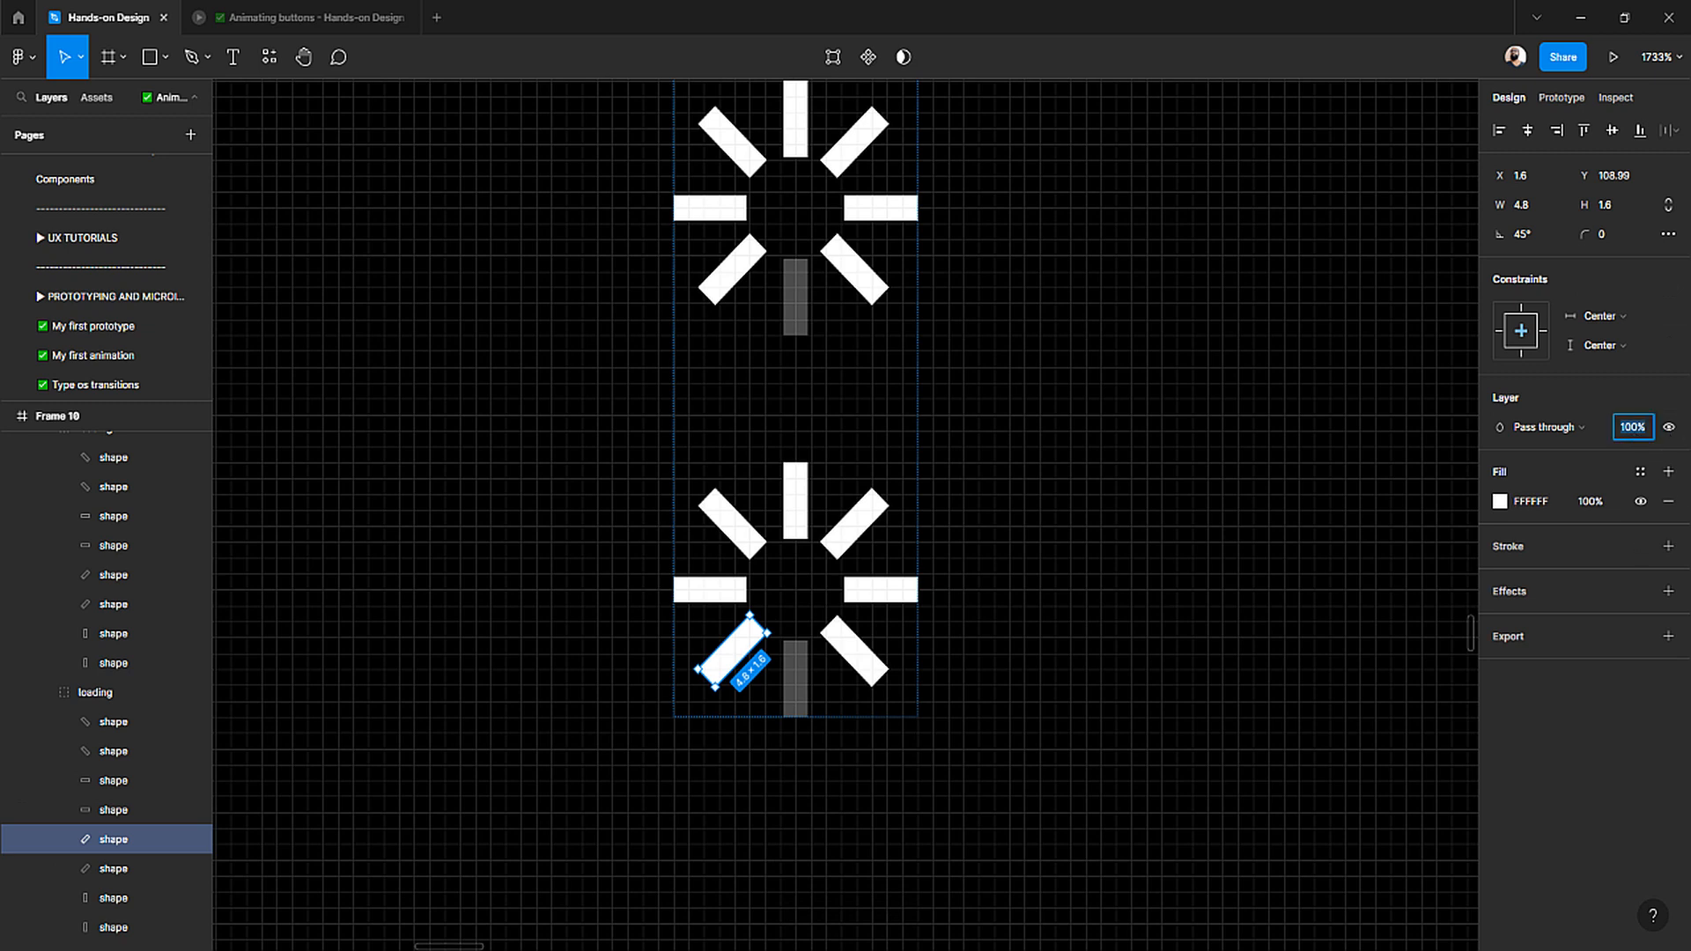
text(30)
key(Return)
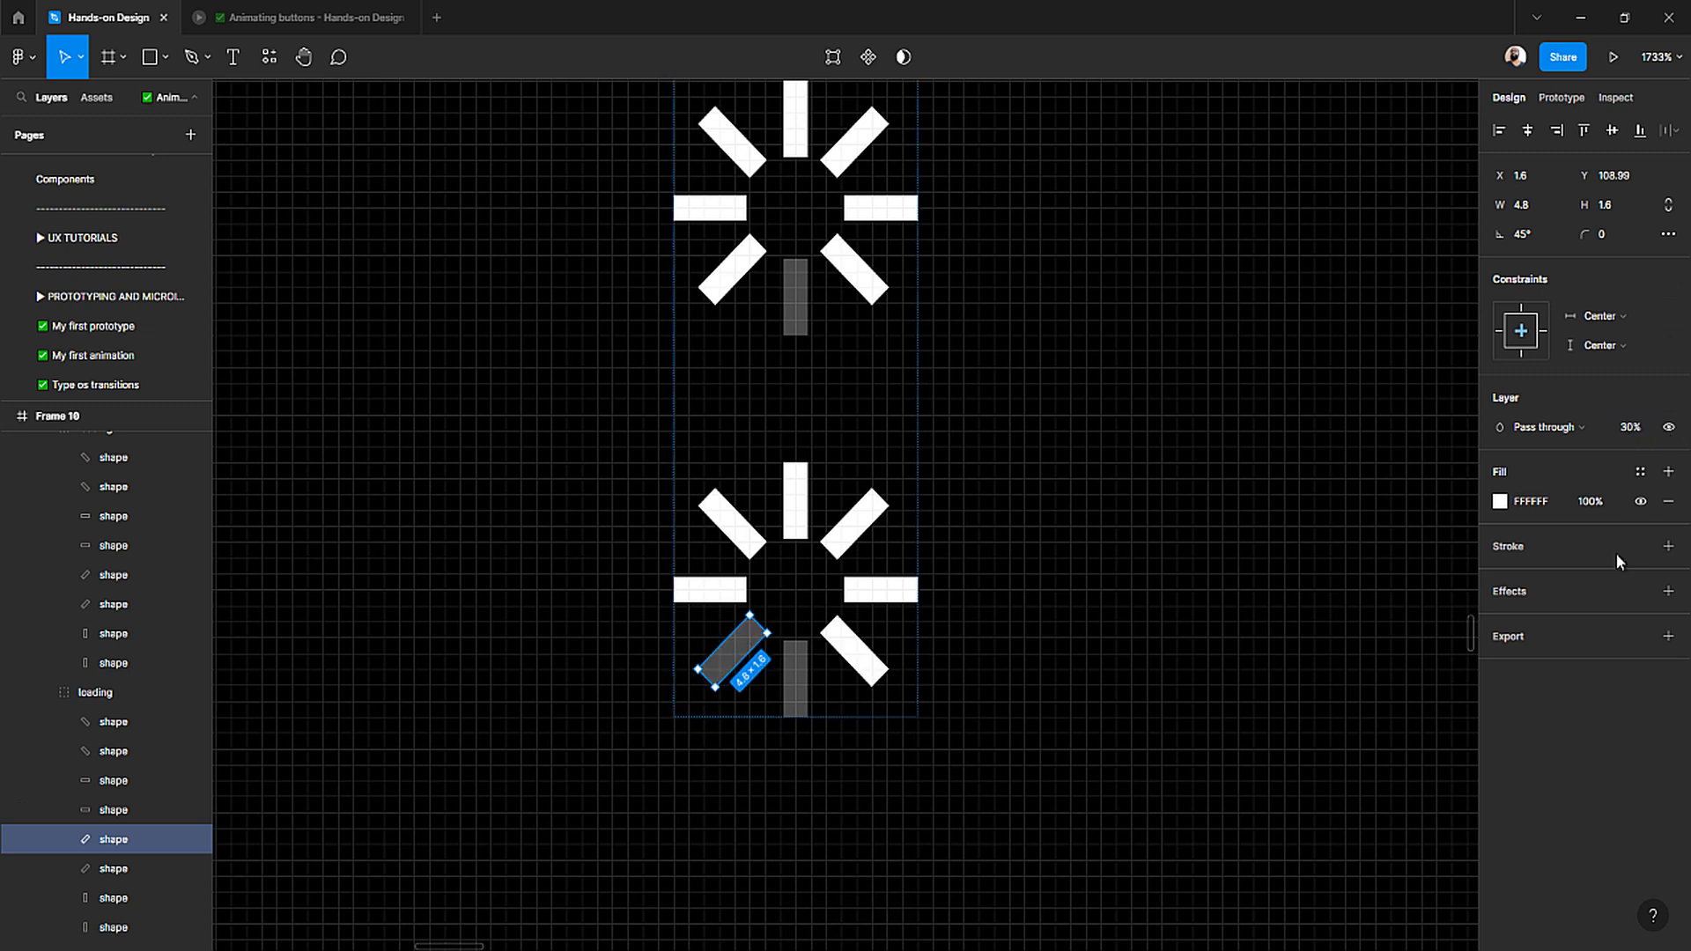
click(177, 897)
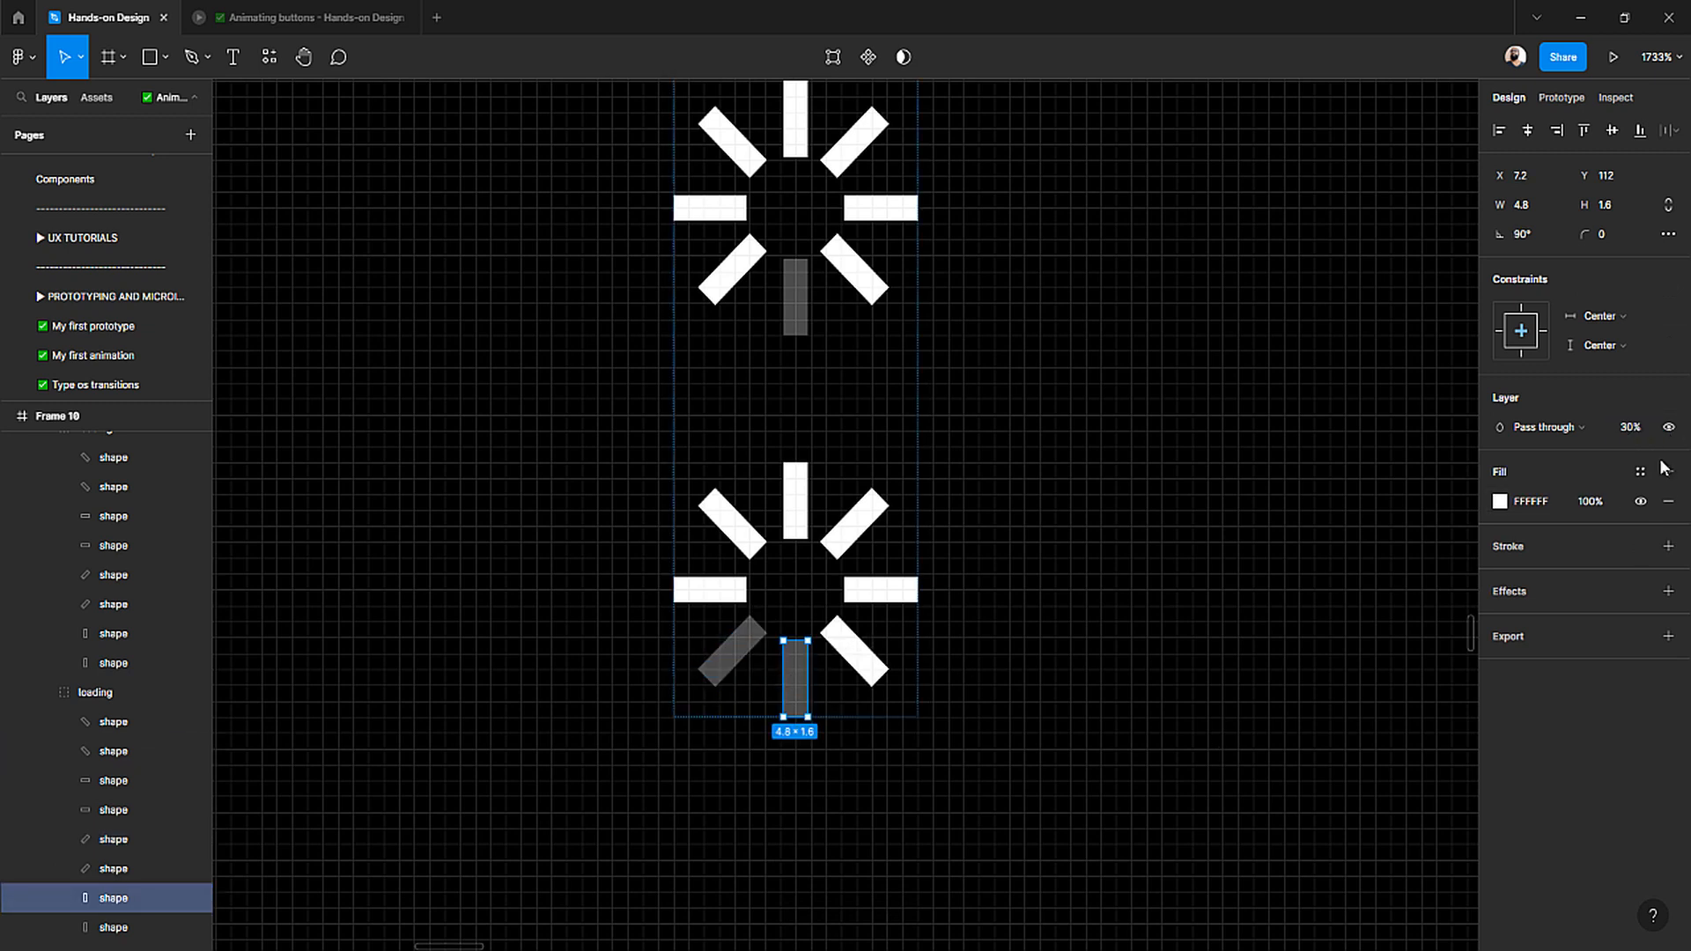
click(1641, 427)
key(Return)
click(1145, 625)
- Duplicate the fifth spinner group to add a sixth spinner below it in the stack
scroll(843, 579, down, 2)
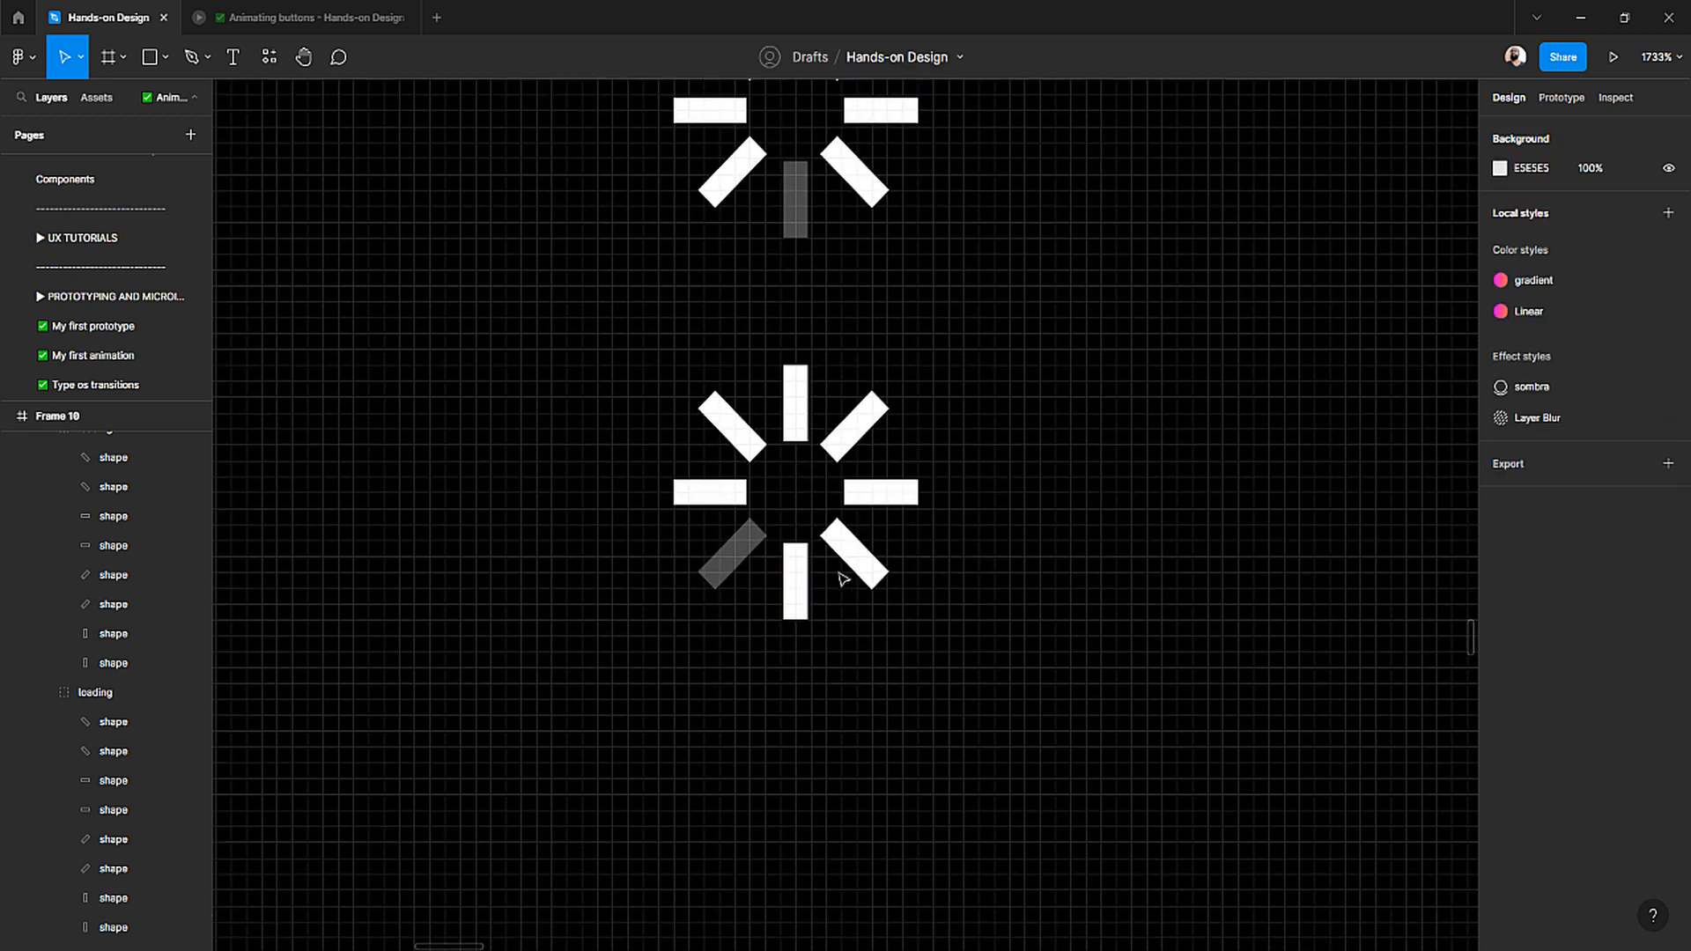
click(843, 579)
click(844, 579)
key(ctrl+d)
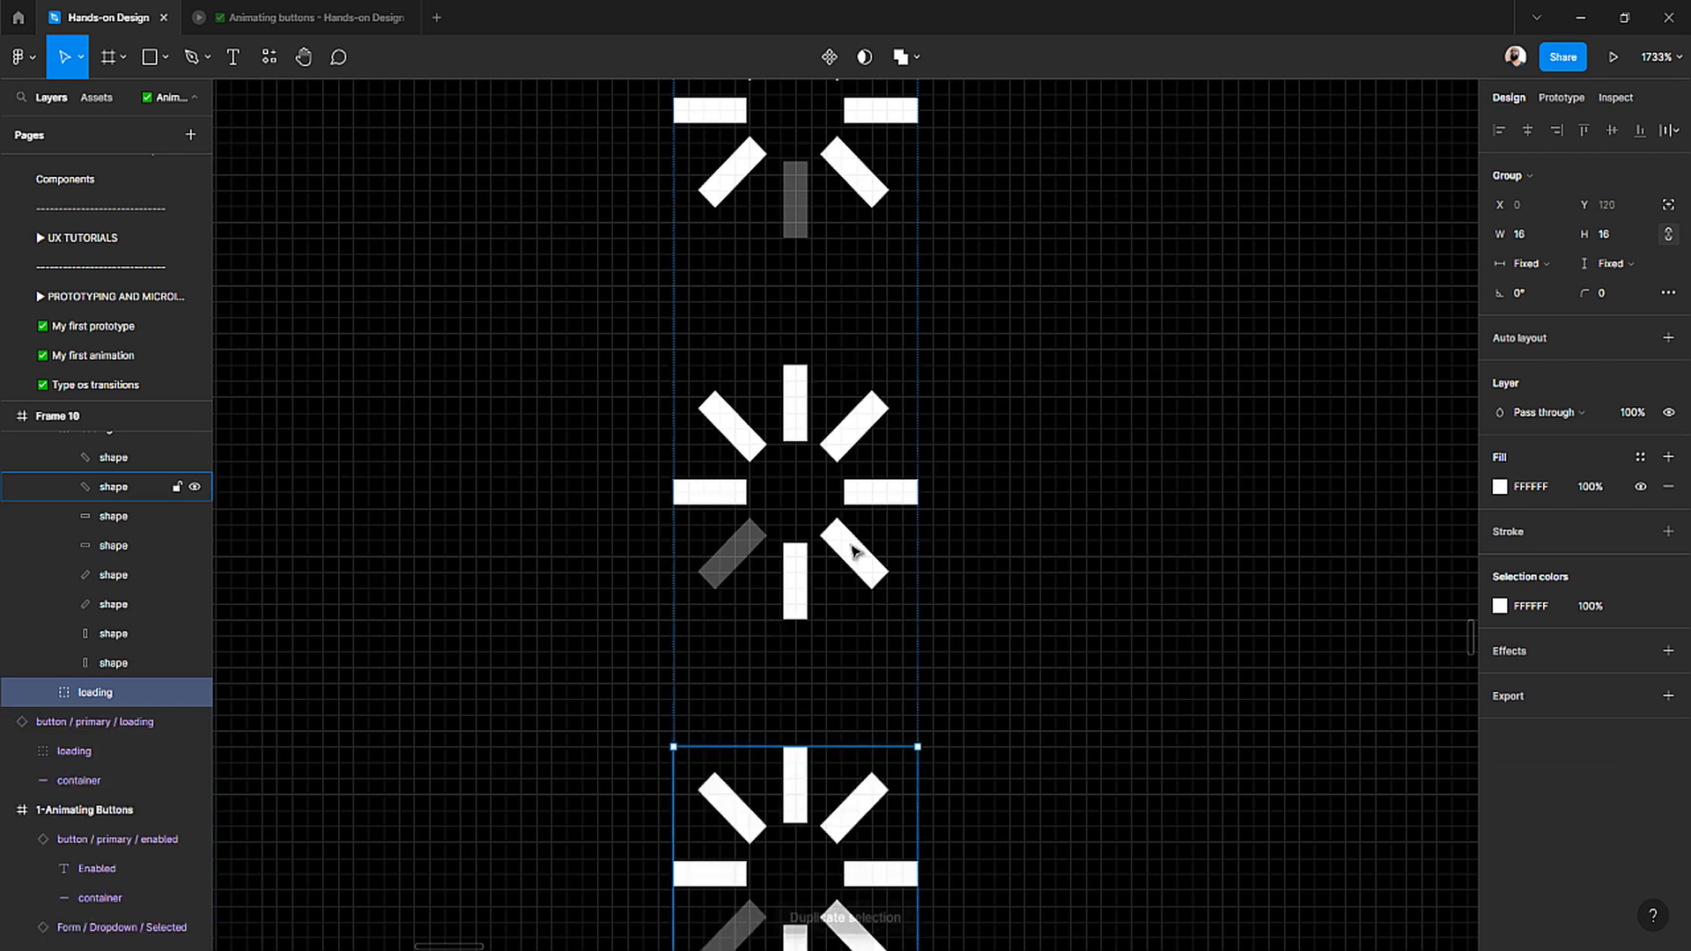
- Restore the dimmed lower-left bar of the newest loading copy to 100% opacity
scroll(853, 551, down, 6)
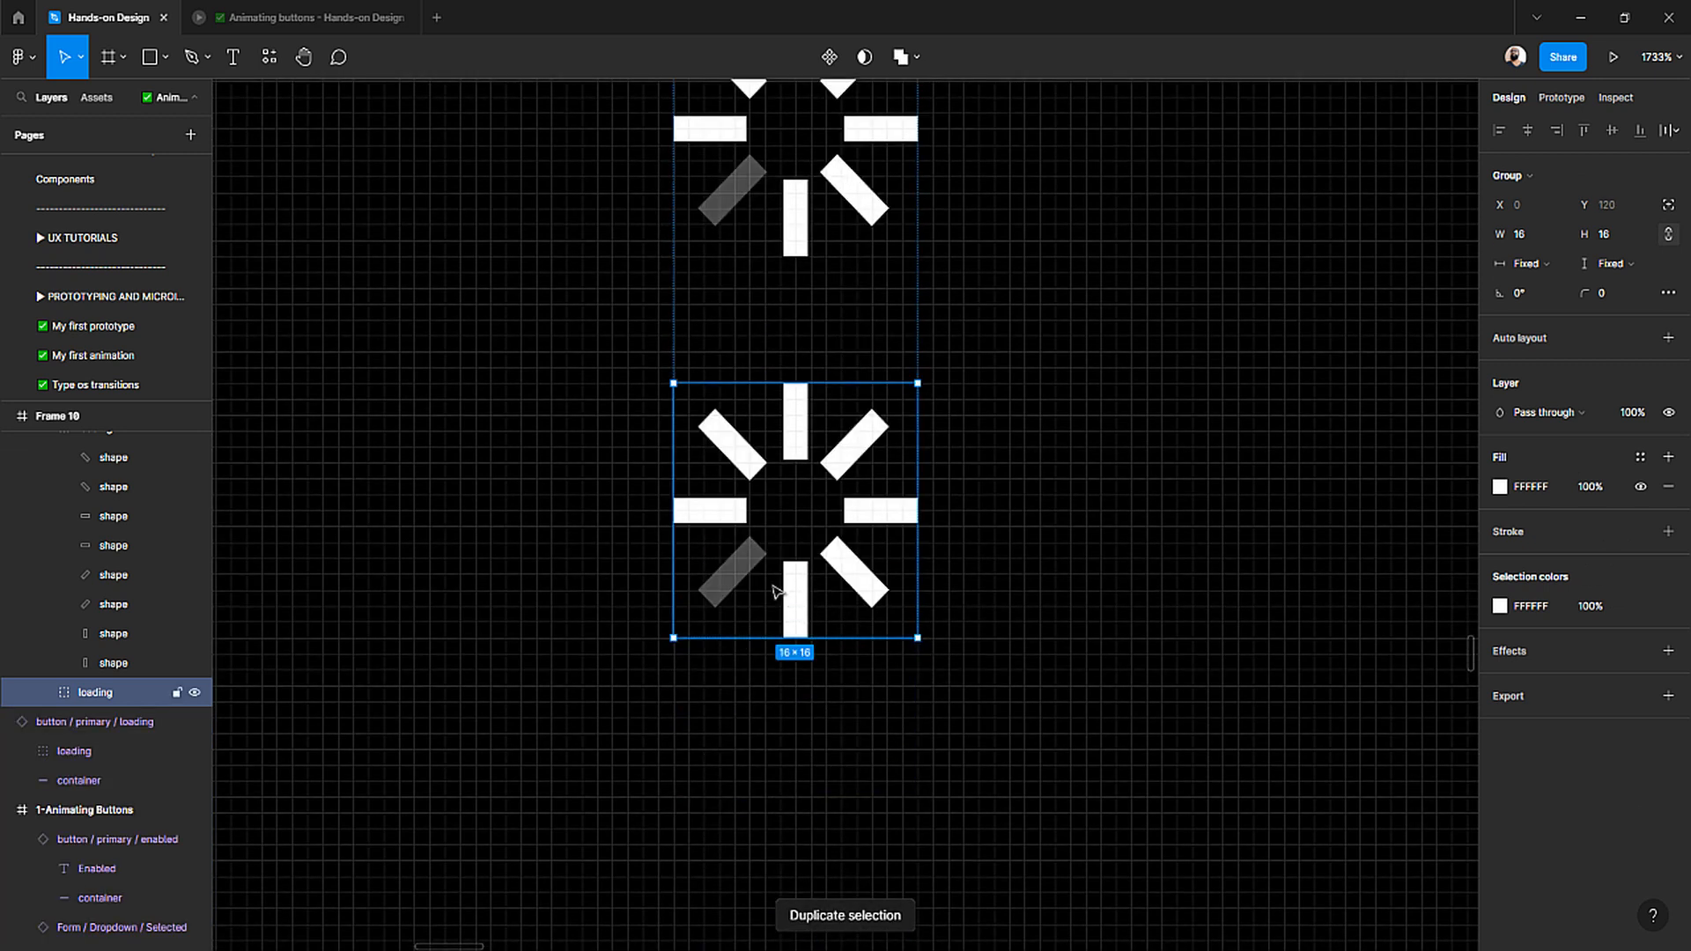
click(740, 571)
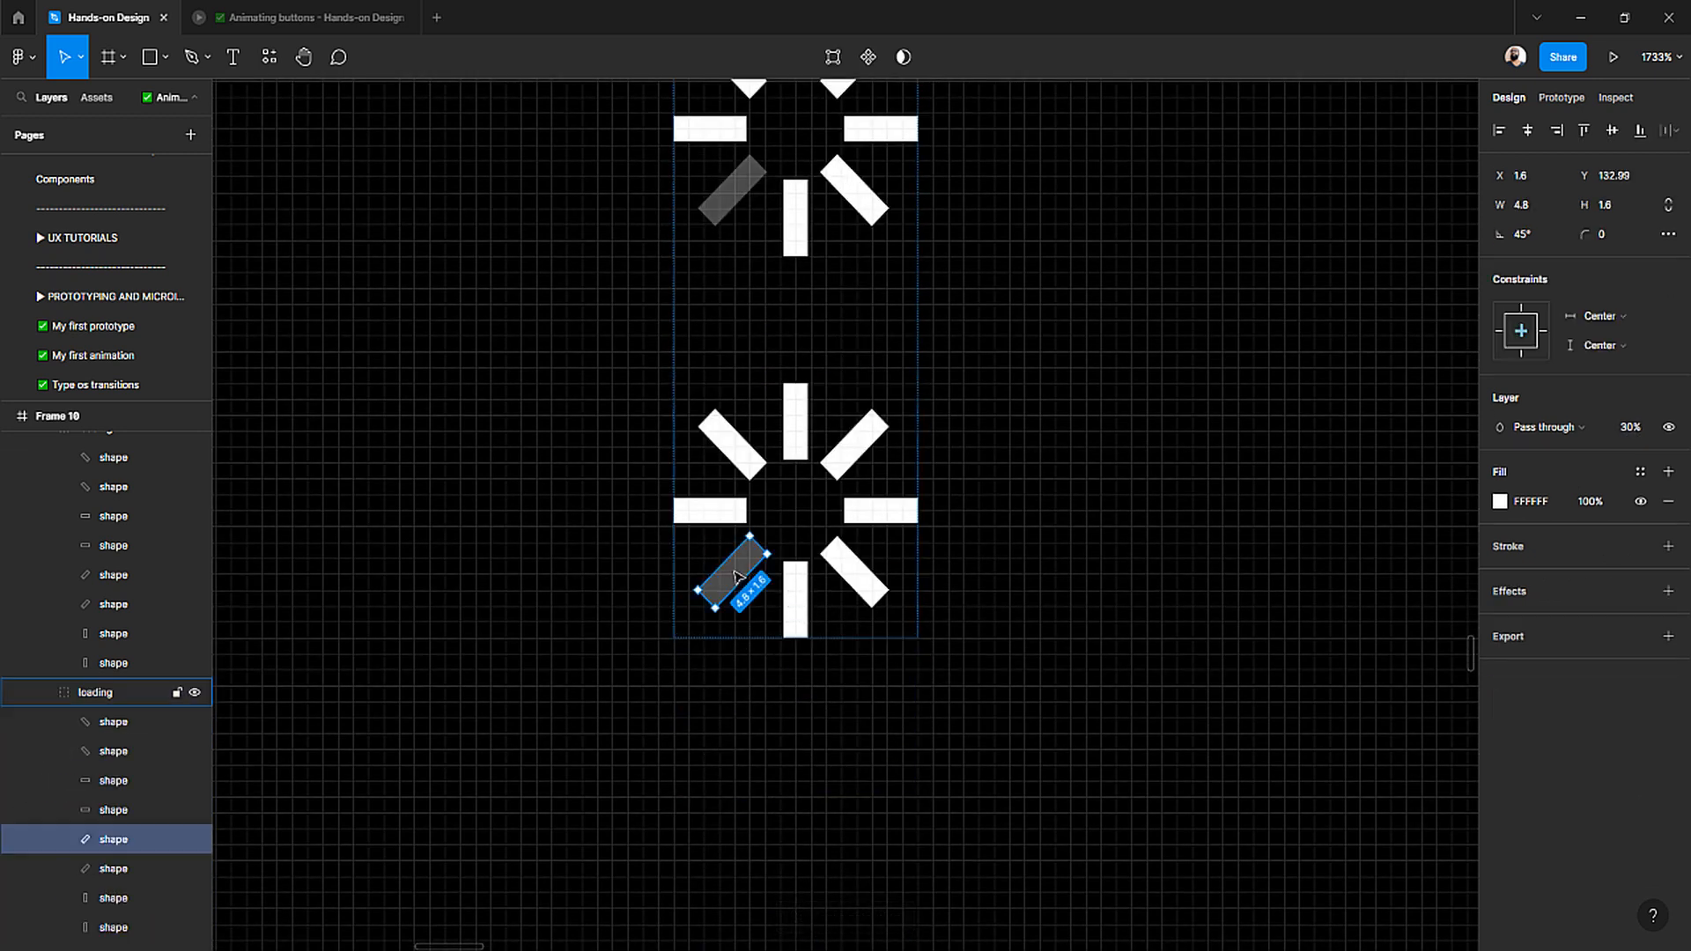
click(1636, 430)
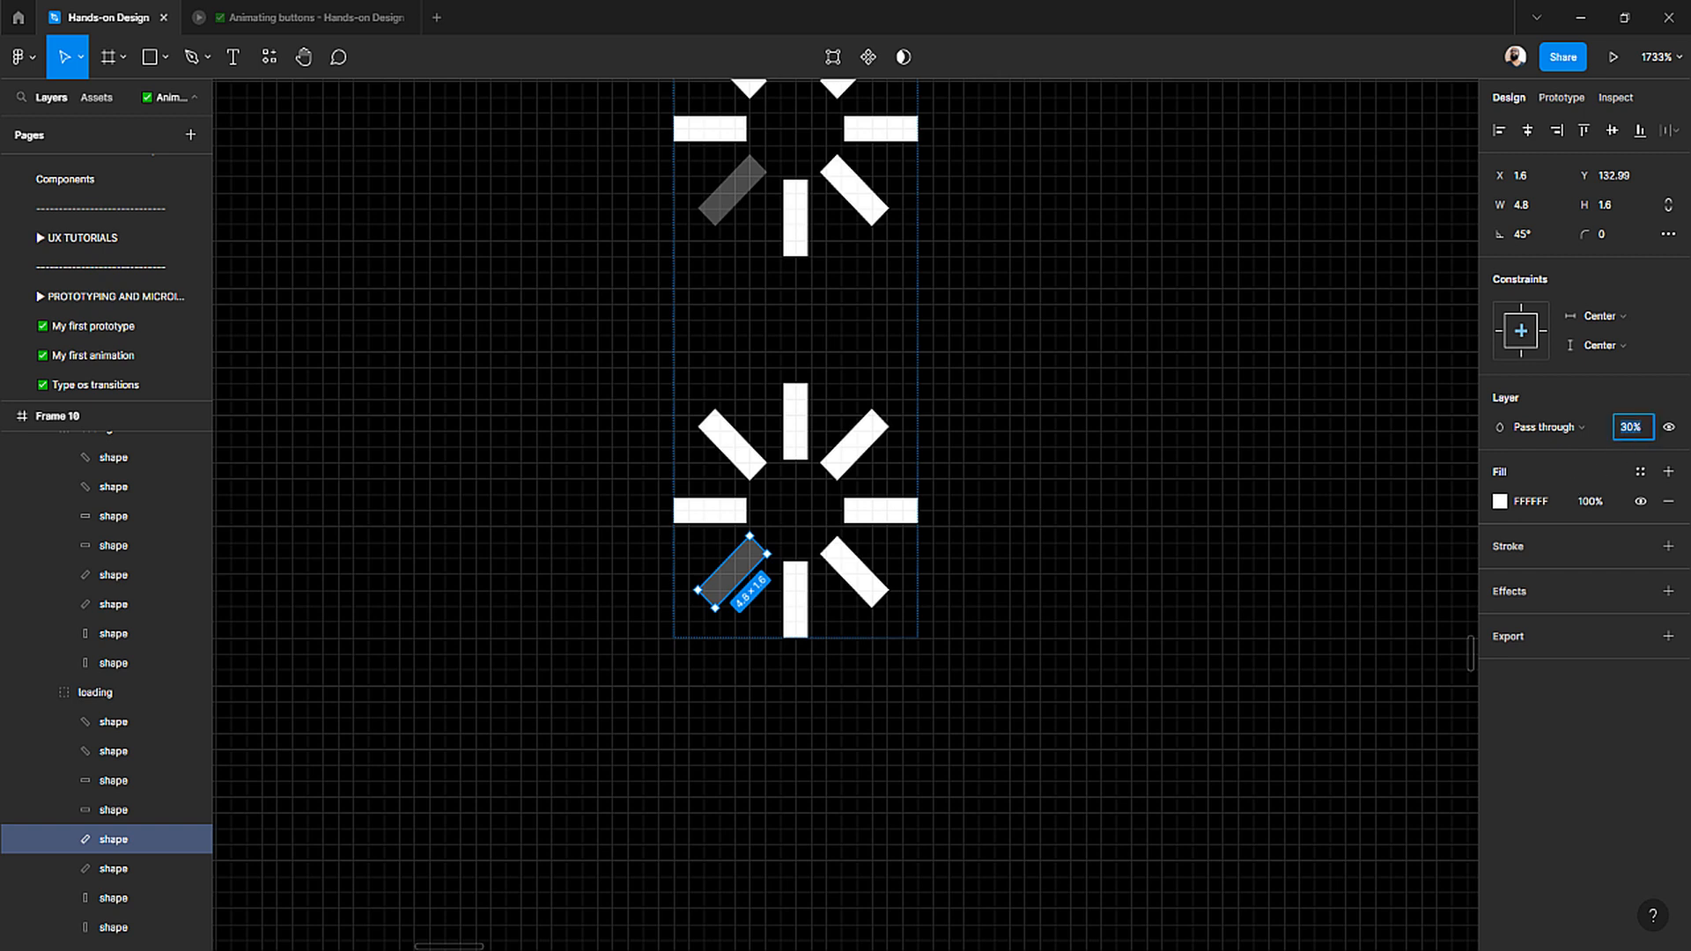
text(100)
key(Return)
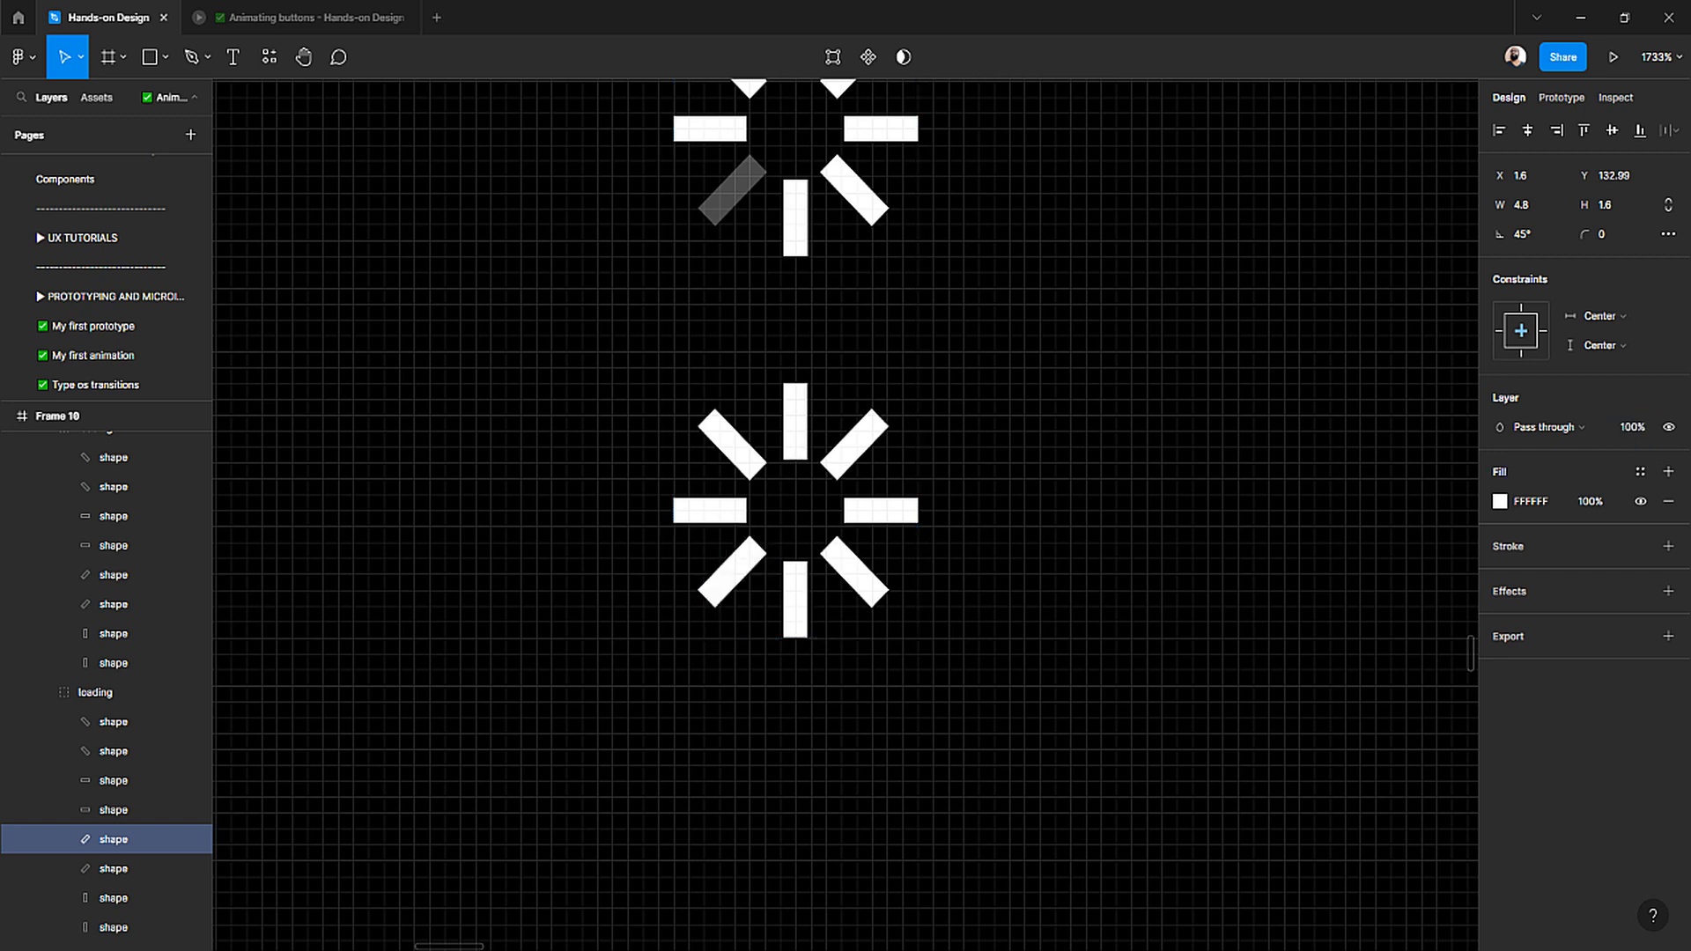
- Dim the horizontal left bar of that same loading copy to 30% opacity
click(743, 518)
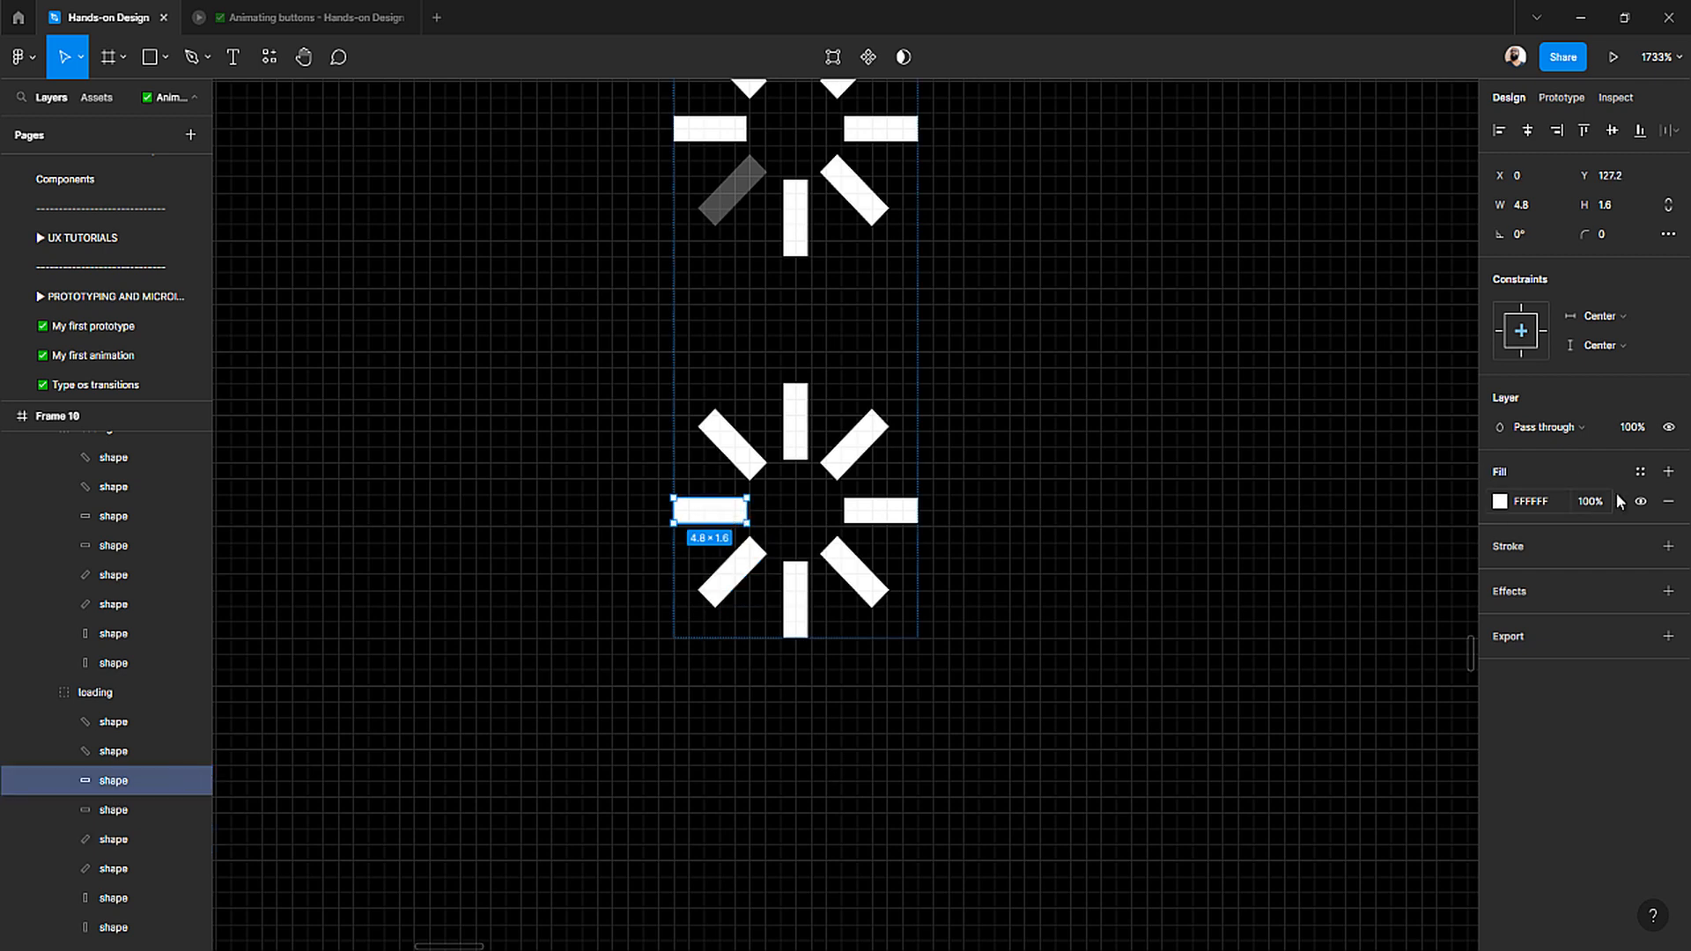
click(1634, 427)
text(30)
key(Return)
click(562, 553)
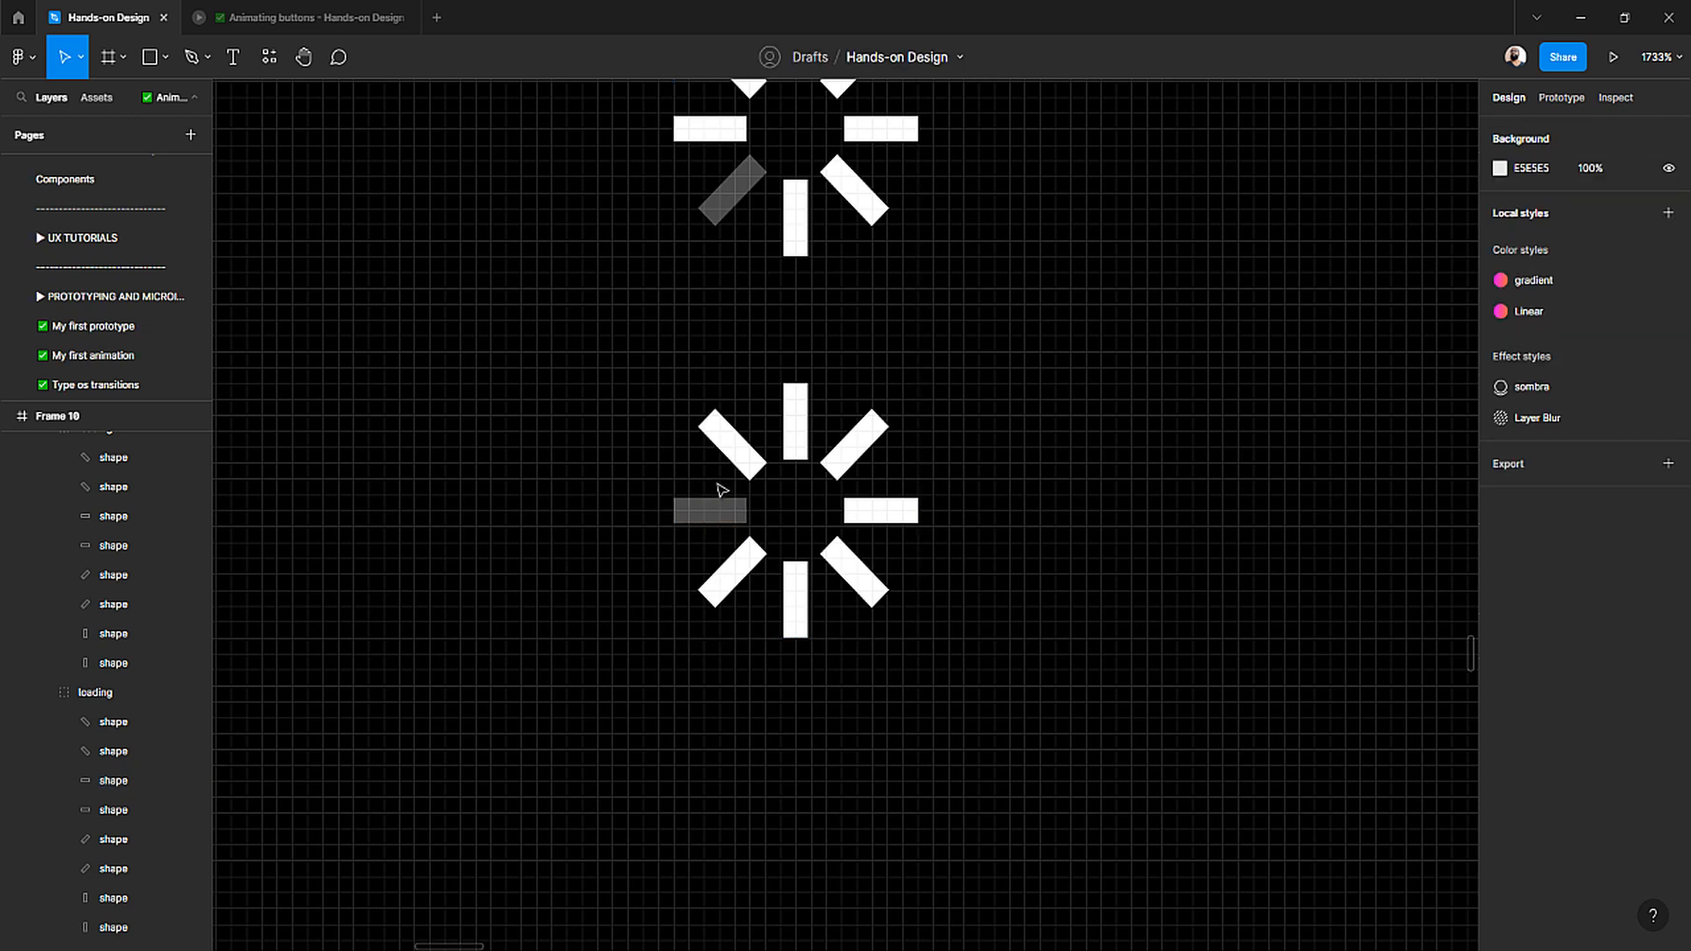
- Duplicate the lowest loading group below itself and restore the copy's left bar to 100% opacity
double_click(727, 455)
key(ctrl+d)
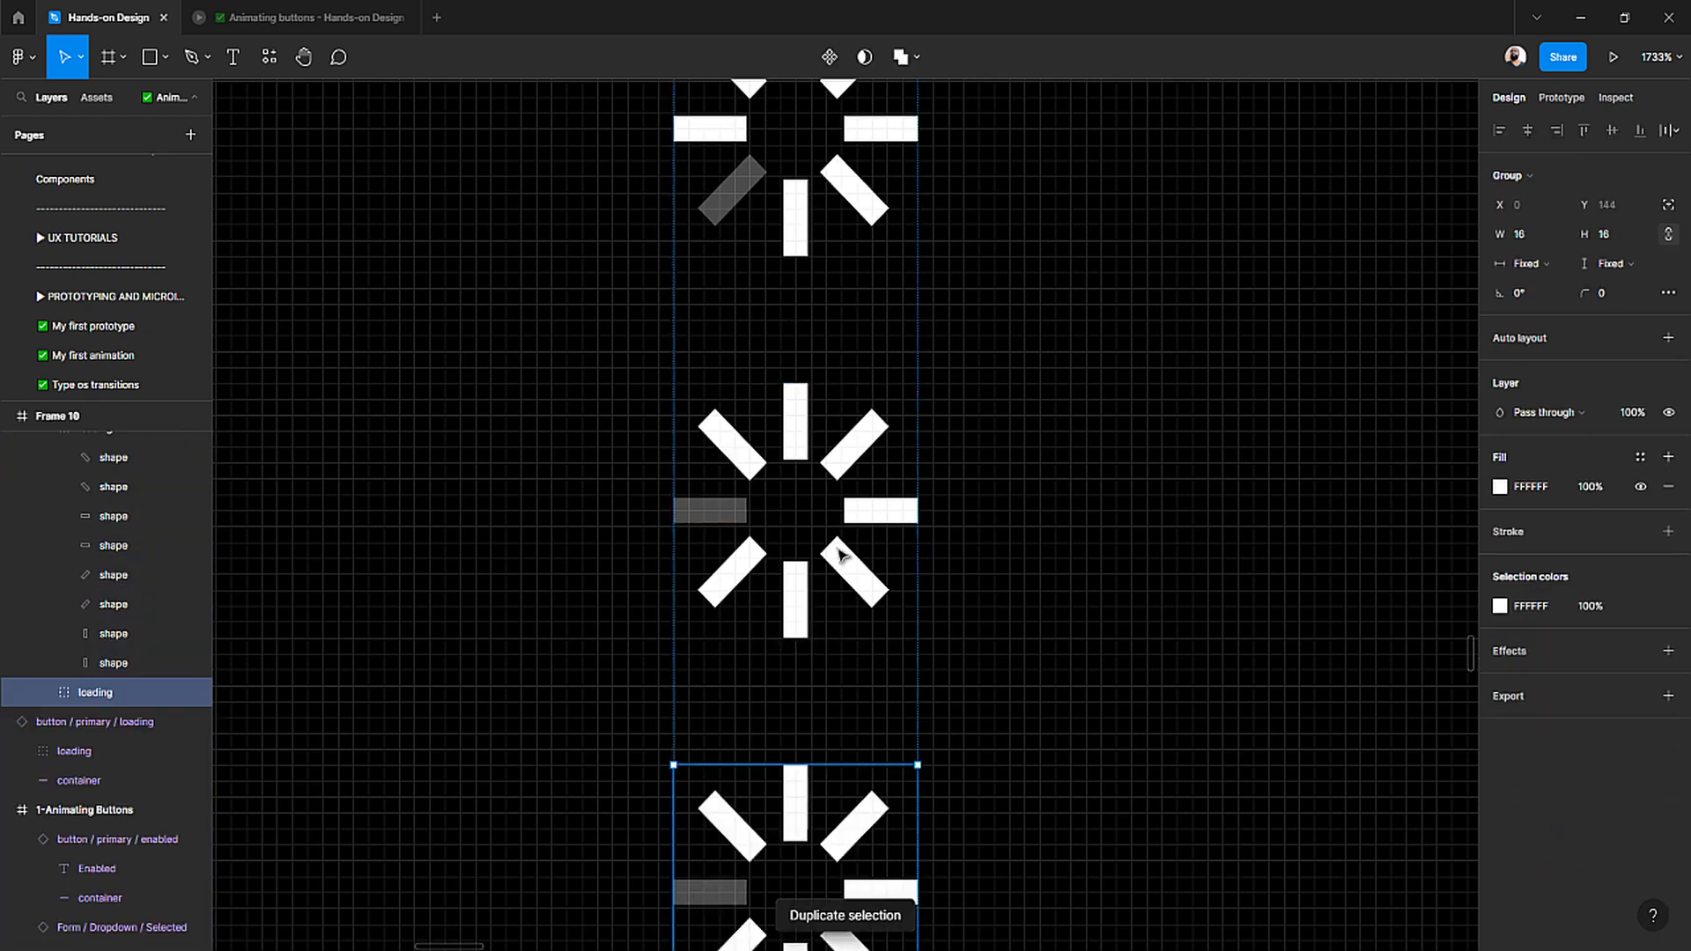
scroll(721, 649, down, 3)
double_click(722, 649)
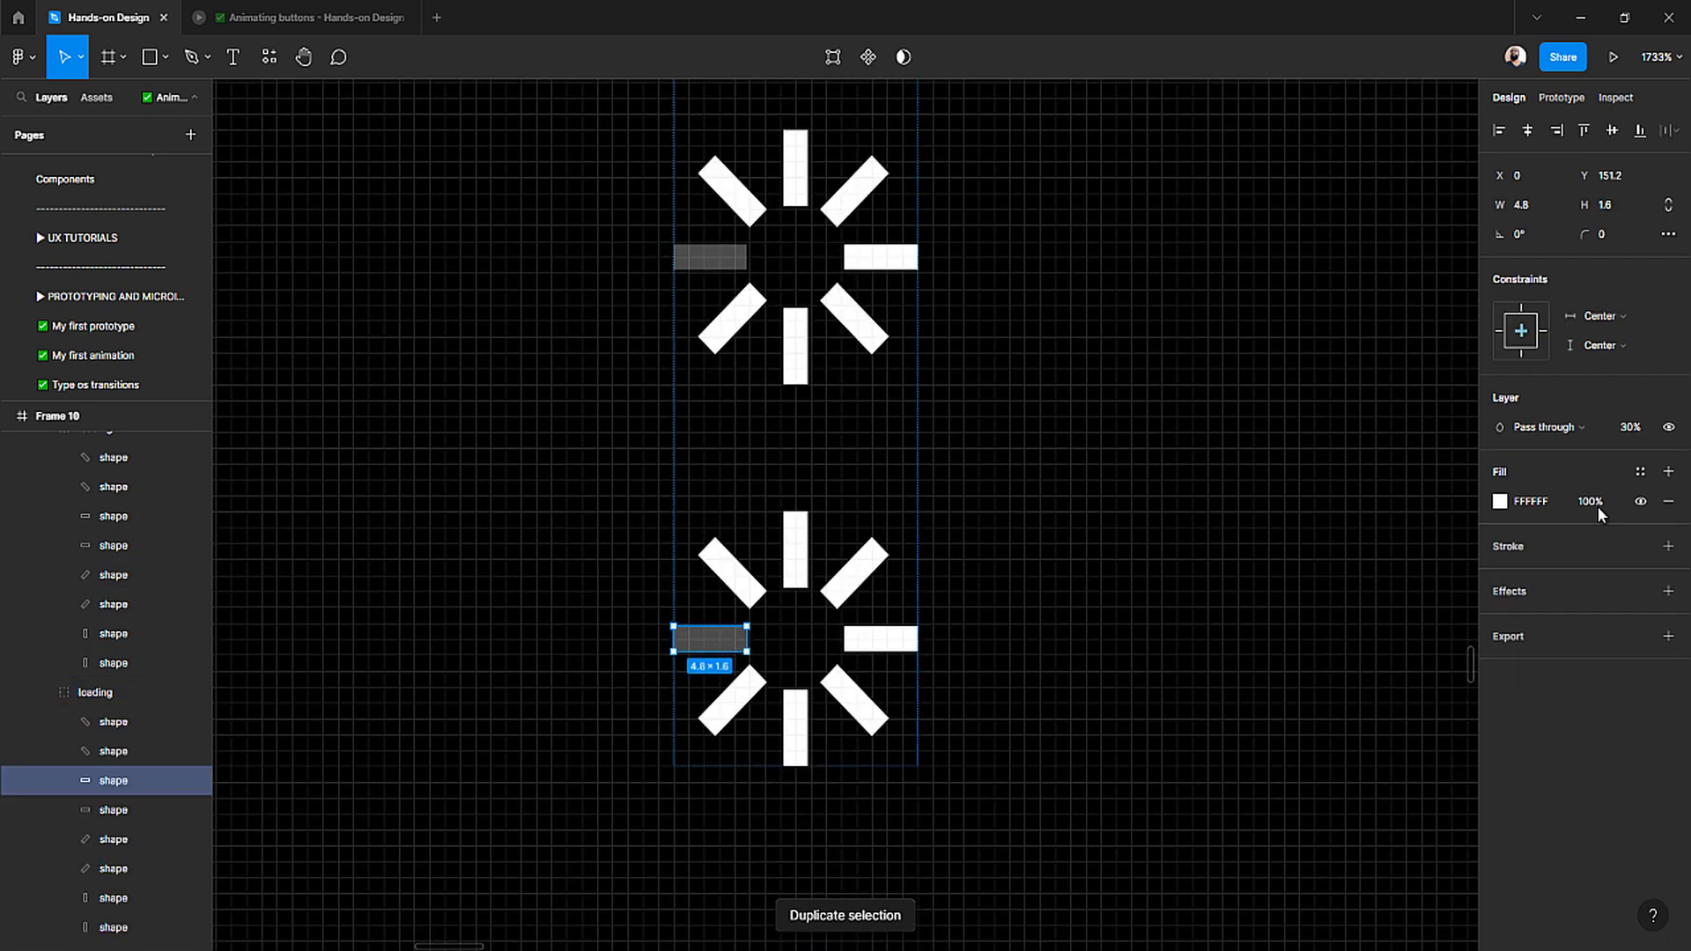
click(1635, 427)
text(100)
key(Return)
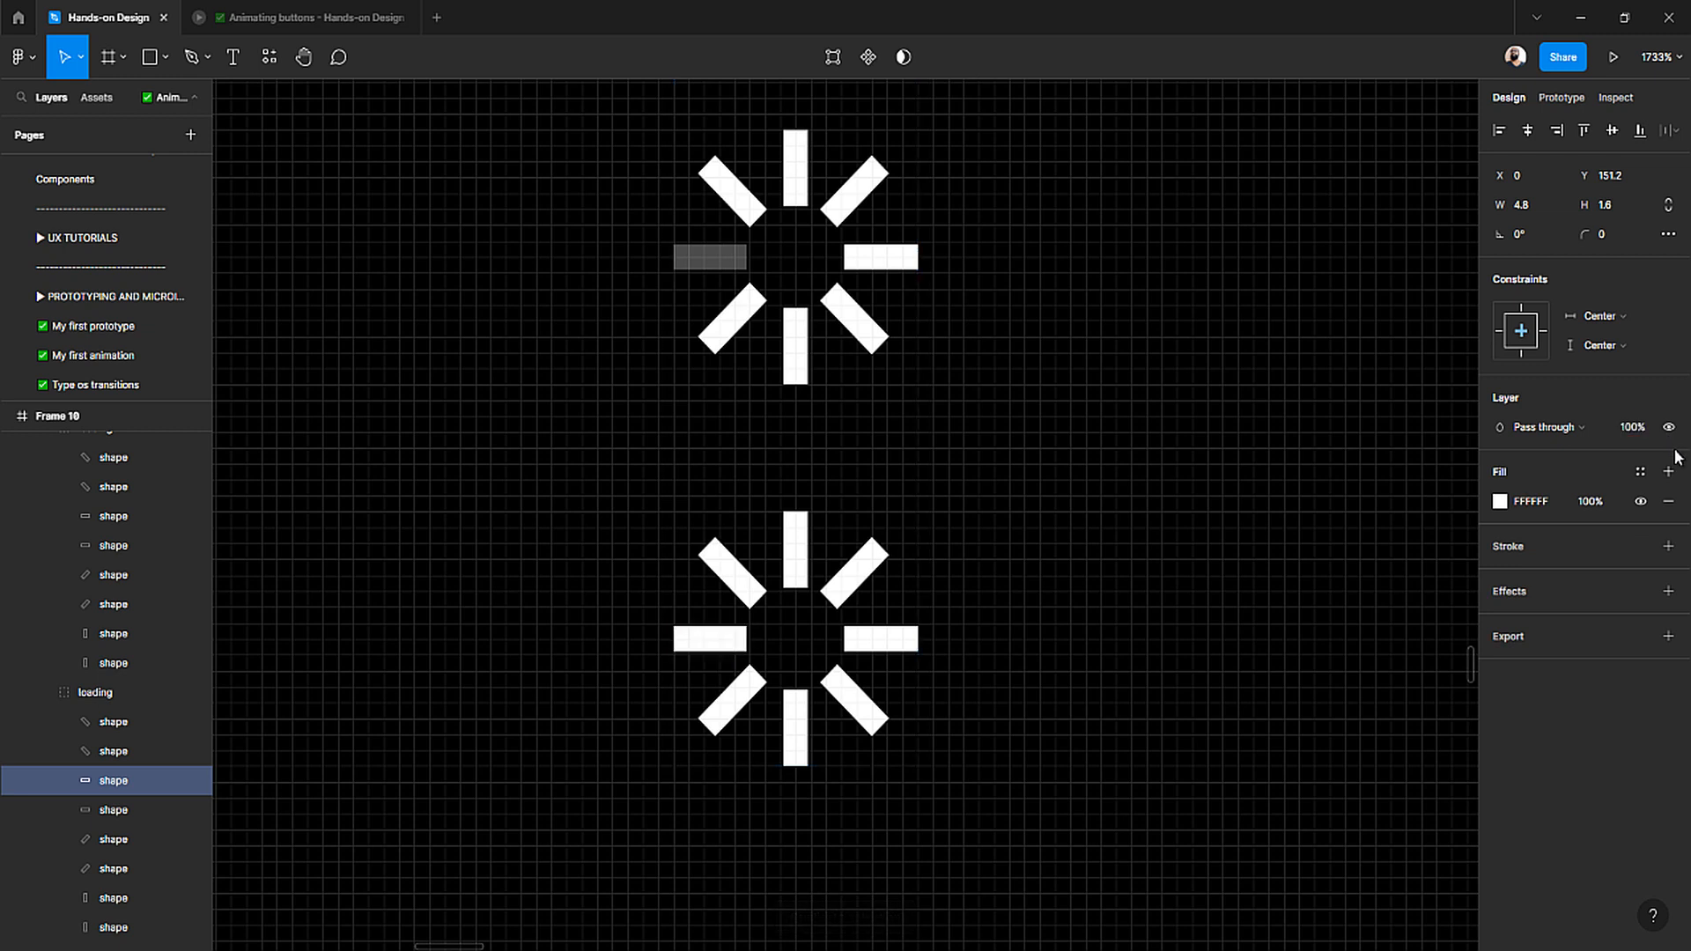
- Dim the upper-left diagonal bar of the new loading copy to 30% opacity
click(753, 592)
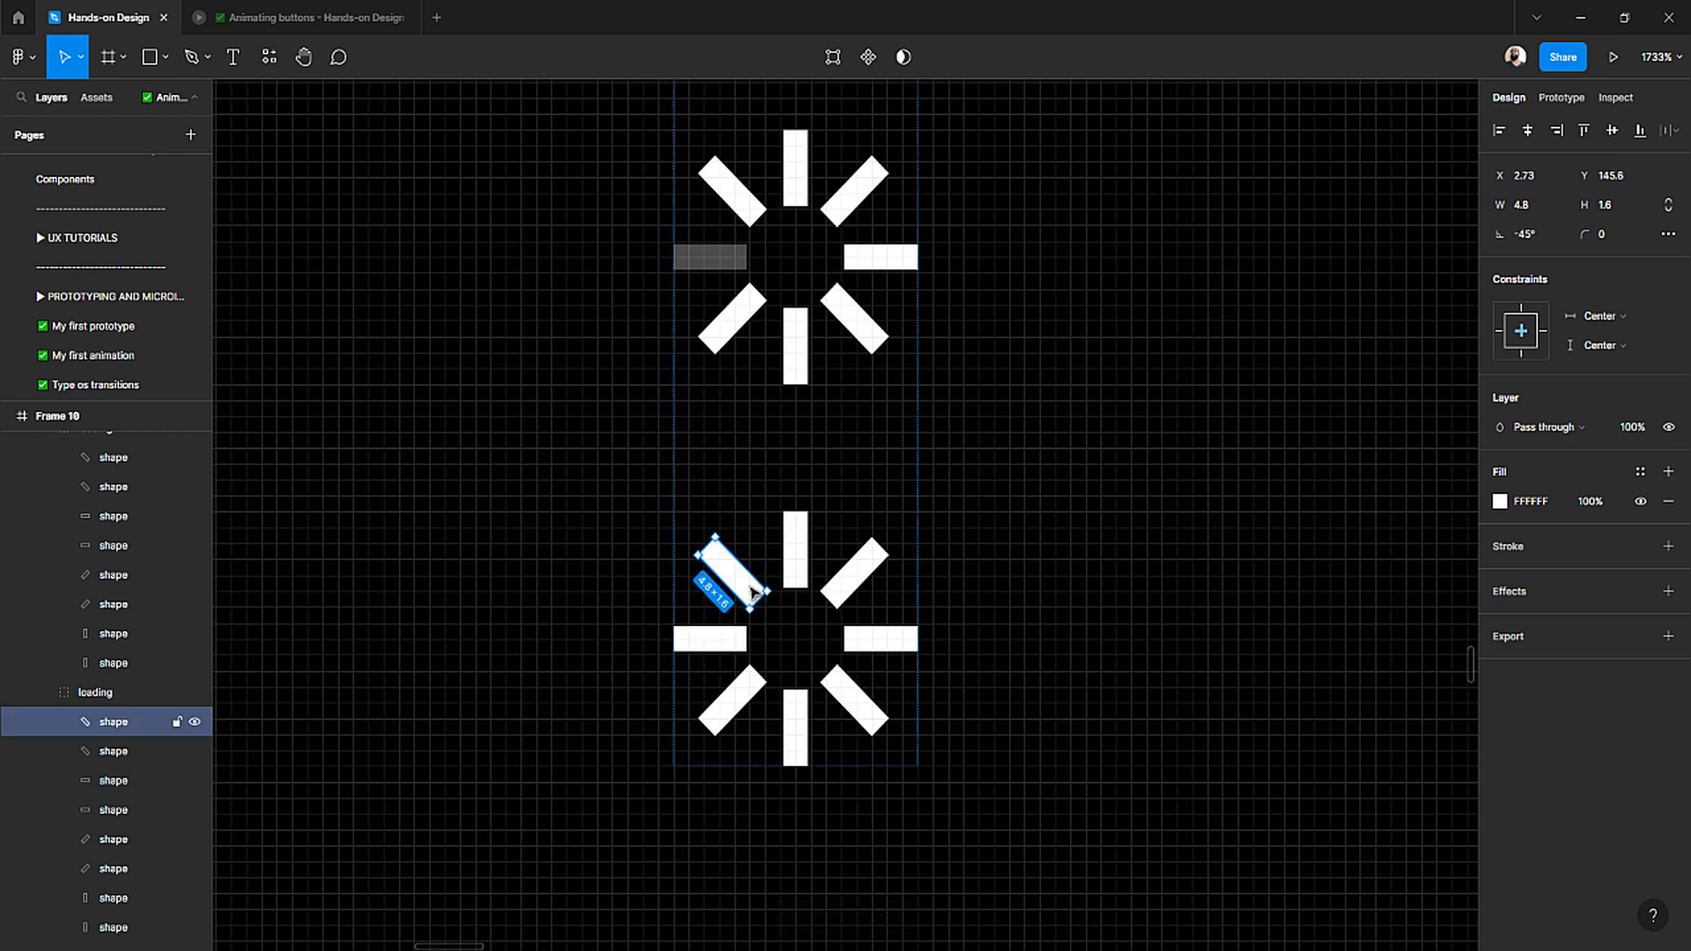
click(1634, 427)
text(30)
key(Return)
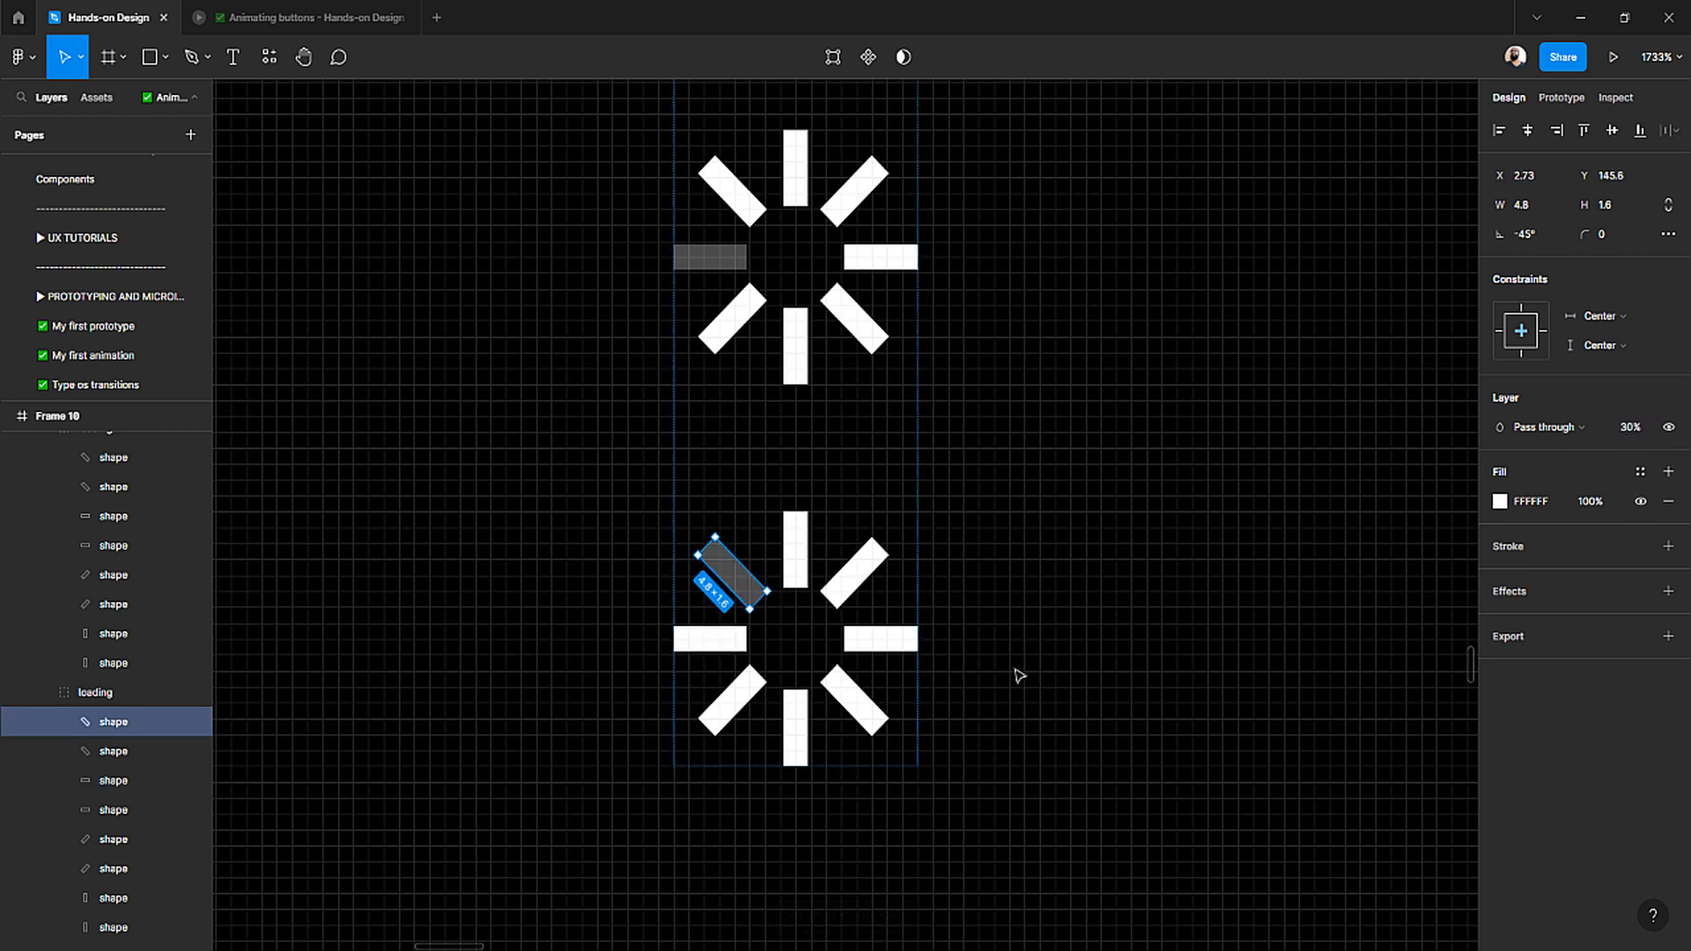
- Duplicate the lowest loading group once more and set the copy's vertical top bar to 30% opacity
scroll(1022, 634, down, 3)
click(864, 414)
double_click(862, 402)
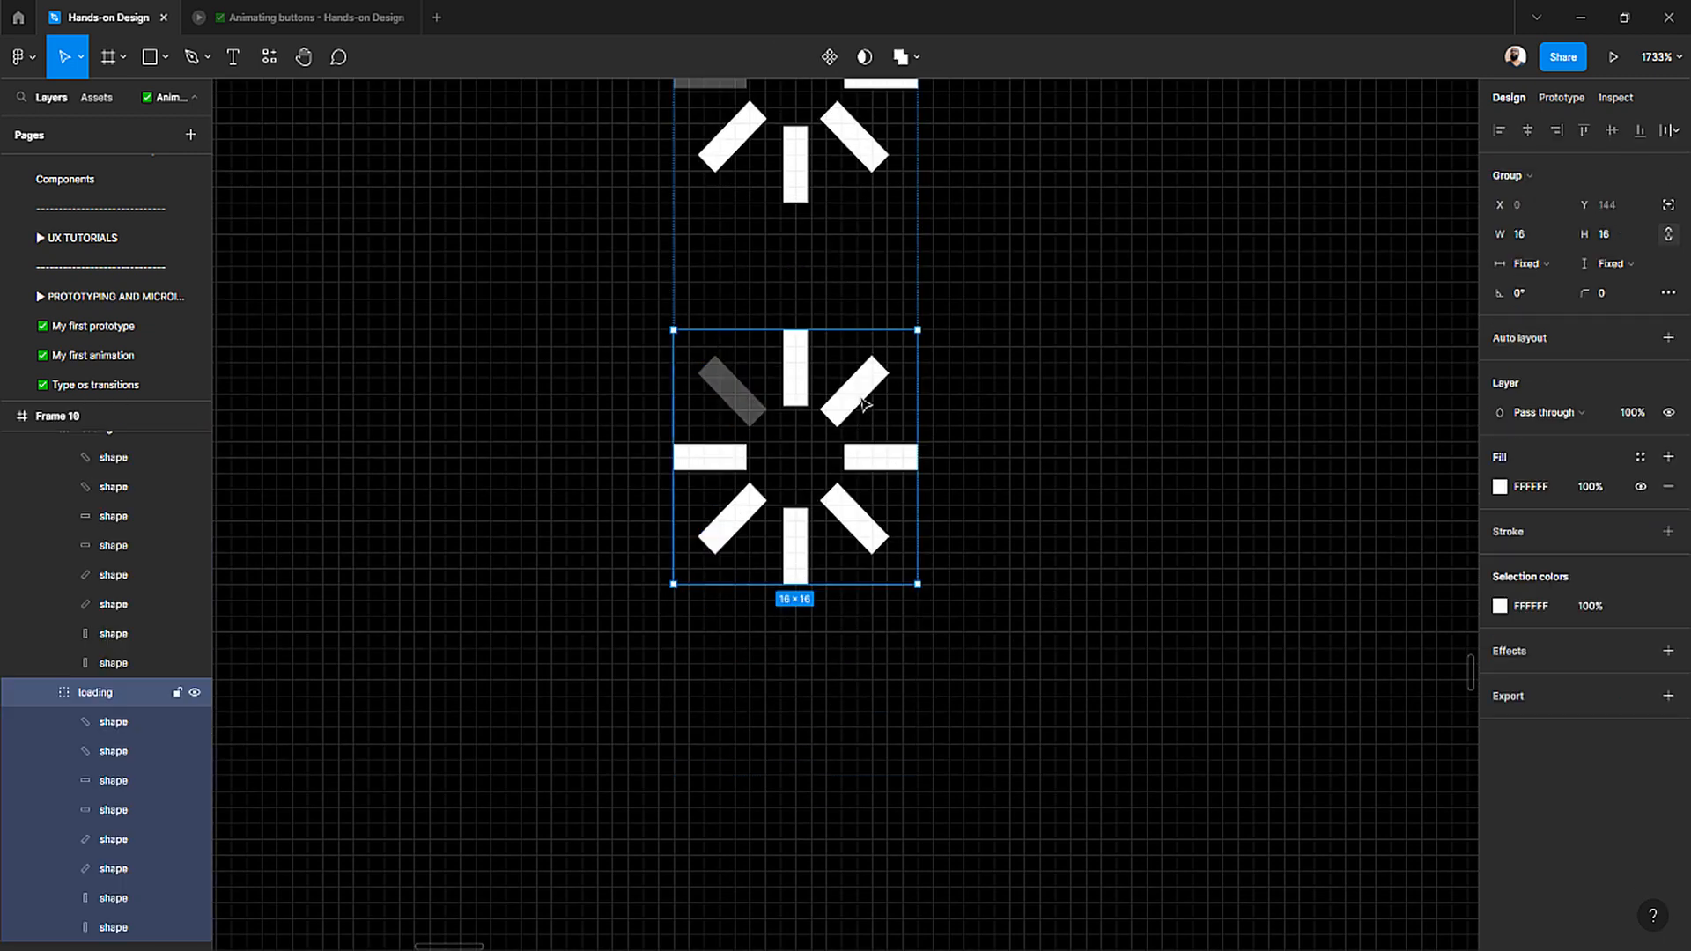
key(ctrl+d)
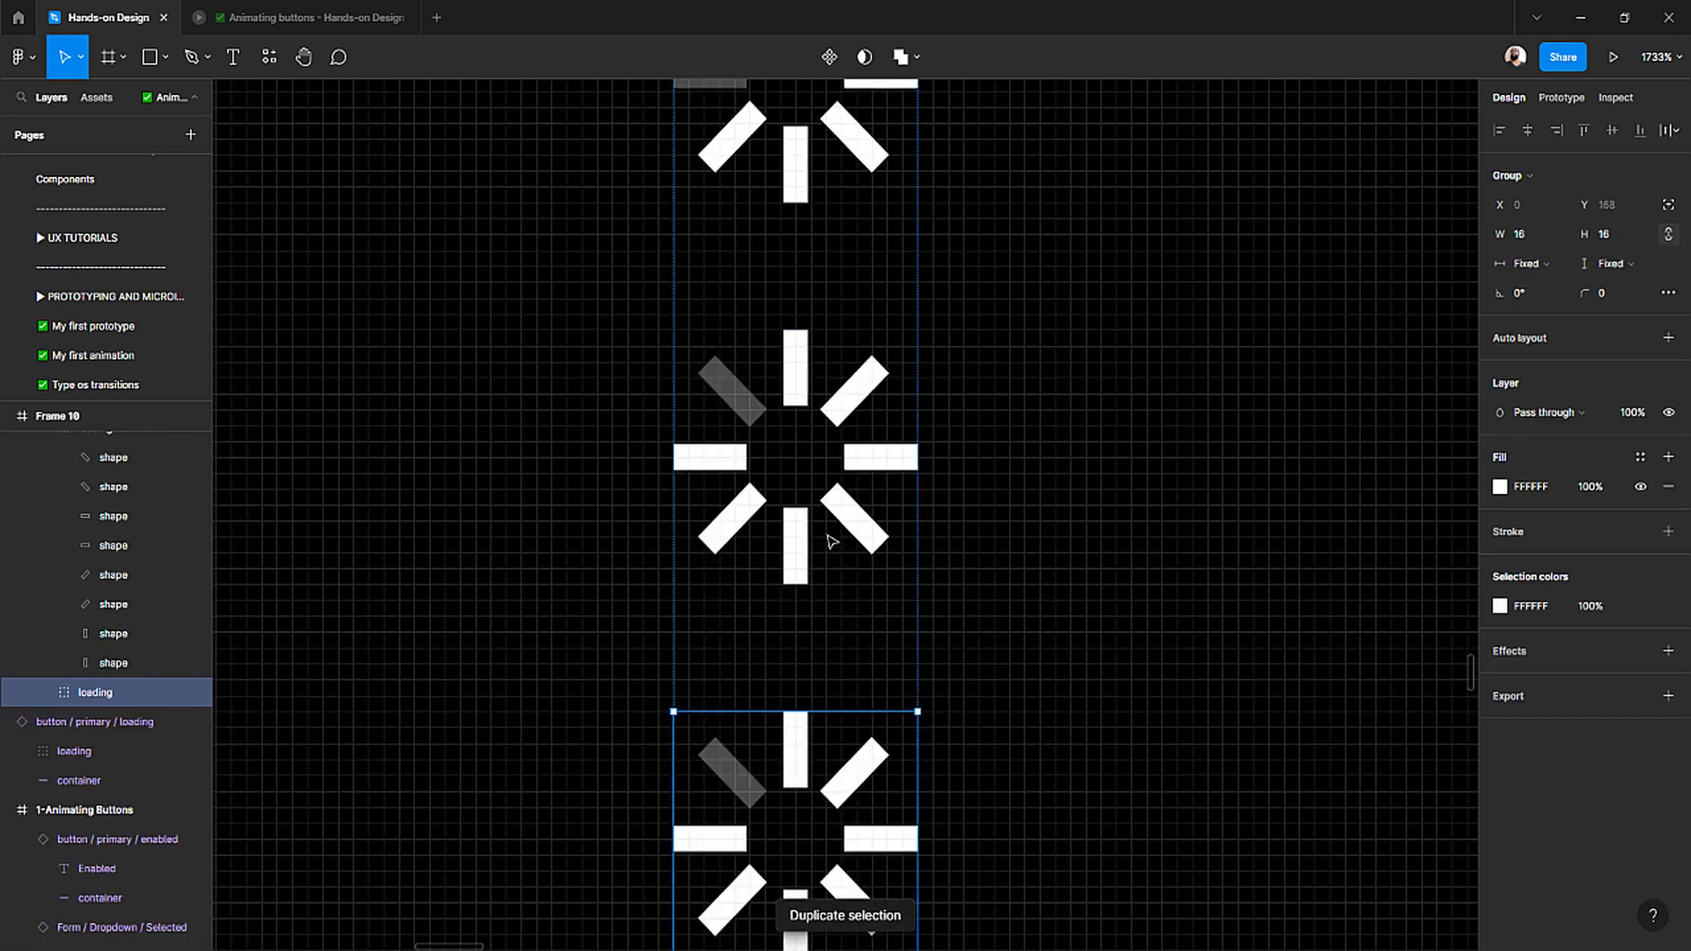
double_click(797, 765)
click(1632, 427)
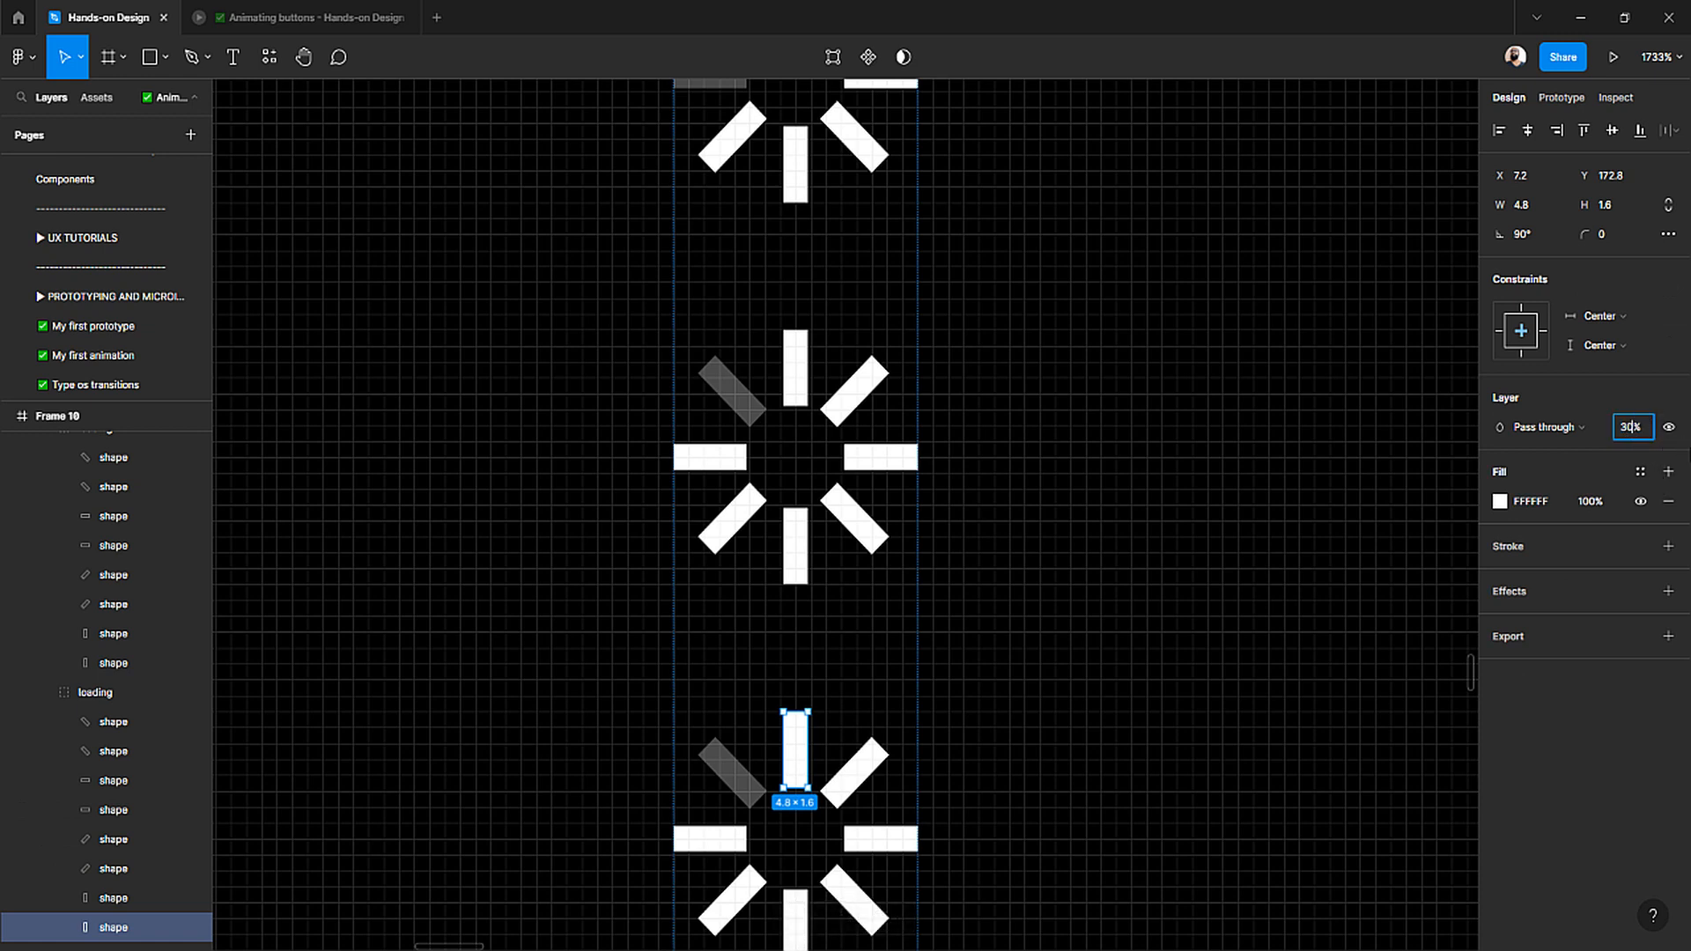
key(Return)
- Restore the upper-left diagonal bar of the last loading copy to 100% opacity
click(745, 769)
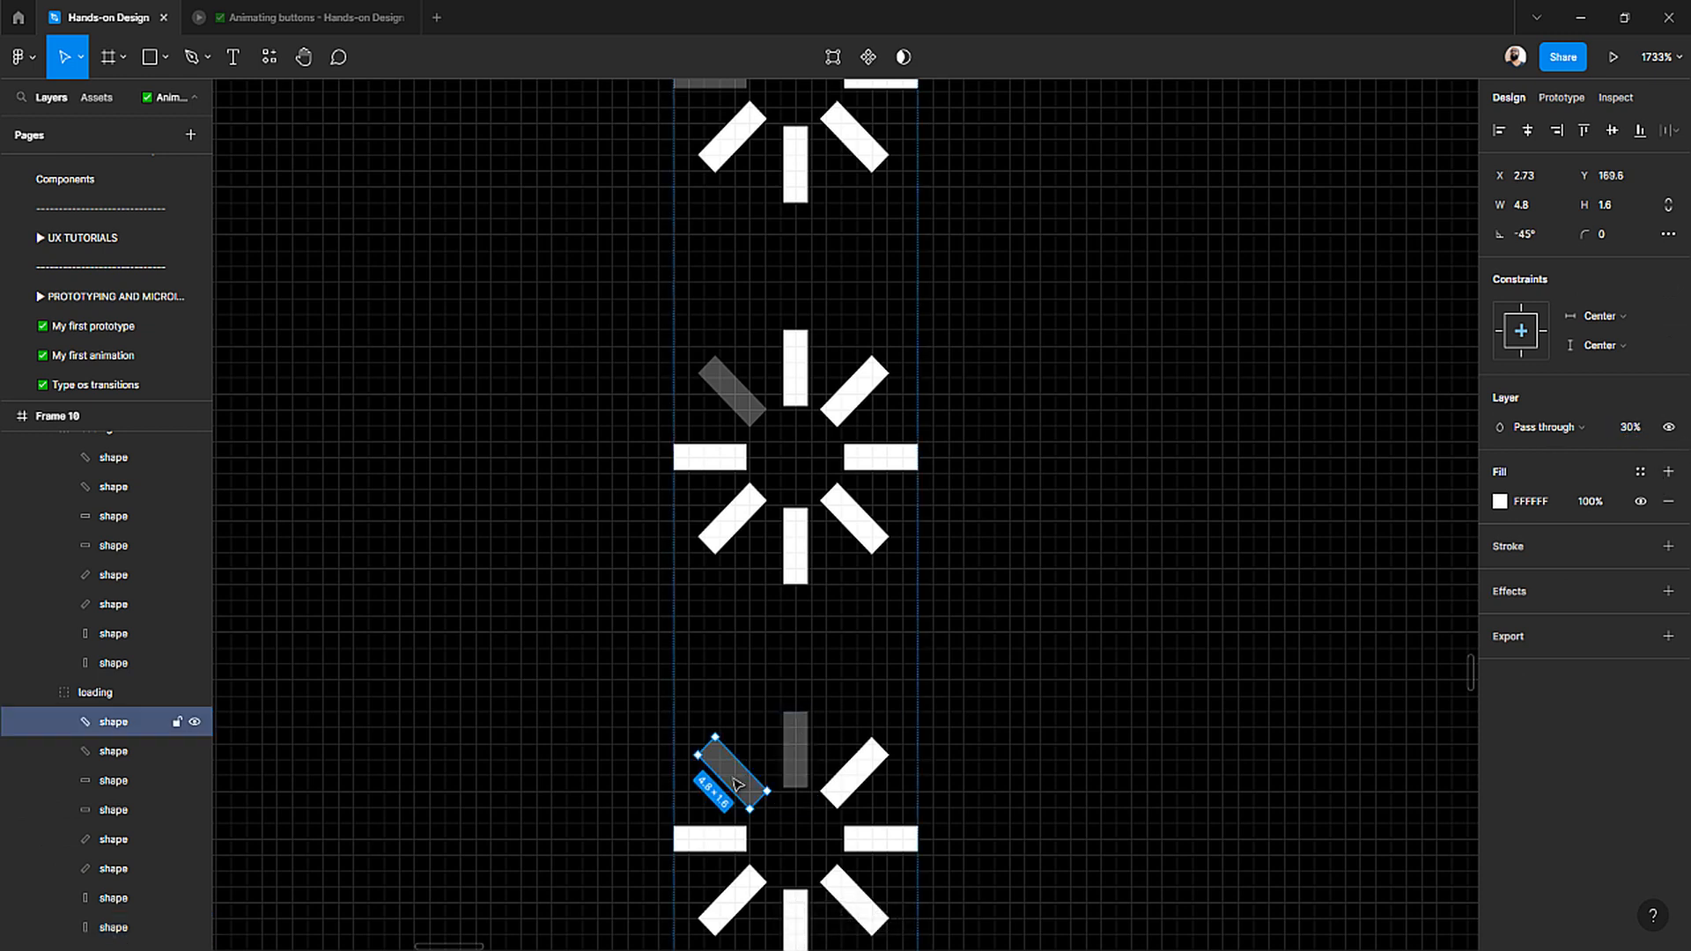
click(1631, 427)
text(100)
key(Return)
- Review the whole column of loading spinners to check how the dimmed bar moves around from copy to copy
scroll(738, 641, up, 6)
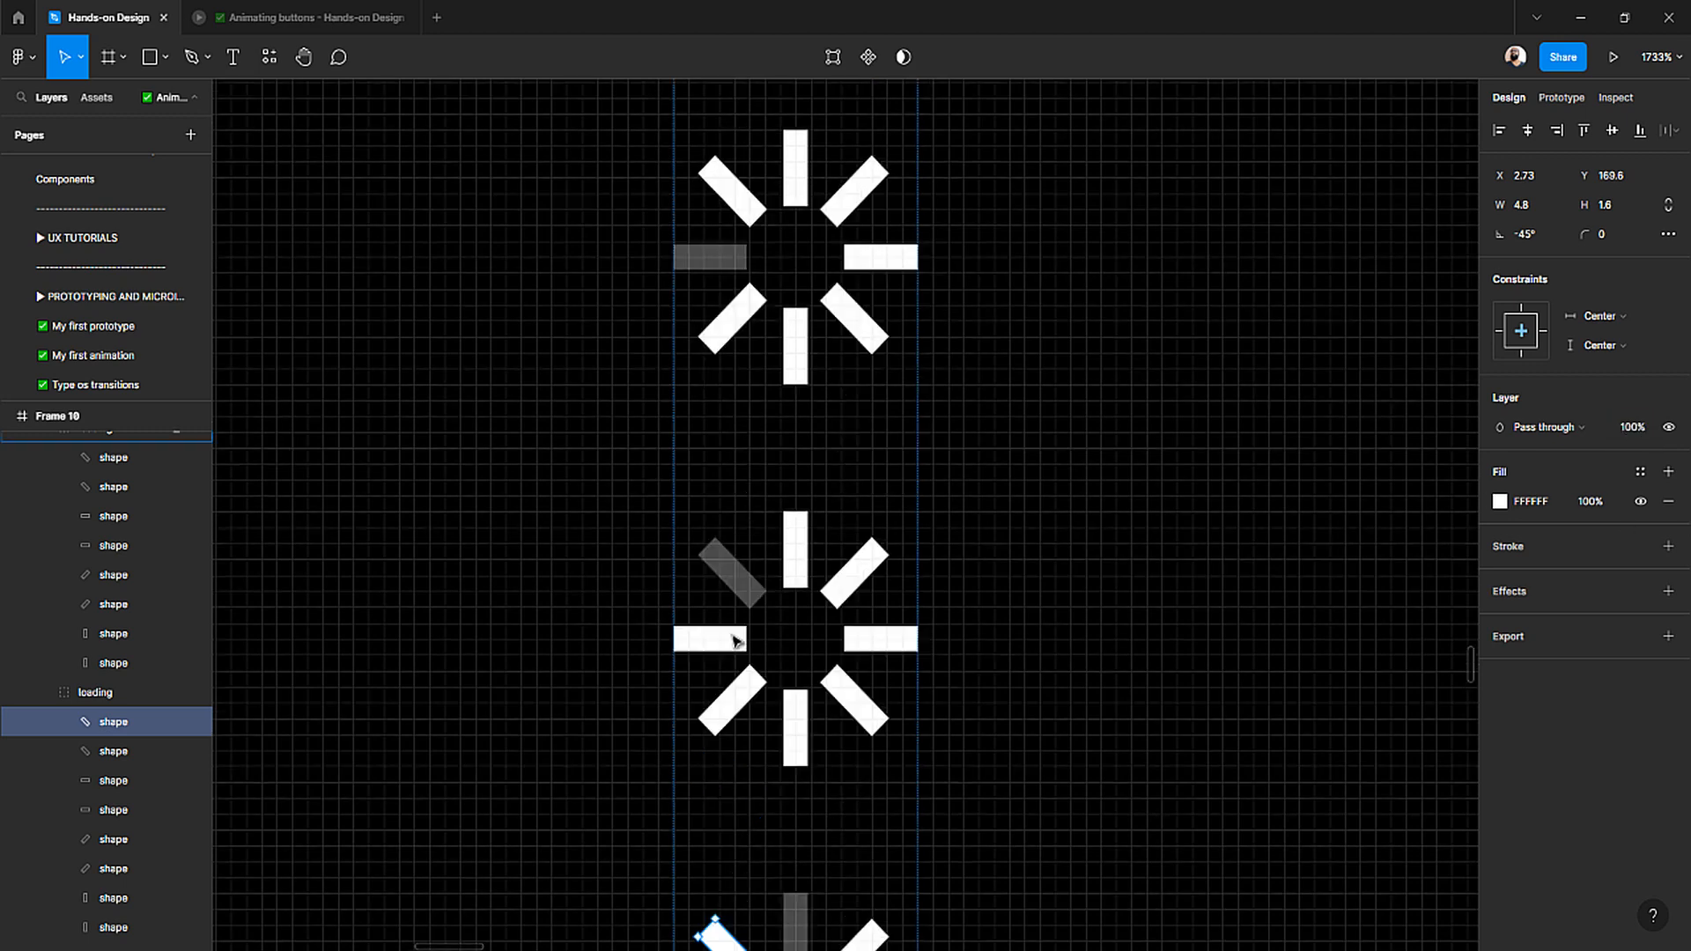
scroll(735, 641, up, 15)
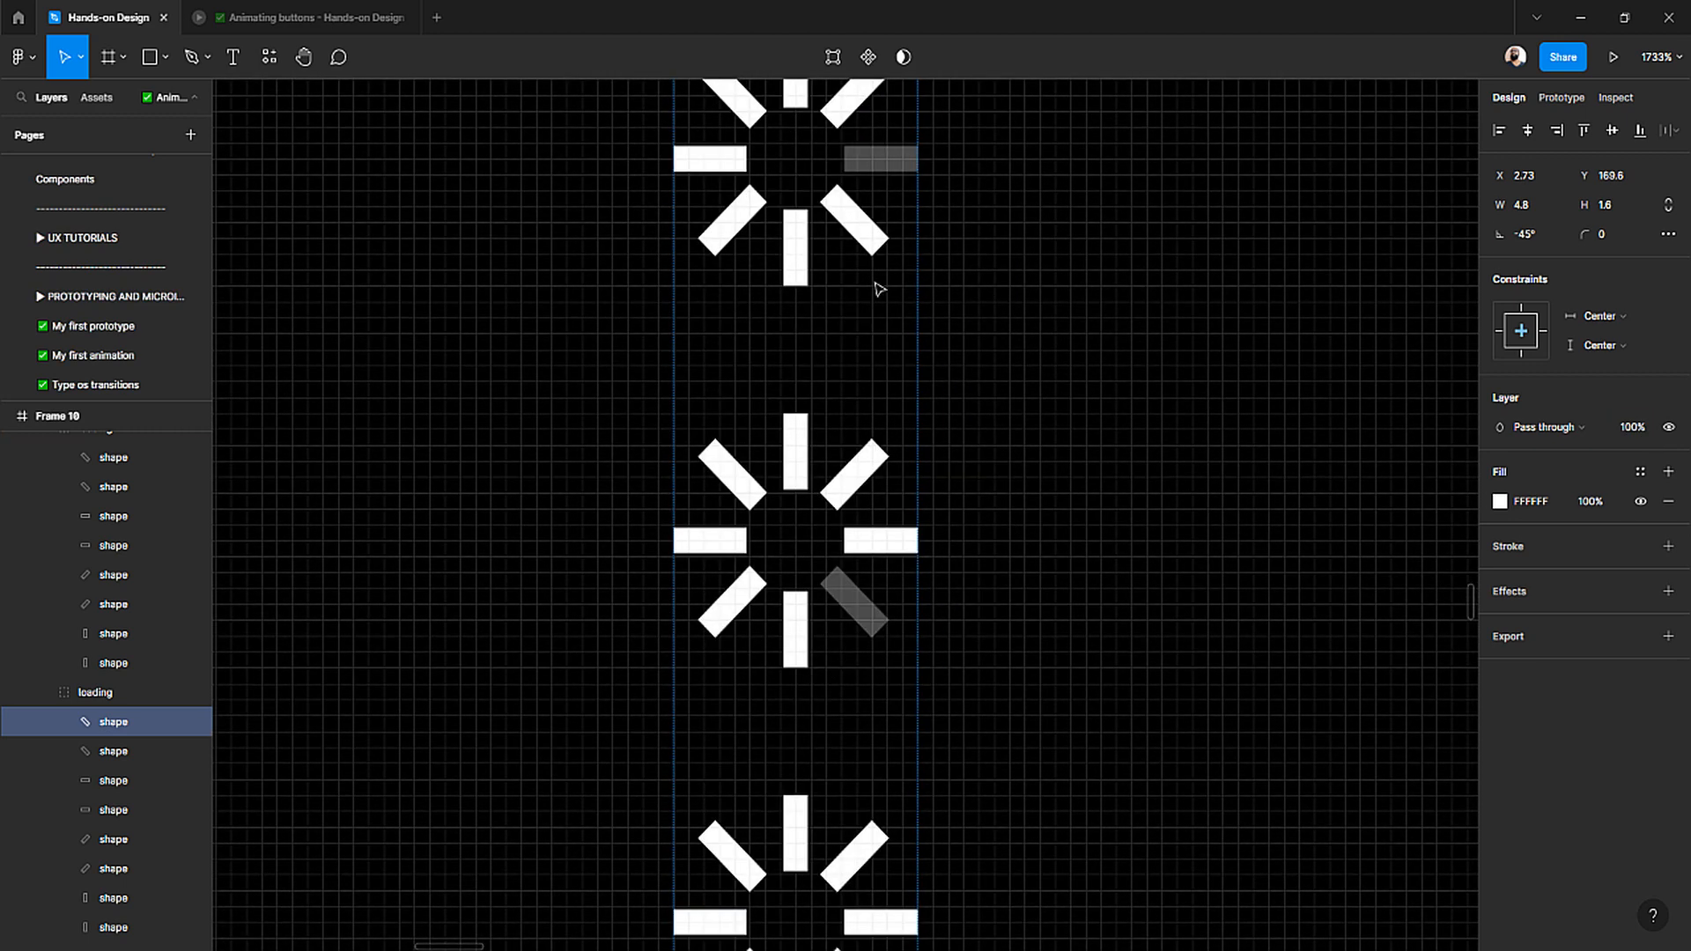
scroll(859, 300, up, 5)
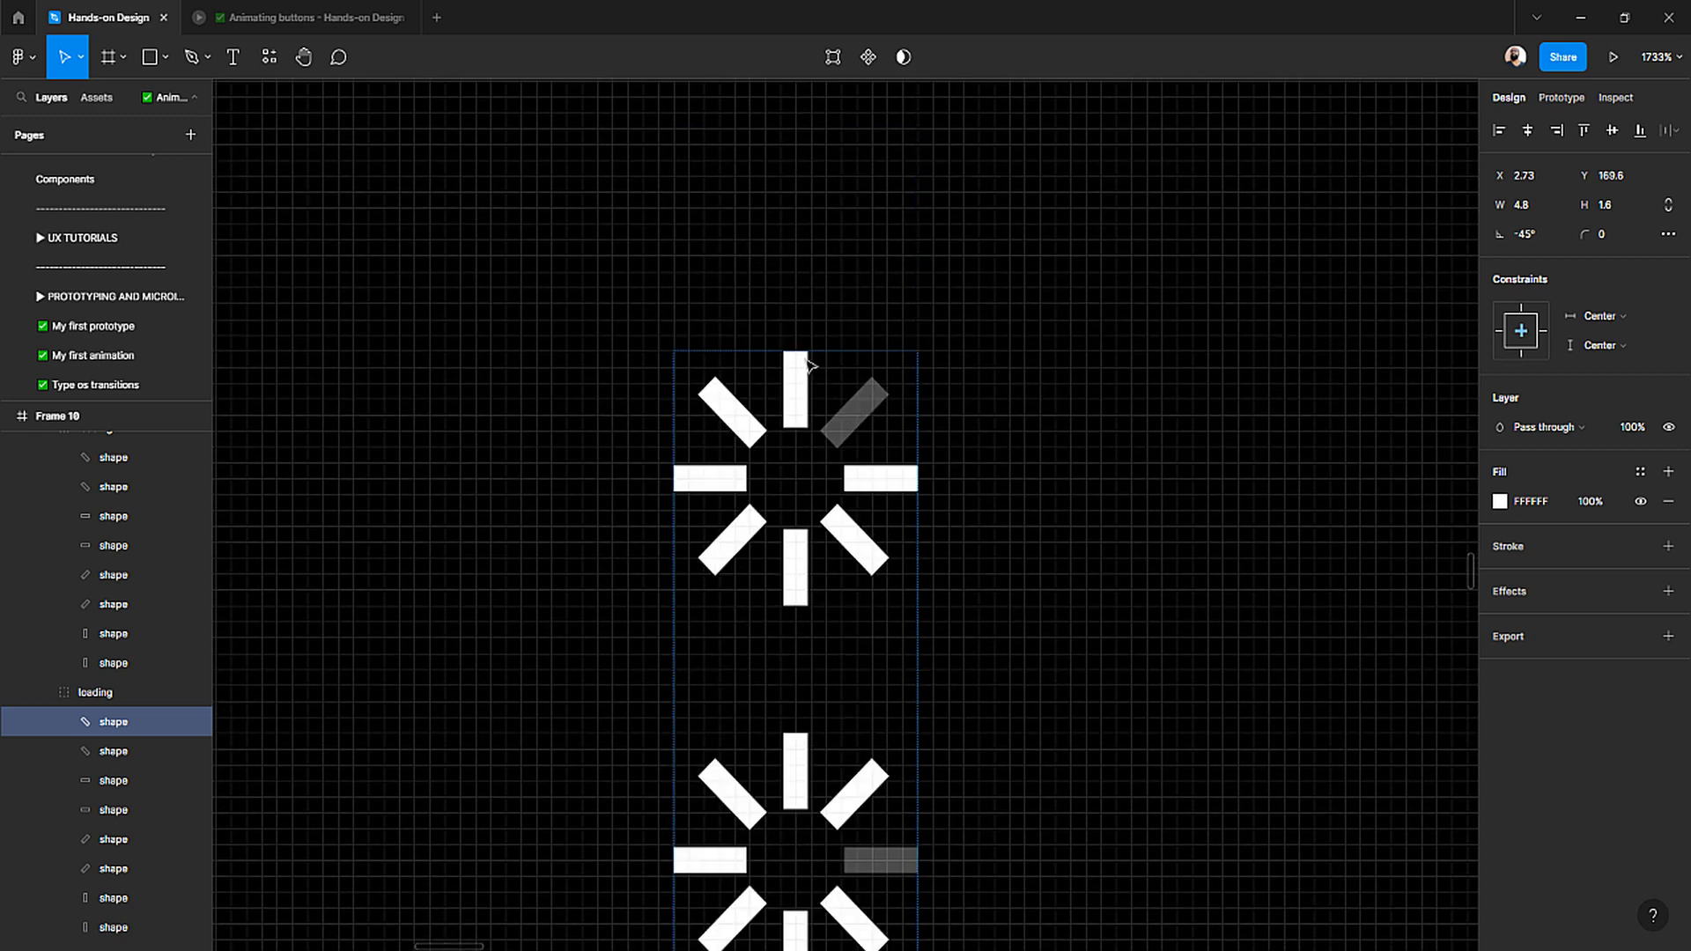
scroll(803, 529, down, 10)
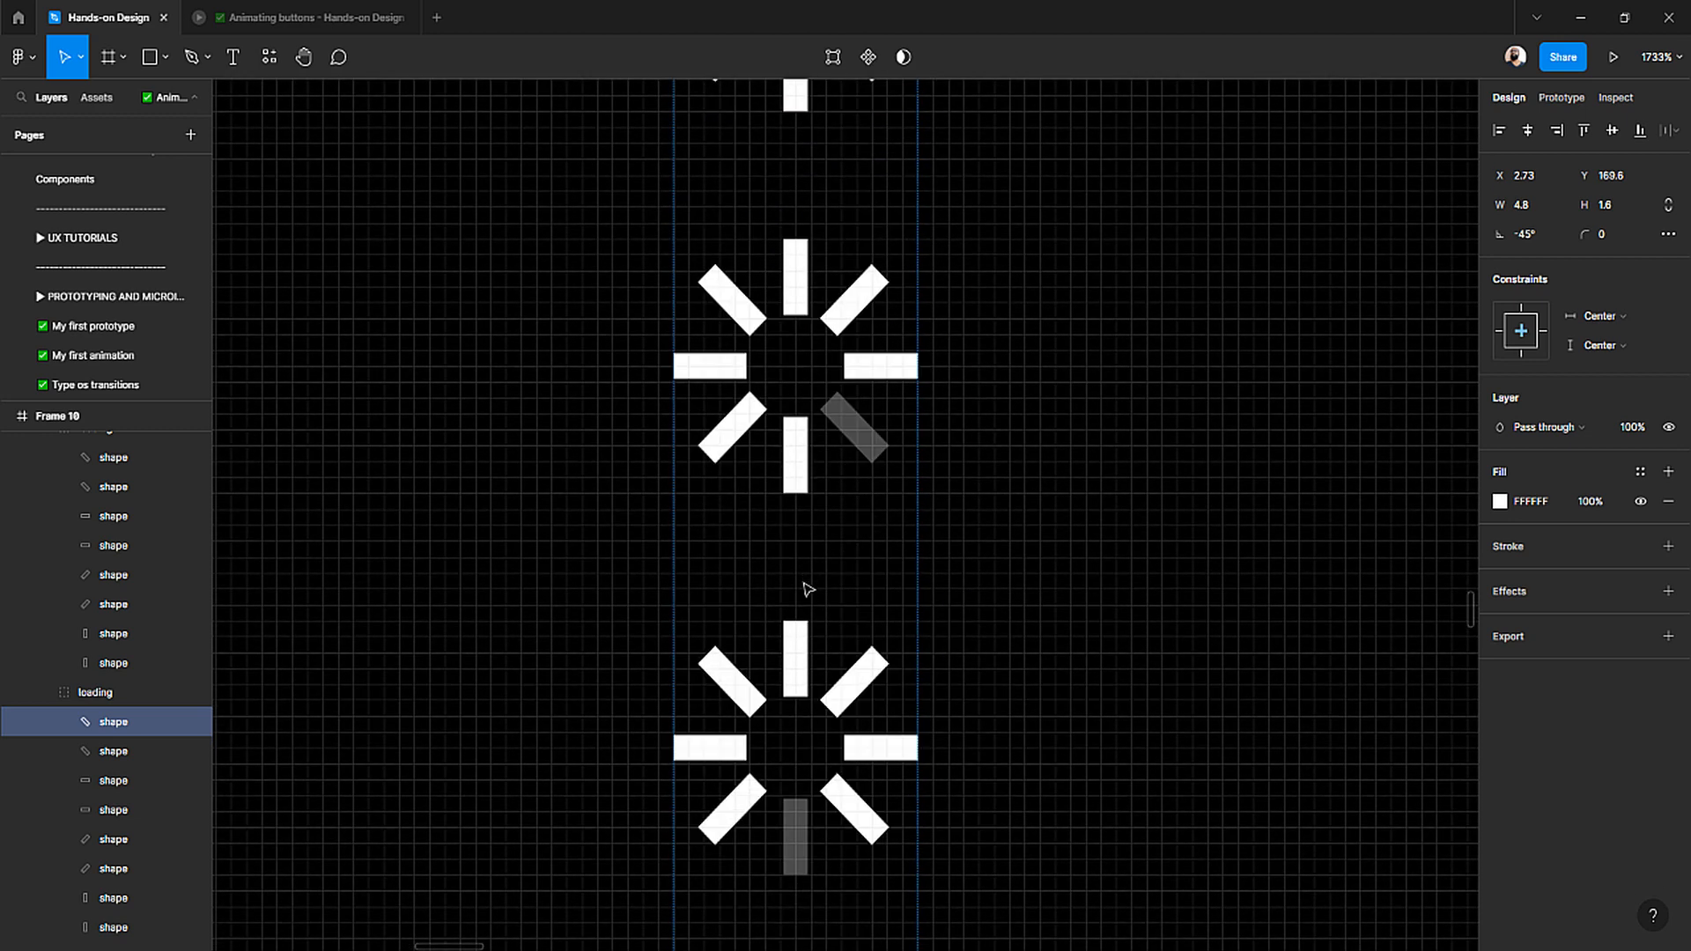
scroll(808, 589, down, 9)
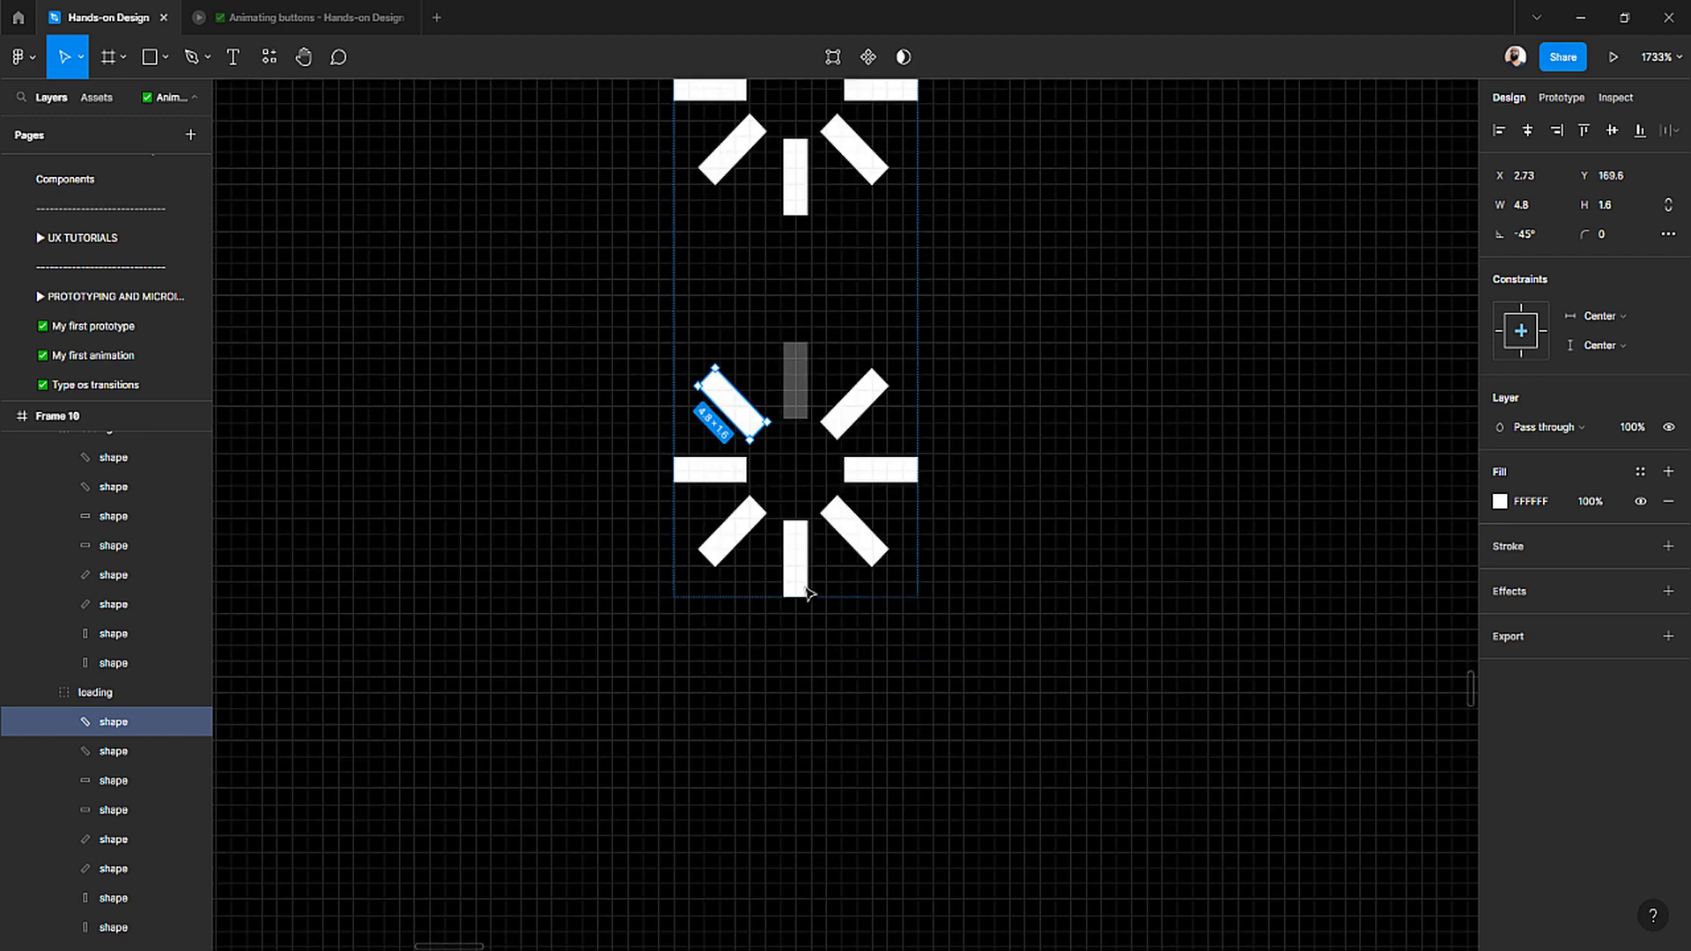
click(735, 684)
- Select all eight loading groups inside Frame 10 and wrap them in a vertical auto layout frame
scroll(759, 553, down, 10)
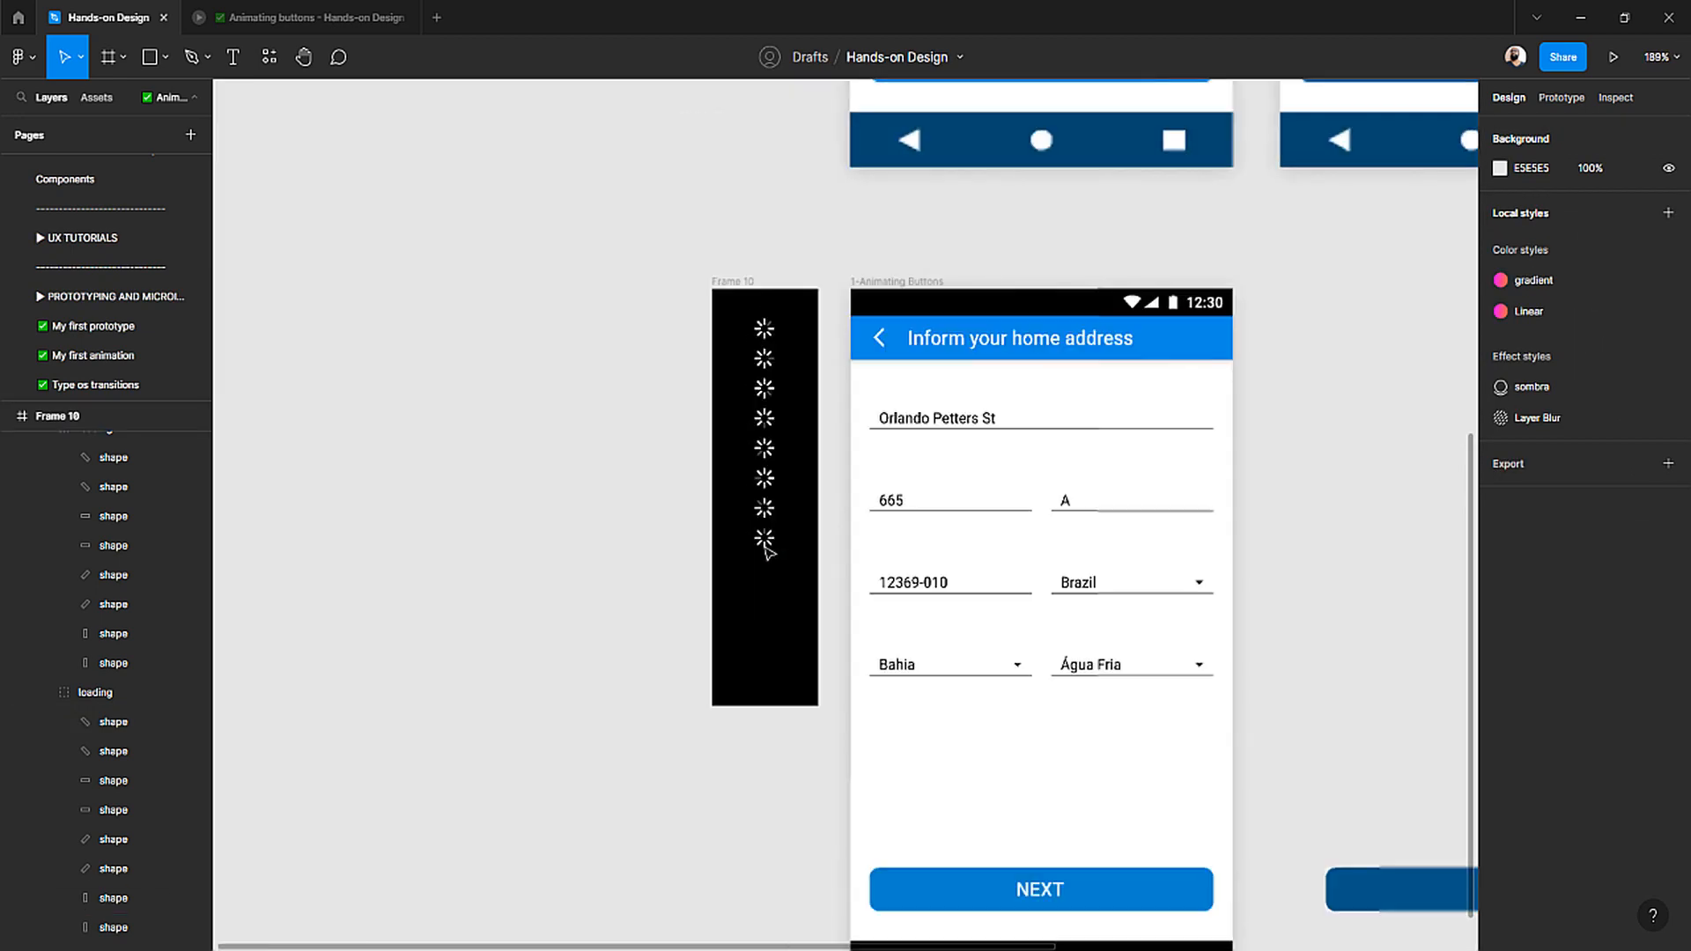
click(731, 281)
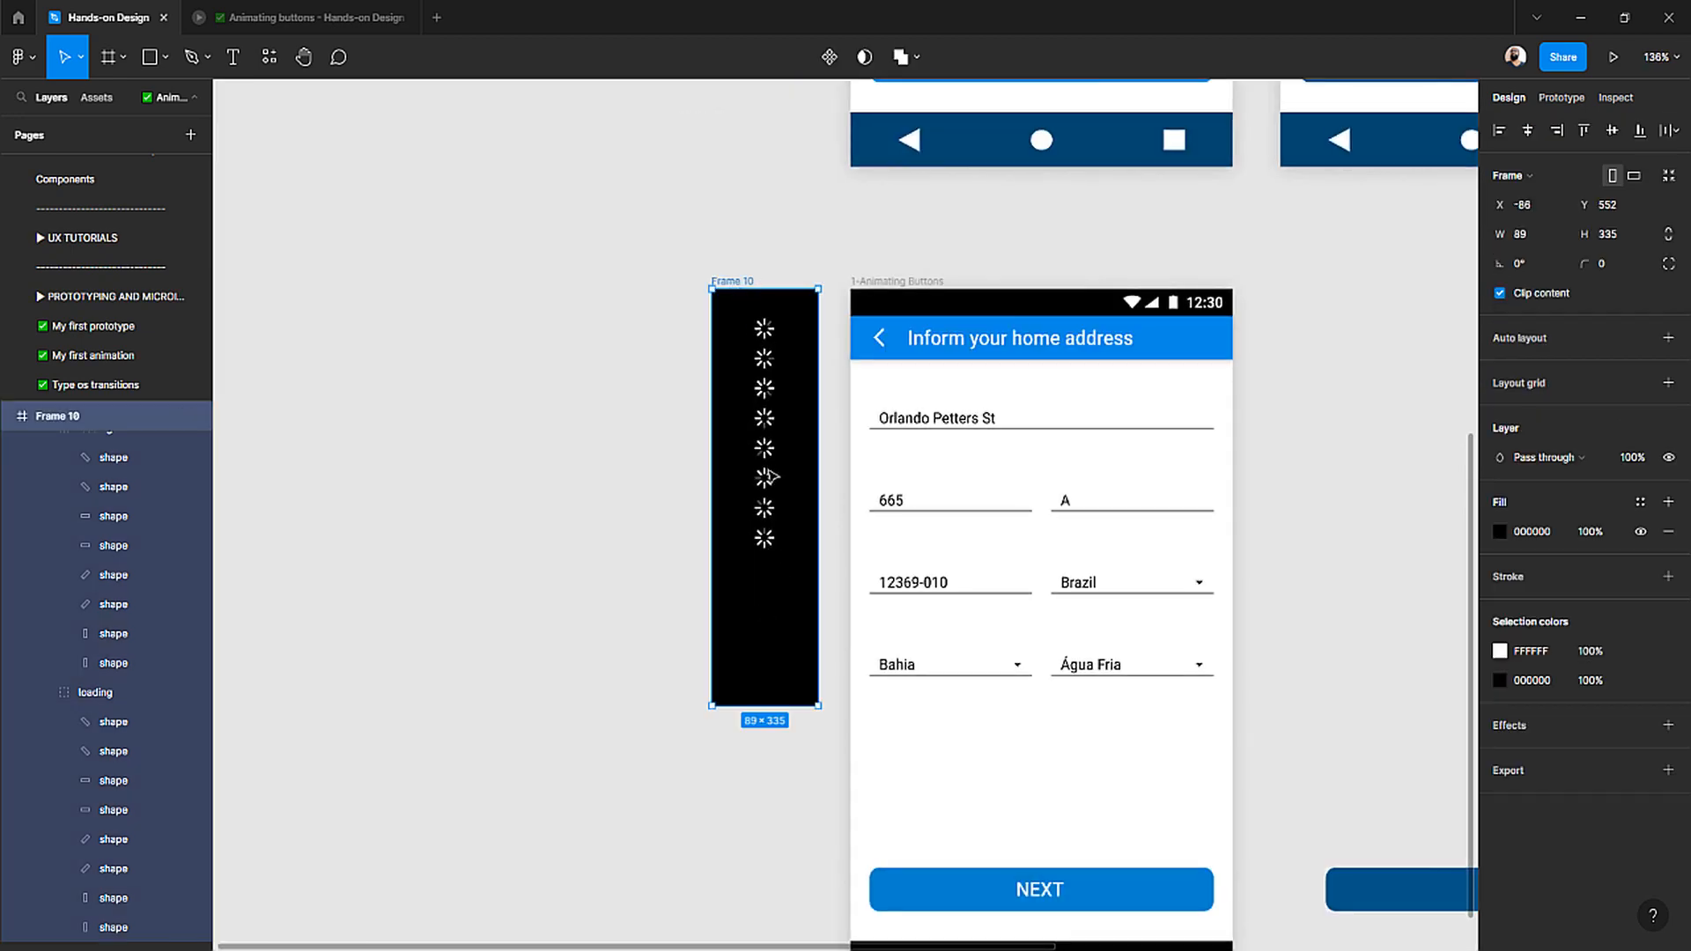
scroll(774, 387, up, 3)
key(Return)
scroll(775, 379, up, 5)
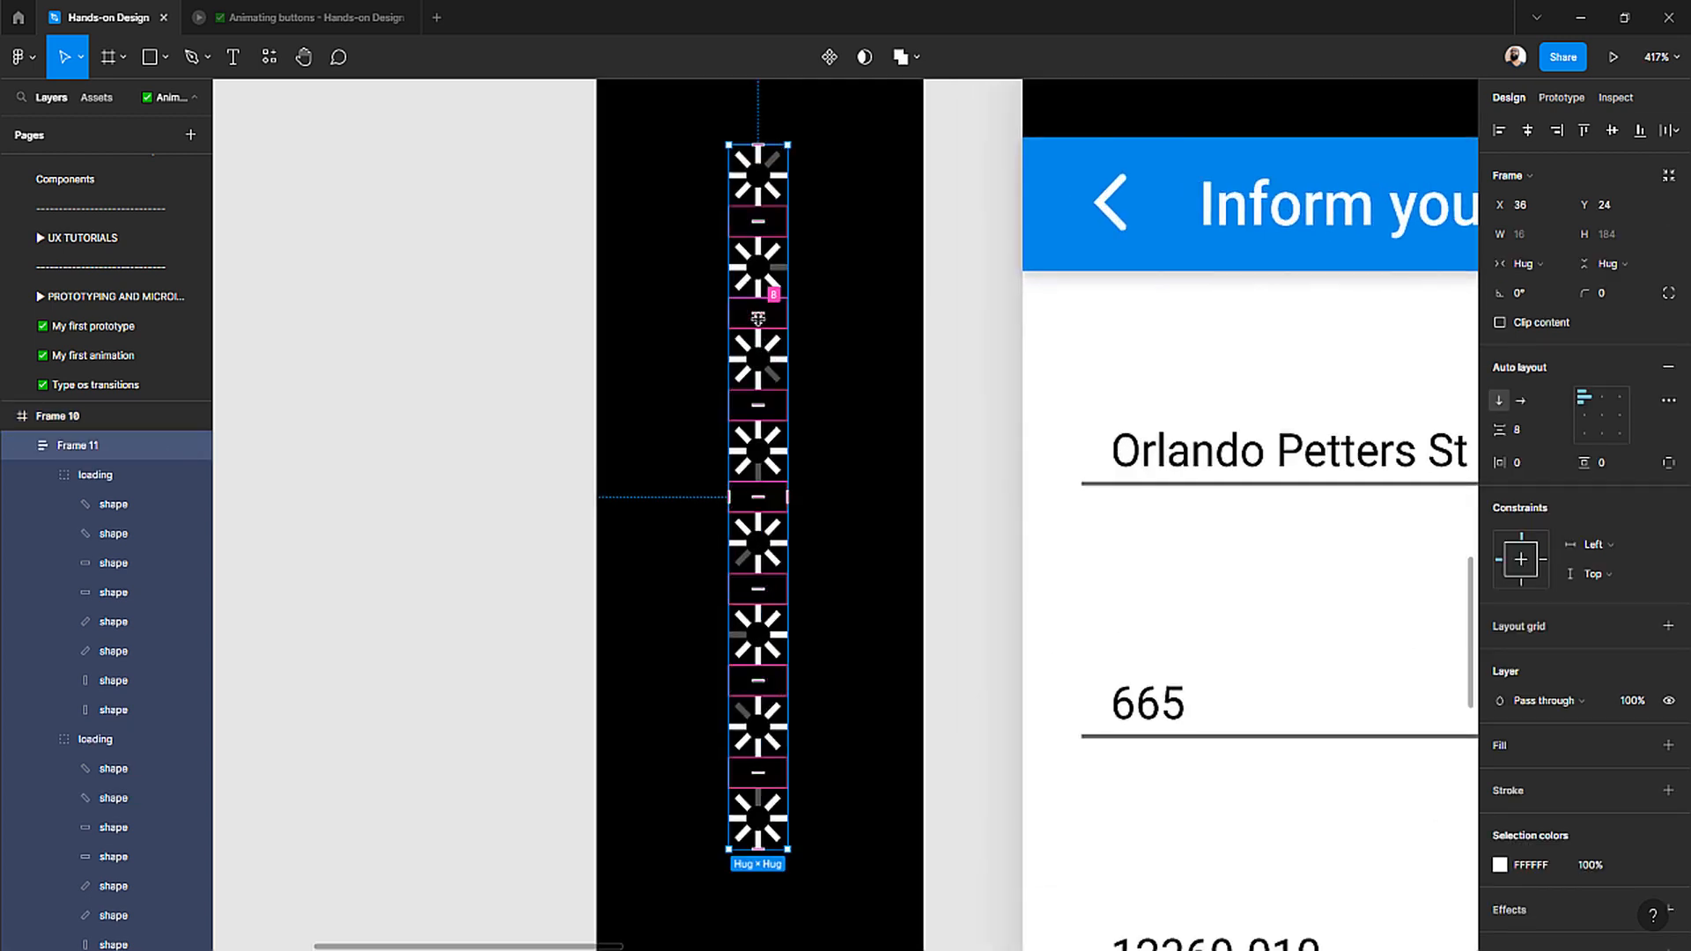
- Set the spacing between the spinners in the auto layout frame to 32
drag(759, 313, 762, 363)
scroll(762, 363, down, 4)
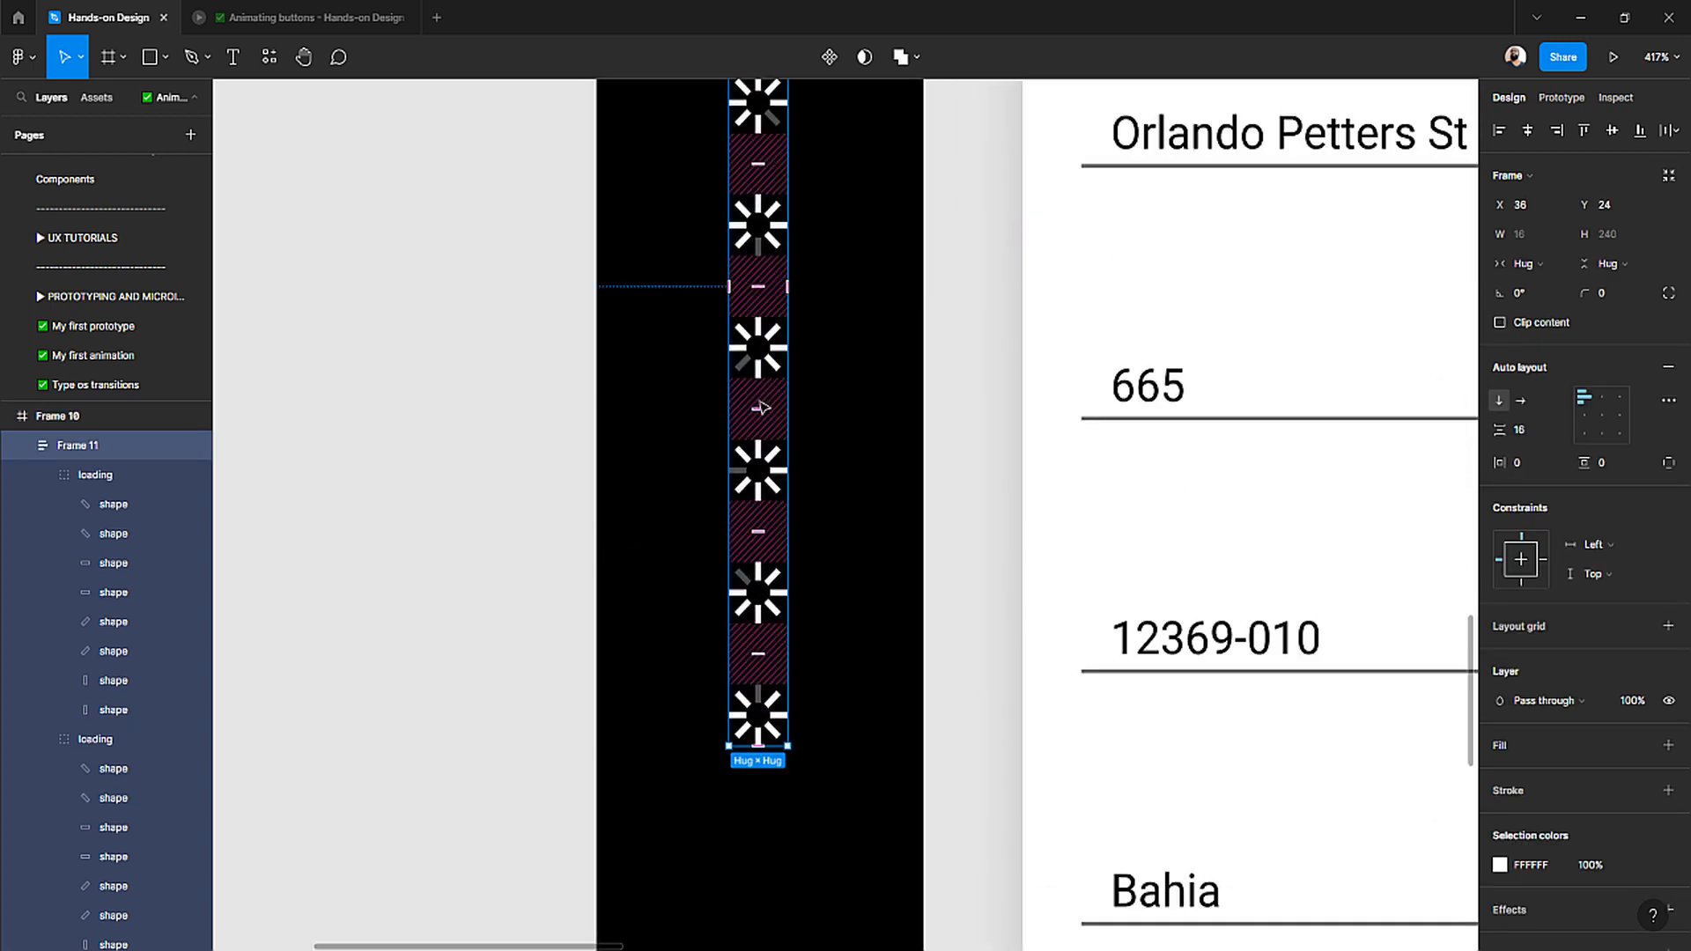
click(1531, 430)
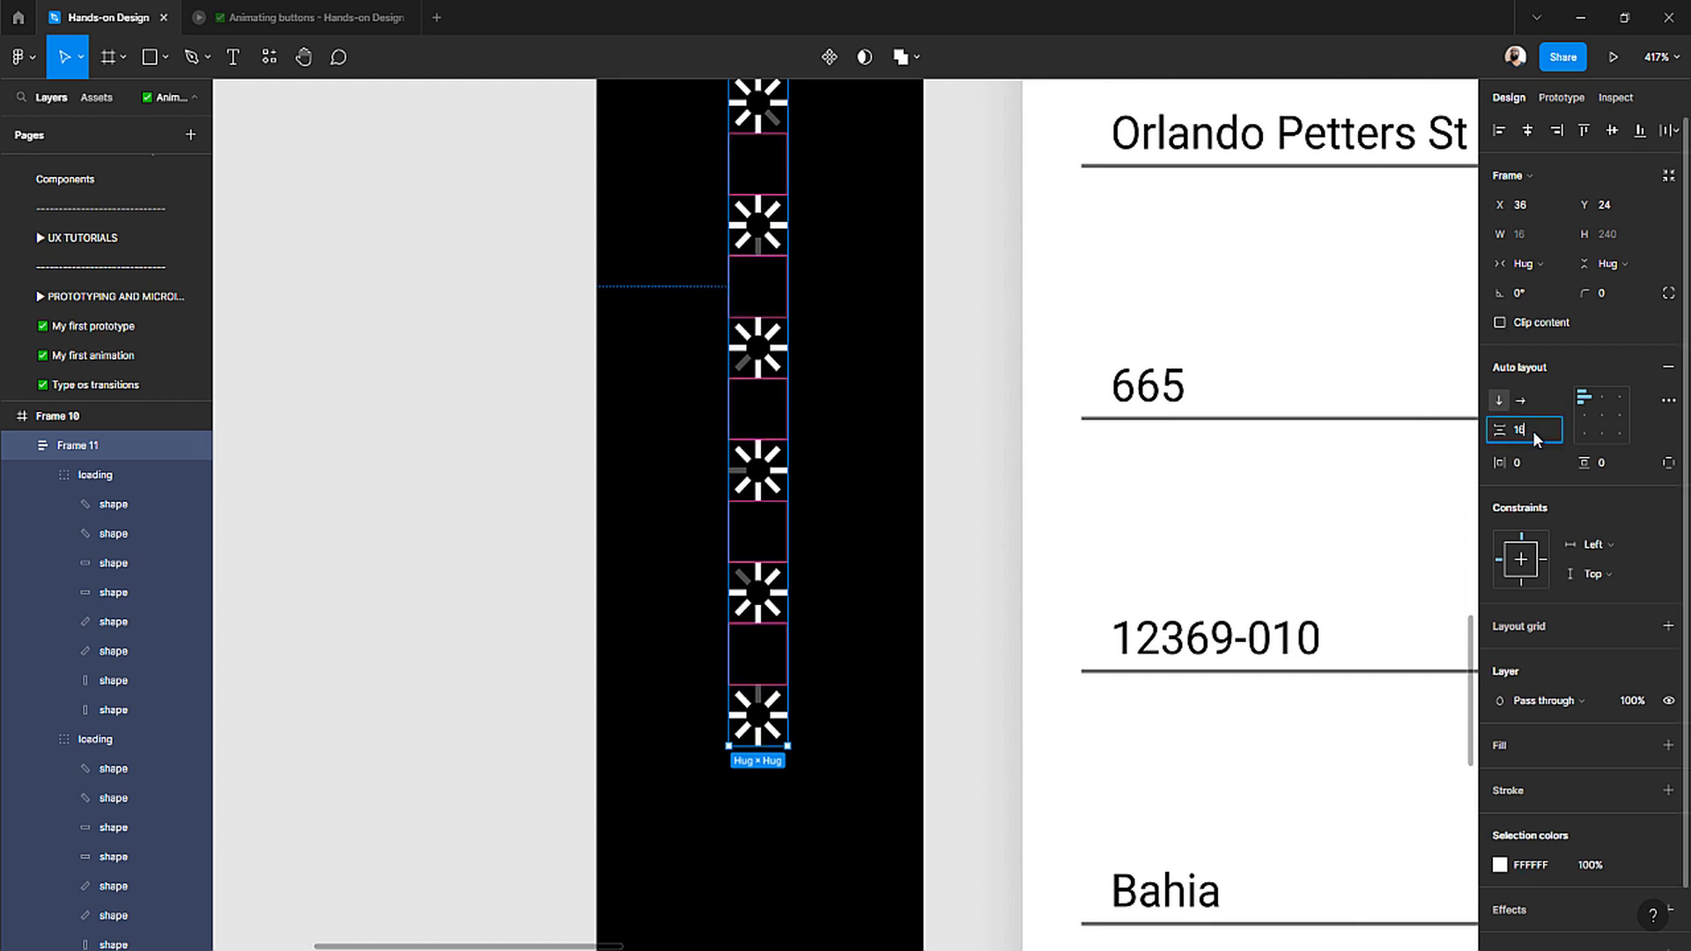
text(32)
key(Return)
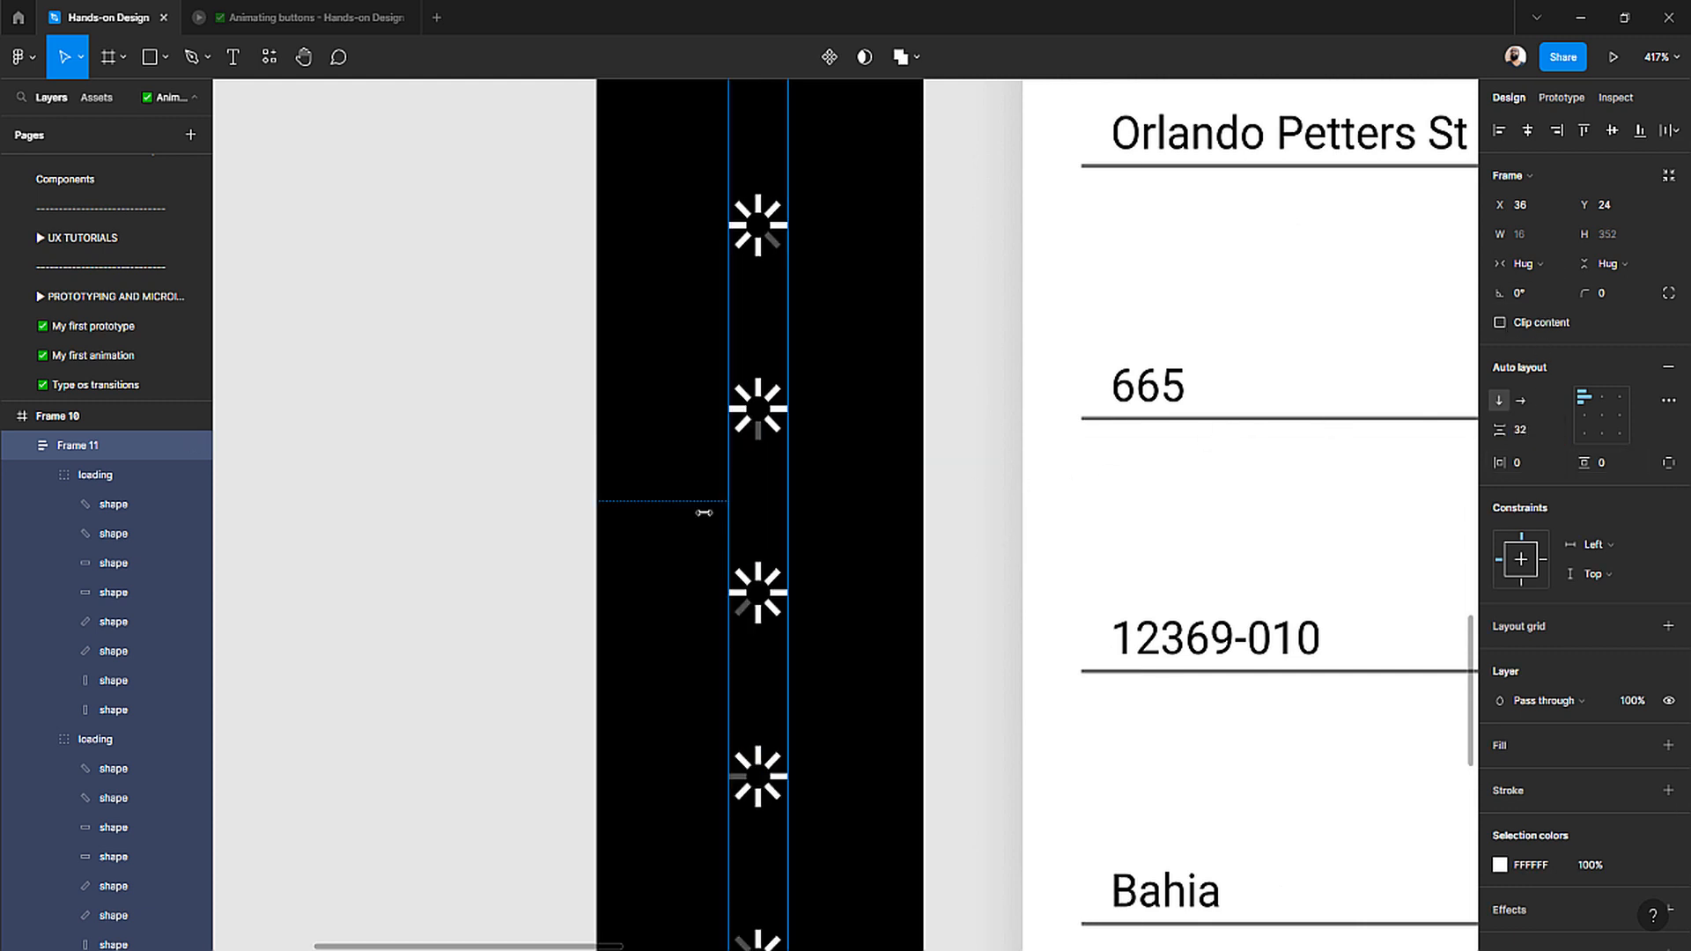
click(511, 584)
- Extend the bottom edge of Frame 10 slightly downward to make more room for the spinner column
scroll(514, 582, down, 3)
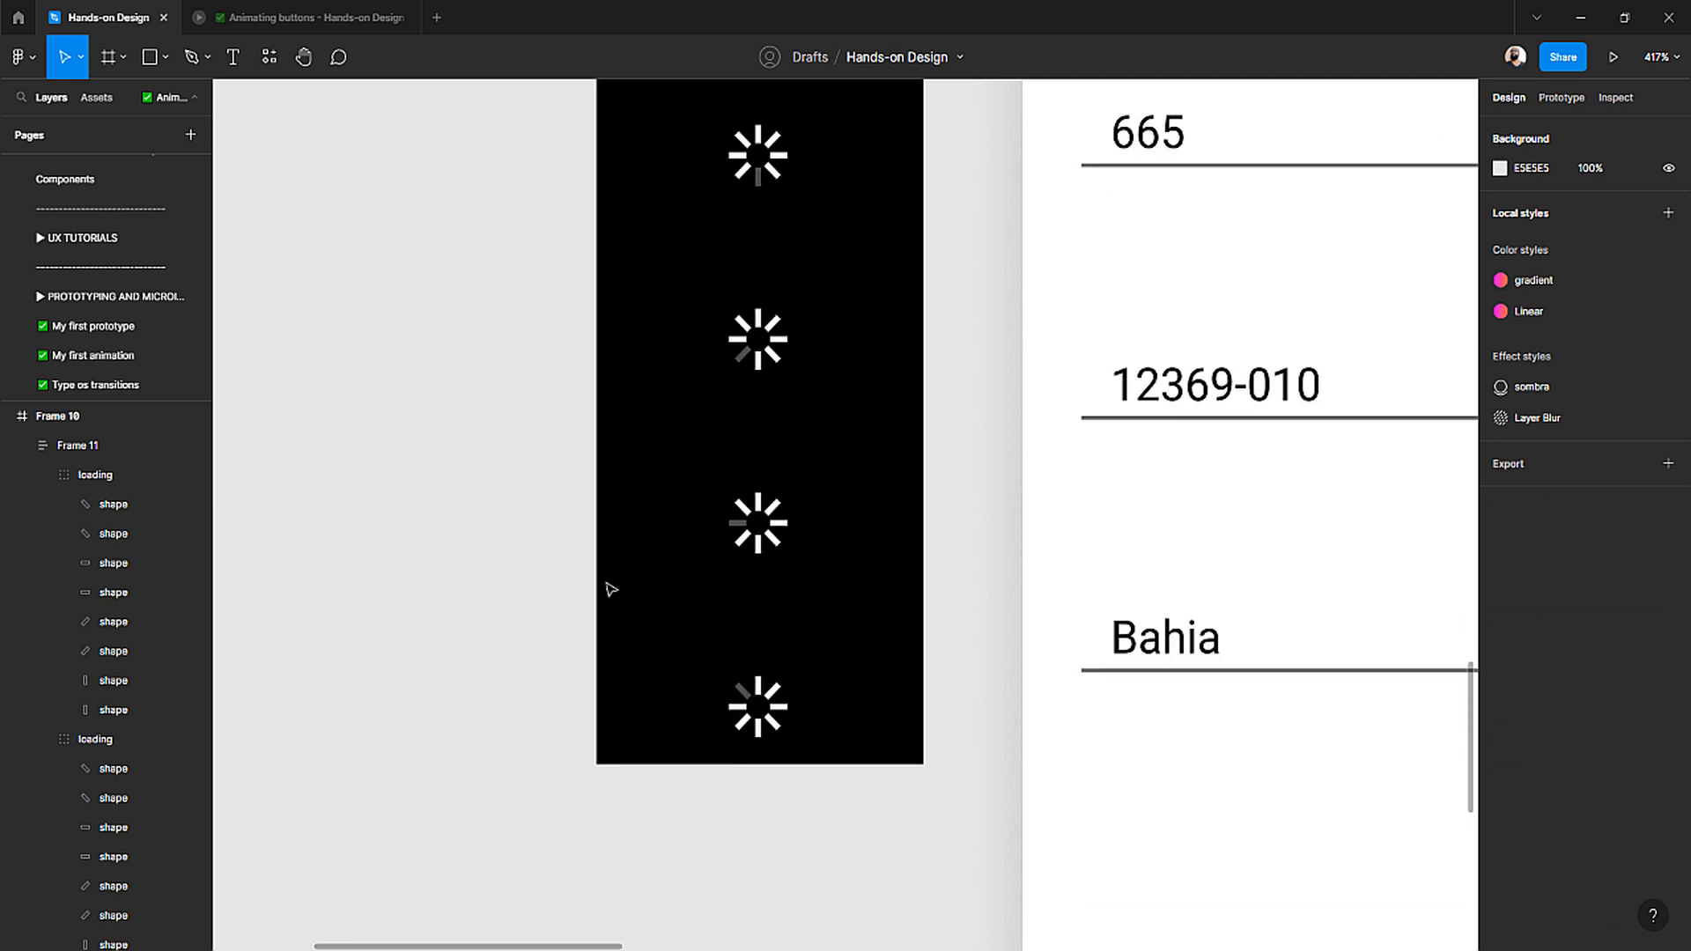
right_click(659, 684)
key(Escape)
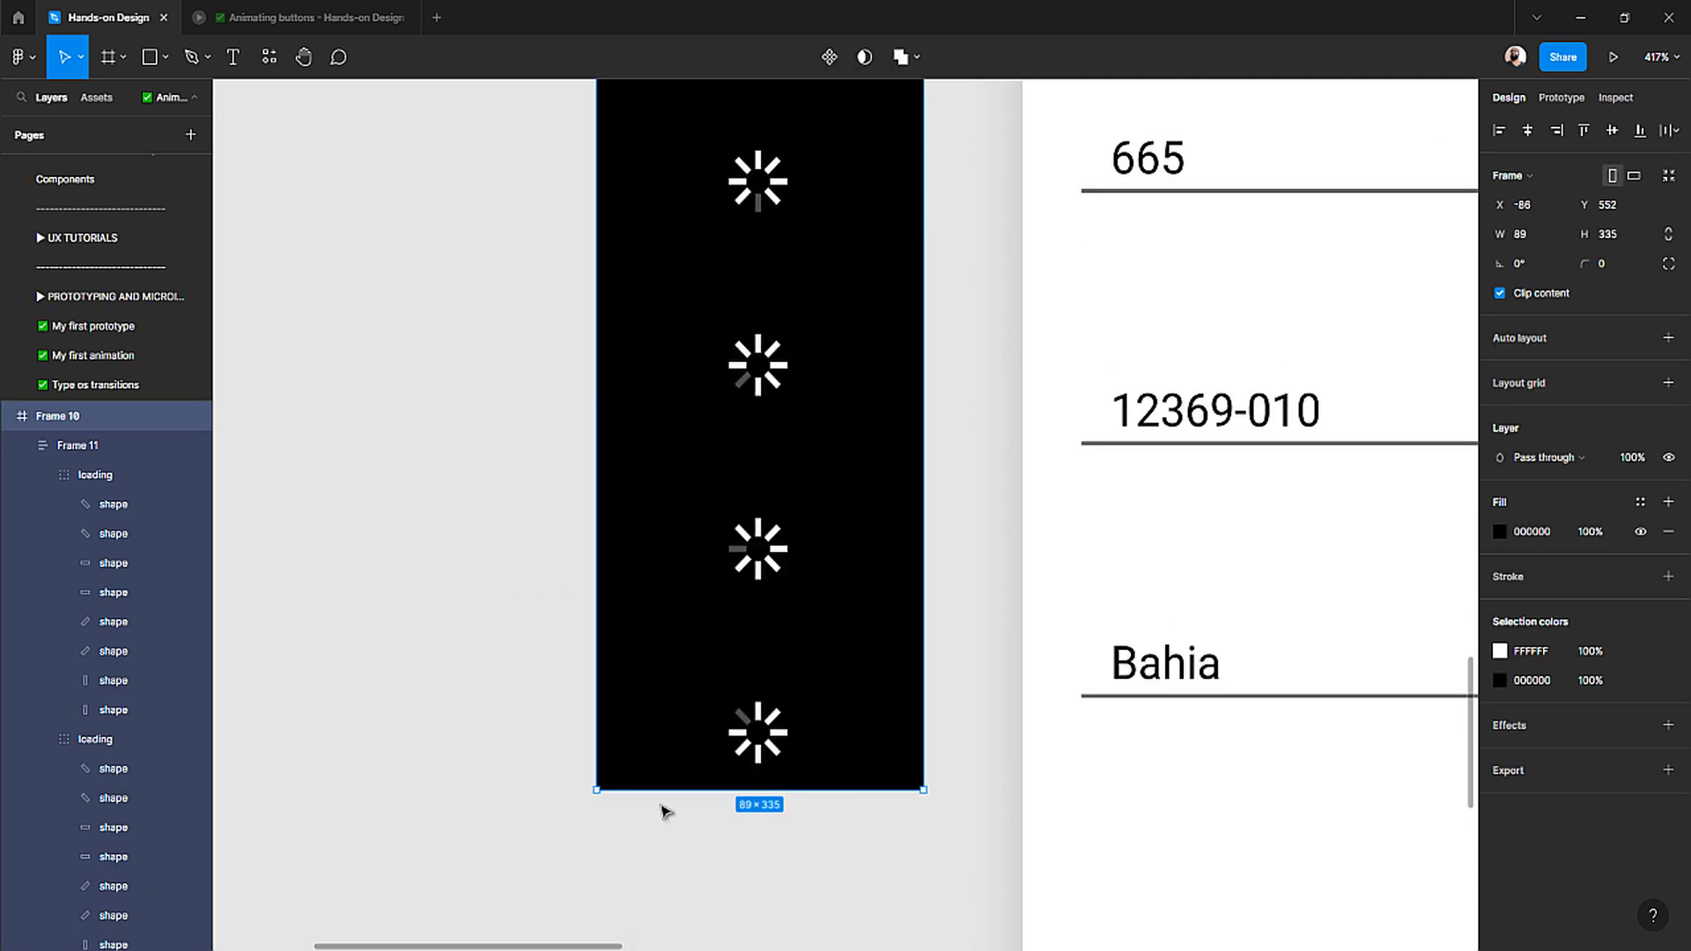
drag(658, 790, 661, 838)
click(472, 408)
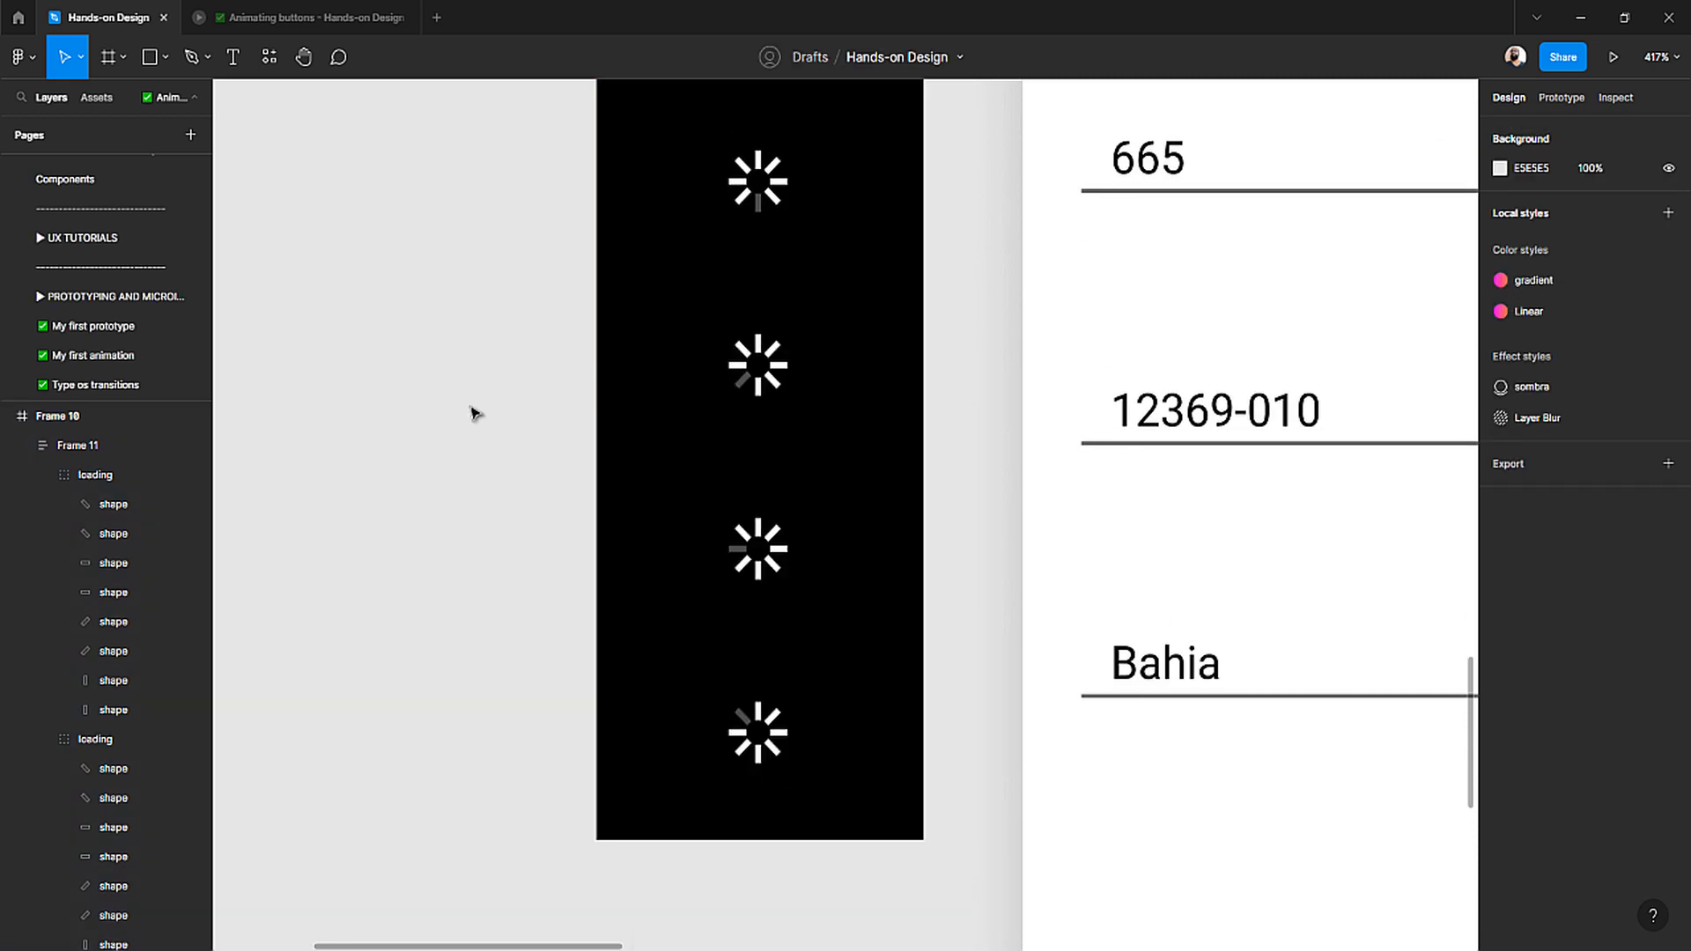
- Inspect the layout settings of the spinner column, then its prototype interaction and scroll settings
scroll(472, 409, up, 9)
scroll(476, 414, down, 1)
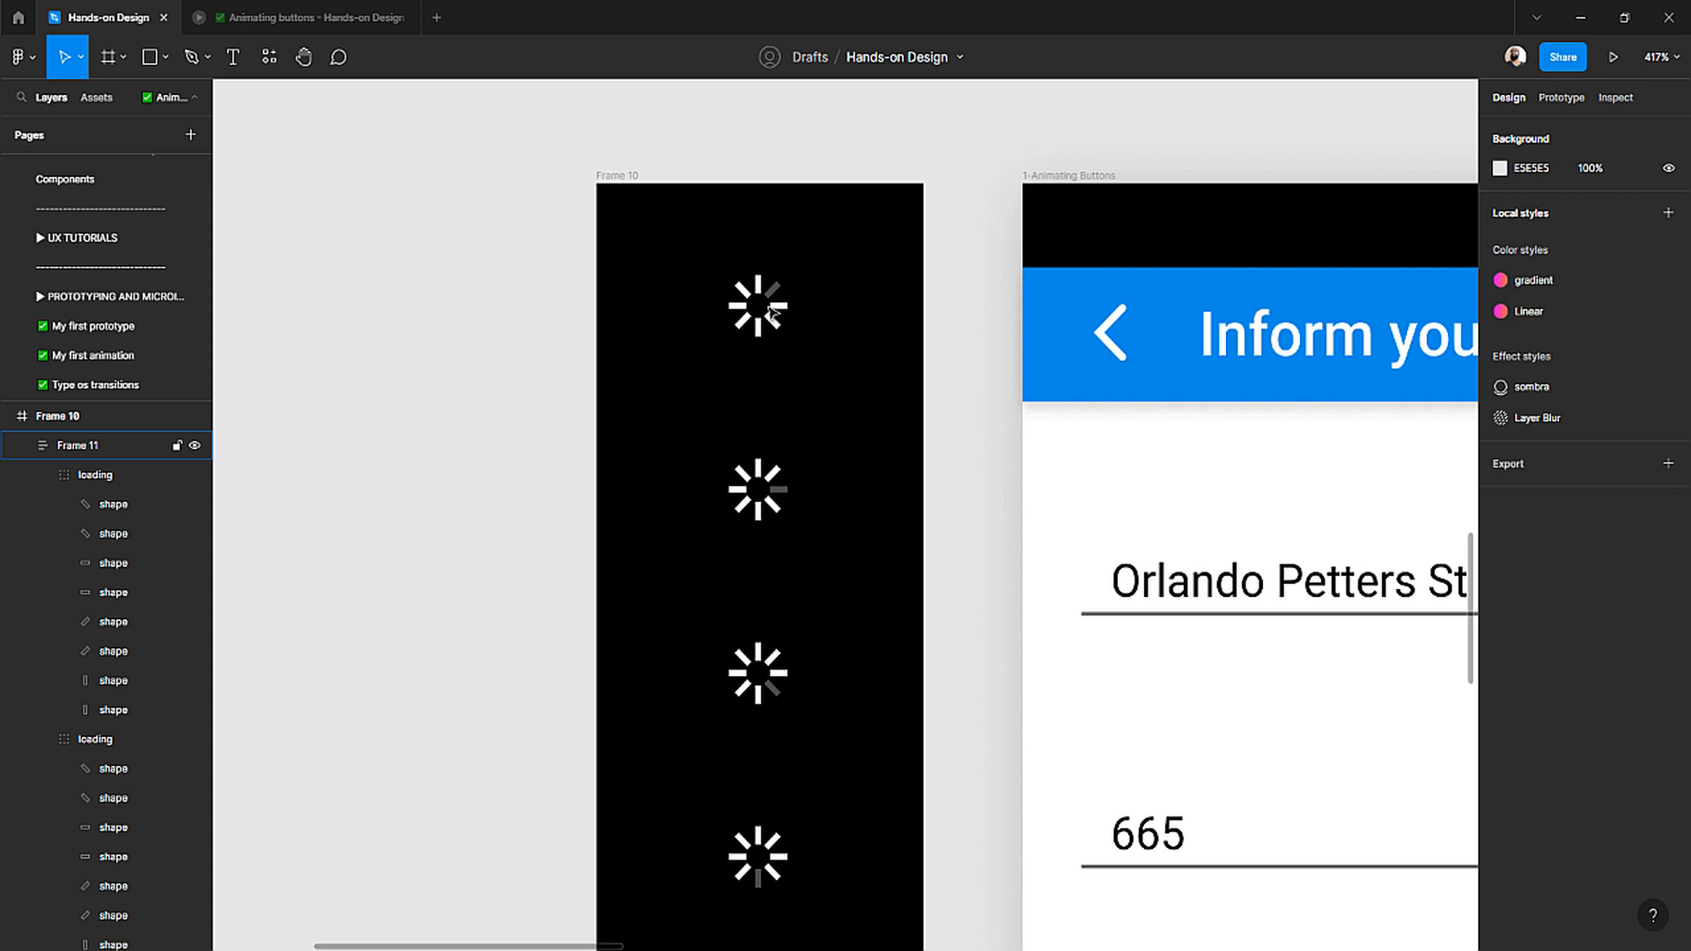
click(772, 314)
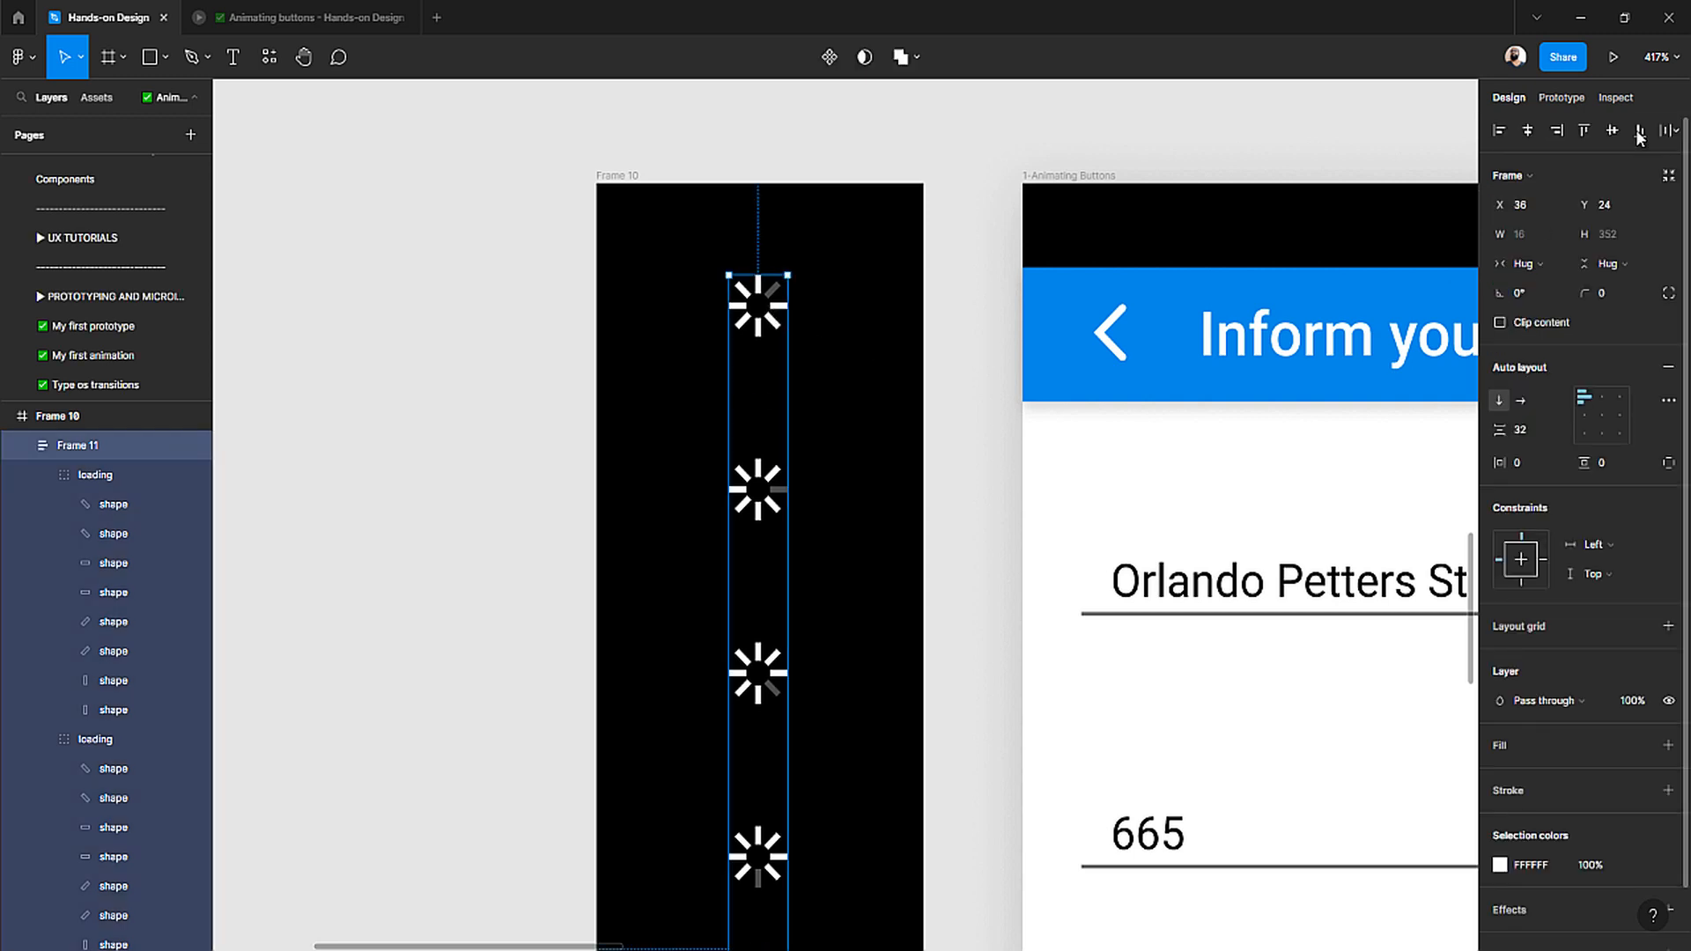
click(582, 318)
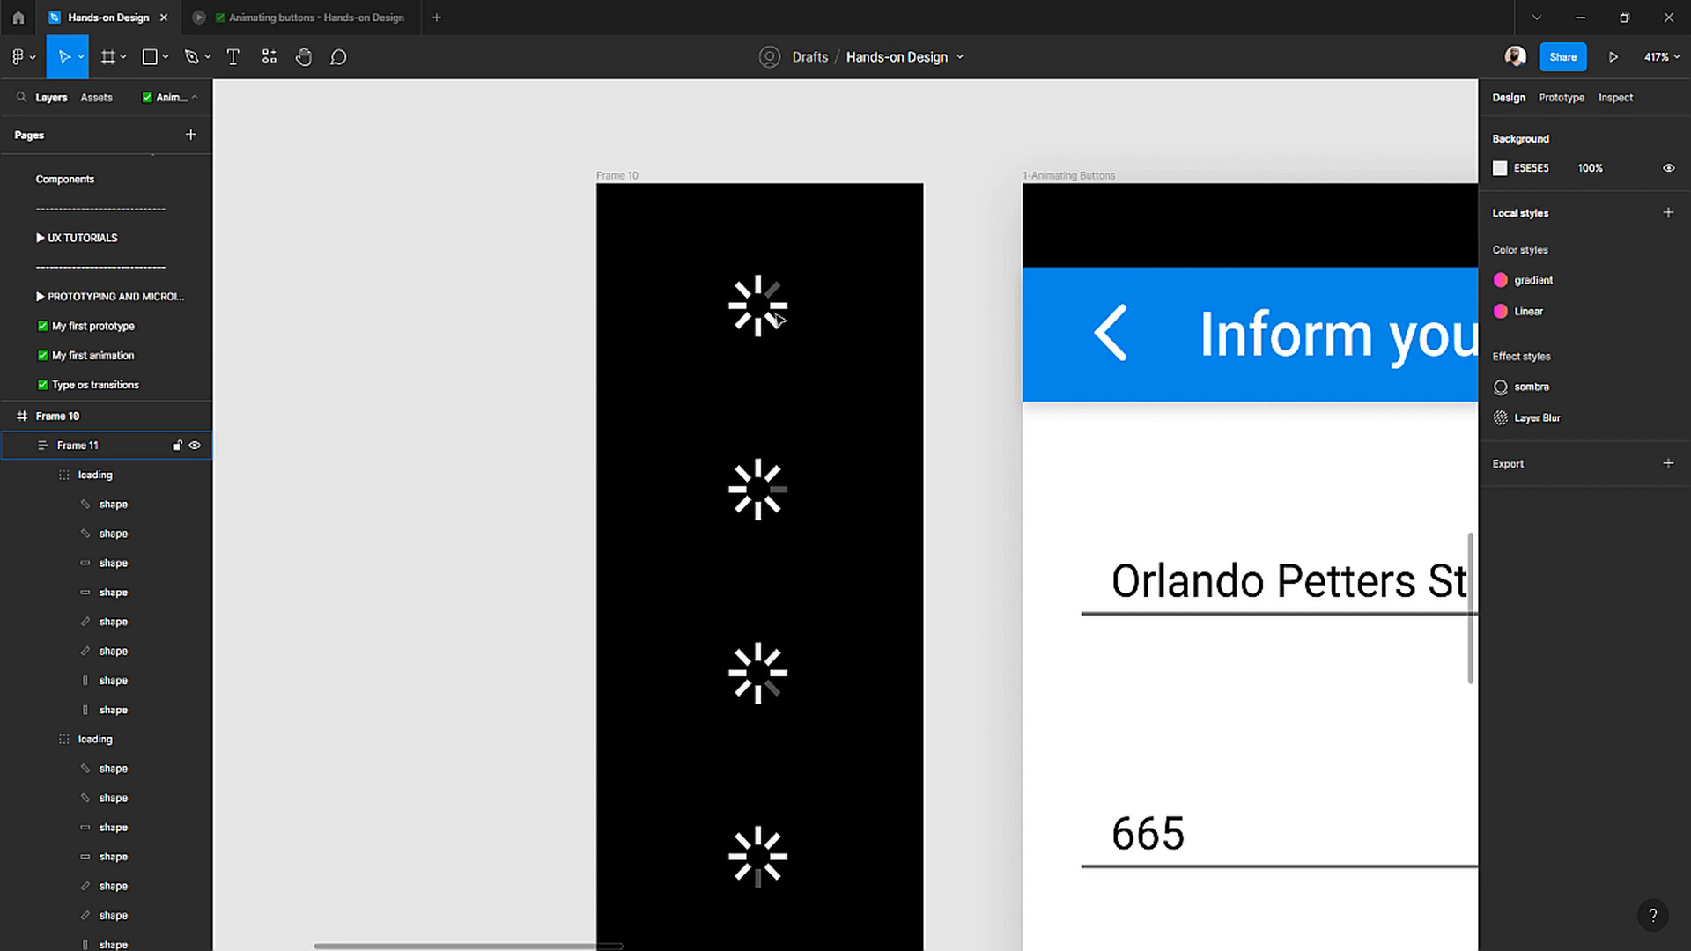
click(1563, 97)
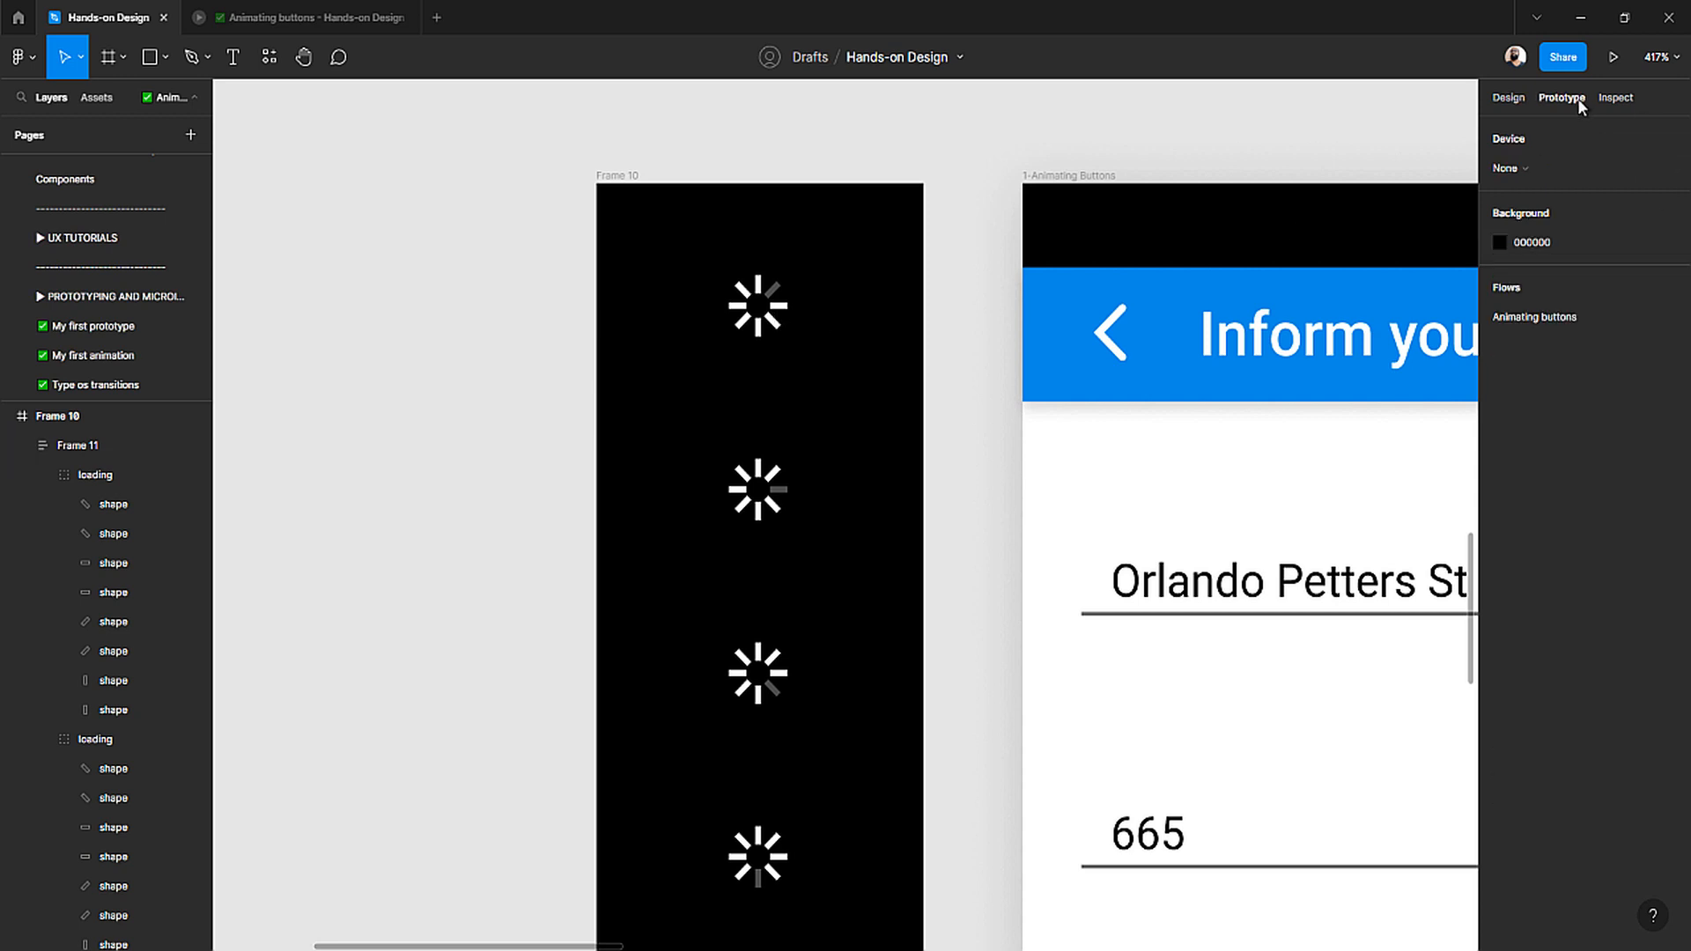
click(781, 301)
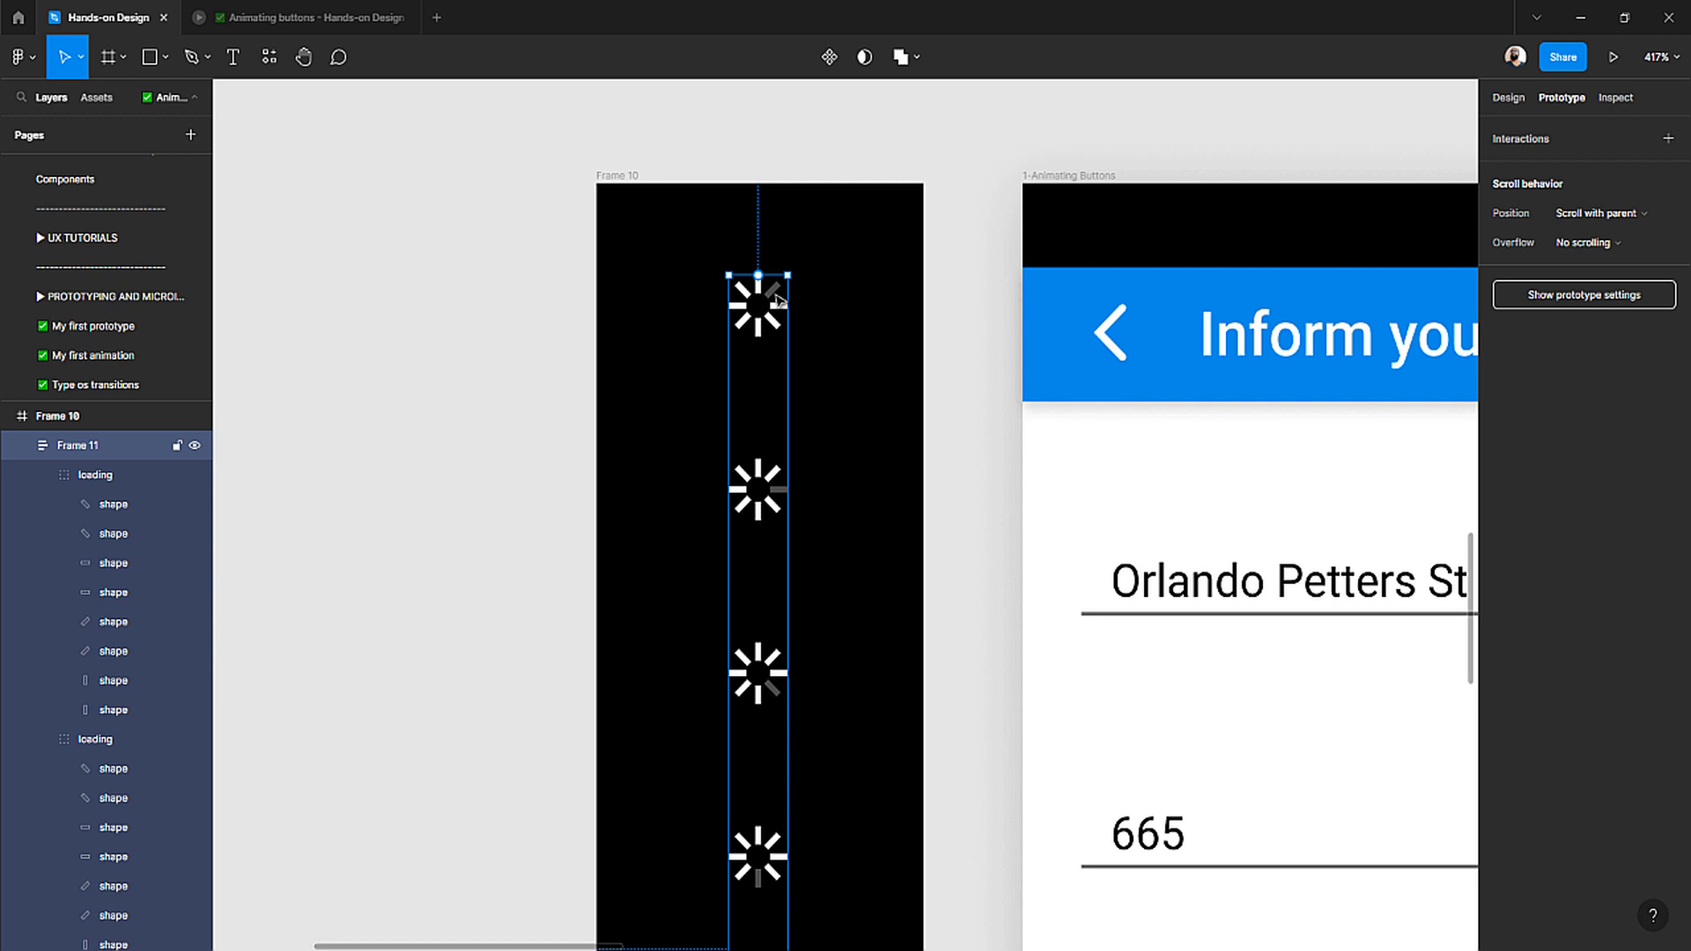
click(608, 393)
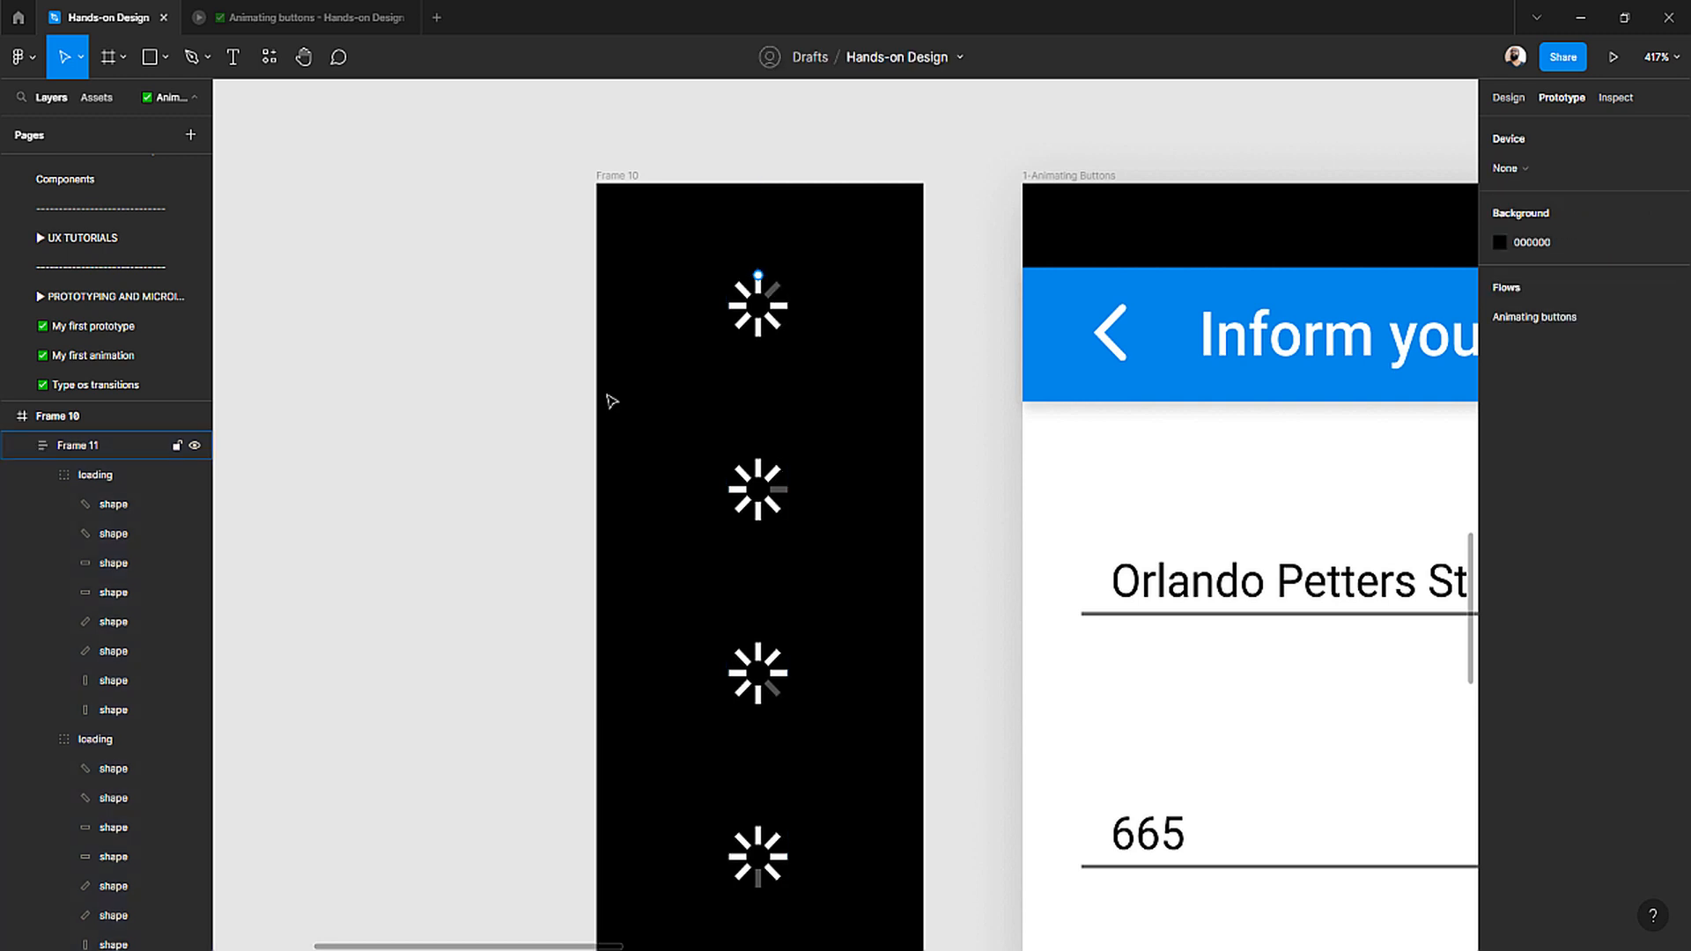
- Remove the auto layout from the spinner column in Frame 10 and ungroup it into separate loading groups
click(758, 330)
click(1509, 98)
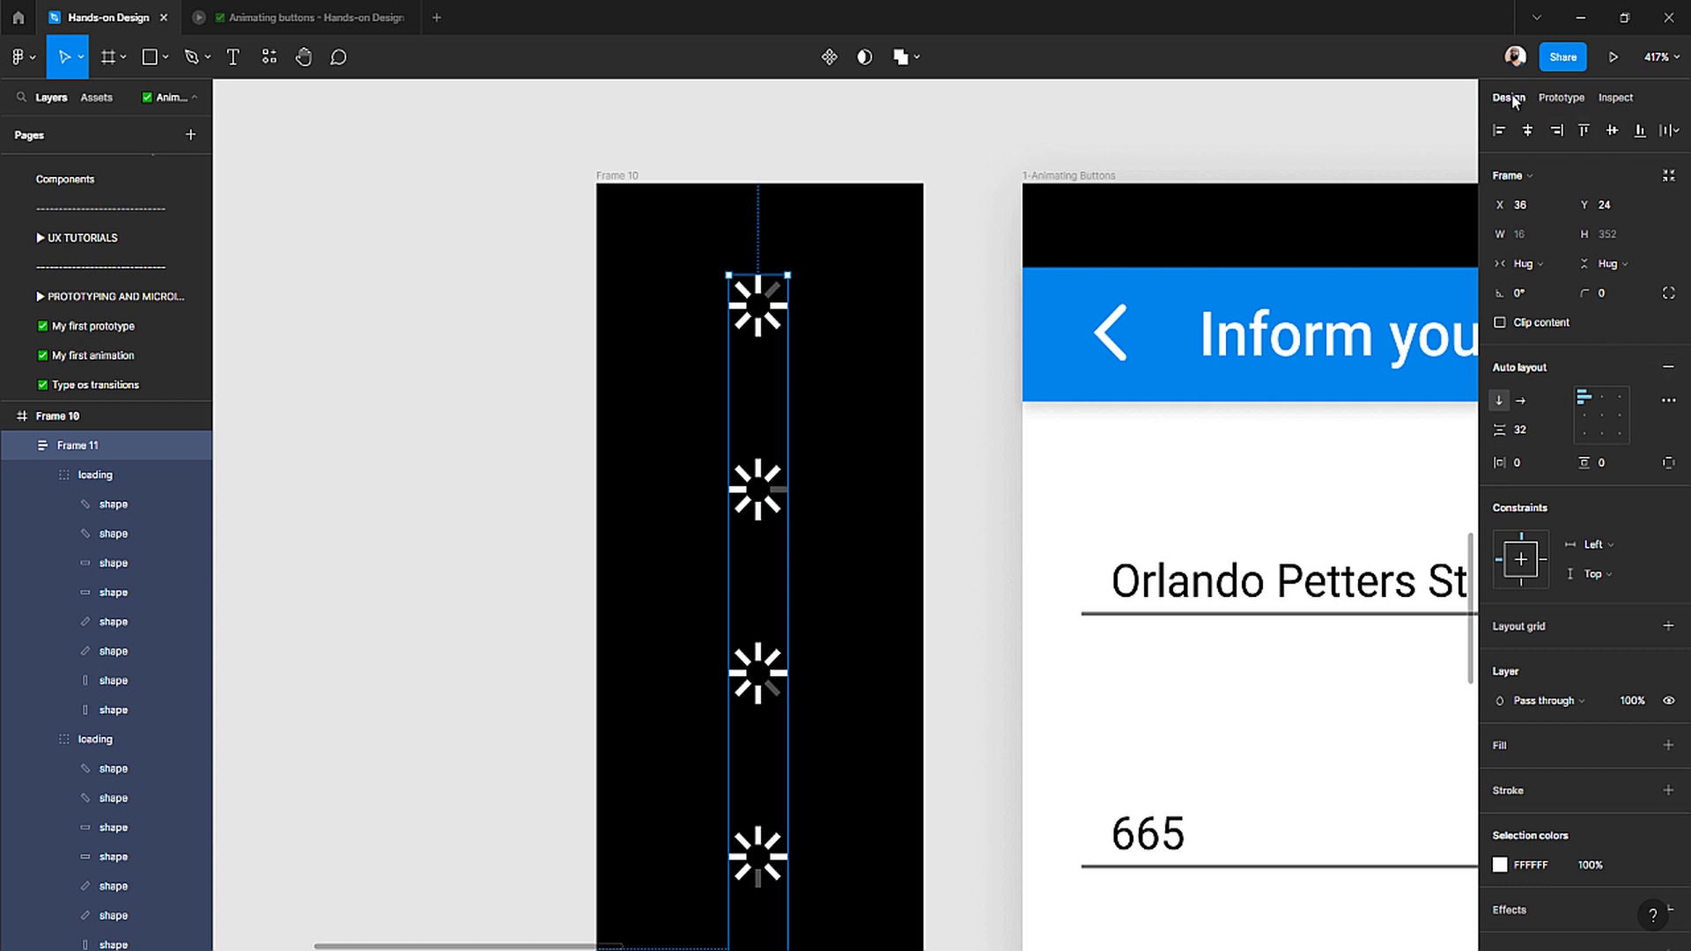
click(1668, 369)
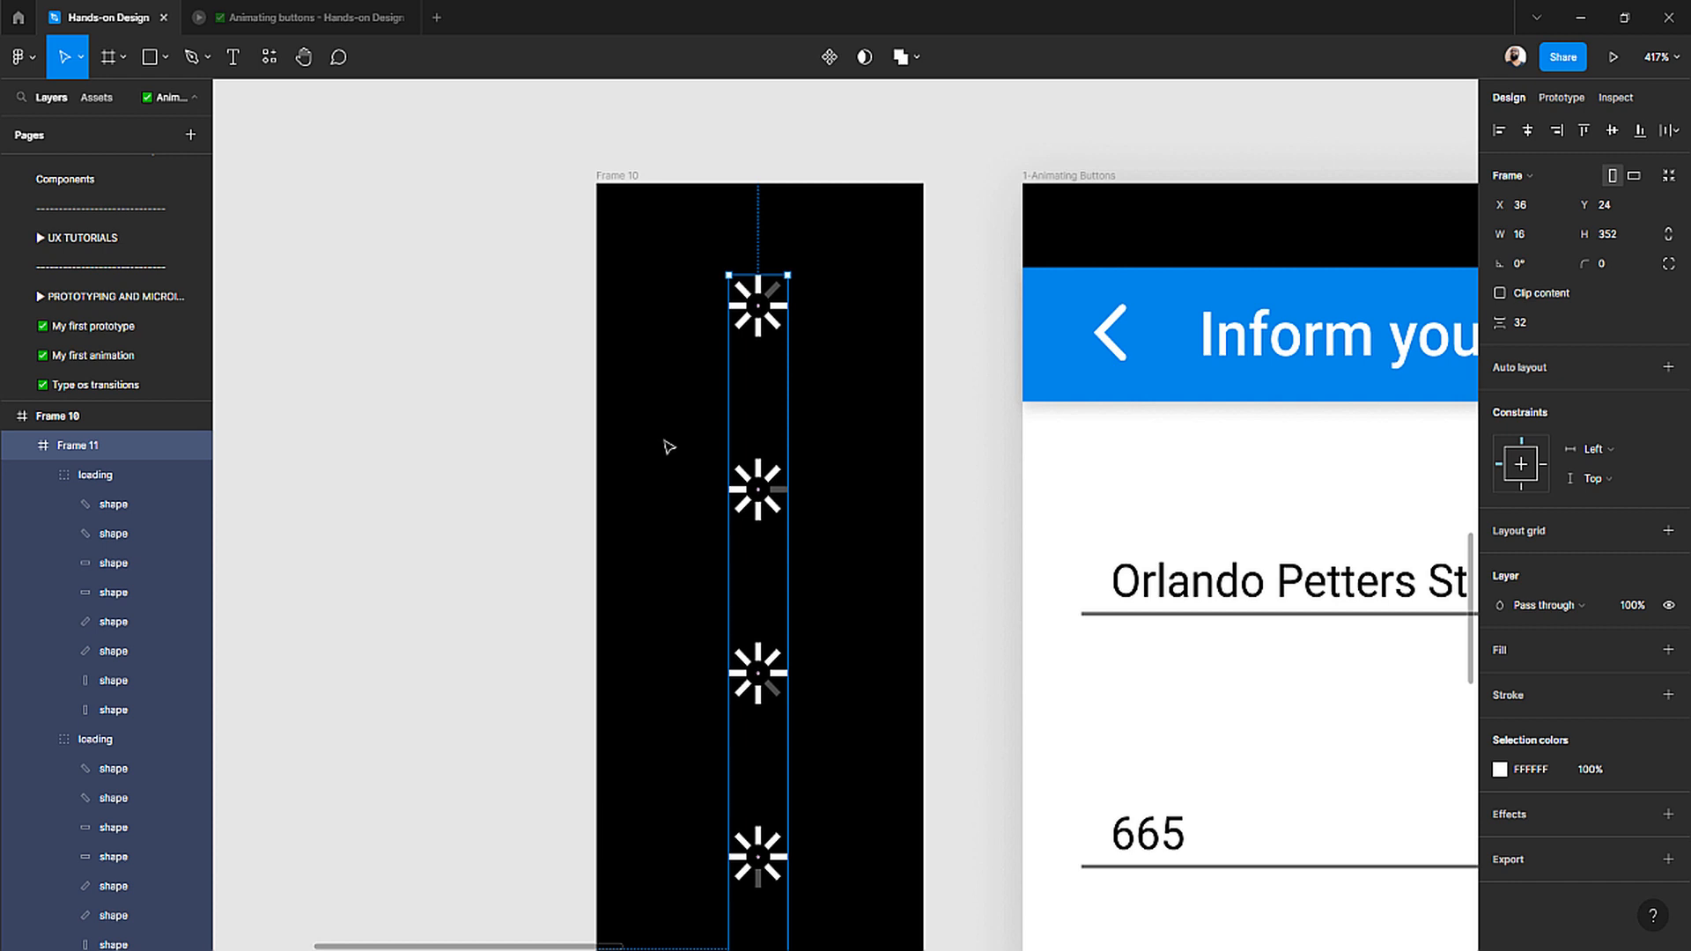
key(ctrl+shift+g)
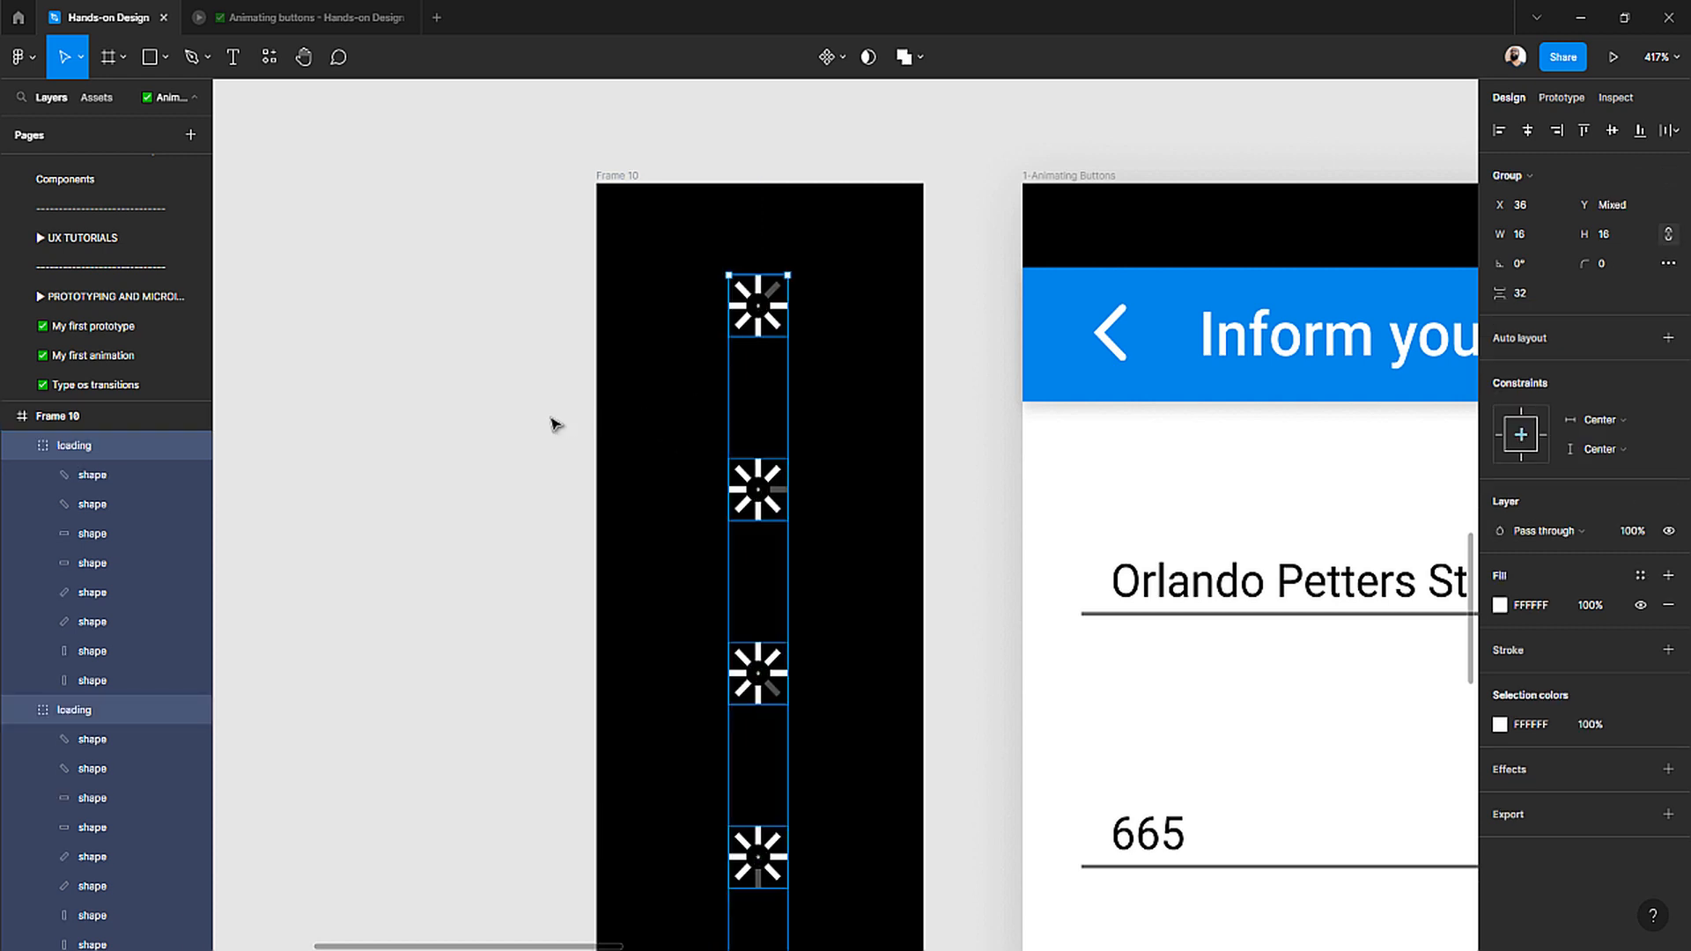
click(550, 425)
- Check the first spinner's prototype settings, then examine the After delay interaction between the first two spinners in the existing Loading component
click(758, 306)
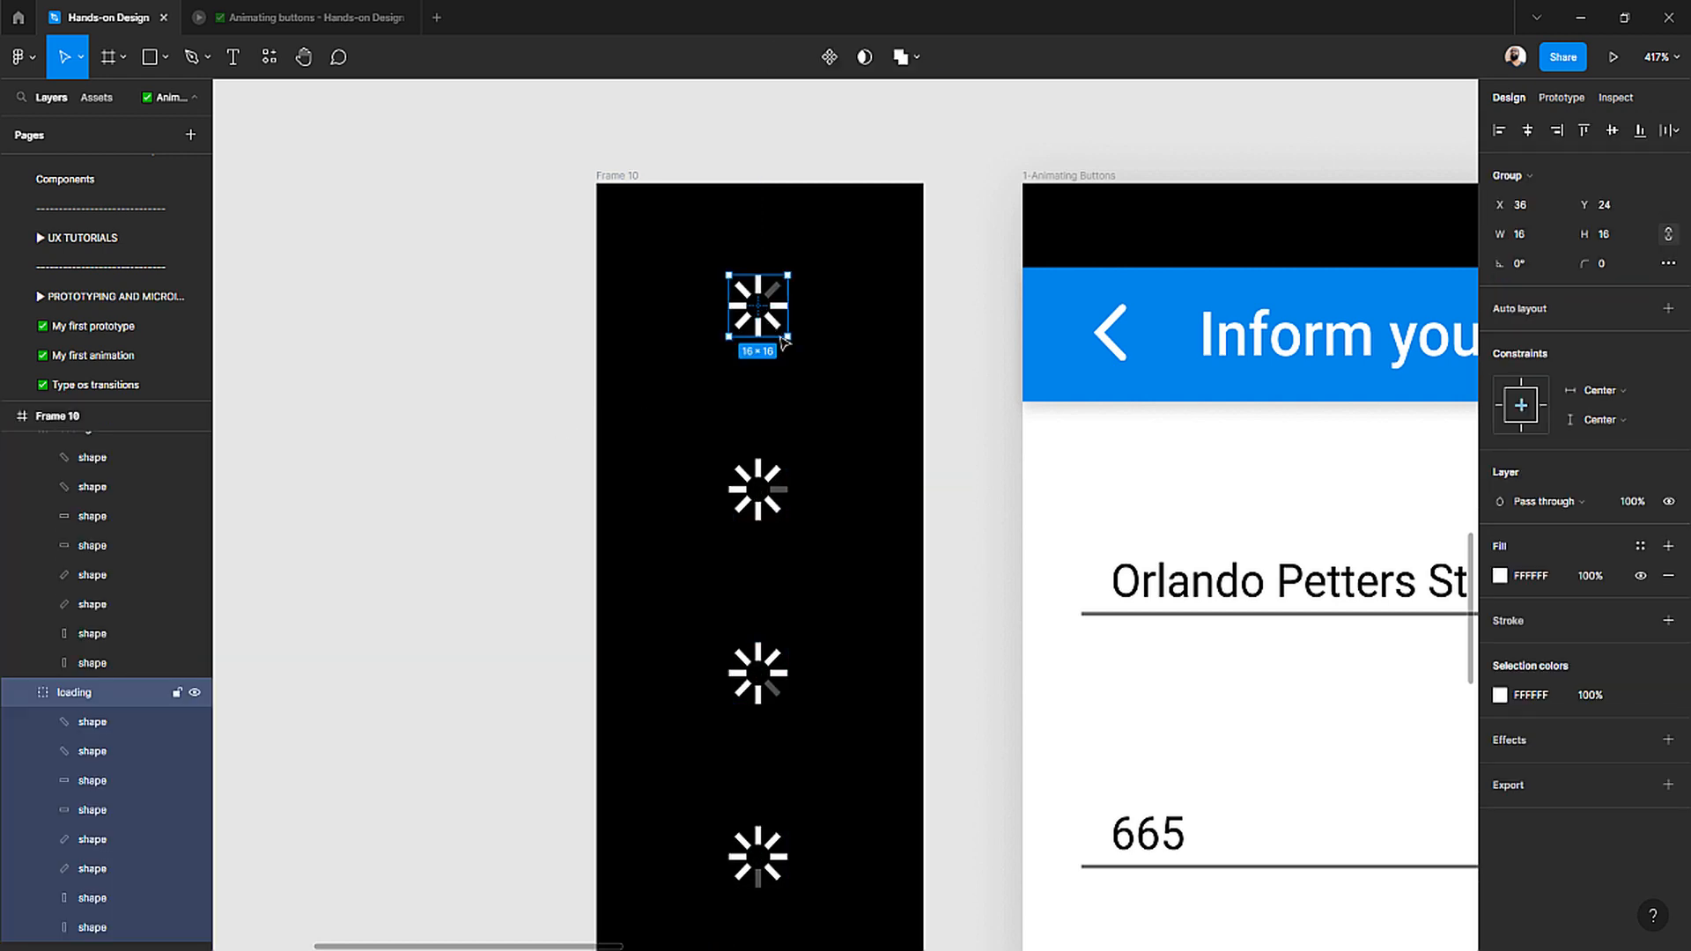
click(1561, 98)
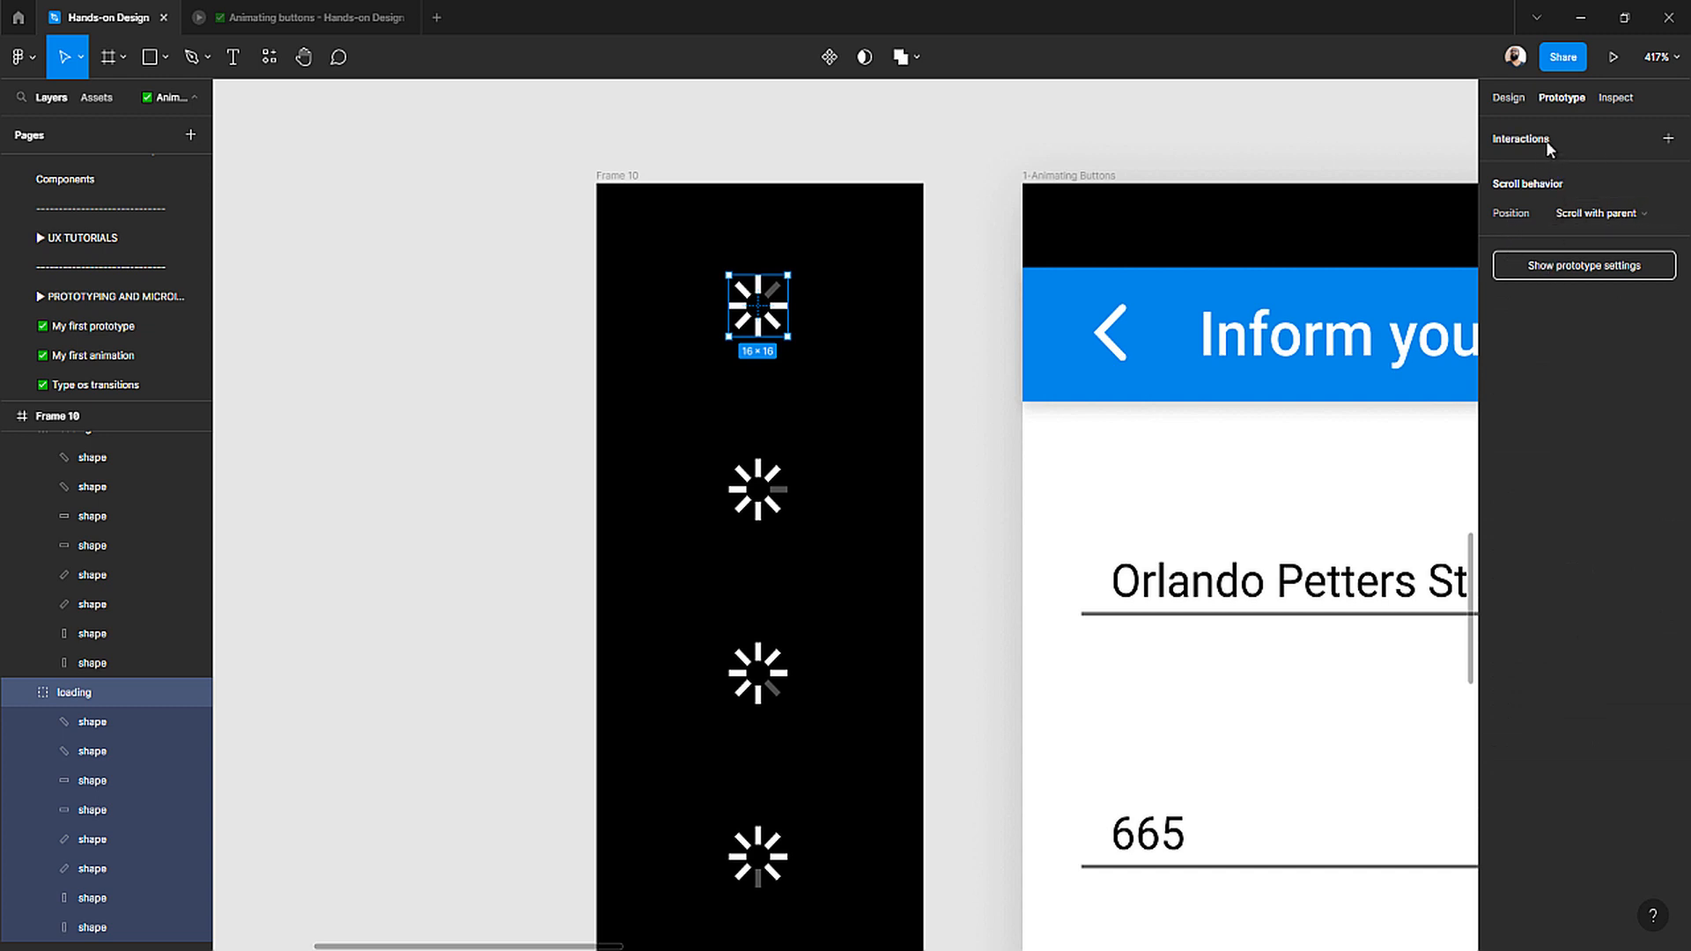
scroll(751, 306, down, 3)
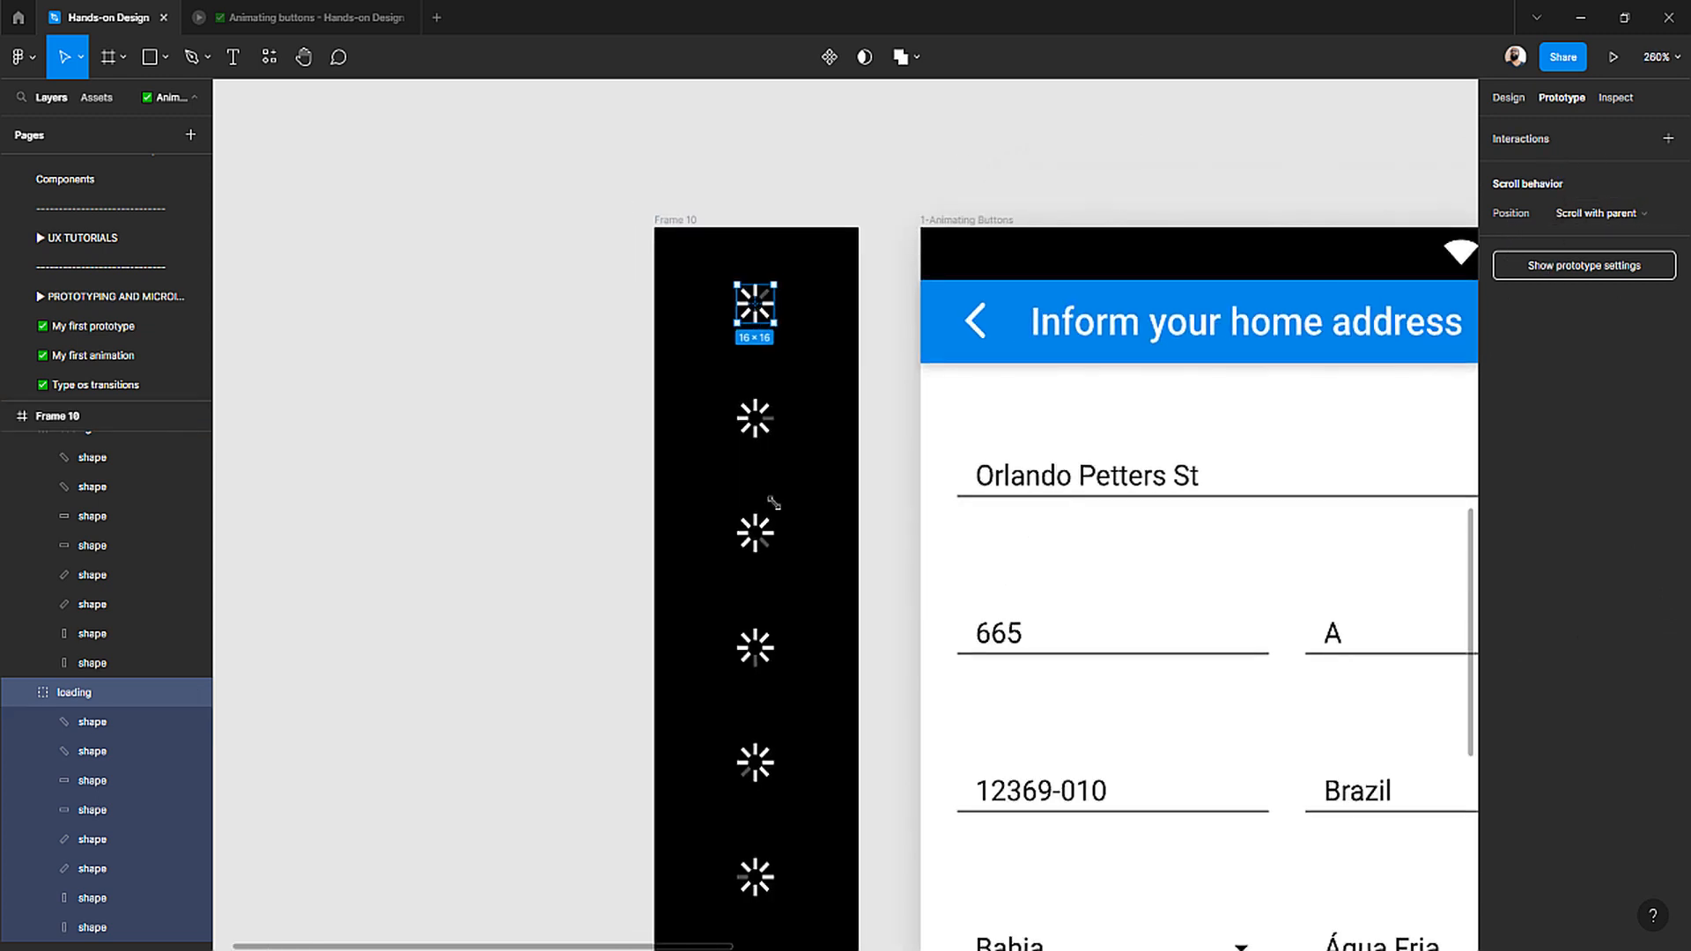
scroll(777, 500, up, 7)
scroll(779, 504, up, 5)
scroll(783, 490, left, 5)
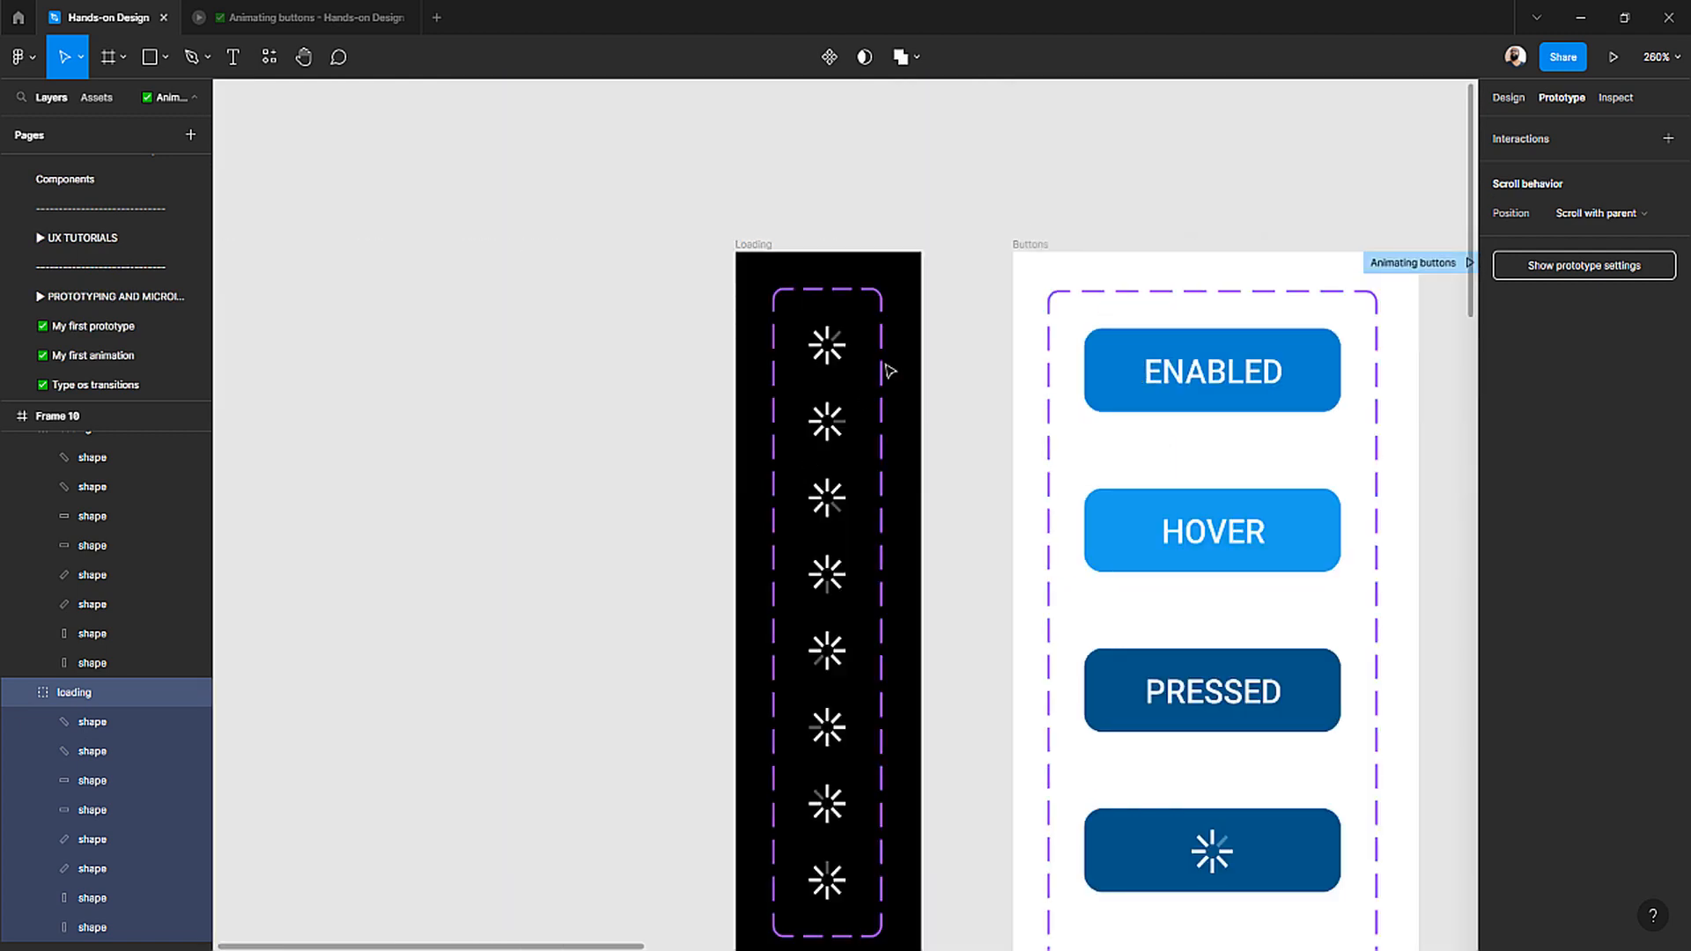
scroll(885, 370, up, 3)
click(827, 326)
scroll(815, 309, up, 6)
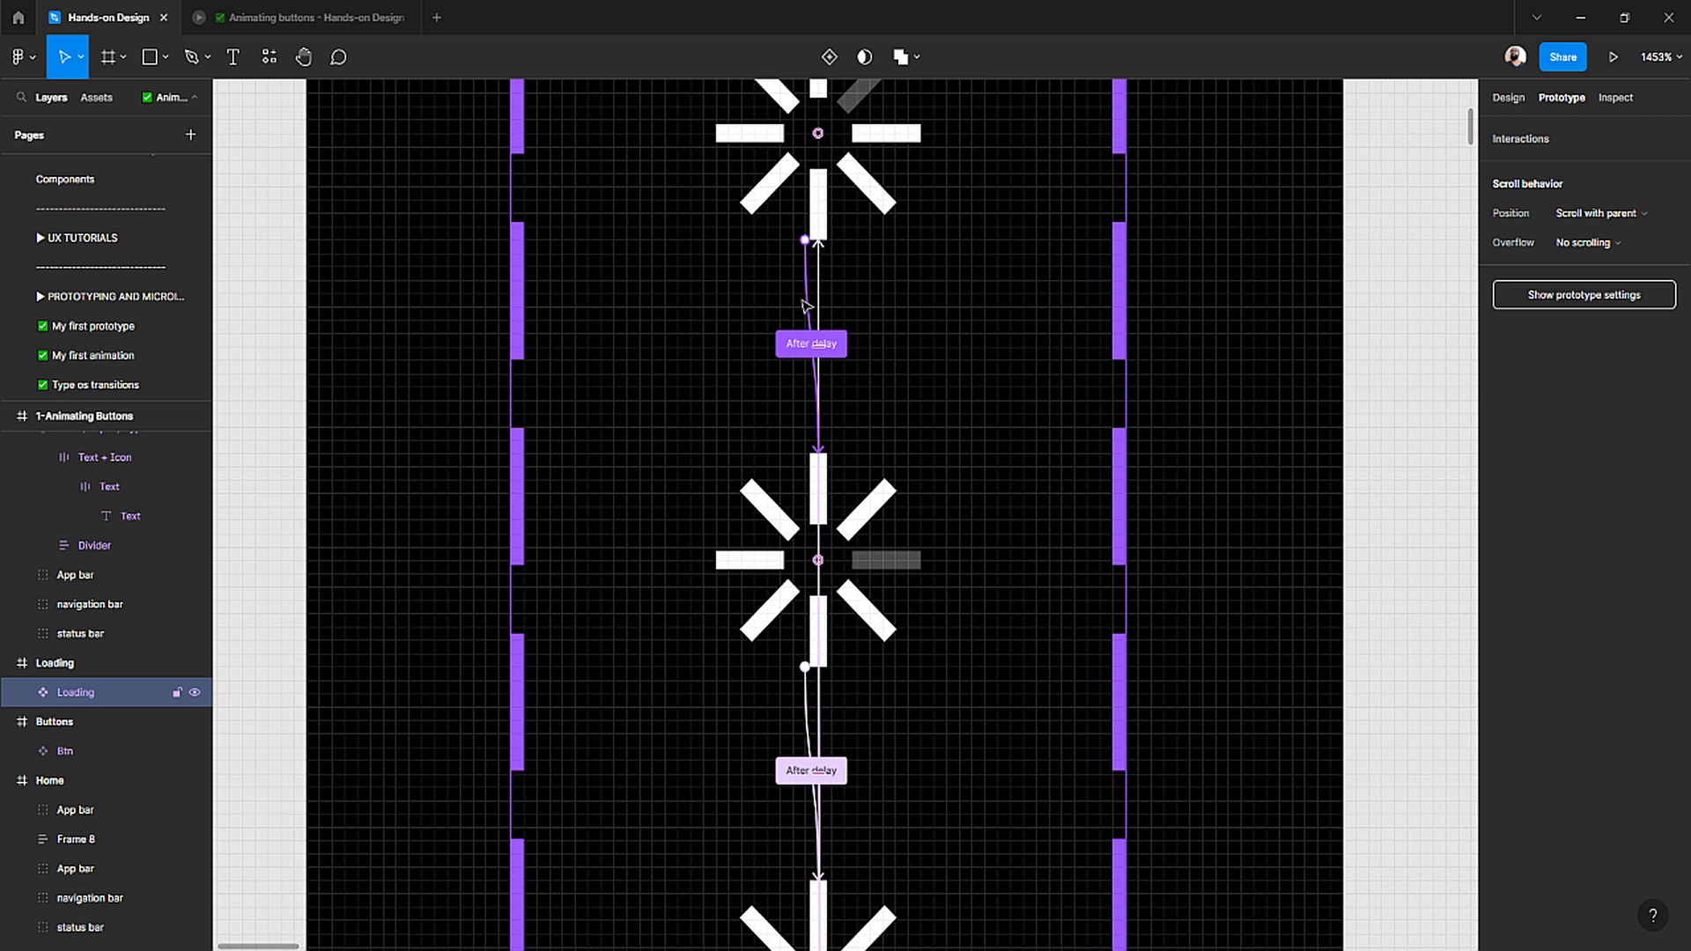
click(806, 344)
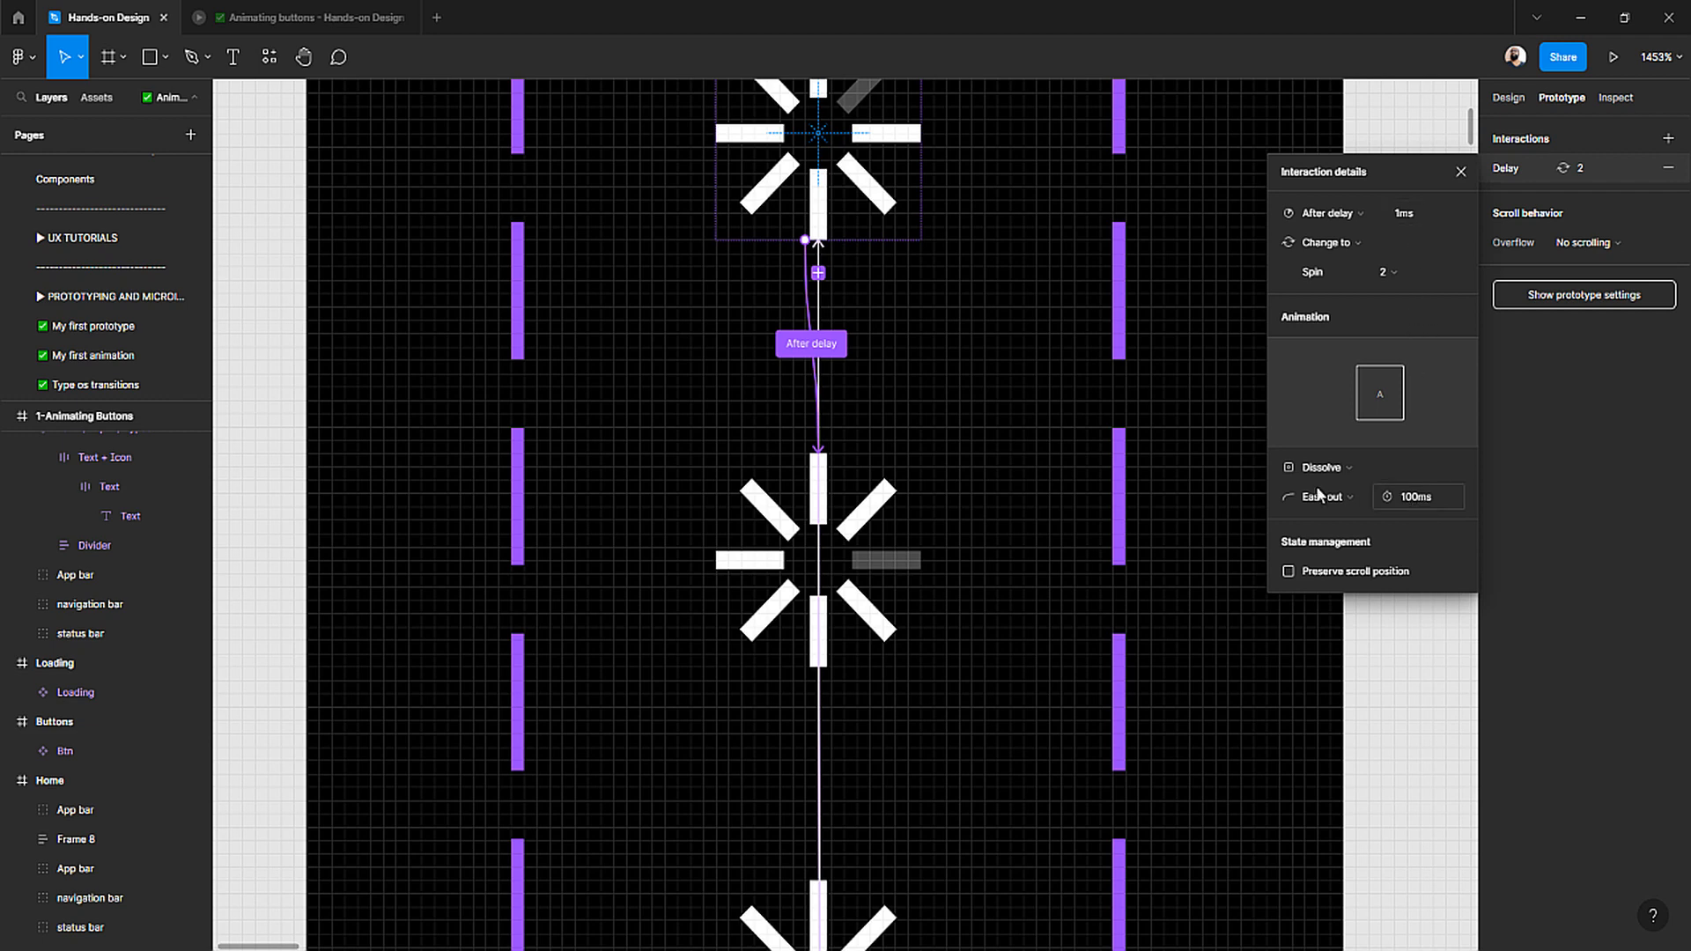
scroll(907, 415, down, 10)
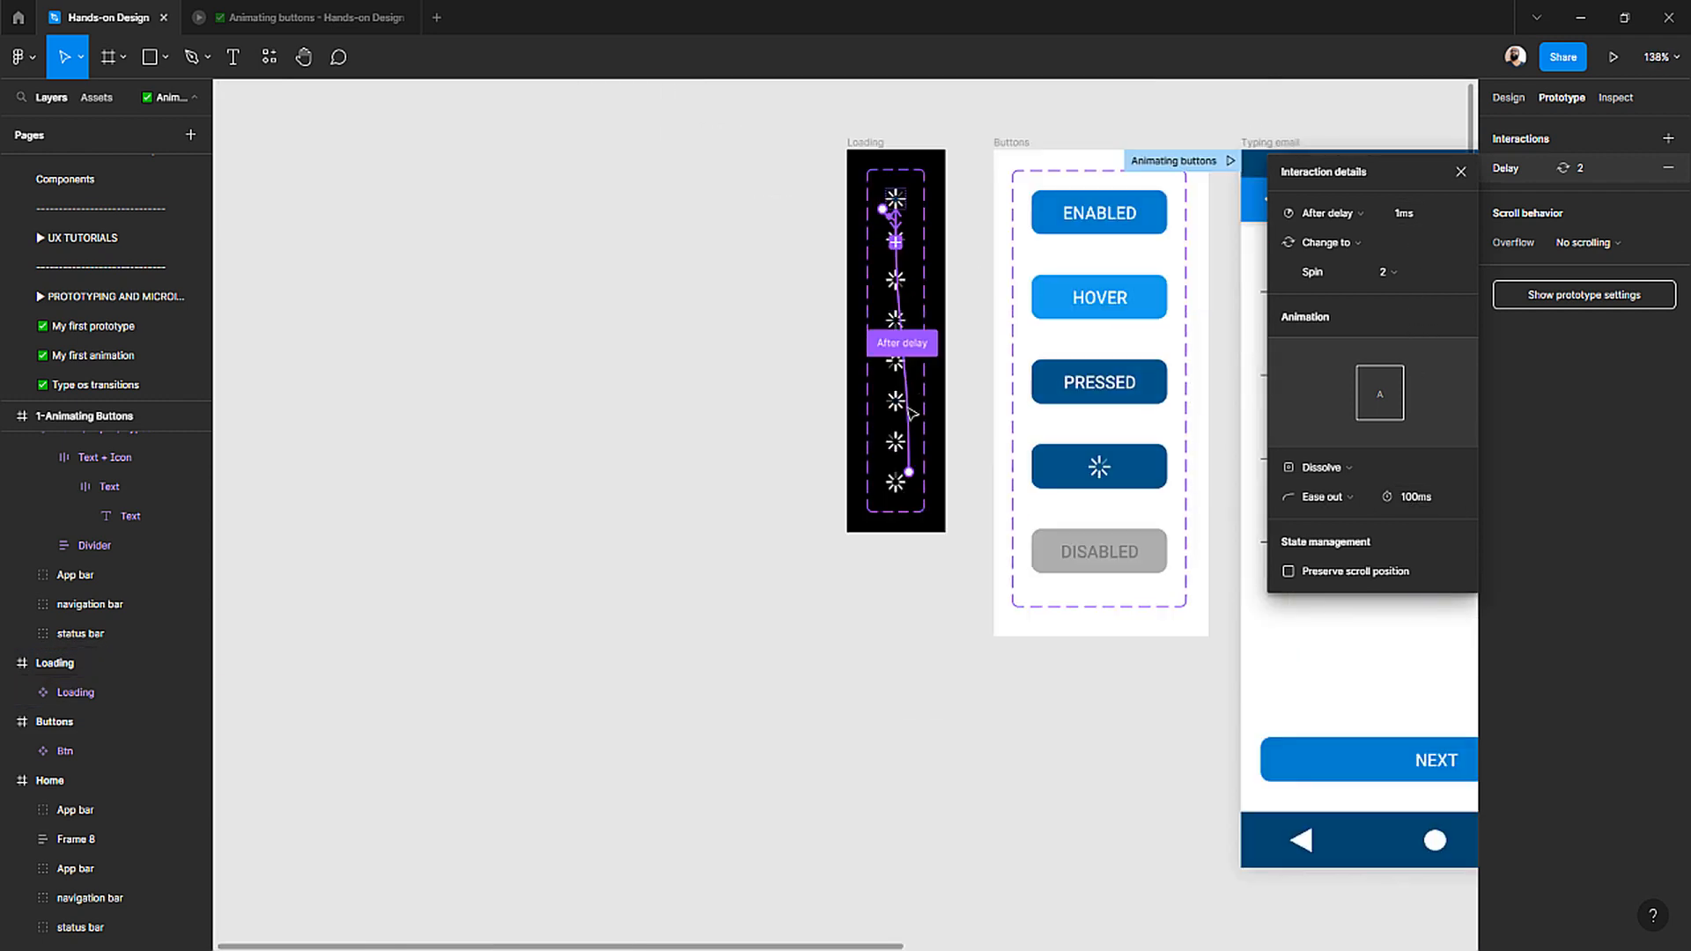
- Try to connect the first spinner in Frame 10 to the second one, and look through the available interaction triggers
scroll(913, 414, down, 5)
scroll(914, 419, right, 5)
scroll(763, 458, up, 5)
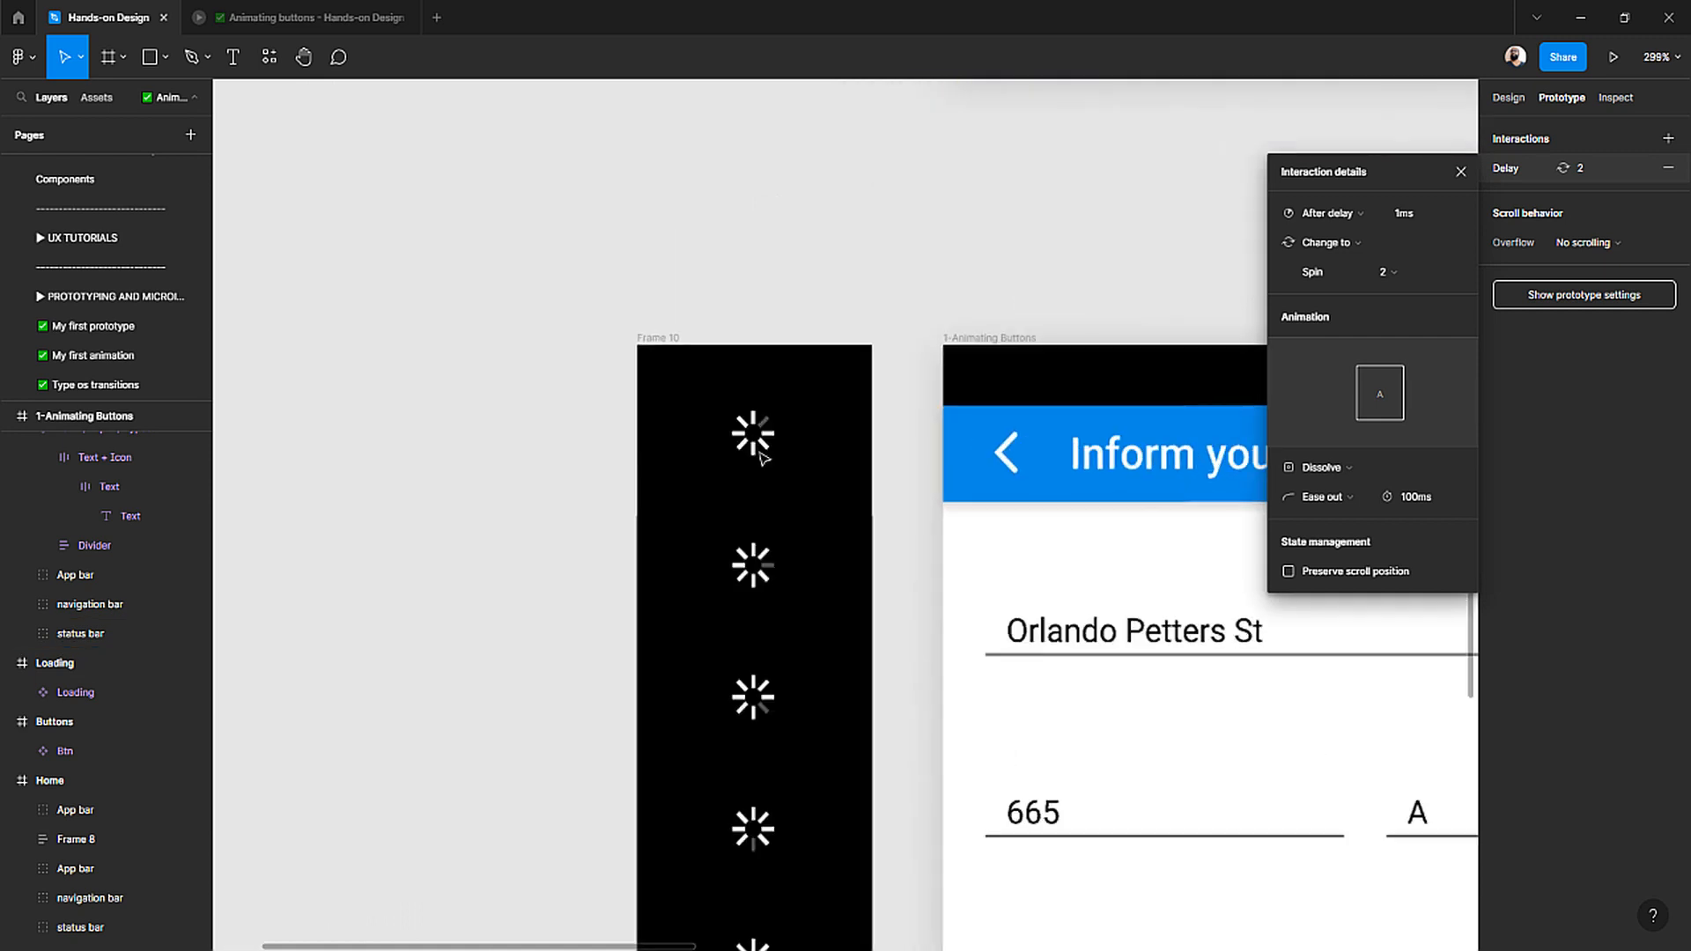
scroll(763, 458, up, 2)
scroll(767, 451, down, 3)
click(772, 253)
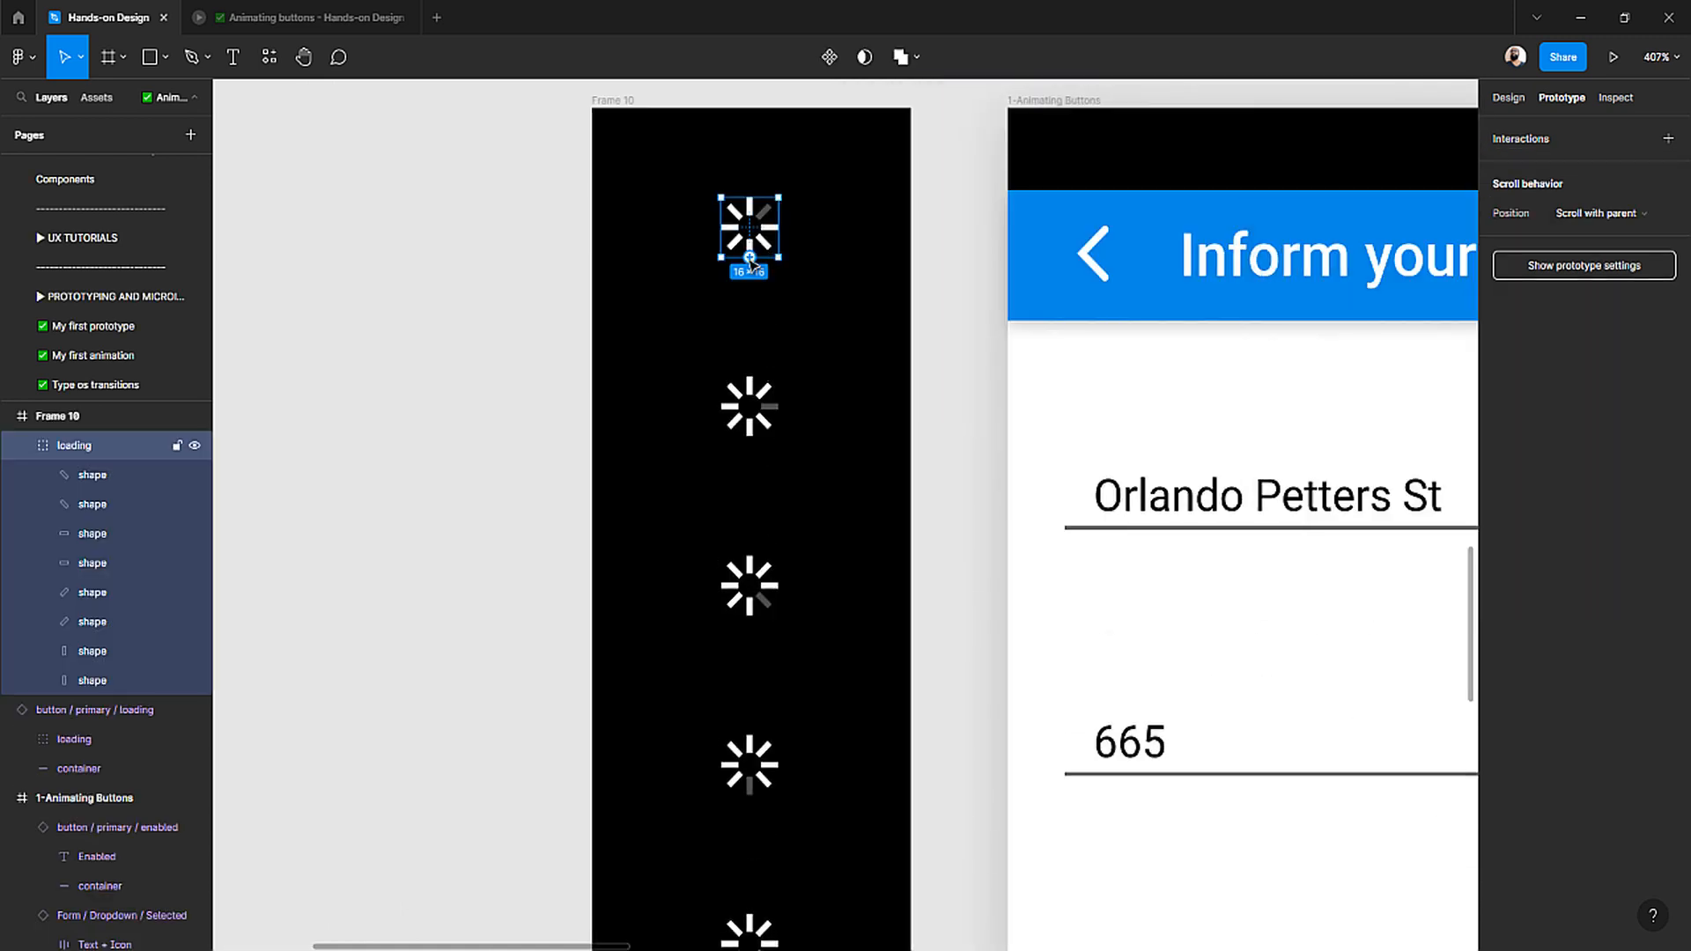
drag(750, 258, 747, 405)
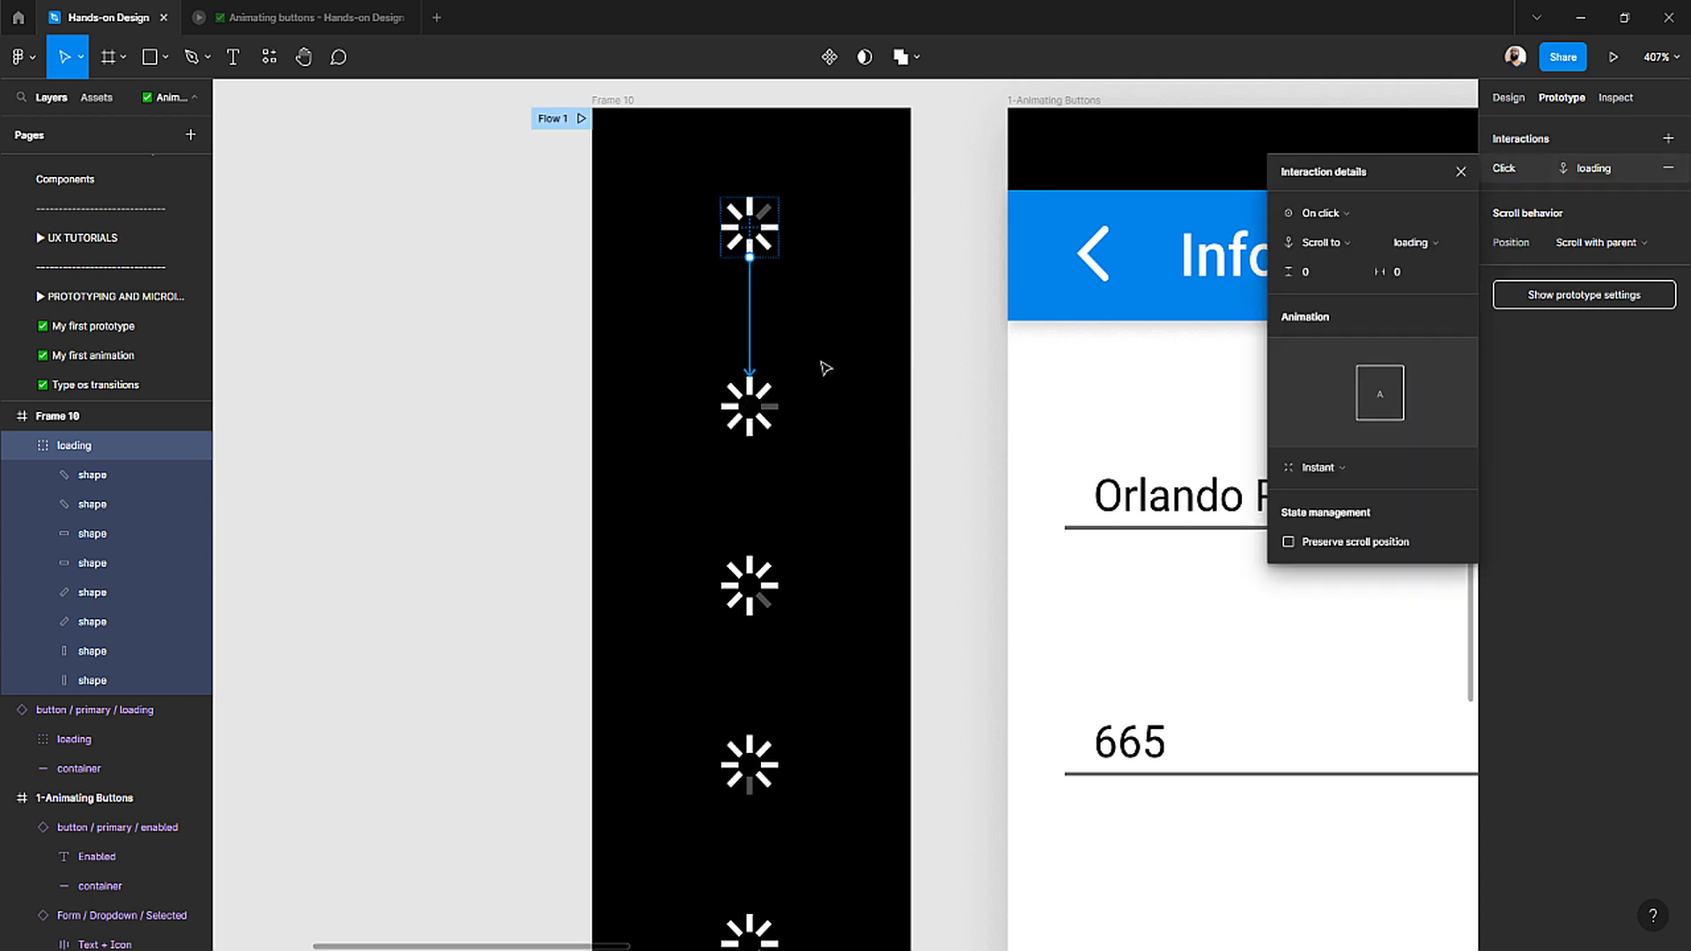
click(1337, 218)
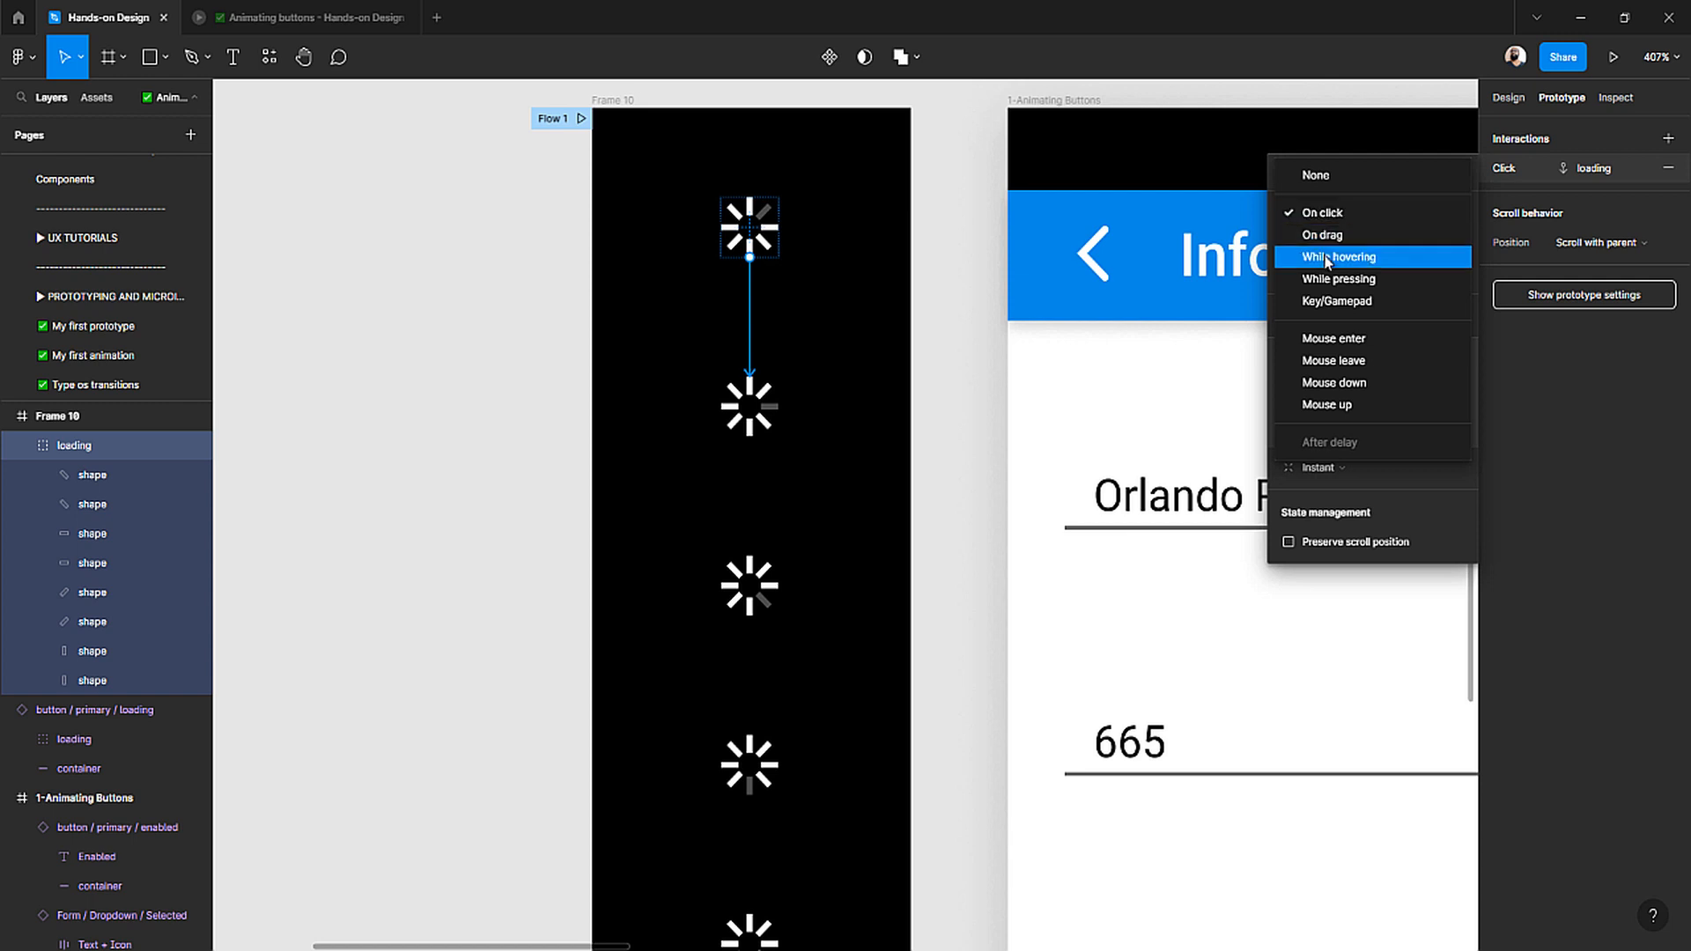
click(750, 353)
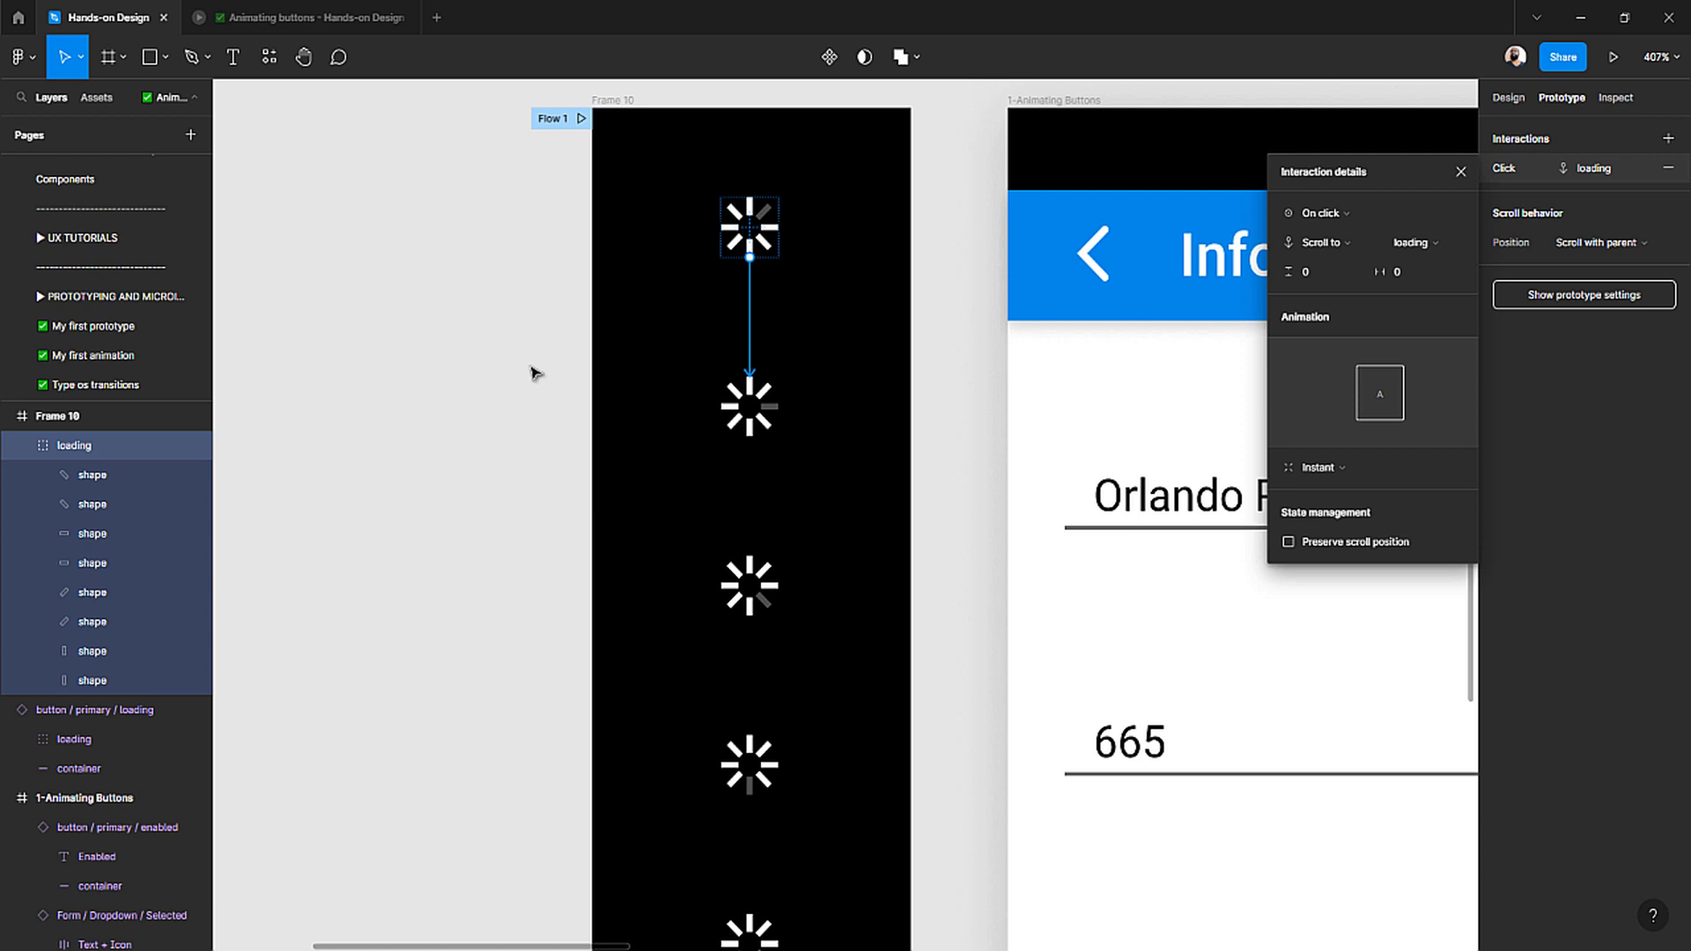
click(1346, 216)
click(483, 345)
- Review how the spinner variants are connected in the existing Loading component for comparison with Frame 10
scroll(709, 385, down, 10)
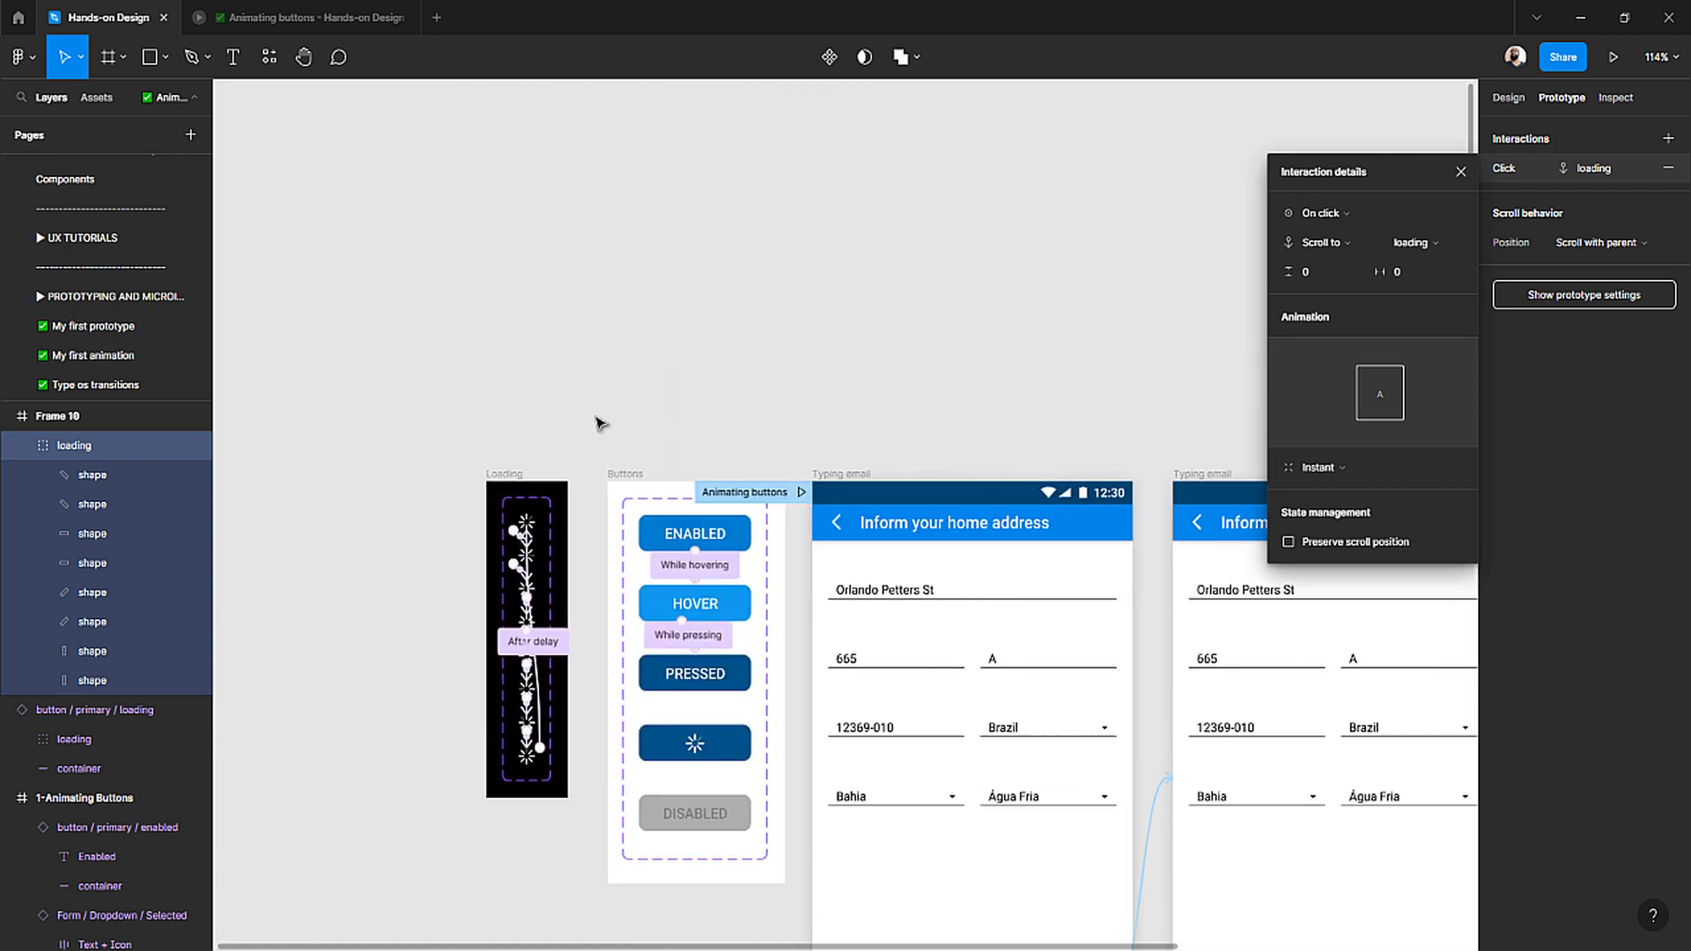
scroll(597, 424, up, 10)
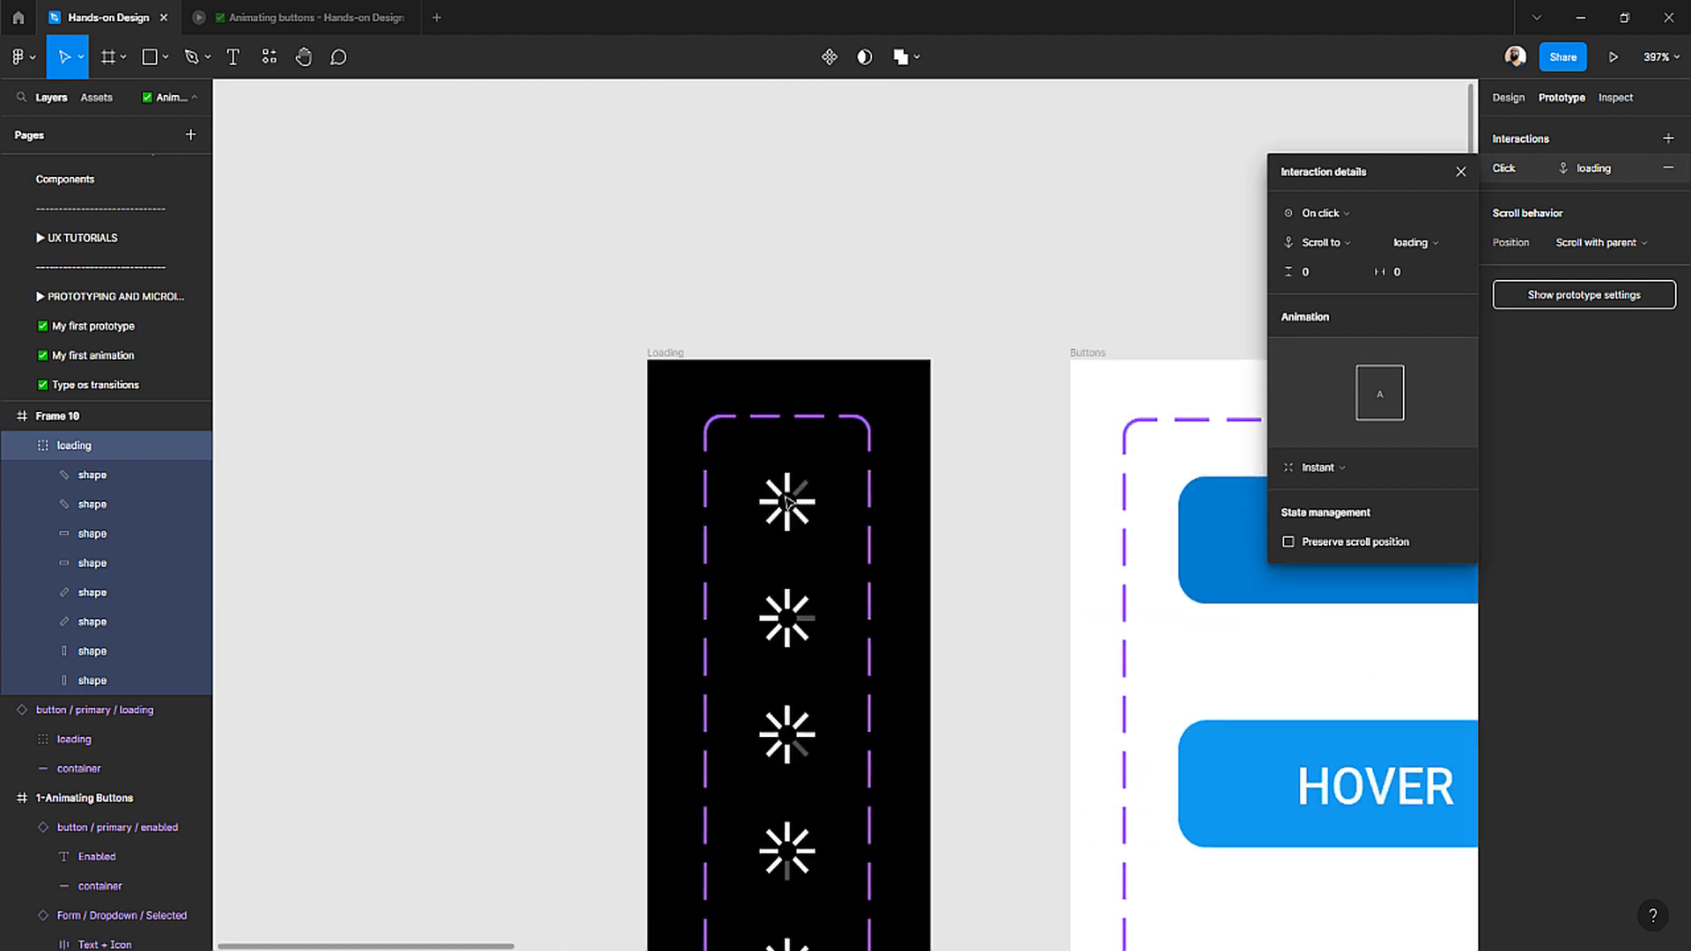
click(788, 498)
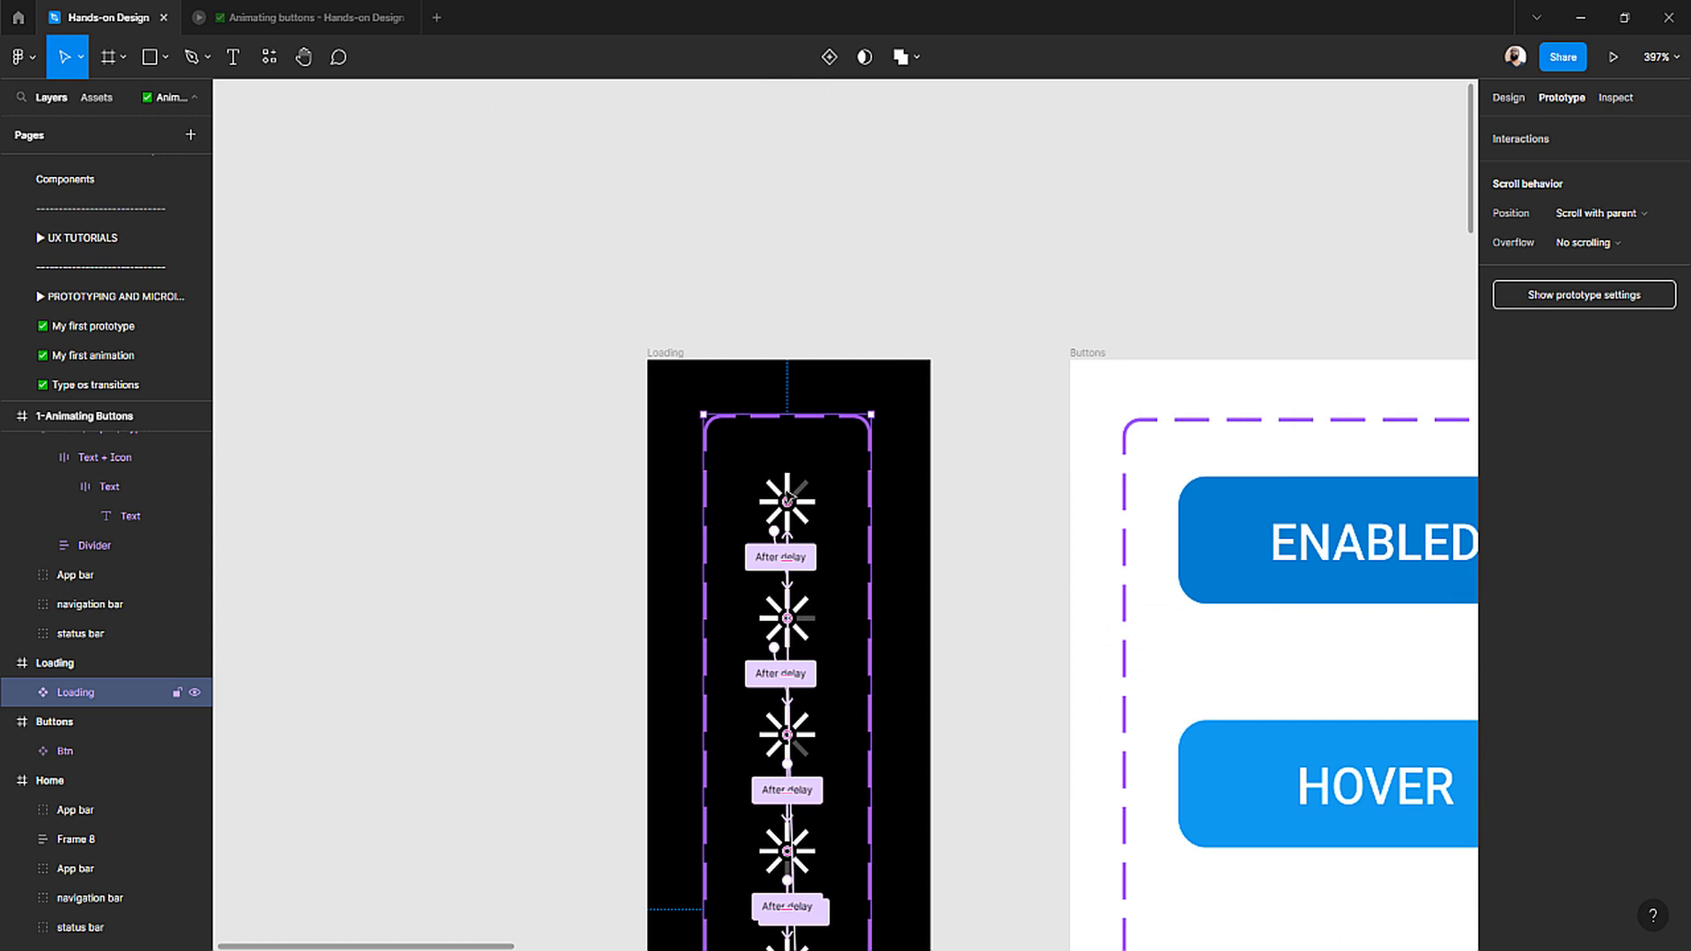
scroll(662, 495, down, 7)
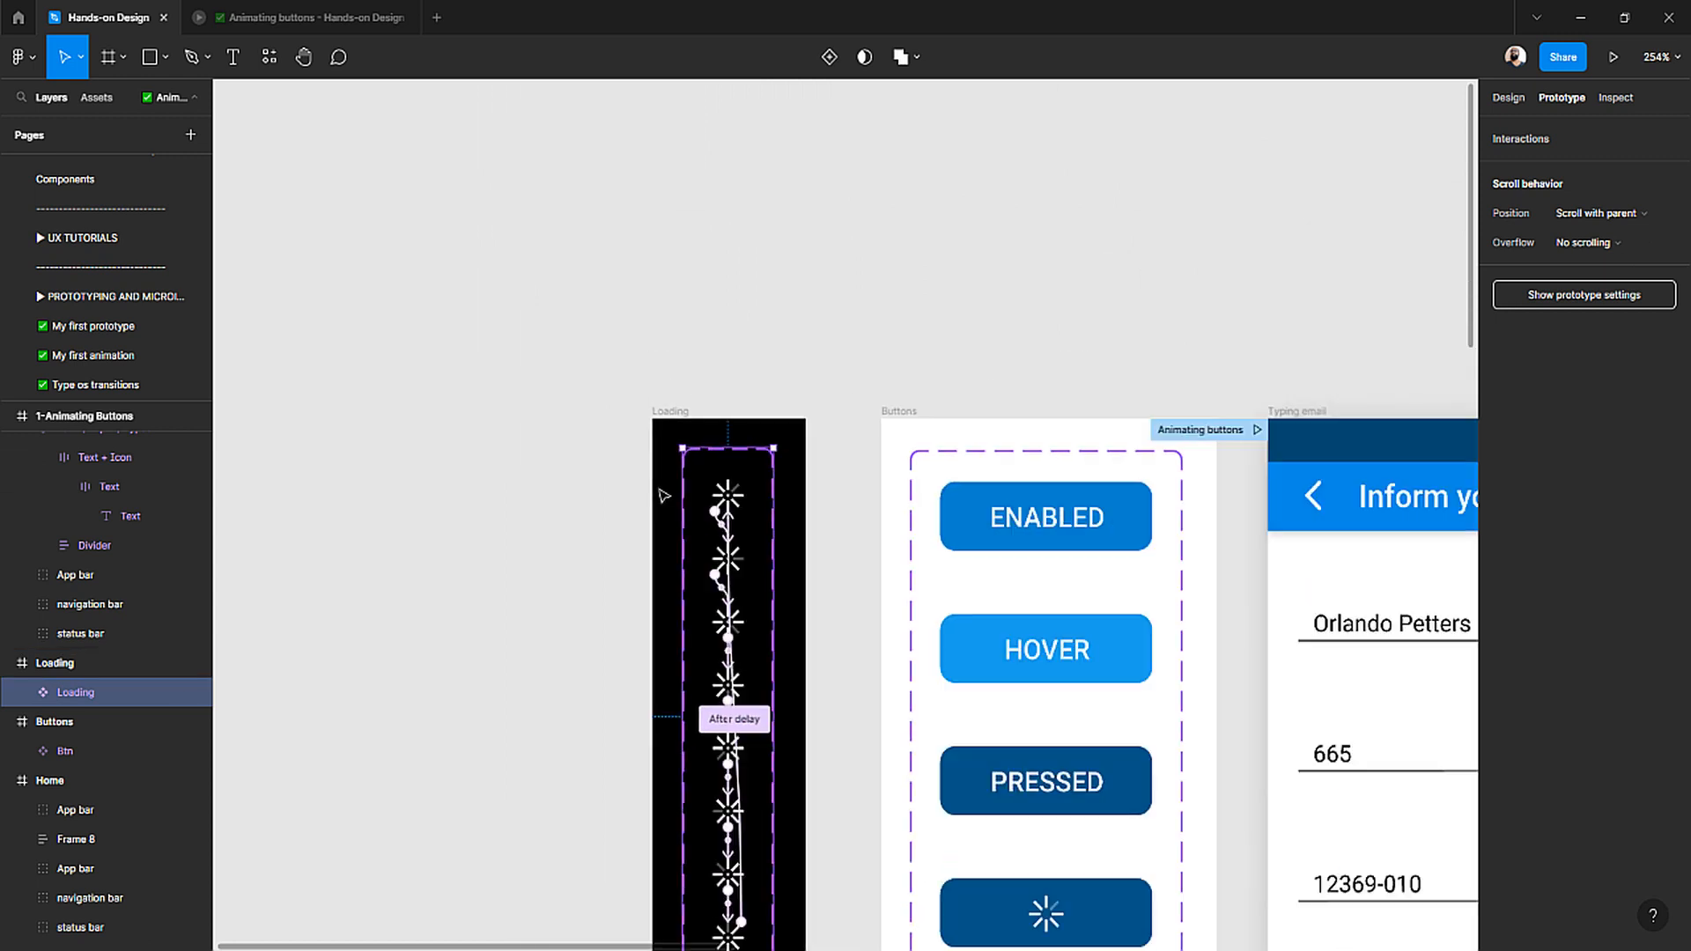
scroll(663, 501, down, 10)
scroll(666, 508, down, 2)
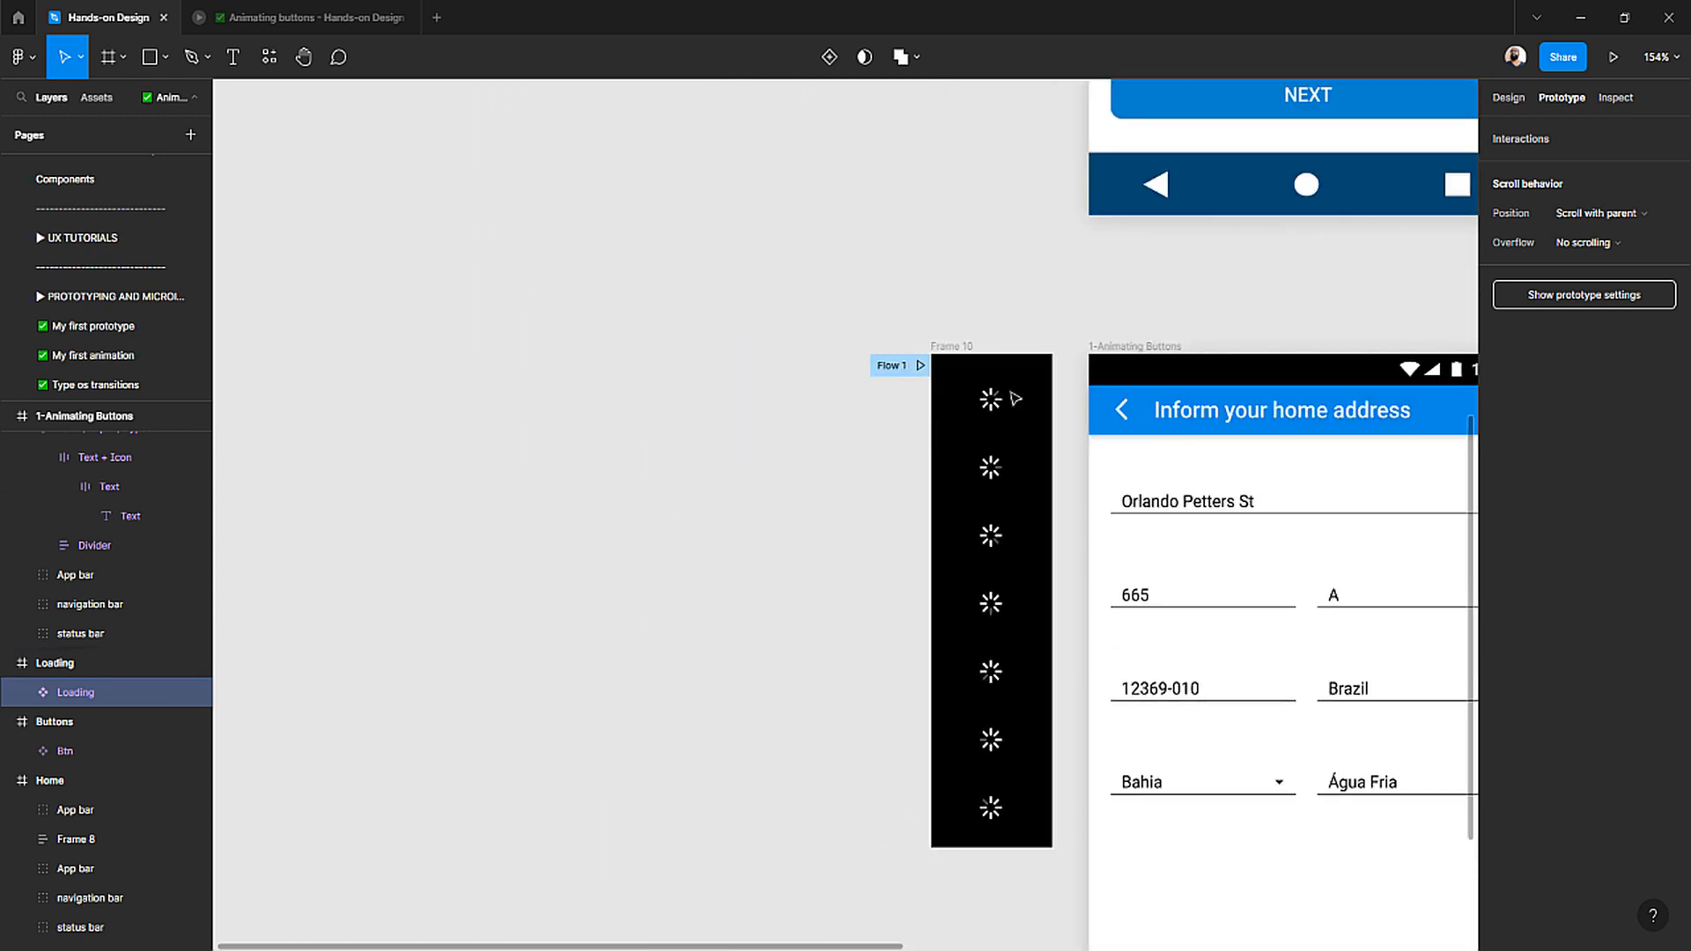
- Remove the prototype connection between the first and second spinners in Frame 10
click(808, 456)
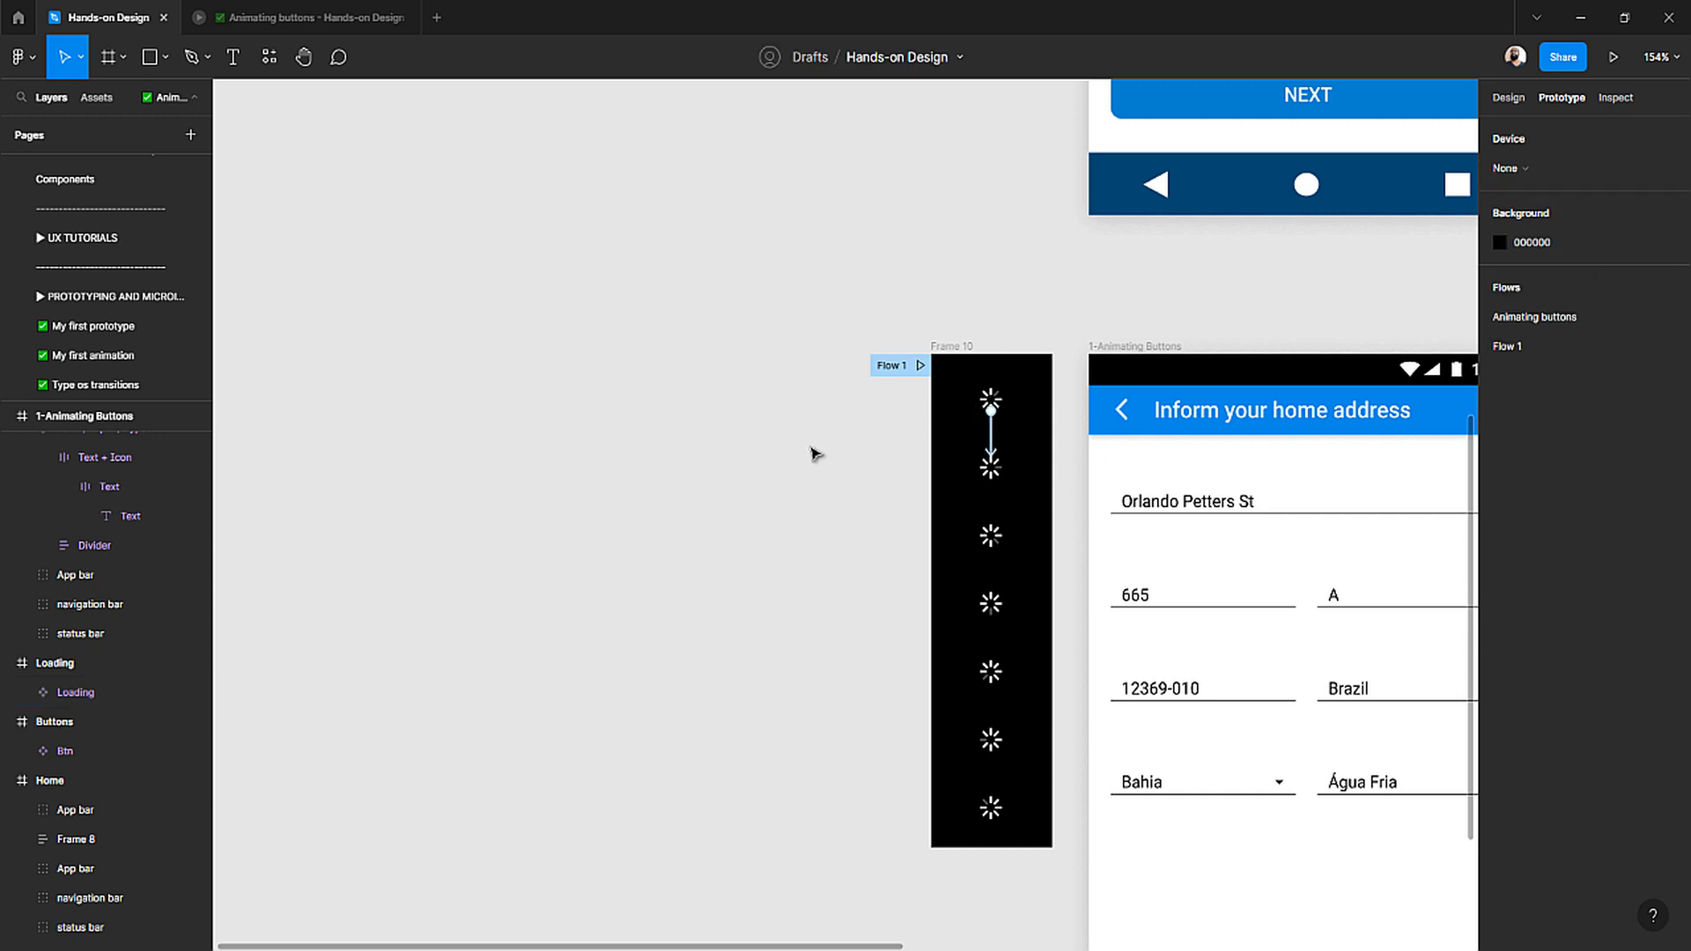
scroll(808, 456, right, 5)
drag(553, 458, 504, 440)
drag(579, 365, 570, 286)
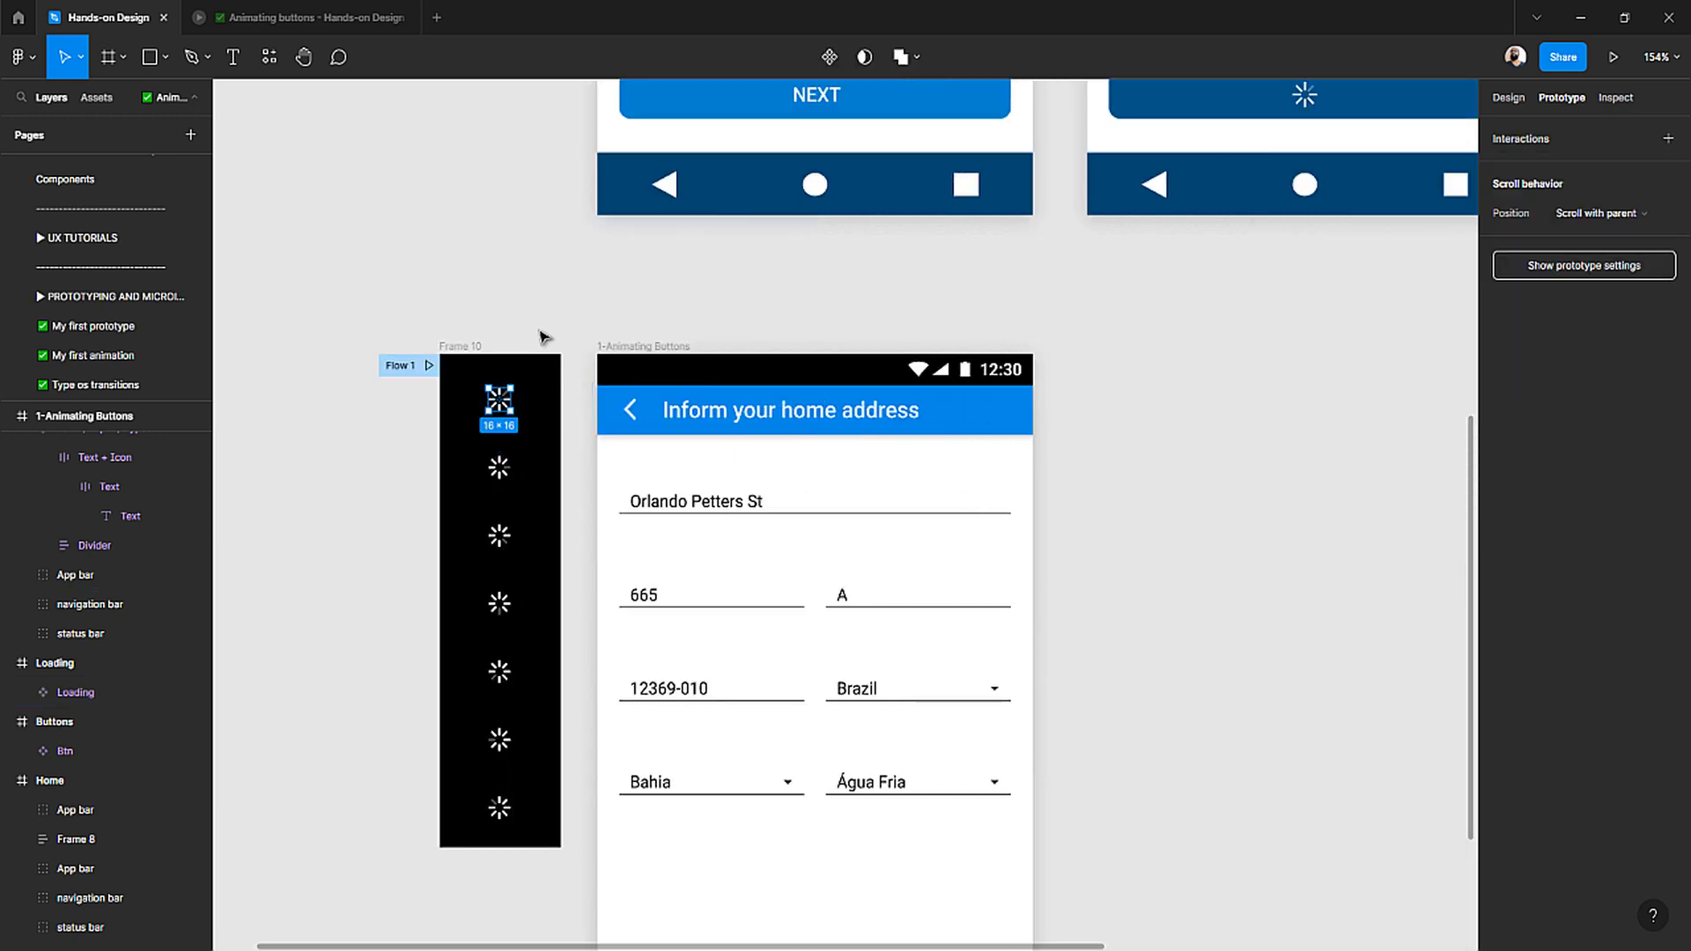
scroll(510, 316, up, 3)
scroll(511, 317, down, 2)
scroll(556, 319, up, 2)
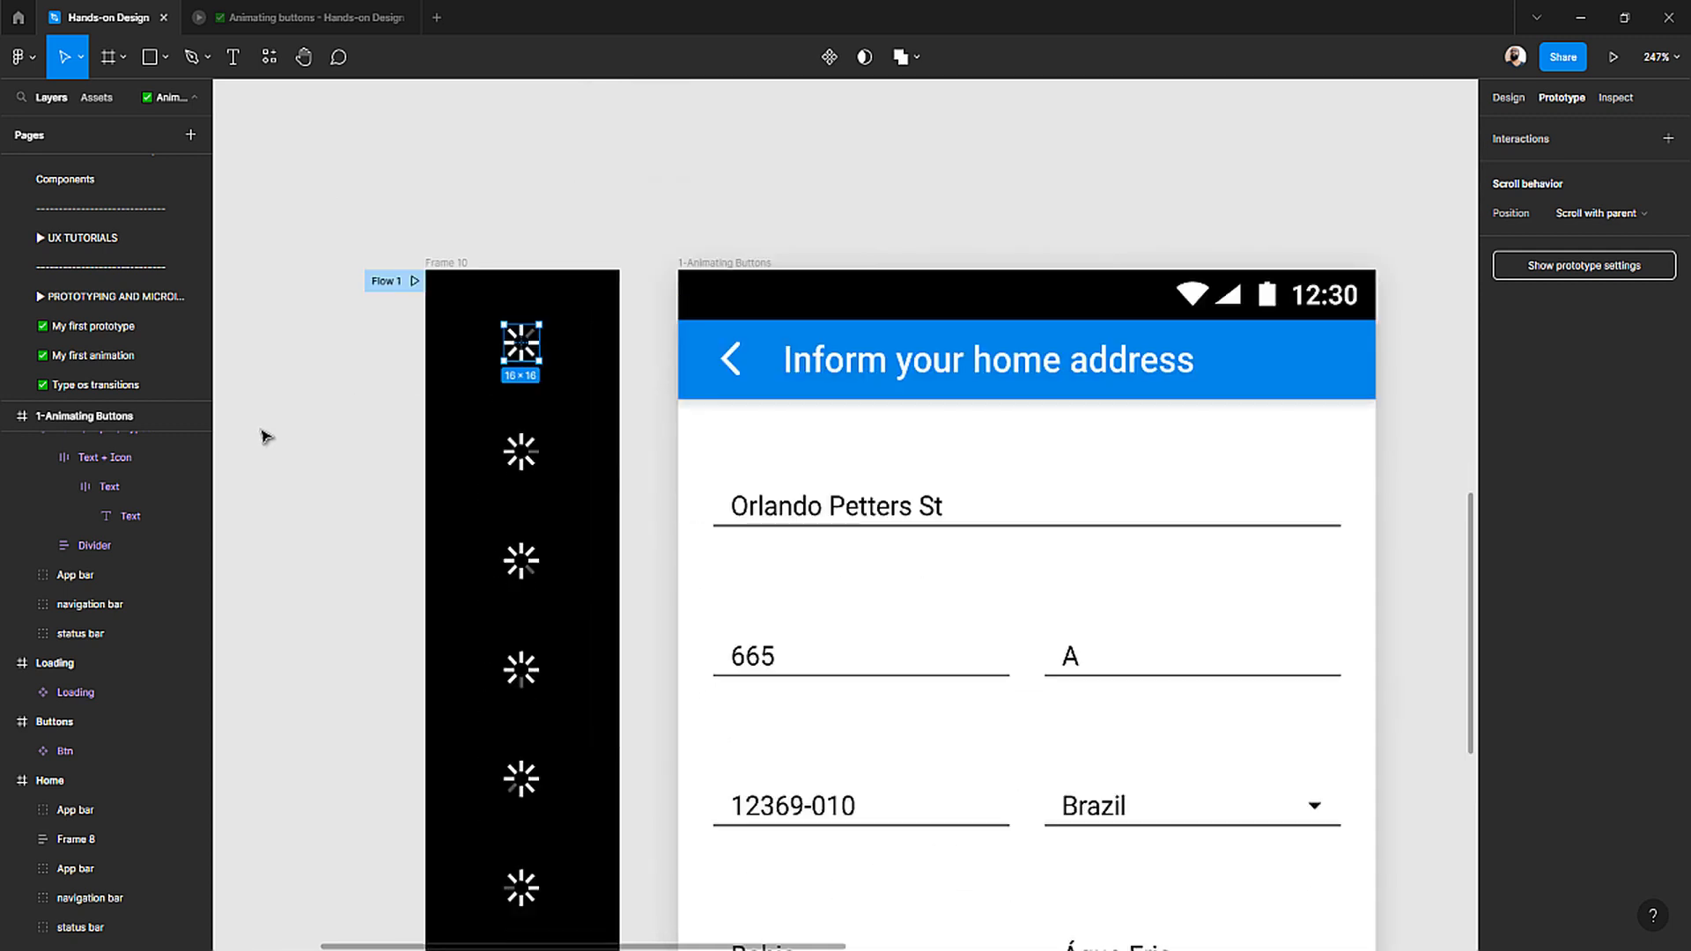
click(339, 436)
scroll(345, 436, left, 4)
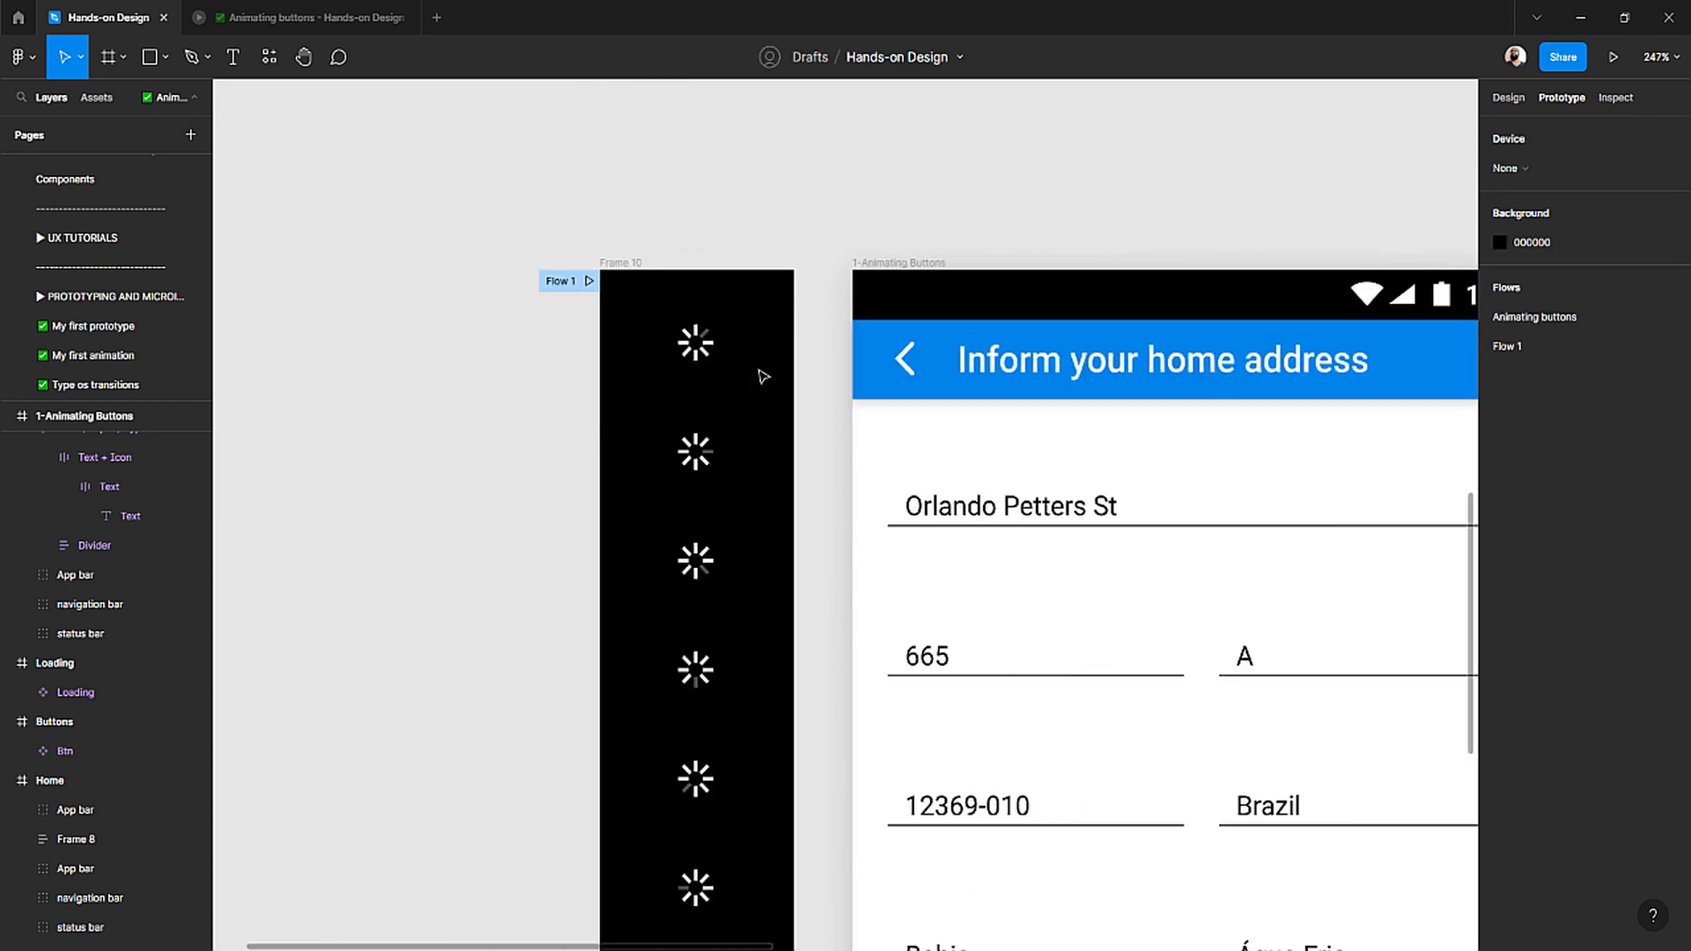
- Select all seven loading groups in Frame 10 together, with the design settings shown
click(710, 356)
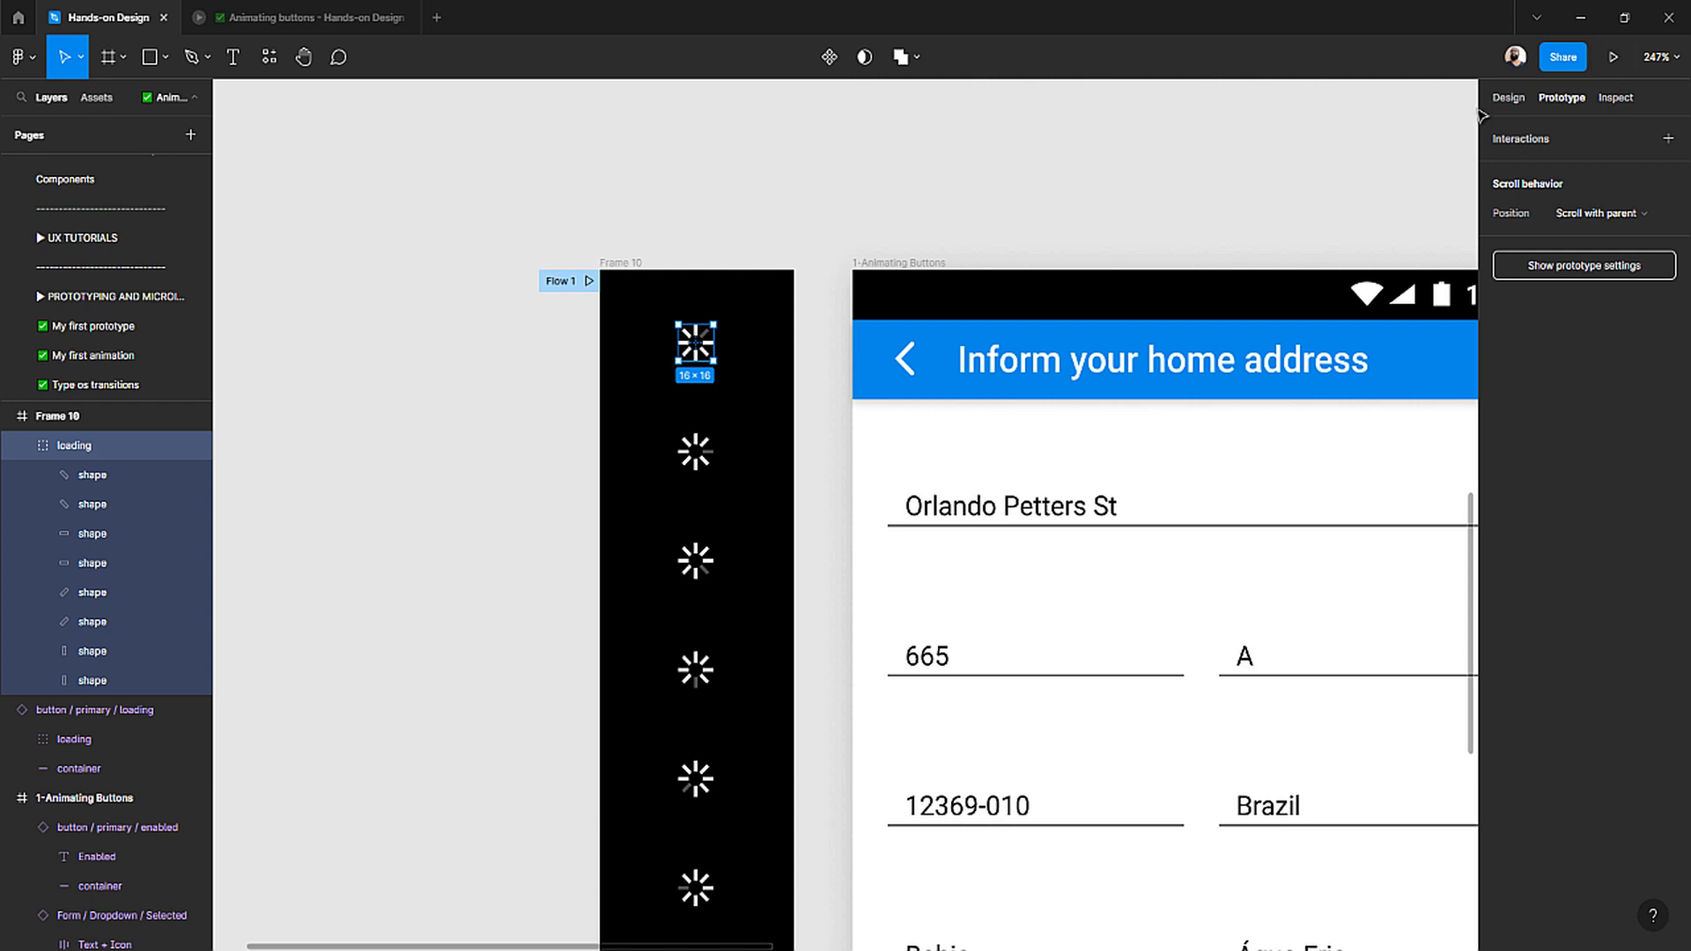
click(1508, 97)
scroll(754, 458, down, 1)
shift+click(695, 427)
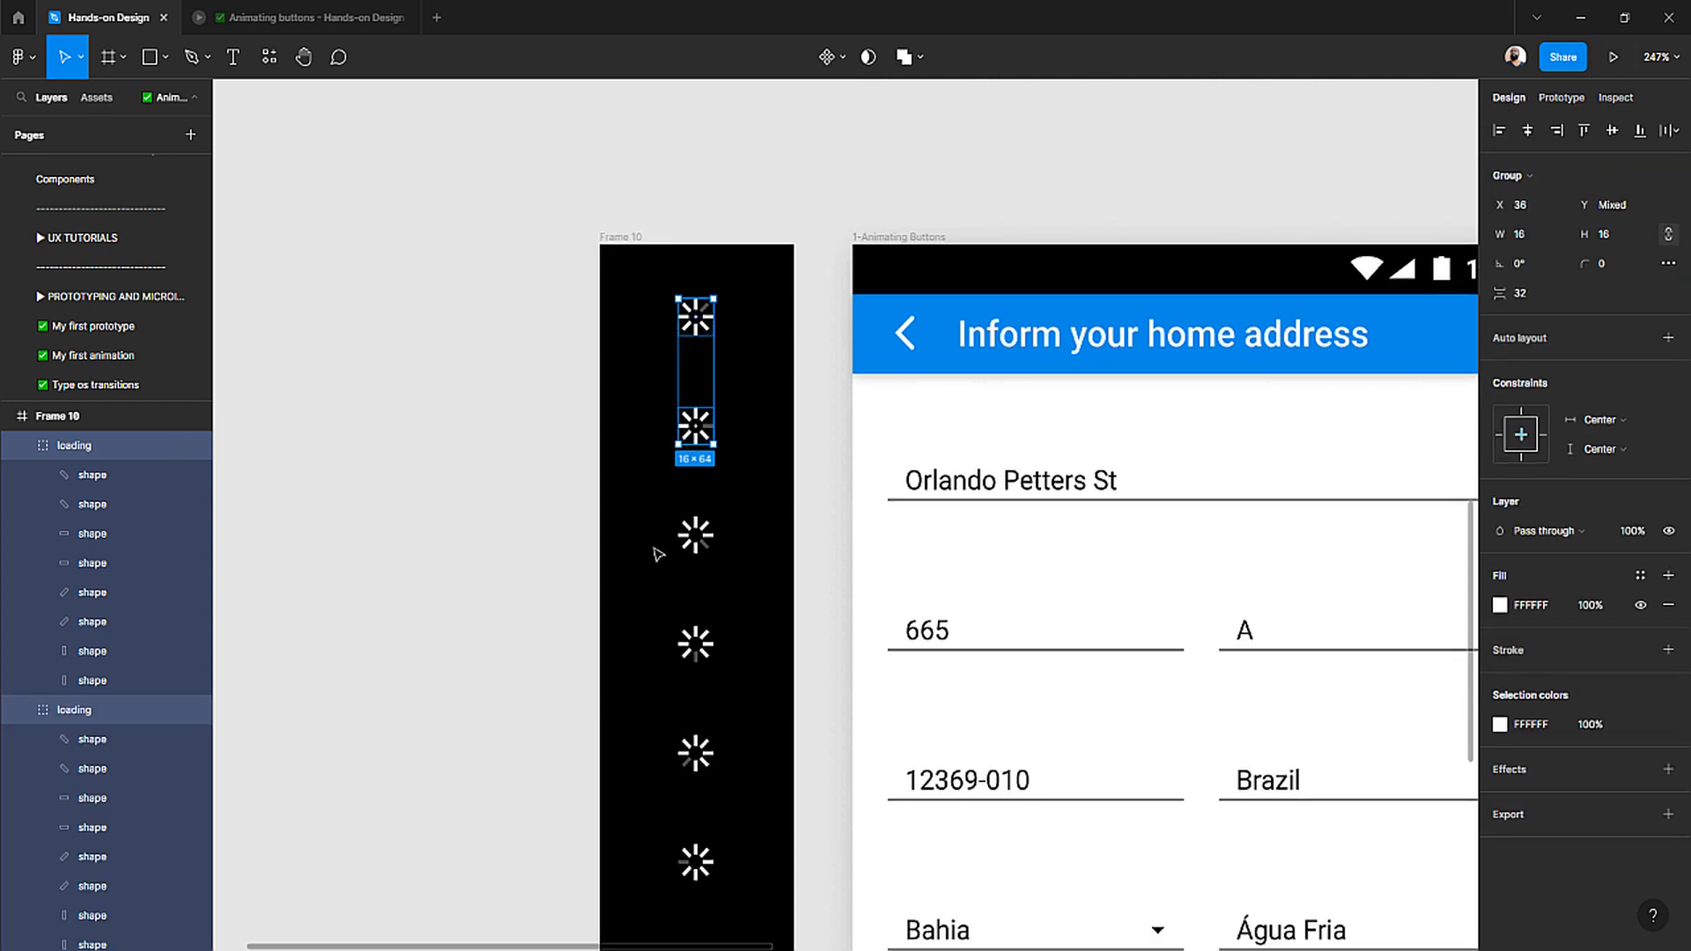
shift+click(707, 532)
scroll(712, 519, down, 3)
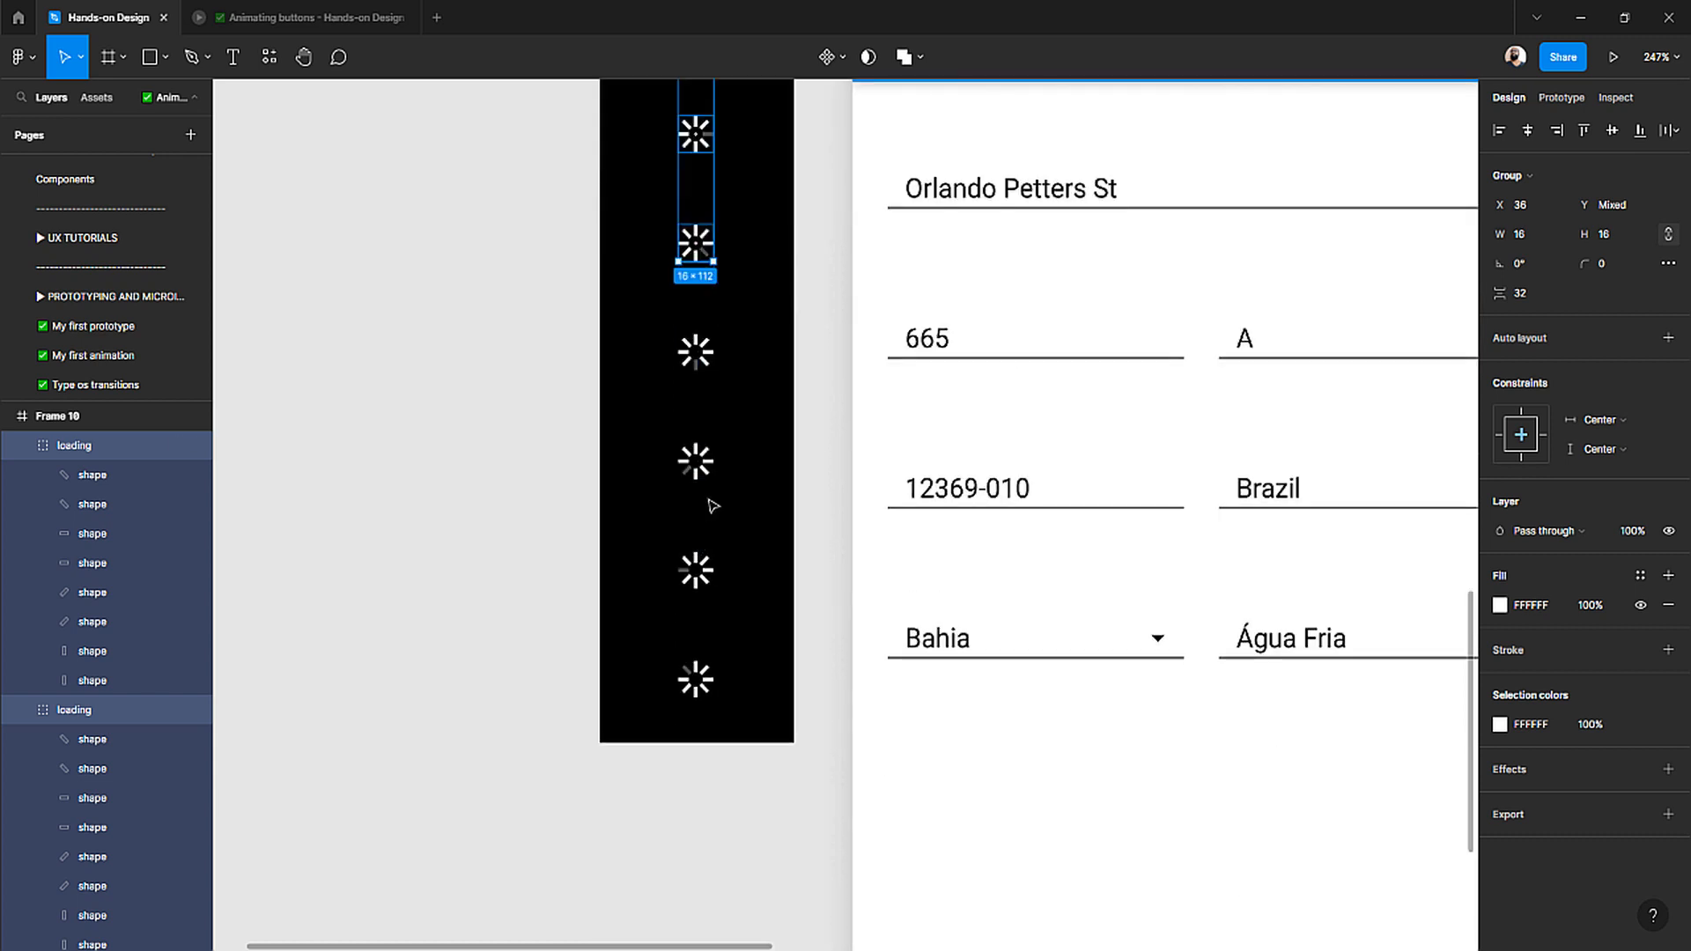
shift+click(710, 353)
shift+click(701, 460)
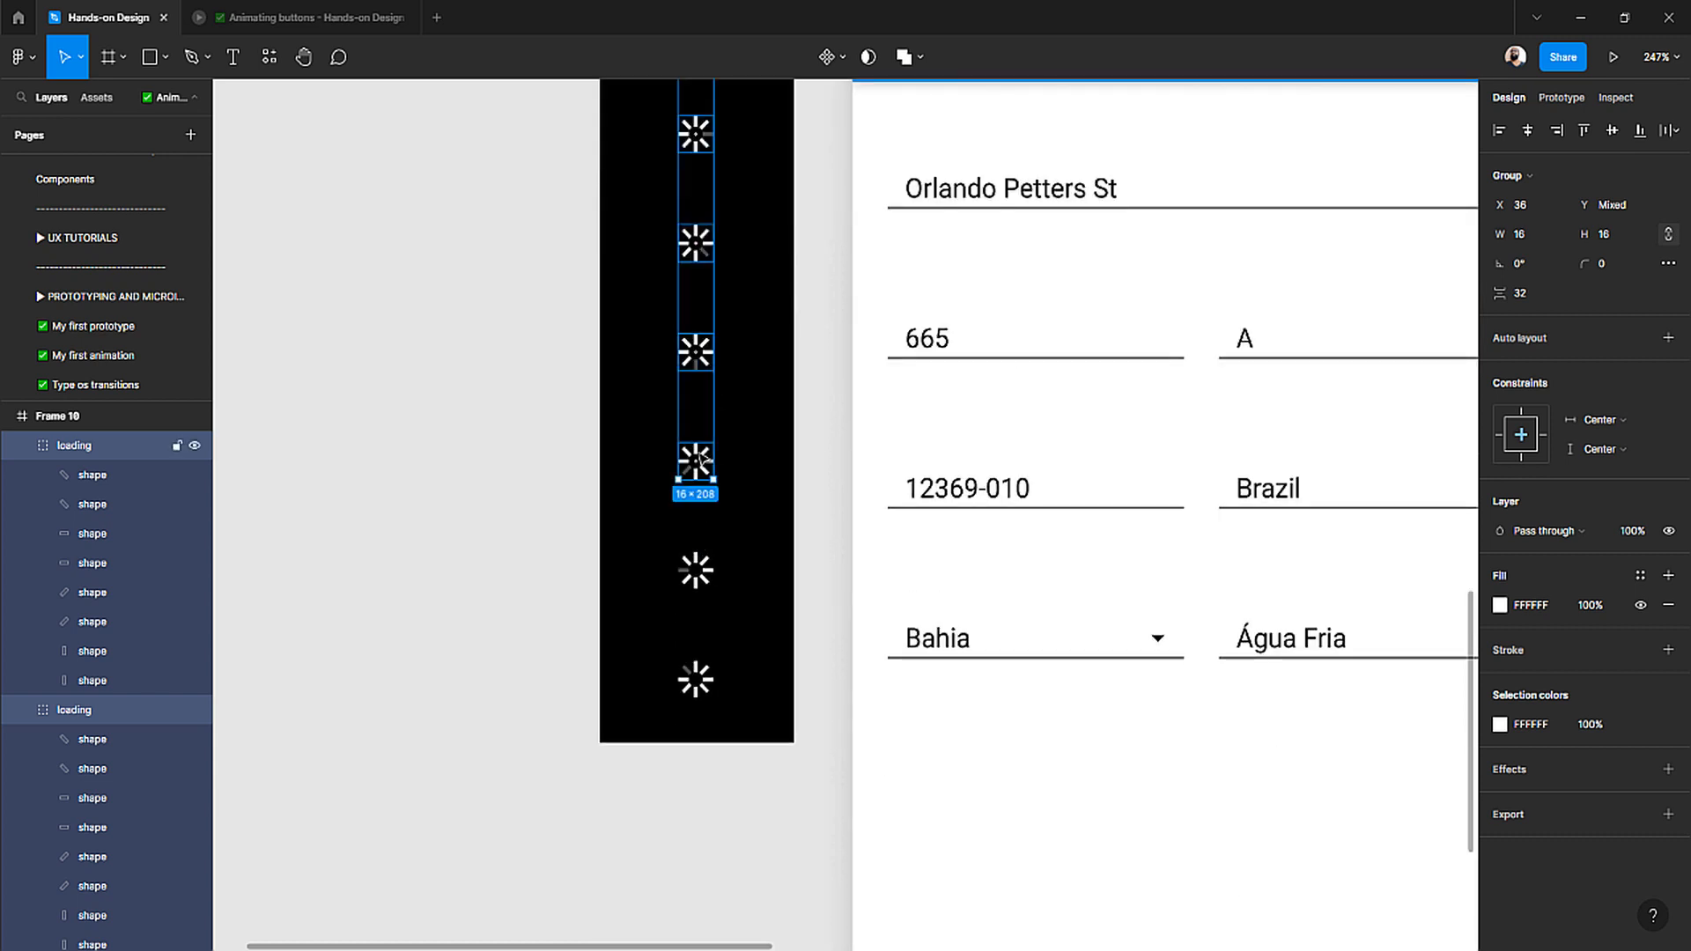
shift+click(696, 573)
shift+click(696, 679)
scroll(698, 674, up, 3)
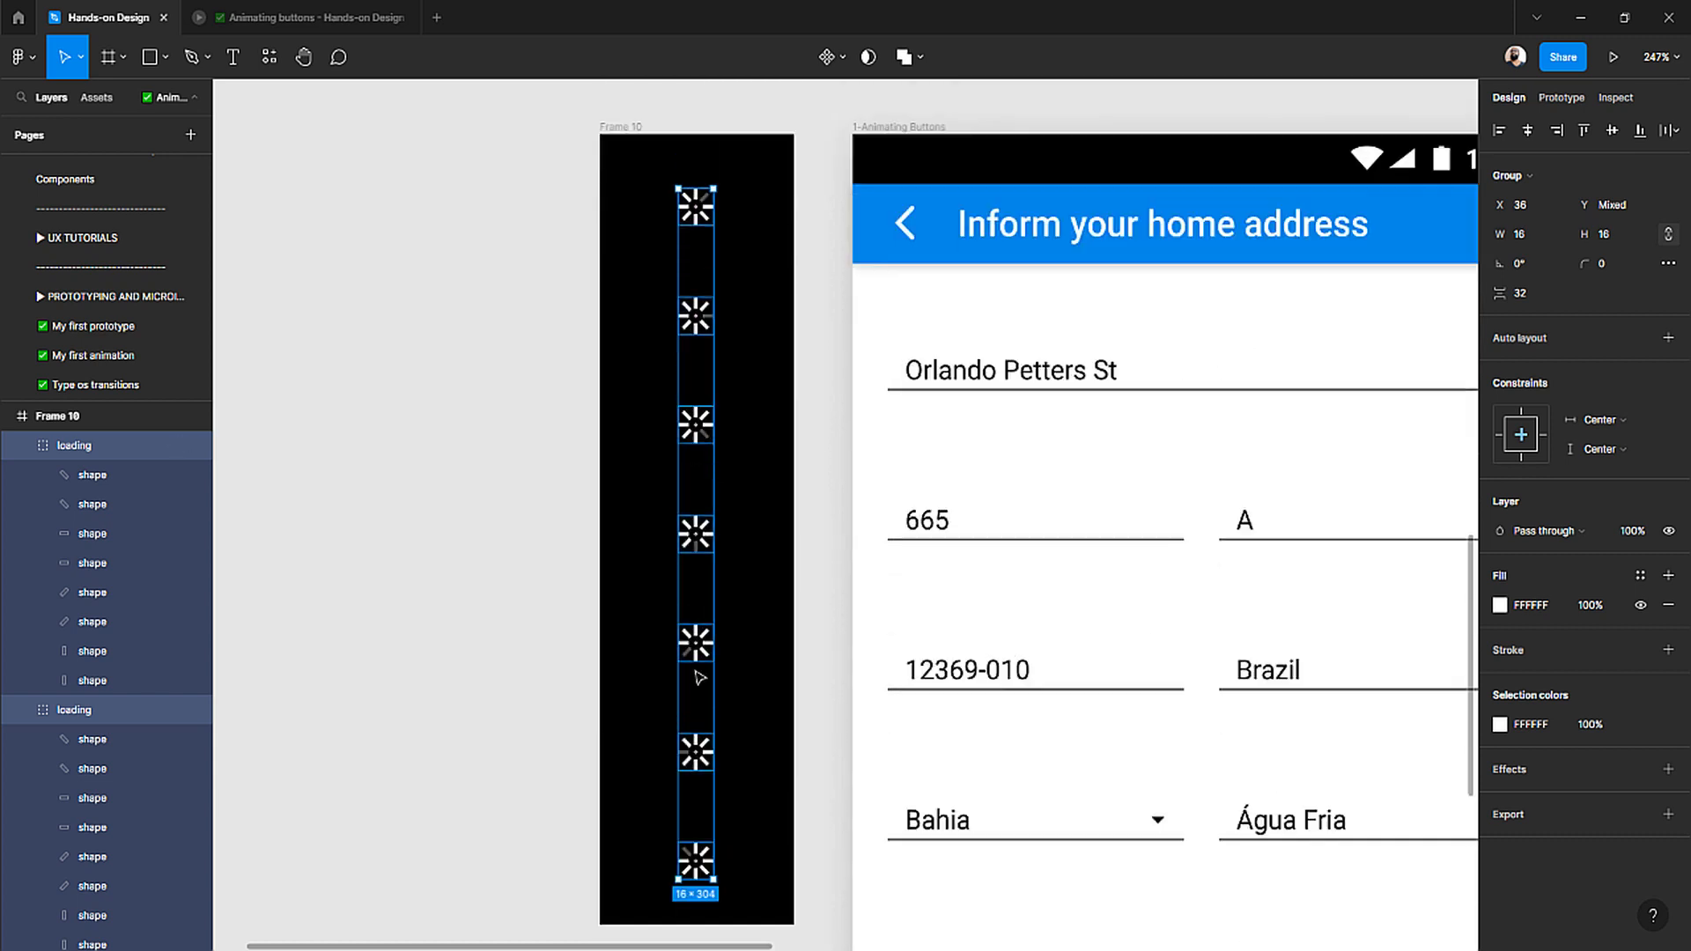
scroll(700, 676, down, 1)
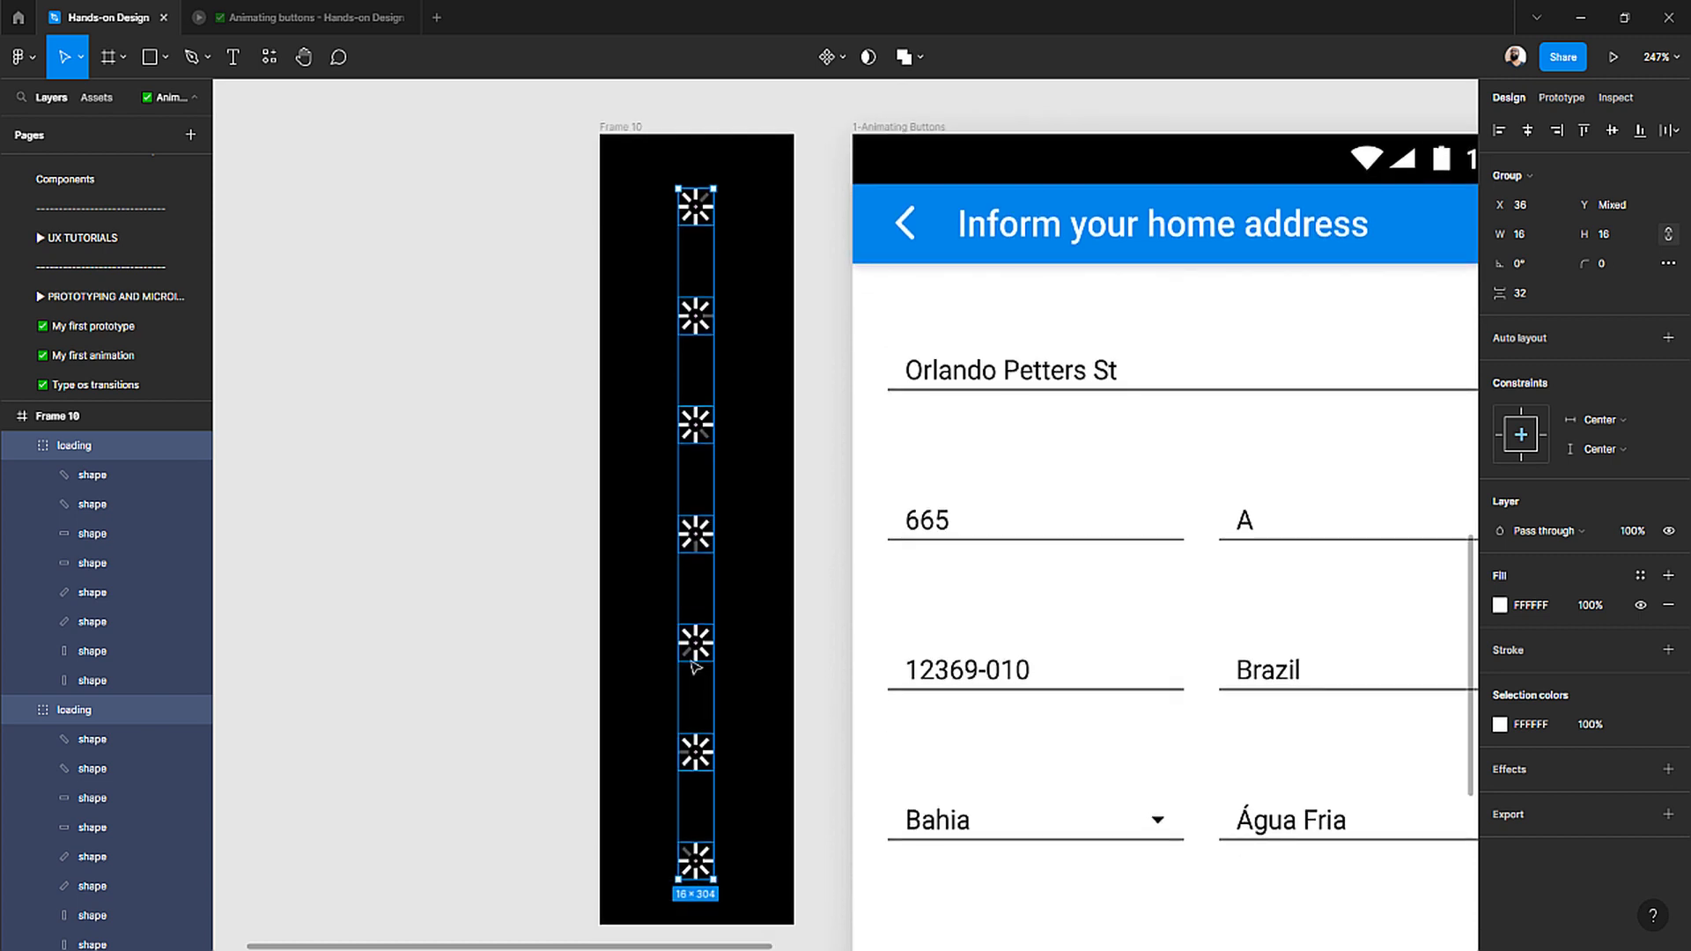
- Try to turn the seven selected spinners into a single component, and undo it
click(843, 63)
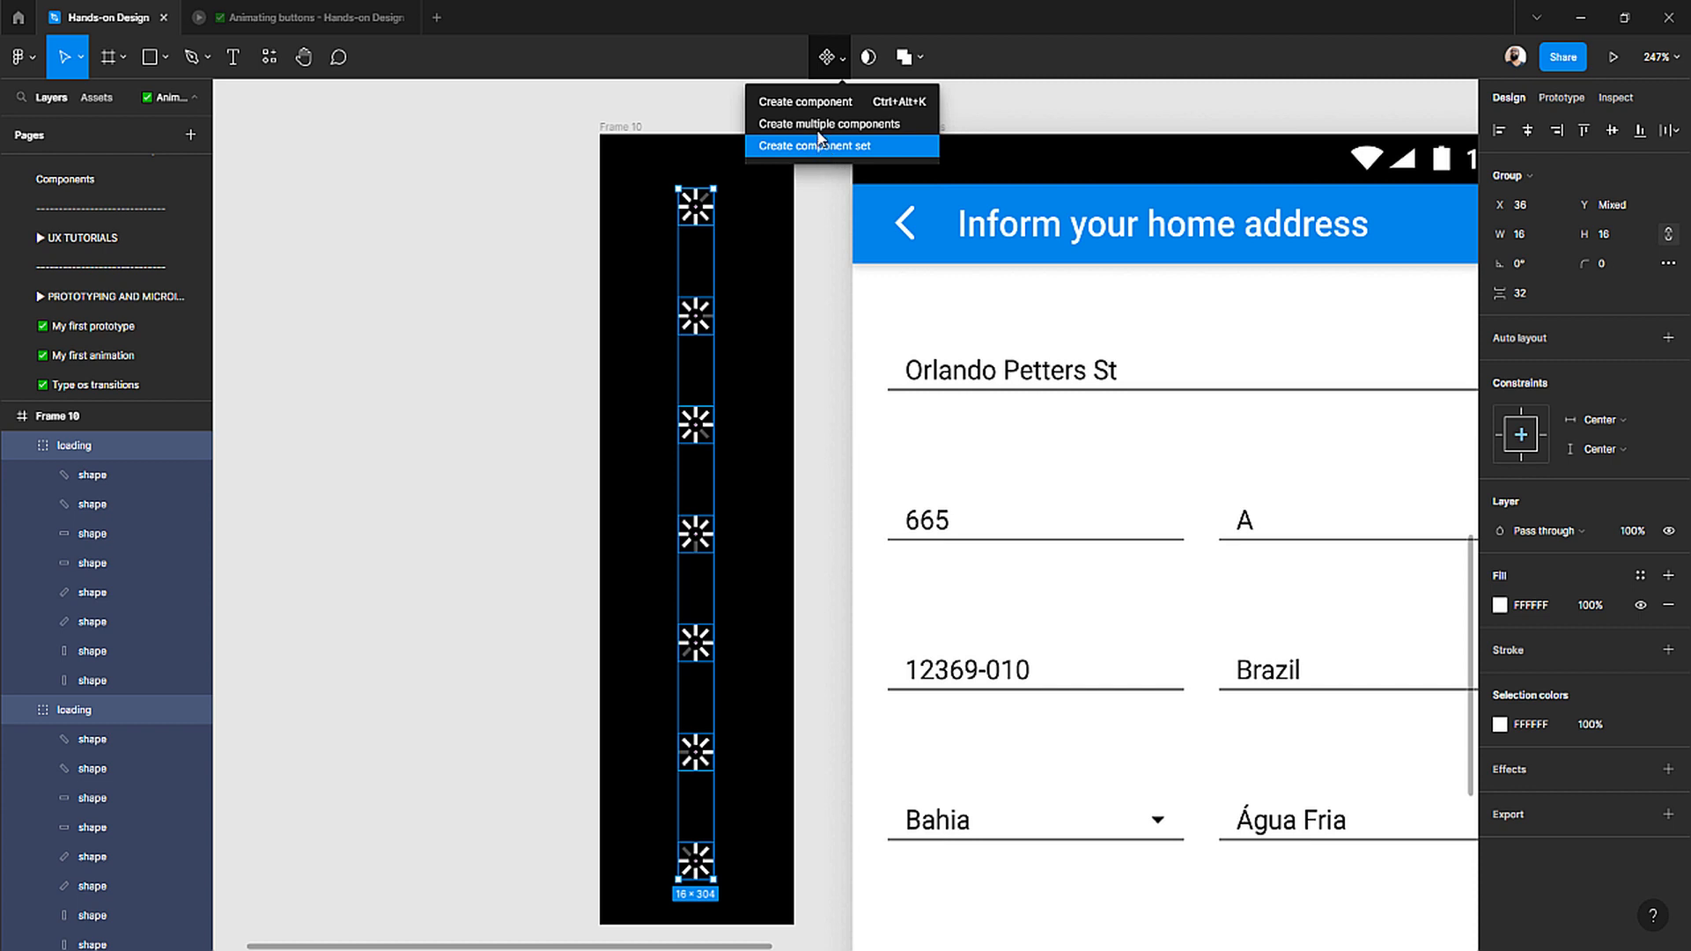
click(826, 102)
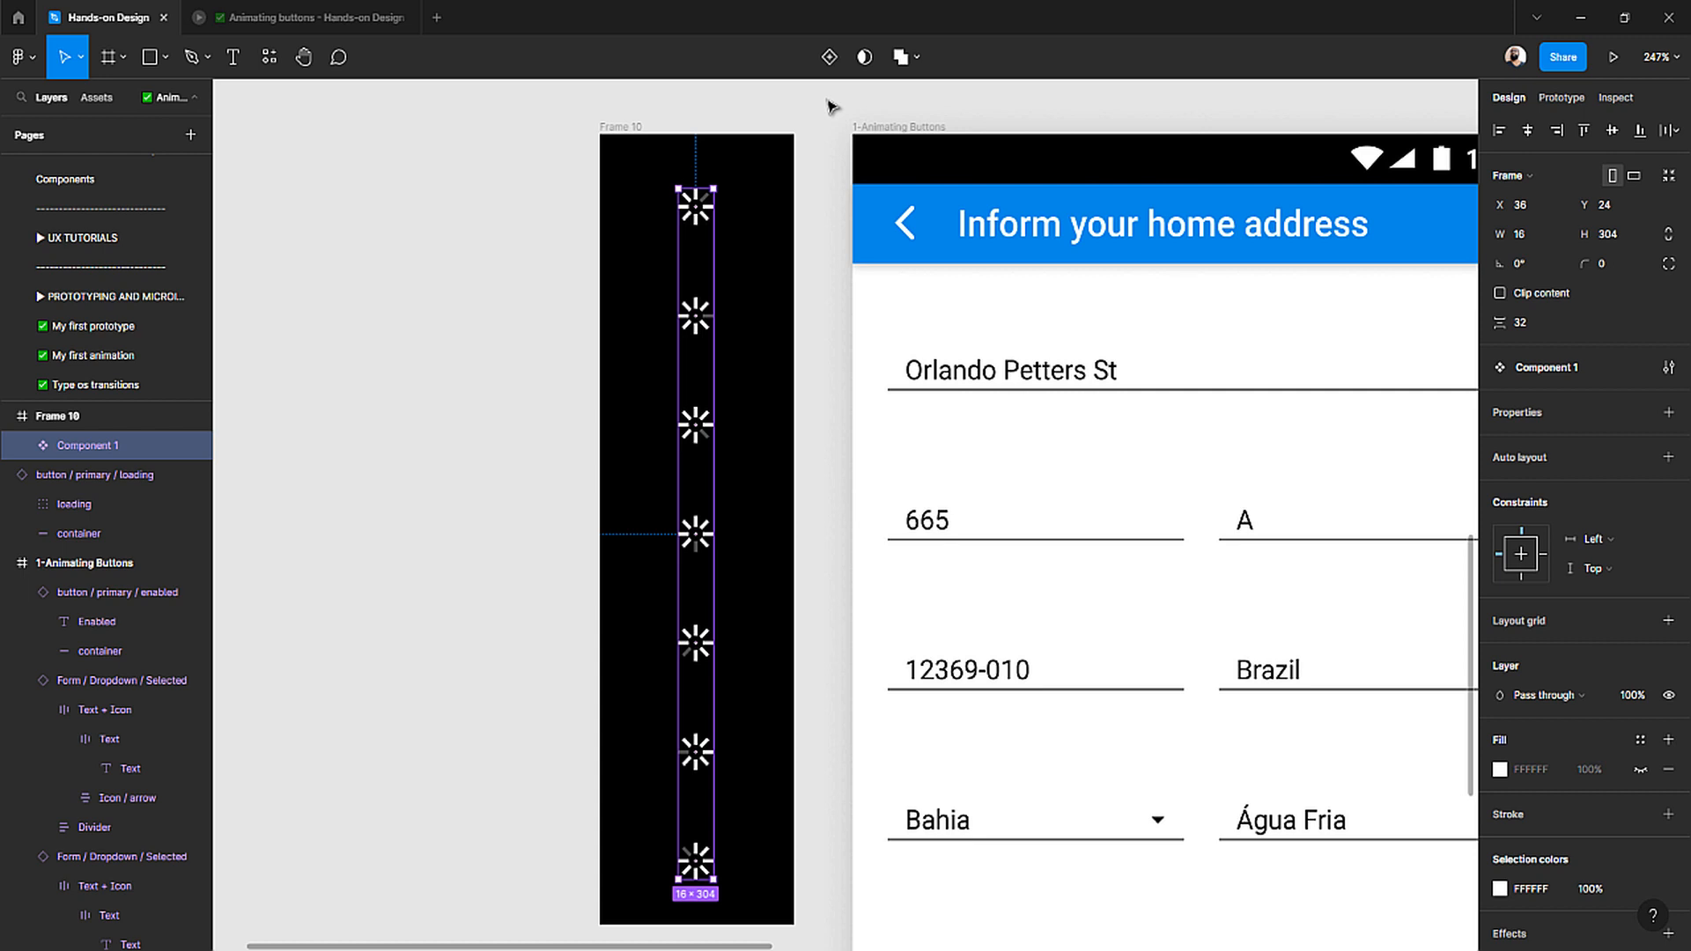
key(ctrl+z)
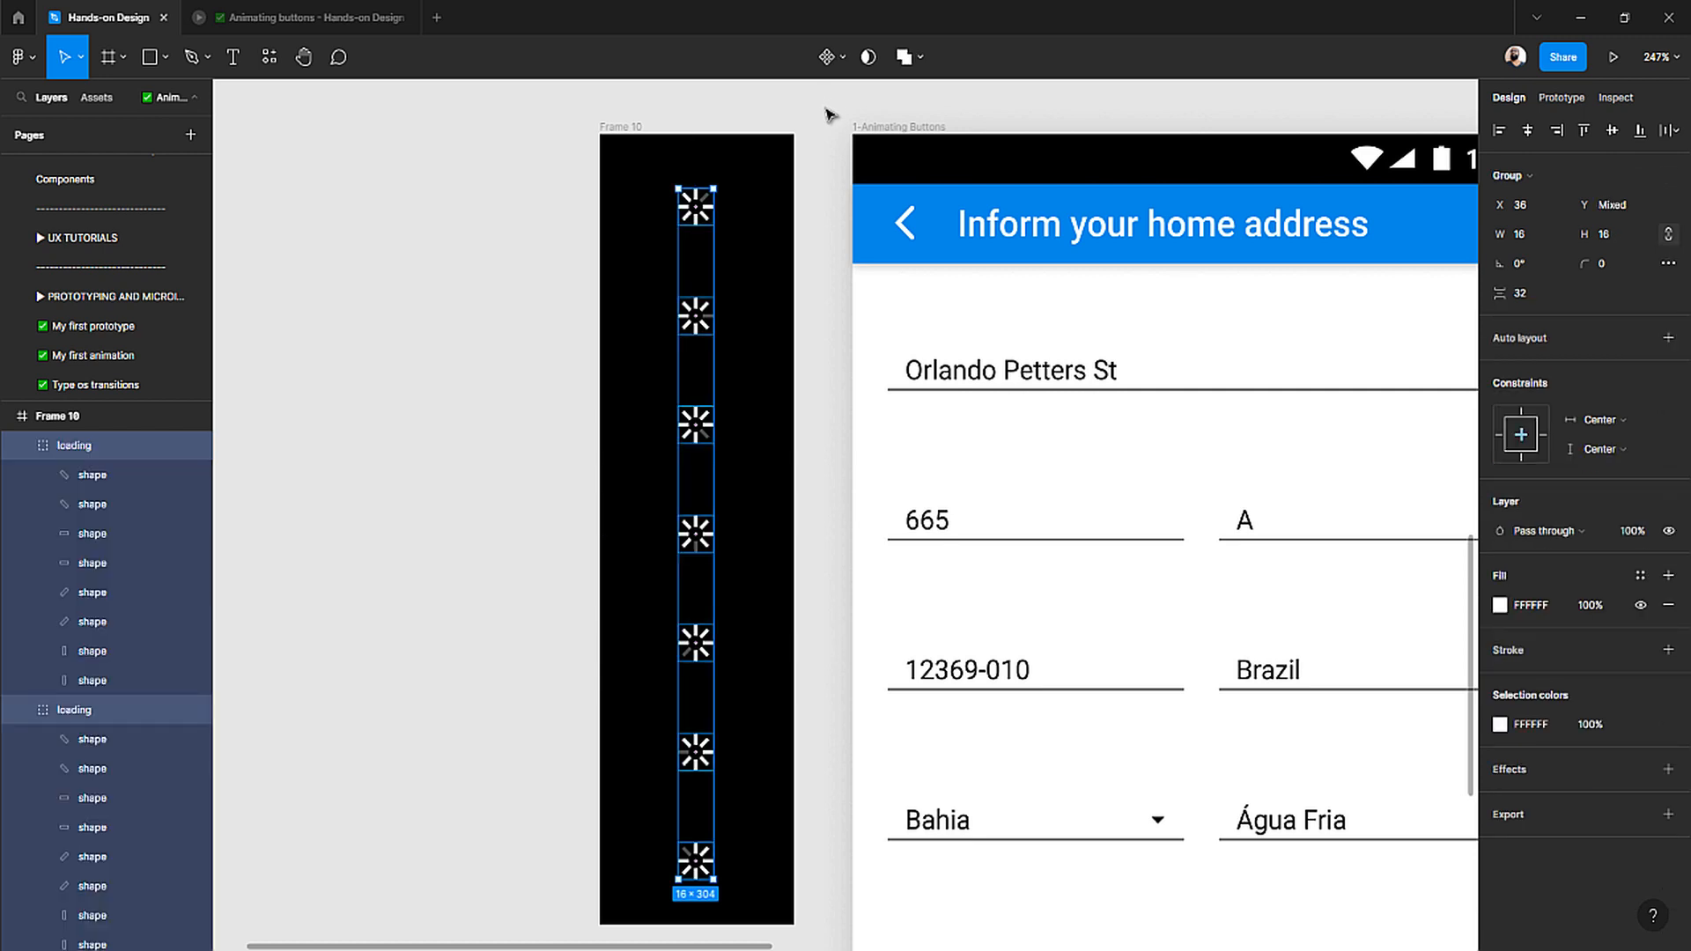
- Create a component set from the seven selected loading groups in Frame 10
click(833, 58)
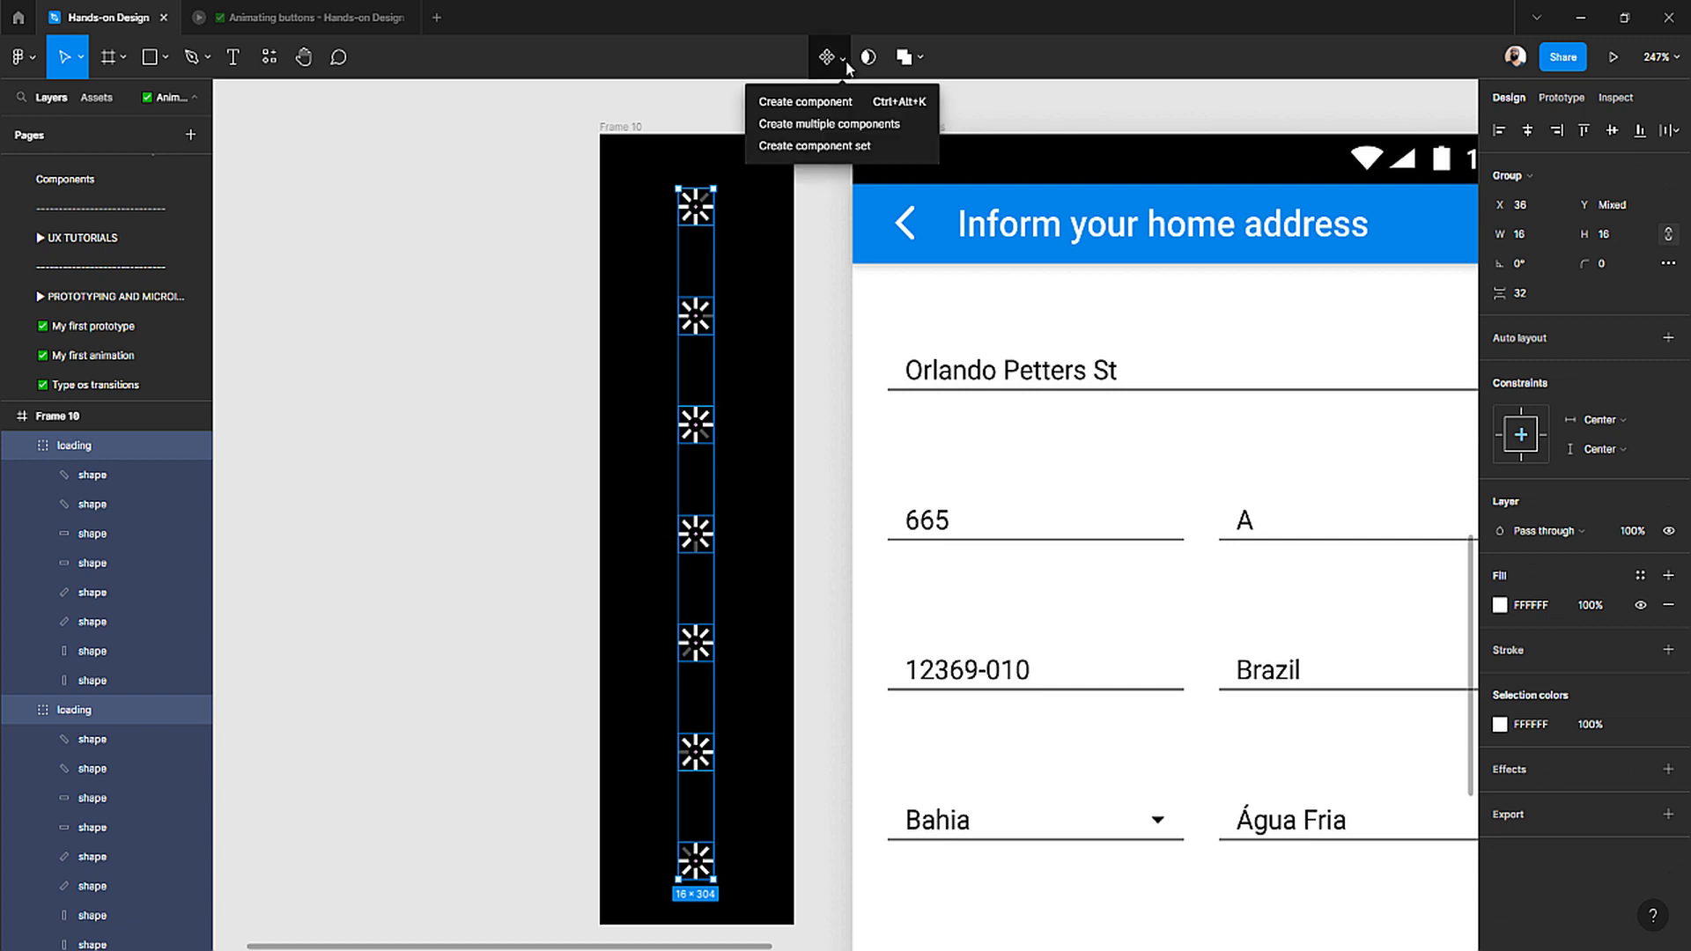
click(827, 148)
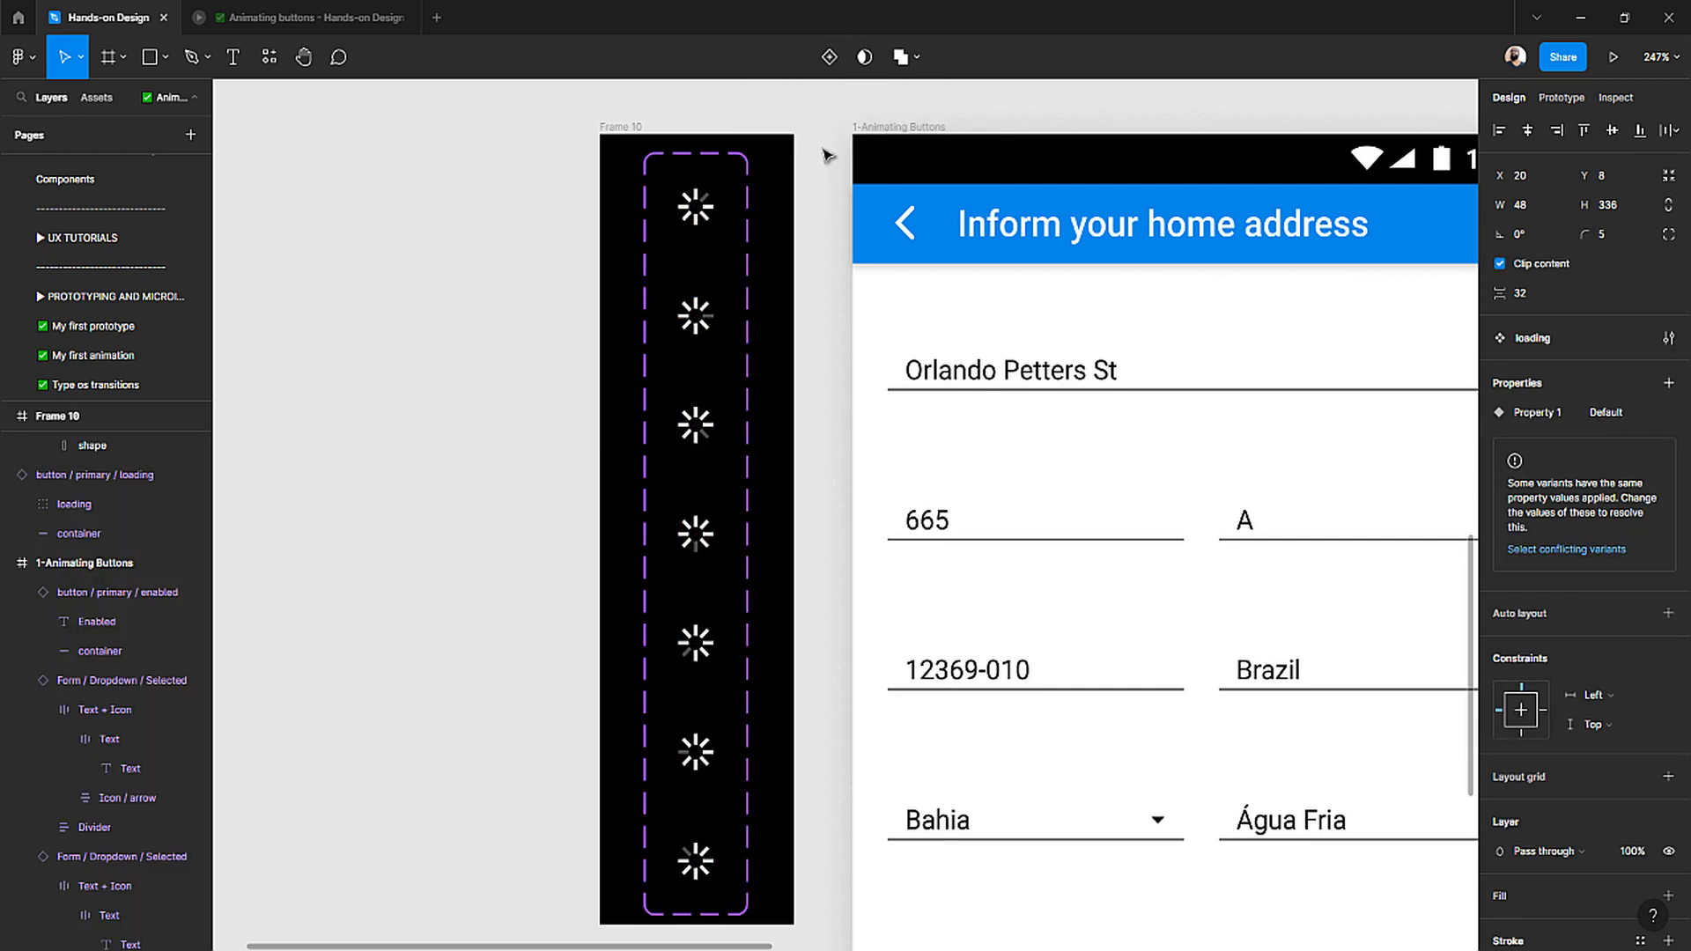
- Extend the lower edge of Frame 10 to leave more space beneath the component set
click(567, 220)
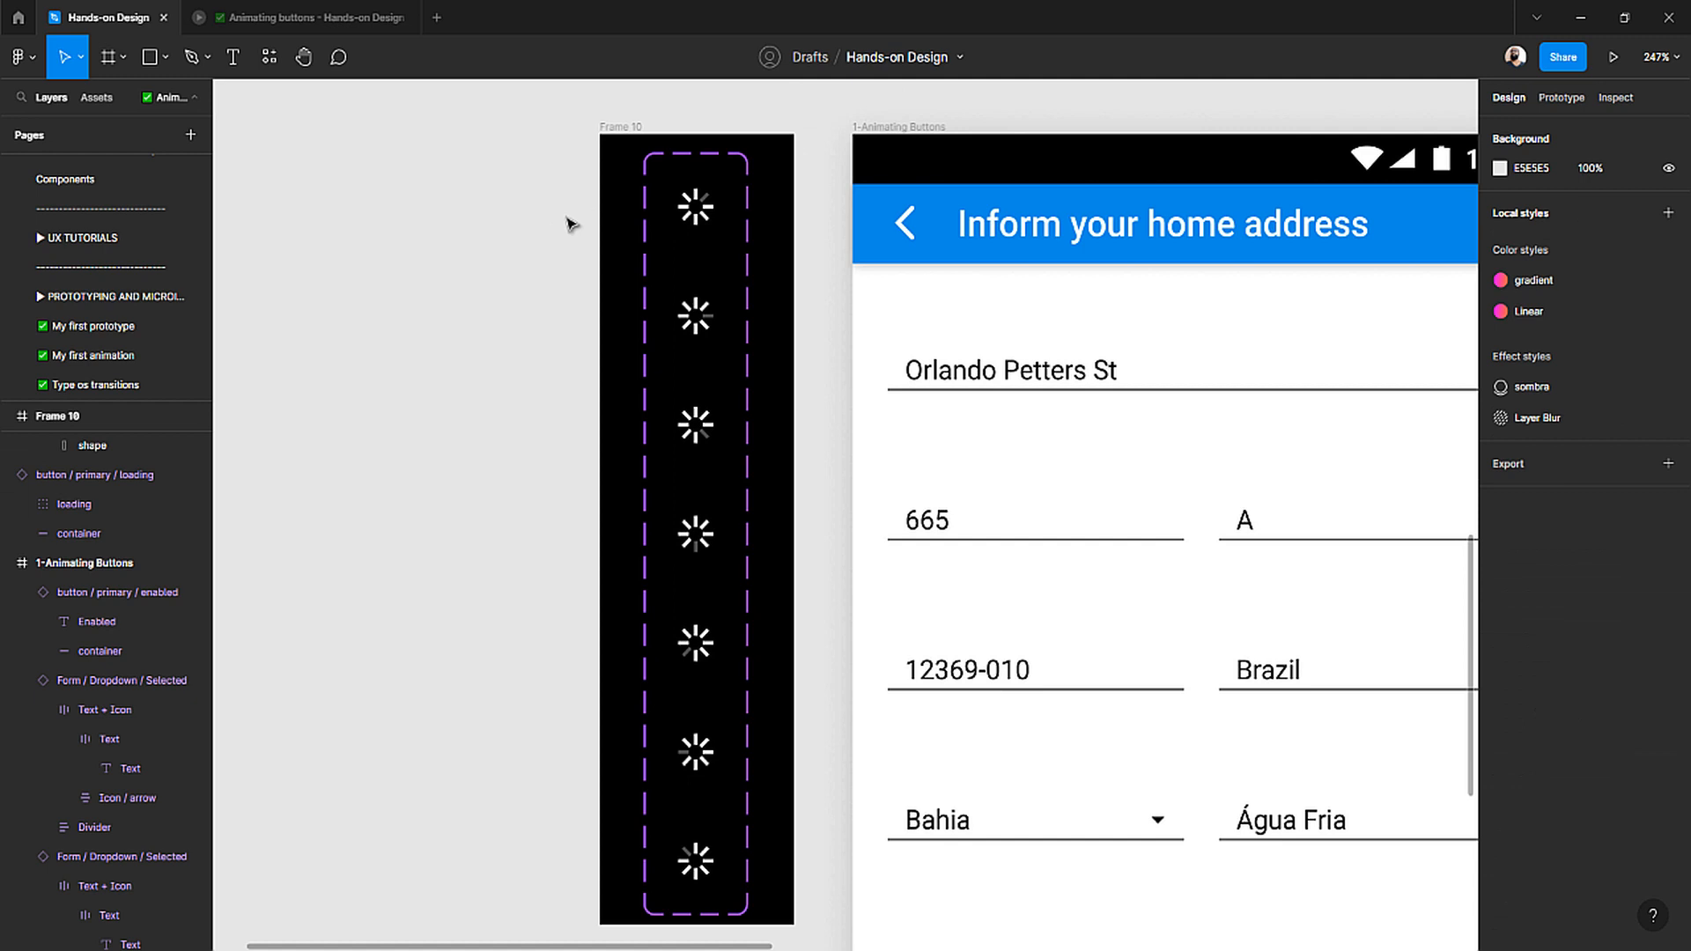
click(652, 154)
scroll(623, 630, down, 3)
drag(624, 632, 627, 669)
click(551, 562)
scroll(608, 464, up, 3)
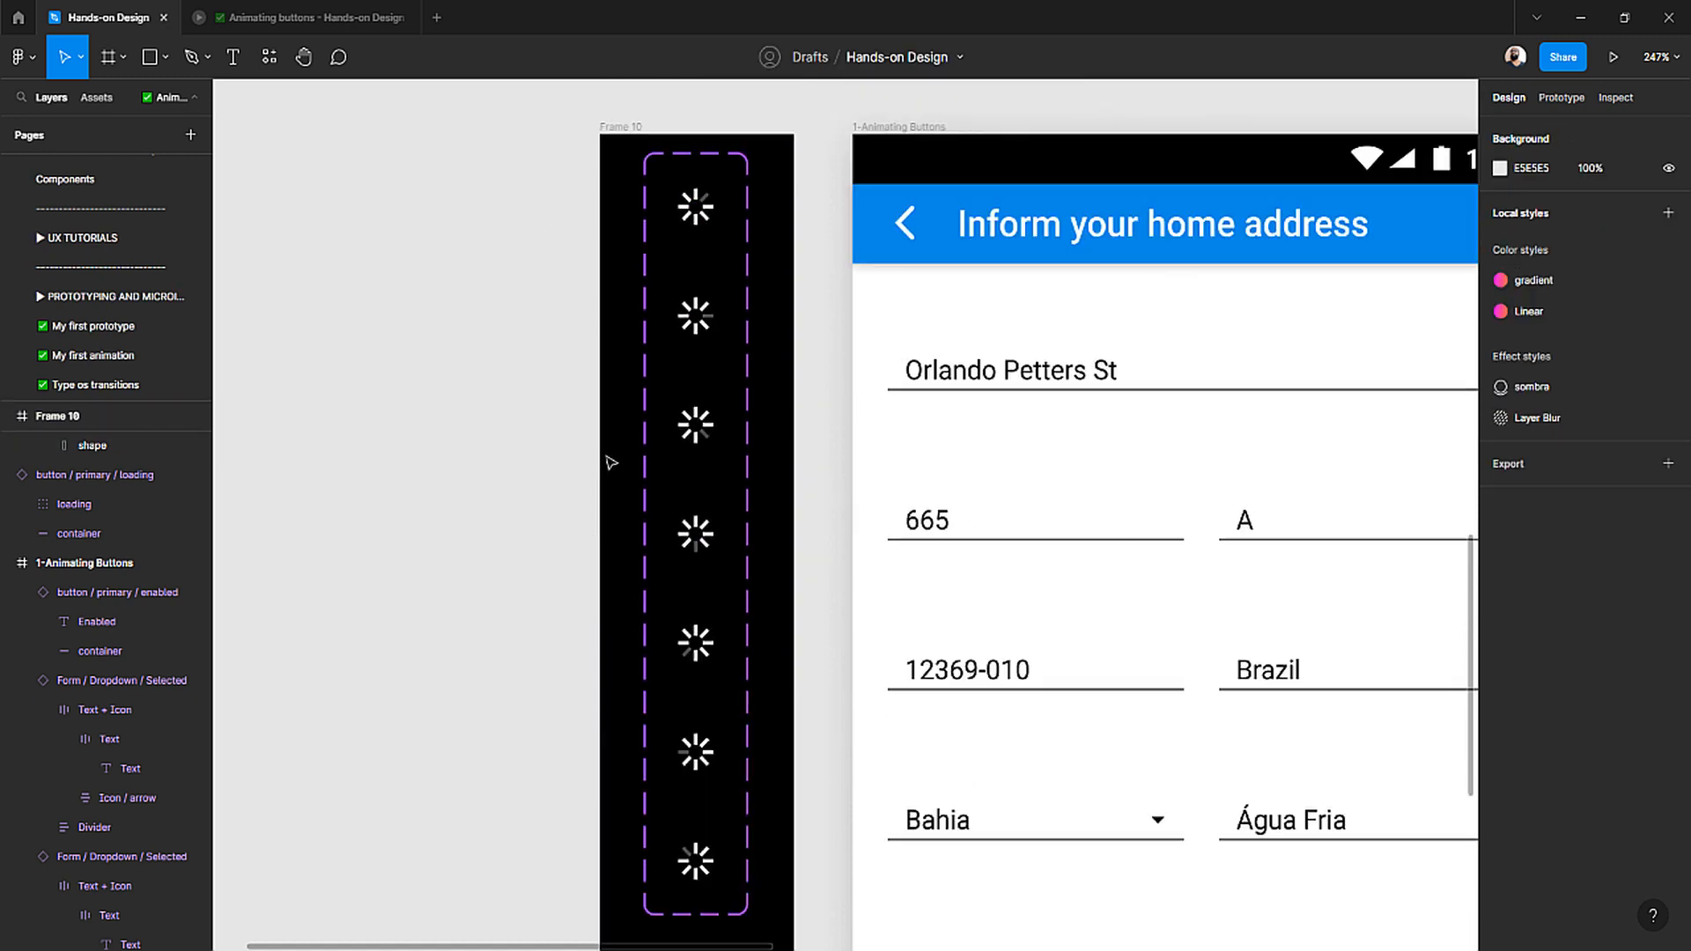
- Examine the loading component set with its seven variants in Frame 10, close up and alongside the surrounding screens
click(706, 159)
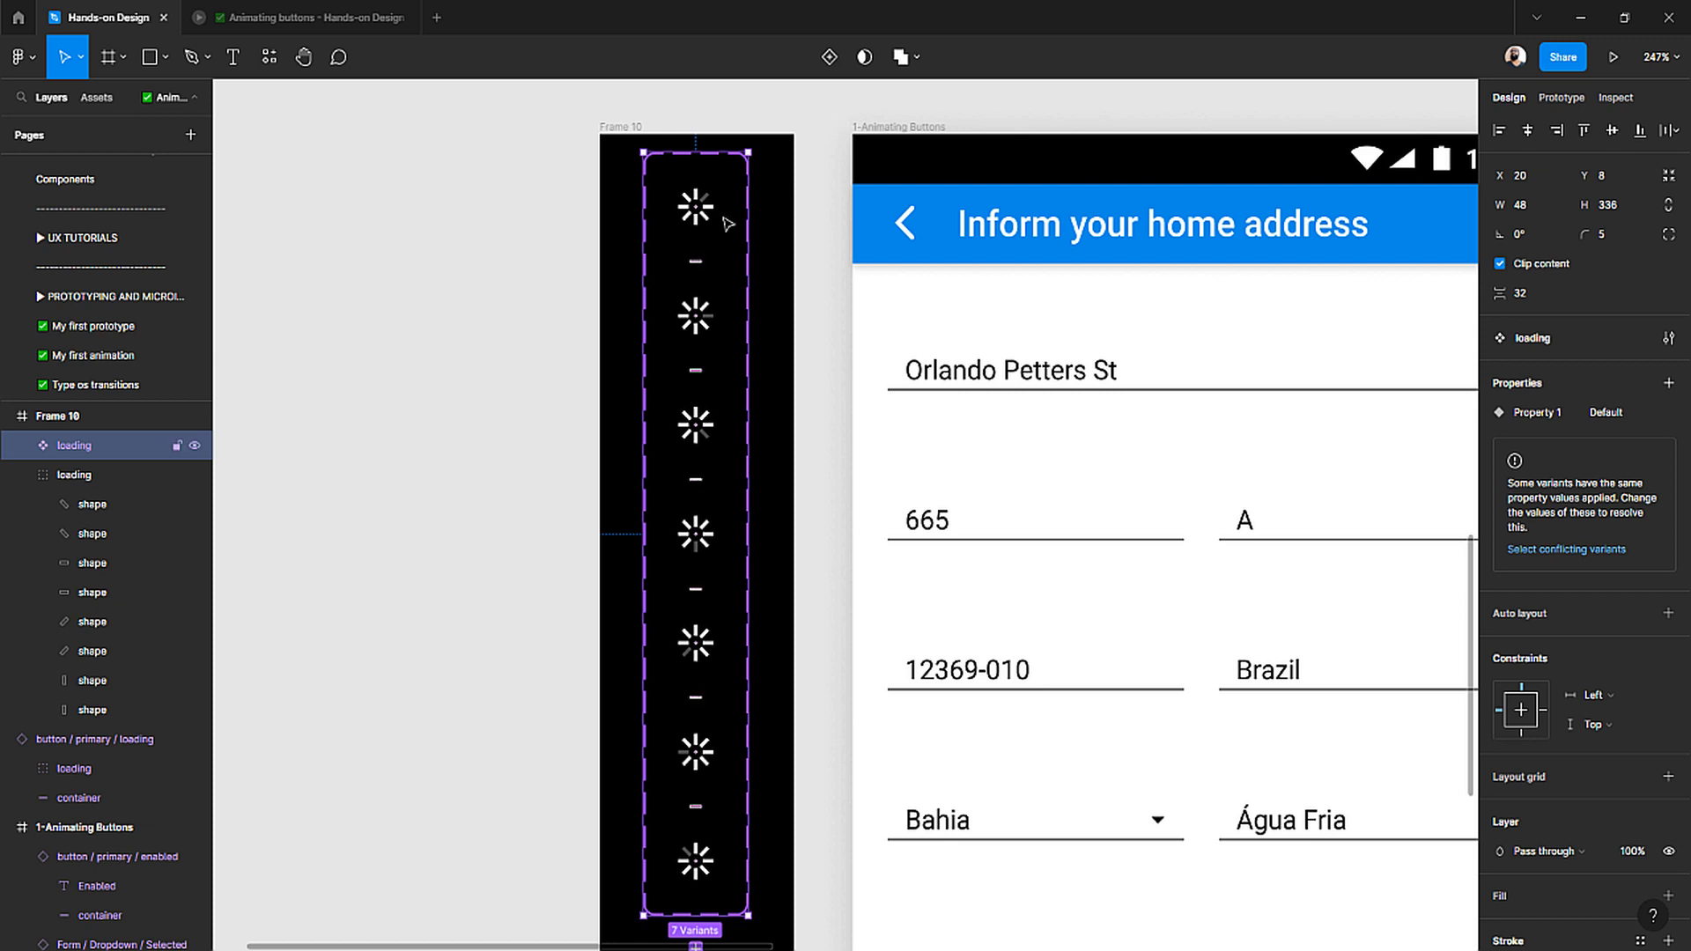
scroll(728, 226, down, 1)
scroll(728, 226, down, 5)
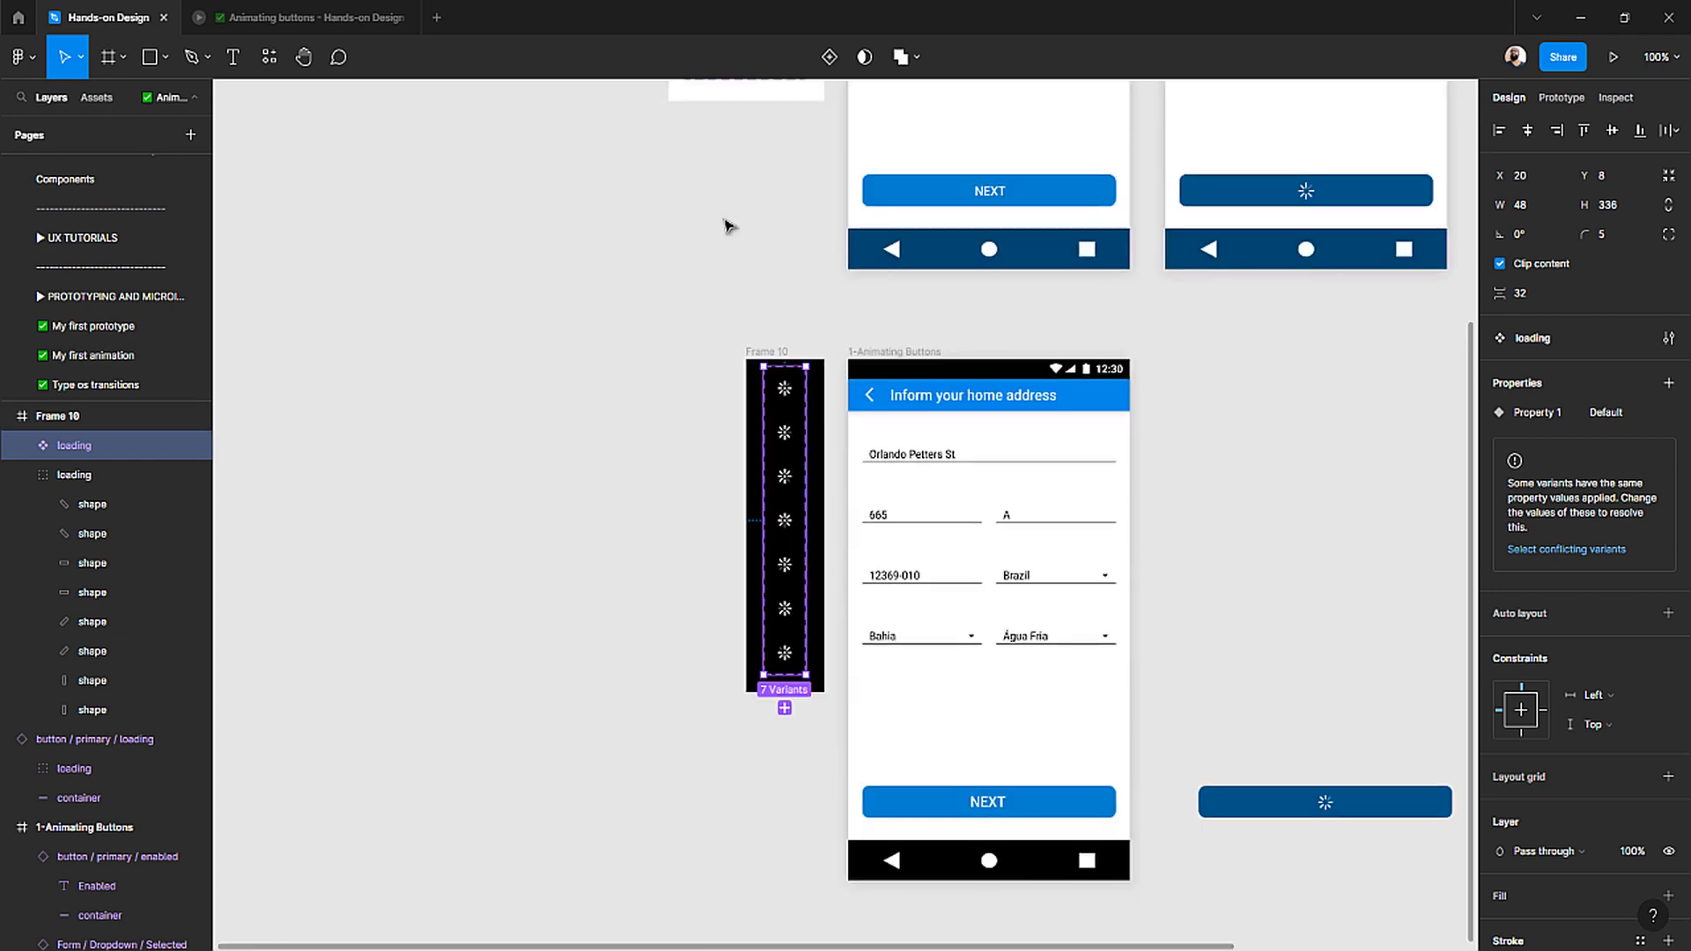
scroll(774, 431, up, 6)
scroll(775, 430, down, 3)
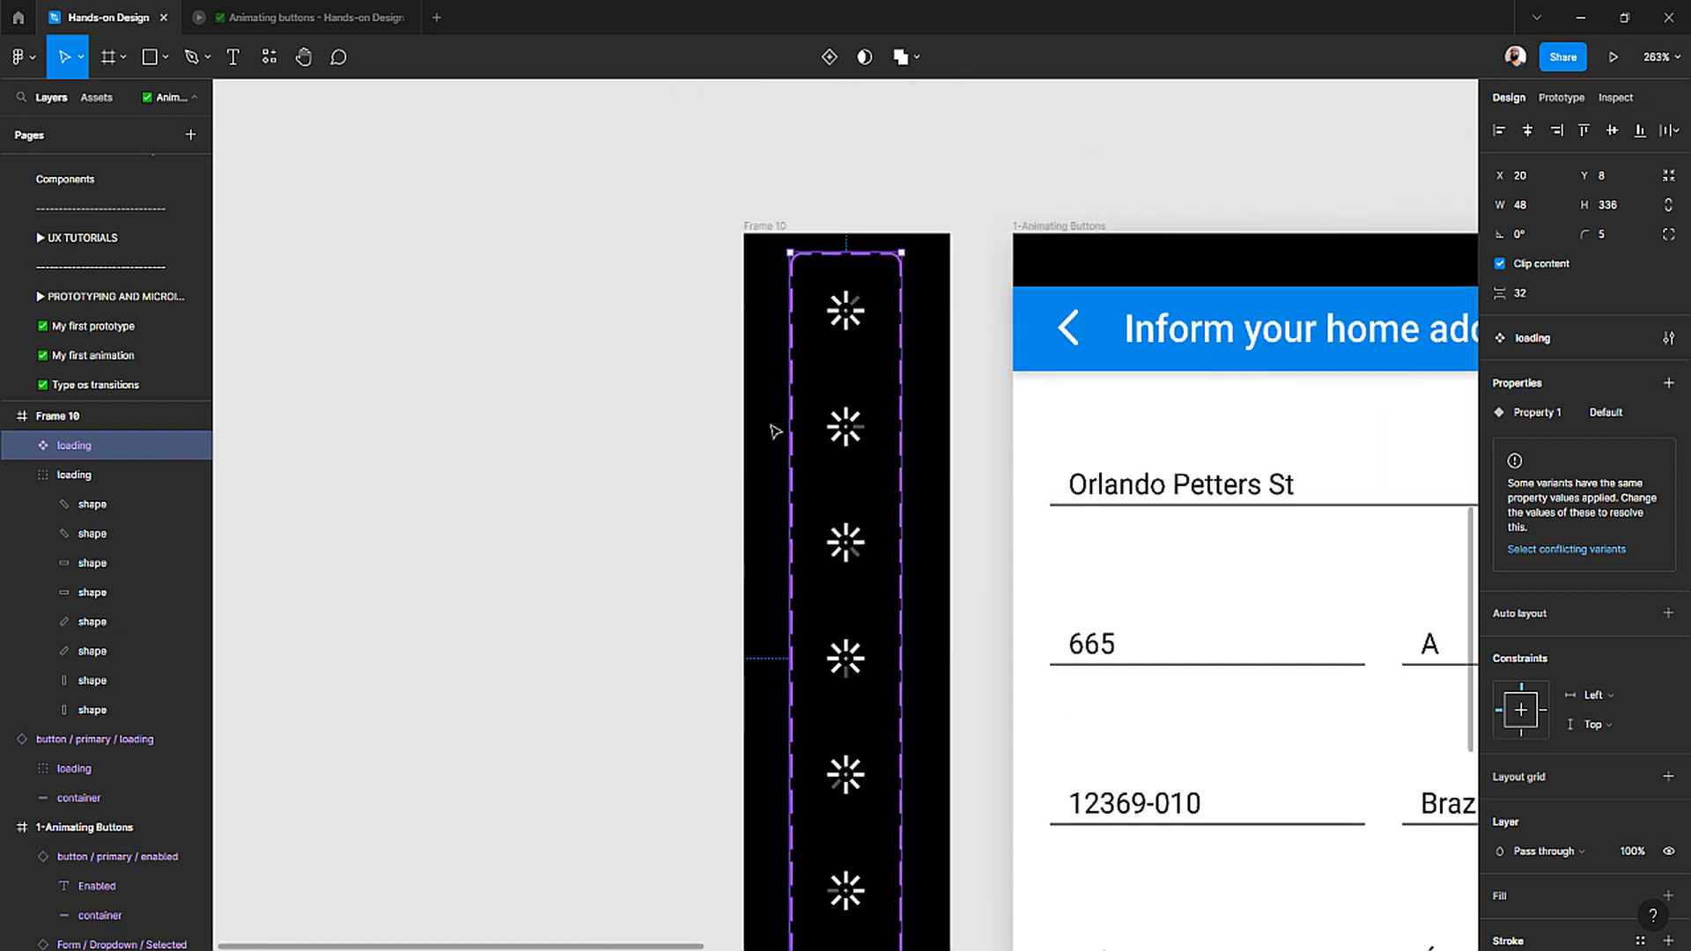
scroll(772, 433, down, 3)
scroll(769, 425, down, 1)
key(Escape)
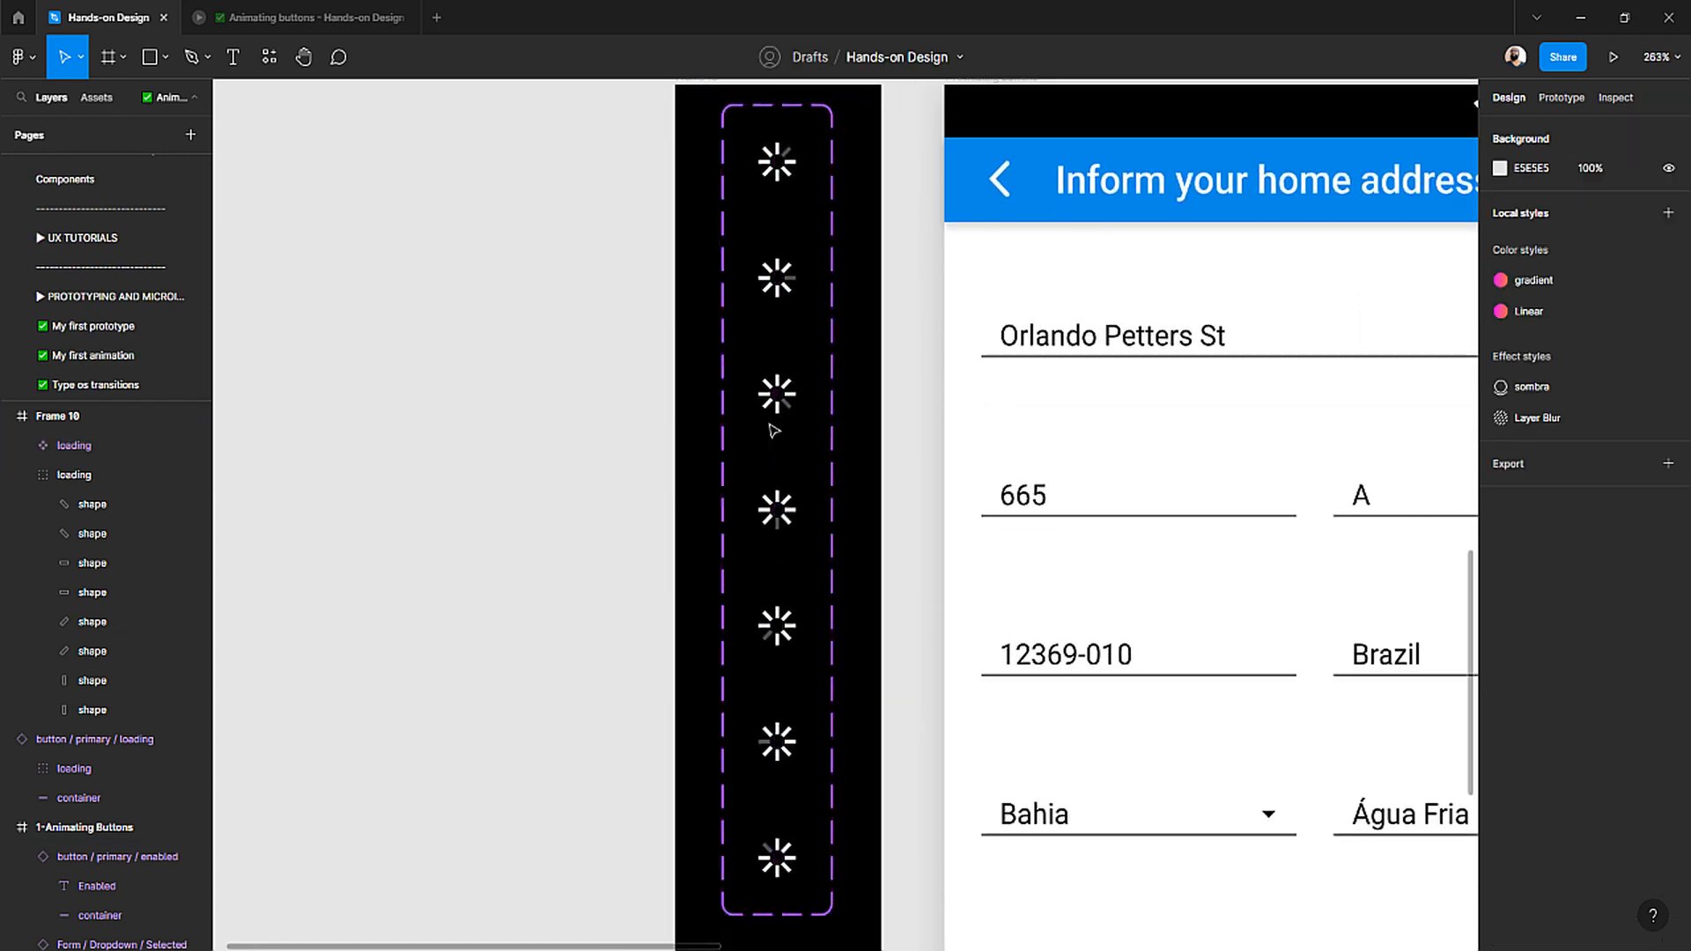
- Revert the component set to its seven loading groups and create a component set from them again
ctrl+click(769, 455)
key(Escape)
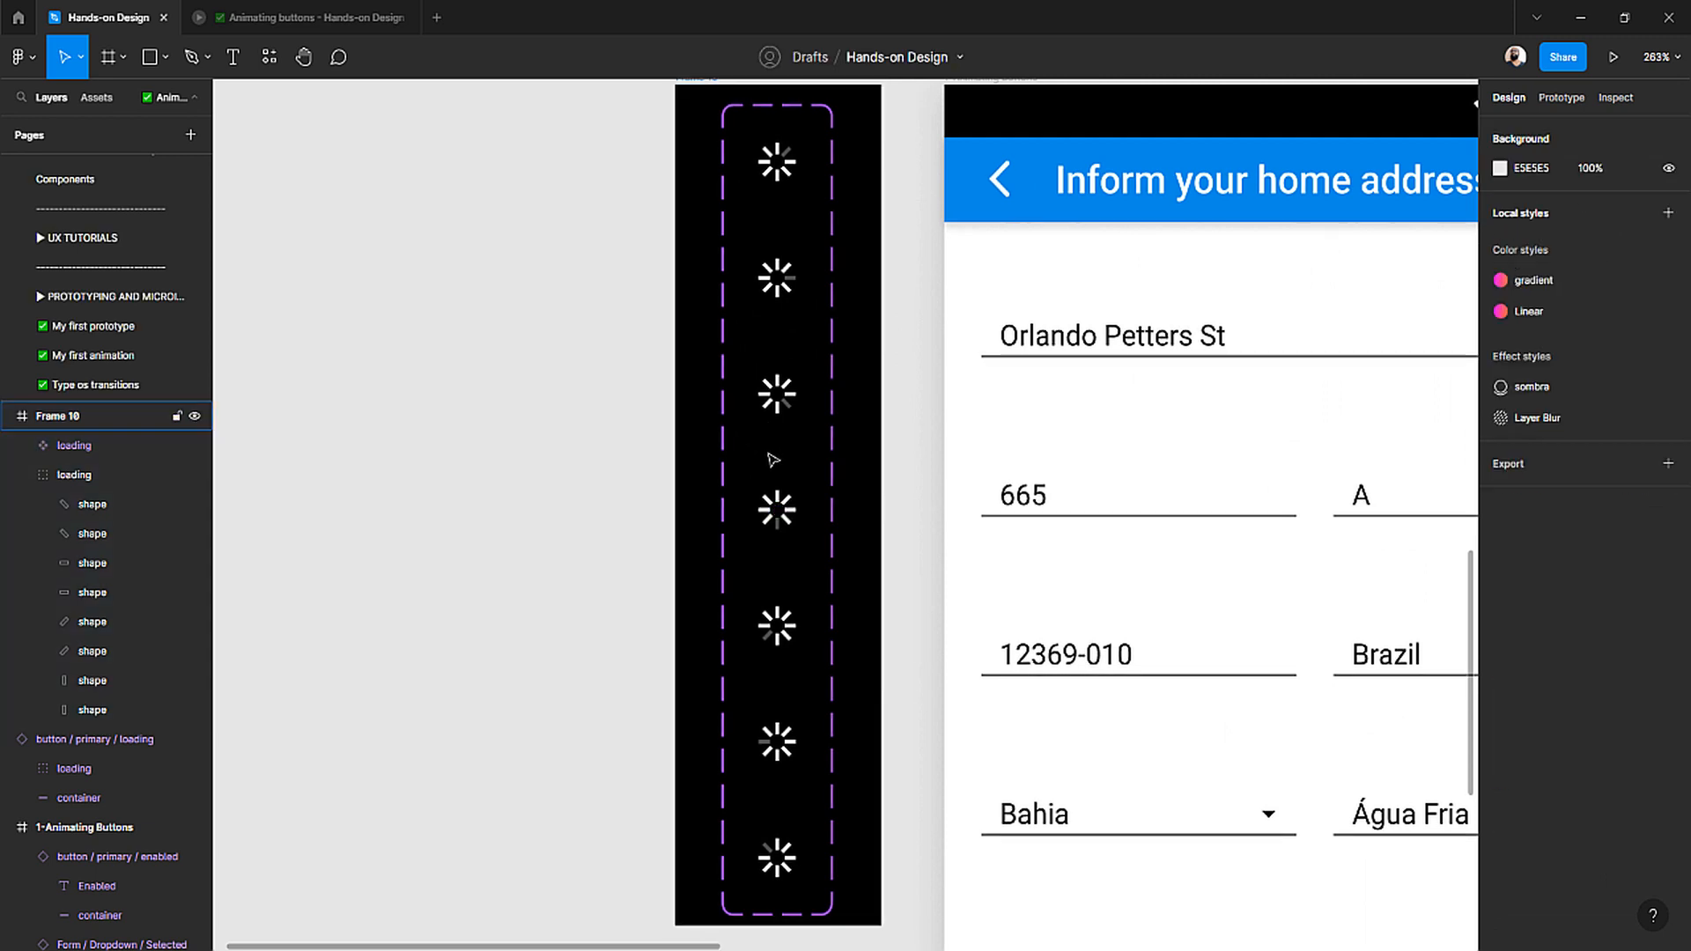
click(771, 459)
key(Return)
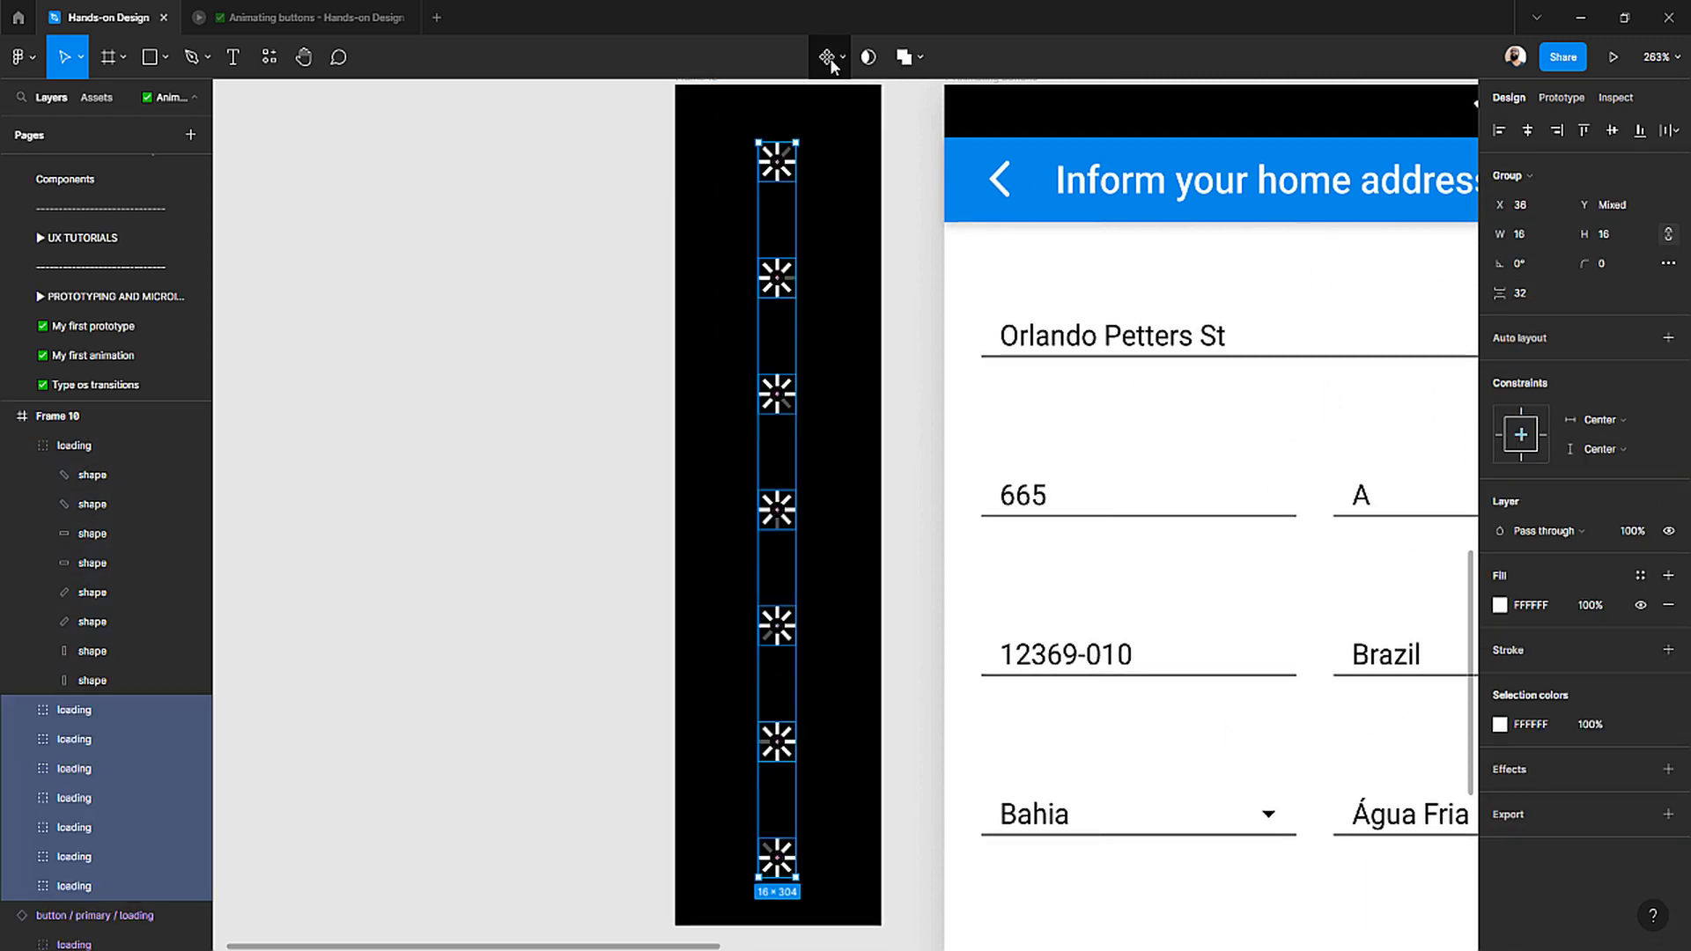
click(844, 58)
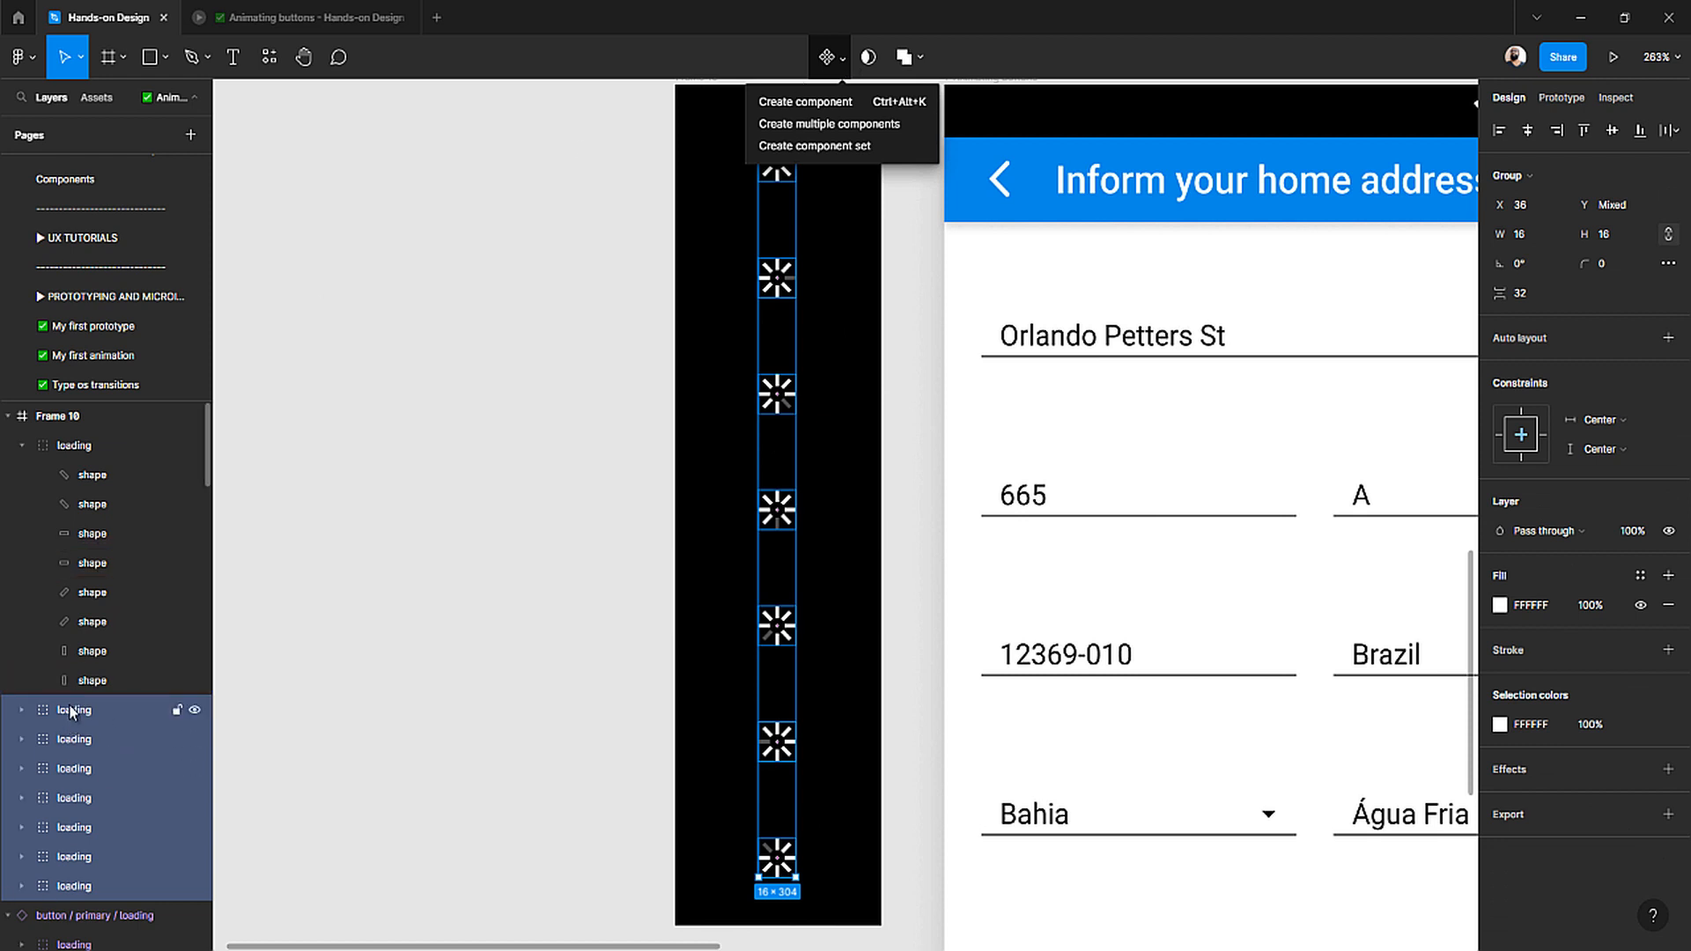
click(819, 146)
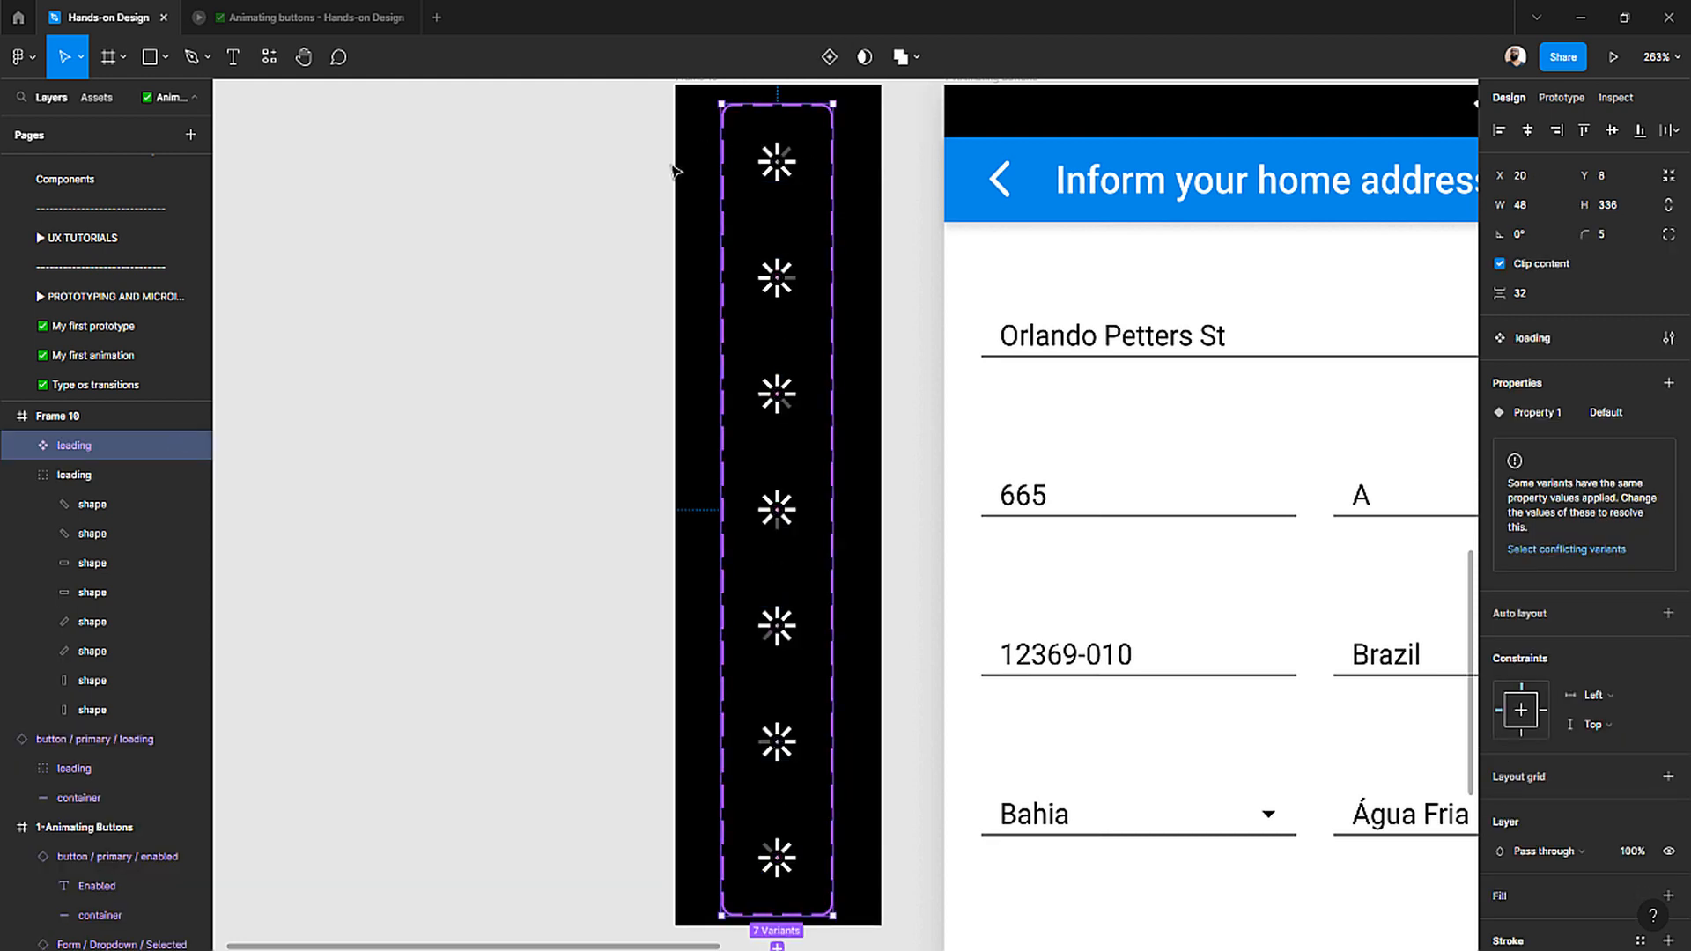
- Extend the lower edge of Frame 10 to a height of about 363
scroll(674, 236, up, 1)
click(683, 104)
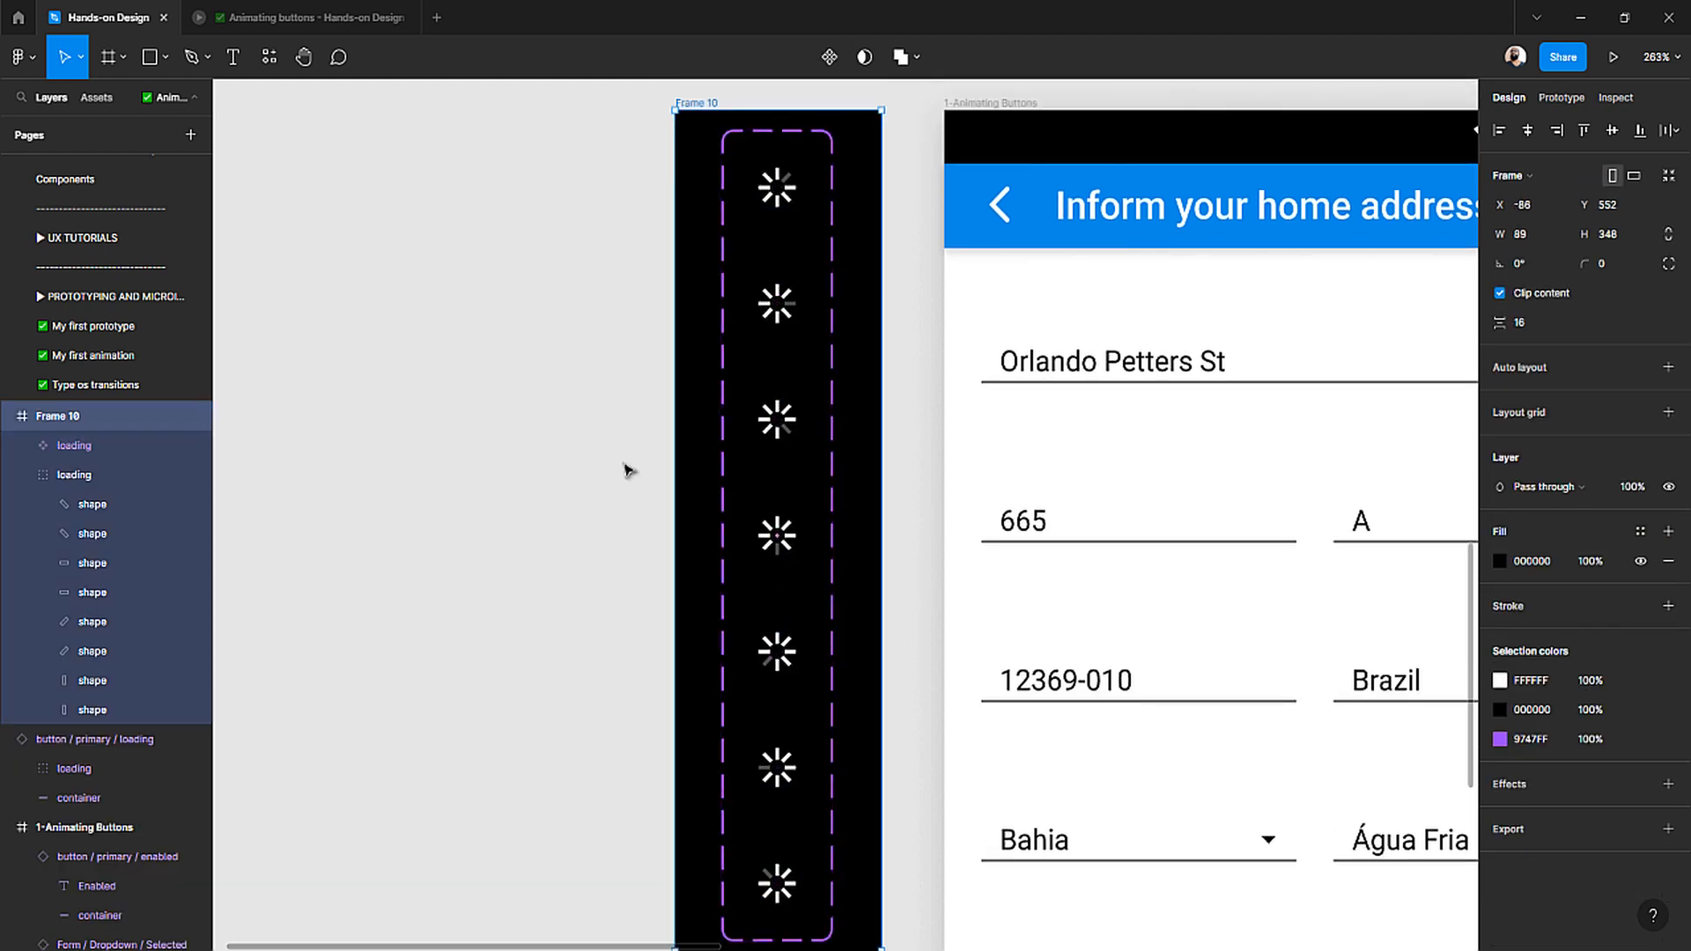
scroll(660, 616, down, 3)
drag(708, 654, 707, 696)
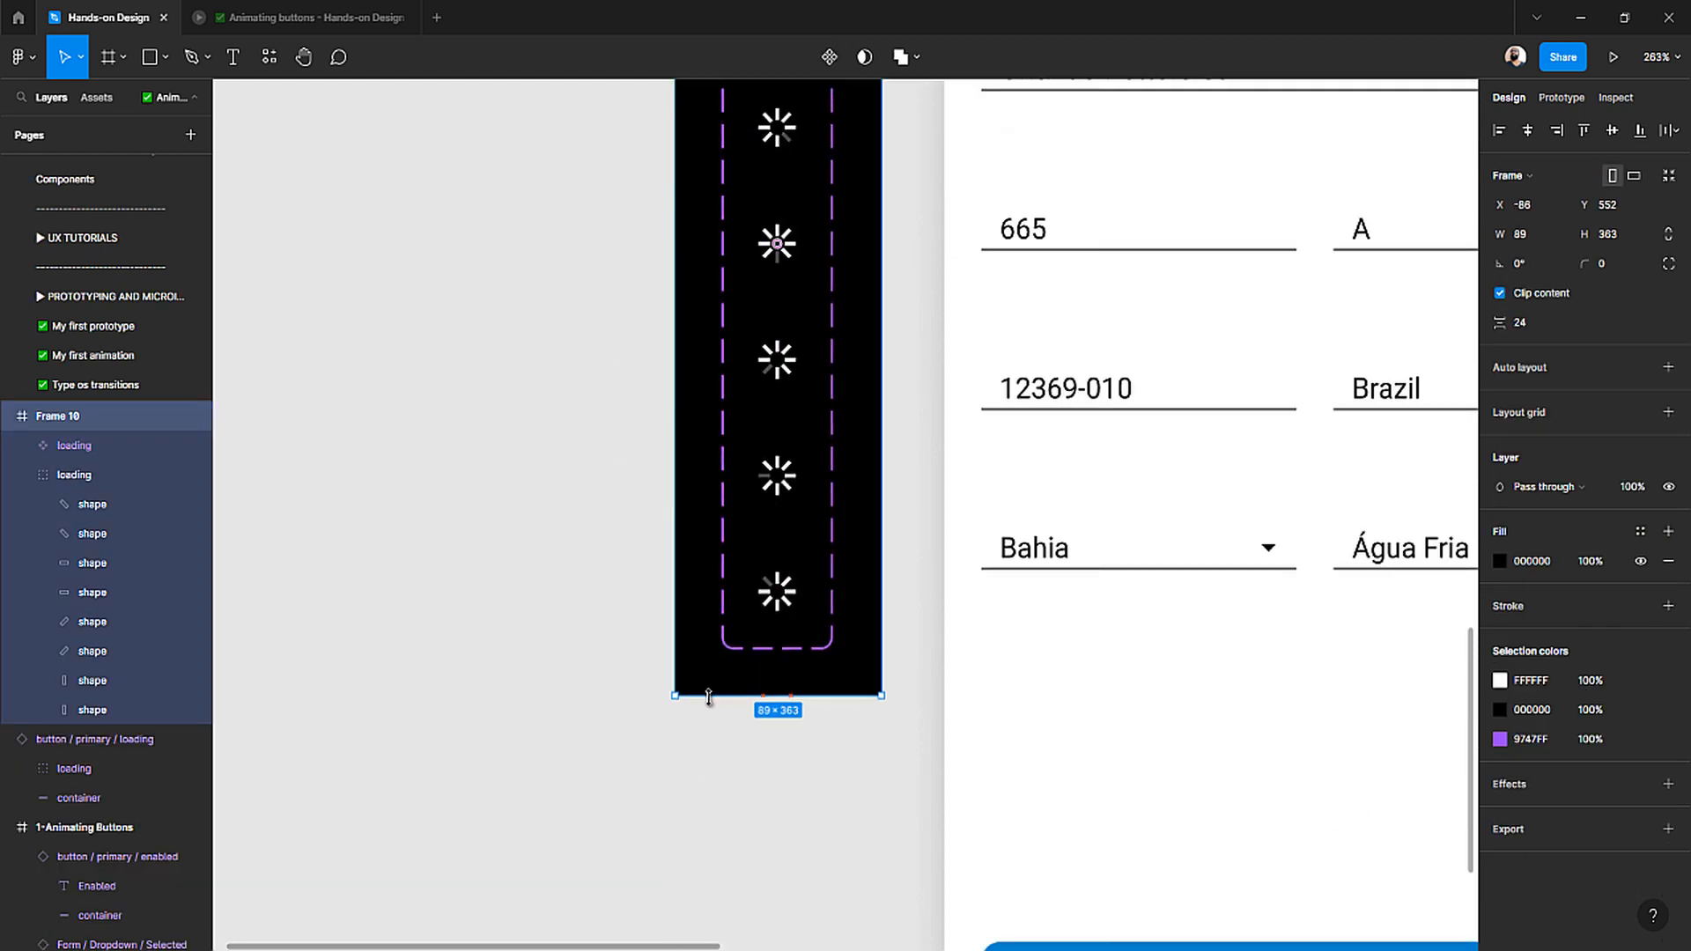
click(630, 638)
- Connect the first loading variant to the second with a Change to interaction triggered After delay
scroll(631, 638, up, 4)
click(798, 247)
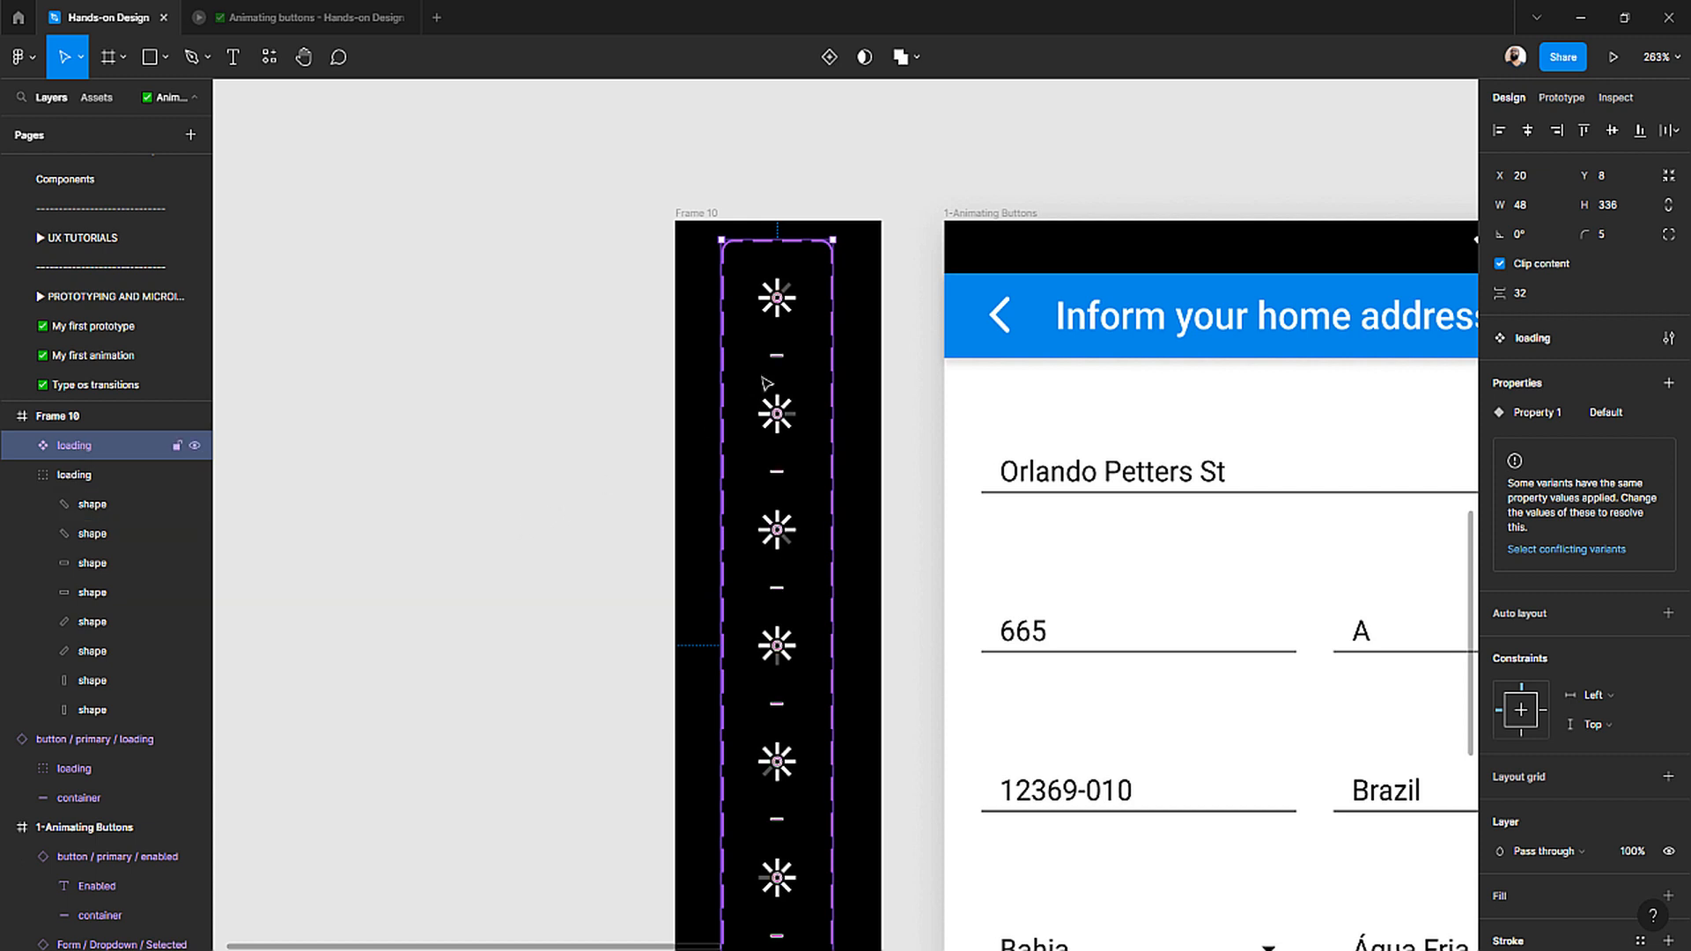
double_click(777, 300)
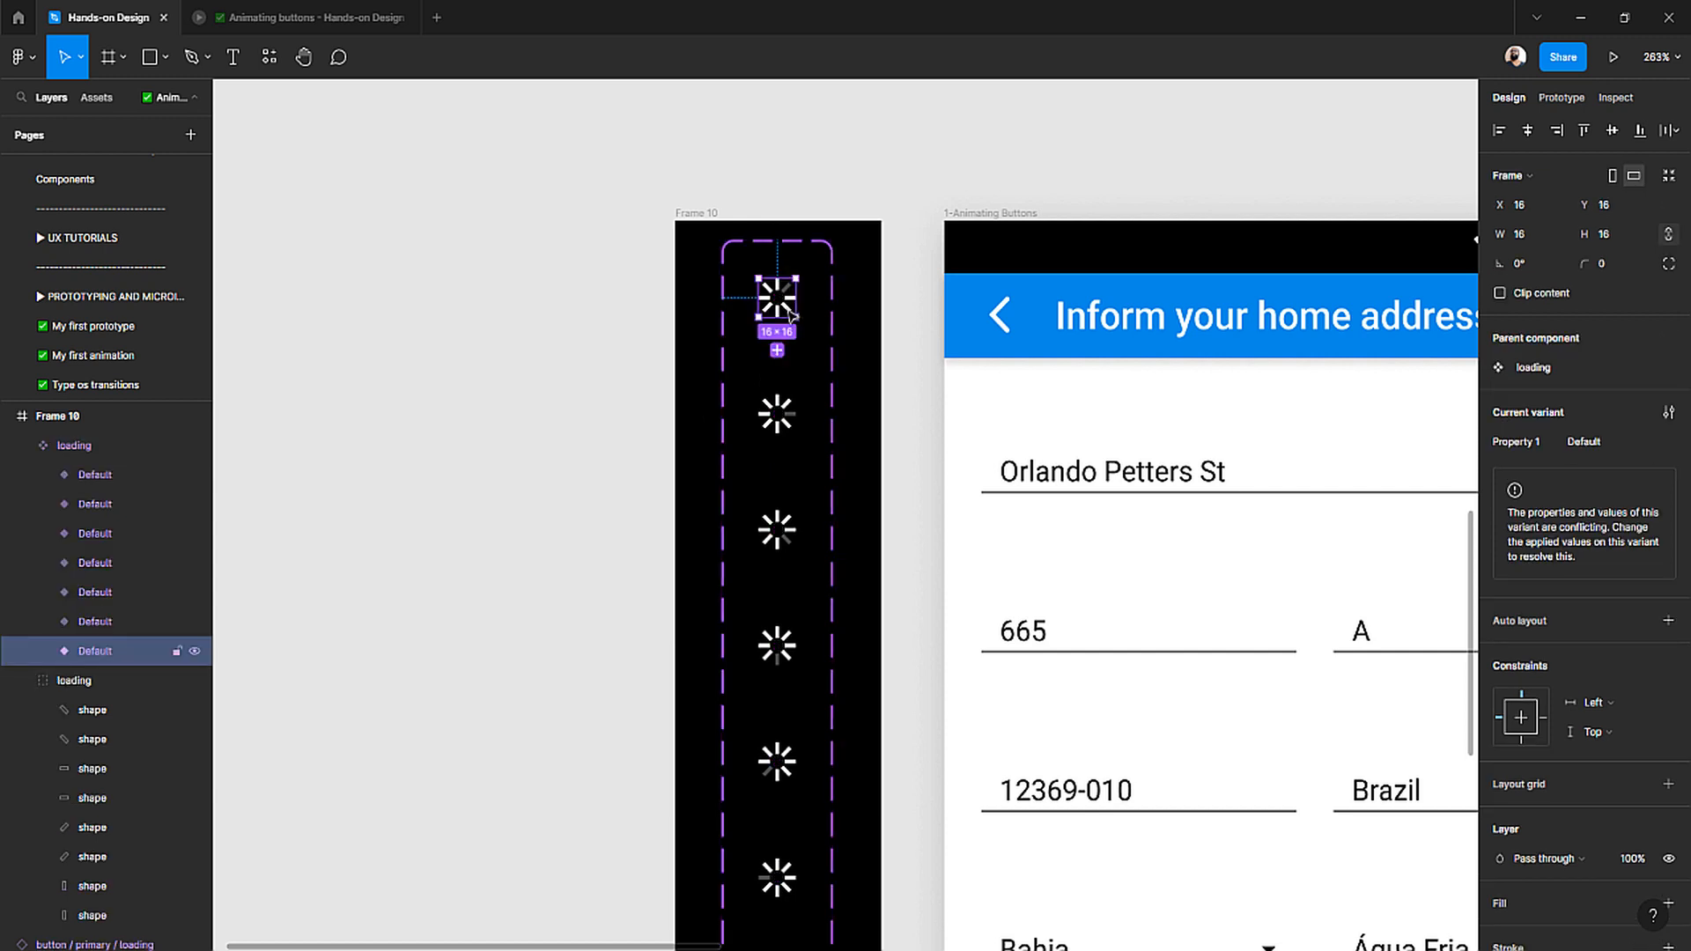
click(1563, 98)
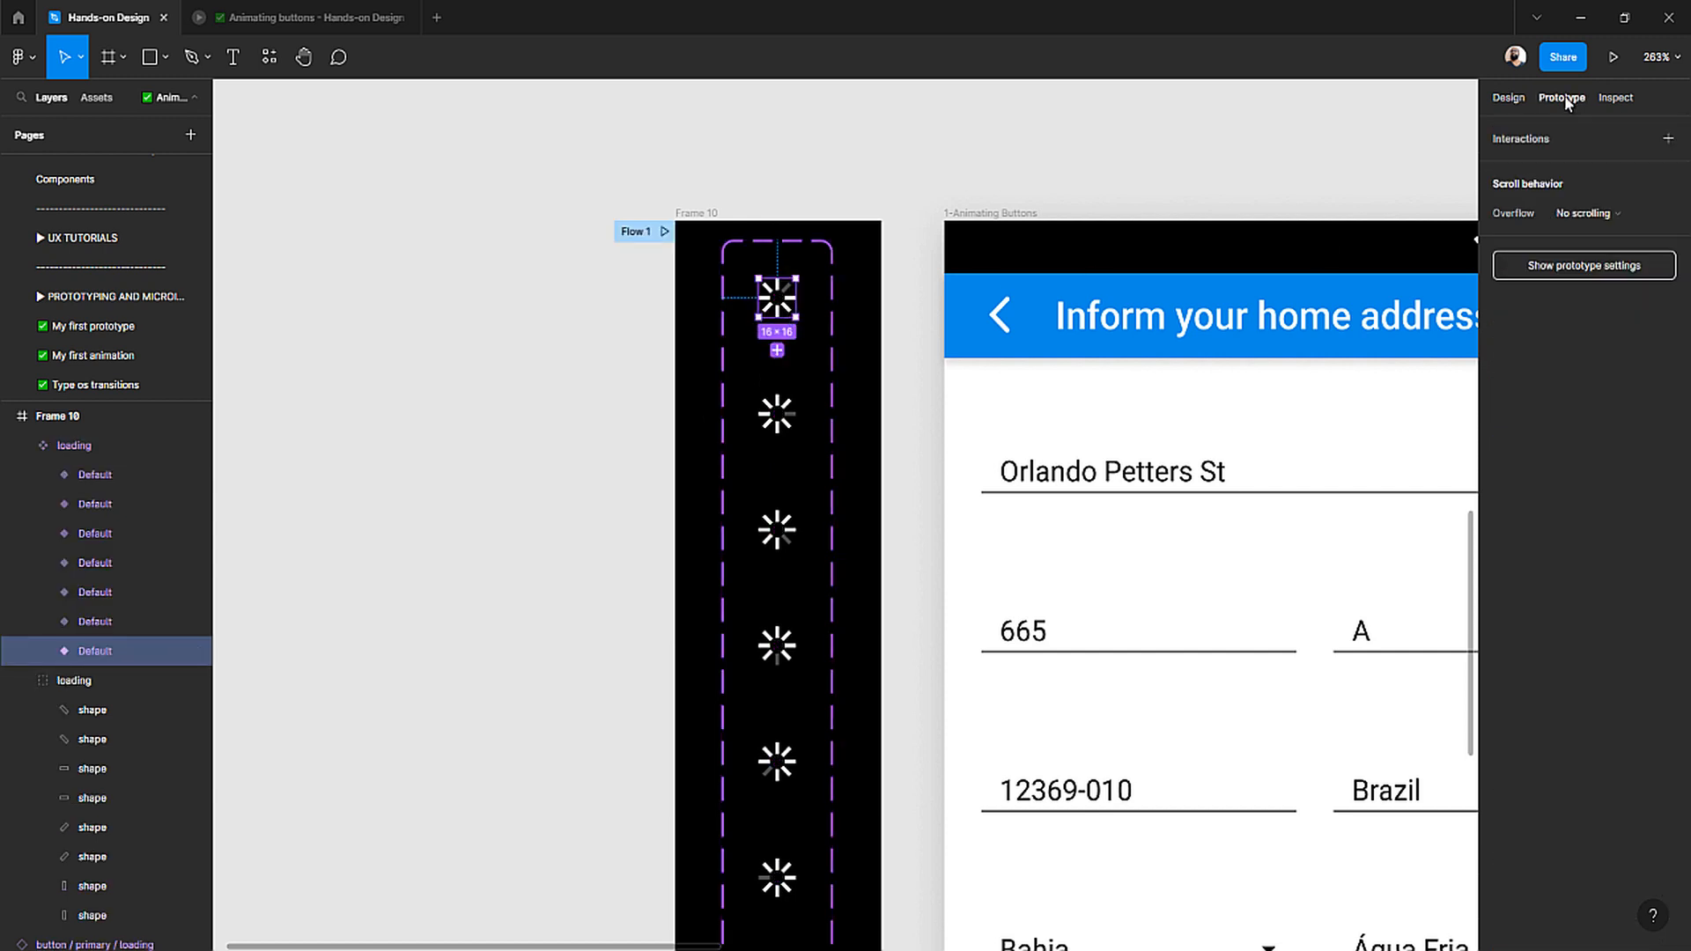
click(526, 422)
double_click(794, 302)
drag(796, 300, 776, 423)
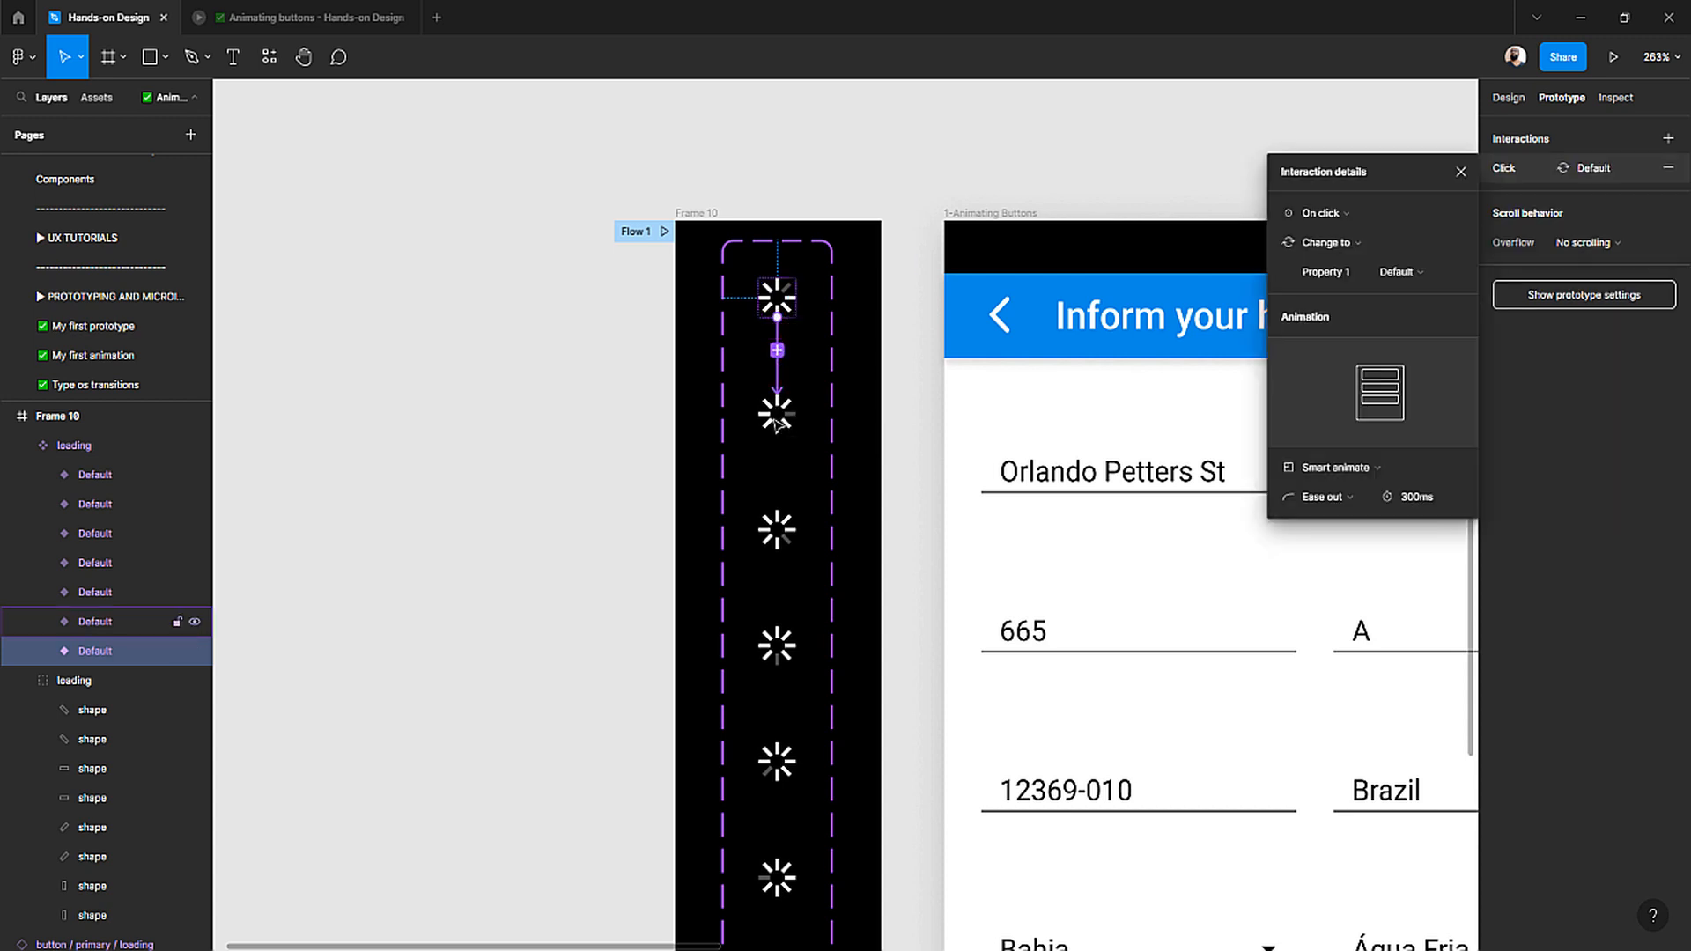
click(1346, 213)
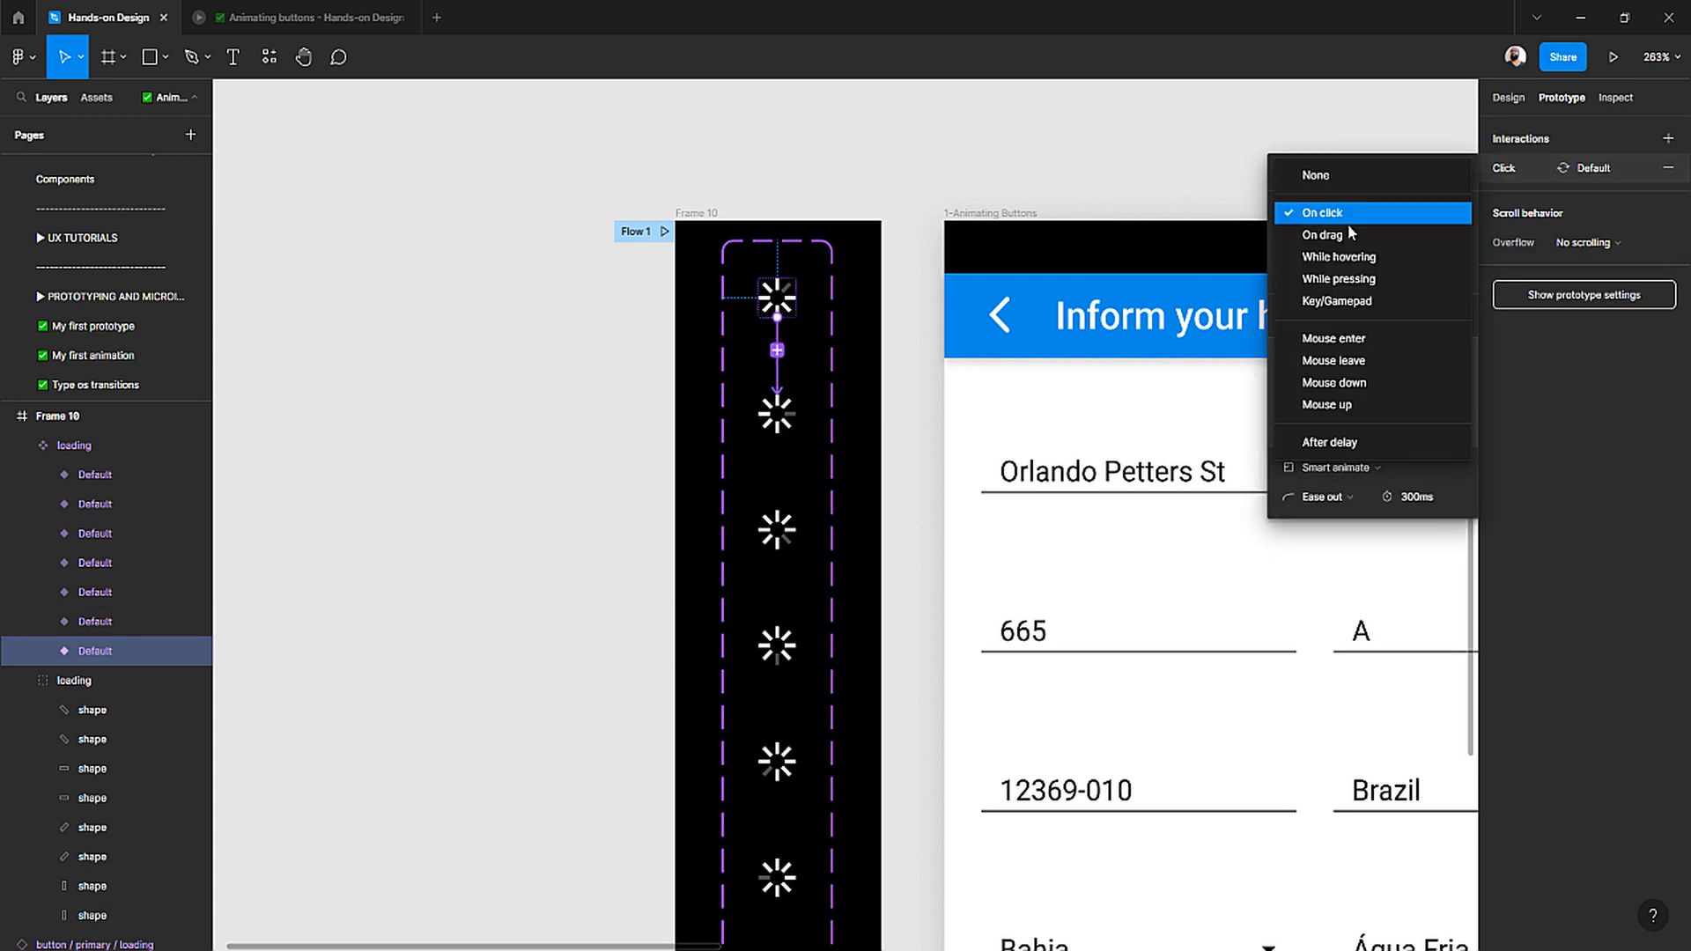
click(1342, 443)
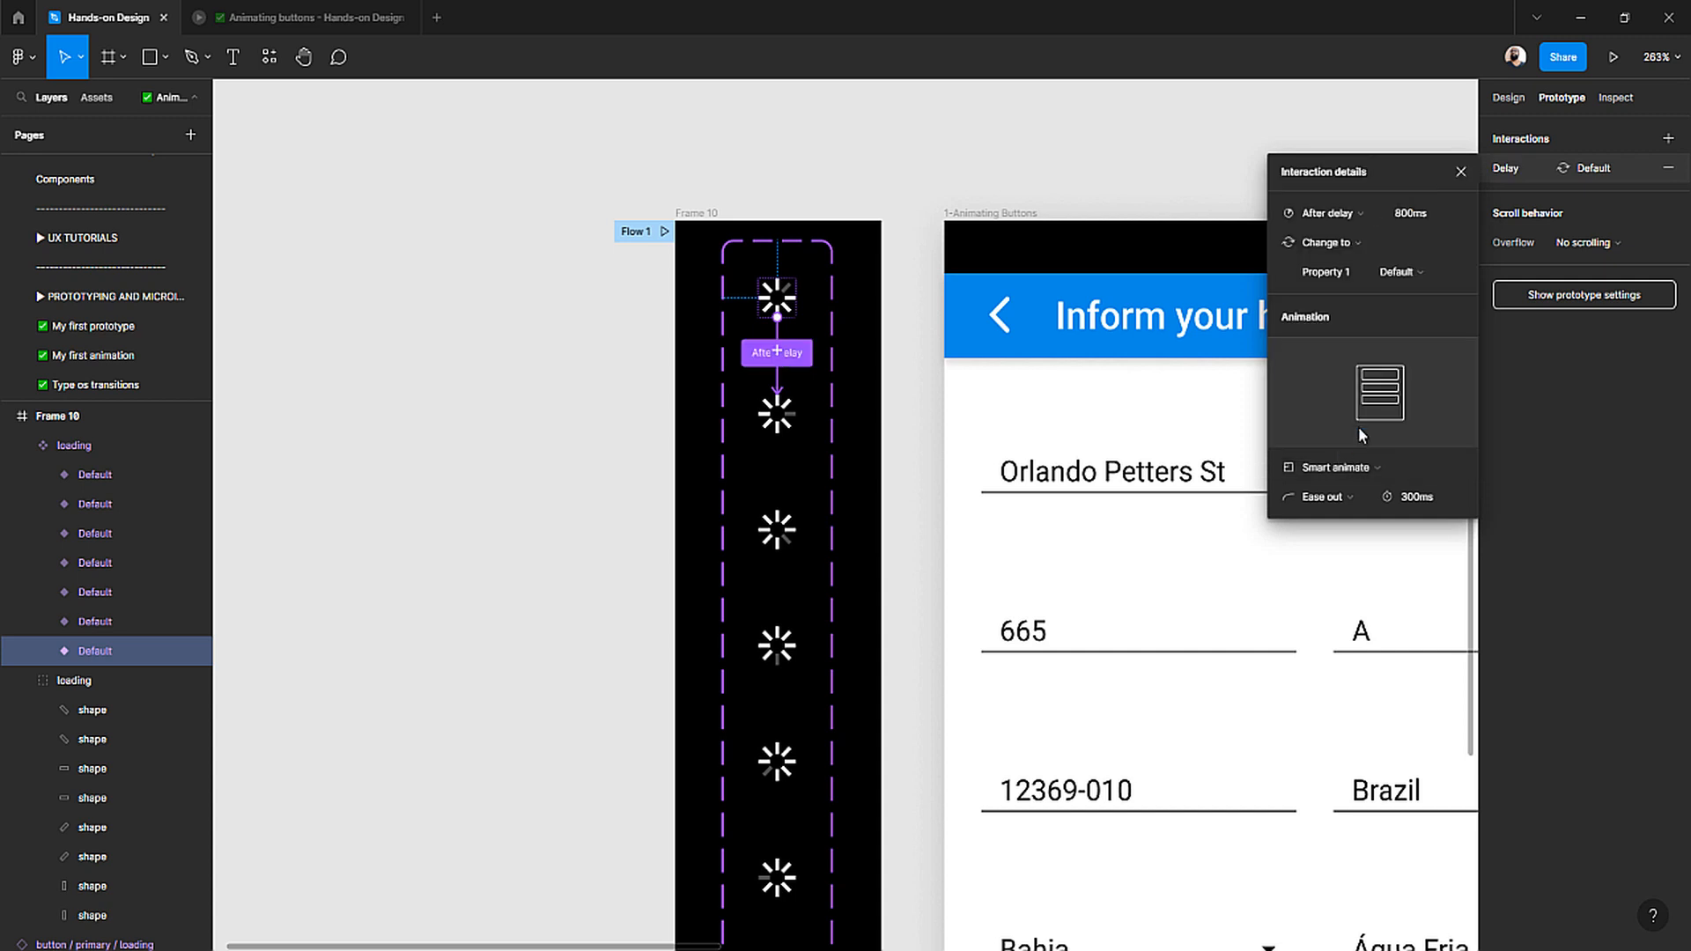
- Set the first variant's interaction delay to 1 ms and its Smart animate duration to 100 ms
text(1)
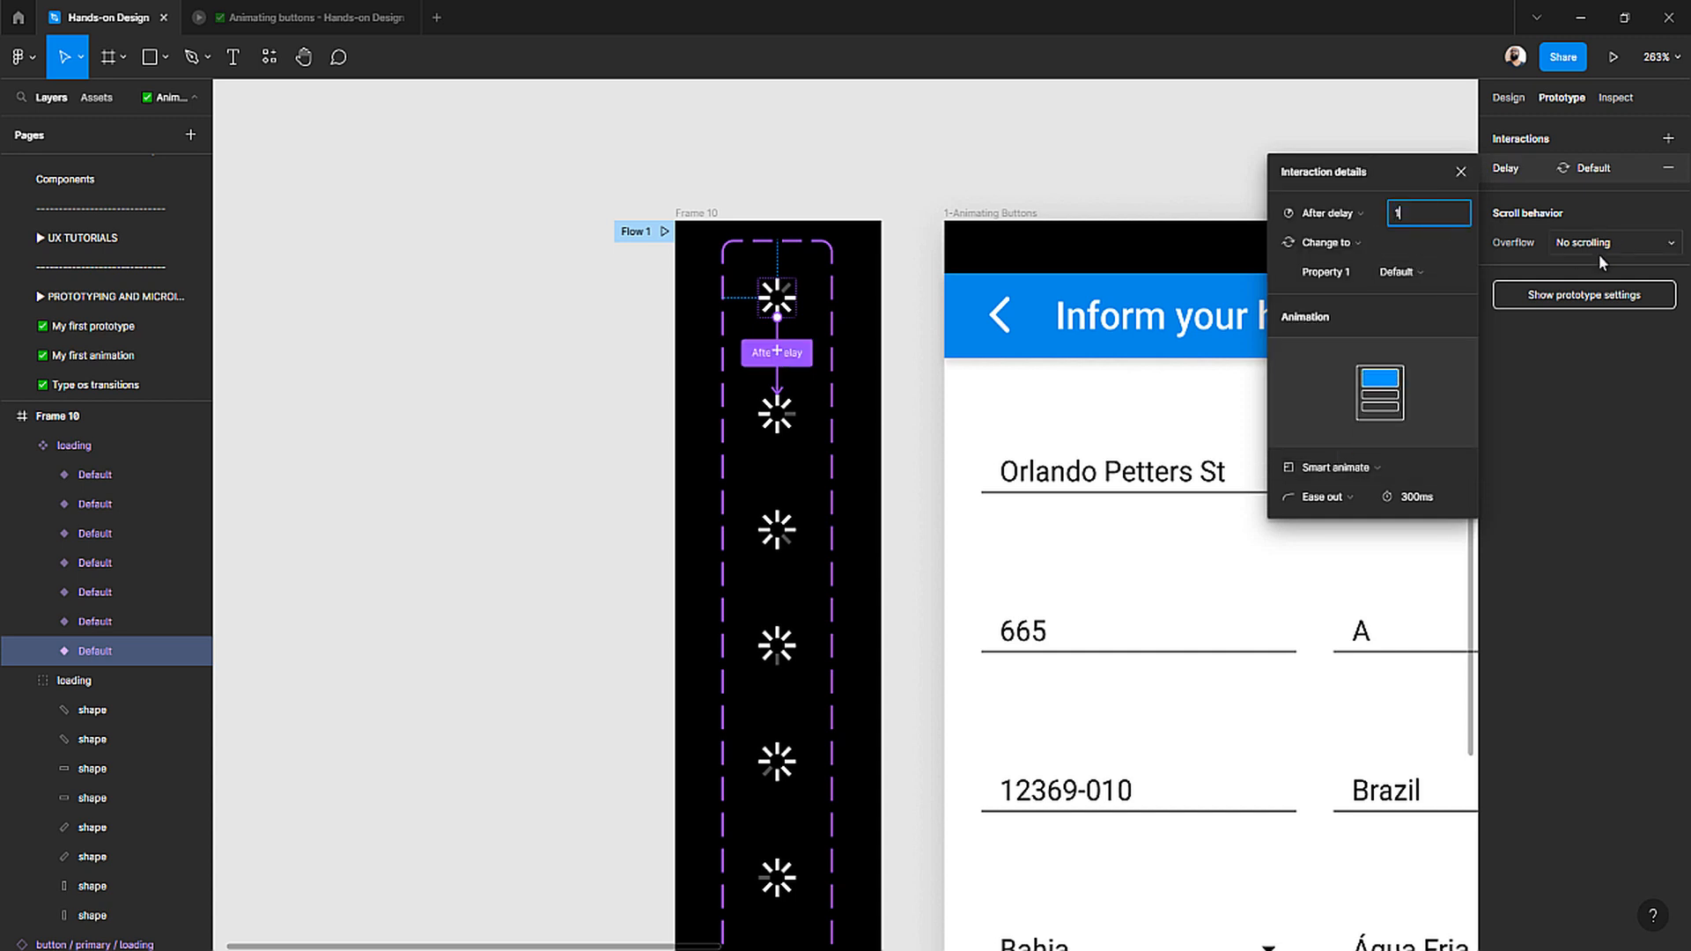
key(Return)
click(1459, 511)
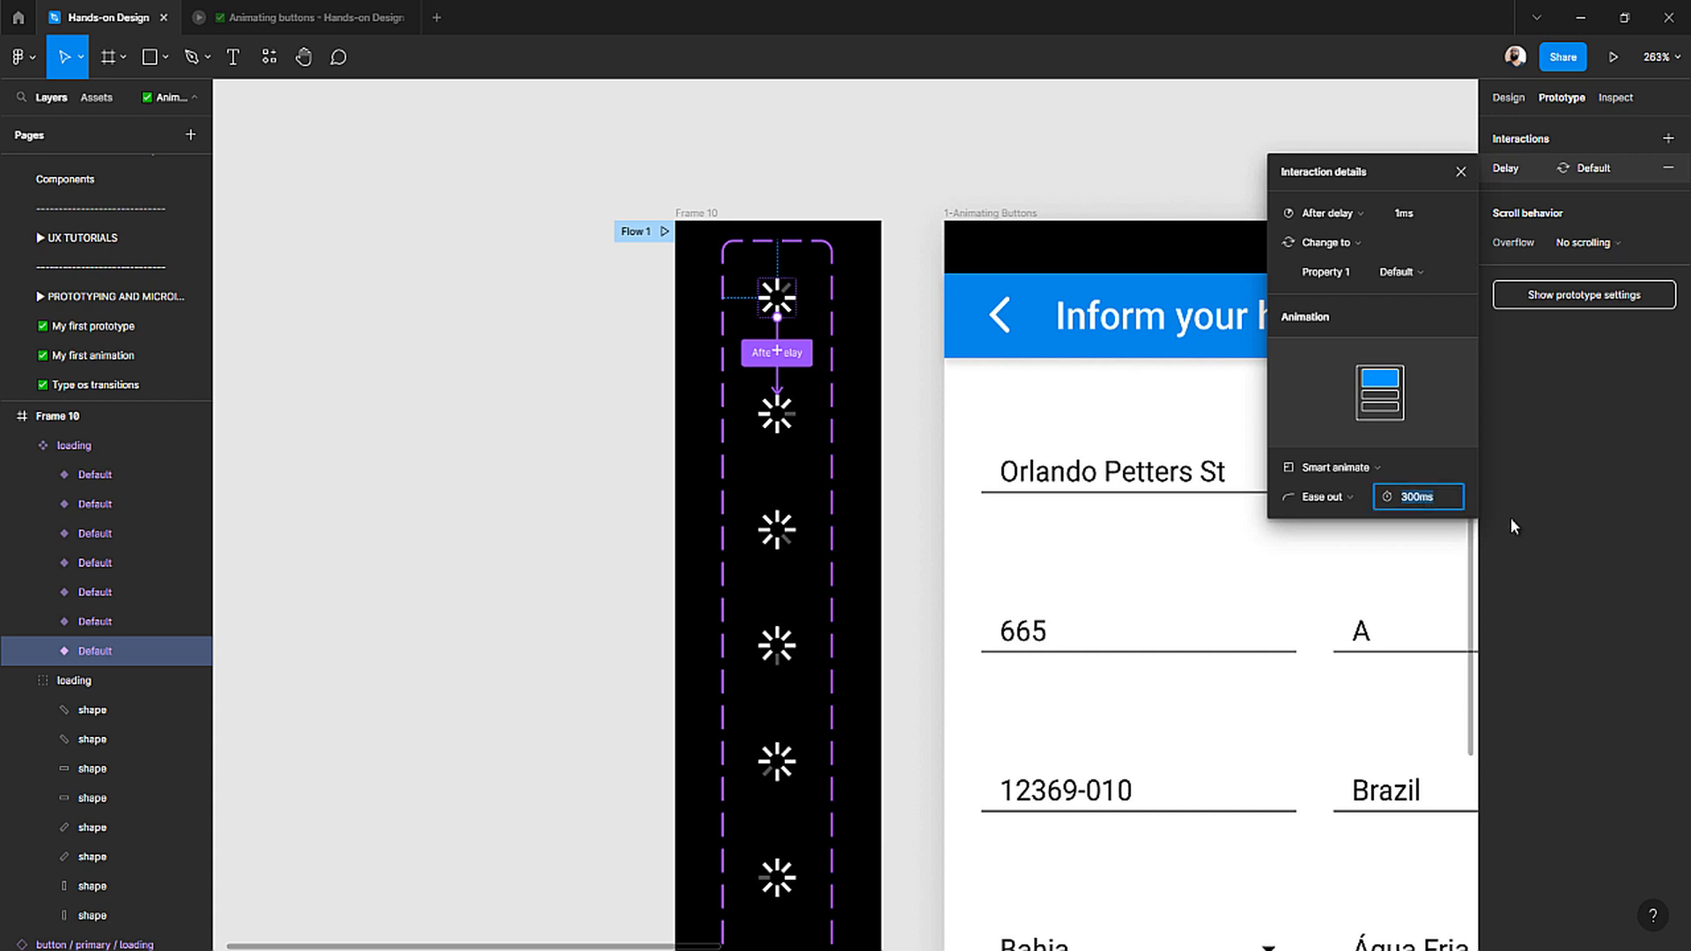
text(100)
key(Return)
- Connect the second loading variant to the third with an After delay trigger of 1 ms
click(784, 427)
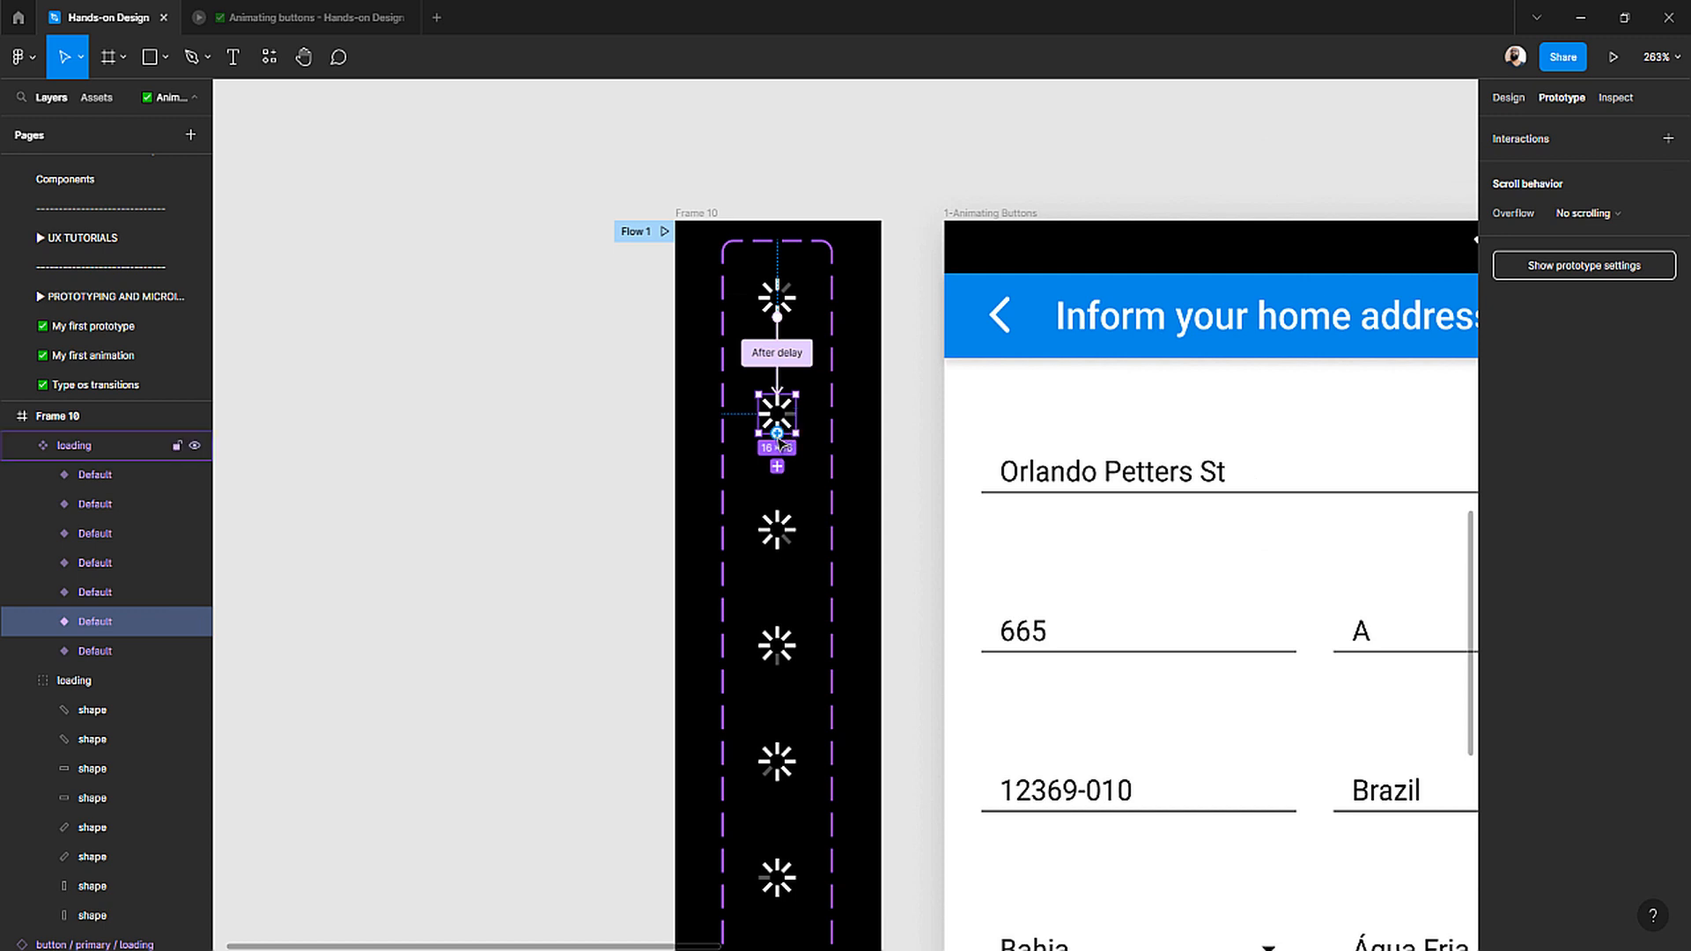
drag(777, 466, 778, 529)
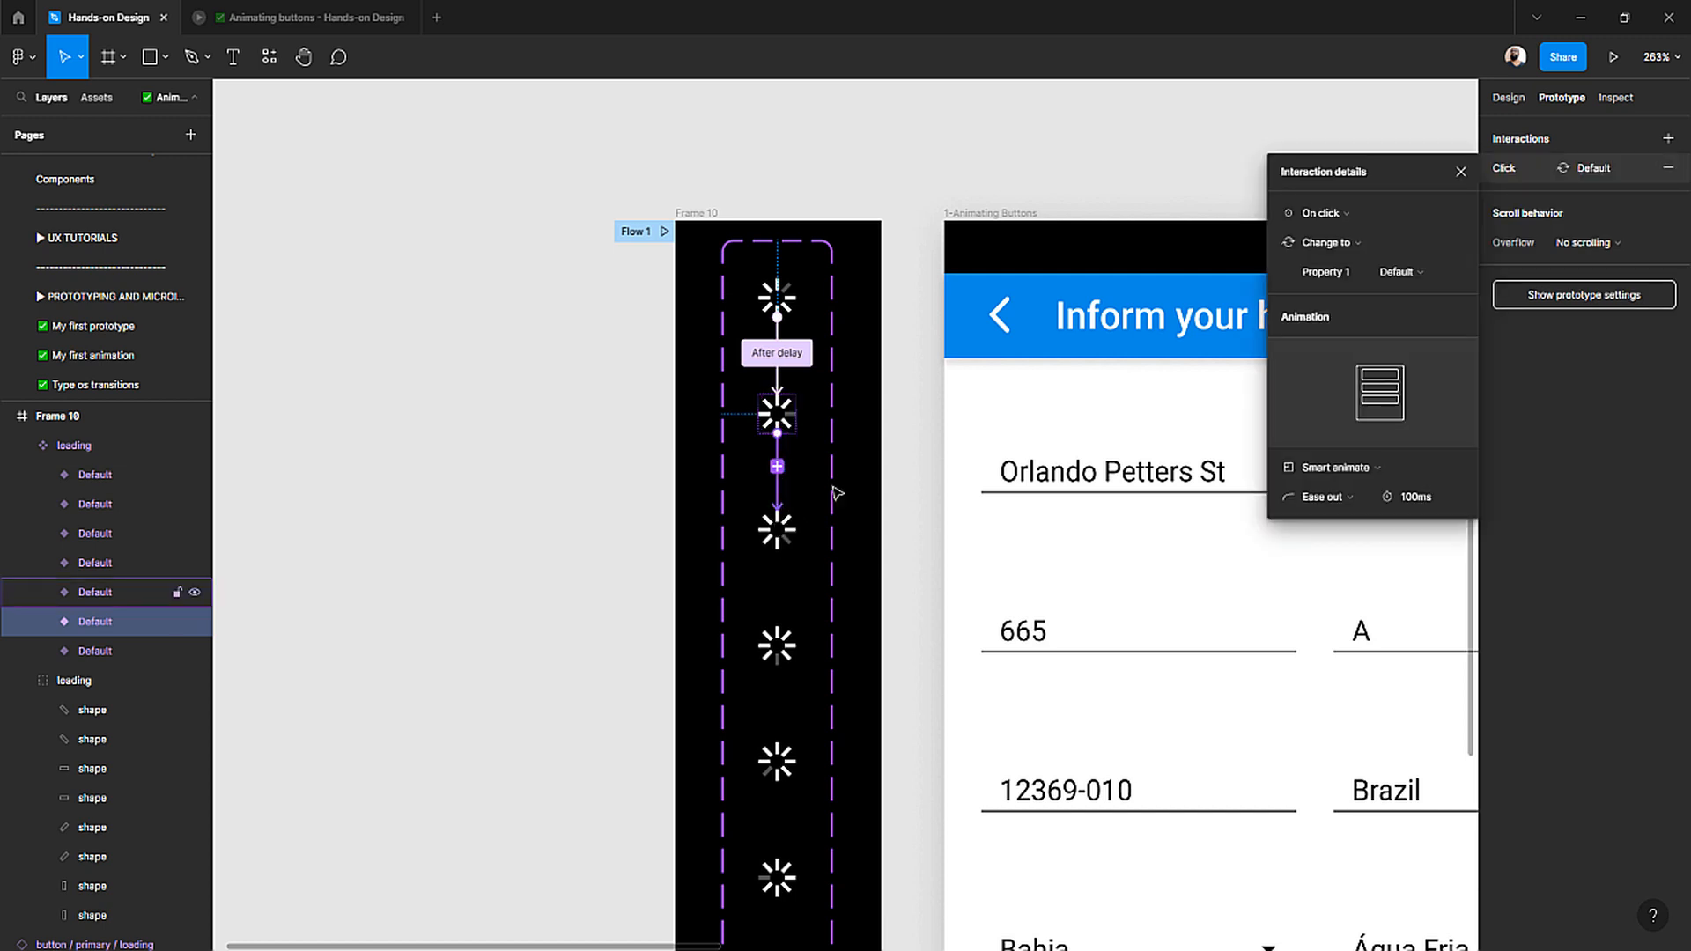
click(1356, 215)
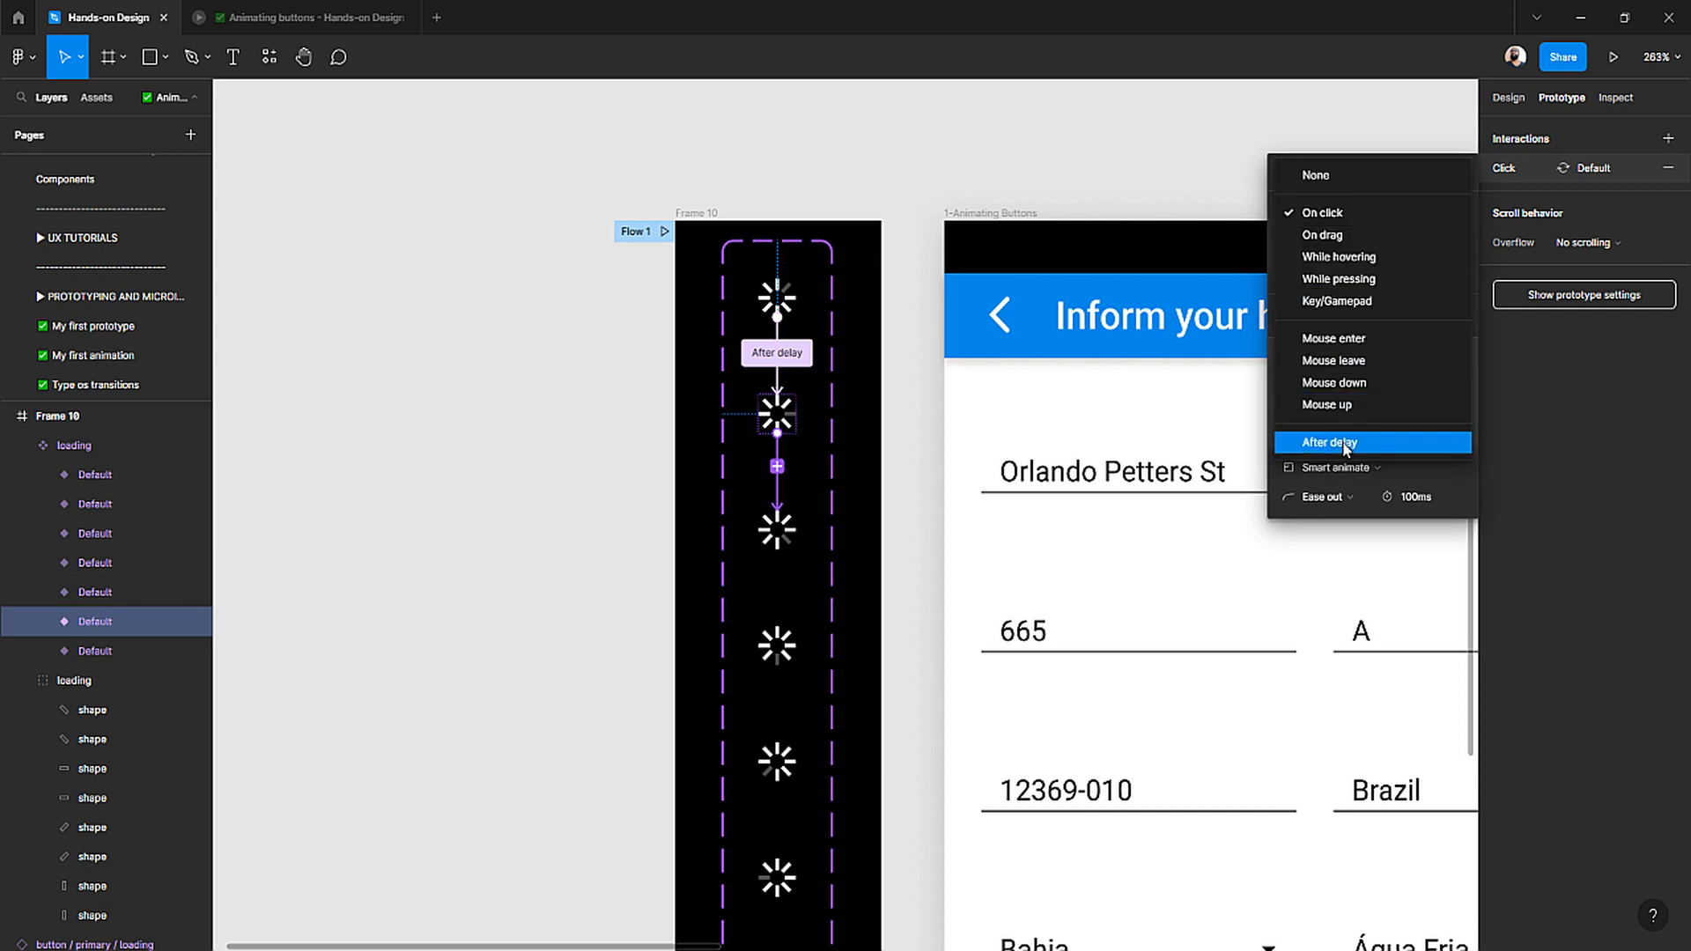
click(1374, 442)
click(1417, 222)
text(1)
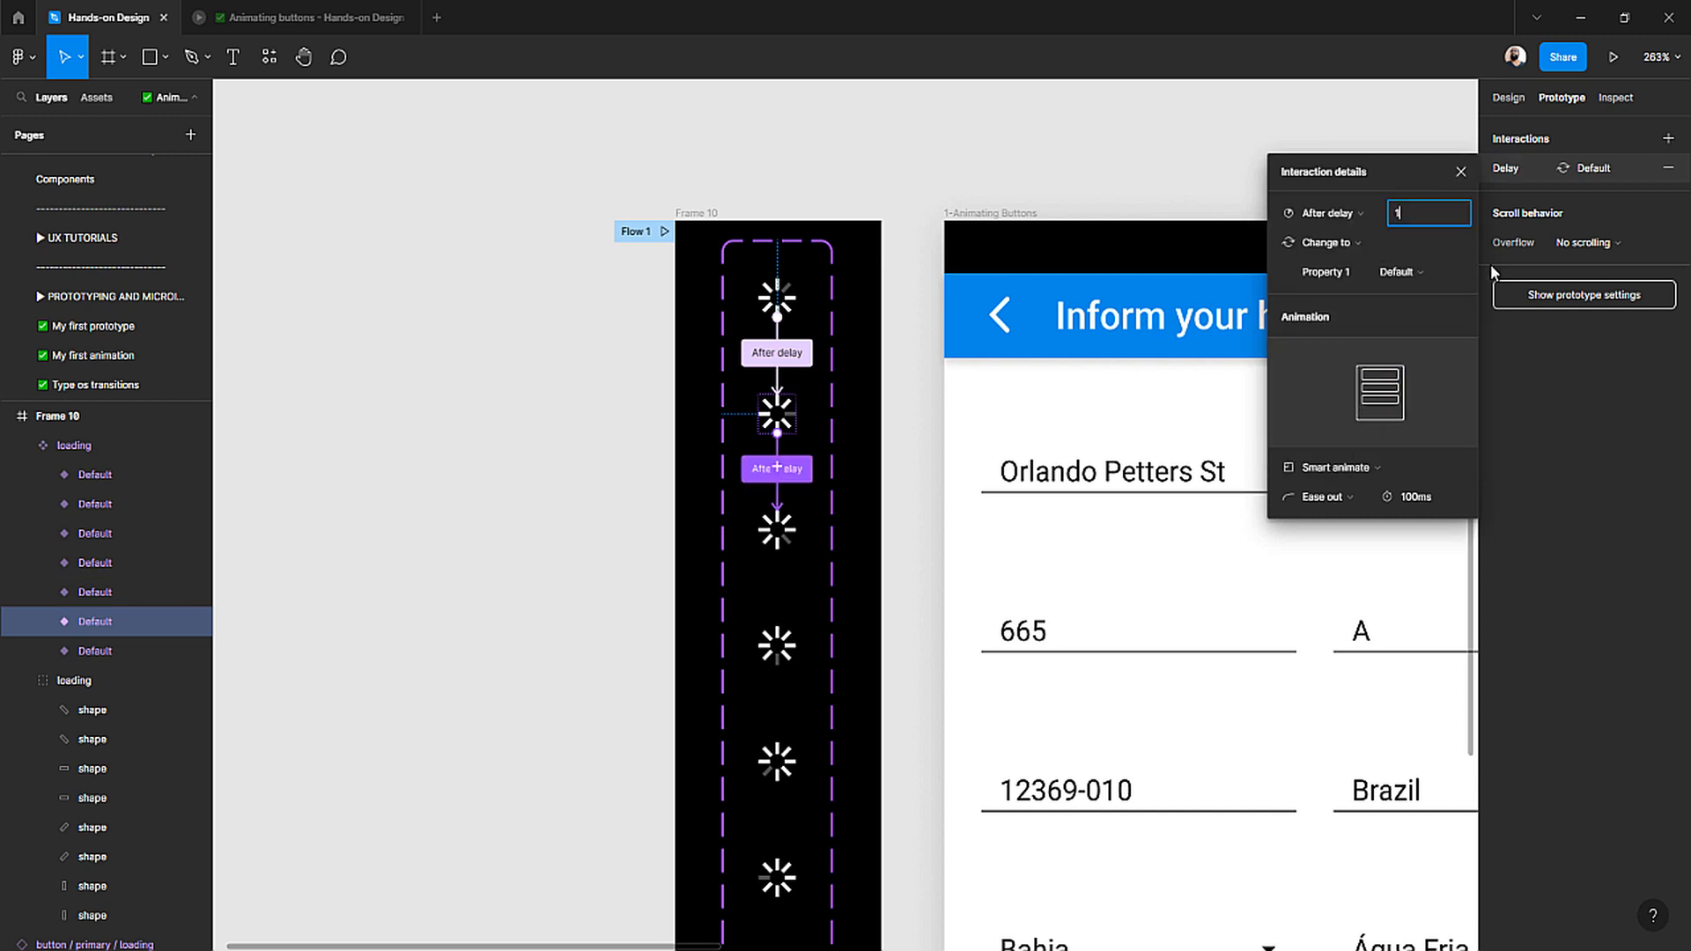
click(1427, 498)
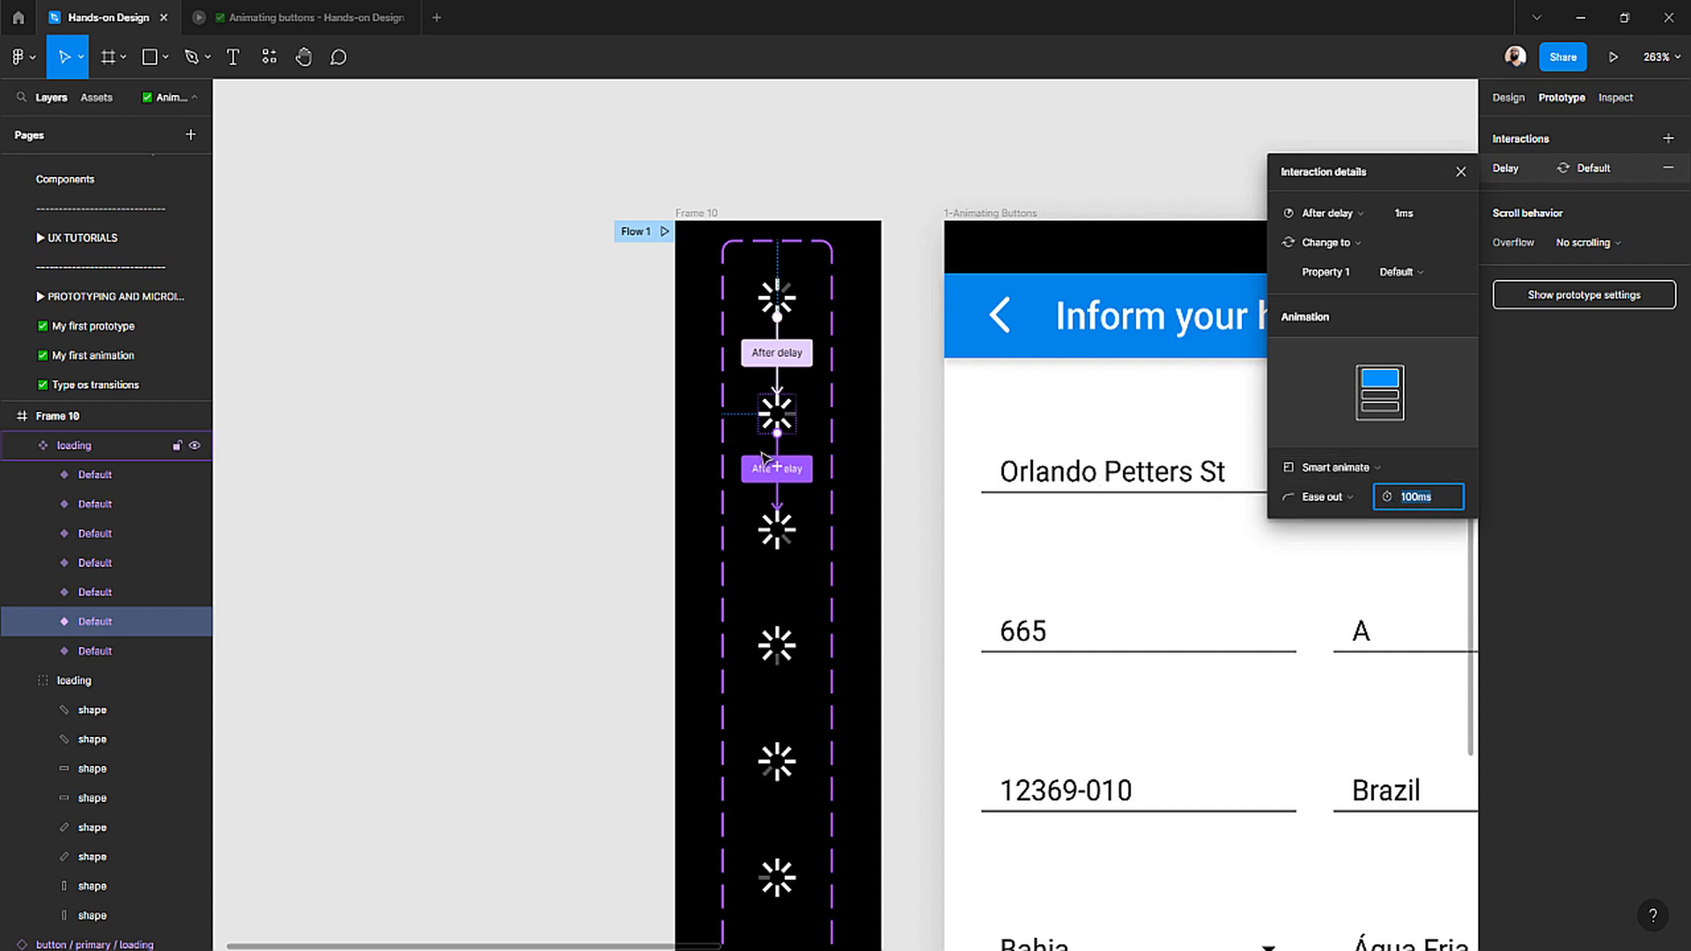
- Connect the third loading variant to the fourth with an After delay trigger of 1 ms
scroll(793, 458, down, 2)
click(793, 458)
scroll(788, 441, down, 3)
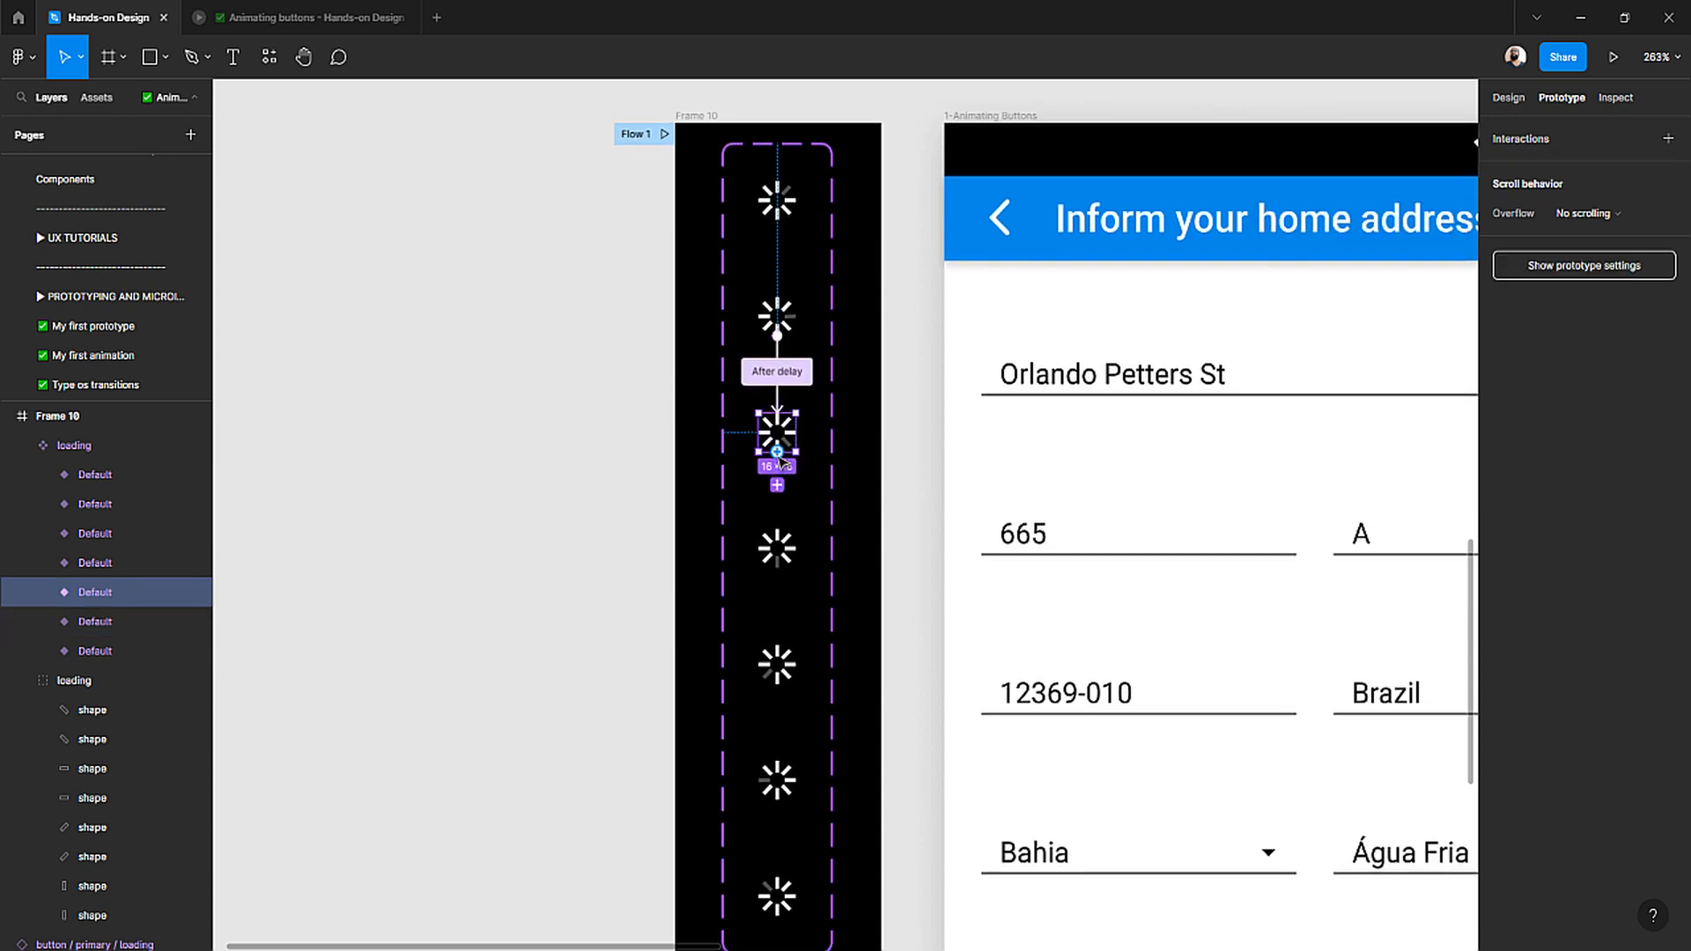
drag(778, 384, 781, 485)
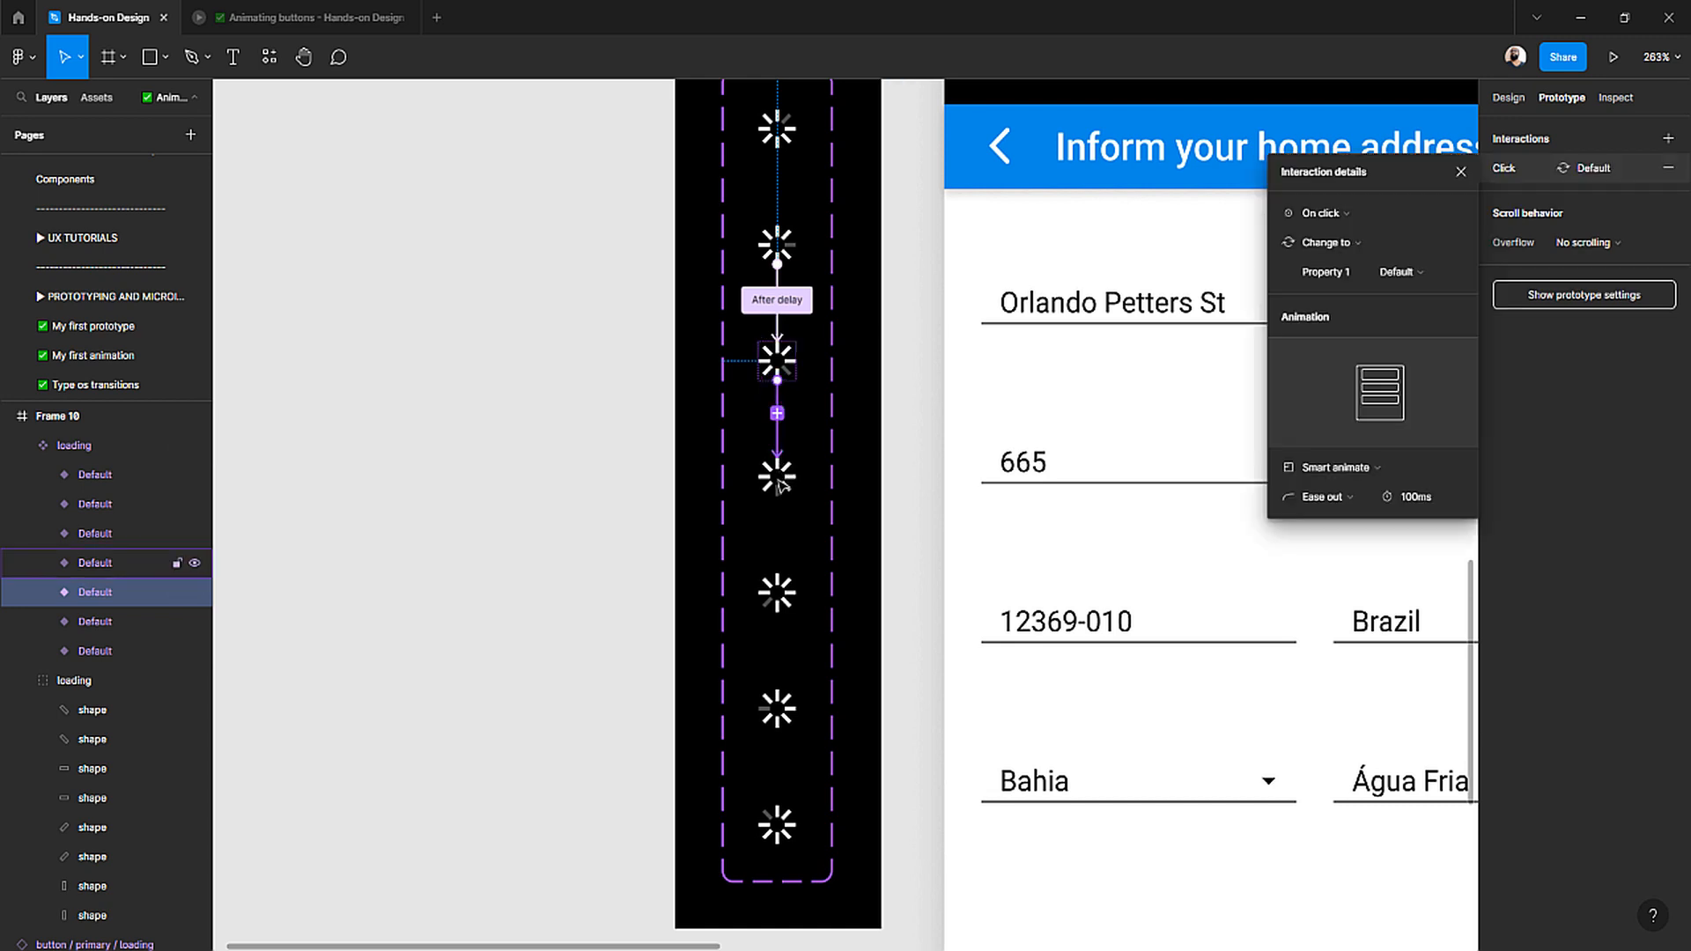
click(1368, 218)
click(1343, 443)
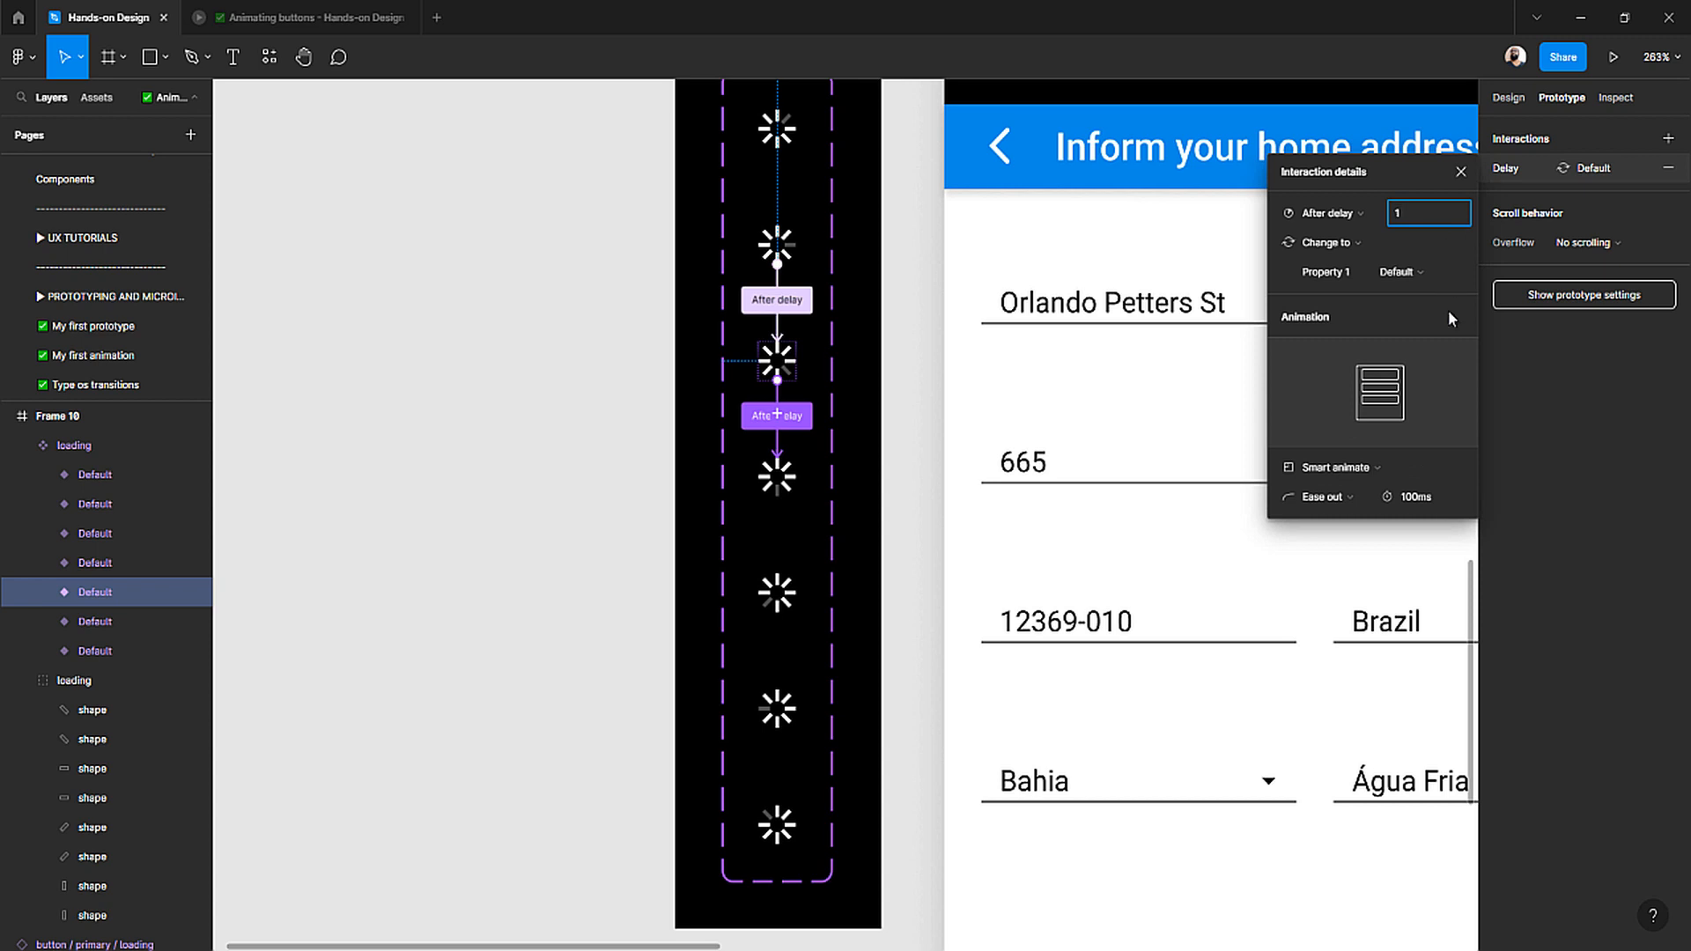
- Connect the fourth loading variant to the fifth with an After delay trigger of 1 ms
click(786, 478)
drag(796, 476, 777, 593)
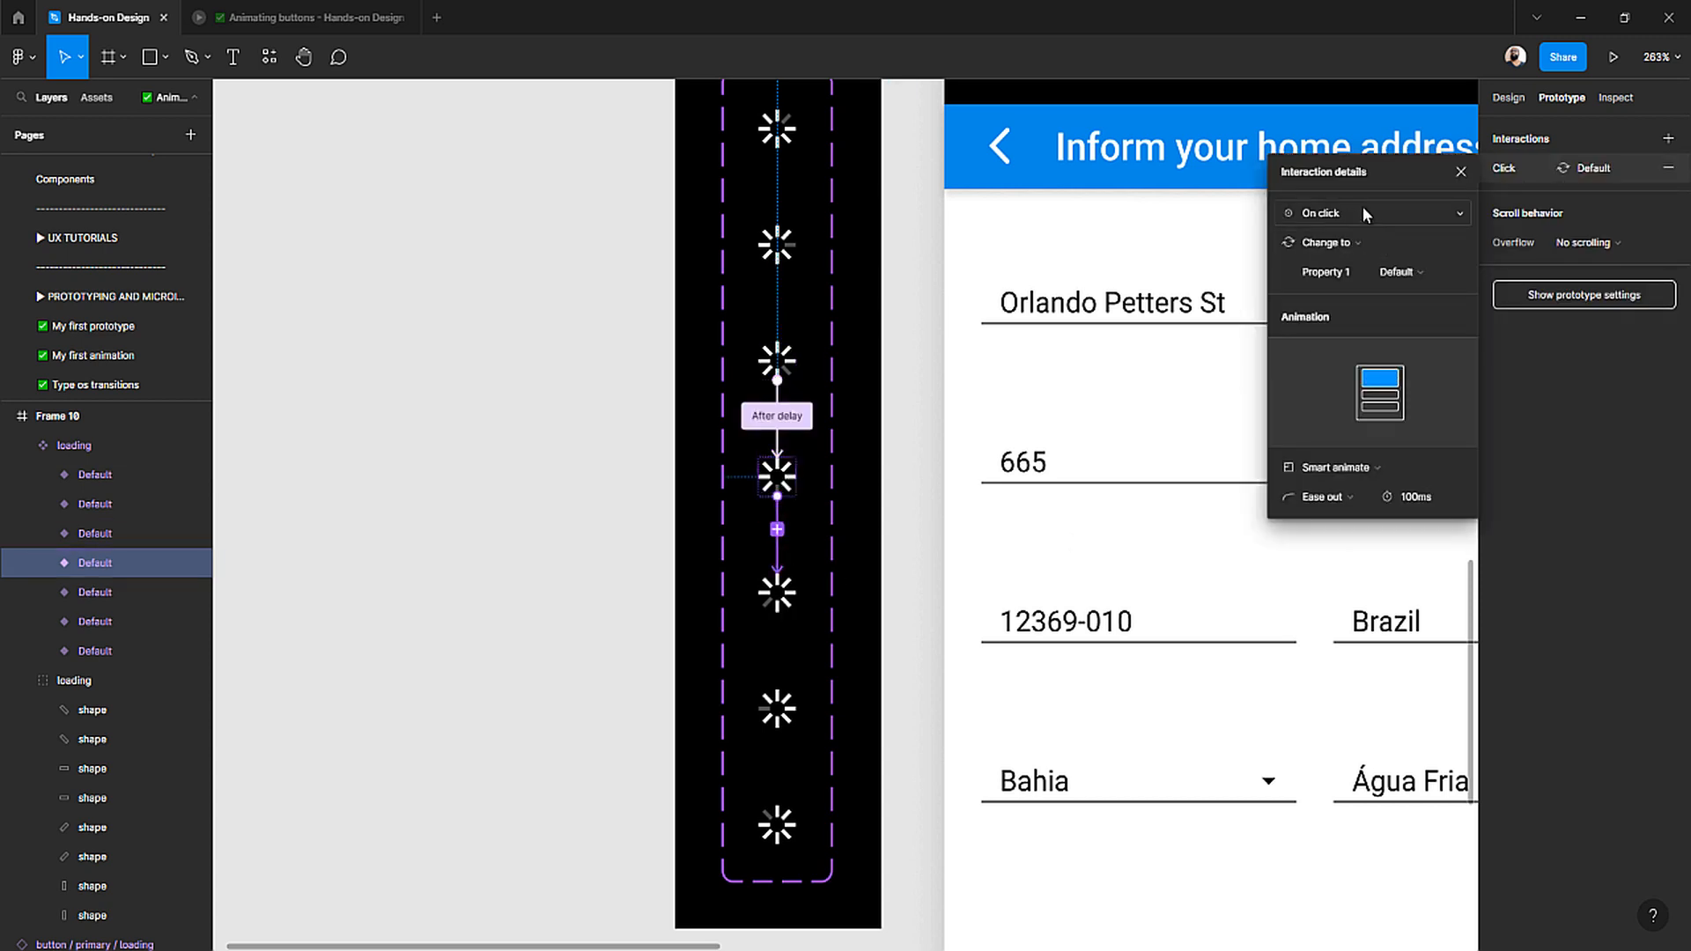
click(1322, 213)
click(1330, 438)
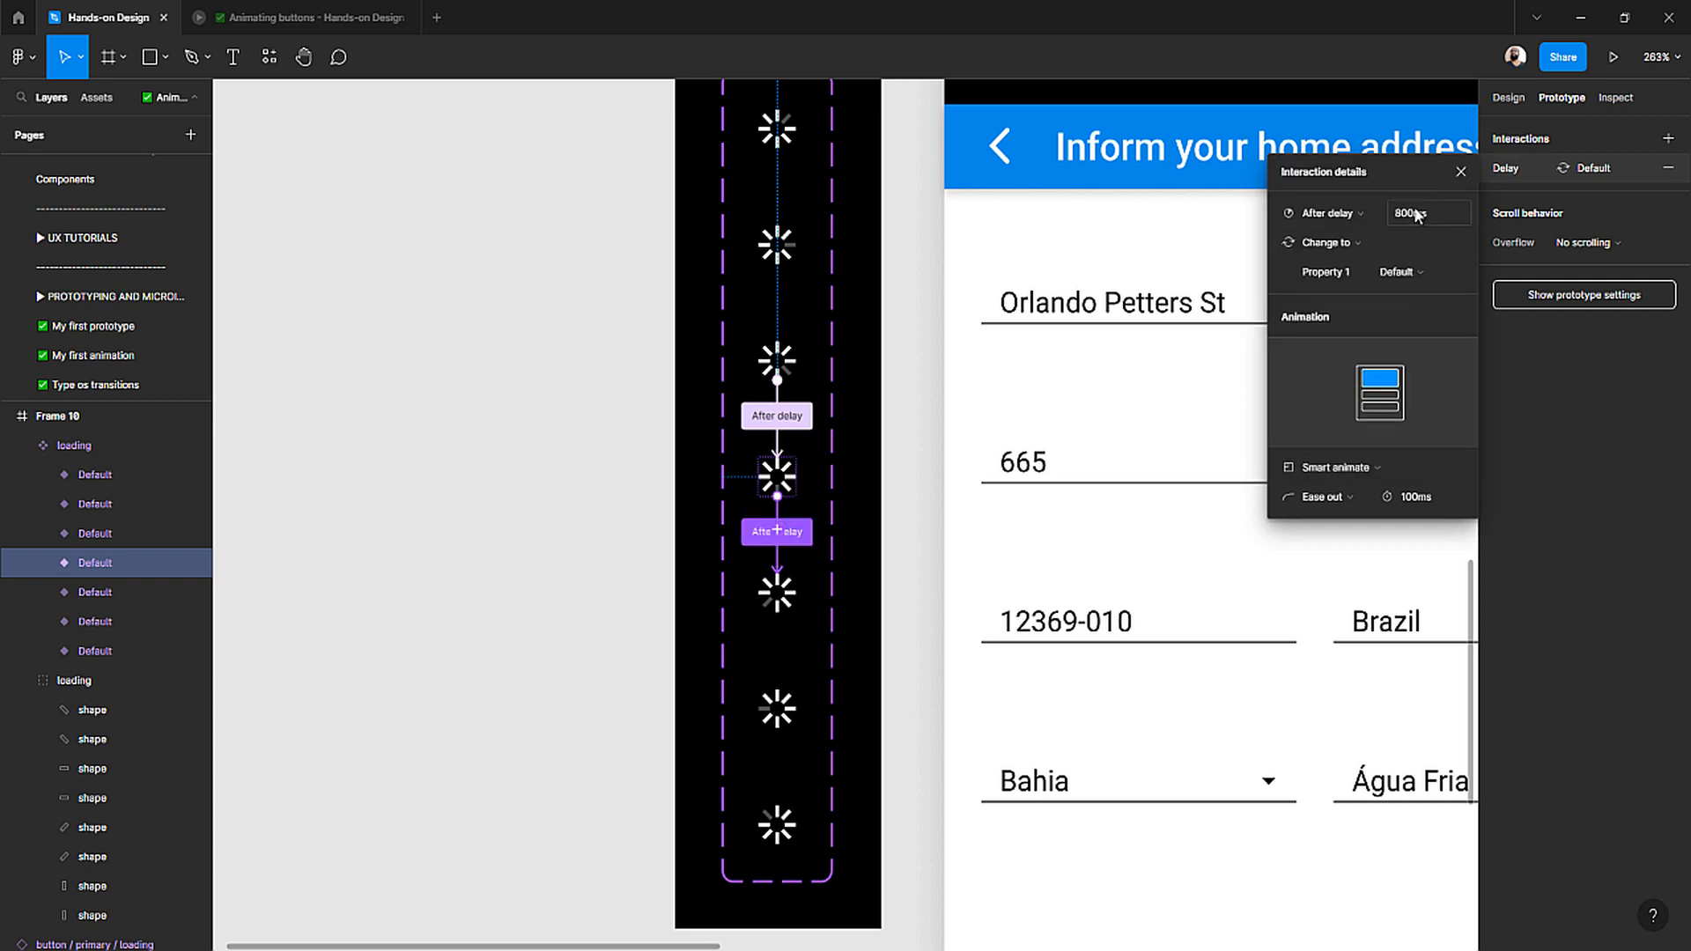
click(1410, 213)
text(1)
- Connect the fifth loading variant to the sixth with an After delay trigger of 1 ms
click(782, 593)
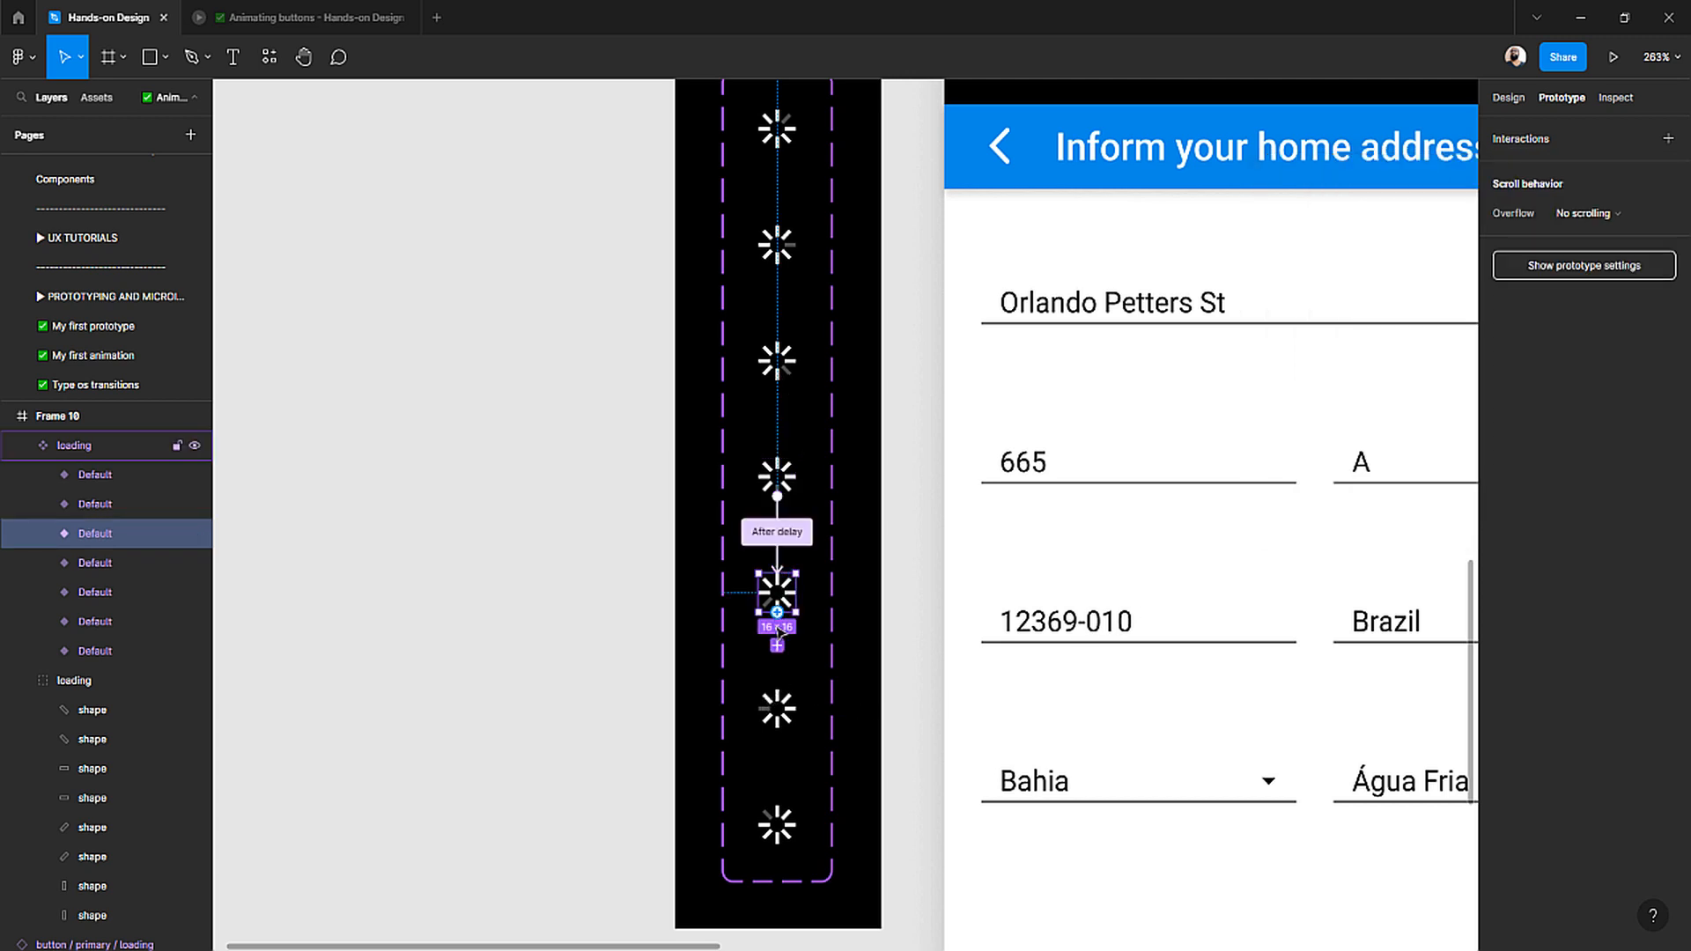
drag(777, 612, 777, 705)
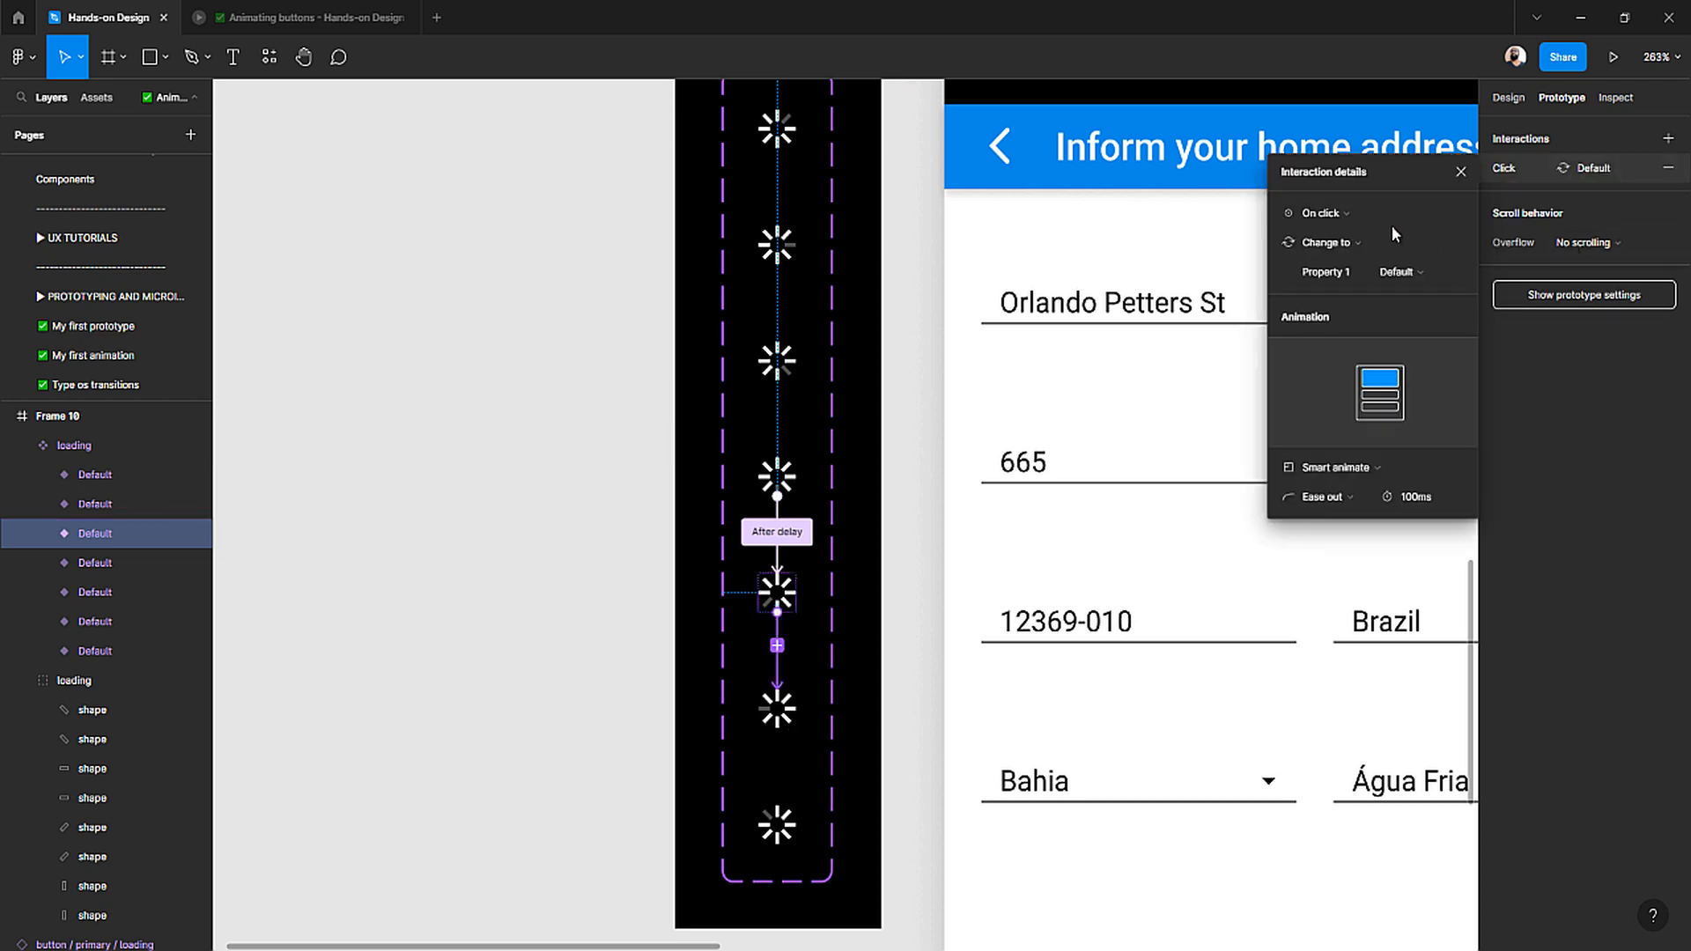
click(1324, 214)
click(1340, 439)
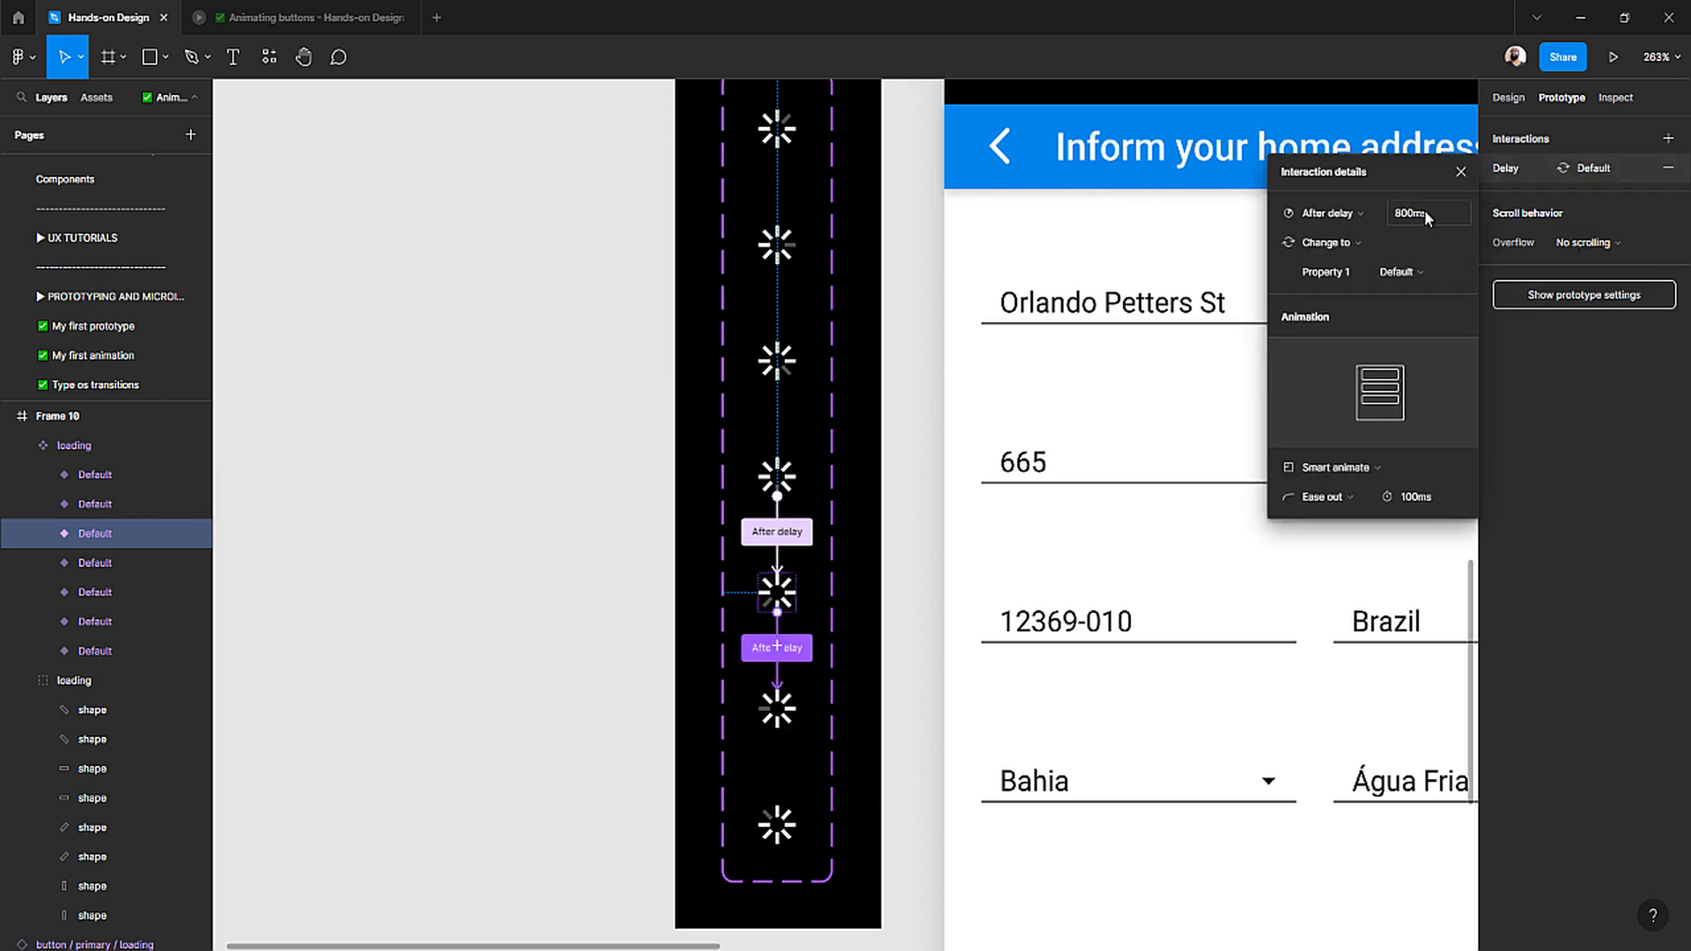
text(1)
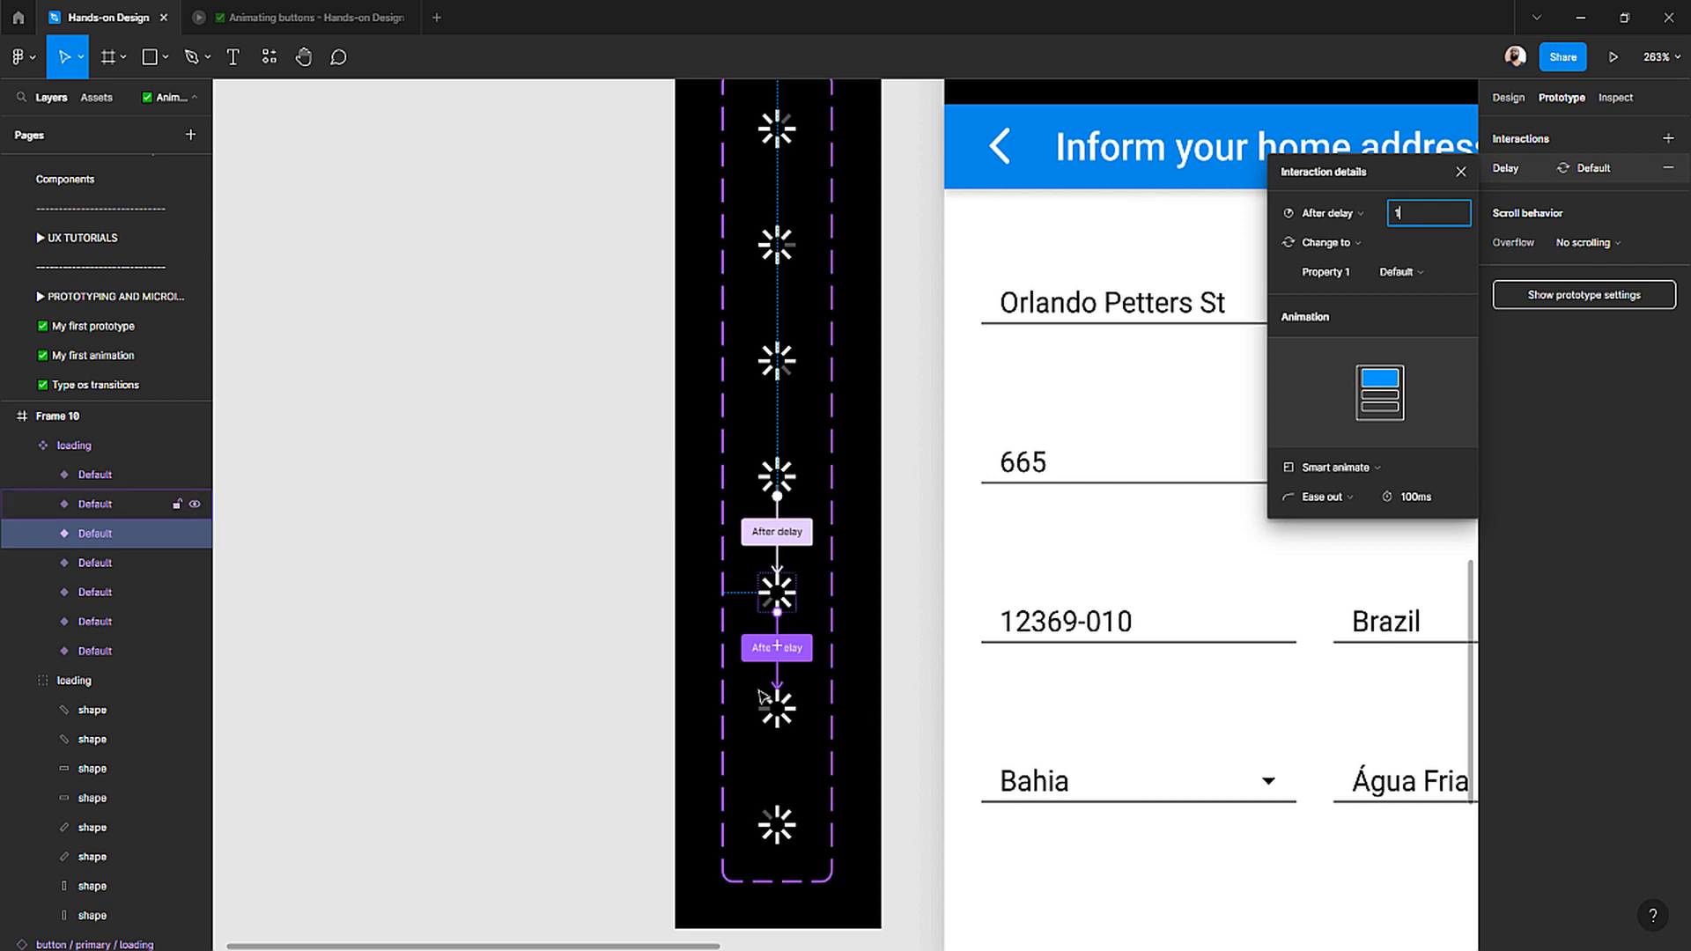
- Connect the sixth loading variant to the seventh with an After delay trigger of 1 ms
click(772, 714)
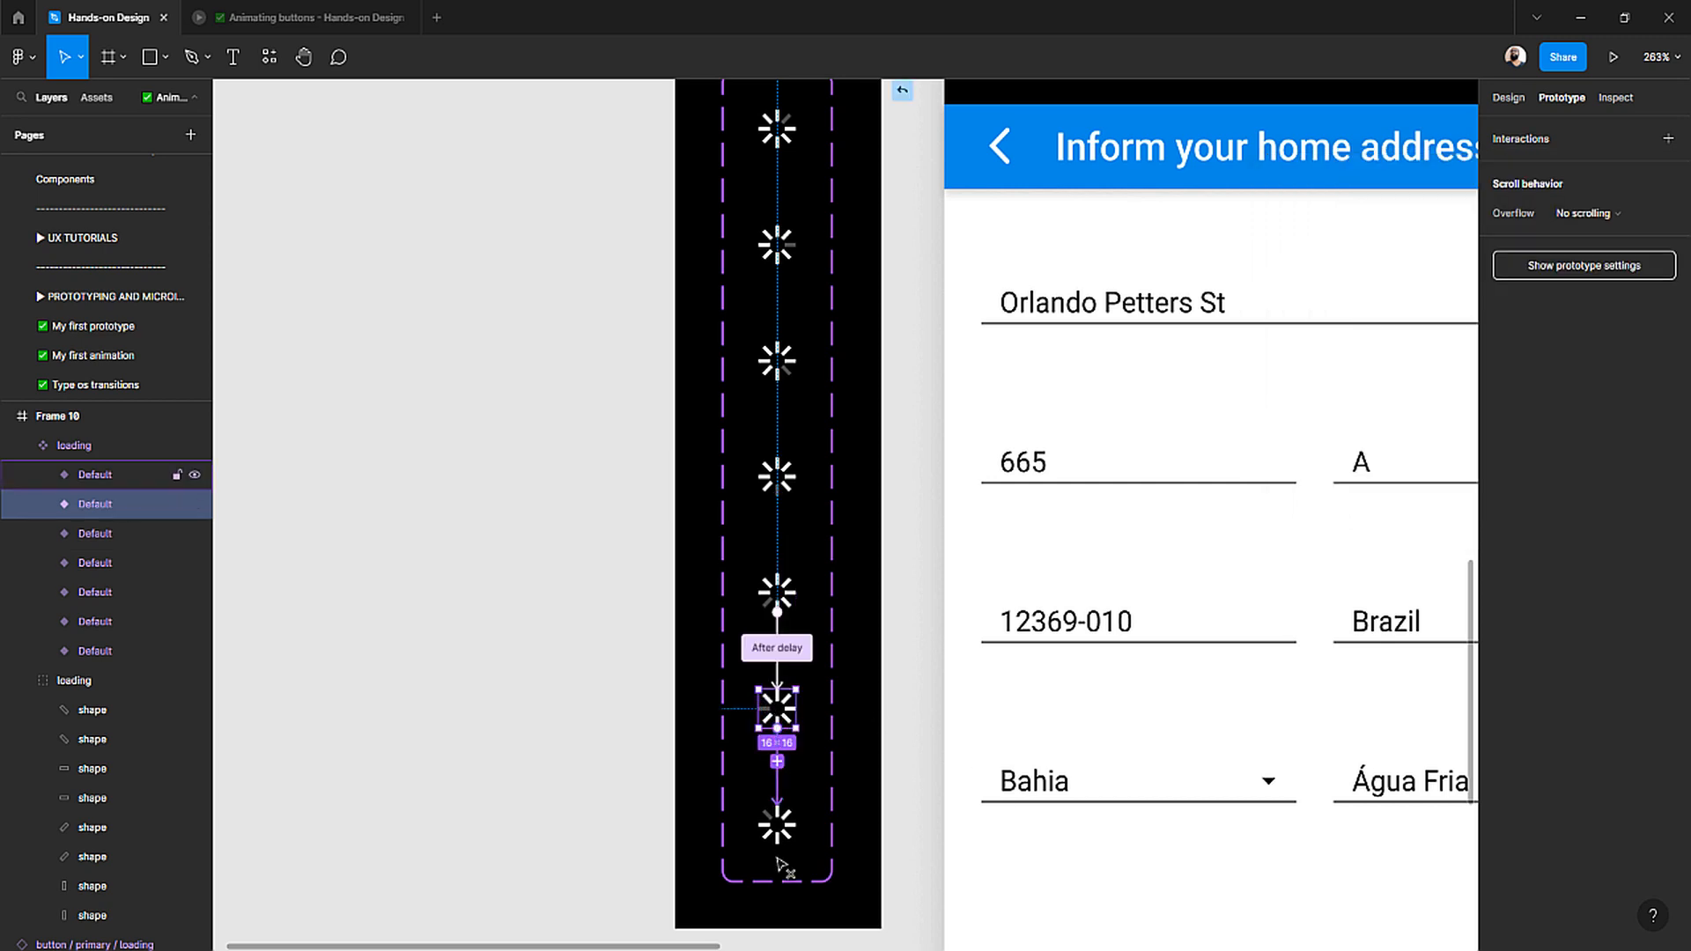
drag(777, 763, 790, 820)
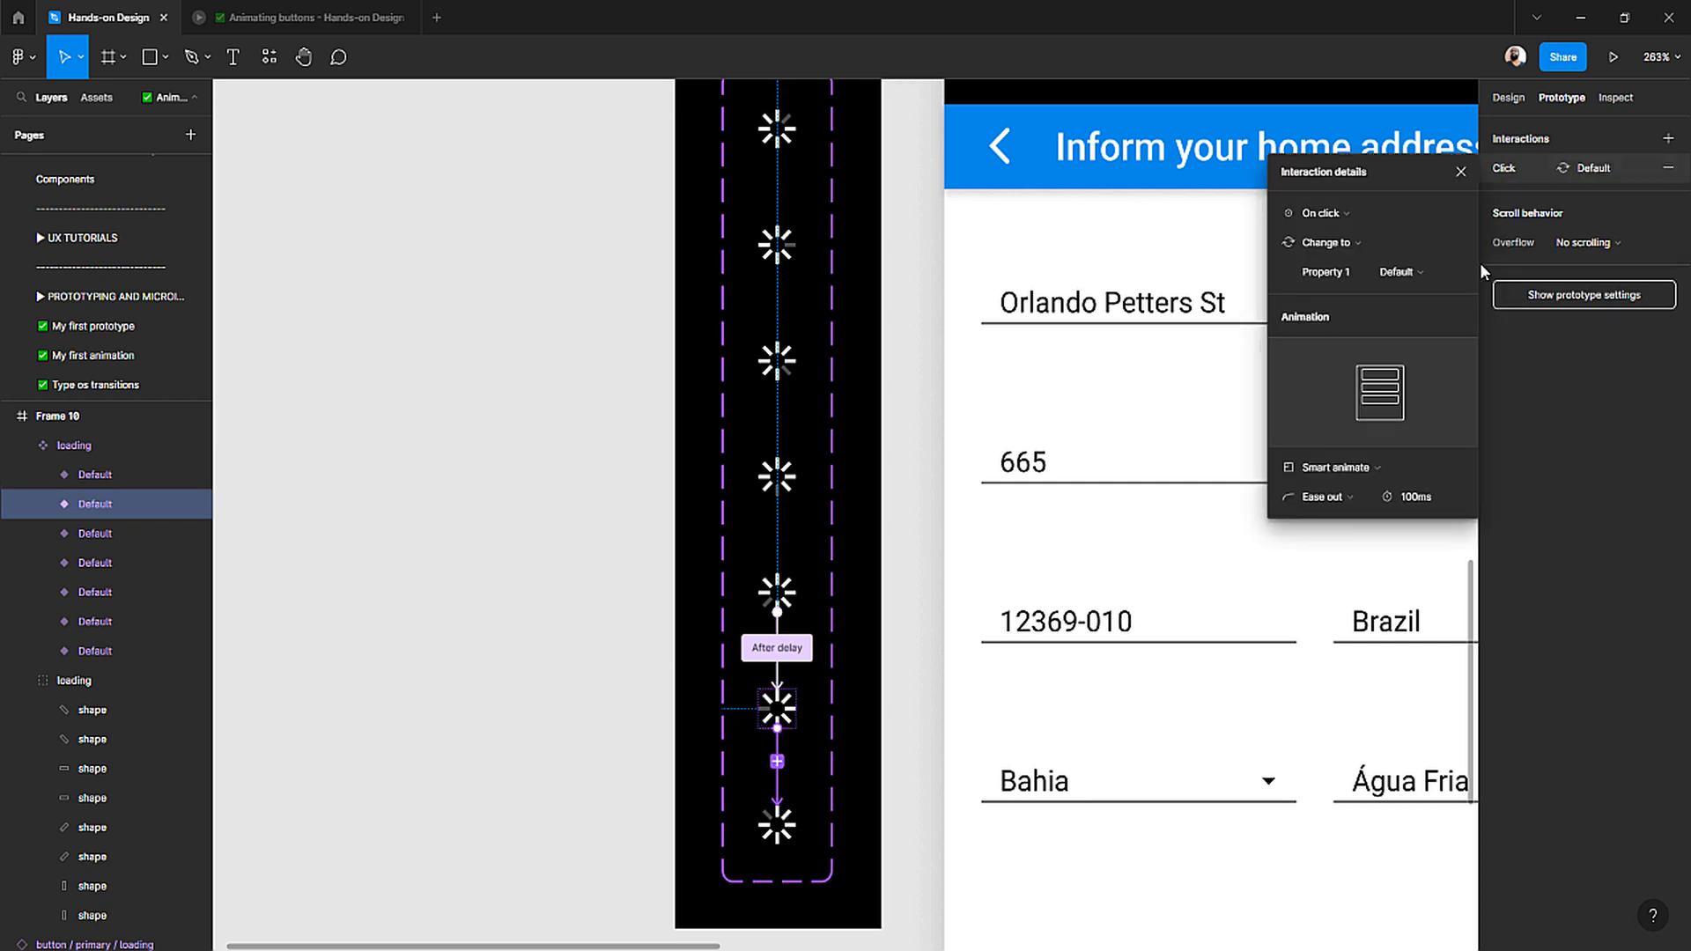
click(1326, 214)
click(1330, 442)
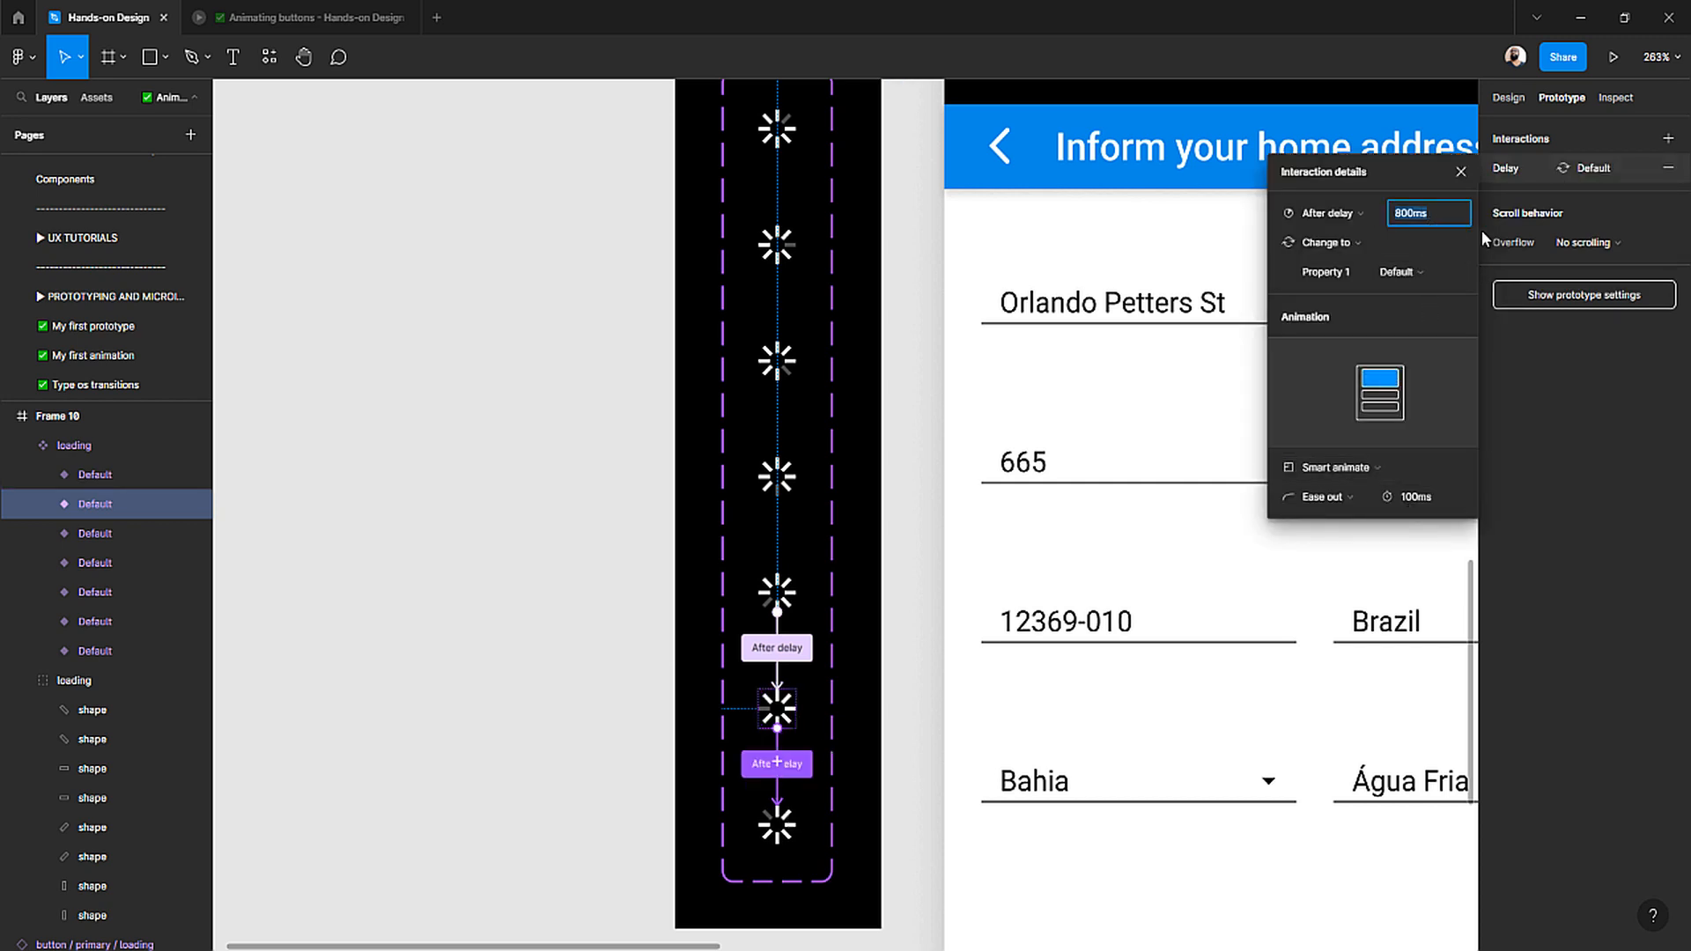
text(1)
key(Return)
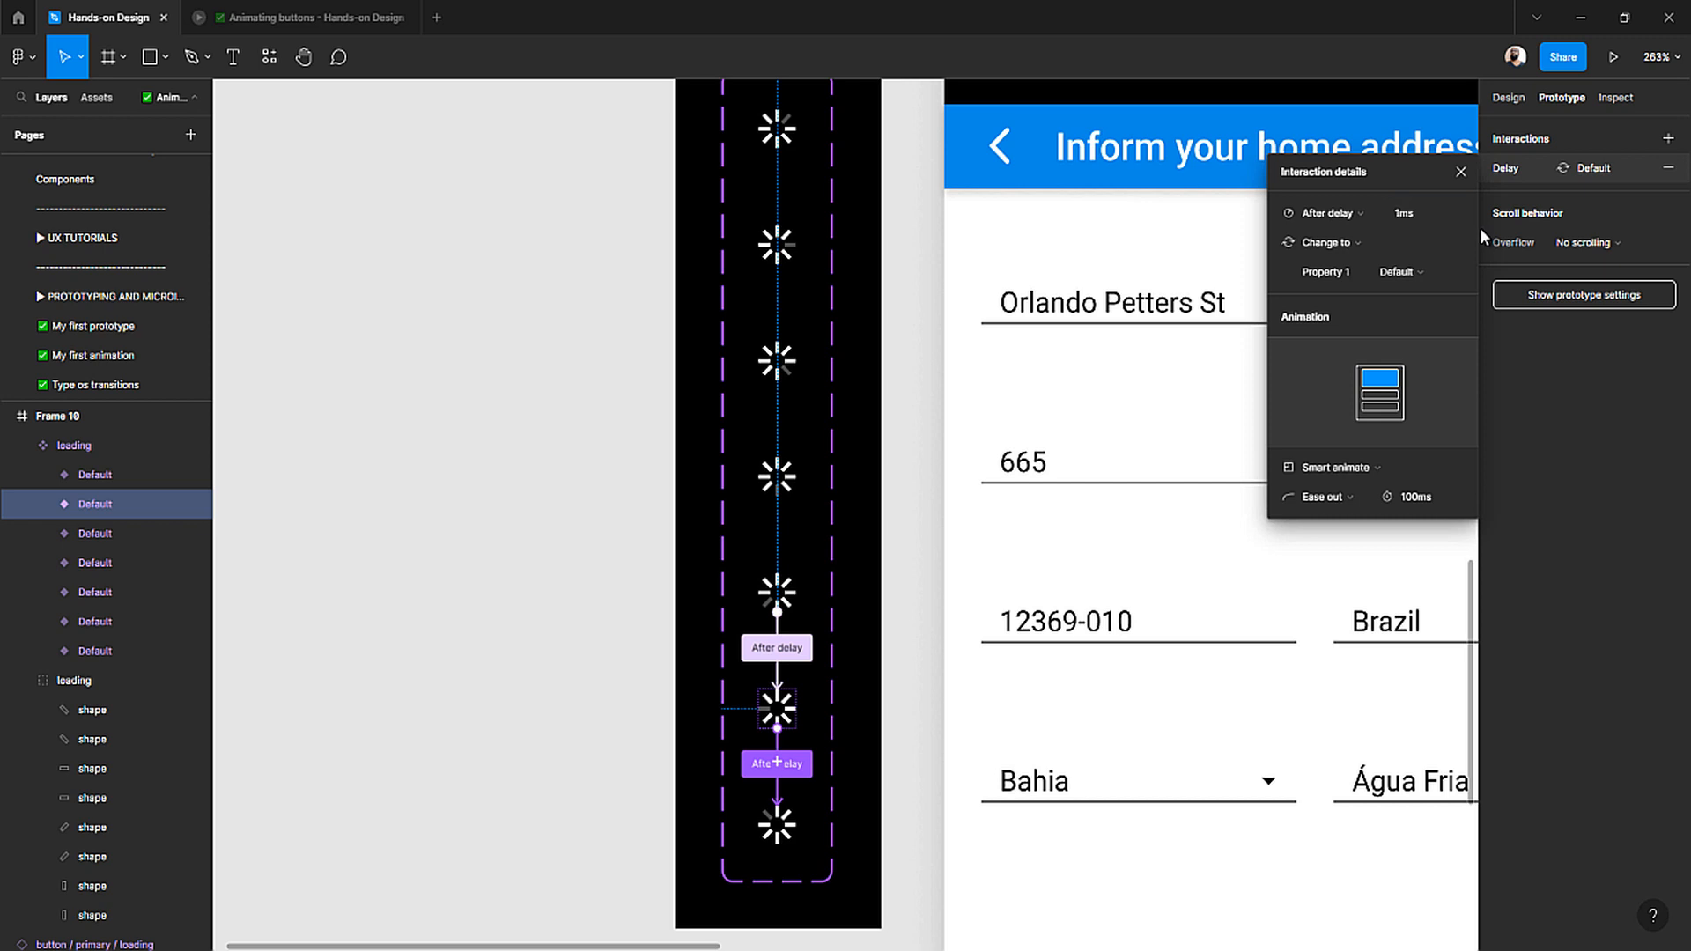
- Connect the seventh loading variant back to the first with an After delay trigger of 1 ms to close the loop
click(766, 831)
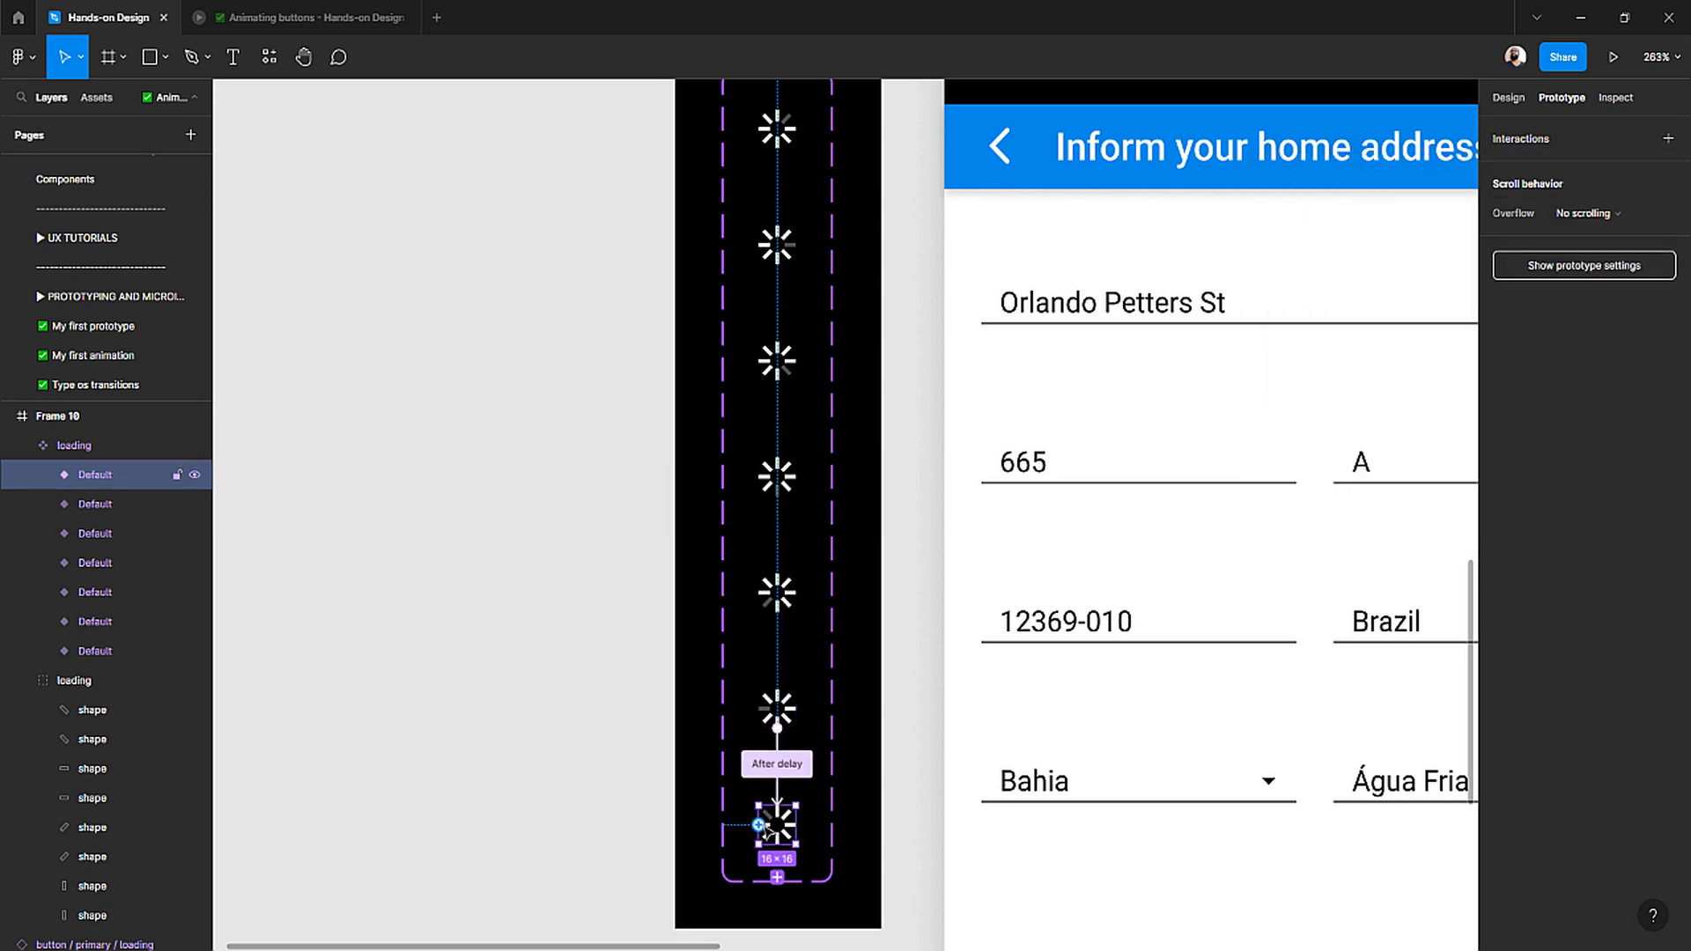
drag(758, 825, 773, 357)
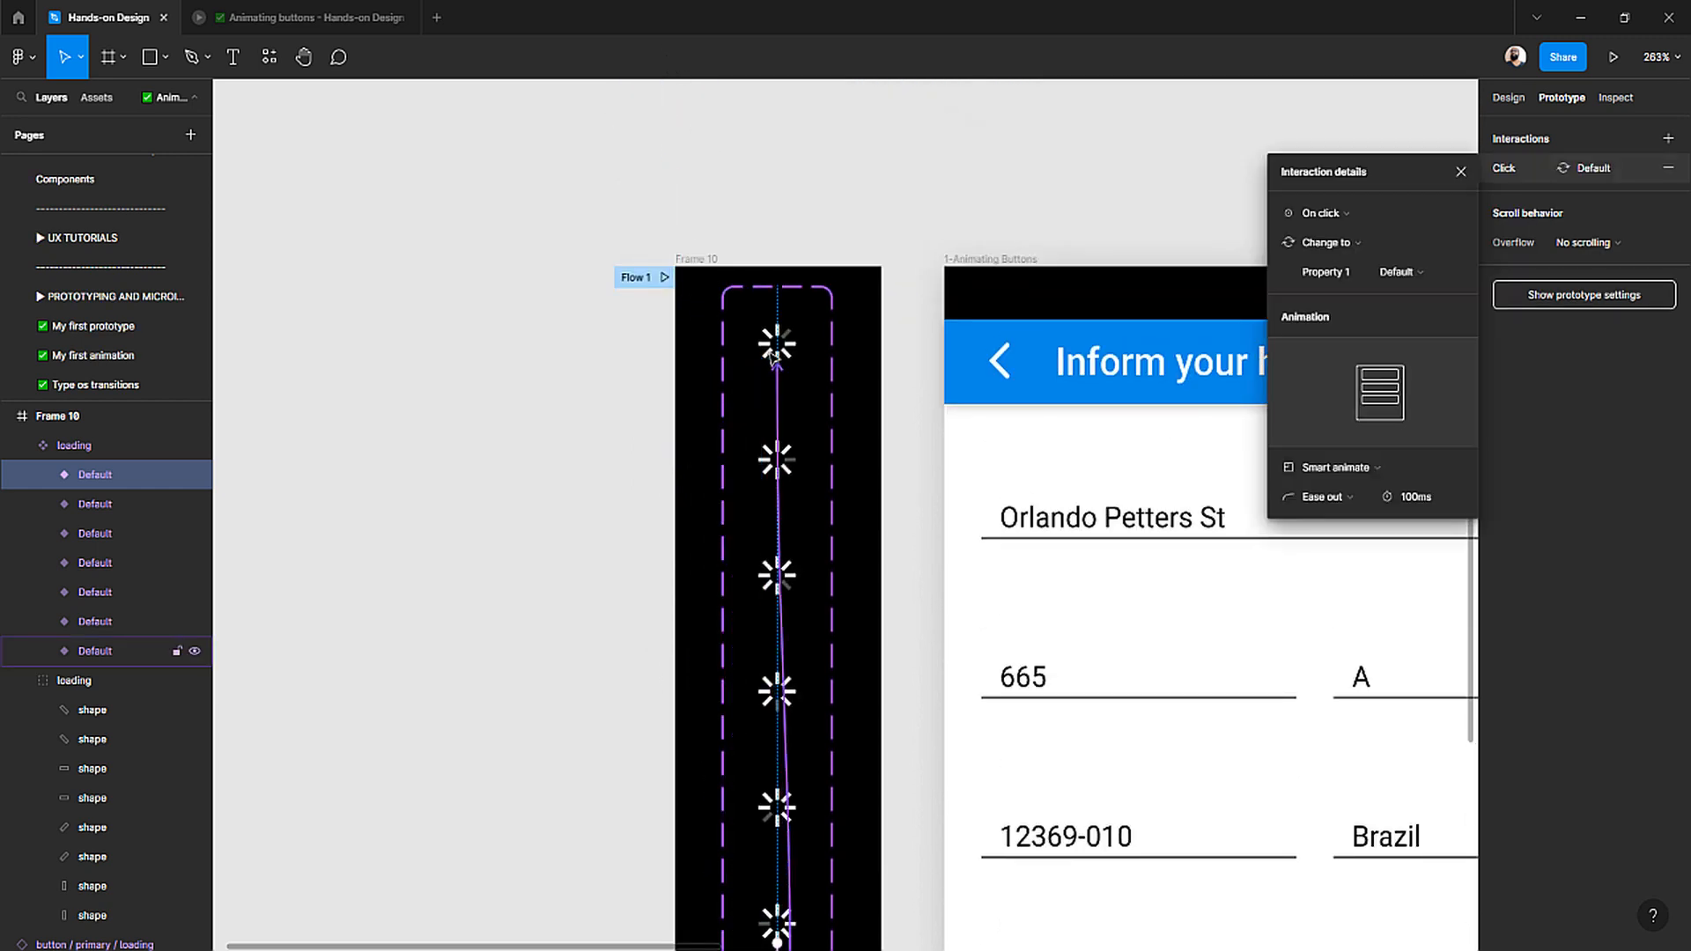
click(1359, 215)
click(1344, 438)
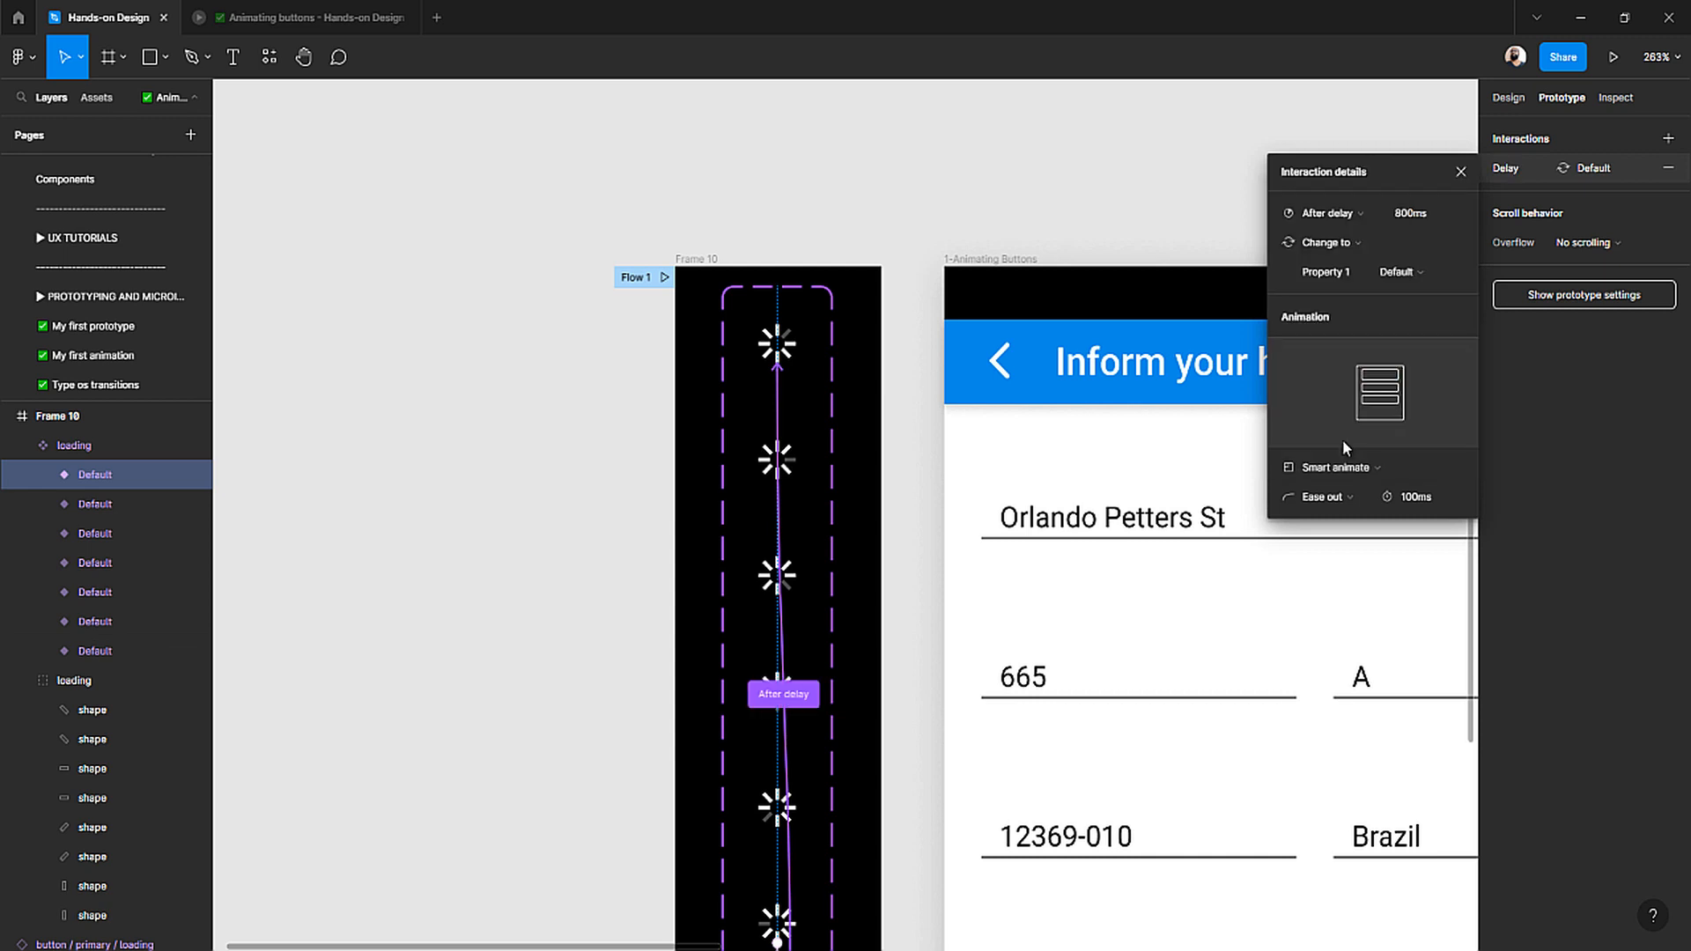
scroll(672, 547, down, 3)
scroll(672, 547, up, 1)
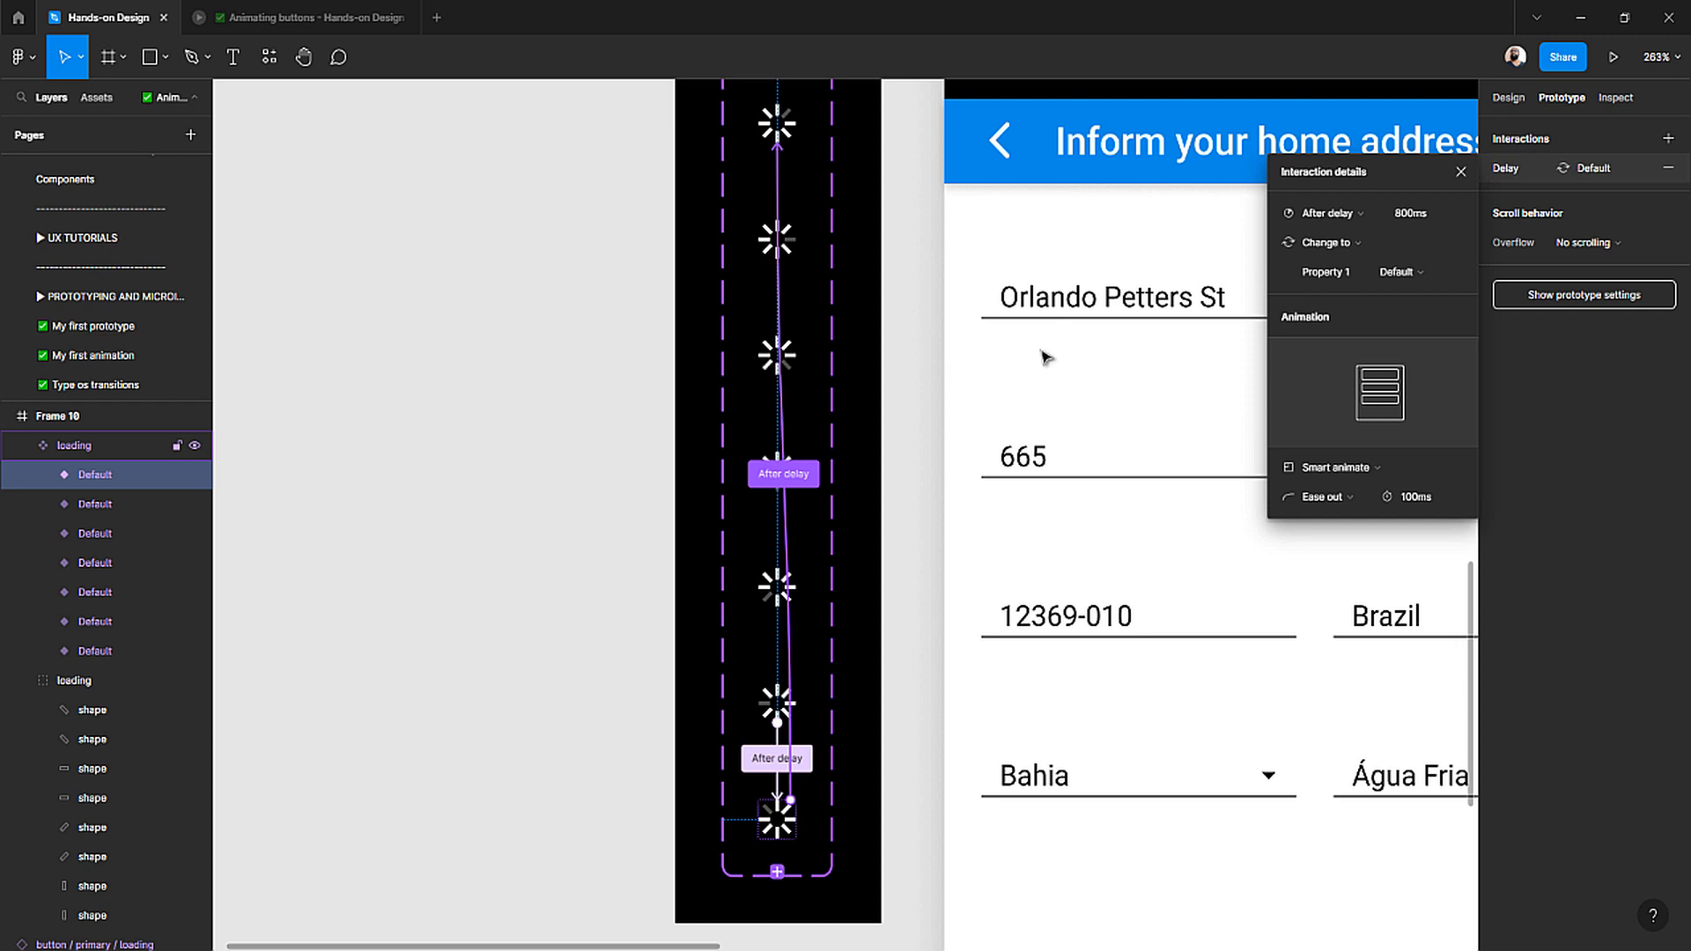
click(1409, 213)
text(1)
key(Return)
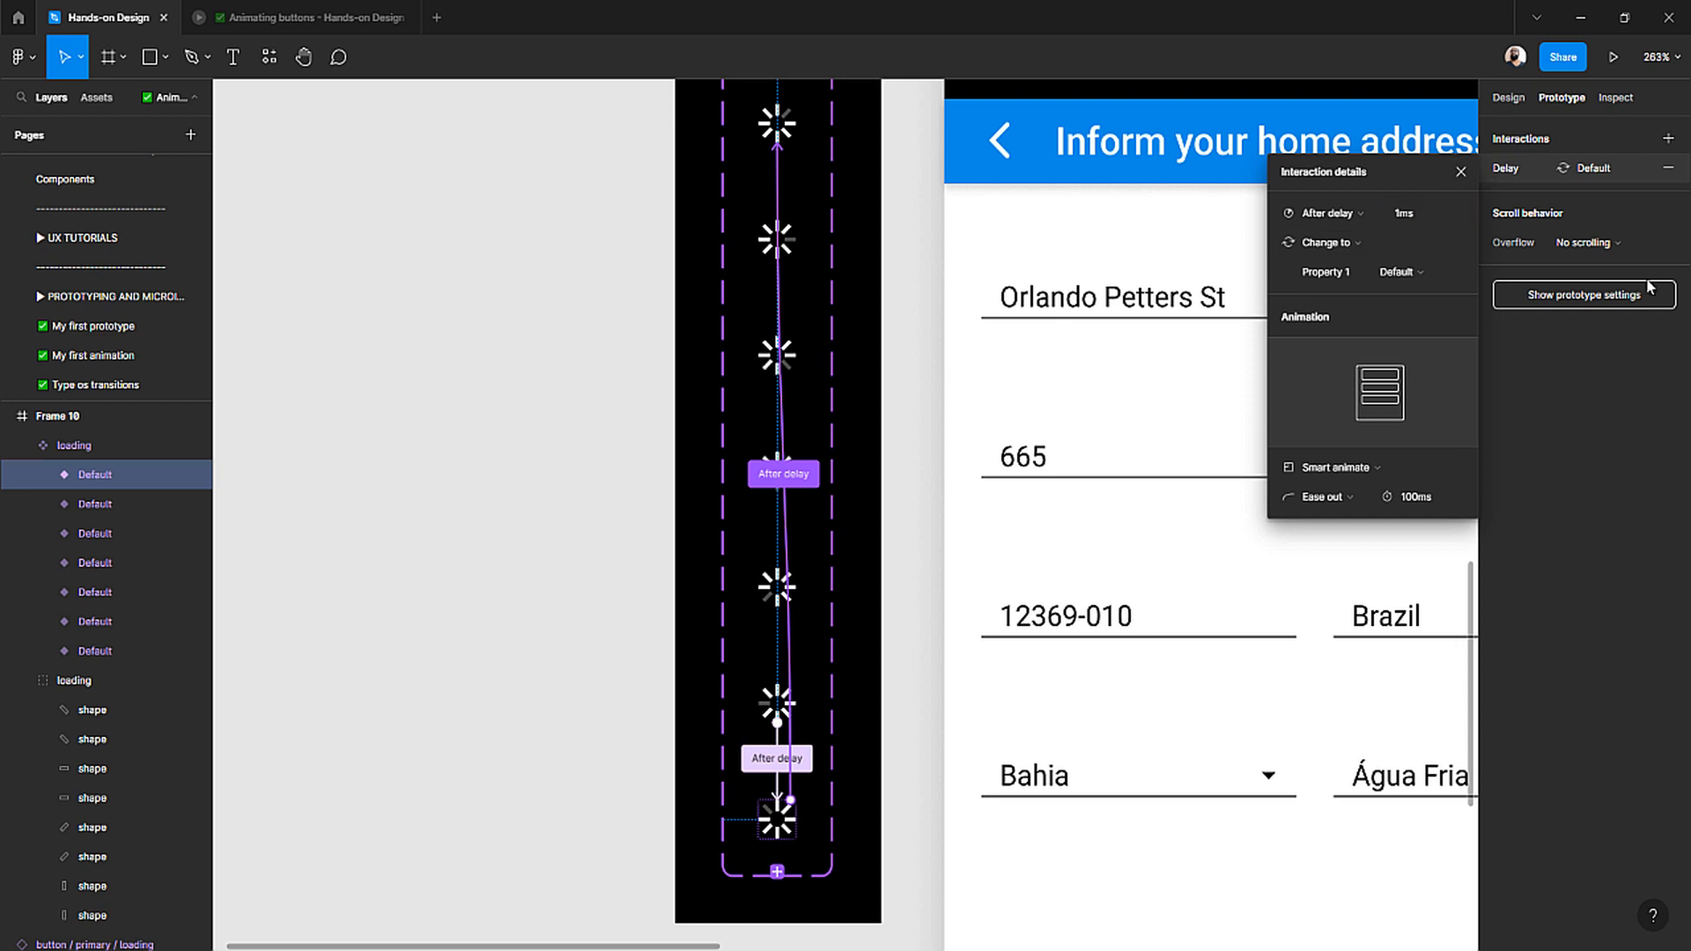
click(543, 450)
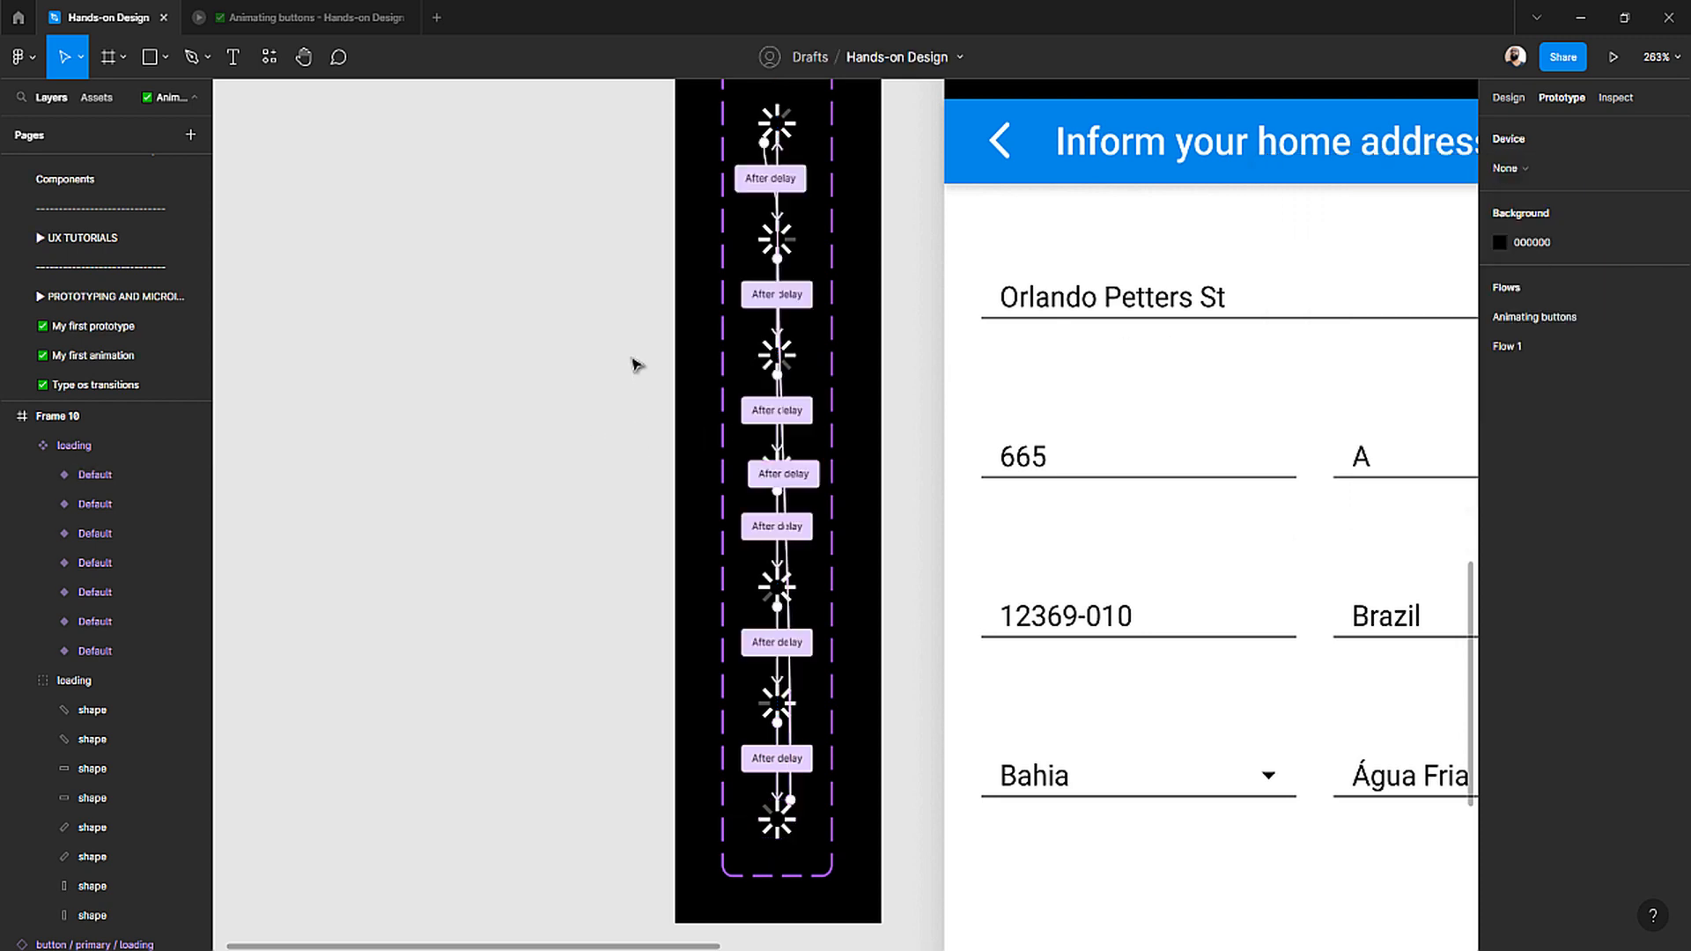
- Preview the Flow 1 prototype to check the spinner animation, and return to the design file
scroll(633, 364, down, 3)
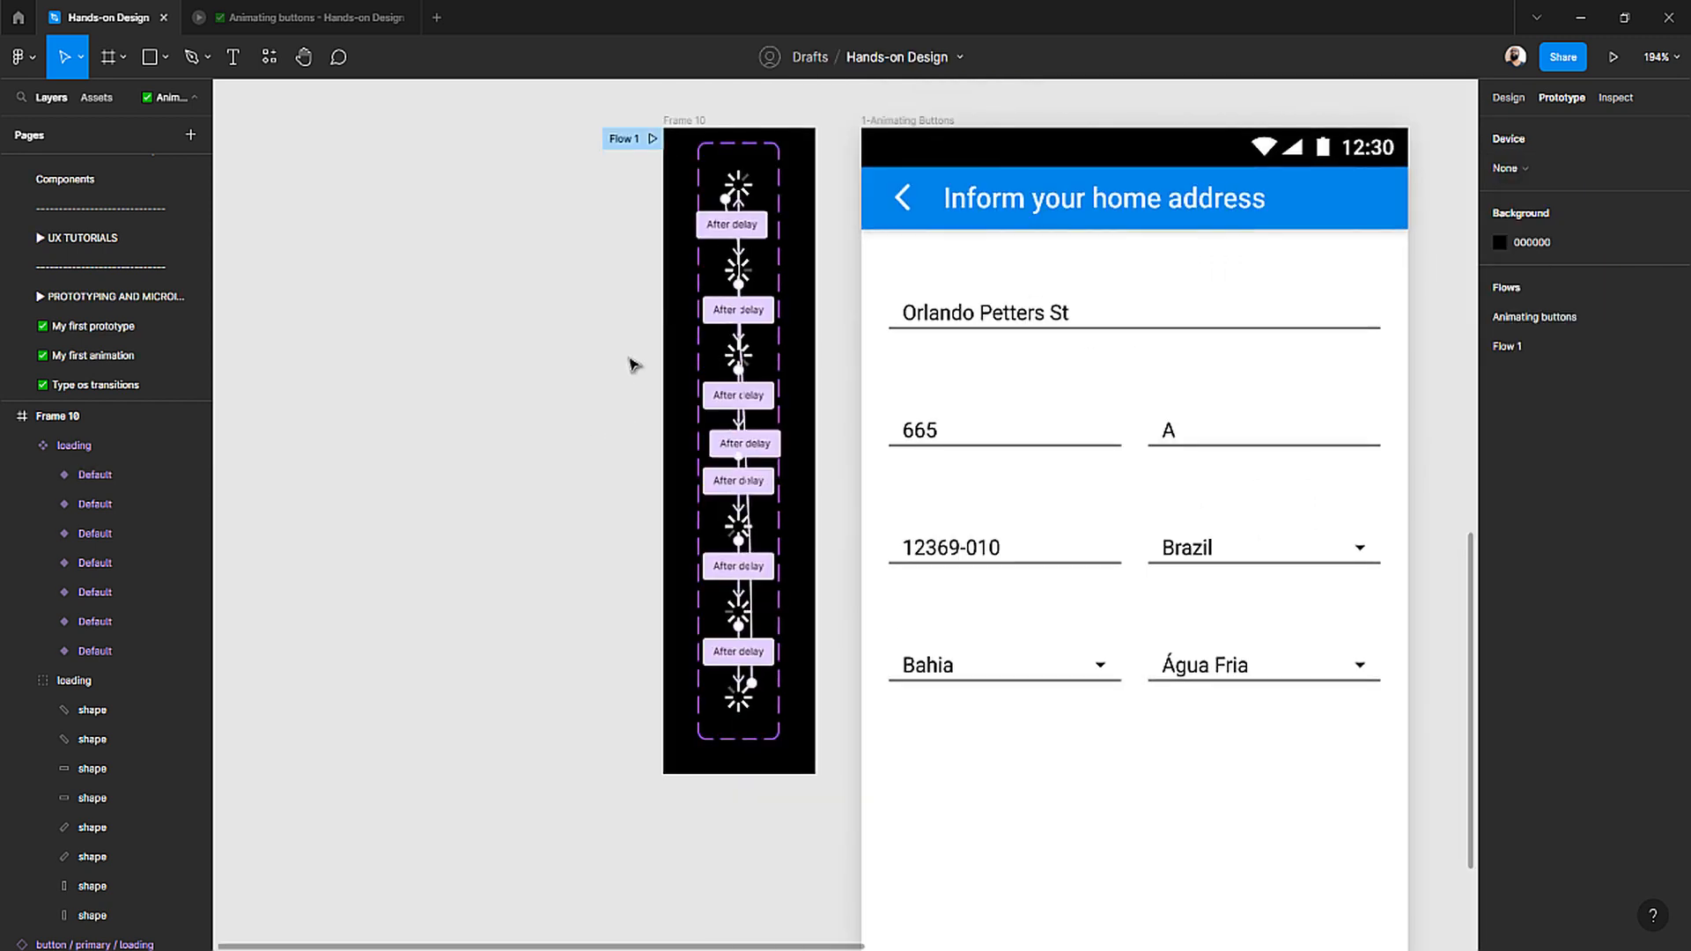
click(652, 141)
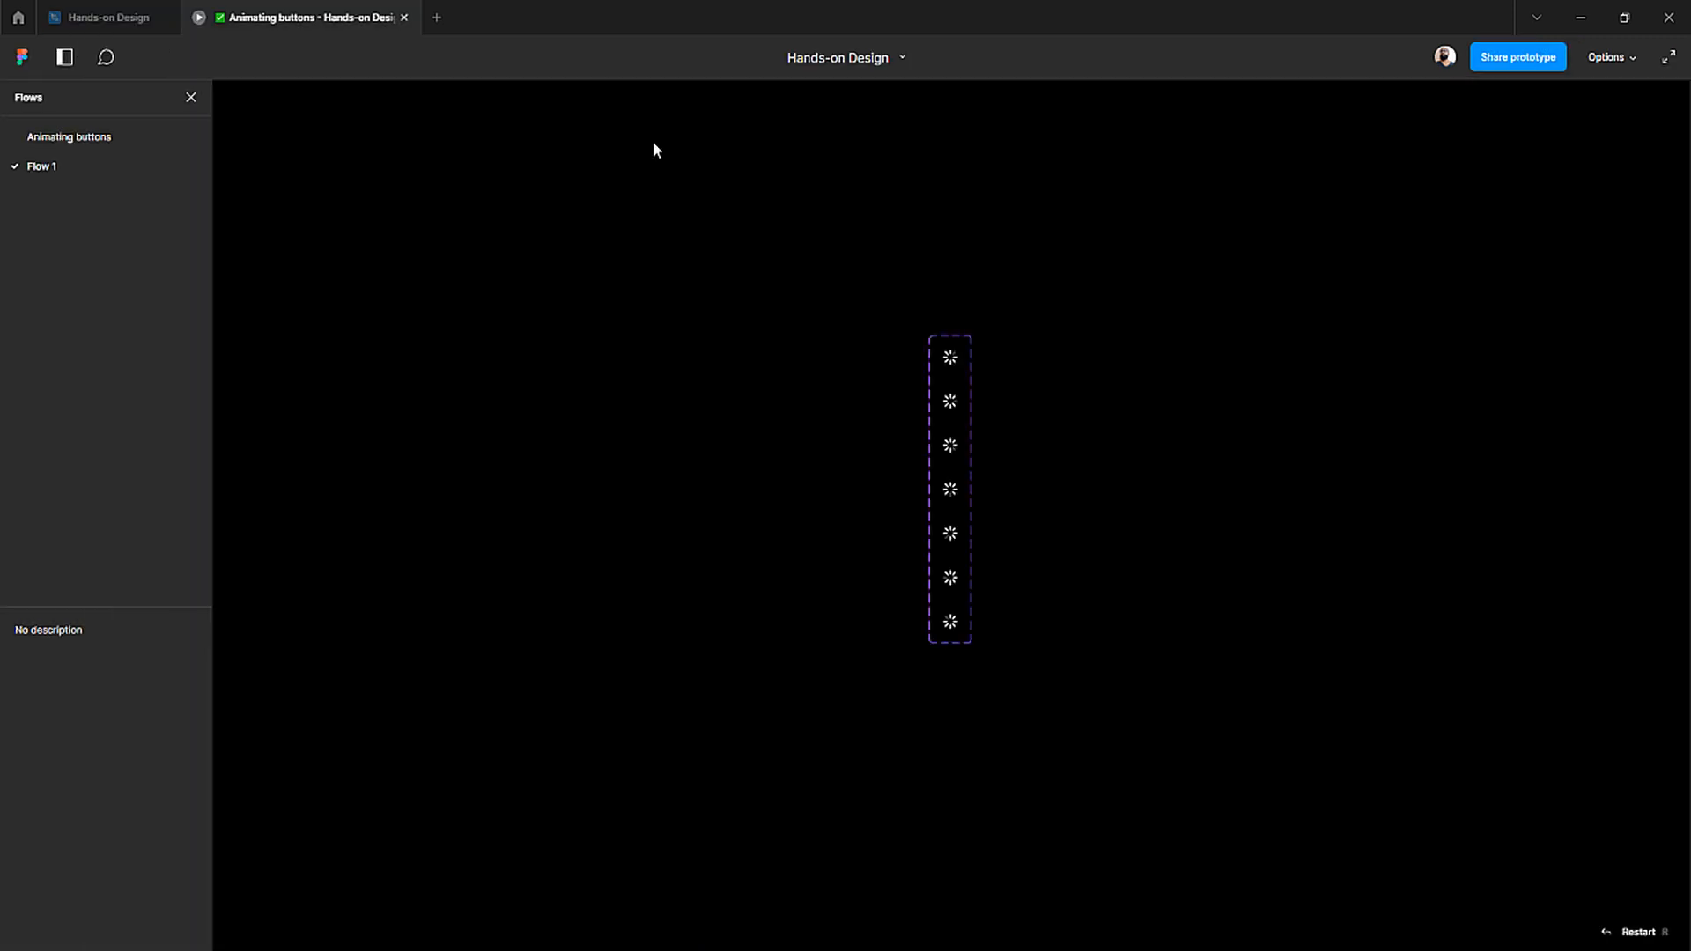
click(110, 16)
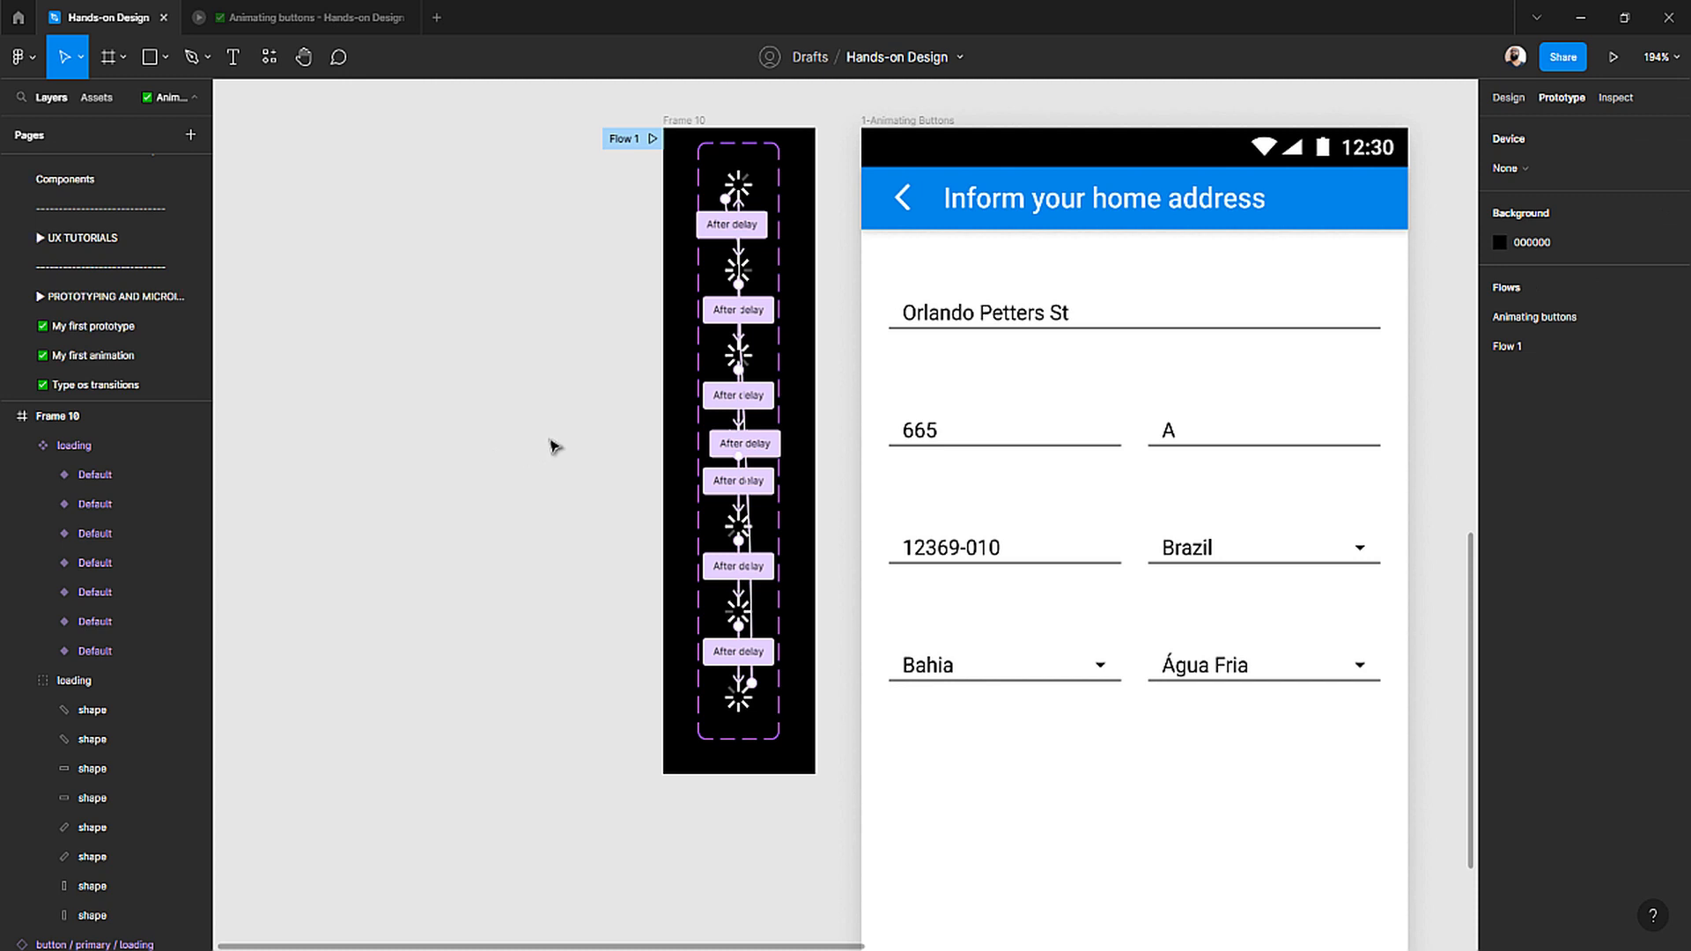
- Remove the Flow 1 starting point from the black Frame 10
scroll(559, 419, down, 5)
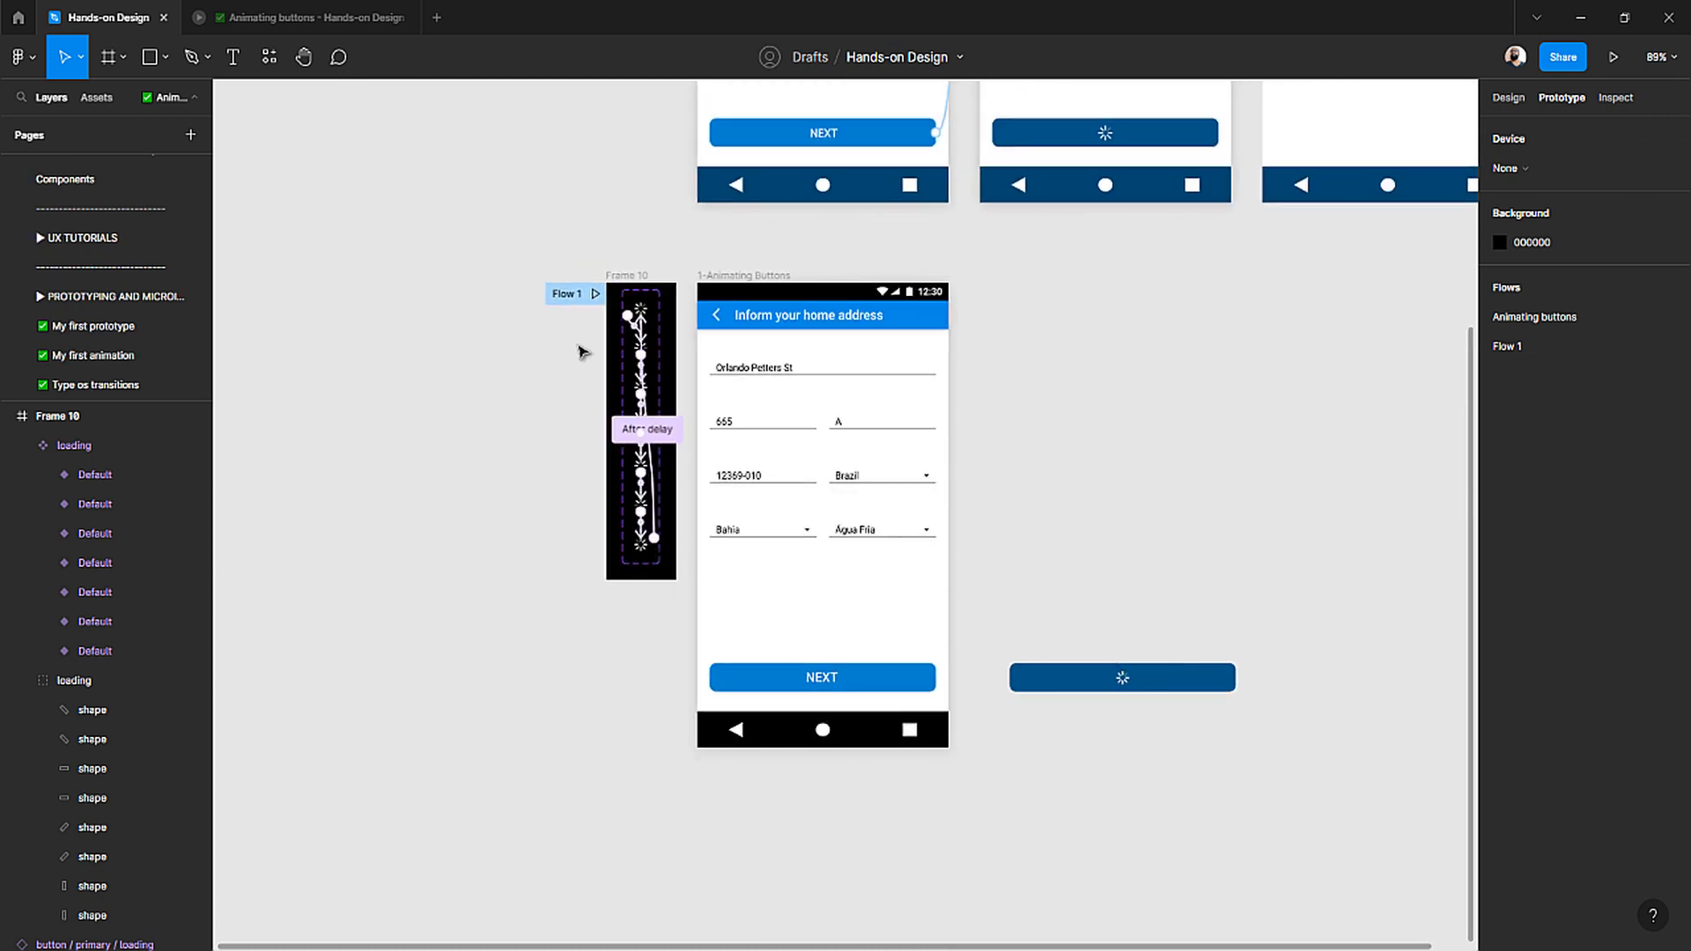
scroll(605, 317, up, 5)
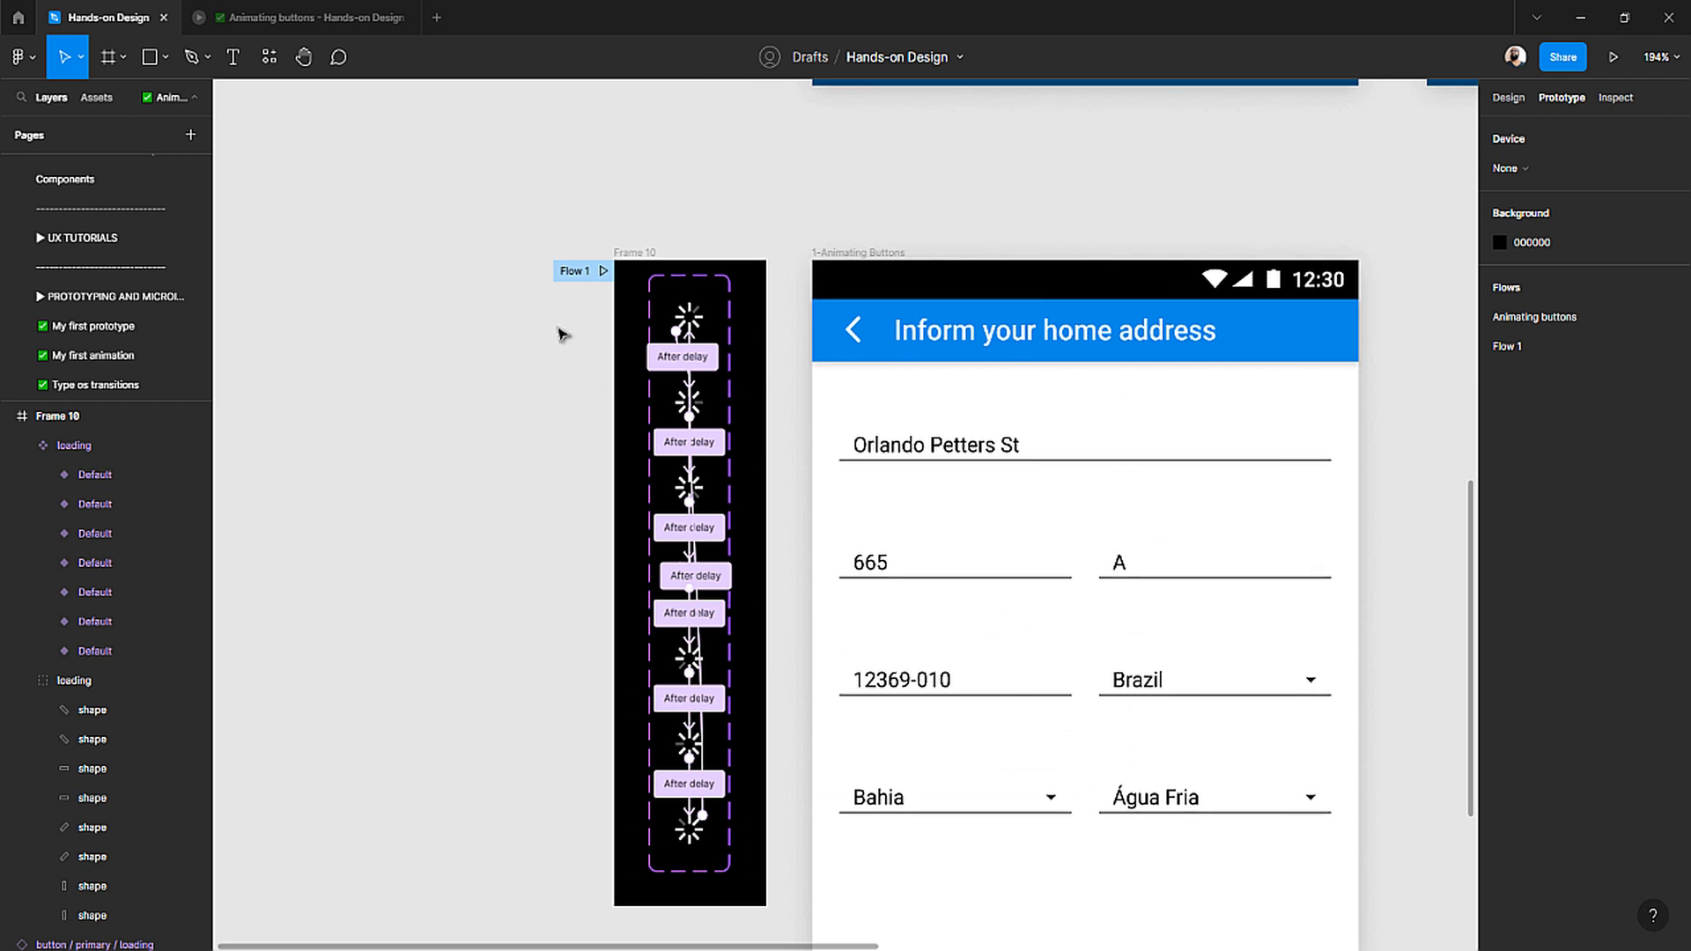
drag(573, 274, 547, 201)
drag(572, 273, 530, 231)
click(580, 273)
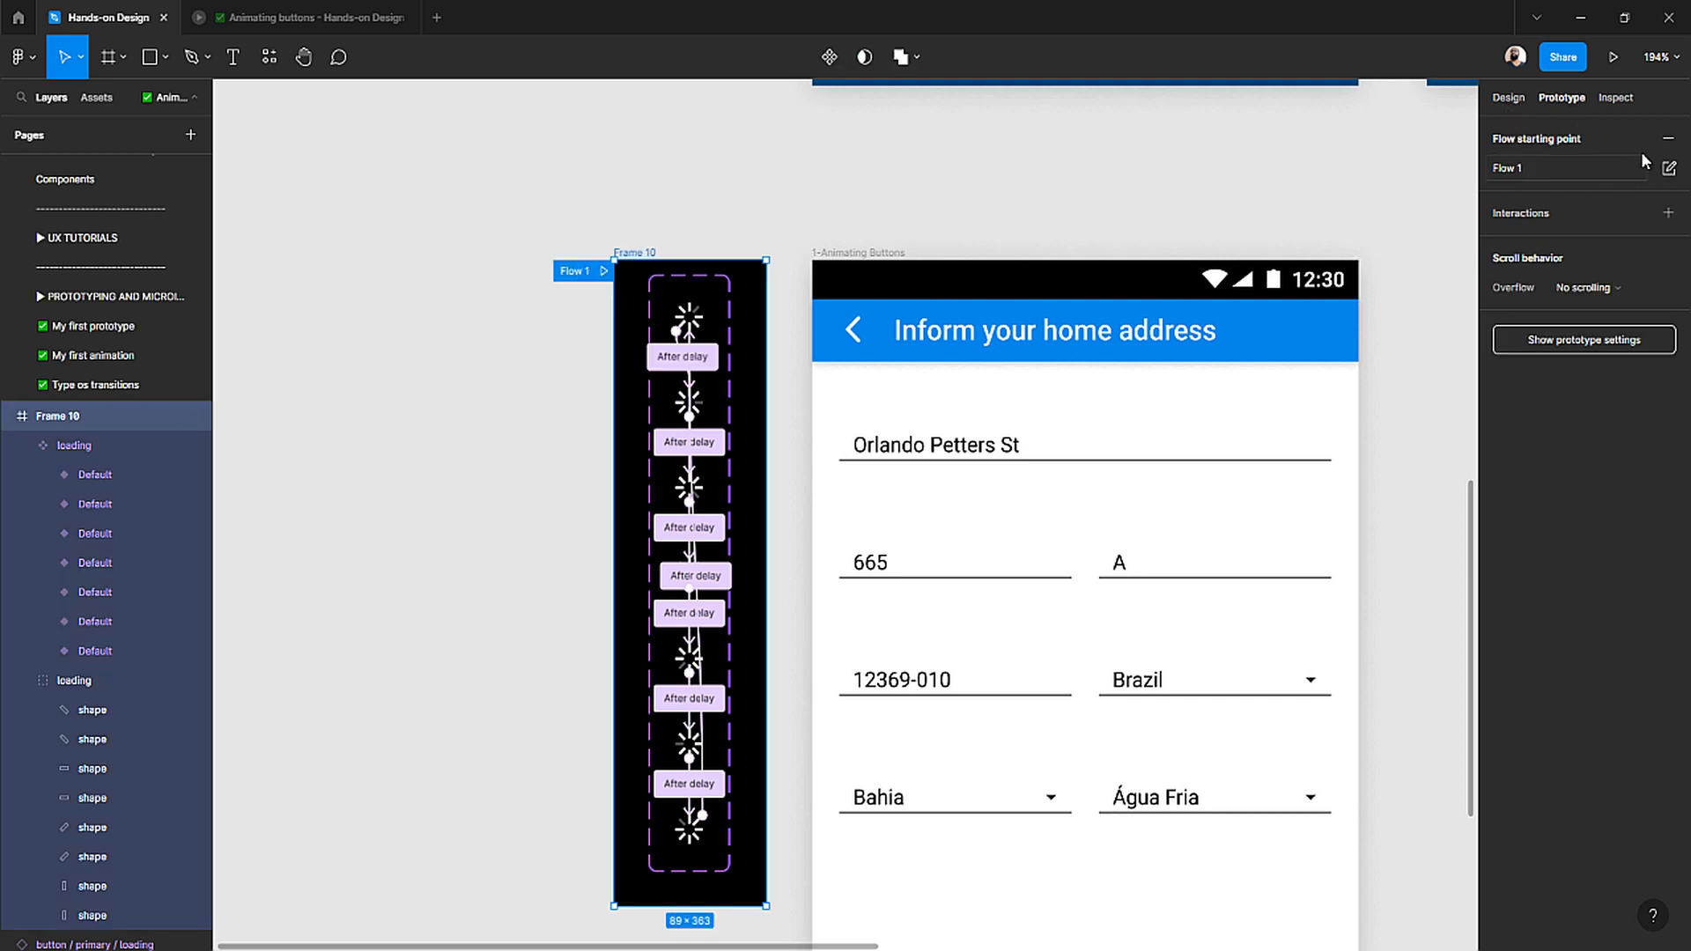
click(1668, 138)
click(687, 215)
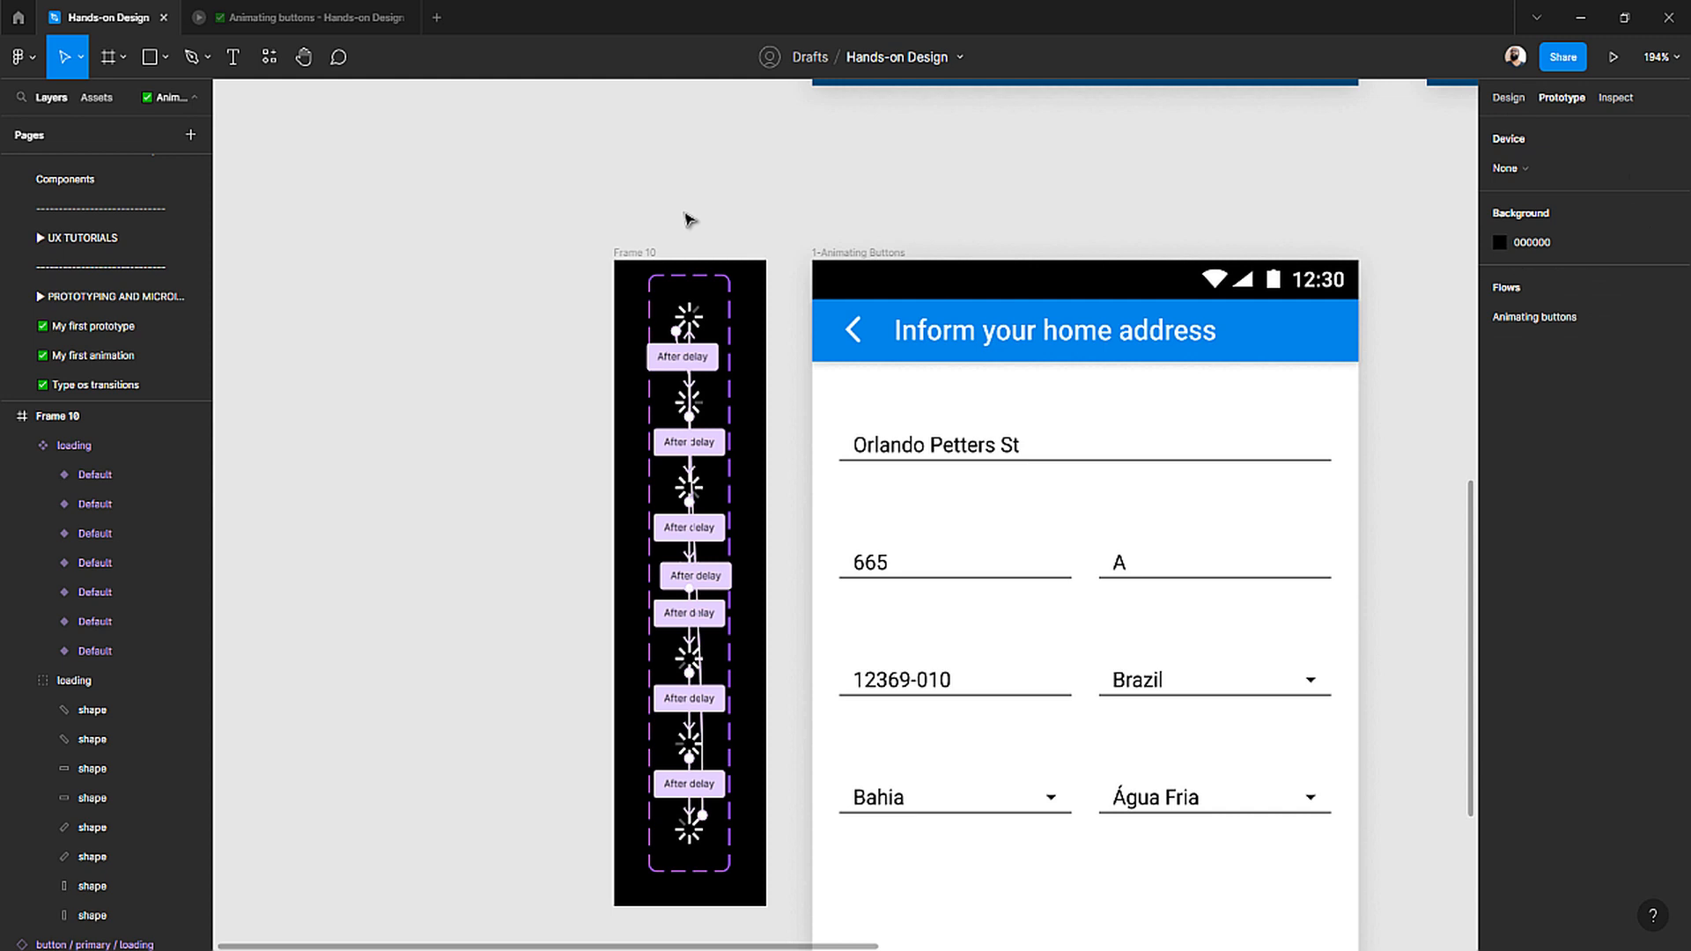
- Rename Frame 10 as Loading
click(628, 257)
double_click(67, 416)
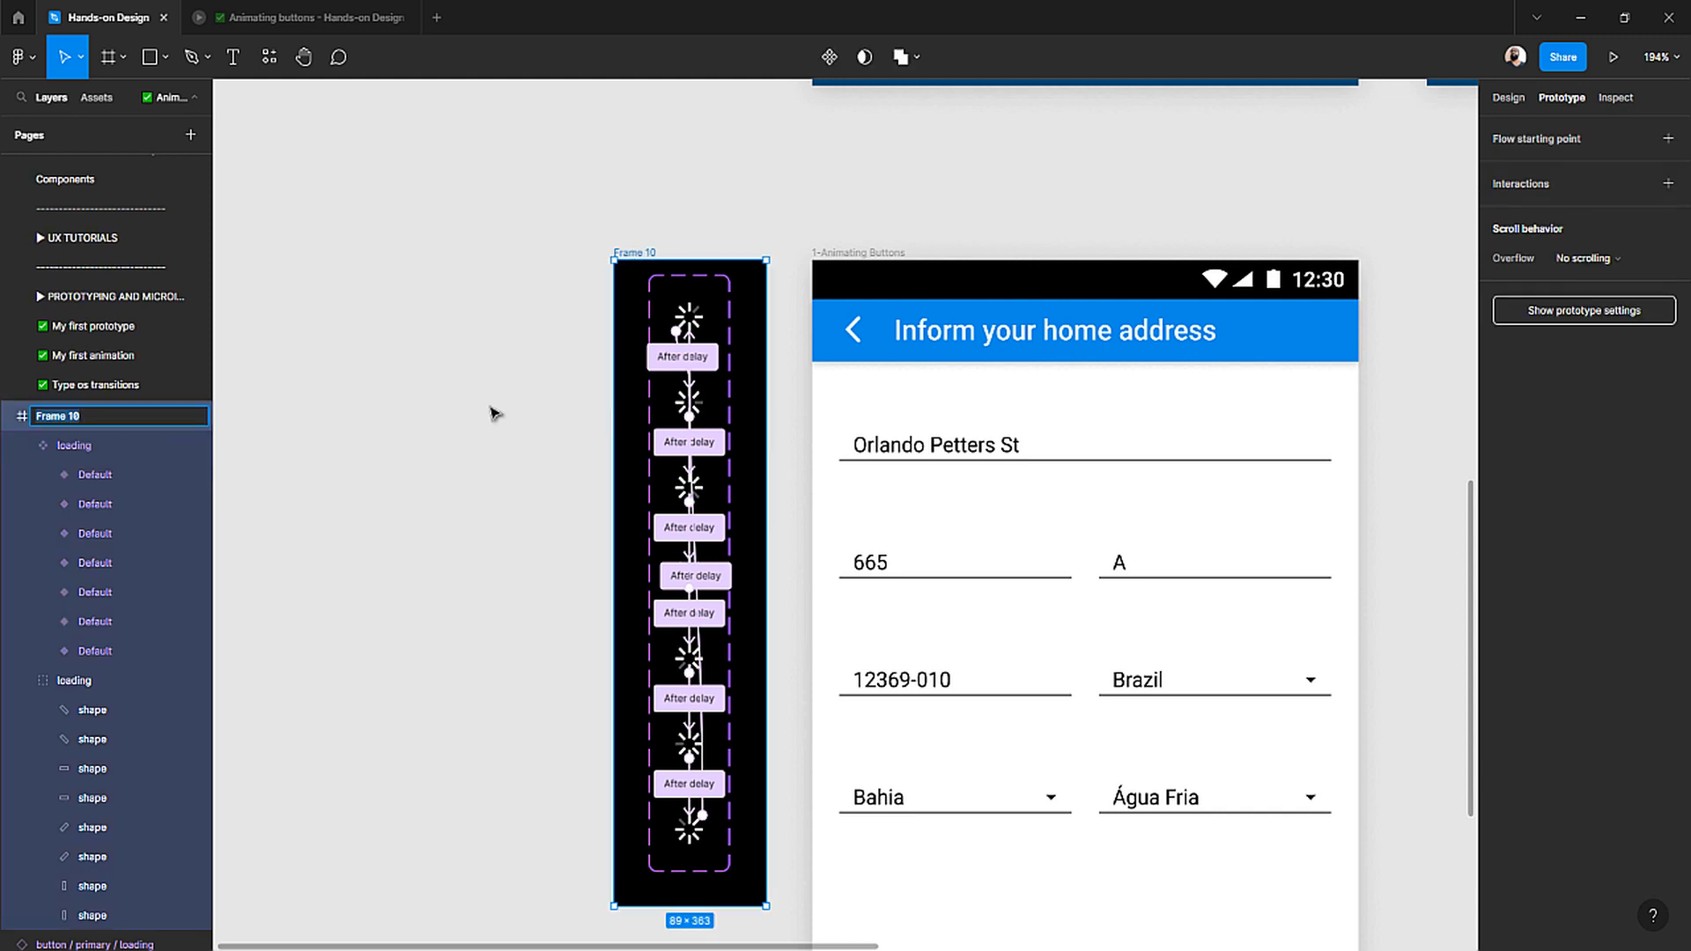
text(Loading)
key(Return)
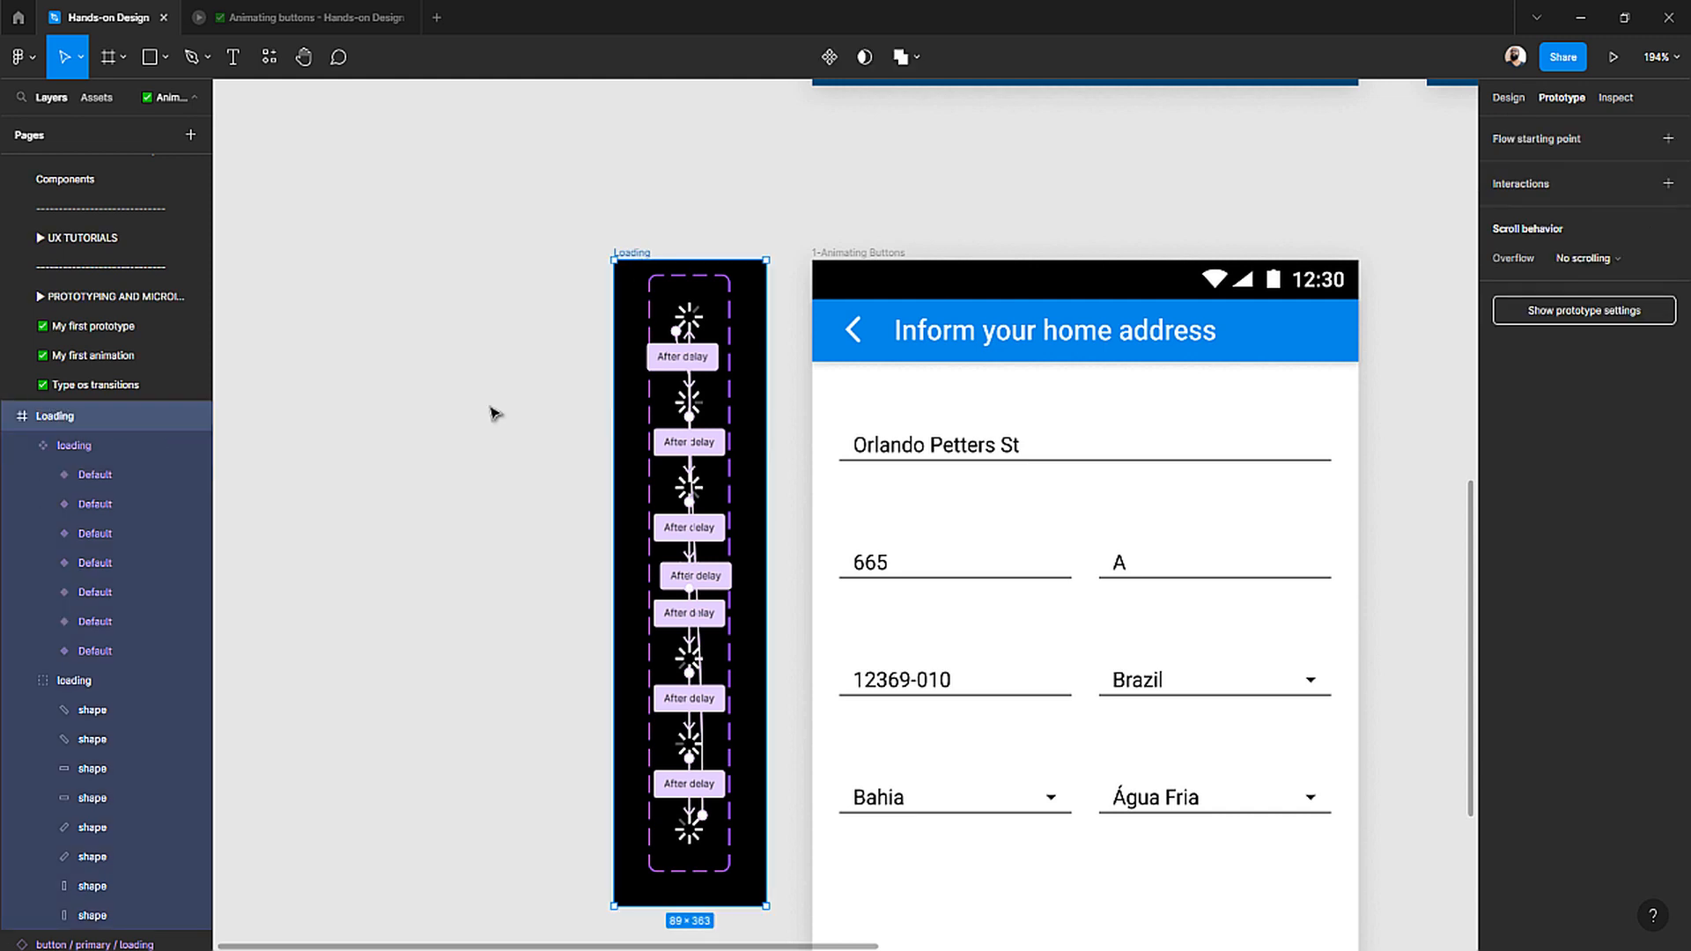
- Cut the Loading frame from the page with the animated form screens
click(752, 197)
click(630, 258)
key(Delete)
scroll(619, 400, down, 3)
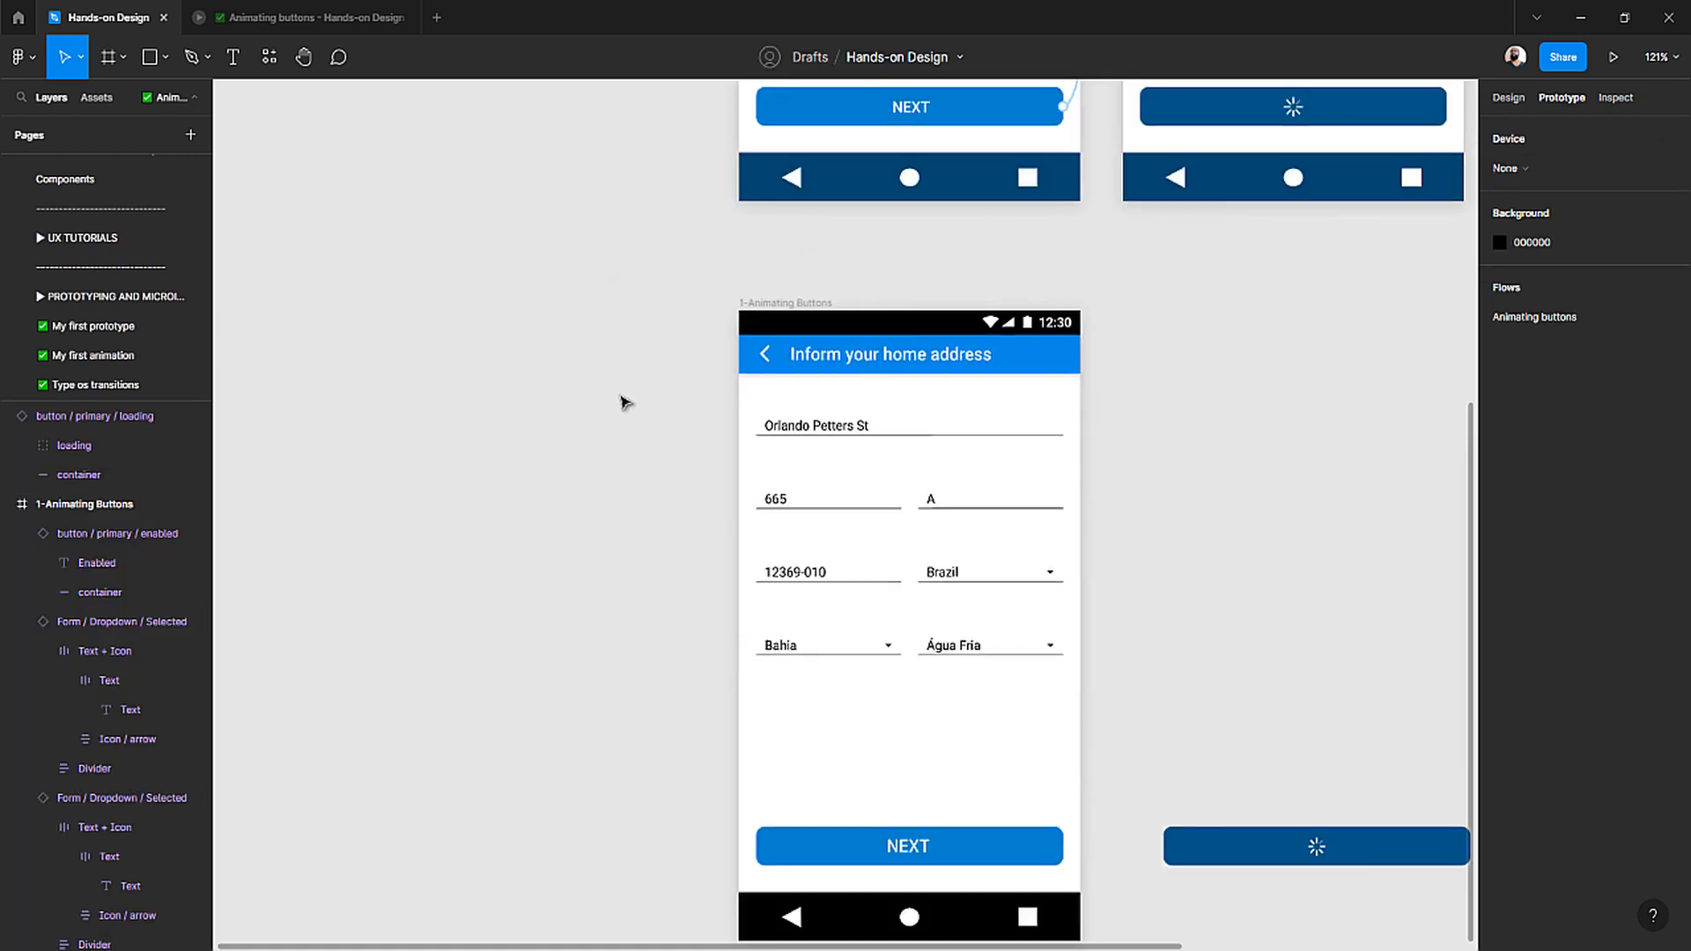
- Examine the design properties of the loading button instance beside the form screen and of its container layer
scroll(623, 401, down, 5)
scroll(623, 398, right, 5)
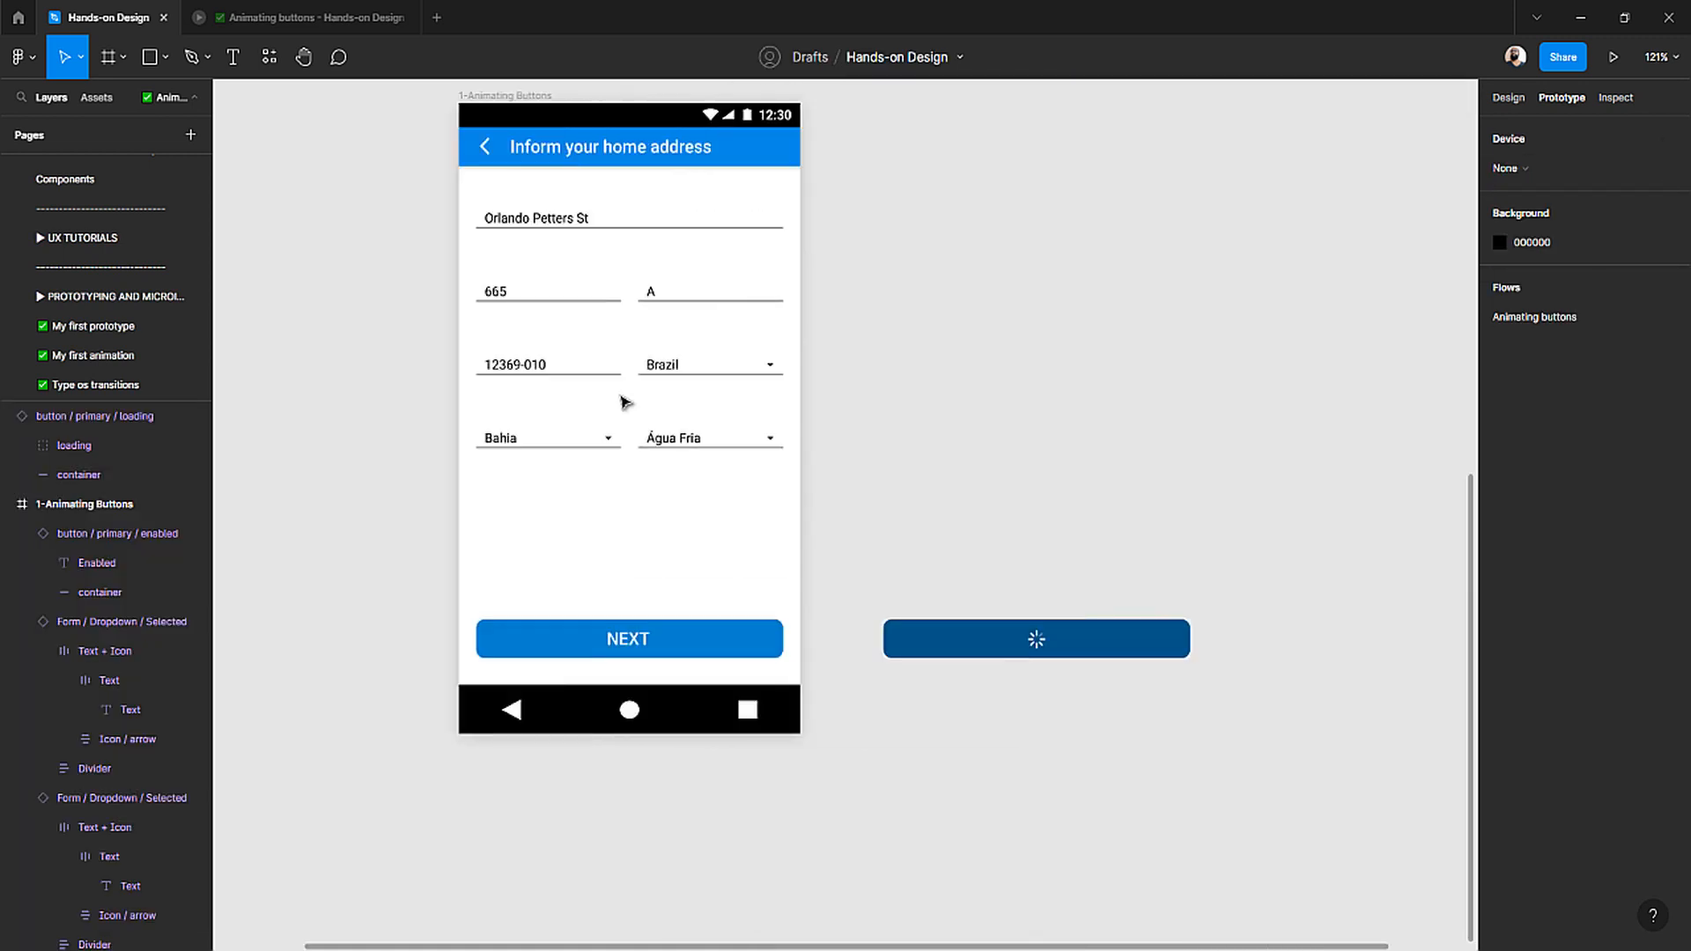
scroll(1038, 642, up, 3)
click(1031, 636)
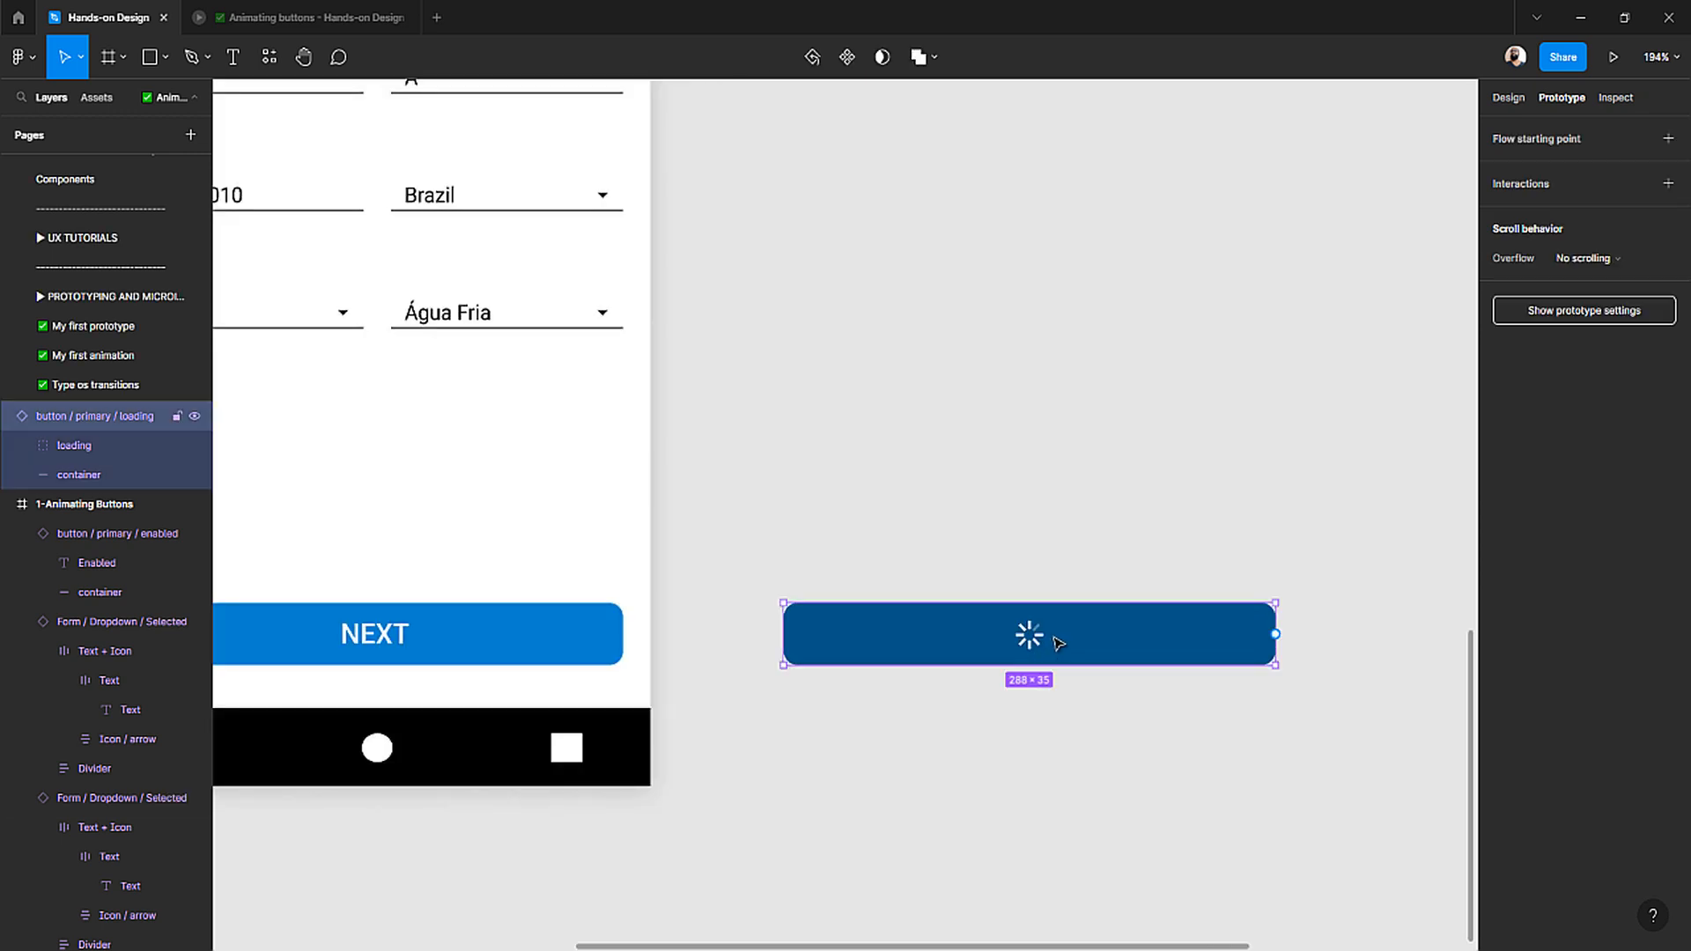
click(1508, 98)
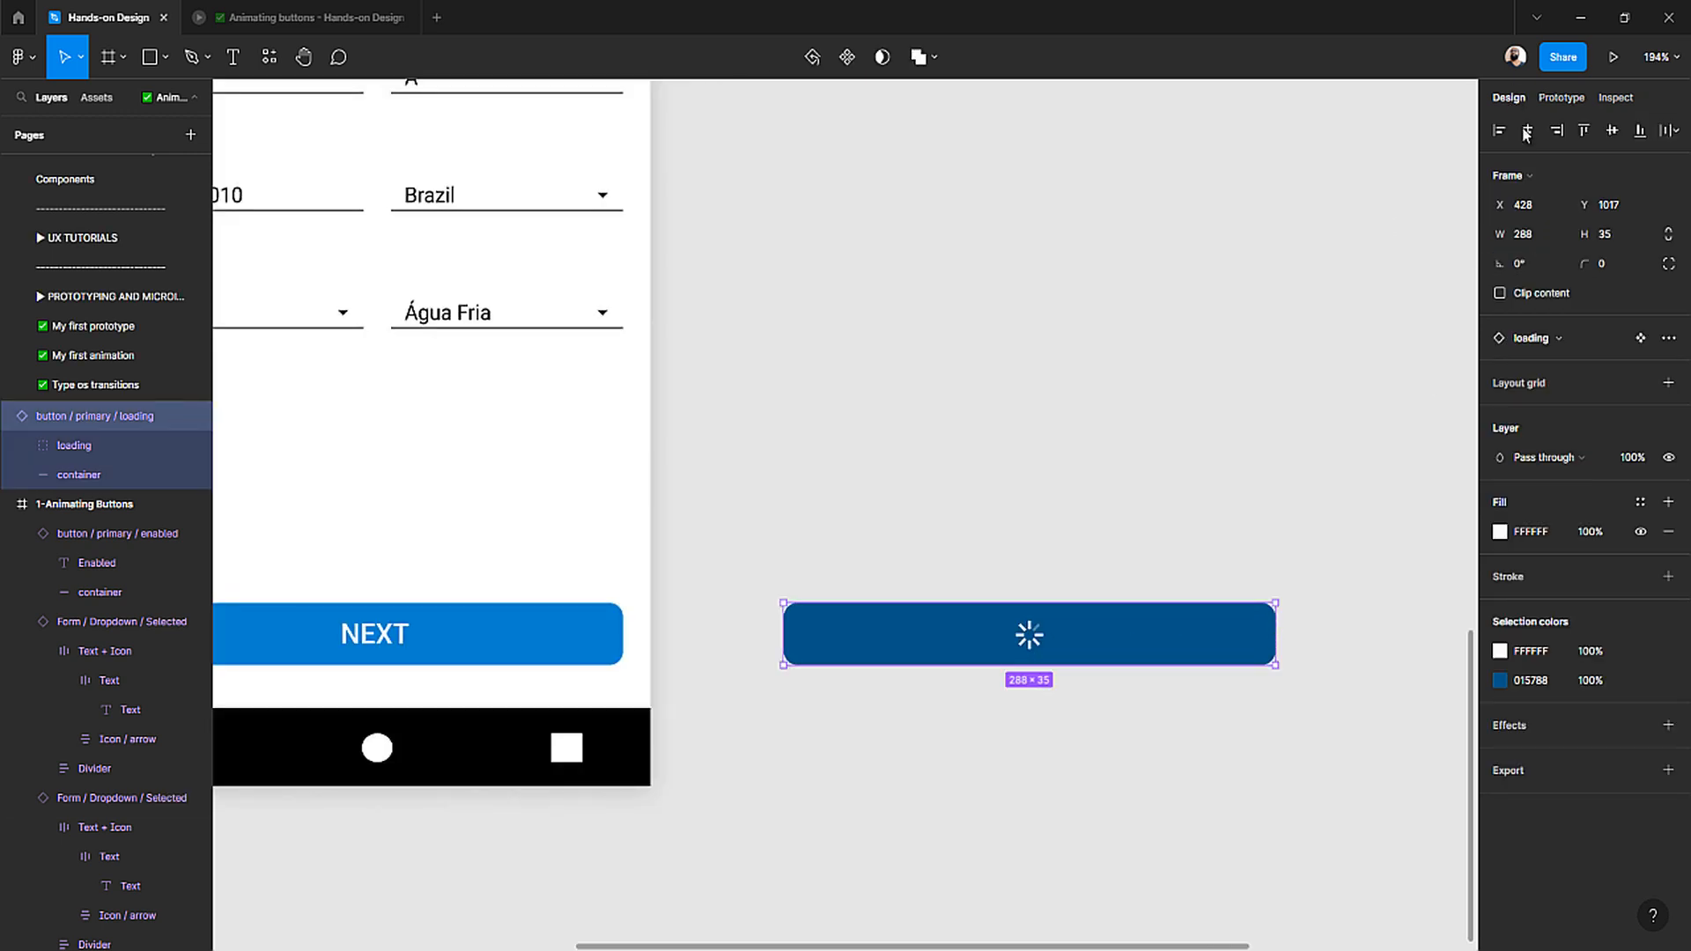
click(1278, 407)
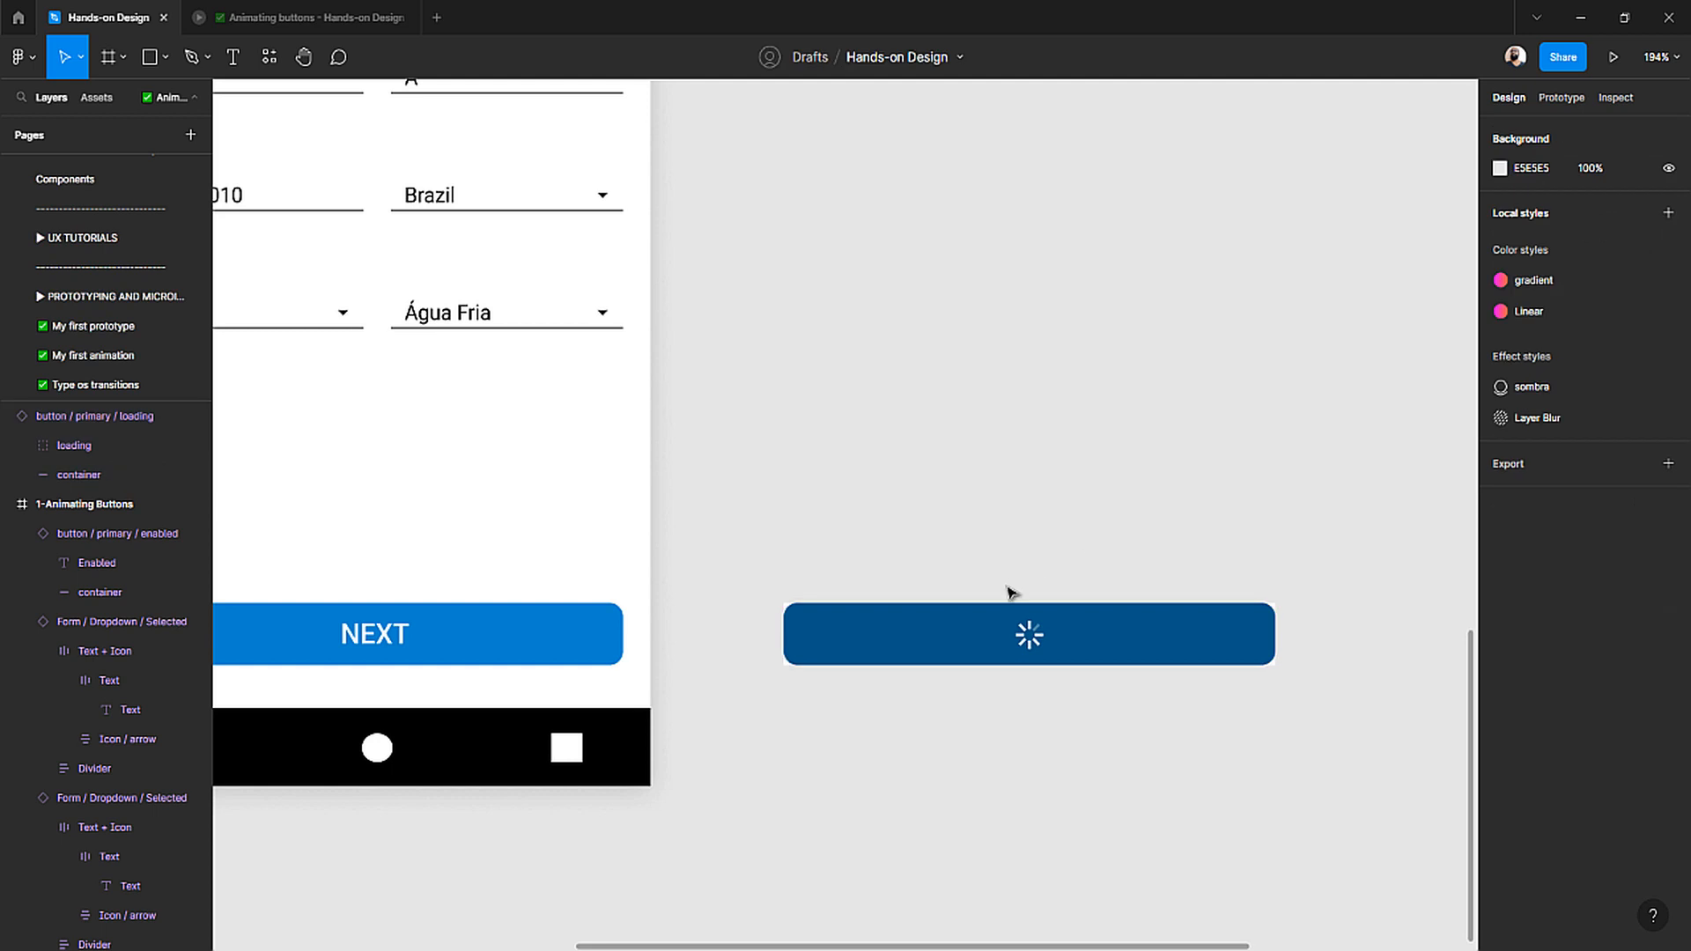
drag(933, 650, 931, 509)
click(924, 543)
scroll(842, 590, up, 5)
click(772, 614)
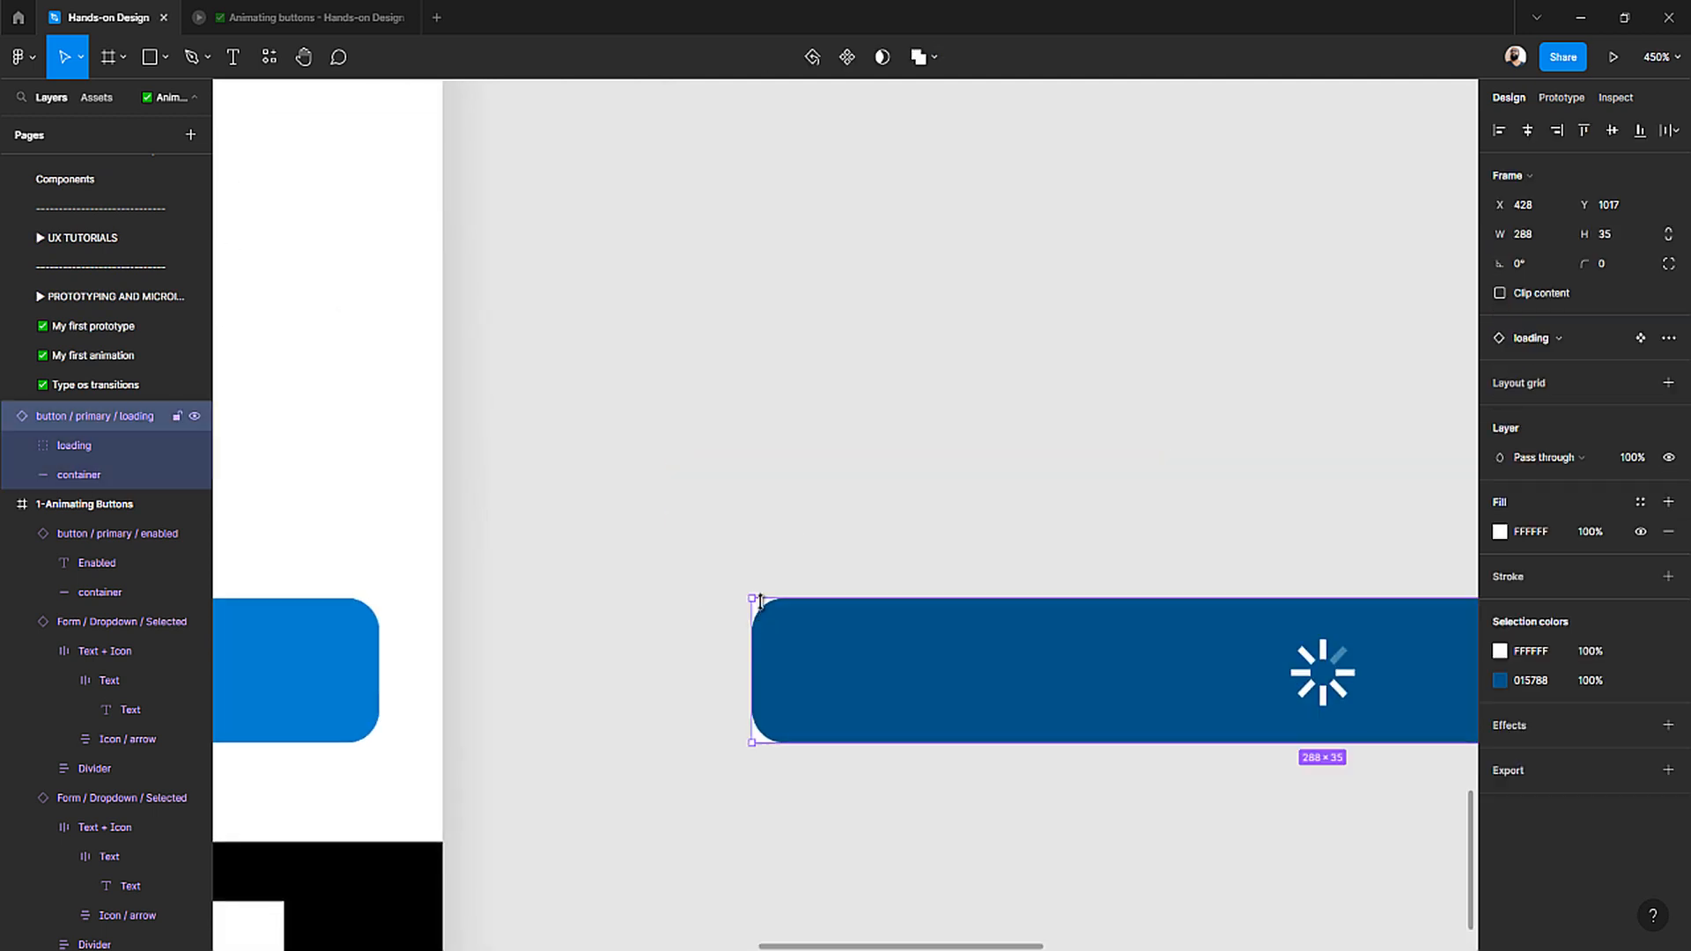
click(88, 475)
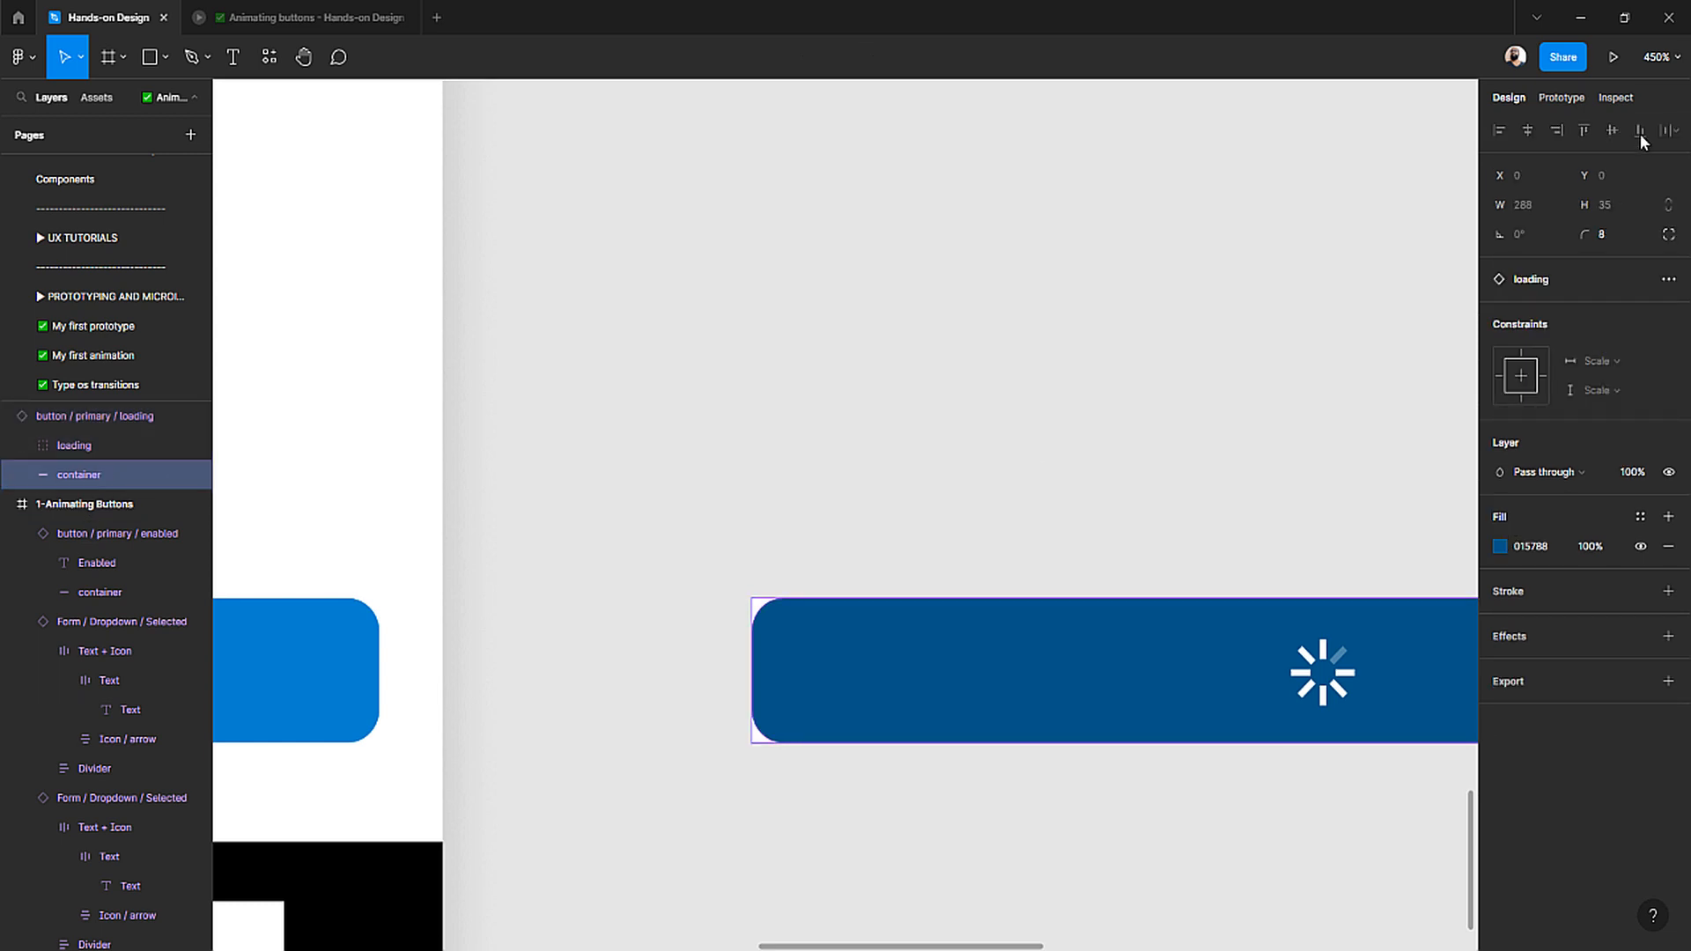
click(119, 449)
click(116, 465)
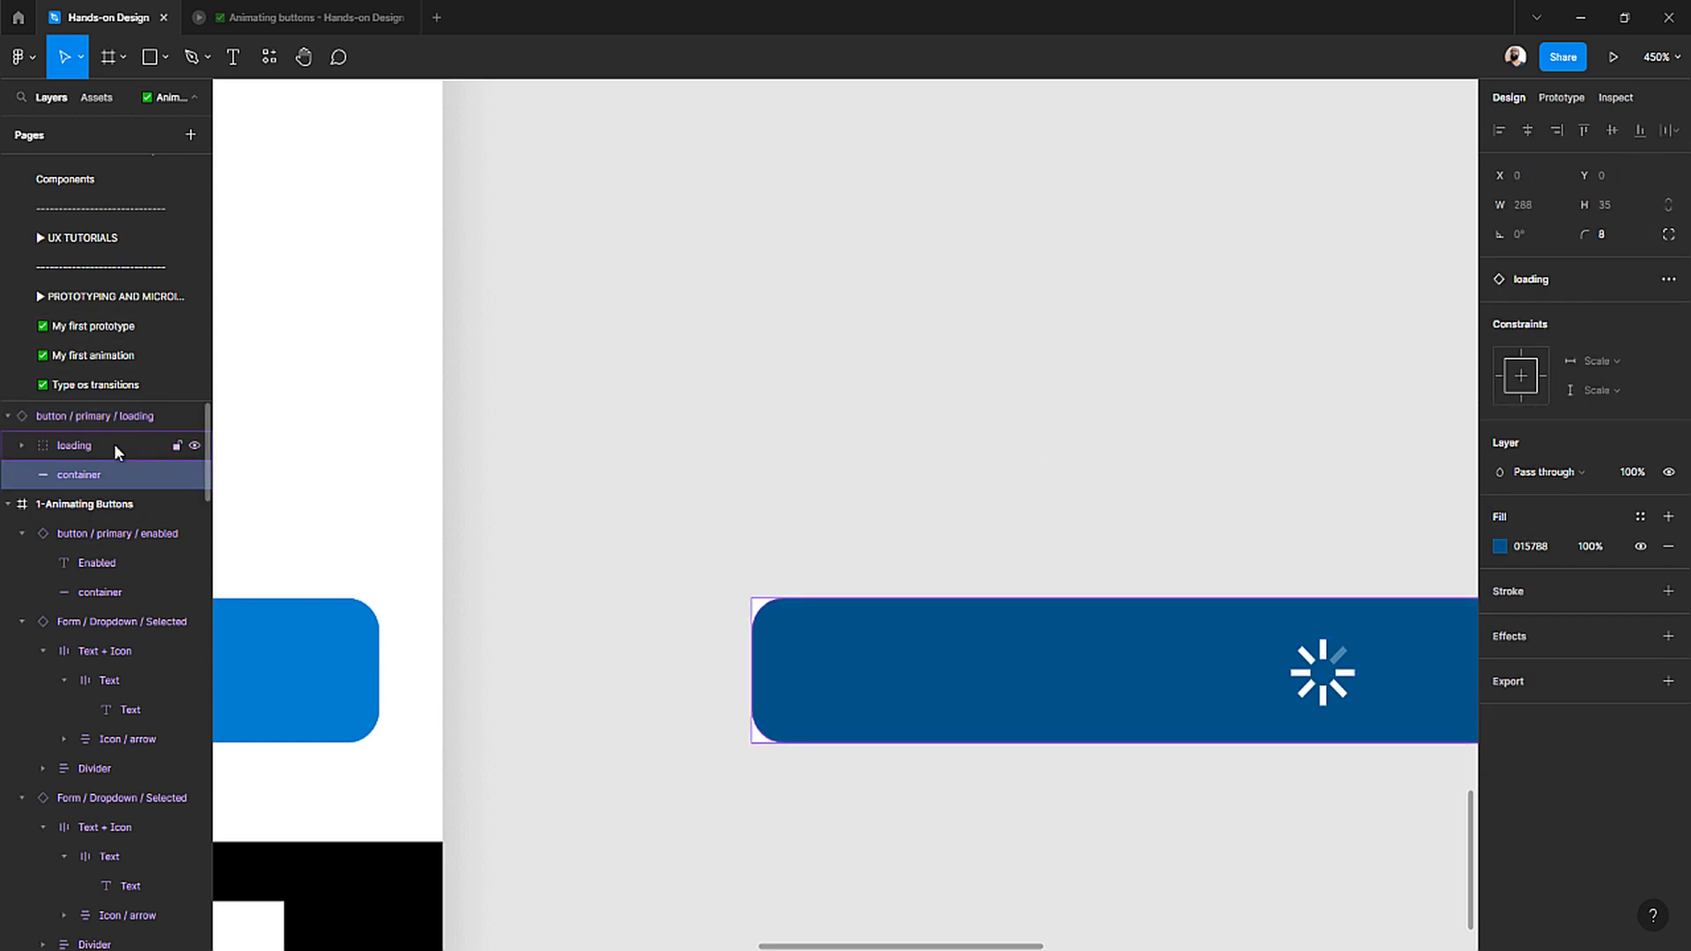
click(117, 415)
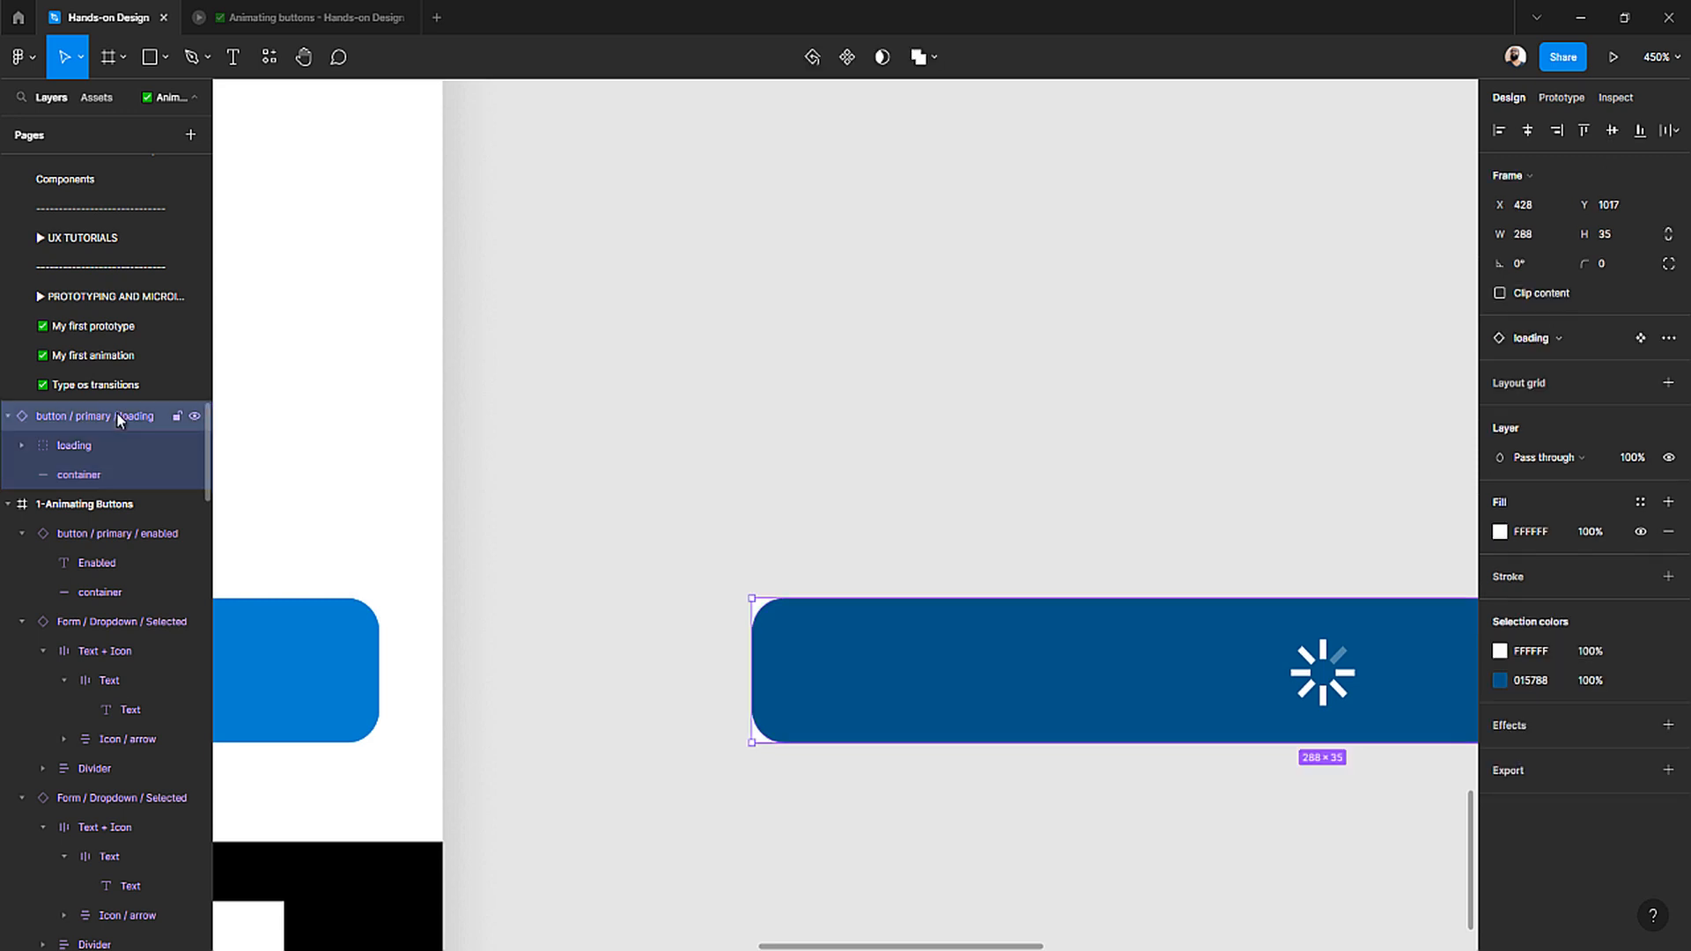
- Go to the main component of the button / primary / loading instance on the Components page
click(1202, 495)
click(916, 656)
click(1641, 340)
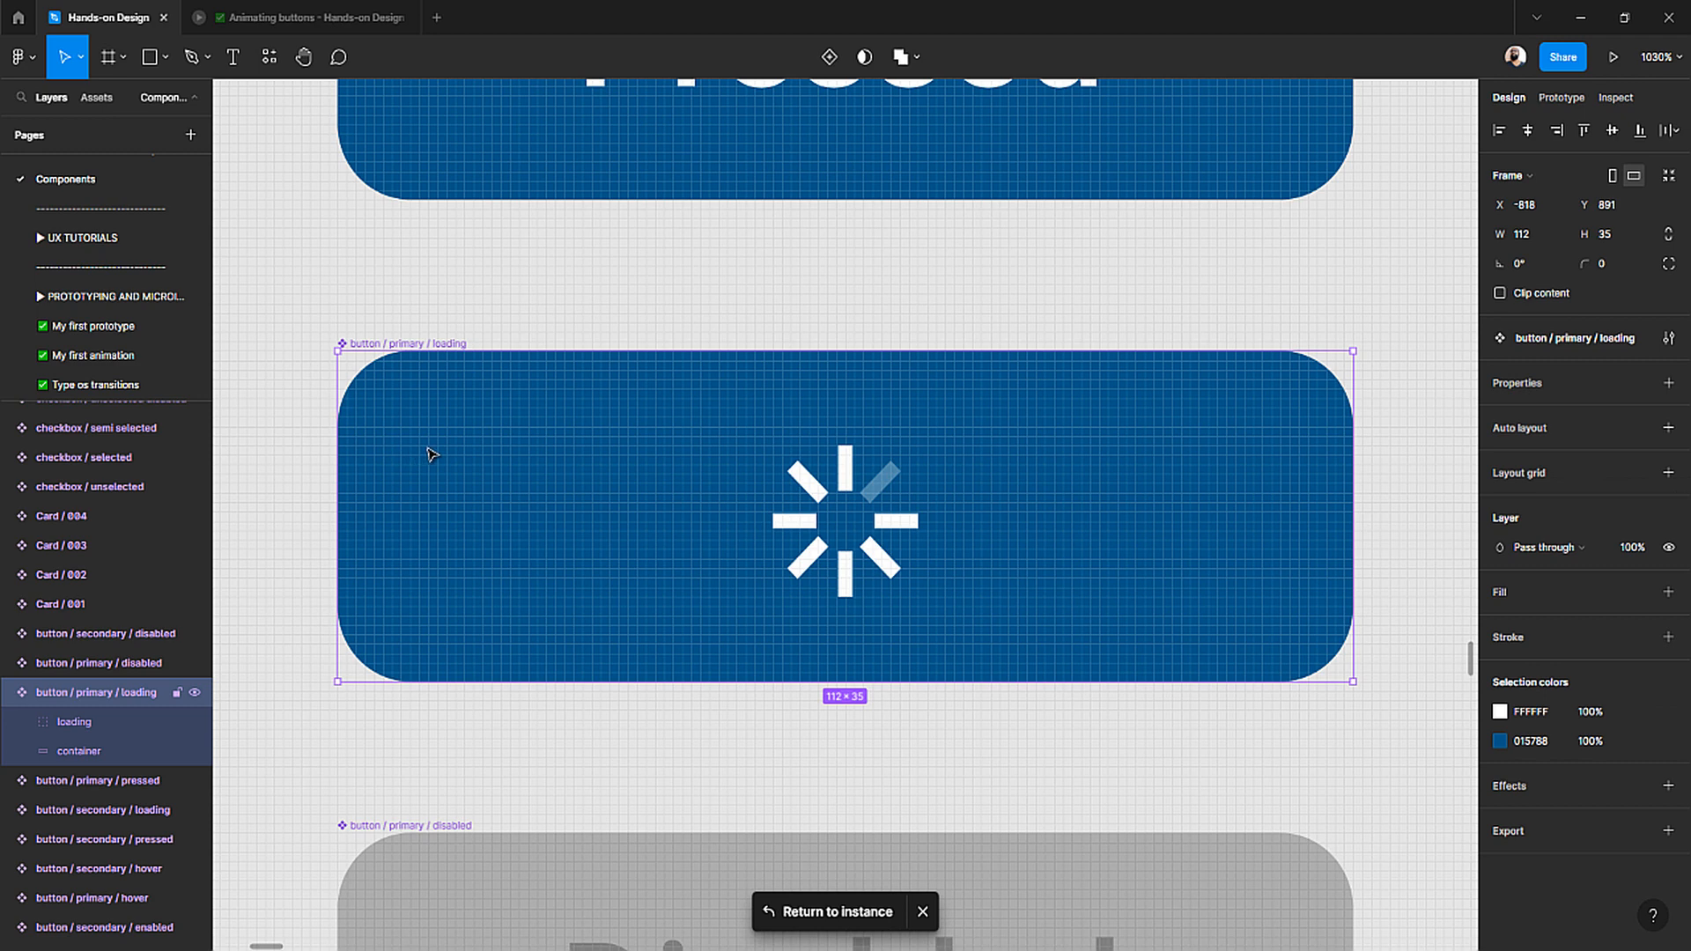
scroll(436, 451, down, 10)
scroll(454, 445, left, 5)
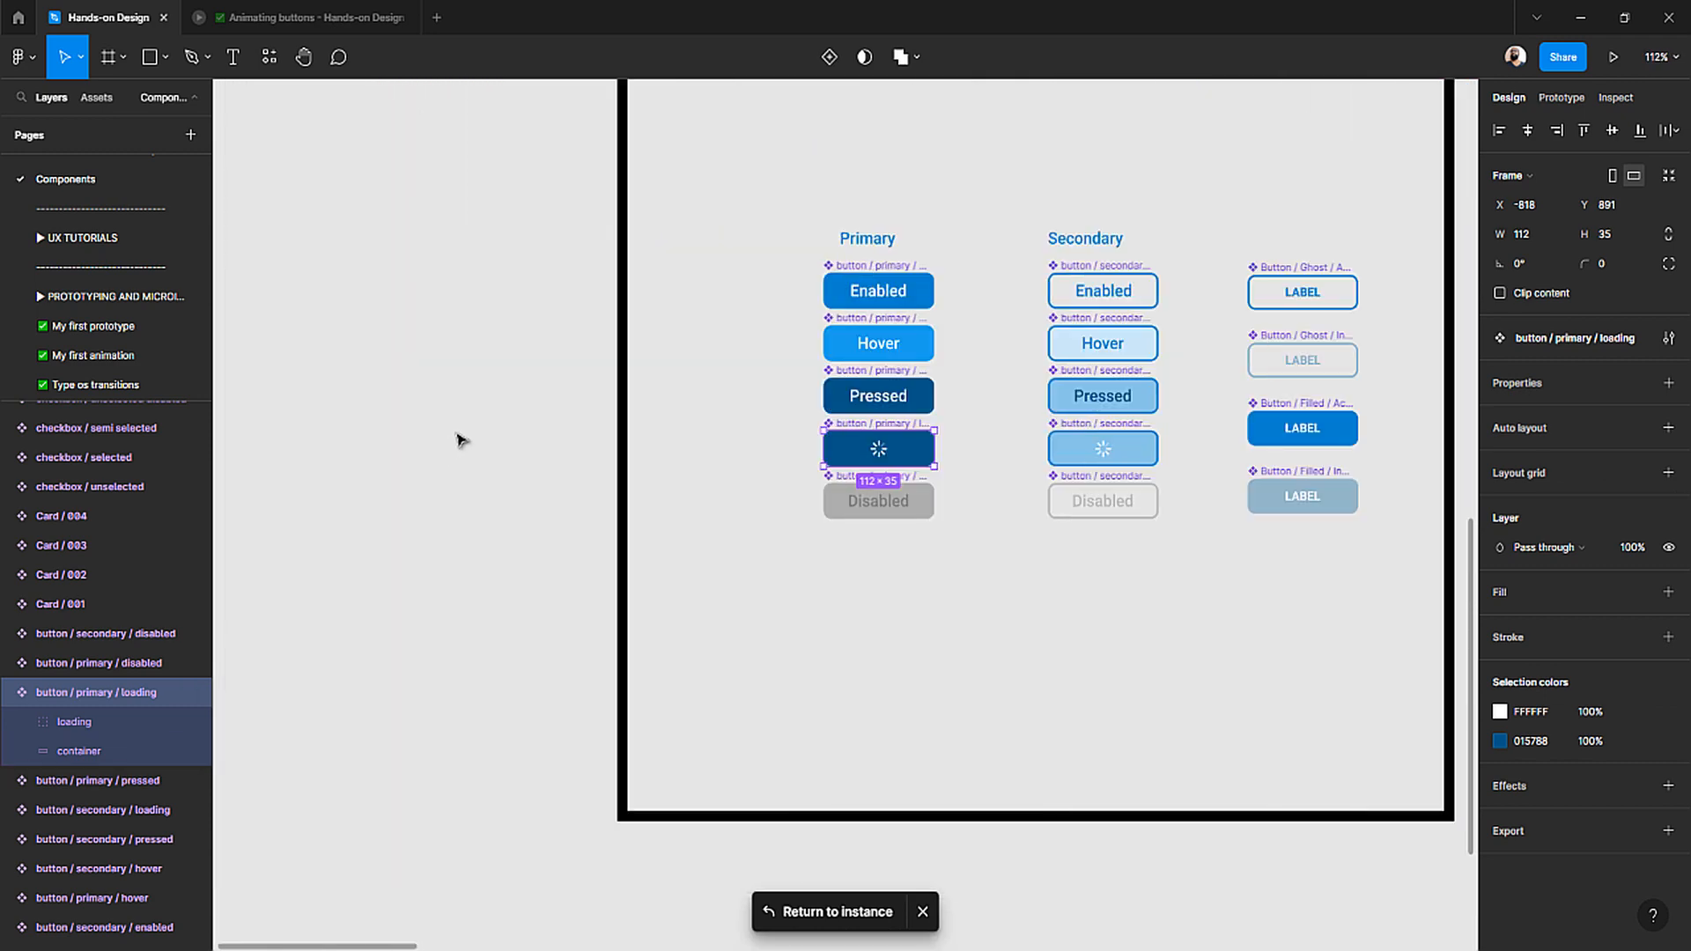
- Paste the Loading frame on the Components page and place it beside the Primary button column
click(546, 378)
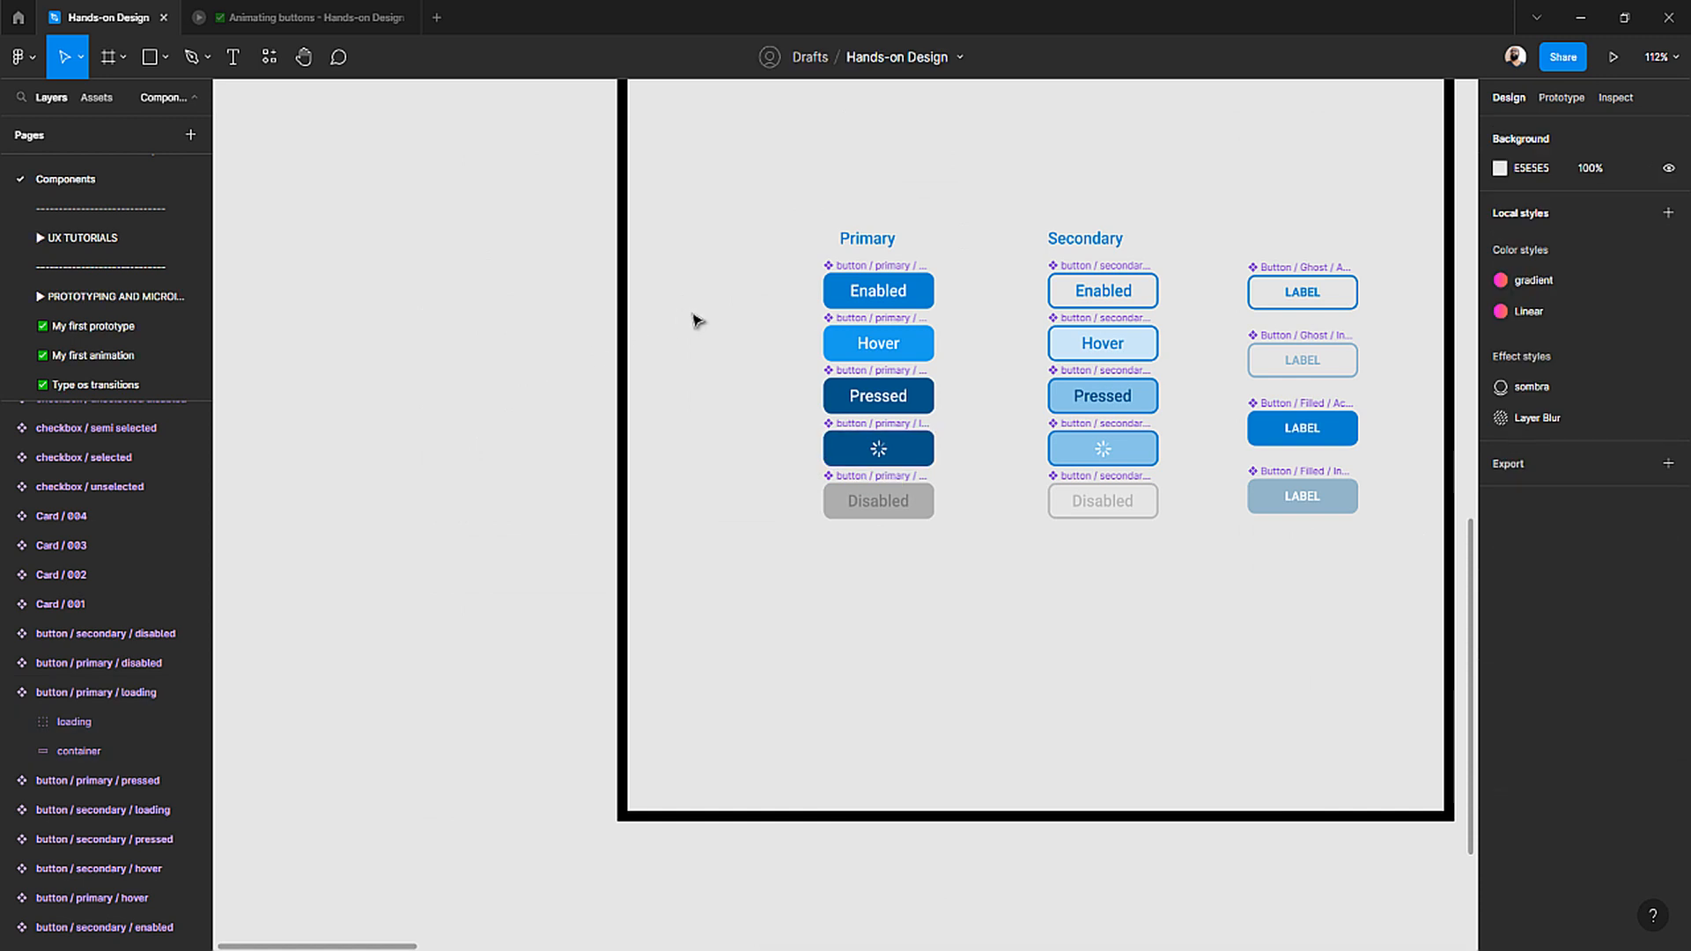
key(ctrl+v)
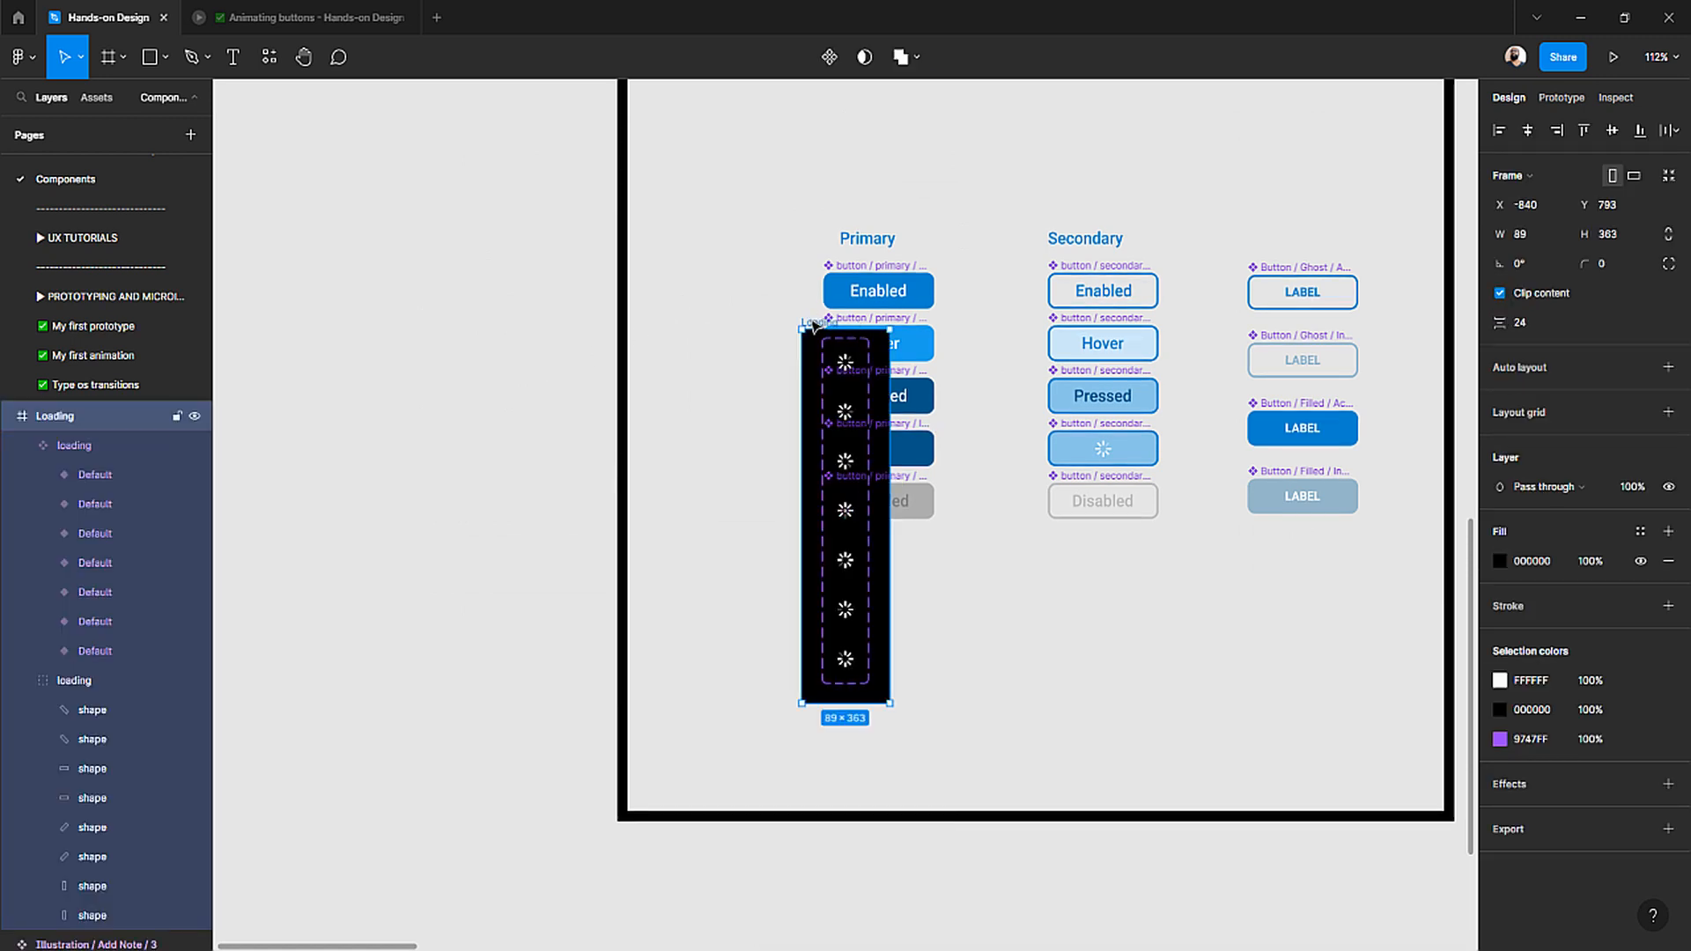
drag(813, 326, 681, 233)
scroll(839, 435, up, 3)
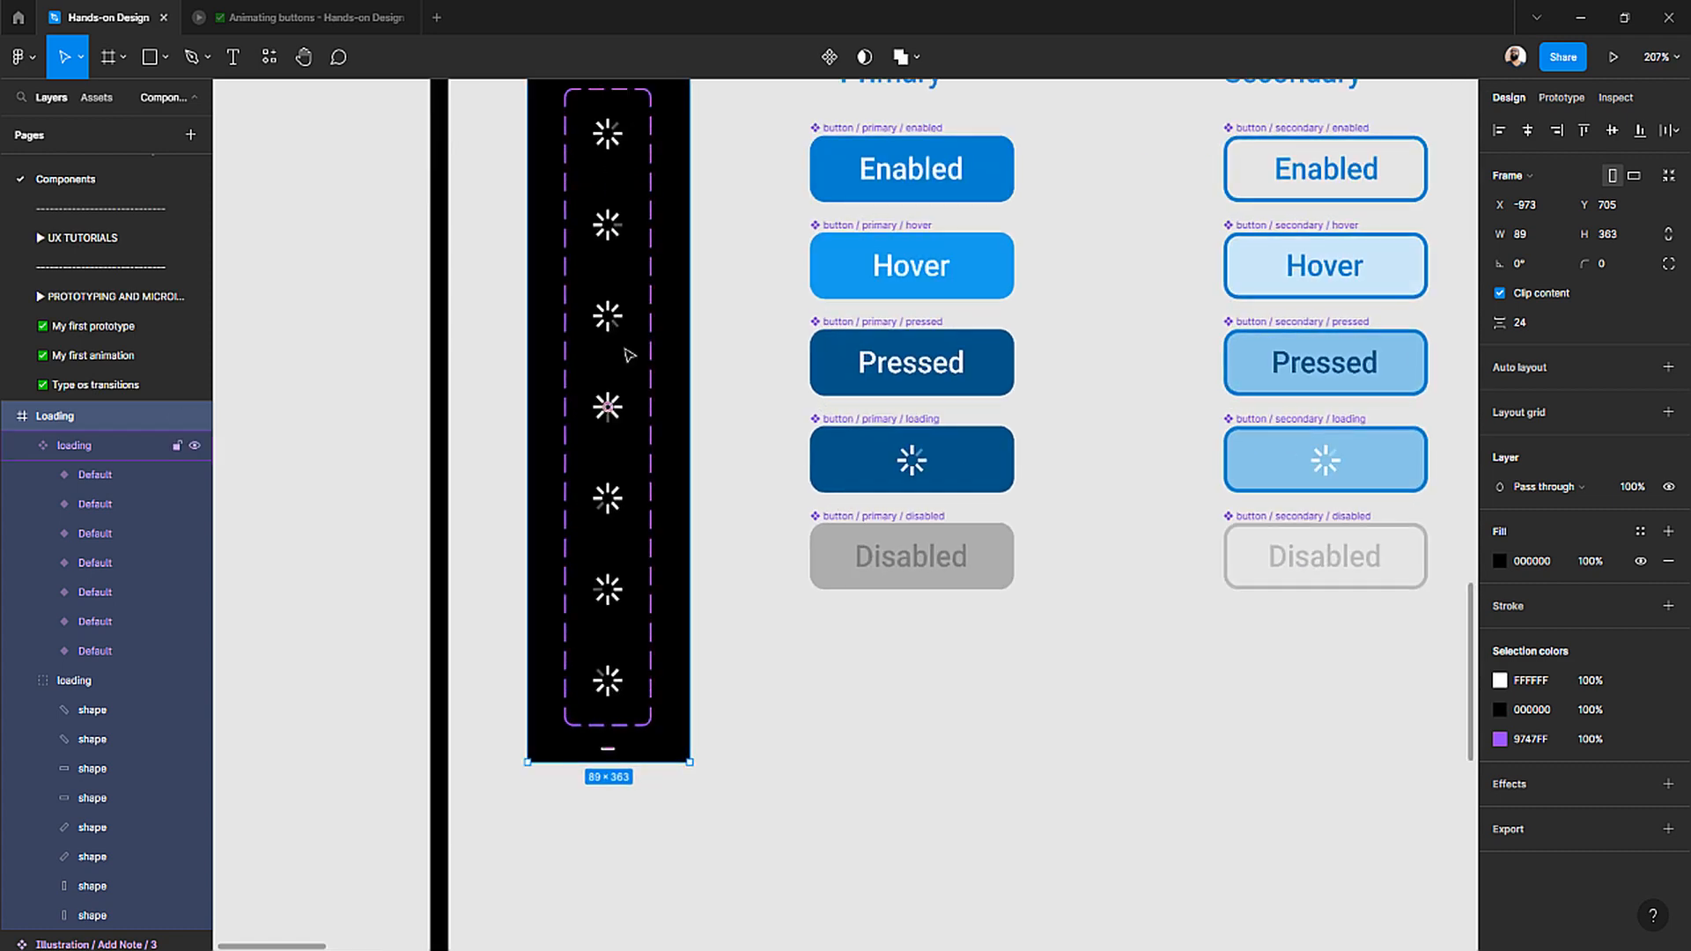
- Copy the first variant of the loading component set and paste the copy
scroll(626, 348, down, 2)
click(612, 192)
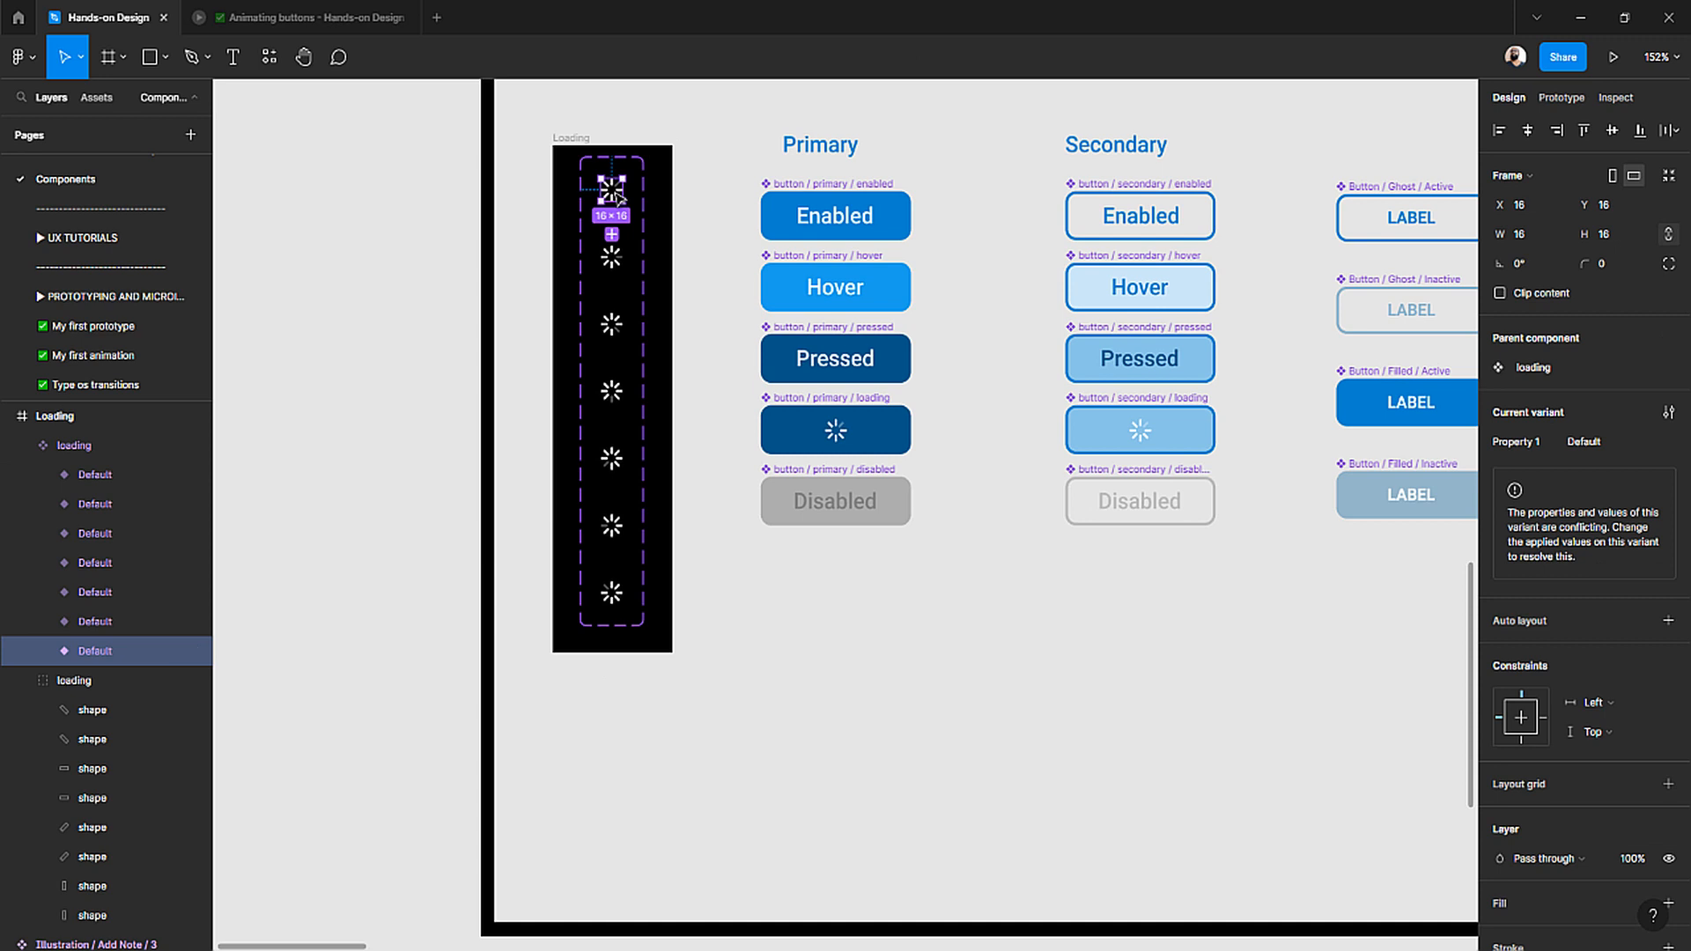
click(362, 385)
key(ctrl+v)
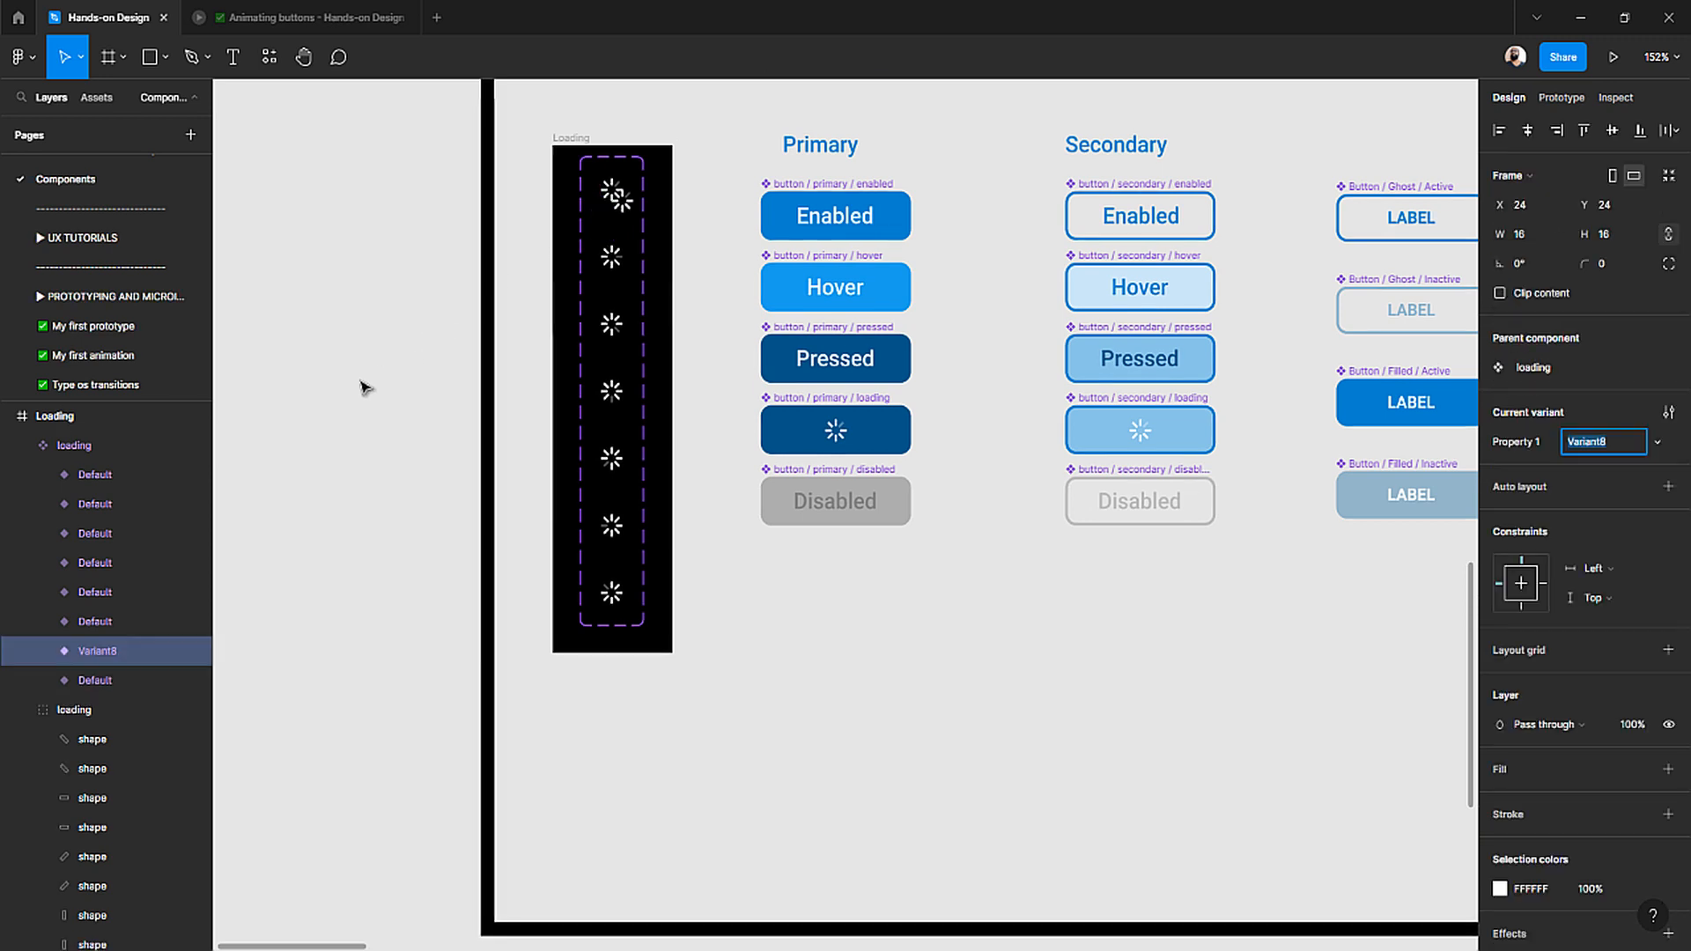
- Move the pasted variant out of the component set to below the Primary buttons and rename it "loading"
drag(622, 201, 823, 578)
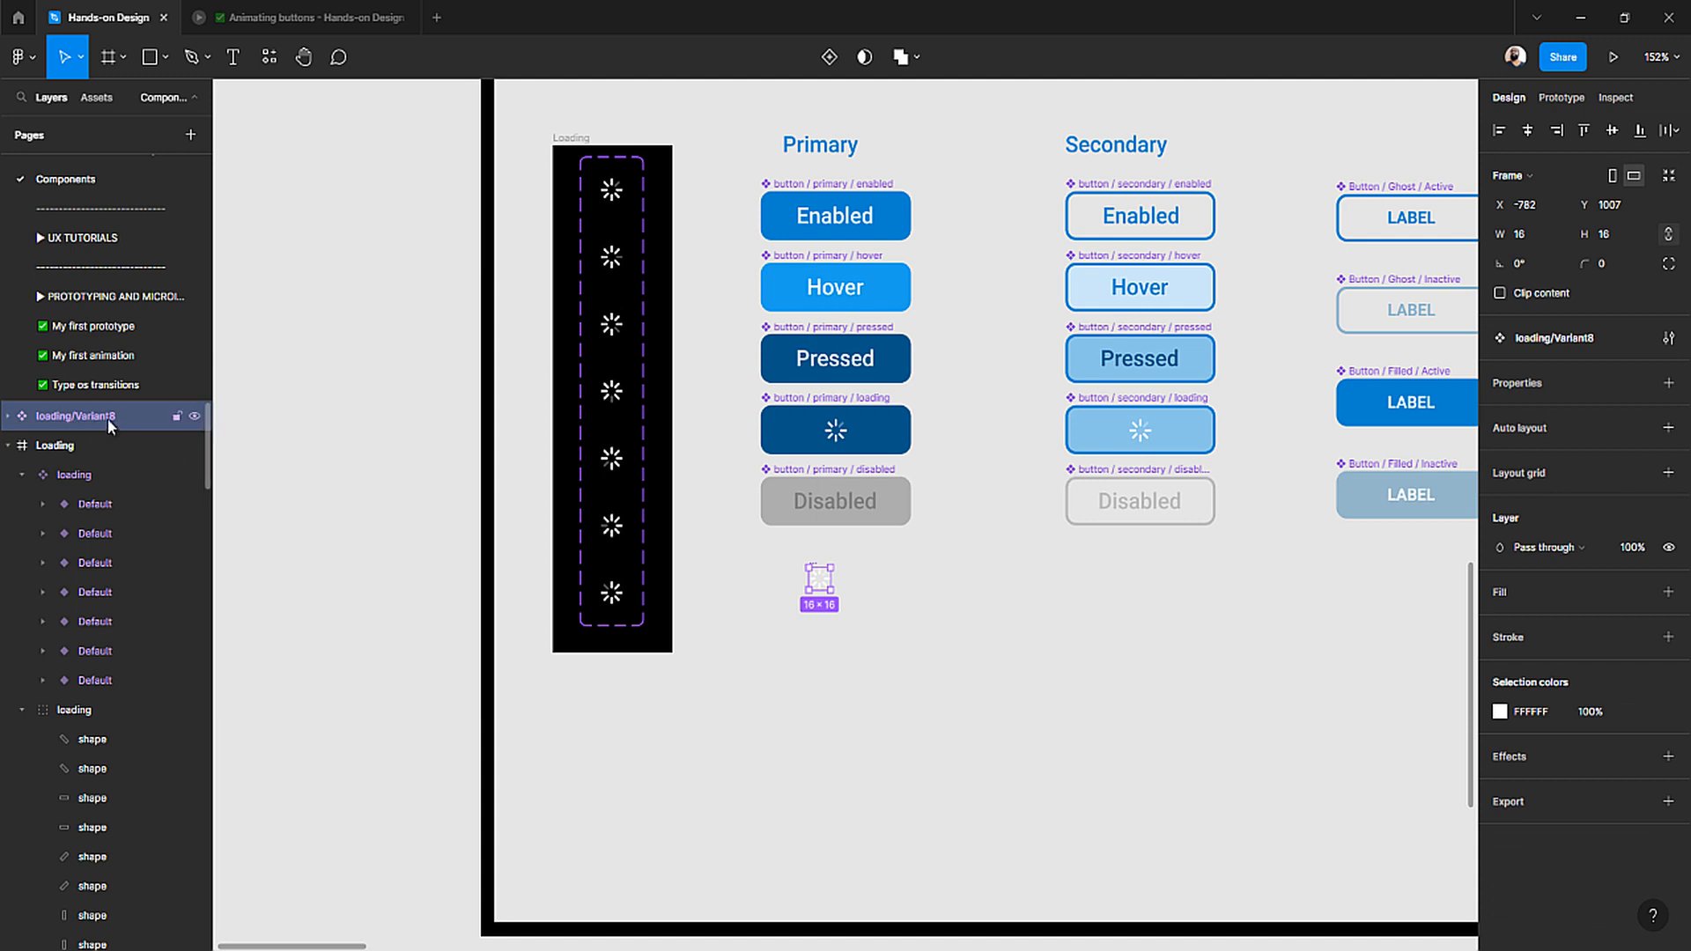
click(8, 417)
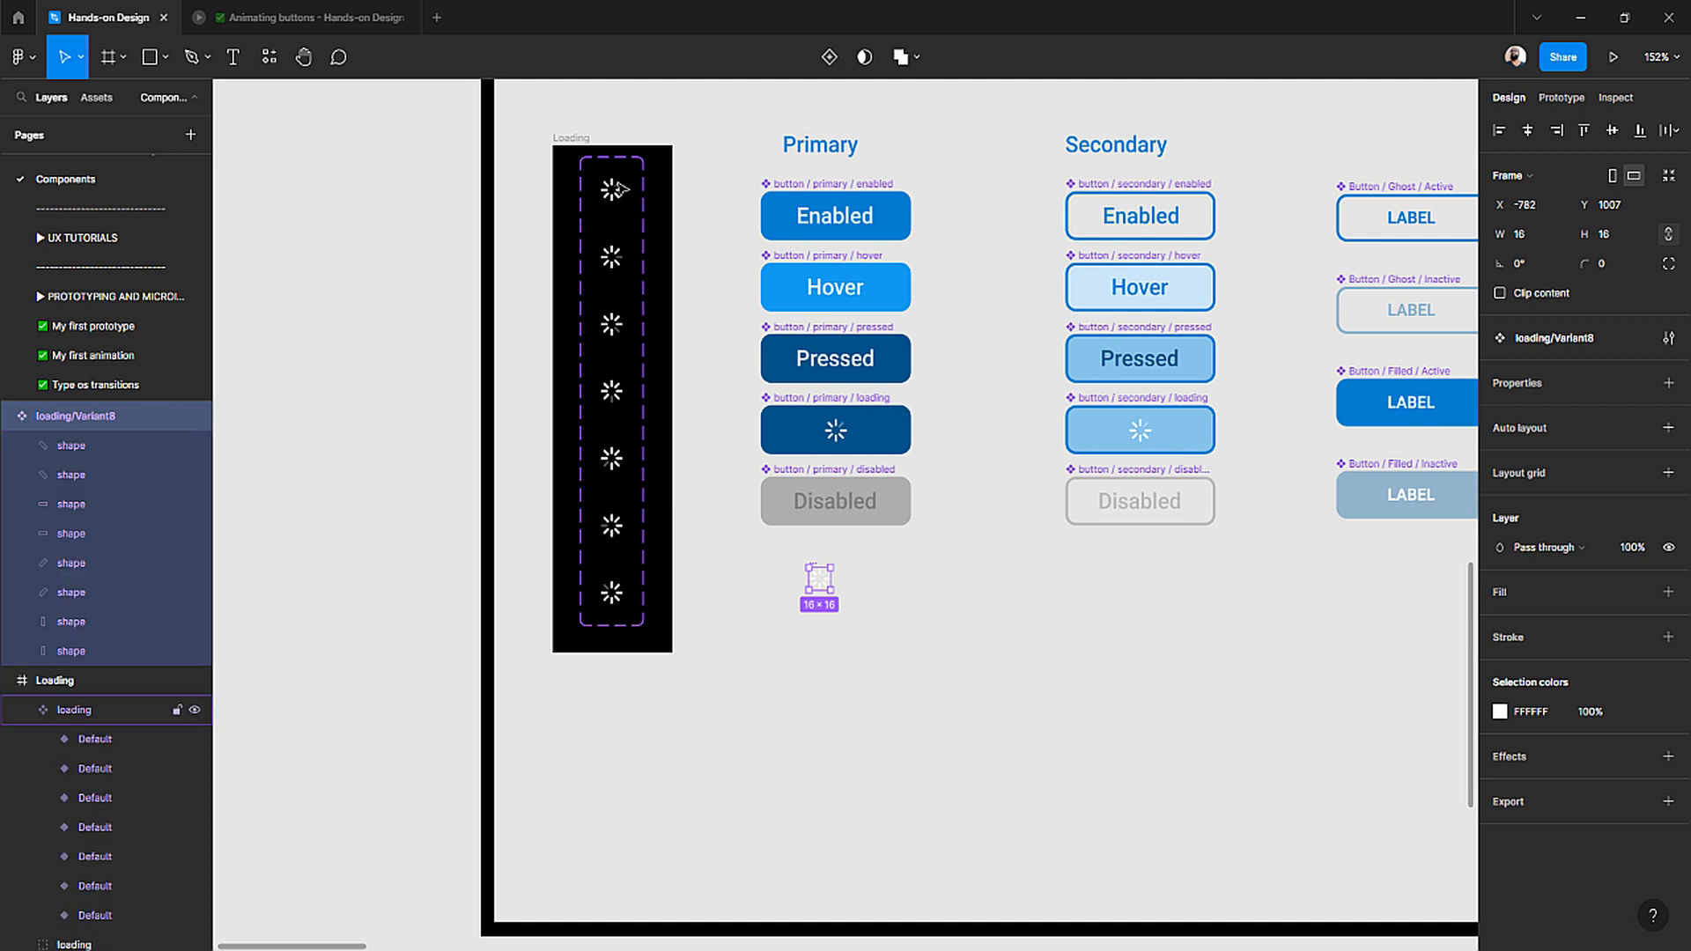
double_click(104, 418)
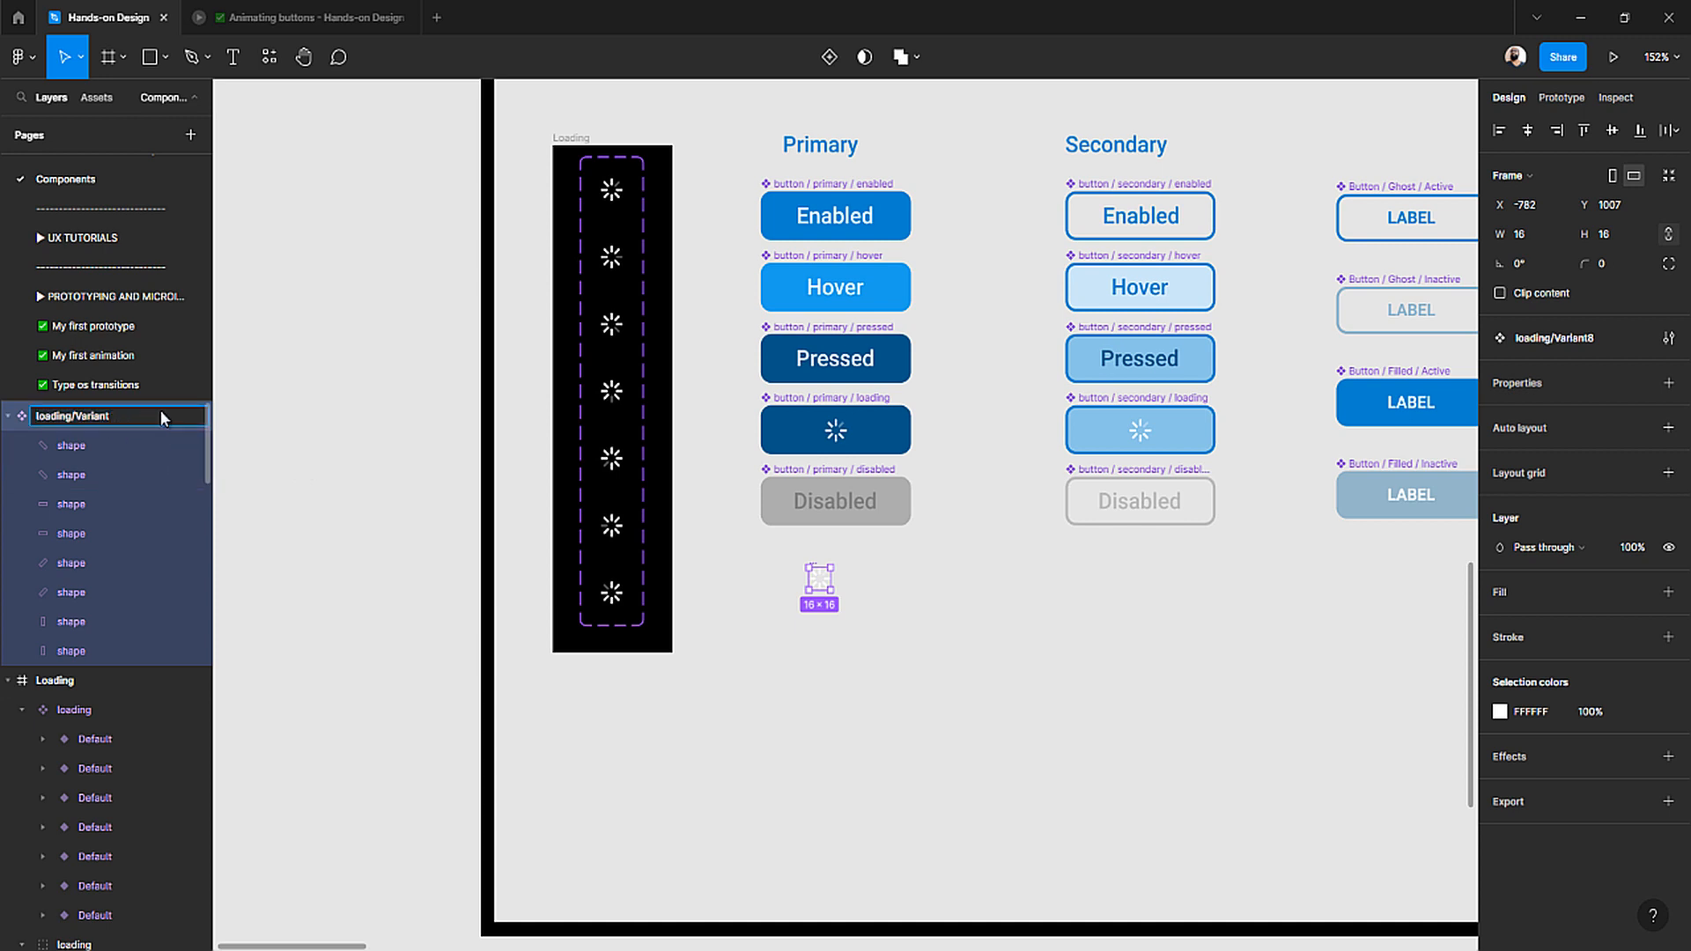
key(BackSpace)
key(BackSpace)
key(BackSpace)
key(BackSpace)
key(BackSpace)
key(BackSpace)
key(BackSpace)
key(BackSpace)
key(BackSpace)
key(Return)
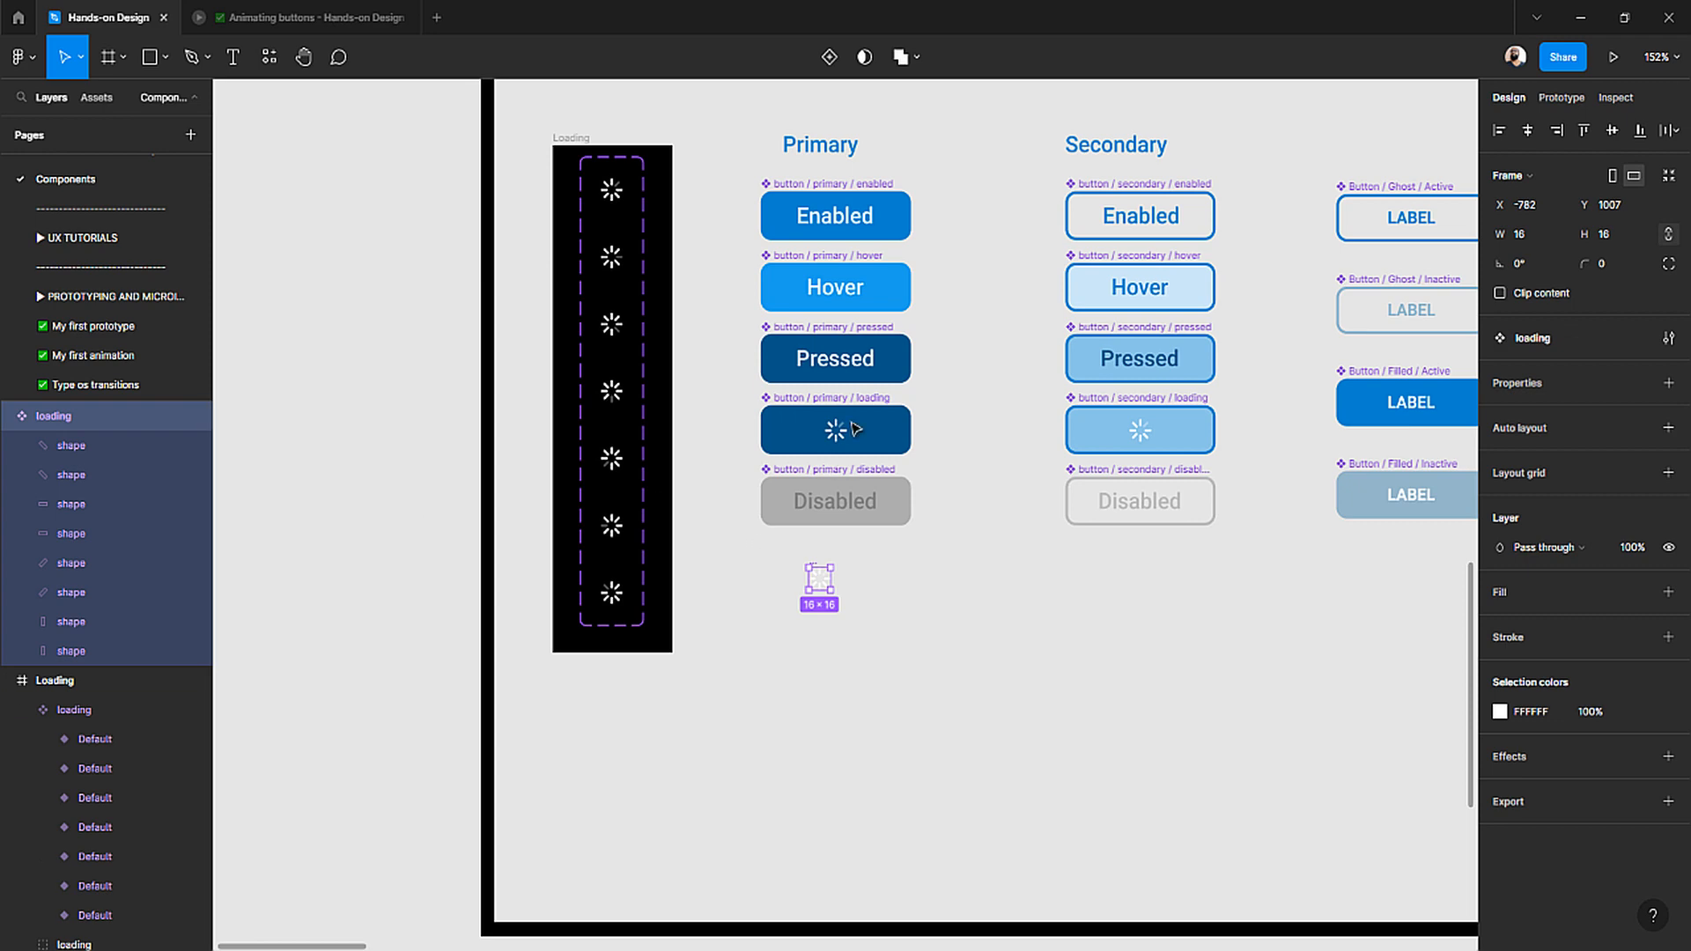
- Cut the standalone loading component and paste it onto the button / primary / loading component
scroll(815, 560, up, 3)
scroll(831, 560, up, 5)
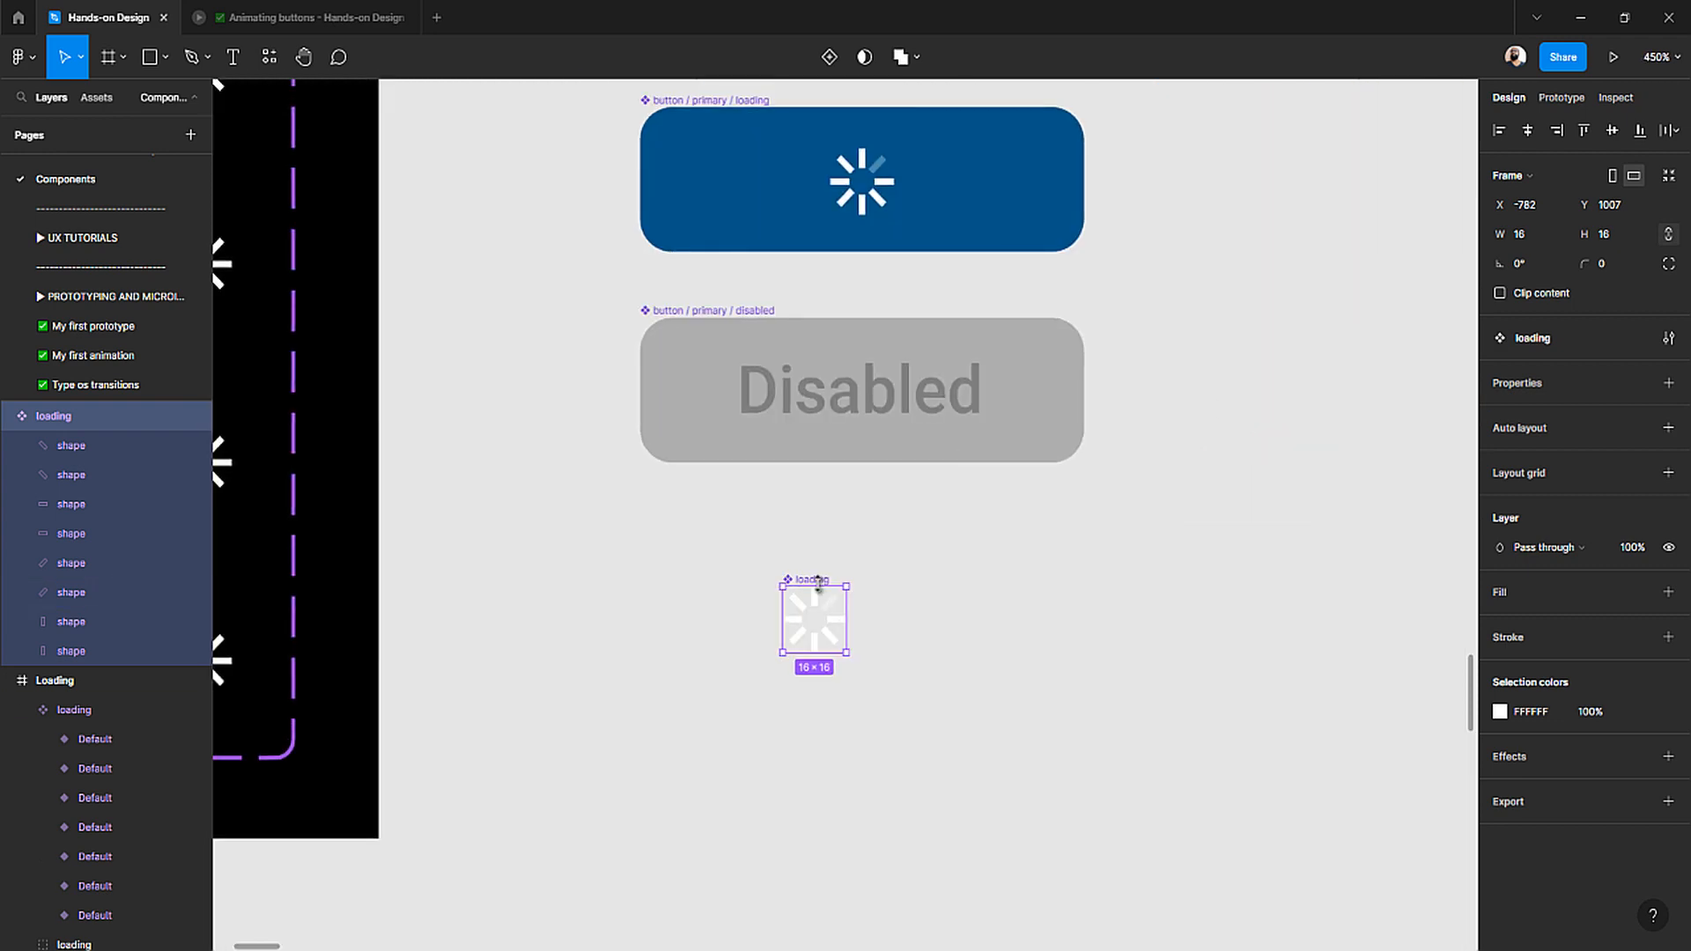
key(Delete)
scroll(857, 423, up, 3)
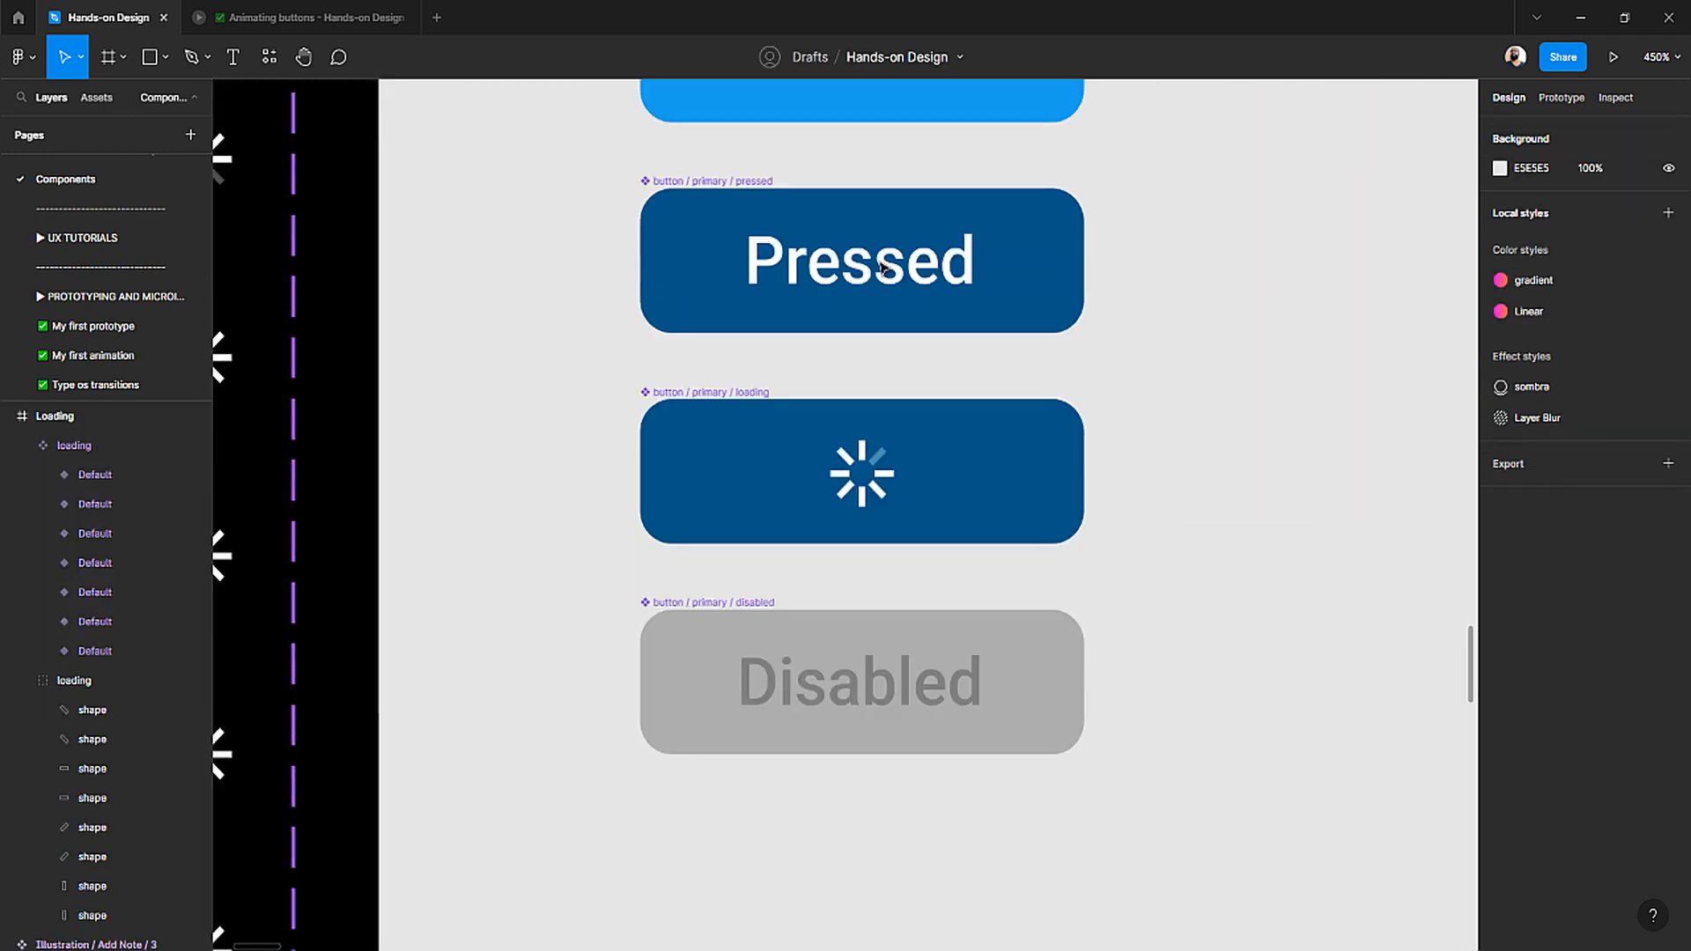
click(878, 465)
click(877, 465)
key(ctrl+v)
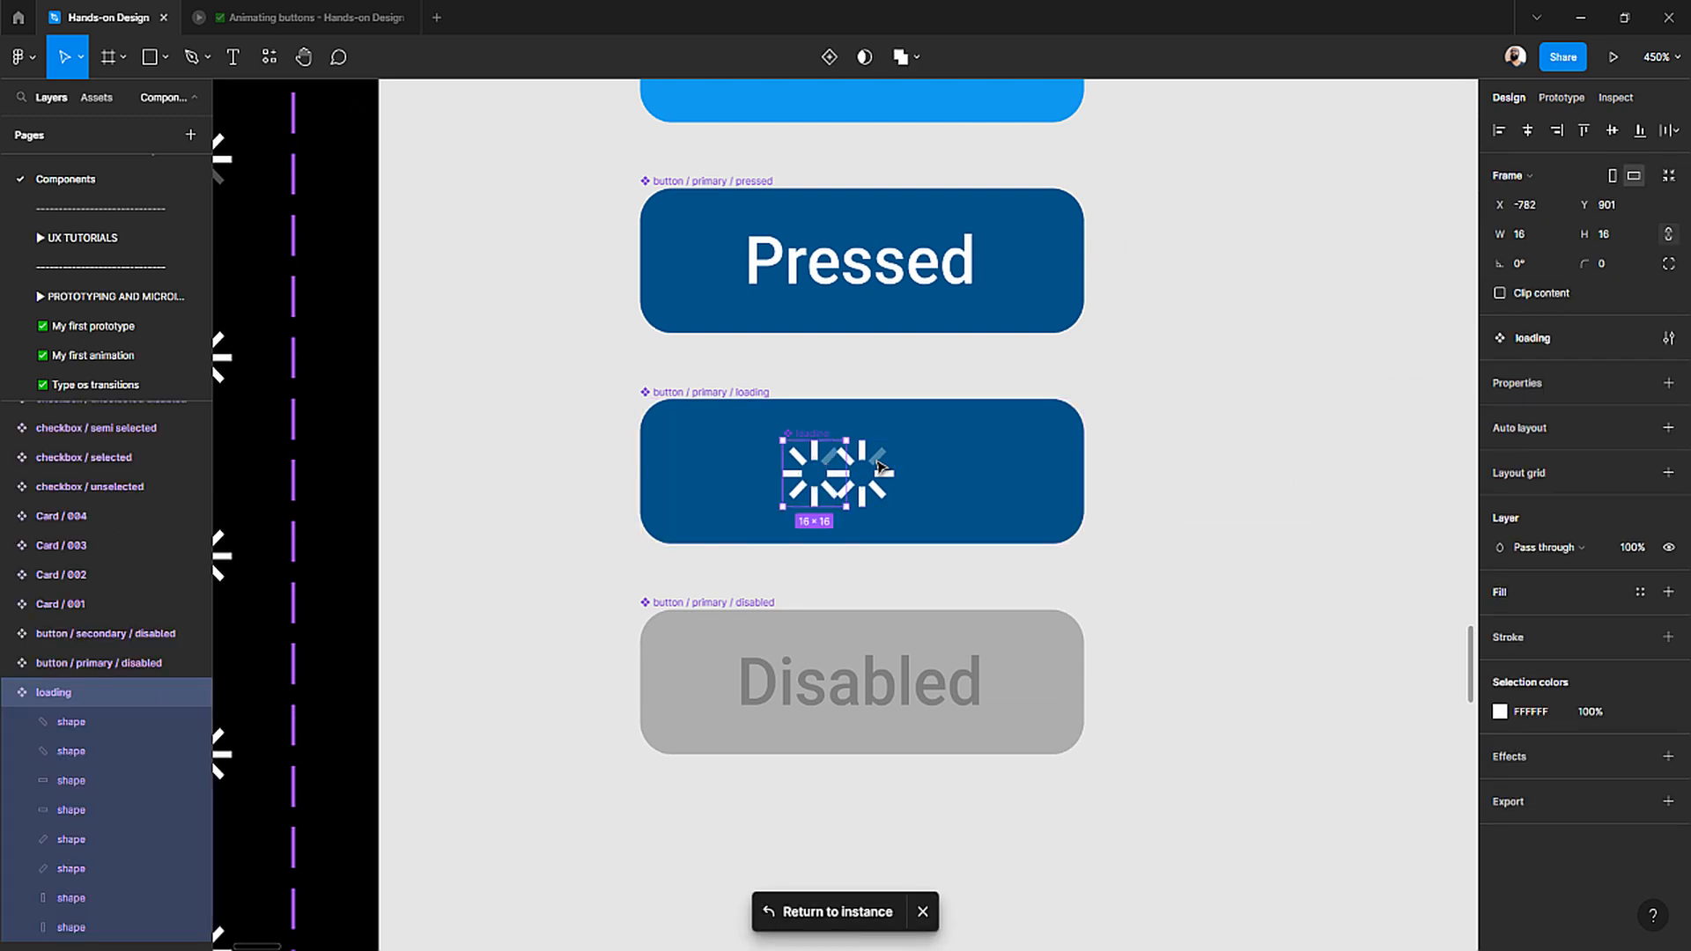
- Delete the original spinner from the primary loading button and center the pasted loading component on the button horizontally and vertically
scroll(885, 465, up, 4)
click(890, 458)
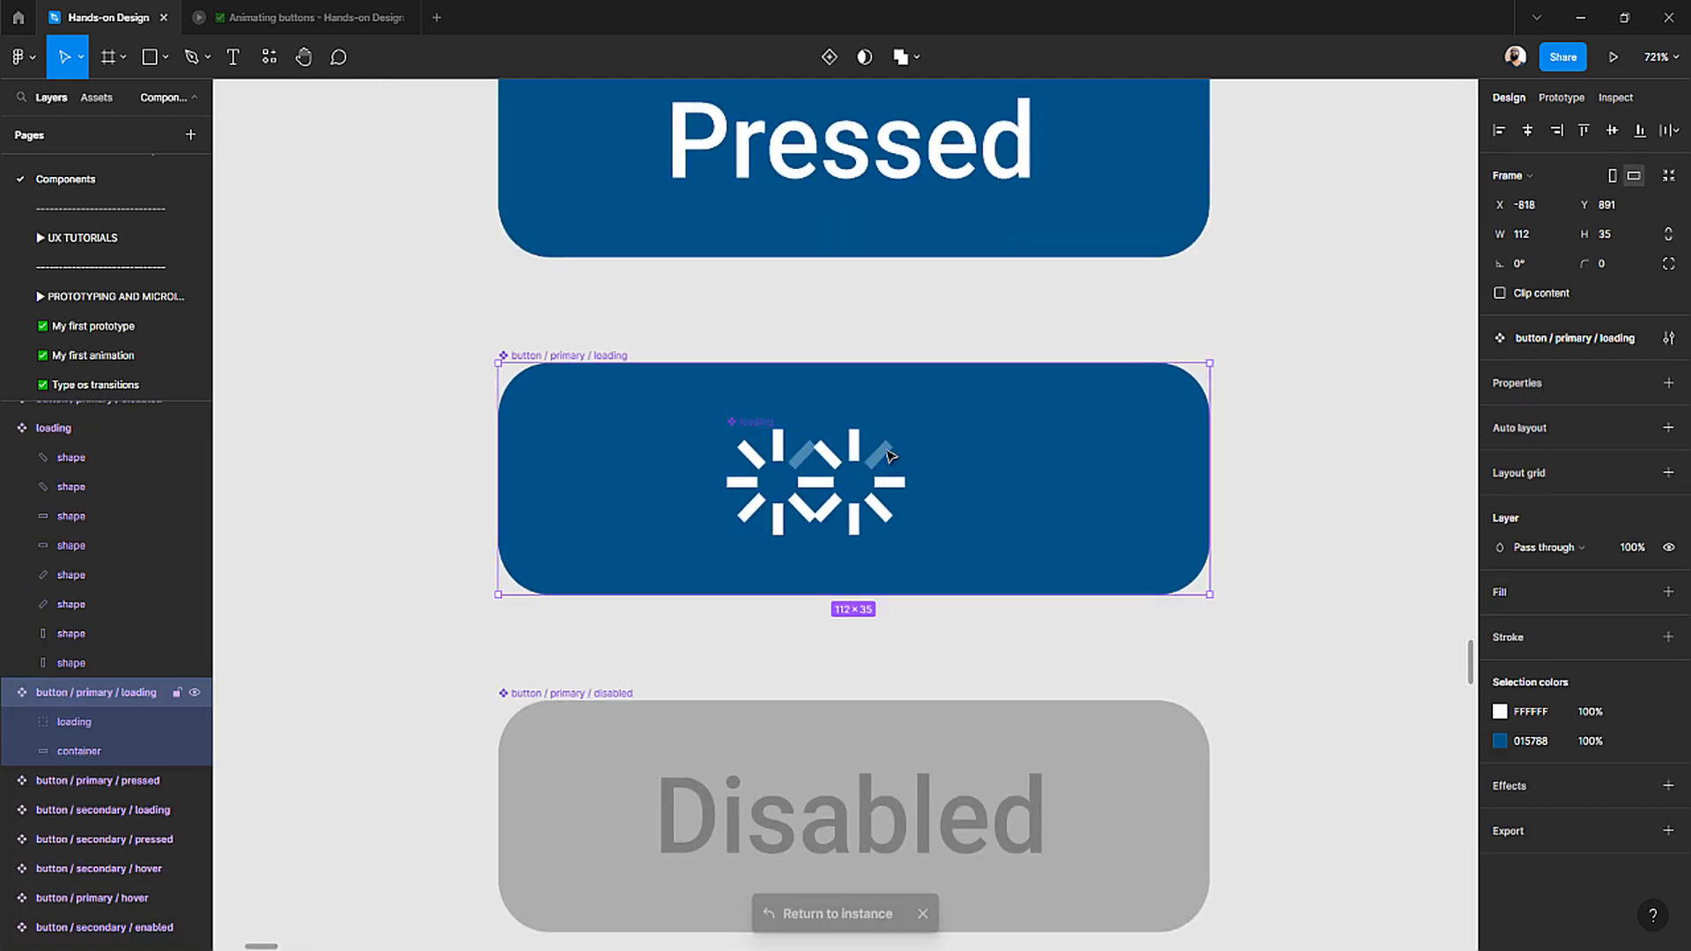
key(Delete)
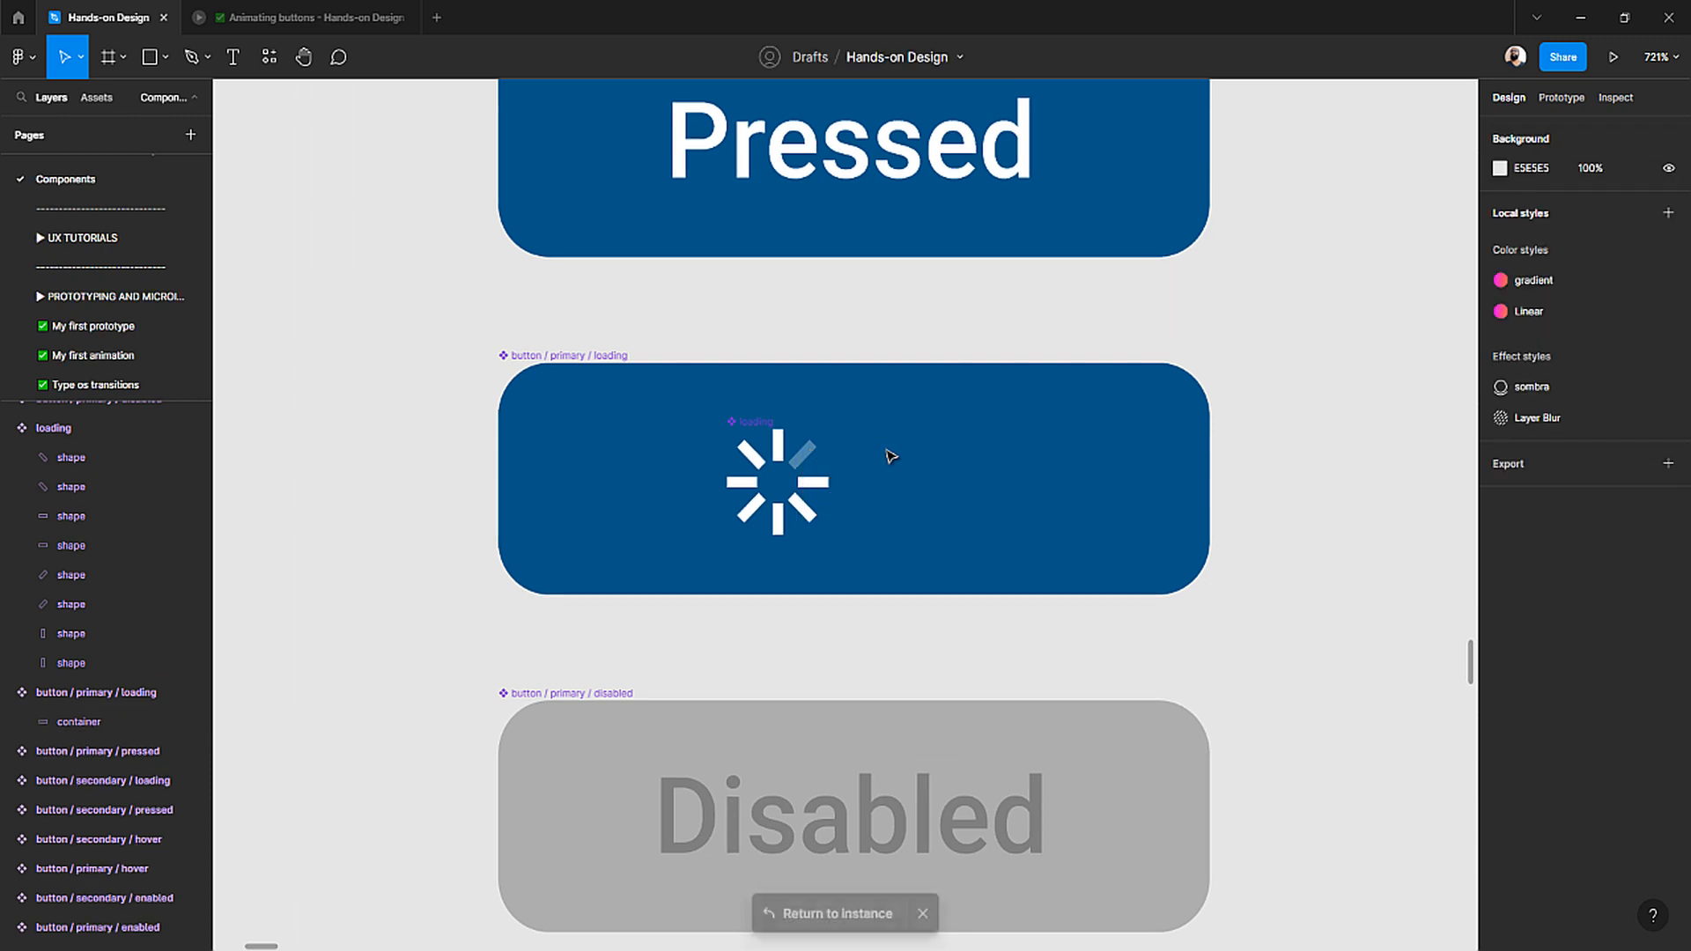
click(819, 491)
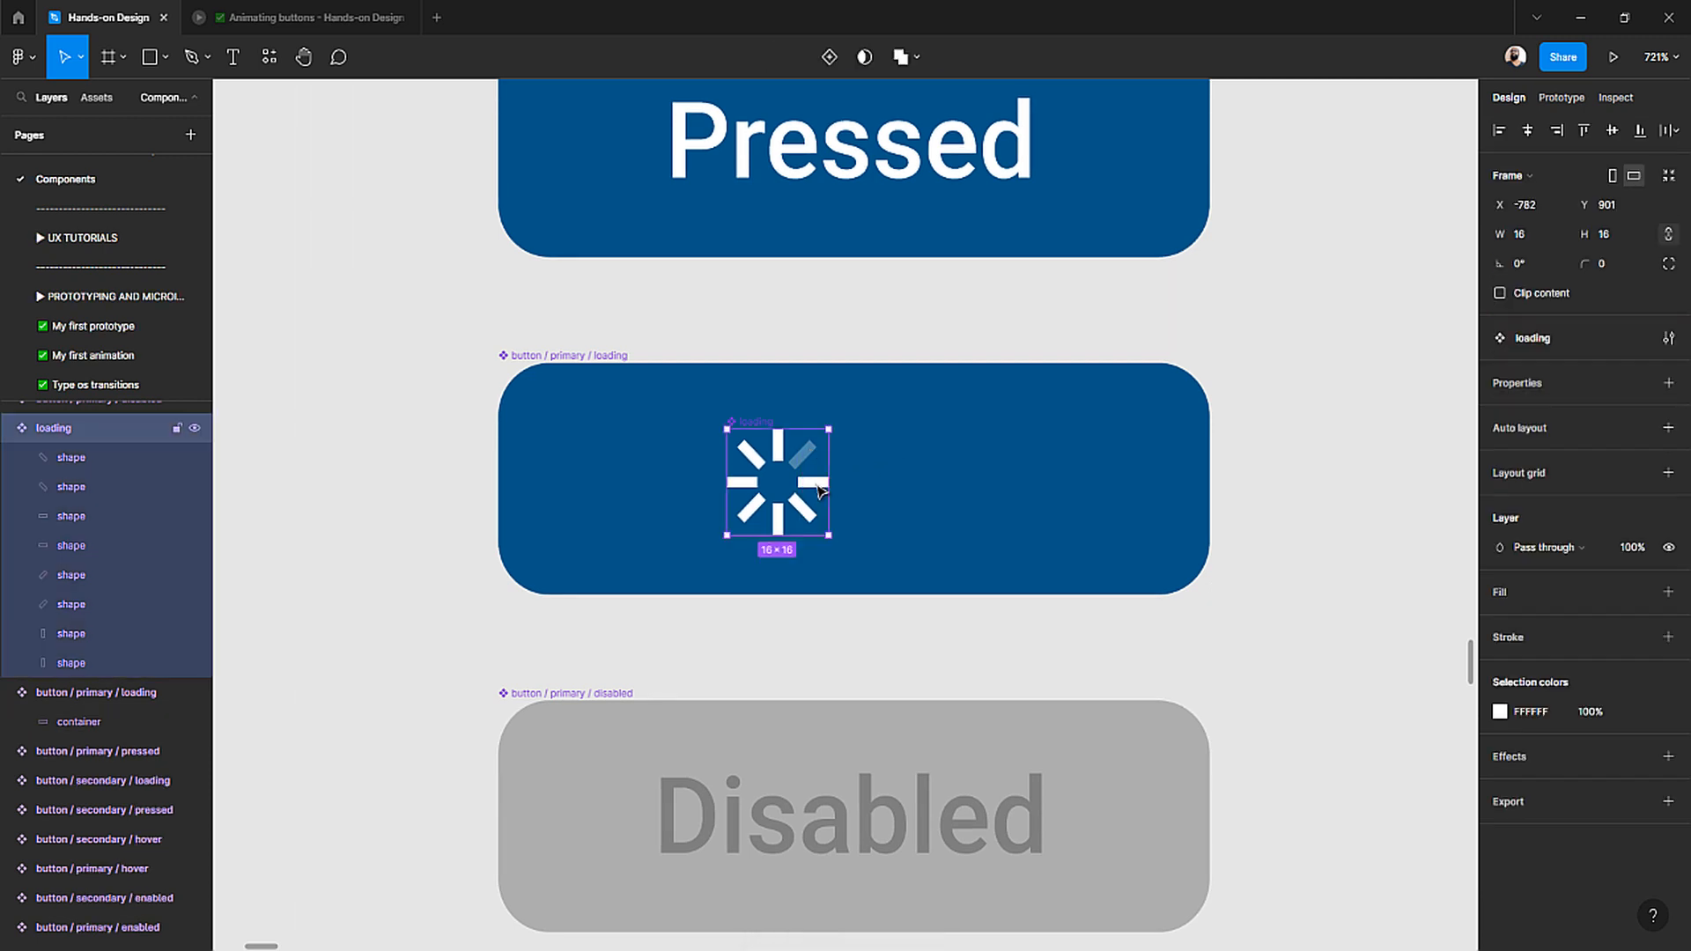
shift+click(907, 491)
click(1529, 132)
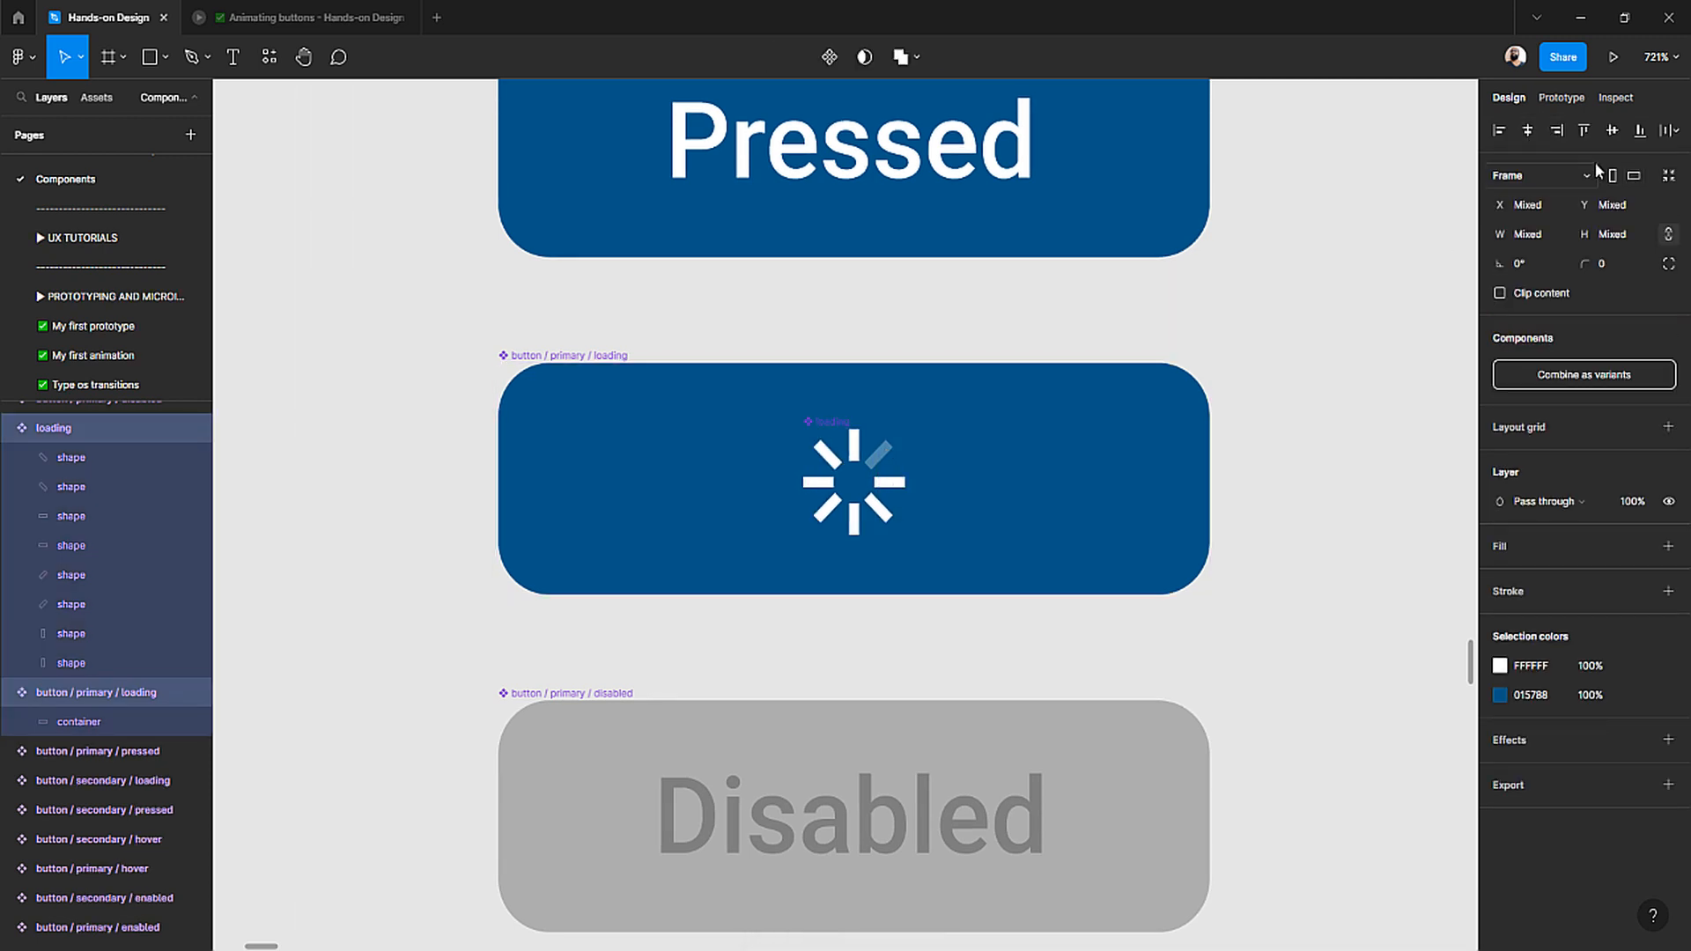
click(1612, 132)
- Go back to the Animating buttons page and delete the loading button instance beside the form screen
scroll(640, 425, down, 1)
scroll(640, 425, down, 10)
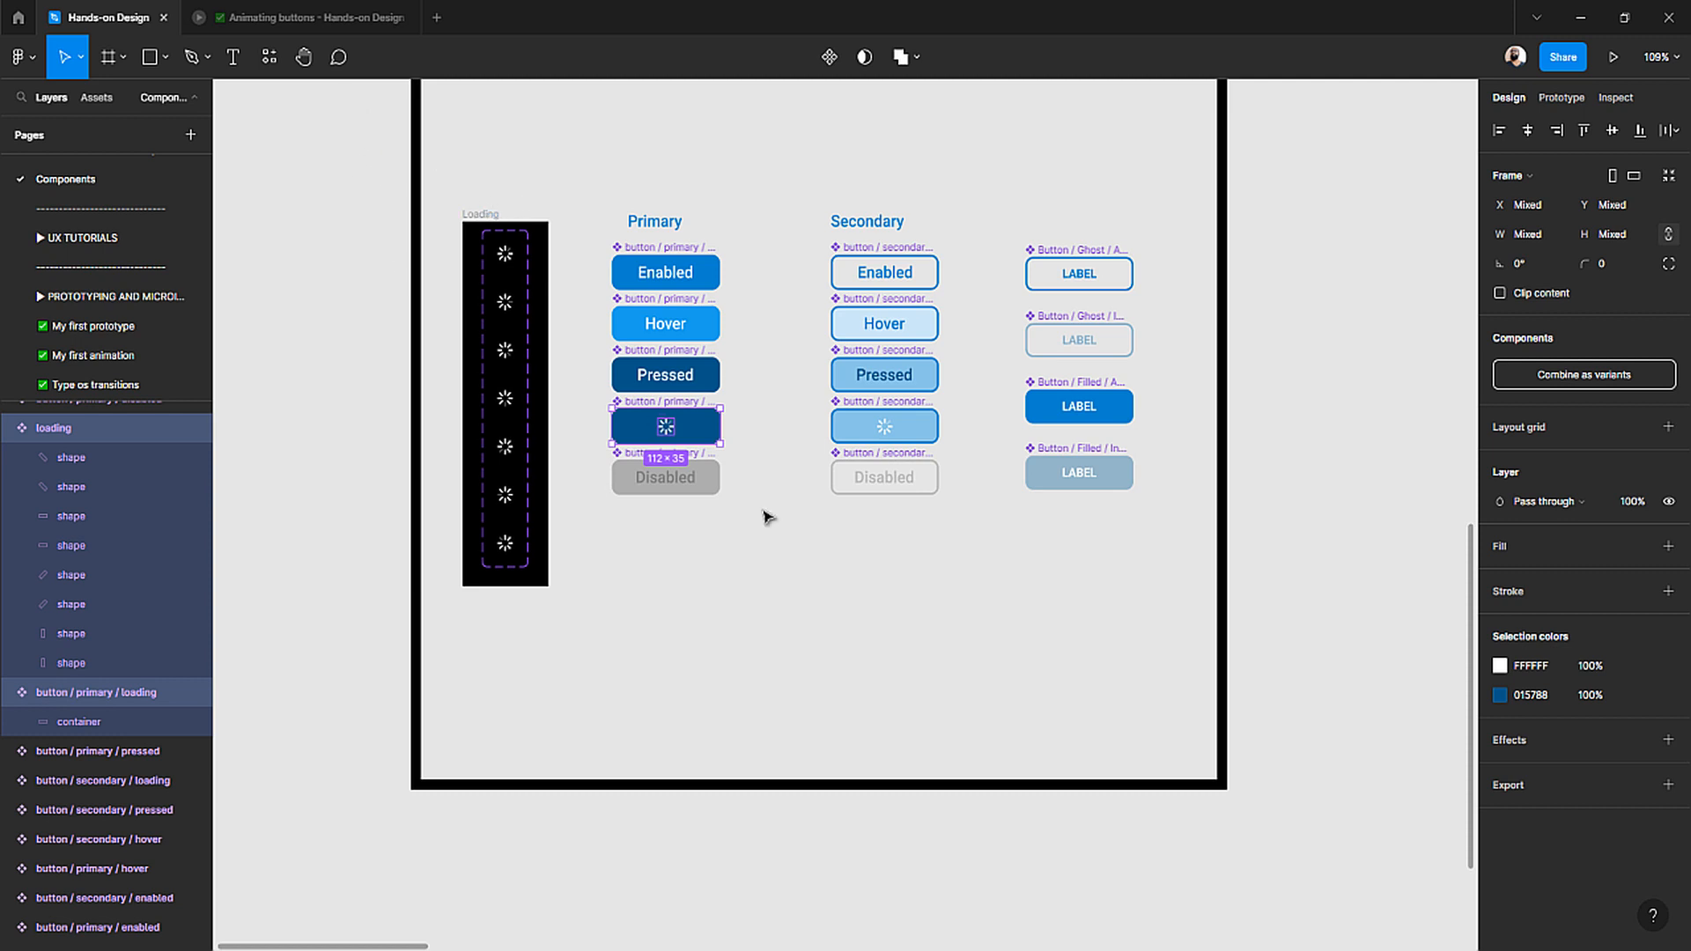
click(484, 217)
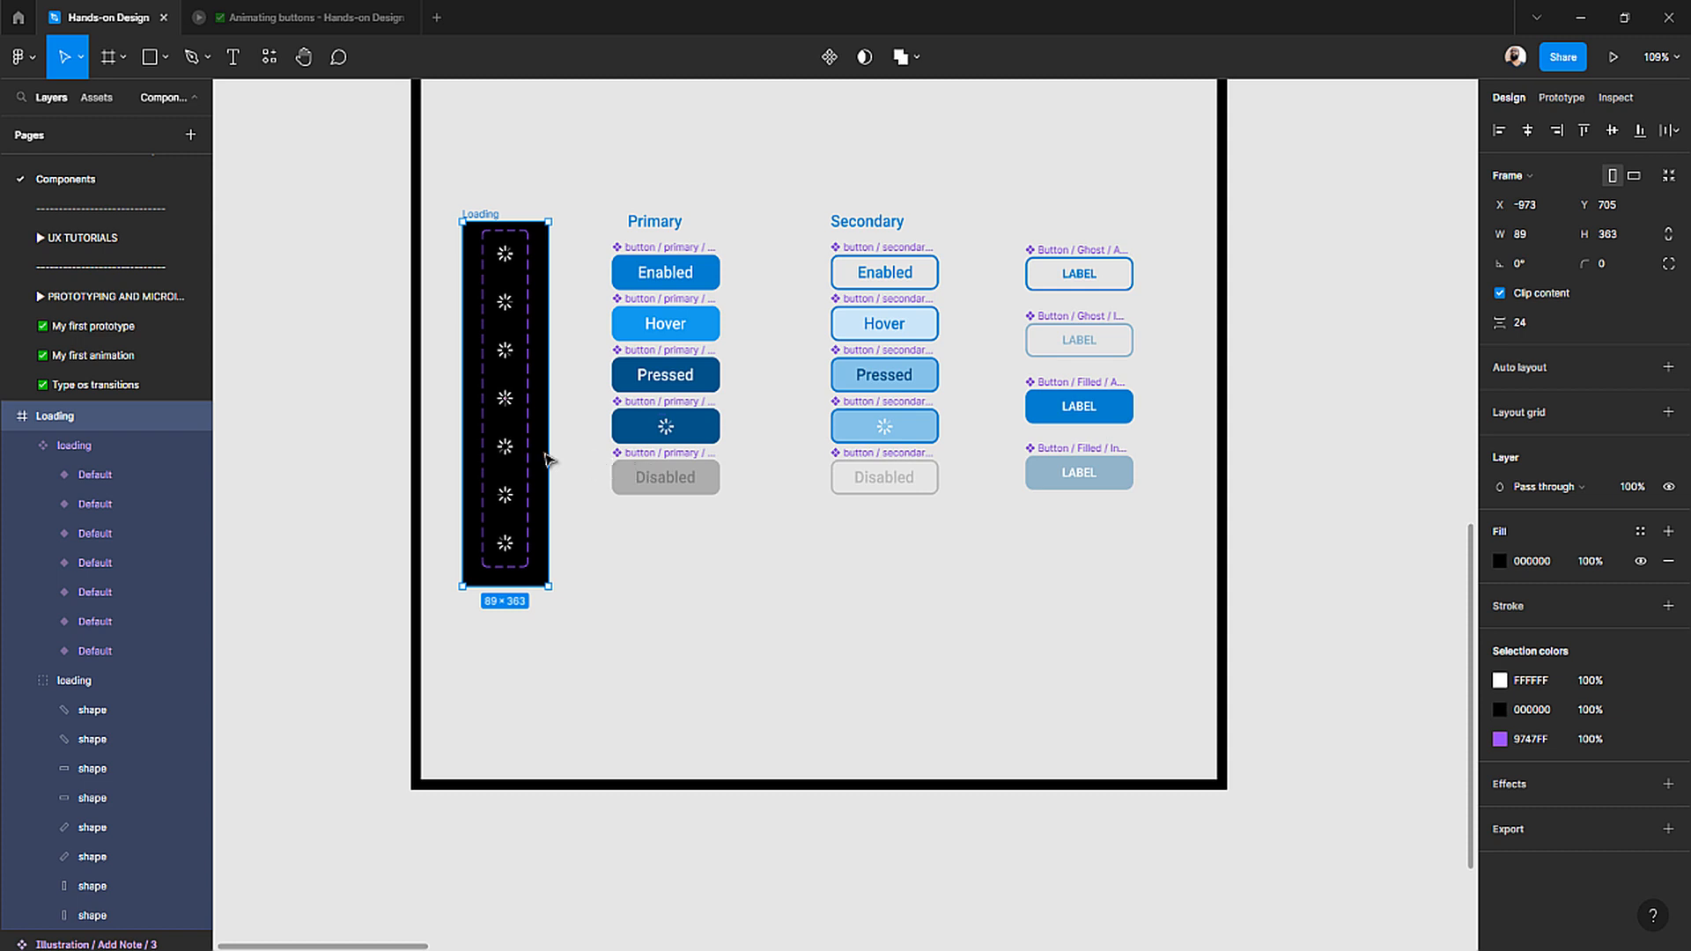
scroll(80, 377, down, 5)
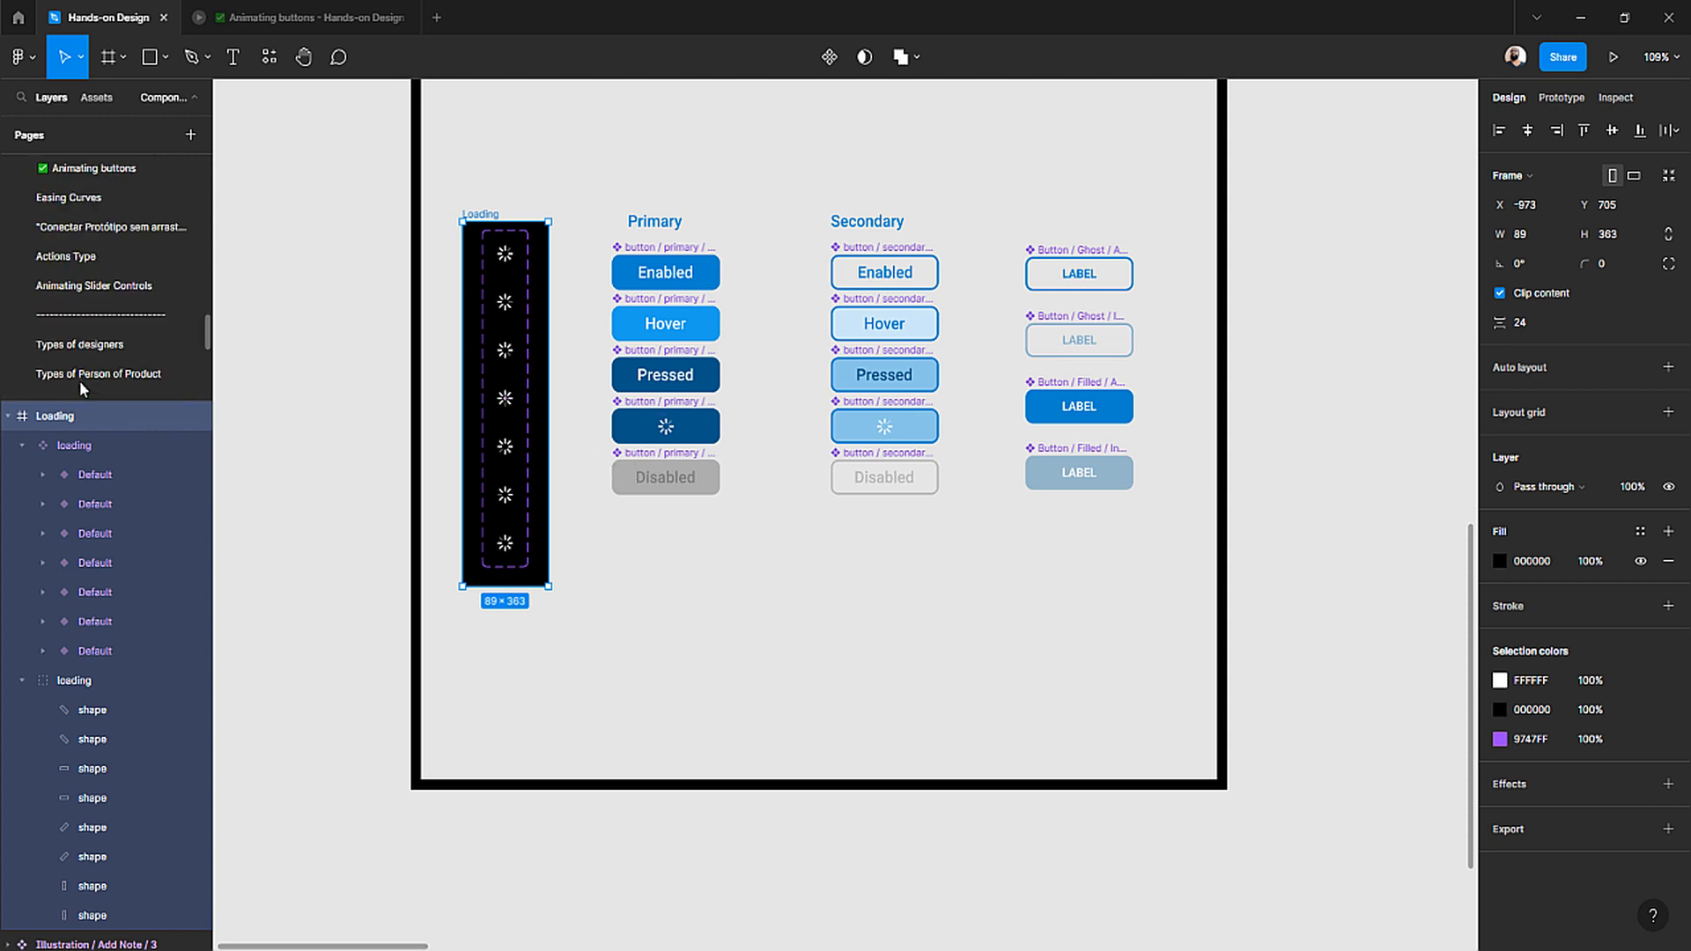
click(95, 199)
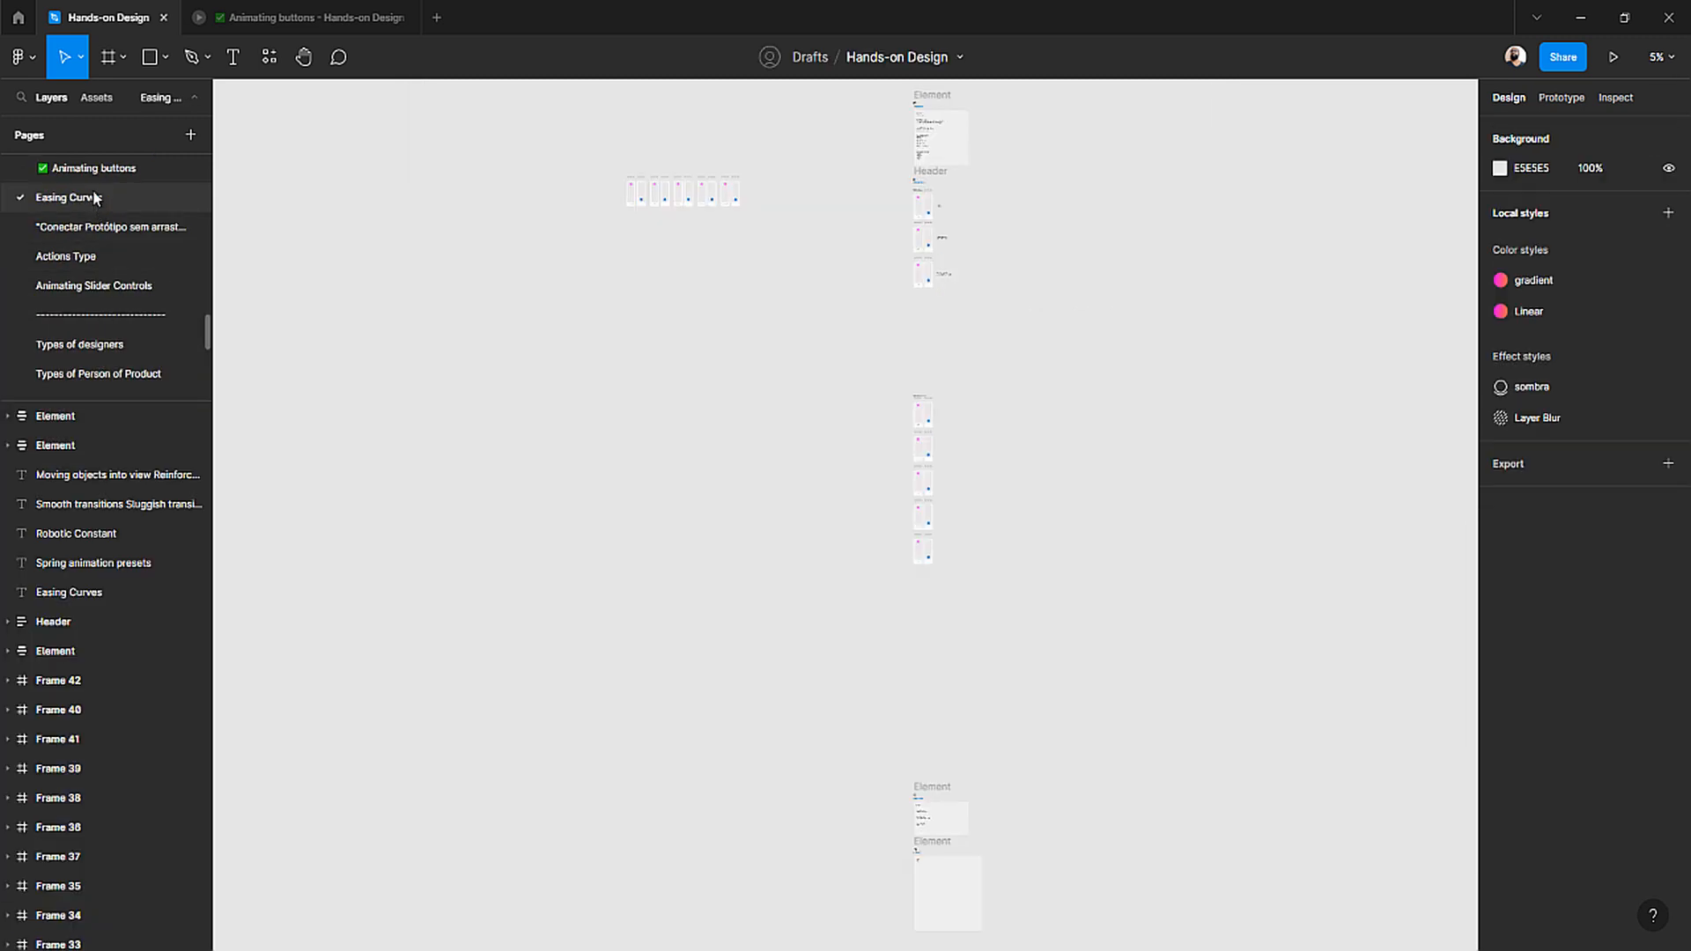
click(95, 169)
scroll(898, 467, down, 5)
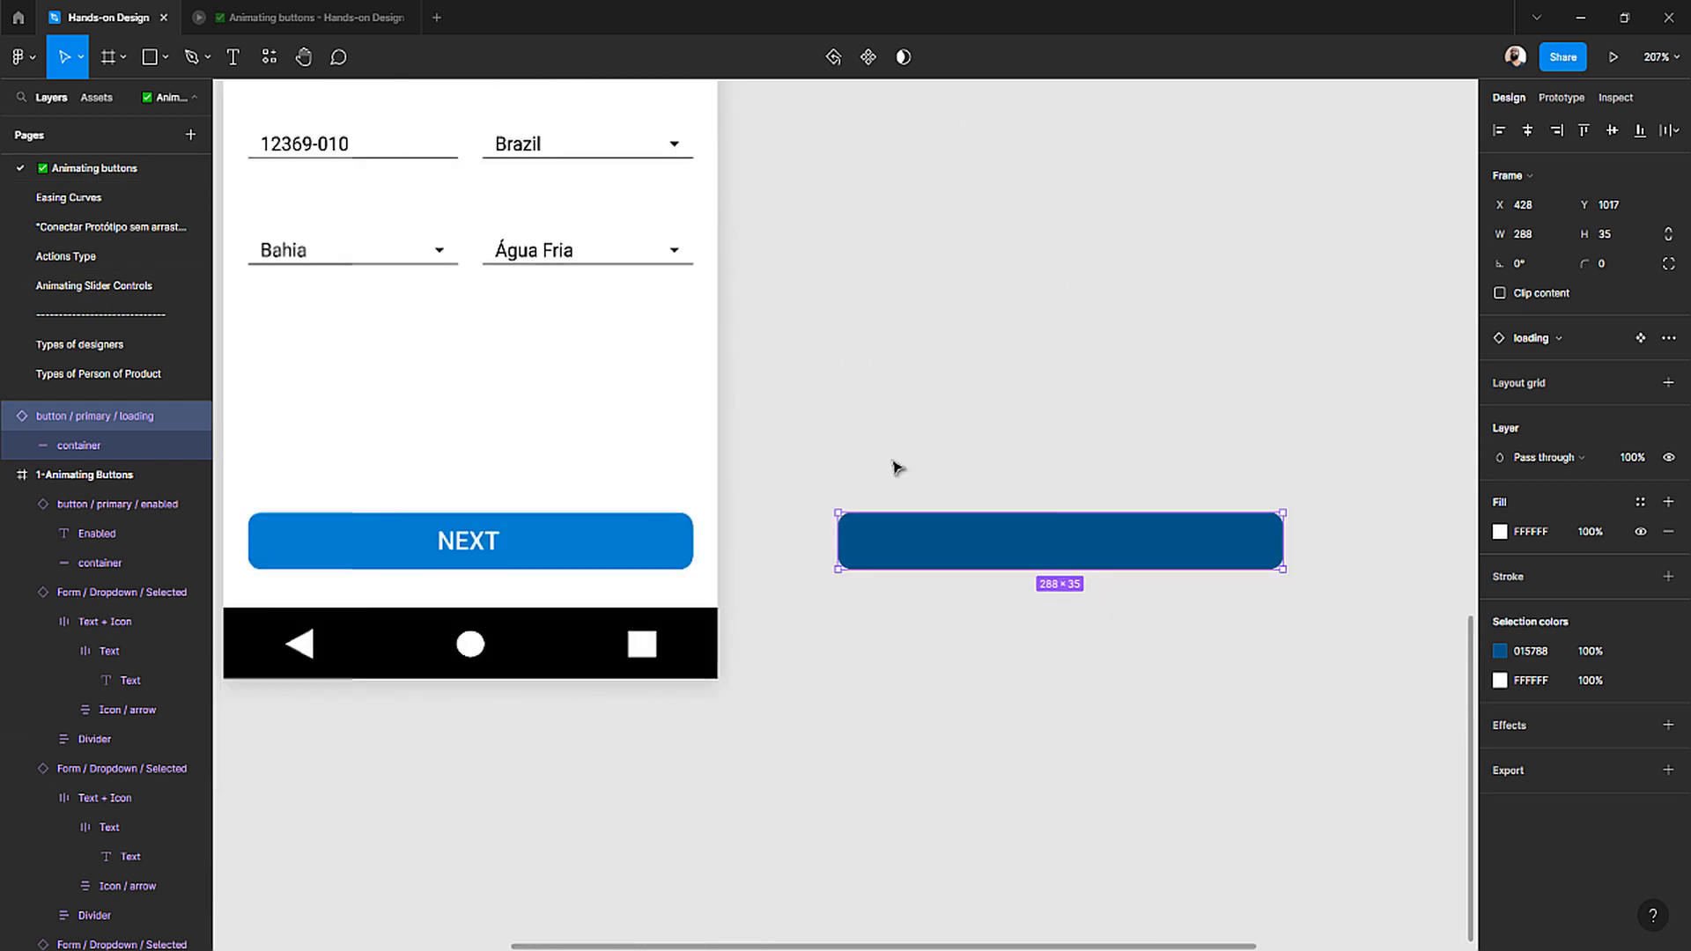
click(898, 578)
click(923, 520)
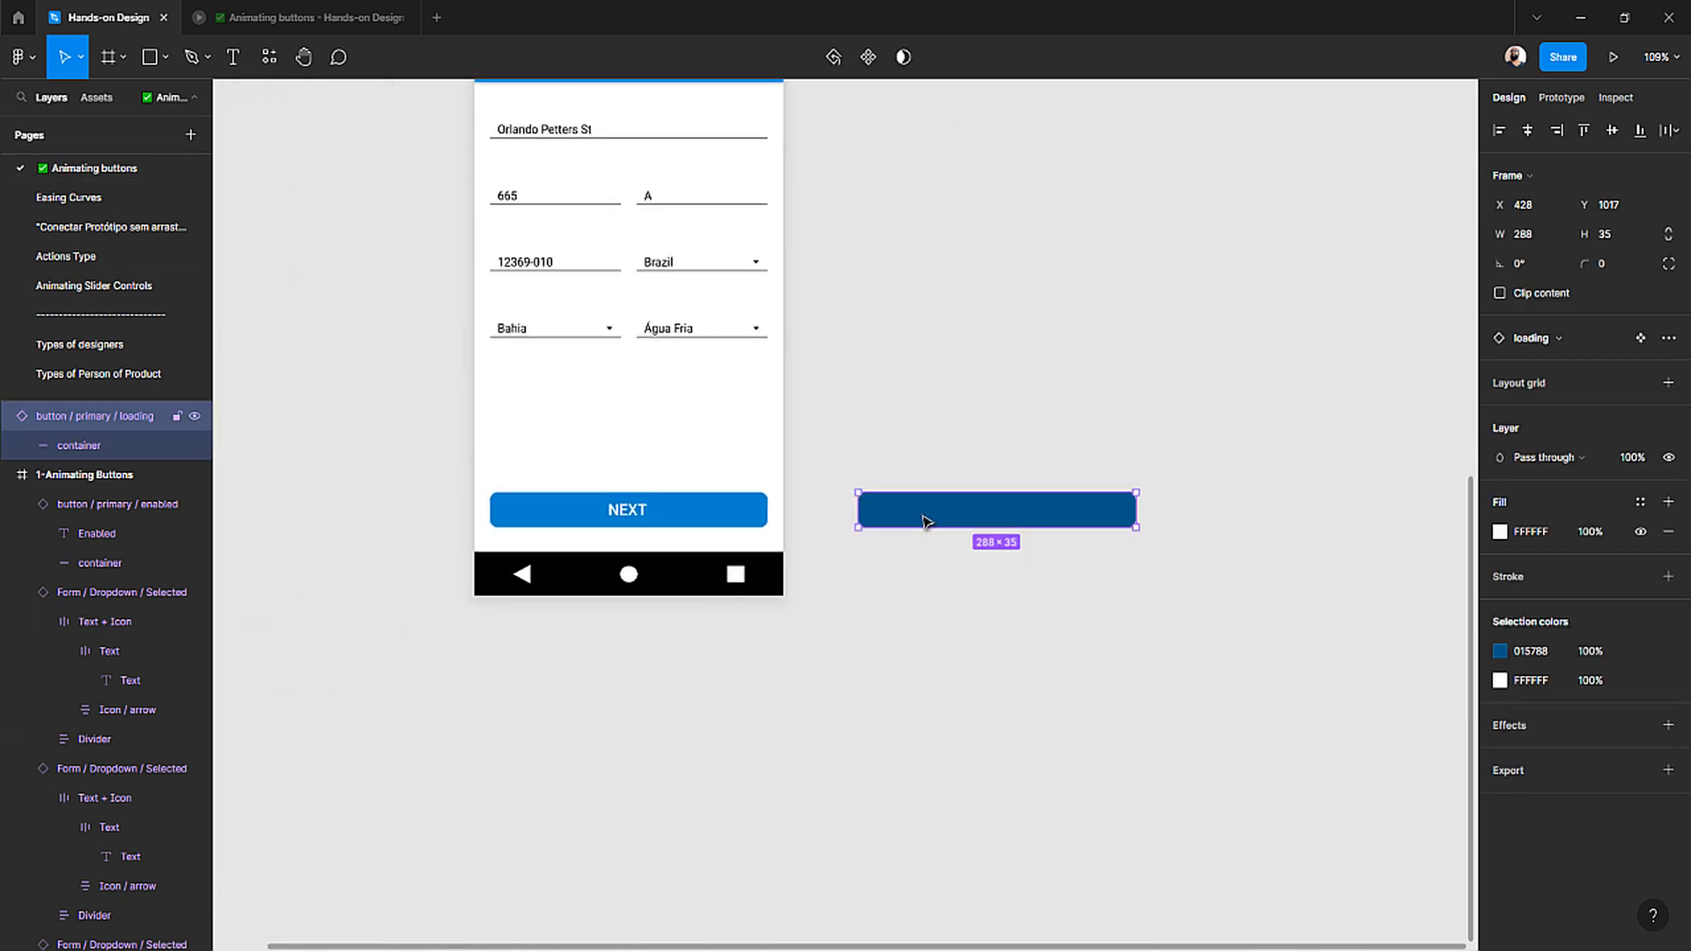
key(Delete)
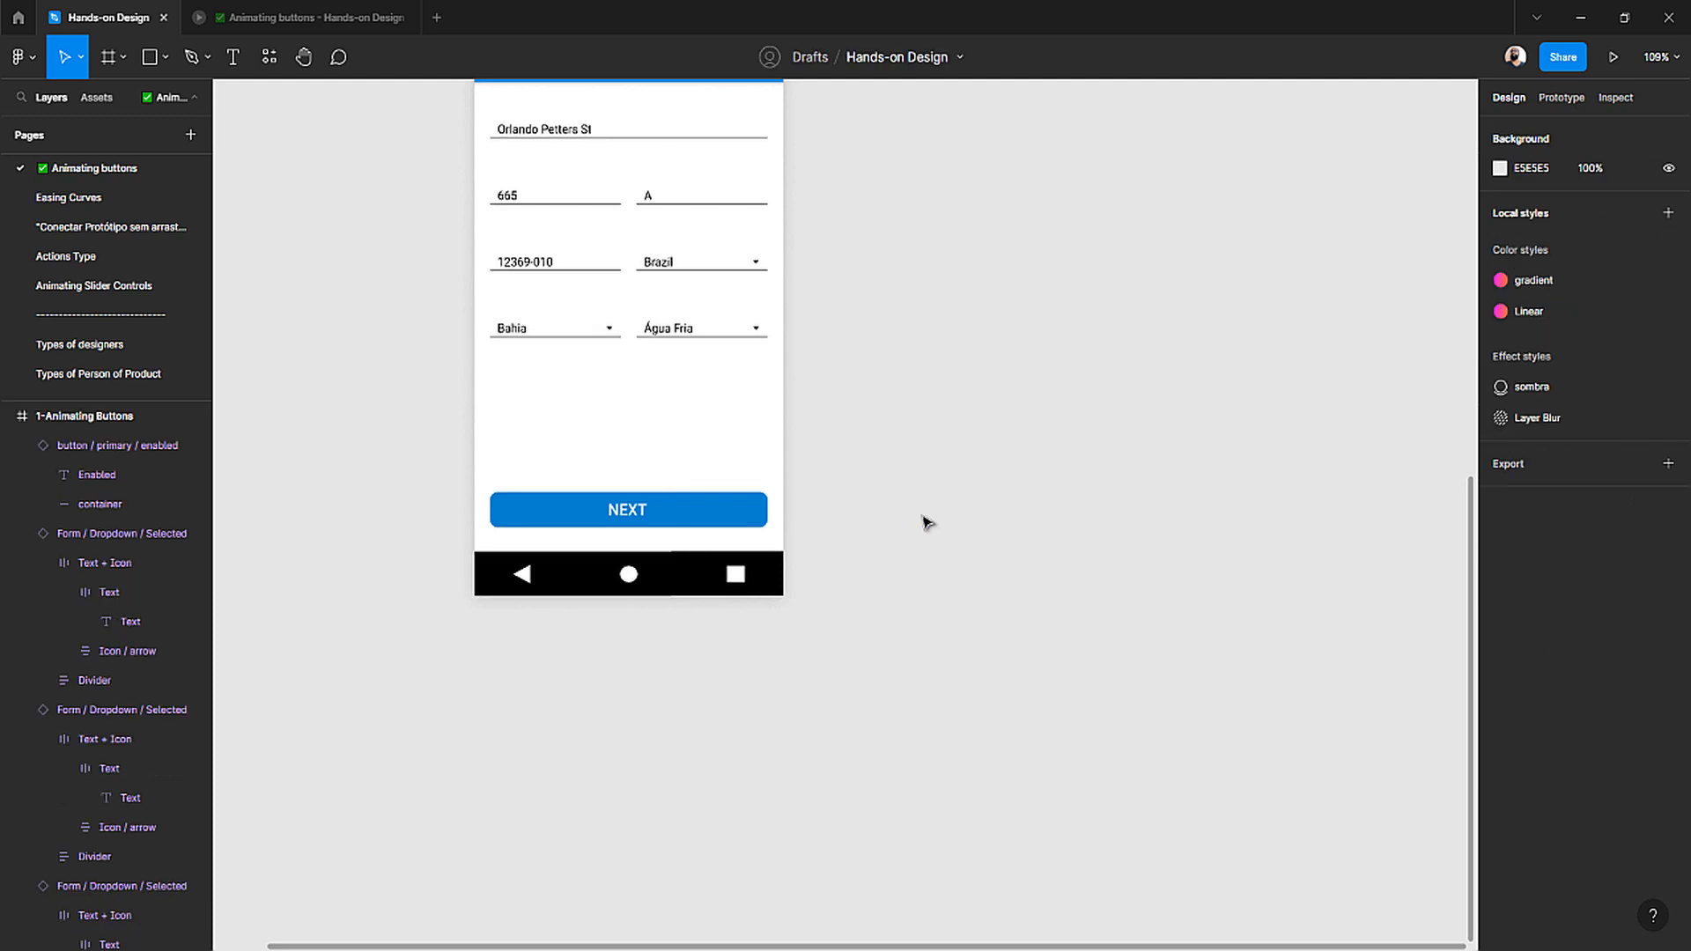
- Duplicate the form's NEXT button, place the copy beside the screen and swap it to the loading component
click(657, 510)
key(ctrl+d)
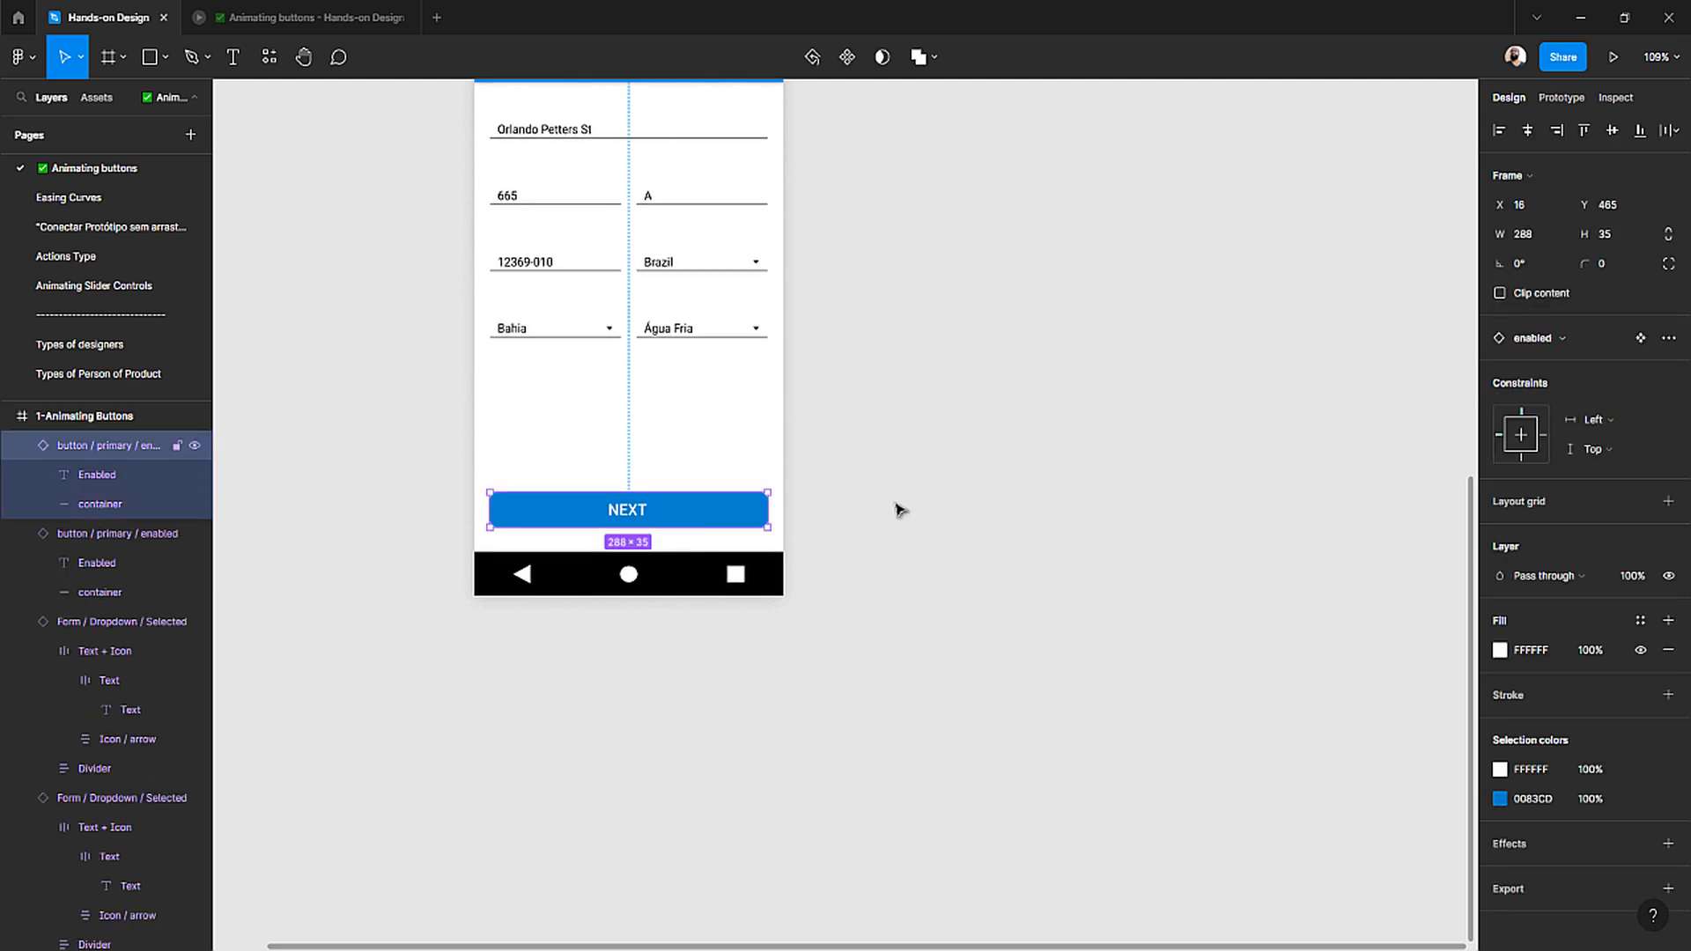
drag(680, 515, 1133, 487)
click(1567, 335)
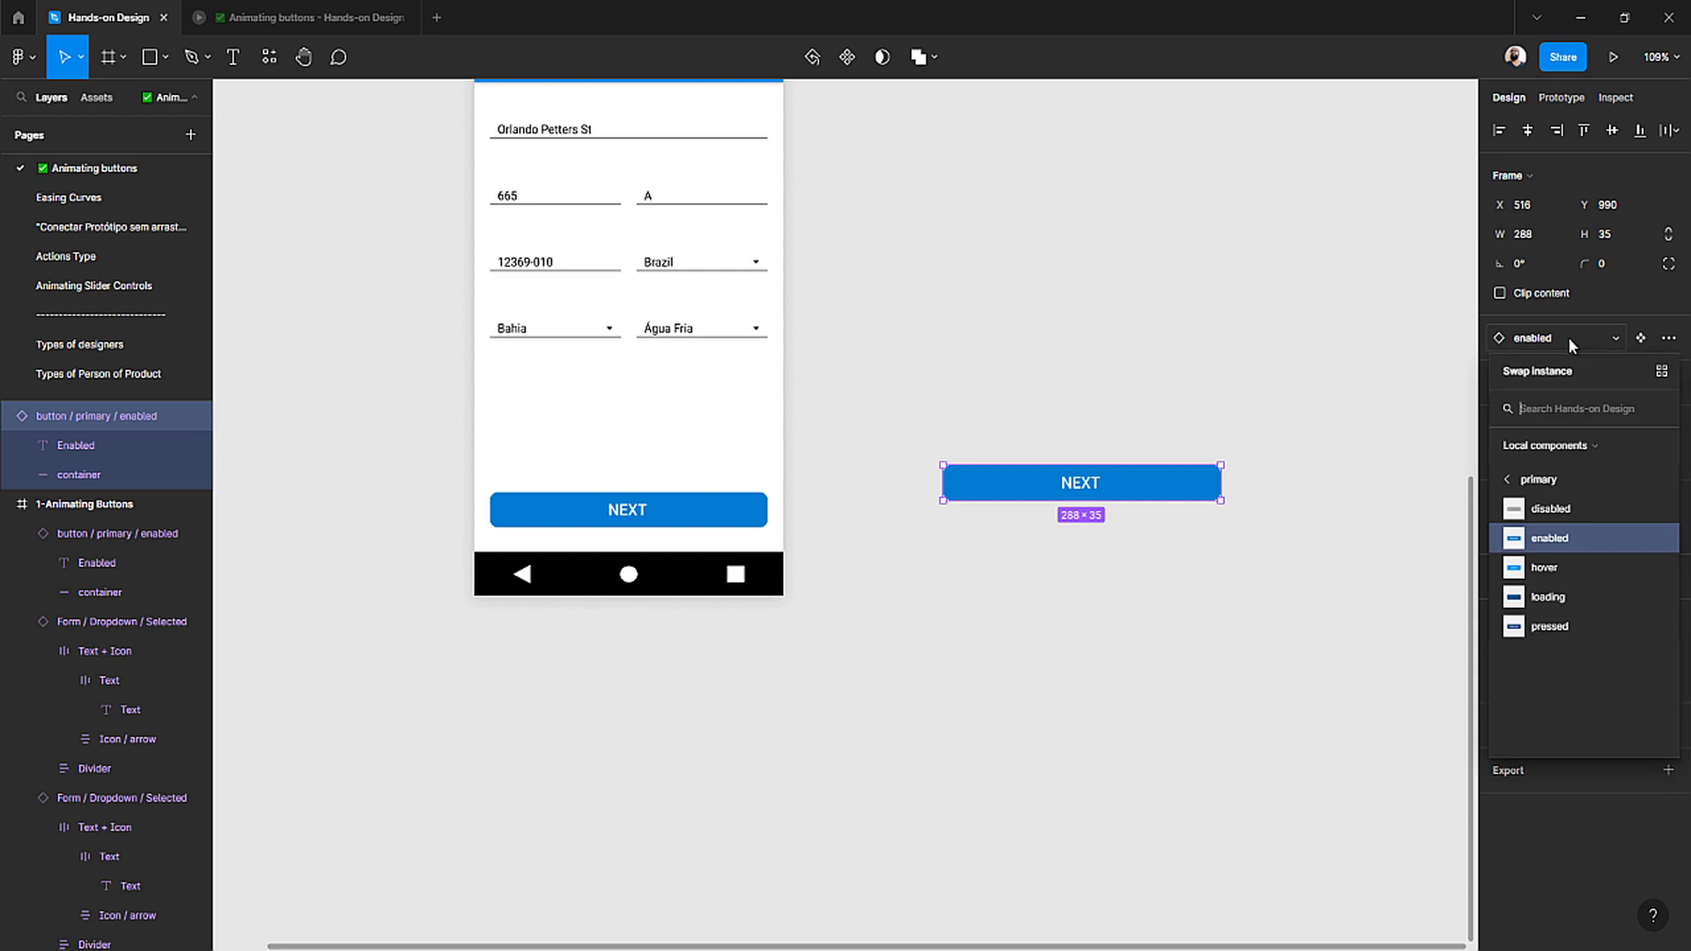
click(1570, 597)
key(Escape)
click(1157, 504)
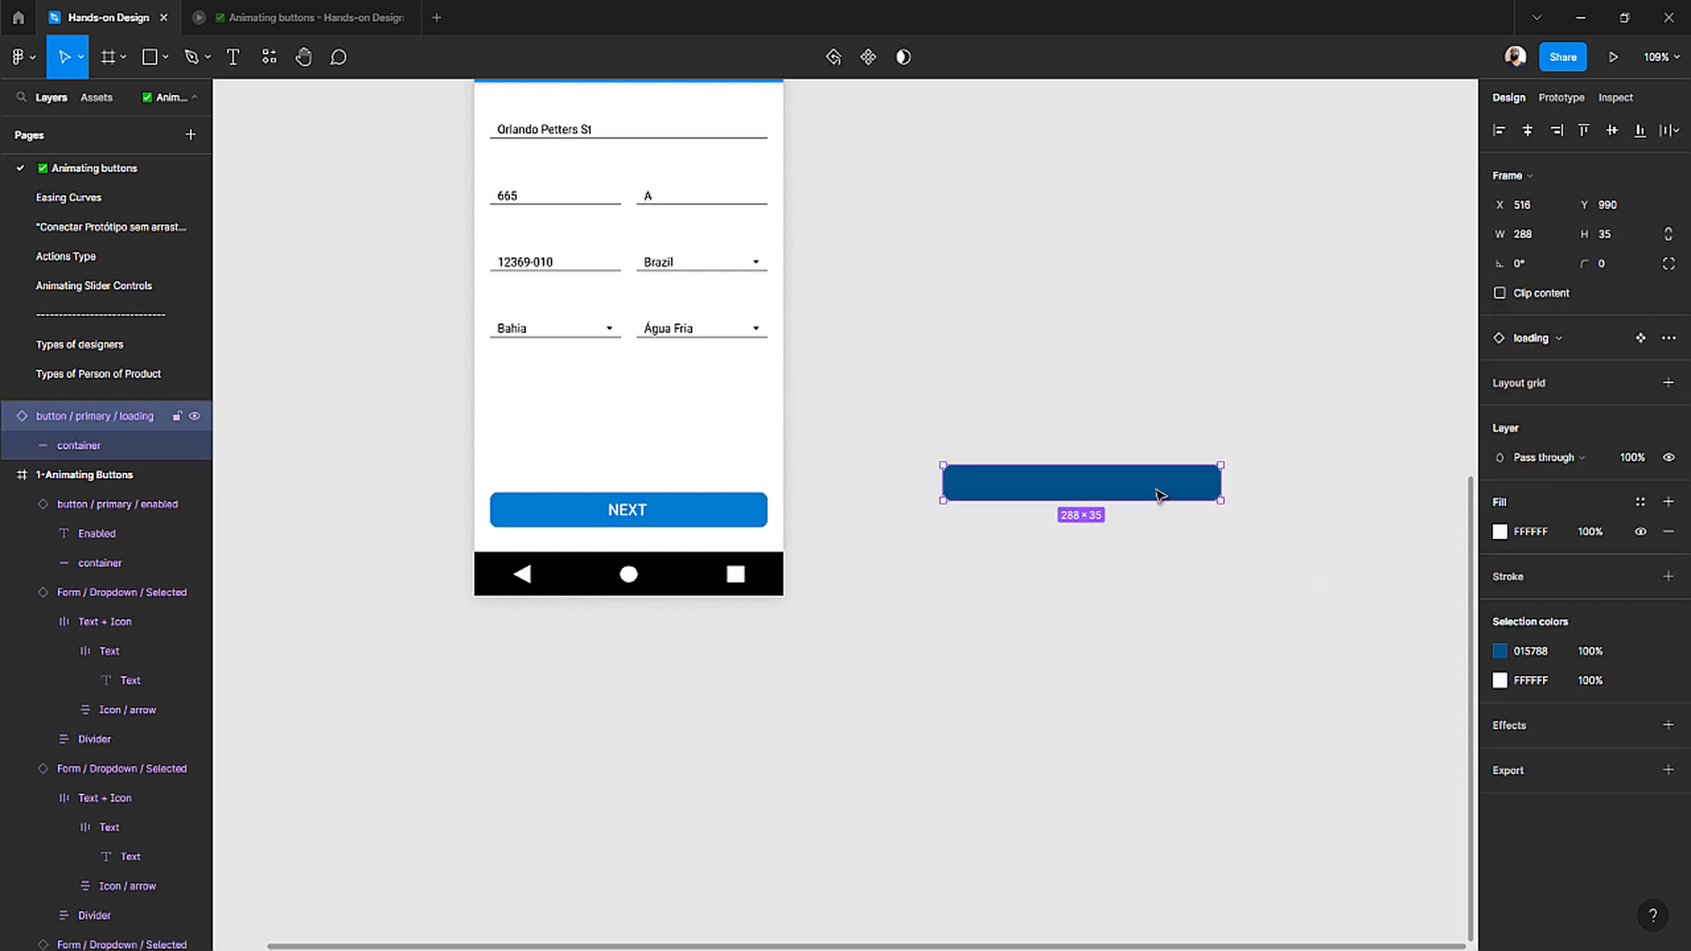
- Go to the main component of the new loading instance and try to nest the spinner by cutting it and pasting it into the button
click(1641, 341)
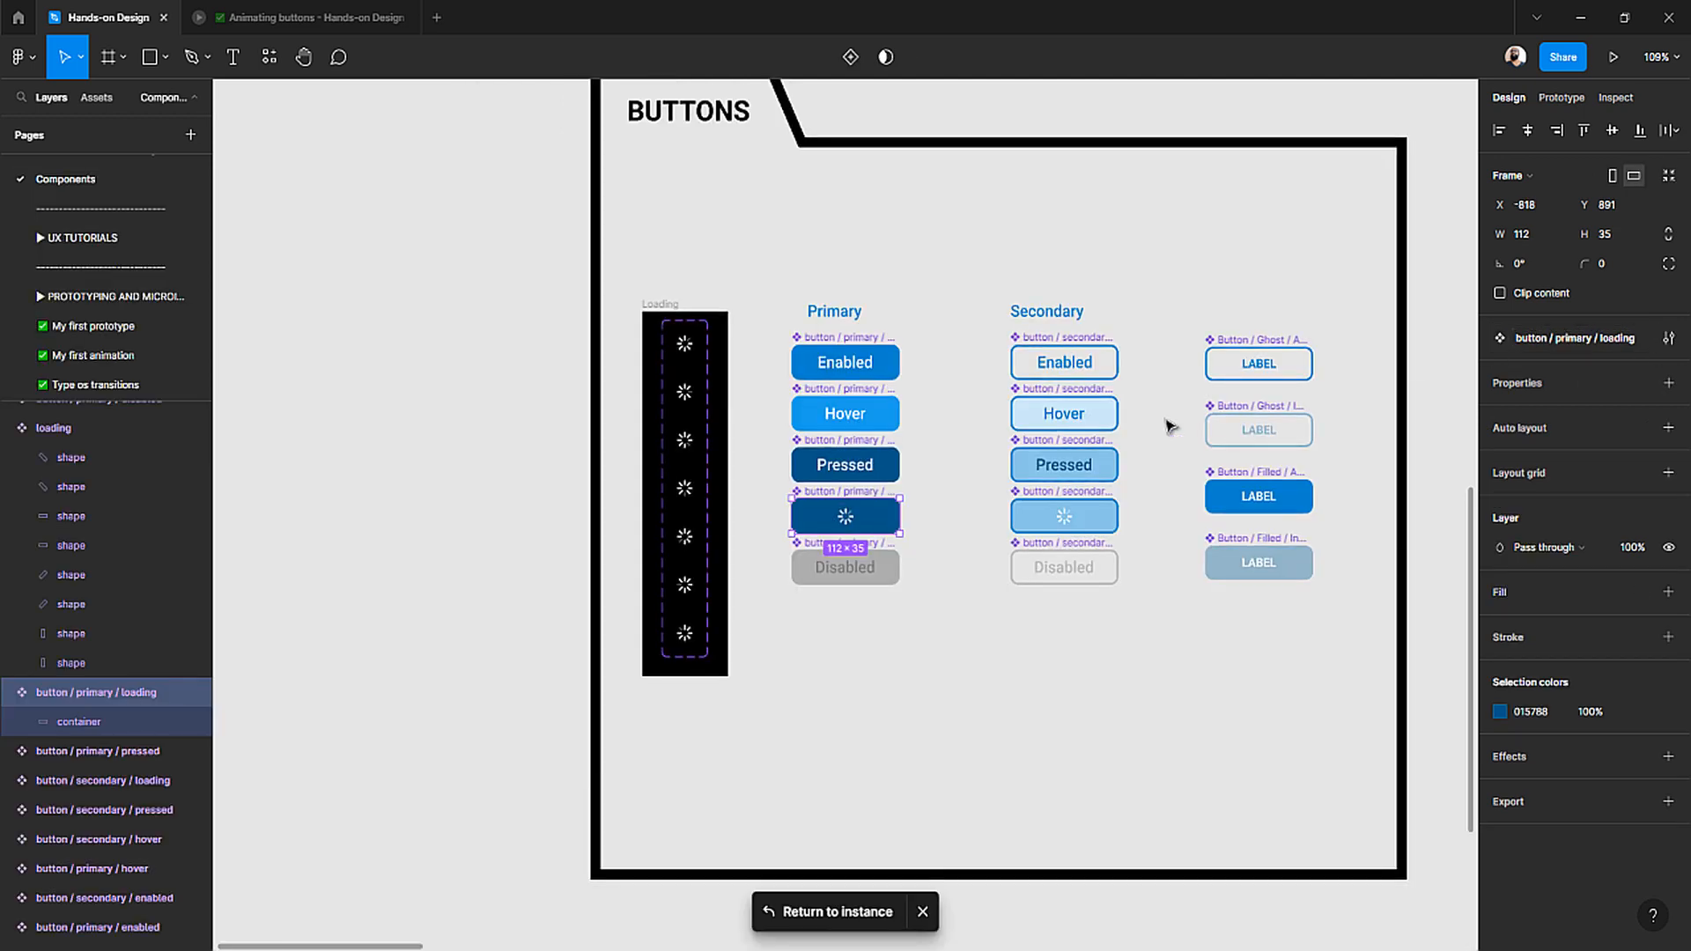
scroll(860, 520, up, 5)
double_click(841, 521)
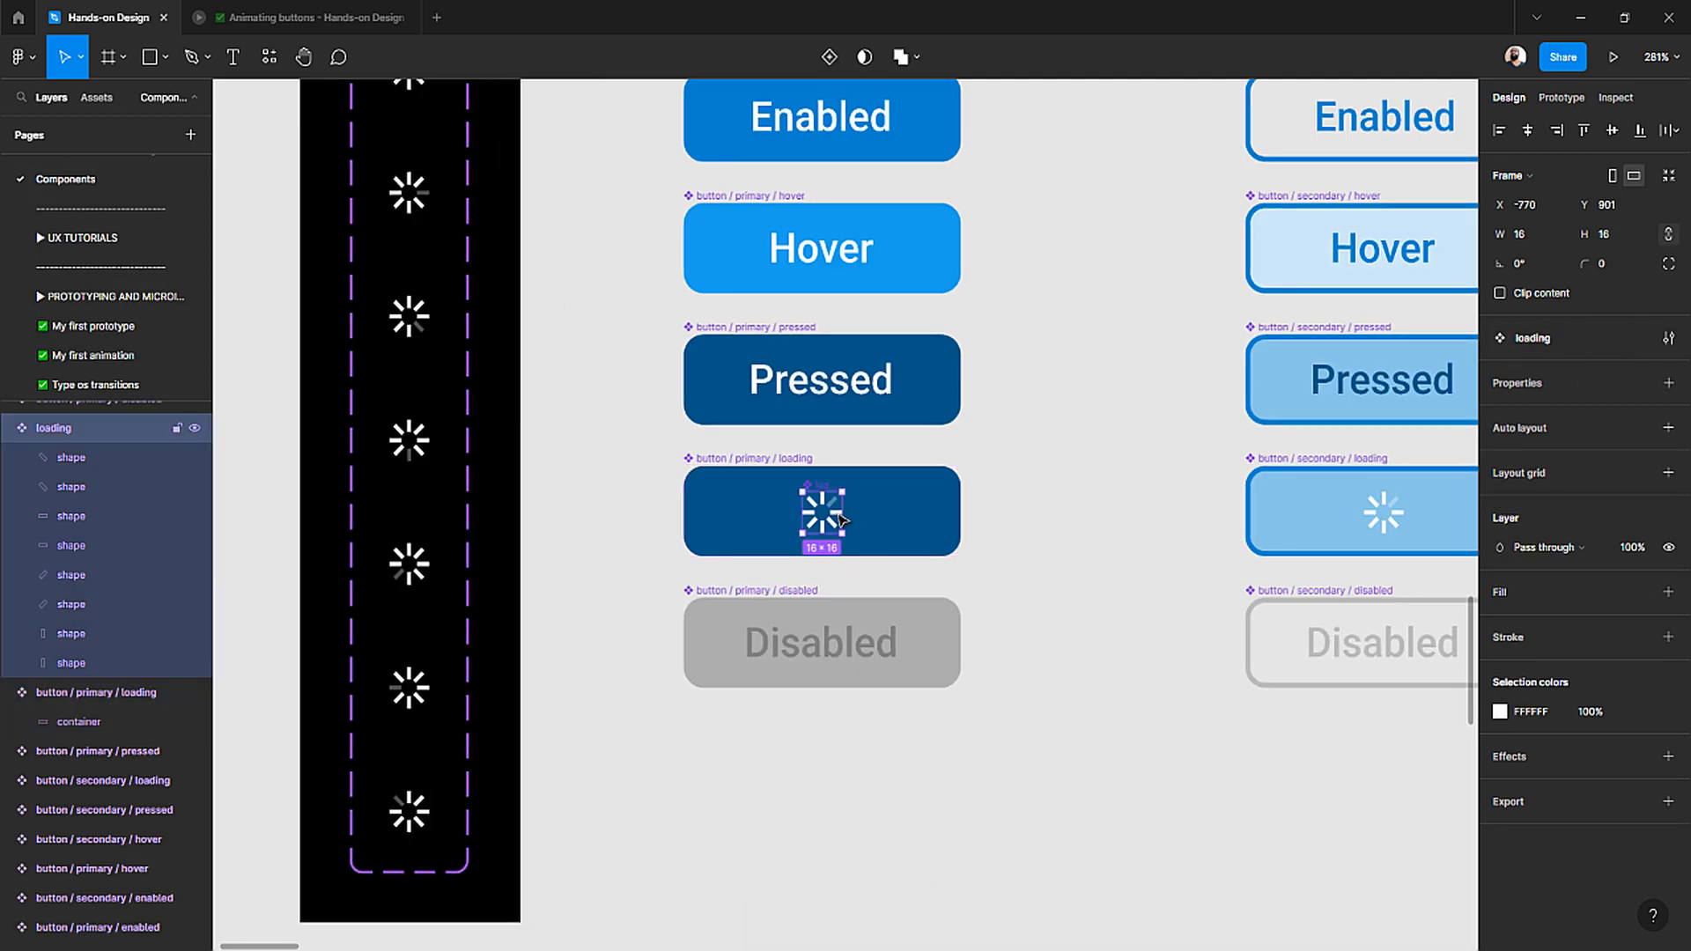
key(Delete)
click(802, 503)
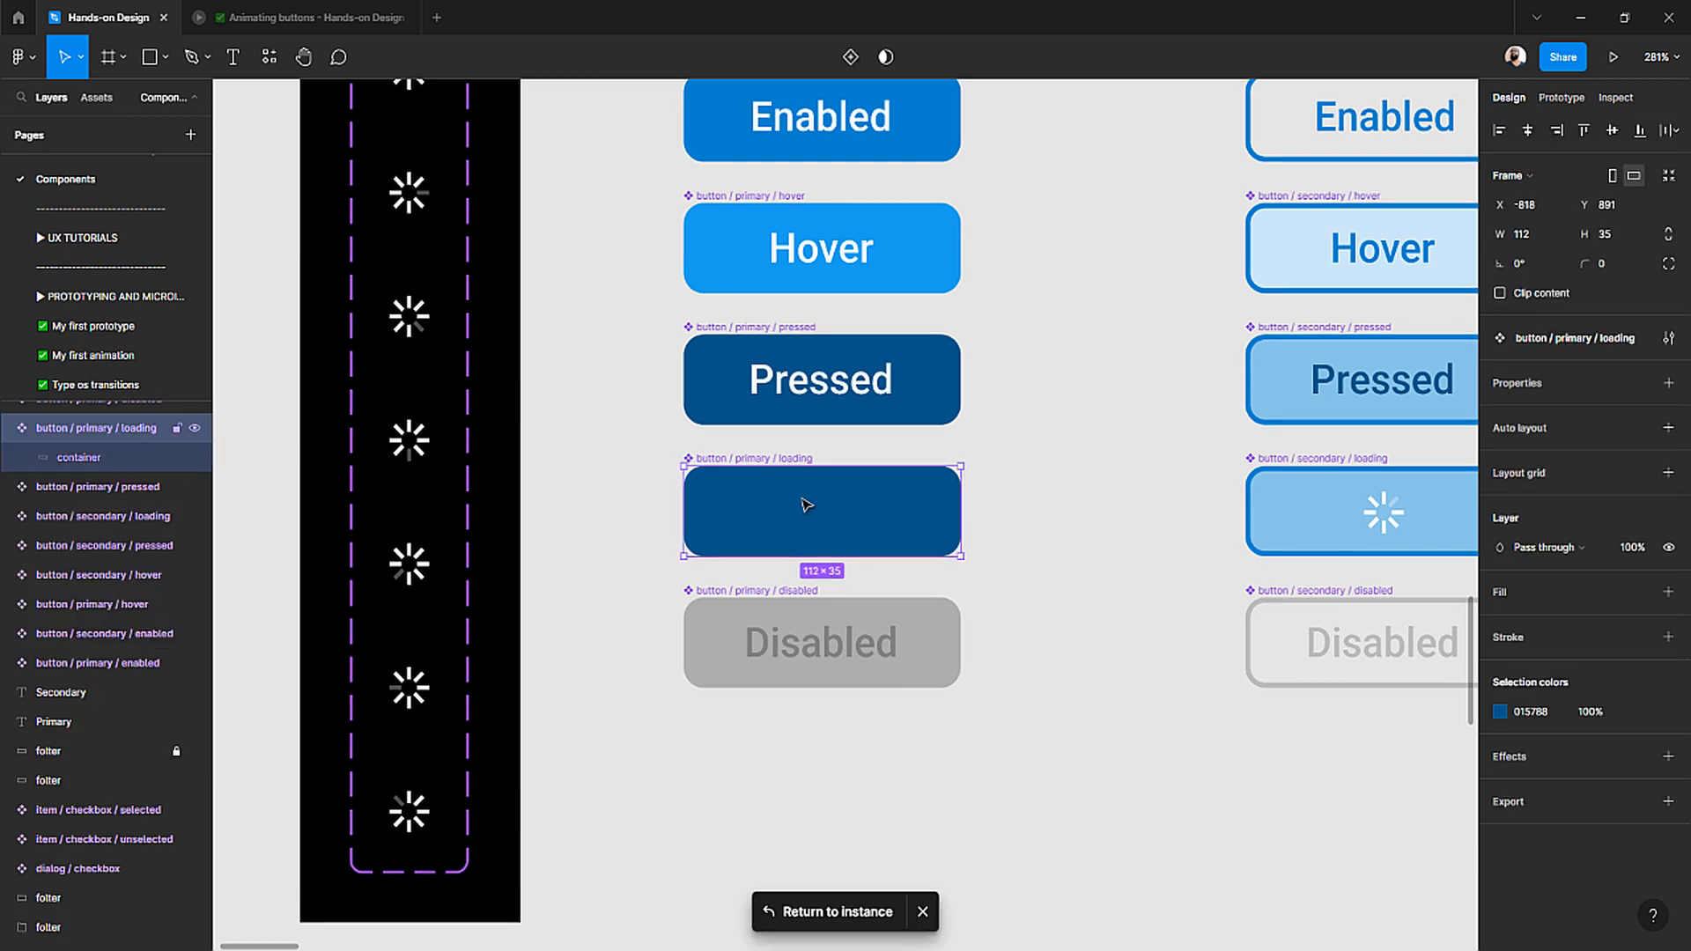
key(ctrl+v)
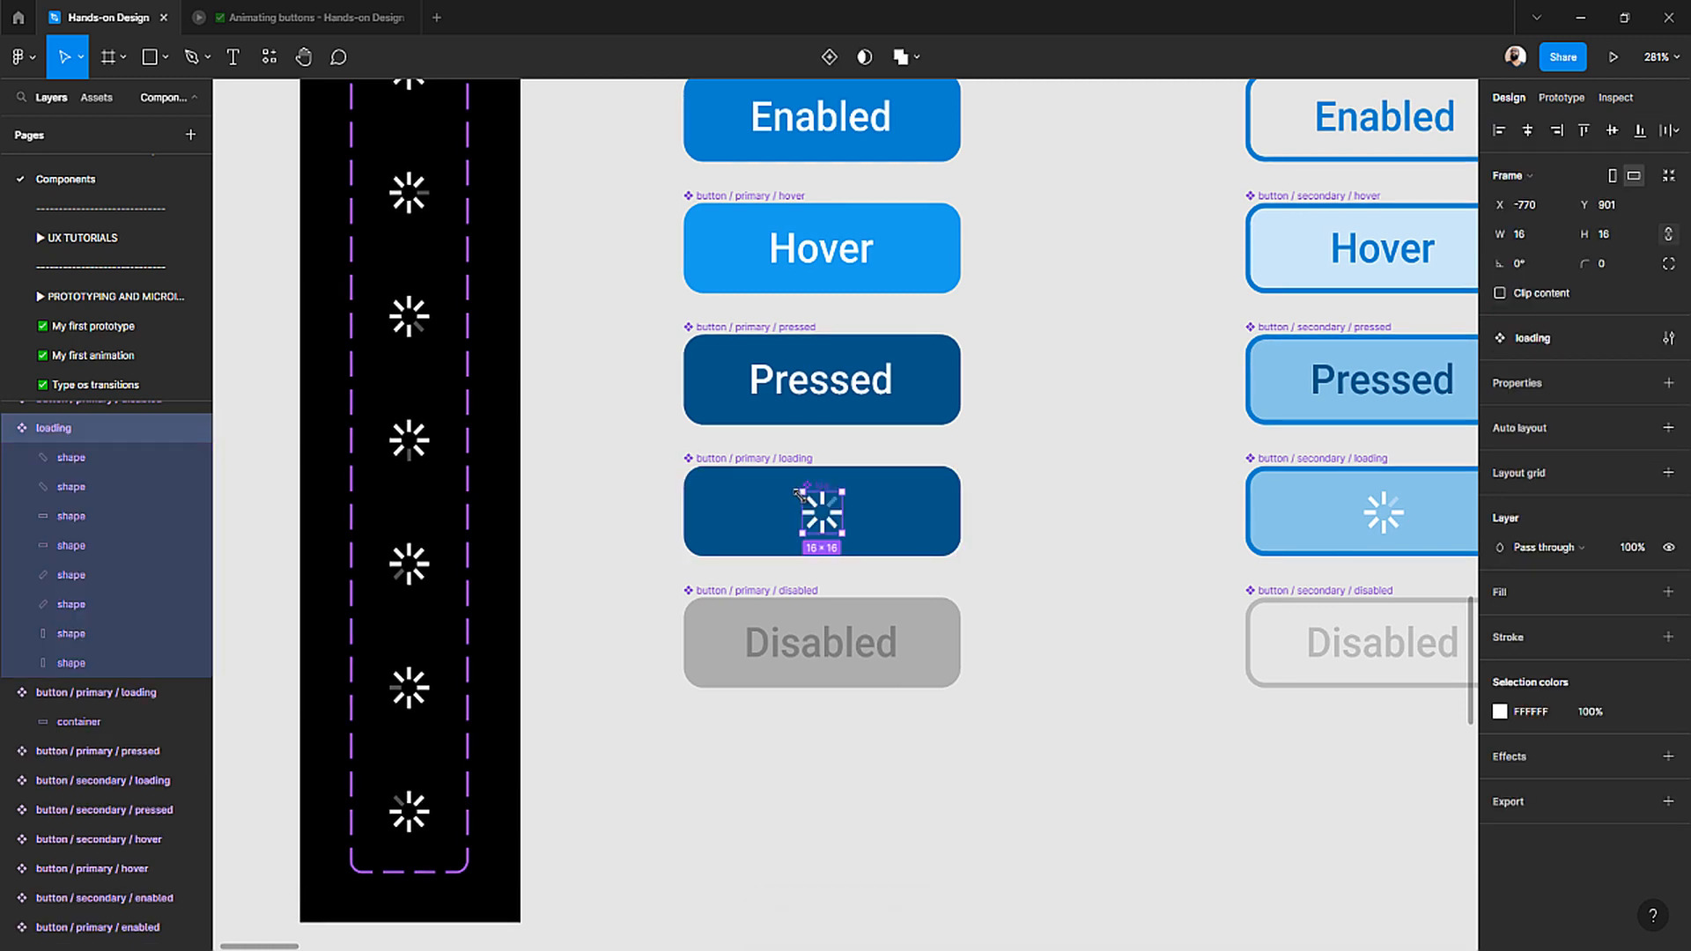
- Examine how the loading component is layered relative to the button / primary / loading component and which commands are available for the button
scroll(819, 500, down, 5)
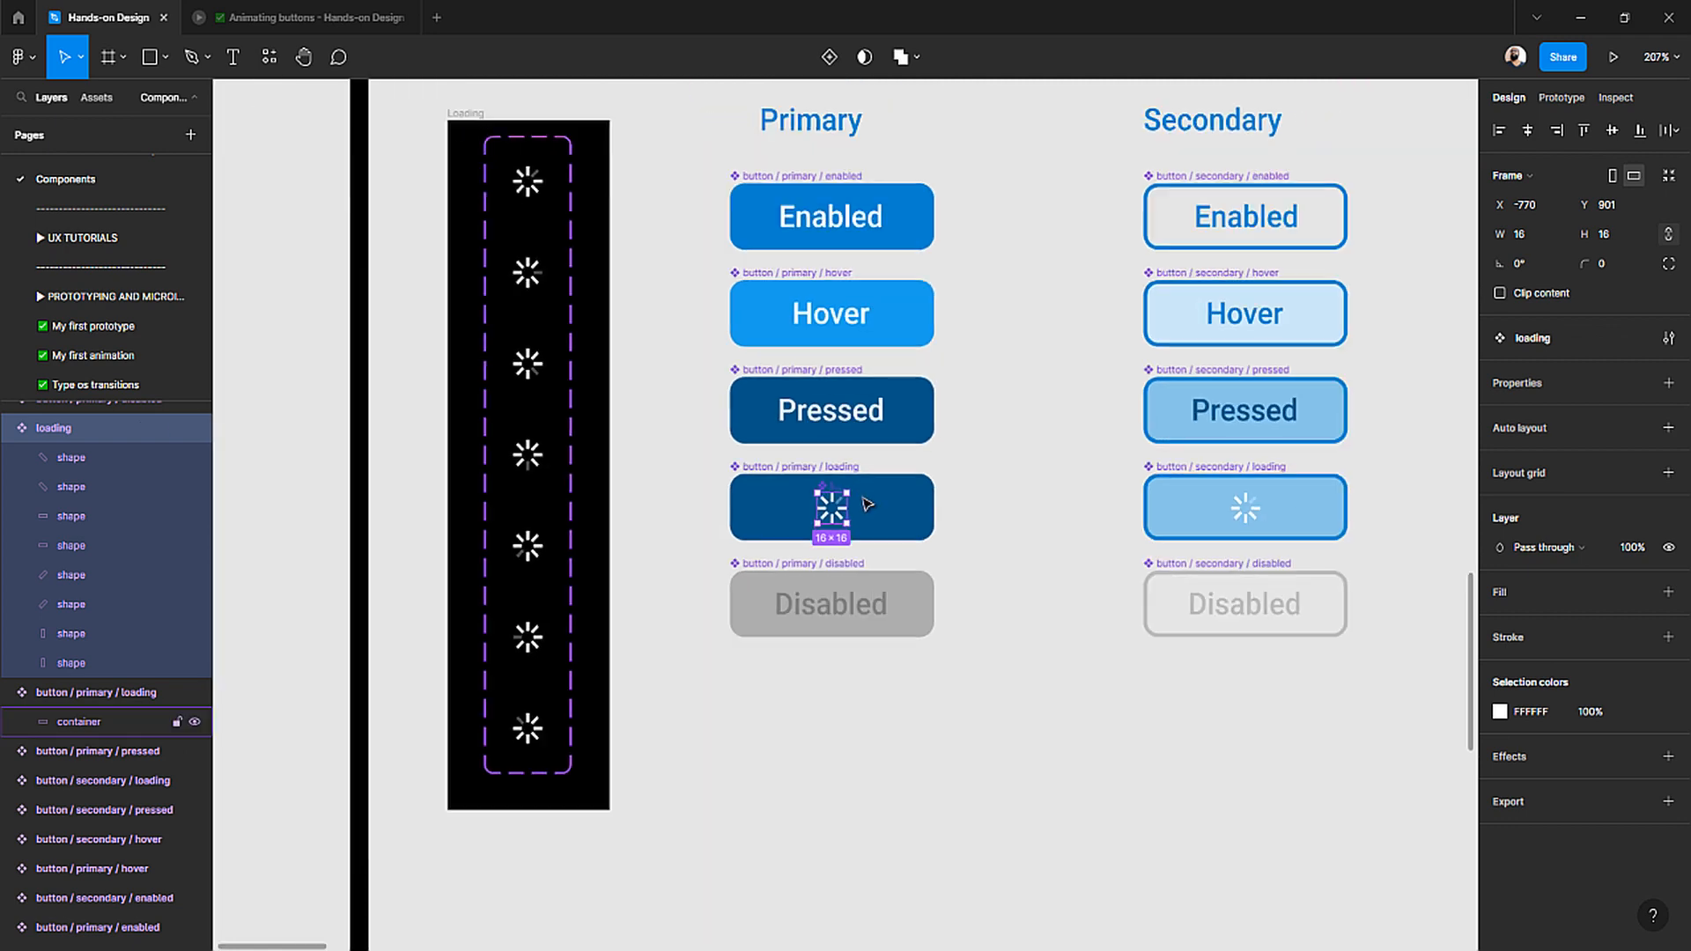
scroll(861, 503, up, 3)
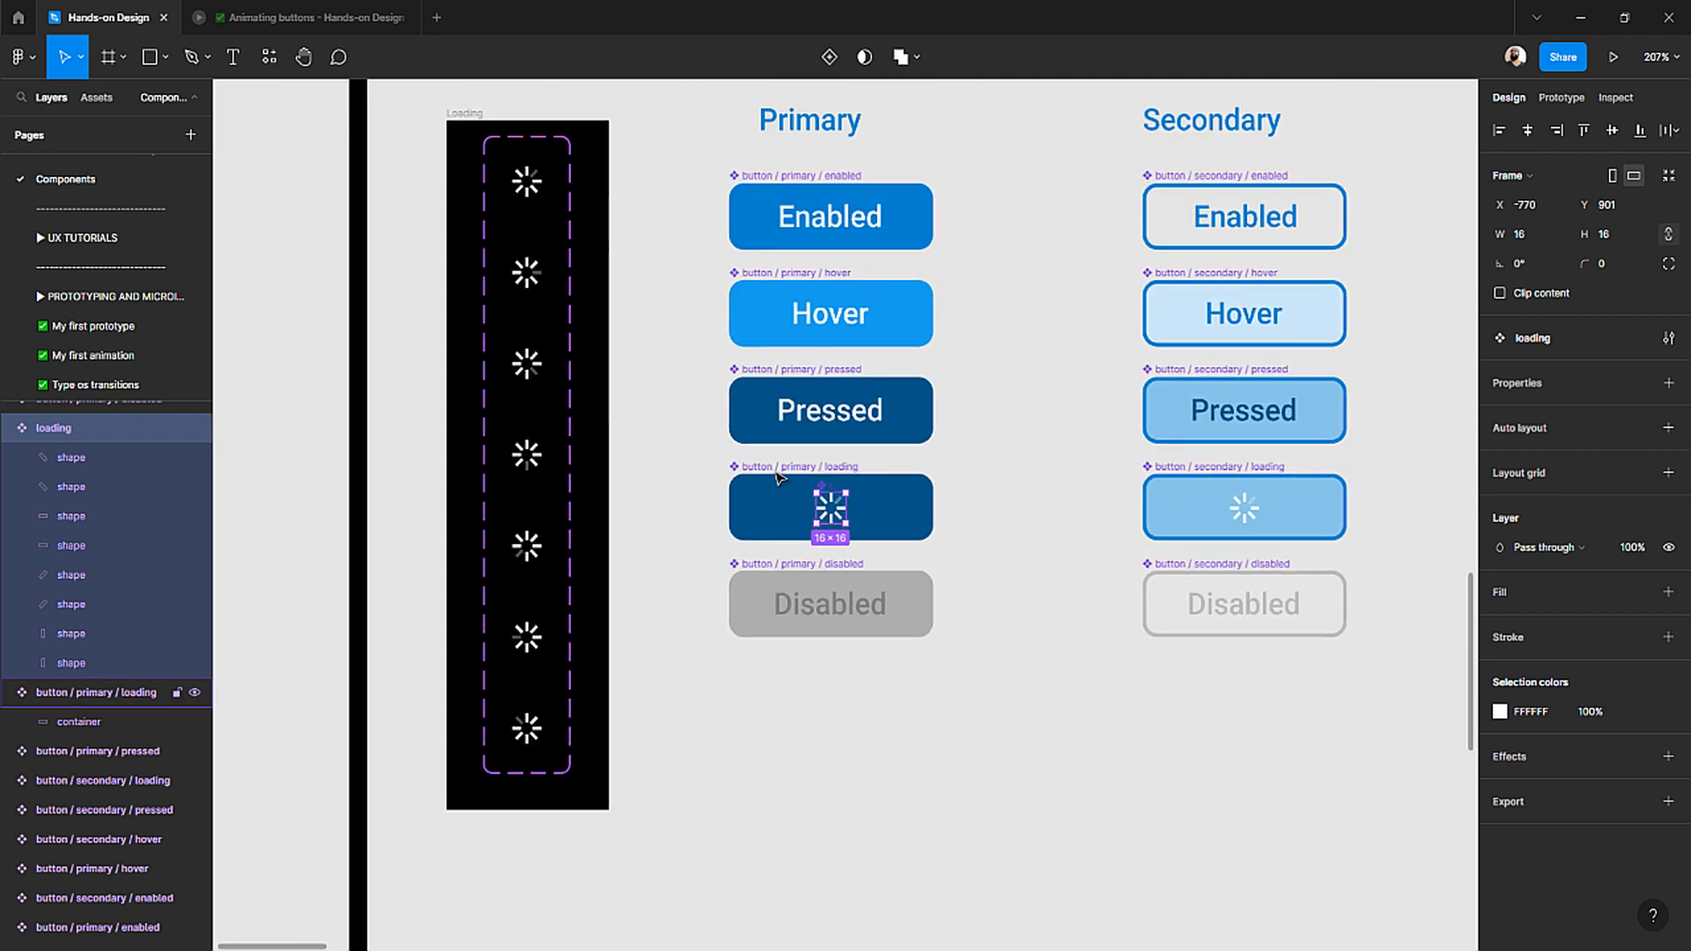
scroll(775, 483, down, 2)
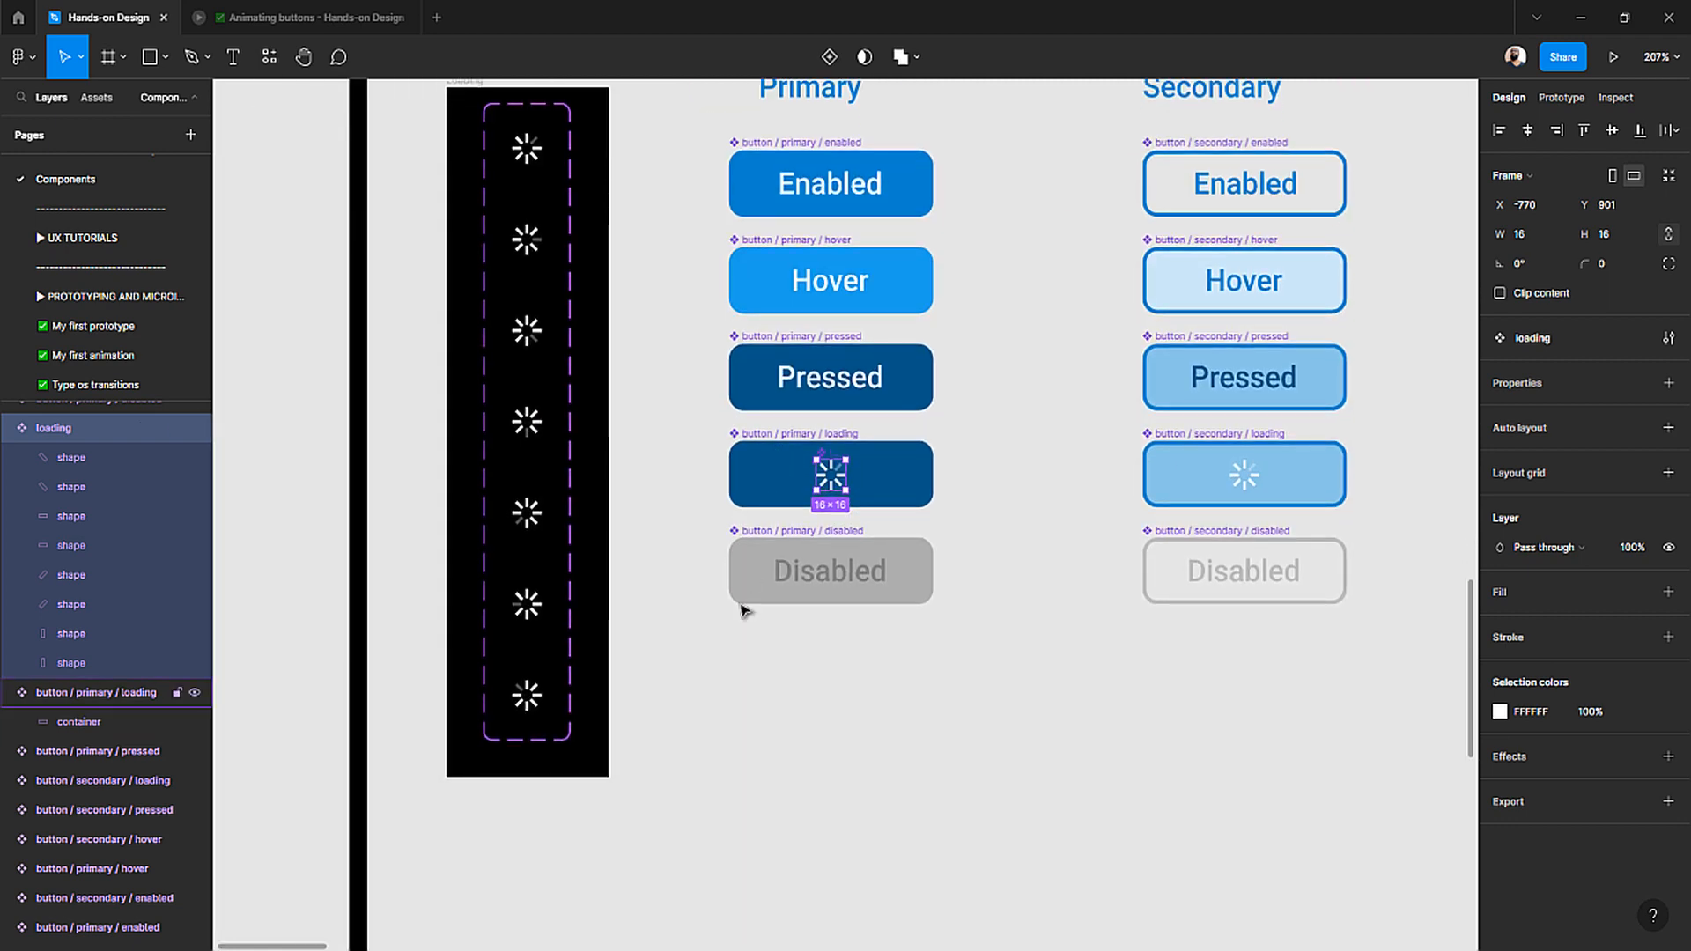
click(737, 648)
scroll(740, 634, down, 2)
click(788, 392)
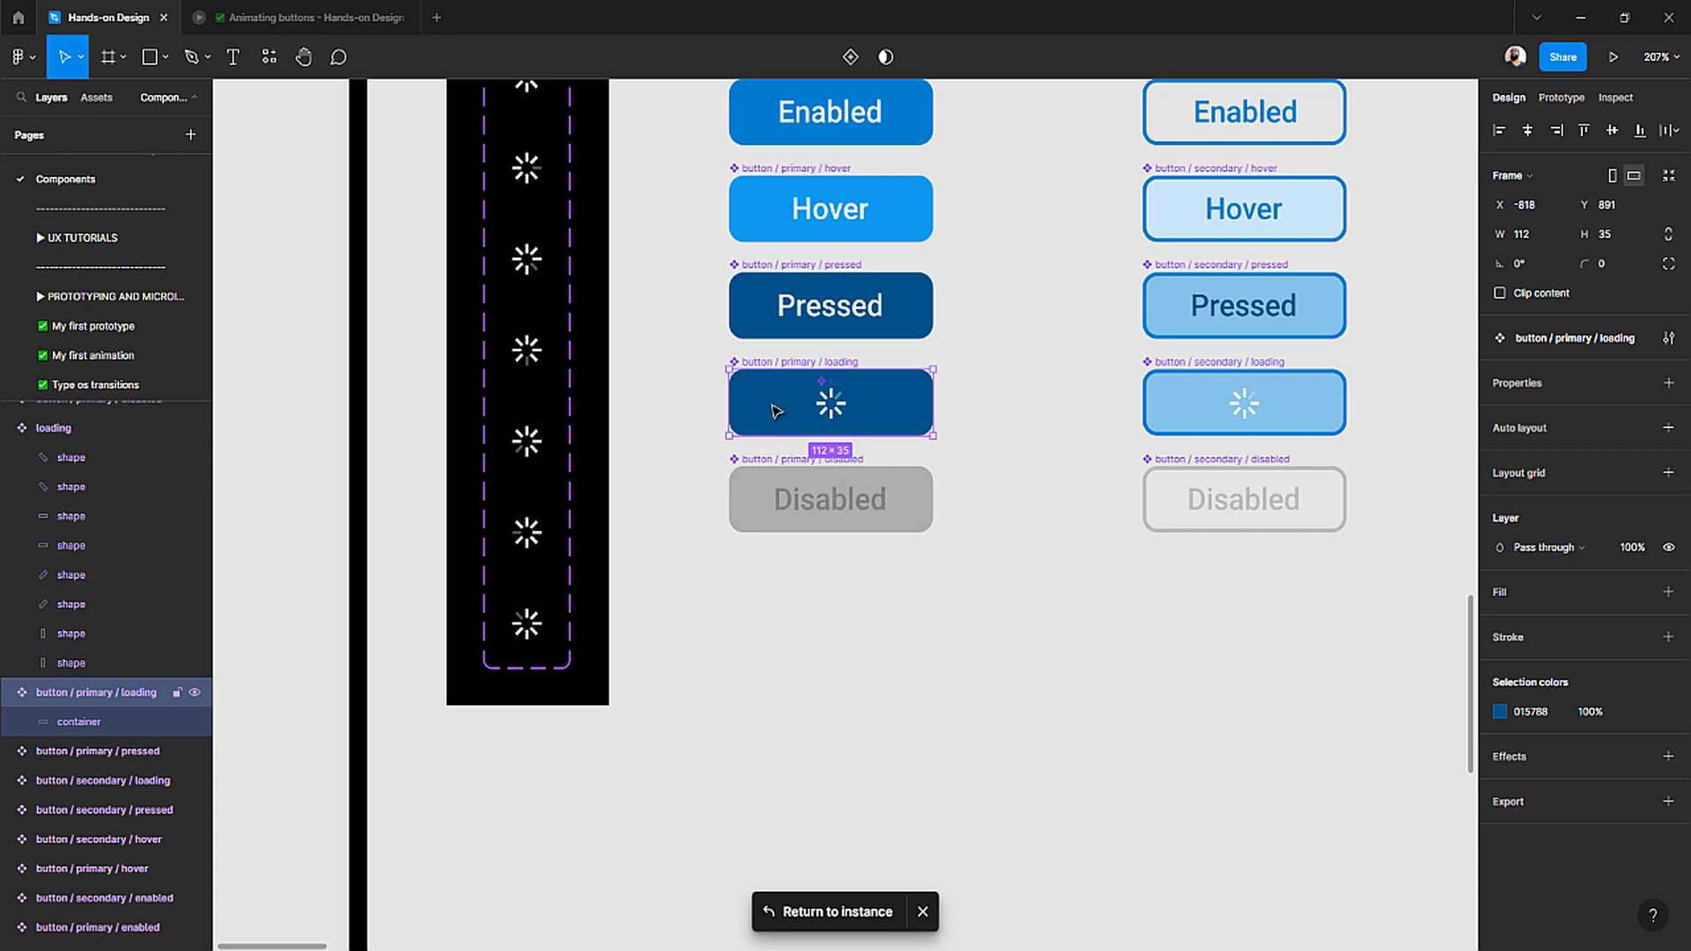
scroll(775, 411, up, 5)
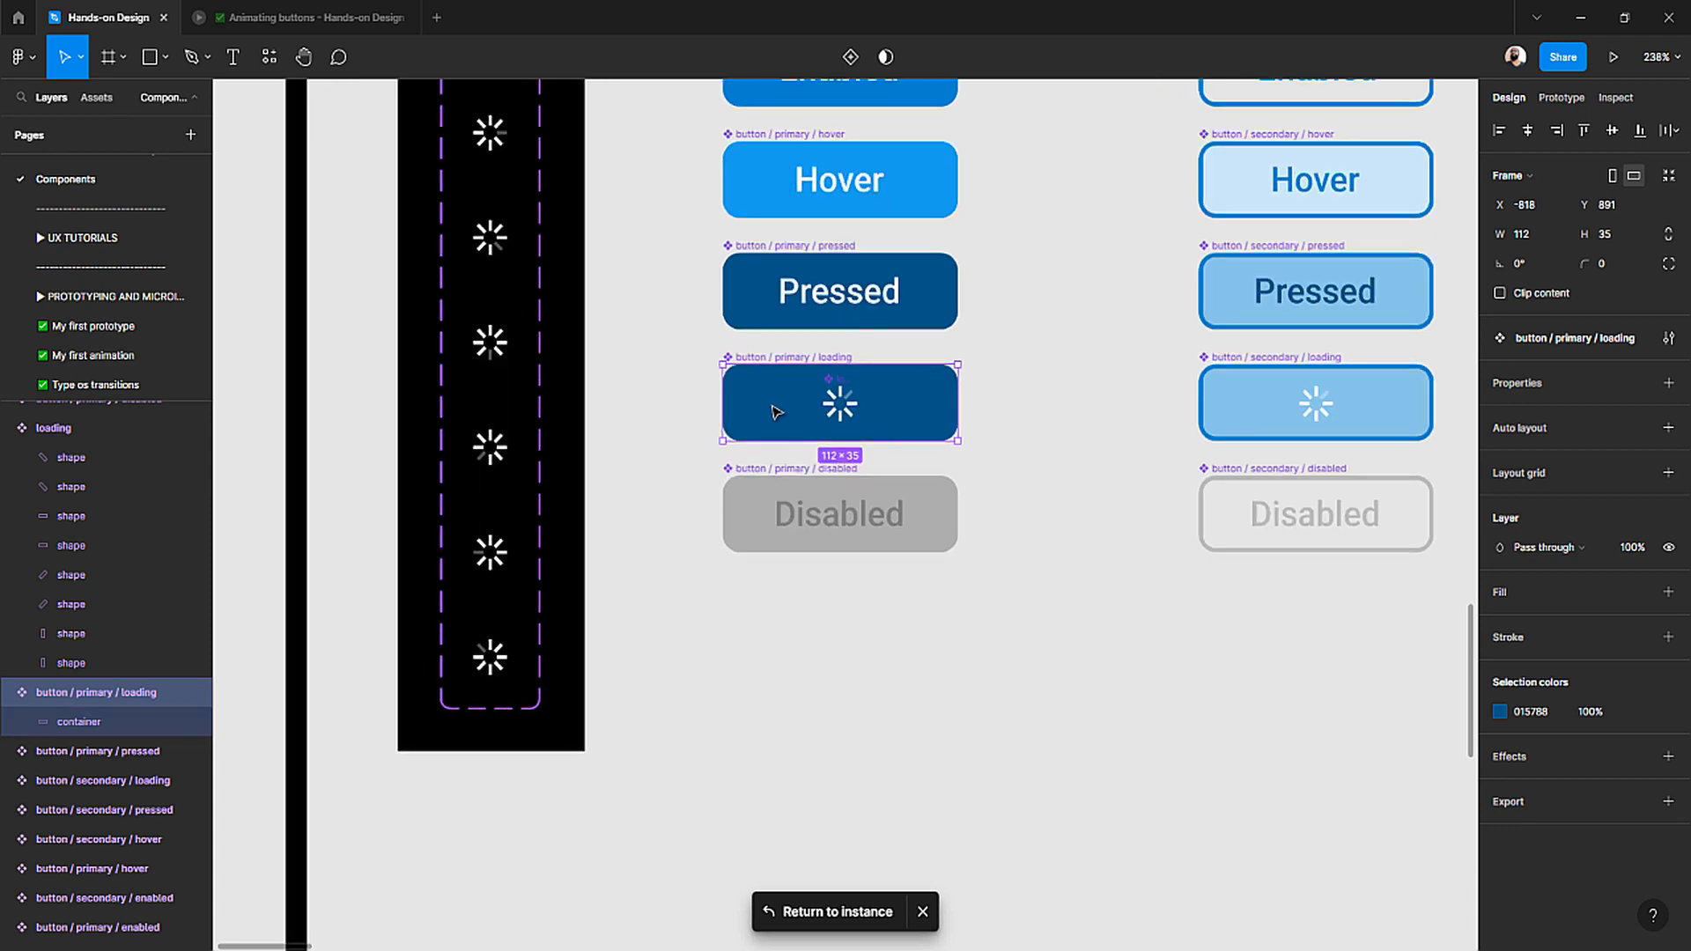
click(650, 426)
click(800, 388)
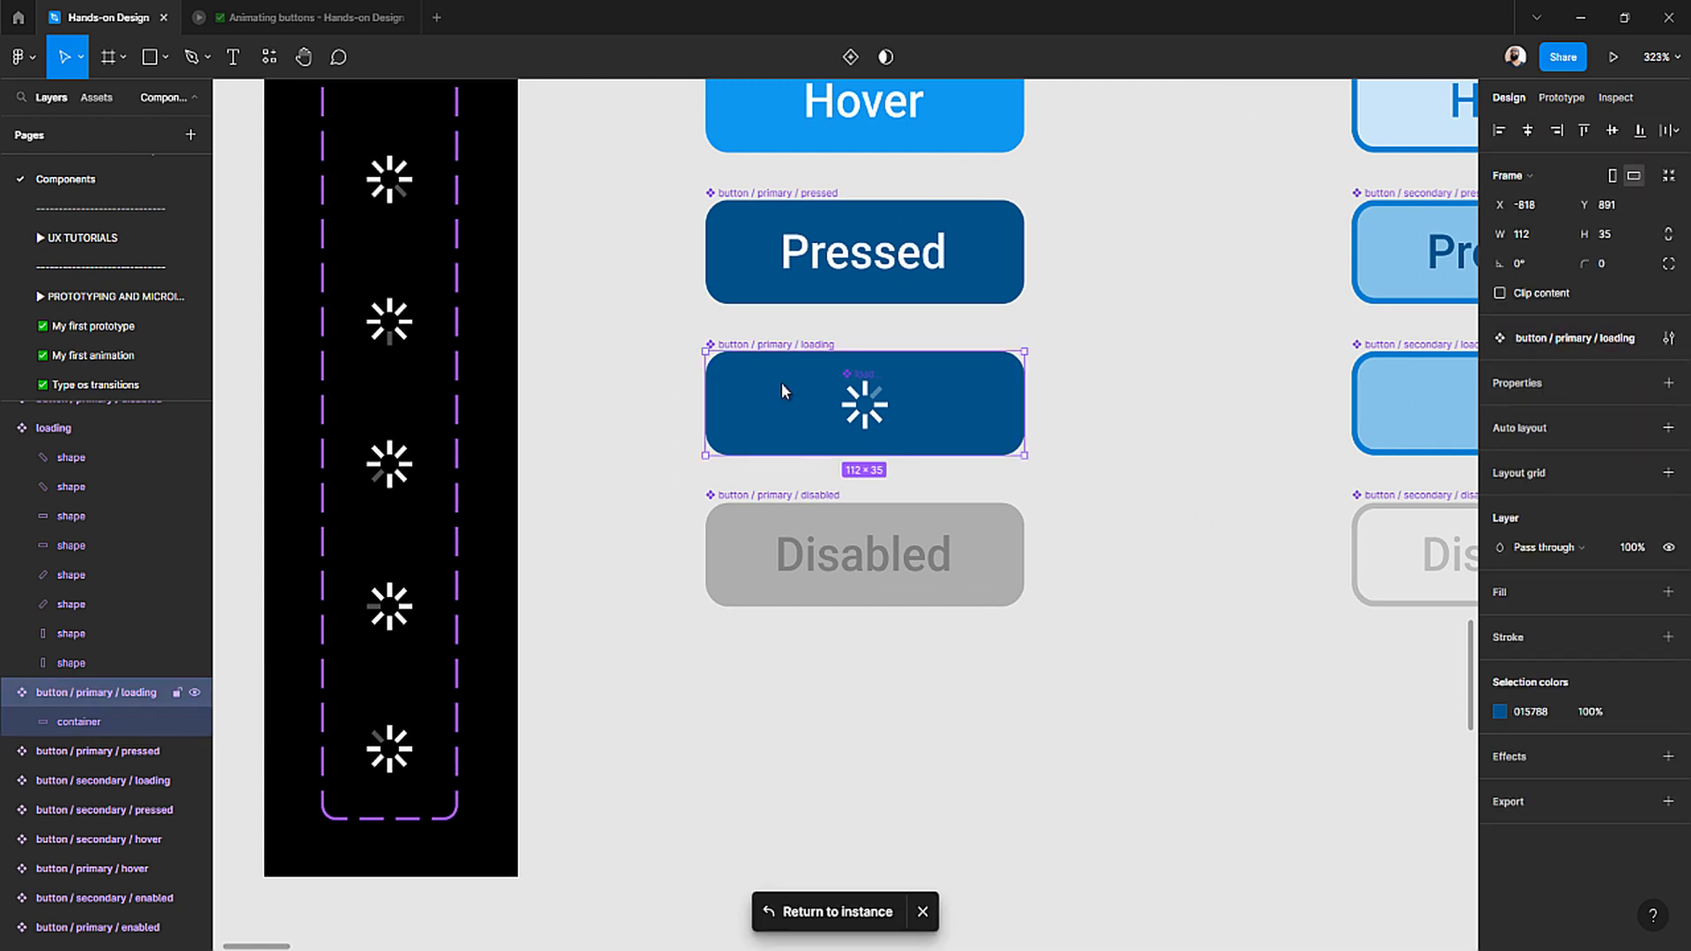
right_click(780, 382)
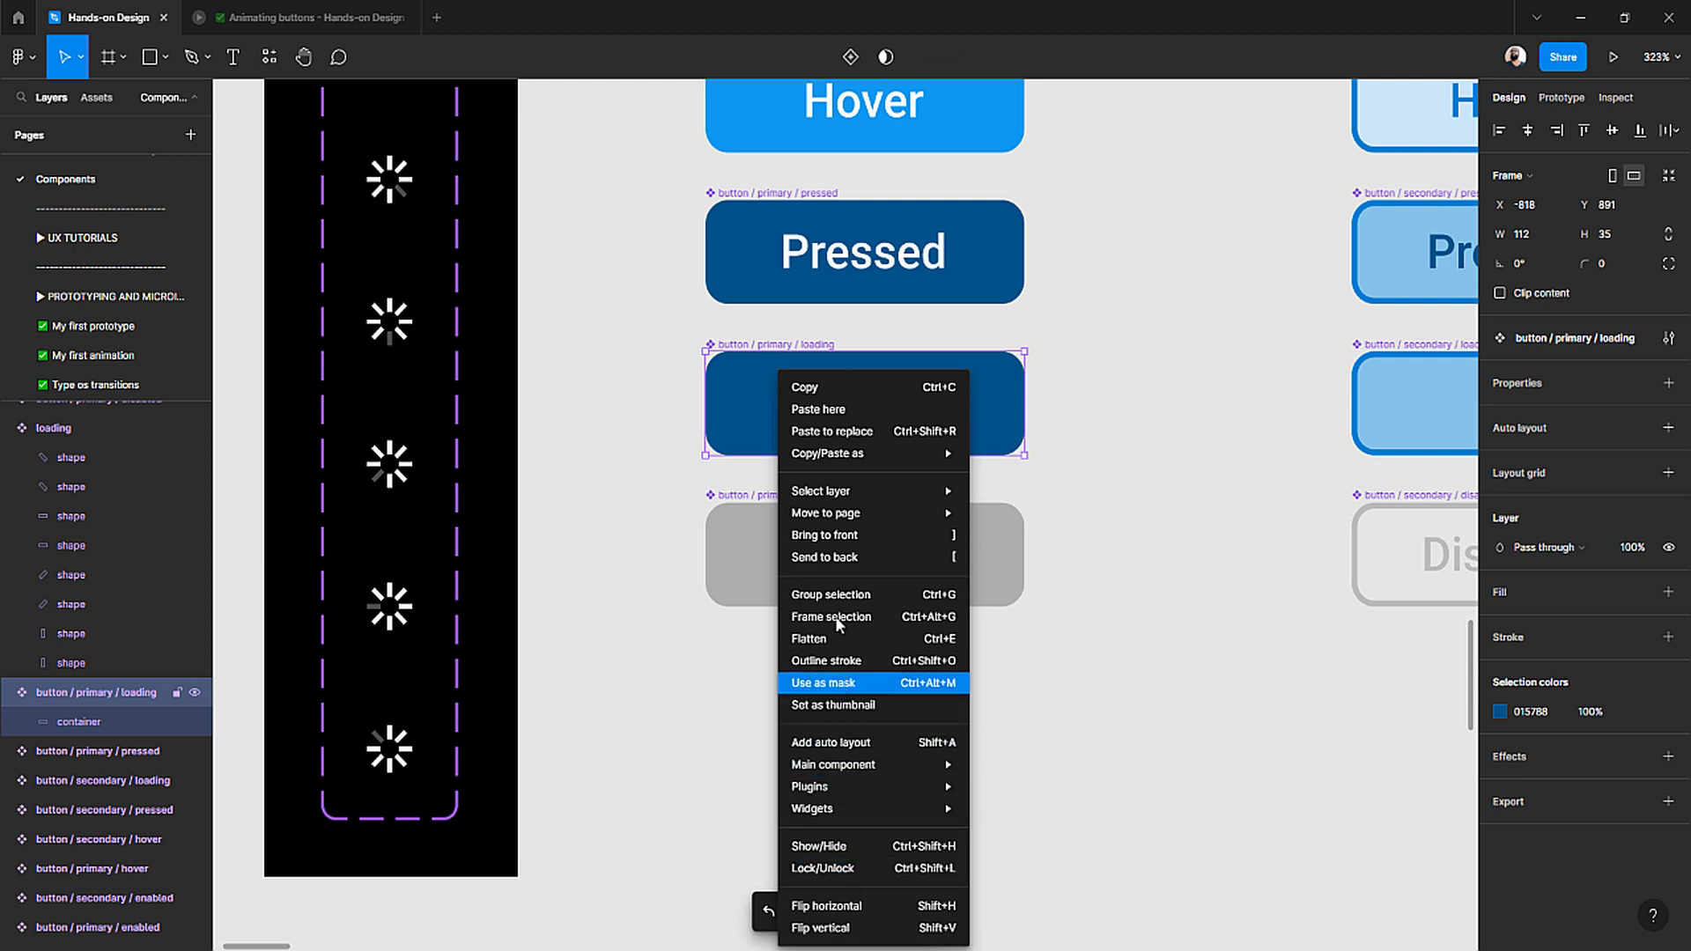
click(716, 678)
click(676, 520)
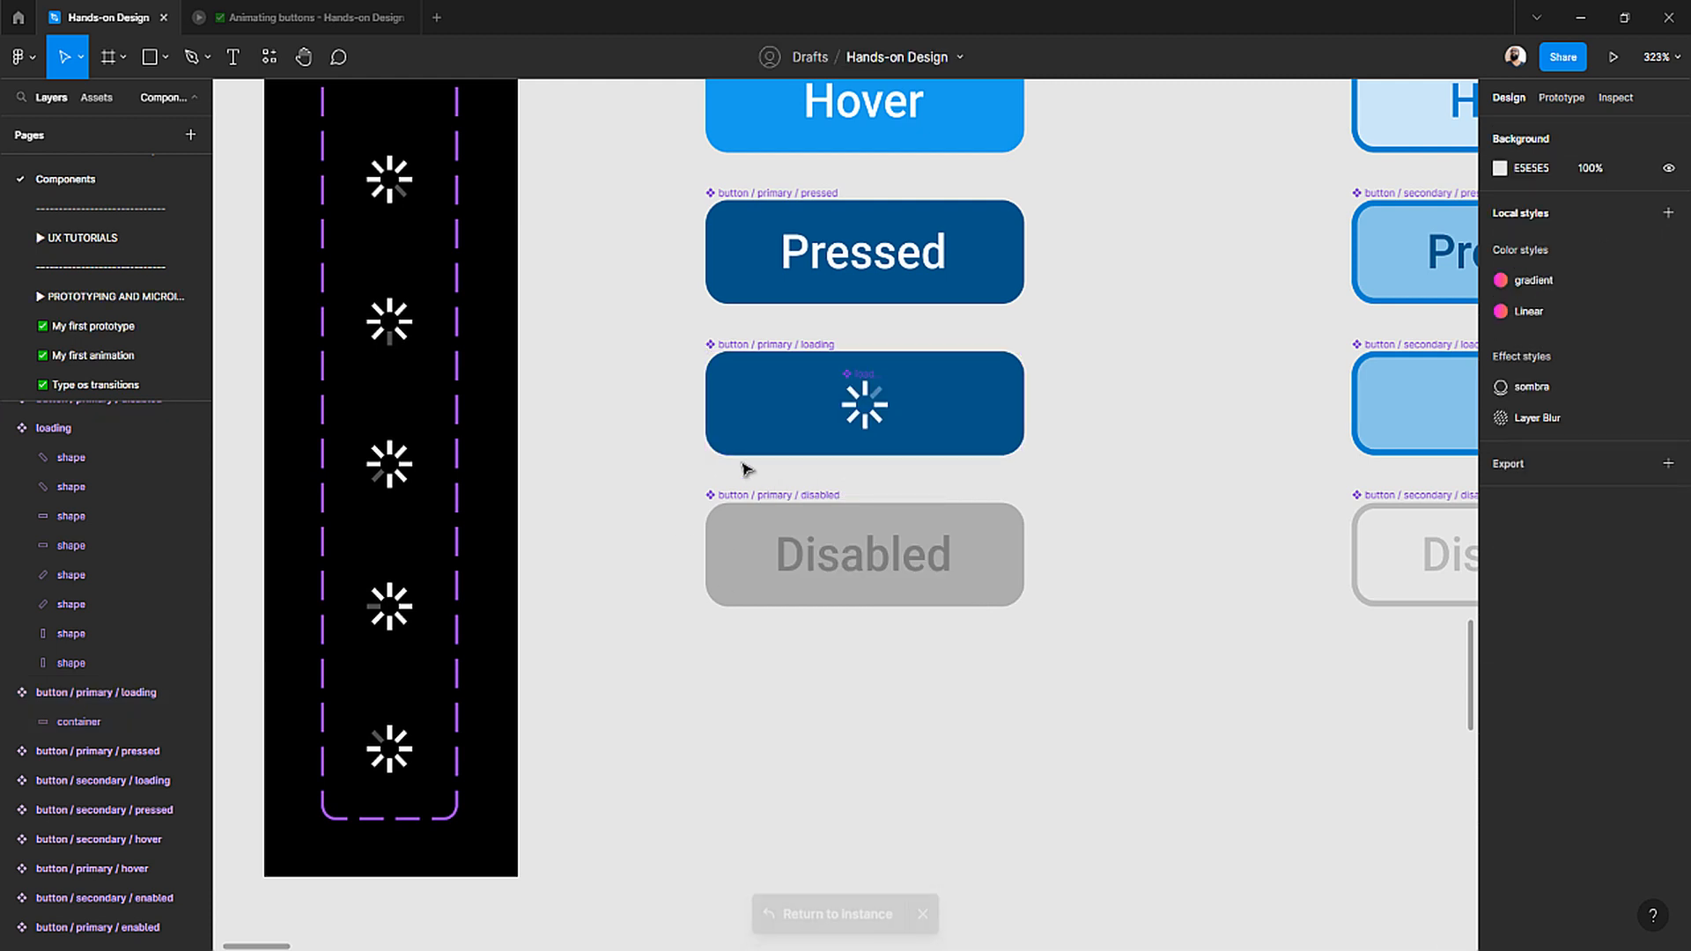
click(751, 438)
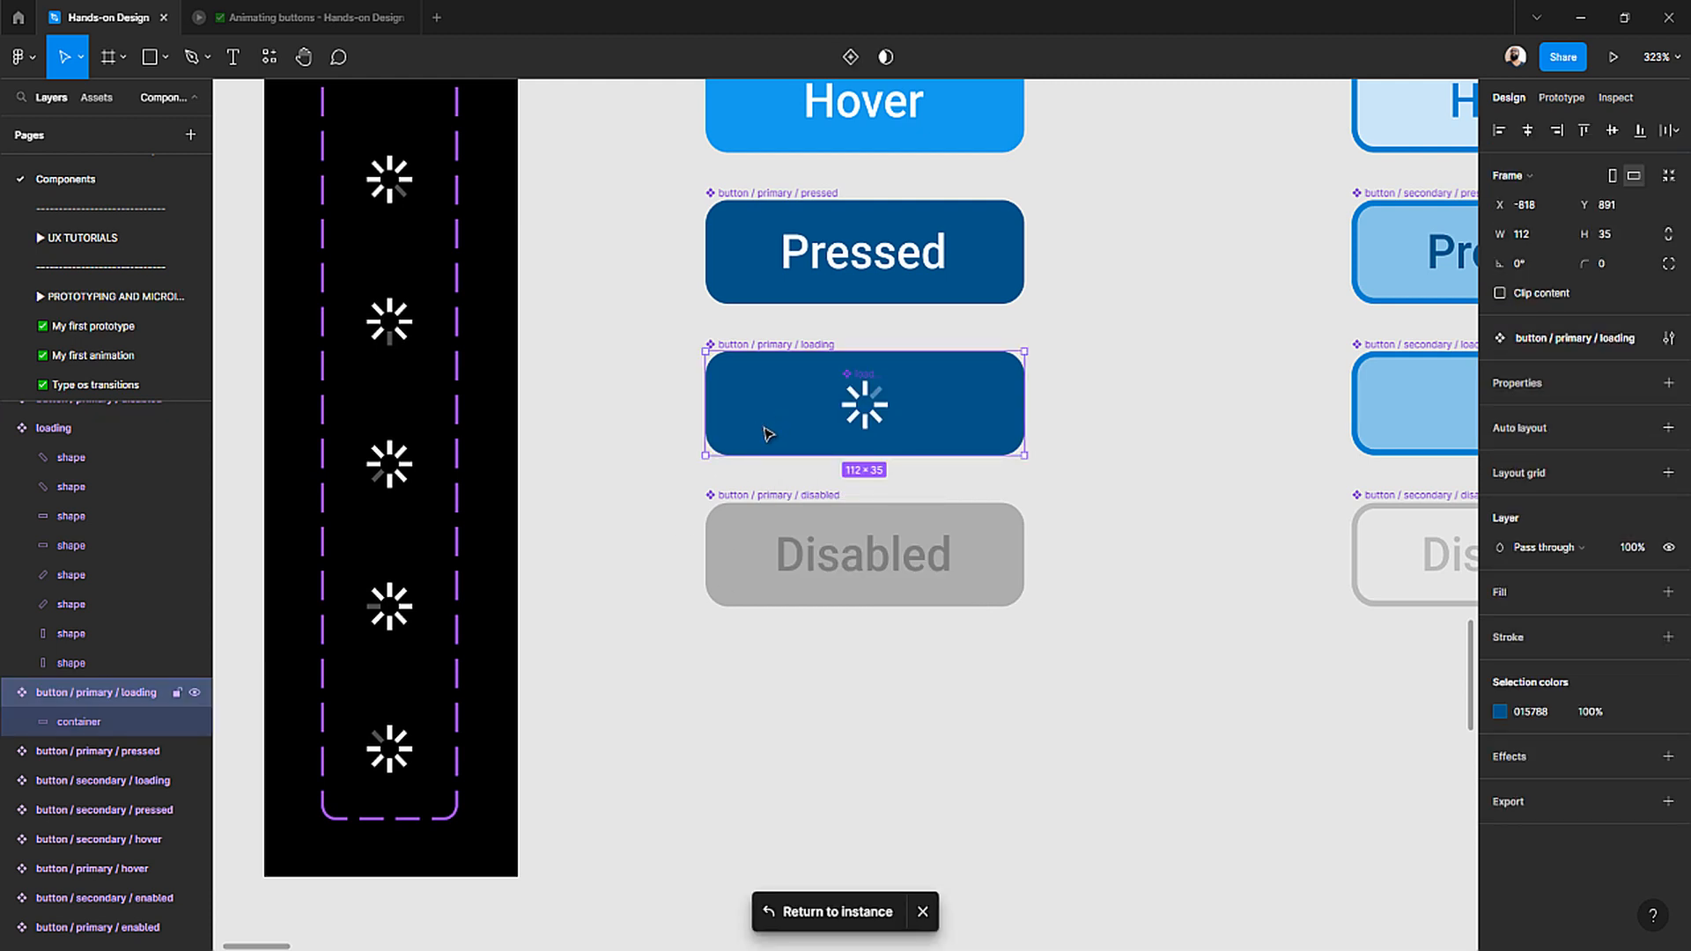
scroll(788, 402, down, 1)
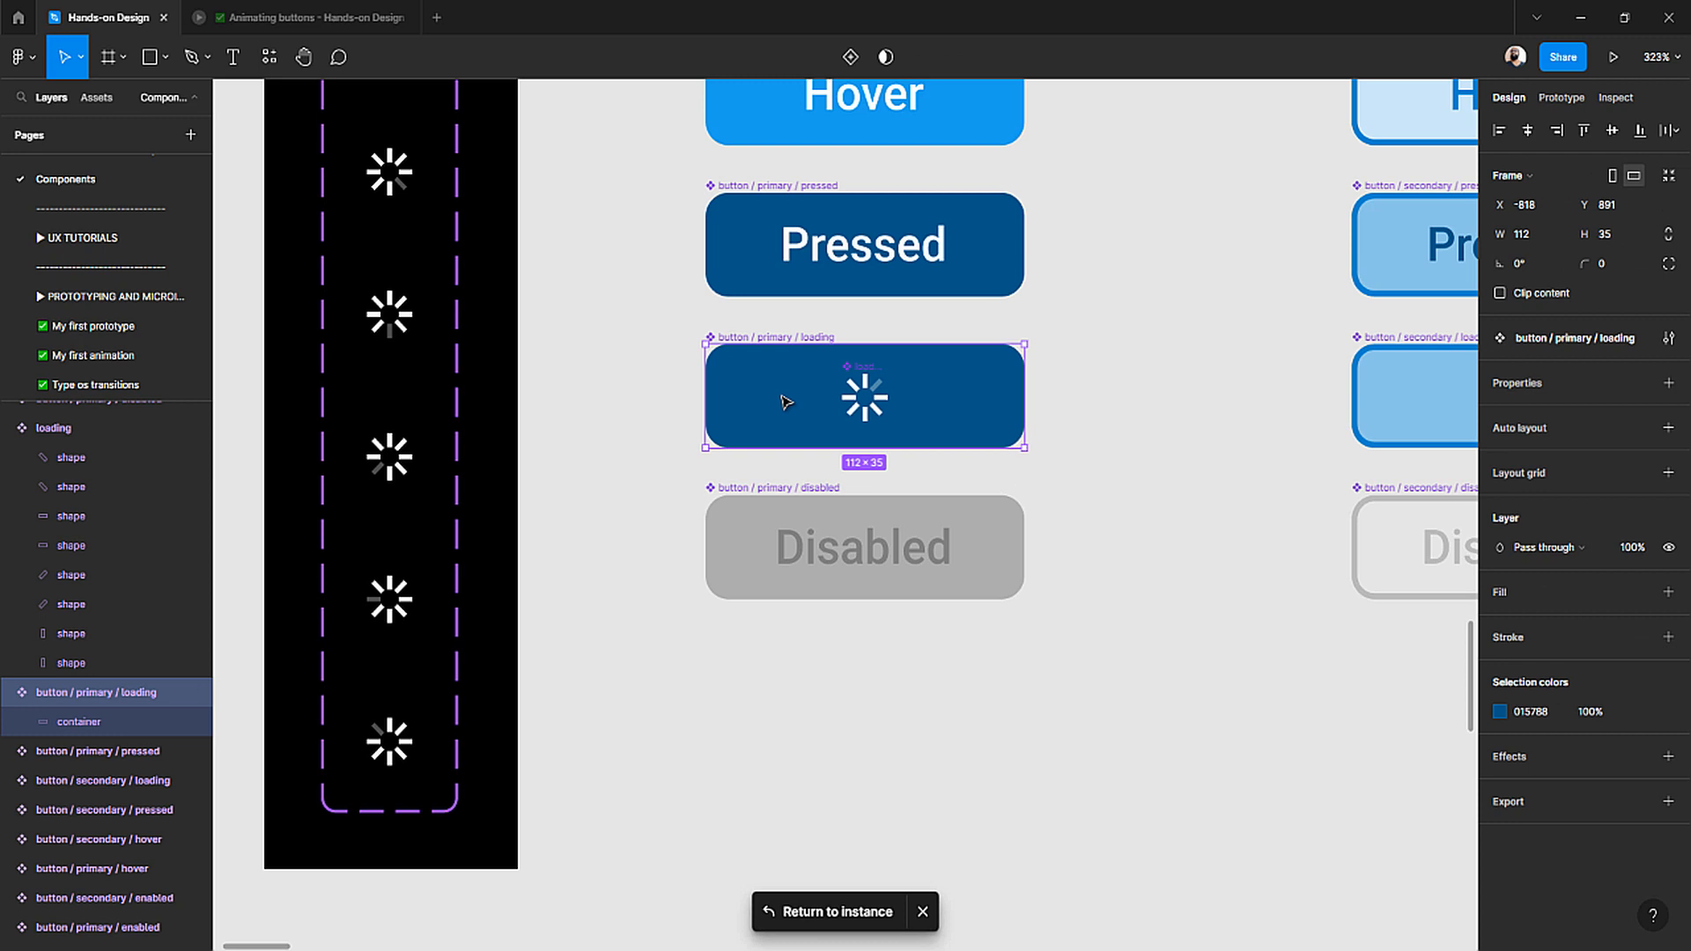
- Duplicate the button / primary / loading component and place the copy below the Disabled button
click(617, 433)
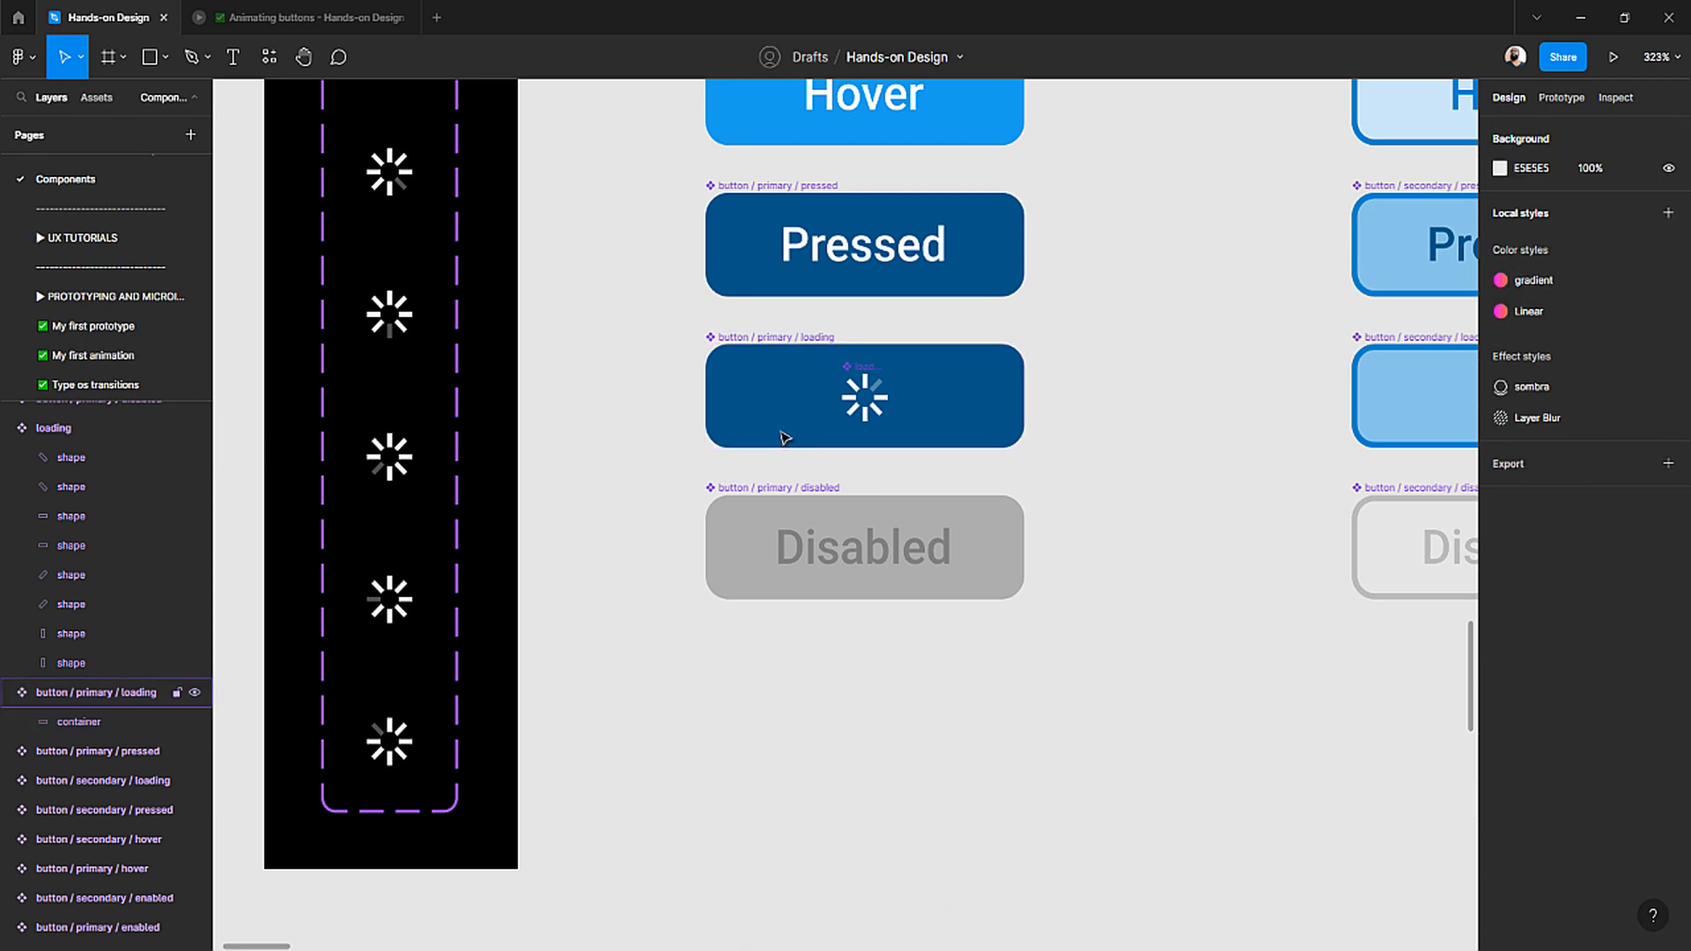
click(797, 401)
scroll(797, 379, down, 1)
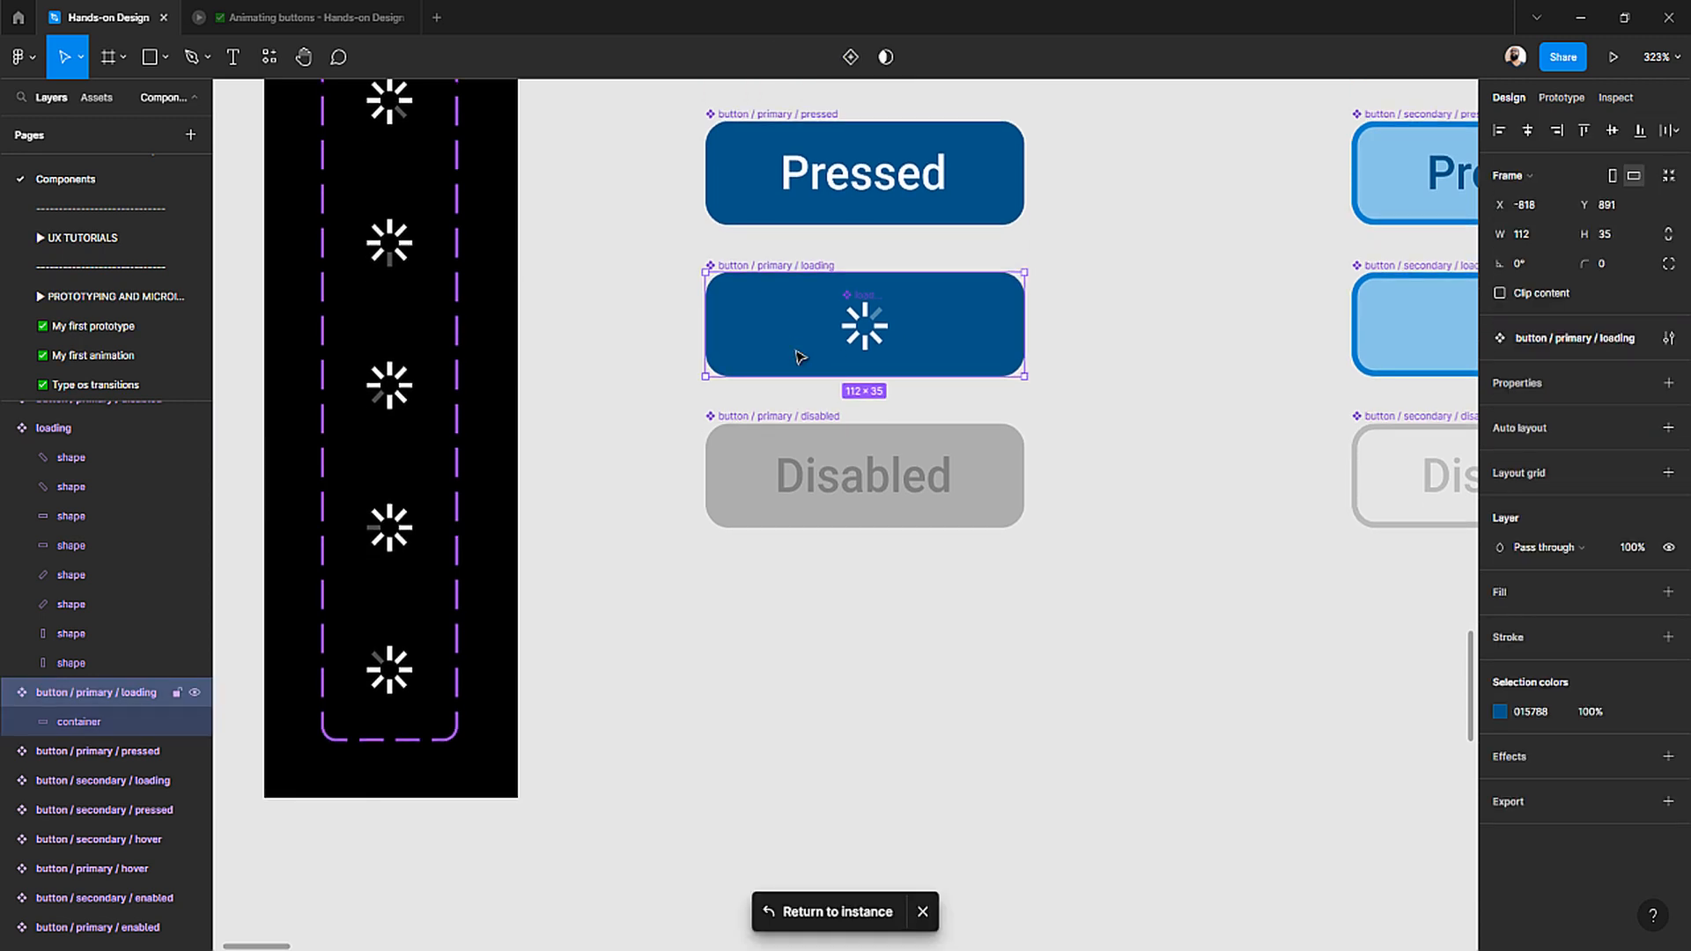
drag(791, 333, 806, 684)
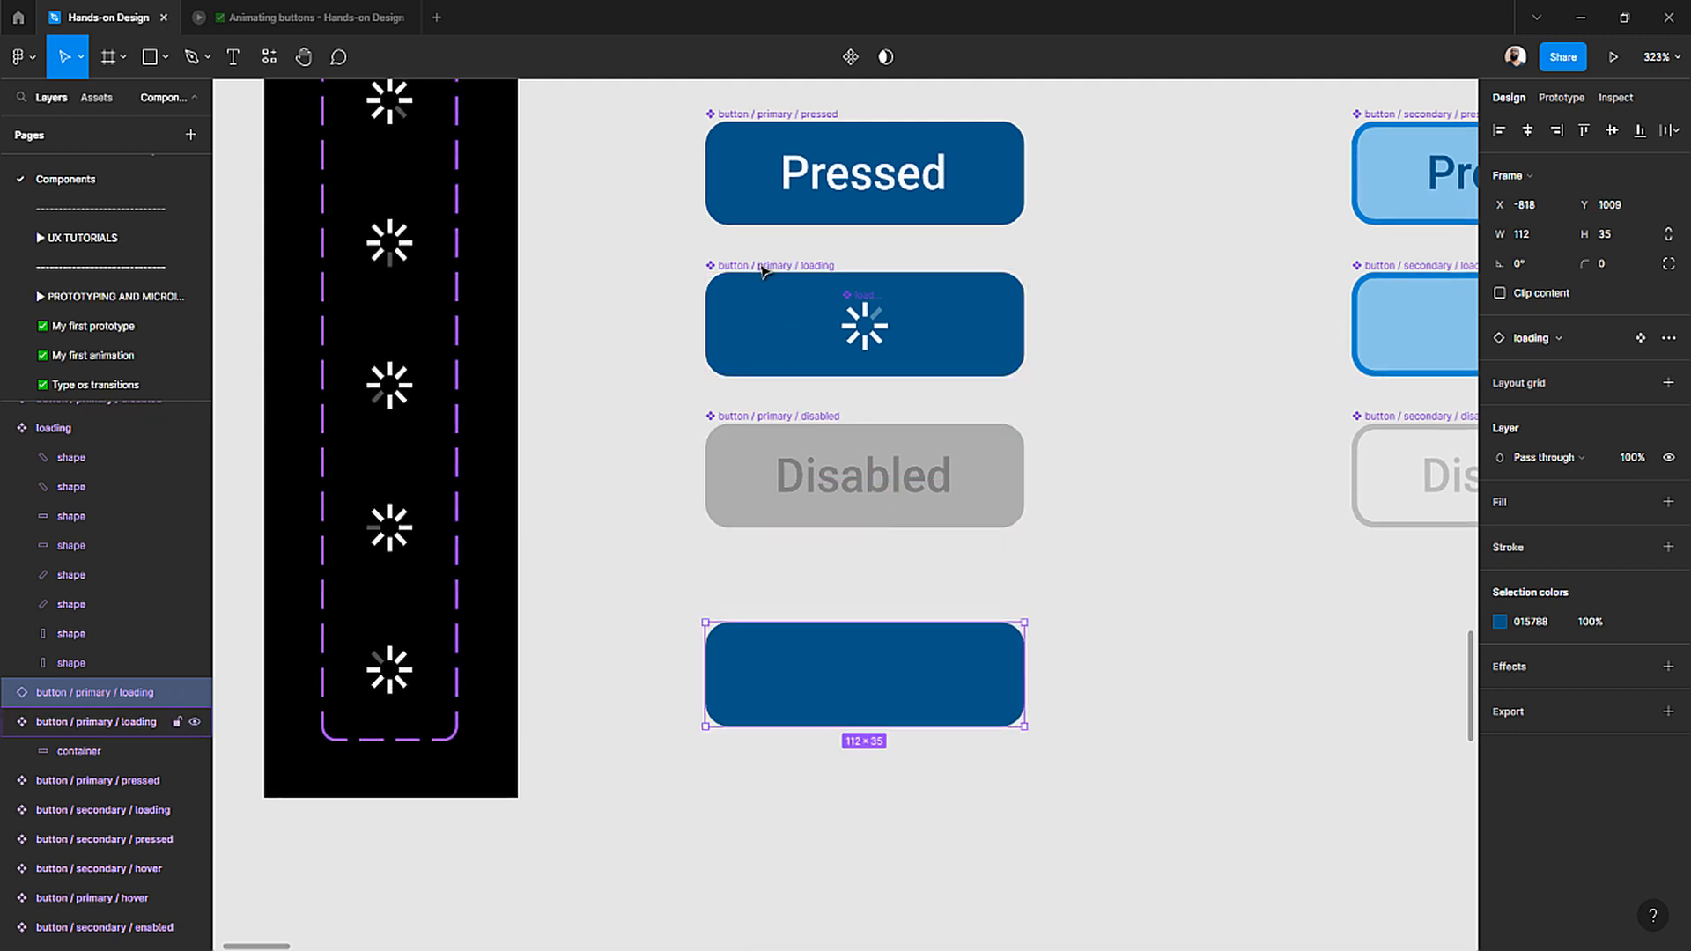
click(694, 585)
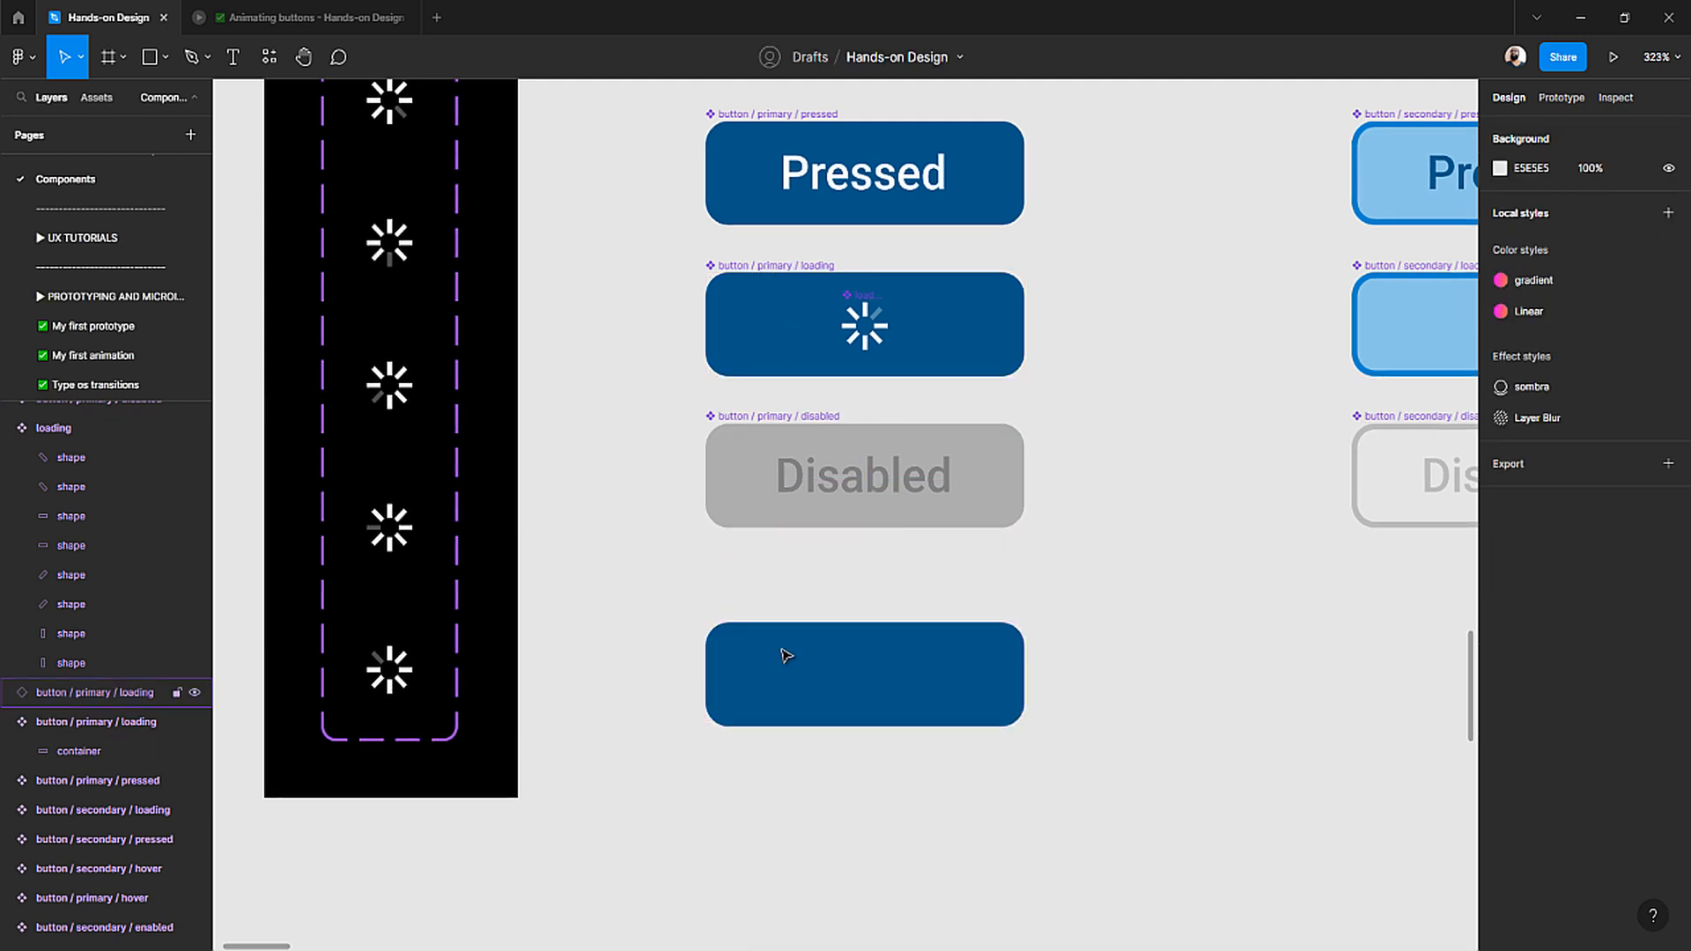
- Detach the copied loading button from its main component and check the container layer inside it
click(781, 656)
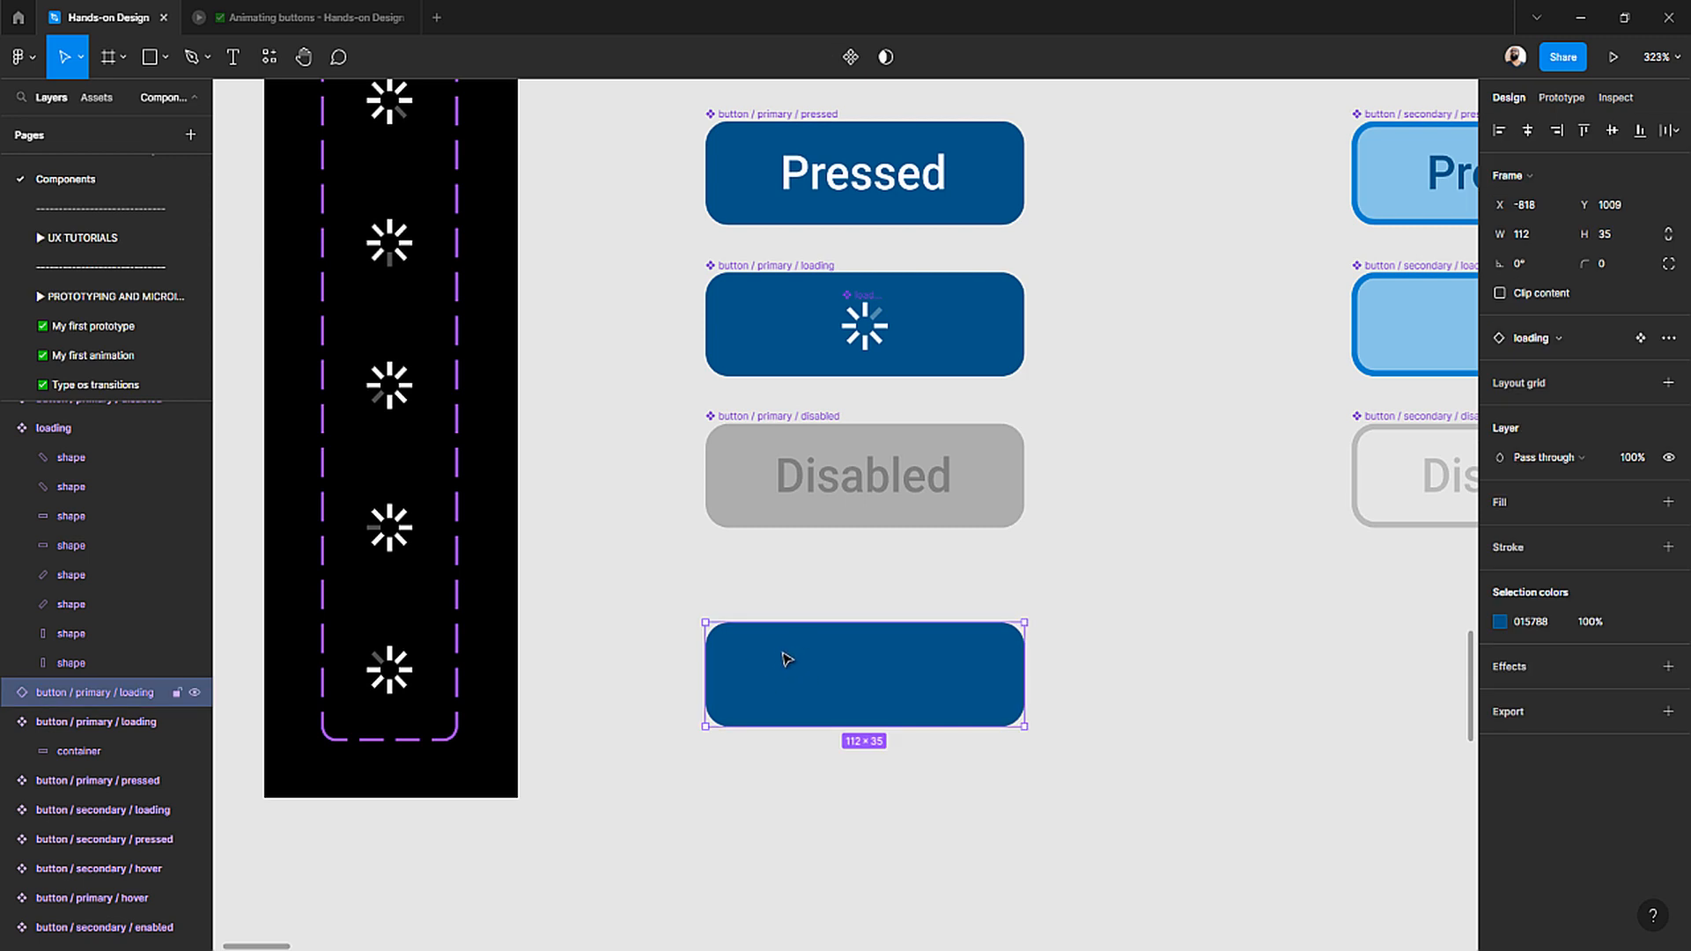
right_click(787, 659)
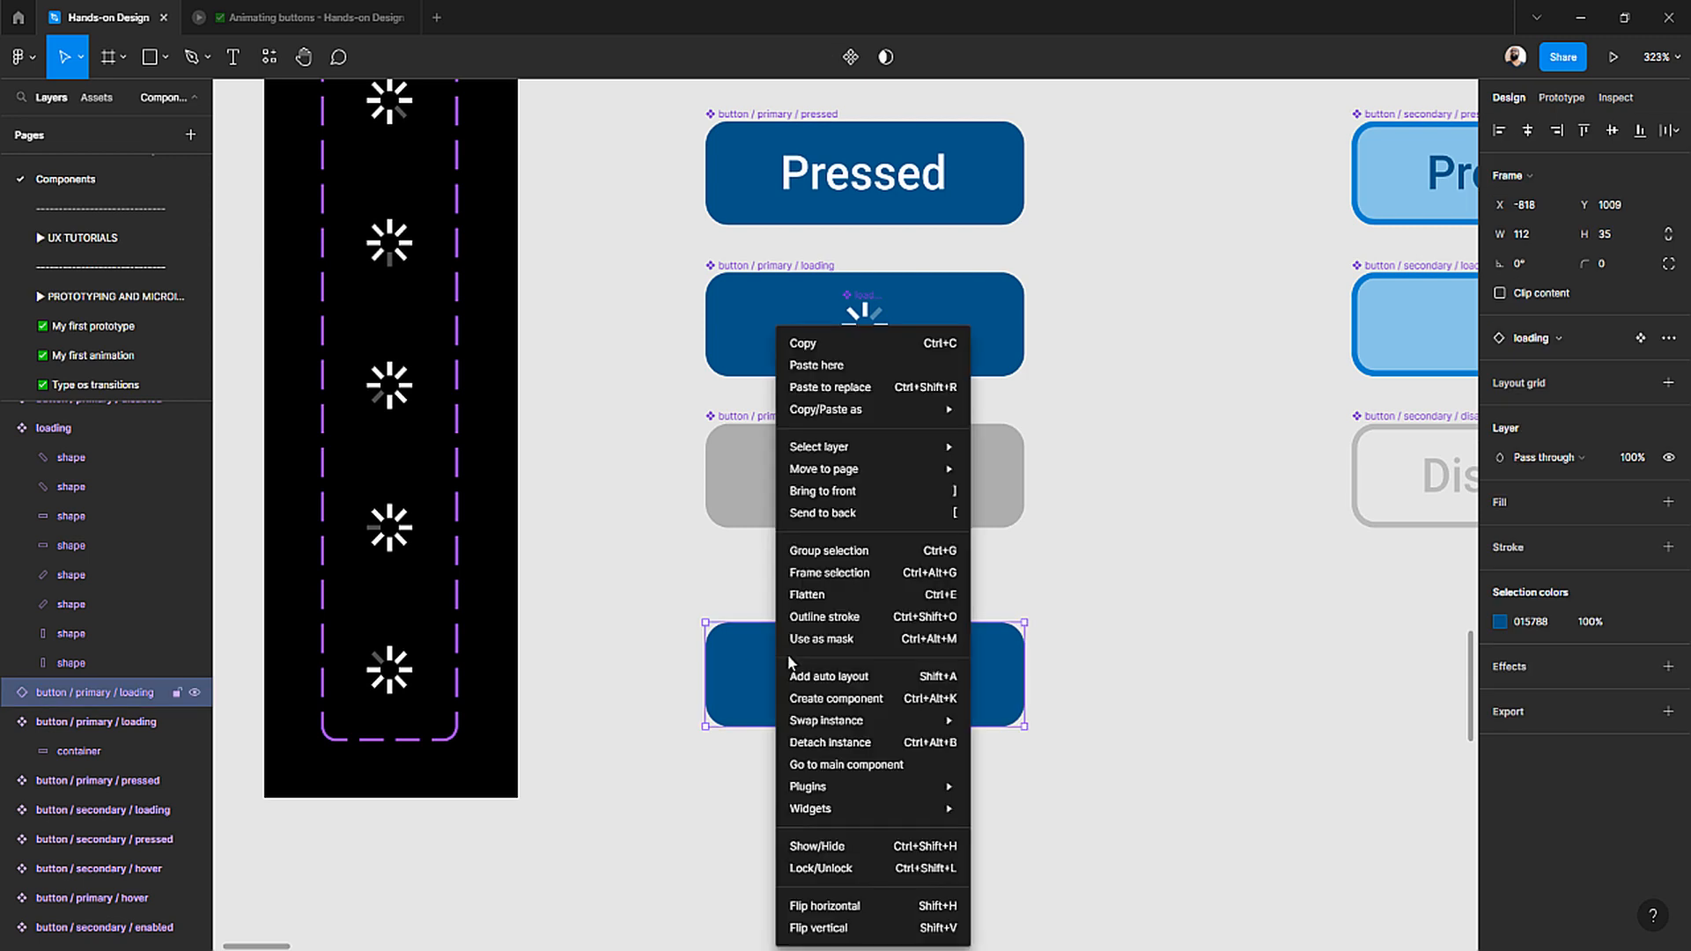
click(837, 742)
click(654, 646)
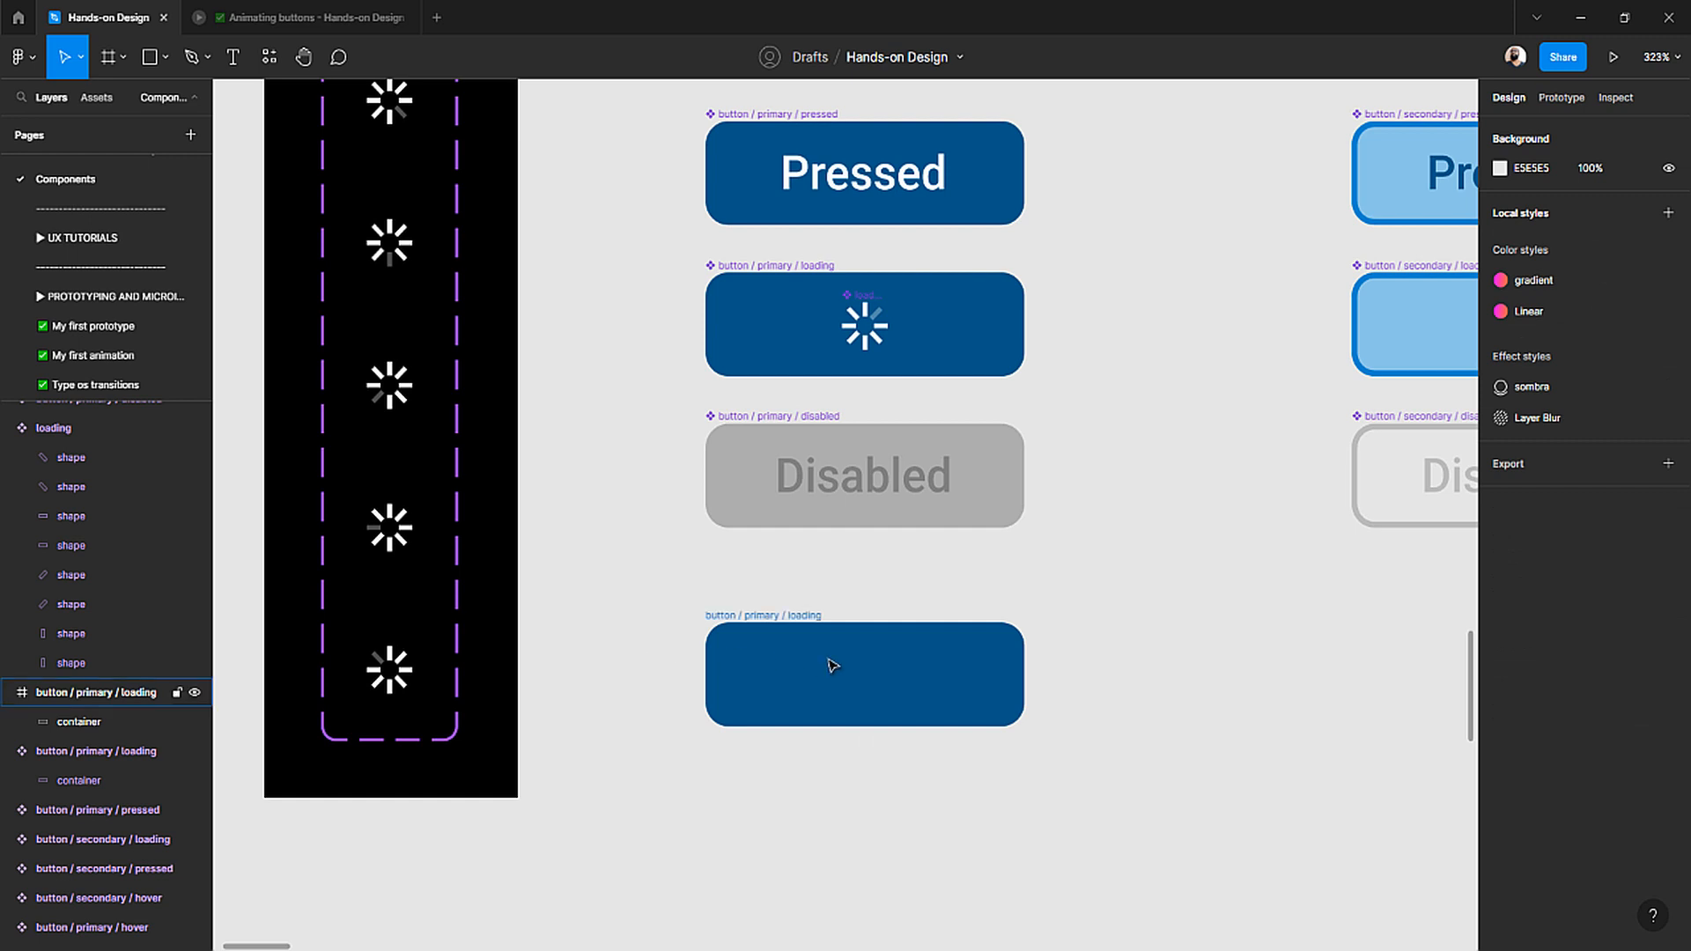
click(770, 649)
double_click(774, 646)
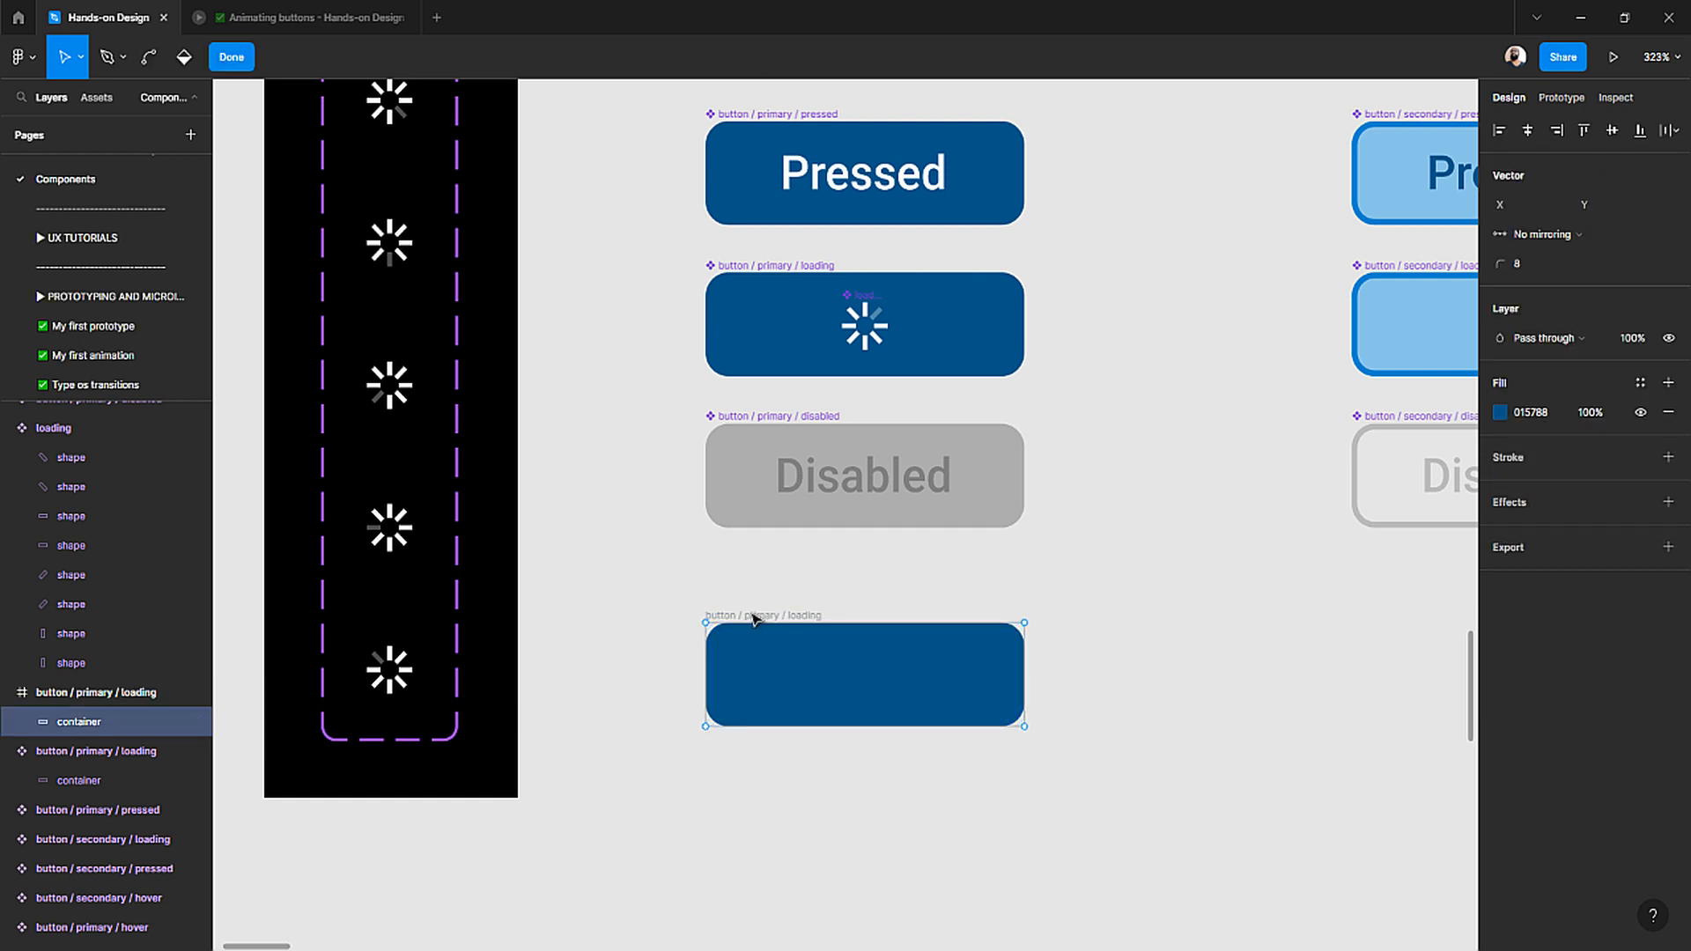
click(97, 724)
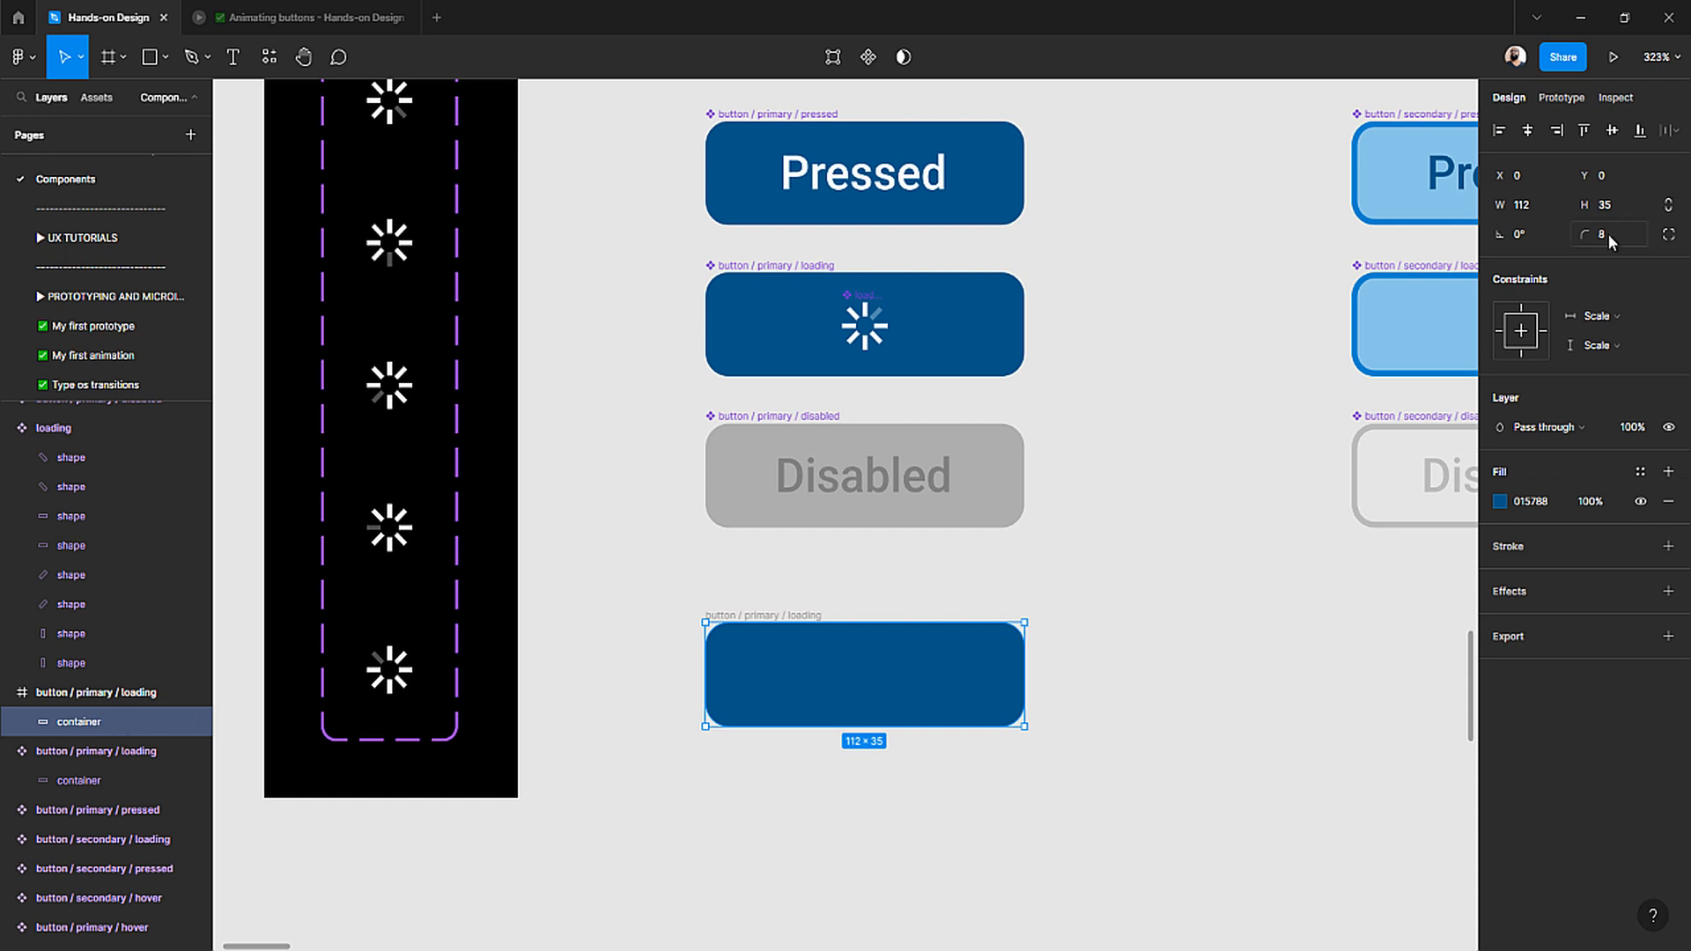
click(1172, 619)
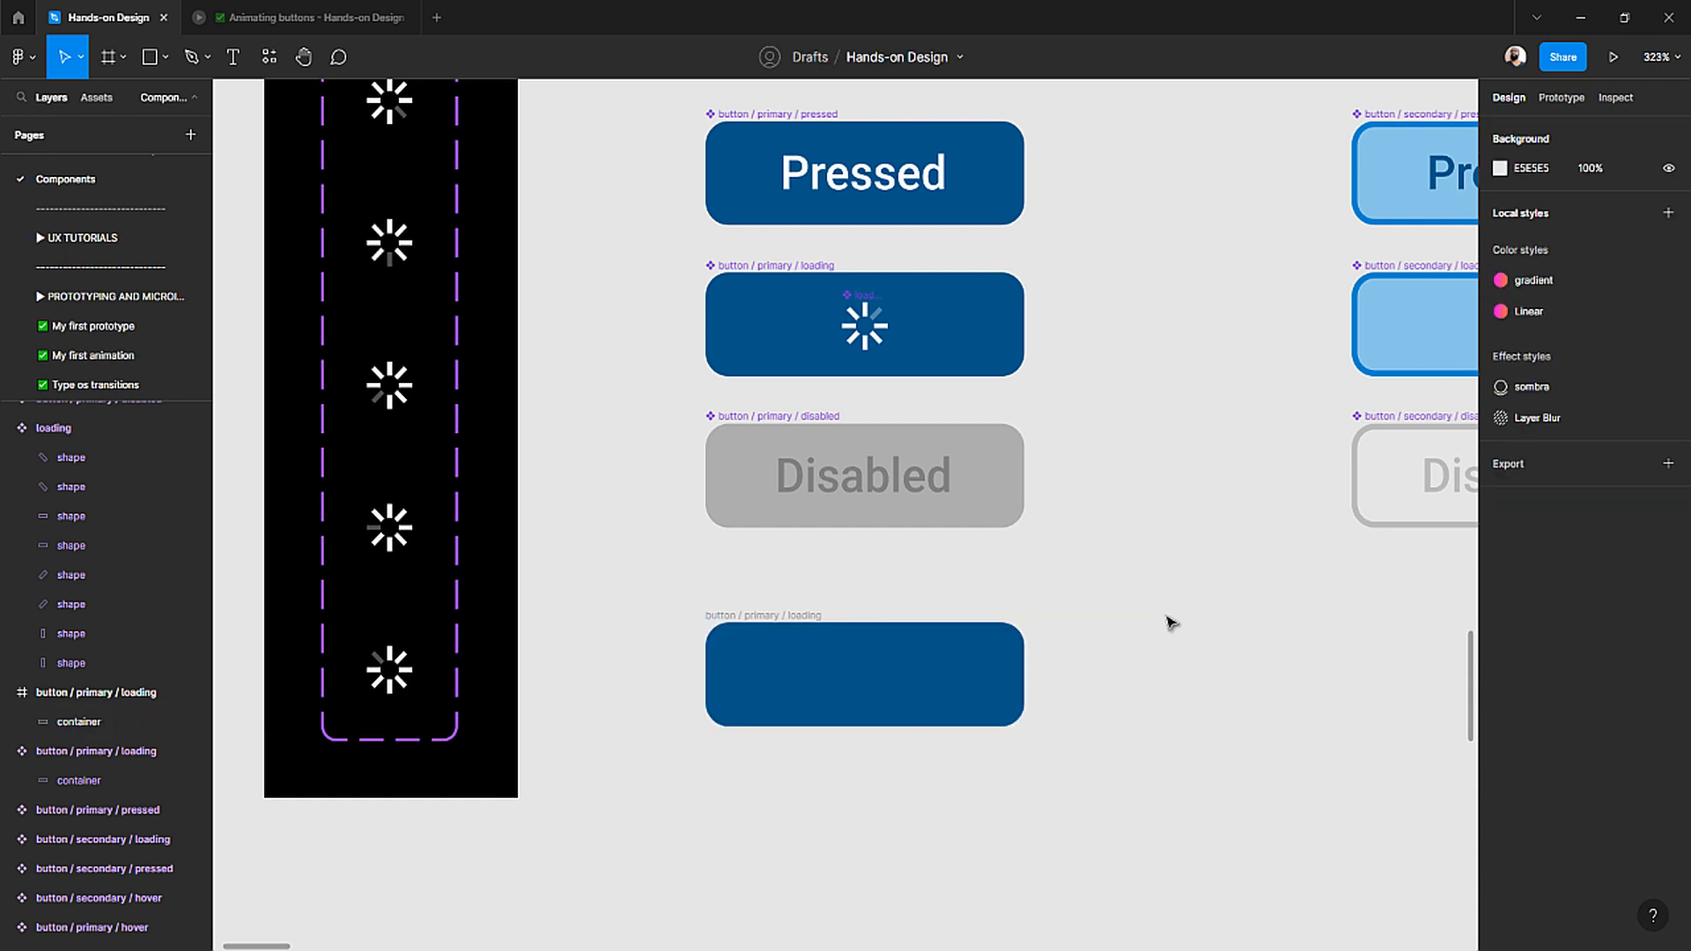
- Cut the loading spinner from the original button and paste it into the detached button / primary / loading frame
click(731, 624)
click(532, 584)
click(884, 326)
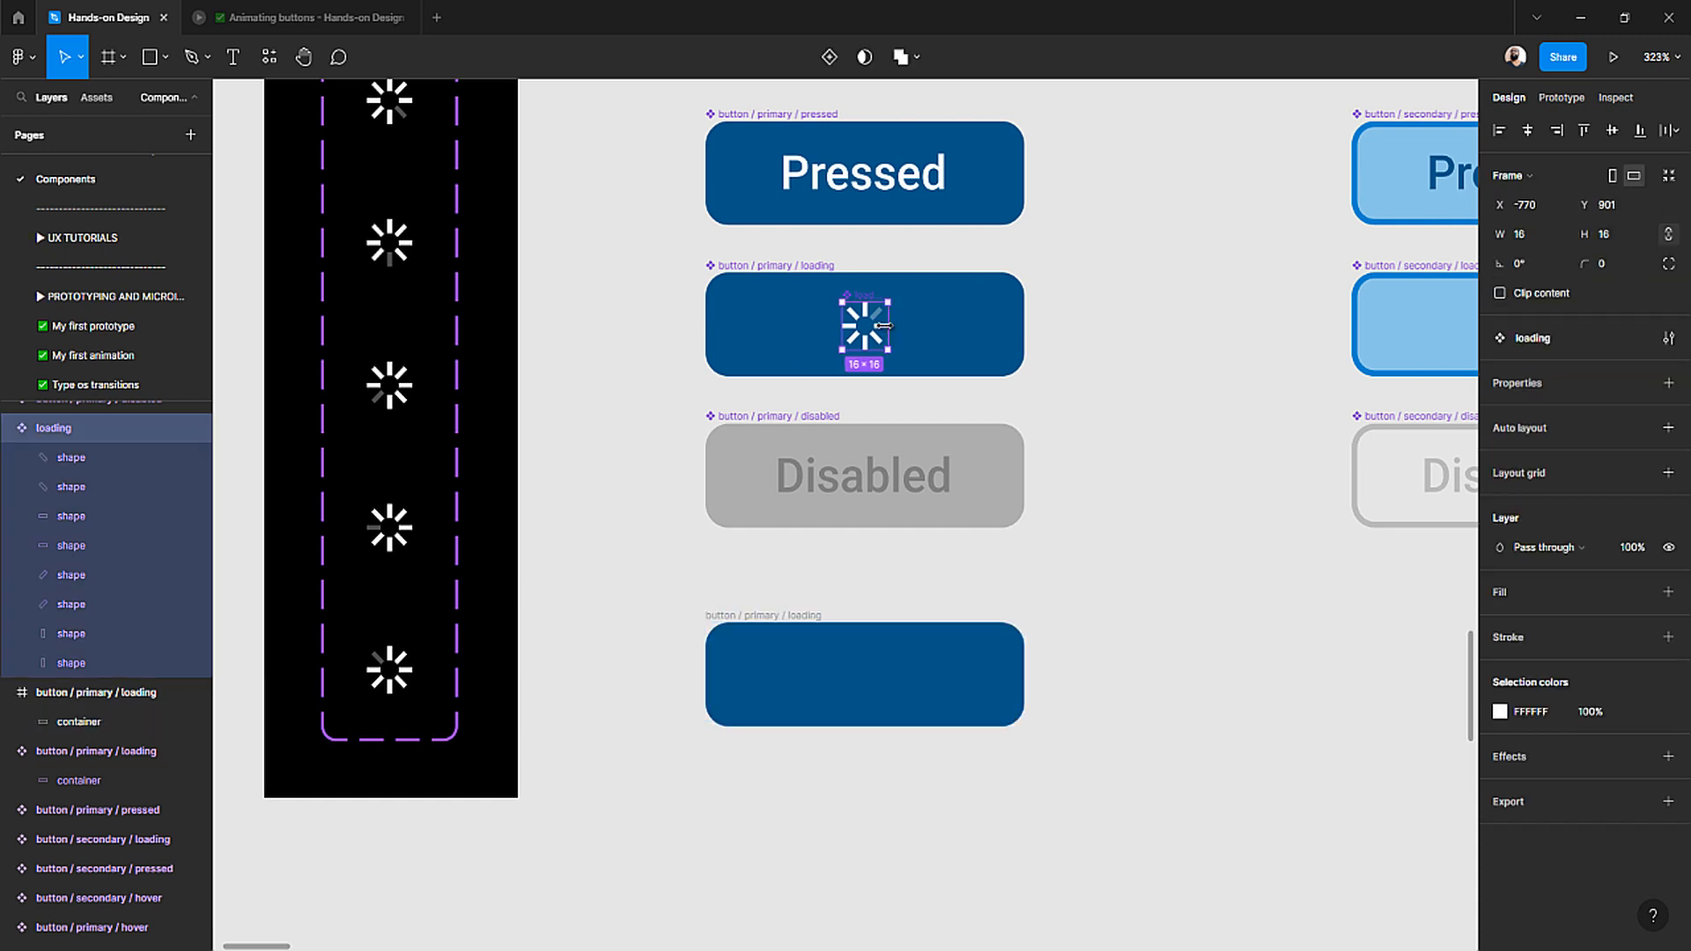
click(797, 552)
click(763, 618)
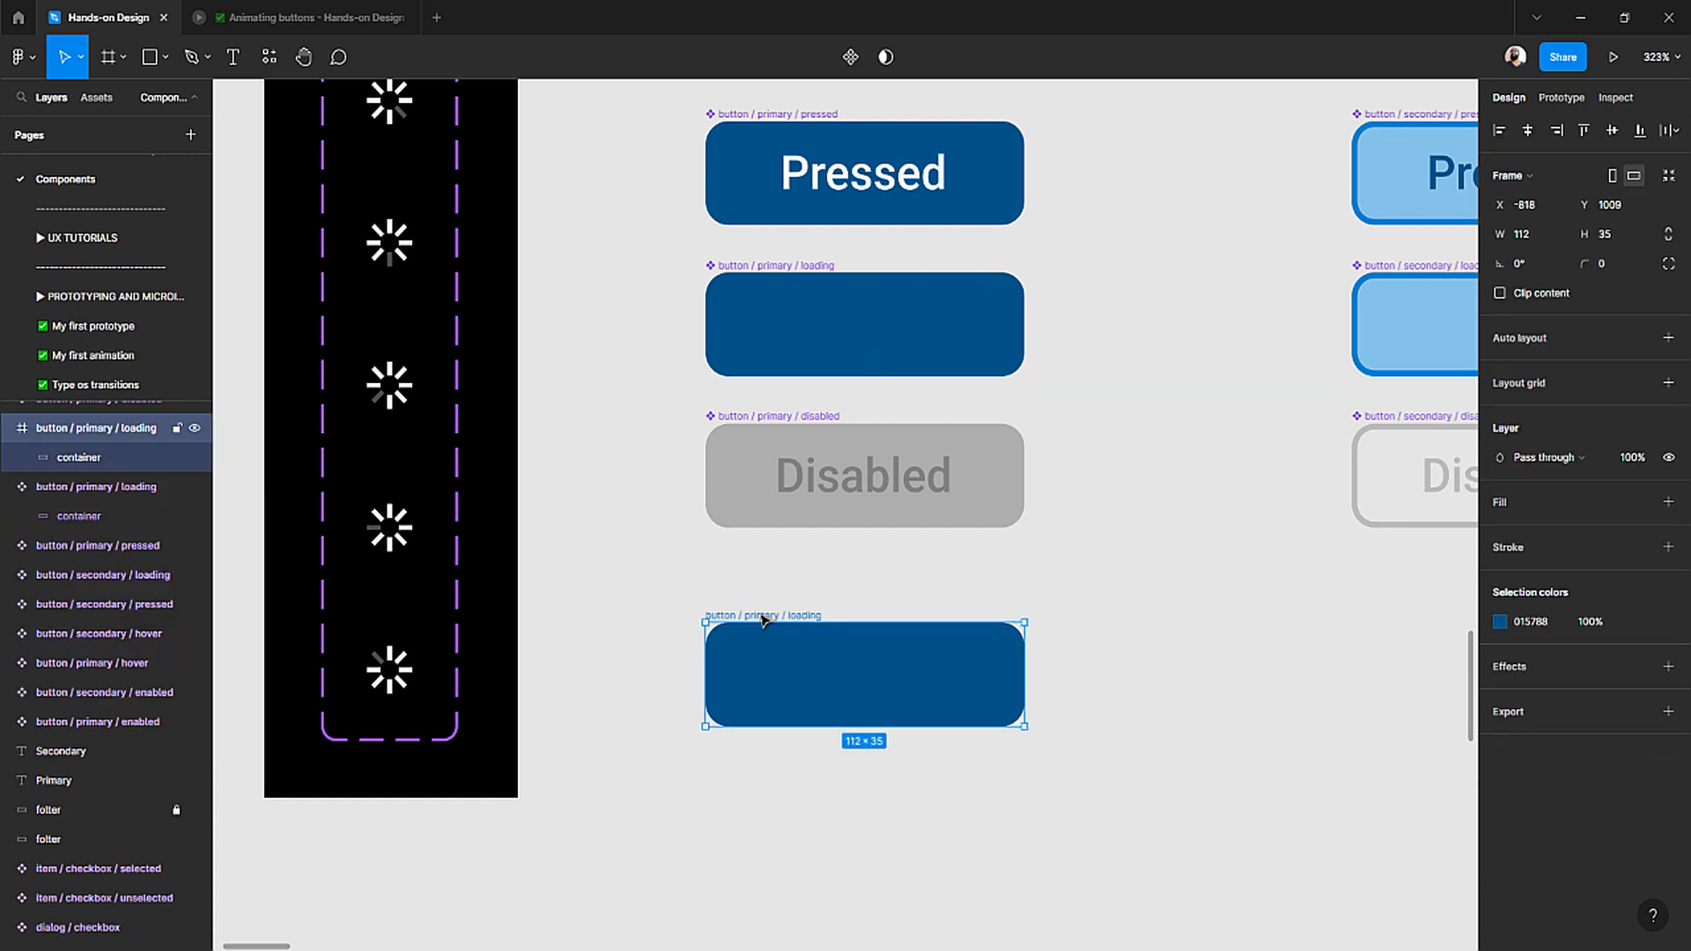
key(ctrl+v)
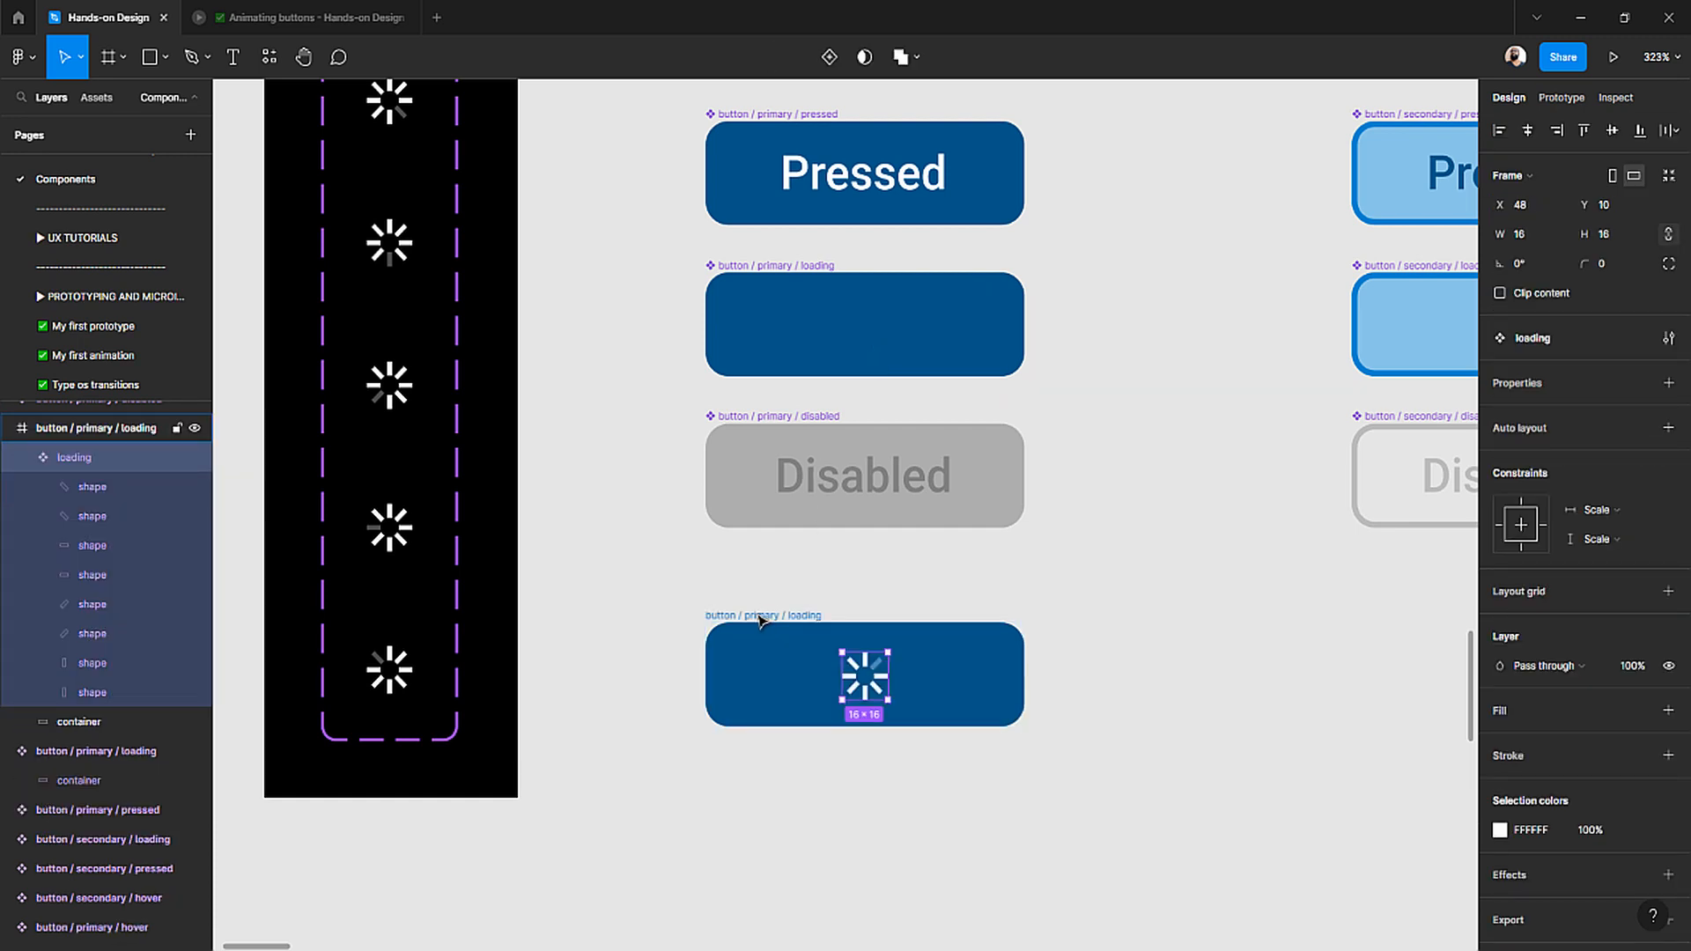
drag(660, 573, 1157, 825)
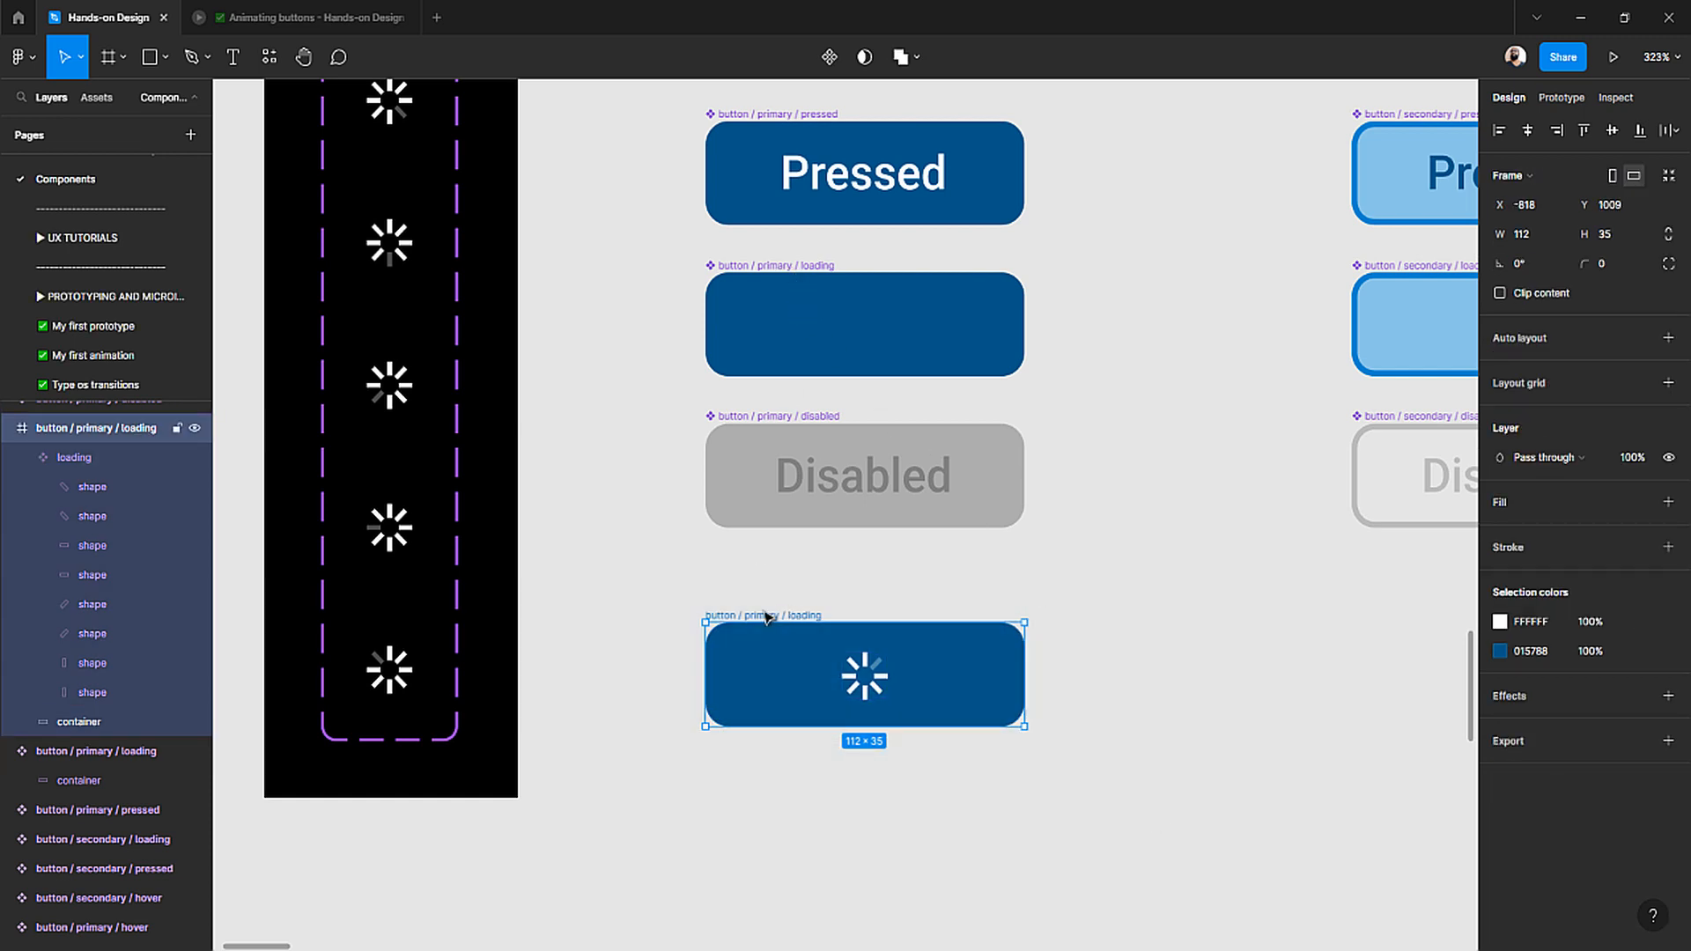
- Delete the original button / primary / loading component and turn the detached frame with the spinner into a component
click(632, 386)
click(720, 267)
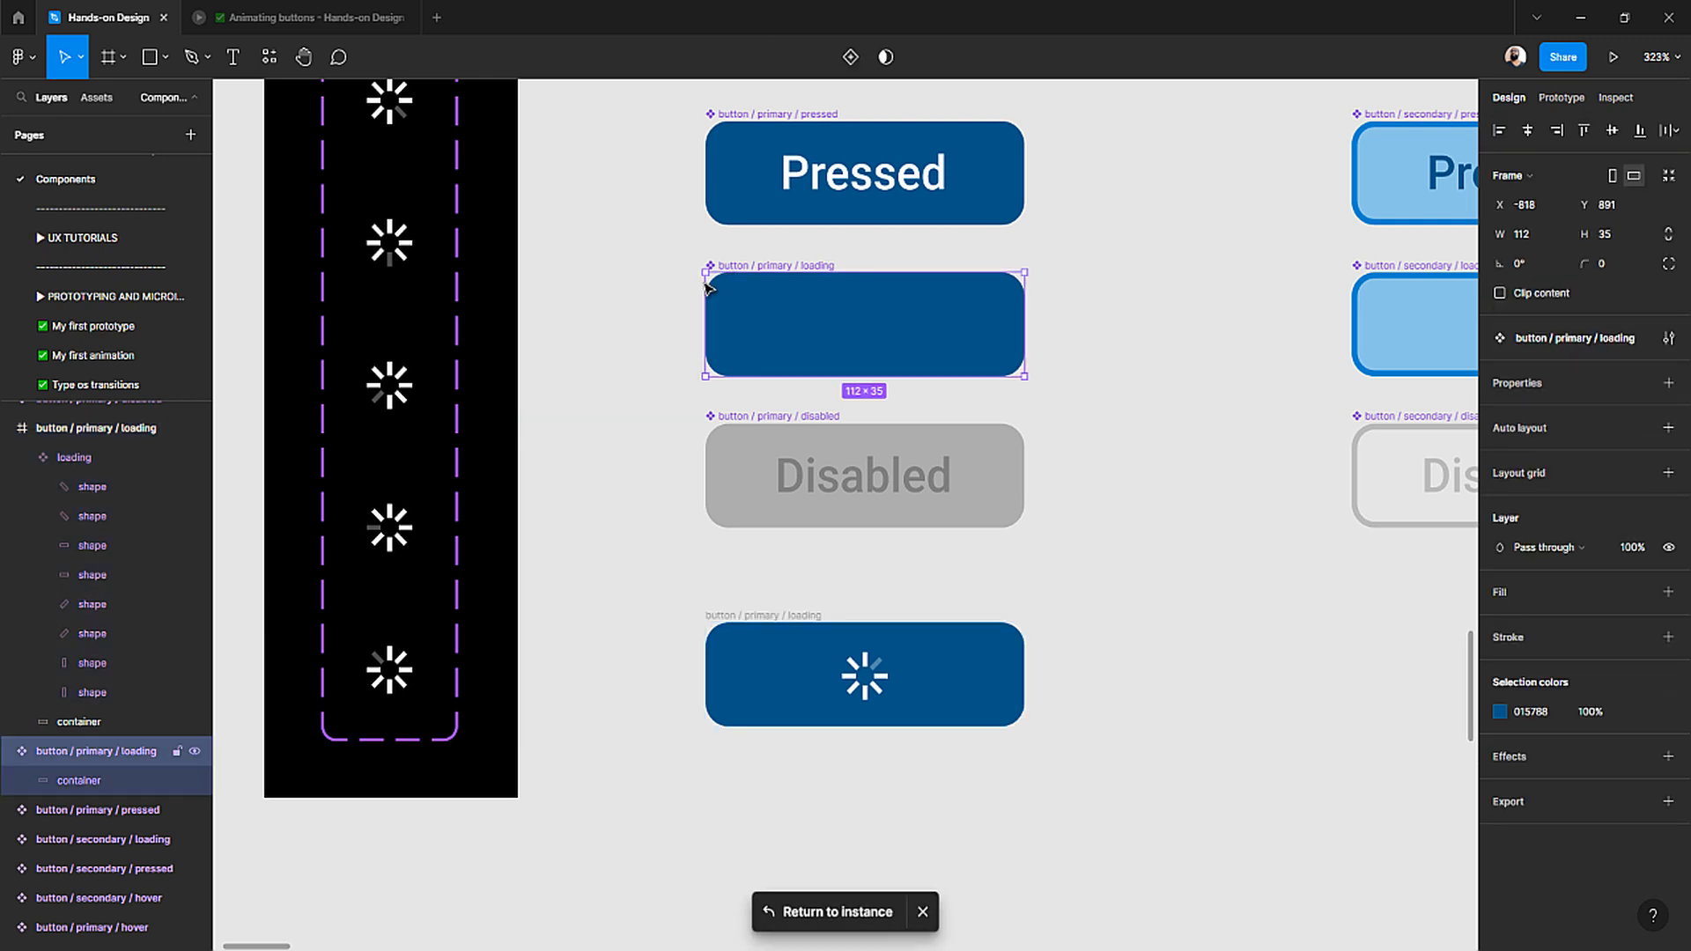
key(Delete)
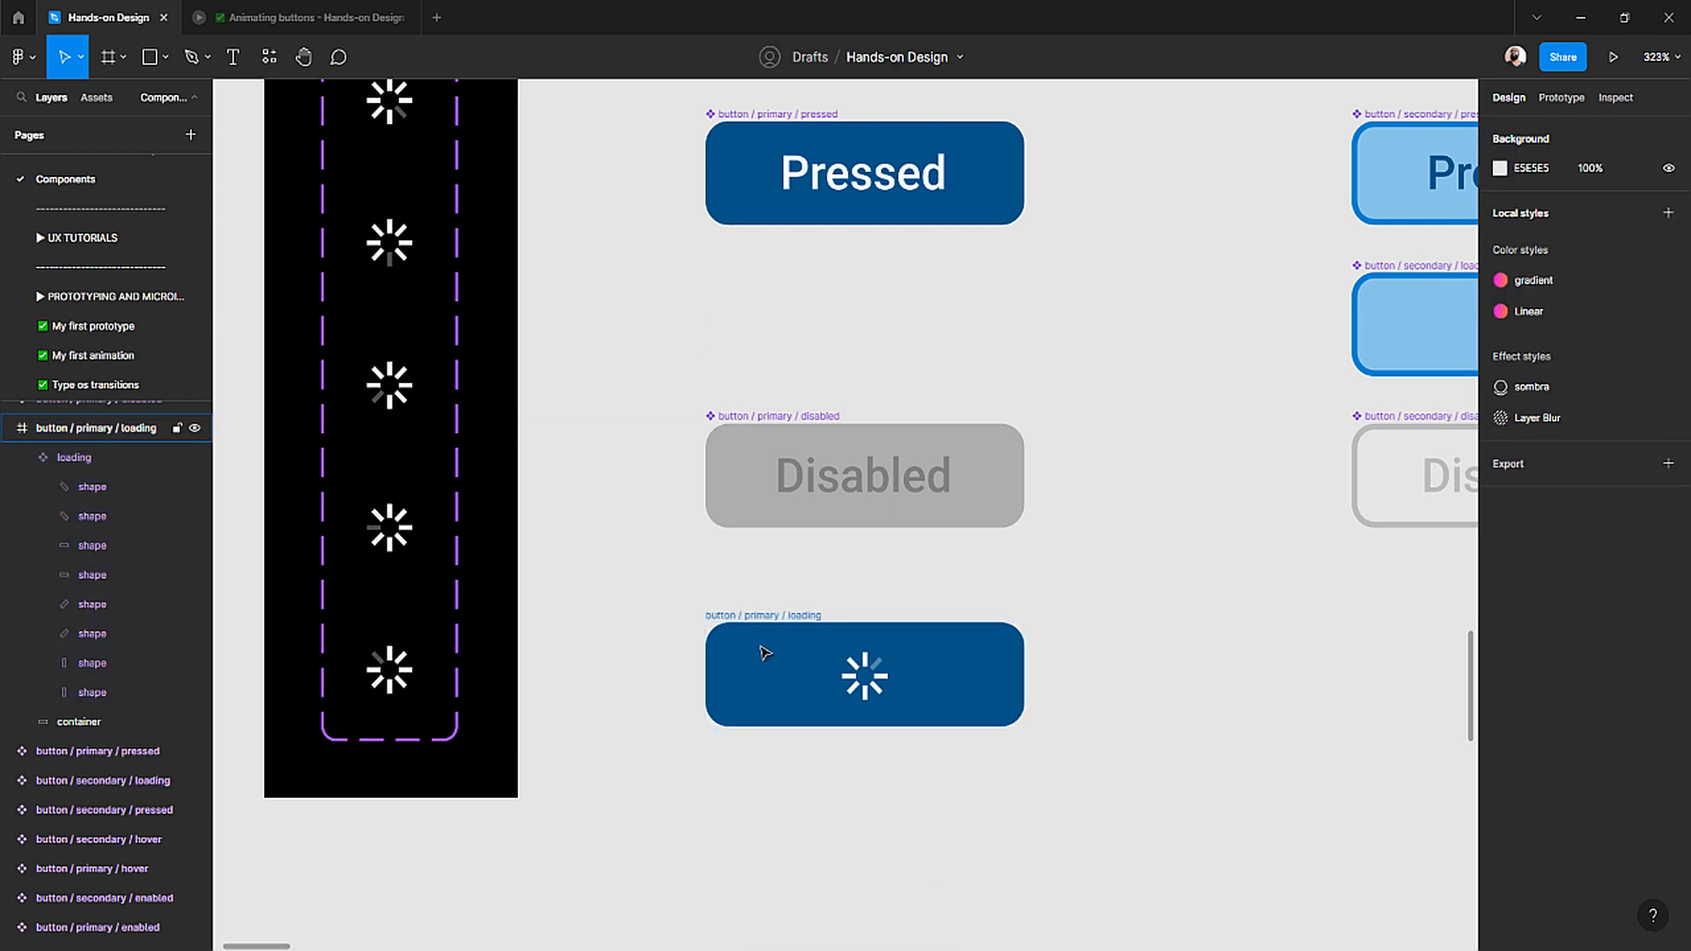
drag(648, 570, 1180, 832)
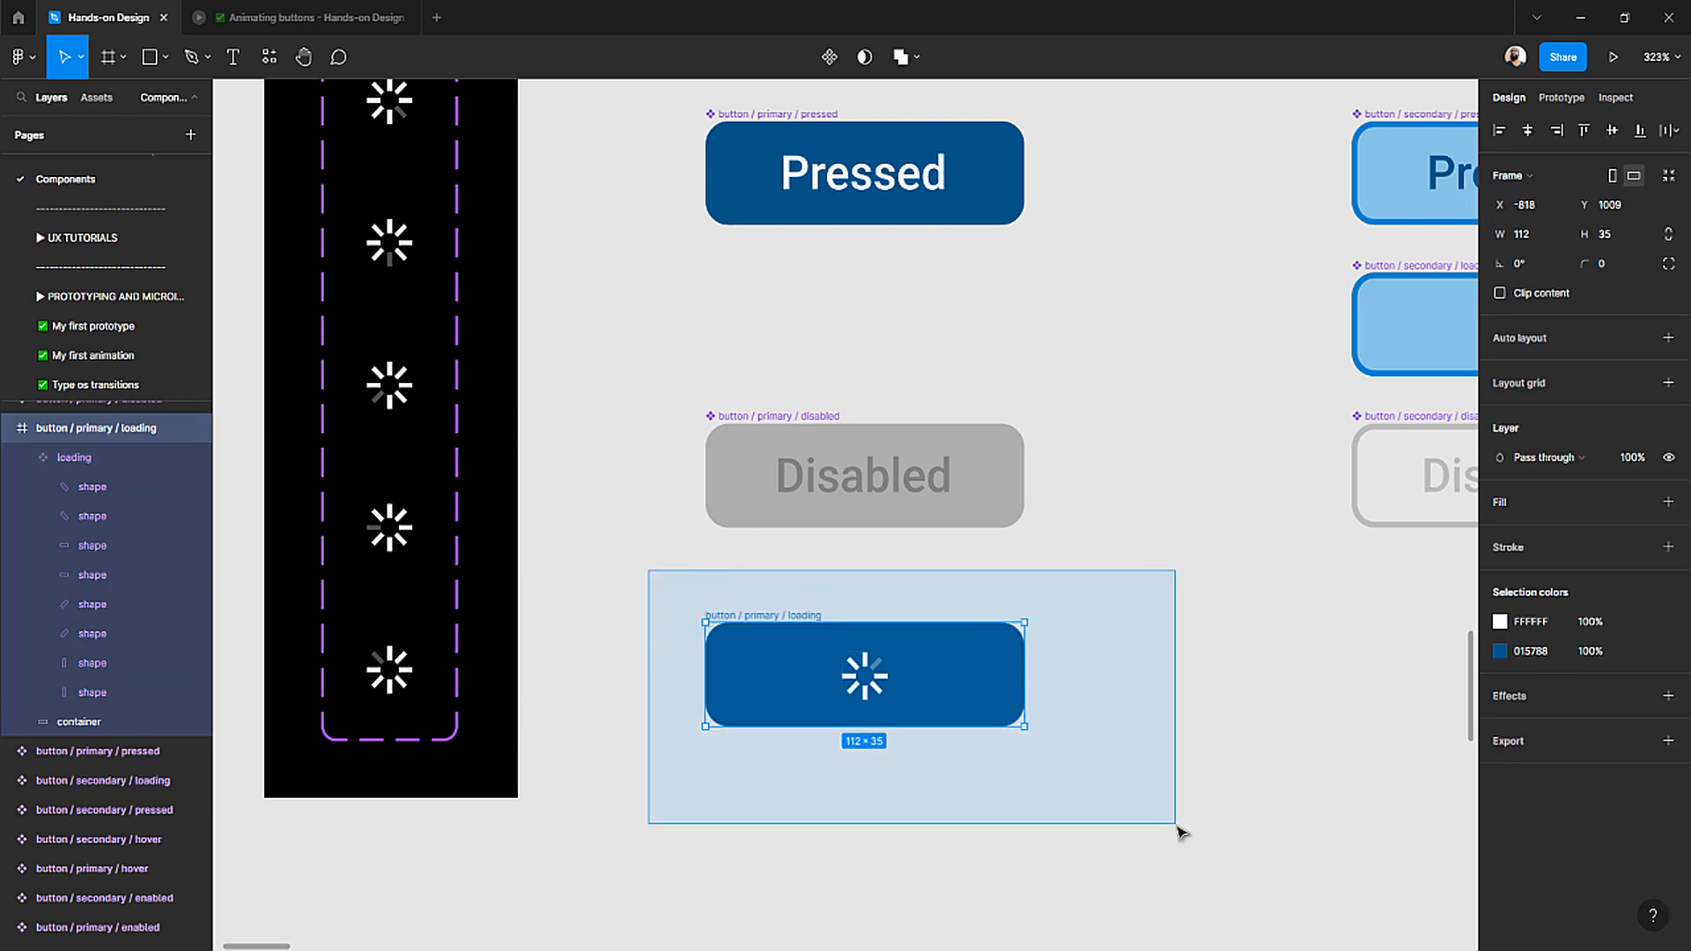
click(829, 56)
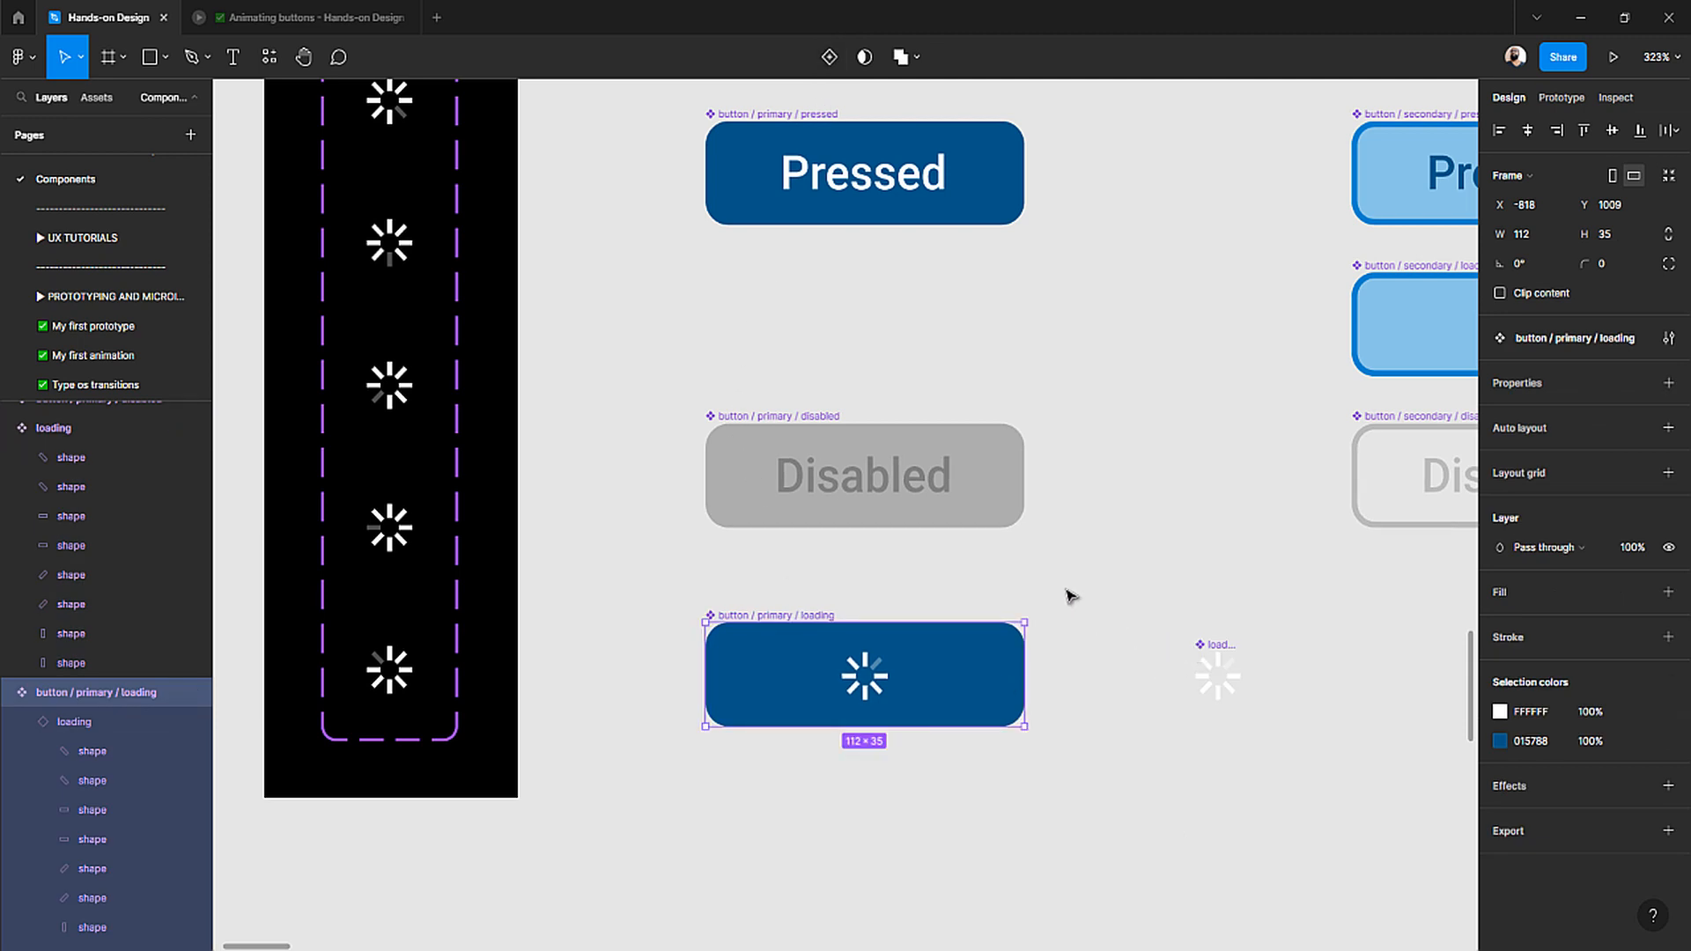
- Preview the new primary loading button as a prototype and return to the Hands-on Design file
scroll(1066, 591, down, 3)
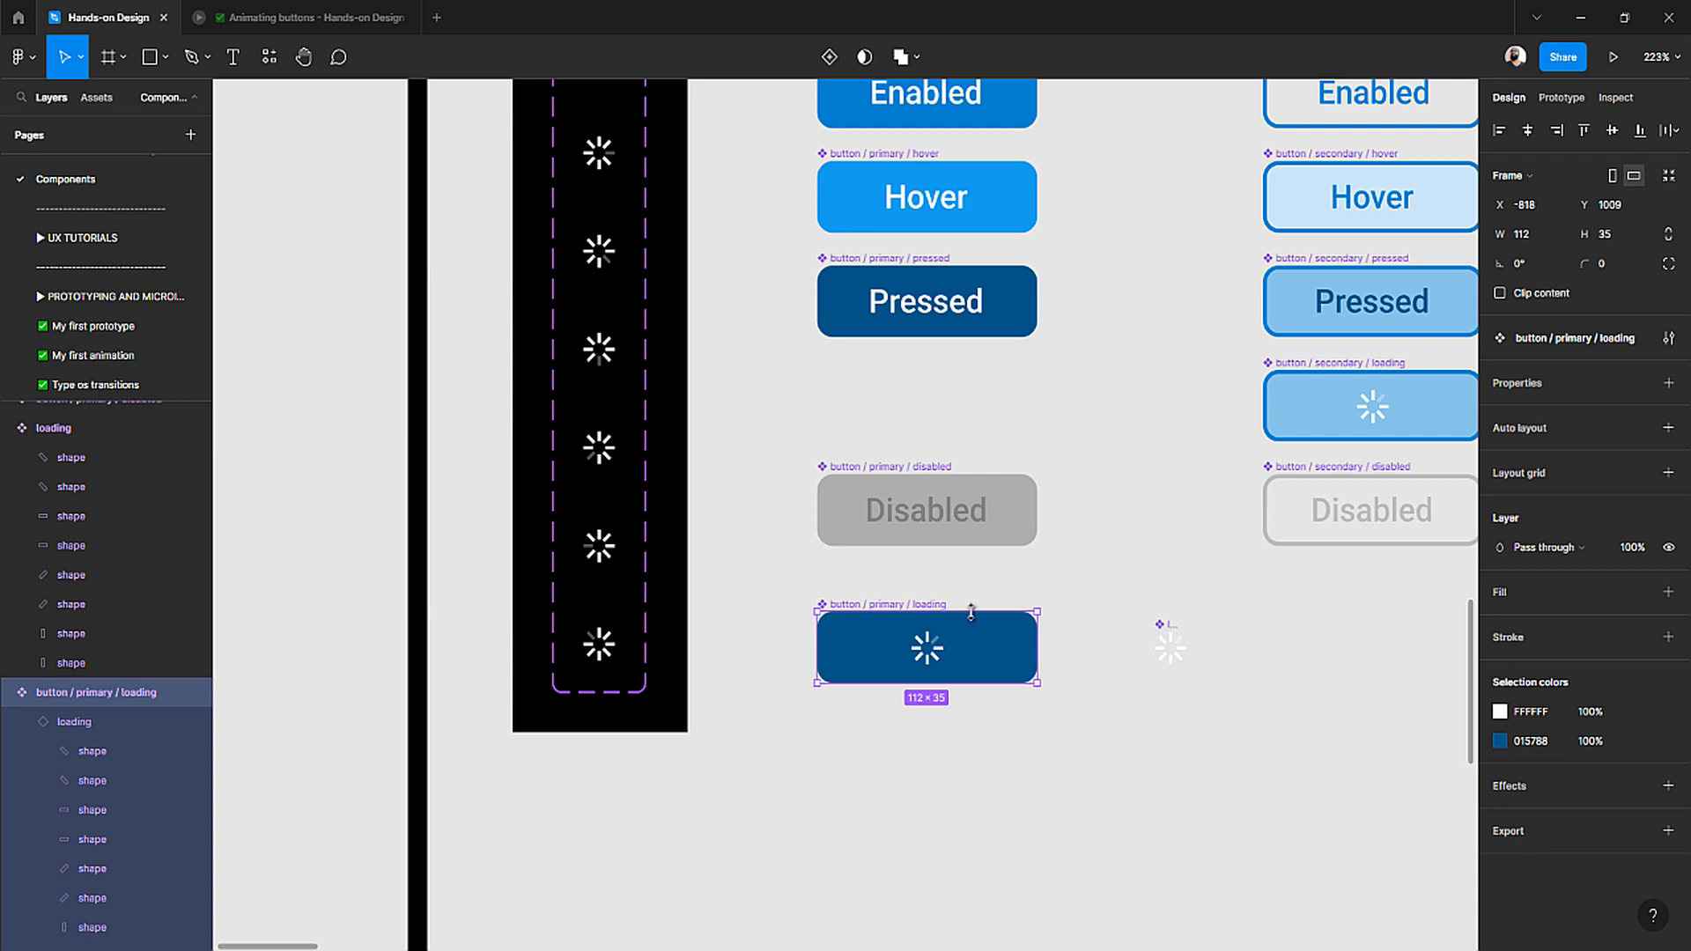
click(1612, 57)
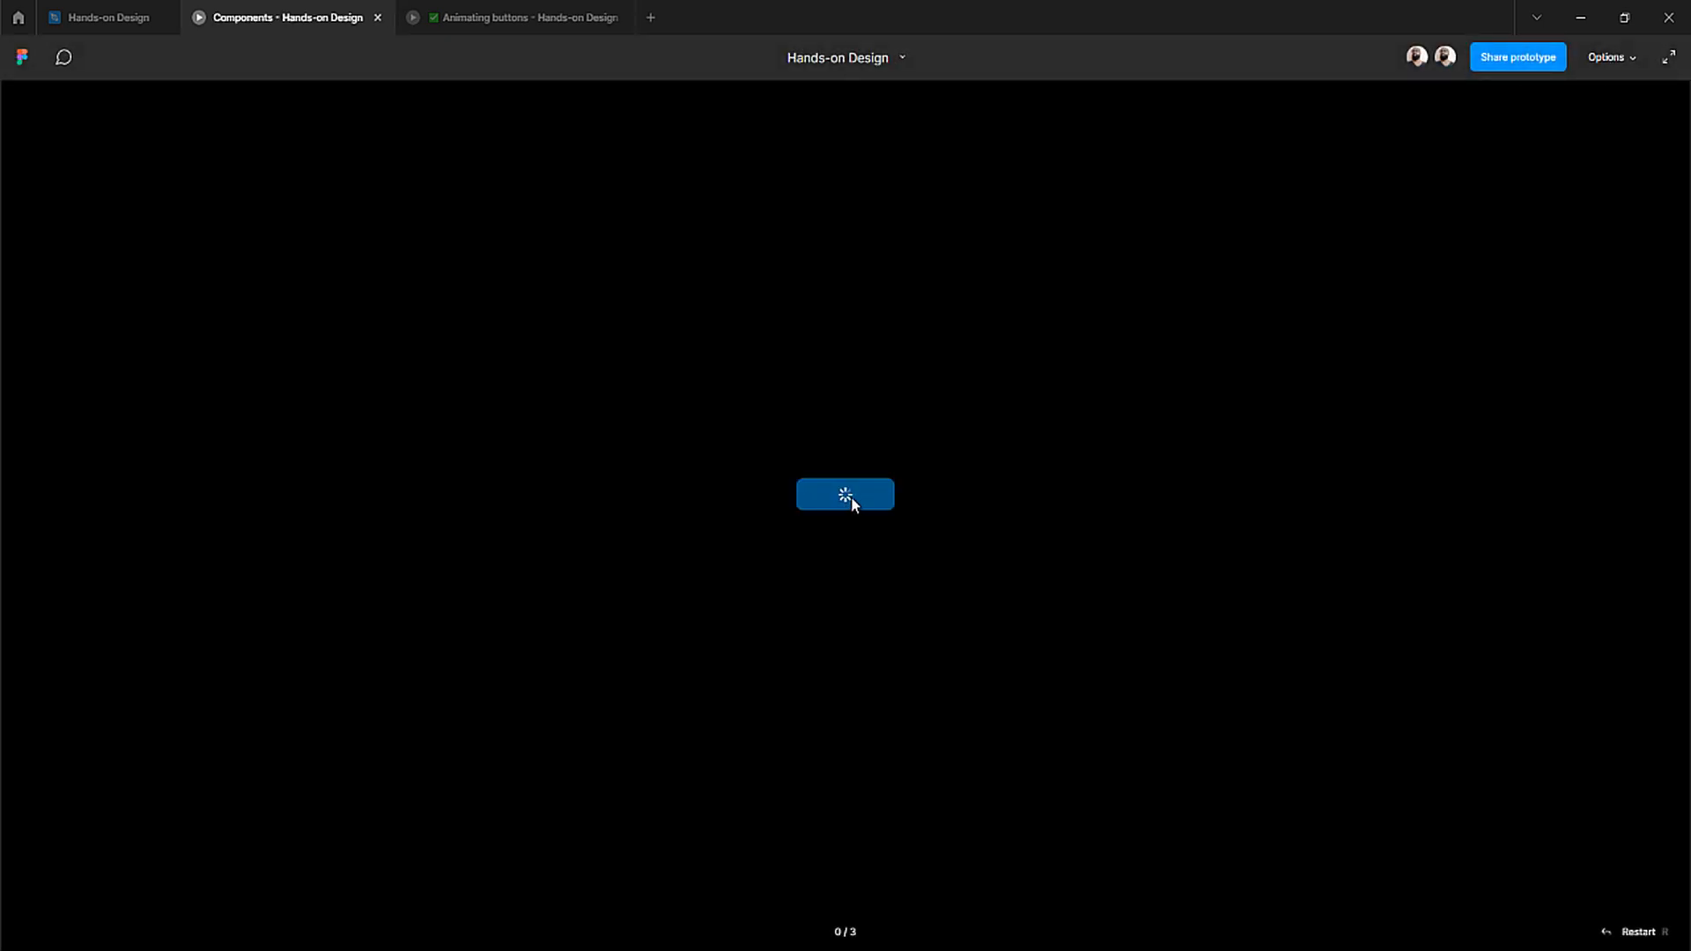
click(91, 19)
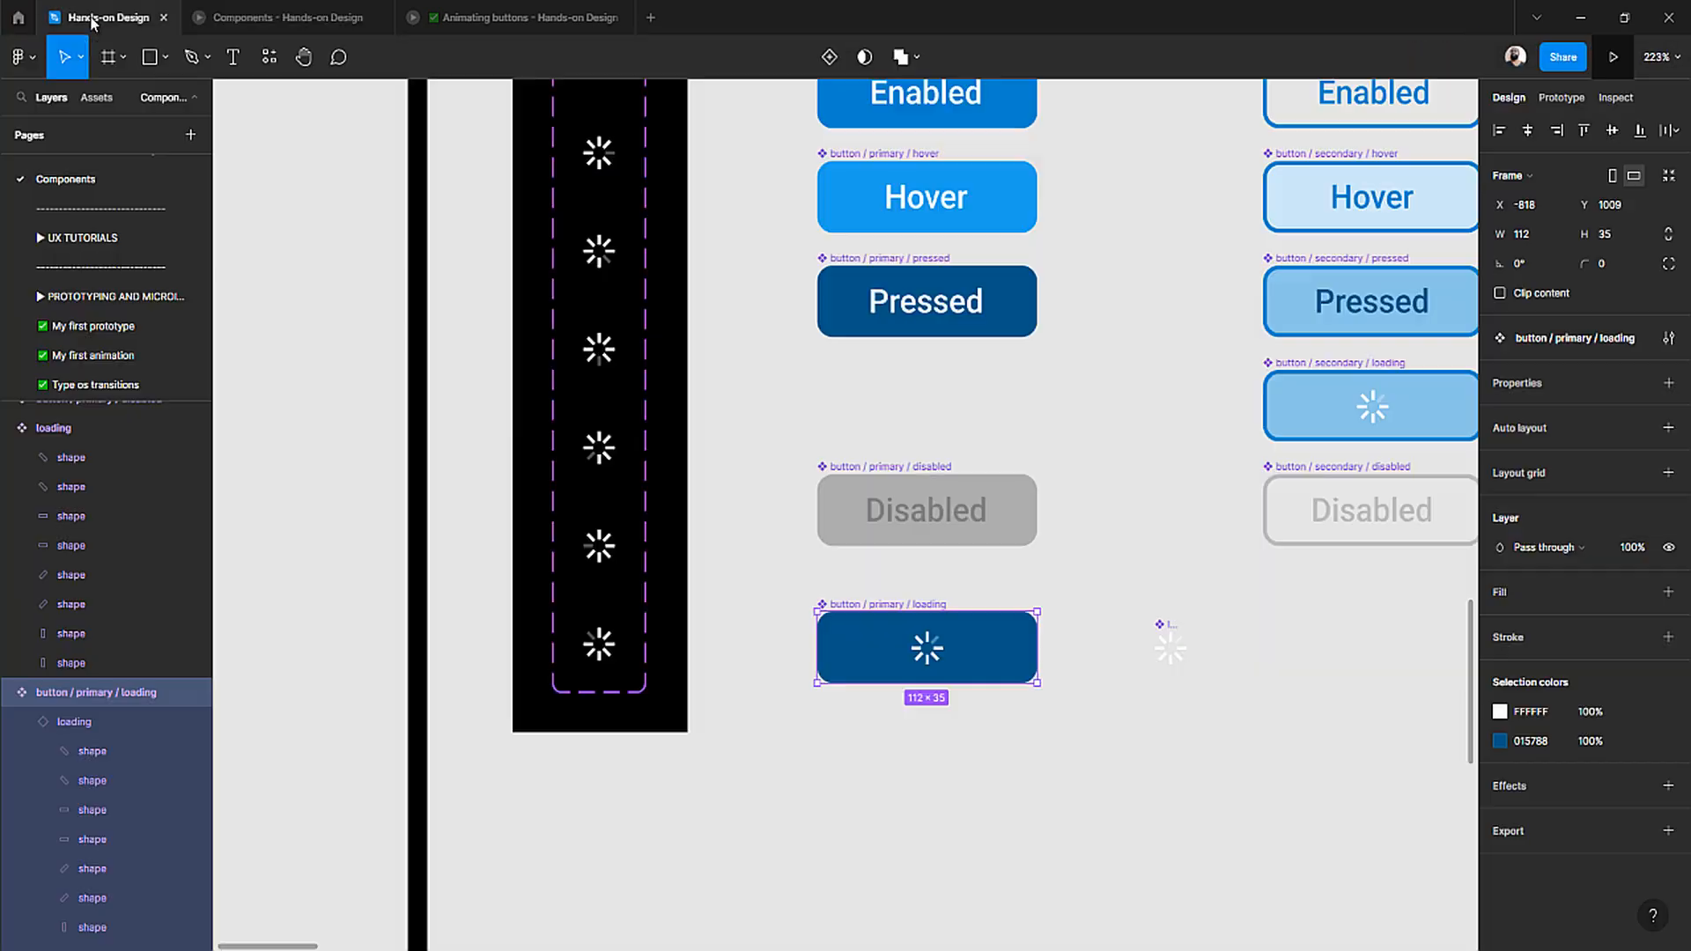
- Examine the After delay prototype connections between the spinner variants in the Loading frame
click(920, 773)
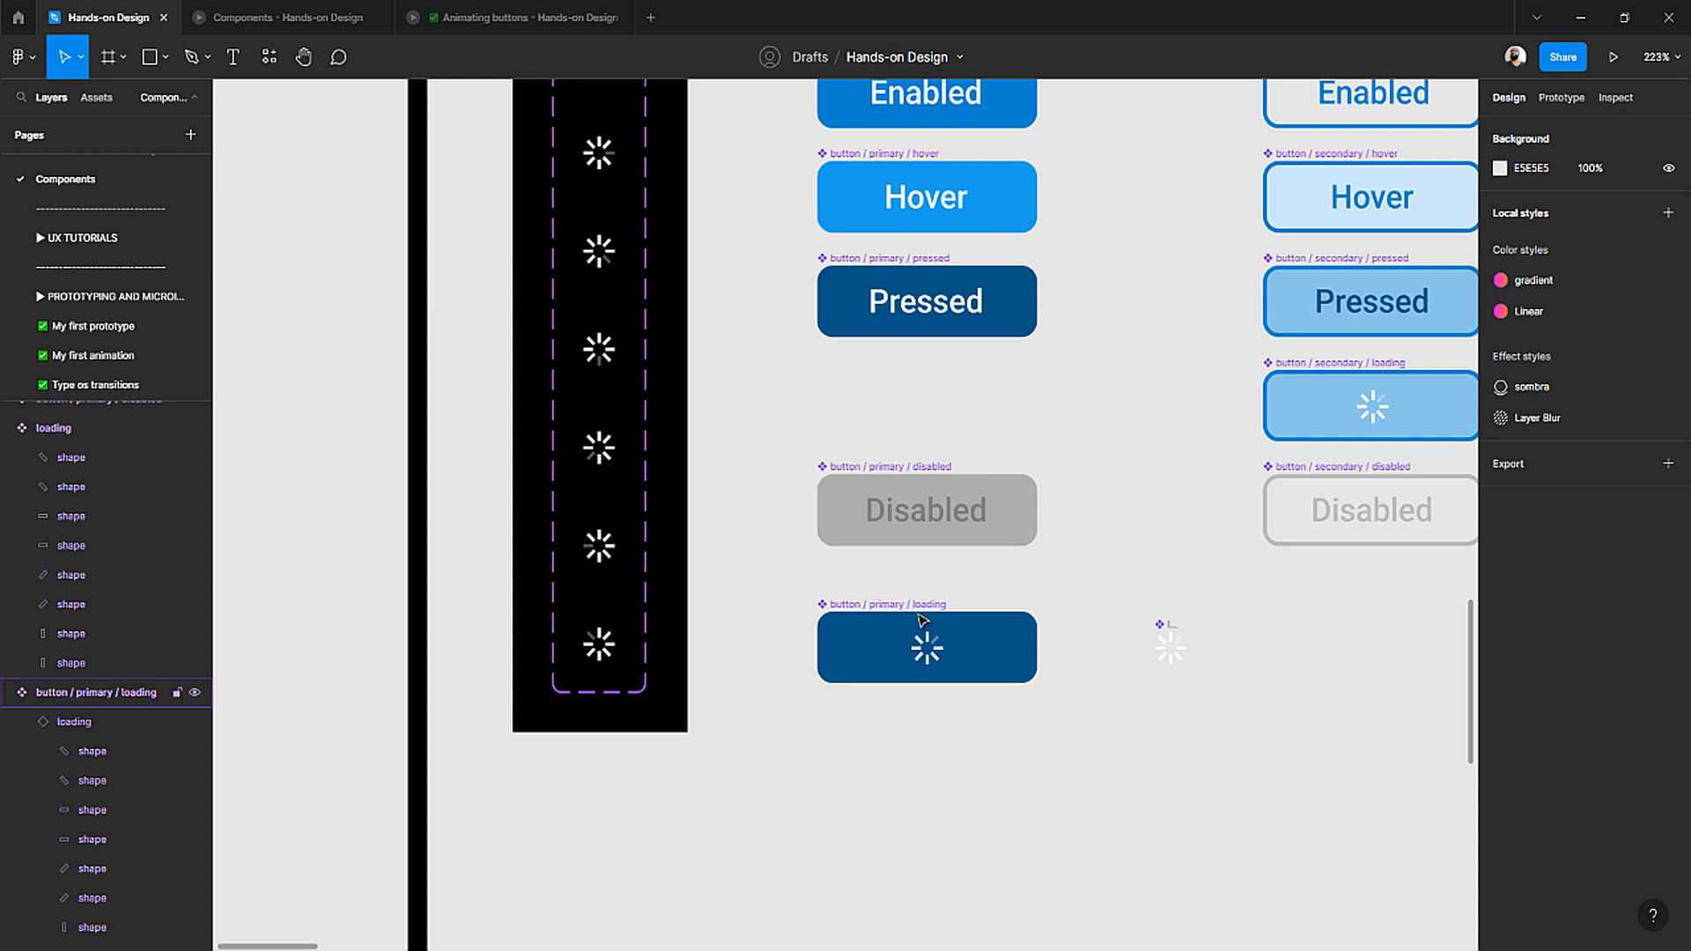
scroll(921, 620, down, 5)
scroll(923, 619, right, 2)
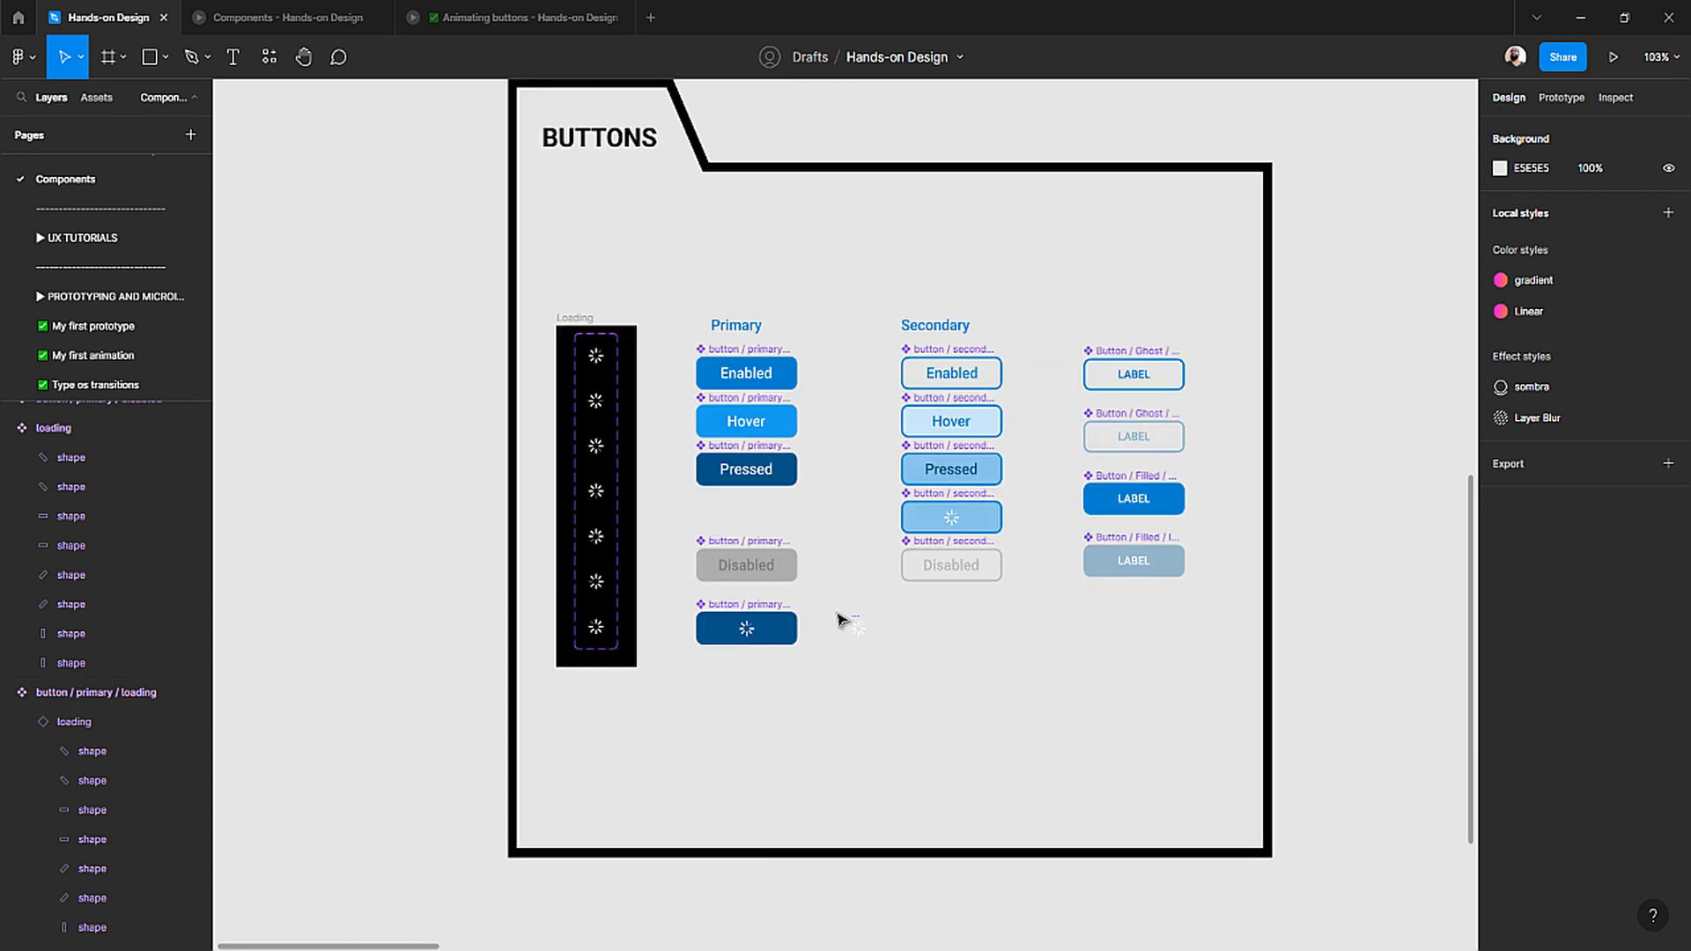
scroll(561, 344, up, 3)
click(567, 313)
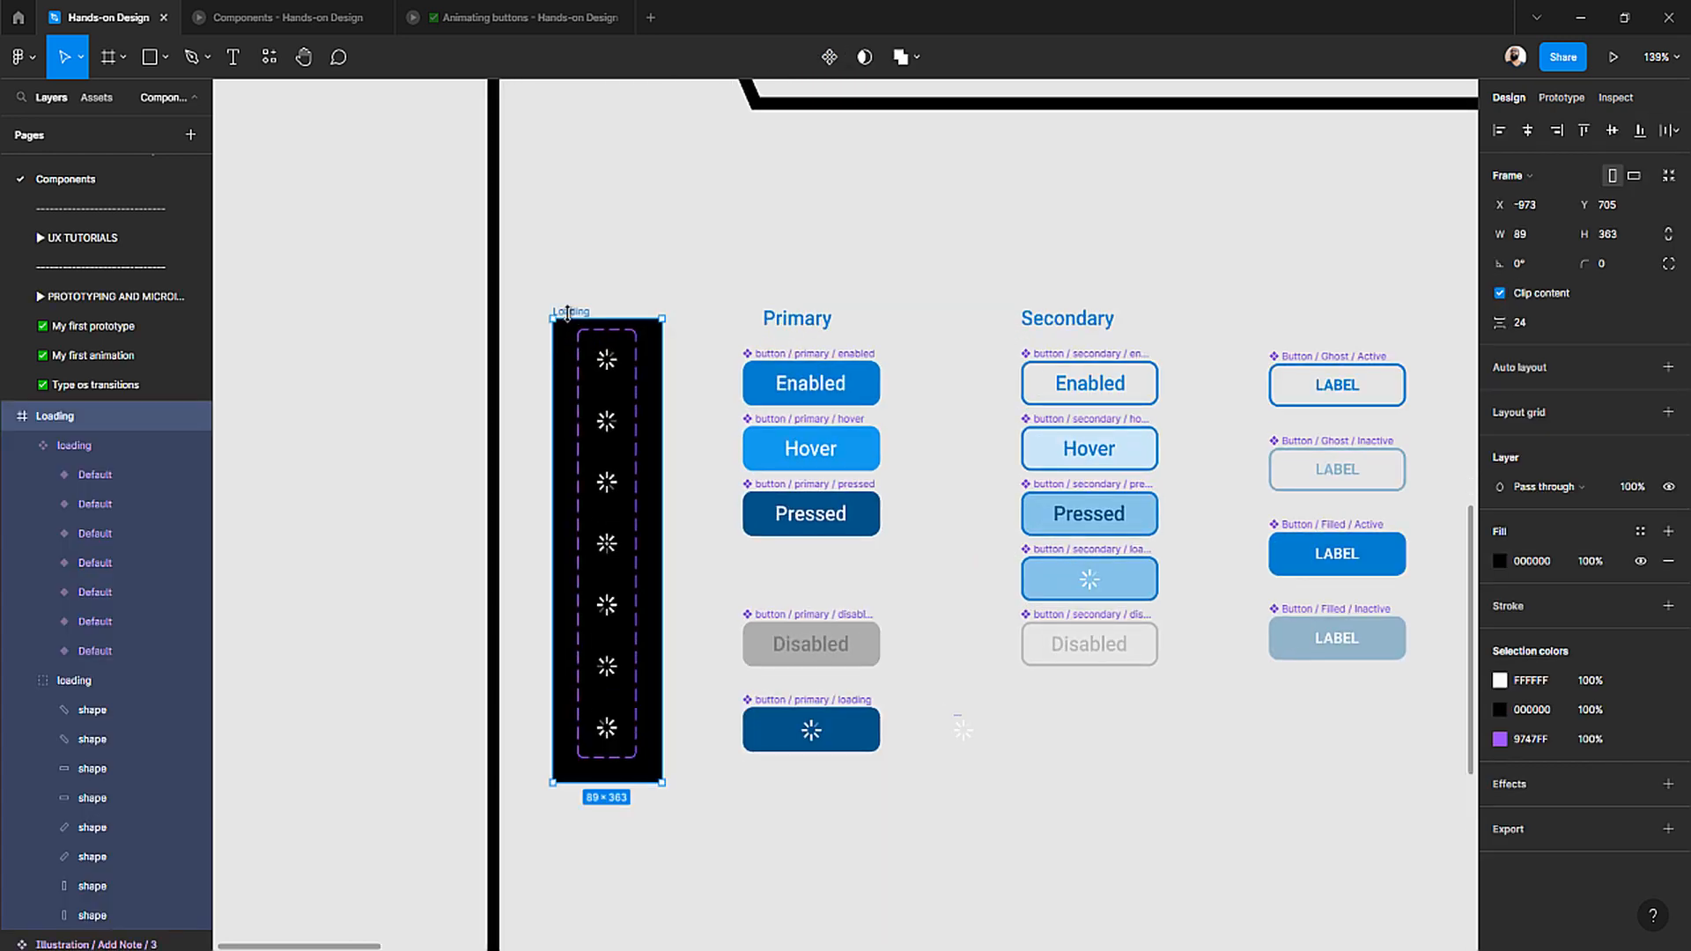
click(1562, 98)
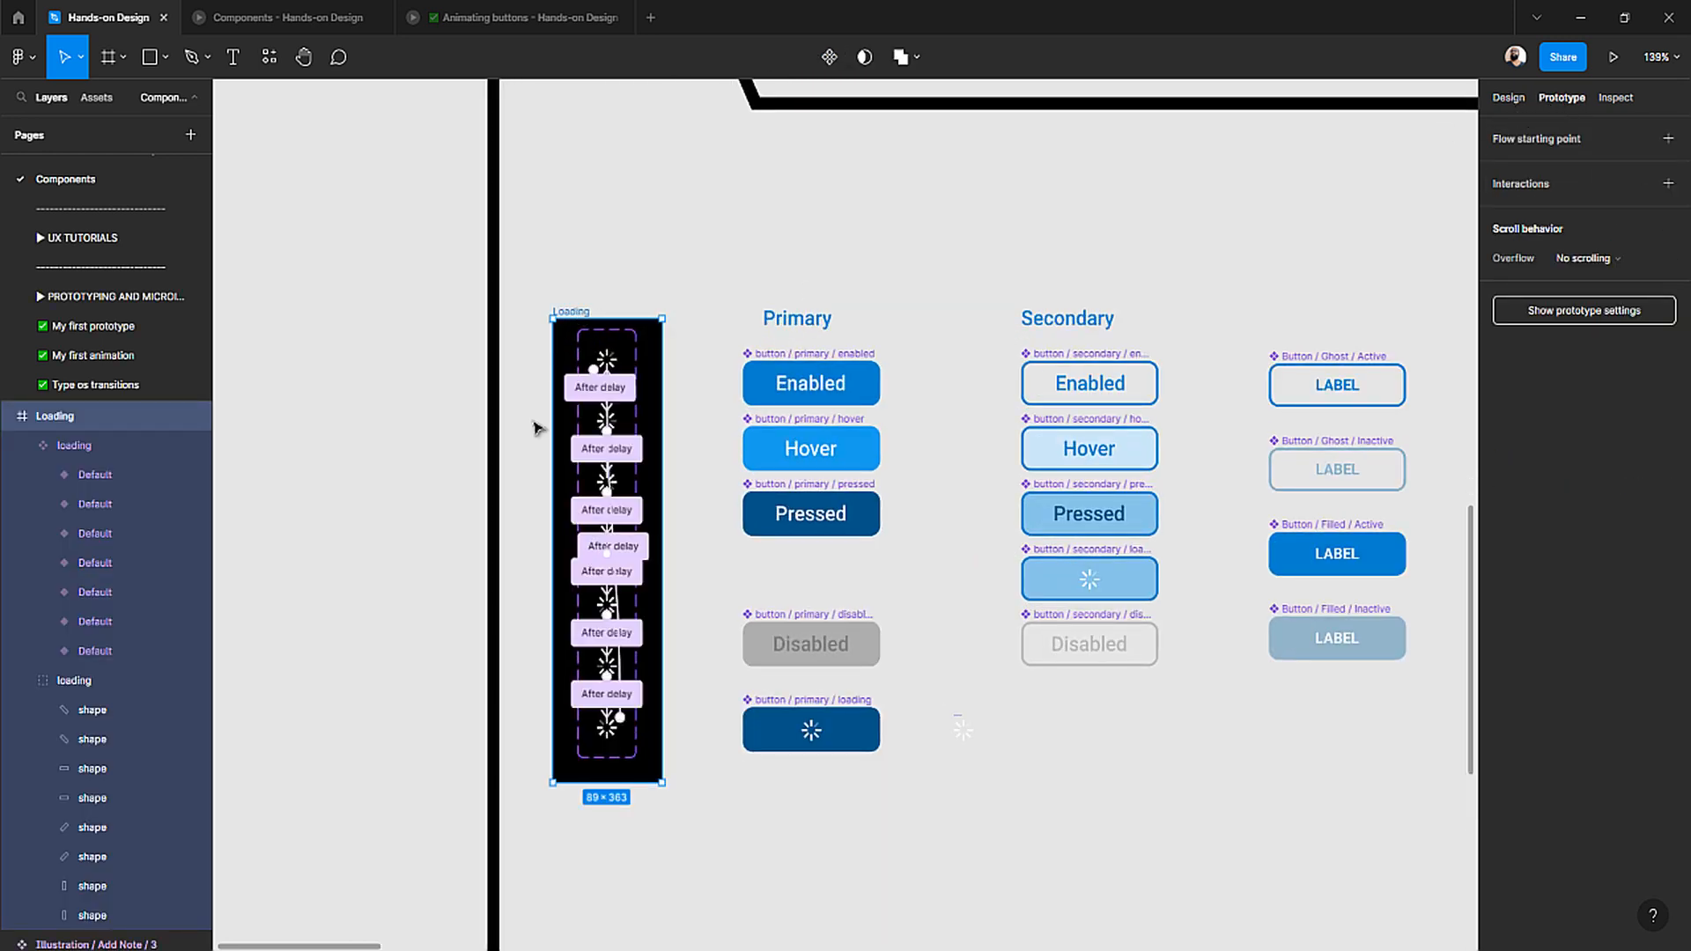
scroll(534, 428, up, 5)
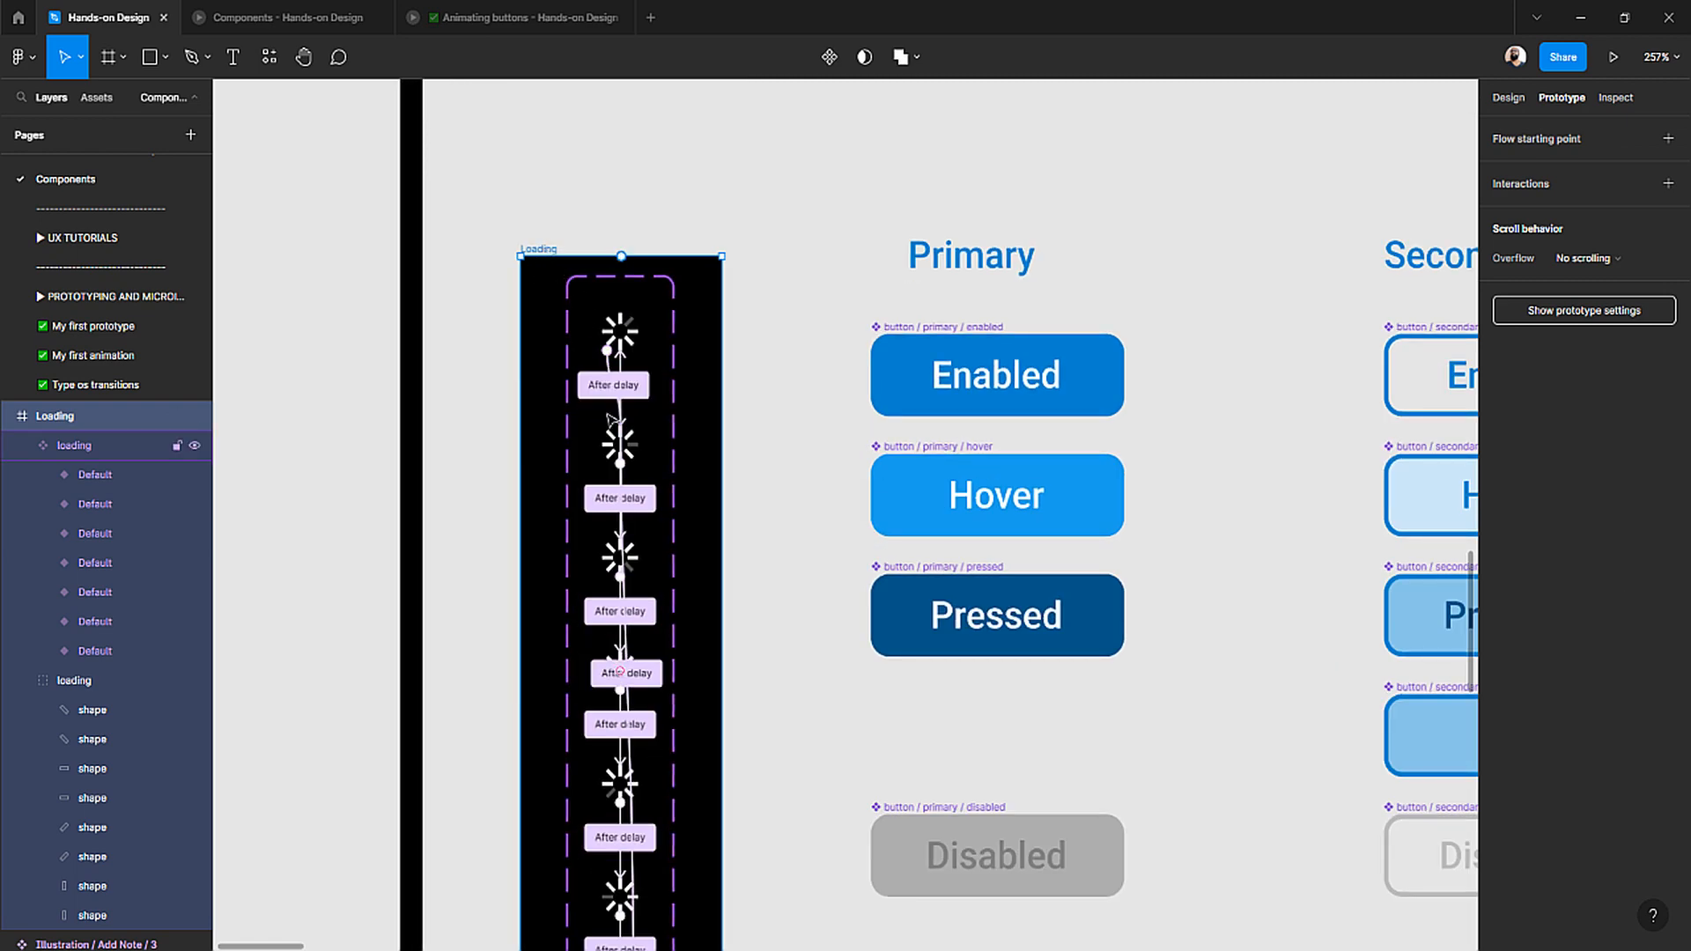
key(shift+0)
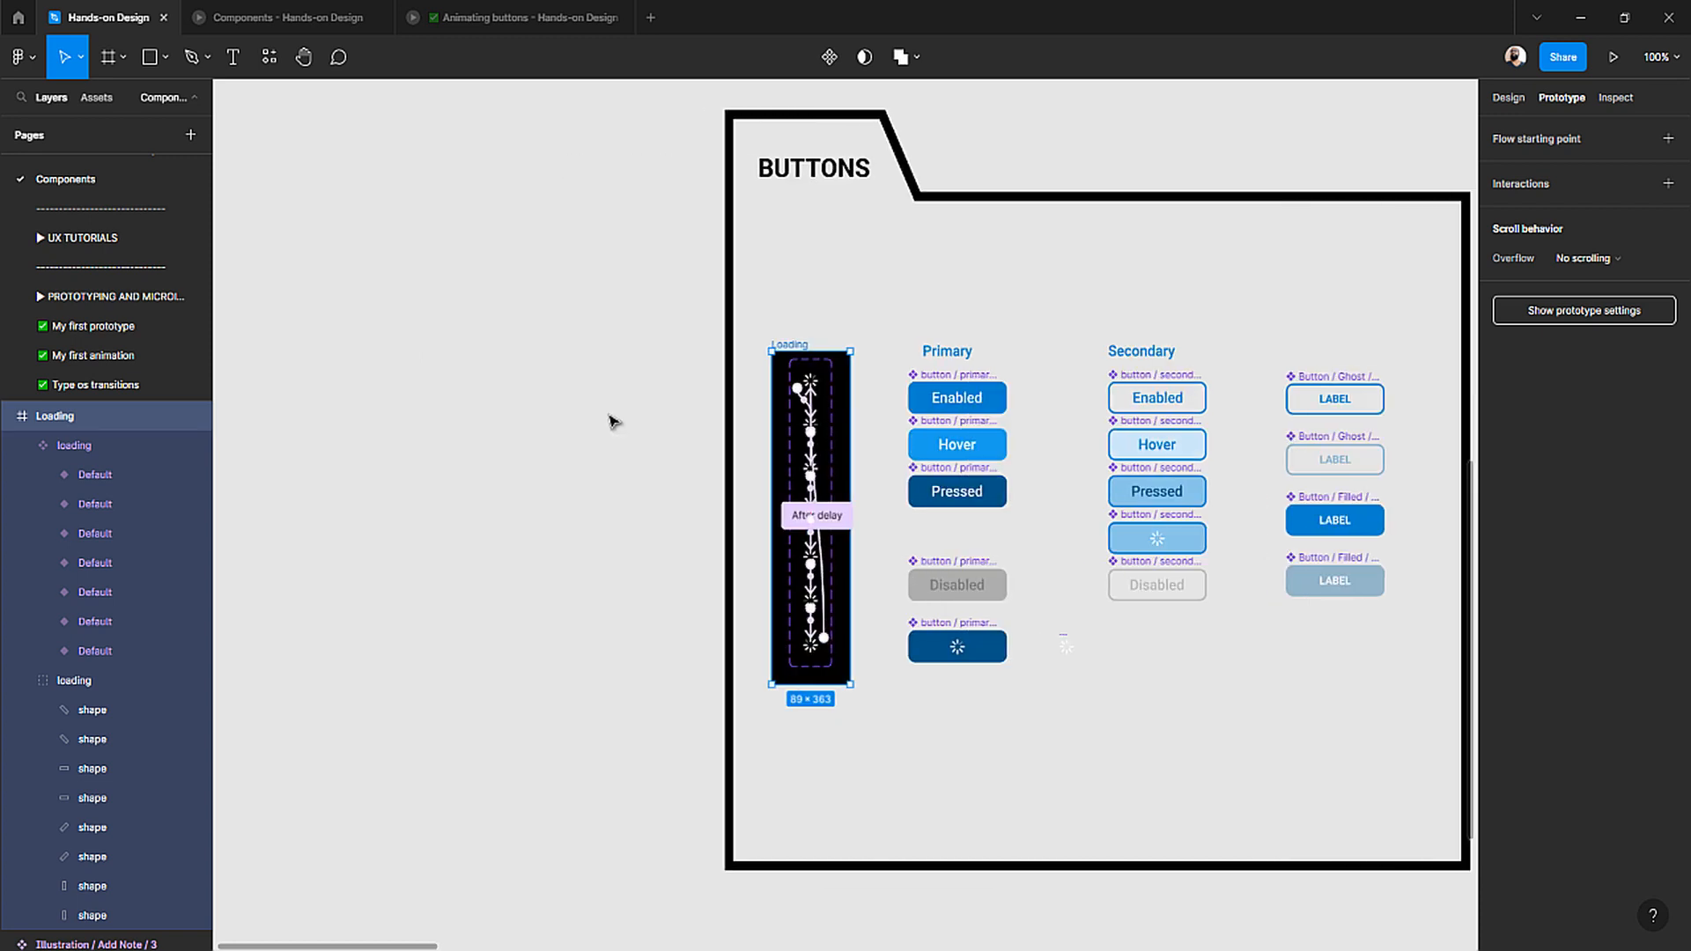
- Draw a frame about 127 × 127 on the empty canvas beside the BUTTONS section and fill it with black (000000)
scroll(614, 421, up, 2)
key(f)
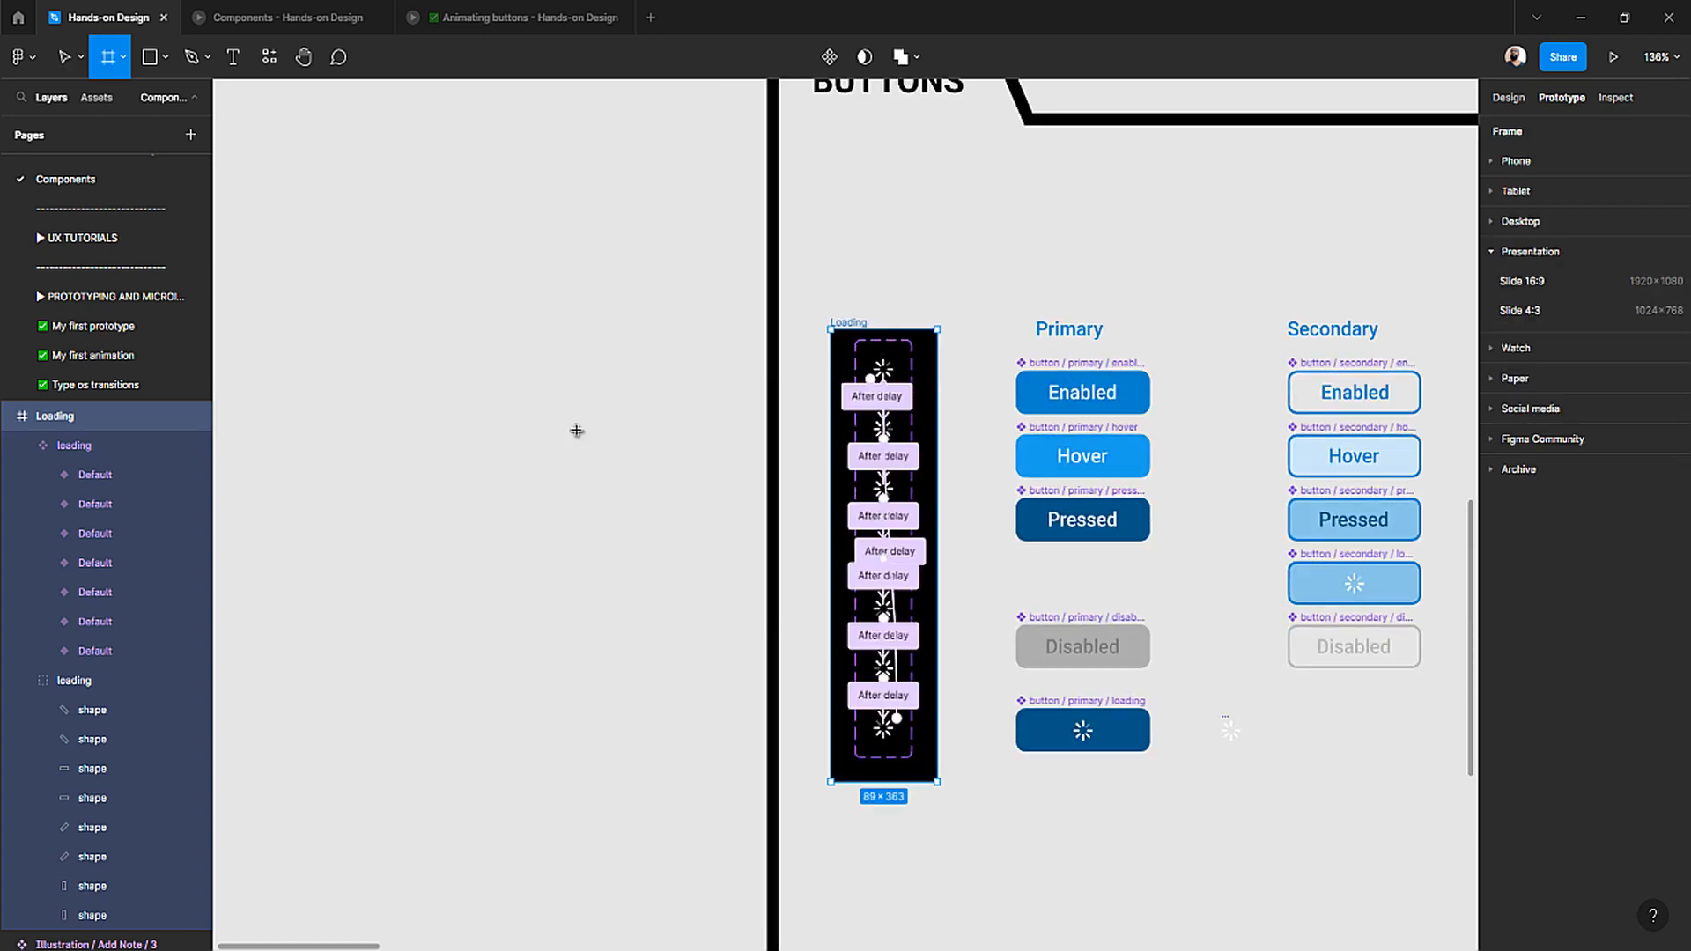
drag(500, 329, 652, 487)
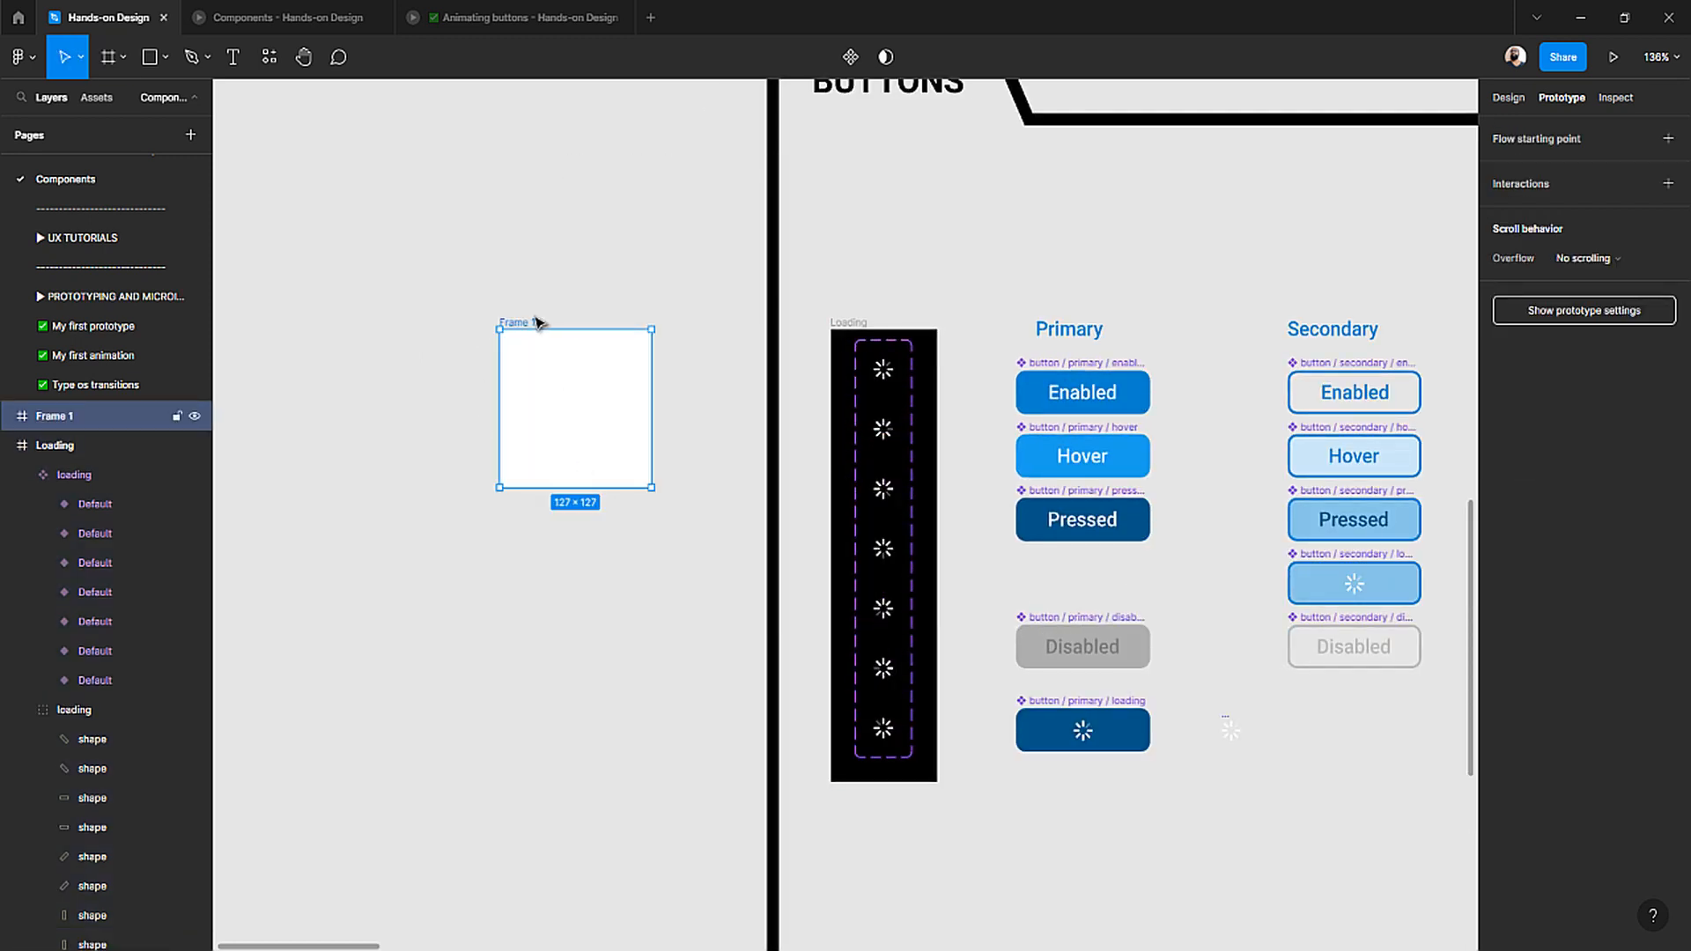
click(1508, 98)
click(1500, 531)
drag(1273, 502, 1585, 899)
click(629, 638)
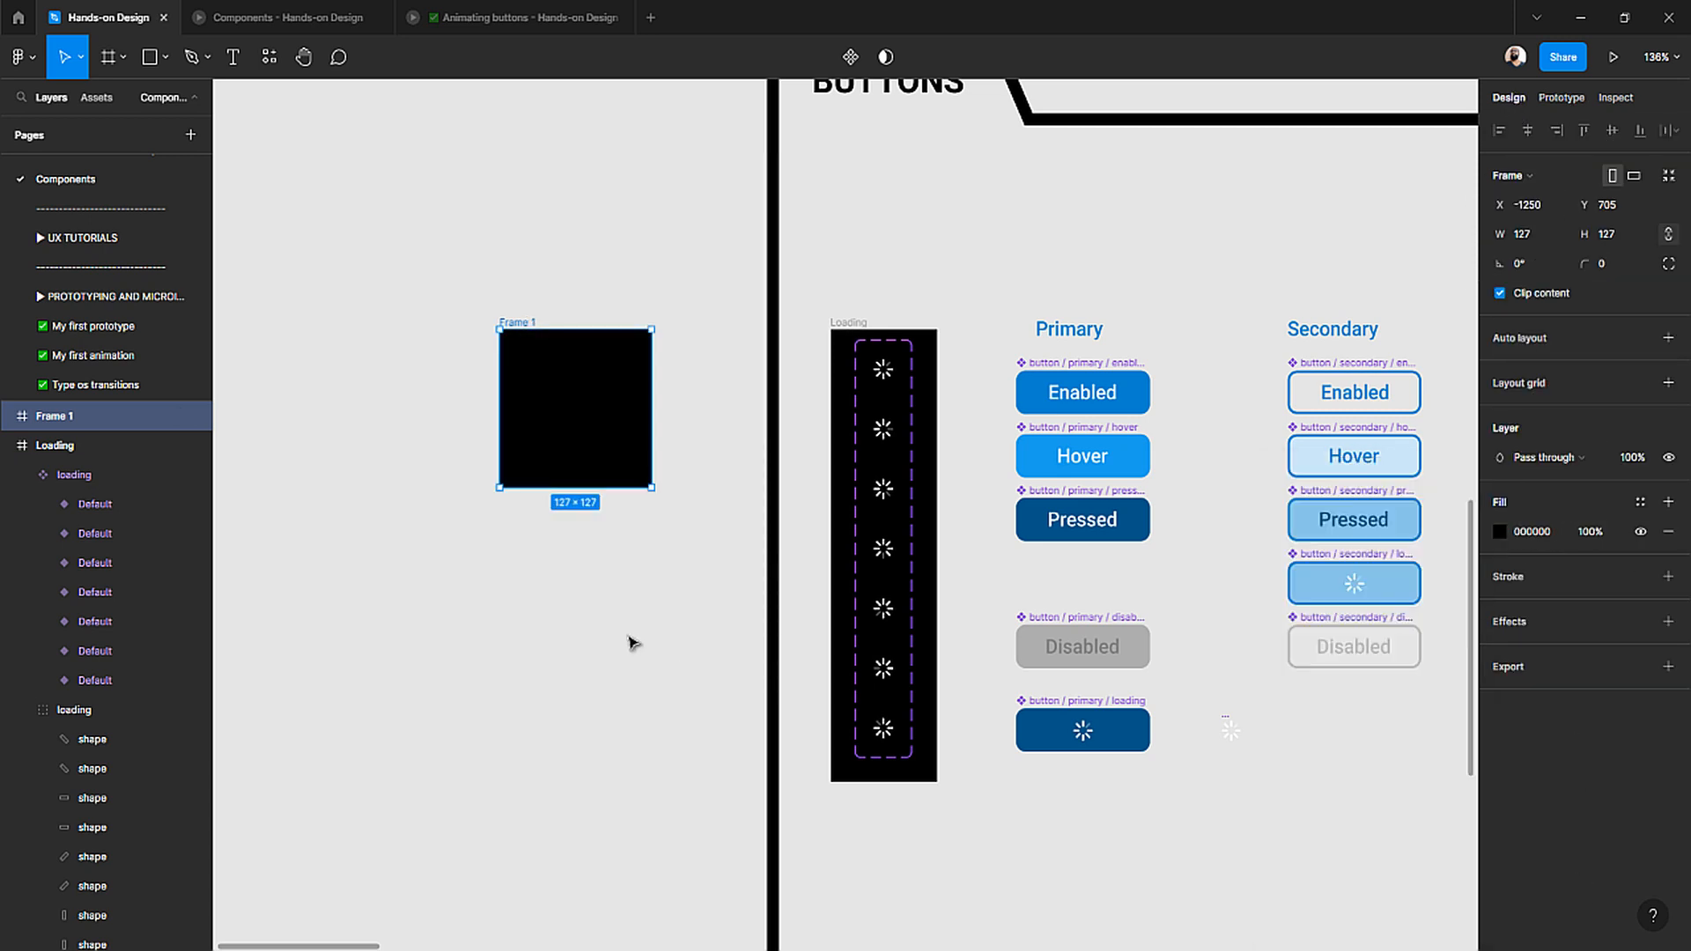
- Copy the first spinner variant from the Loading frame and paste an instance of it into the black frame
ctrl+click(885, 370)
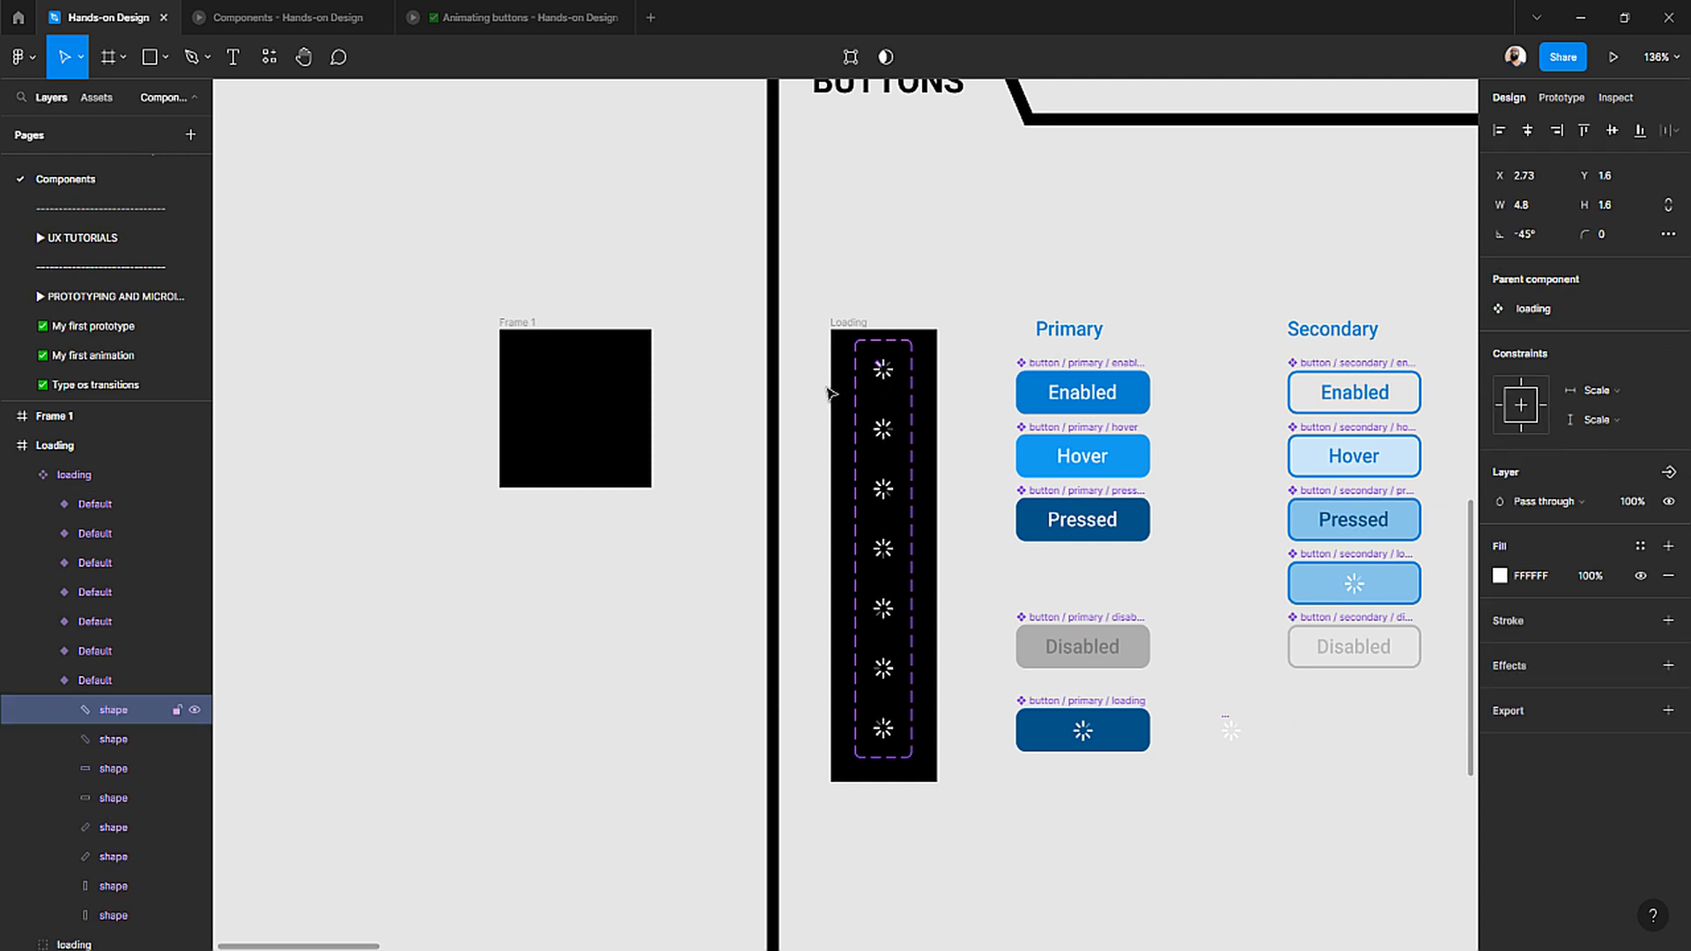
click(751, 408)
click(885, 371)
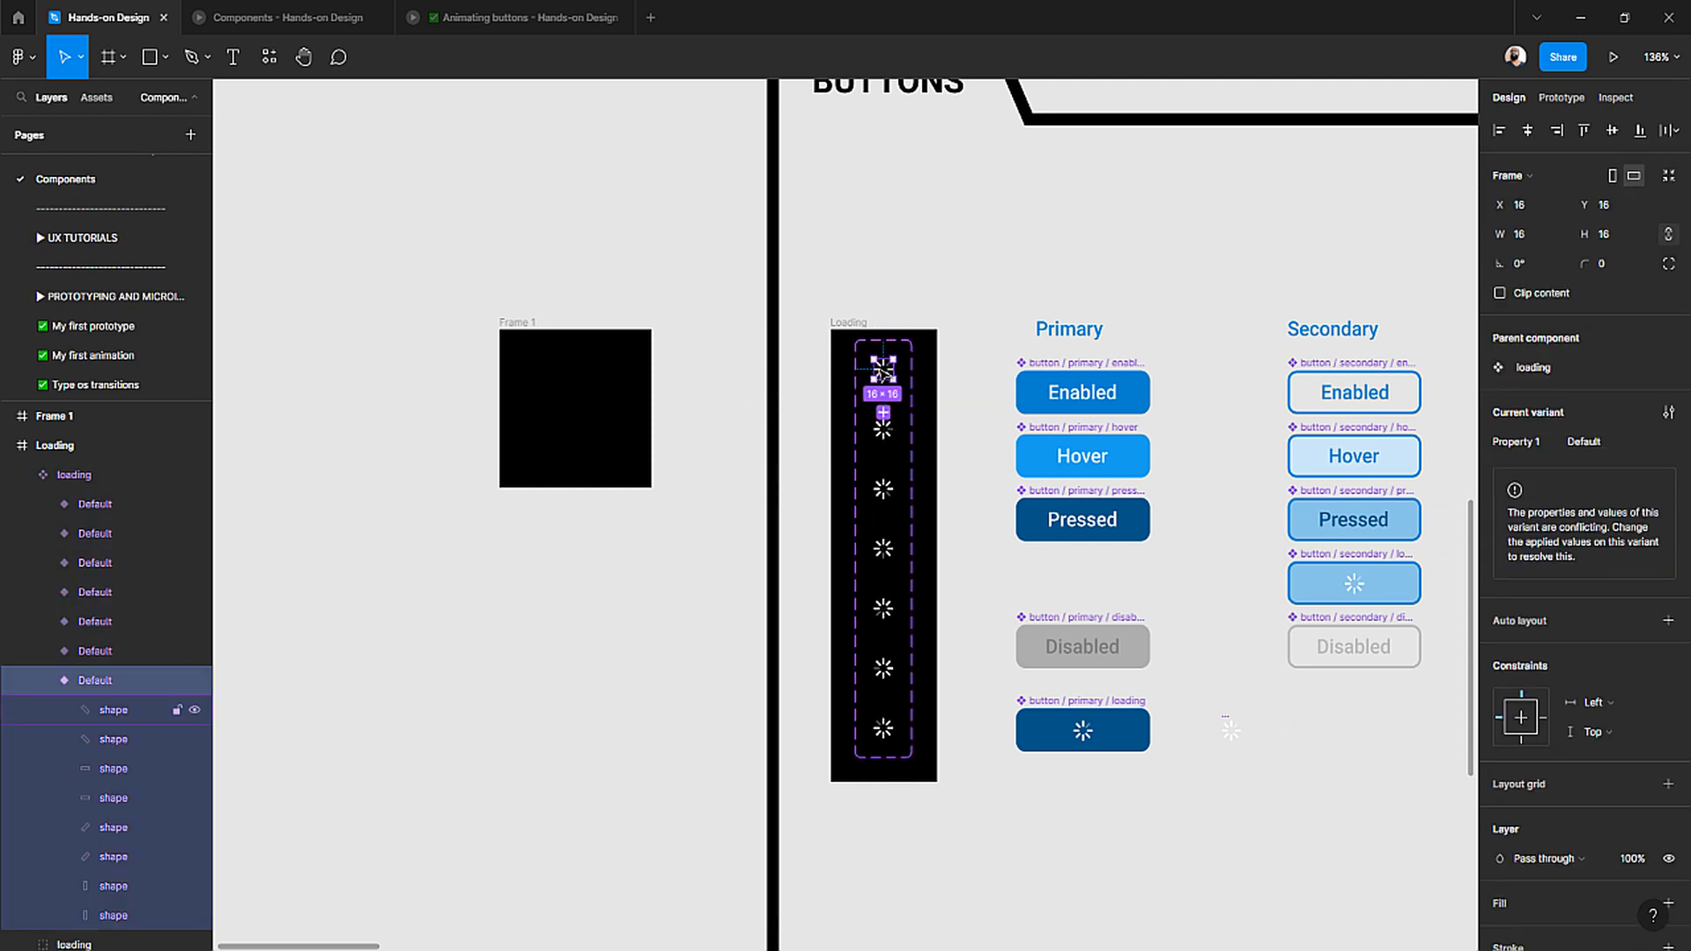
click(518, 323)
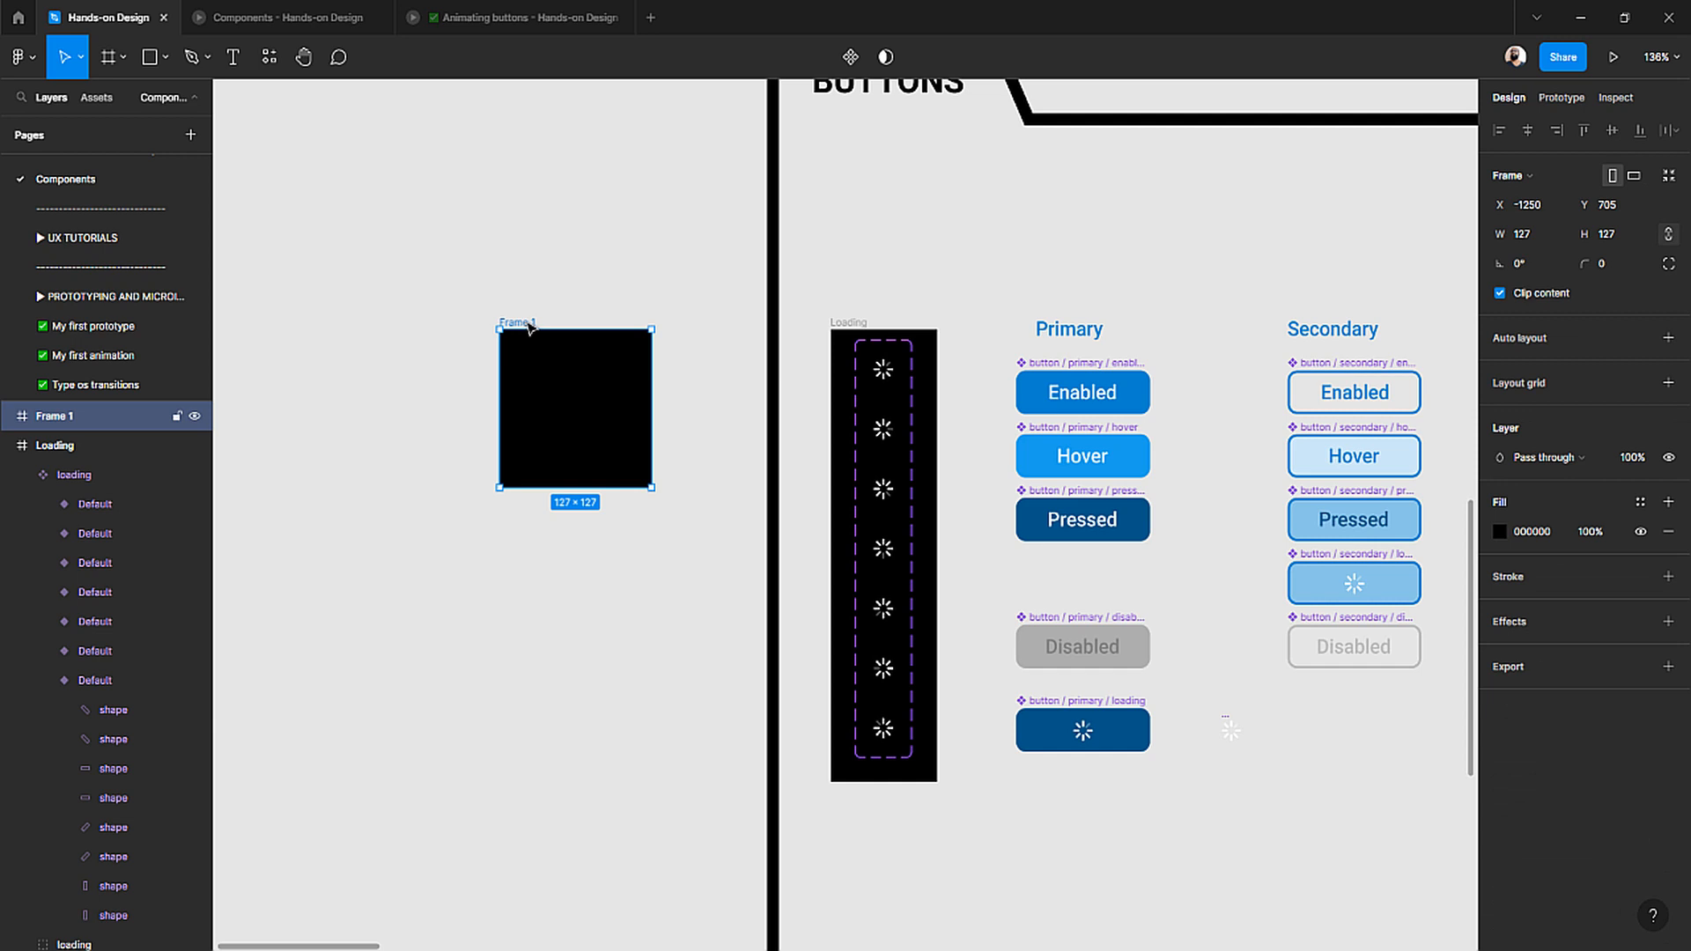
key(ctrl+v)
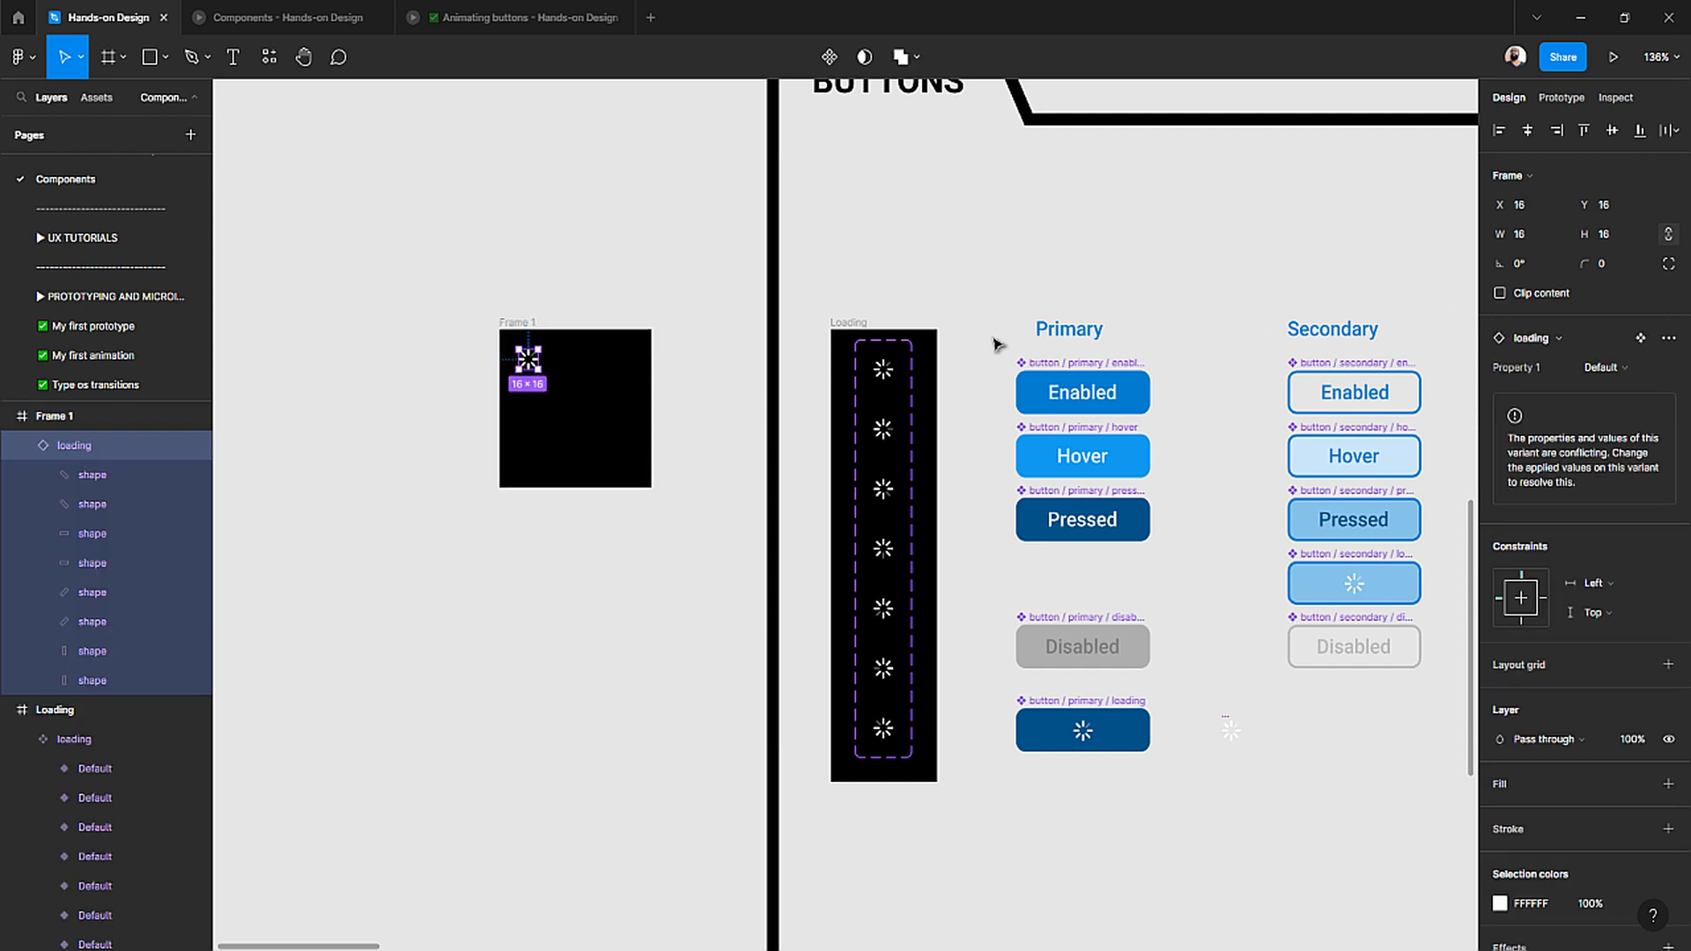
- Enlarge the spinner instance in the black frame to 88 × 88
drag(542, 371, 602, 452)
key(ctrl+z)
key(Right)
key(Right)
key(Right)
key(Down)
key(Down)
key(Down)
key(Down)
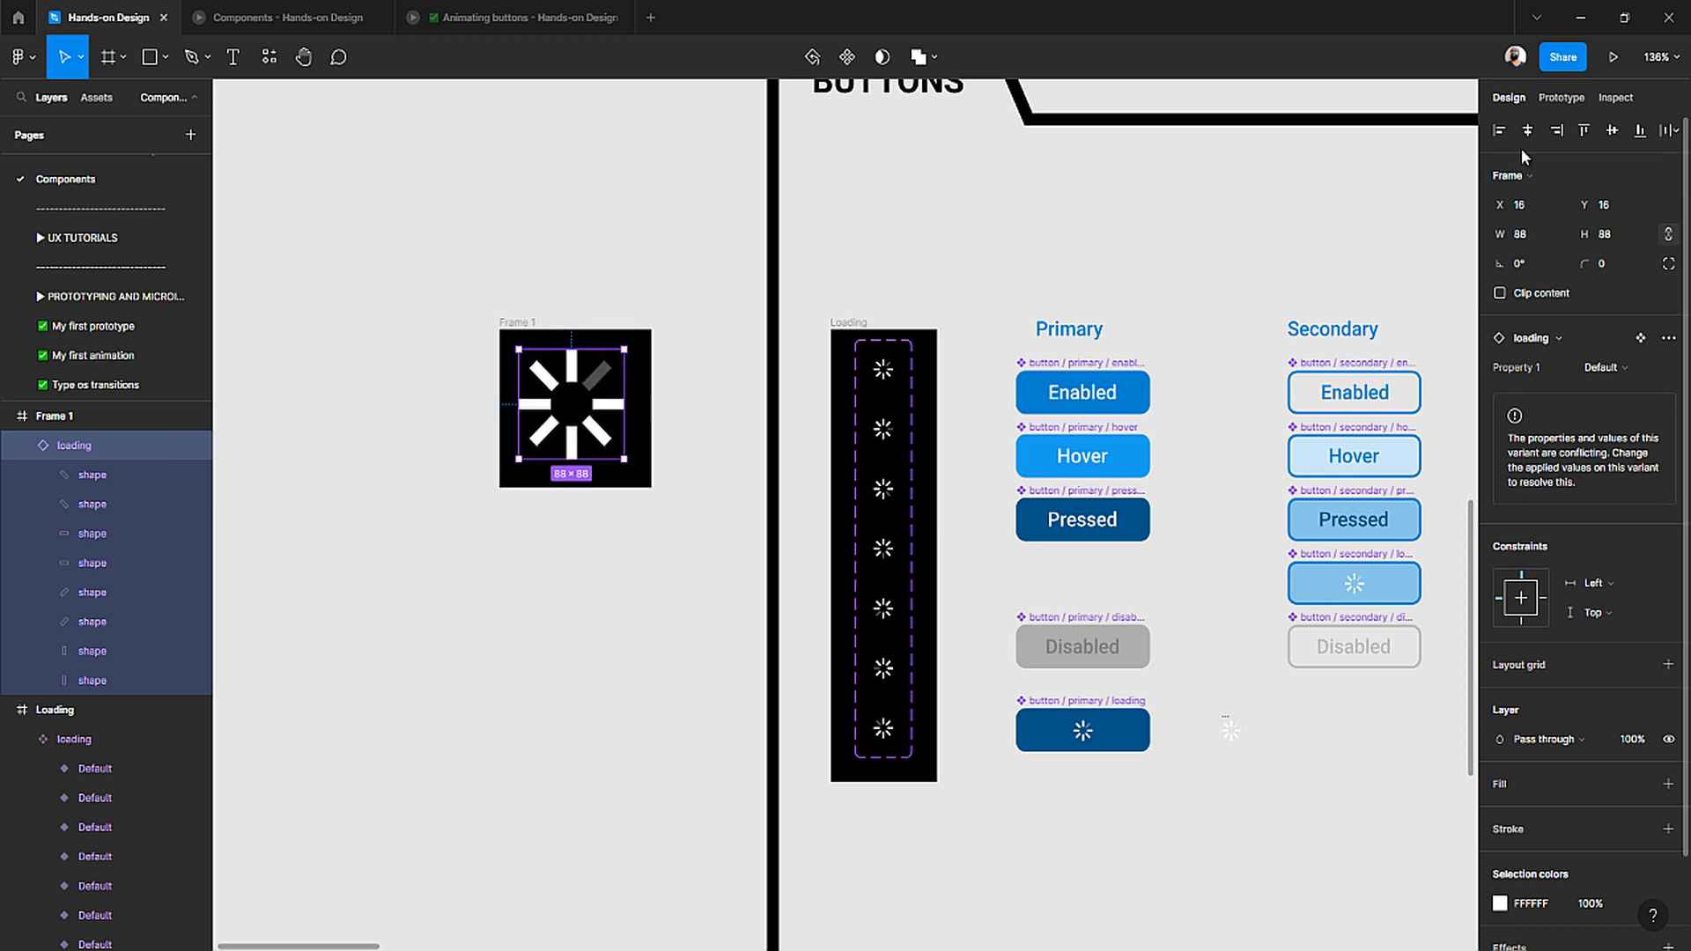
- Preview the black frame's spinner animation as a prototype and return to the design file
click(520, 324)
click(1613, 57)
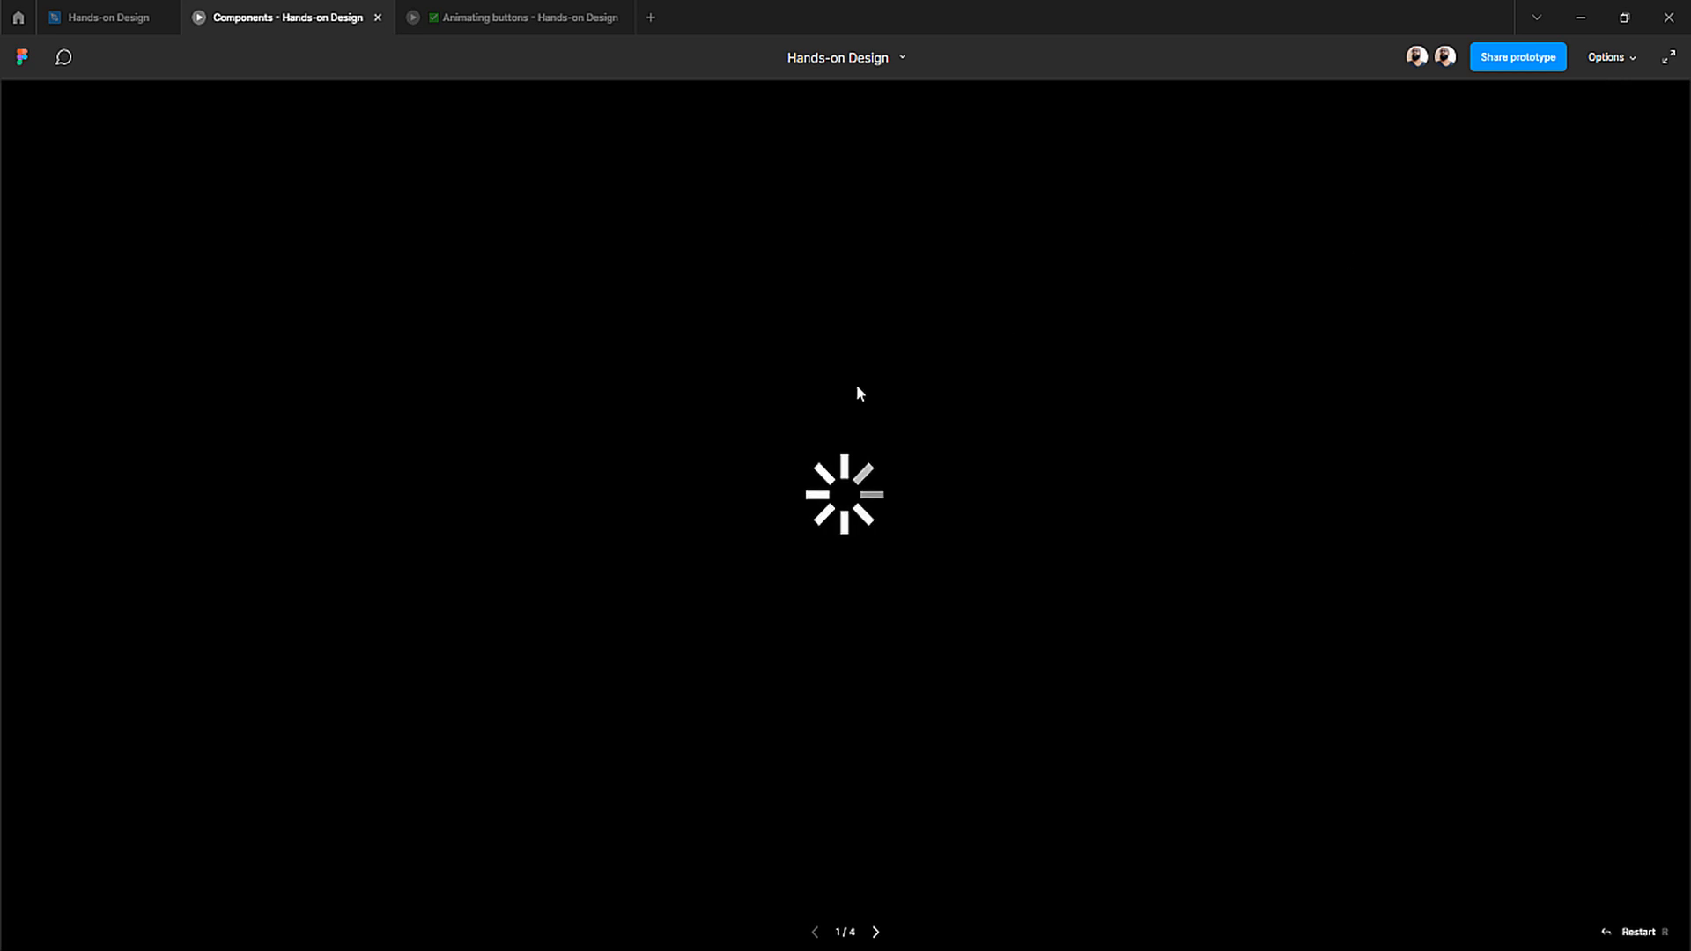
click(108, 17)
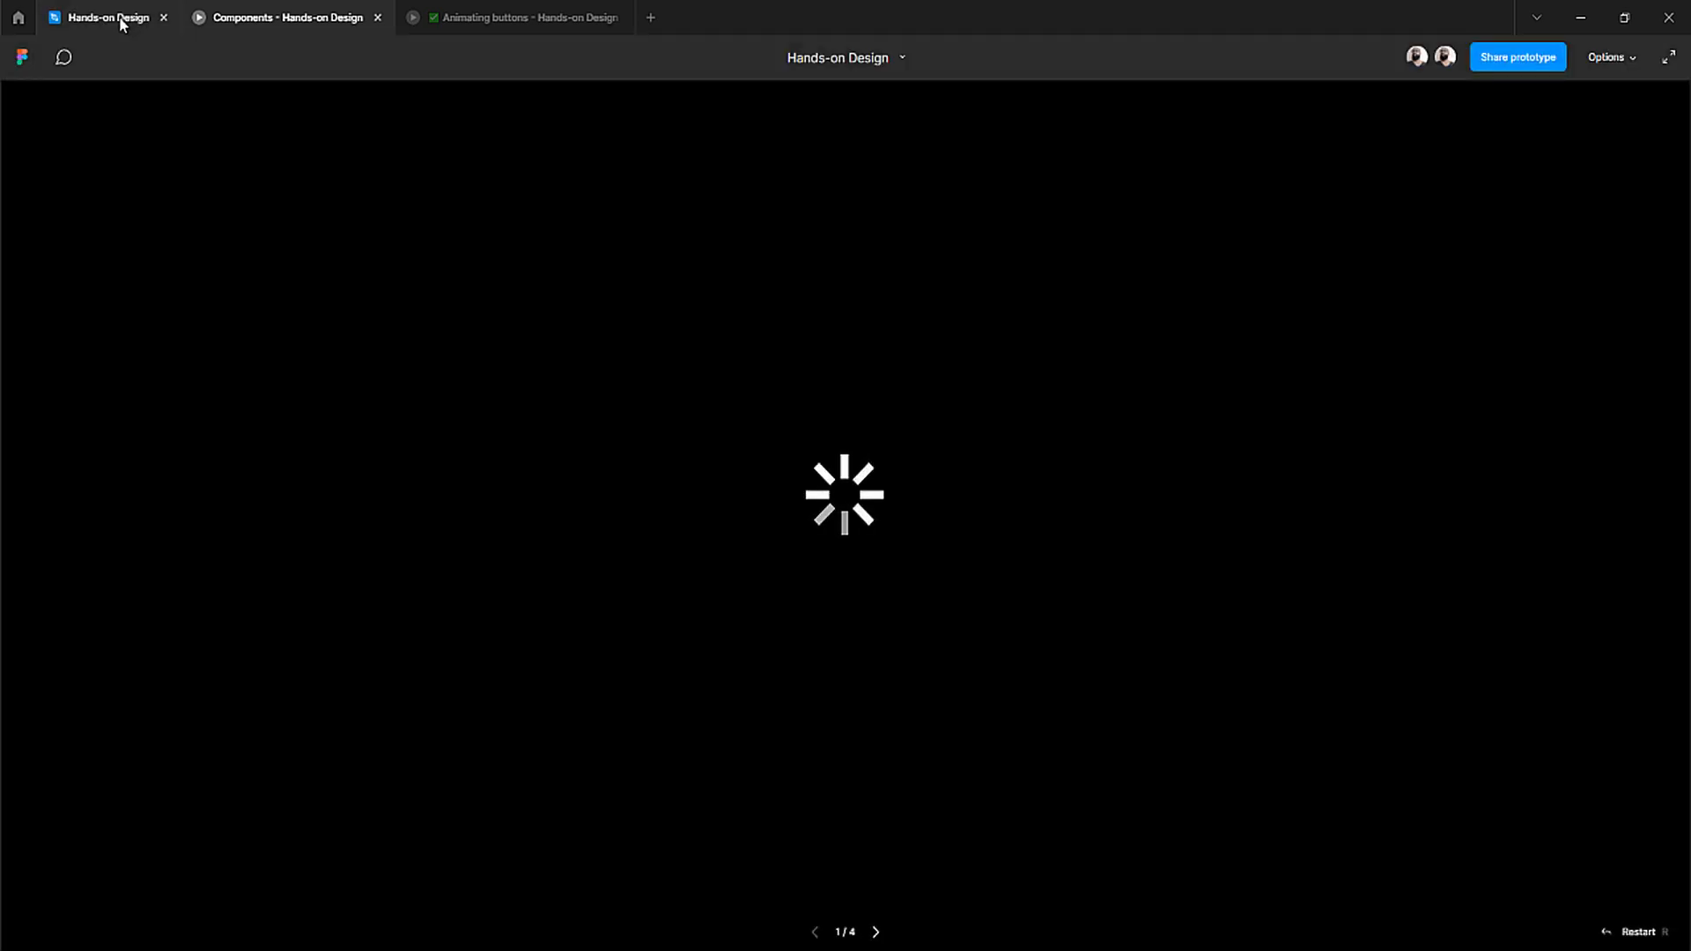
- Delete the standalone loading component beside the primary loading button and the old spinner instance inside that button
click(649, 607)
scroll(575, 290, down, 2)
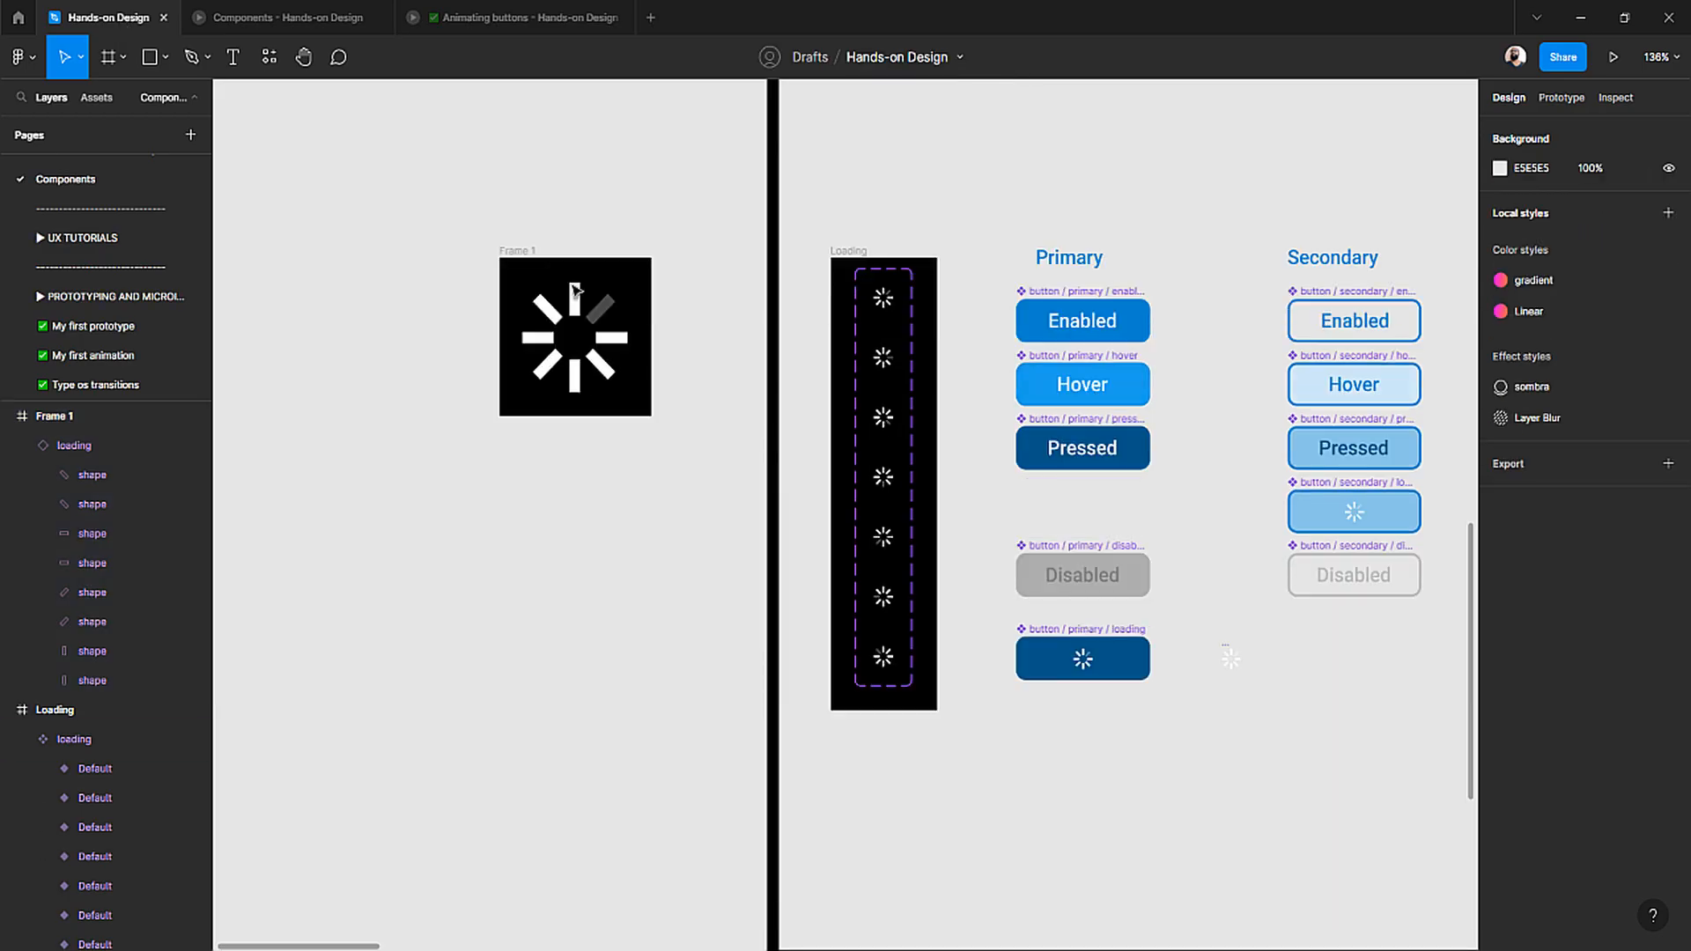
scroll(1225, 656, up, 5)
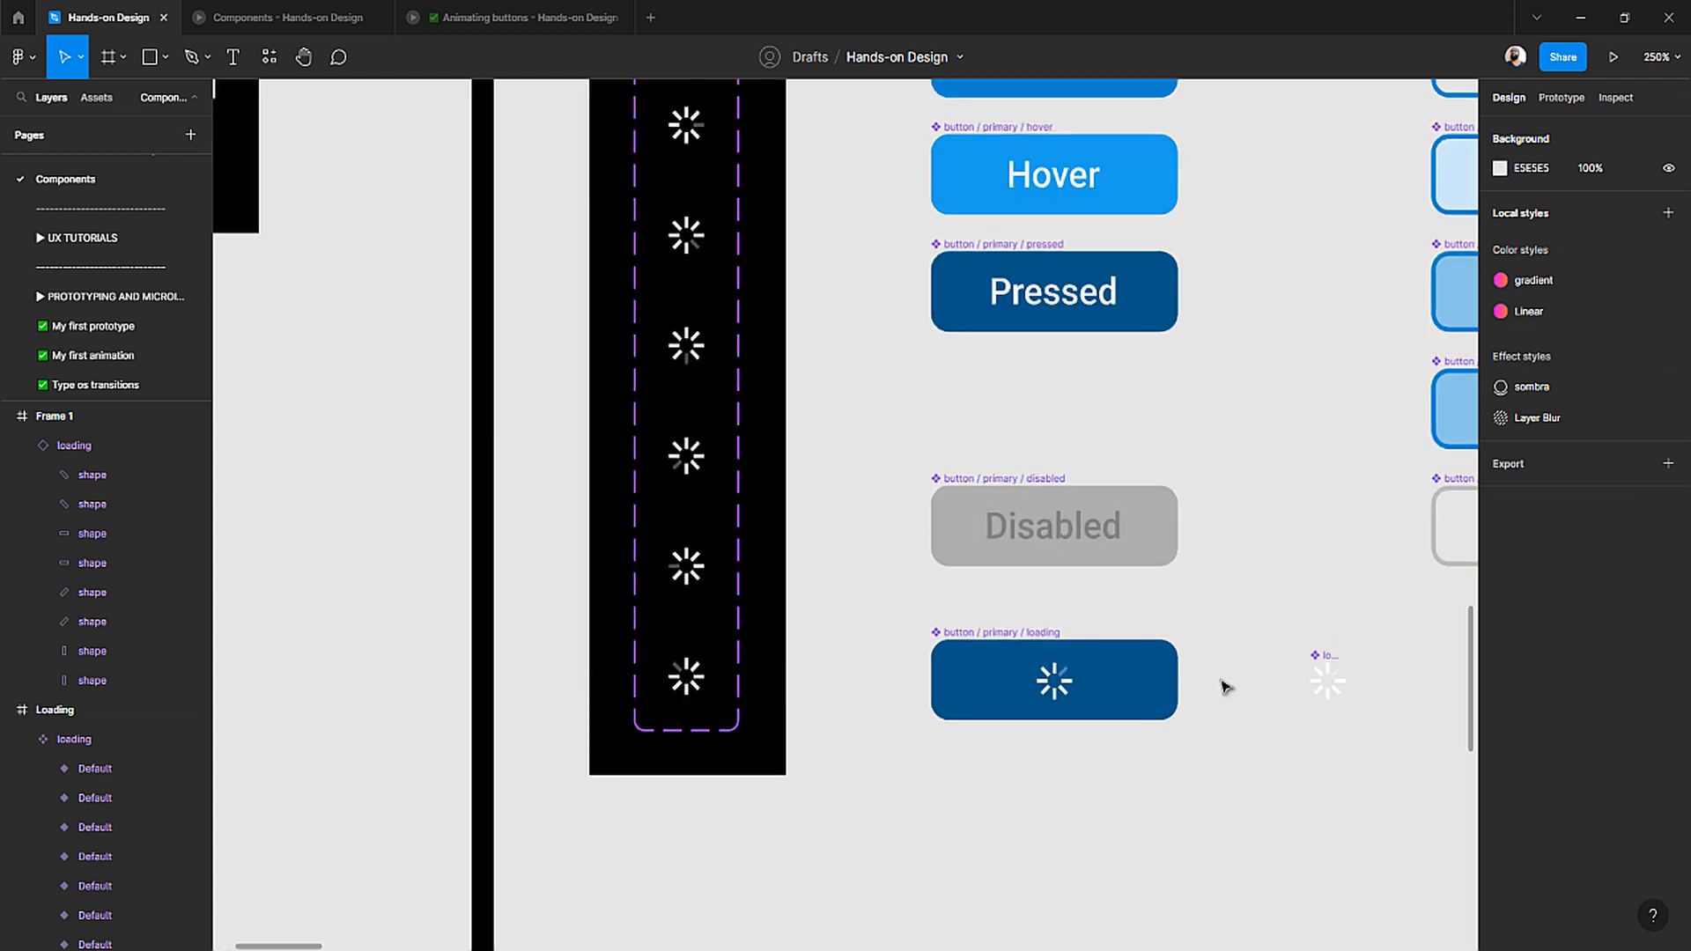
double_click(1054, 681)
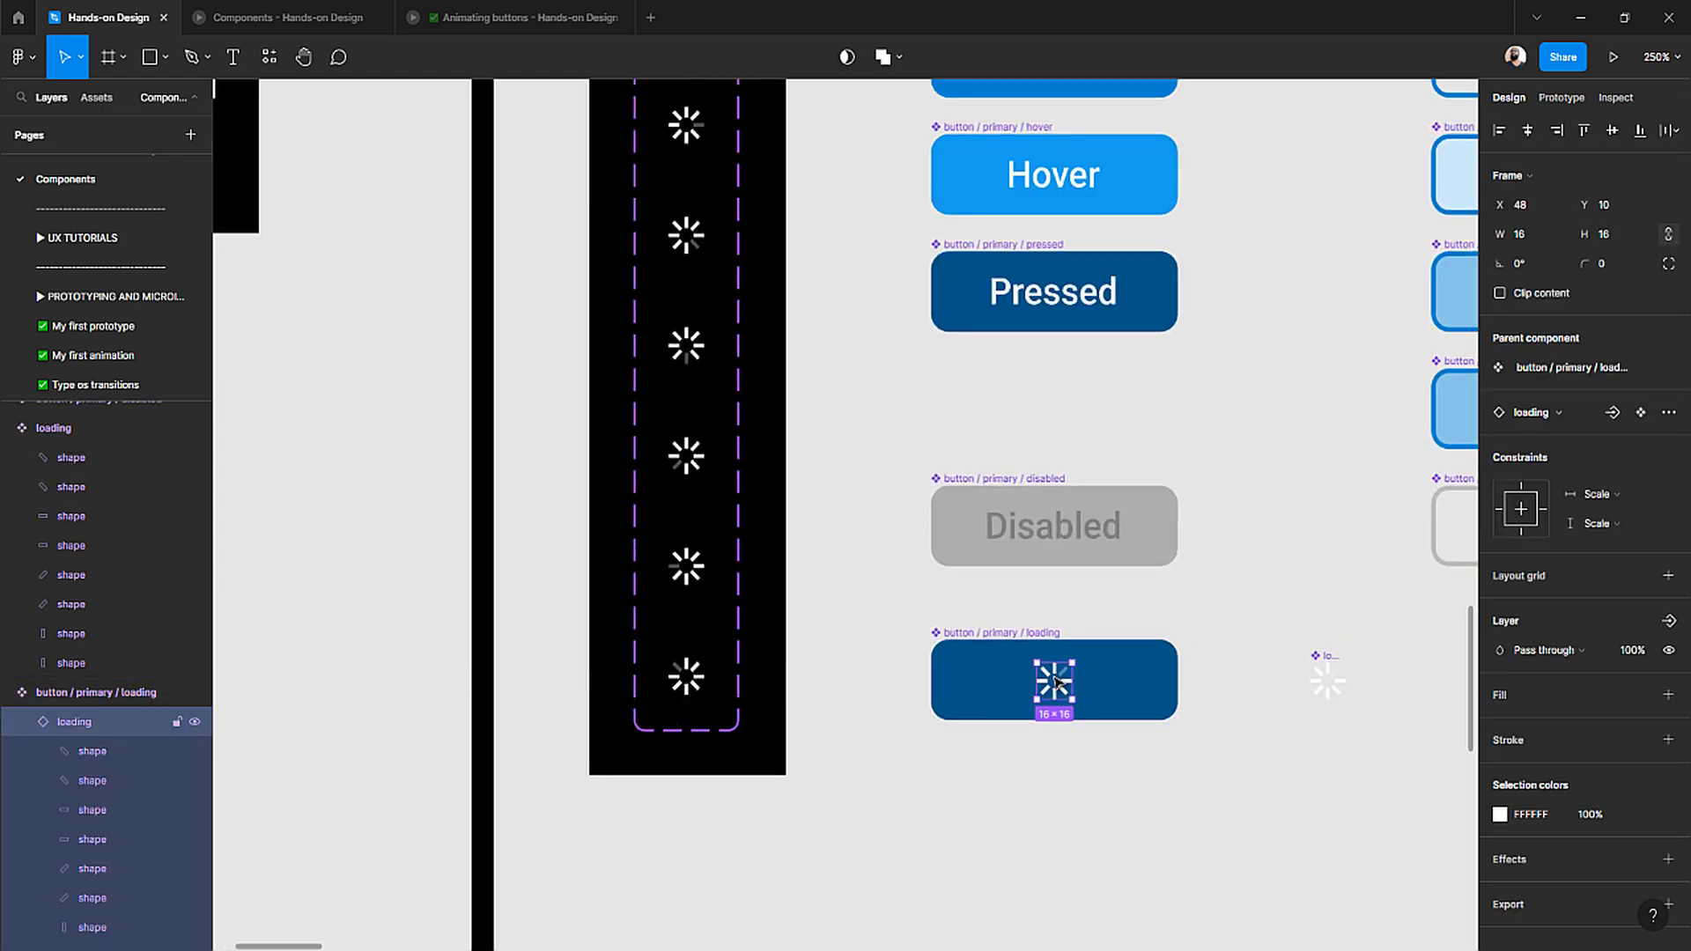
click(1330, 658)
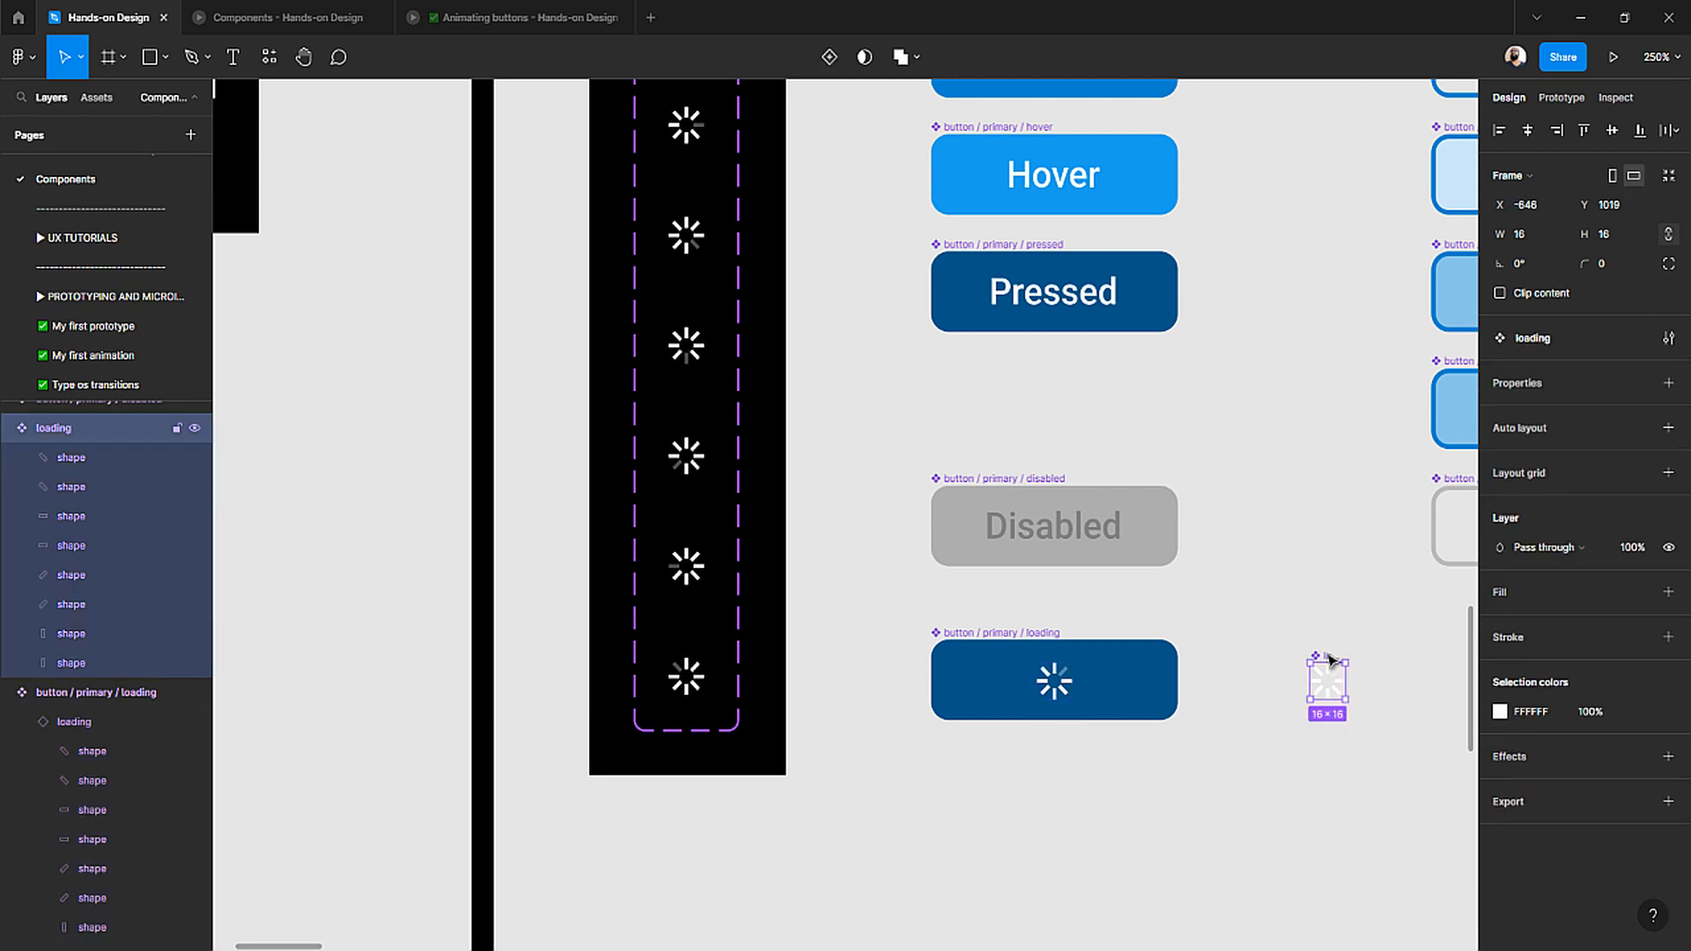
key(Delete)
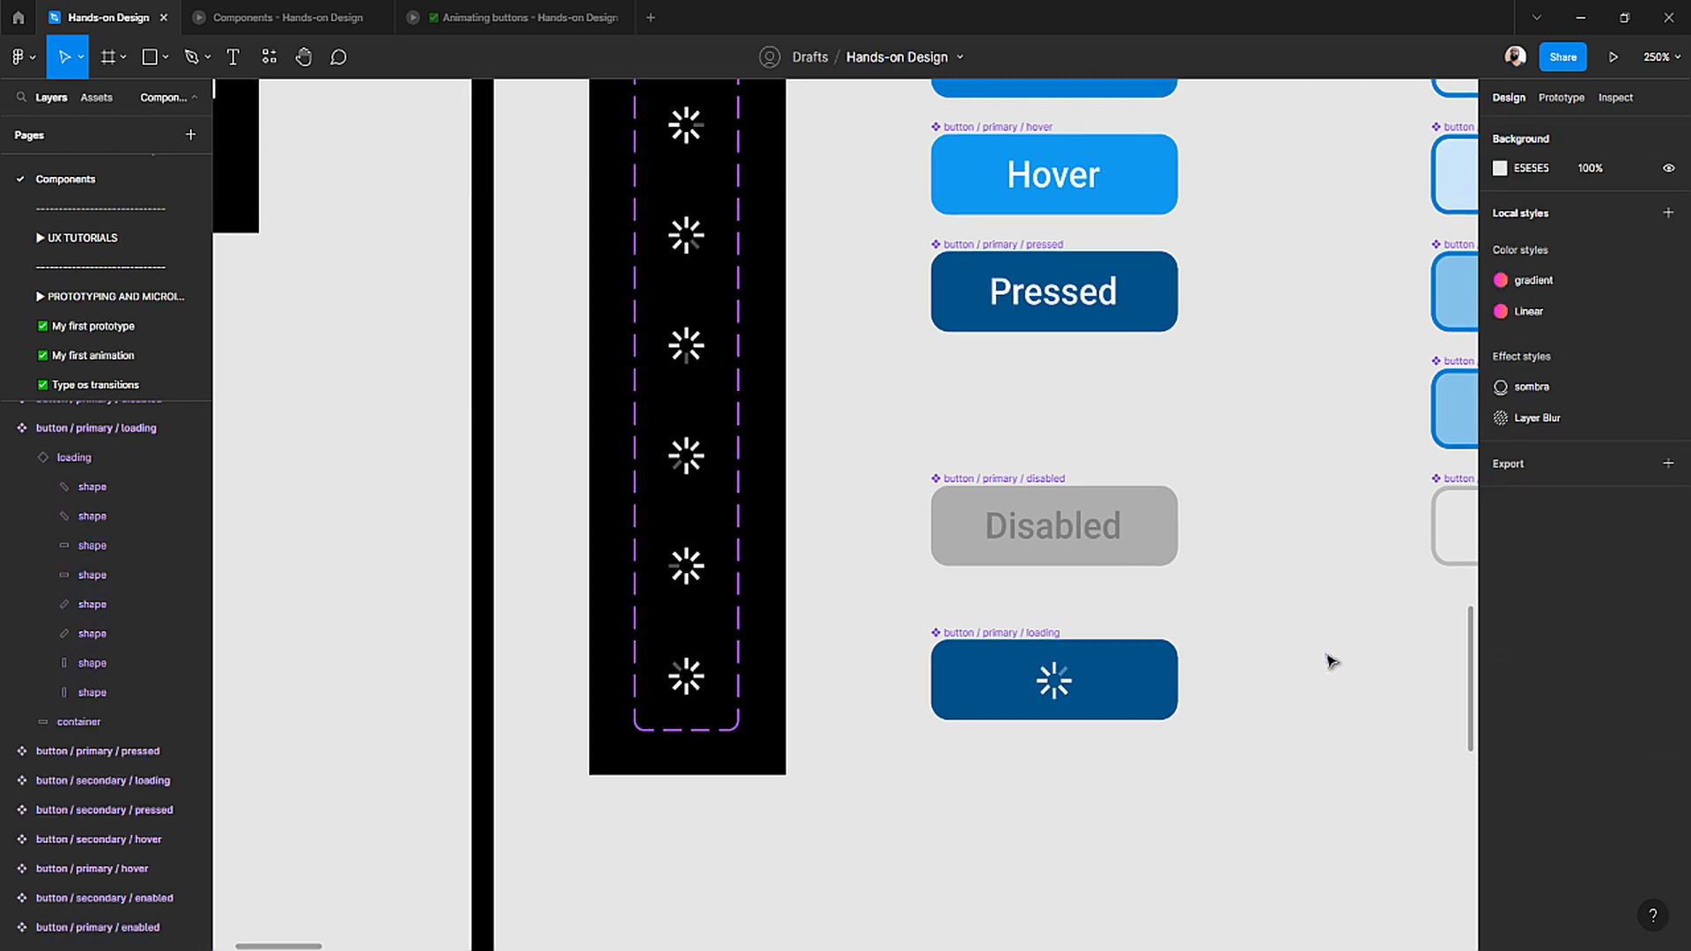
double_click(1054, 674)
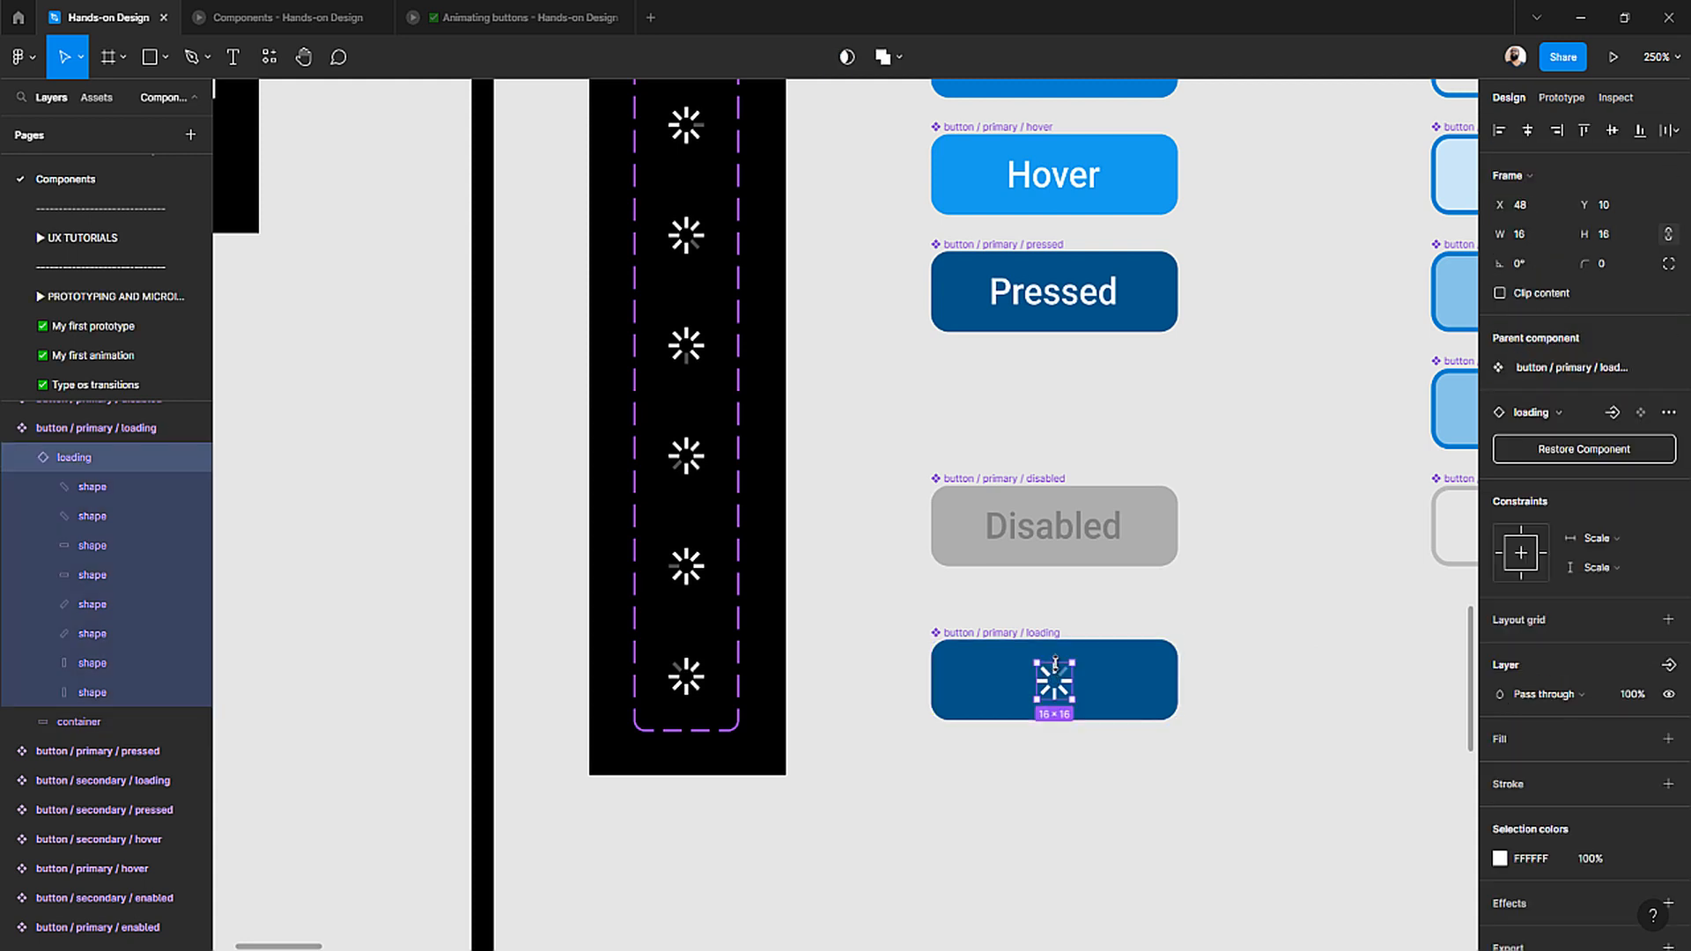
key(Delete)
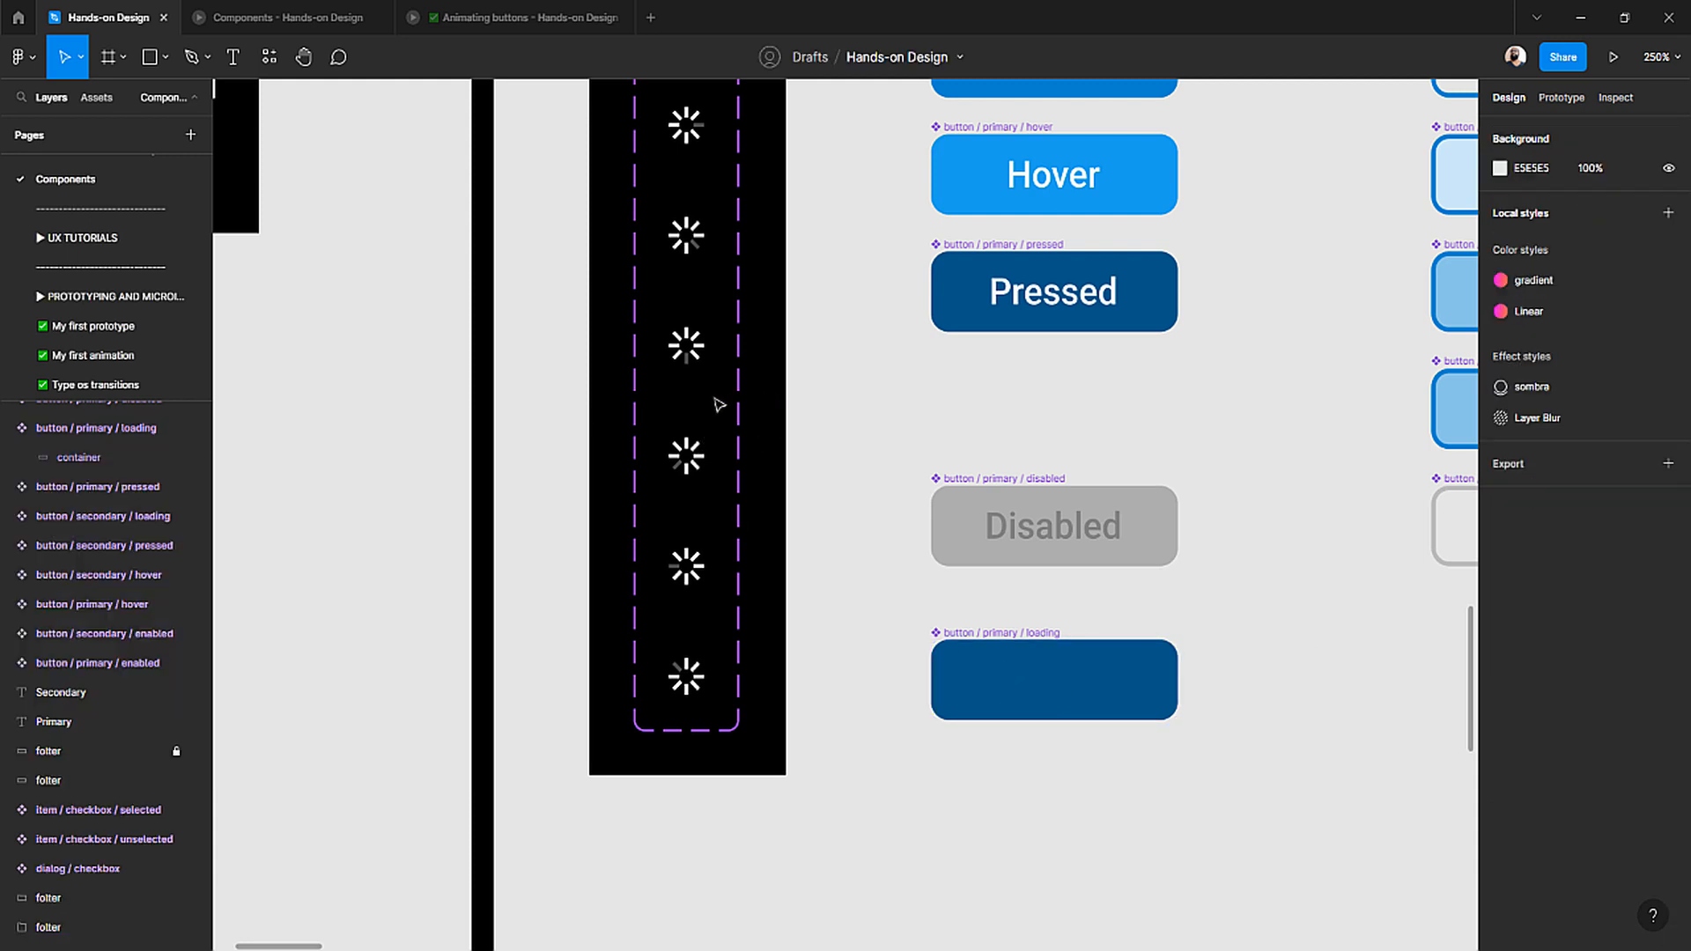
- Create an instance of the fifth spinner variant below the primary loading button and cut it from the canvas
scroll(688, 458, up, 2)
scroll(688, 458, down, 5)
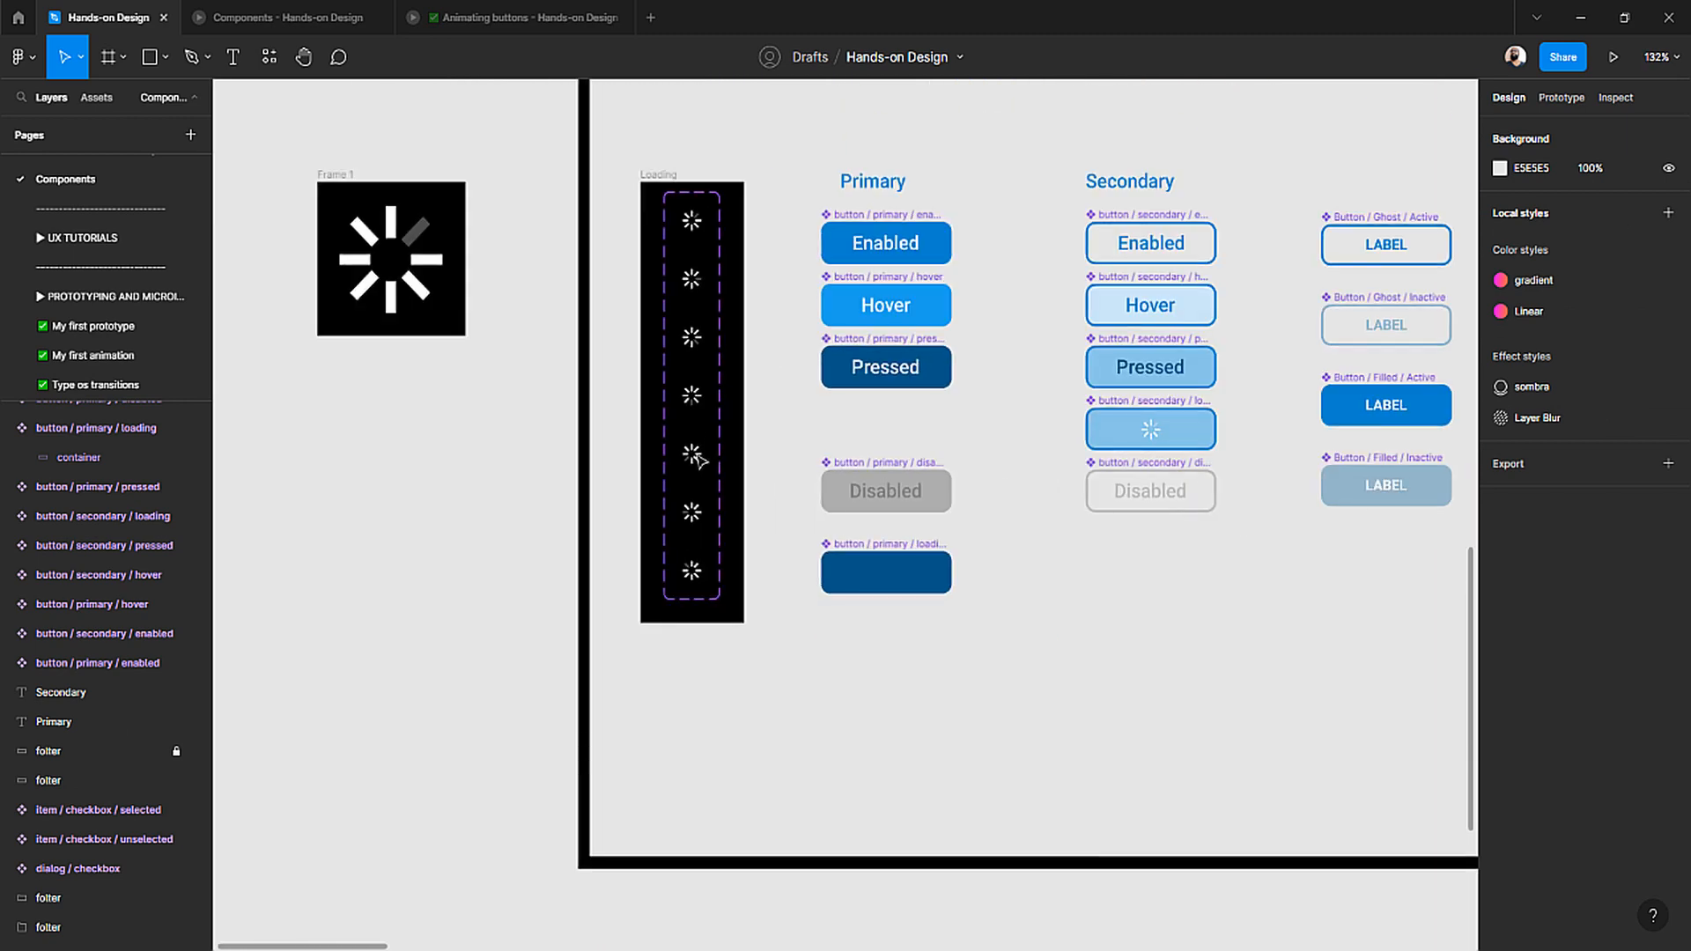
click(692, 455)
drag(705, 460, 856, 640)
scroll(856, 639, up, 5)
key(Delete)
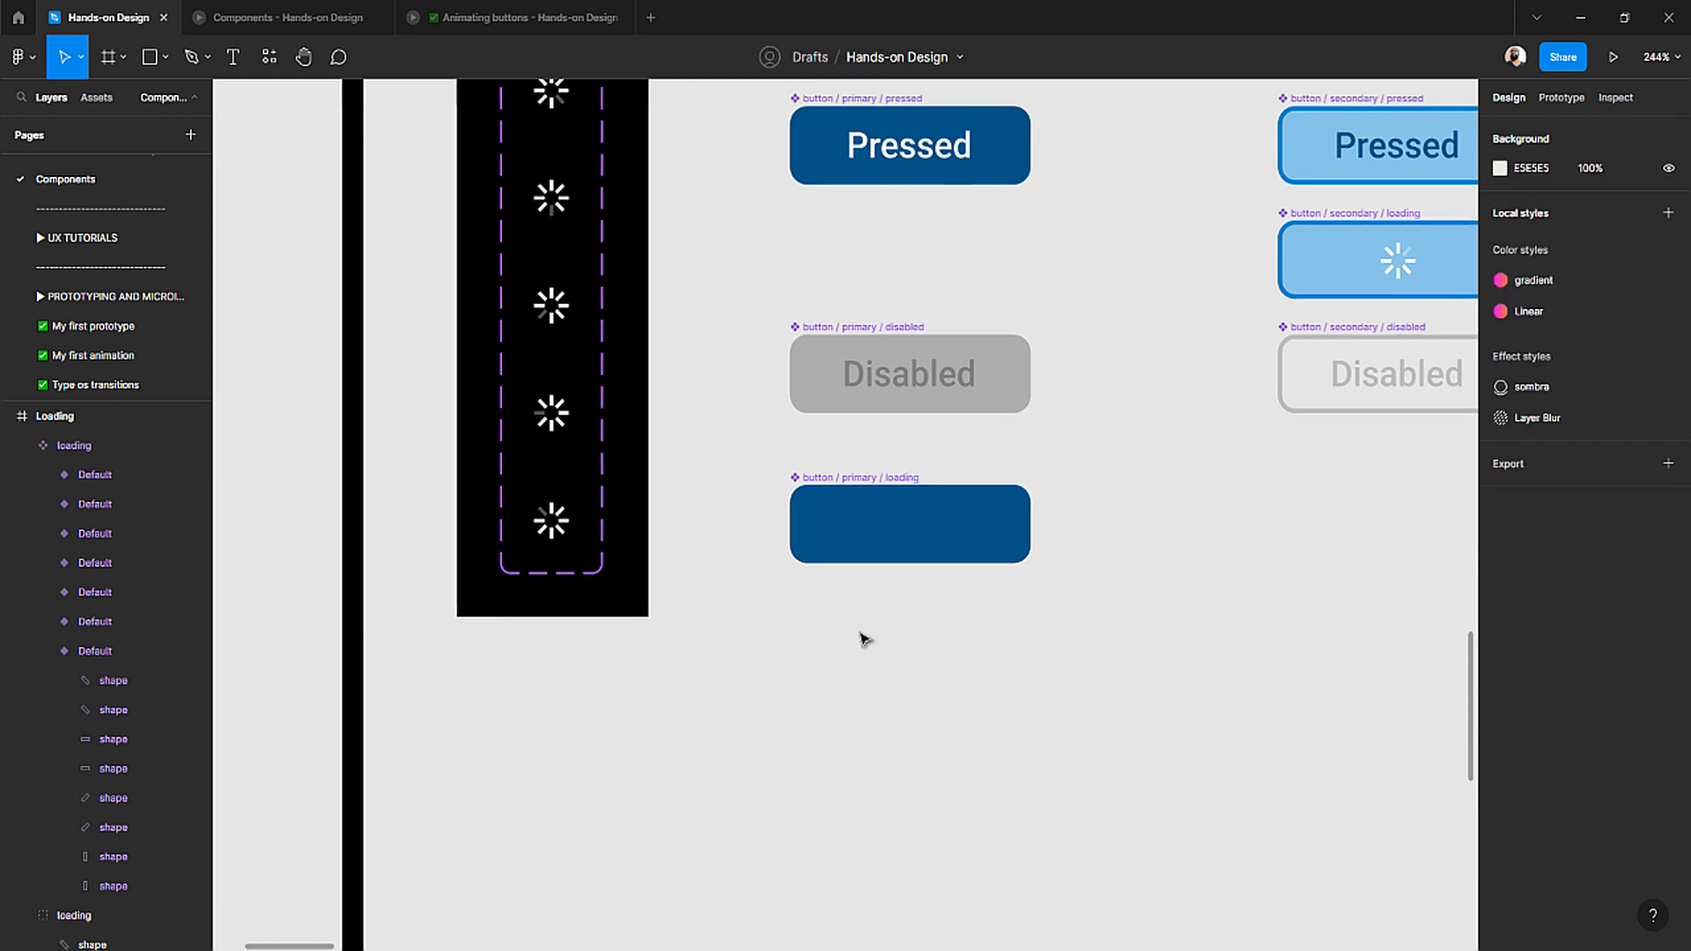
- Paste the spinner instance into the button / primary / loading component, above its container layer
click(861, 532)
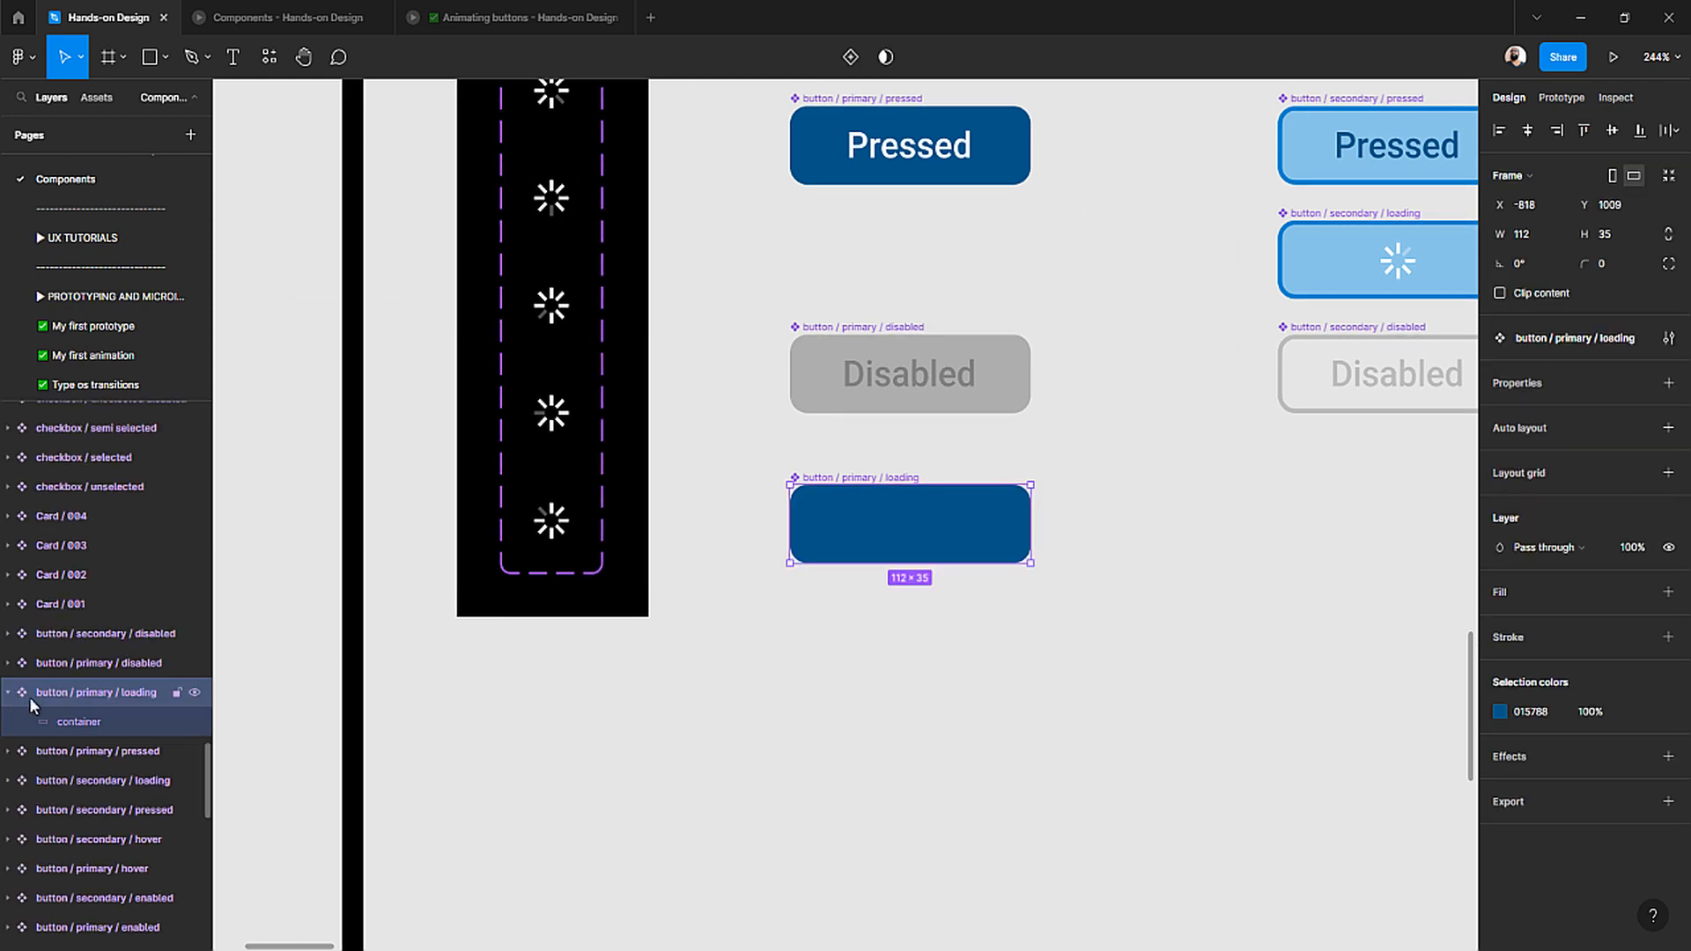
click(83, 721)
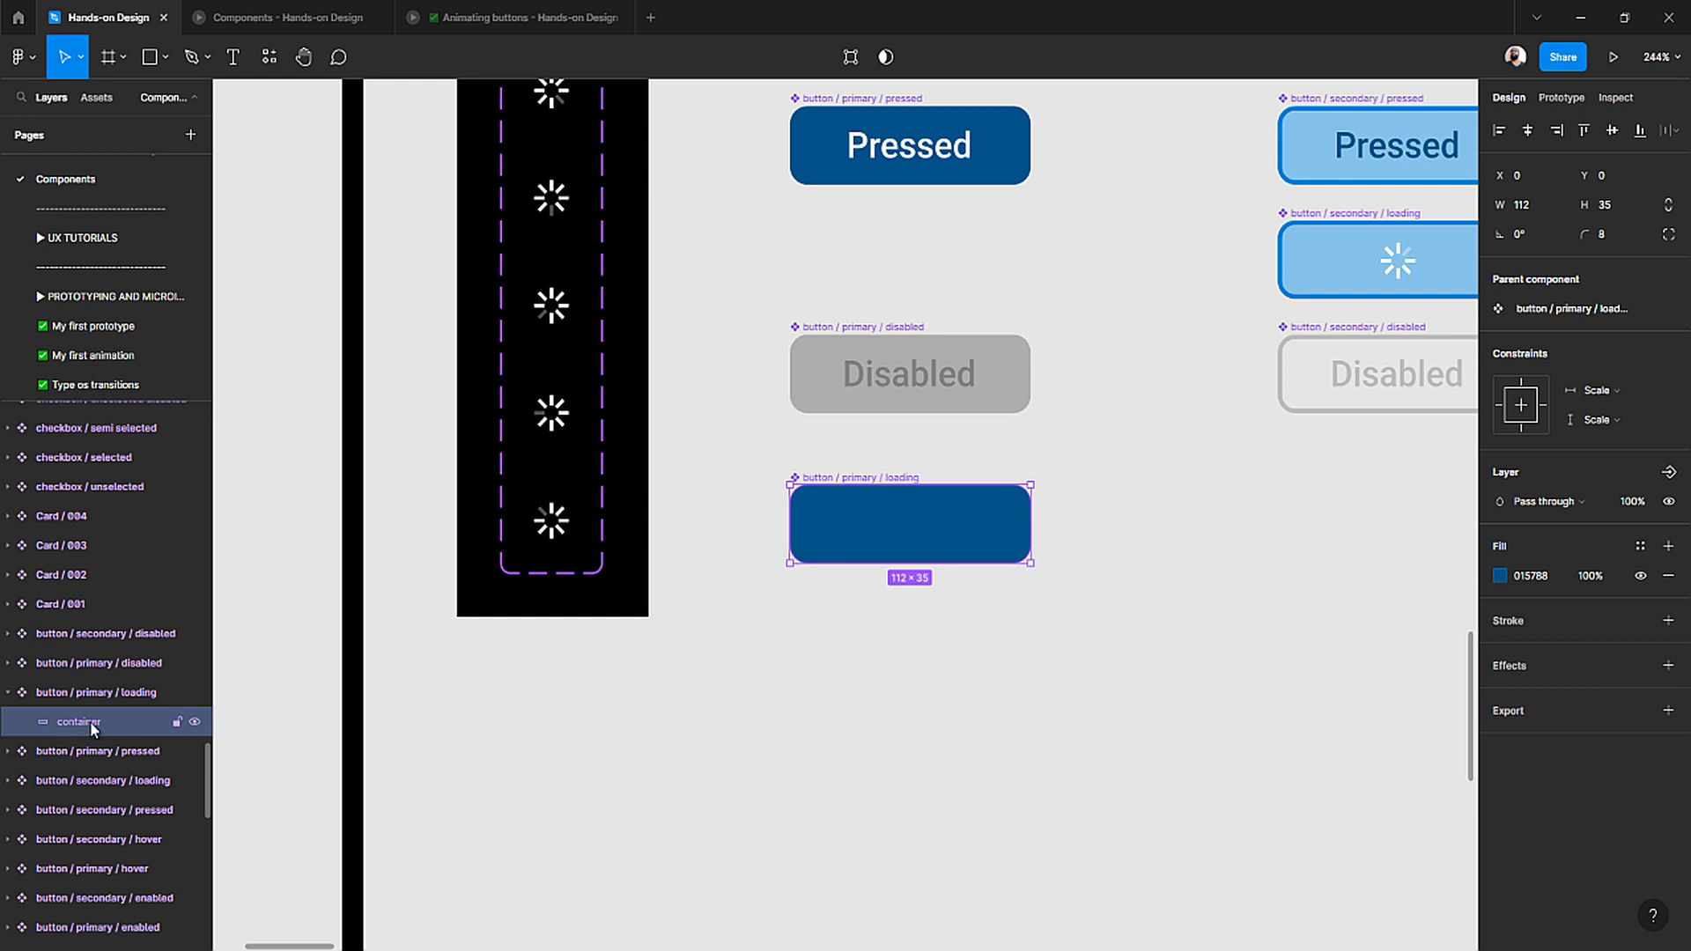
key(ctrl+v)
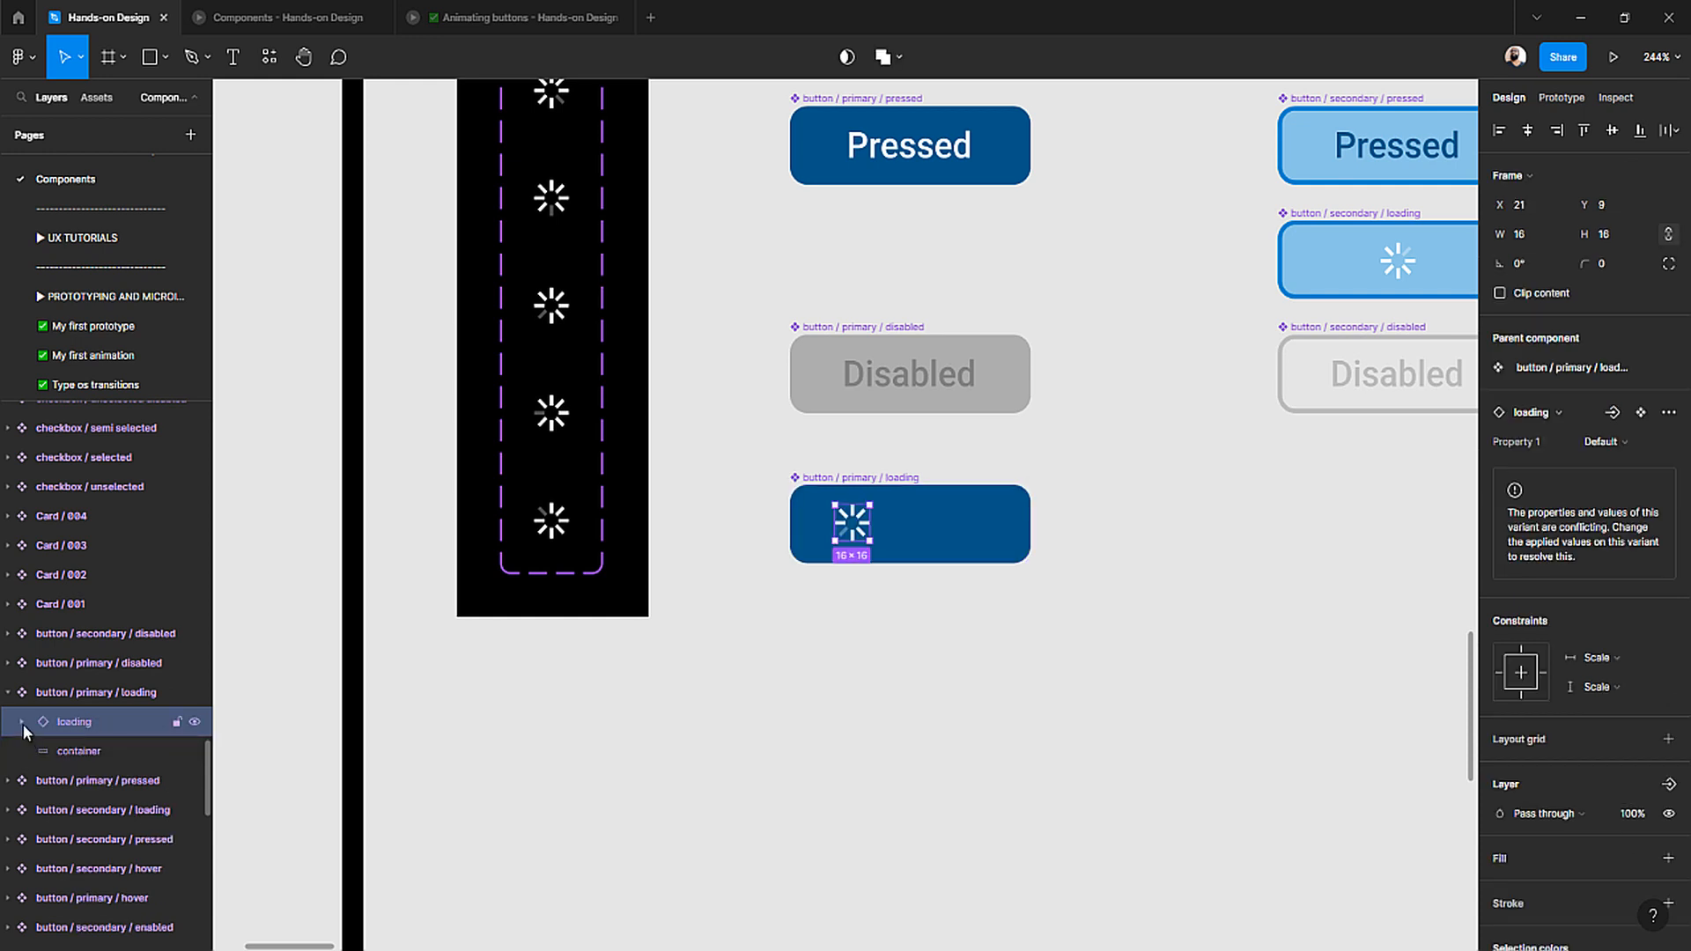
click(21, 721)
click(23, 722)
click(69, 747)
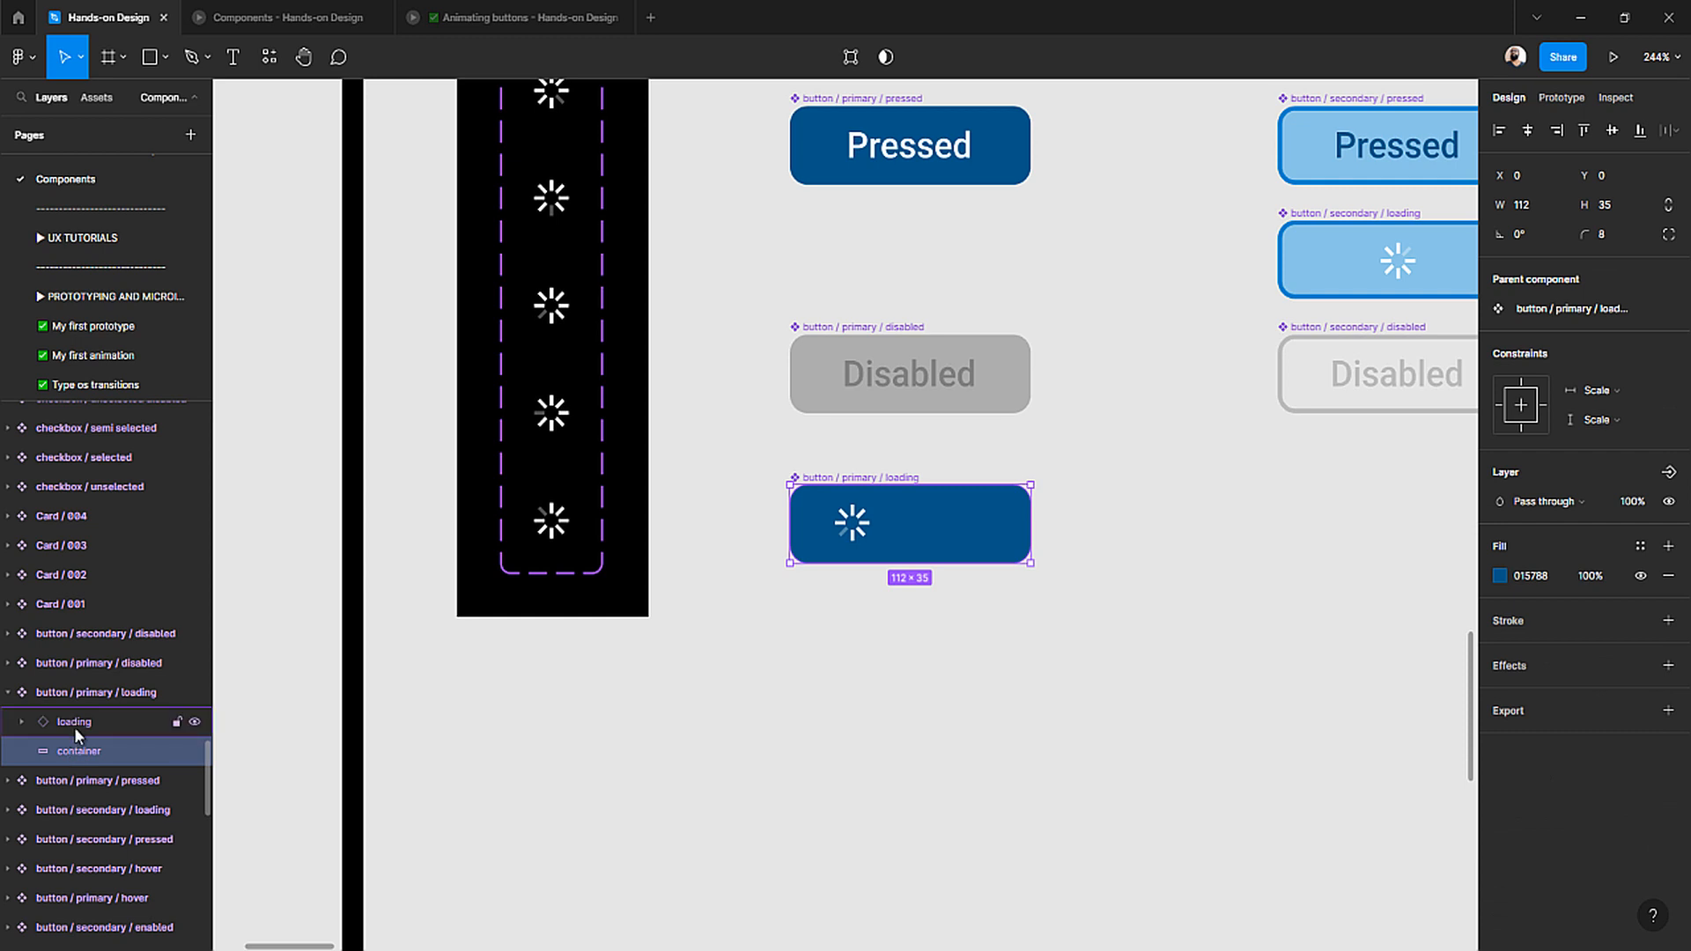
- Center the spinner instance horizontally inside the primary loading button
click(837, 652)
double_click(853, 525)
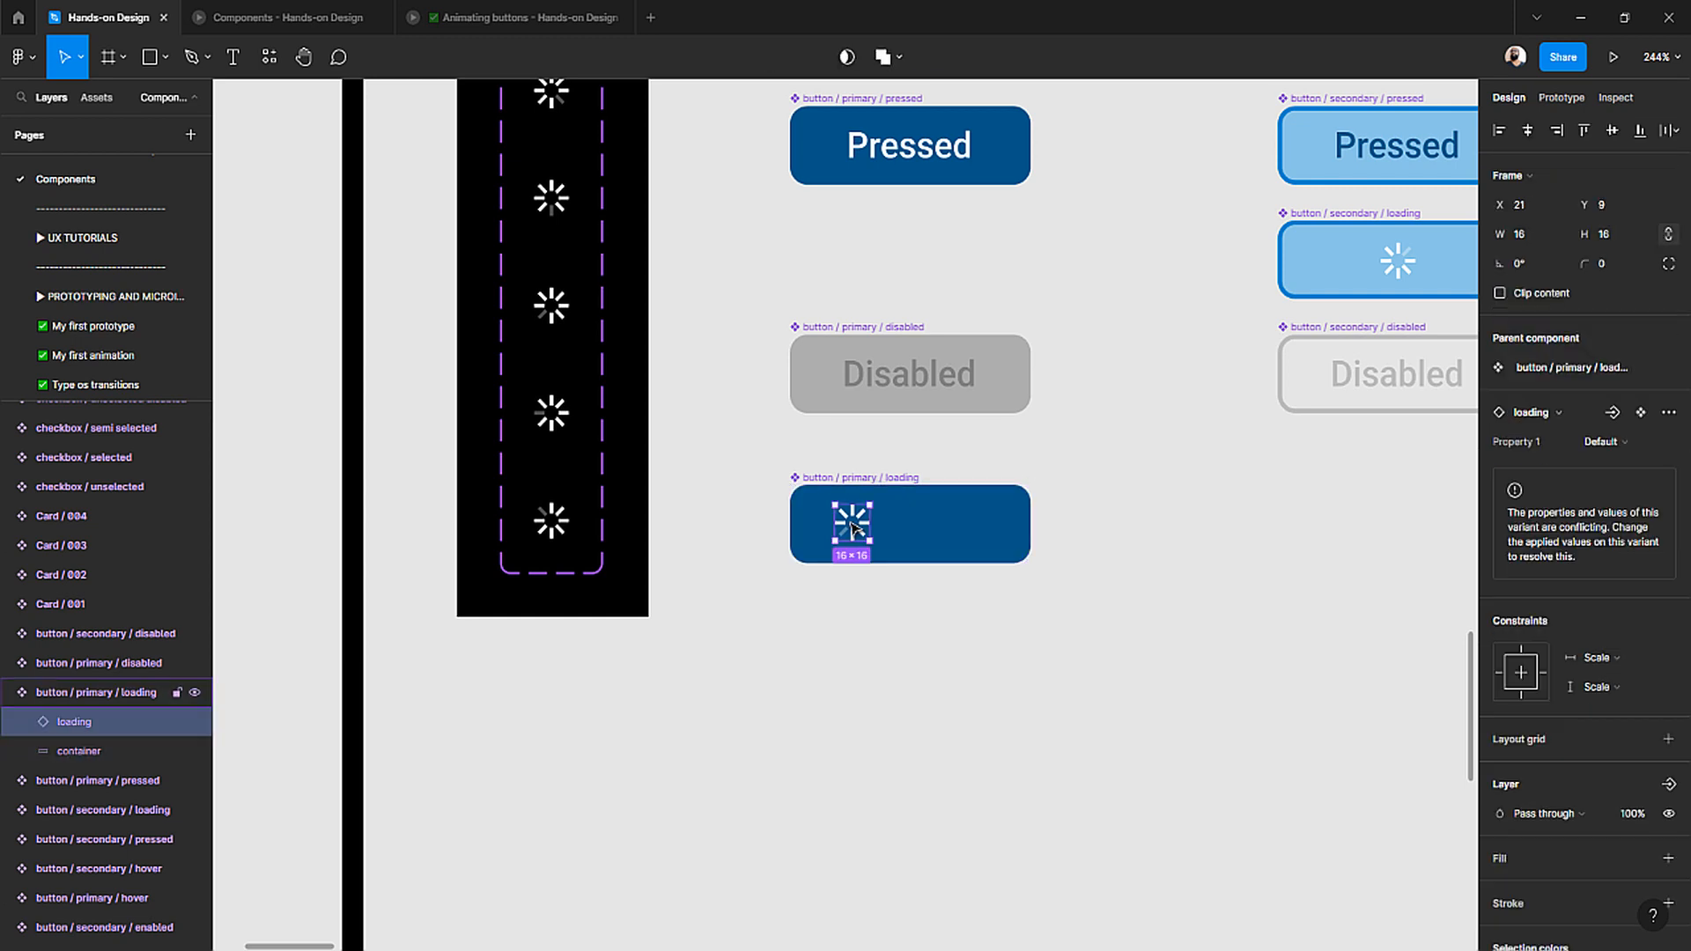
click(1527, 131)
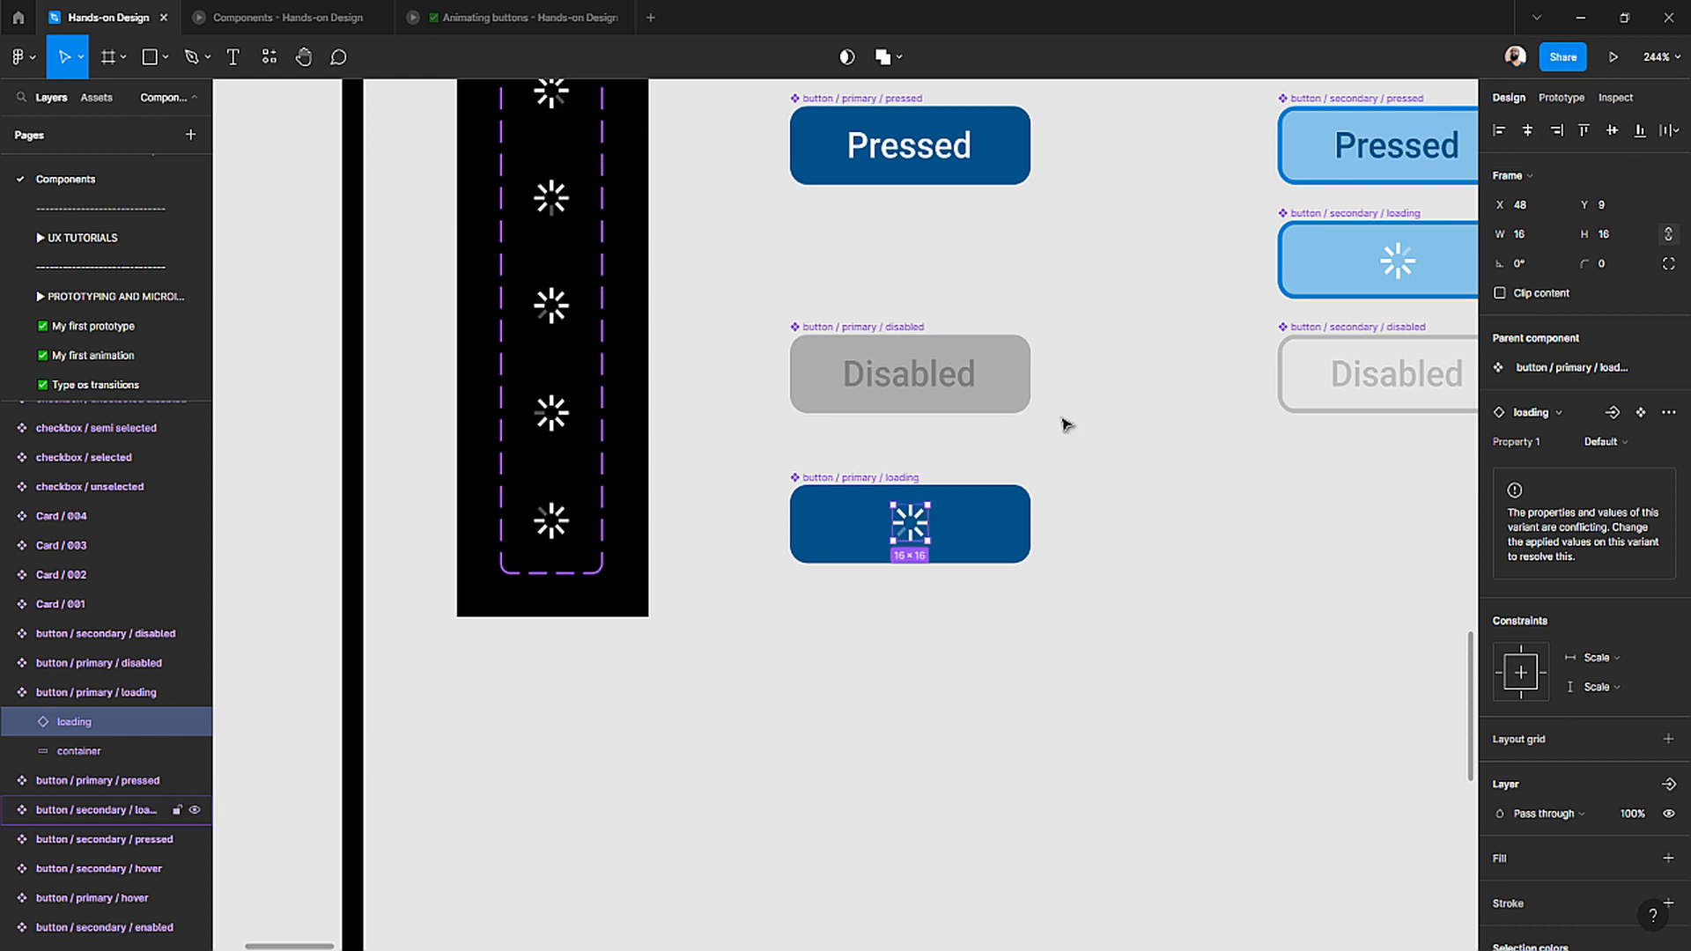
- Move the primary loading button component up into the gap between Pressed and Disabled
click(767, 493)
click(836, 478)
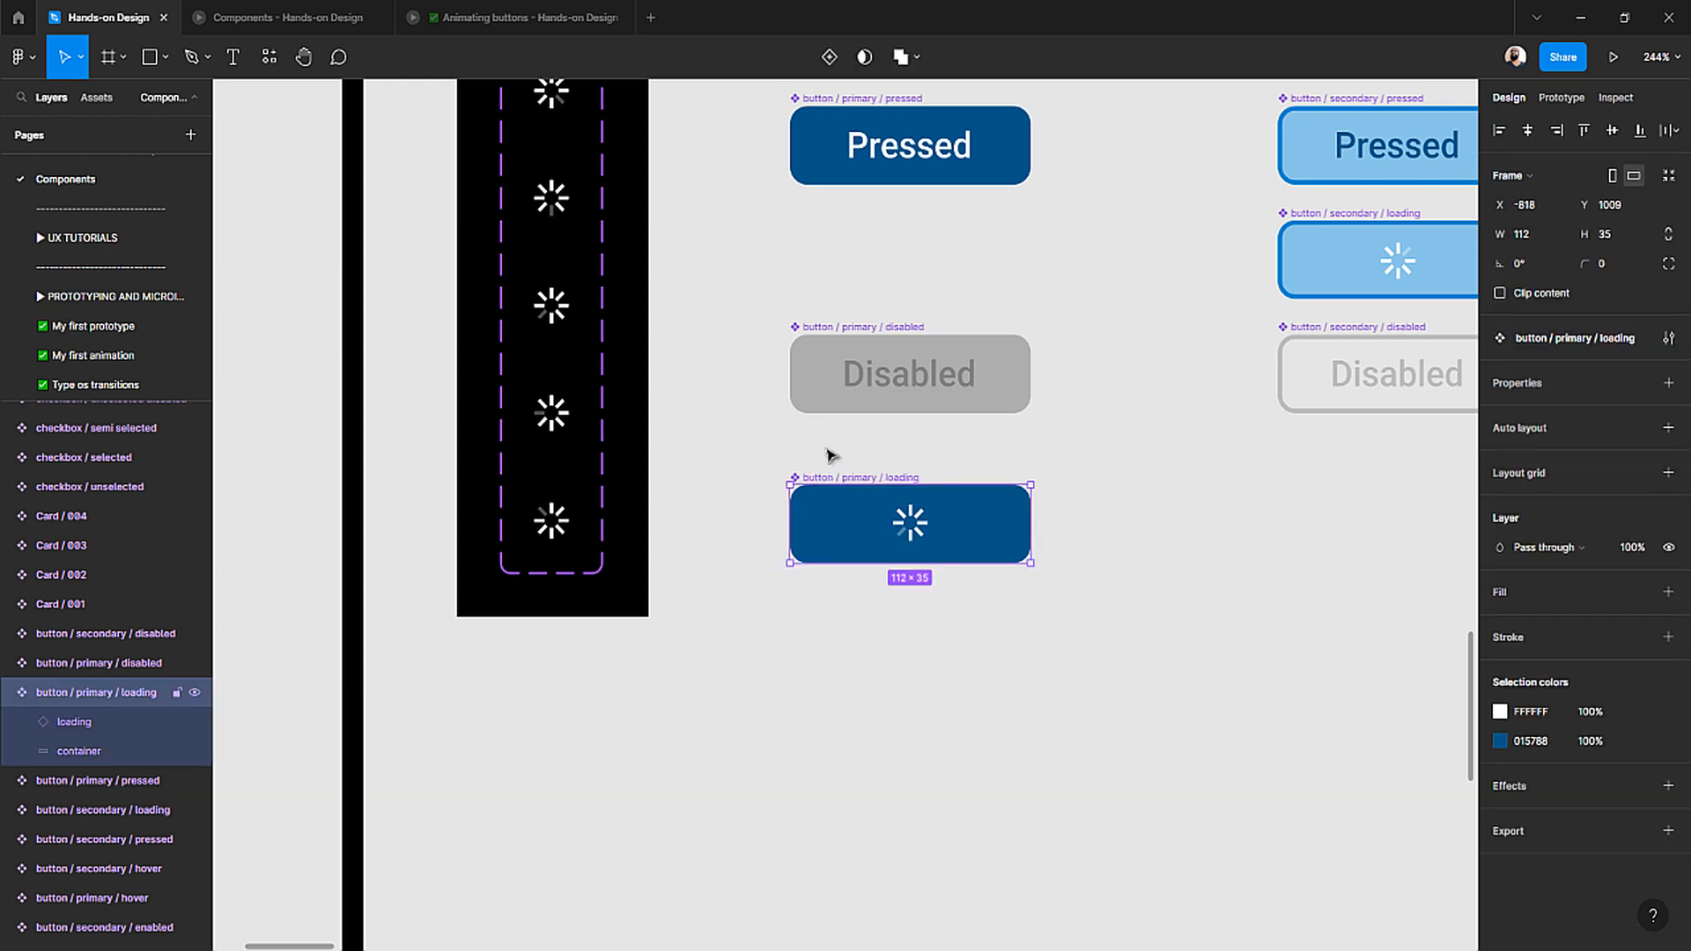
drag(828, 454, 835, 213)
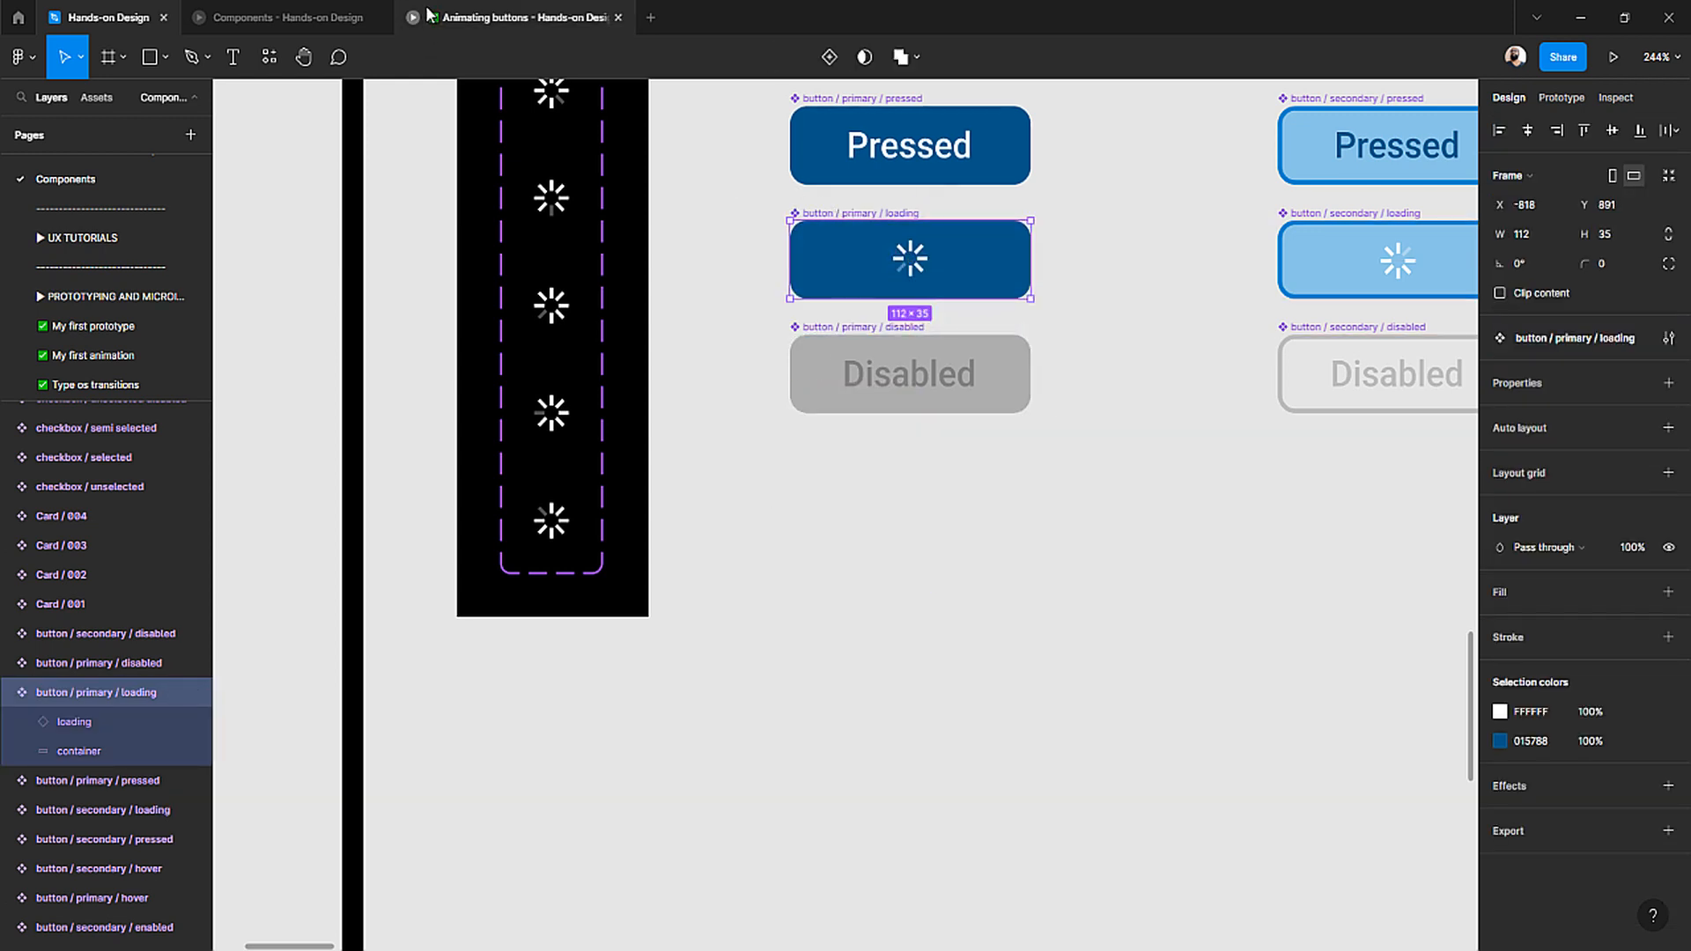
- Open the Animating buttons page and delete the empty loading button instance beside the phone screen
key(ctrl+Tab)
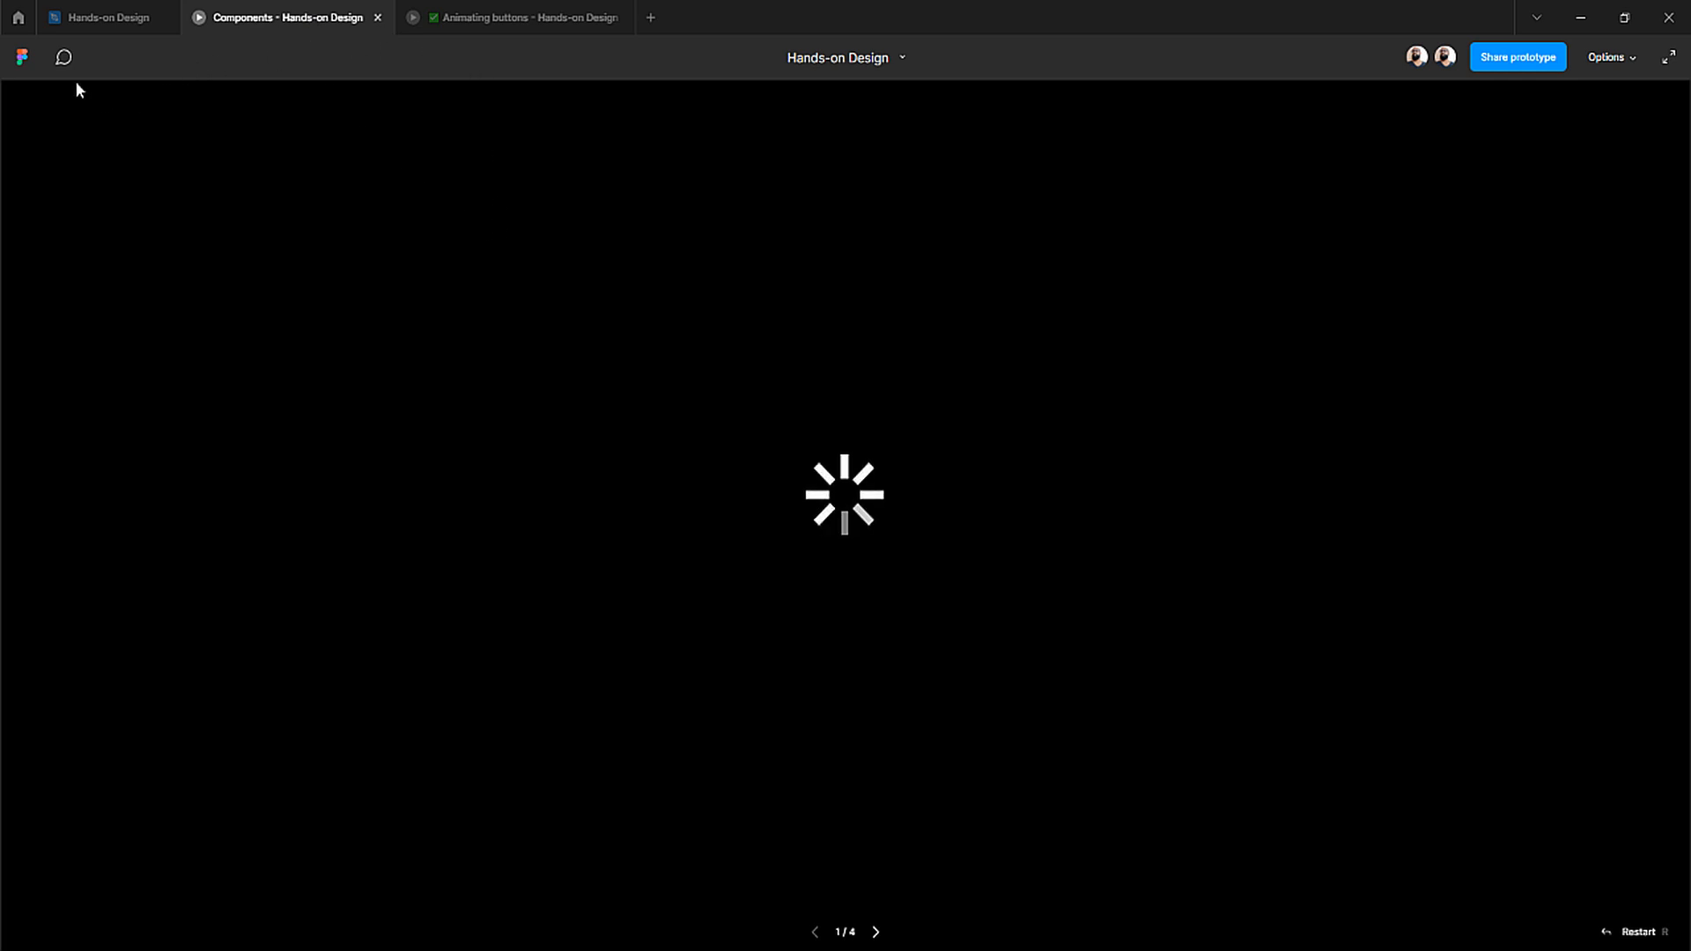
click(113, 16)
scroll(114, 379, down, 2)
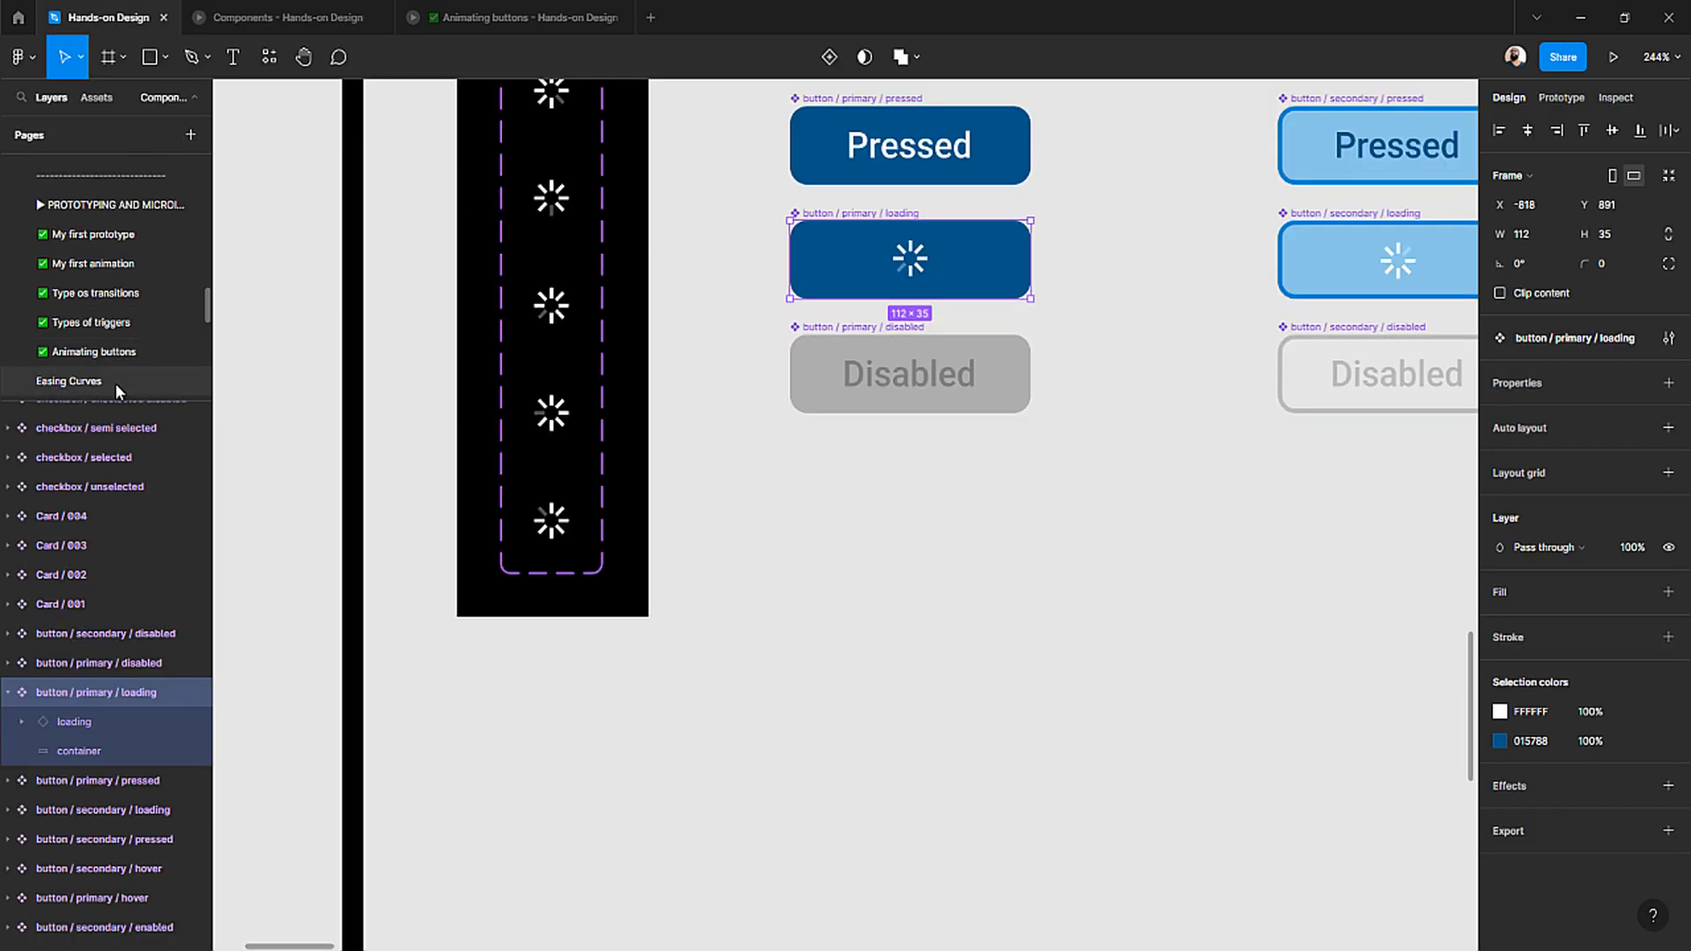
drag(115, 398, 110, 665)
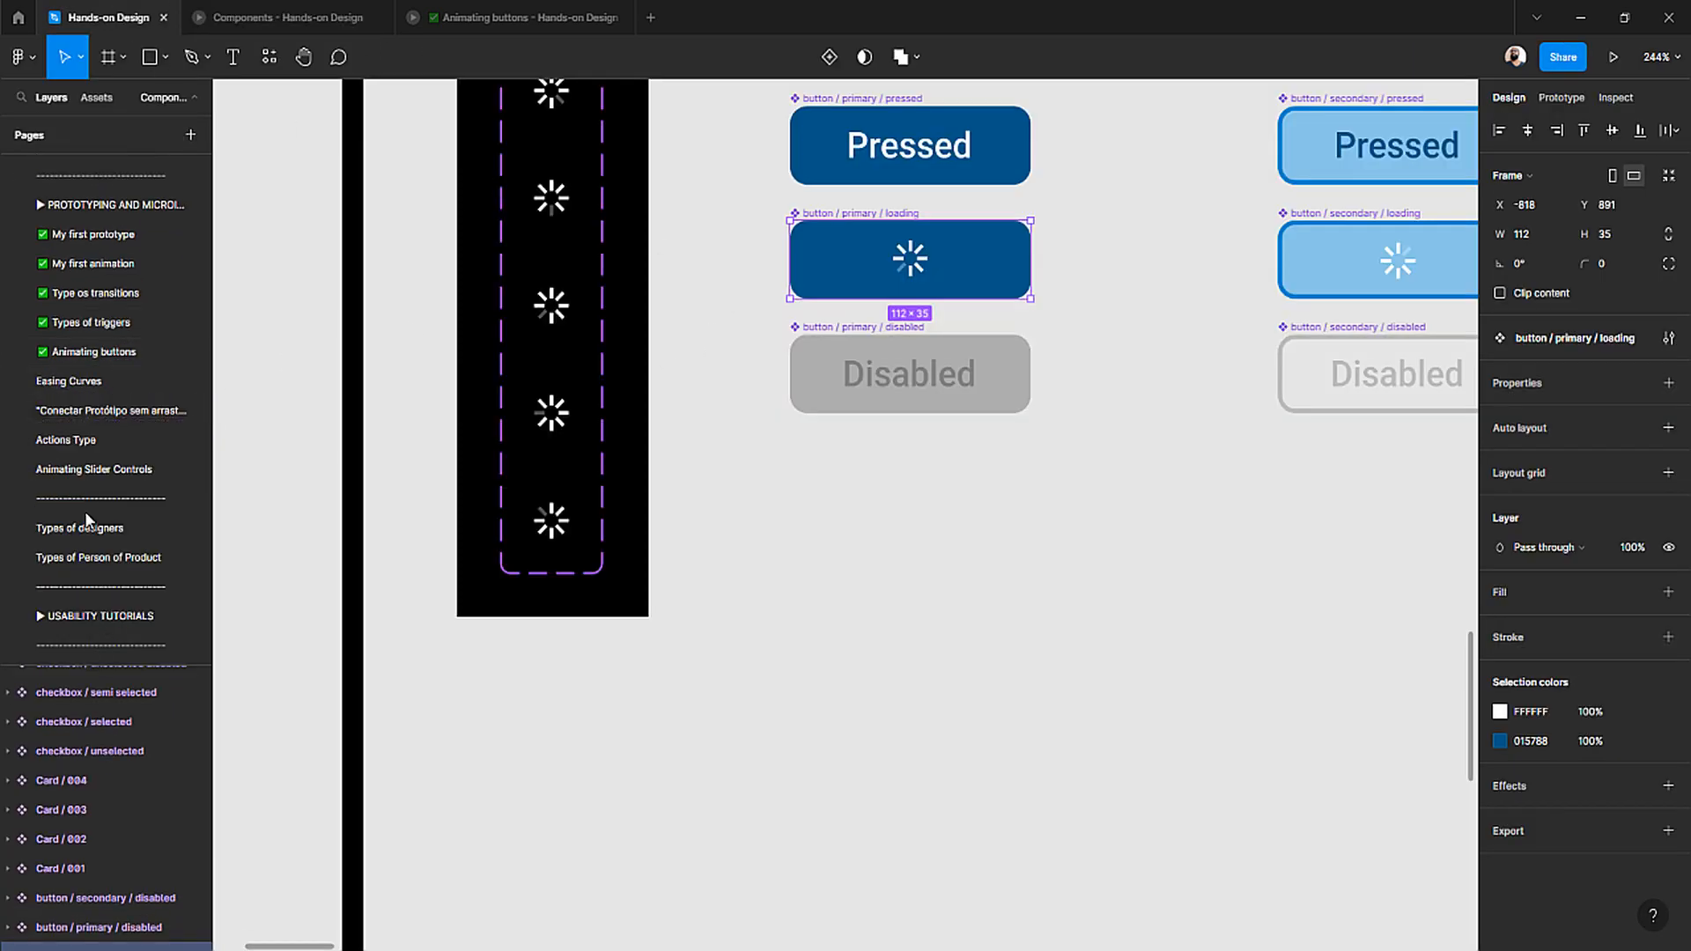
click(99, 354)
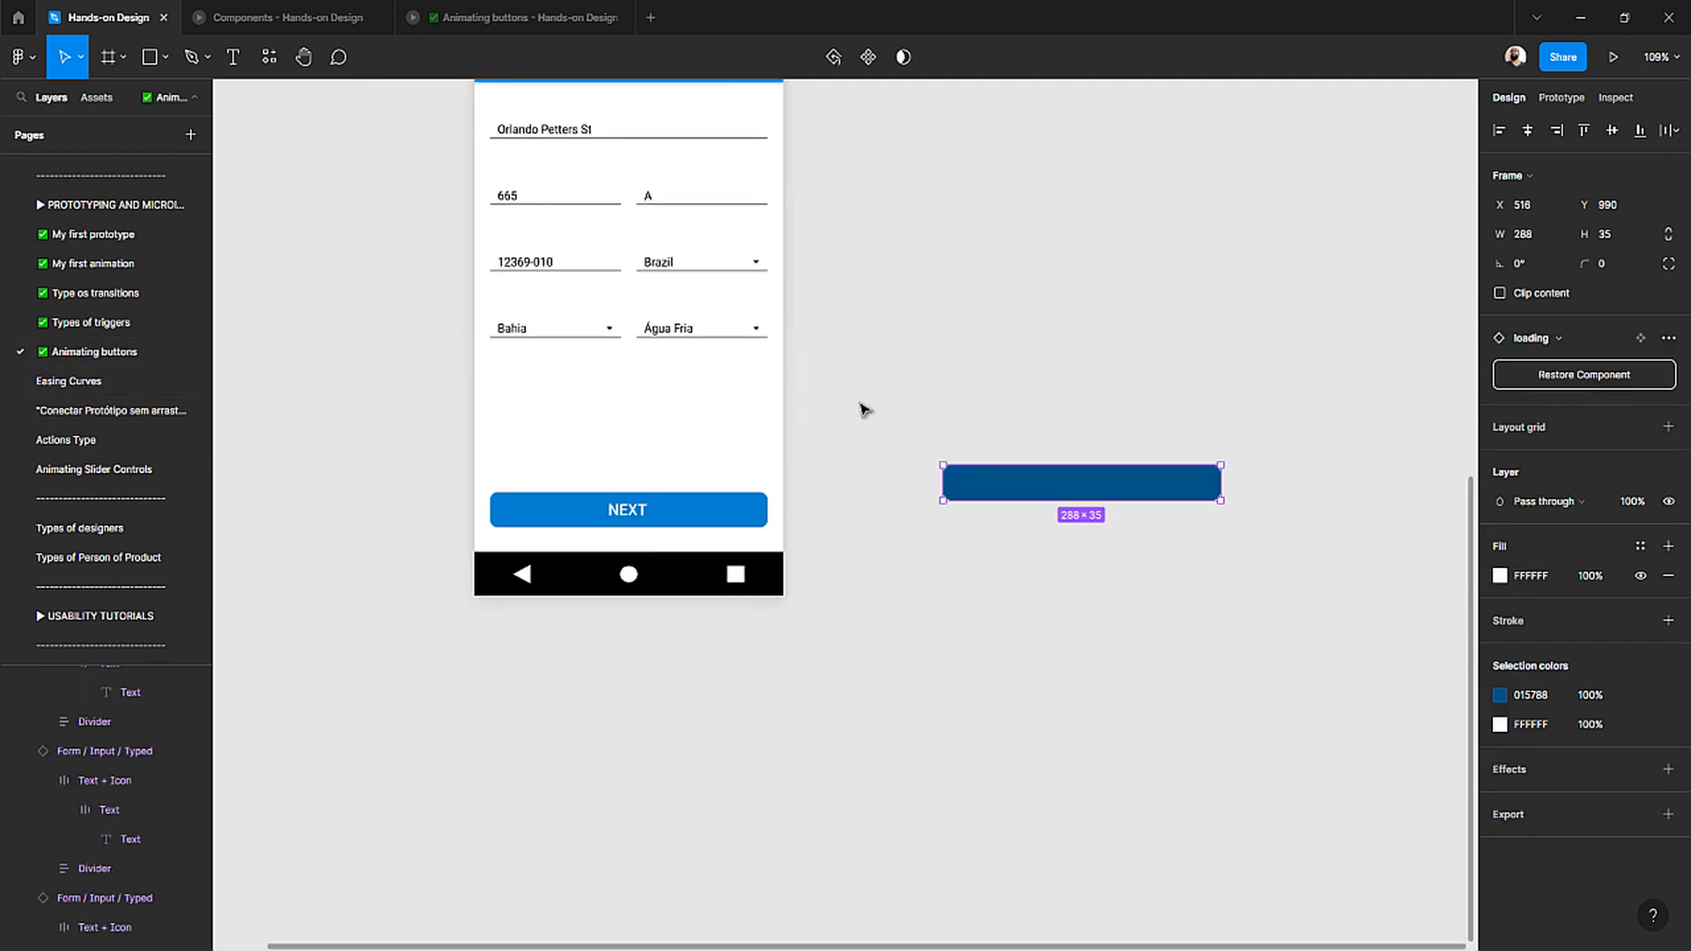
click(951, 468)
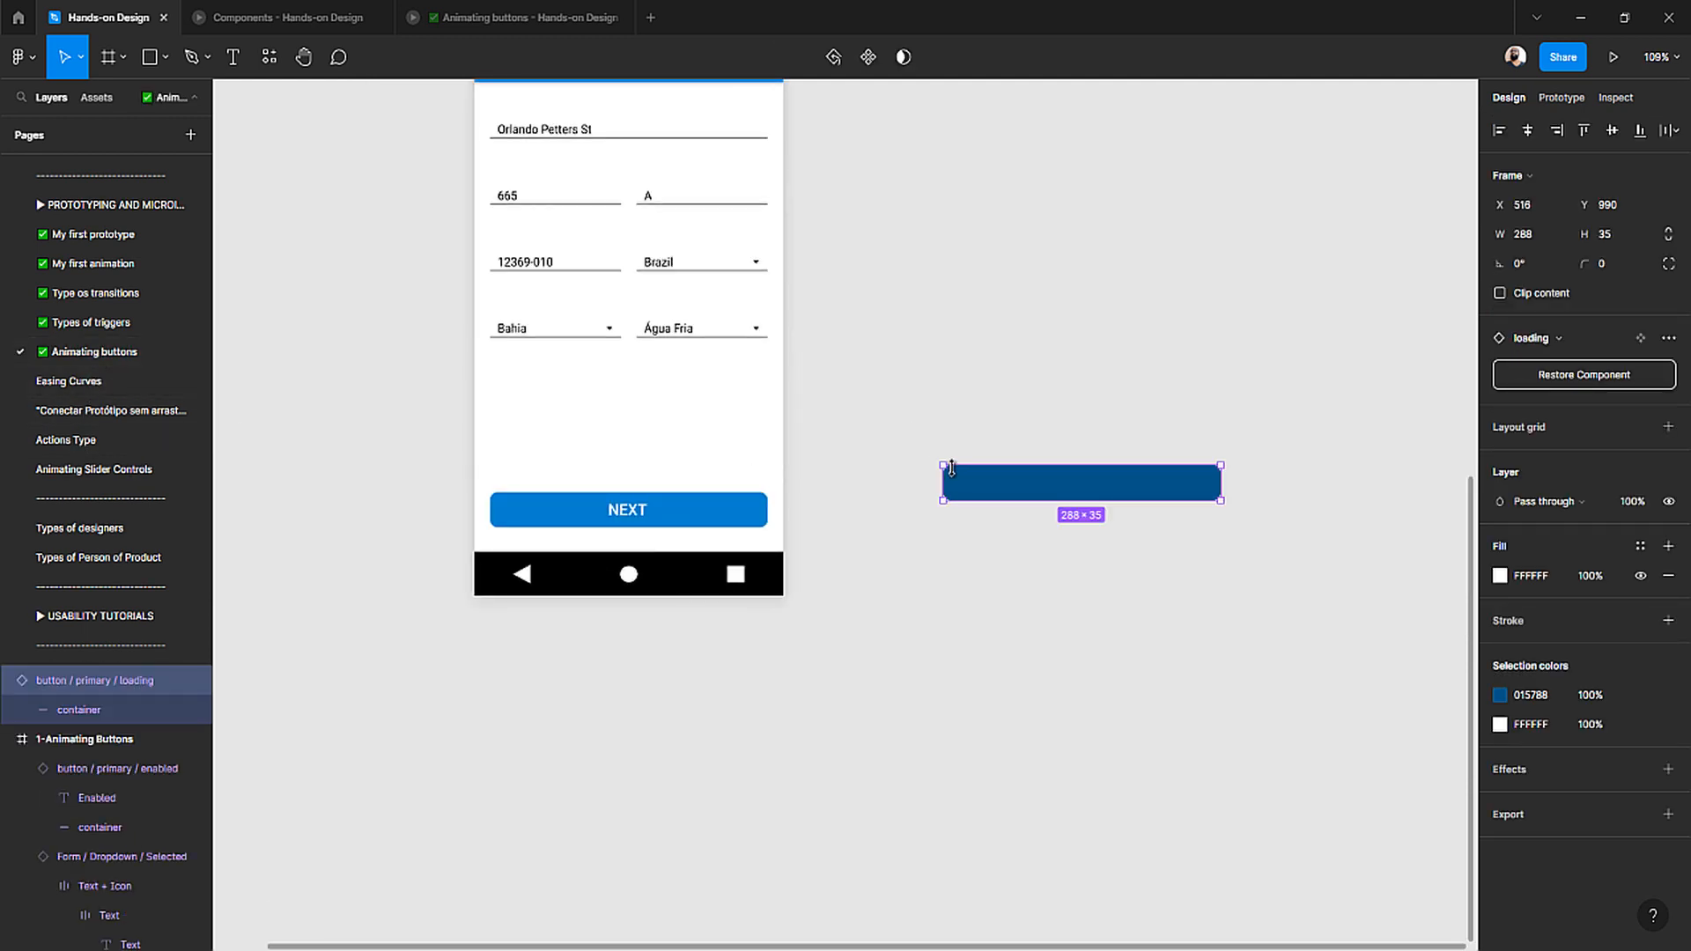
key(Delete)
- Duplicate the NEXT button beside the phone screen and swap the copy to the primary loading component
click(540, 509)
drag(540, 509, 1019, 525)
click(1591, 345)
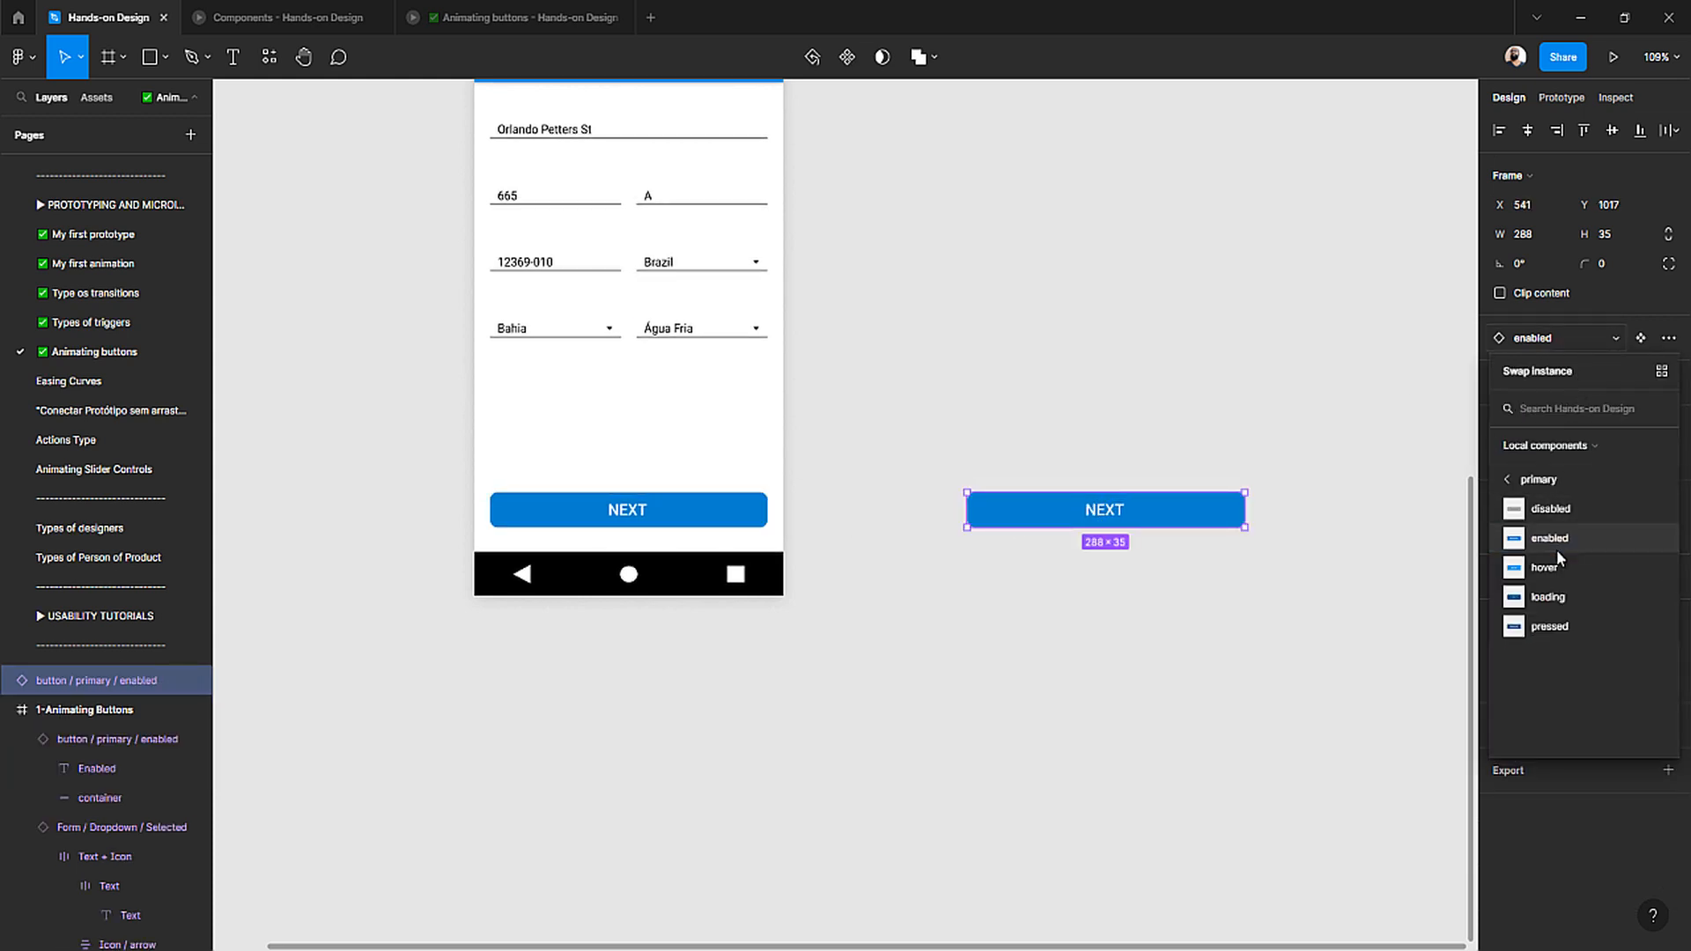
click(1564, 599)
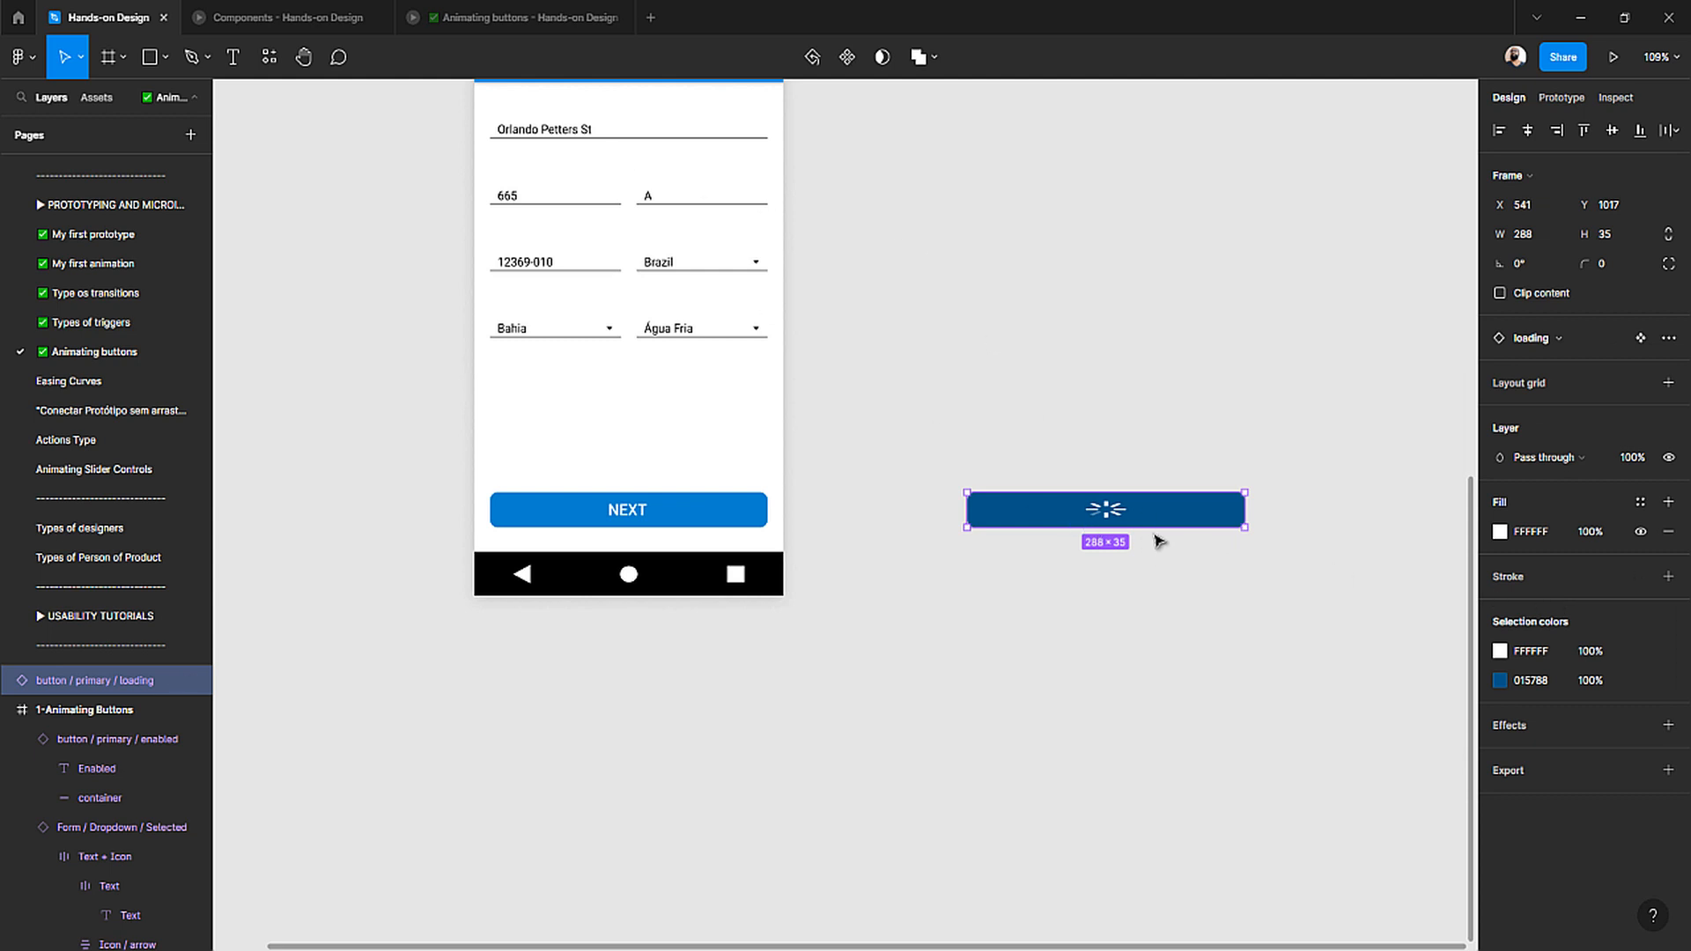
- Select the stretched spinner nested in the new loading button and go to its main component
scroll(1143, 519, up, 5)
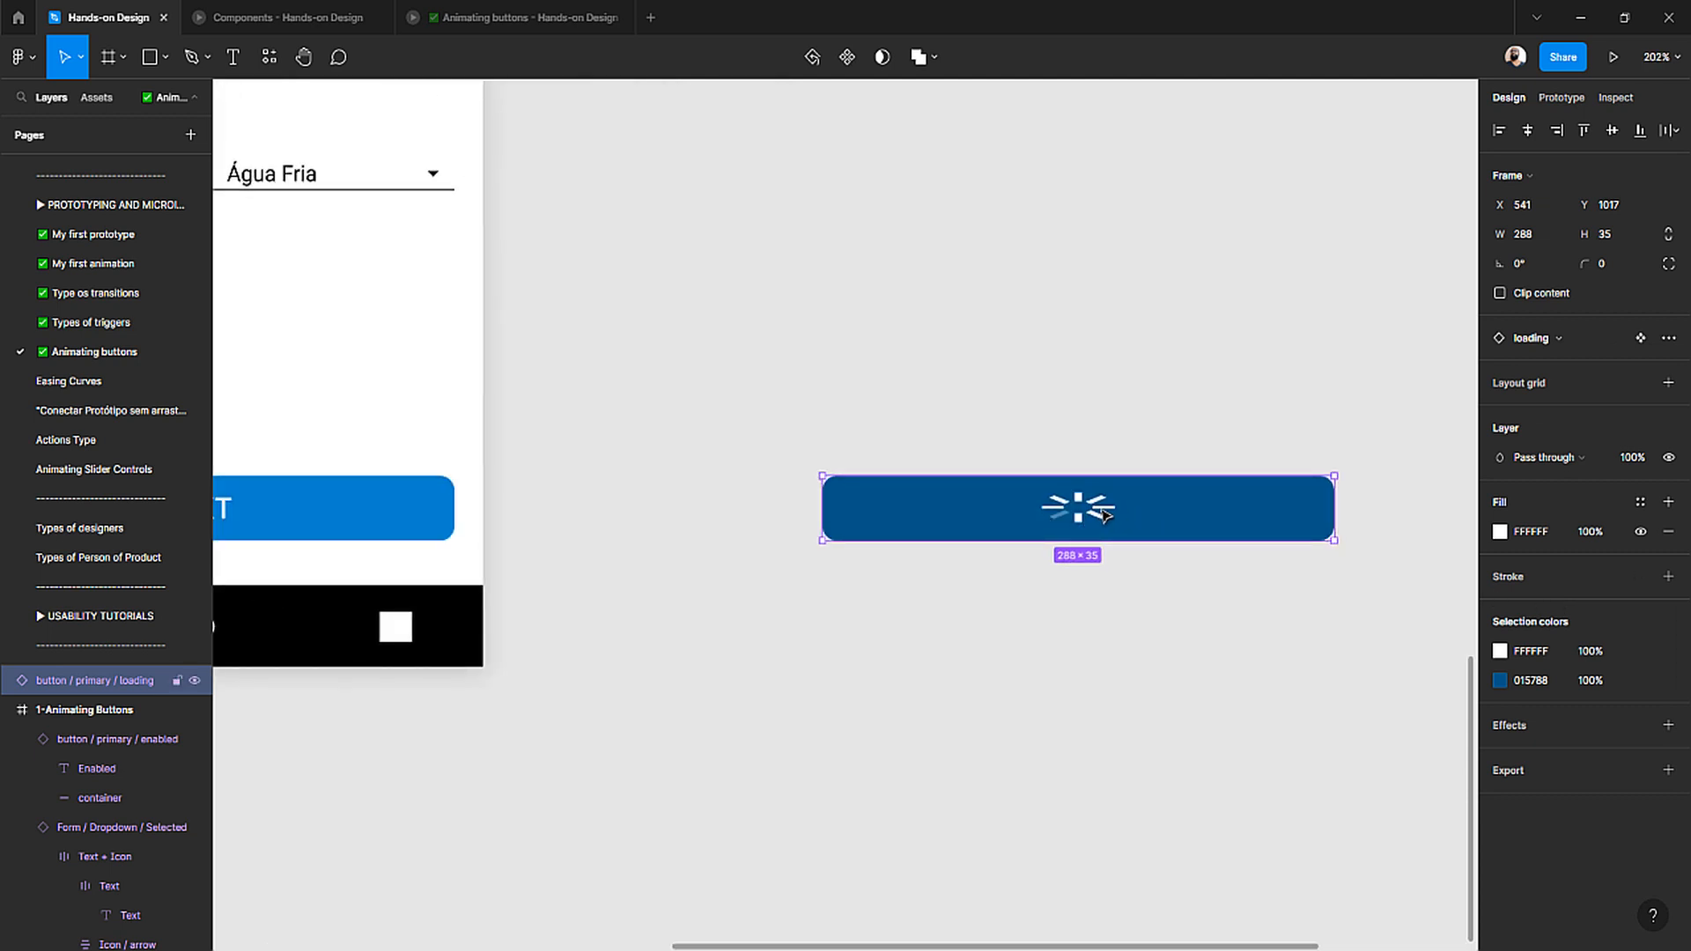
double_click(1104, 515)
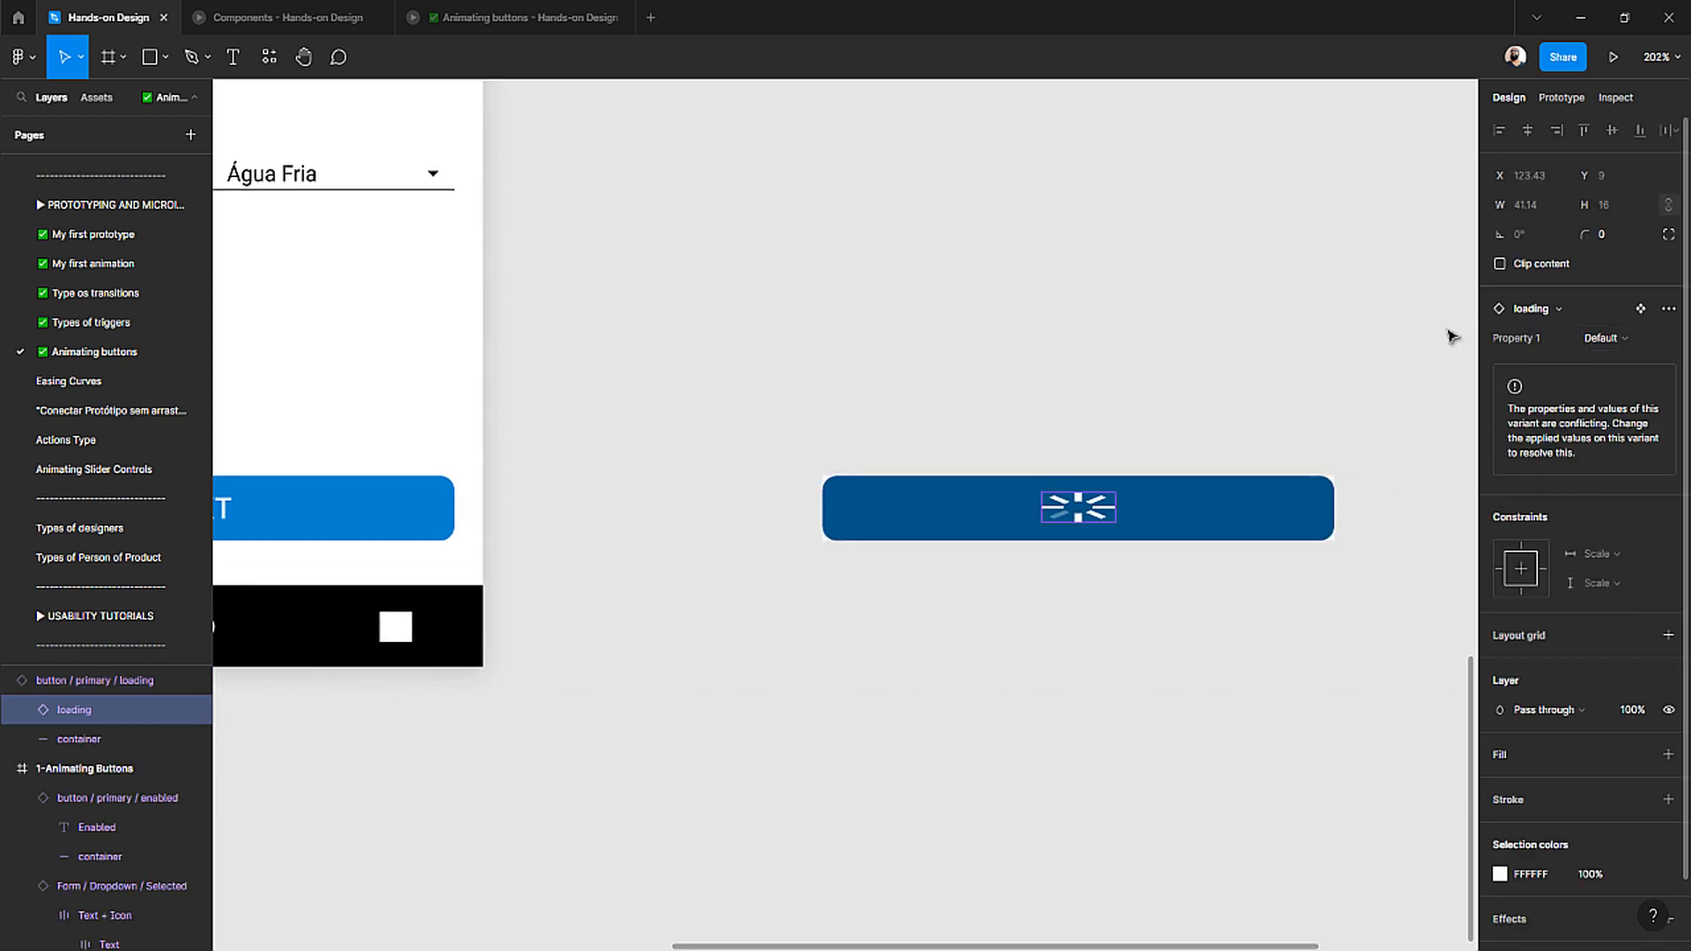
click(1284, 366)
click(1110, 511)
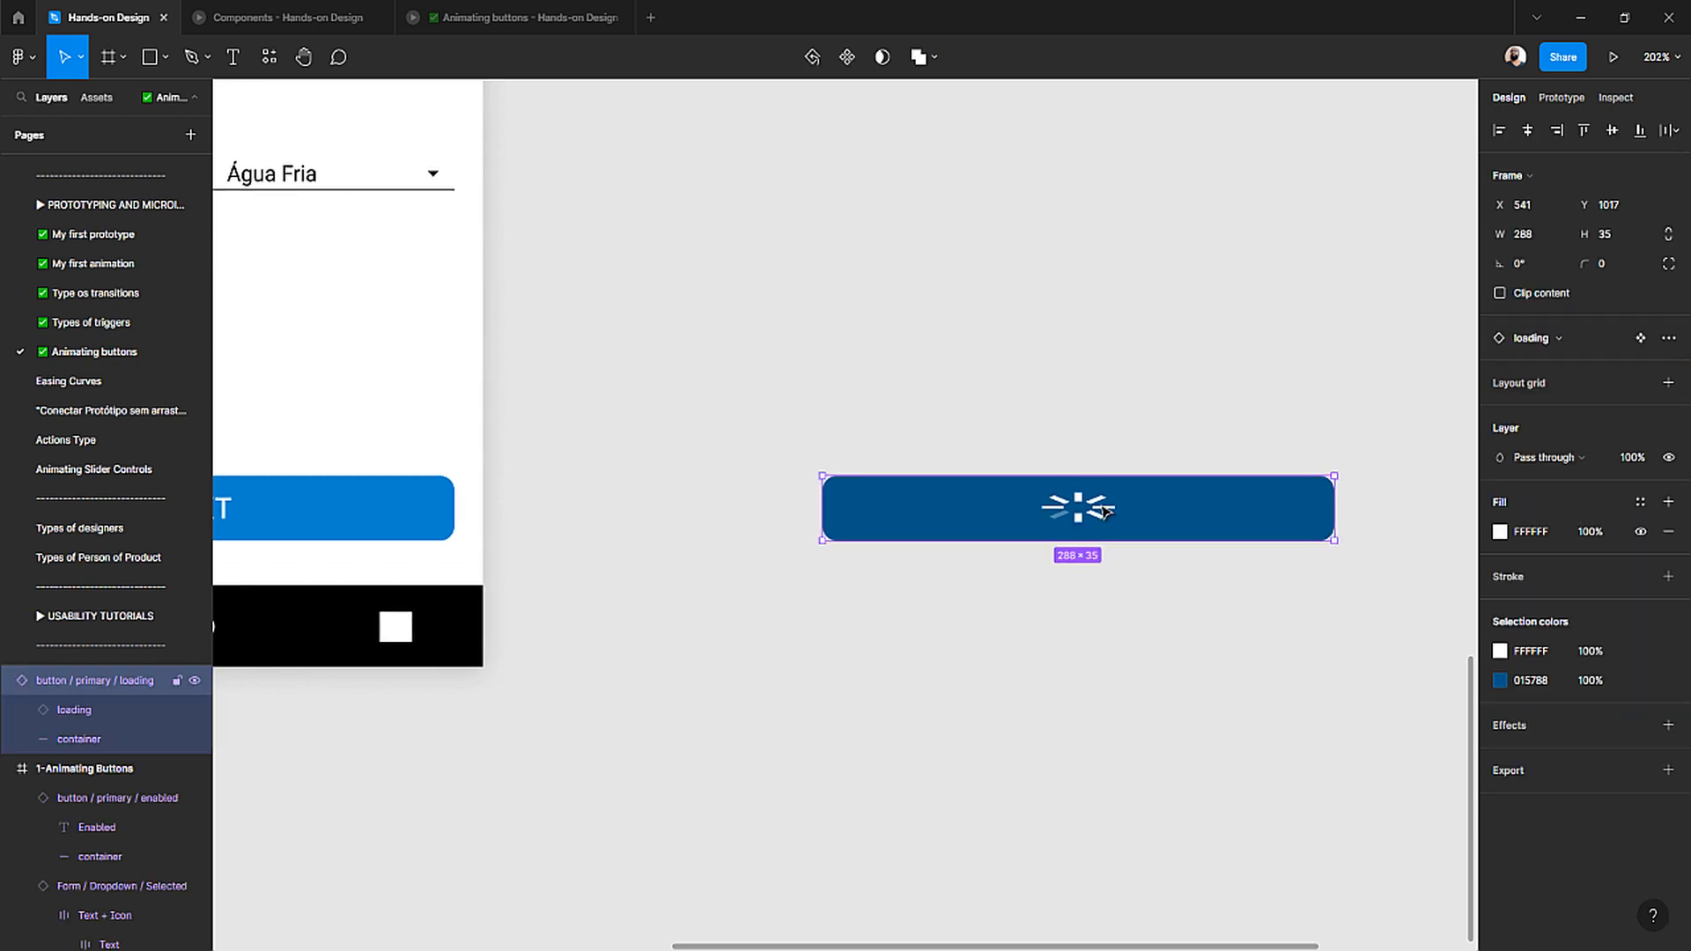
double_click(1110, 513)
click(1639, 307)
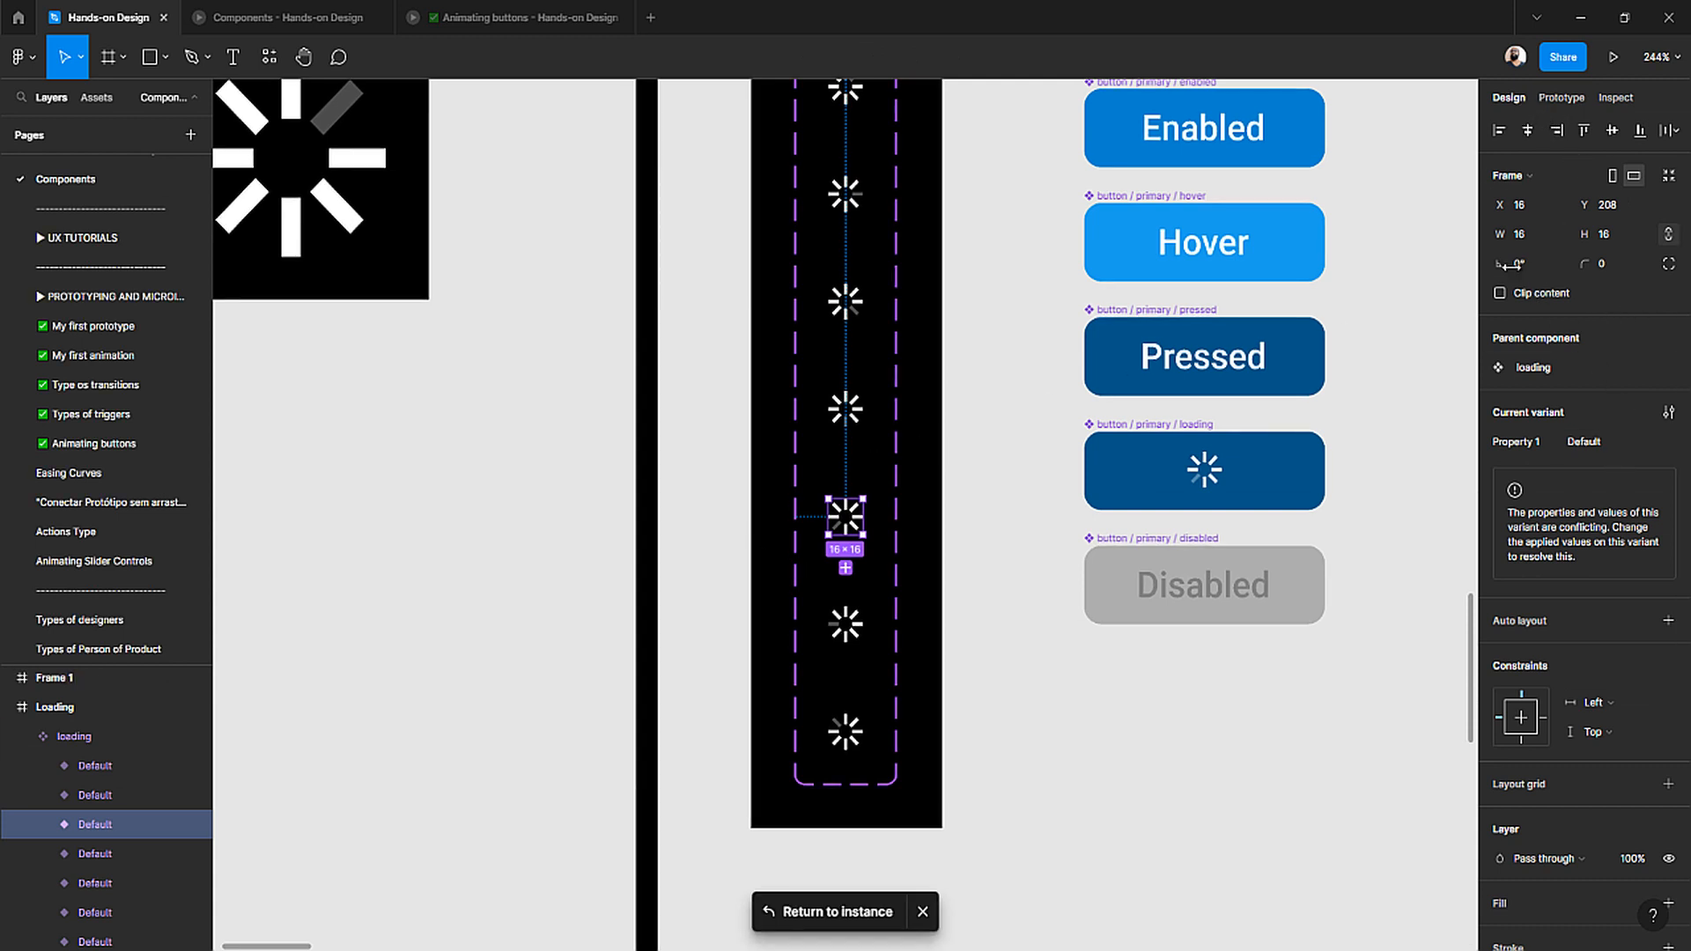
- Set the horizontal and vertical constraints of all seven spinner variants in the Loading frame to Center
click(837, 747)
shift+click(859, 628)
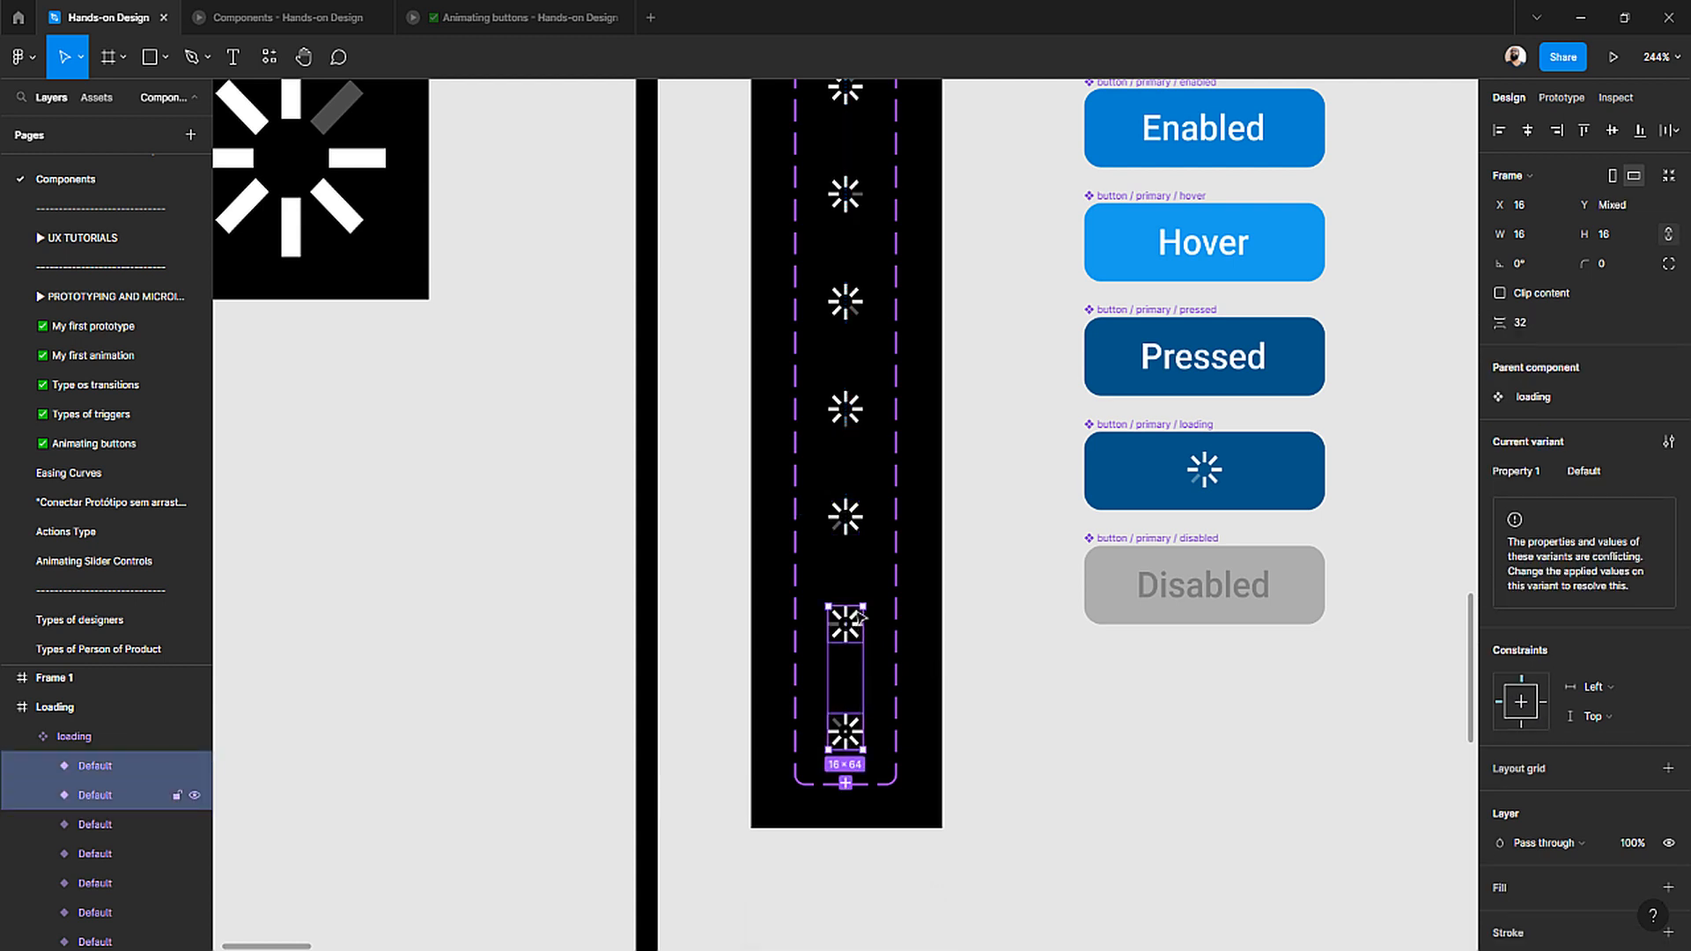
shift+click(860, 520)
scroll(861, 476, up, 1)
shift+click(862, 414)
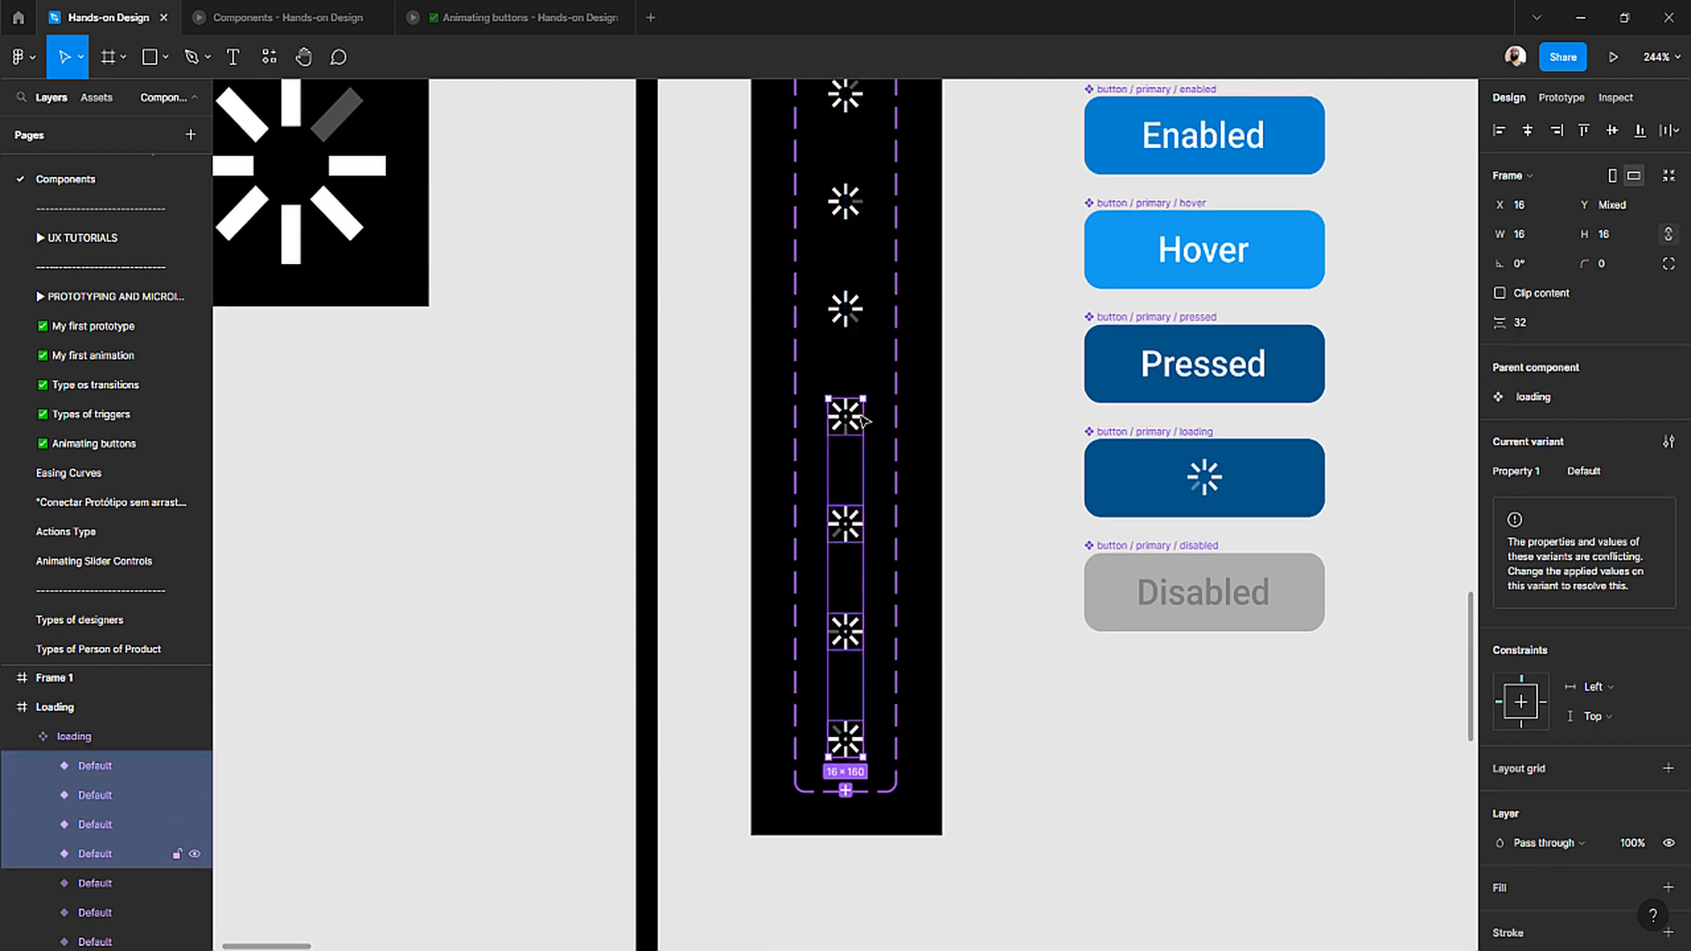
scroll(866, 422, up, 5)
shift+click(850, 600)
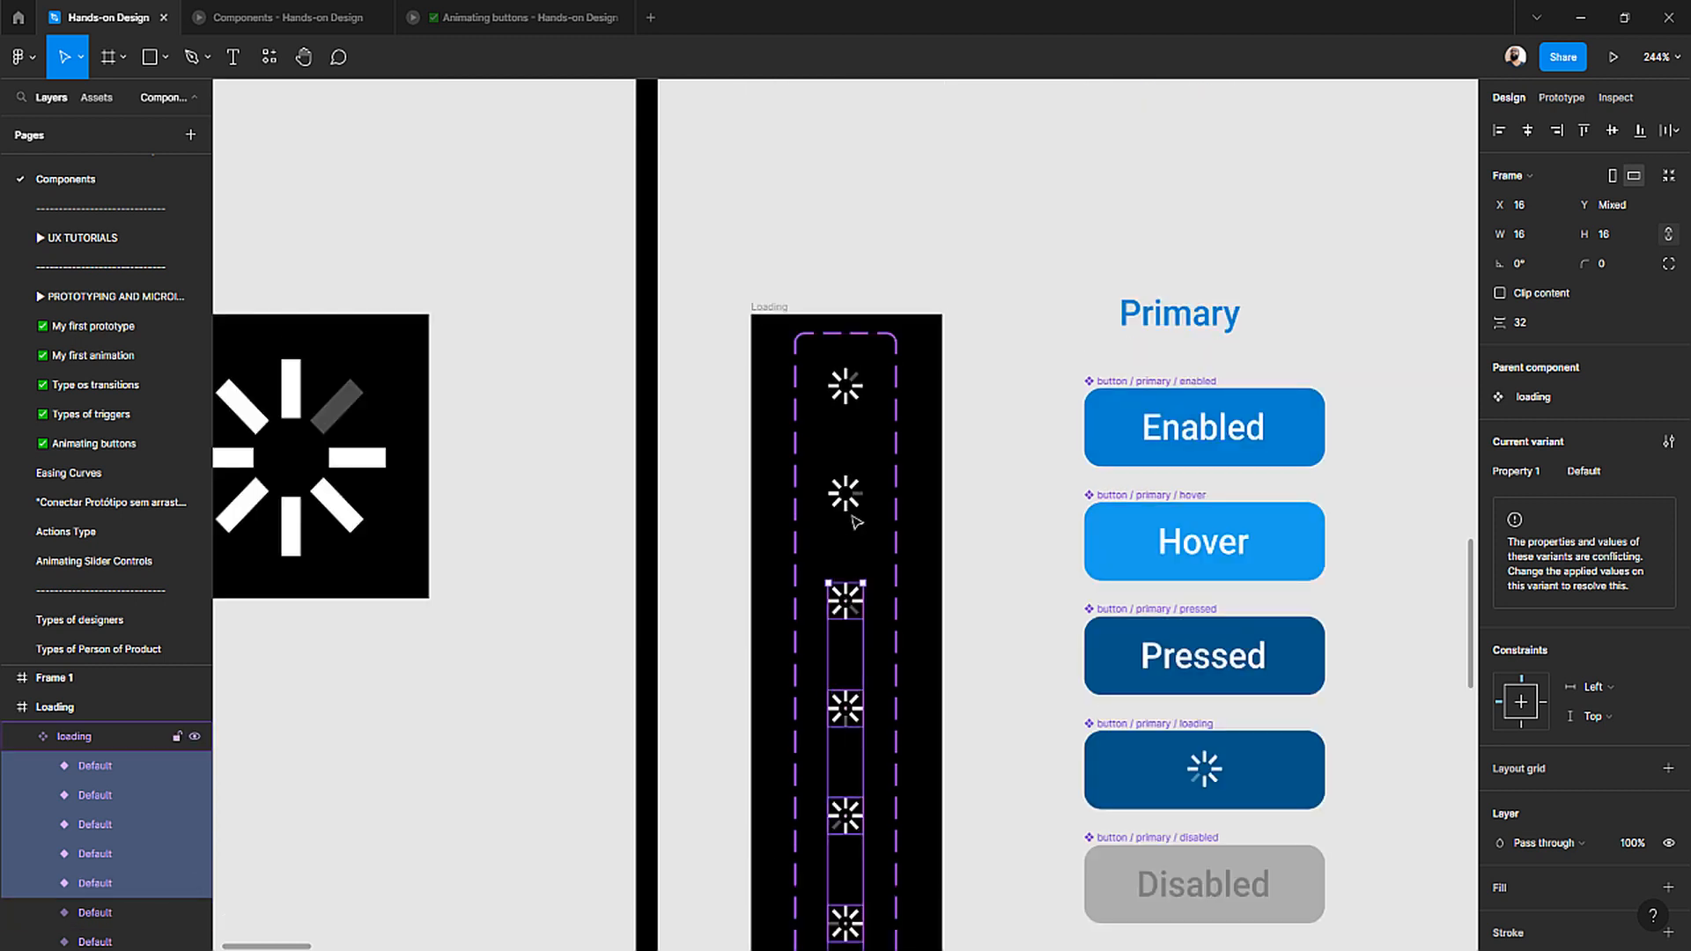
shift+click(855, 502)
shift+click(857, 399)
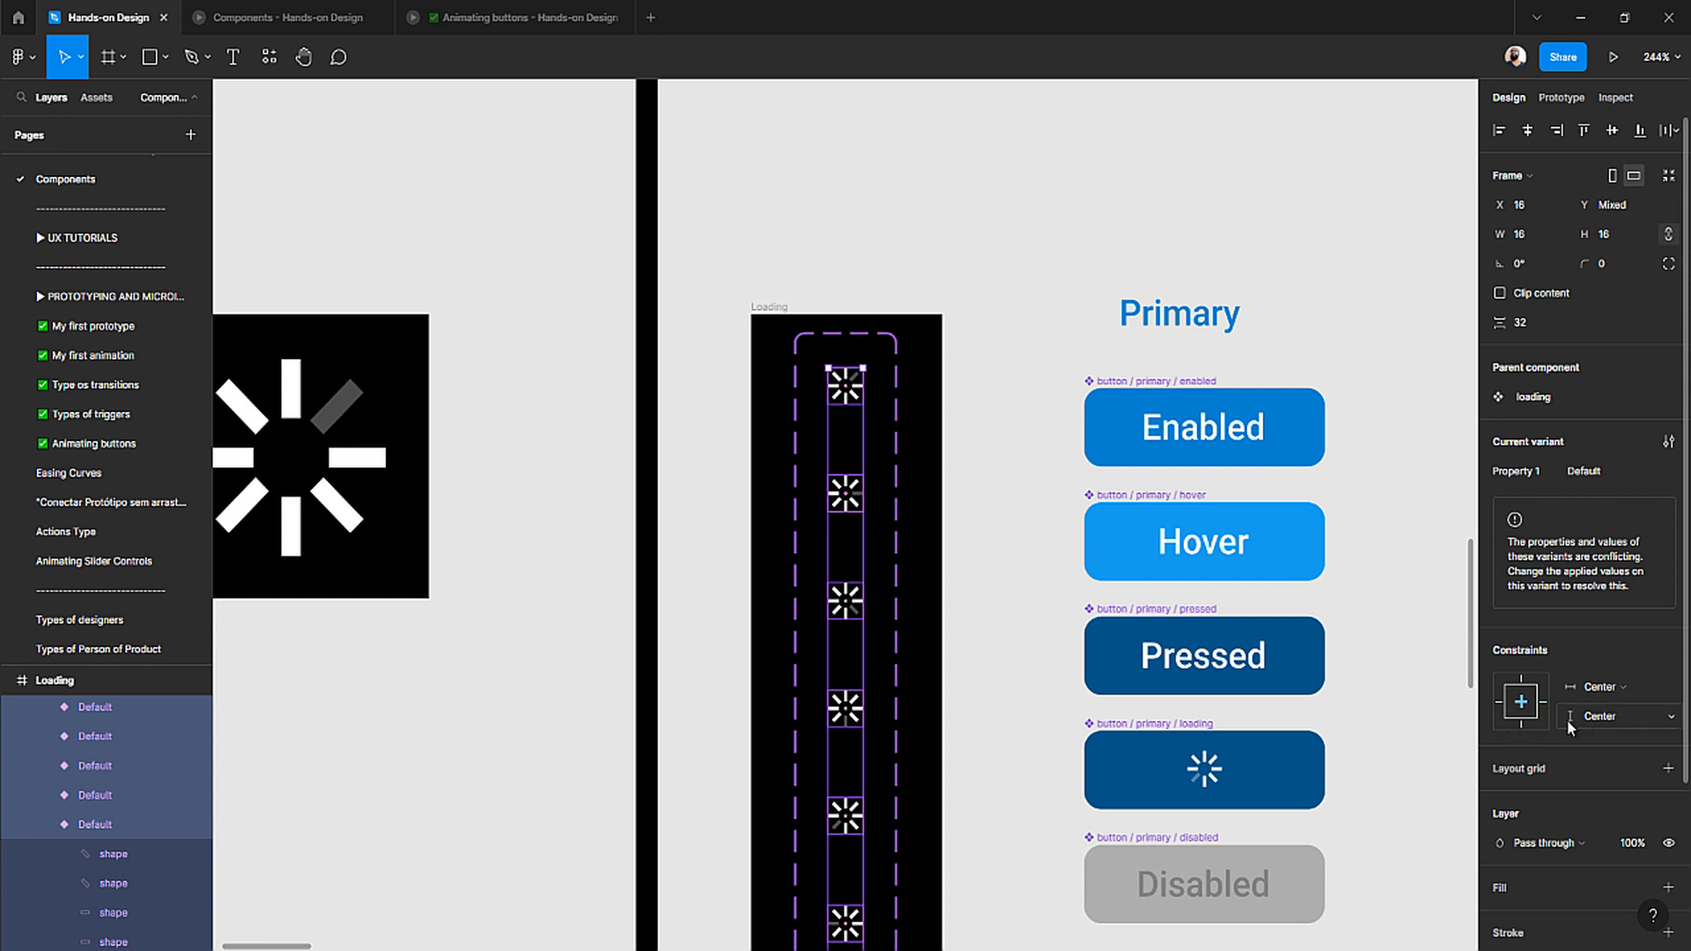
click(984, 593)
scroll(966, 636, down, 2)
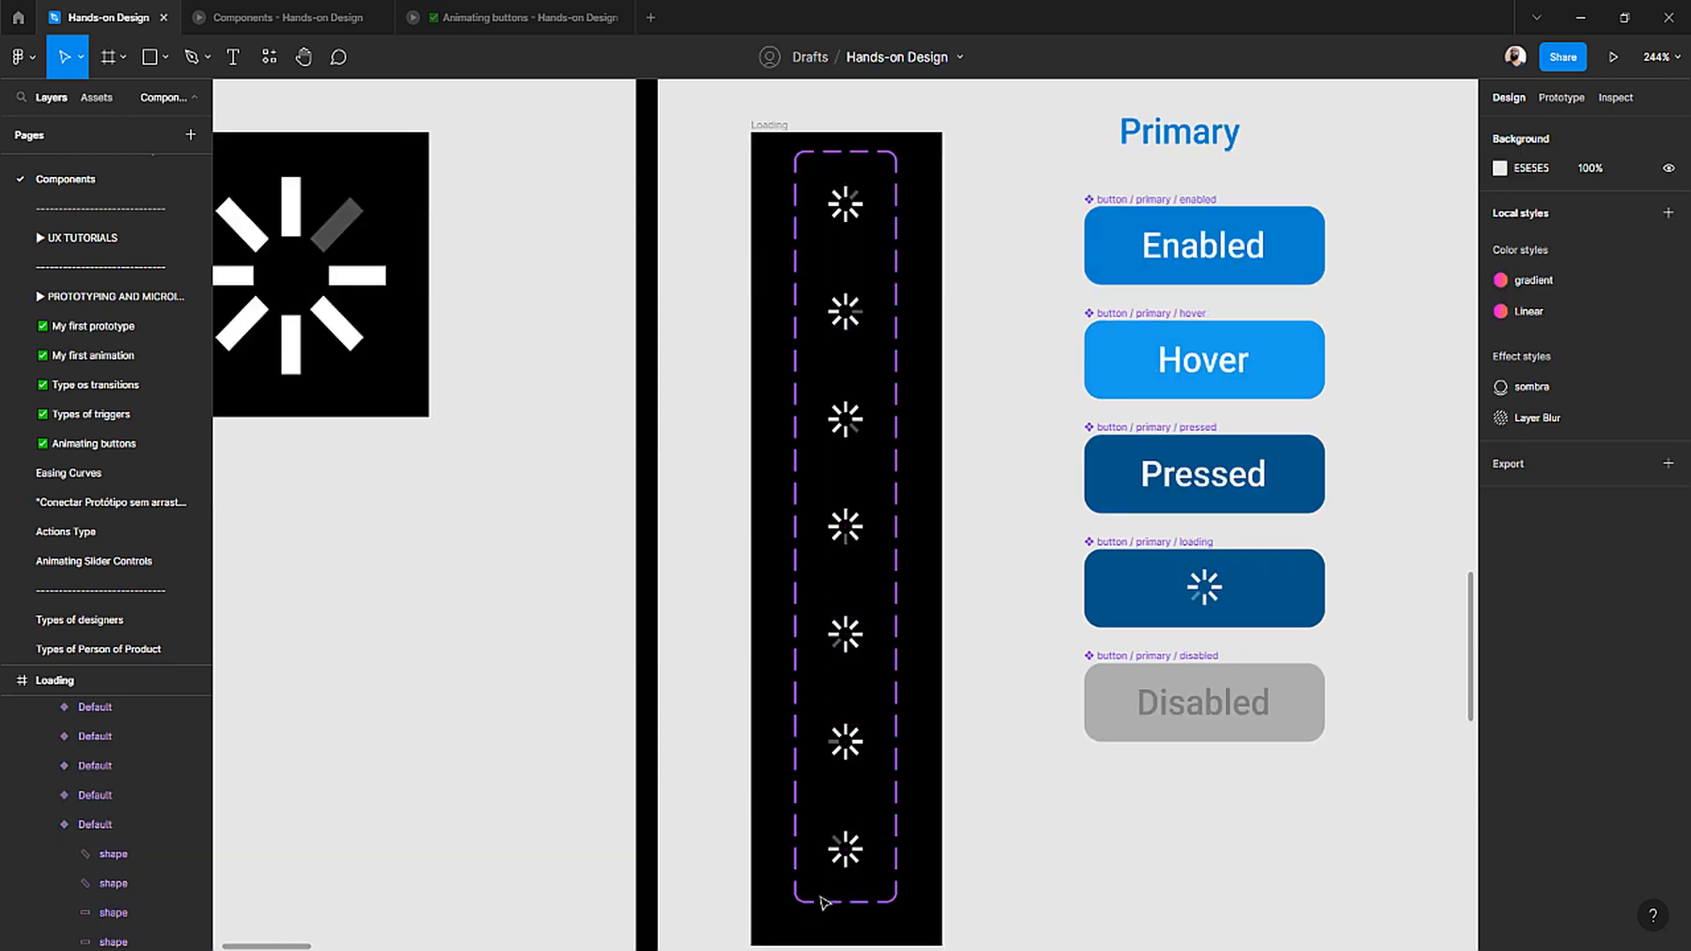
- Check the constraints of the lower spinner variants in the Loading frame and return to the stretched spinner instance on the Animating buttons page
click(850, 872)
click(851, 857)
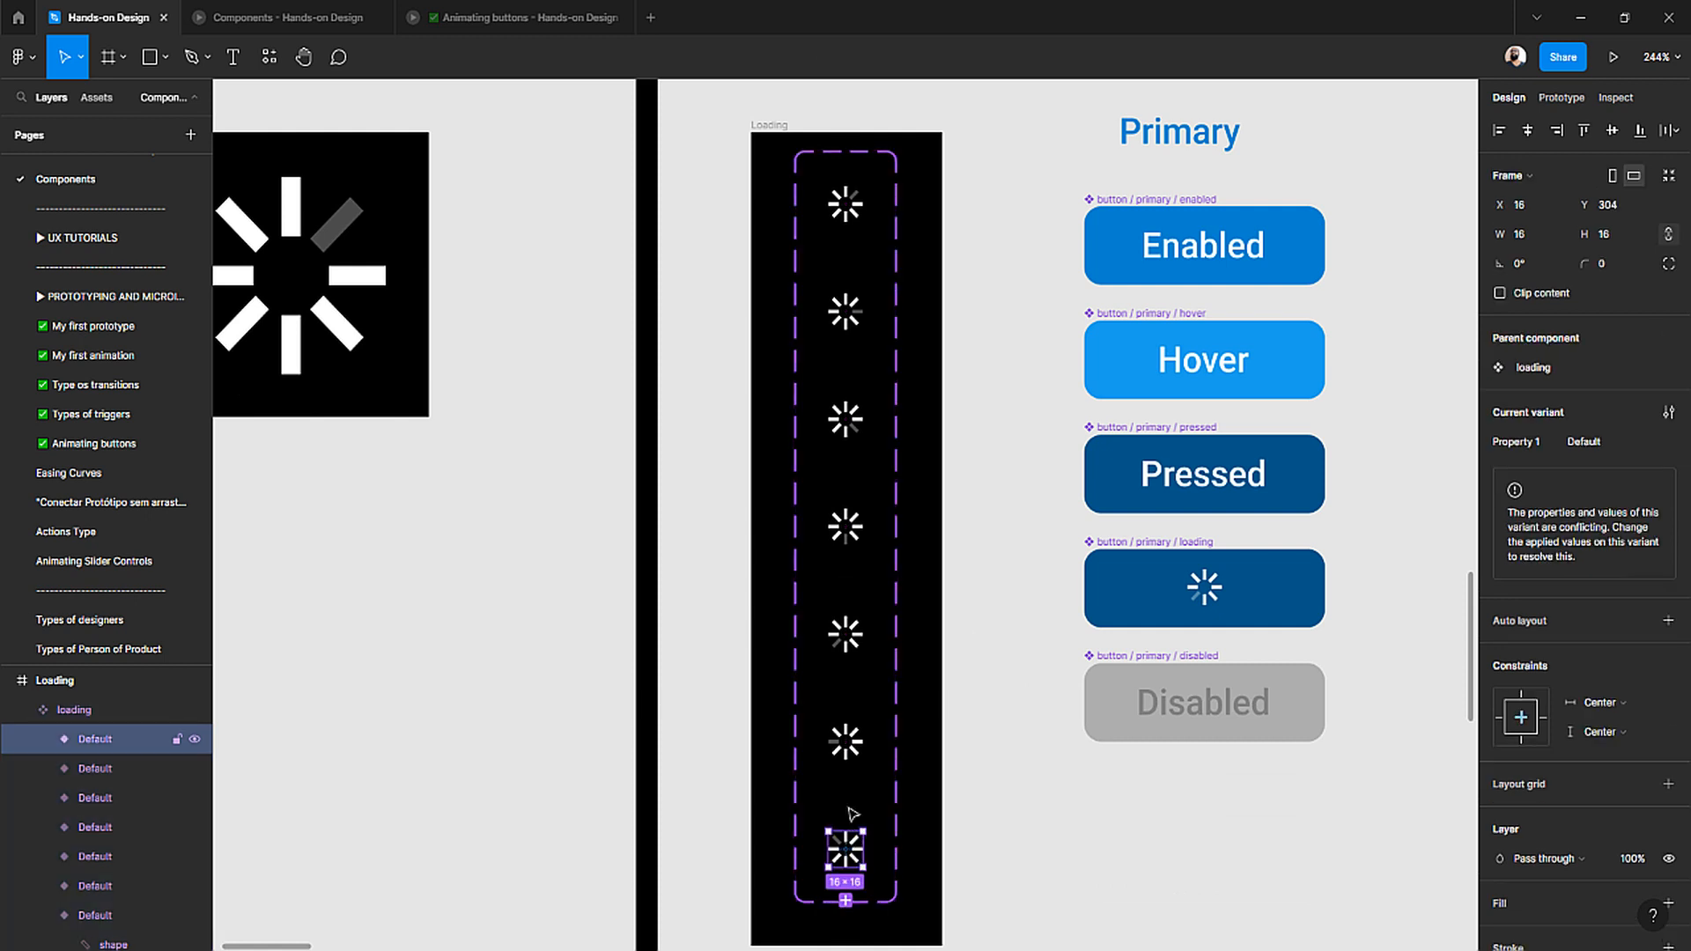
click(850, 750)
click(856, 643)
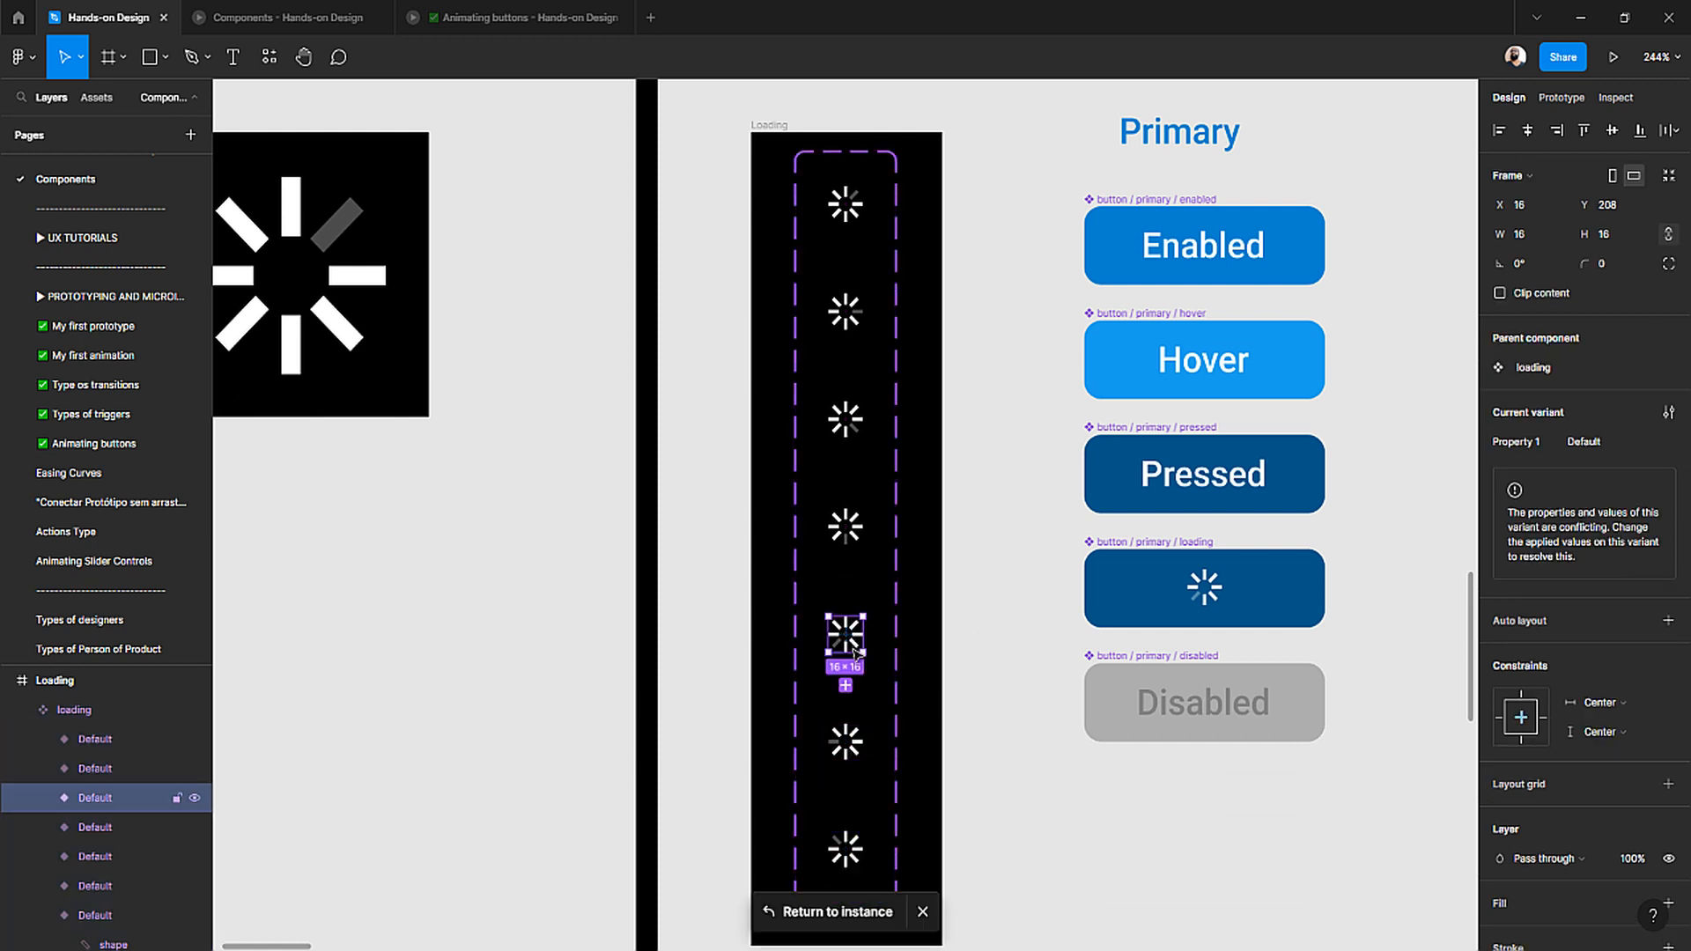
click(852, 911)
double_click(872, 525)
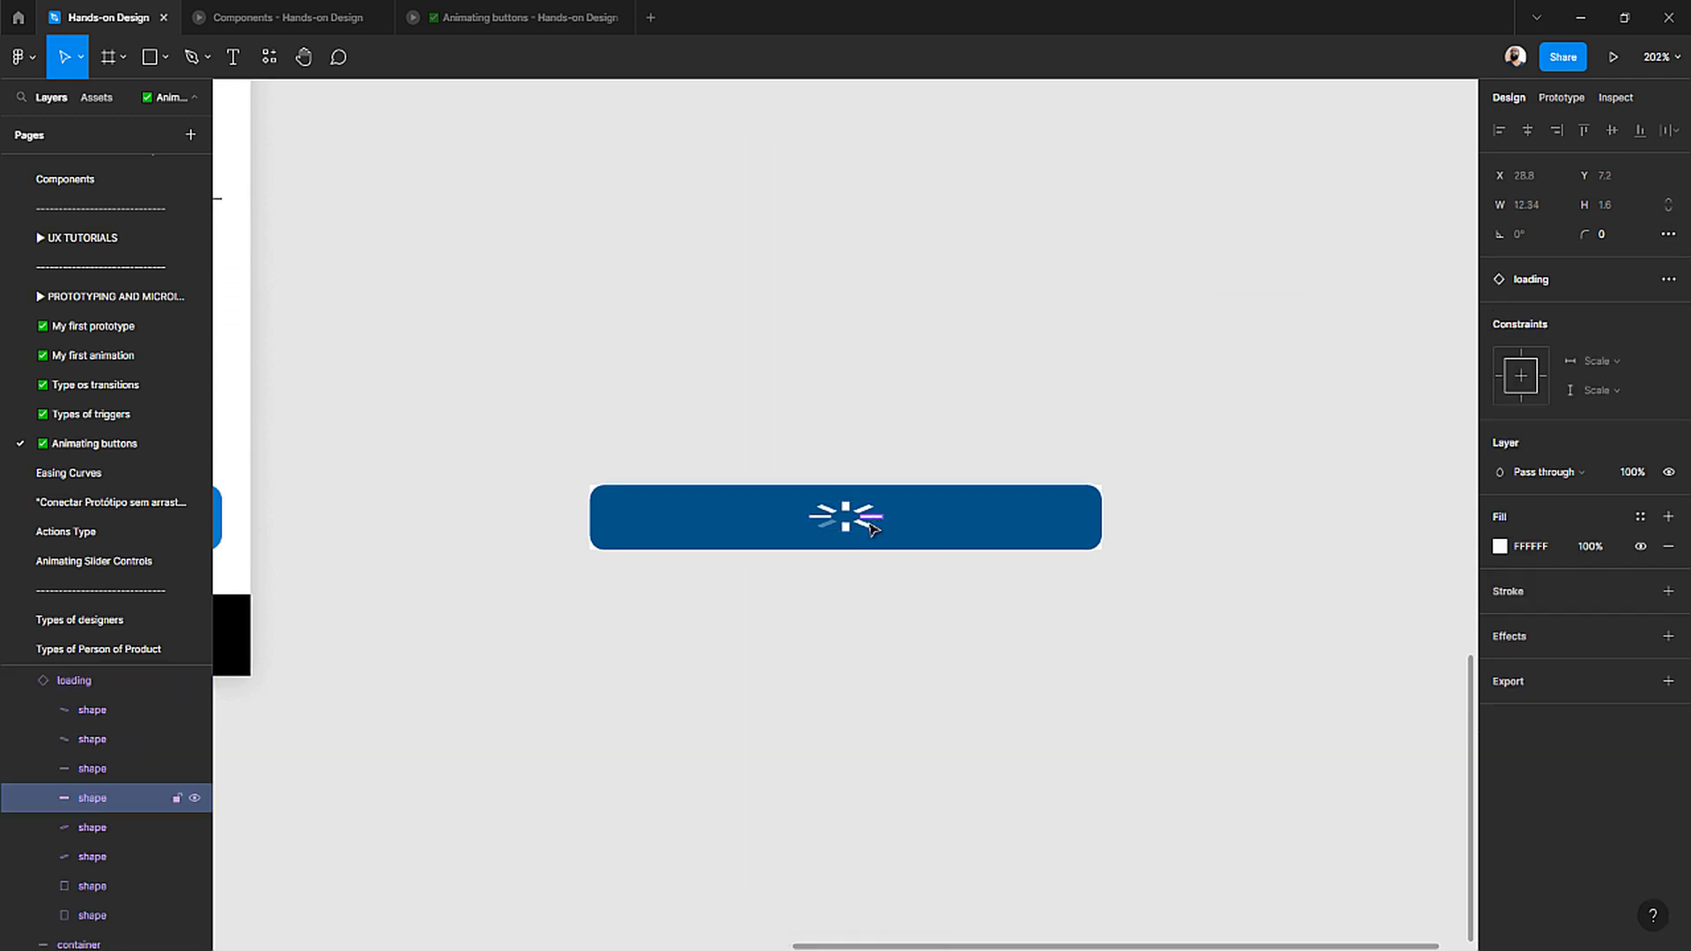
- Try narrowing the loading button instance beside the phone screen and undo the resize
click(839, 601)
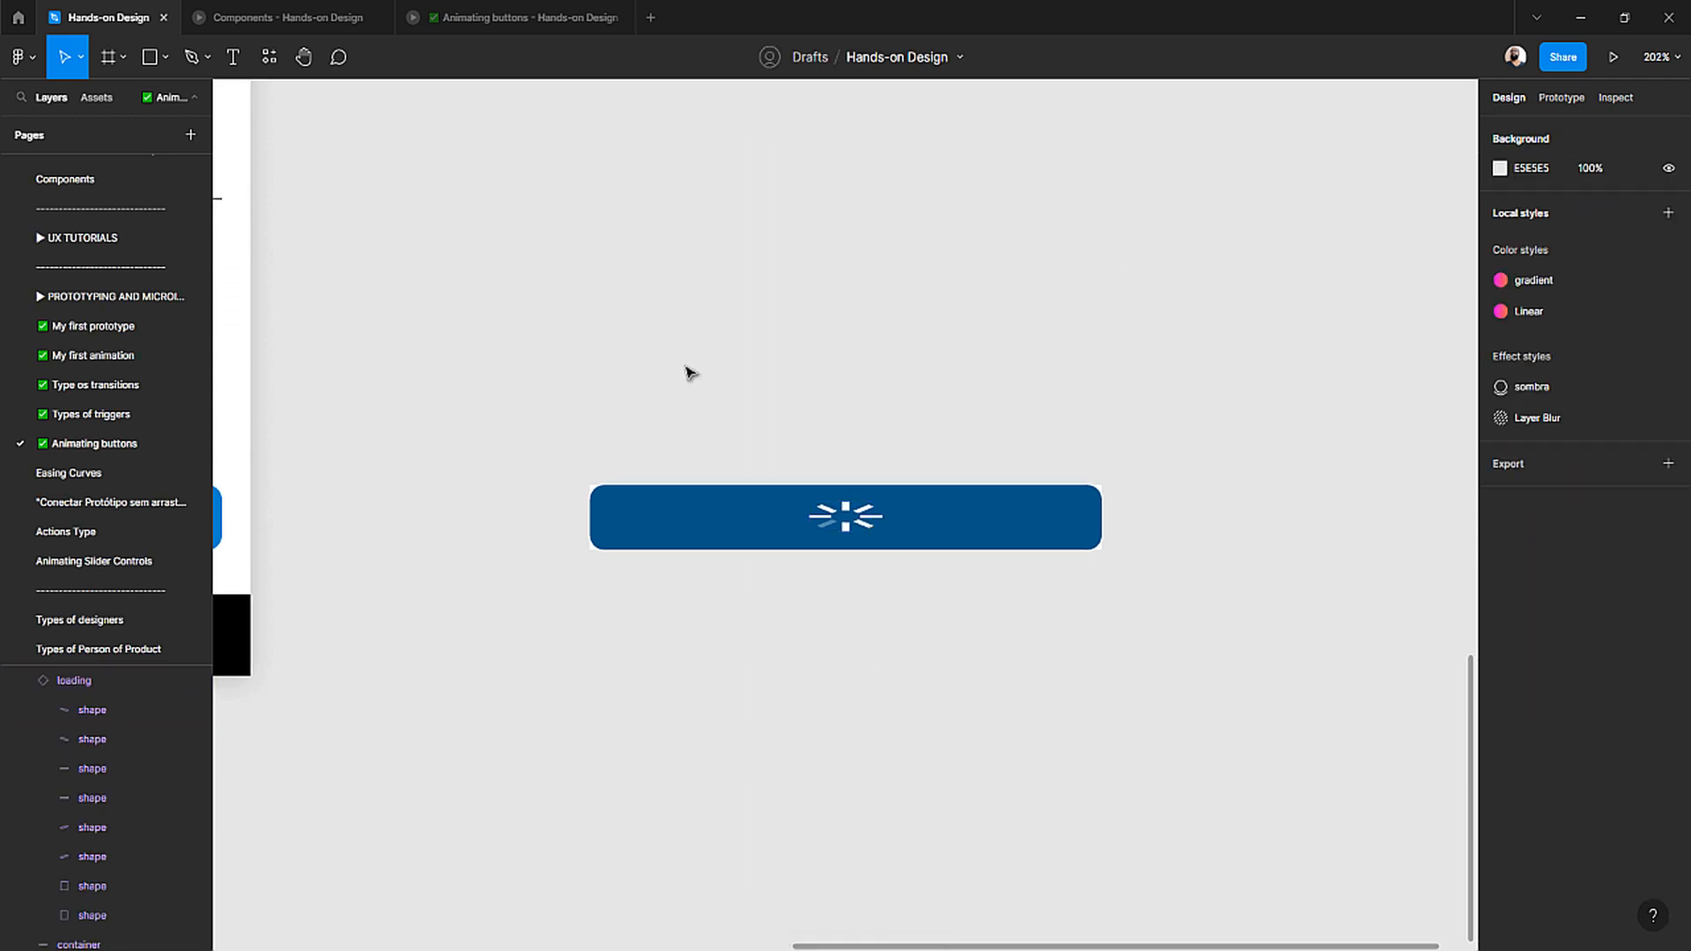
click(701, 491)
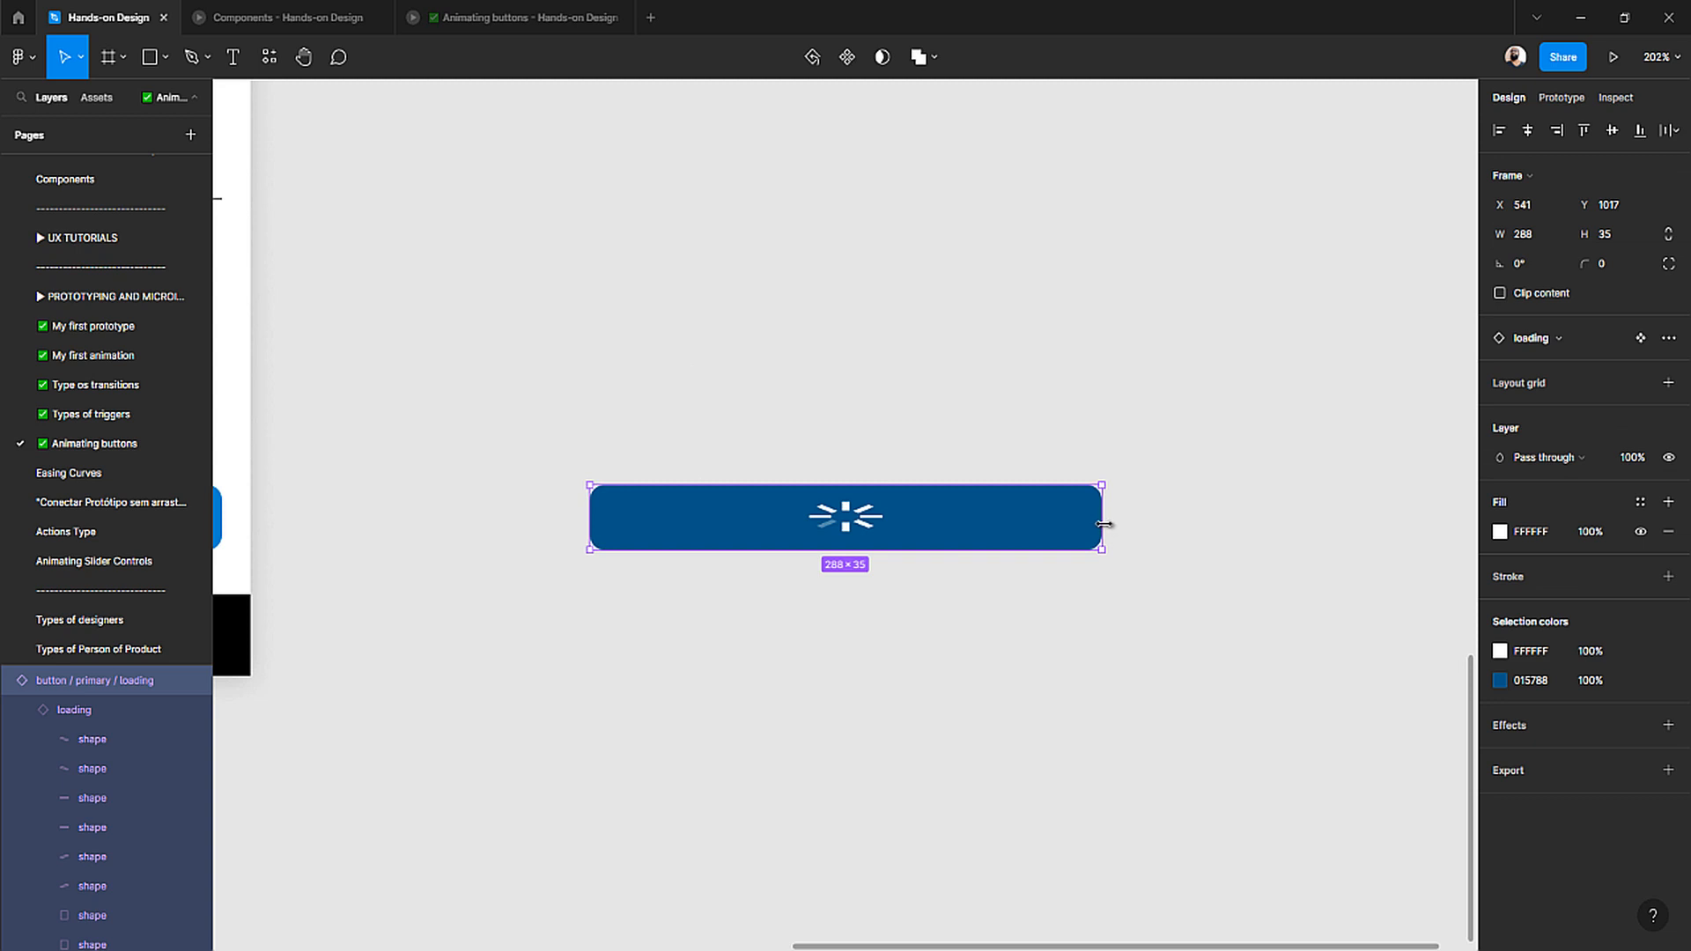
drag(1104, 525, 634, 480)
key(ctrl+z)
- Go to the nested spinner's main component and set the Center constraints on the spinner inside button / primary / loading
double_click(868, 525)
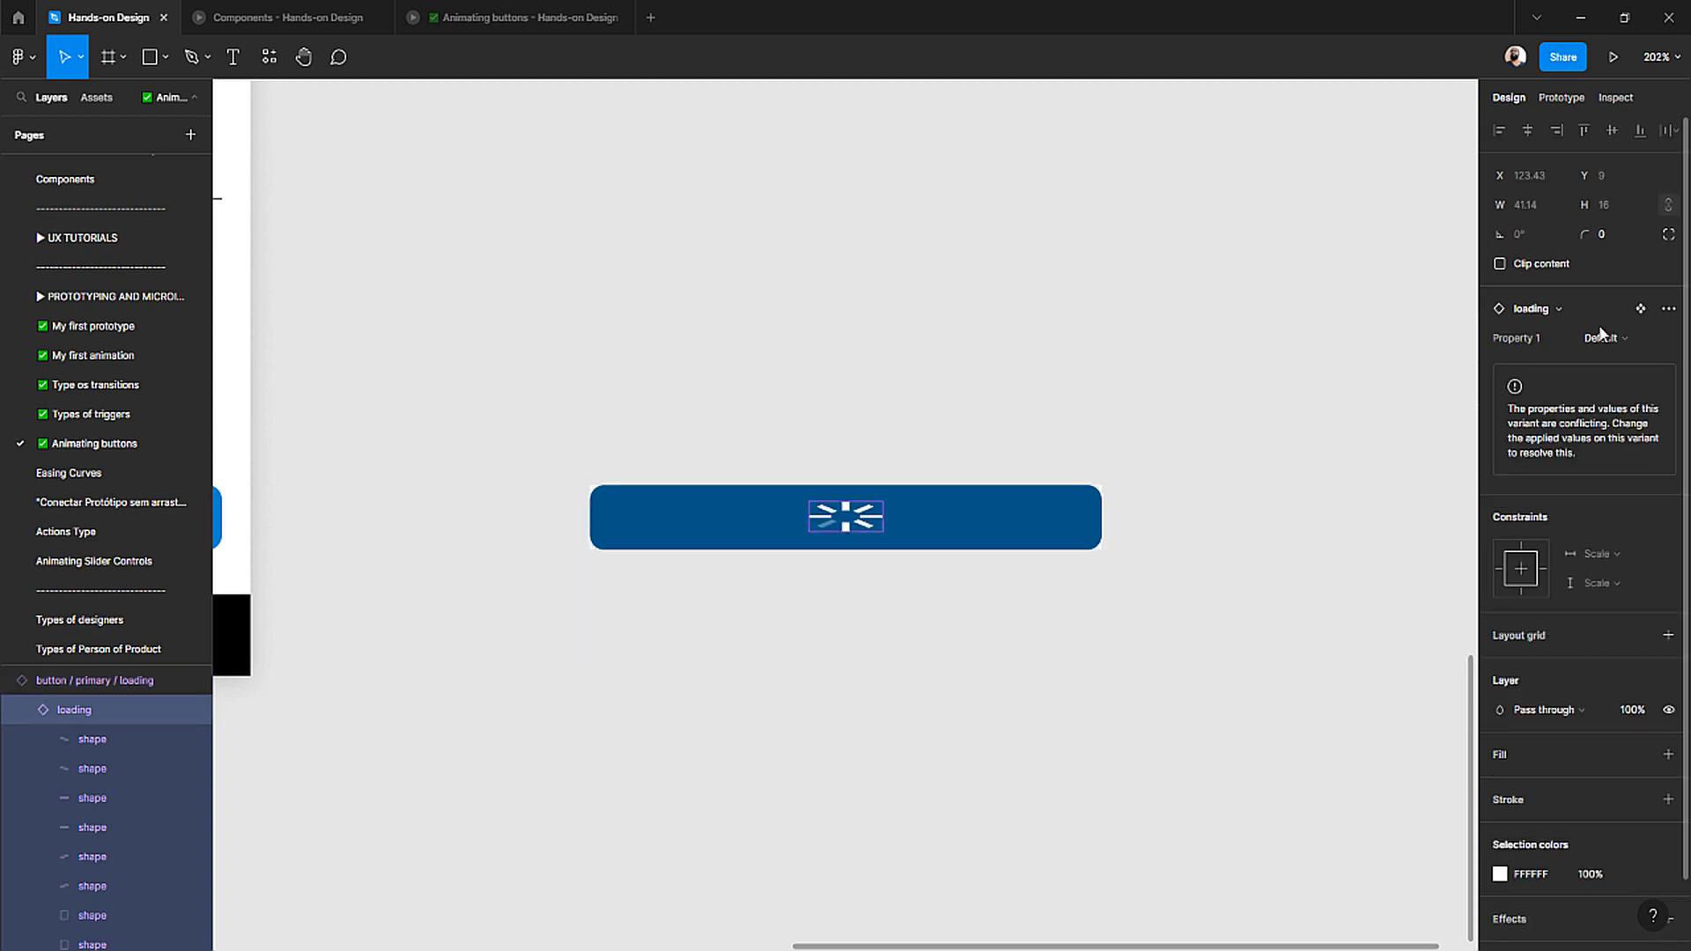
click(1640, 308)
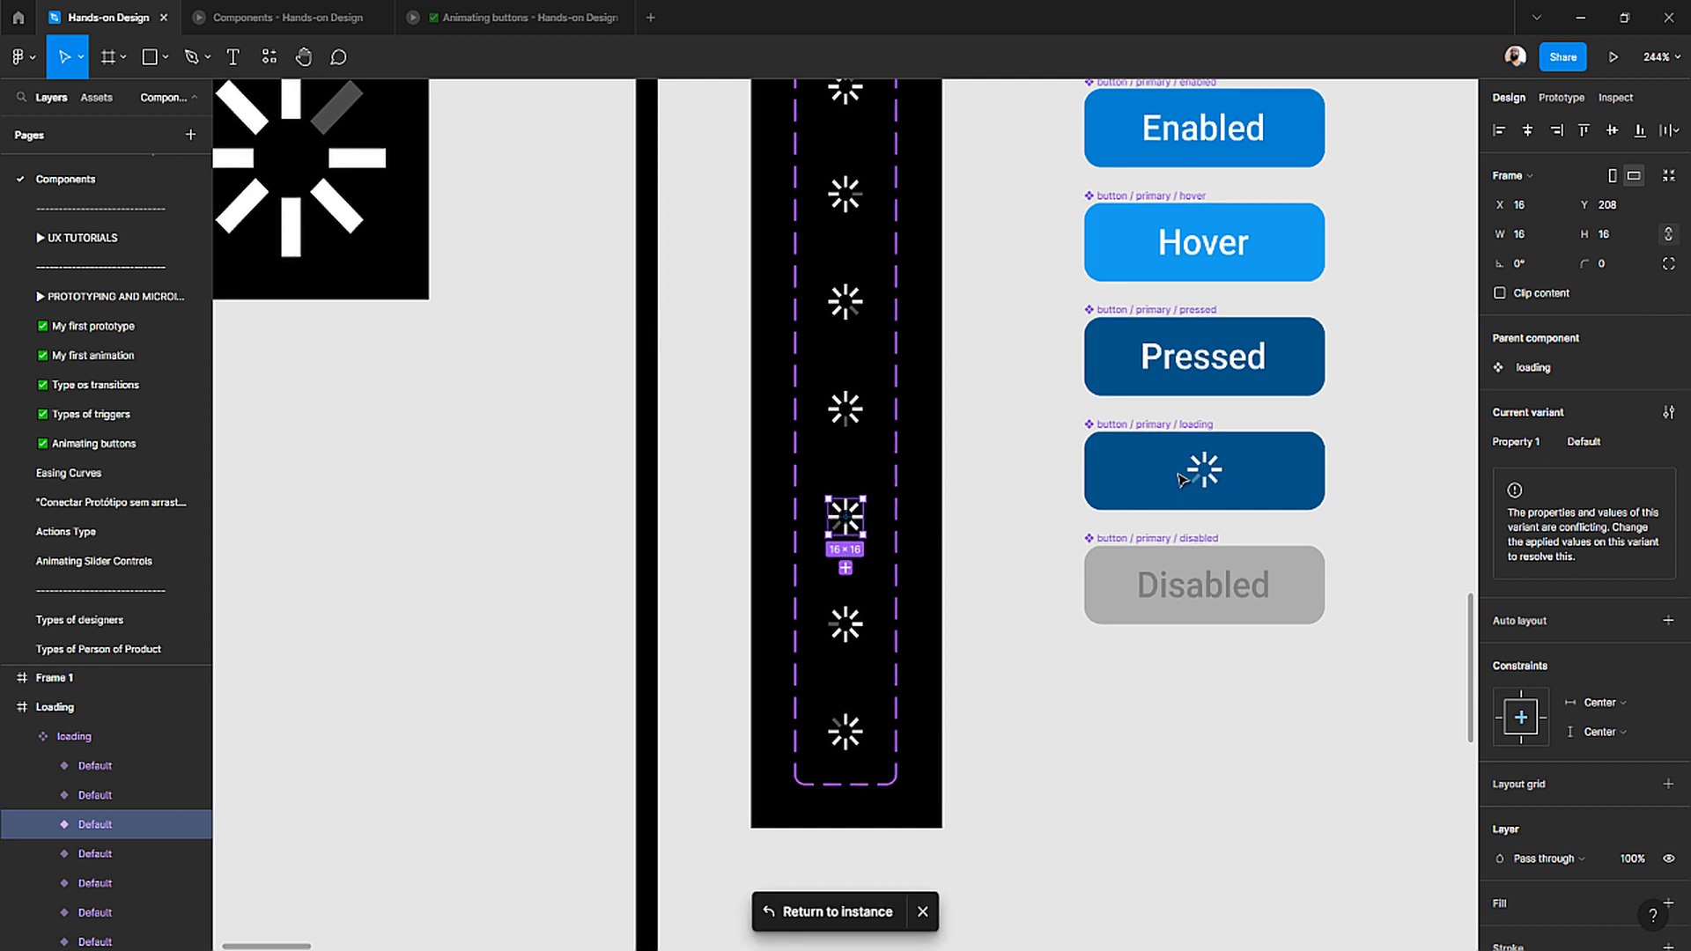
double_click(1205, 470)
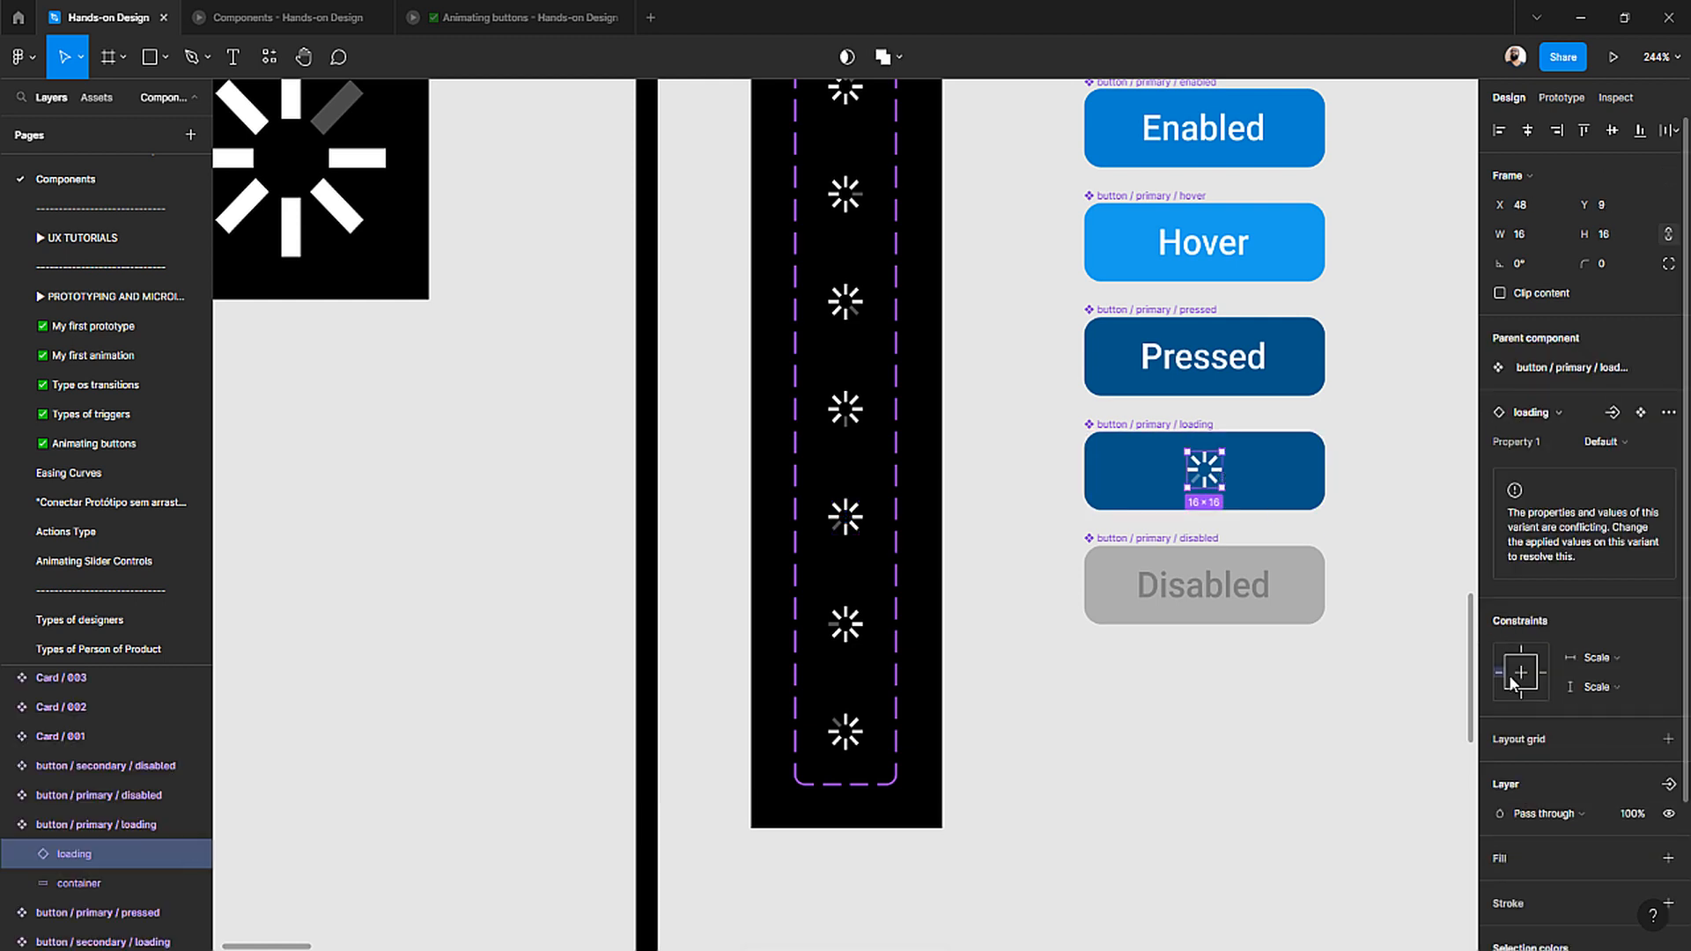
click(1522, 673)
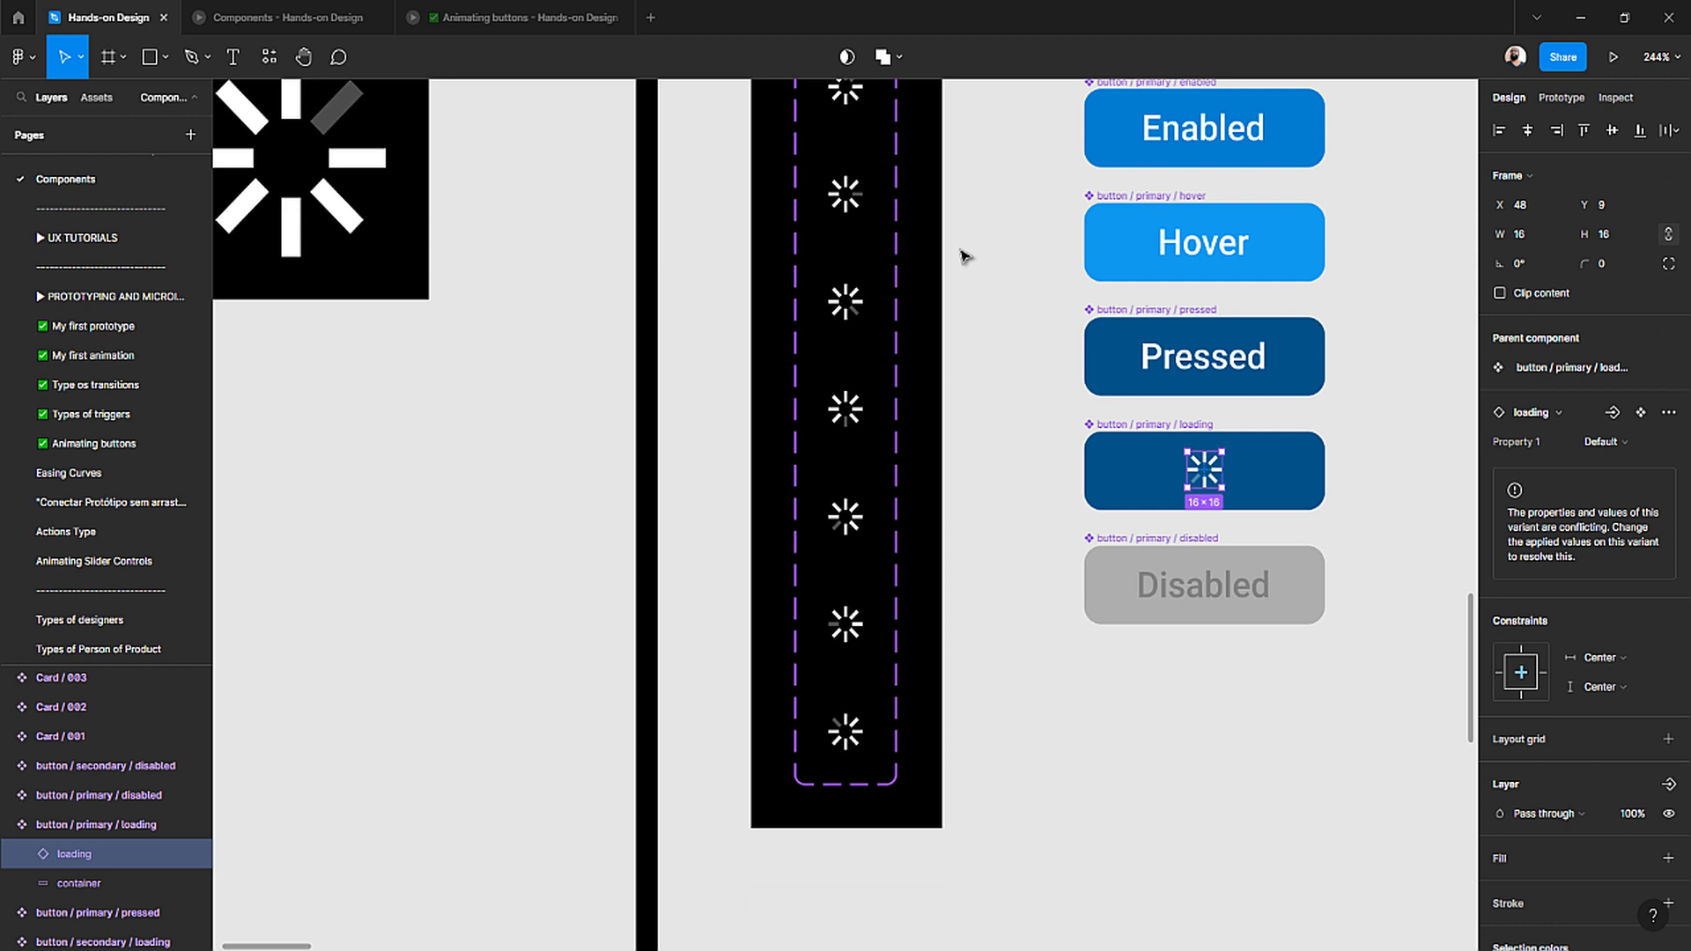
- Recheck the constraints of the spinner variants and return to the loading button instance on the Animating buttons page
double_click(858, 627)
click(854, 524)
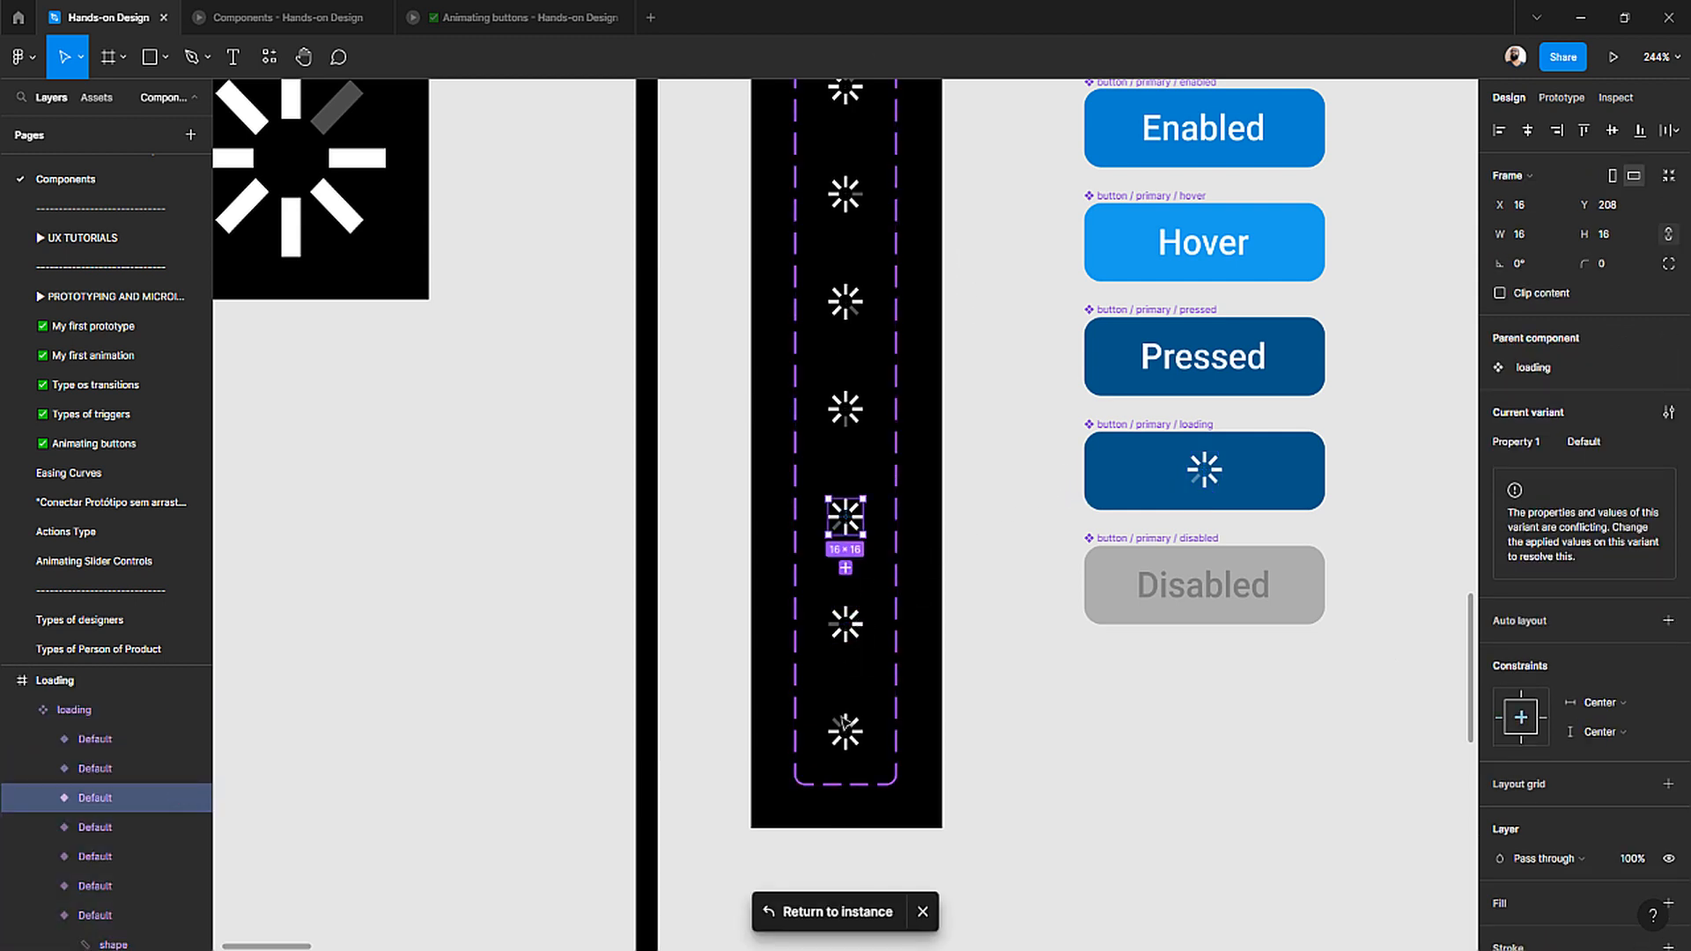
click(835, 911)
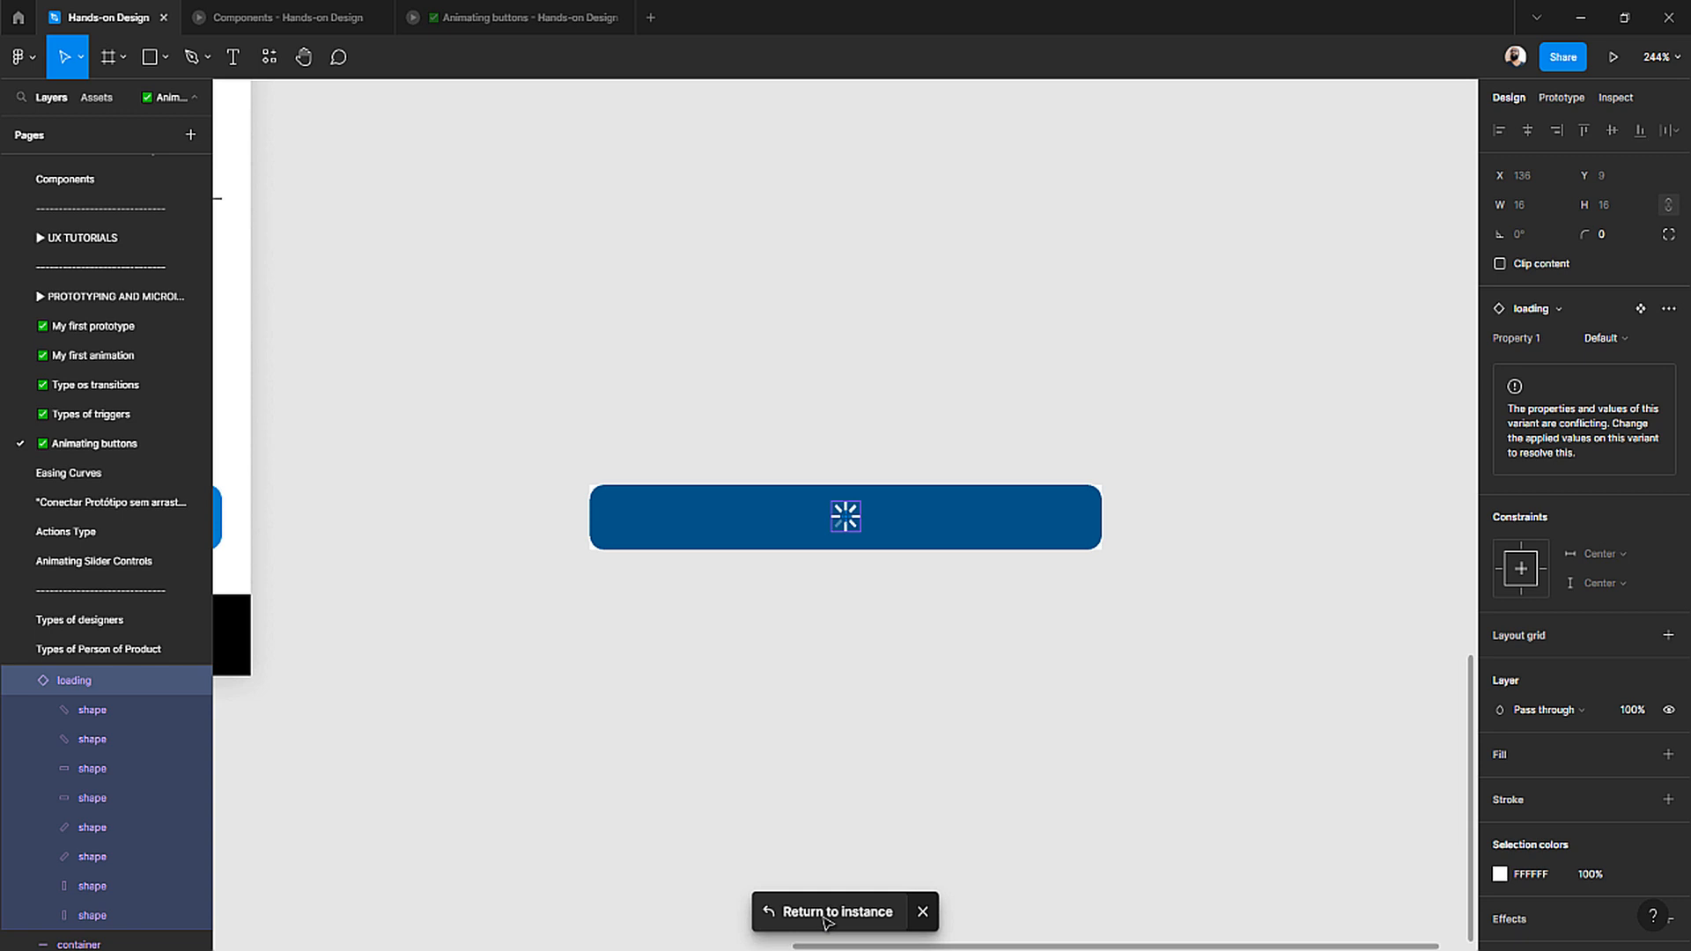
- Move the loading button instance into the phone screen, 24 px above the NEXT button
click(863, 633)
scroll(822, 513, down, 5)
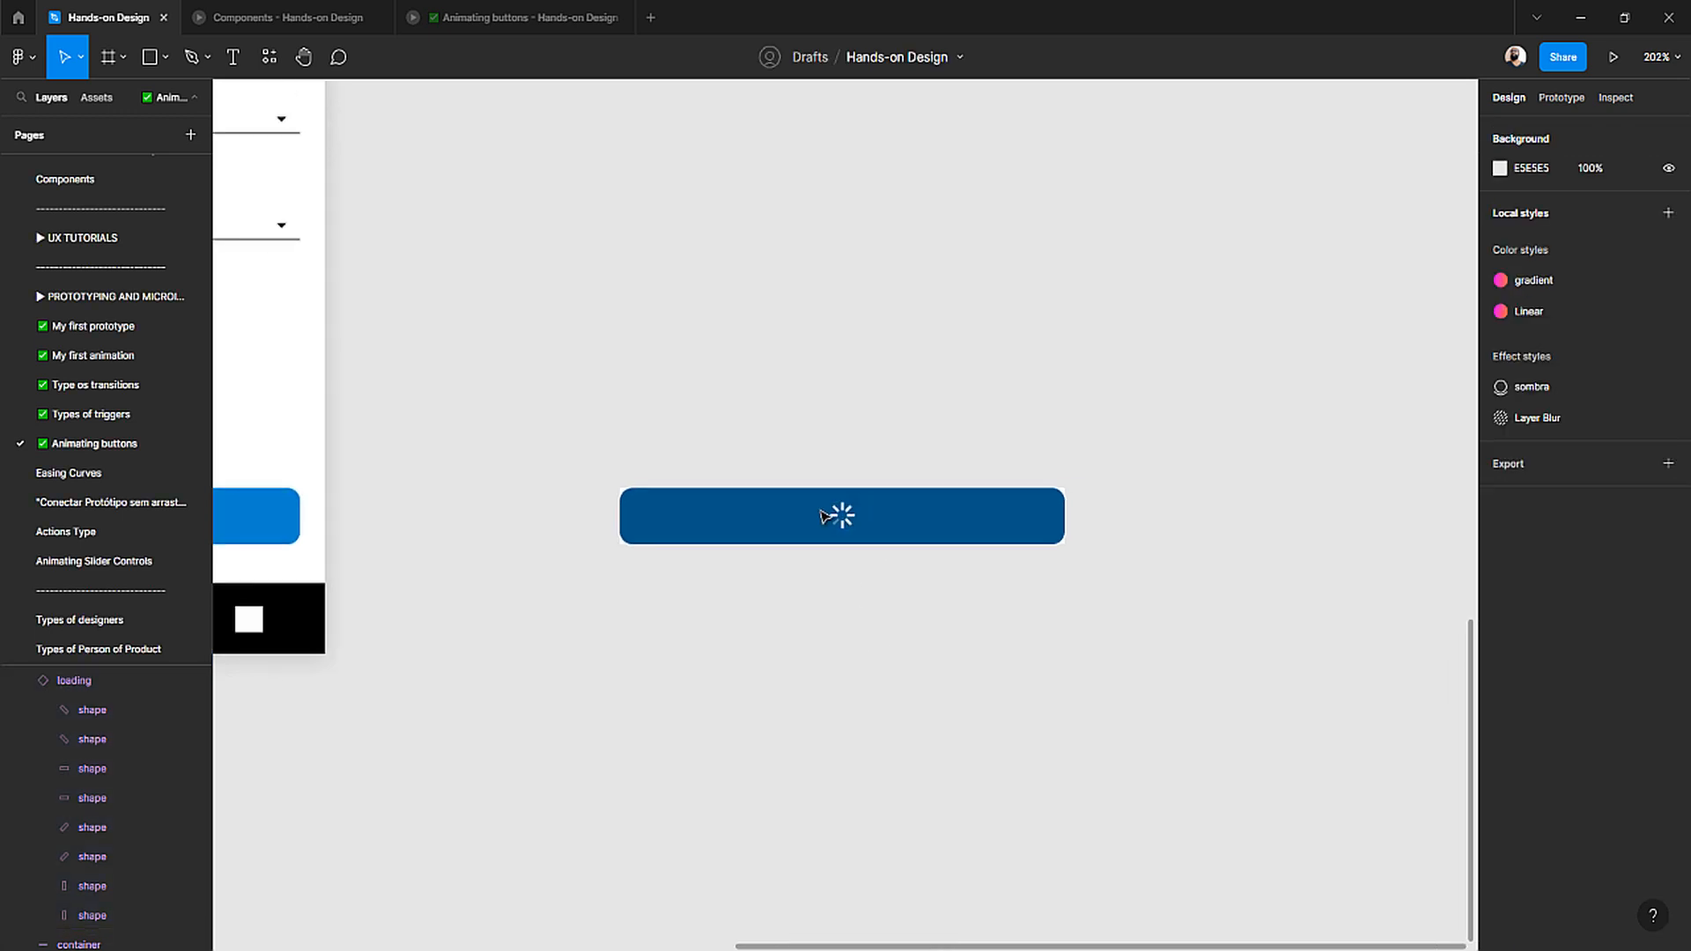
scroll(823, 515, left, 1)
click(905, 520)
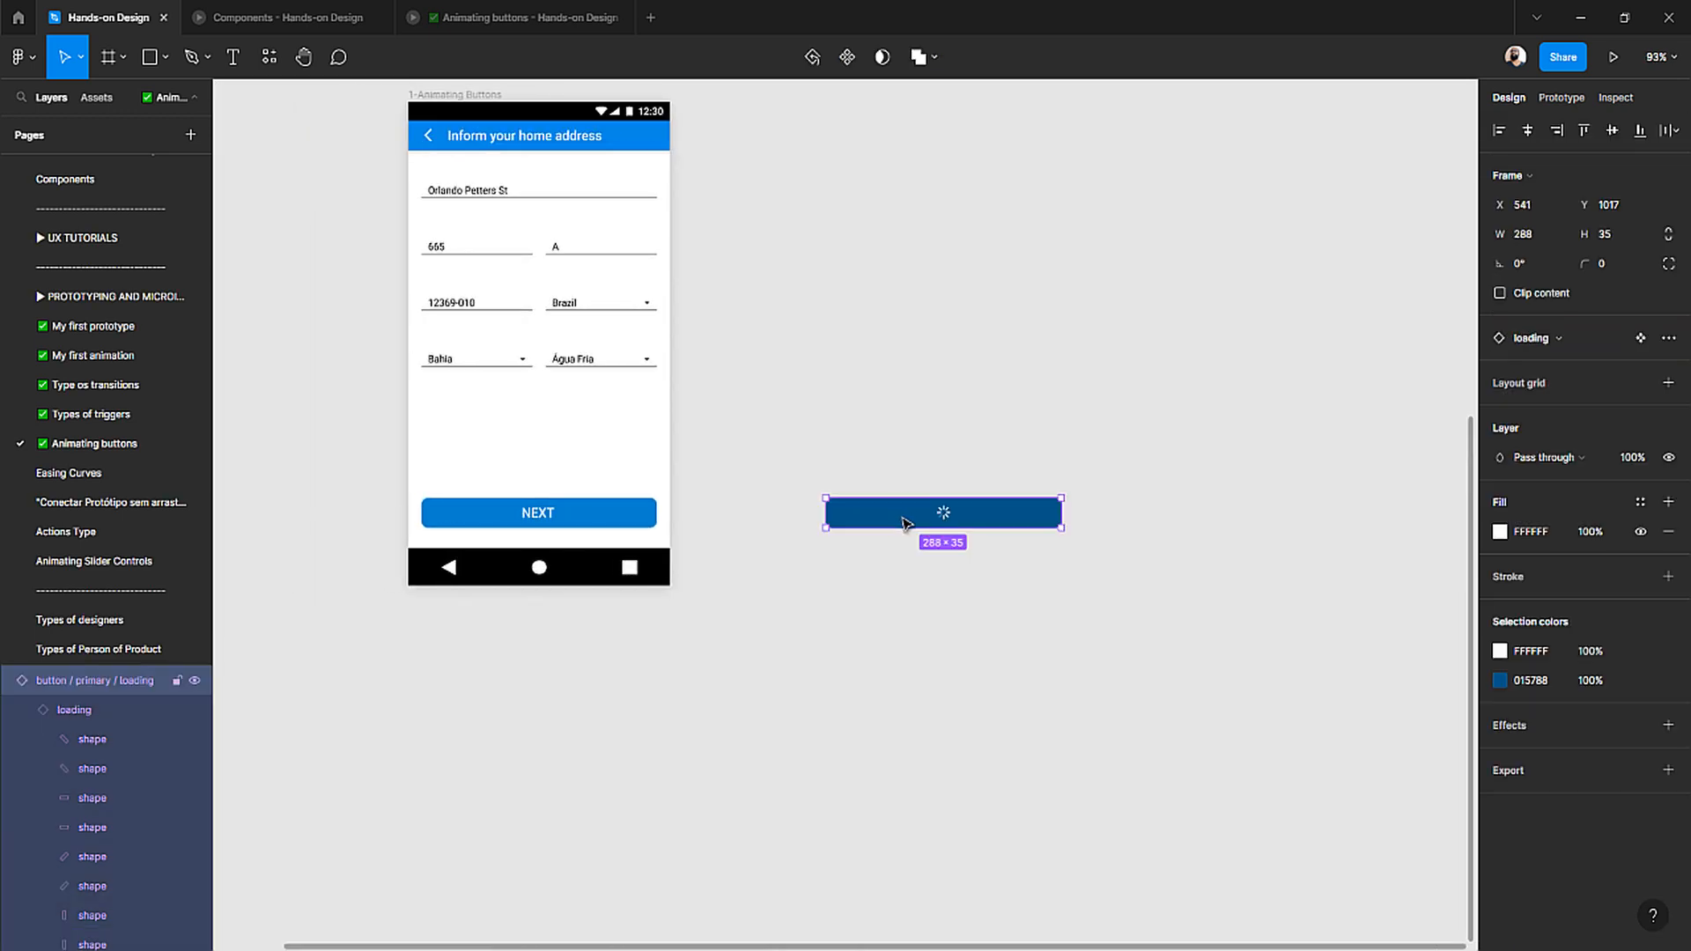
drag(900, 523, 497, 473)
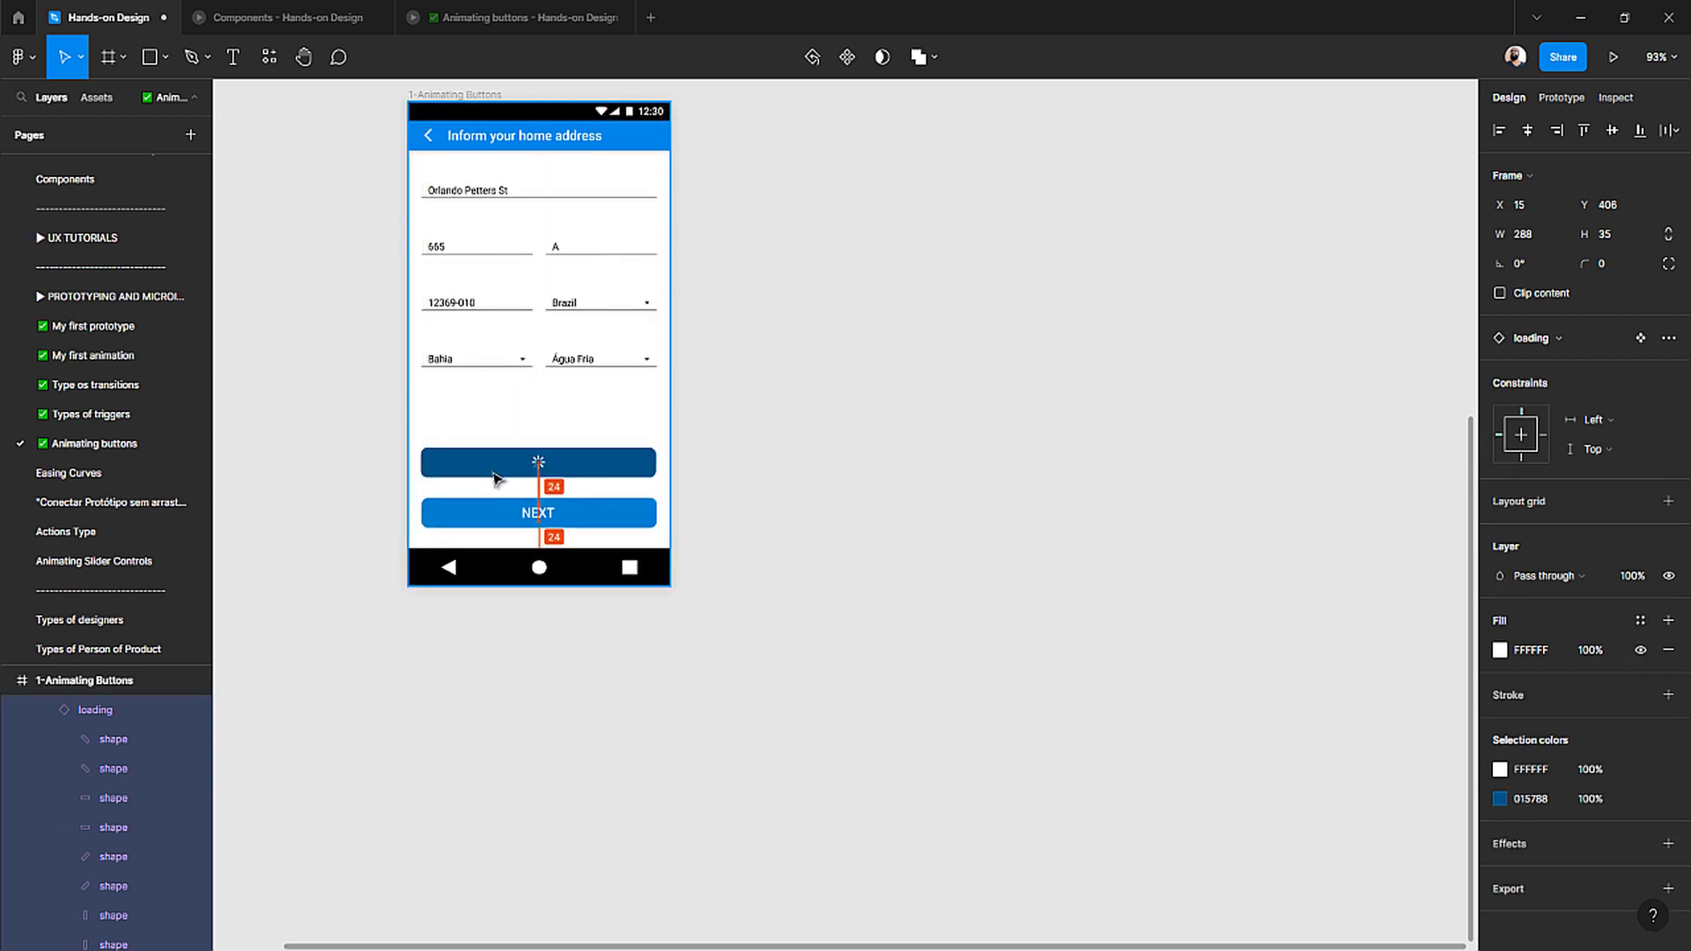
- Preview the 1-Animating Buttons frame enlarged as a prototype, and close both open preview tabs
click(431, 94)
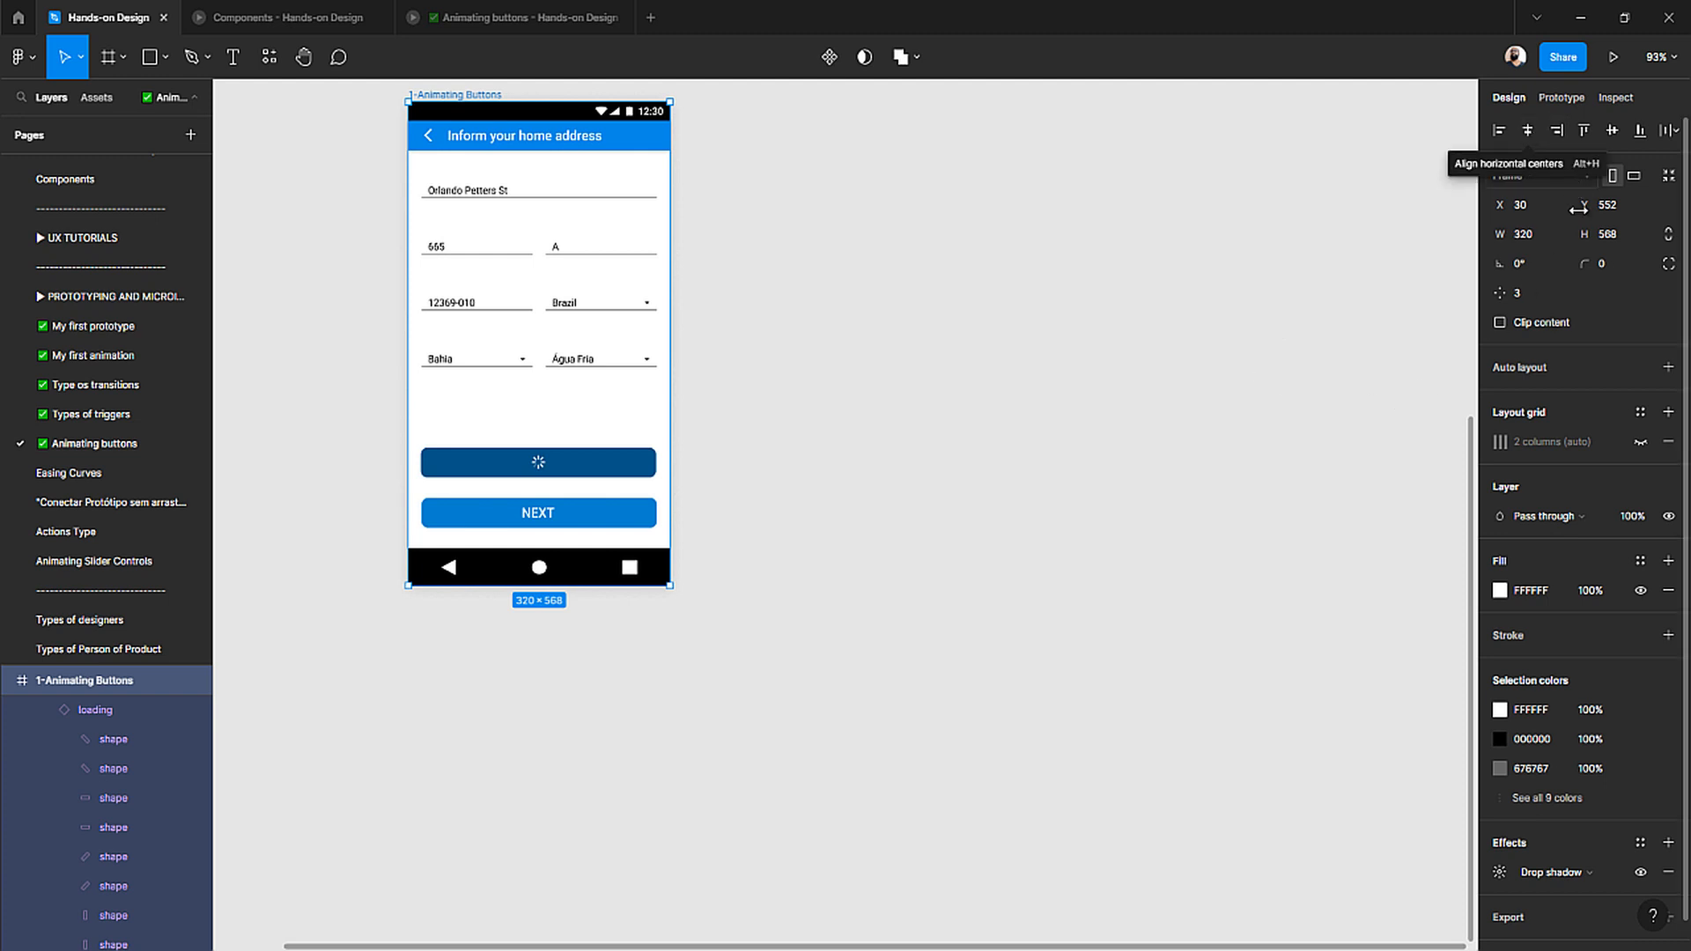
click(1609, 59)
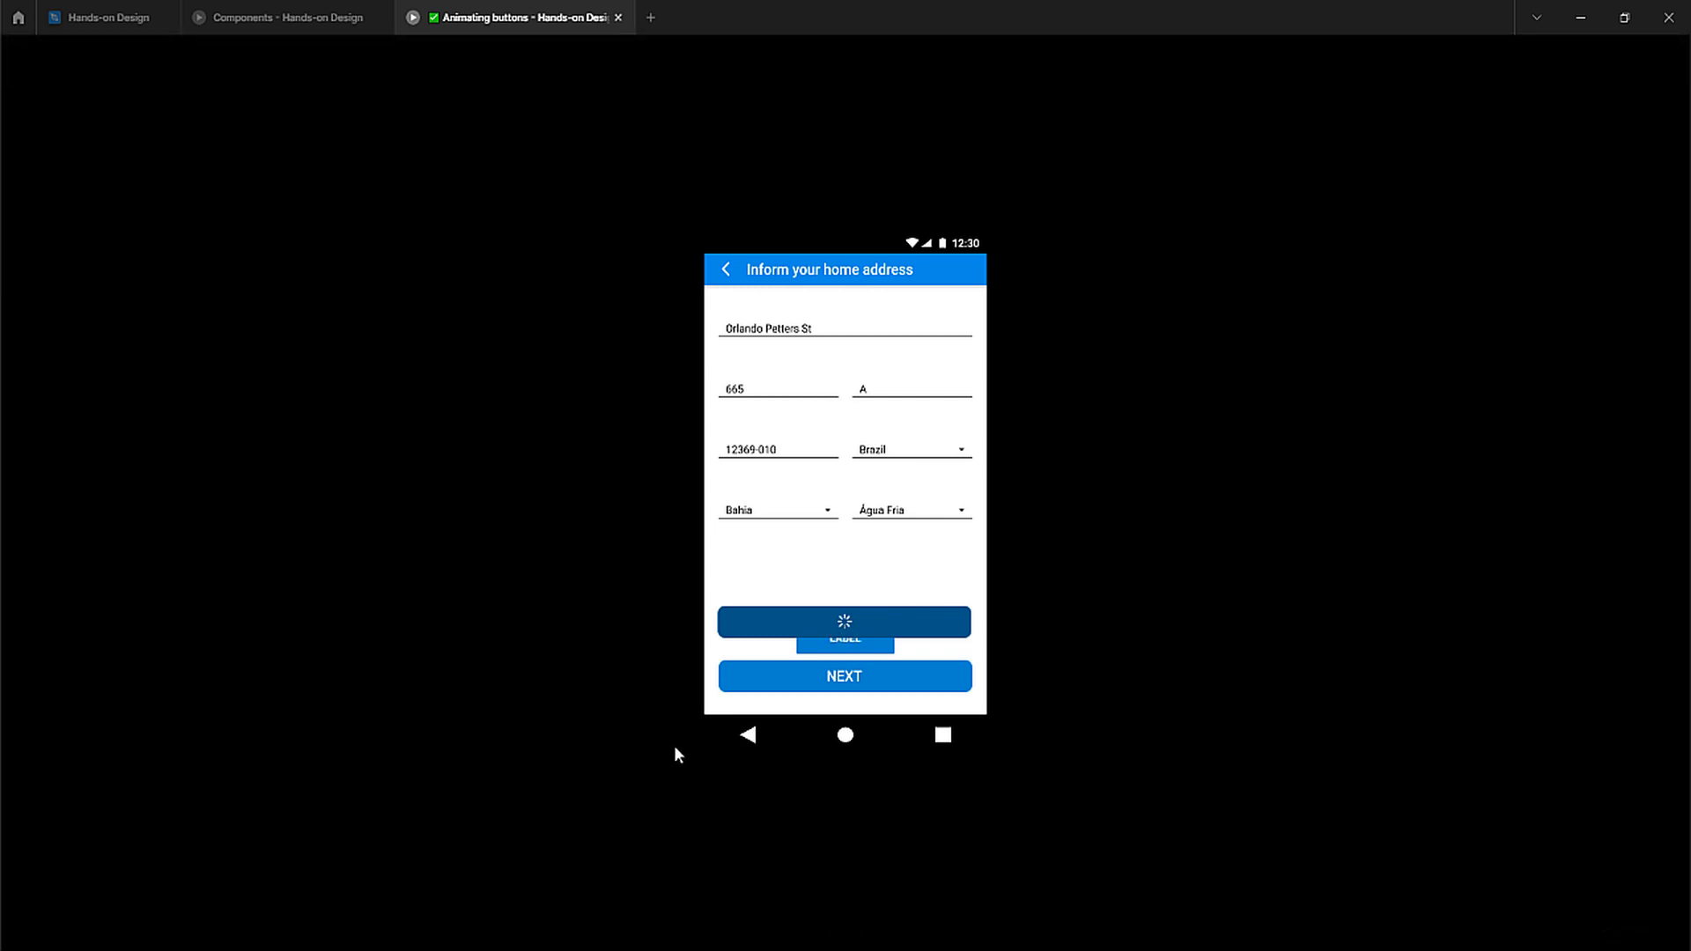
key(z)
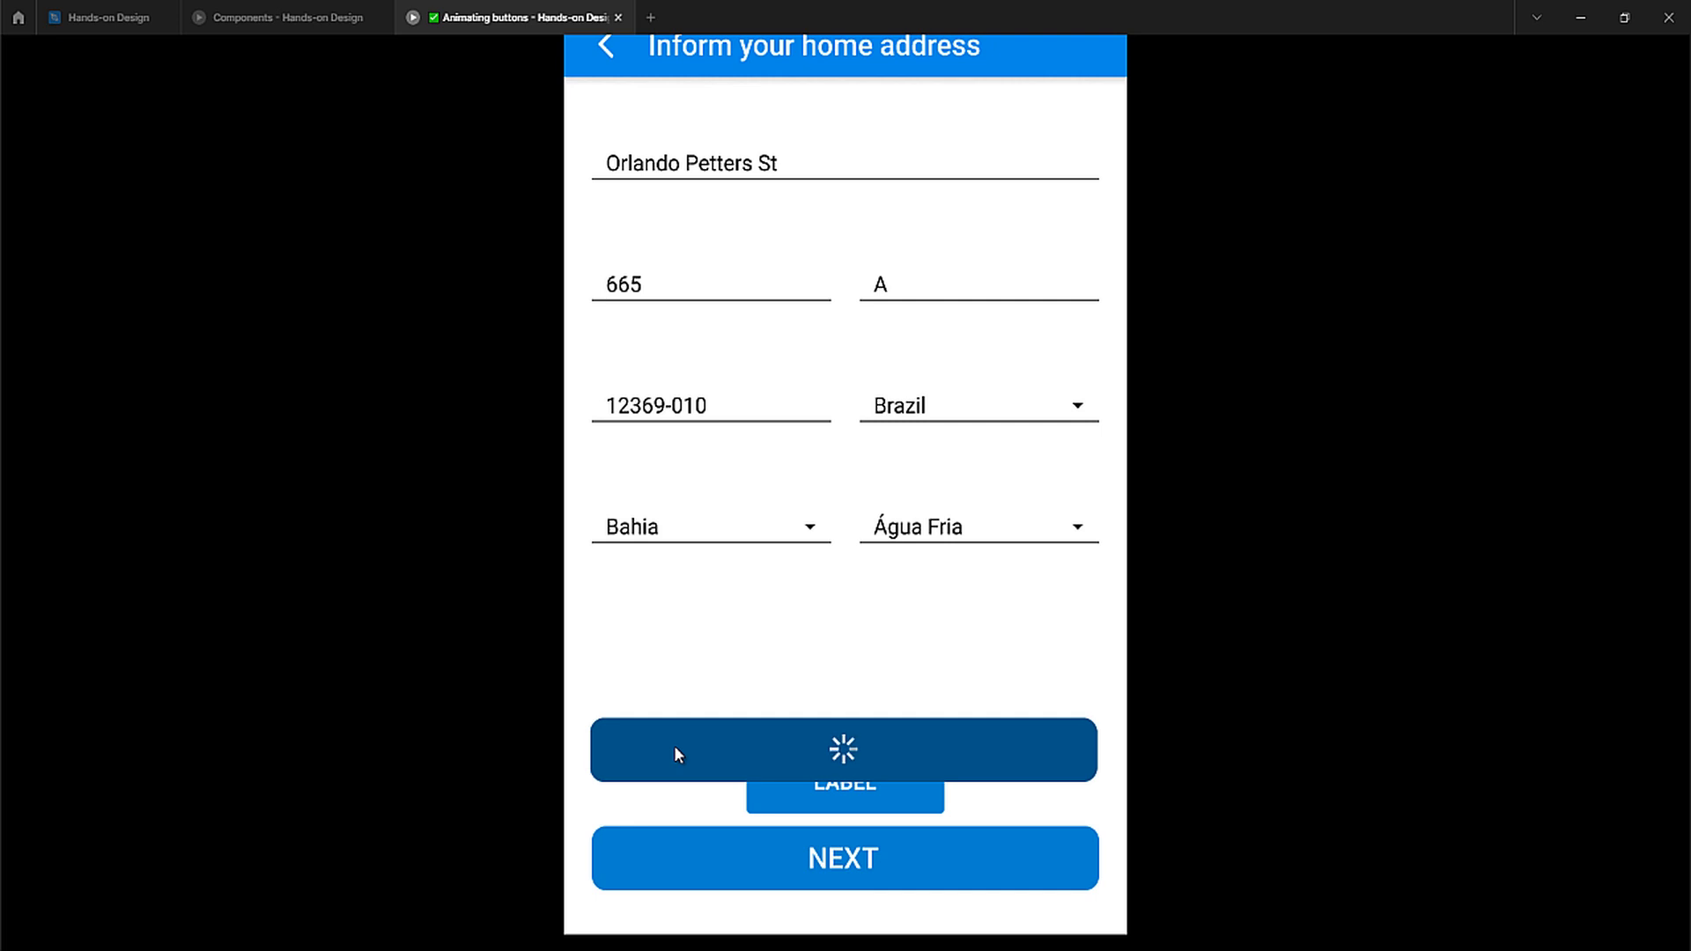
key(z)
key(z)
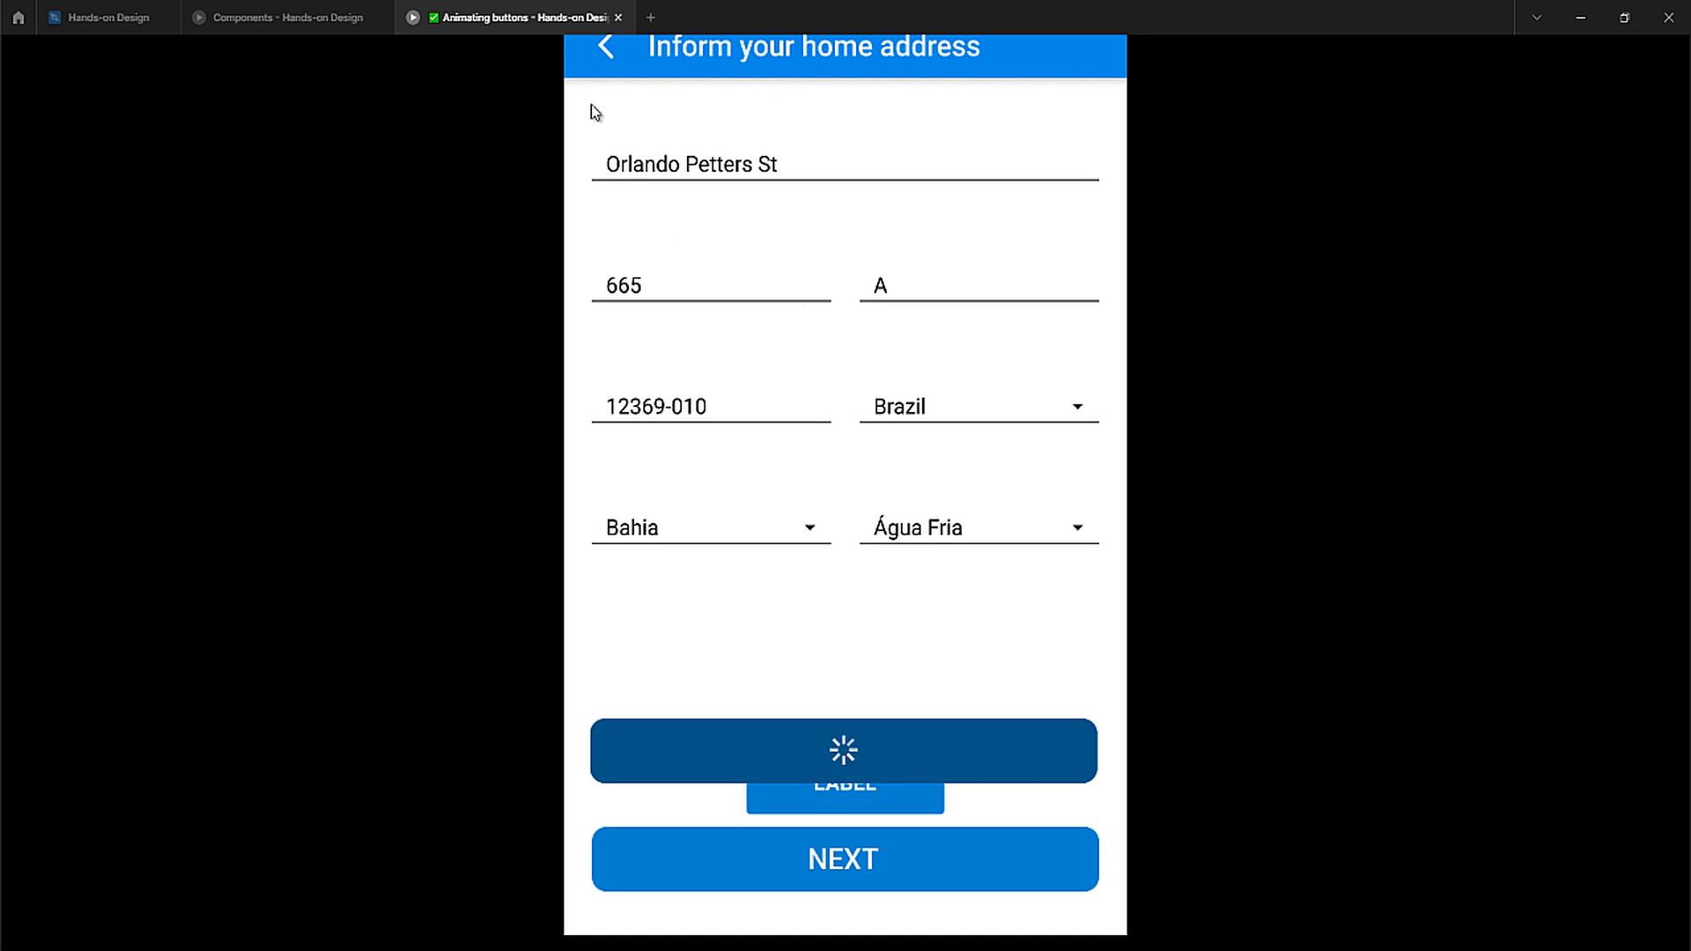
click(617, 17)
click(381, 17)
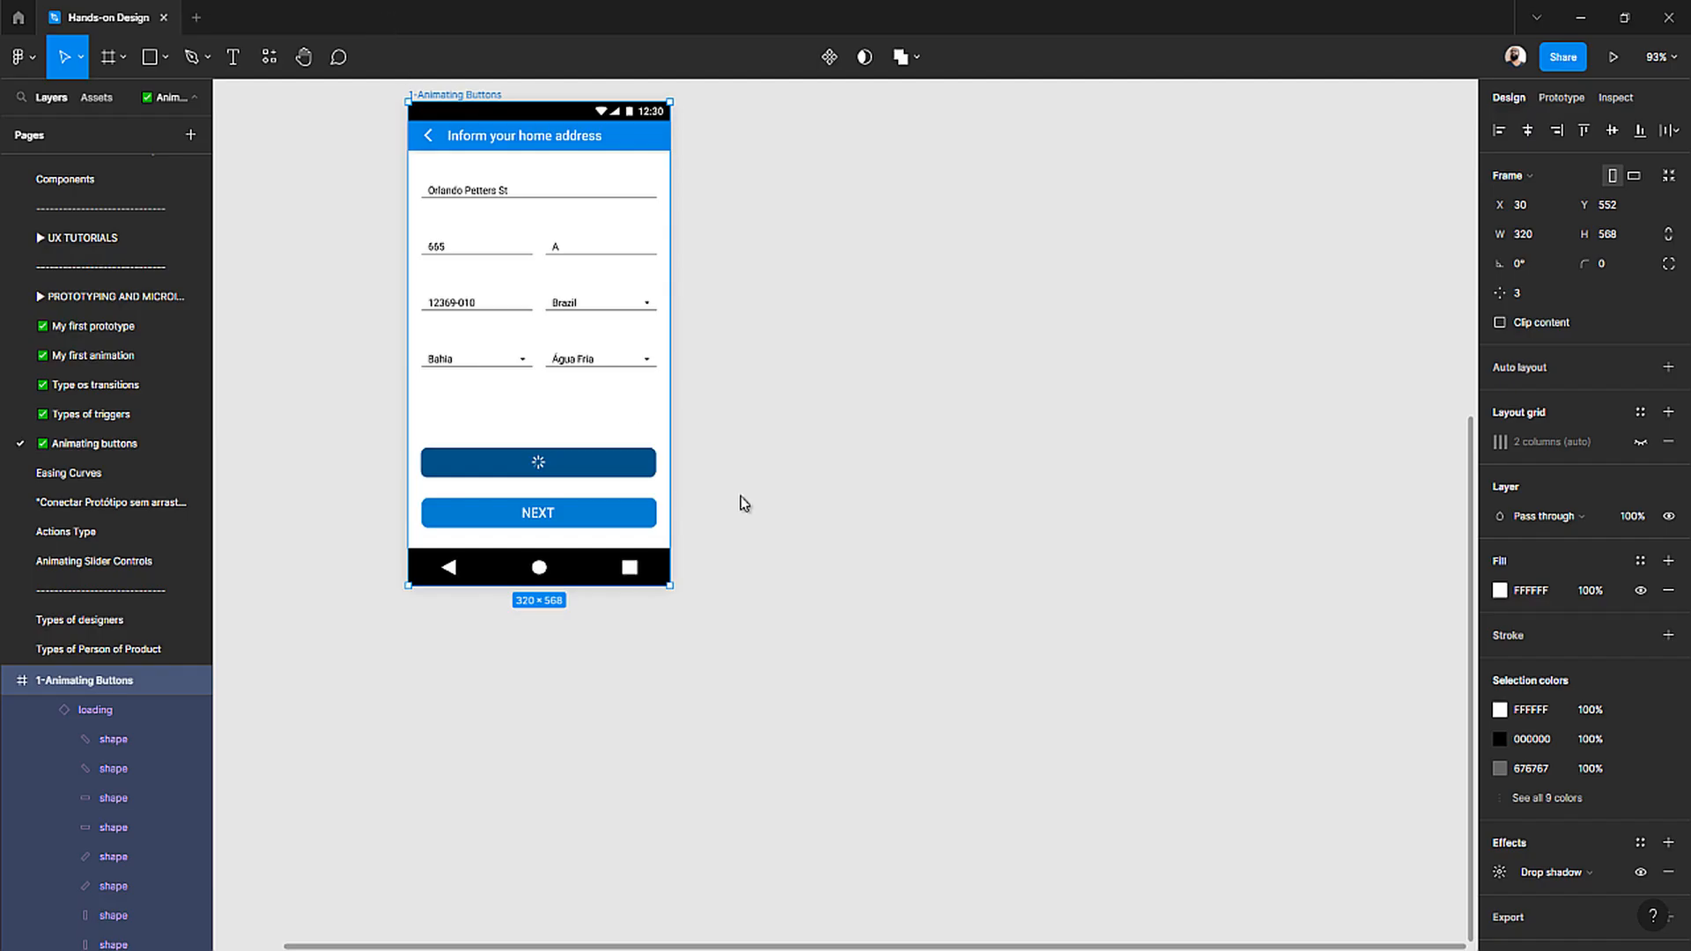
- Delete the loading button instance from the phone screen
double_click(536, 476)
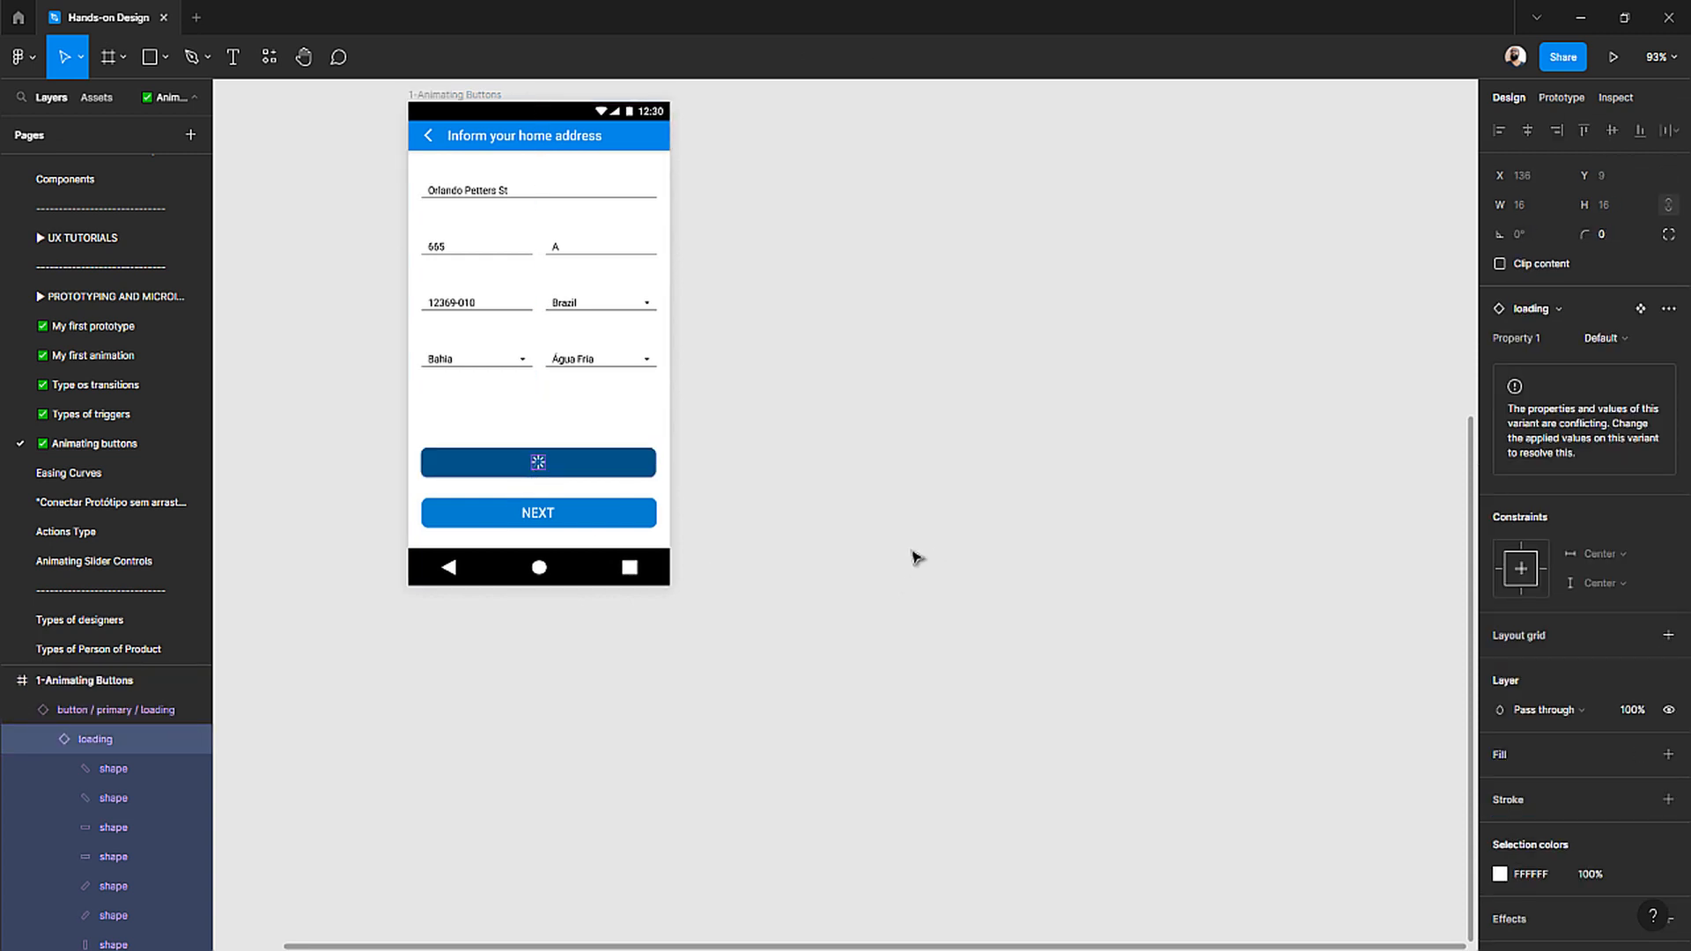
click(913, 559)
click(526, 476)
key(Delete)
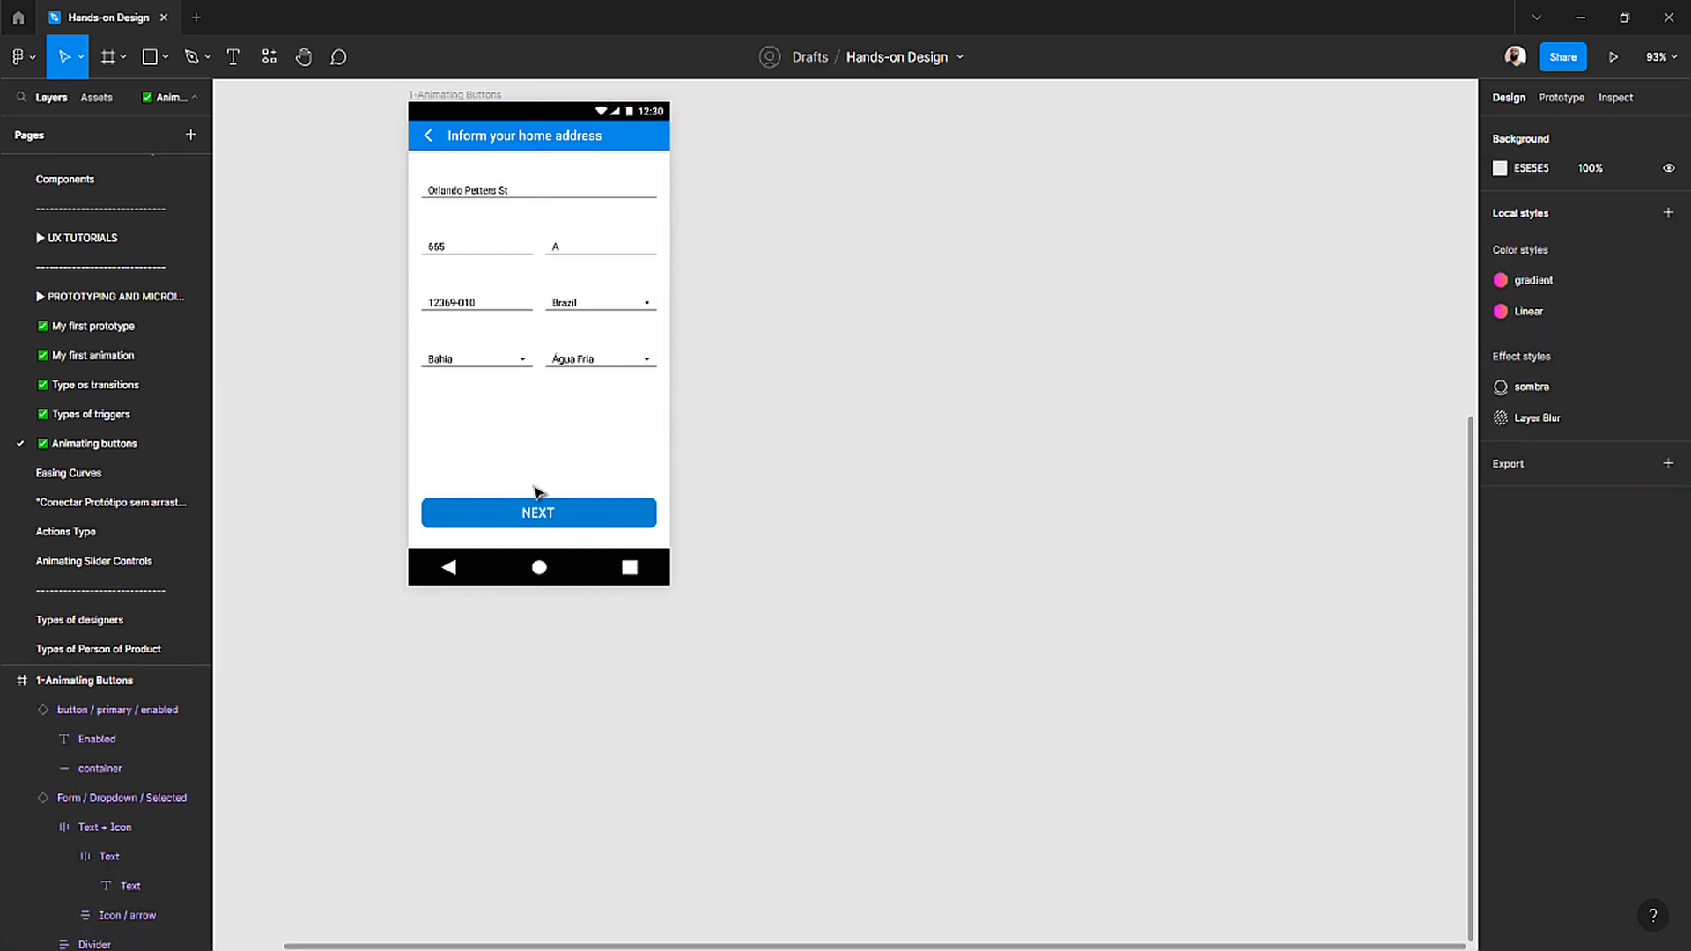
- Duplicate the NEXT button beside the phone screen at X 502, Y 1017 and swap the copy to the primary loading component
alt+drag(547, 513, 924, 528)
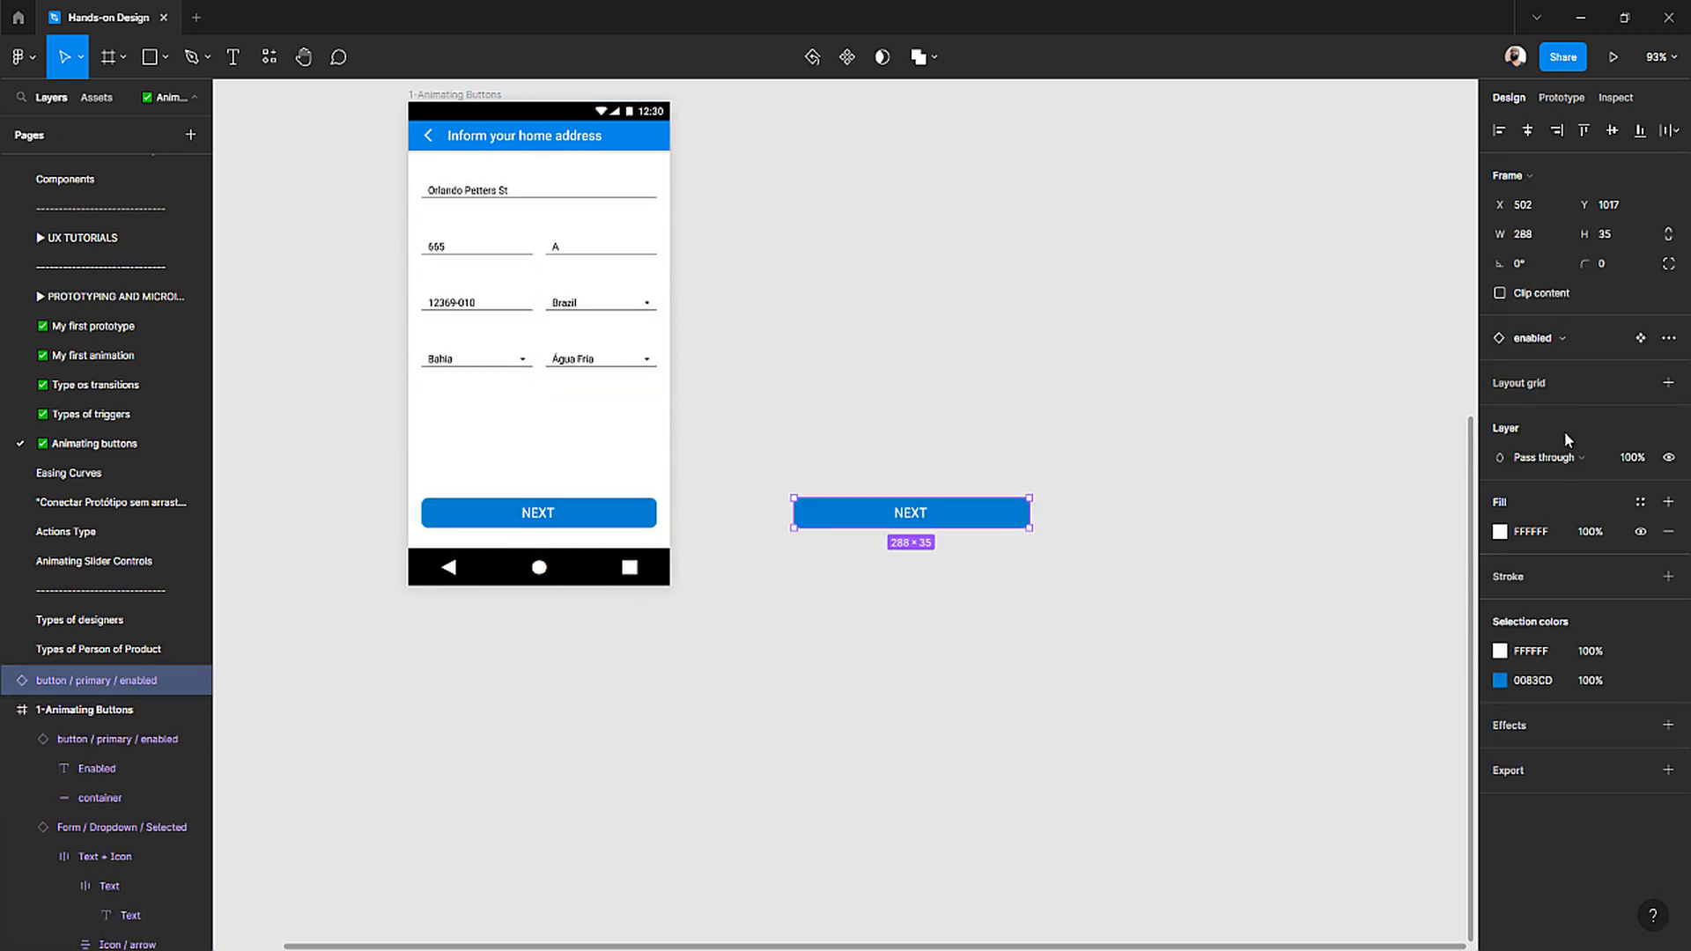
click(1562, 338)
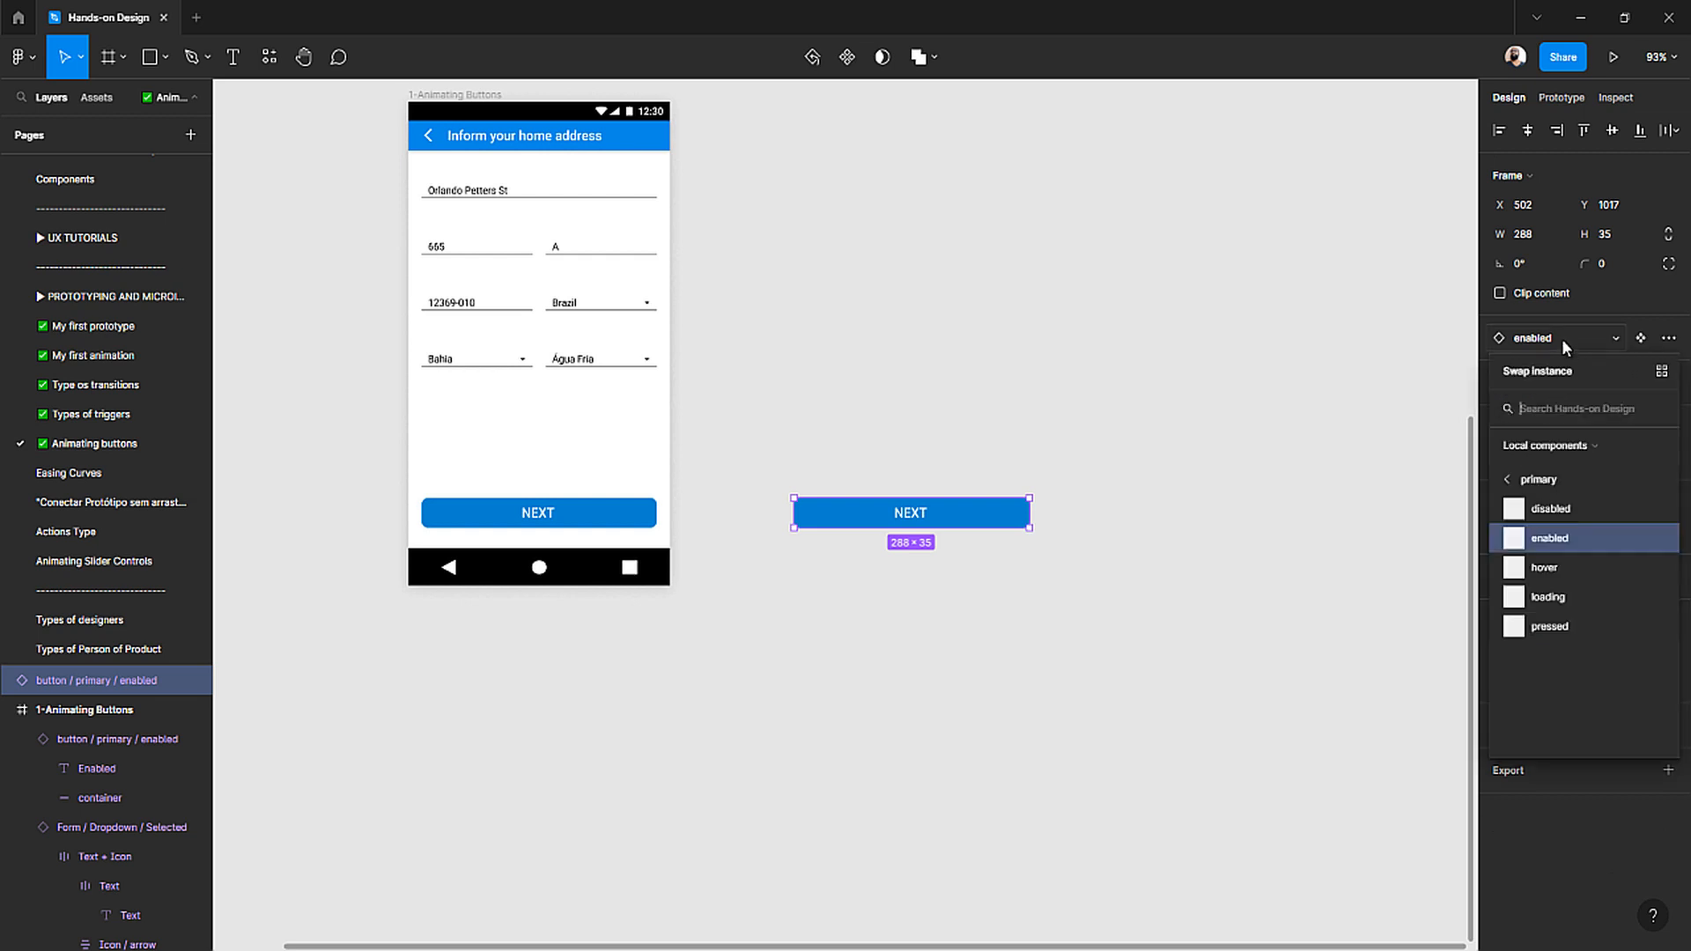
click(1559, 596)
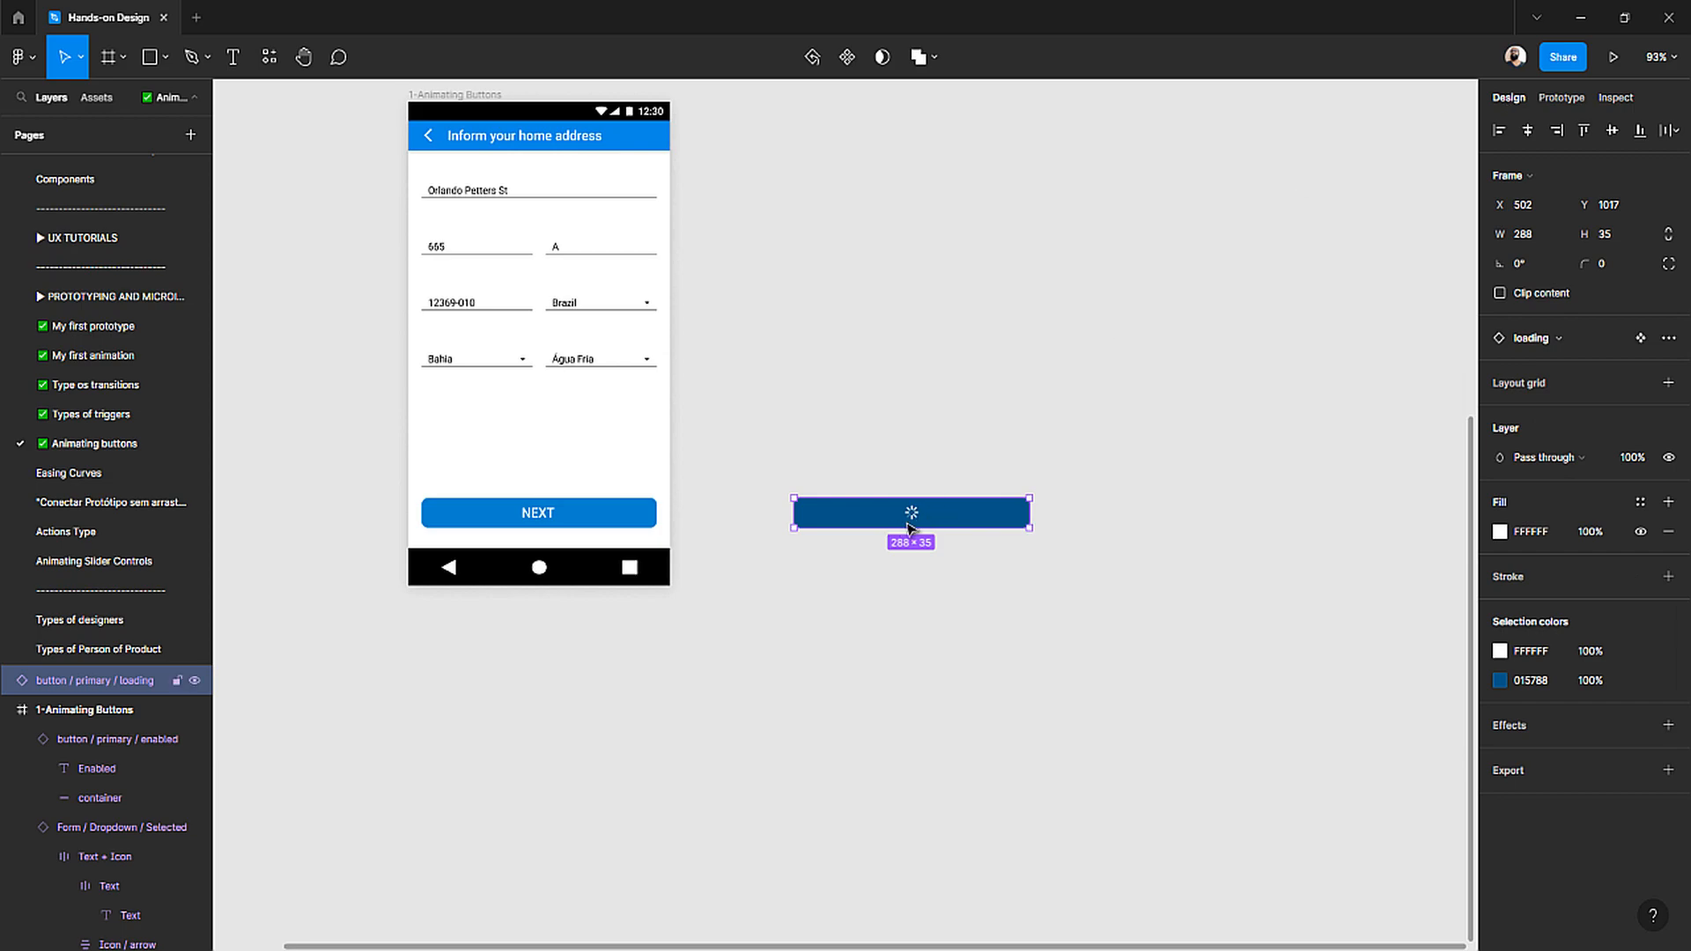
- Open the prototype preview, return to the design file and deselect the loading button
click(1613, 57)
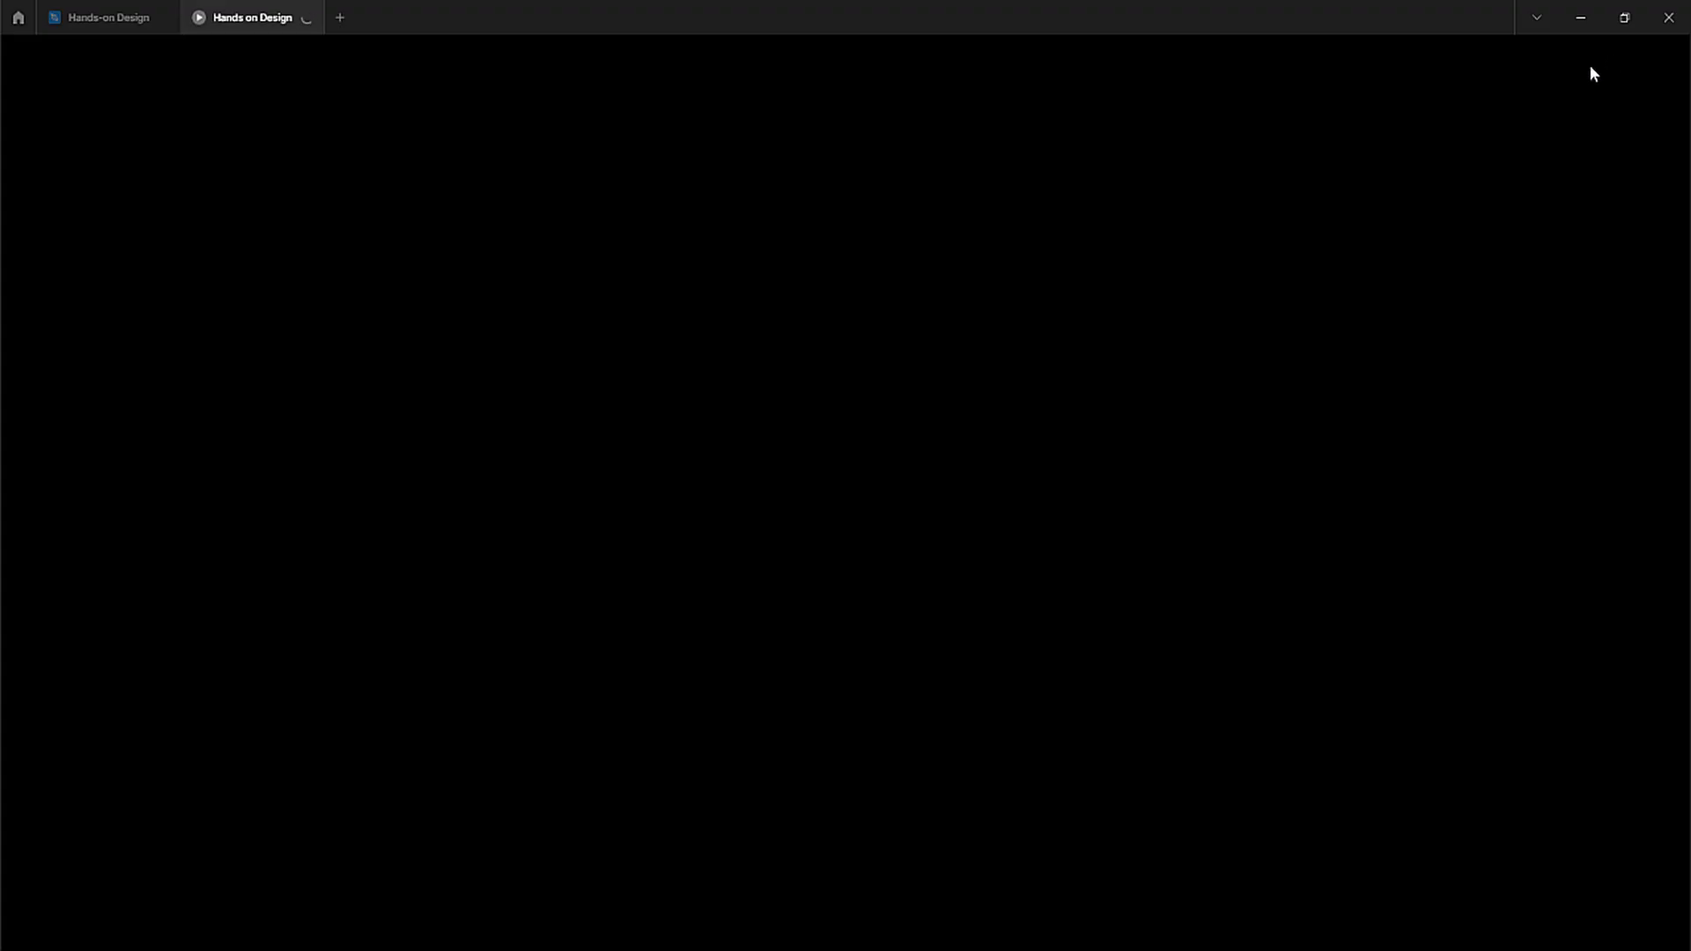
click(108, 24)
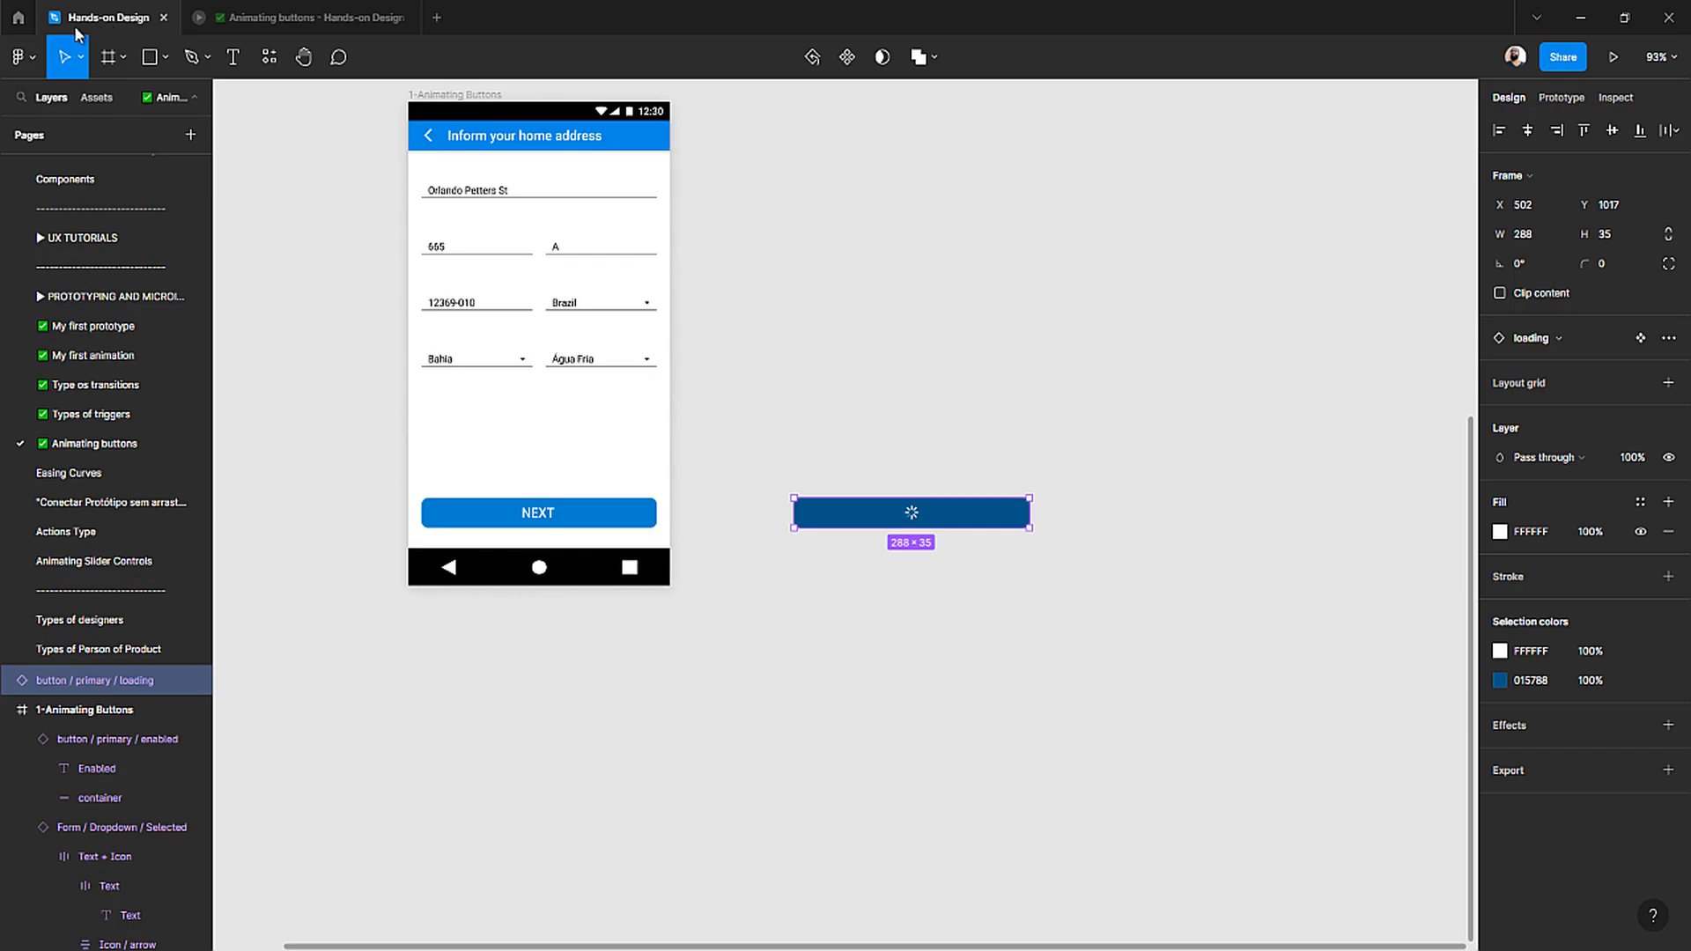
click(870, 457)
- Select the spinner nested in the new loading button and go to its main component
scroll(913, 526, up, 10)
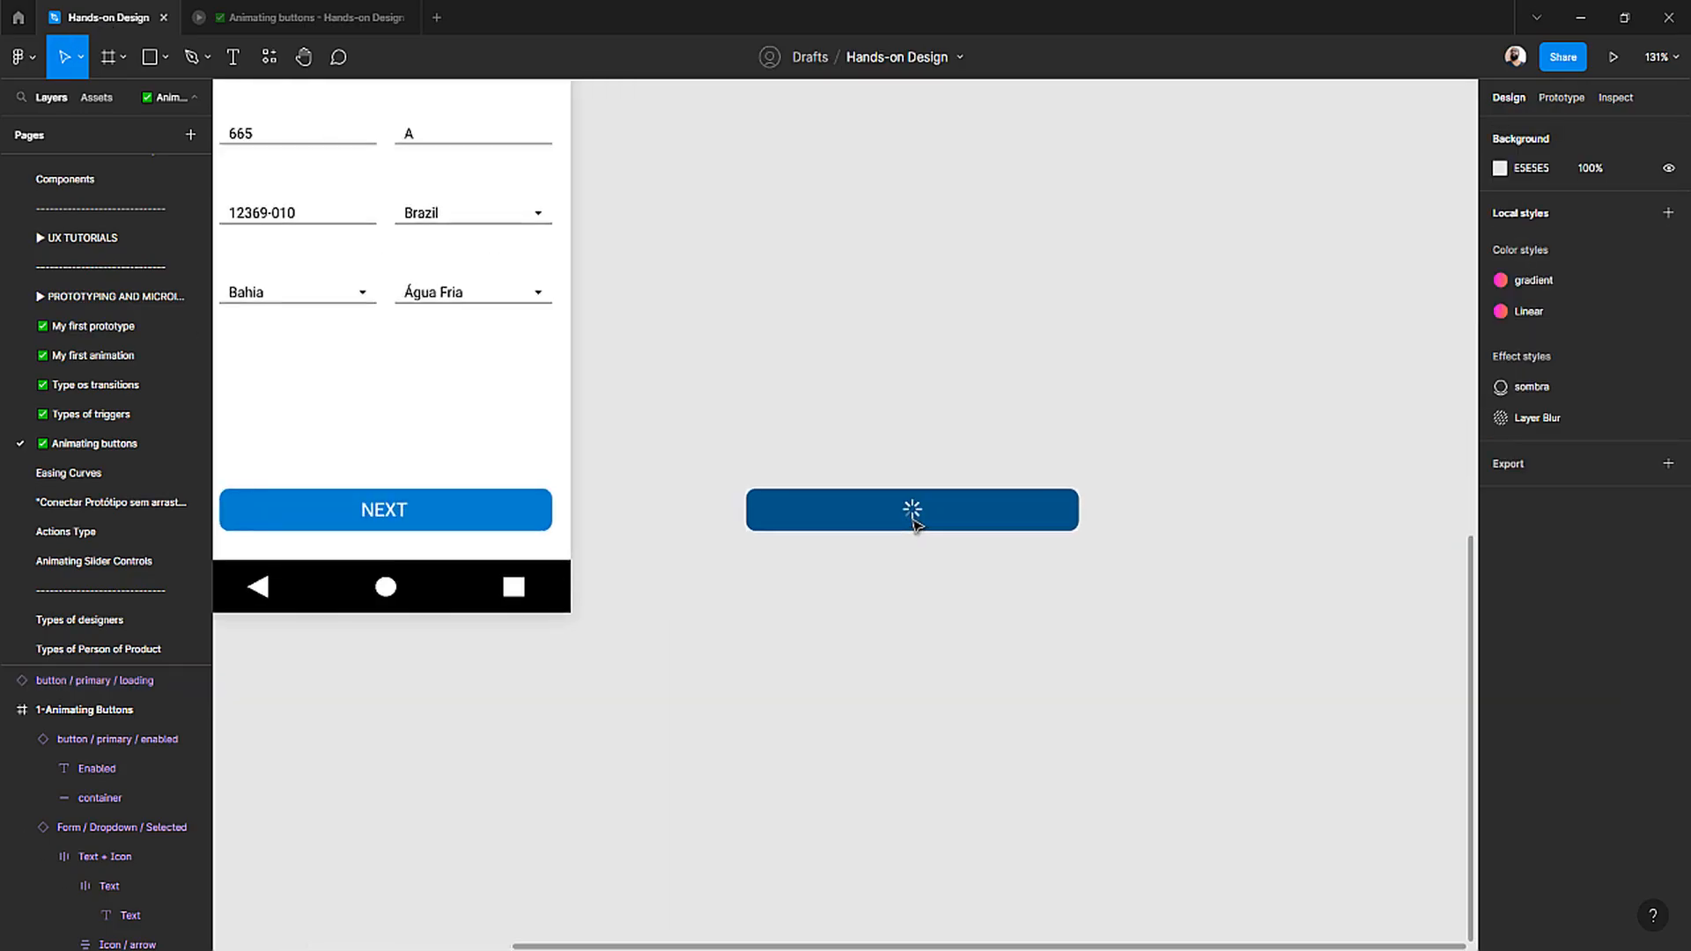
click(922, 507)
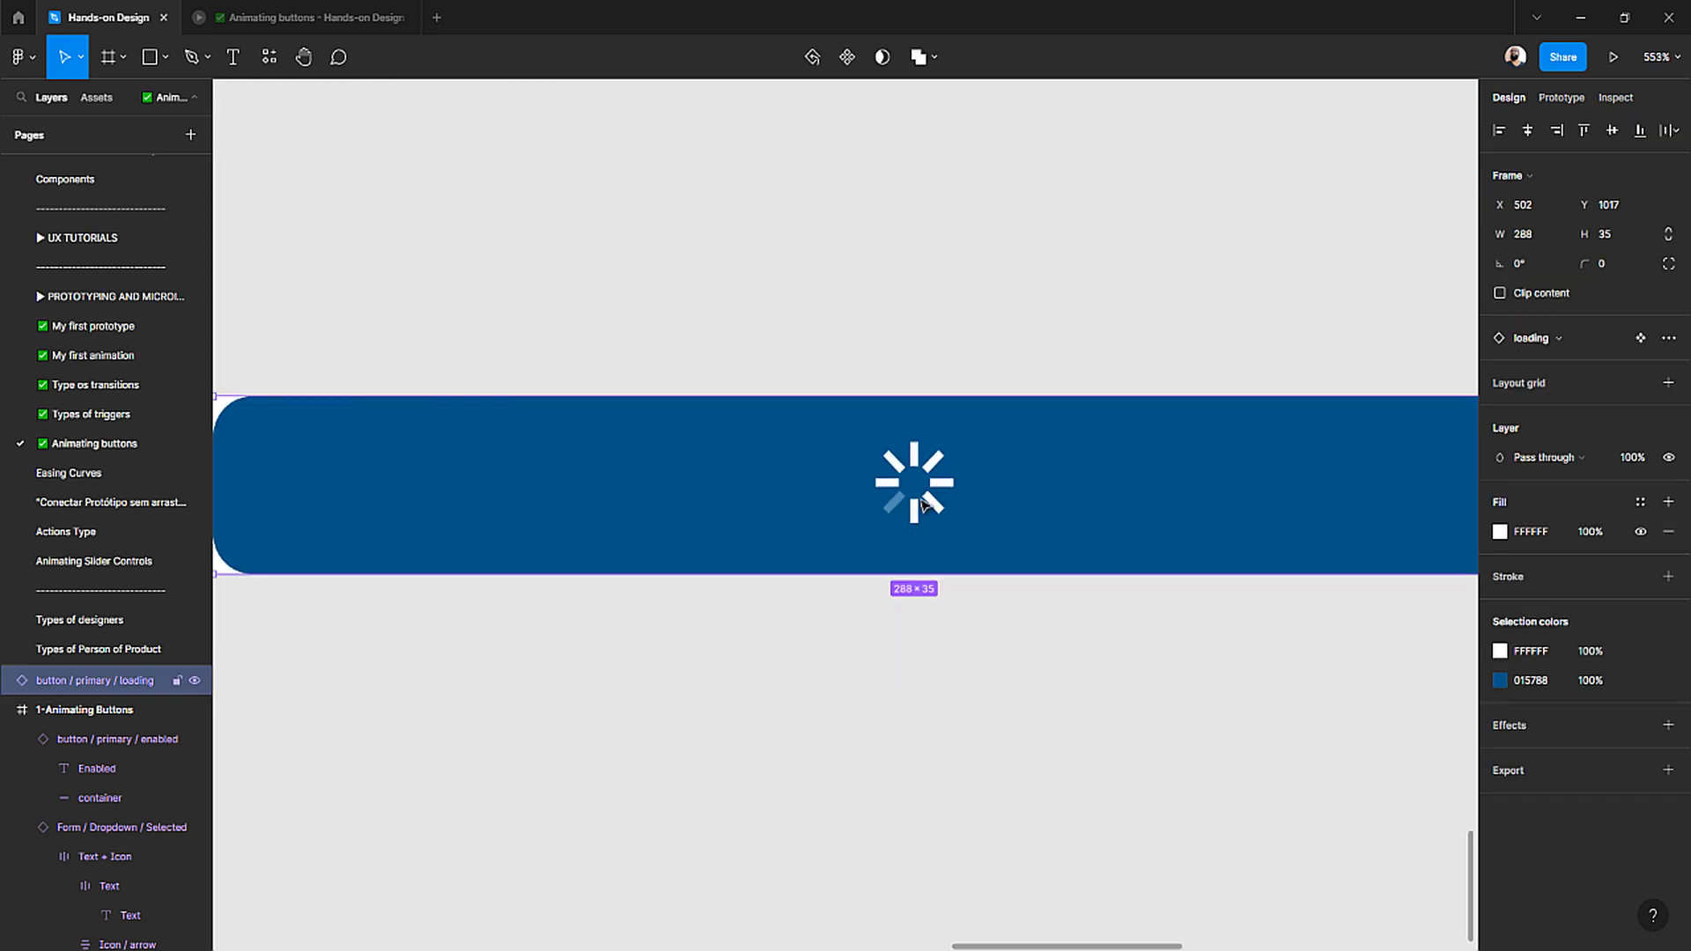
double_click(914, 509)
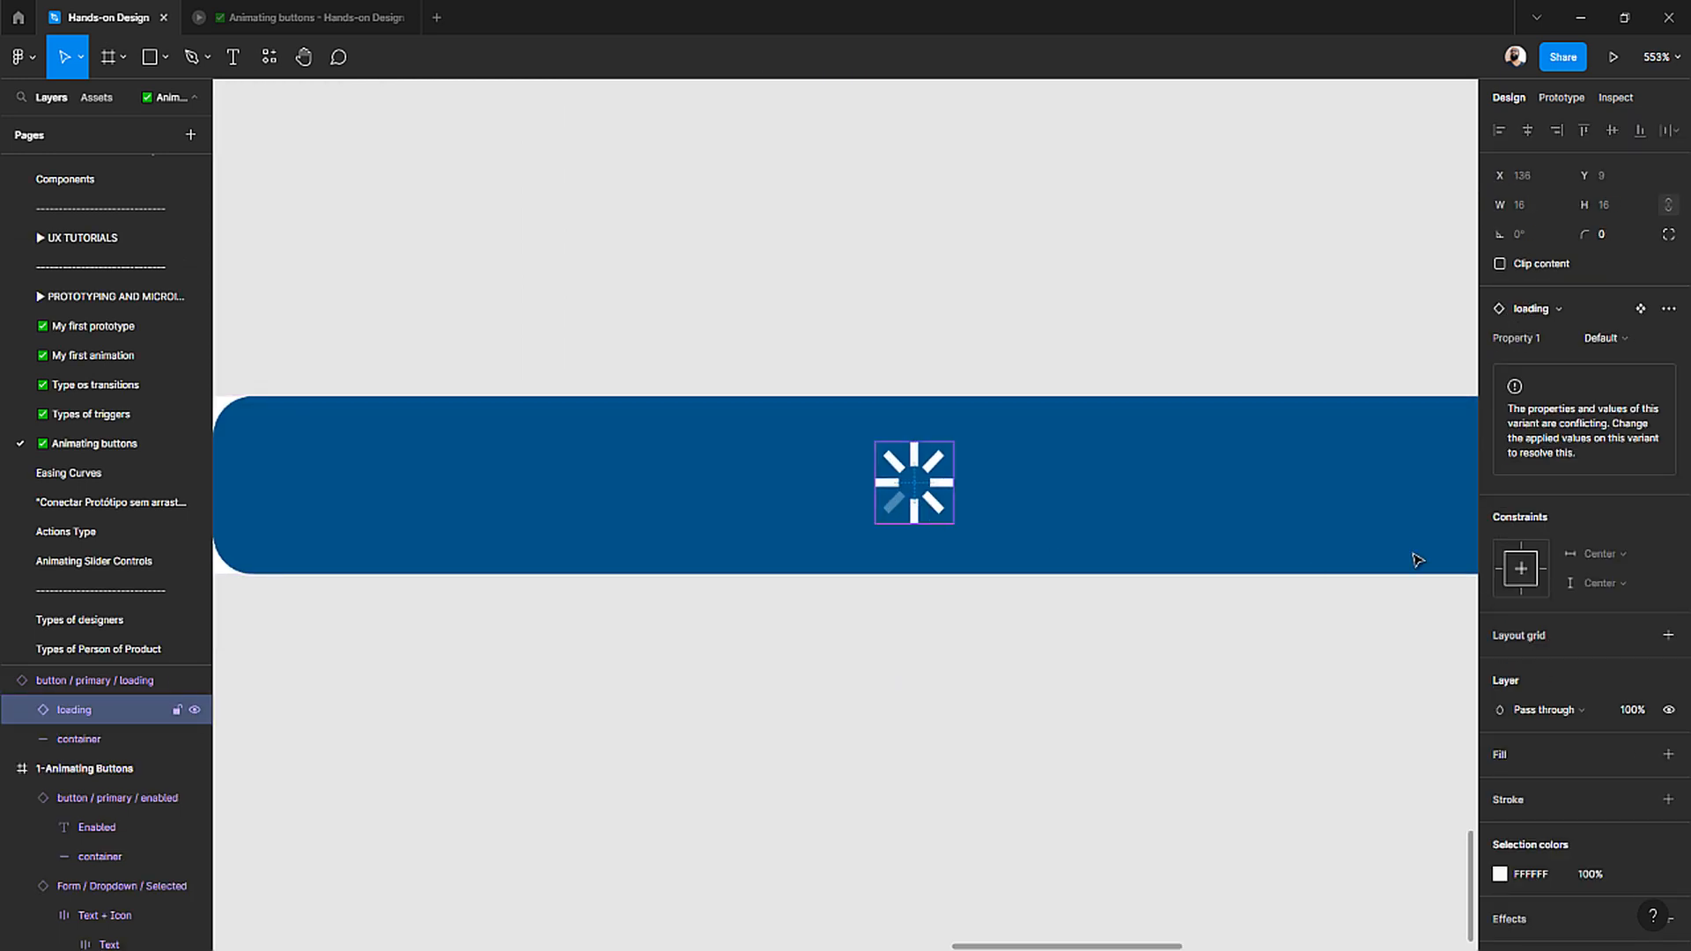
click(1642, 309)
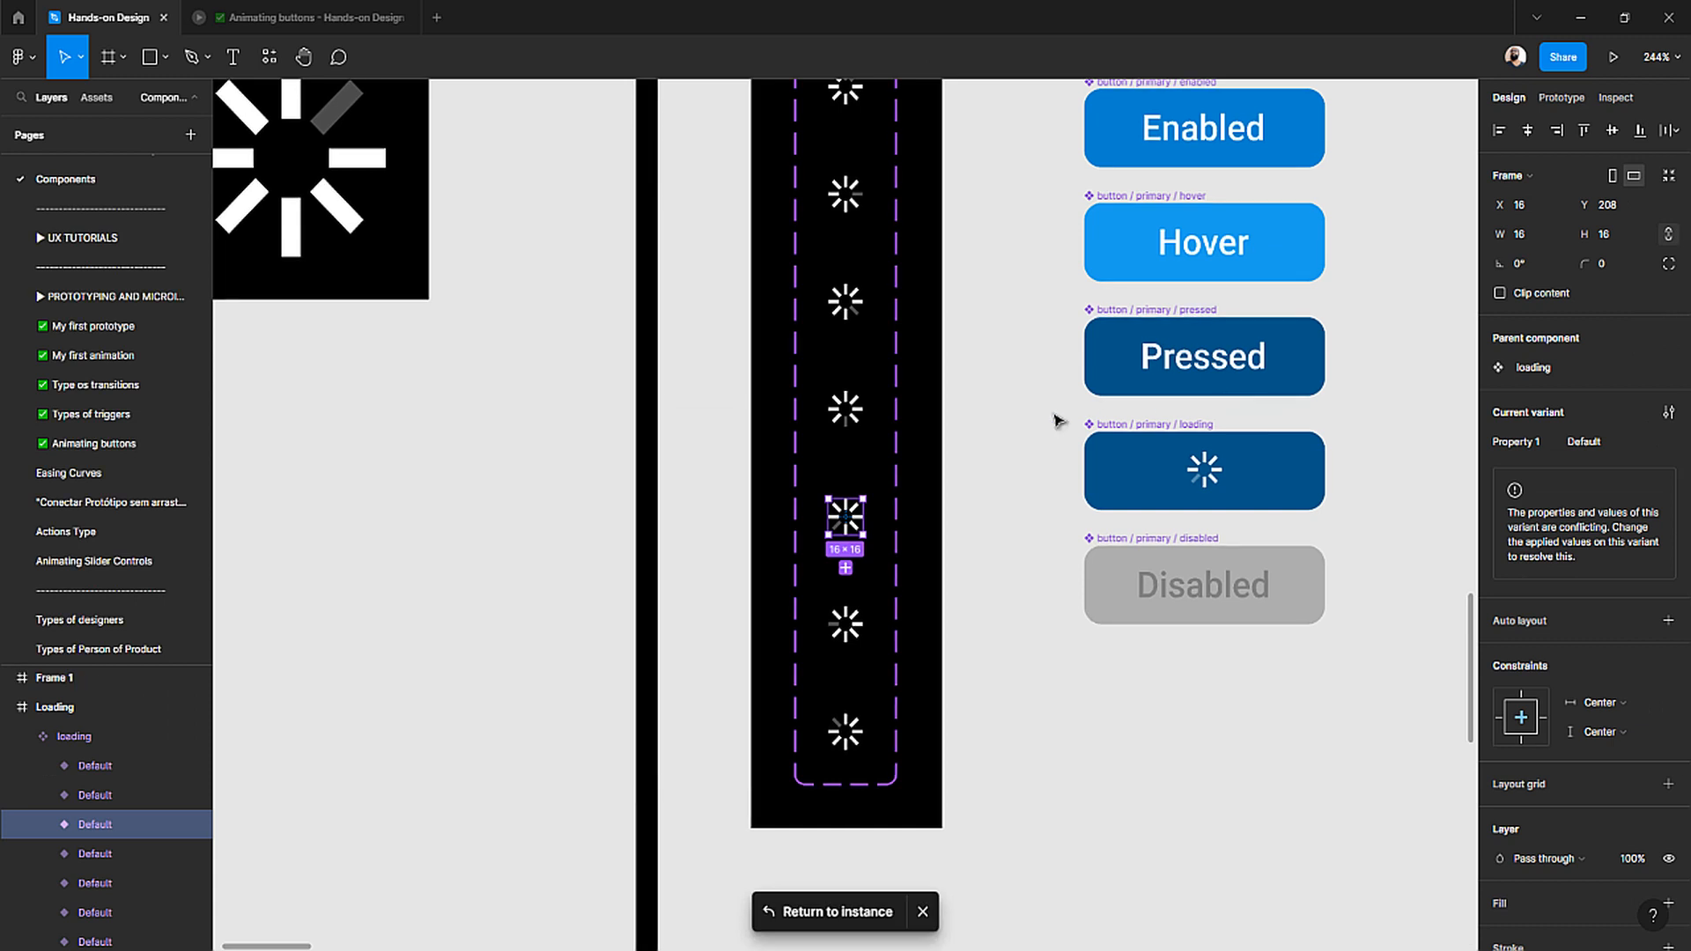
- Resize the spinner nested in the button / primary / loading component to 20 × 20
scroll(1238, 491, up, 5)
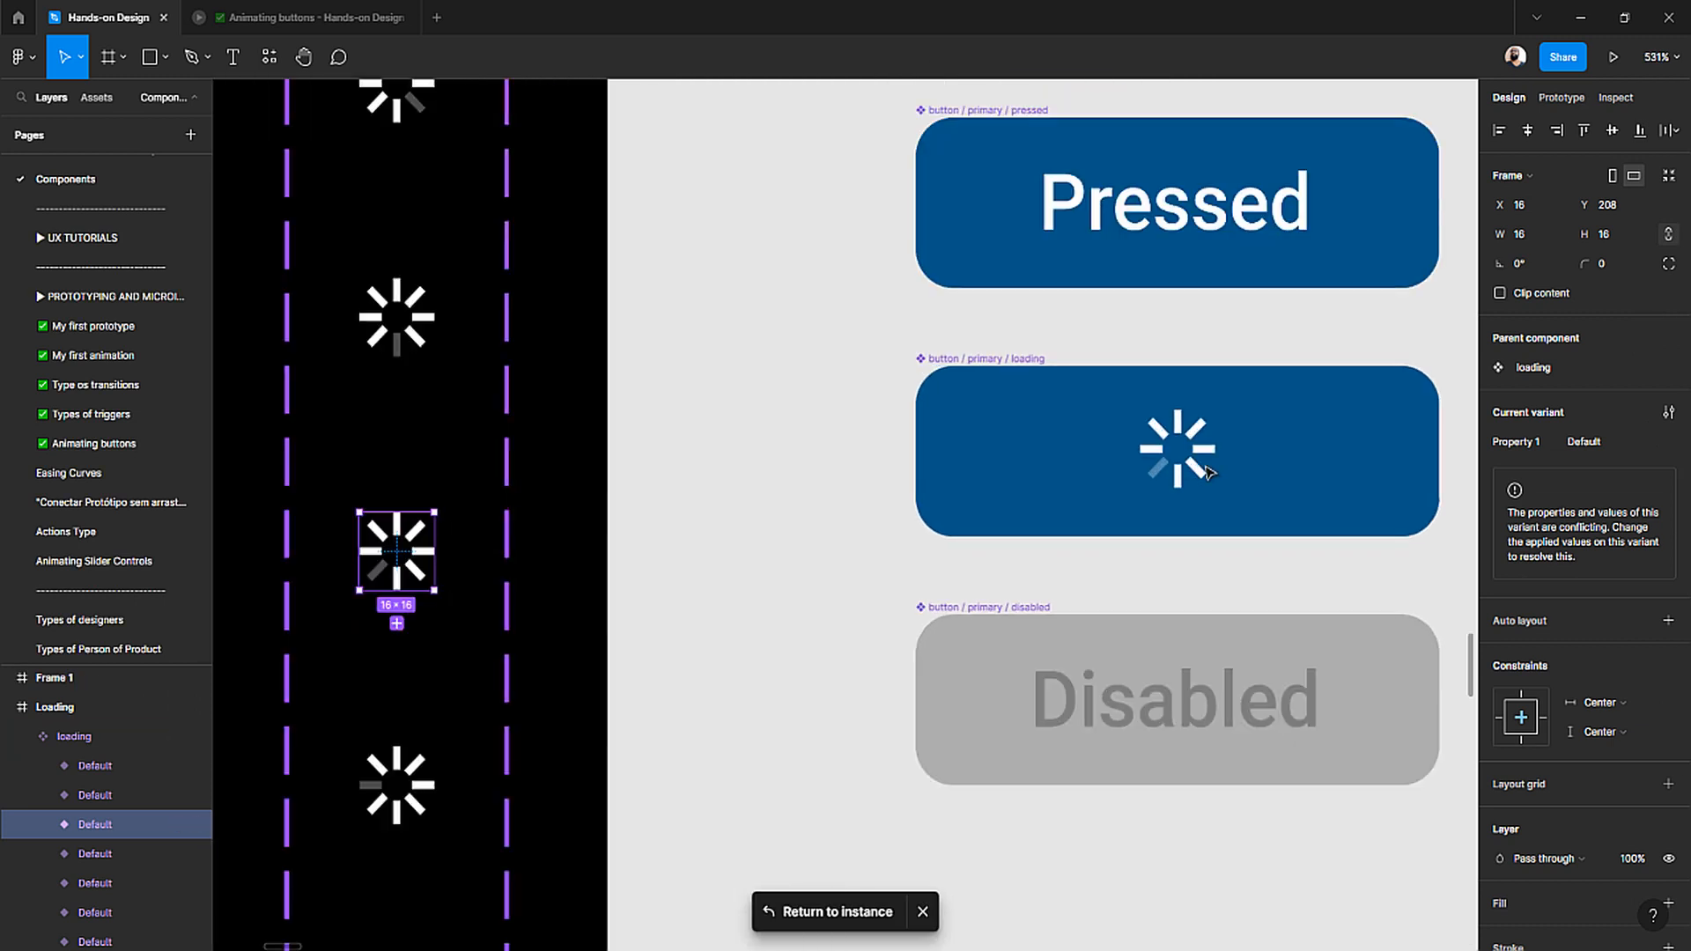
click(1030, 454)
double_click(1022, 444)
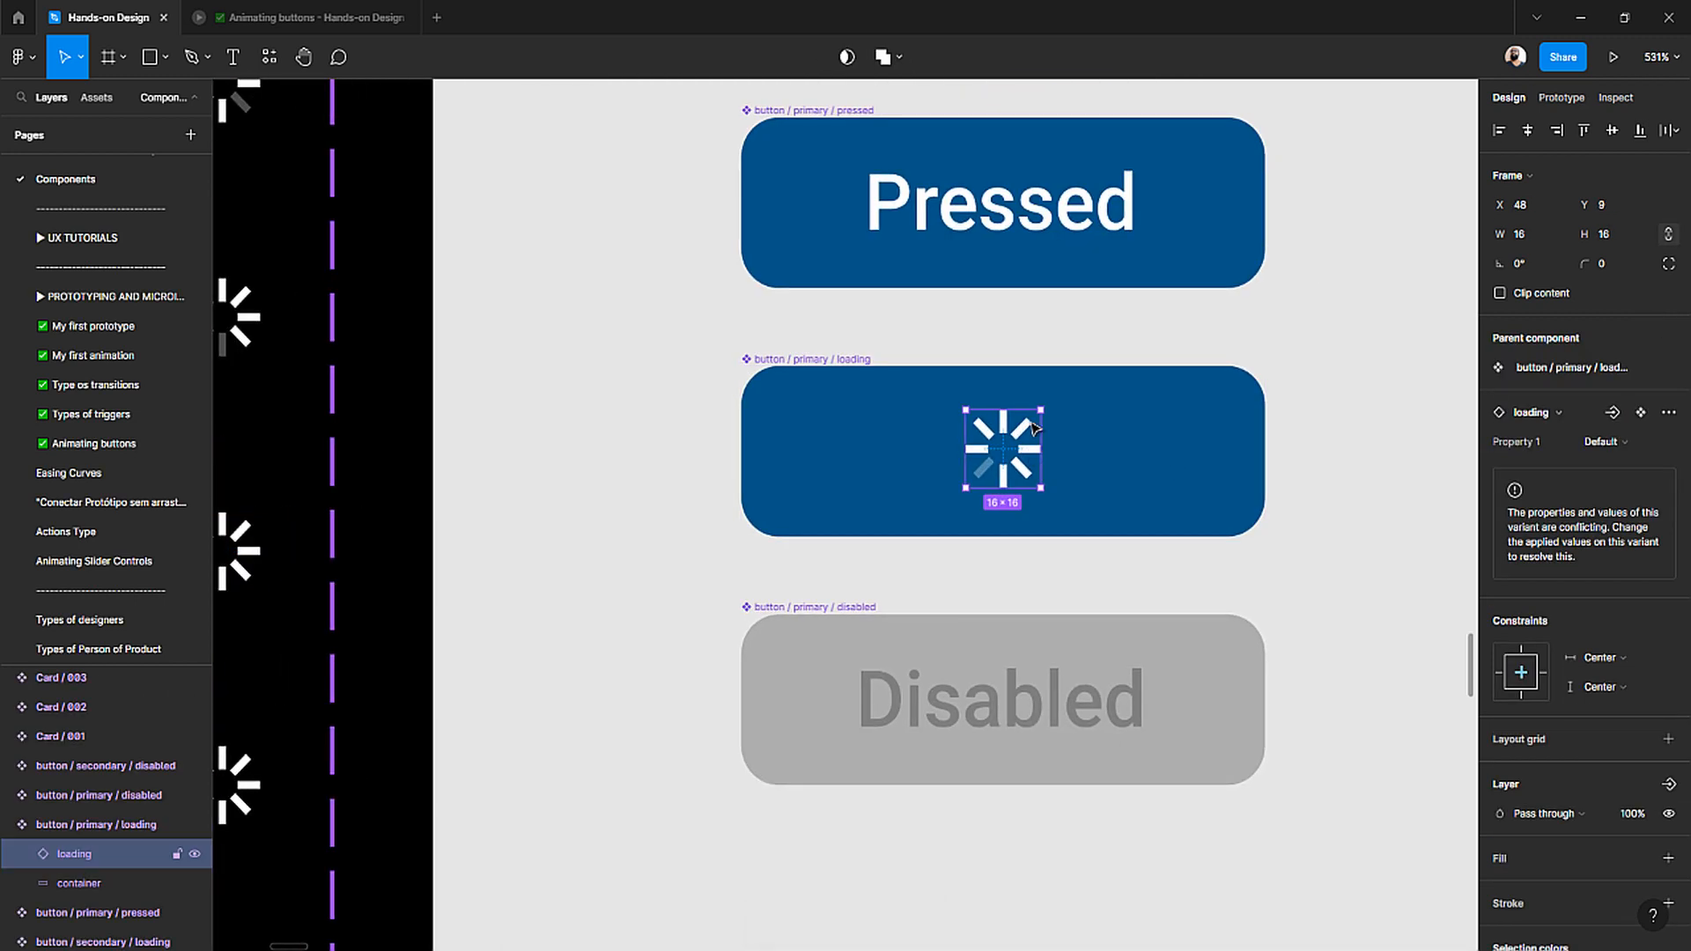
scroll(1037, 423, up, 2)
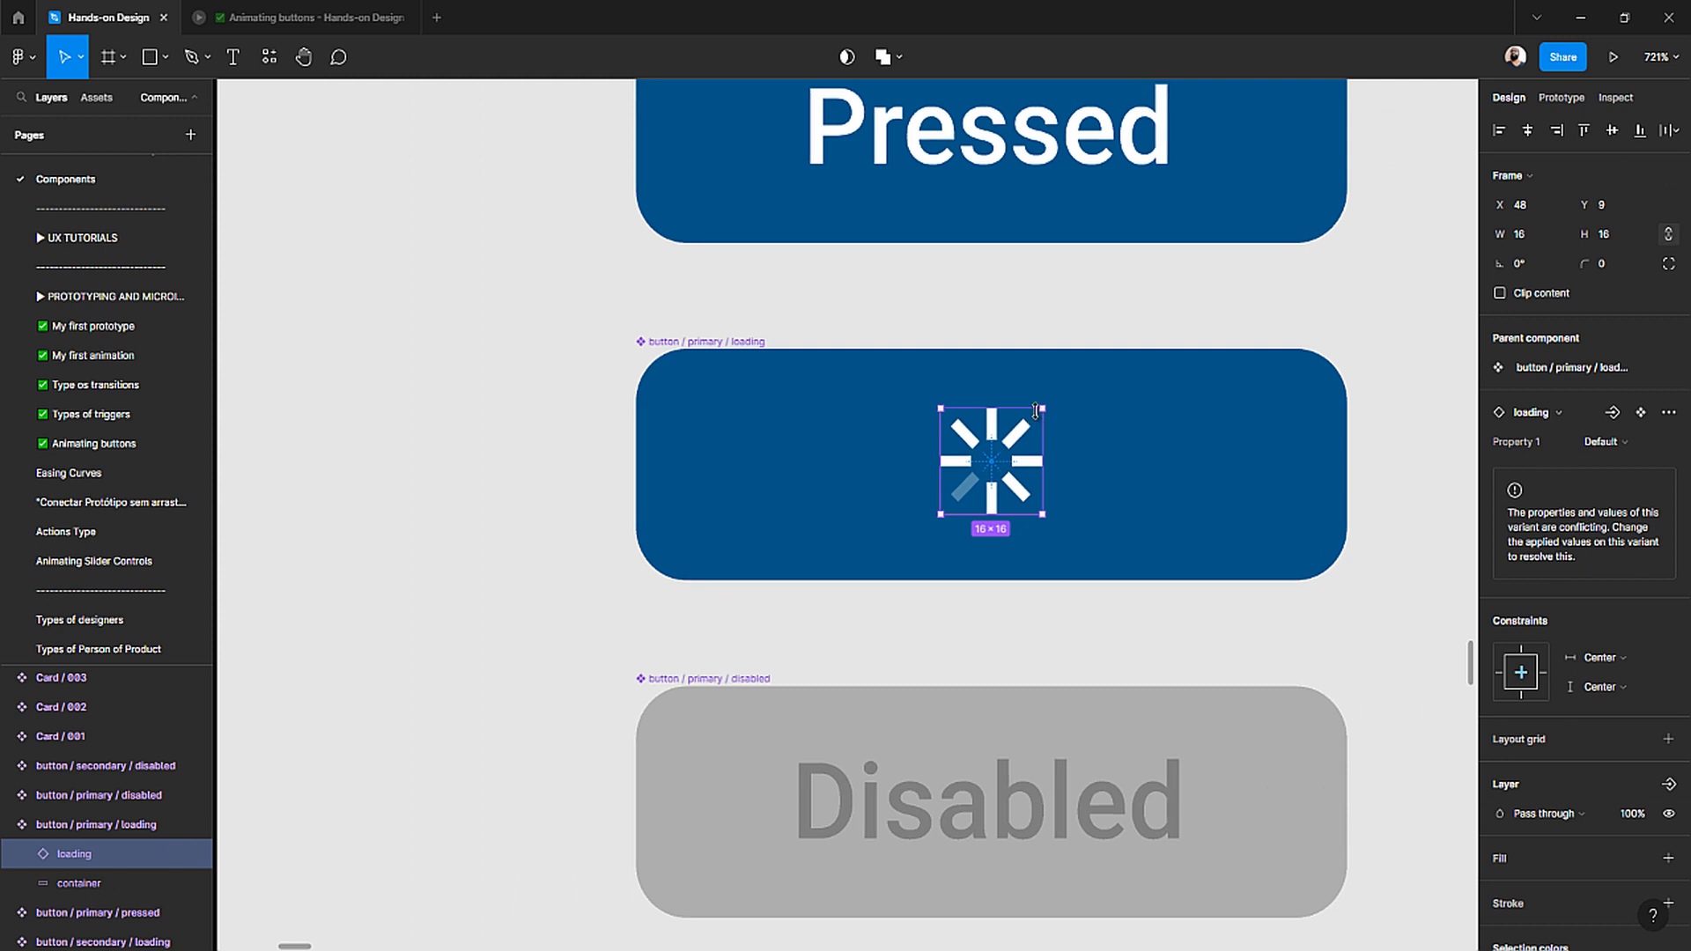
click(1554, 238)
text(20)
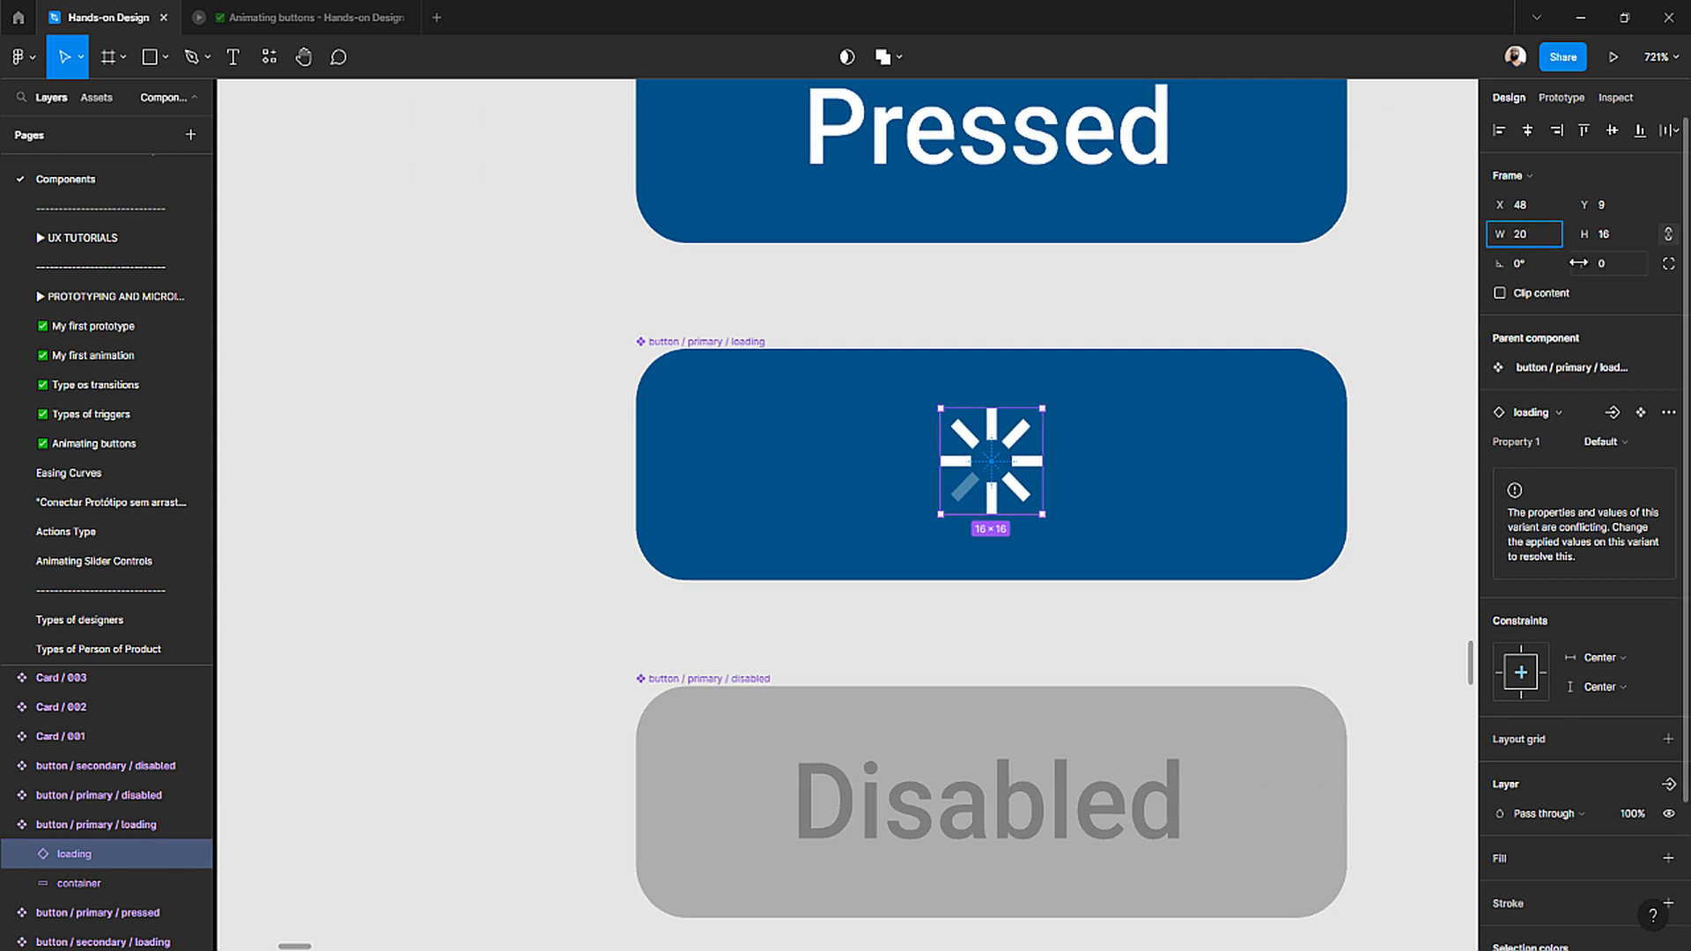
key(Tab)
text(20)
key(Return)
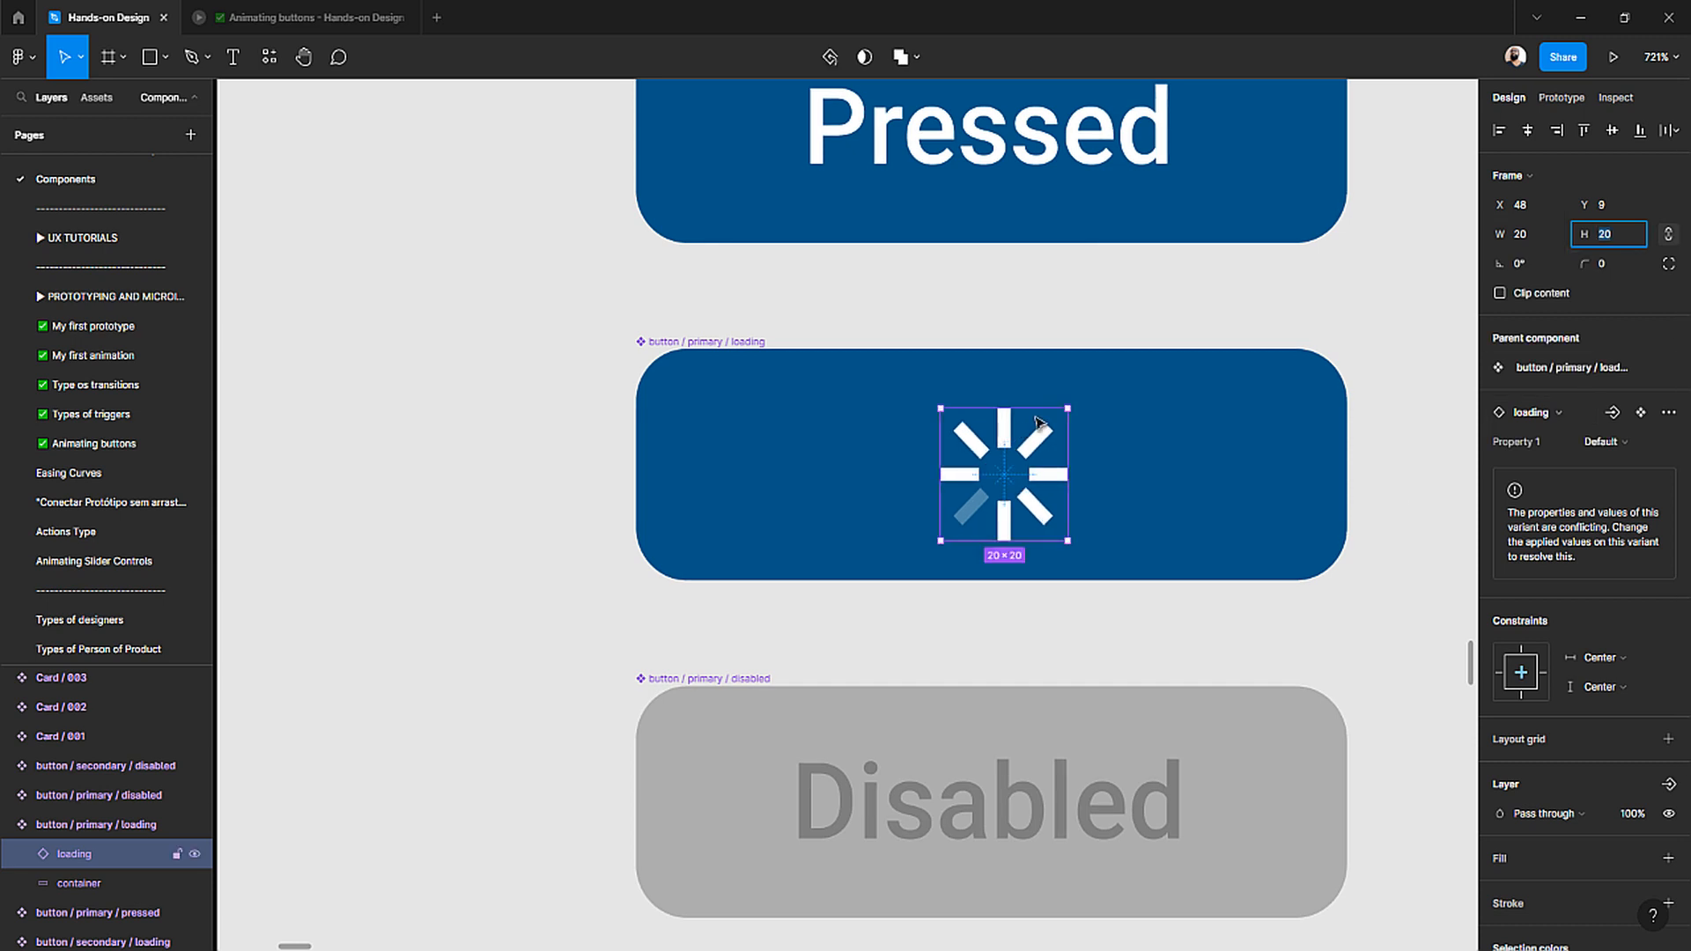
- Centre the 20 × 20 spinner horizontally and vertically in the button / primary / loading component
click(1115, 403)
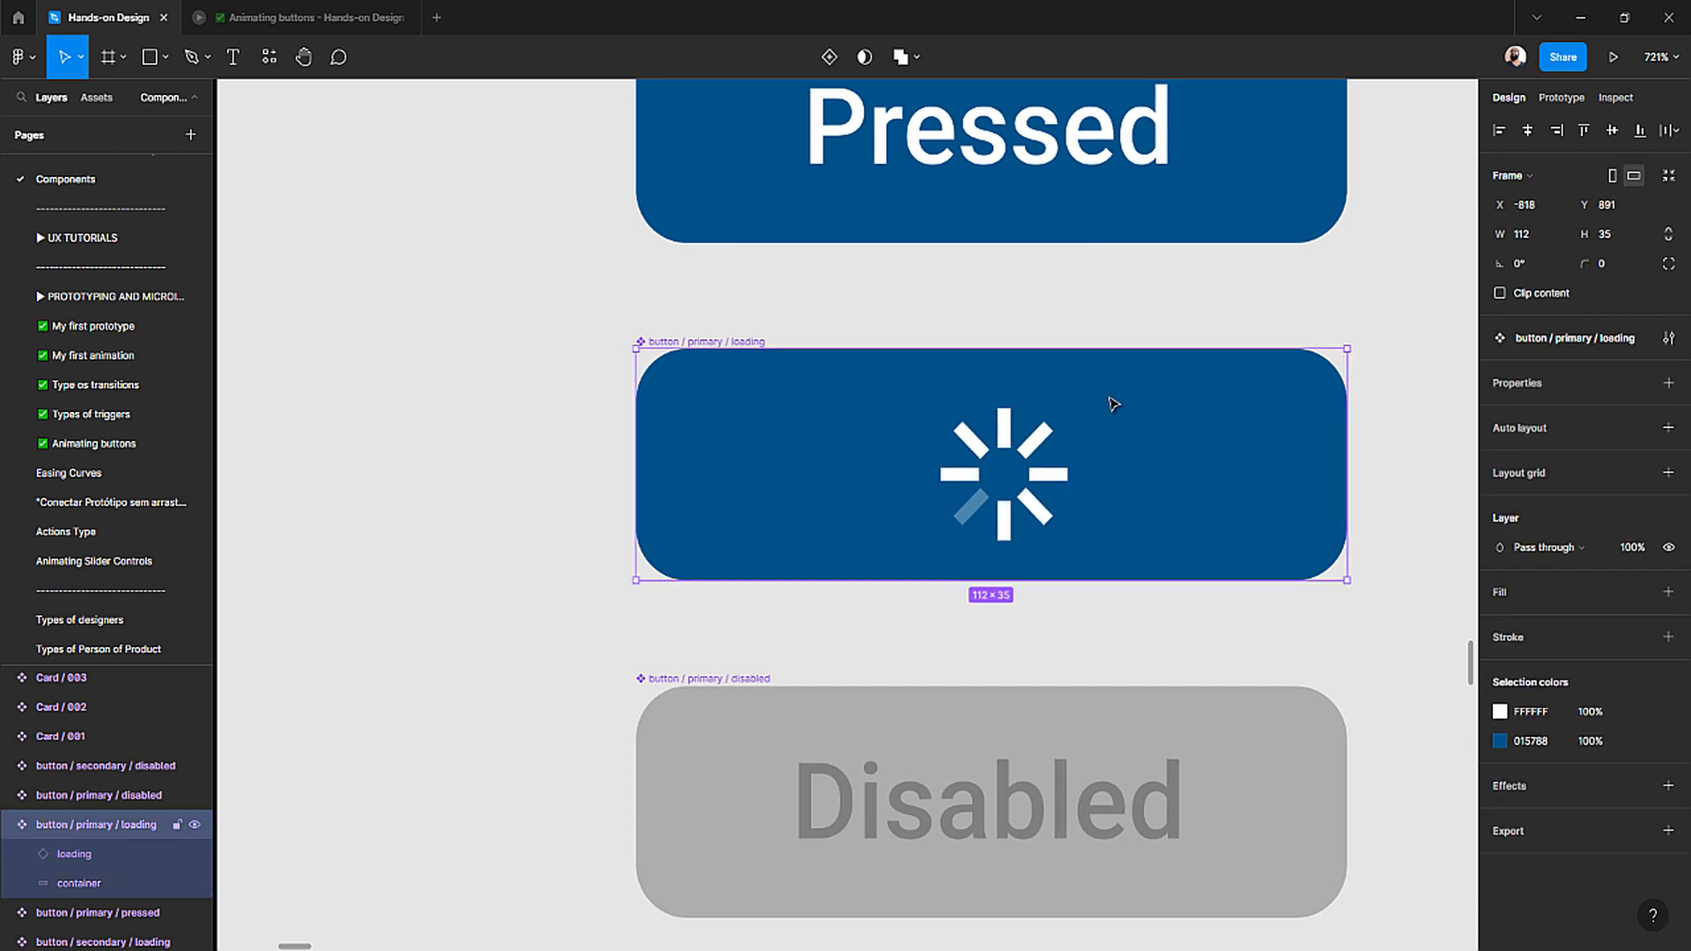
click(1046, 447)
click(1152, 431)
click(1047, 446)
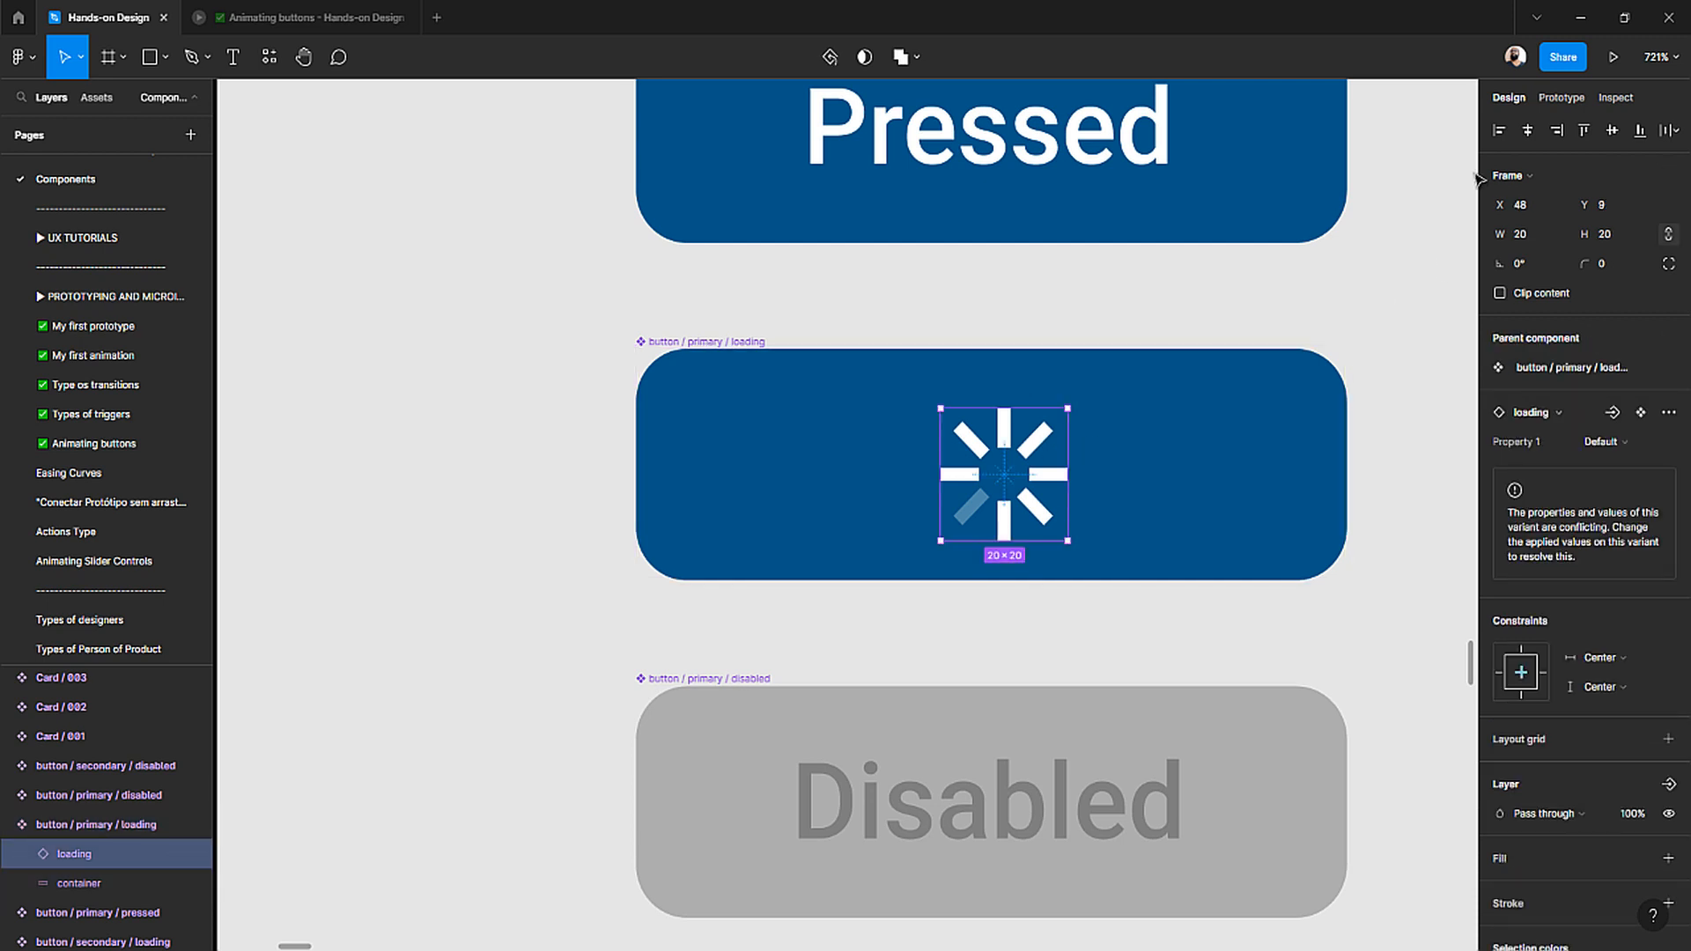
click(1528, 130)
click(1616, 128)
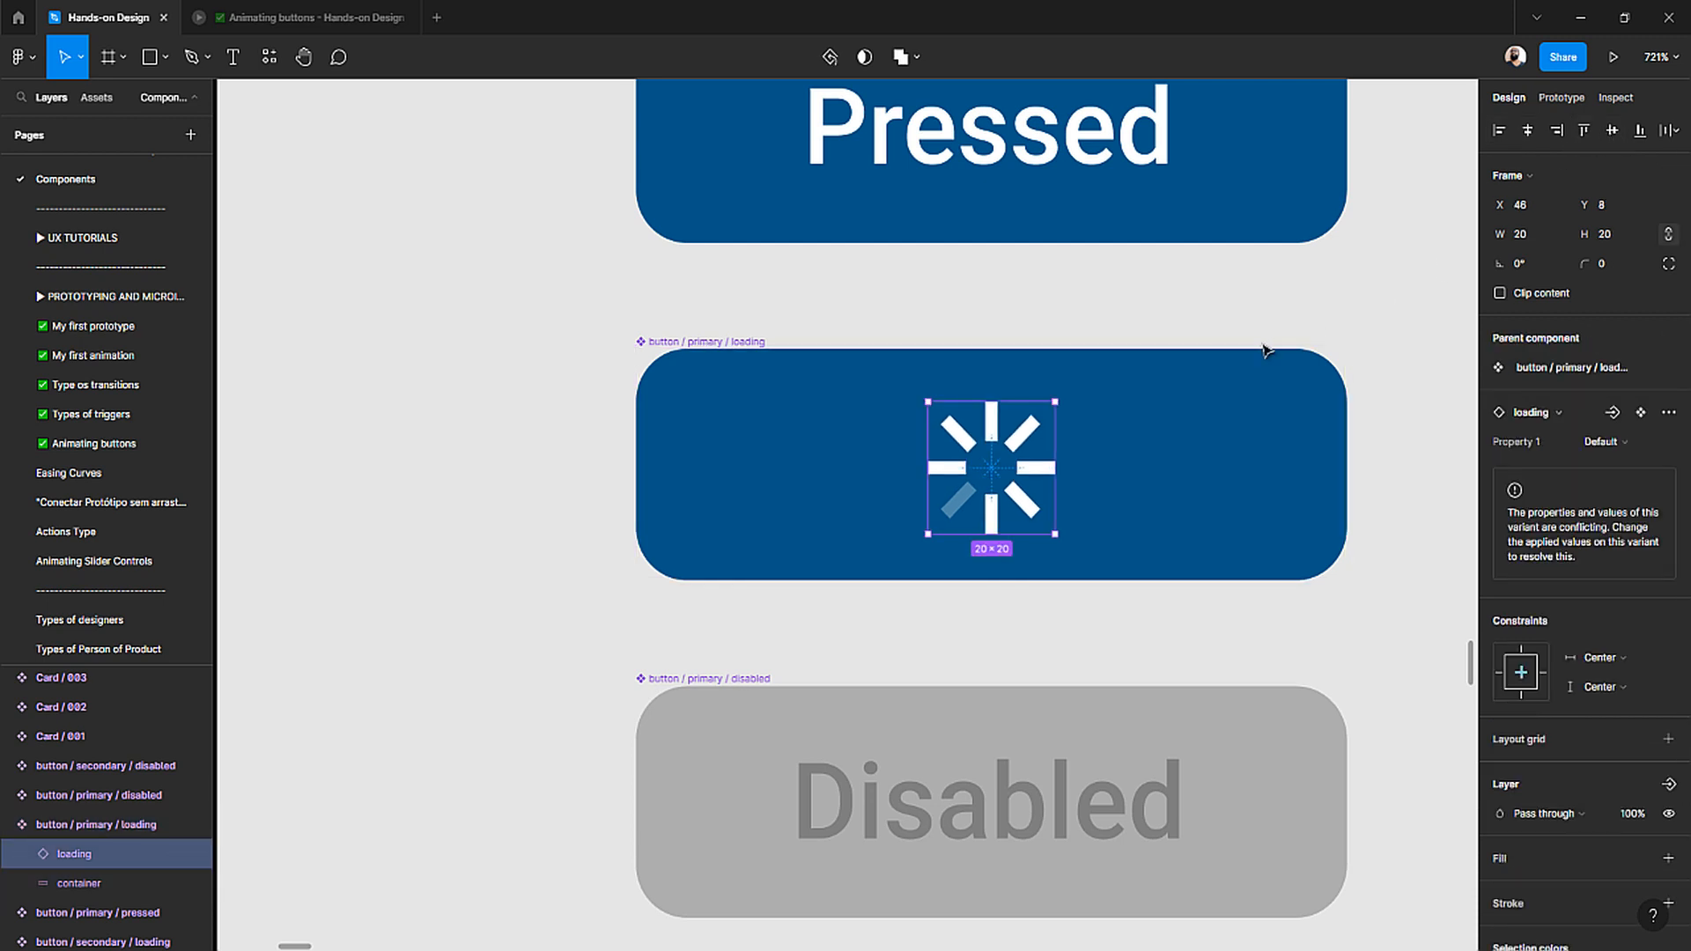
click(705, 343)
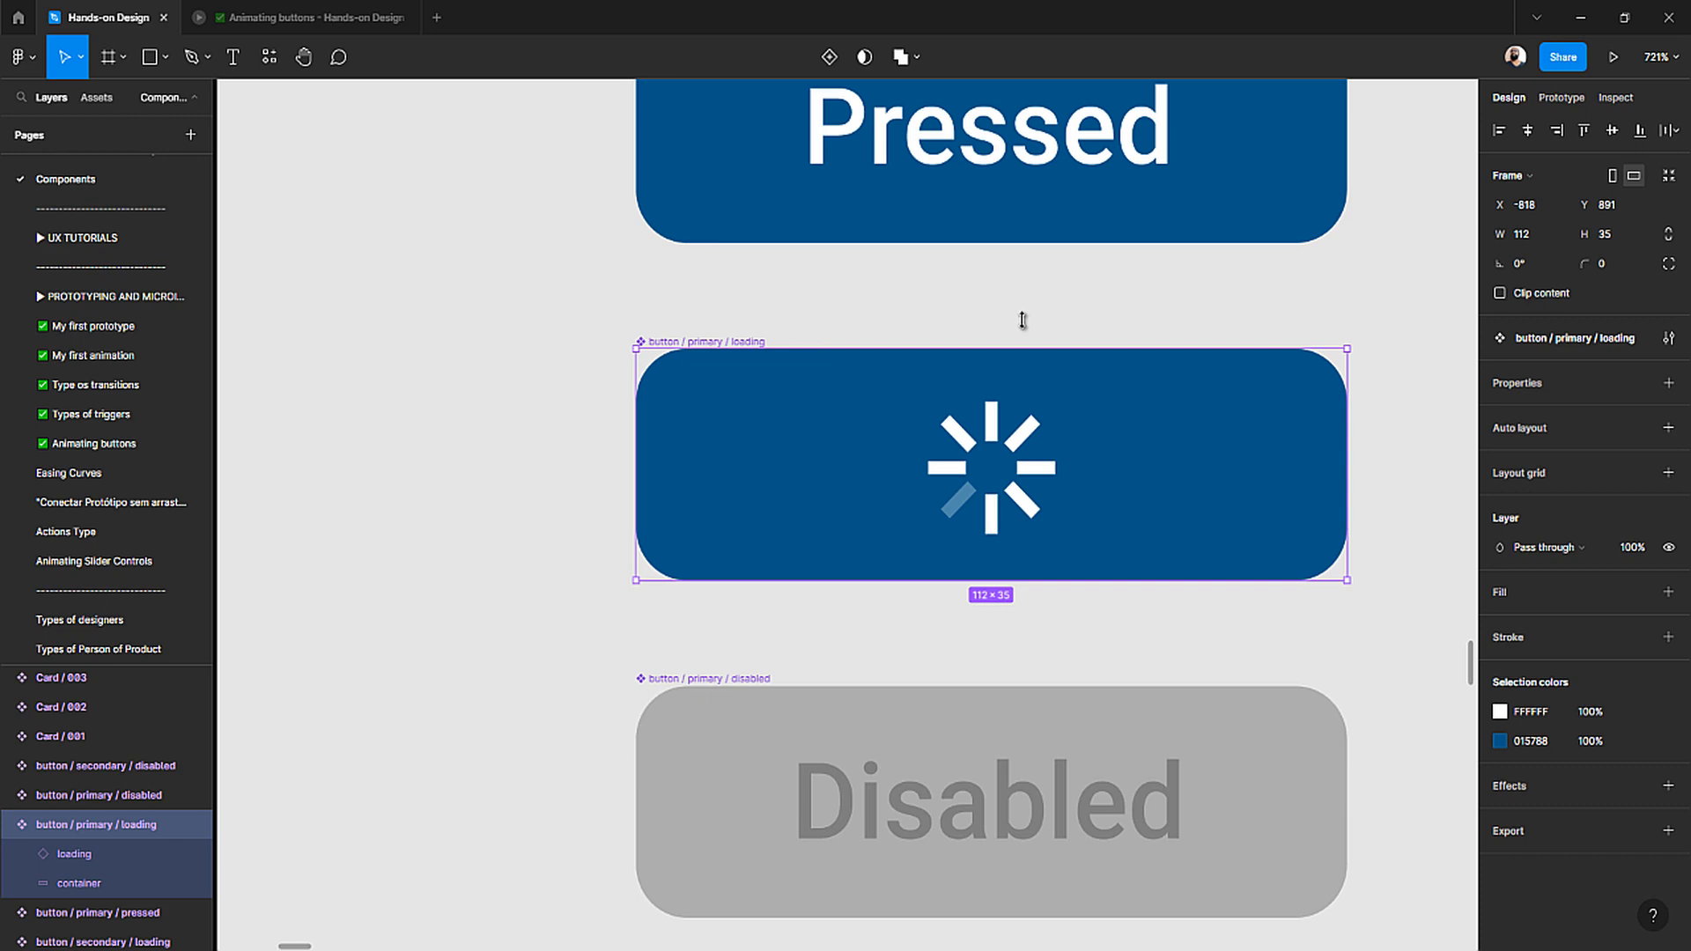
- Check the loading button in the prototype preview, close the preview and review the component in the design file
click(320, 23)
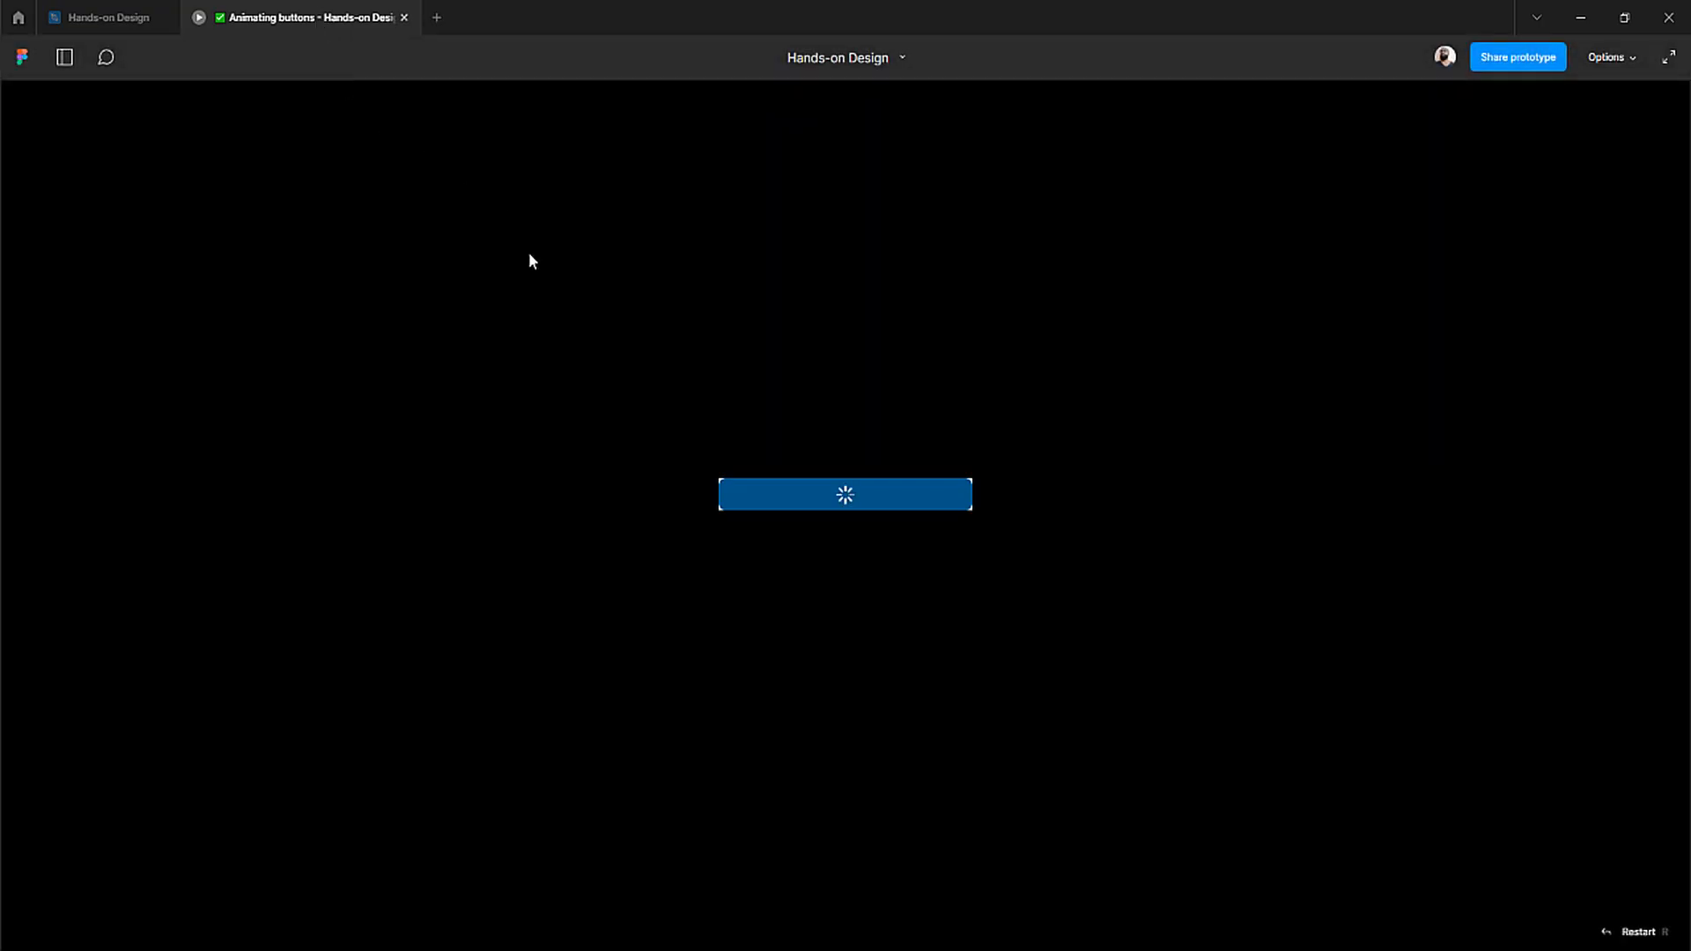
click(403, 18)
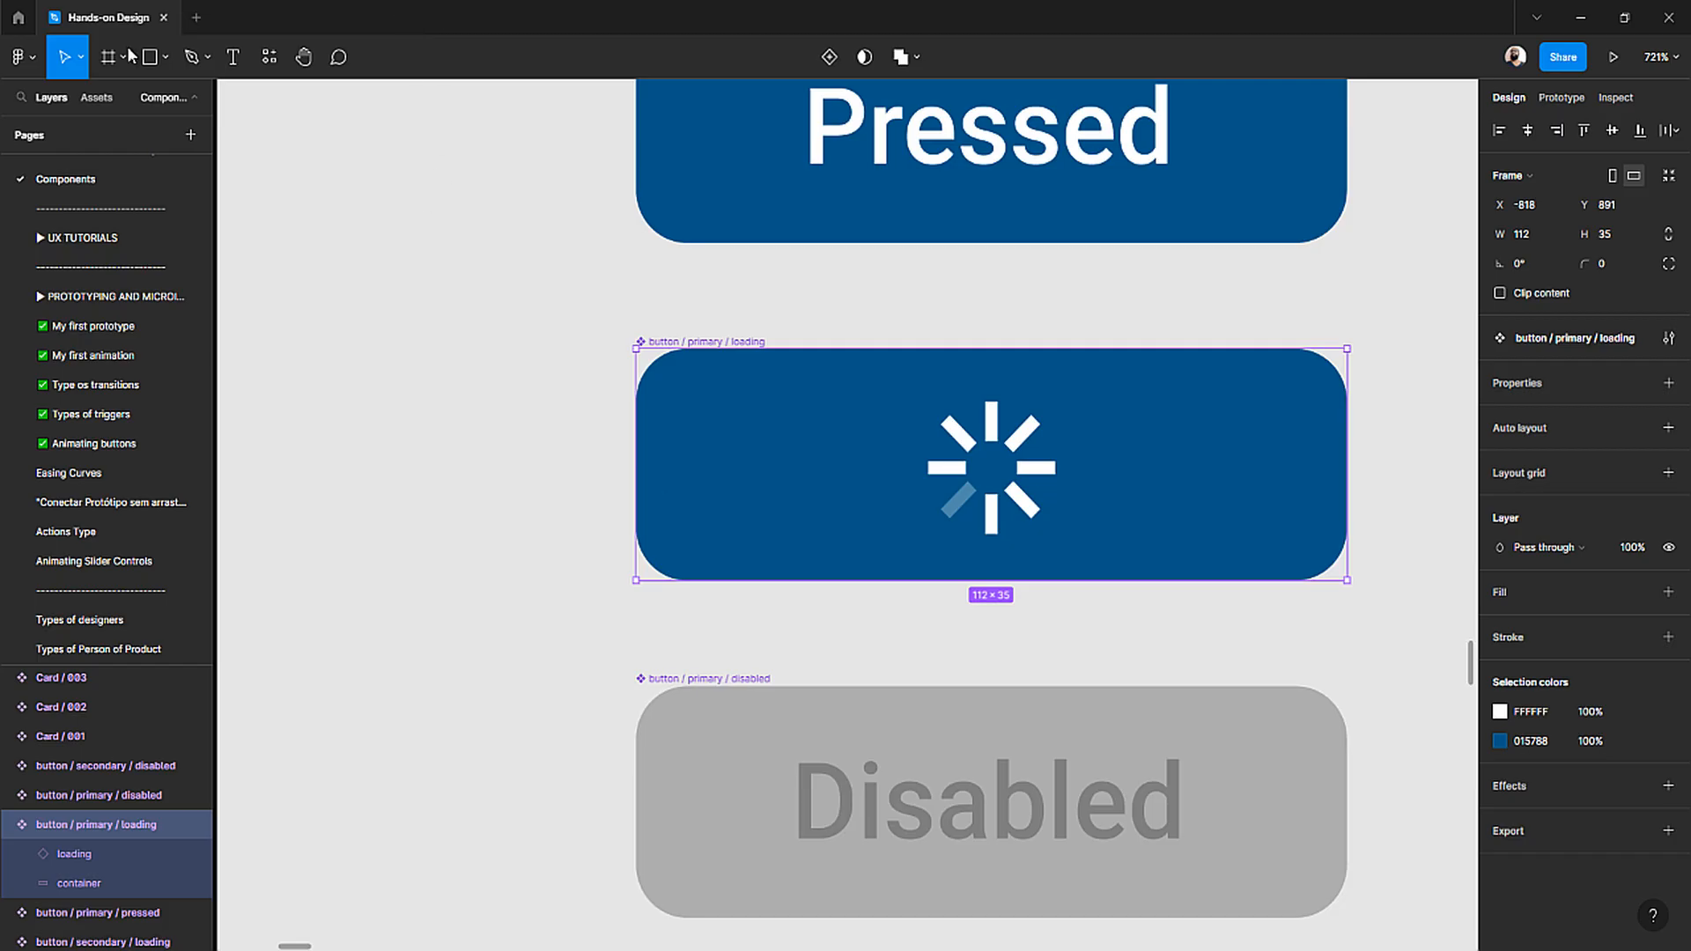
click(568, 366)
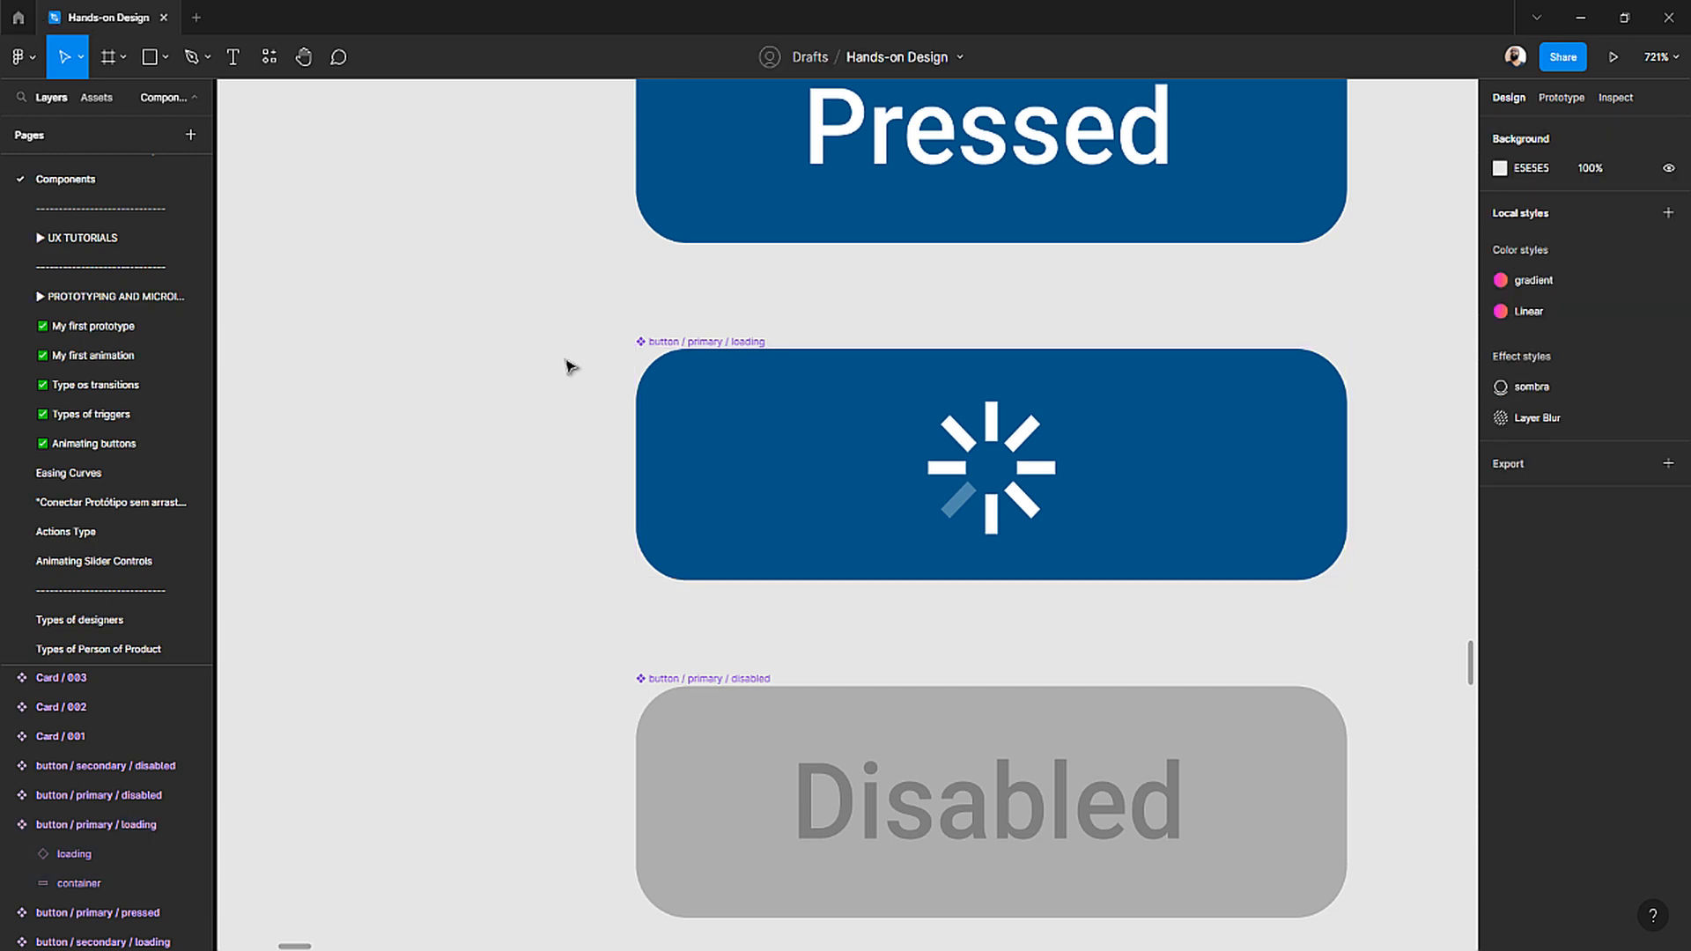
scroll(577, 361, down, 10)
scroll(579, 359, up, 5)
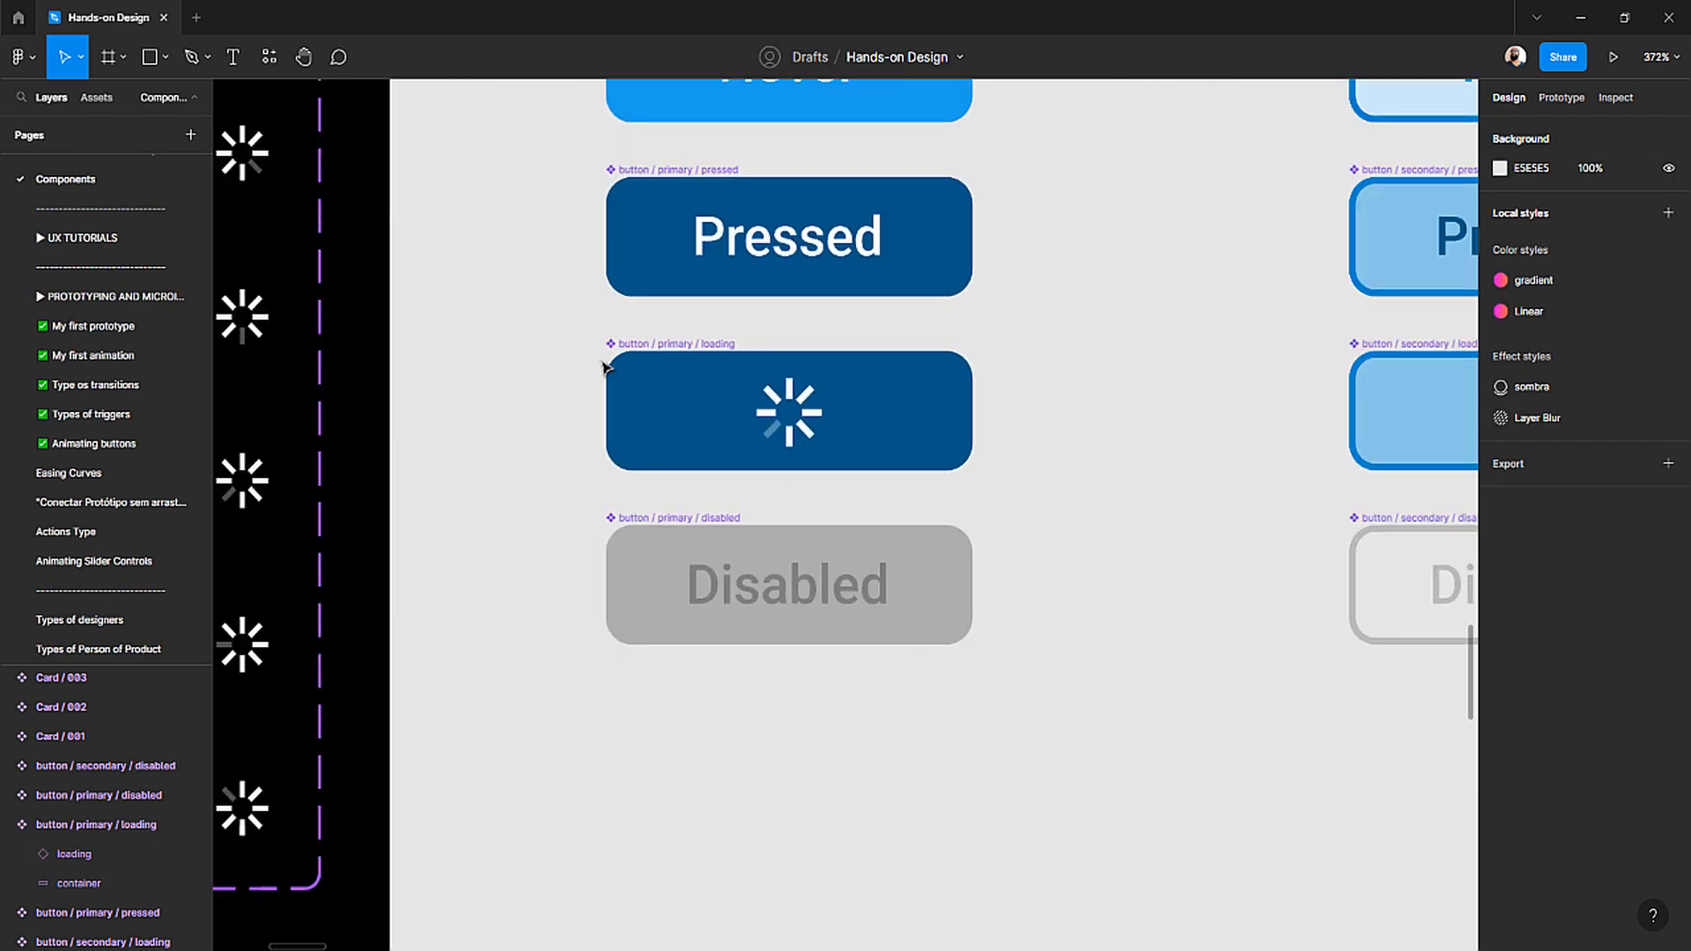
scroll(810, 388, up, 5)
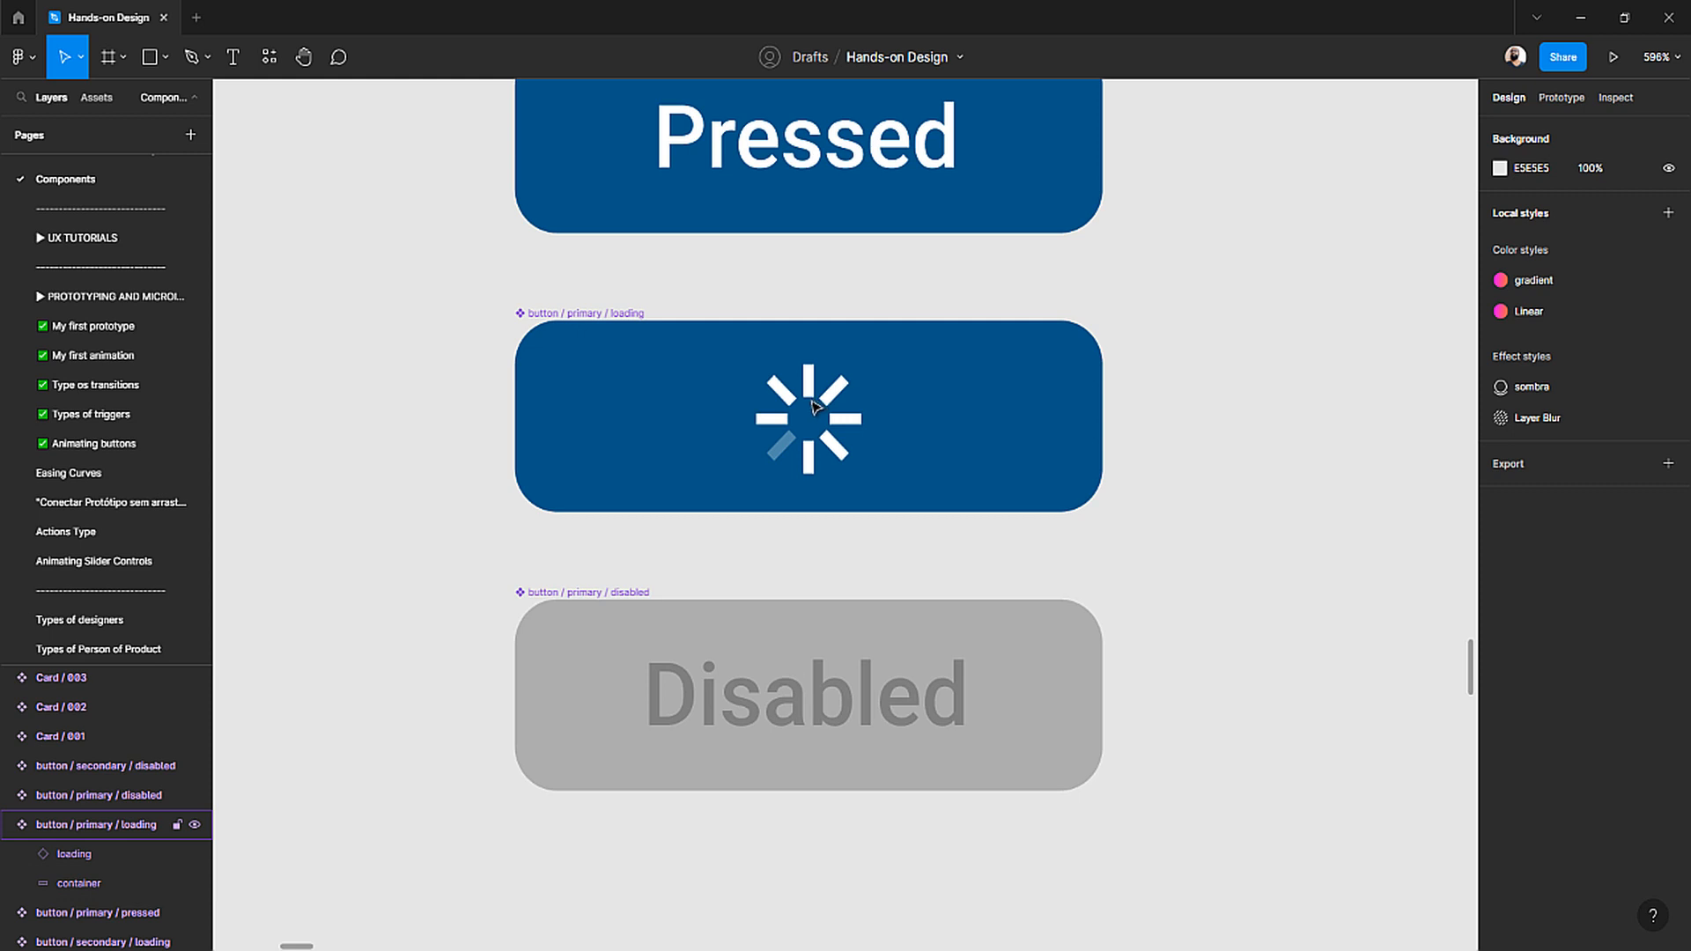
scroll(811, 405, down, 8)
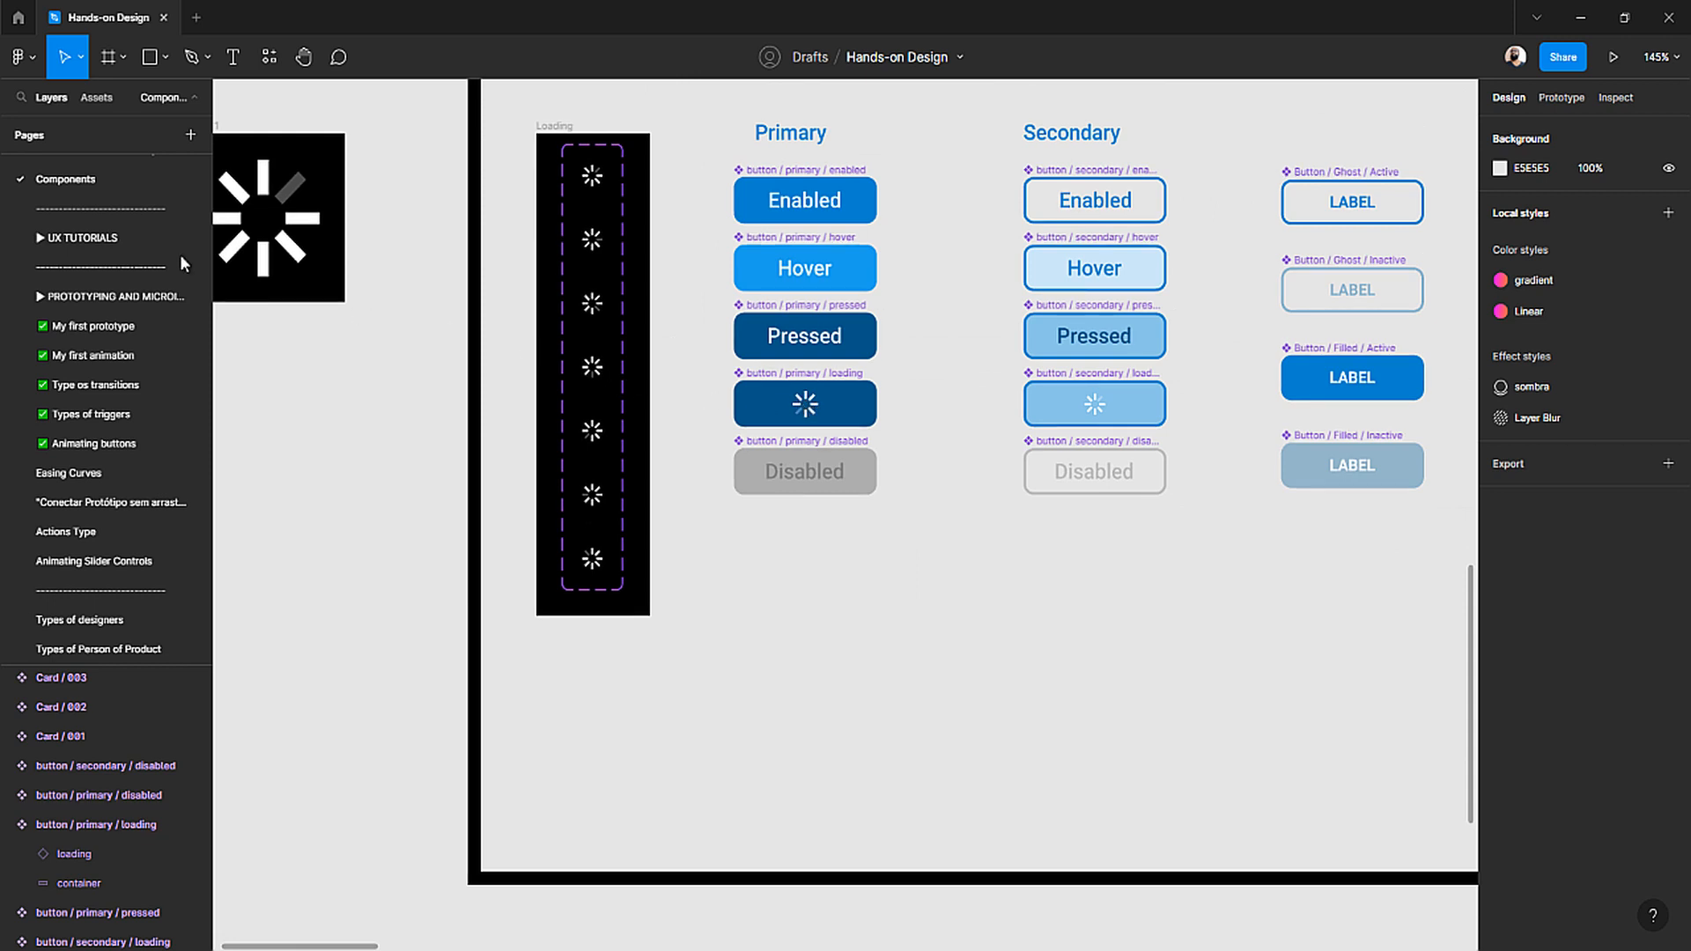
- On the Animating buttons page, move the loading button below the phone screen to about X 167, Y 1287
click(88, 445)
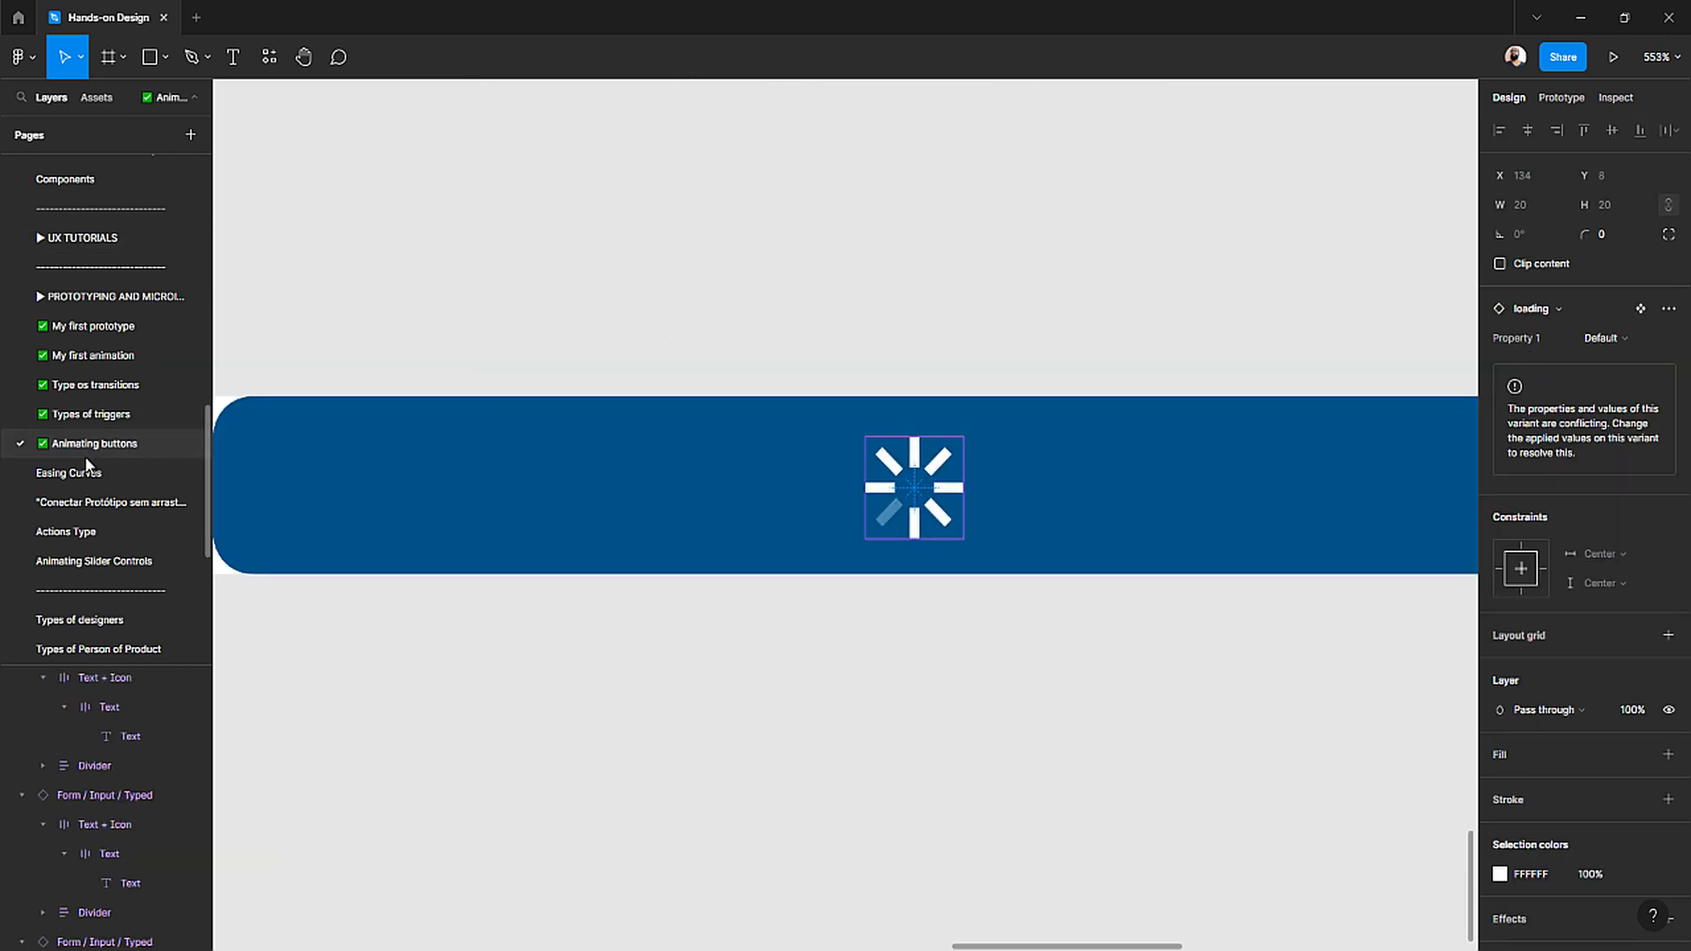
scroll(957, 379, down, 3)
scroll(957, 379, down, 5)
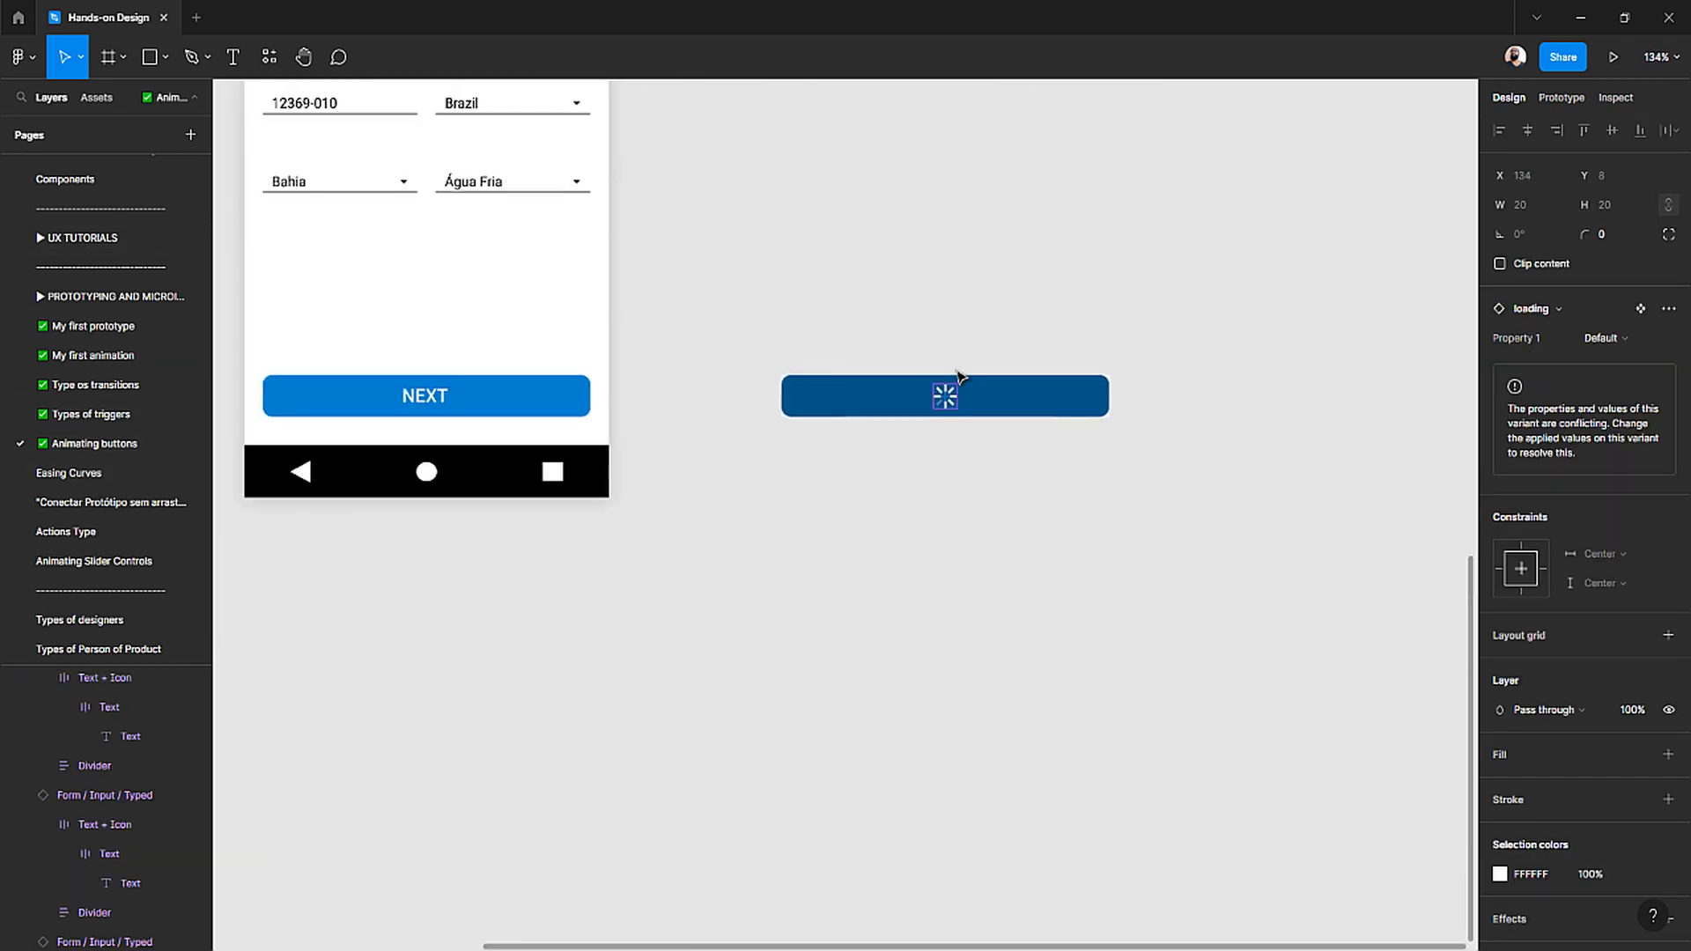
click(884, 509)
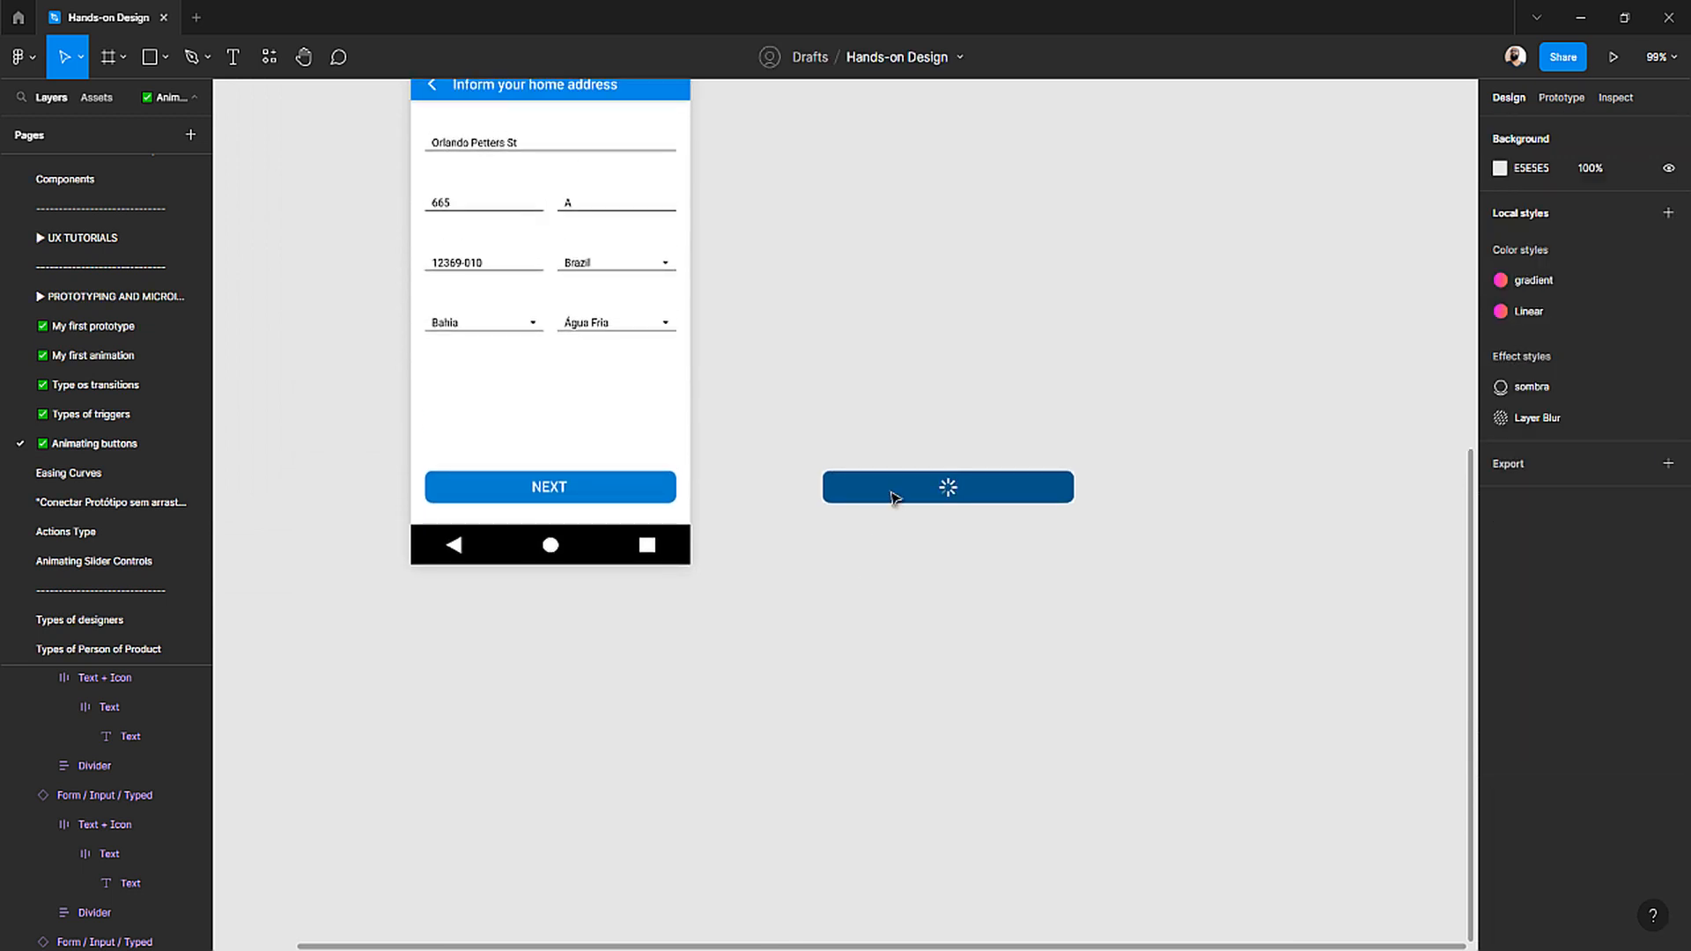
drag(891, 495, 599, 738)
click(652, 703)
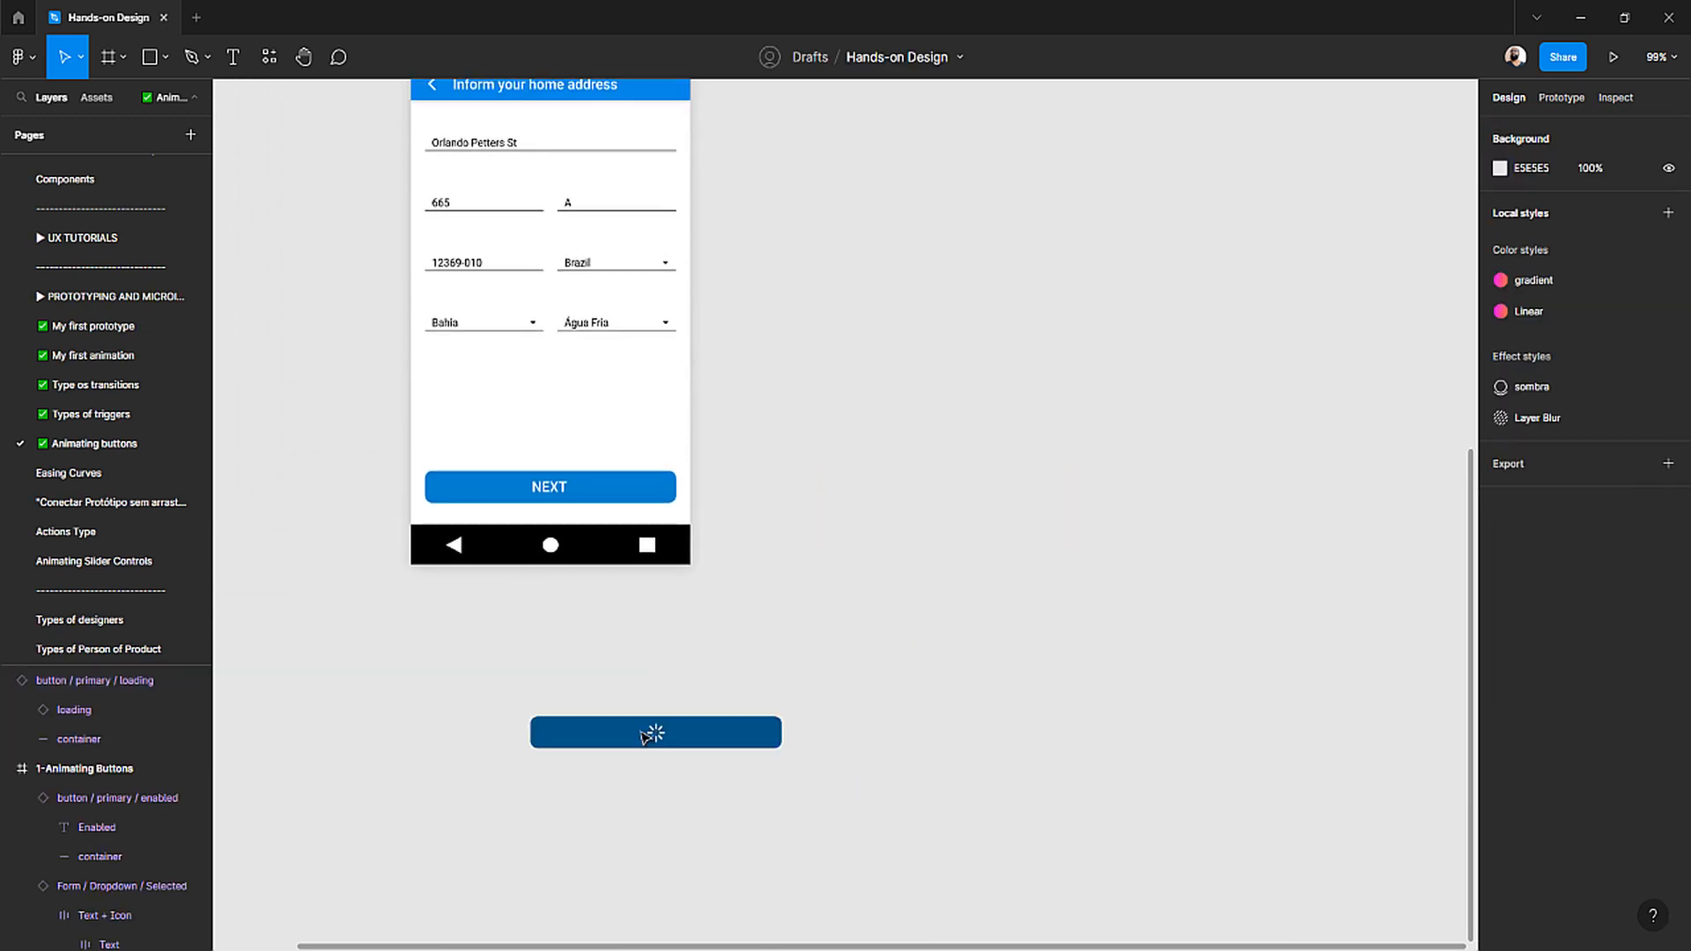
- Inspect the loading button's layers and hide the white FFFFFF fill behind its rounded corners
scroll(578, 759, up, 10)
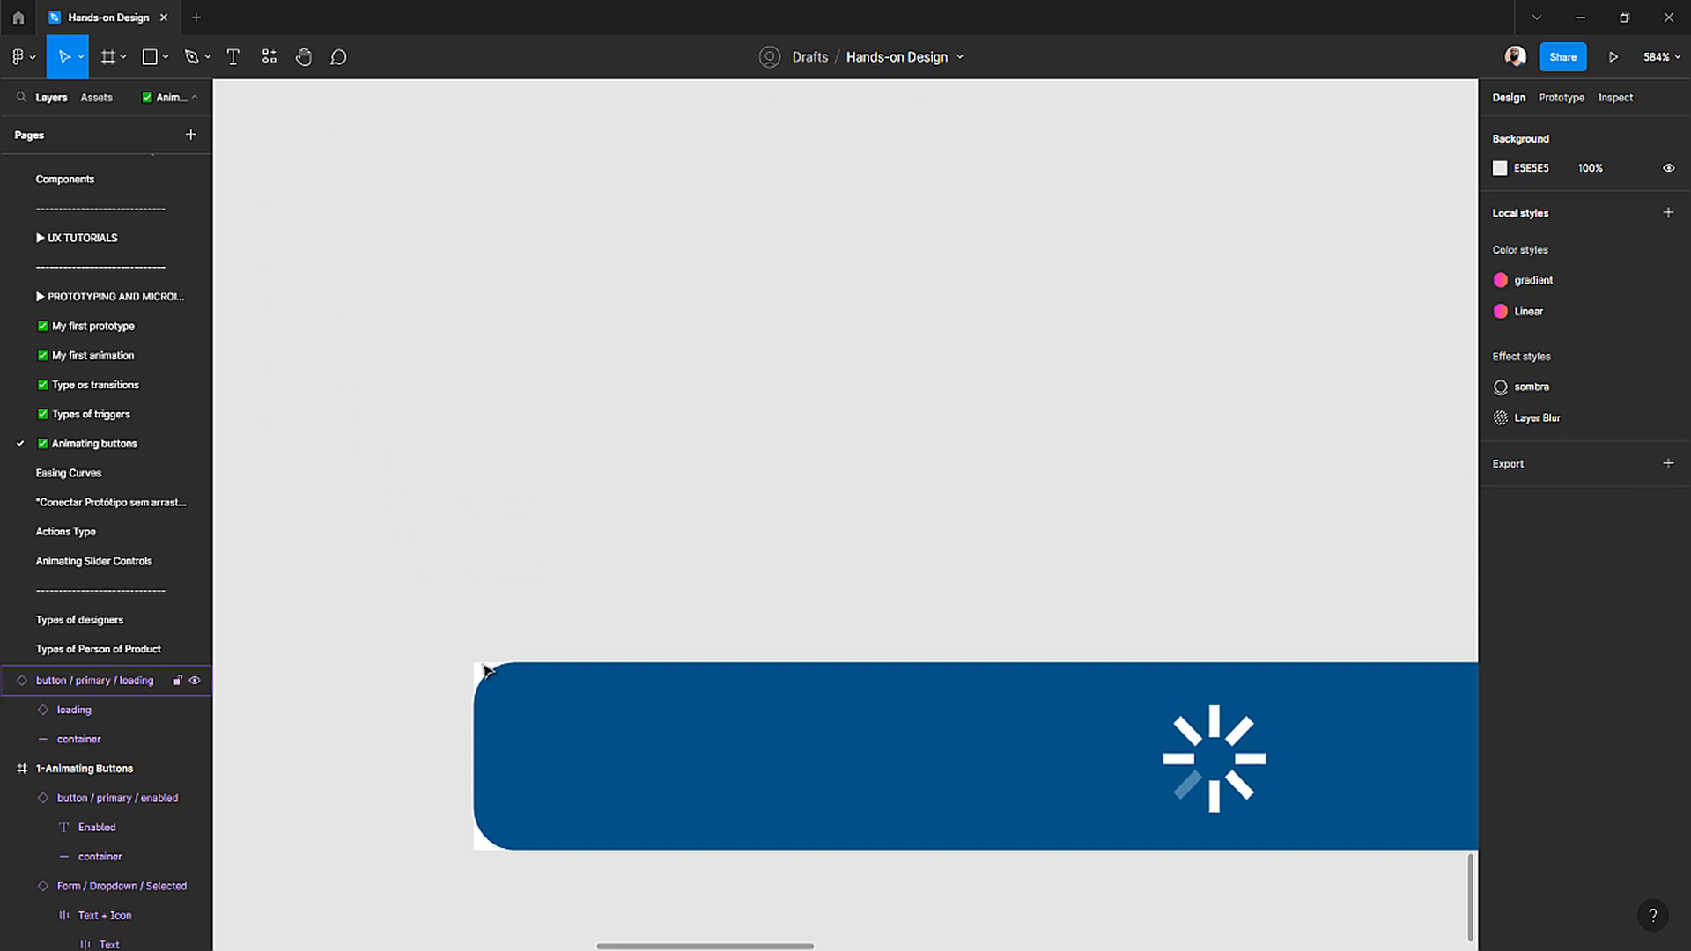
click(490, 678)
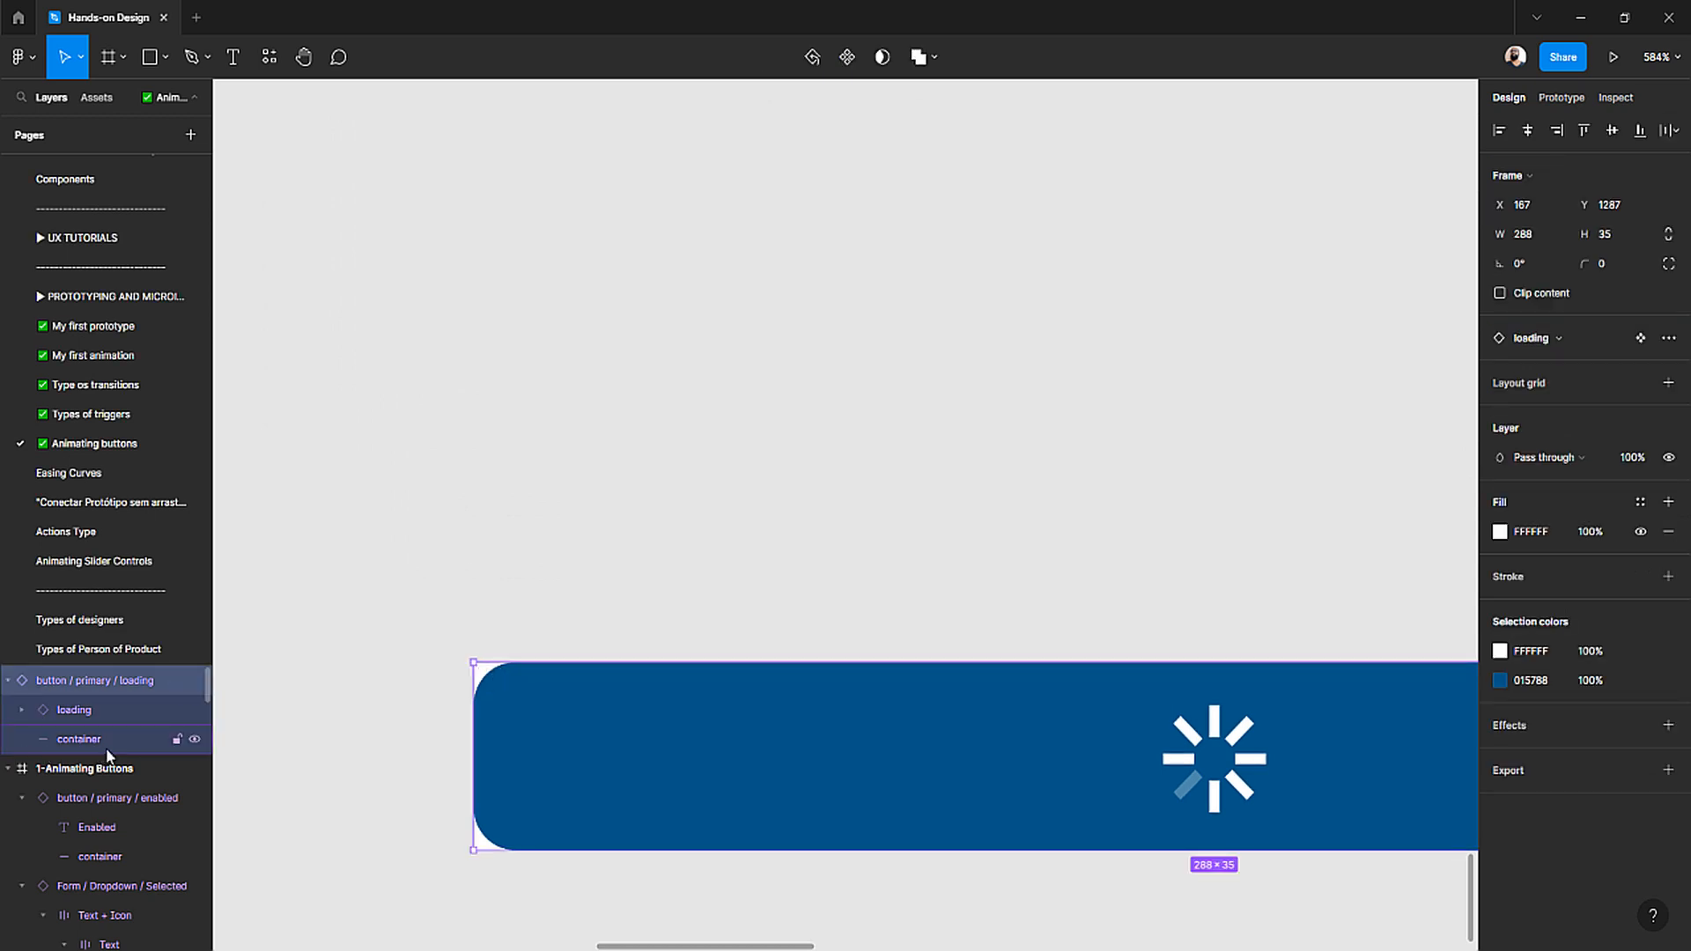
click(195, 740)
click(195, 739)
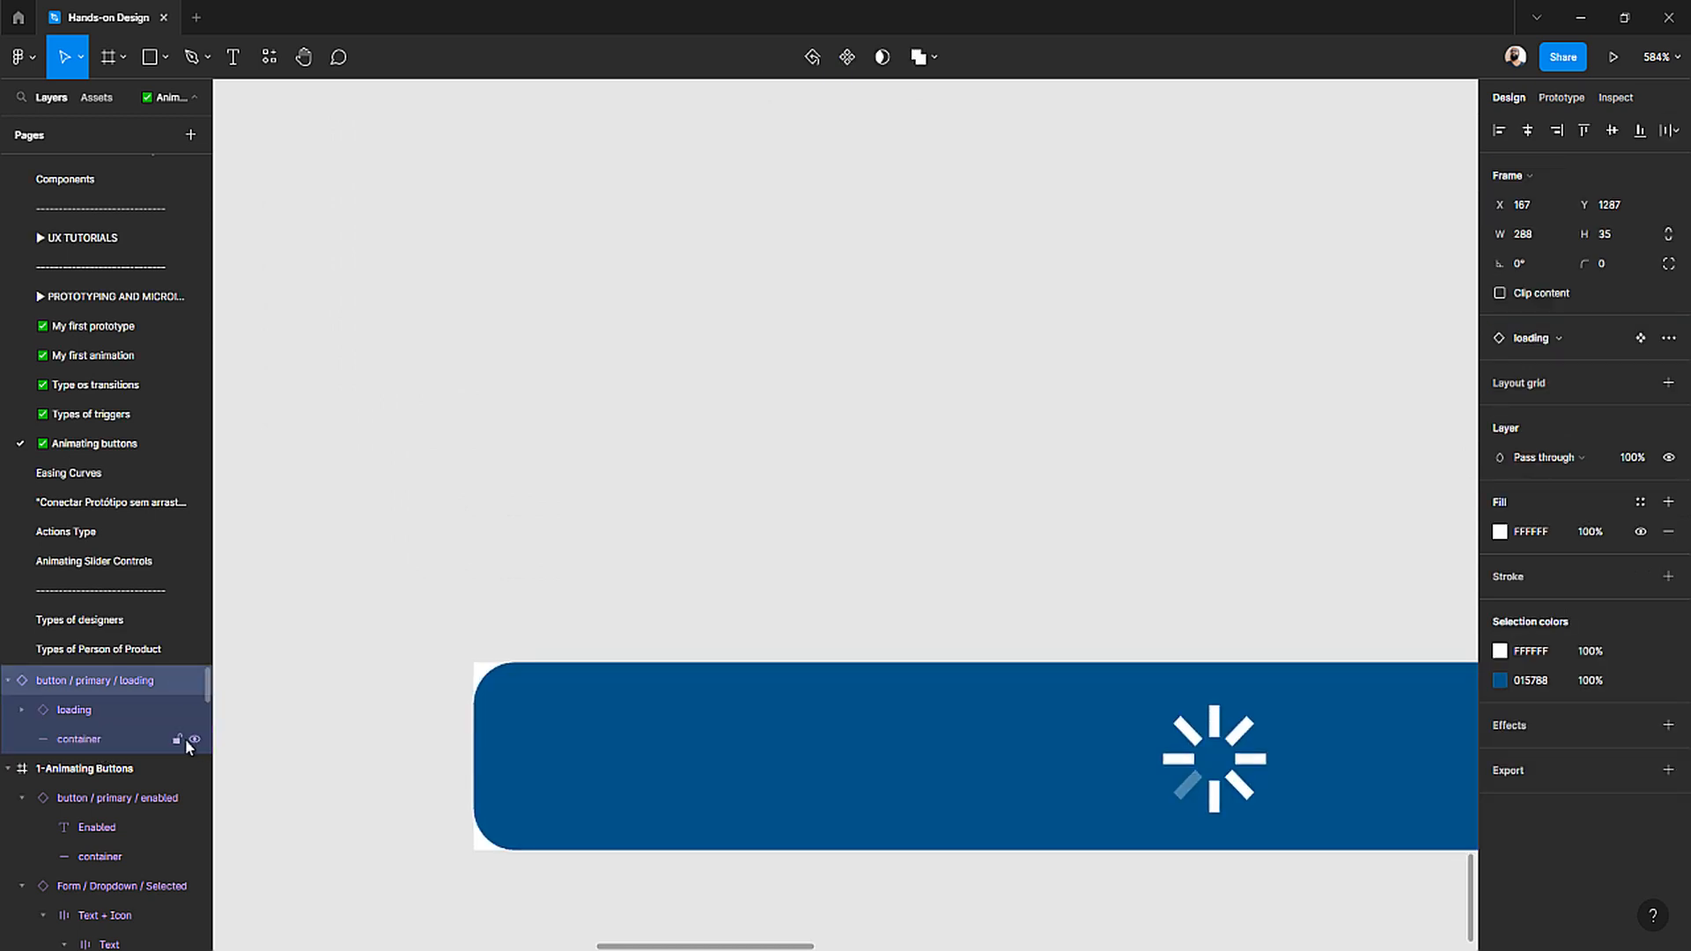
click(61, 733)
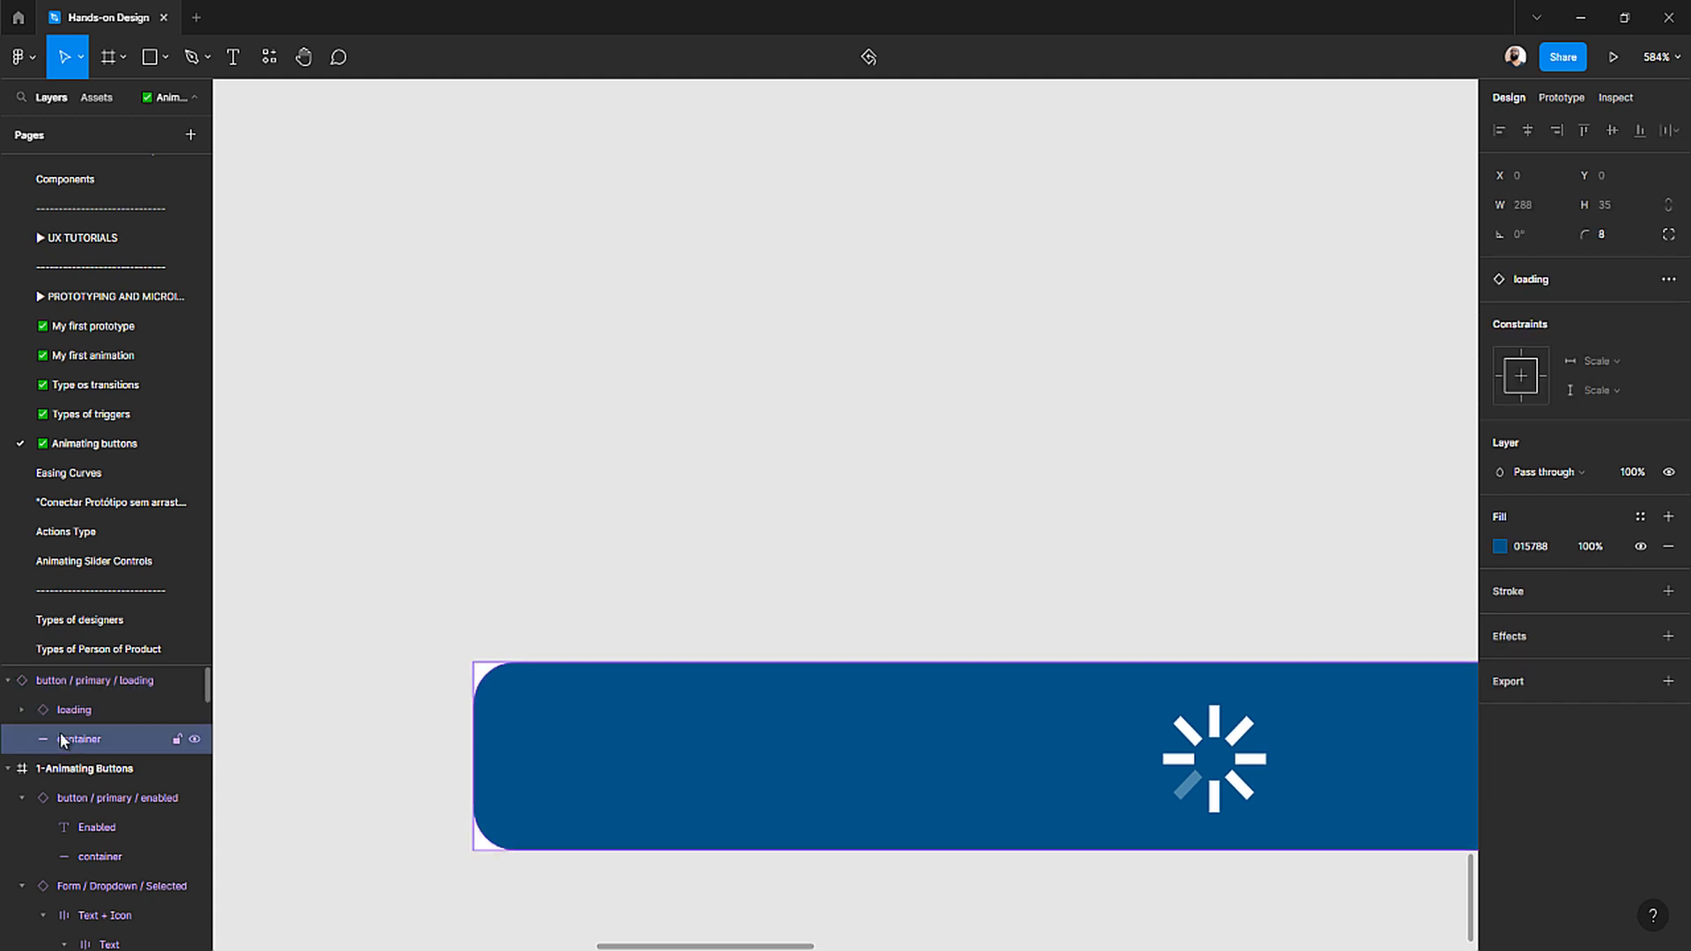
click(18, 709)
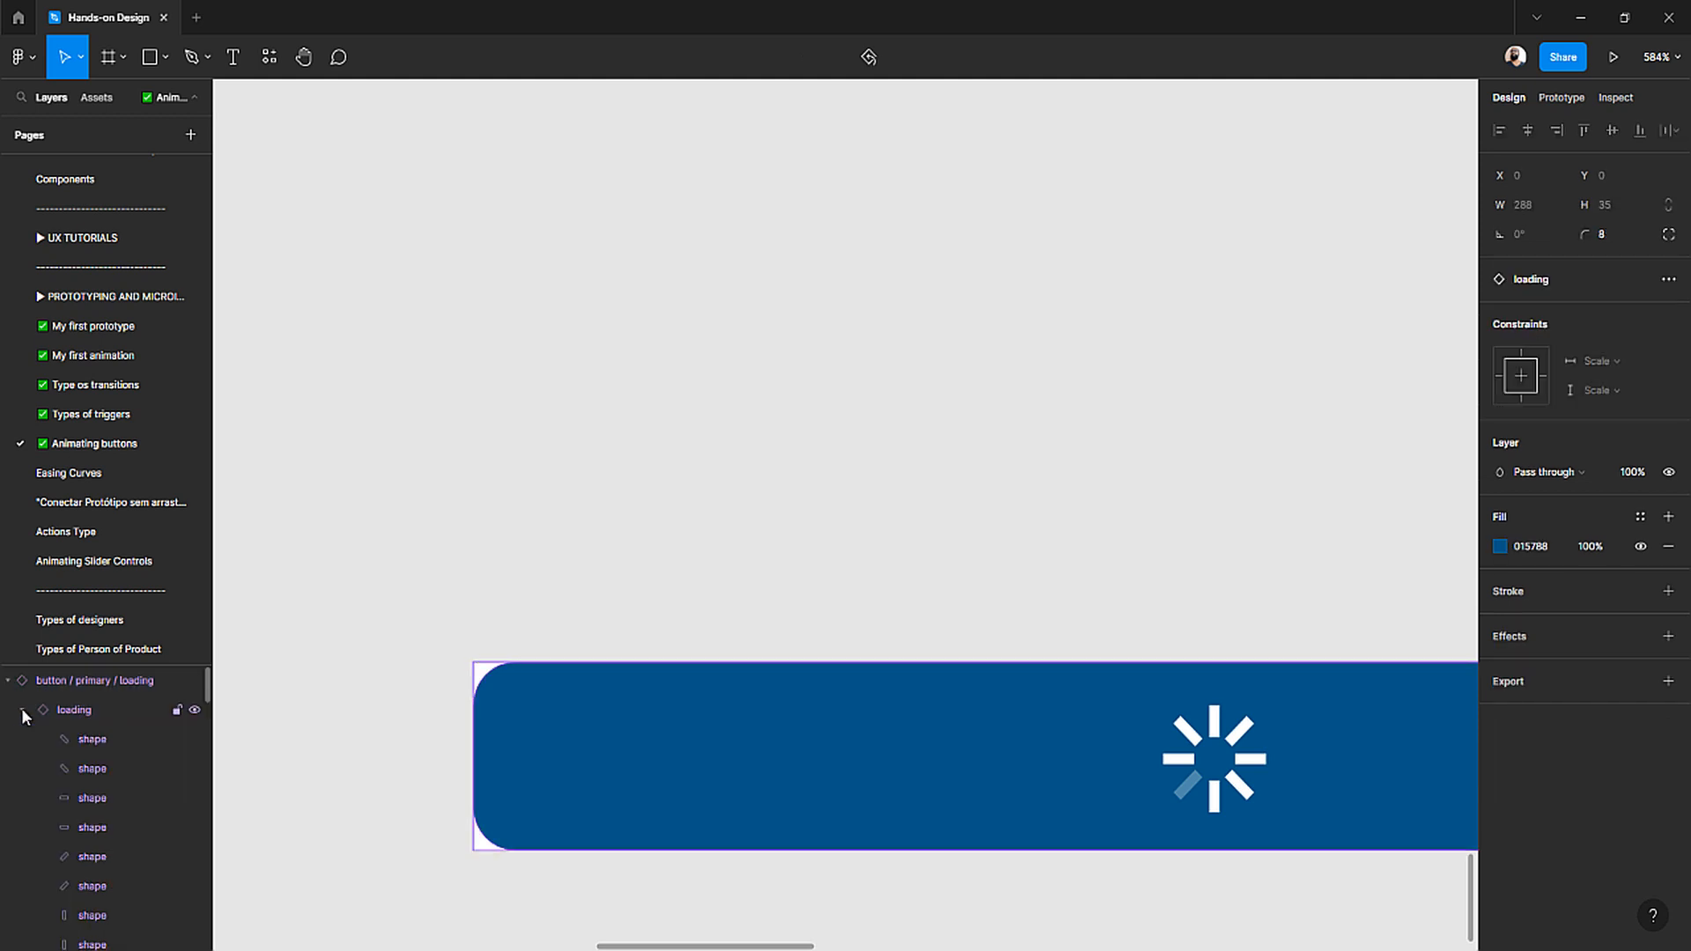
click(21, 709)
click(79, 680)
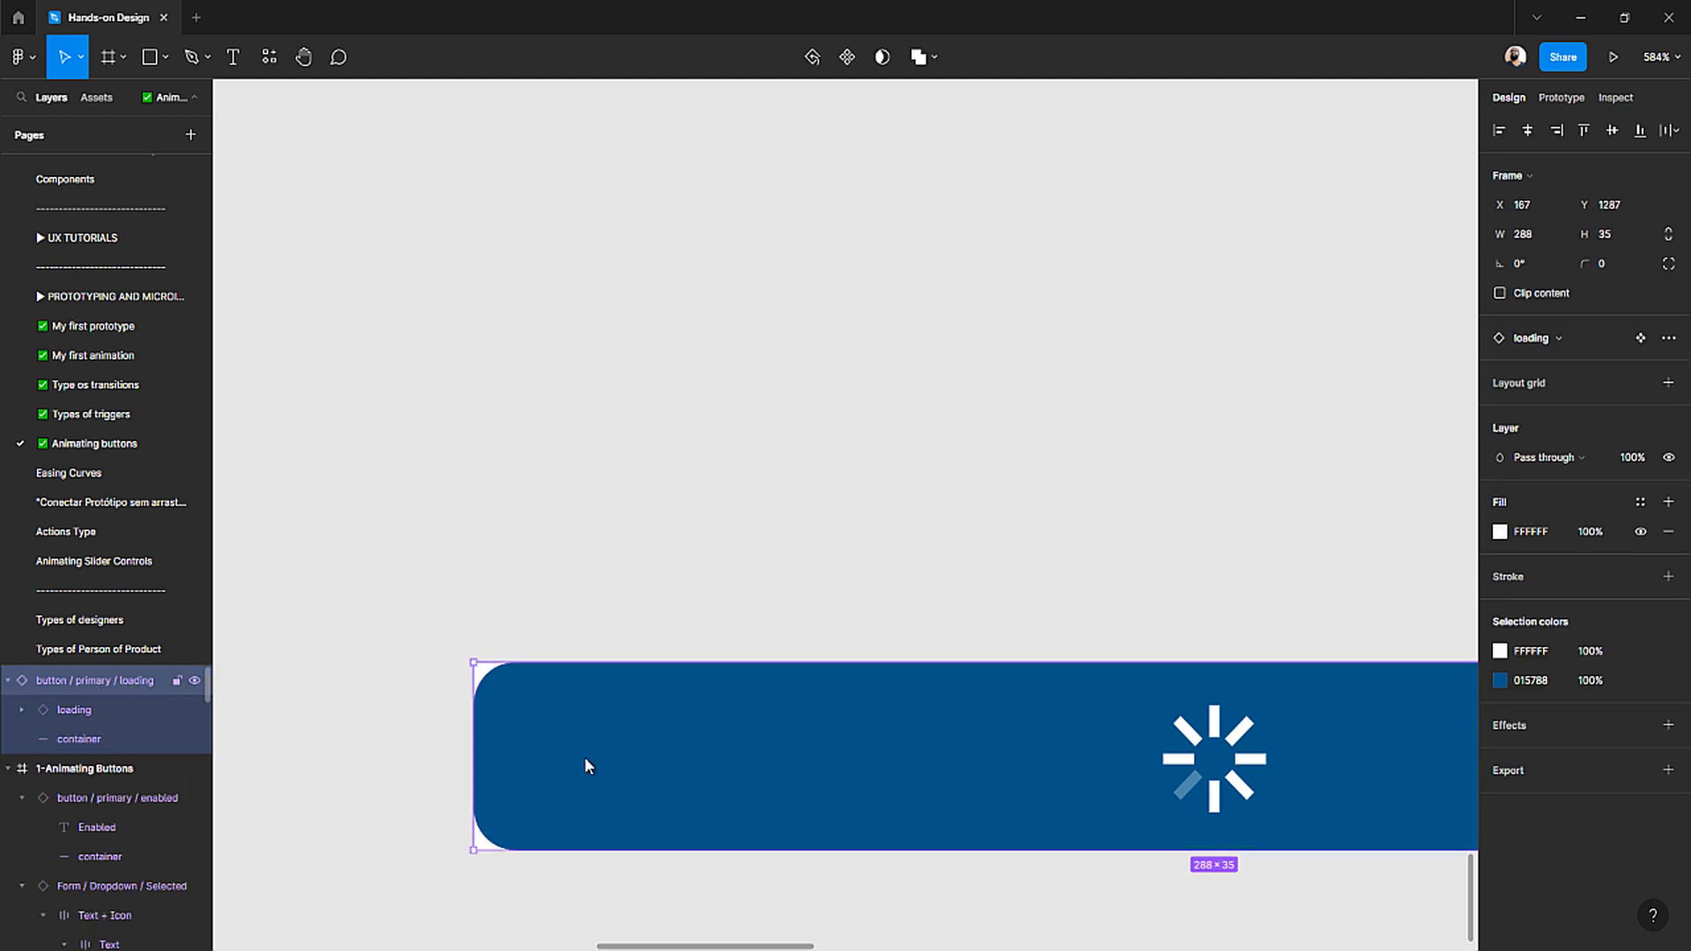
click(1641, 531)
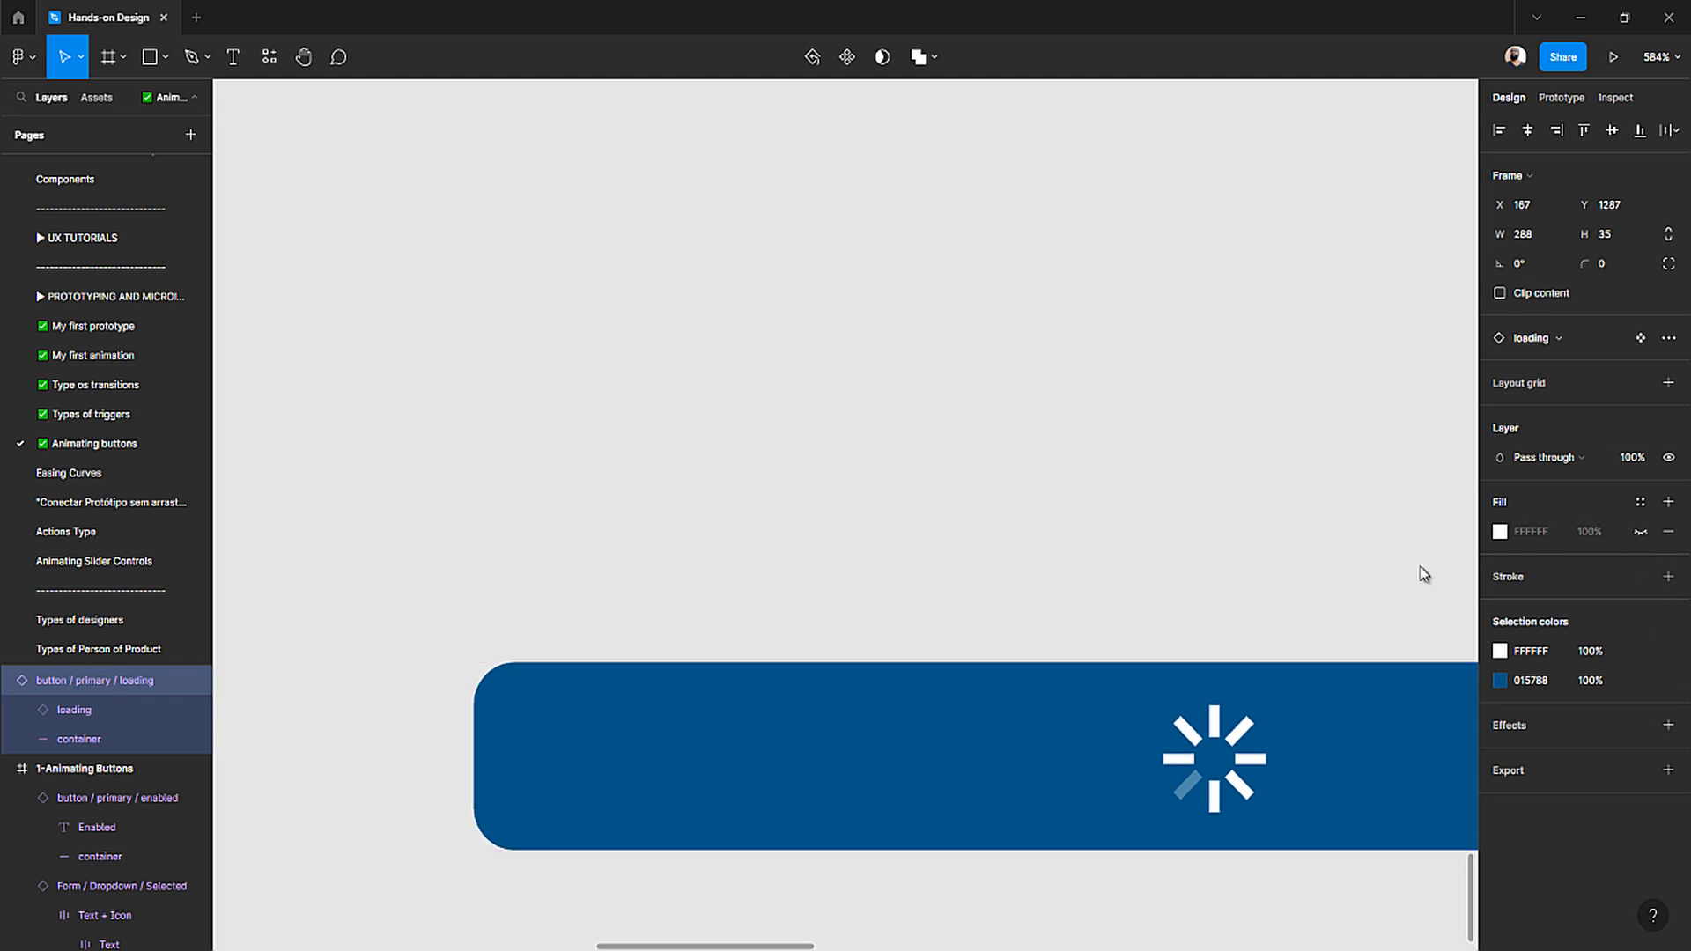
ctrl+scroll(623, 590, down, 10)
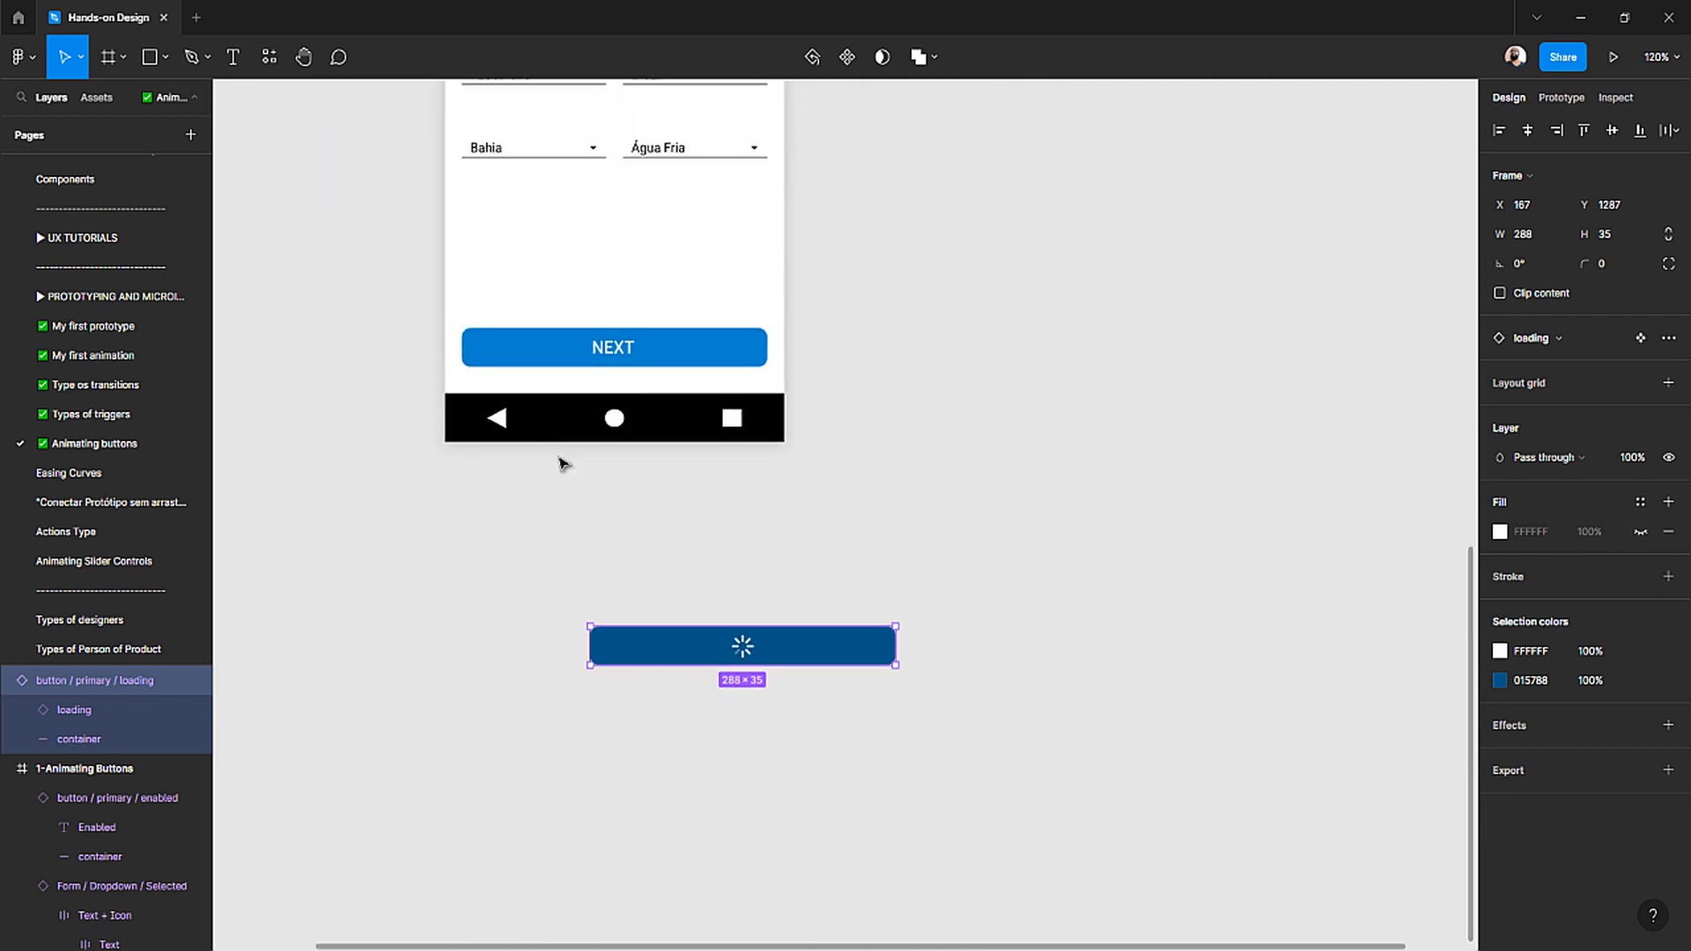
- Hide the white FFFFFF fill of the NEXT button on the phone screen
click(540, 360)
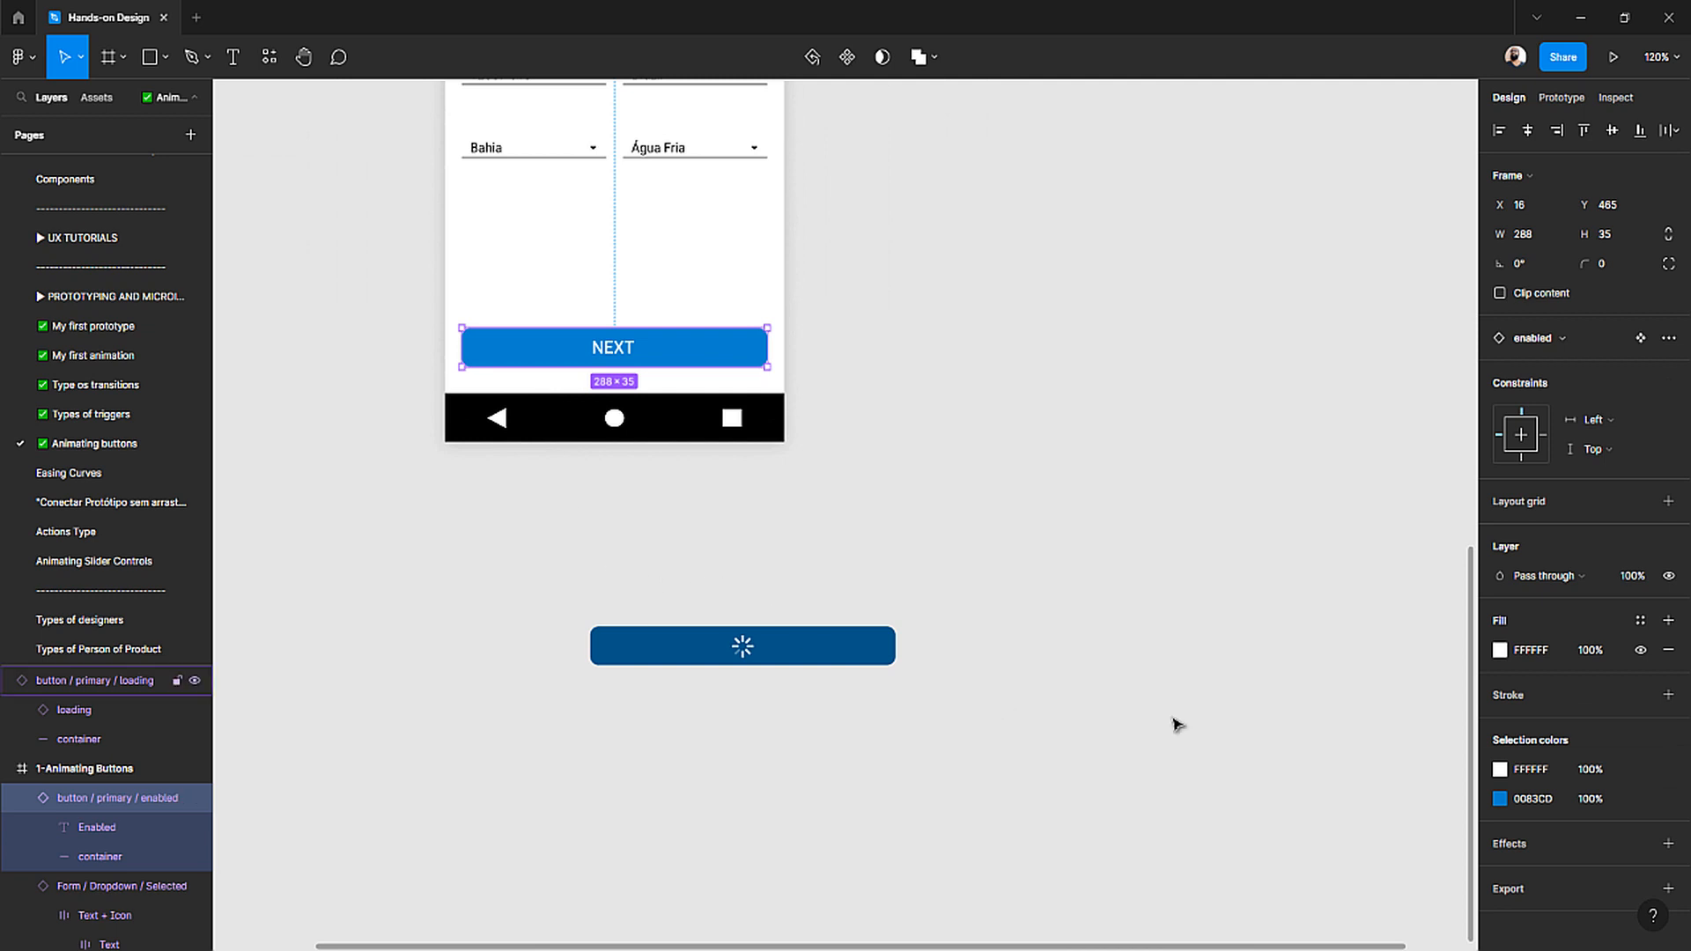
click(1640, 650)
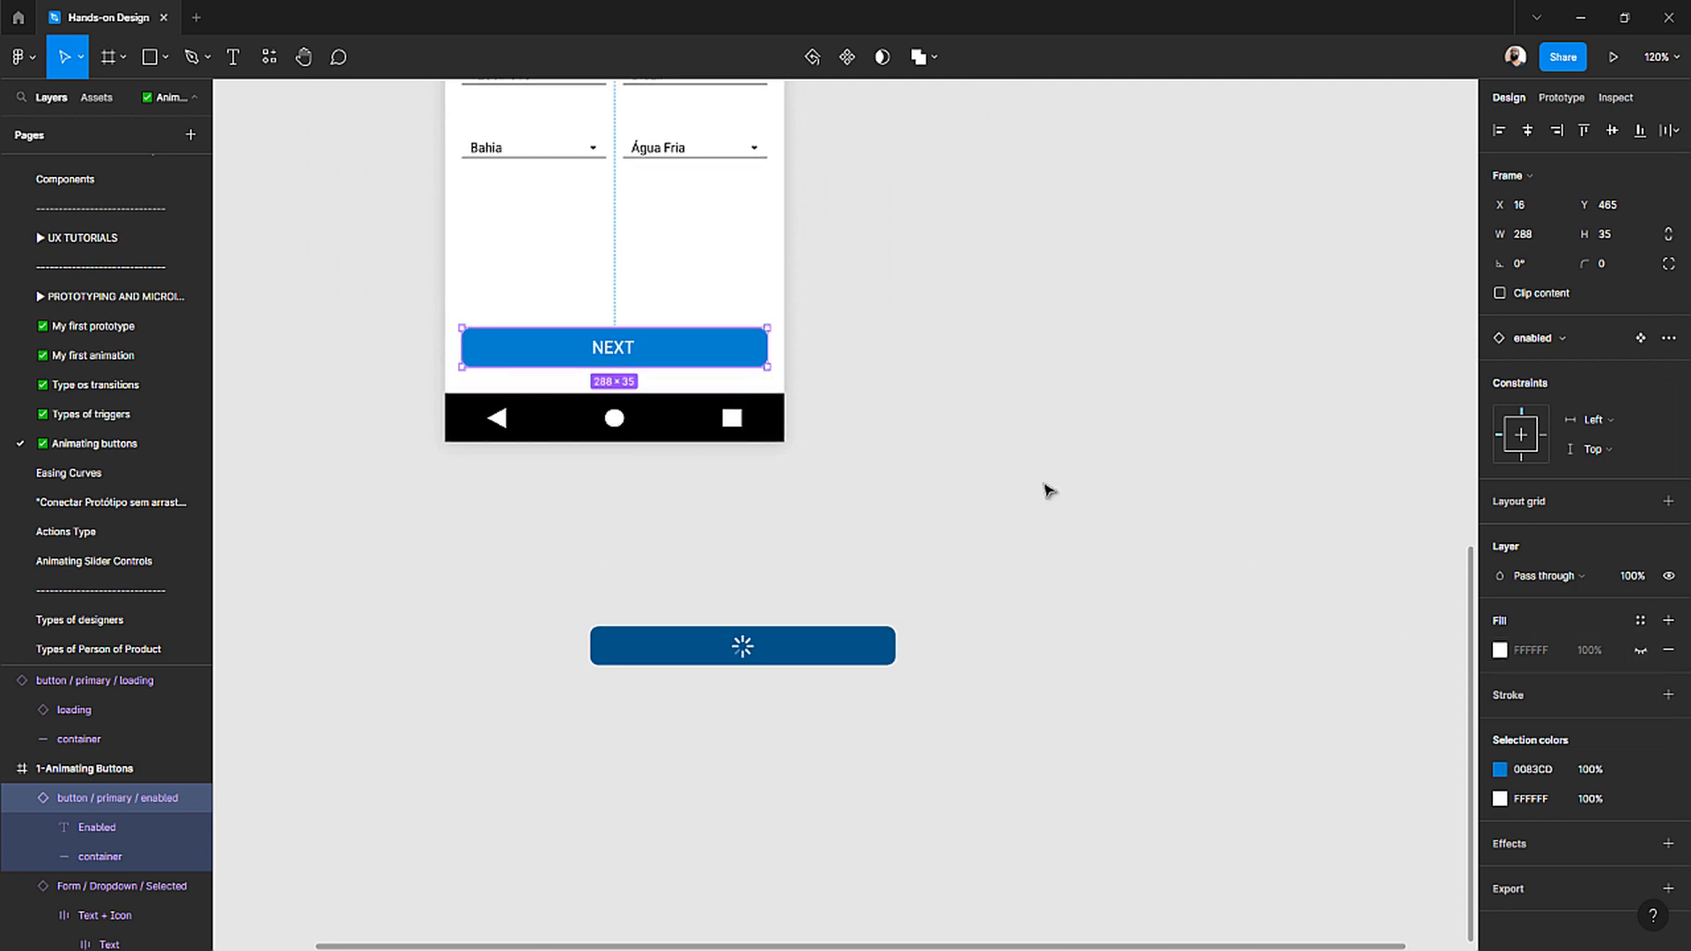
click(917, 487)
- Duplicate the 1-Animating Buttons screen beside the original at about X 390, Y 552
scroll(917, 487, up, 2)
scroll(921, 486, up, 3)
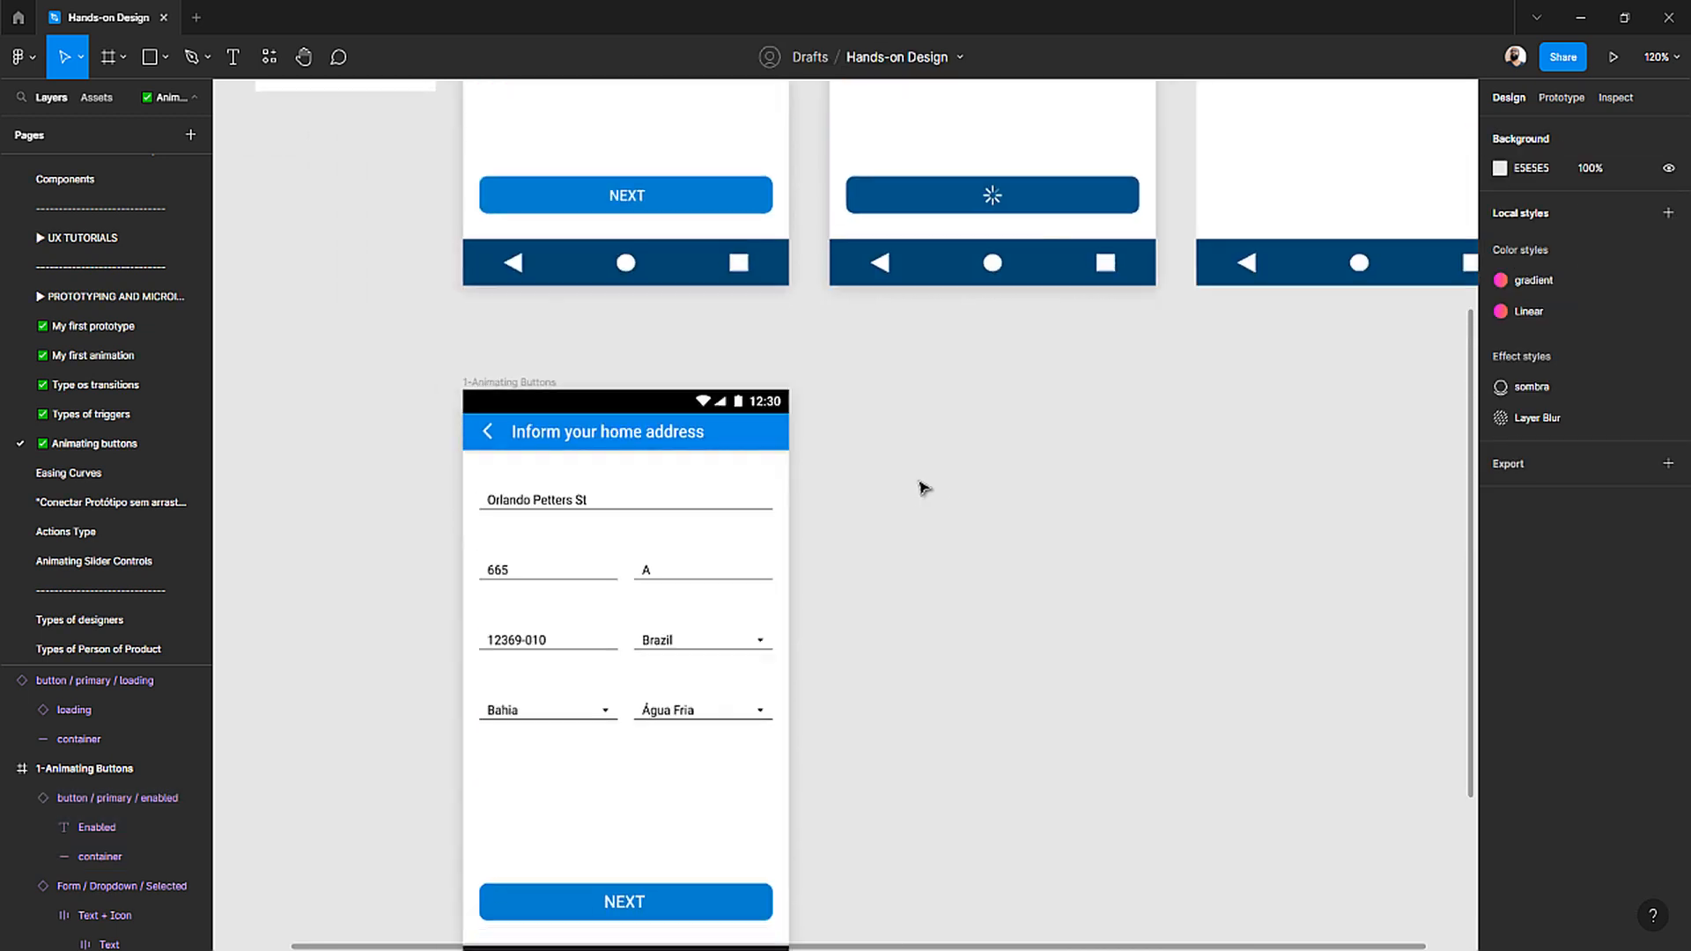
ctrl+scroll(917, 484, down, 6)
ctrl+scroll(895, 479, up, 4)
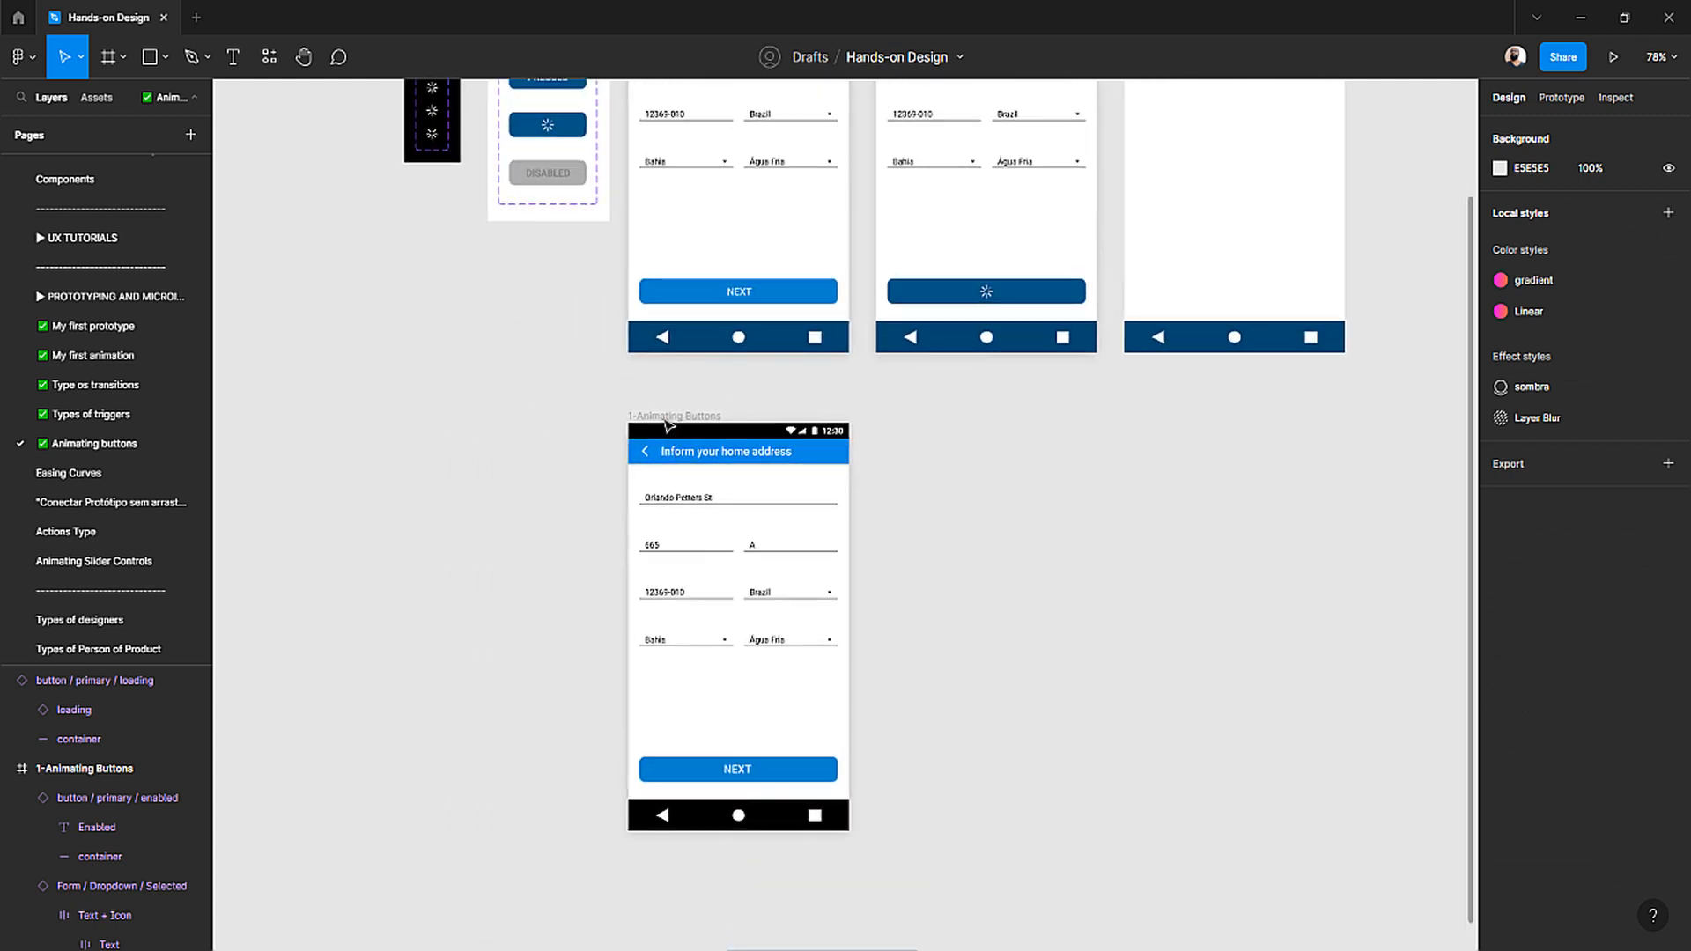
drag(668, 418, 914, 440)
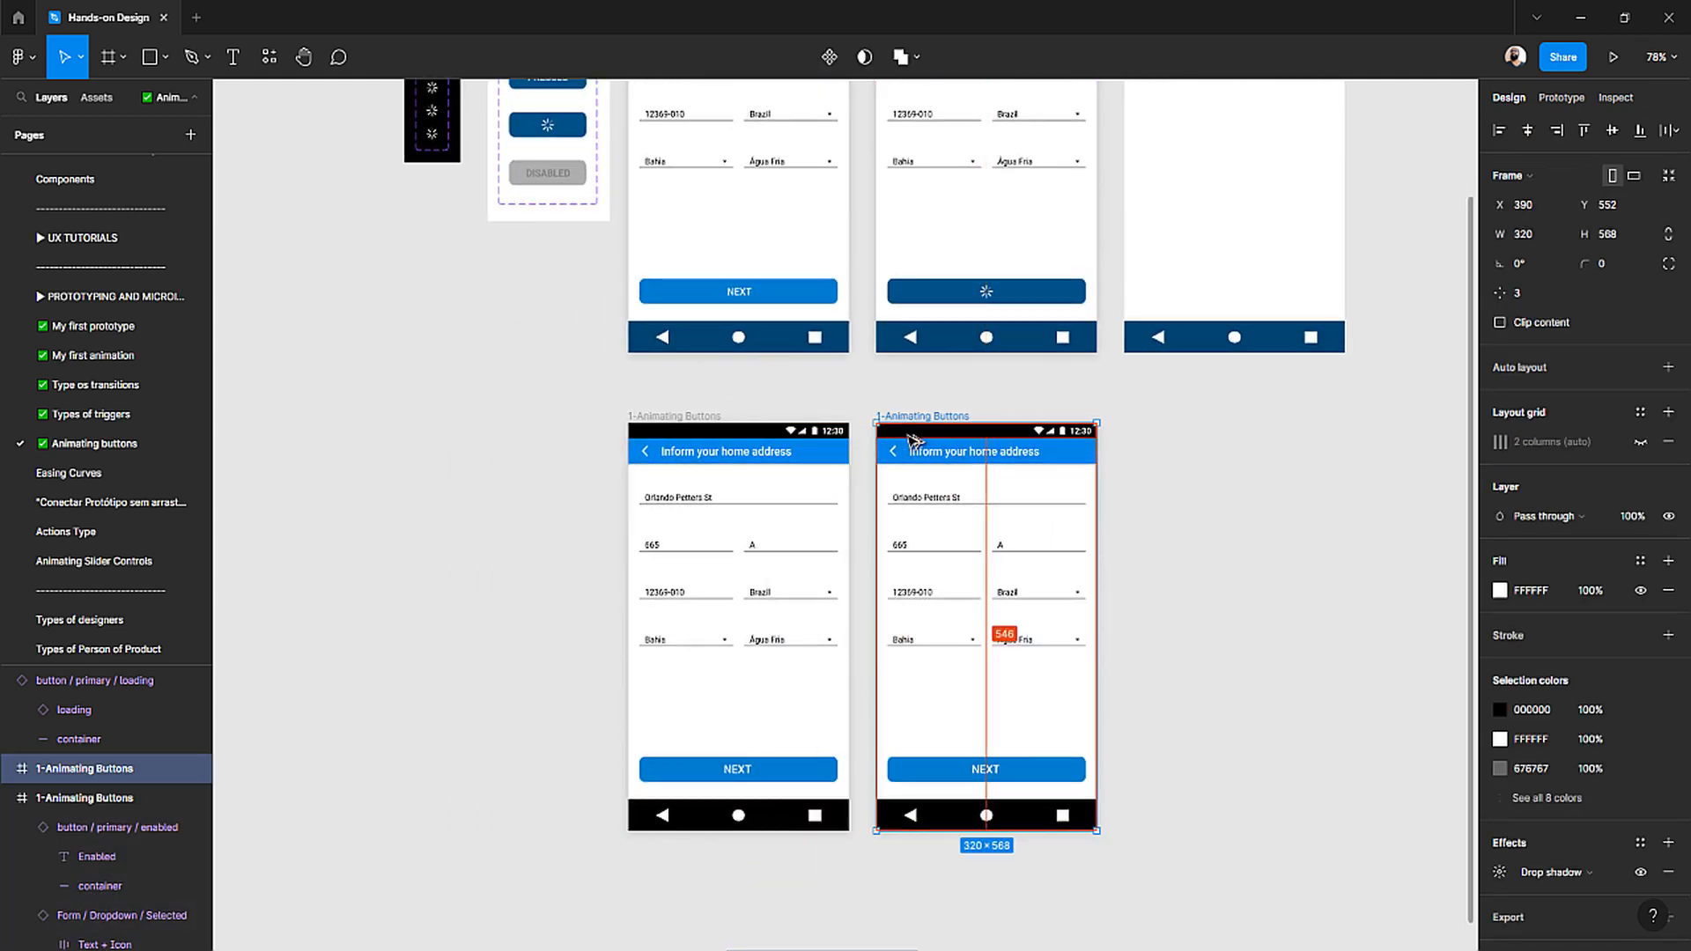
- Delete the NEXT button from the duplicated 1-Animating Buttons screen
scroll(1172, 673, down, 1)
click(1049, 753)
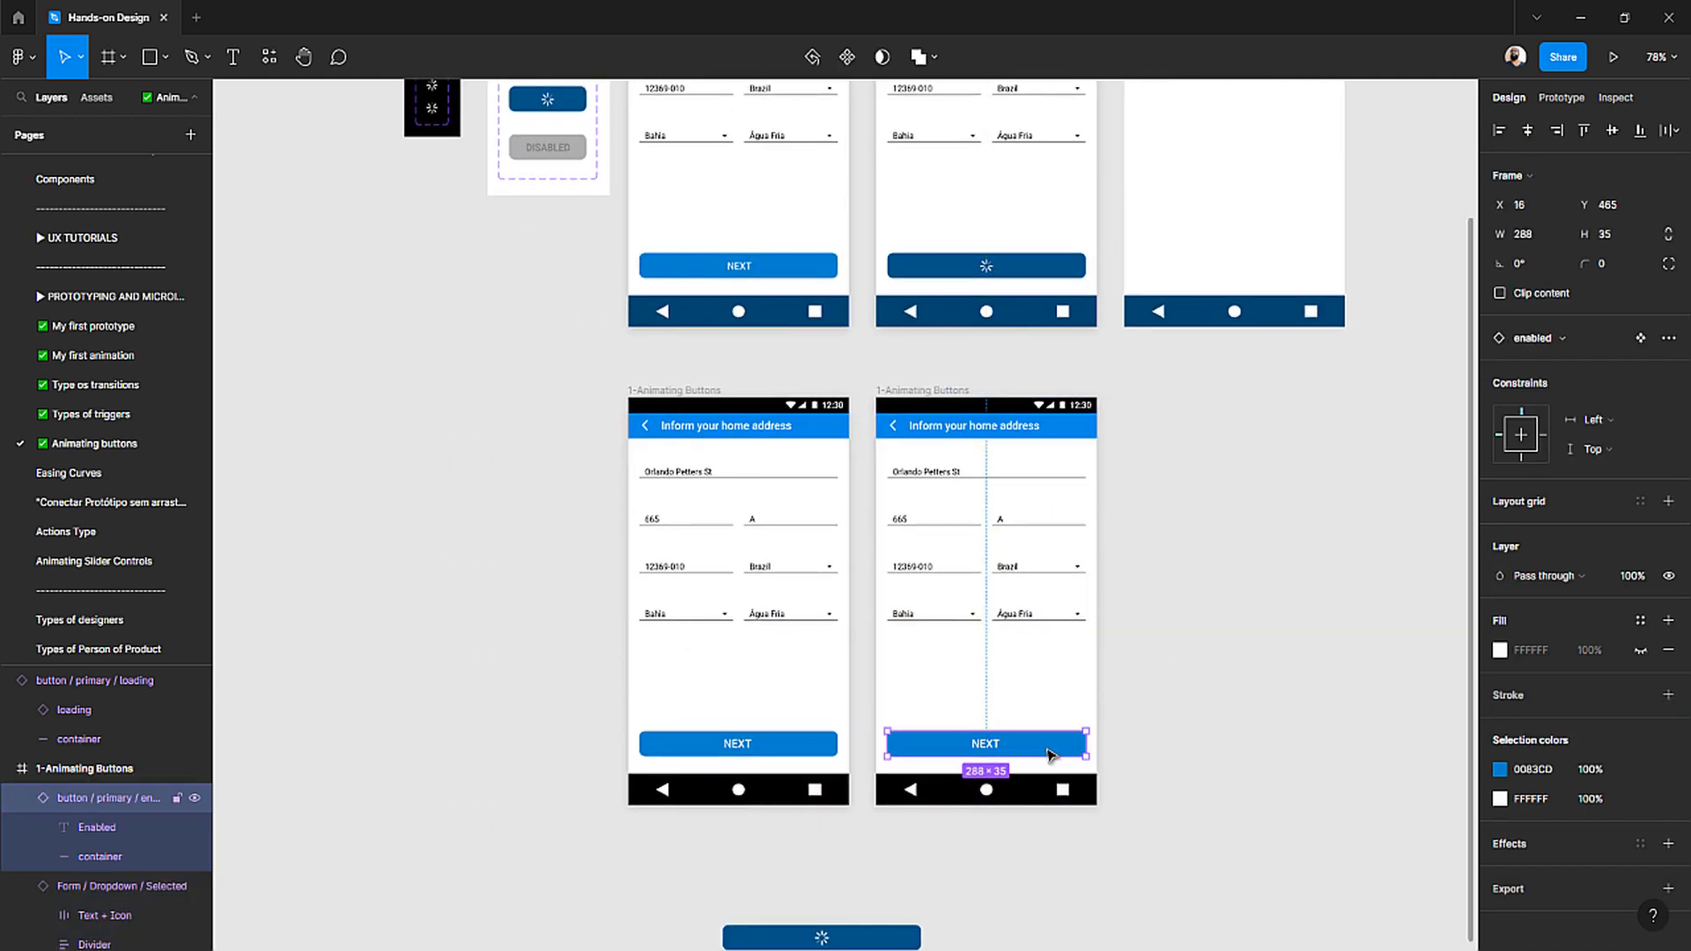
scroll(1048, 753, down, 5)
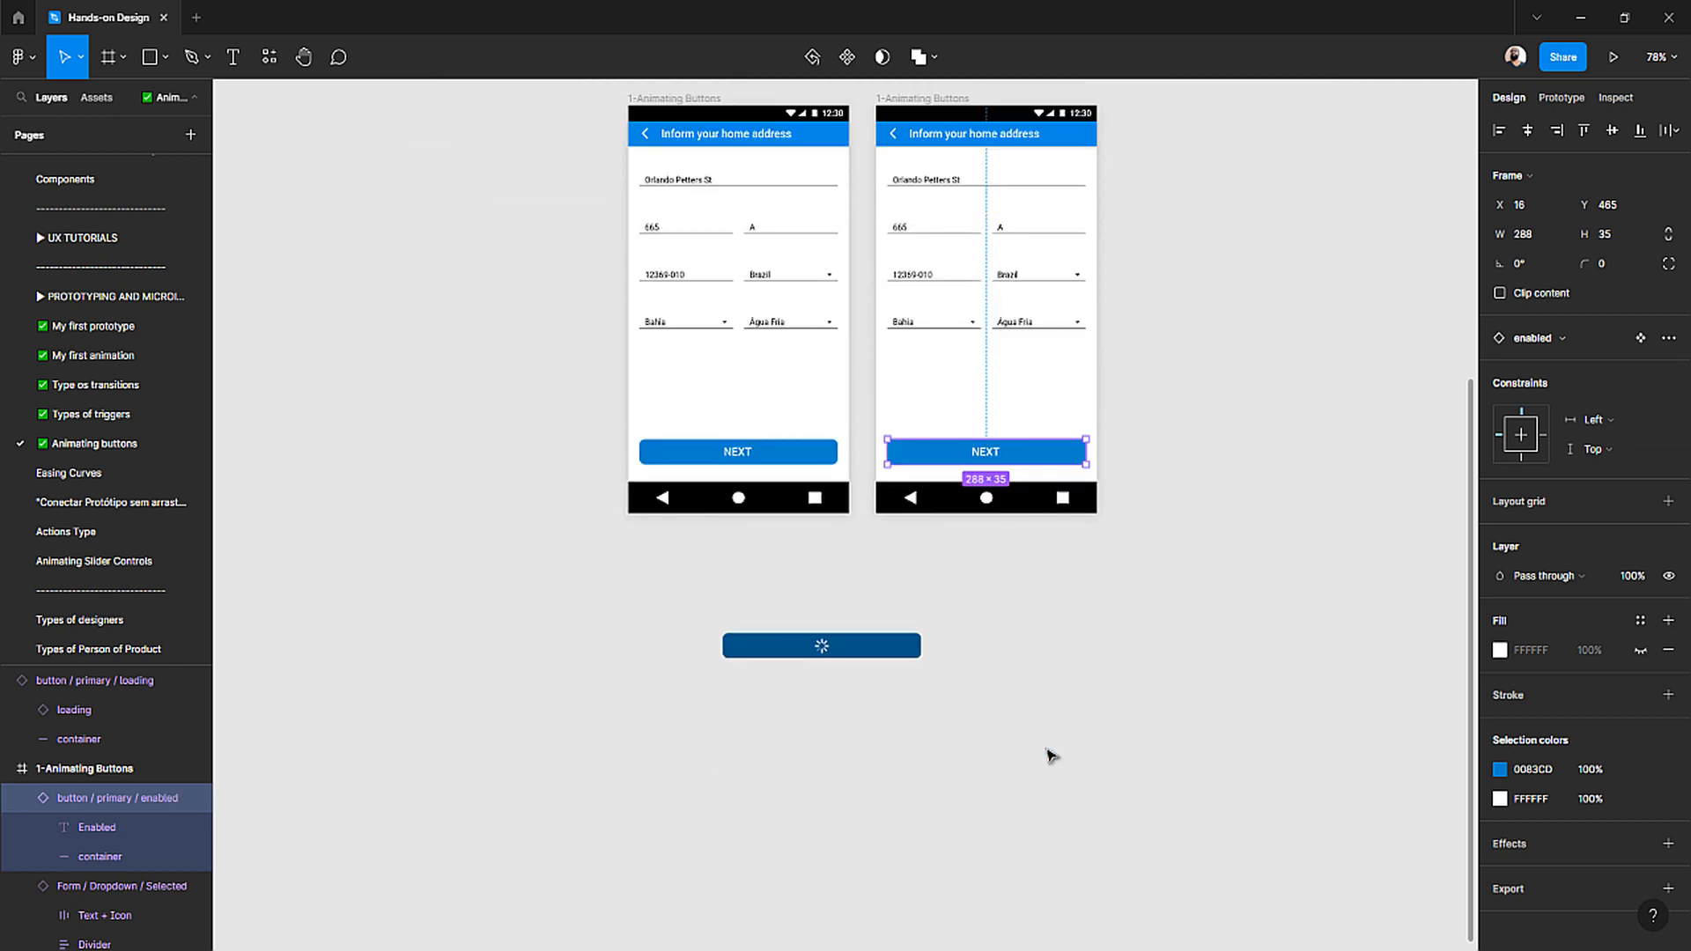
key(Delete)
- Cut the loading button below the screens and paste it into the duplicated 1-Animating Buttons frame
click(823, 649)
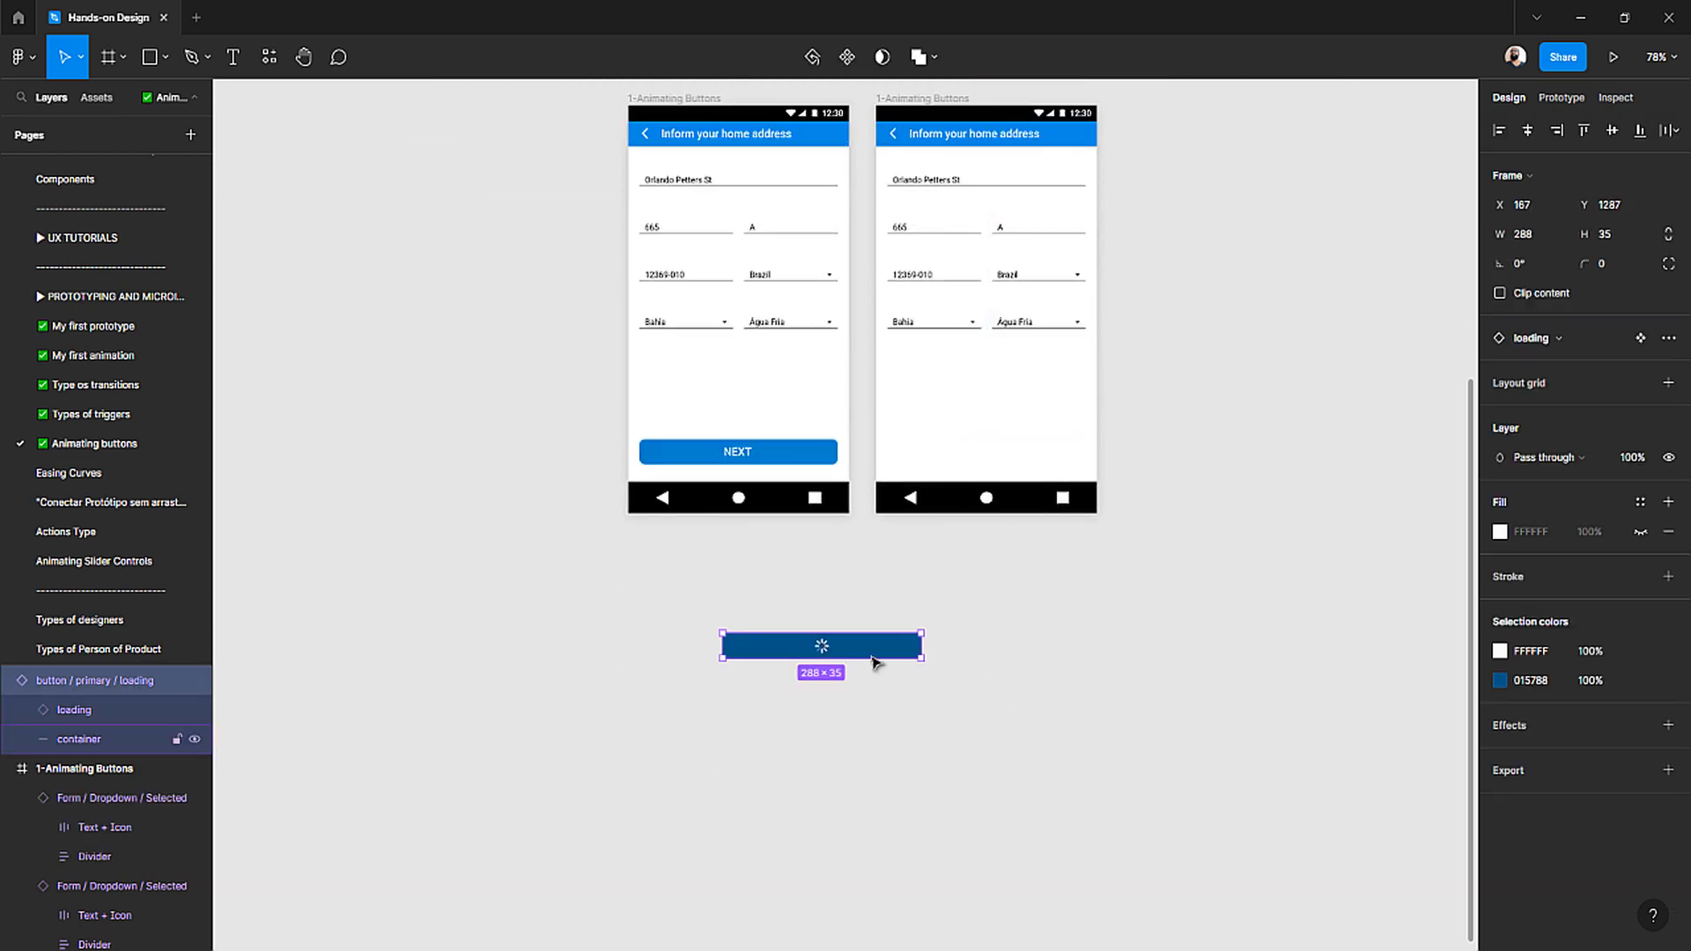
key(Delete)
scroll(1038, 170, up, 1)
click(893, 170)
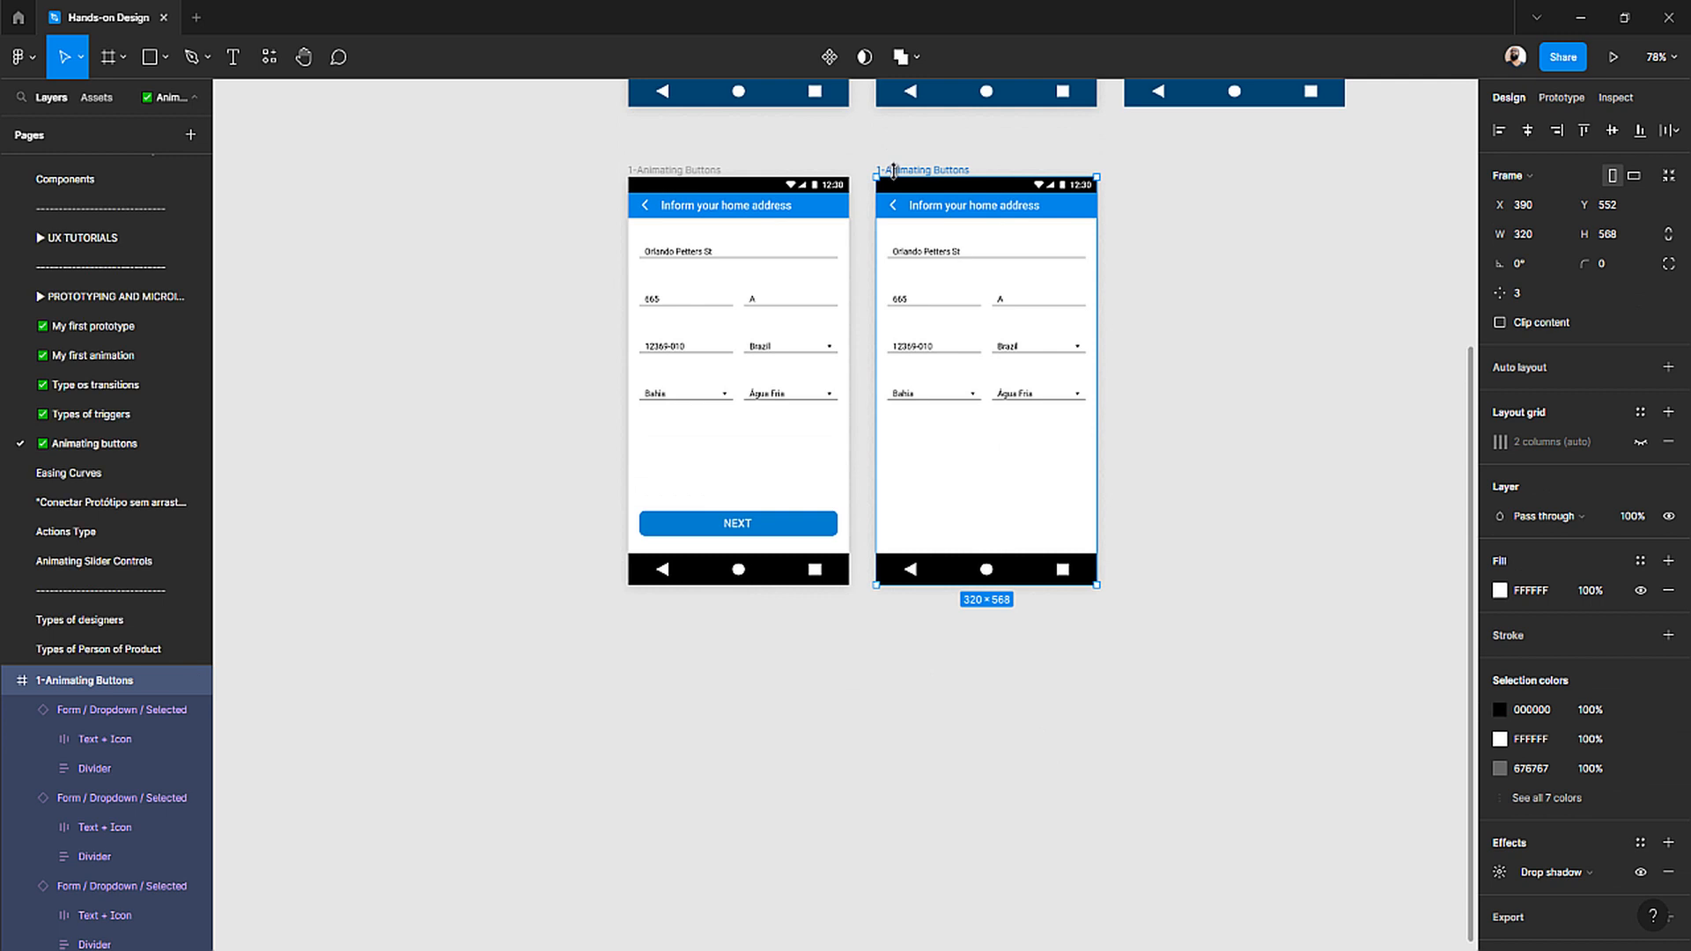
key(ctrl+v)
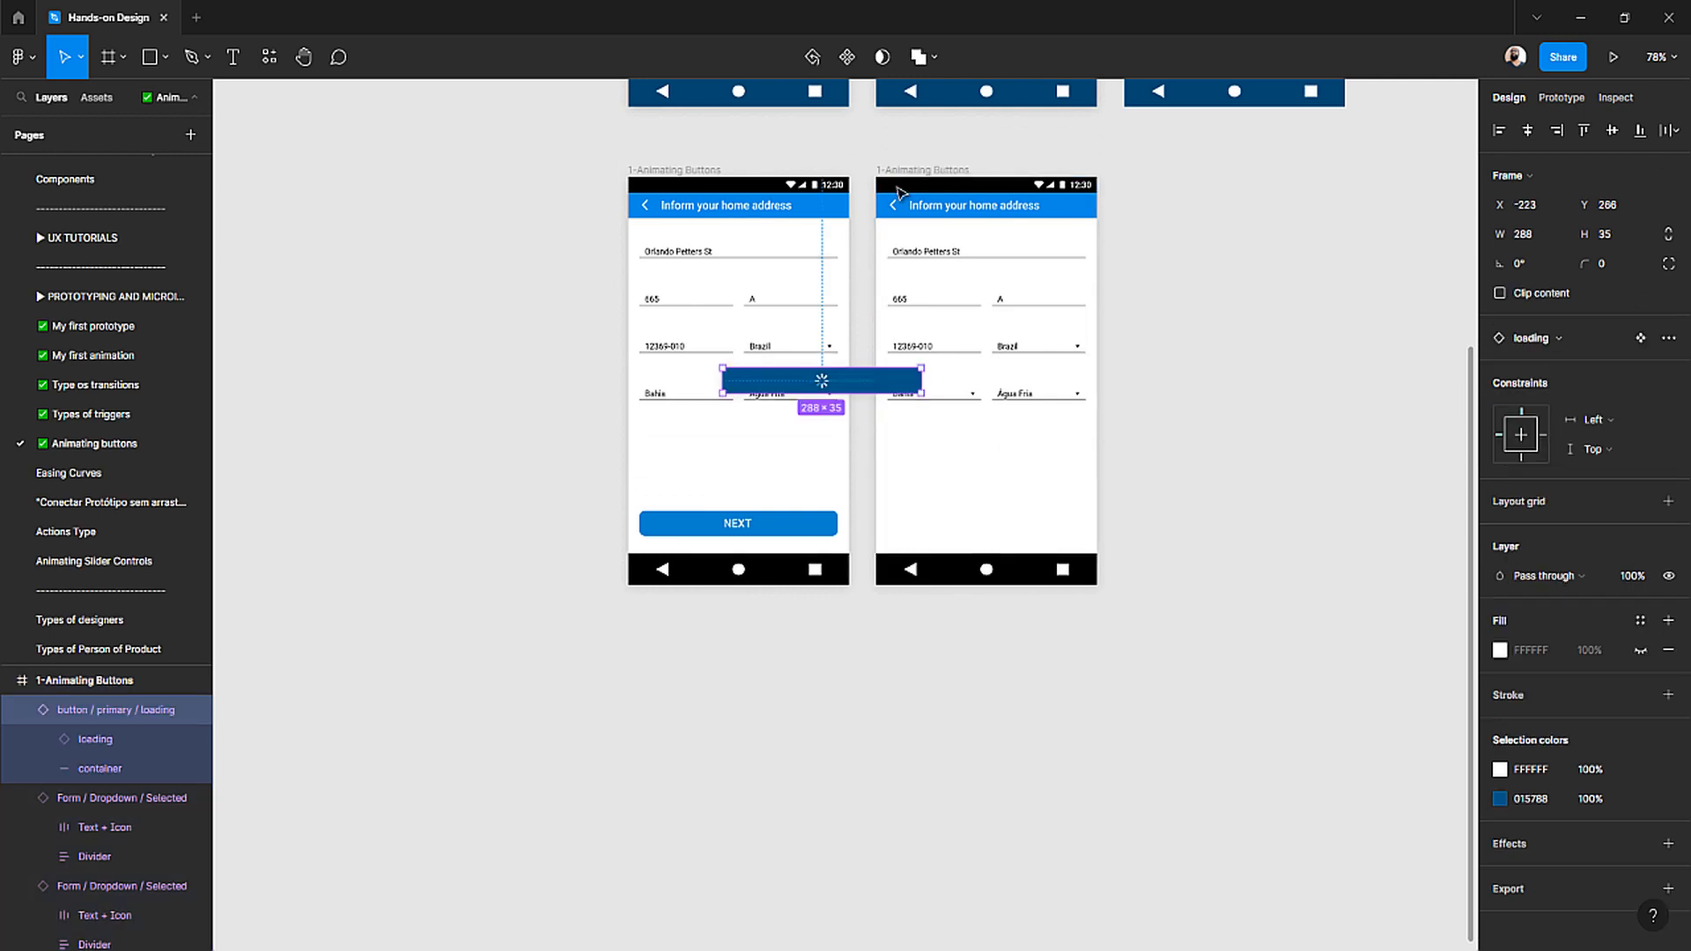
- Centre the loading button horizontally in the duplicated screen and set its Y position to 465
click(1529, 130)
drag(950, 392, 936, 549)
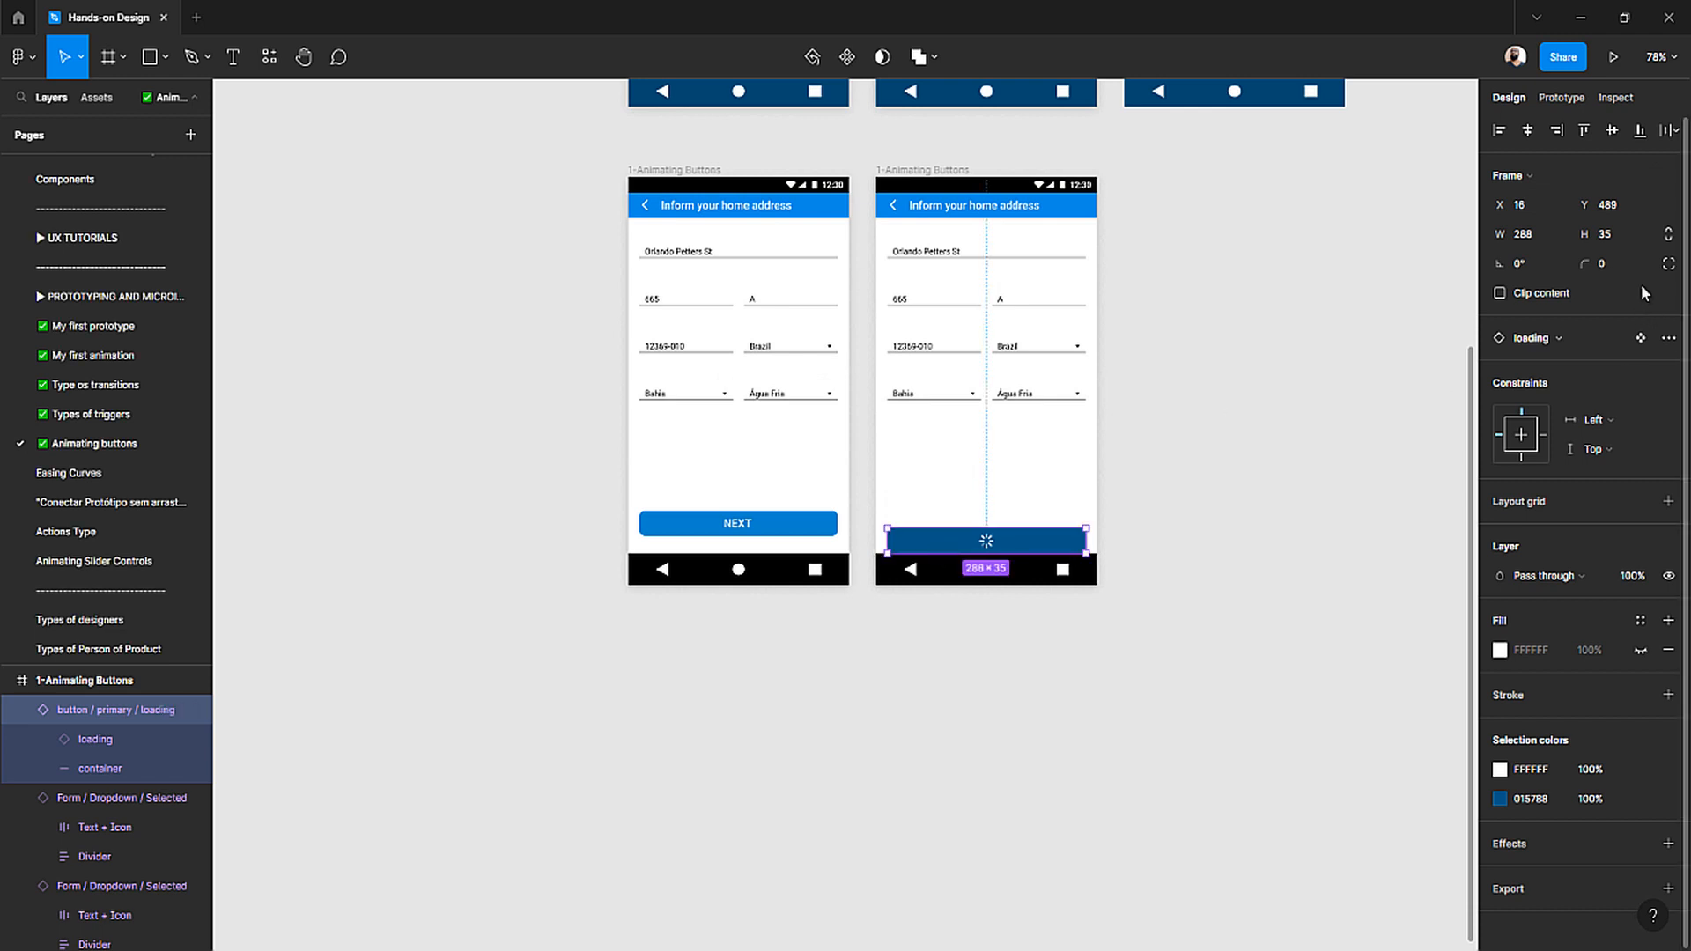
click(1538, 235)
click(1617, 205)
key(Return)
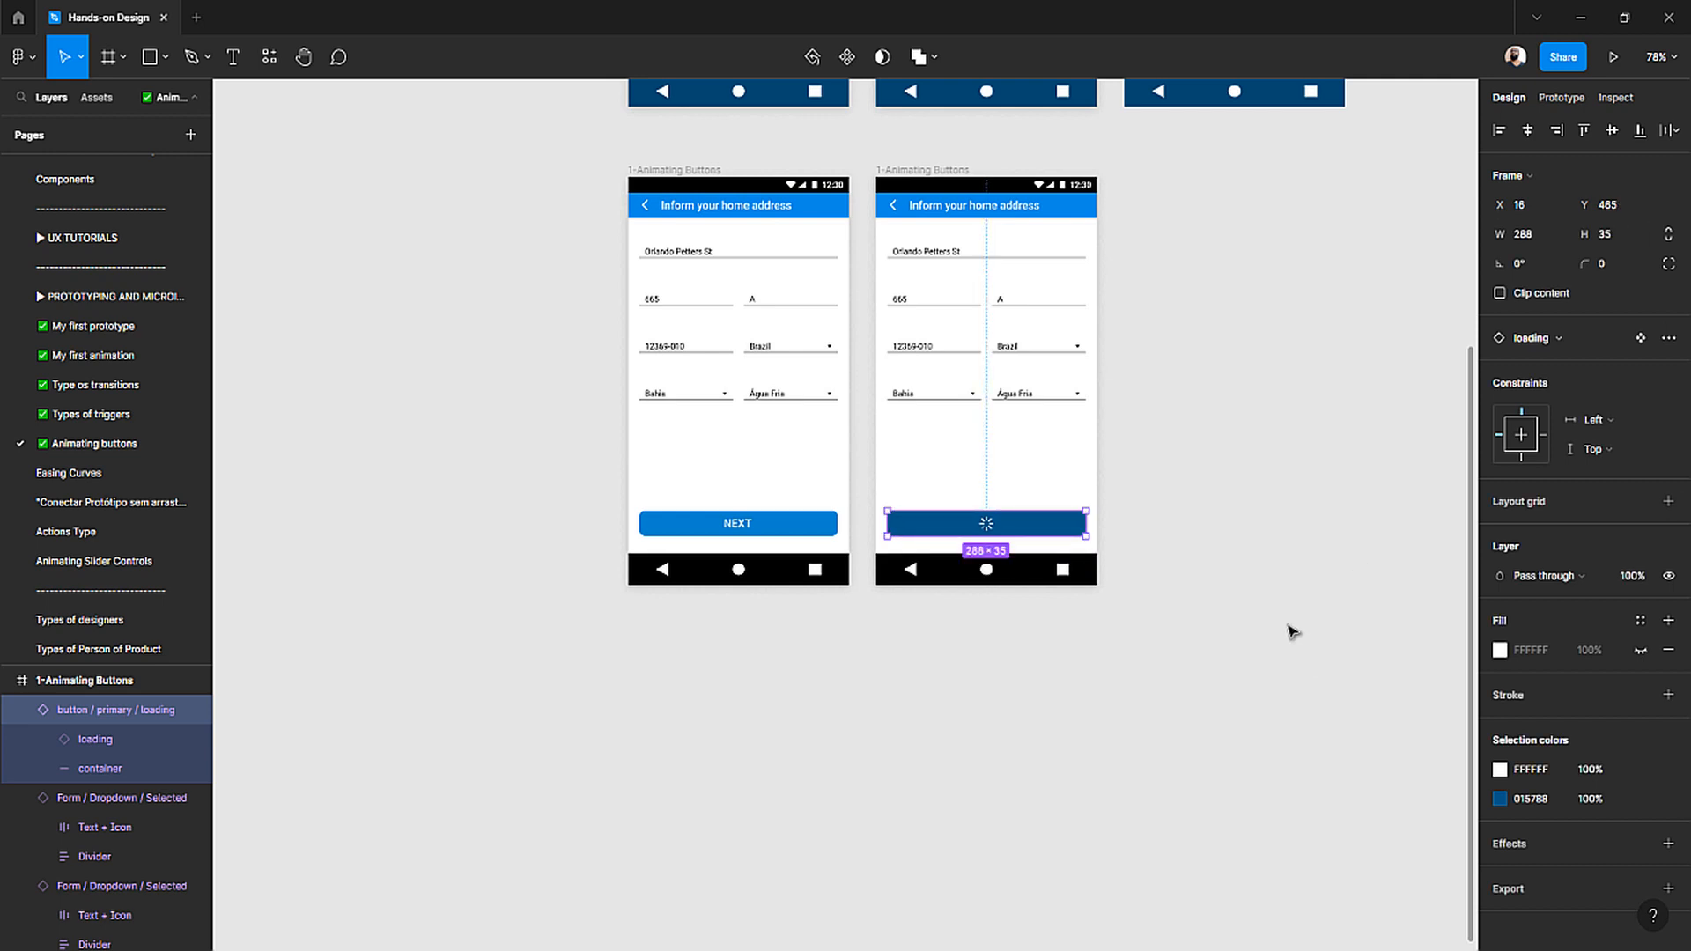
click(1291, 631)
- Duplicate the loading version of the 1-Animating Buttons screen as a third screen at X 750, Y 552
scroll(773, 502, up, 5)
click(768, 548)
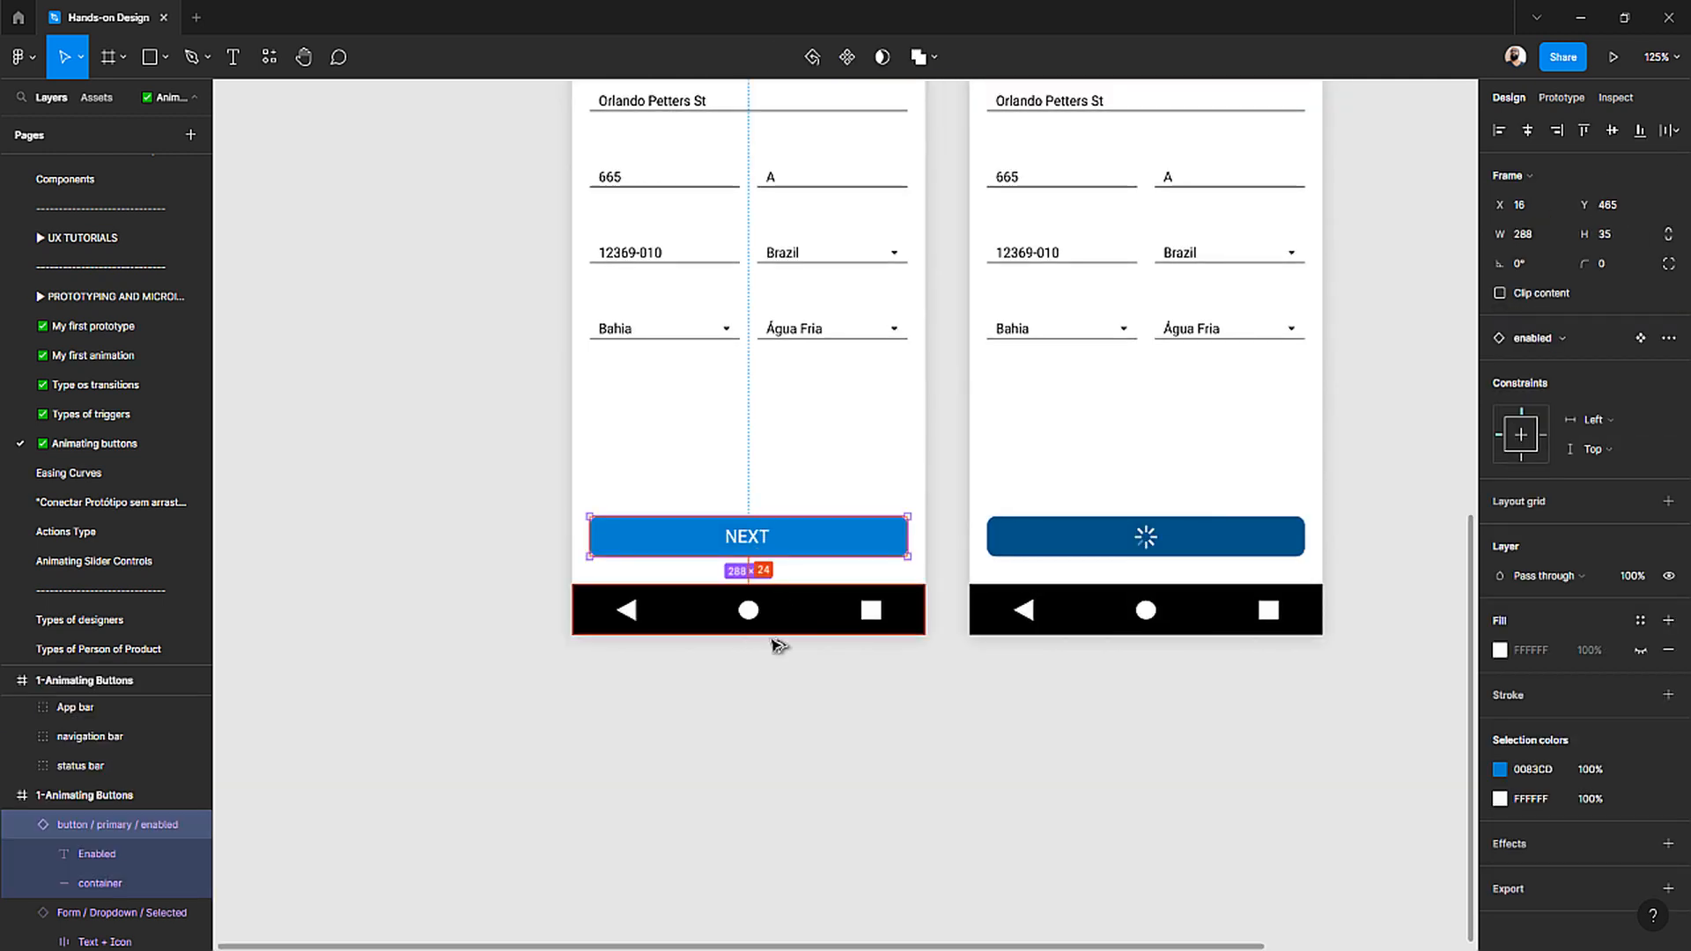
click(787, 693)
scroll(786, 692, down, 6)
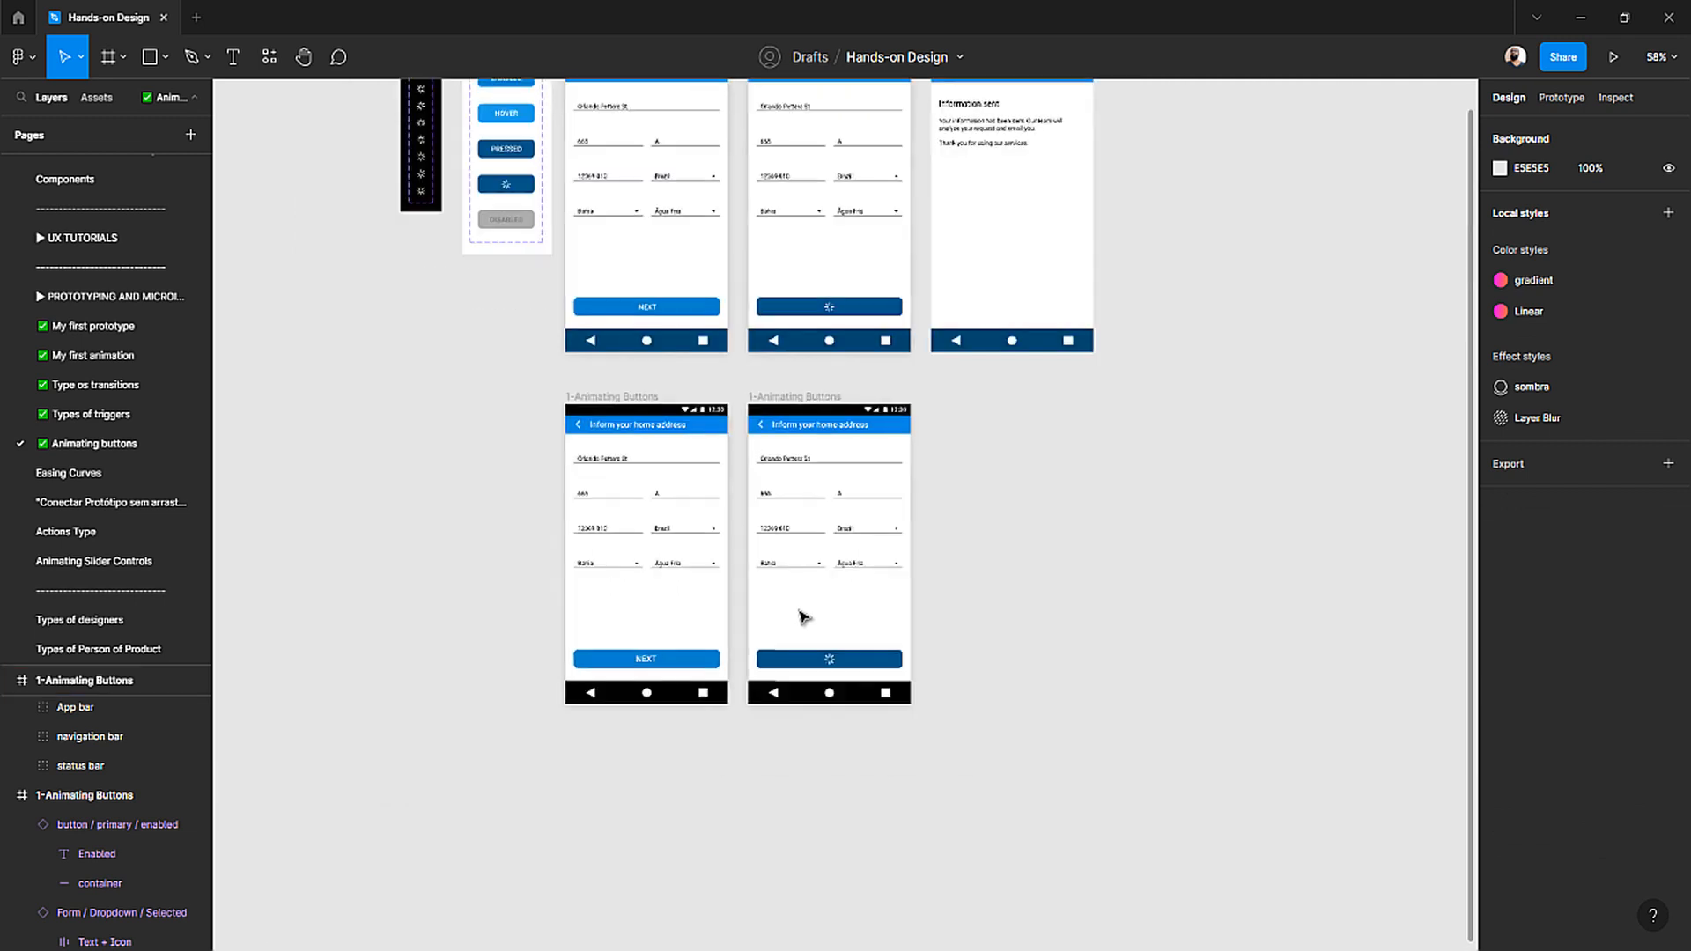
scroll(819, 495, up, 3)
drag(773, 599, 957, 601)
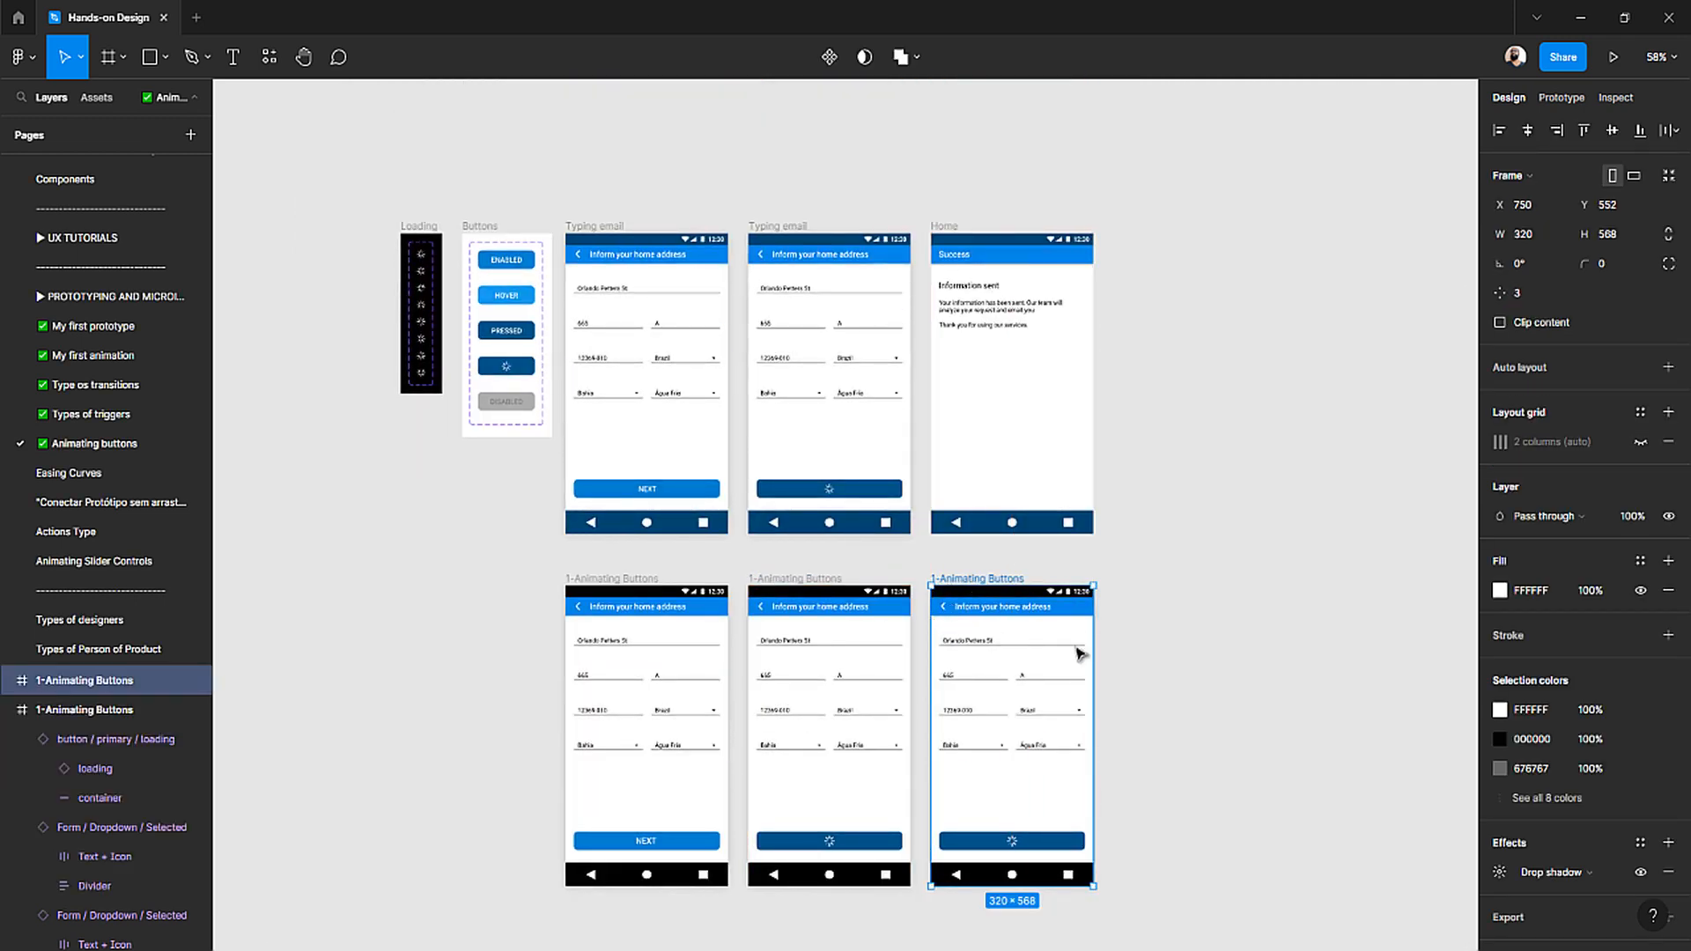
- Delete all the form fields and the loading button from the third 1-Animating Buttons screen
scroll(1076, 649, up, 1)
scroll(1082, 651, down, 1)
click(1122, 823)
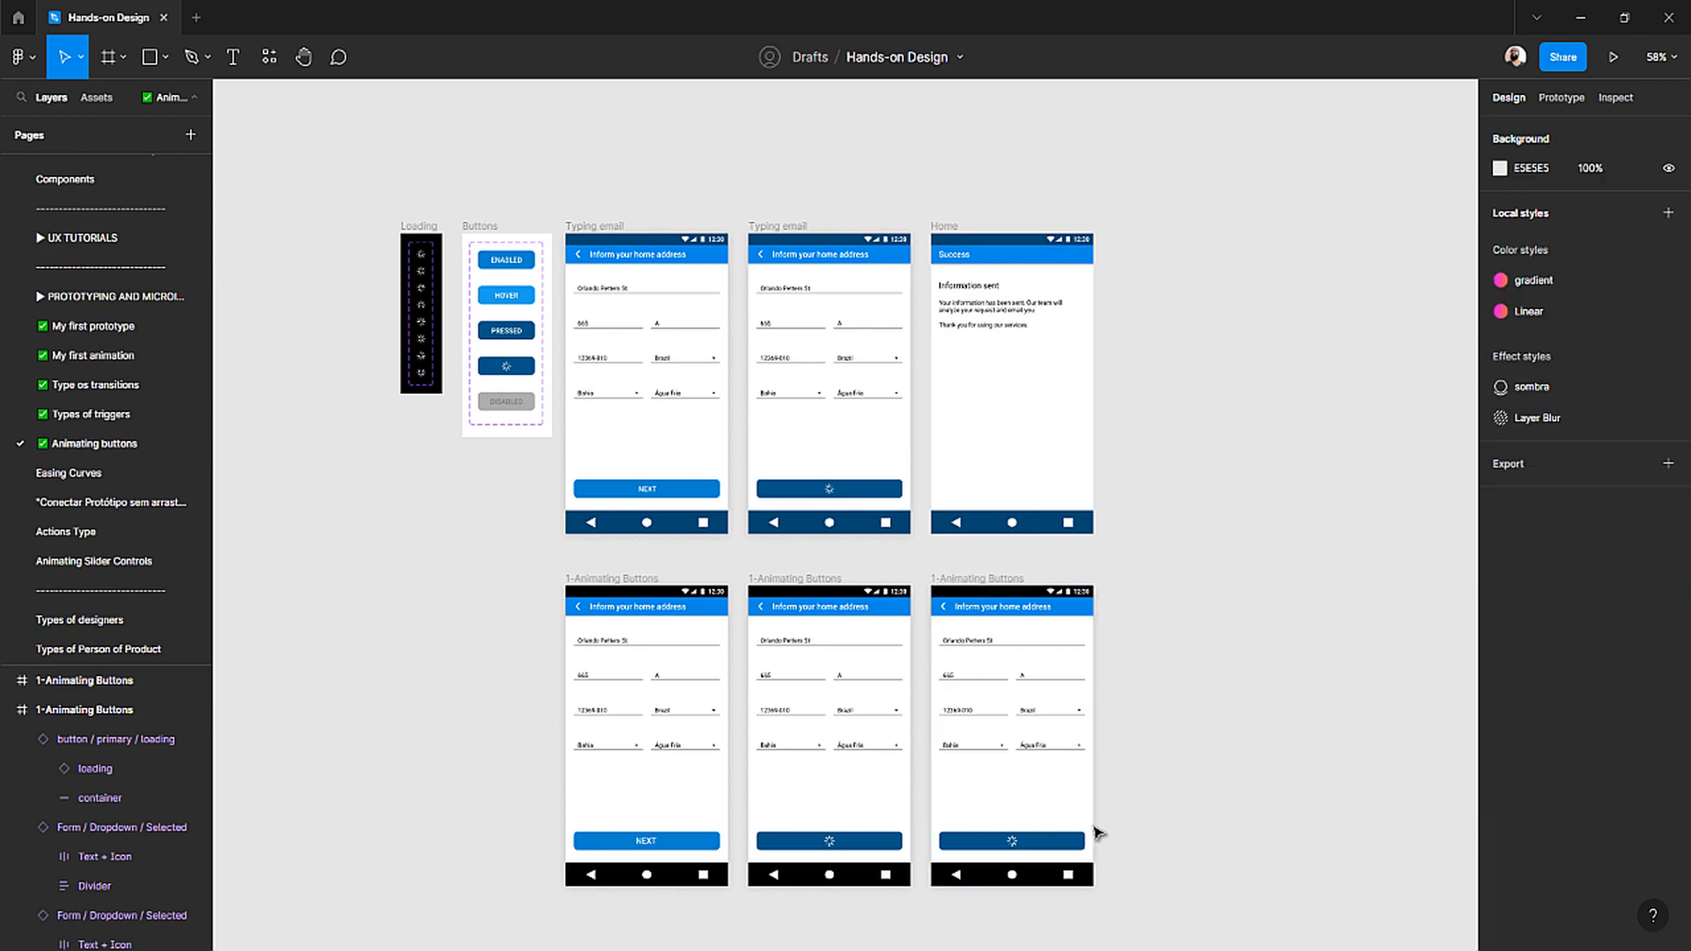
drag(1104, 835, 959, 651)
key(Delete)
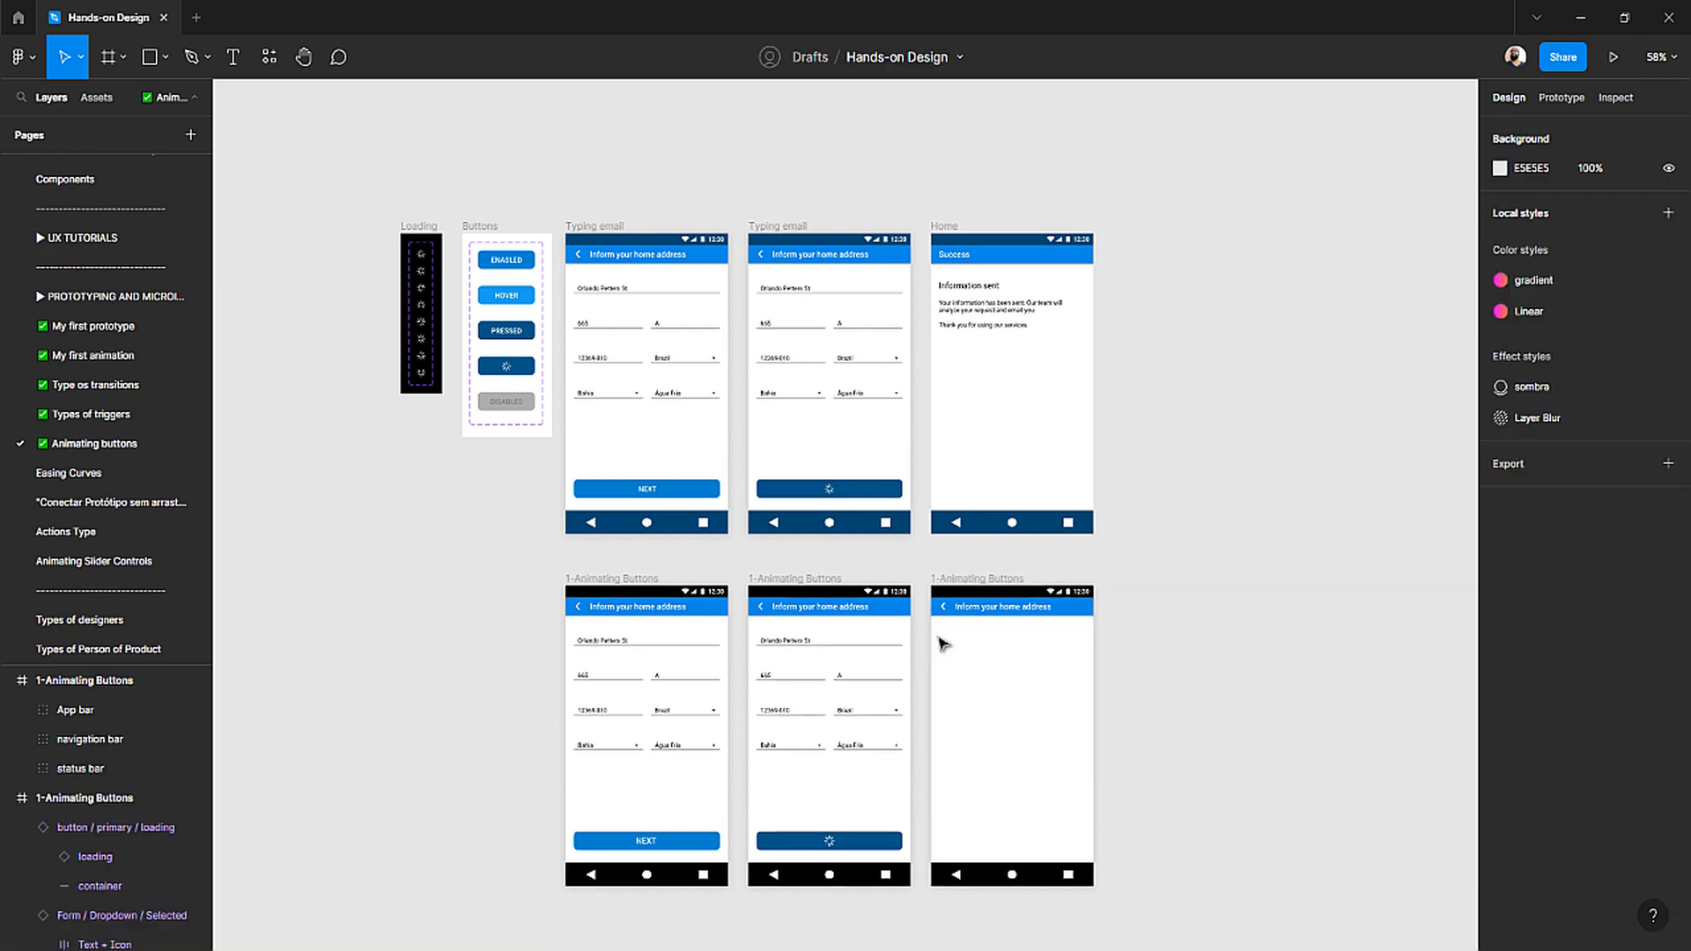
- Hide the Back button in the app bar of the third 1-Animating Buttons screen
scroll(965, 636, up, 5)
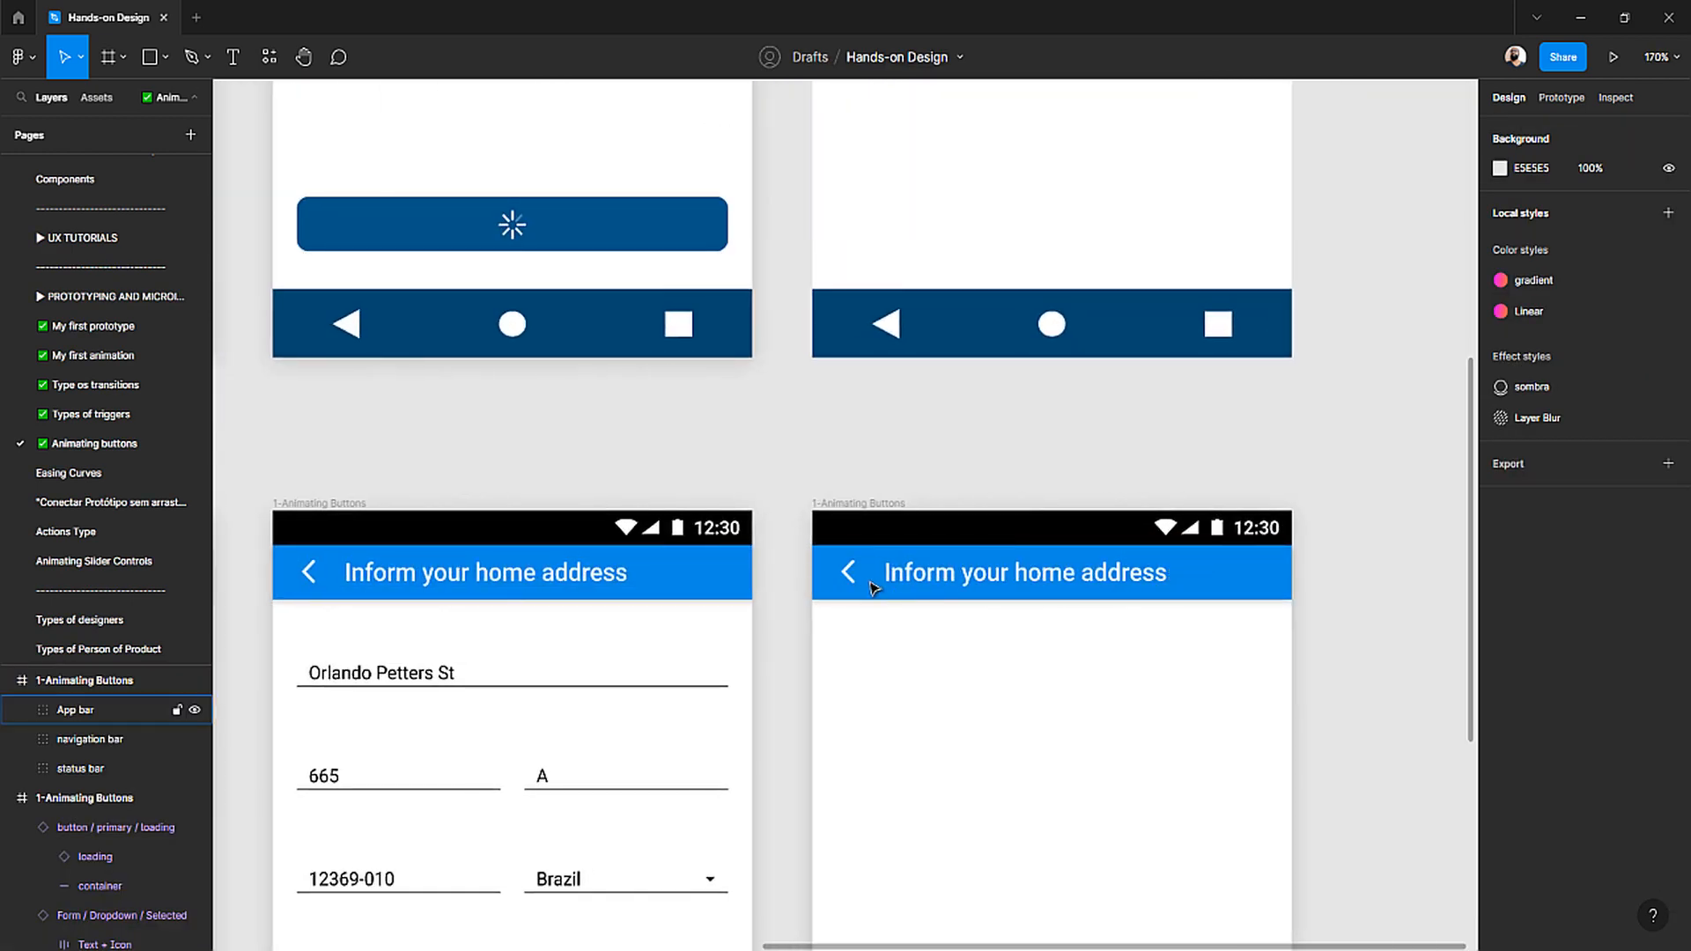
click(853, 586)
double_click(853, 586)
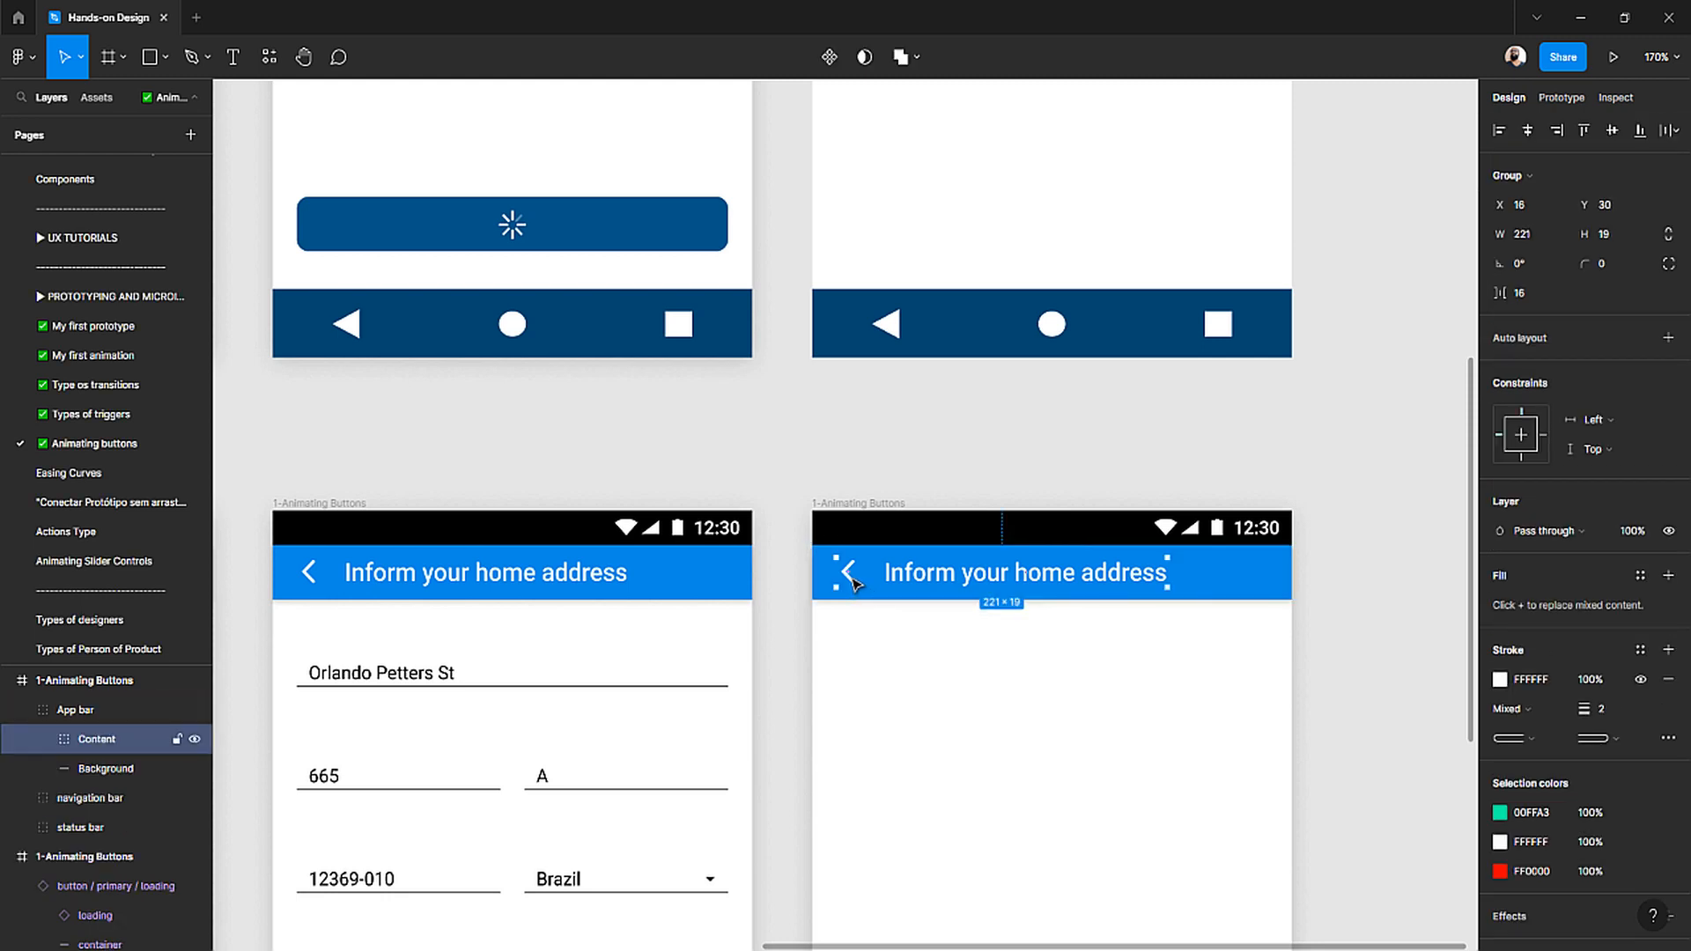
double_click(854, 585)
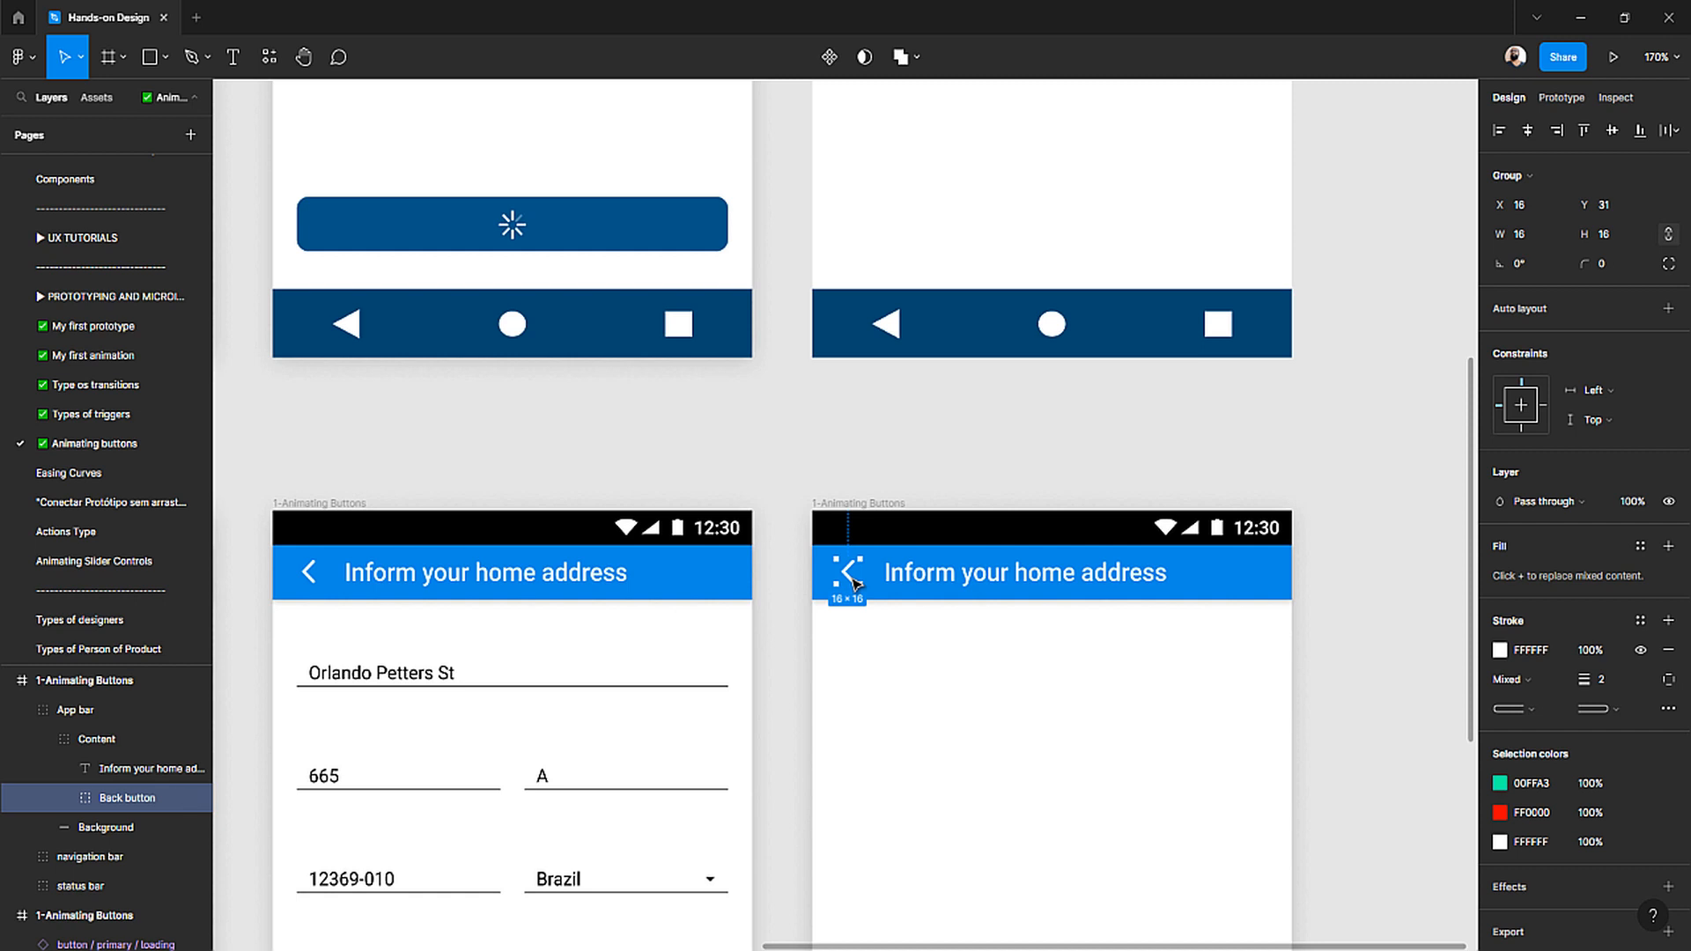
key(ctrl+shift+h)
key(ctrl+shift+h)
key(ctrl+shift+h)
click(978, 495)
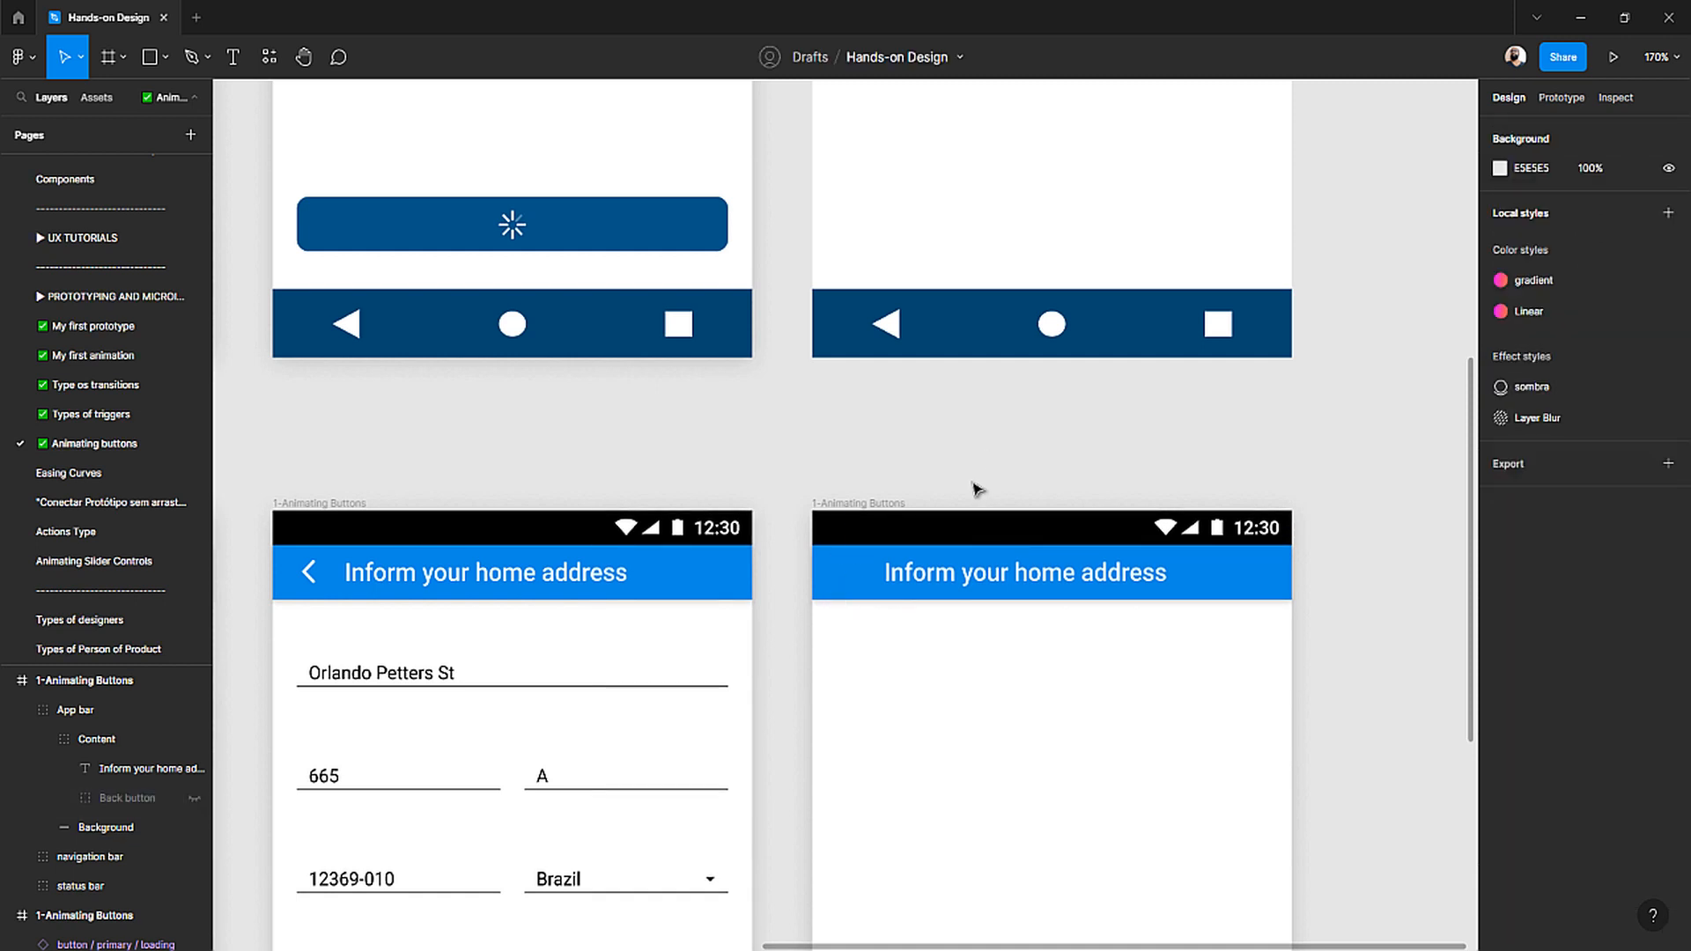
- Move the app bar's "Inform your home address" title group in the third screen left to X 16
click(934, 577)
double_click(934, 577)
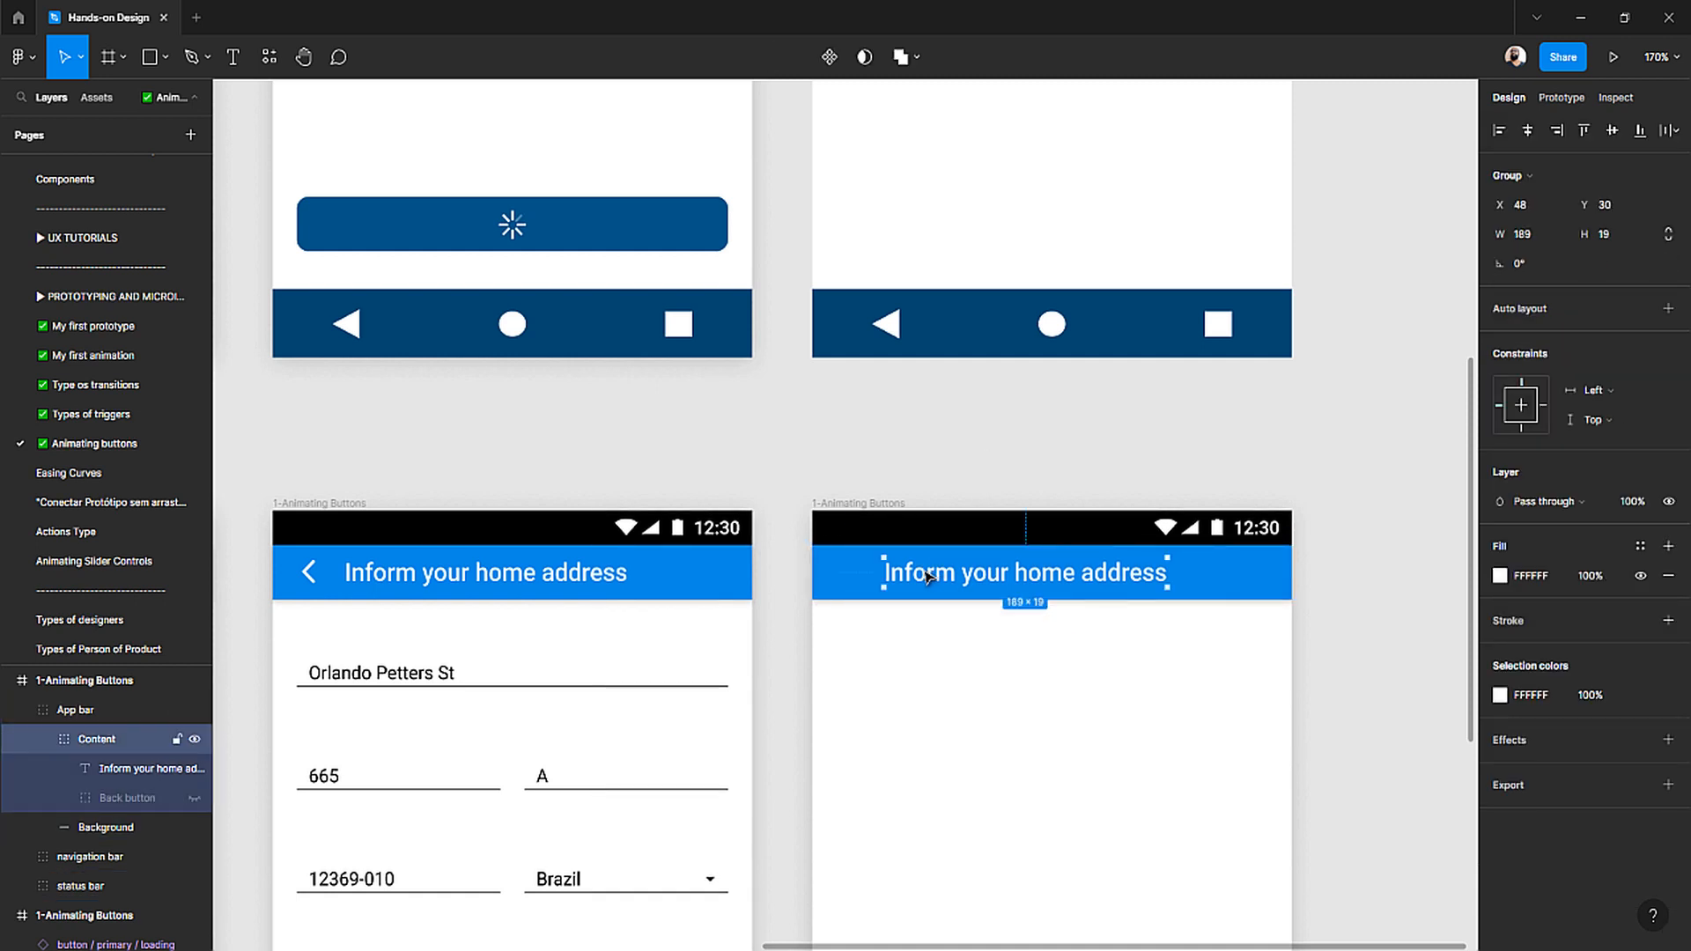
scroll(821, 370, down, 7)
scroll(793, 615, down, 5)
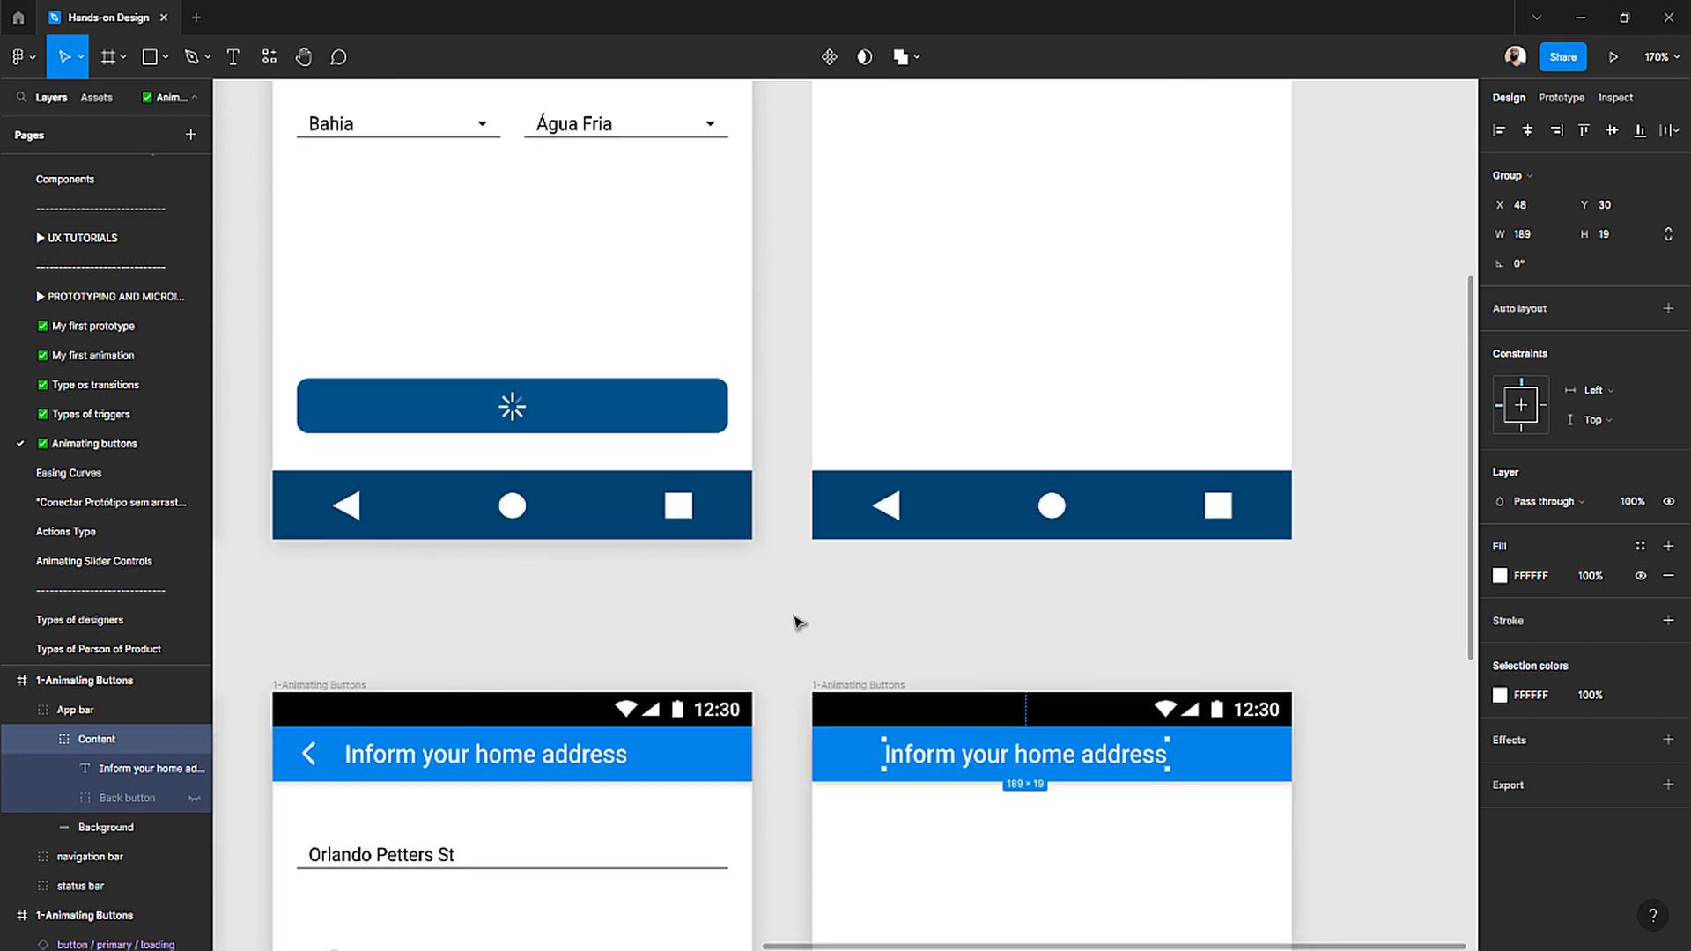
ctrl+scroll(850, 484, up, 5)
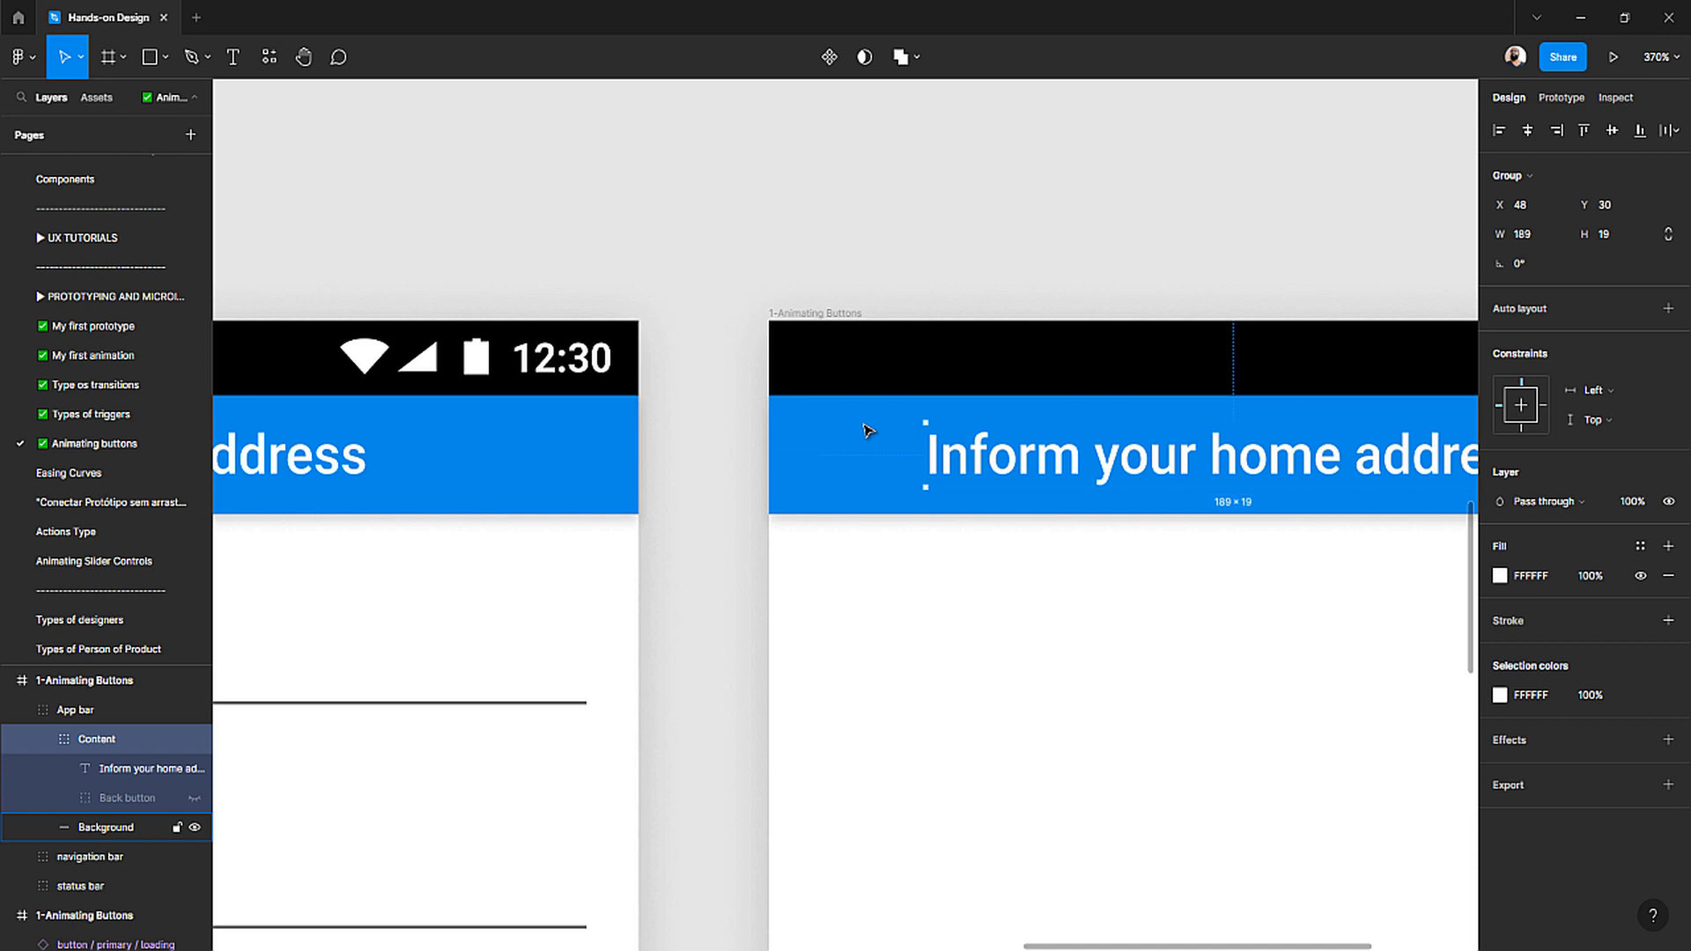
key(shift+Left)
key(shift+Left)
key(shift+Left)
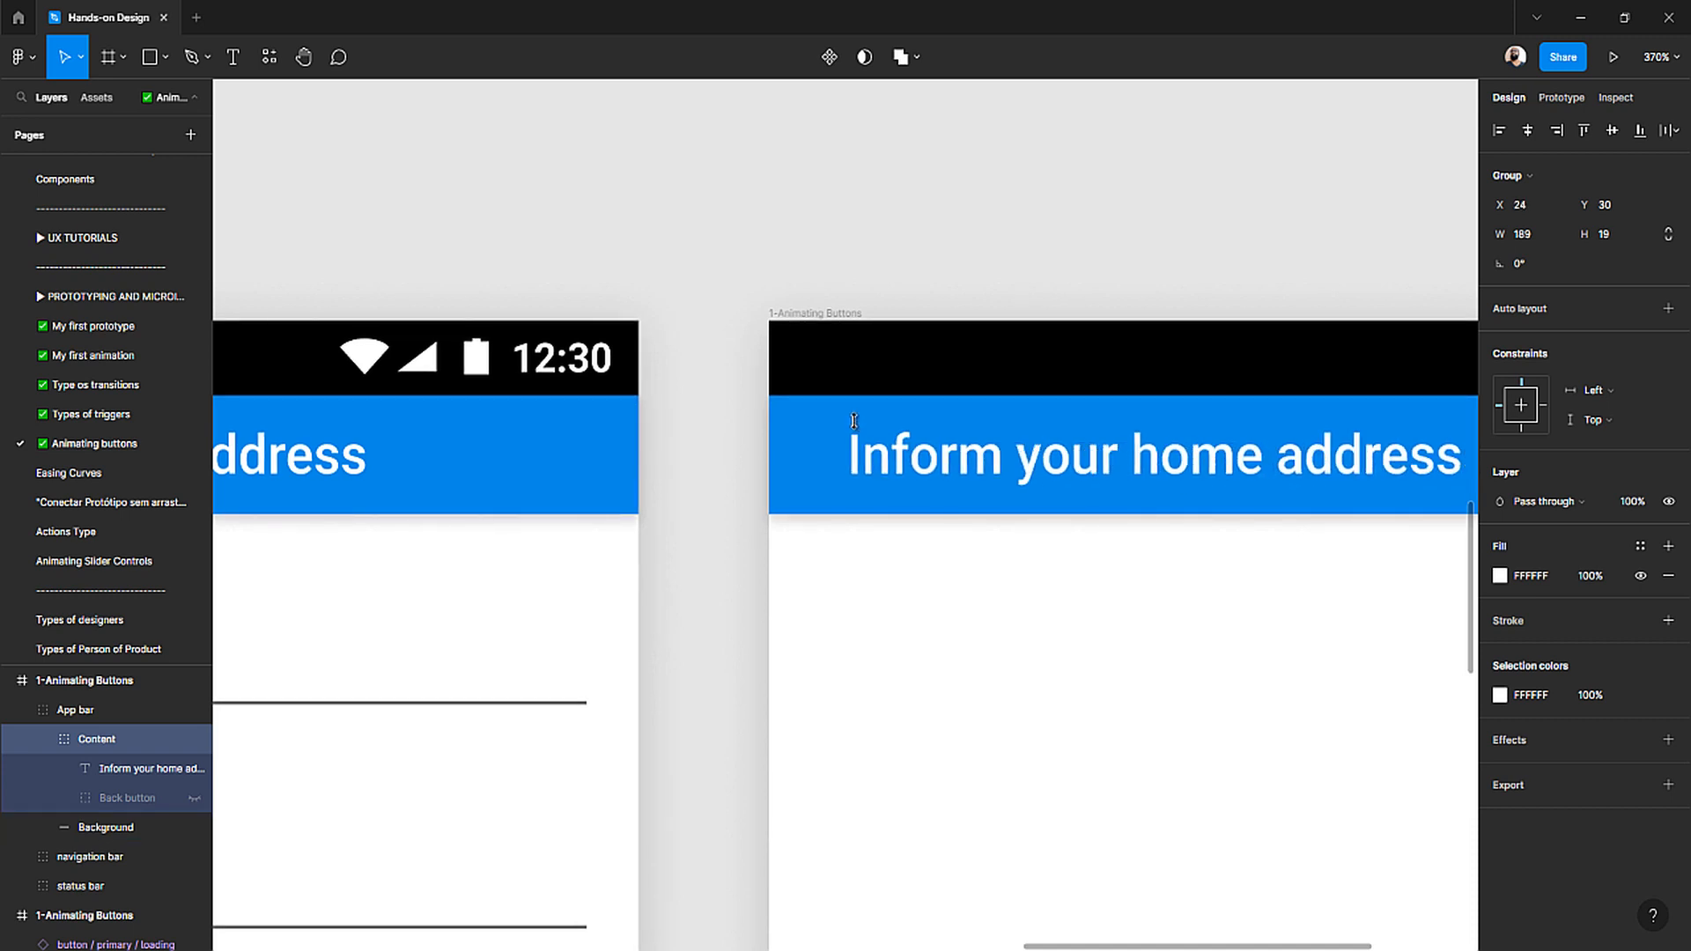
key(shift+Left)
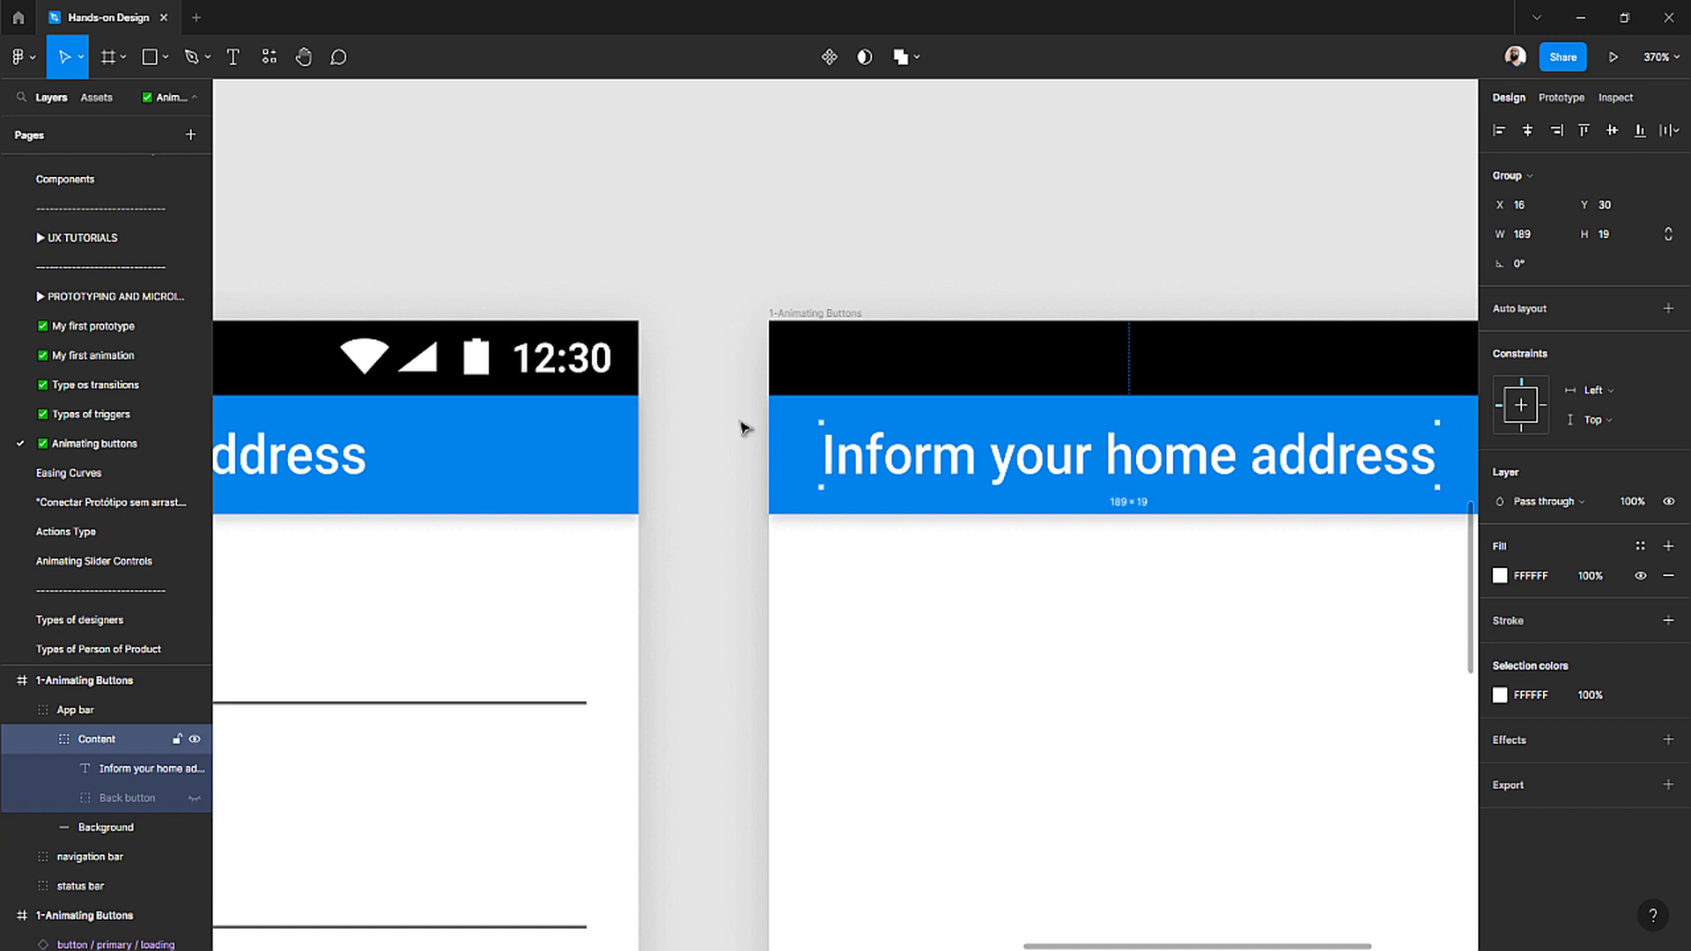
- Check the big nudge value in the nudge amount preferences, then close the dialog
click(36, 59)
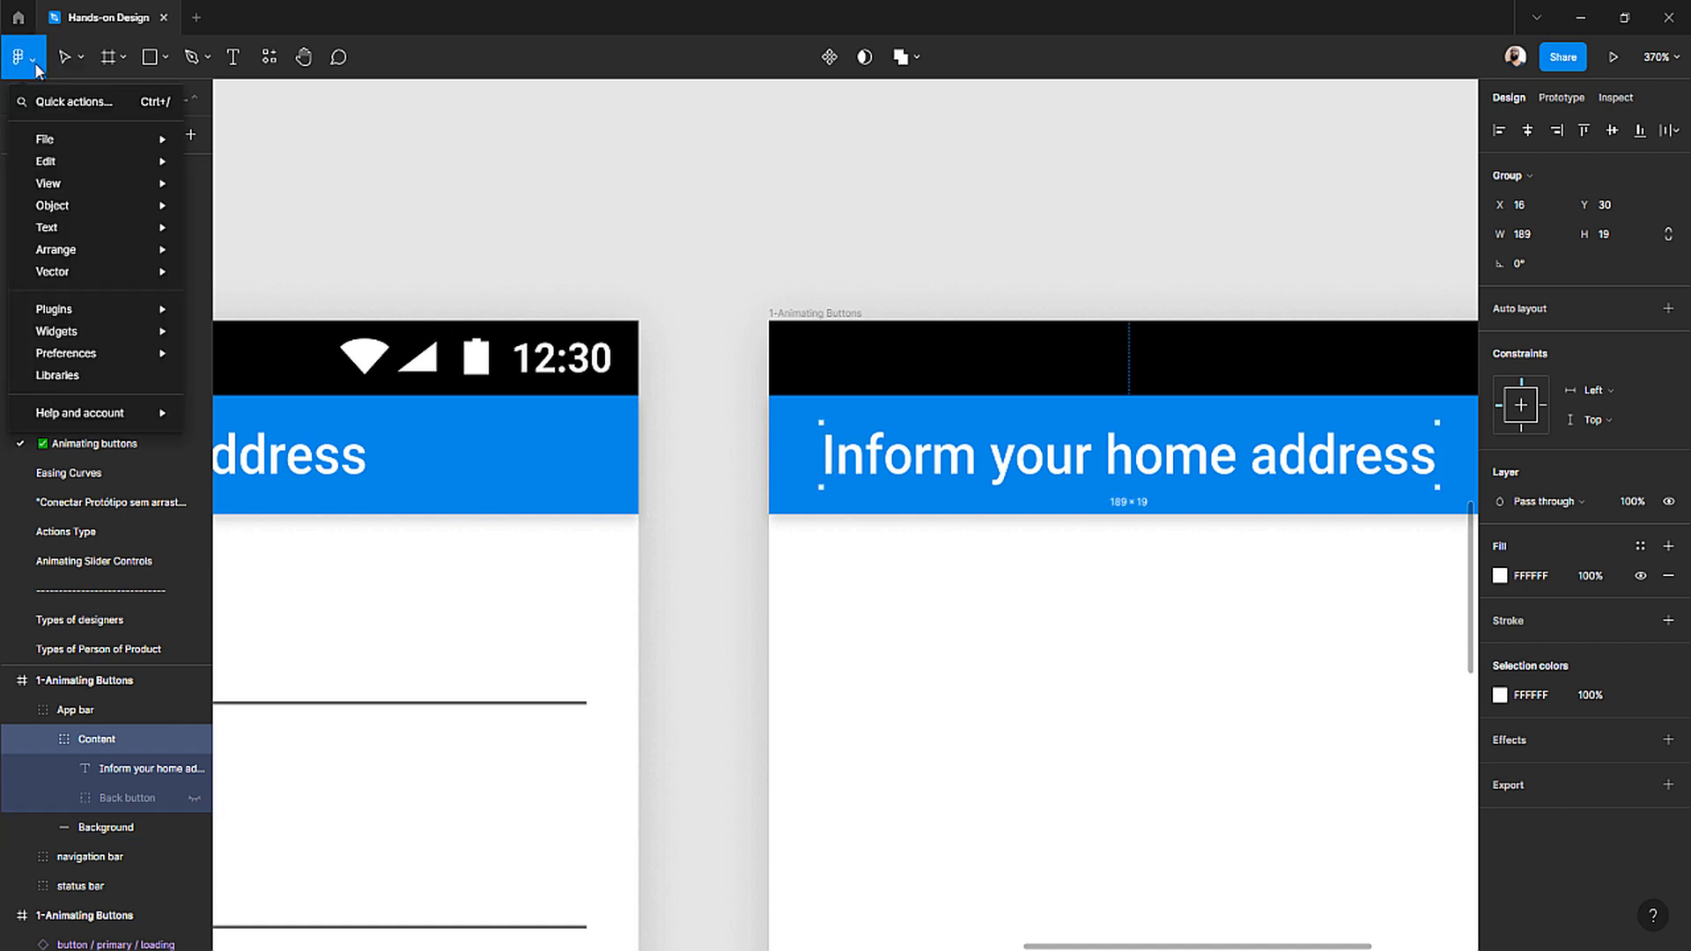
mouse_move(95, 360)
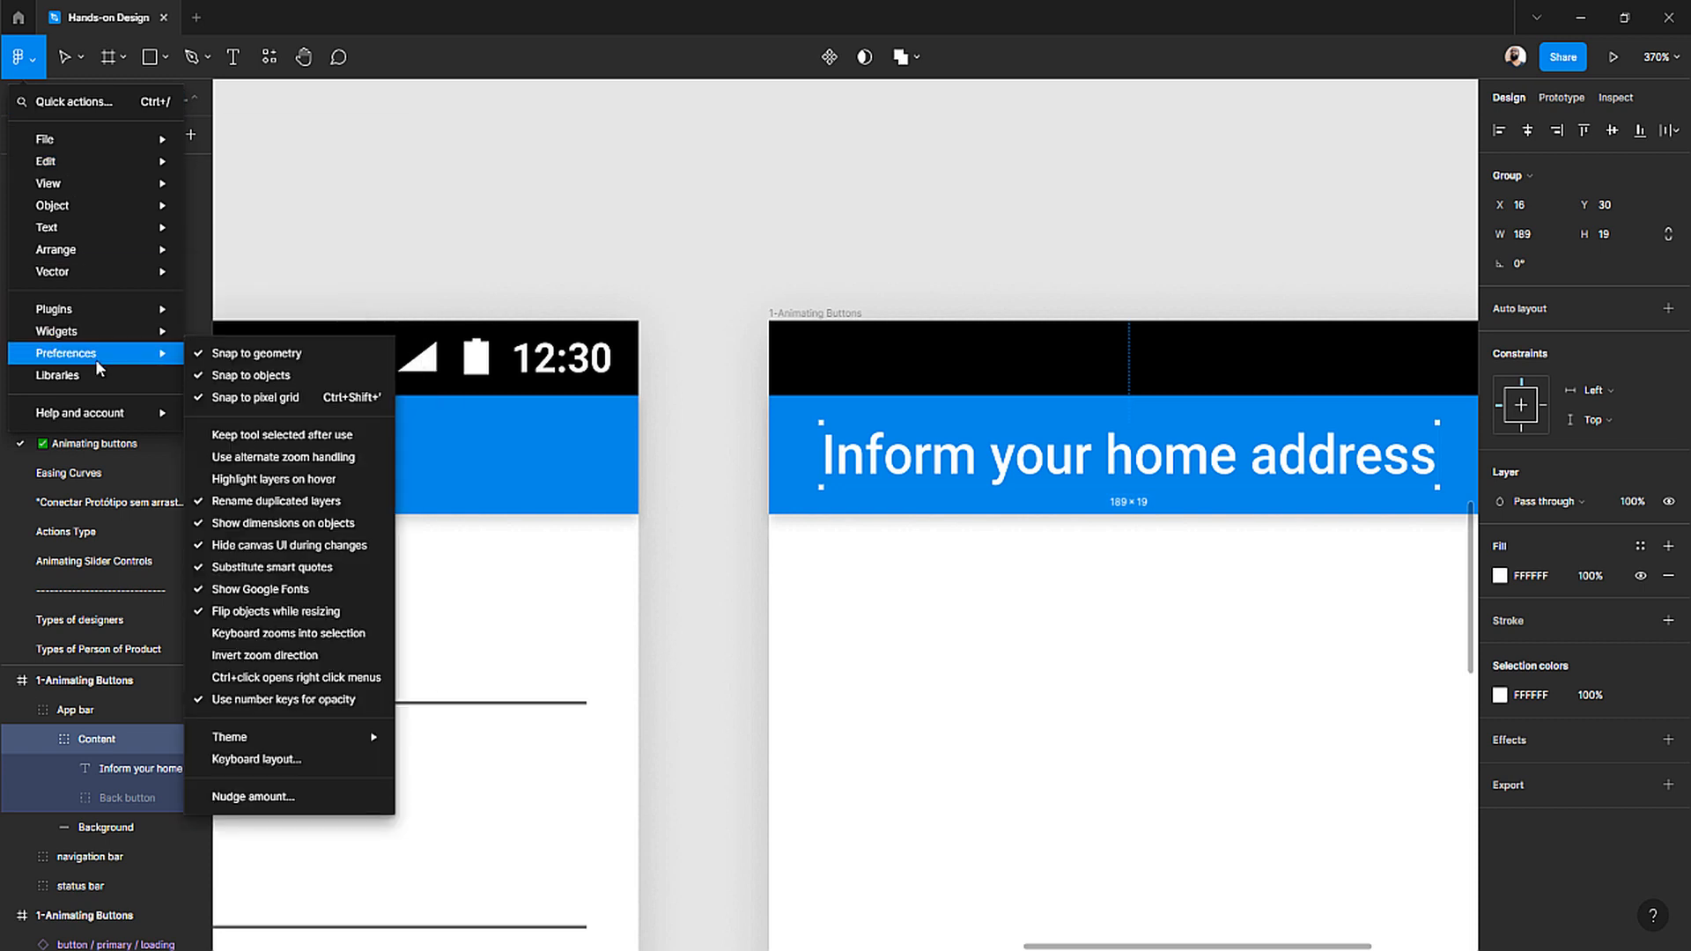
click(261, 793)
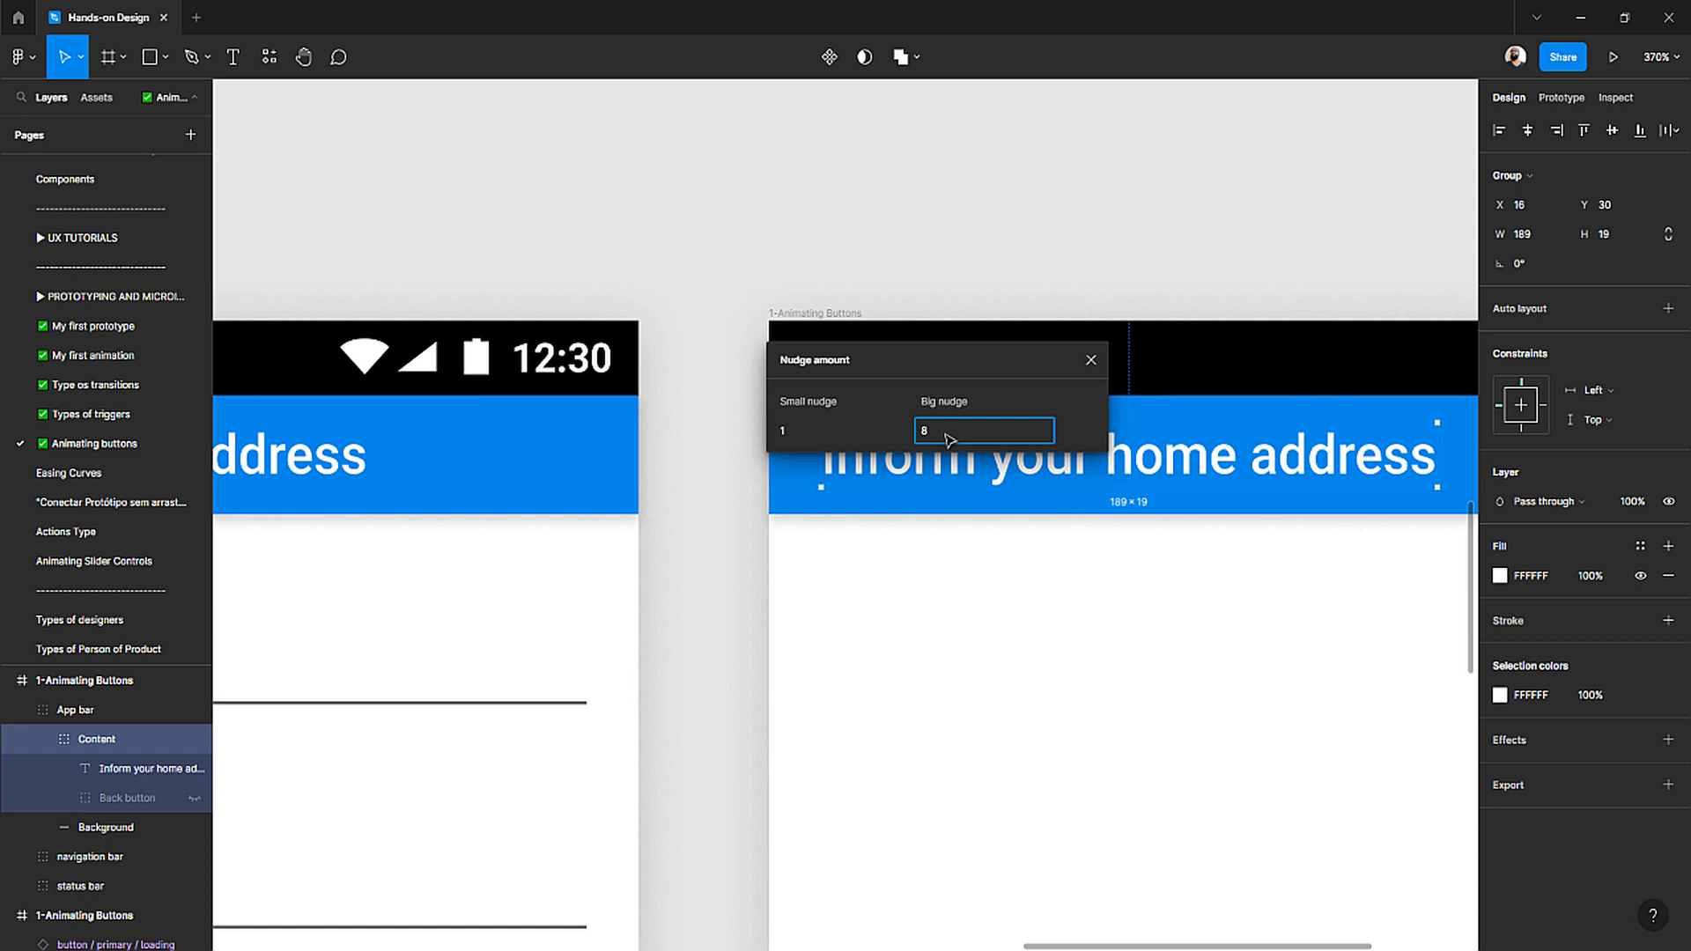
key(Return)
scroll(754, 280, down, 5)
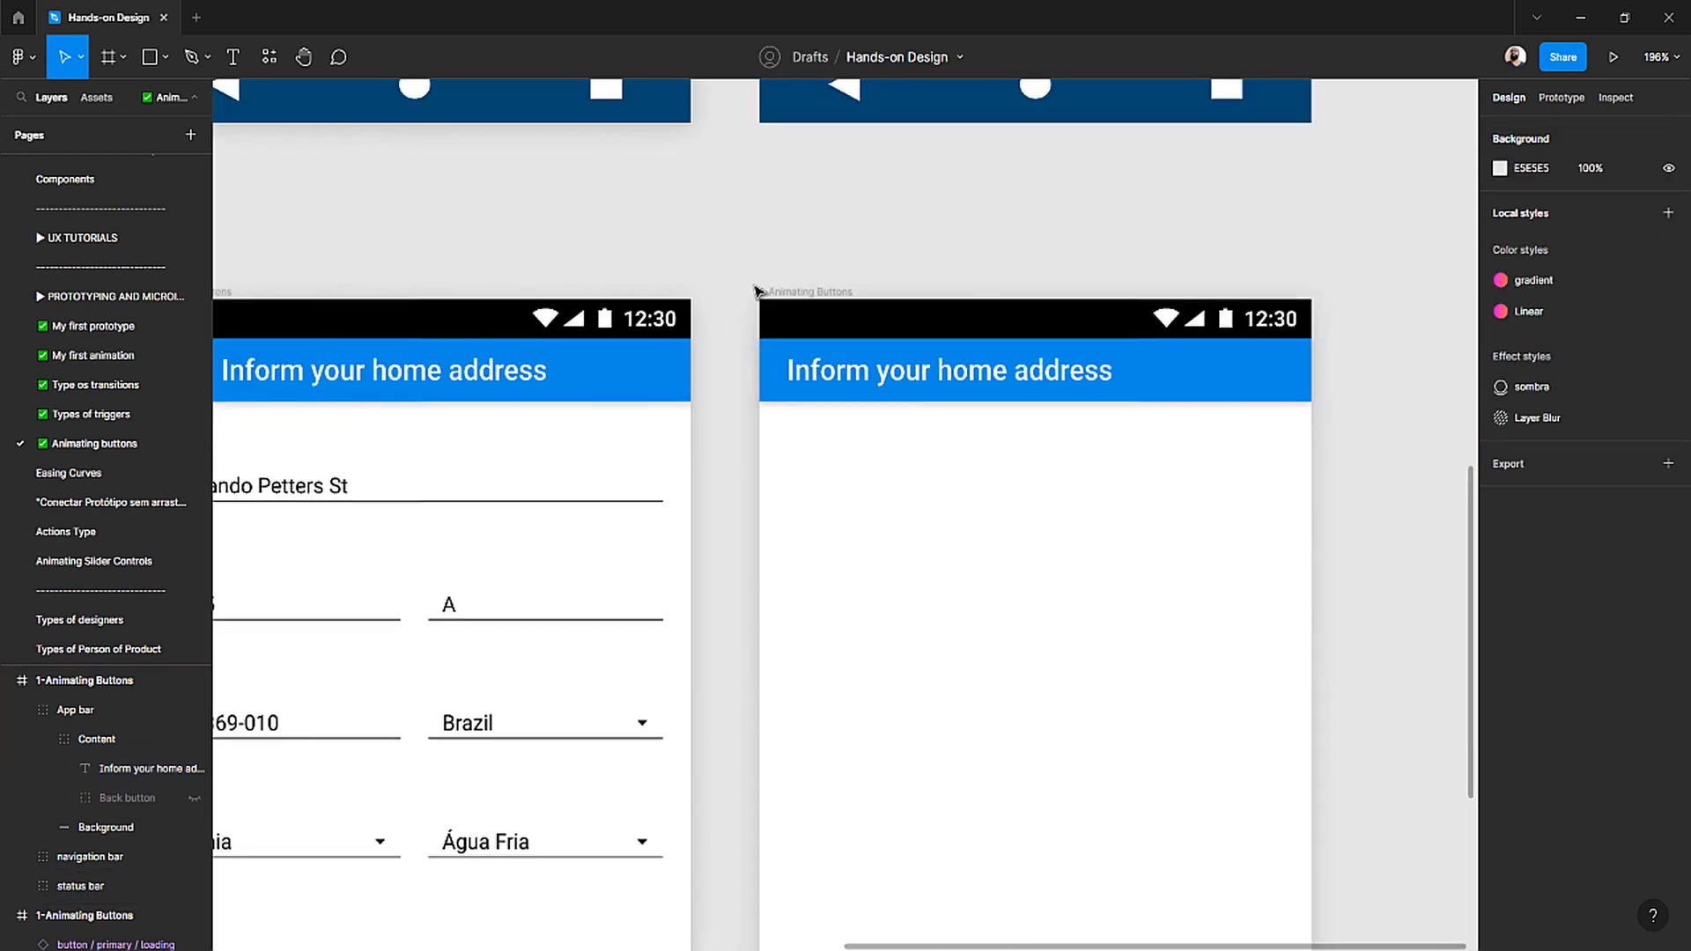
- Rename the middle frame of the lower row, with the loading button, as "2-Animating Buttons"
click(778, 283)
scroll(773, 285, left, 2)
scroll(774, 288, left, 2)
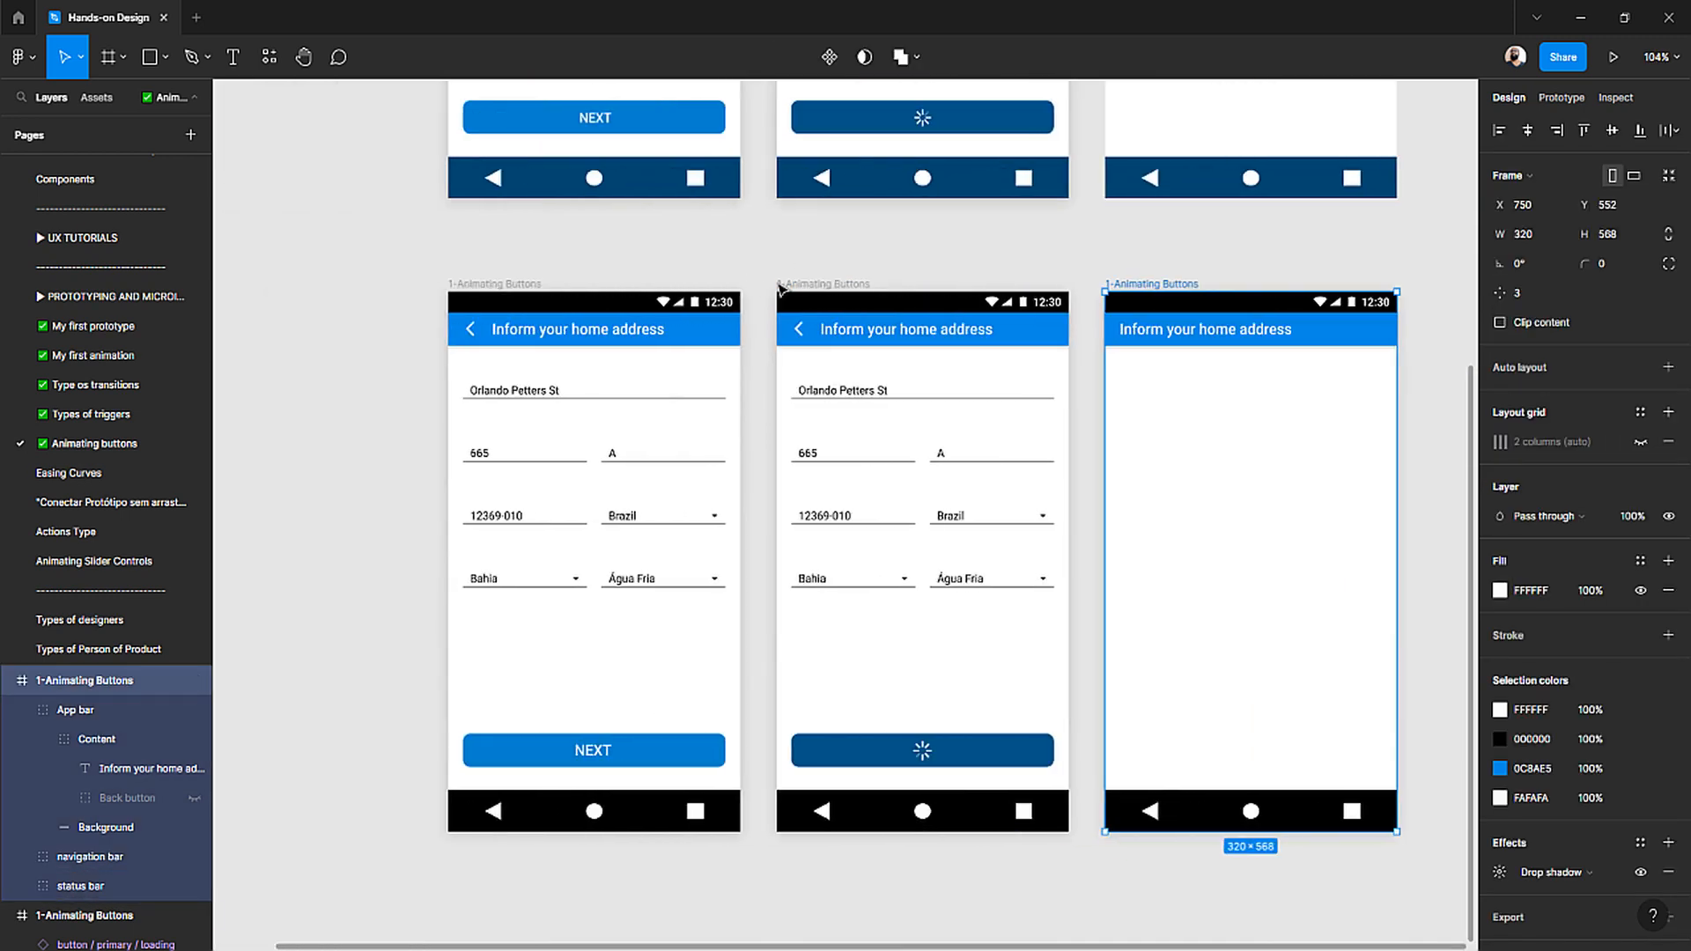
click(779, 283)
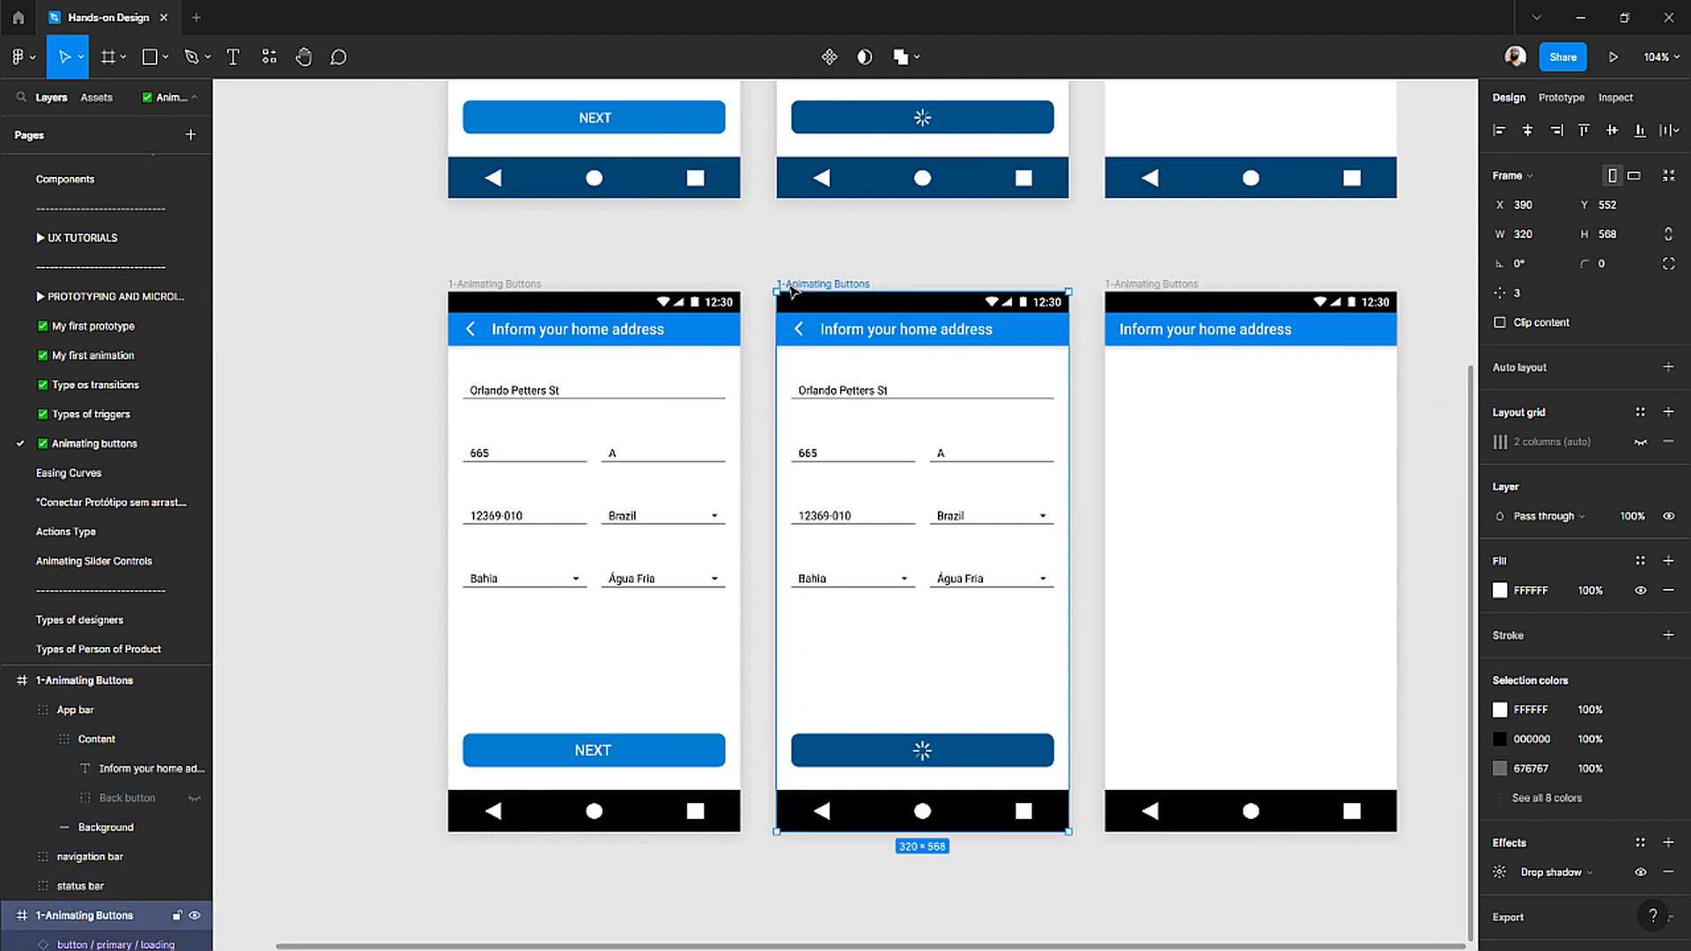
double_click(79, 917)
click(59, 916)
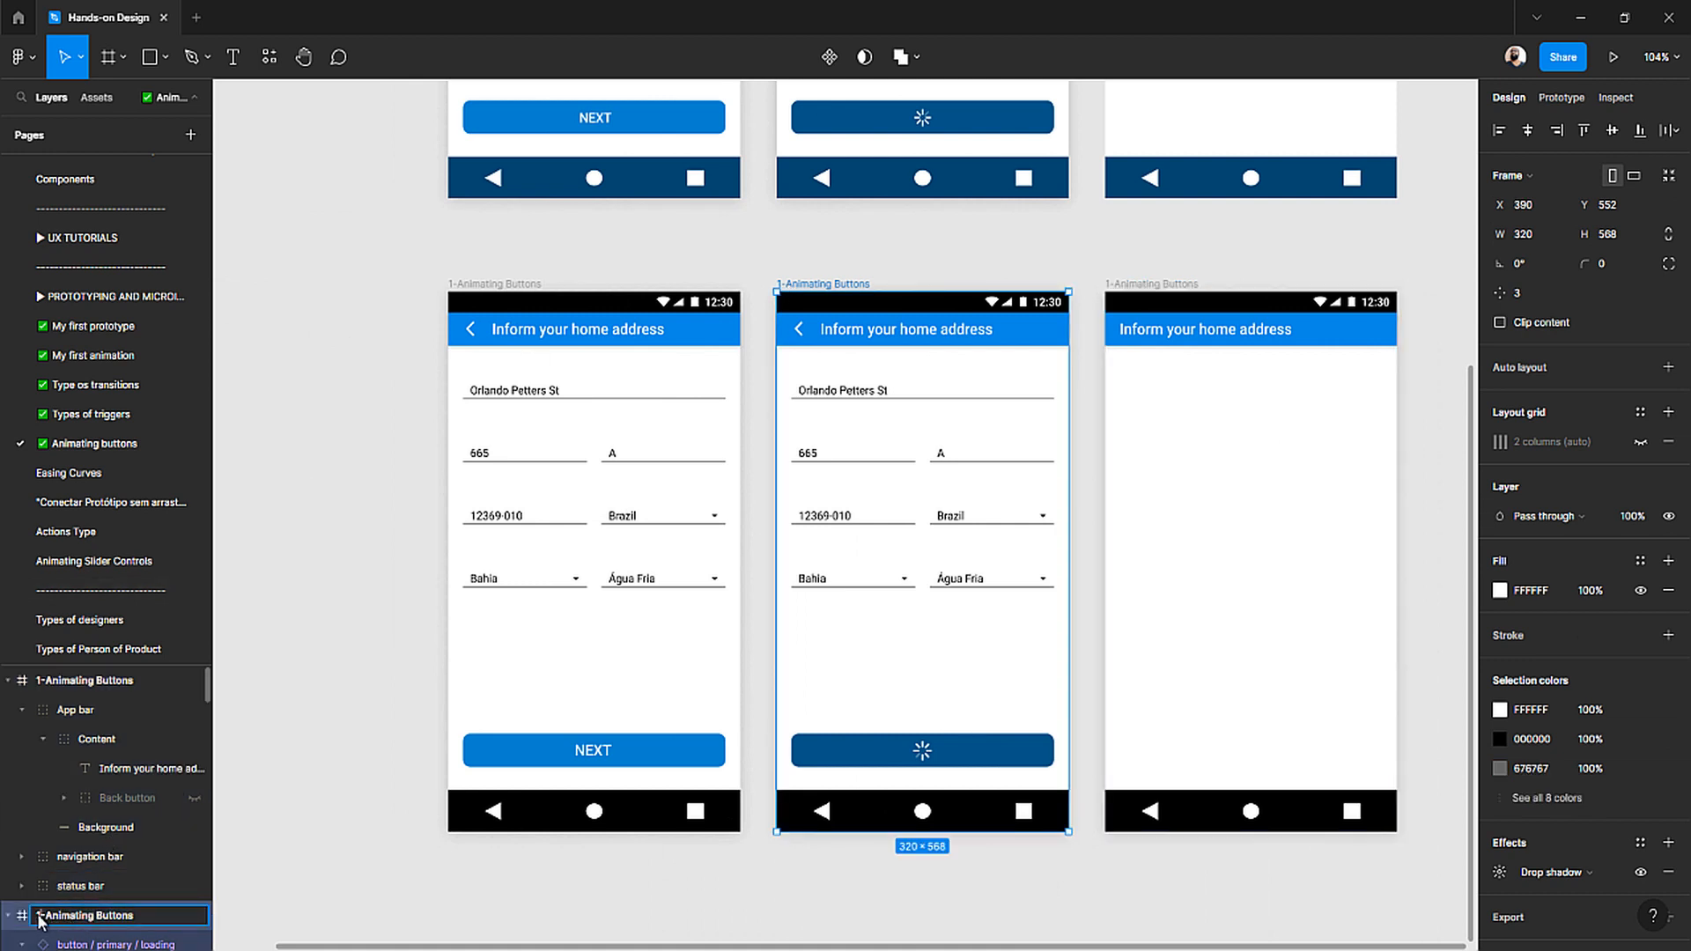
text(2)
key(Return)
click(940, 264)
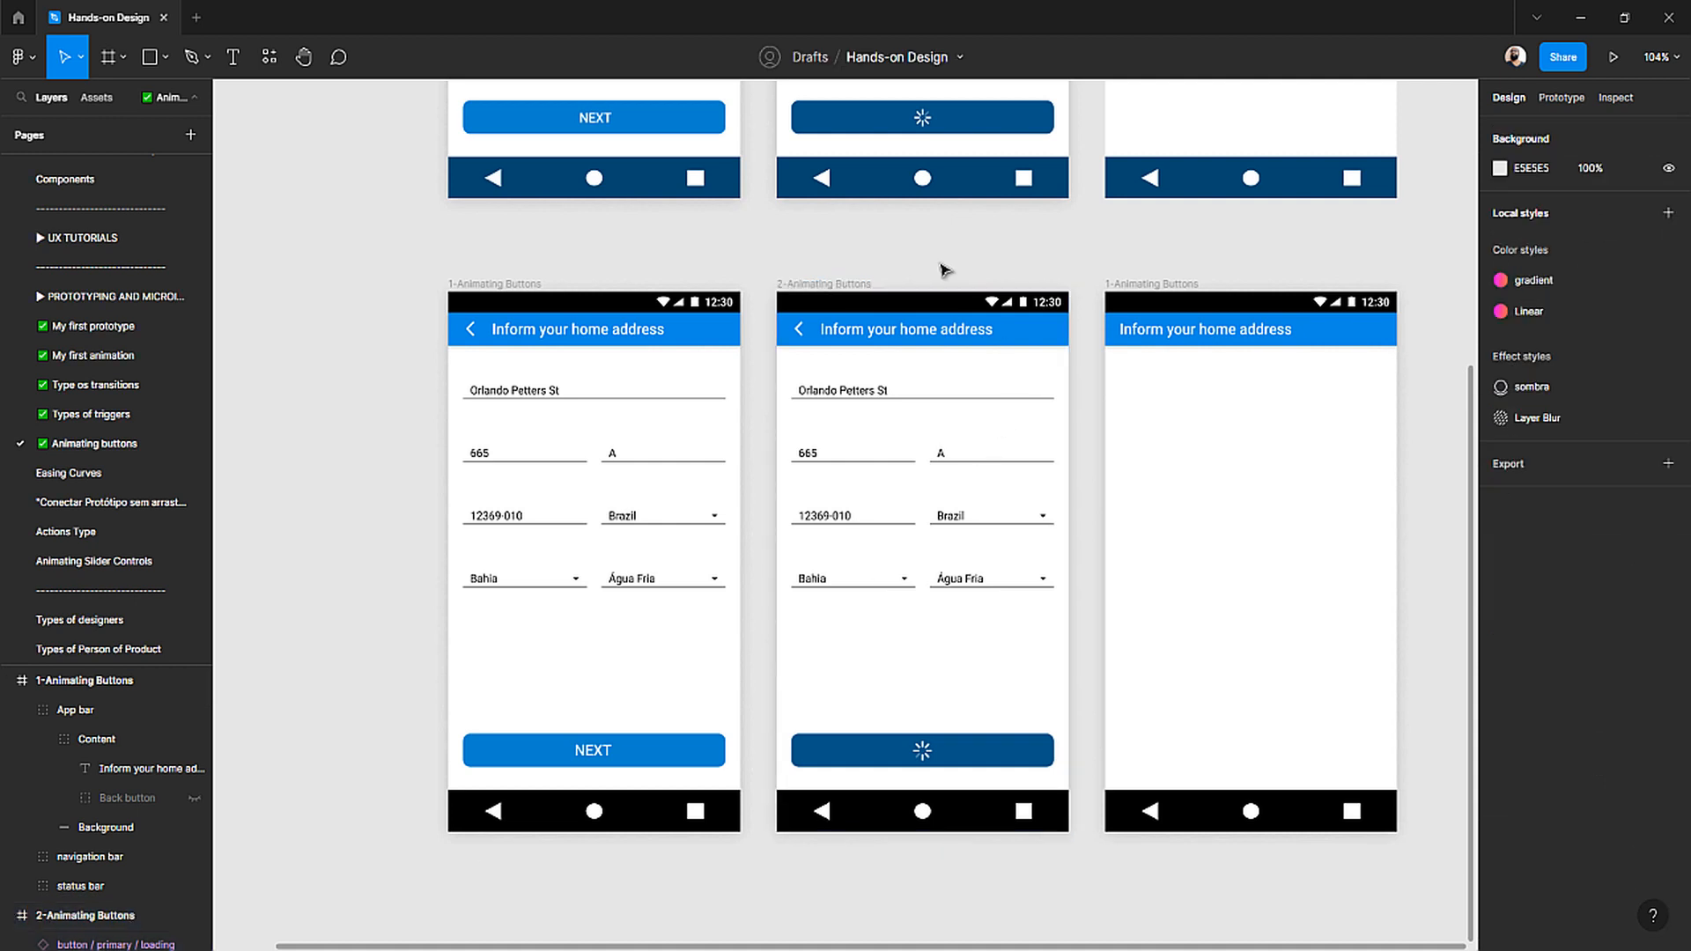
- Rename the frame with the empty content area in the lower row as "3-Animating Buttons"
scroll(940, 264, right, 2)
click(1048, 284)
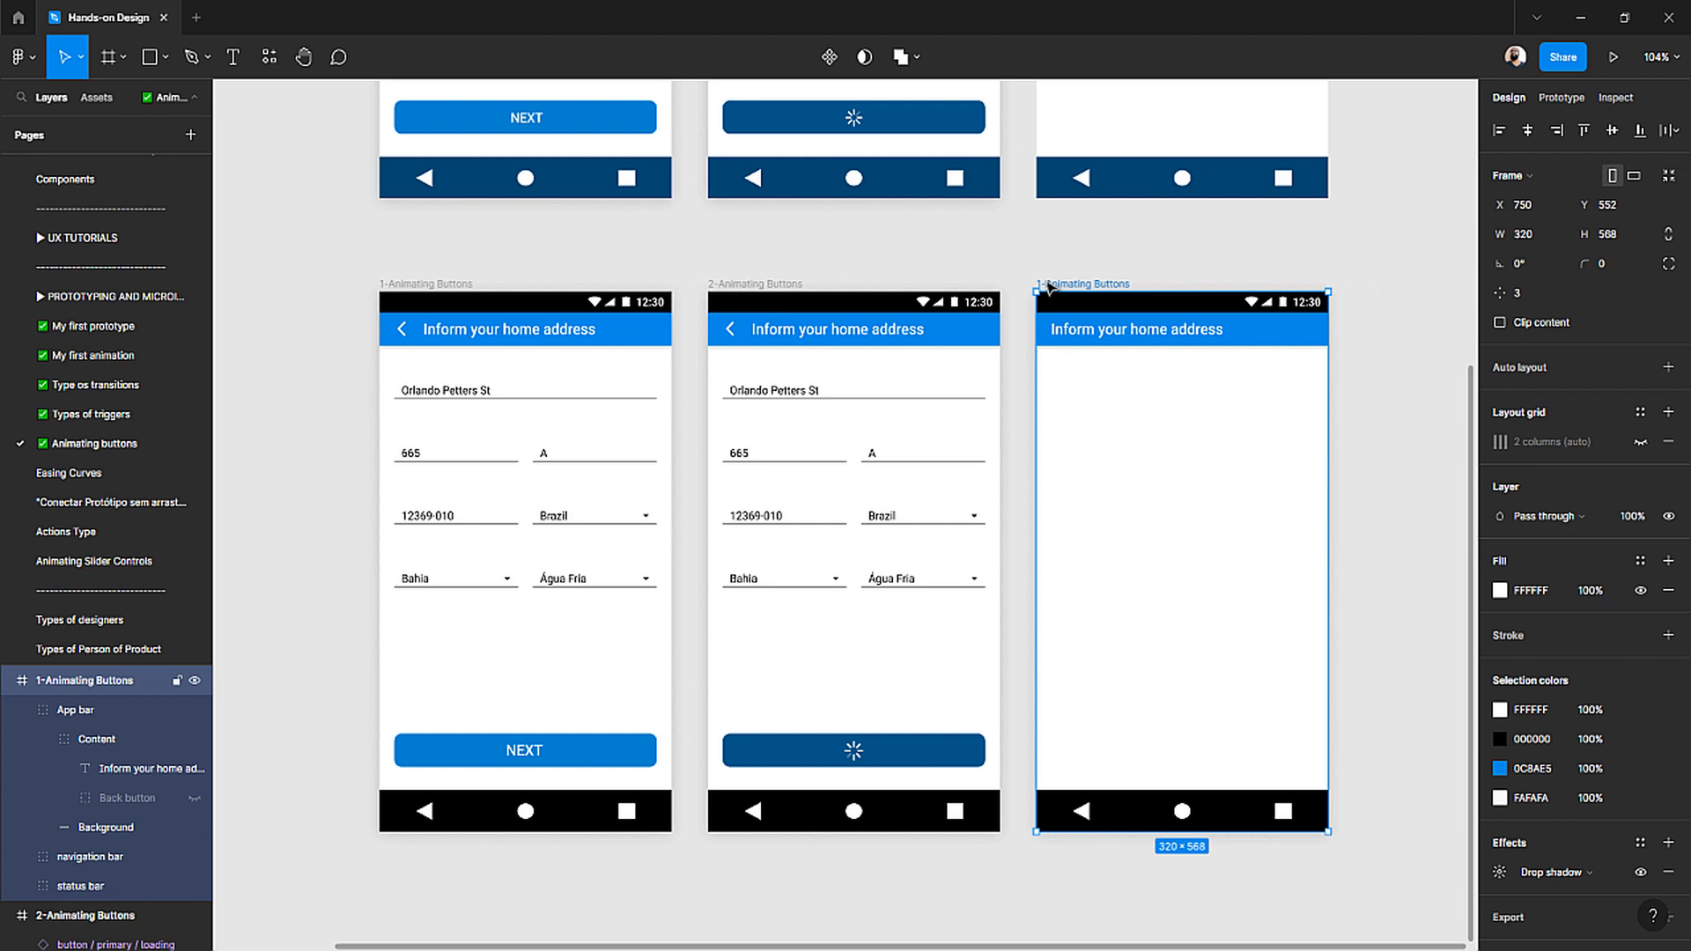
double_click(72, 682)
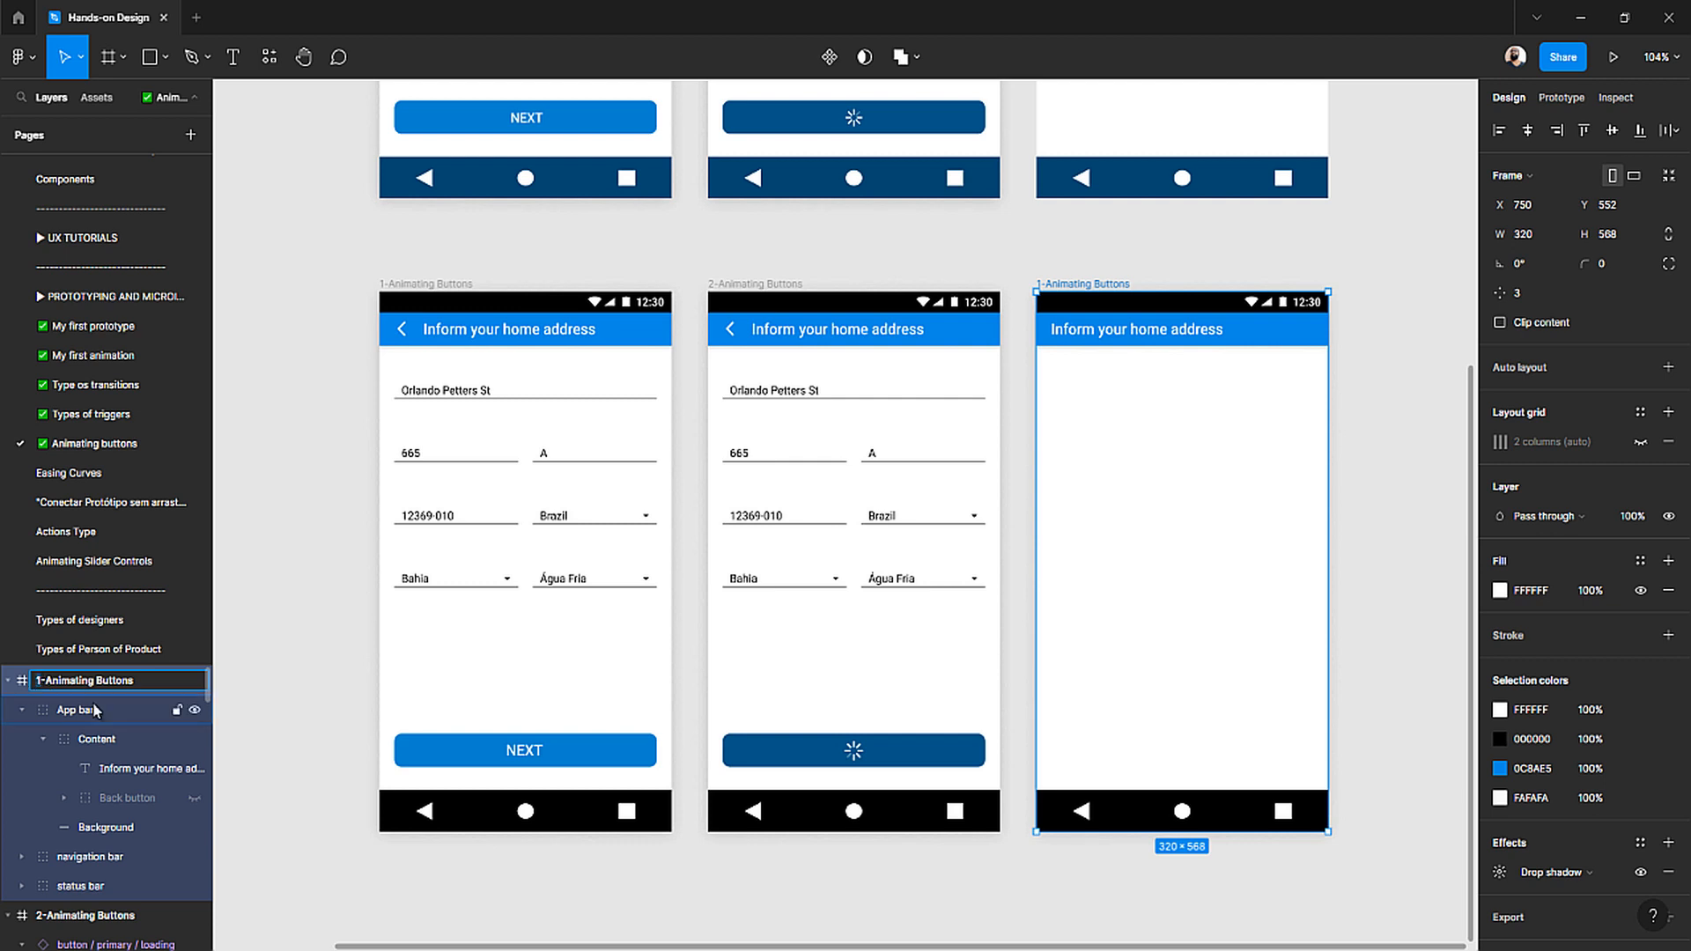
text(3)
key(Return)
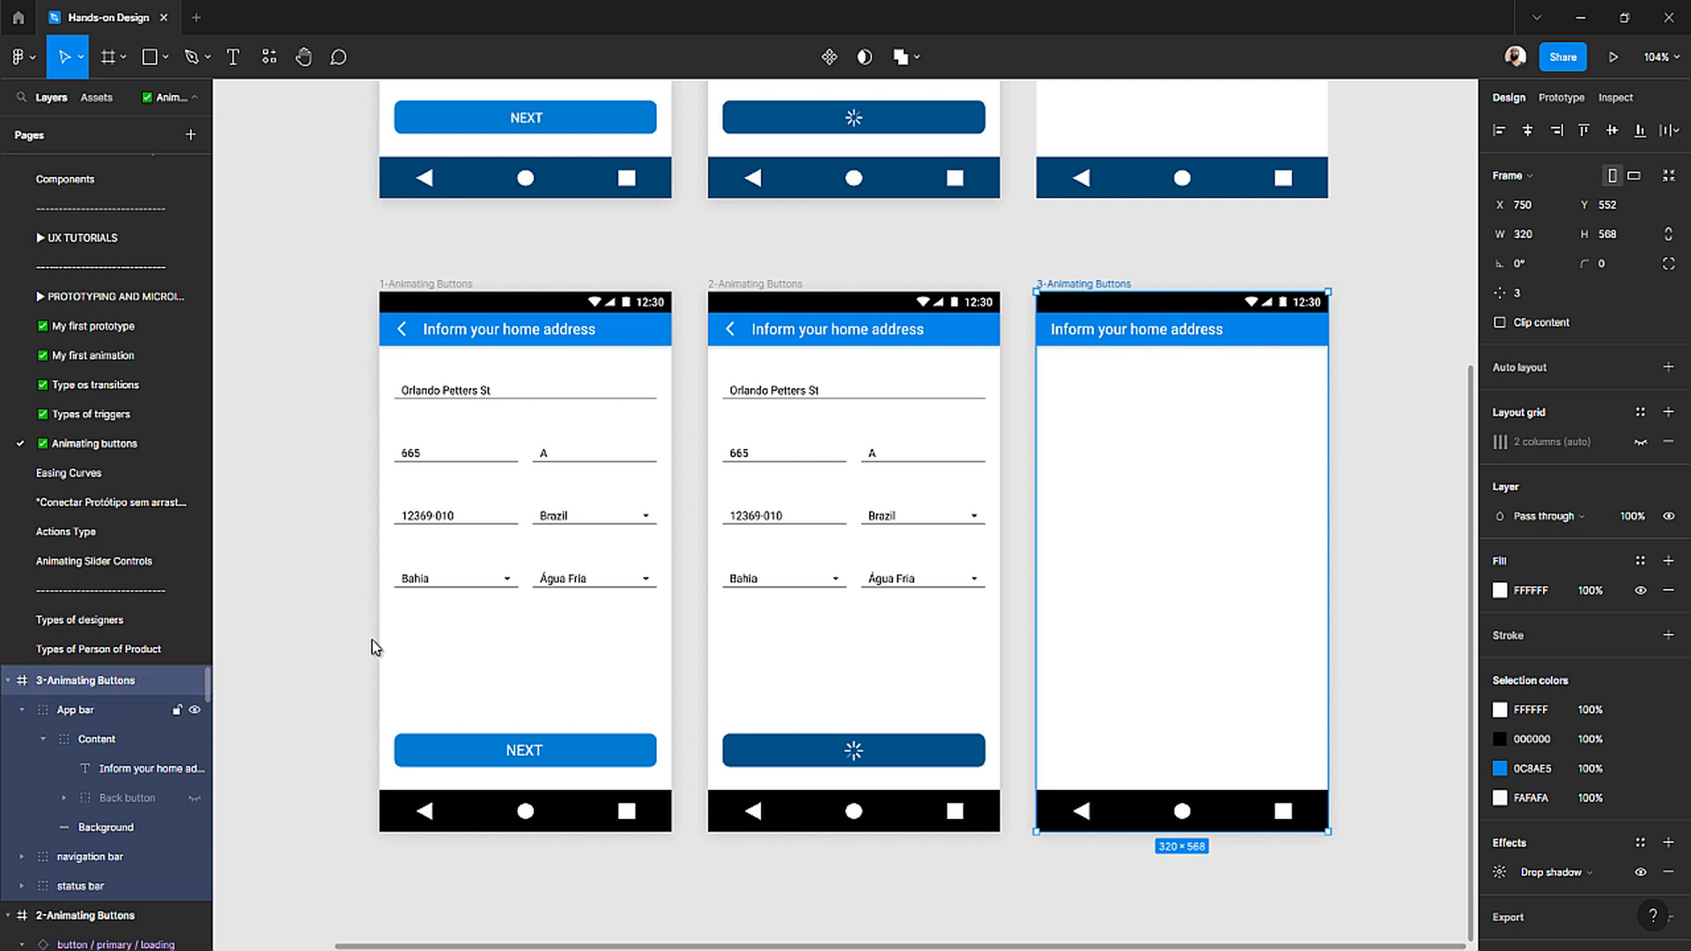
click(965, 243)
- Examine the text properties of the "Information sent" heading on the Home frame
scroll(963, 260, down, 1)
scroll(963, 268, up, 3)
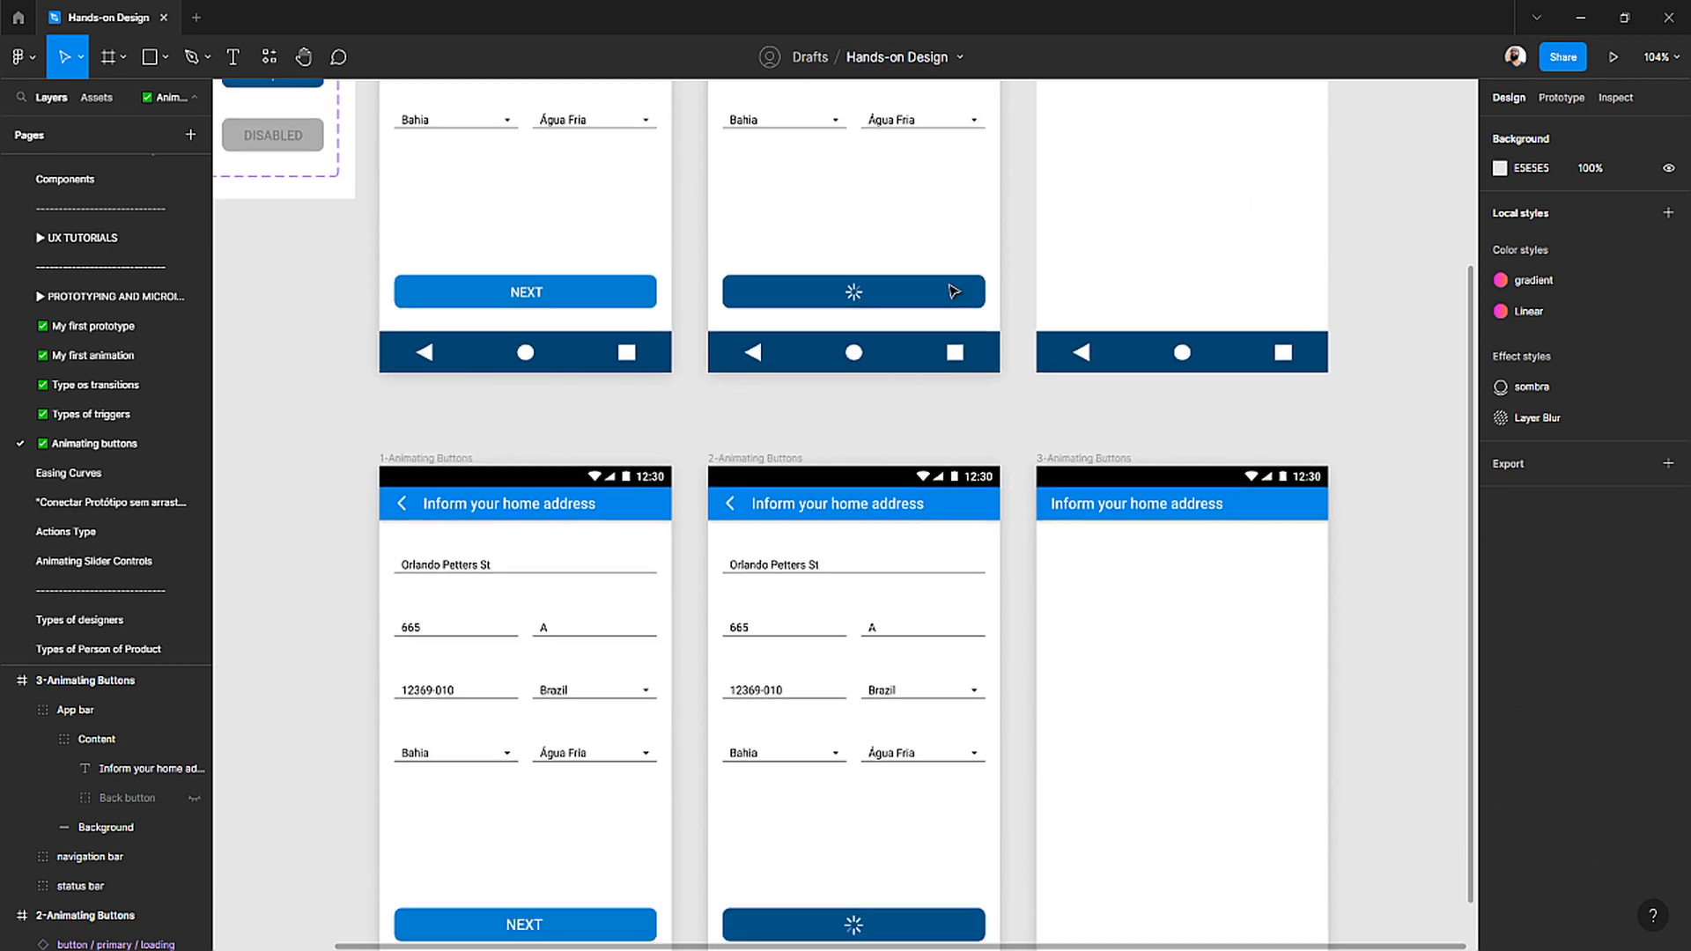
scroll(916, 364, down, 4)
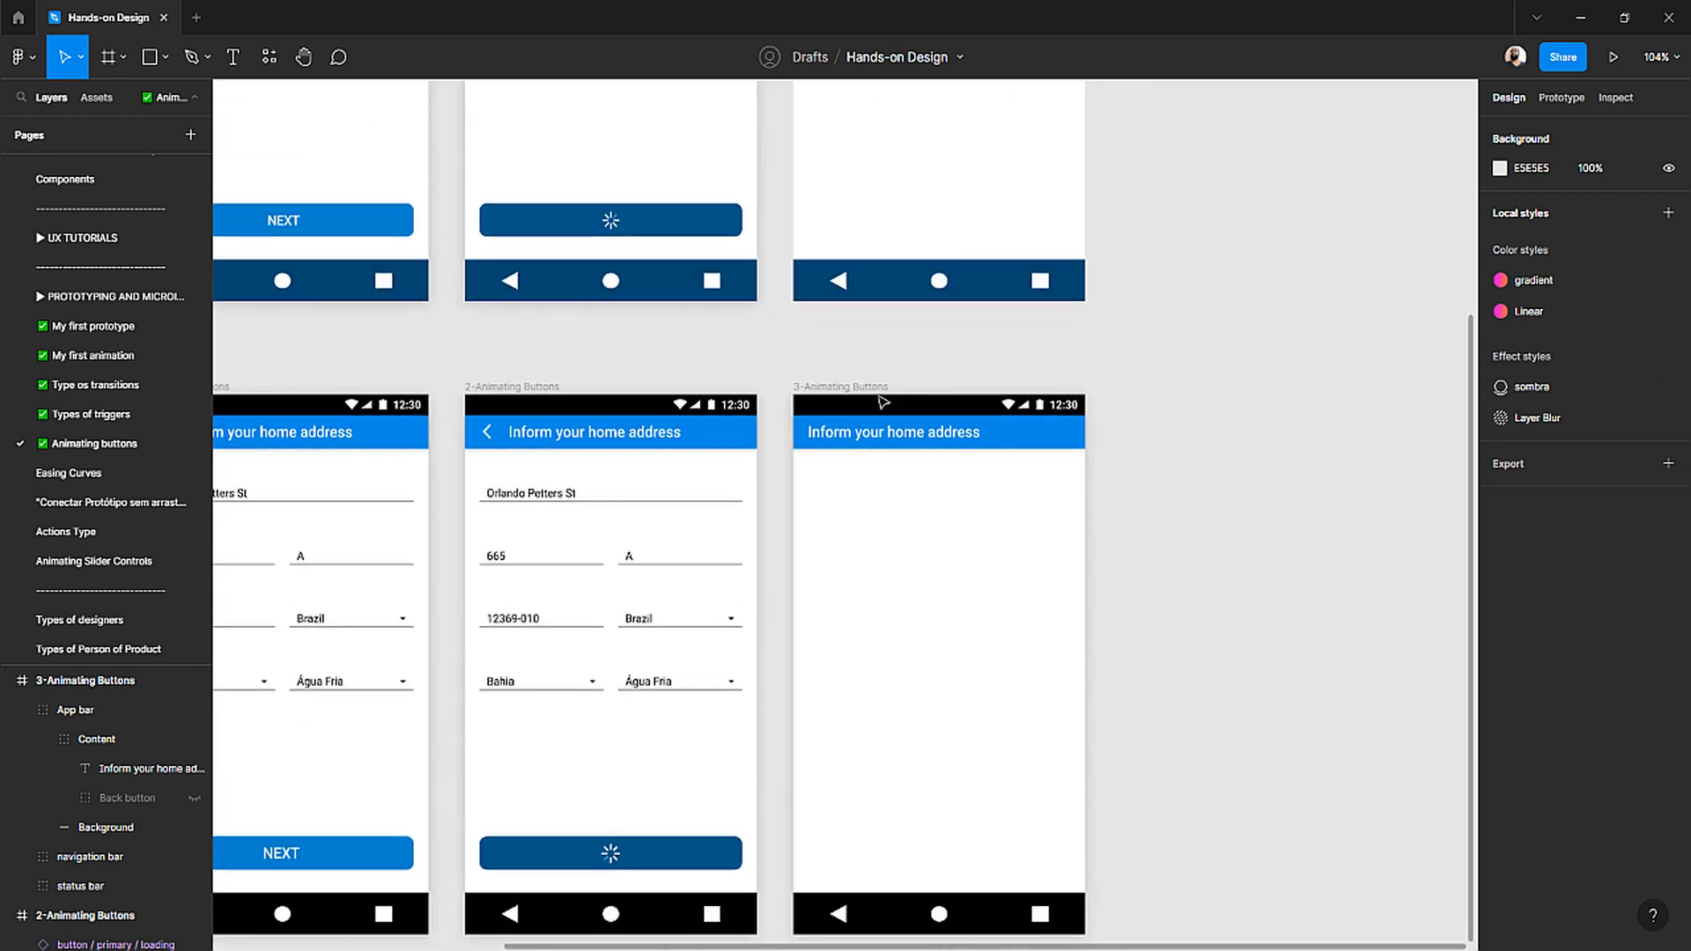
scroll(815, 384, up, 3)
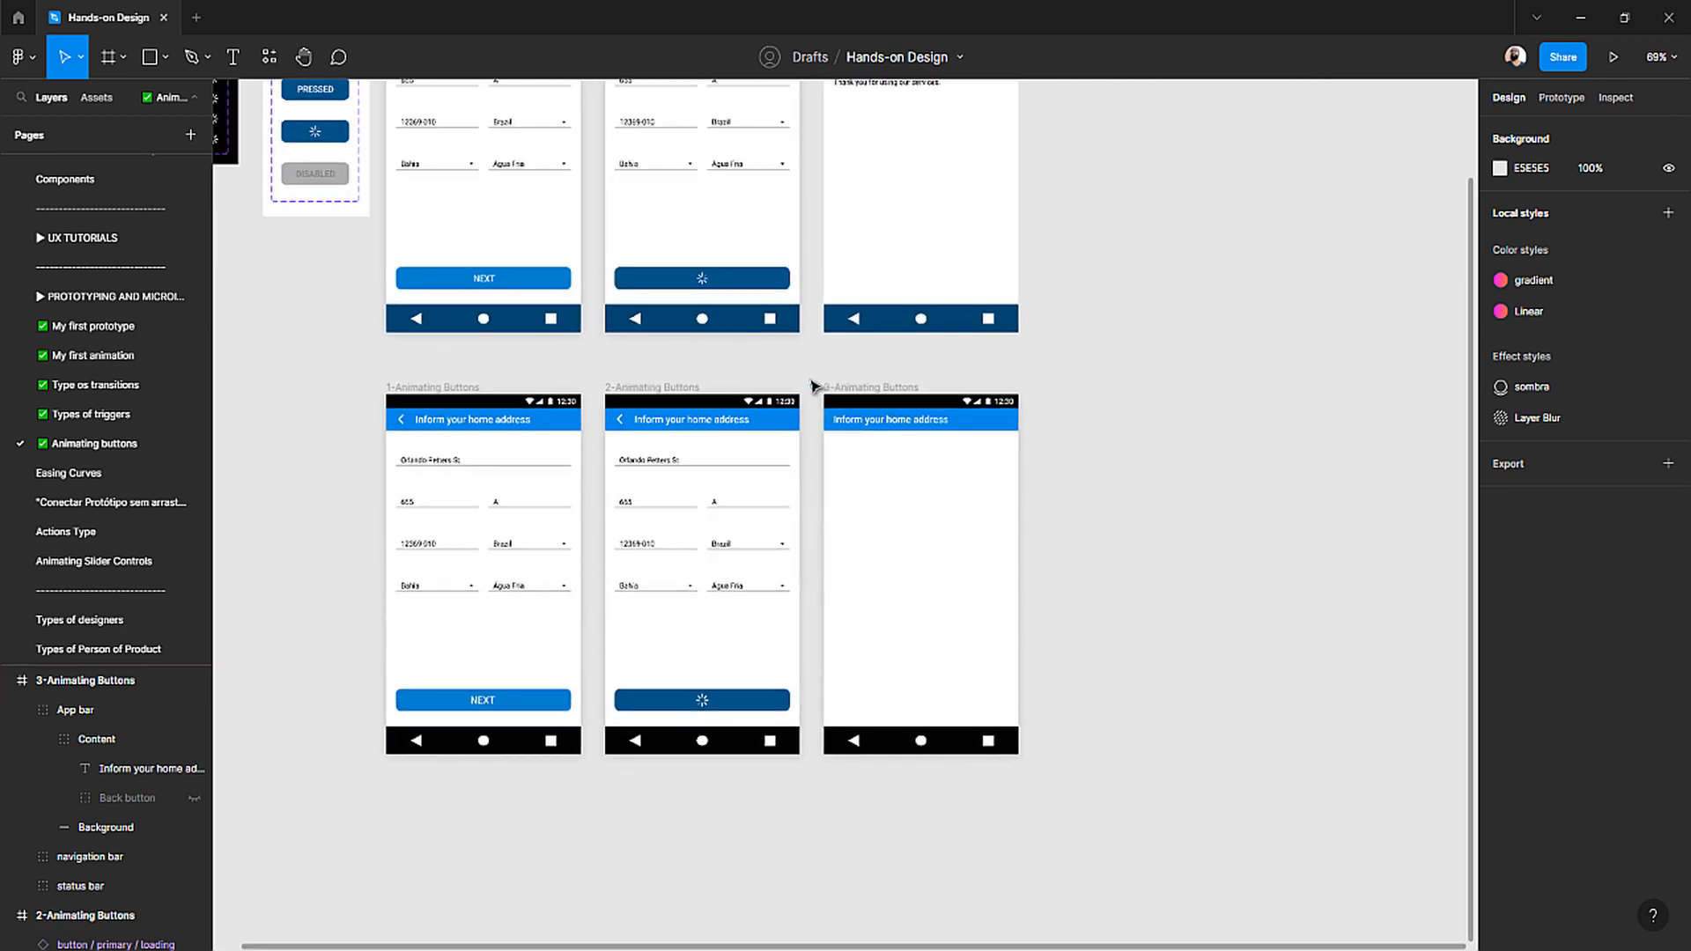
scroll(812, 381, up, 3)
scroll(812, 381, down, 1)
scroll(812, 381, up, 2)
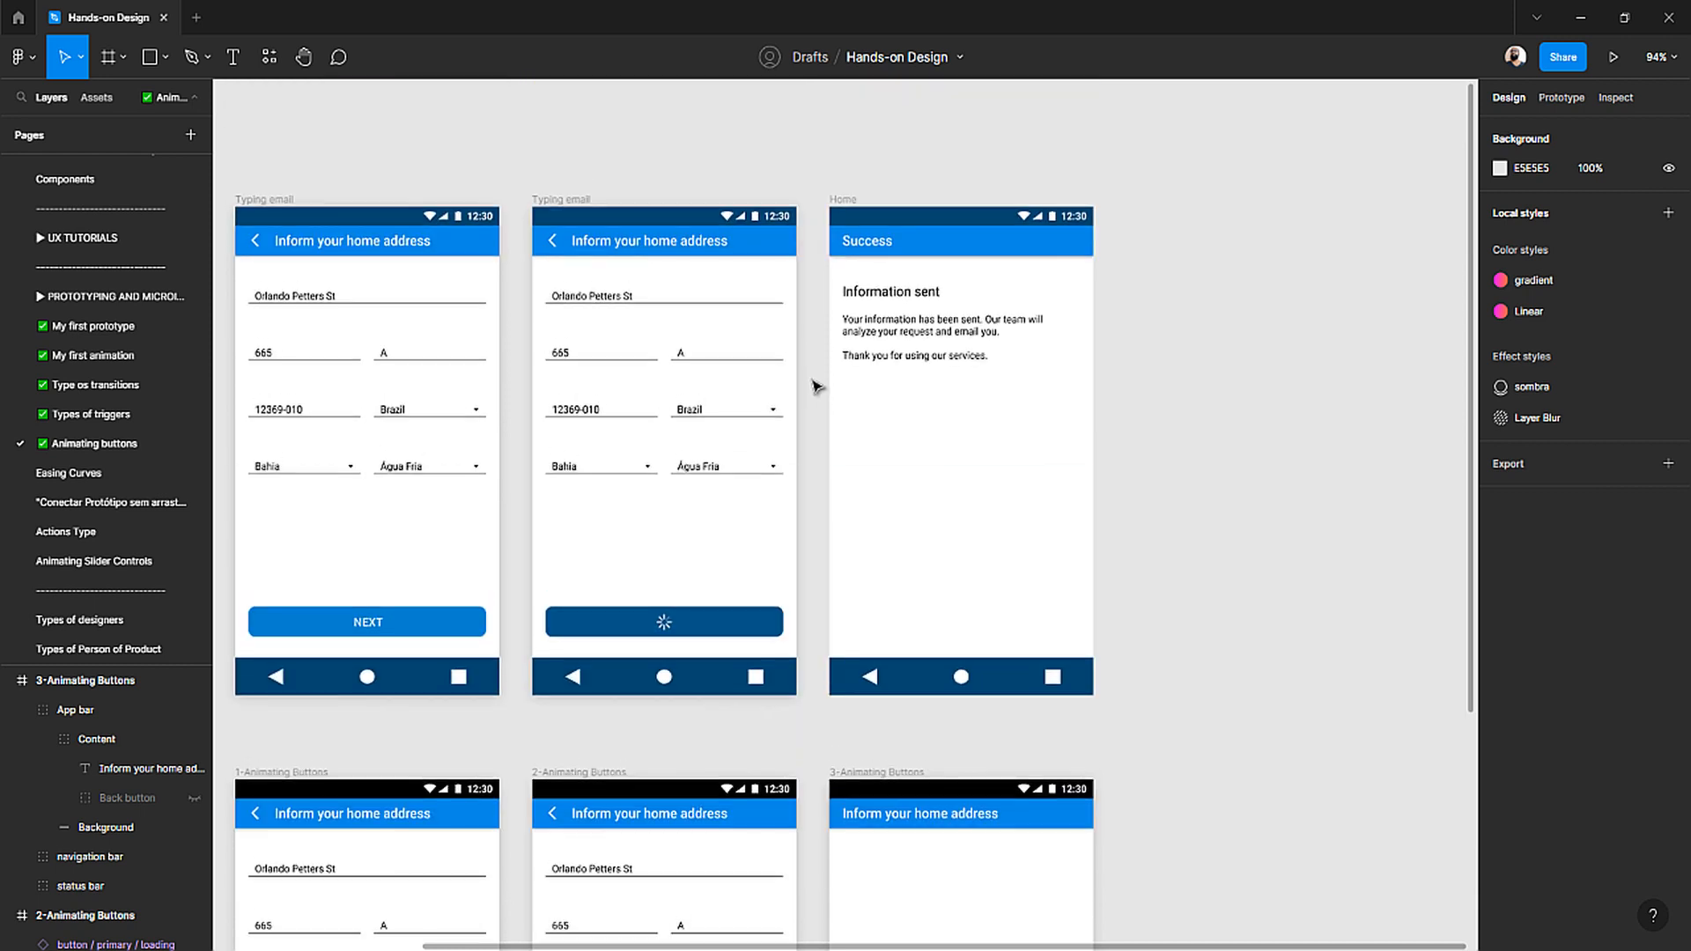
click(903, 300)
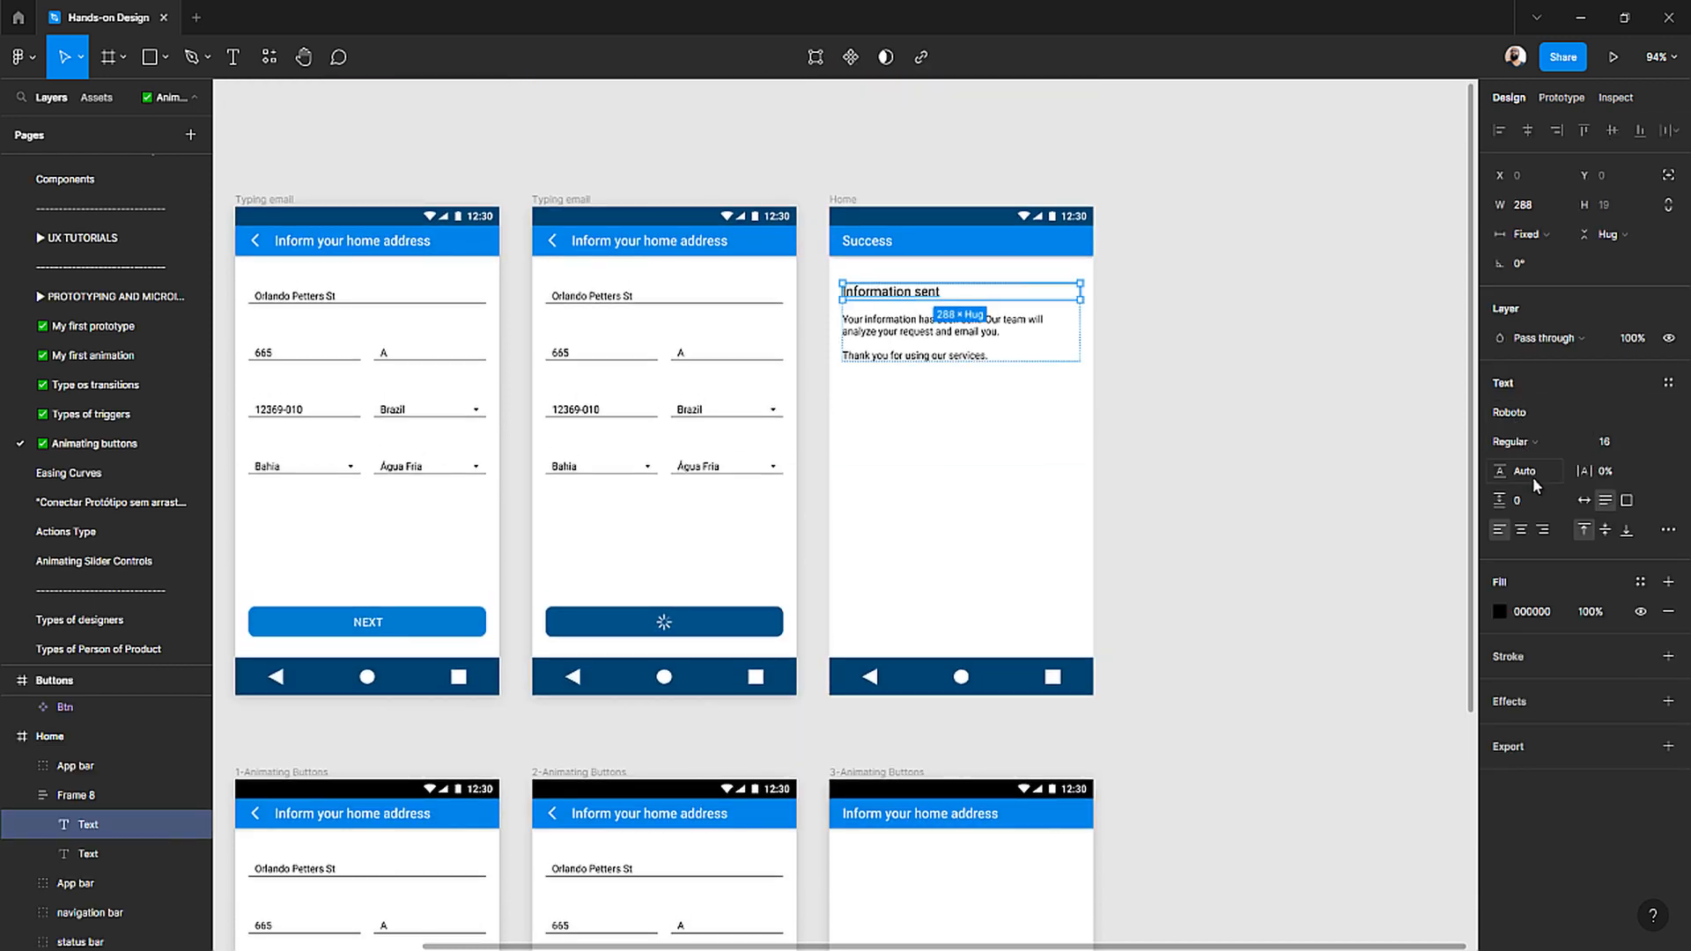
- Add the text "Information sent" to the empty content area of the 3-Animating Buttons frame
scroll(885, 624, down, 4)
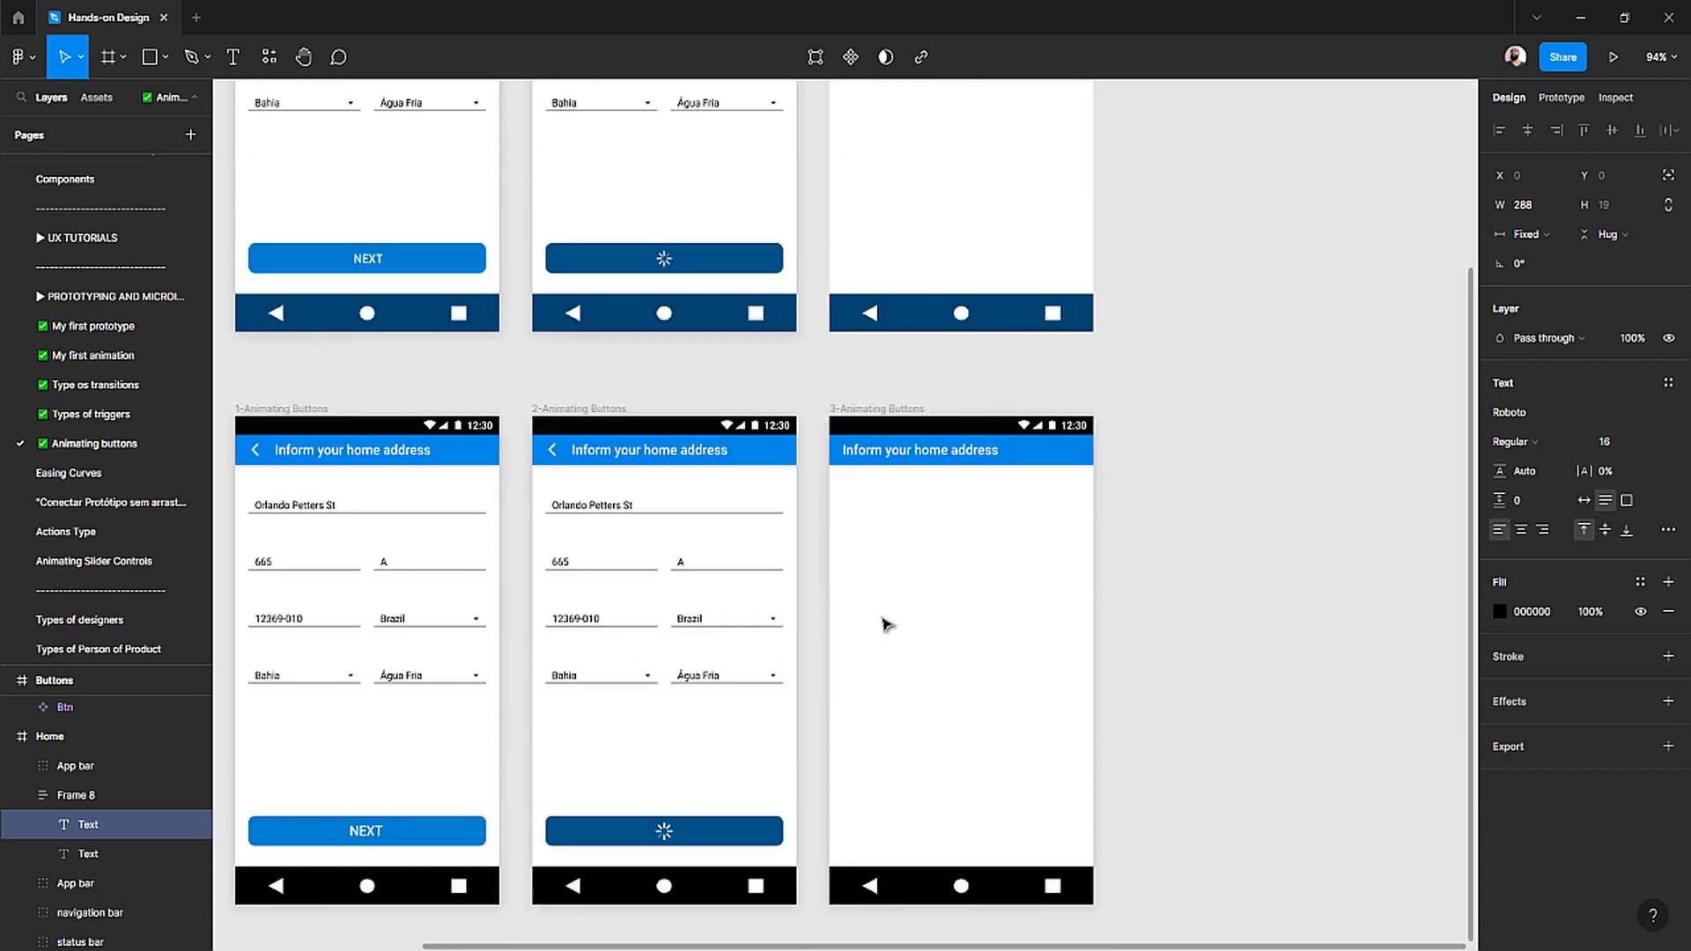
key(t)
click(895, 575)
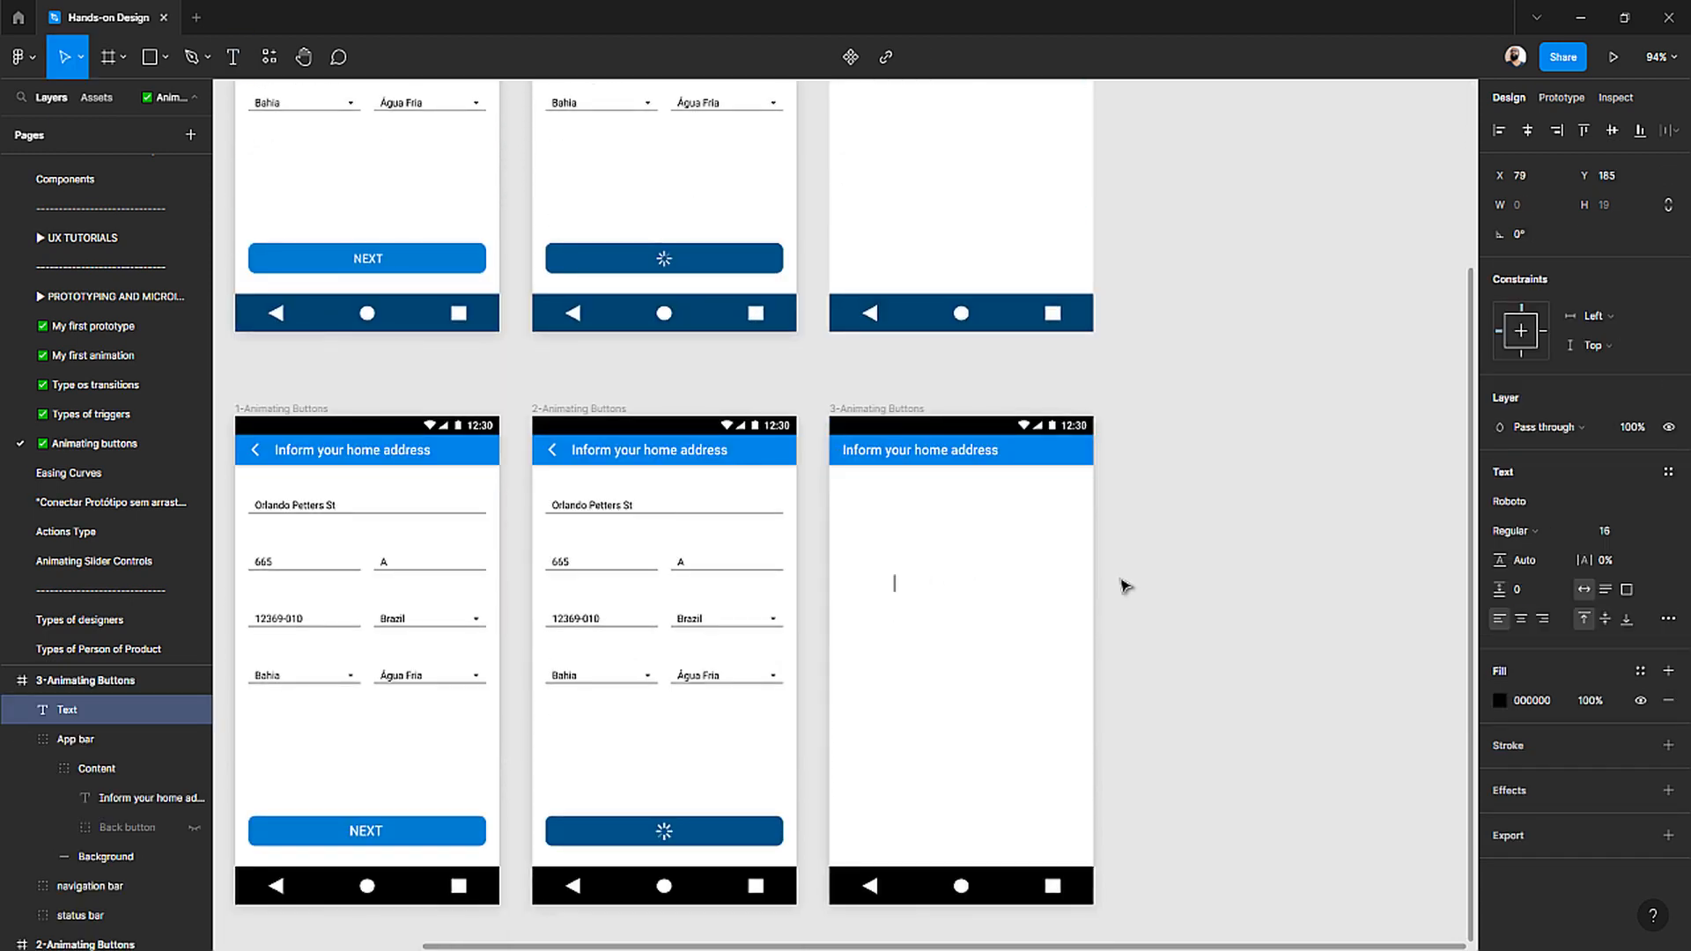
scroll(1124, 586, up, 2)
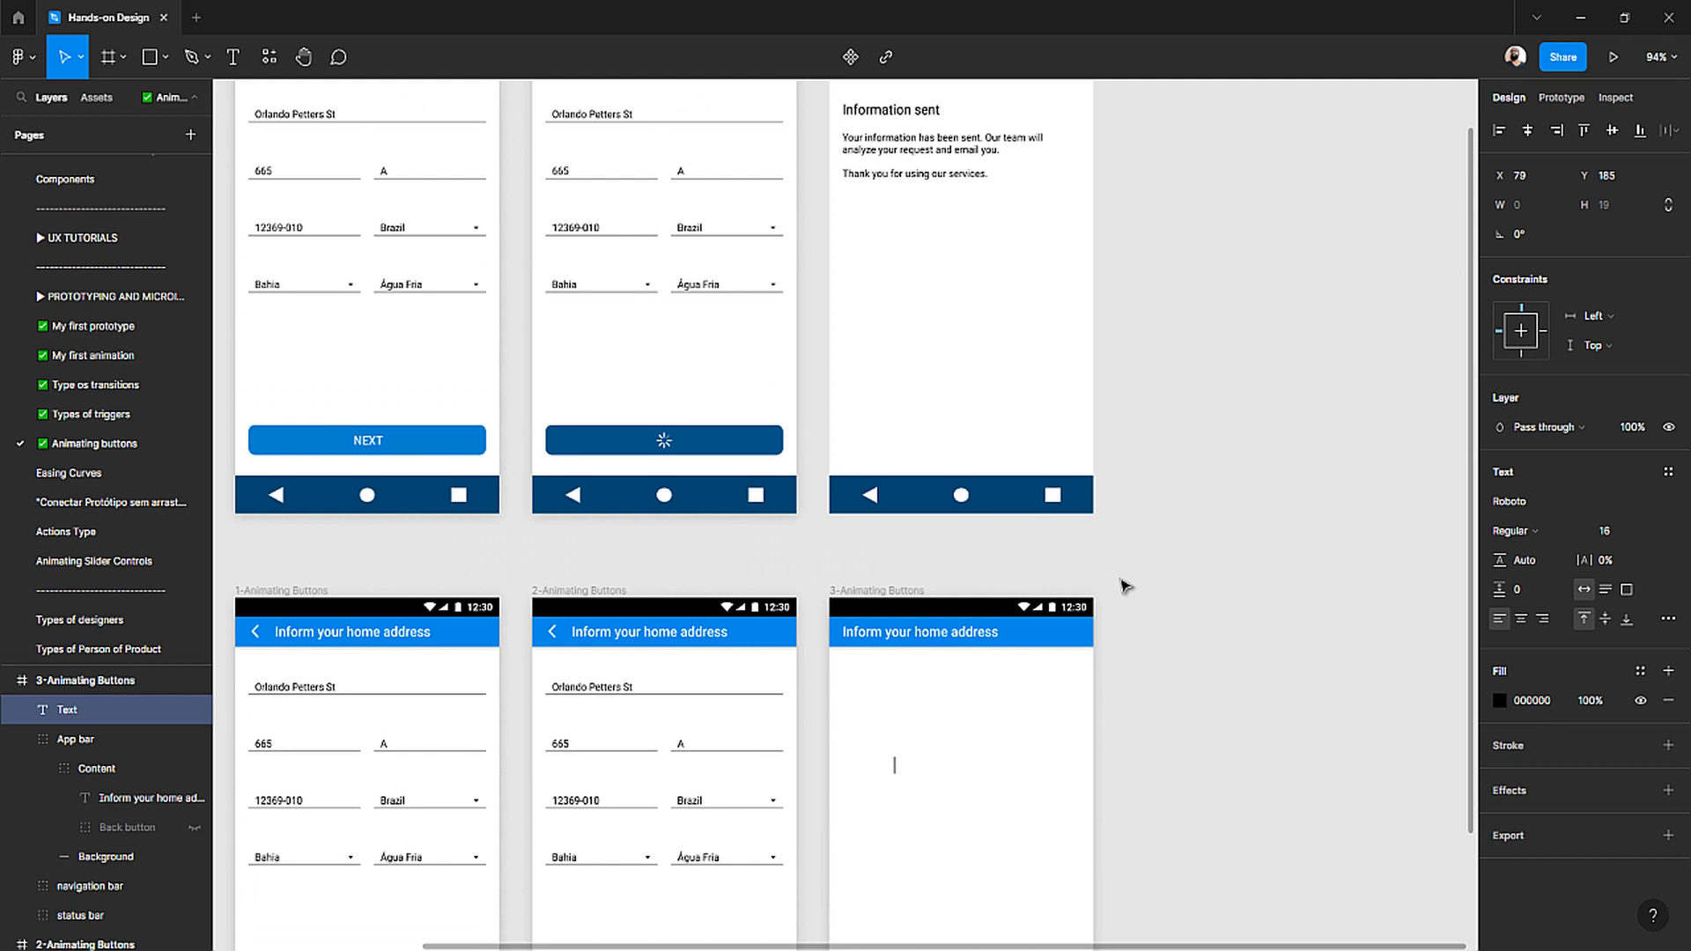
text(Inform)
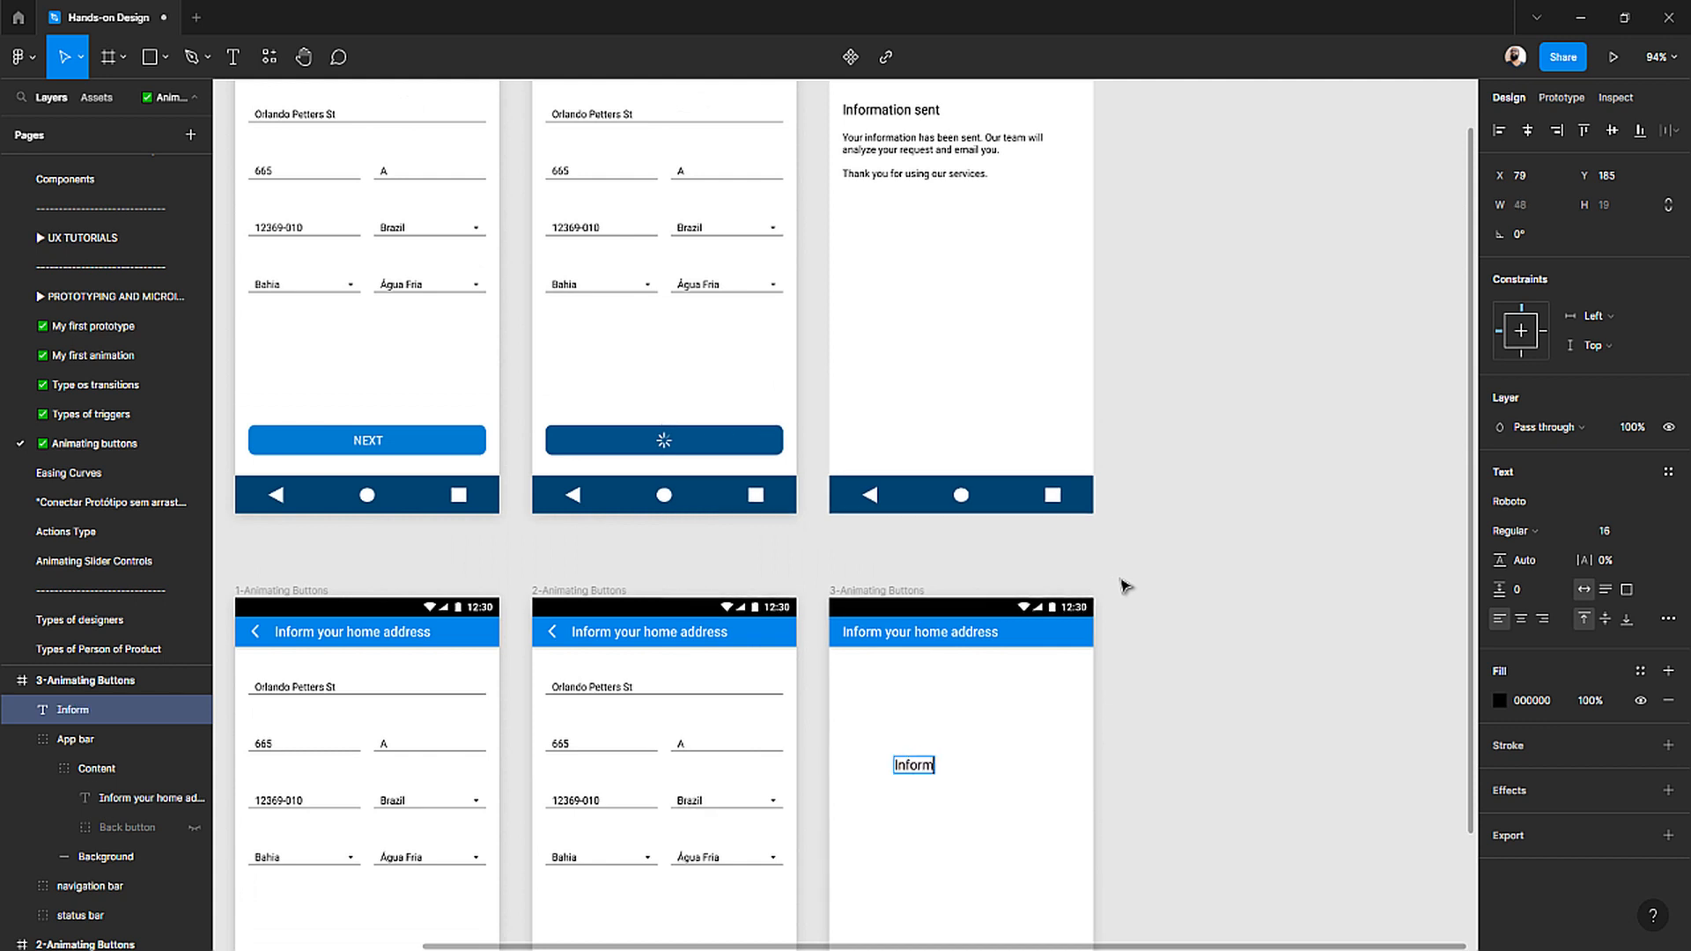
text(ation sent)
key(Escape)
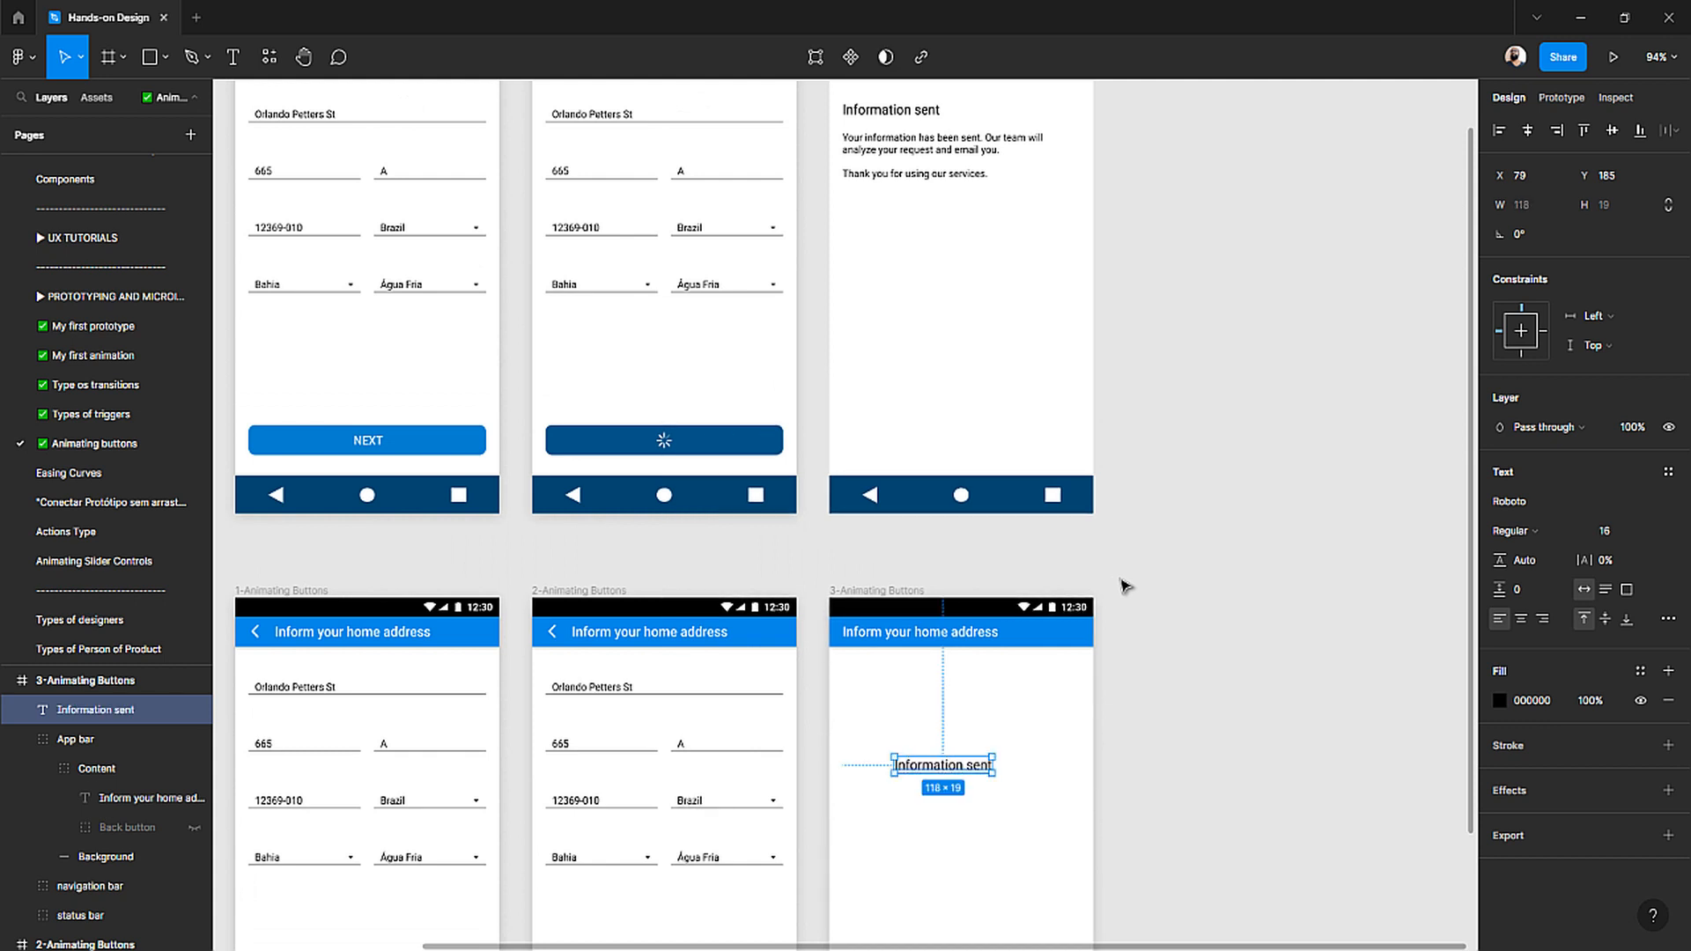
- Move the "Information sent" text to X 16, a short distance below the app bar
drag(933, 773, 881, 701)
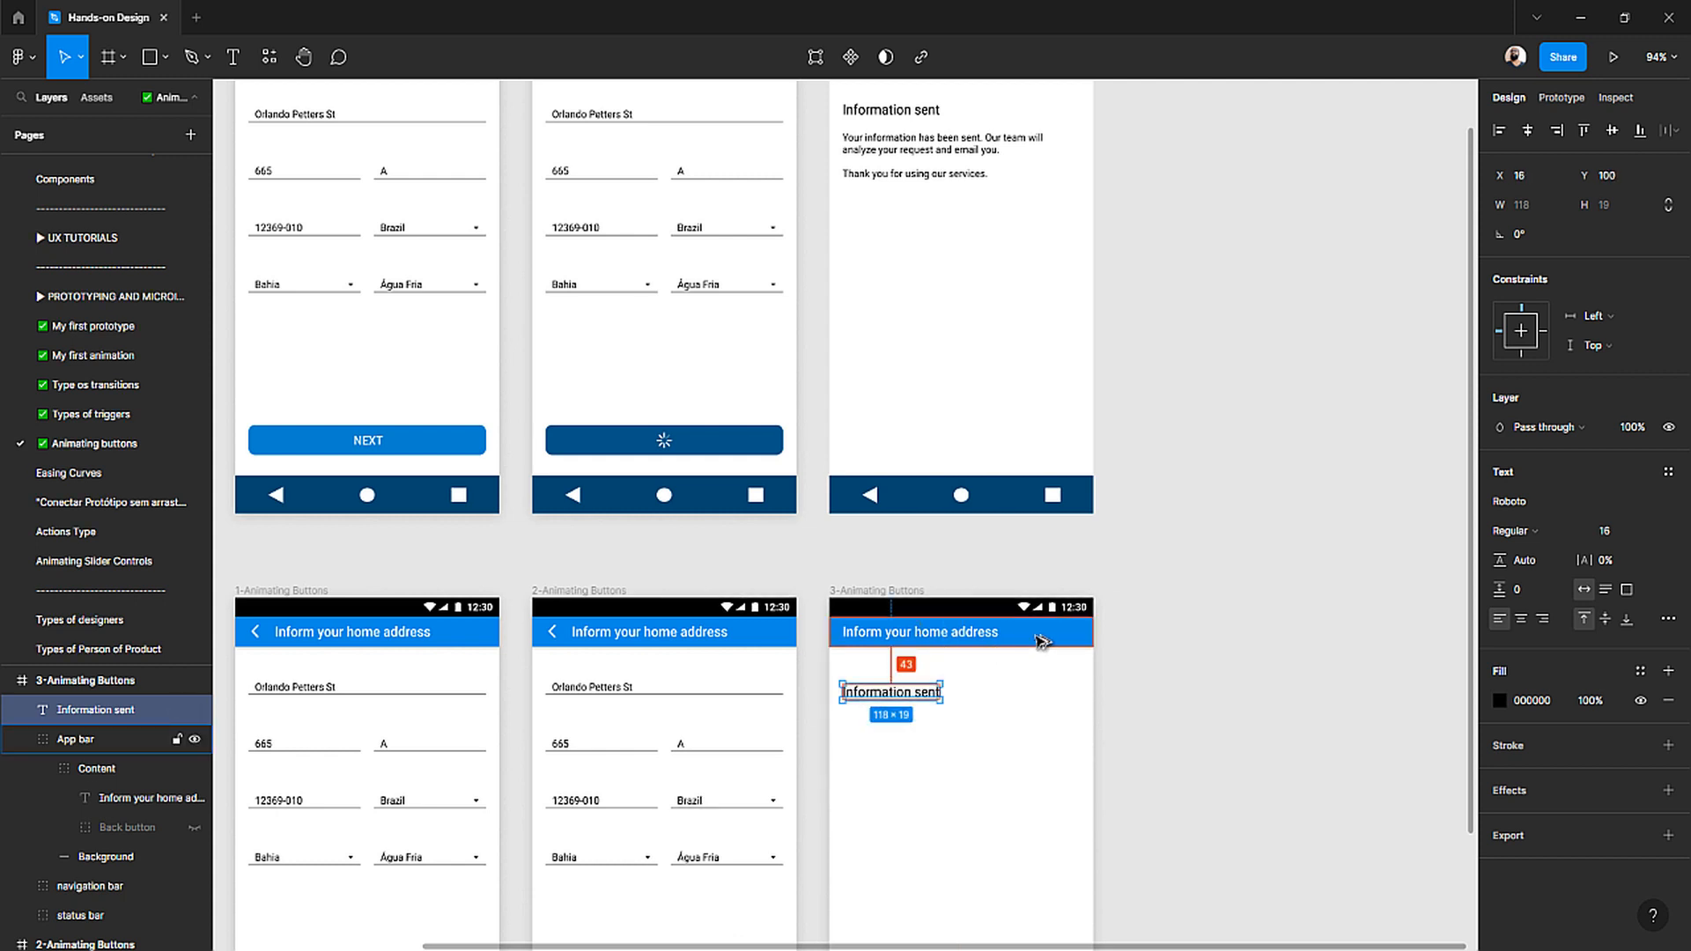
key(Down)
key(Down)
key(Down)
key(Down)
key(Down)
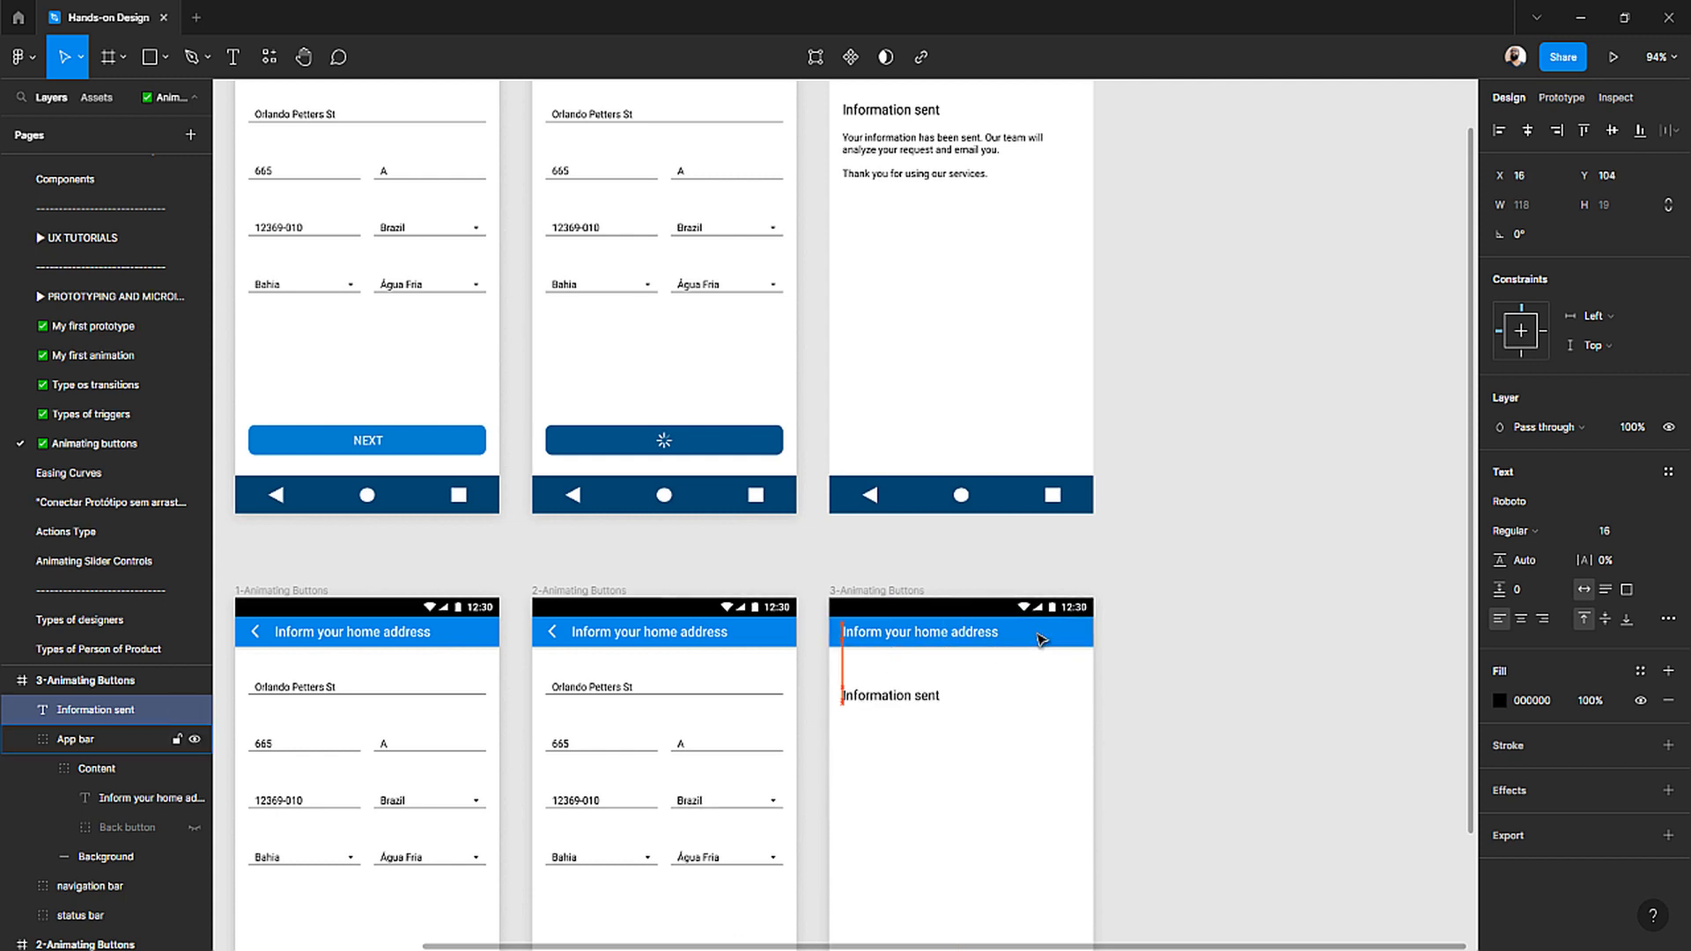
key(Up)
key(Up)
key(Up)
key(Up)
key(Up)
key(Up)
key(Up)
key(Up)
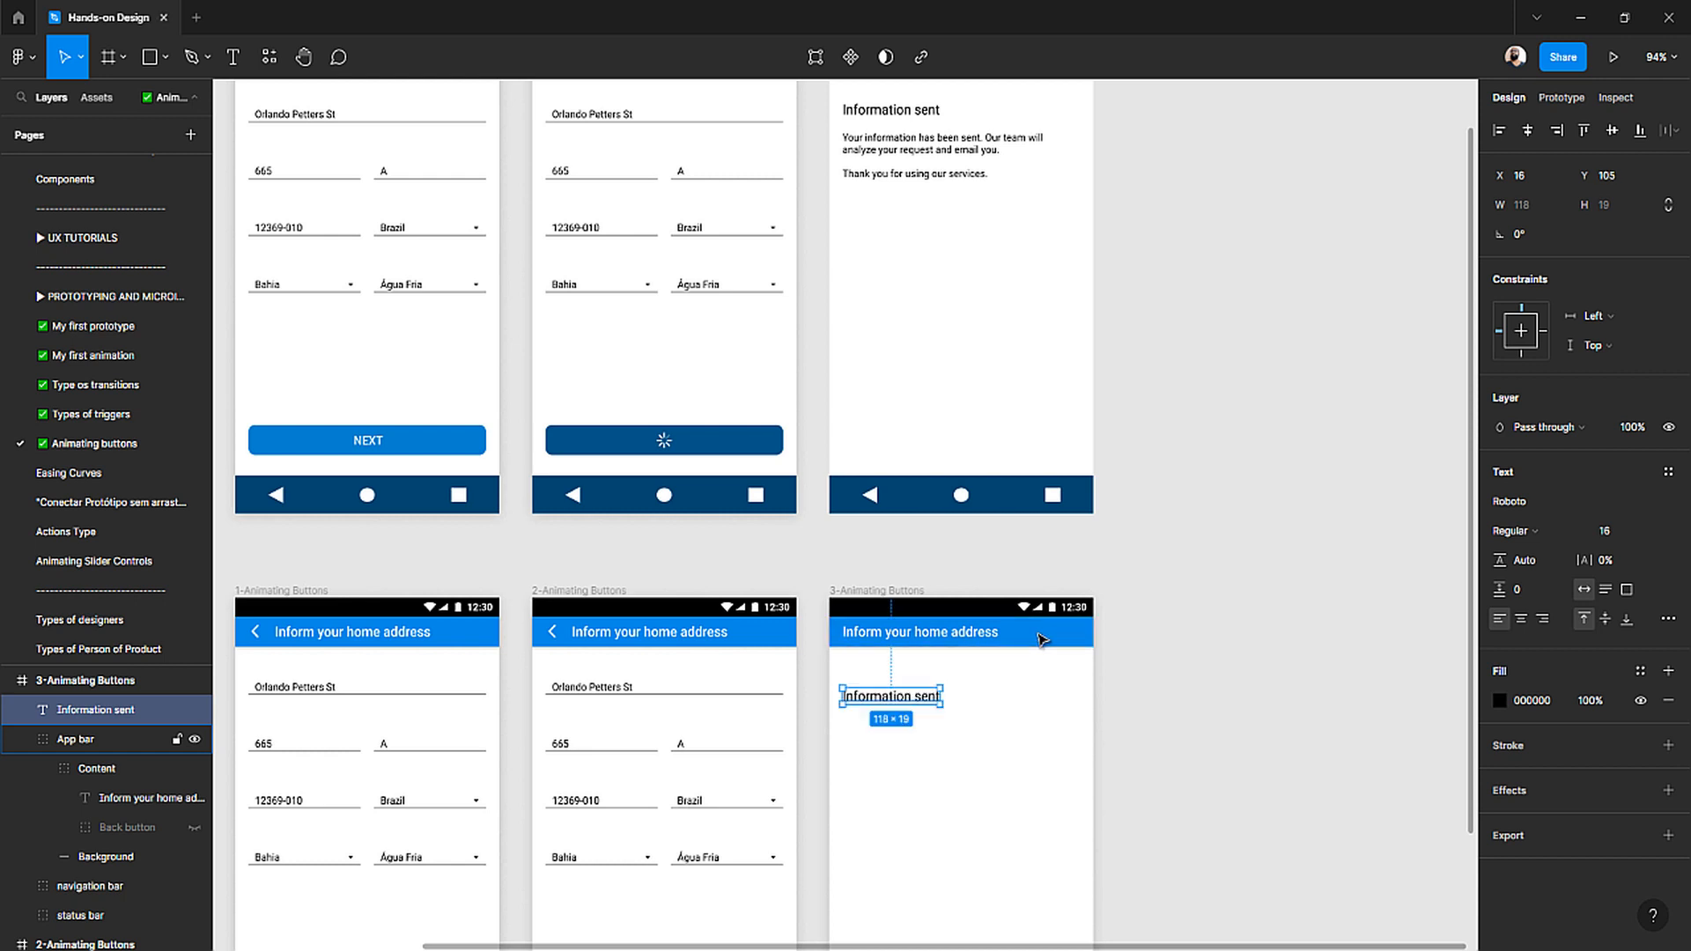
- Check the first address field's position in the 2-Animating Buttons frame and move the "Information sent" text to Y 89
click(626, 688)
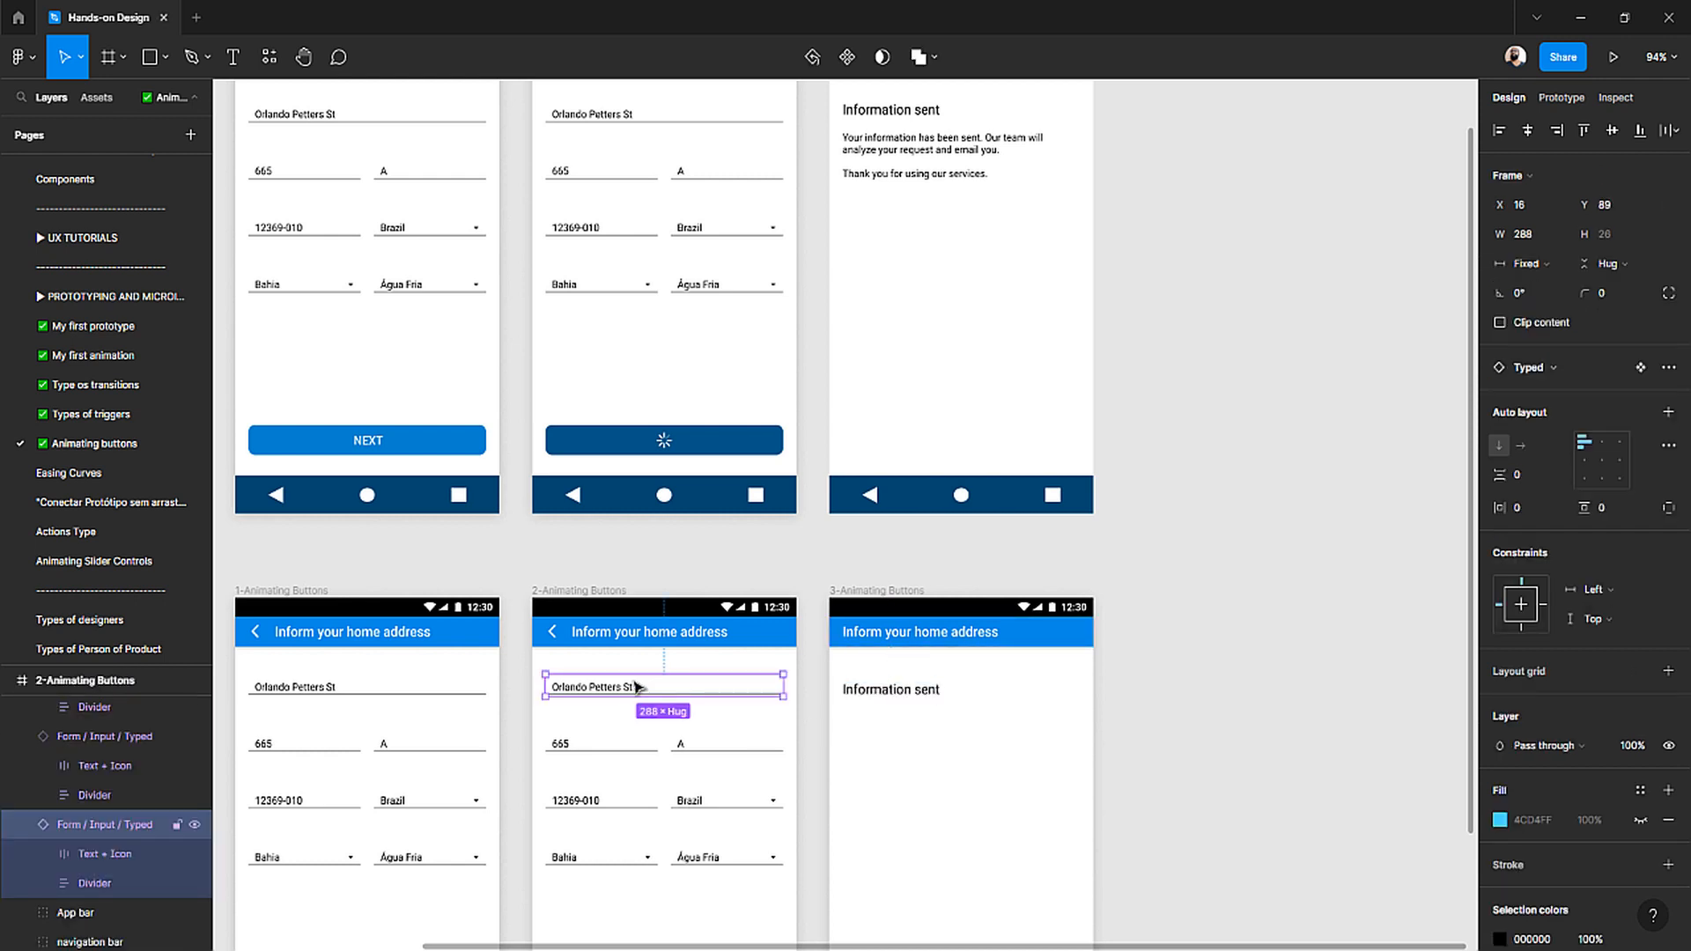
click(870, 690)
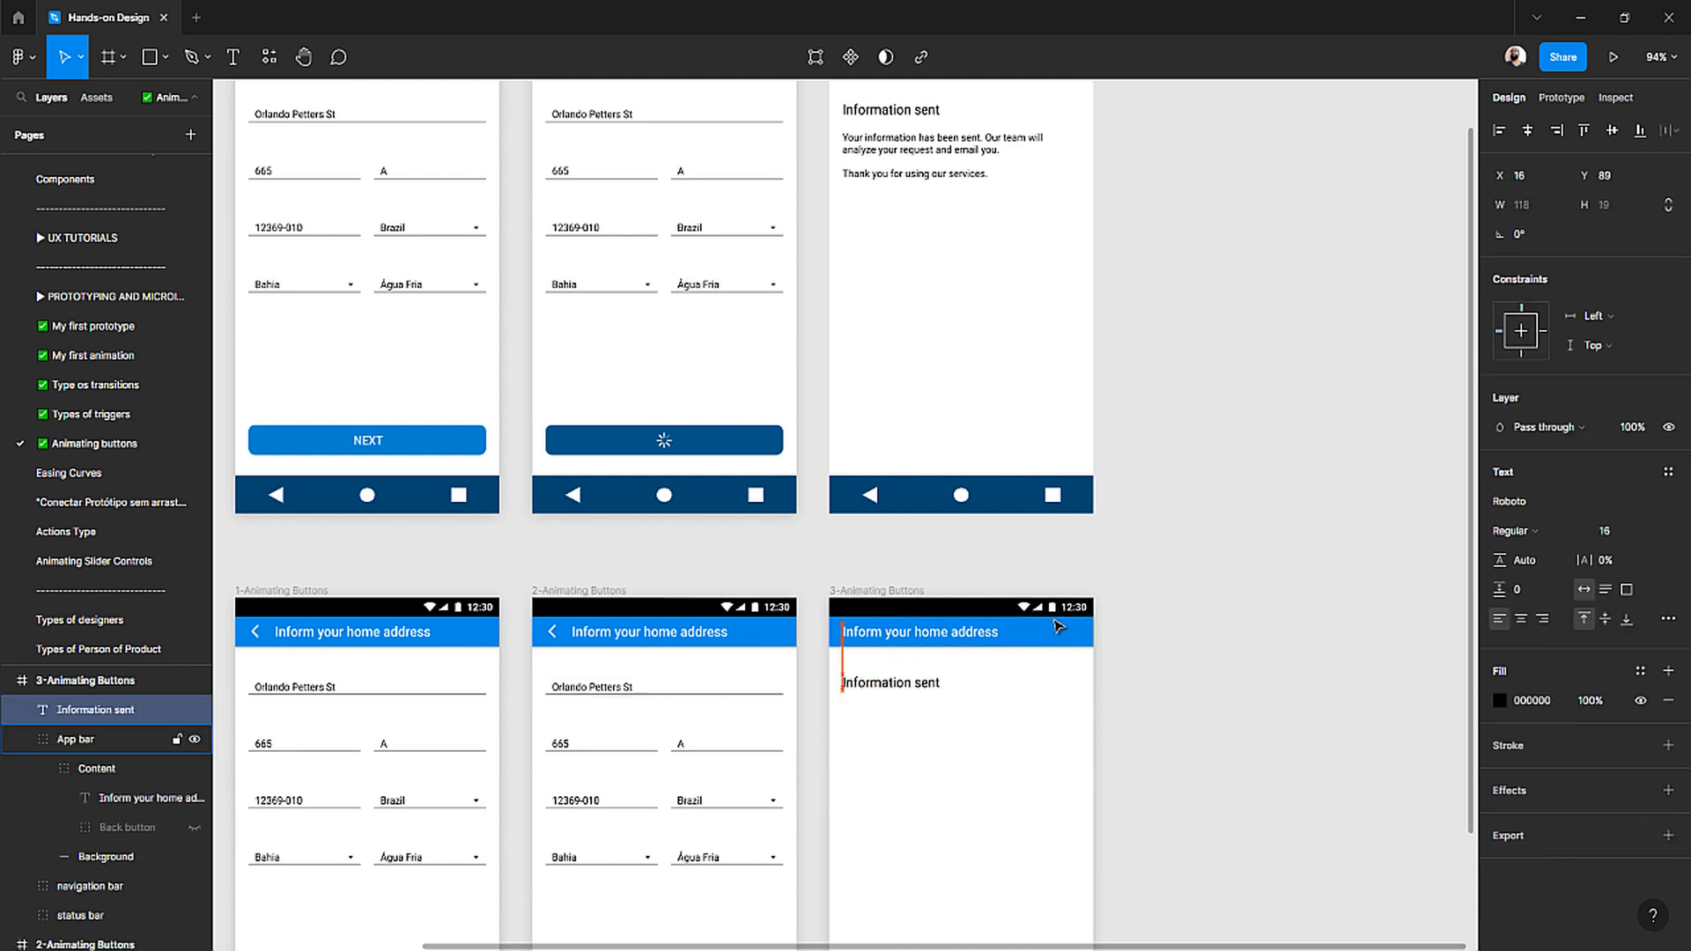
key(Up)
key(Up)
key(Up)
key(Up)
key(Up)
key(Up)
key(Up)
key(Up)
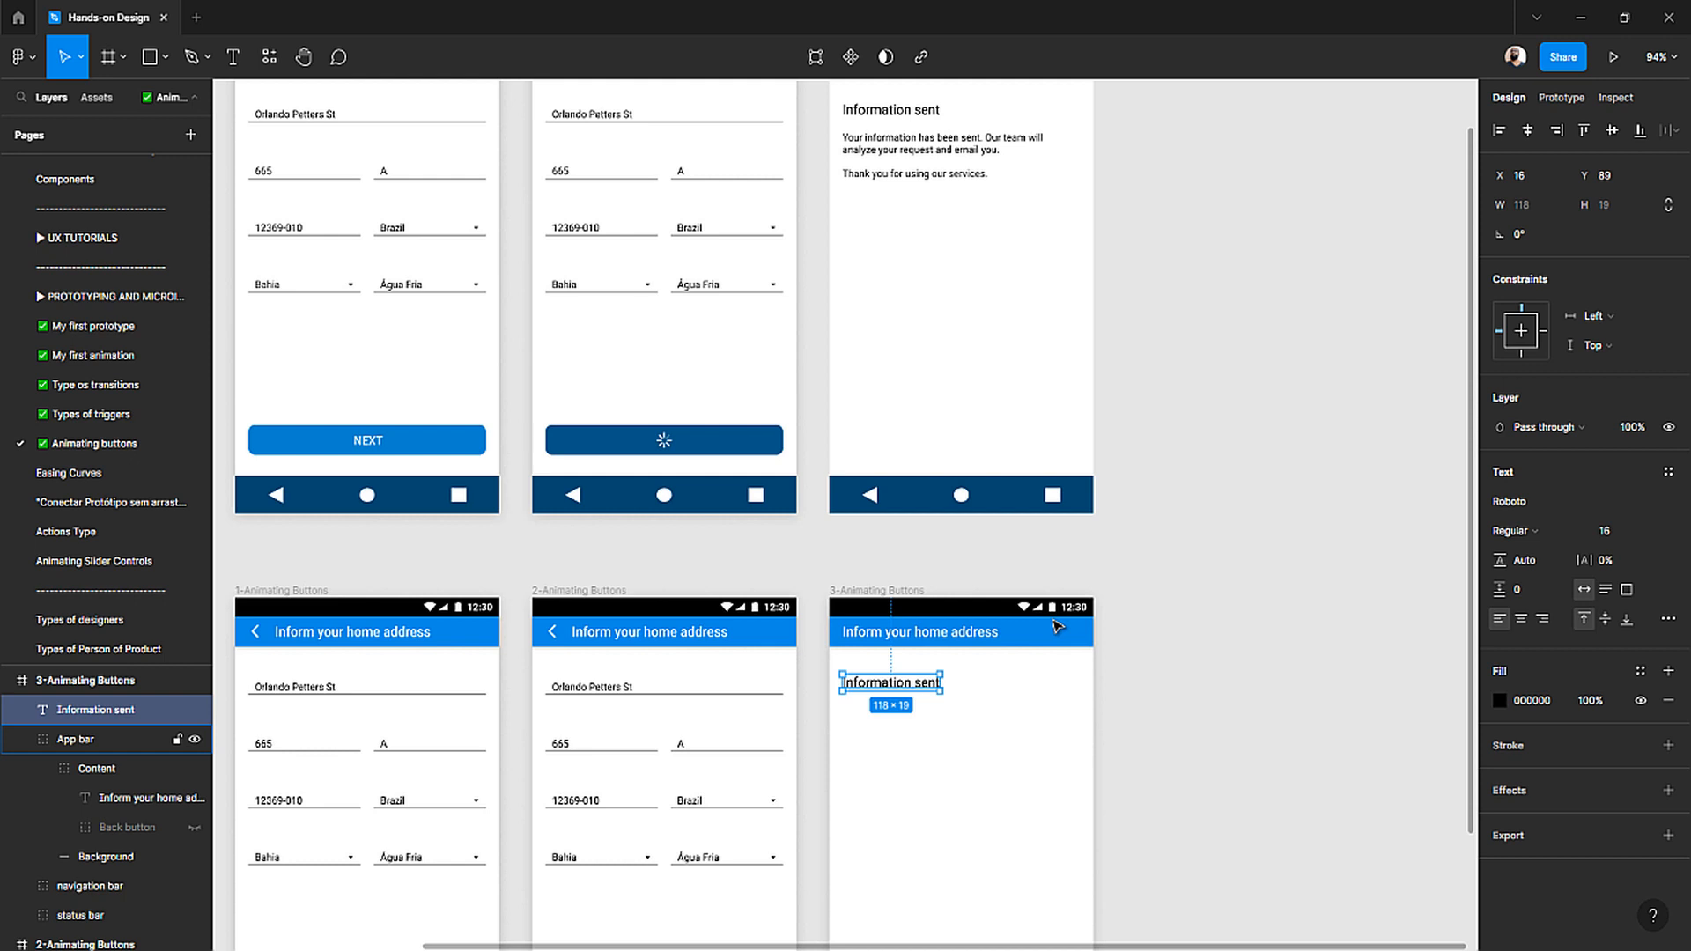
click(1269, 468)
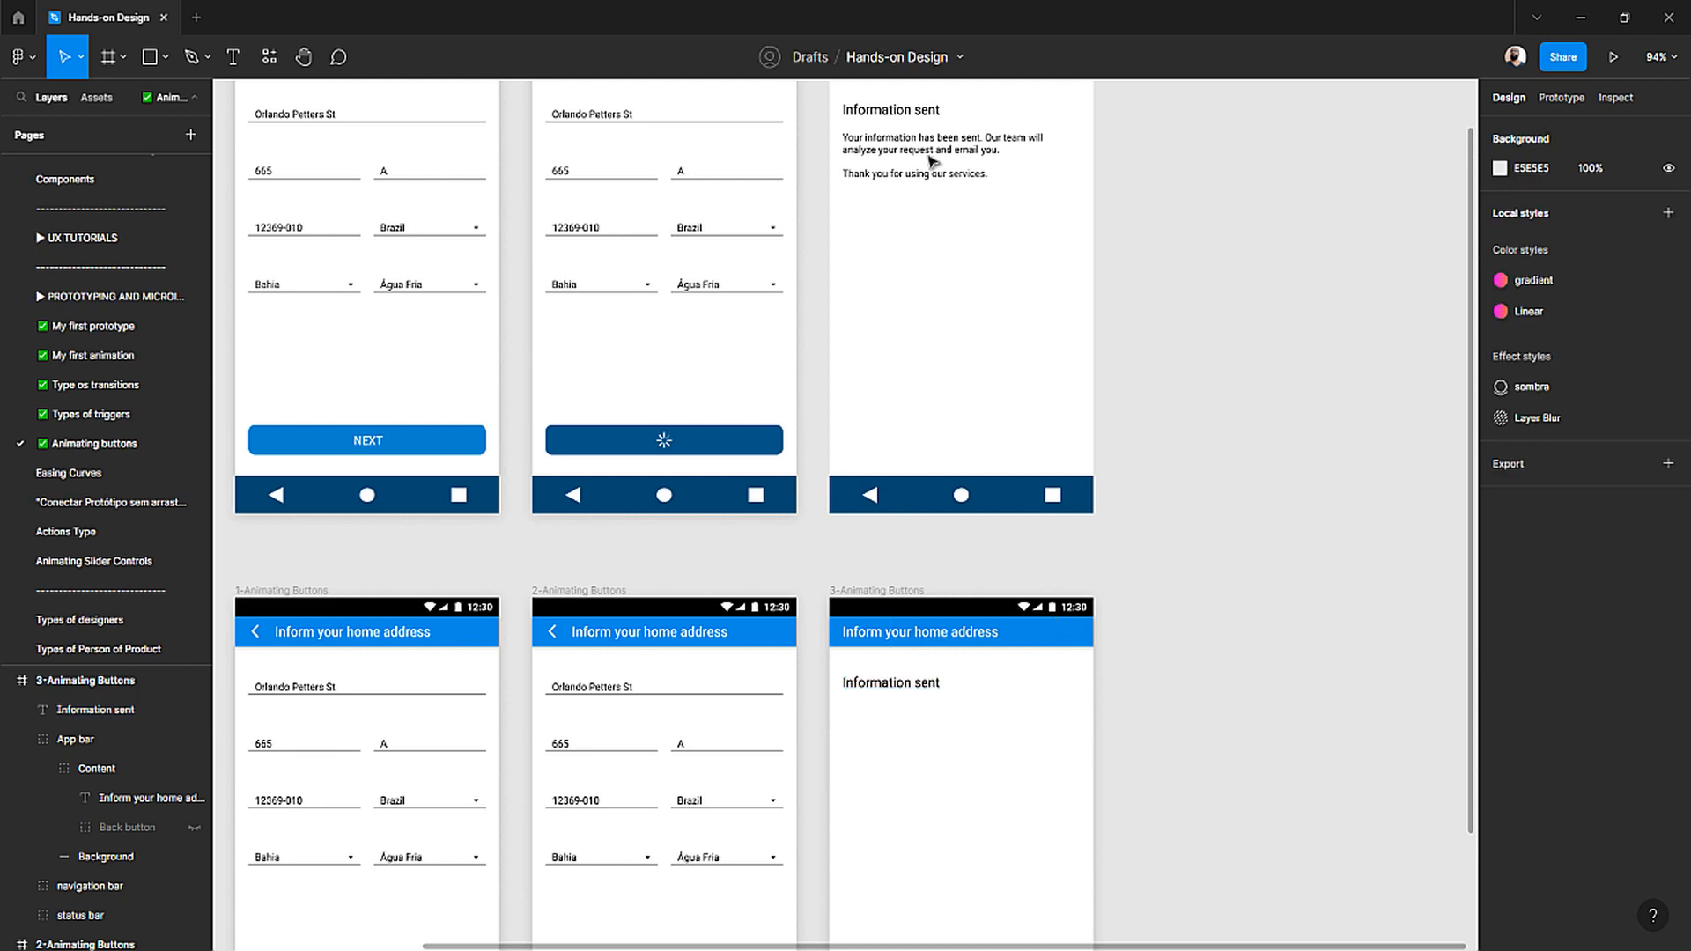
- Duplicate the "Information sent" text directly beneath the original and position the copy at X 16, Y 124
double_click(929, 158)
click(1174, 490)
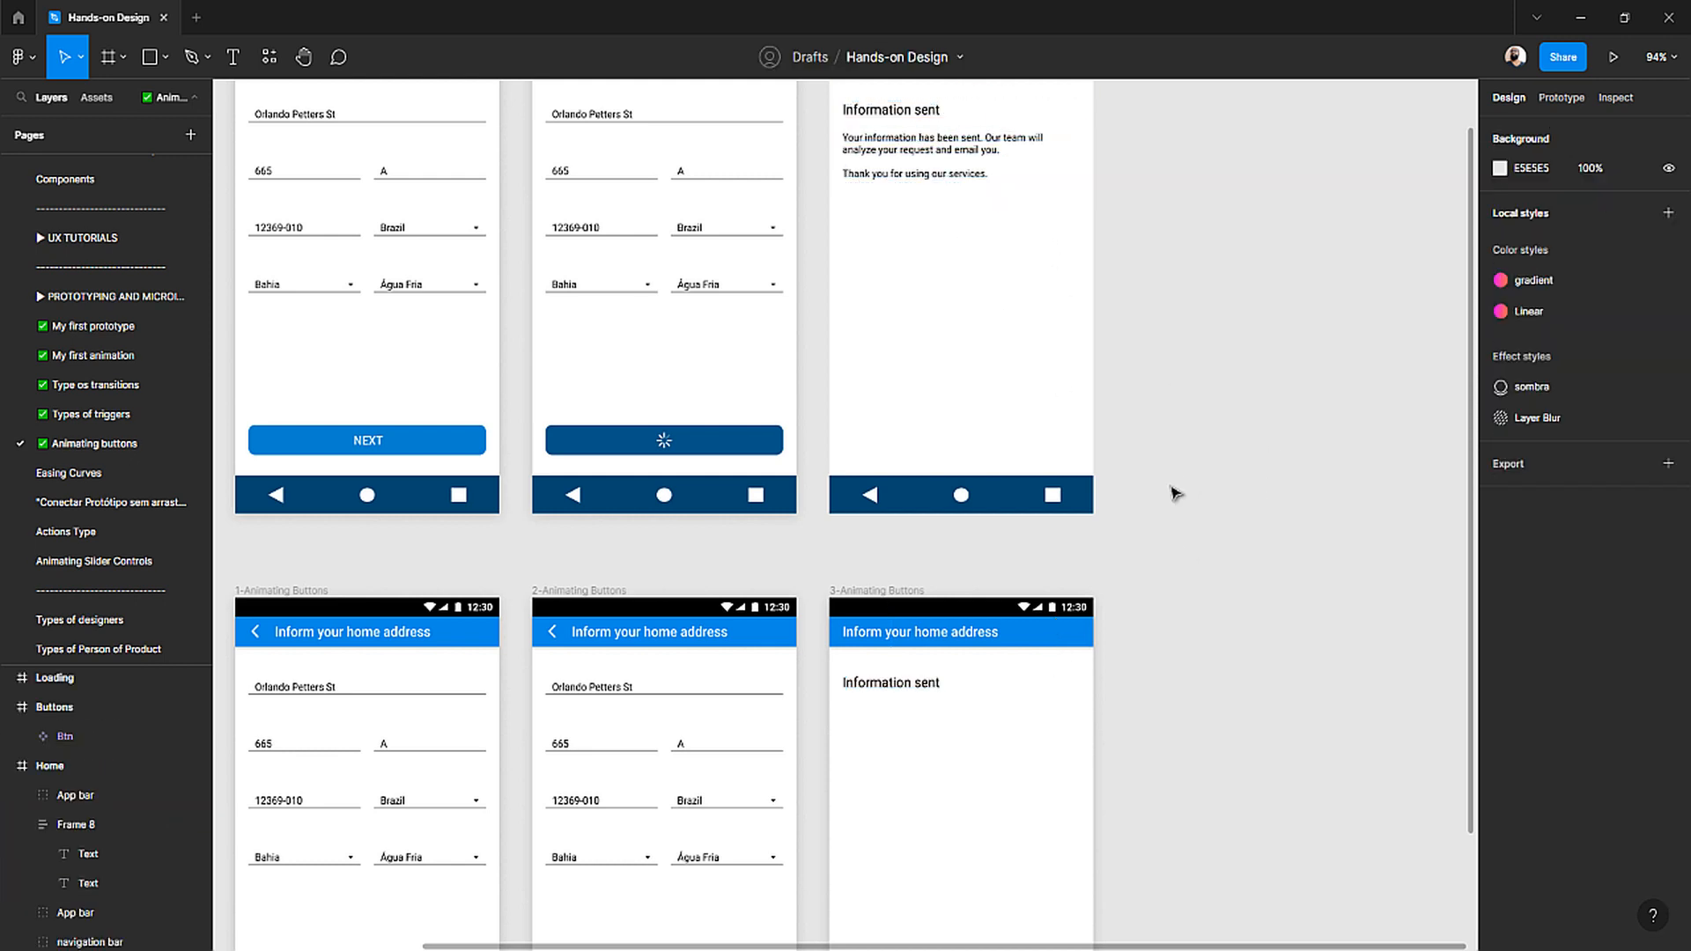
scroll(966, 449, down, 3)
click(900, 401)
drag(900, 401, 891, 434)
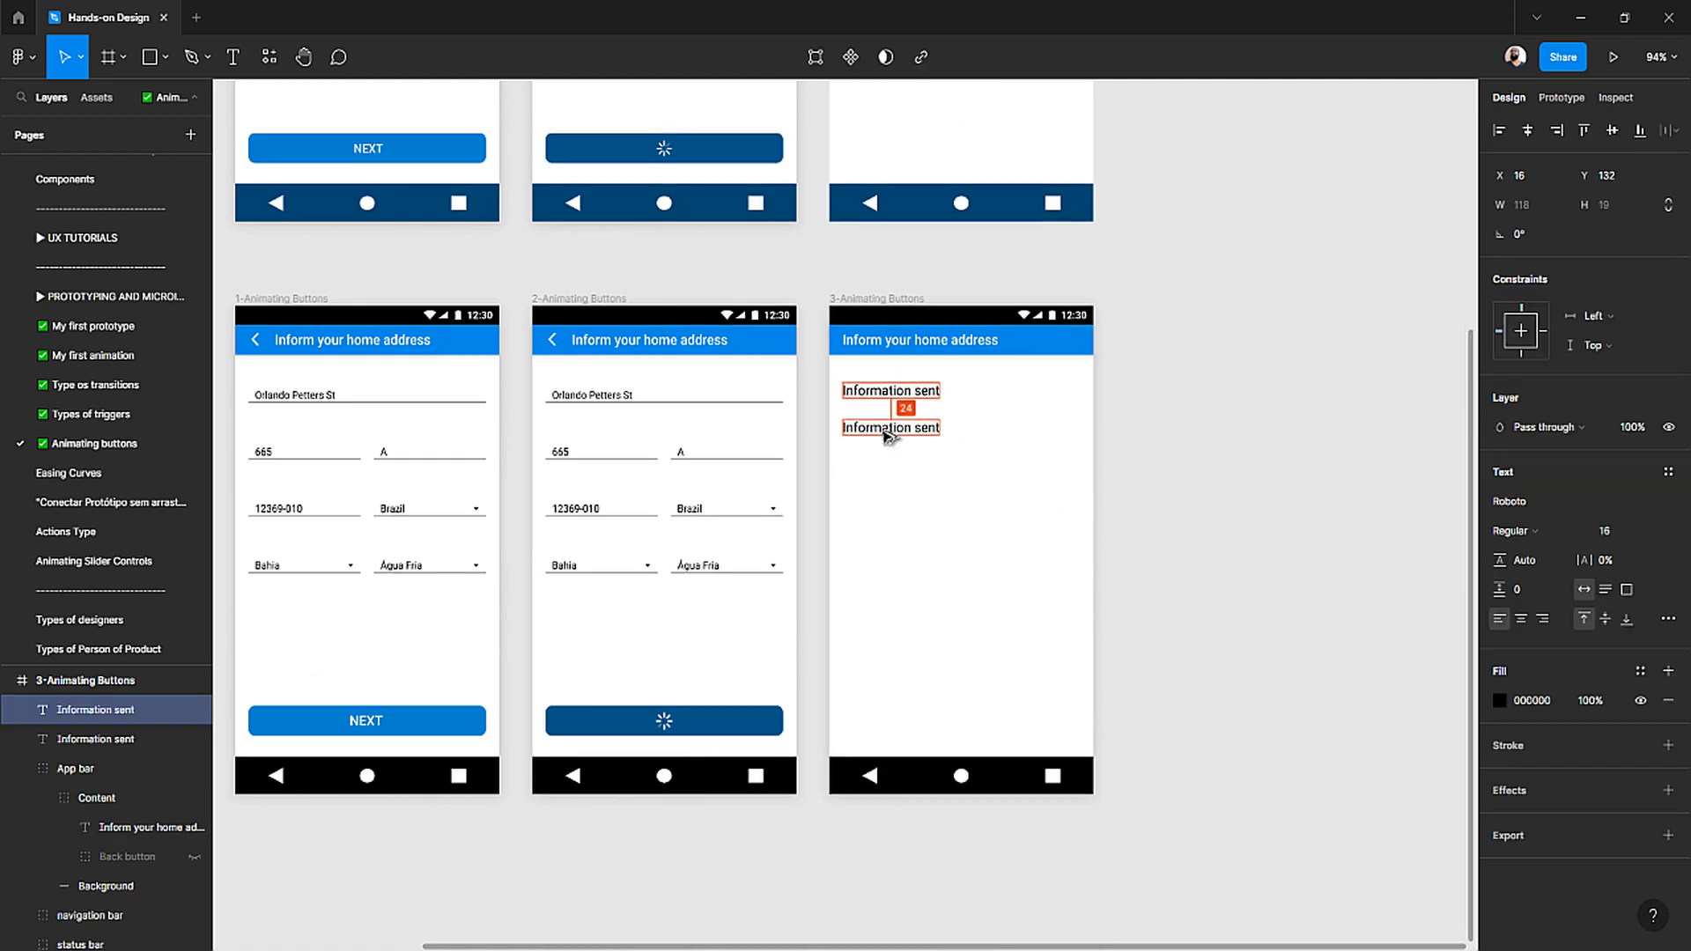
key(shift+Up)
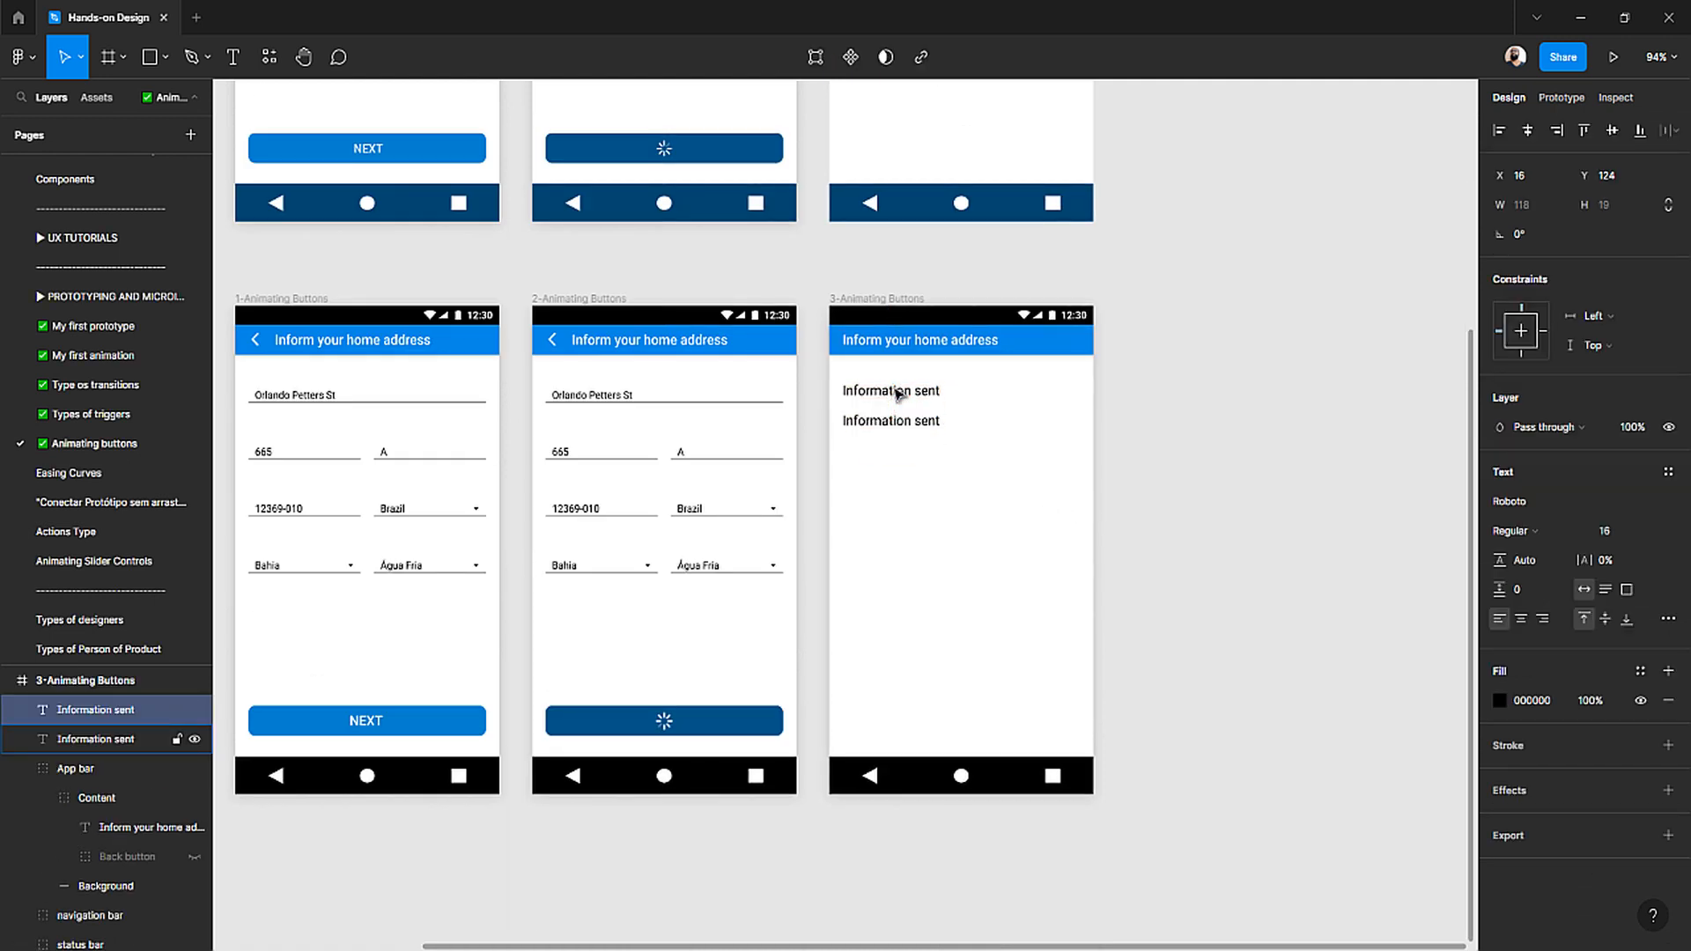
- Check the body text's size on the Home frame and set the duplicated text's font size to 12
scroll(895, 405, up, 3)
click(893, 176)
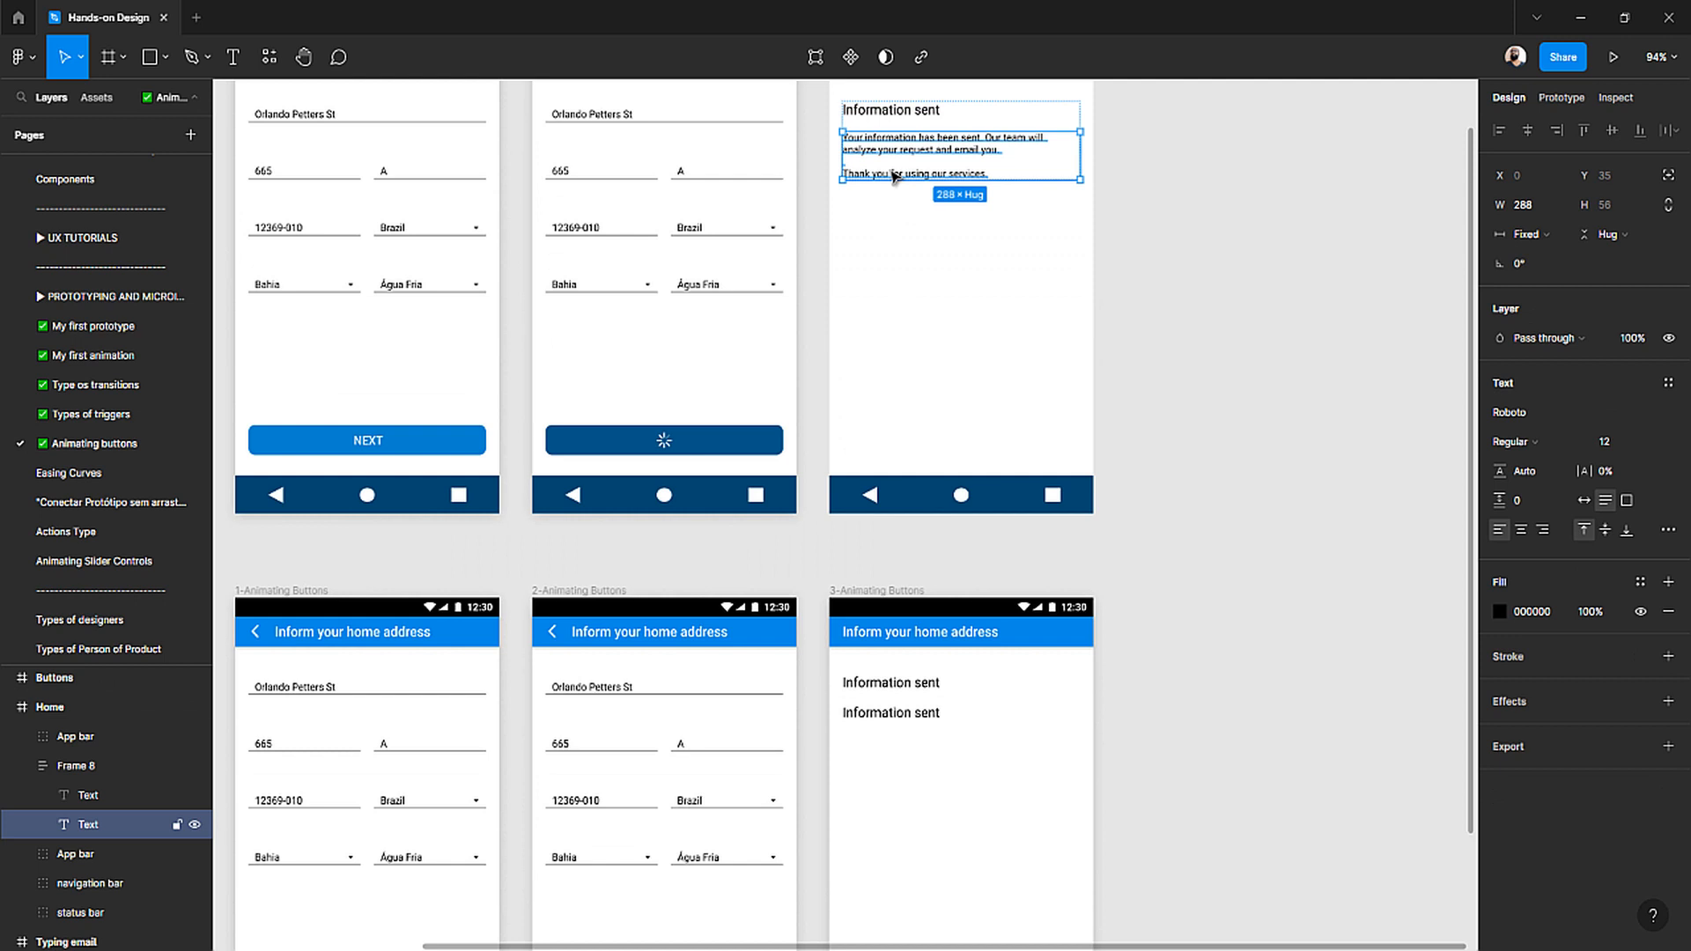
click(880, 714)
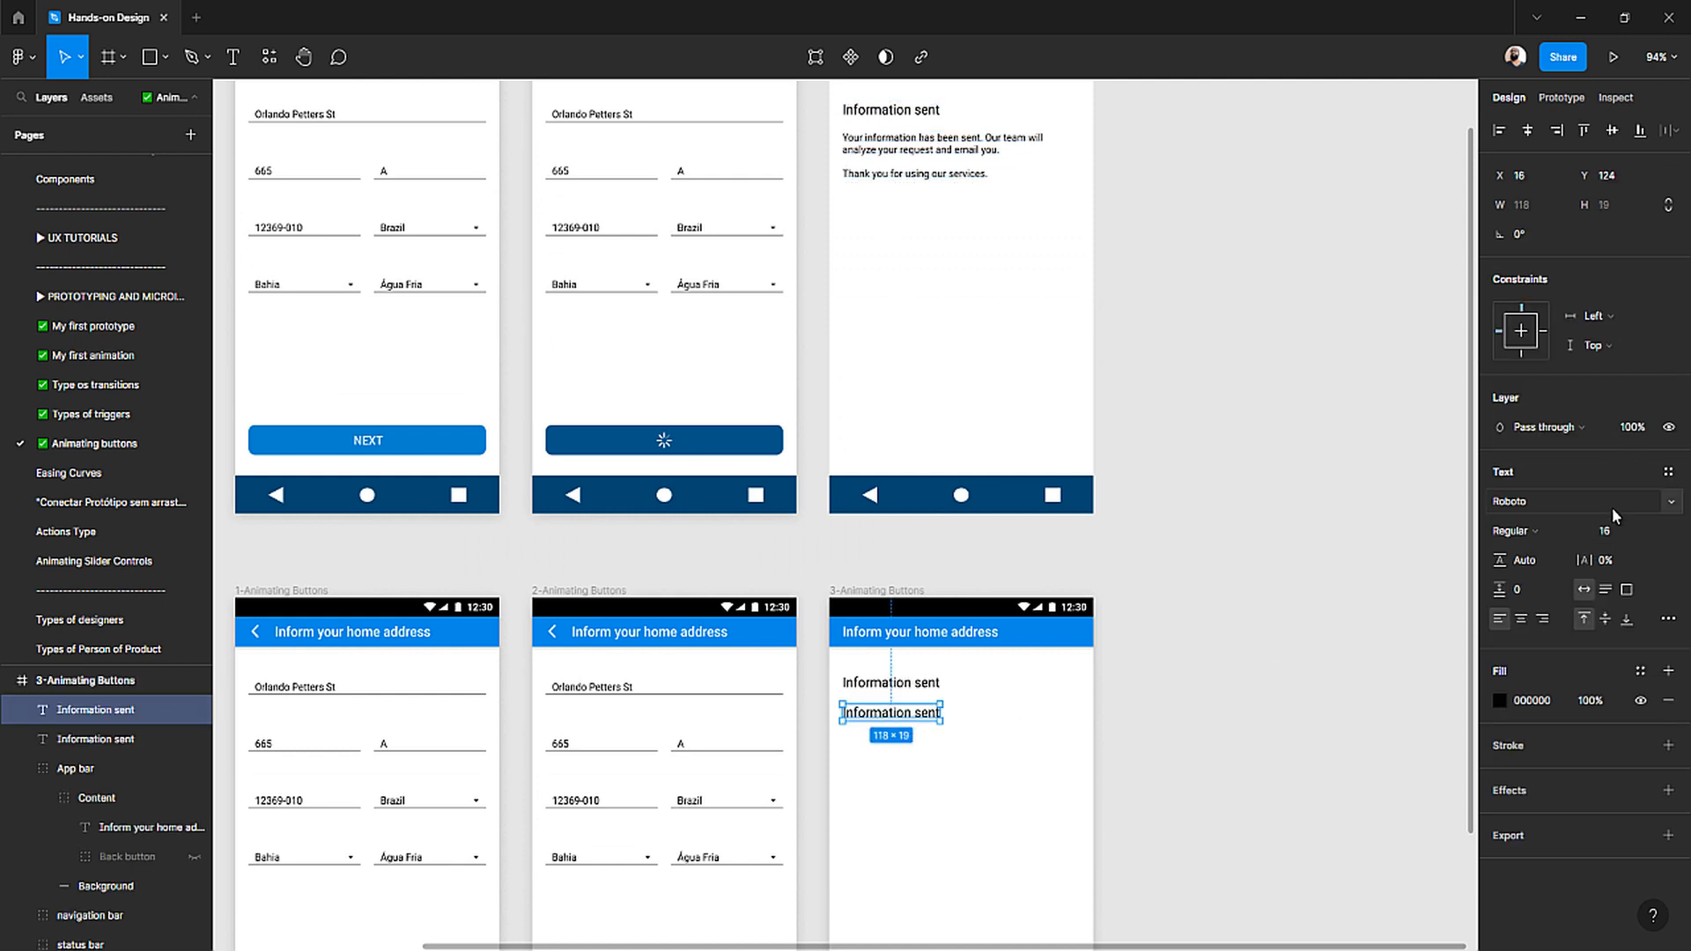
click(1621, 532)
text(12)
key(Return)
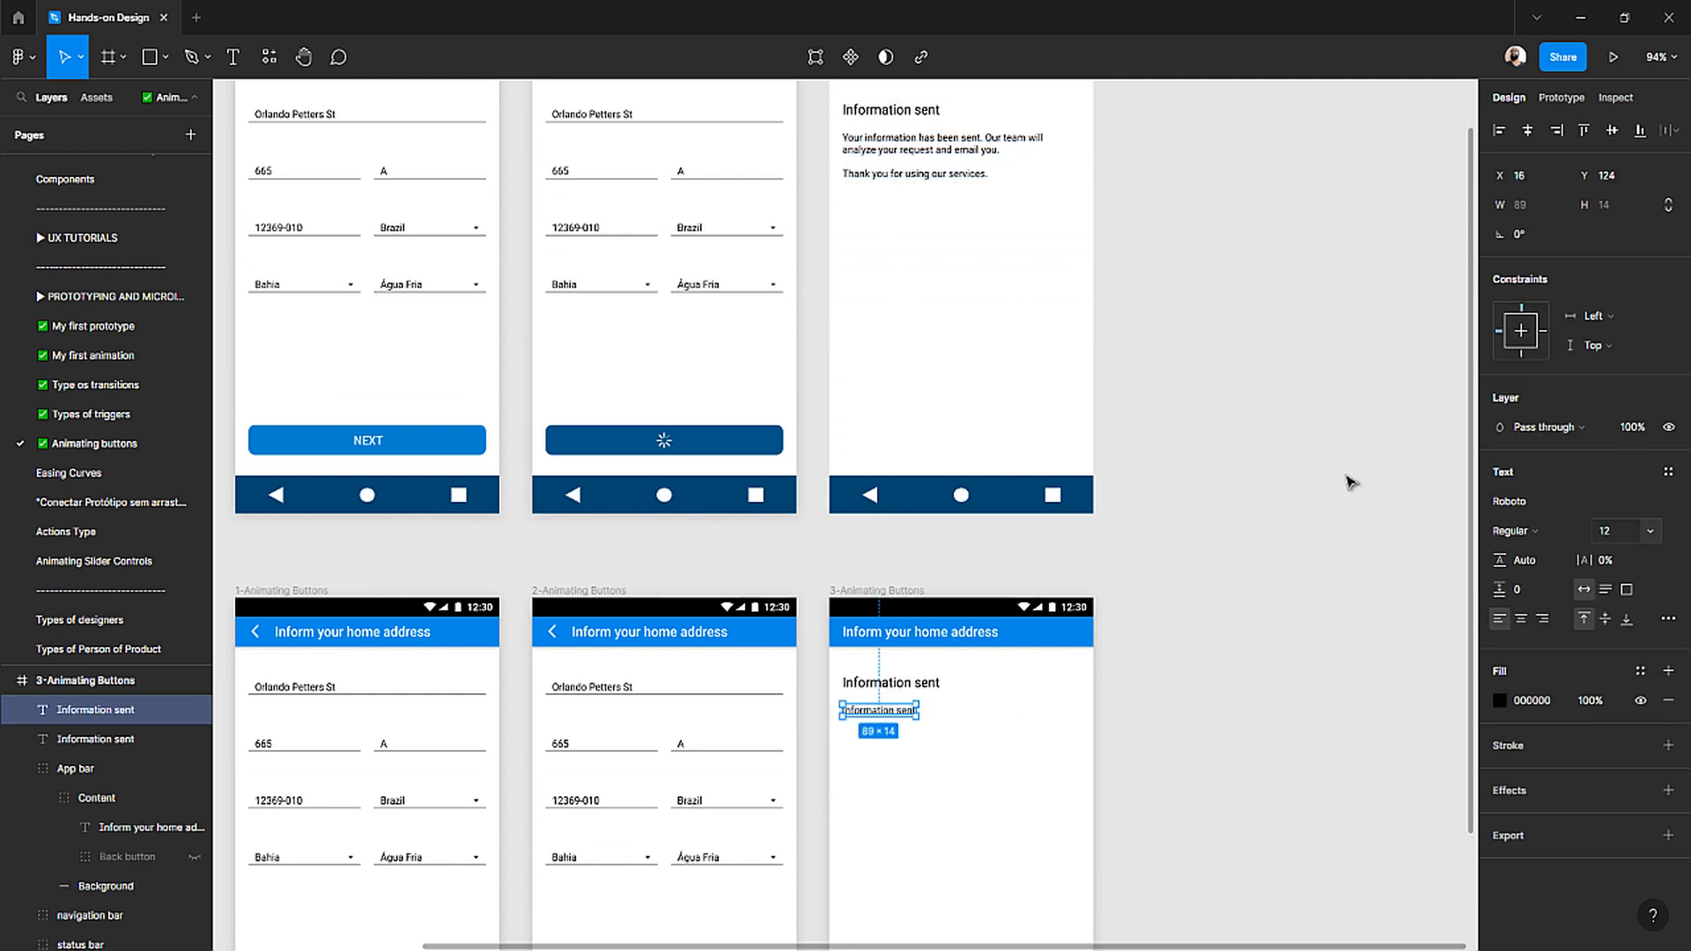
- Replace the duplicated text with the body copy from the Home frame, starting "Your information has been sent."
click(876, 148)
double_click(877, 142)
key(ctrl+c)
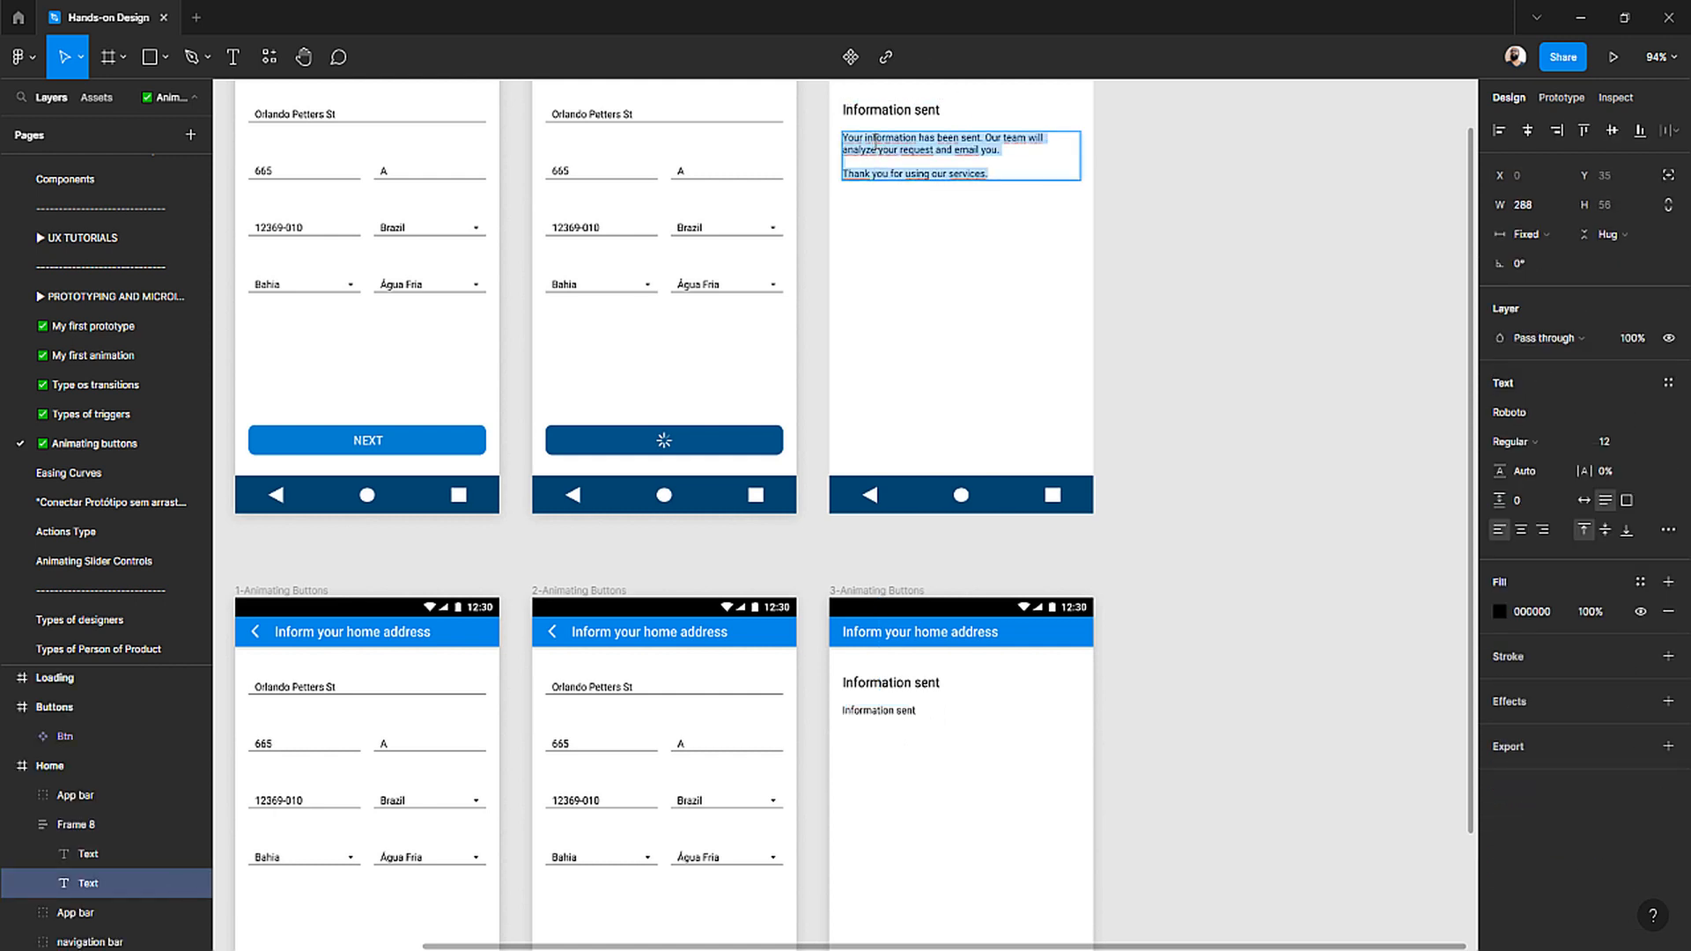
double_click(860, 712)
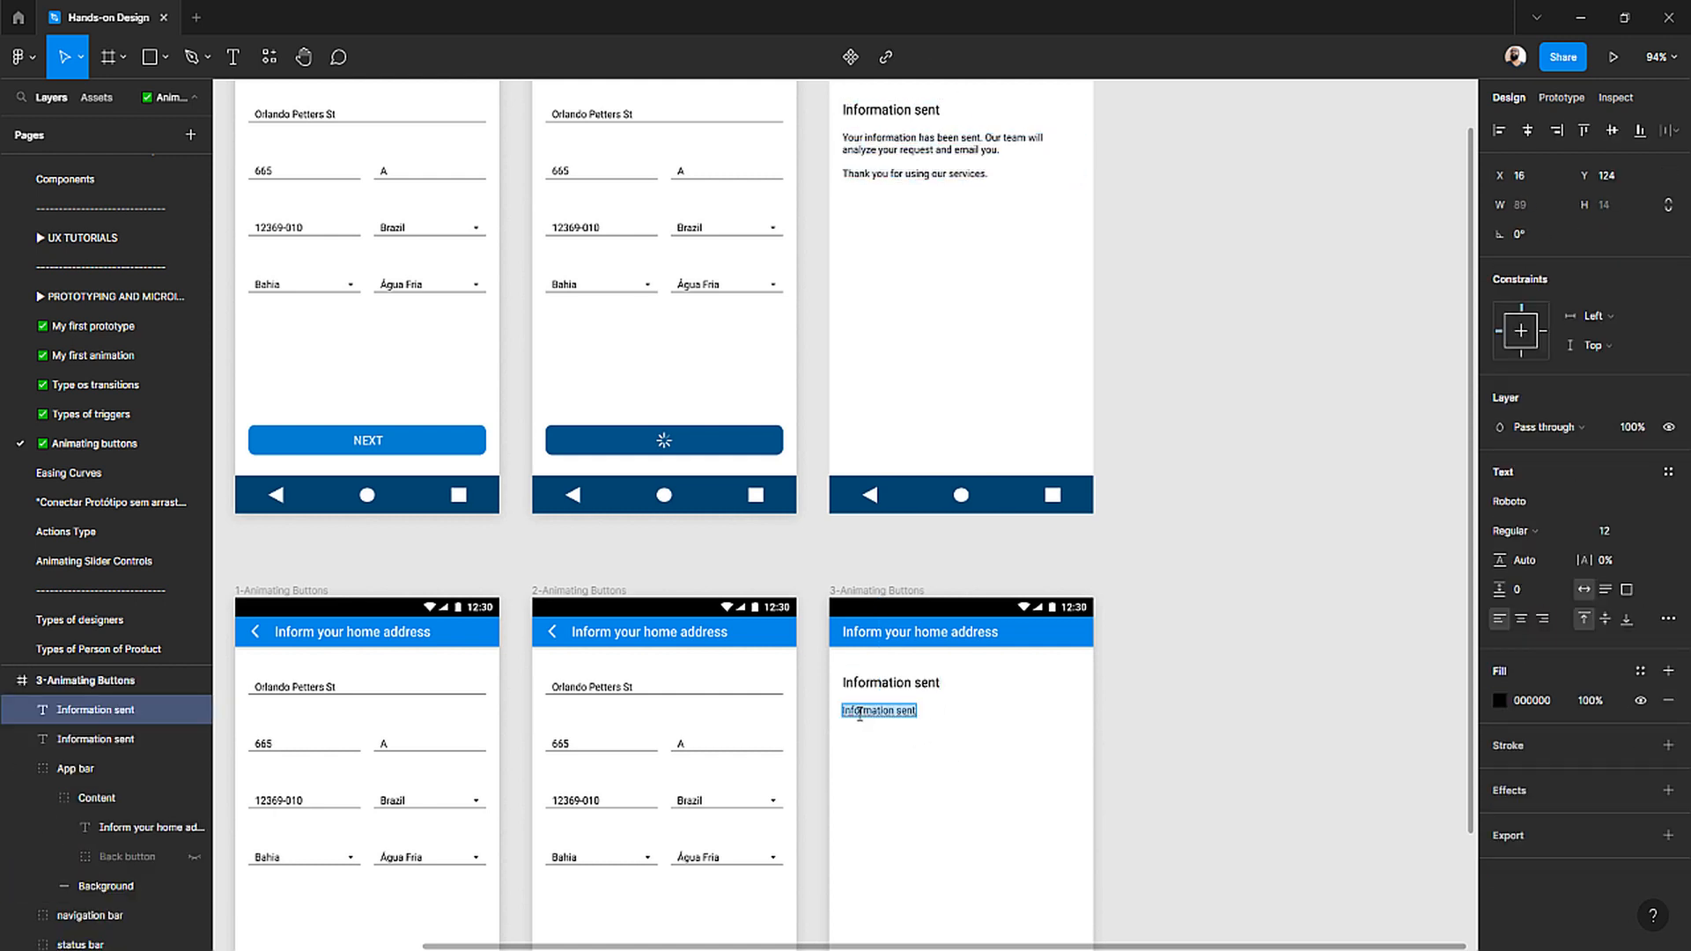
key(ctrl+v)
key(Escape)
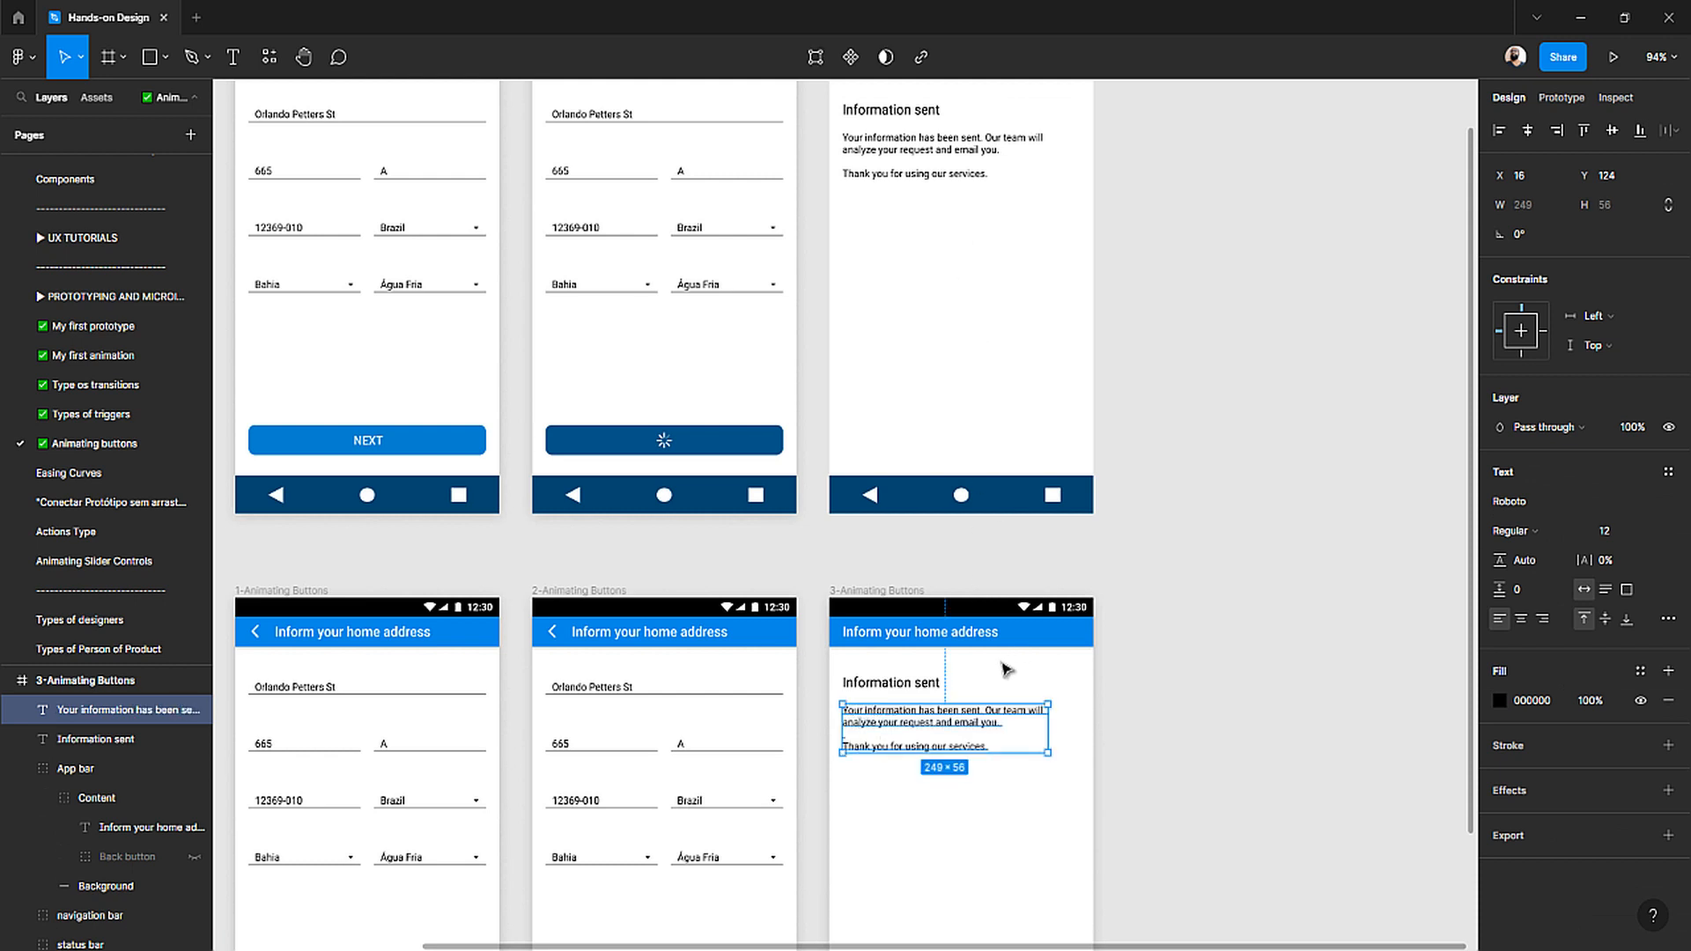
- Check the Home frame's text group and wrap the "Information sent" and body texts of 3-Animating Buttons in a vertical auto layout
click(915, 163)
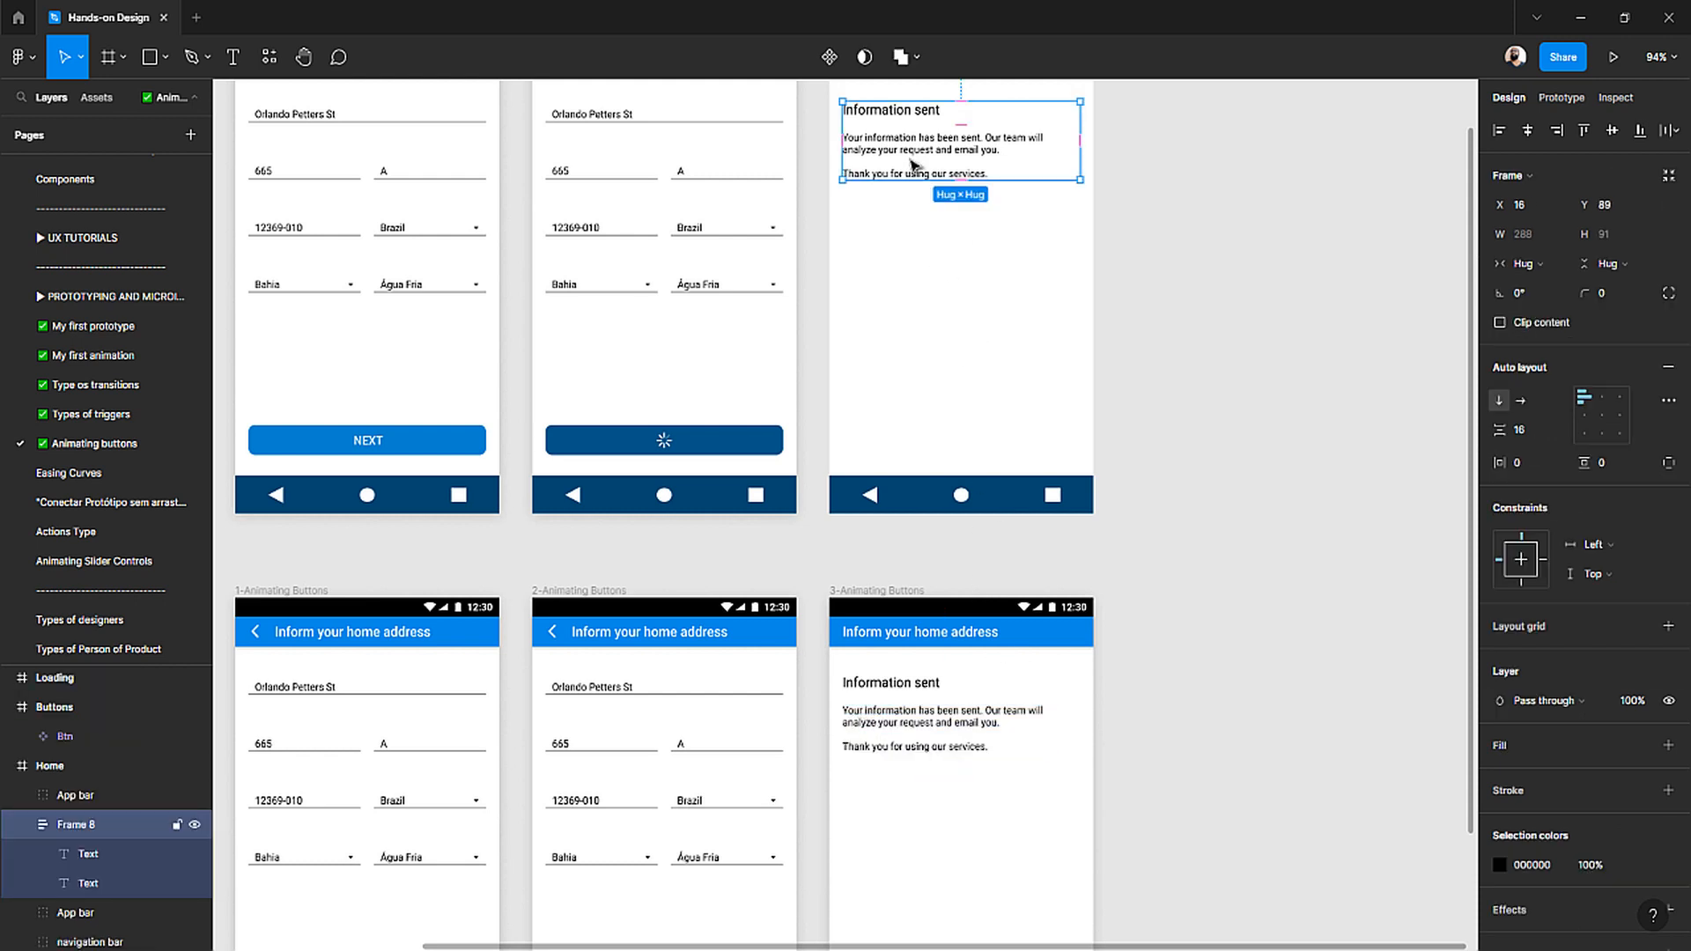
click(1240, 686)
click(921, 733)
shift+click(907, 692)
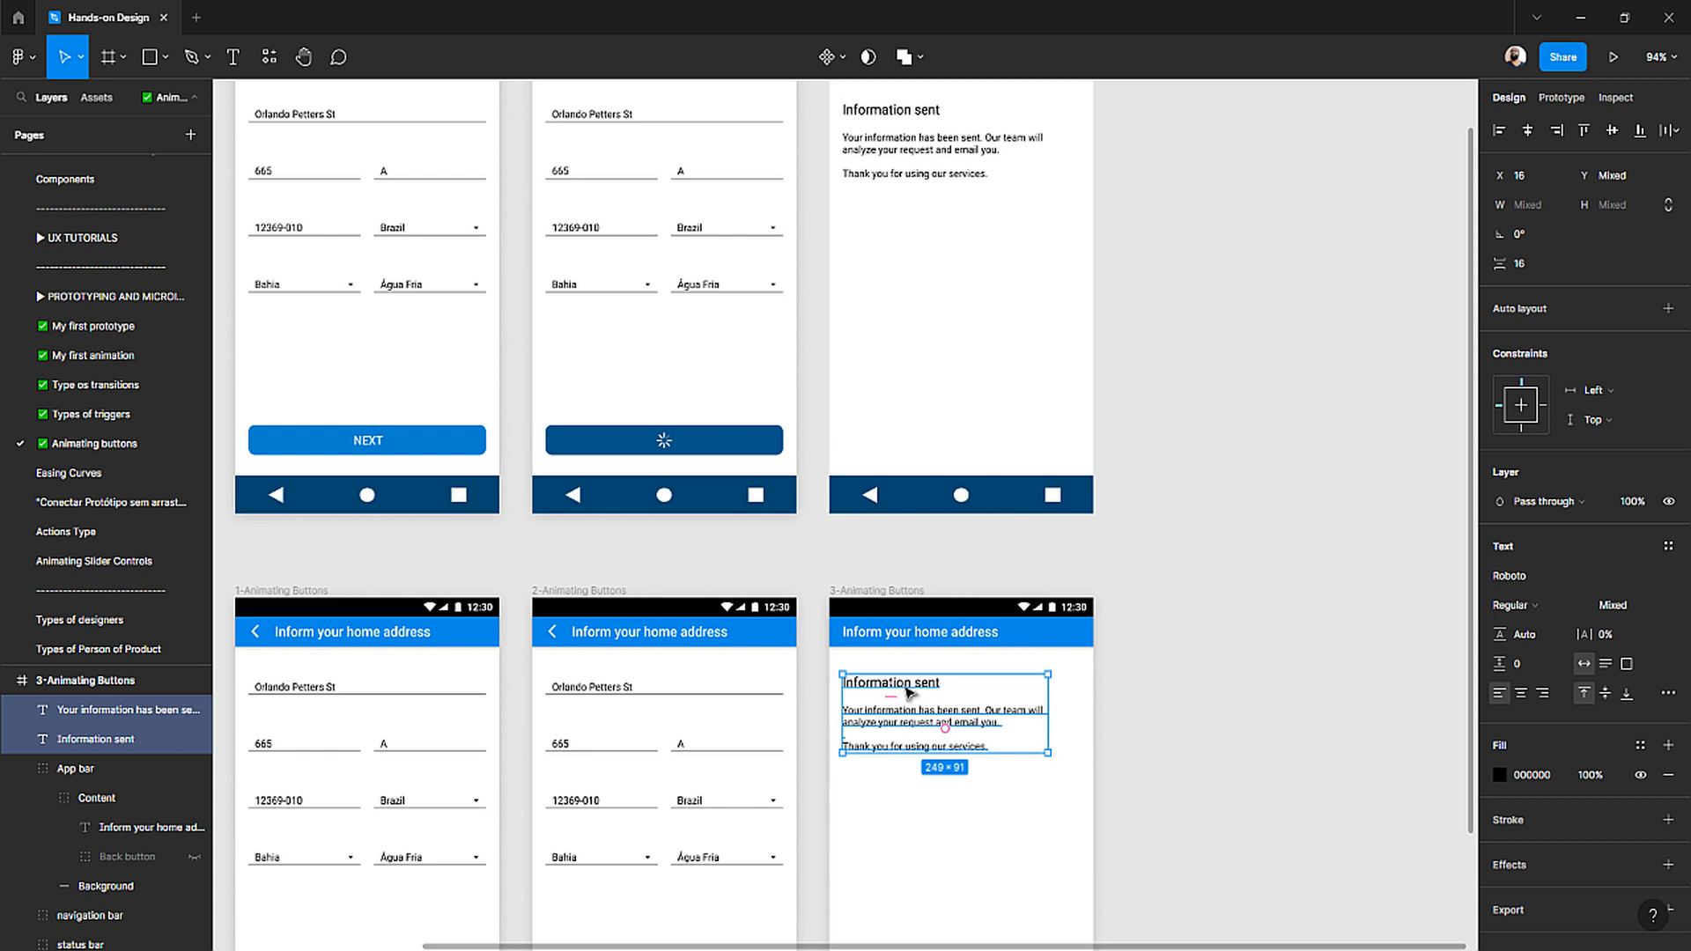
key(shift+a)
- Rename the new auto layout frame in 3-Animating Buttons as Text
double_click(84, 710)
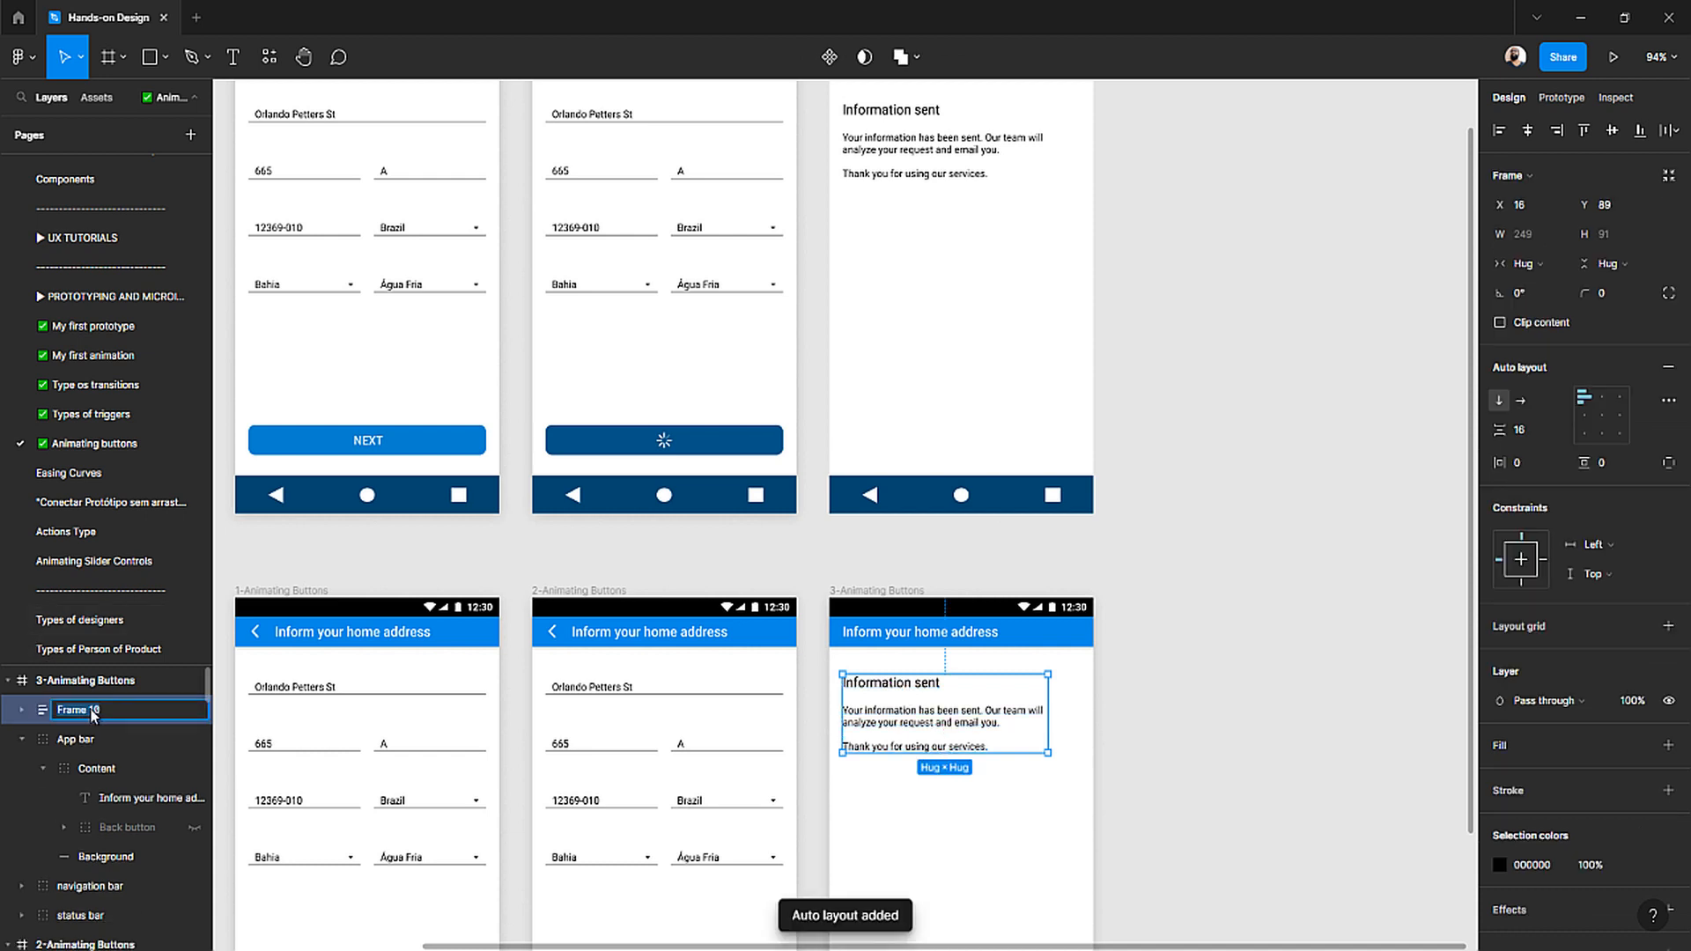
text(text)
key(BackSpace)
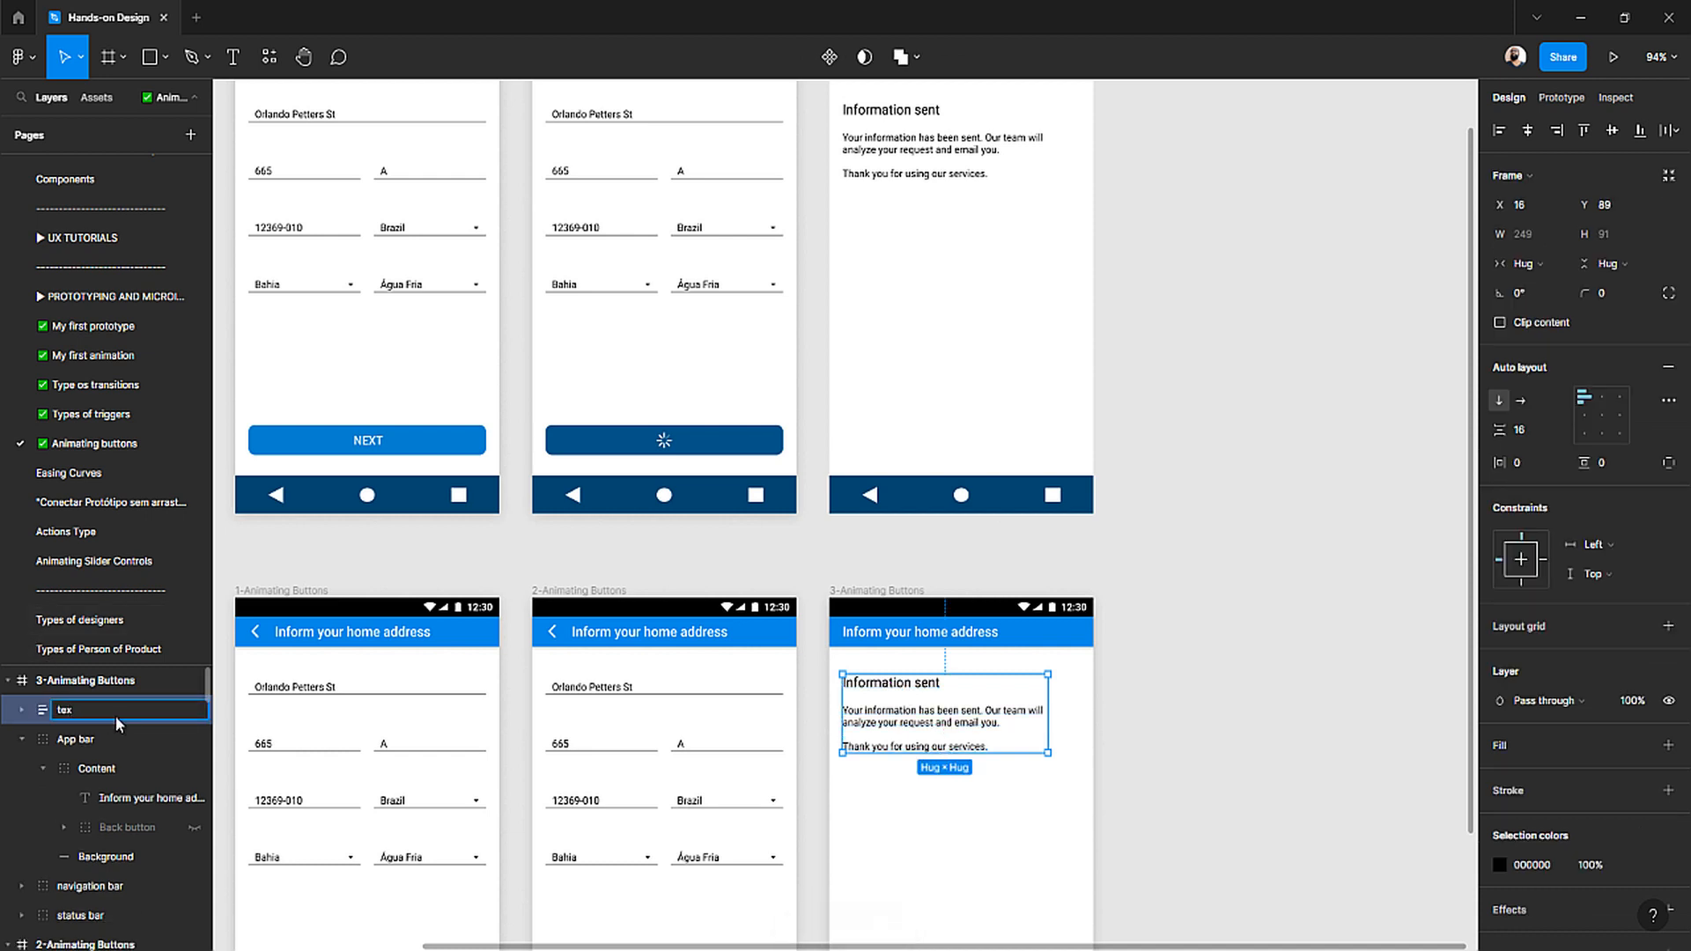
key(Return)
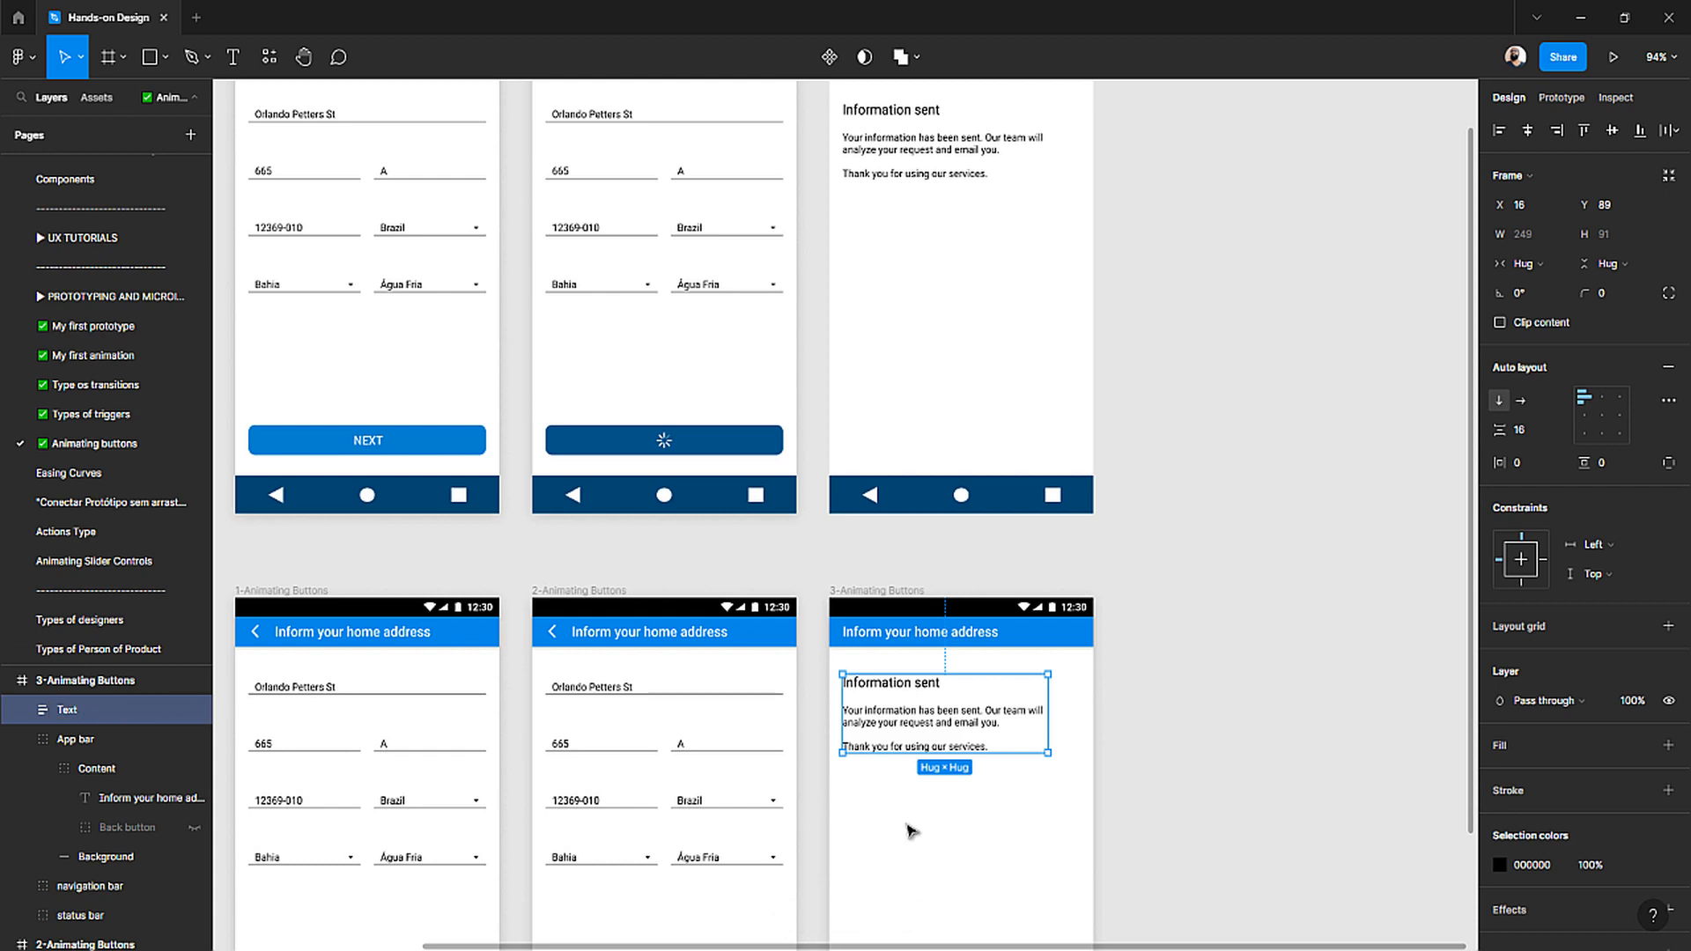
- Try a vertical spacing of 24 between the heading and body text, and return the spacing to 16
scroll(875, 690, up, 5)
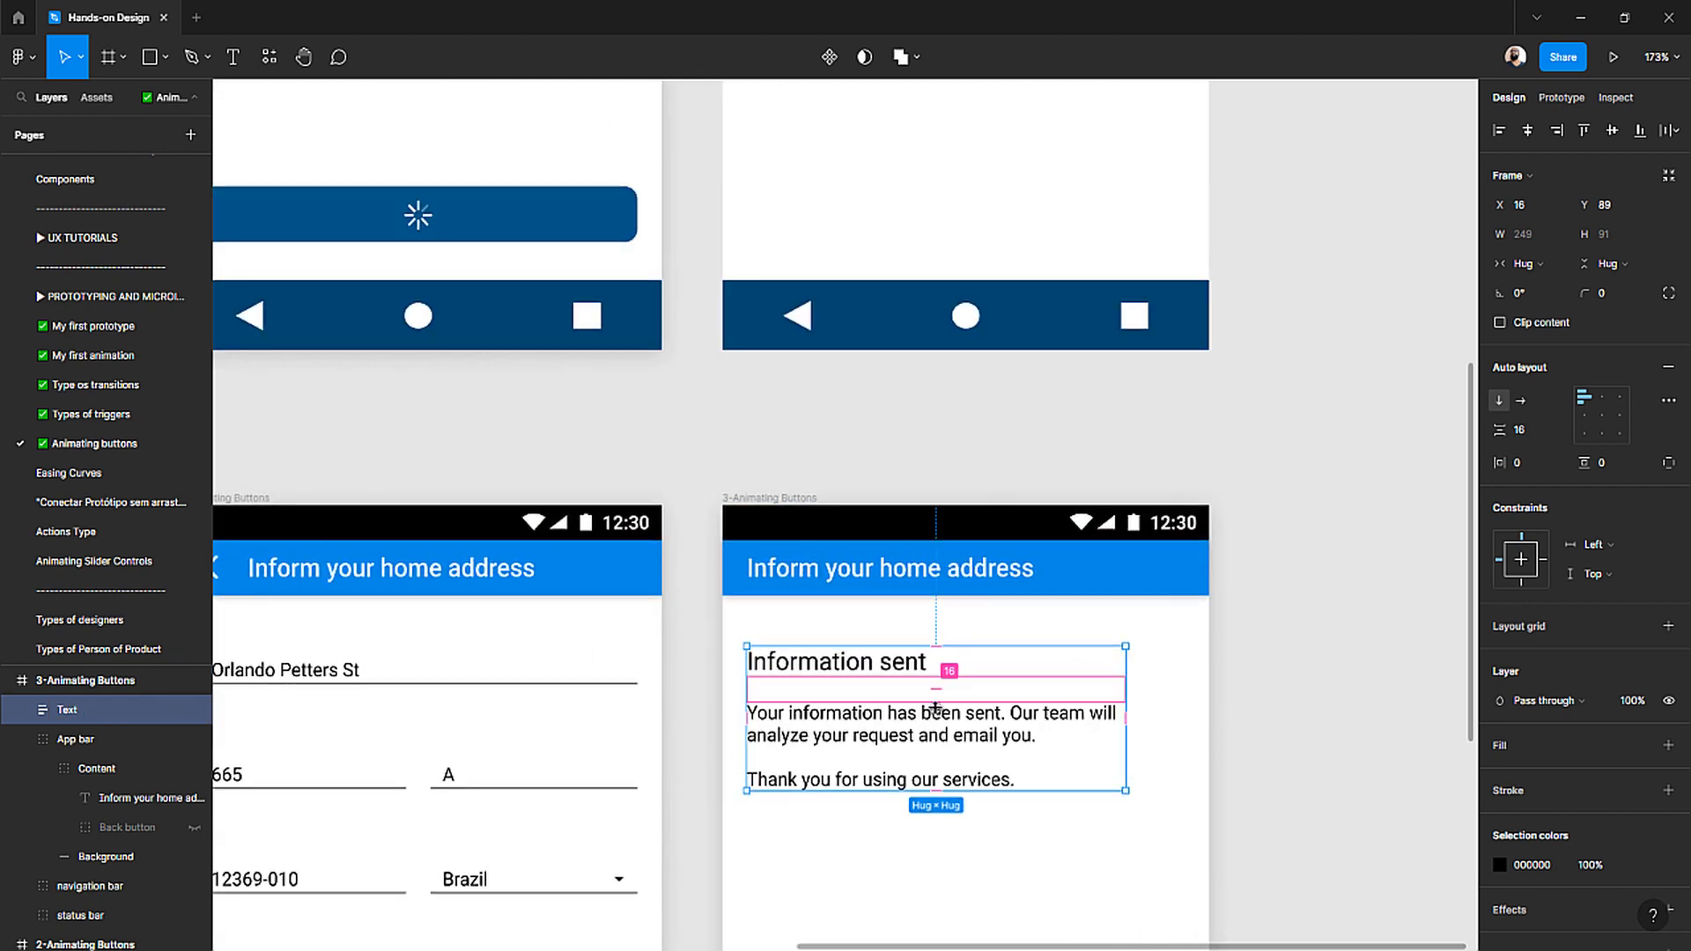
mouse_move(936, 688)
mouse_down()
mouse_move(936, 740)
mouse_move(936, 688)
mouse_up()
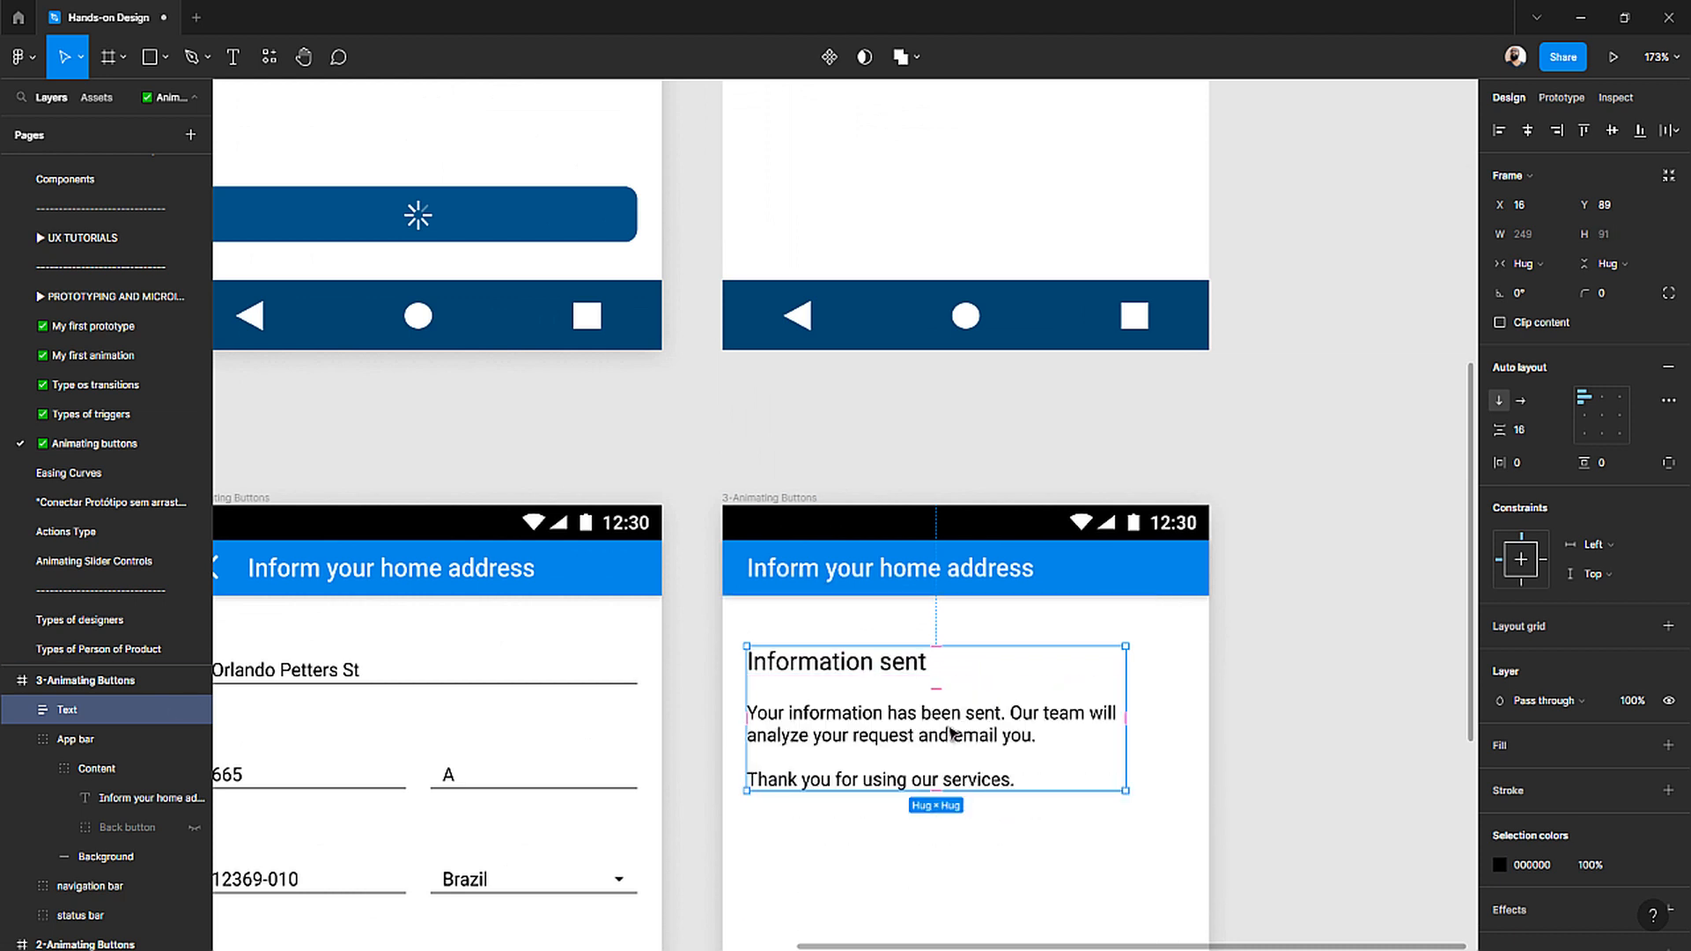
click(1509, 425)
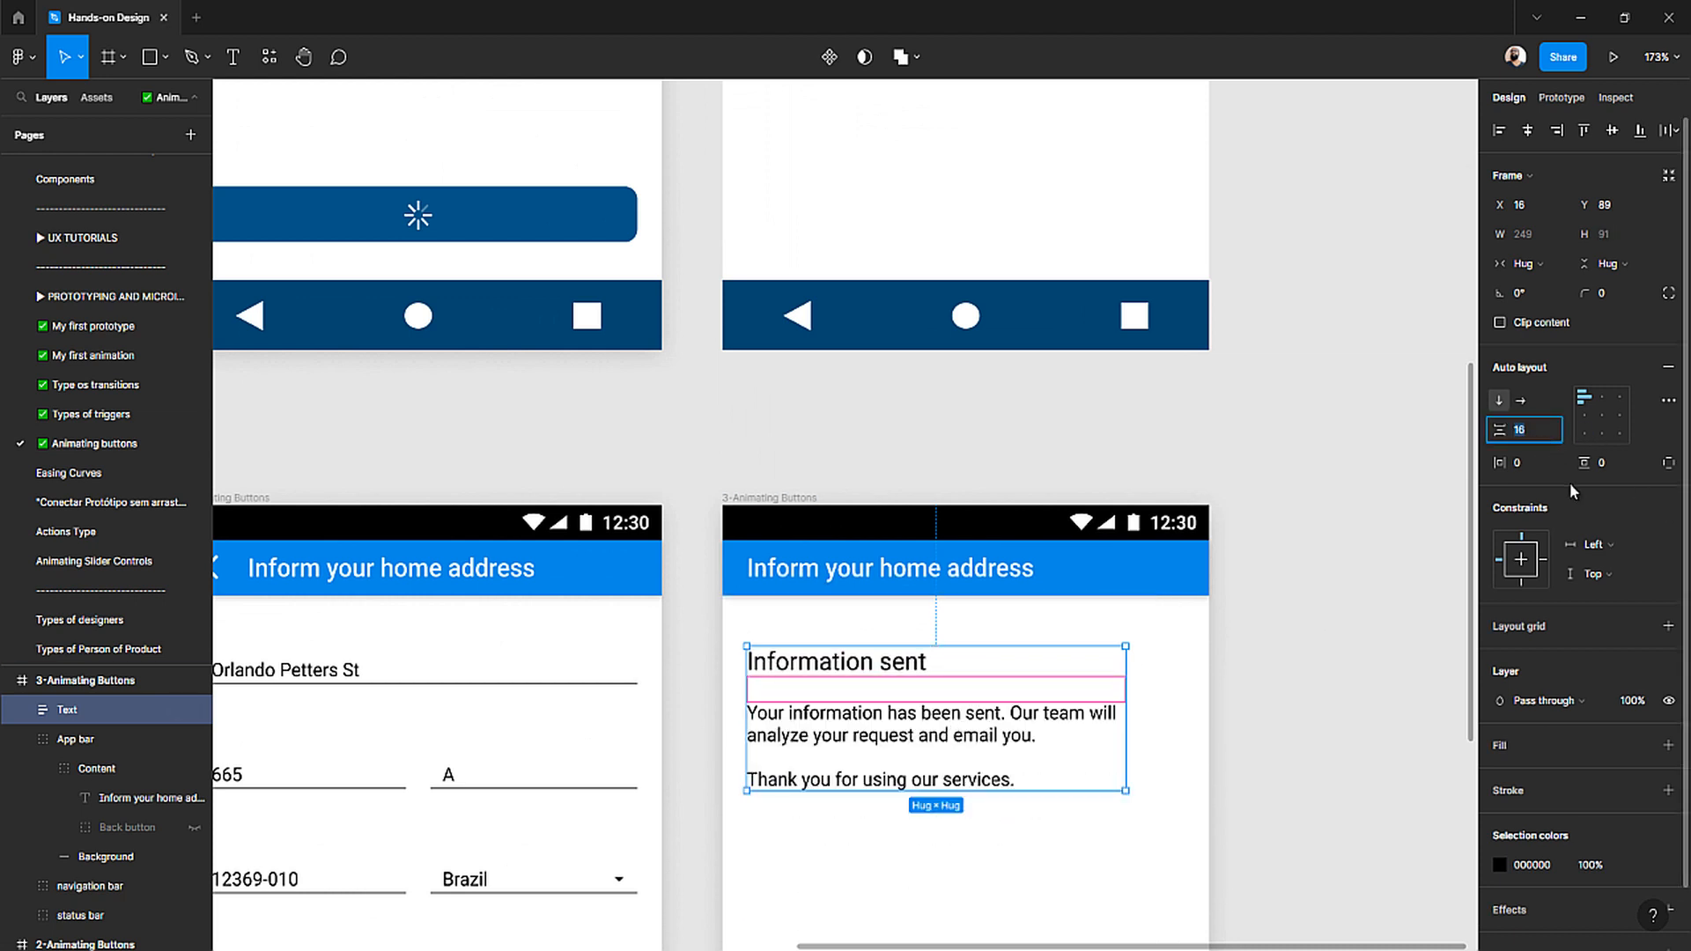
text(24)
key(Return)
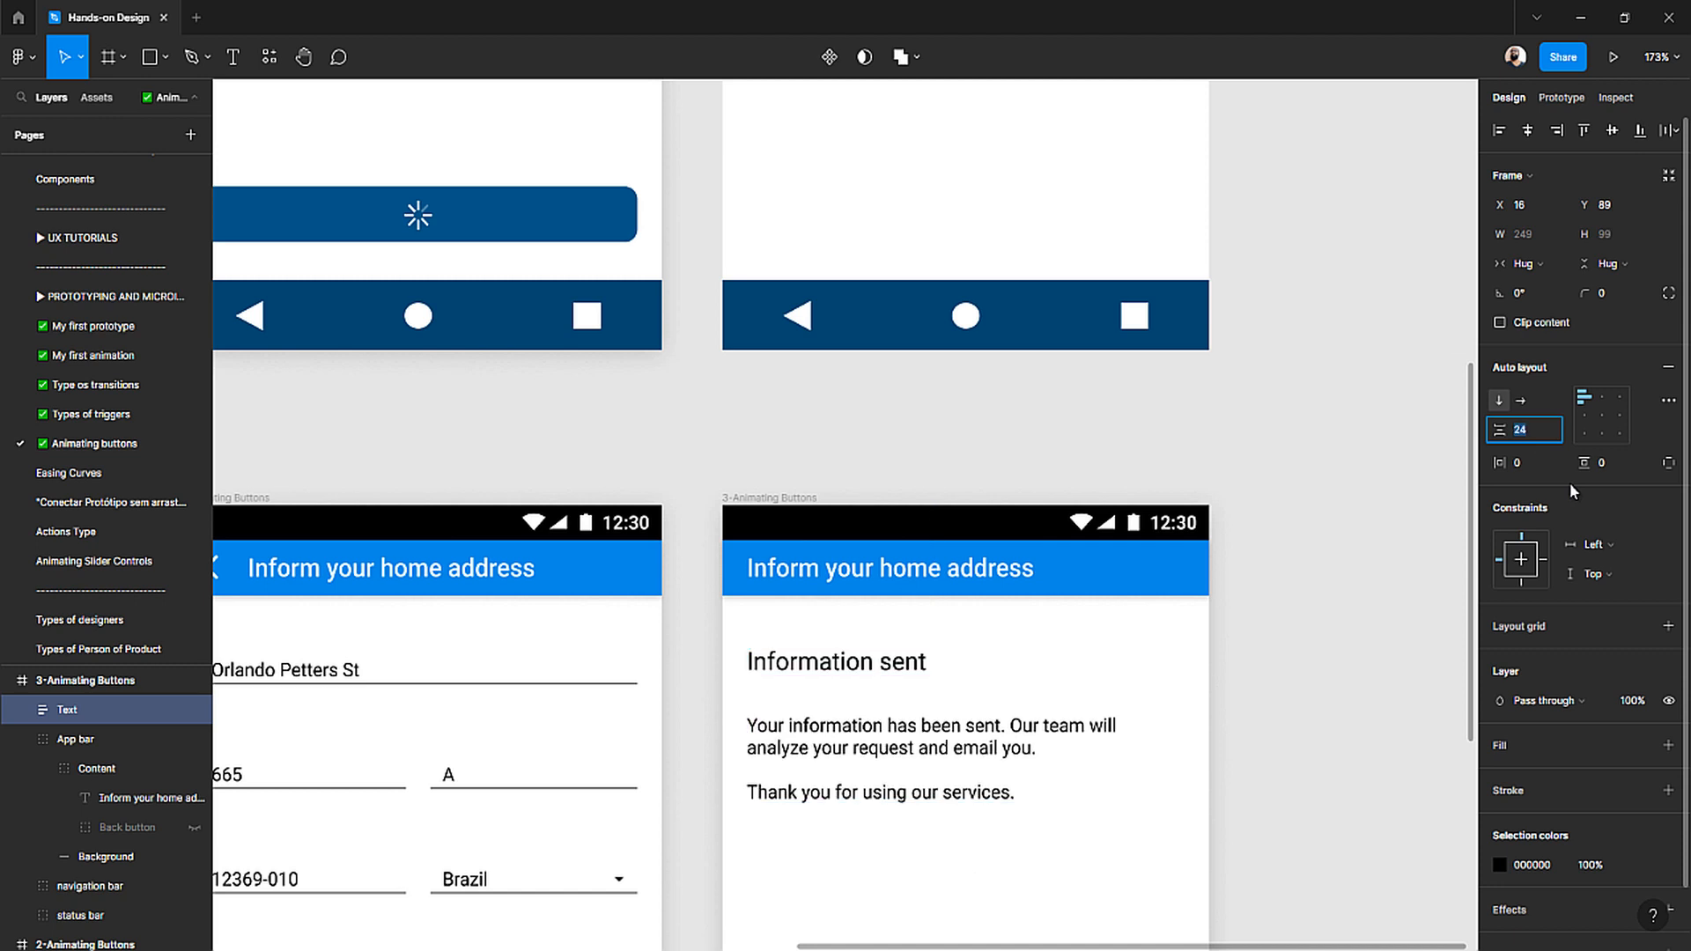
key(shift+Up)
key(shift+Up)
key(shift+Up)
key(shift+Down)
key(shift+Down)
key(shift+Down)
key(shift+Down)
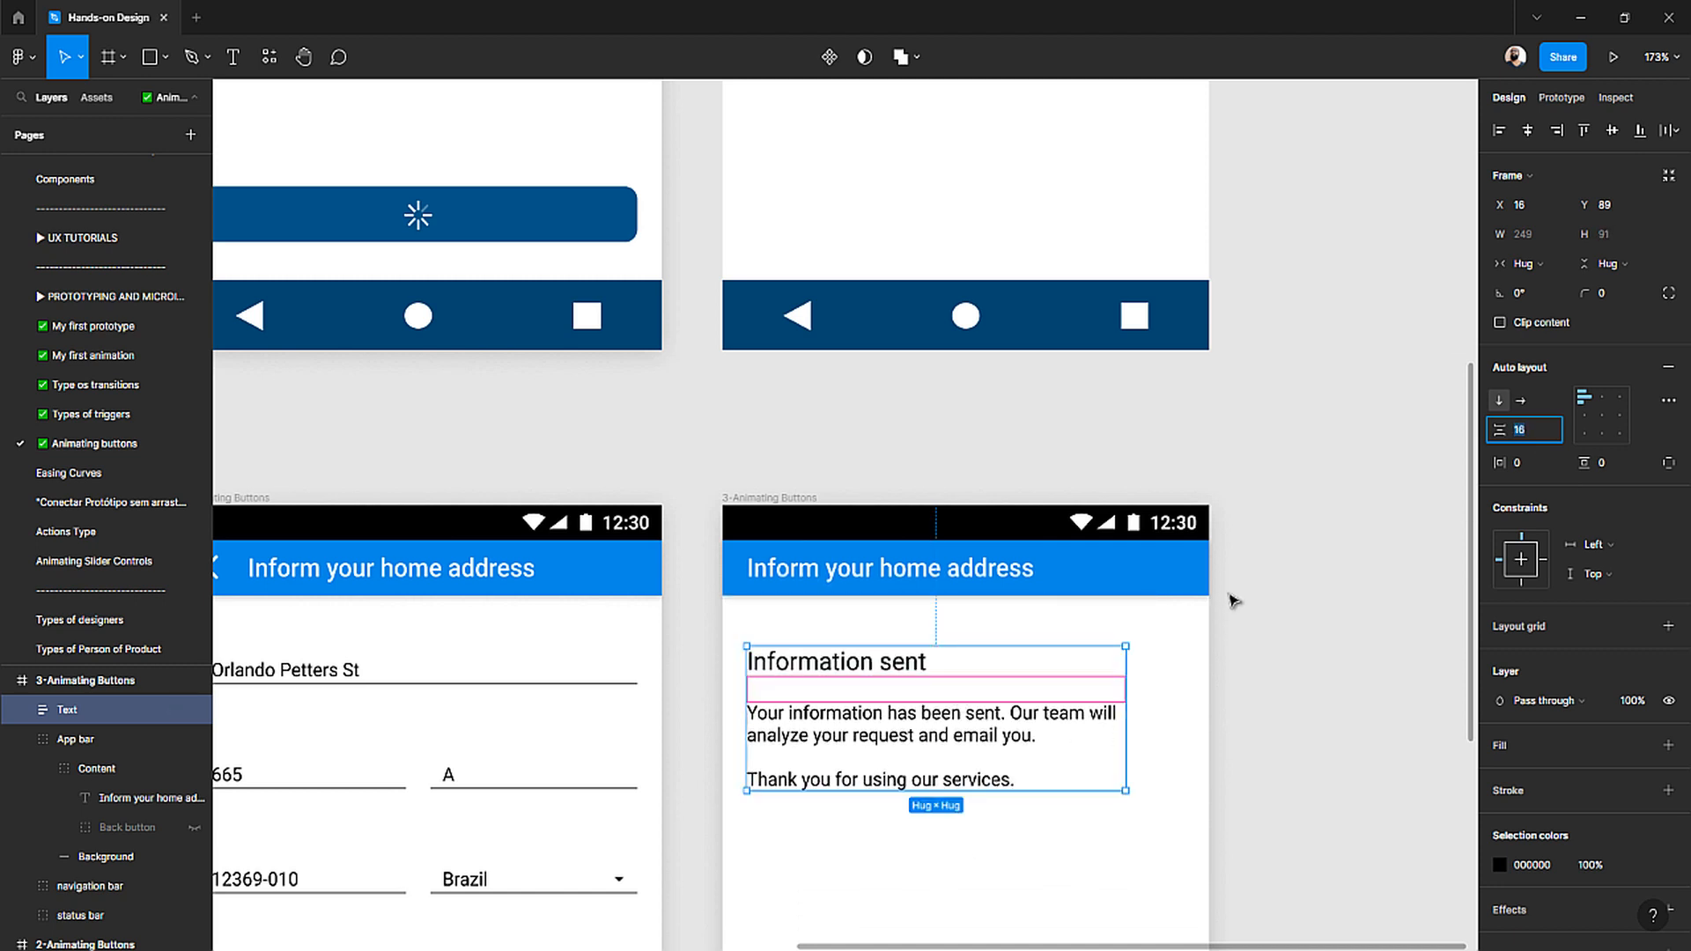
- Widen the Text auto layout frame and set its width to 288
click(1290, 577)
scroll(1097, 603, down, 3)
click(1052, 632)
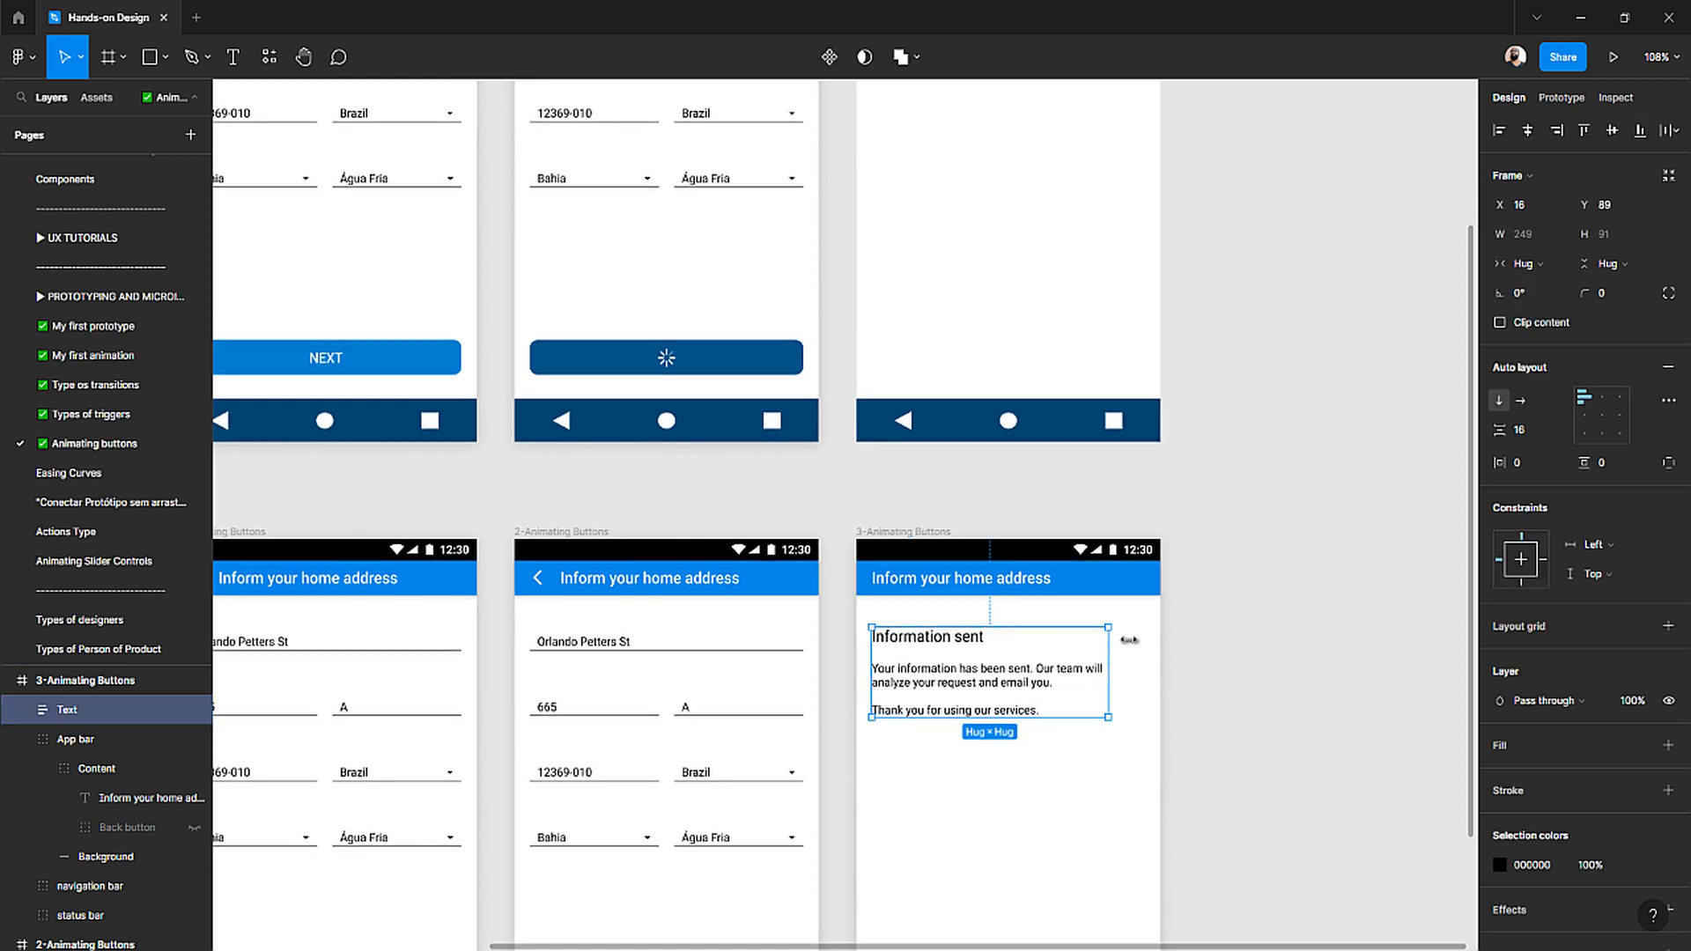
drag(1130, 641, 1171, 641)
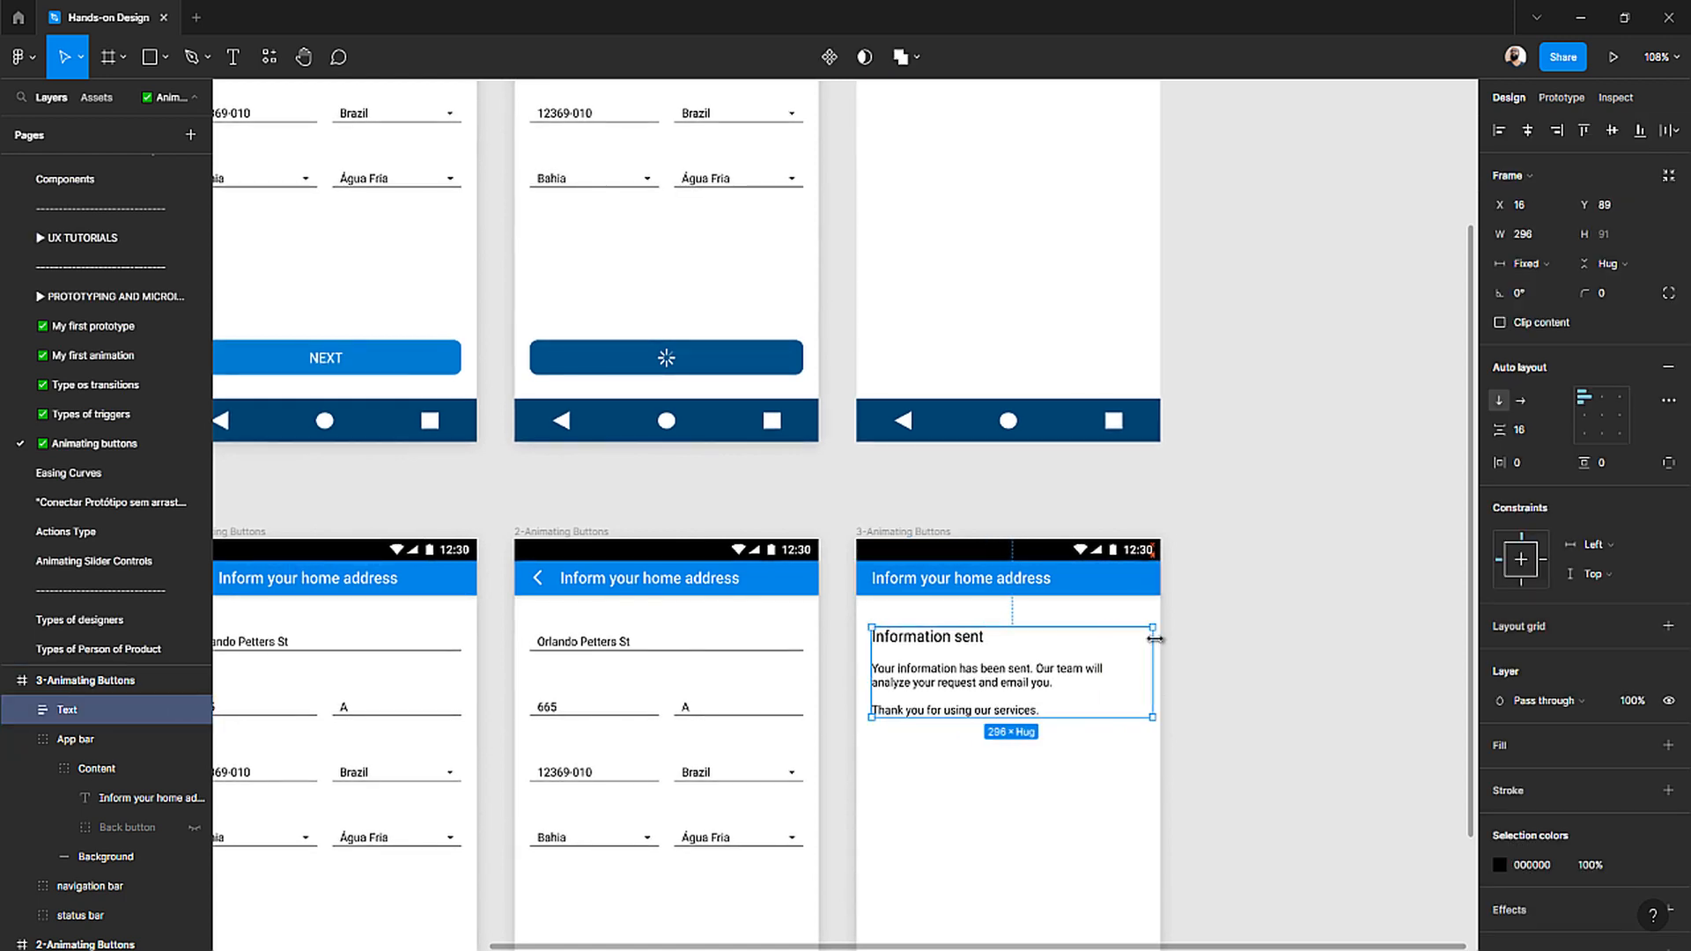
click(1525, 238)
text(-1)
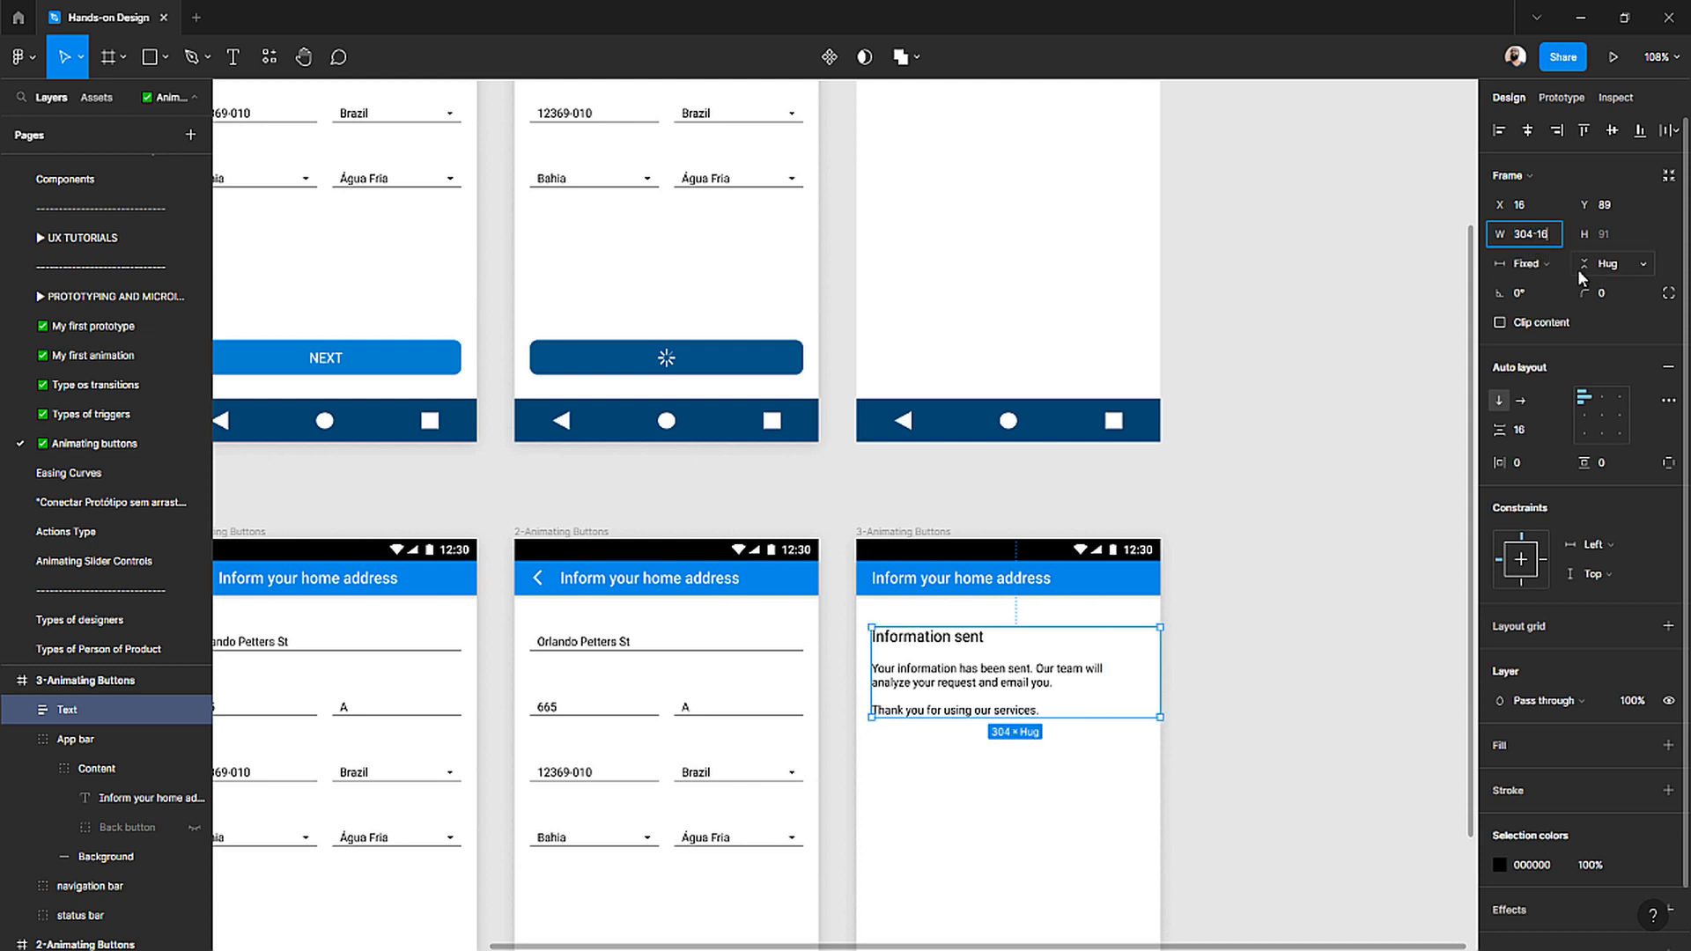
text(6)
key(Return)
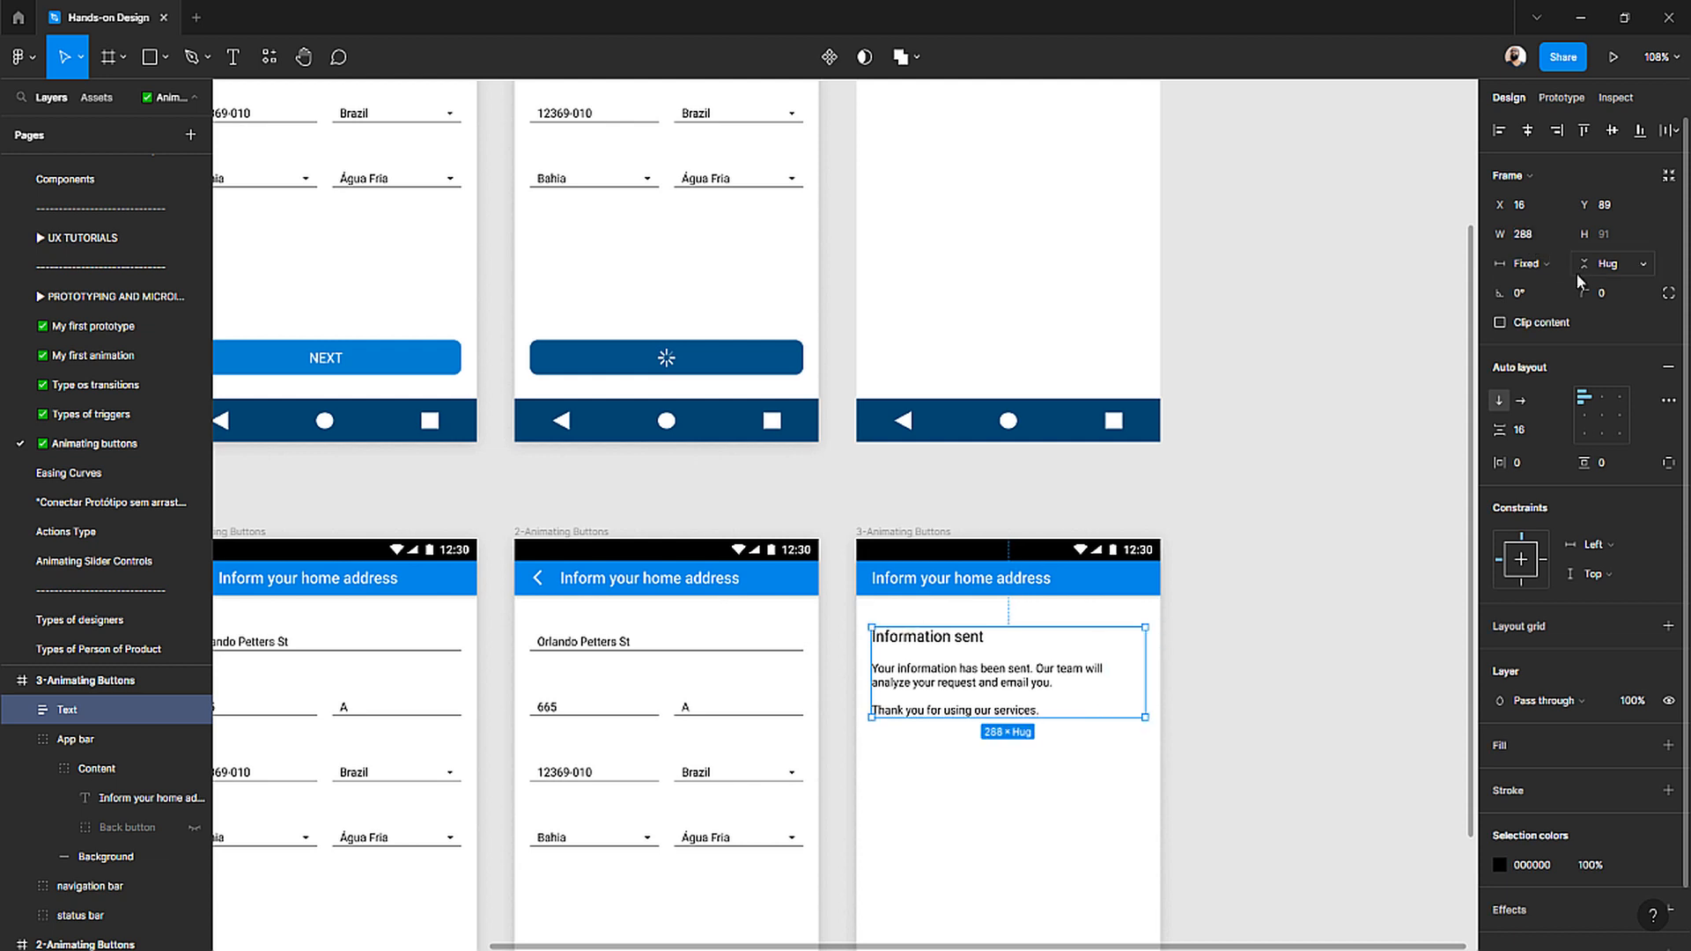
- Examine how the "Information sent" text is sized inside the Text frame, compared with the 665 field in 2-Animating Buttons
double_click(960, 648)
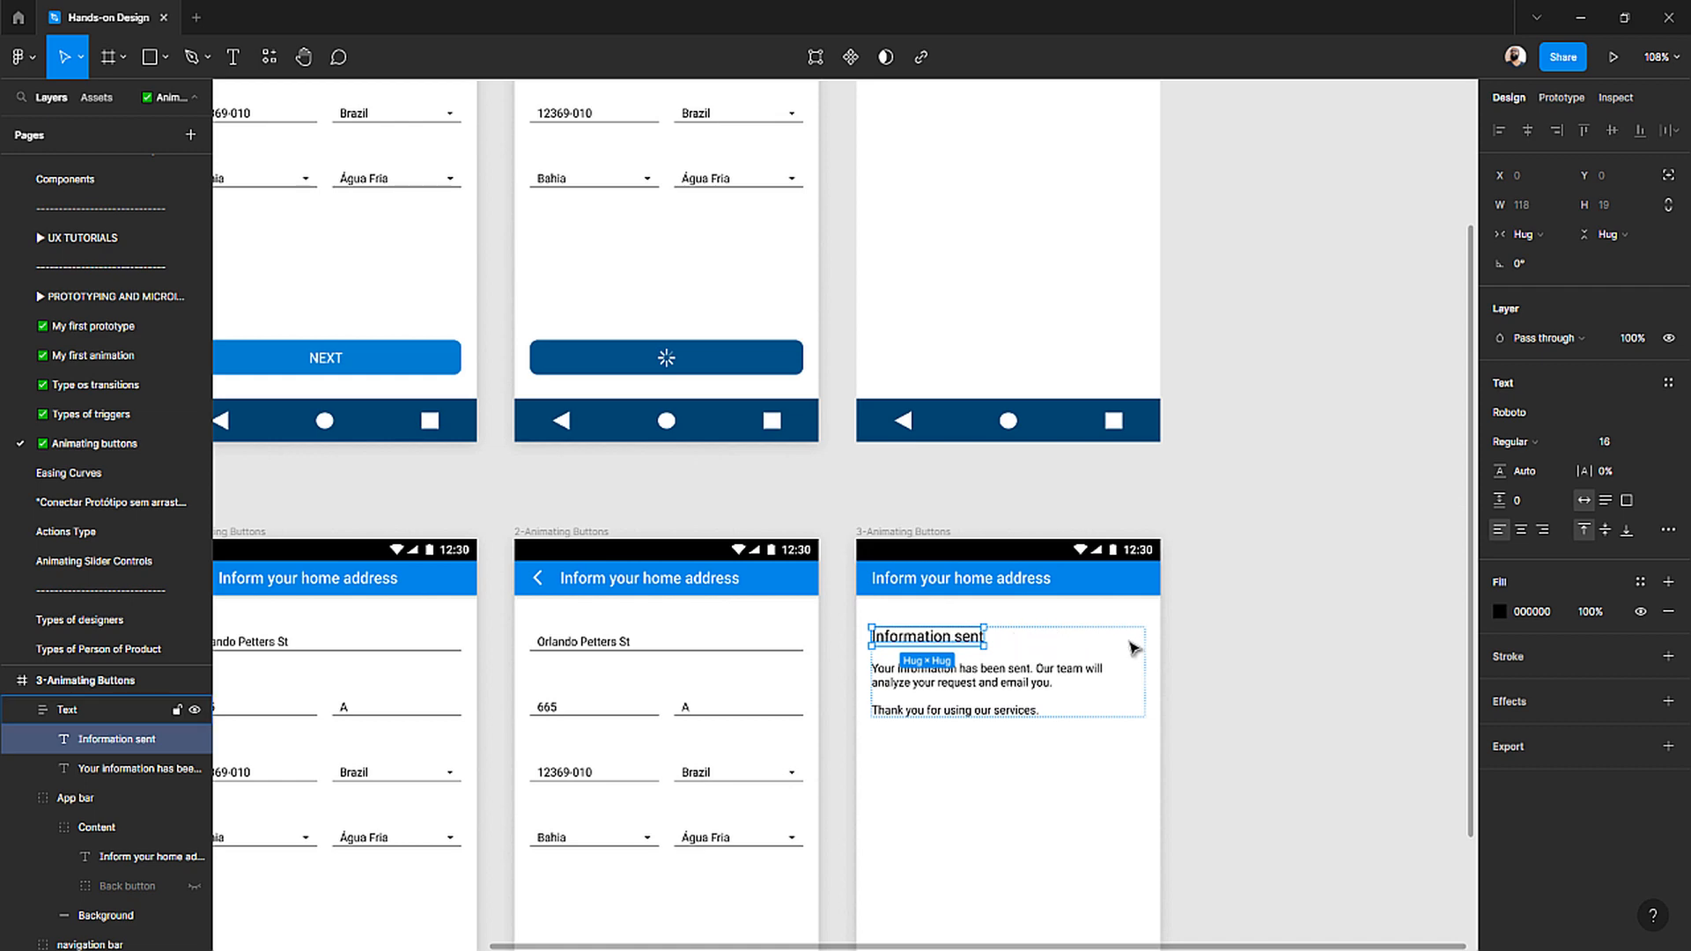
click(1234, 644)
scroll(1057, 634, up, 3)
scroll(1051, 661, down, 1)
scroll(1052, 663, right, 1)
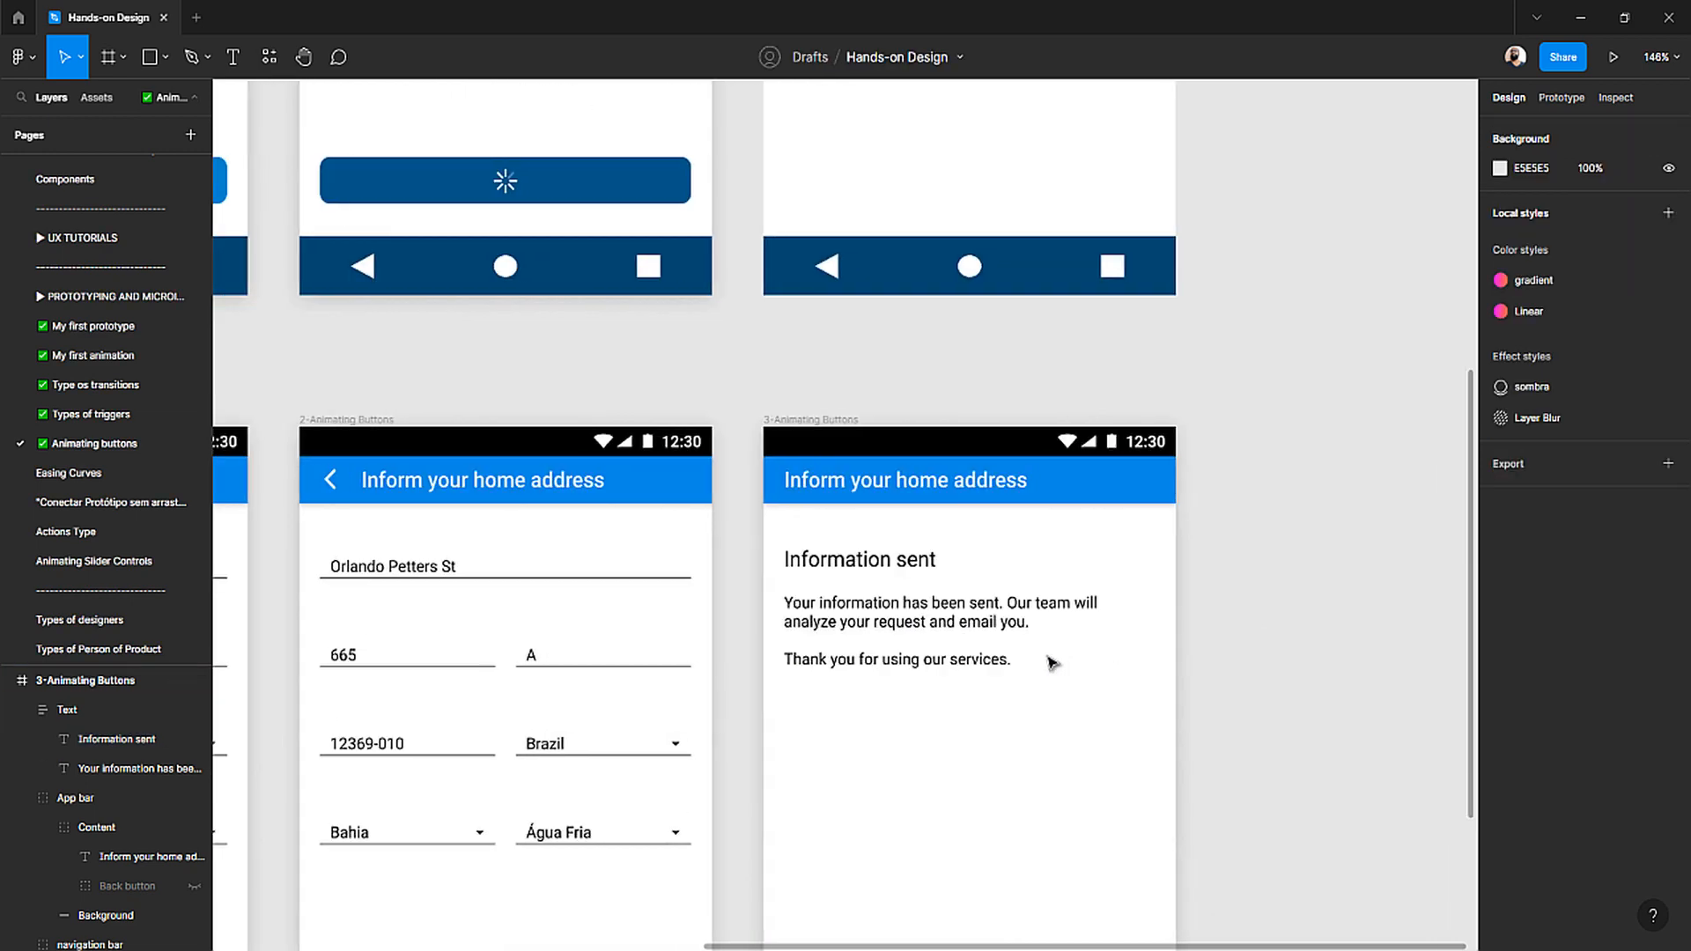
click(407, 668)
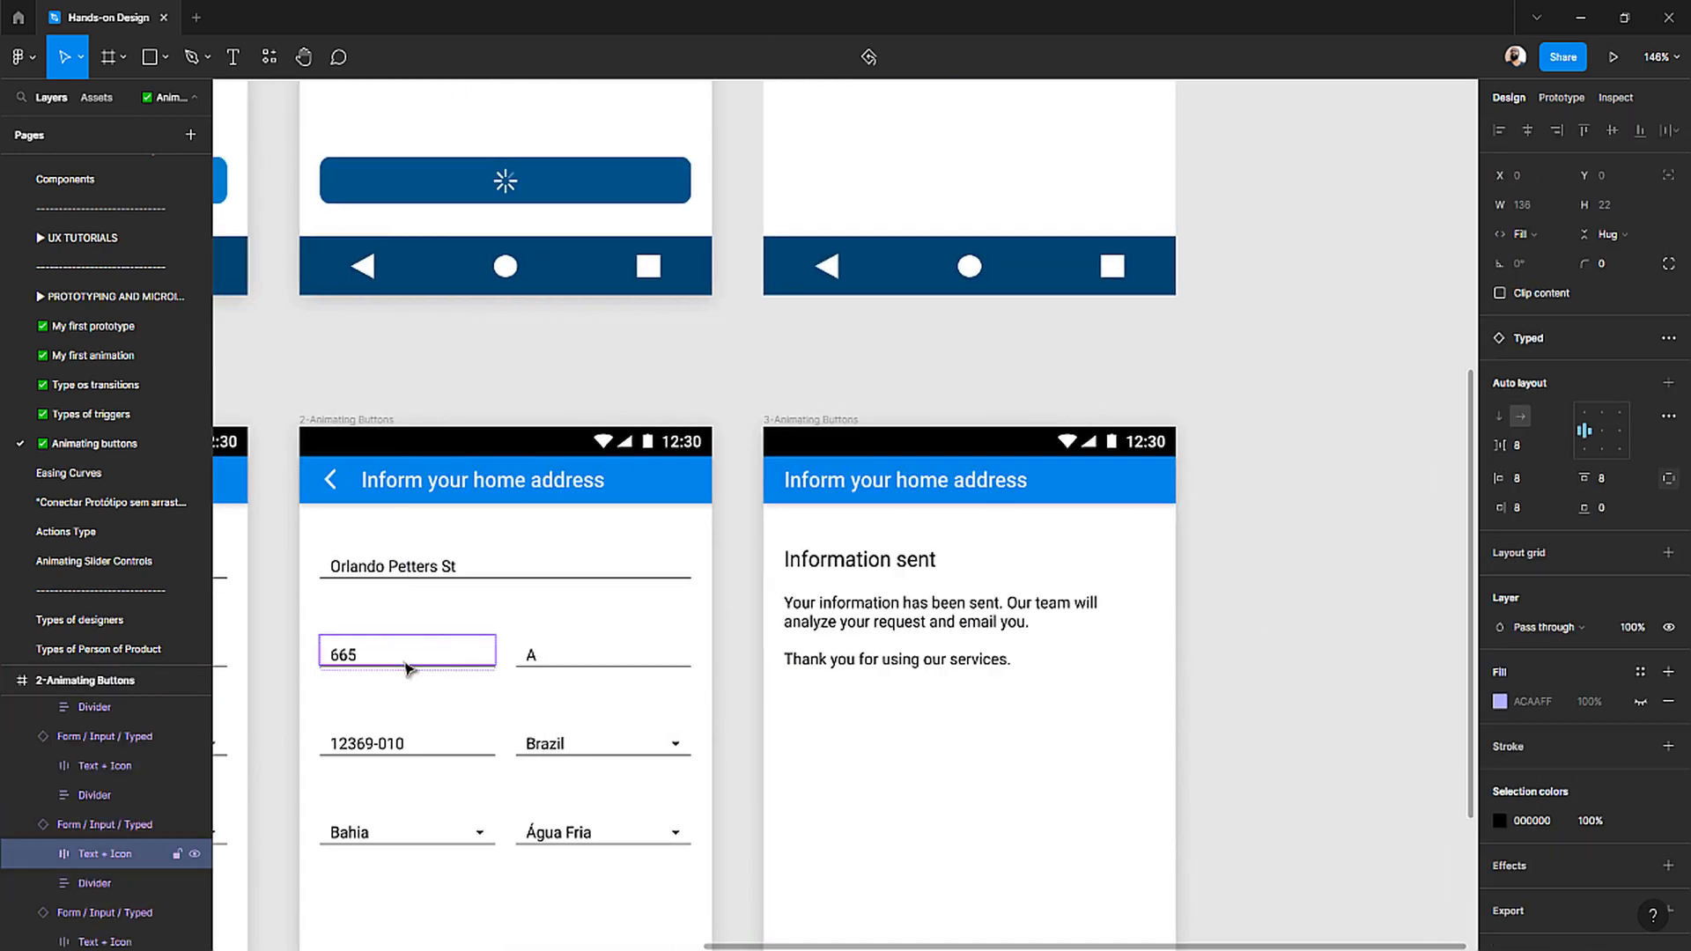
click(1312, 561)
click(908, 568)
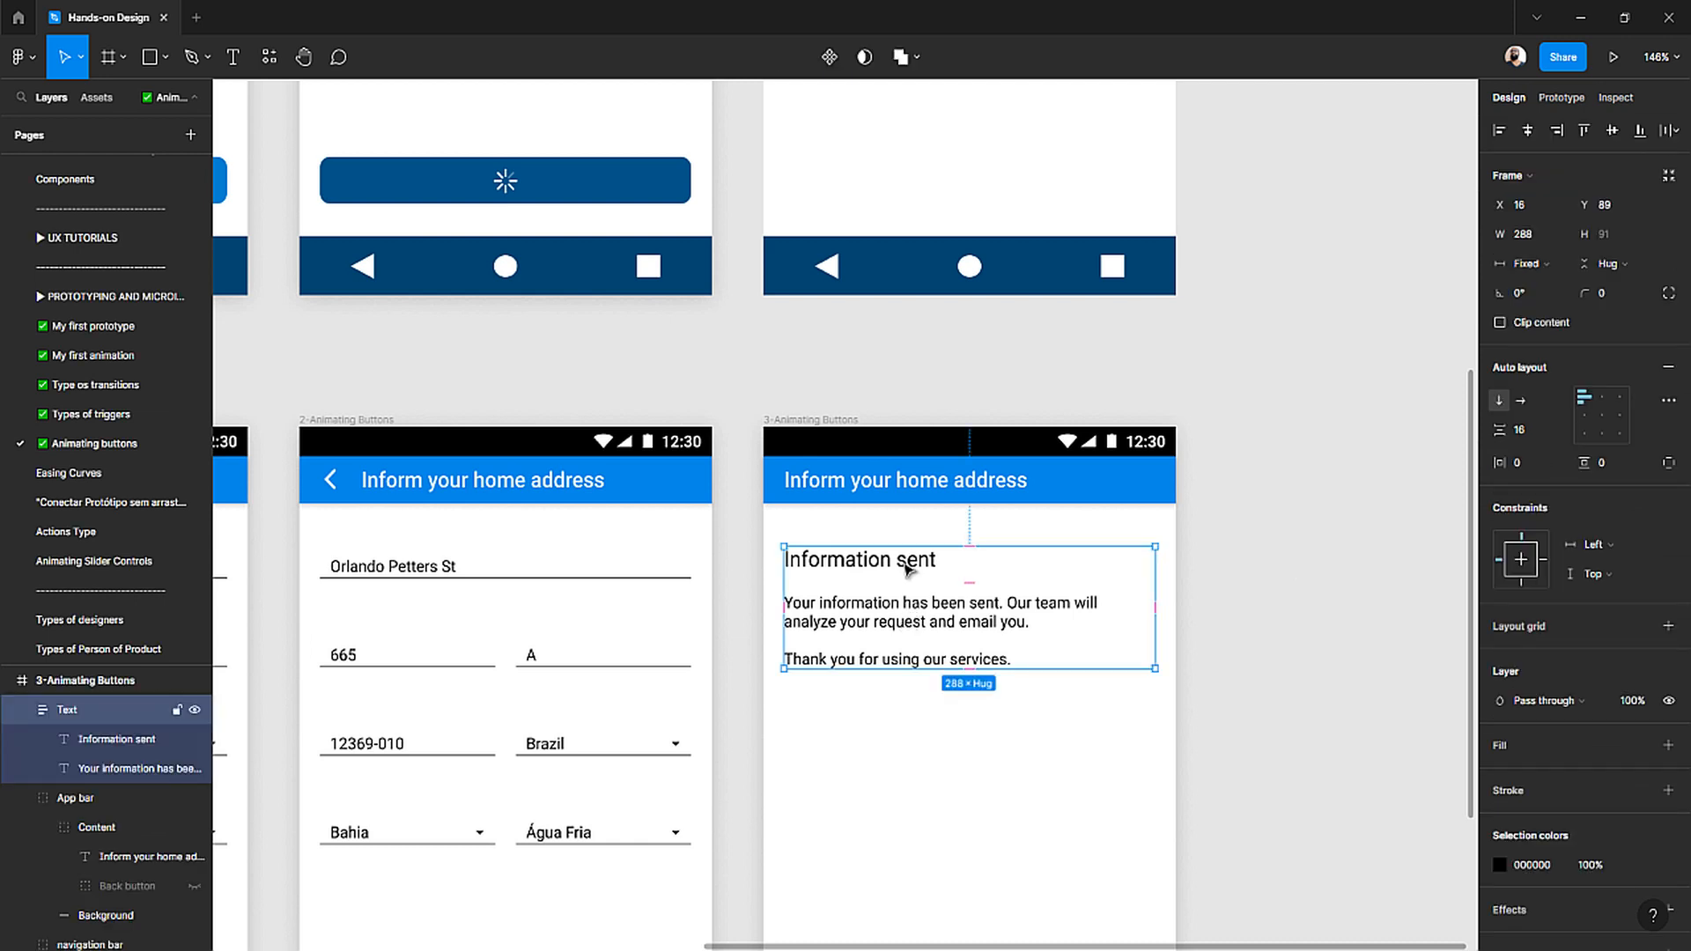
click(910, 566)
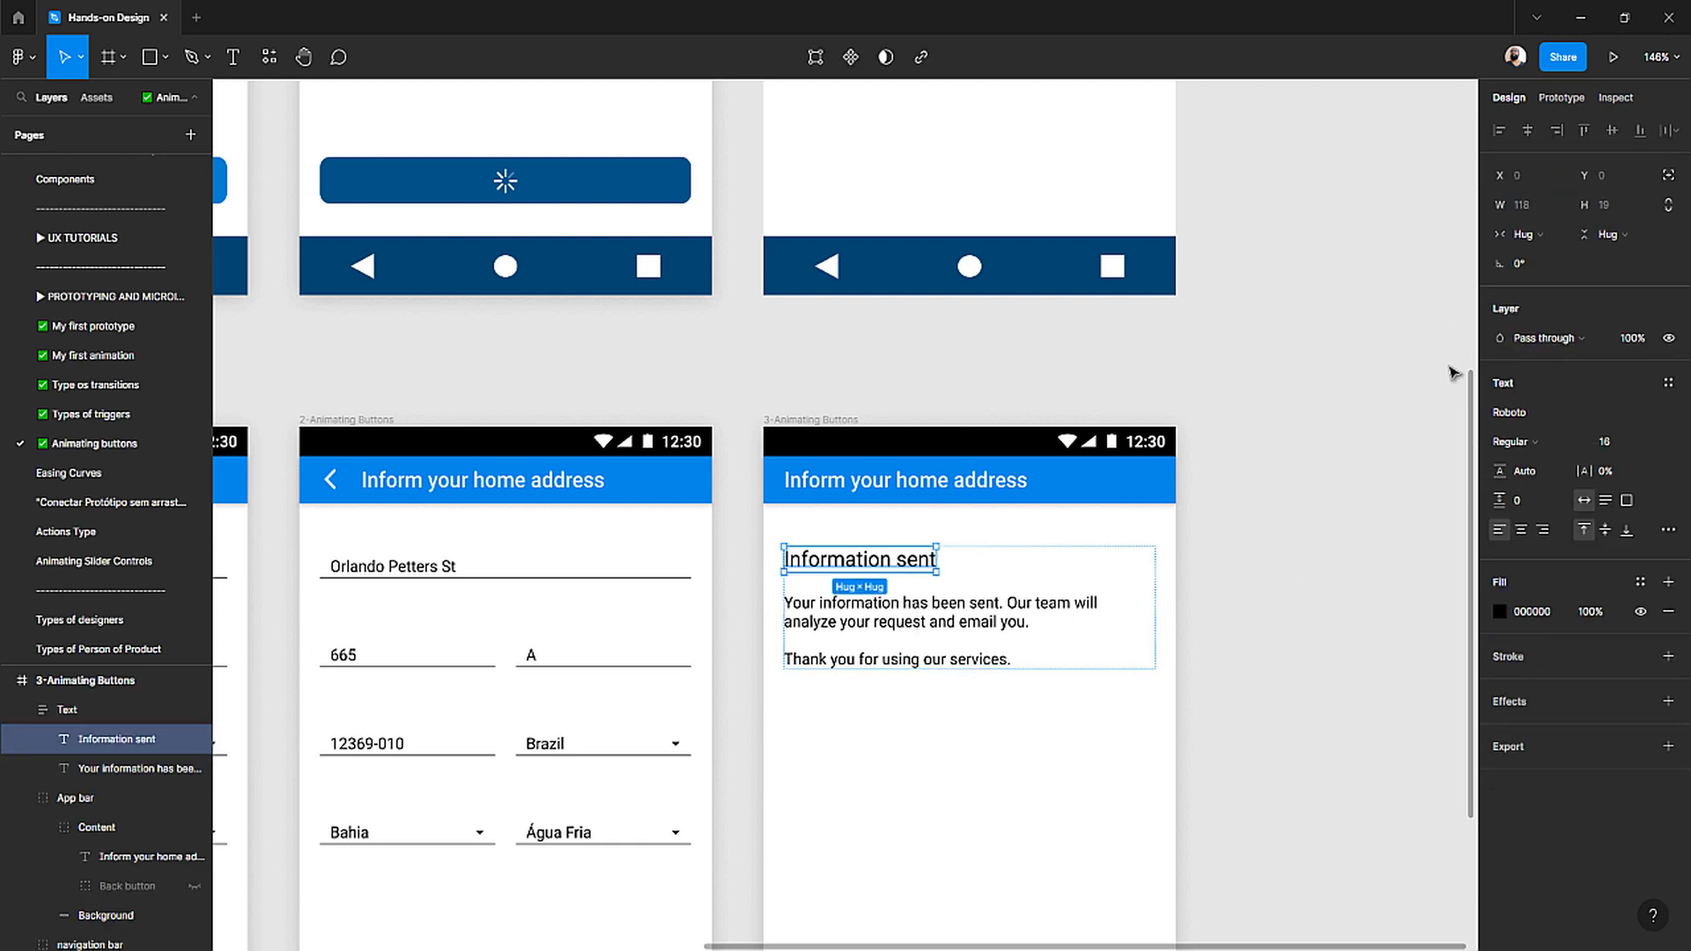
click(1457, 370)
click(912, 569)
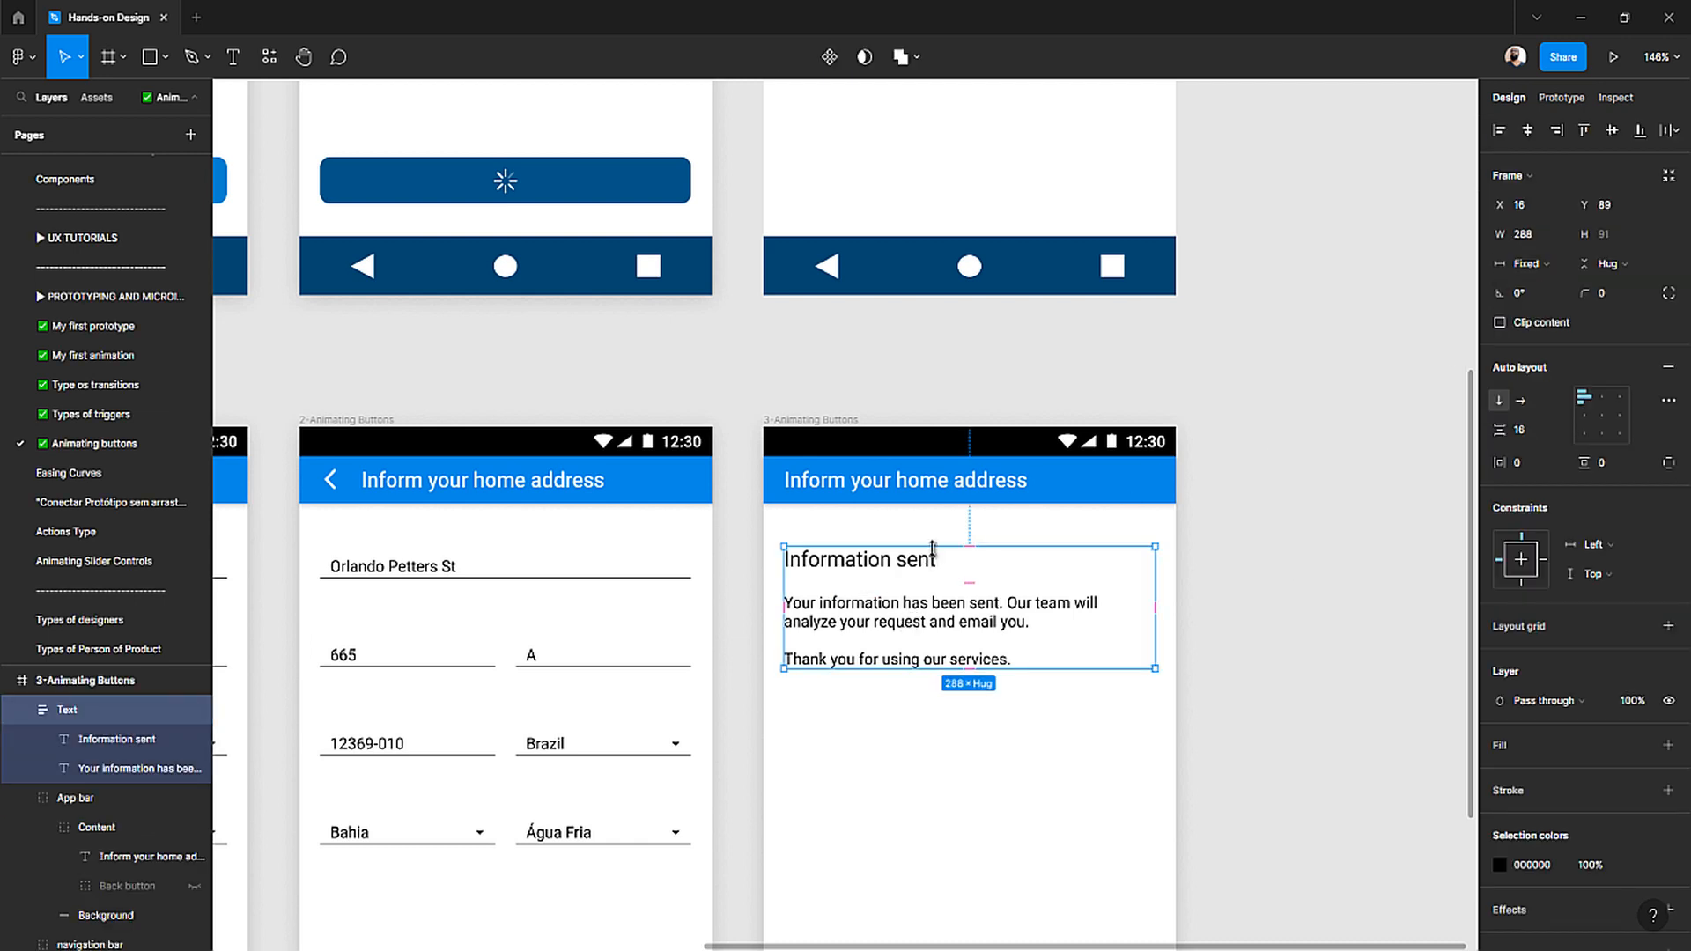
click(1325, 529)
- Set the "Information sent" text's horizontal resizing to Fill container and check its new bounds
double_click(901, 564)
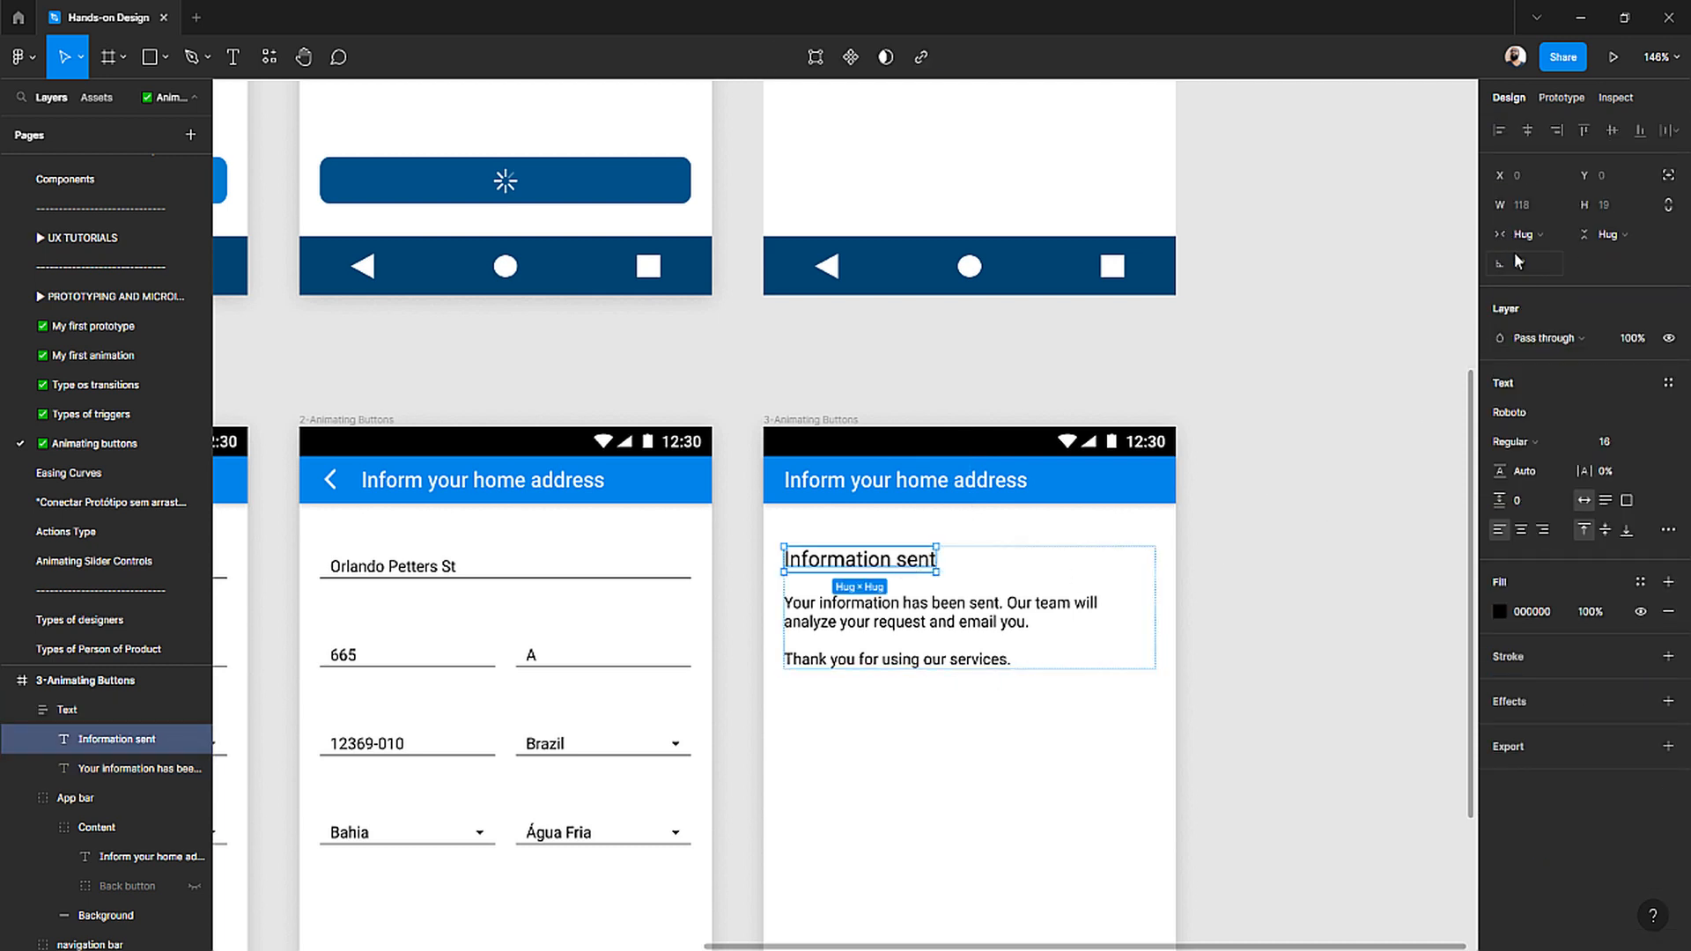
click(1533, 236)
click(1540, 256)
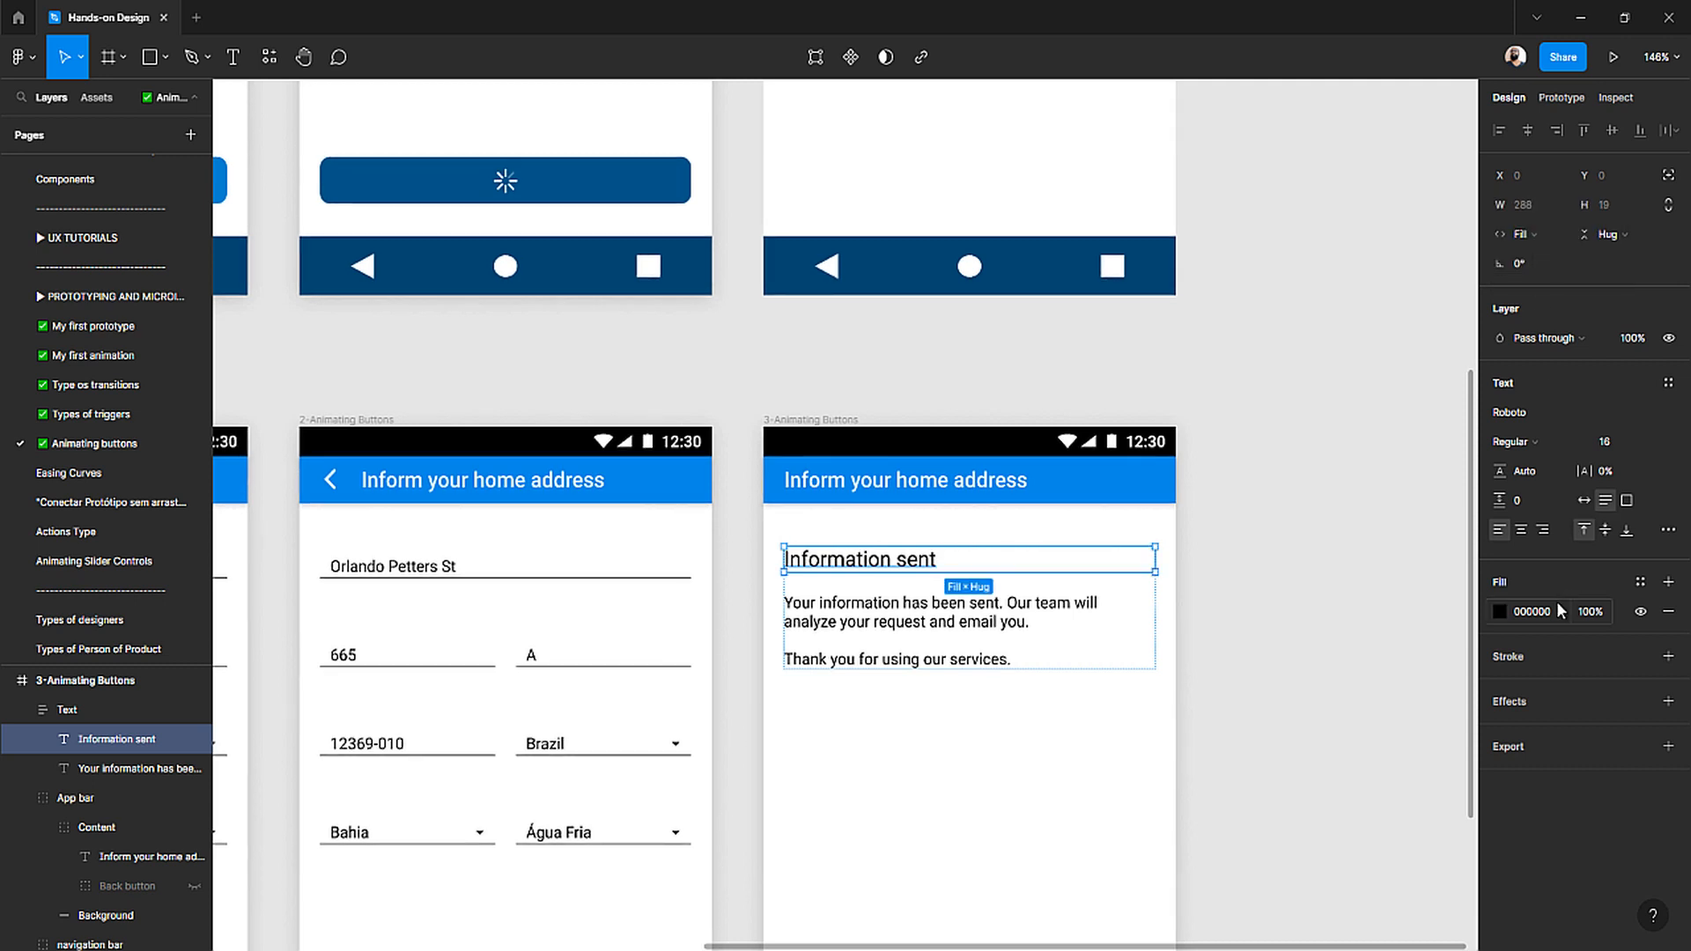
click(1268, 604)
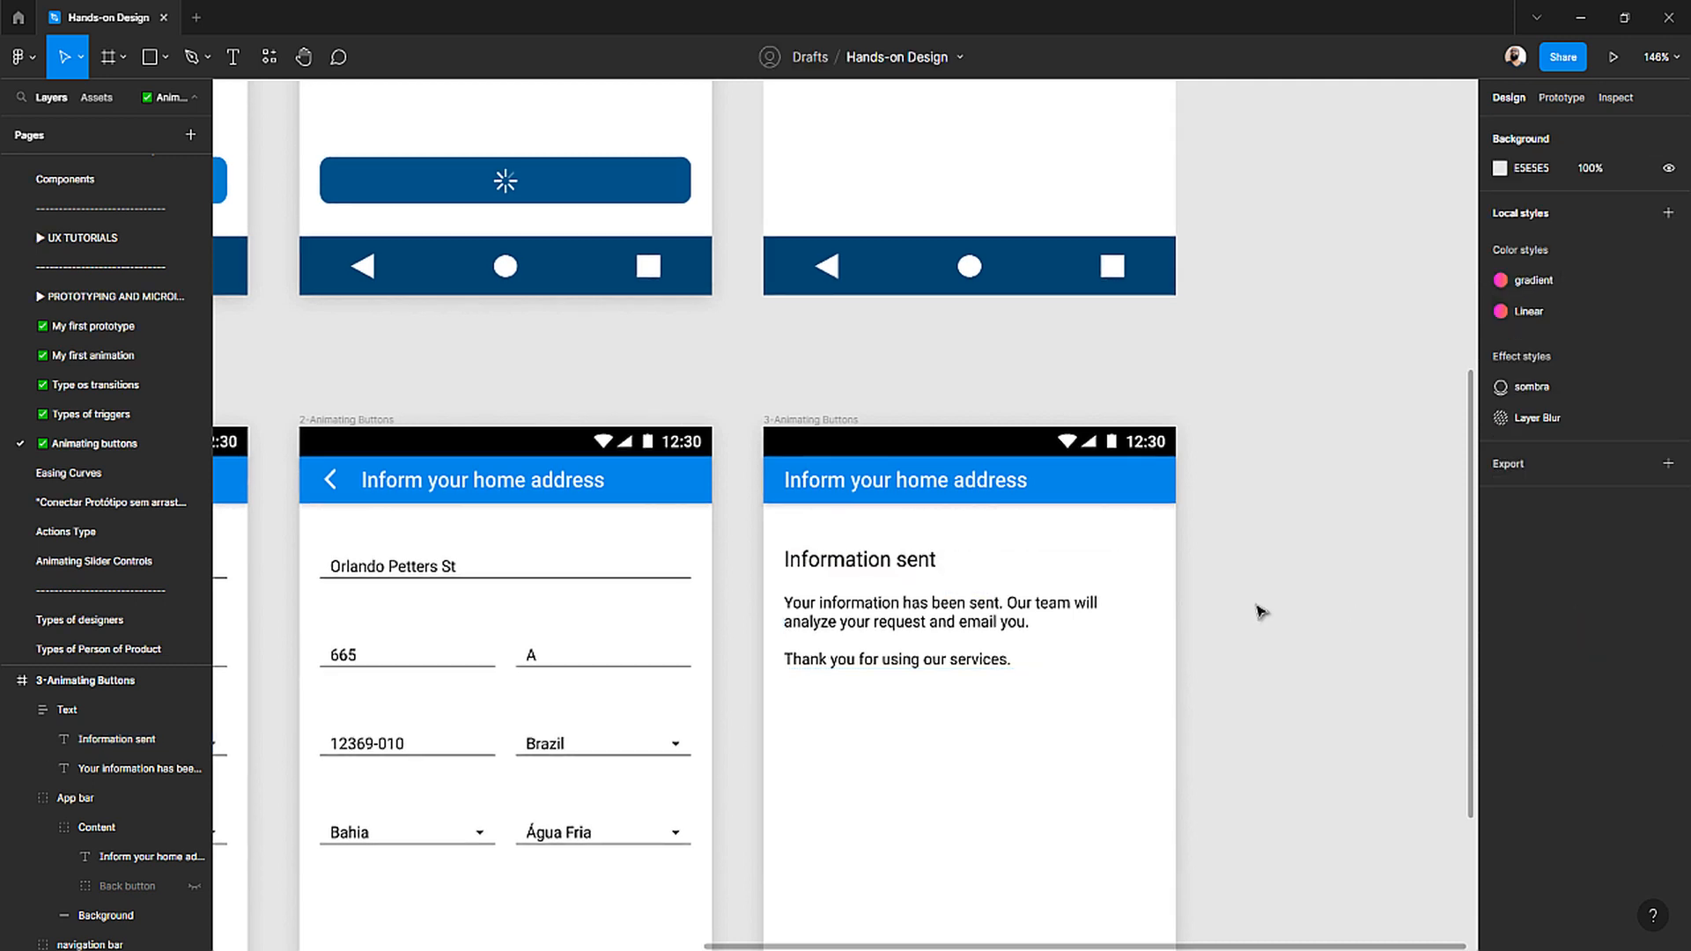
click(937, 575)
click(937, 571)
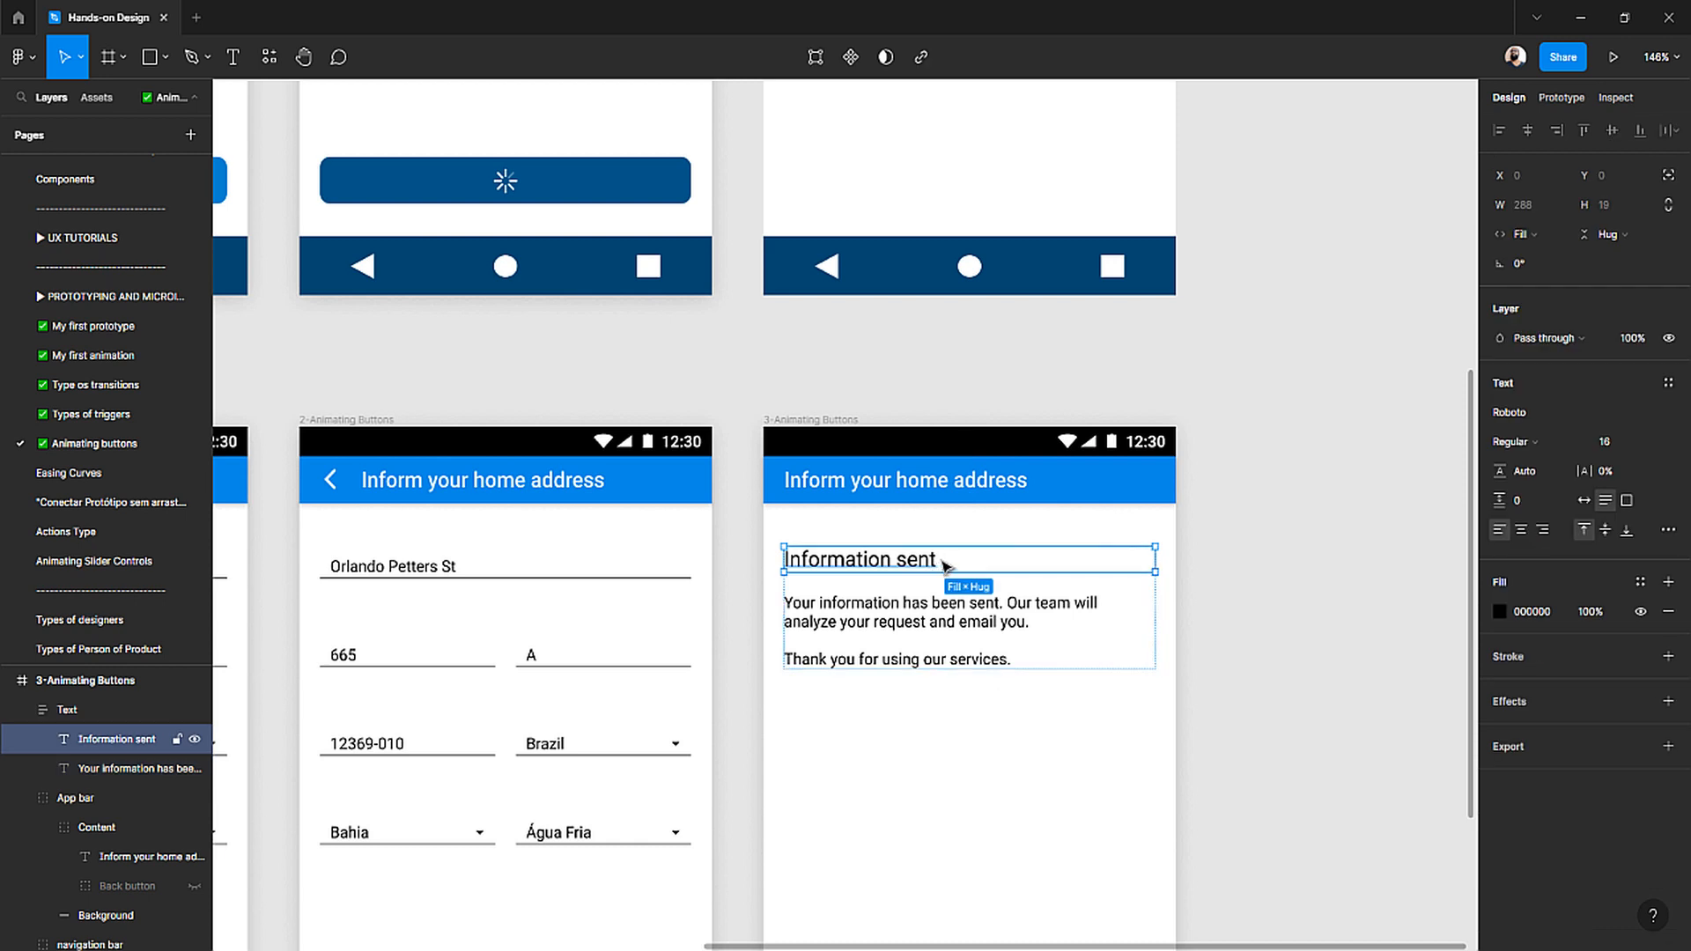
- Set the body text's horizontal resizing to Fill container within the Text frame
click(994, 617)
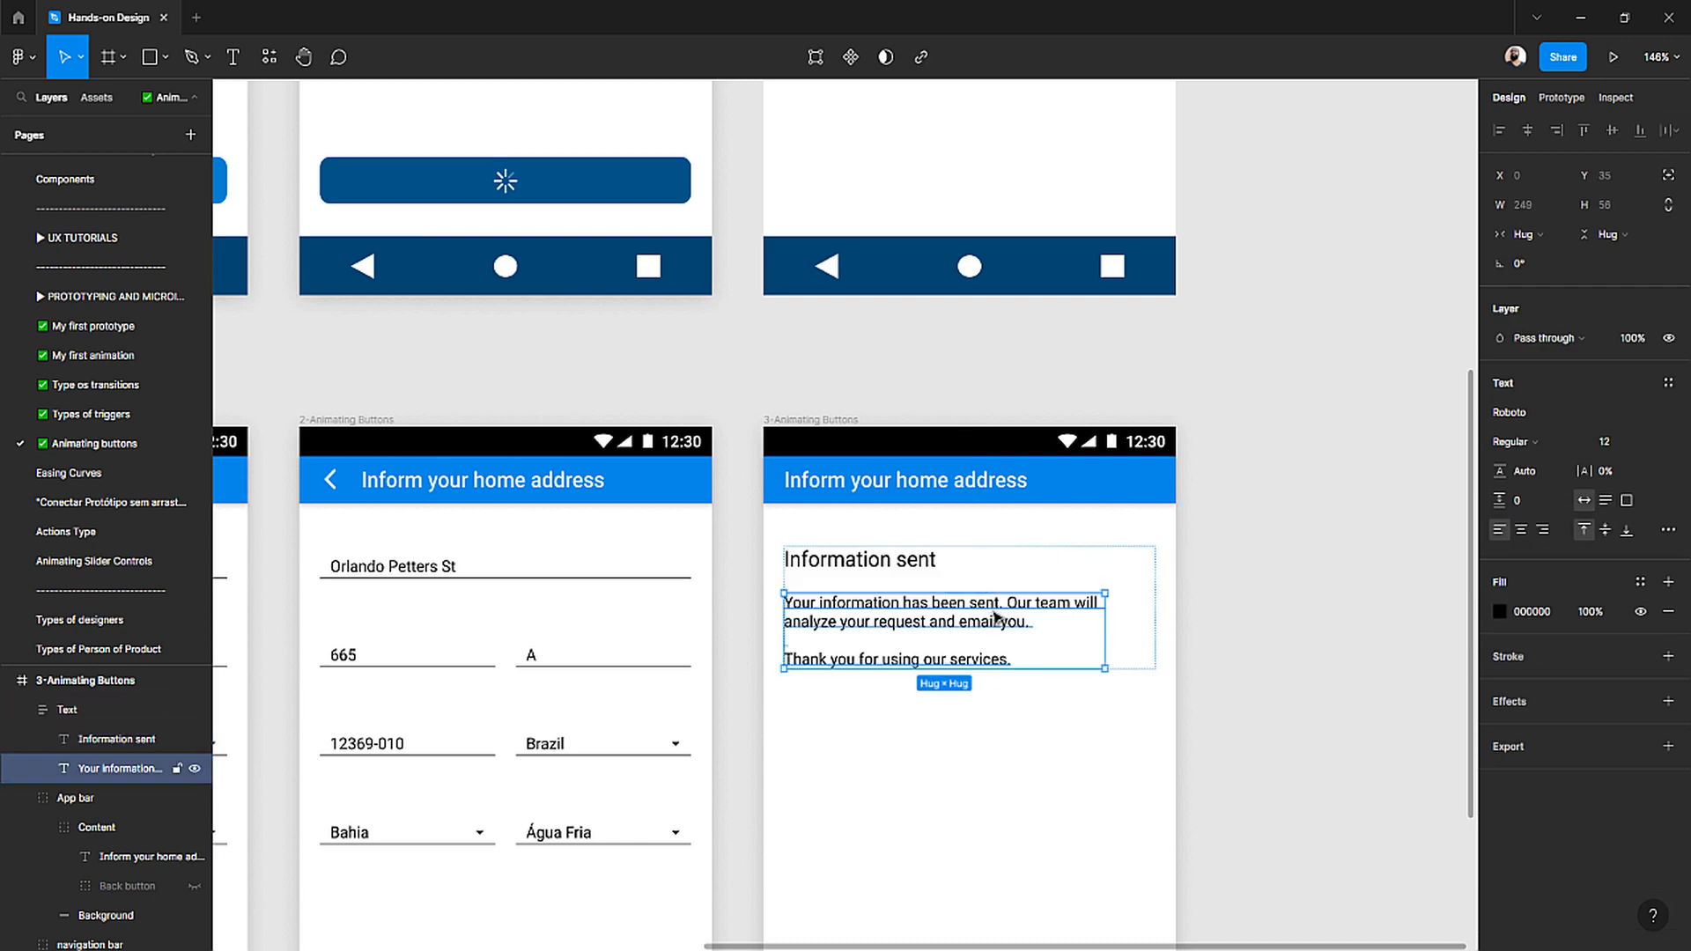
click(1540, 235)
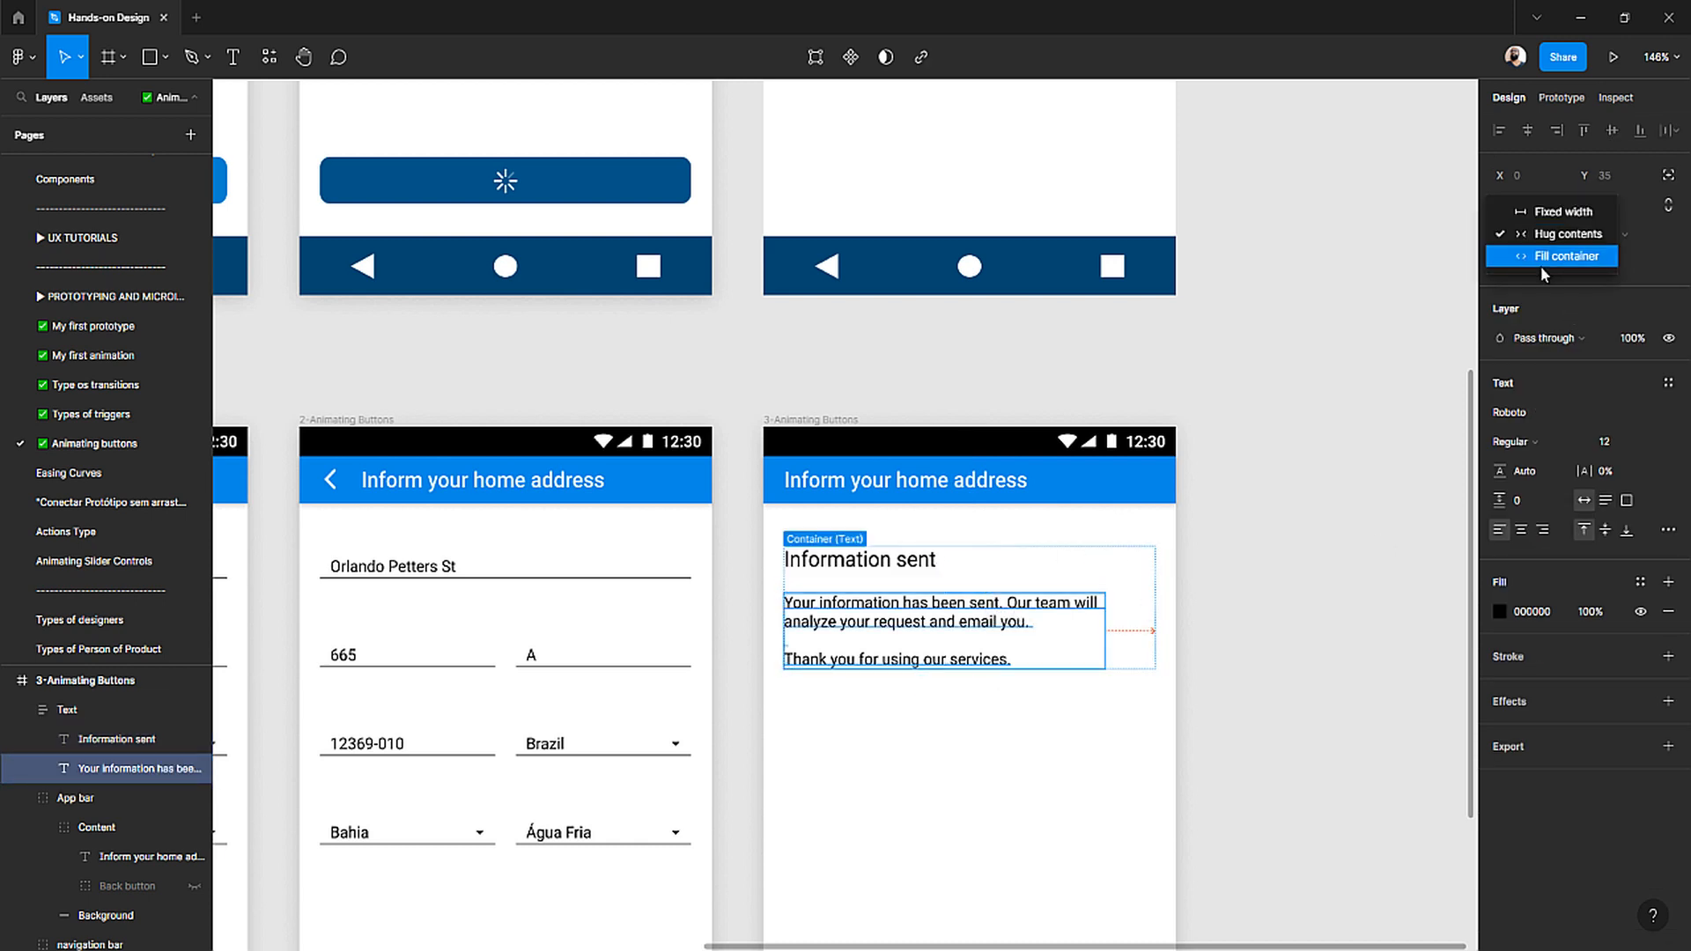
click(1541, 266)
click(1226, 620)
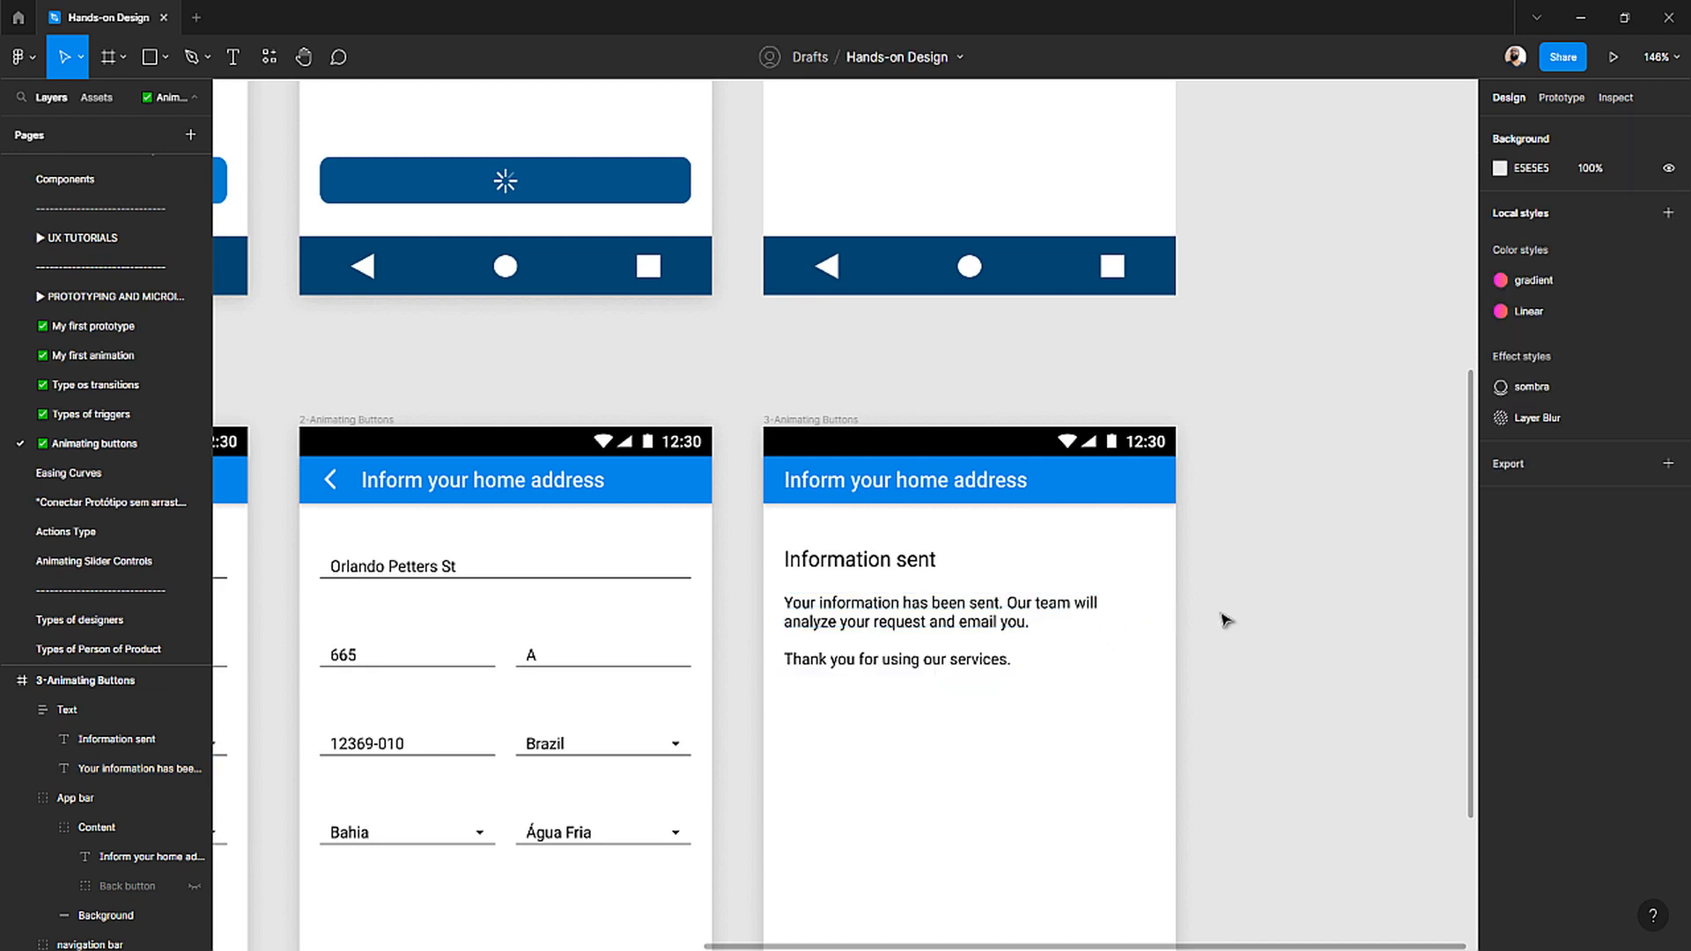
- Compare the three Animating Buttons screens with the reference screens above them
scroll(863, 625, down, 5)
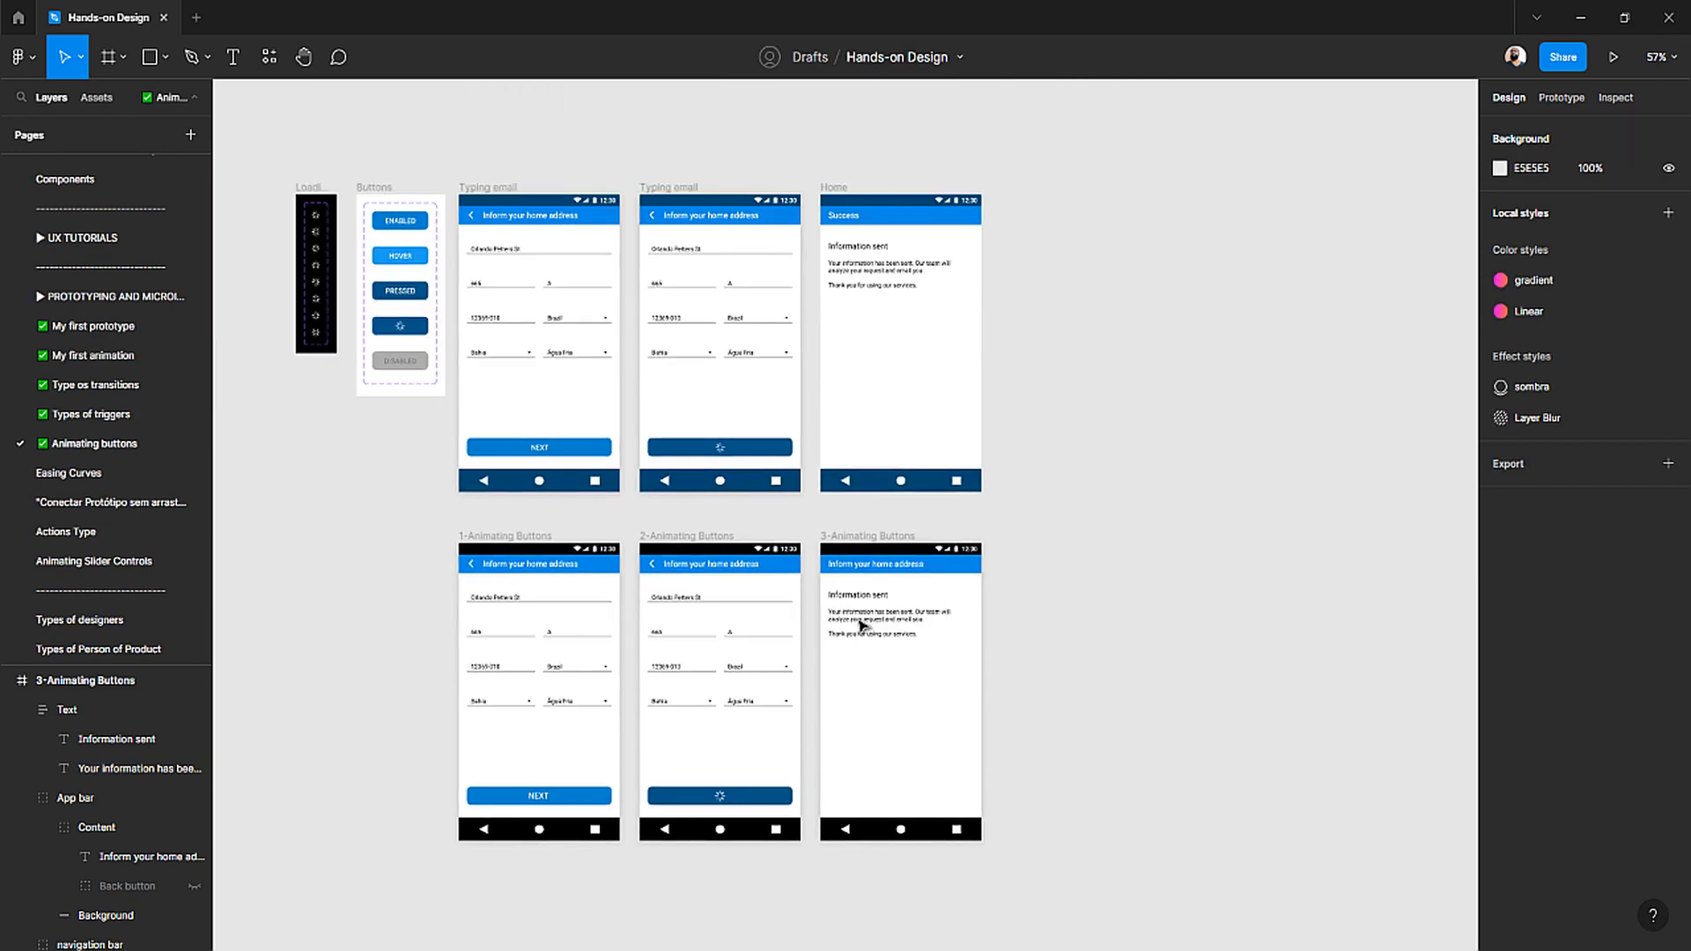
scroll(864, 625, left, 3)
scroll(863, 626, down, 2)
scroll(863, 625, right, 1)
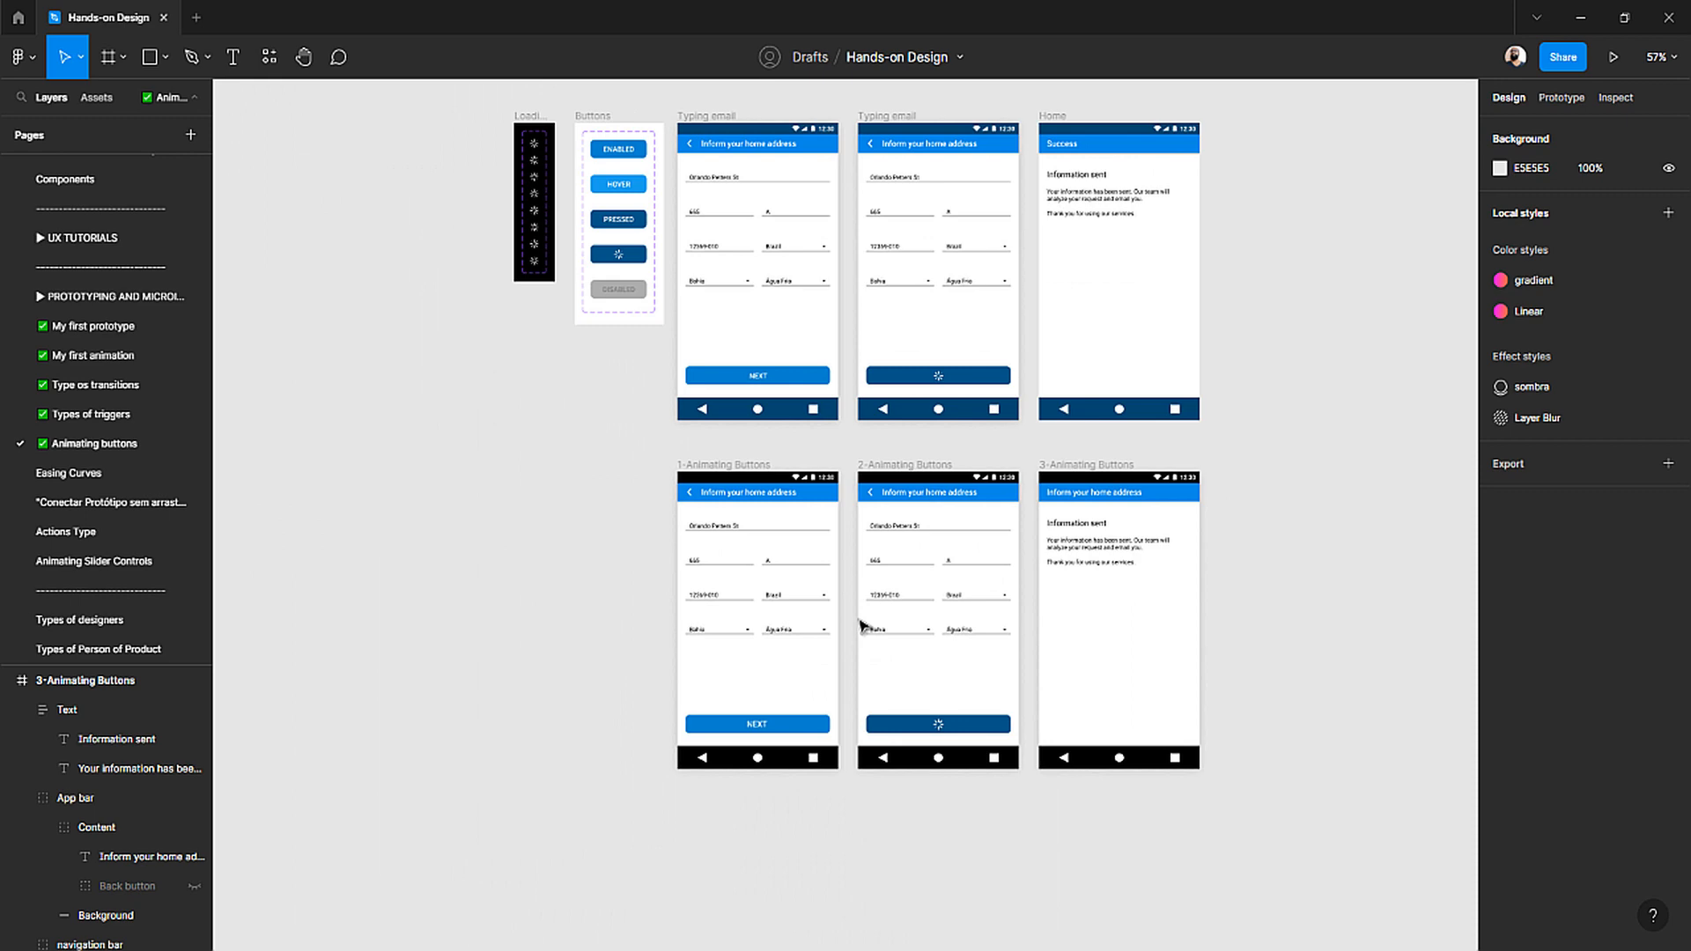
scroll(861, 624, up, 1)
scroll(640, 412, up, 3)
scroll(632, 412, down, 3)
scroll(633, 412, right, 2)
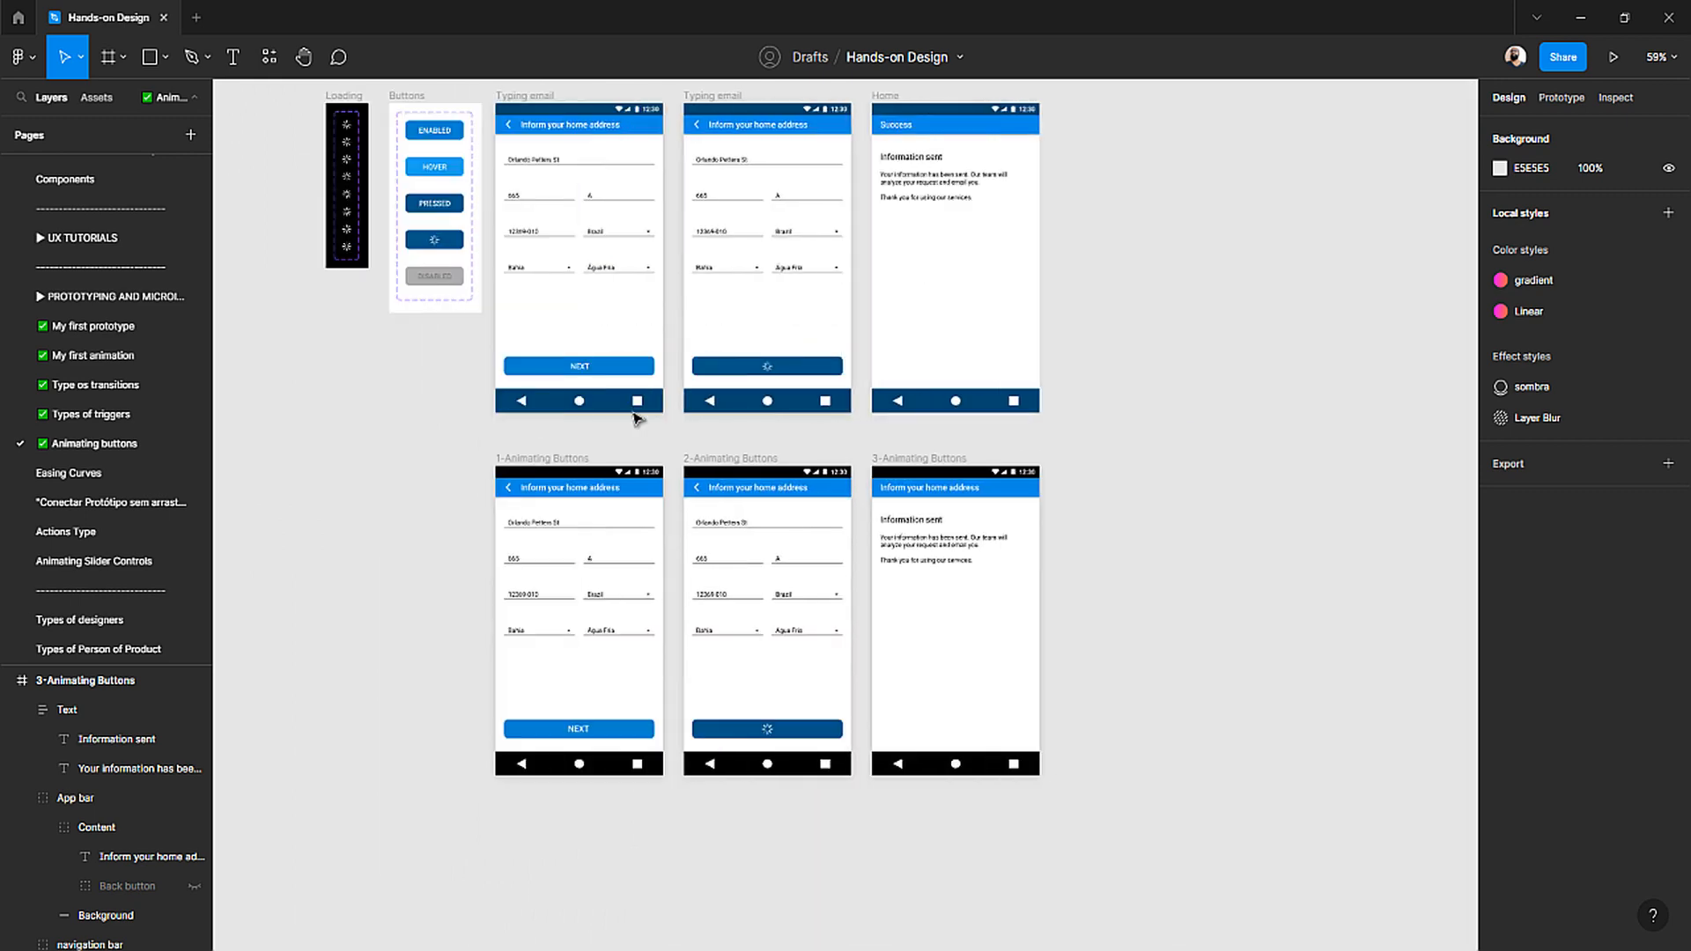
scroll(573, 405, down, 1)
scroll(539, 399, up, 1)
scroll(539, 399, up, 3)
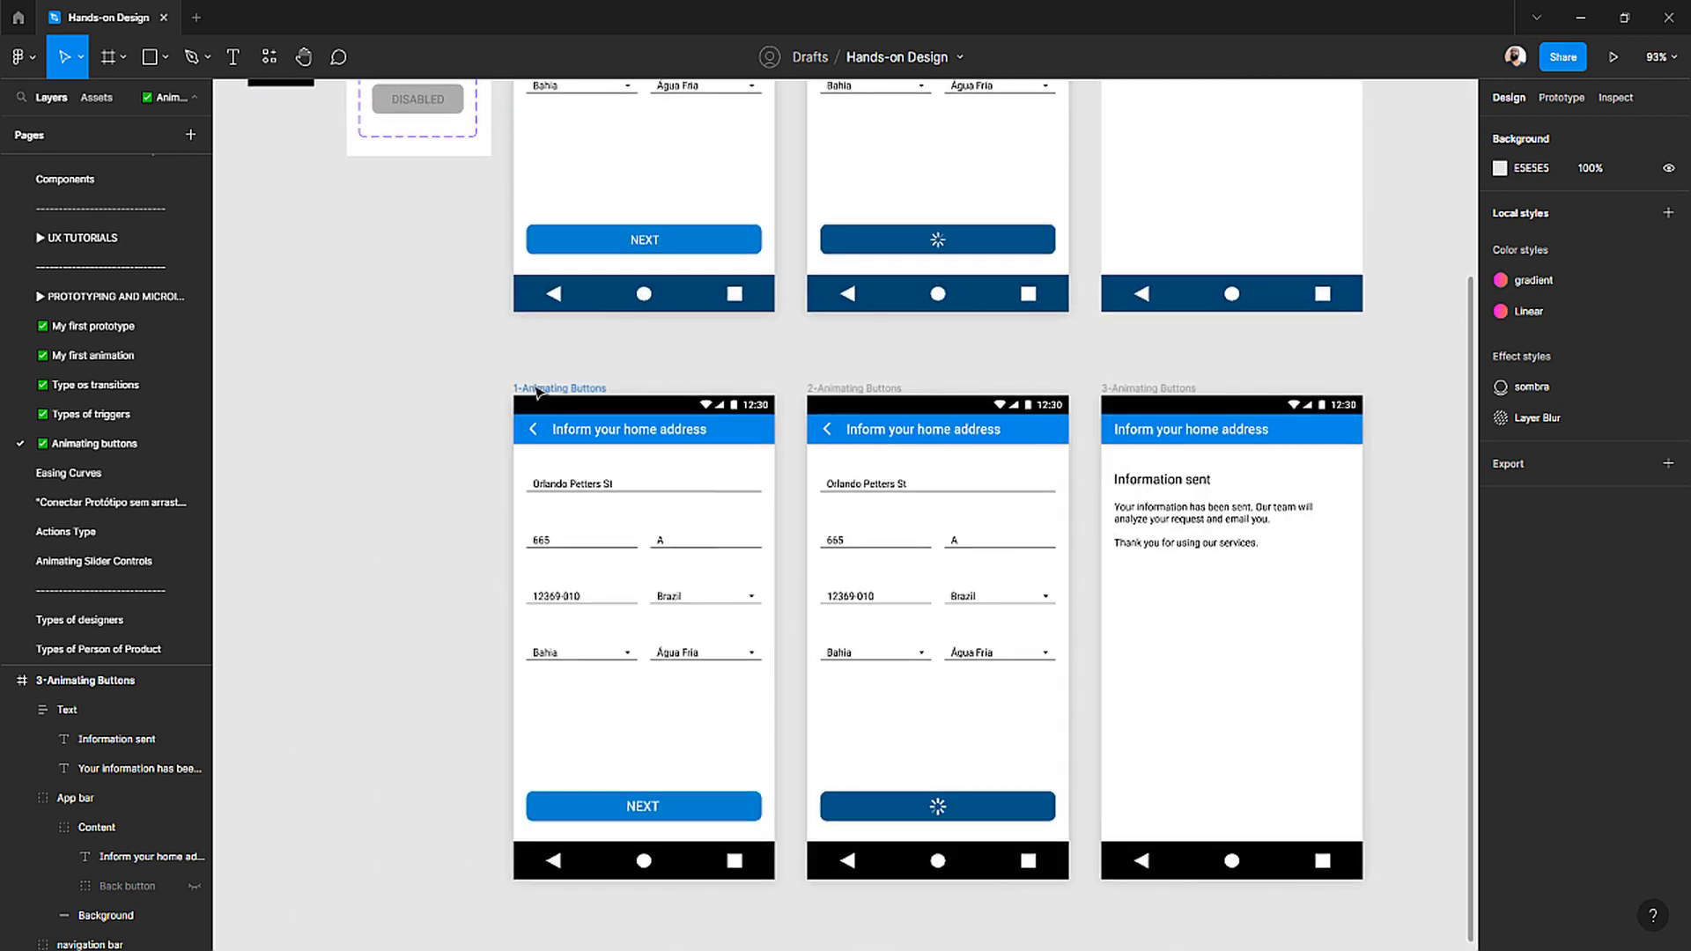
- Add a Click prototype interaction to the NEXT button instance in the 1-Animating Buttons frame
click(531, 388)
click(631, 809)
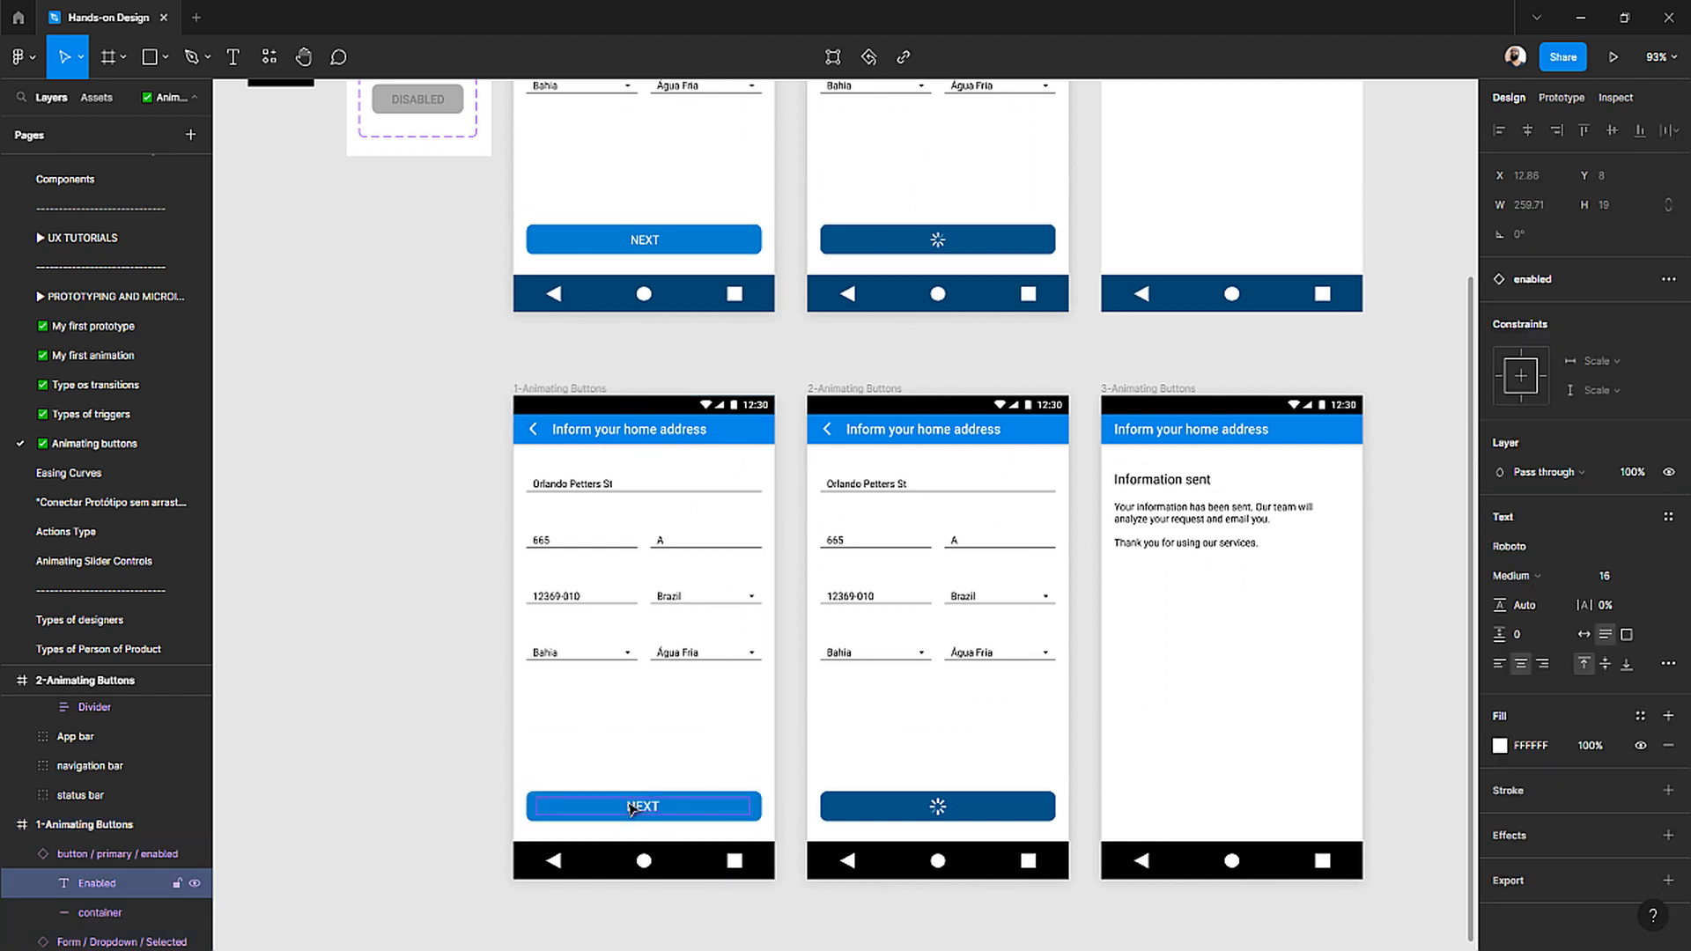
click(498, 777)
click(617, 813)
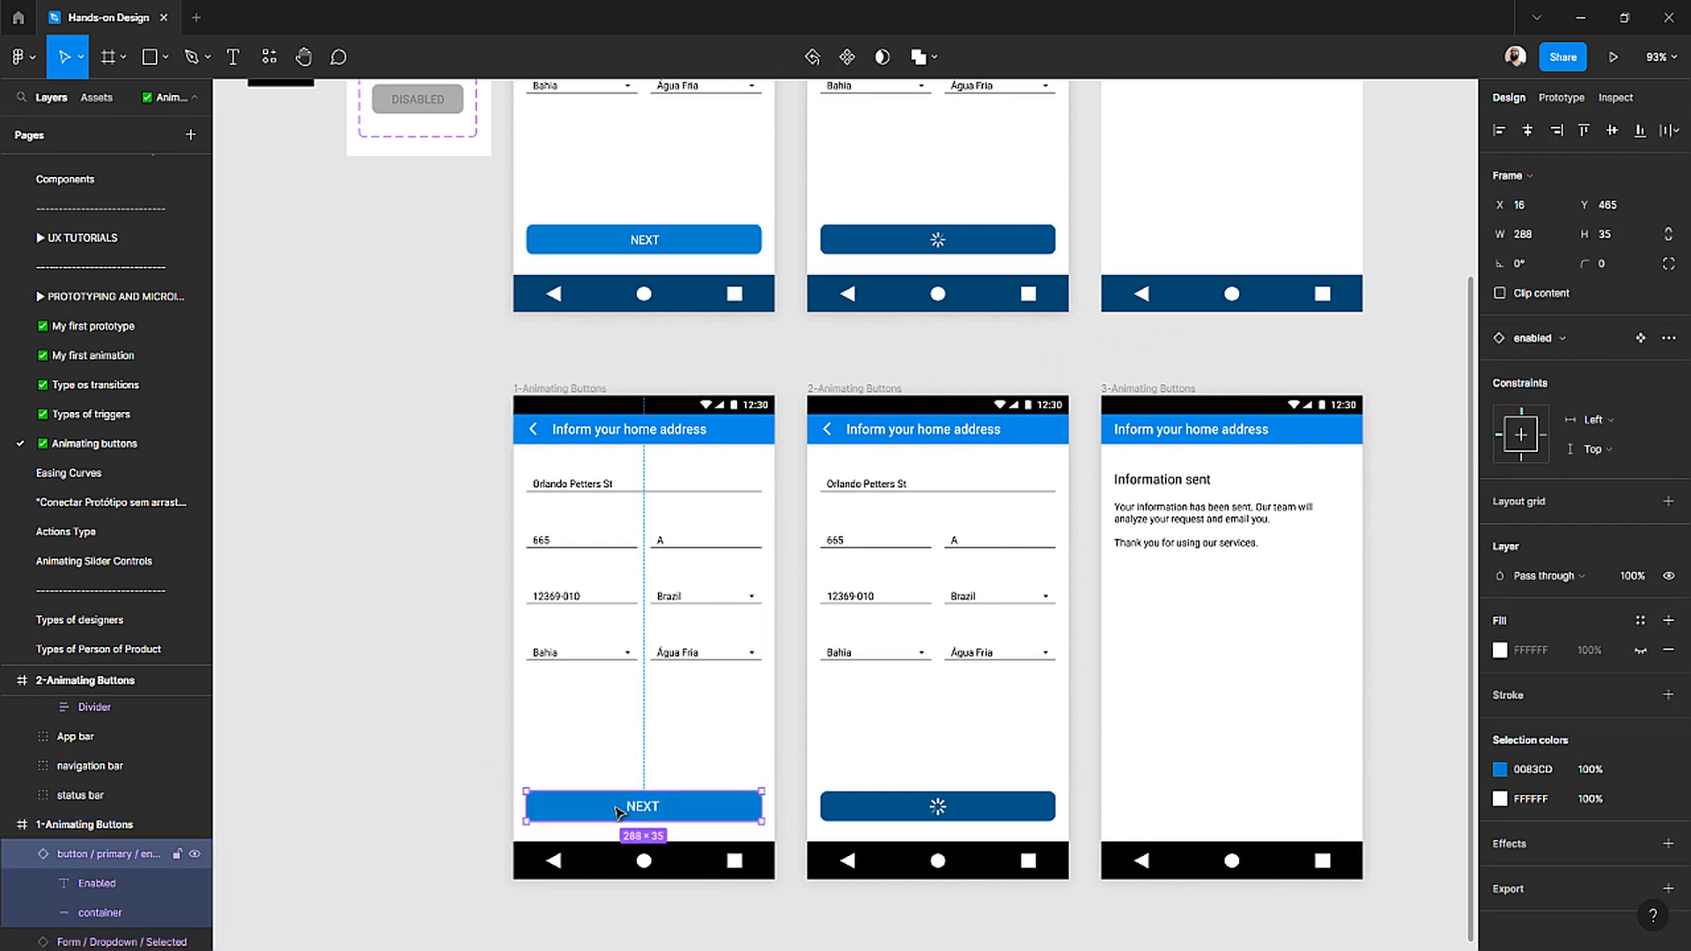
click(1515, 56)
click(1577, 100)
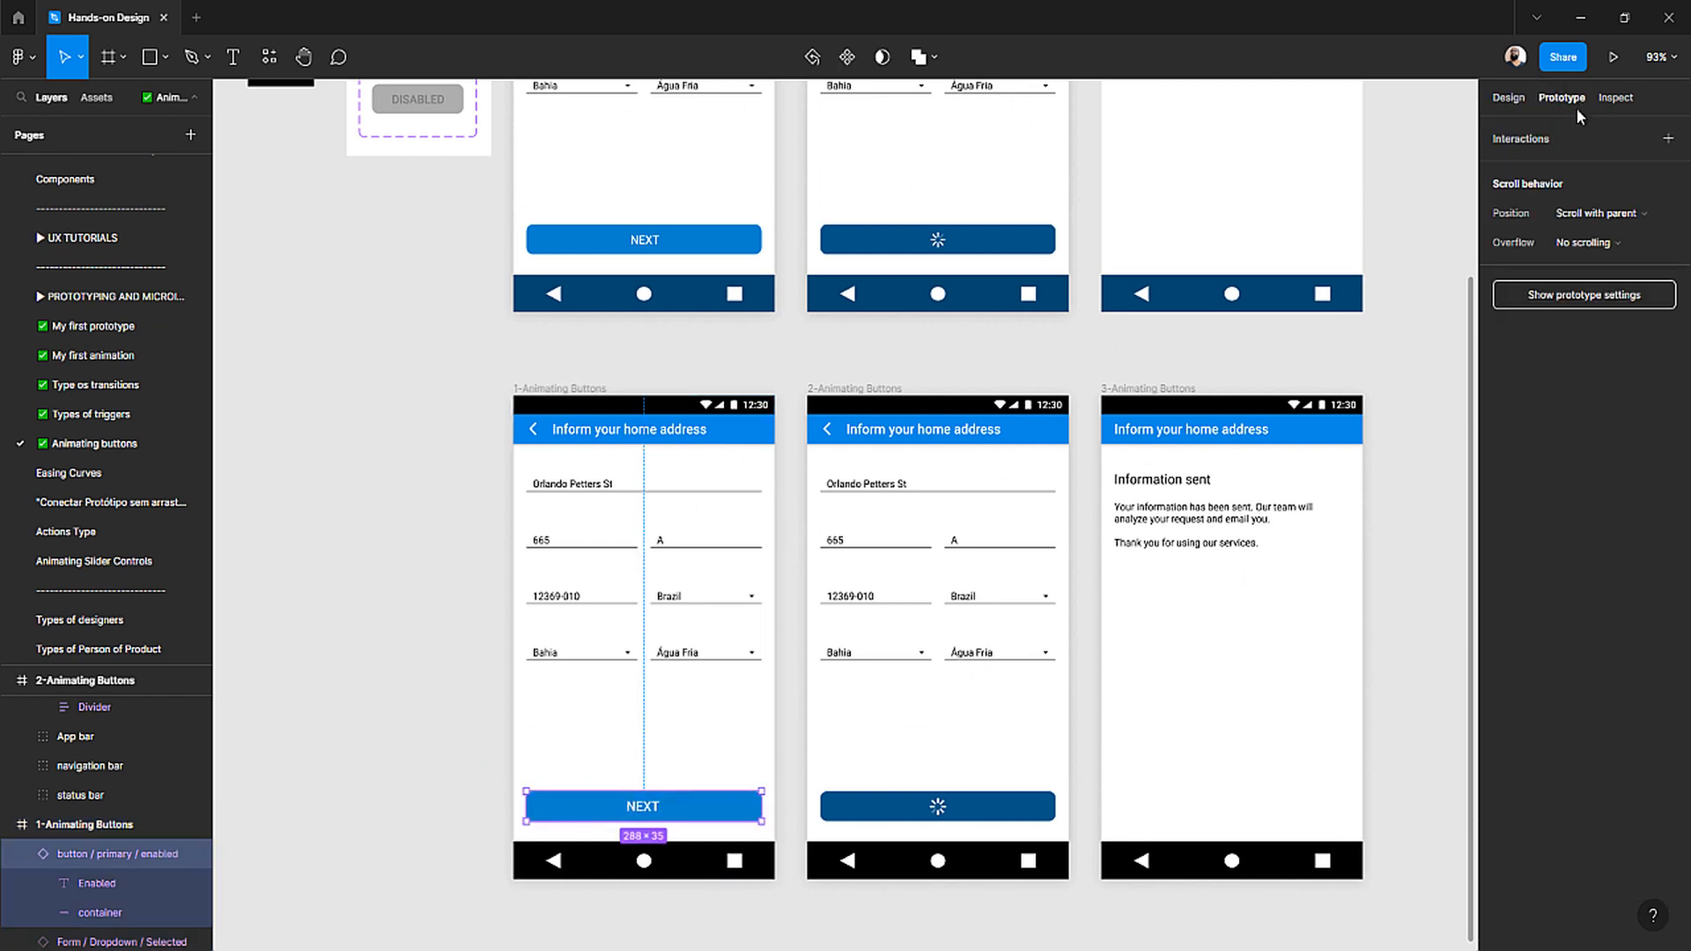
click(1541, 137)
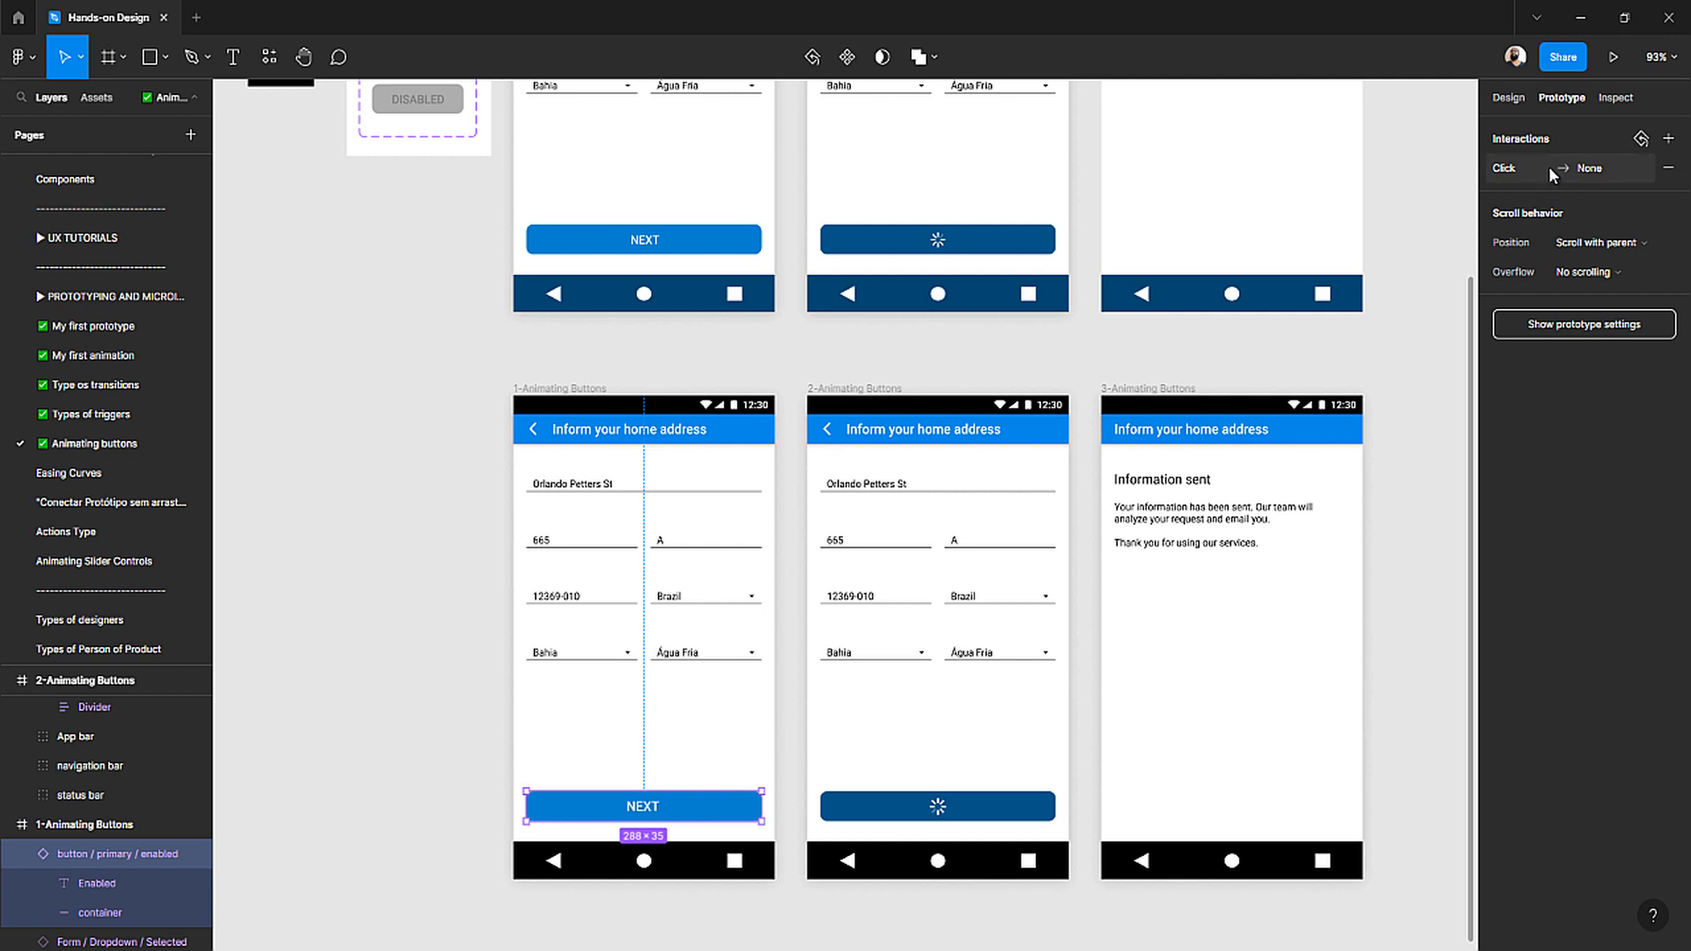
- Make the NEXT button navigate on click to the 2-Animating Buttons frame with Smart animate, Ease out, 100ms
click(1526, 175)
click(1342, 216)
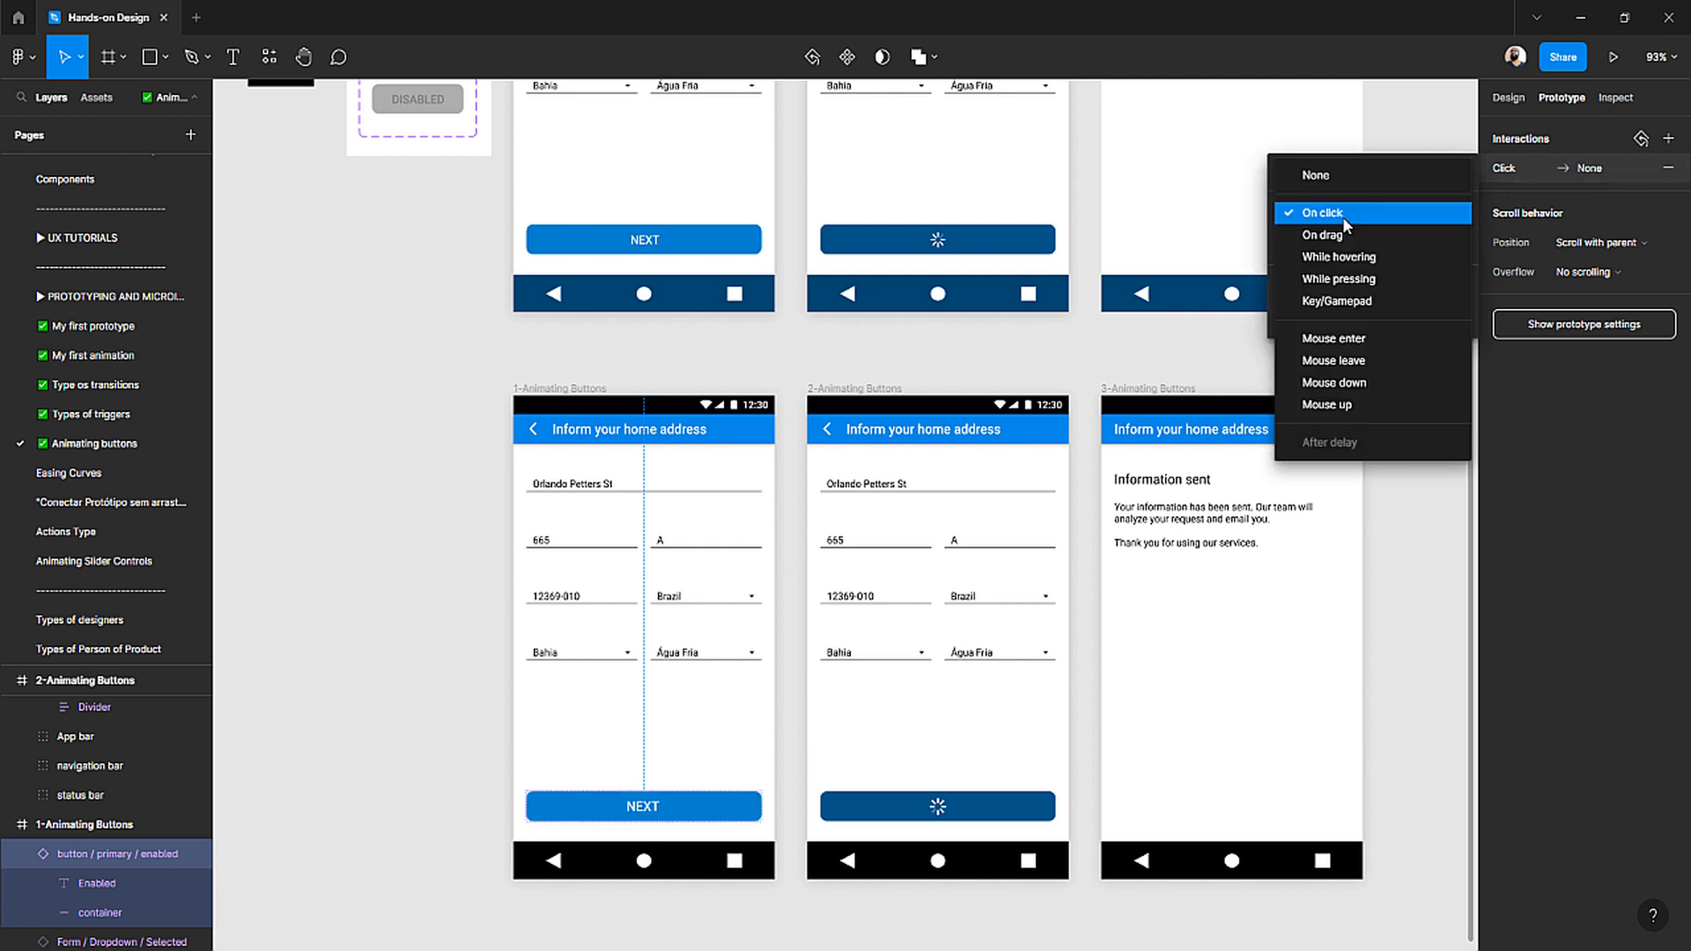
click(1342, 217)
click(1335, 245)
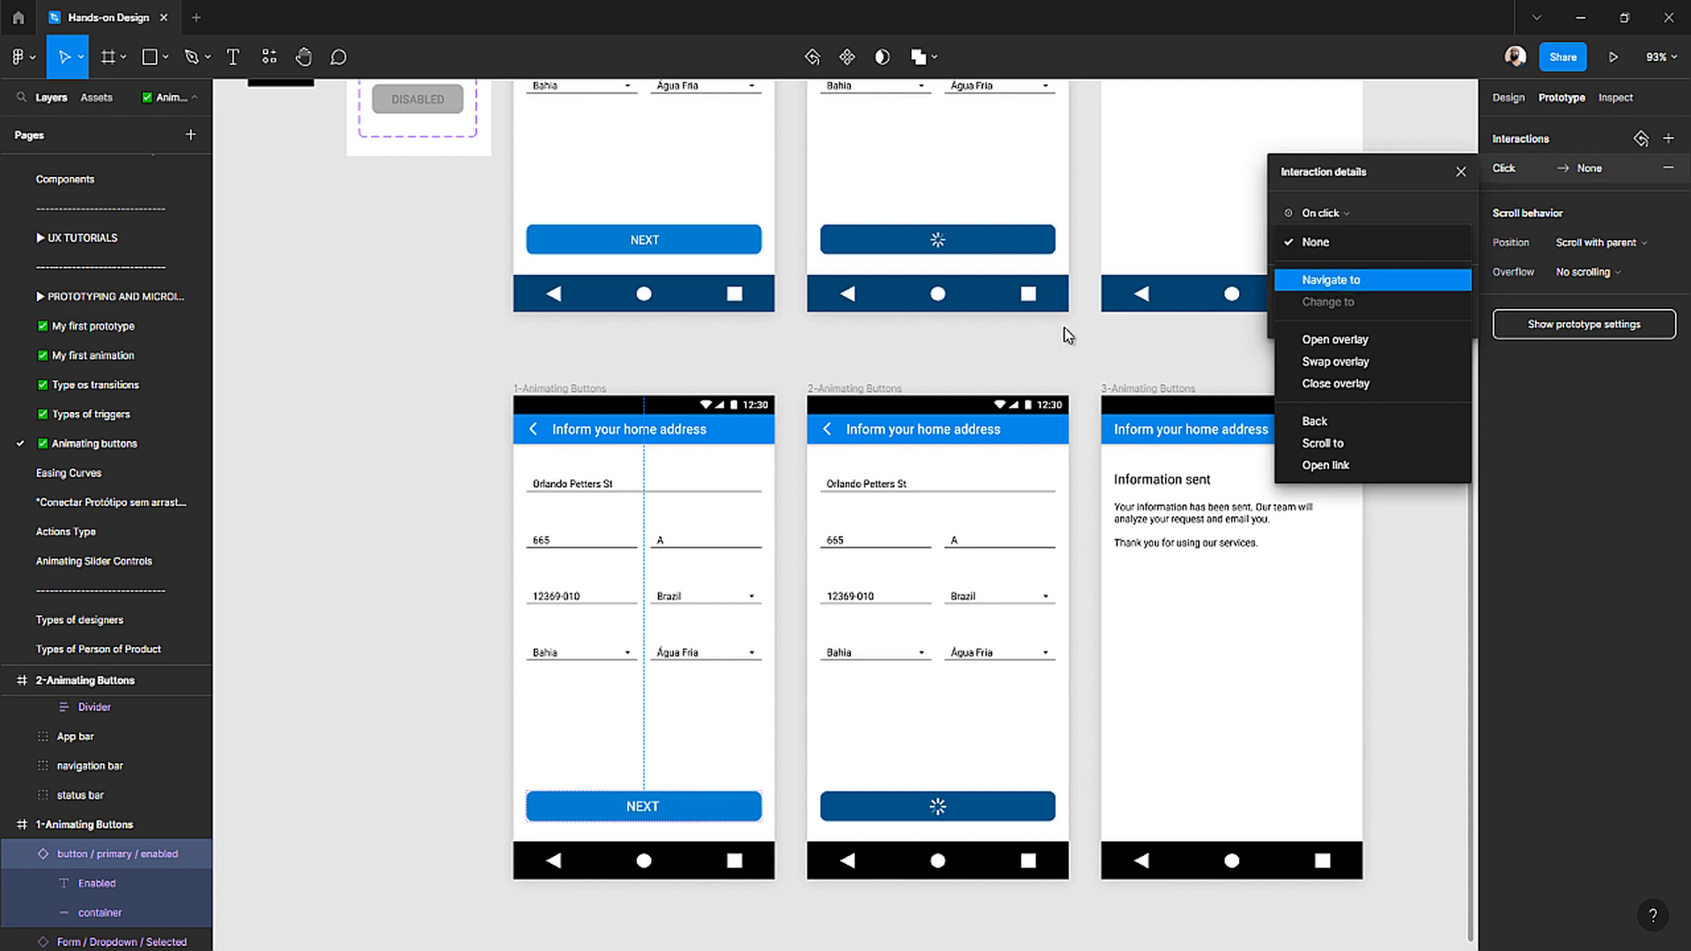
click(1321, 288)
click(1408, 243)
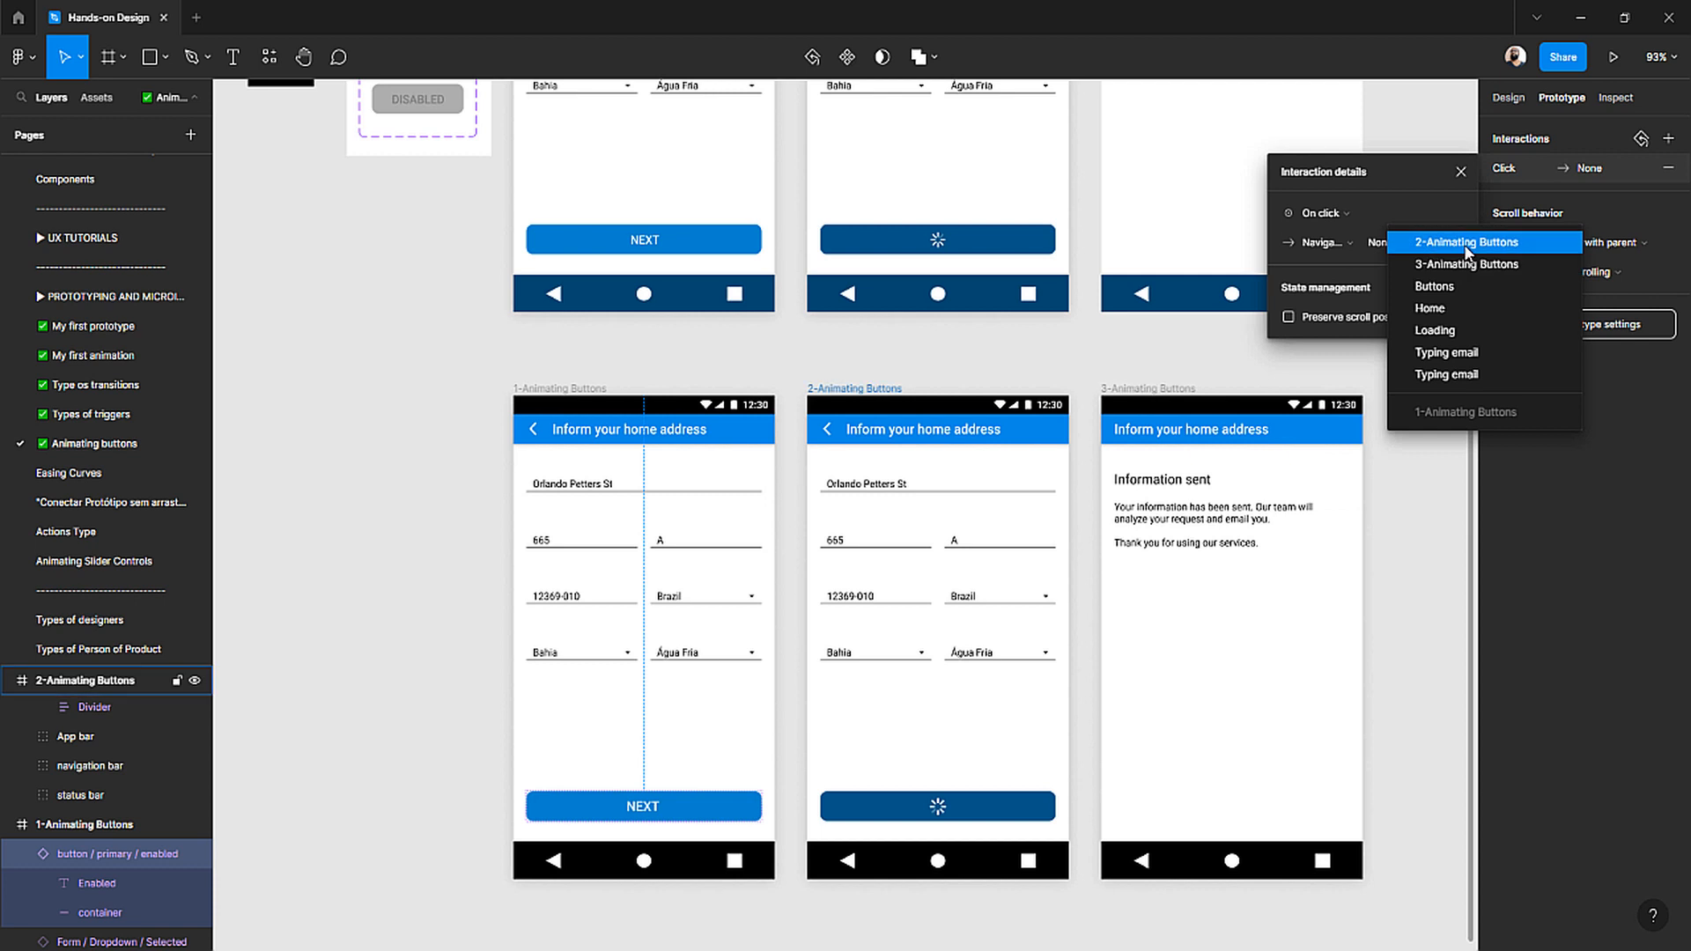
click(1463, 245)
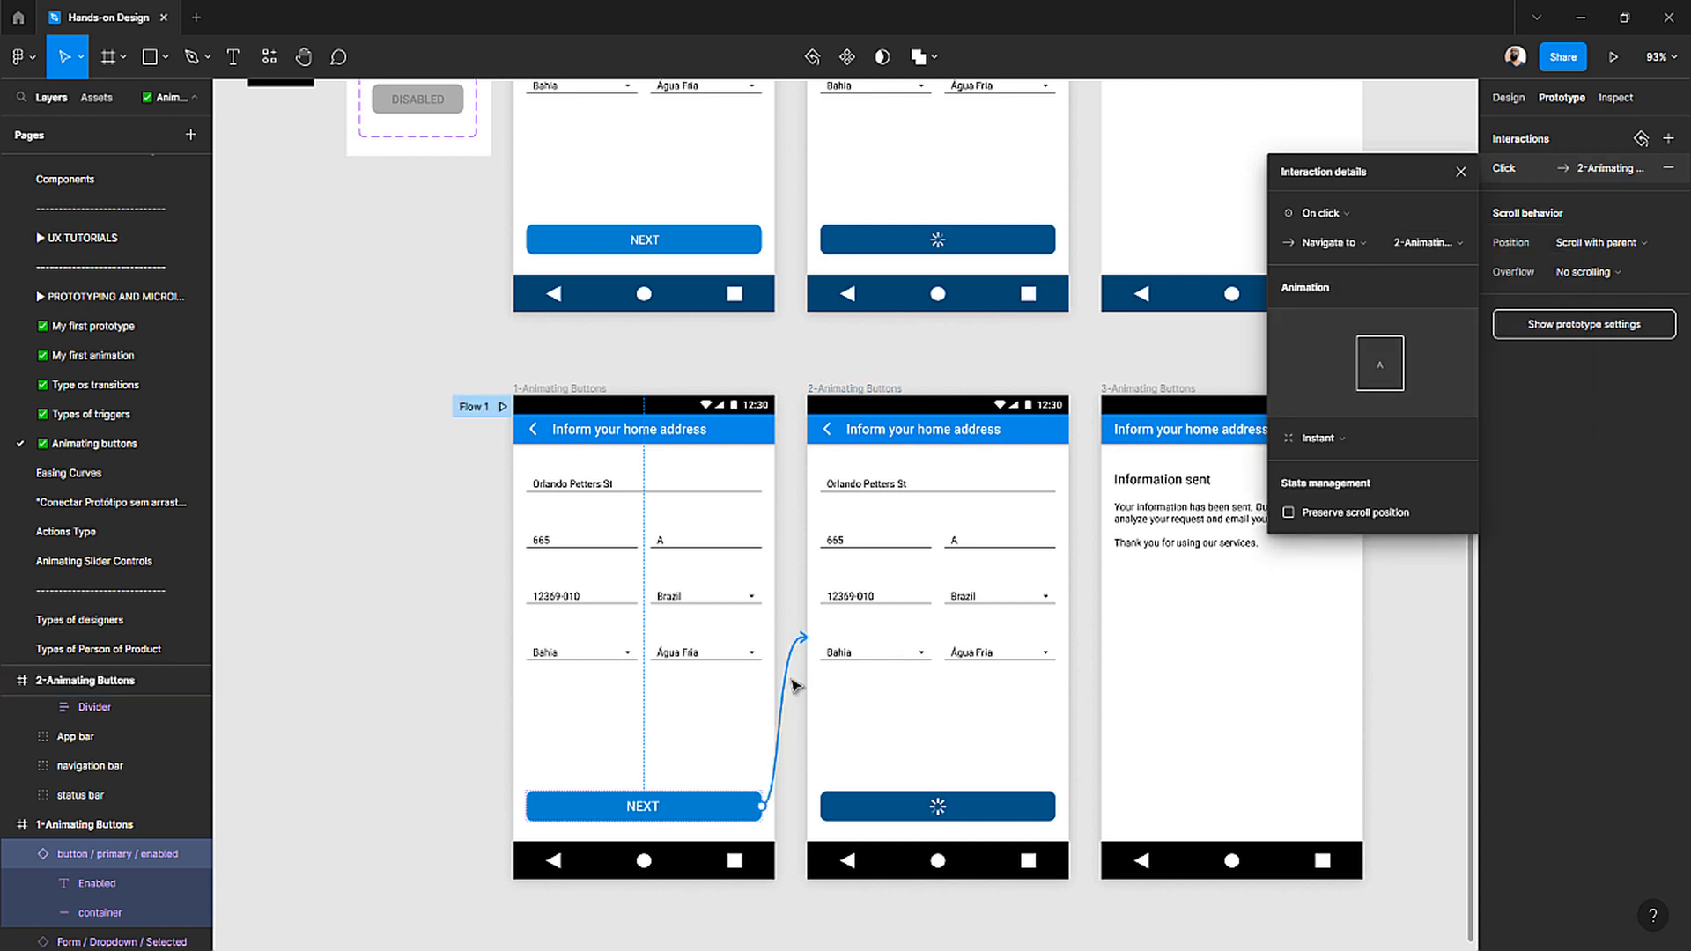
drag(788, 687, 427, 648)
drag(762, 807, 954, 652)
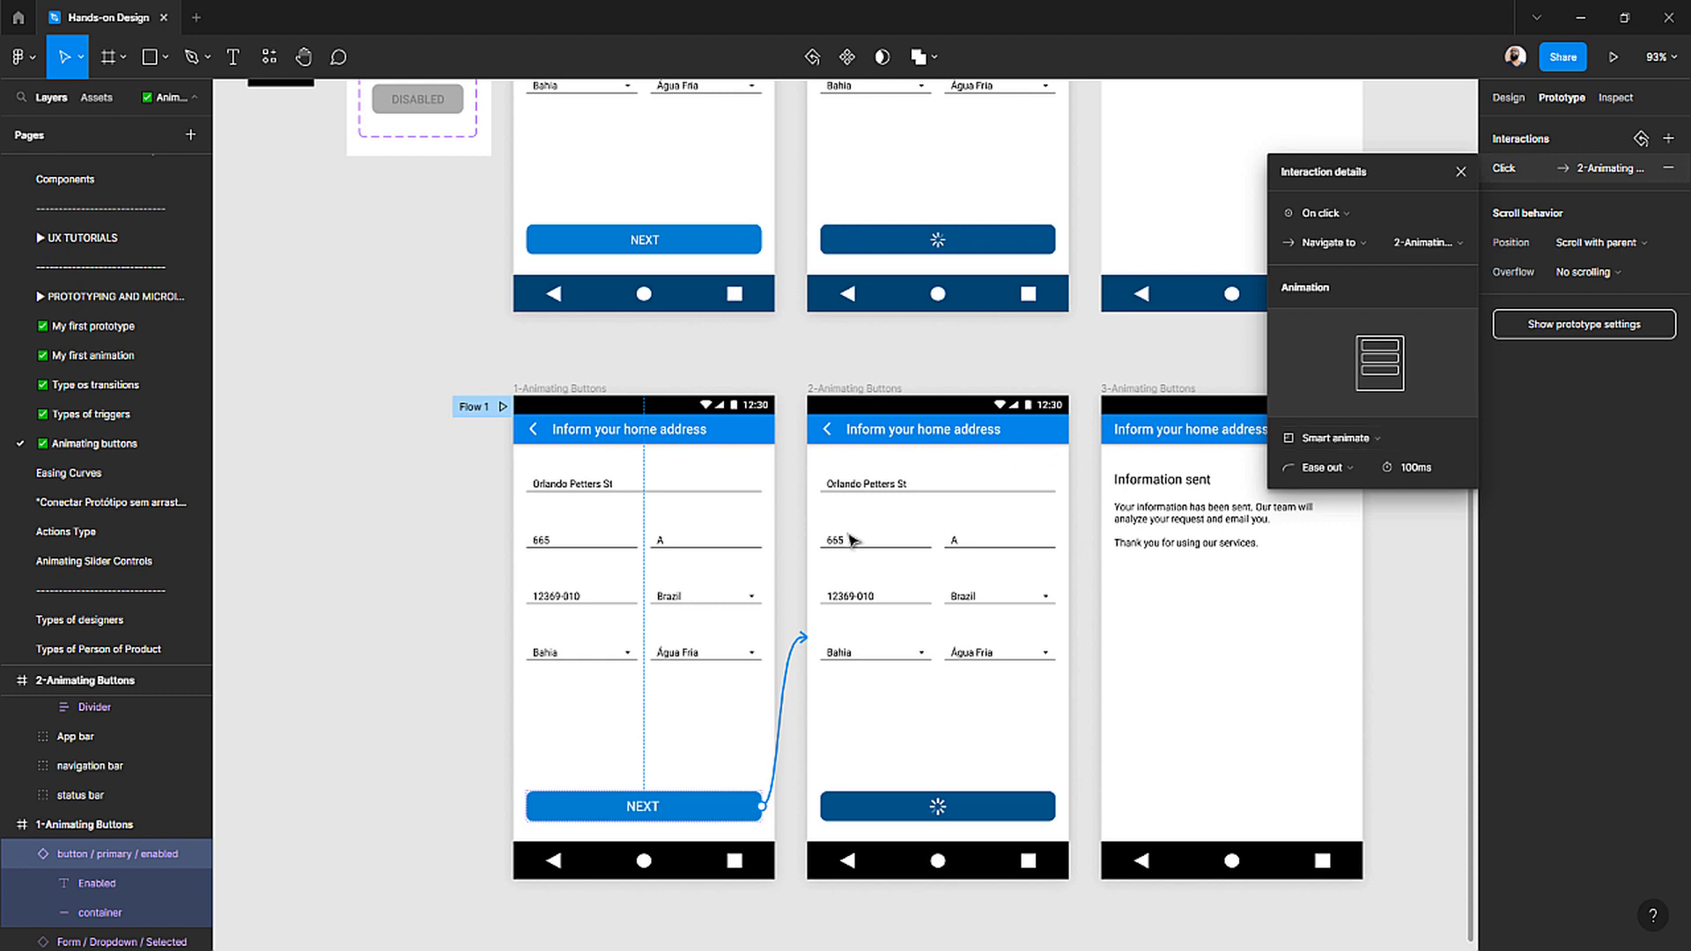
- Following the reference screens' flow, connect the 2-Animating Buttons frame to 3-Animating Buttons with an After delay trigger
scroll(857, 423, up, 4)
click(828, 192)
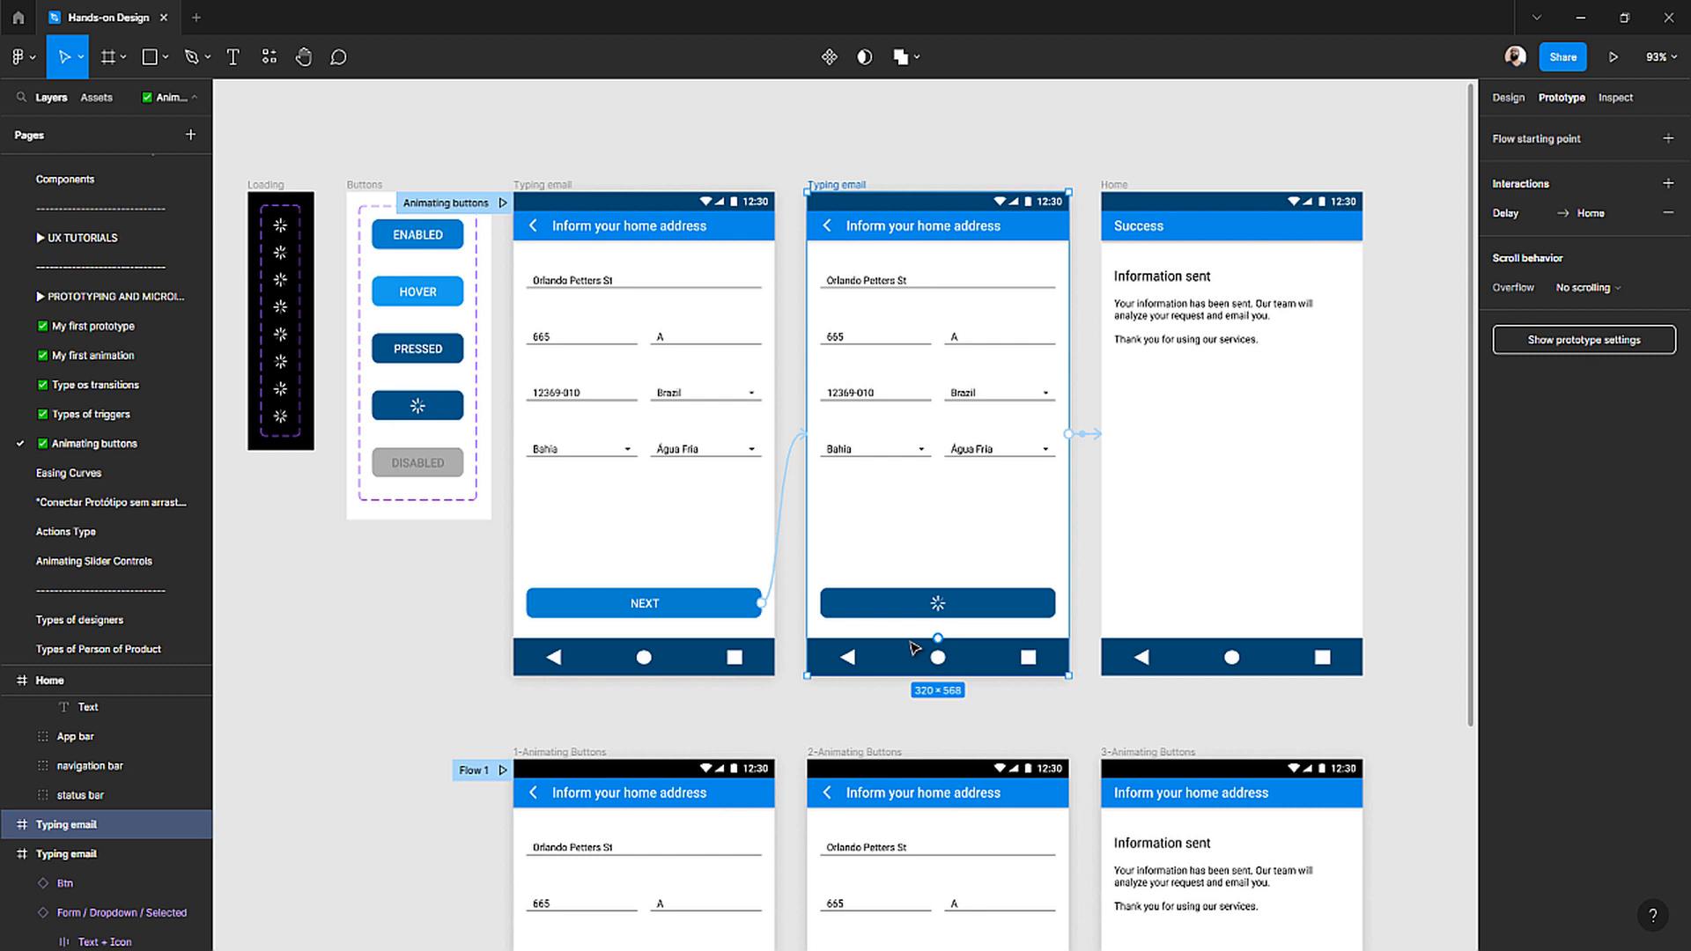
scroll(916, 669, down, 5)
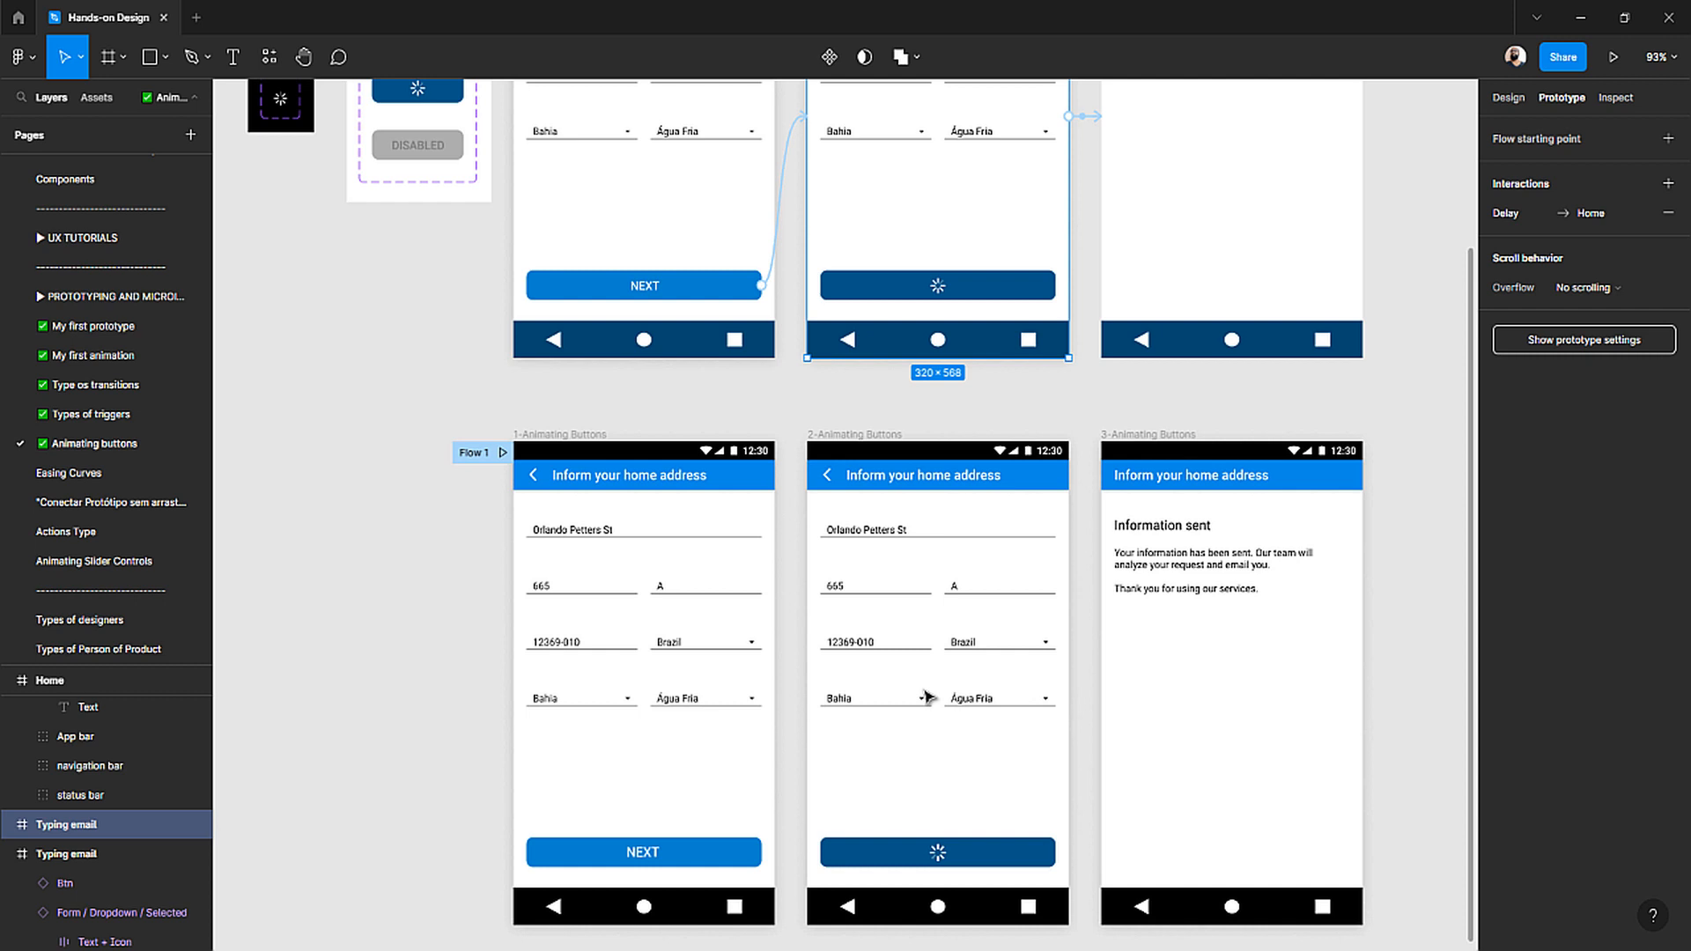
click(838, 438)
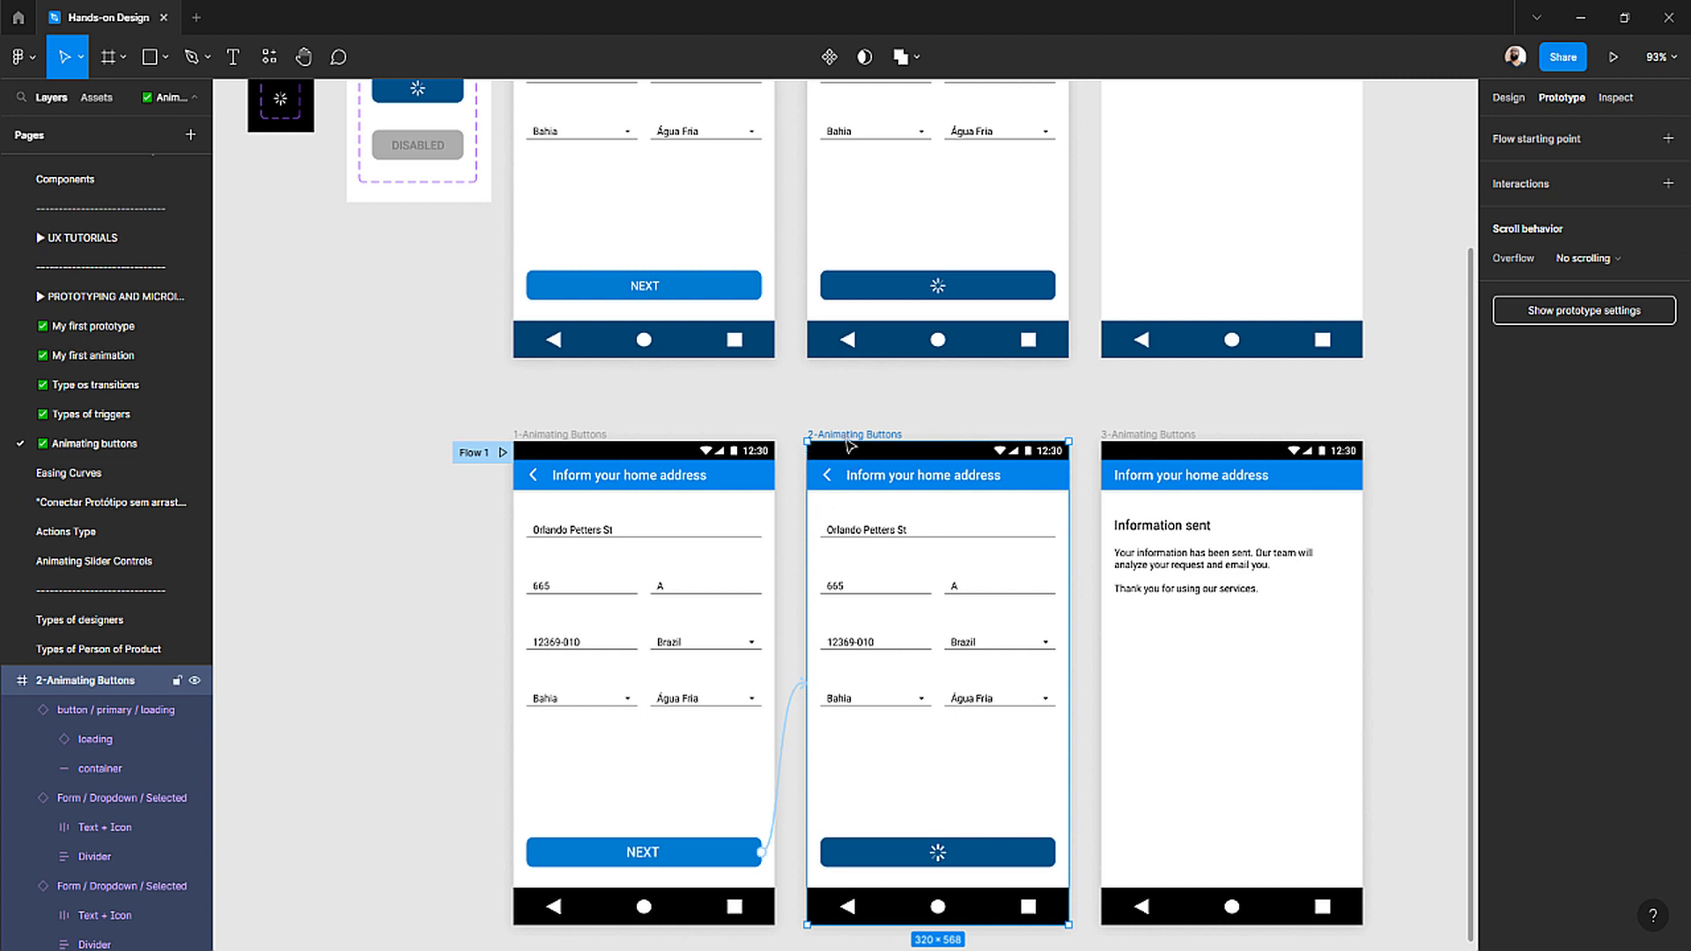
click(1084, 606)
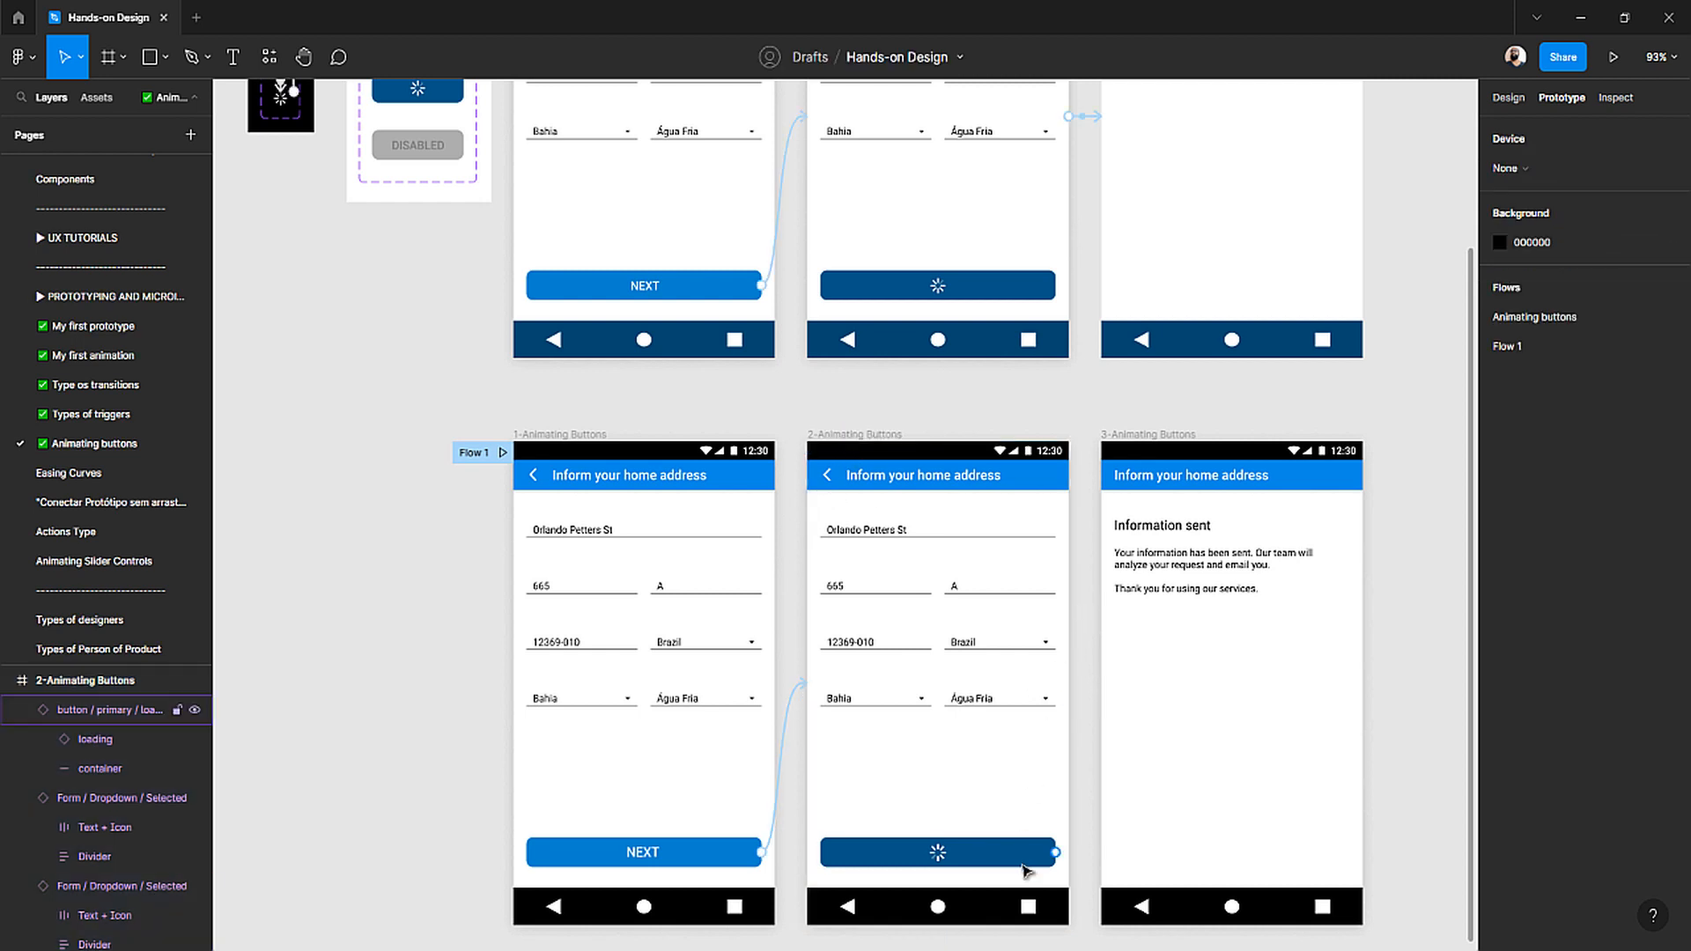
scroll(986, 837, down, 1)
scroll(981, 832, up, 2)
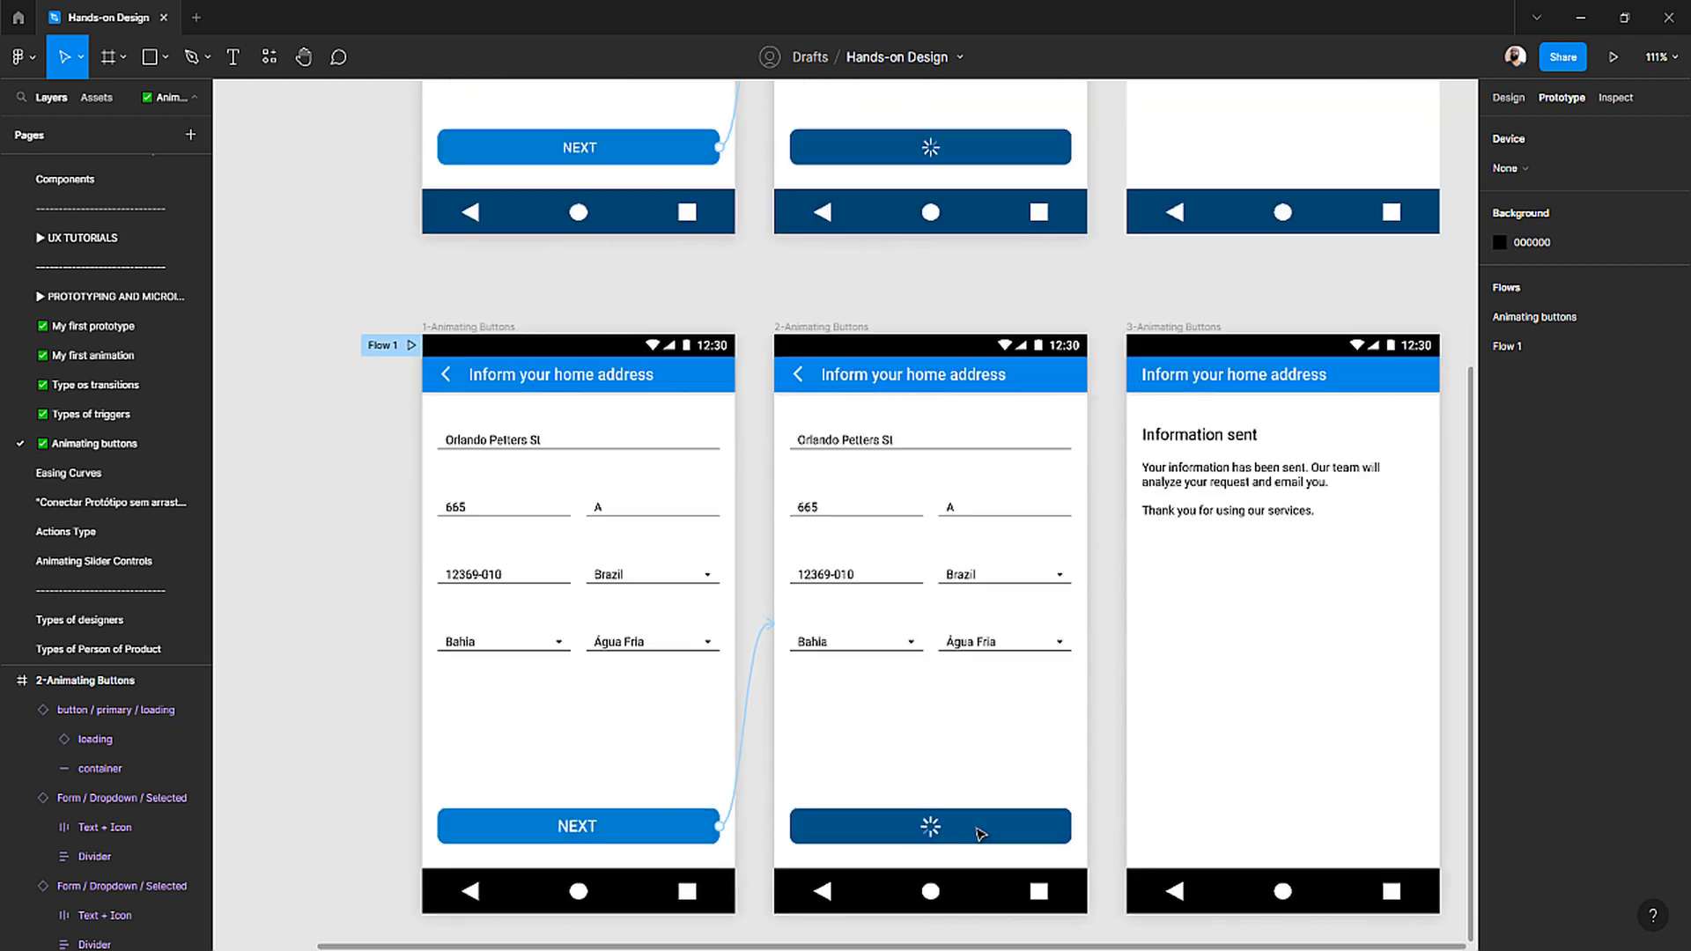
click(811, 332)
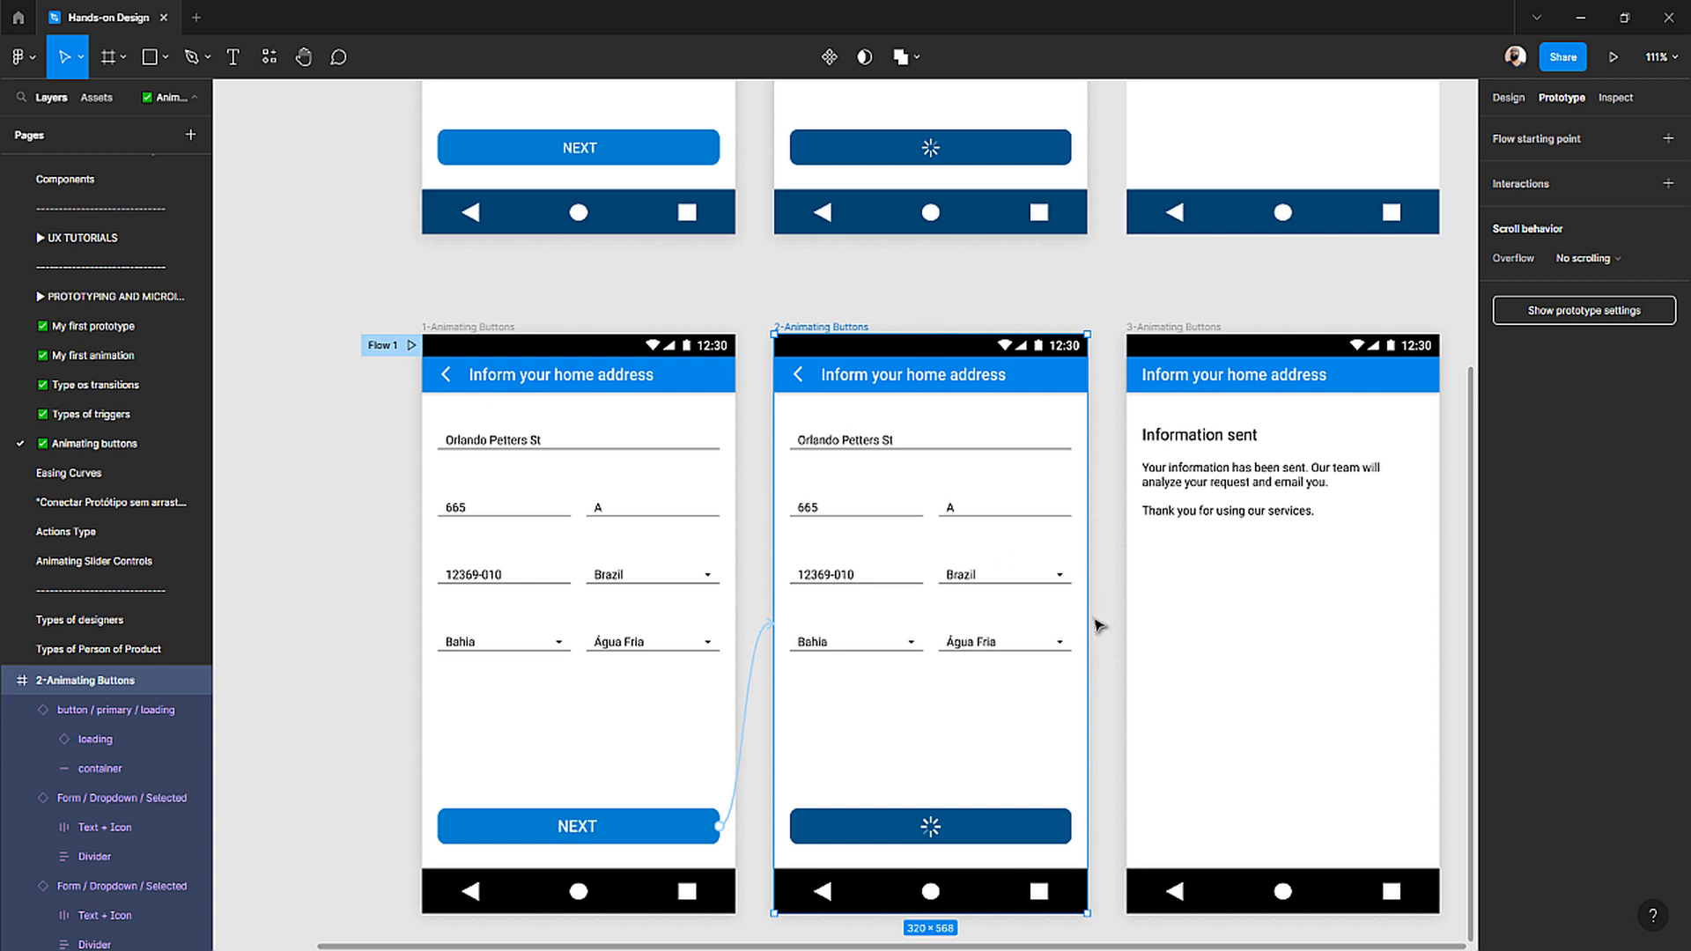
drag(1148, 621, 1174, 624)
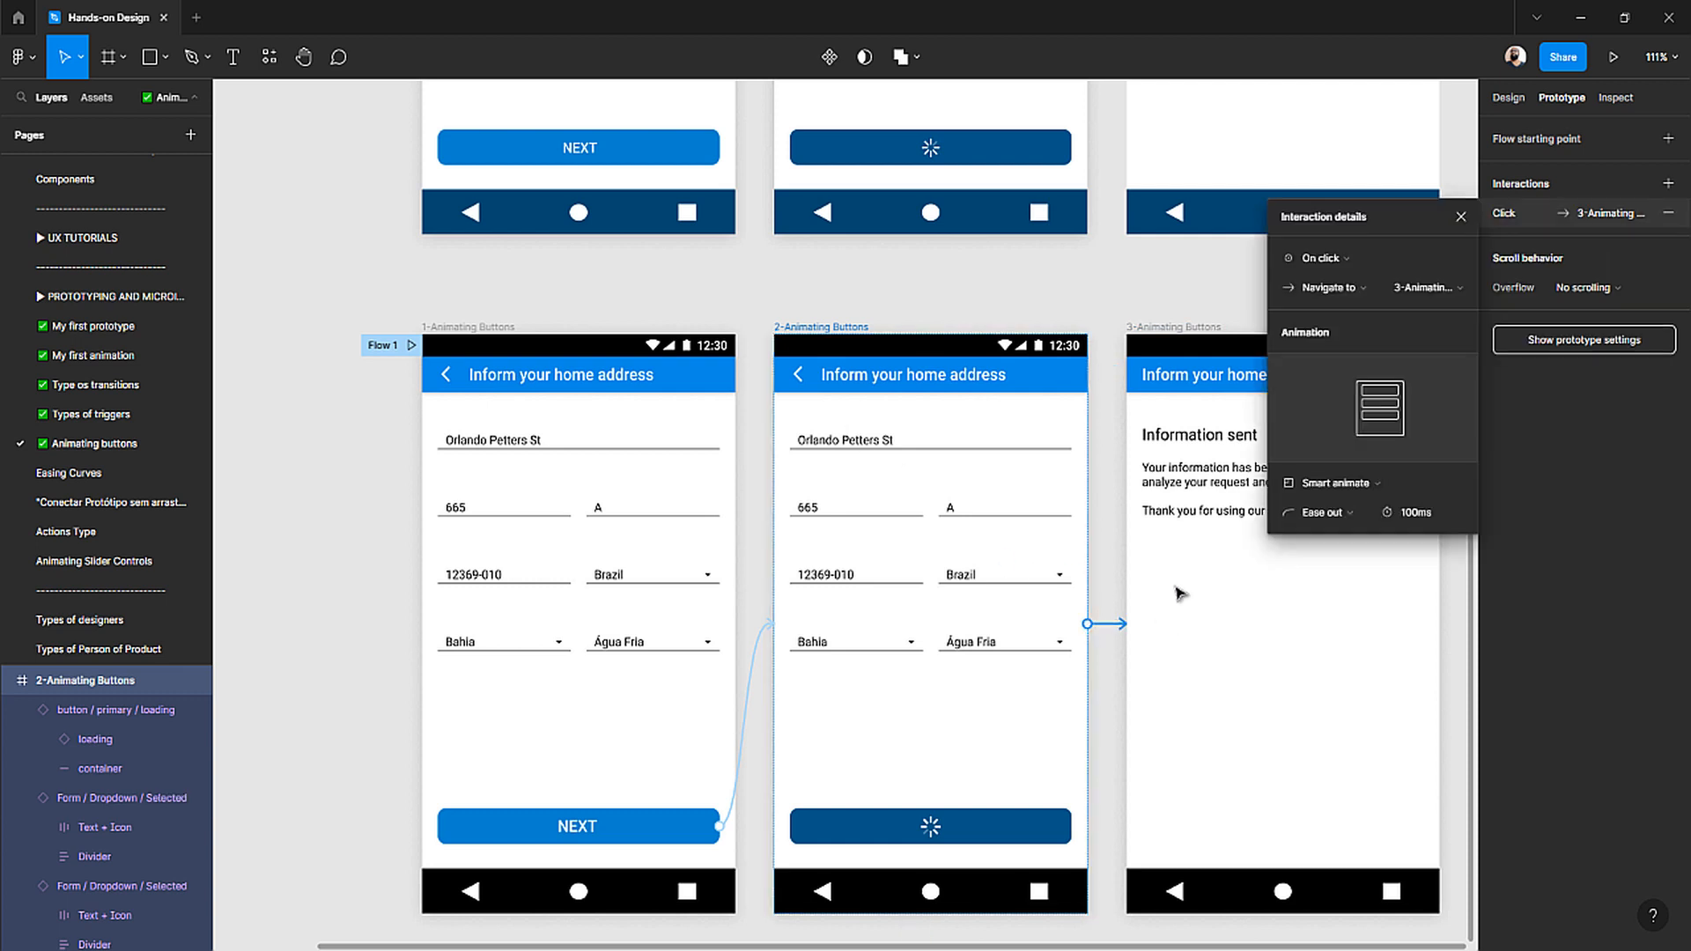
click(1340, 257)
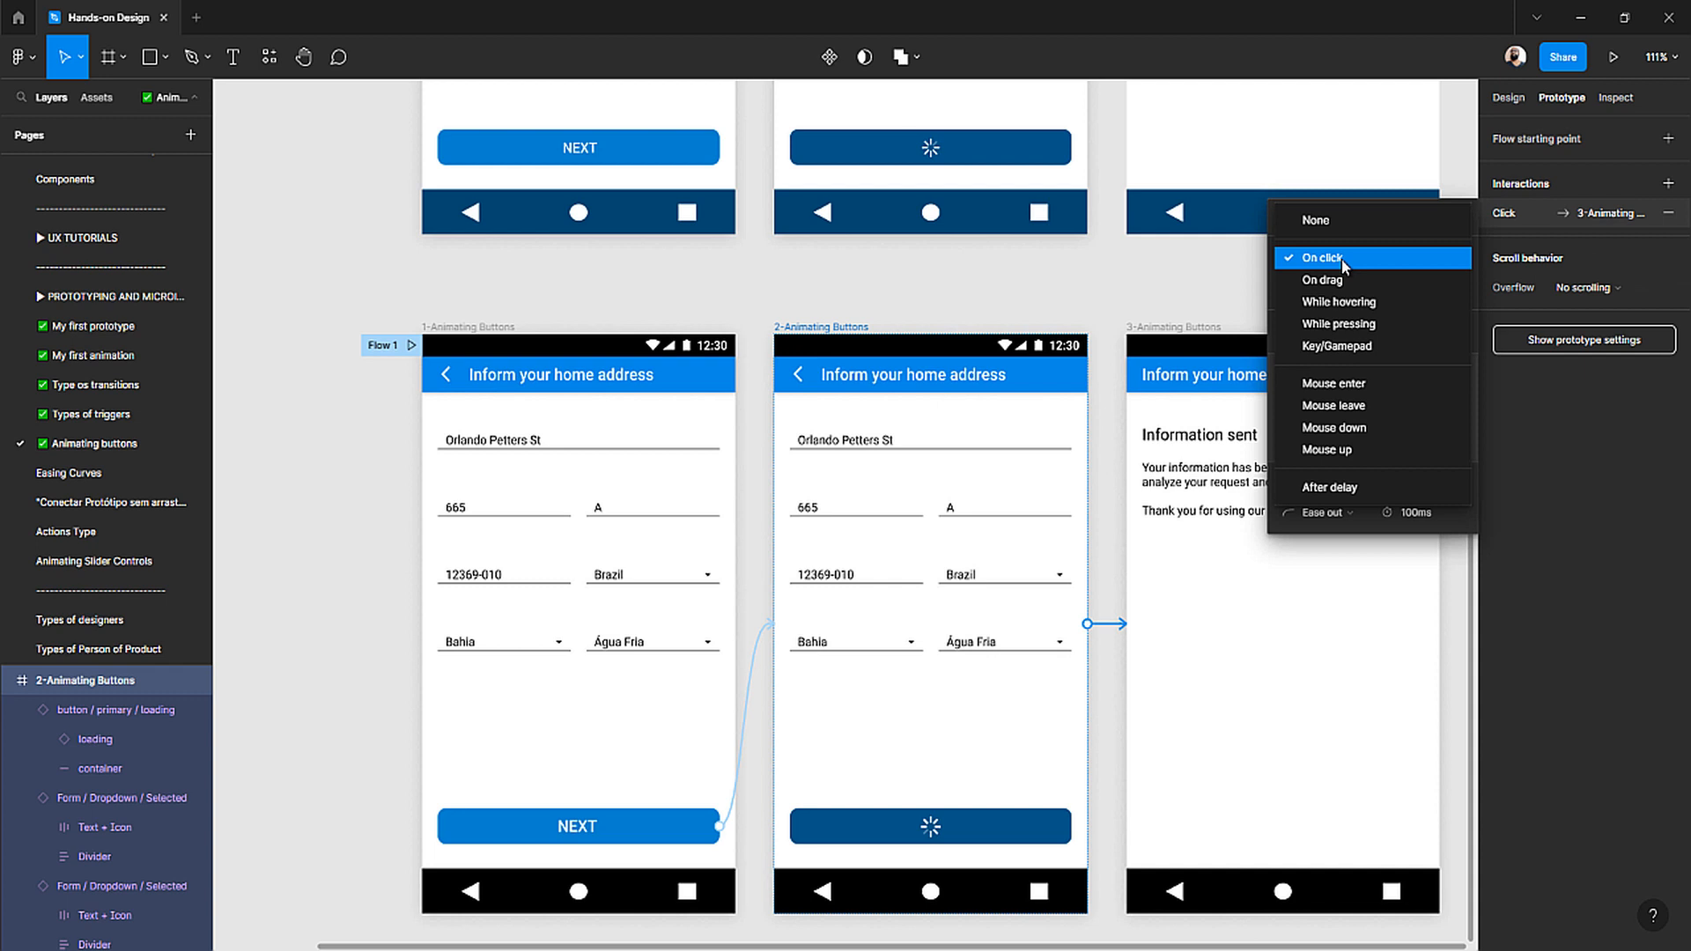
click(1342, 490)
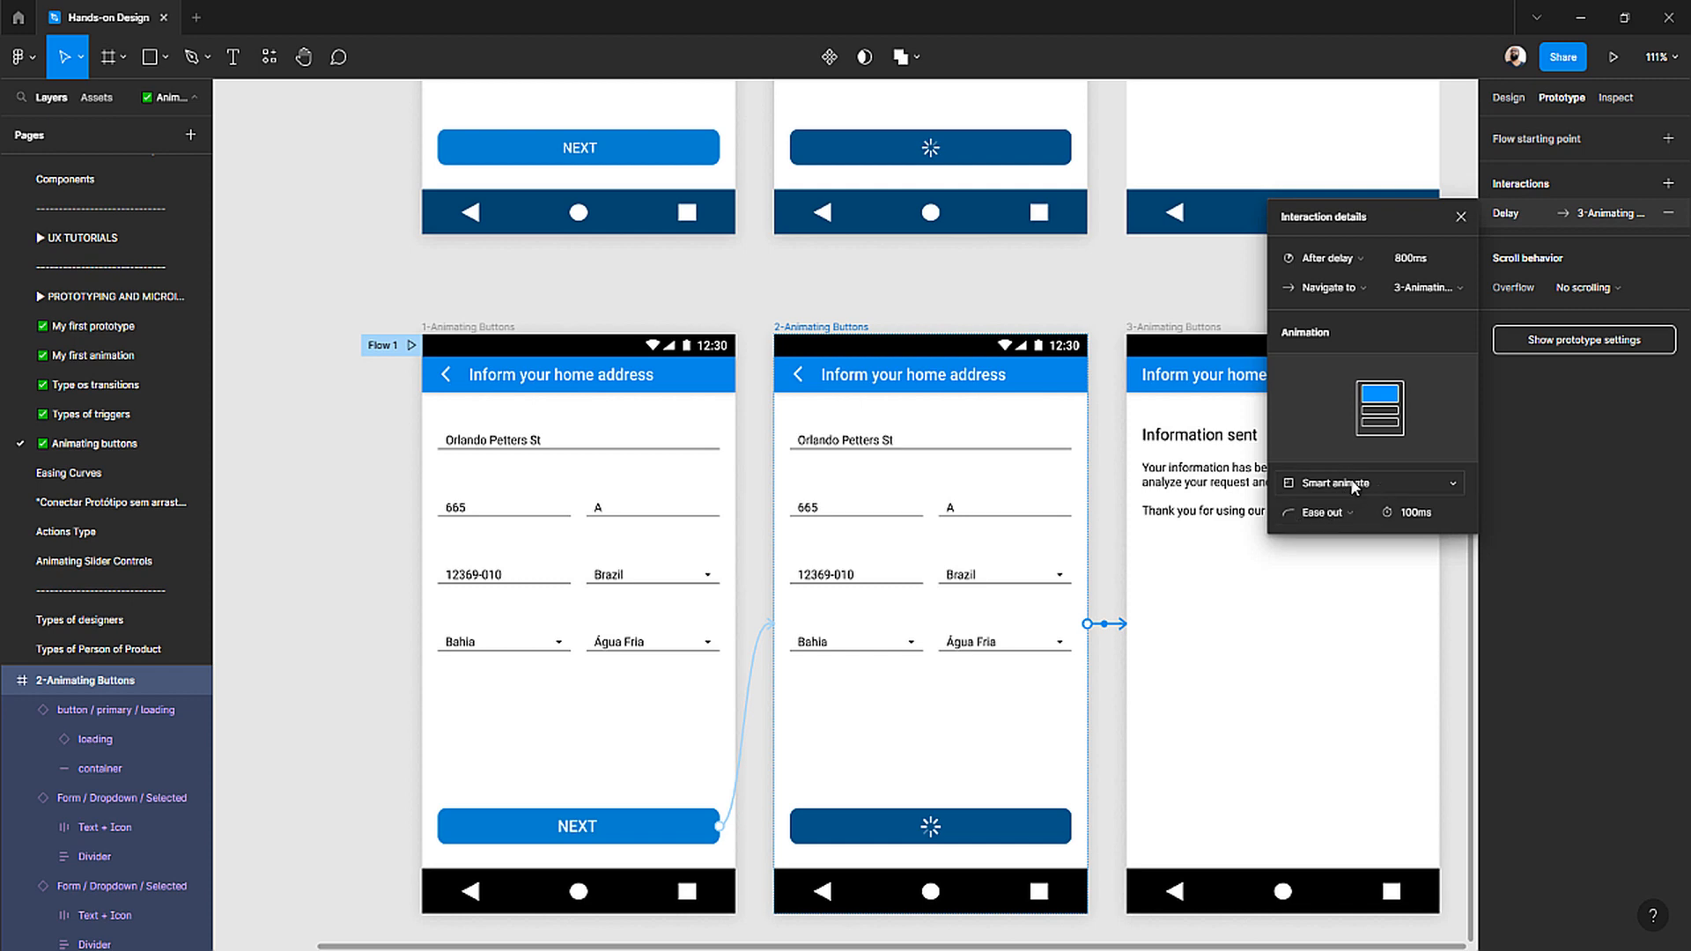
- Check the delay between the reference Typing email and Home frames, and set the 2-Animating Buttons frame's delay to 3000ms
scroll(886, 476, up, 3)
scroll(886, 476, up, 7)
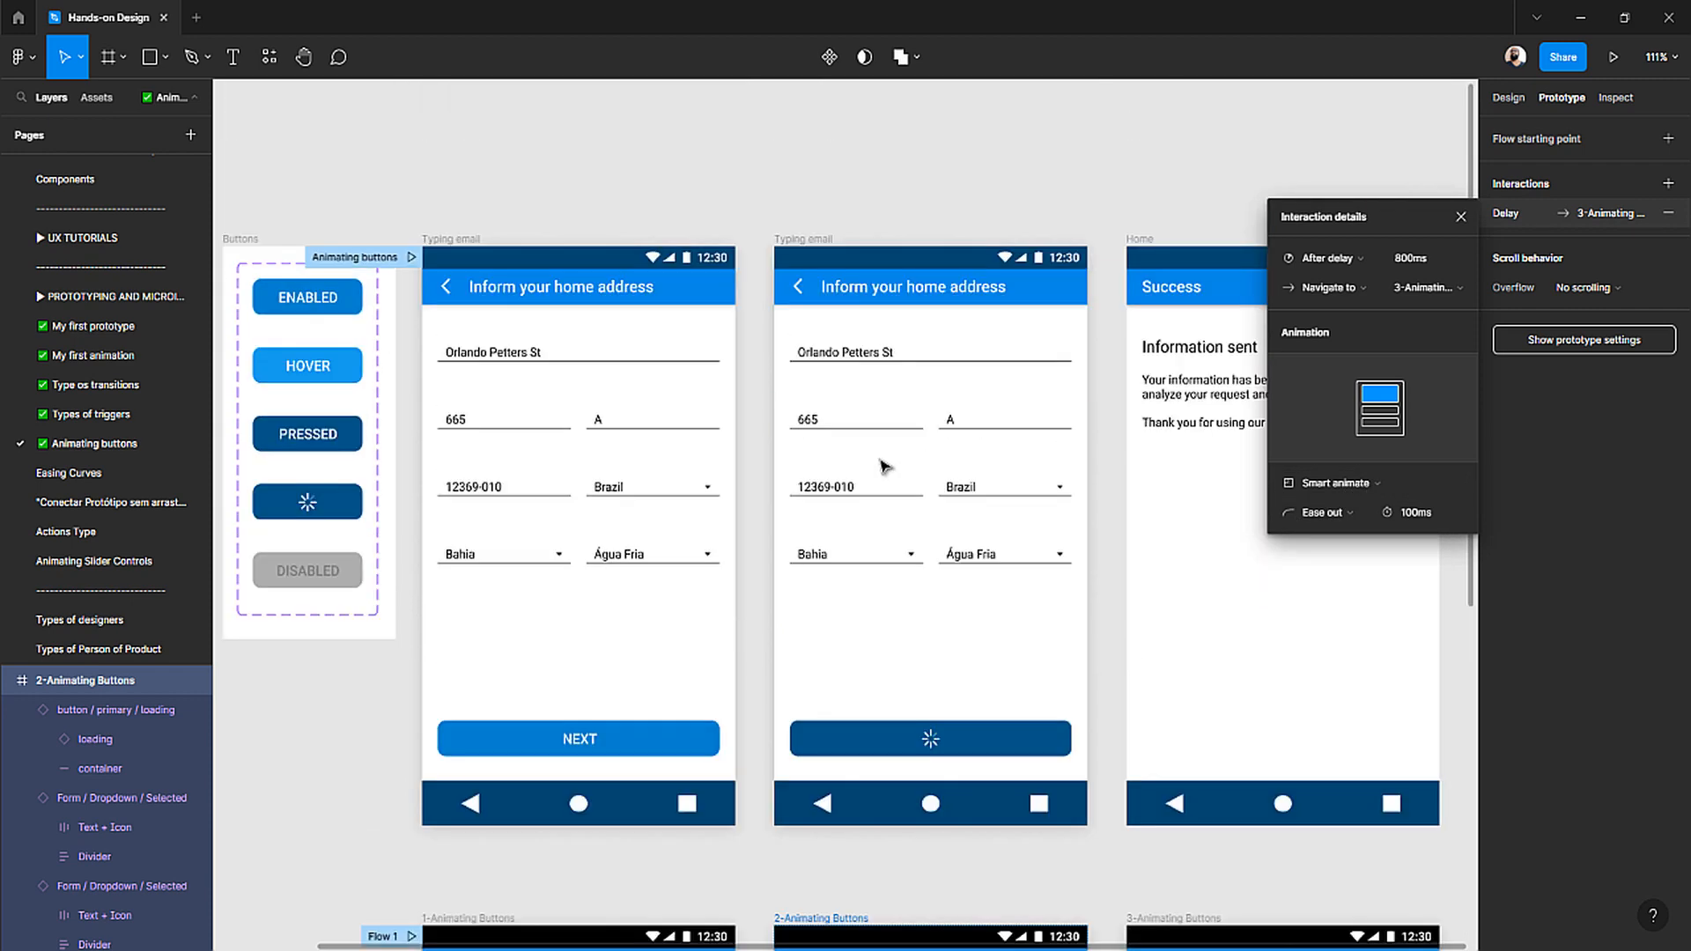
click(795, 241)
scroll(795, 240, right, 3)
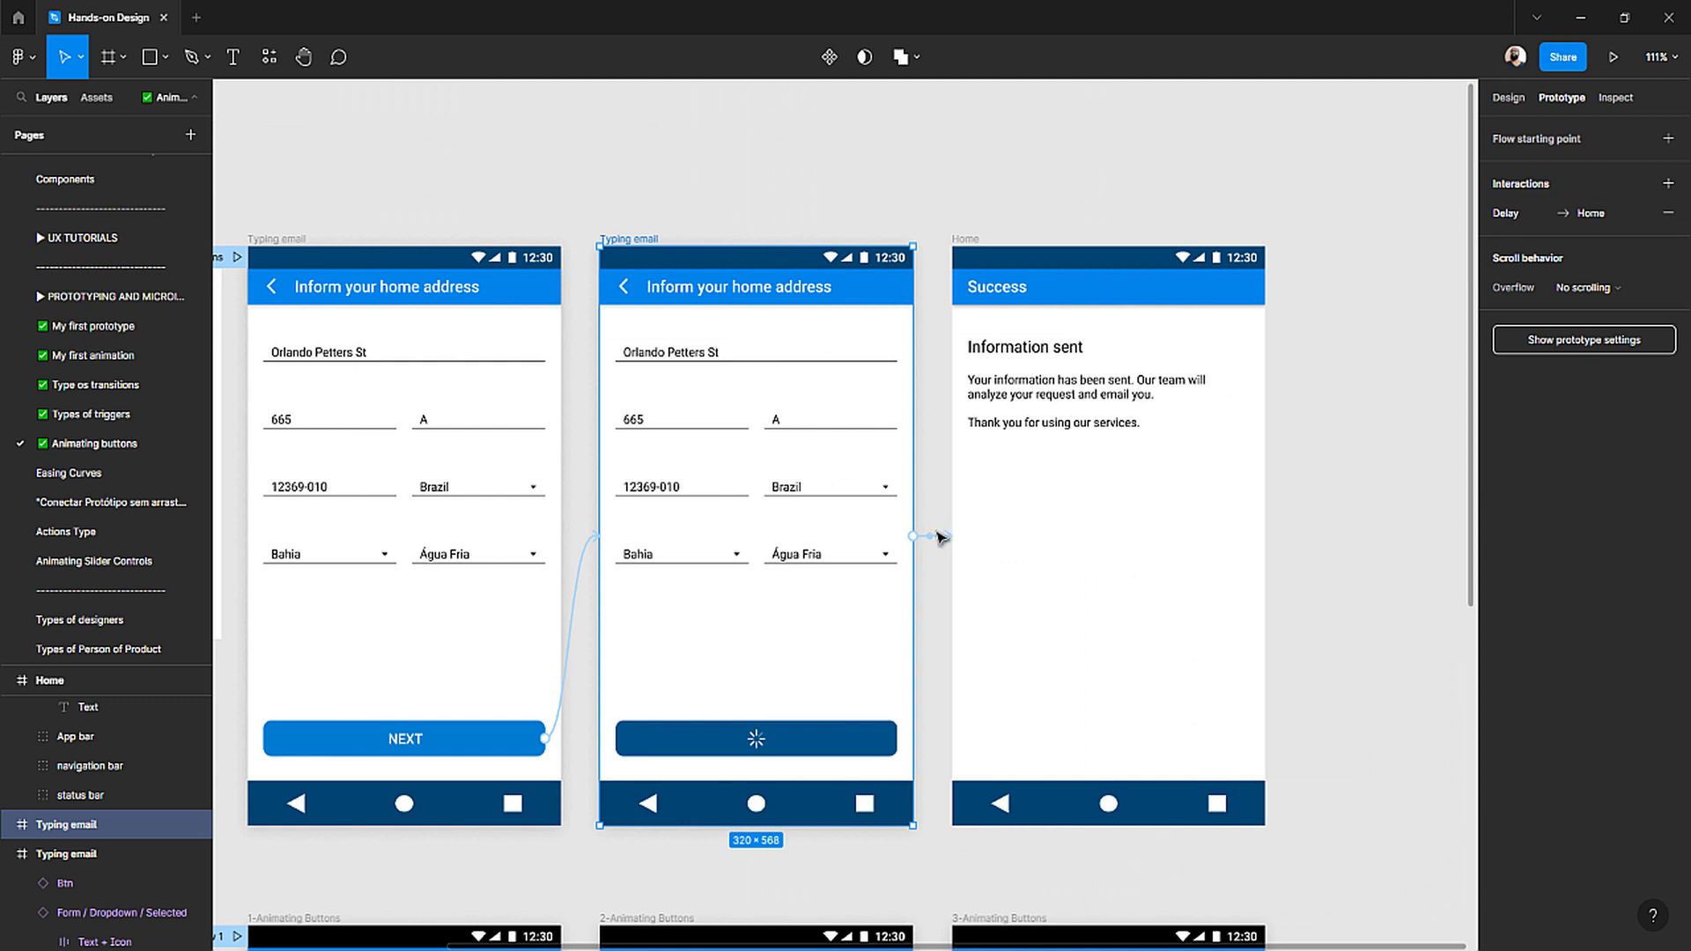
click(934, 536)
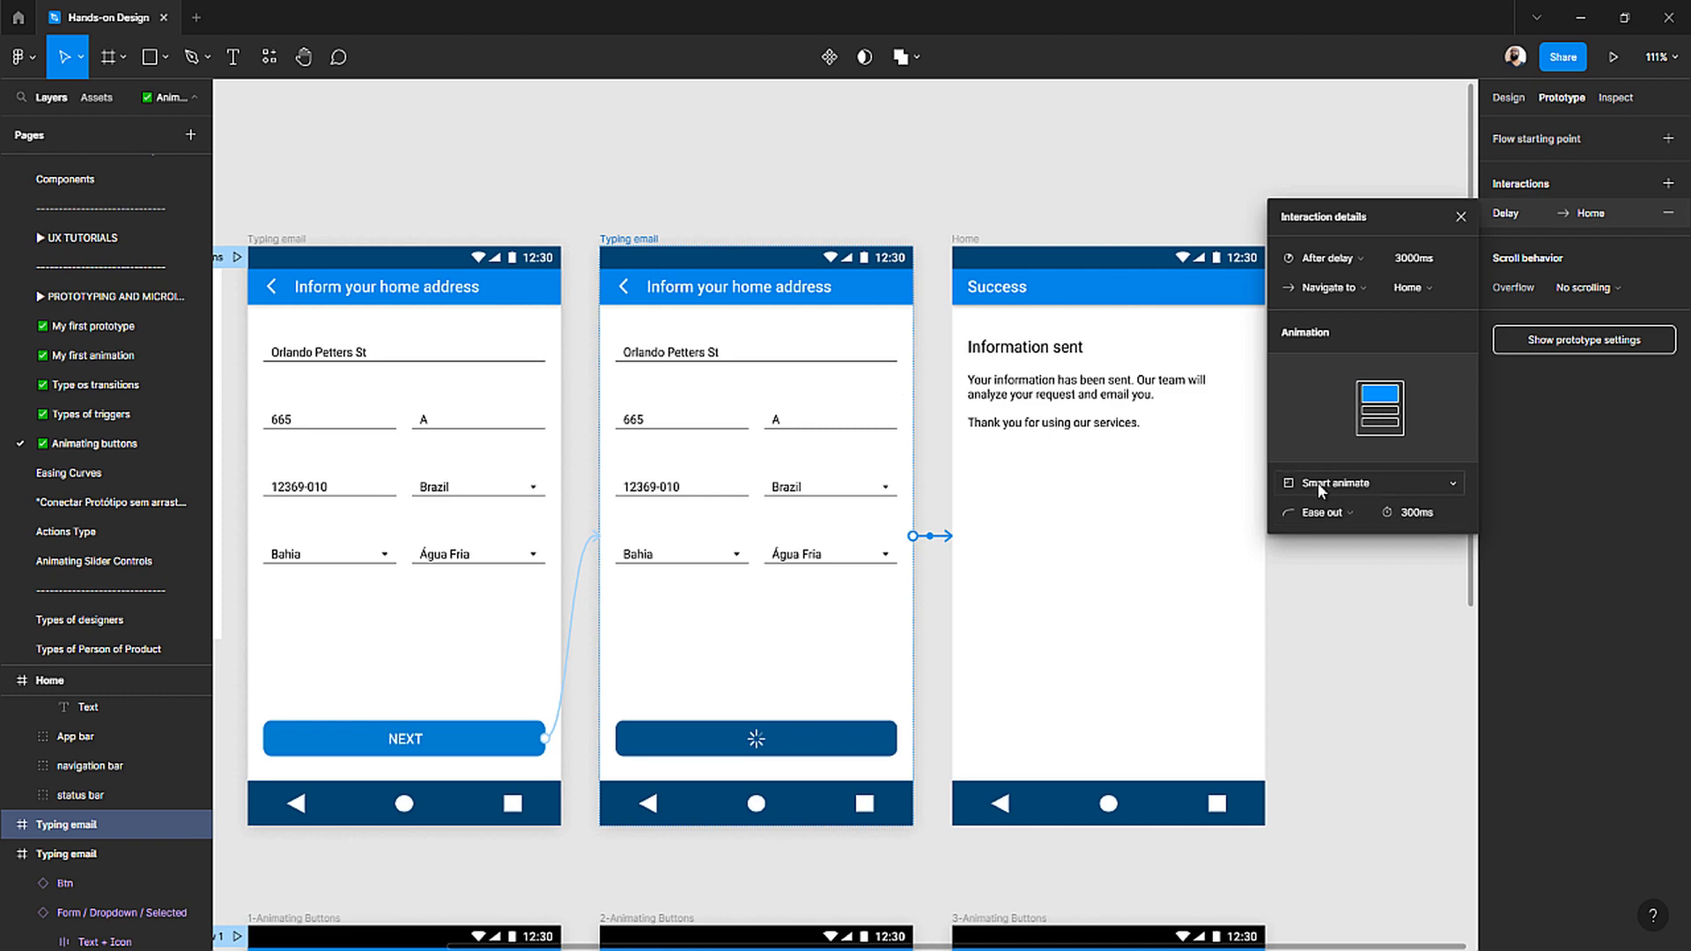
scroll(972, 515, down, 6)
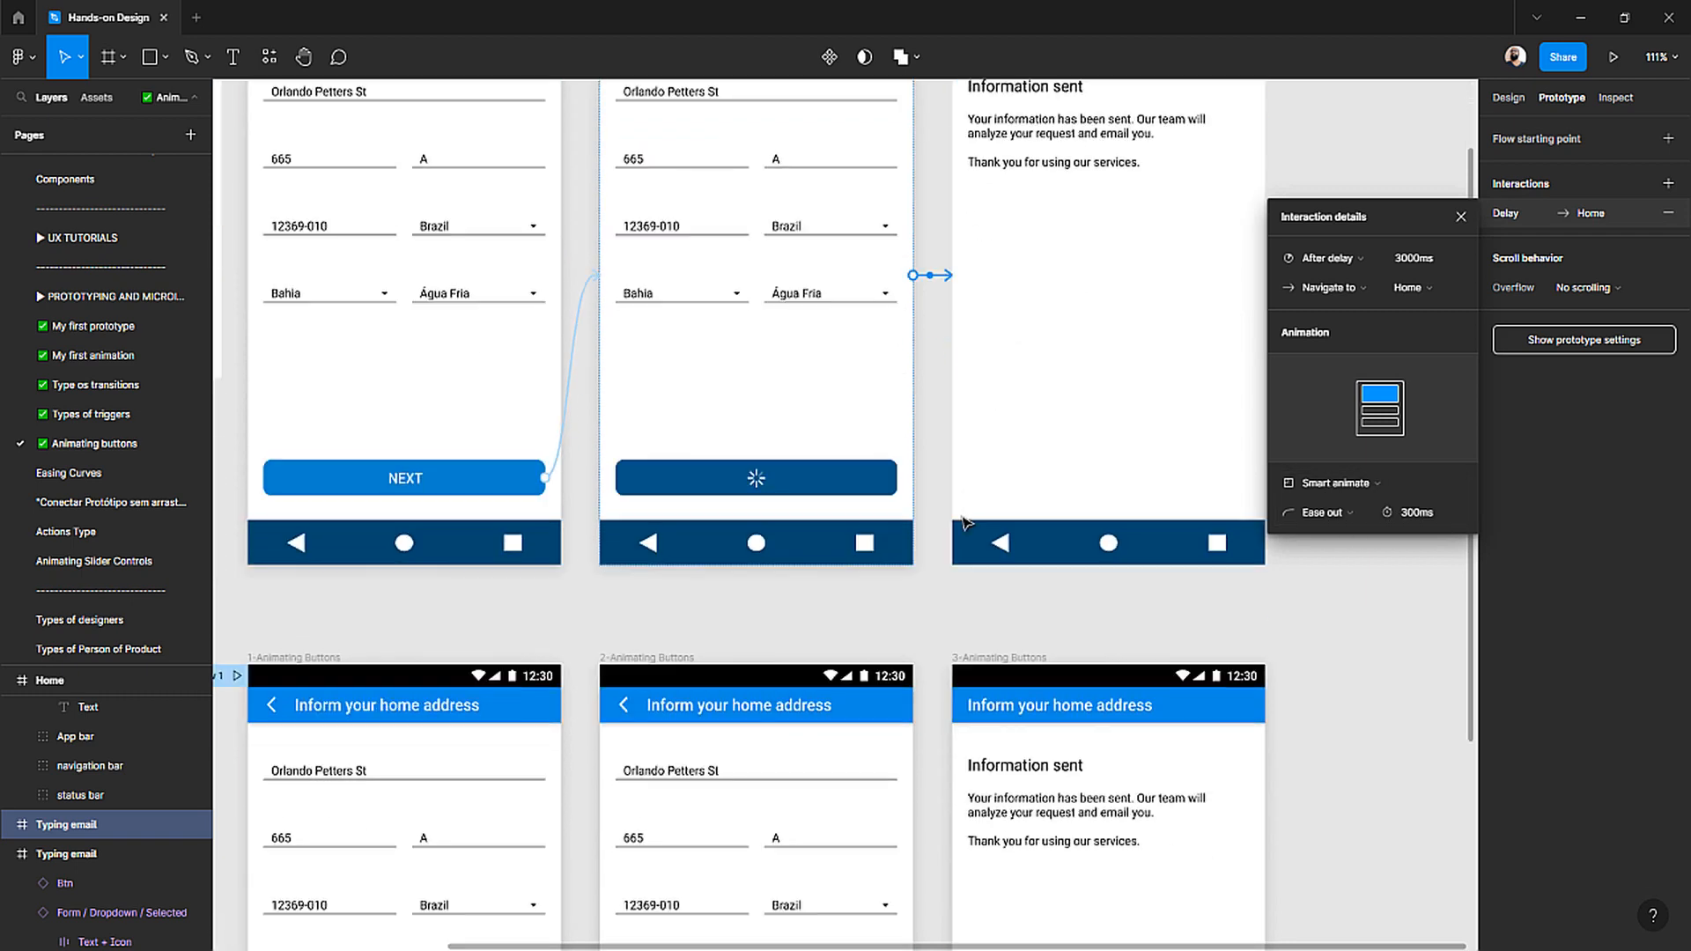
click(636, 414)
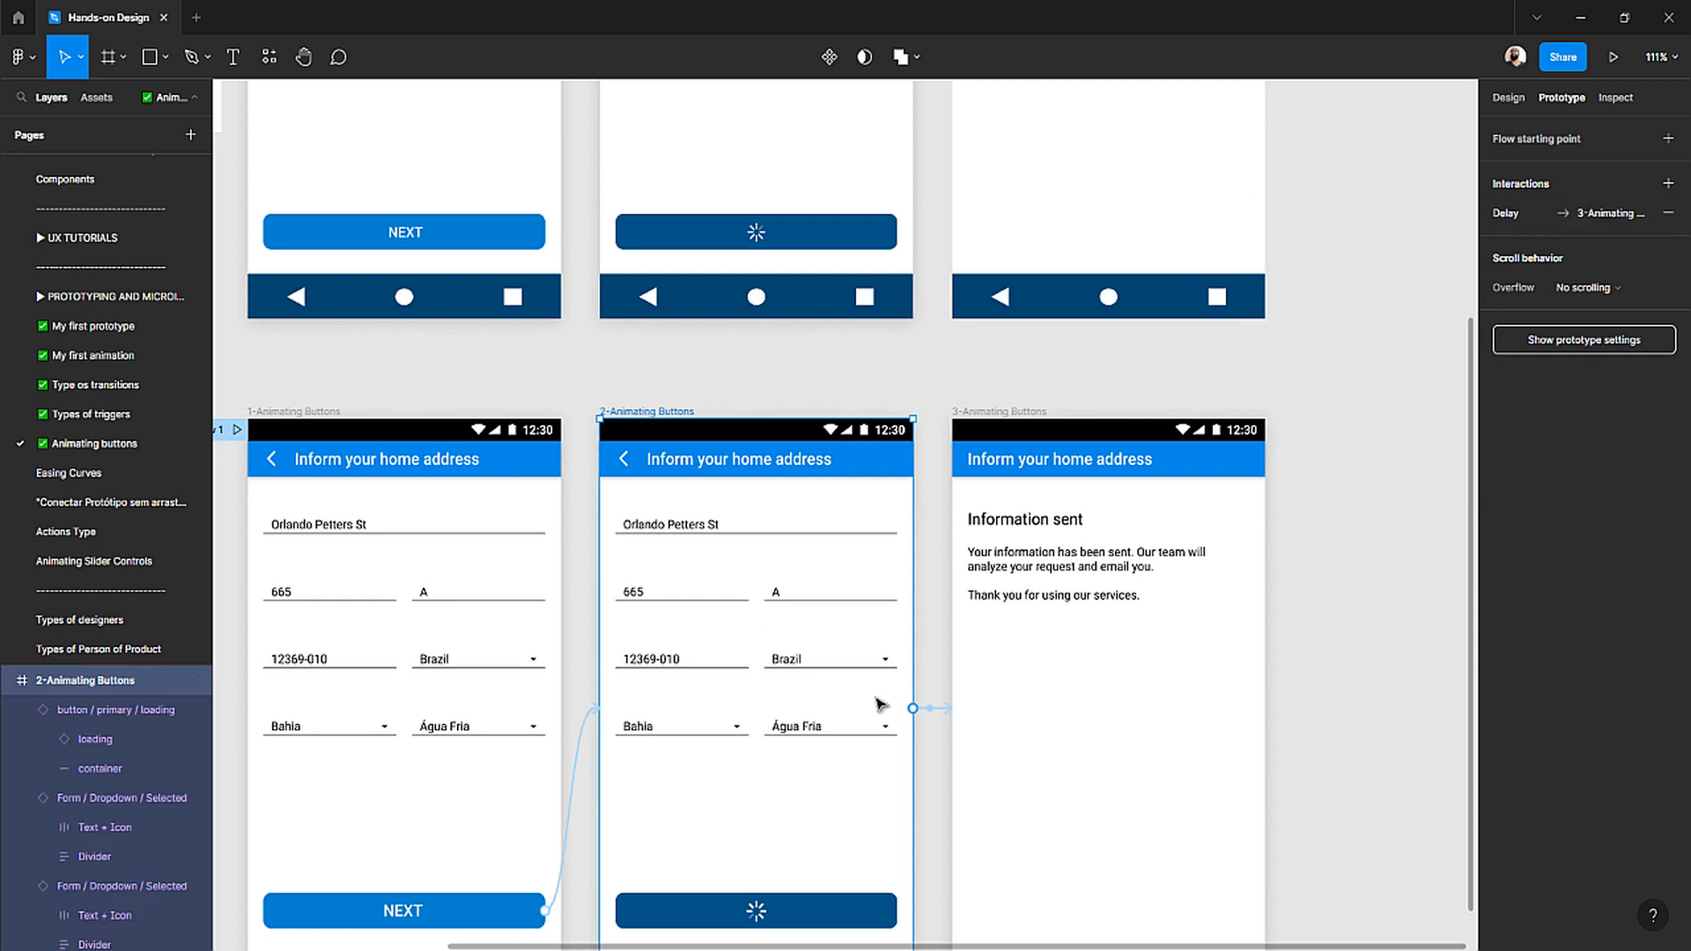
click(930, 708)
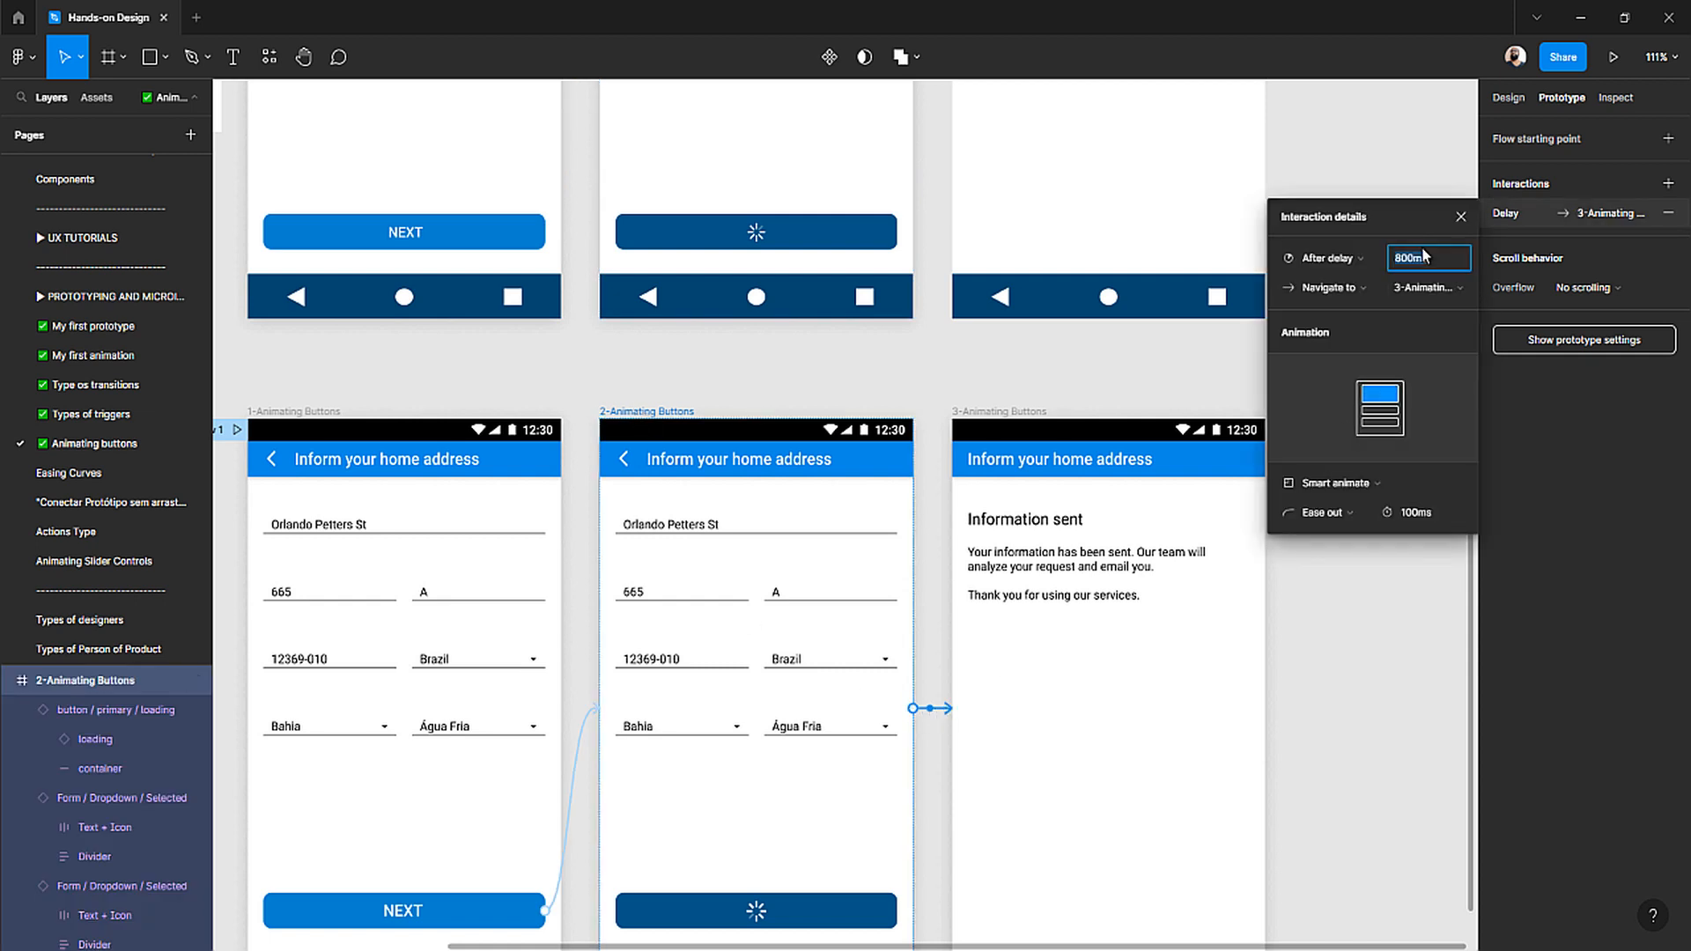
text(3000)
click(833, 370)
- Rename the flow starting point of the 1-Animating Buttons frame to "Animating Buttons"
scroll(790, 361, down, 3)
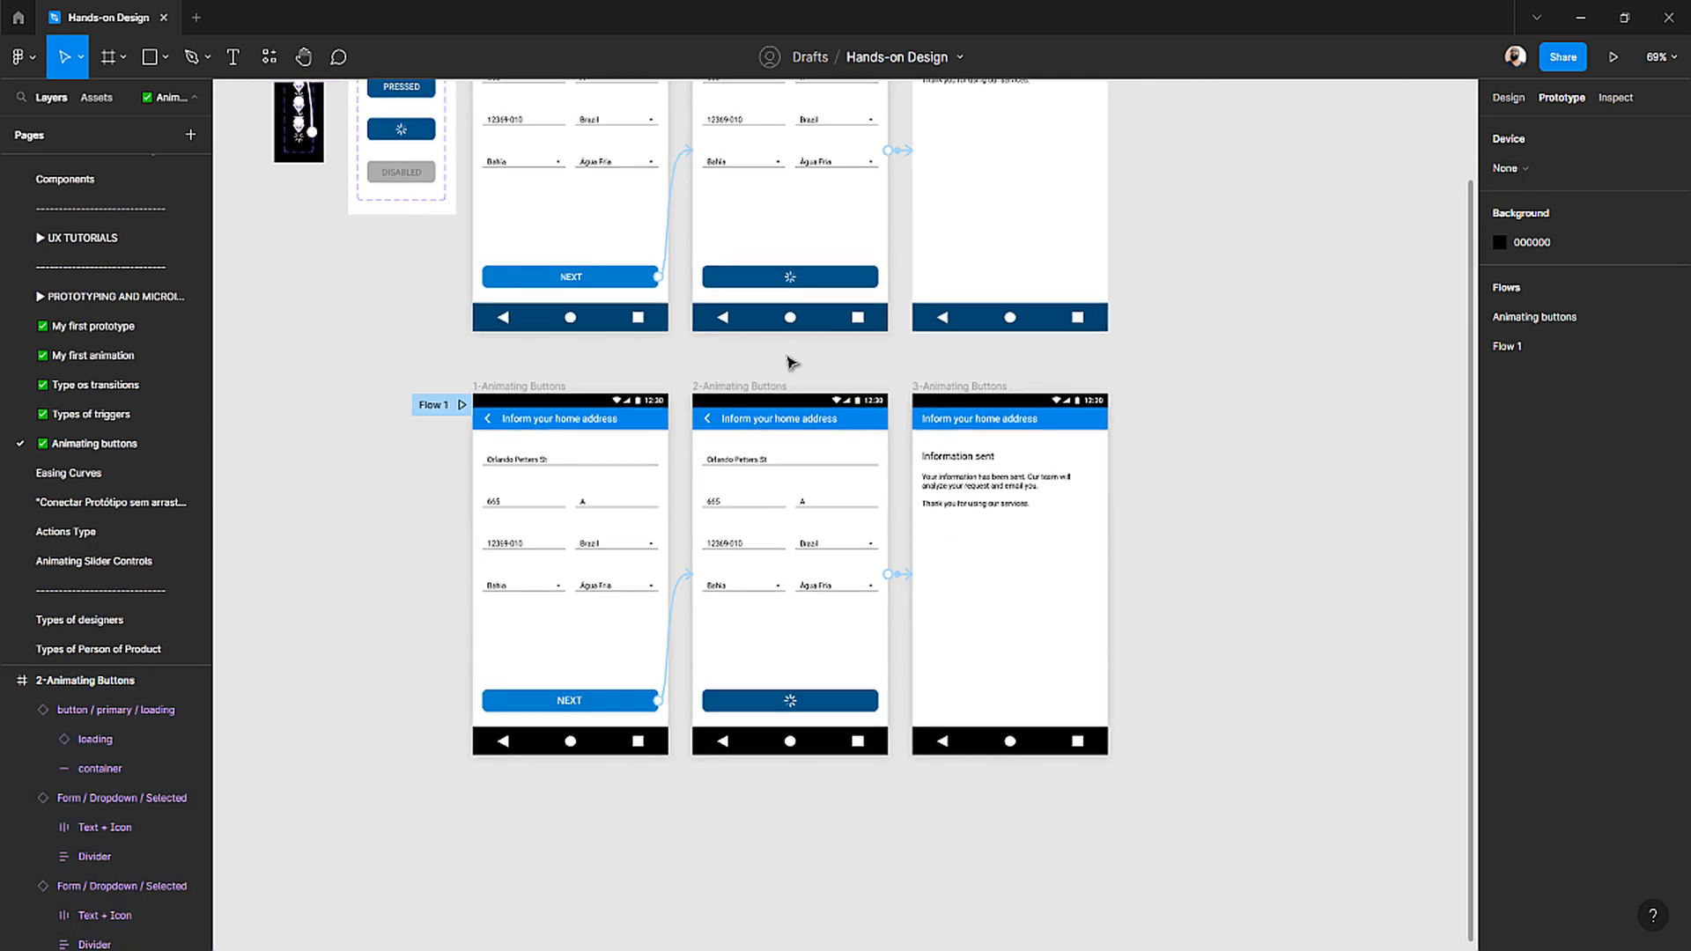
double_click(432, 405)
text(A)
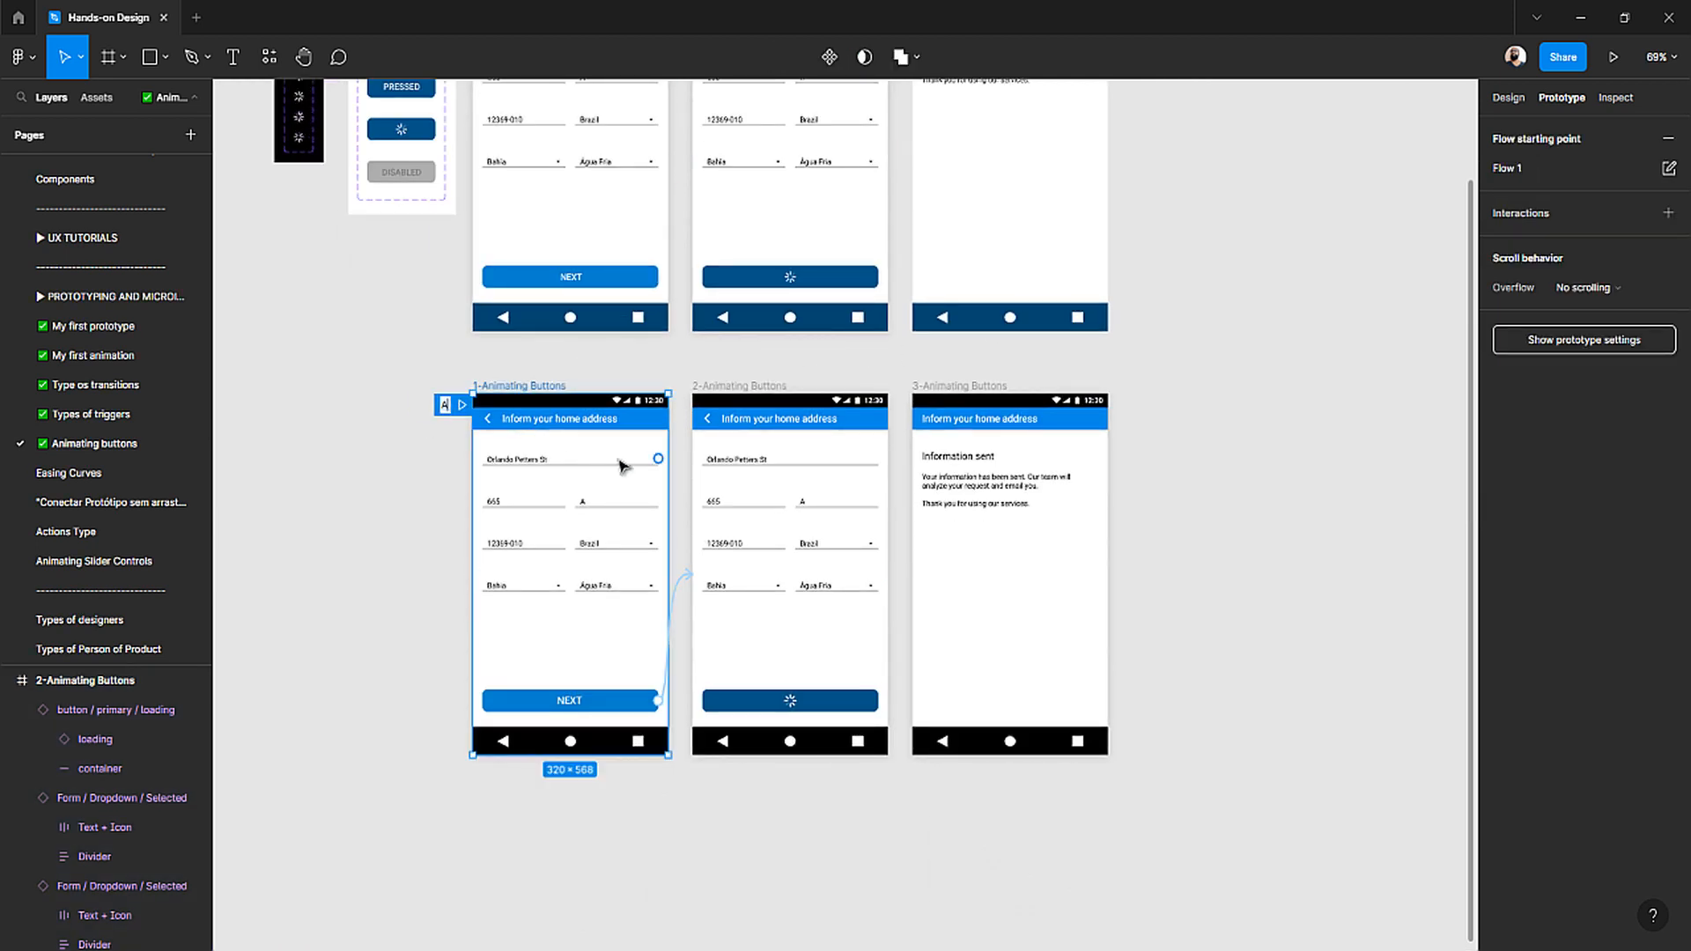
text(nimating Buttons)
key(Return)
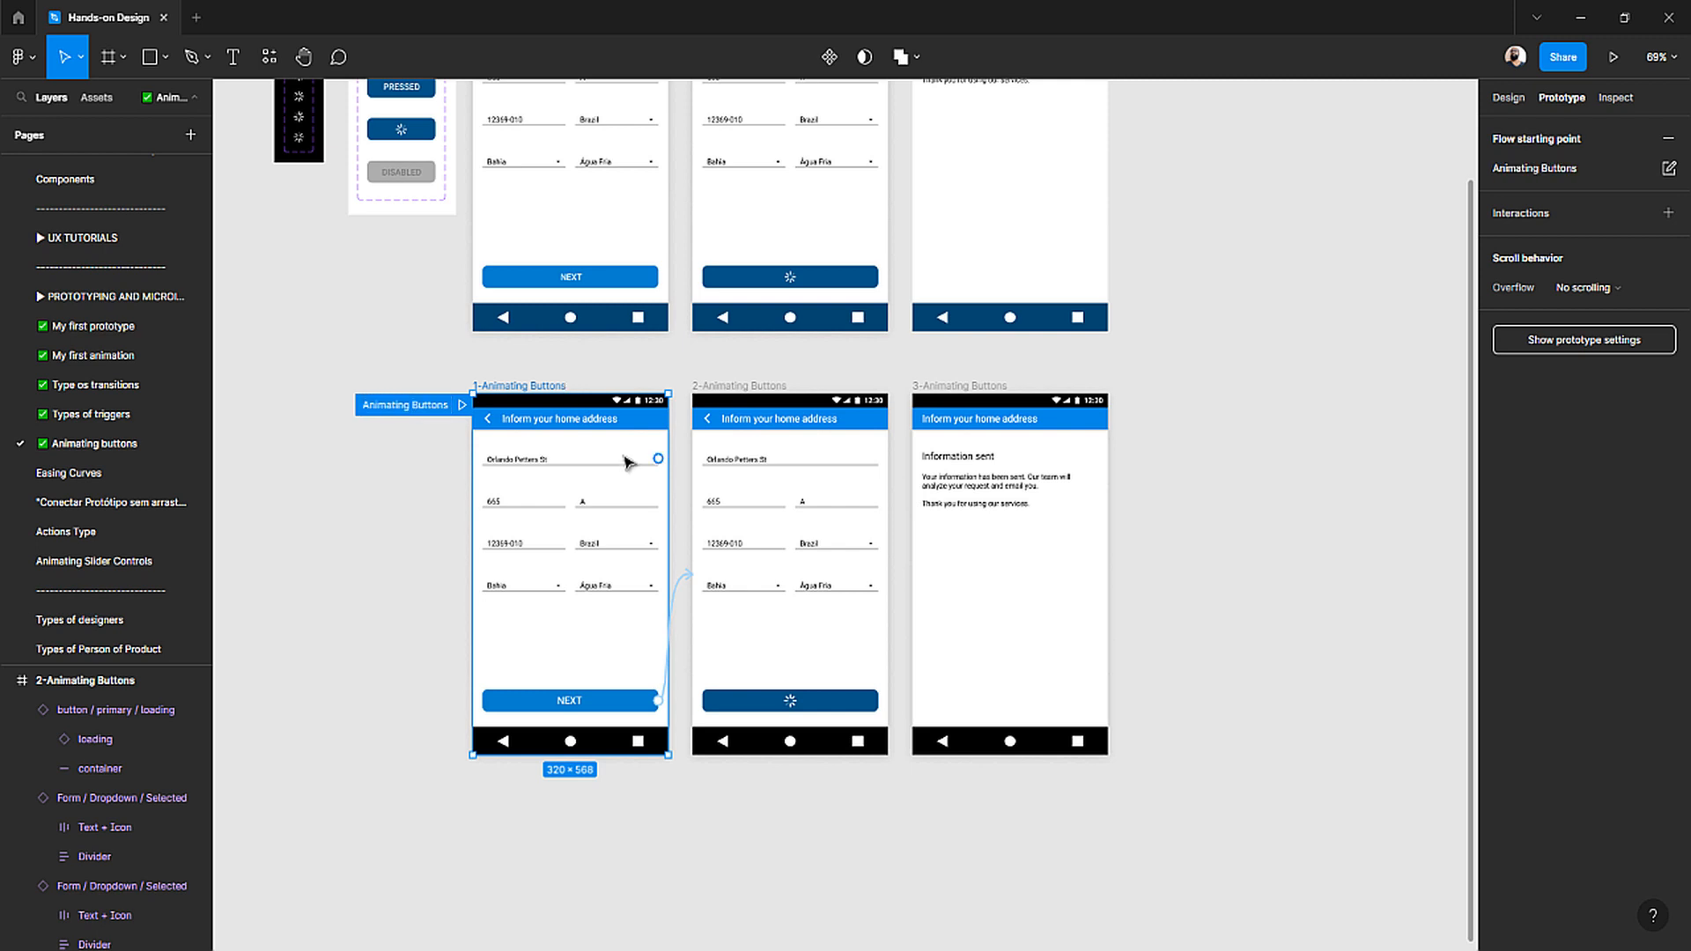
- Play the Animating Buttons prototype, test the NEXT button twice through to the "Information sent" screen, and restart the flow
click(462, 406)
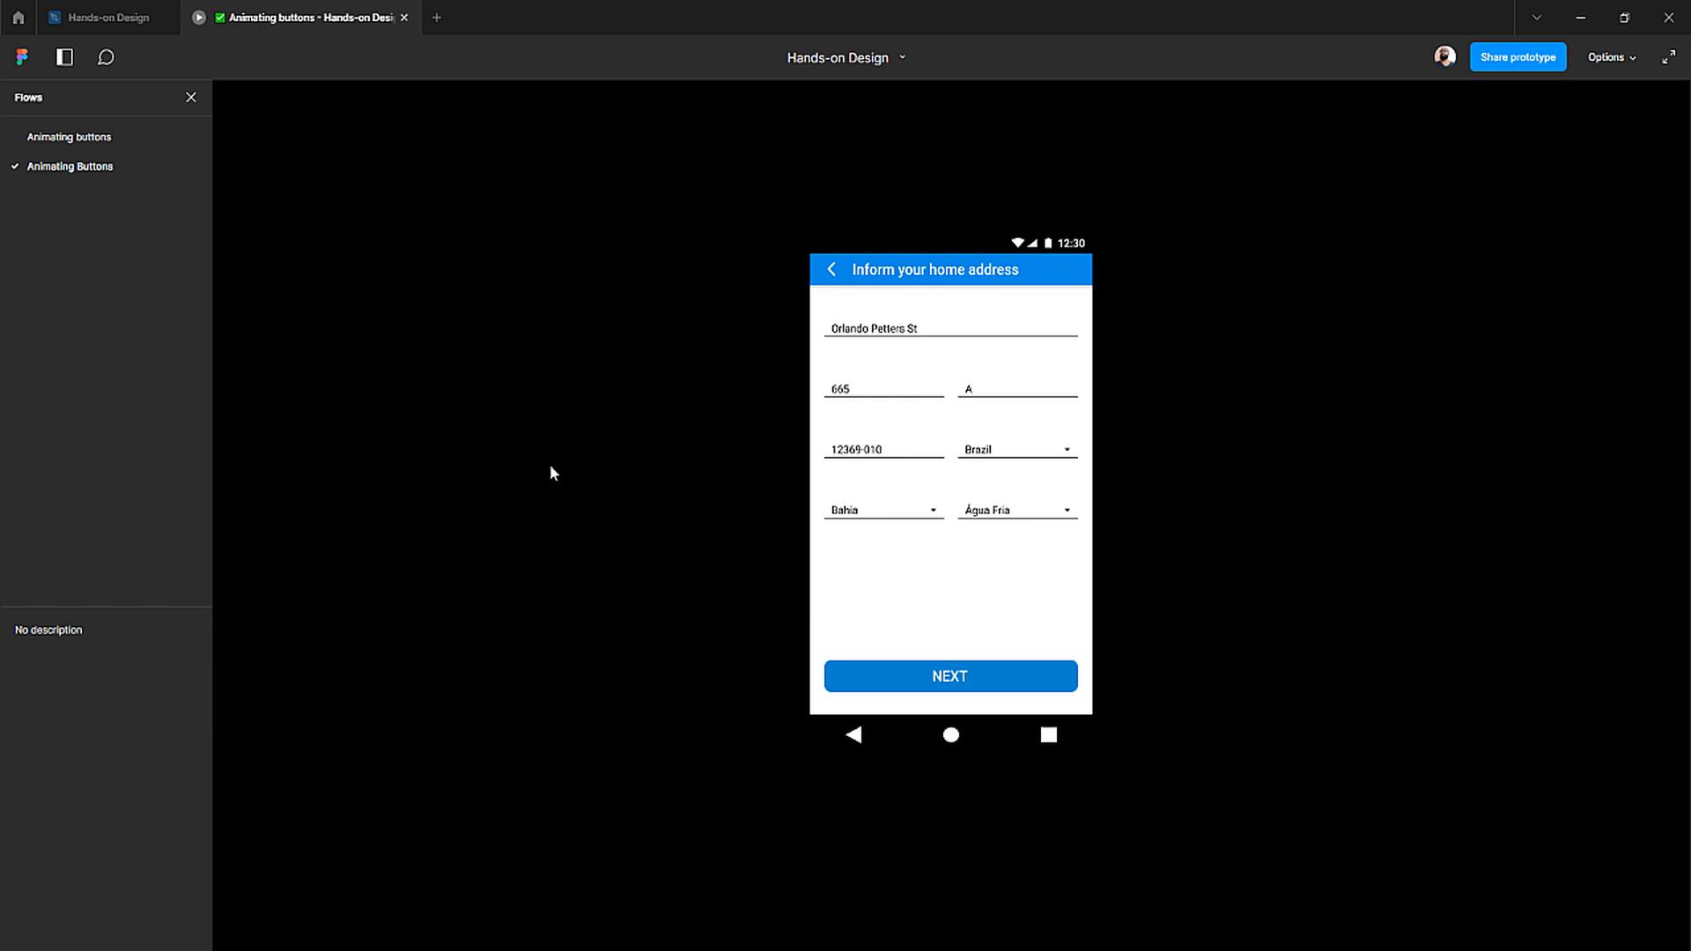
click(973, 686)
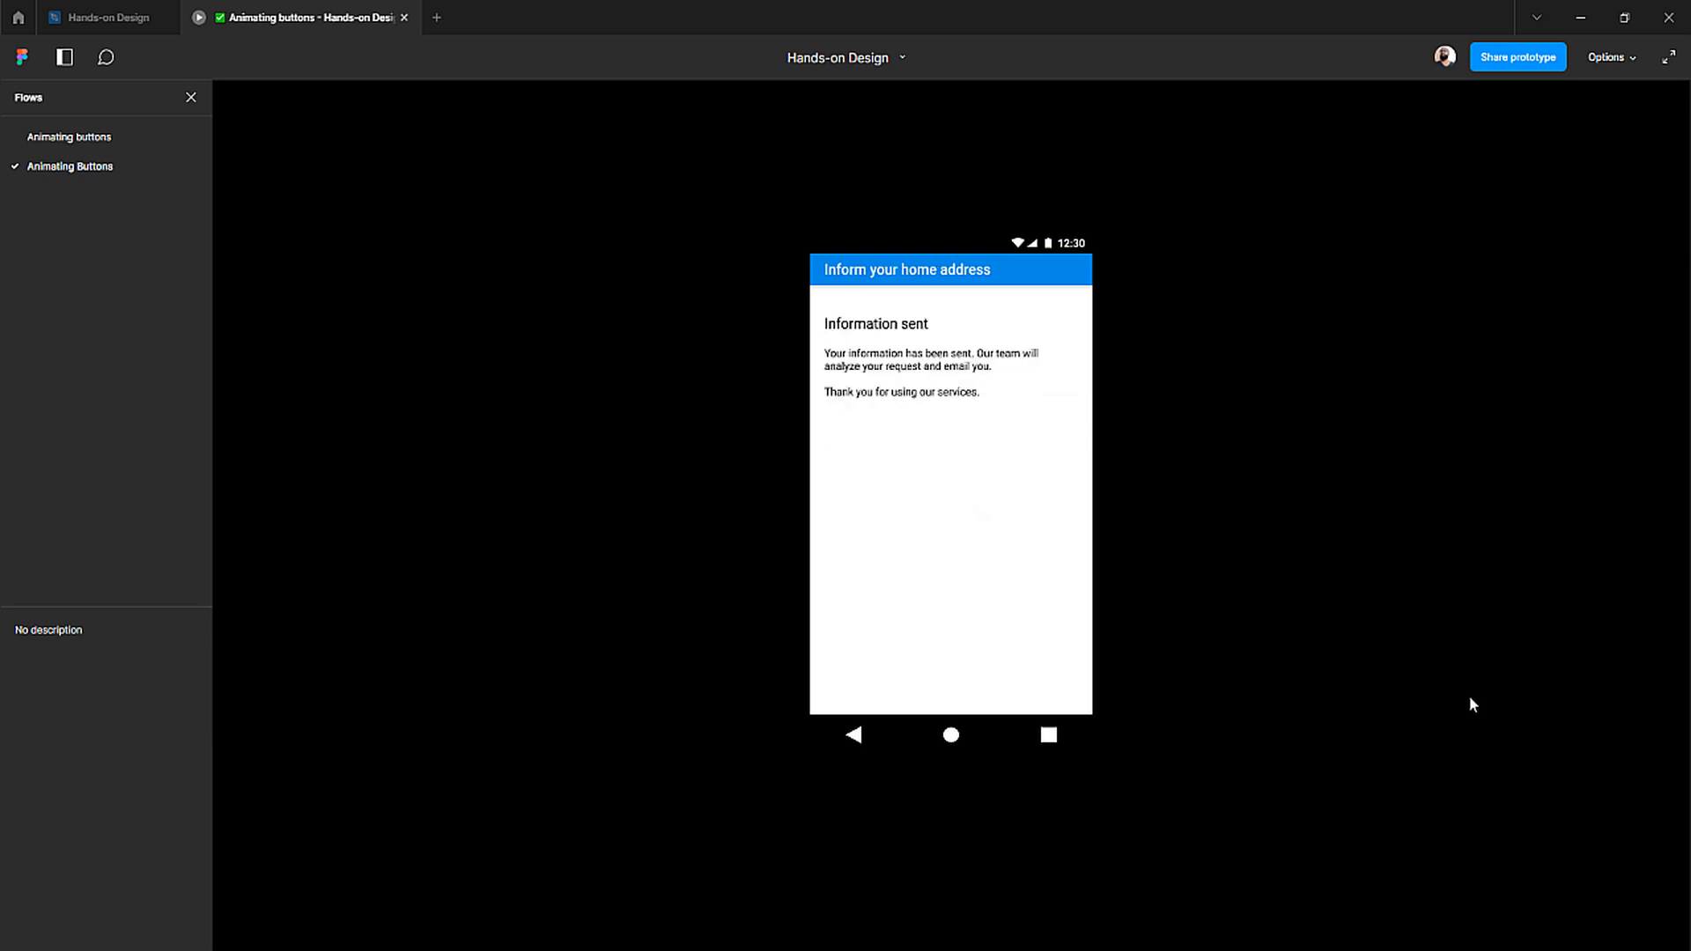
key(r)
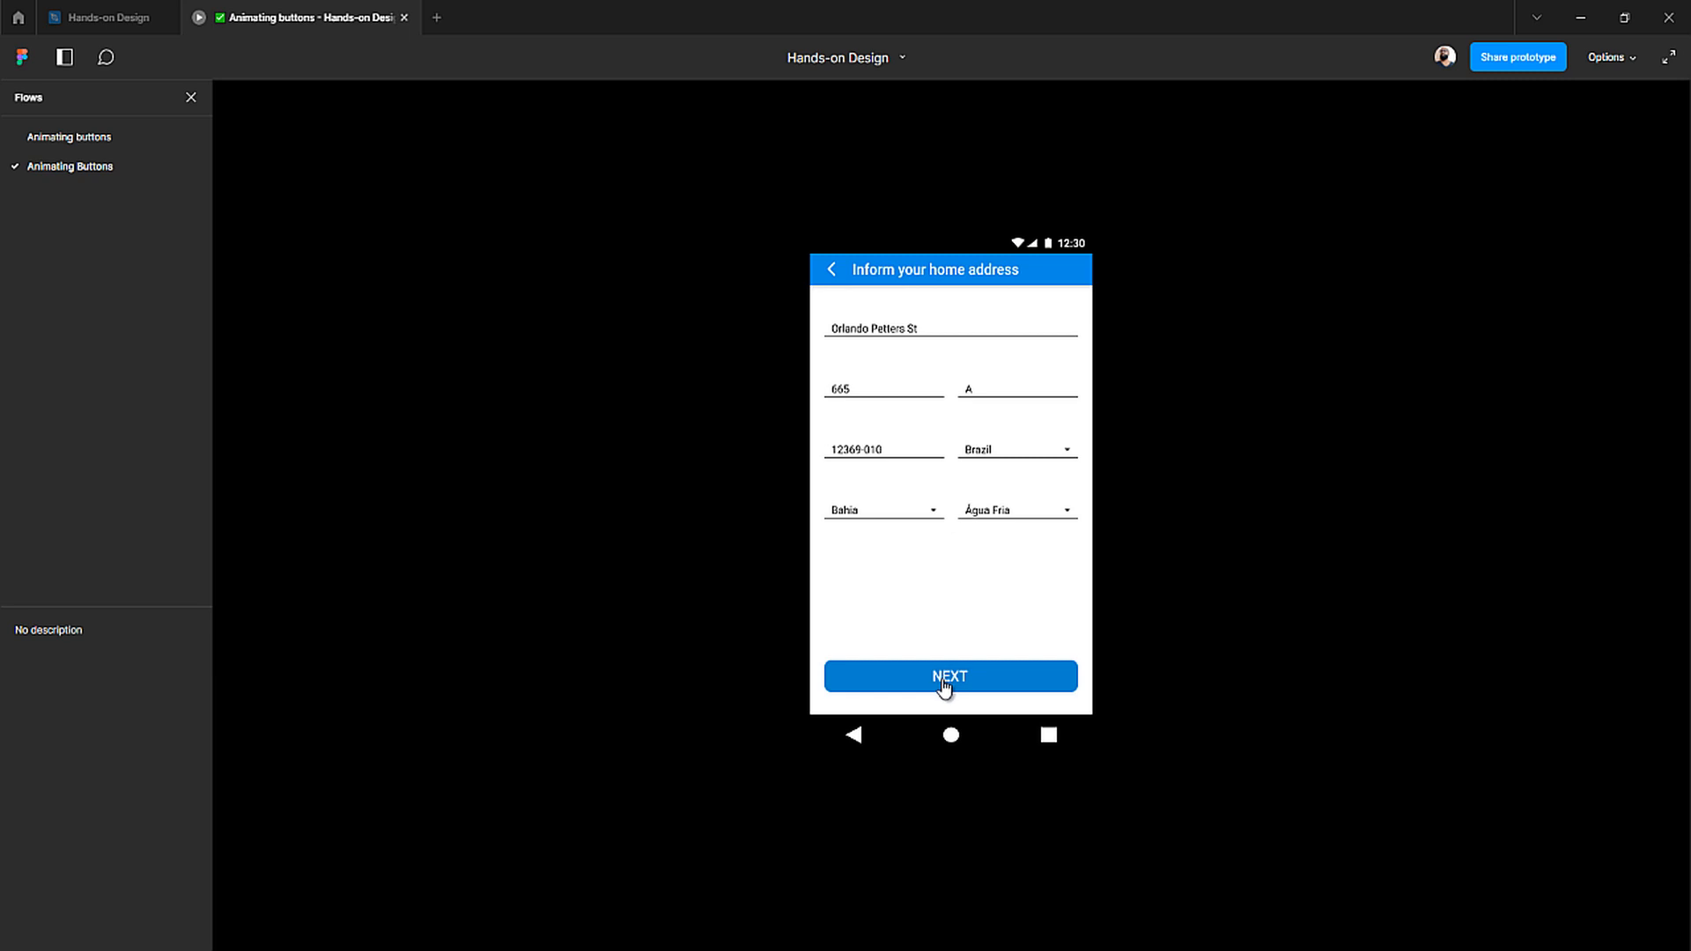
click(893, 682)
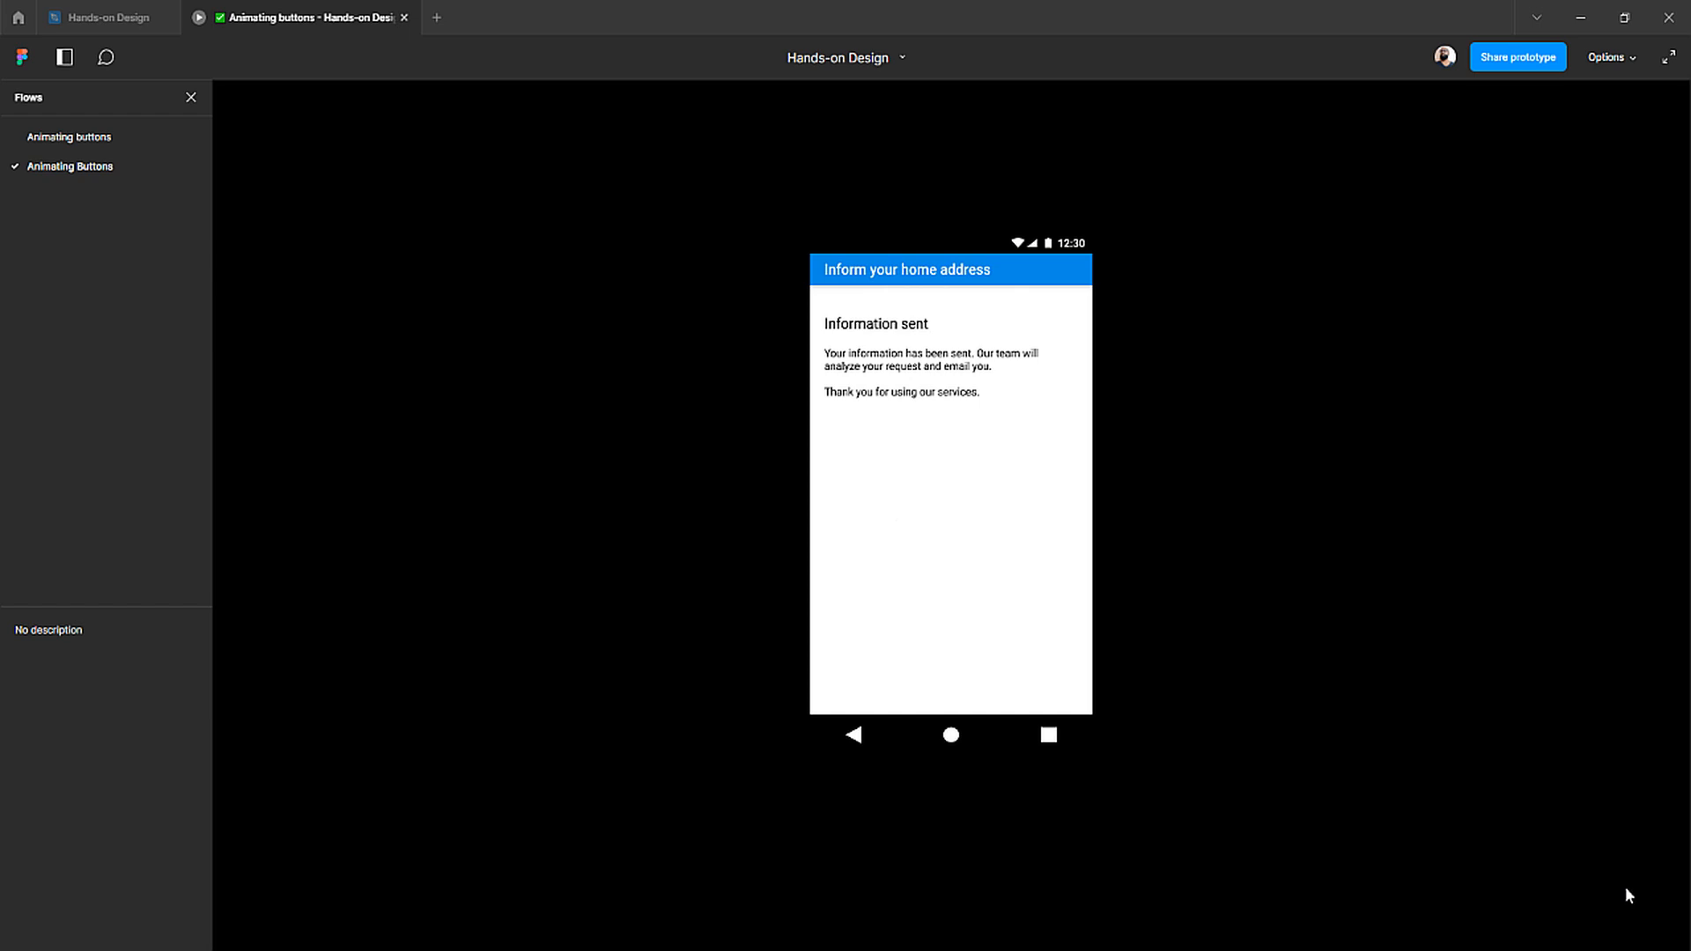
click(552, 592)
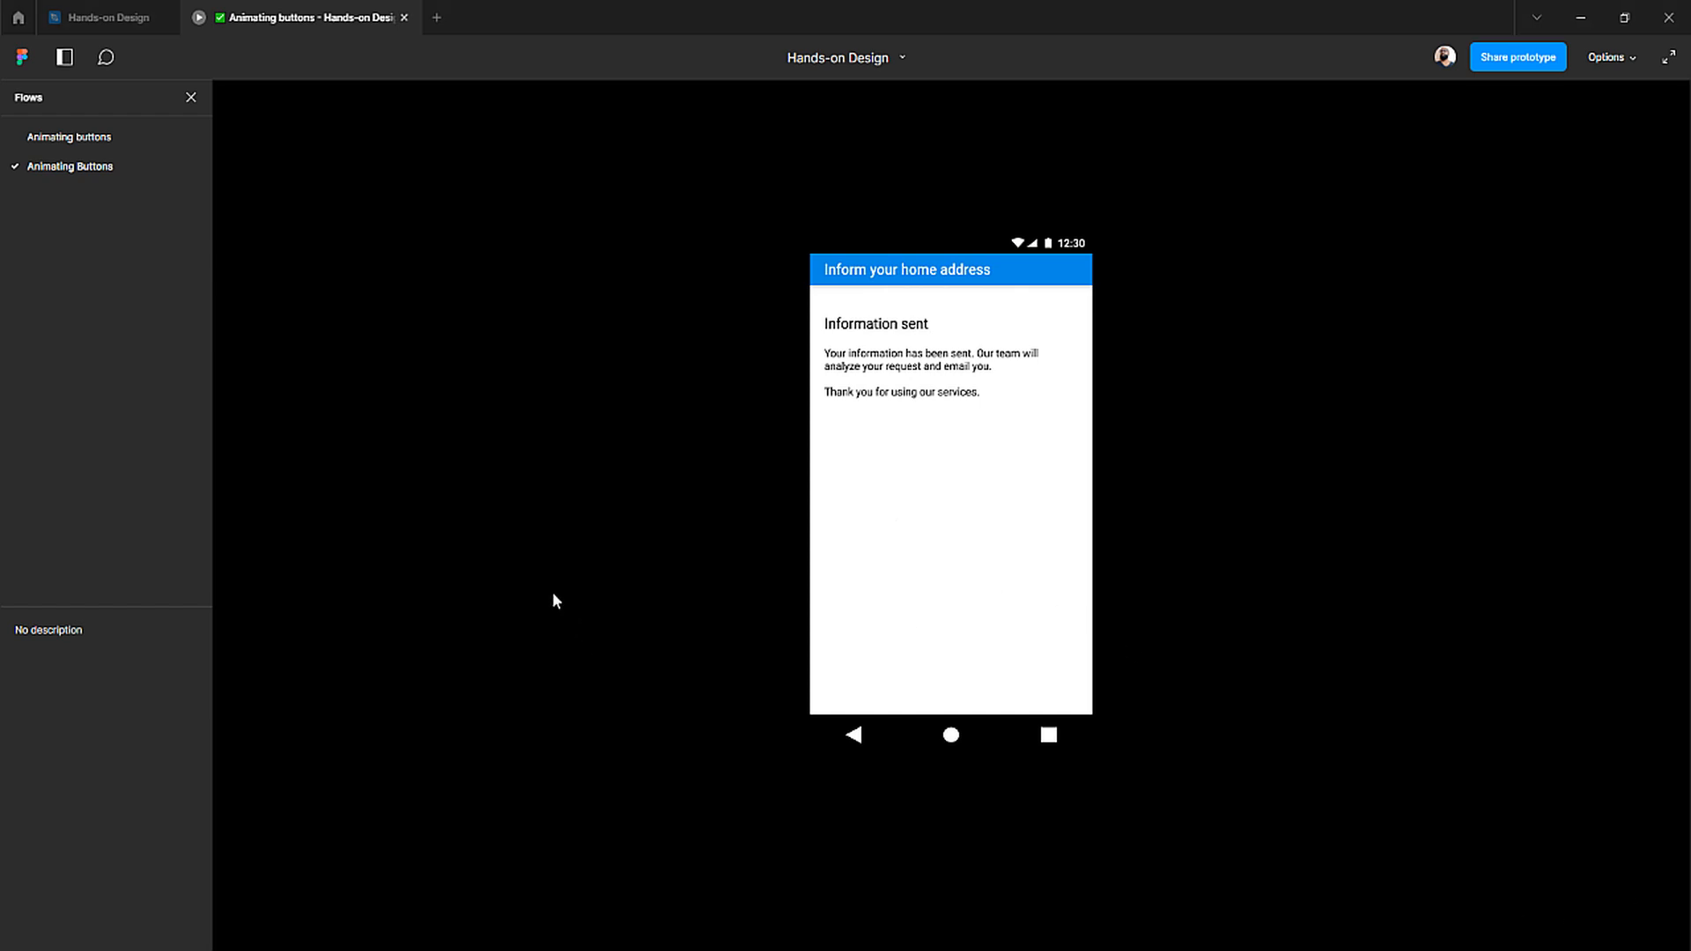
key(r)
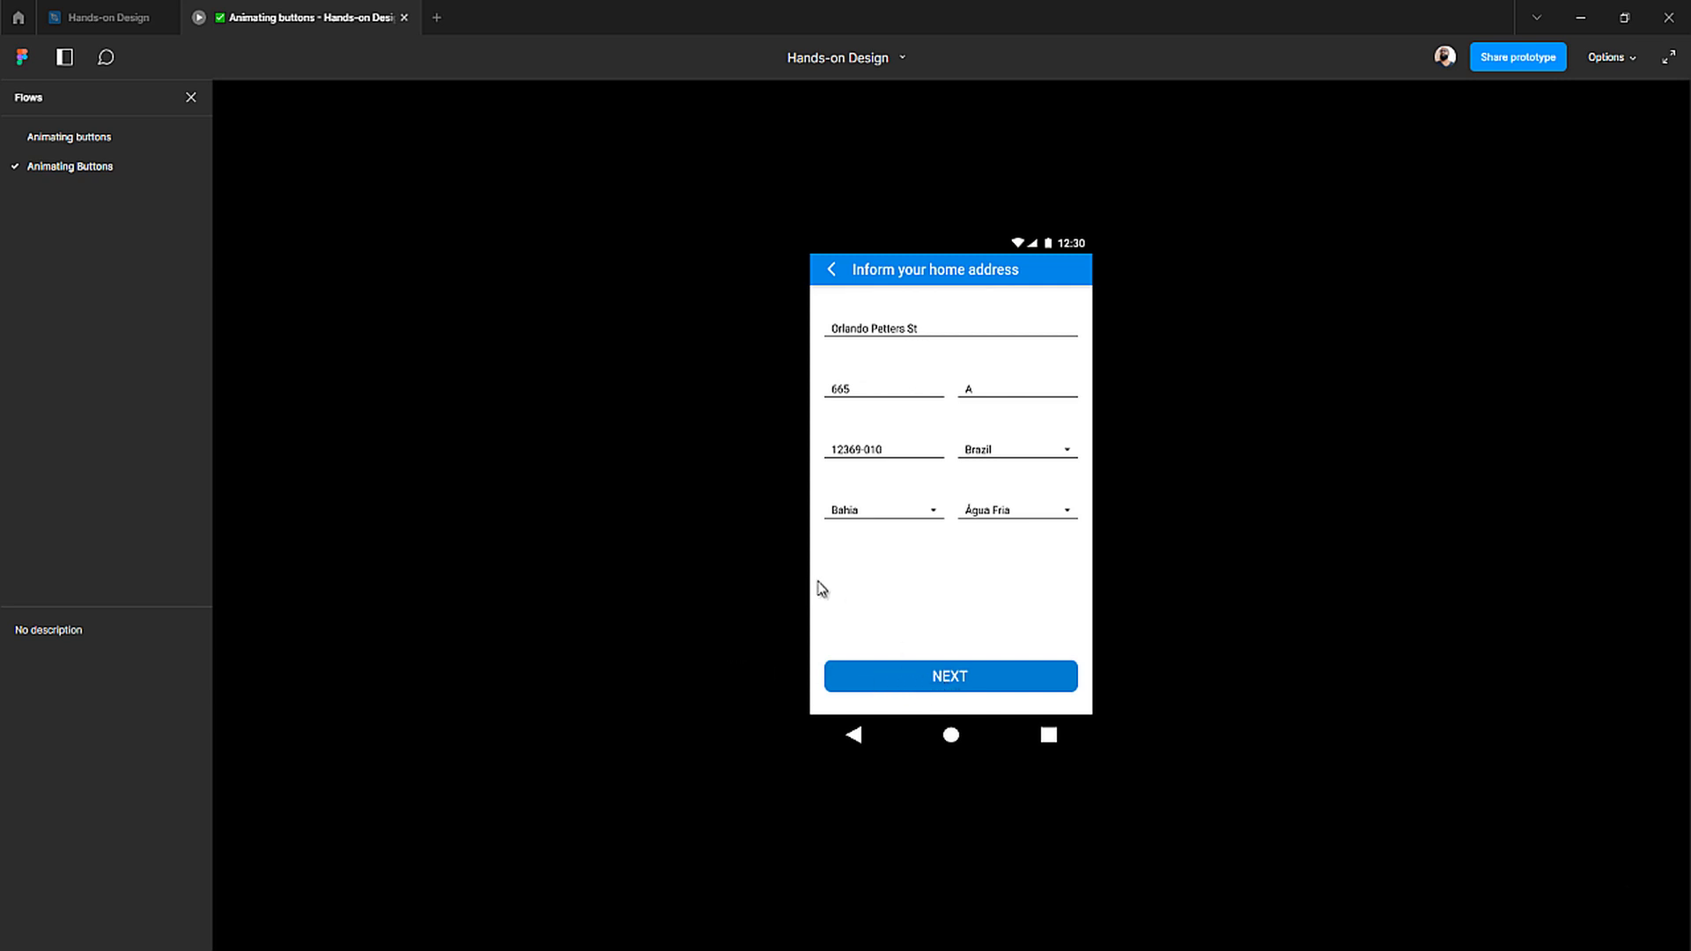
- Return to the design file and review the button and loading components, the page list and the three connected Animating Buttons screens
click(121, 19)
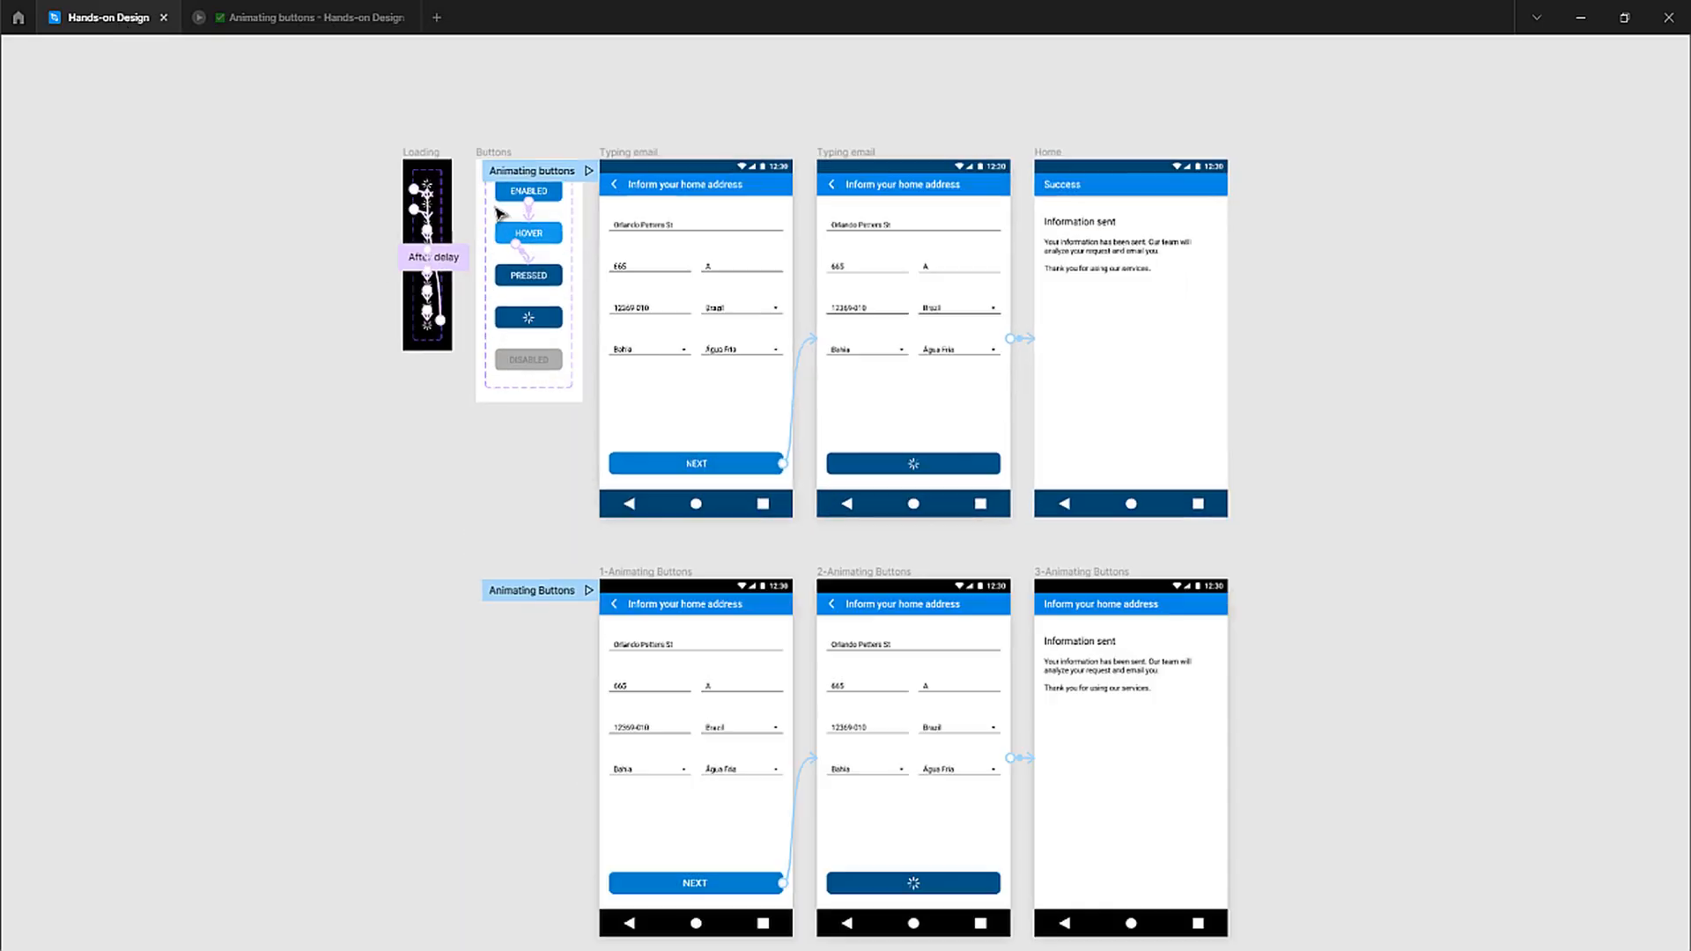
scroll(500, 213, up, 5)
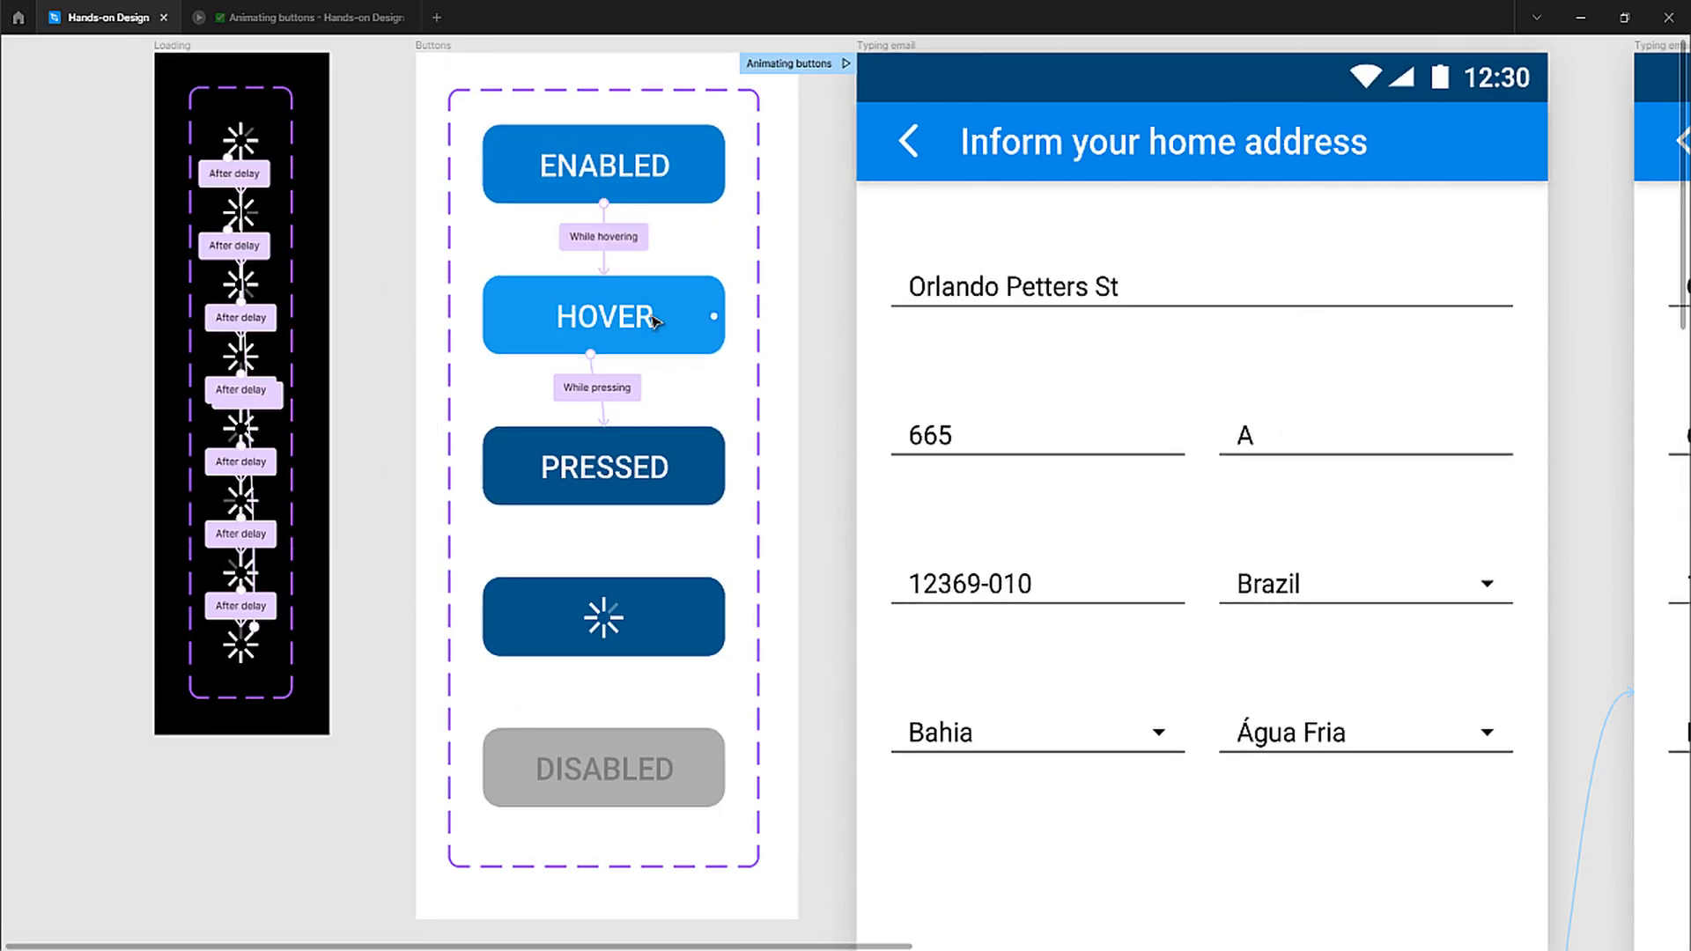
scroll(654, 321, down, 5)
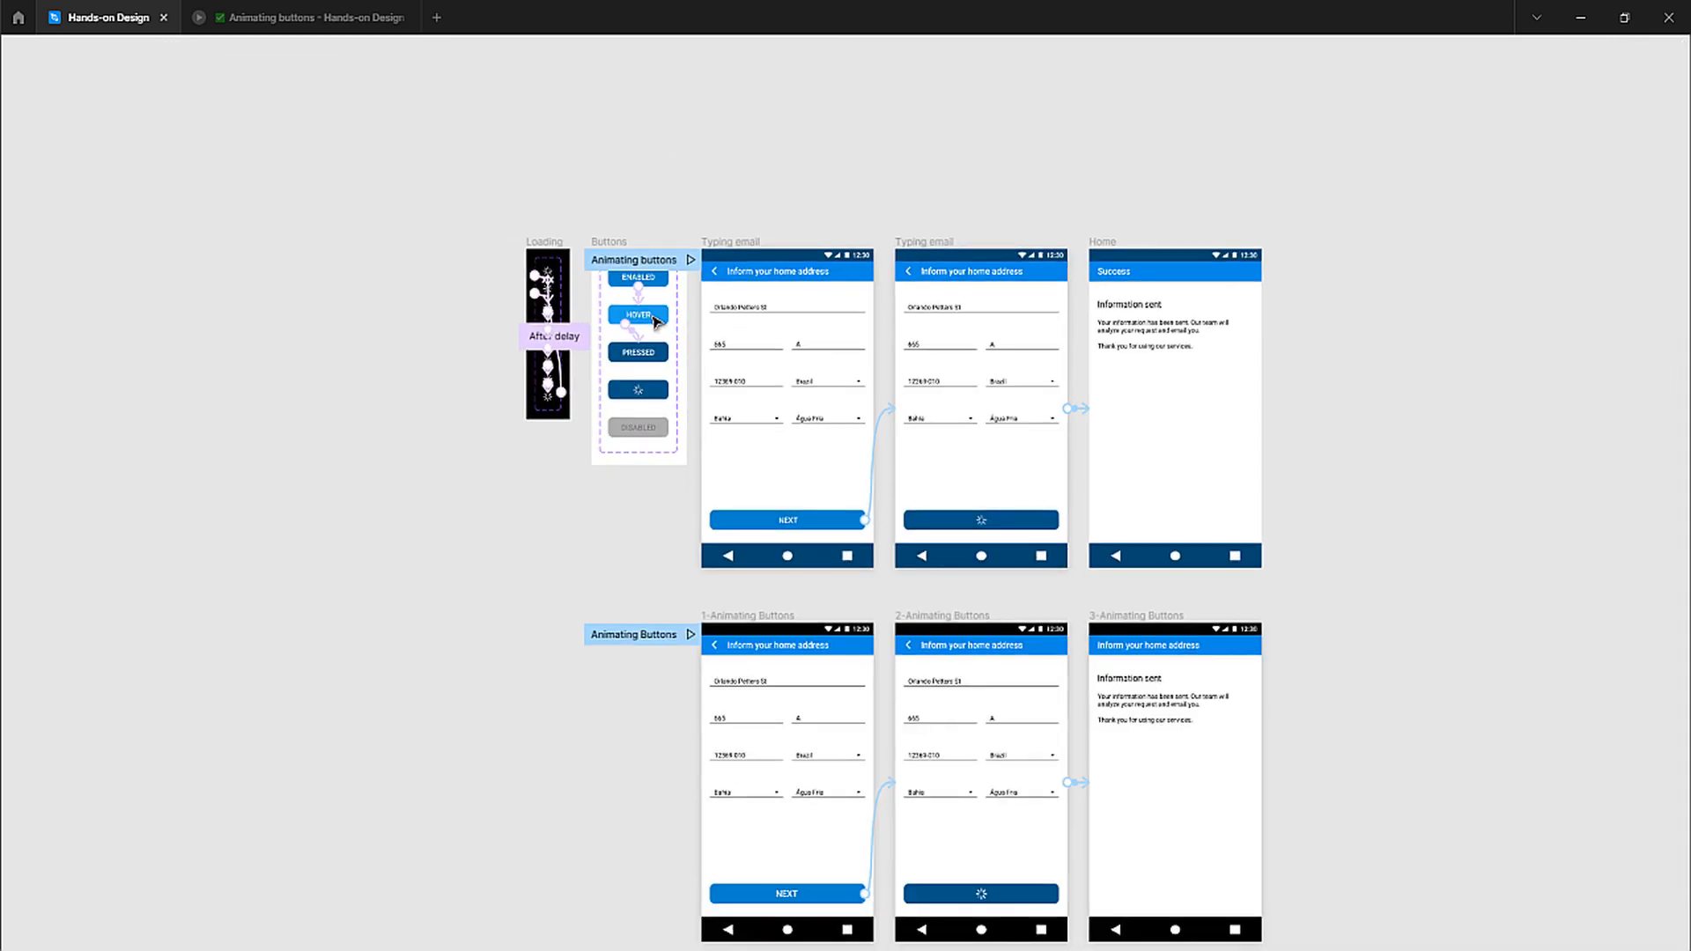
key(ctrl+backslash)
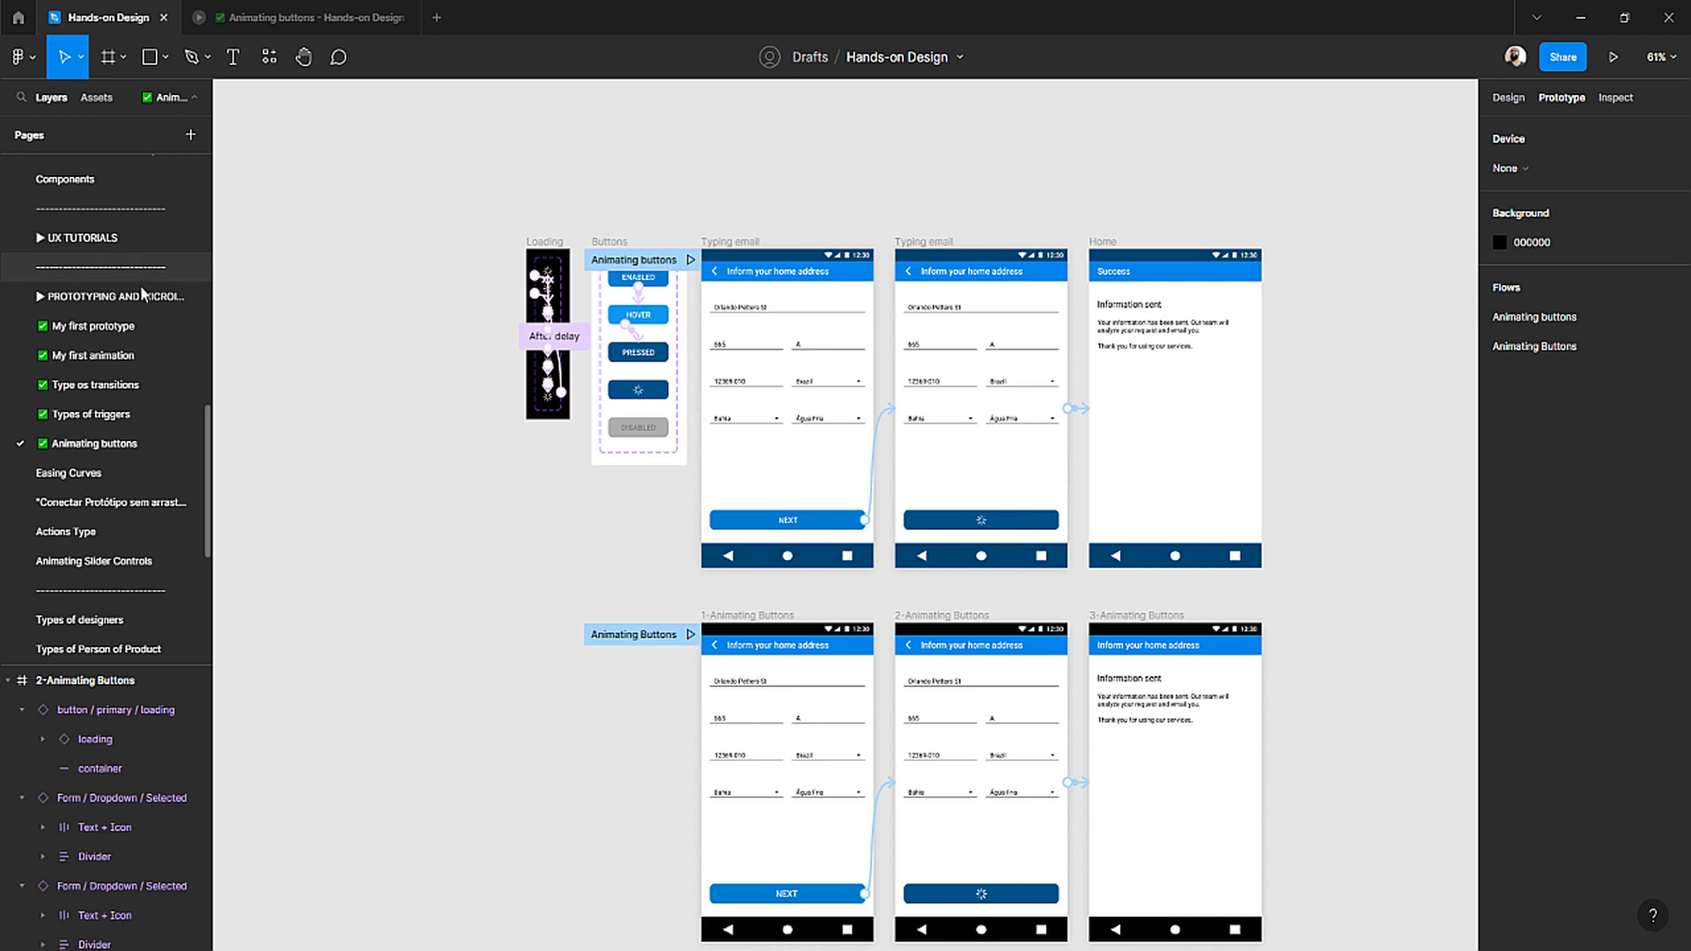
scroll(143, 302, up, 5)
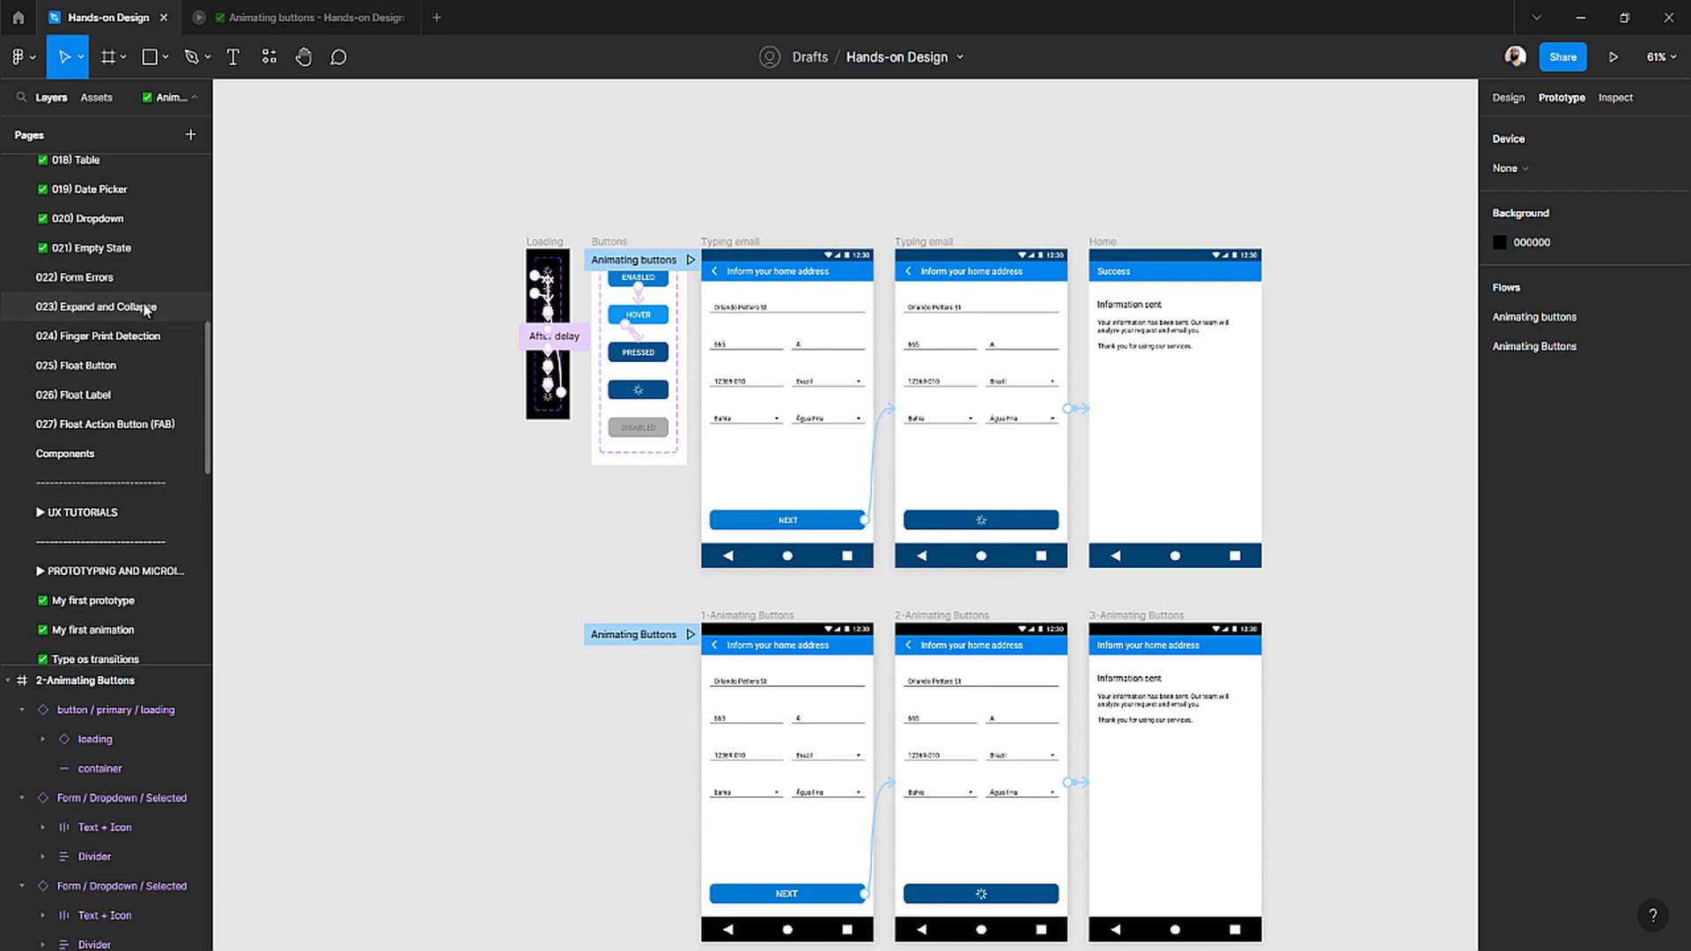
scroll(143, 302, down, 5)
scroll(650, 588, down, 3)
scroll(785, 660, up, 3)
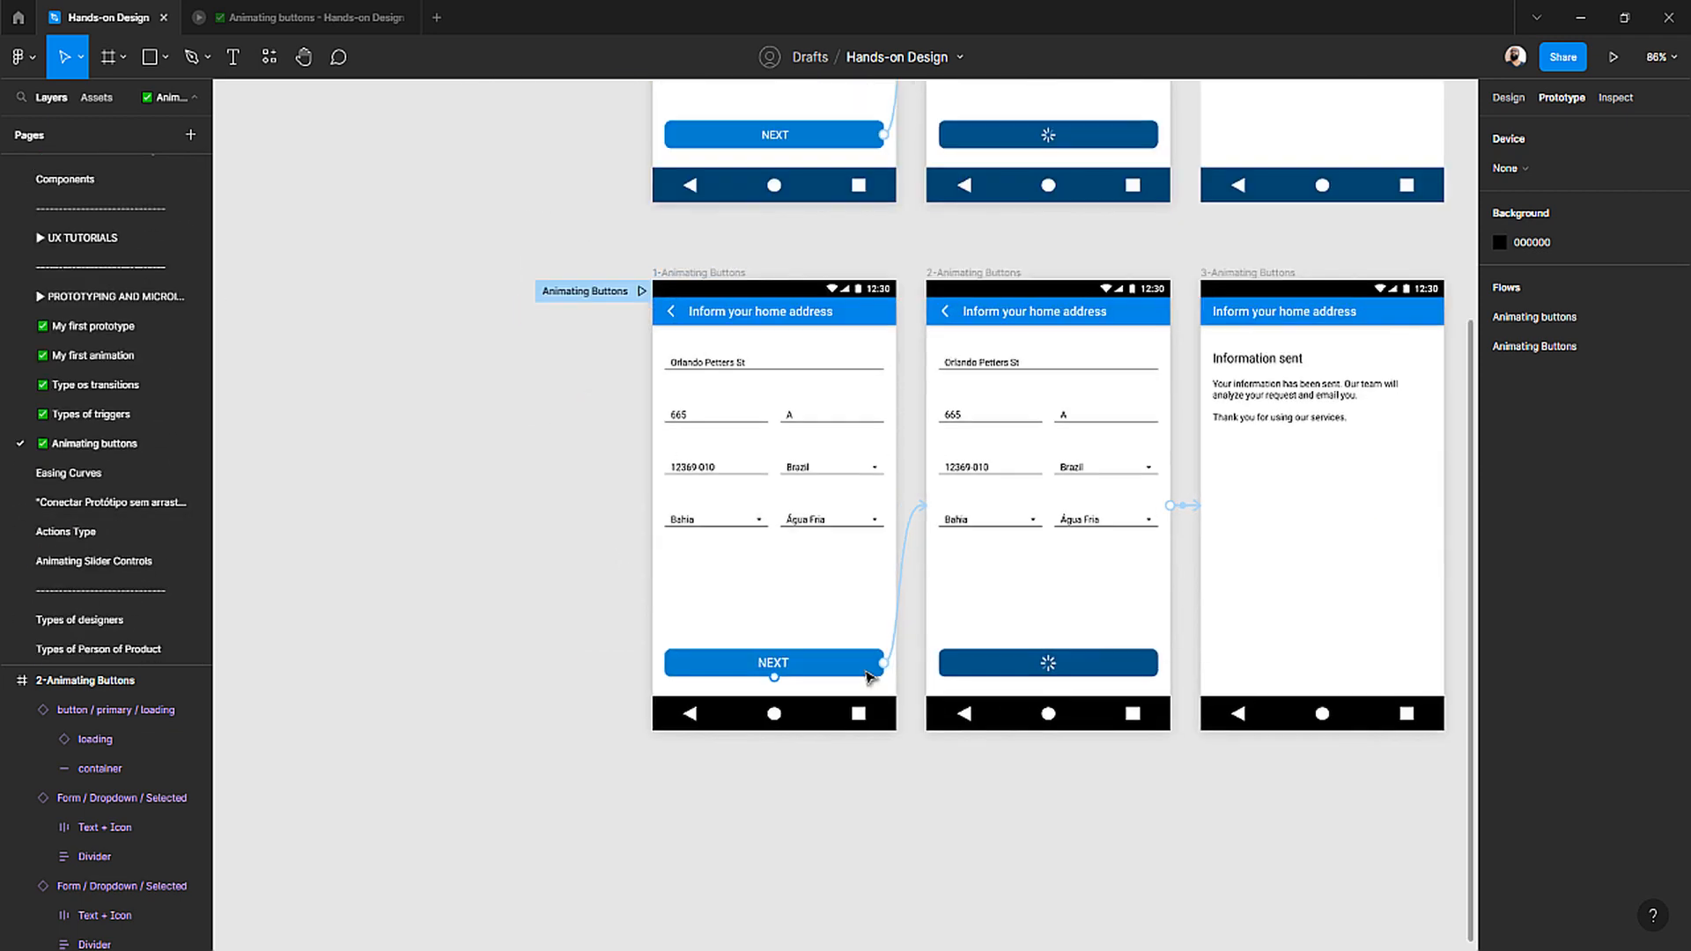
- Go to the main component of the NEXT button in the 1-Animating Buttons frame
click(853, 674)
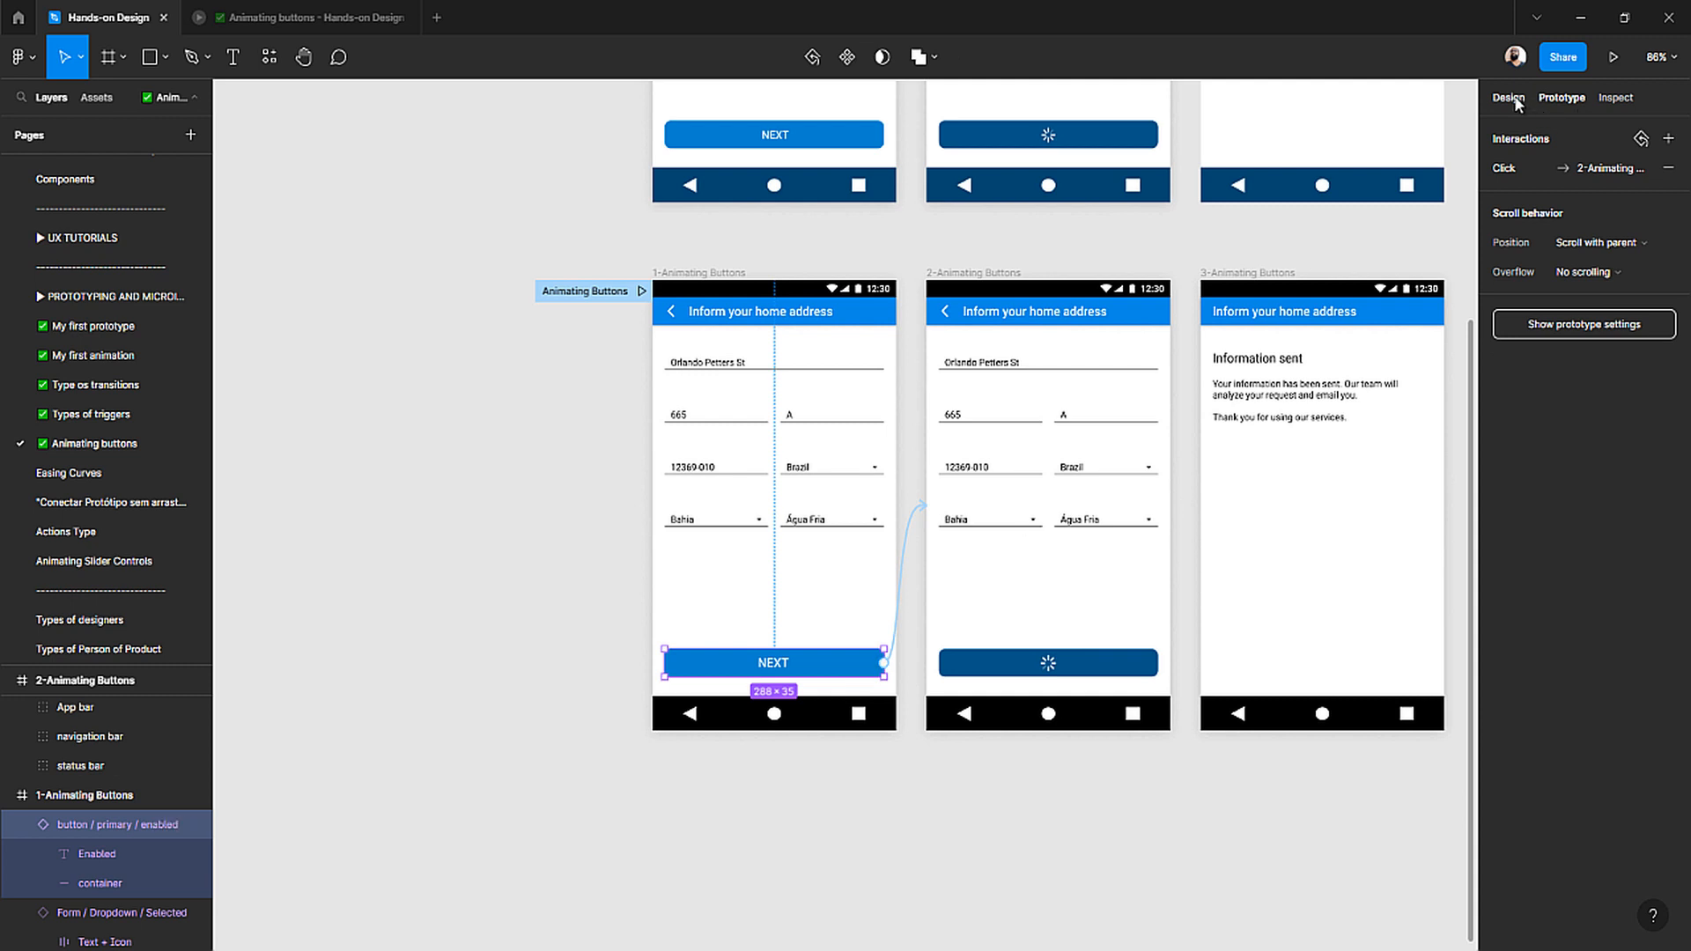
click(1116, 661)
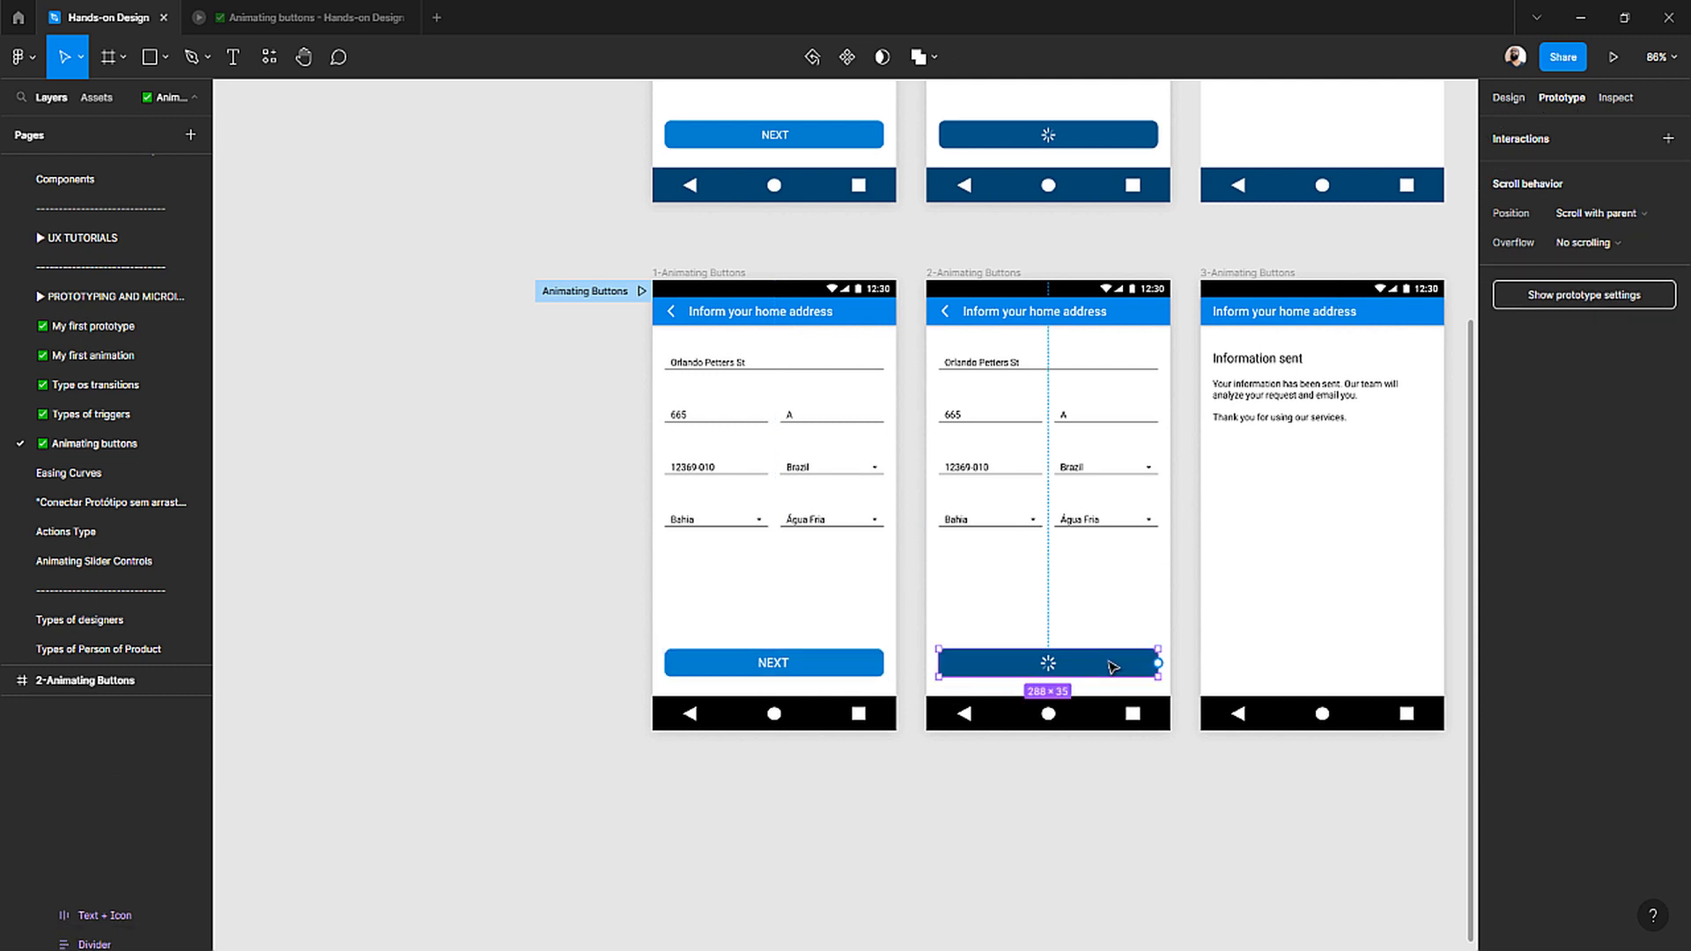
click(842, 665)
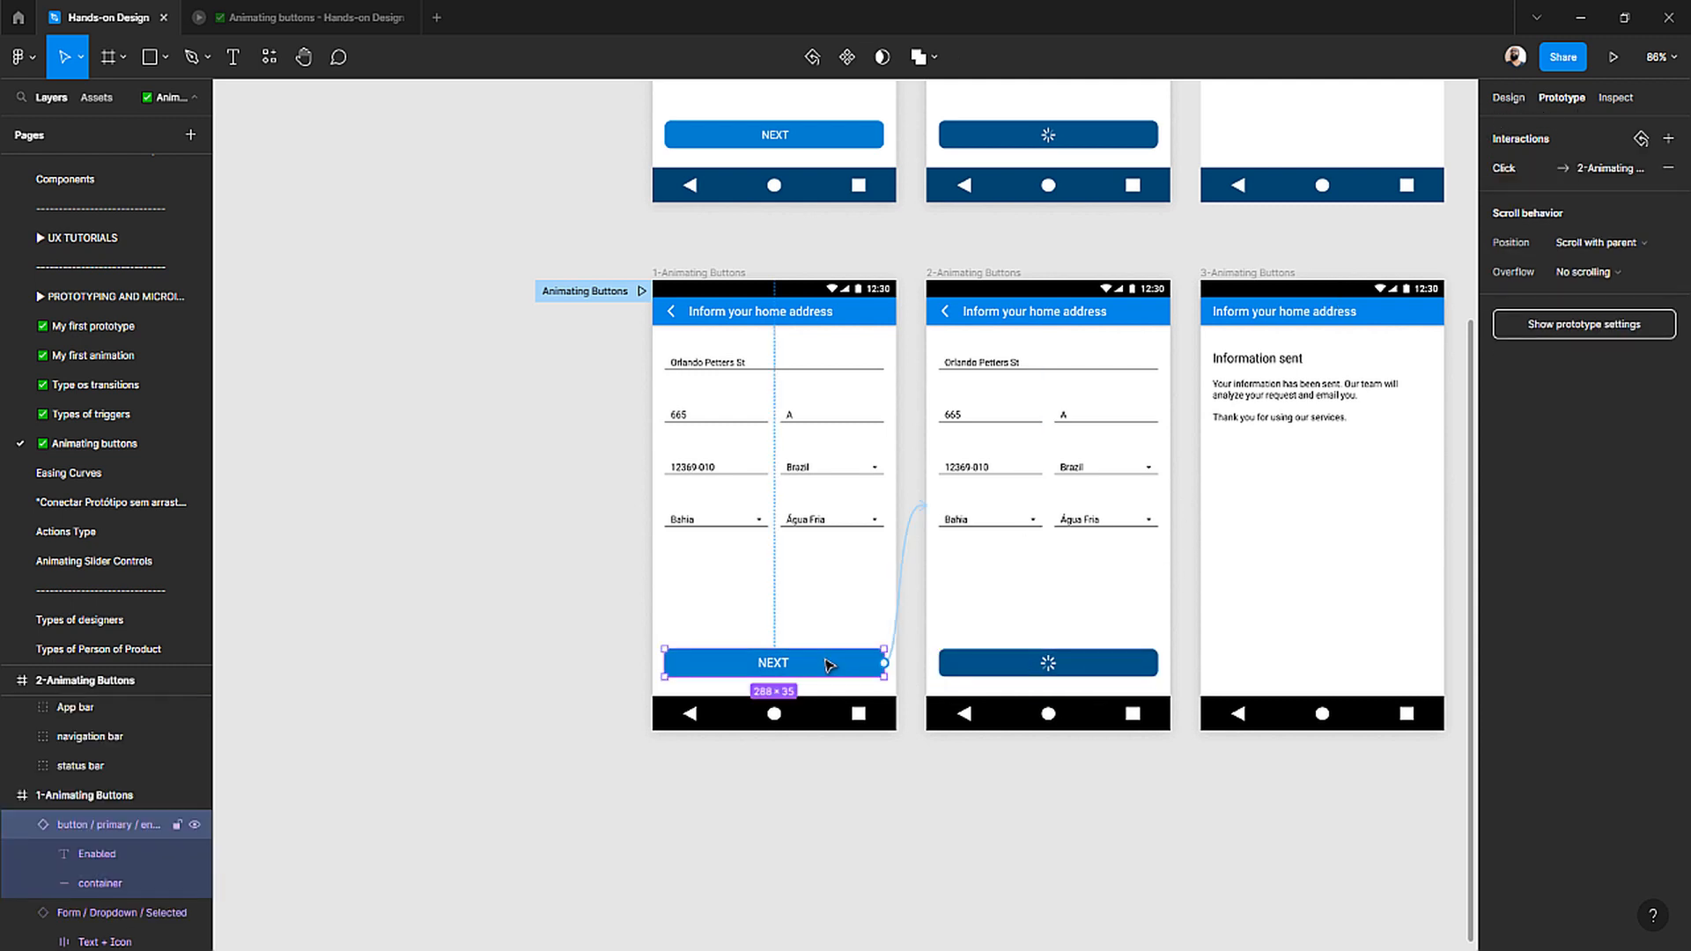
click(1508, 98)
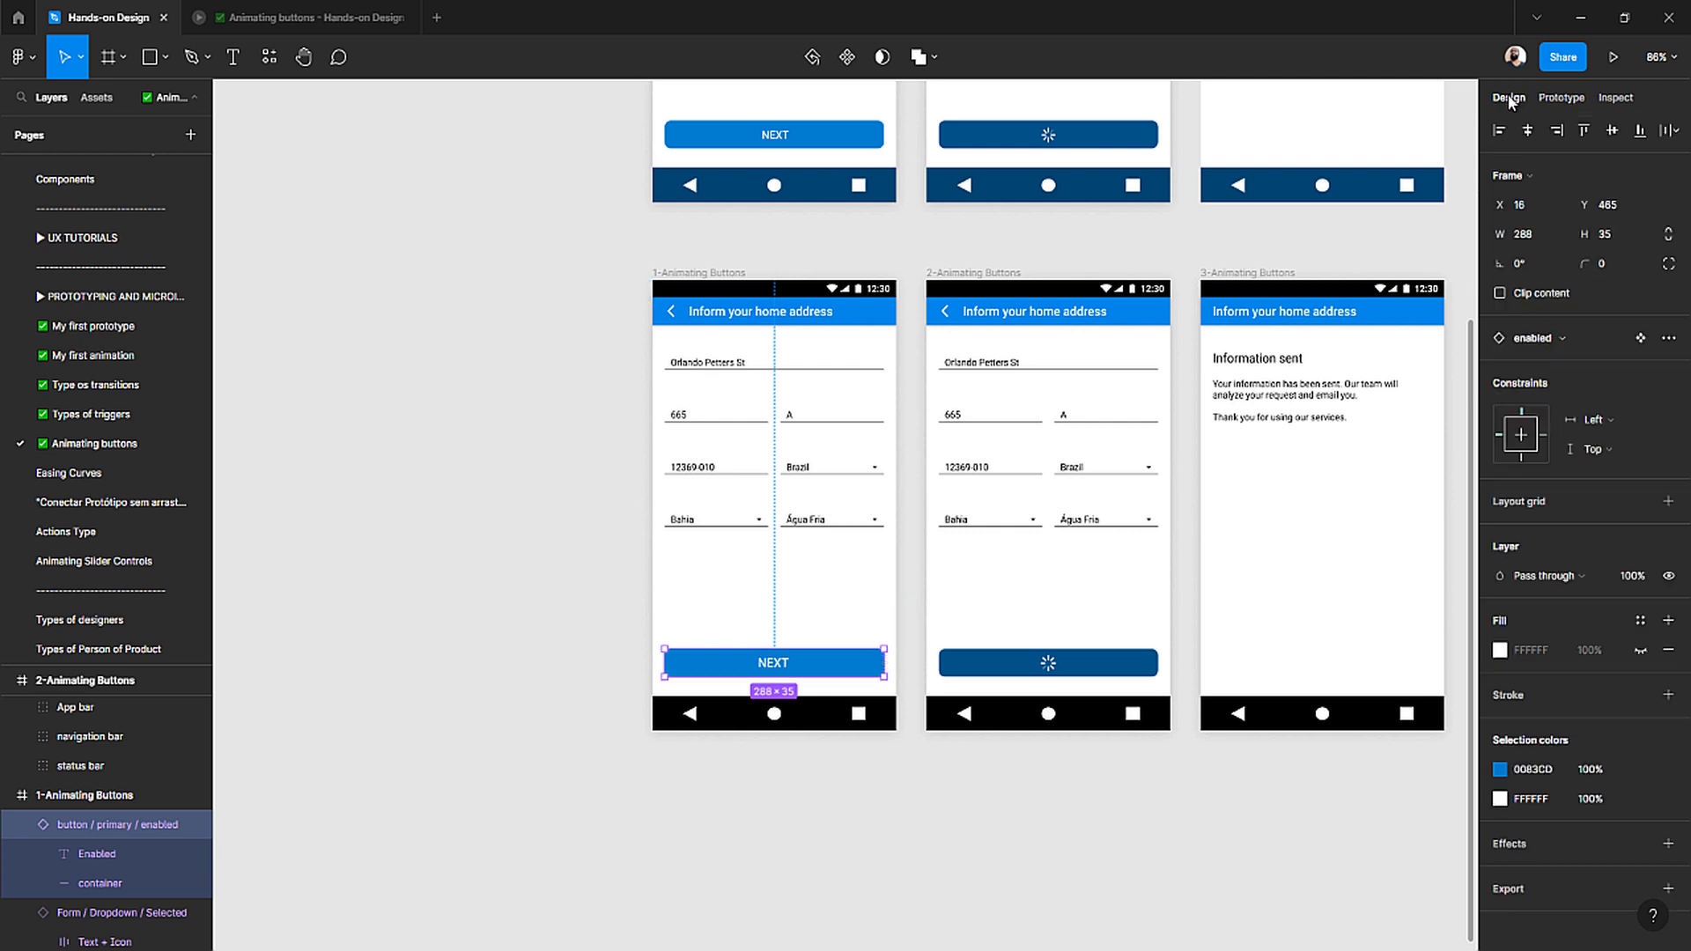
click(1640, 338)
scroll(821, 534, up, 3)
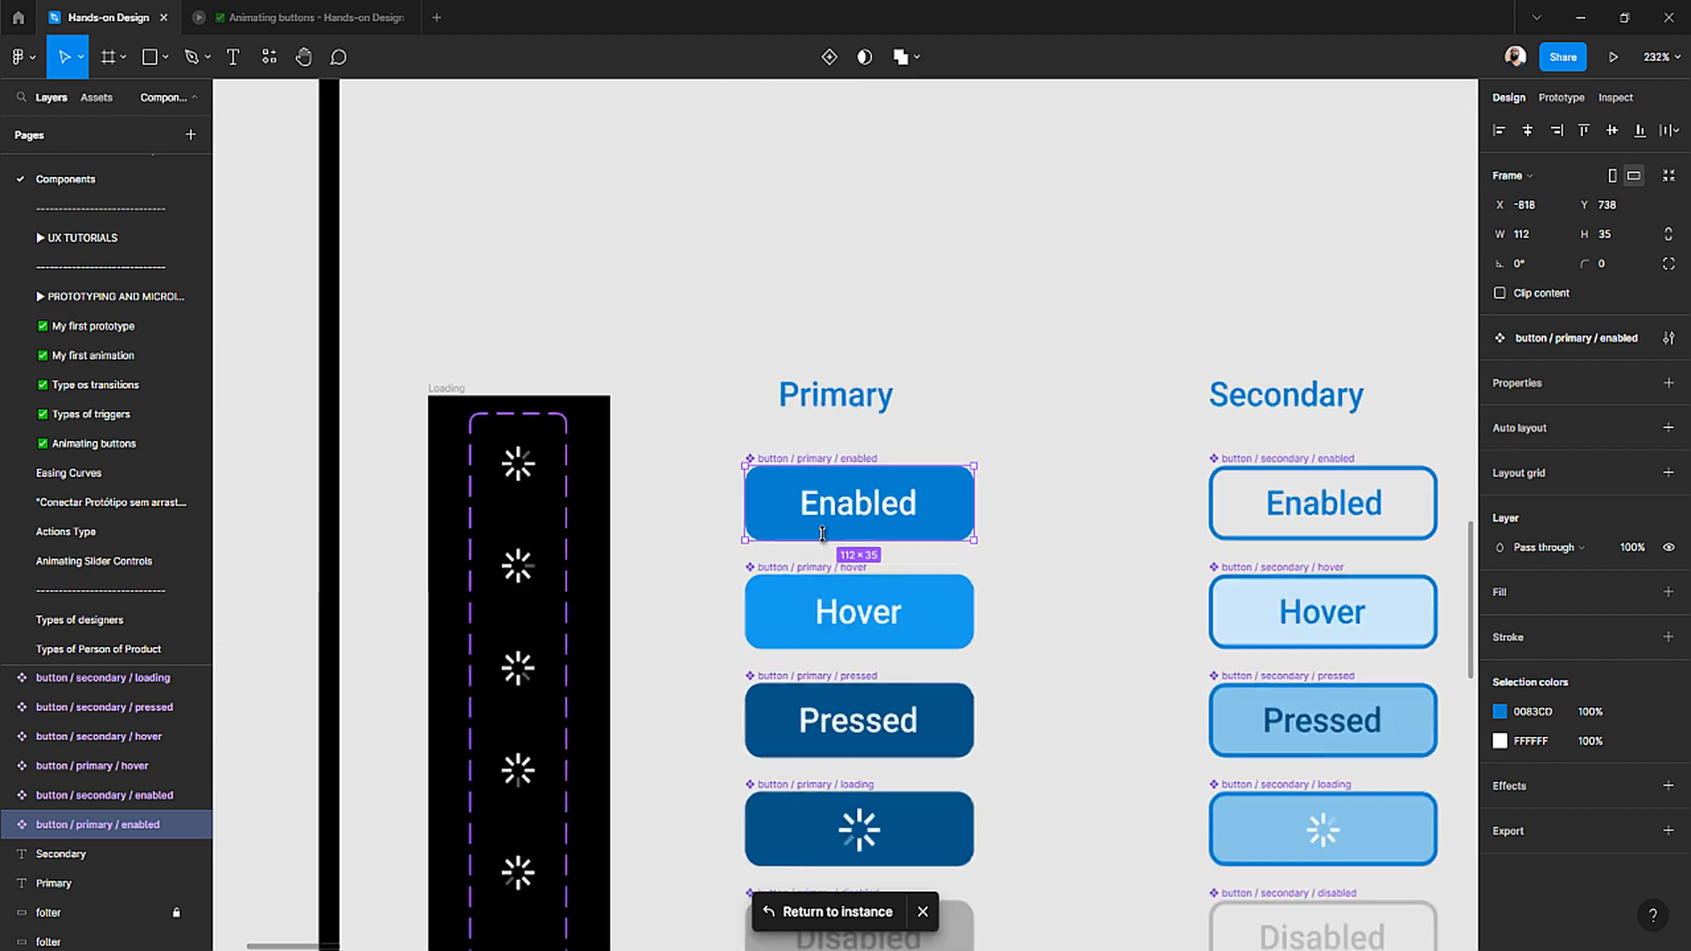
scroll(822, 534, up, 3)
scroll(828, 536, down, 1)
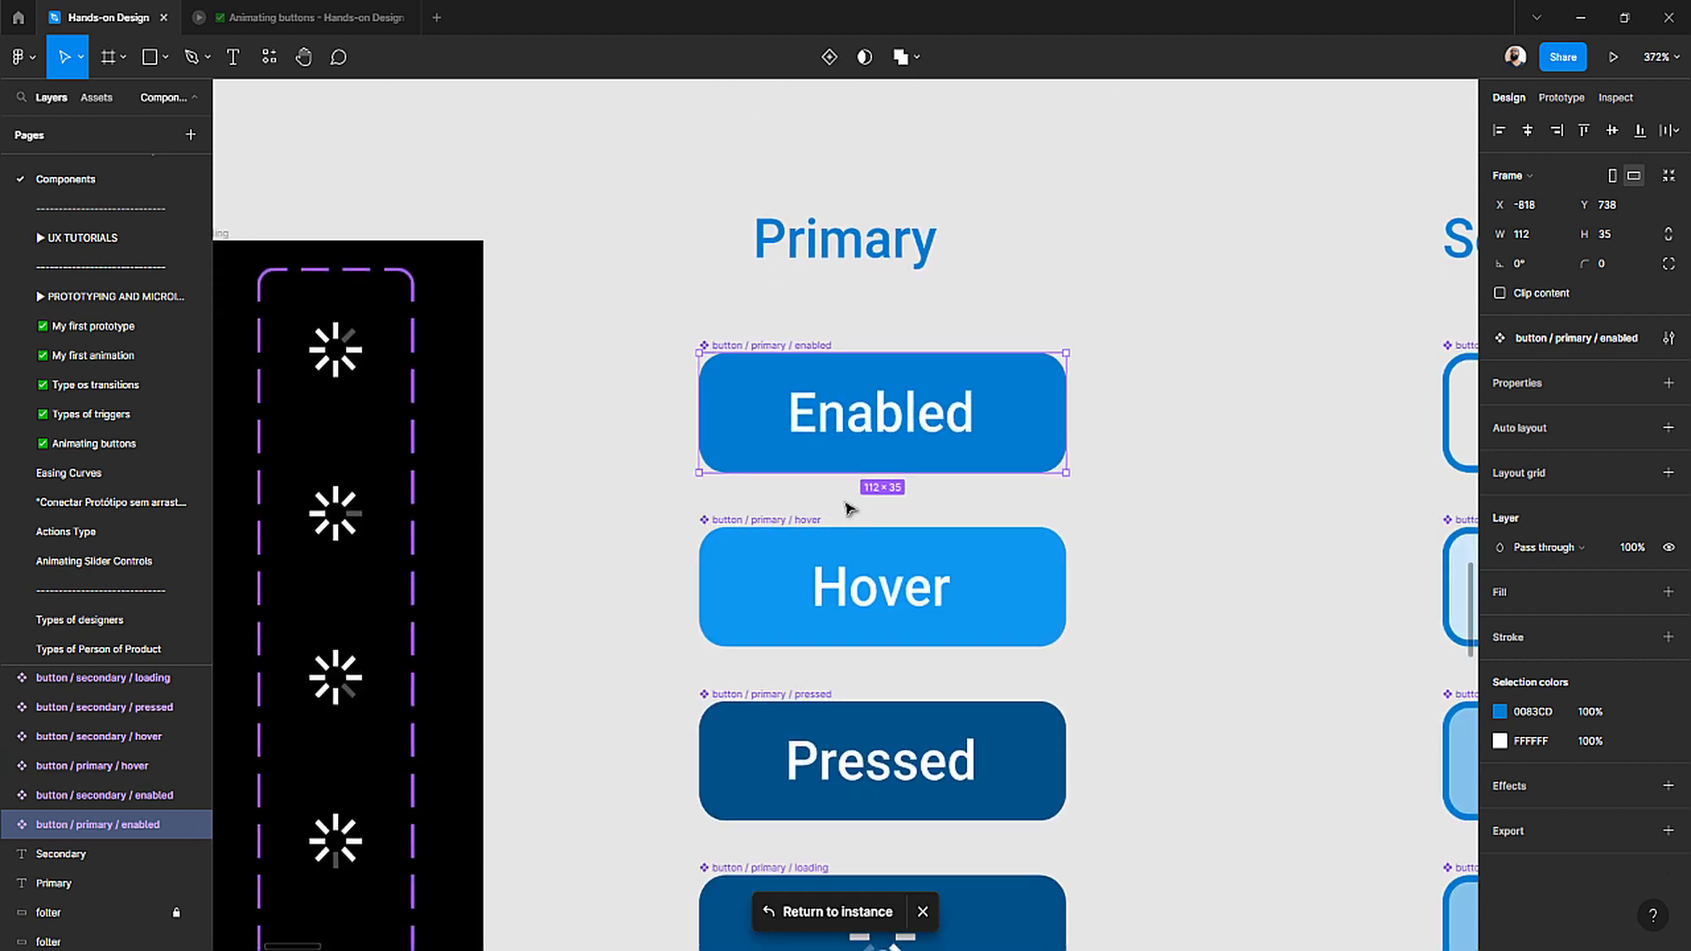
- Connect the primary Enabled button component to the Hover one with a While hovering trigger, and remove the flow starting point this adds
click(1557, 100)
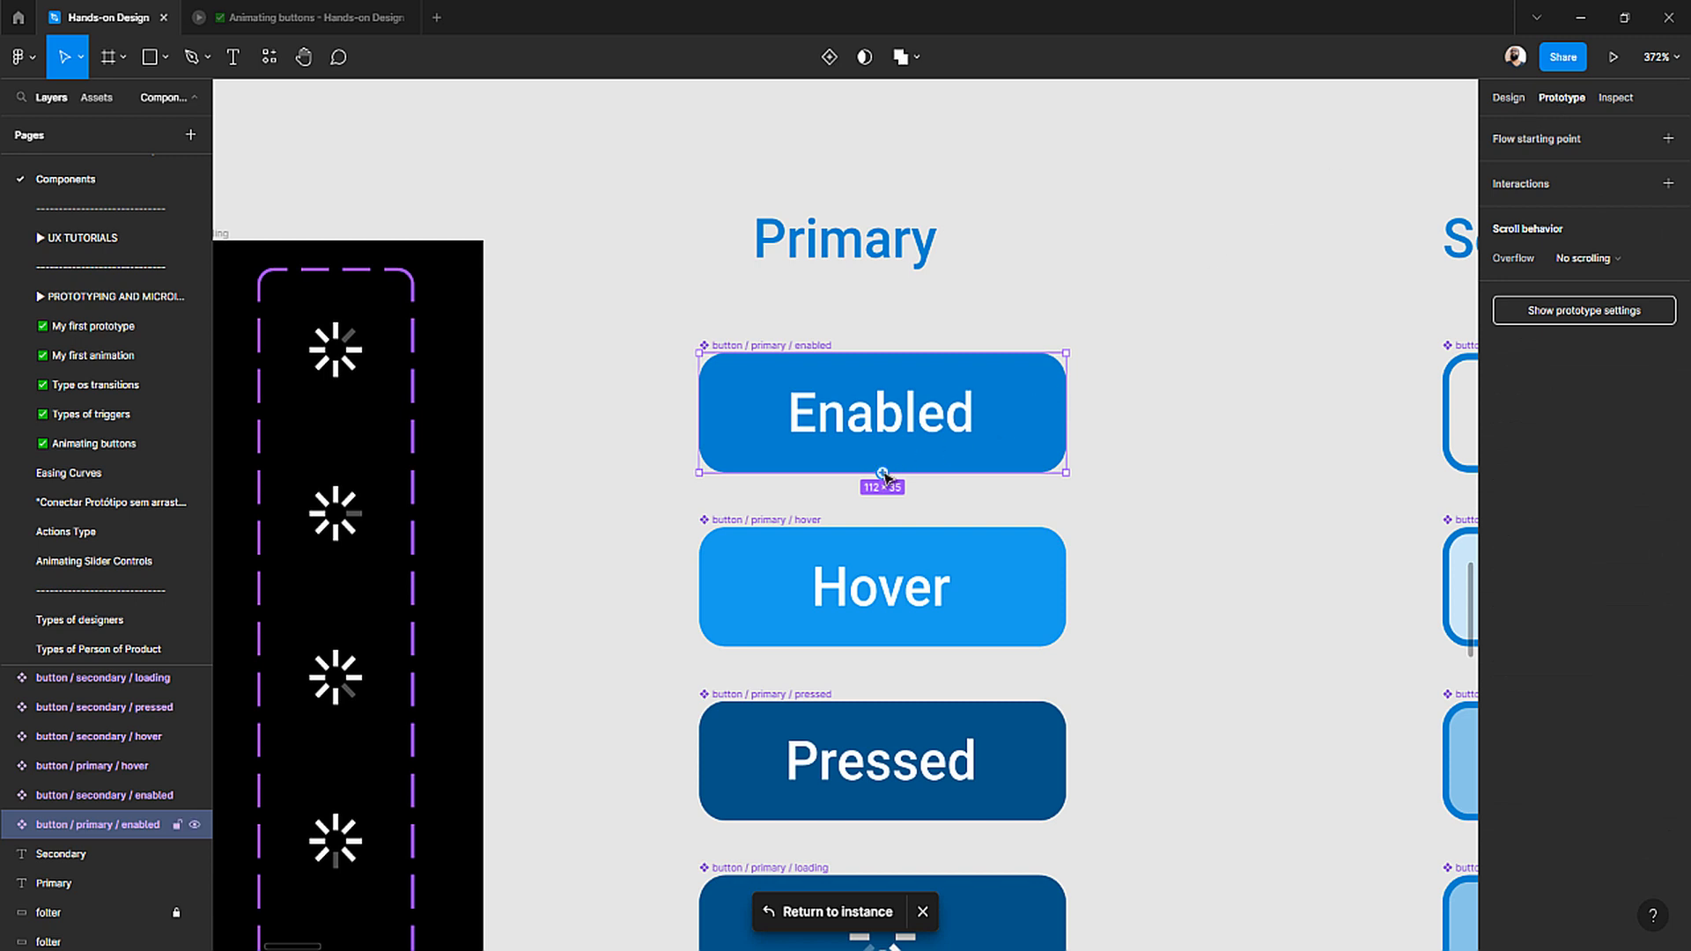
drag(882, 474, 890, 565)
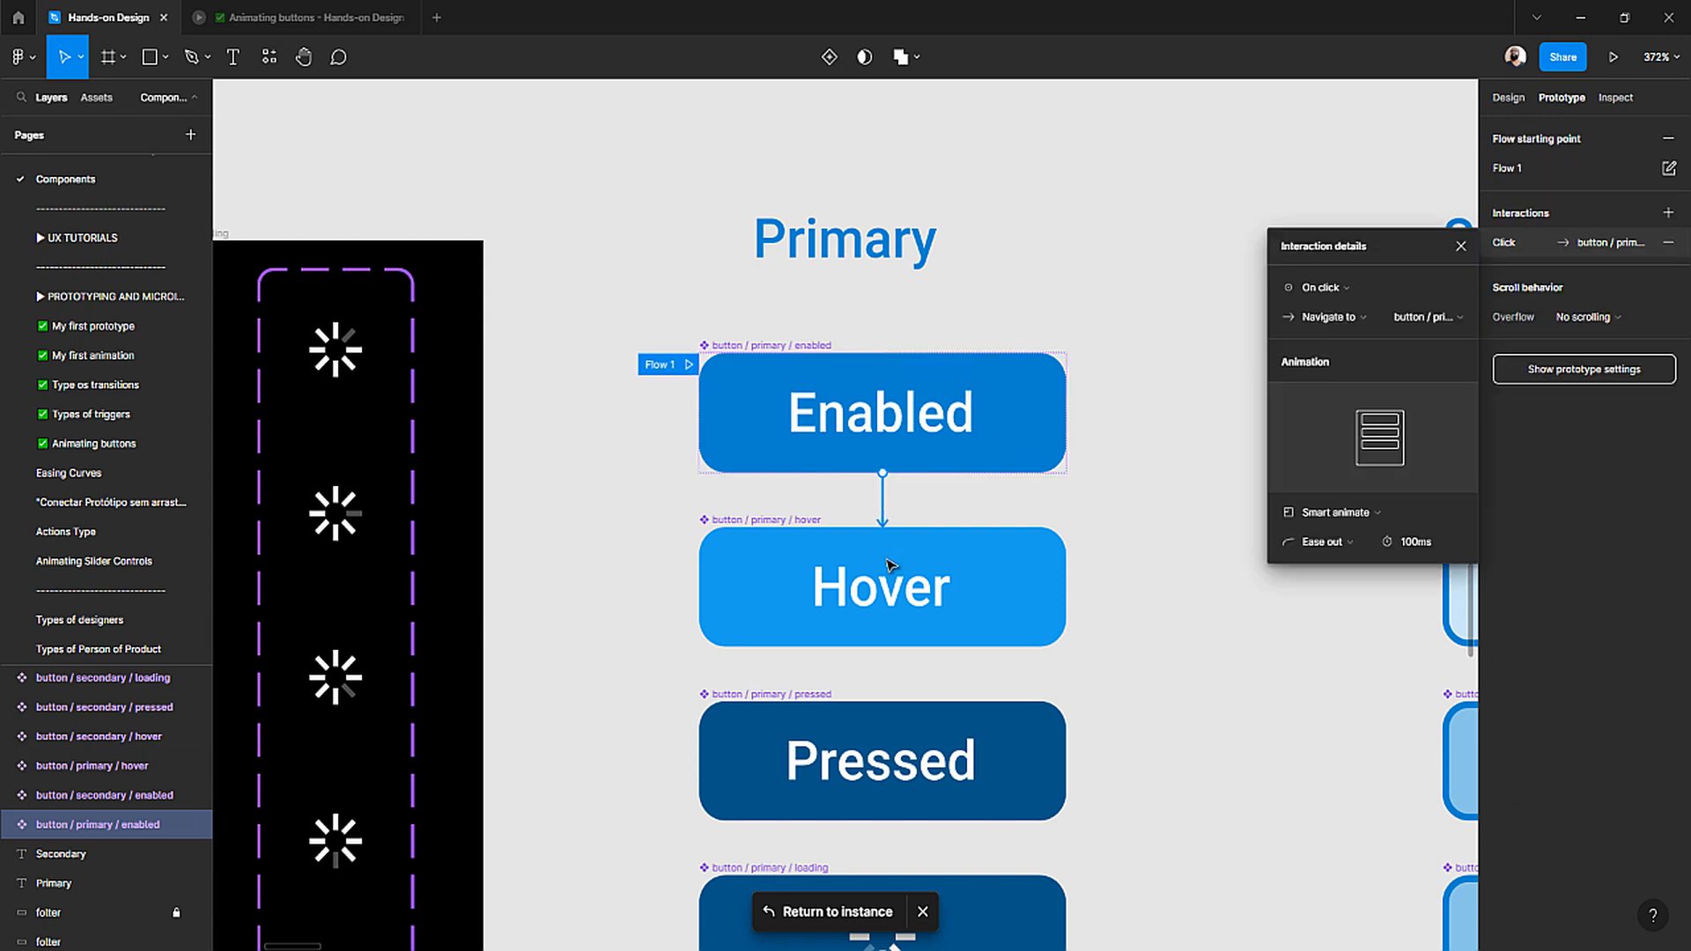
click(1345, 286)
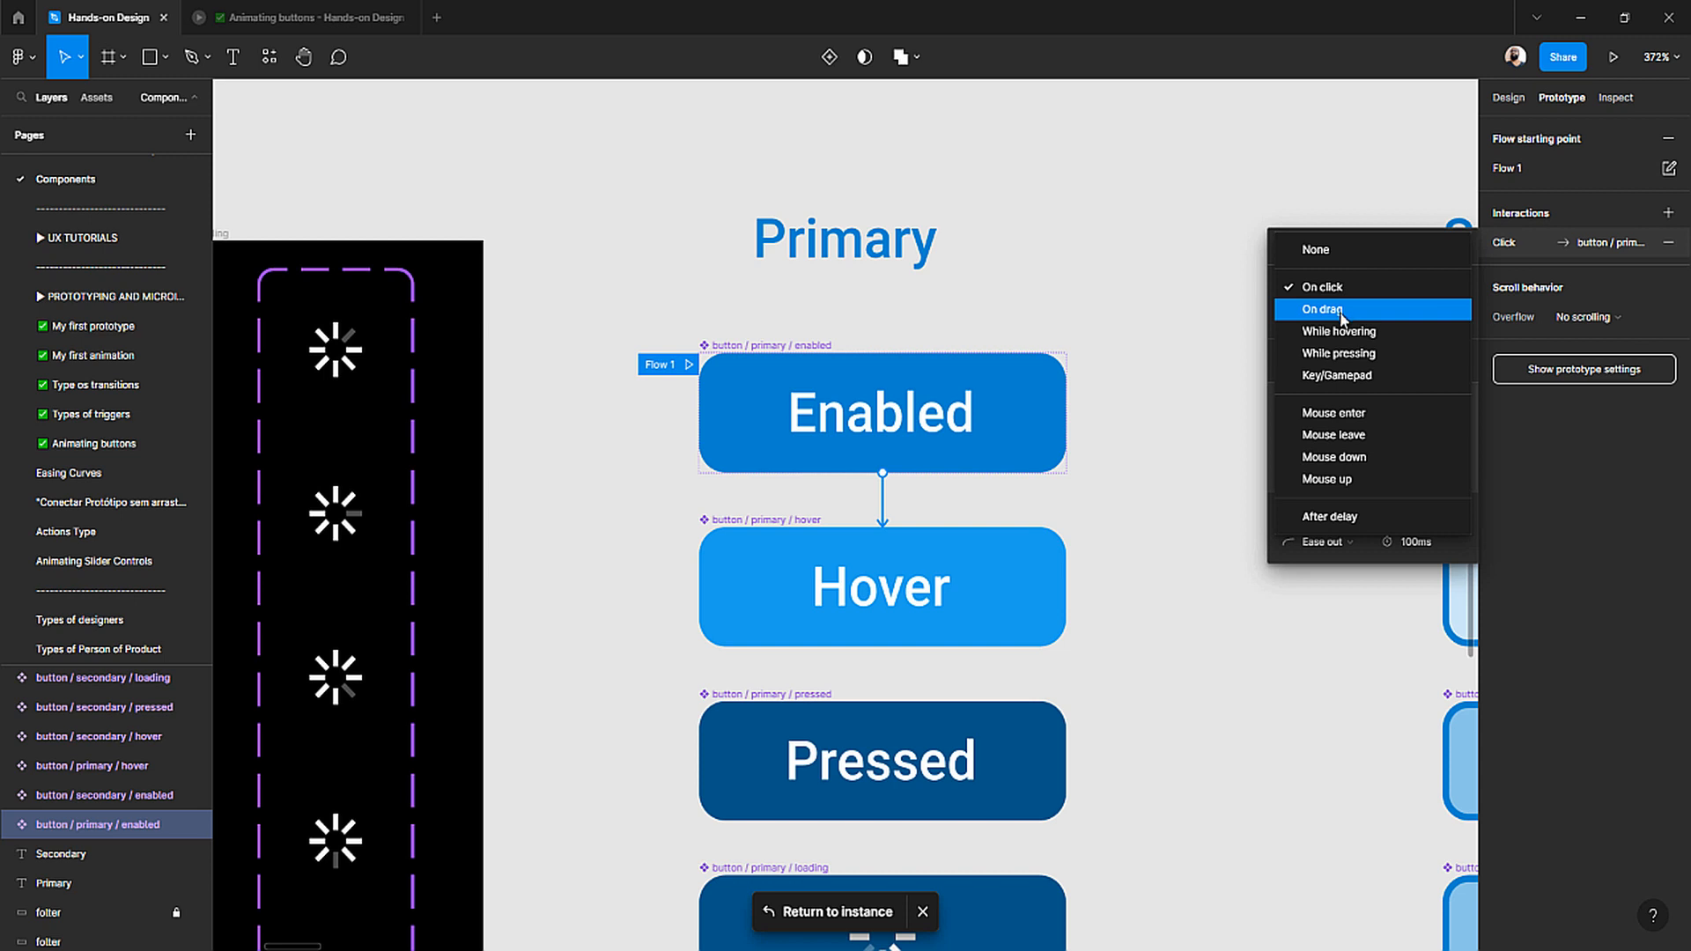
click(1341, 333)
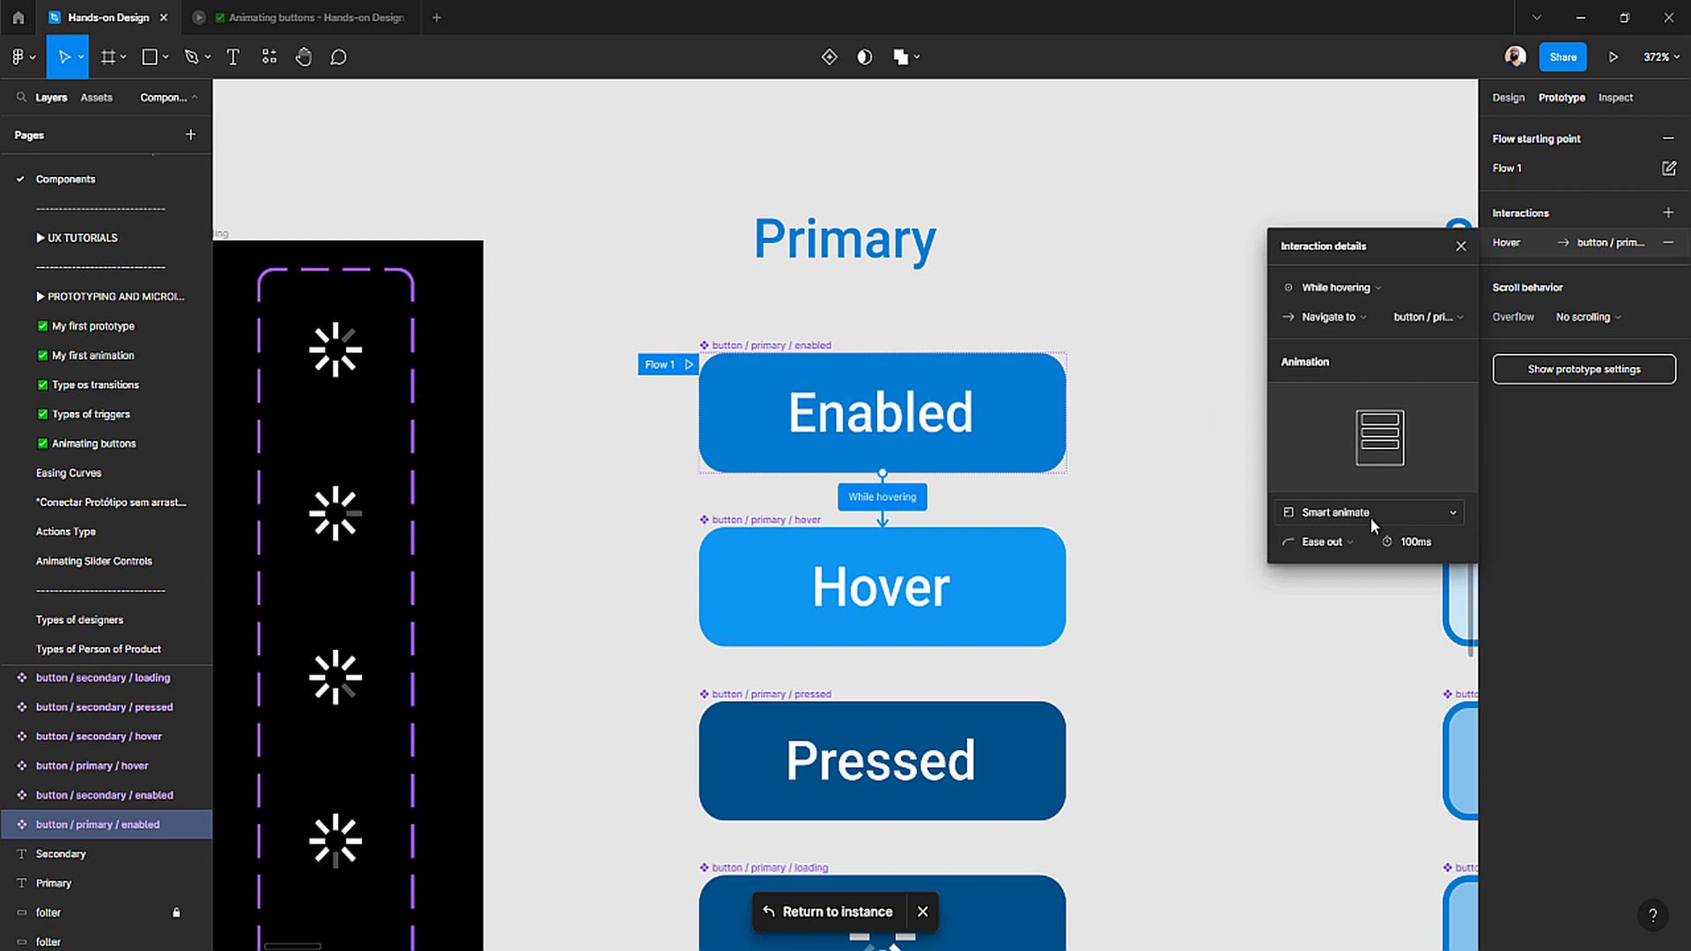
click(1669, 140)
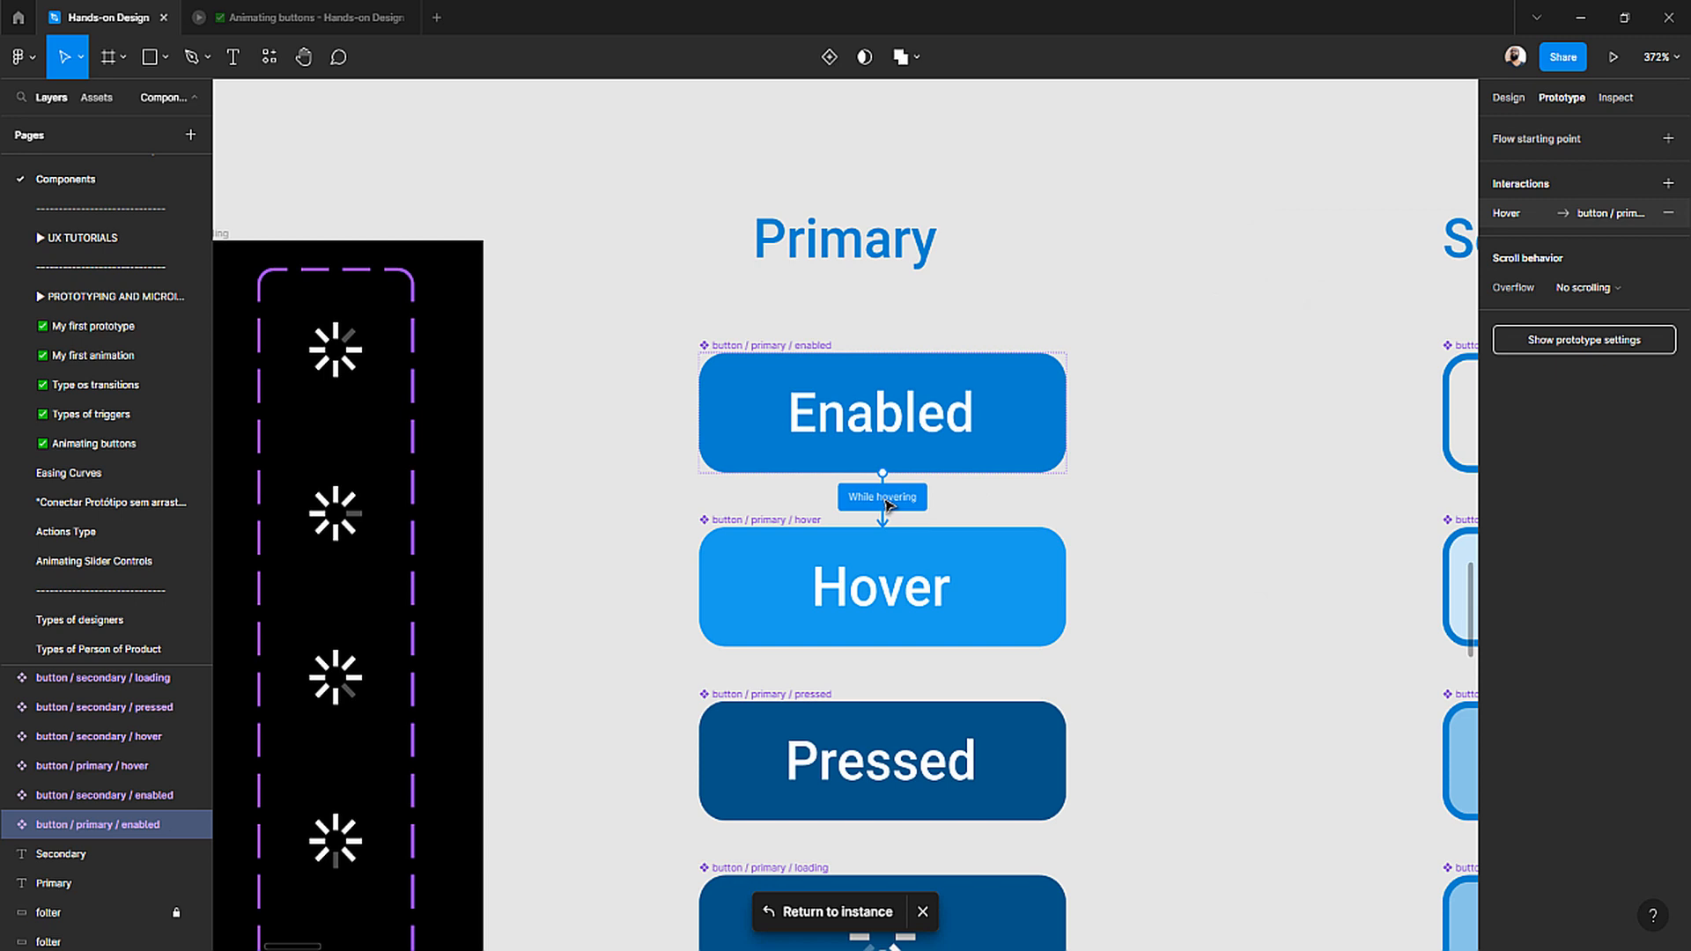
- Test the NEXT button's hover and click behaviour in the running prototype, restarting the flow once between attempts
click(320, 18)
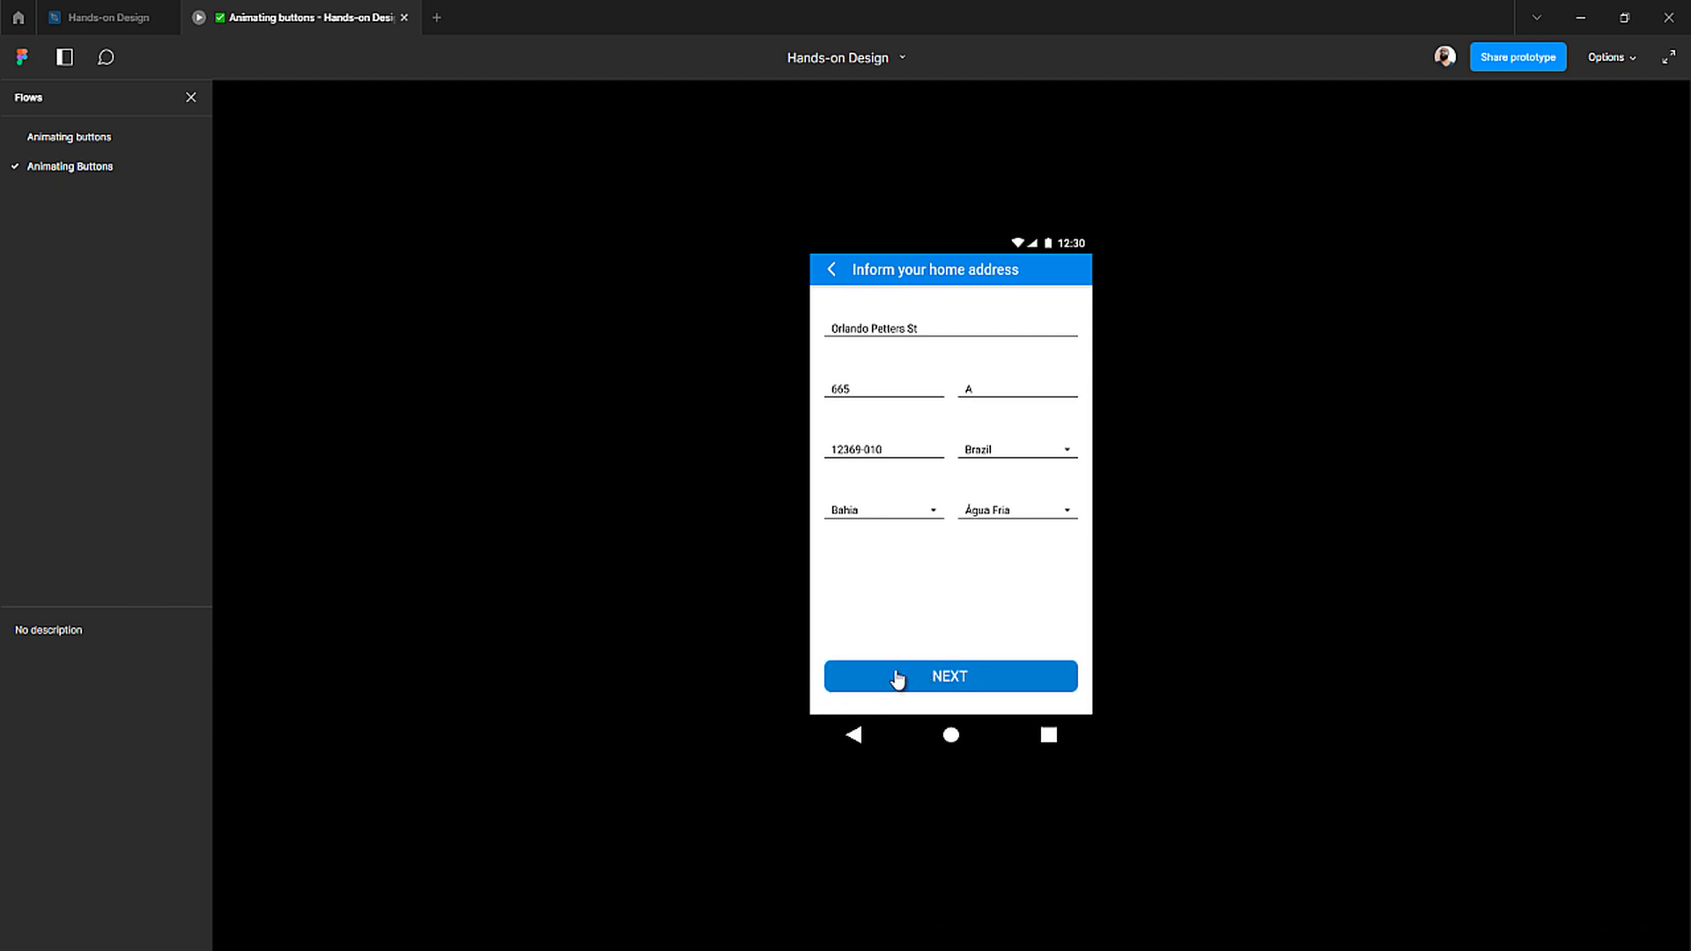
click(694, 693)
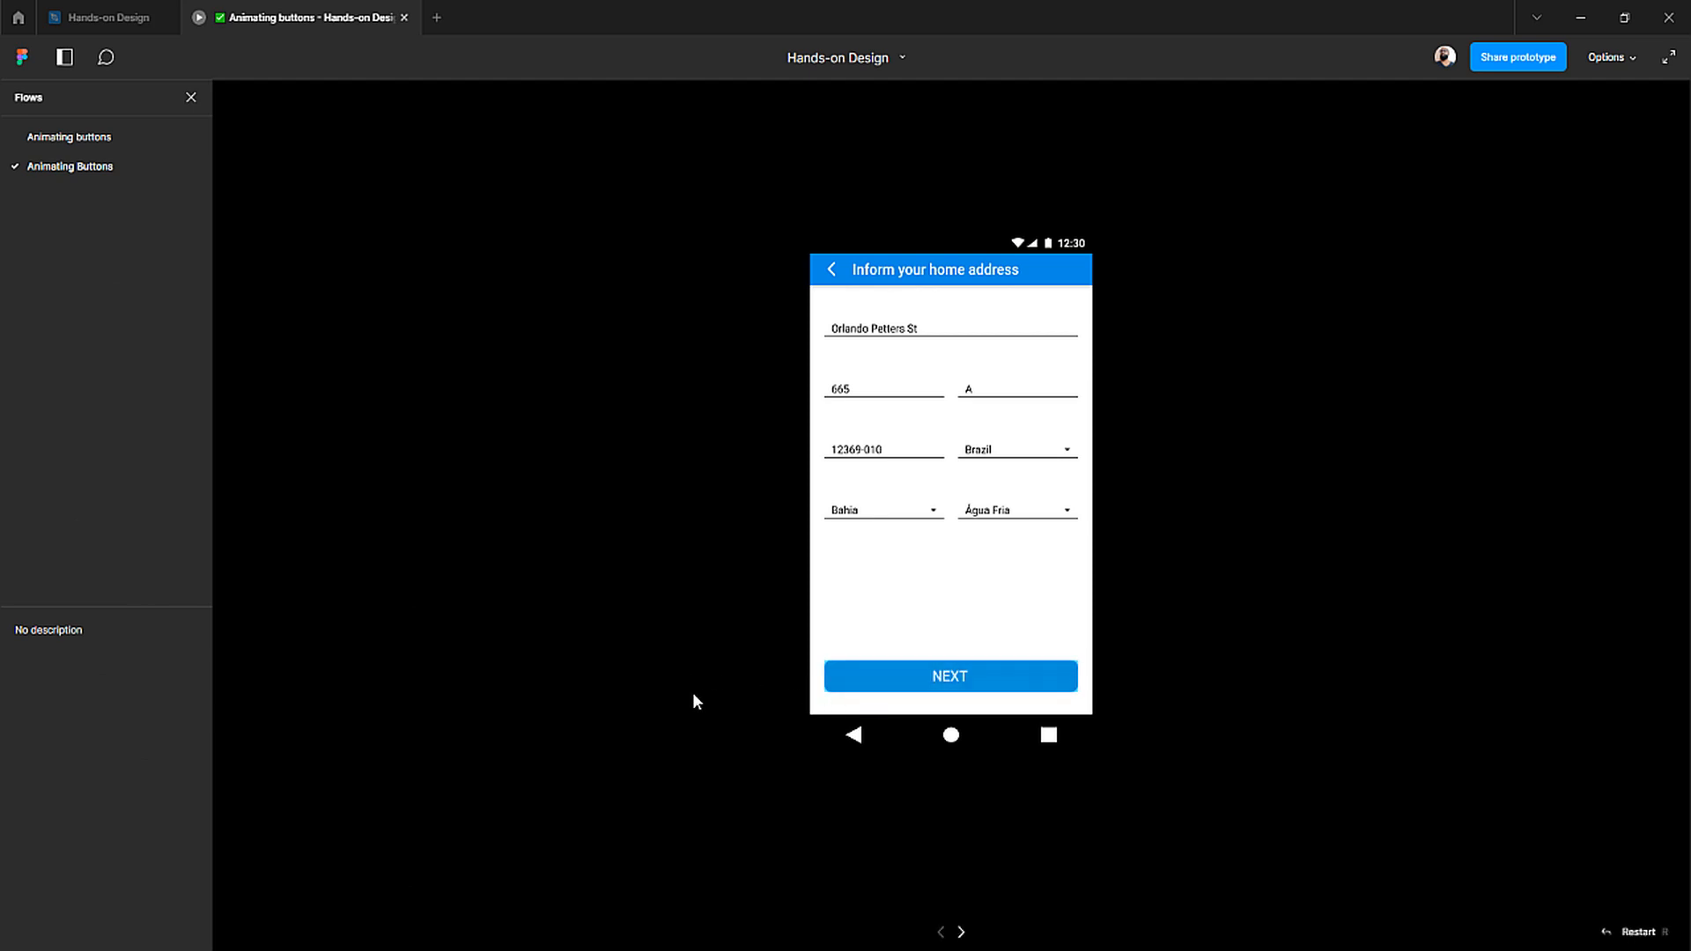
click(924, 682)
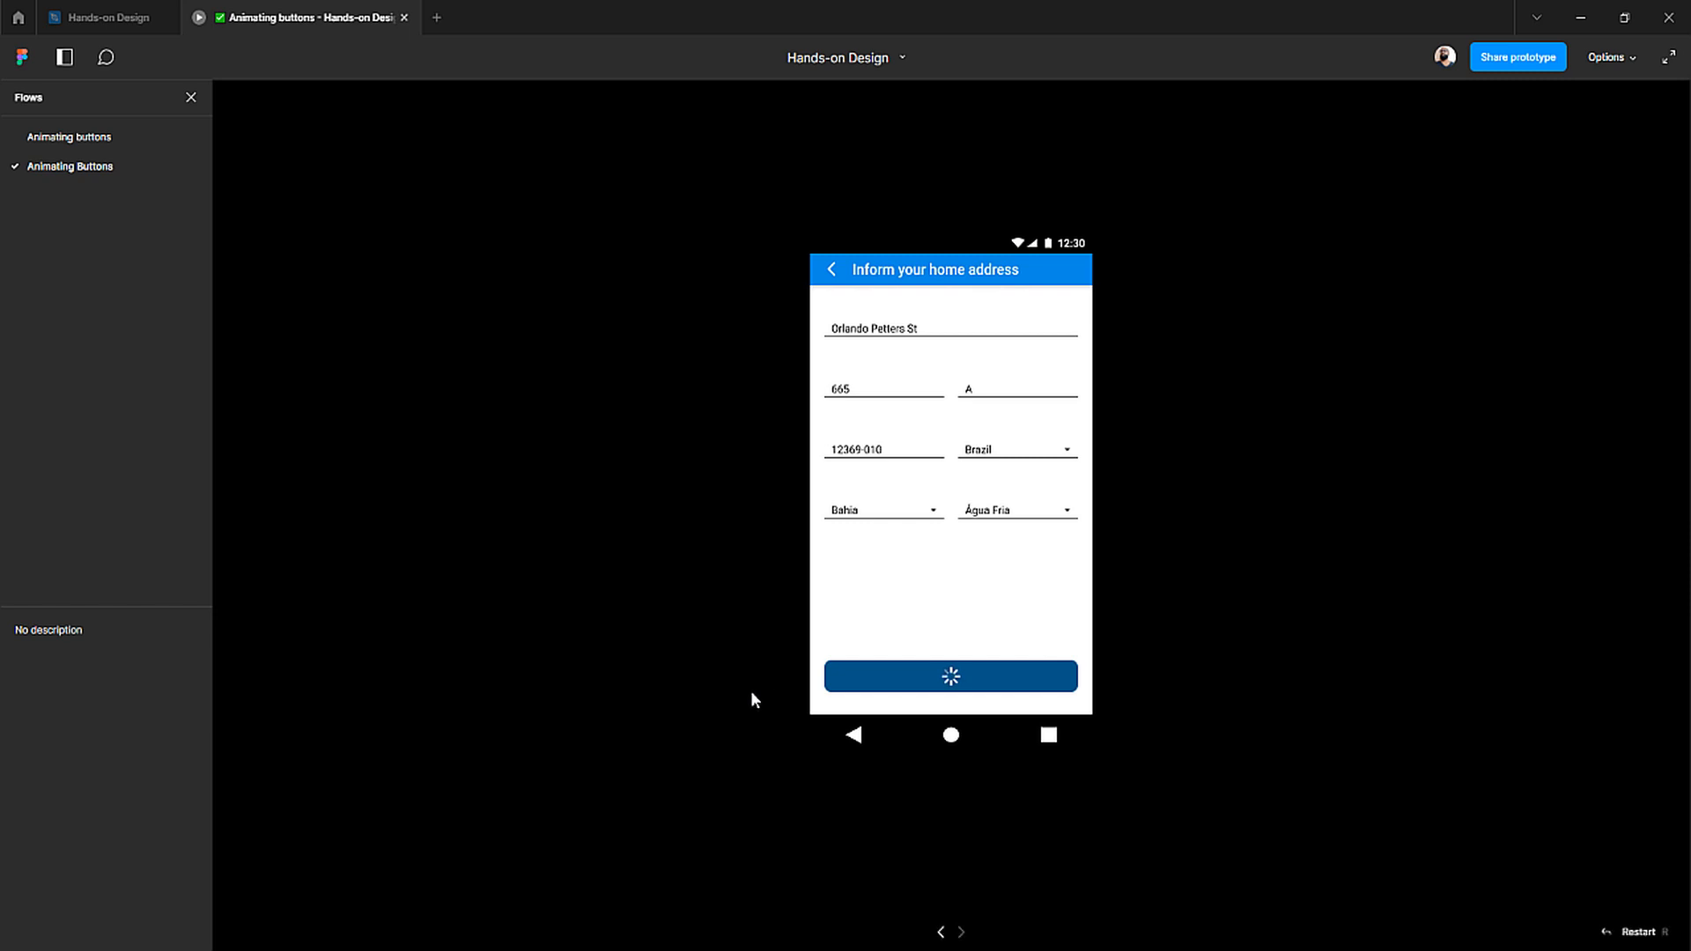
key(r)
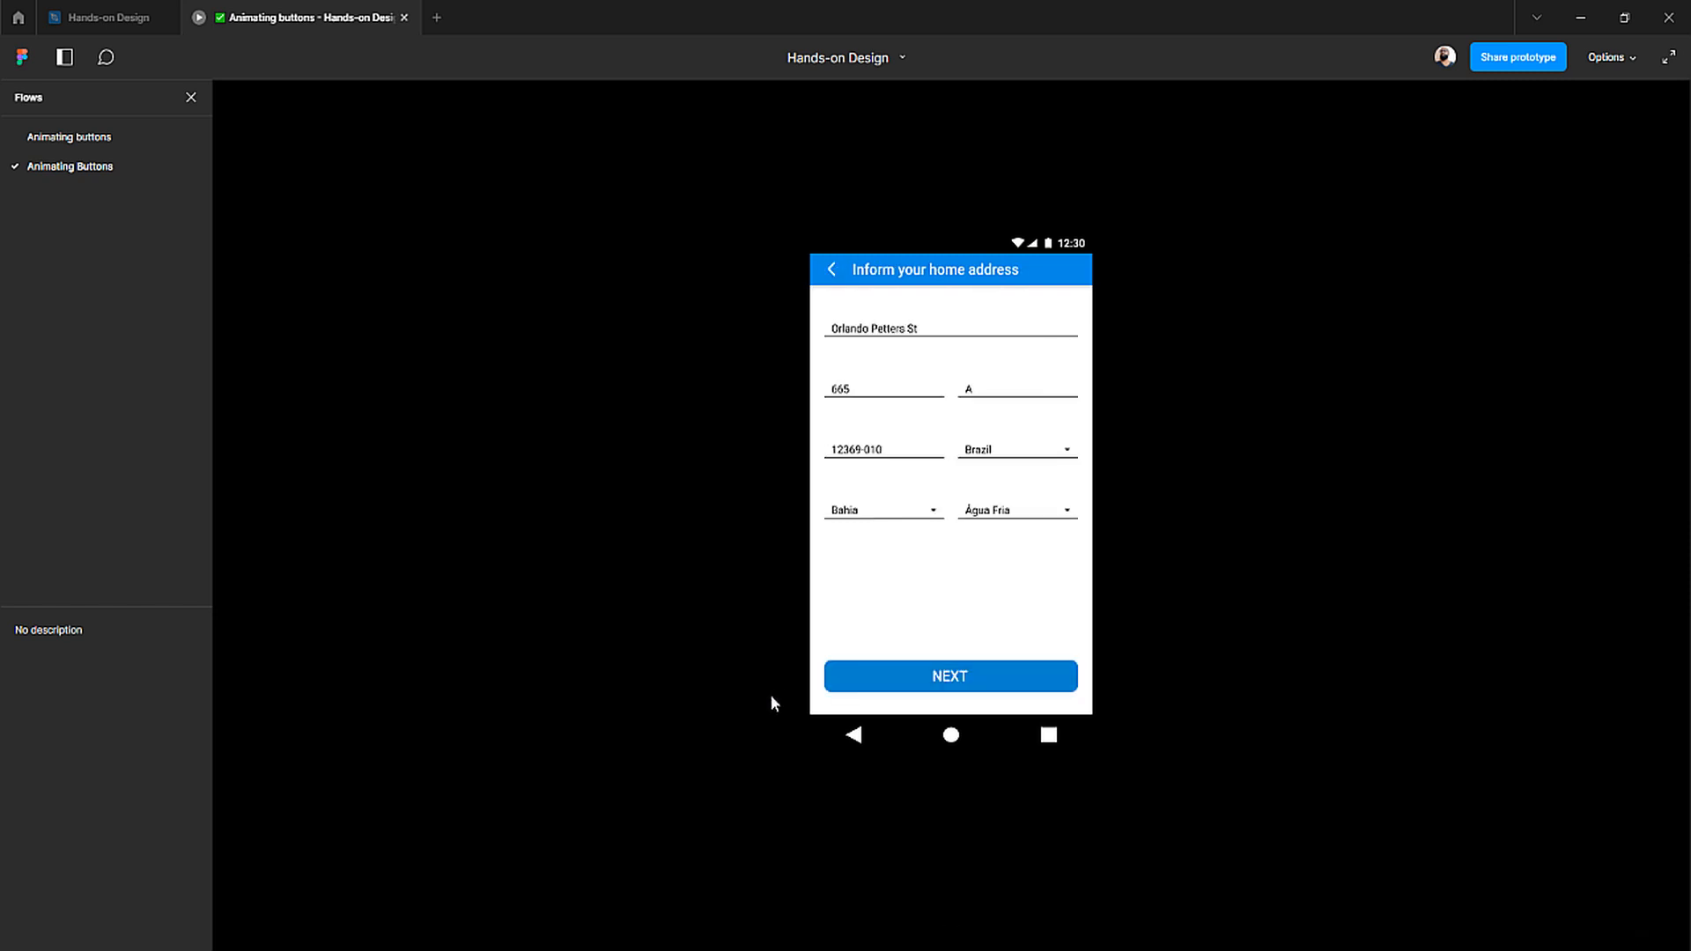
click(924, 677)
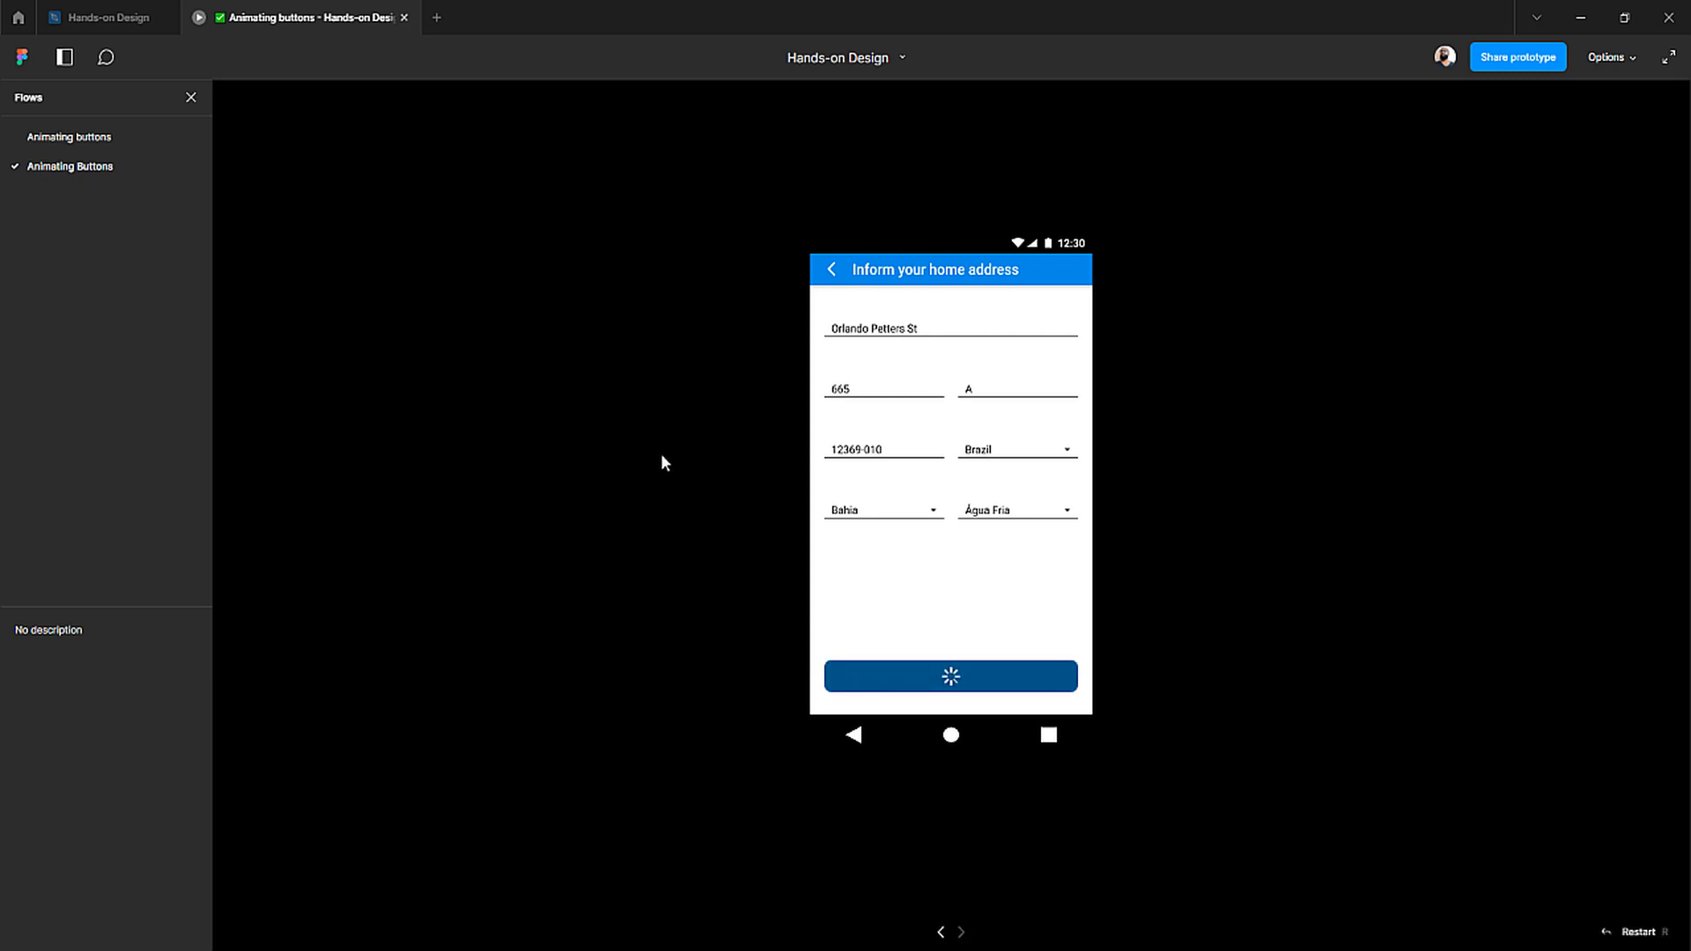
- Back in the design file, connect the primary Hover button component to the Enabled one with a Mouse leave trigger
click(111, 18)
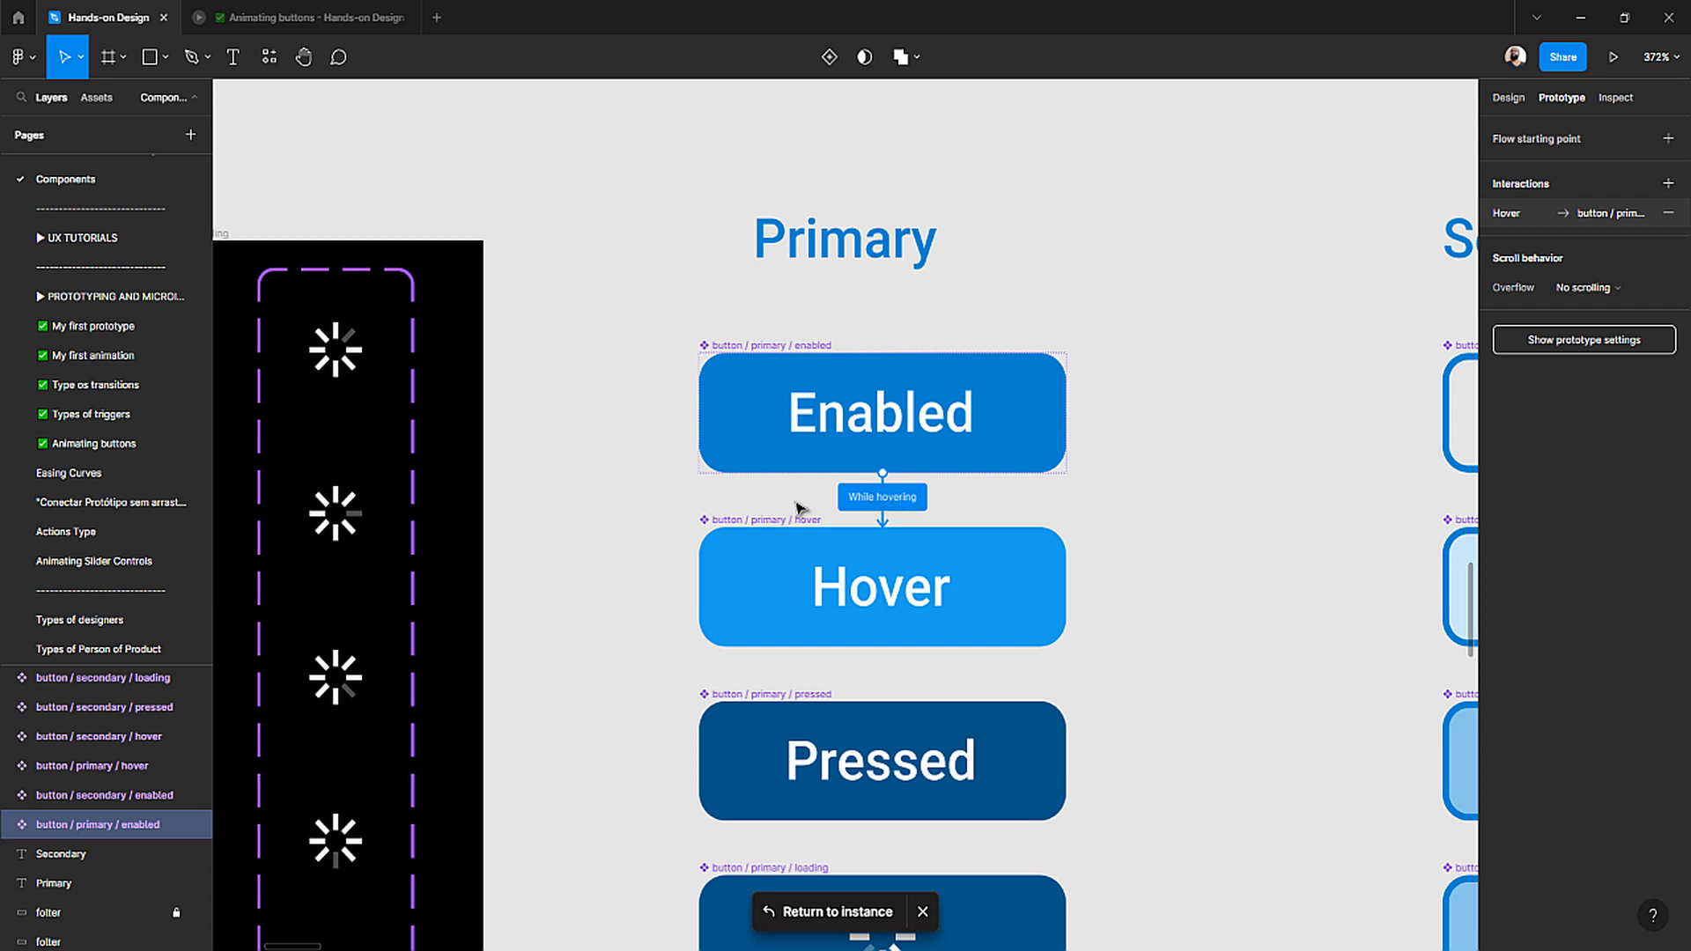
click(775, 520)
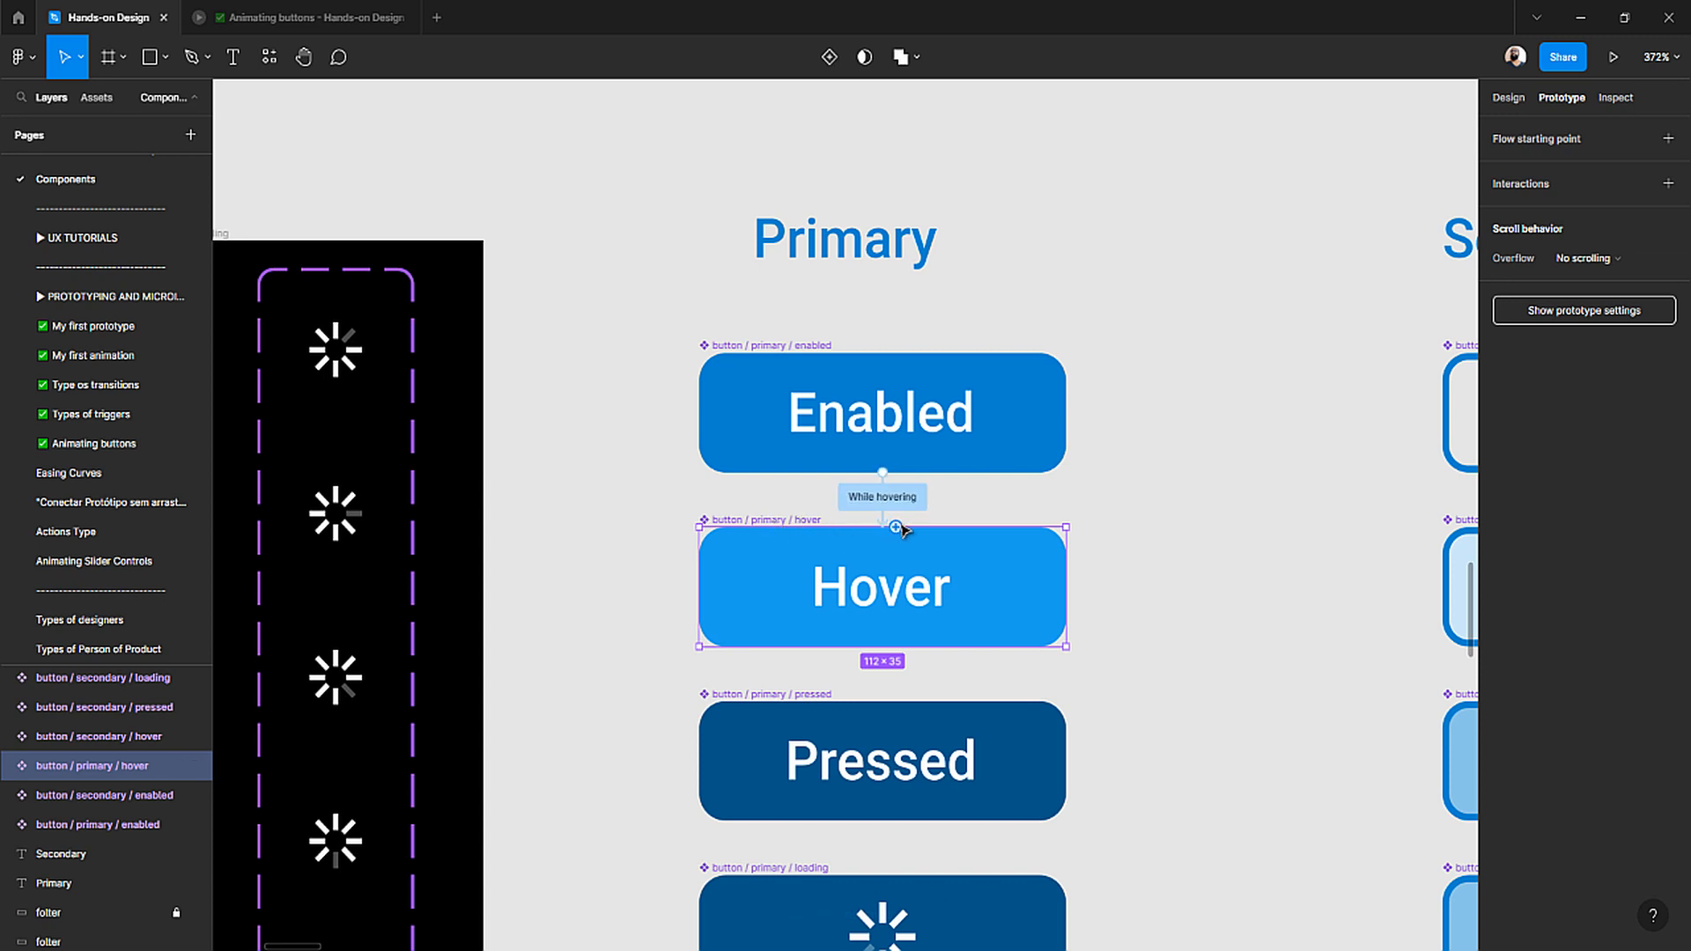
drag(899, 526, 974, 448)
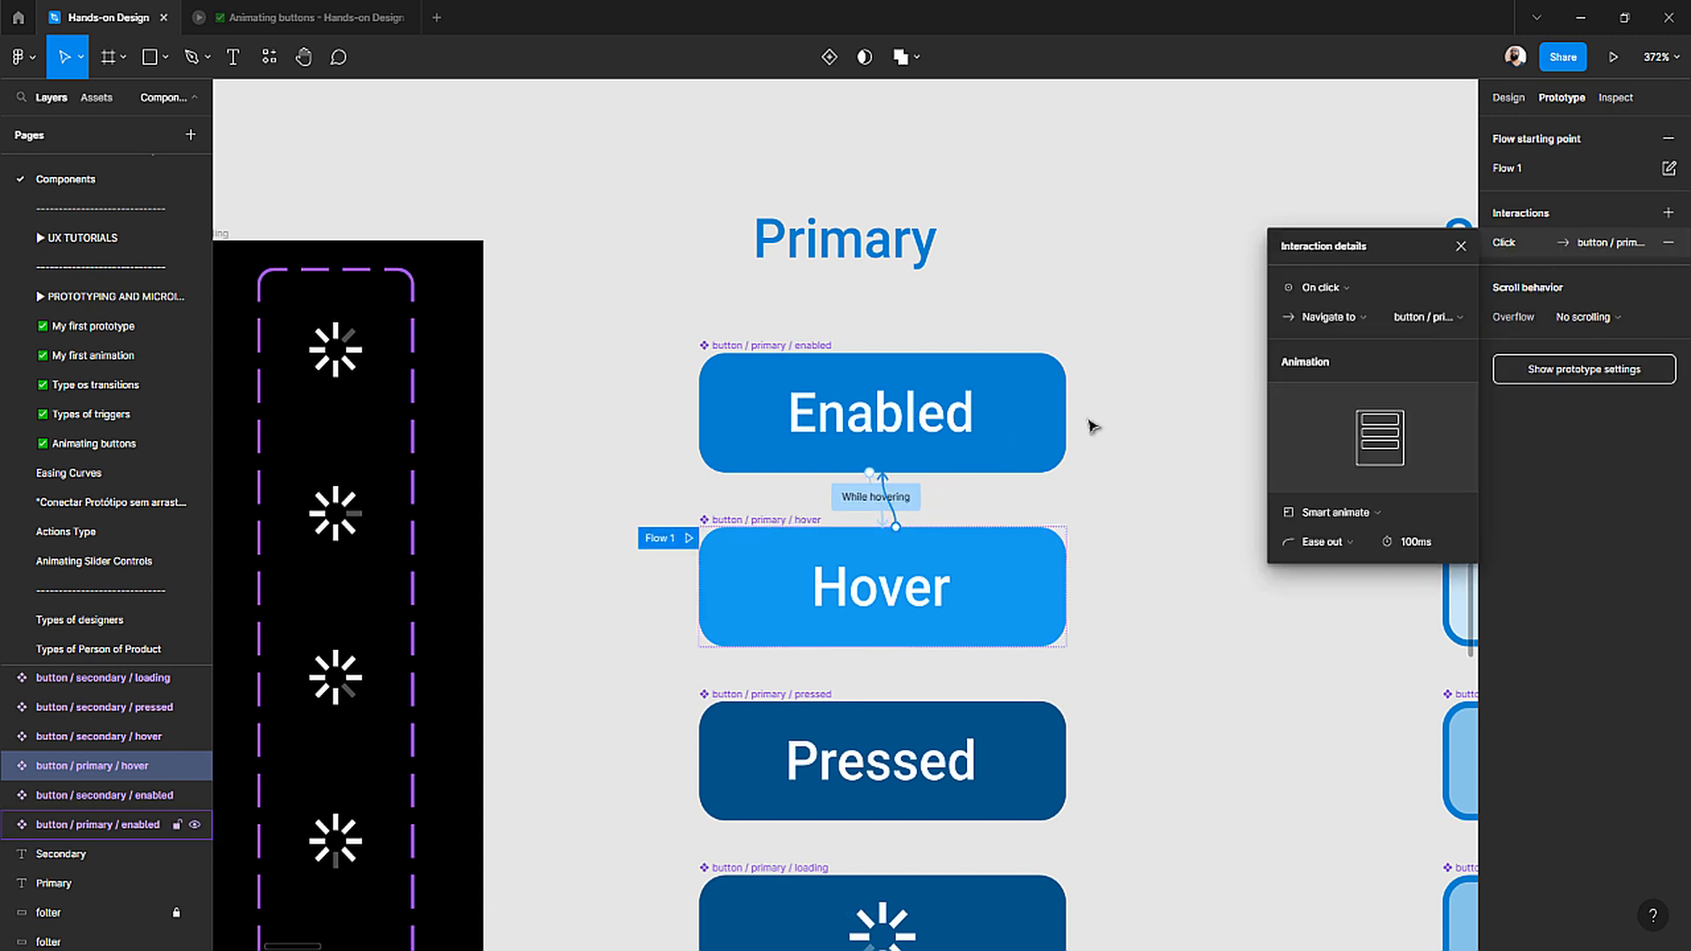
click(1350, 289)
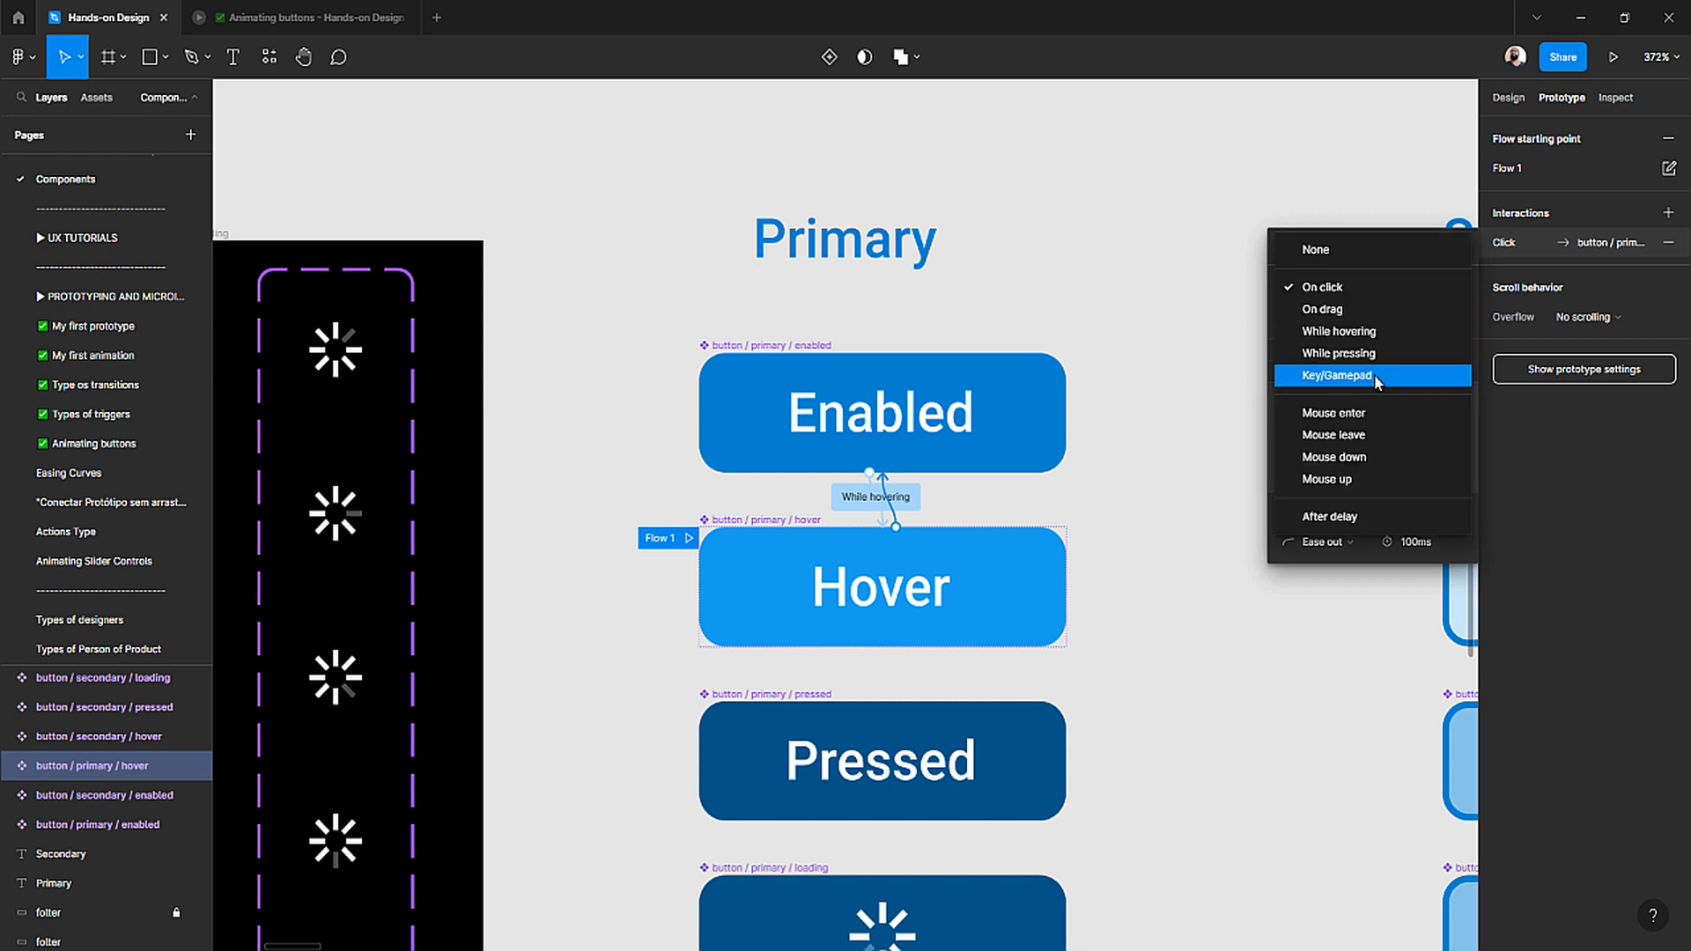
click(1385, 432)
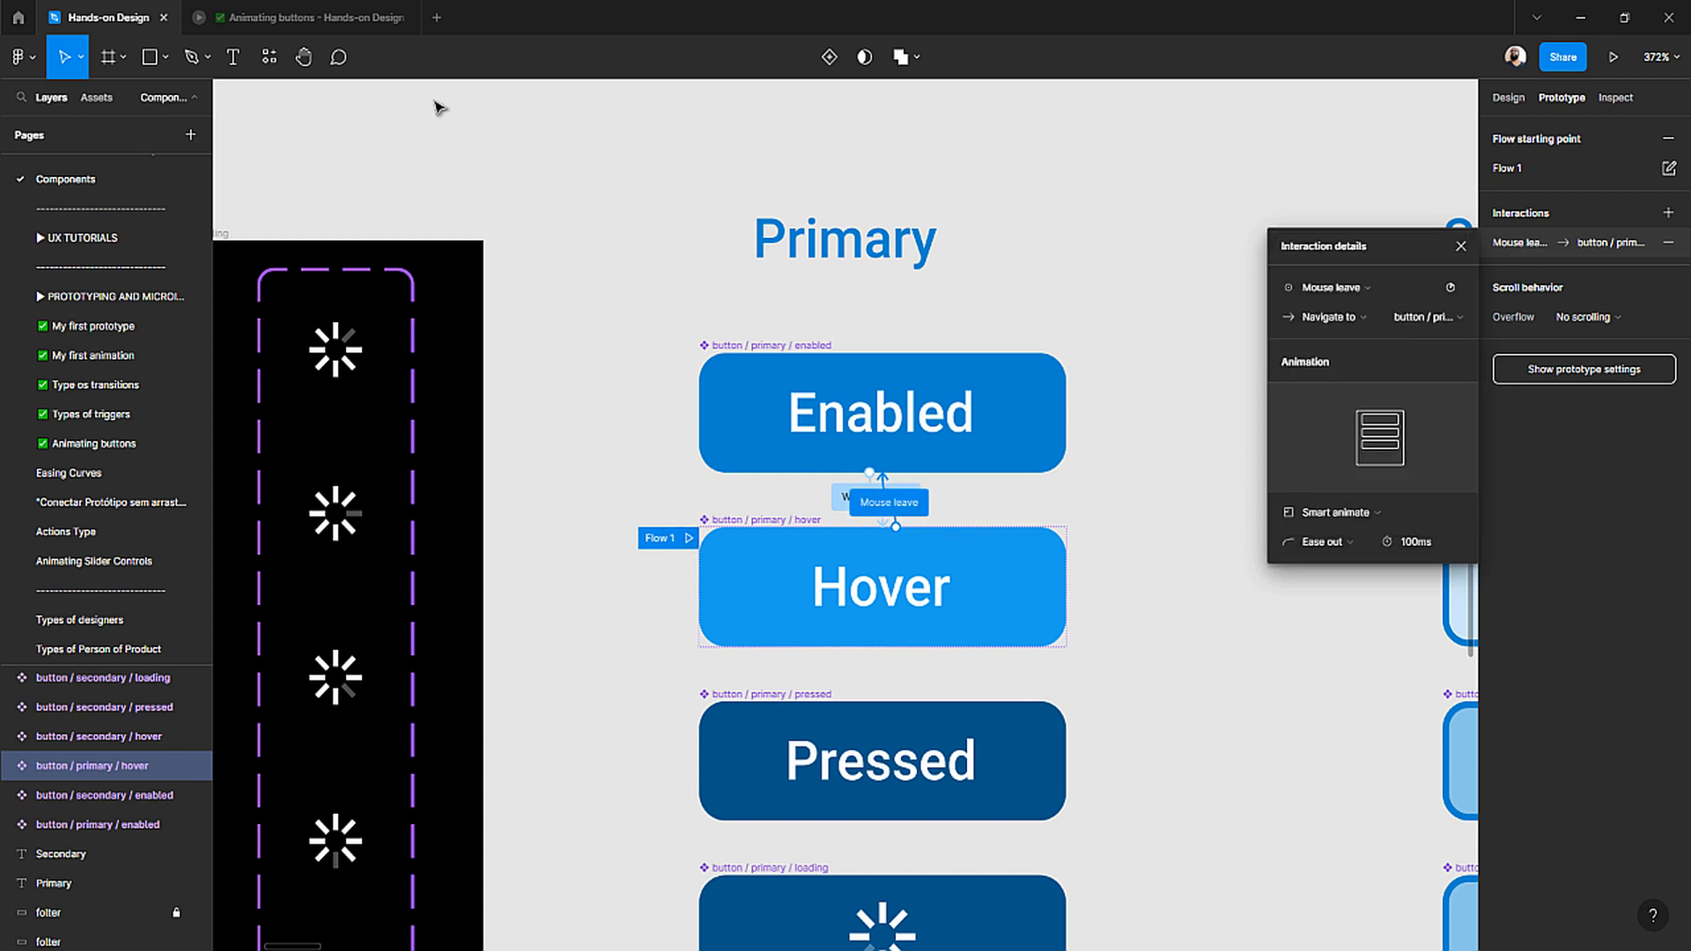
- Restart the running prototype and test the NEXT button with the mouse-leave interaction in place
click(308, 18)
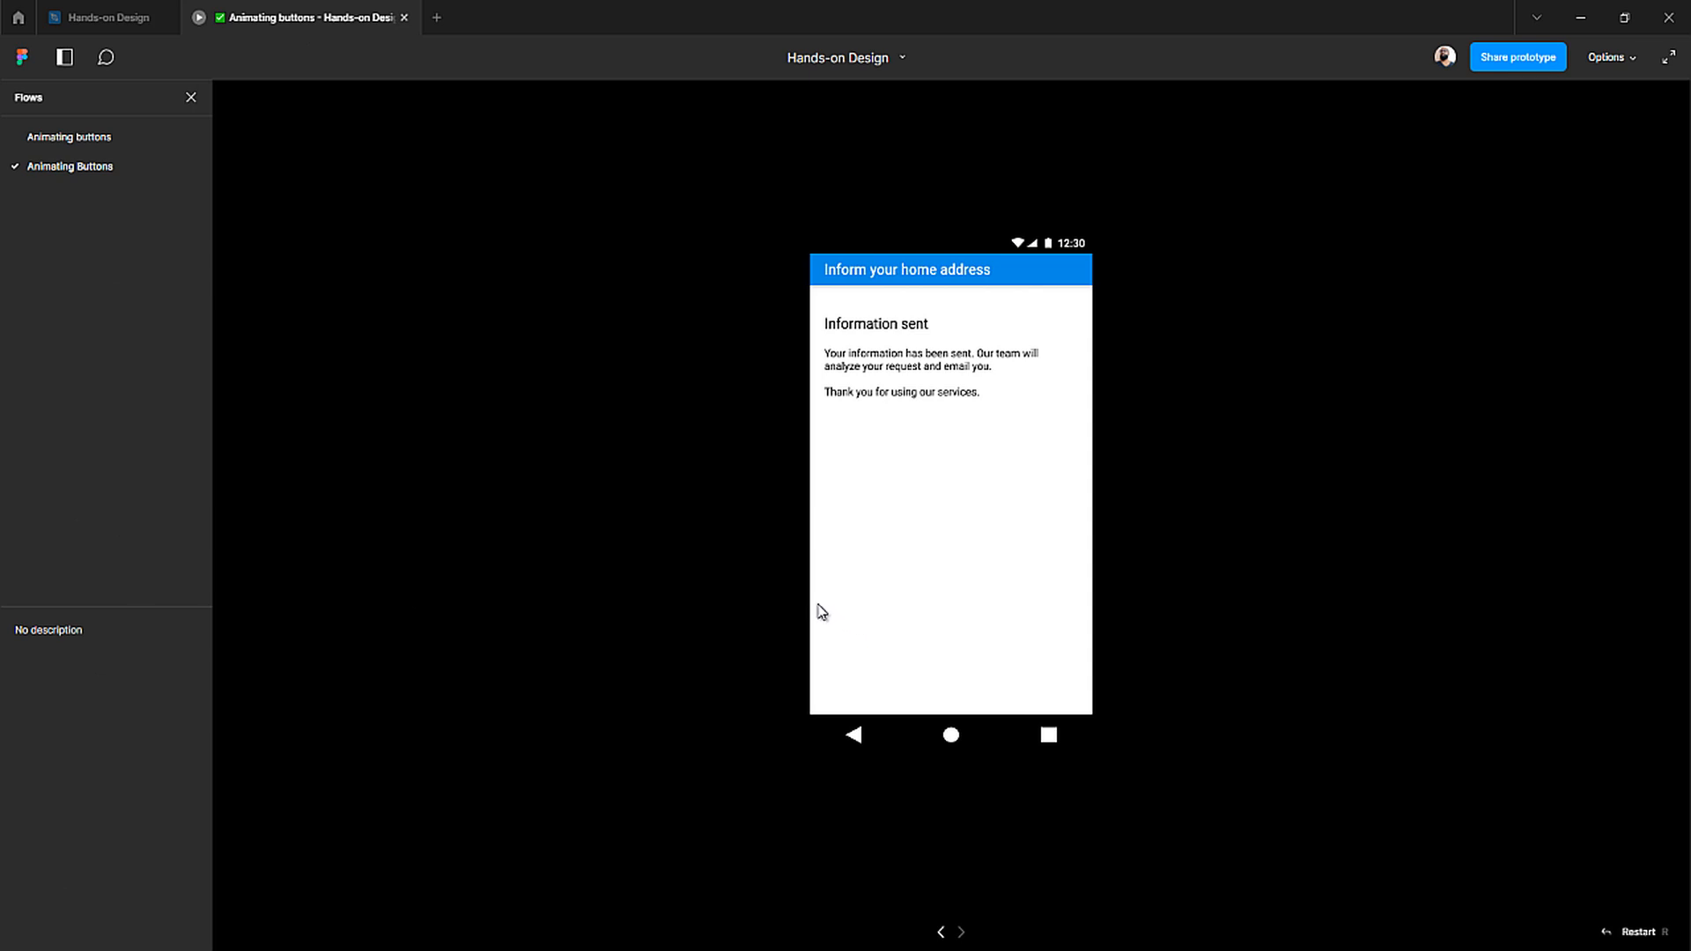
key(r)
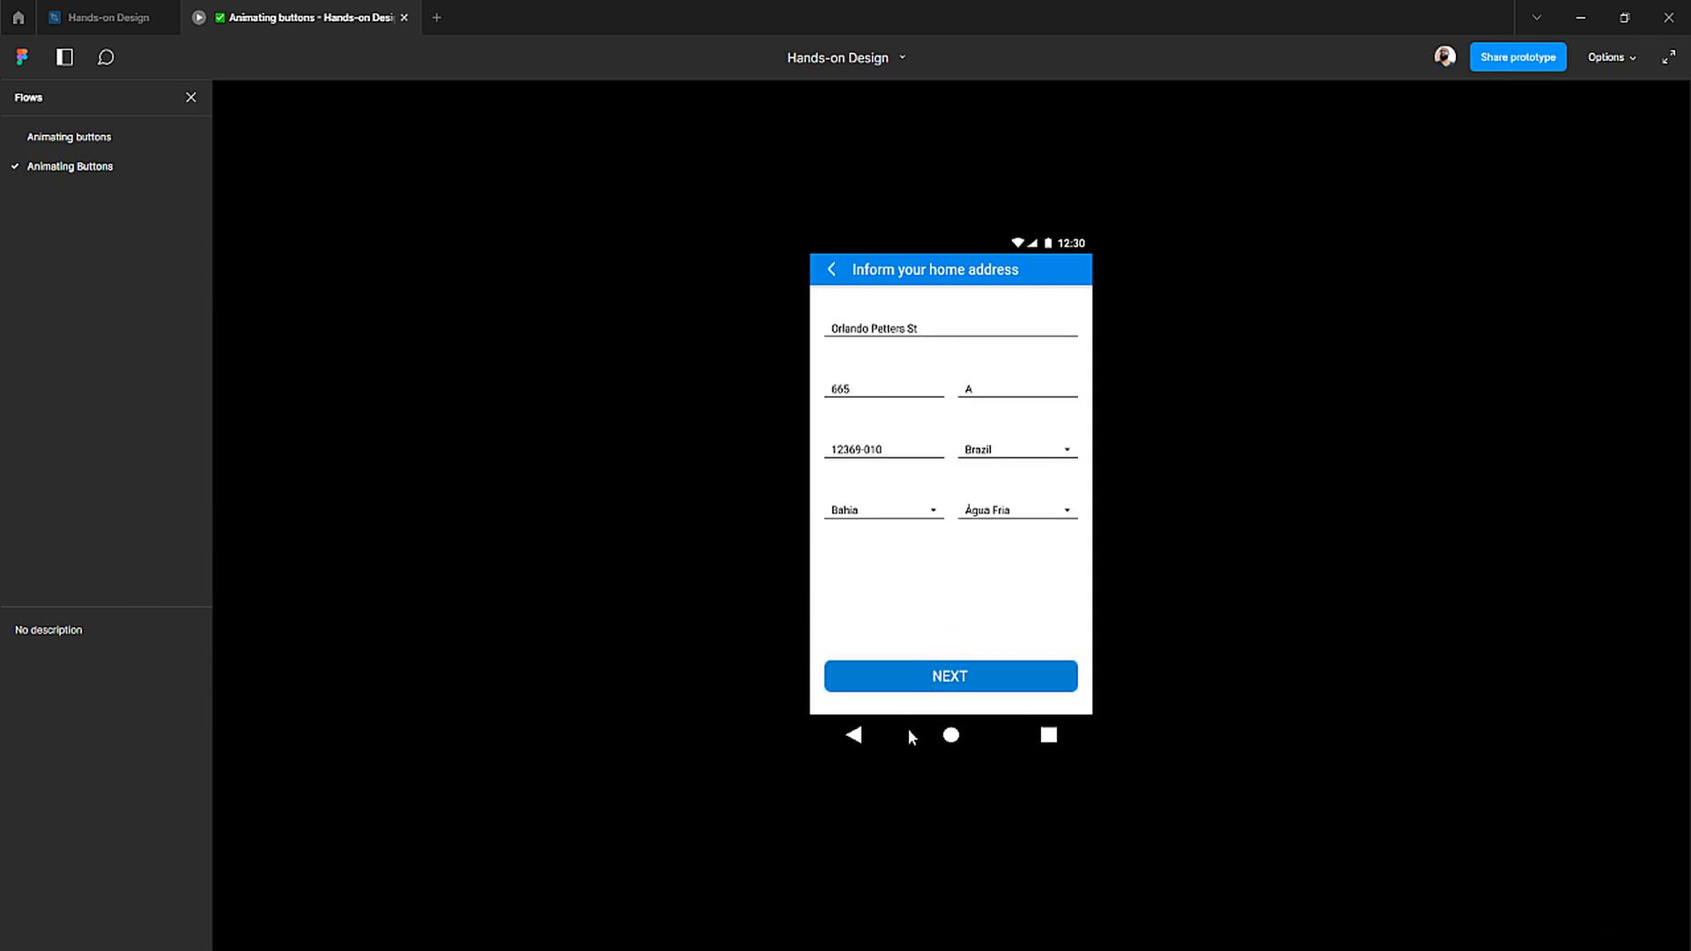
click(922, 682)
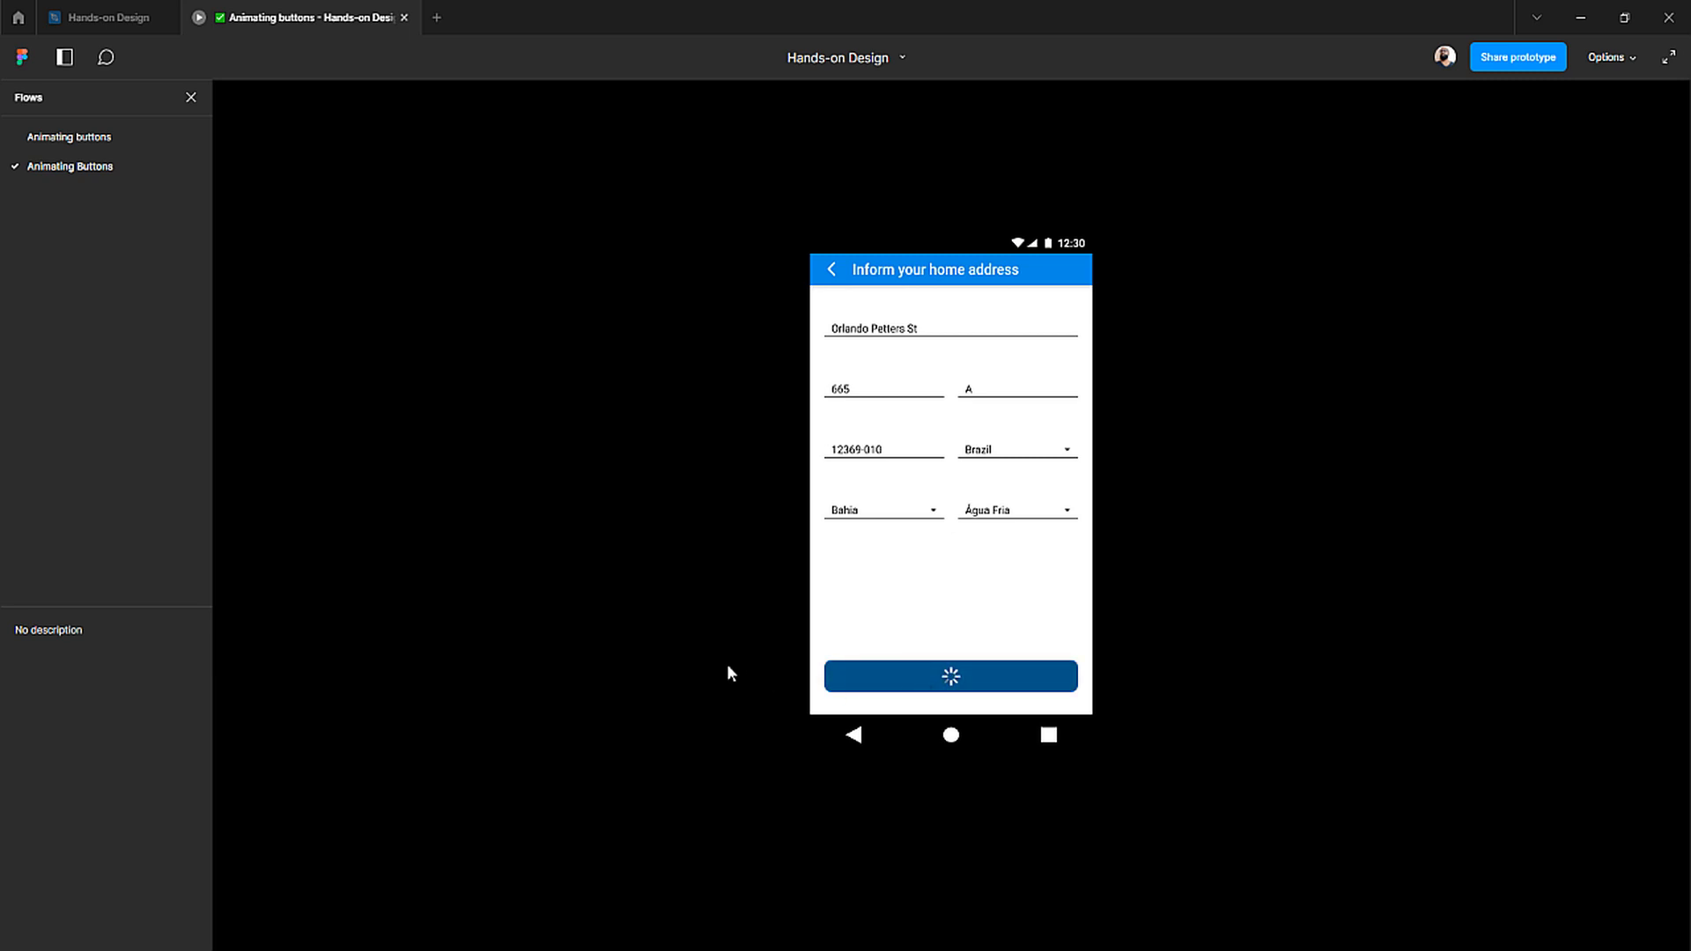
- Return to the design file and remove the Flow 1 starting point from the primary Hover button component
click(127, 24)
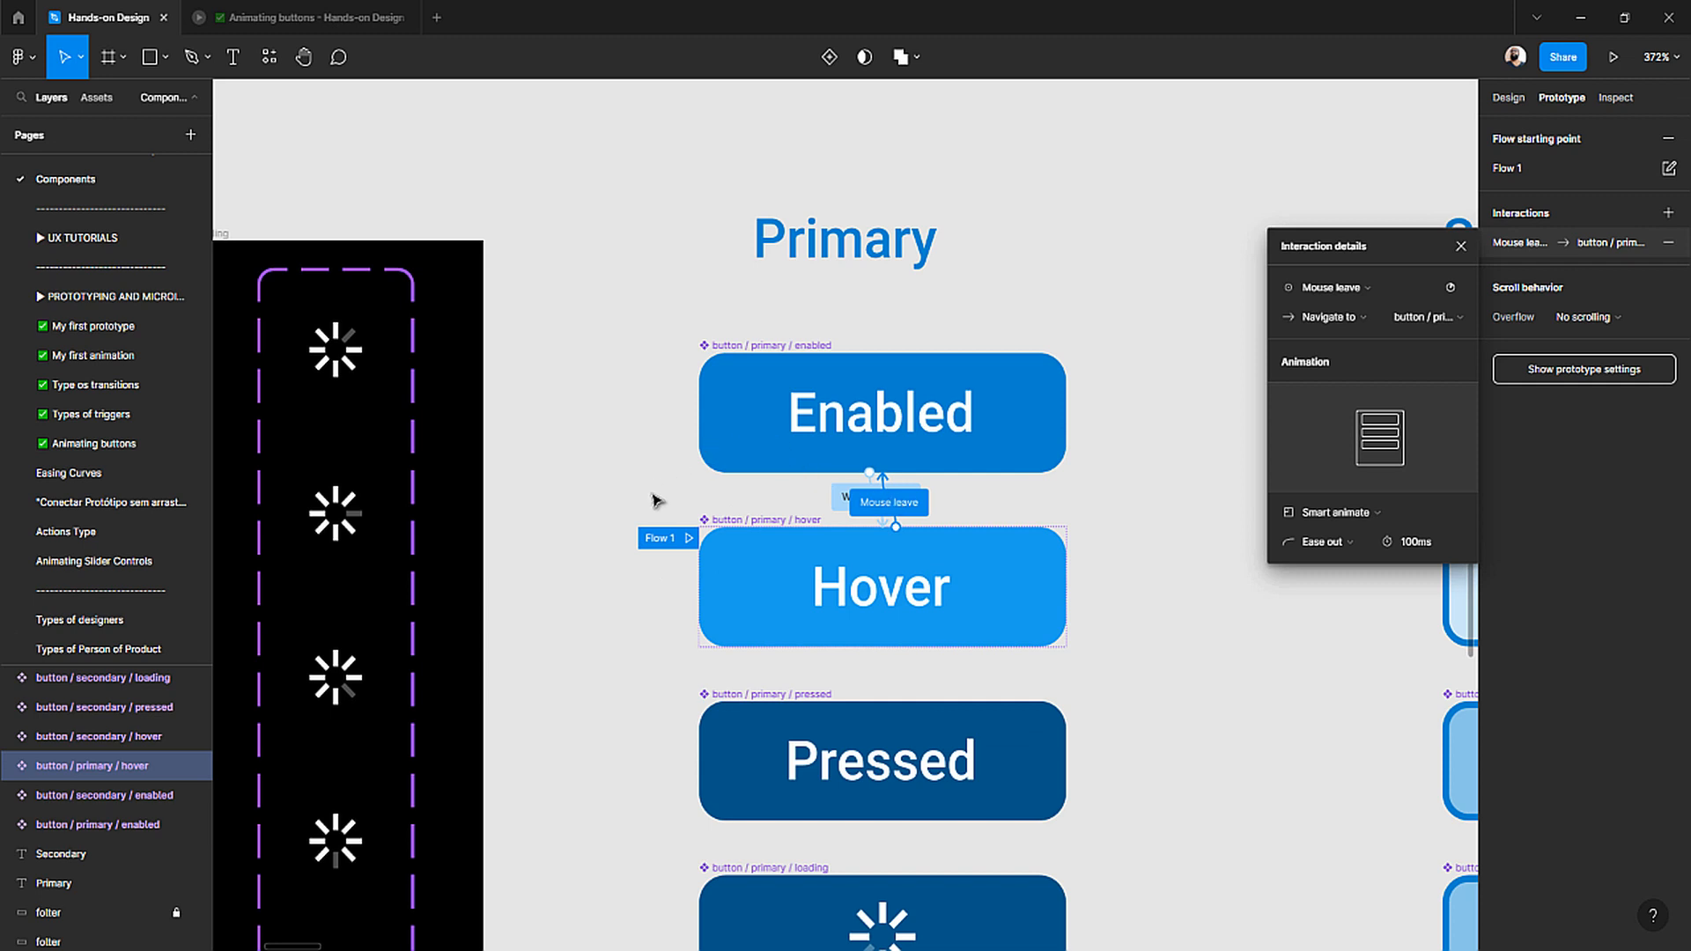
click(670, 539)
click(1668, 138)
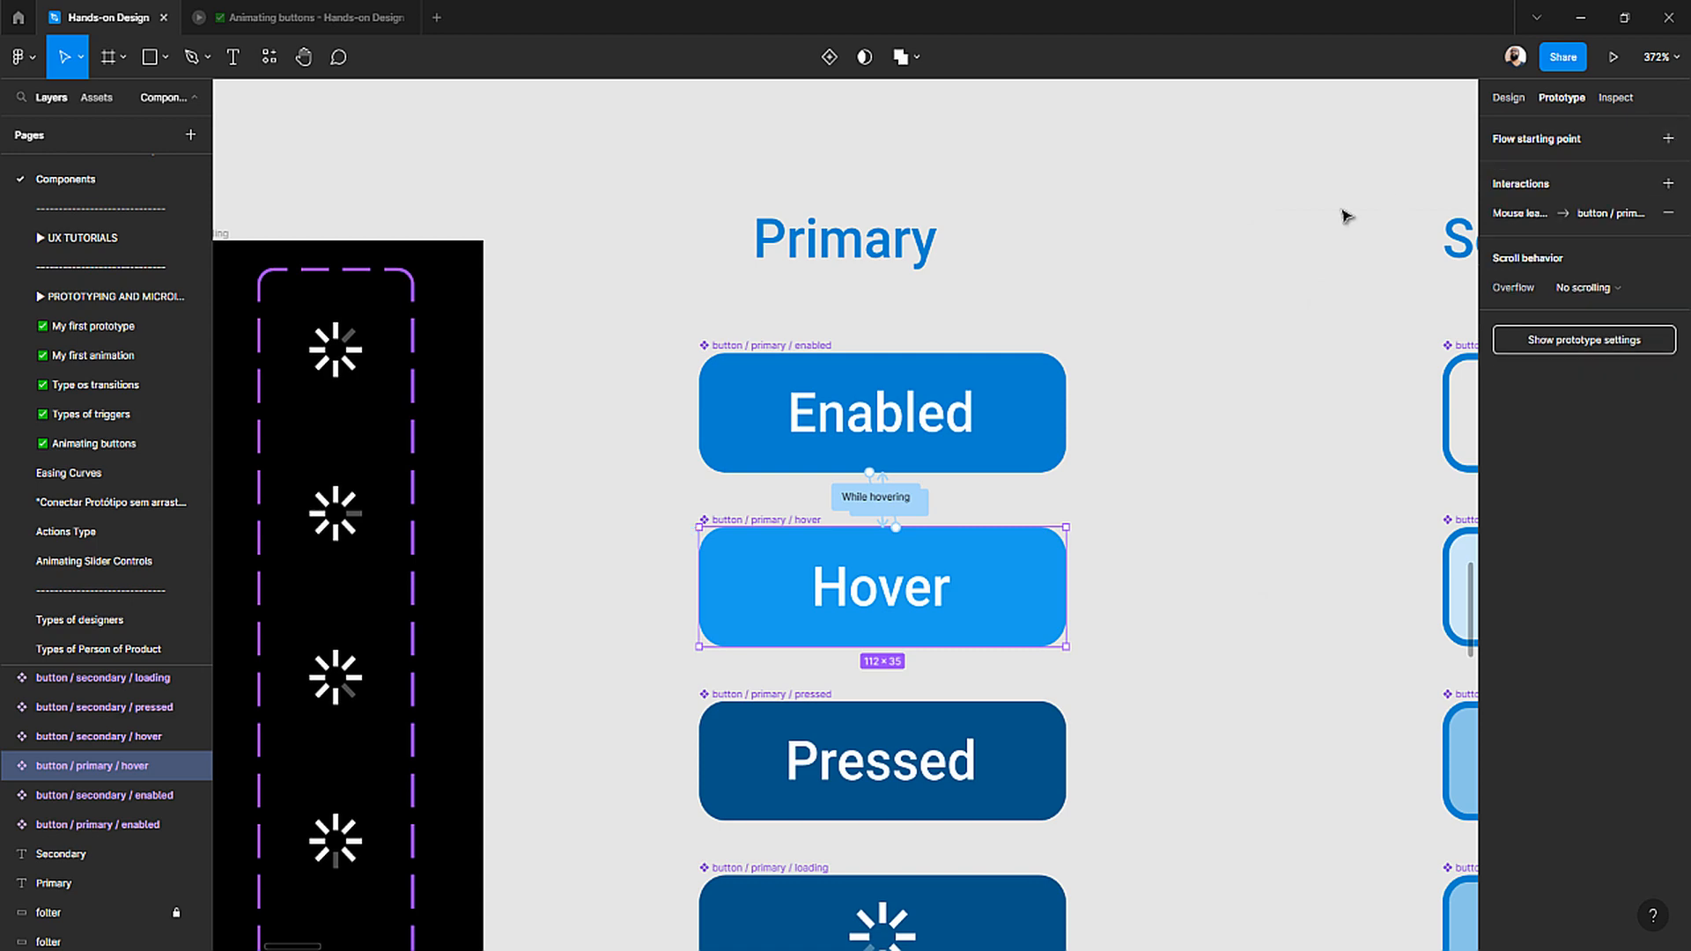
- Return to the Animating buttons page and bring the reference Buttons frame into view with prototype settings shown
scroll(631, 282, down, 3)
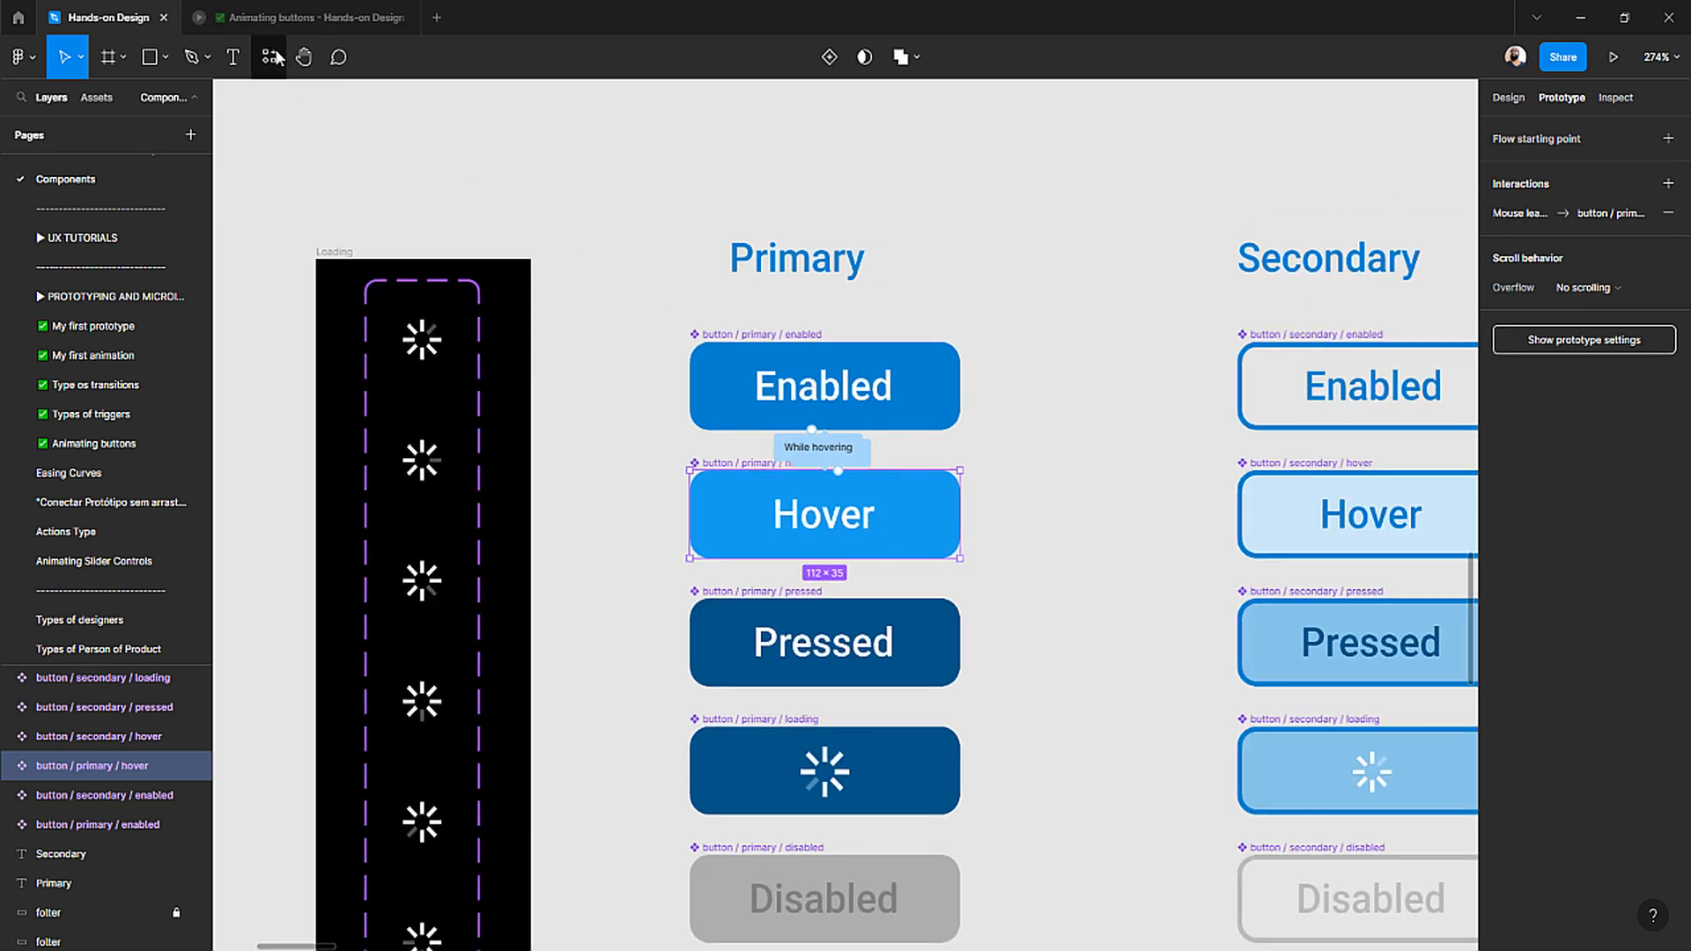
scroll(636, 311, down, 3)
scroll(636, 310, down, 5)
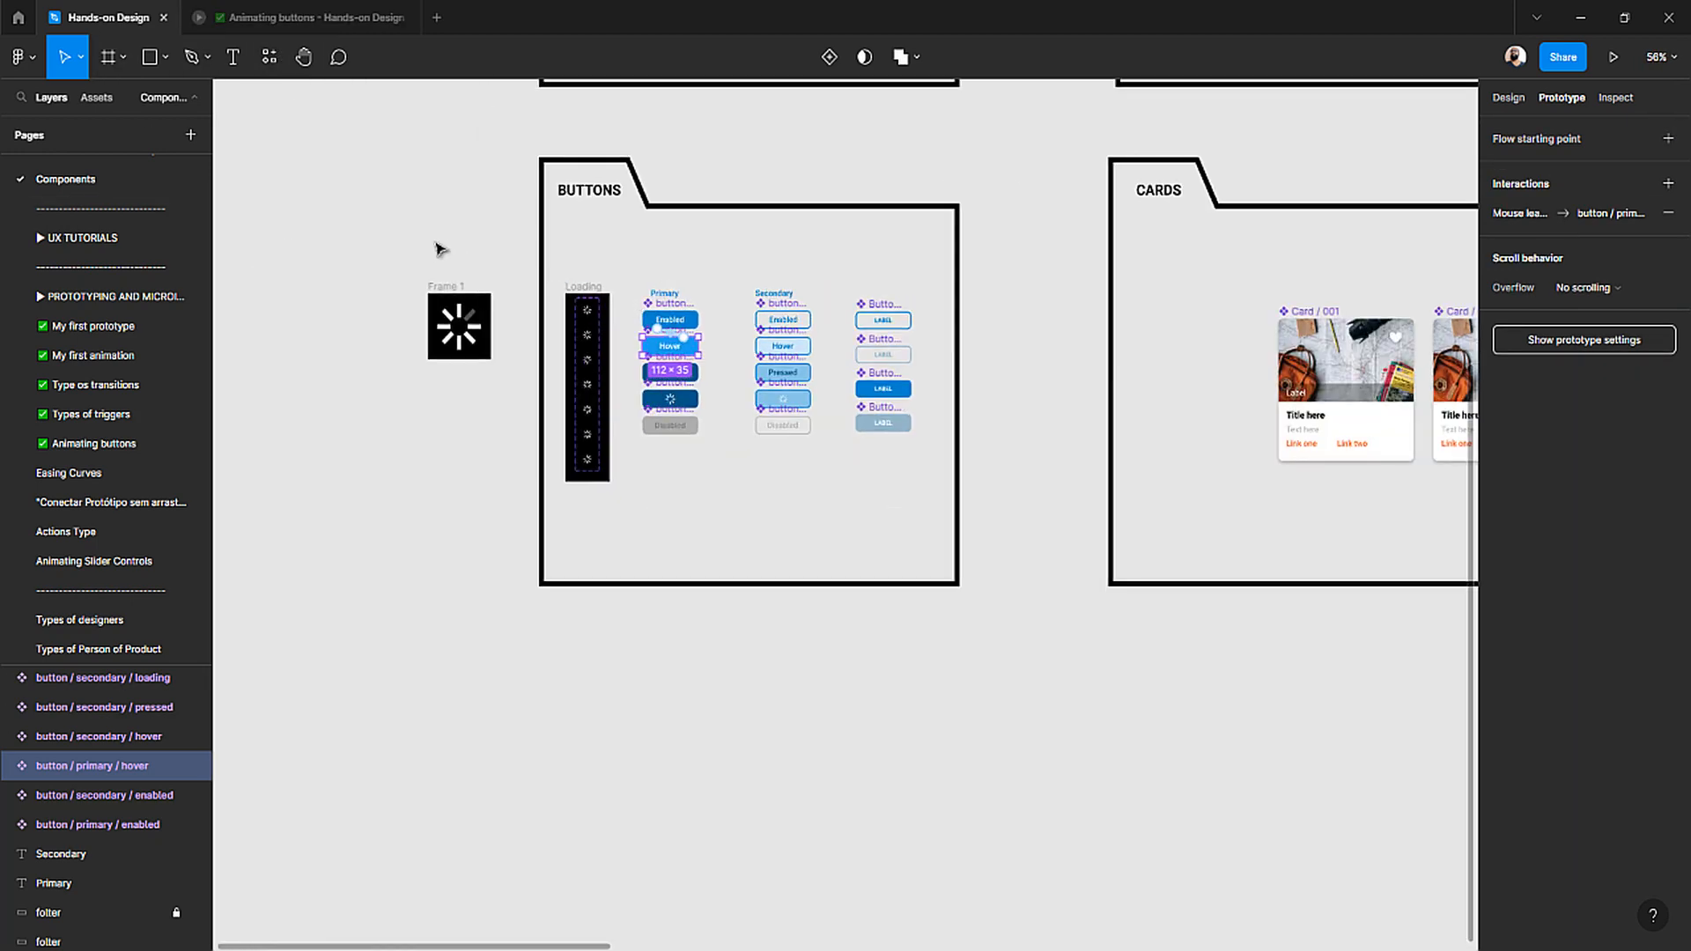
click(95, 444)
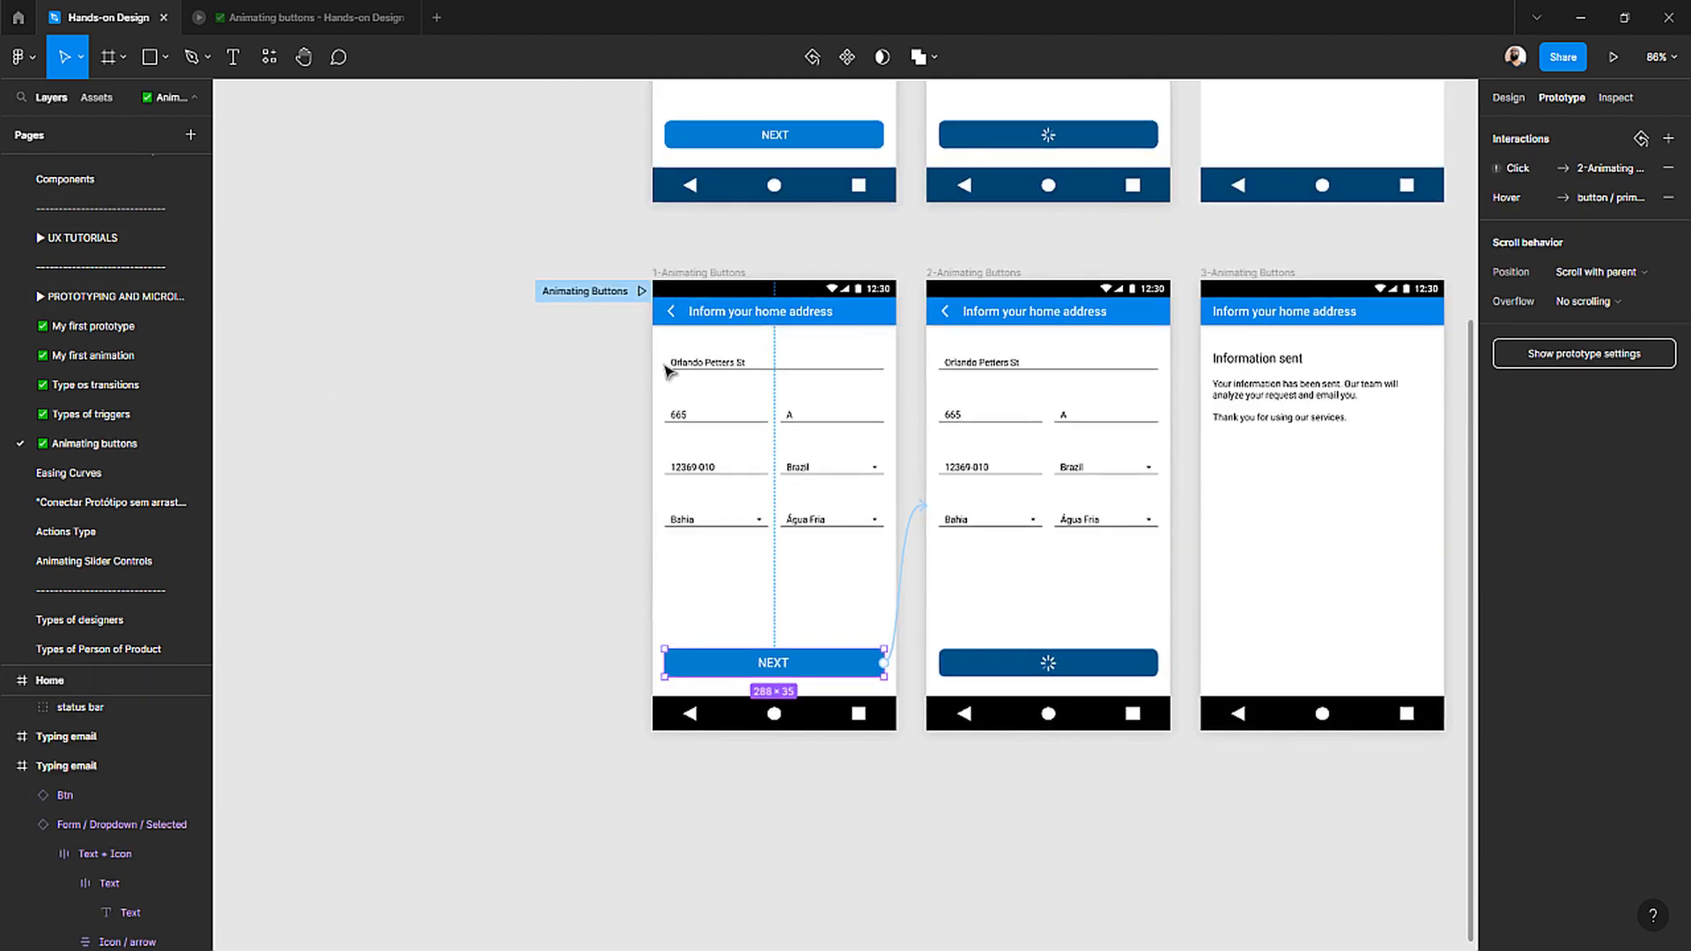
scroll(669, 370, up, 5)
scroll(524, 193, up, 5)
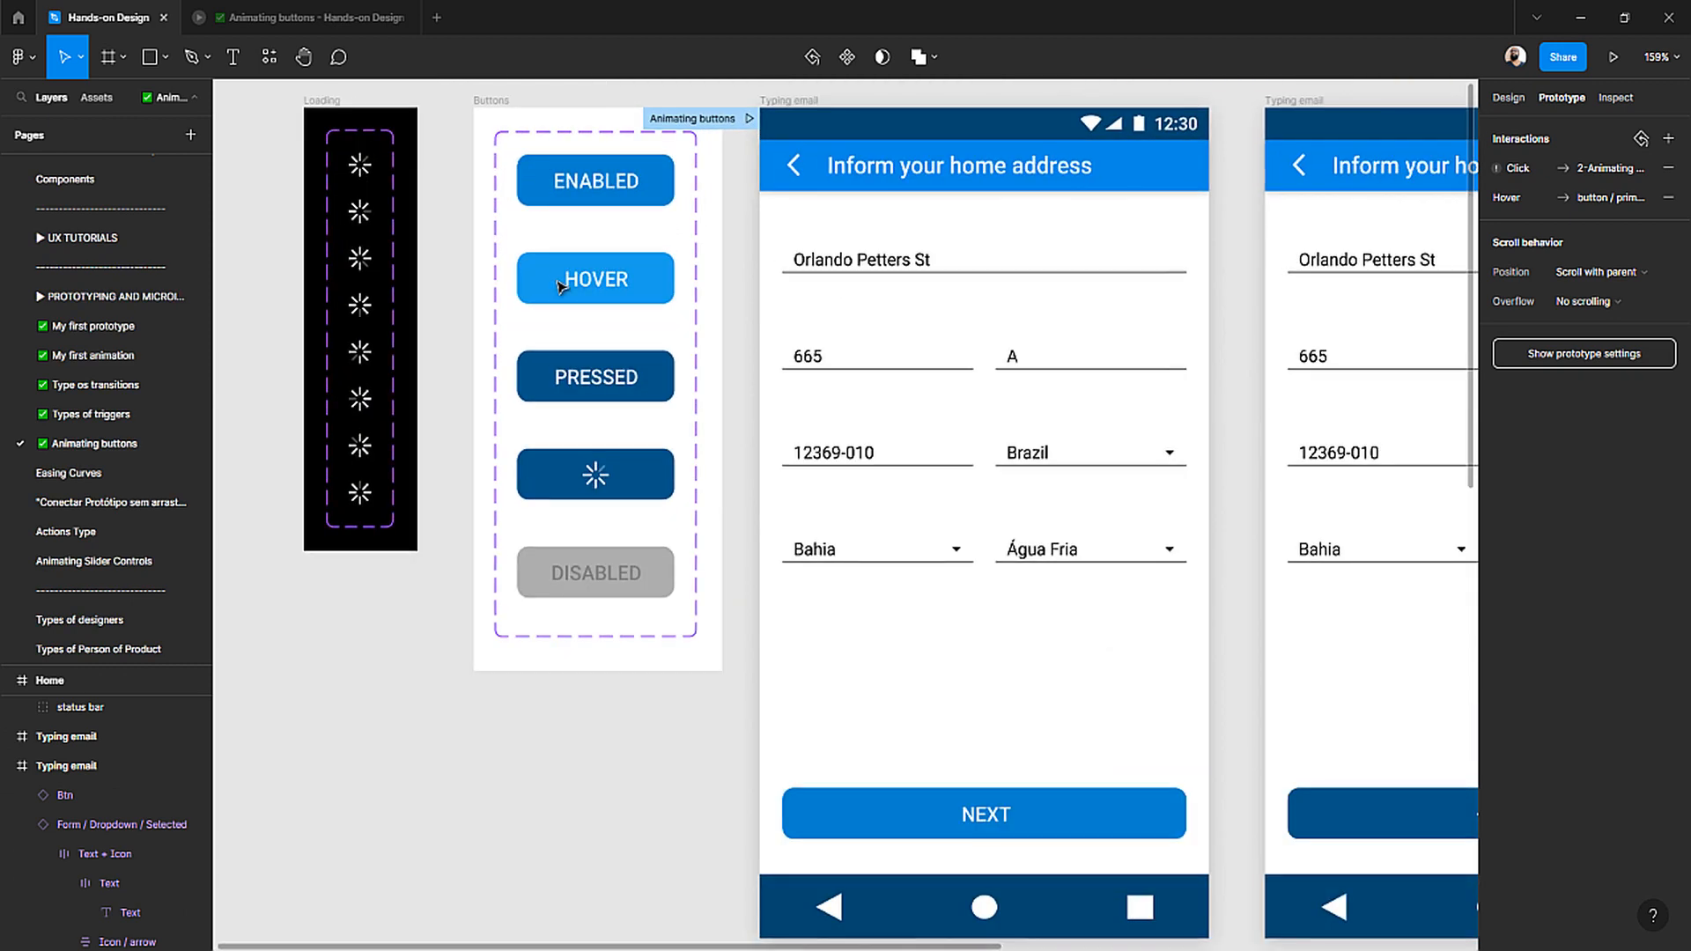
click(1508, 98)
click(1559, 98)
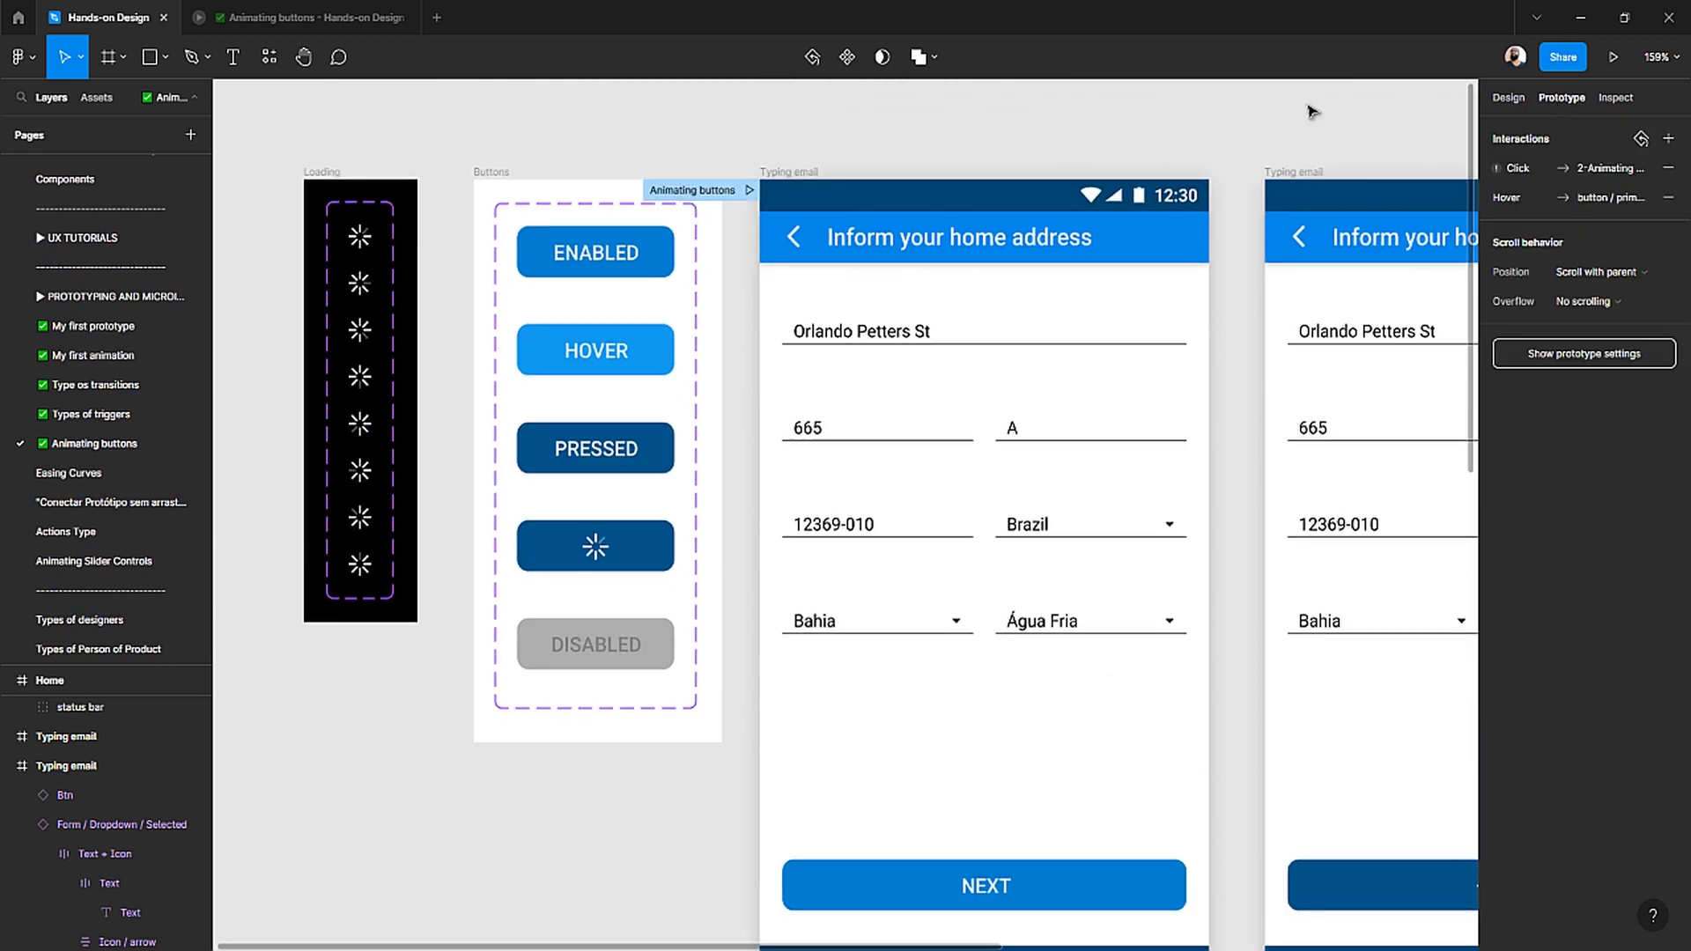
- Examine the While hovering and While pressing interactions between the Enabled, Hover and Pressed variants in the reference Buttons frame
click(495, 174)
scroll(561, 285, up, 3)
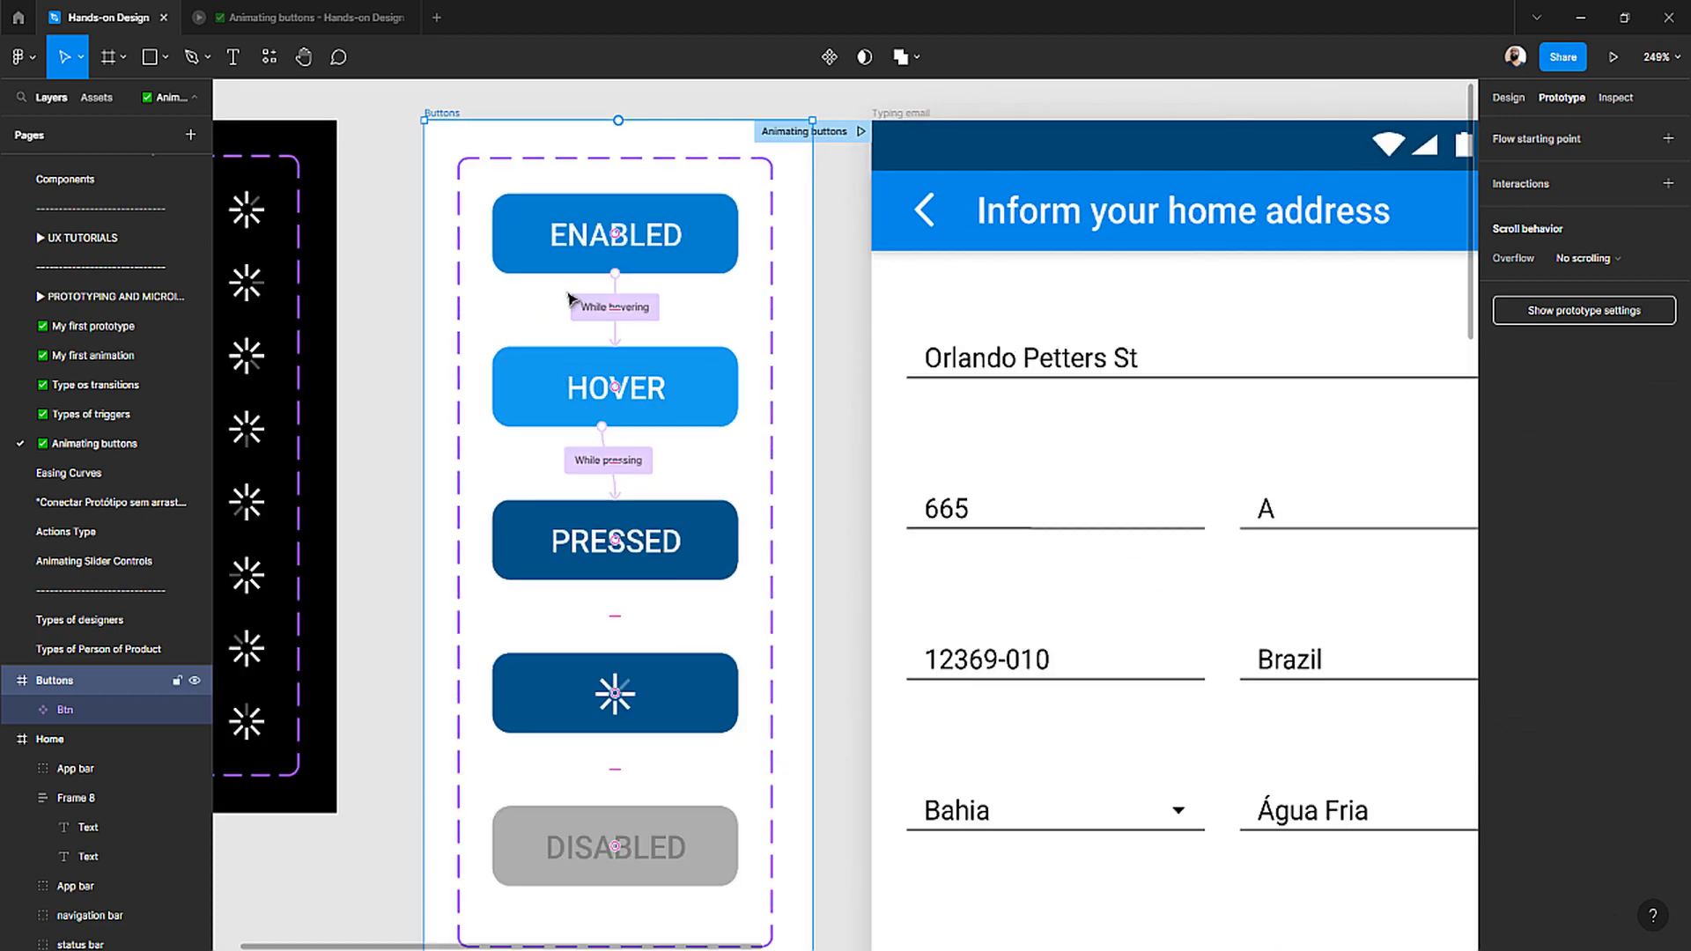
click(588, 309)
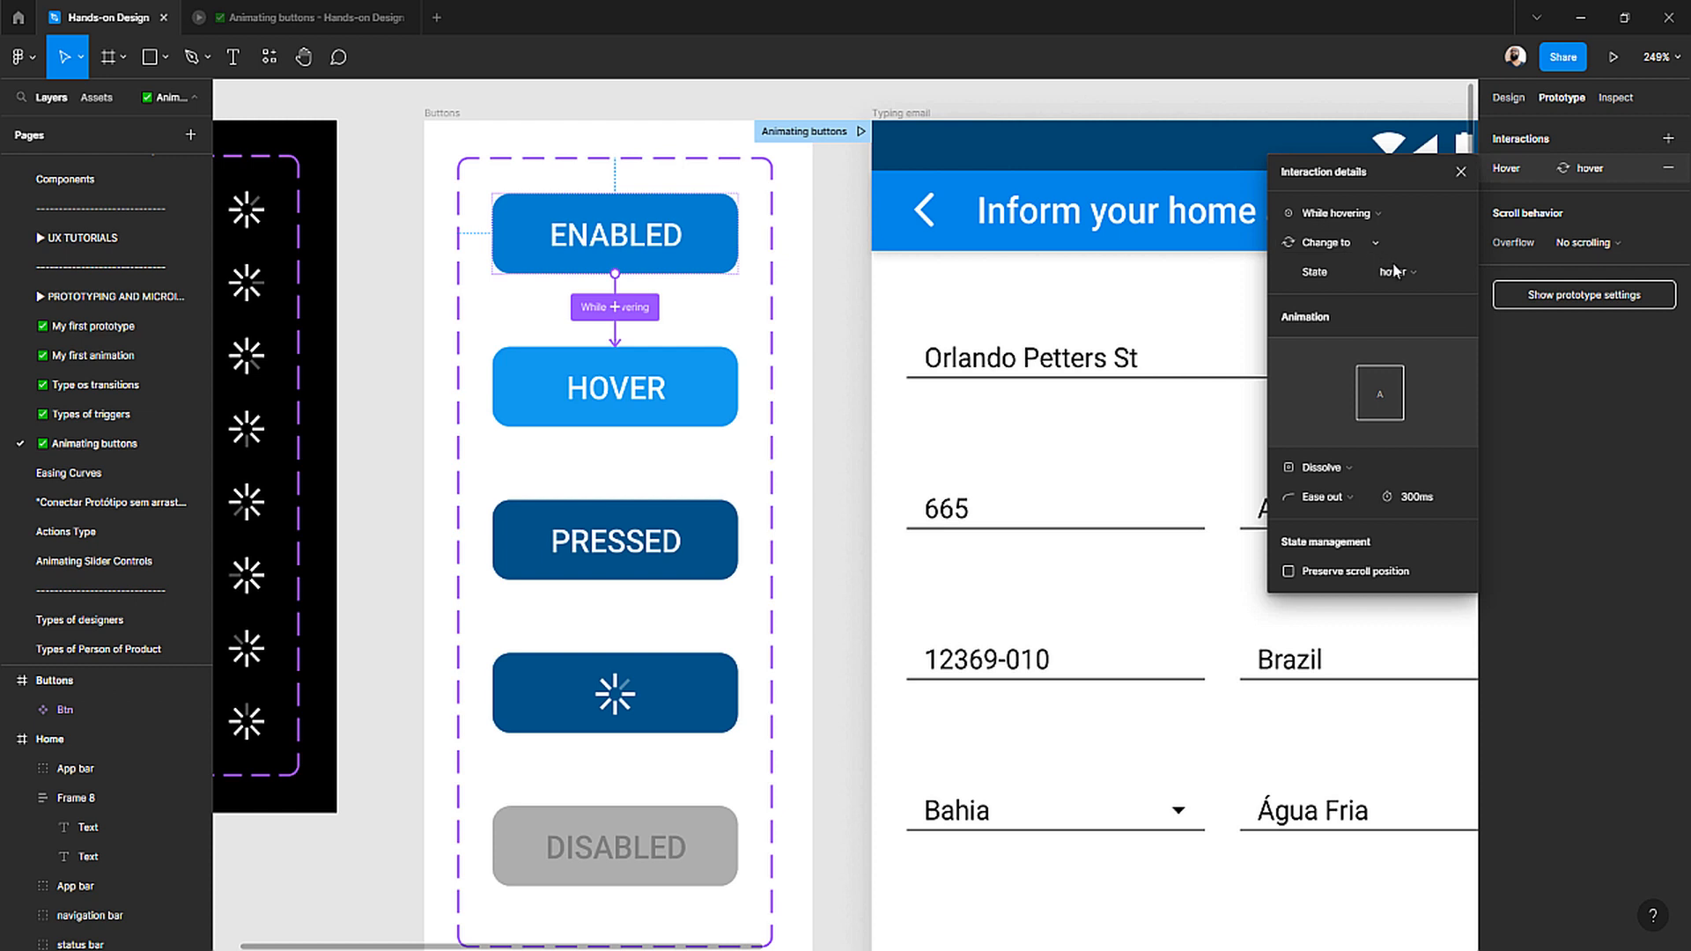
click(385, 244)
click(626, 461)
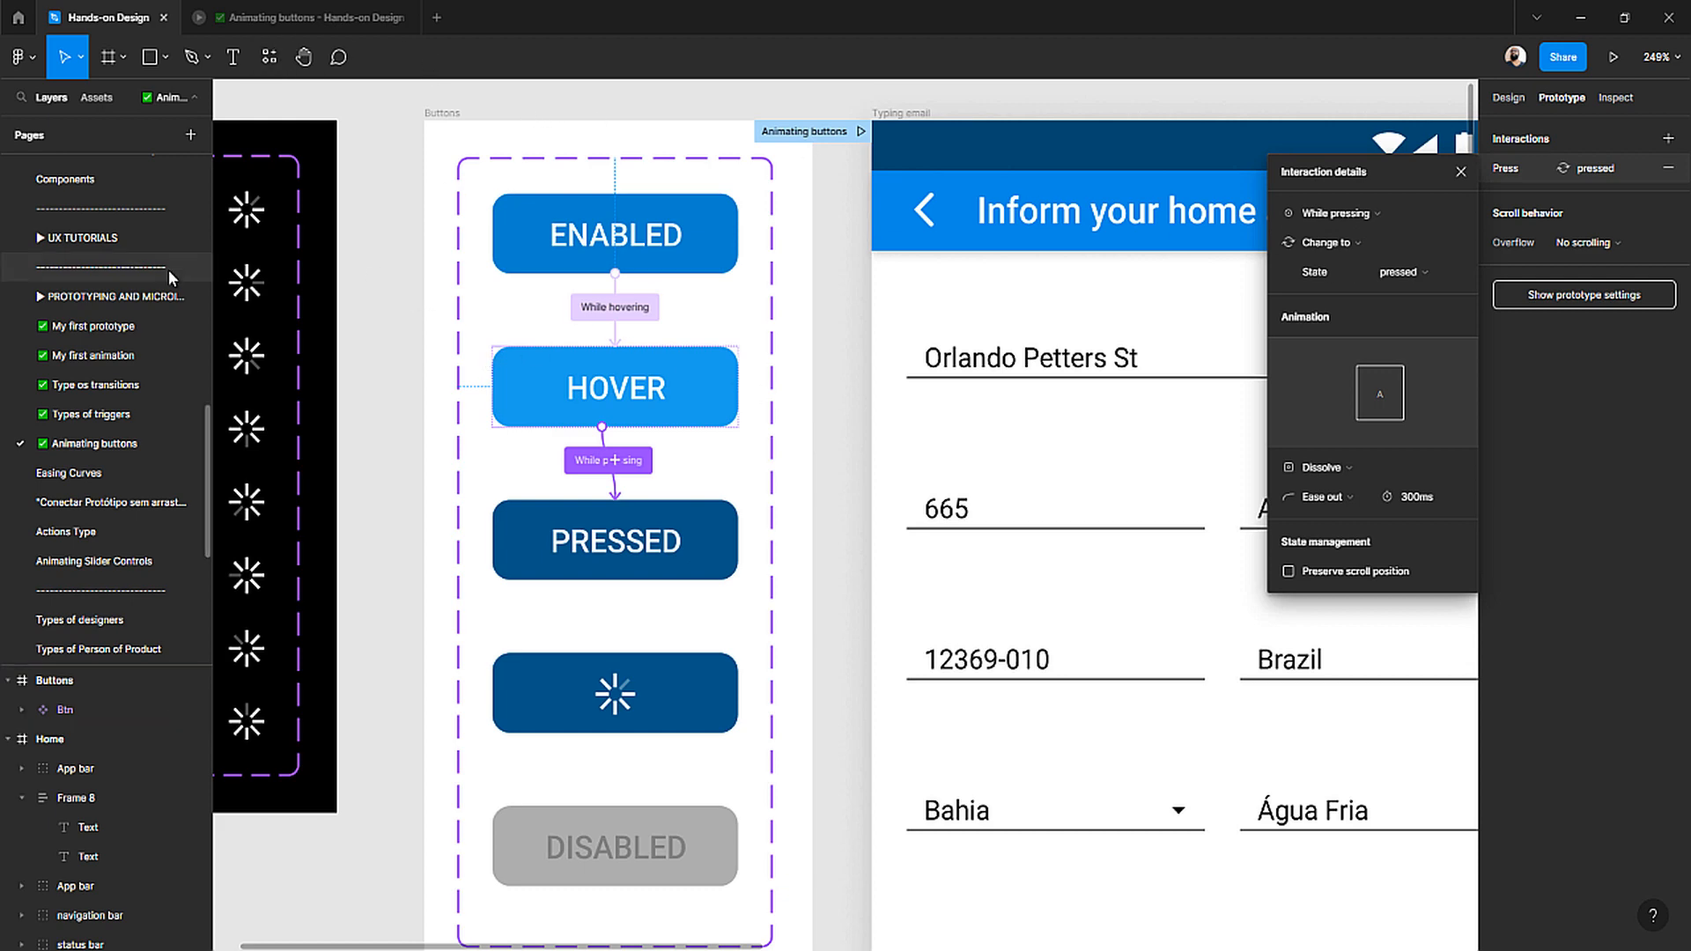
click(378, 203)
scroll(418, 233, down, 4)
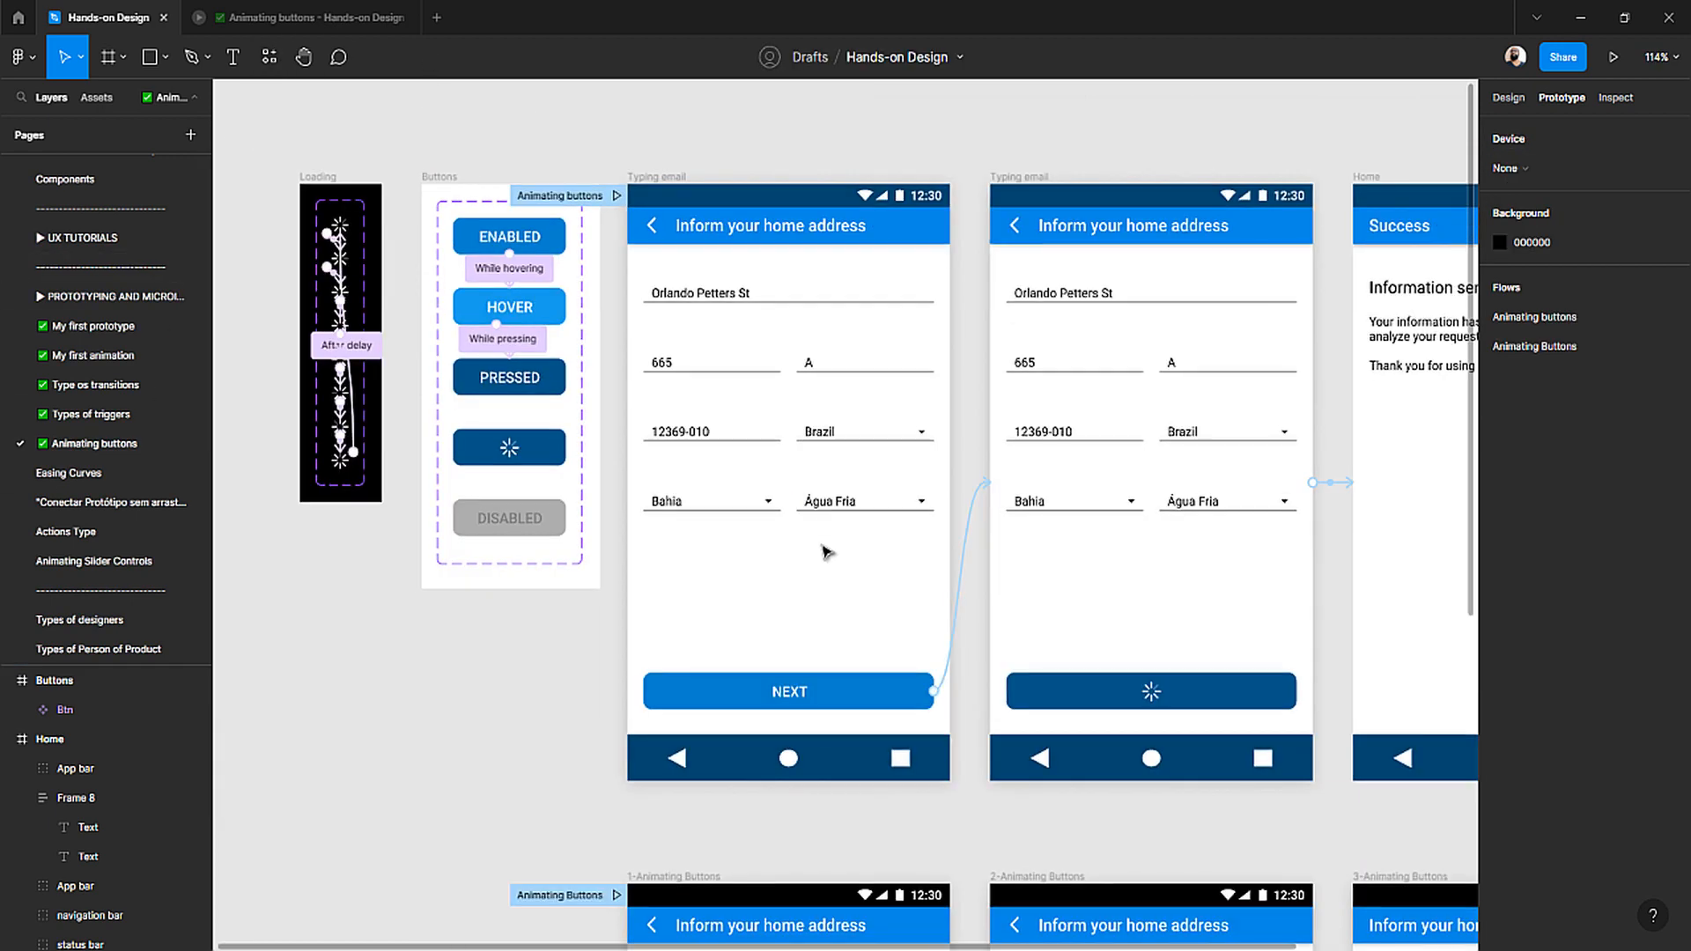
- Go to the main component of the NEXT button in the 1-Animating Buttons frame
scroll(832, 559, down, 6)
scroll(842, 568, down, 3)
click(834, 661)
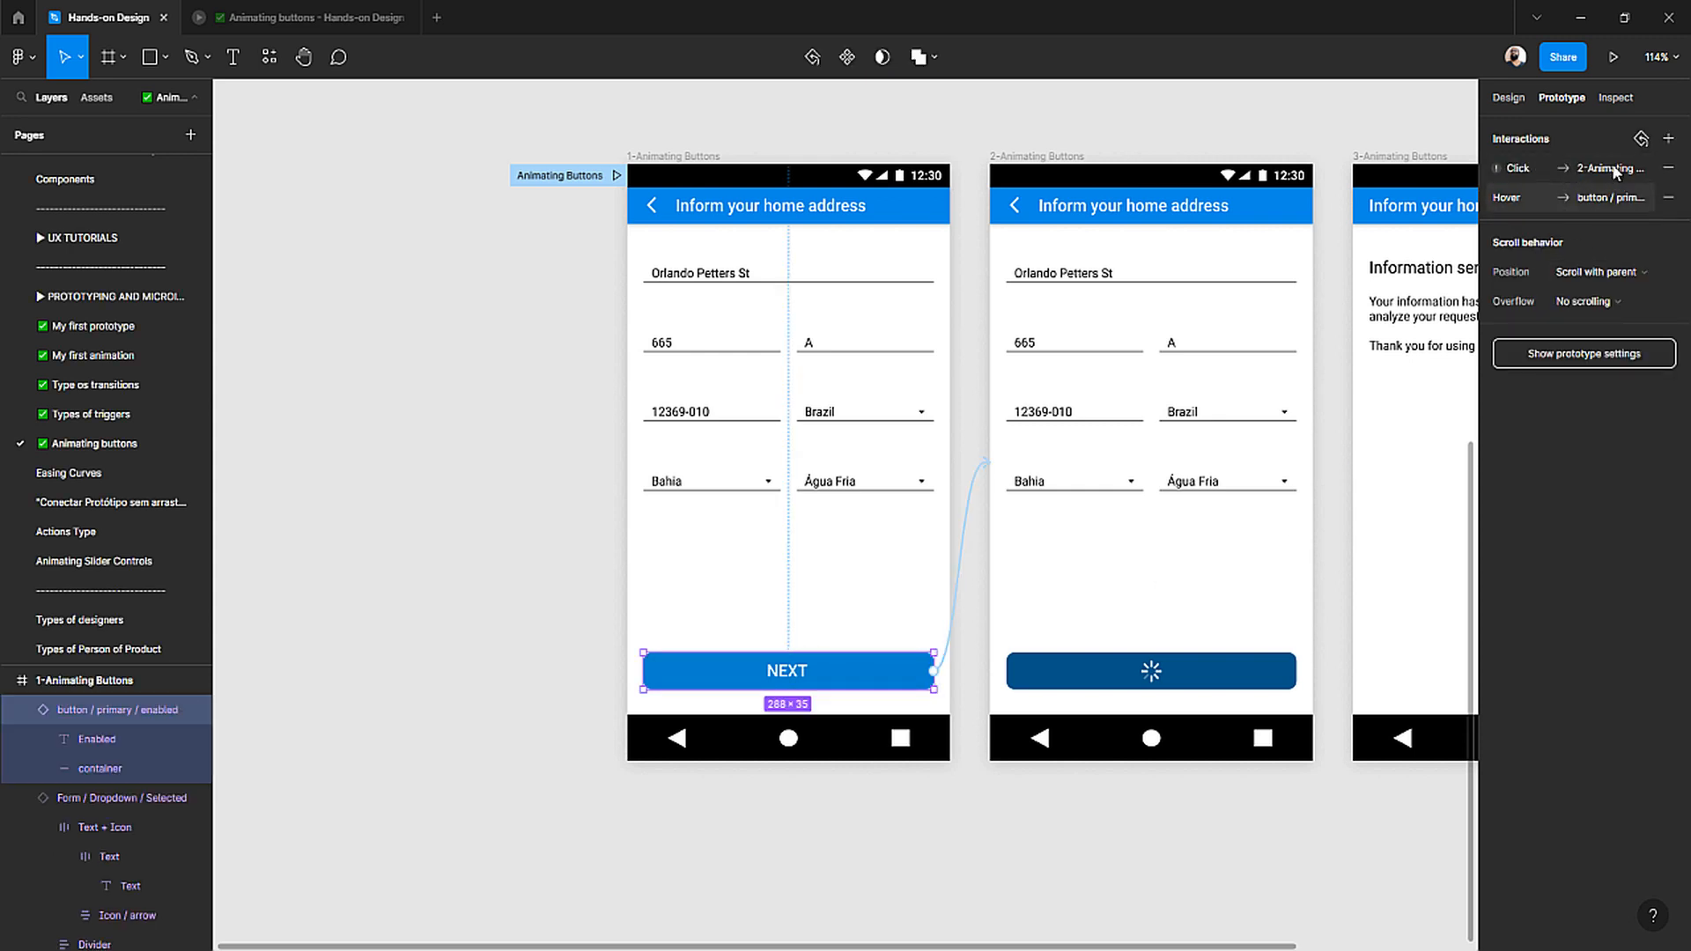
click(1501, 99)
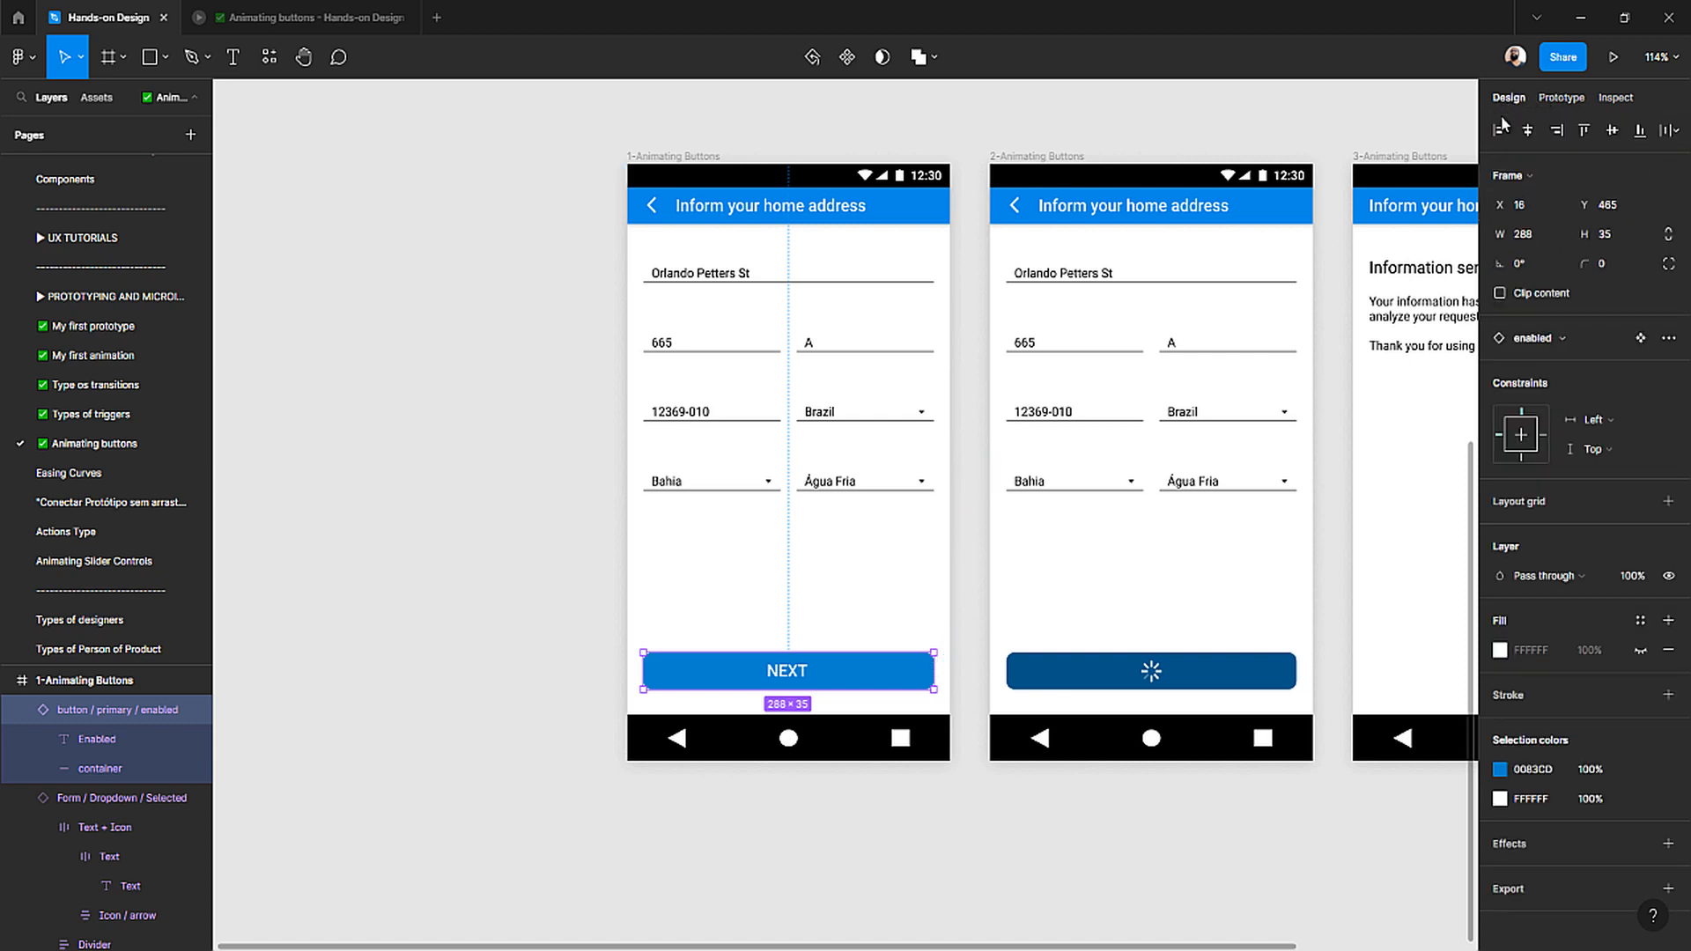
click(1644, 340)
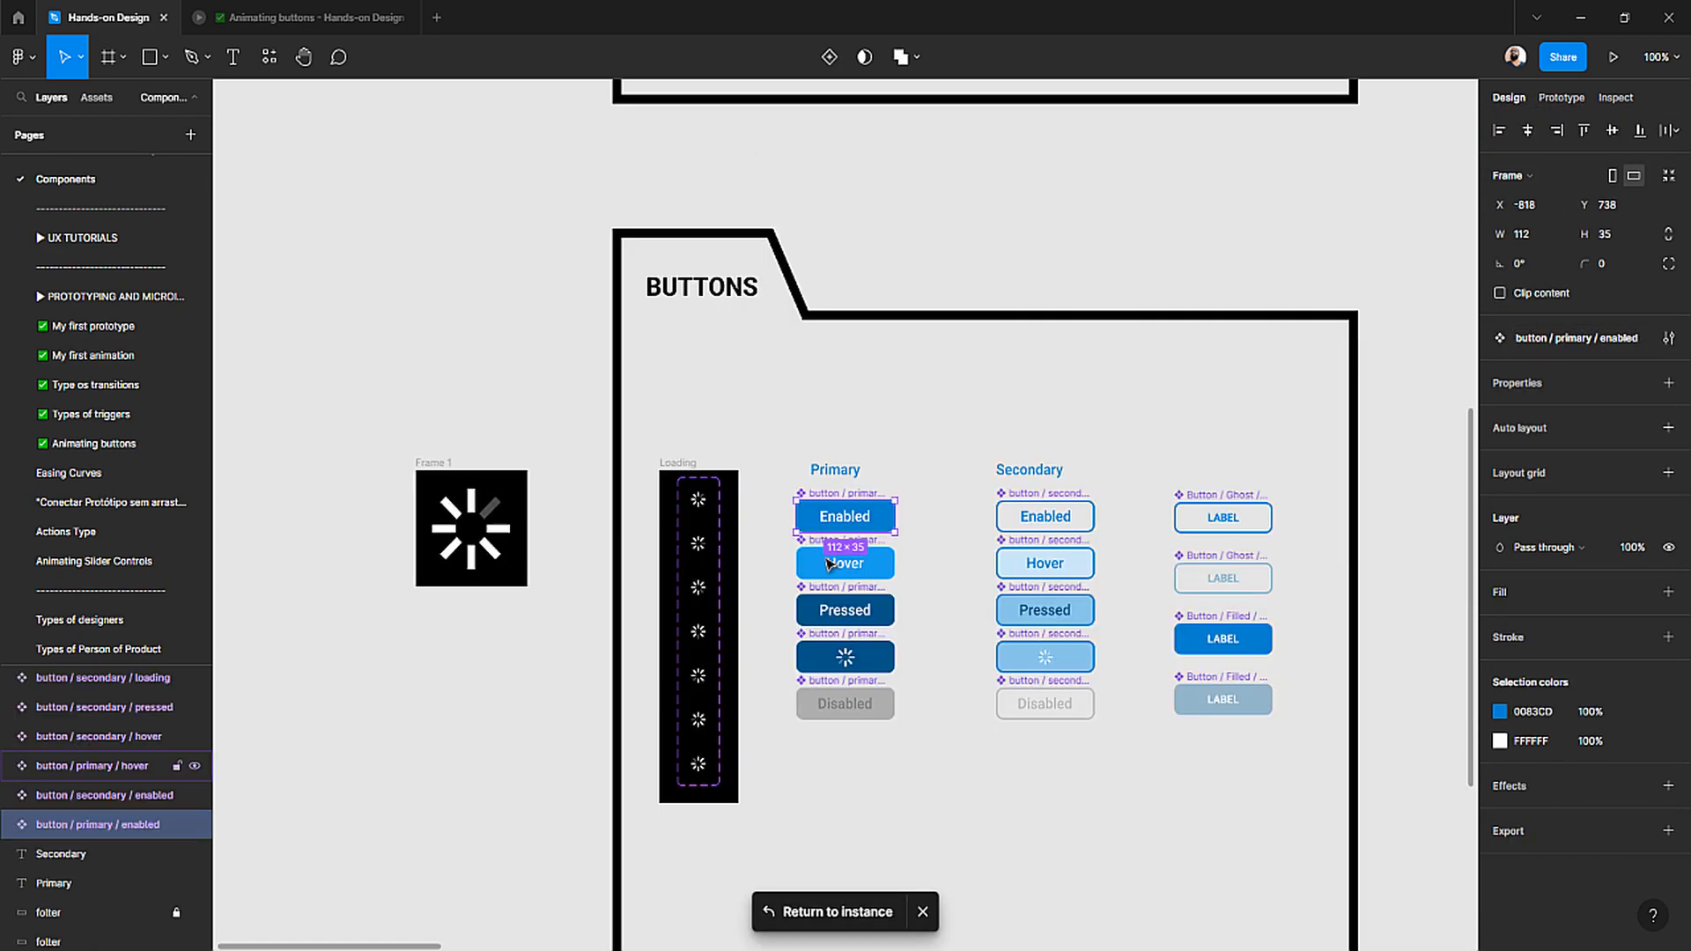
- Show the primary Enabled component's prototype connections and remove the return connection from Hover back to Enabled
scroll(859, 544, up, 10)
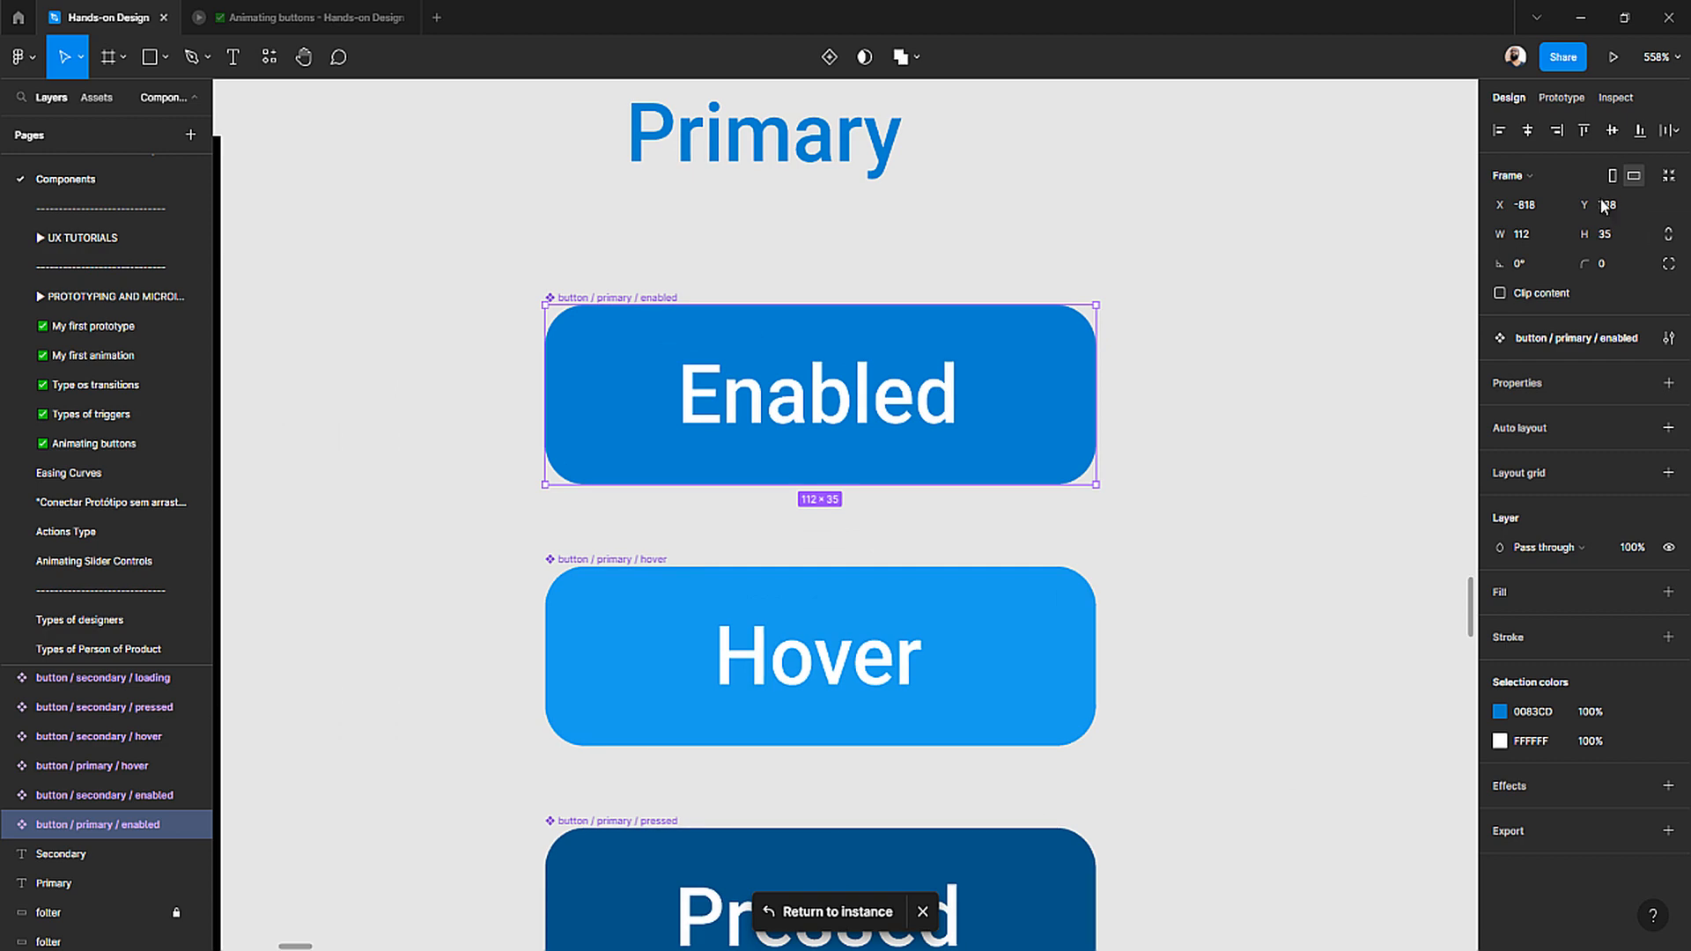
click(1562, 97)
scroll(788, 533, up, 5)
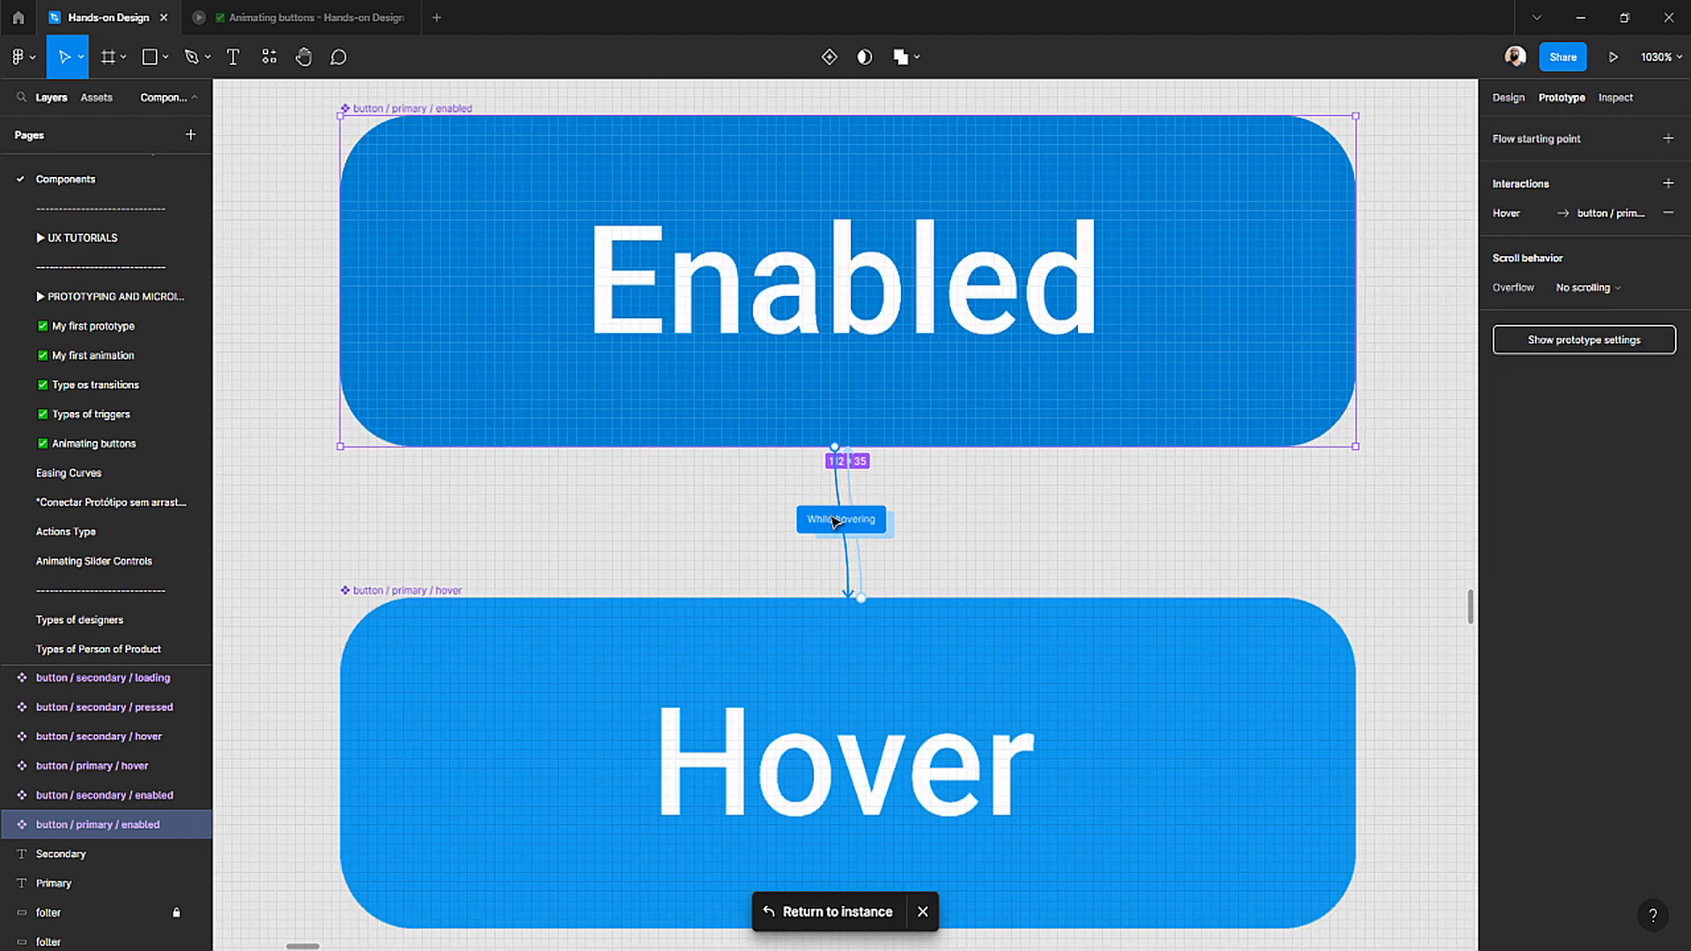
drag(883, 530, 1015, 529)
- Examine the destination and action options of the While hovering interaction between the primary Enabled and Hover components
click(863, 530)
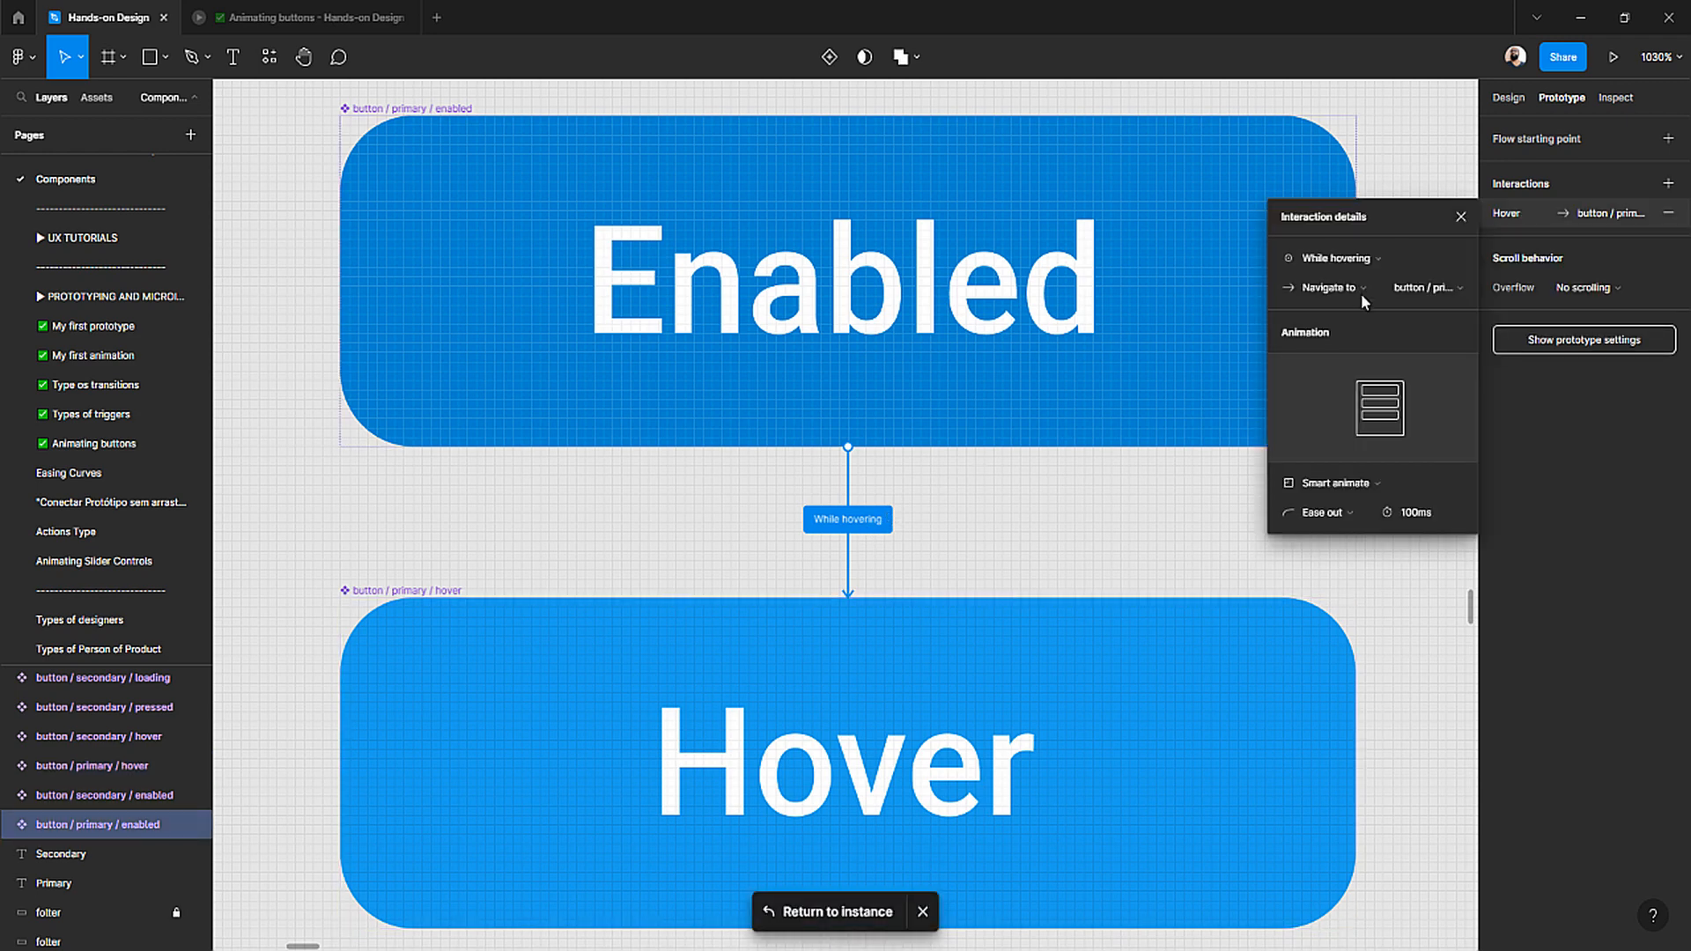
click(1422, 287)
click(1422, 287)
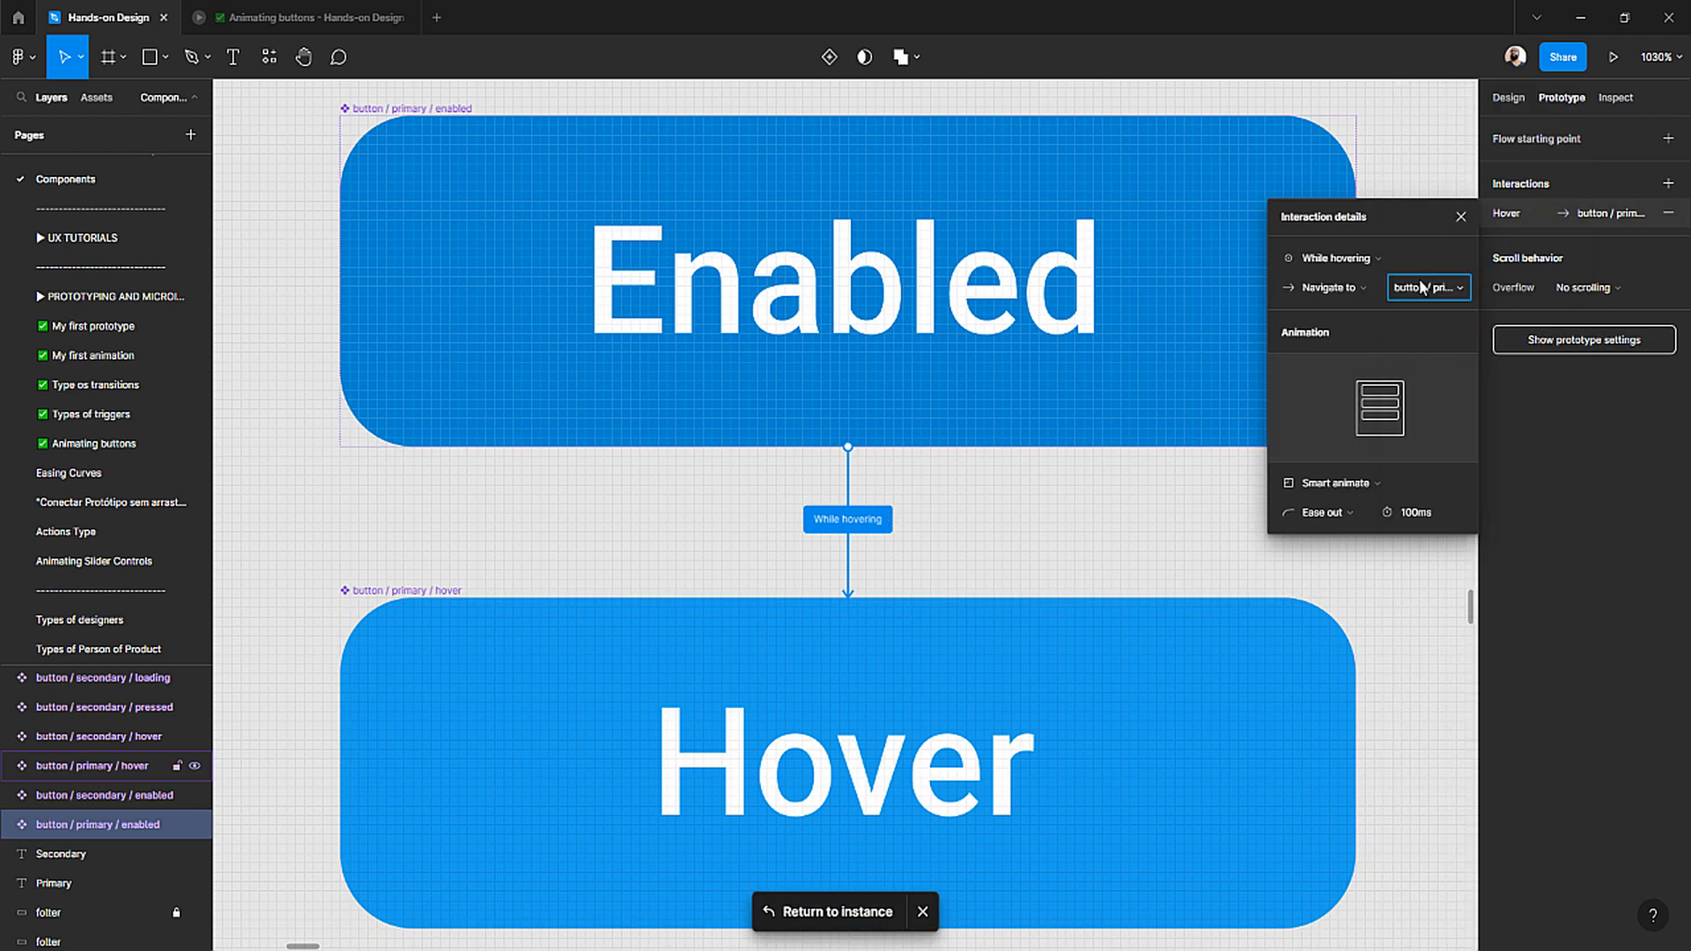
scroll(1098, 389, down, 7)
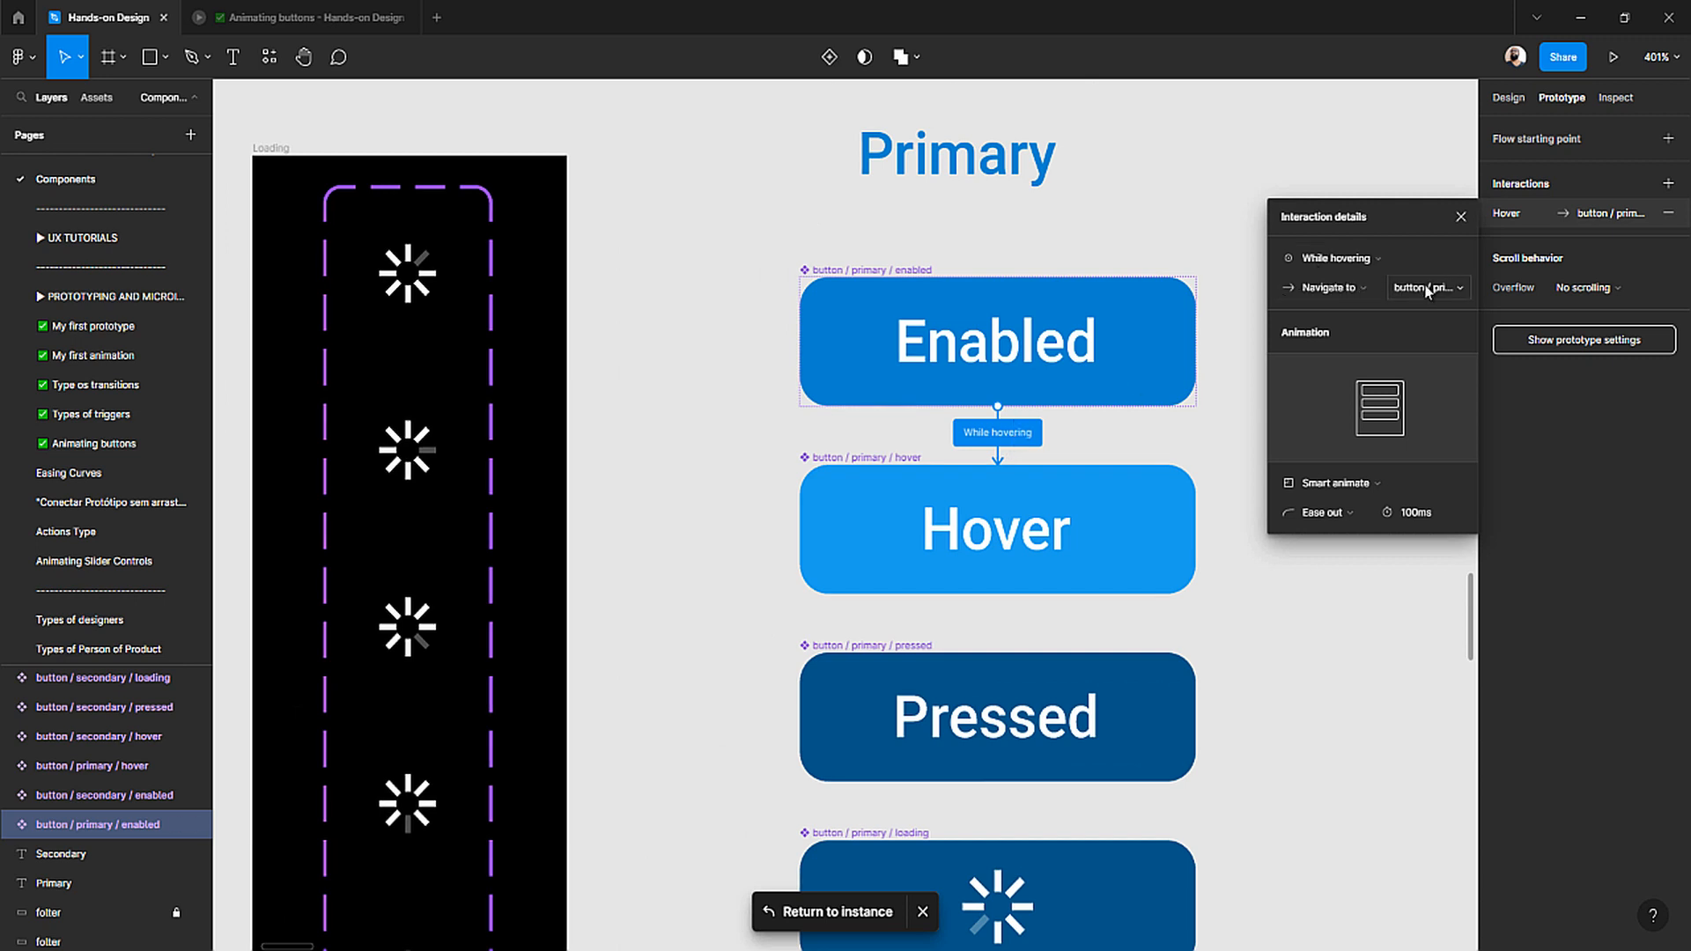
click(1364, 287)
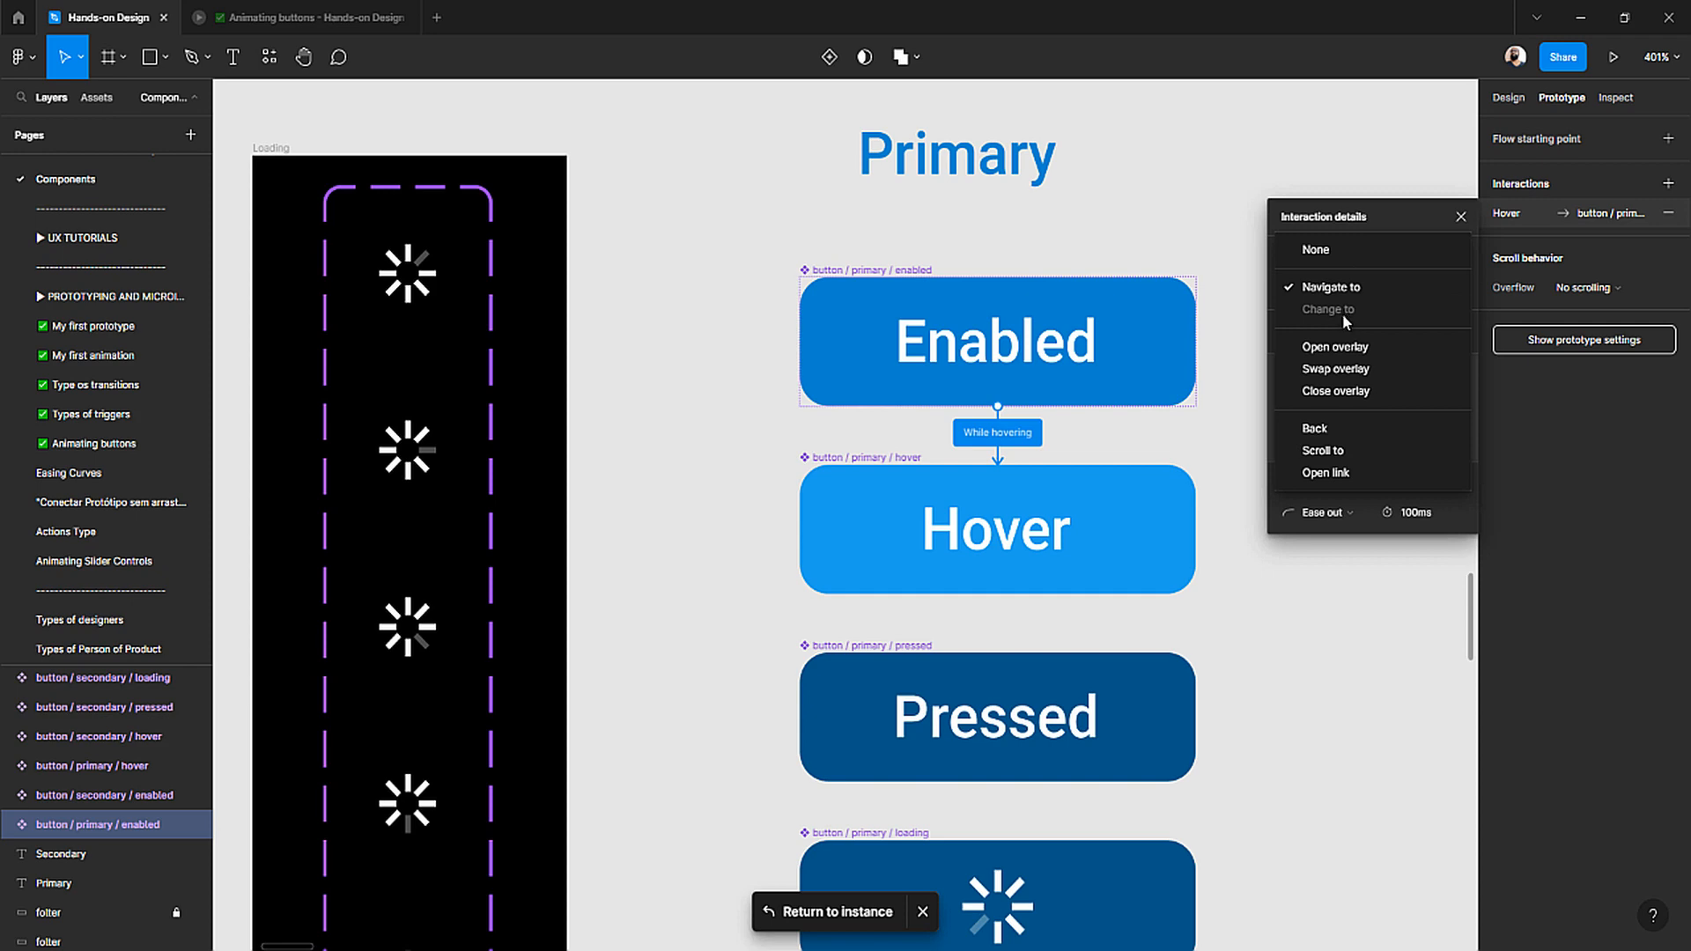
click(819, 262)
scroll(821, 259, down, 5)
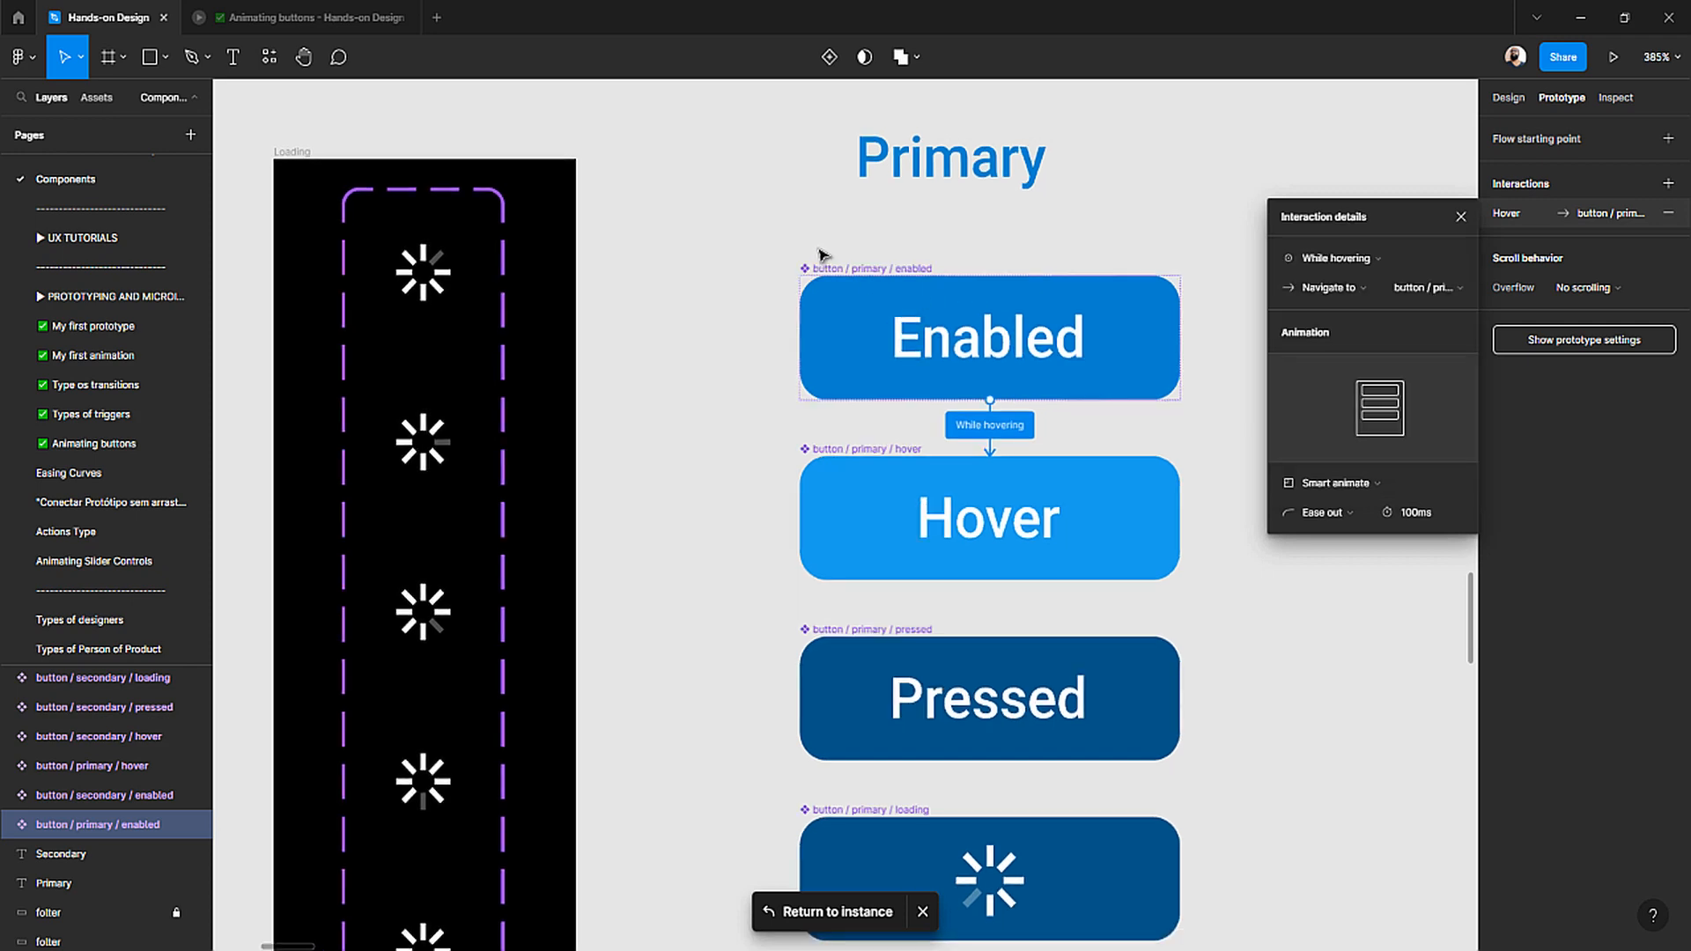
click(1461, 217)
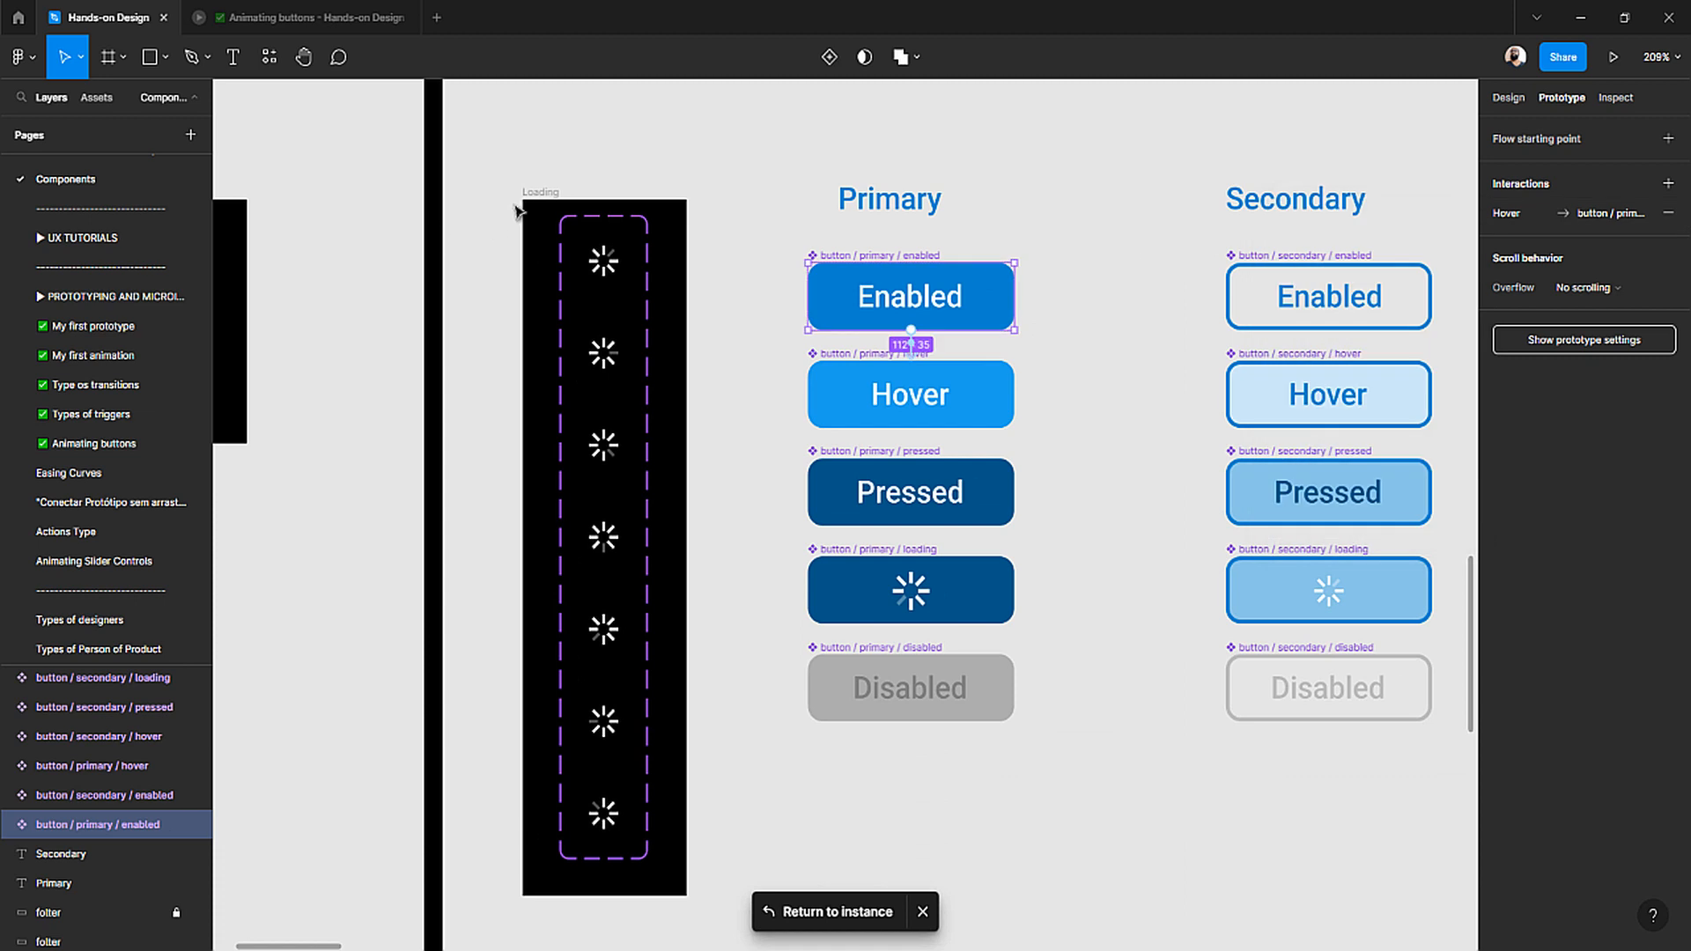
click(755, 328)
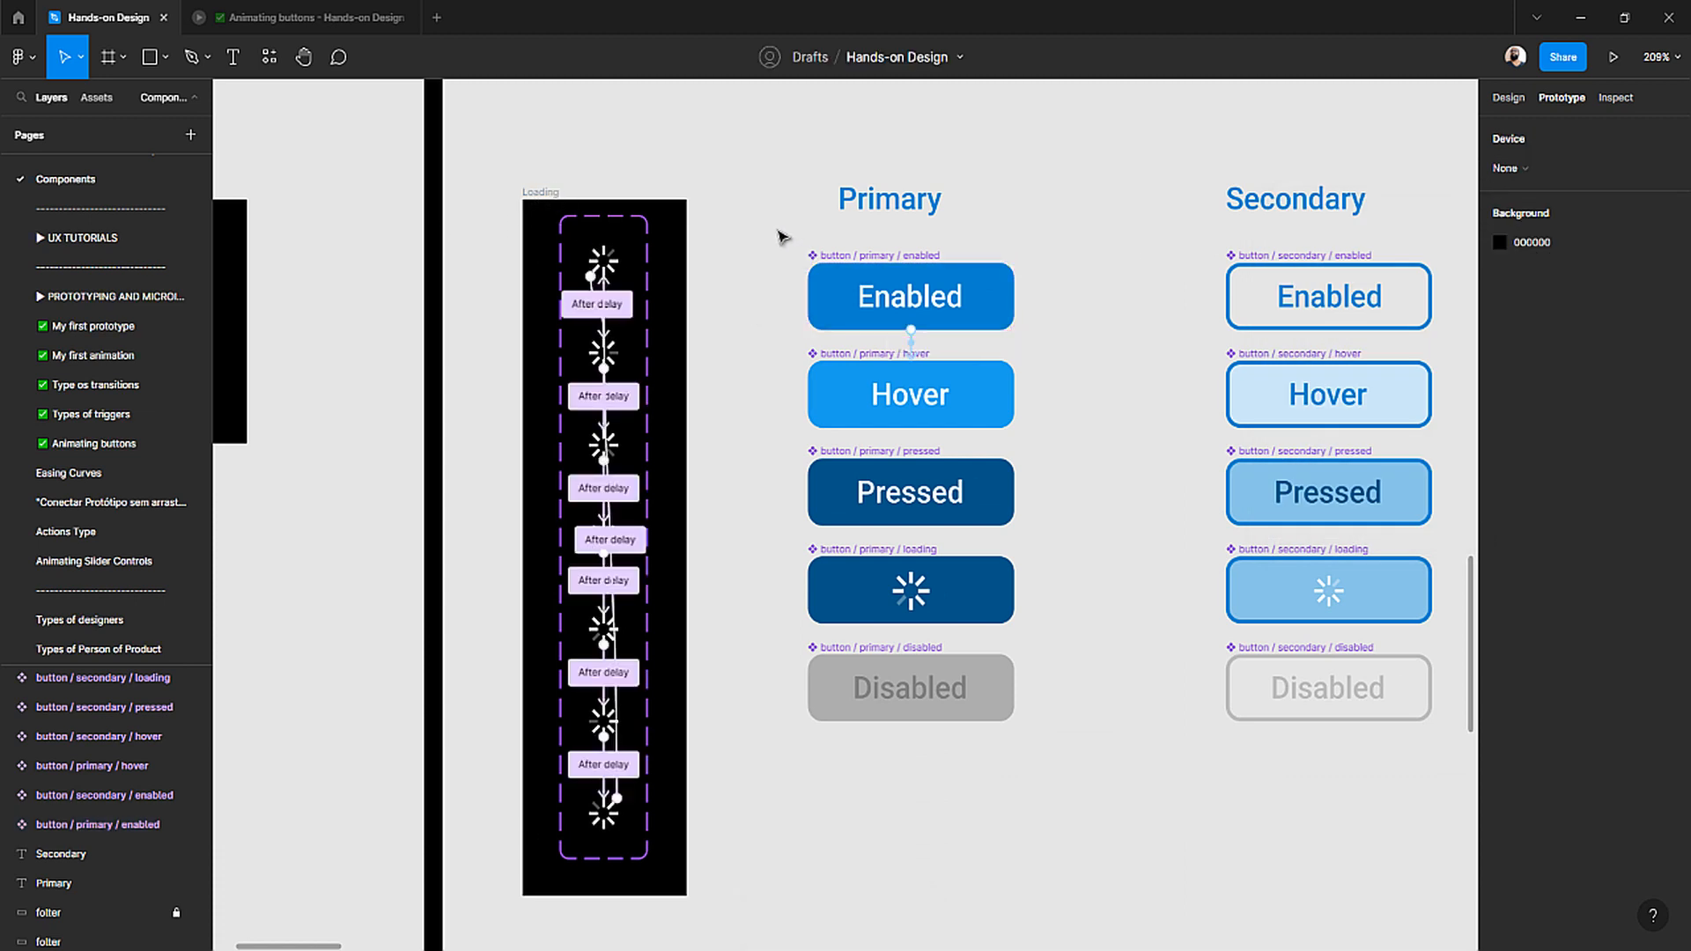
drag(779, 231, 1087, 793)
ctrl+scroll(885, 540, down, 2)
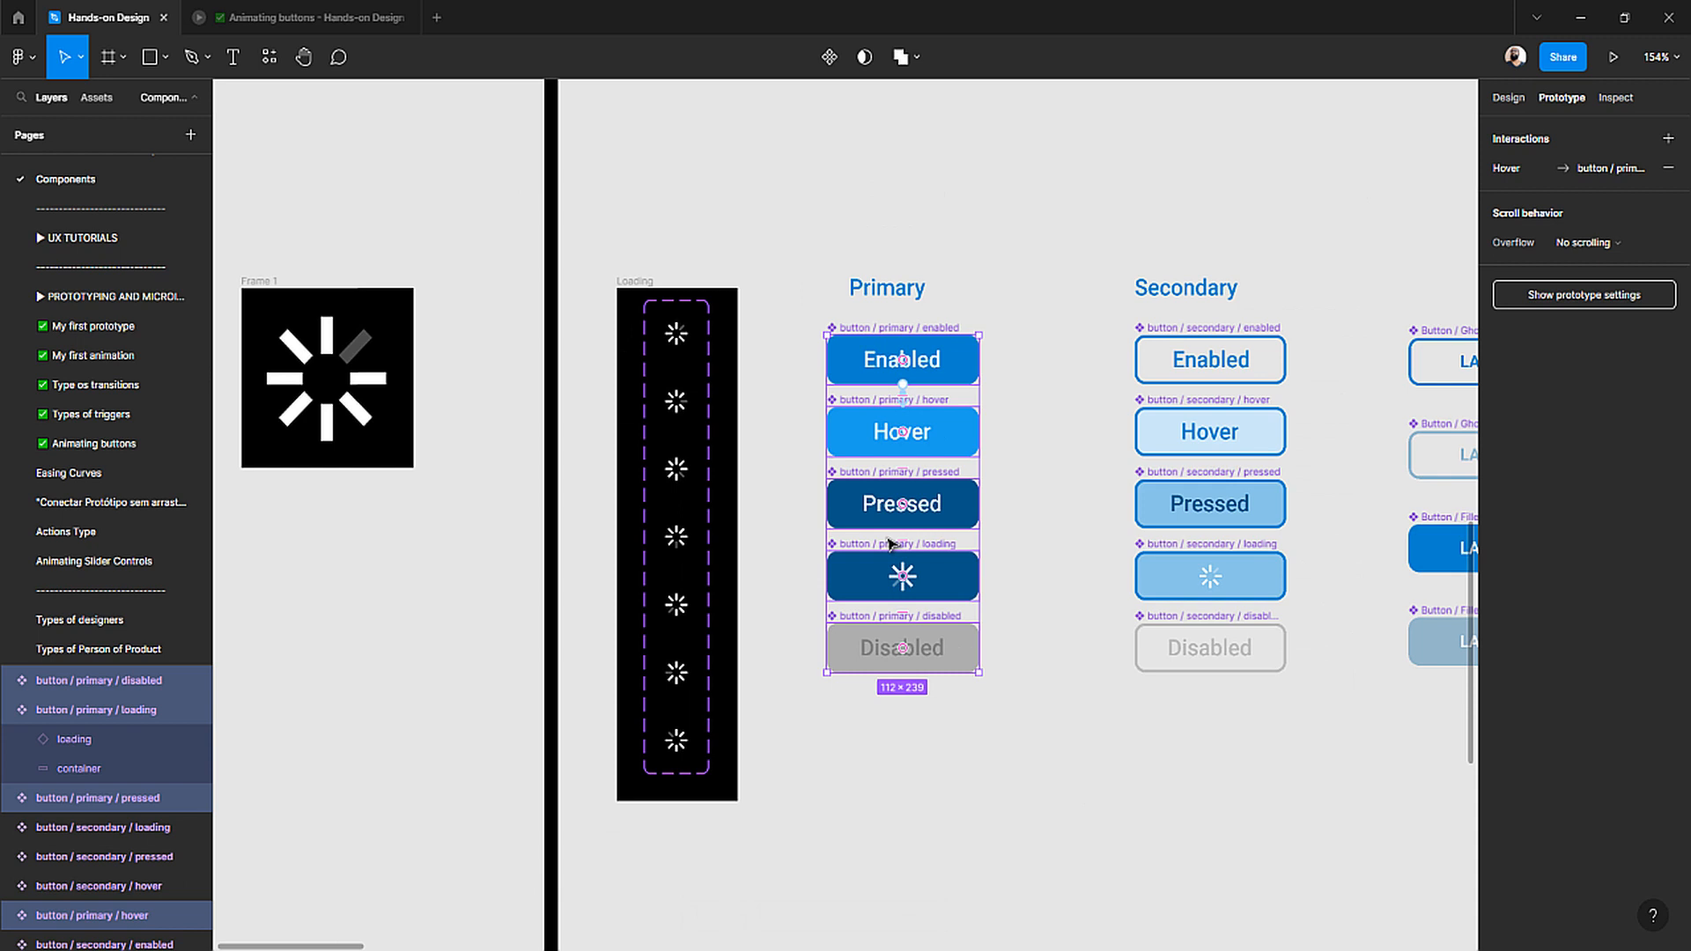
click(834, 62)
key(ctrl+z)
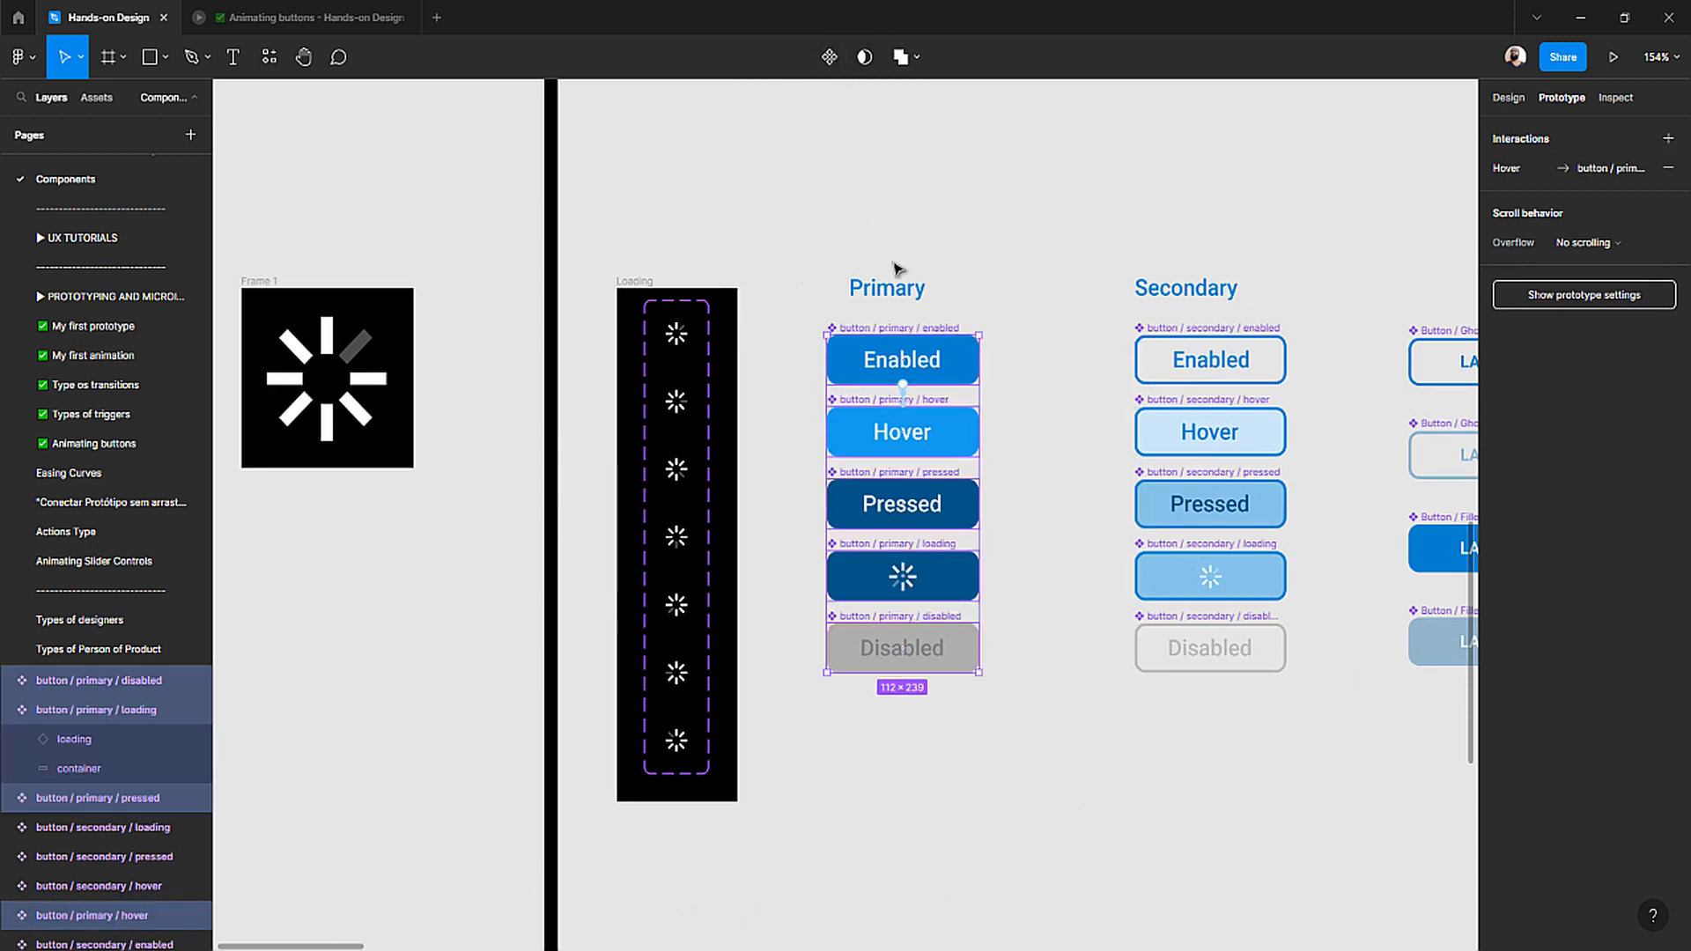
- Examine the loading component set's After delay interactions and compare its structure with the separate primary button components
click(881, 329)
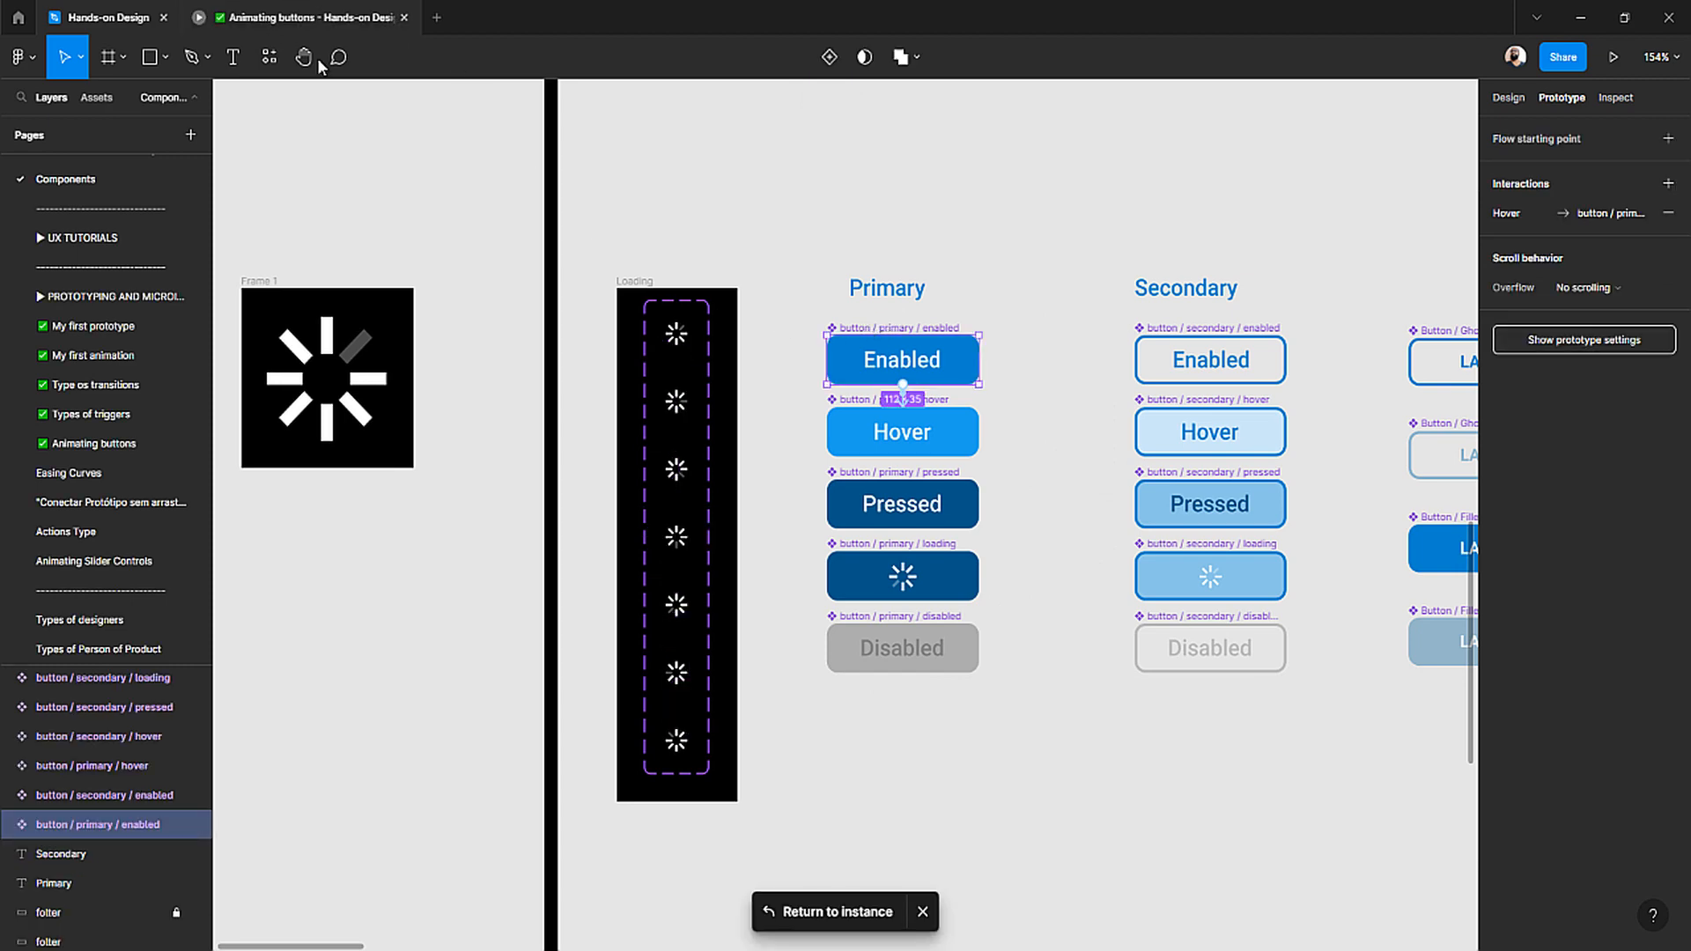
scroll(890, 387, up, 5)
scroll(890, 388, down, 7)
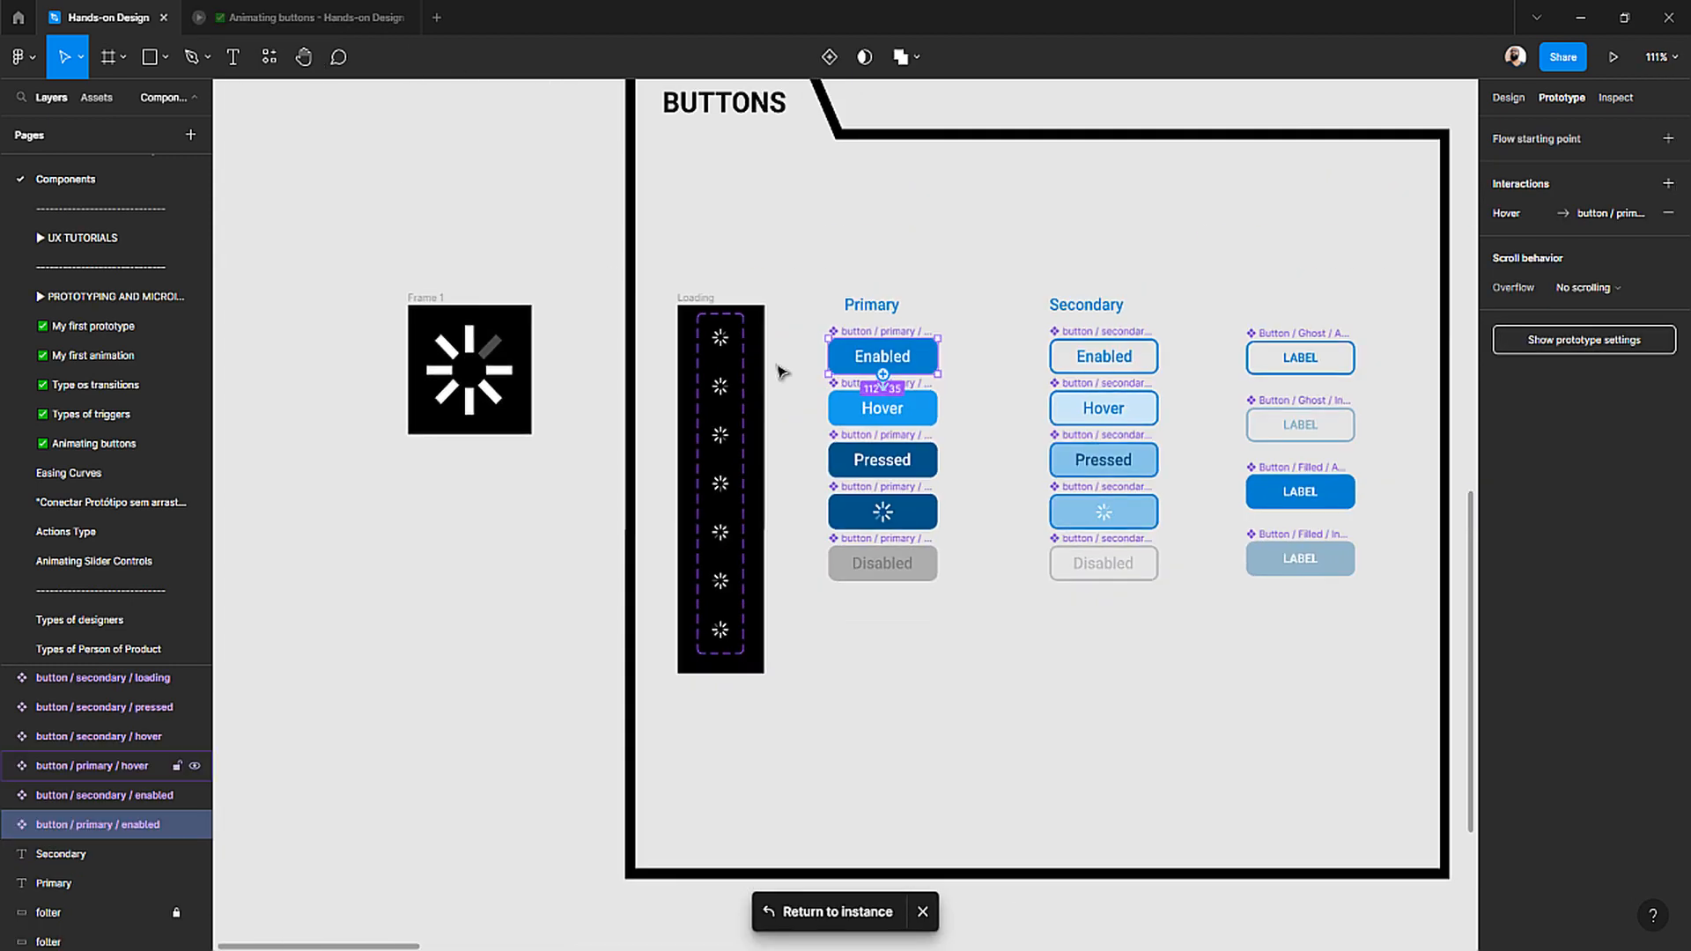
click(738, 312)
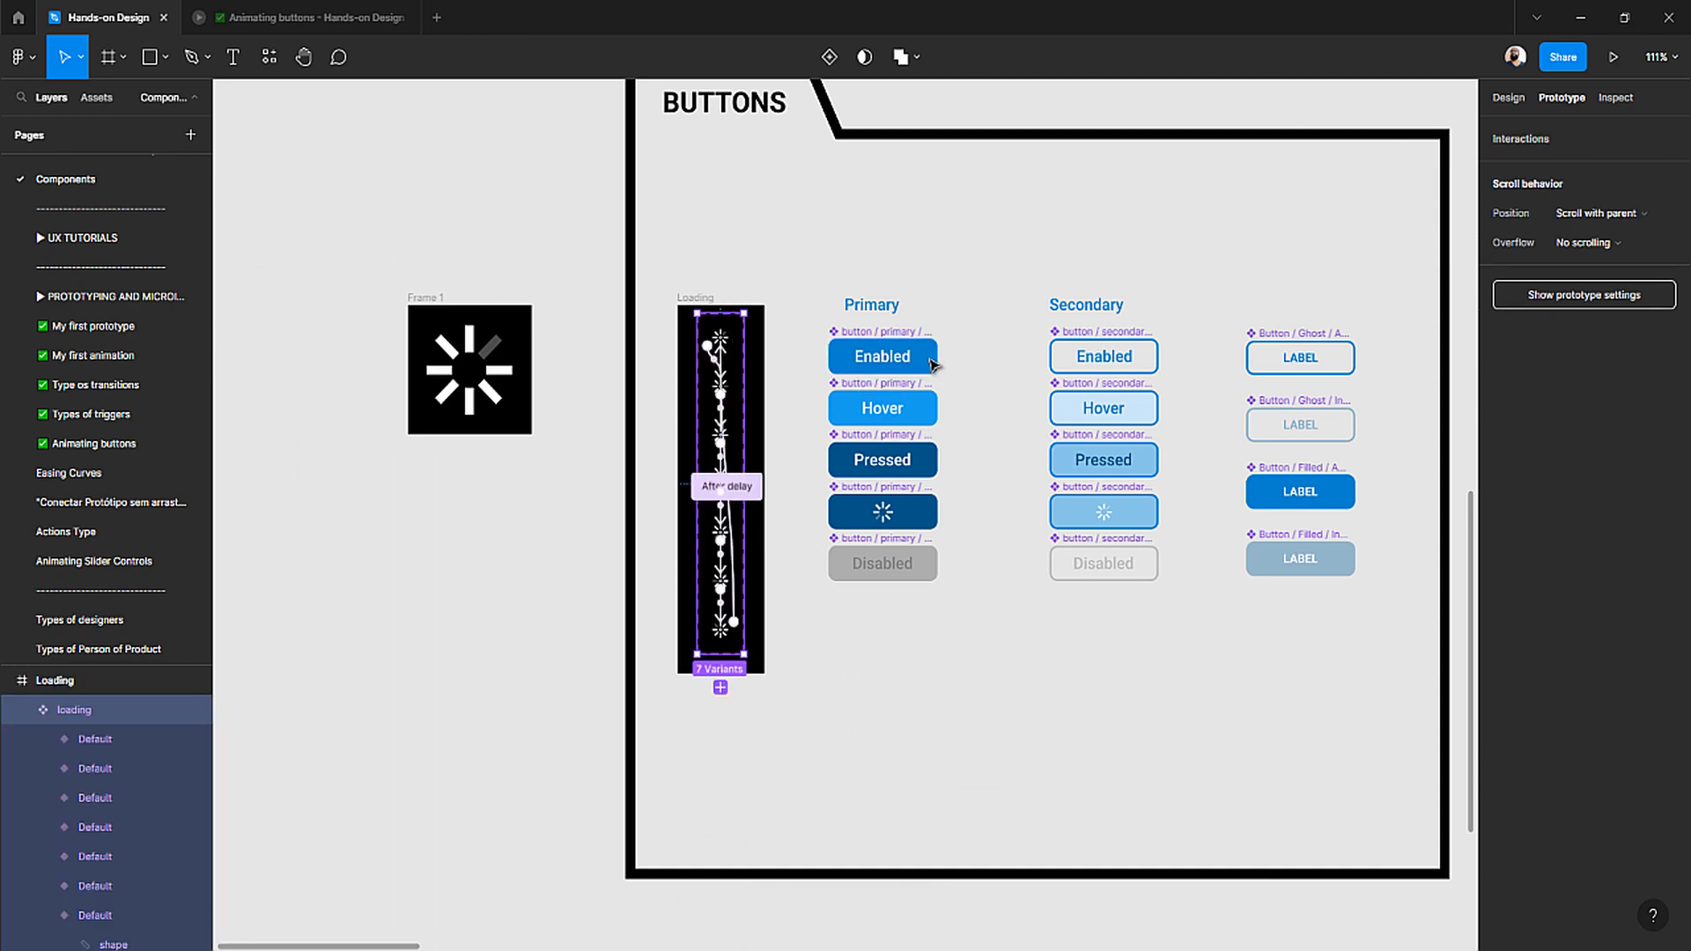
scroll(932, 364, down, 2)
scroll(881, 357, up, 3)
scroll(867, 350, down, 3)
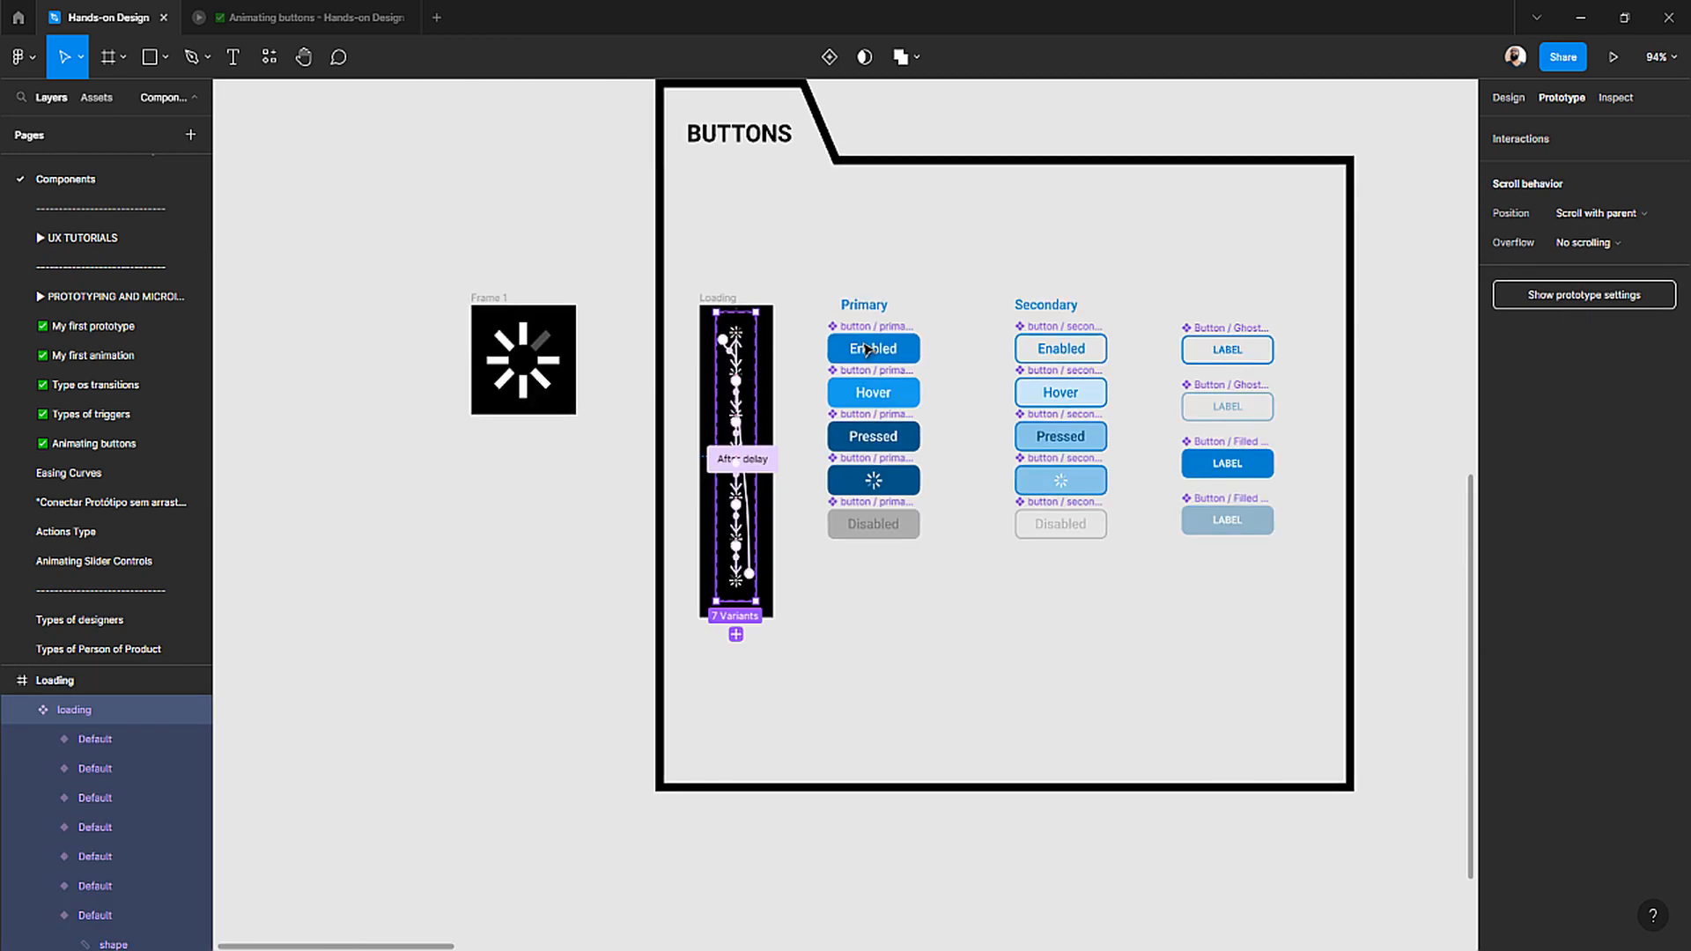
scroll(868, 349, up, 5)
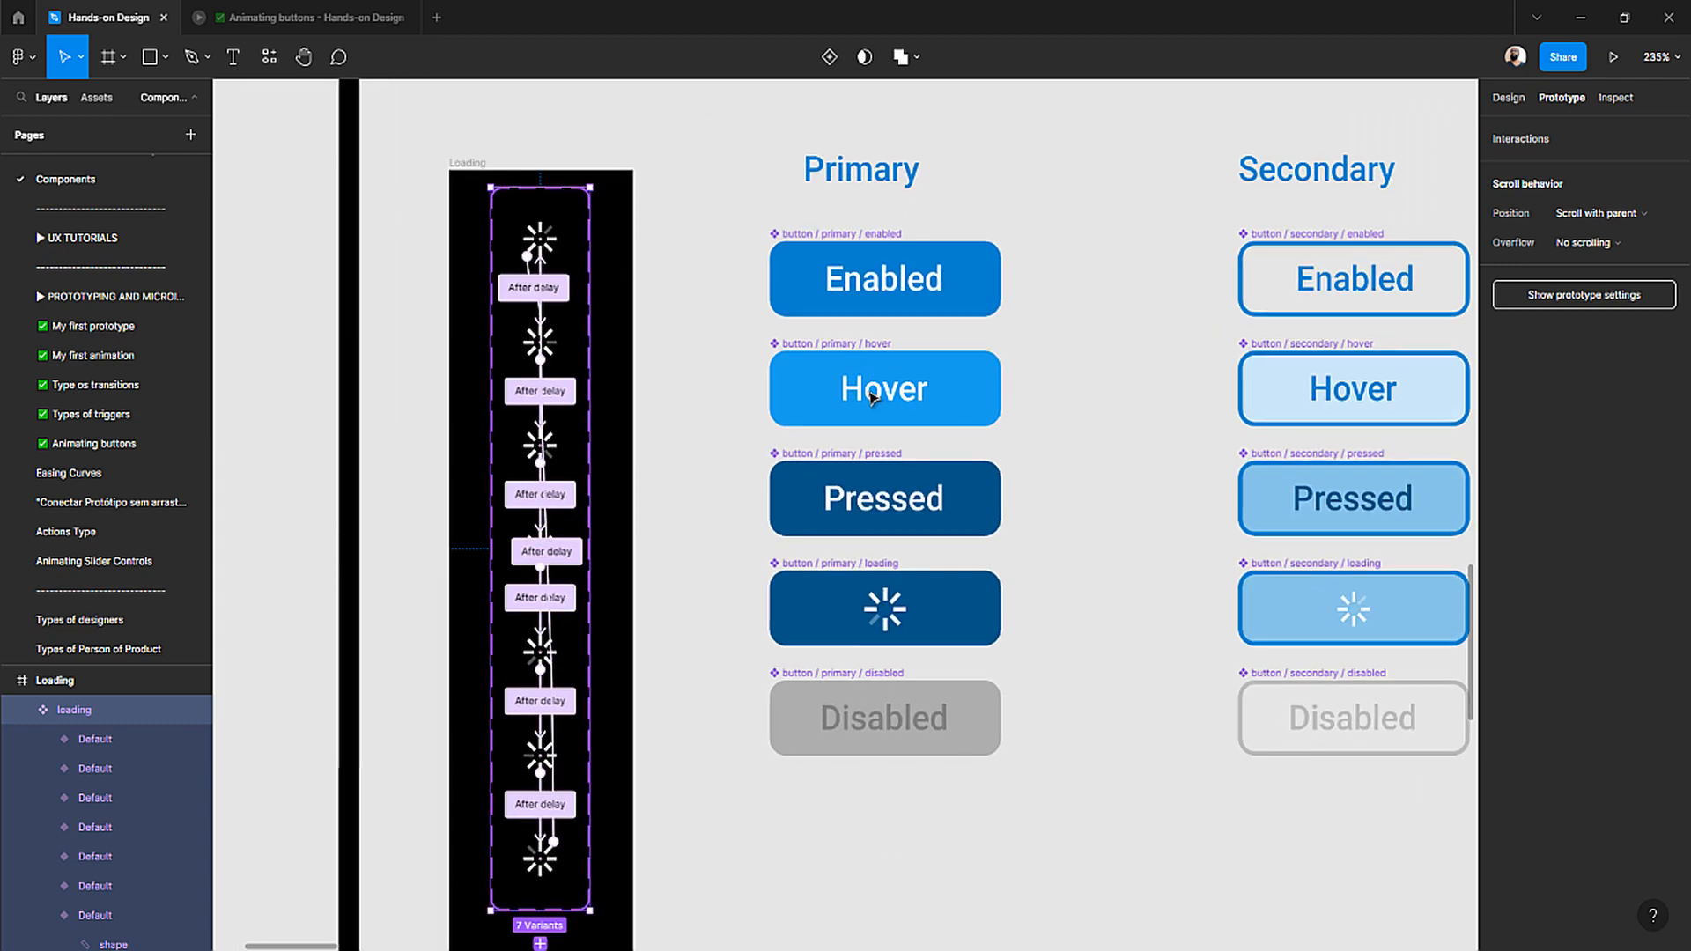
scroll(872, 397, down, 1)
scroll(872, 397, up, 1)
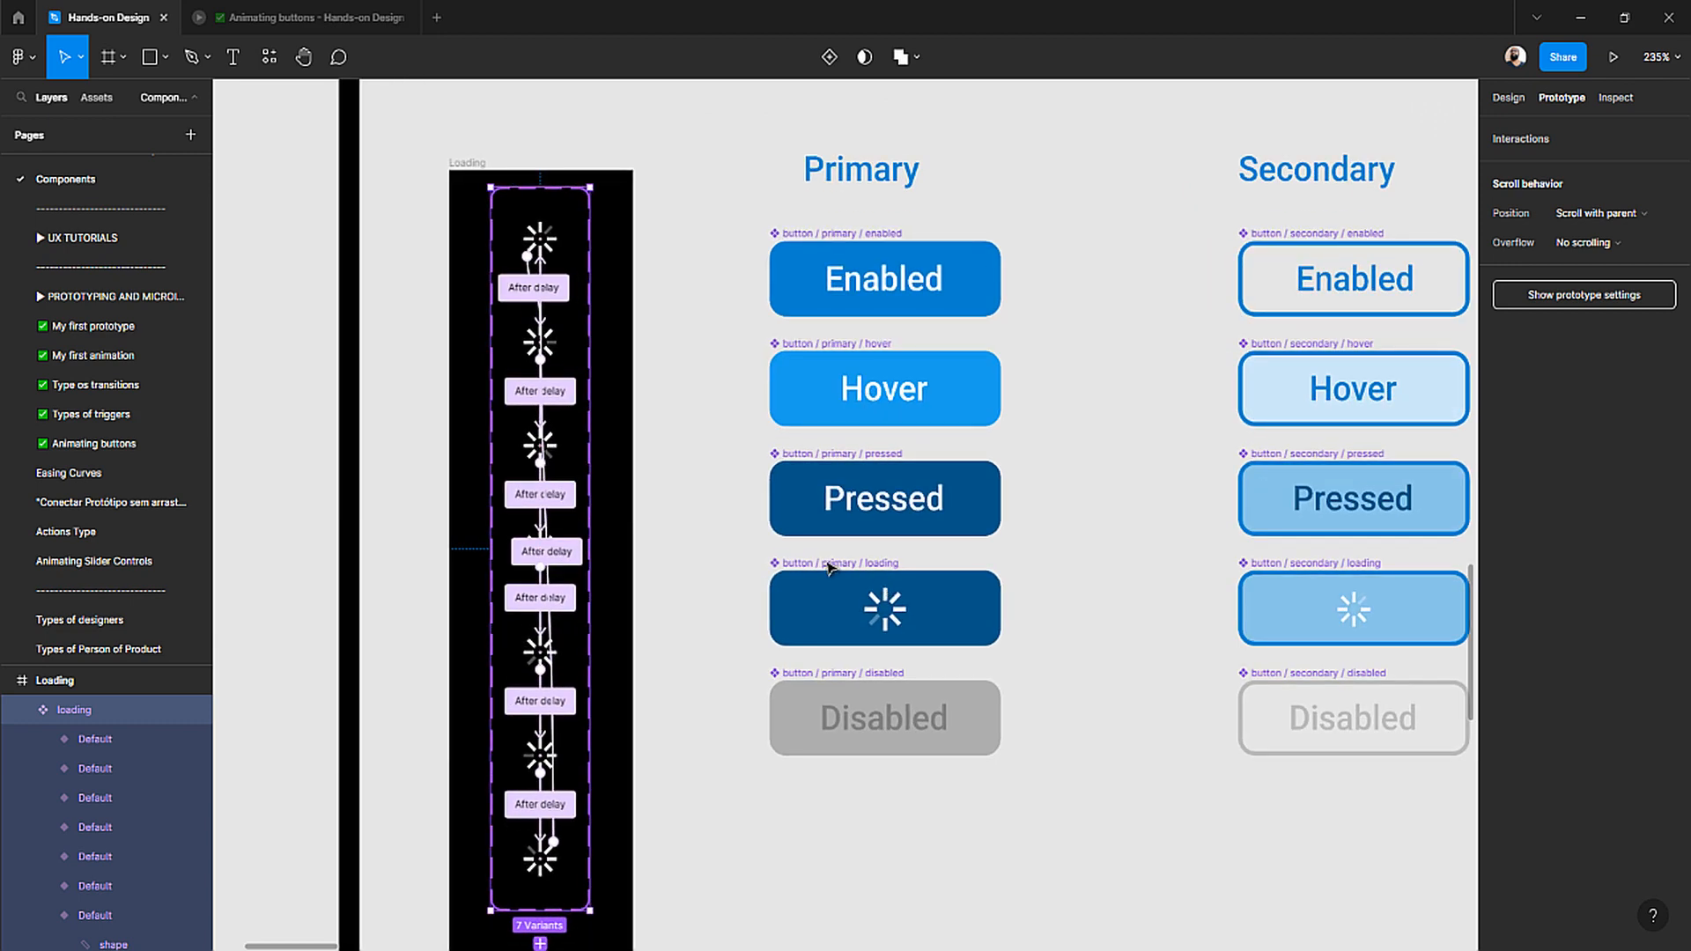
- Shift the Enabled, Hover, Pressed, loading and Disabled primary components 16 px to the right and combine them as variants
click(815, 236)
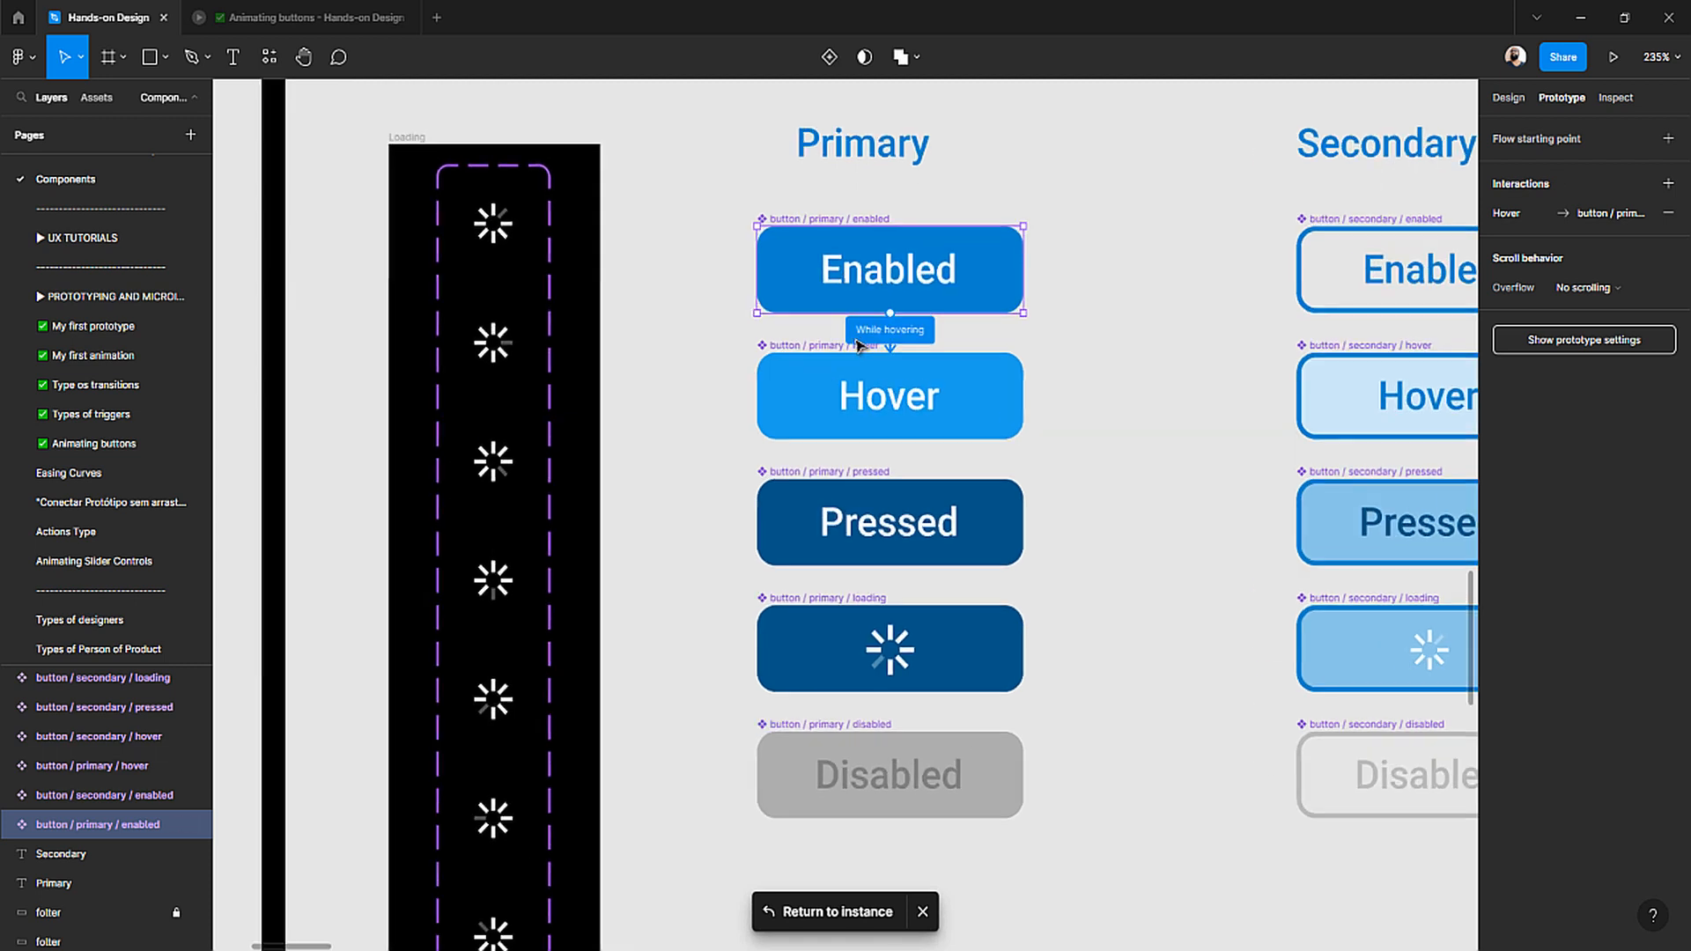
scroll(847, 341, up, 1)
shift+click(789, 350)
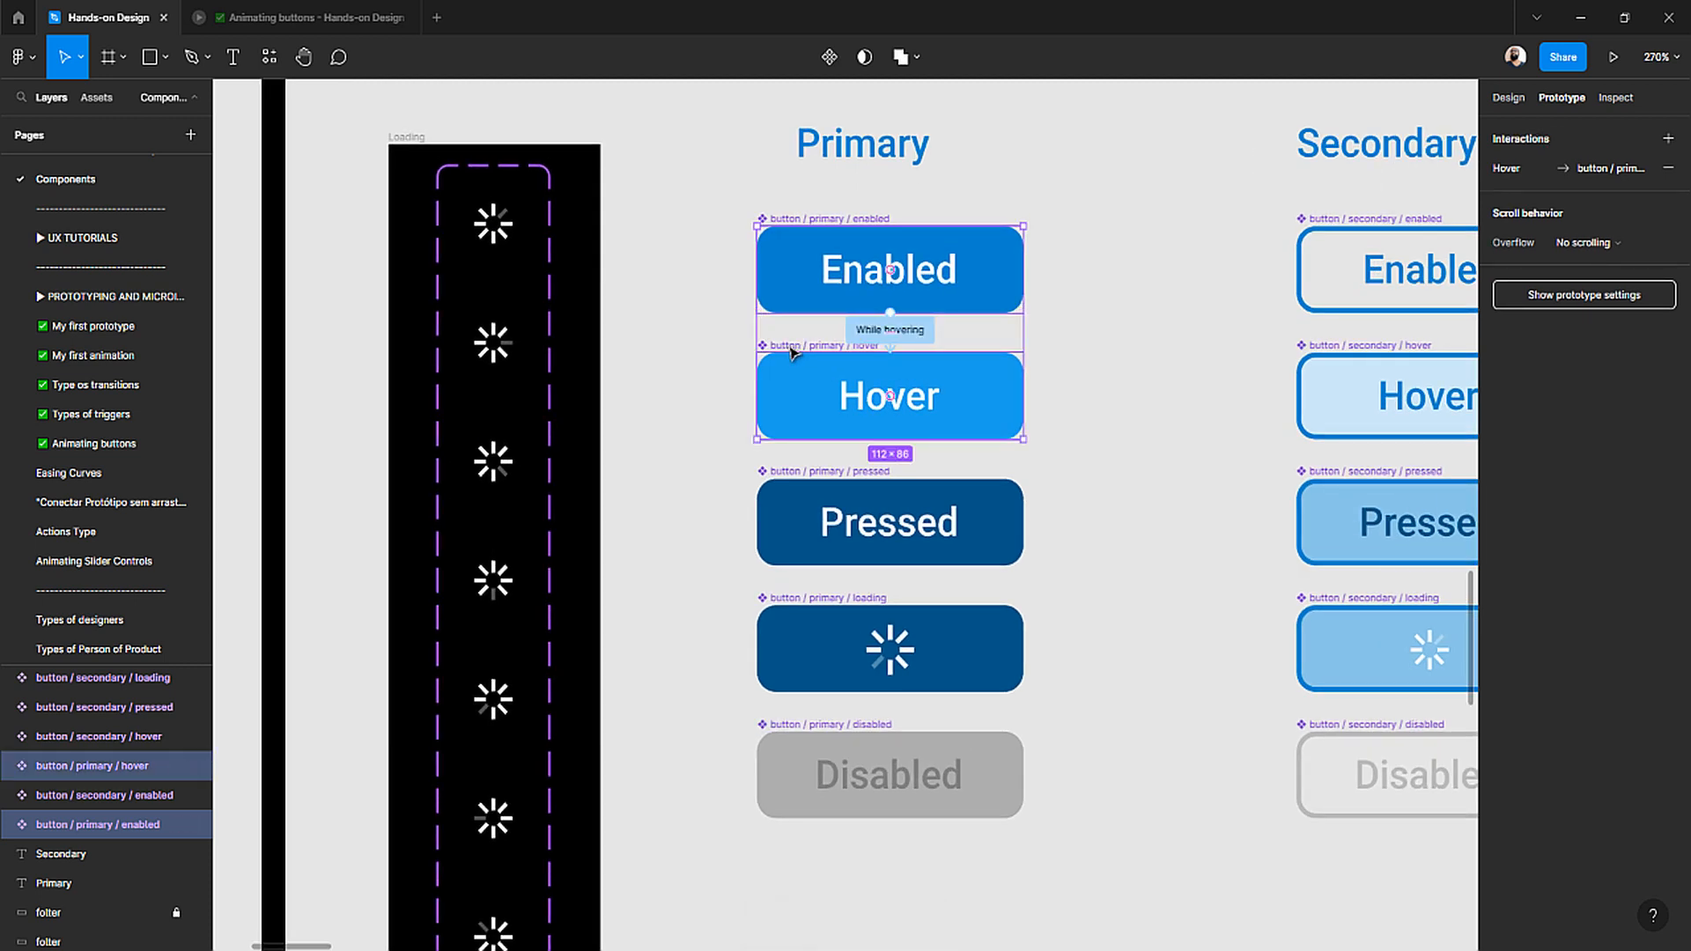
click(1509, 99)
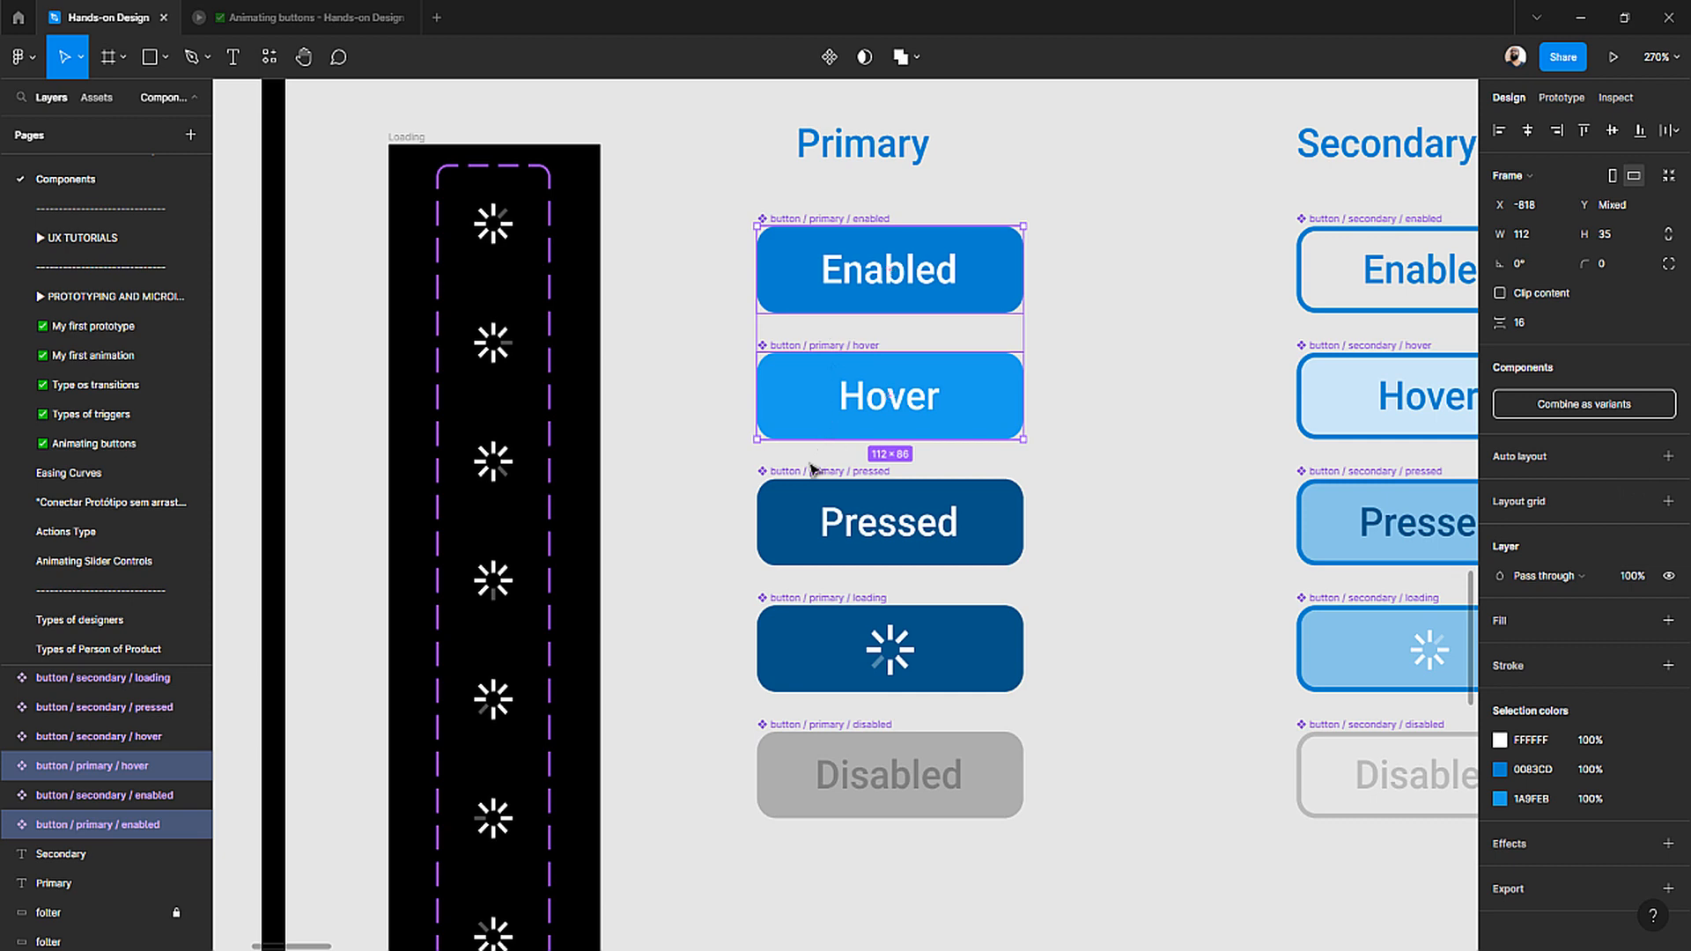
shift+click(809, 475)
scroll(812, 472, down, 3)
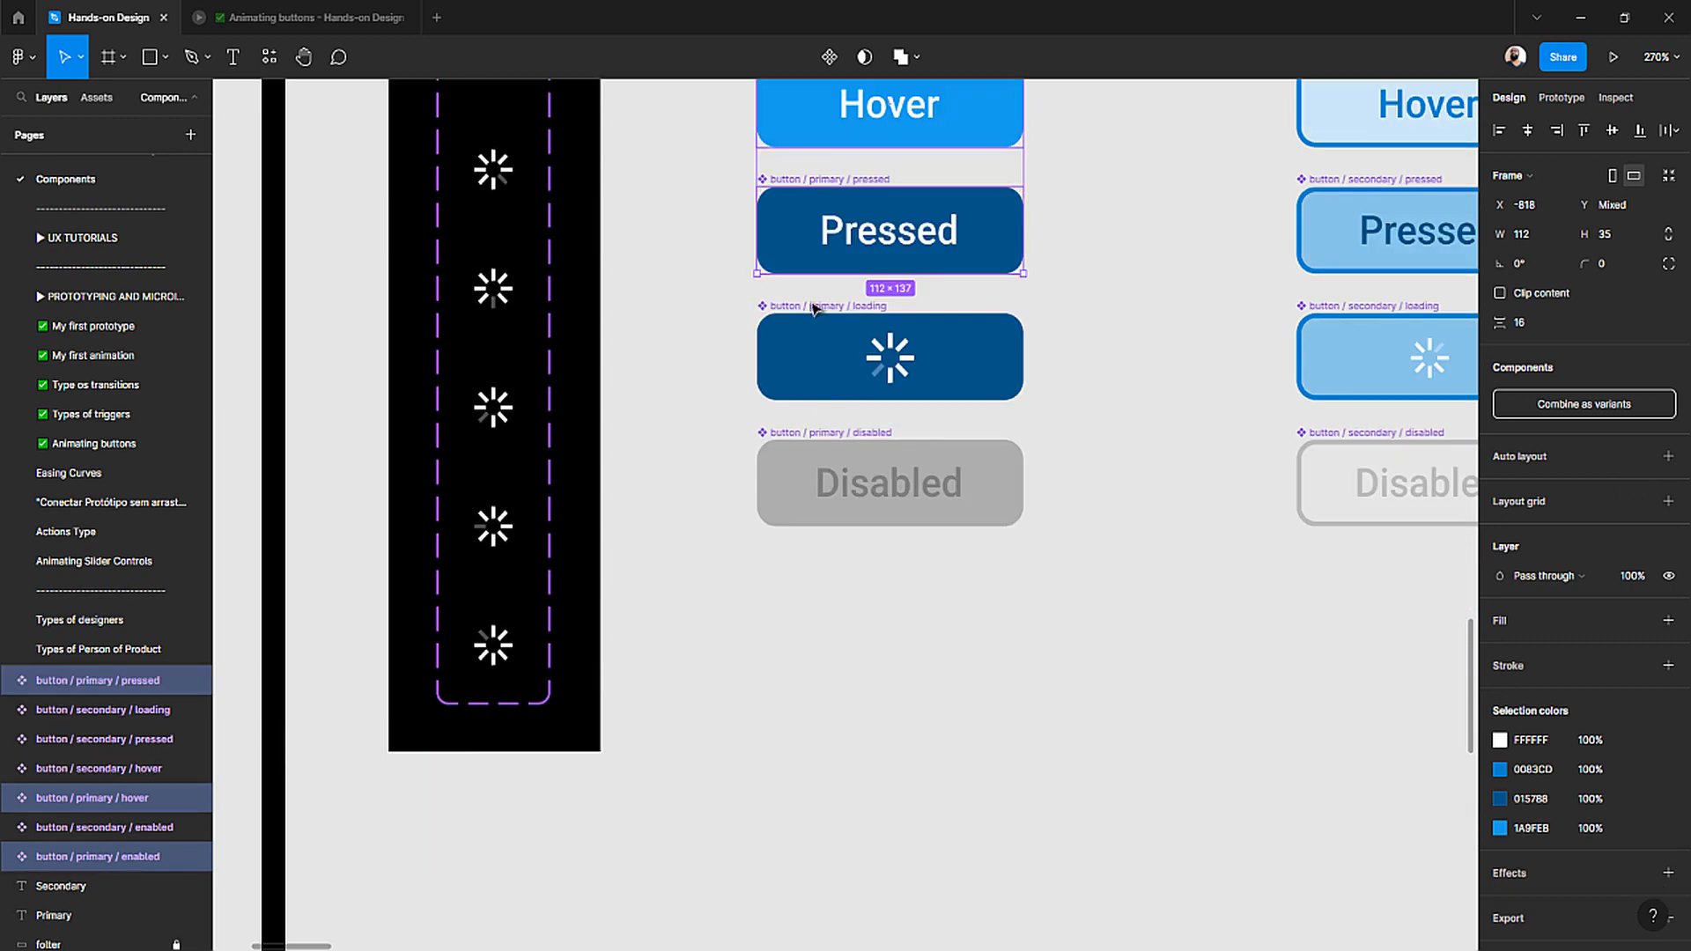
shift+click(811, 374)
shift+click(808, 430)
scroll(809, 423, up, 3)
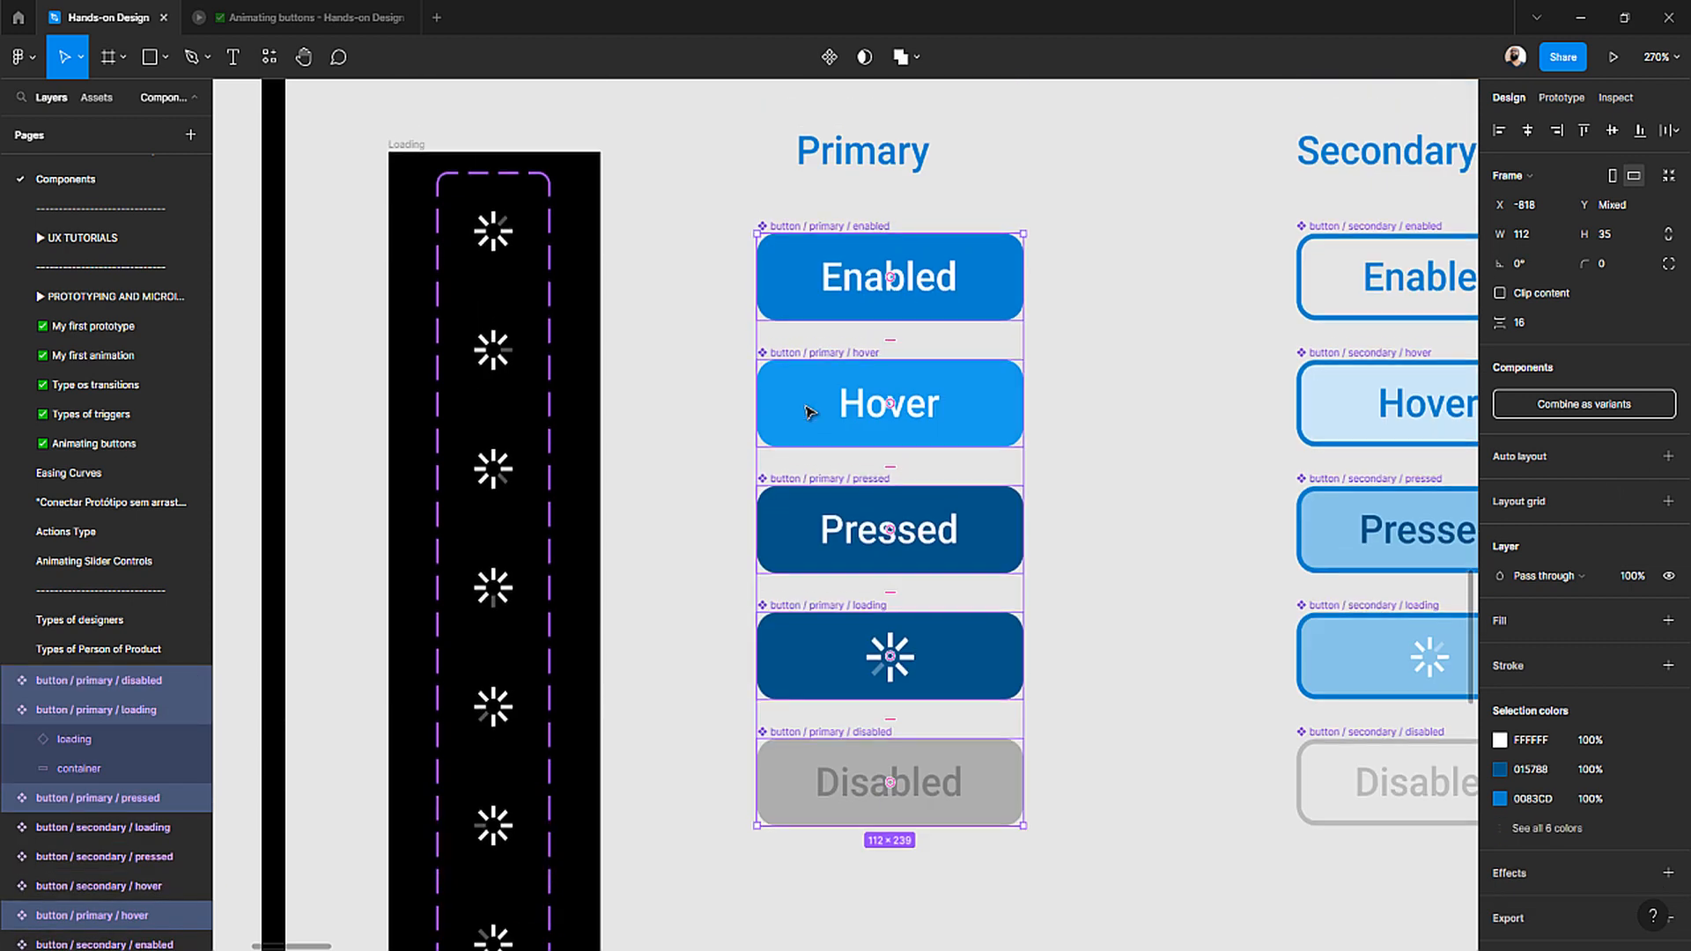
scroll(809, 411, down, 2)
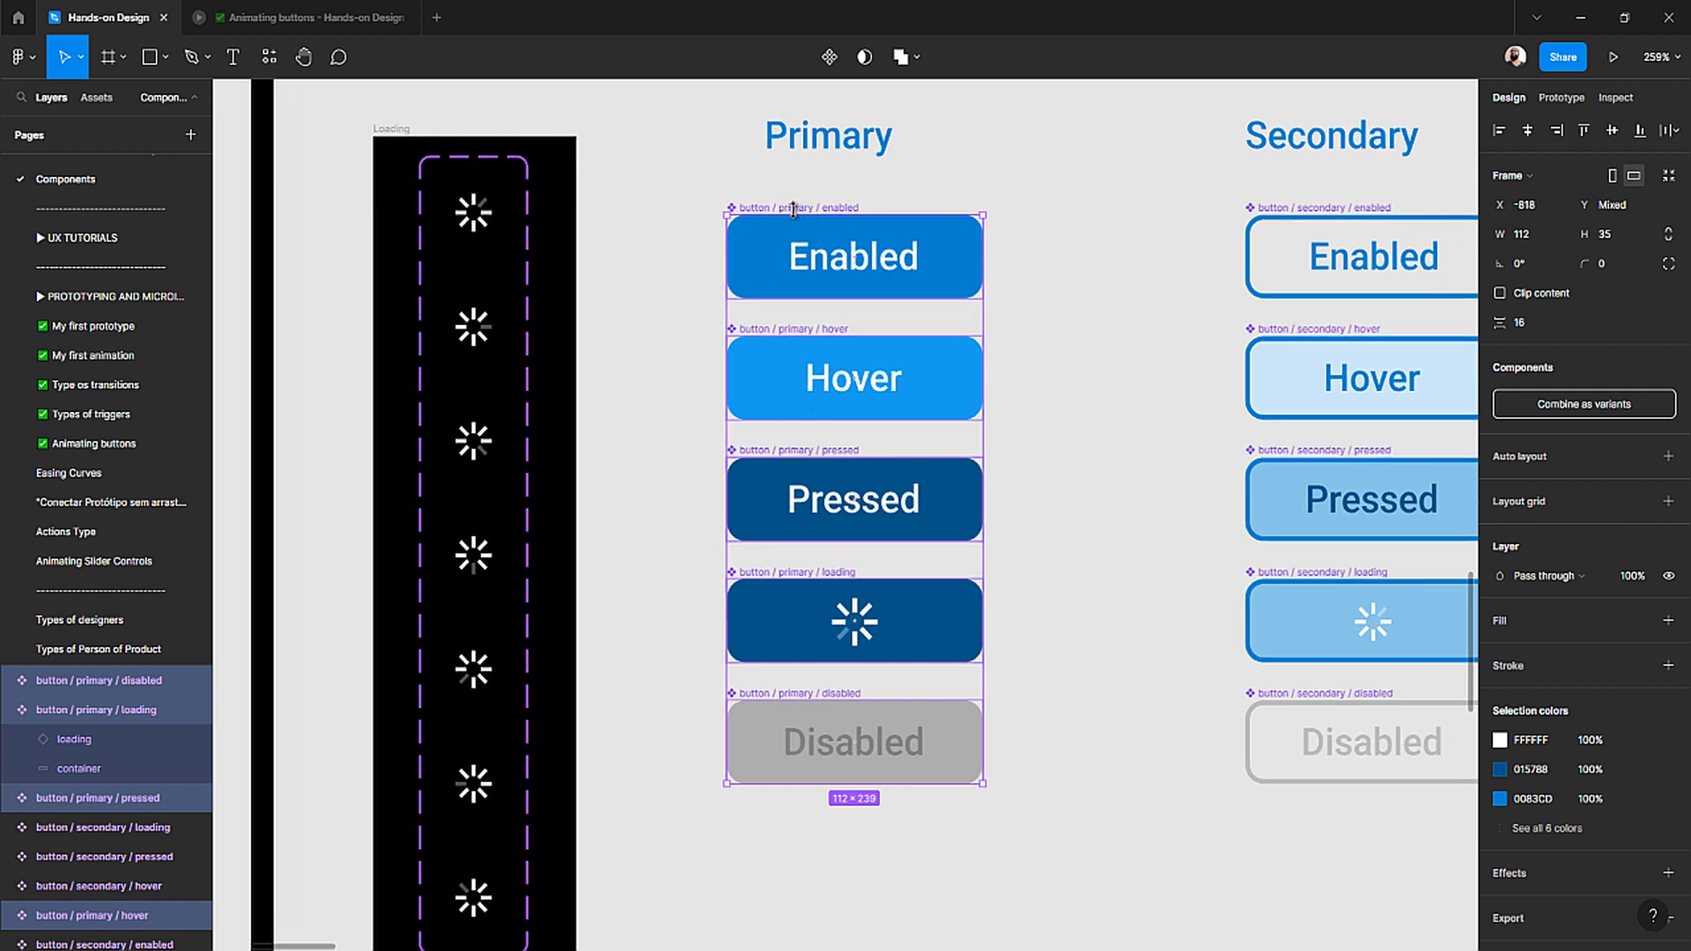
drag(790, 204, 828, 210)
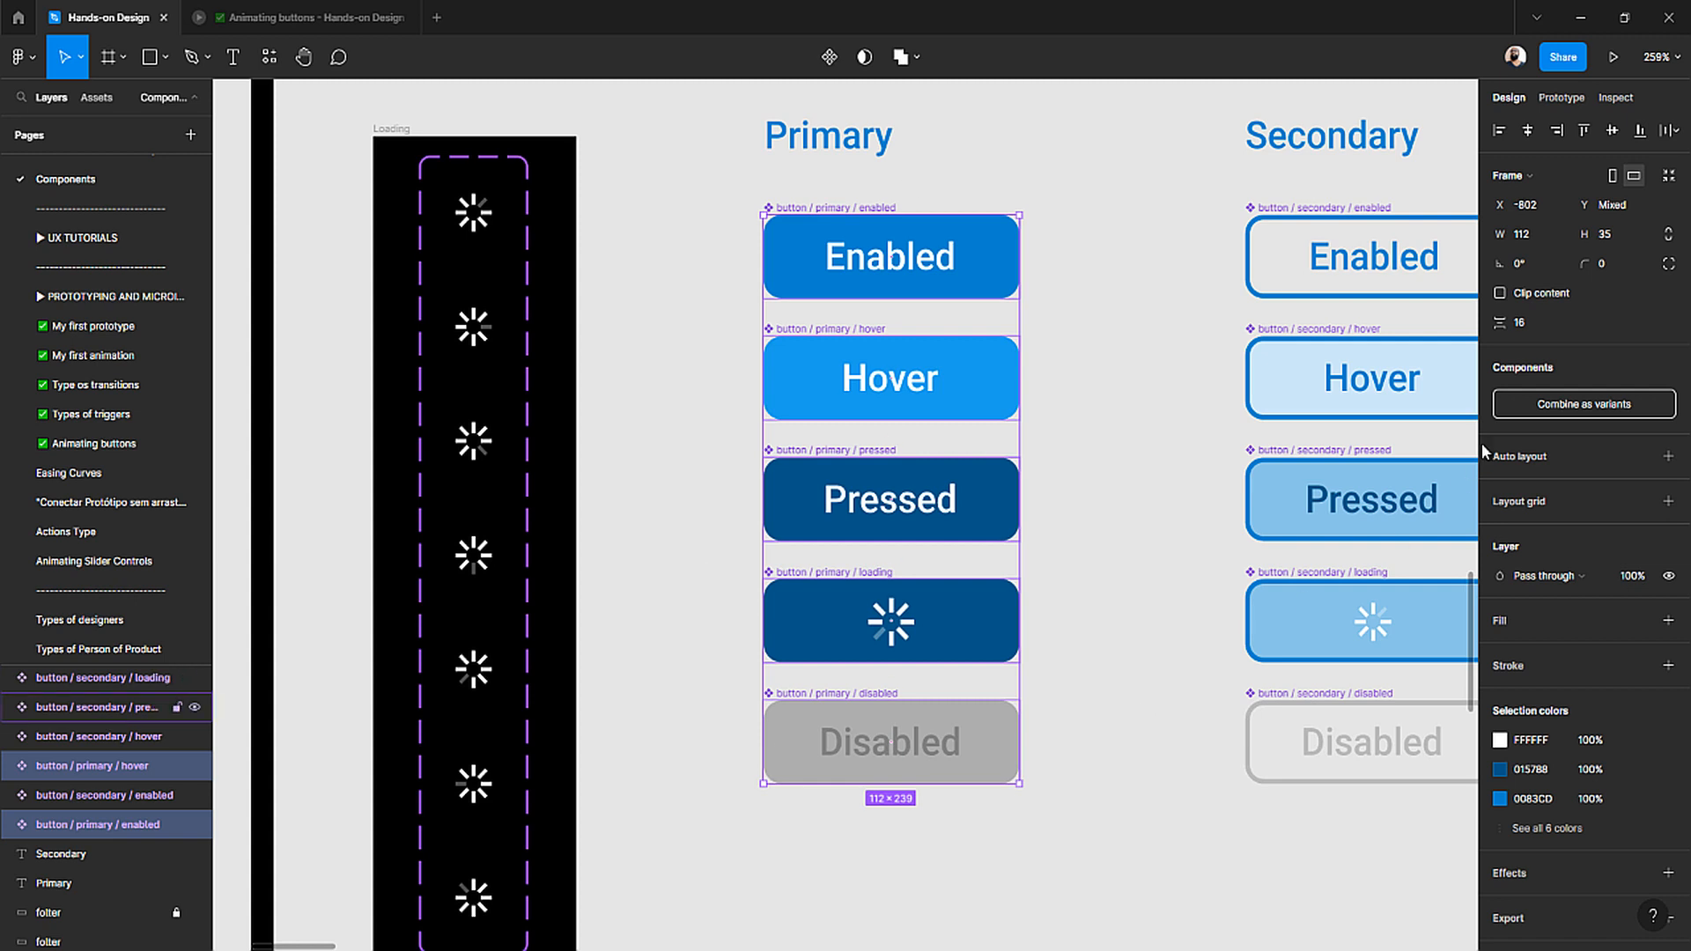
click(1529, 403)
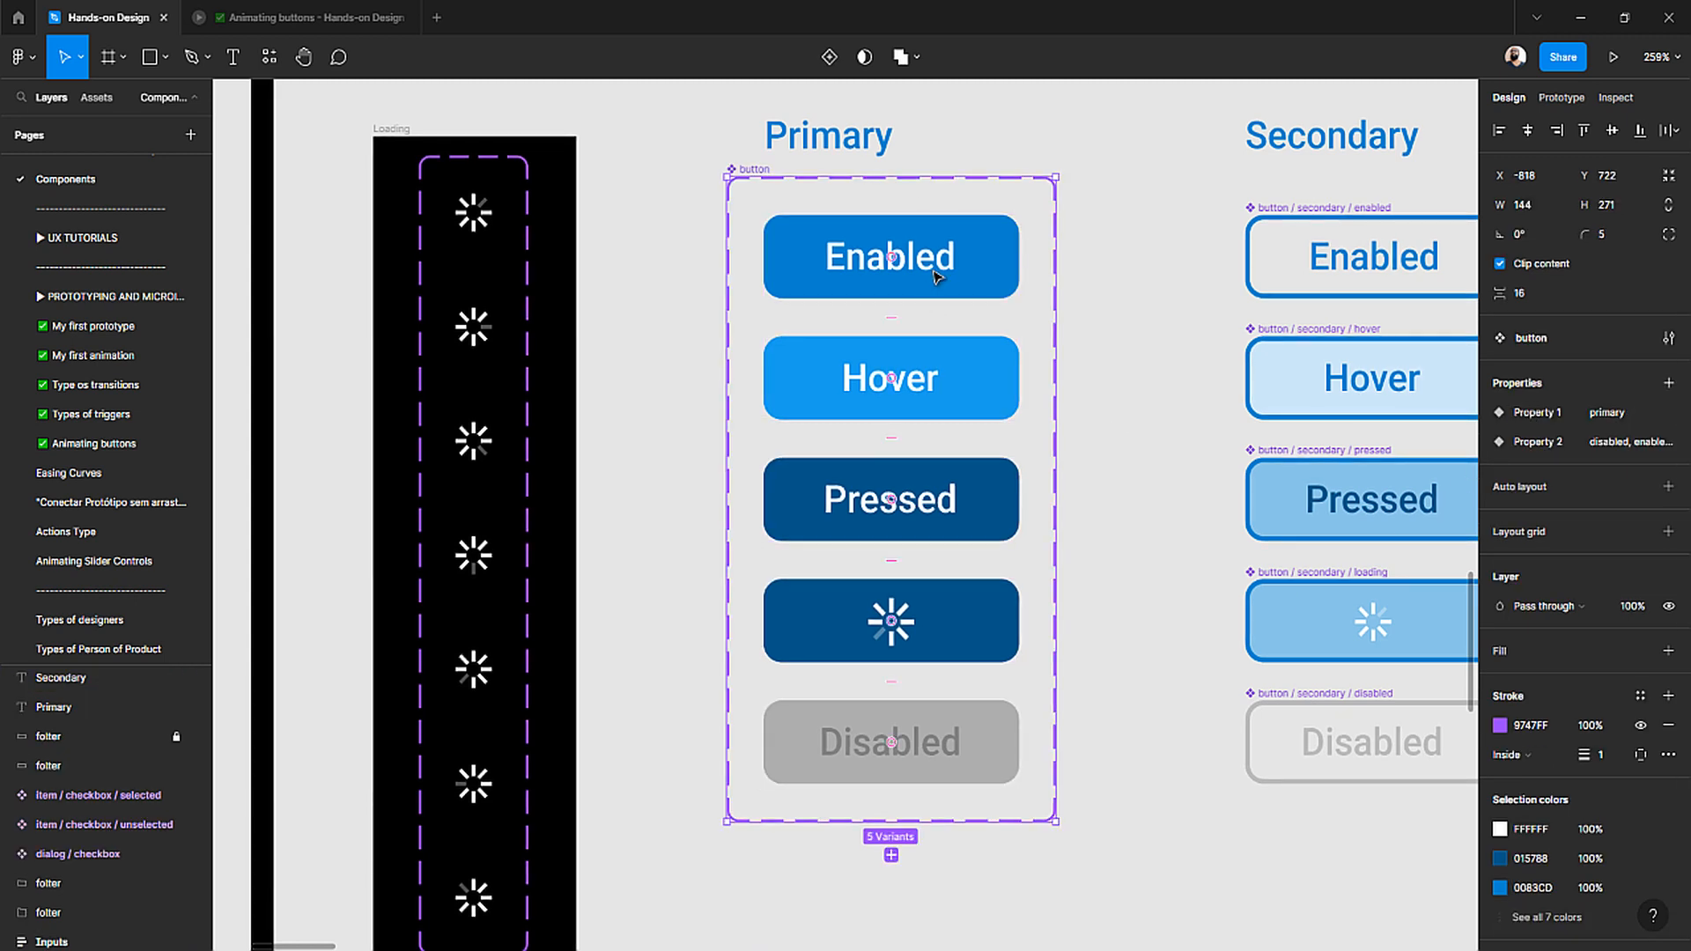
- Inspect the While hovering connection inside the primary button set, then restart the prototype and test hovering over NEXT
click(1559, 97)
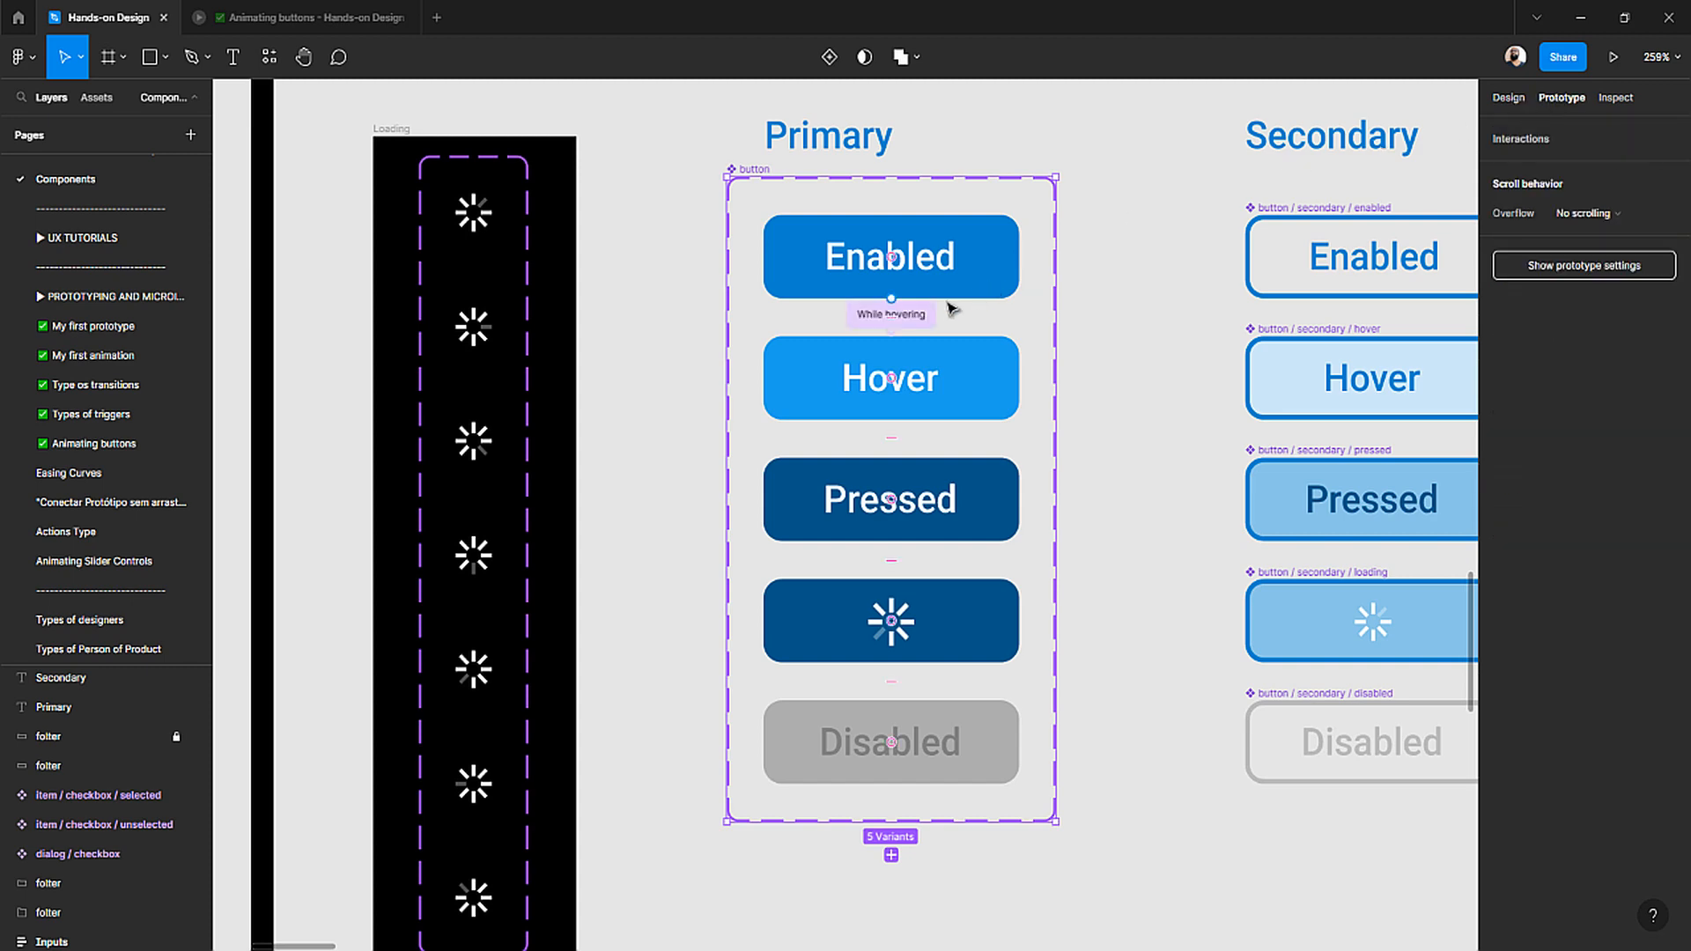
scroll(905, 324, up, 5)
scroll(905, 324, down, 3)
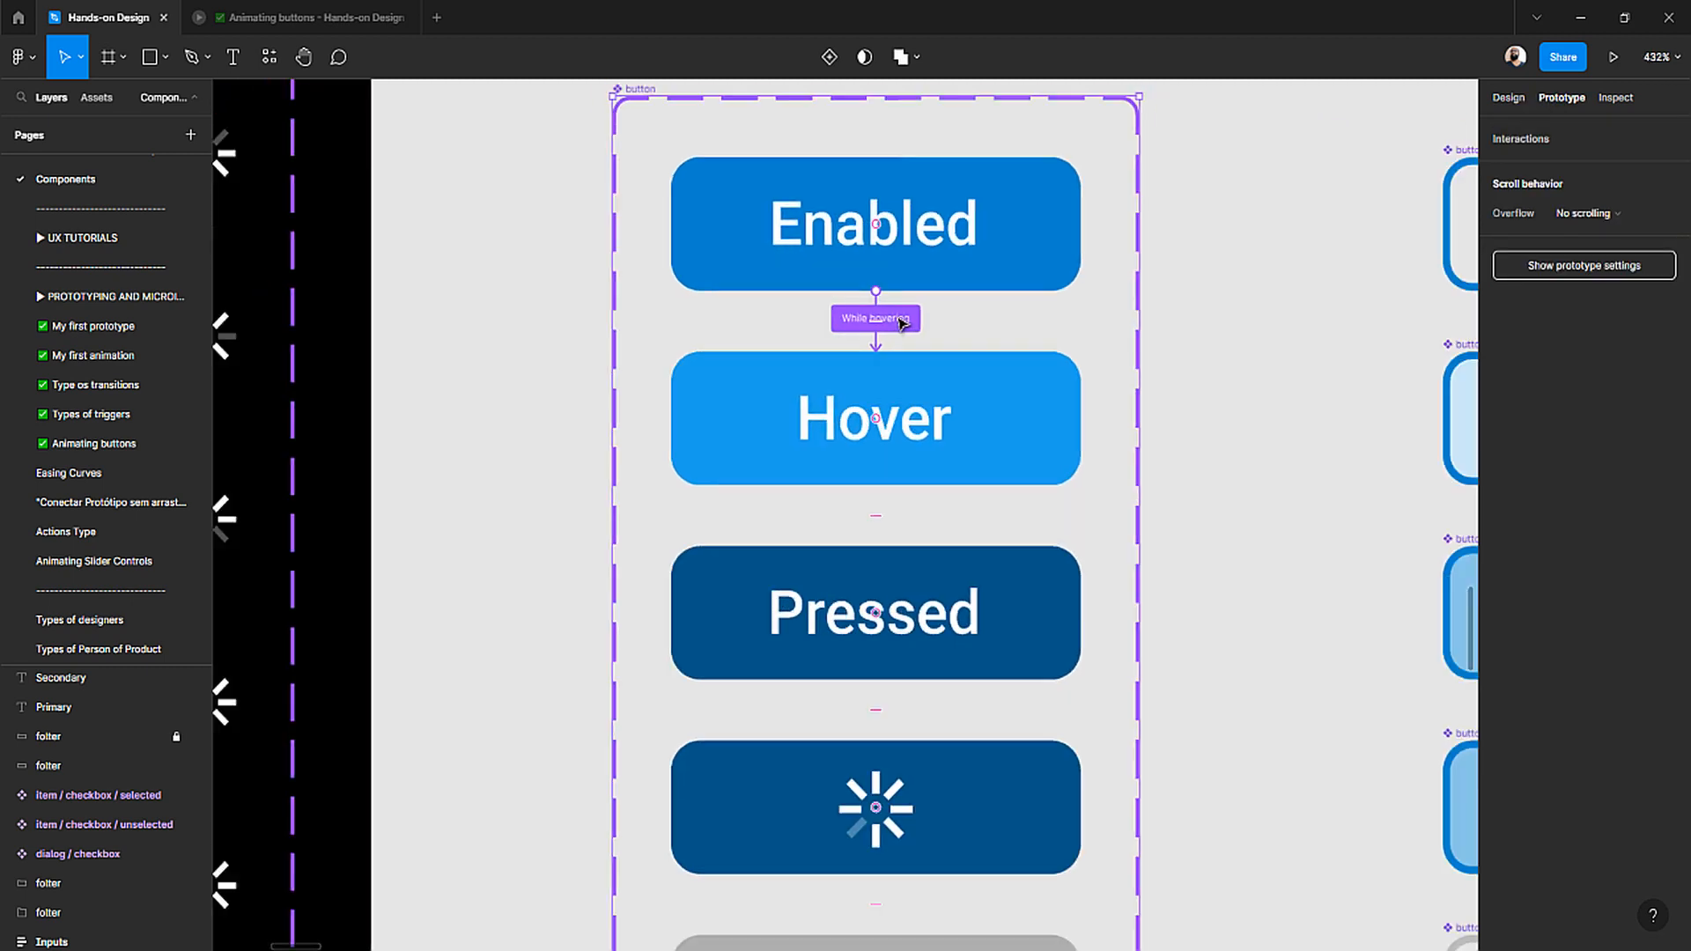
click(357, 19)
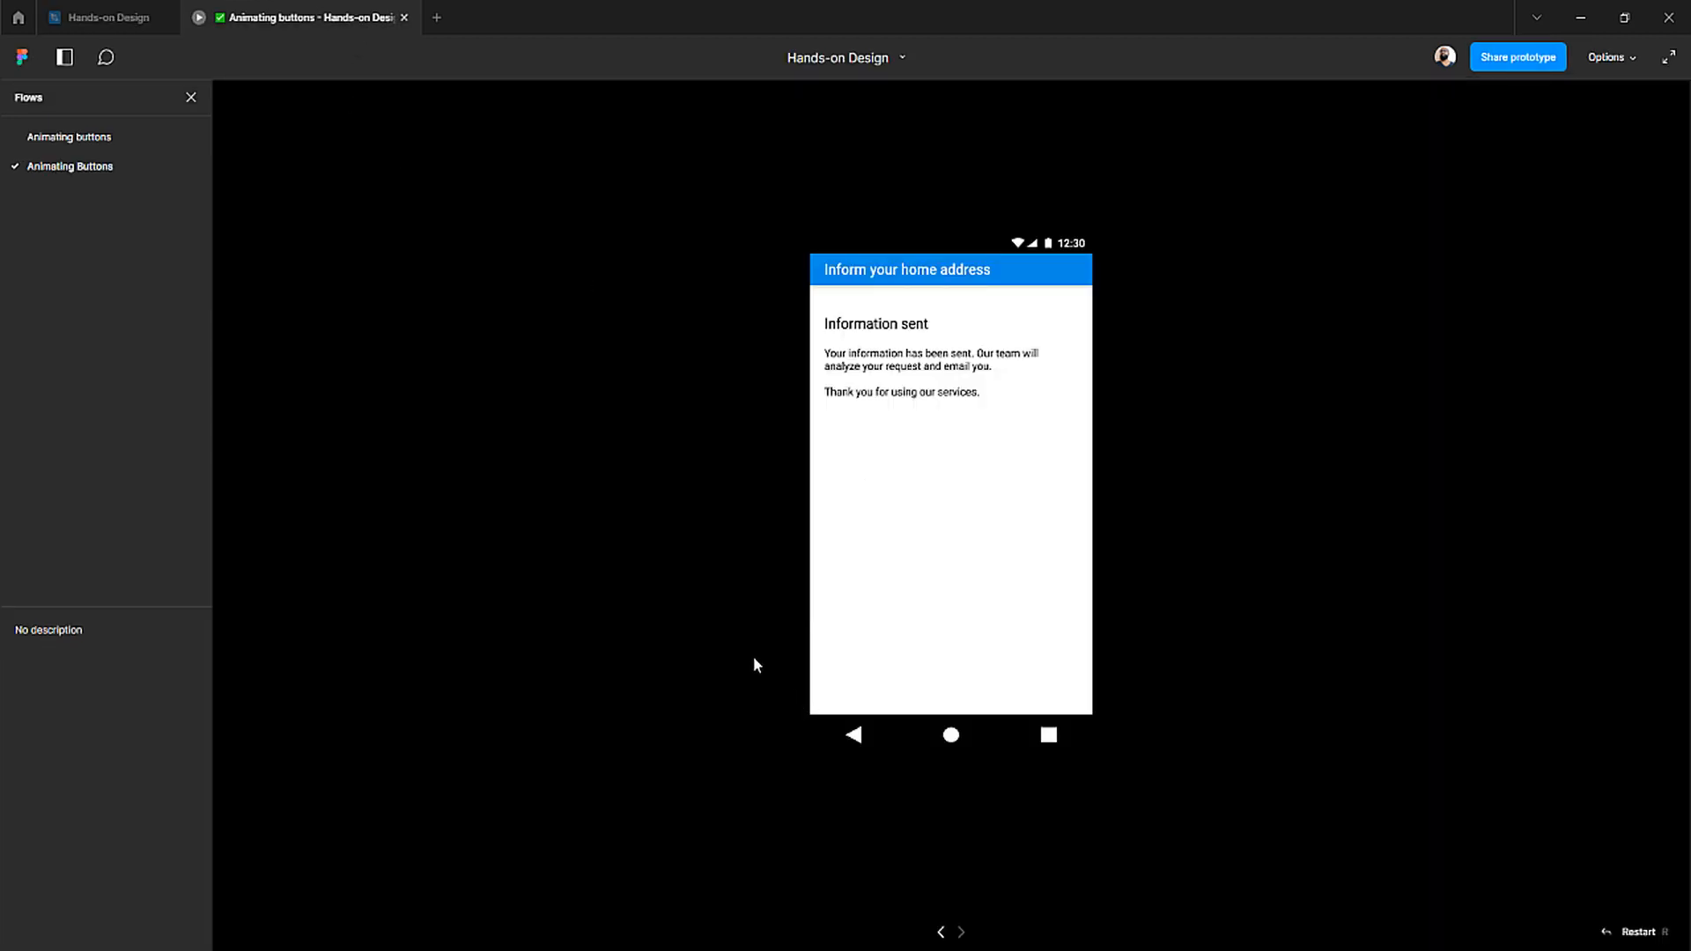
key(r)
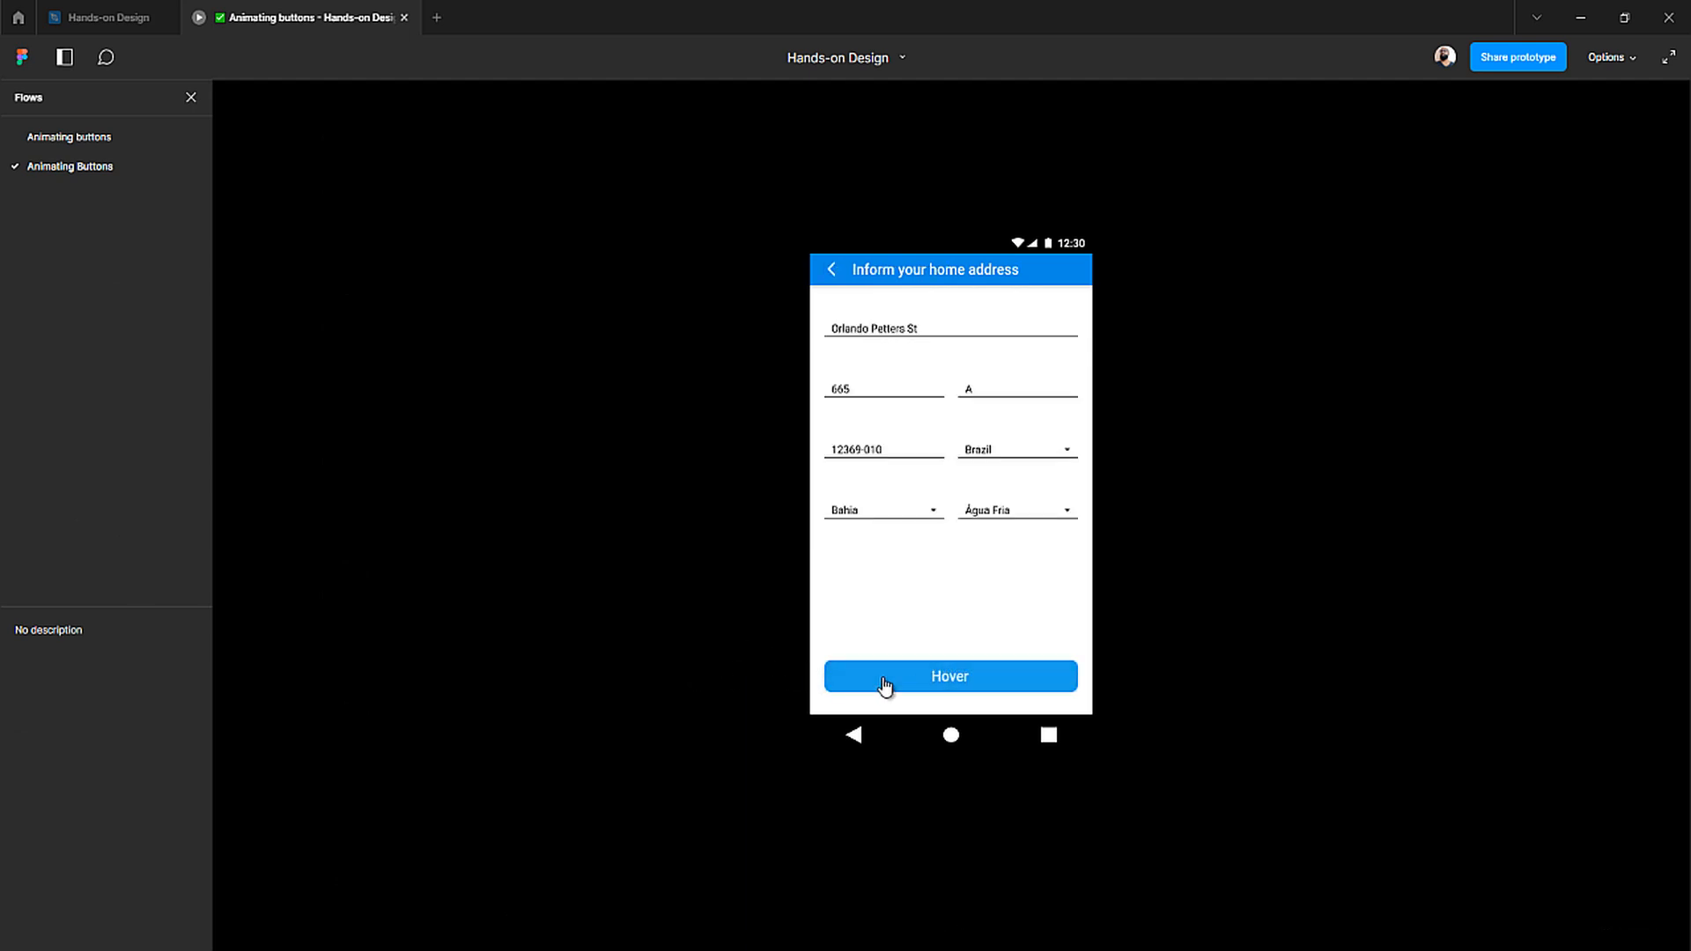
- Return to the design file, undo combining the primary buttons as variants and their shift, and clear the selection
click(159, 18)
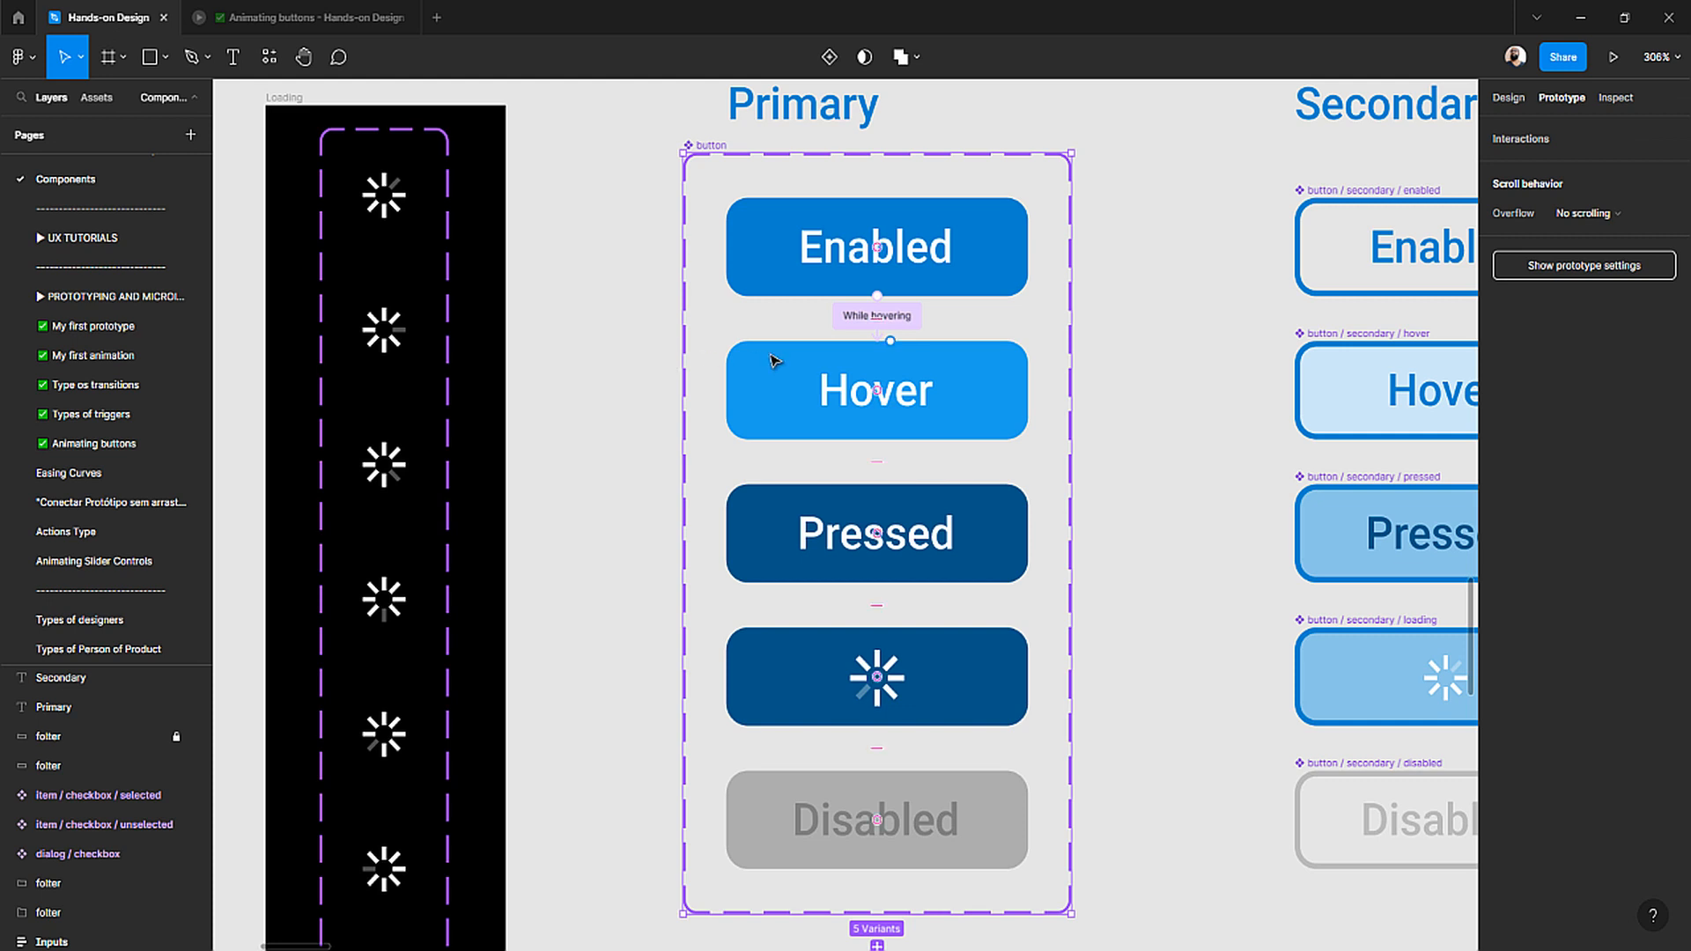
click(613, 366)
key(ctrl+z)
key(ctrl+z)
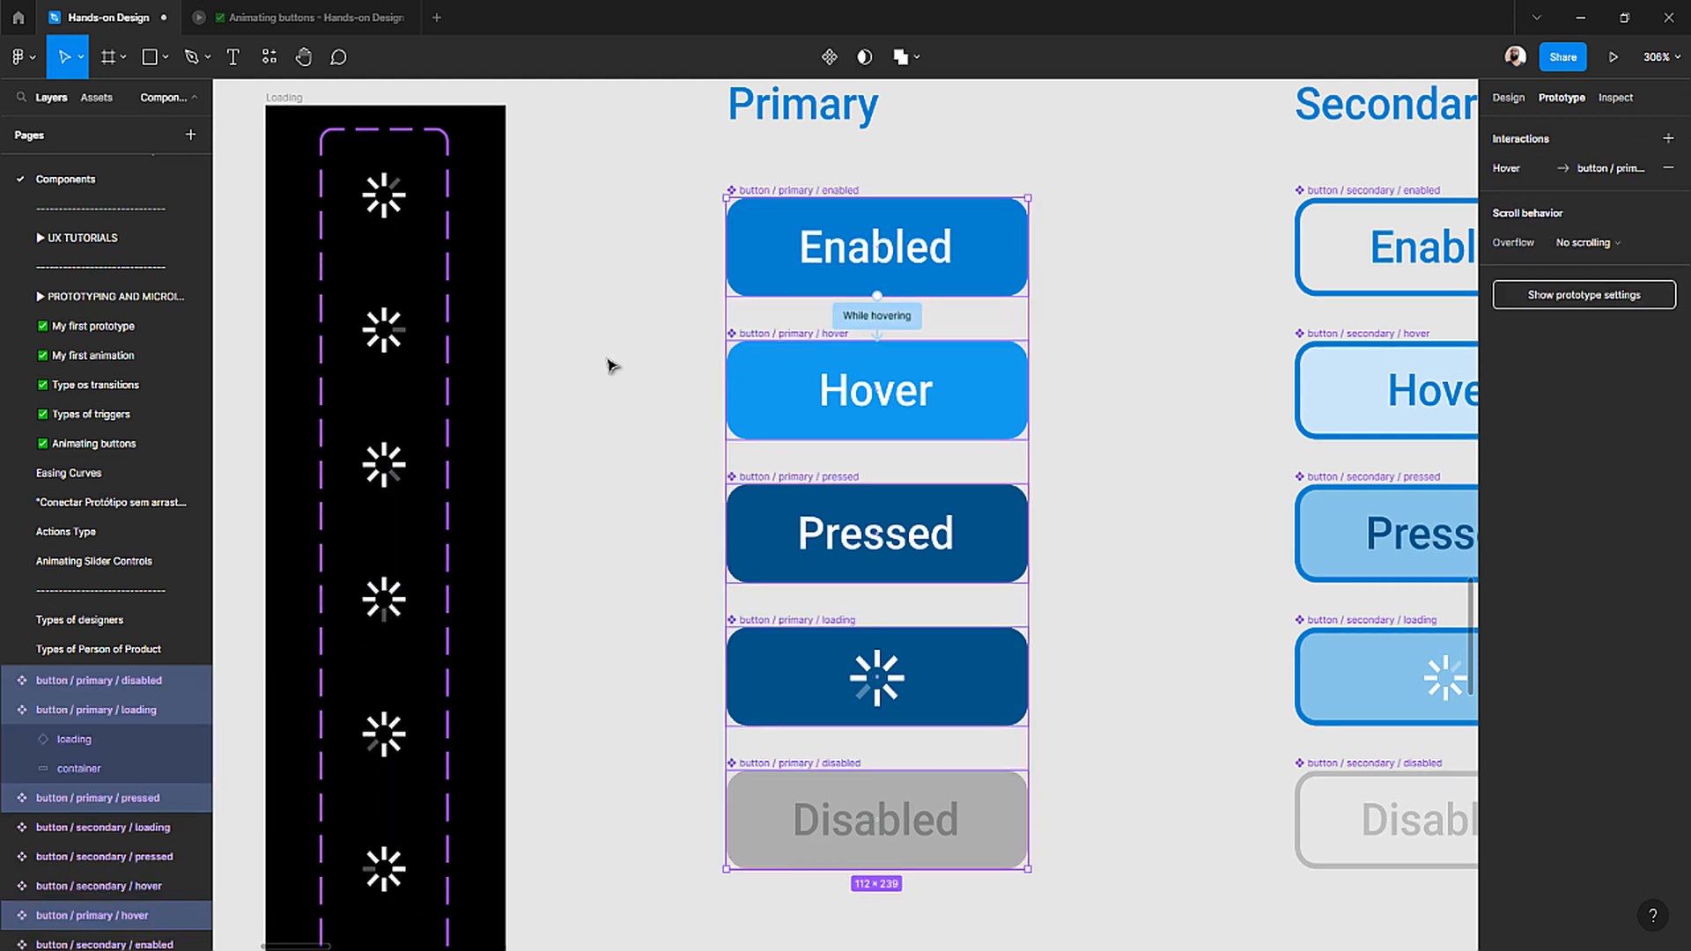
click(611, 368)
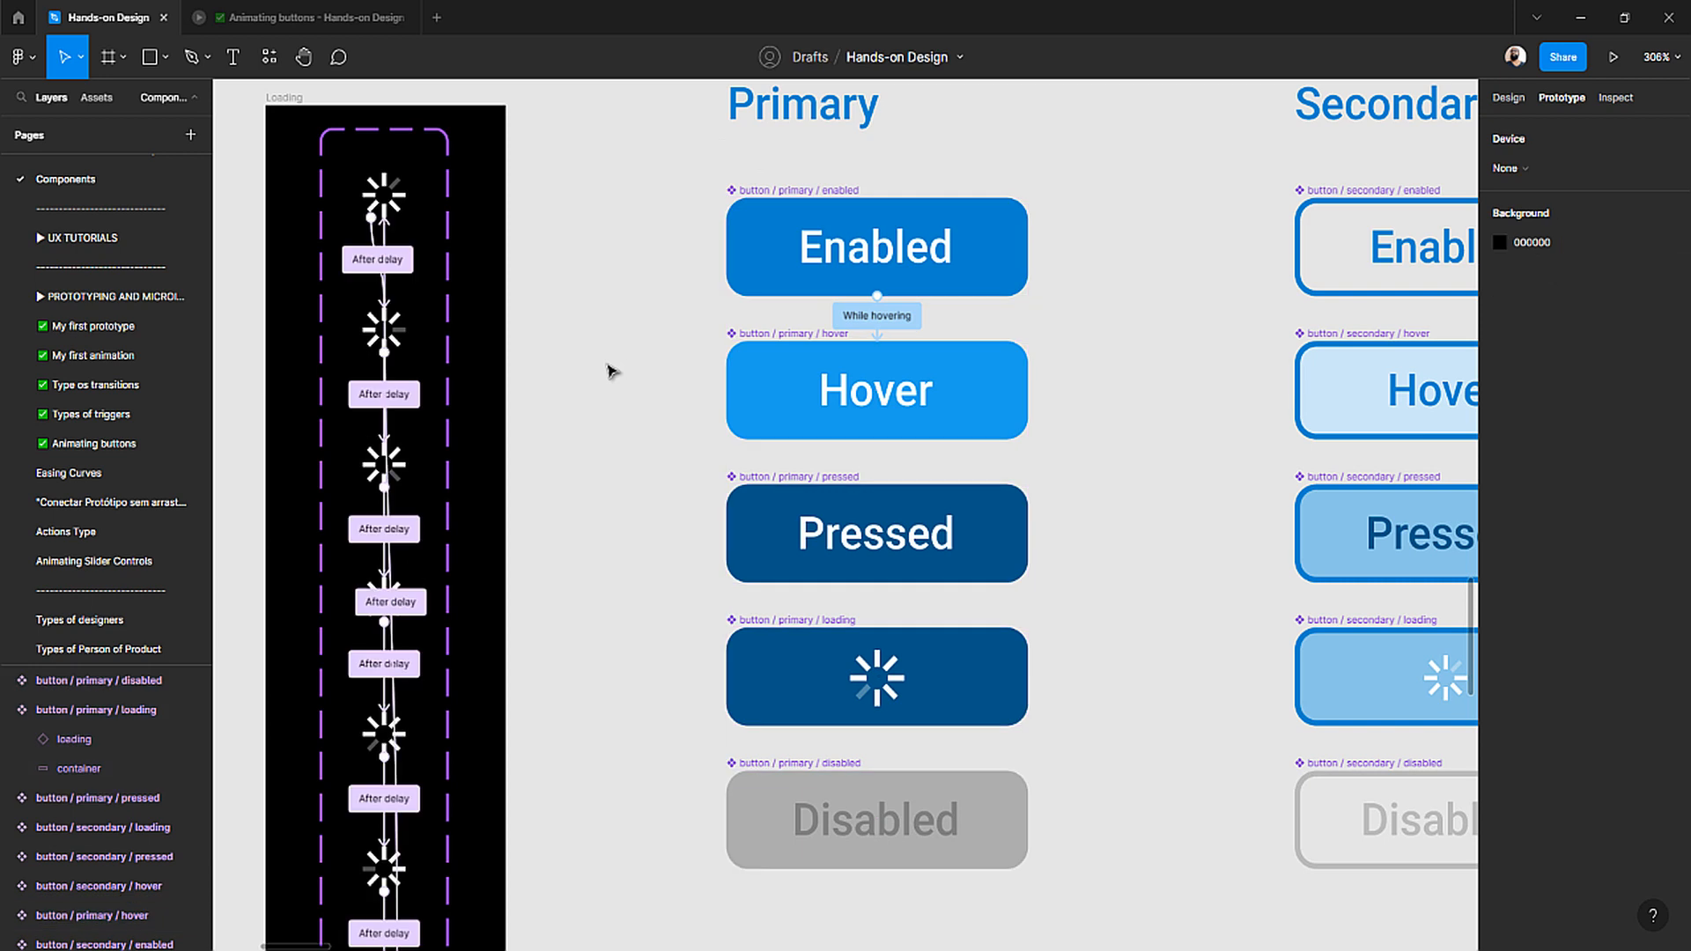
- Select the Enabled, Hover, Pressed, loading and Disabled primary button components and combine them as variants
click(768, 194)
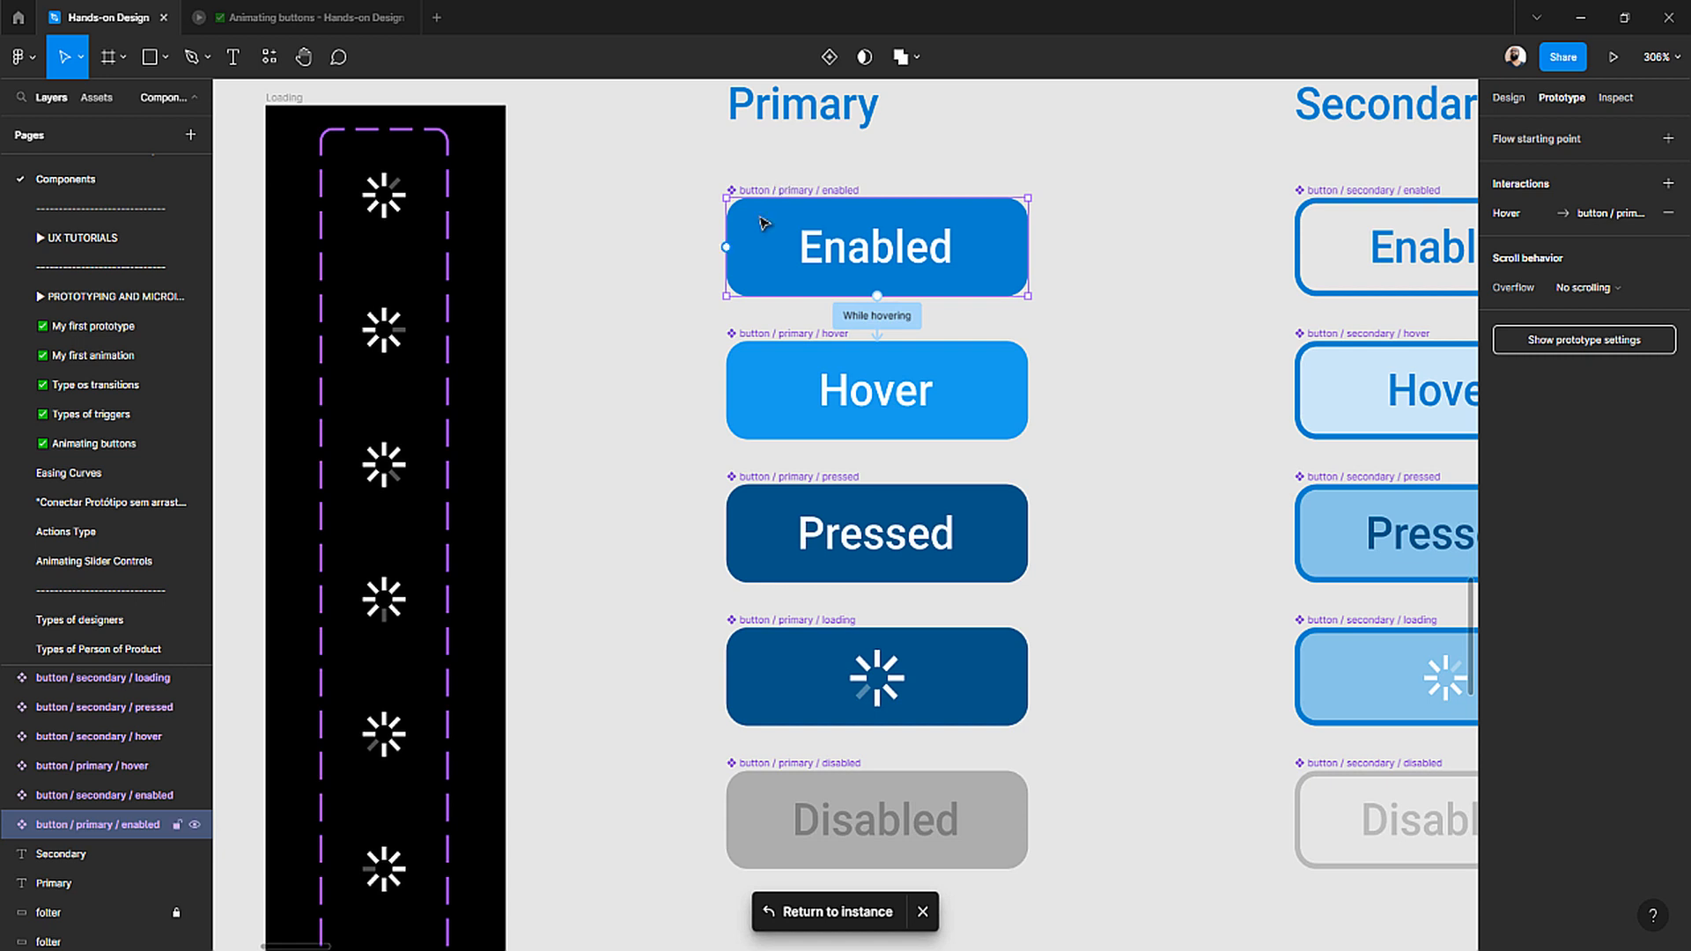
shift+click(765, 334)
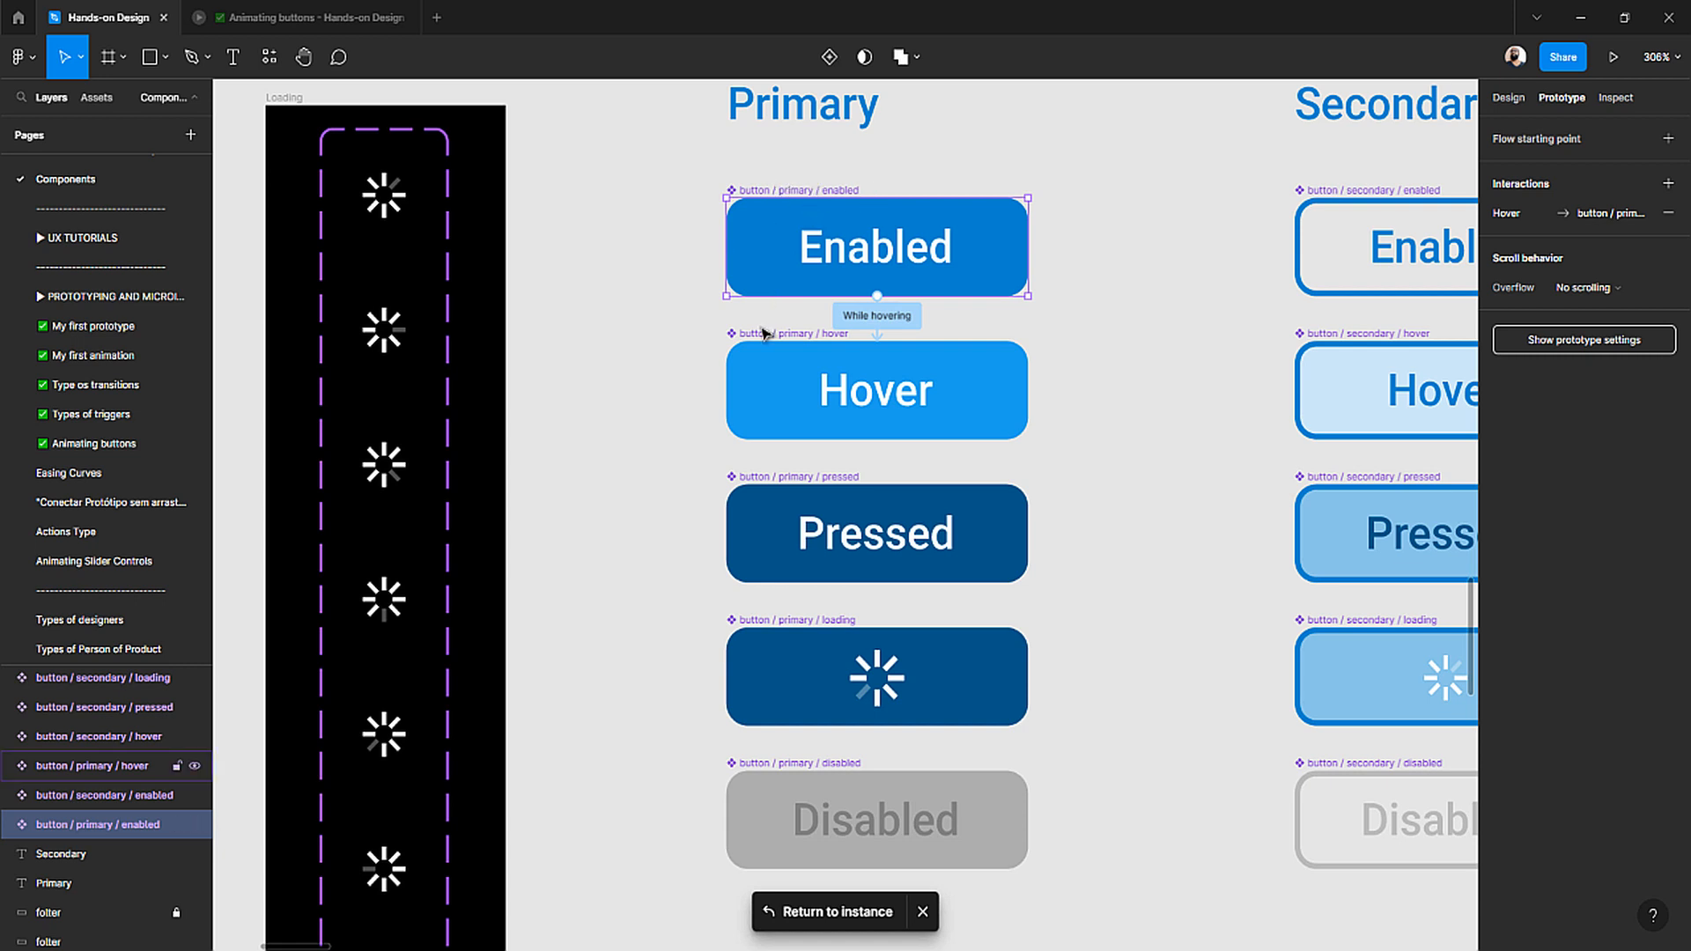
shift+click(758, 478)
shift+click(778, 661)
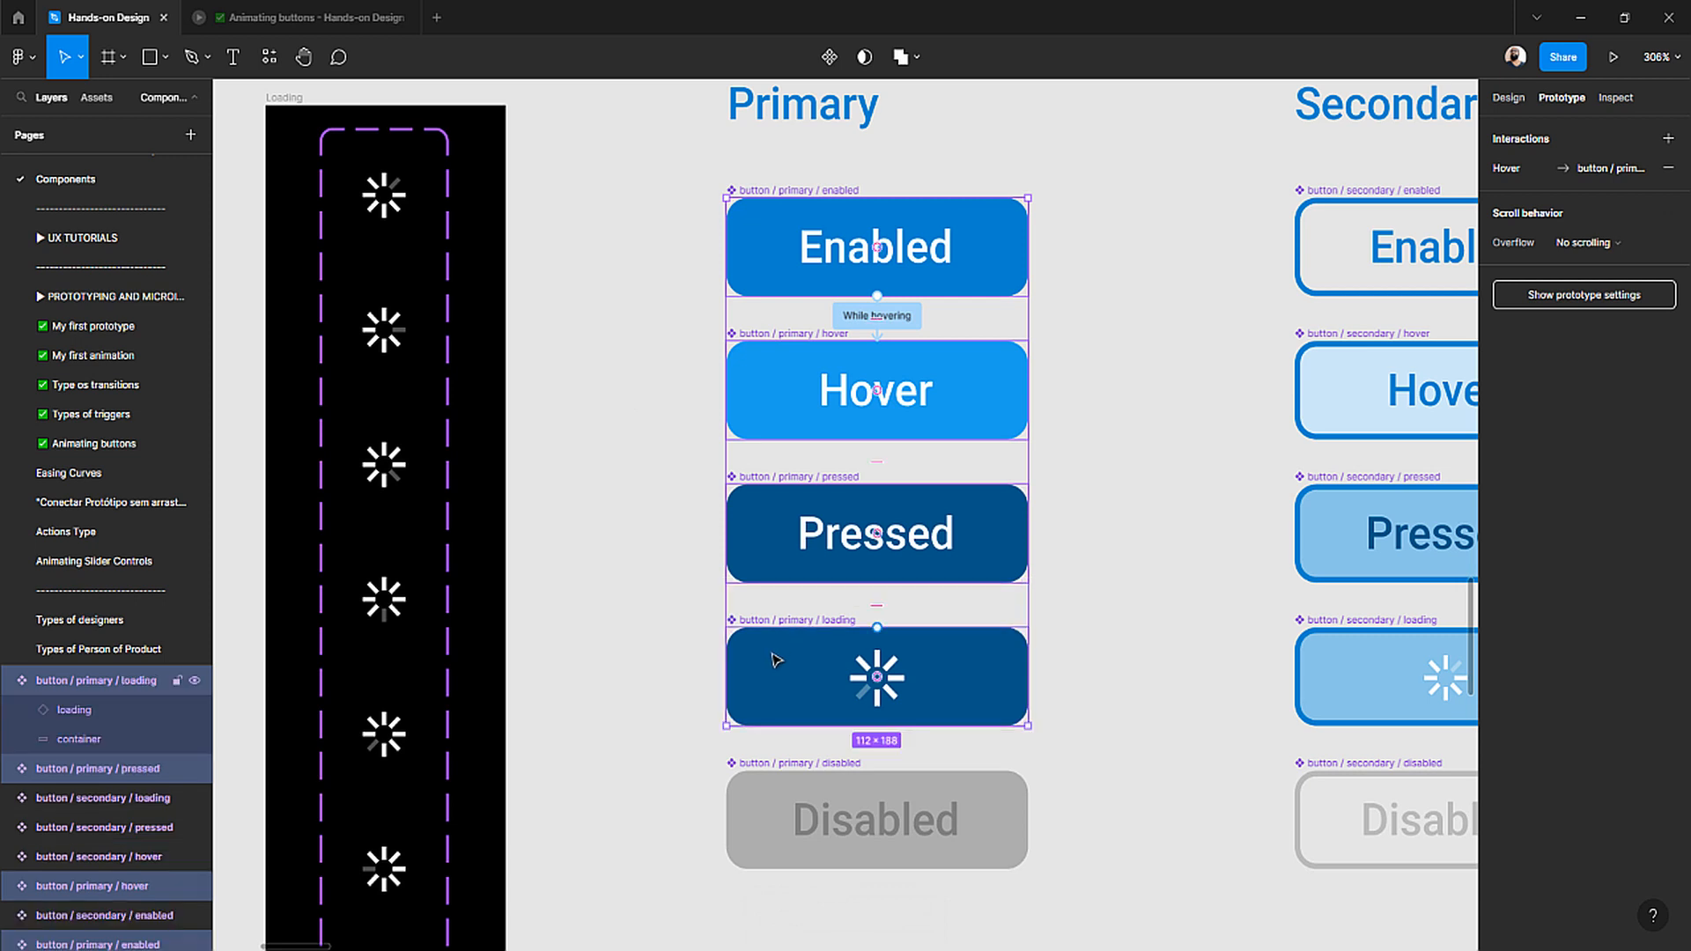
shift+click(787, 763)
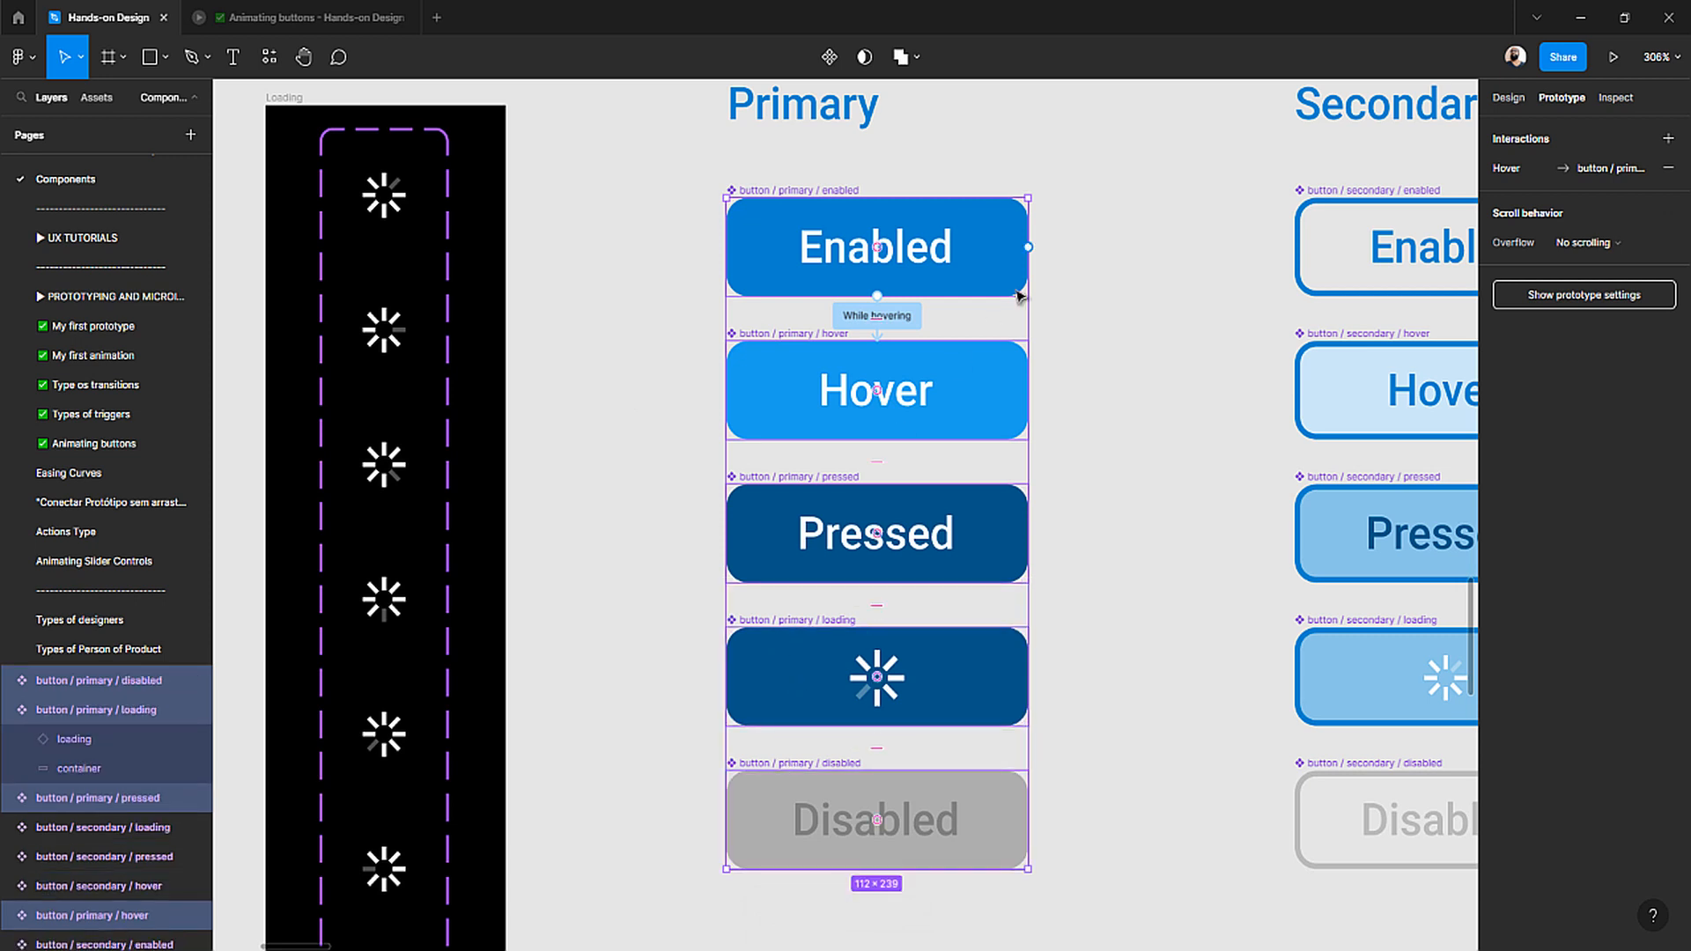
click(1510, 98)
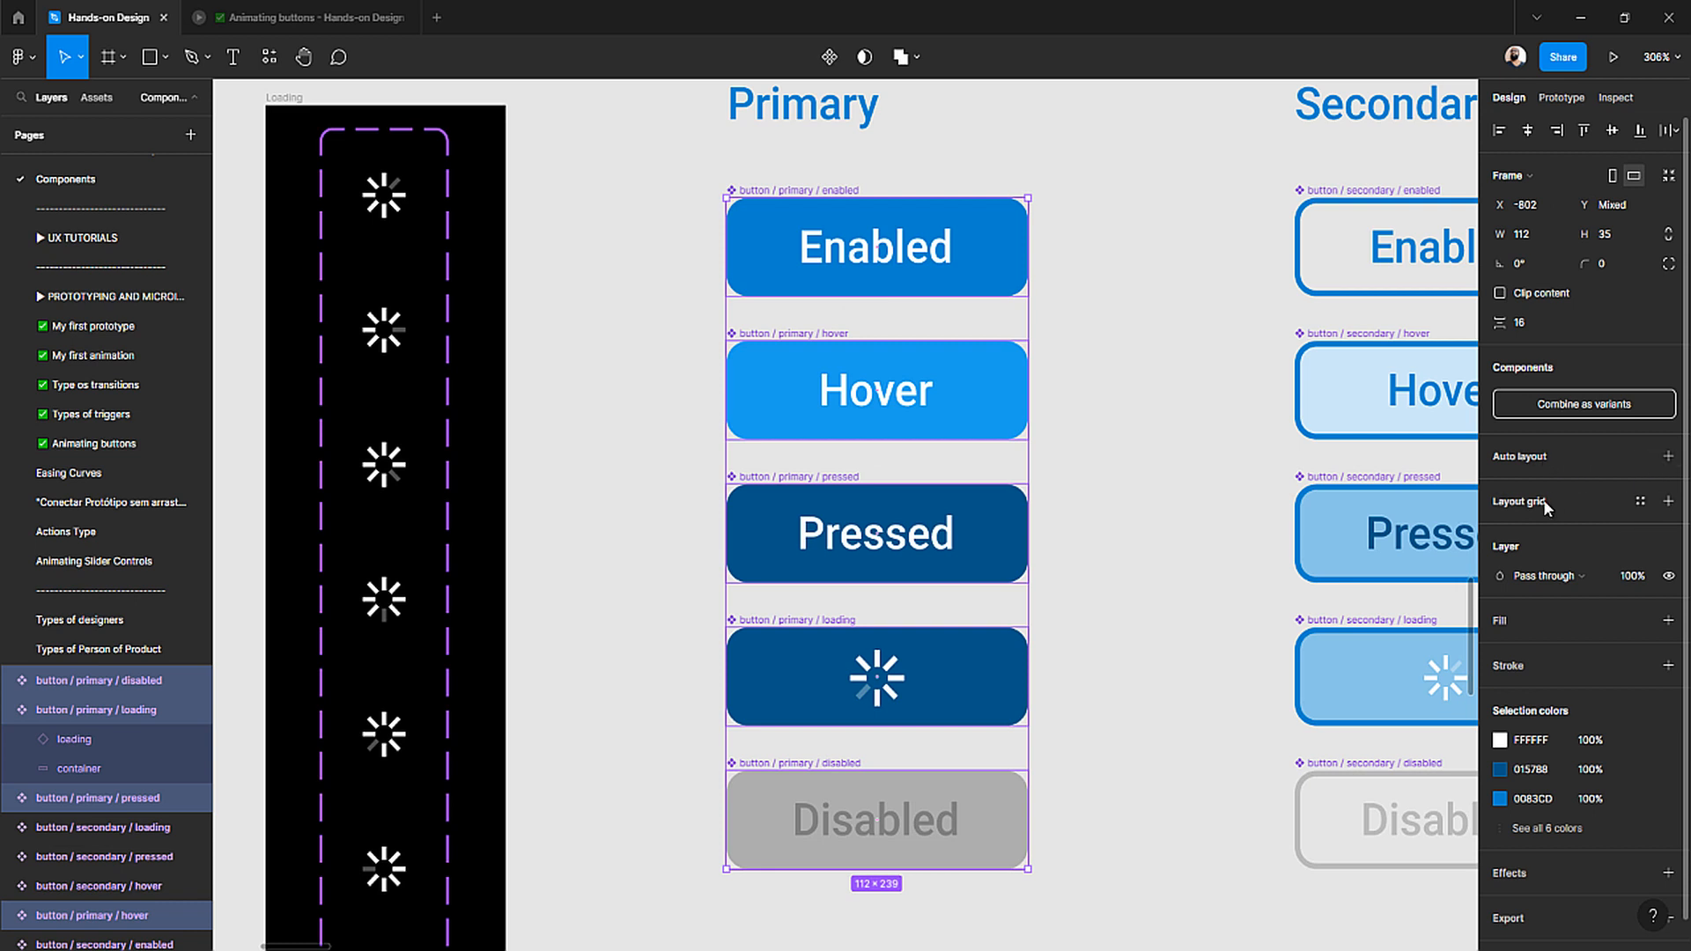
click(1546, 406)
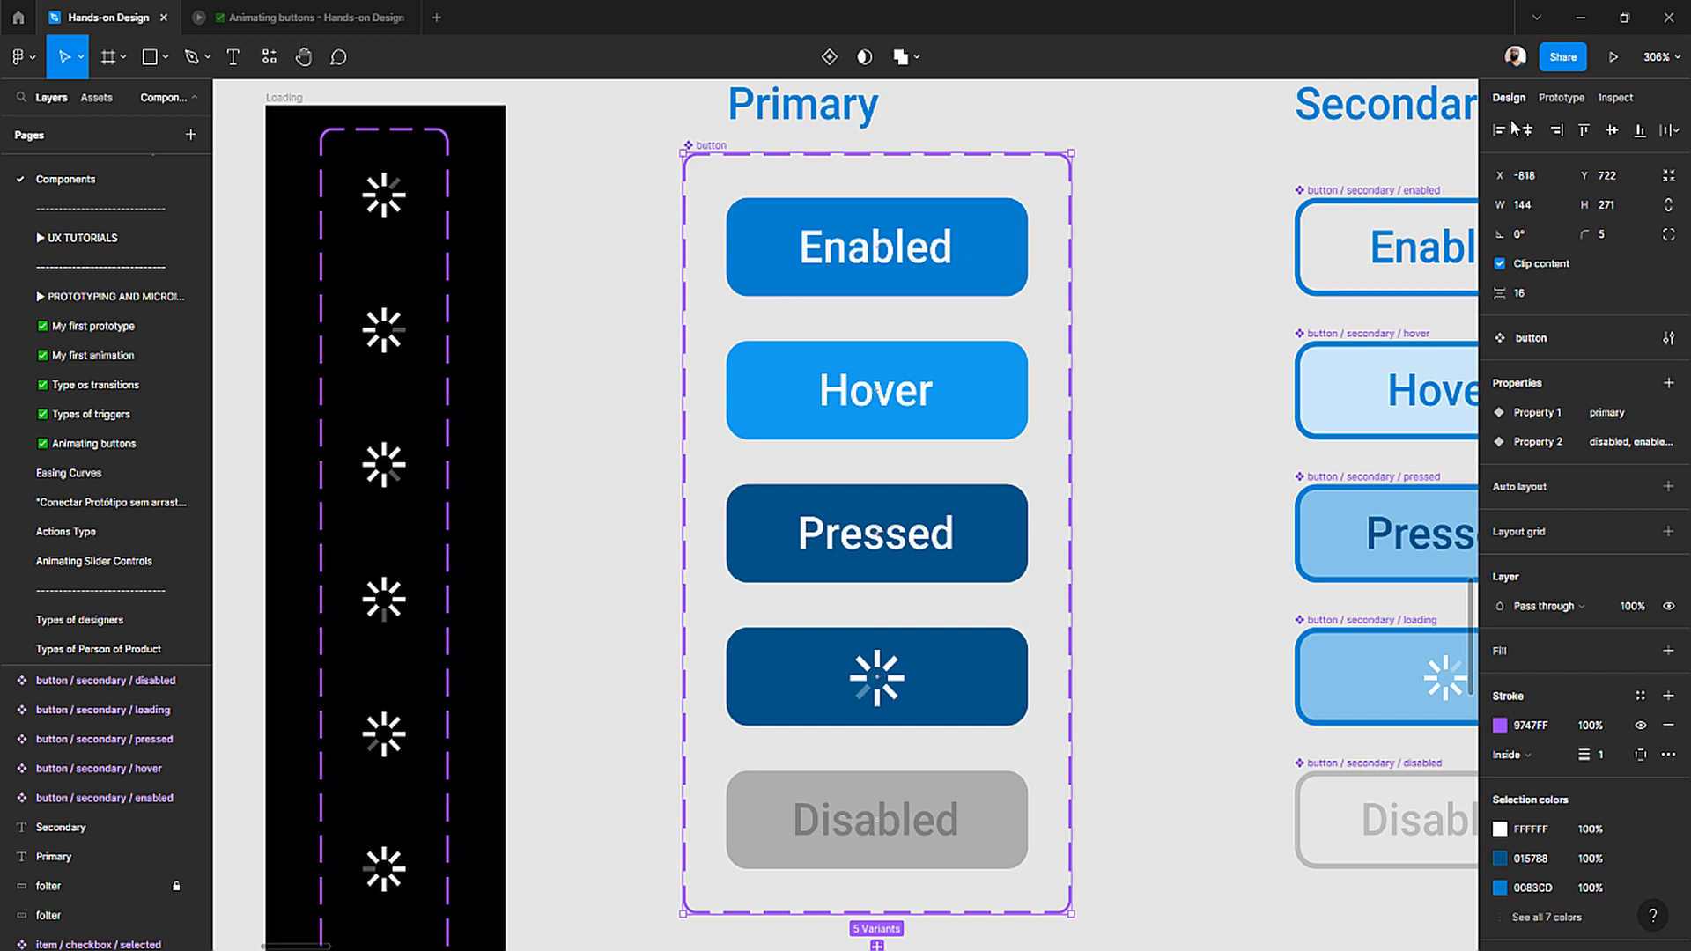
- Add an On click interaction from the primary Hover variant that changes to the Pressed variant
click(1564, 95)
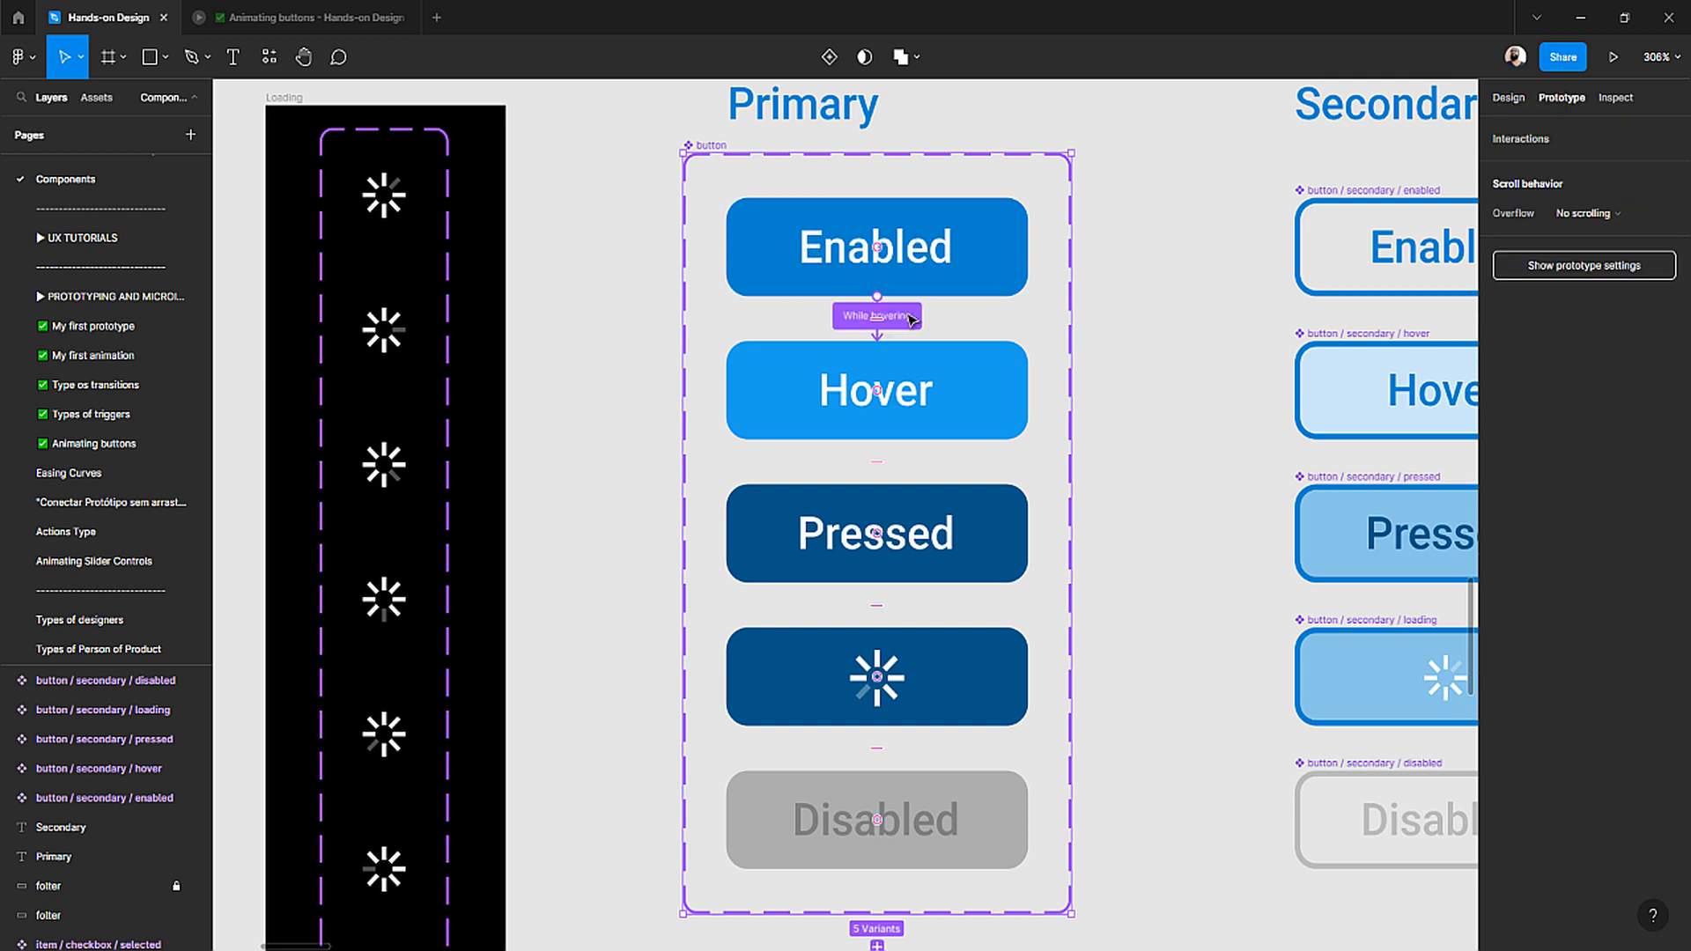
click(927, 385)
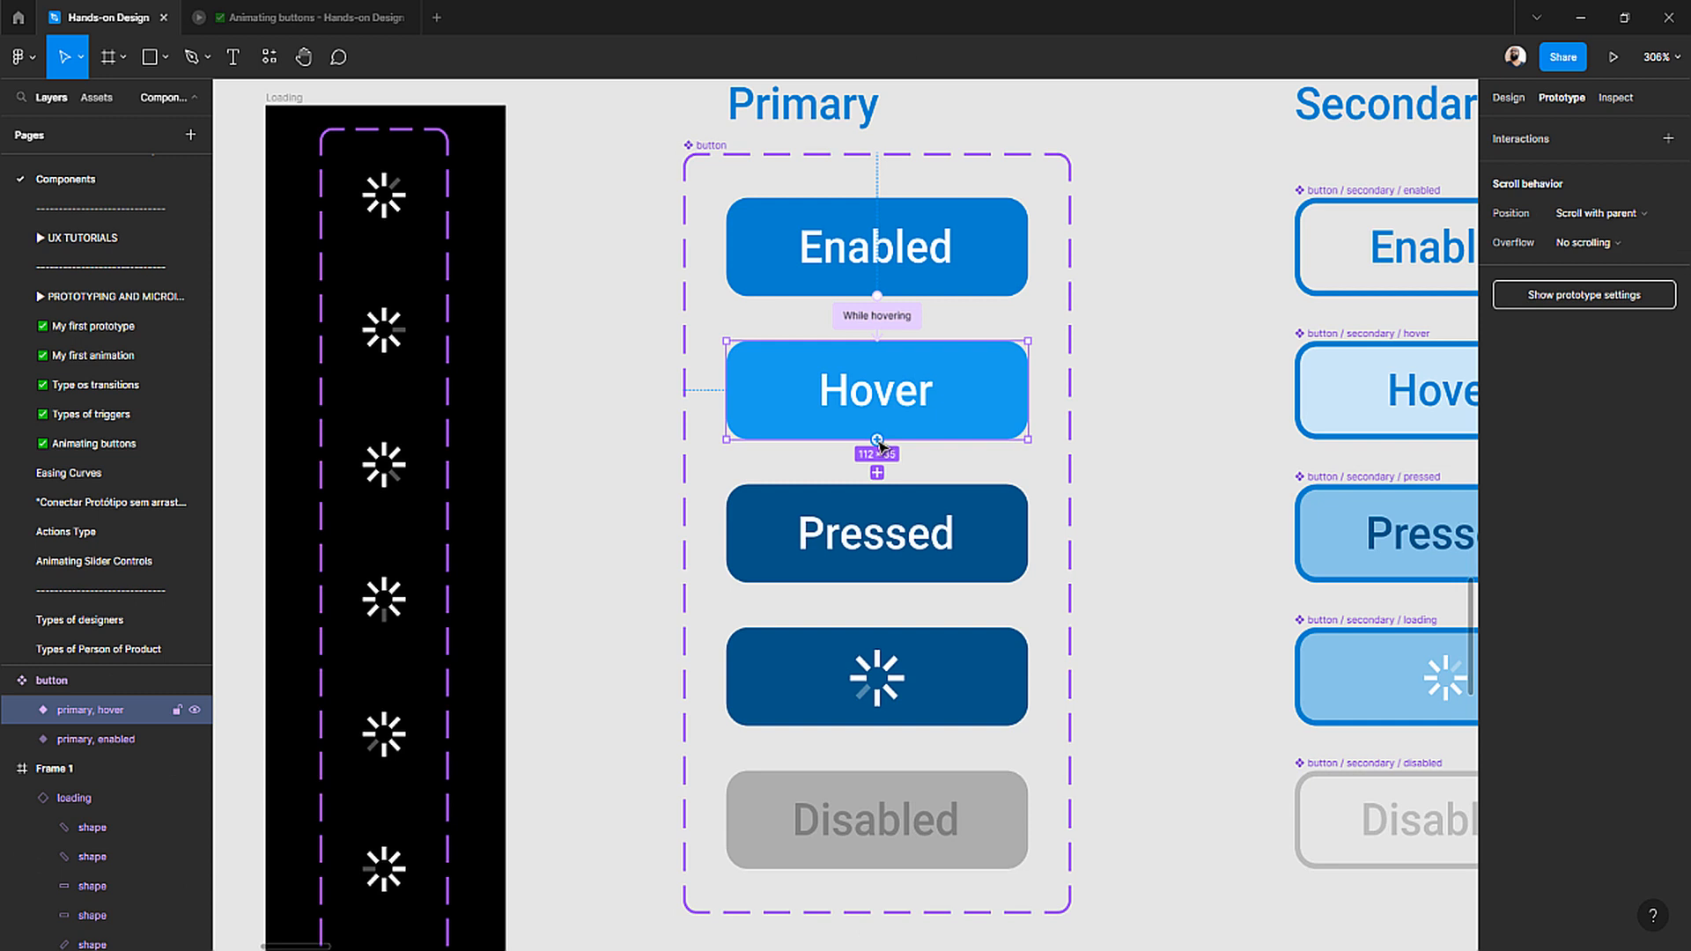
drag(878, 440, 859, 517)
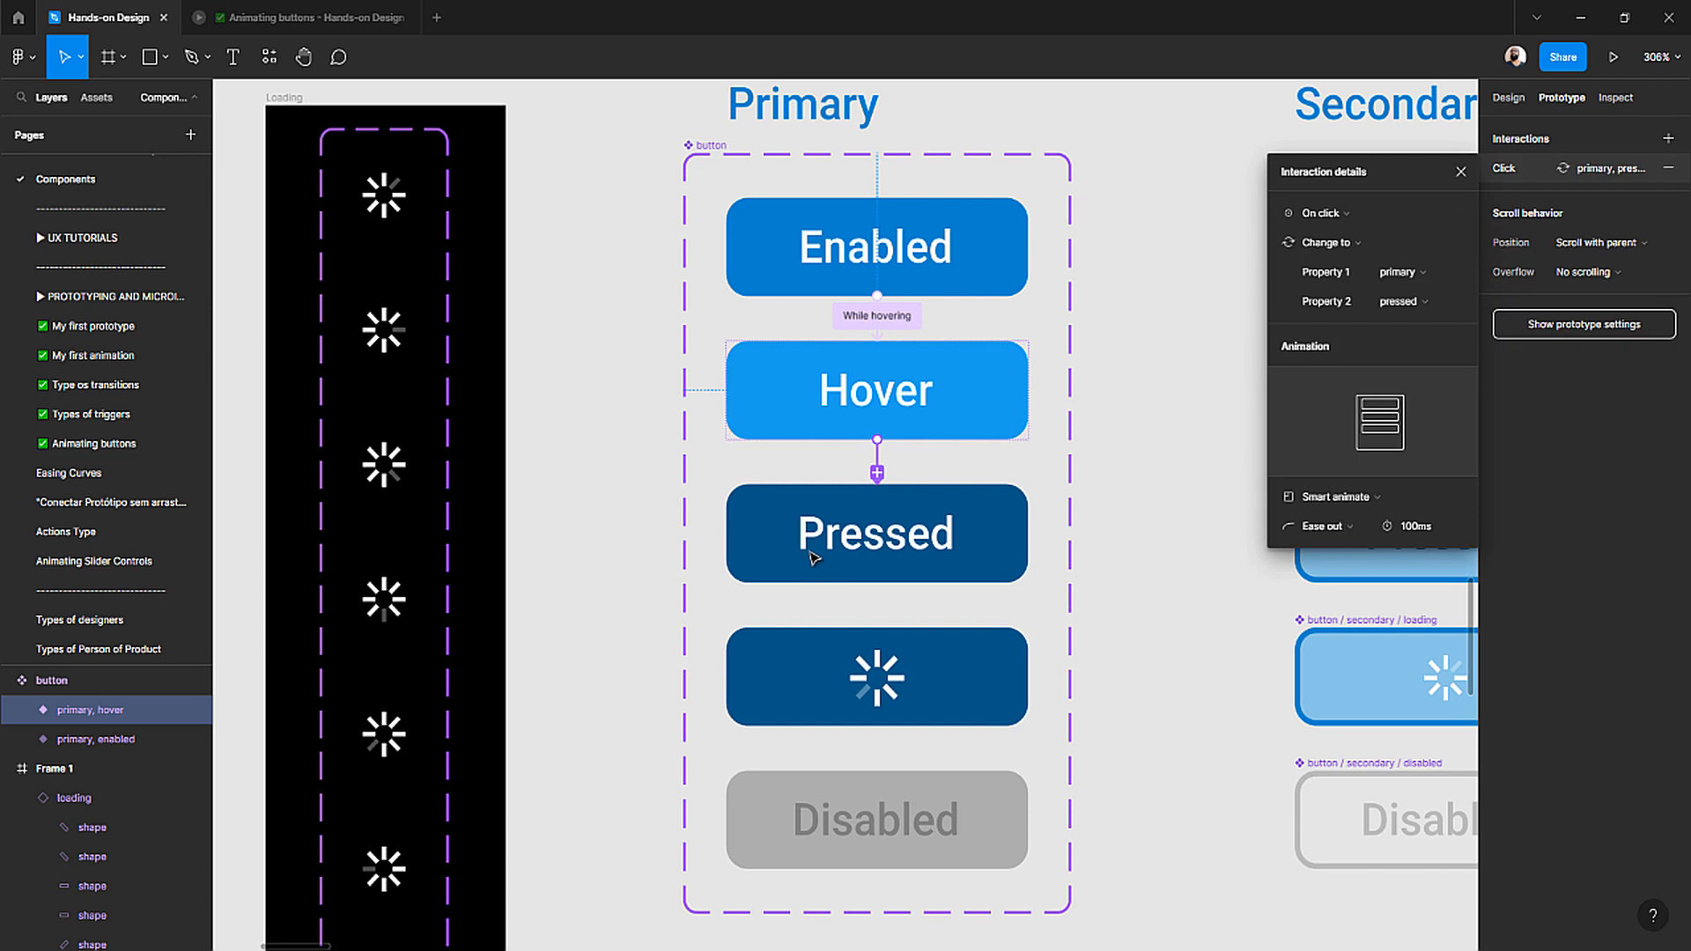
- Test activating the NEXT button in the Animating Buttons prototype, and return to the design file
click(265, 16)
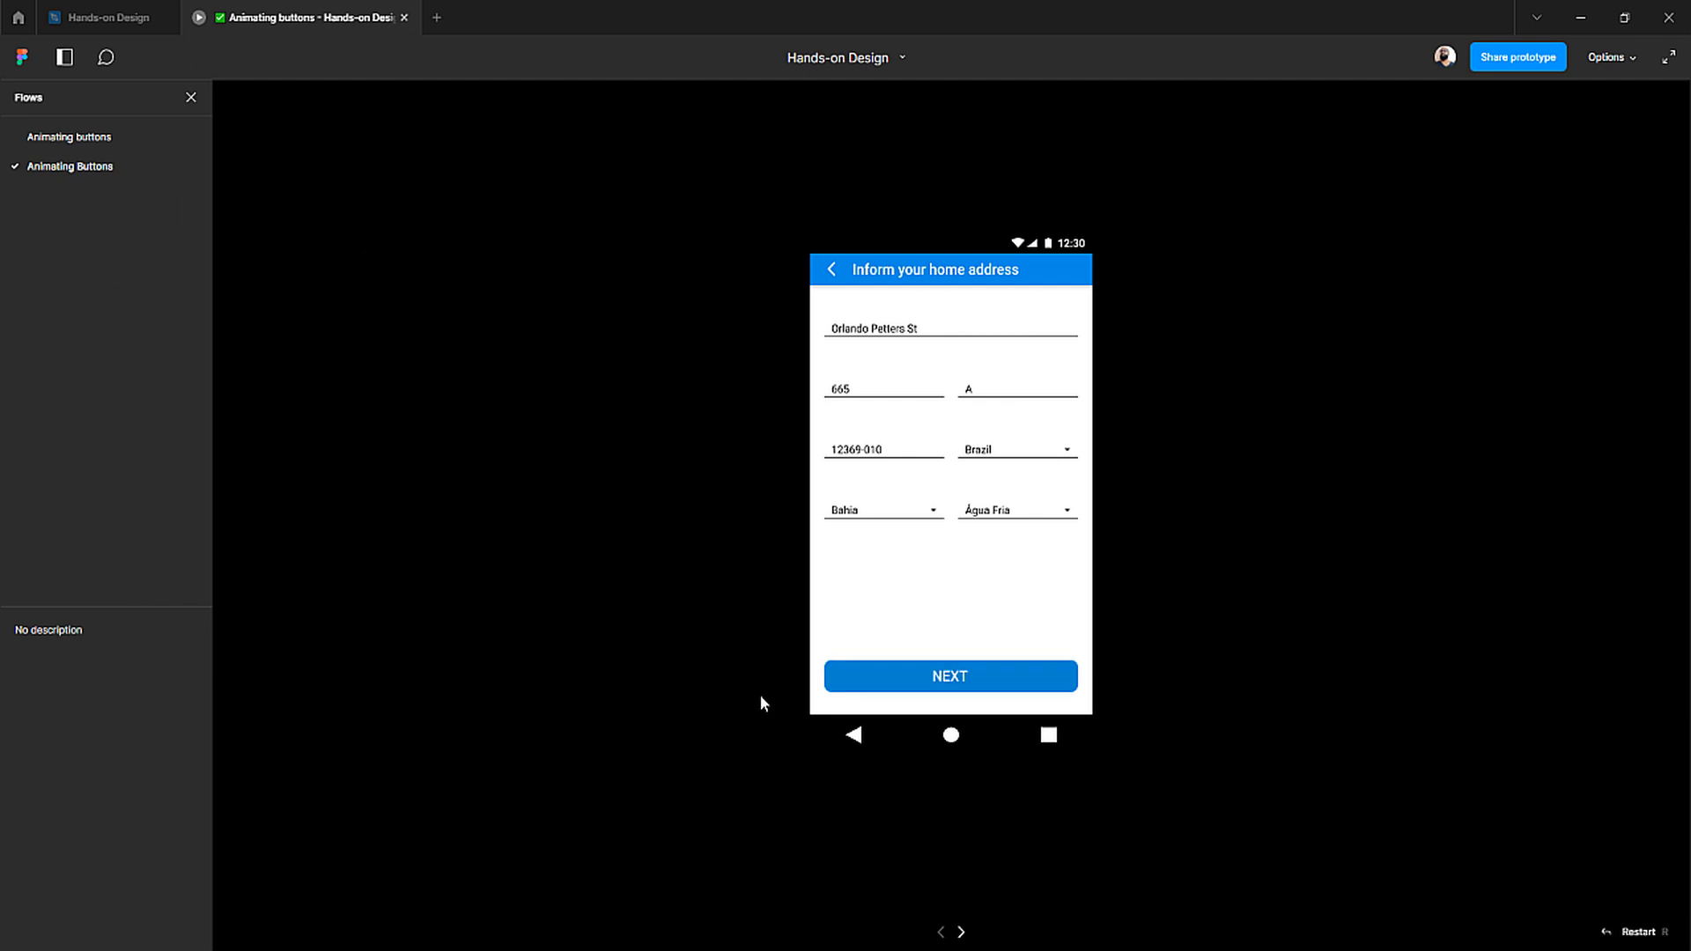
click(915, 686)
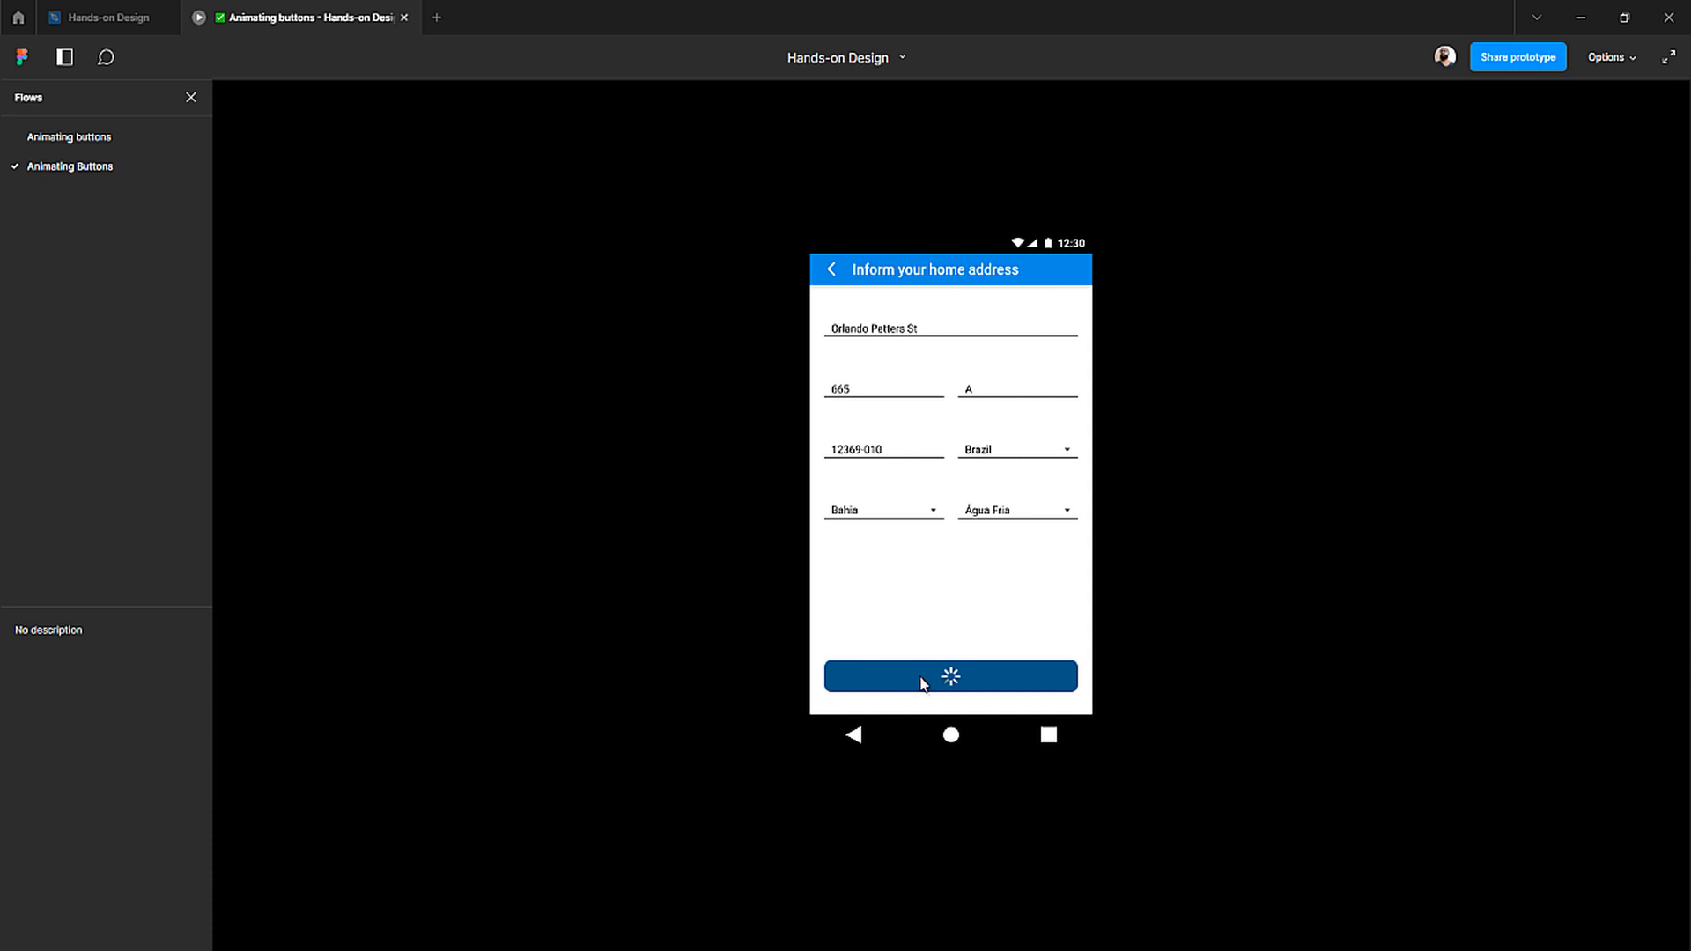
click(89, 17)
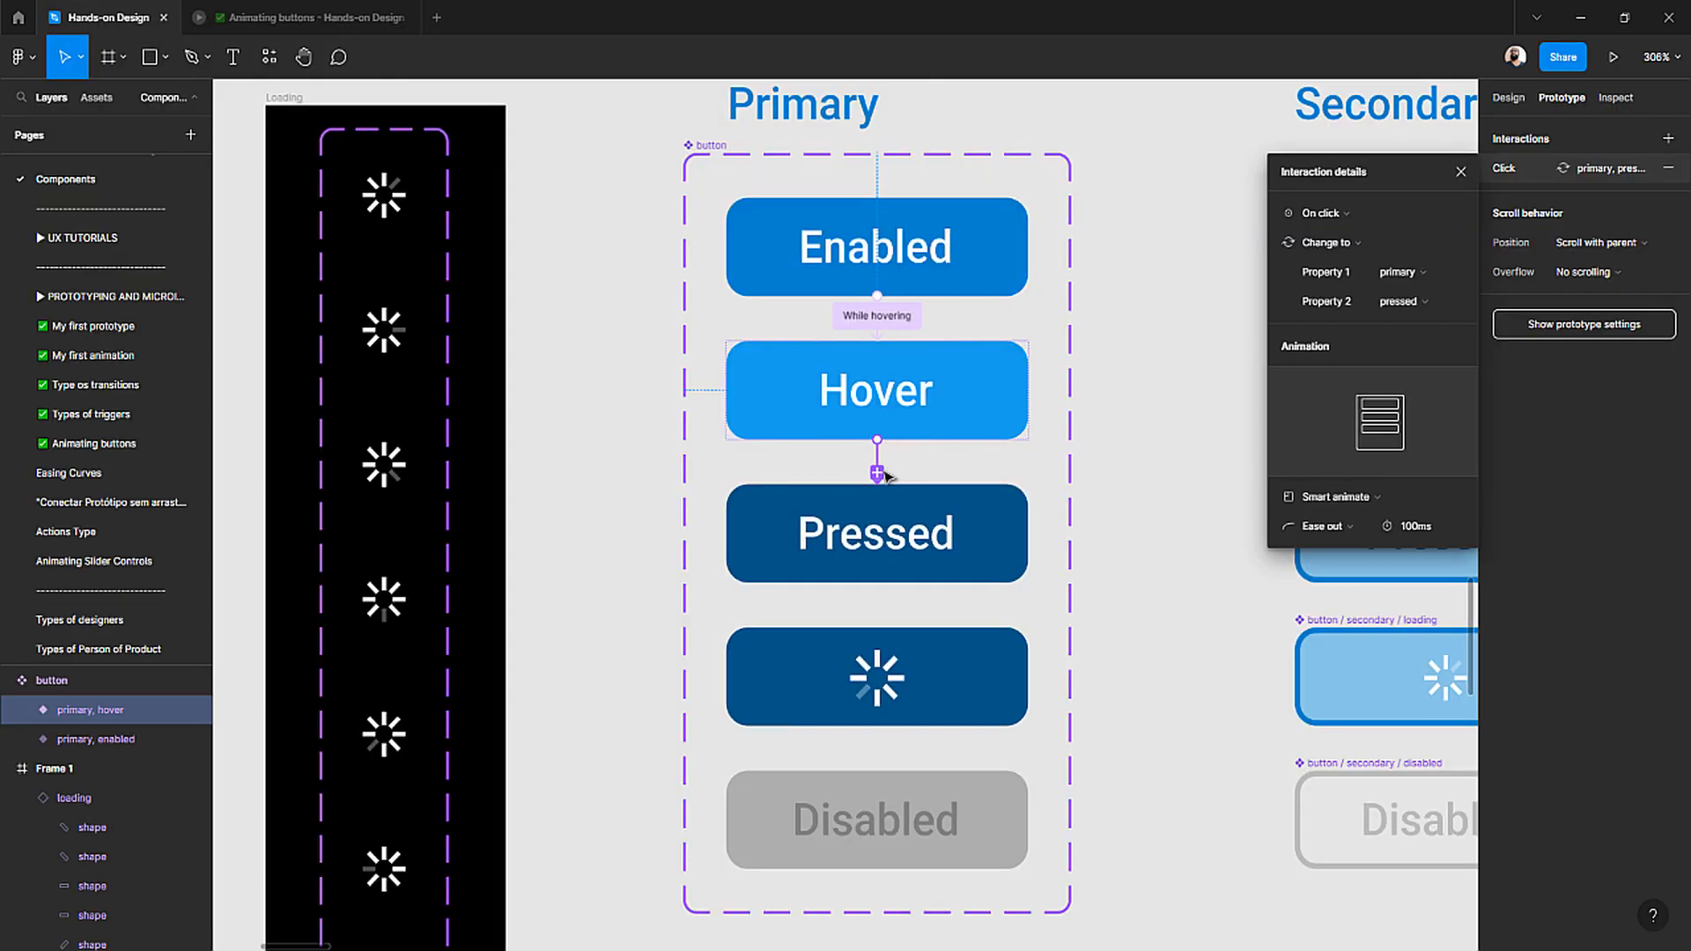
- Try the While hovering trigger on the Hover-to-Pressed connection, and set the trigger back to On click
click(665, 460)
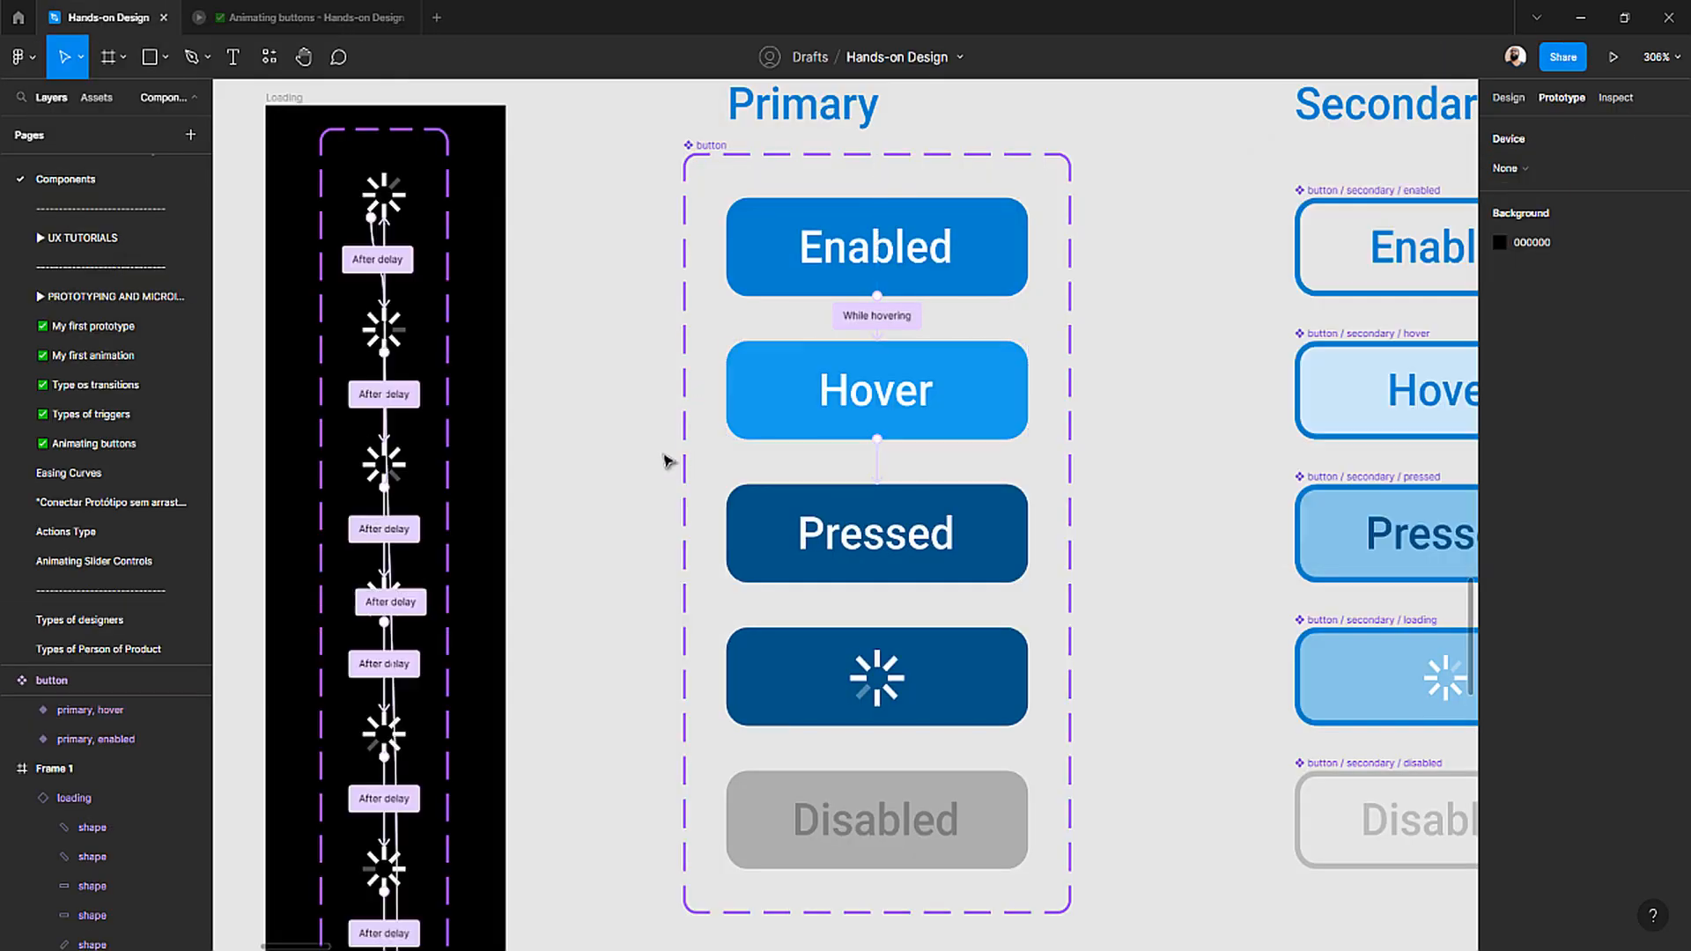
click(878, 462)
click(1351, 216)
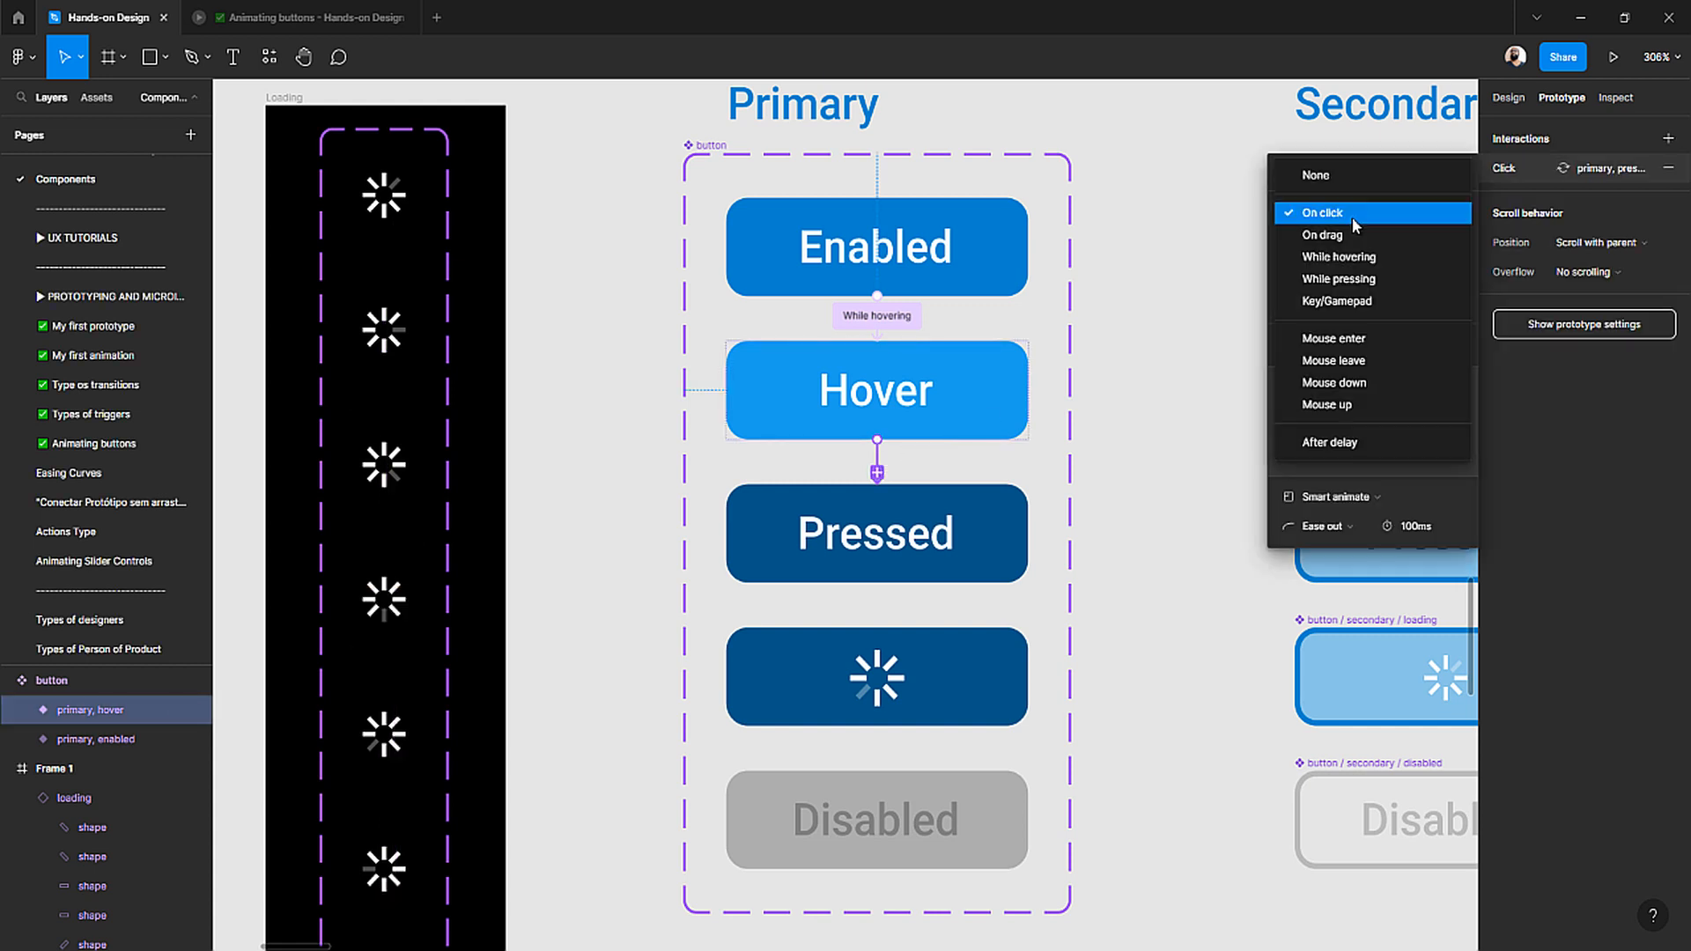
click(1353, 257)
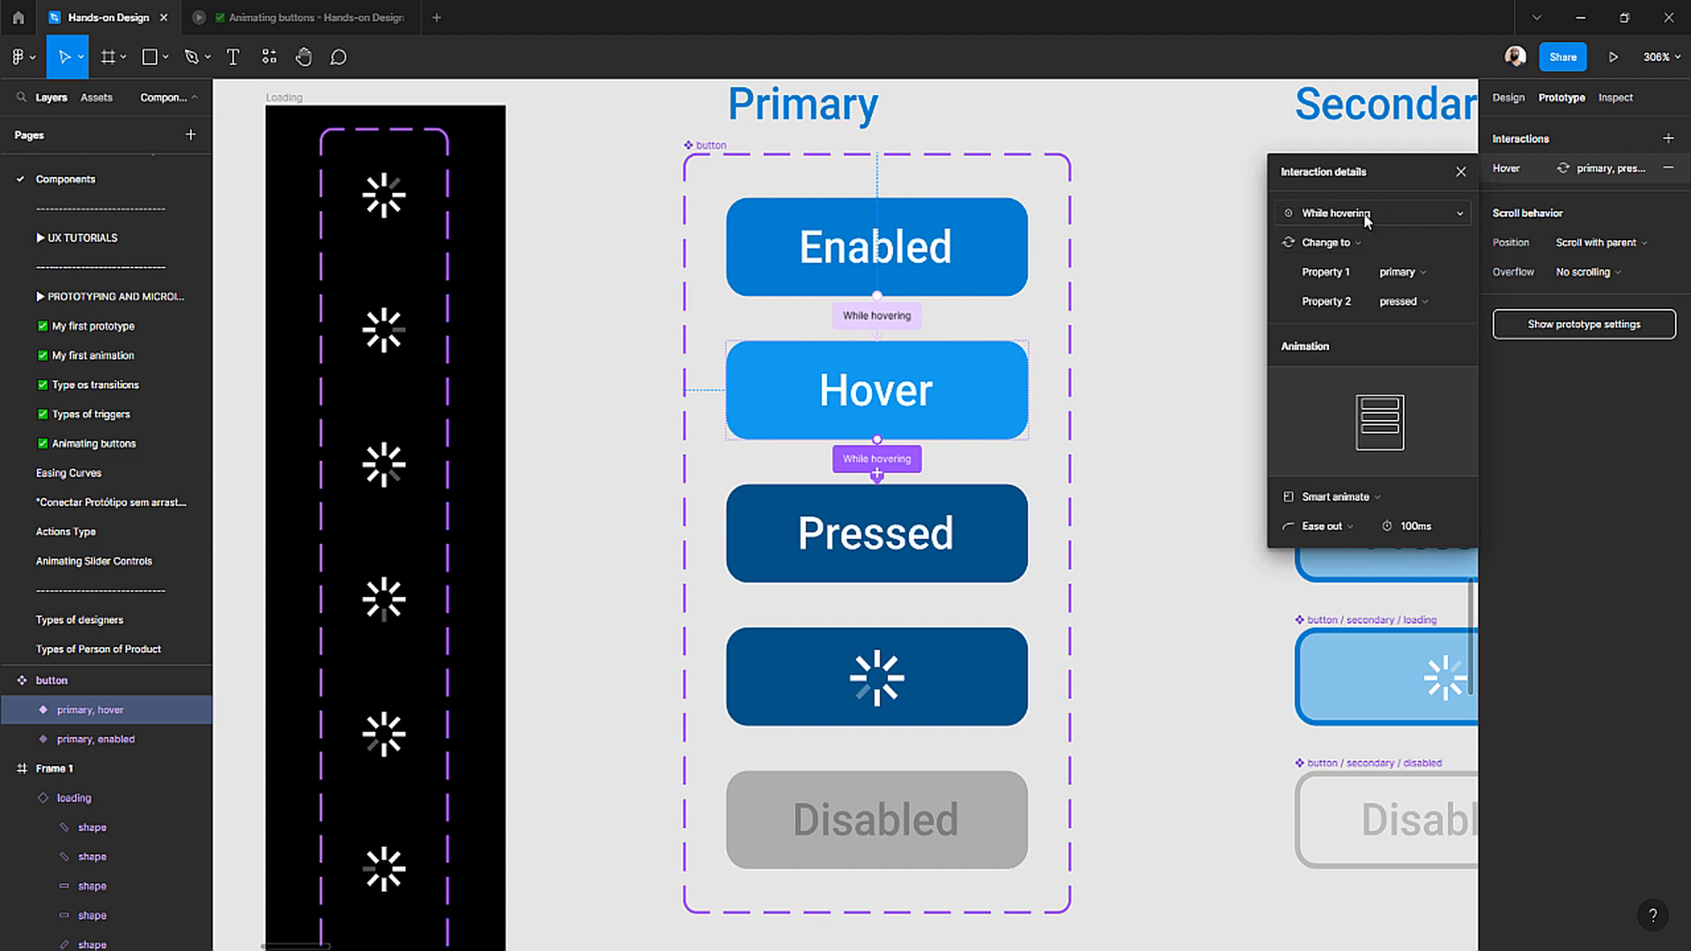
click(1364, 216)
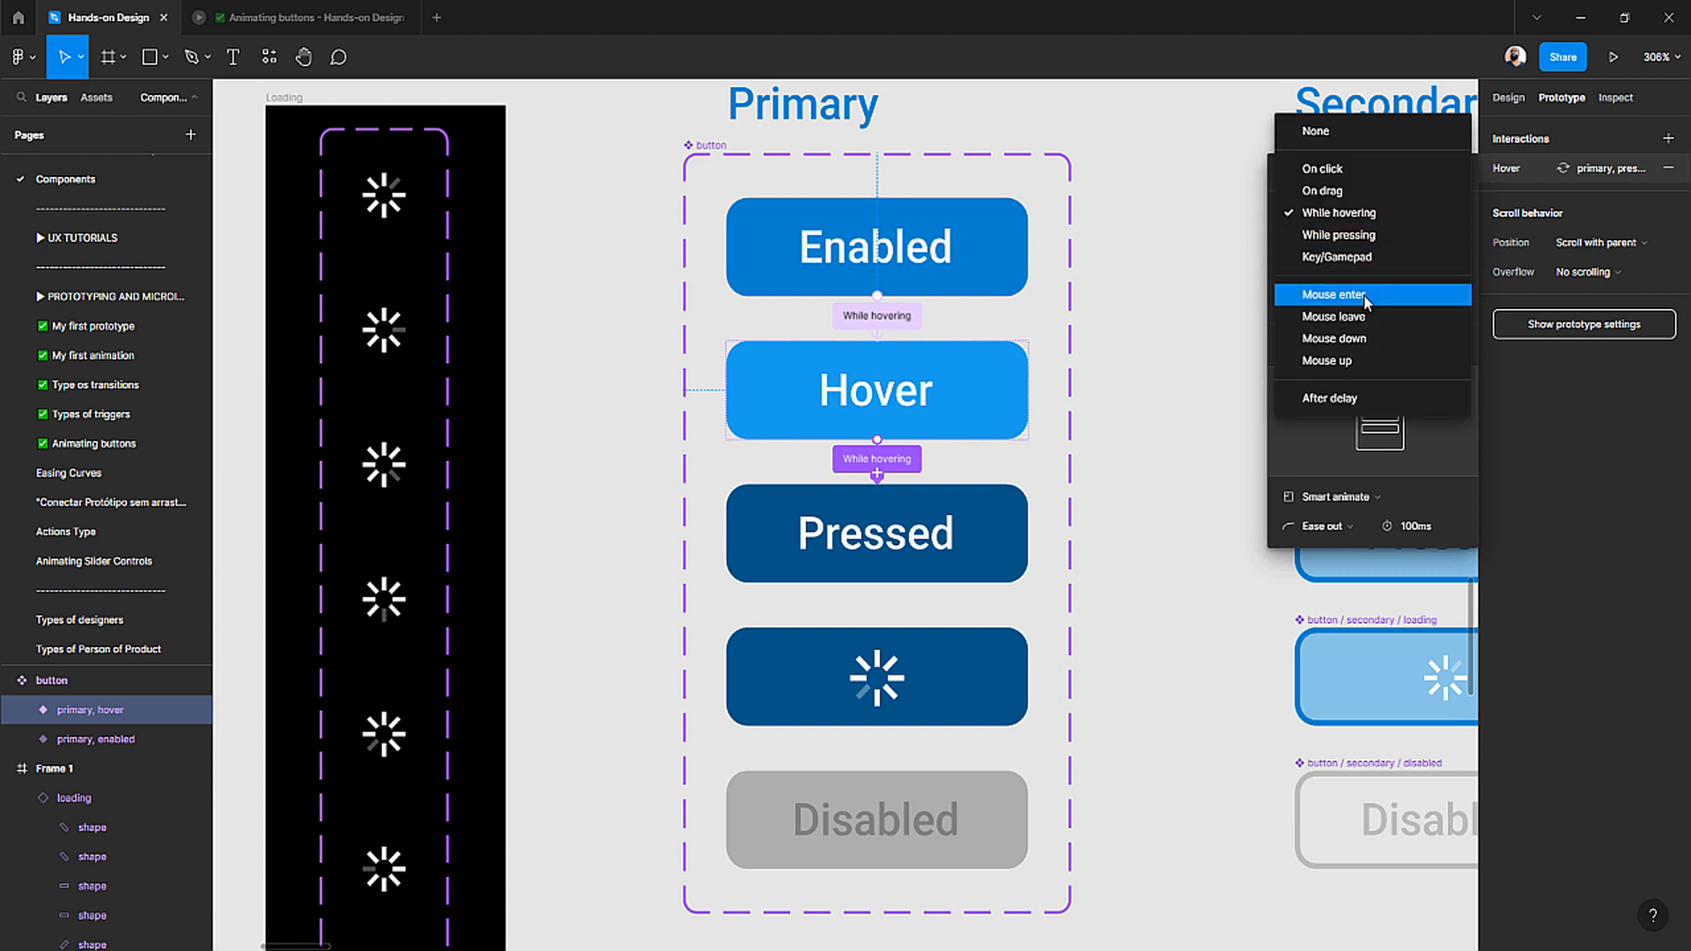
click(1355, 171)
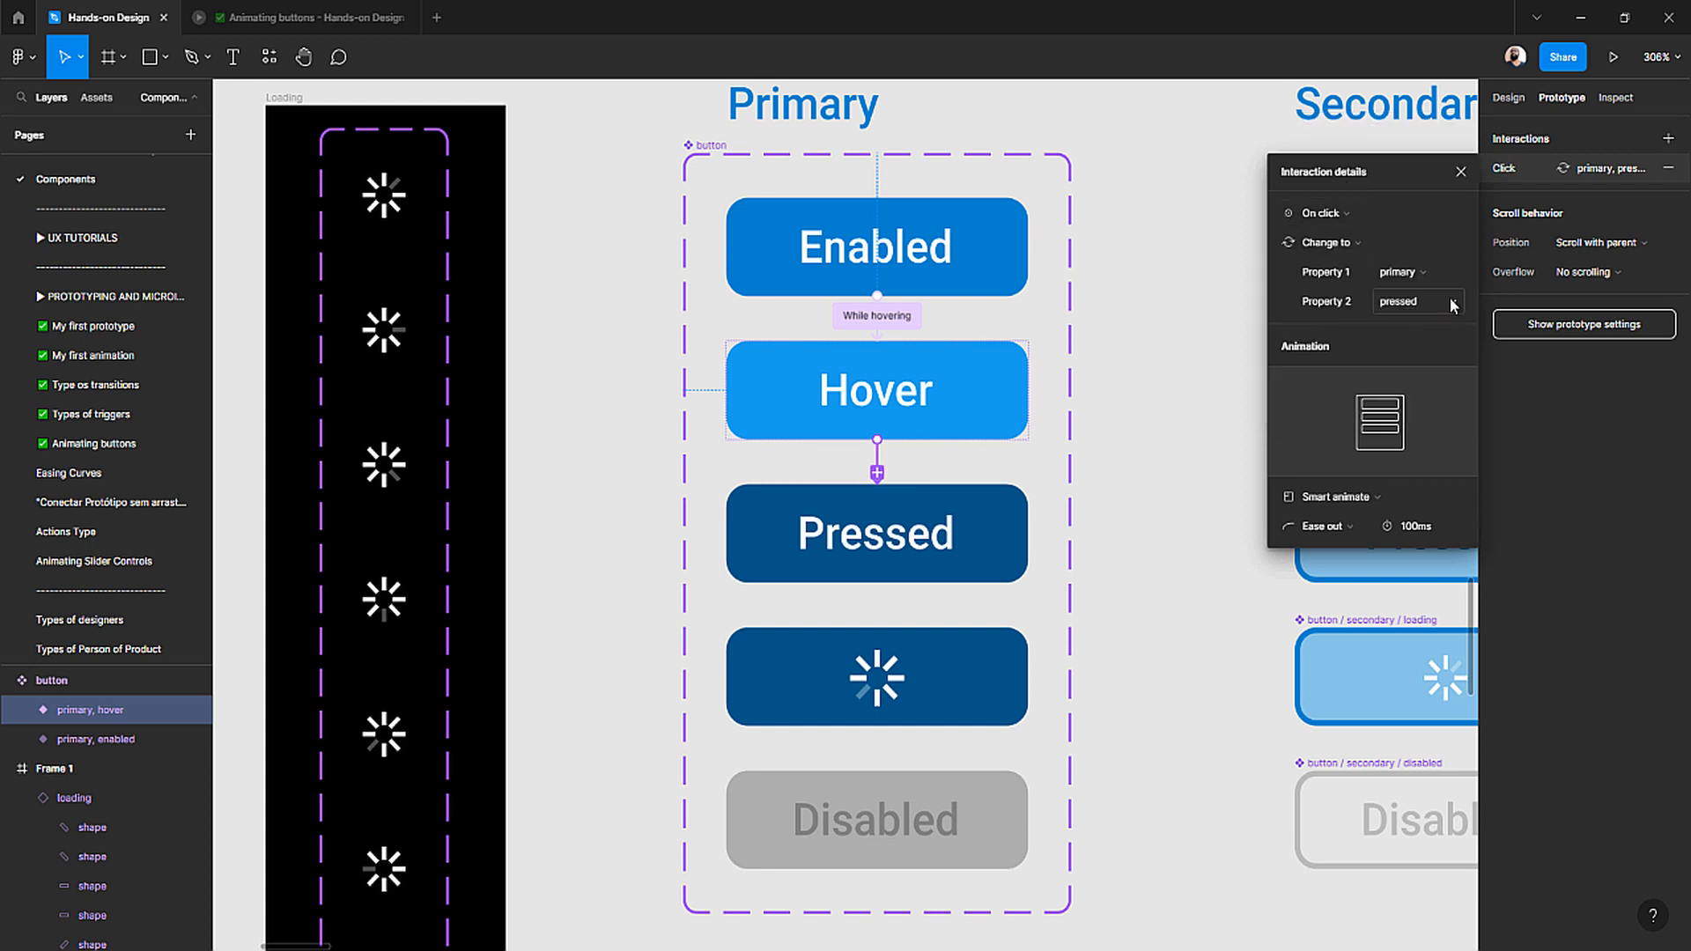
- Test hovering over and activating the address form's NEXT button again in the running prototype
click(373, 21)
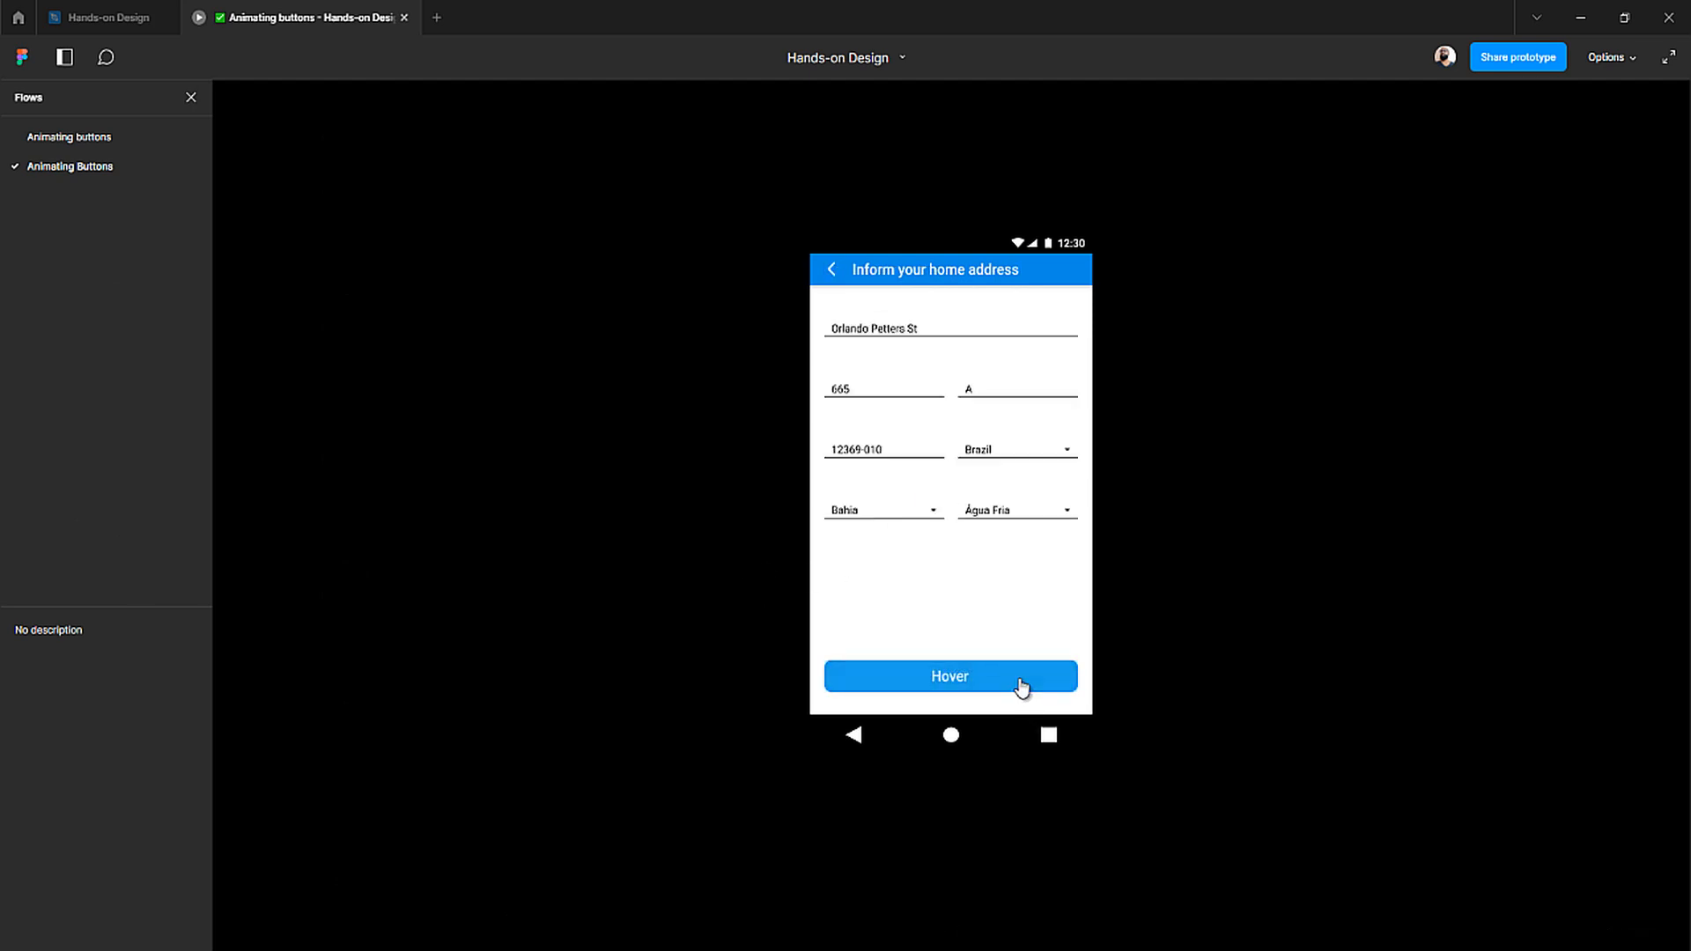
click(1021, 687)
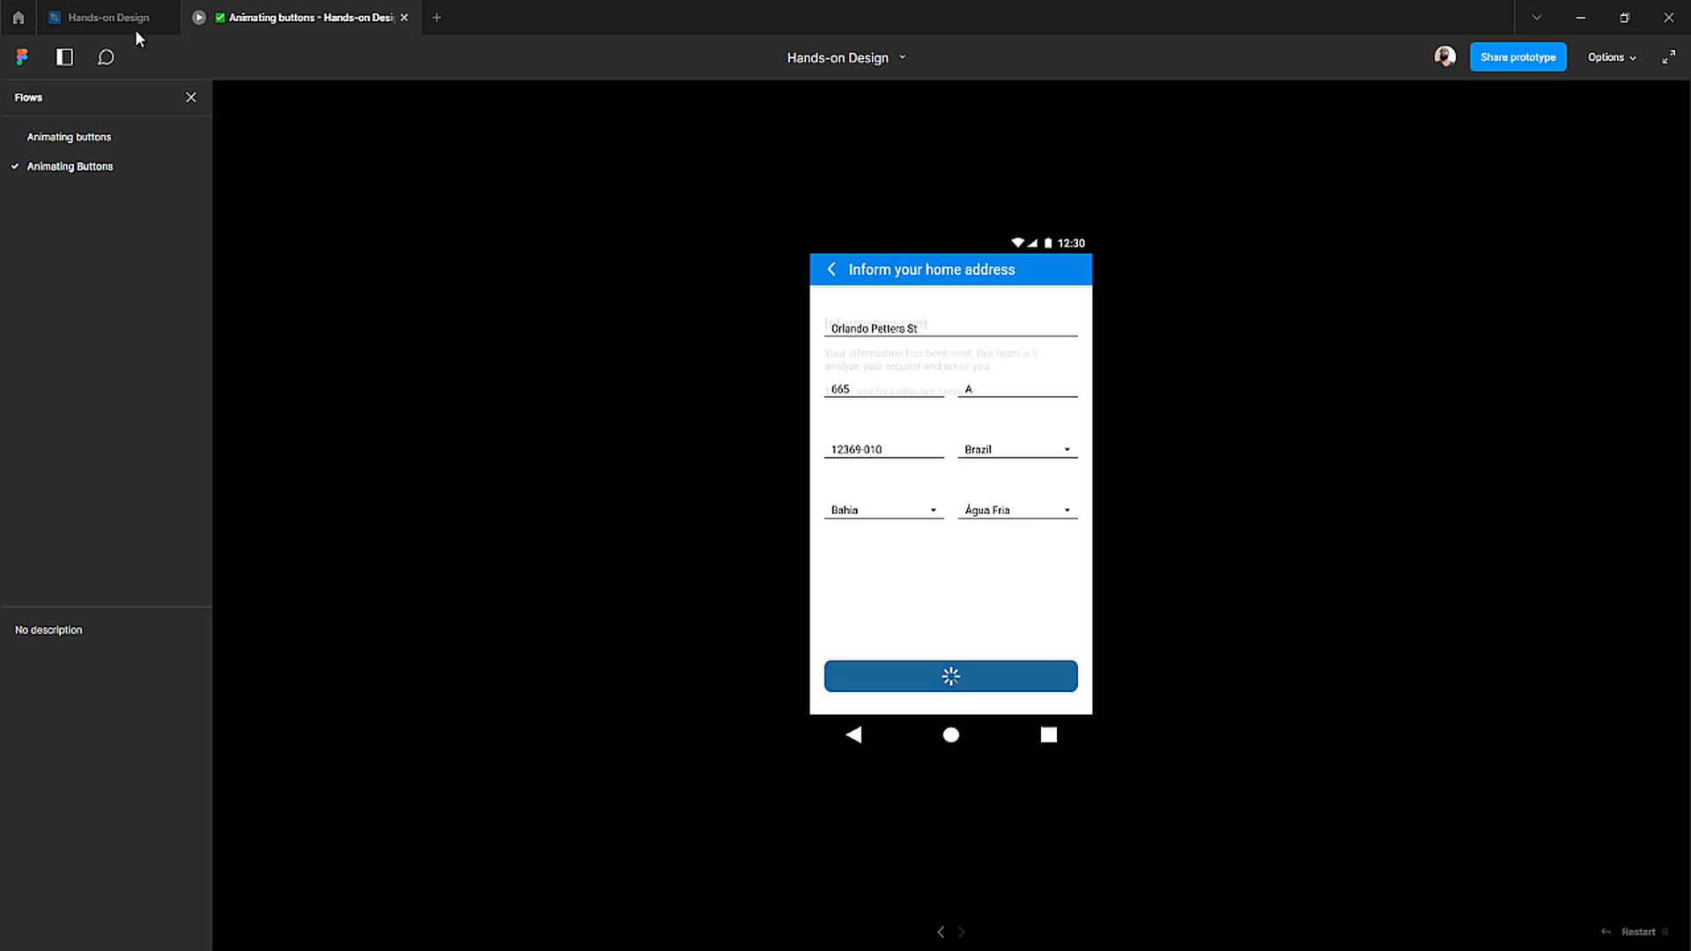
mouse_move(128, 29)
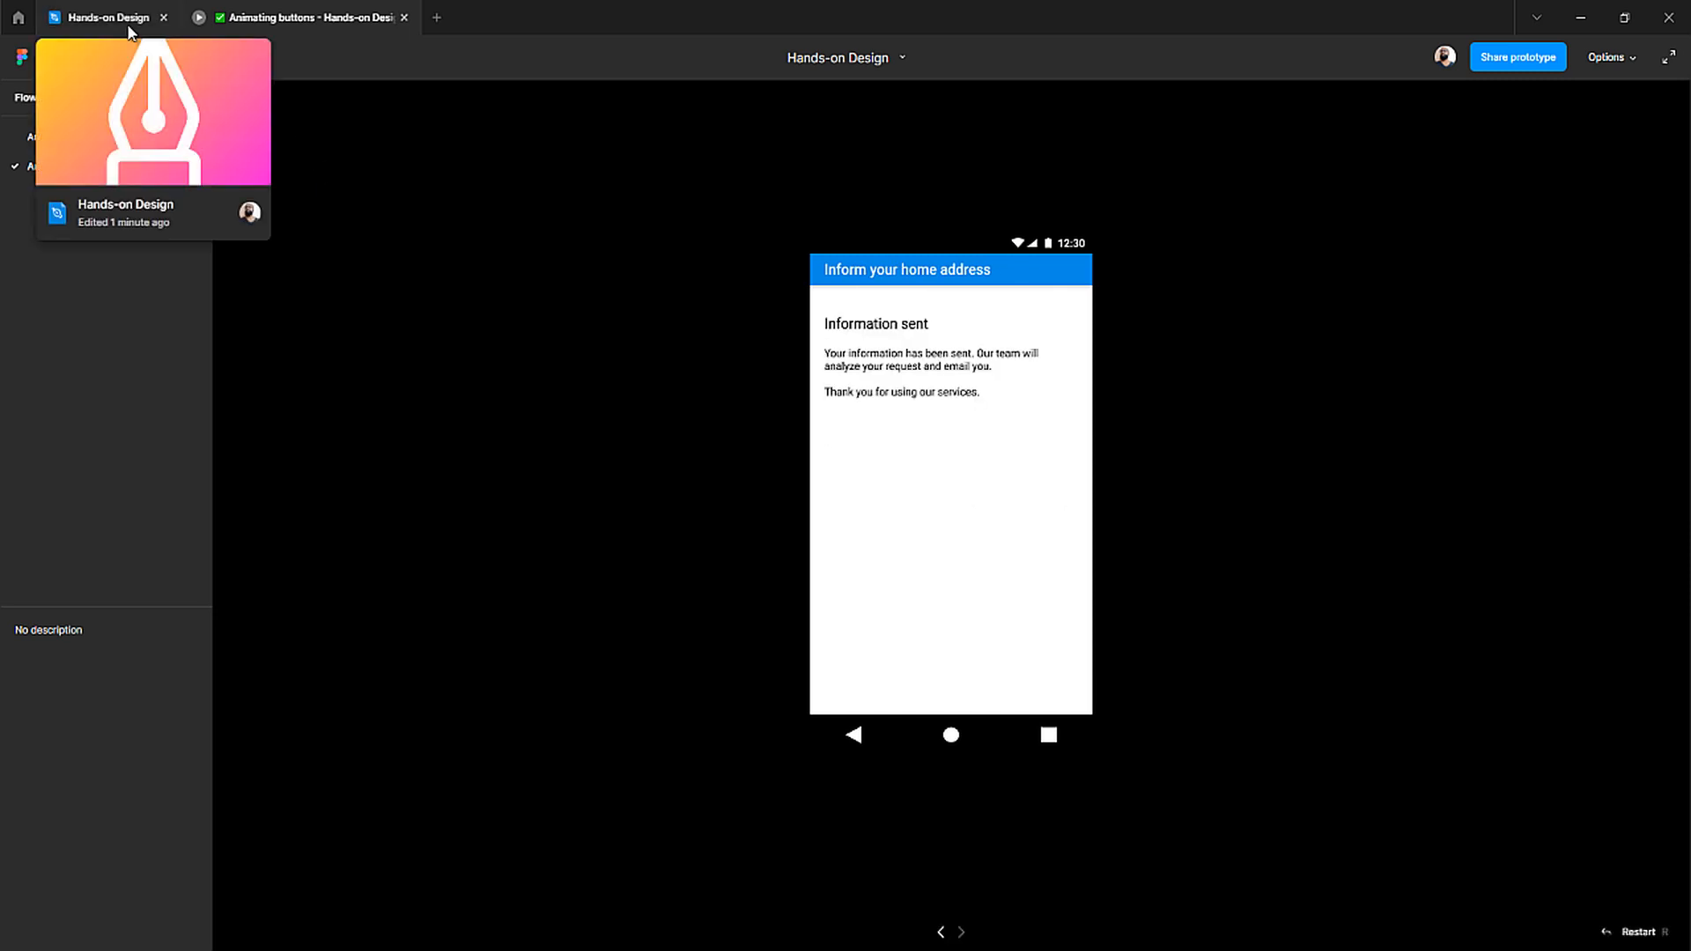
- Return to the design file and remove the connection between the primary Hover and Pressed variants
click(129, 28)
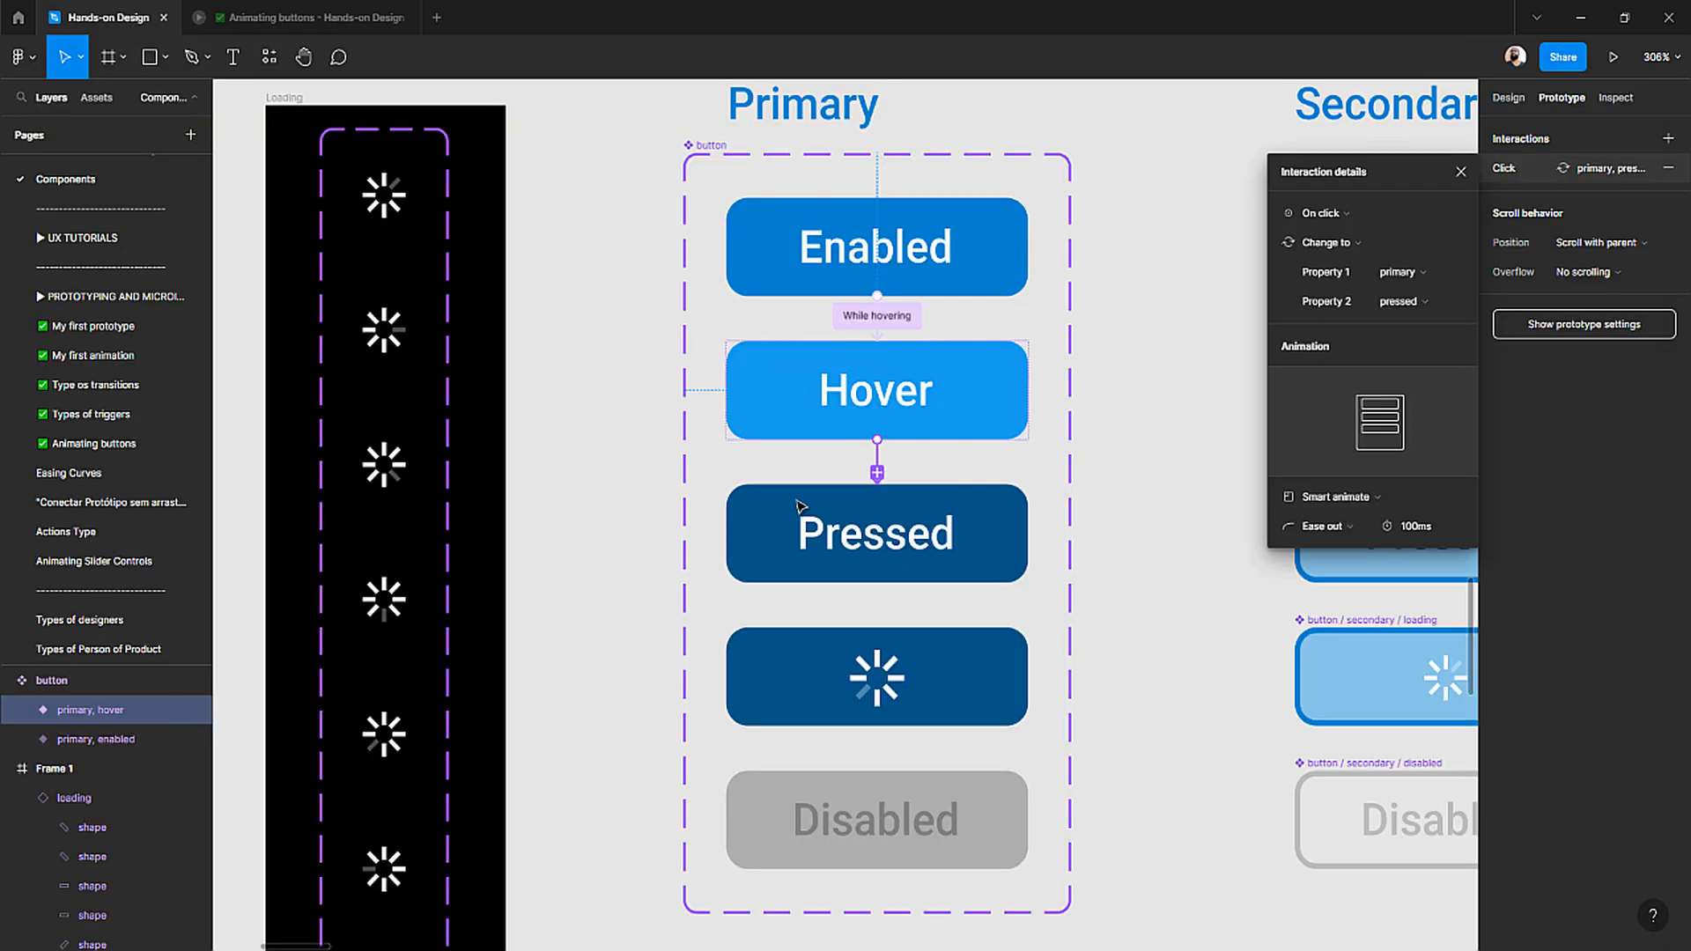
drag(877, 458, 819, 458)
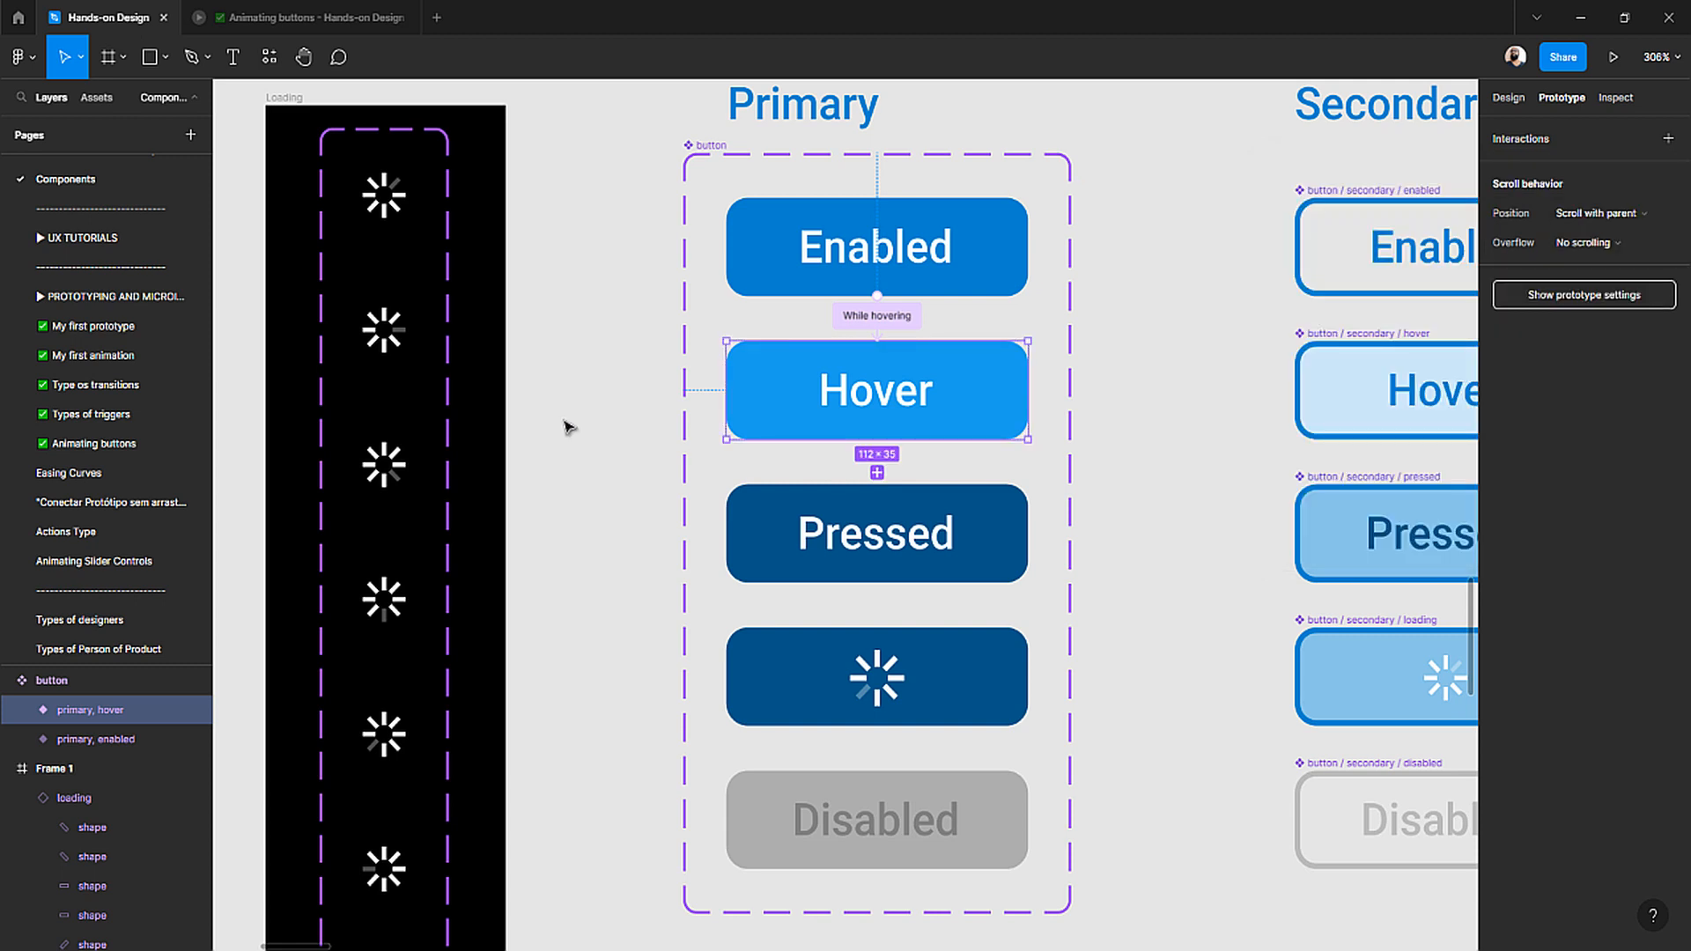
scroll(740, 407, up, 1)
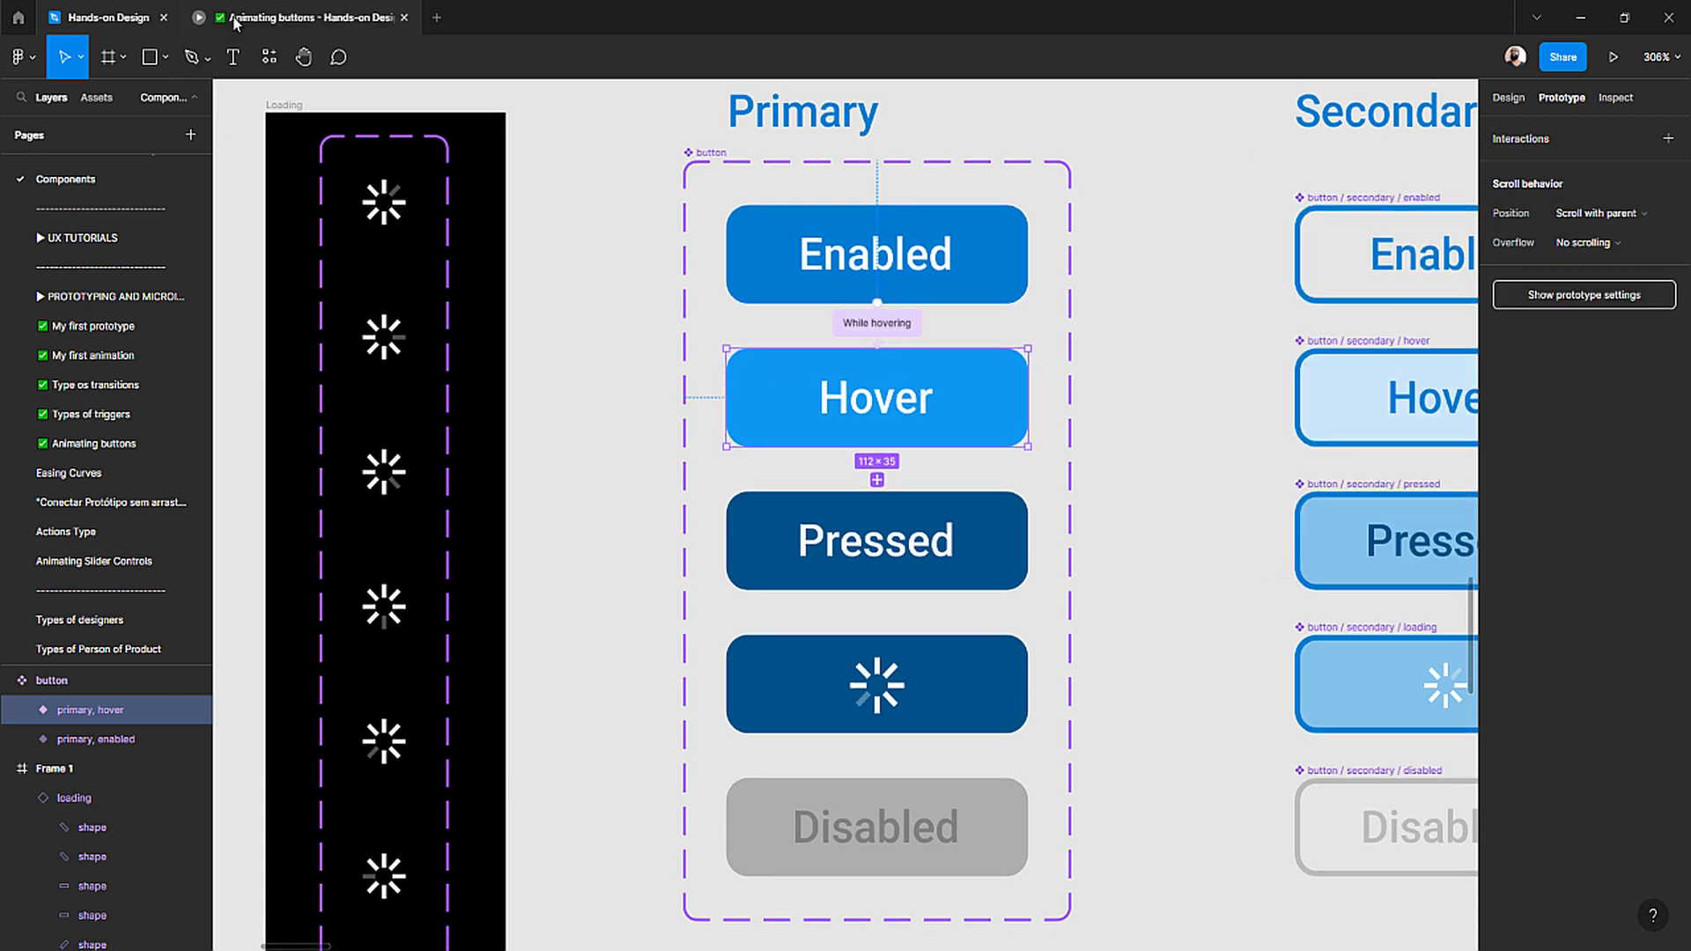
- Restart the prototype, test the hover state of NEXT, and return to the design file
click(264, 18)
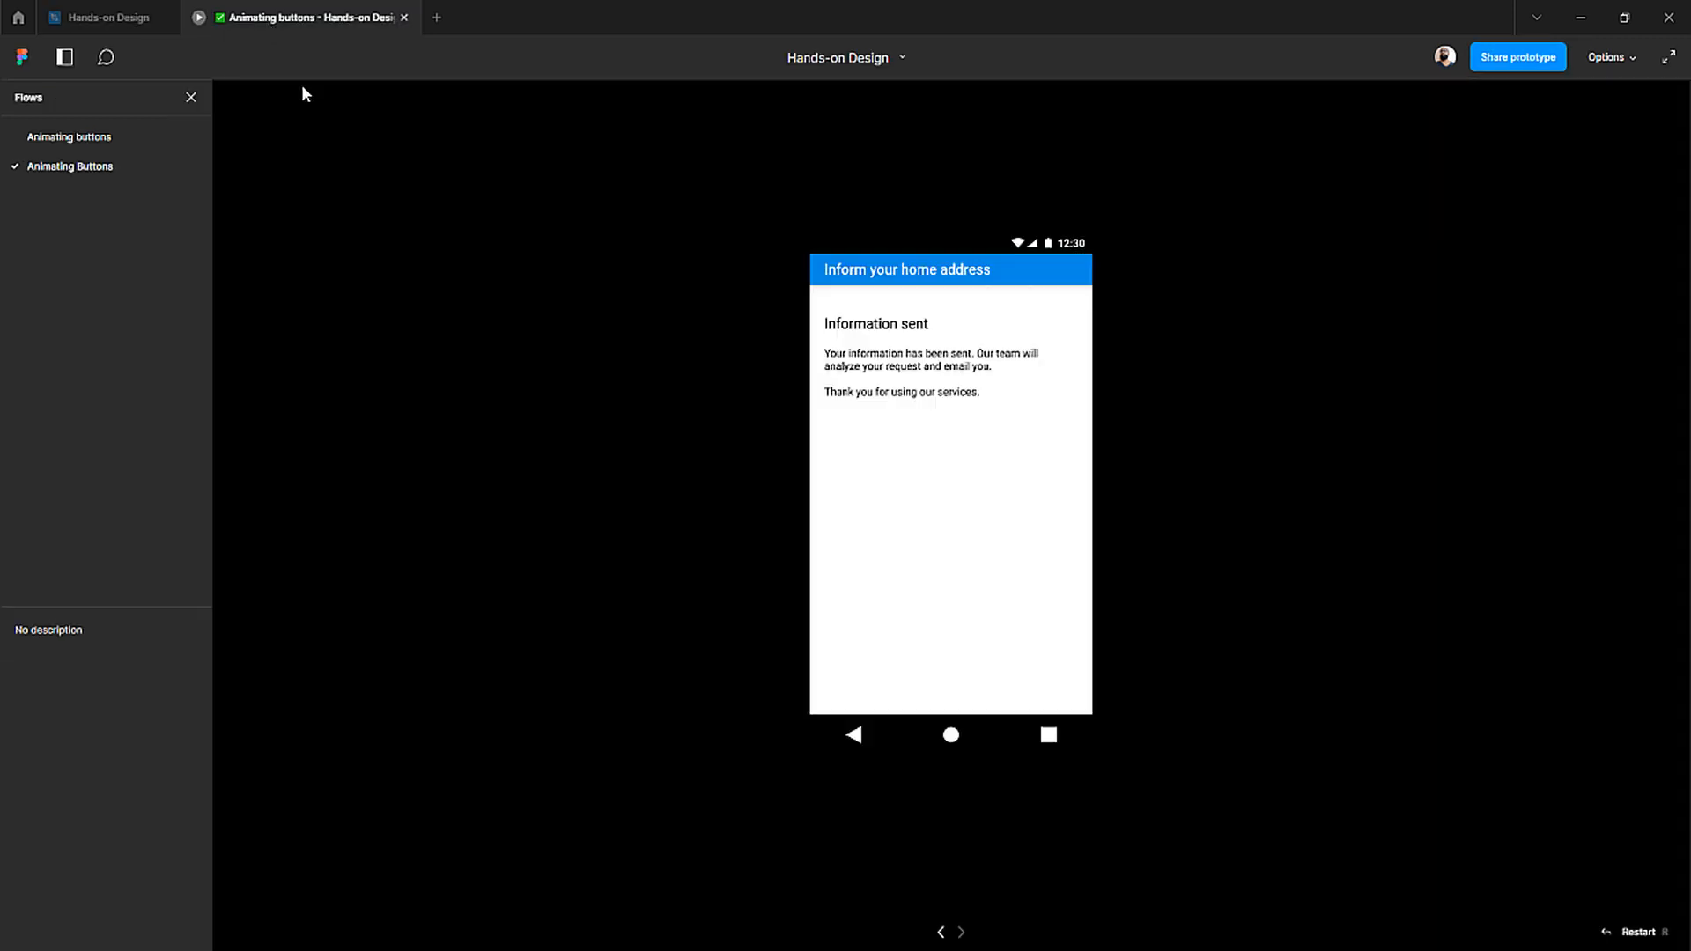
key(r)
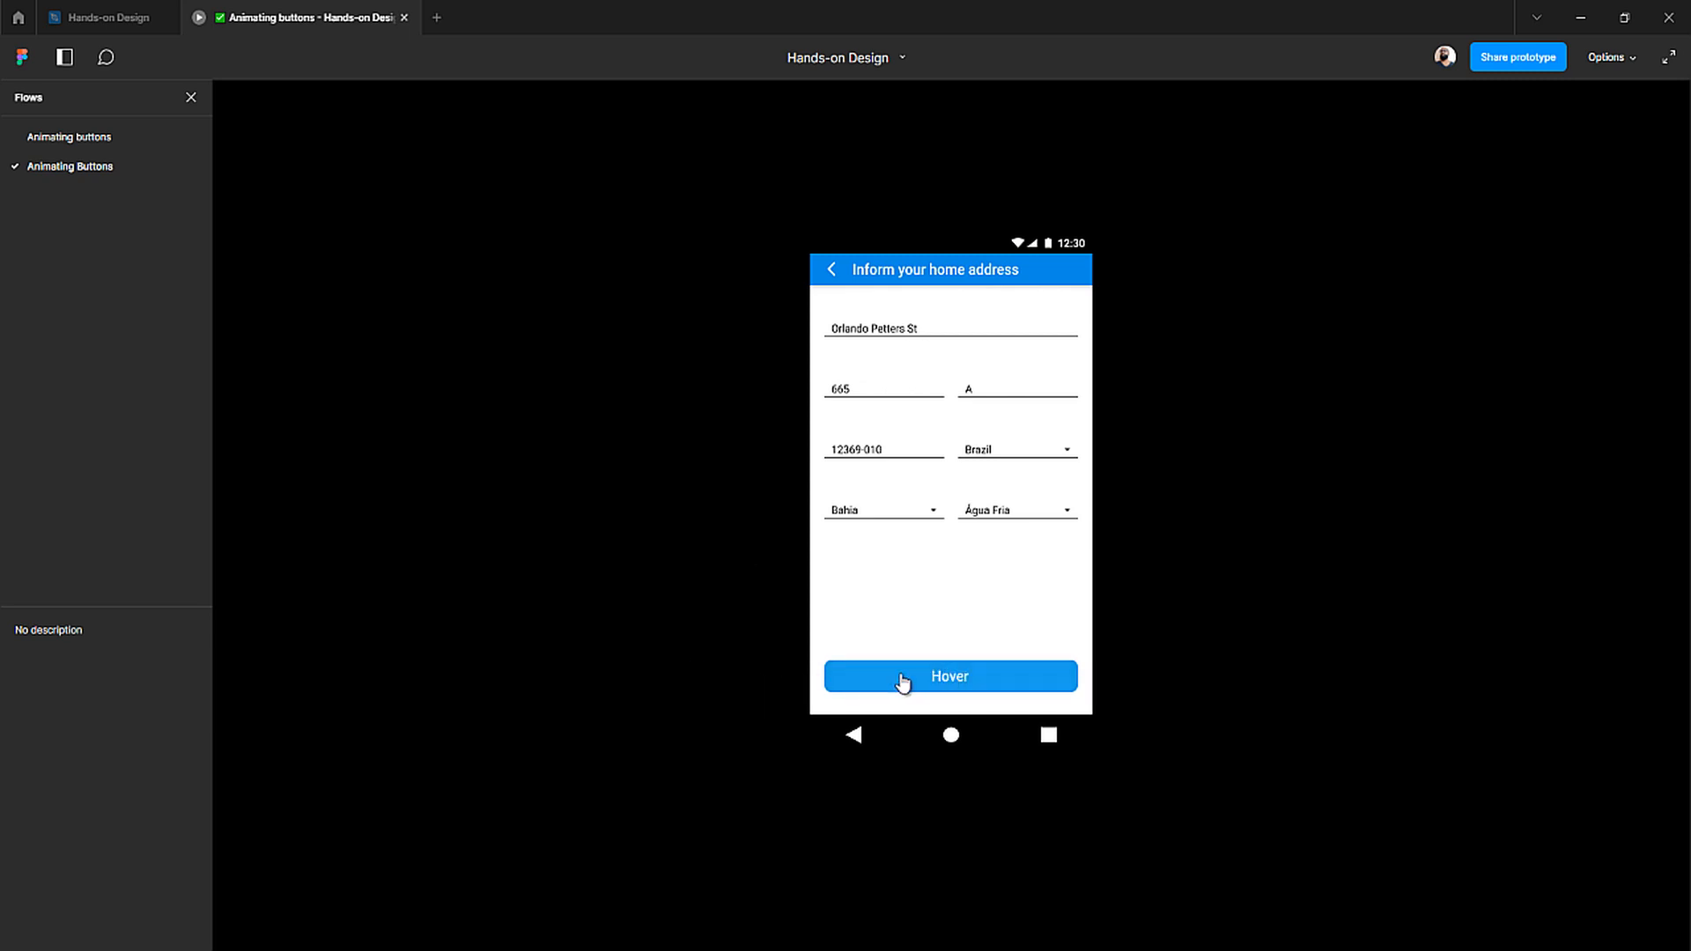
click(112, 23)
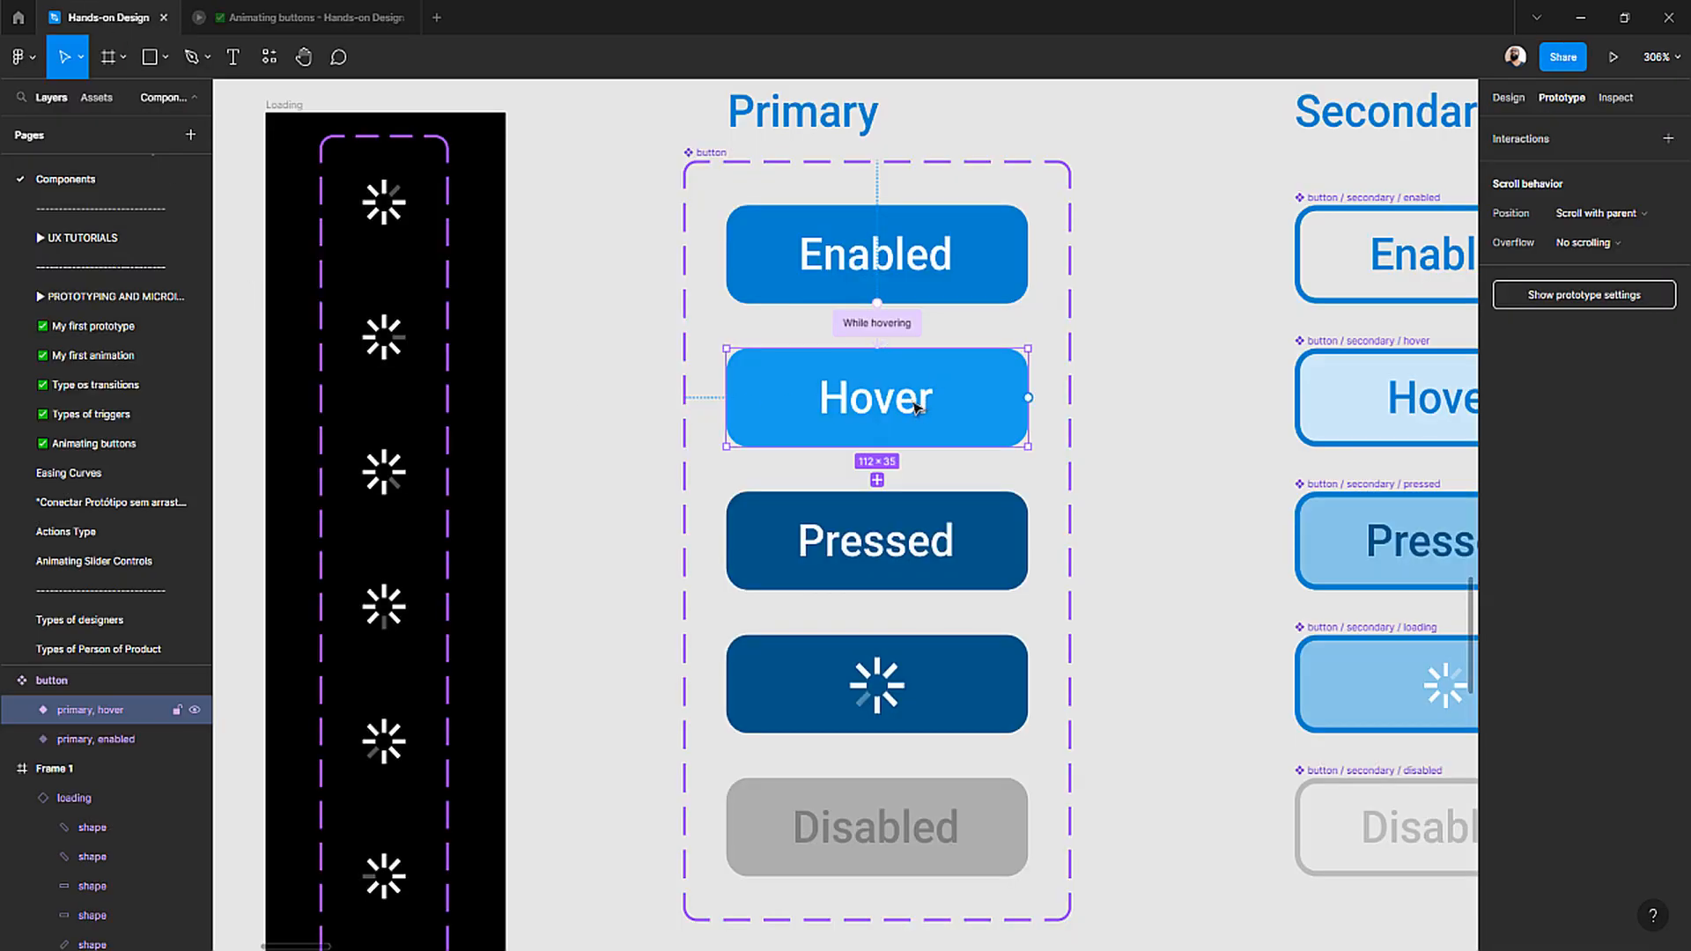
- Open the Animating buttons page and show the design properties of the NEXT button on the first screen
scroll(846, 264, down, 3)
scroll(855, 269, up, 1)
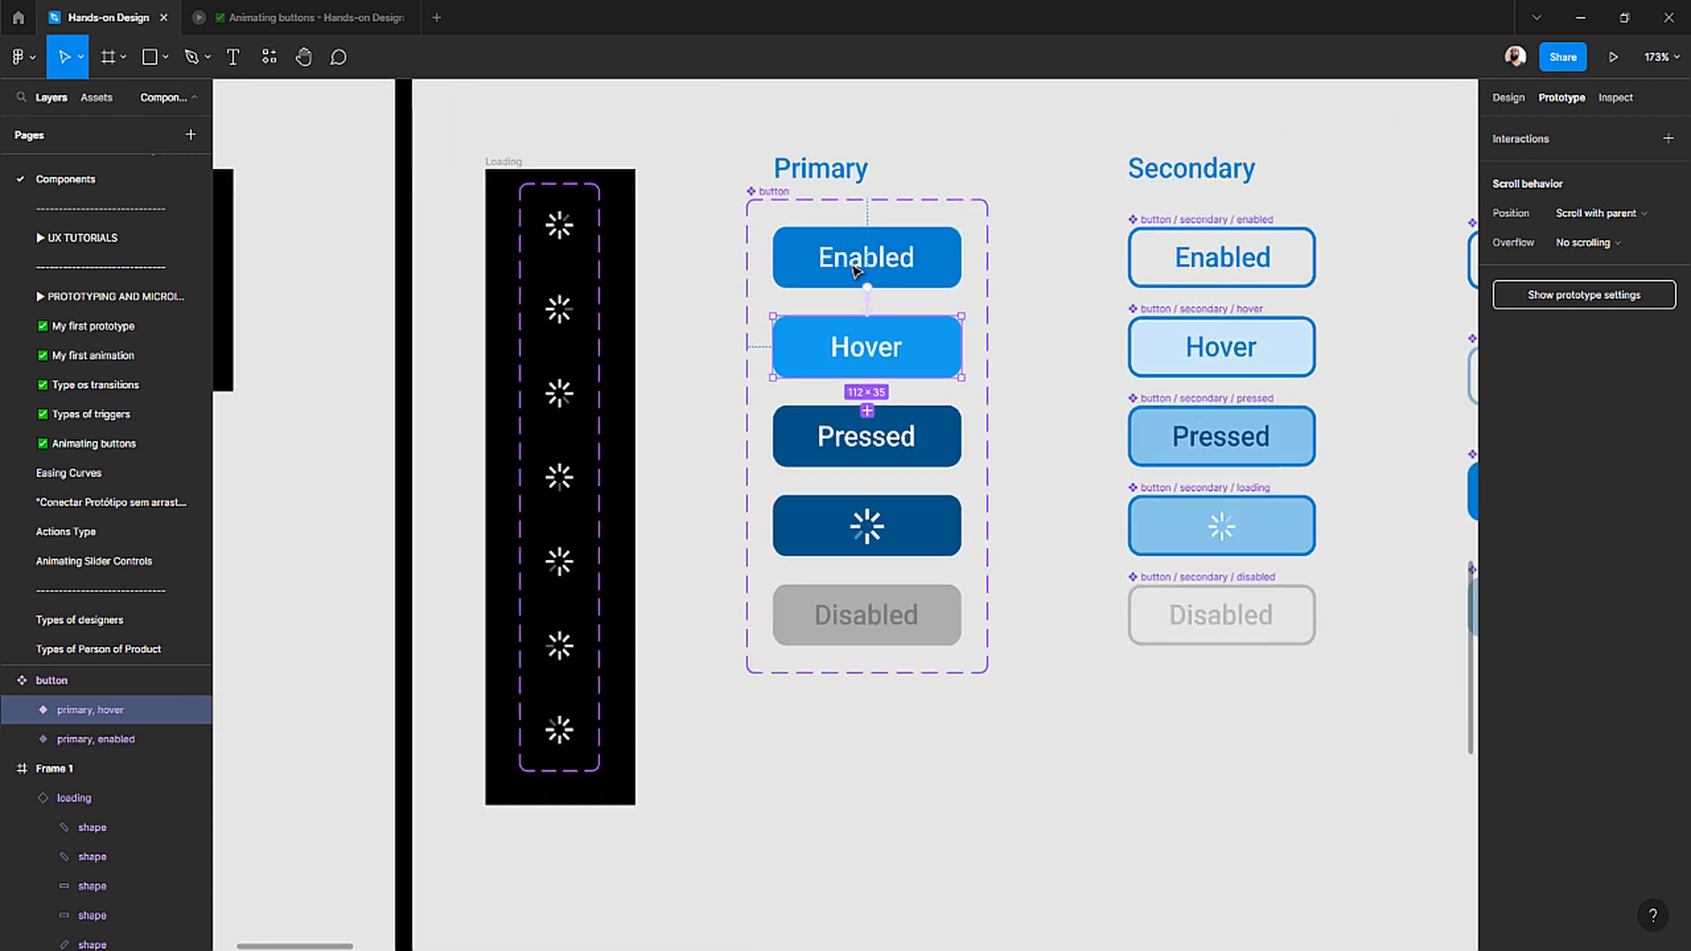
scroll(855, 269, up, 2)
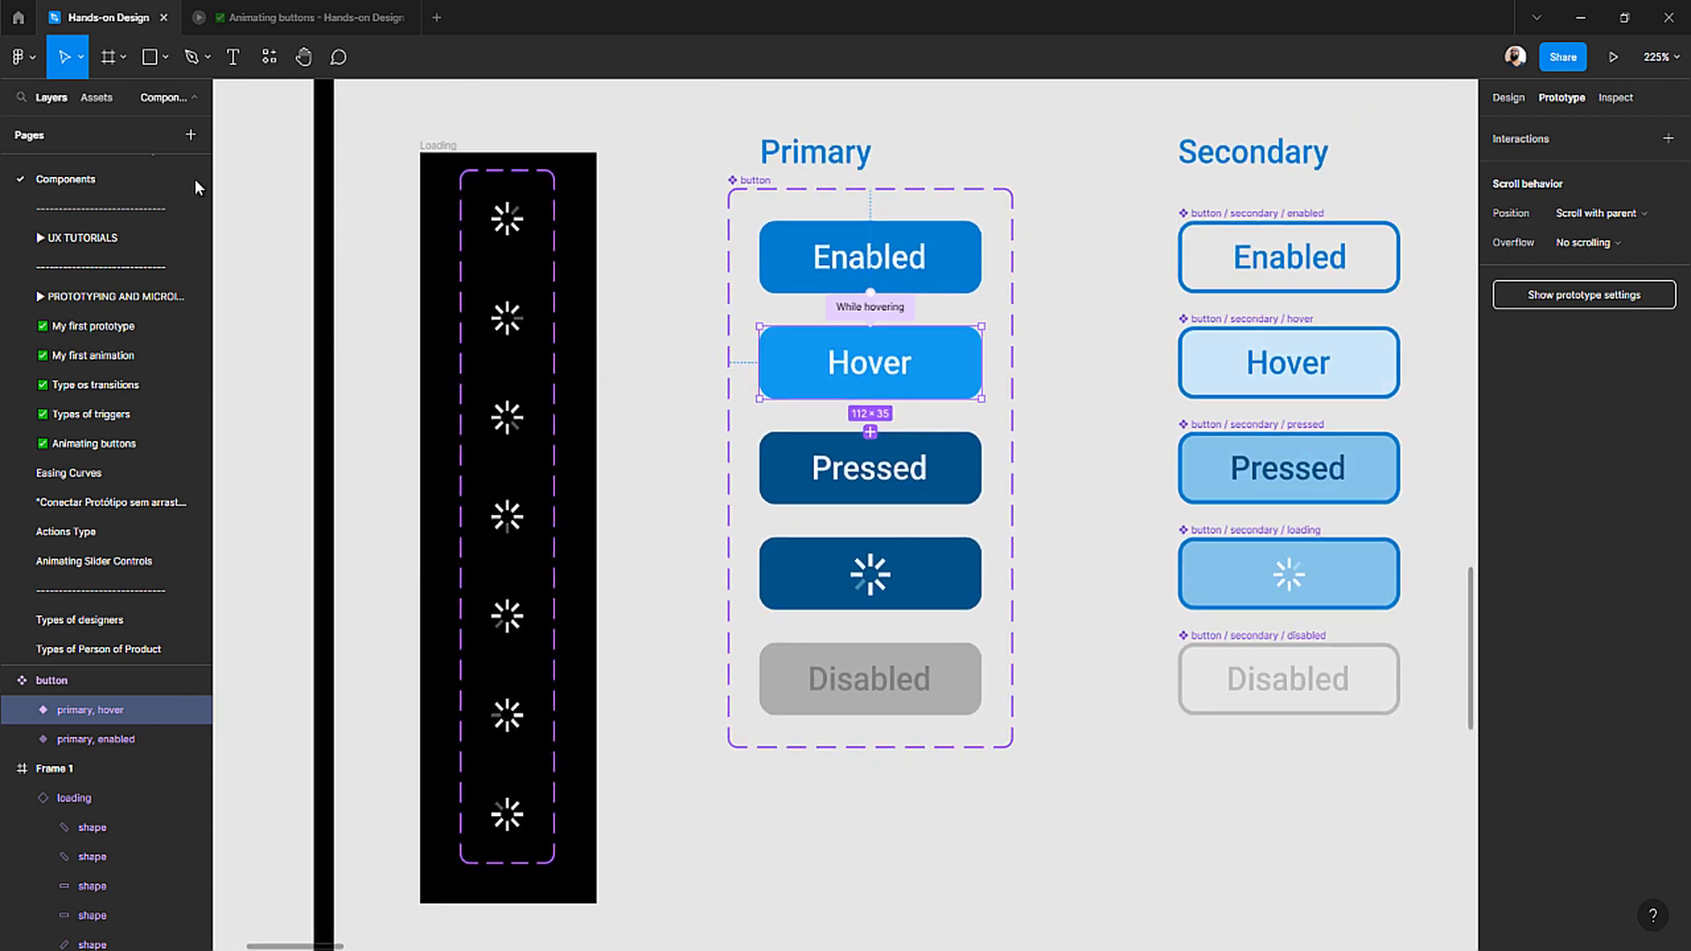
click(95, 443)
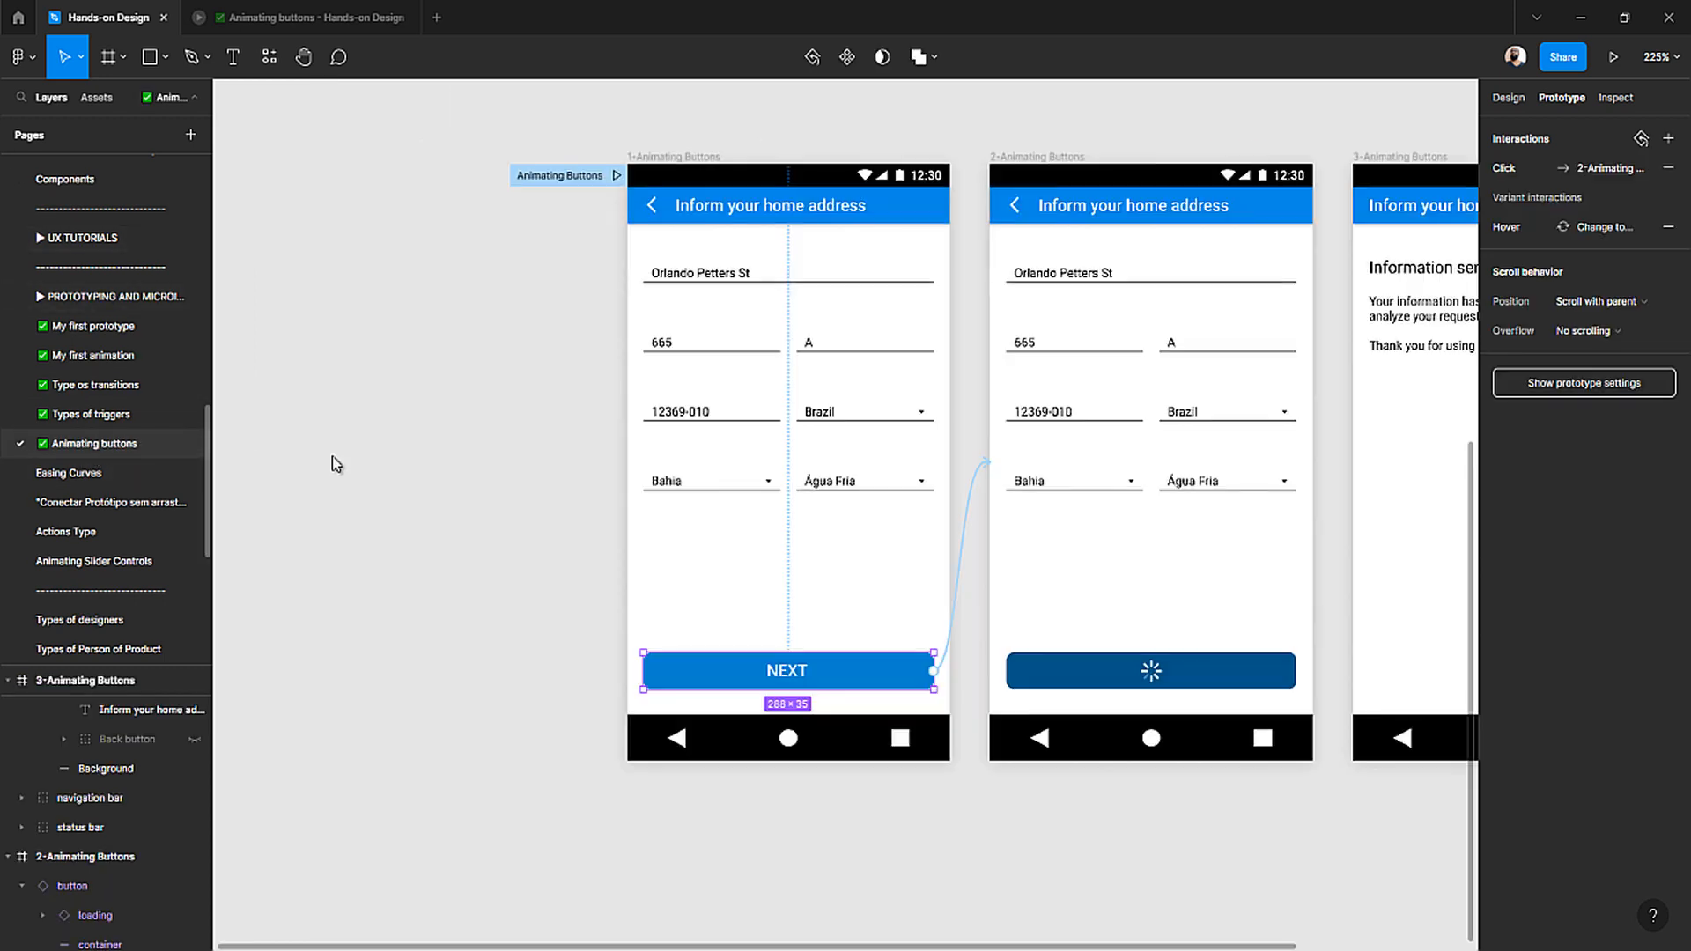
click(780, 681)
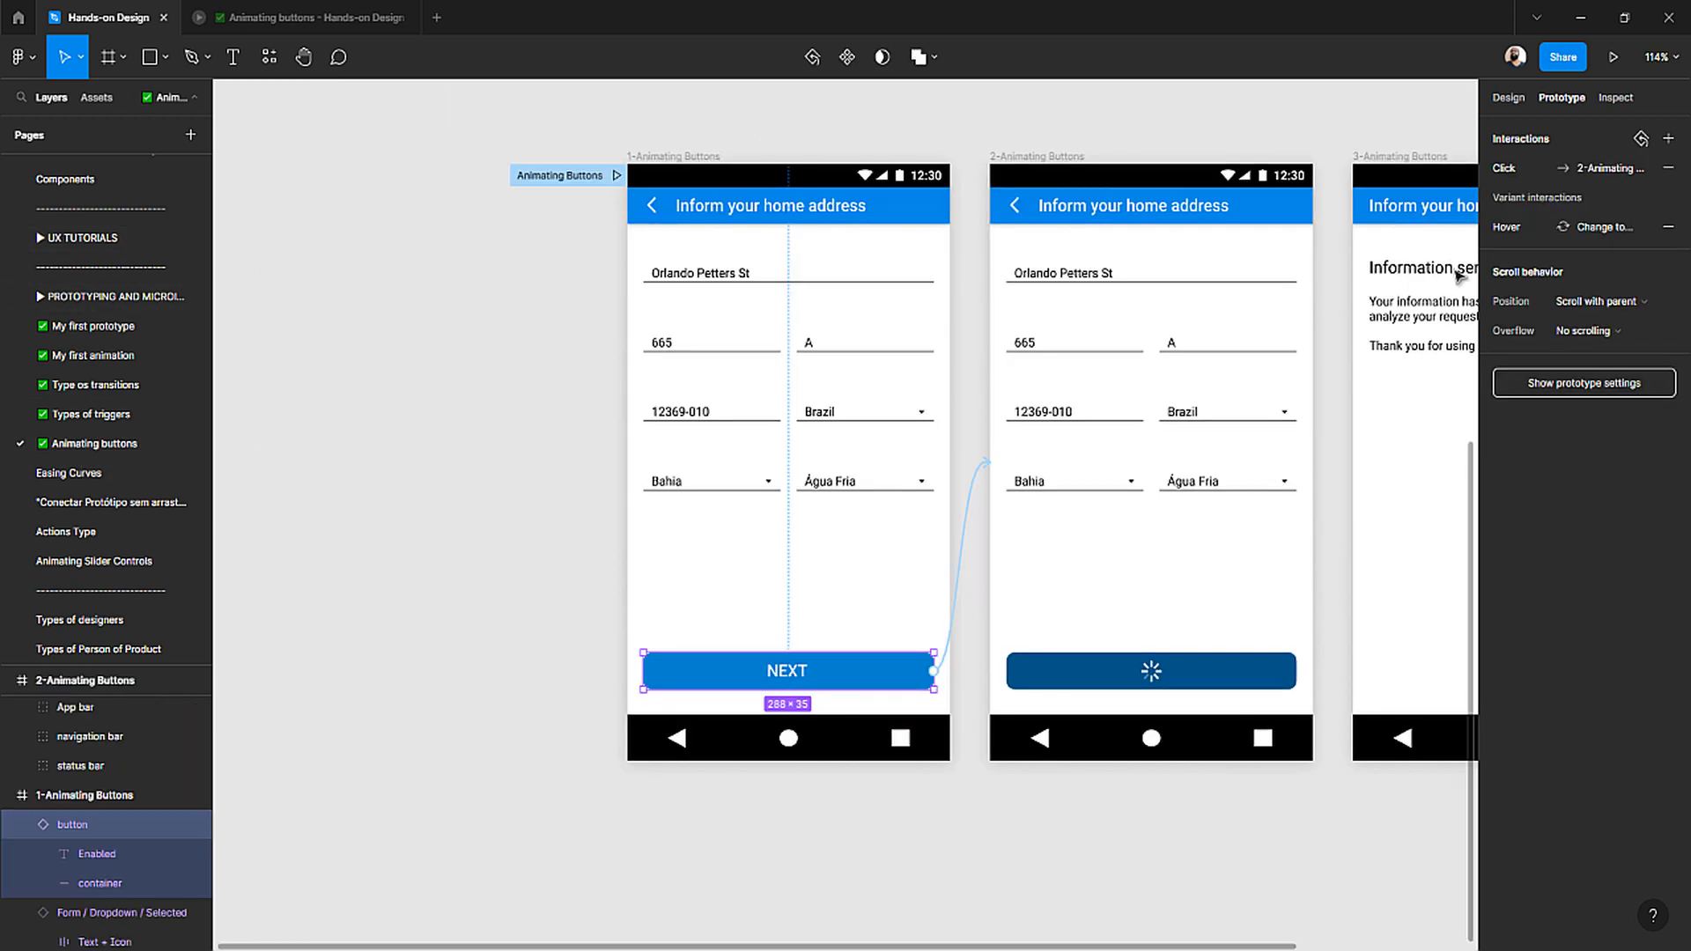
click(1508, 98)
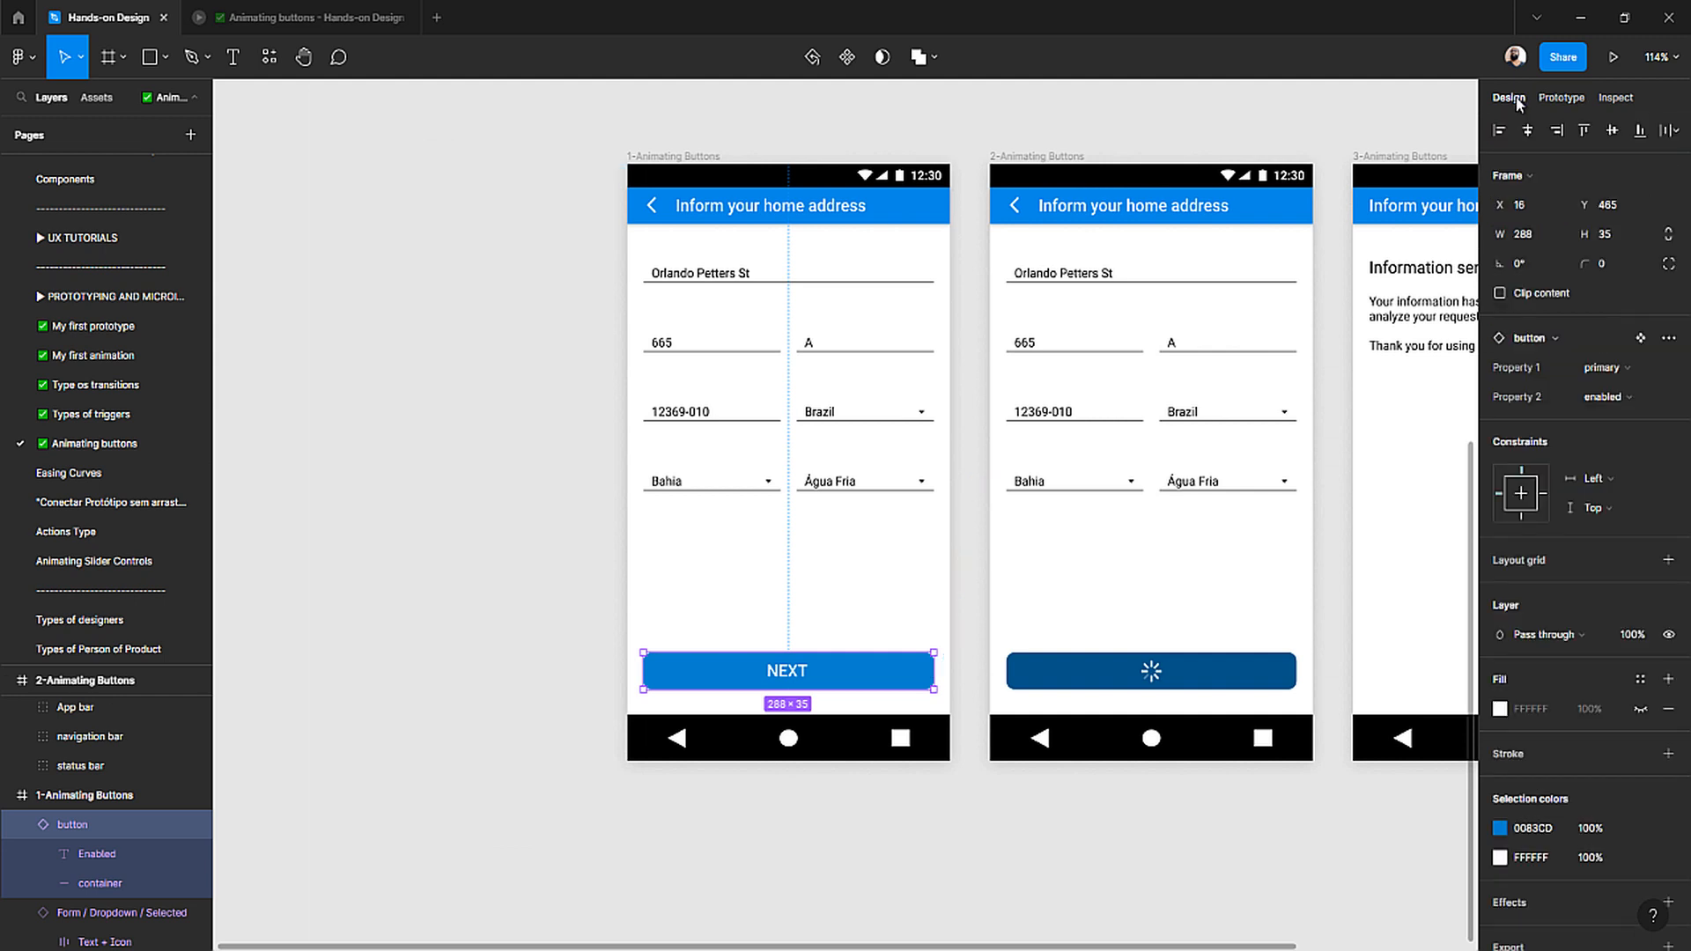
- Examine the NEXT button's Property 1 and Property 2 variant options, keep primary and enabled, and select its label text
click(715, 816)
click(798, 671)
click(1647, 373)
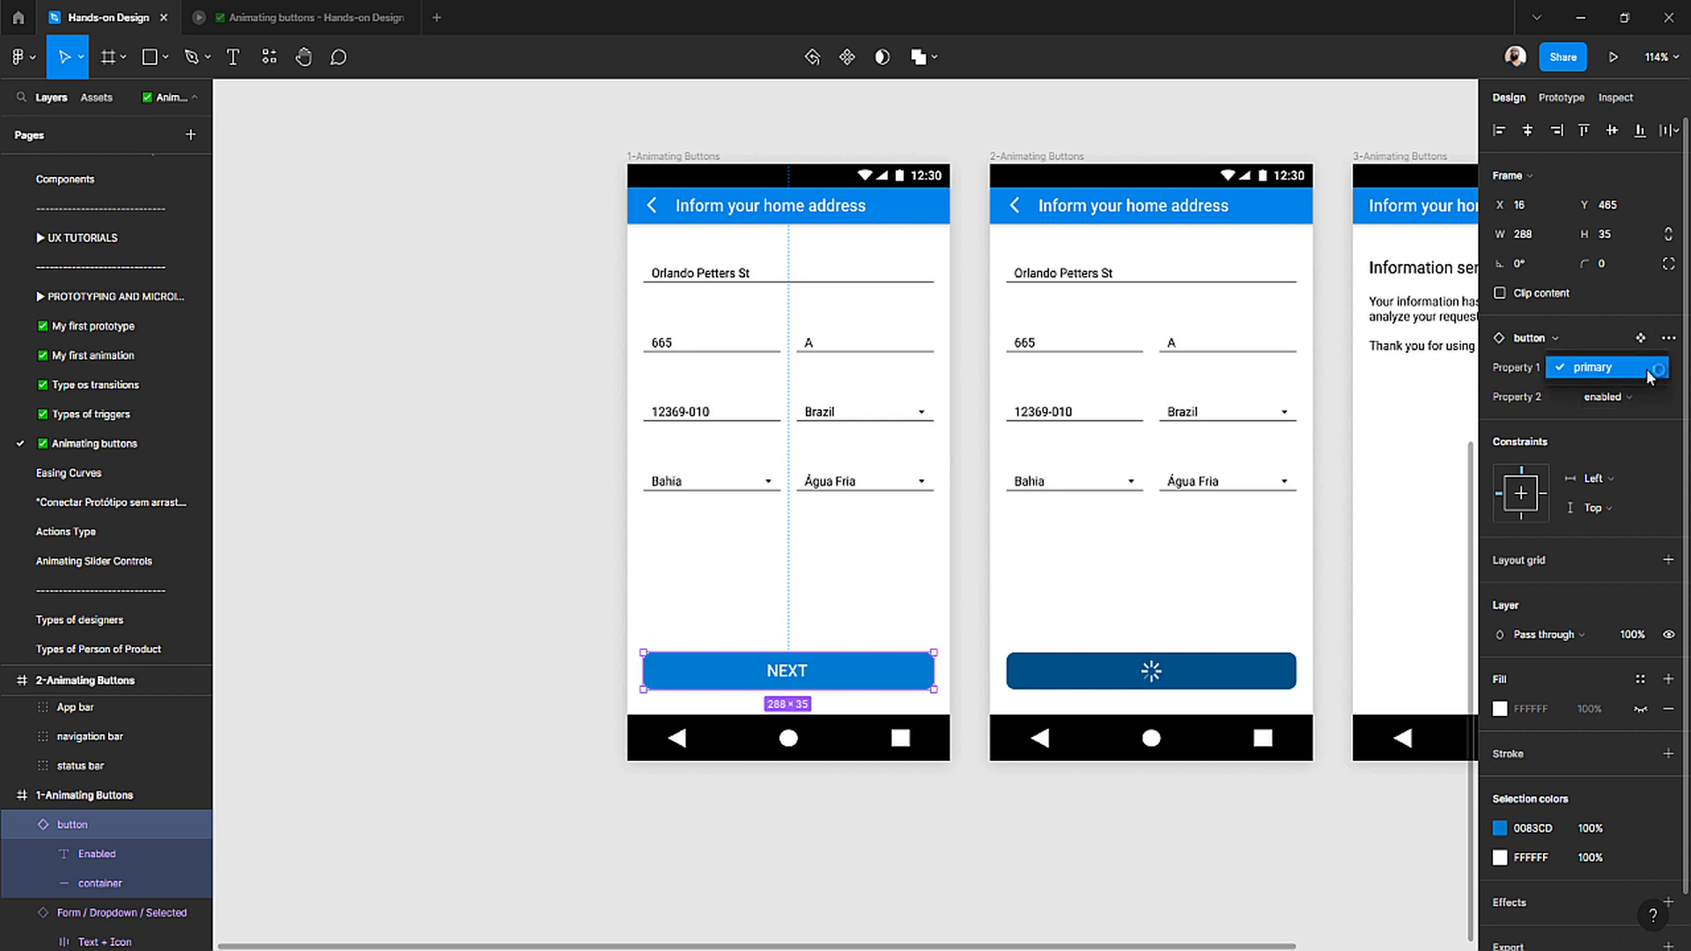
click(1650, 373)
click(1643, 398)
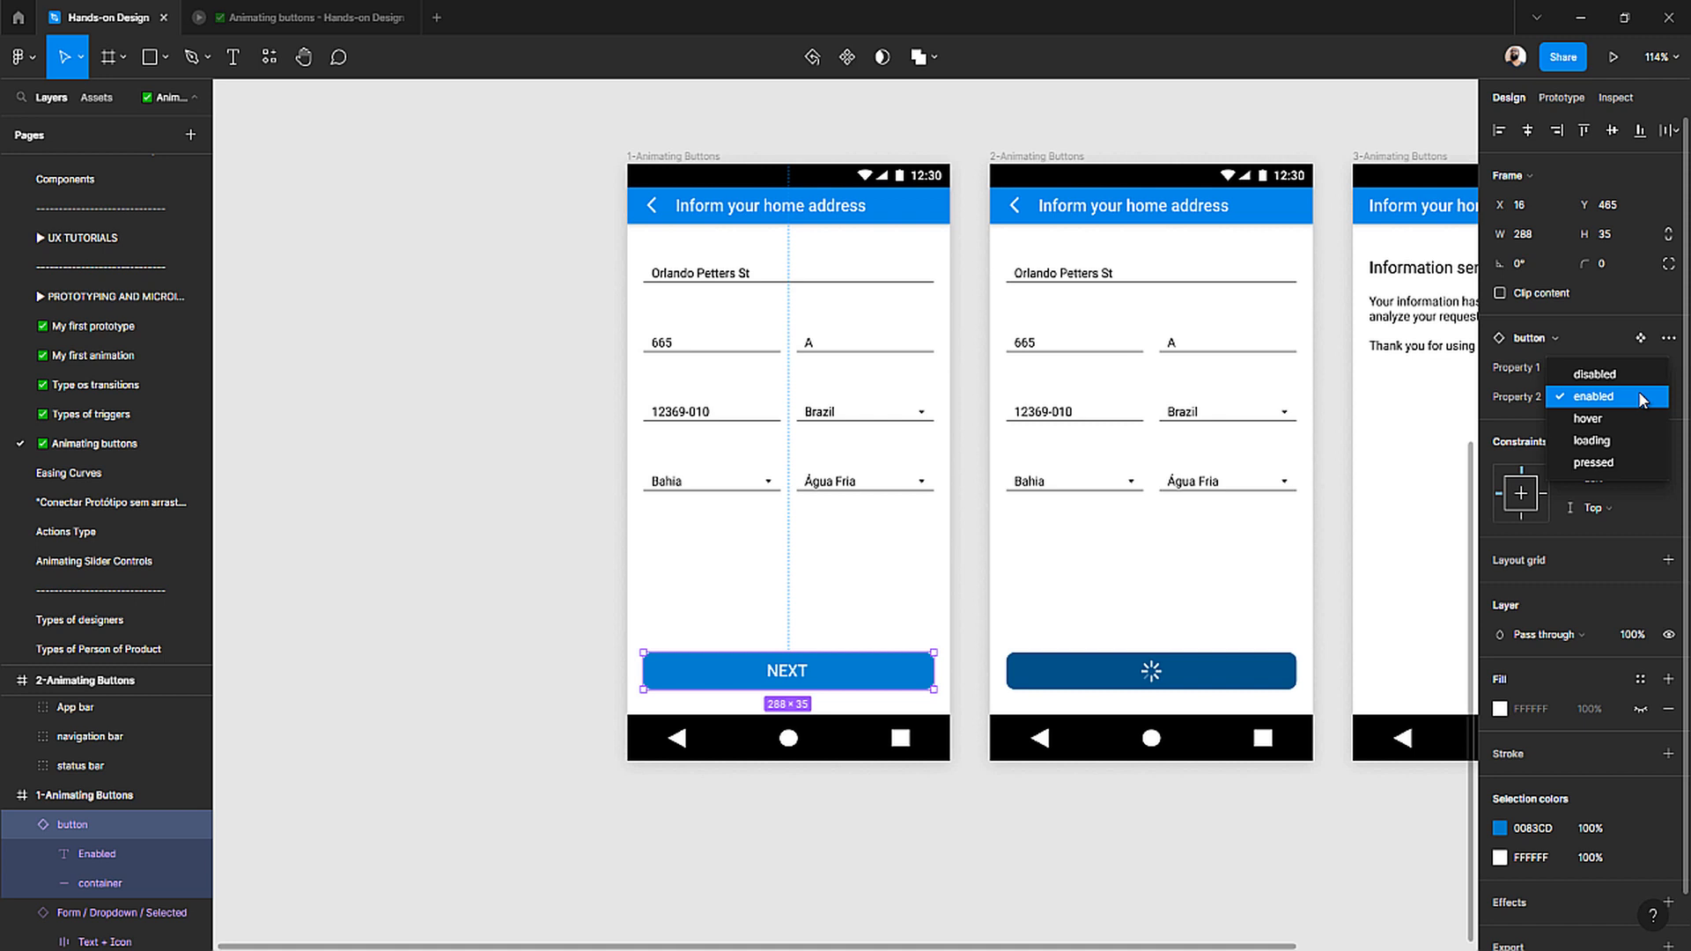
click(1643, 399)
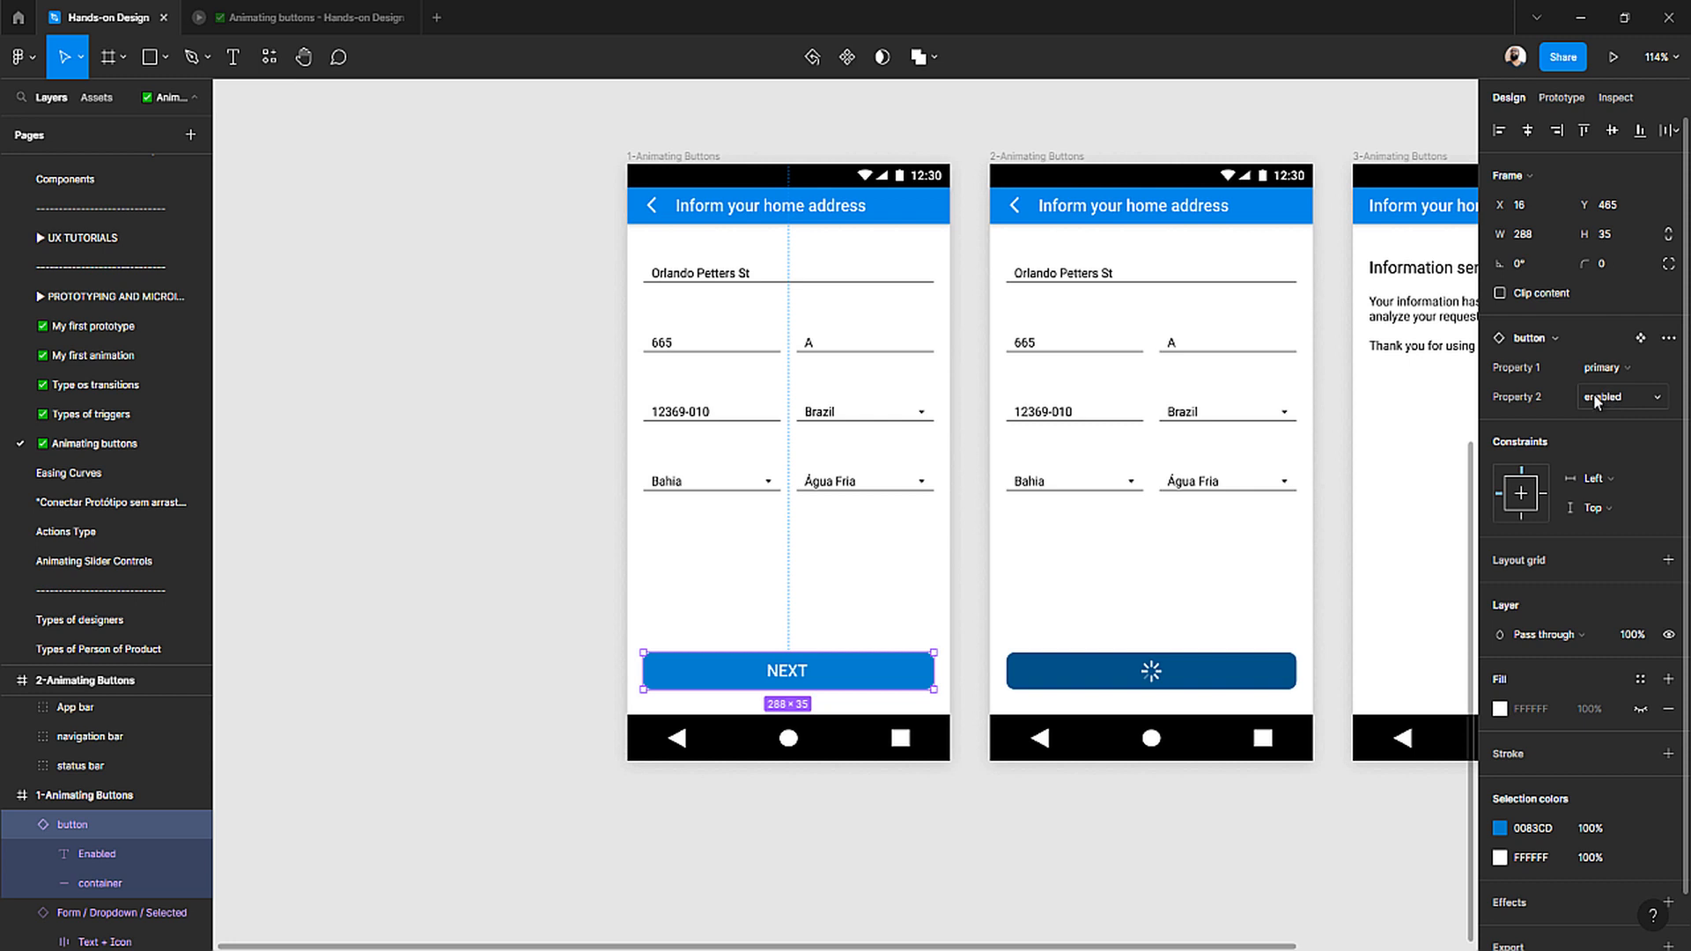
double_click(773, 674)
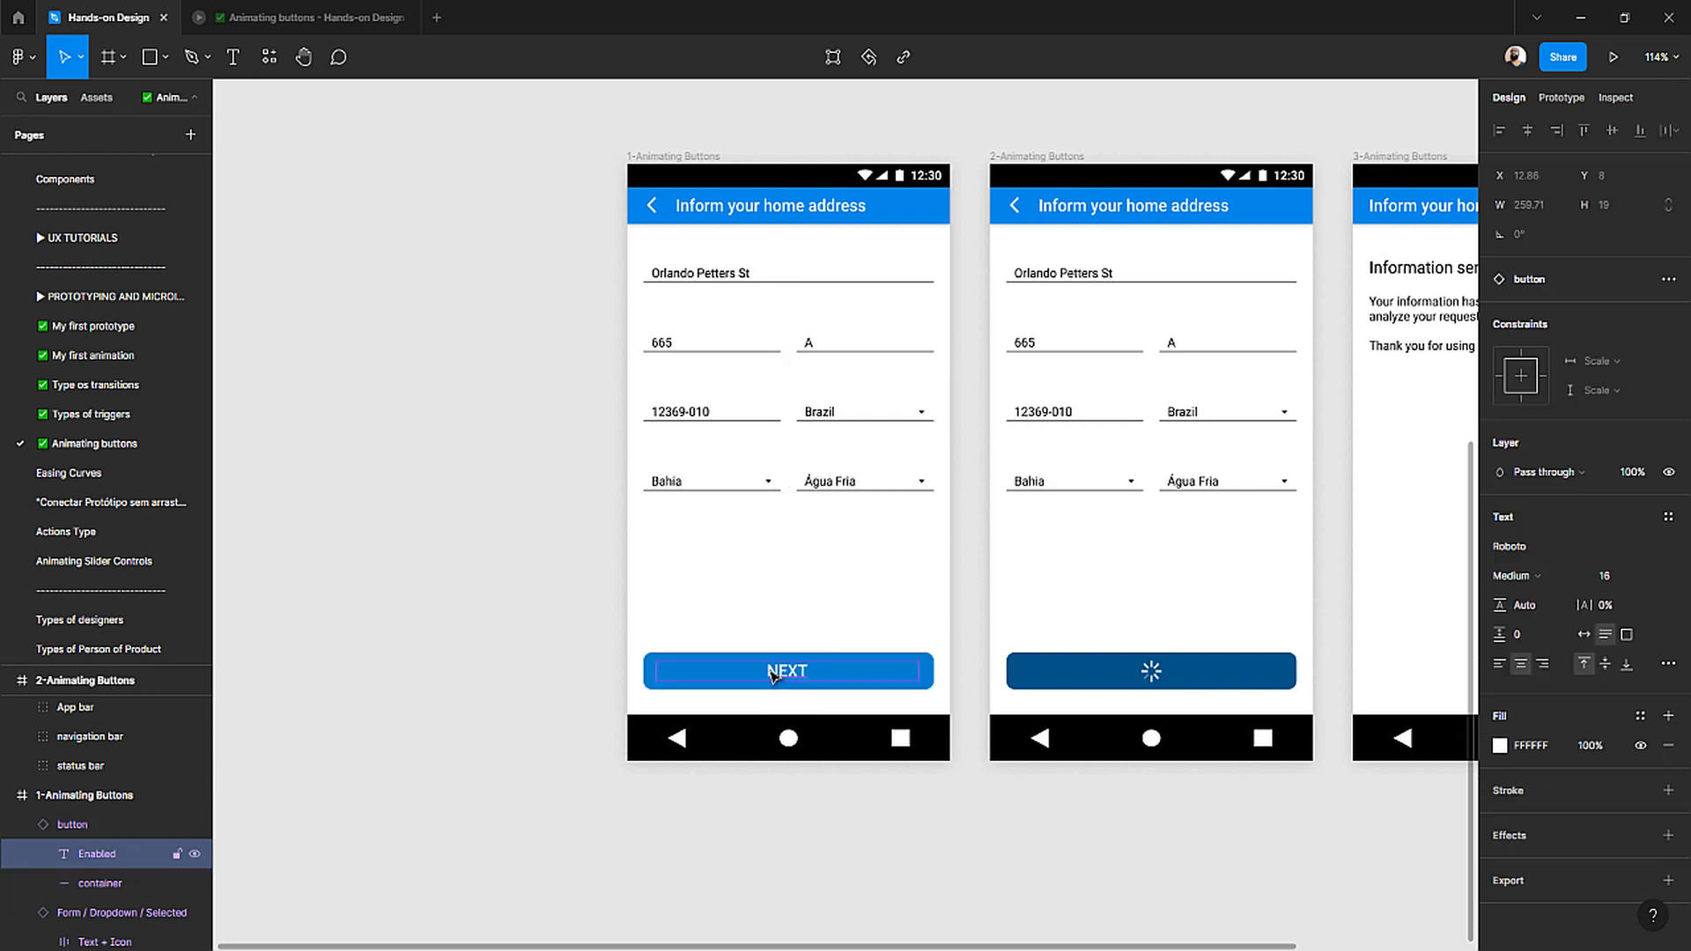
- Replace the label of the NEXT button on the first screen with "..."
double_click(772, 673)
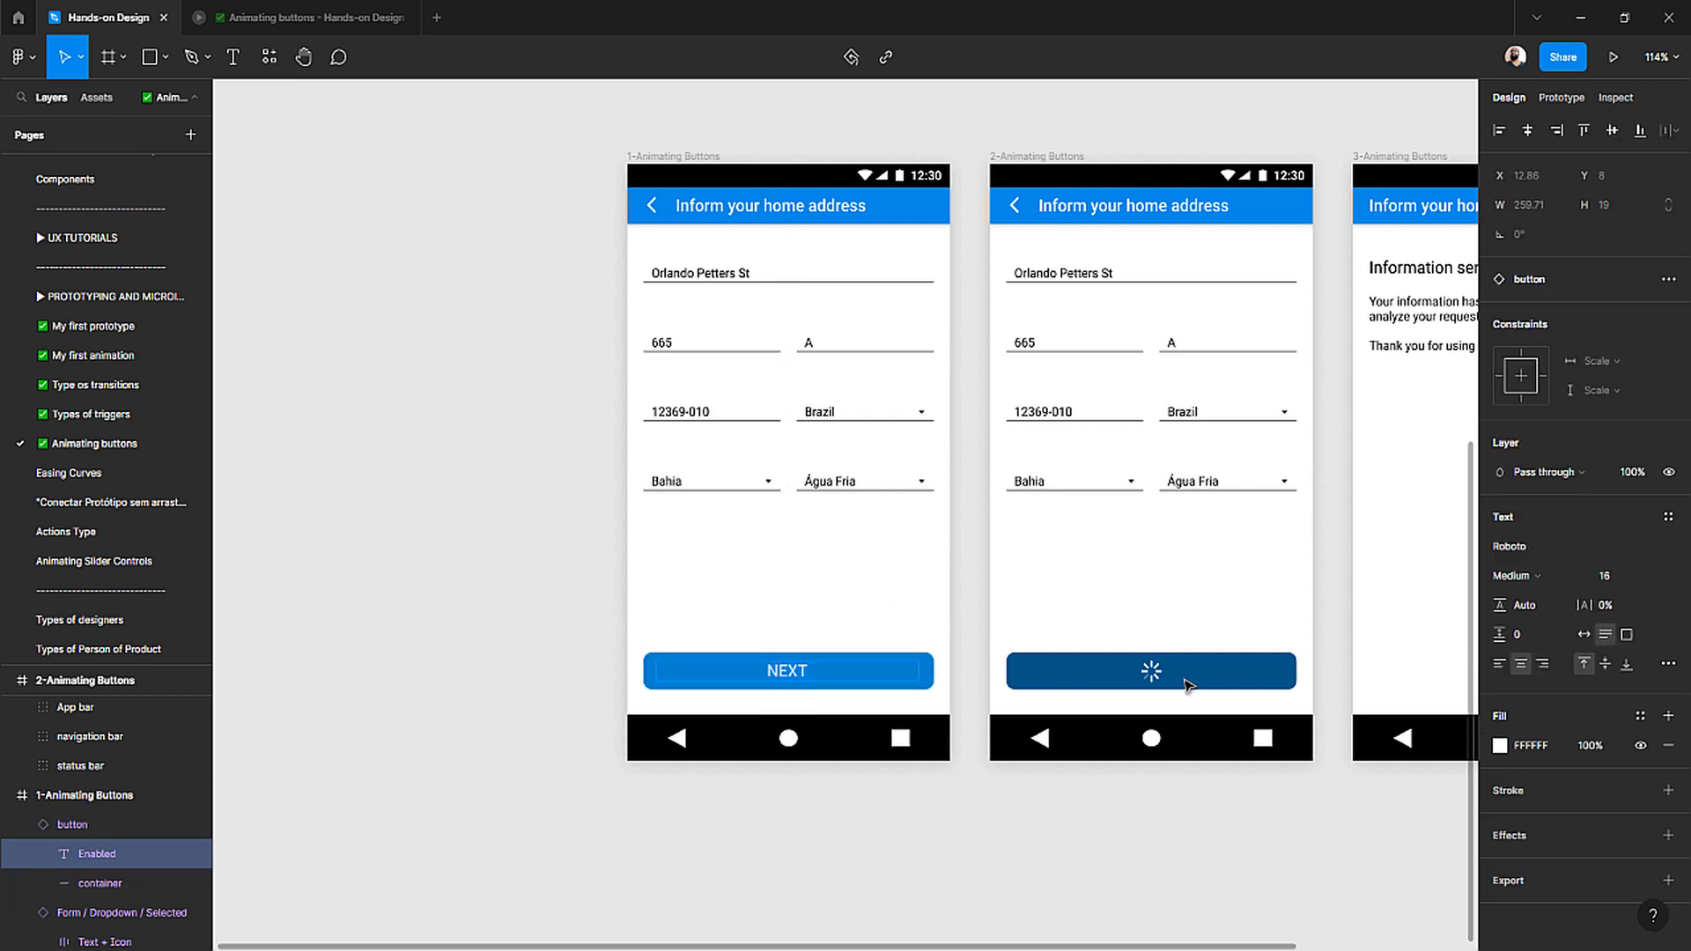
key(ctrl+a)
text(..)
key(Escape)
key(Escape)
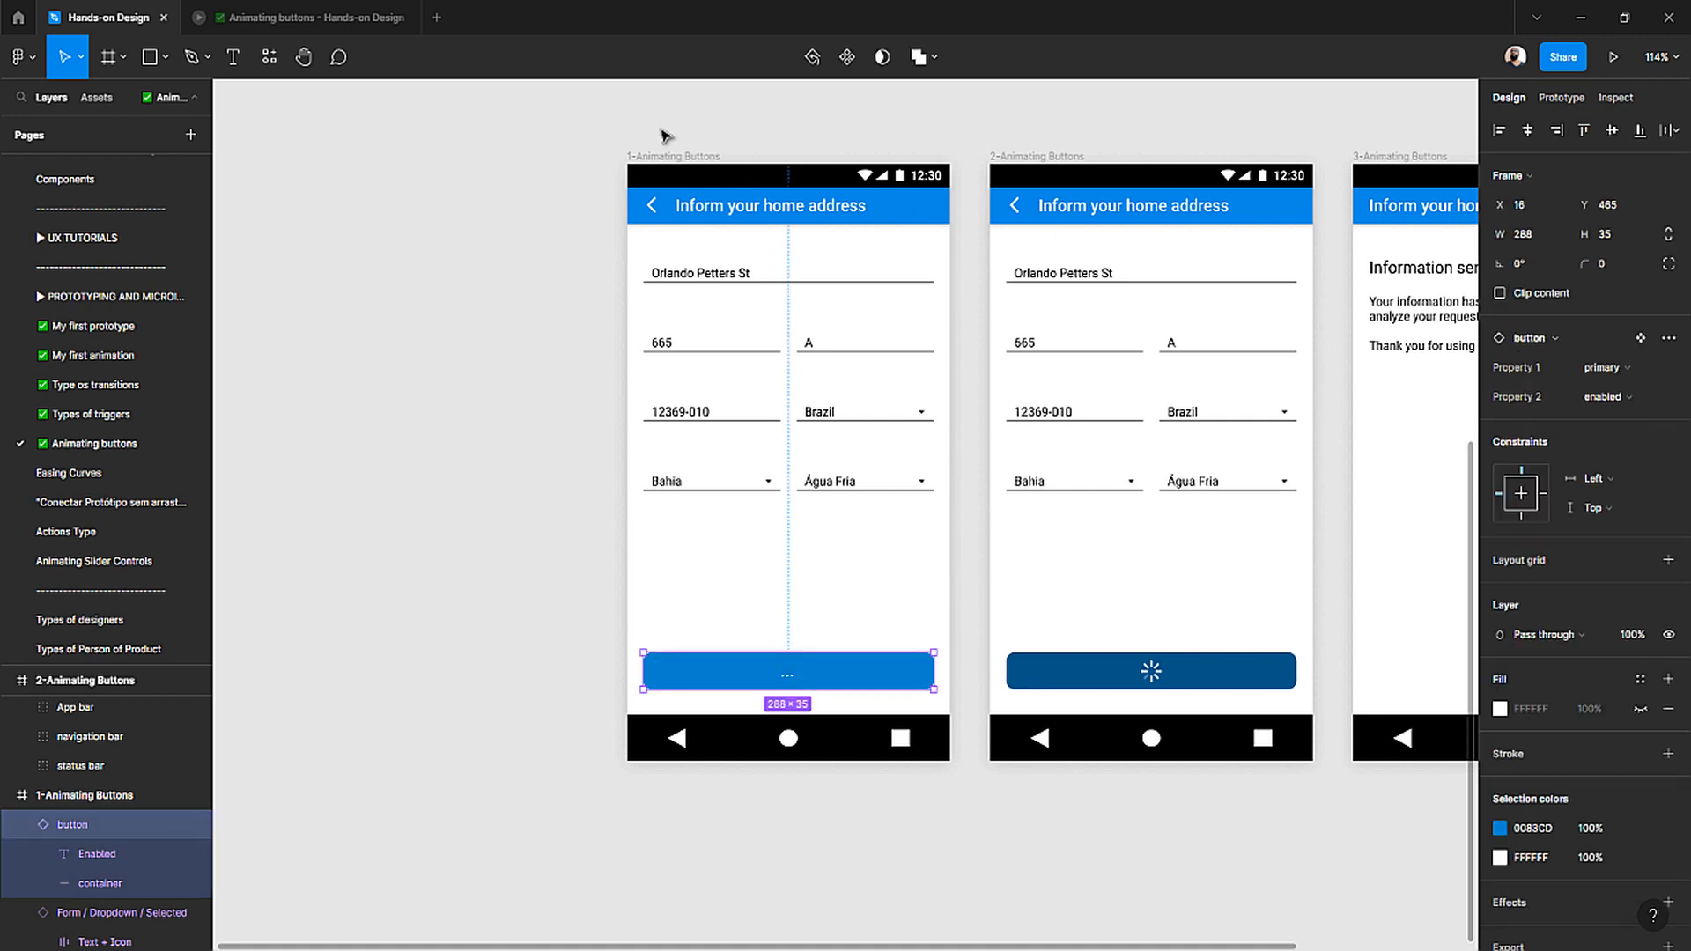
- Check the first screen's button in the prototype, return to the design file and clear the selection
click(333, 18)
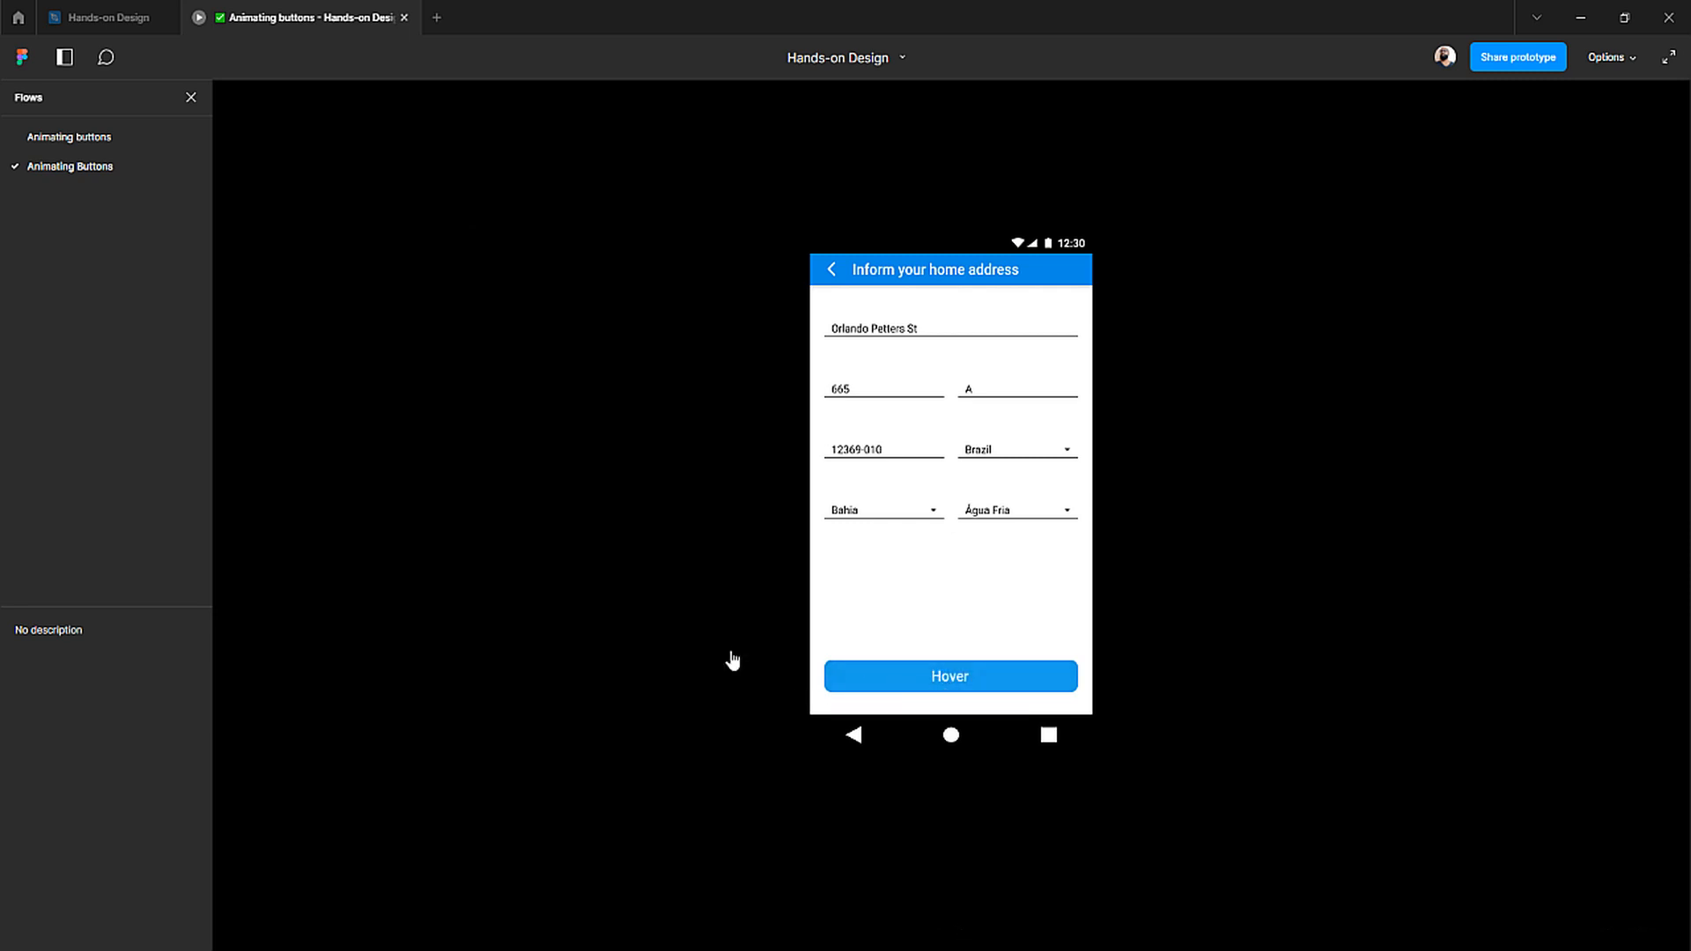
click(124, 20)
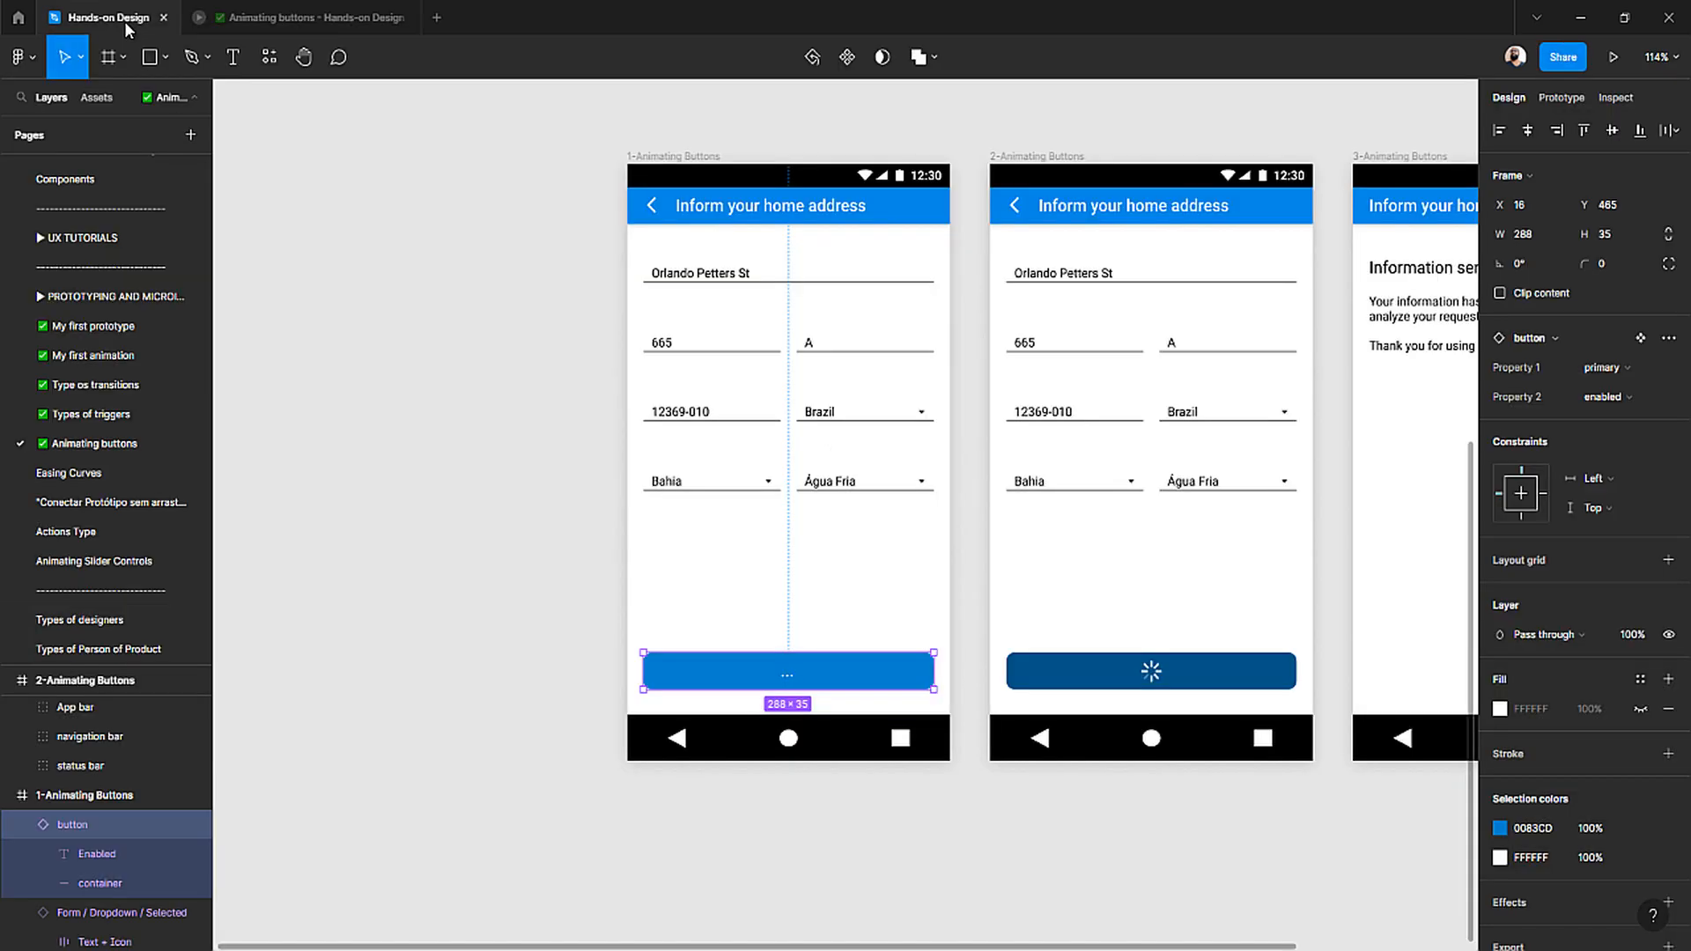
click(508, 614)
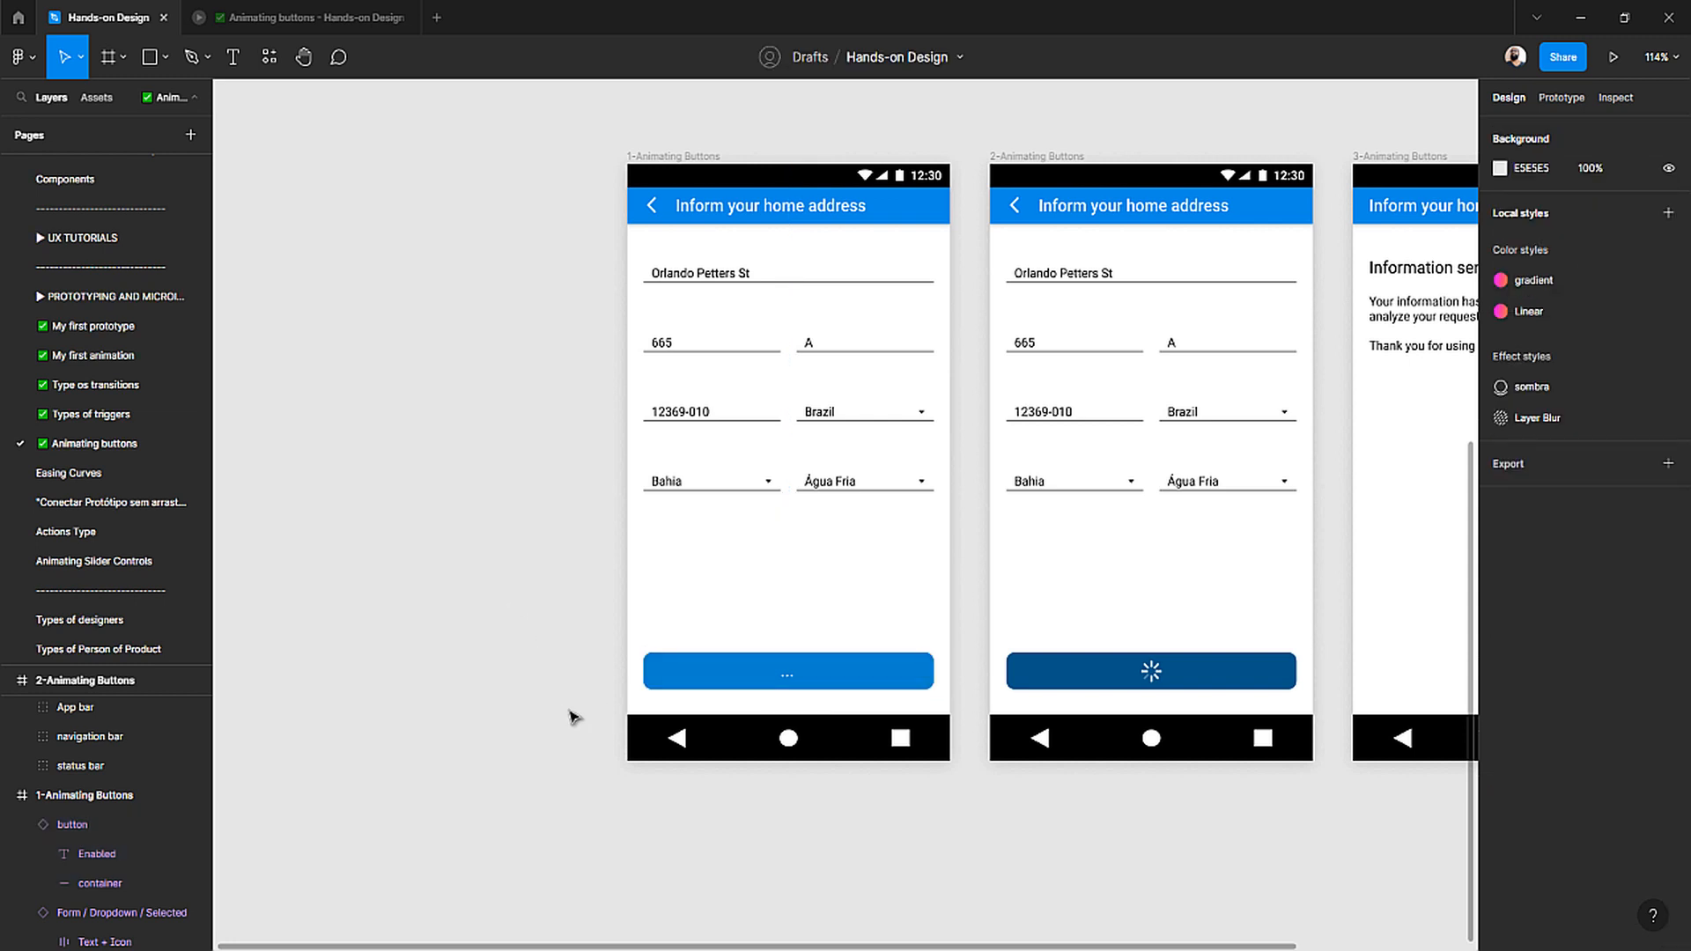
- Inspect the Enabled label in the main component of the first screen's button and return to the instance
click(787, 680)
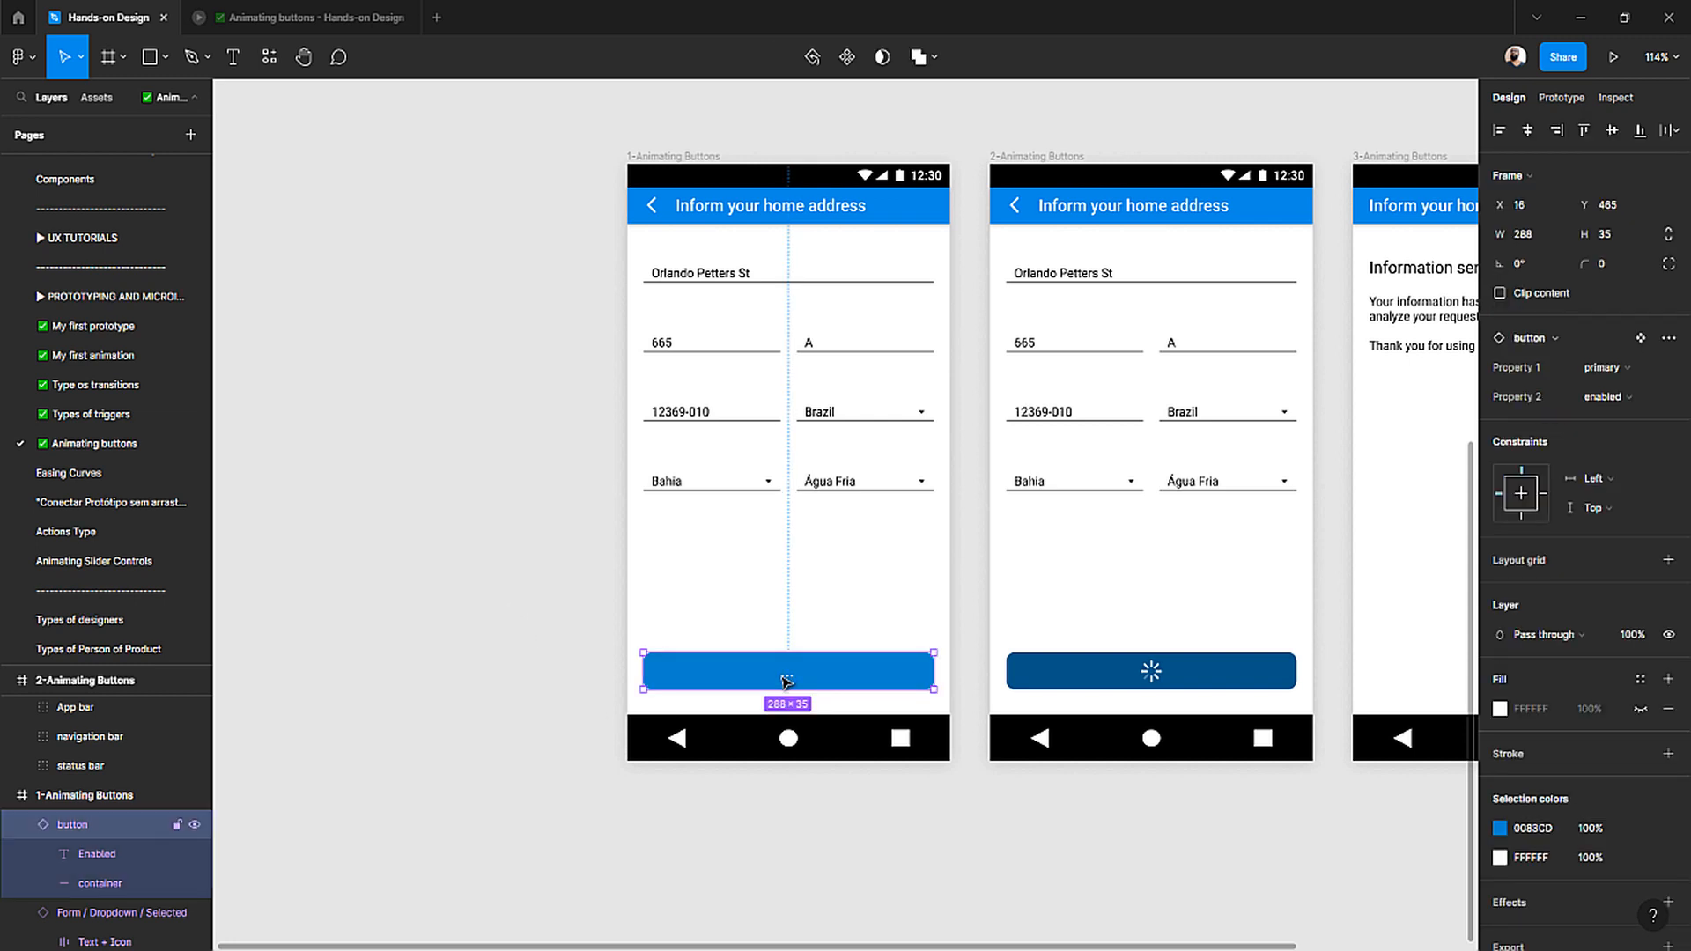
click(759, 792)
click(786, 676)
click(1641, 338)
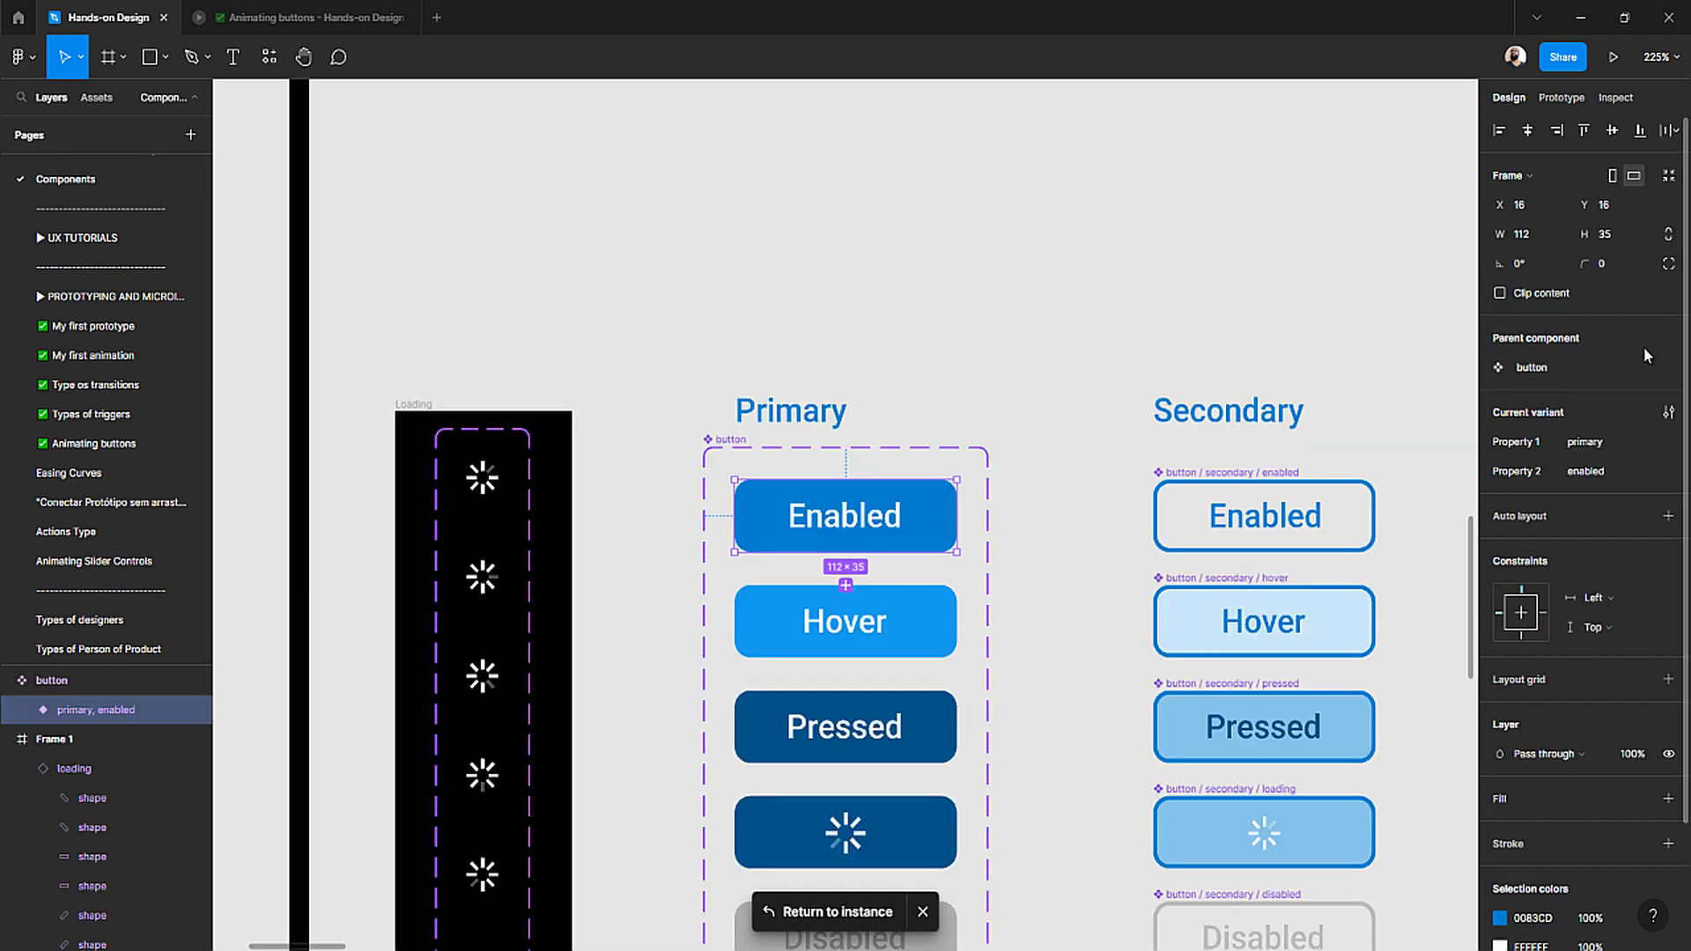
double_click(818, 519)
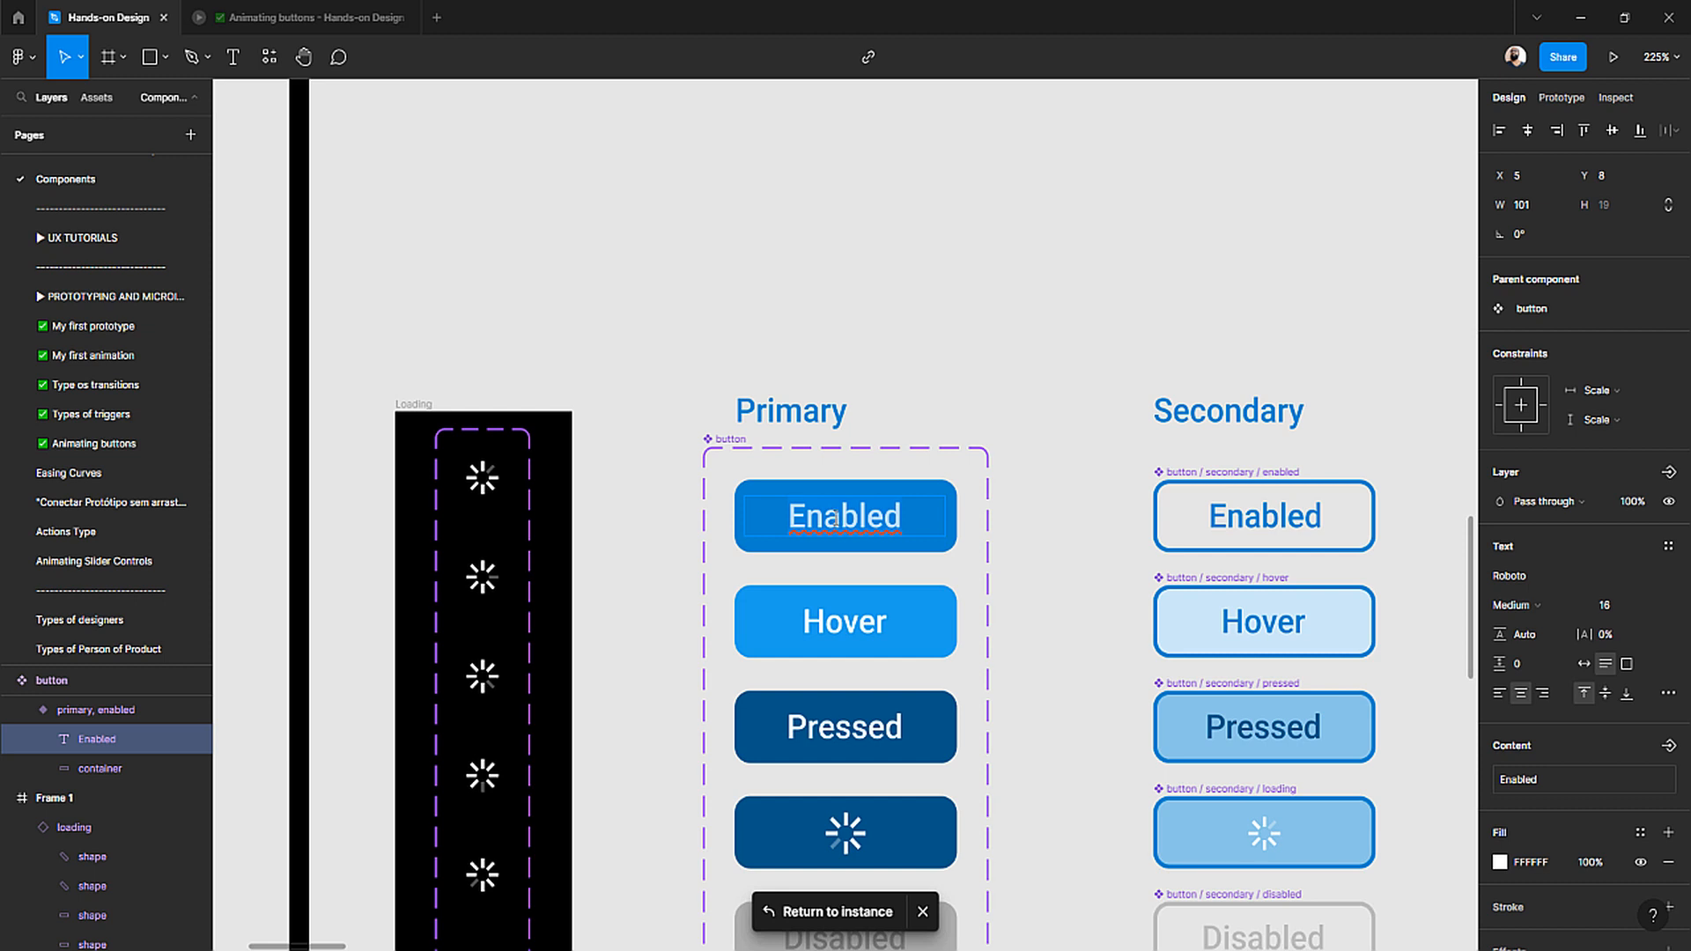
key(Escape)
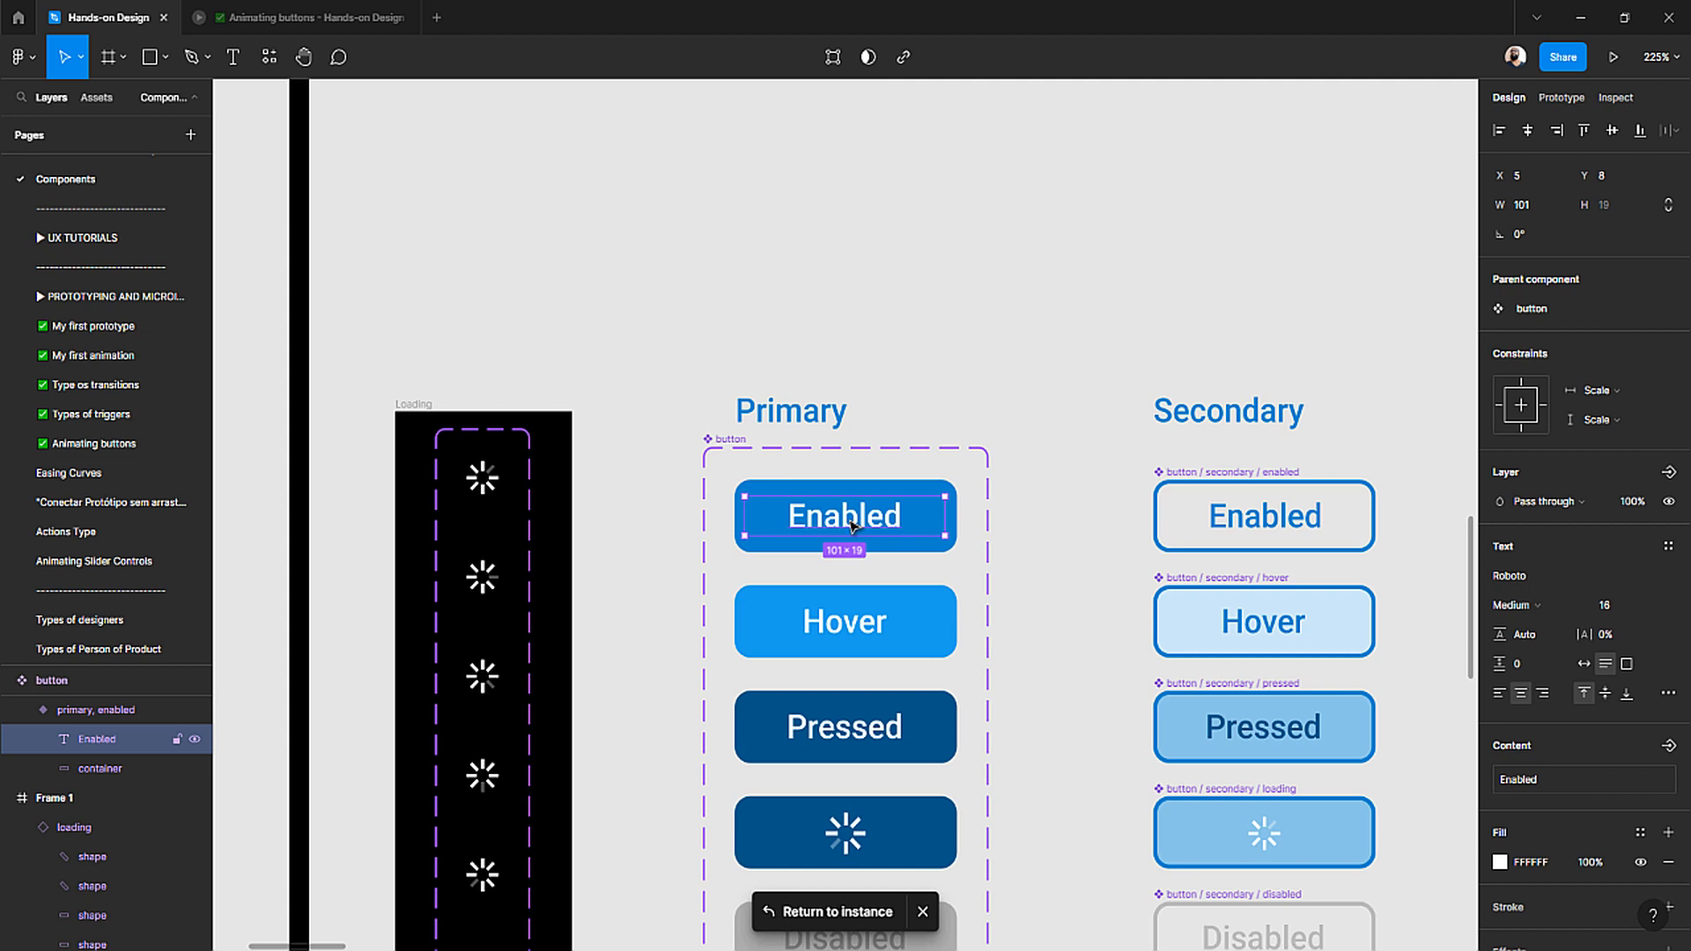
click(825, 912)
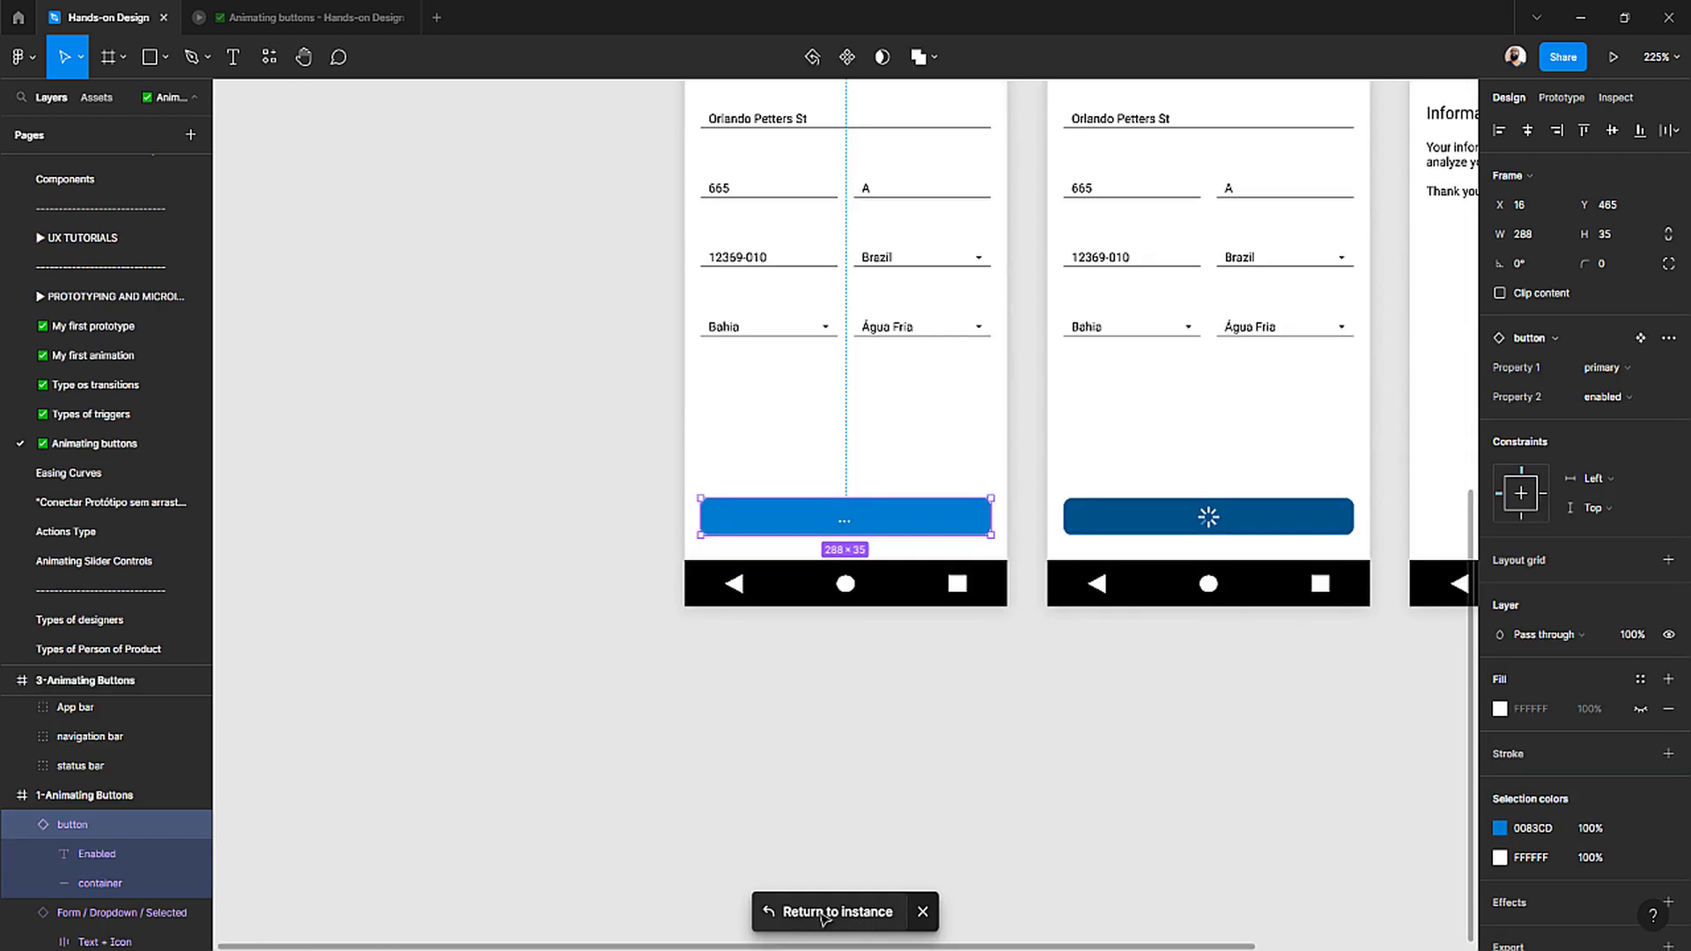
- Duplicate the "..." button into the empty area below the first screen and set the copy's Property 2 to hover
click(840, 790)
click(880, 529)
drag(875, 534, 865, 729)
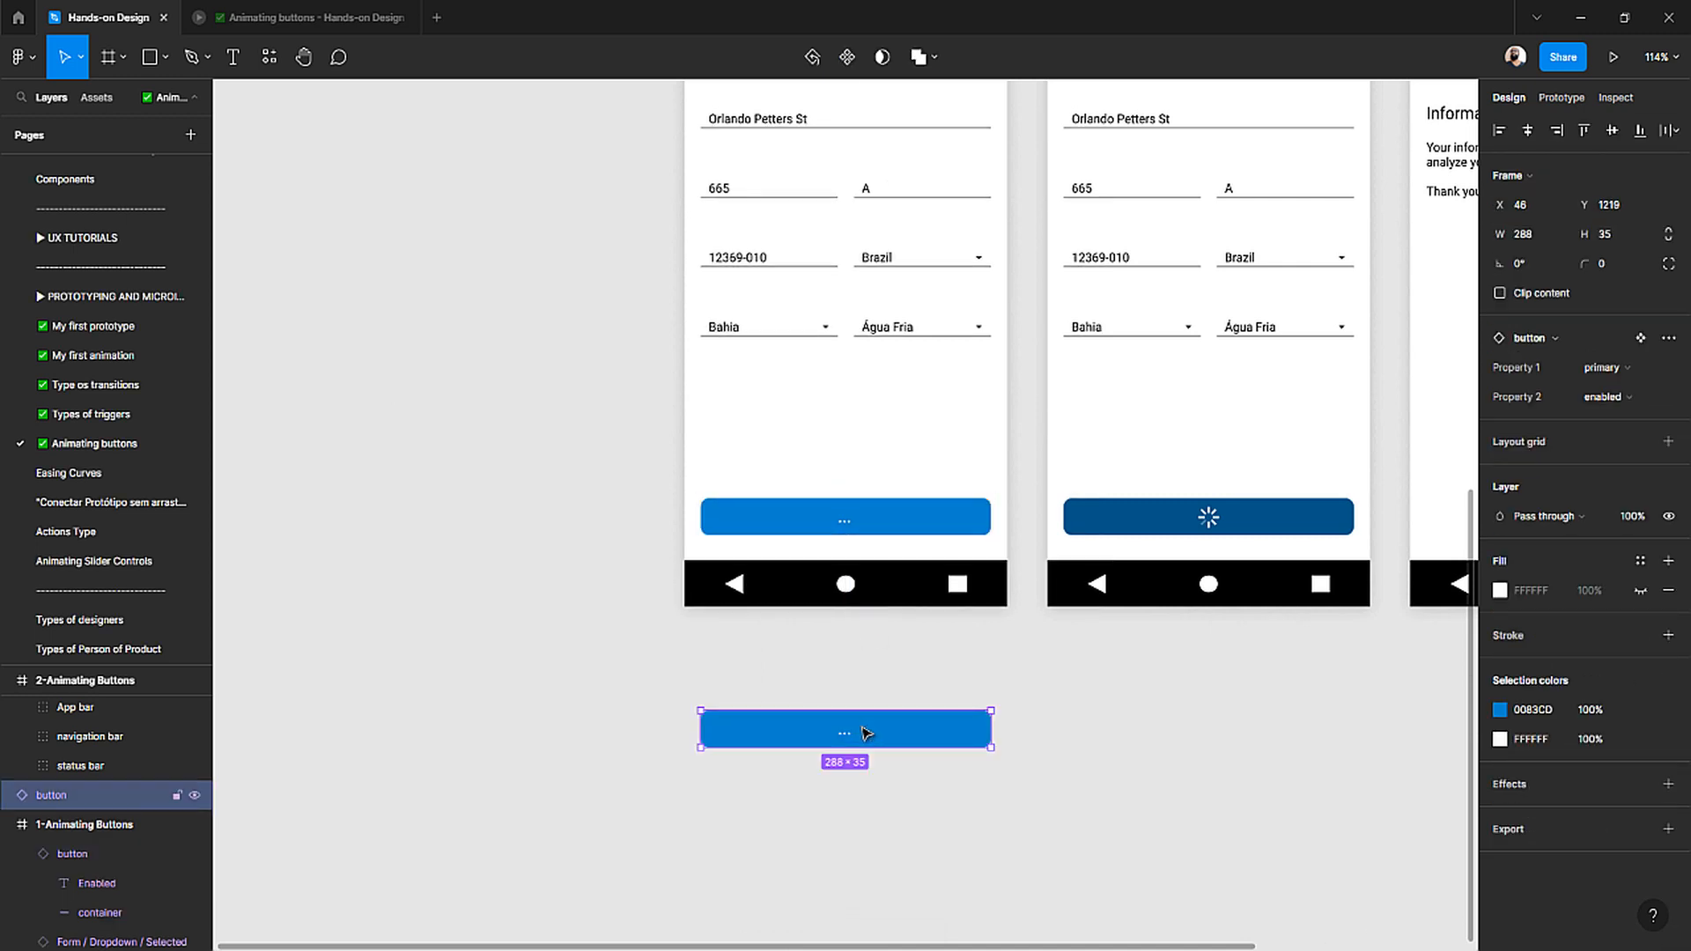
click(1610, 370)
click(1610, 386)
click(1608, 397)
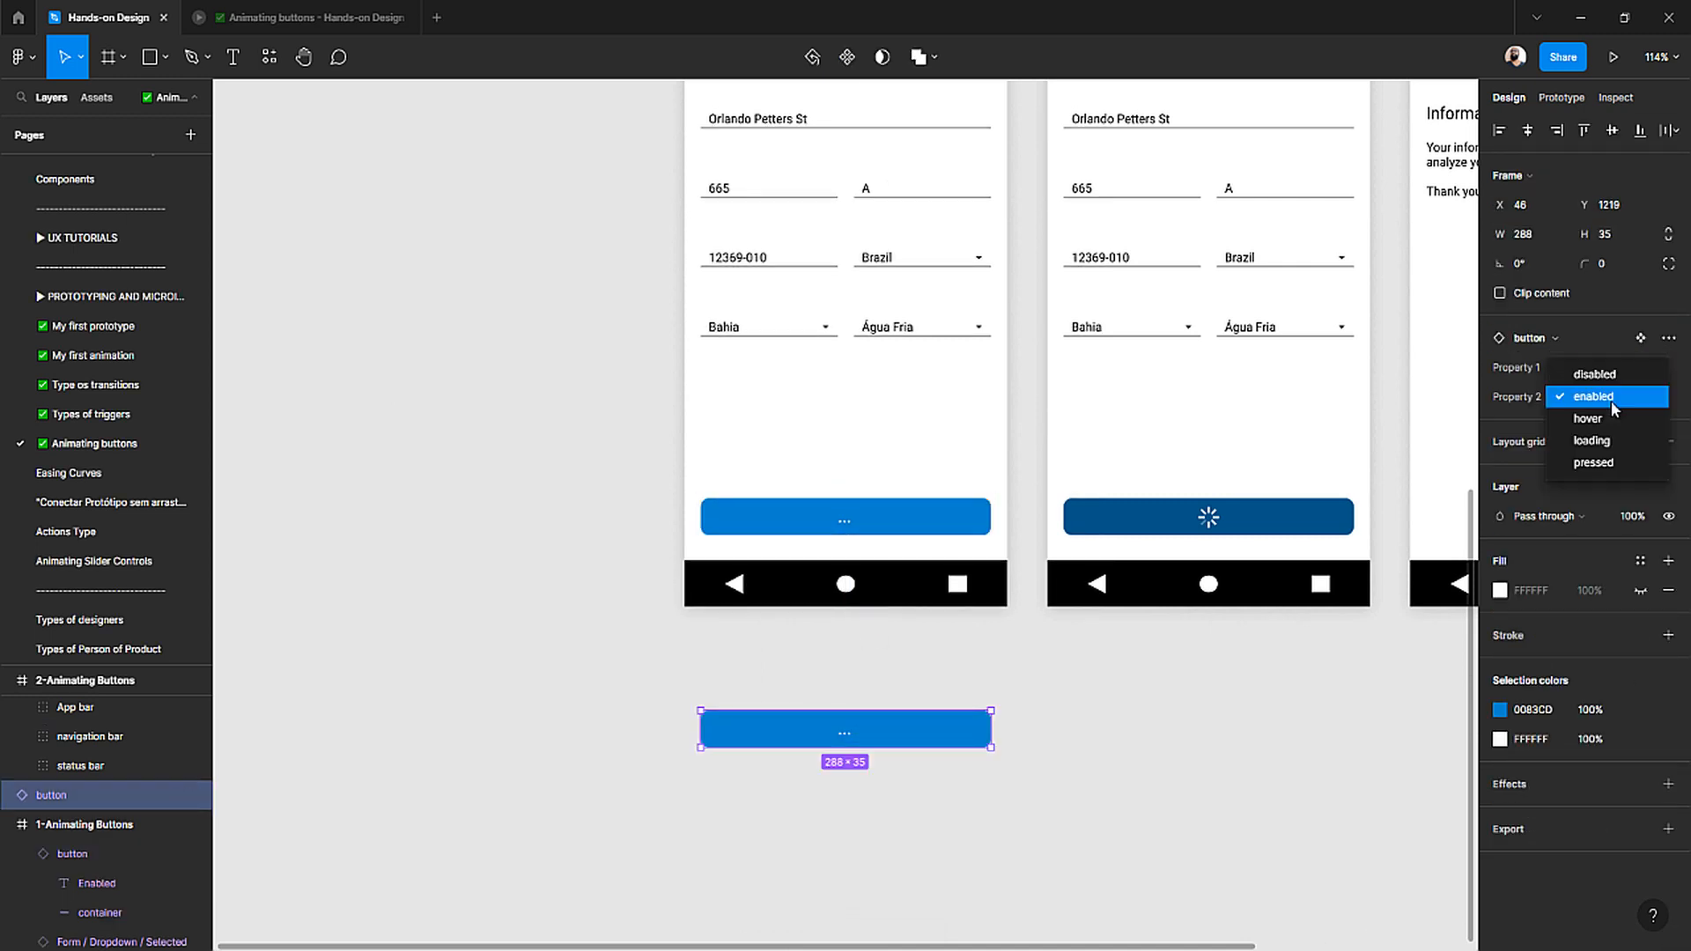
click(1614, 417)
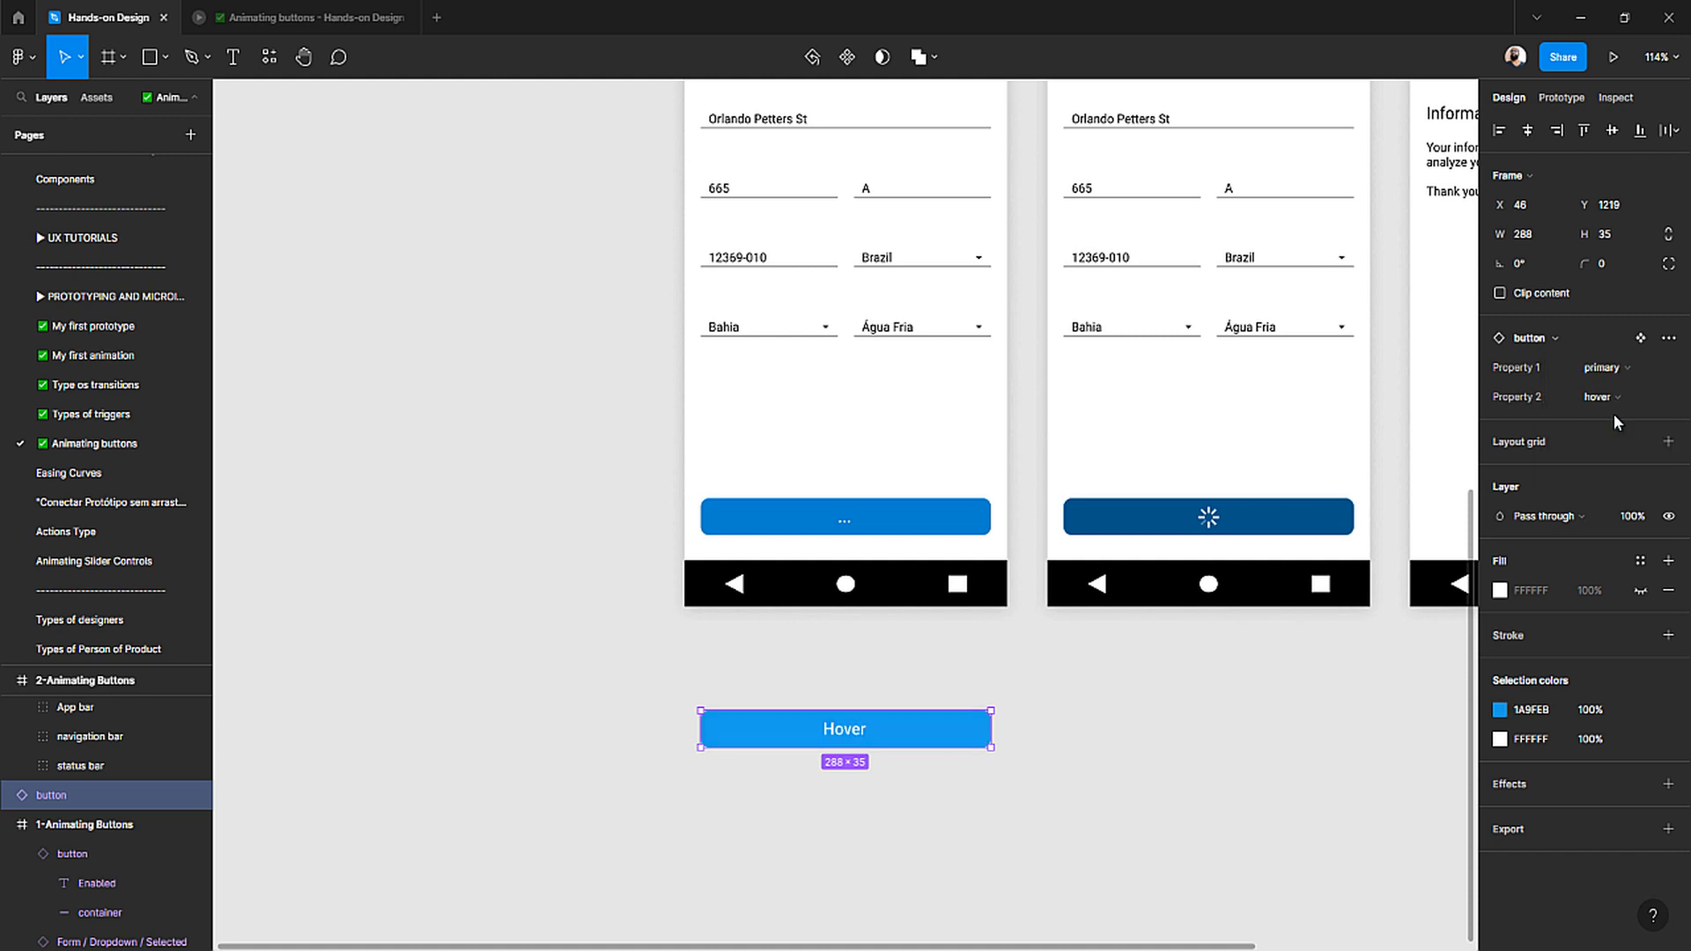
- Change the label of the hover button copy below the first screen to NEXT
ctrl+scroll(845, 735, up, 4)
double_click(846, 724)
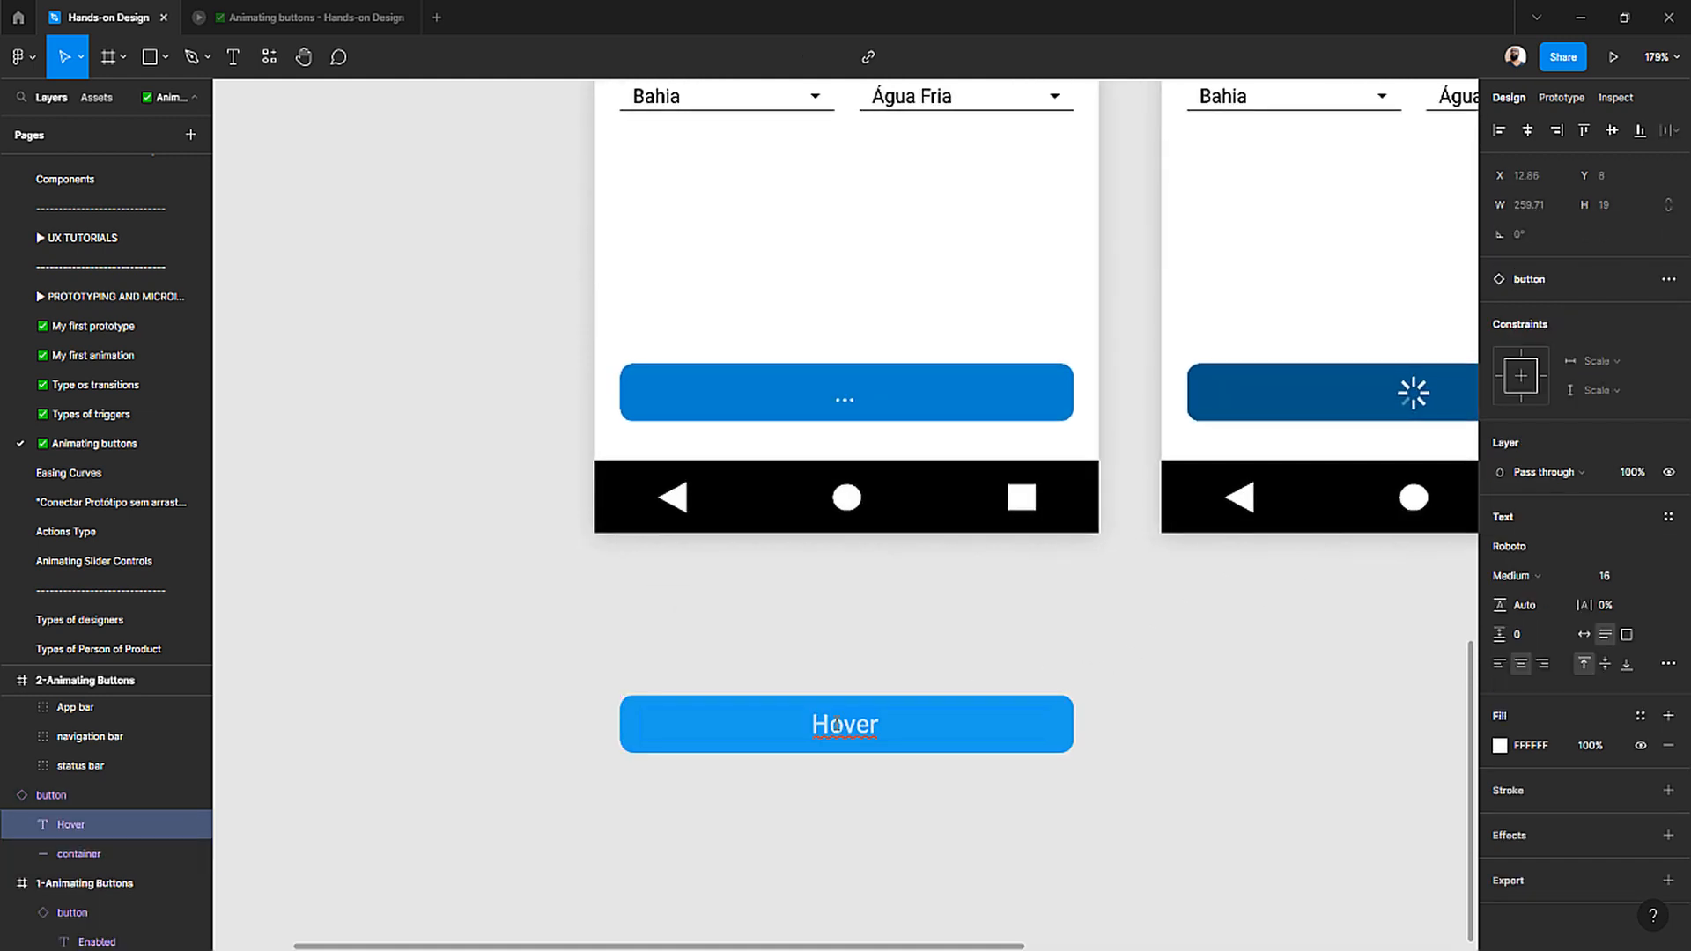
text(NEXT)
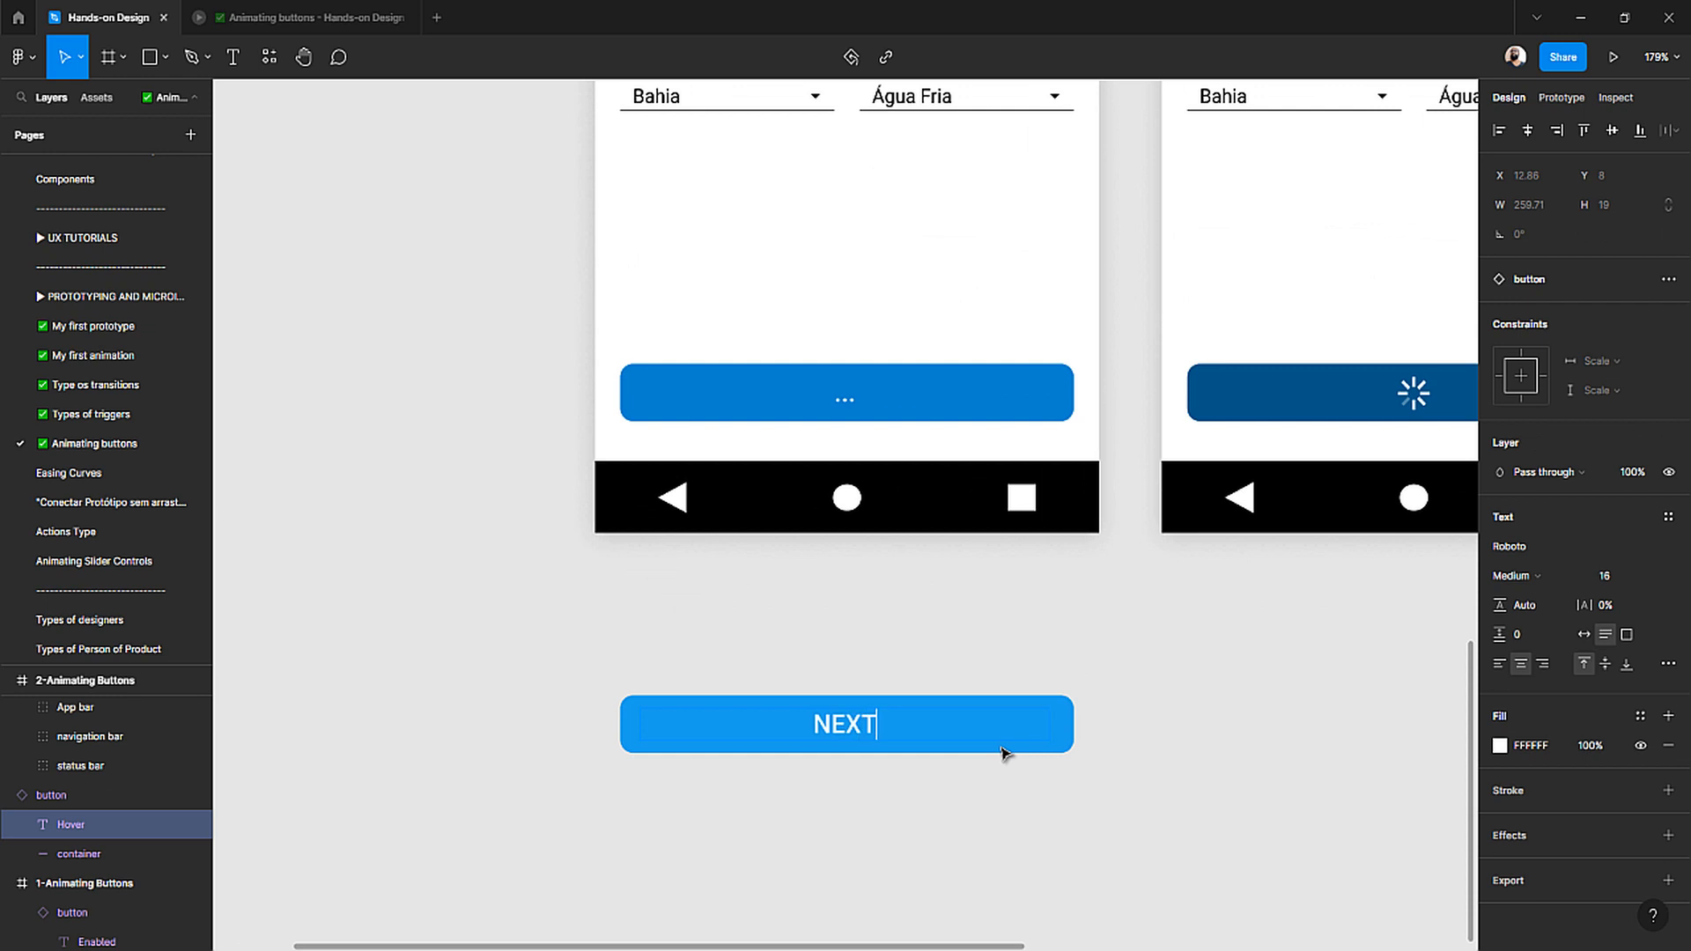
key(Escape)
click(972, 774)
click(953, 745)
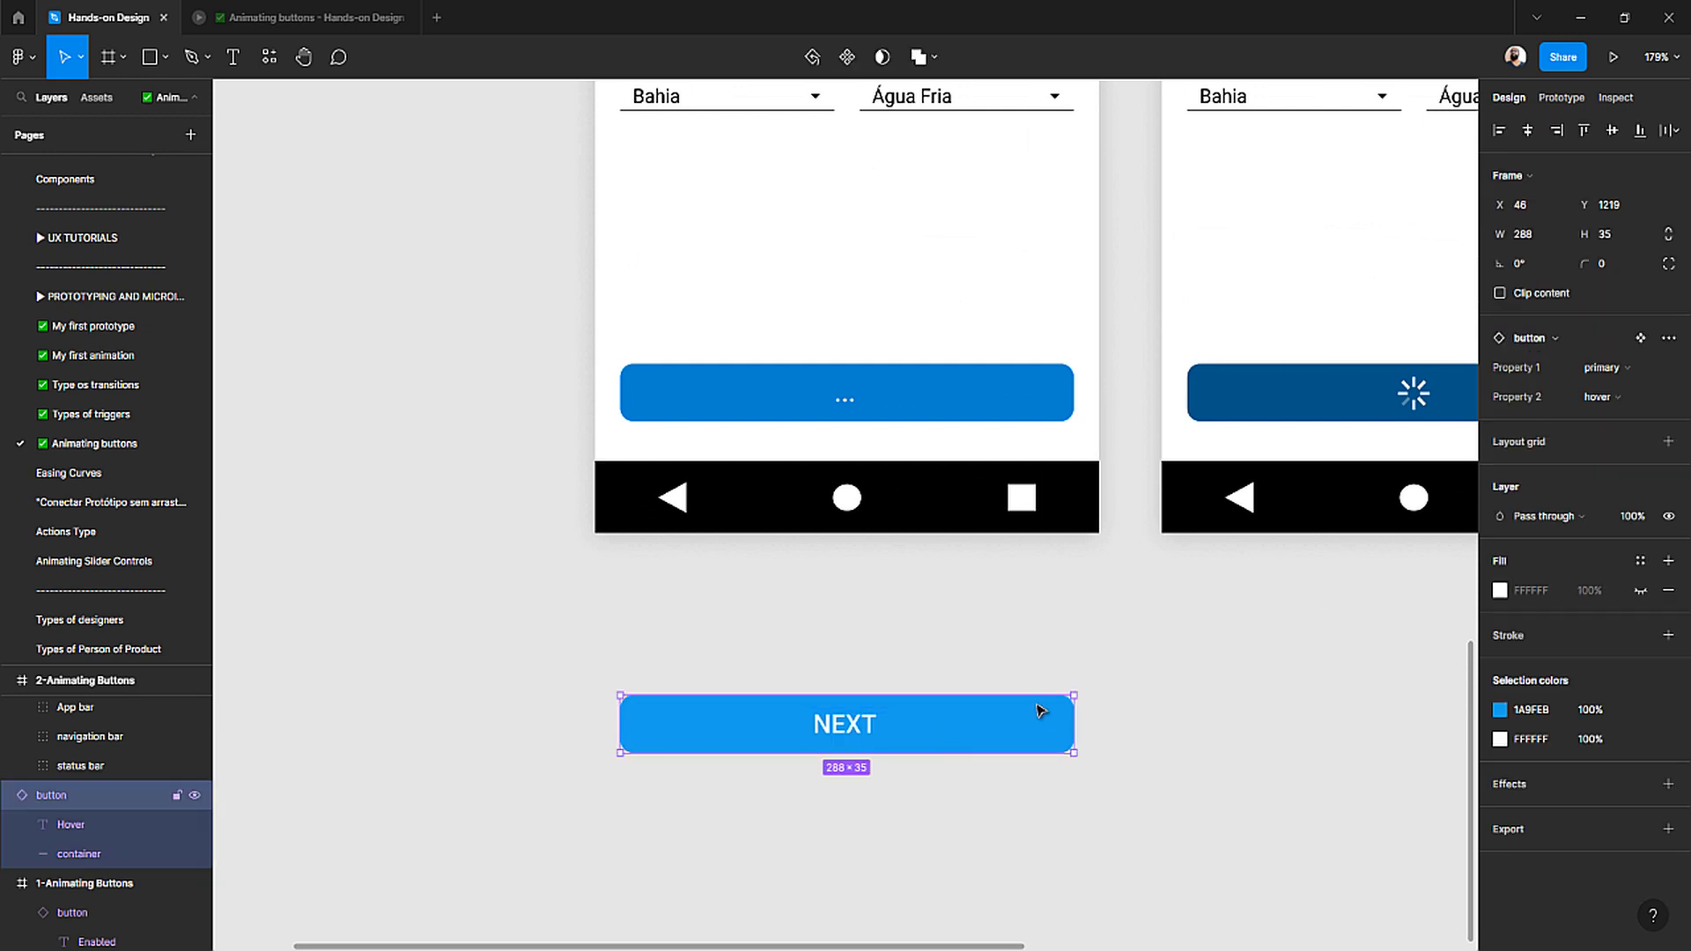
- Compare the button copy's labels by switching its Property 2 to enabled and back to hover
click(1599, 396)
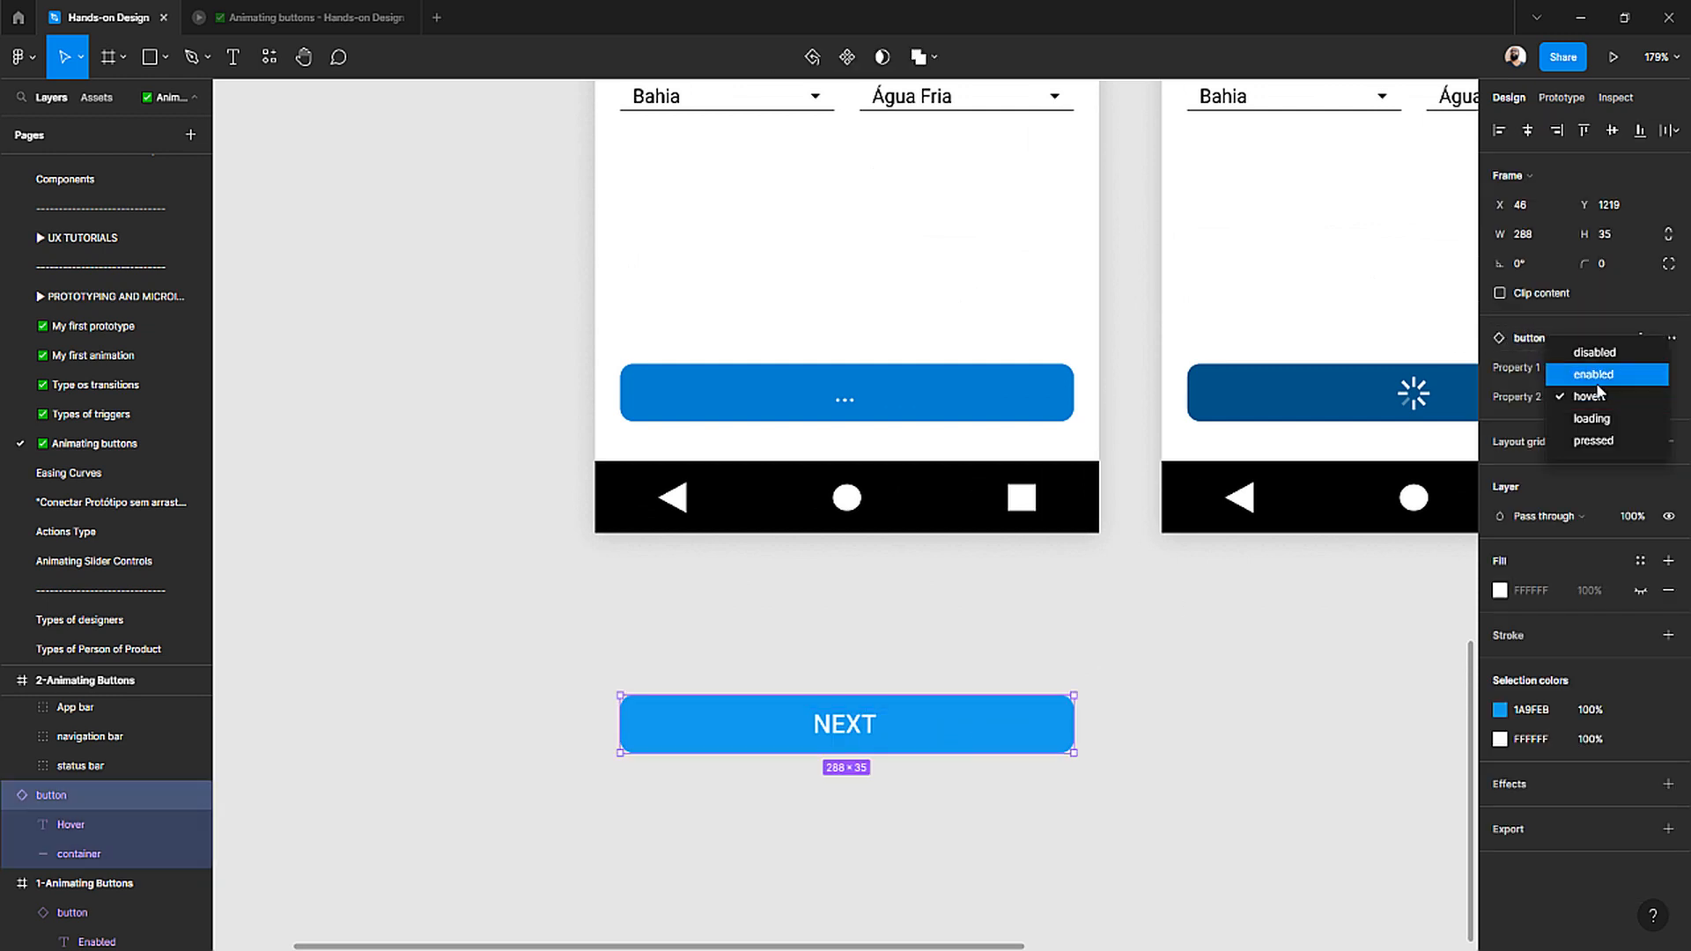
click(1606, 377)
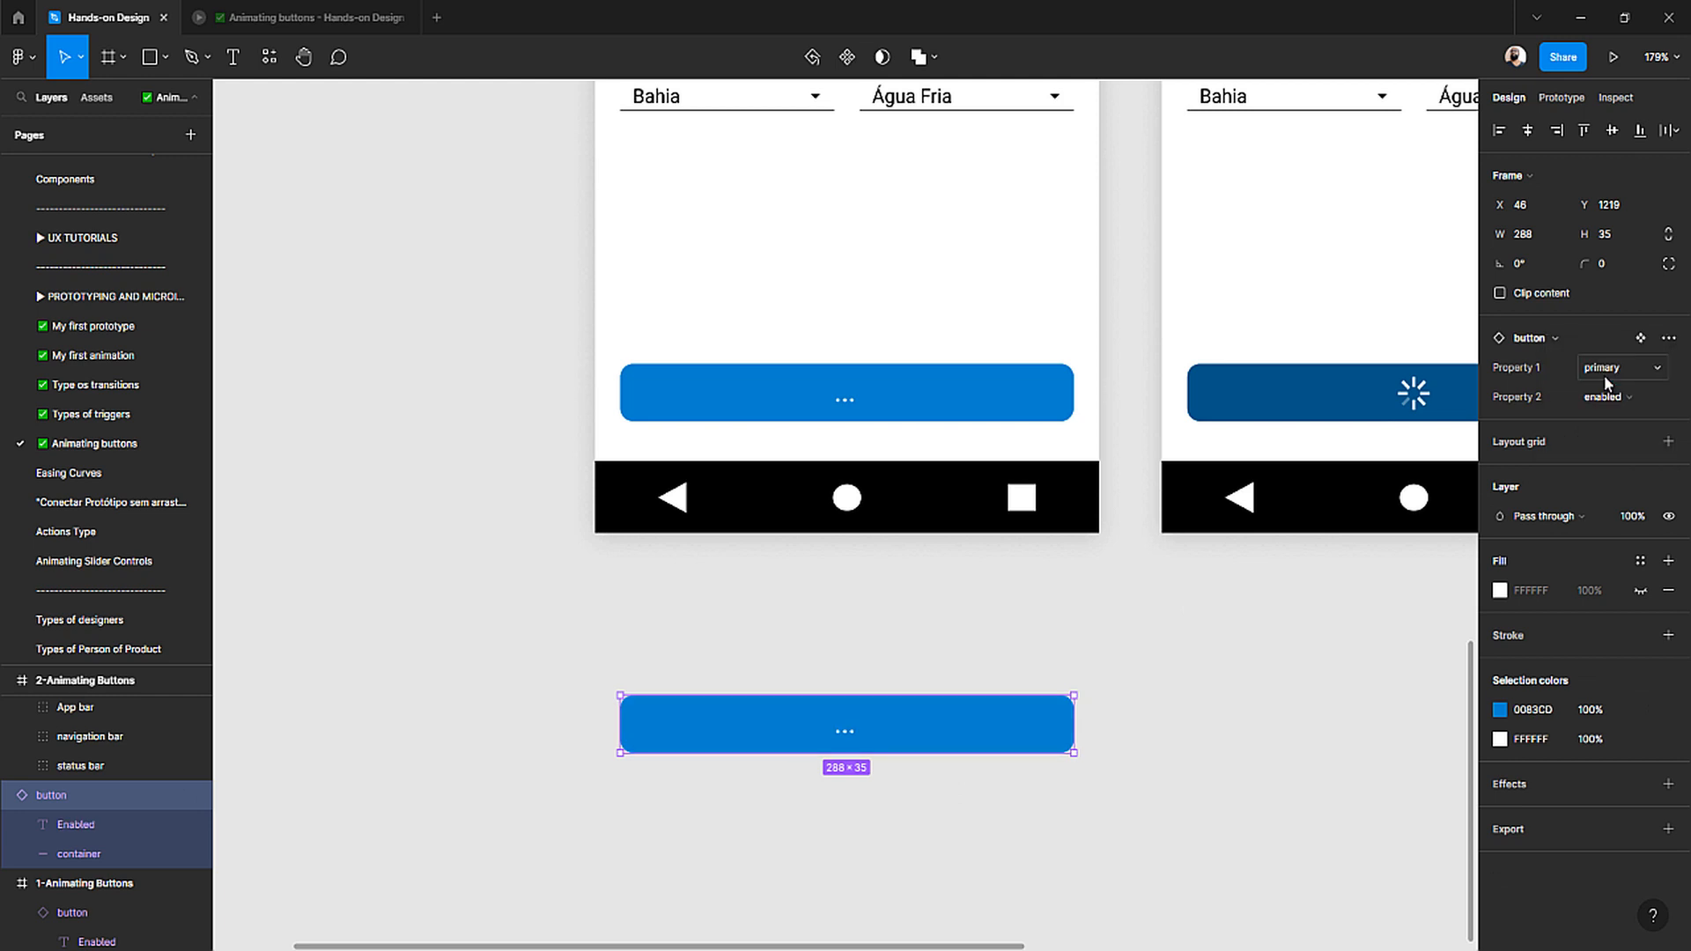
click(879, 400)
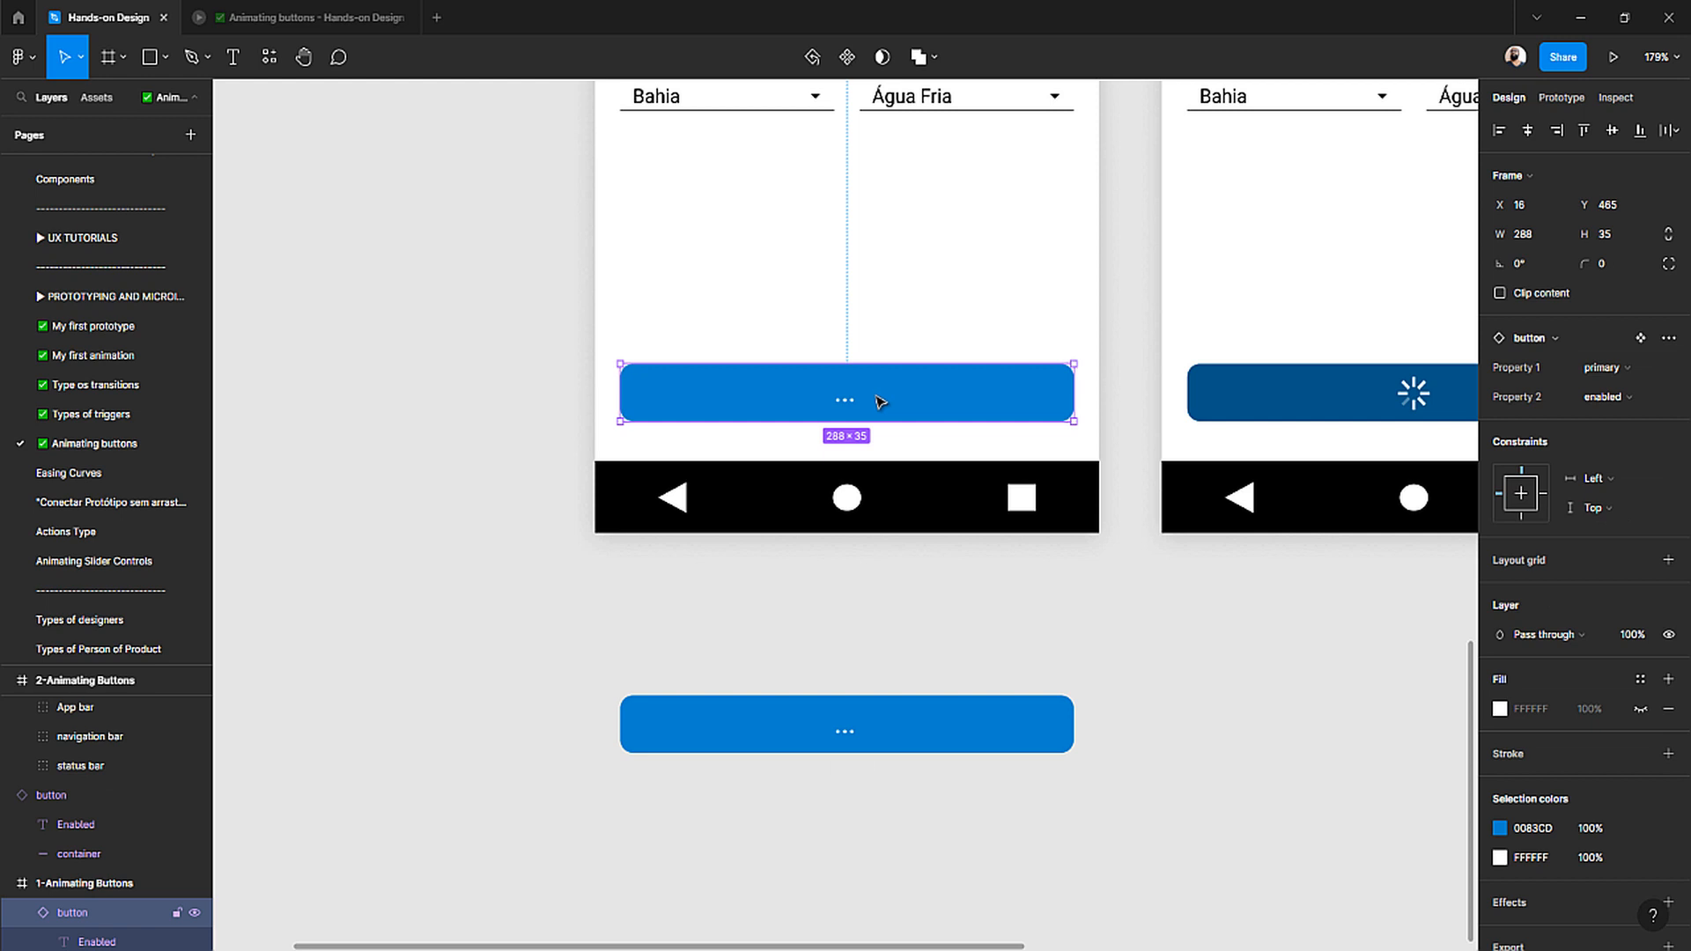
click(907, 731)
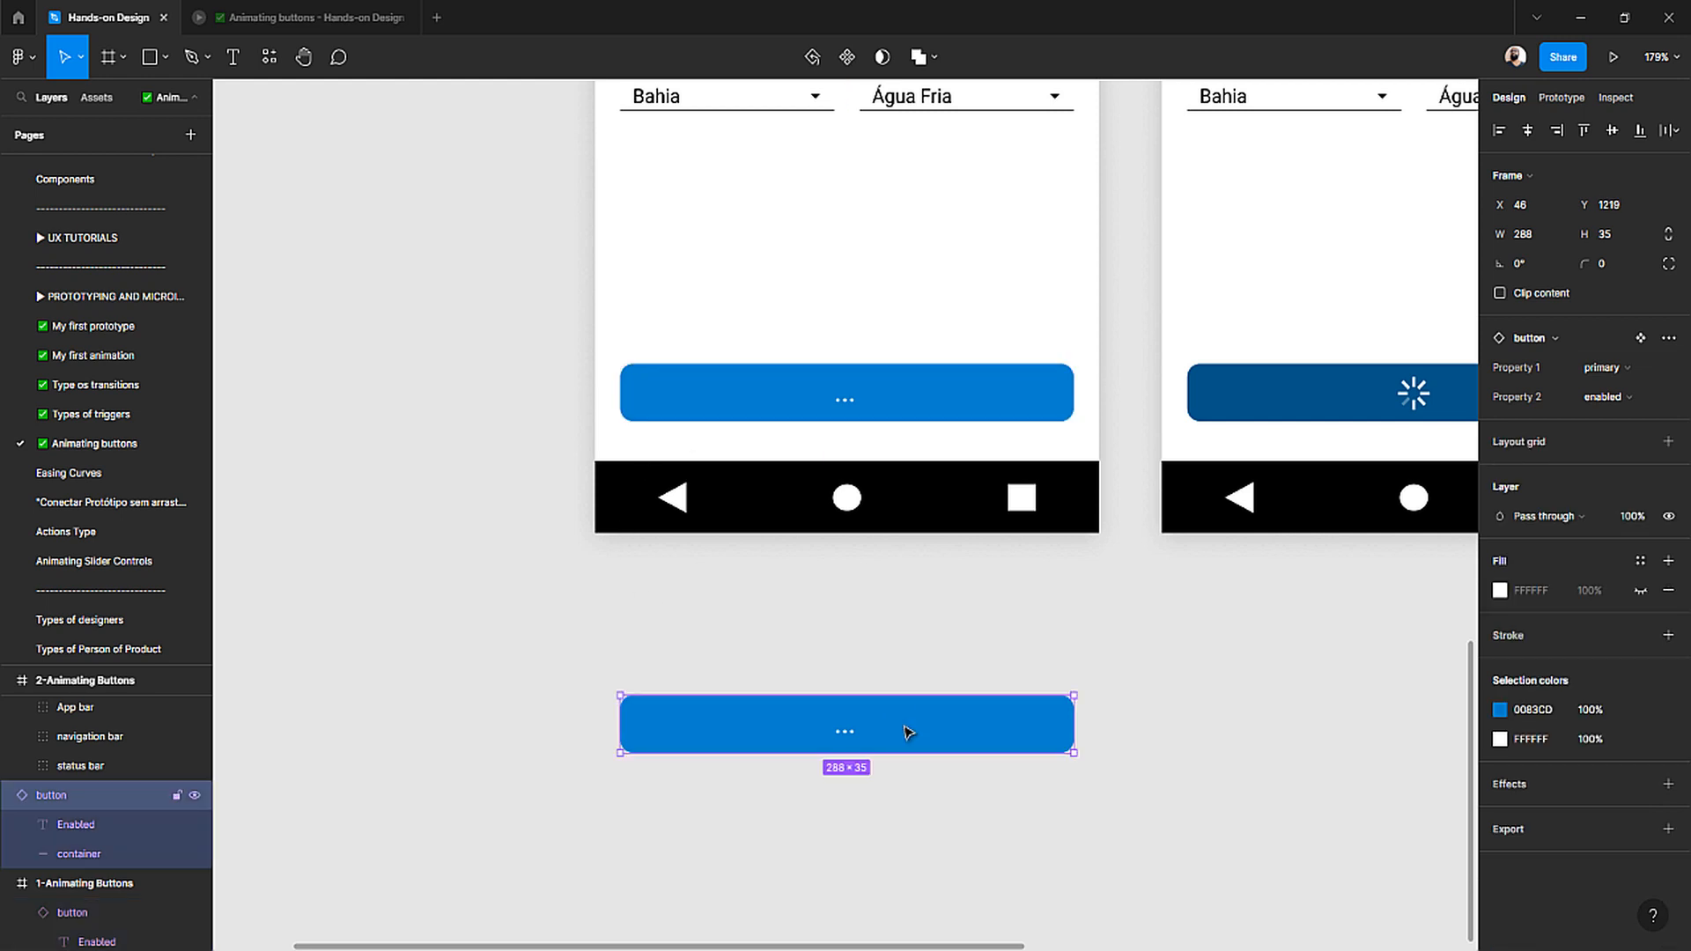
click(1629, 397)
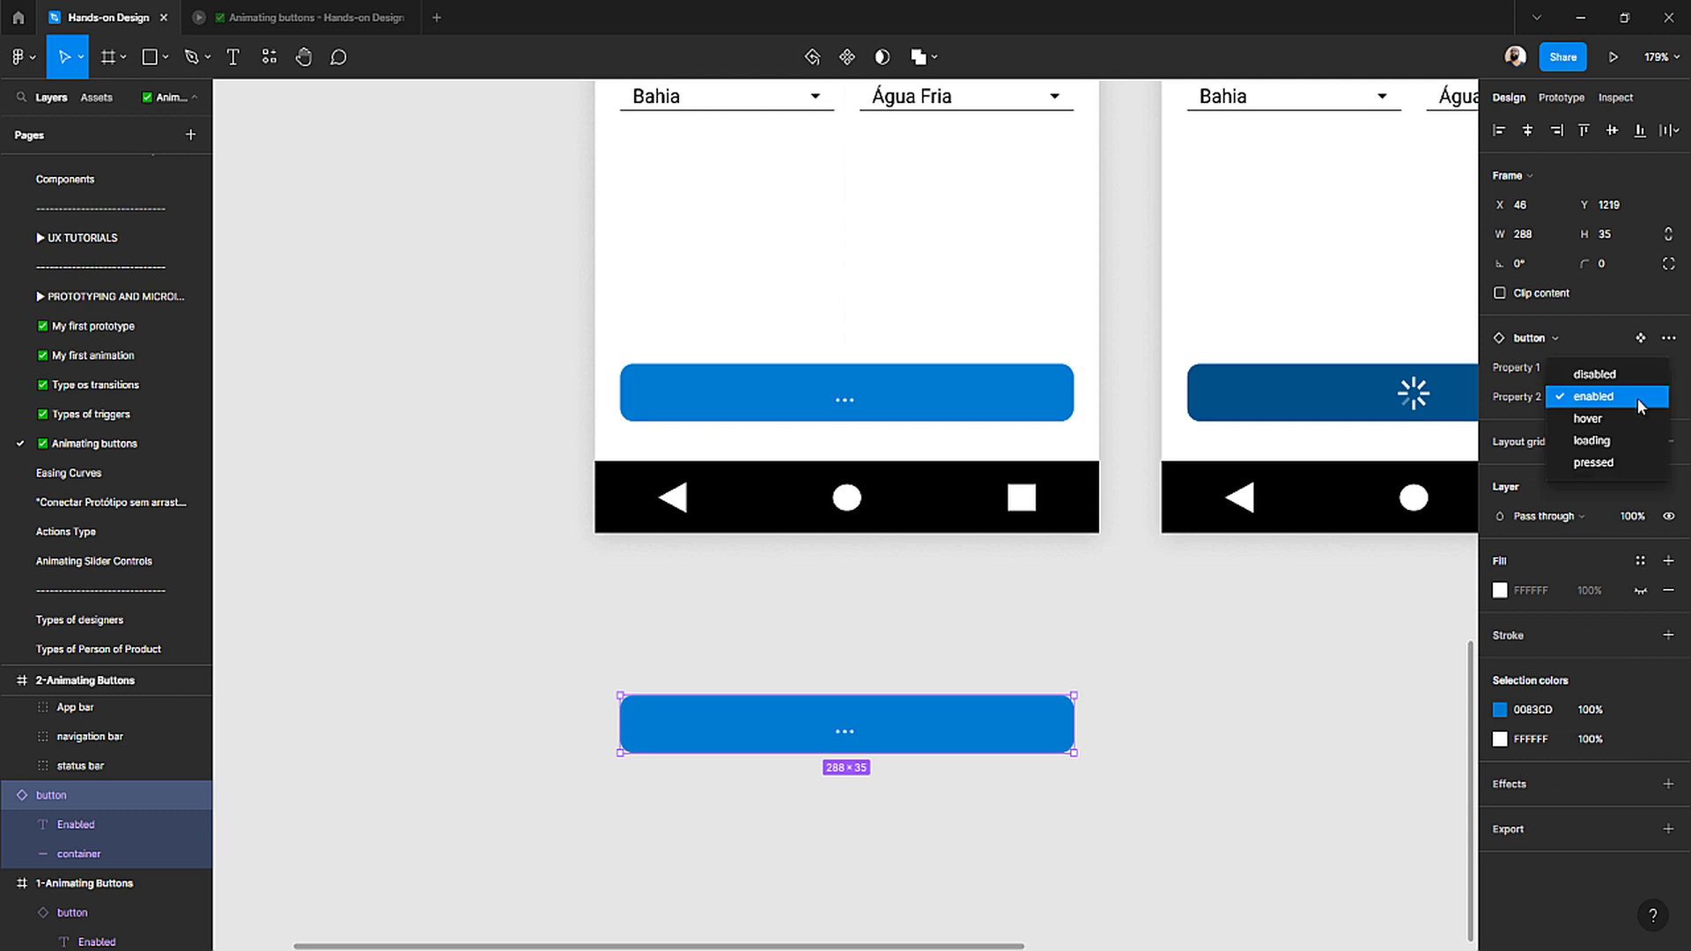
click(1631, 416)
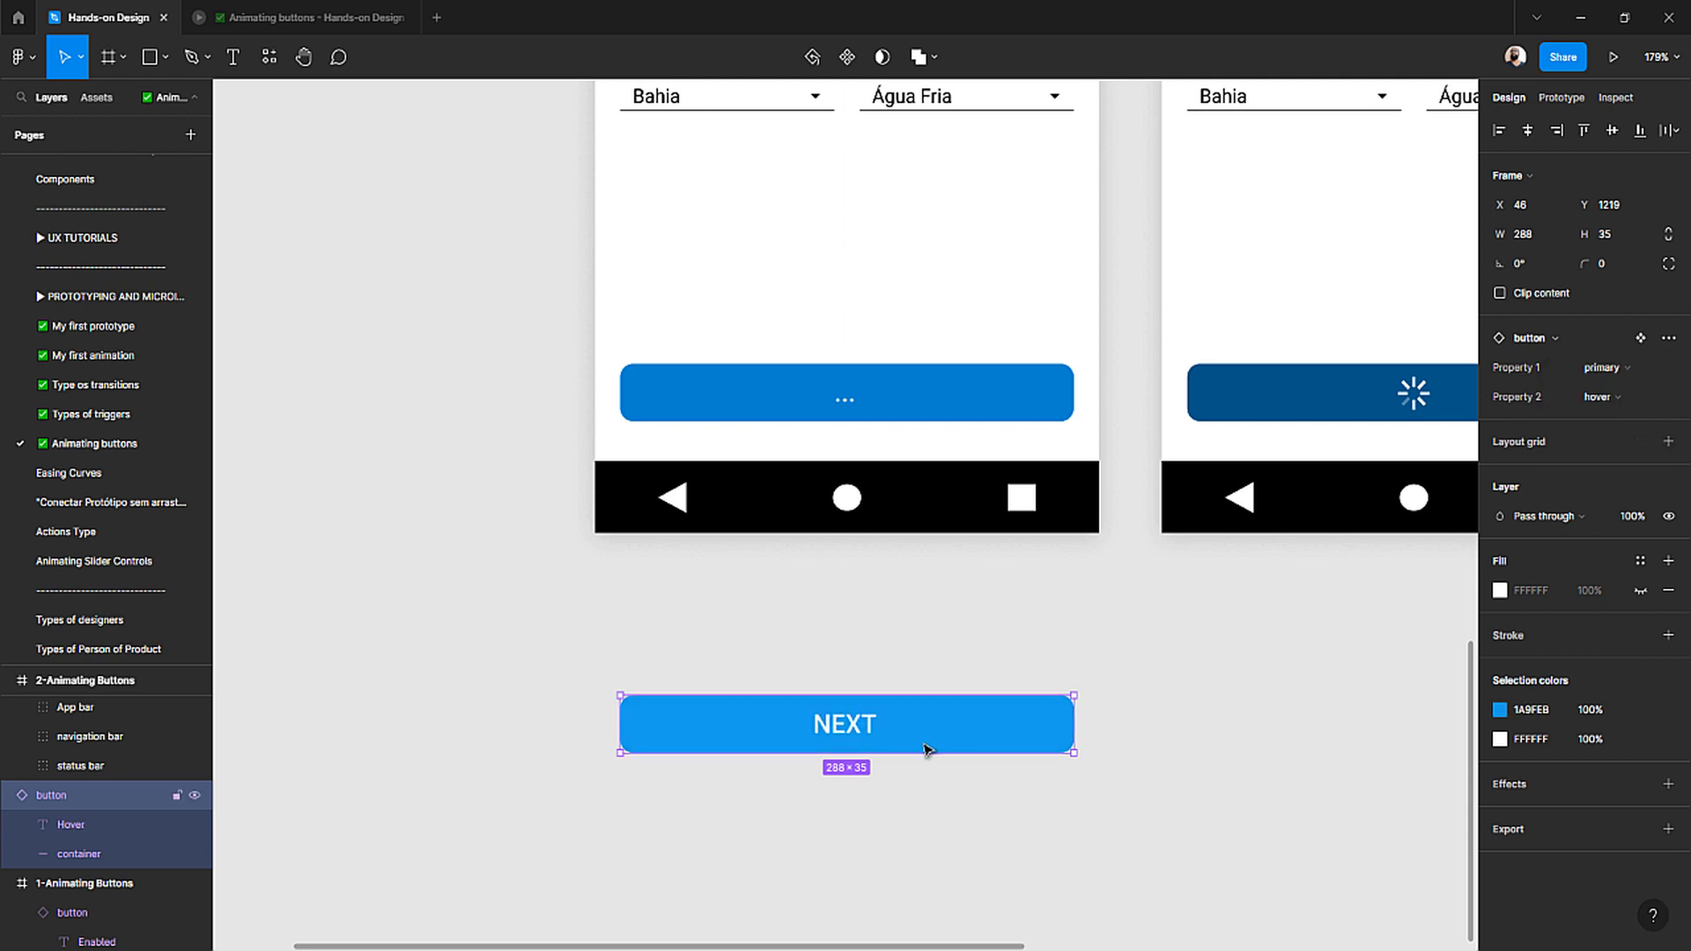
- Delete the button copy below the first screen
click(954, 634)
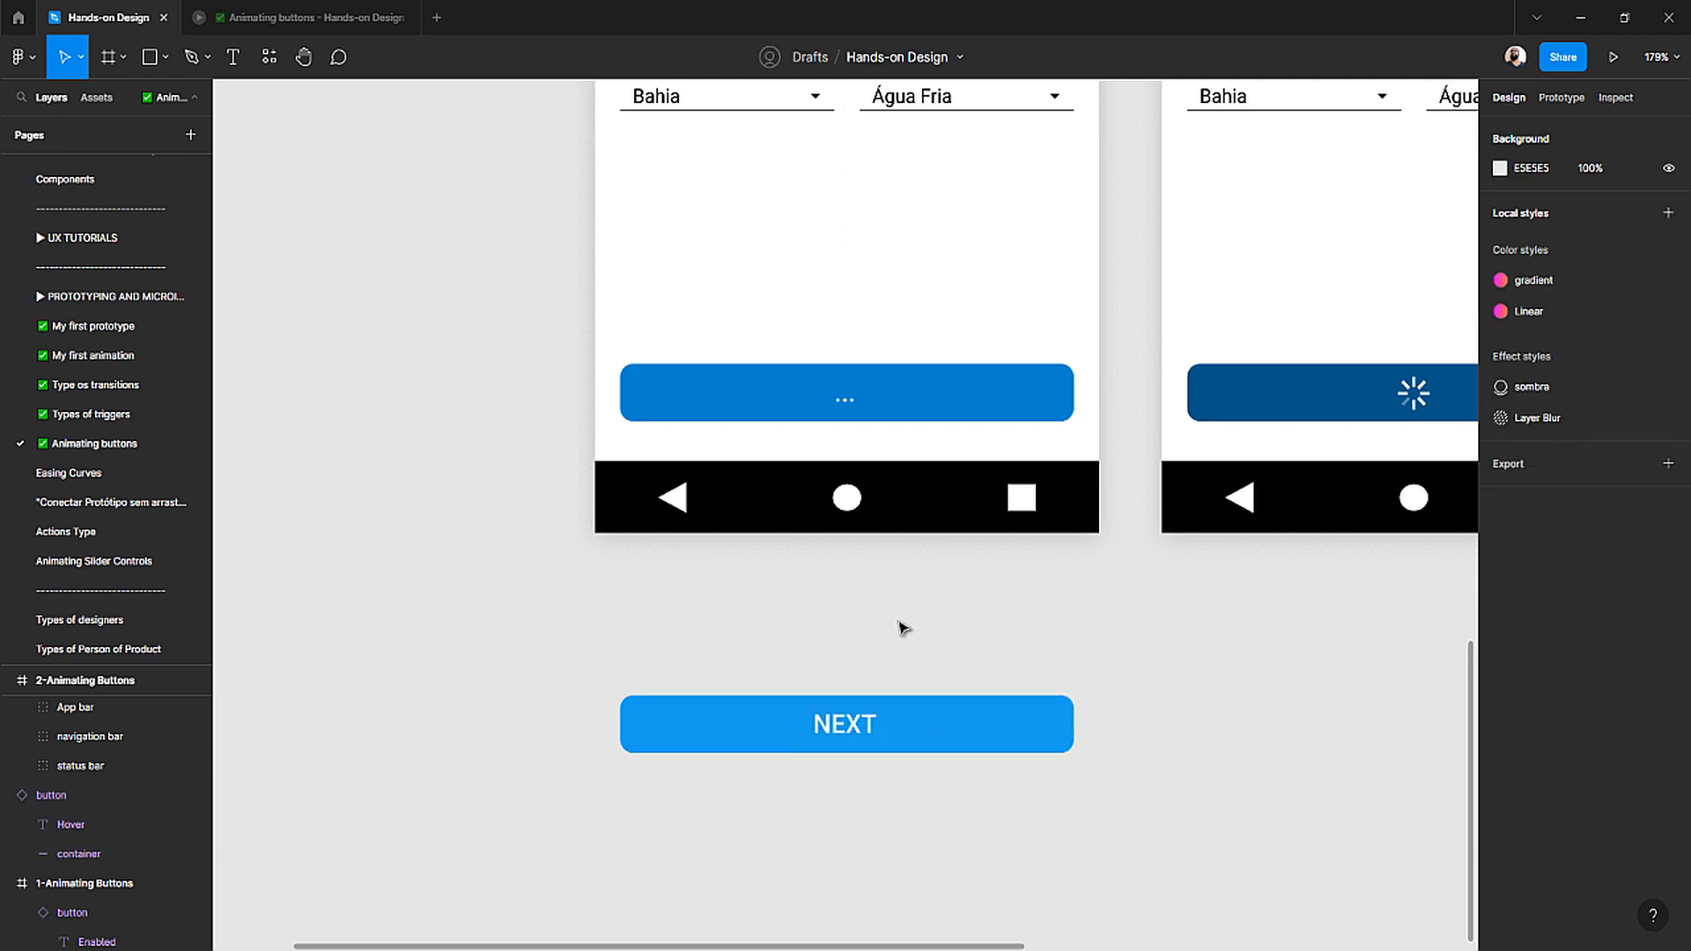
click(852, 723)
key(Delete)
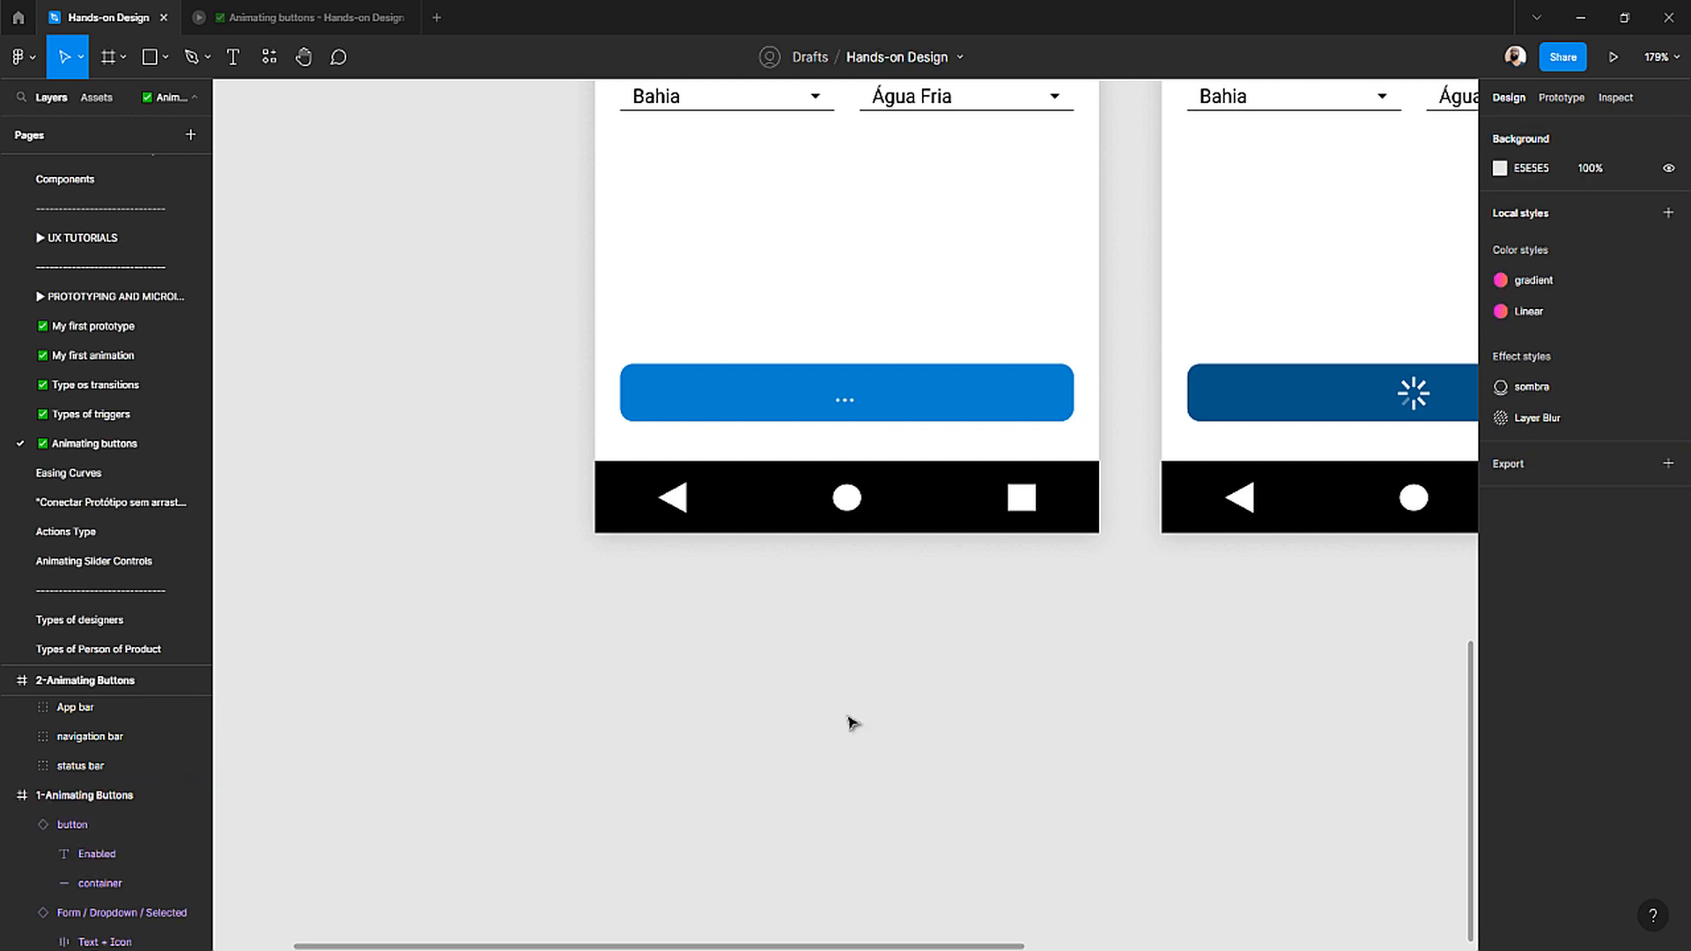
- Replace the "..." label of the first screen's button with NEXT
double_click(855, 403)
double_click(854, 402)
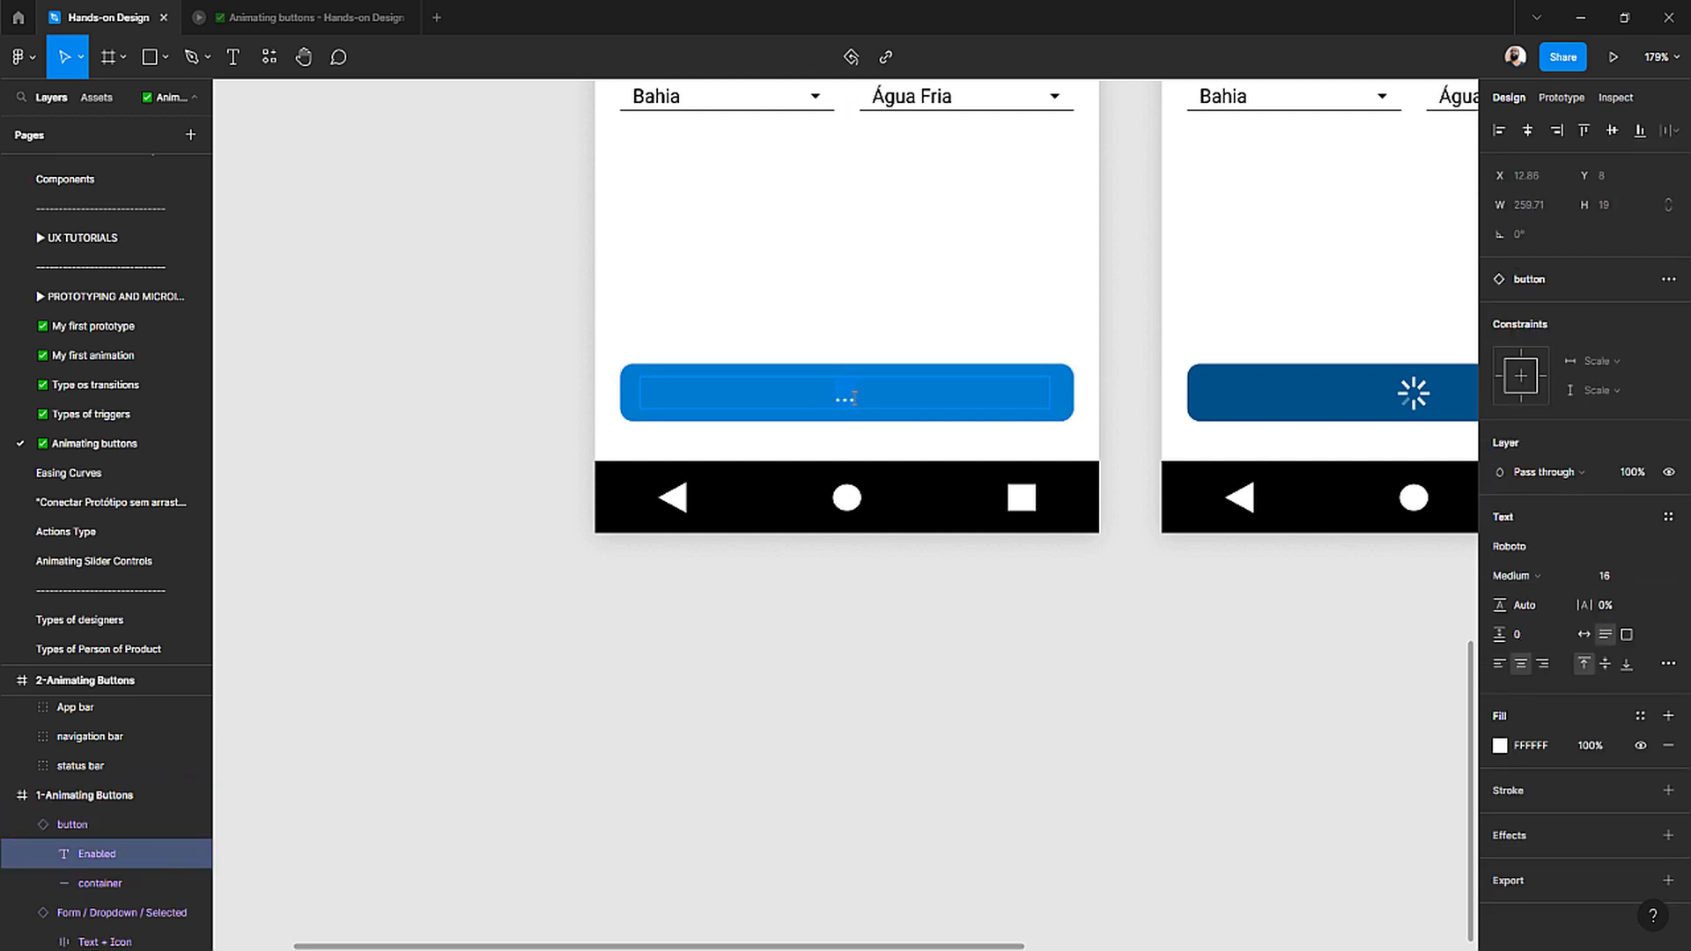
mouse_move(350, 18)
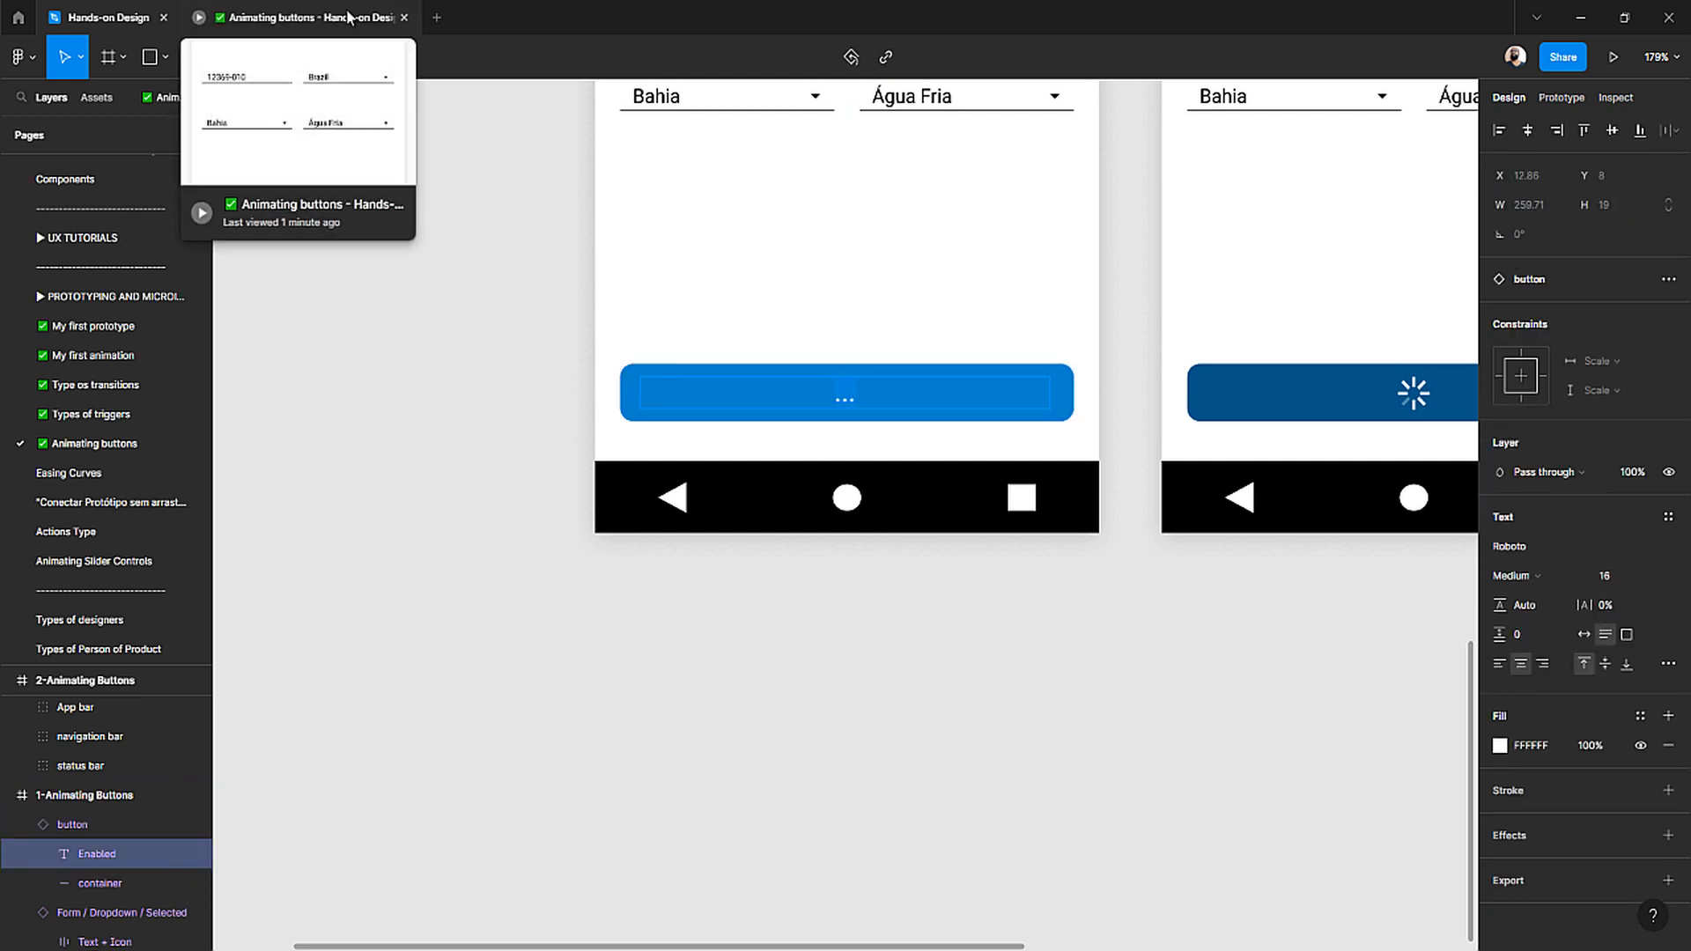
text(NET)
text(T)
key(Escape)
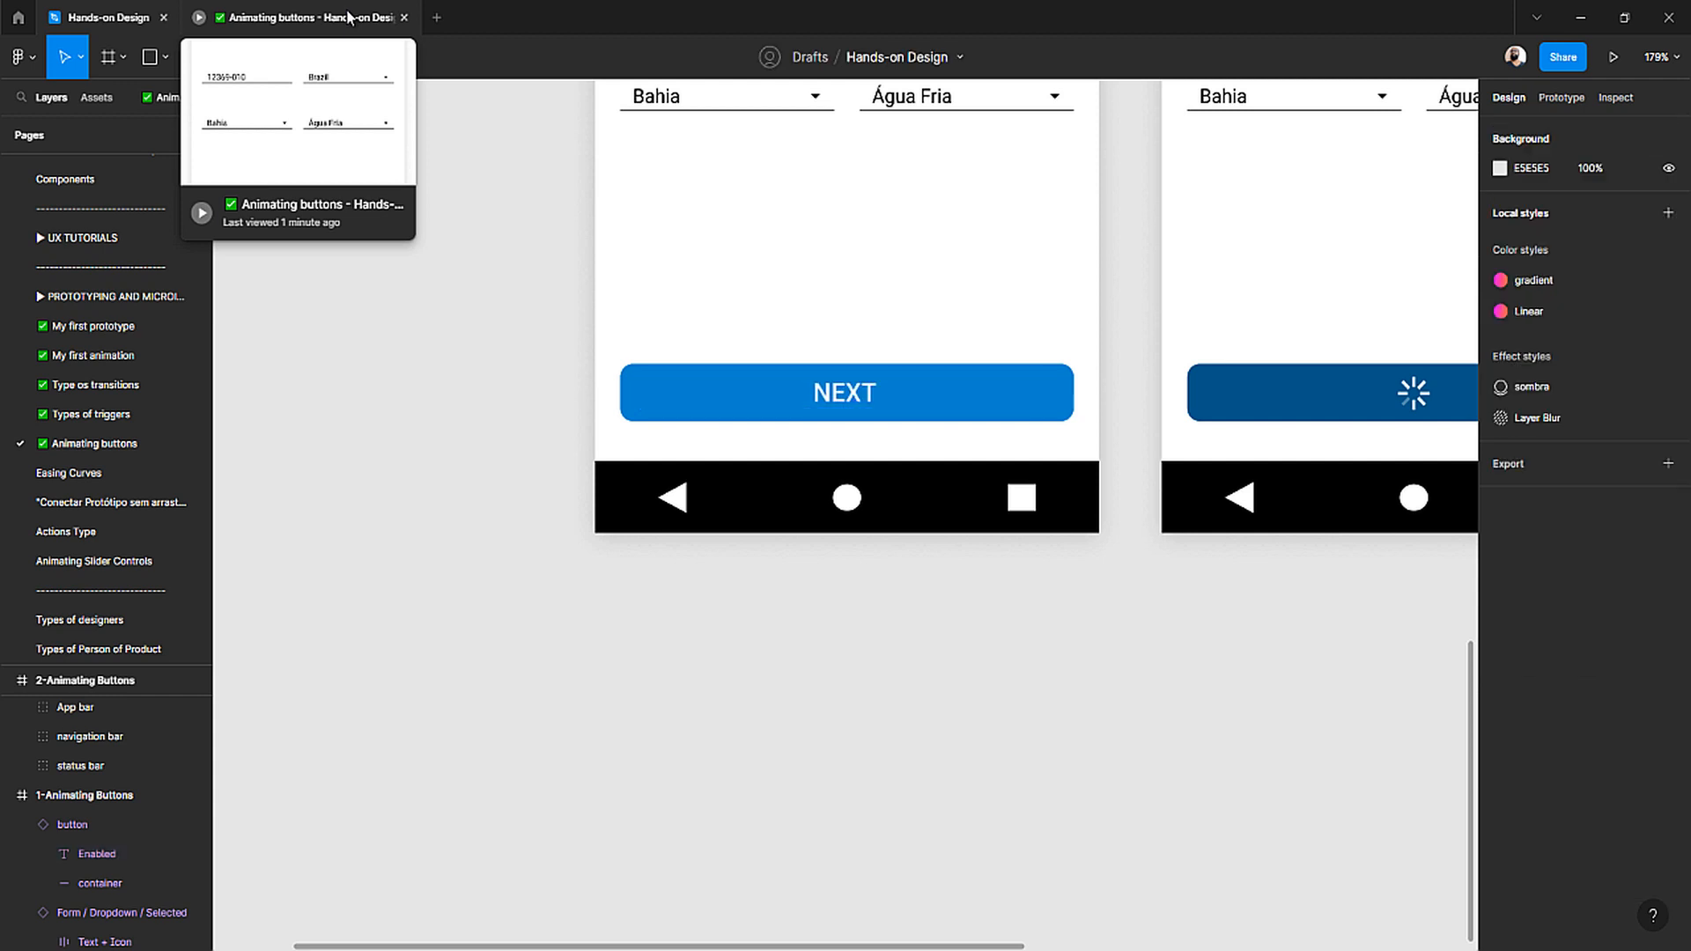
- Examine the reset and detach options of the first screen's NEXT button instance, leaving them unused
click(818, 401)
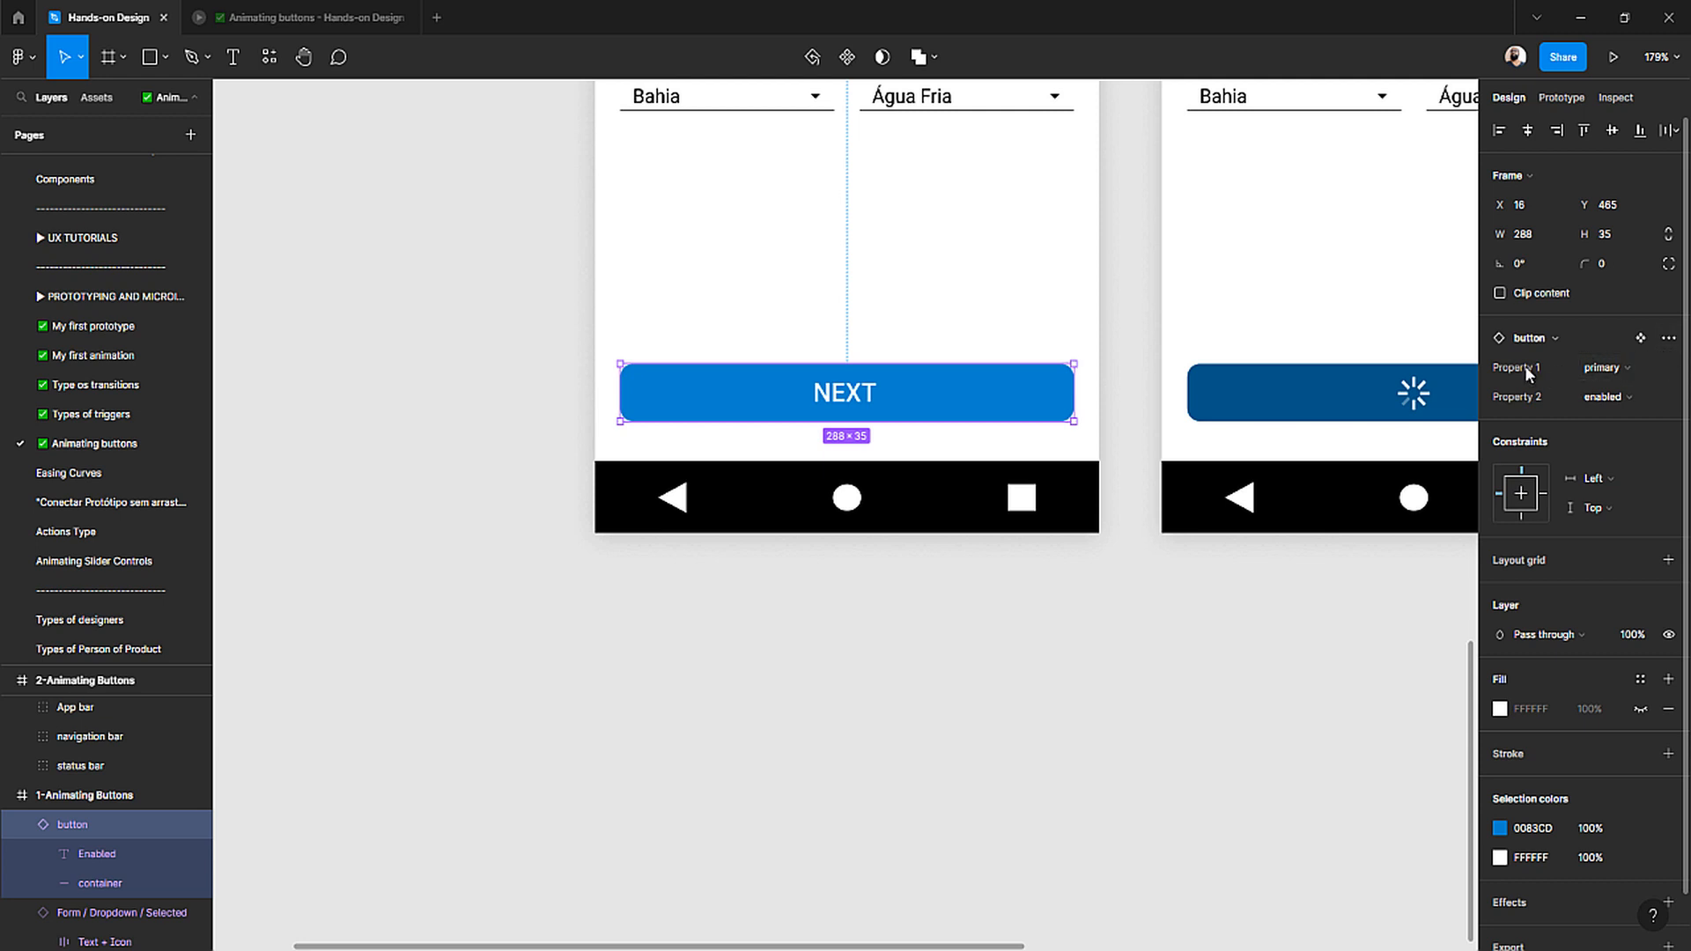
click(1669, 339)
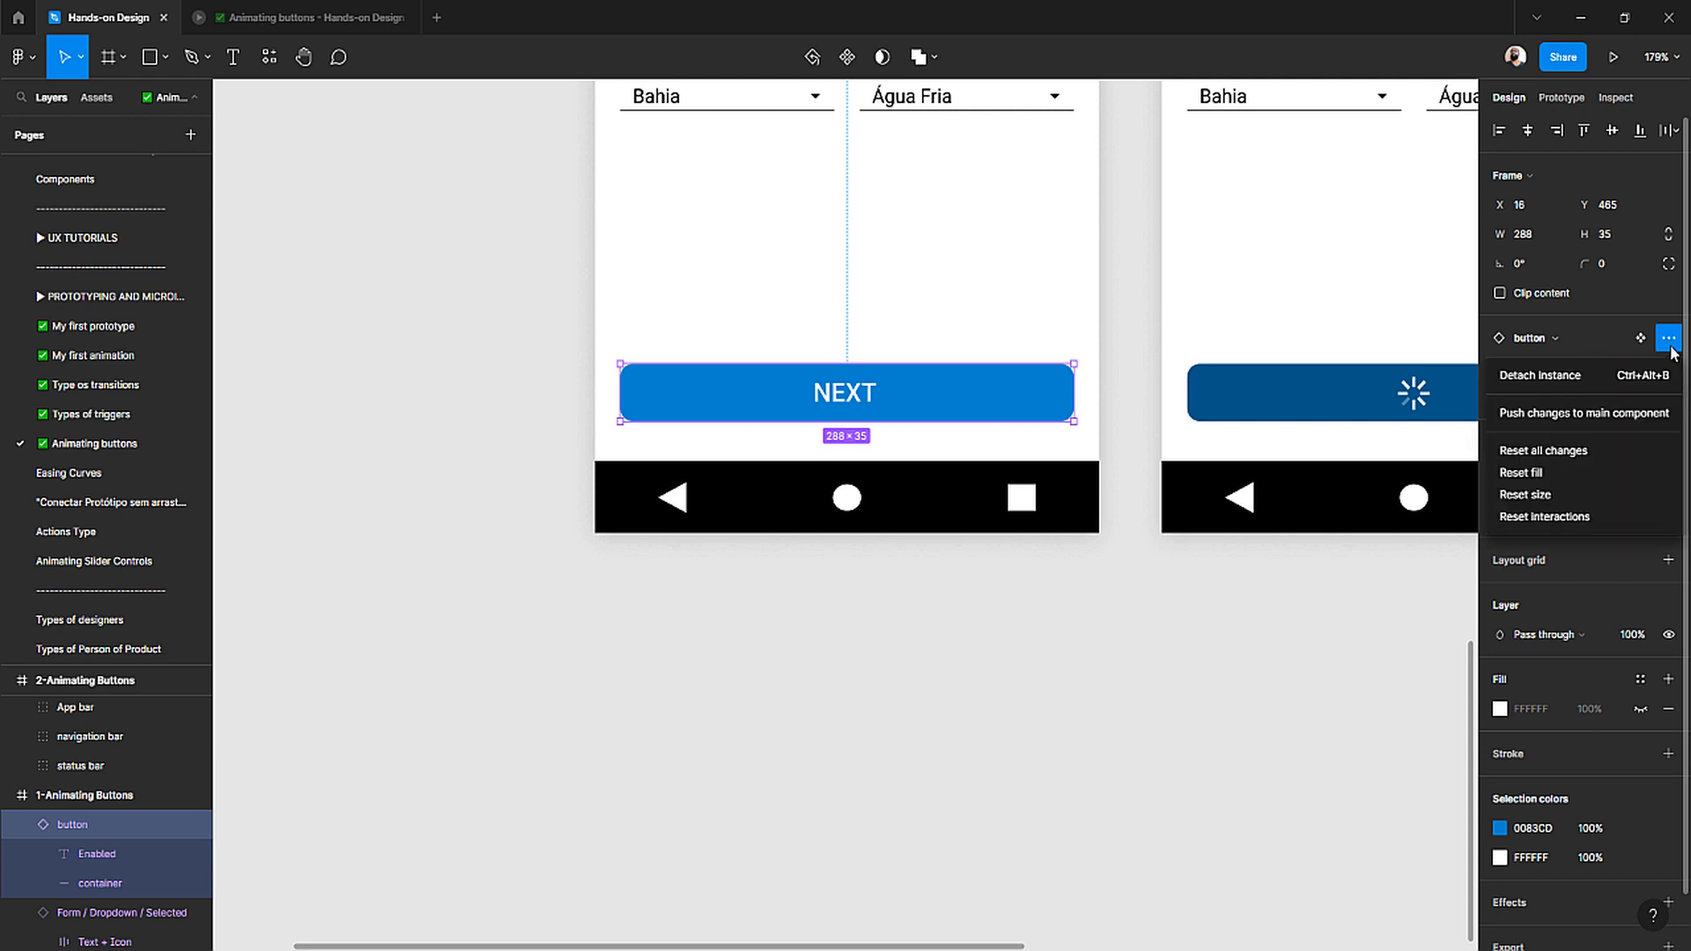
click(1669, 342)
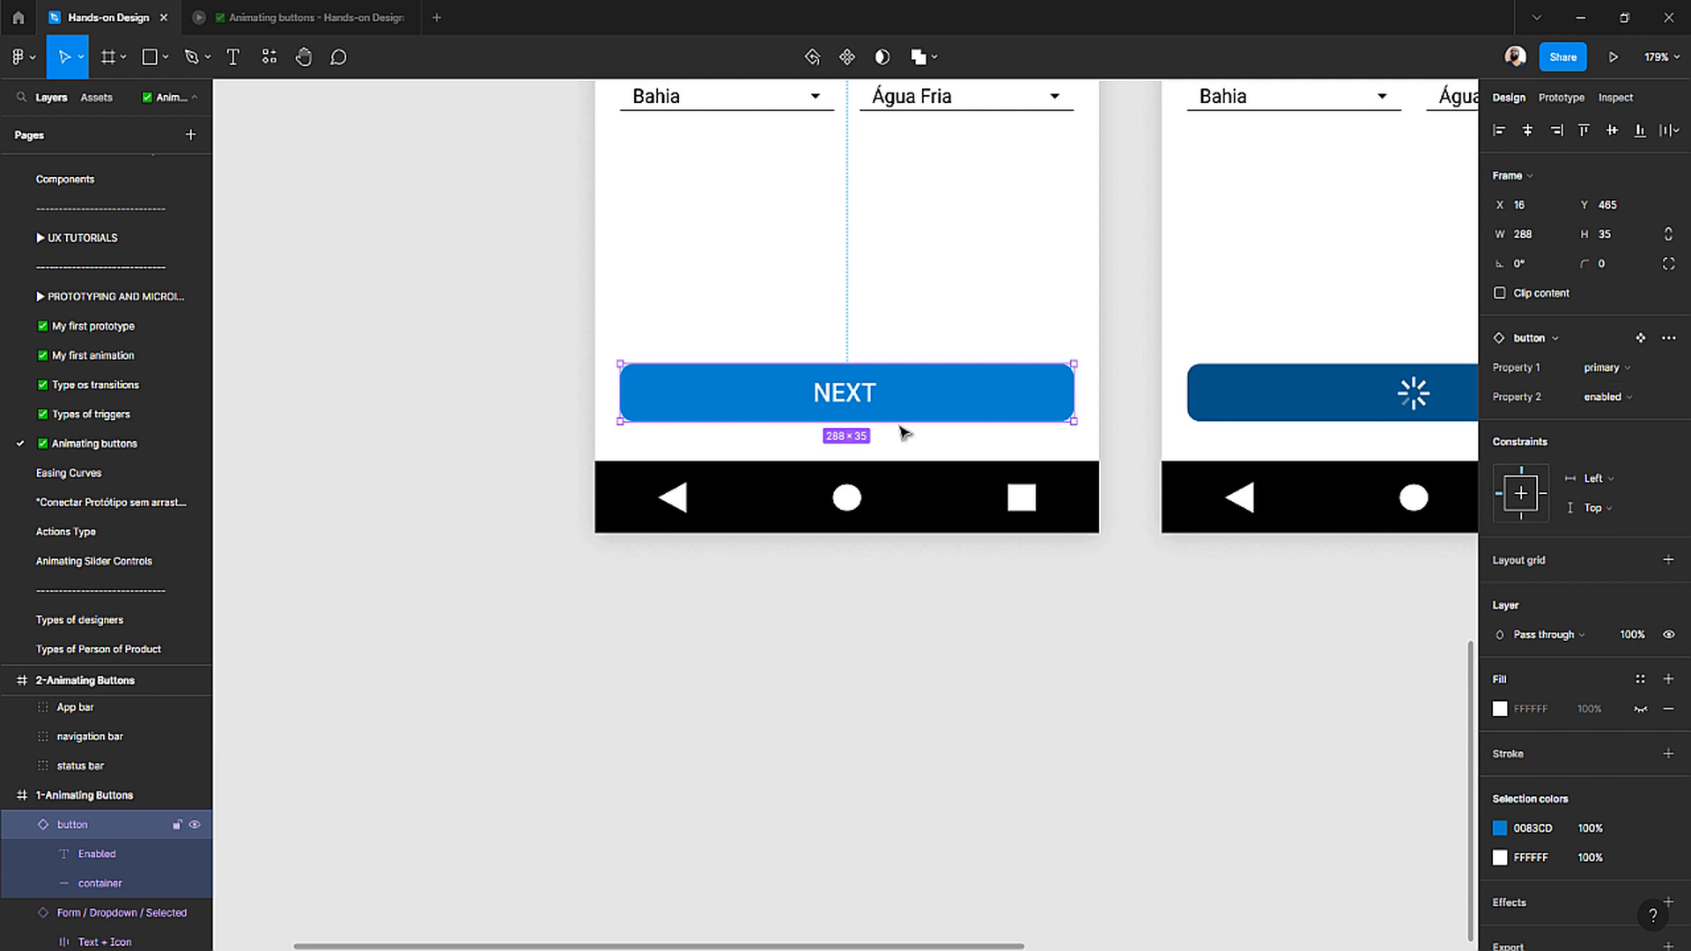
click(823, 460)
click(814, 421)
click(647, 806)
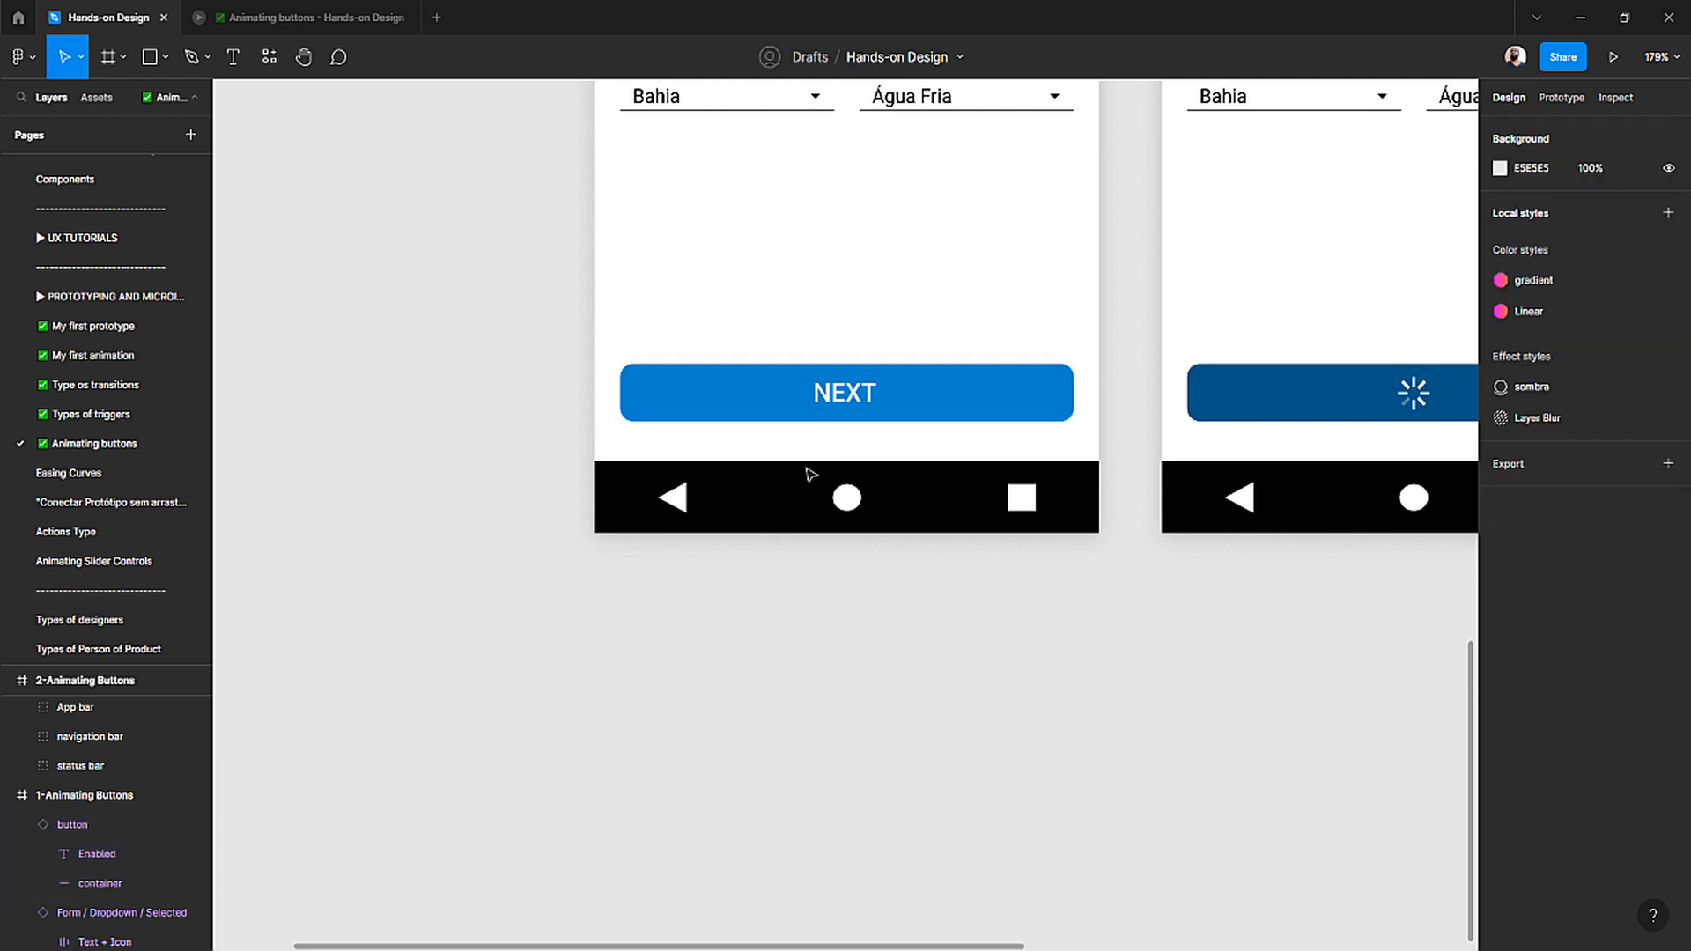
- Set Property 2 of the first screen's button to disabled and change its label to NEXT
click(842, 401)
click(1622, 398)
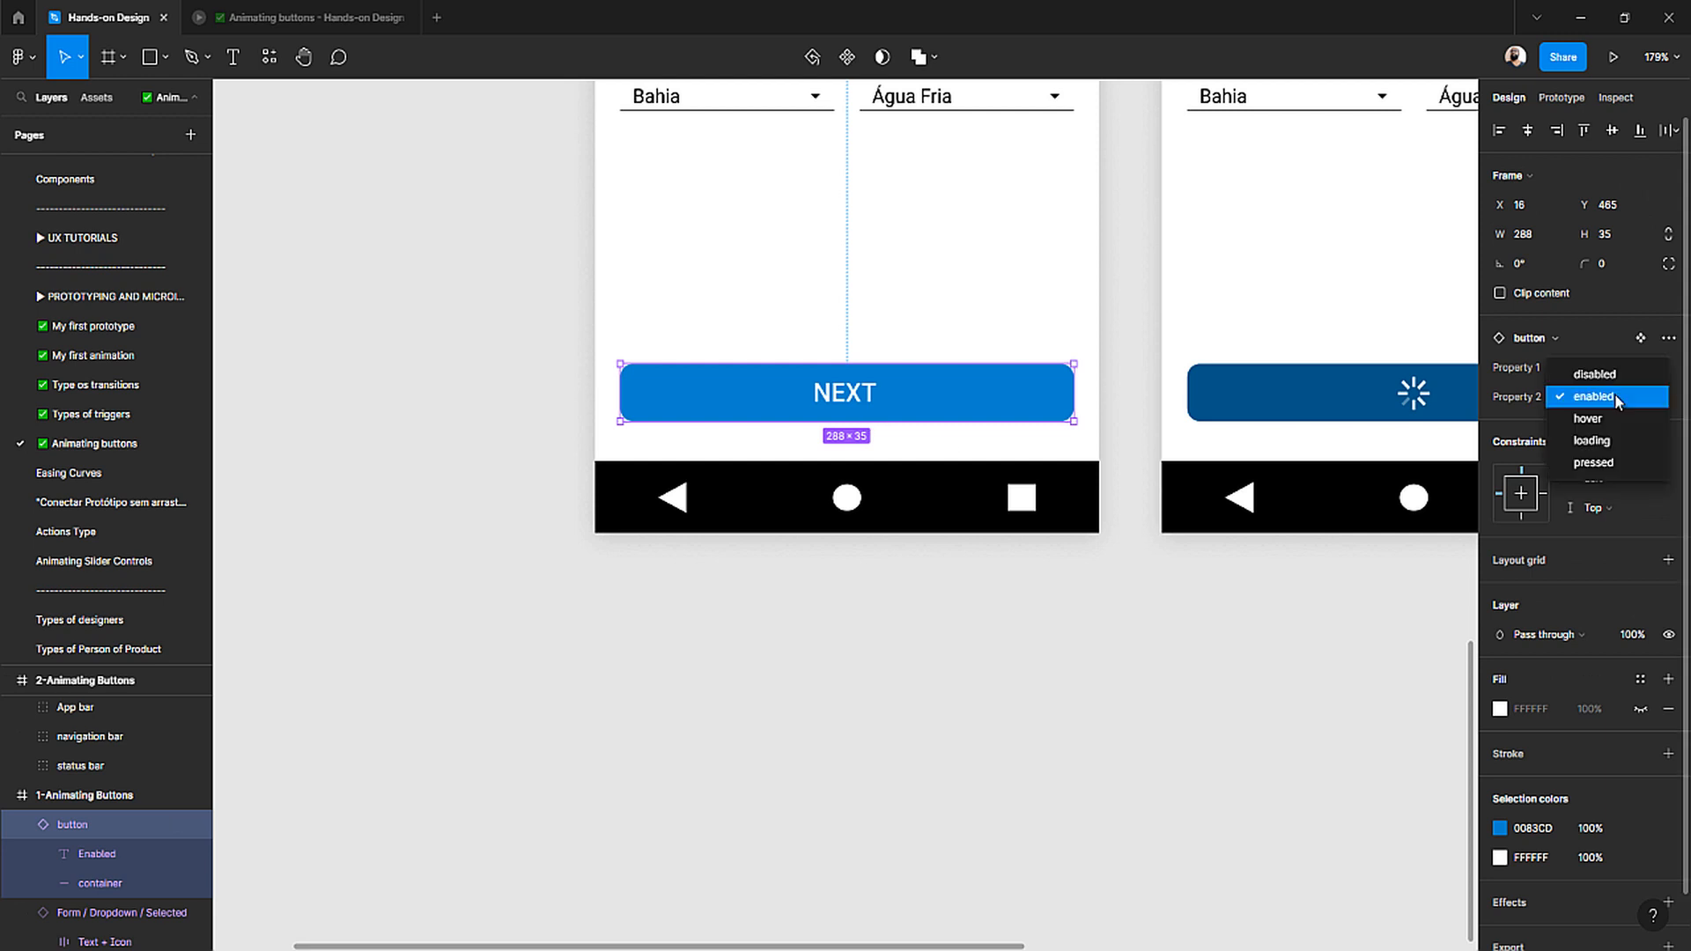
click(1622, 381)
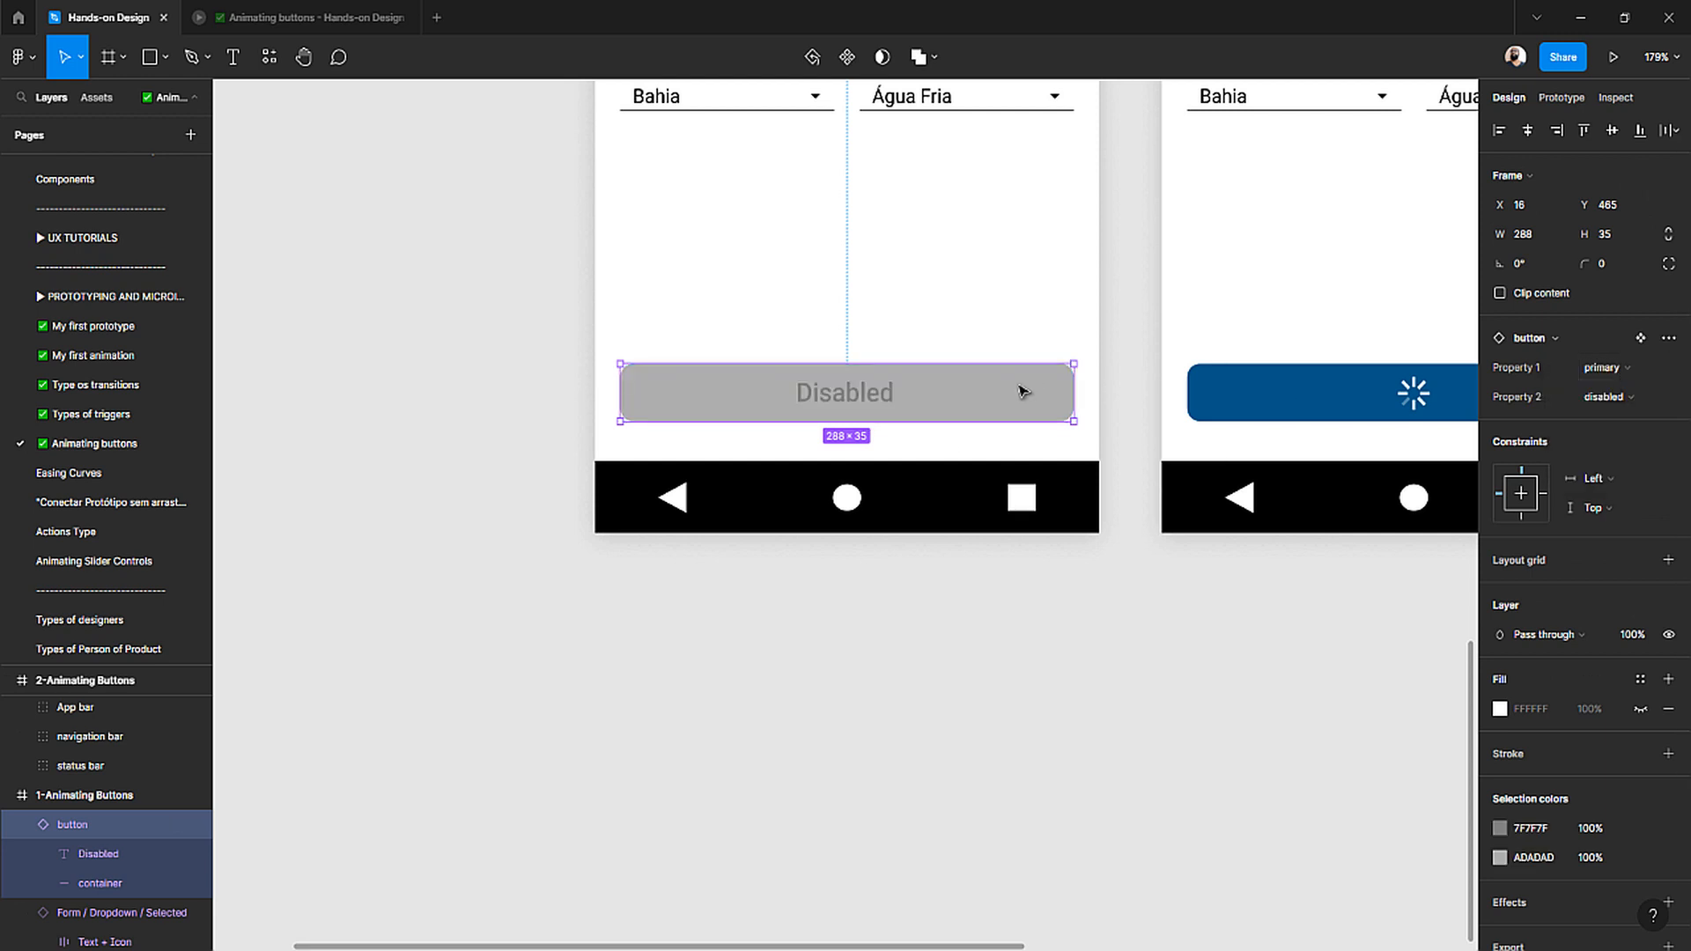
double_click(844, 404)
double_click(861, 408)
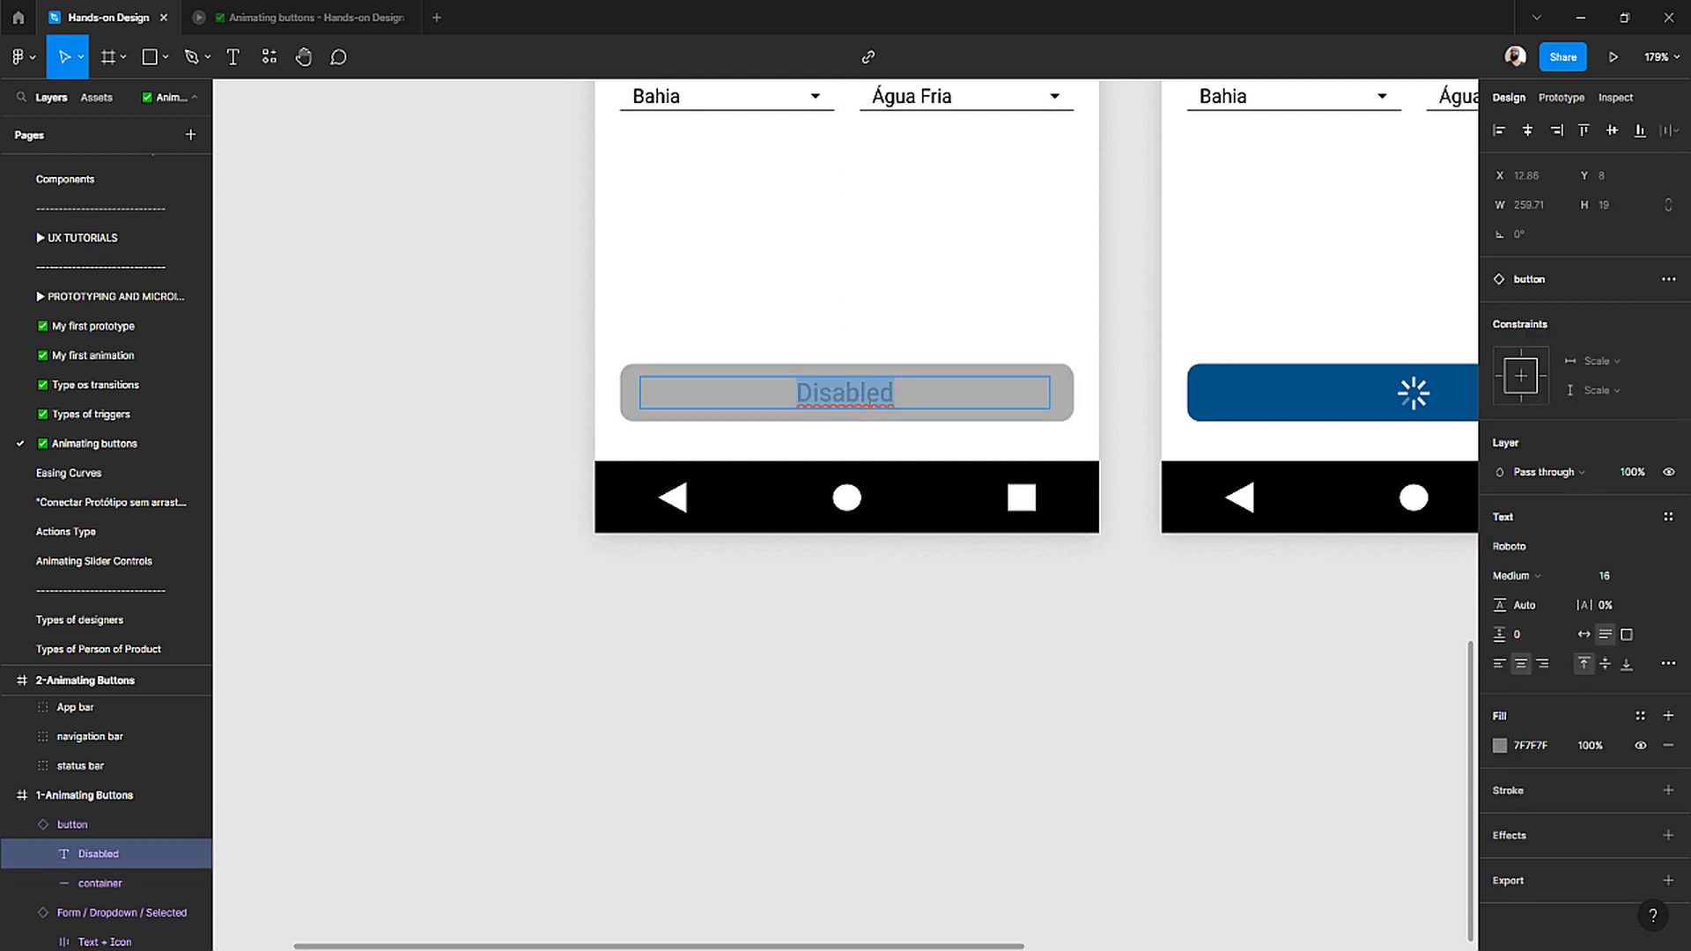
text(NEXT)
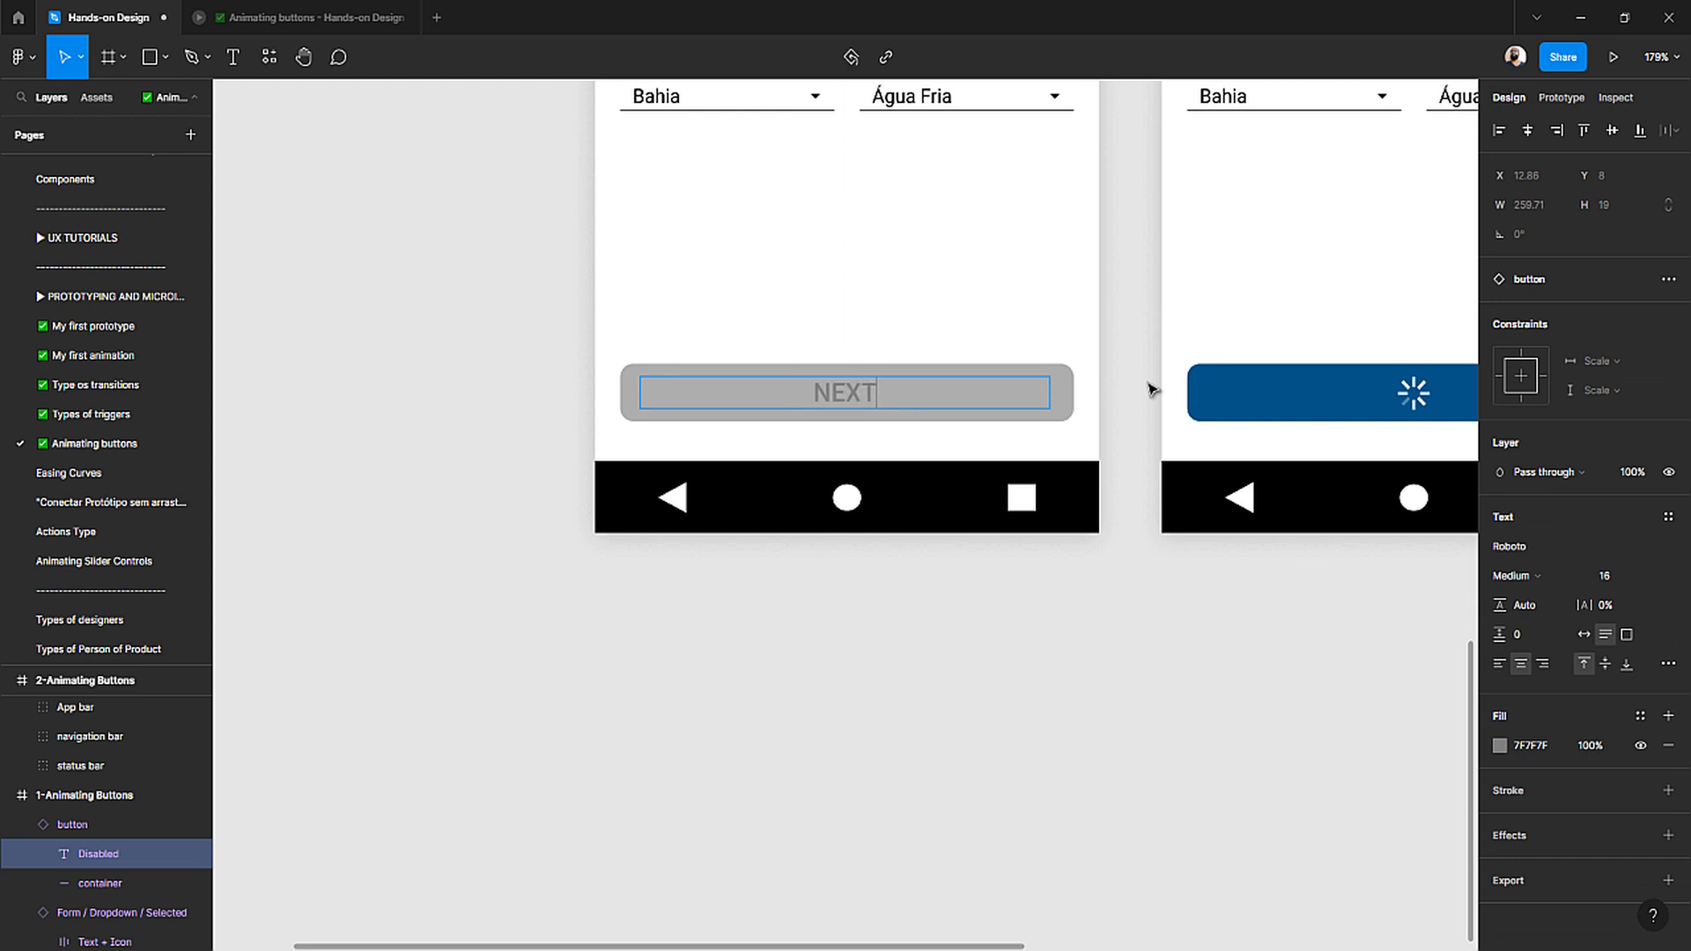
- Set Property 2 of the first screen's NEXT button to enabled
click(907, 410)
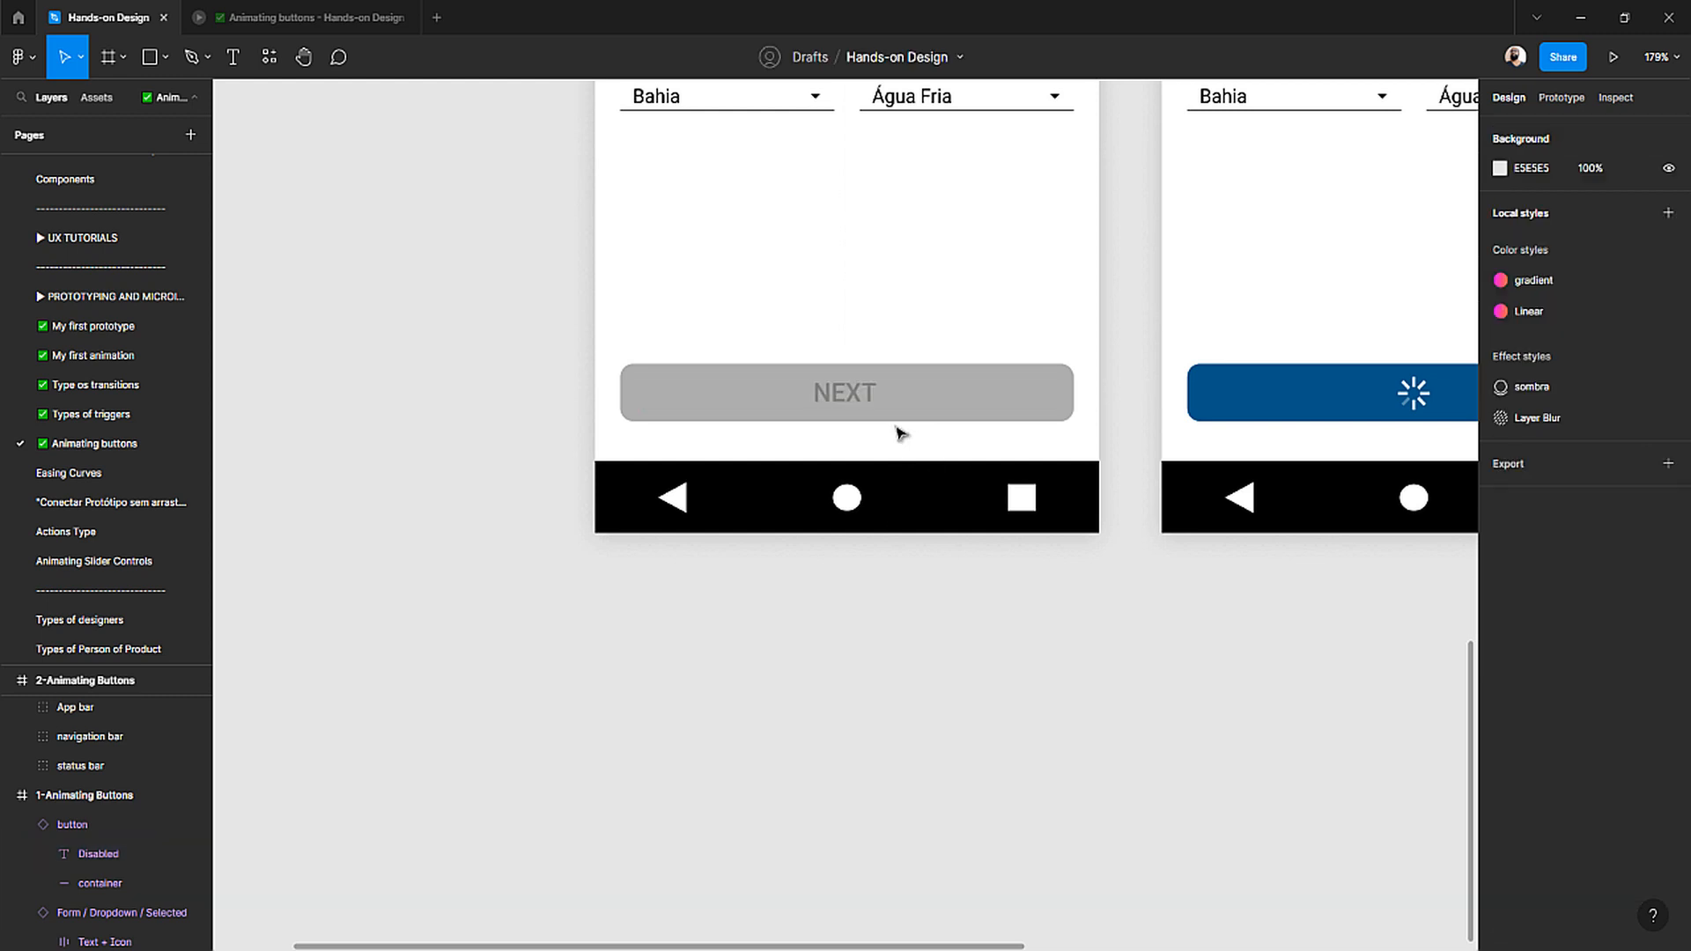
click(903, 406)
click(1604, 396)
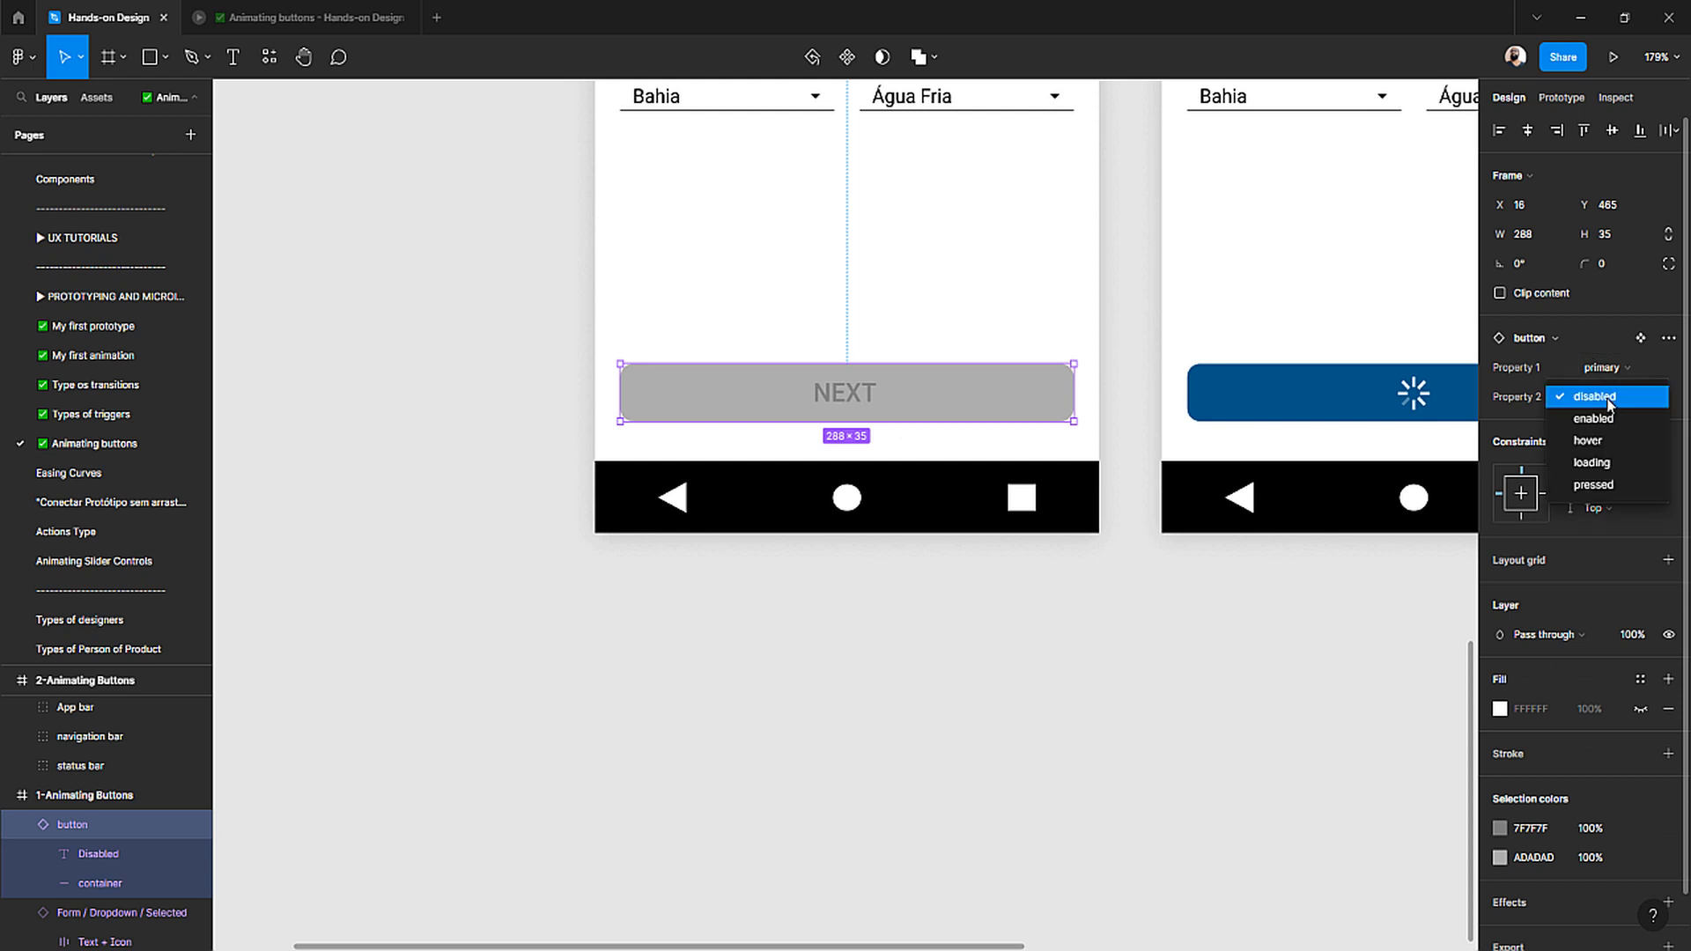
click(1605, 420)
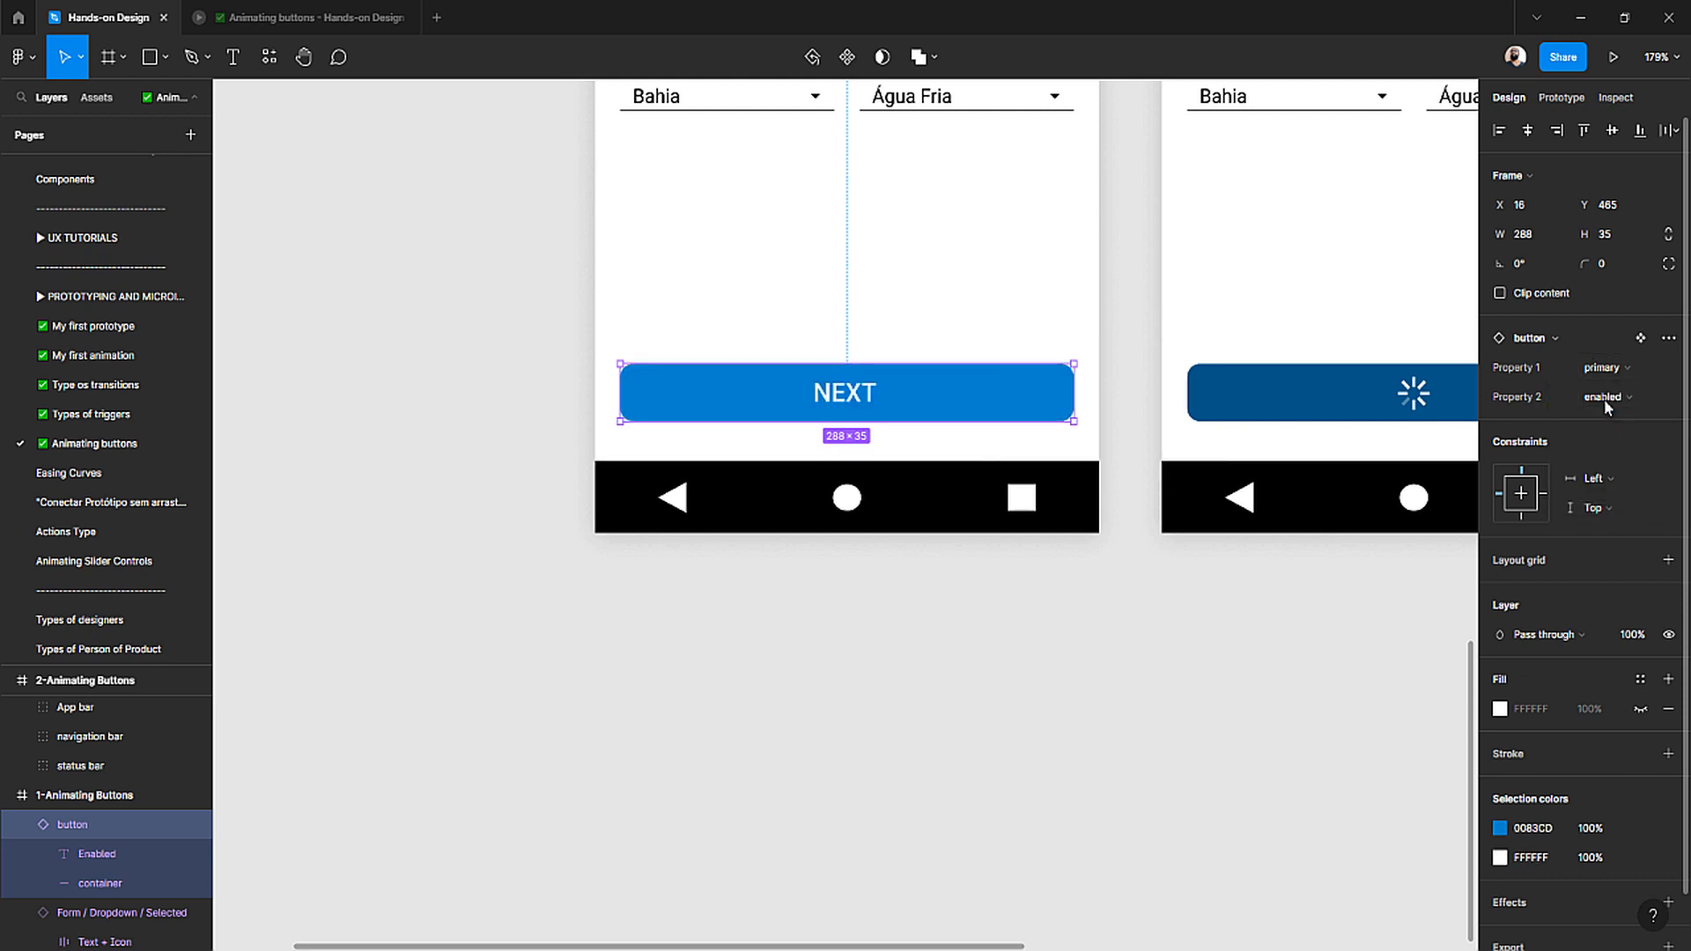
- Set Property 2 of the first screen's button to hover and change its label to NEXT
click(1604, 395)
click(1598, 418)
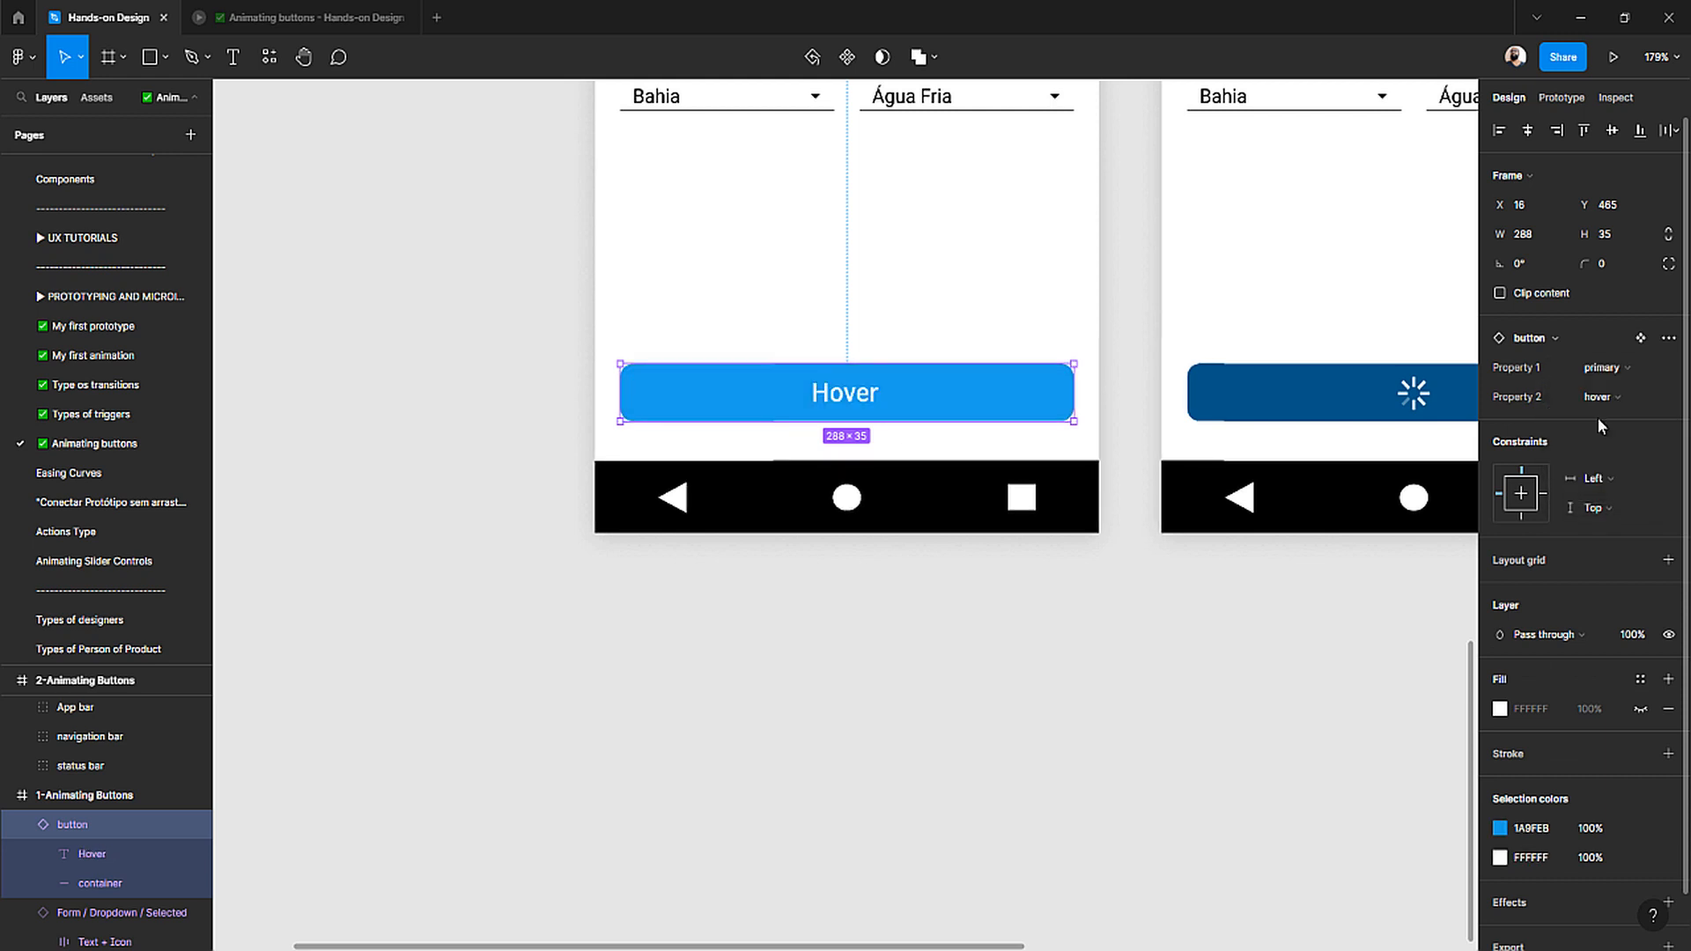
double_click(844, 396)
double_click(843, 396)
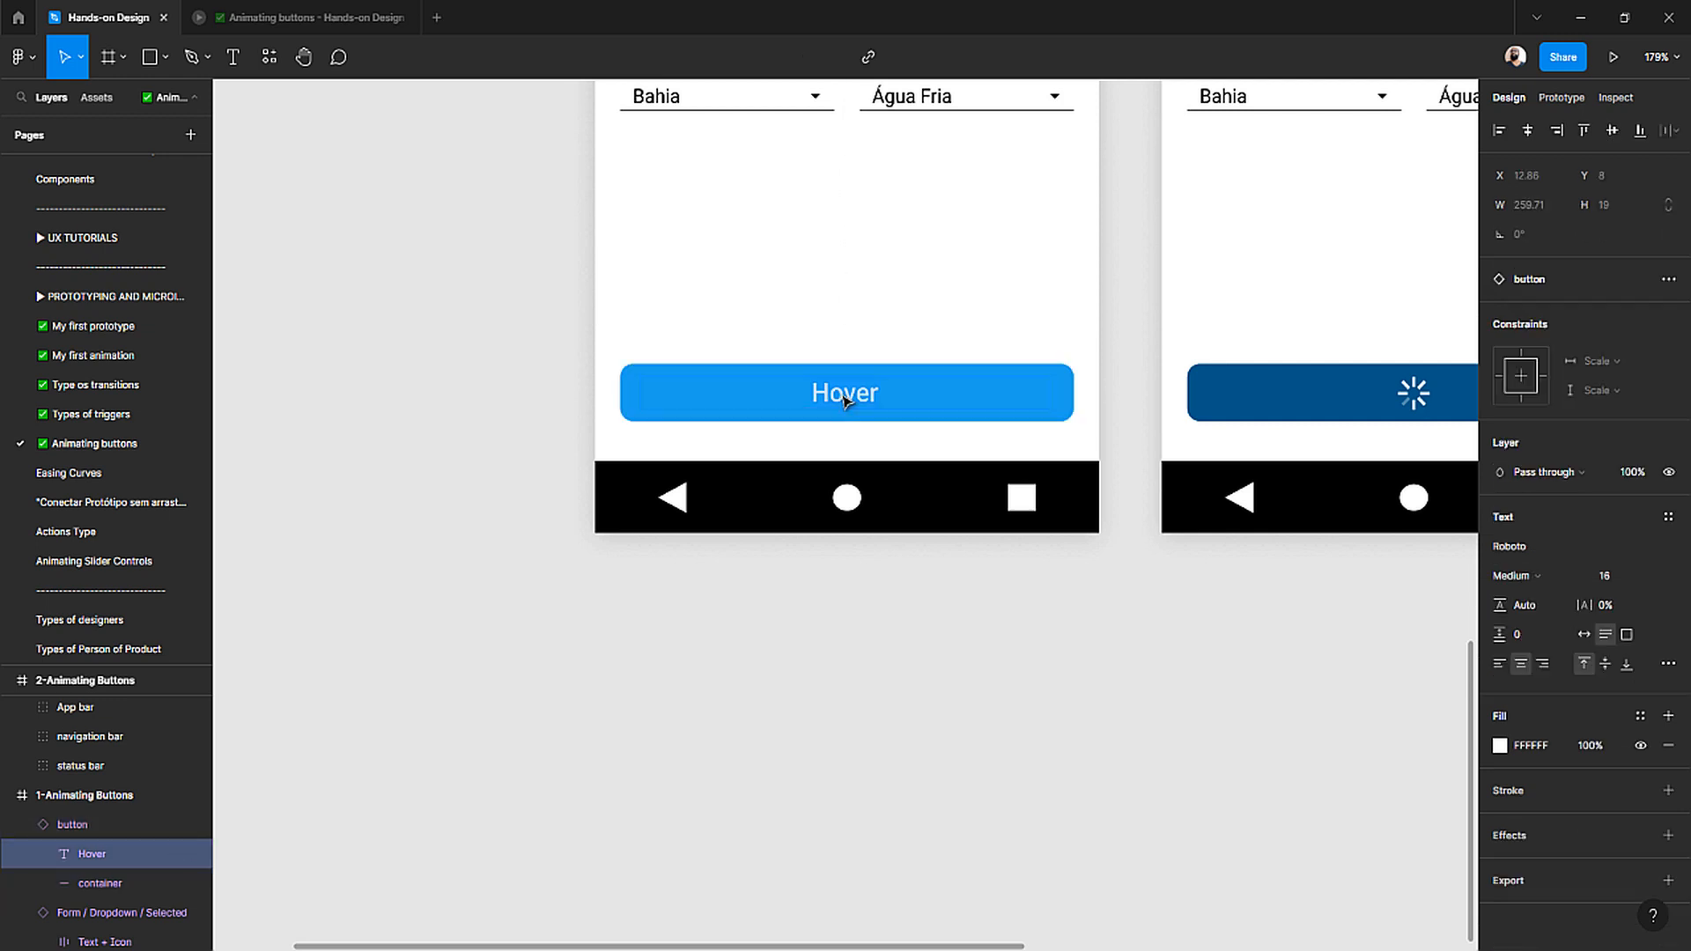
text(NEX)
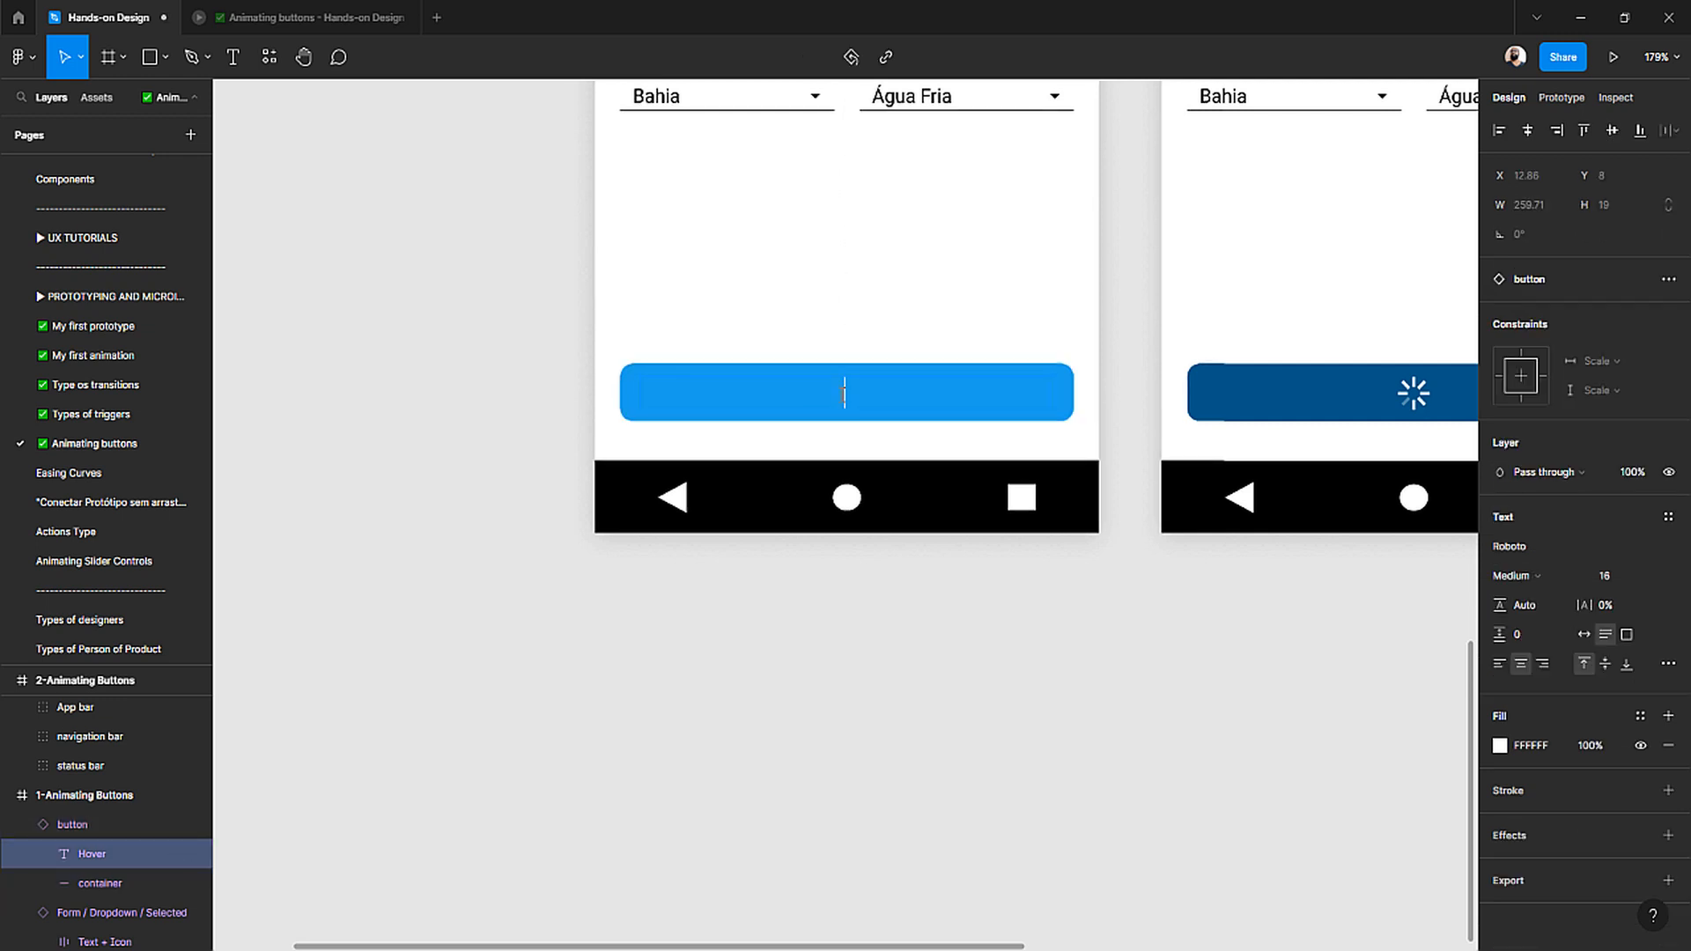
text(T)
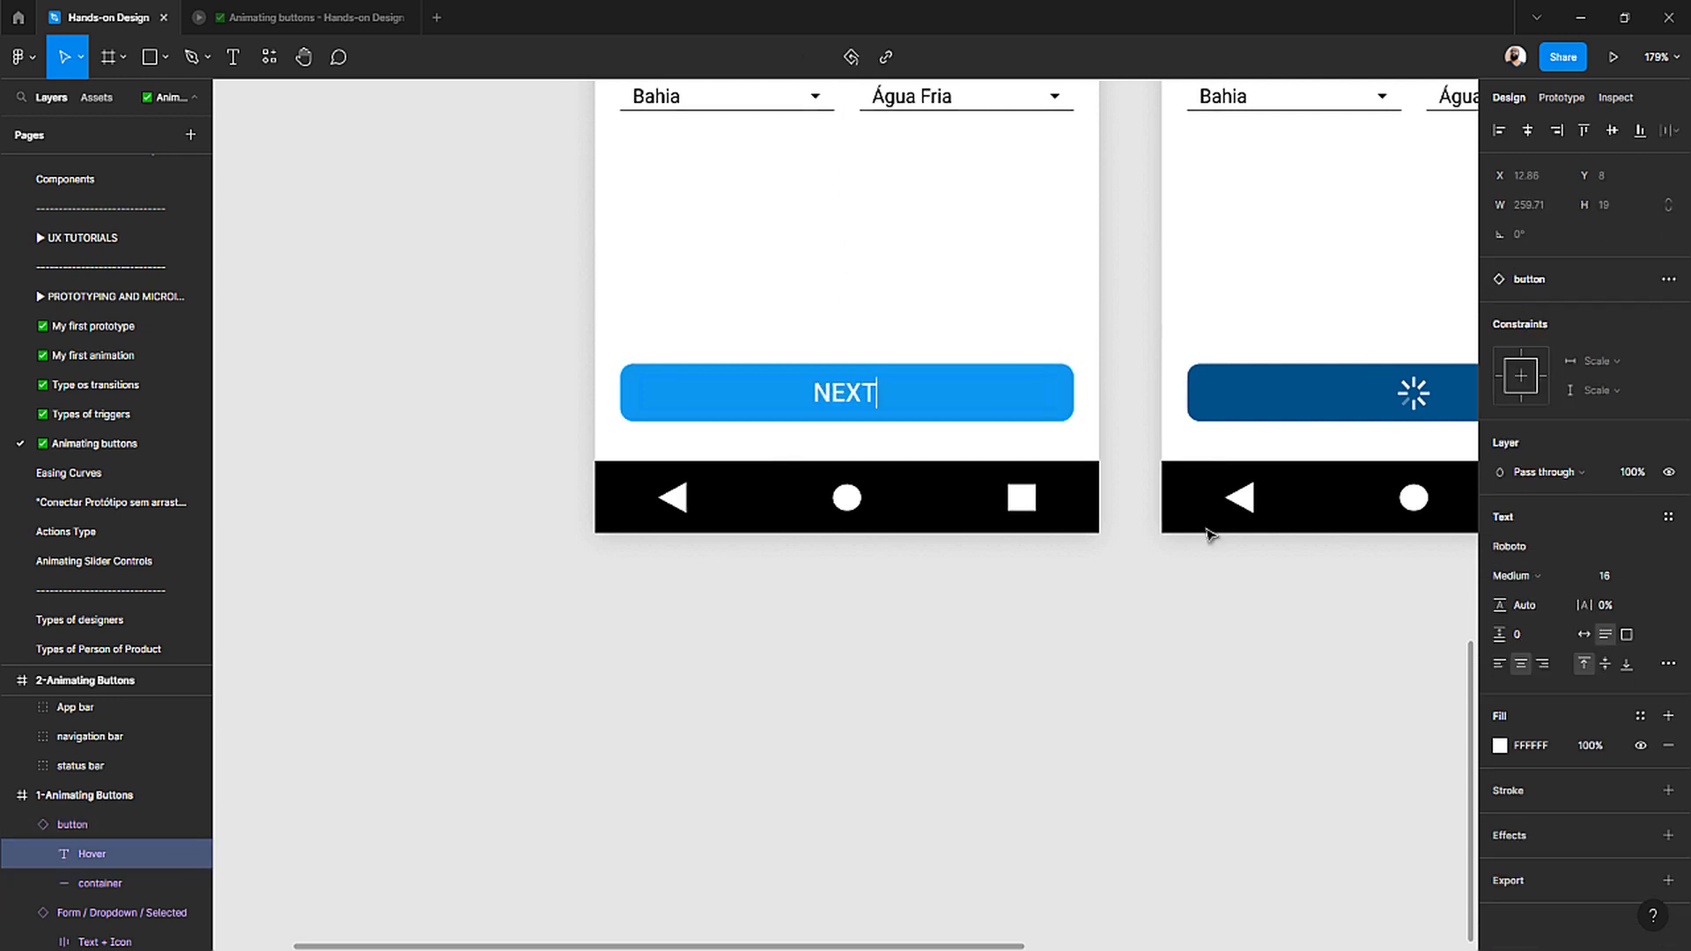
key(Escape)
click(837, 632)
- Set Property 2 of the first screen's button to pressed and replace its label with NEXT
click(891, 414)
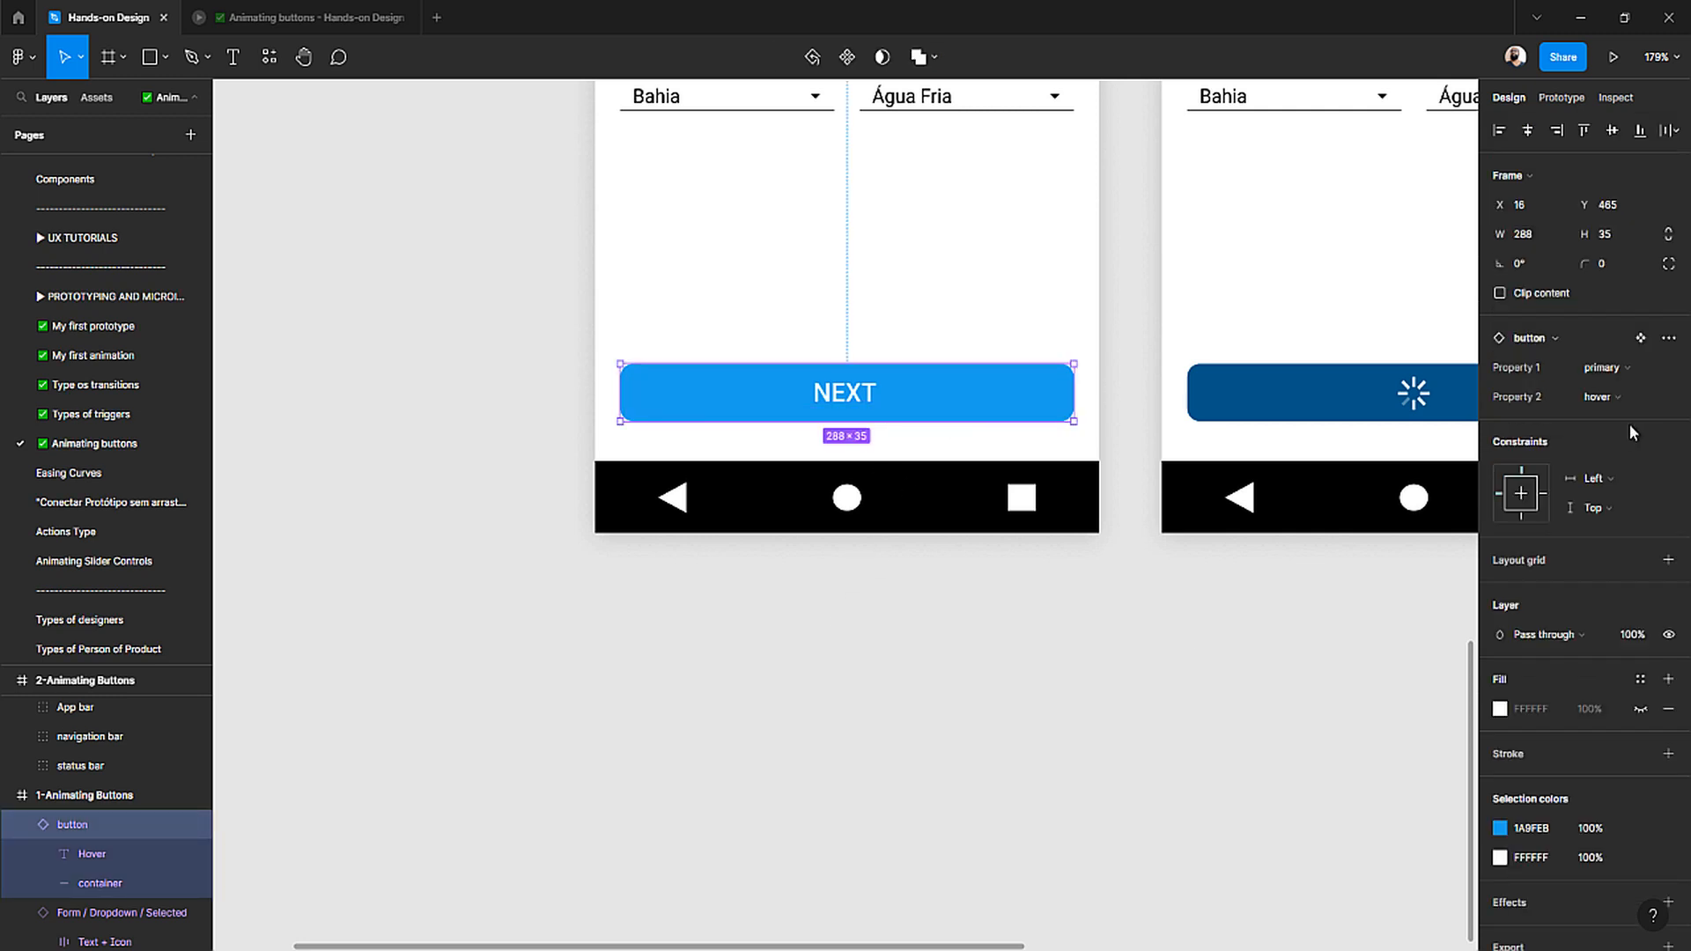
click(1619, 396)
click(1623, 415)
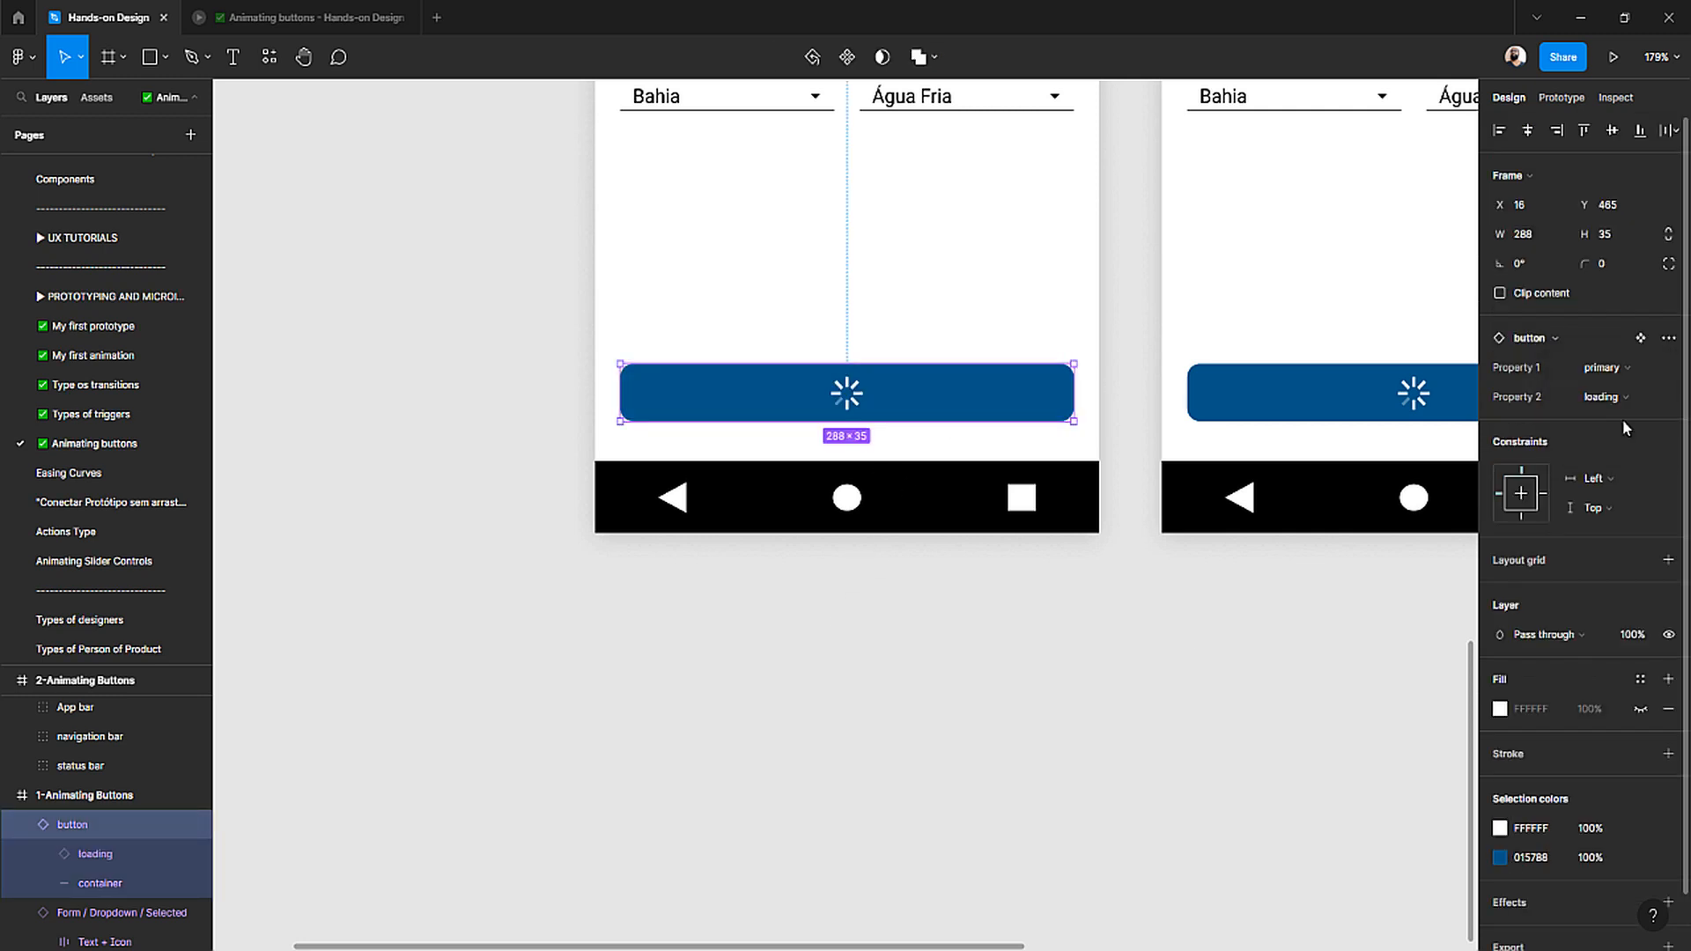
click(1622, 395)
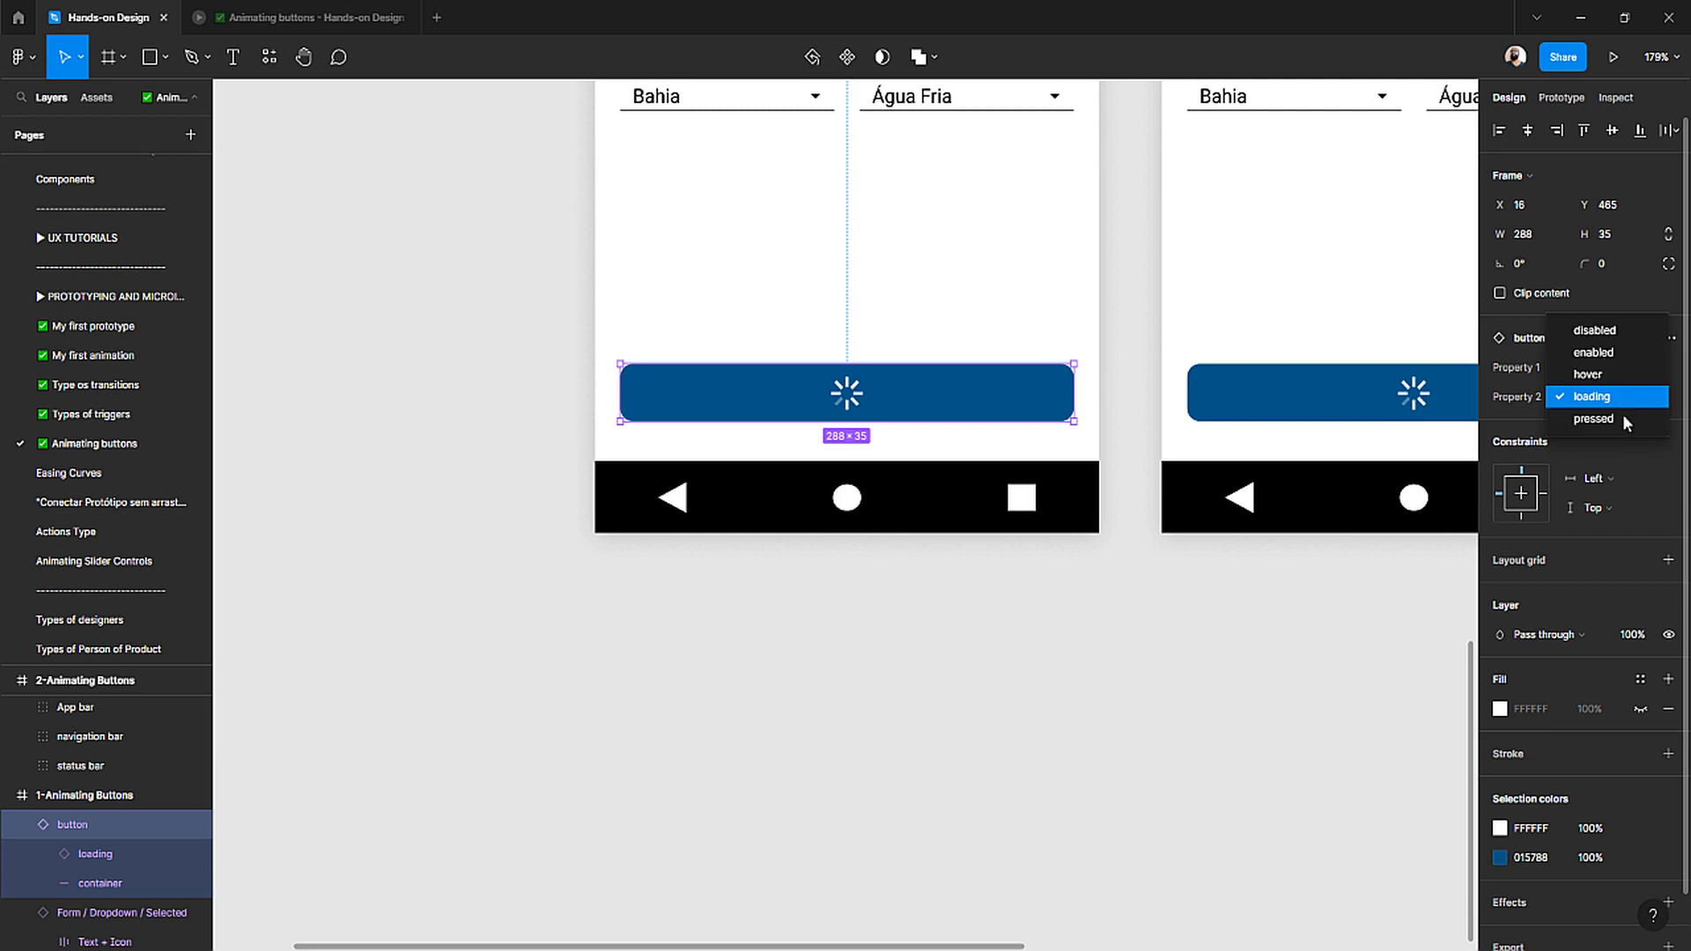
click(1622, 416)
double_click(848, 396)
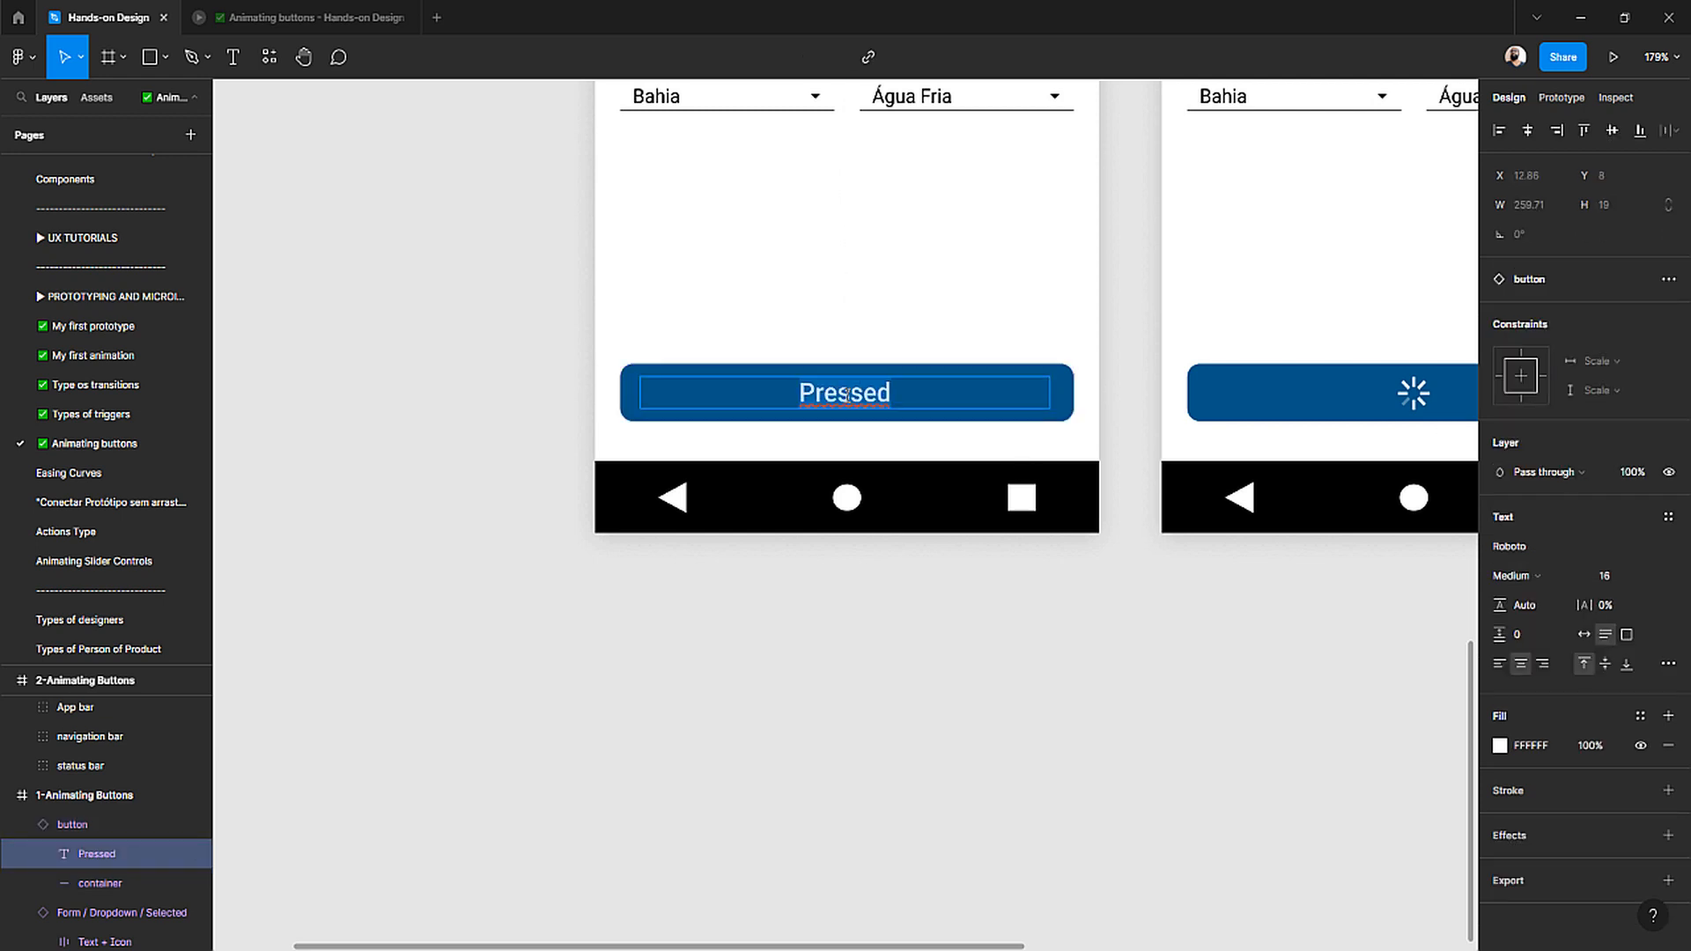
key(ctrl+a)
text(NEXT)
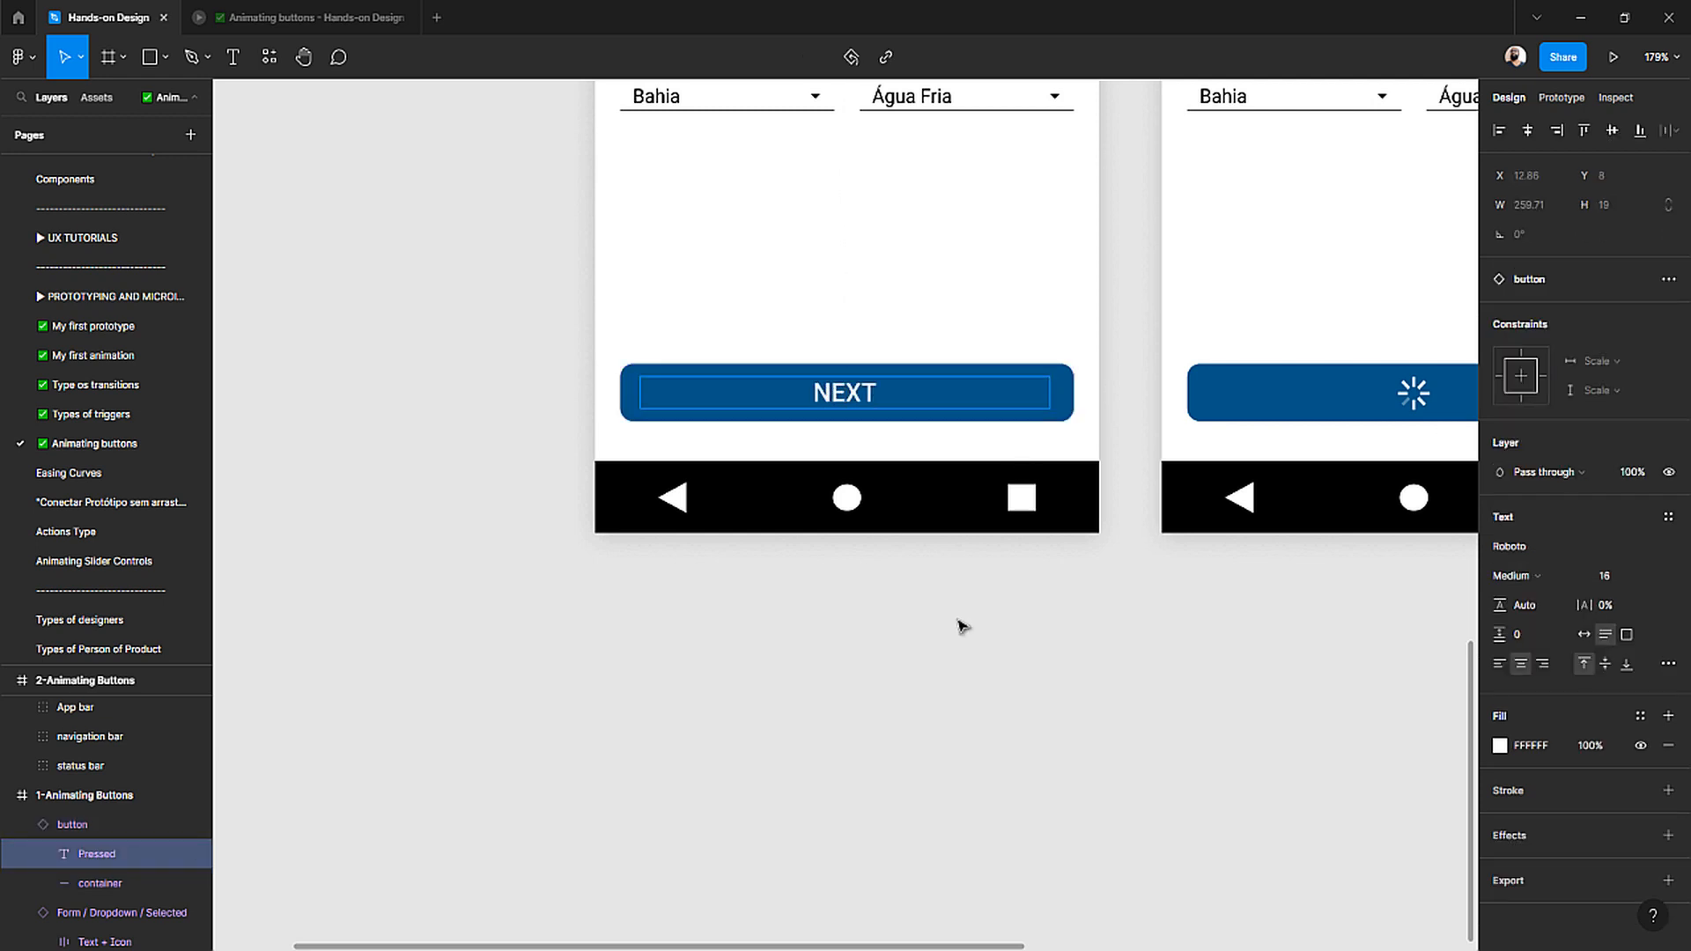
click(991, 769)
click(904, 632)
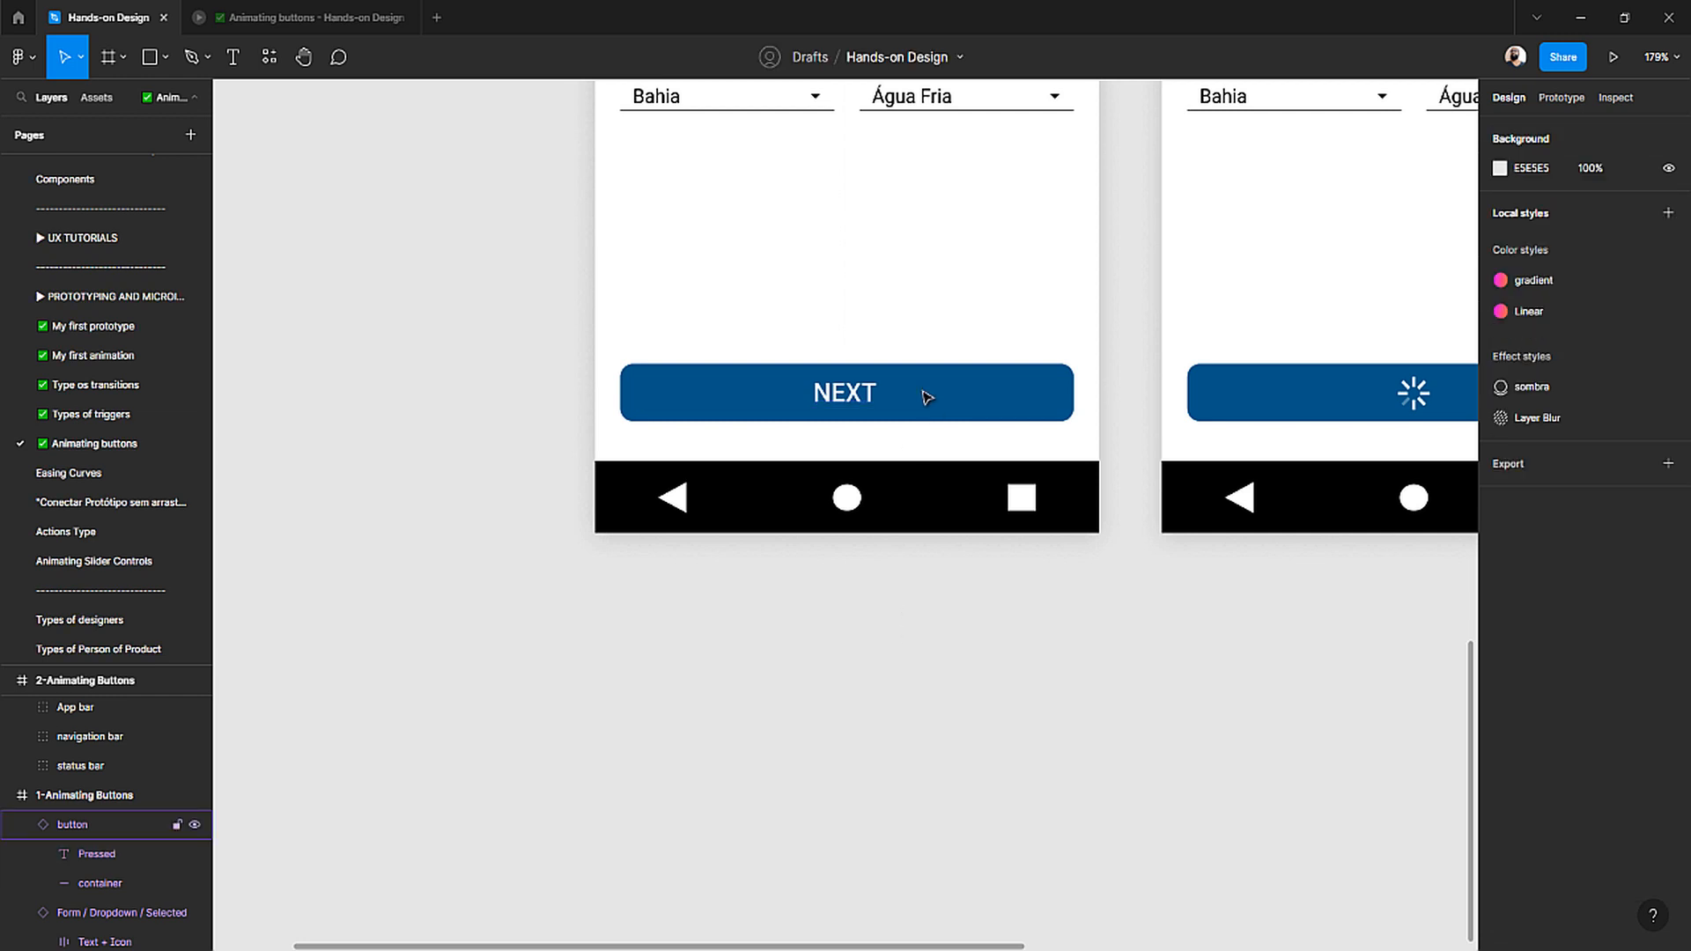
- View the main component of the first screen's button on the Components page and return to the instance
click(927, 397)
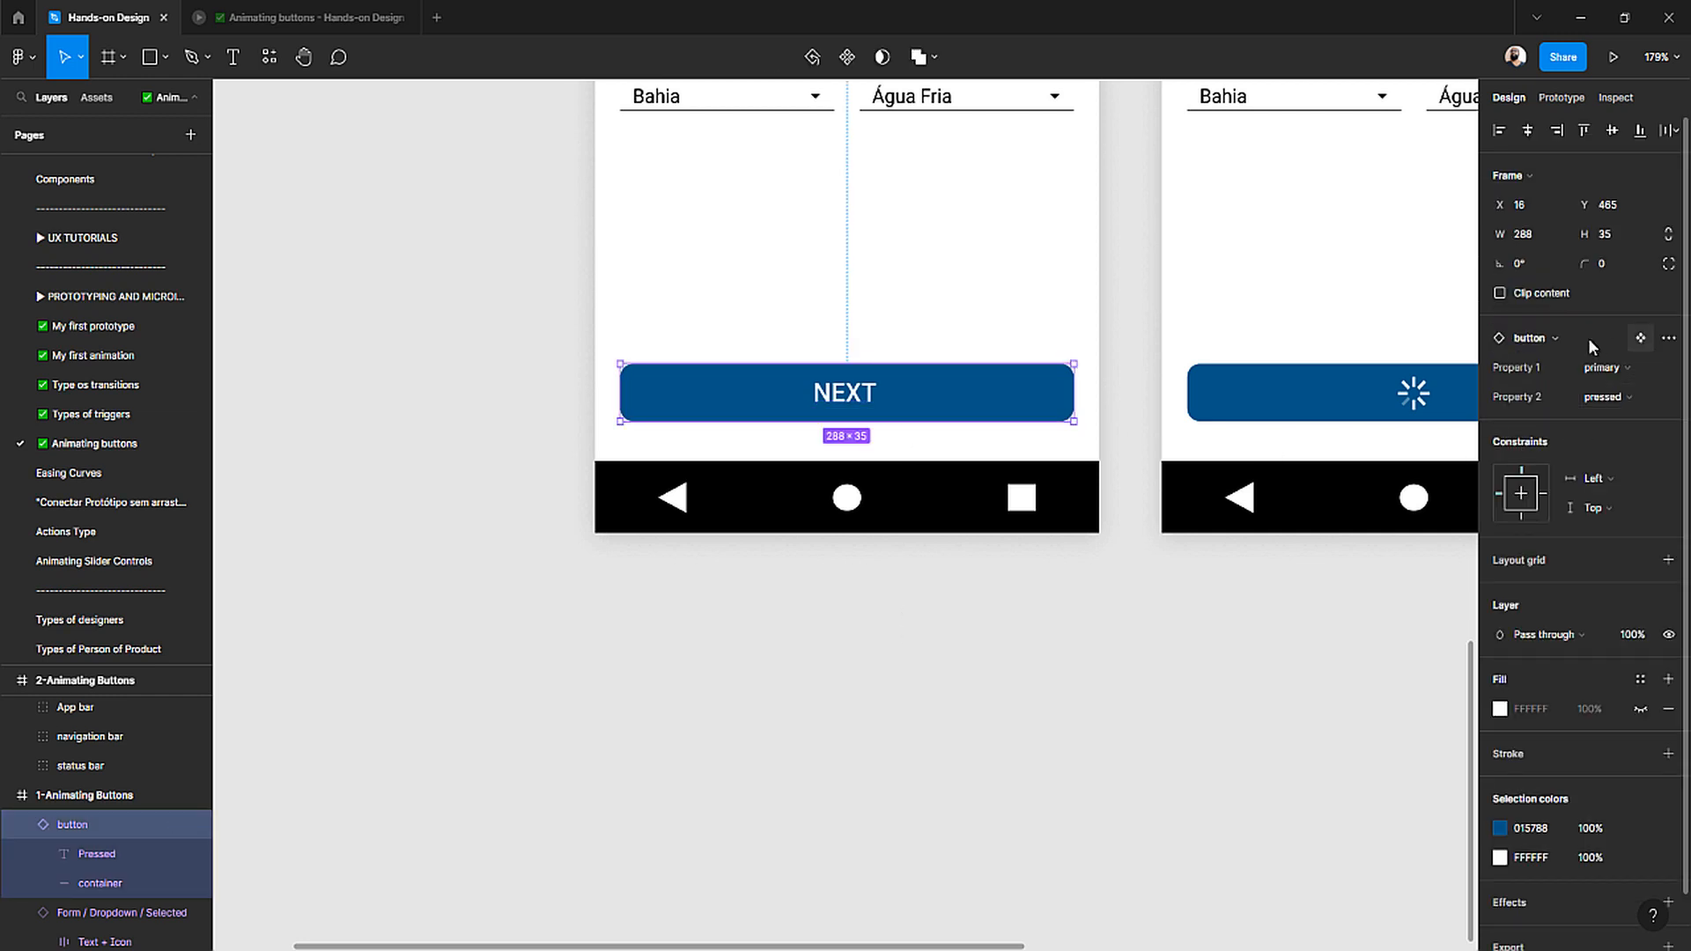
click(1640, 338)
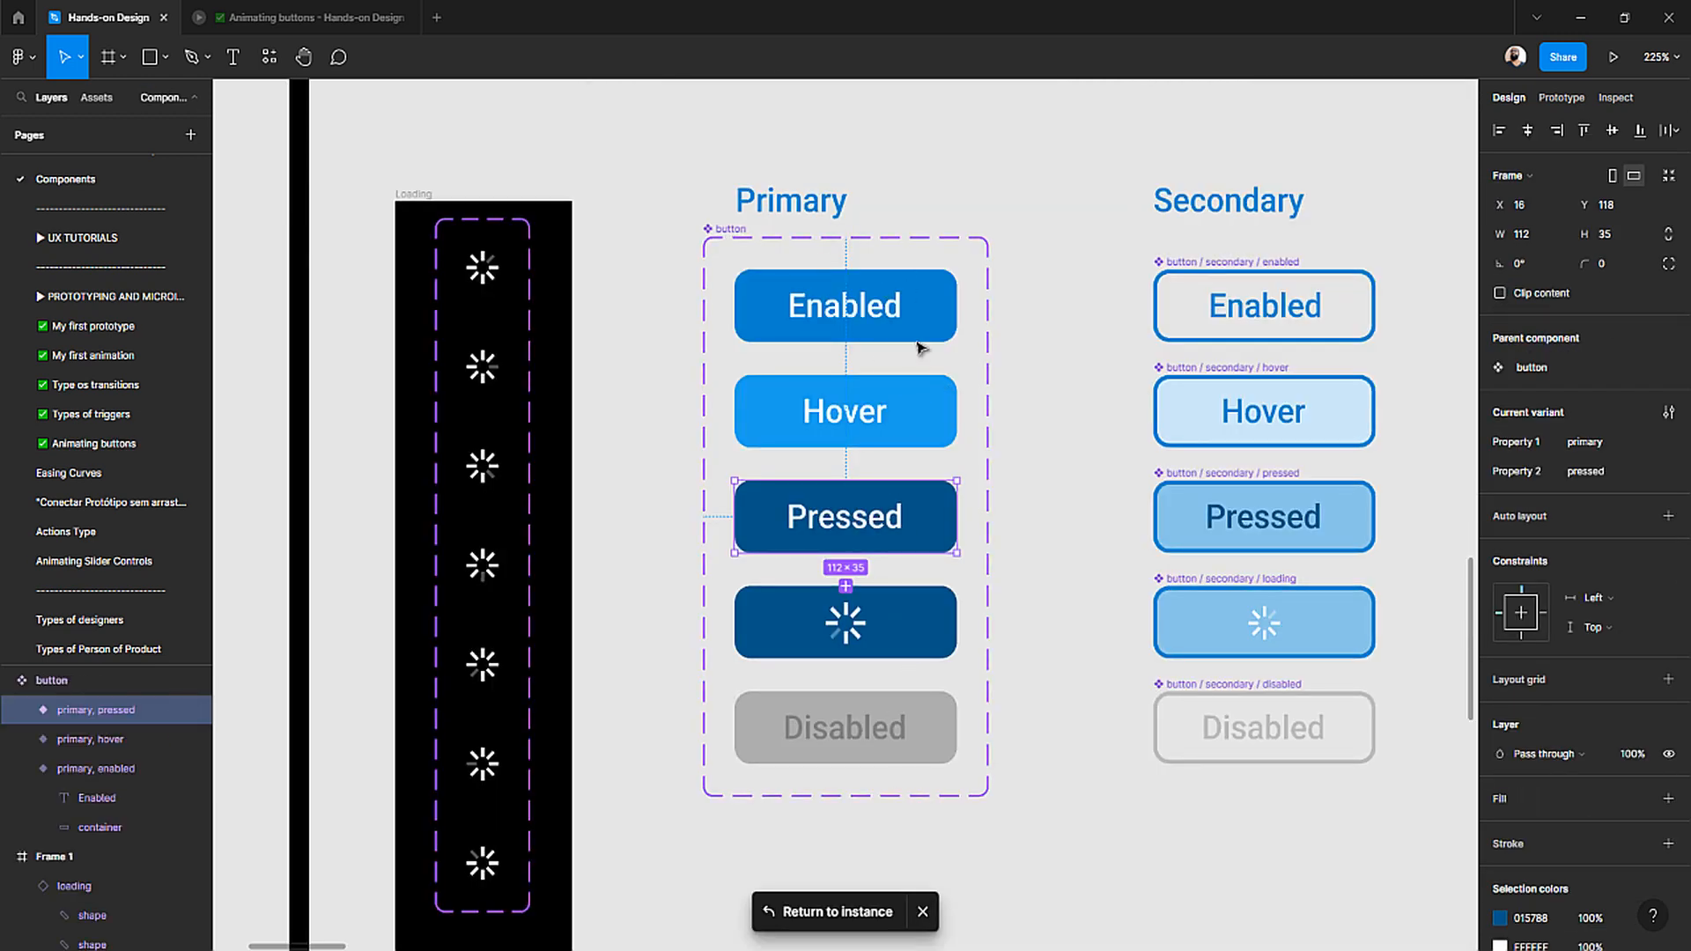
click(844, 912)
click(989, 668)
click(974, 493)
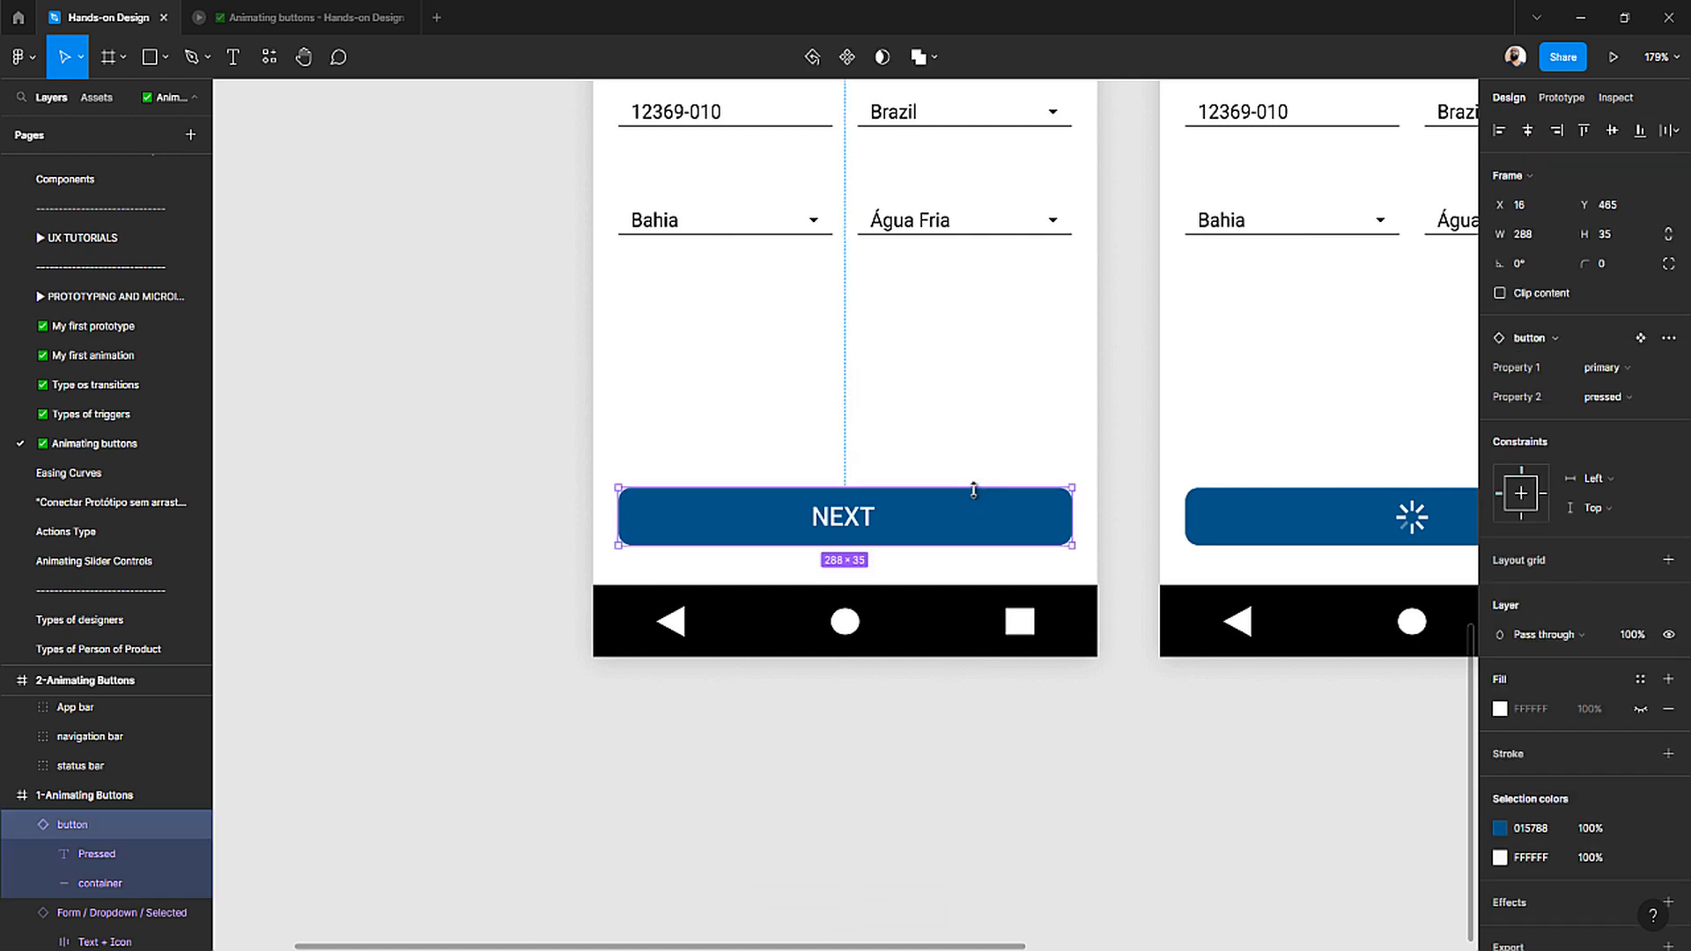
- Switch Property 2 of the first screen's button through loading, hover, enabled and disabled to check its label in each state
click(1602, 397)
click(1621, 377)
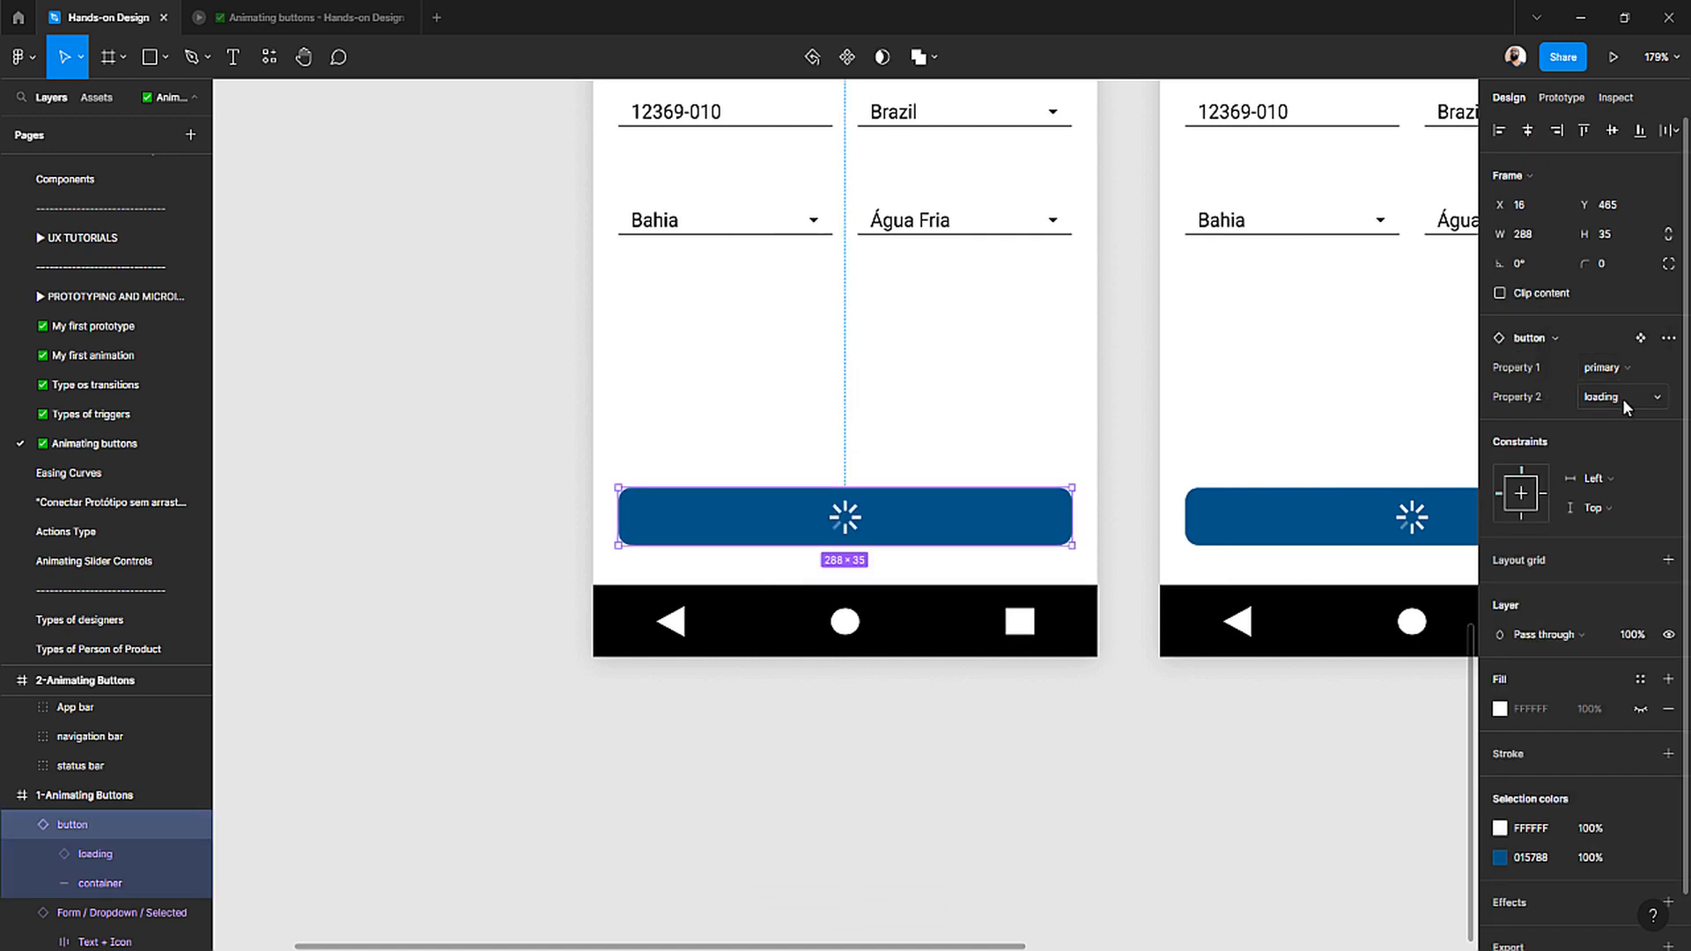
click(1621, 398)
click(1620, 394)
click(1620, 393)
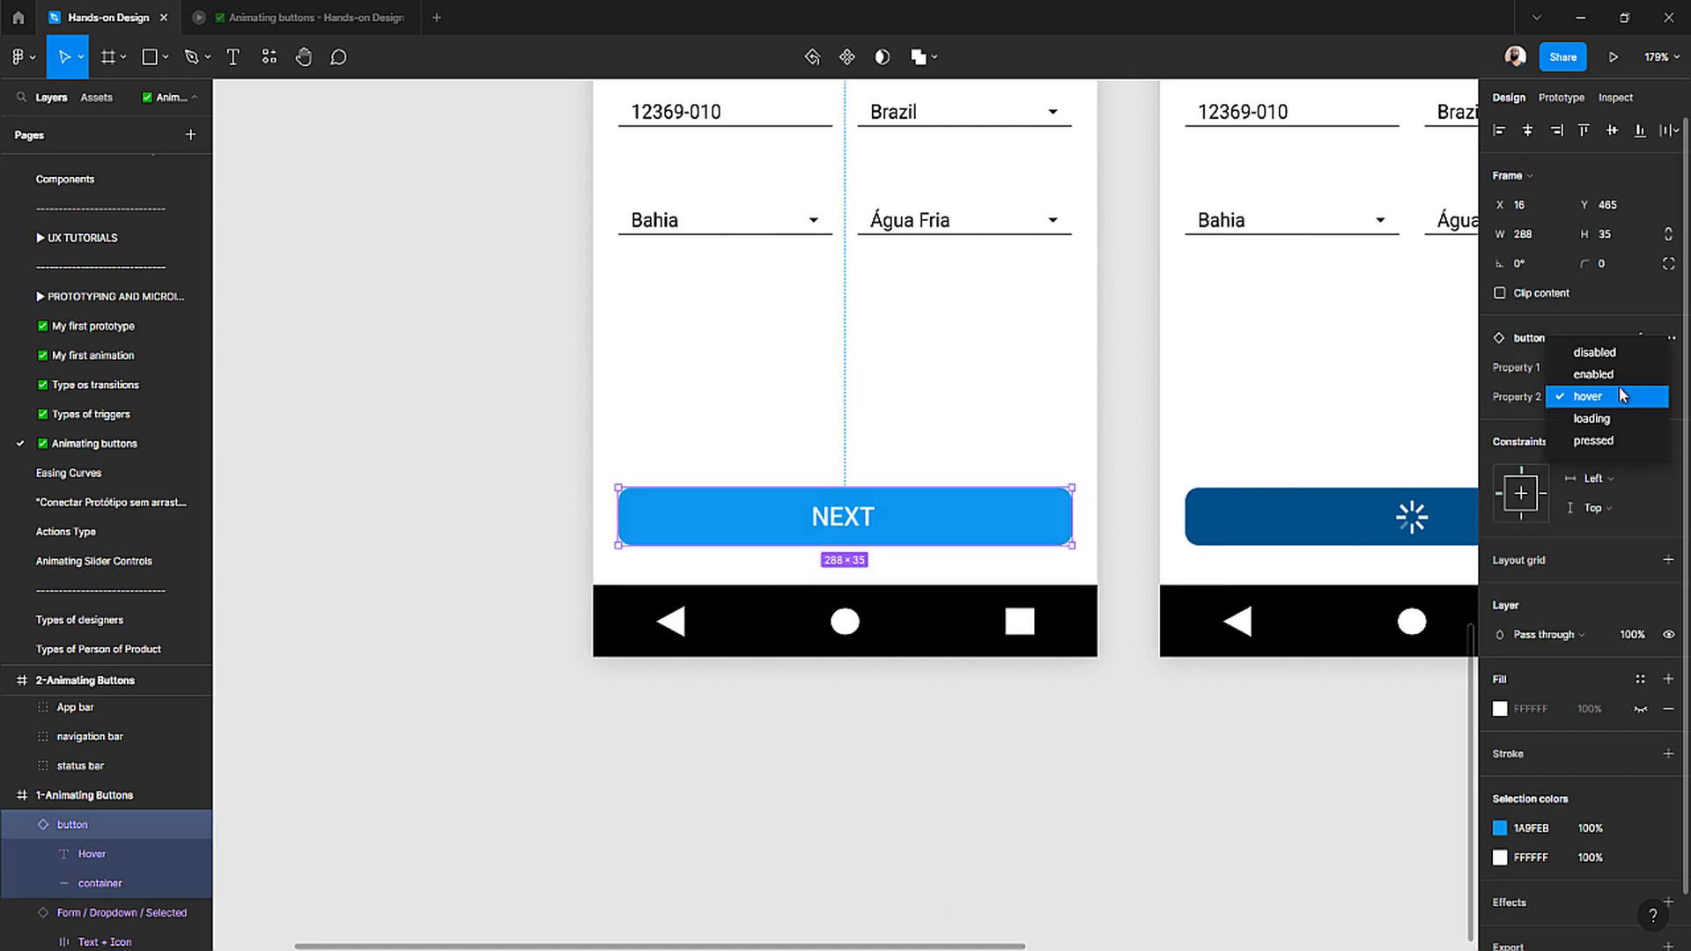
click(1619, 382)
click(1620, 400)
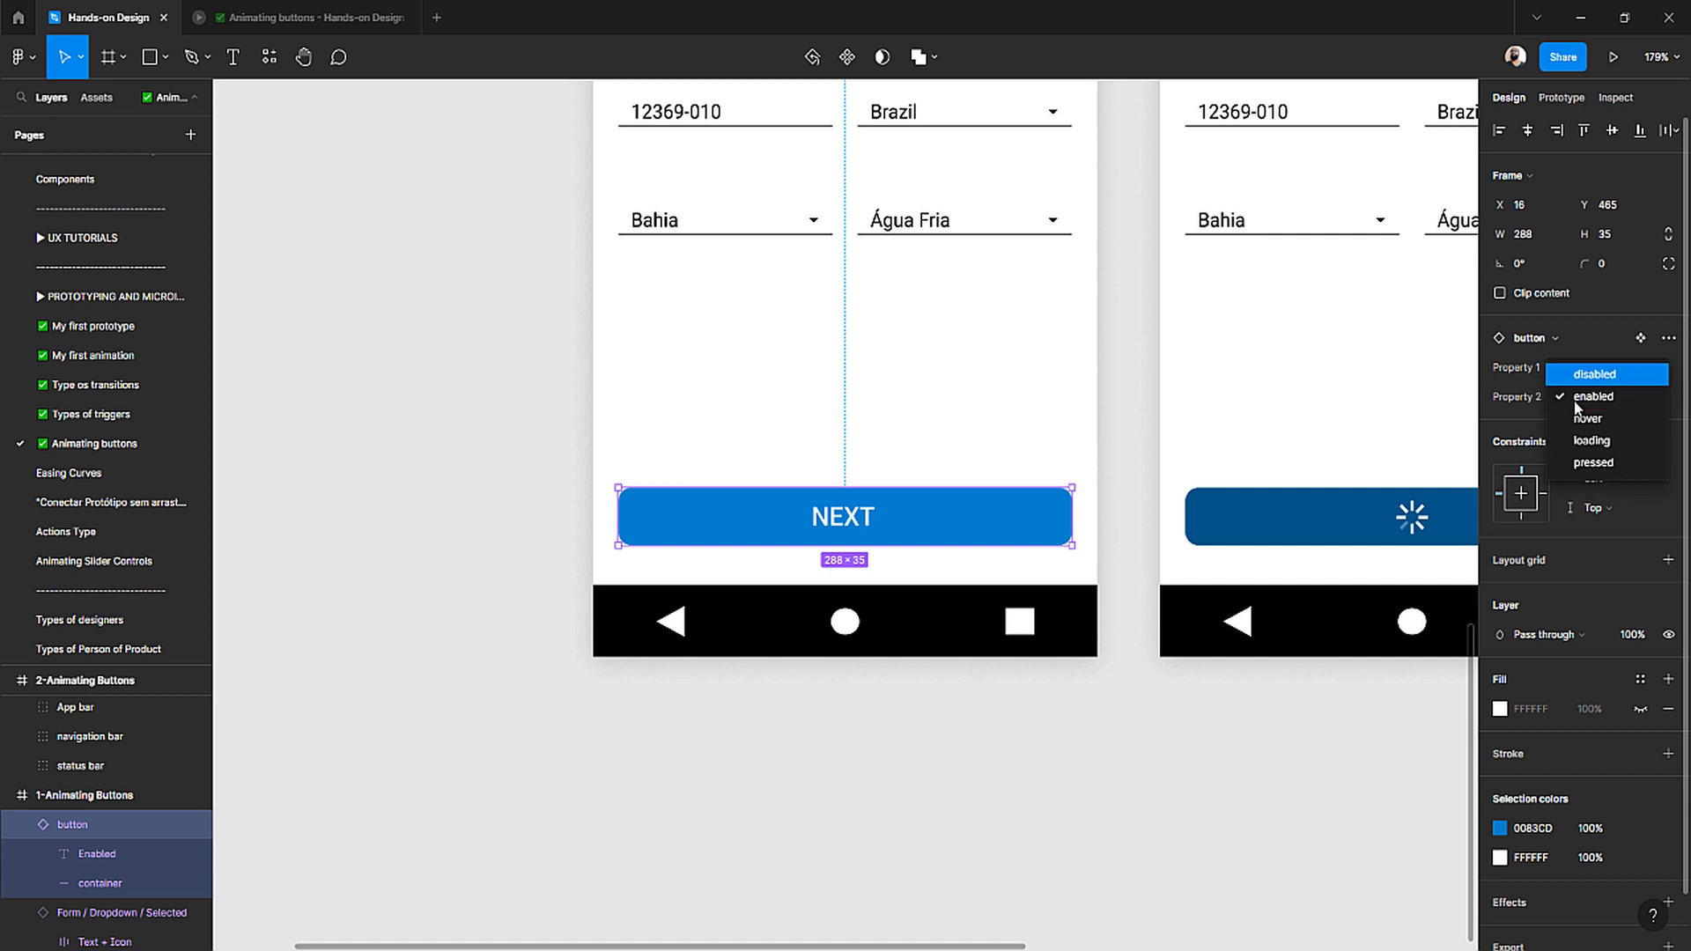
click(1595, 374)
click(1091, 717)
click(952, 529)
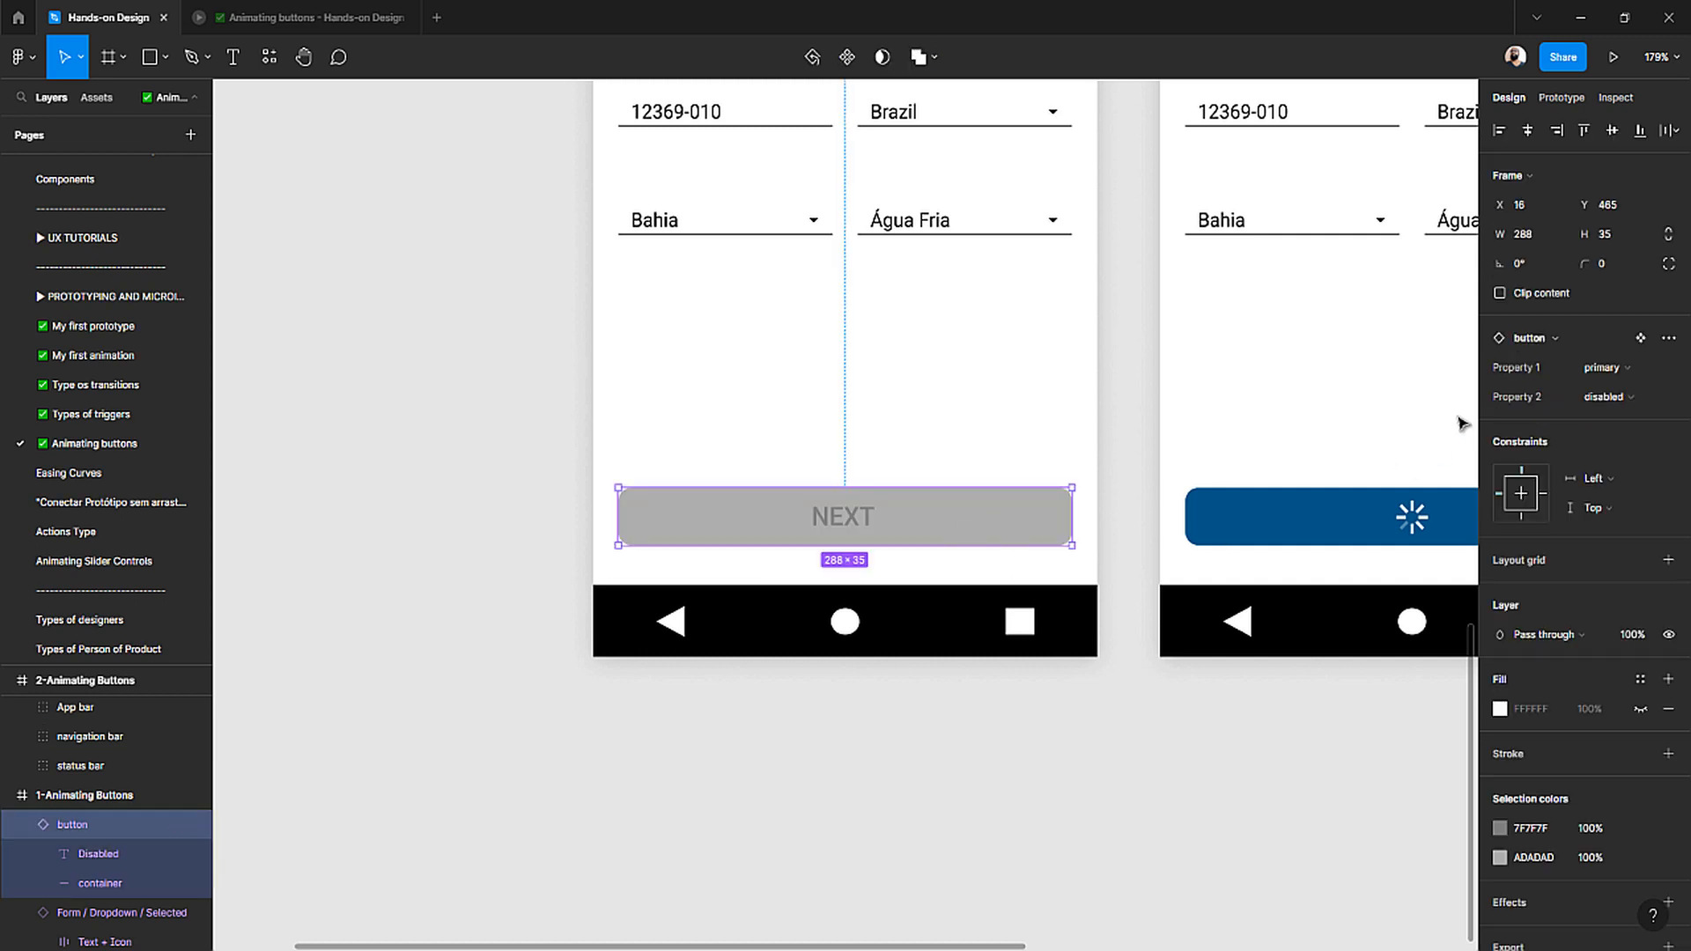
- Set Property 2 of the first screen's button to enabled and test the button in the prototype preview
click(1617, 398)
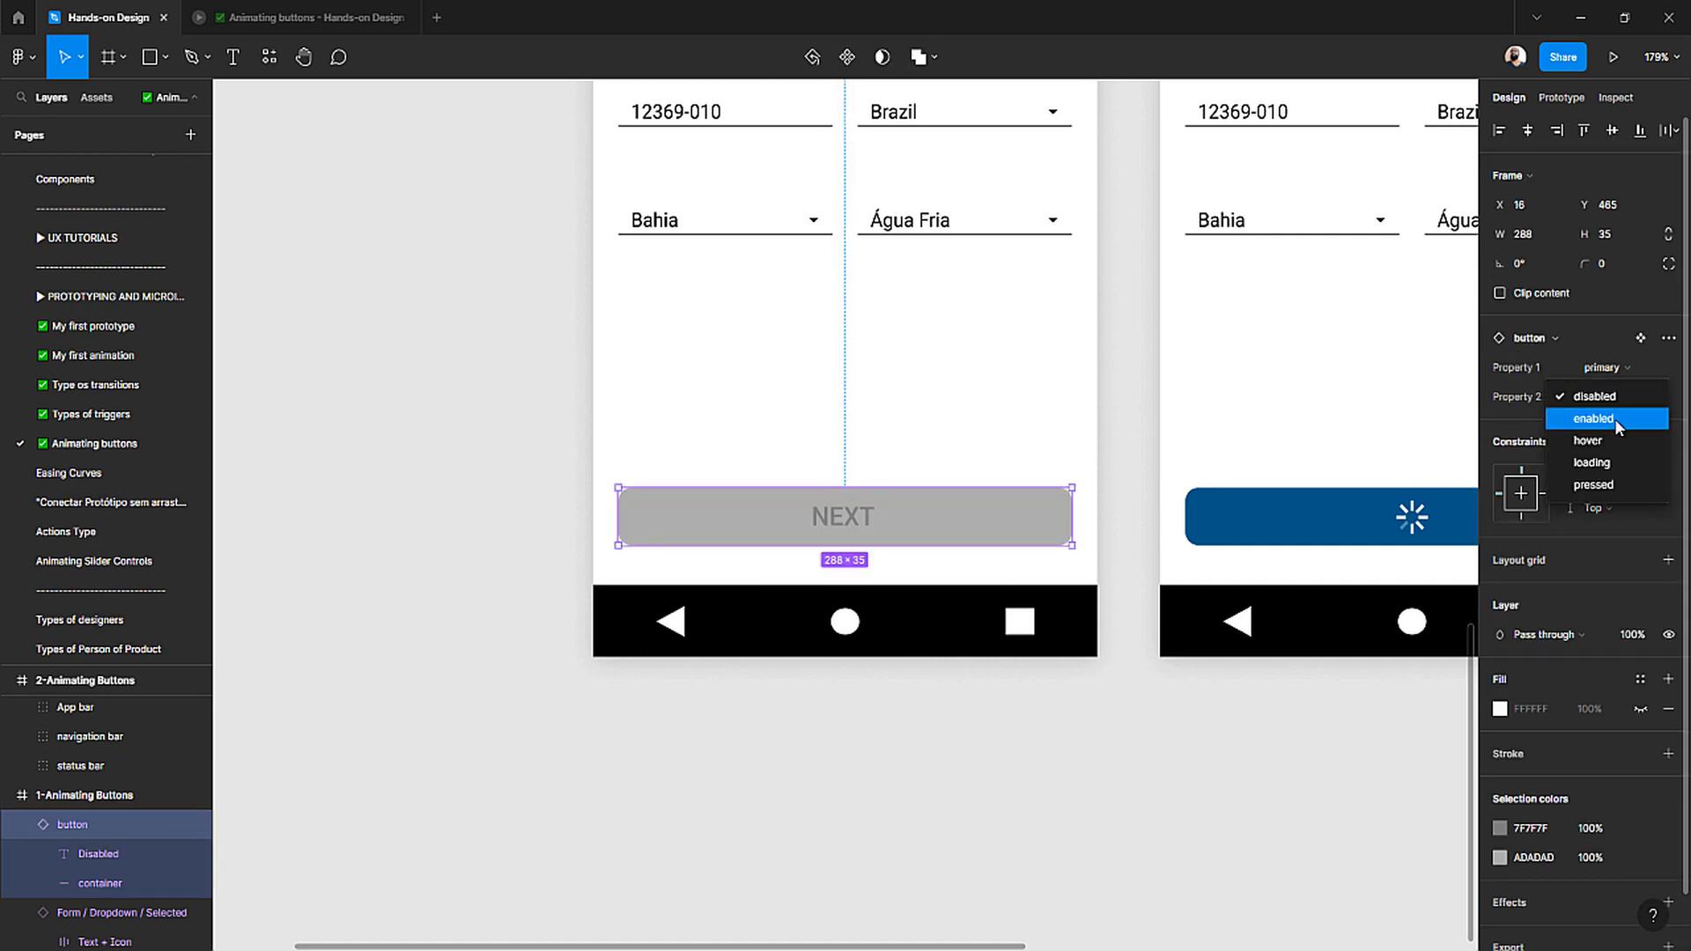
click(1614, 419)
click(333, 22)
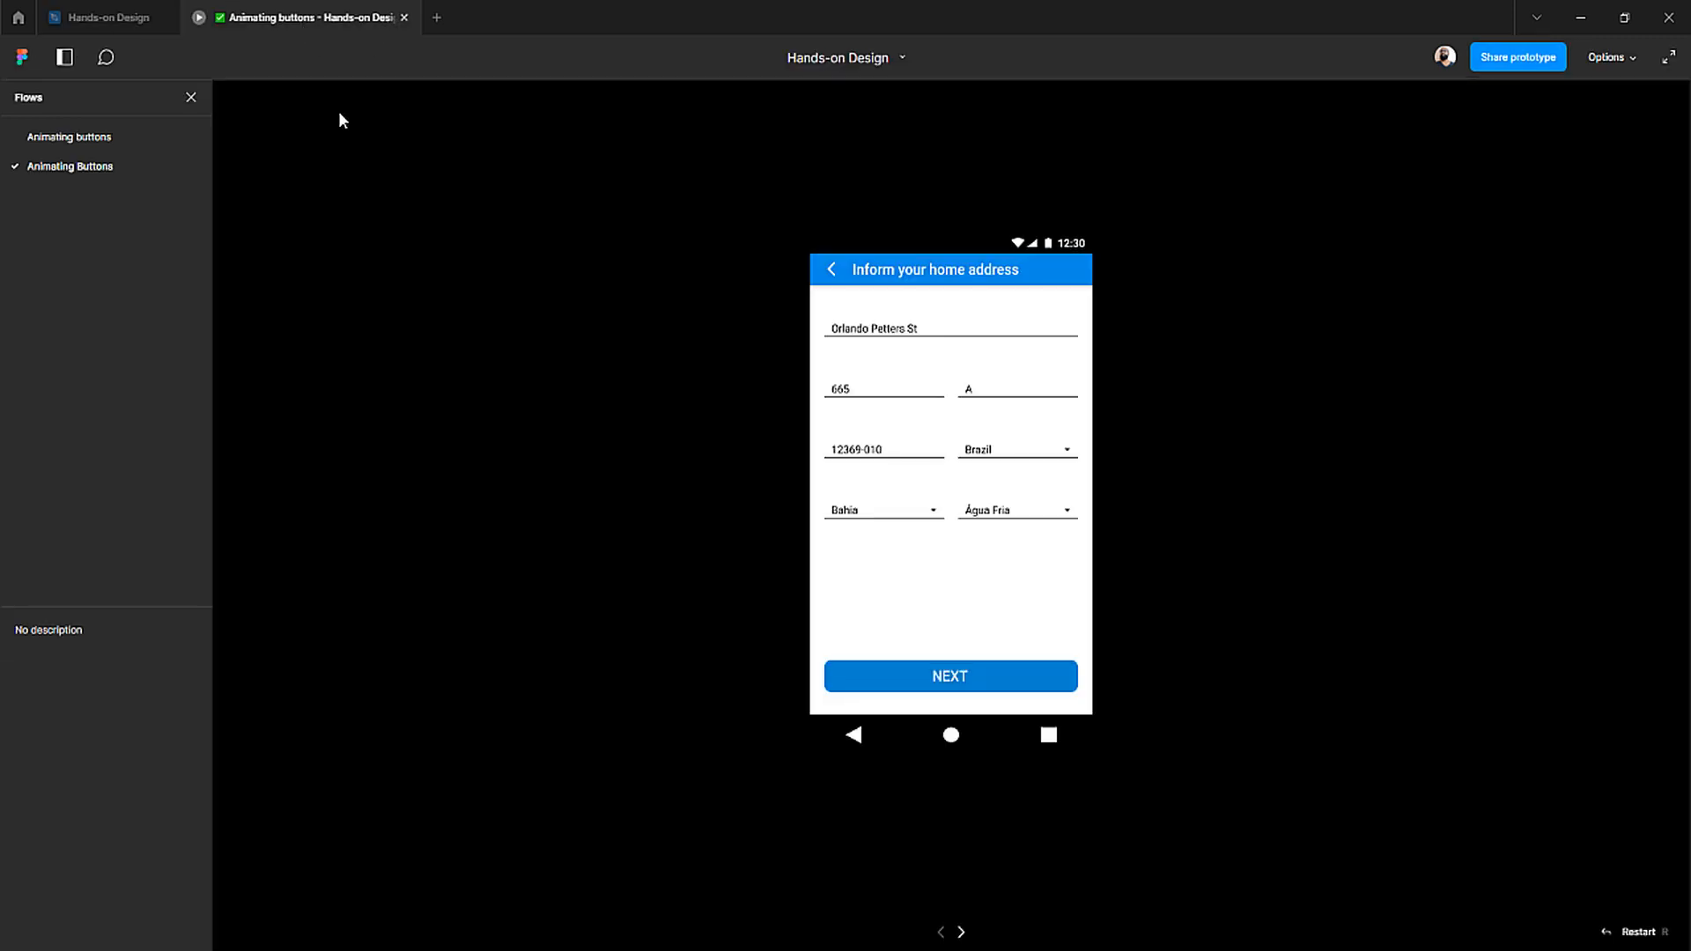
click(903, 688)
click(108, 17)
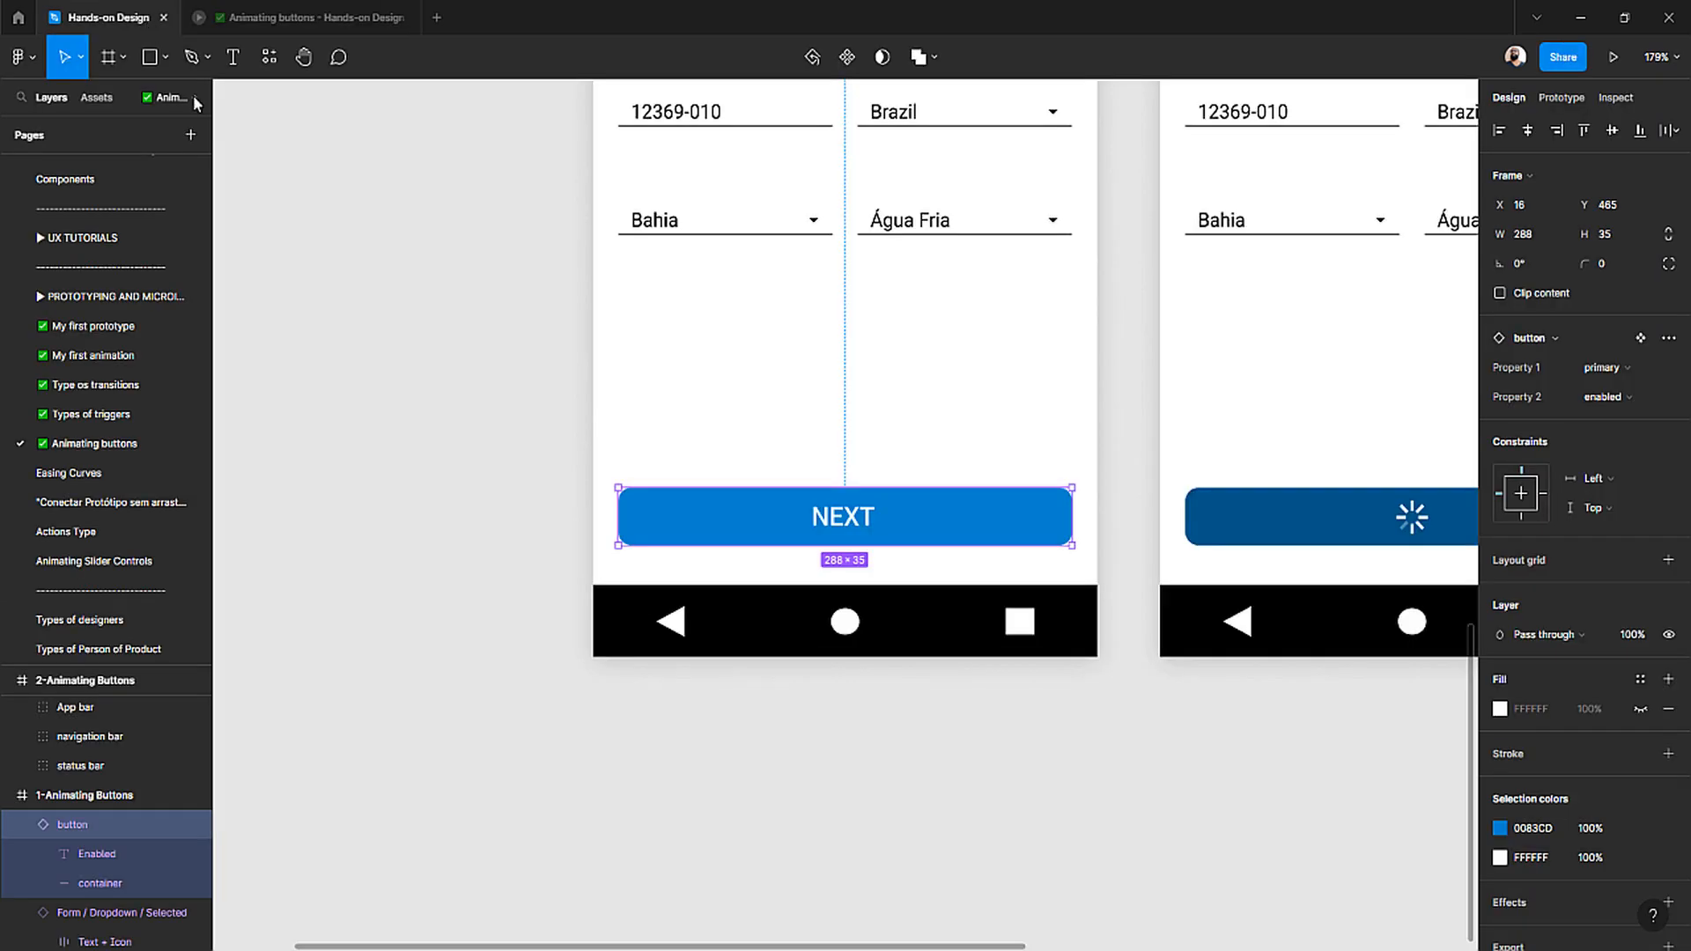
- Set Property 2 of the first screen's button to hover and check the button in the prototype preview
click(538, 479)
click(818, 527)
click(1585, 397)
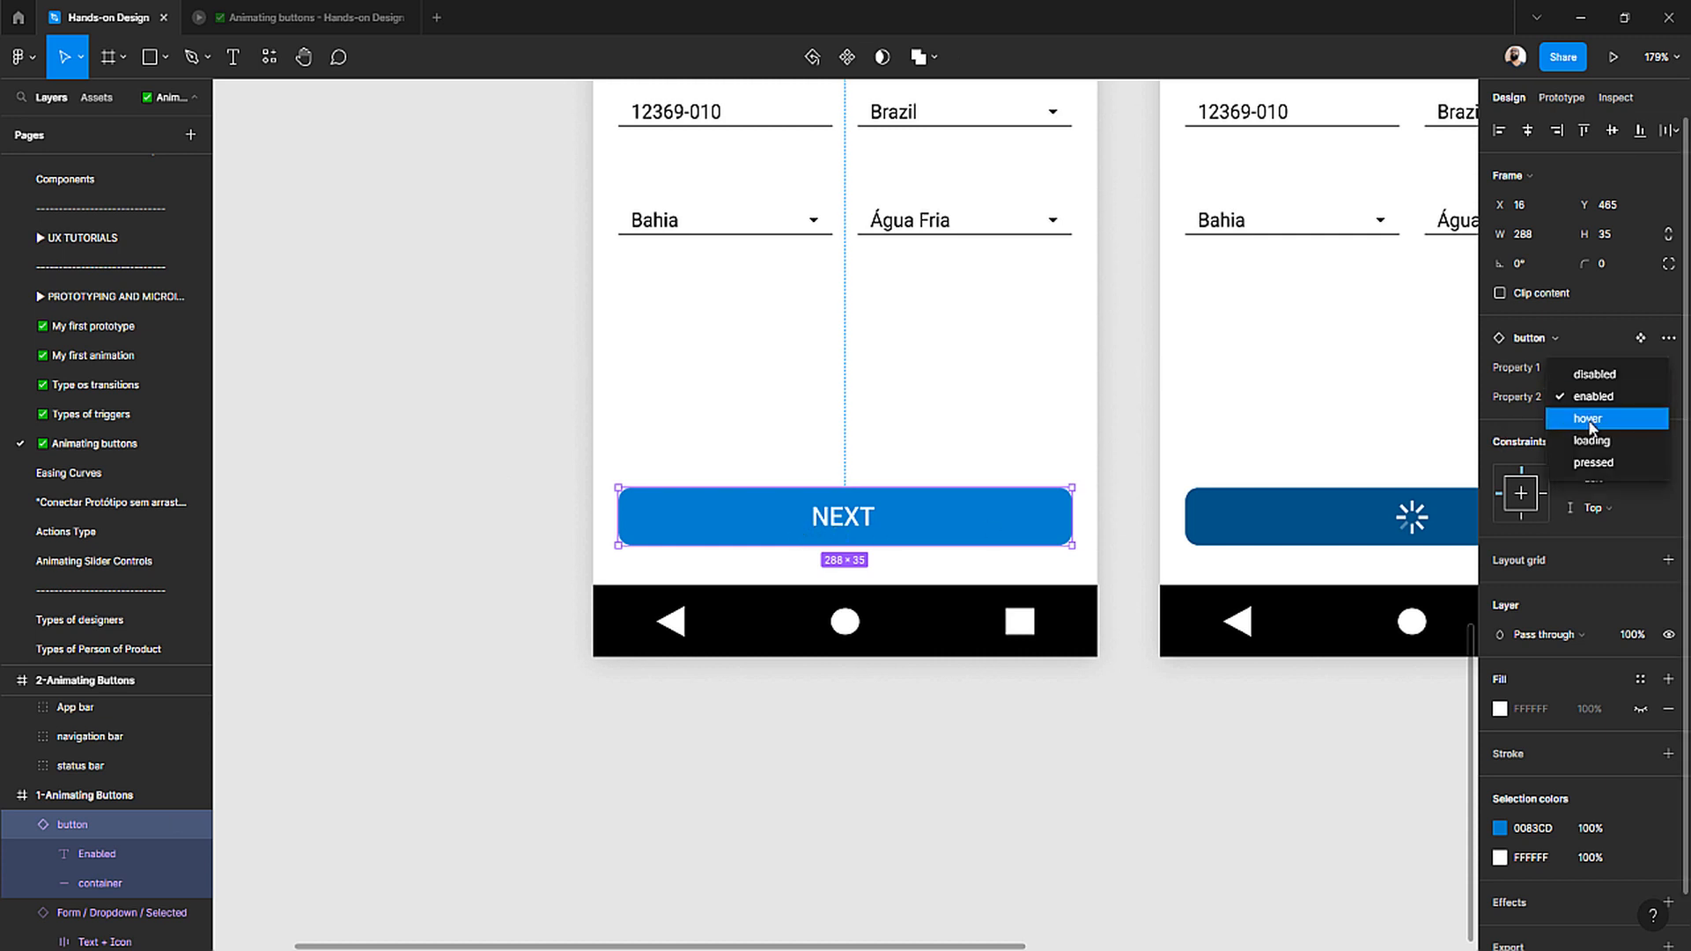
click(1590, 420)
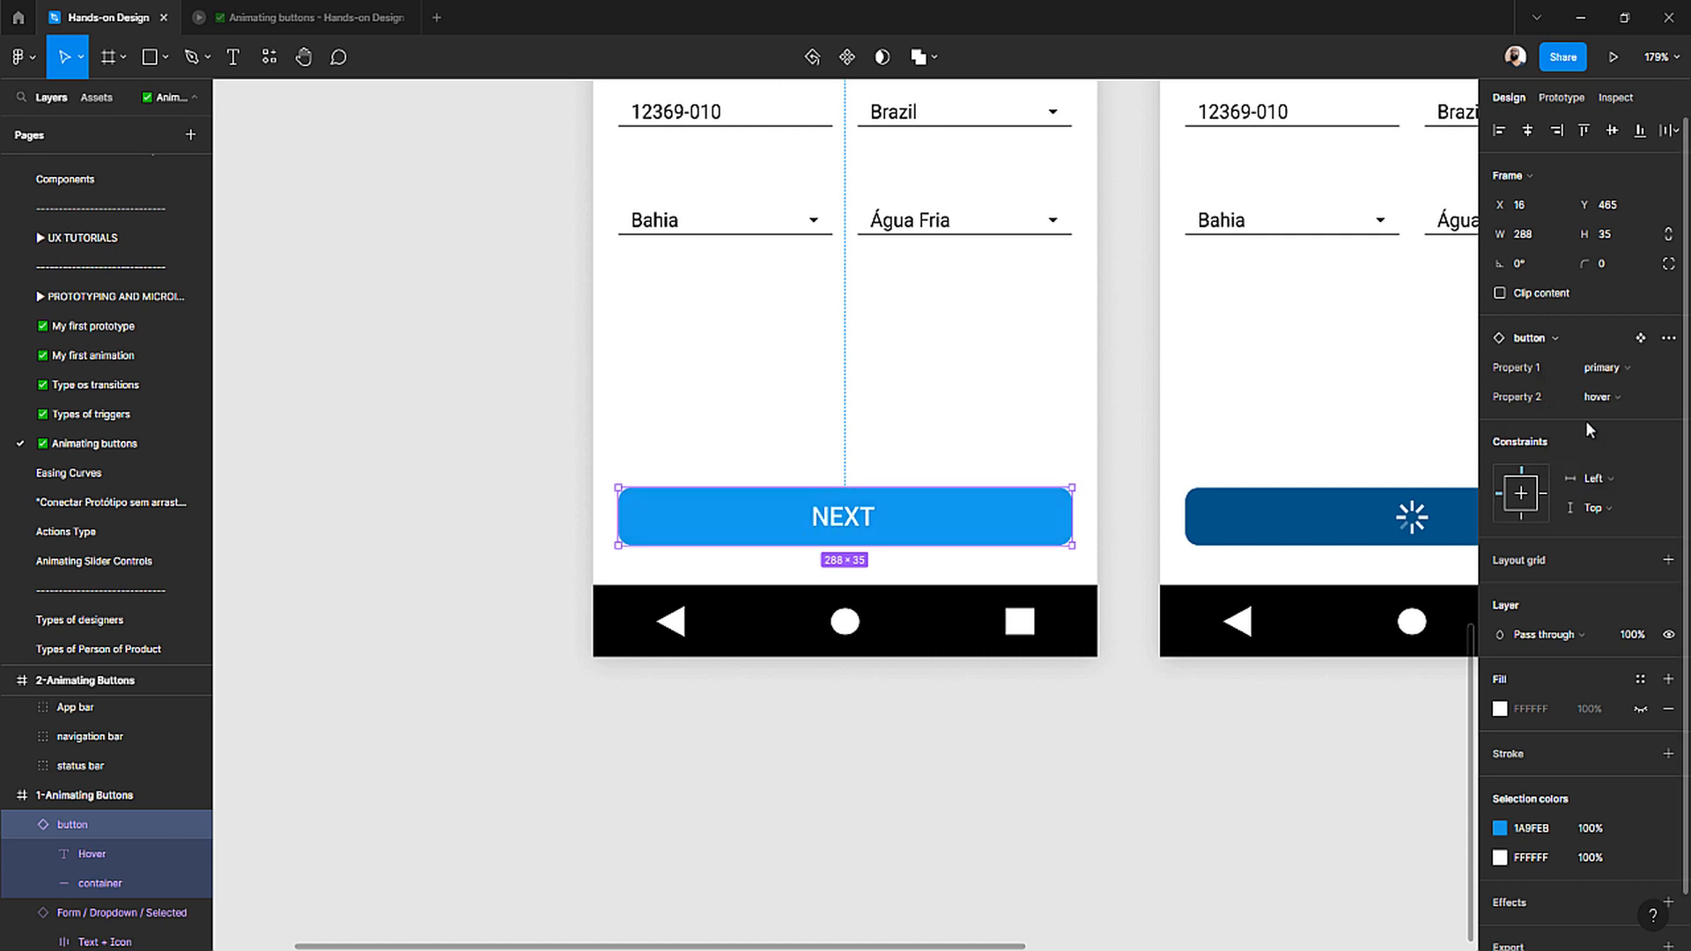
click(296, 20)
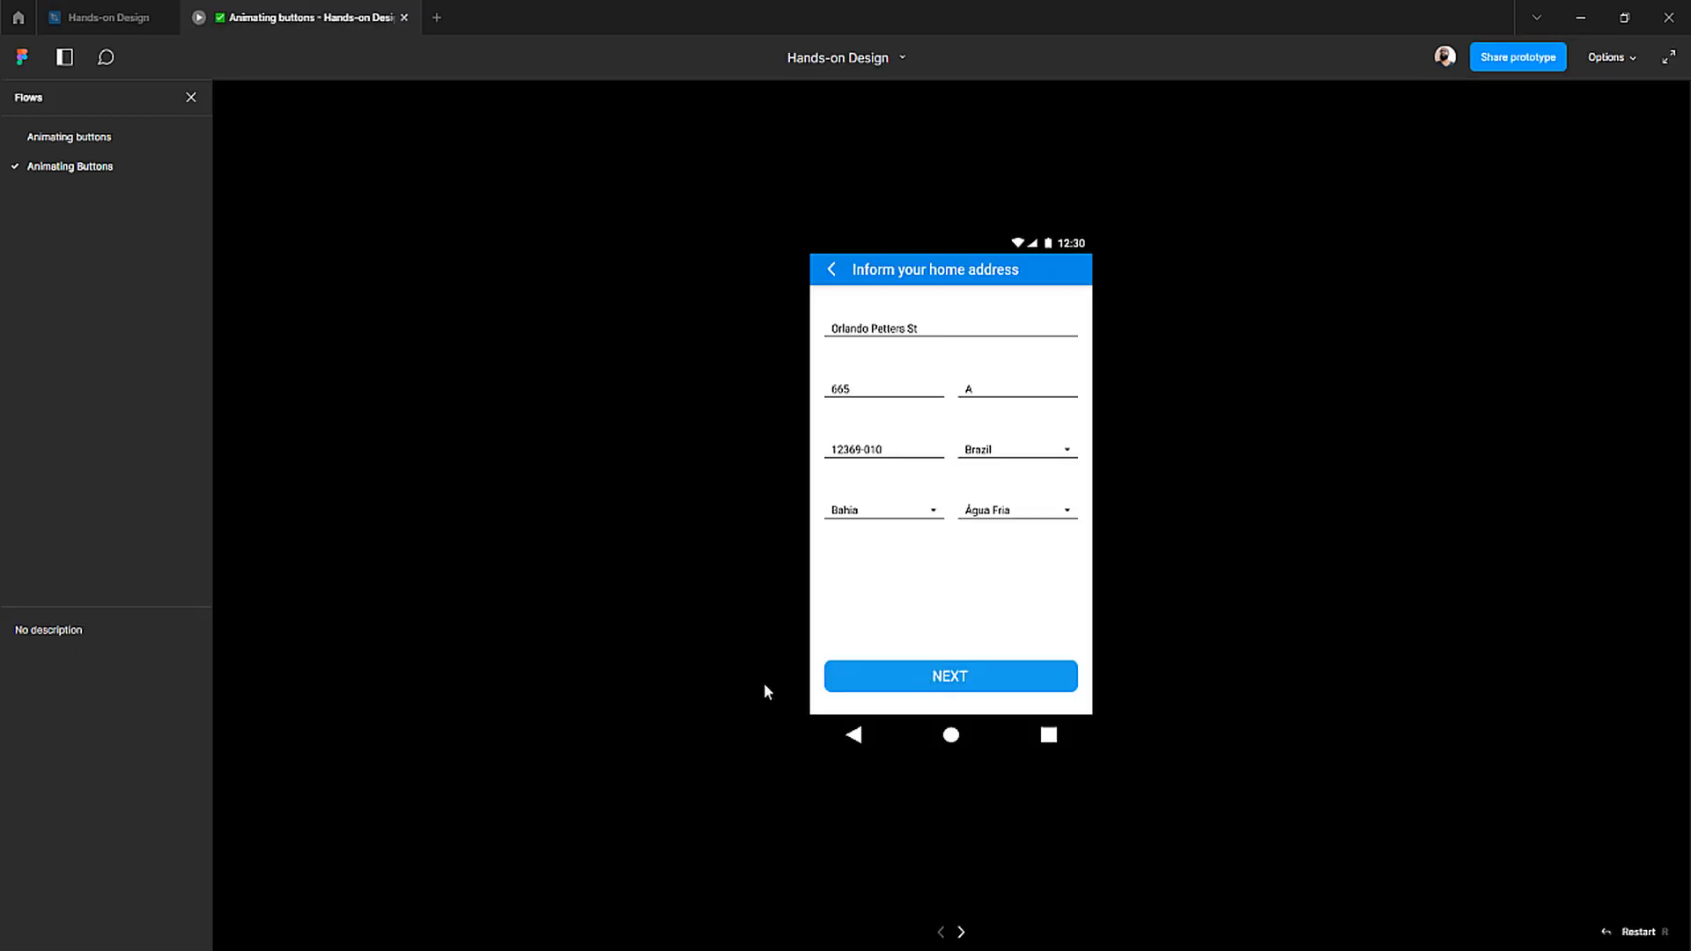
click(110, 18)
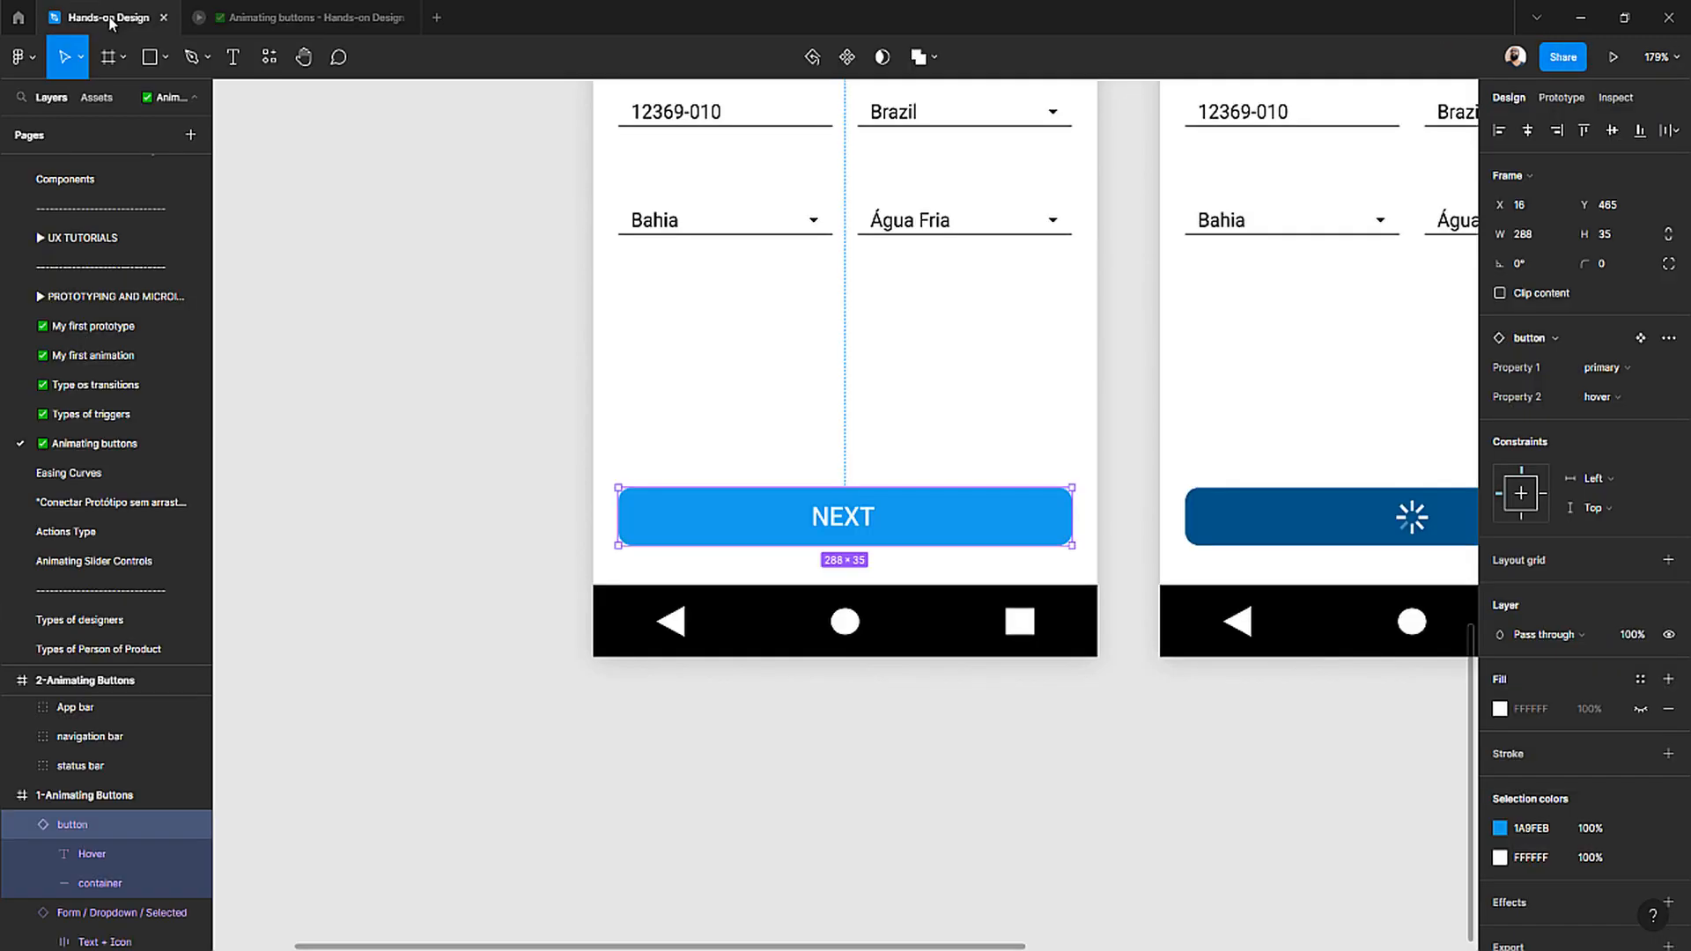
- Set Property 2 of the first screen's button back to enabled and view it in the prototype preview
click(1612, 399)
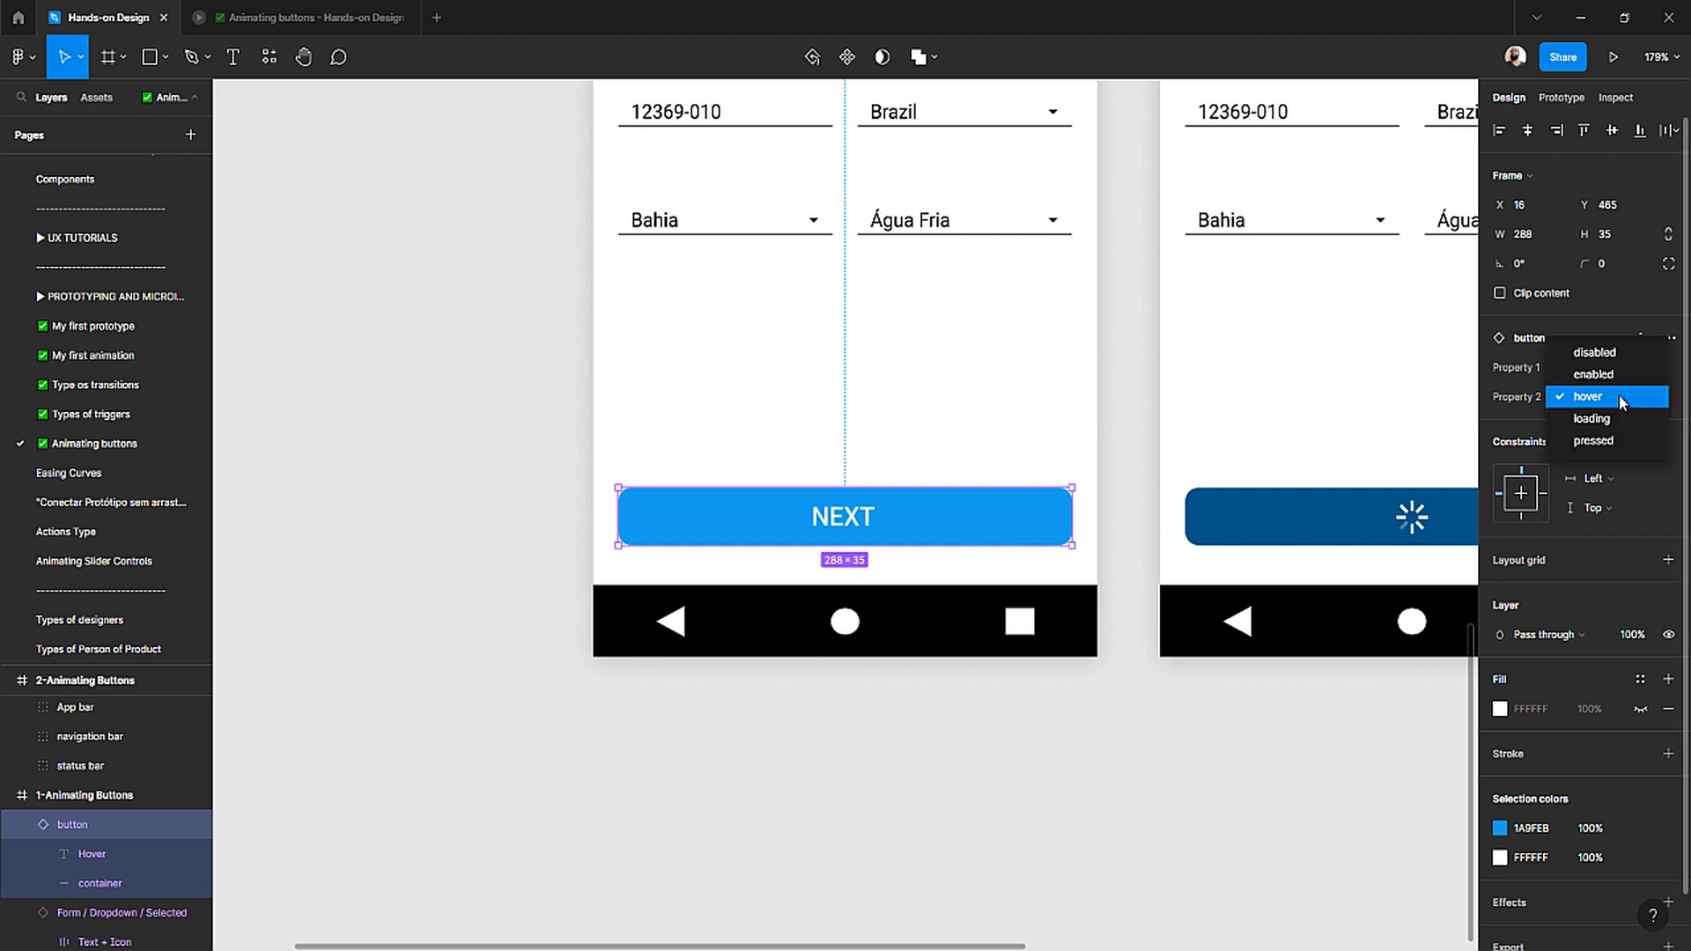
click(1612, 374)
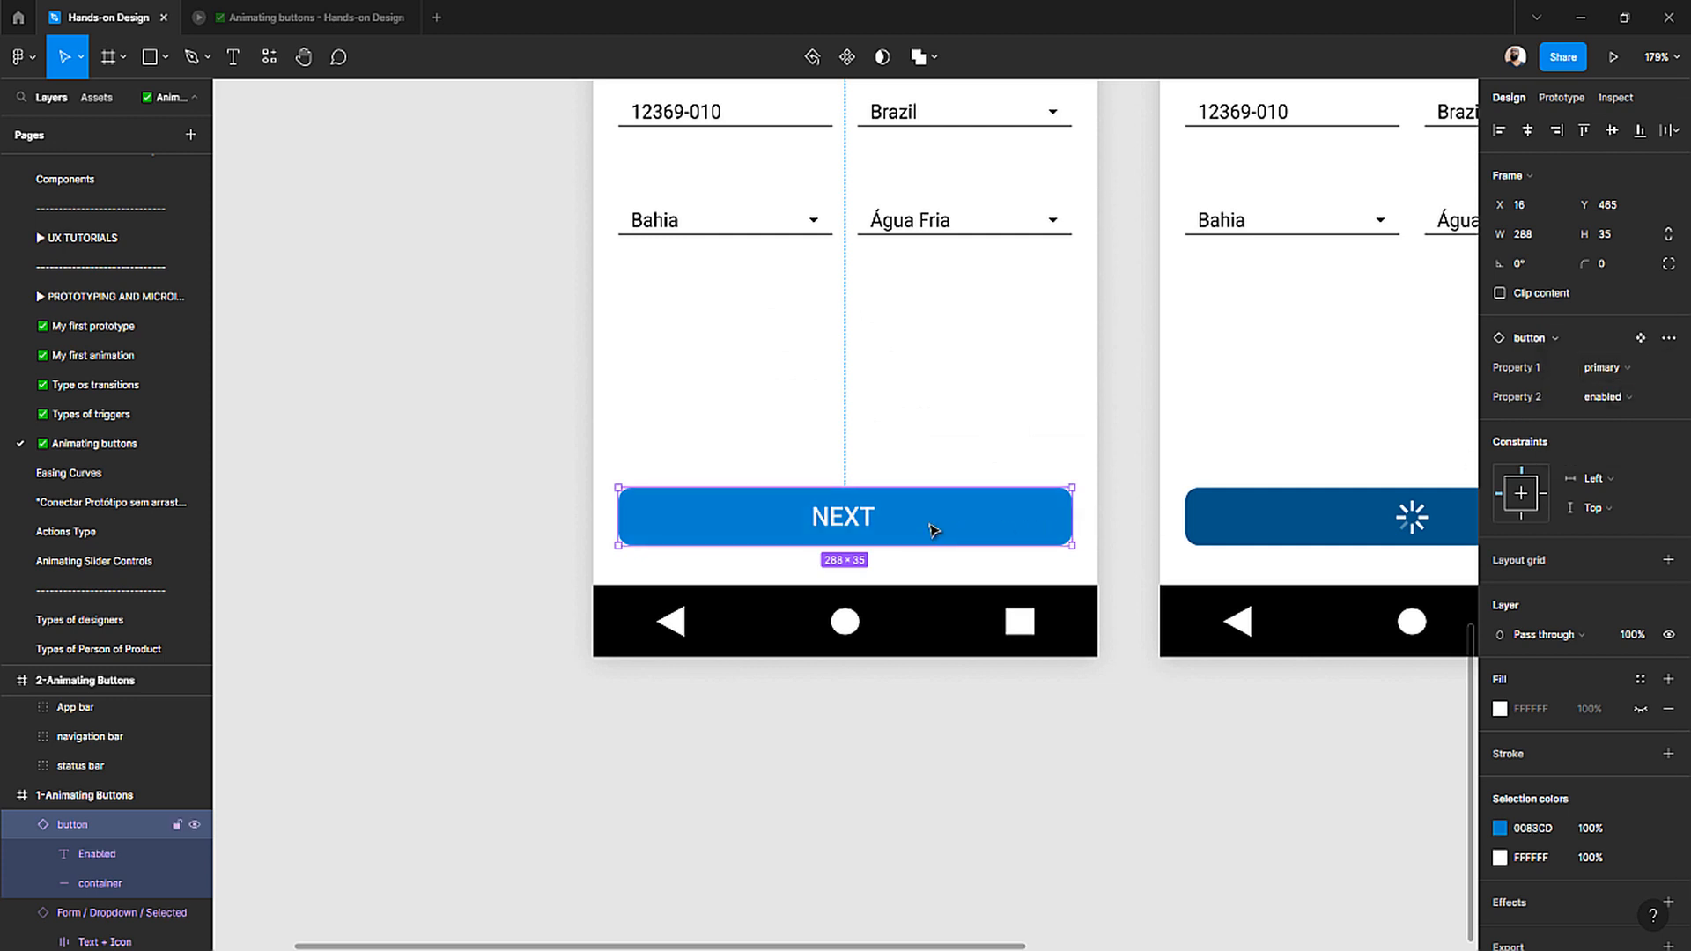
click(272, 25)
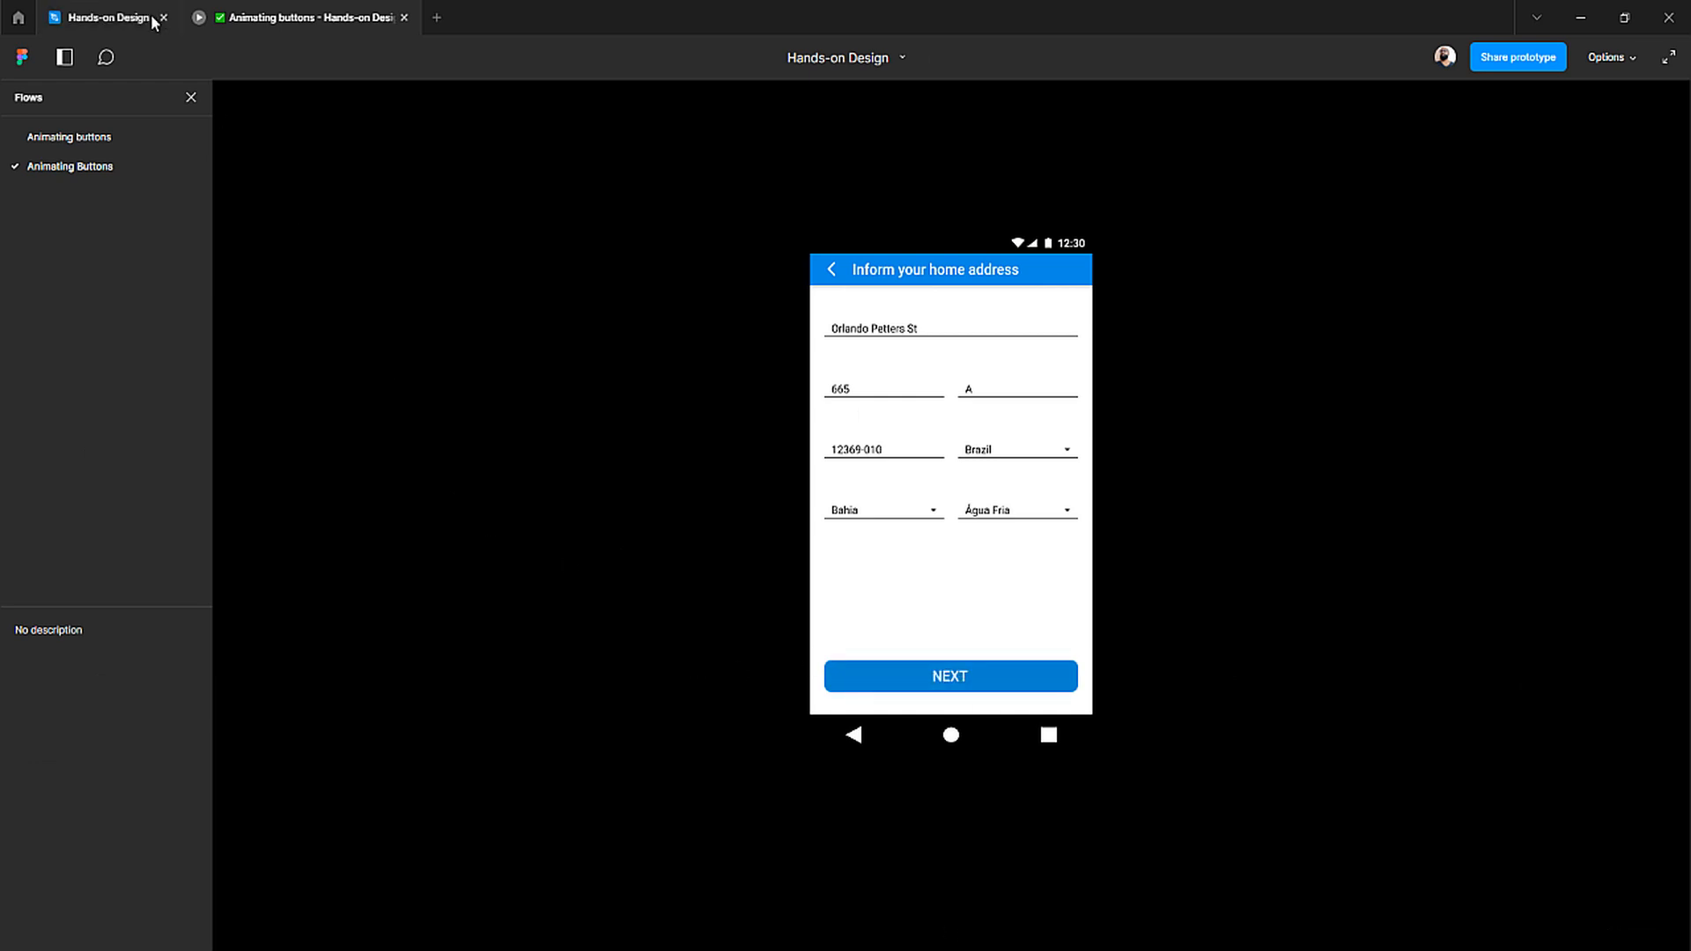
click(126, 26)
- Delete the first screen's button and put a copy of the second screen's loading button in its place at X 16, Y 465
click(584, 646)
scroll(873, 490, down, 1)
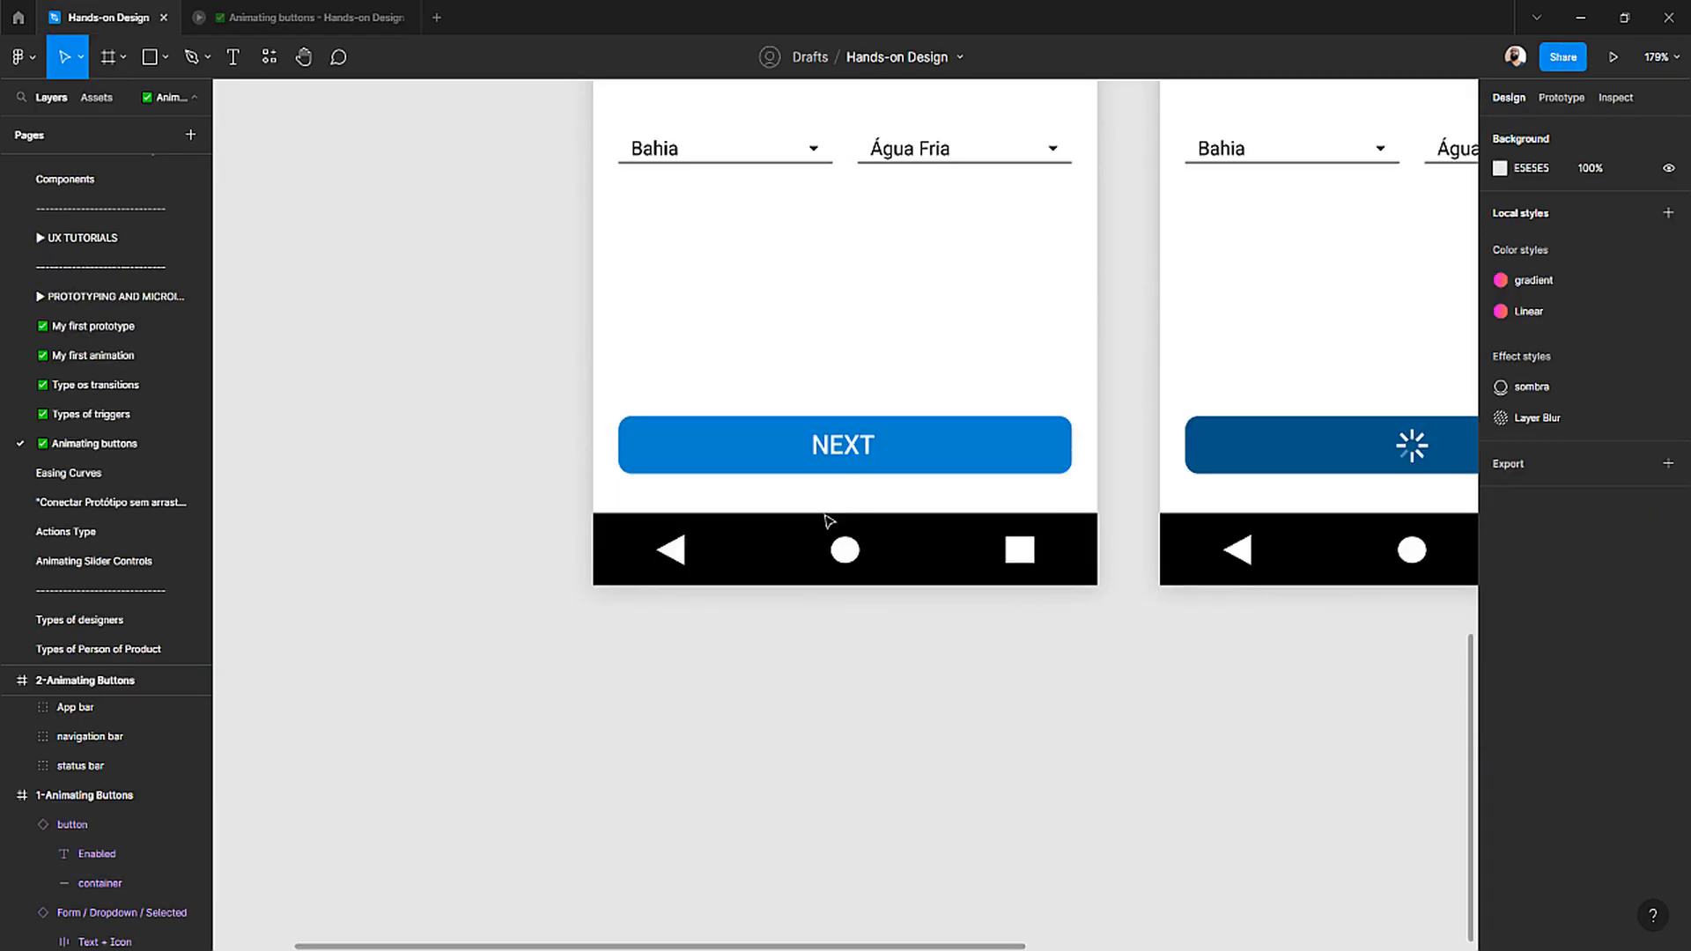
click(809, 446)
key(Delete)
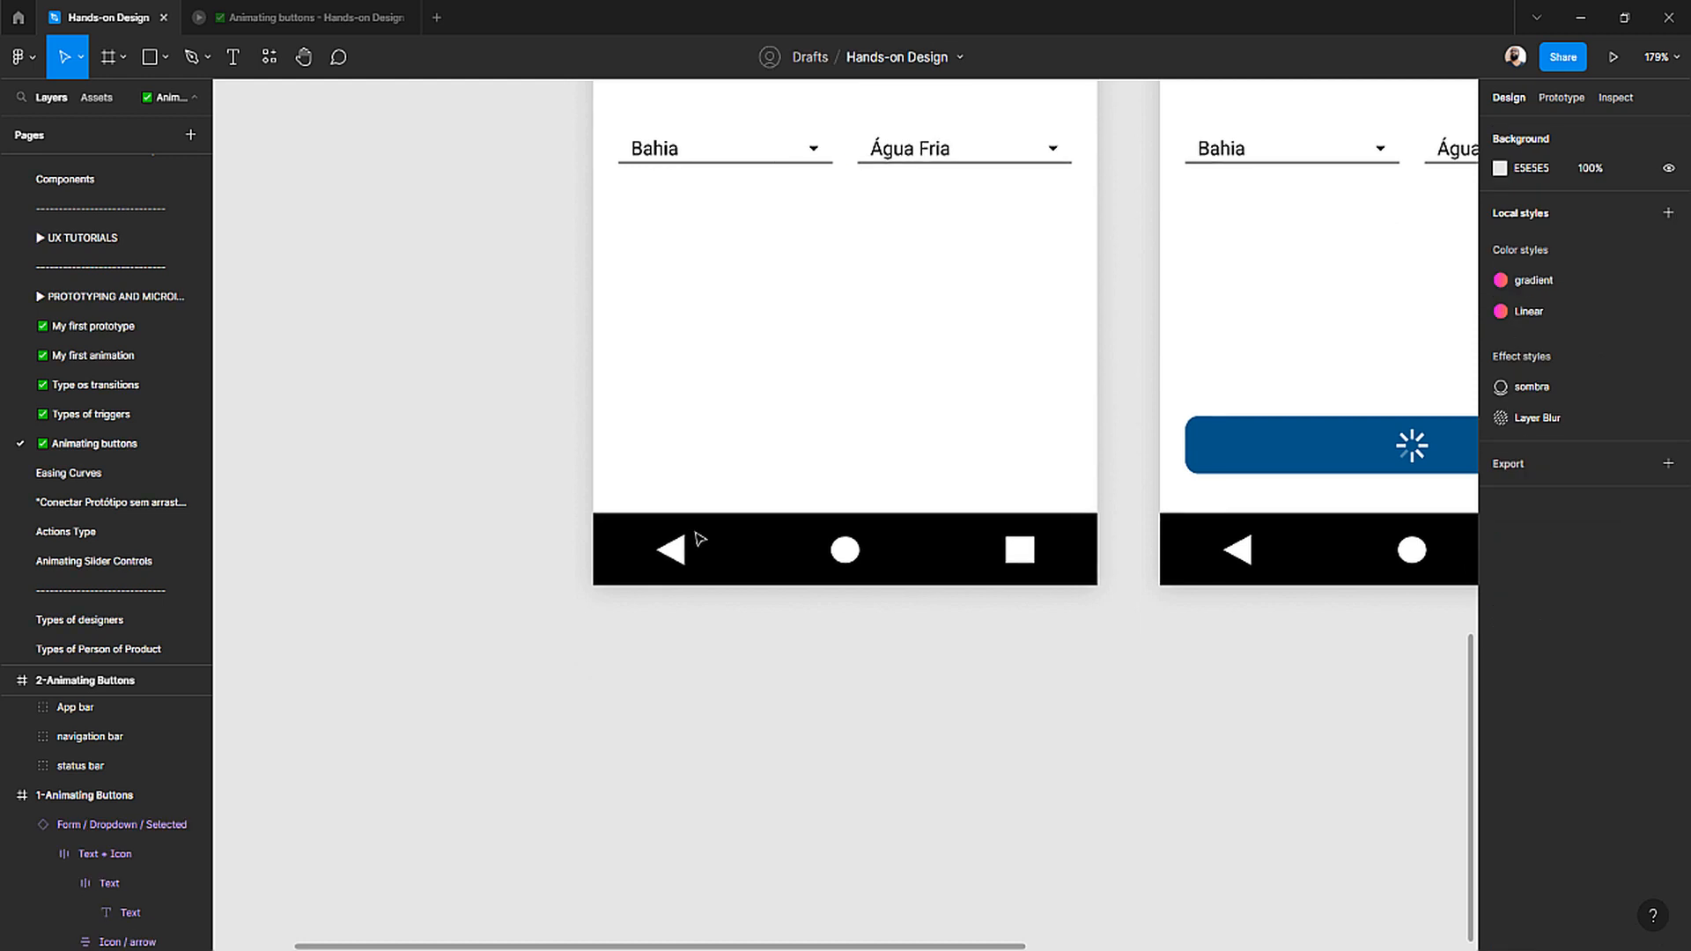
click(1292, 461)
drag(1291, 460, 727, 476)
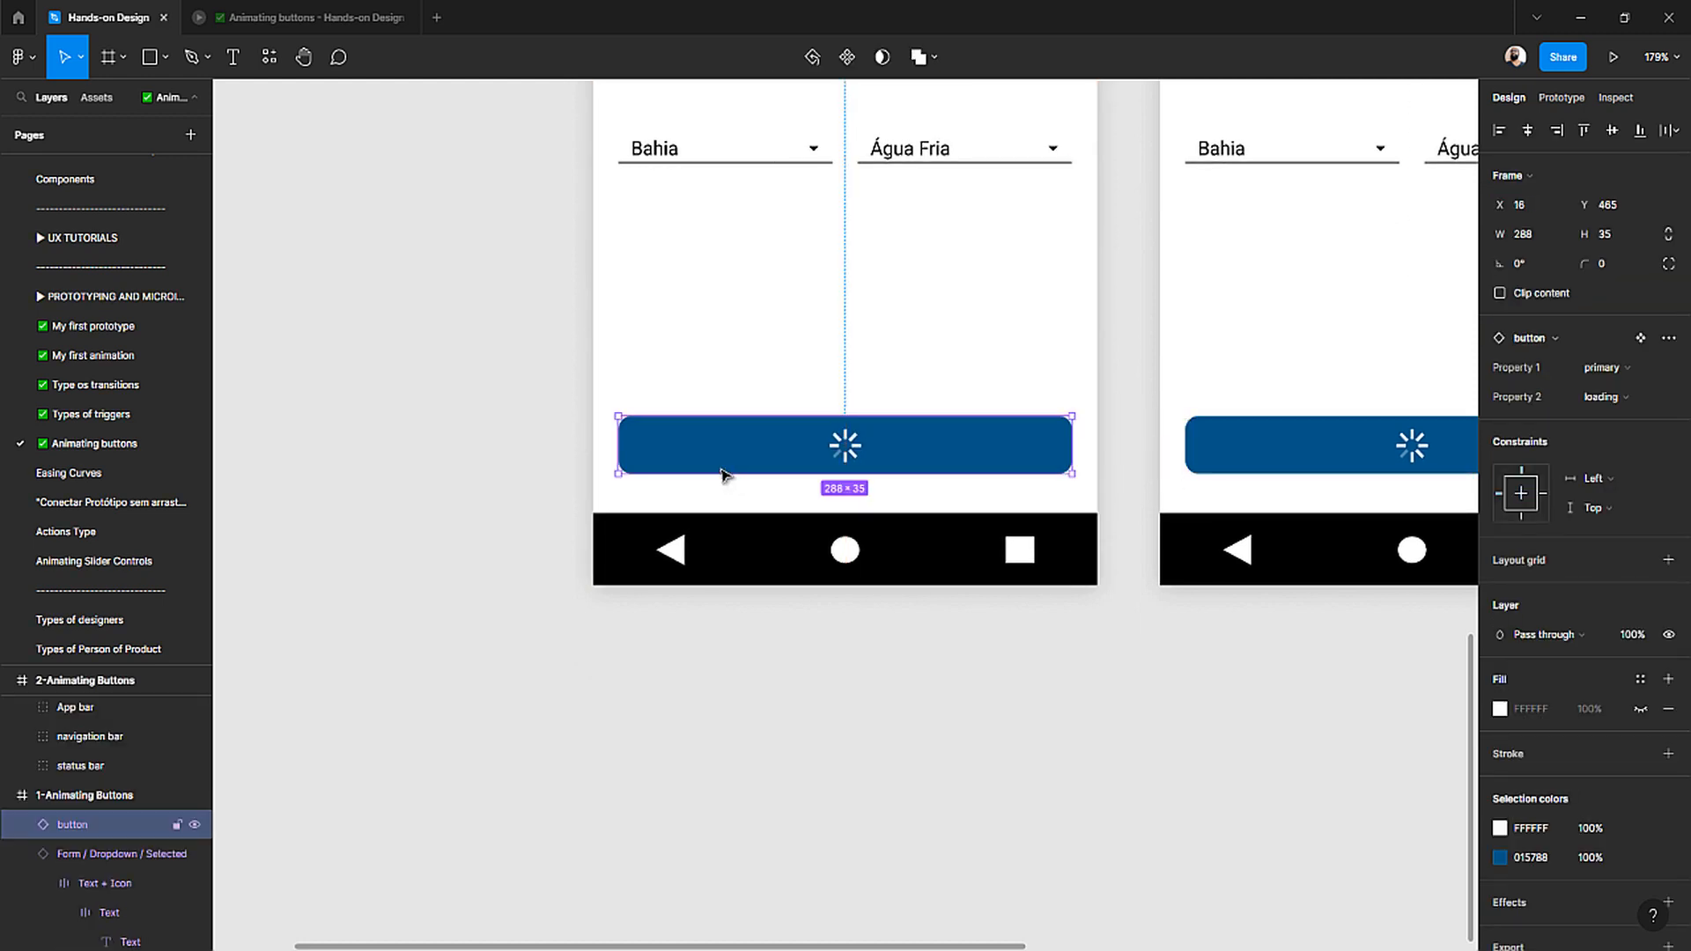
- Switch the first screen's button to enabled and on to hover, and replace the hover label with NEXT
click(1629, 401)
click(1624, 352)
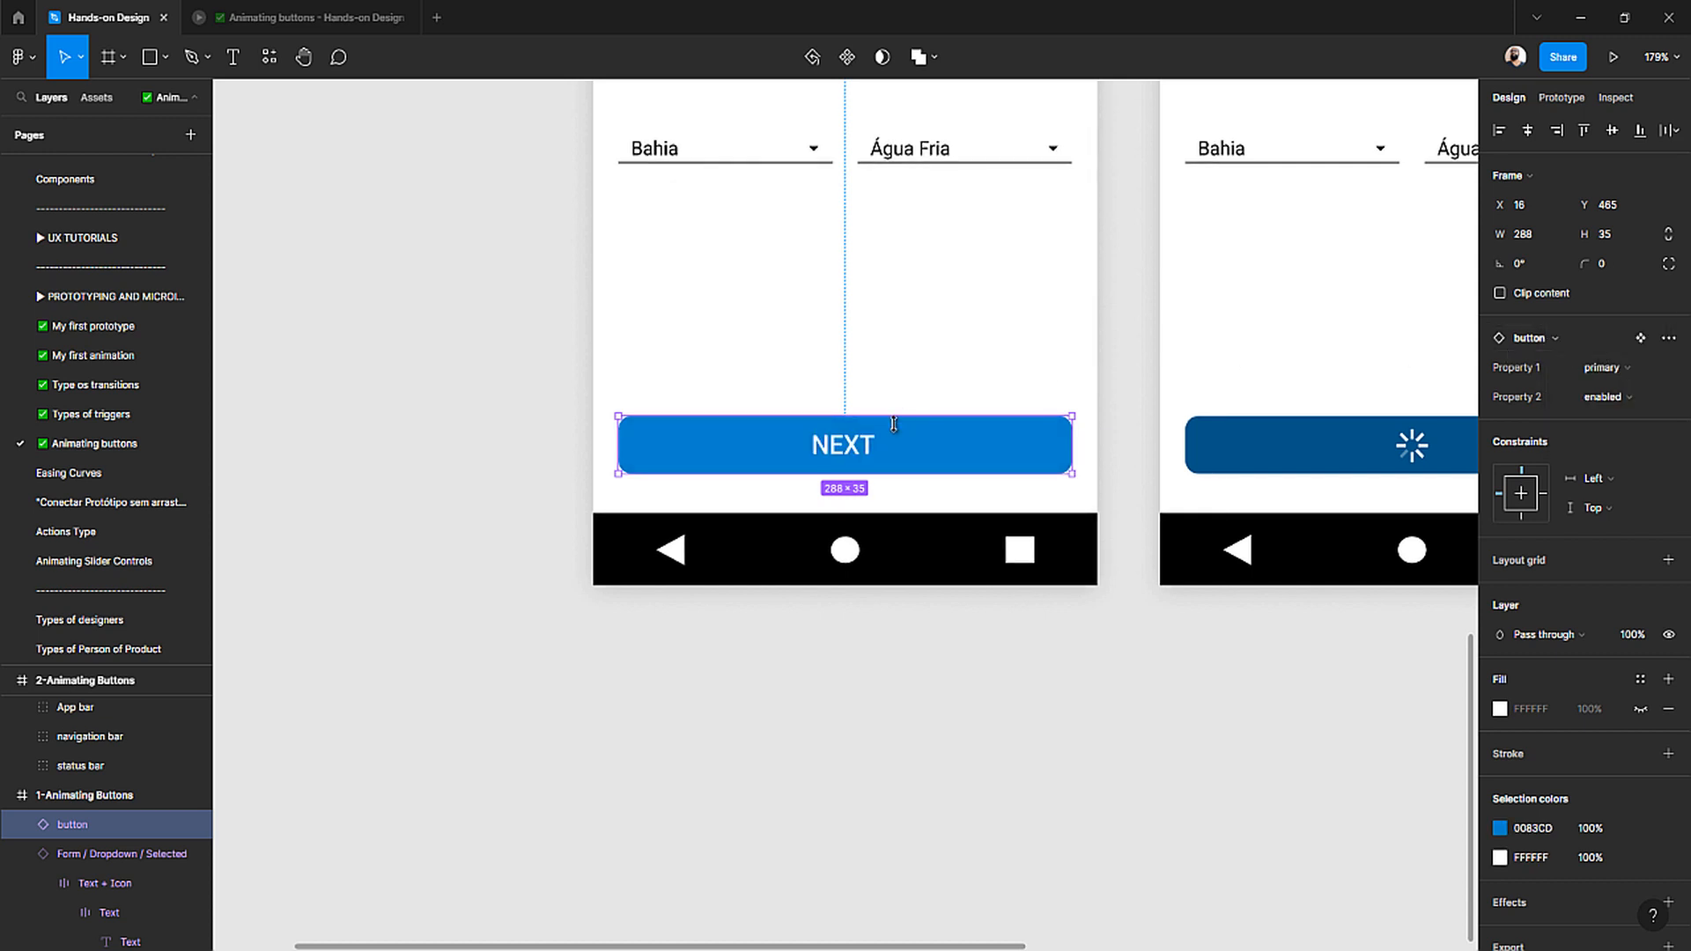
click(1605, 397)
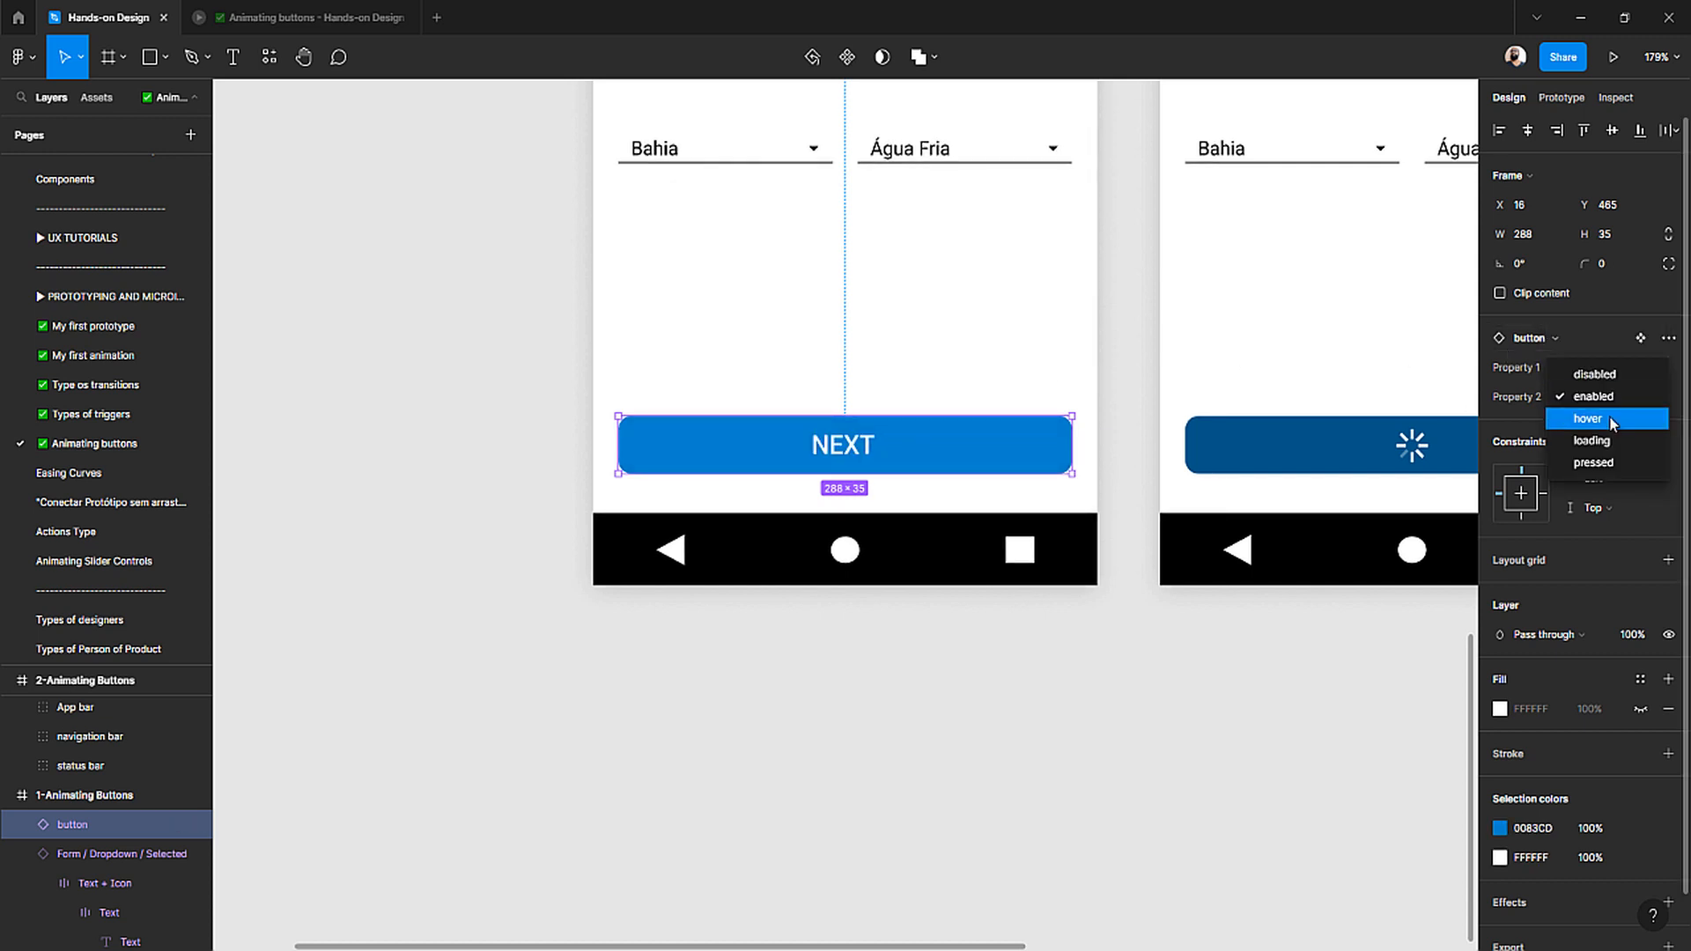
click(1612, 420)
double_click(832, 445)
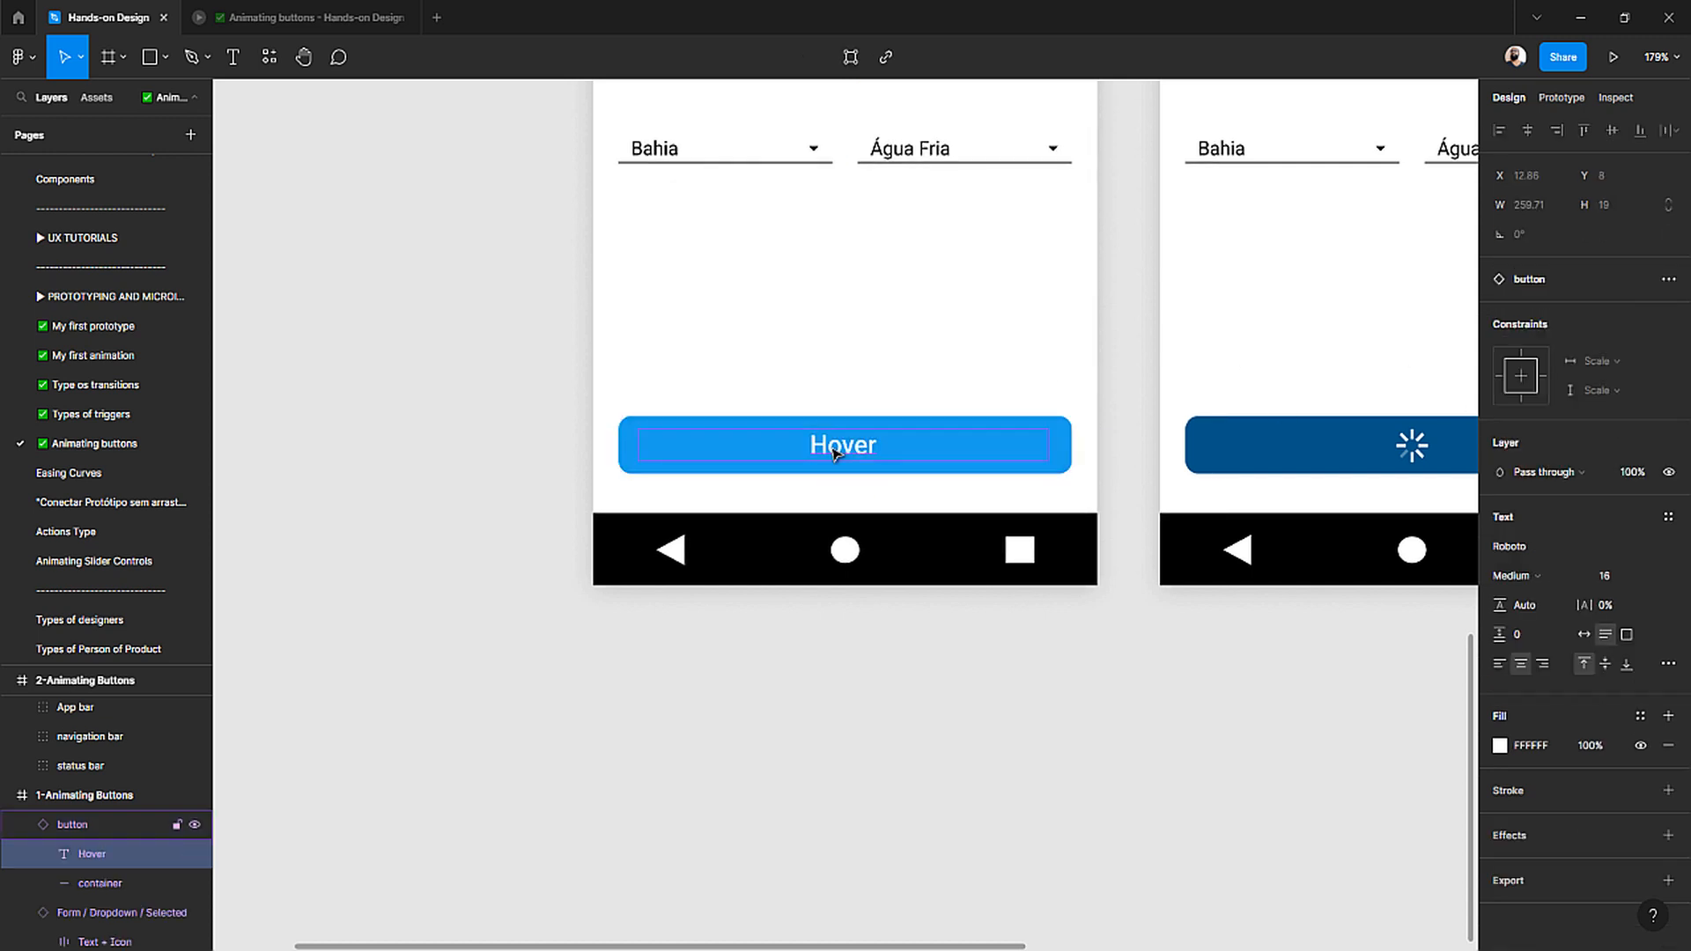
text(NEXT)
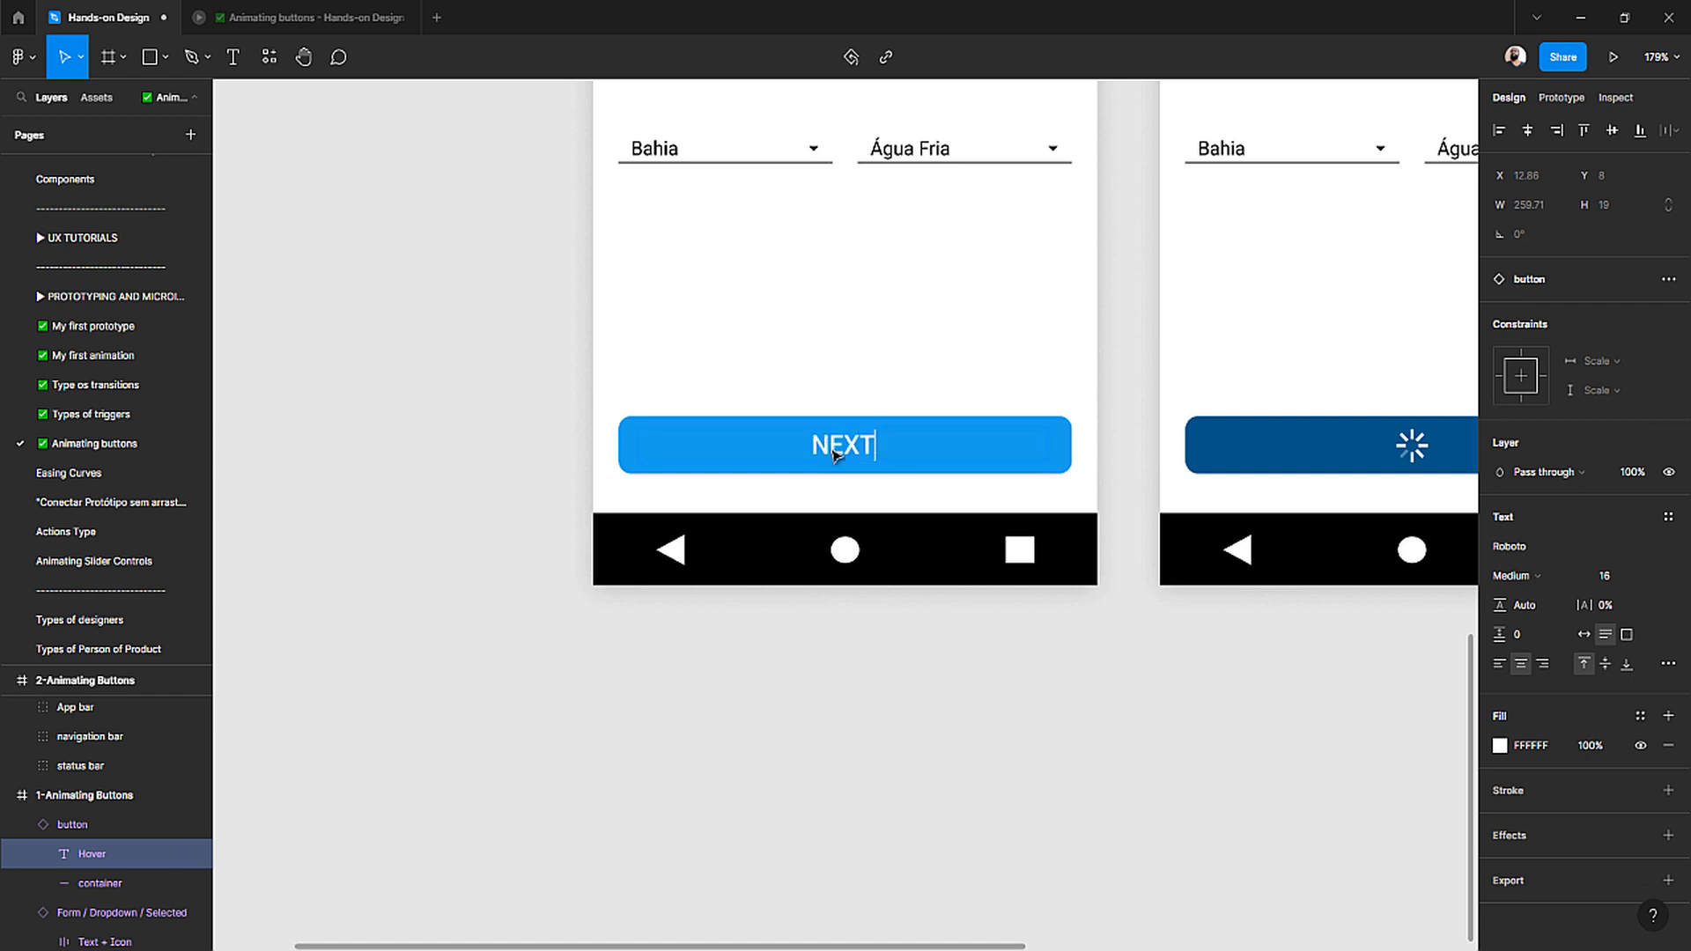
click(908, 660)
- Check the first screen's relabelled hover button in the prototype preview and return to the design file
click(913, 462)
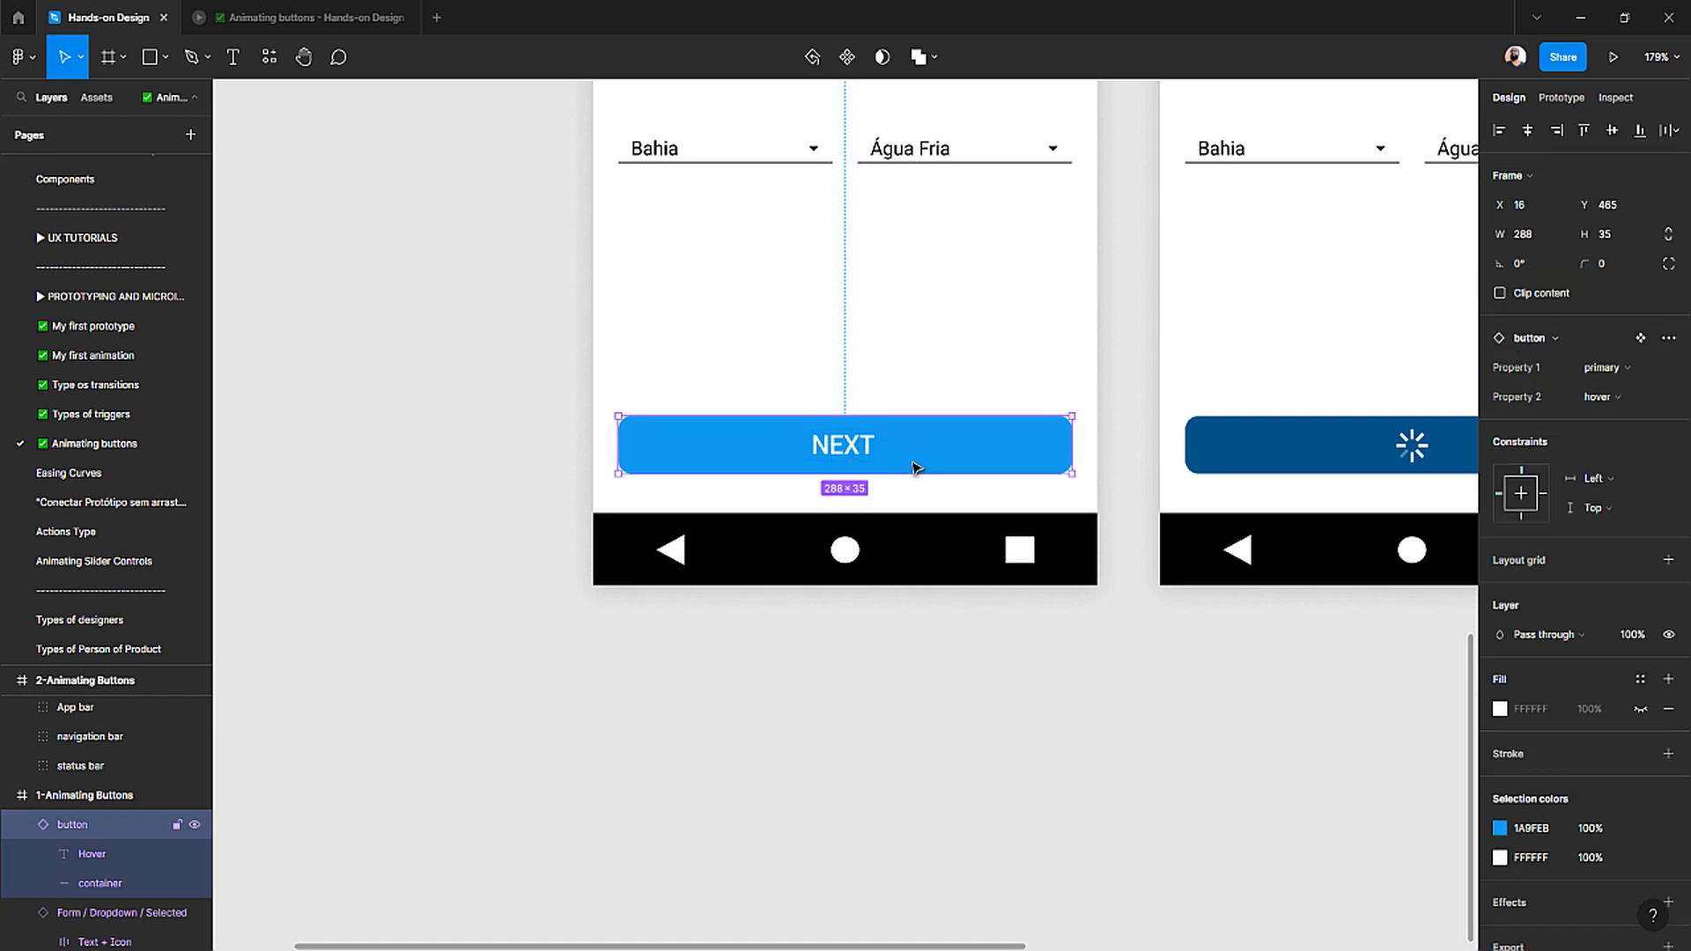
click(299, 18)
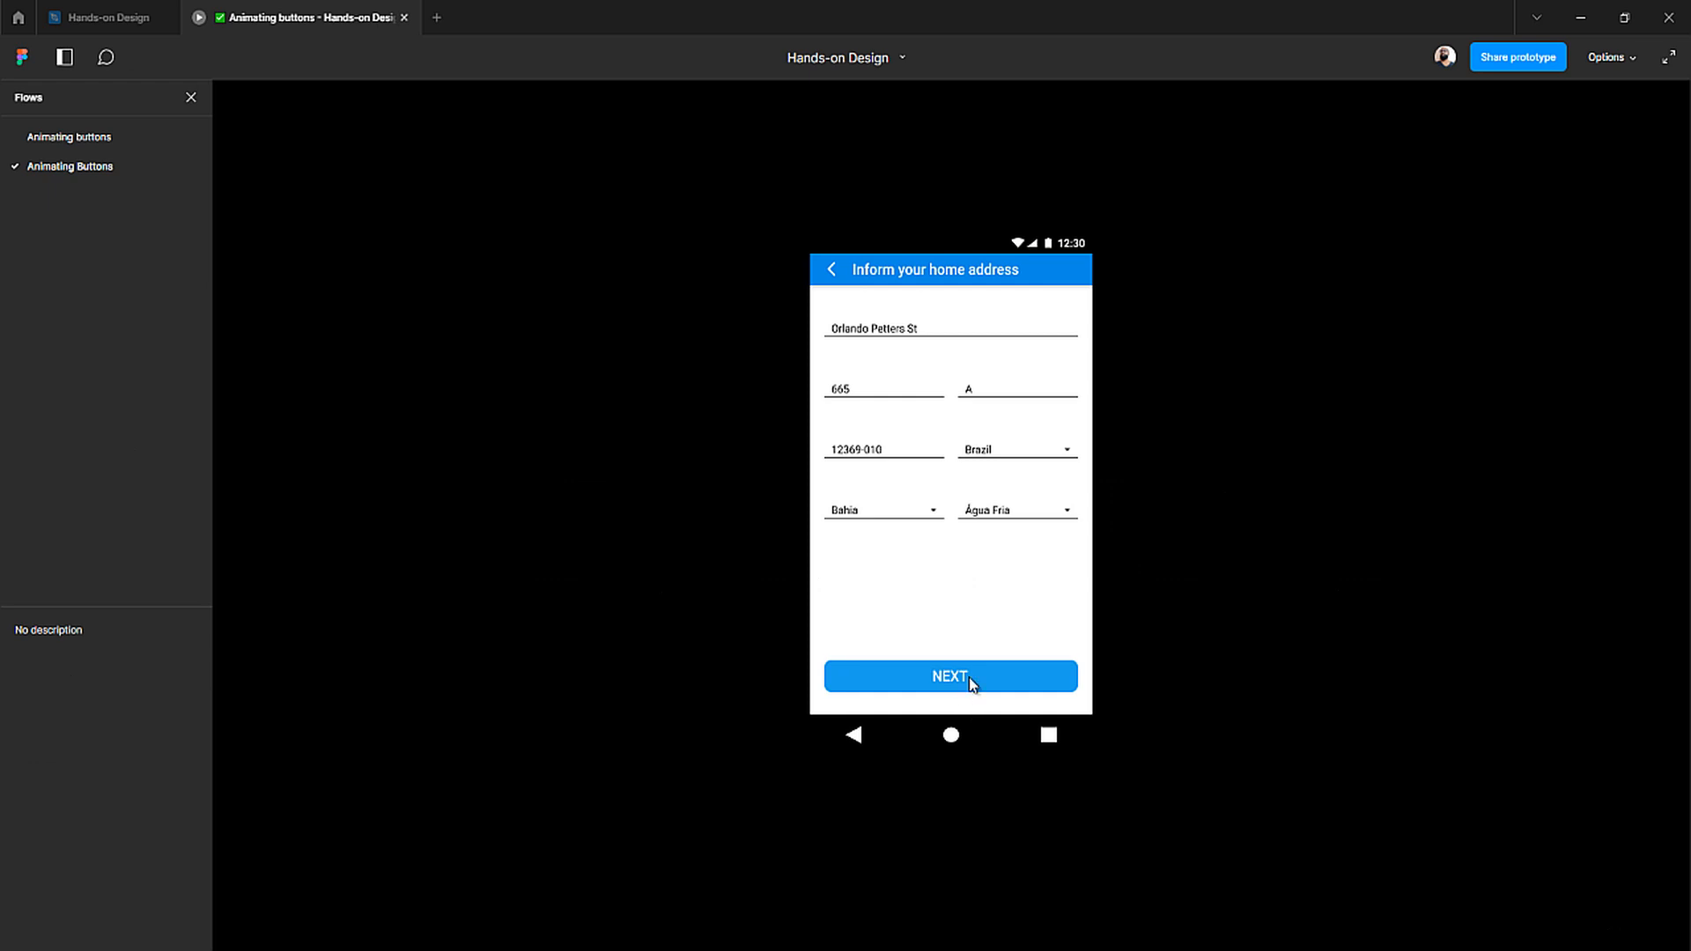
click(106, 18)
click(766, 675)
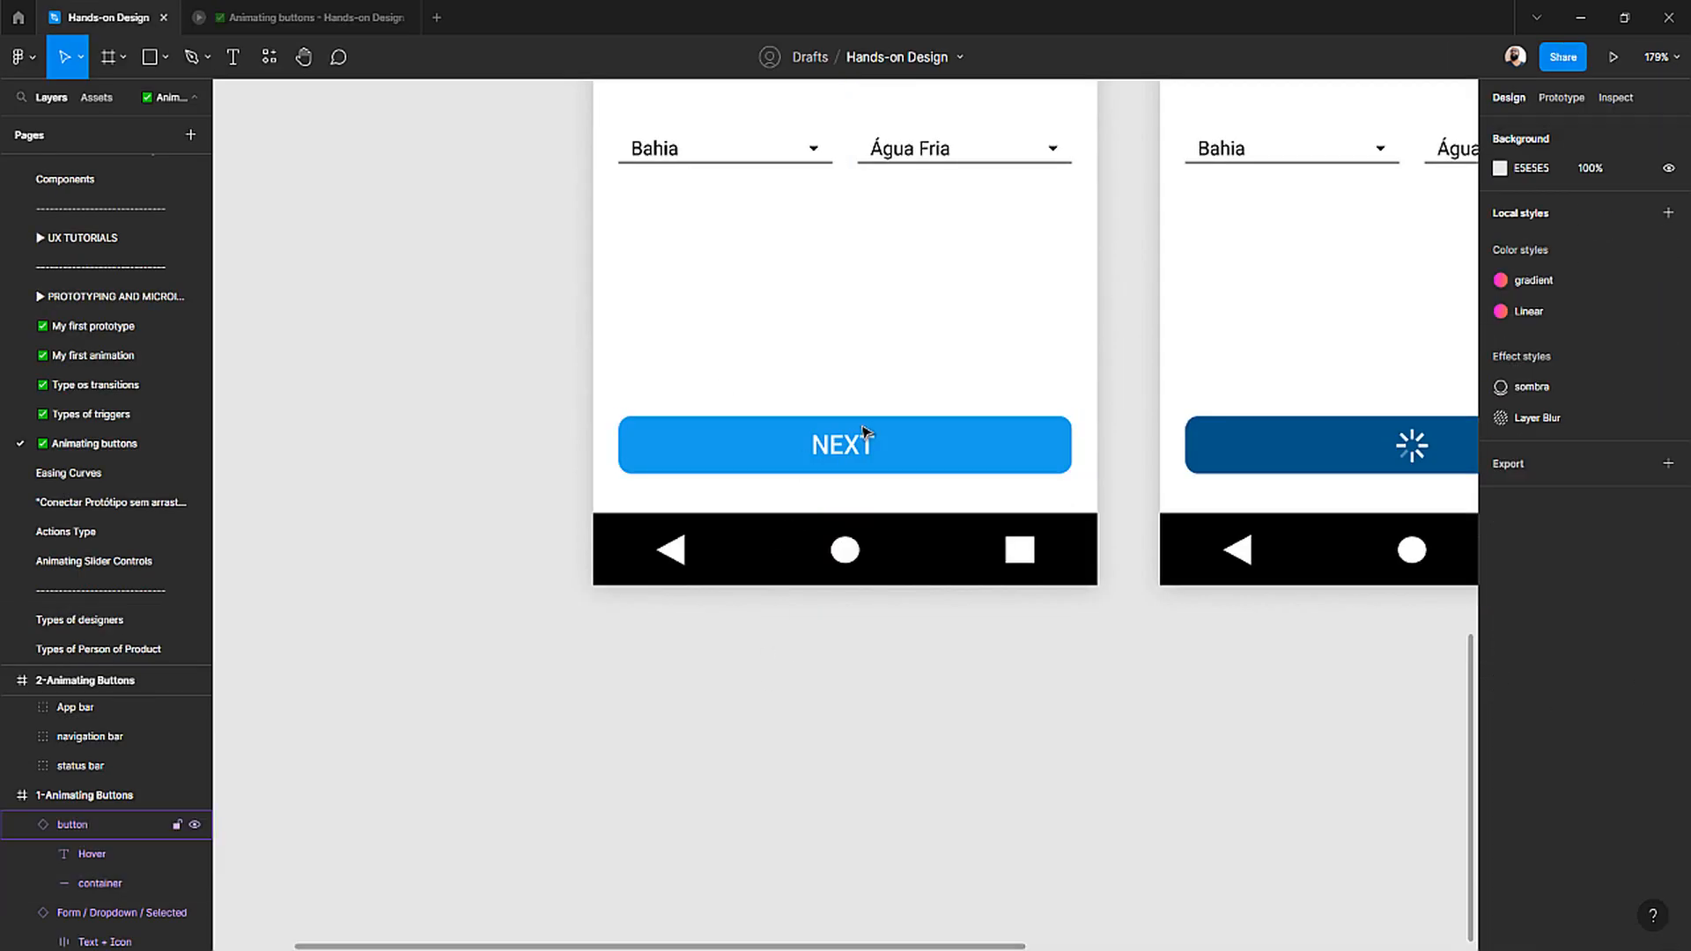
- Set Property 2 of the first screen's button to enabled and compare it with the Animating buttons flow in the preview
click(868, 440)
click(1597, 396)
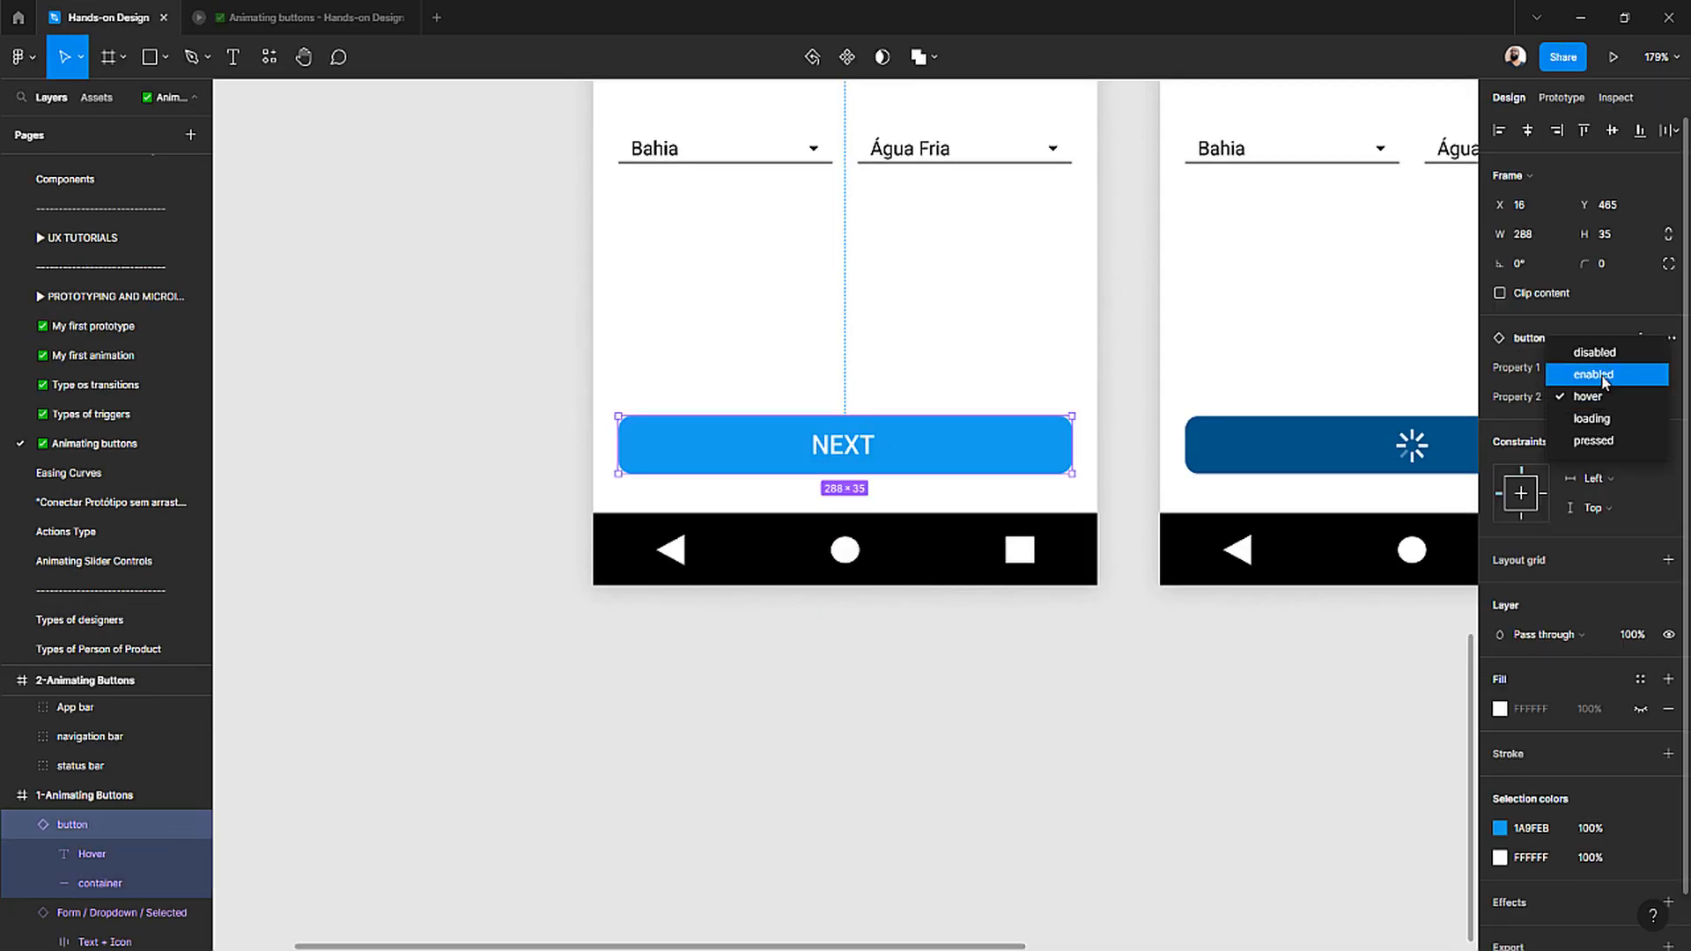
click(1603, 380)
click(1102, 661)
click(344, 18)
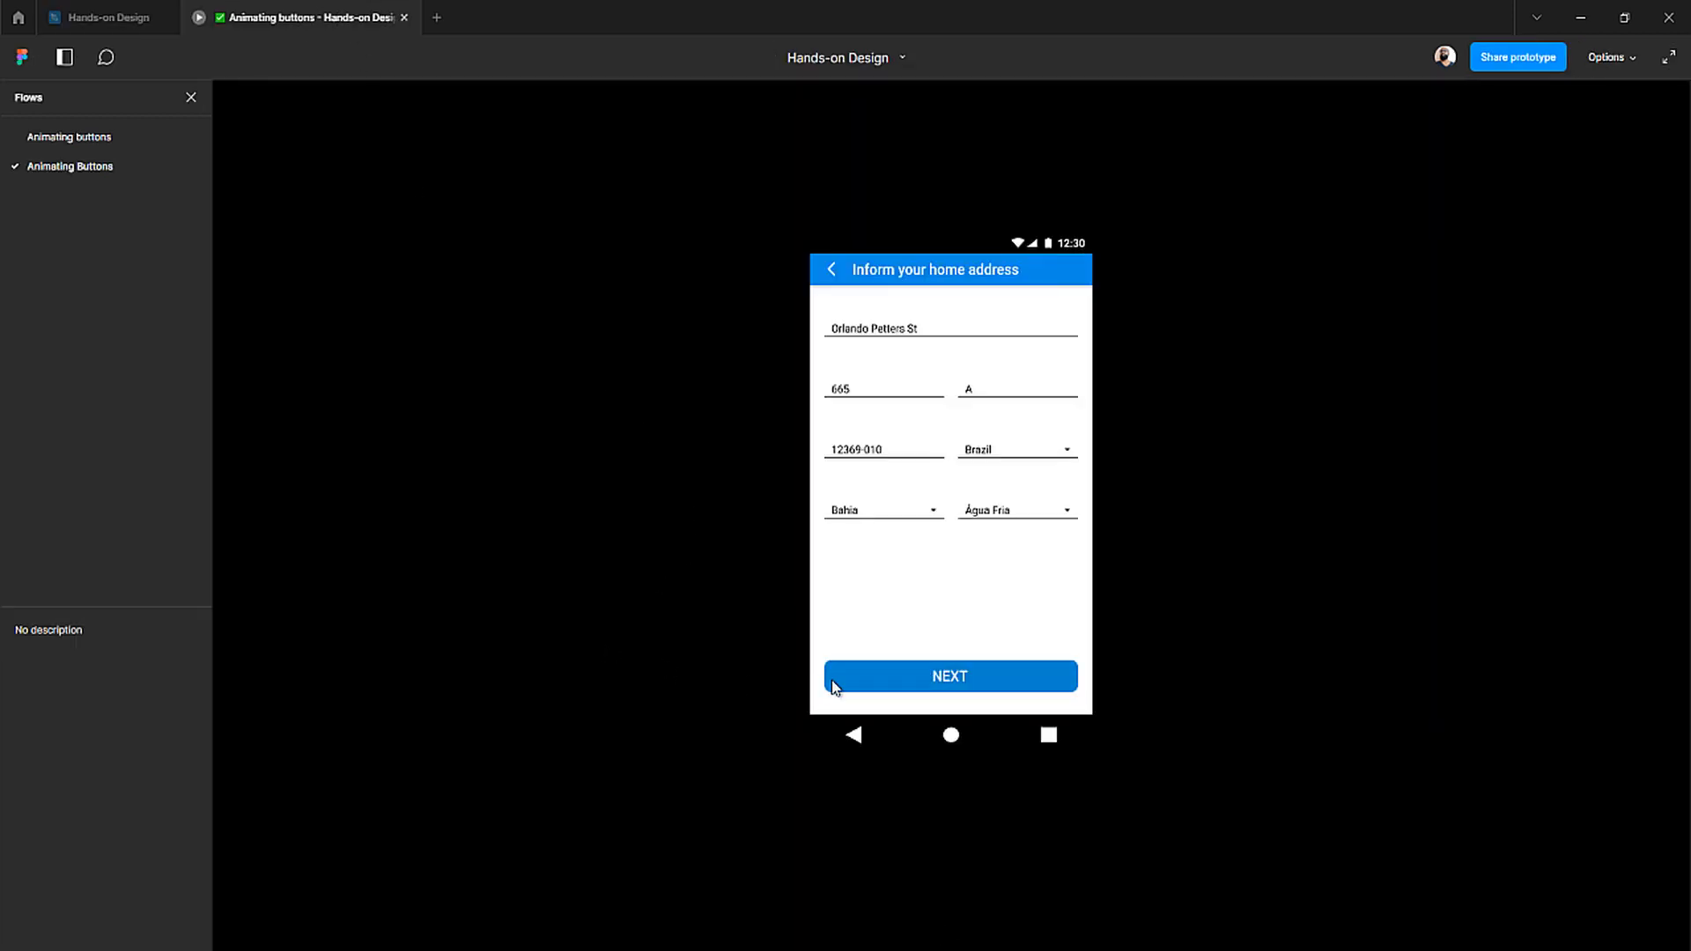
click(81, 141)
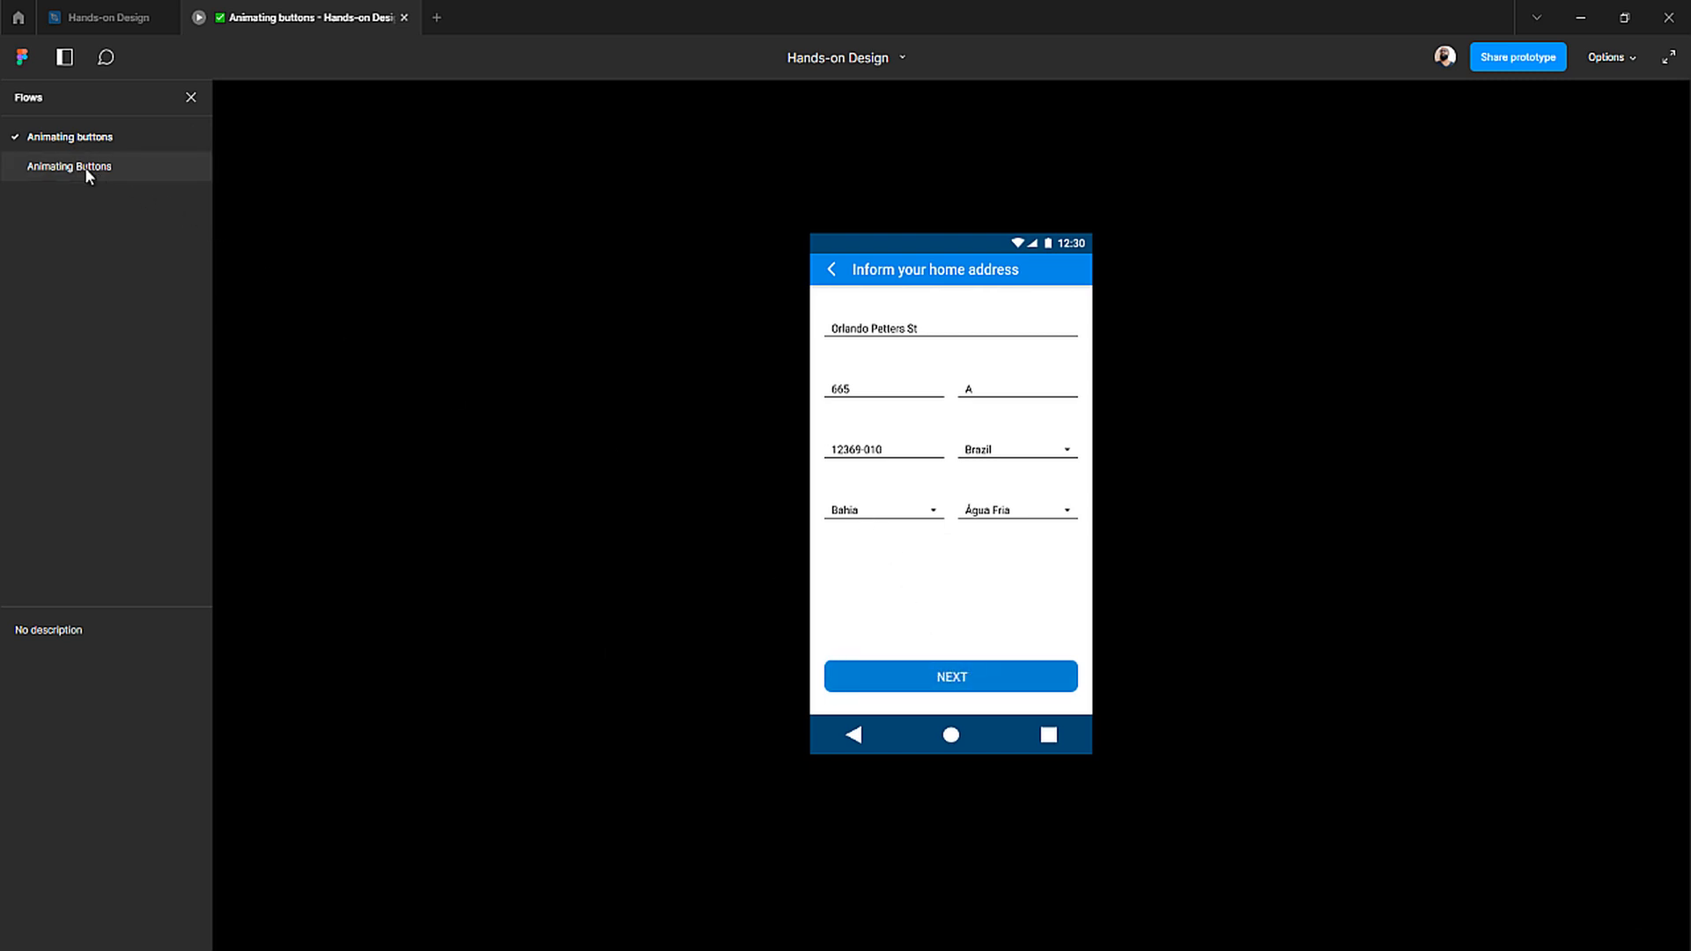
click(113, 25)
- Clear the flow starting point name of the upper row's first Typing email screen
scroll(570, 404, down, 5)
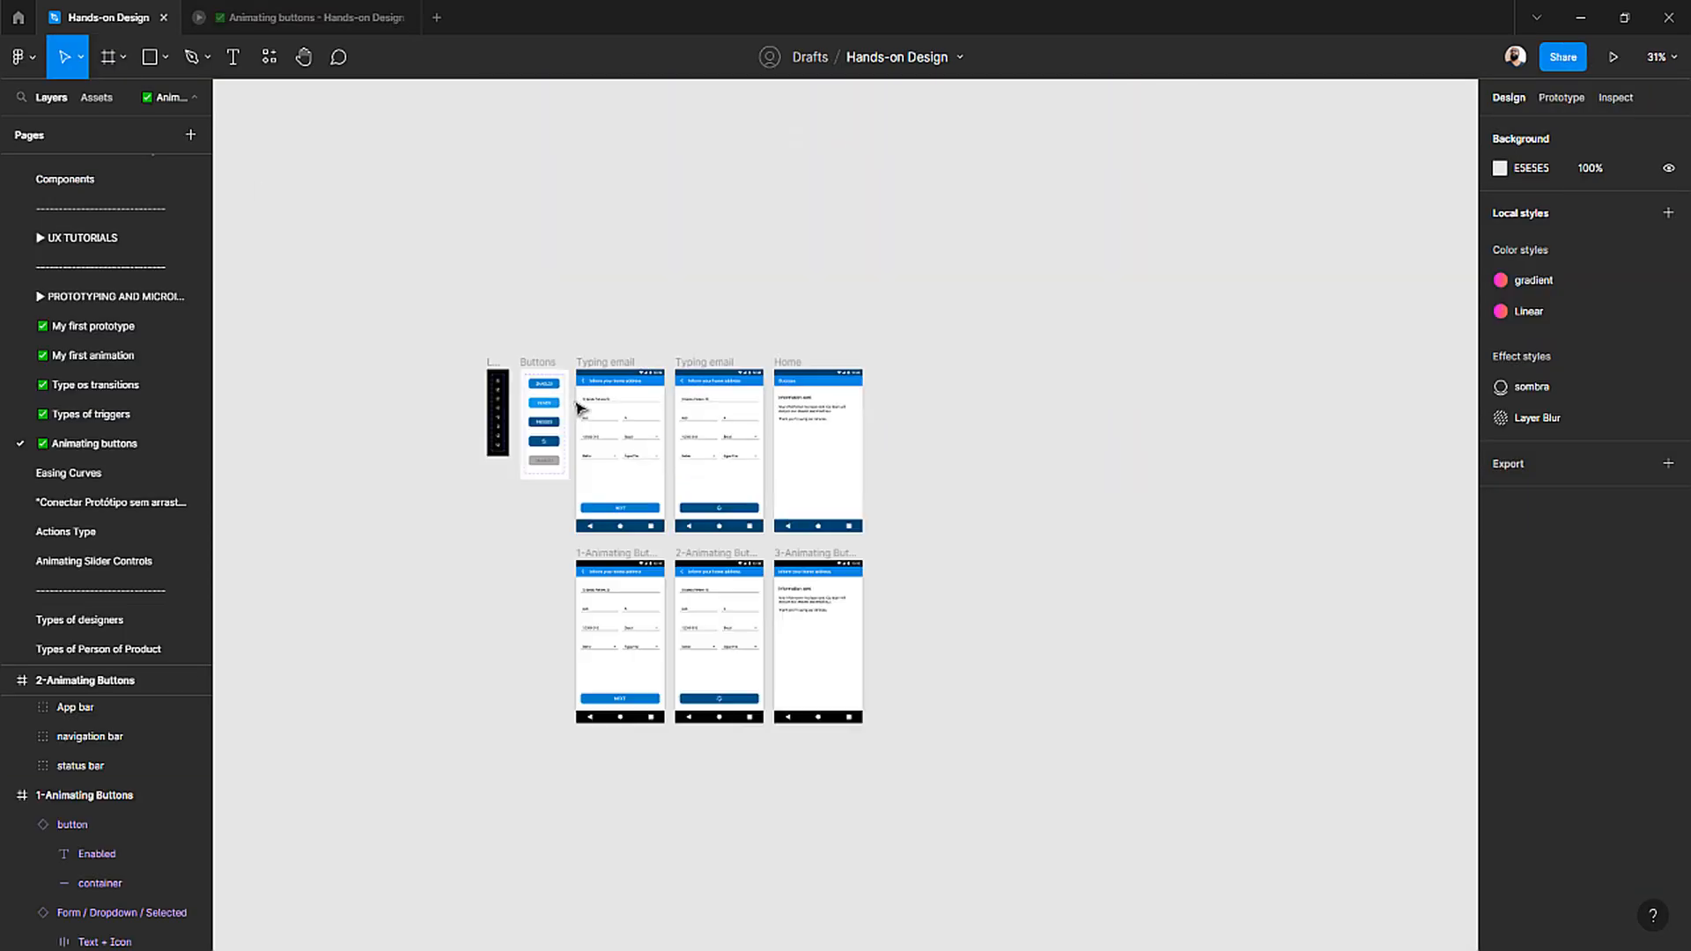
scroll(590, 388, up, 5)
click(603, 396)
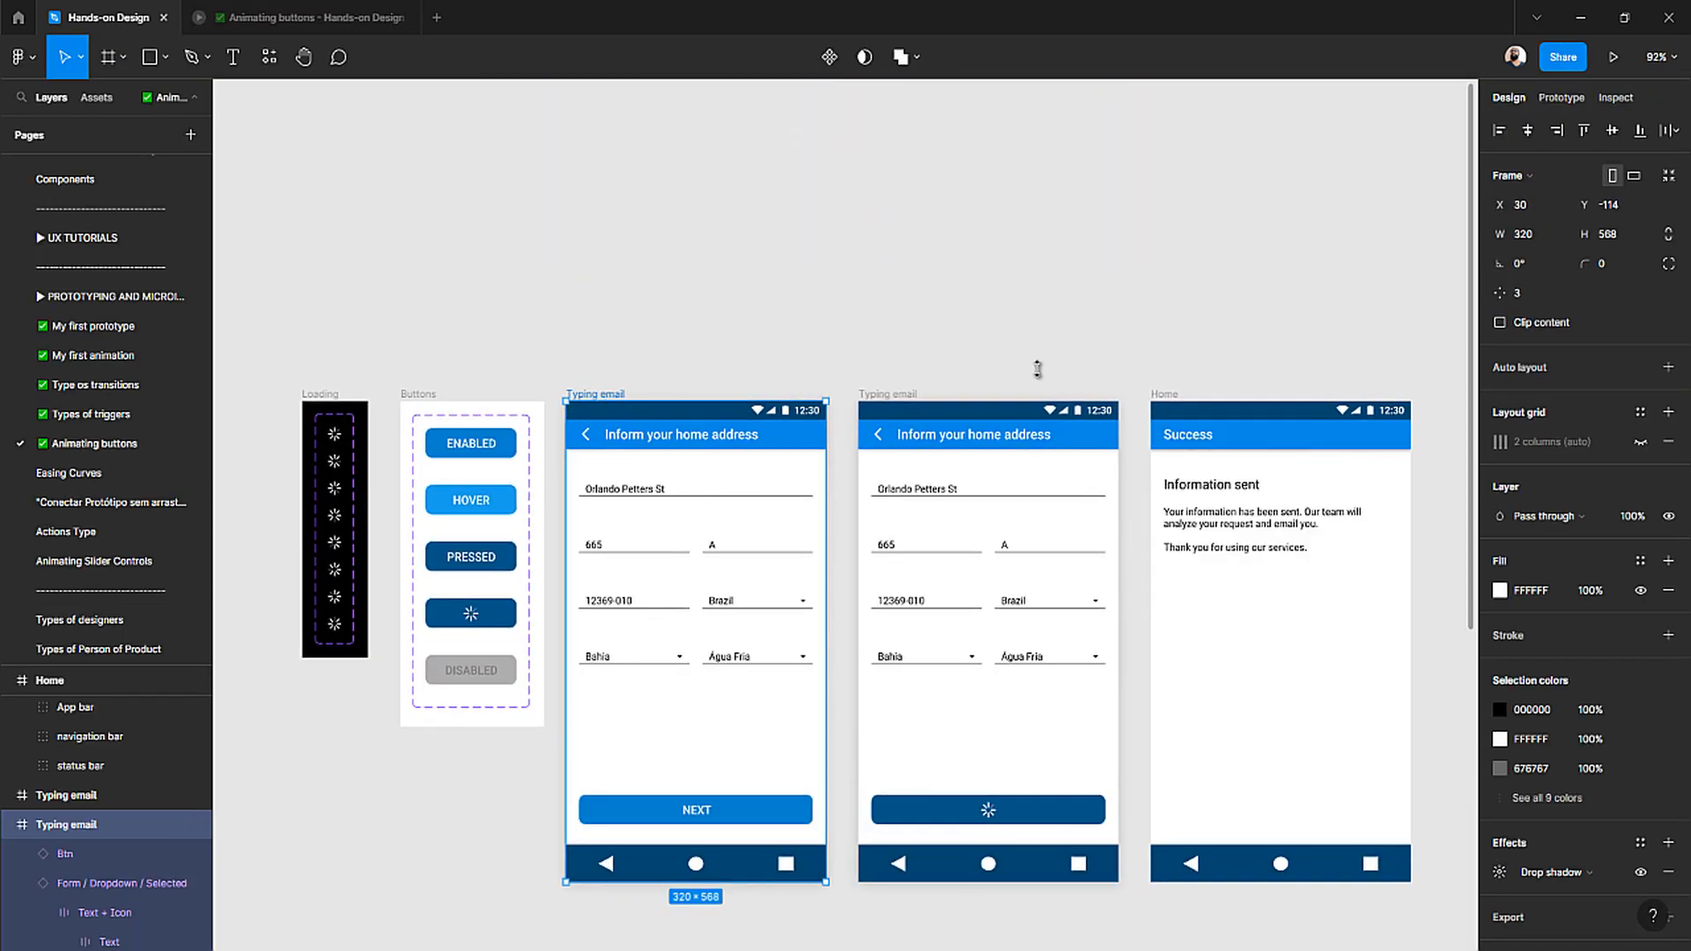
click(1561, 98)
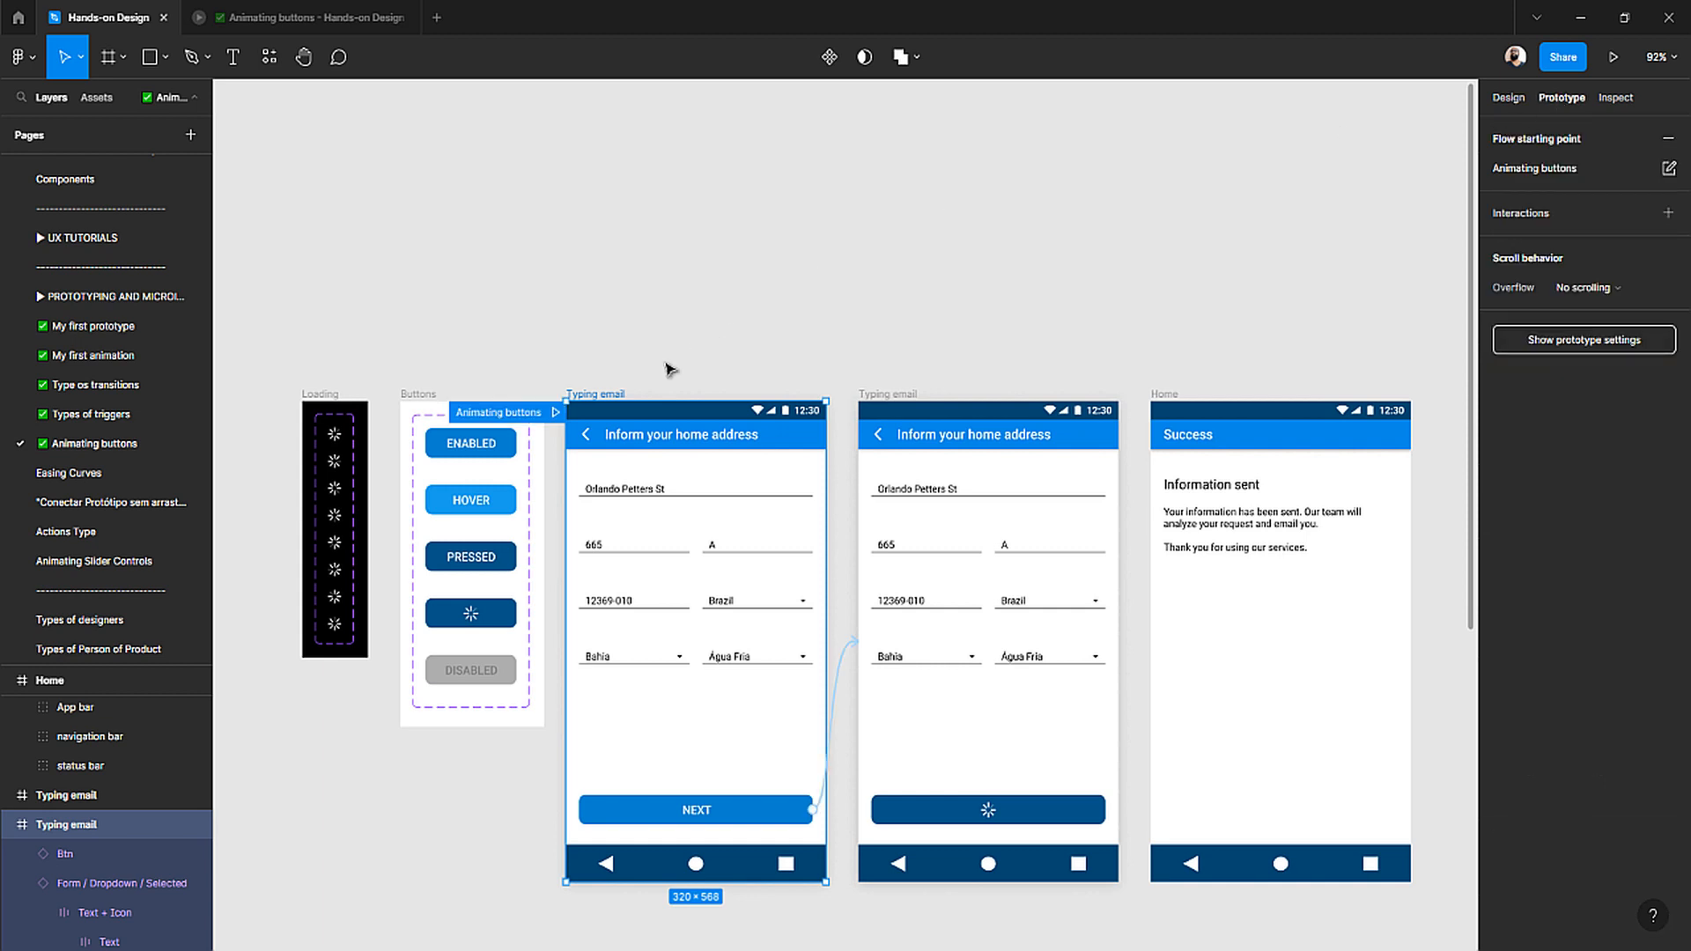
double_click(517, 414)
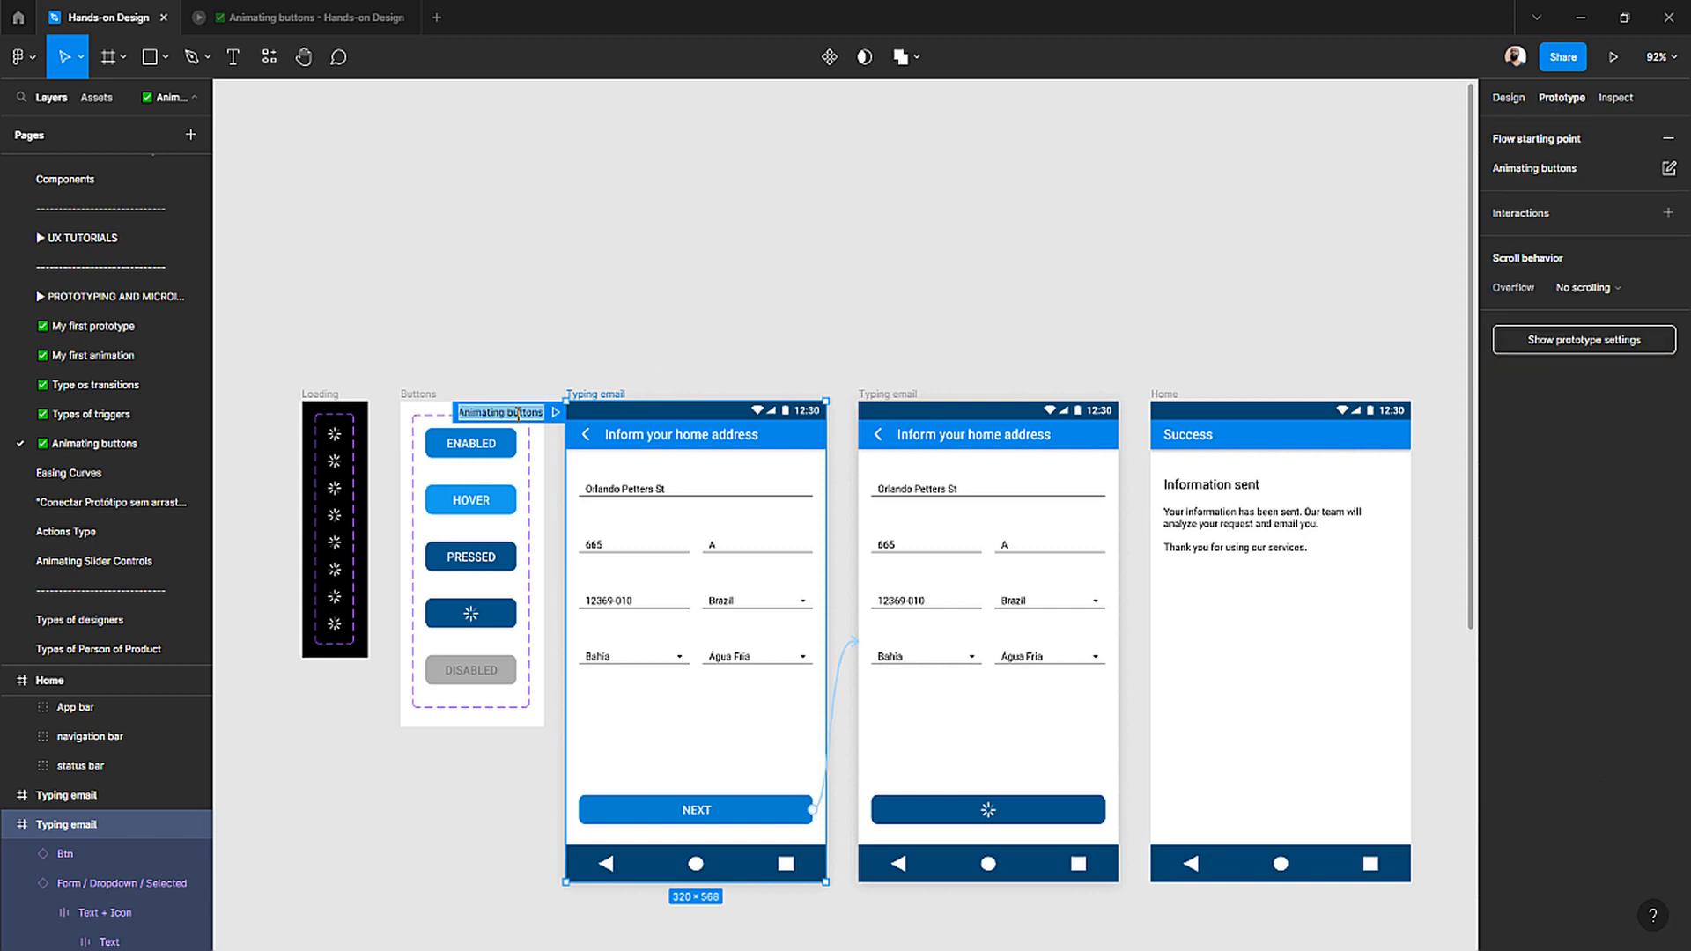
key(BackSpace)
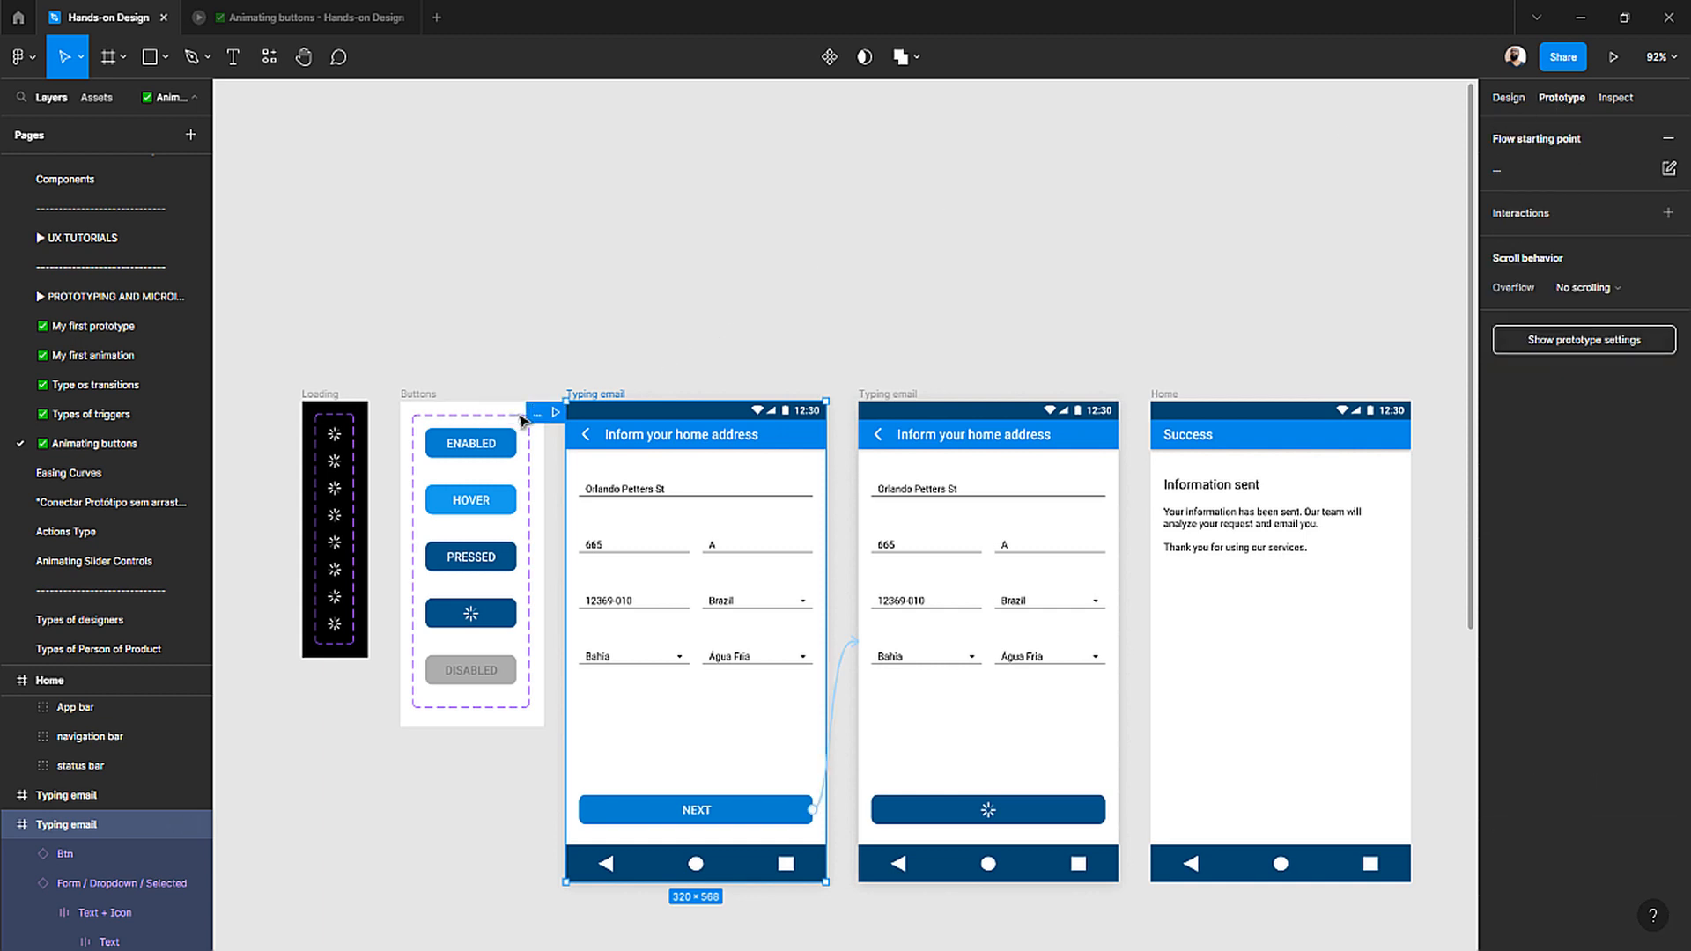
click(573, 365)
scroll(577, 366, down, 4)
- Compare the buttons of the unnamed flow and the Animating Buttons flow in the prototype preview
click(296, 20)
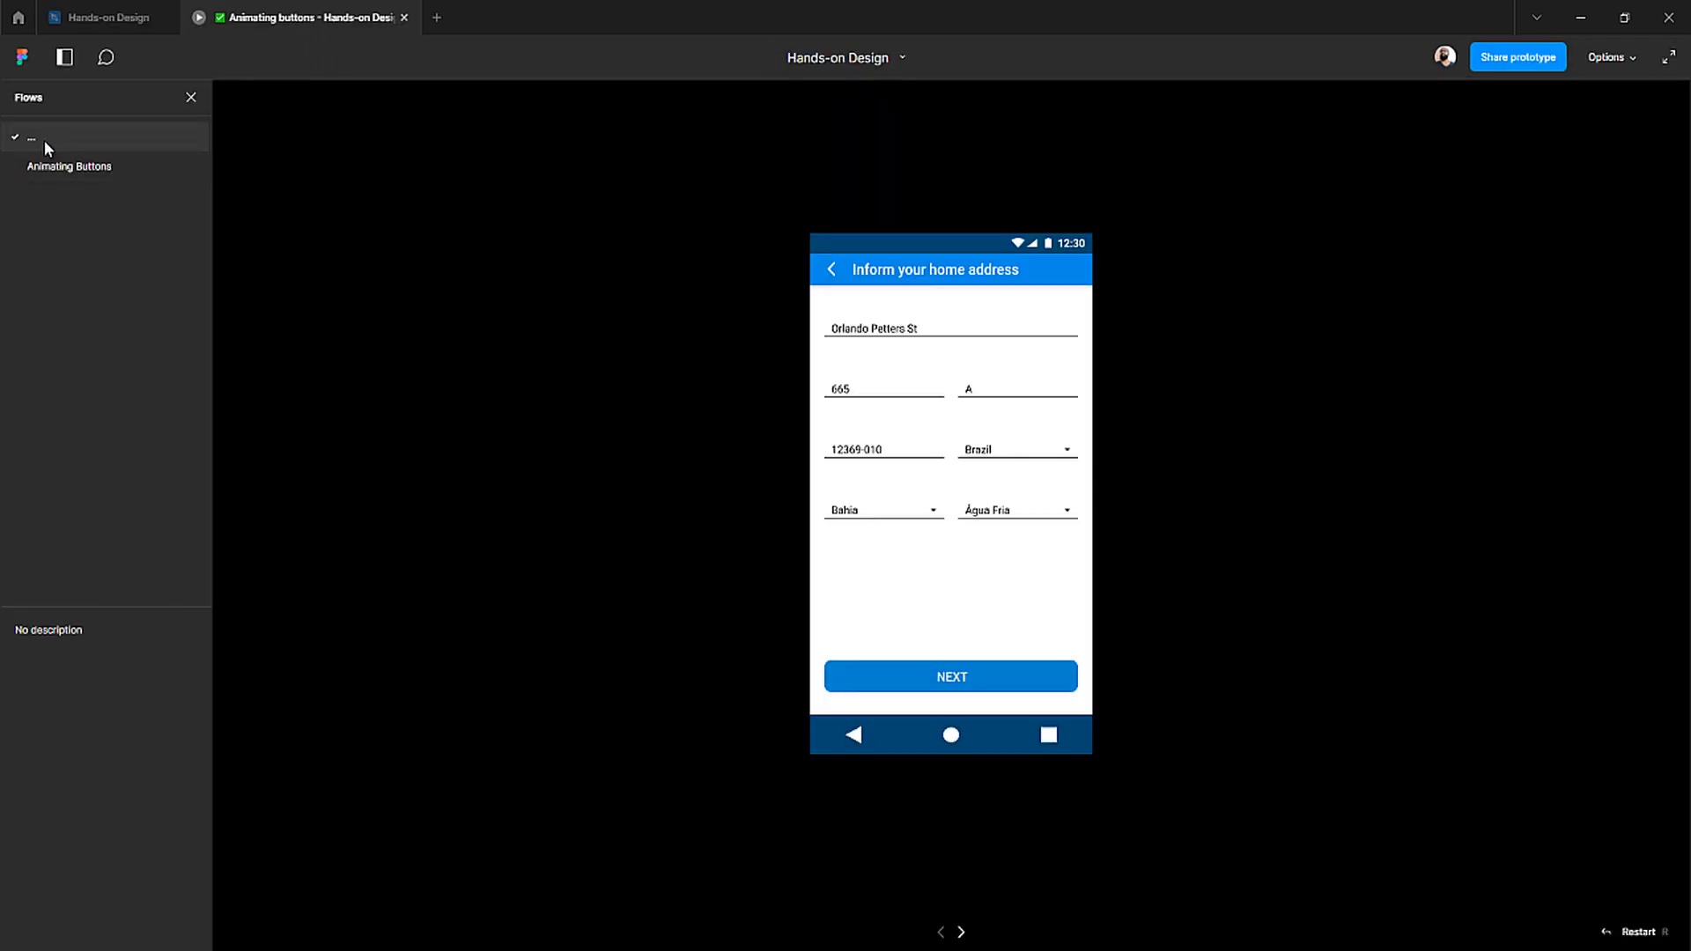
click(45, 163)
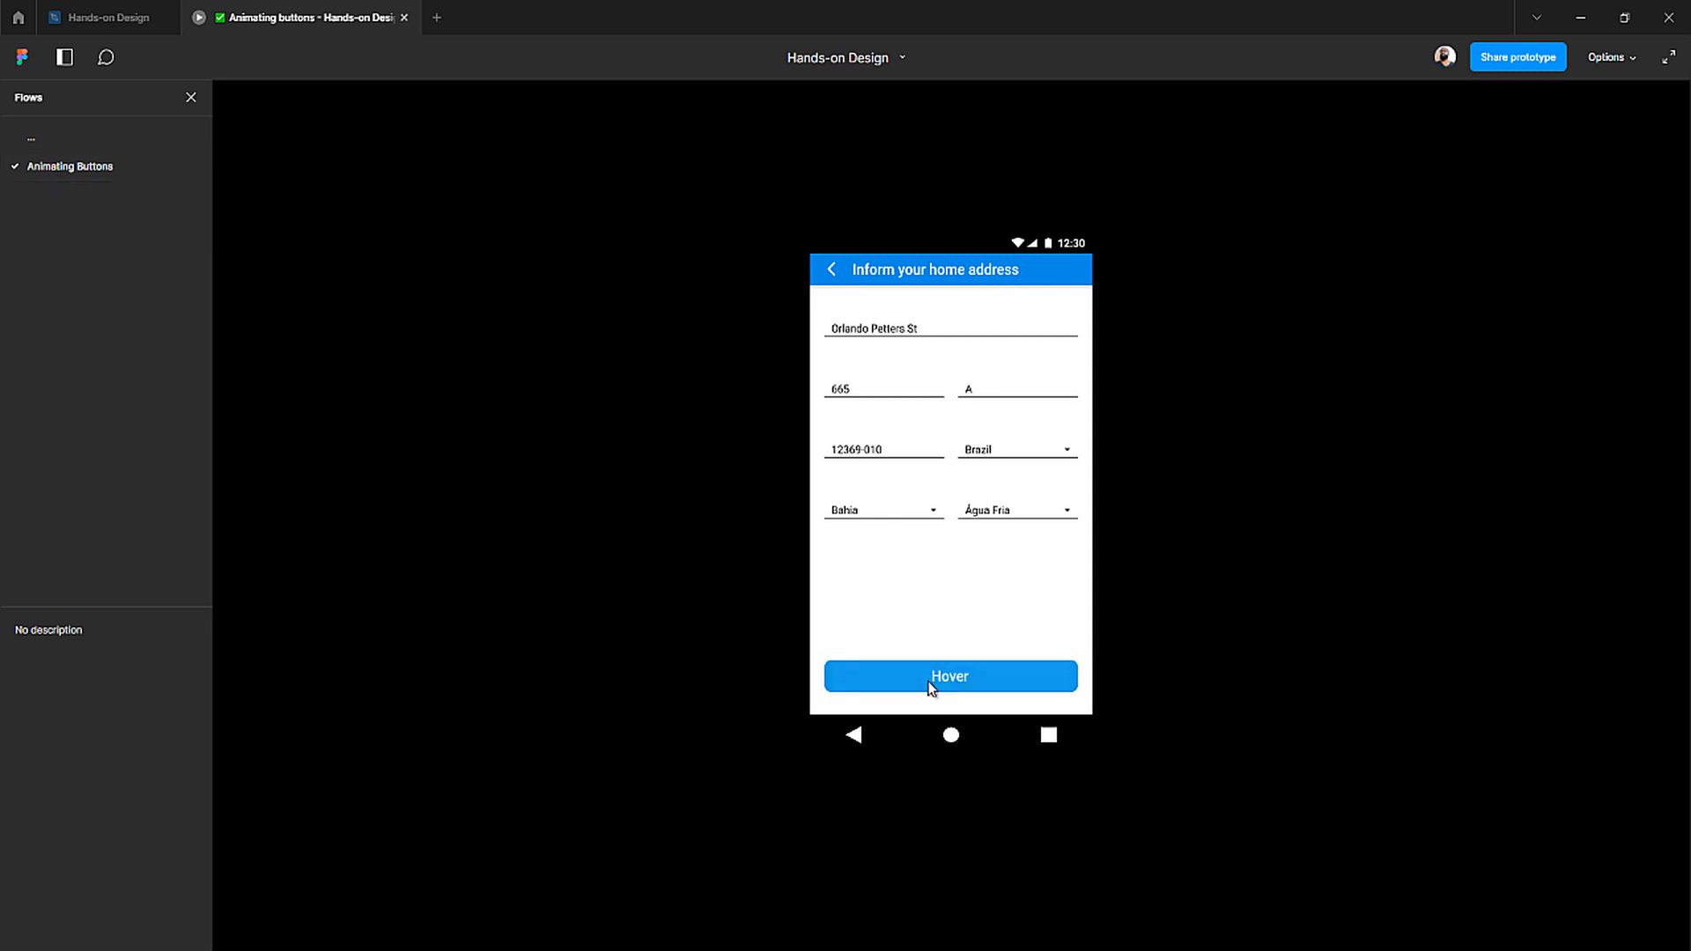
click(58, 138)
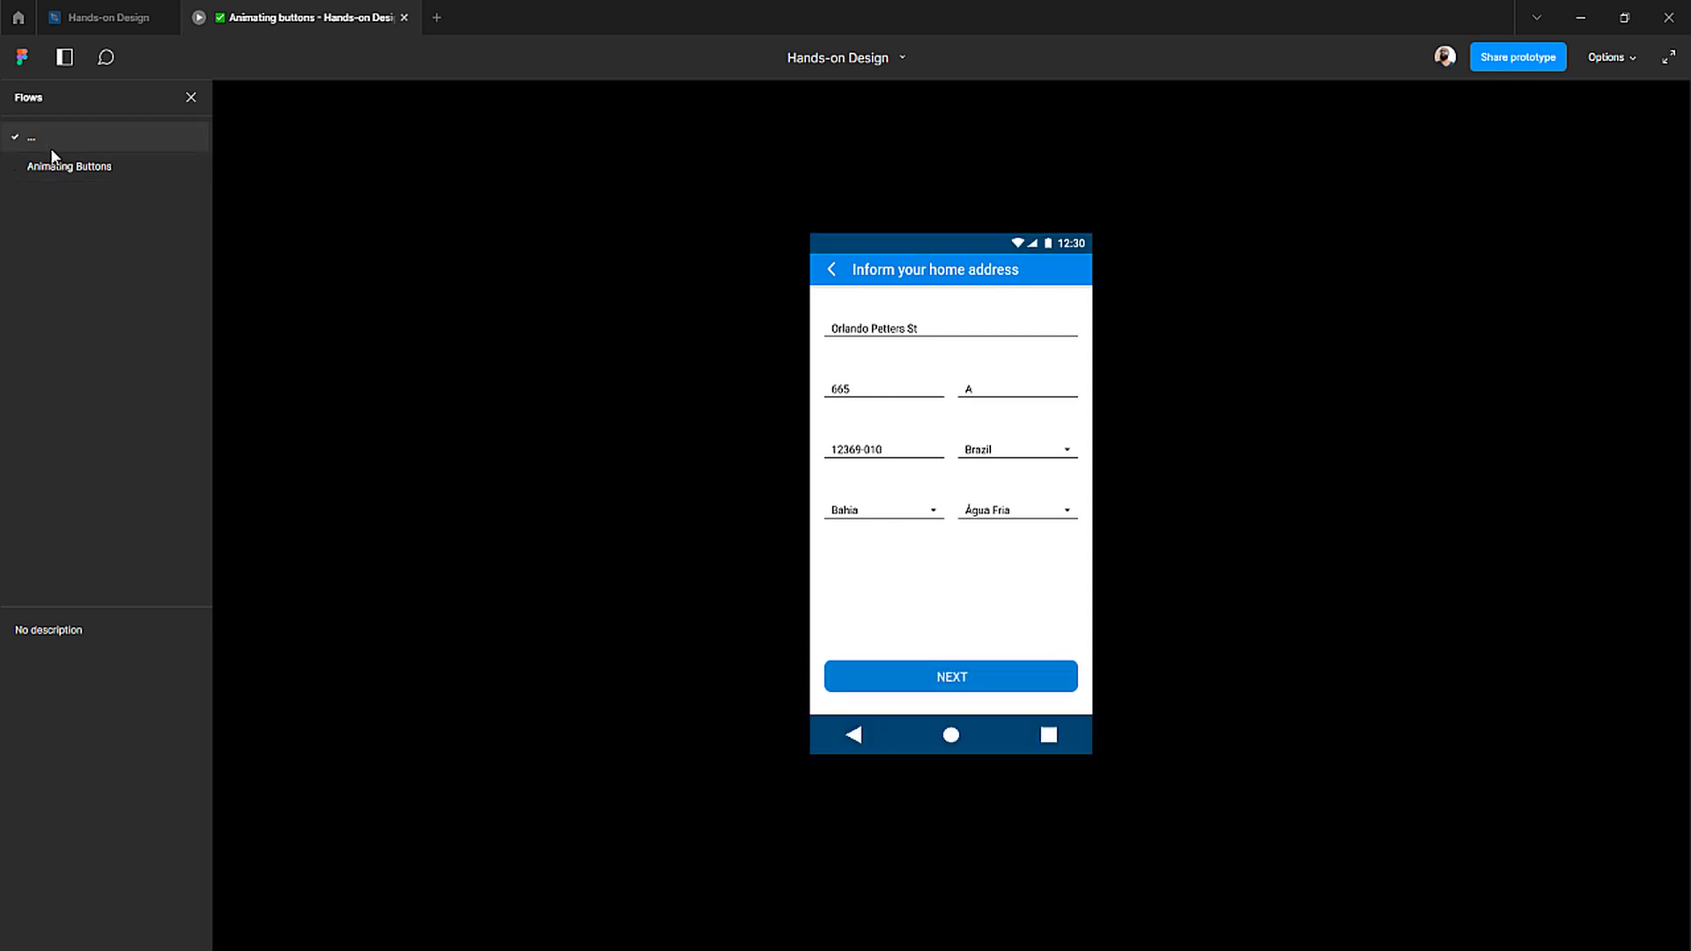
click(98, 166)
click(111, 19)
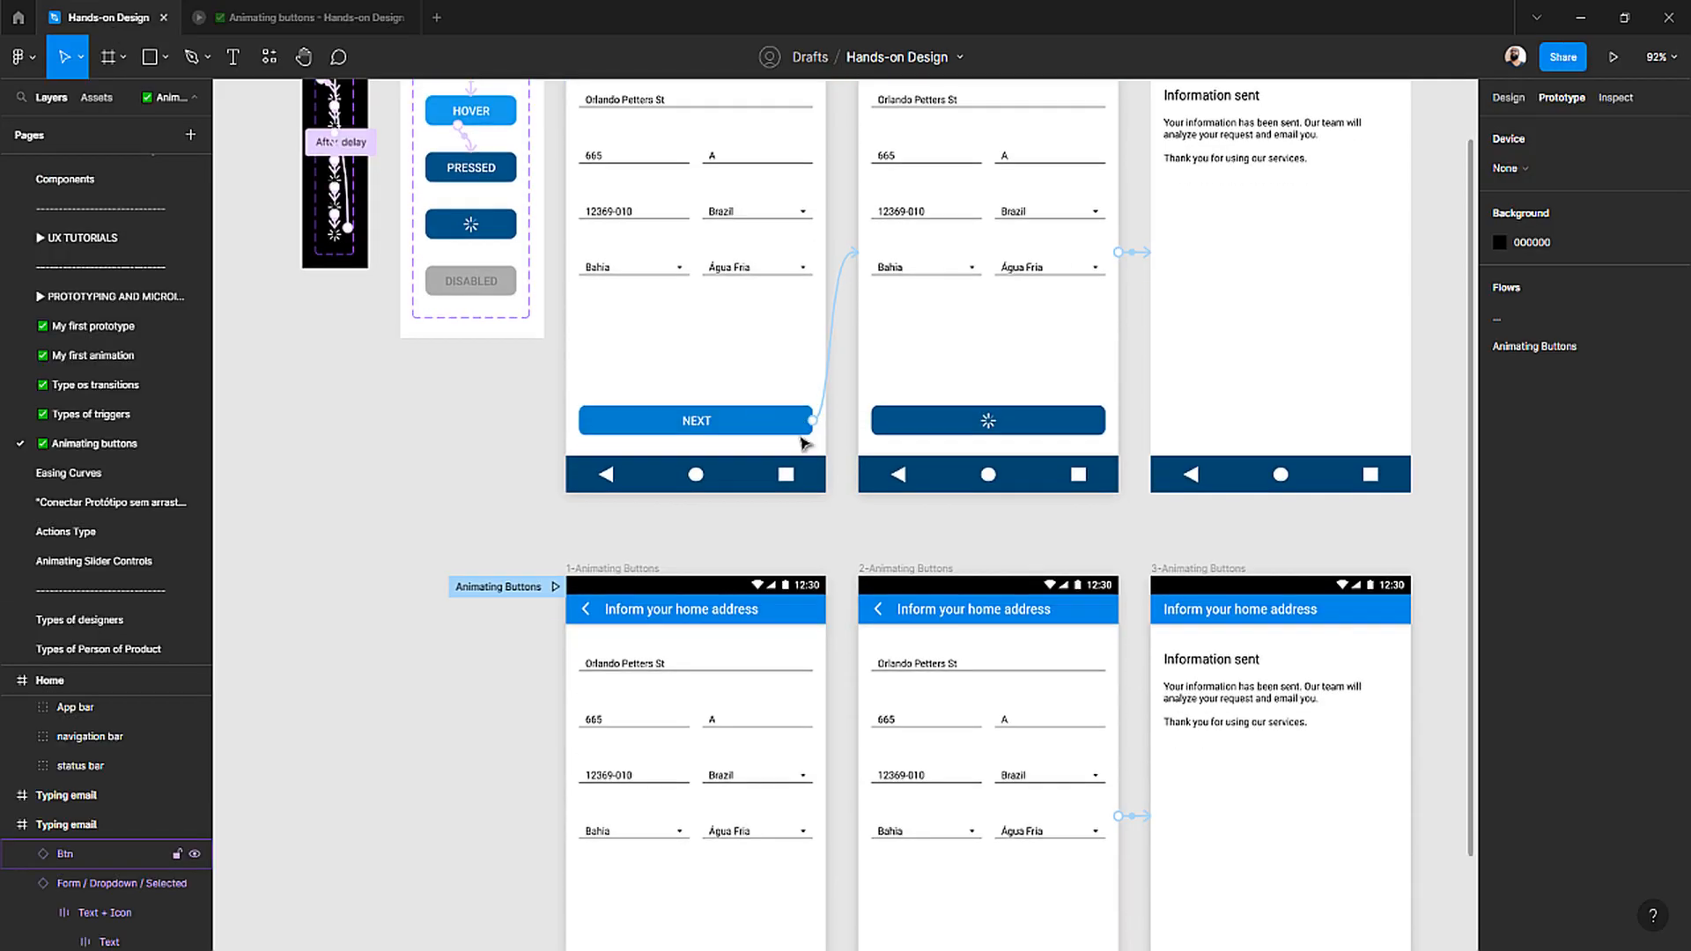
- Set Property 2 of the 1-Animating Buttons screen's button to hover and play its flow in the preview
scroll(801, 442, down, 2)
scroll(802, 443, down, 8)
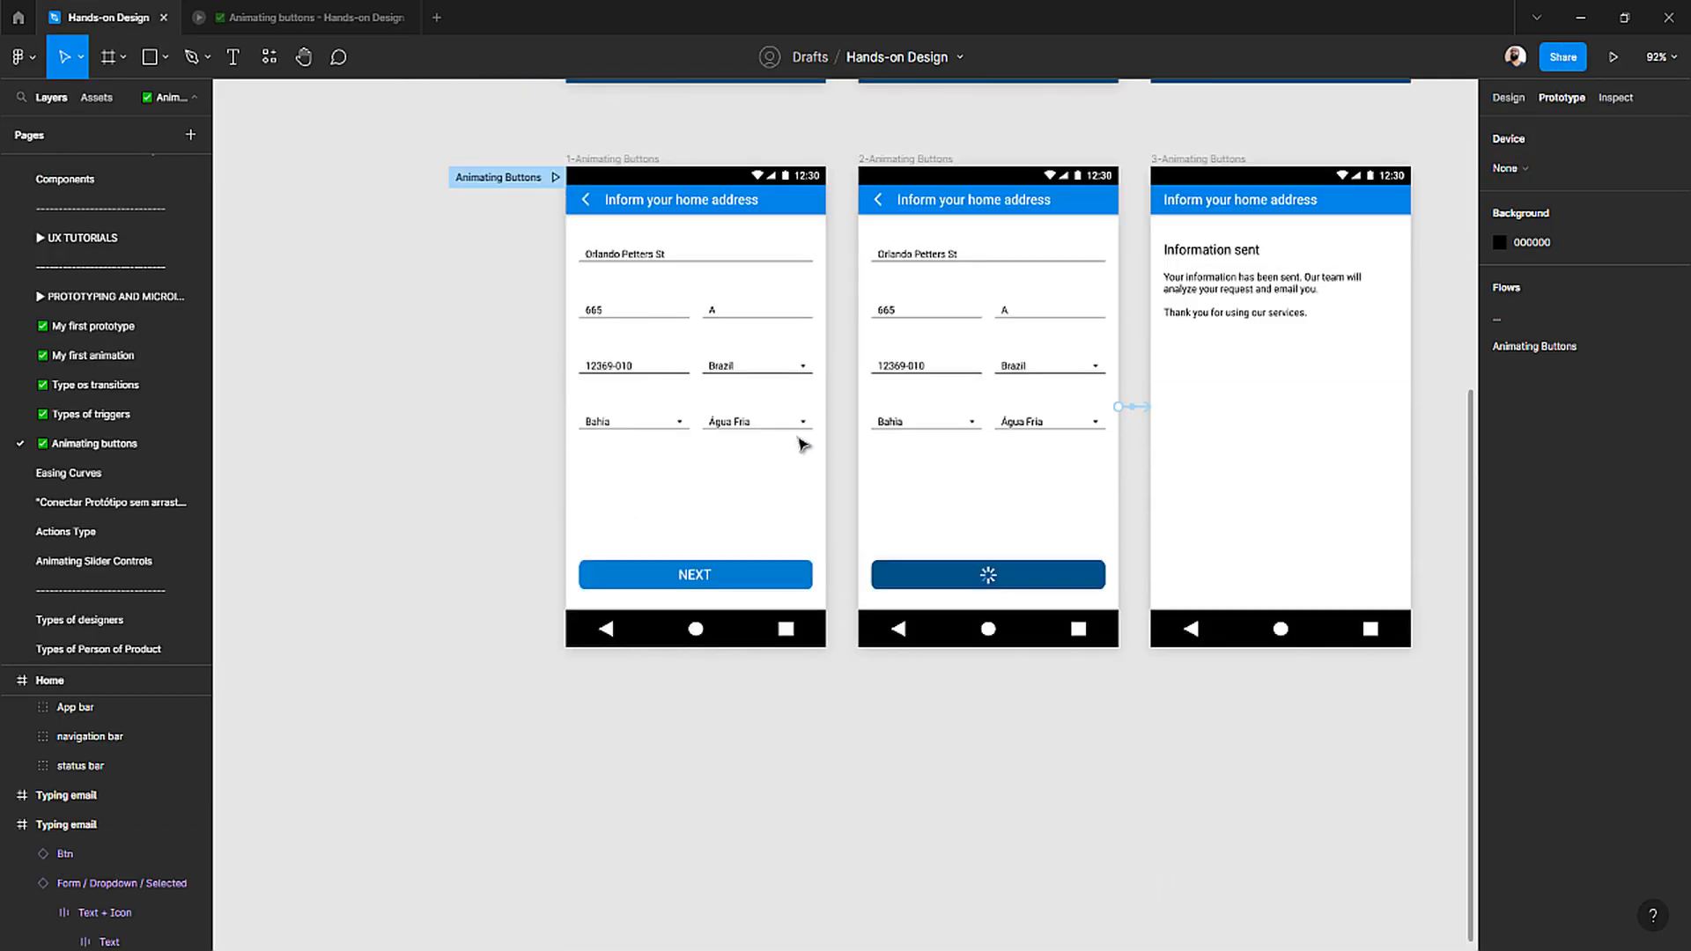
click(731, 587)
click(1509, 98)
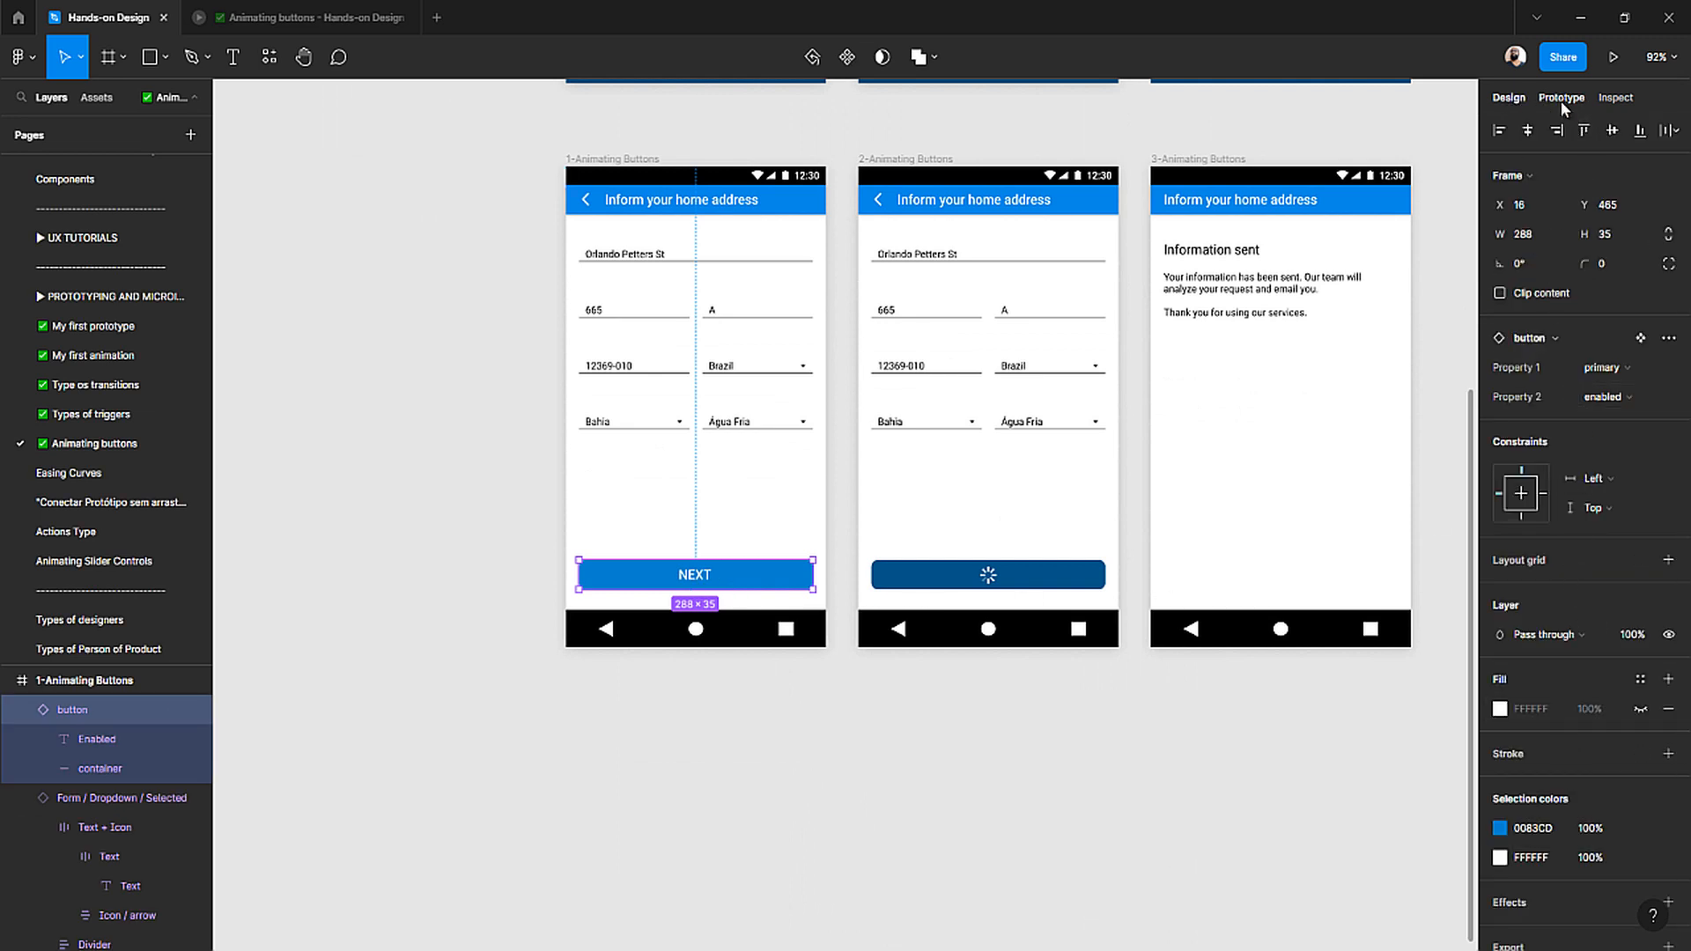
click(1605, 394)
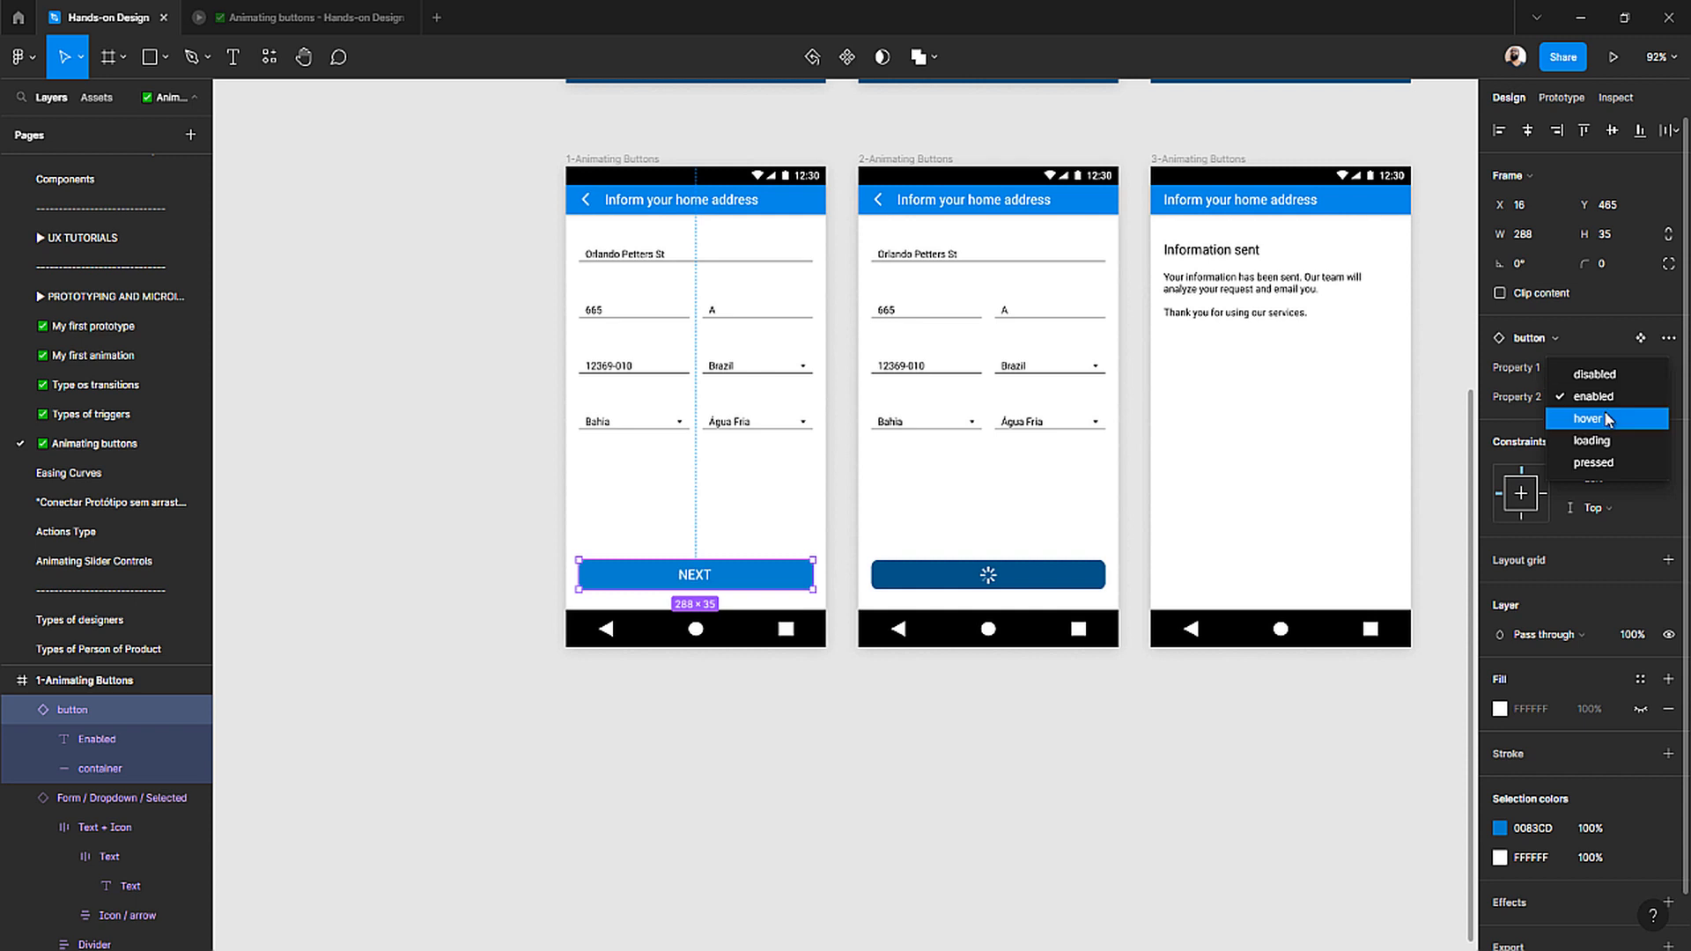
click(1604, 411)
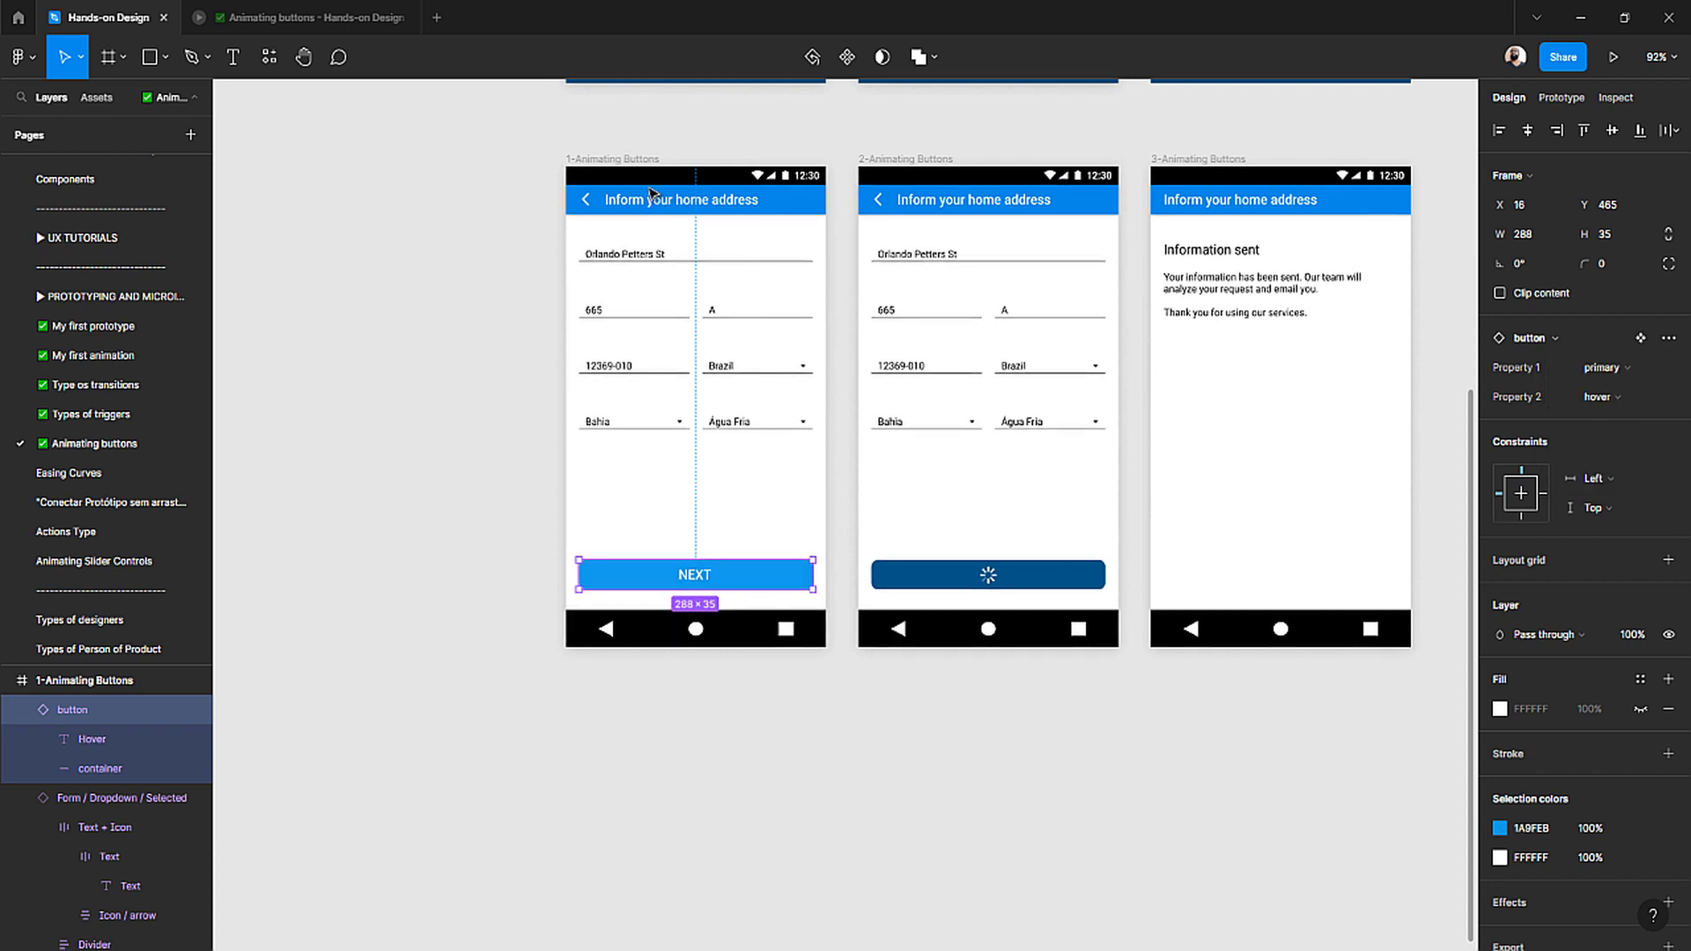
click(608, 158)
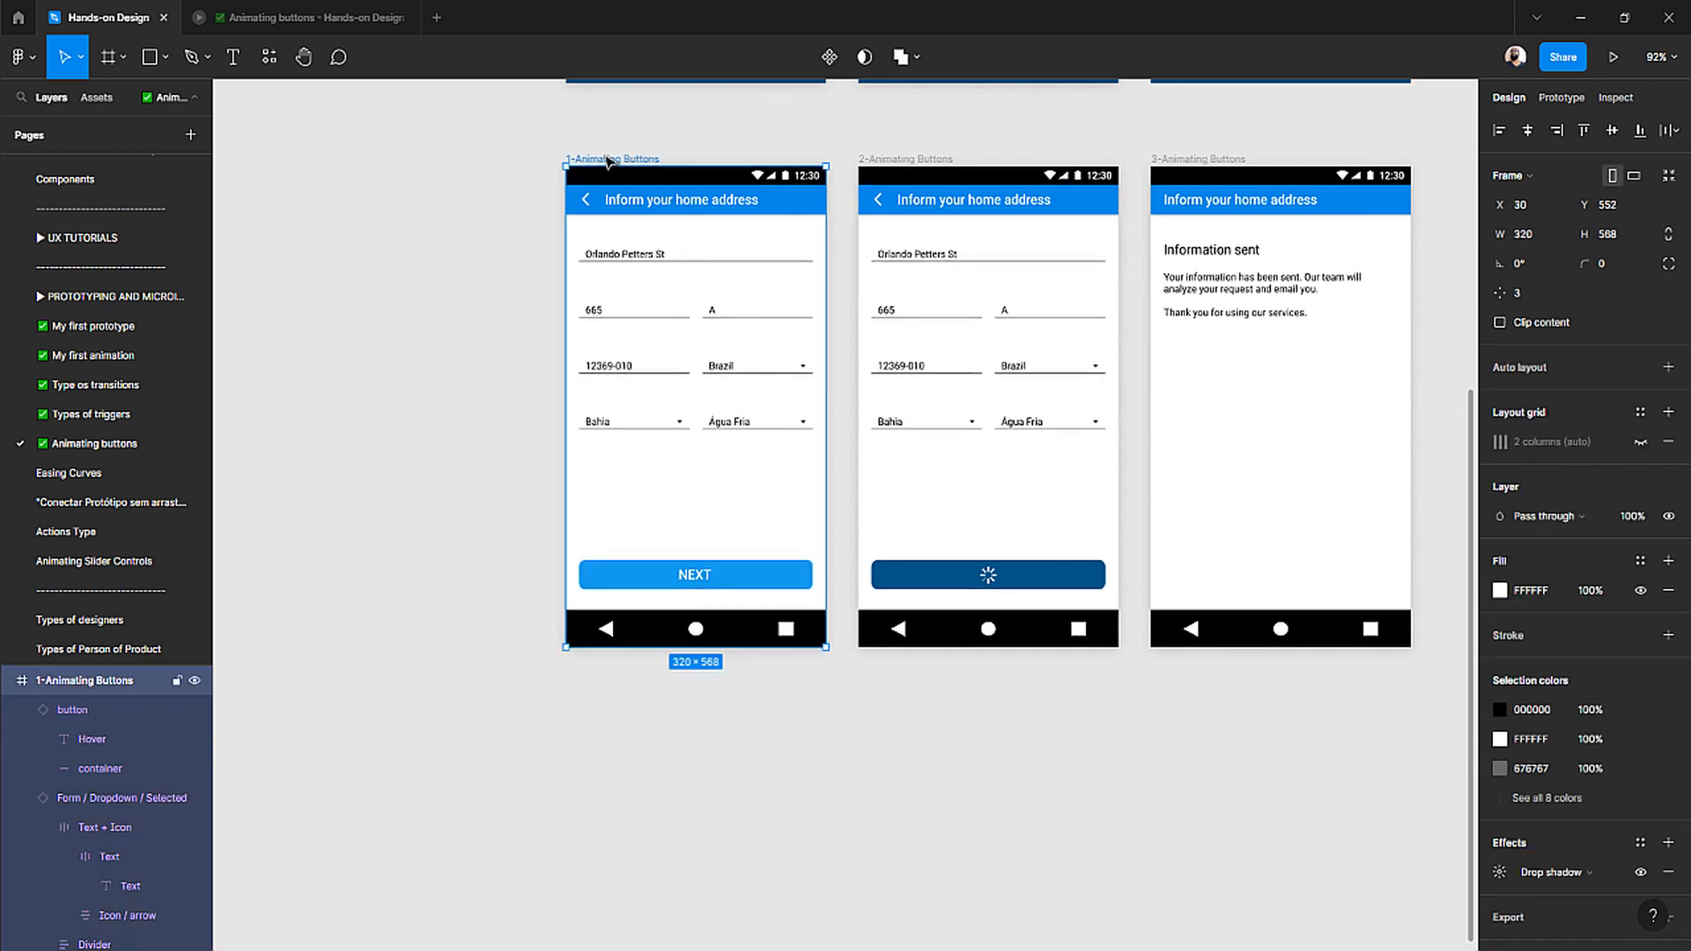
click(1562, 99)
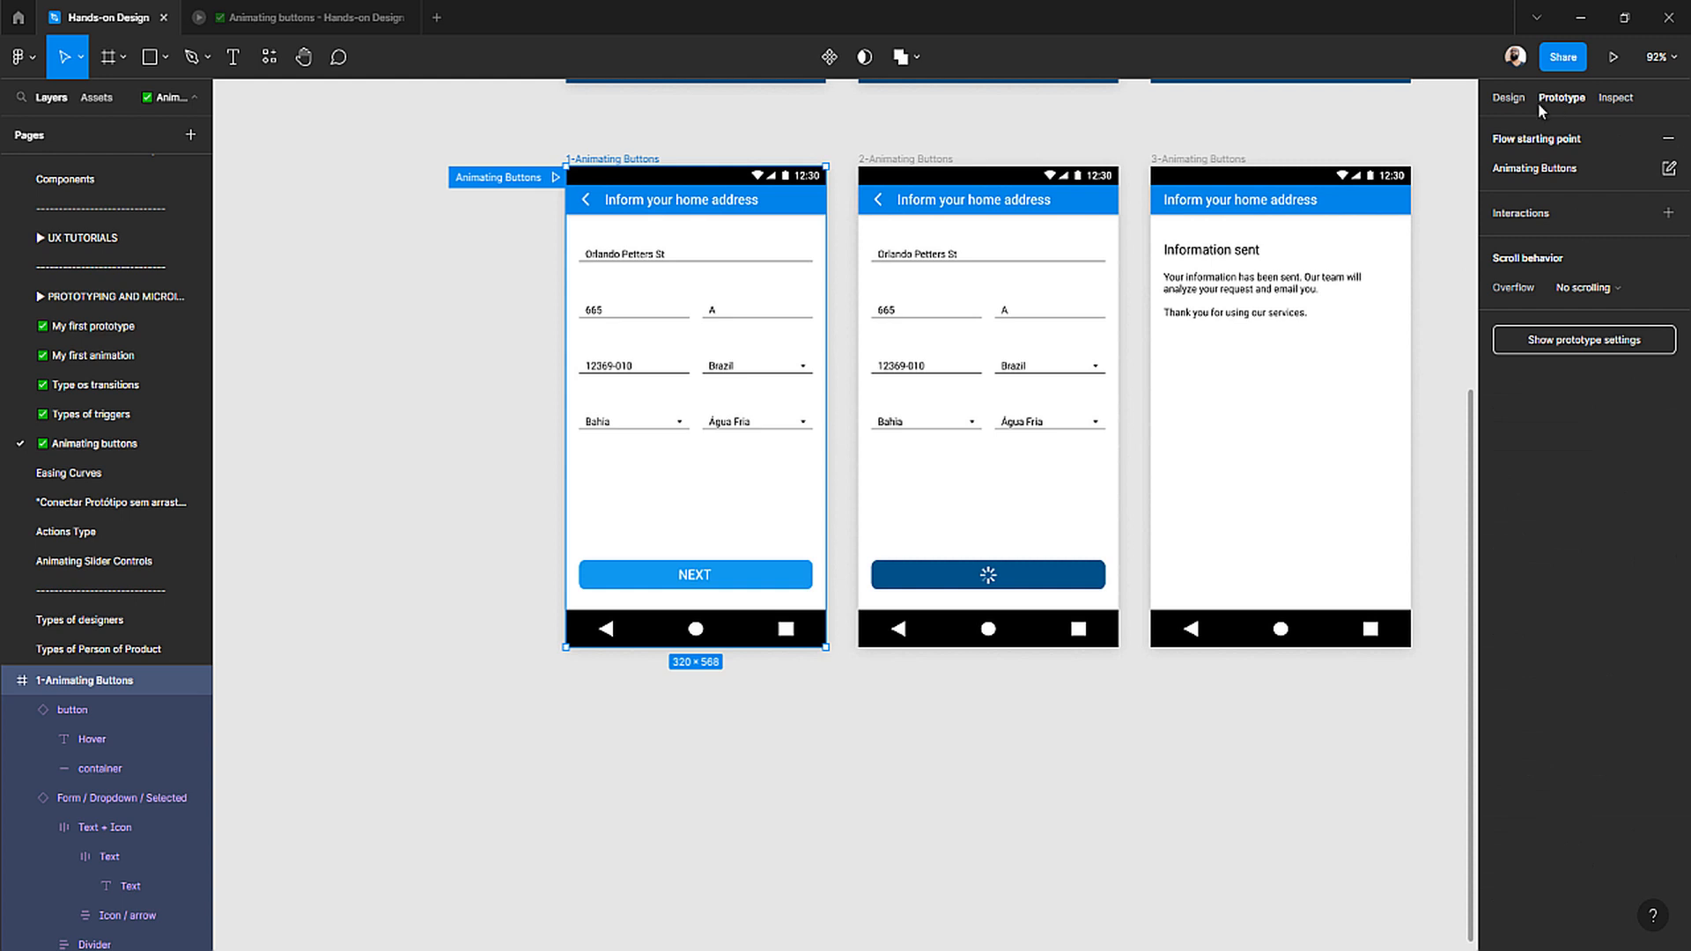
click(556, 177)
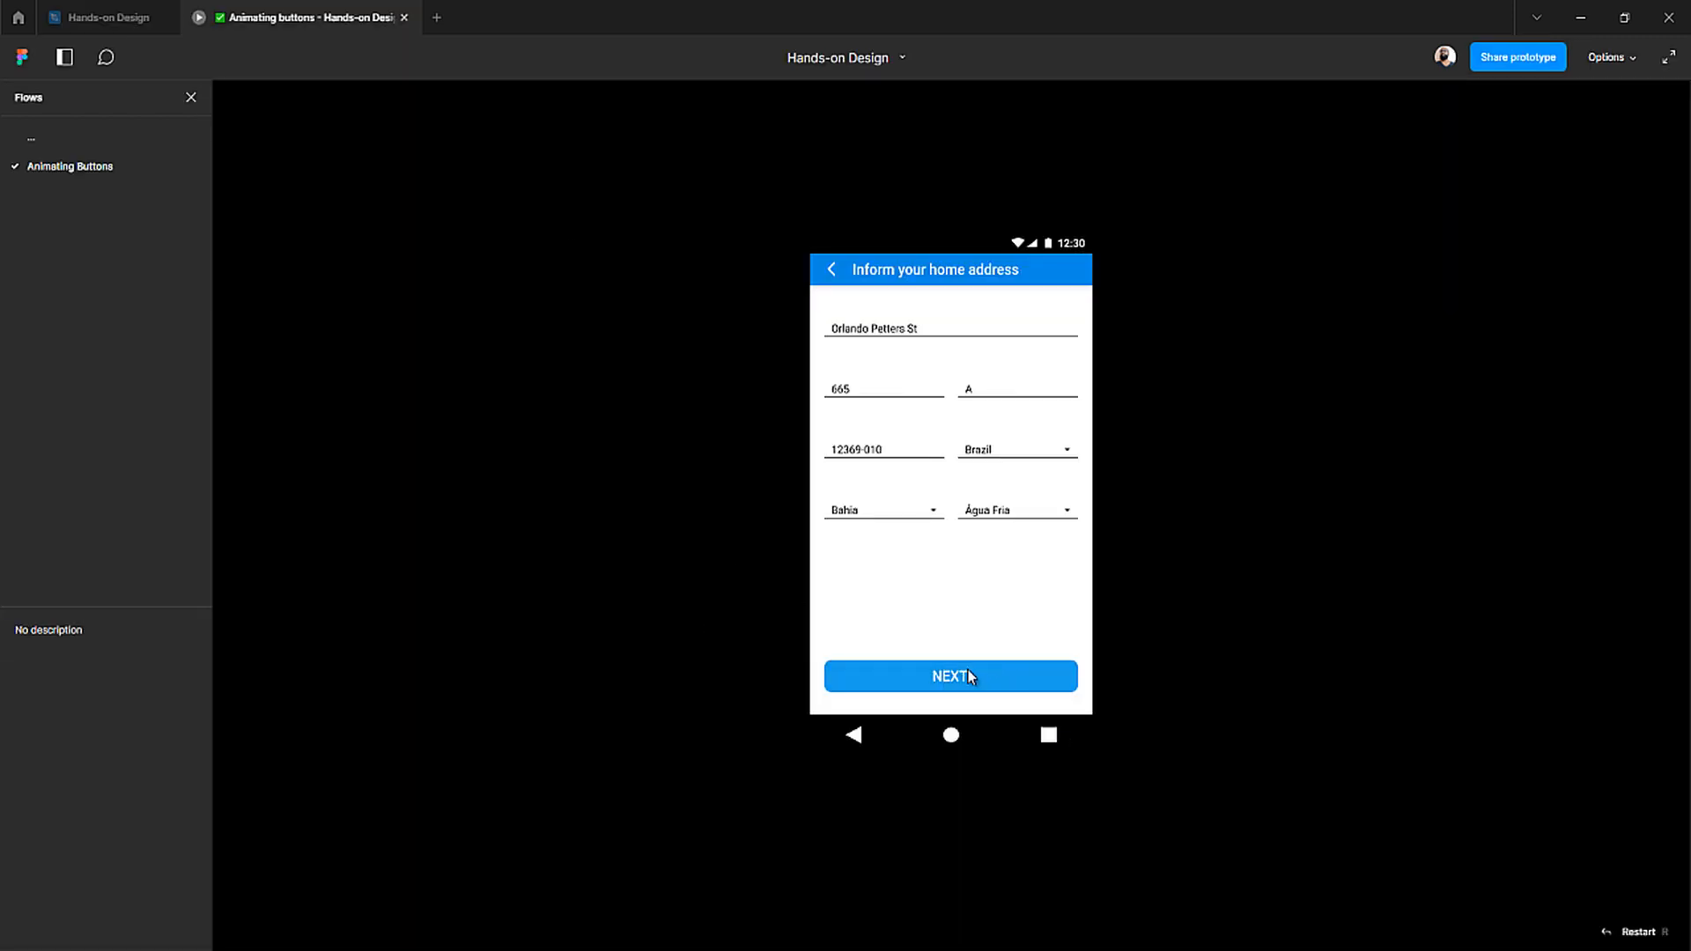
- Return Property 2 of the 1-Animating Buttons screen's button to enabled and test its hover behaviour in the preview
click(92, 20)
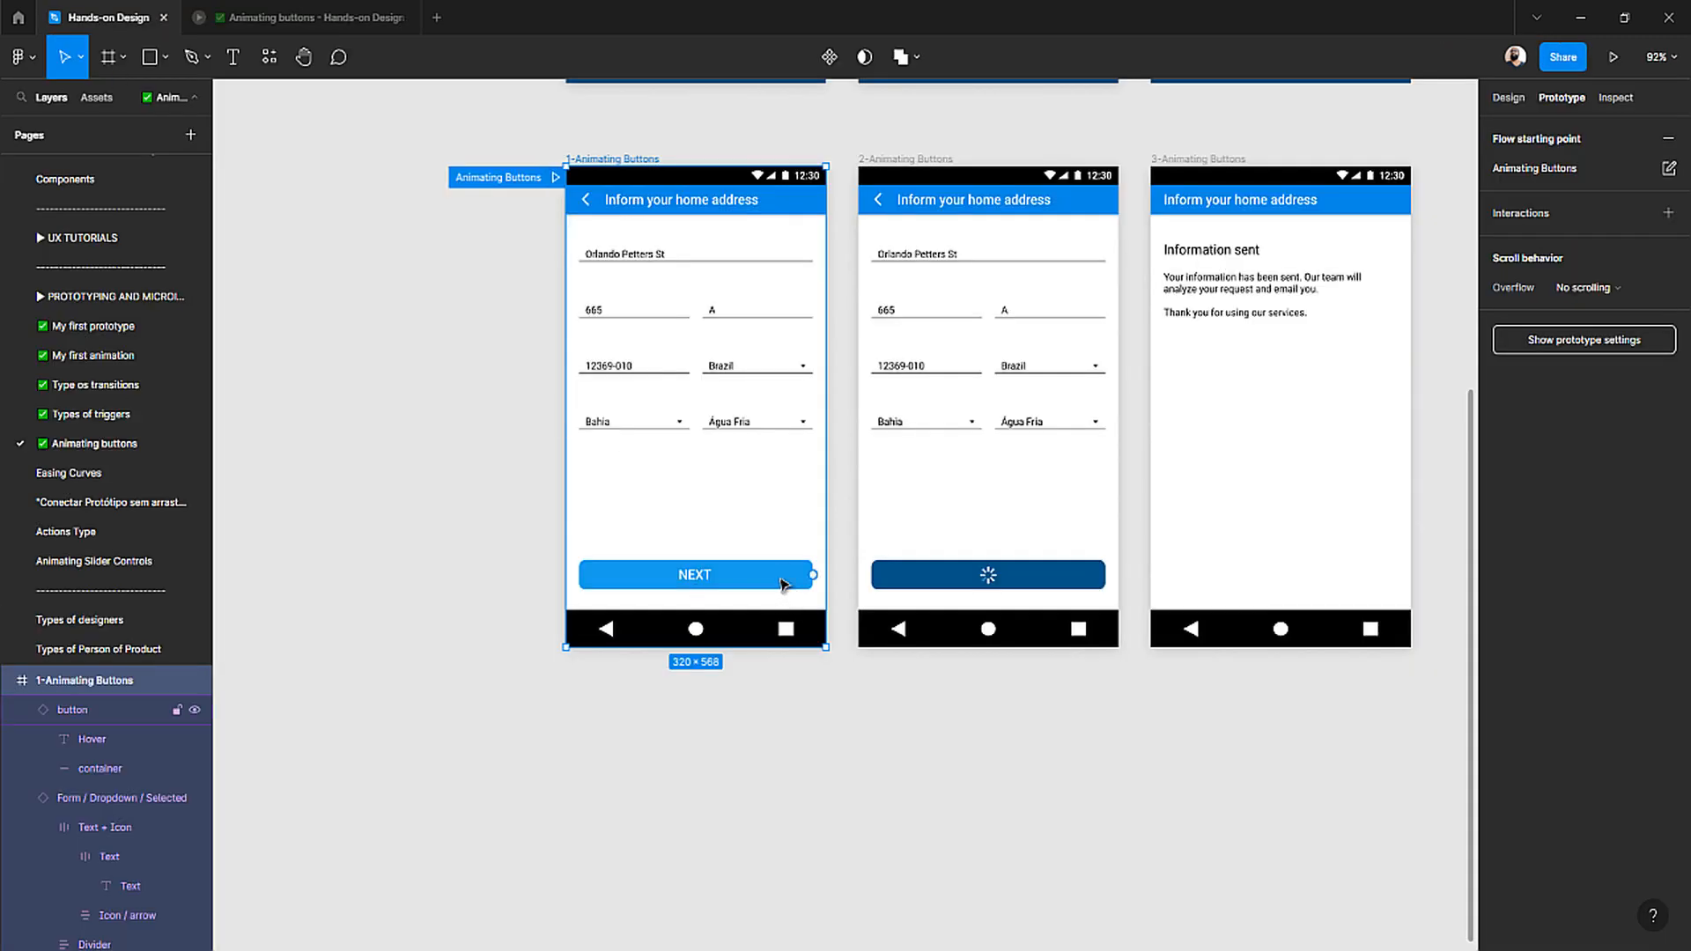
click(782, 583)
click(1528, 102)
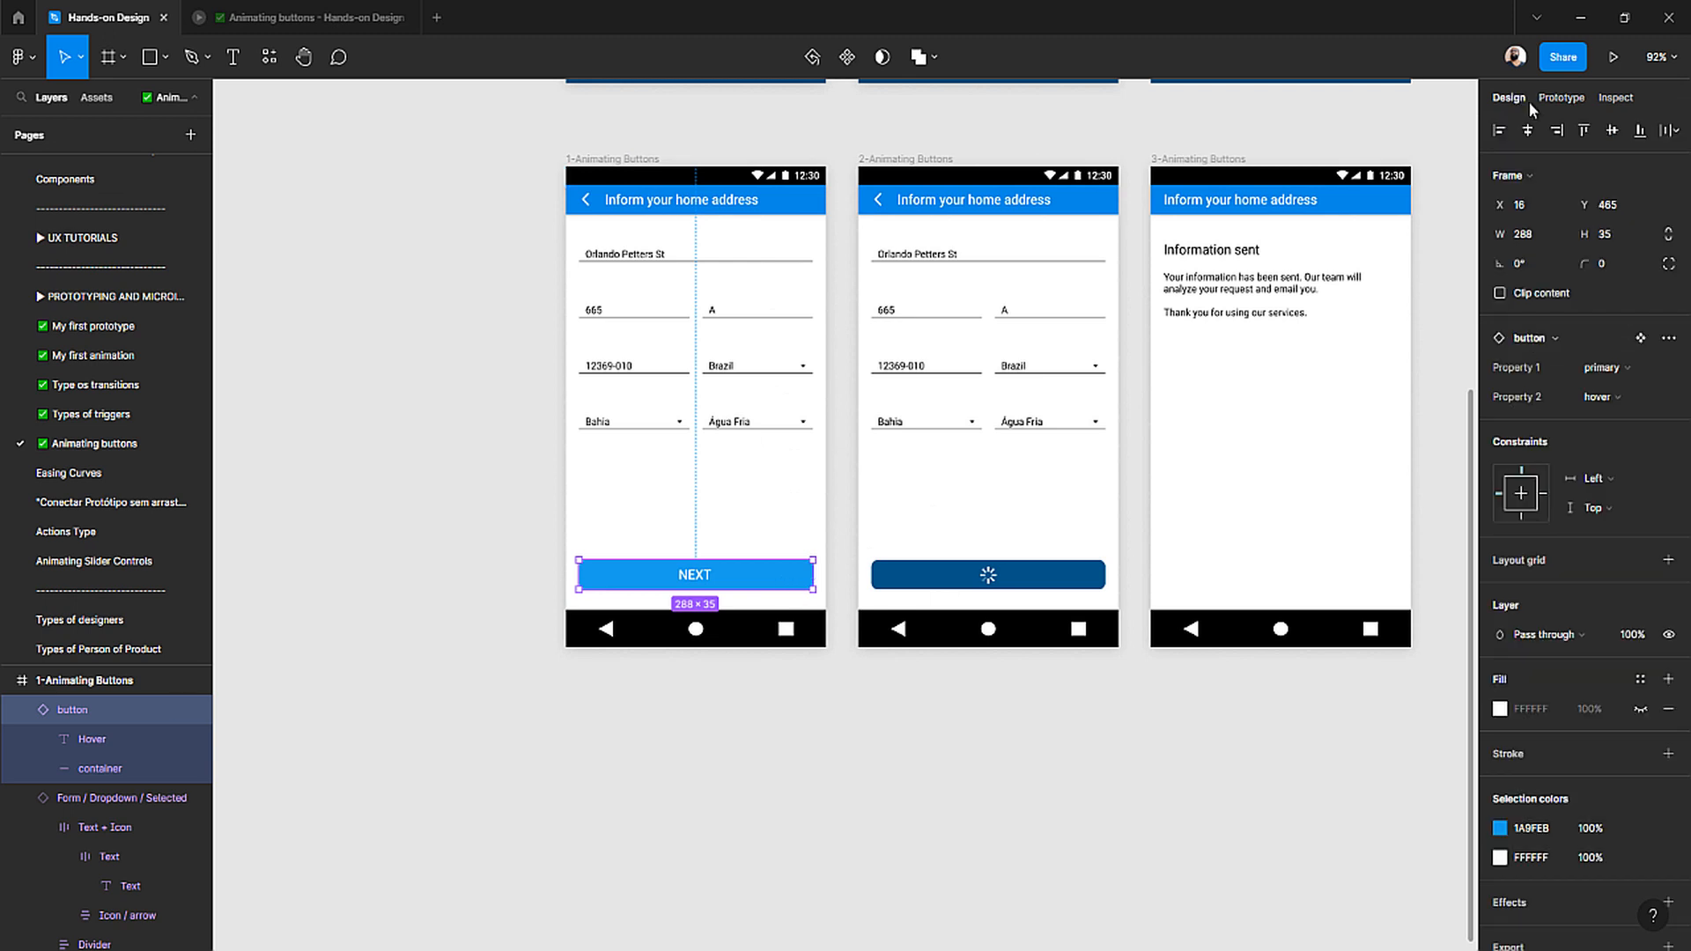
click(1599, 397)
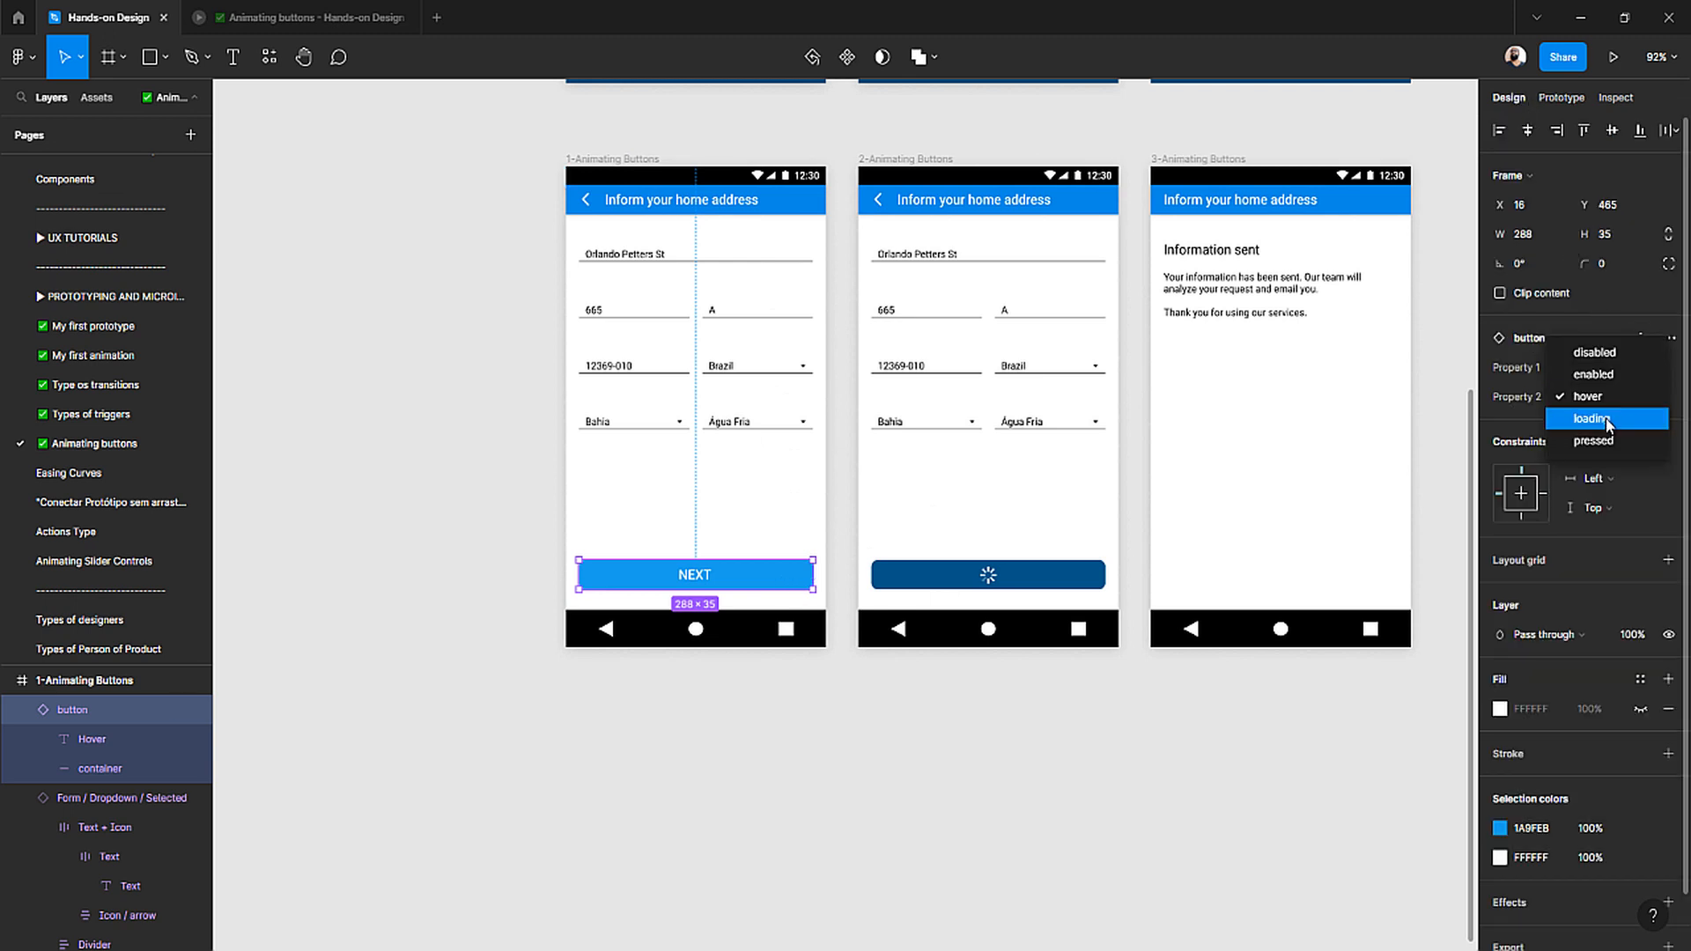
click(1594, 374)
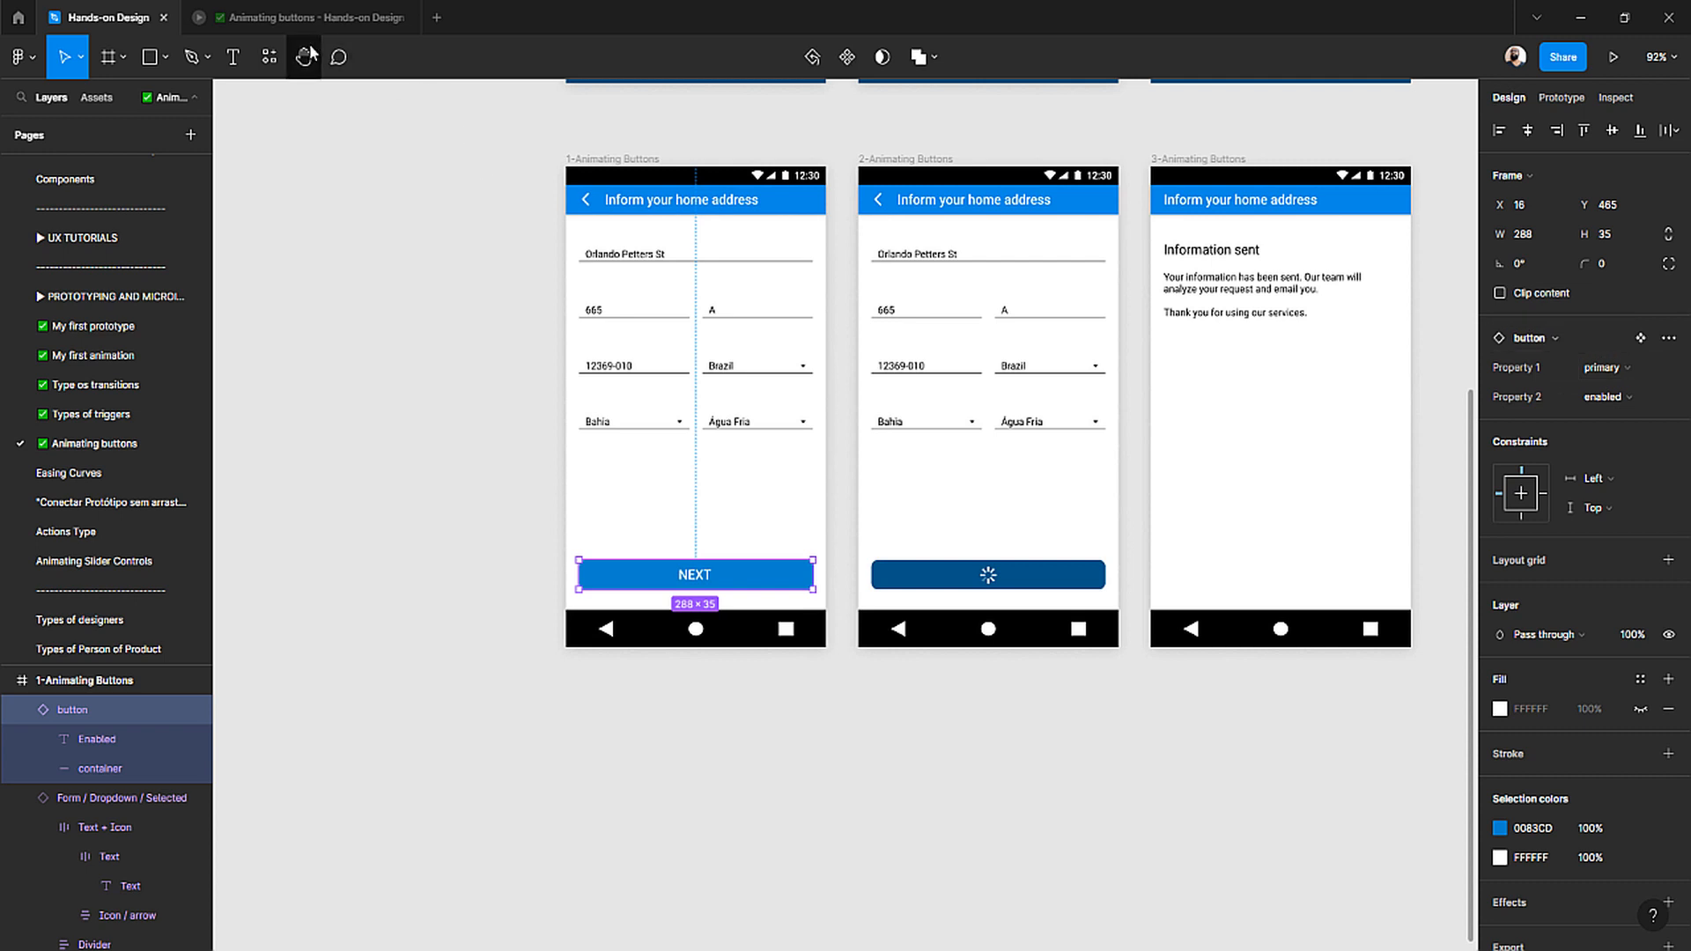
click(296, 21)
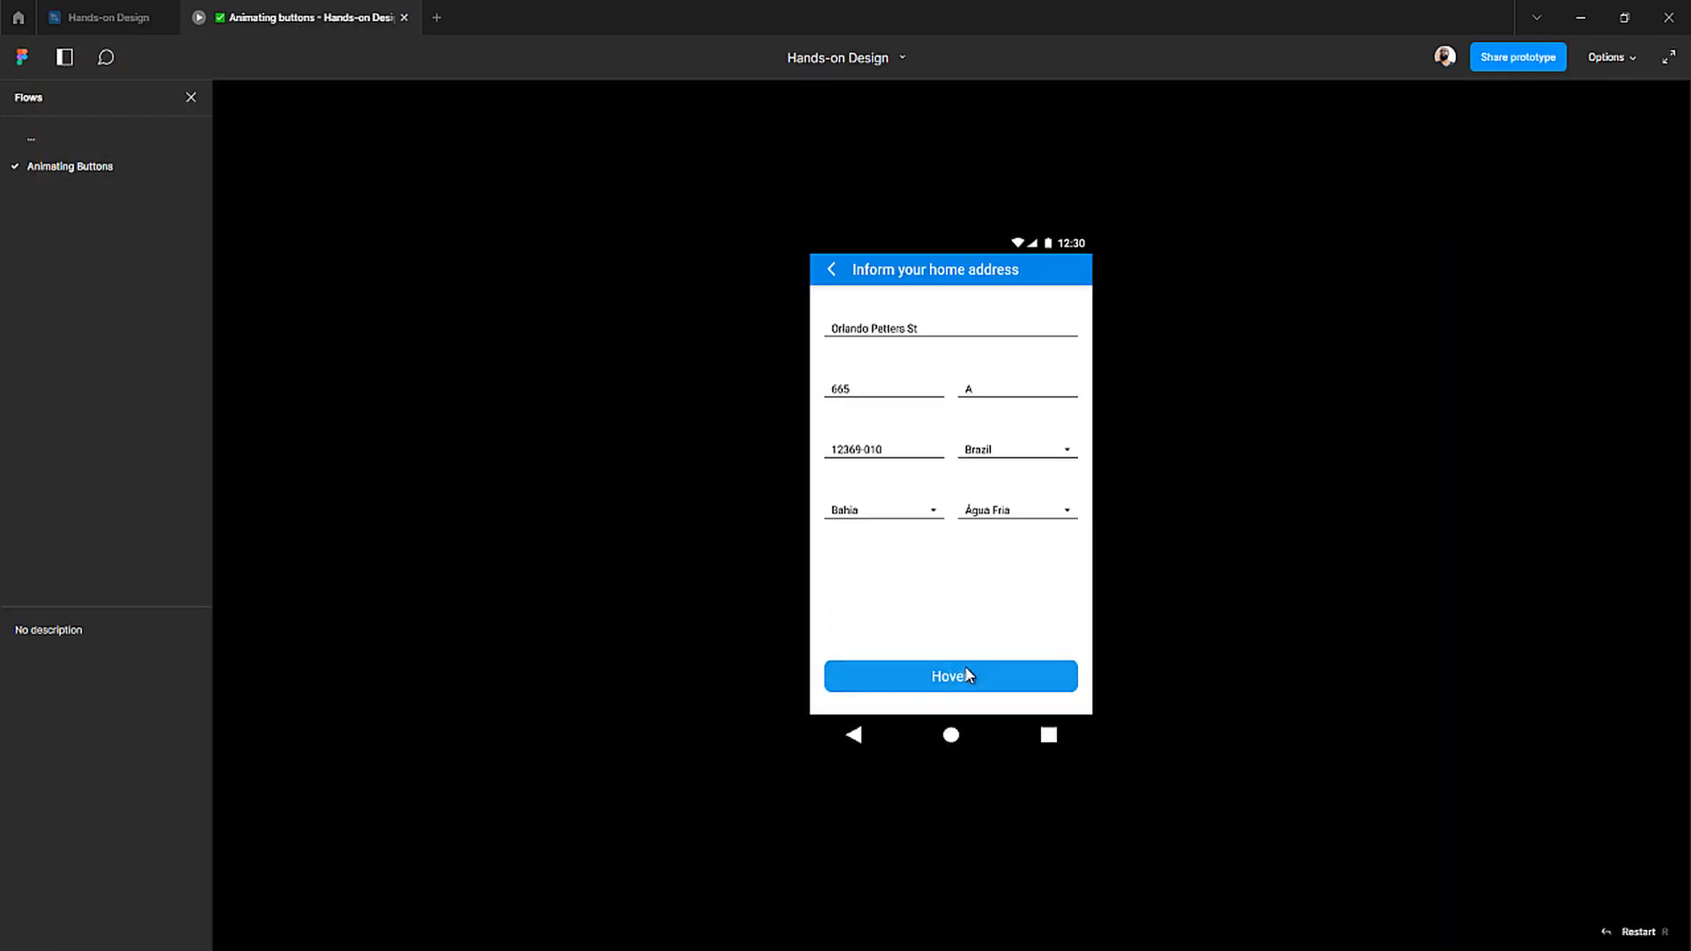
click(122, 18)
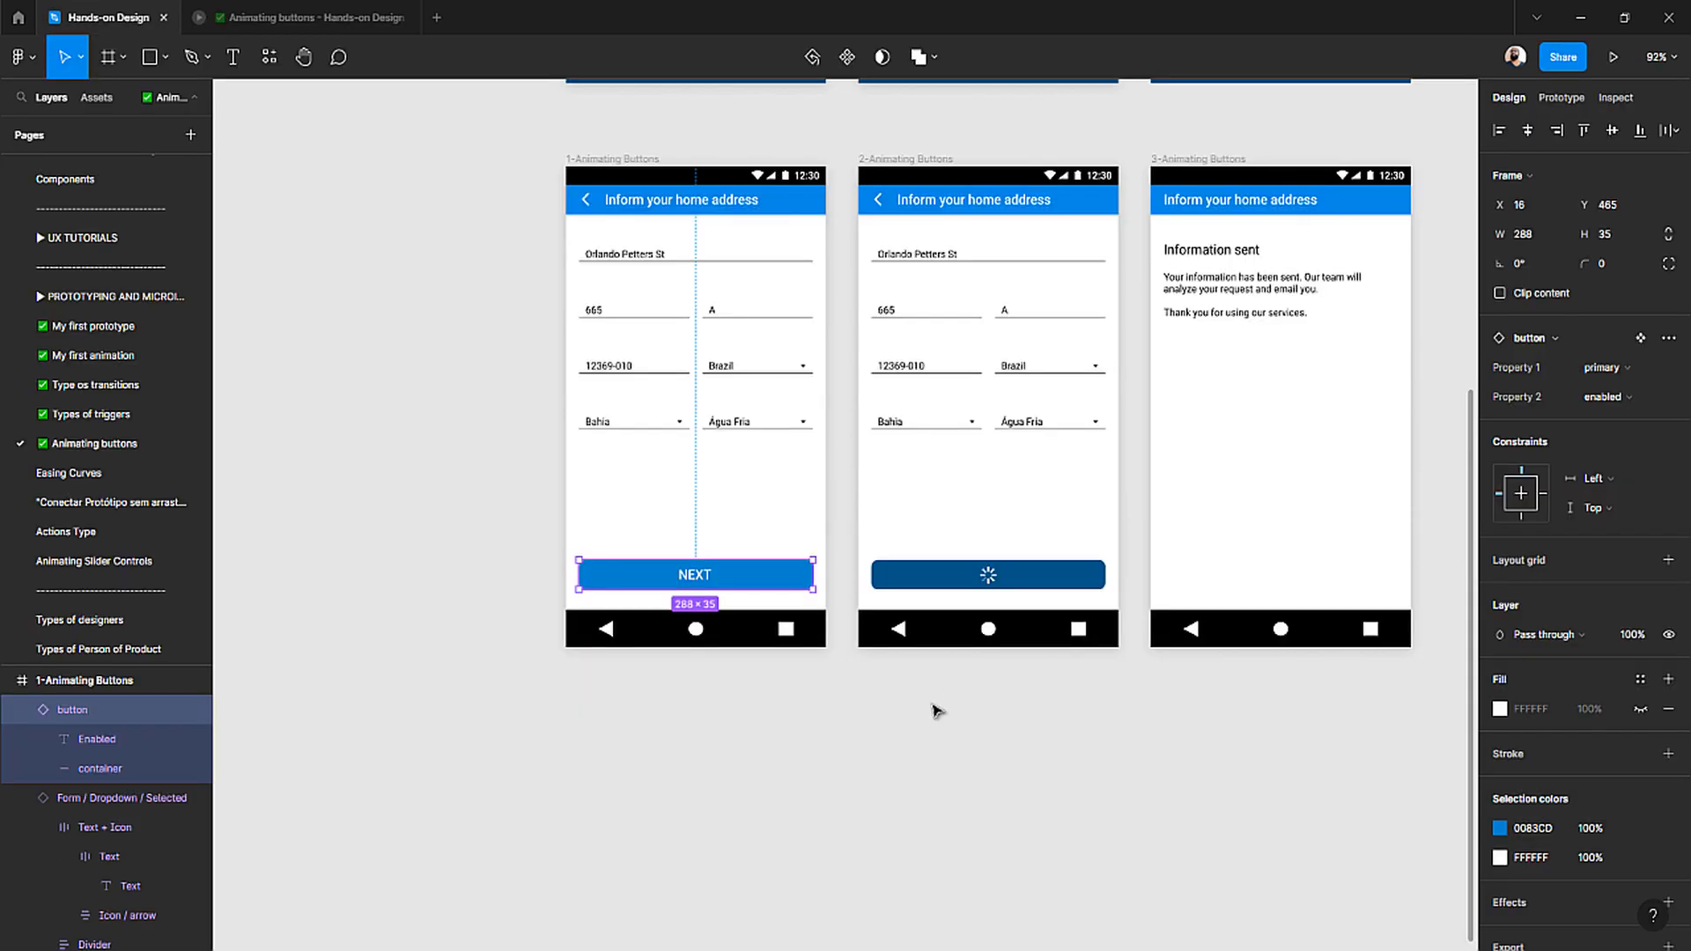
- Compare the variant properties of the buttons on the 1-Animating Buttons and 2-Animating Buttons screens
click(809, 736)
click(678, 577)
click(1026, 586)
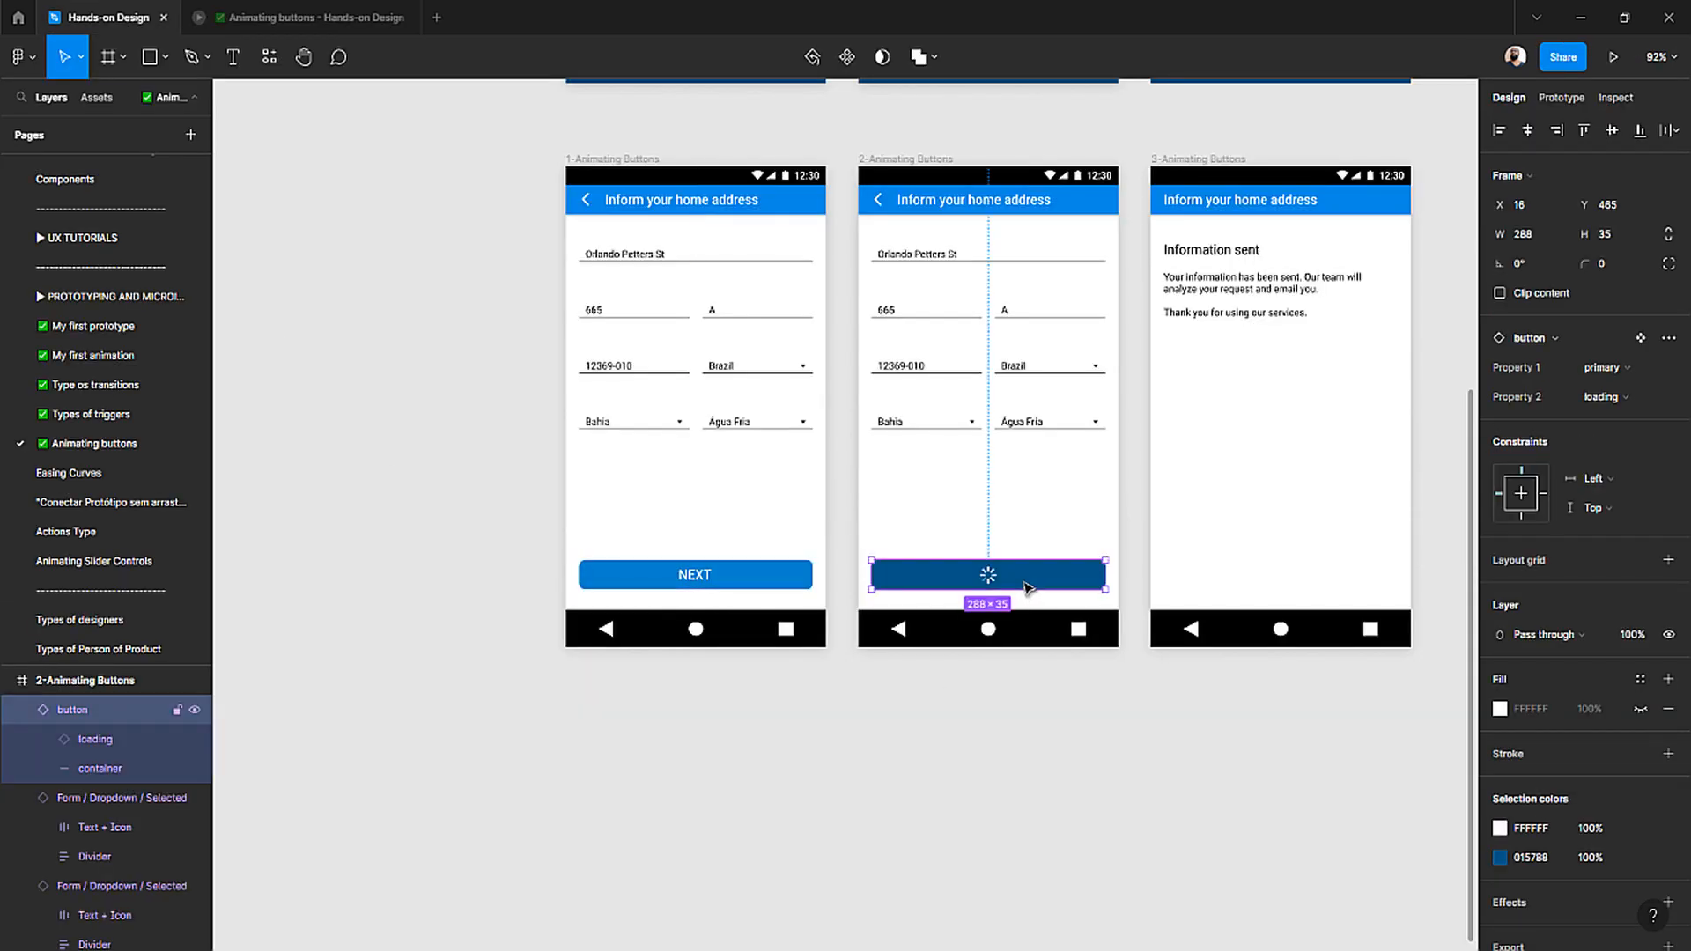
scroll(724, 532, up, 5)
scroll(719, 531, down, 5)
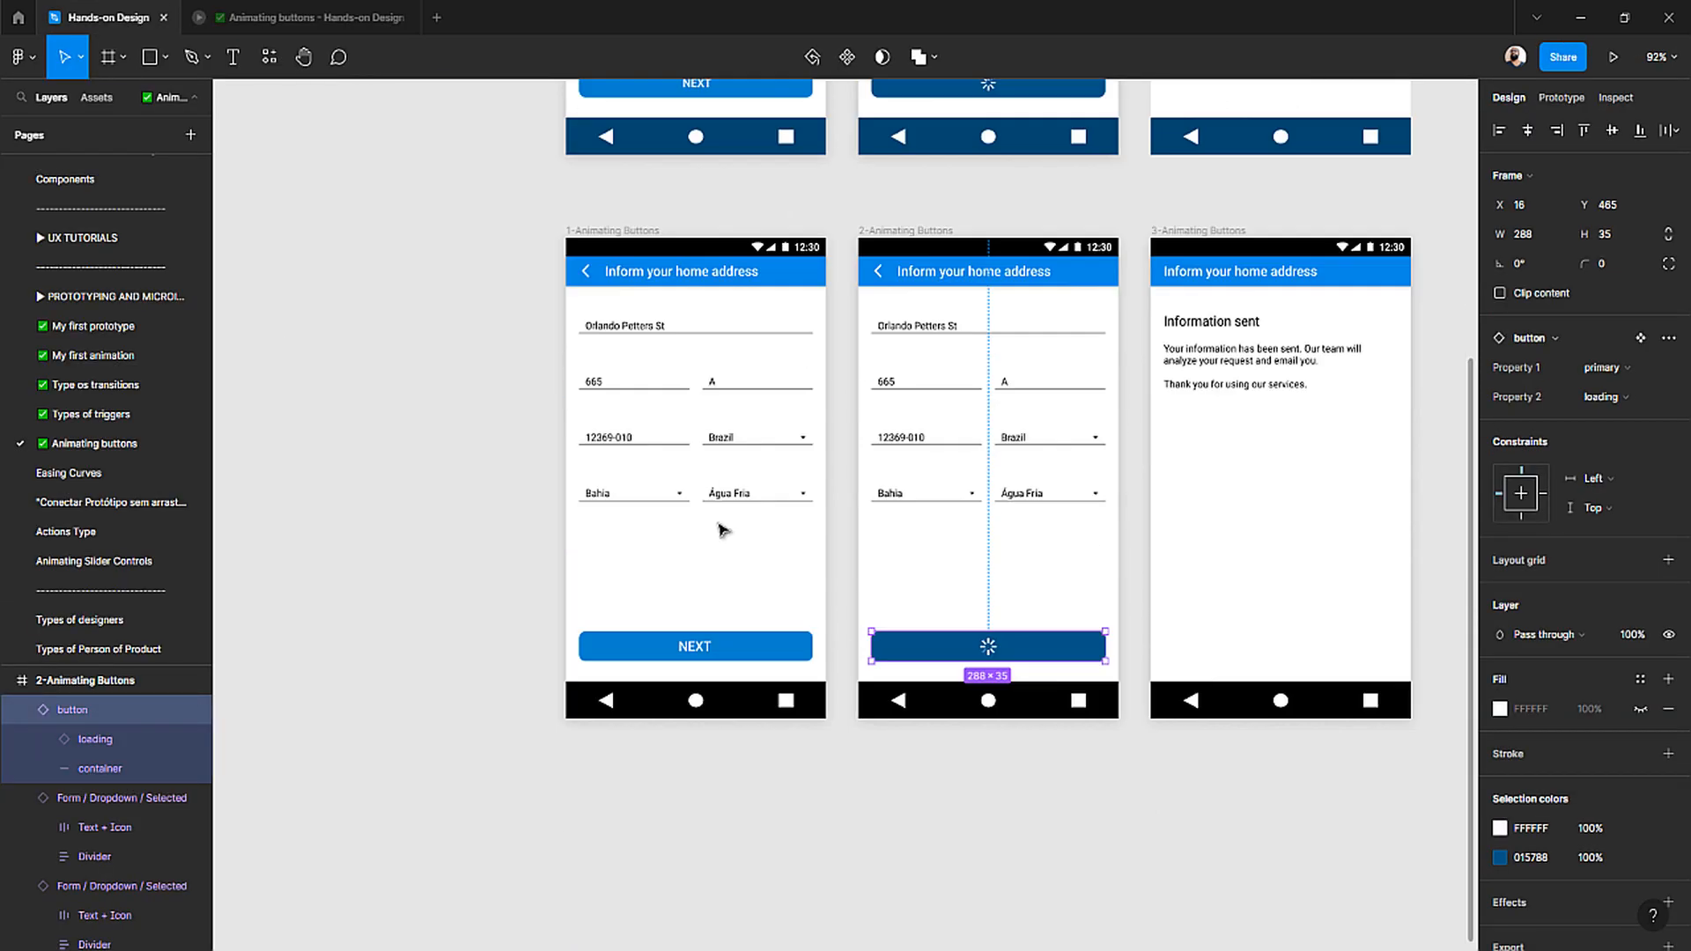
click(722, 577)
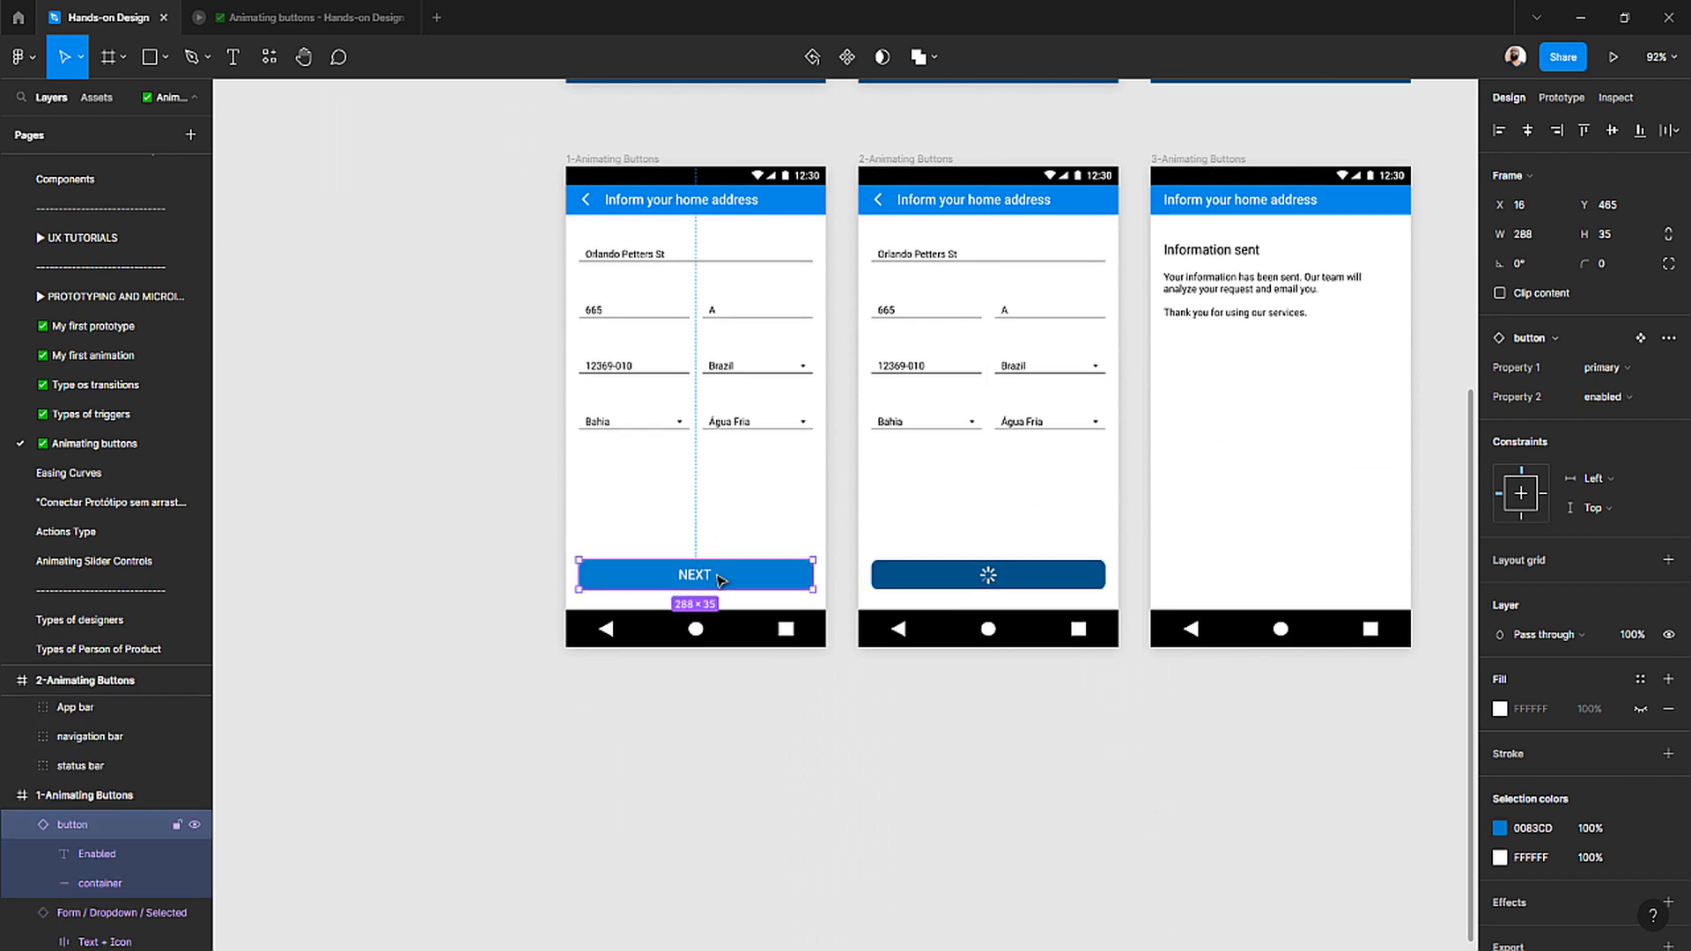
- Change the labels of the primary enabled, hover and pressed variants in the main button component to NEXT
click(1638, 342)
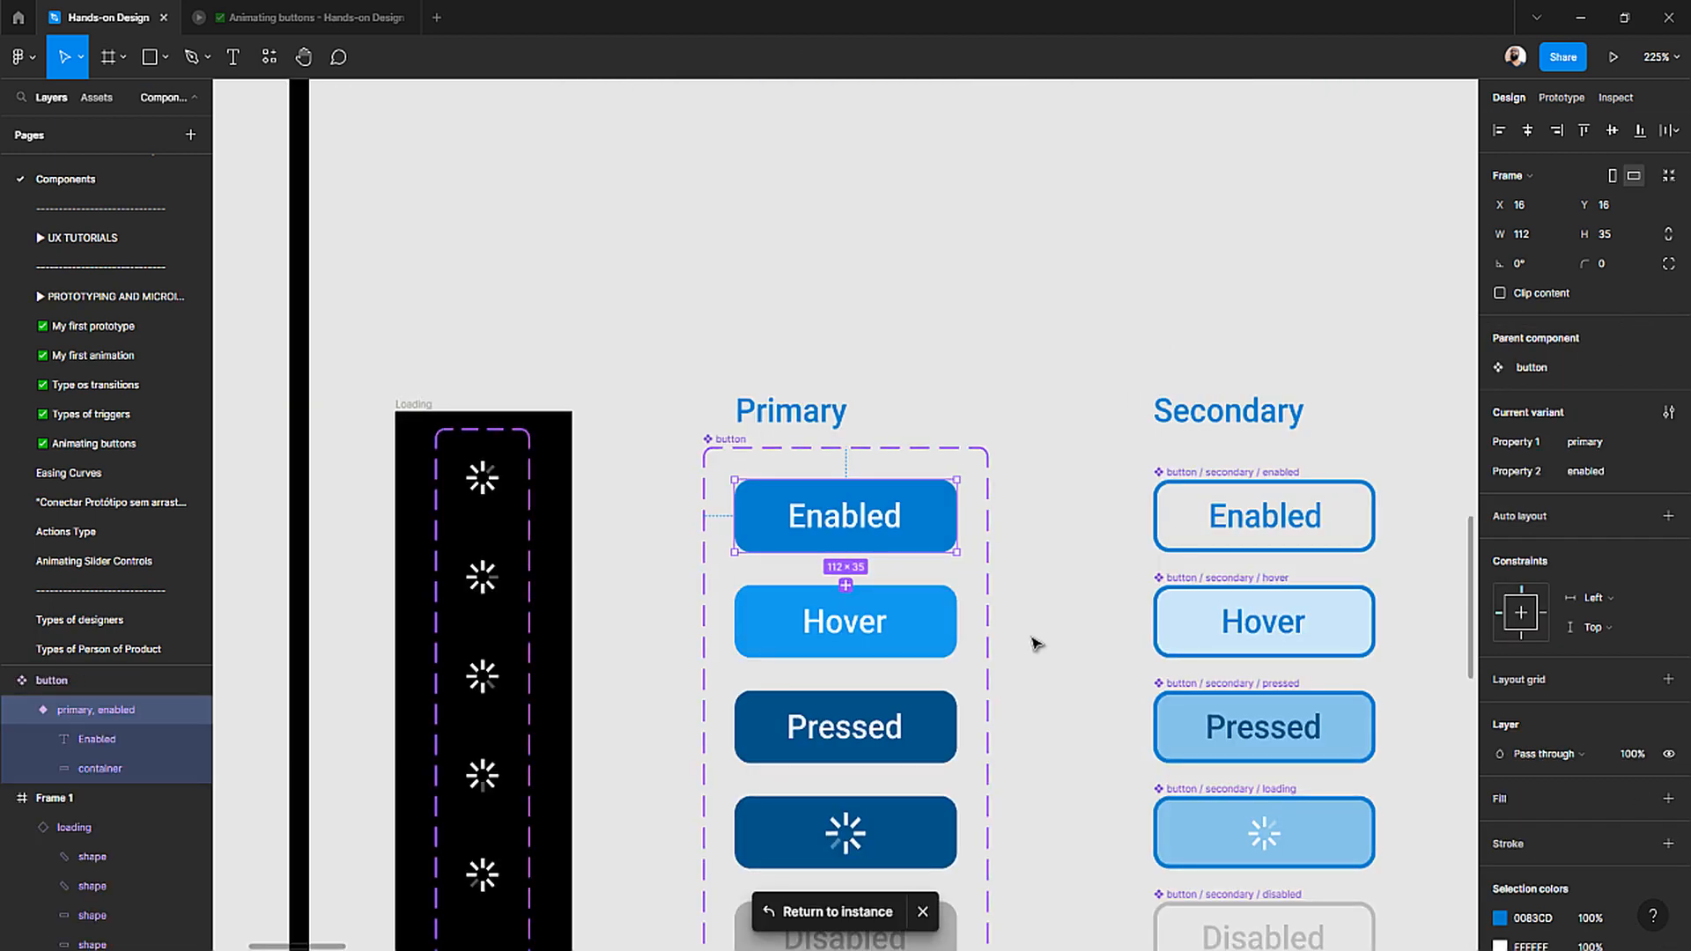
double_click(846, 515)
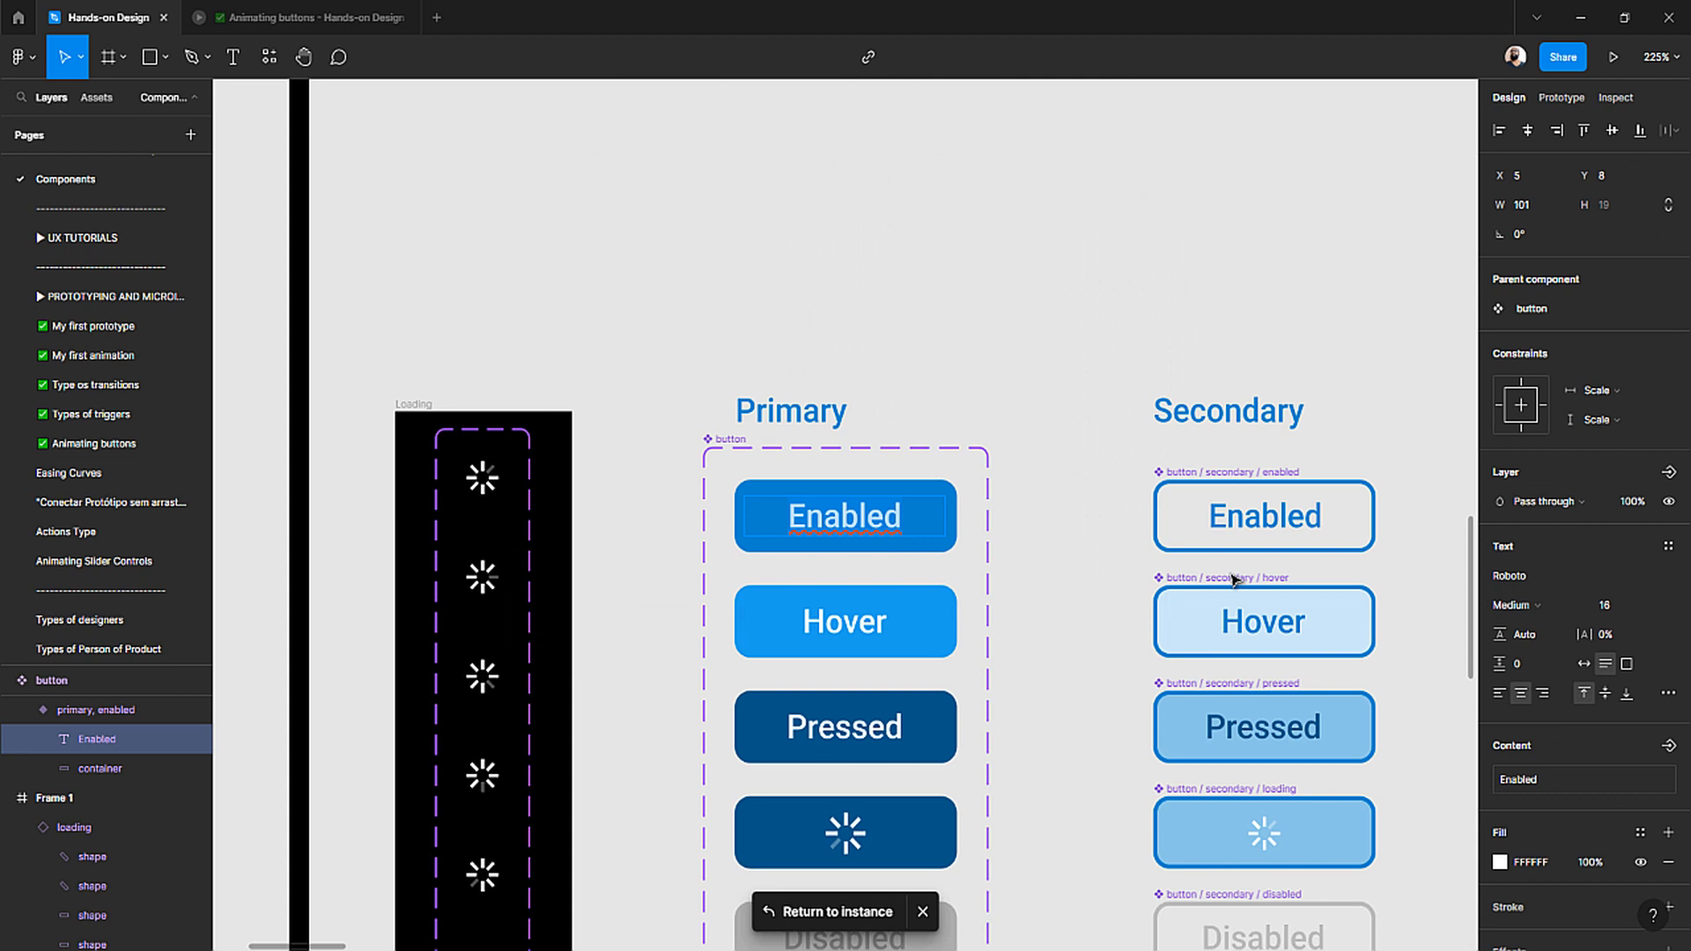
text(NEXT)
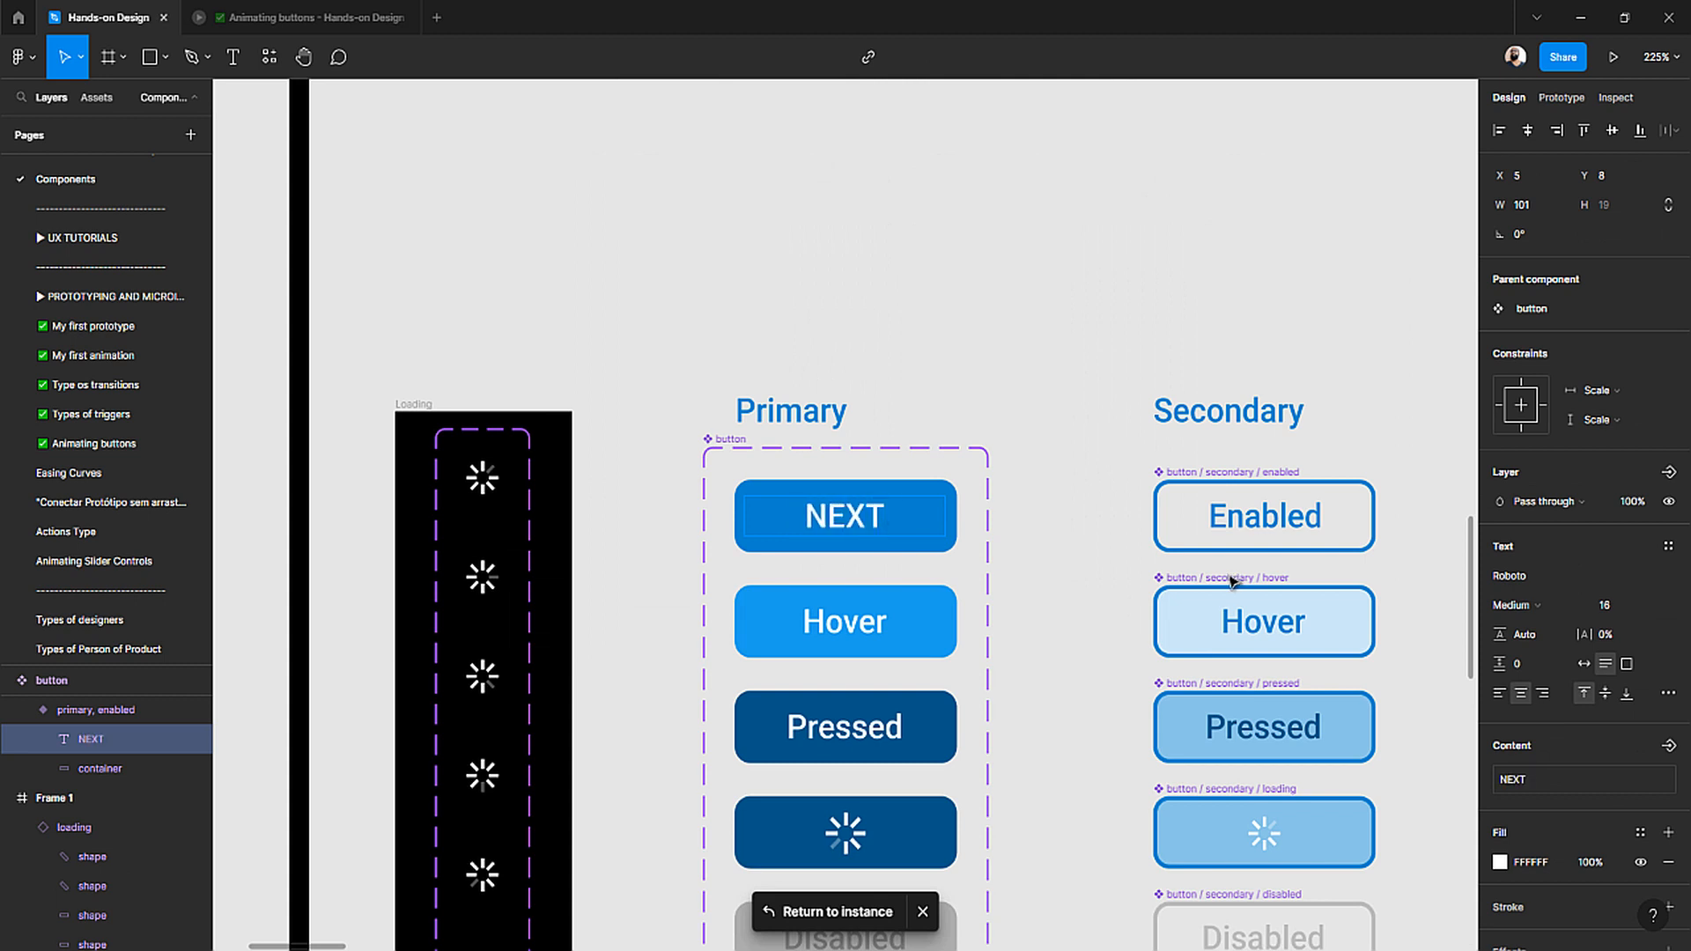
double_click(861, 624)
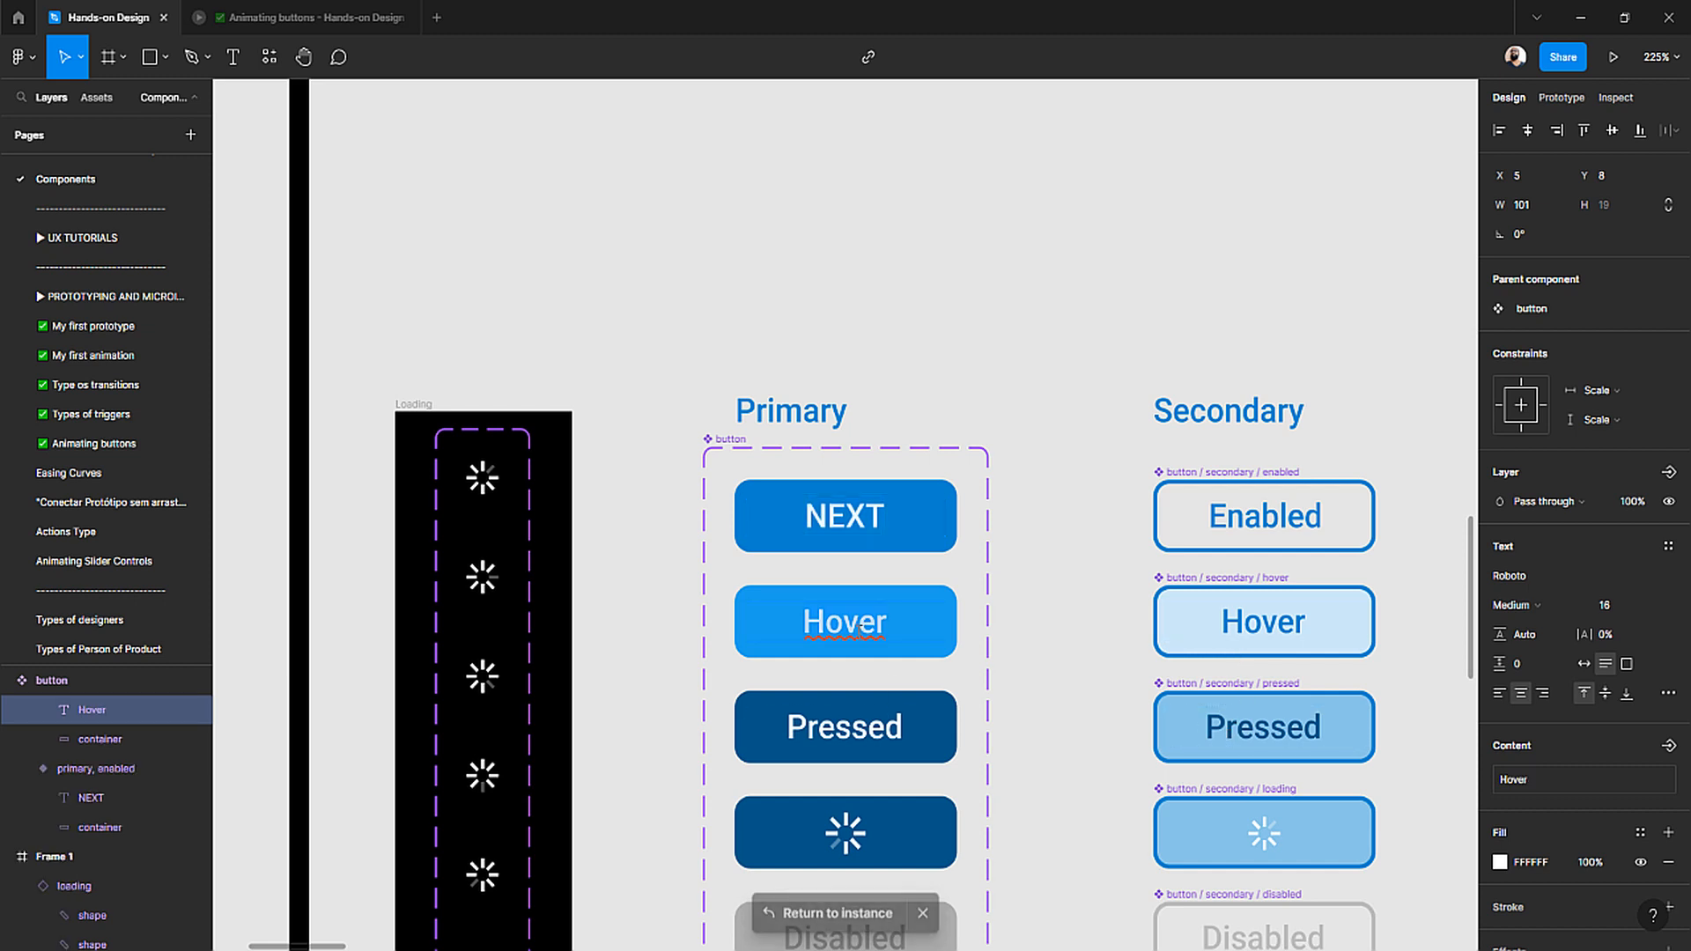
text(NEXT)
double_click(862, 729)
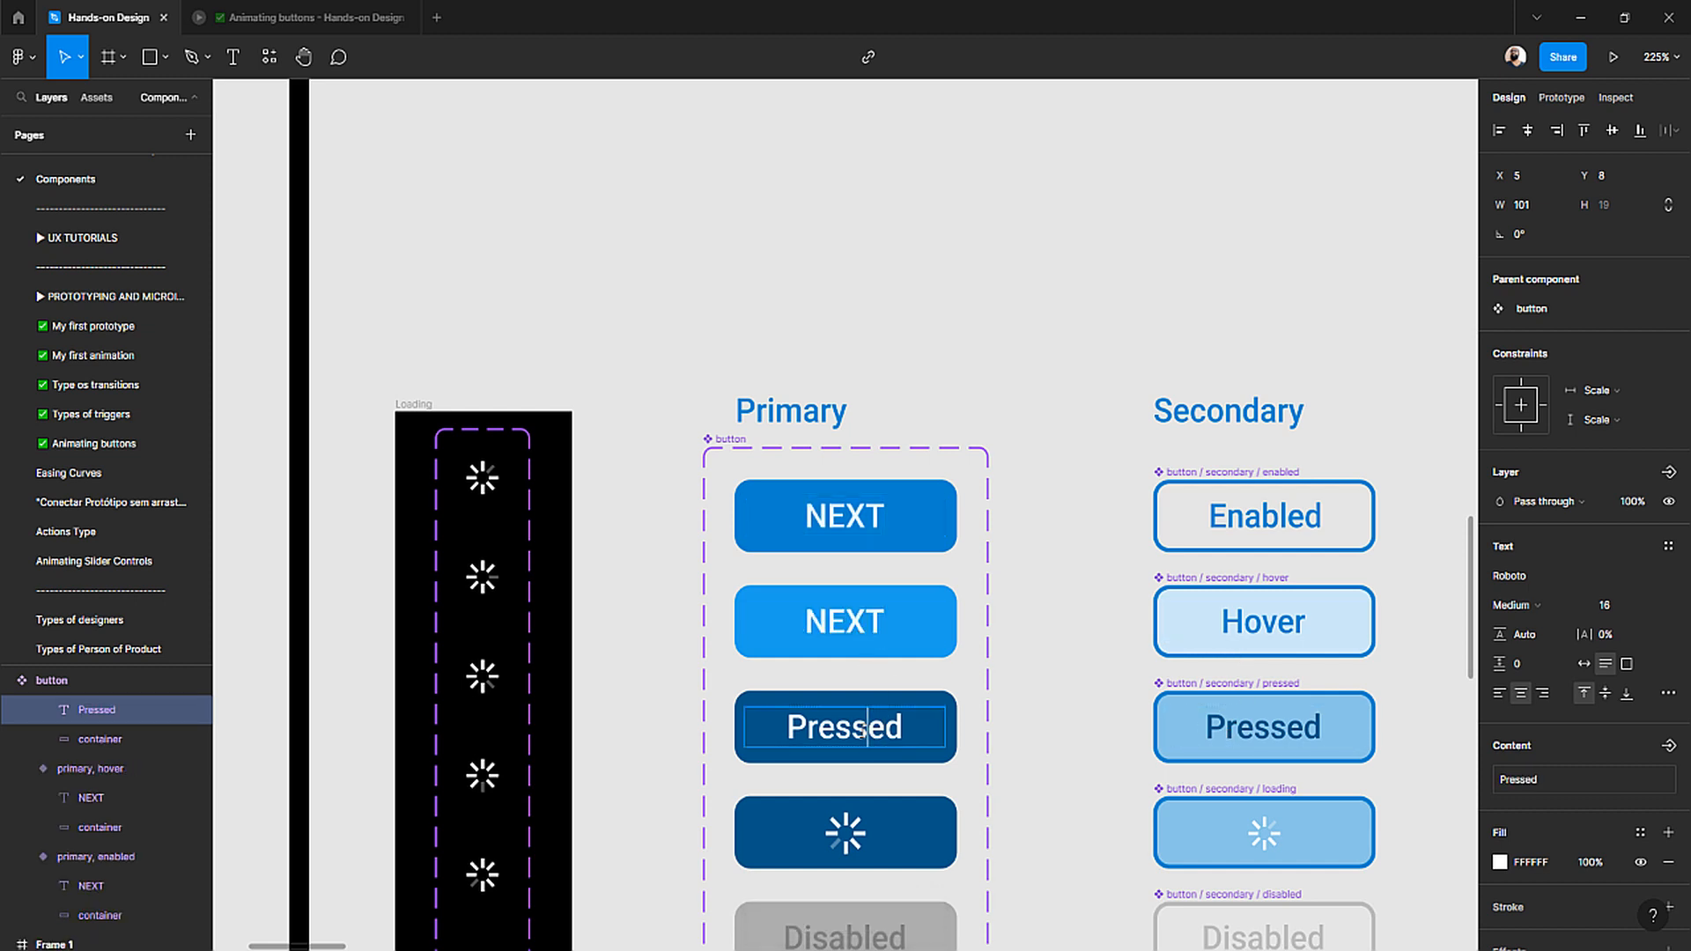
double_click(861, 729)
text(NEXT)
- Change the label of the primary disabled variant to NEXT
scroll(861, 837, down, 2)
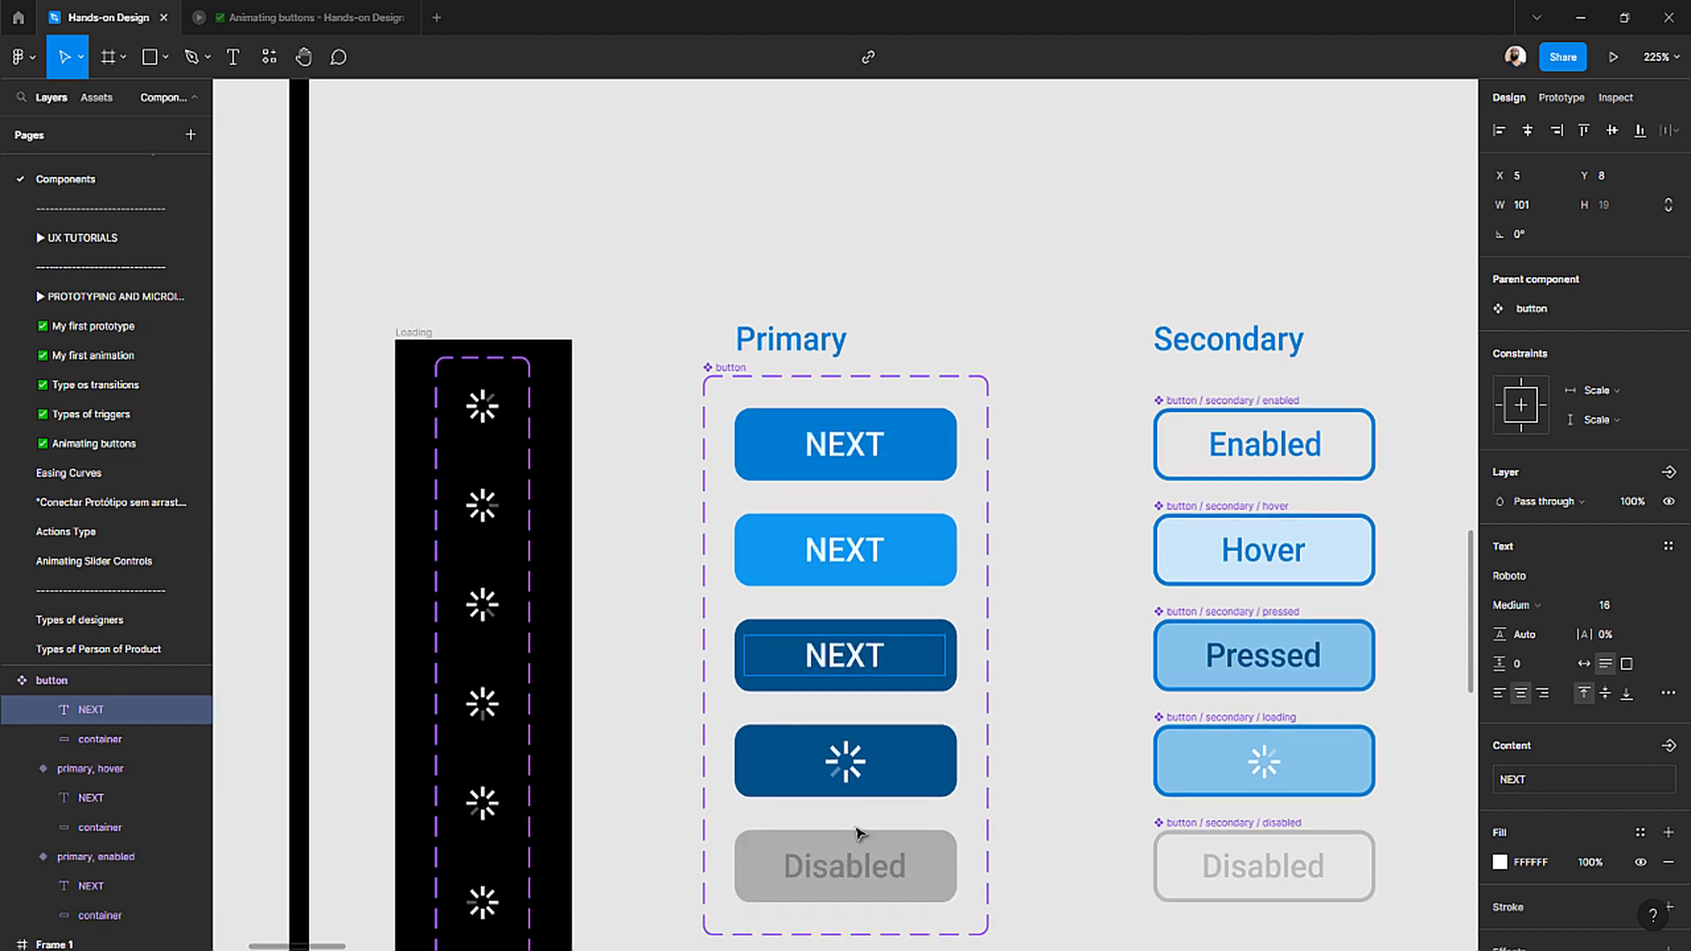
double_click(835, 864)
double_click(835, 863)
text(NEXT)
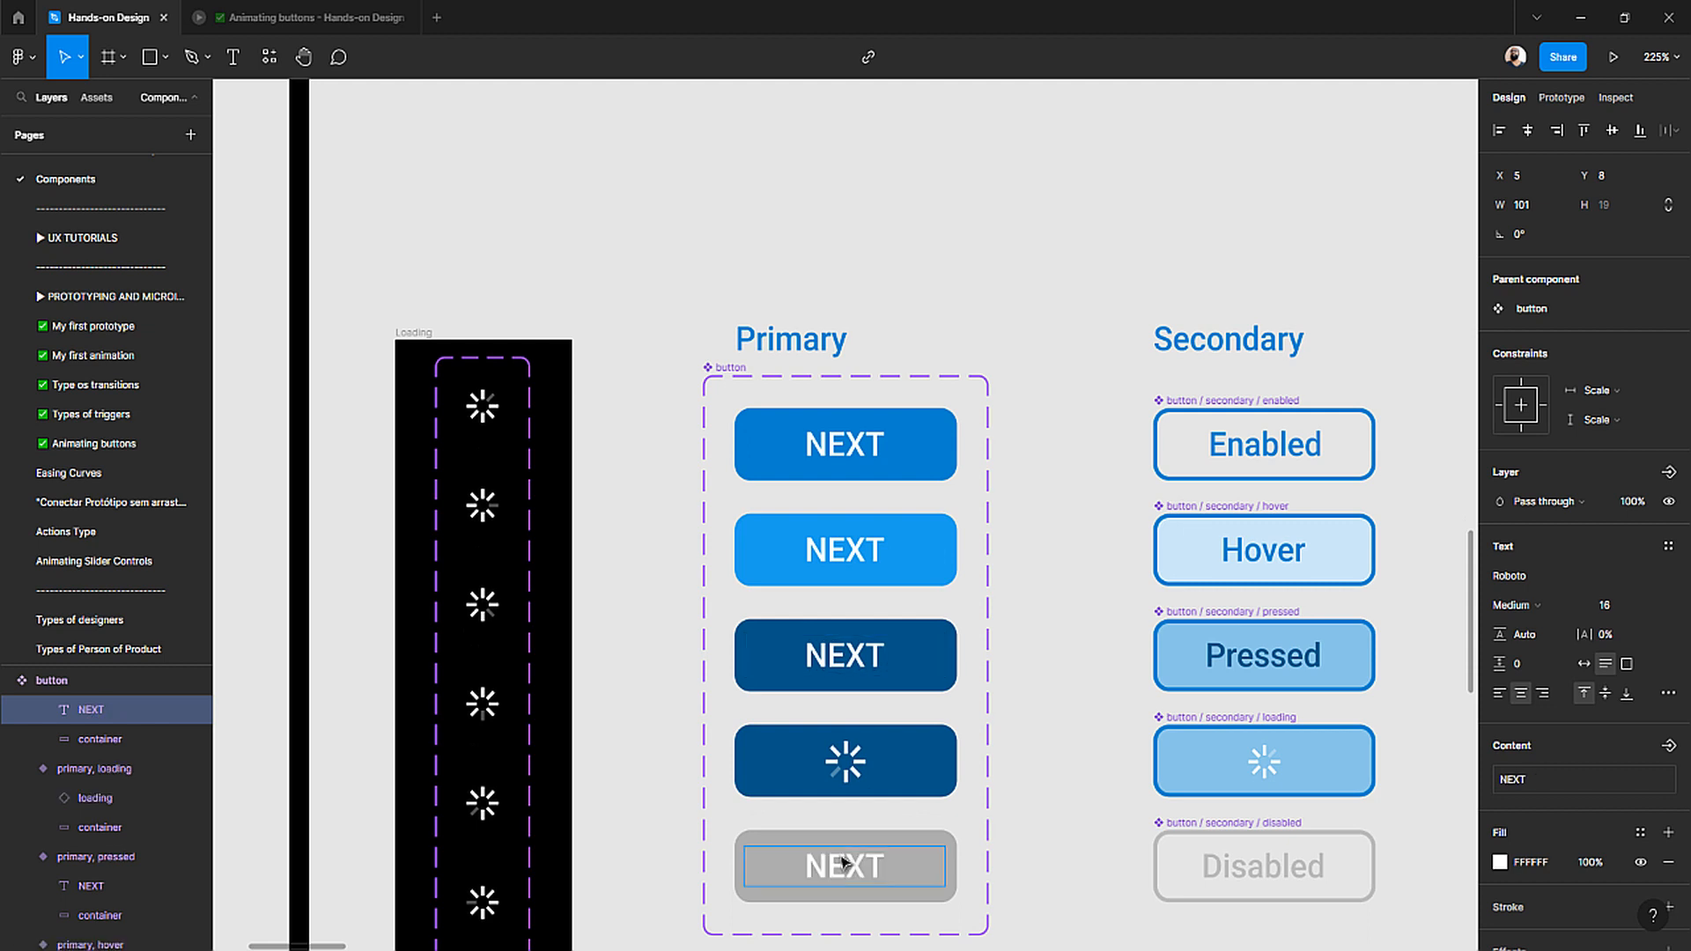
key(Escape)
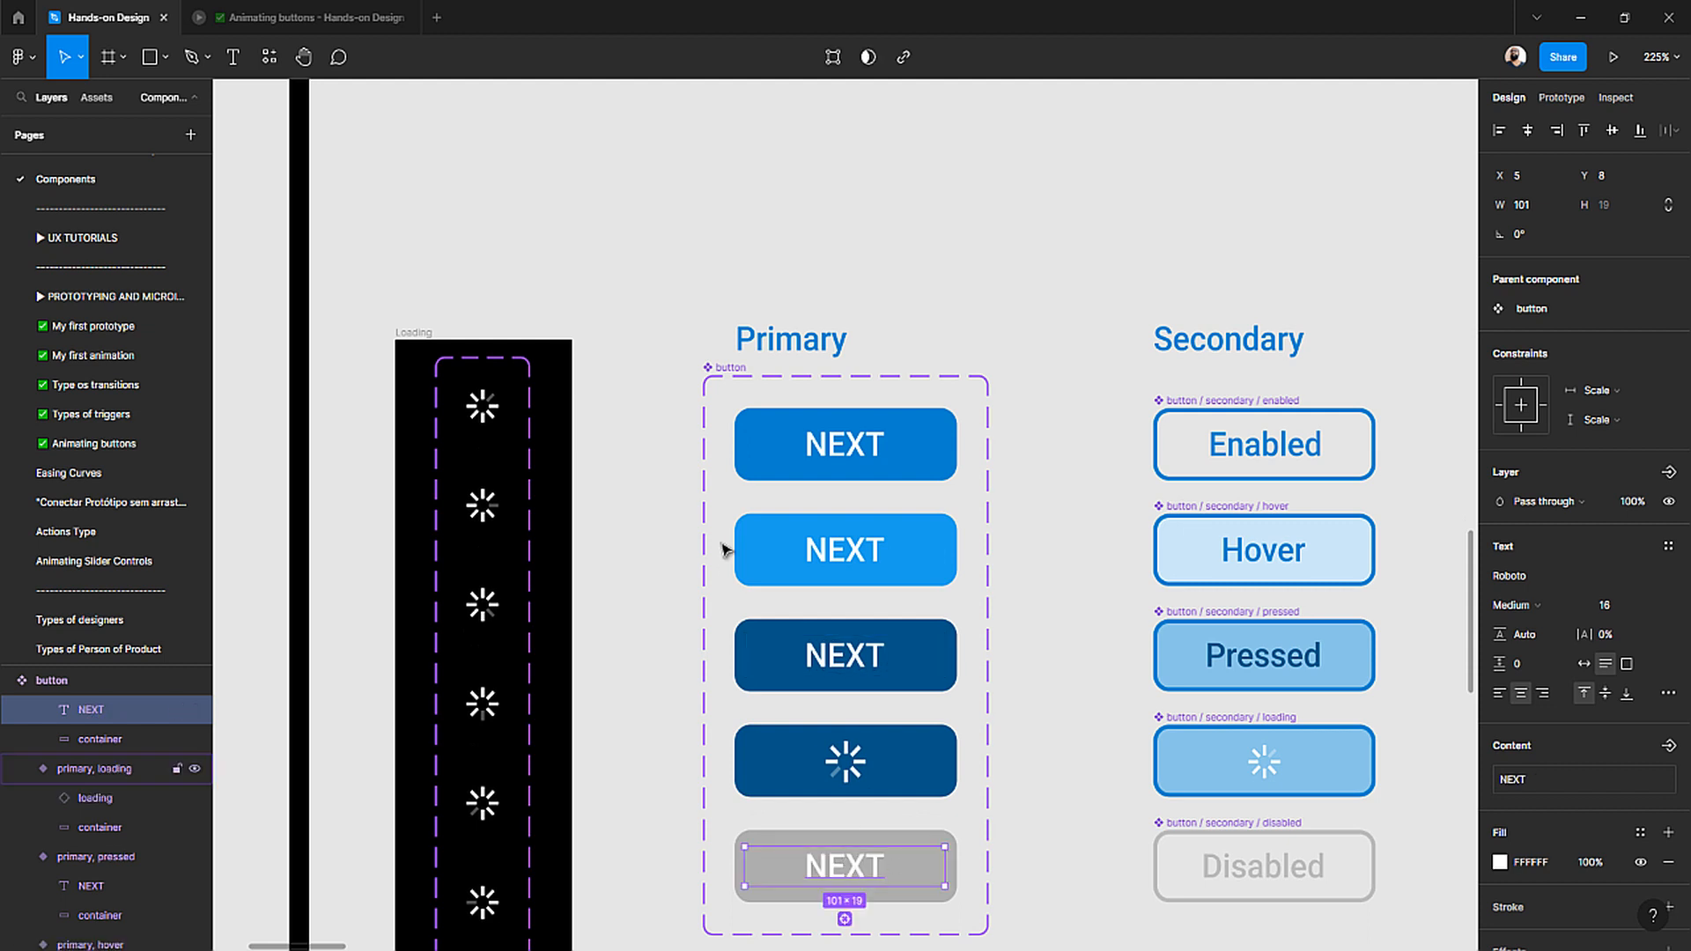
- Test the NEXT button of the Animating Buttons flow in the prototype preview and return to the design file
click(263, 17)
click(939, 687)
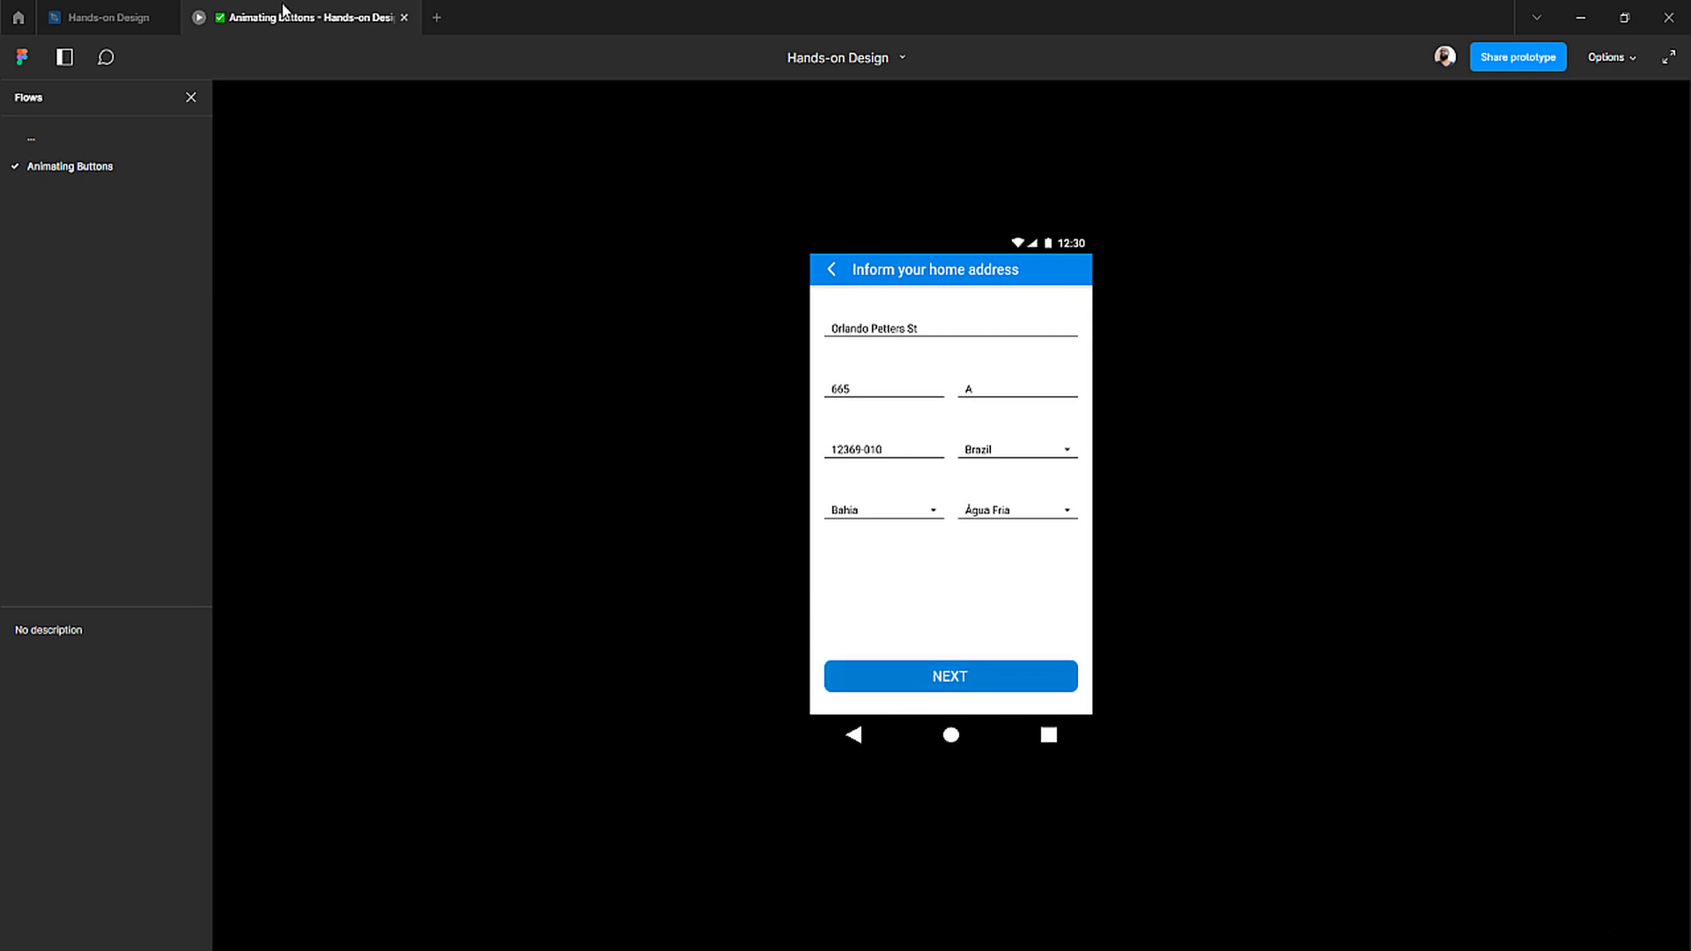
click(88, 24)
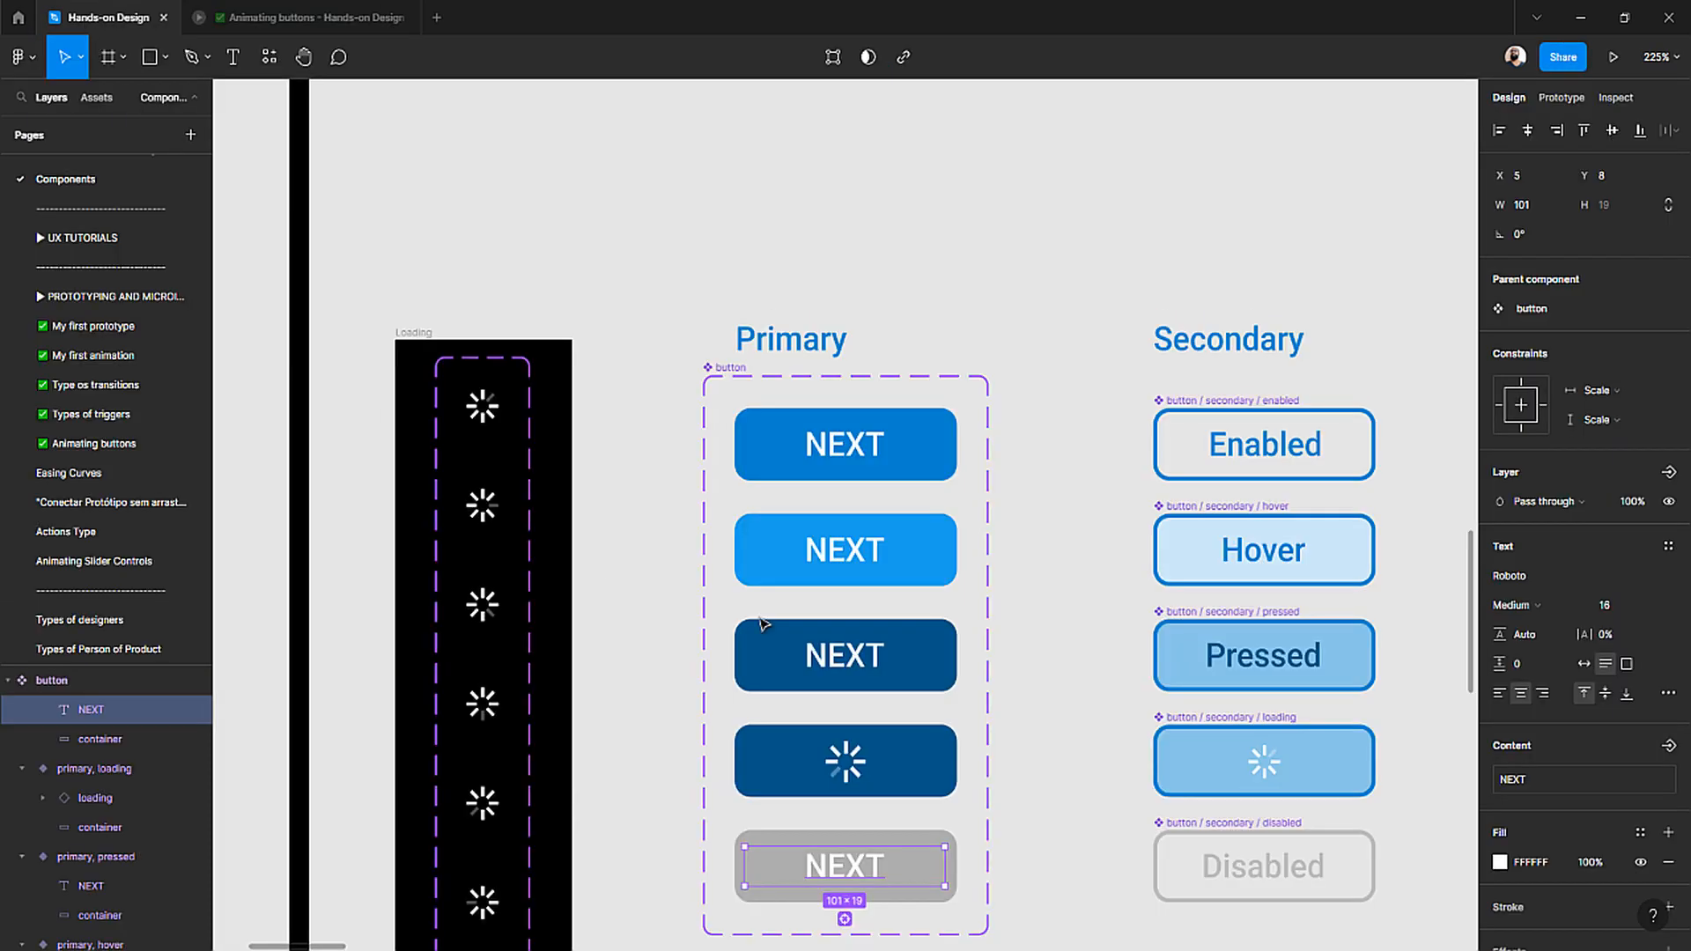
- Check the properties of the primary loading, pressed, hover and enabled variants and return to the button instance
click(851, 749)
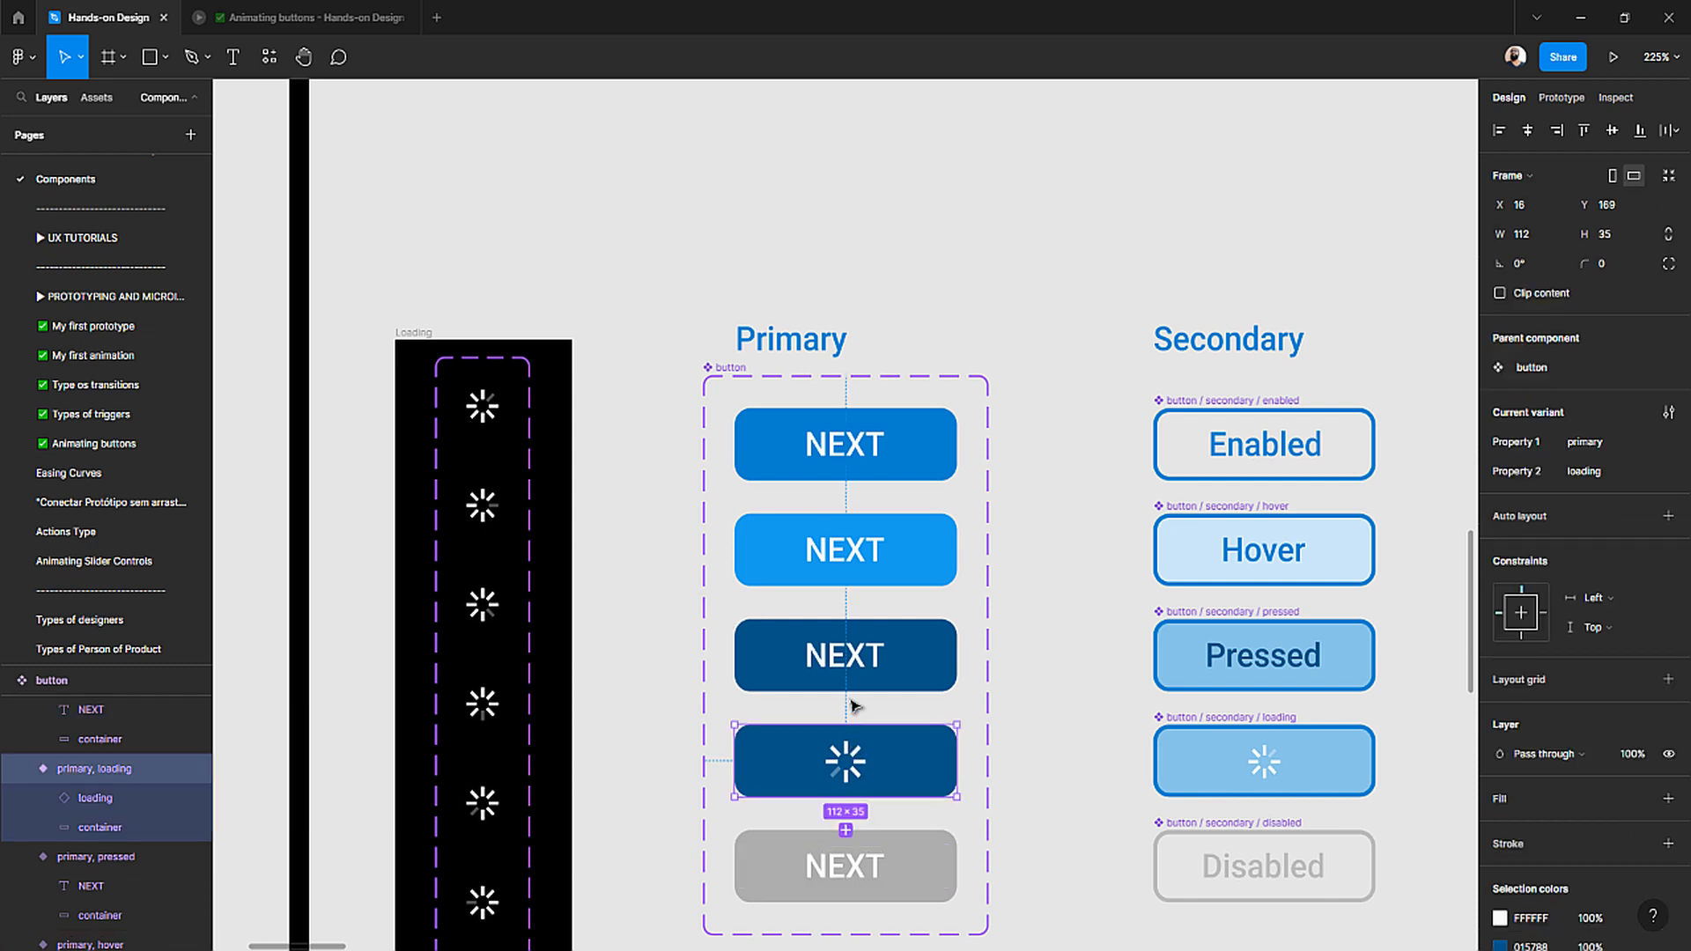
click(851, 670)
click(848, 564)
click(843, 458)
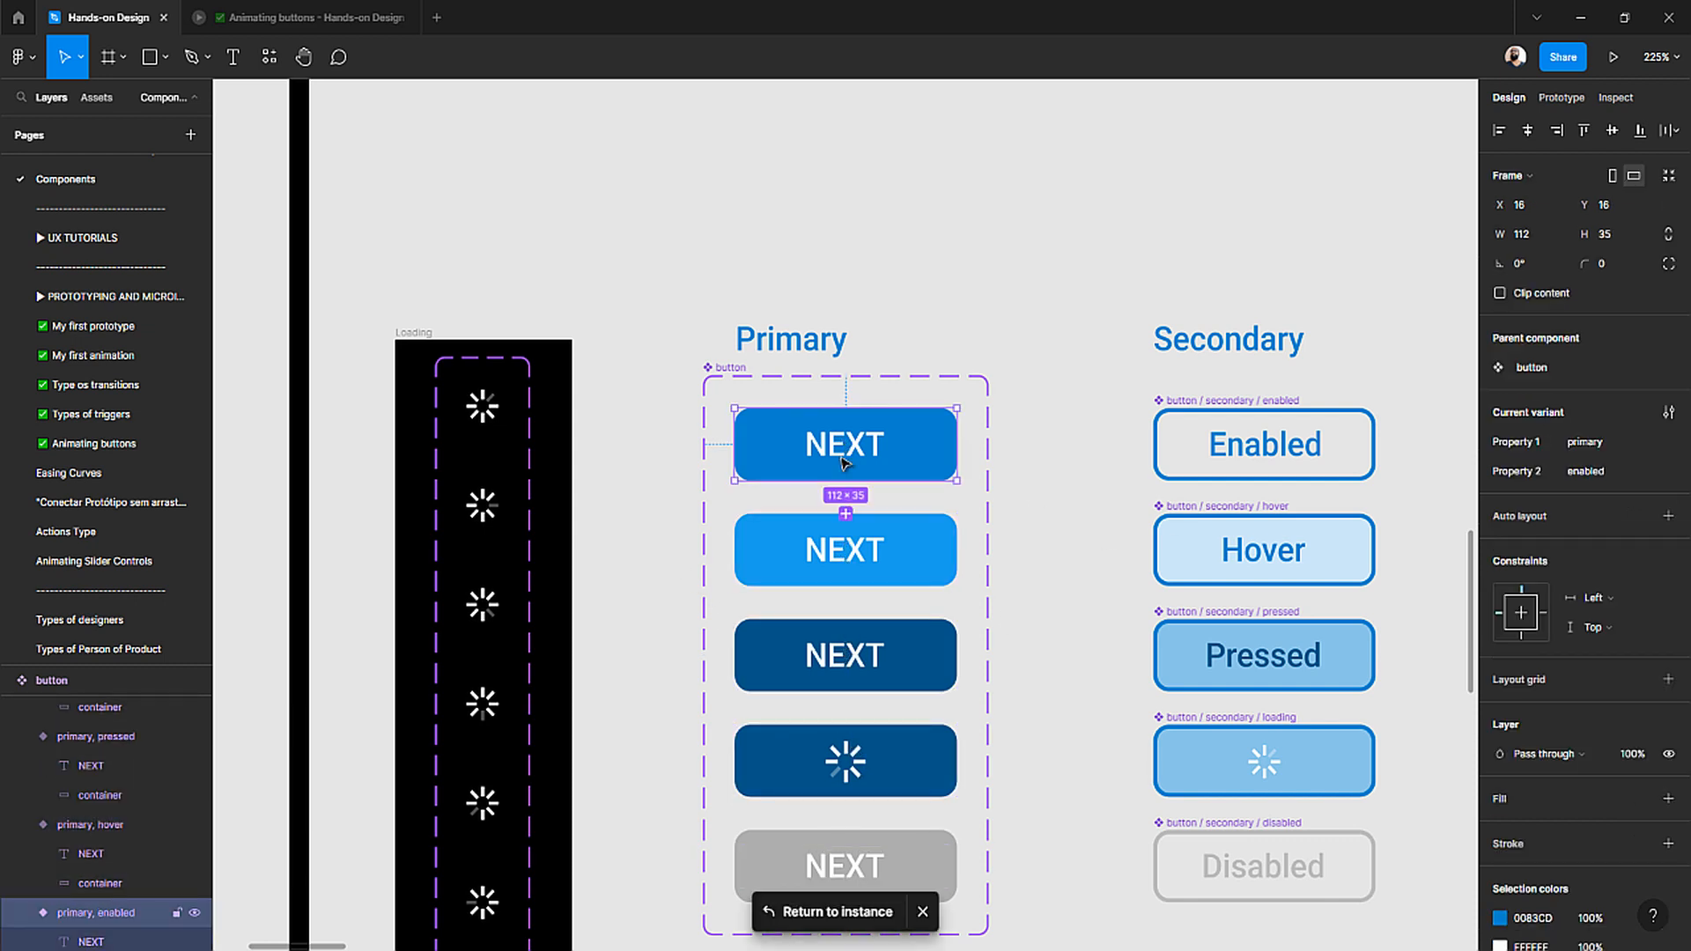
click(854, 916)
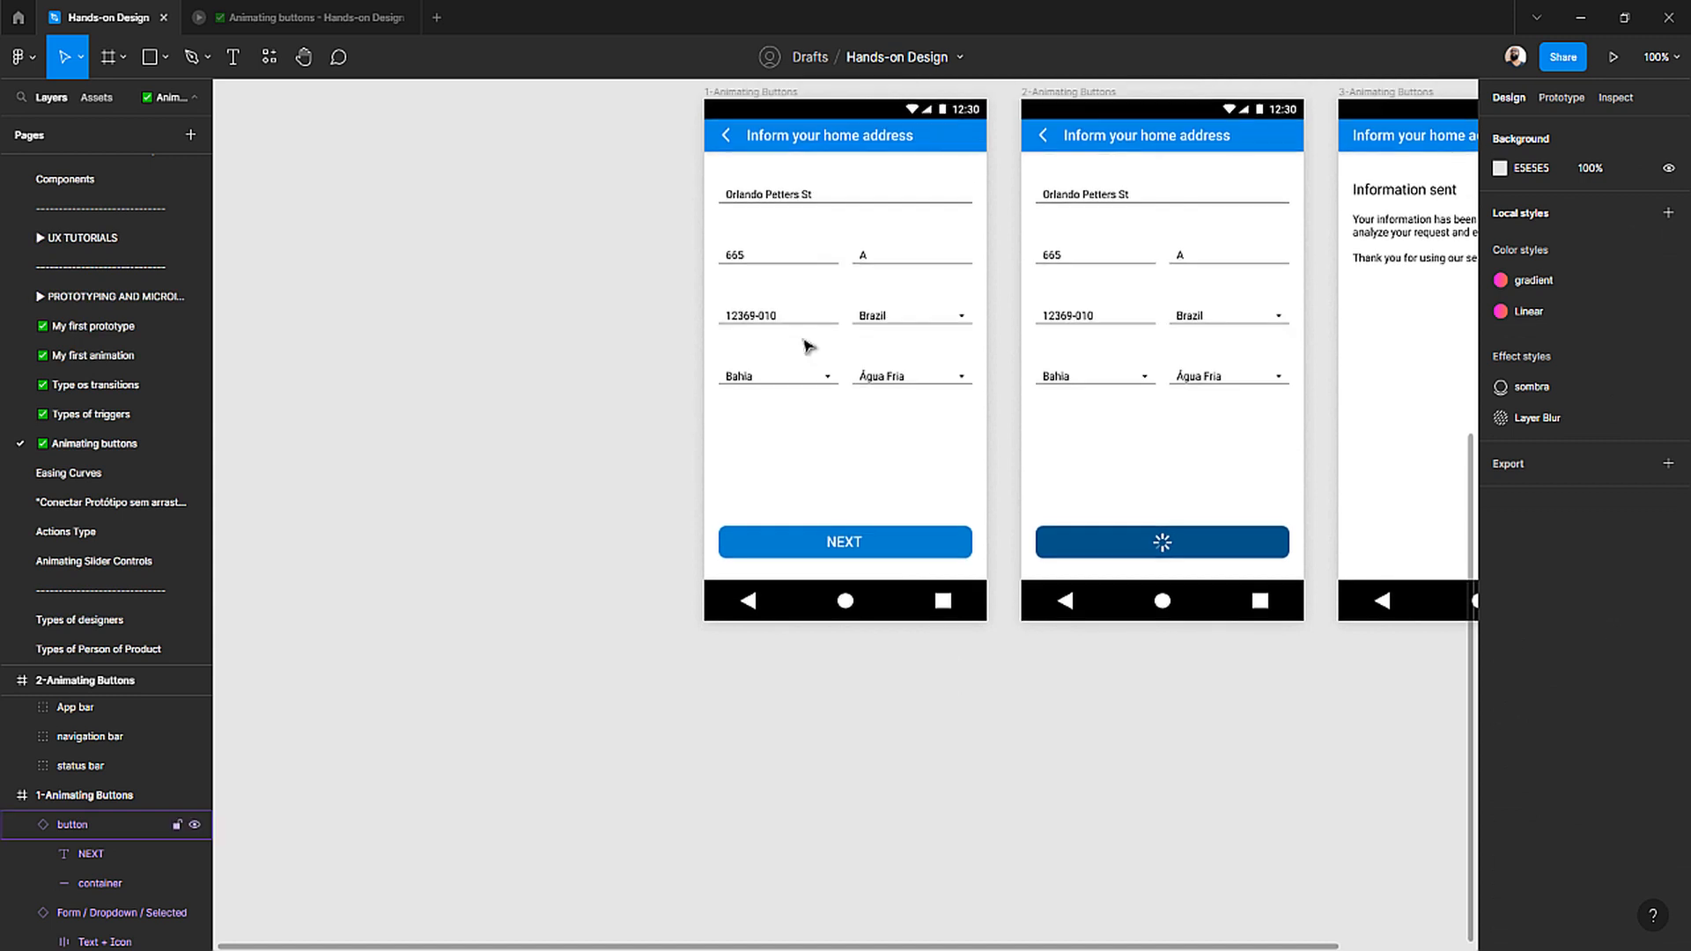
- Connect the NEXT button on the 1-Animating Buttons screen to 2-Animating Buttons with an on-click Smart animate transition, ease out, 100ms
scroll(692, 236, up, 2)
click(723, 167)
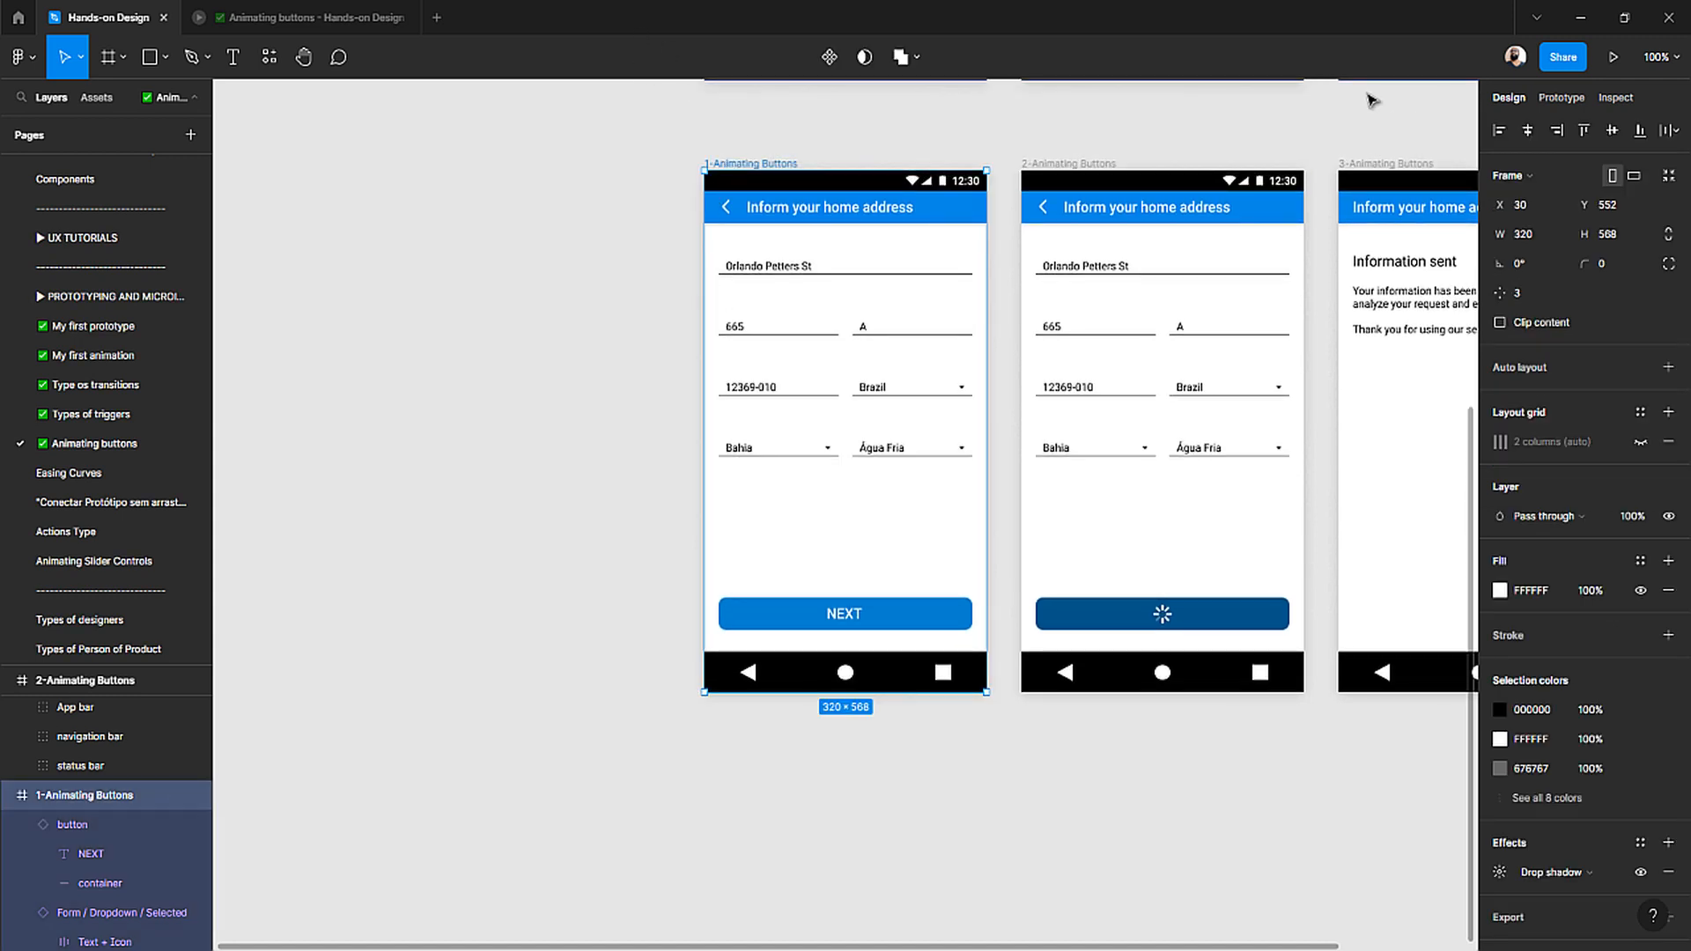
click(1562, 97)
scroll(888, 407, right, 2)
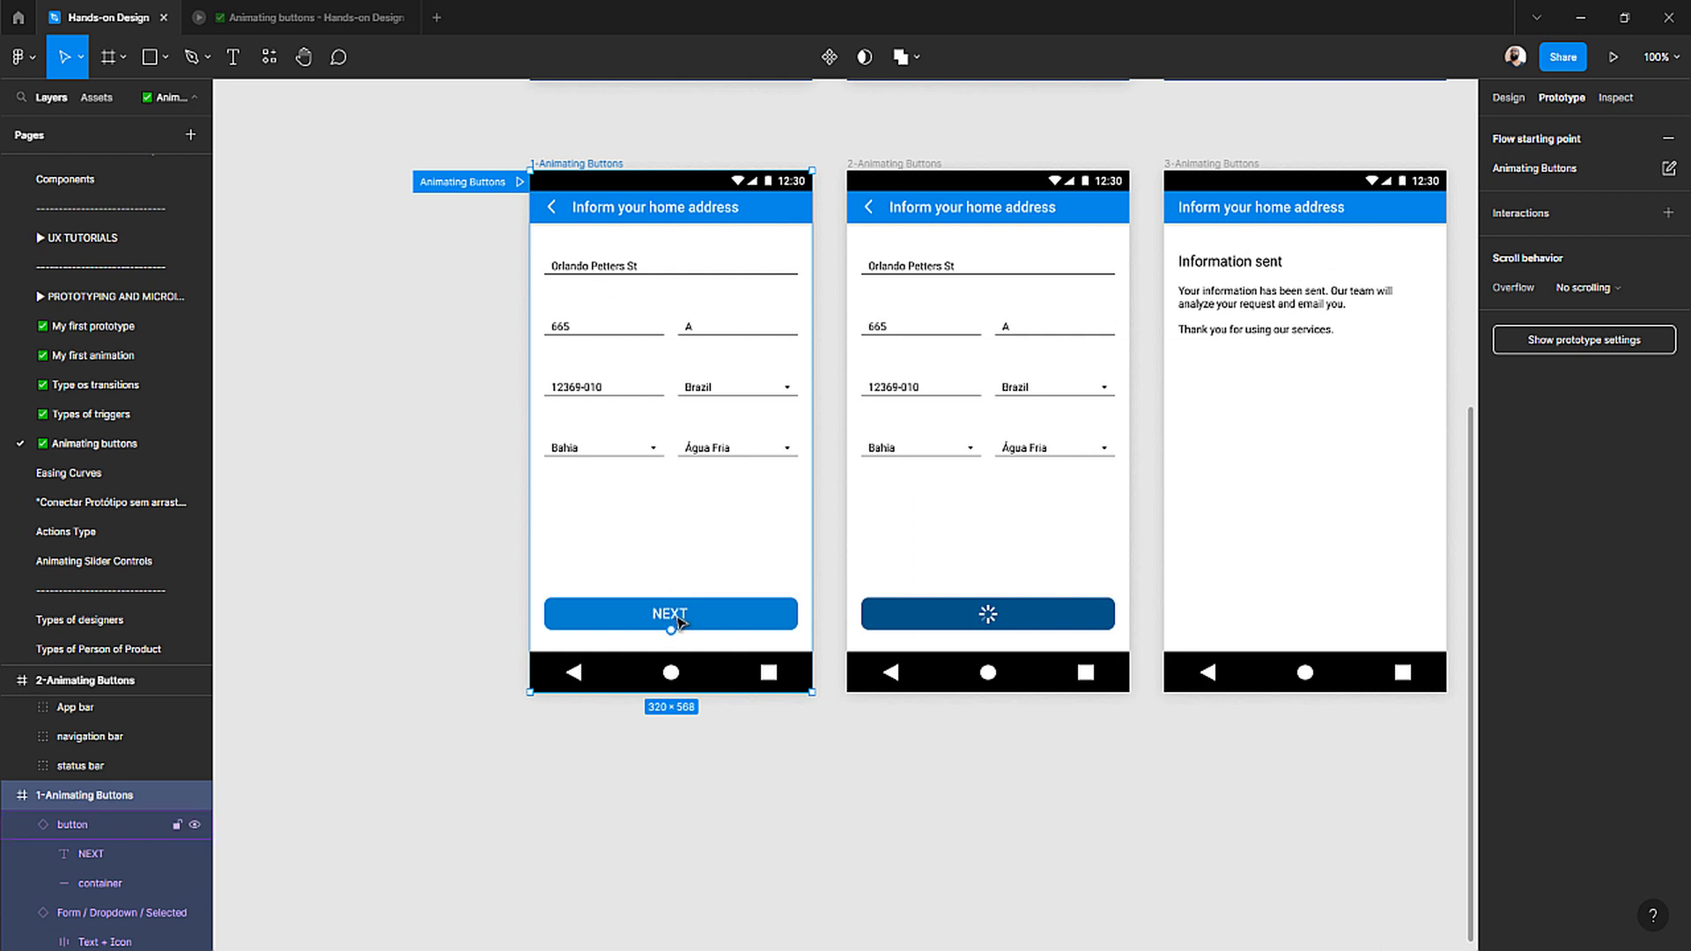
drag(798, 614, 908, 550)
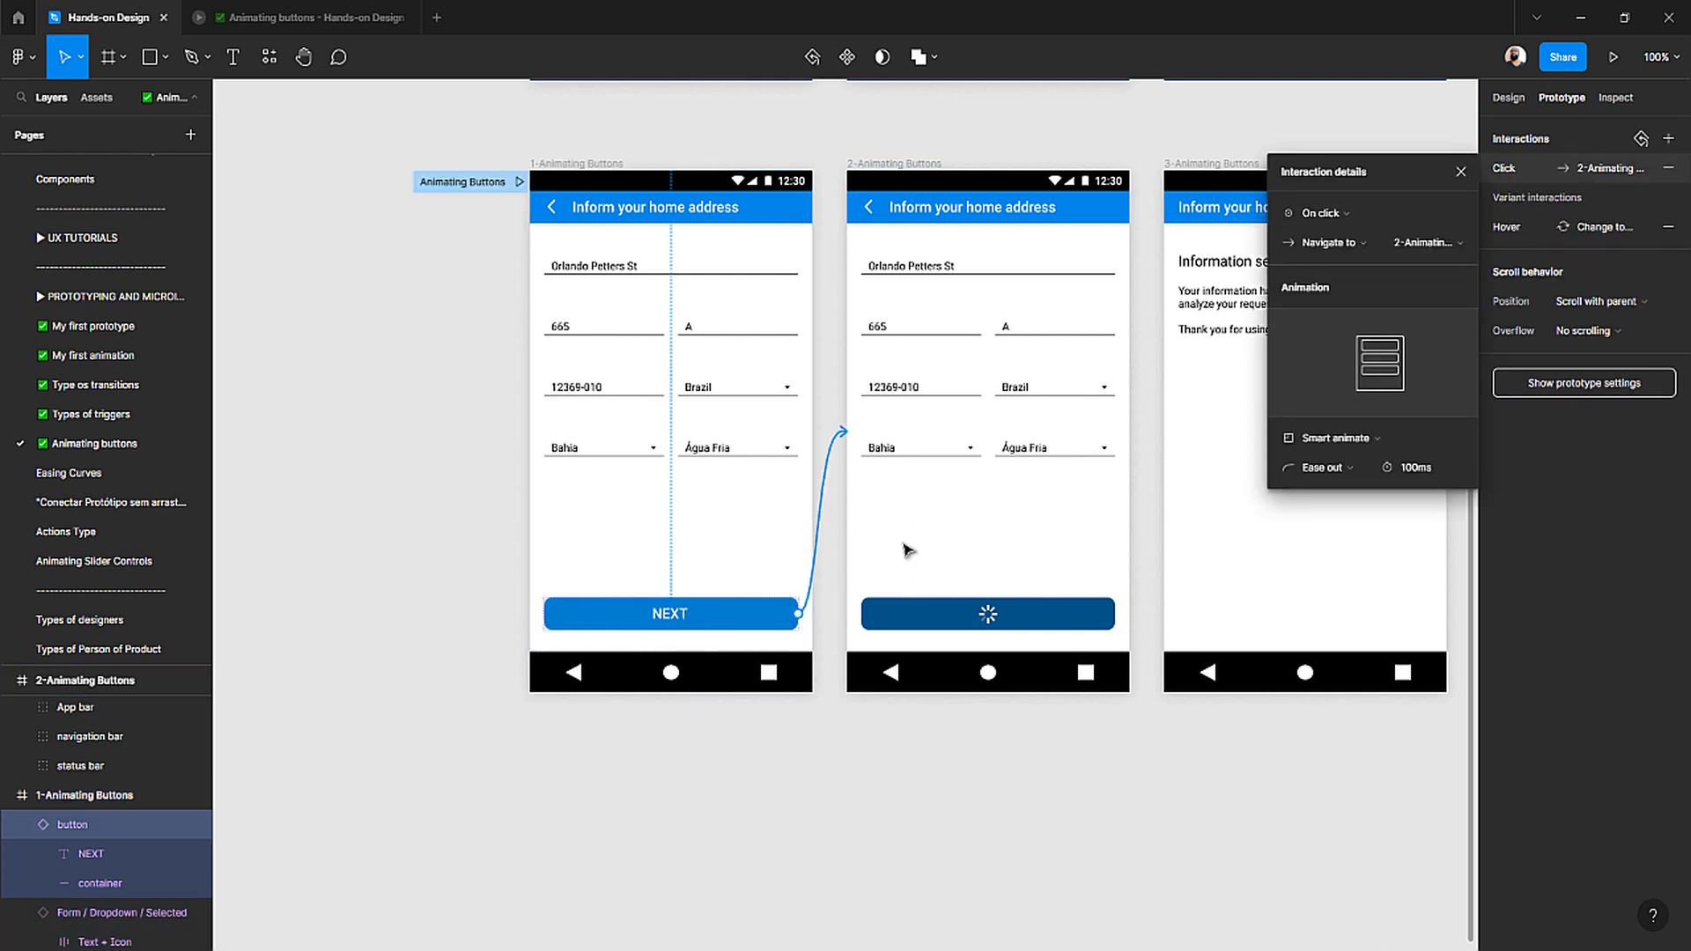
- Check the interactions of the 2-Animating Buttons screen and the NEXT button, and play the flow from that button in the preview
click(868, 167)
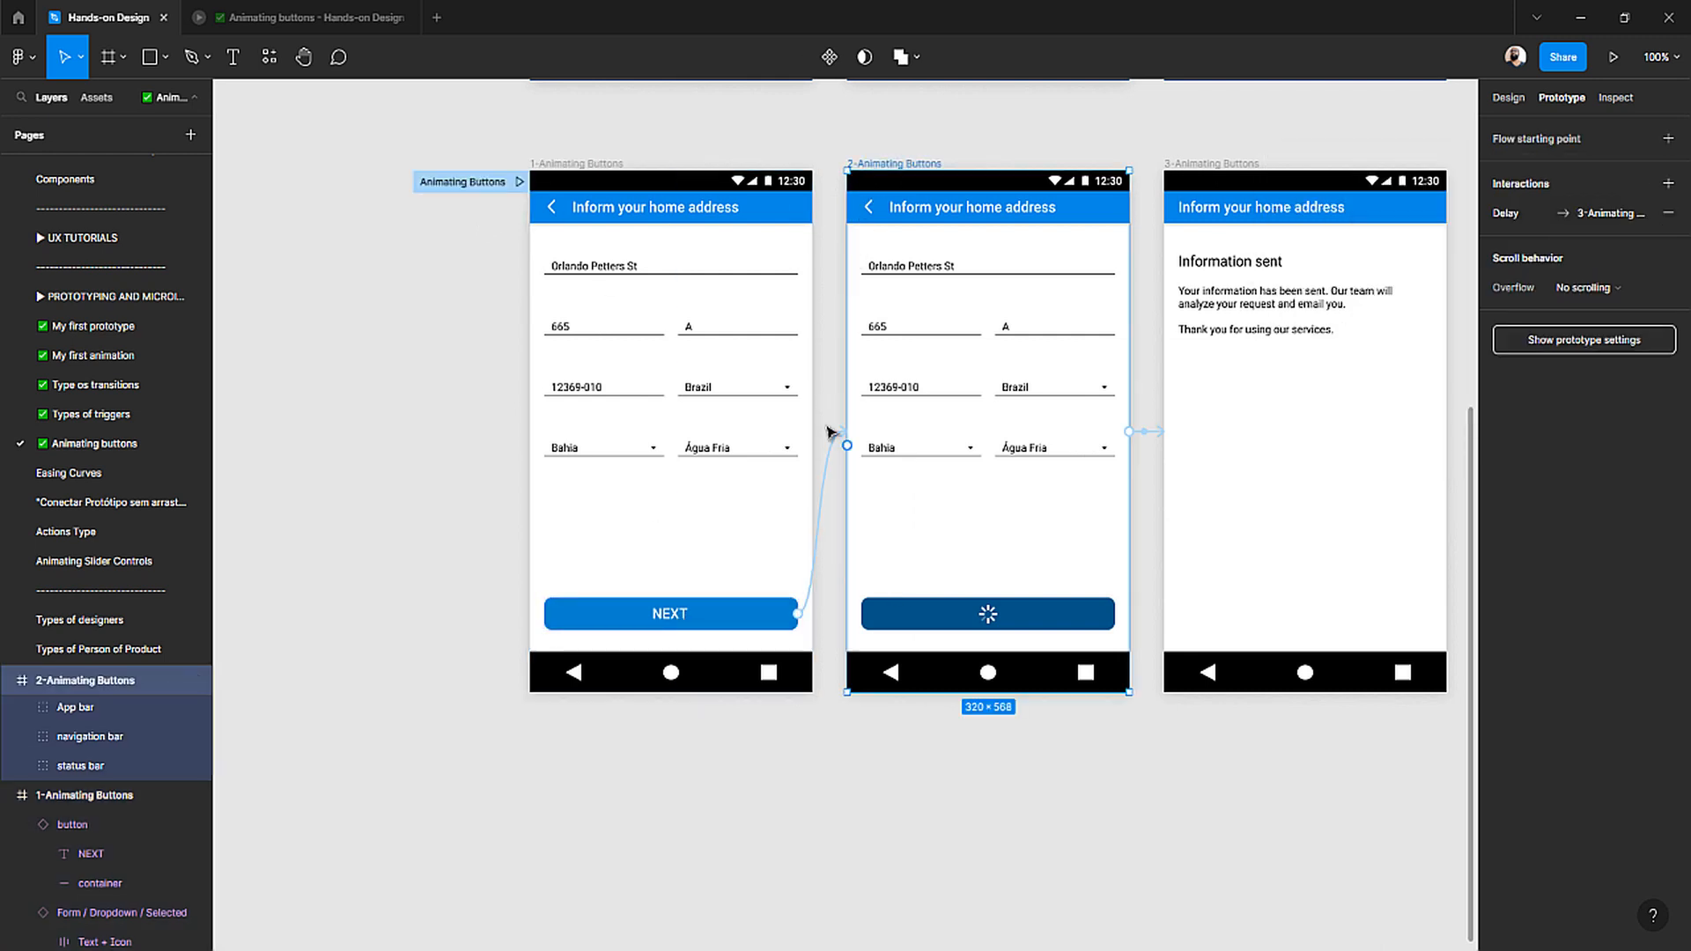
click(821, 509)
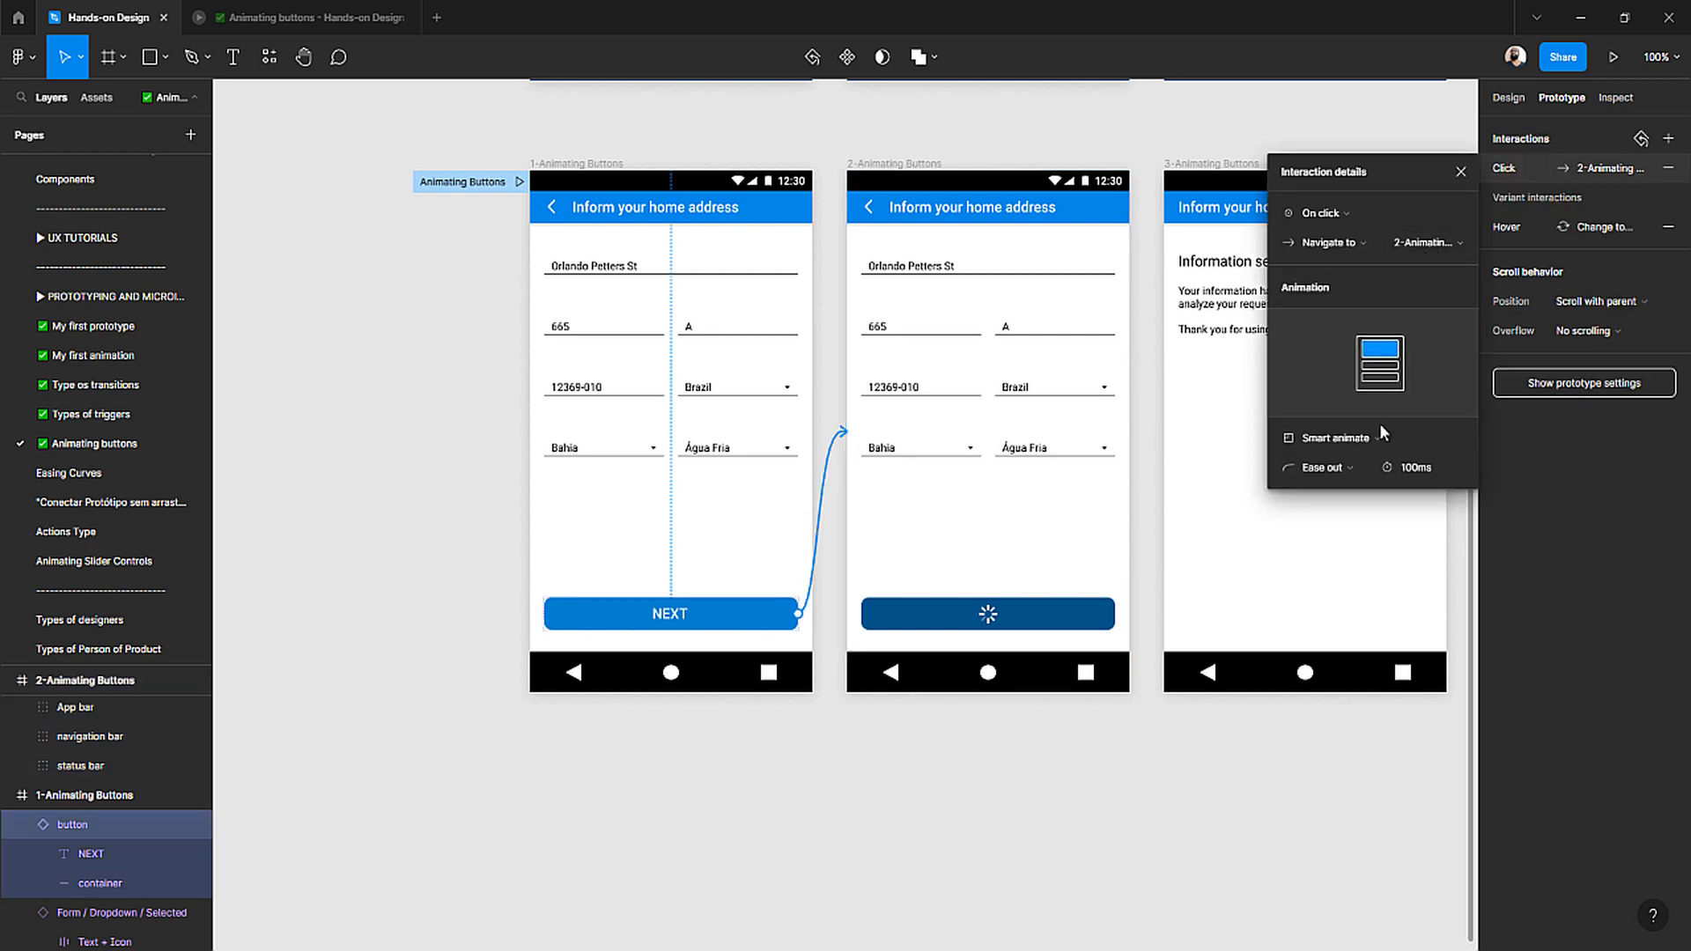
click(357, 20)
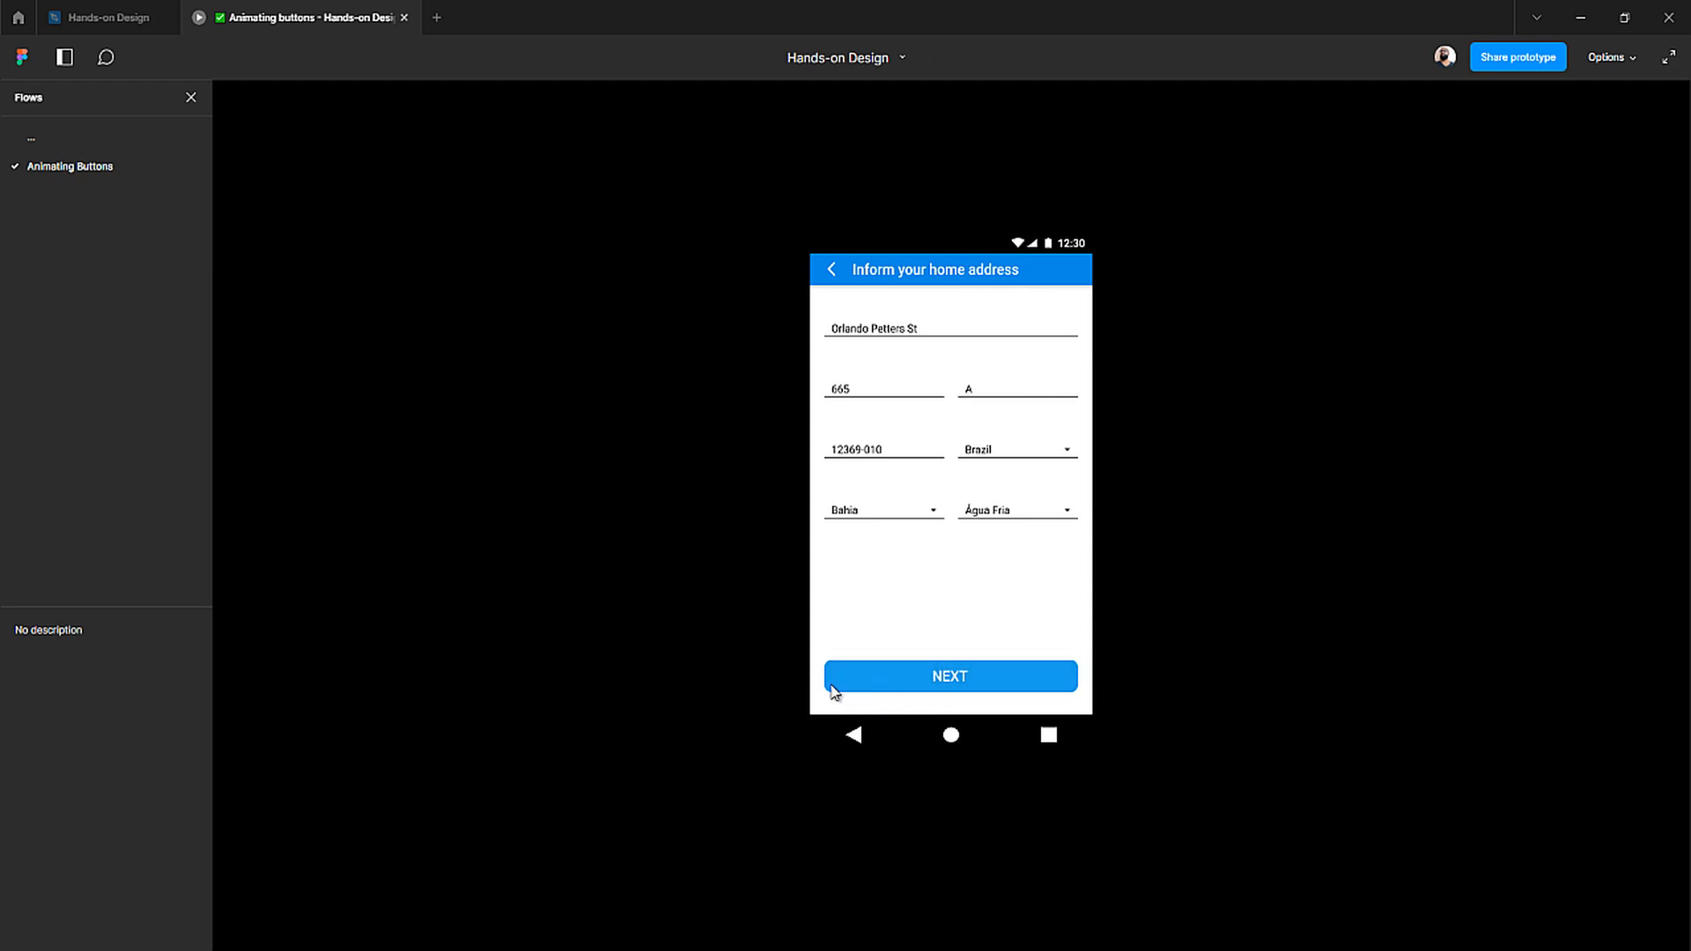
click(835, 688)
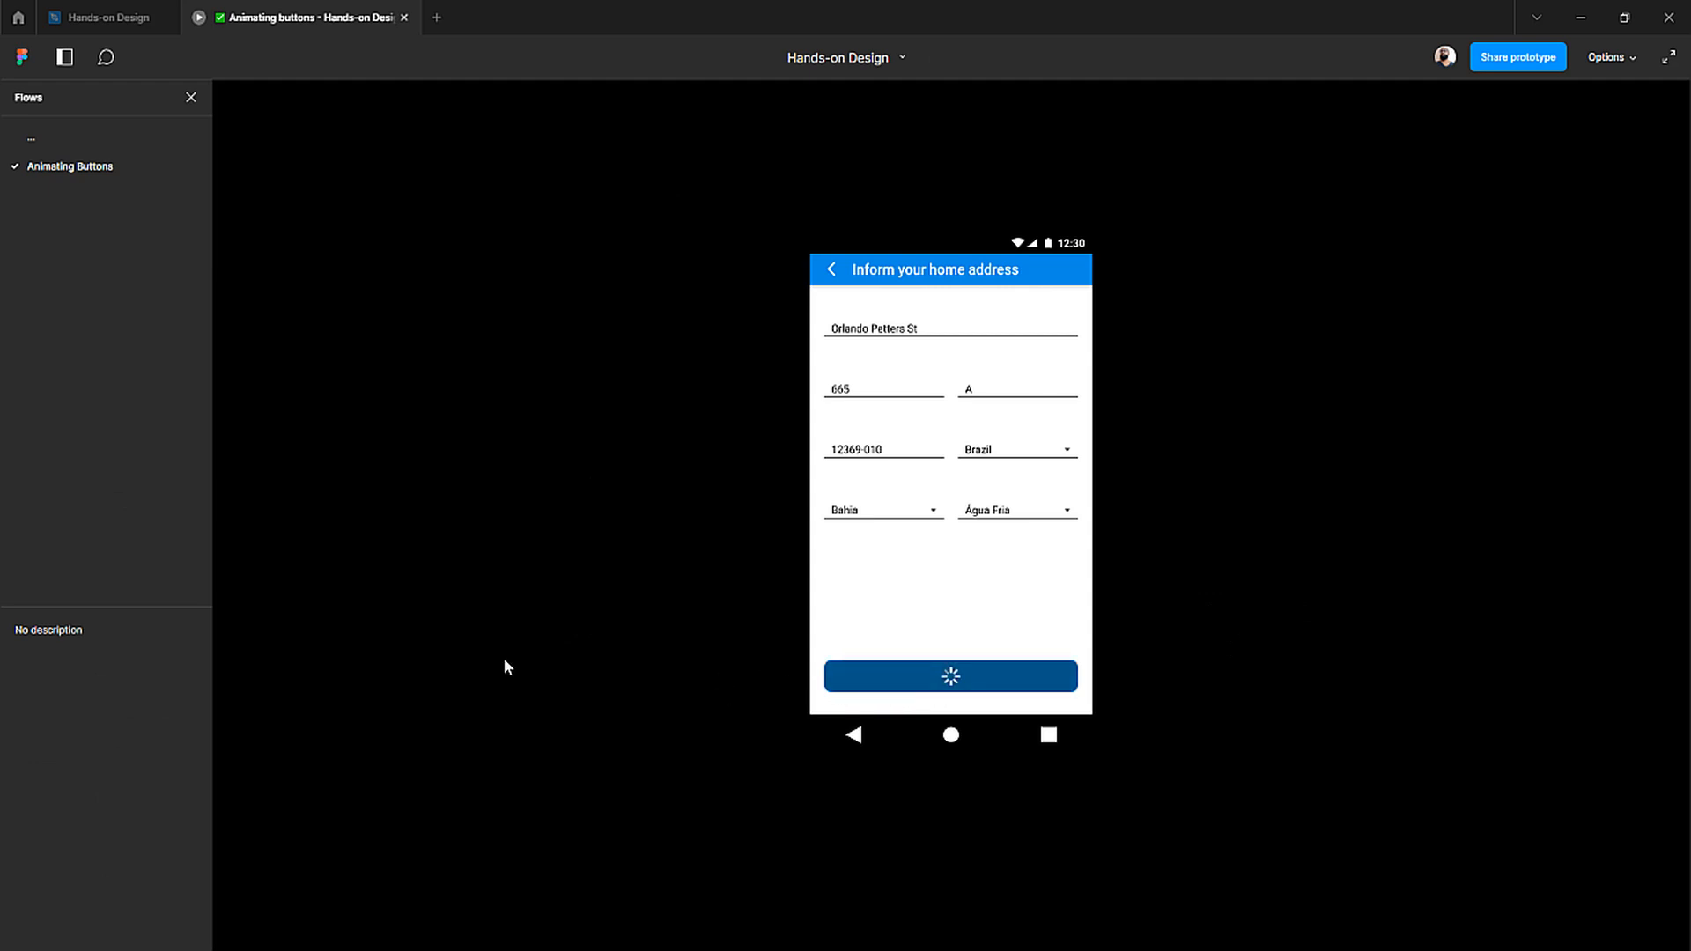